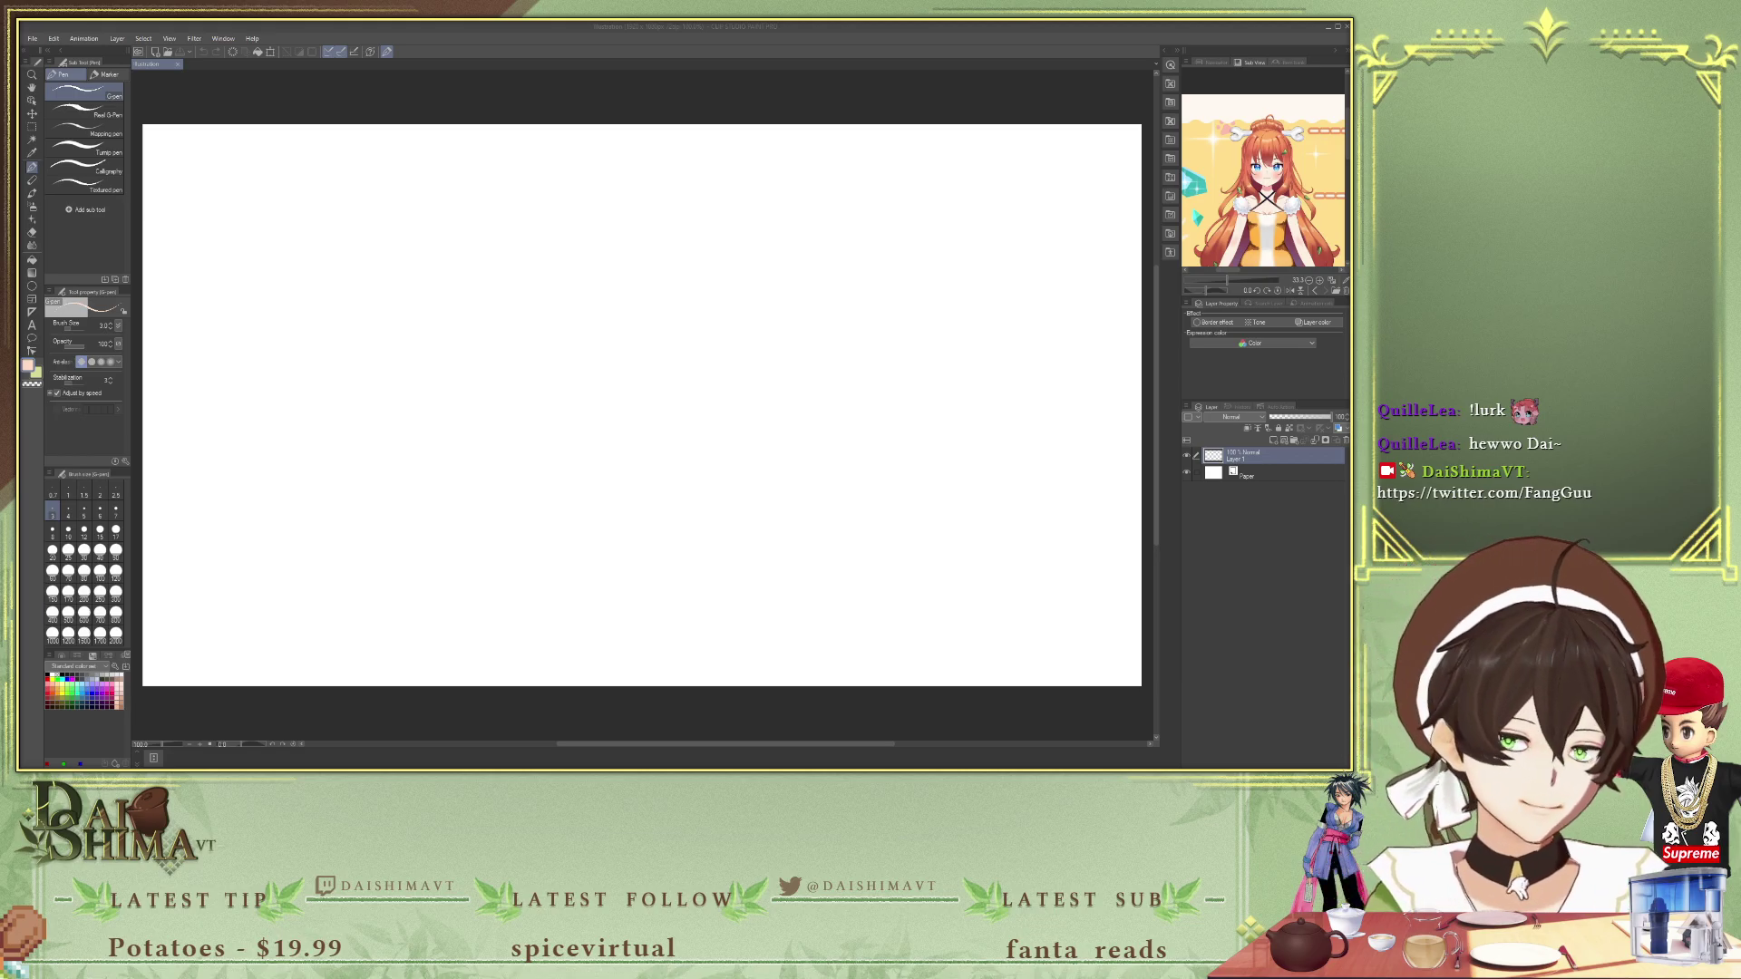
# - Place a vertical symmetrical ruler on Layer 1, slightly left of the canvas centre
pyautogui.click(769, 92)
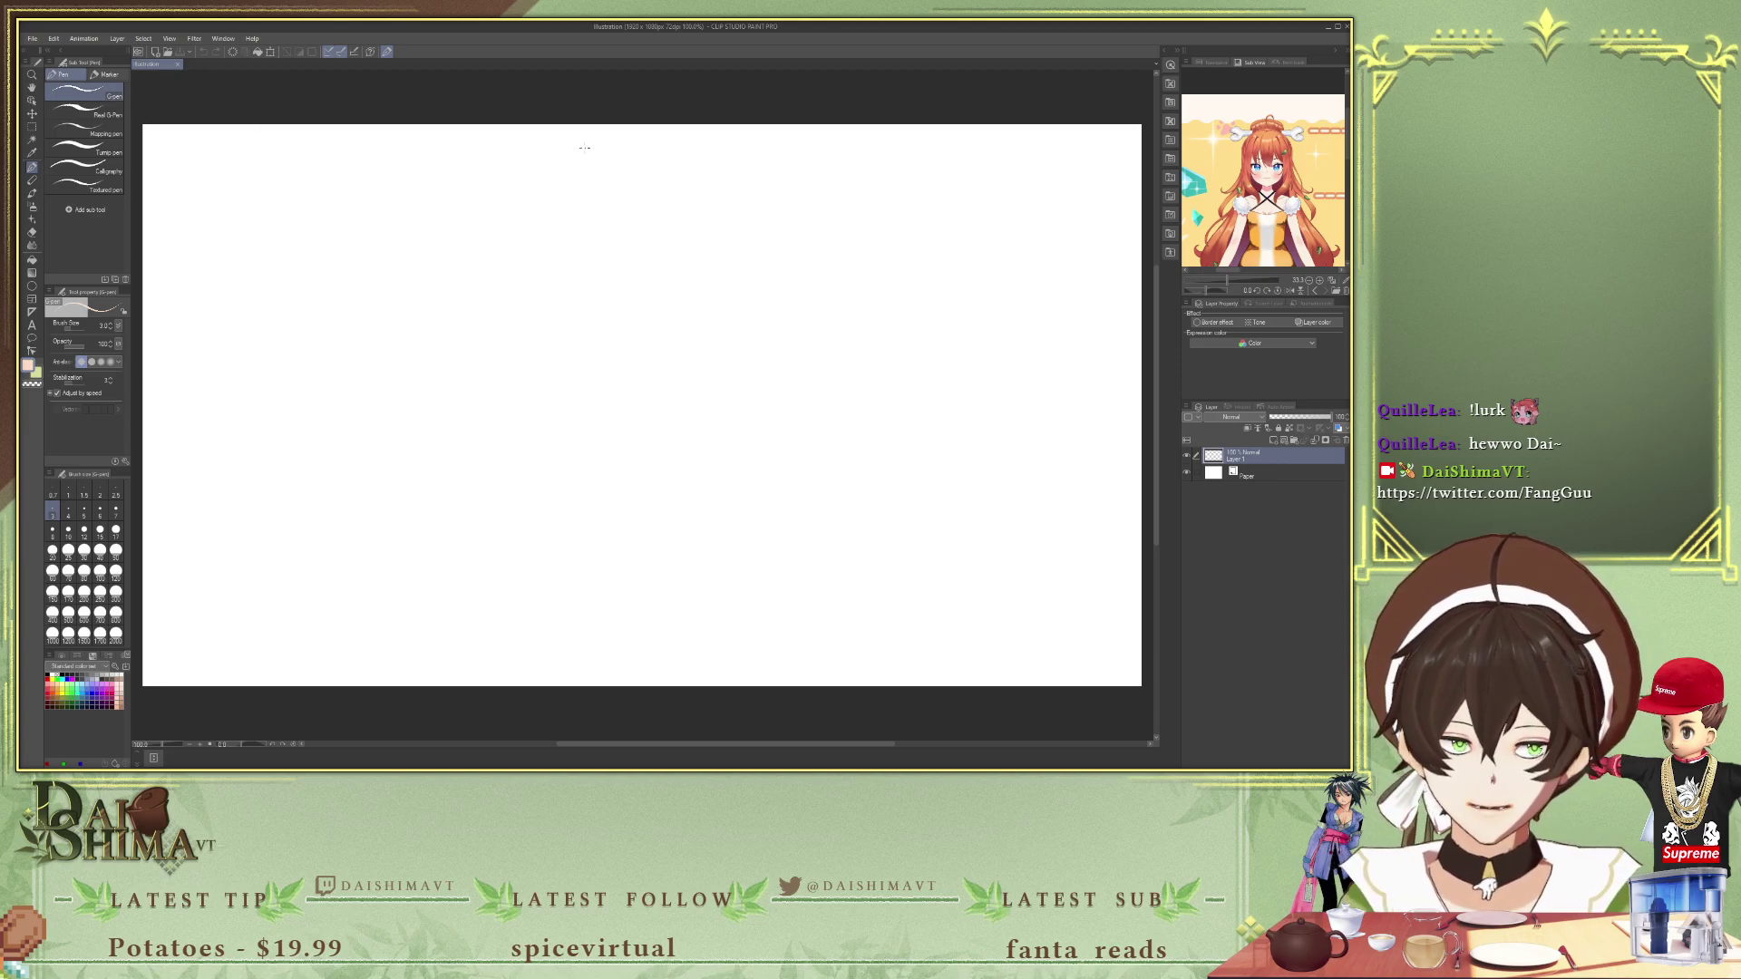
pyautogui.moveTo(1302, 173); pyautogui.dragTo(1294, 160)
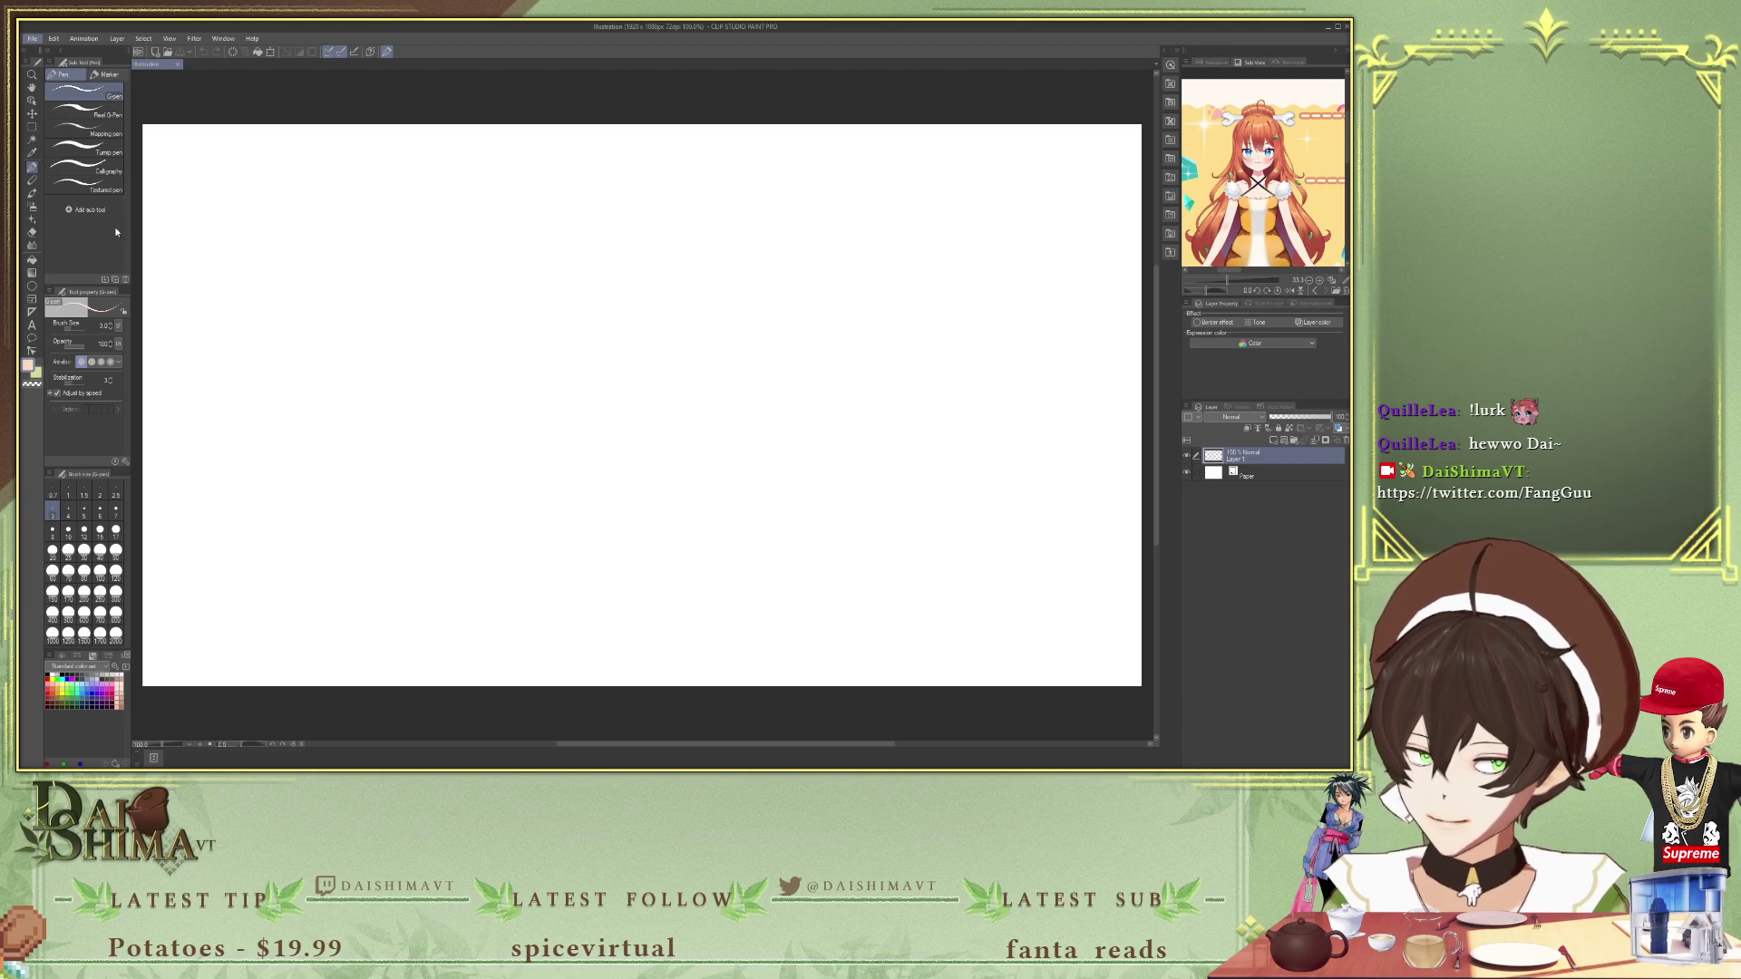
pyautogui.click(233, 228)
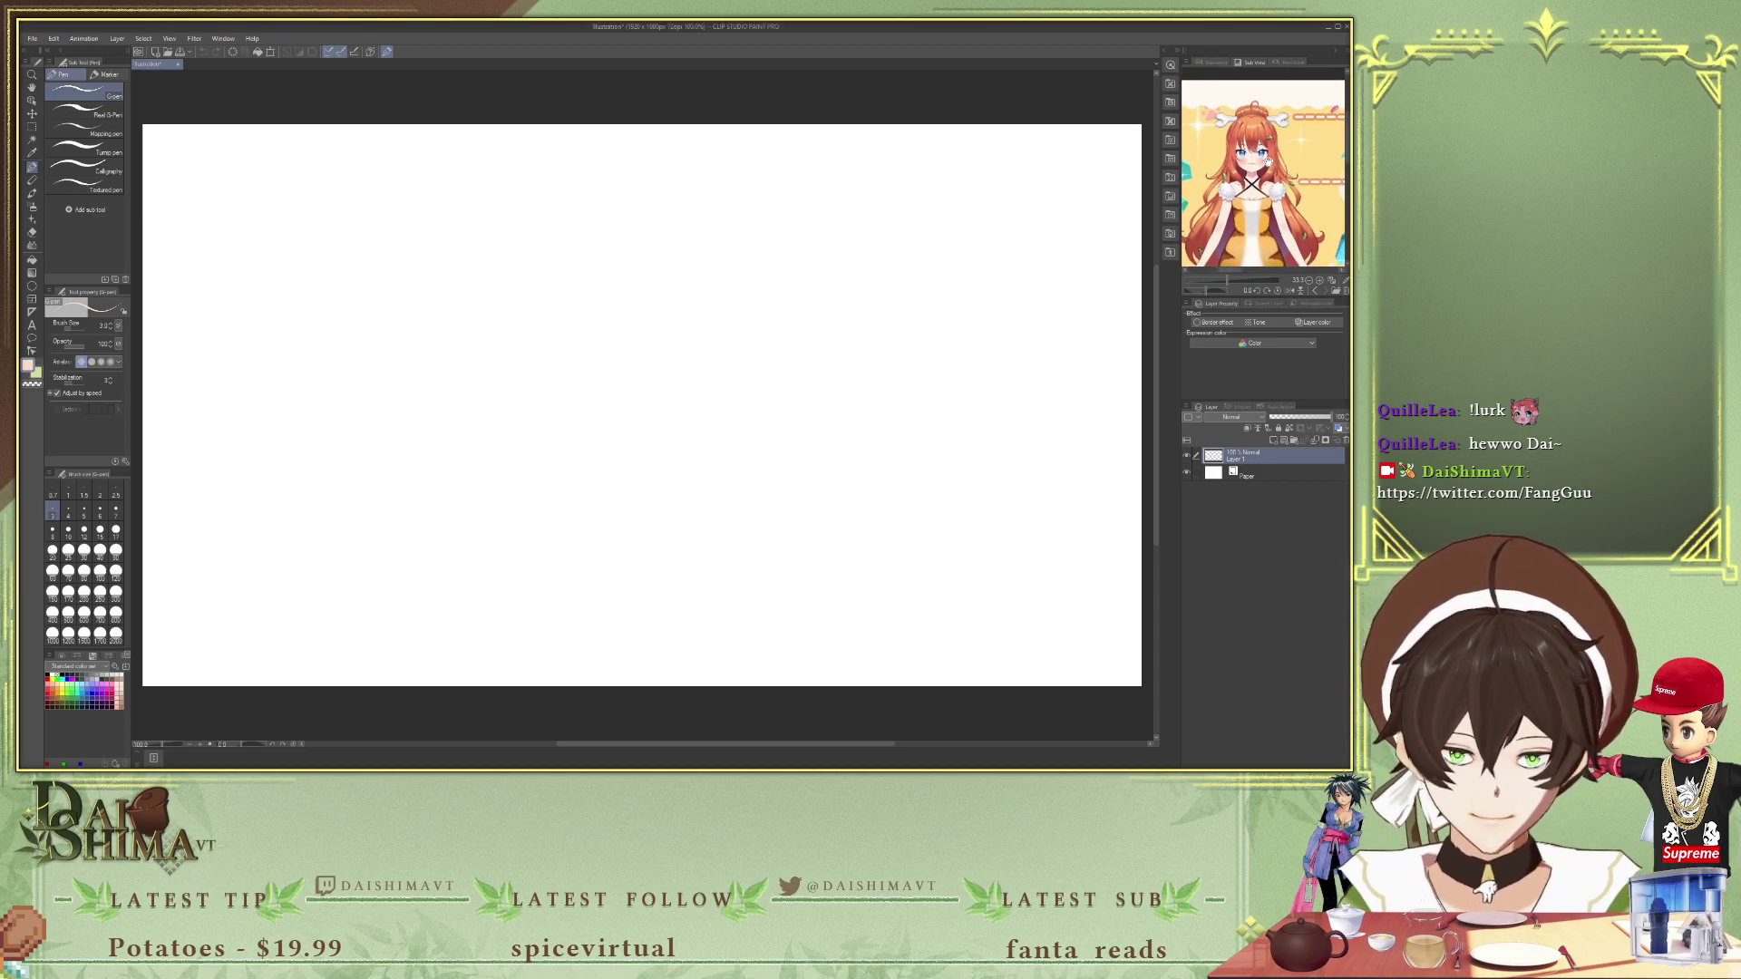
pyautogui.press('i')
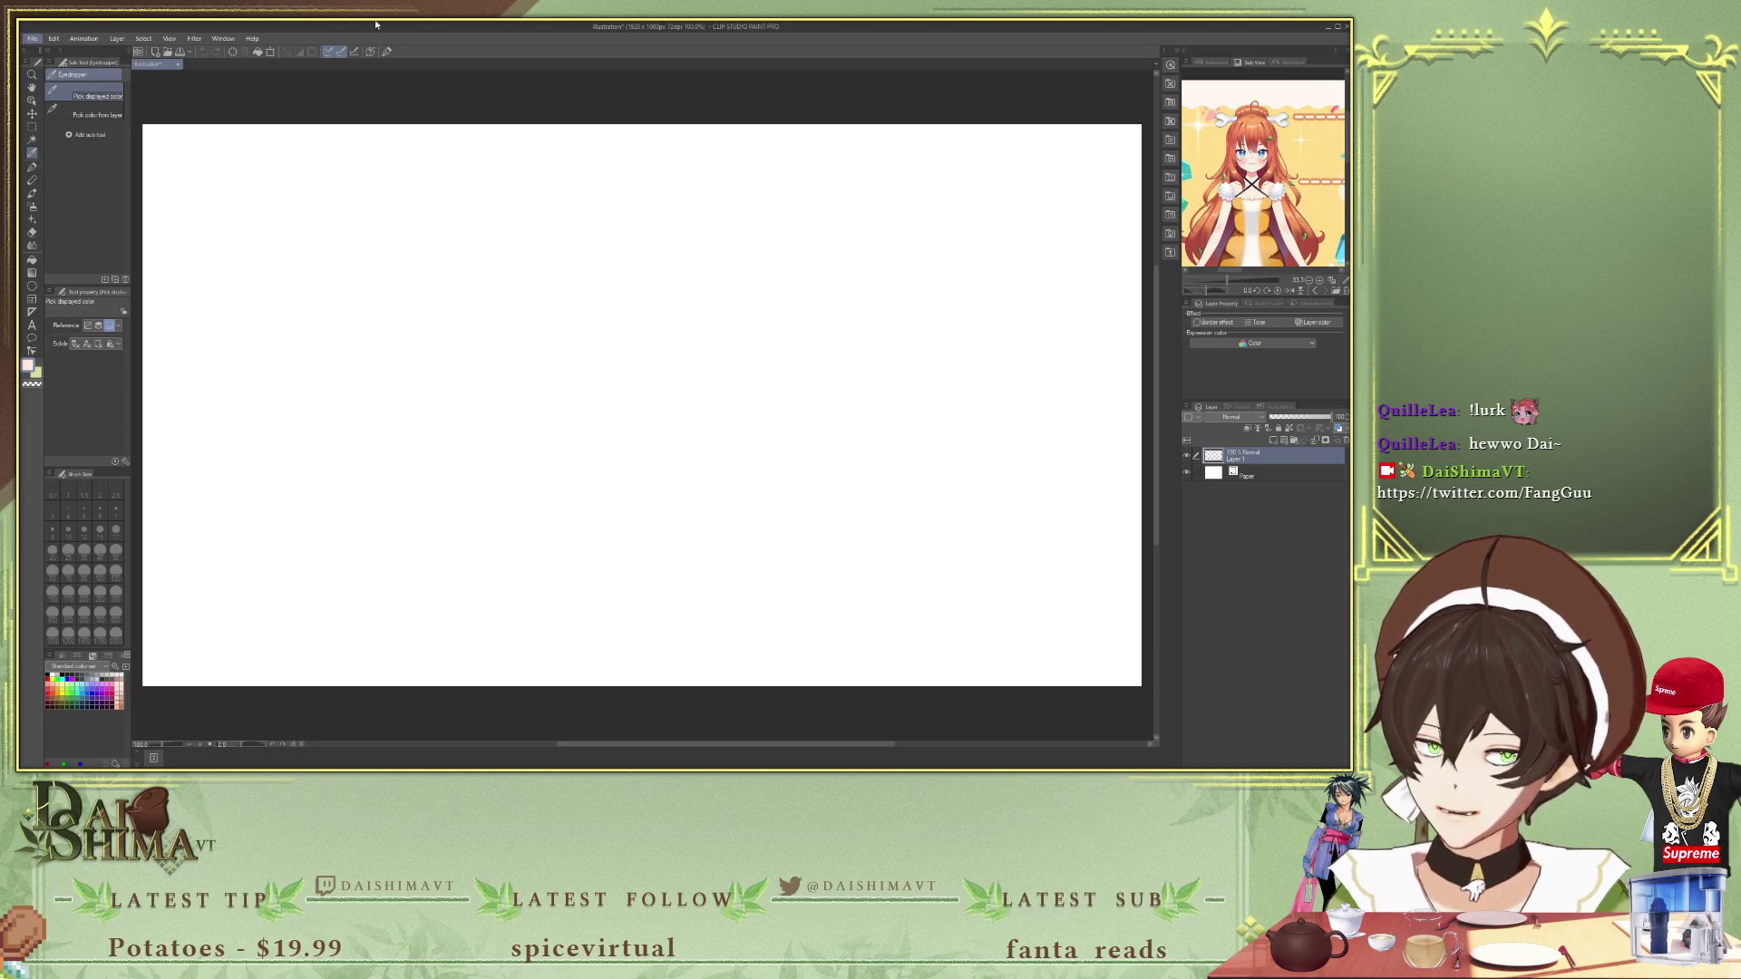
pyautogui.click(32, 312)
pyautogui.moveTo(603, 115); pyautogui.dragTo(604, 116)
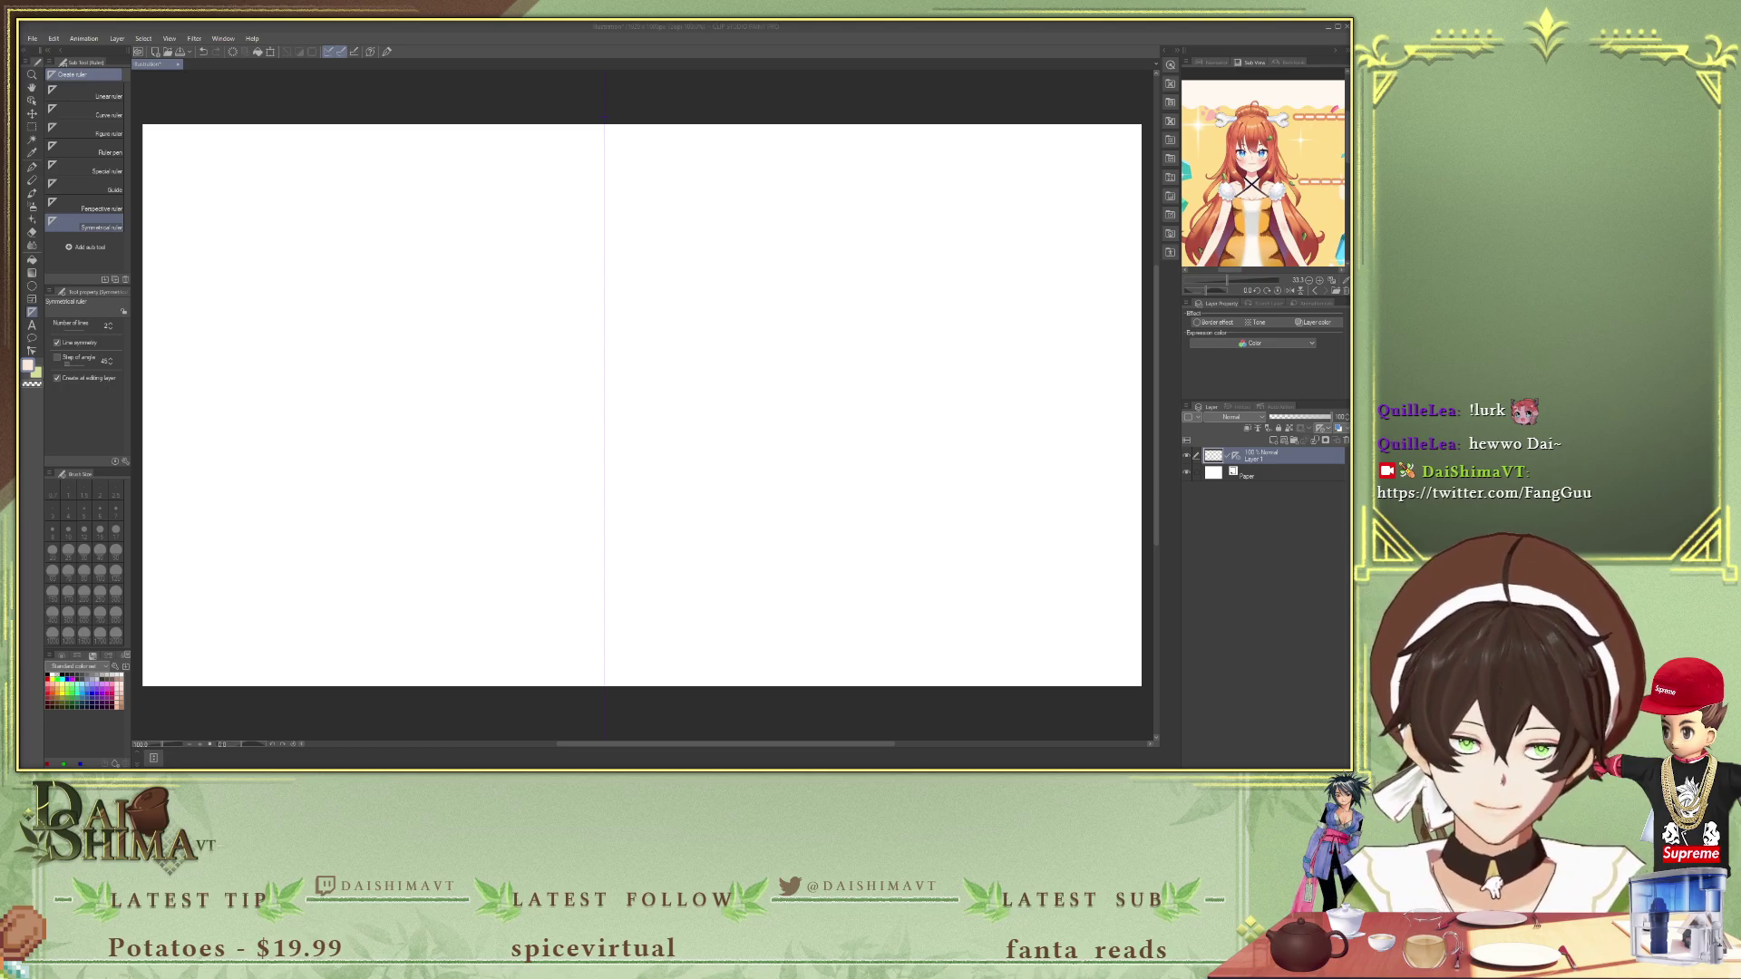
pyautogui.click(752, 26)
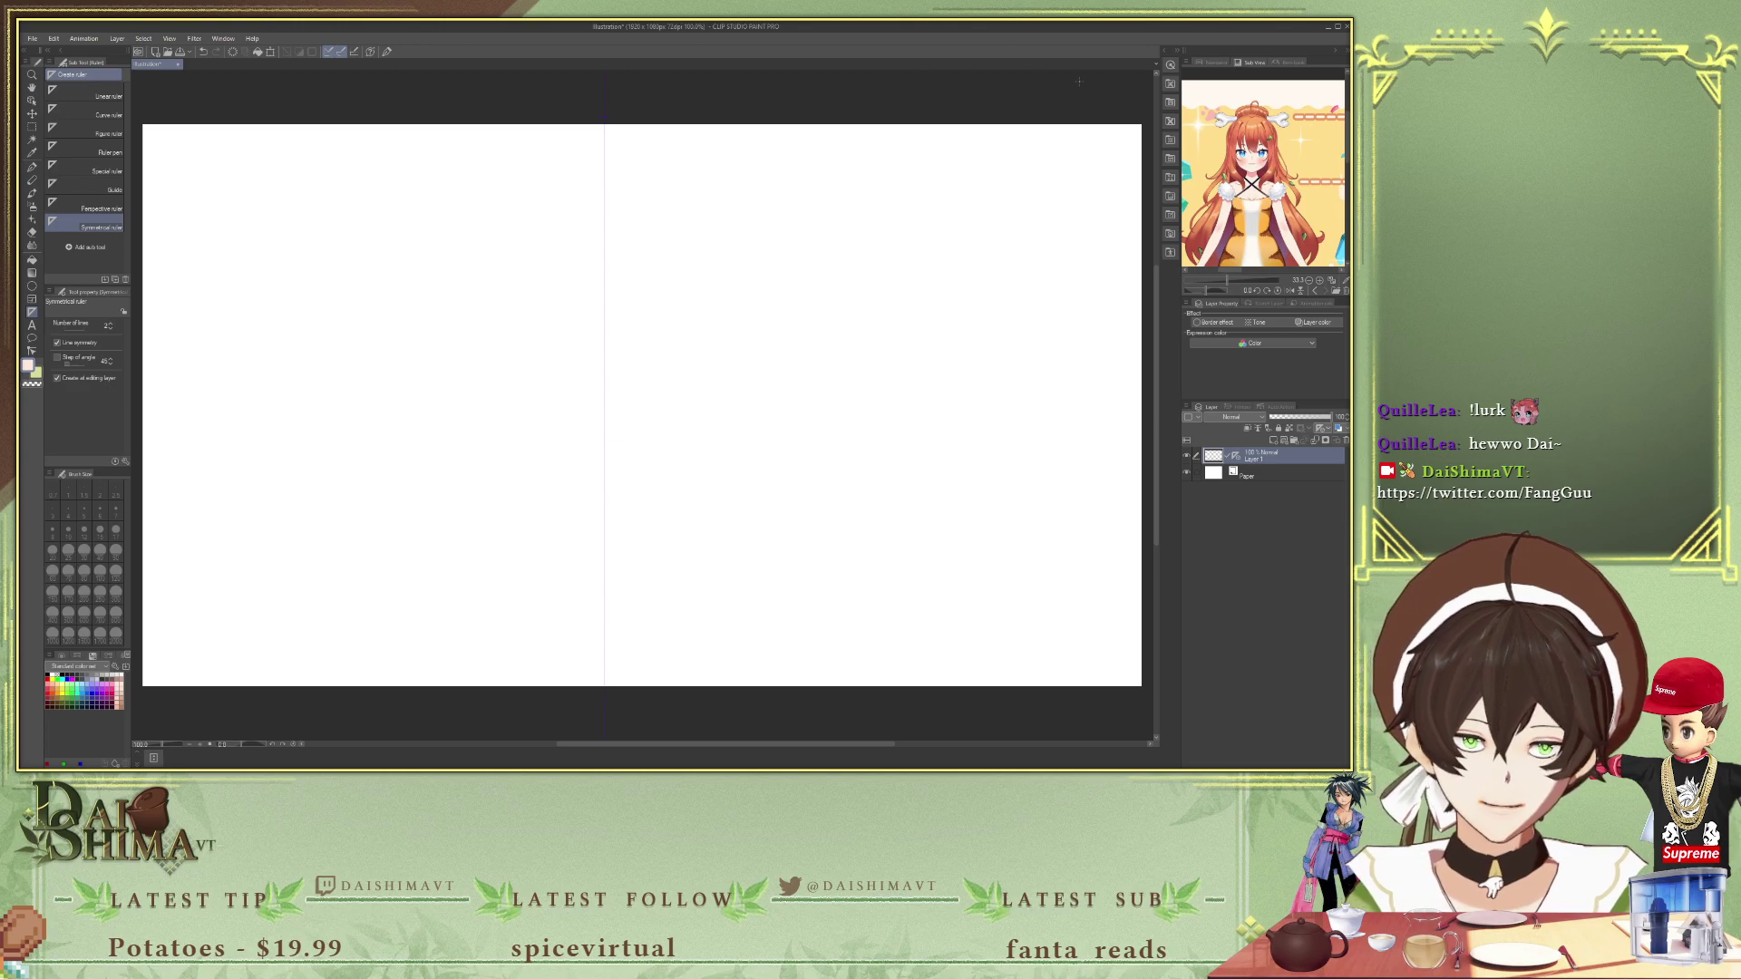
# - Try drawing a small round head across the symmetry line on Layer 1 and filling it with the reference's pale skin tone
pyautogui.scroll(-3, 1268, 168)
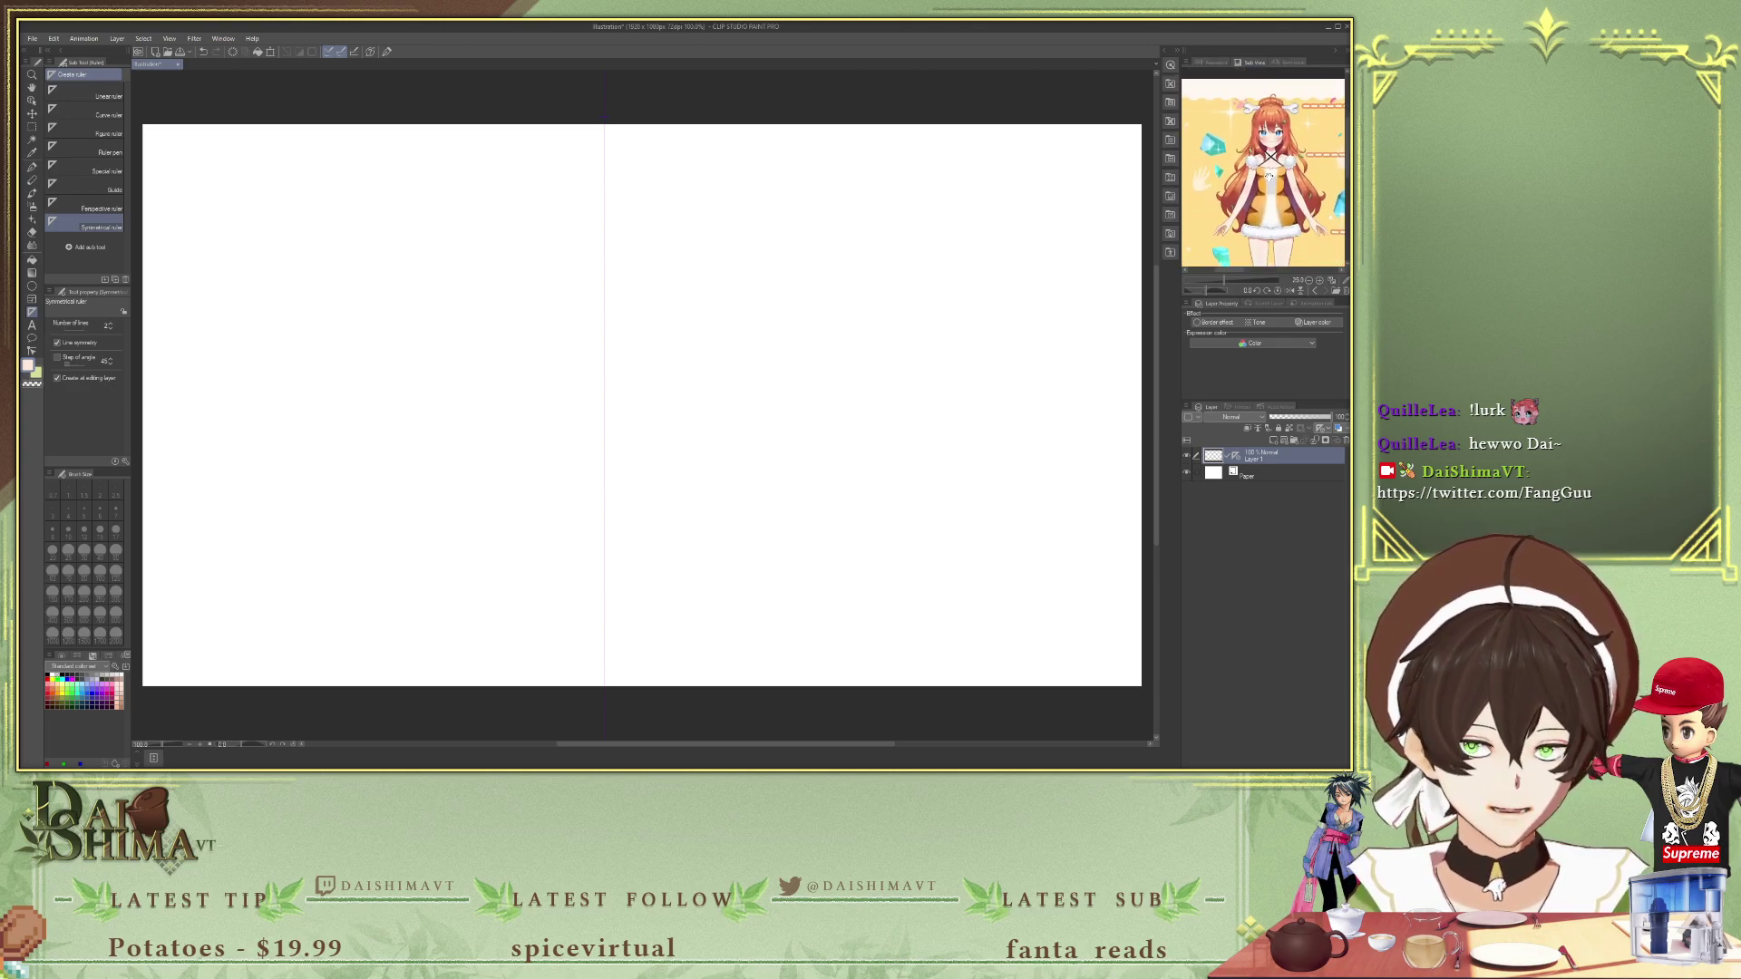
pyautogui.moveTo(1269, 175); pyautogui.dragTo(1256, 195)
pyautogui.scroll(1, 1256, 195)
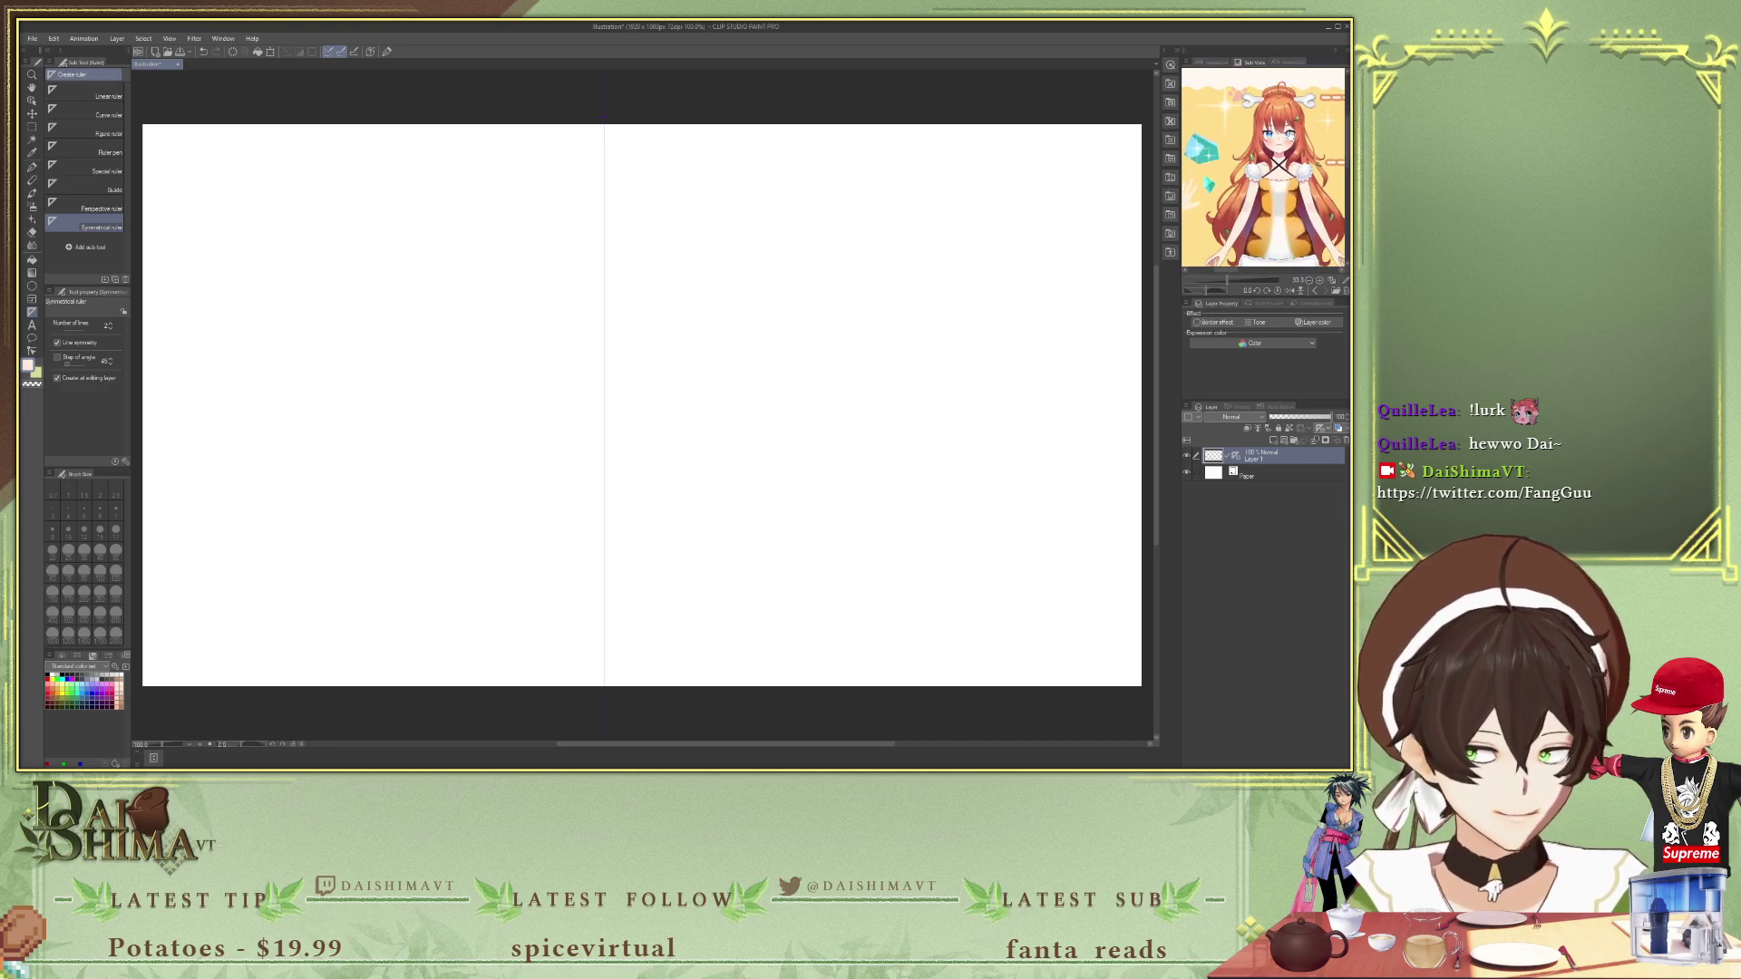
pyautogui.press('i')
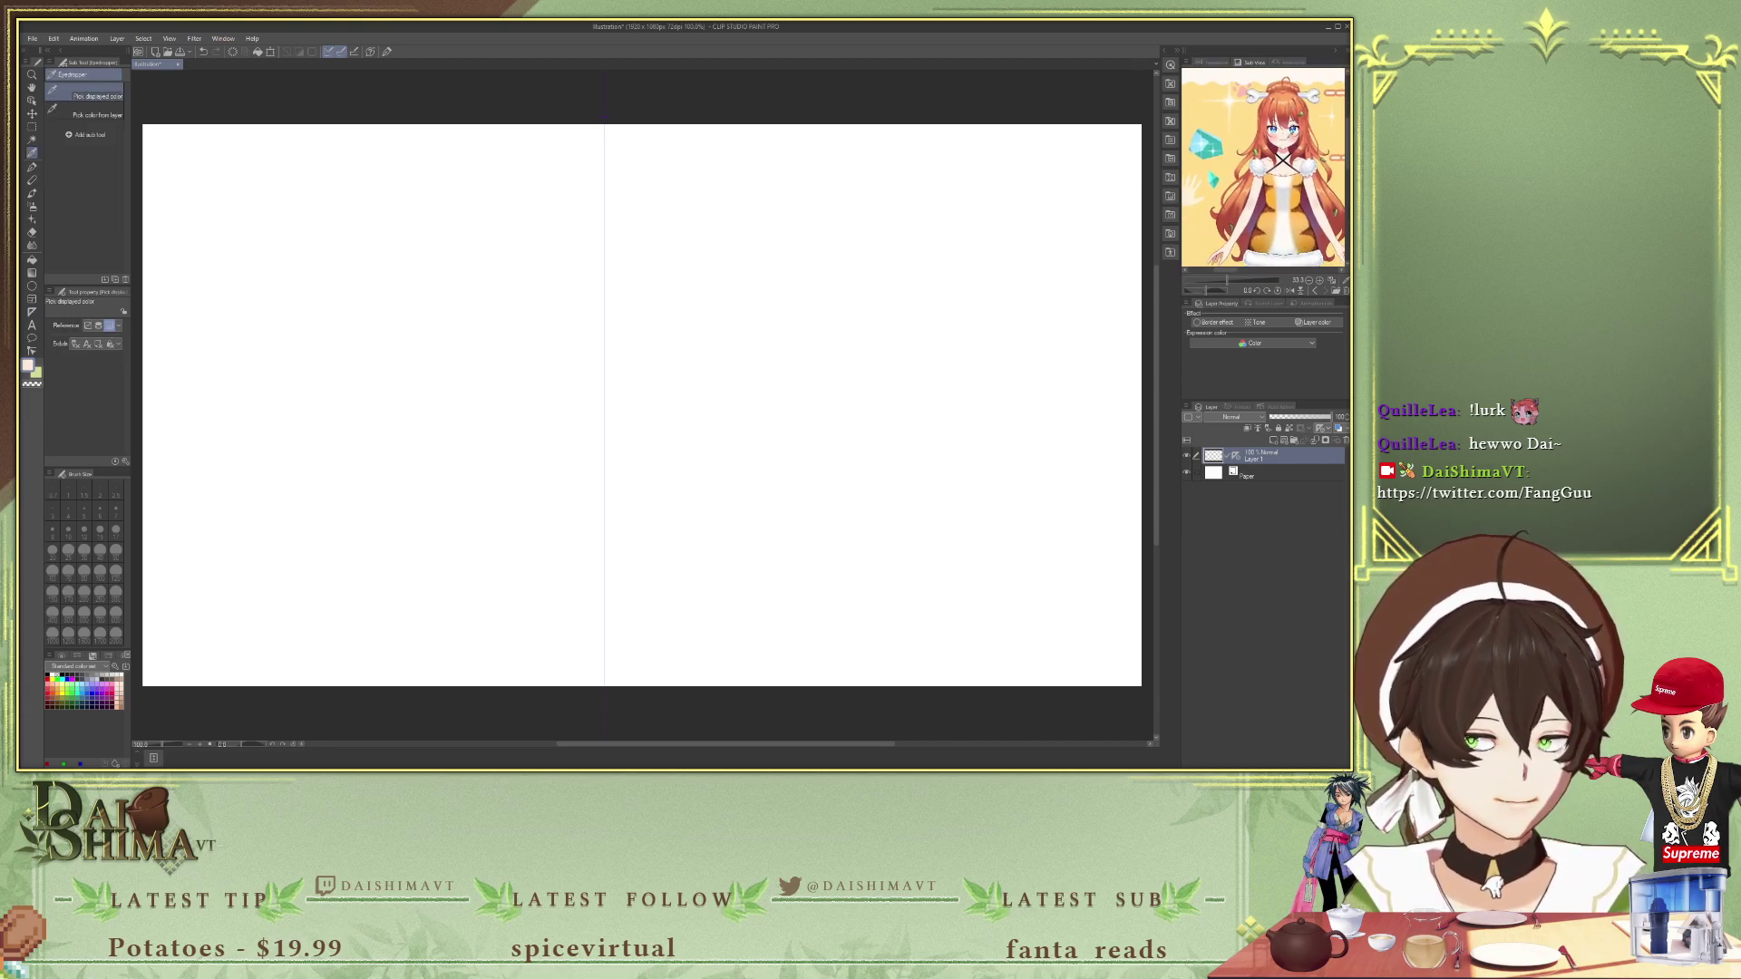
pyautogui.scroll(1, 551, 252)
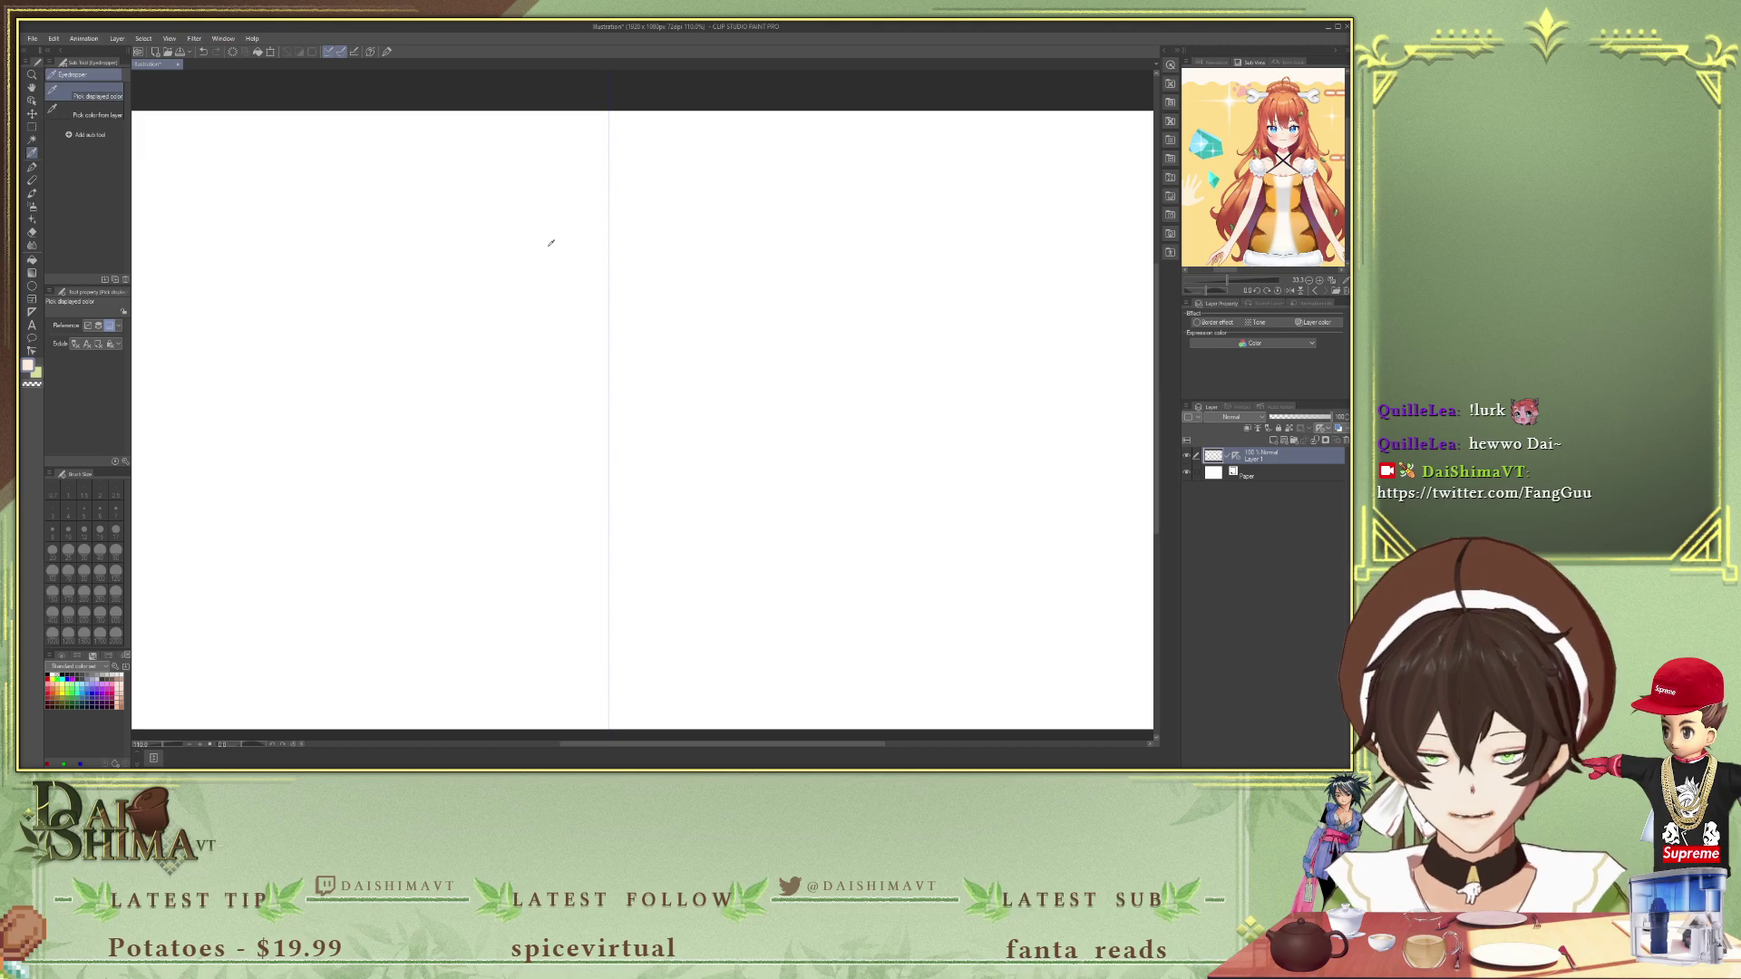
pyautogui.press('p')
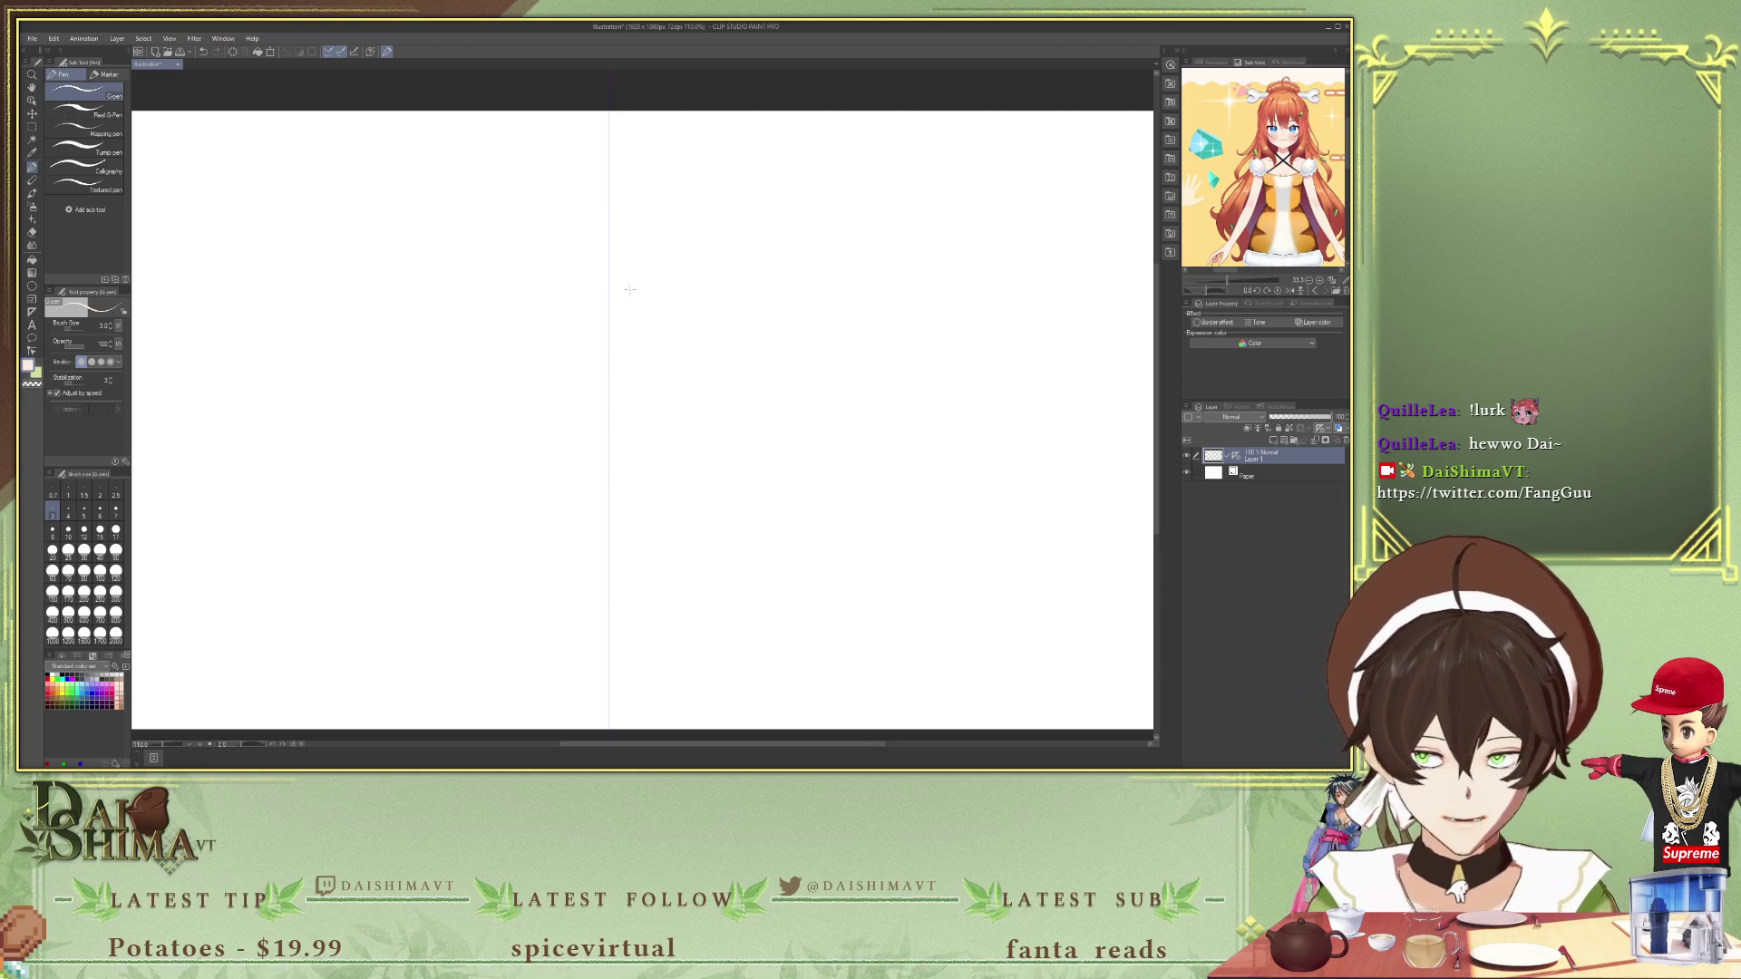
pyautogui.moveTo(577, 282); pyautogui.dragTo(611, 298)
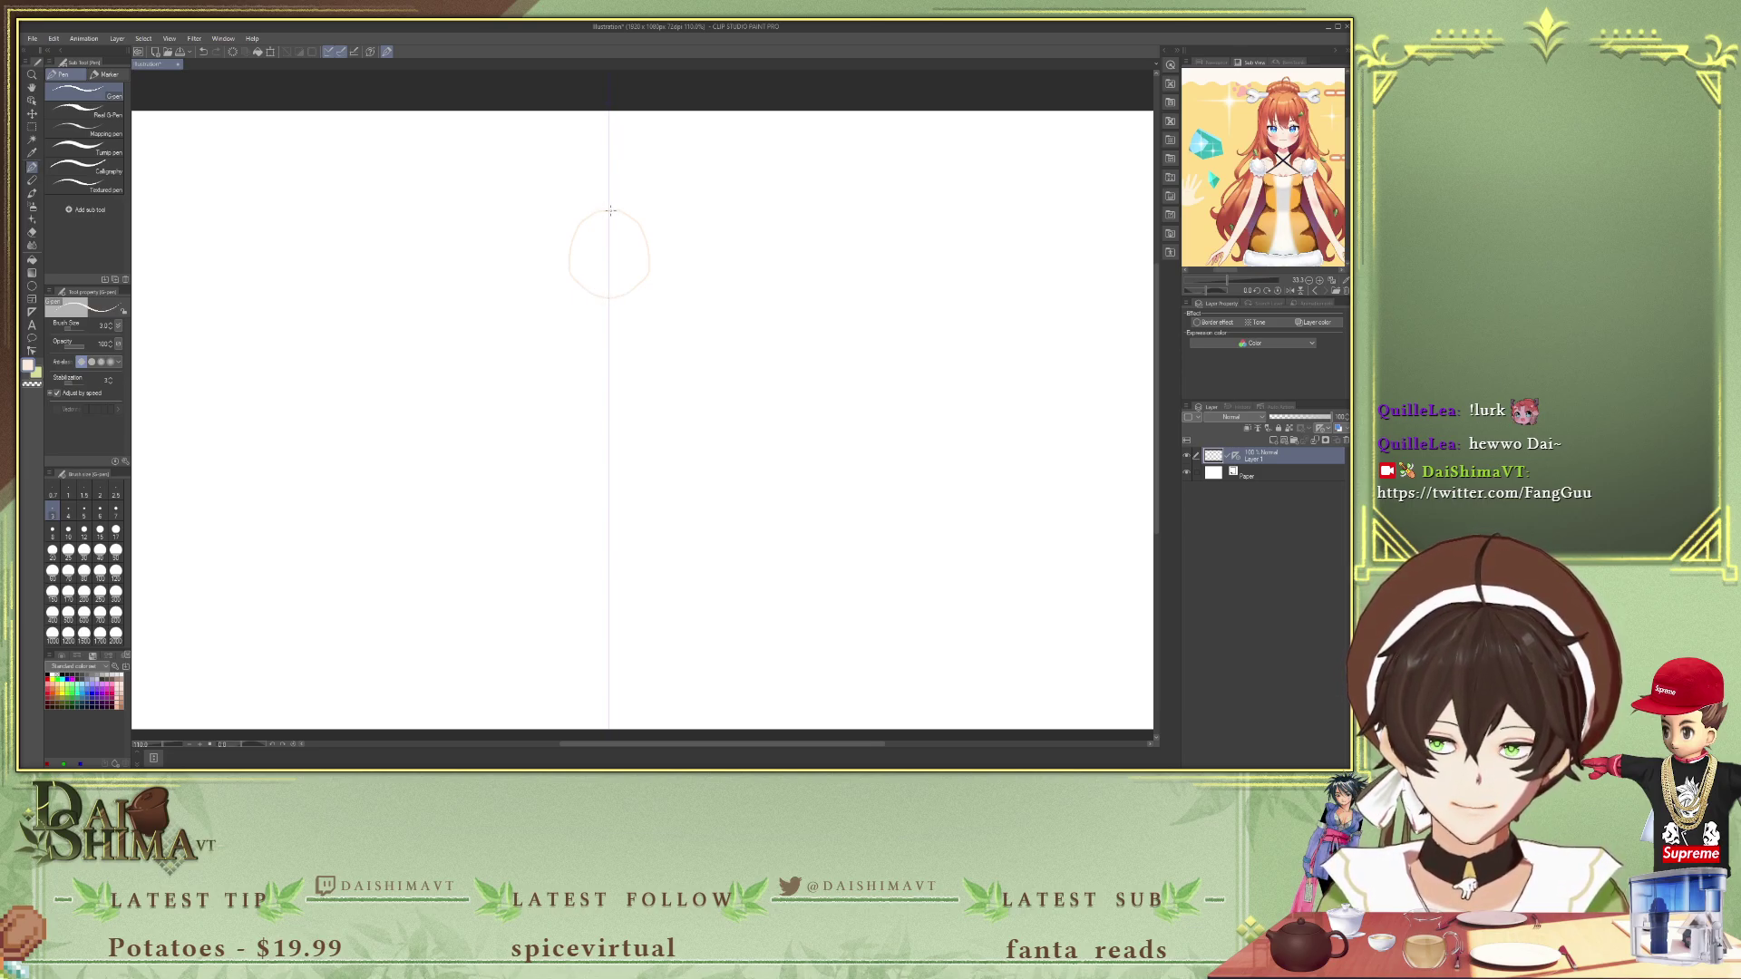
pyautogui.press('g')
pyautogui.click(593, 237)
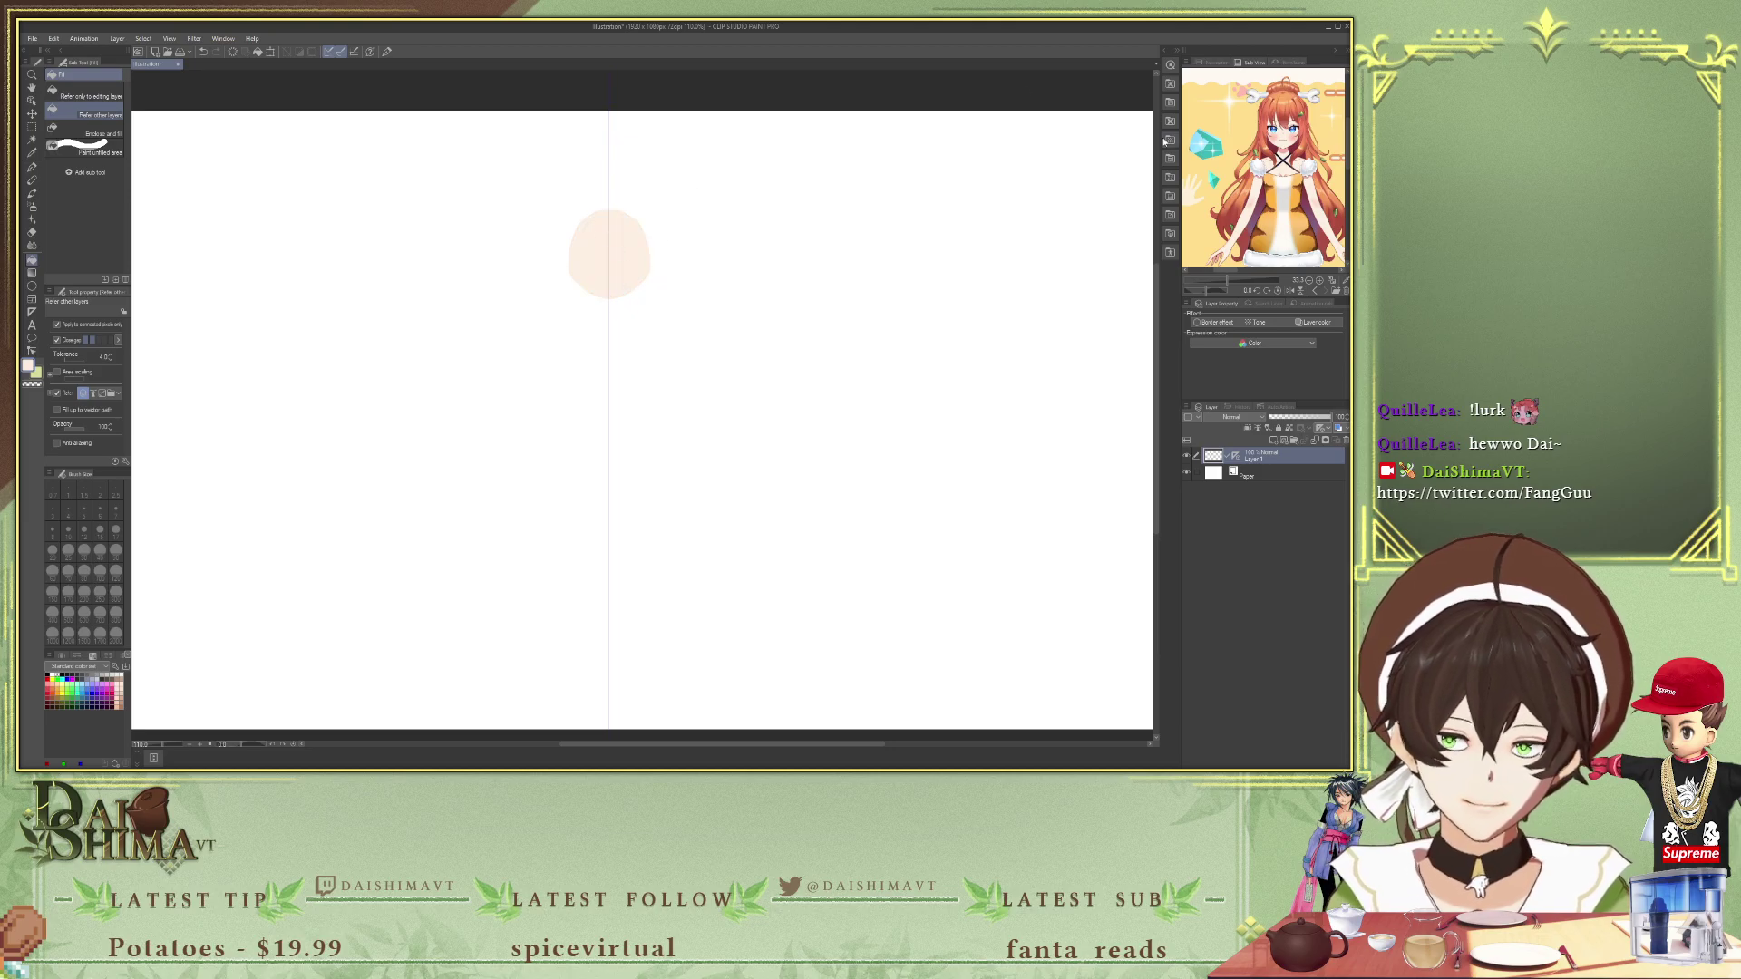
# - With the orange hair colour sampled from the reference, undo the head's fill and outline and add a new layer above Layer 1
pyautogui.press('i')
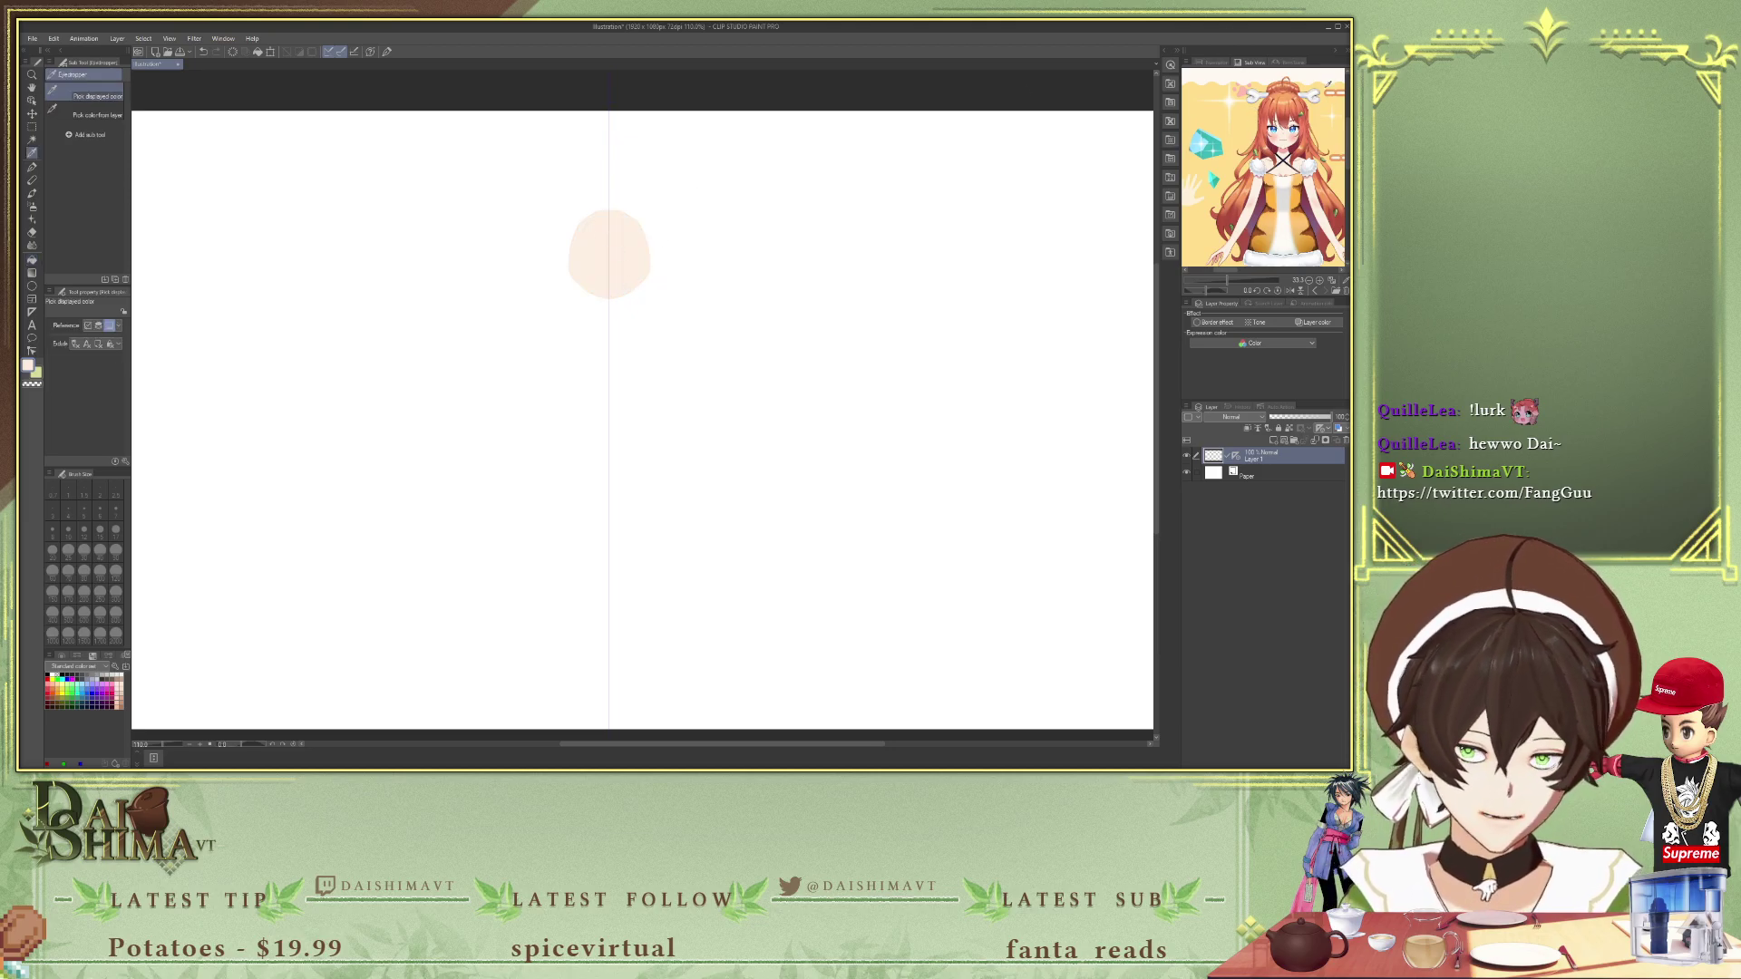
pyautogui.click(1244, 208)
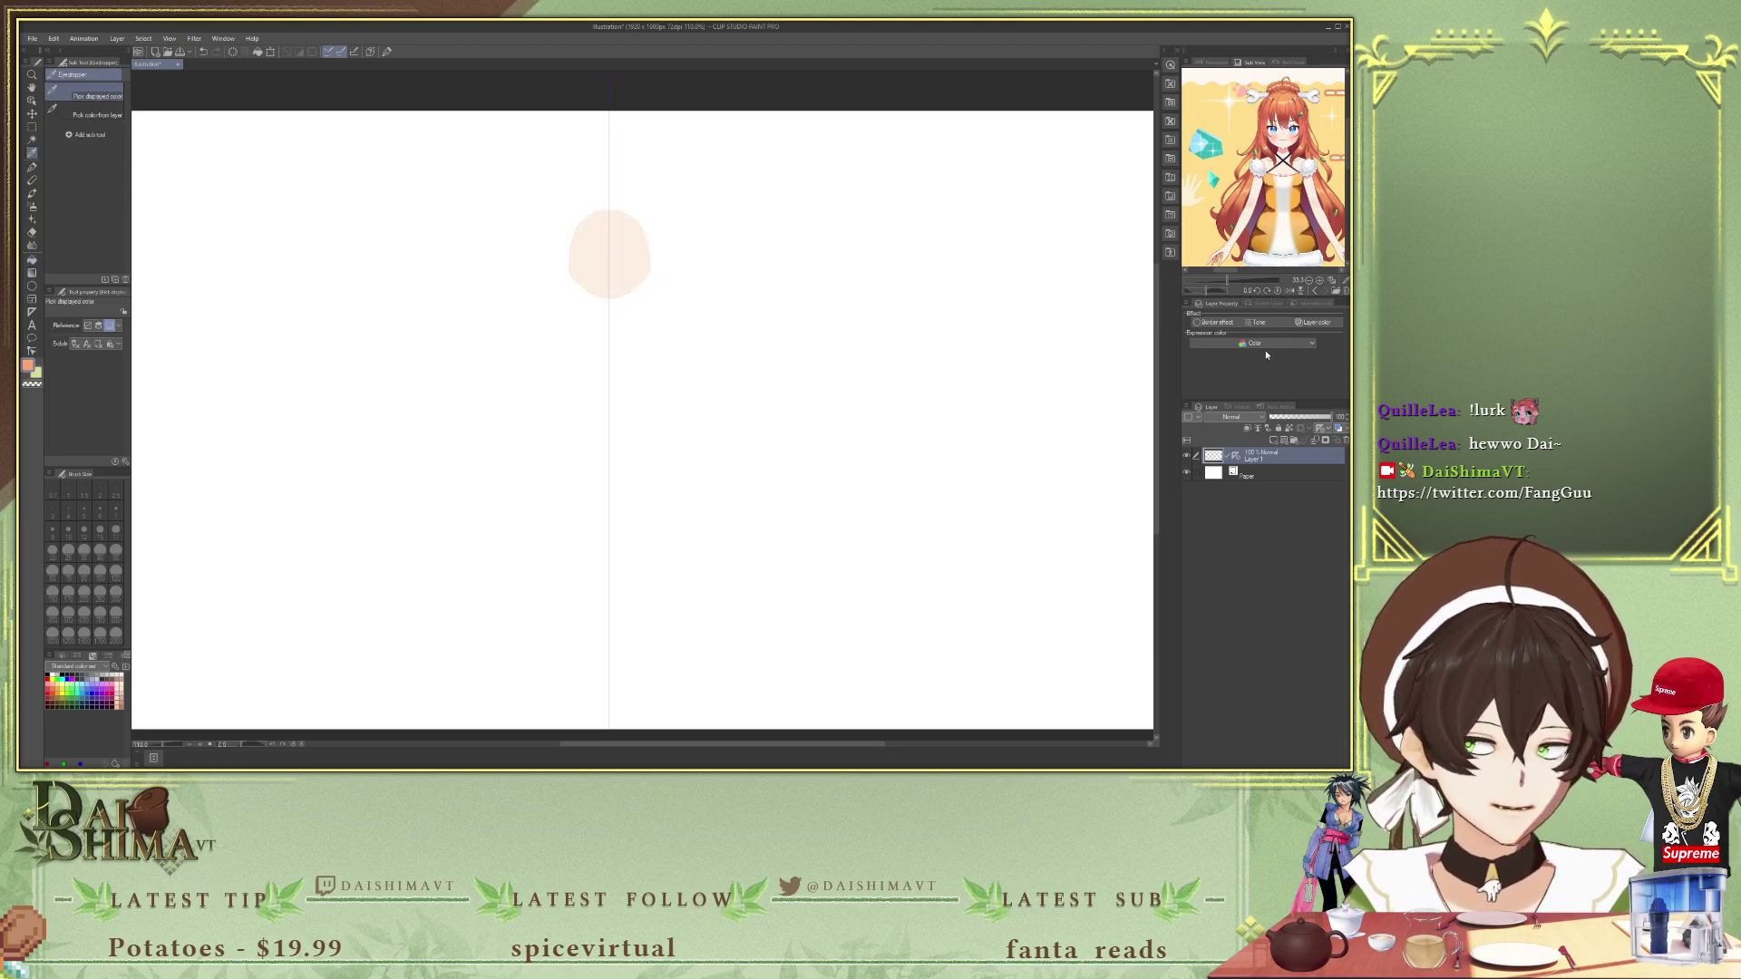
pyautogui.hotkey('ctrl', 'z')
pyautogui.hotkey('ctrl', 'z')
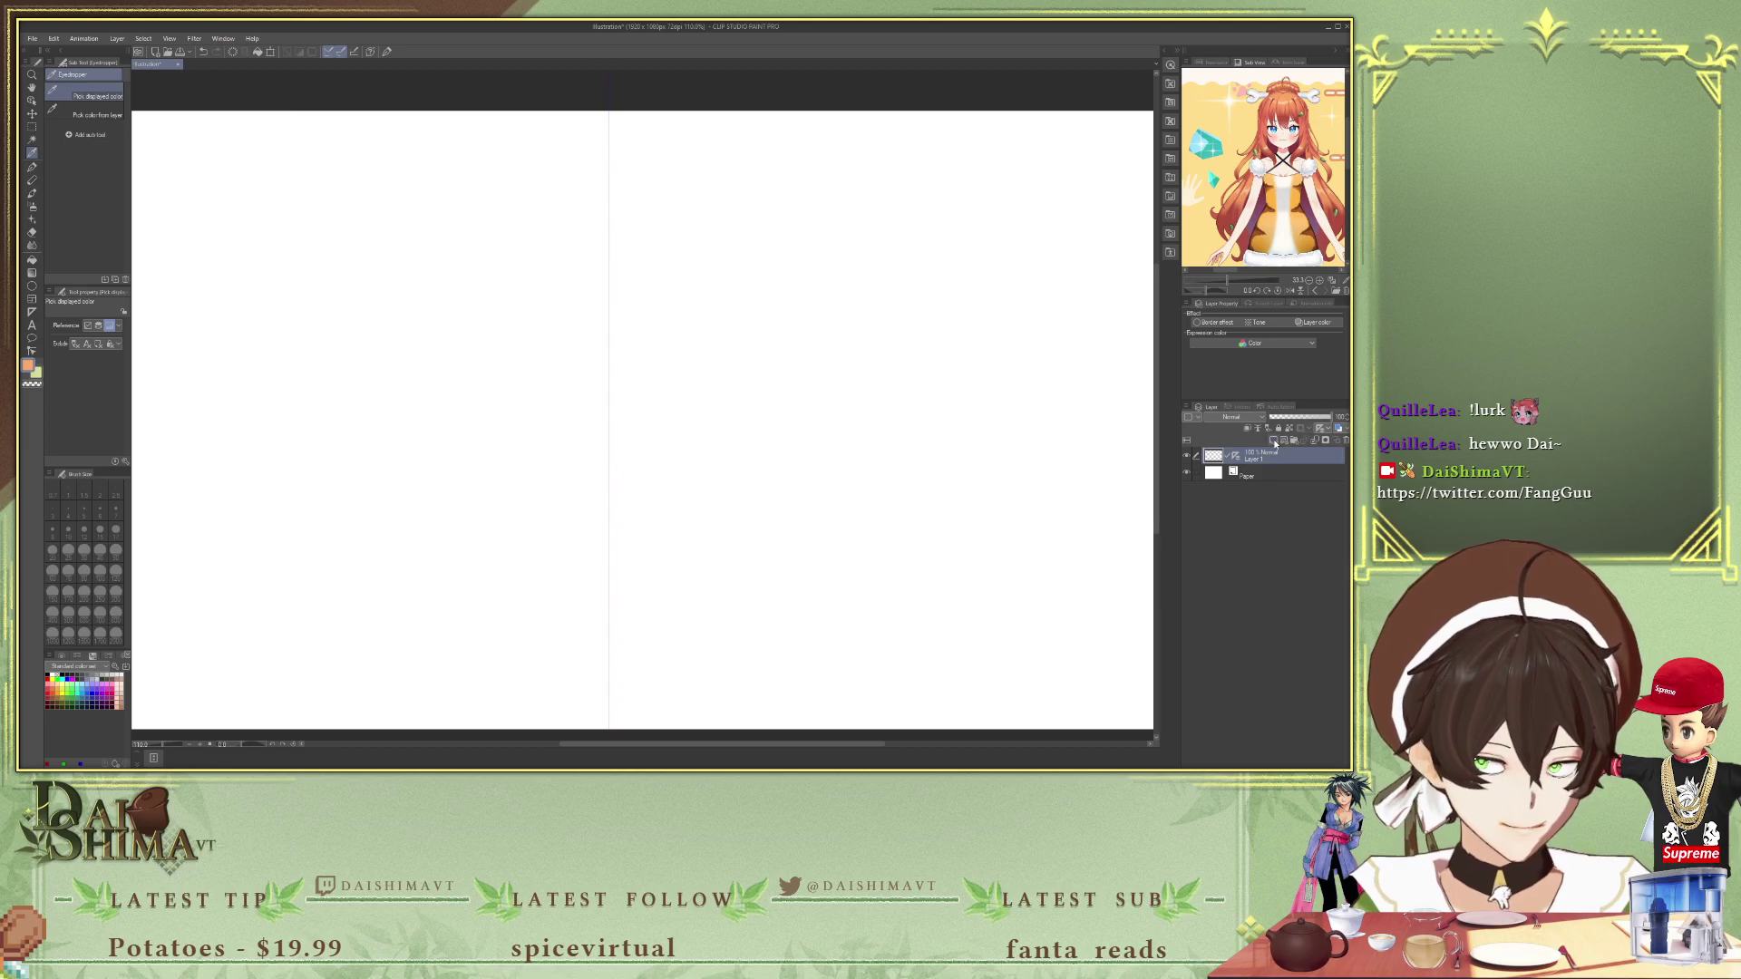
pyautogui.click(1273, 440)
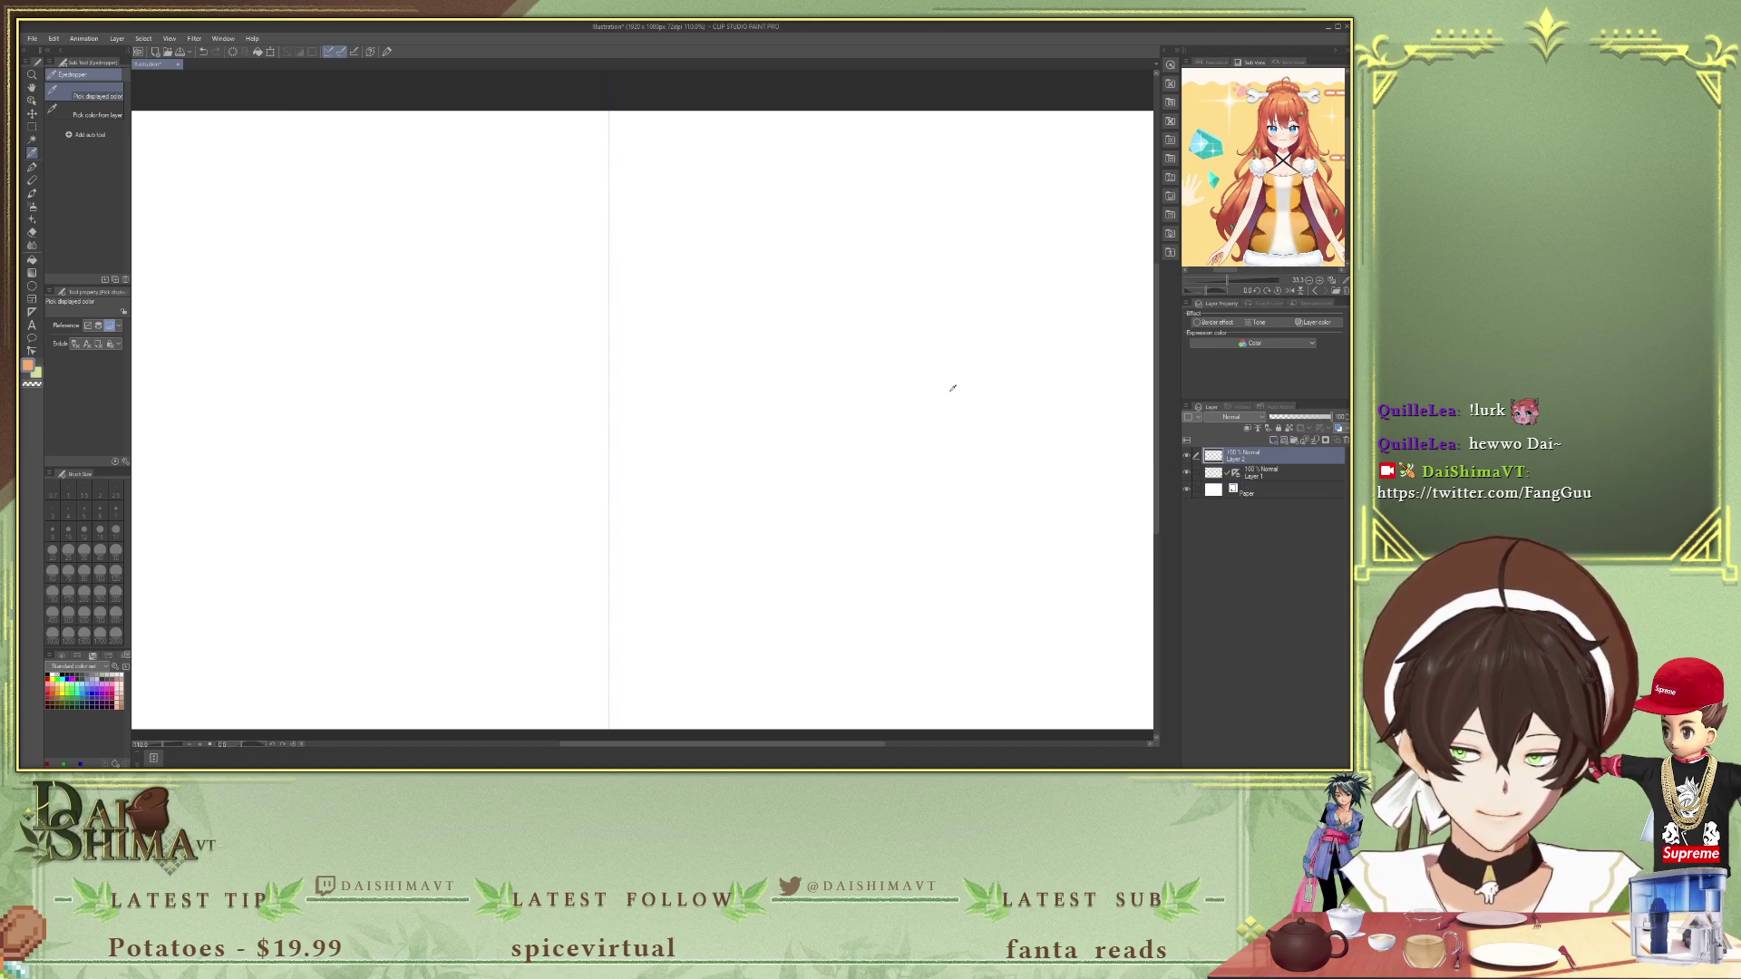
# - Try outlining a rounded orange hair shape around the symmetry line on Layer 1, and undo it
pyautogui.hotkey('alt', '[')
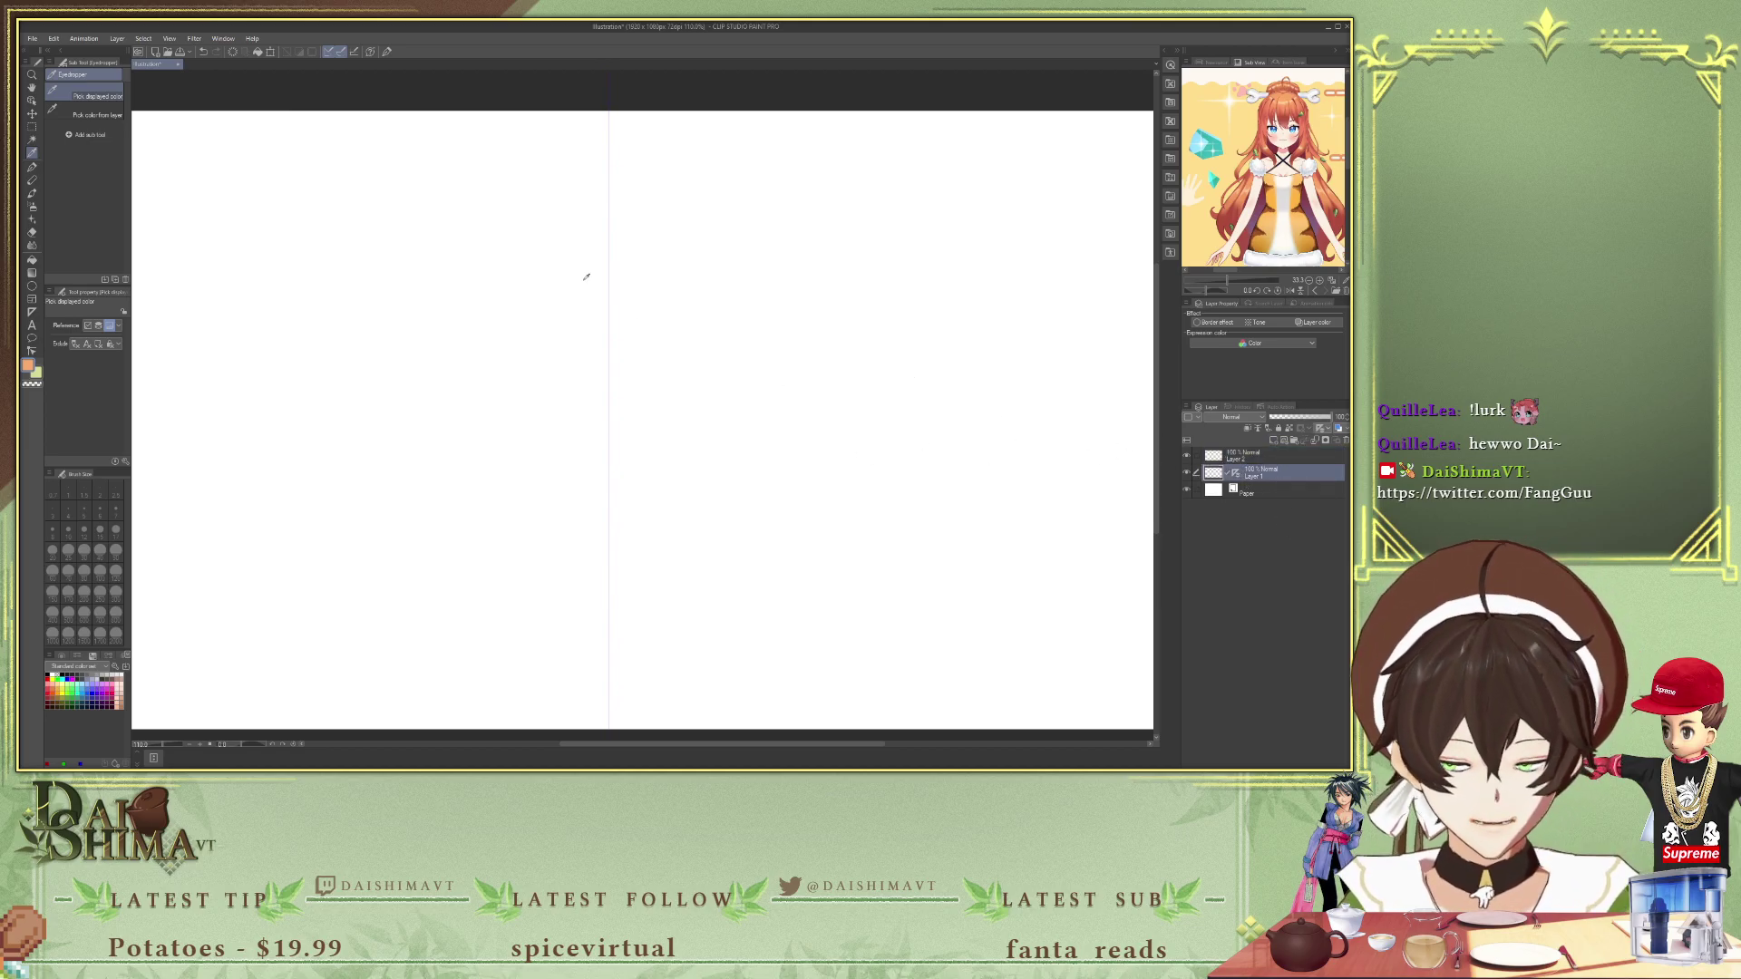
pyautogui.press('p')
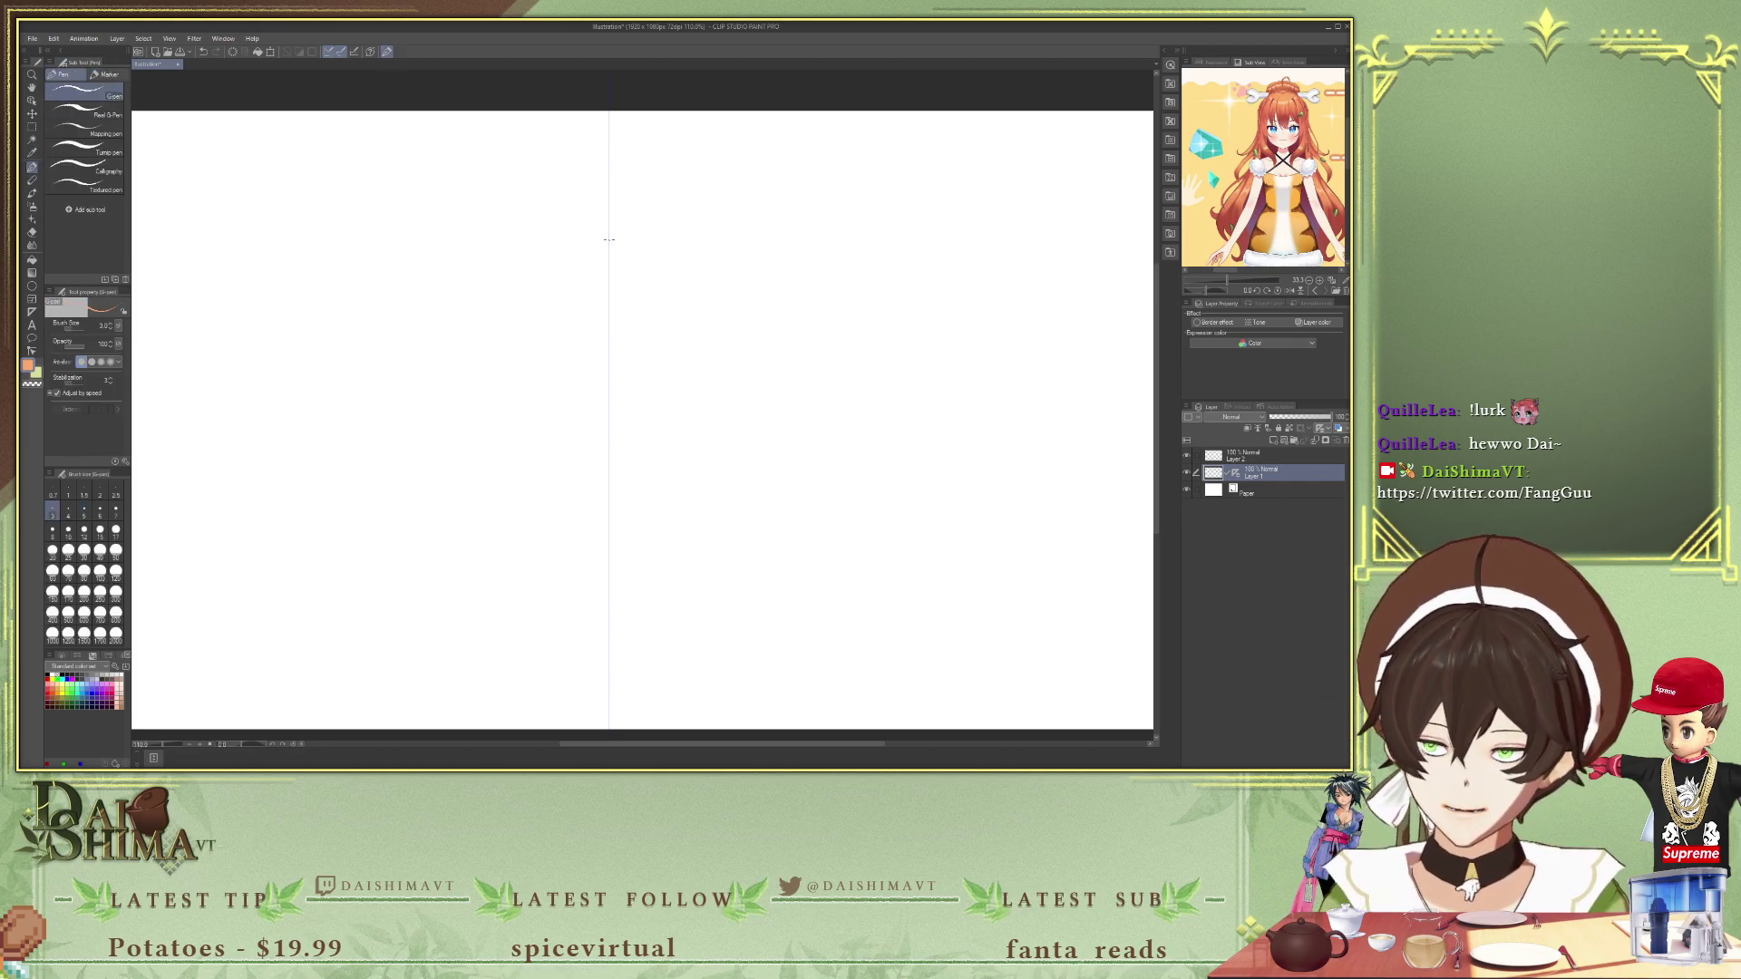
pyautogui.moveTo(648, 281); pyautogui.dragTo(571, 282)
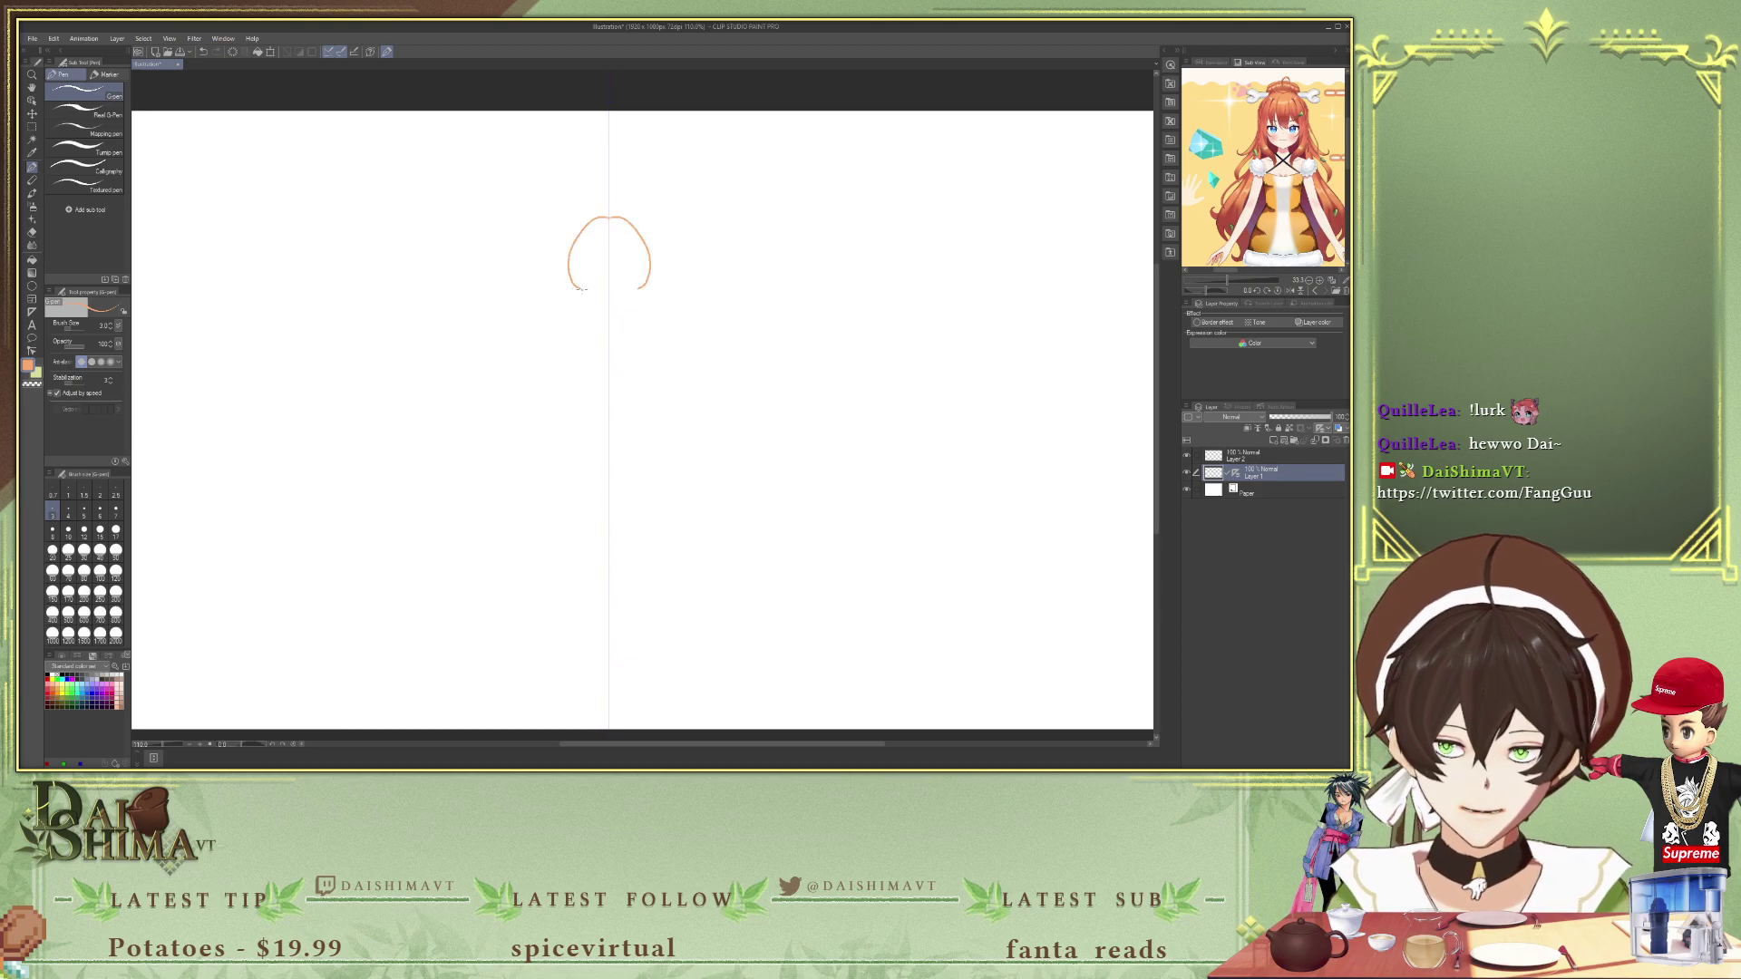
pyautogui.hotkey('ctrl', 'z')
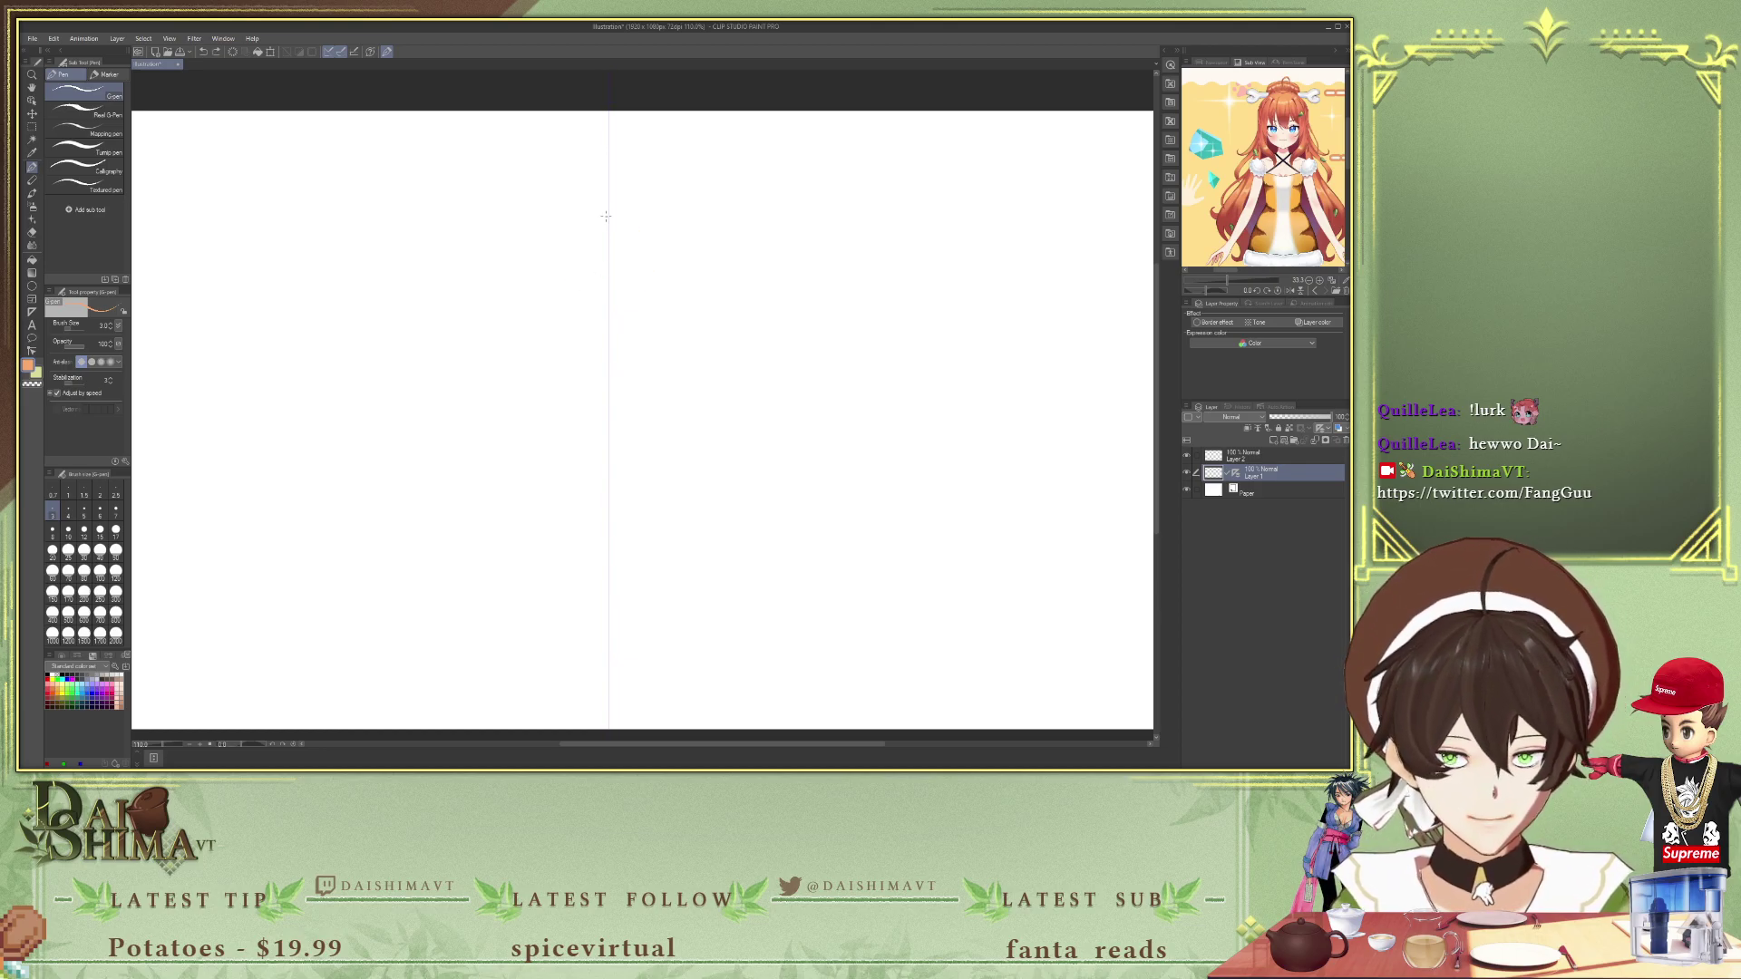
# - On Layer 2, draw a small circular head centred on the symmetry line and fill it with the skin tone sampled from the reference
pyautogui.click(1292, 461)
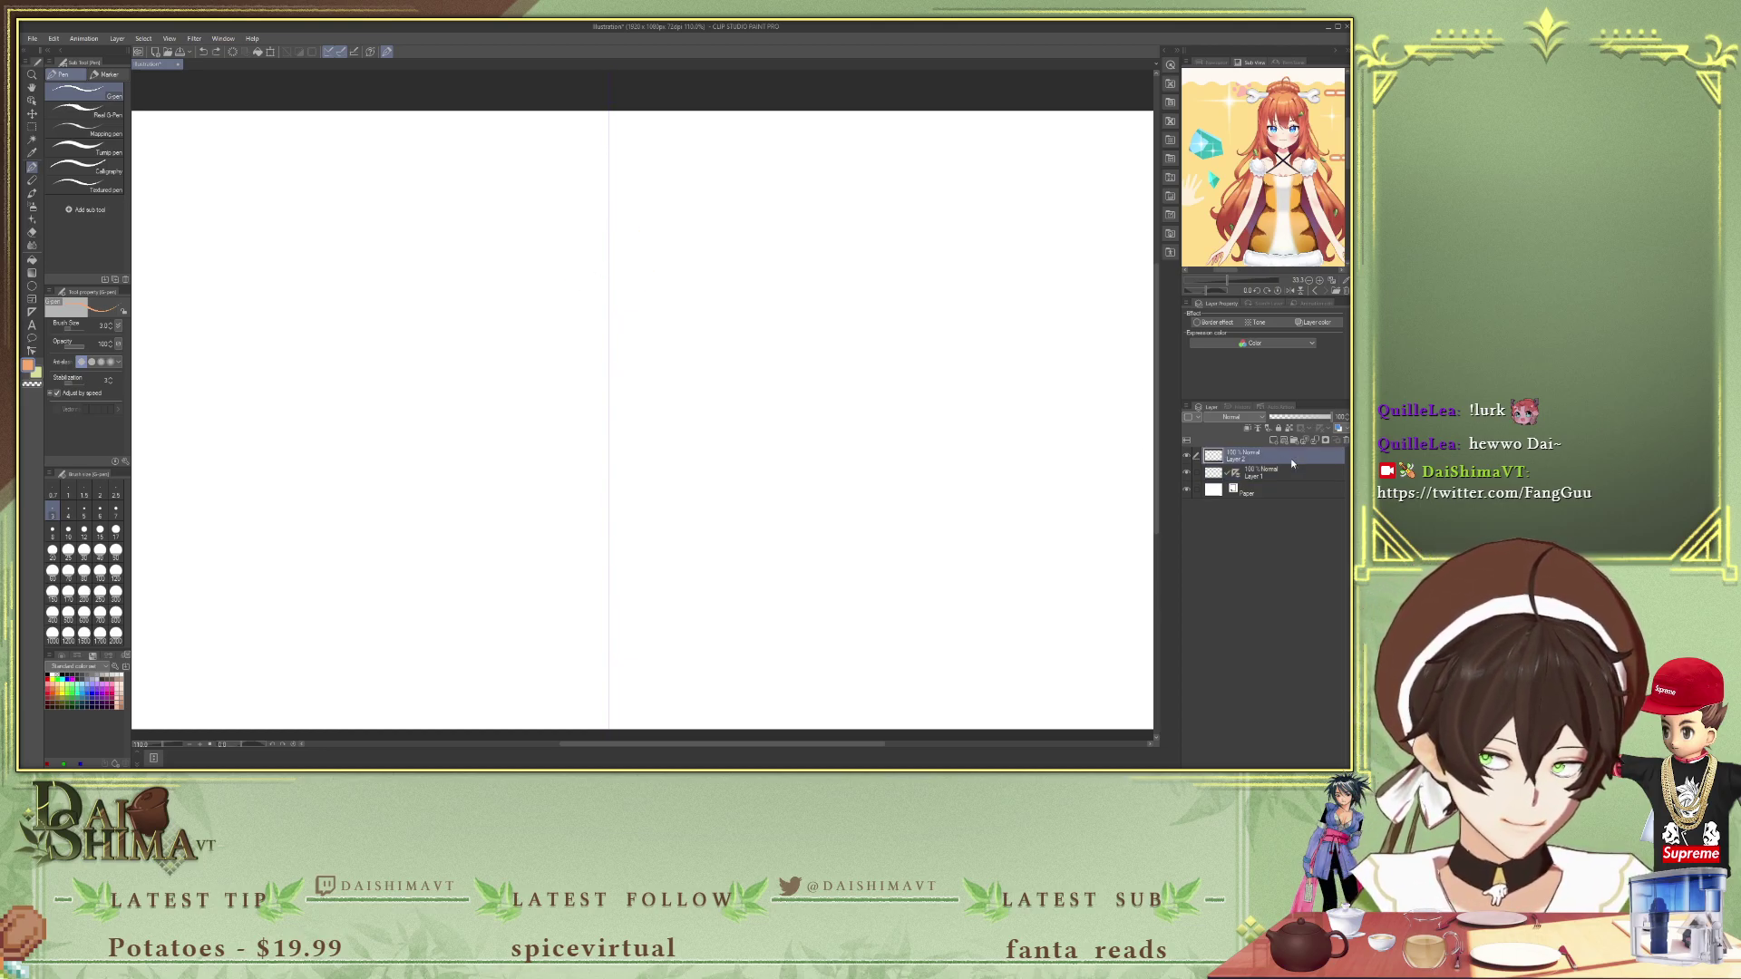
pyautogui.press('i')
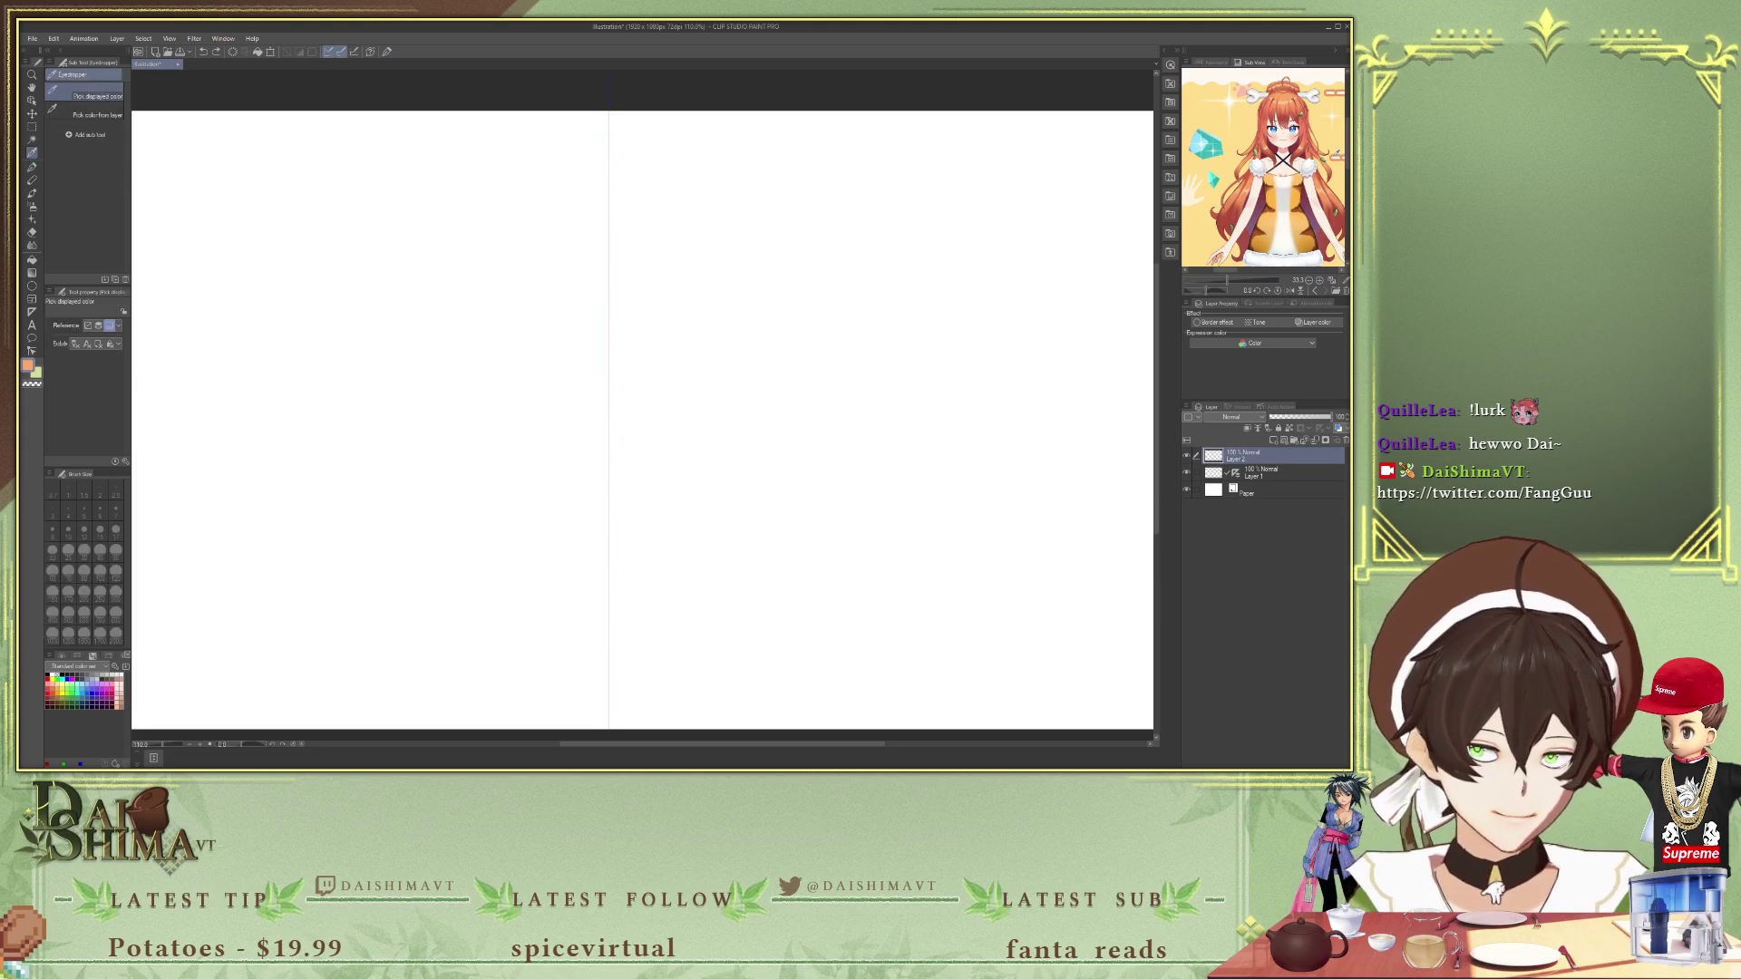
pyautogui.click(1295, 142)
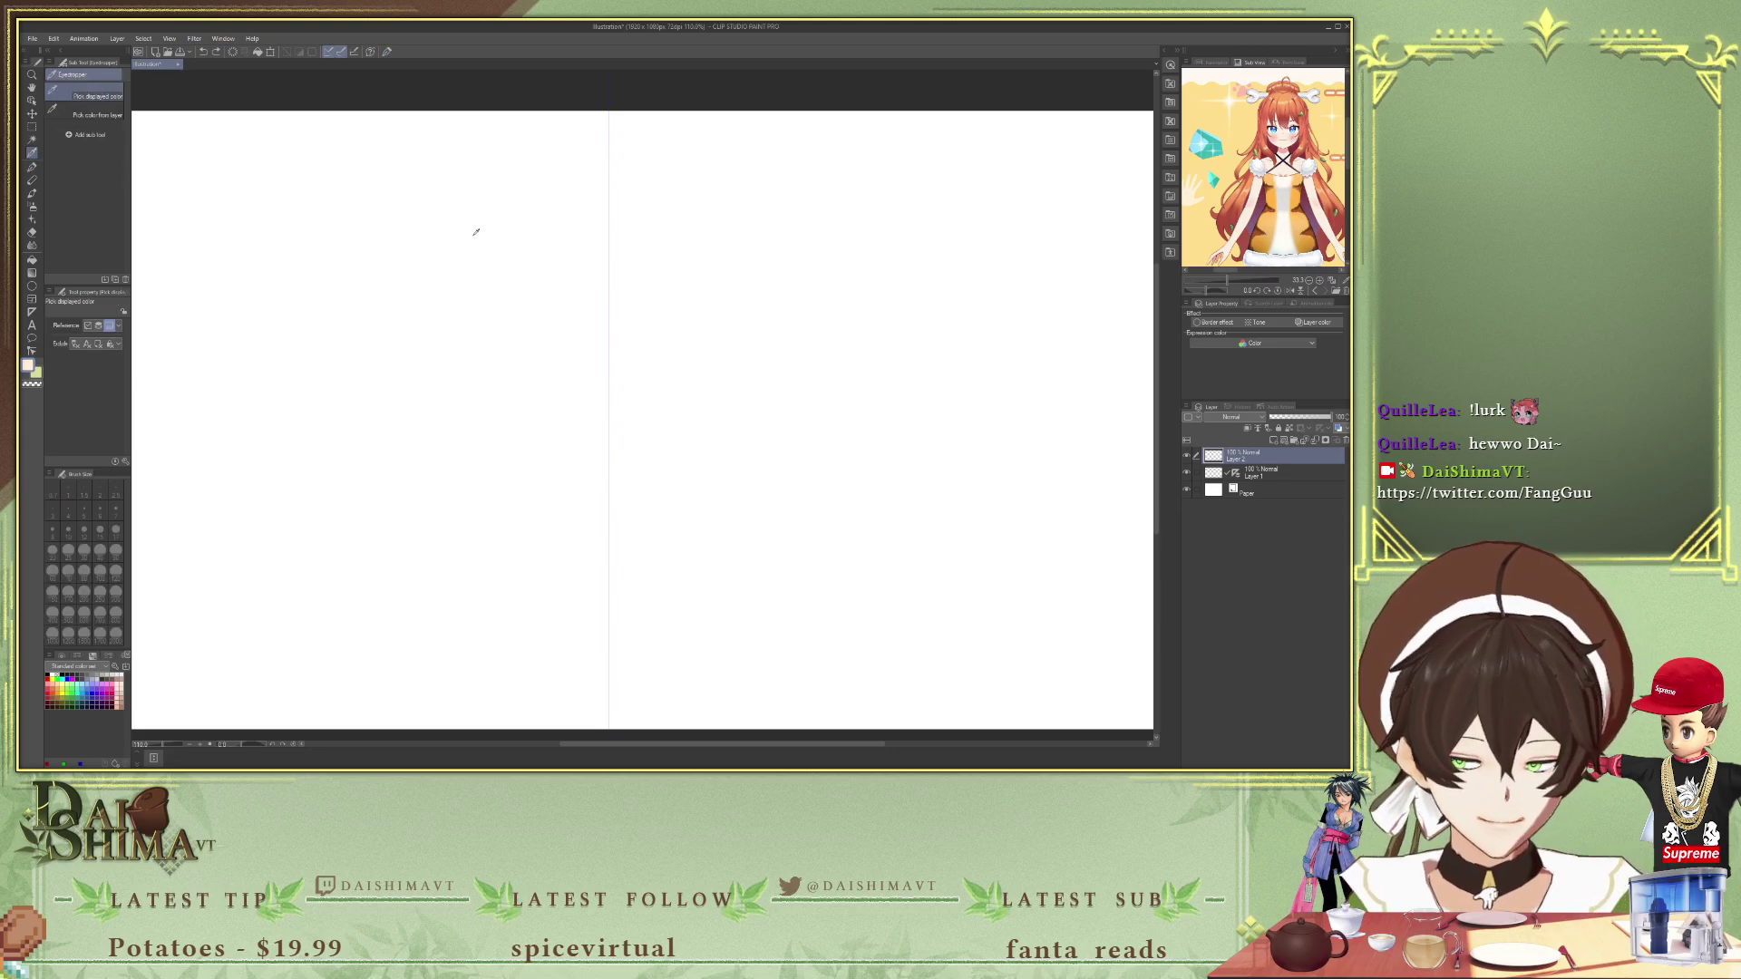
pyautogui.press('p')
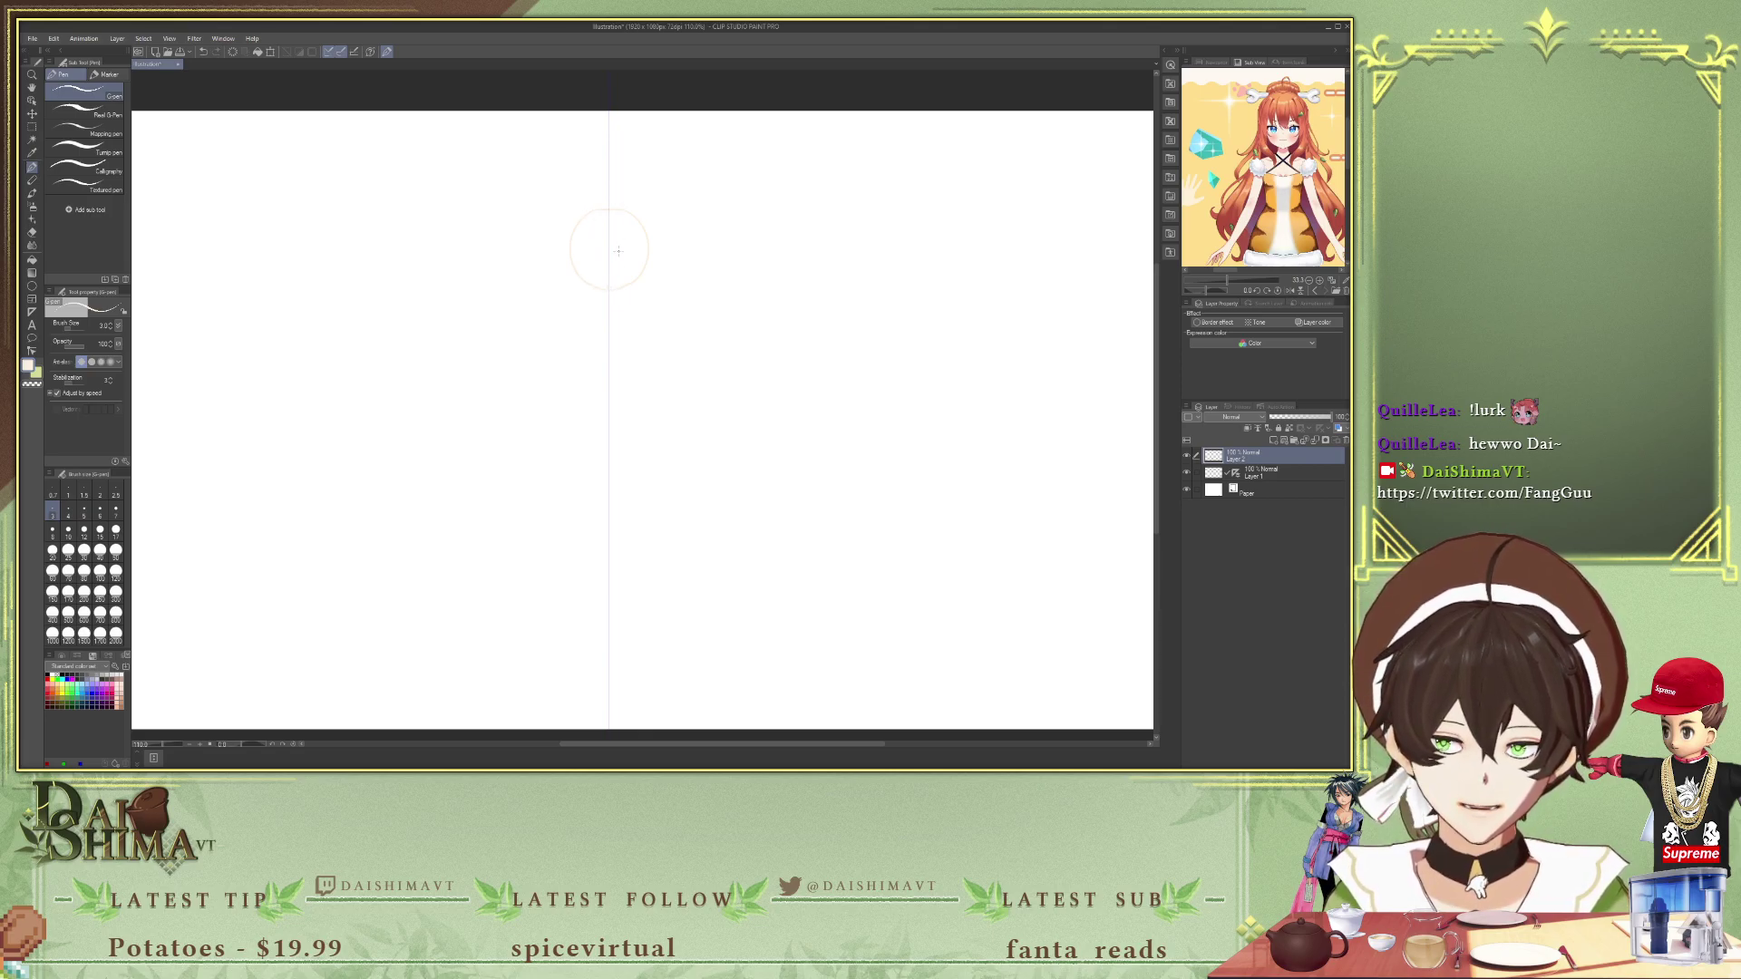
pyautogui.press('g')
pyautogui.click(612, 245)
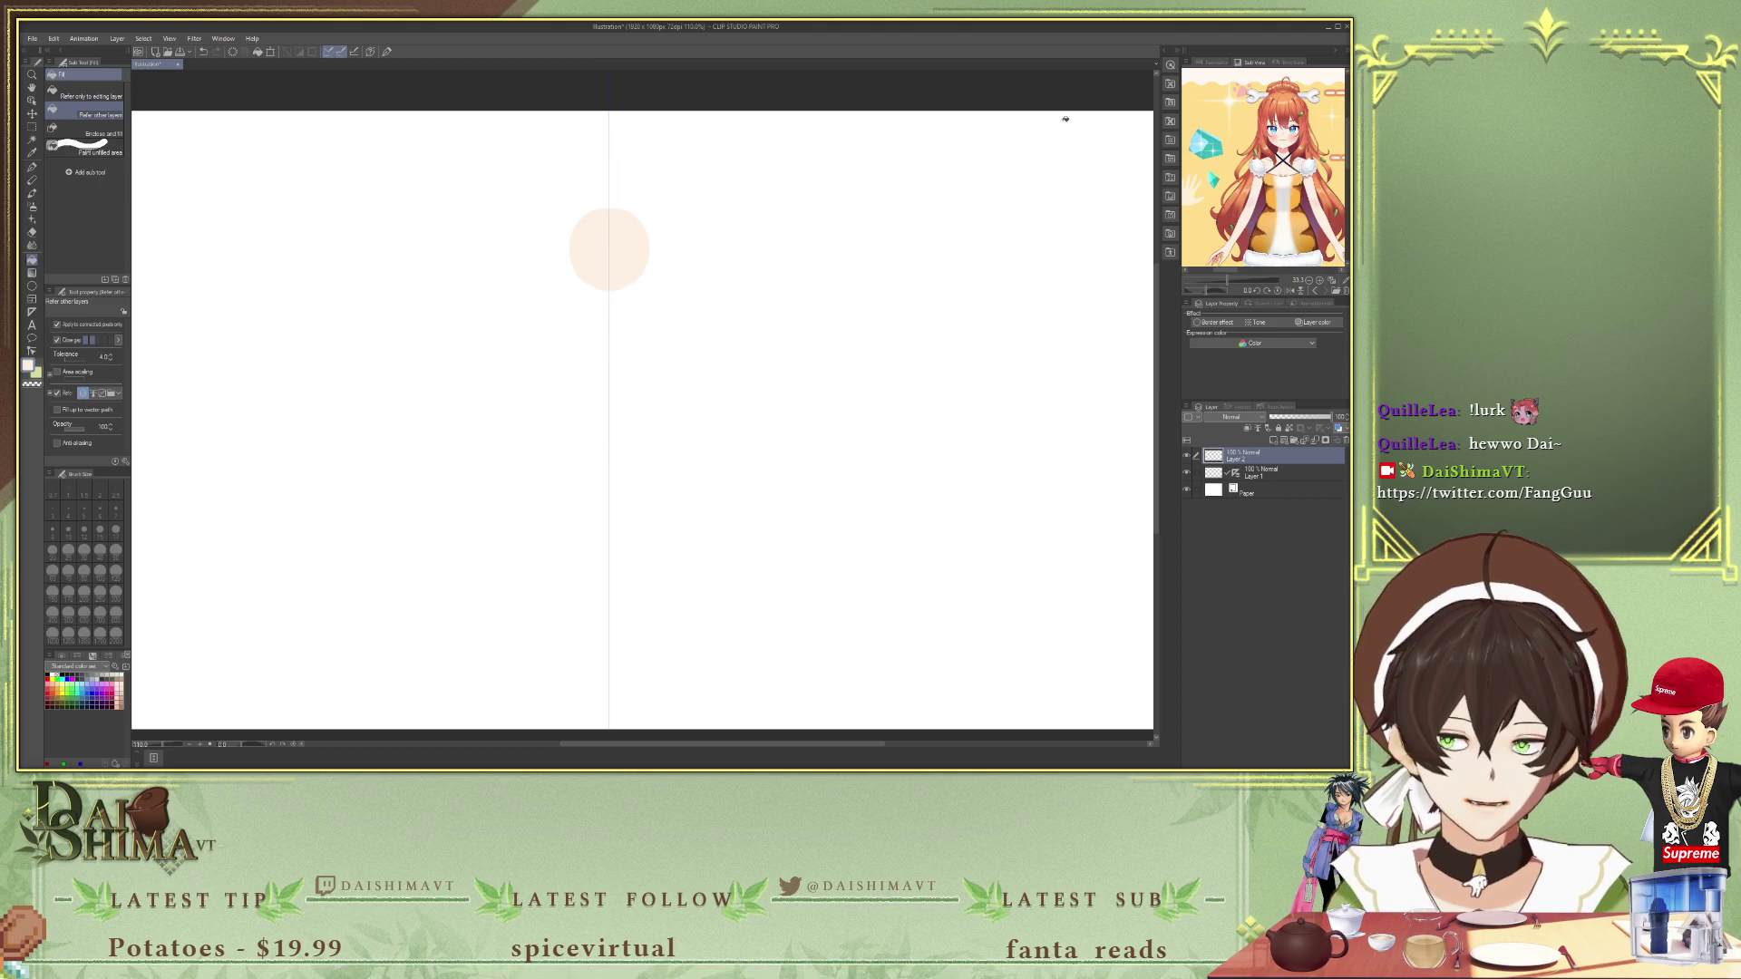
pyautogui.press('i')
pyautogui.click(610, 249)
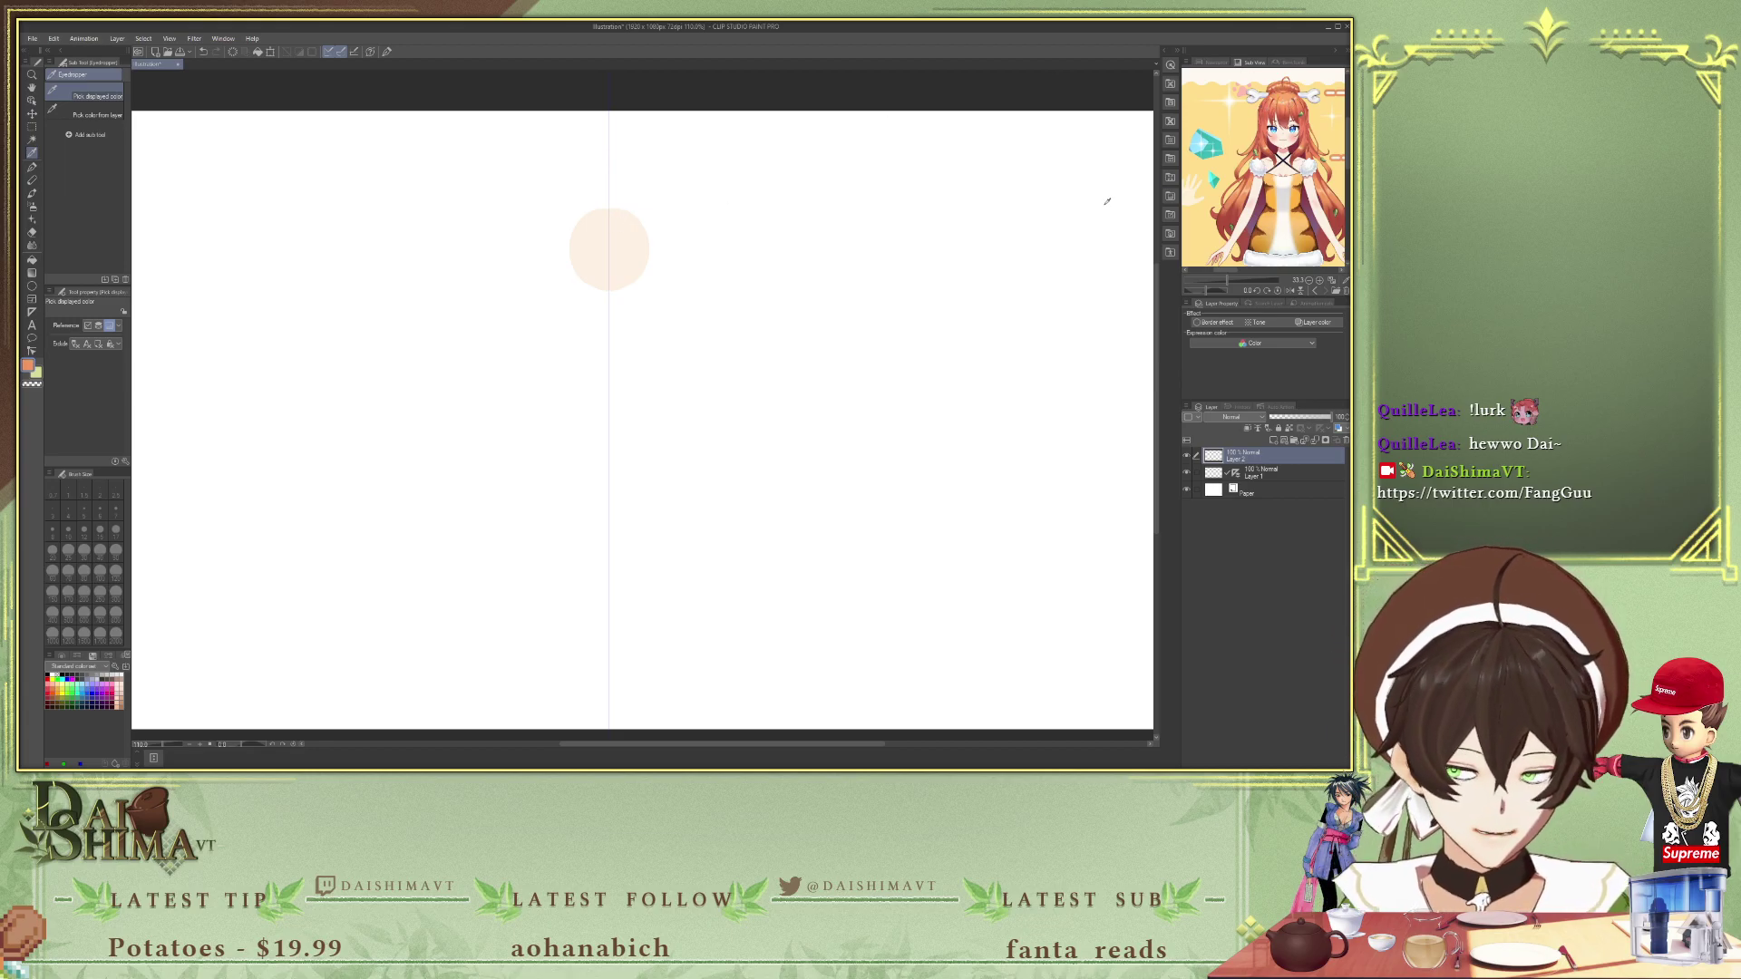
pyautogui.press('p')
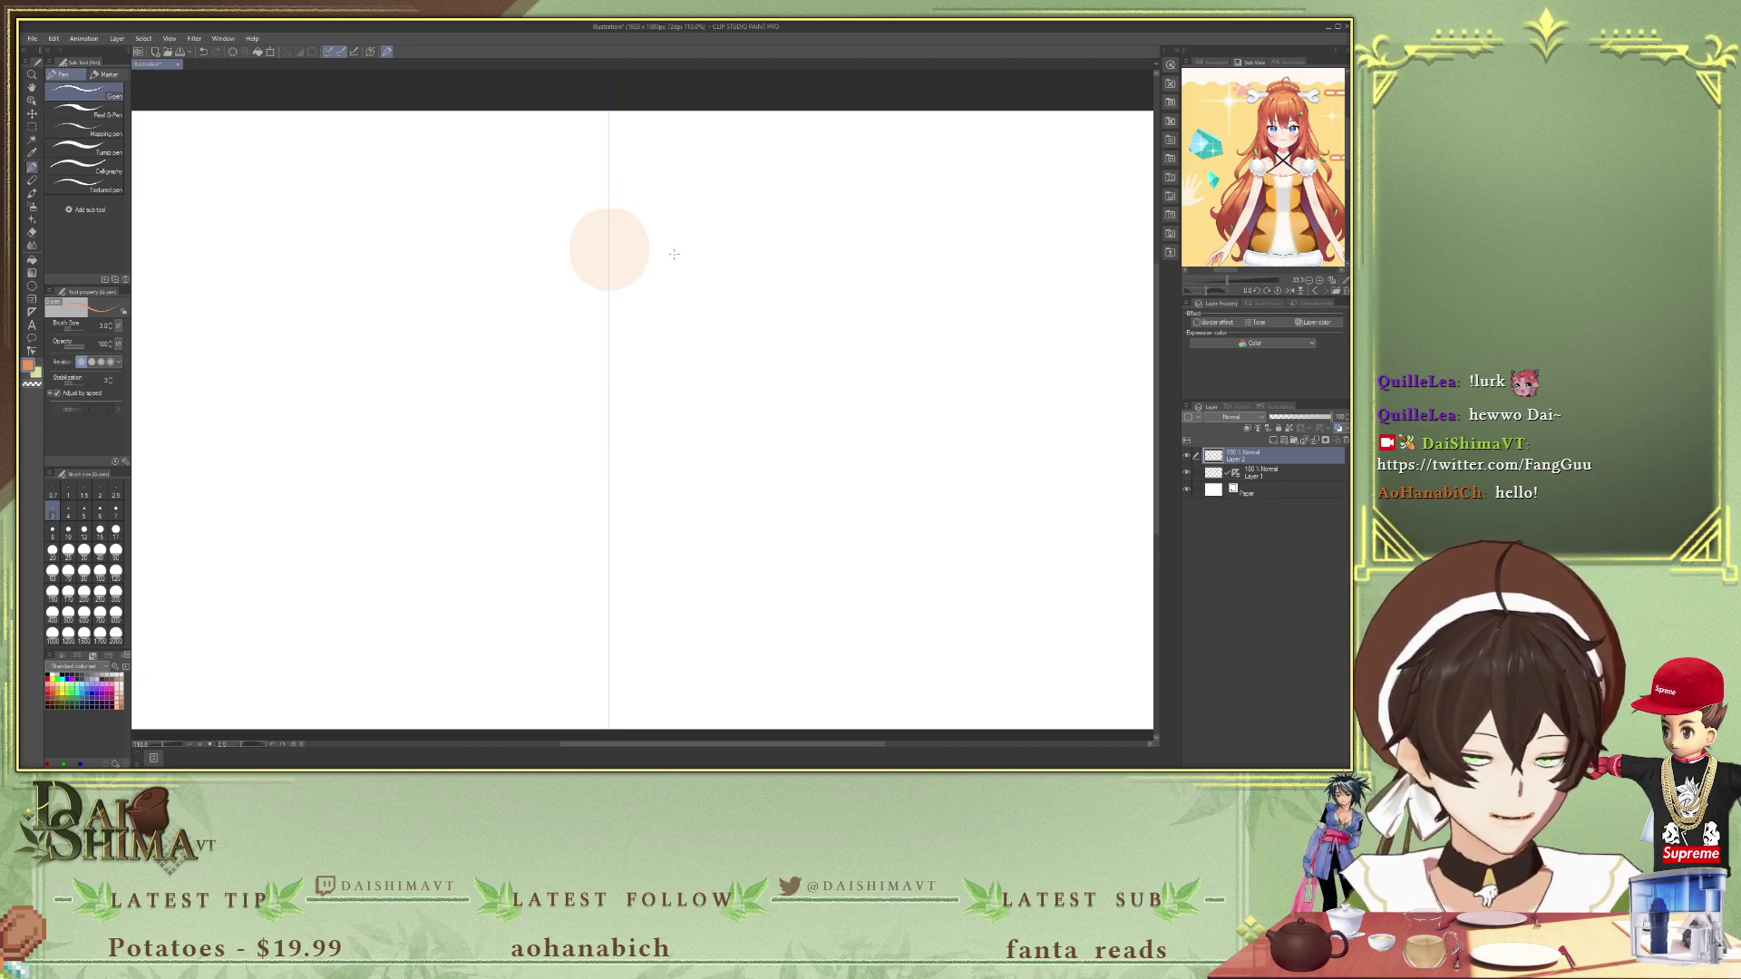
pyautogui.press('p')
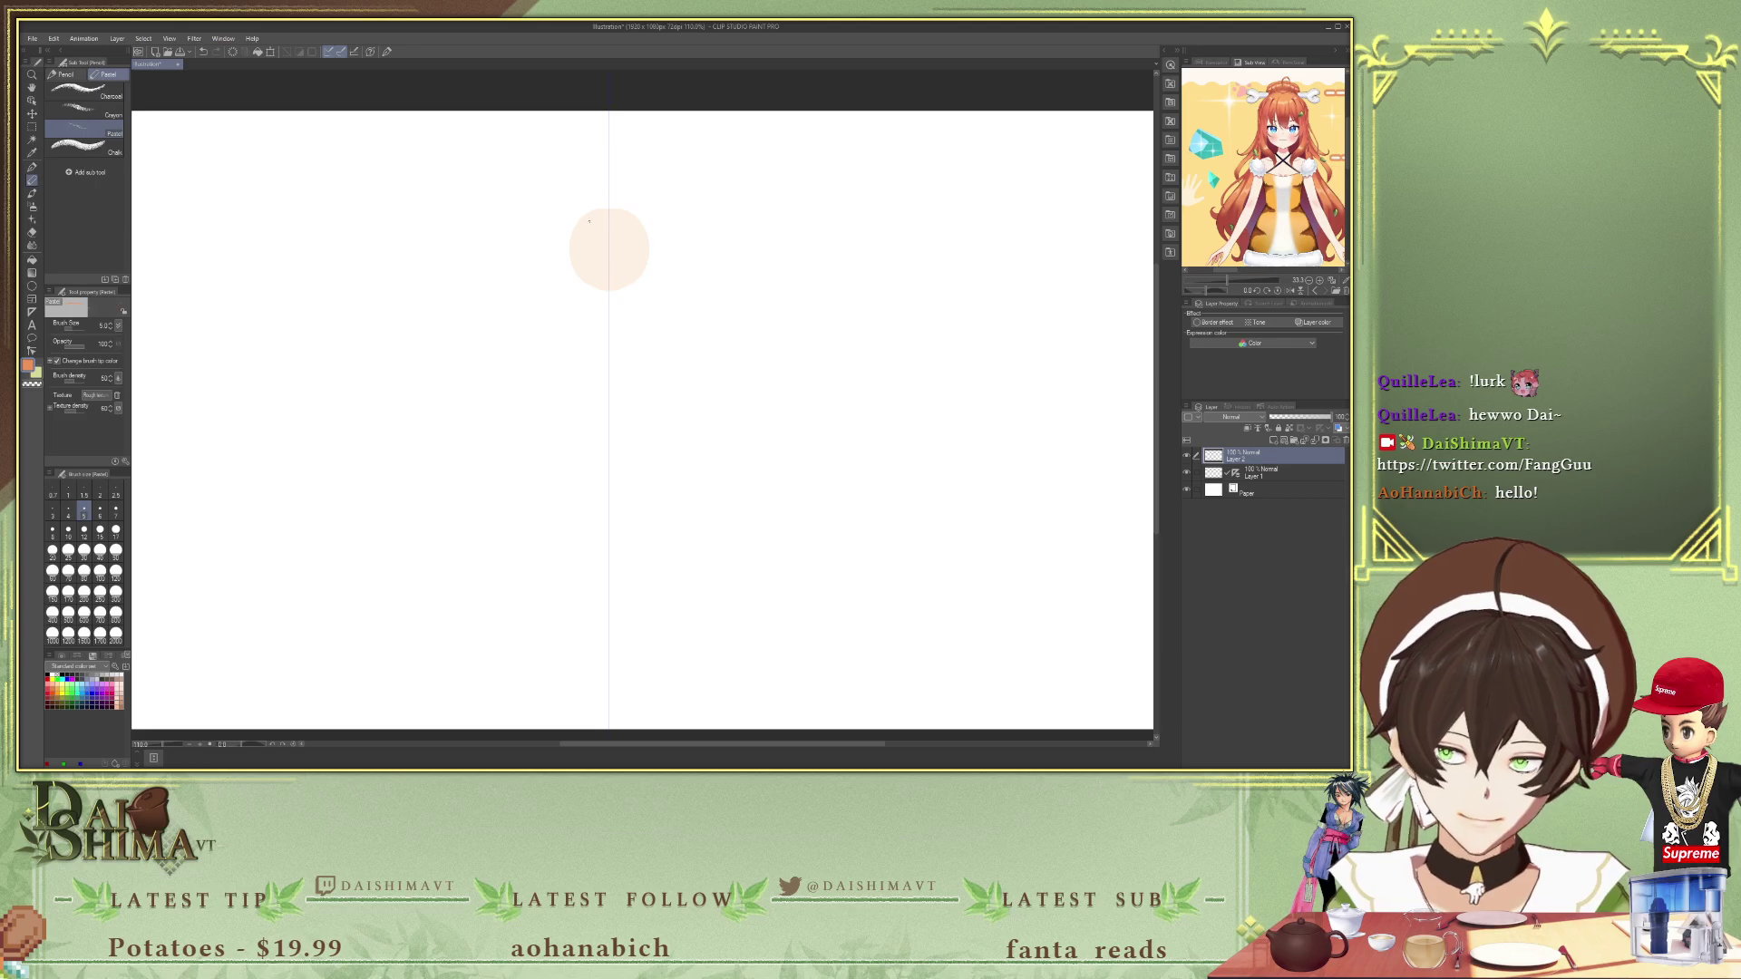
pyautogui.press('p')
pyautogui.press('p')
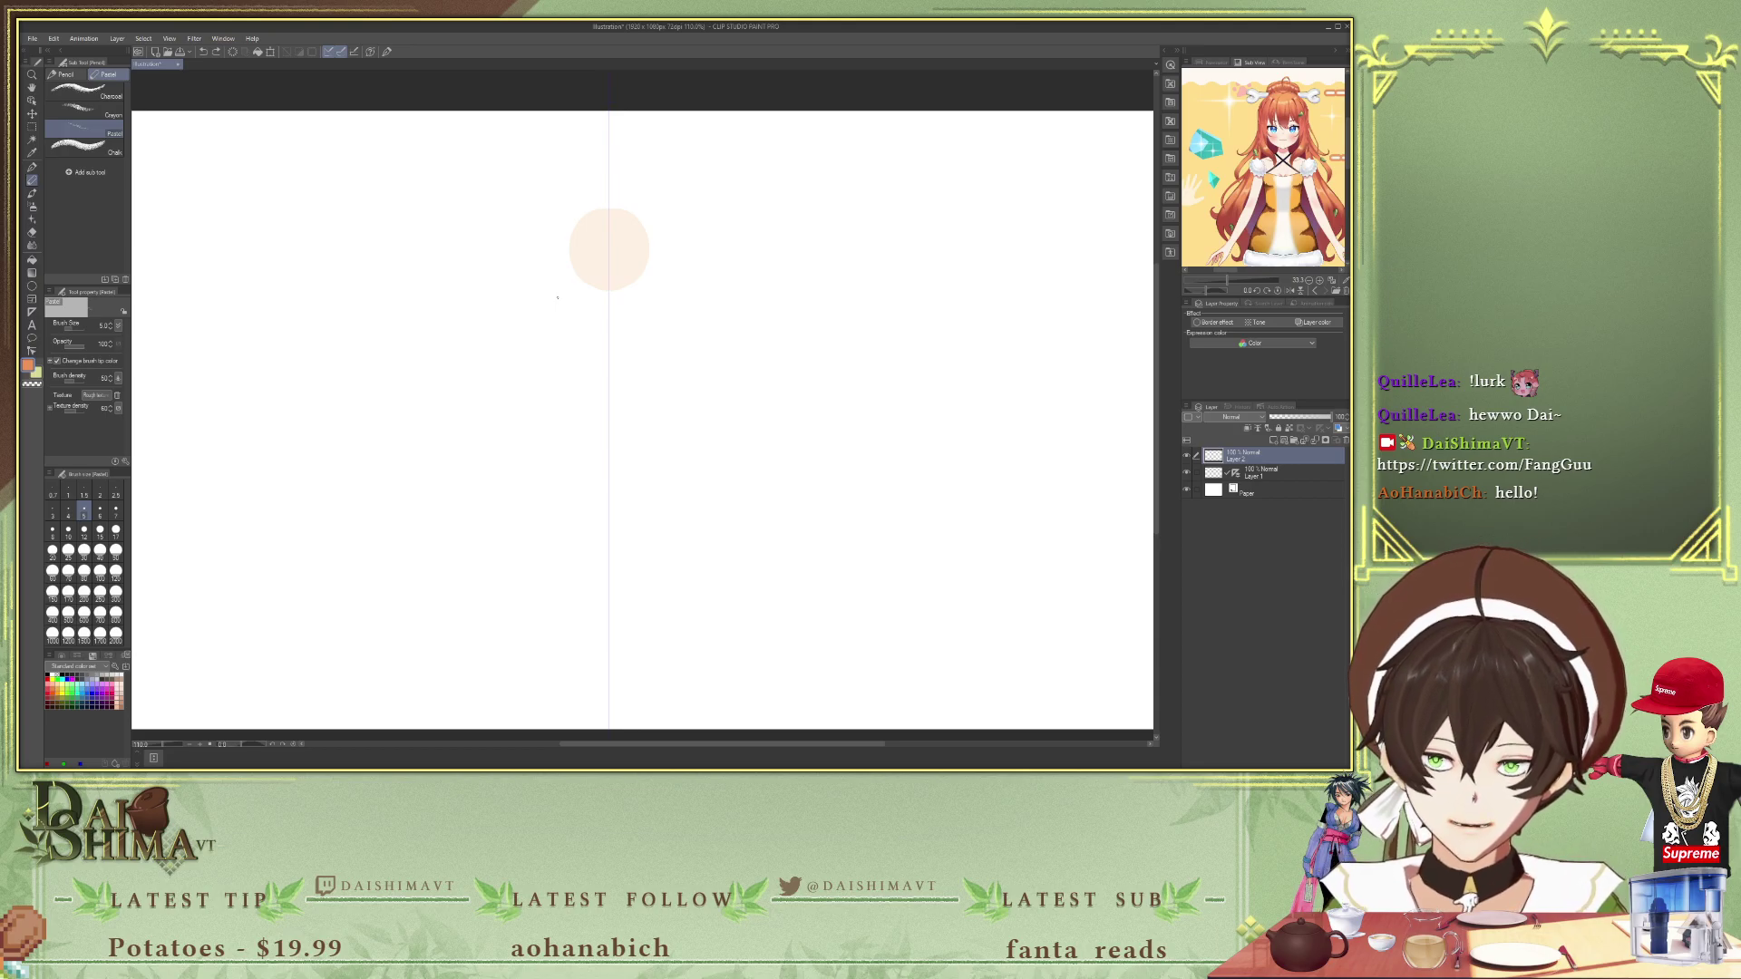
pyautogui.press('p')
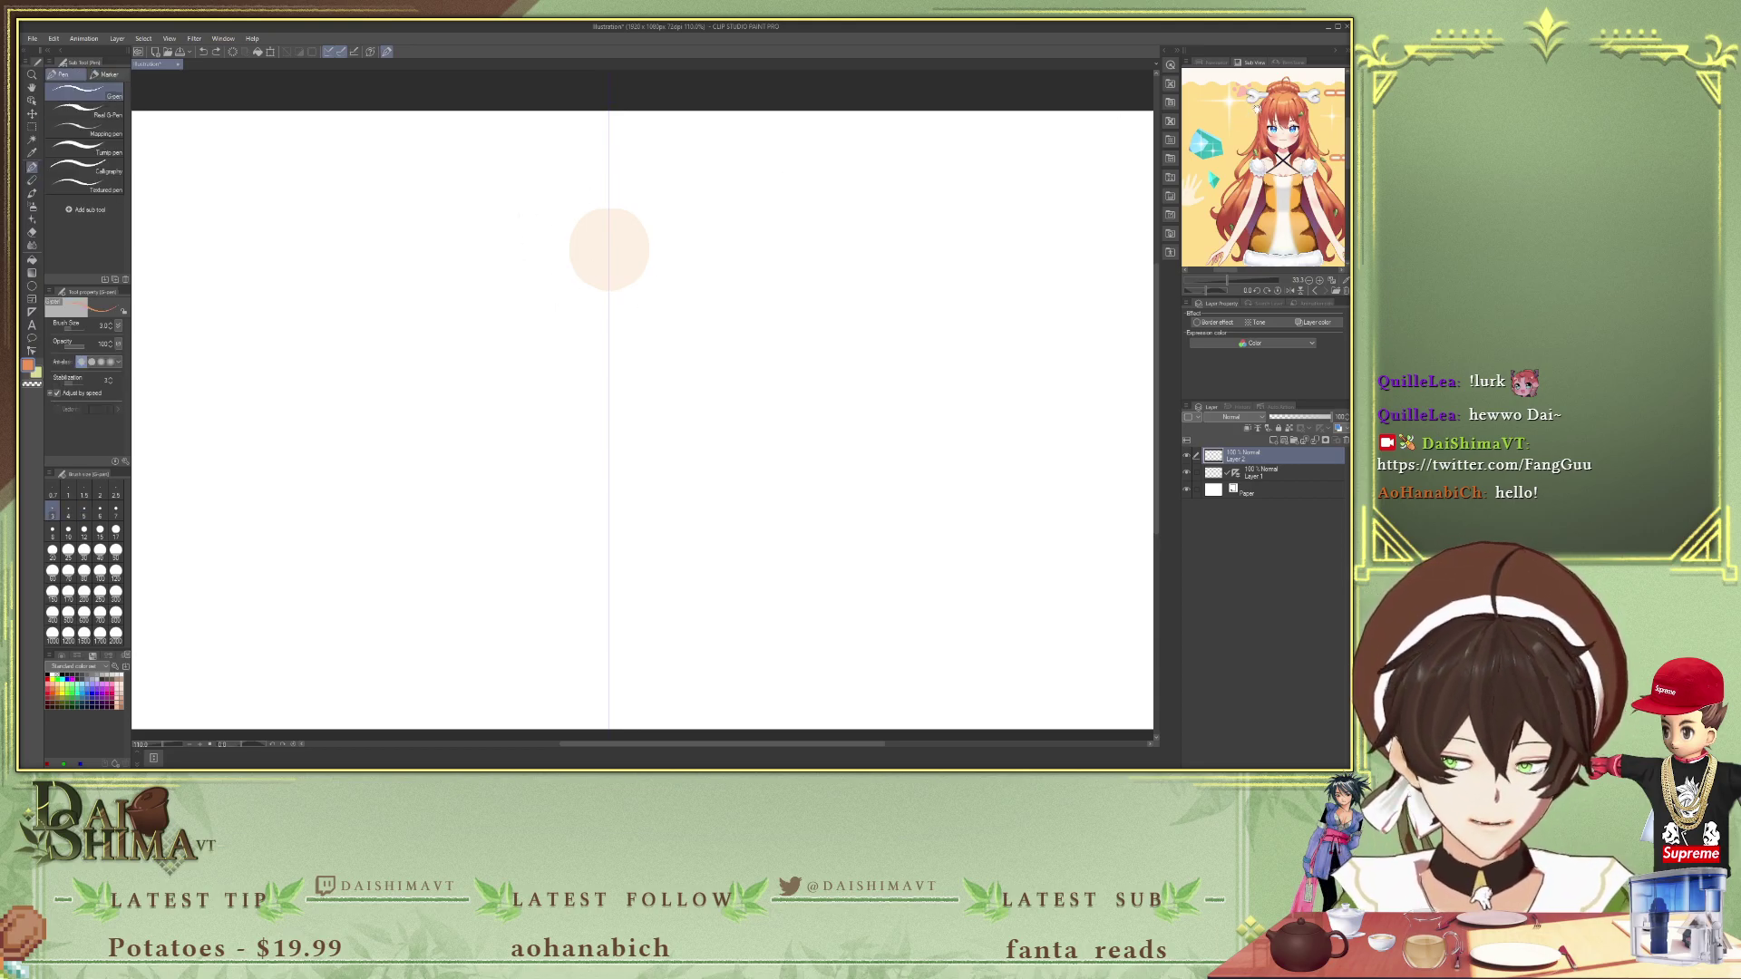
# - On Layer 2, outline a small squared bun above the head in the hair orange and curve both upper hair sides downward
pyautogui.press('i')
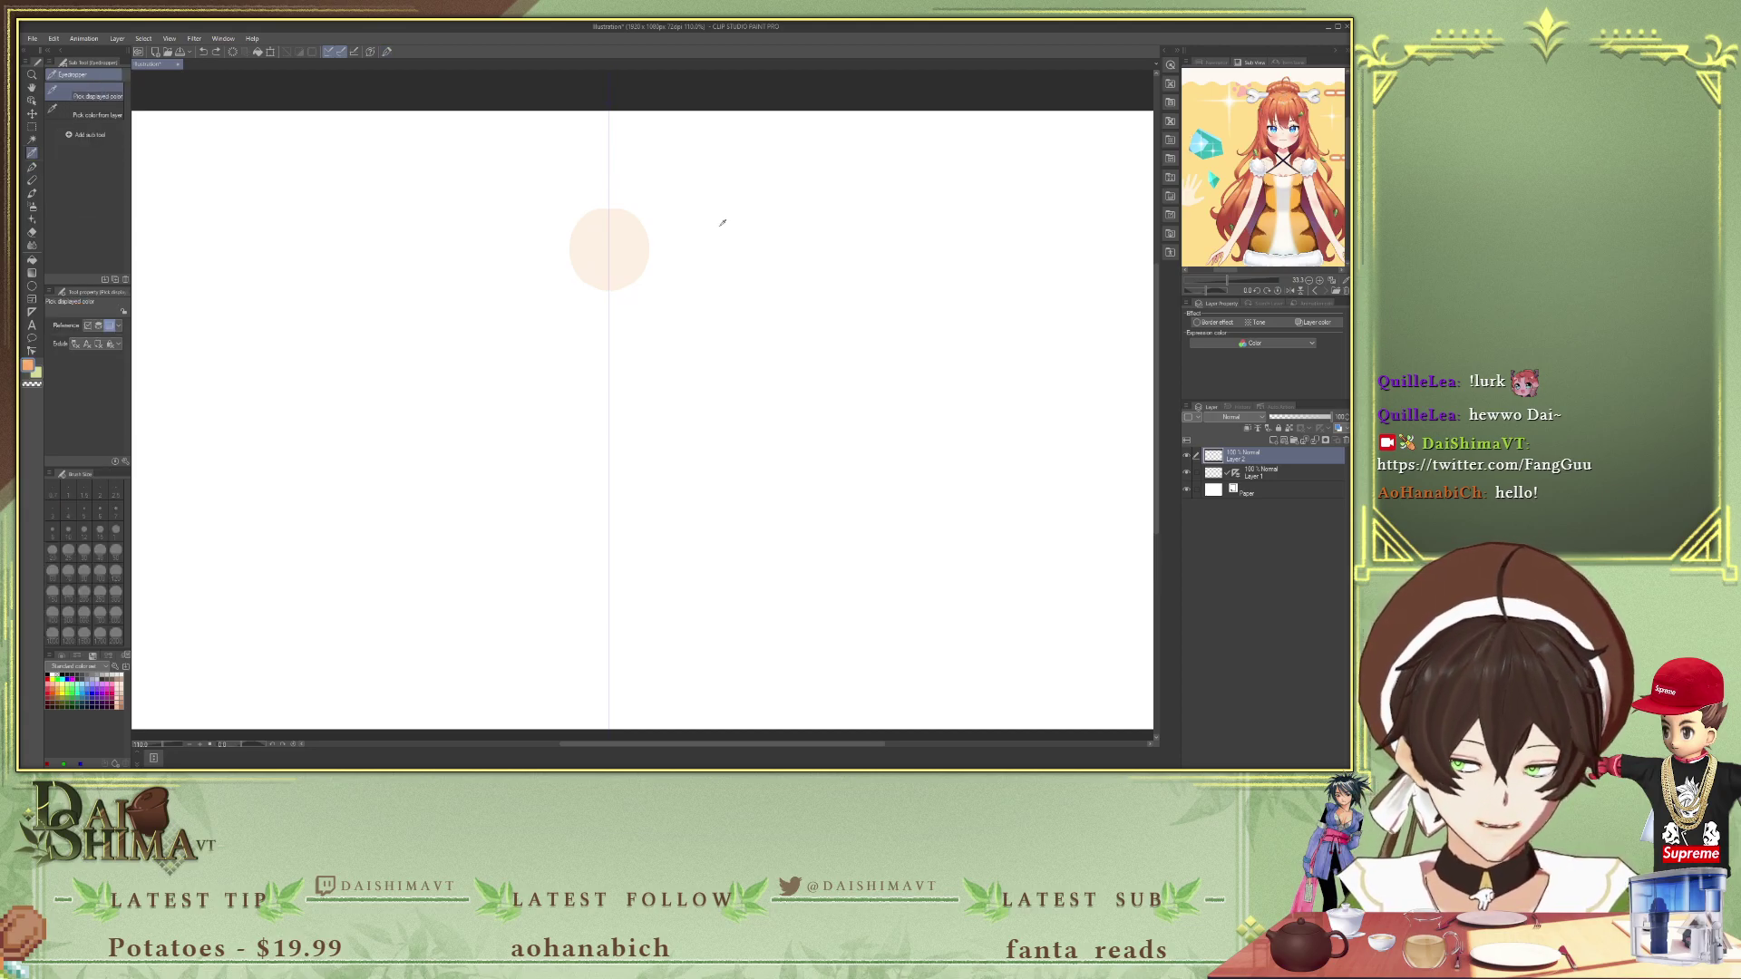
pyautogui.press('p')
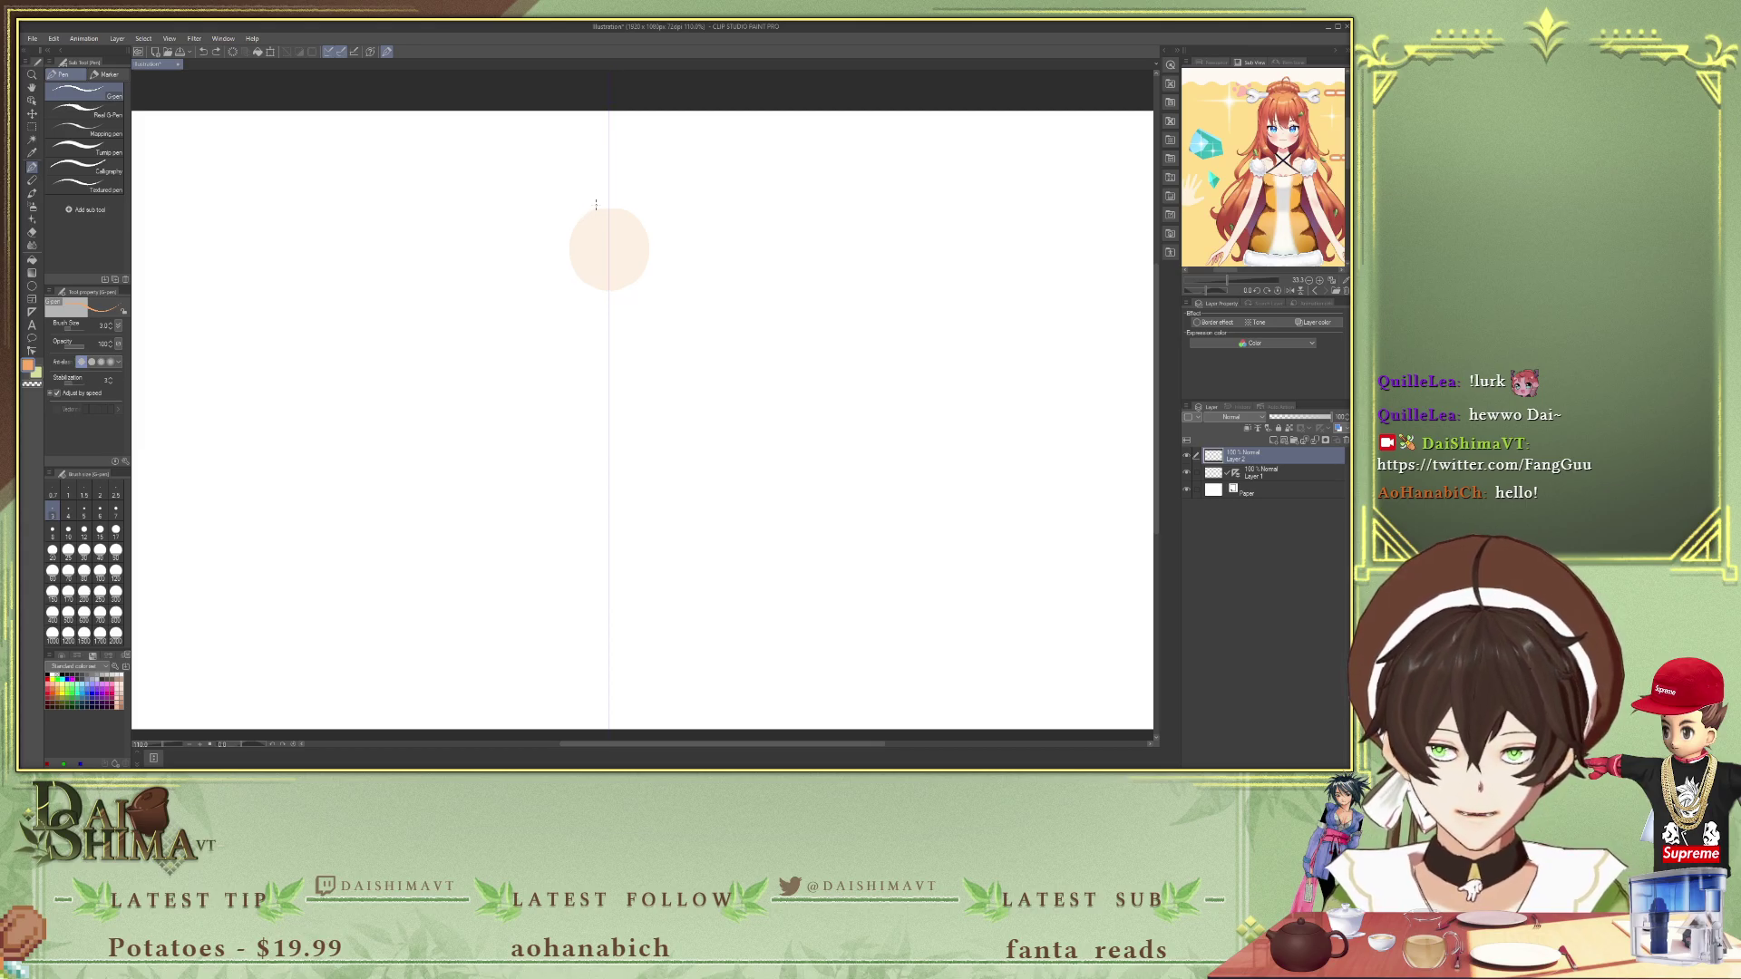
pyautogui.moveTo(590, 210); pyautogui.dragTo(596, 194)
pyautogui.moveTo(622, 194); pyautogui.dragTo(627, 208)
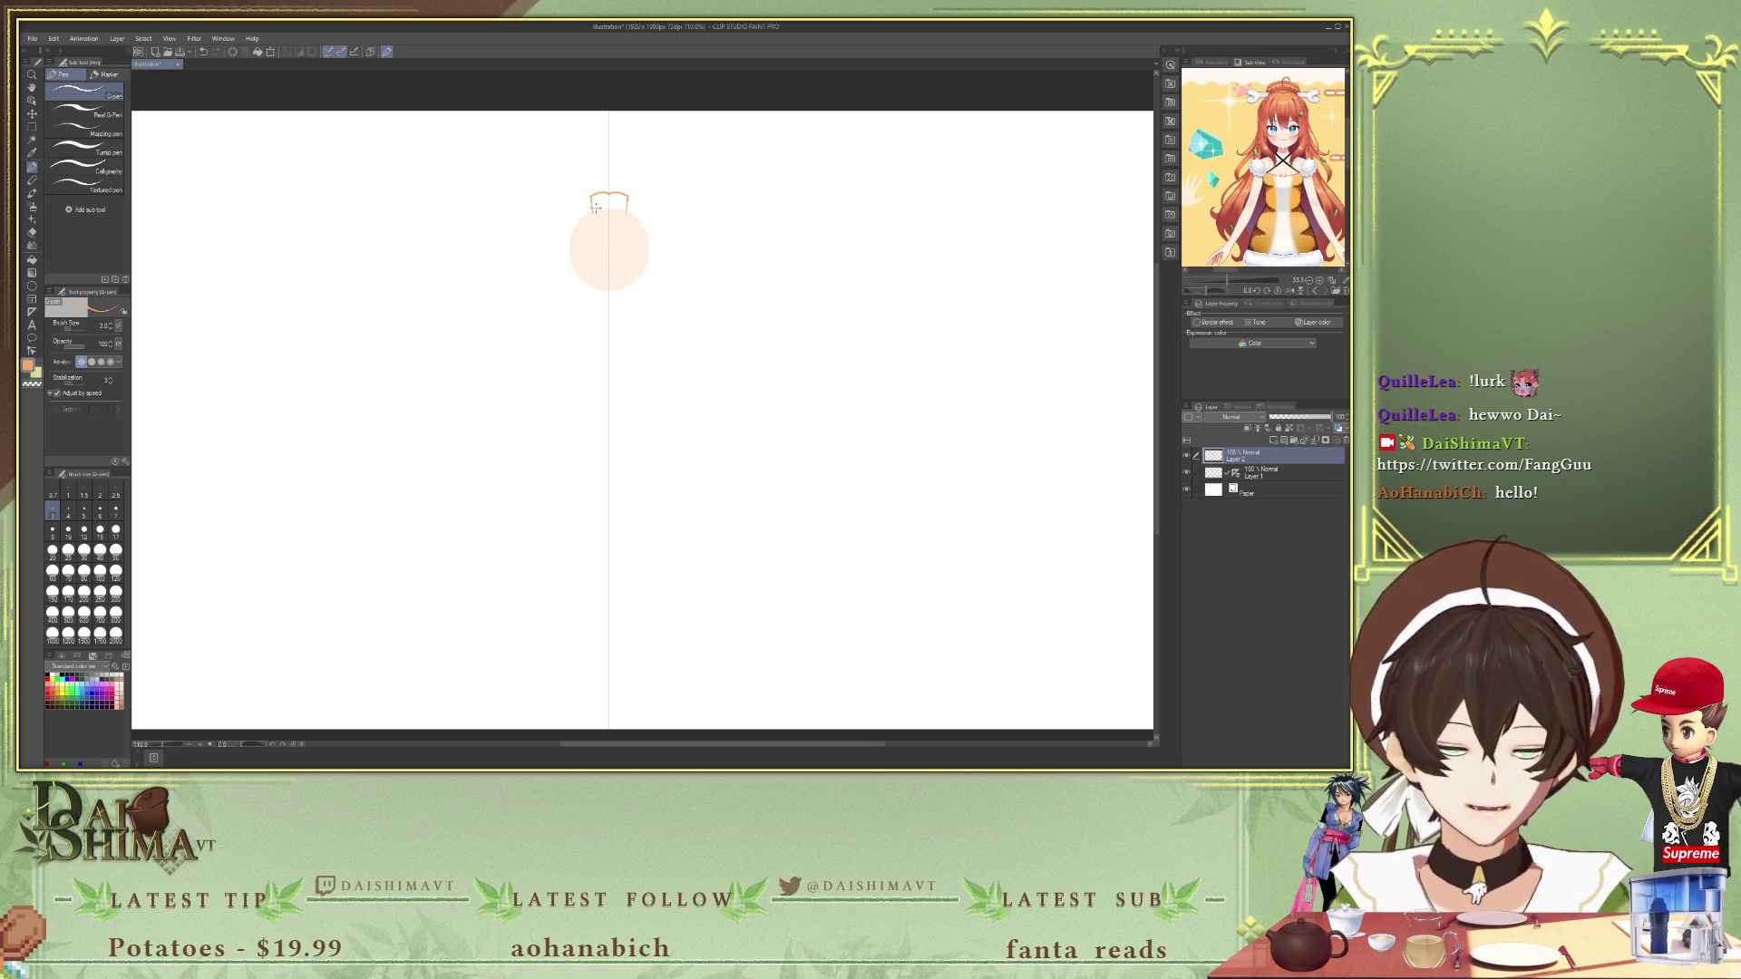
pyautogui.moveTo(628, 208); pyautogui.dragTo(660, 243)
pyautogui.moveTo(589, 208); pyautogui.dragTo(559, 241)
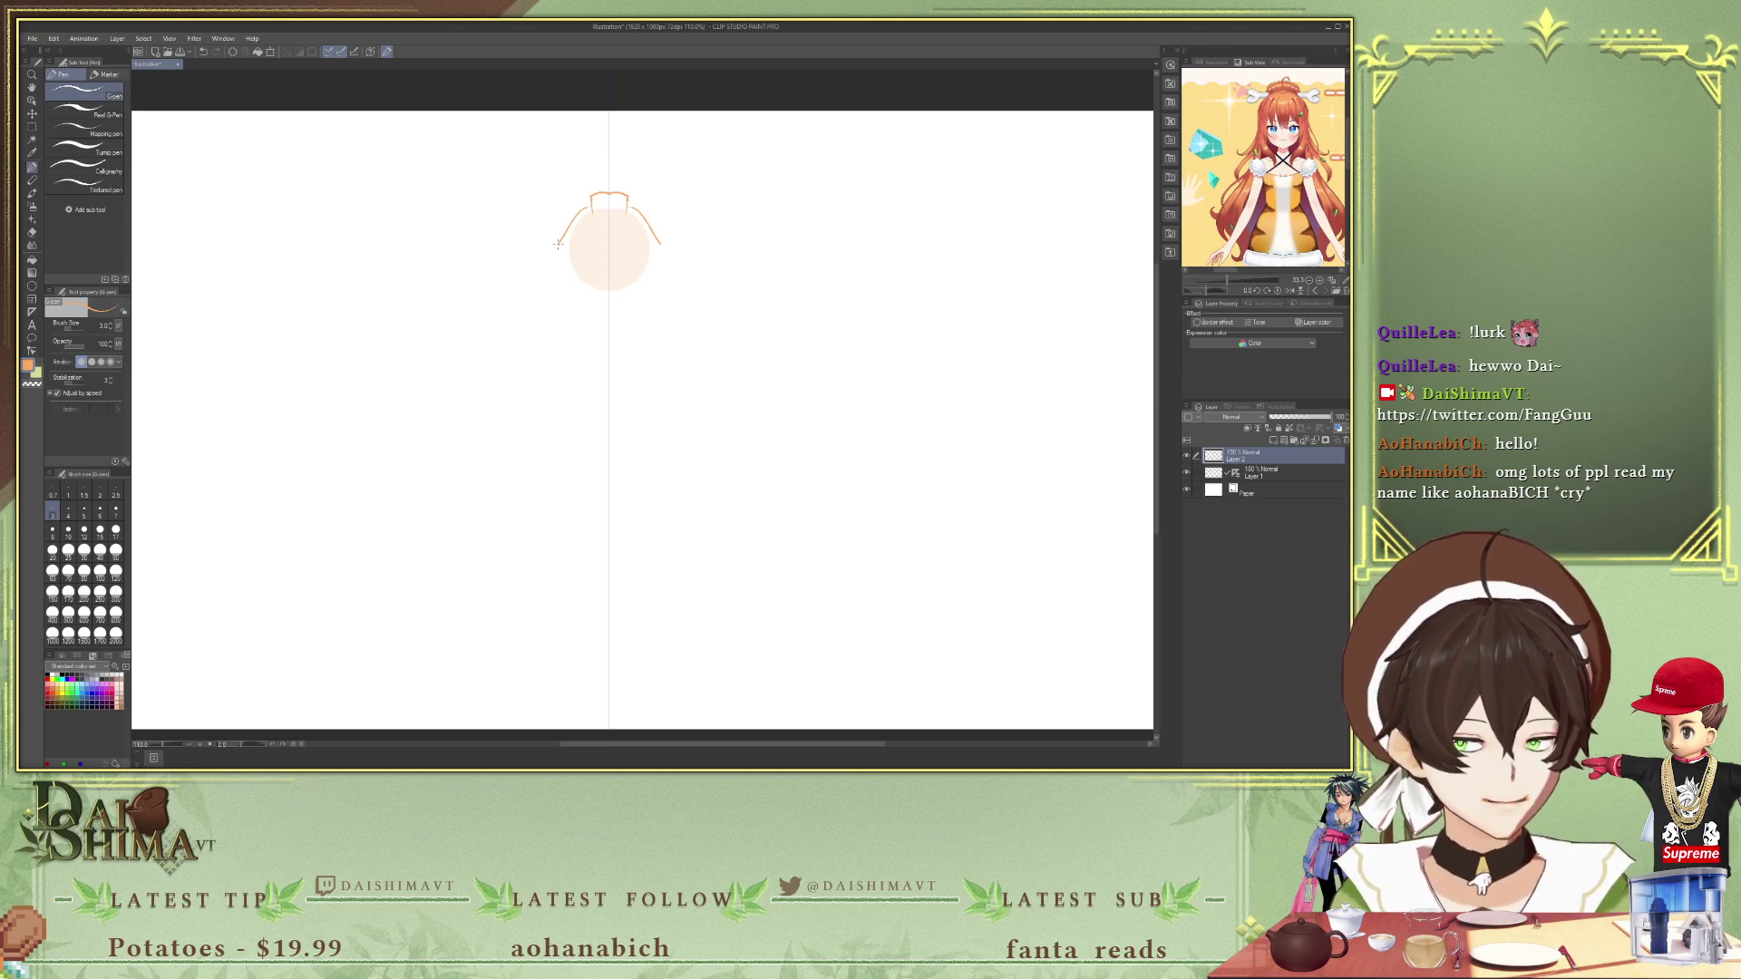
# - Continue the symmetrical hair outline with jagged sides, a wavy lower edge and a pointed flick on each side near the ends
pyautogui.moveTo(558, 251); pyautogui.dragTo(550, 272)
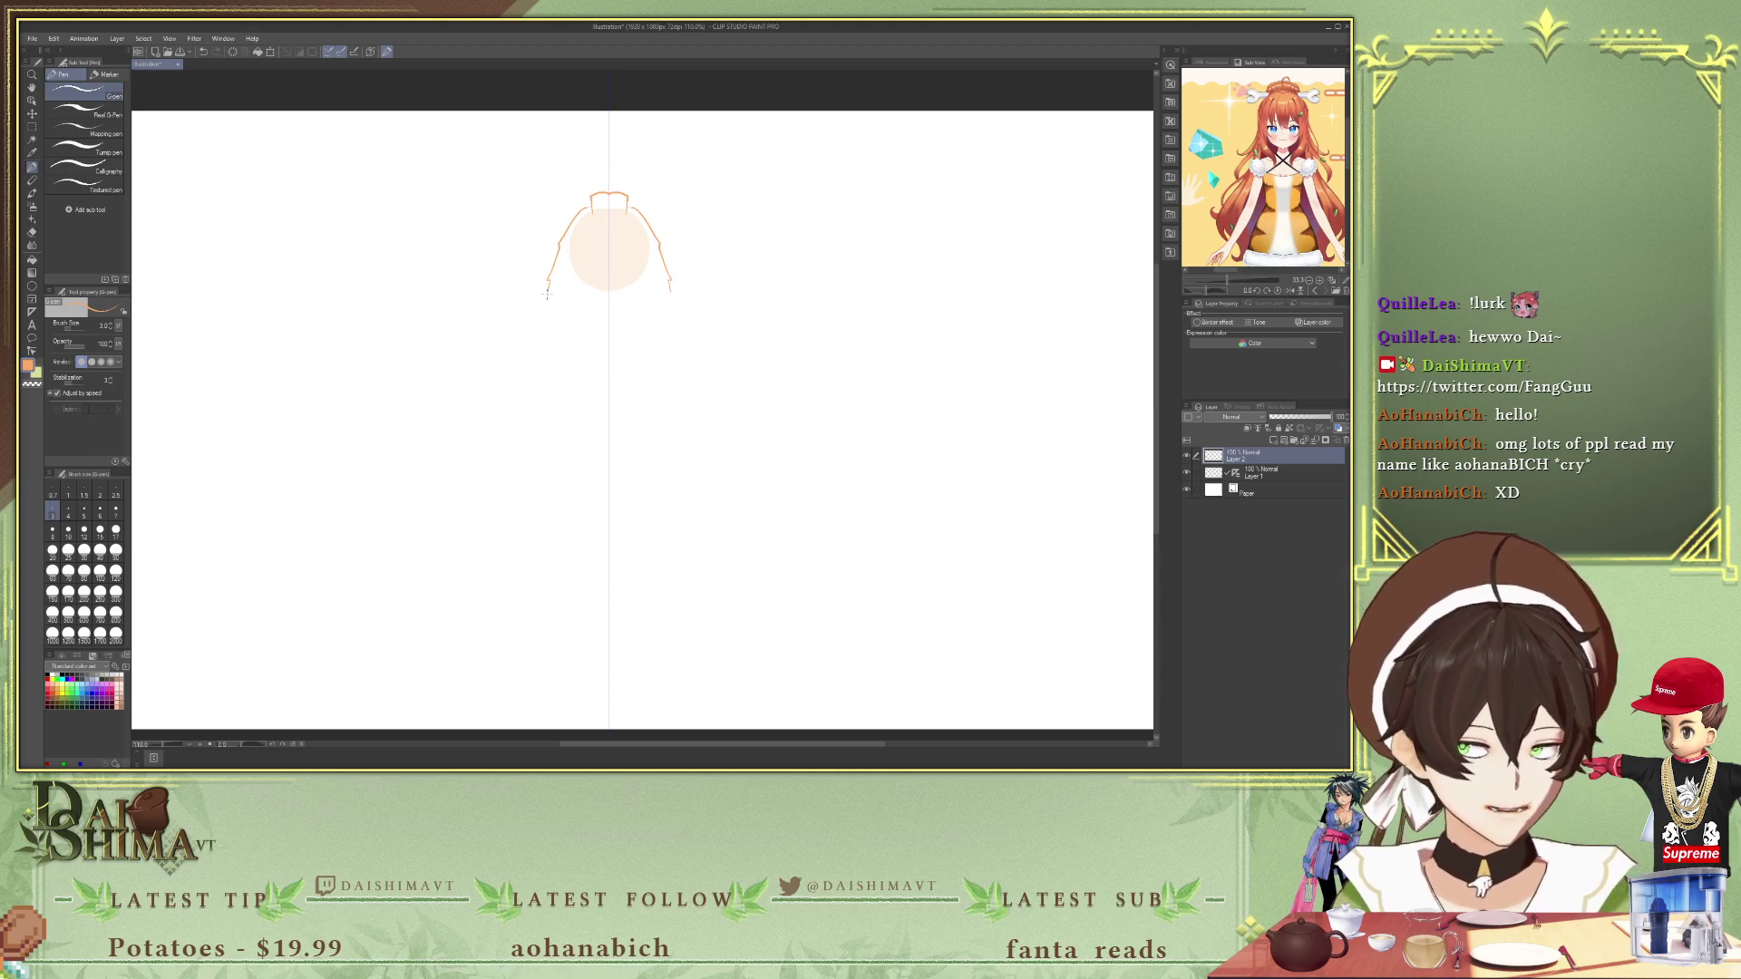
pyautogui.moveTo(543, 329); pyautogui.dragTo(529, 370)
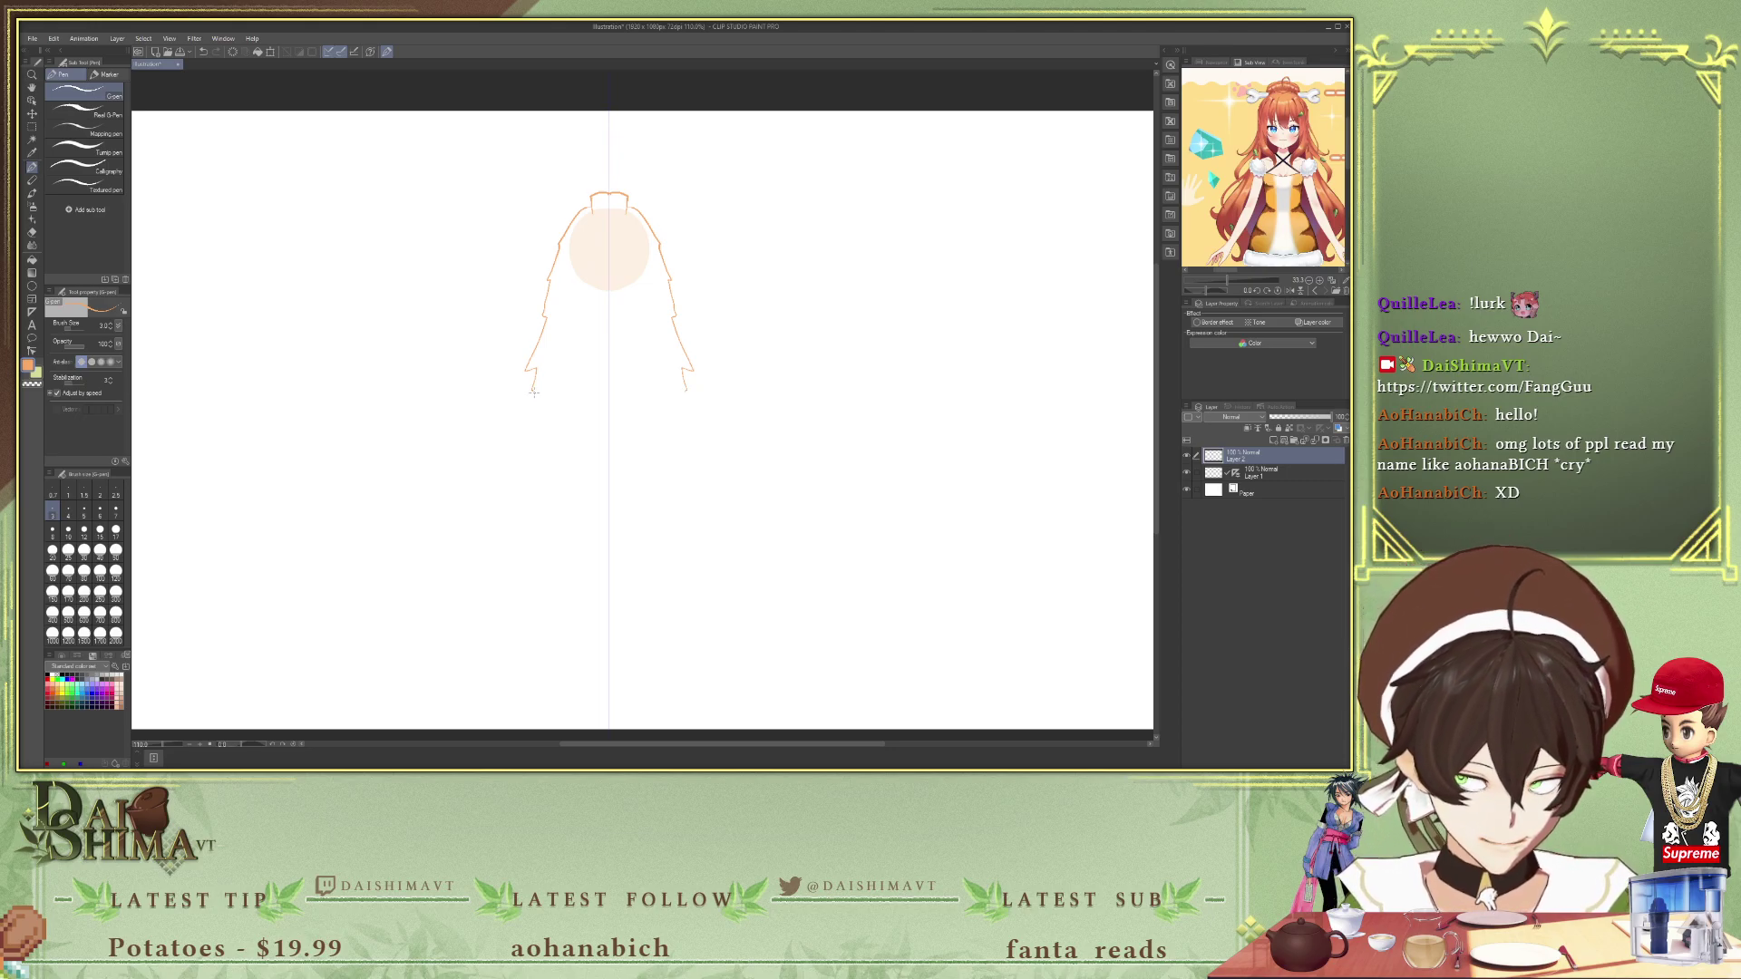
pyautogui.moveTo(534, 395); pyautogui.dragTo(594, 397)
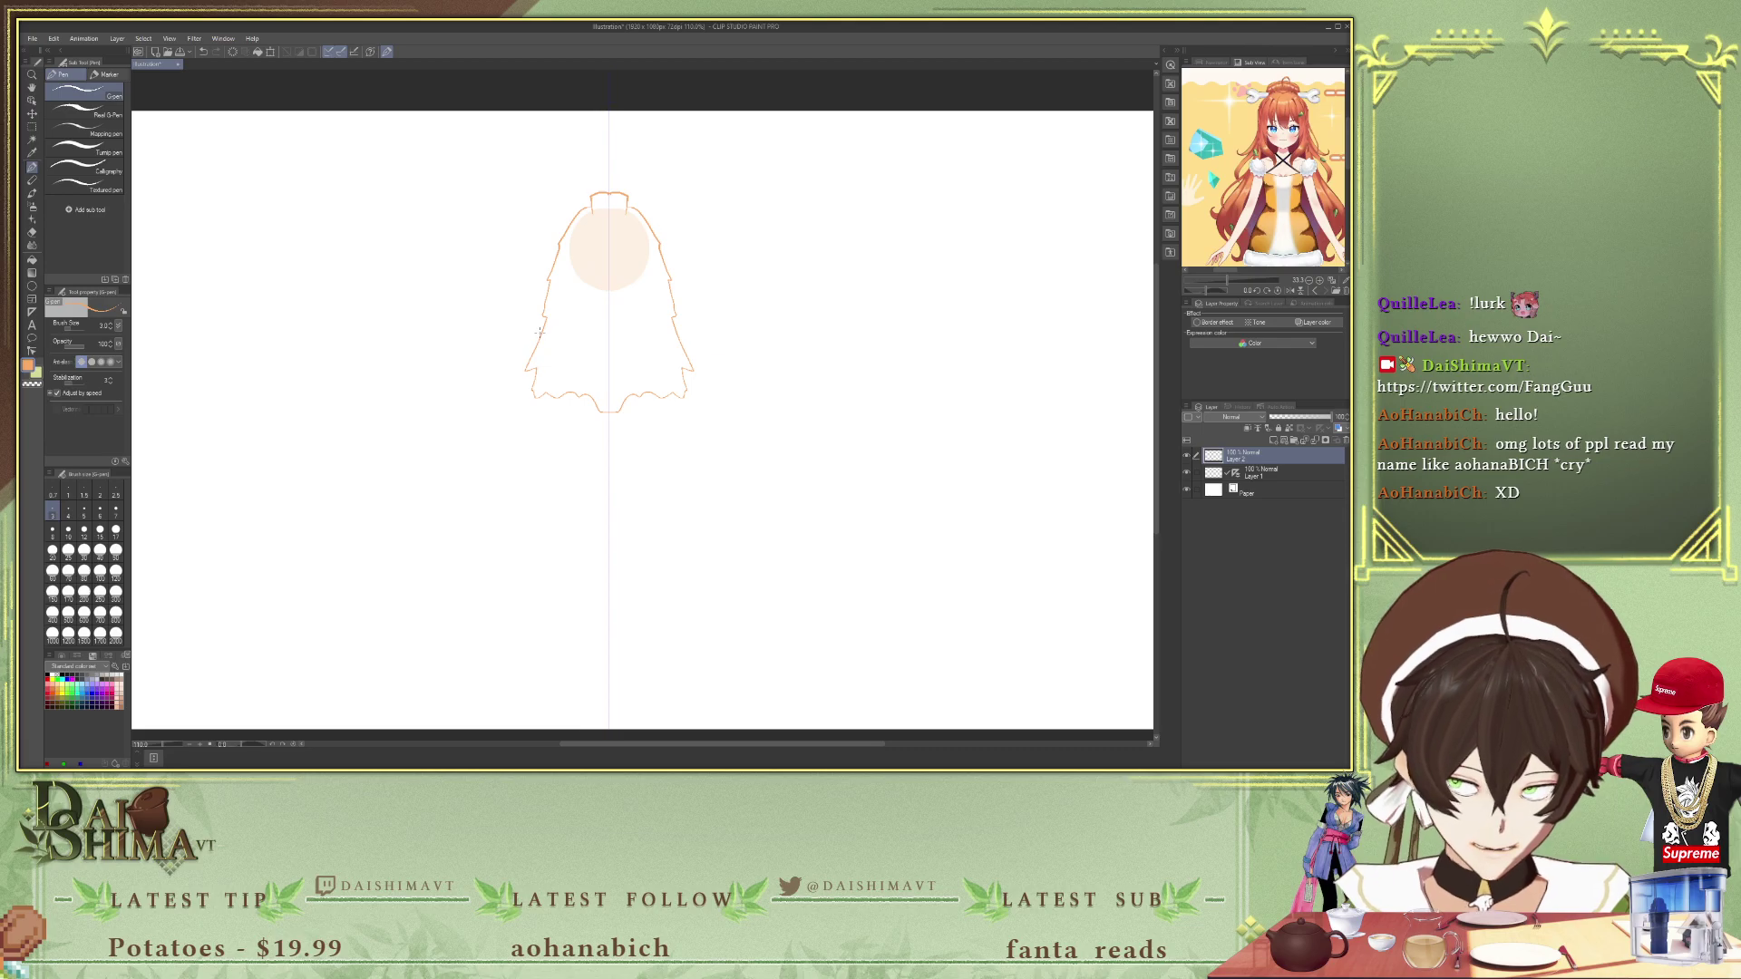
pyautogui.moveTo(528, 360); pyautogui.dragTo(522, 372)
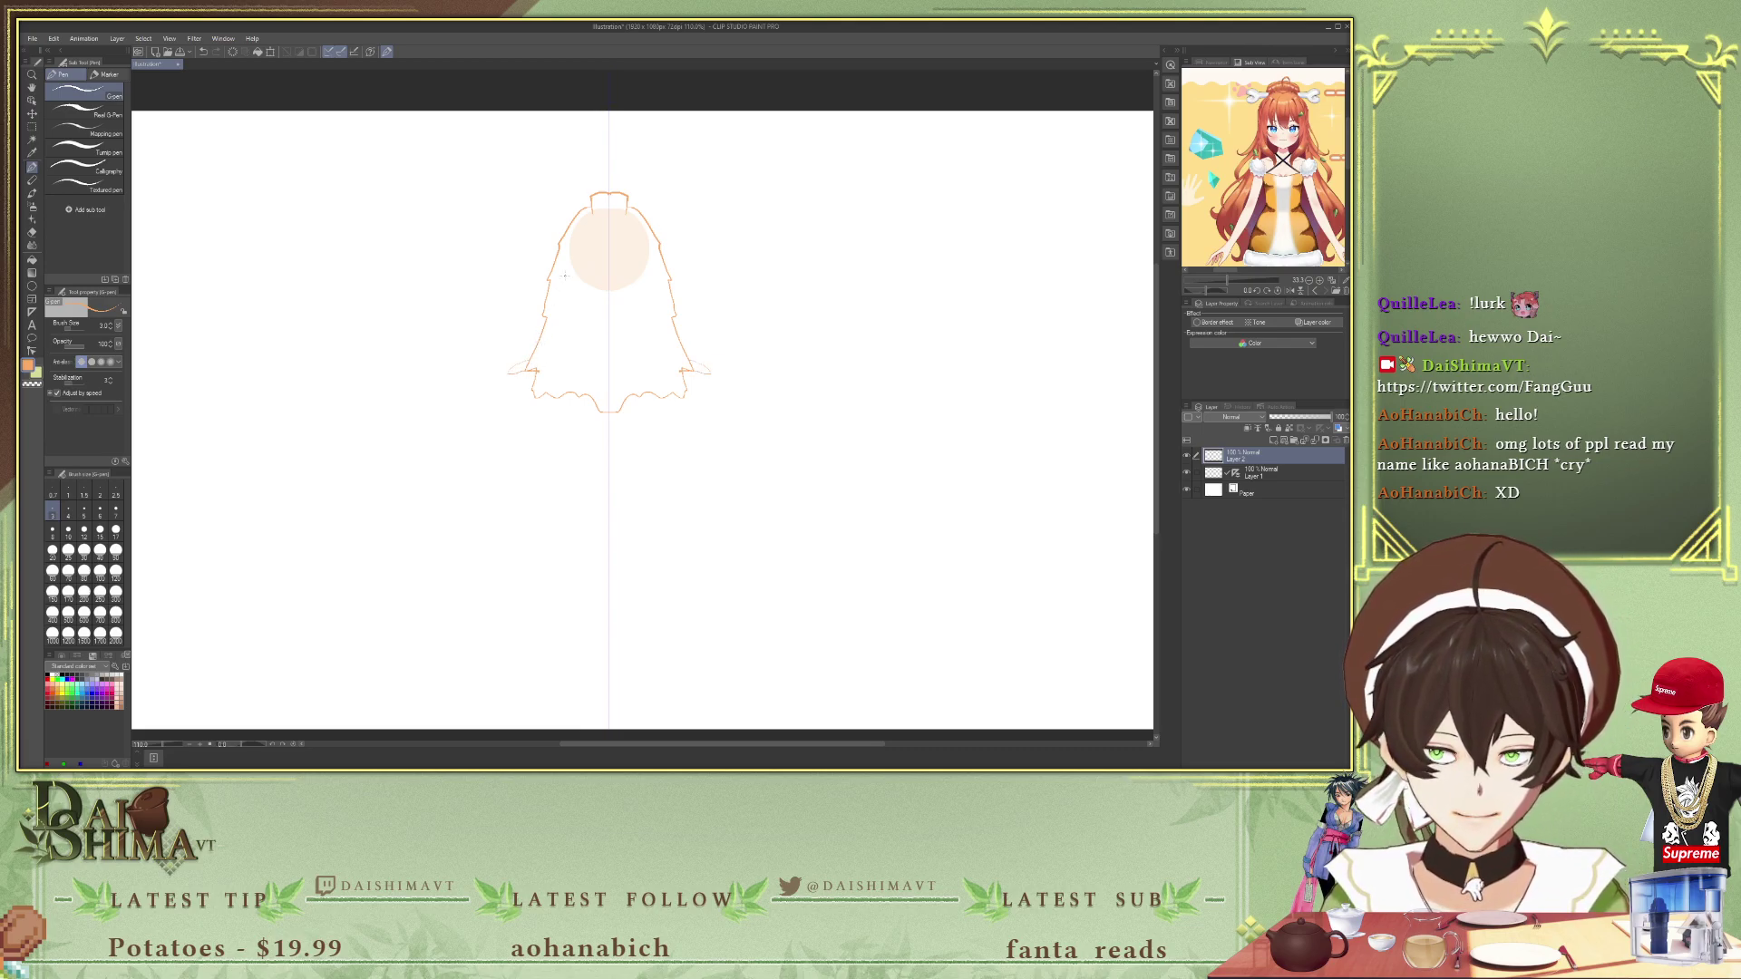
pyautogui.moveTo(532, 357)
pyautogui.mouseDown()
pyautogui.moveTo(505, 378)
pyautogui.moveTo(535, 372)
pyautogui.mouseUp()
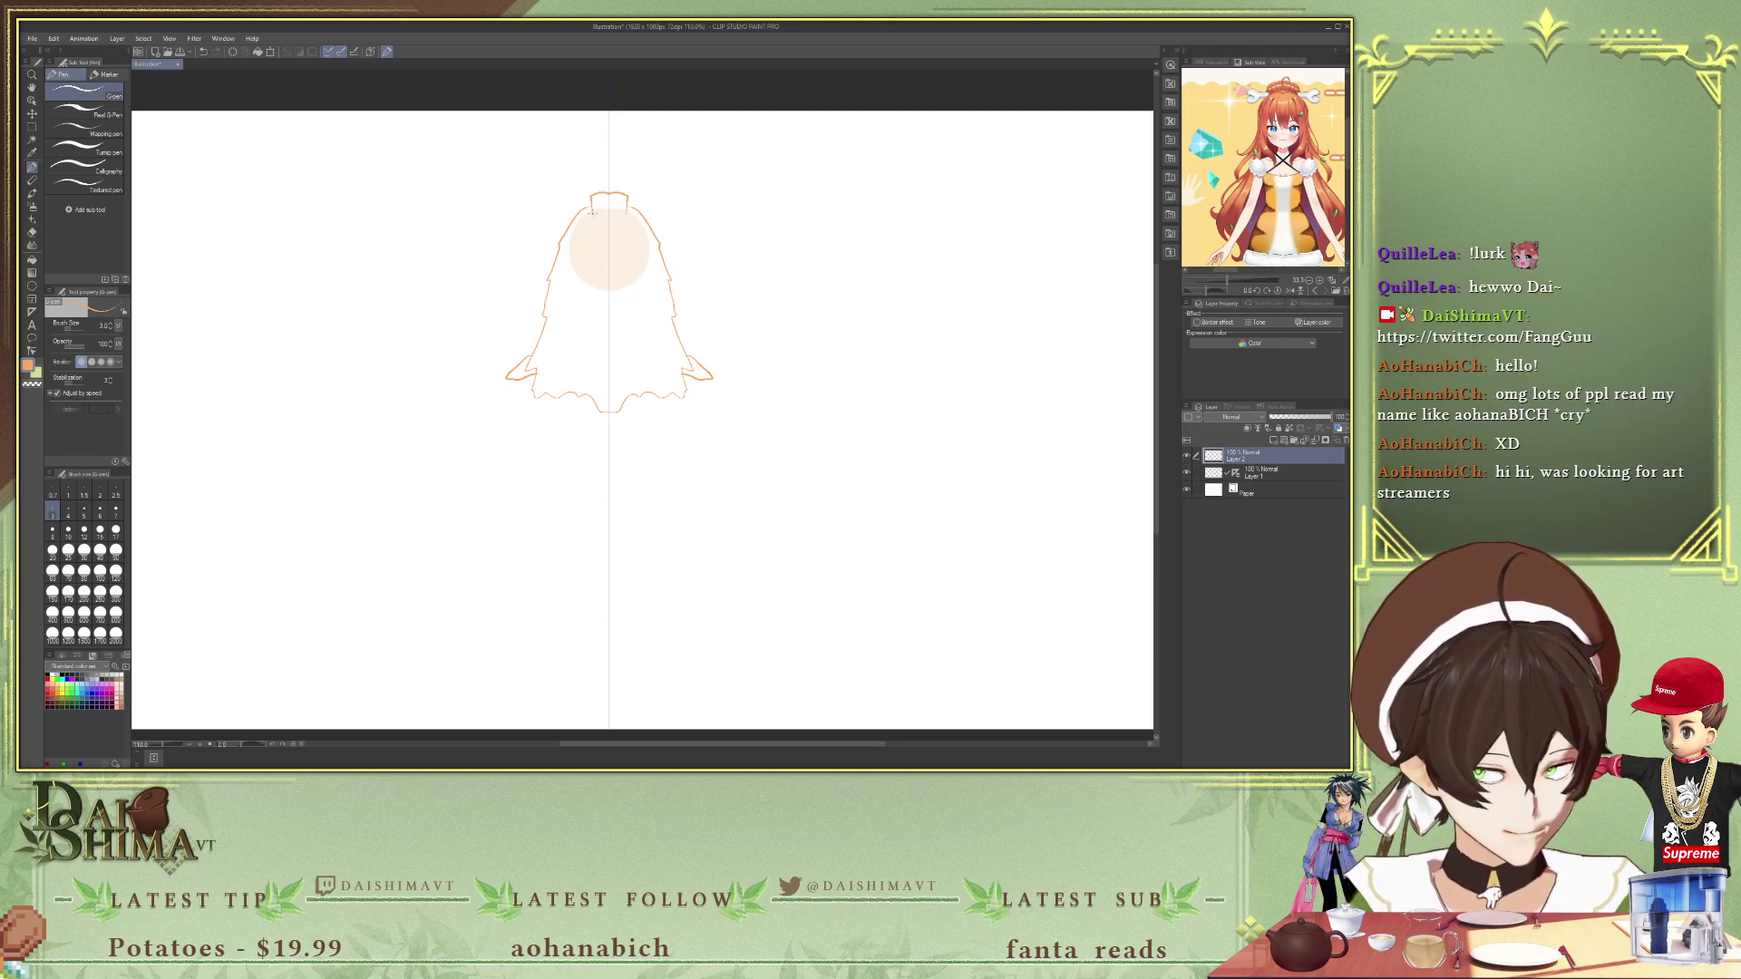
# - Draw a pointed fringe and side locks over the head, and fill every hair section, including the bun and flicks, with orange
pyautogui.moveTo(591, 211); pyautogui.dragTo(587, 231)
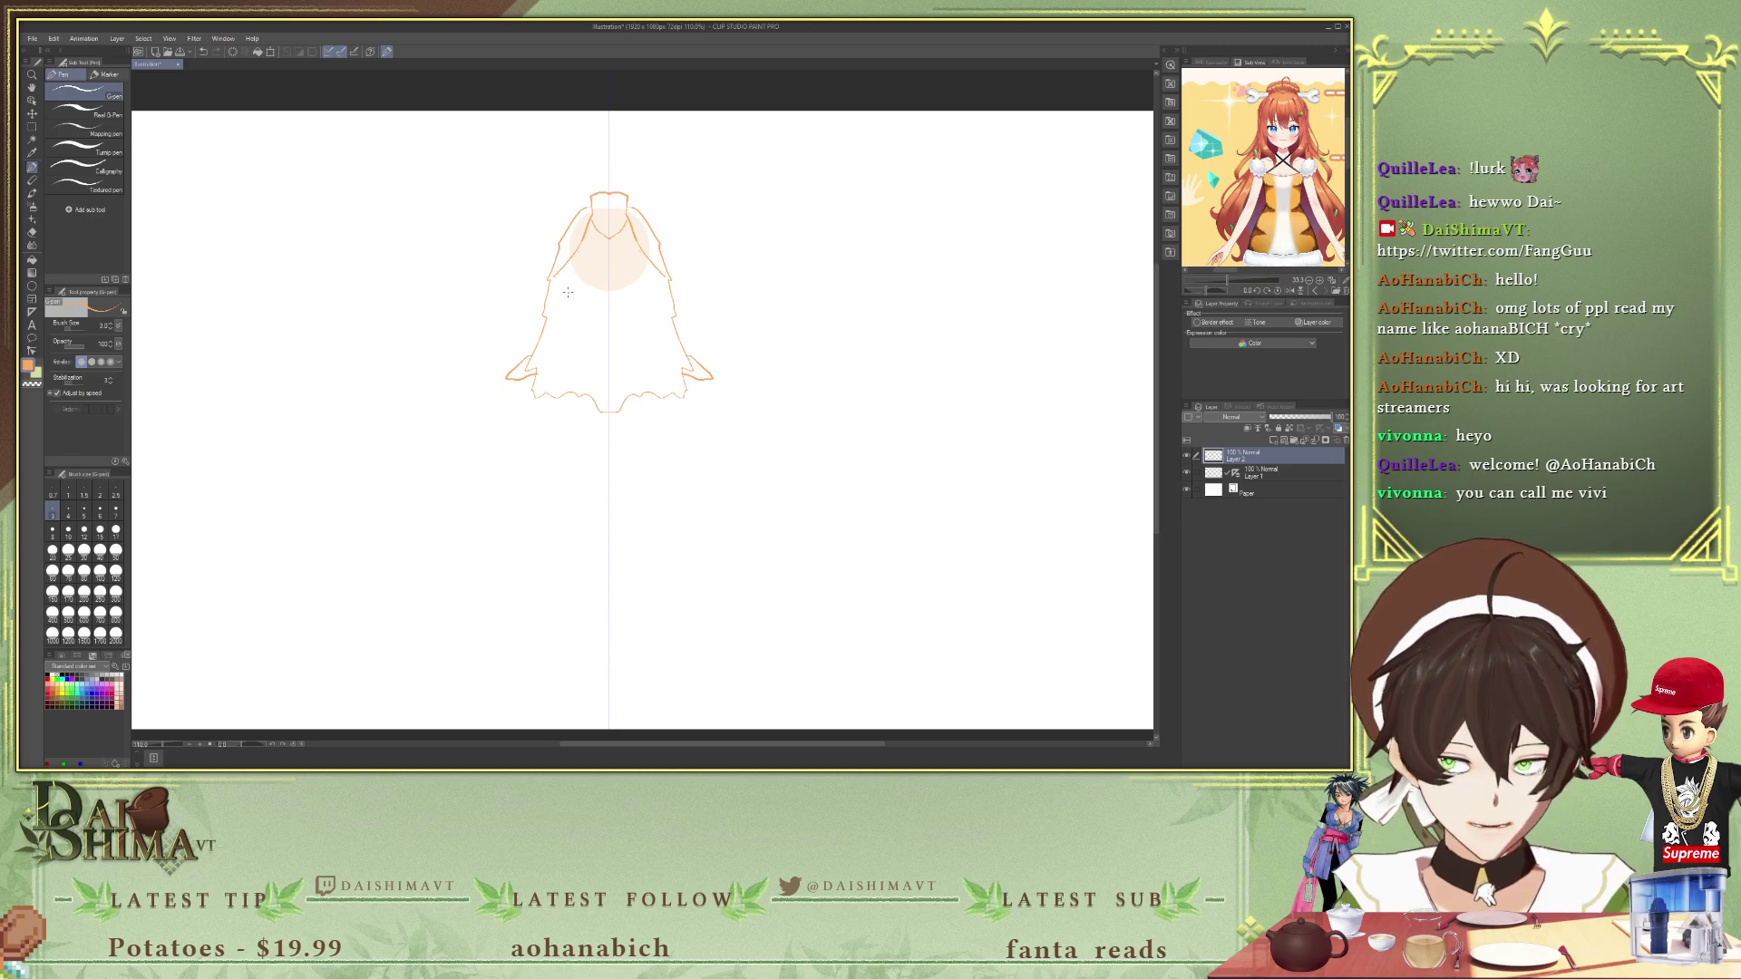
pyautogui.press('g')
pyautogui.click(583, 318)
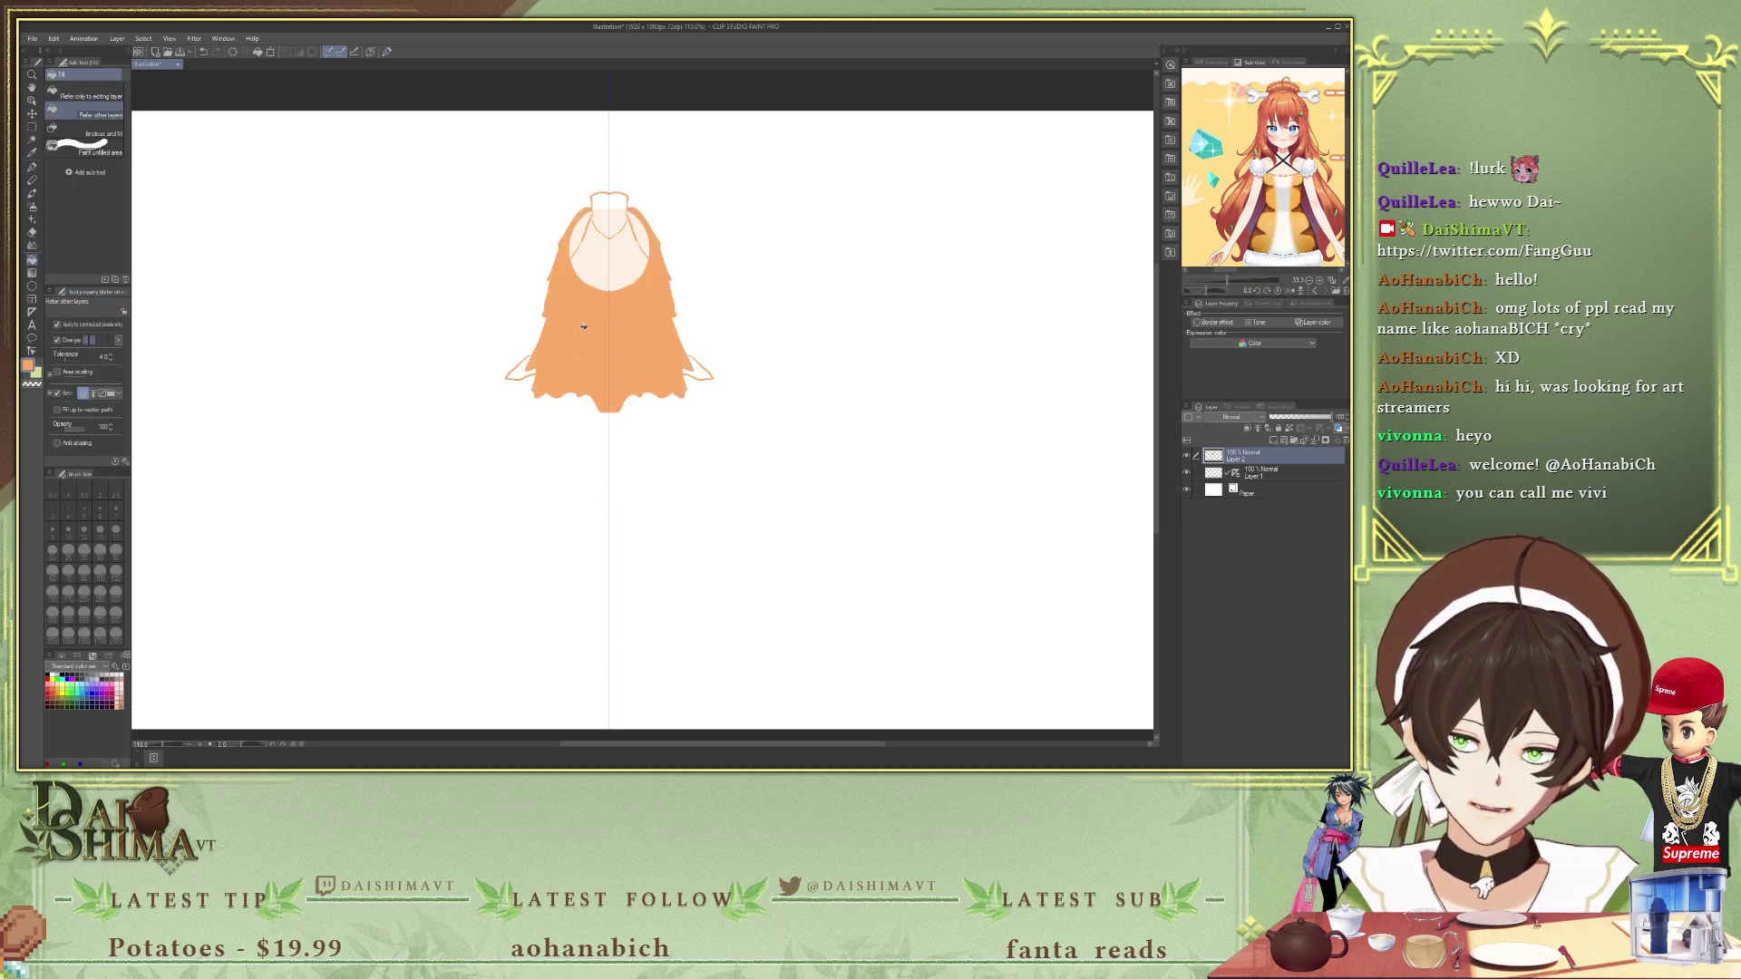
pyautogui.click(574, 236)
pyautogui.click(607, 222)
pyautogui.click(601, 201)
pyautogui.click(517, 371)
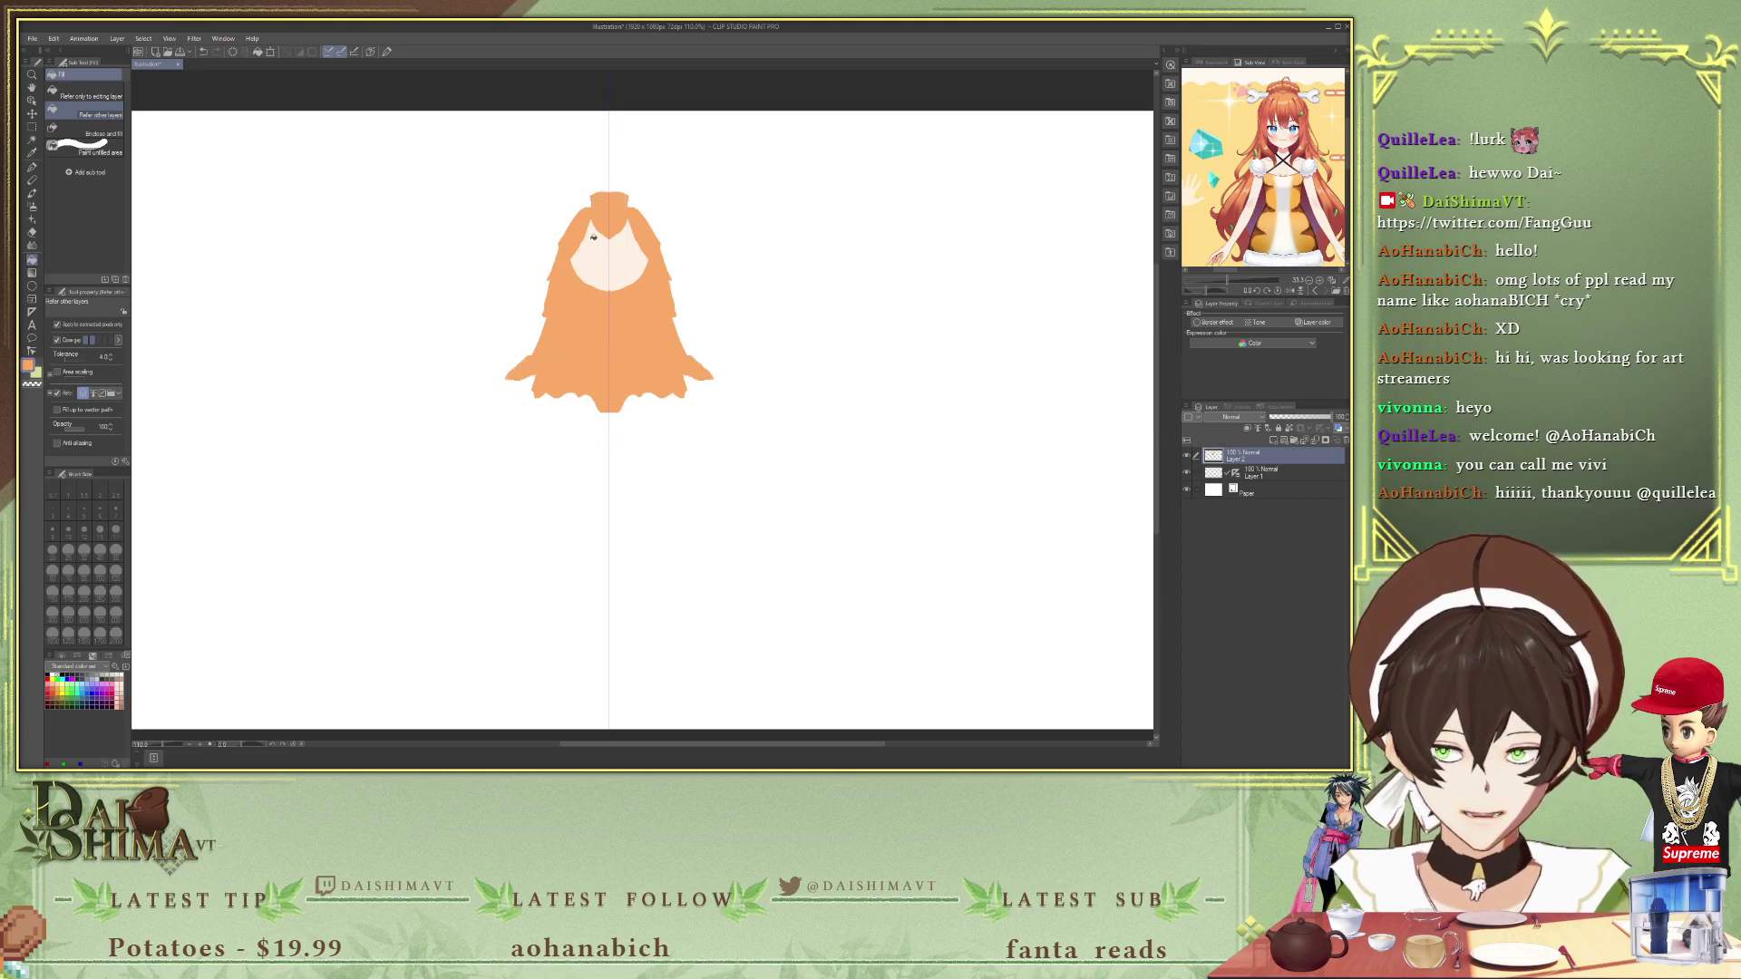
# - Sample the face's skin tone and paint over the small orange specks near both edges of the face
pyautogui.scroll(4, 593, 236)
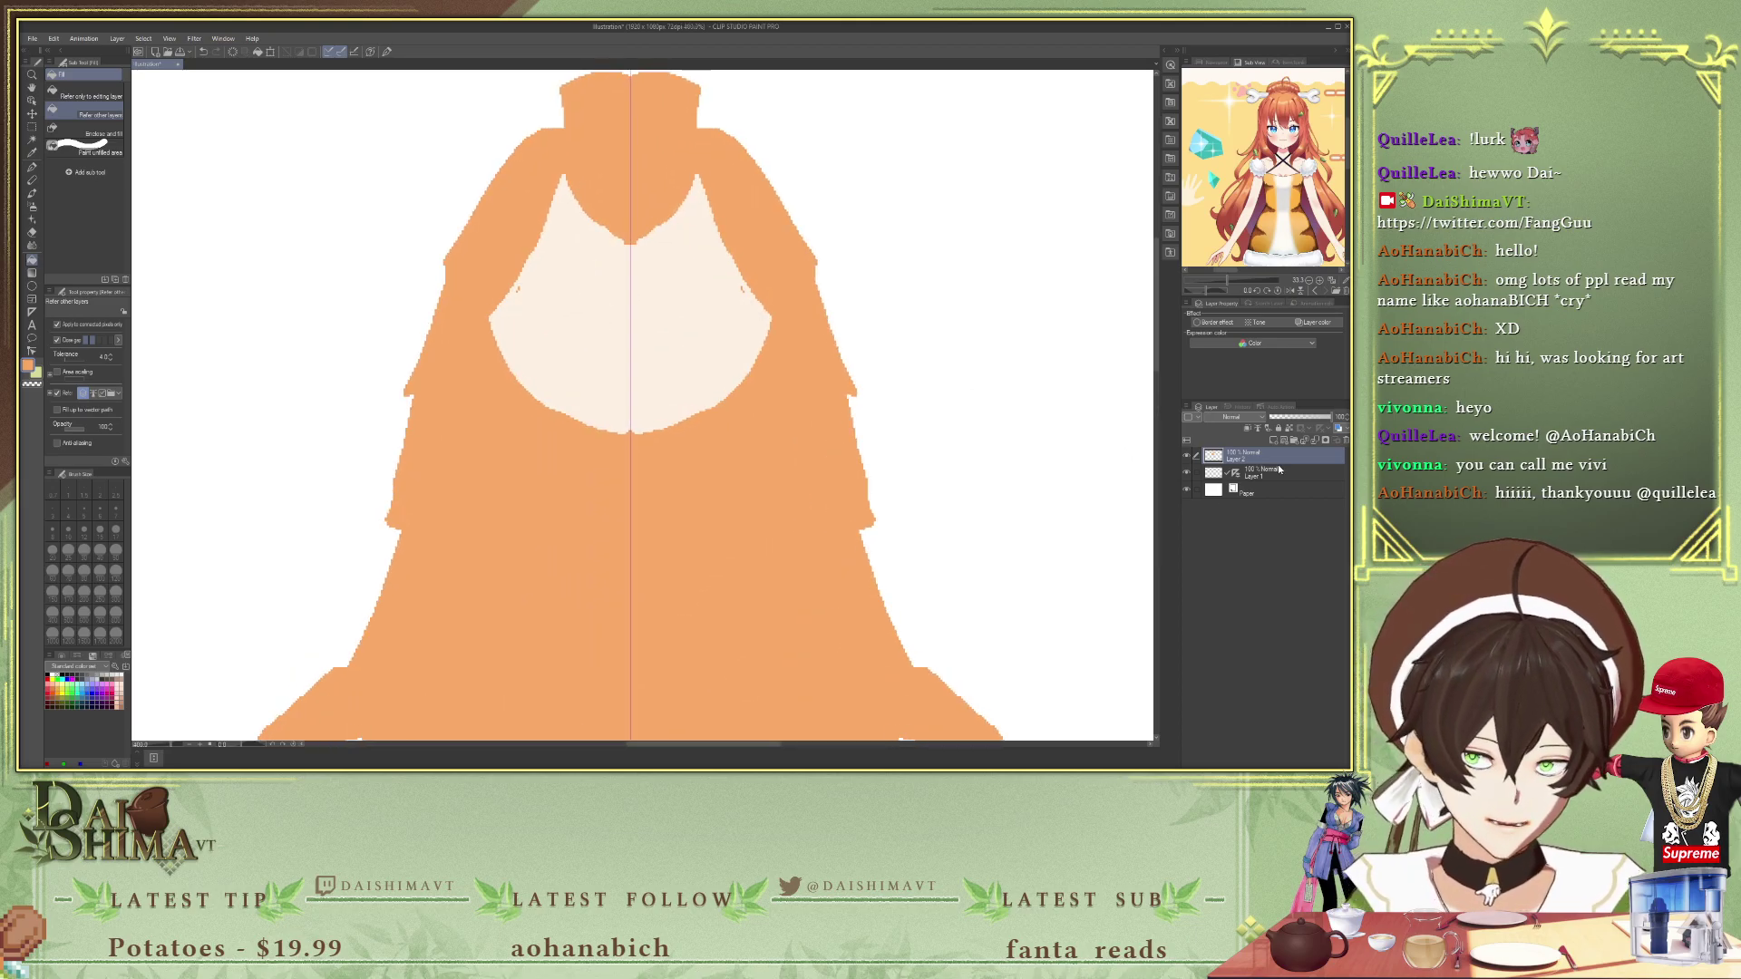
pyautogui.scroll(-3, 681, 350)
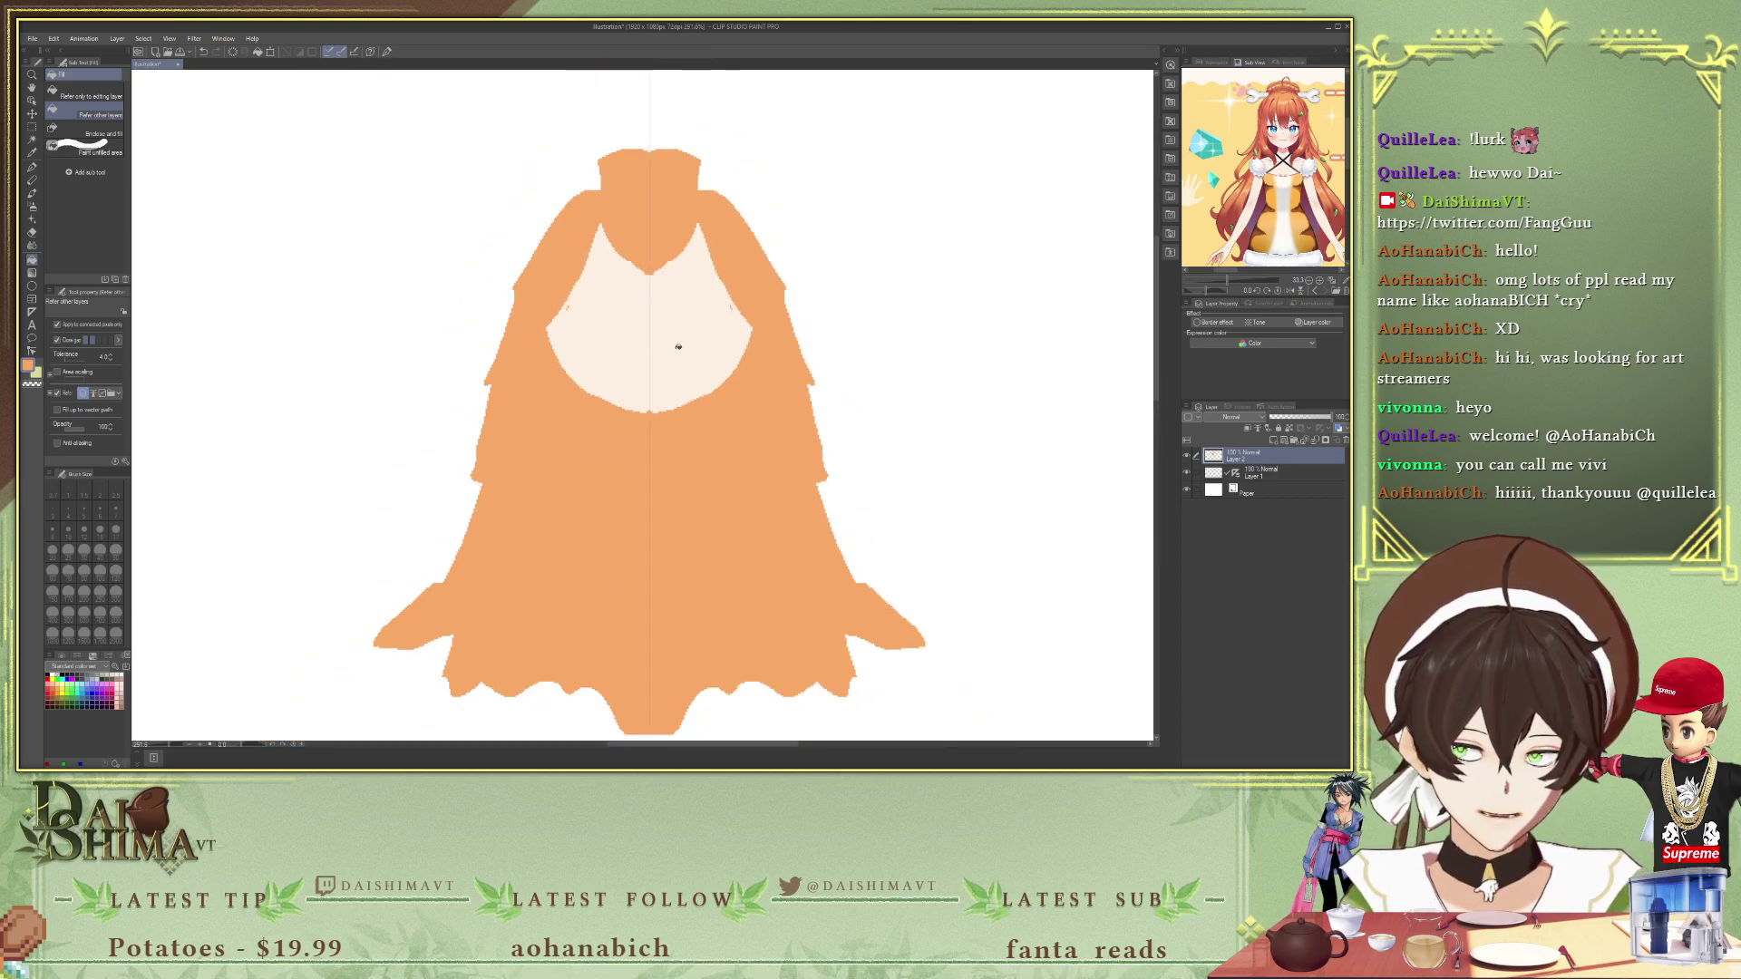
pyautogui.scroll(3, 653, 350)
pyautogui.scroll(1, 653, 346)
pyautogui.scroll(-2, 571, 319)
pyautogui.scroll(3, 614, 309)
pyautogui.keyDown('alt'); pyautogui.click(647, 278); pyautogui.keyUp('alt')
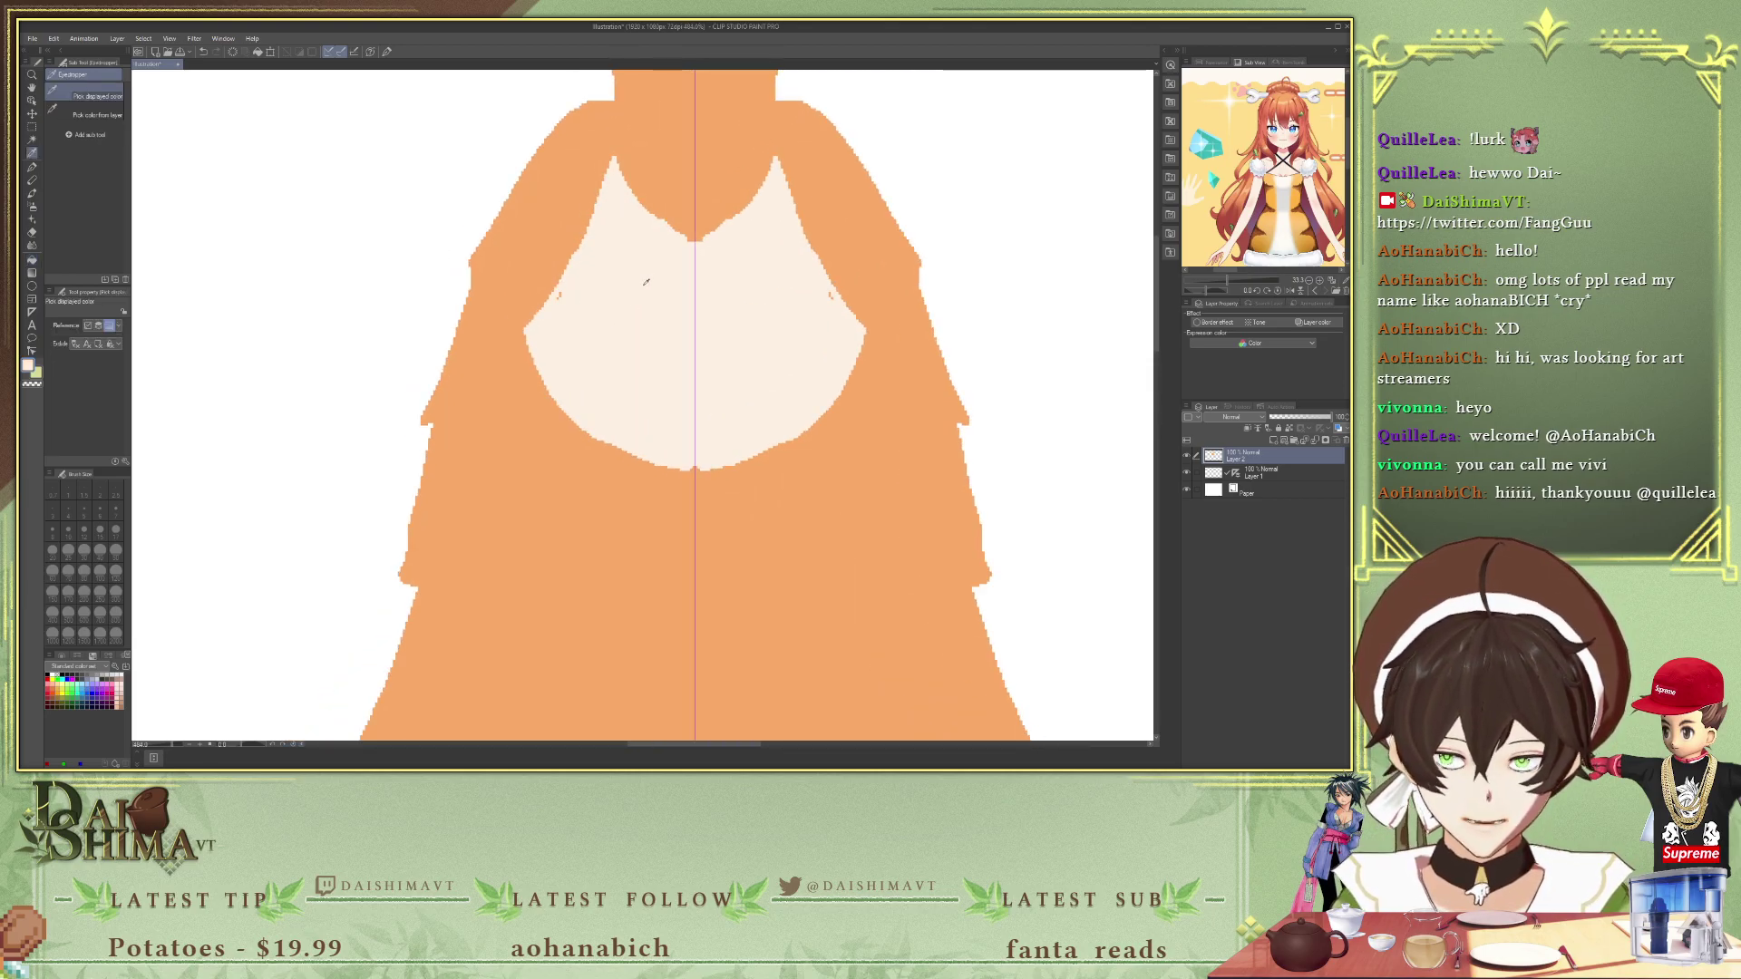
pyautogui.press('p')
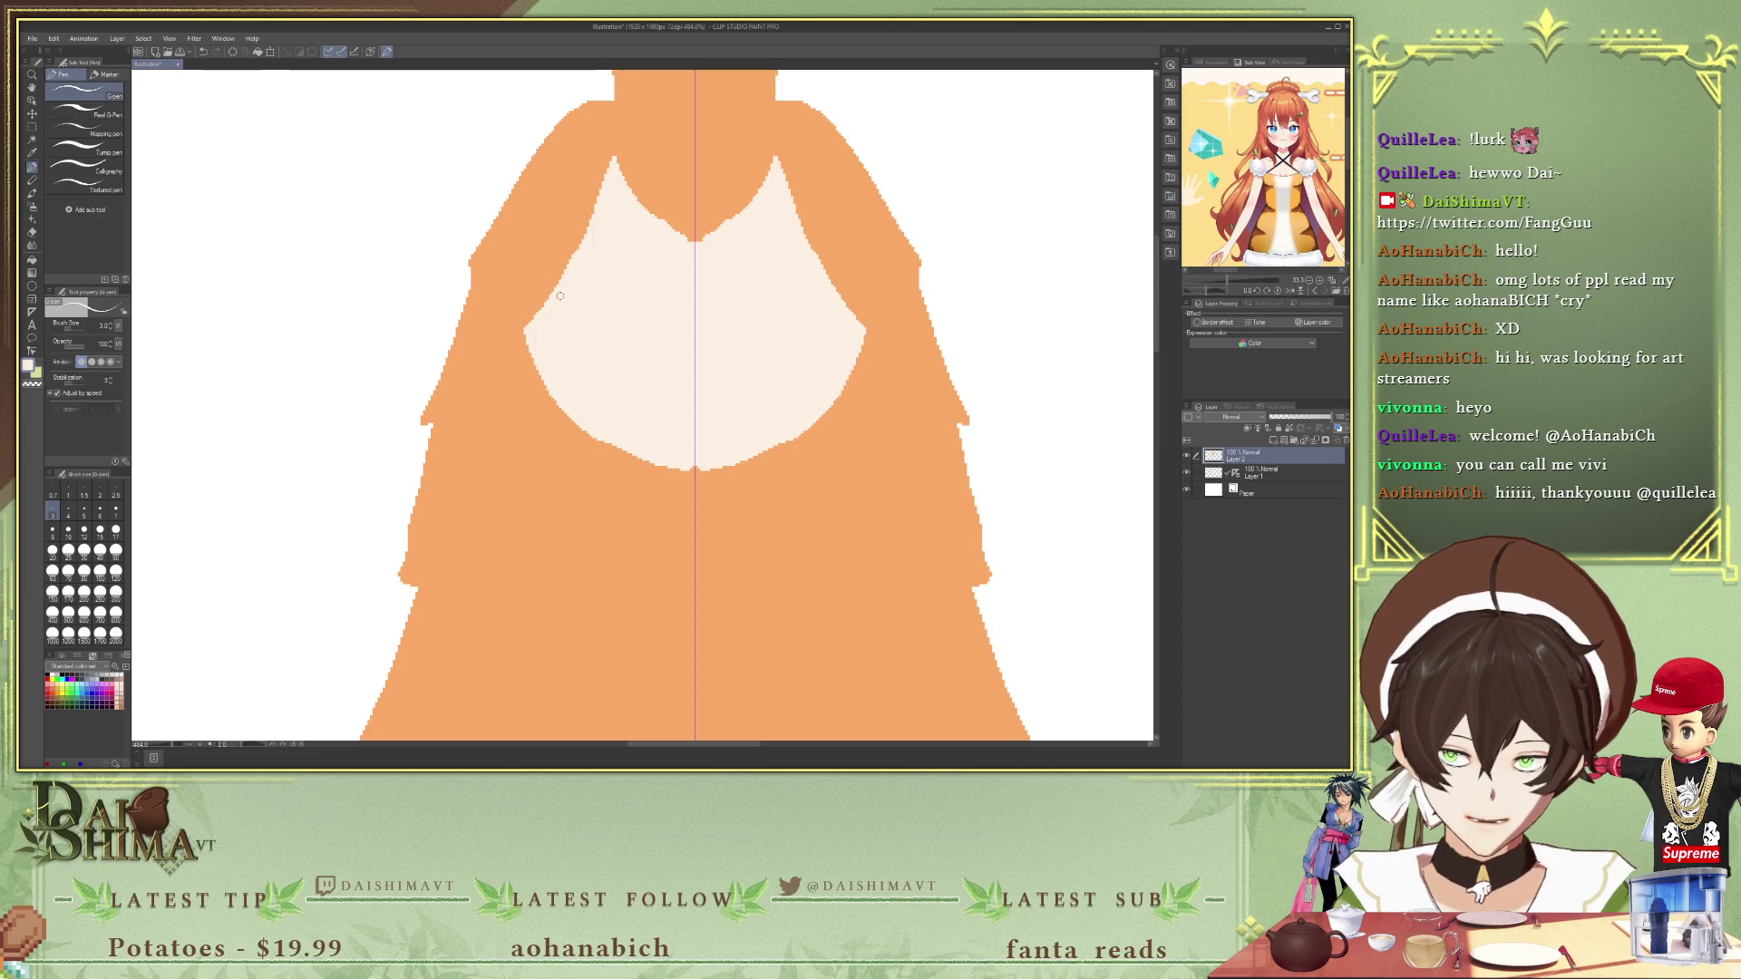
pyautogui.scroll(-3, 686, 340)
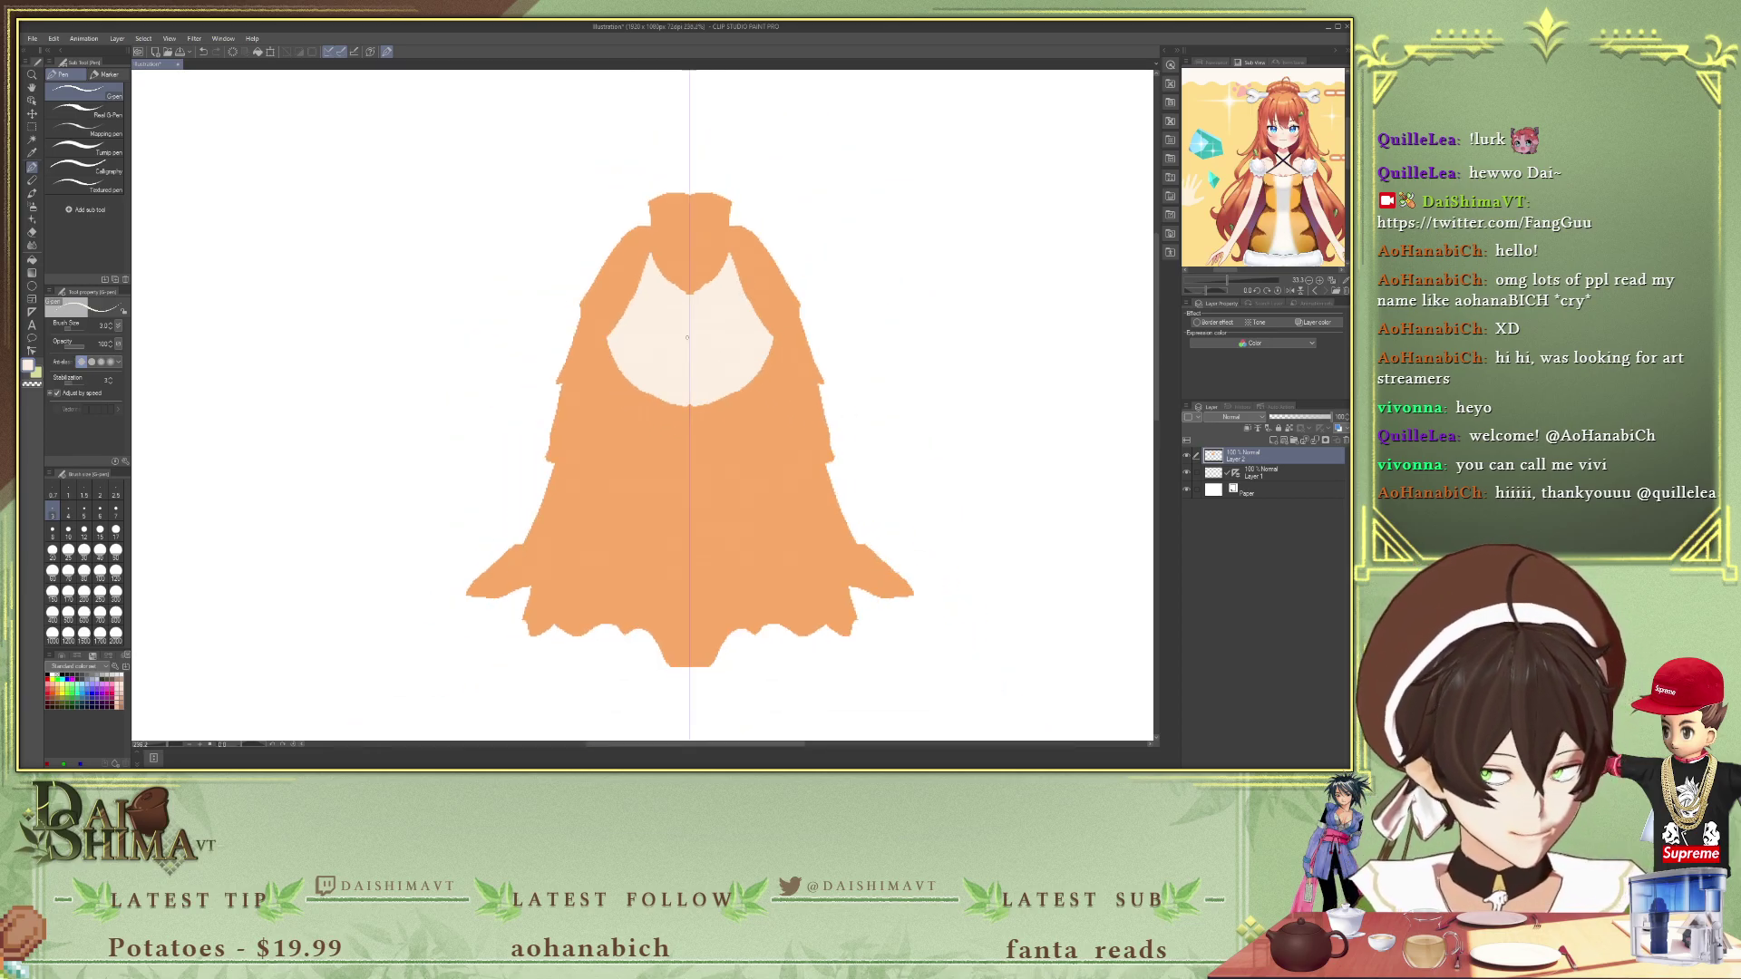
pyautogui.scroll(-3, 682, 333)
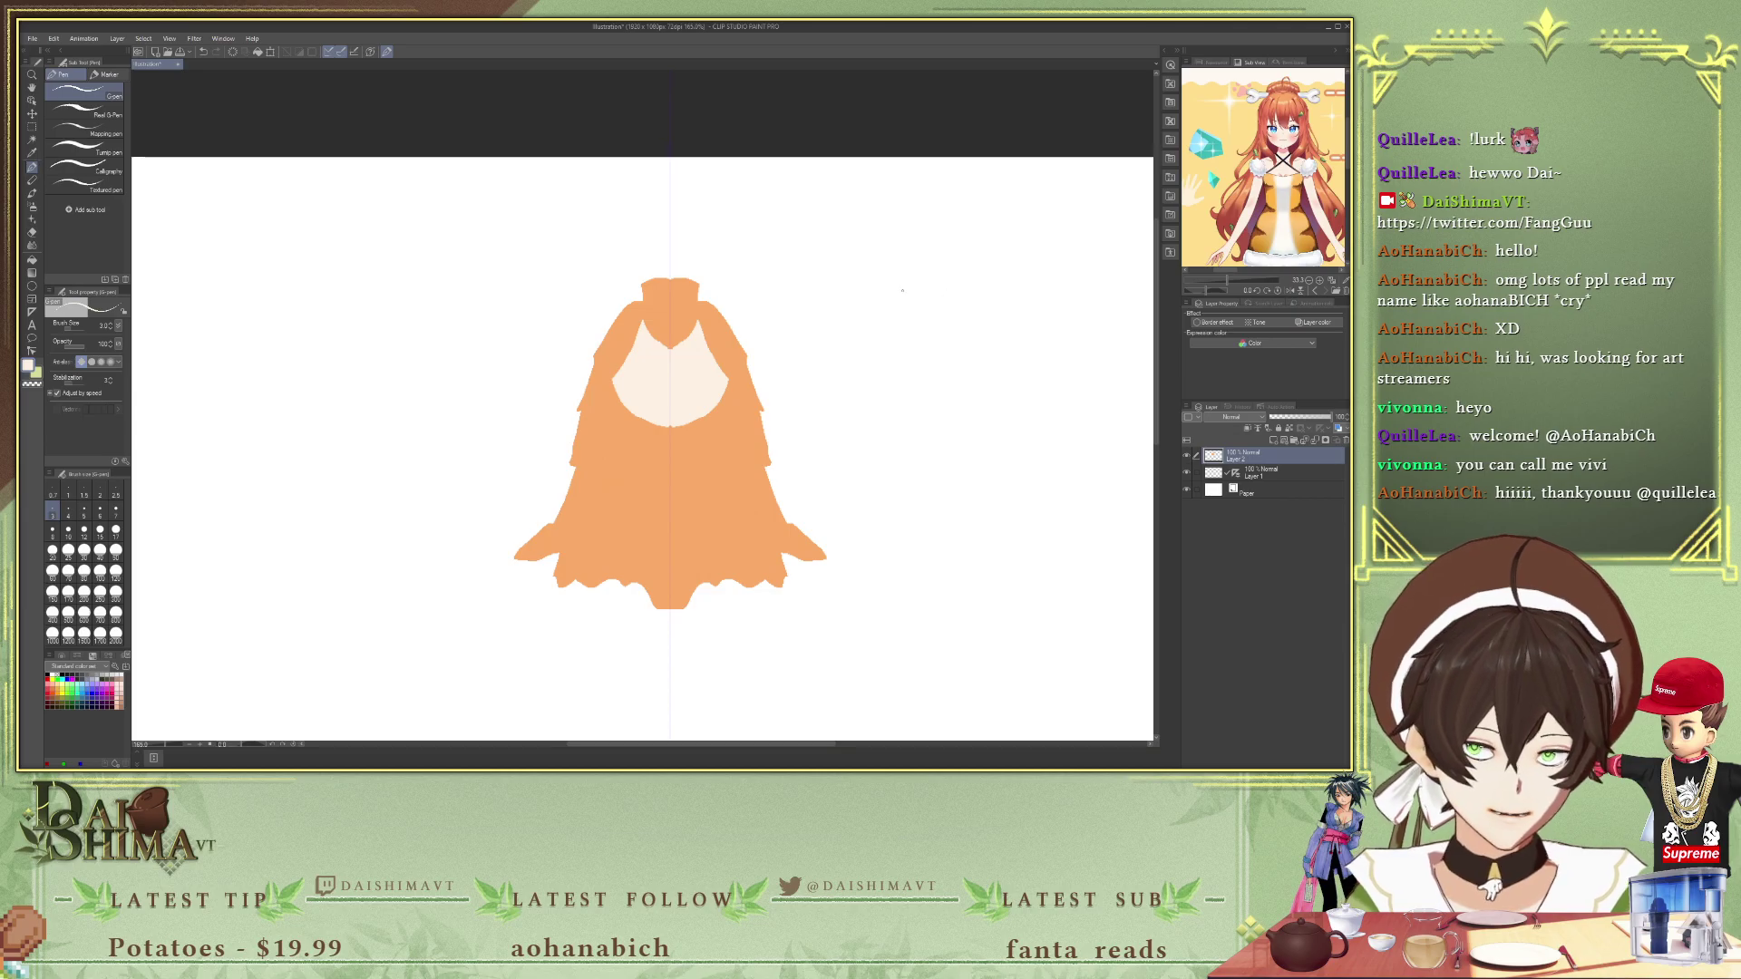
# - Sample the hair orange, hide Layer 1 to turn off the symmetry, and add a small curled tuft on top of the bun
pyautogui.scroll(2, 663, 280)
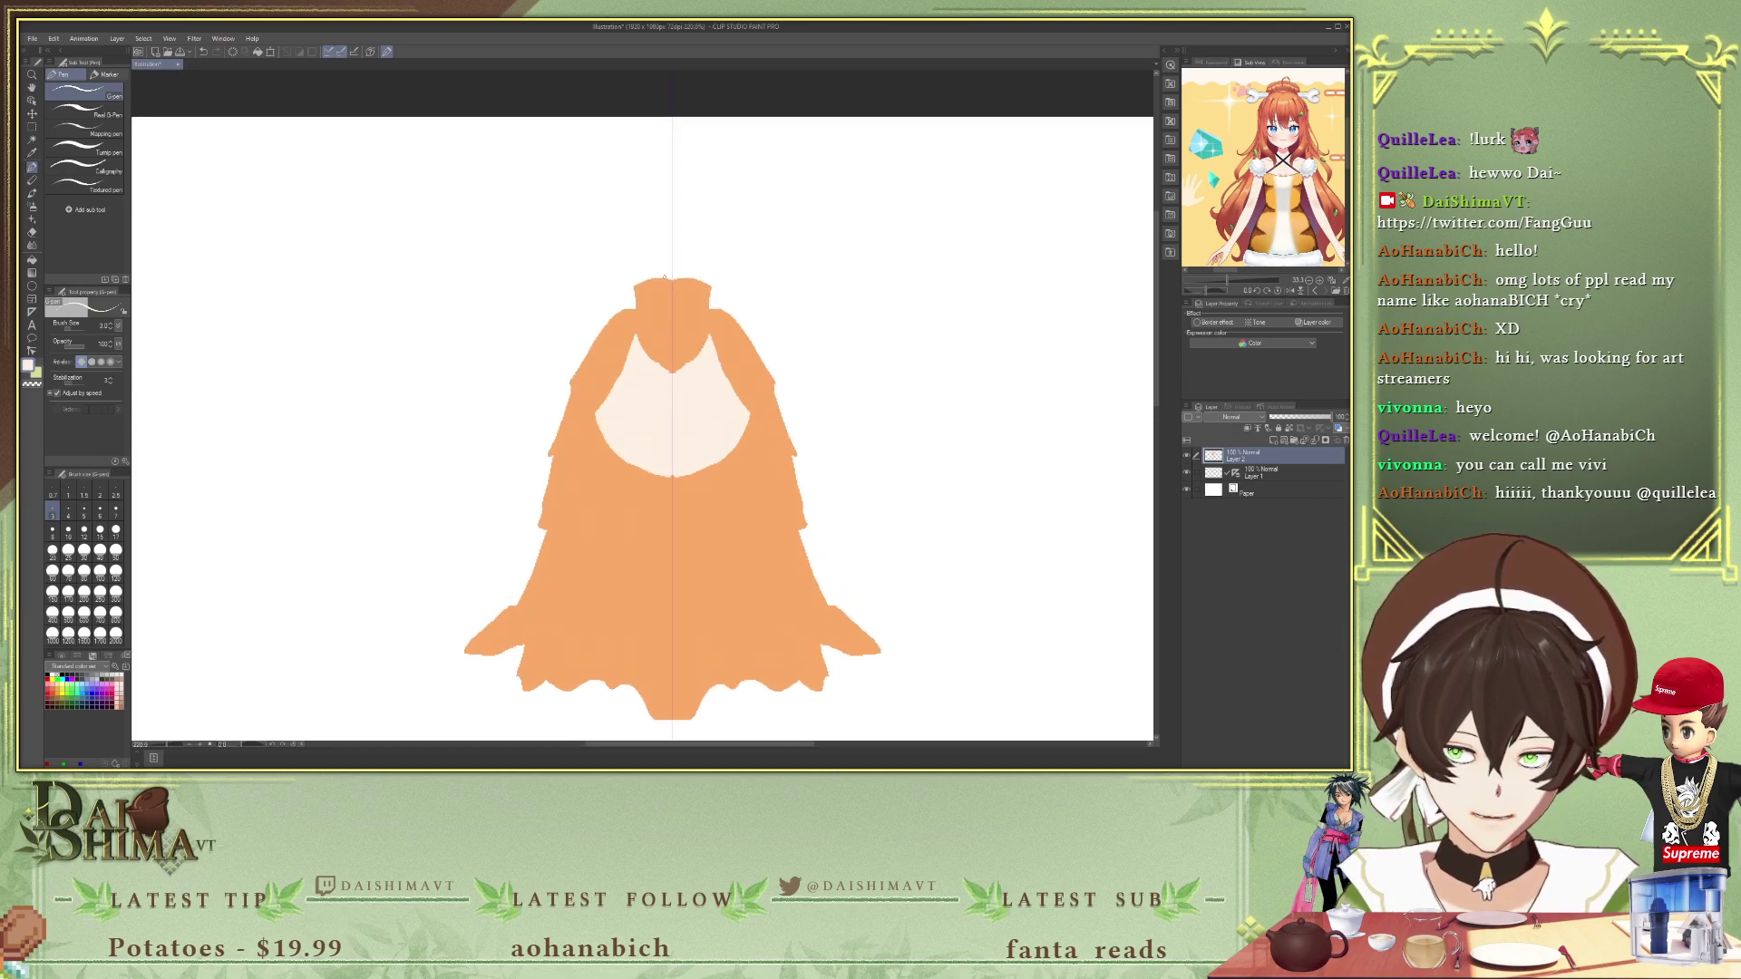
pyautogui.keyDown('alt'); pyautogui.click(673, 290); pyautogui.keyUp('alt')
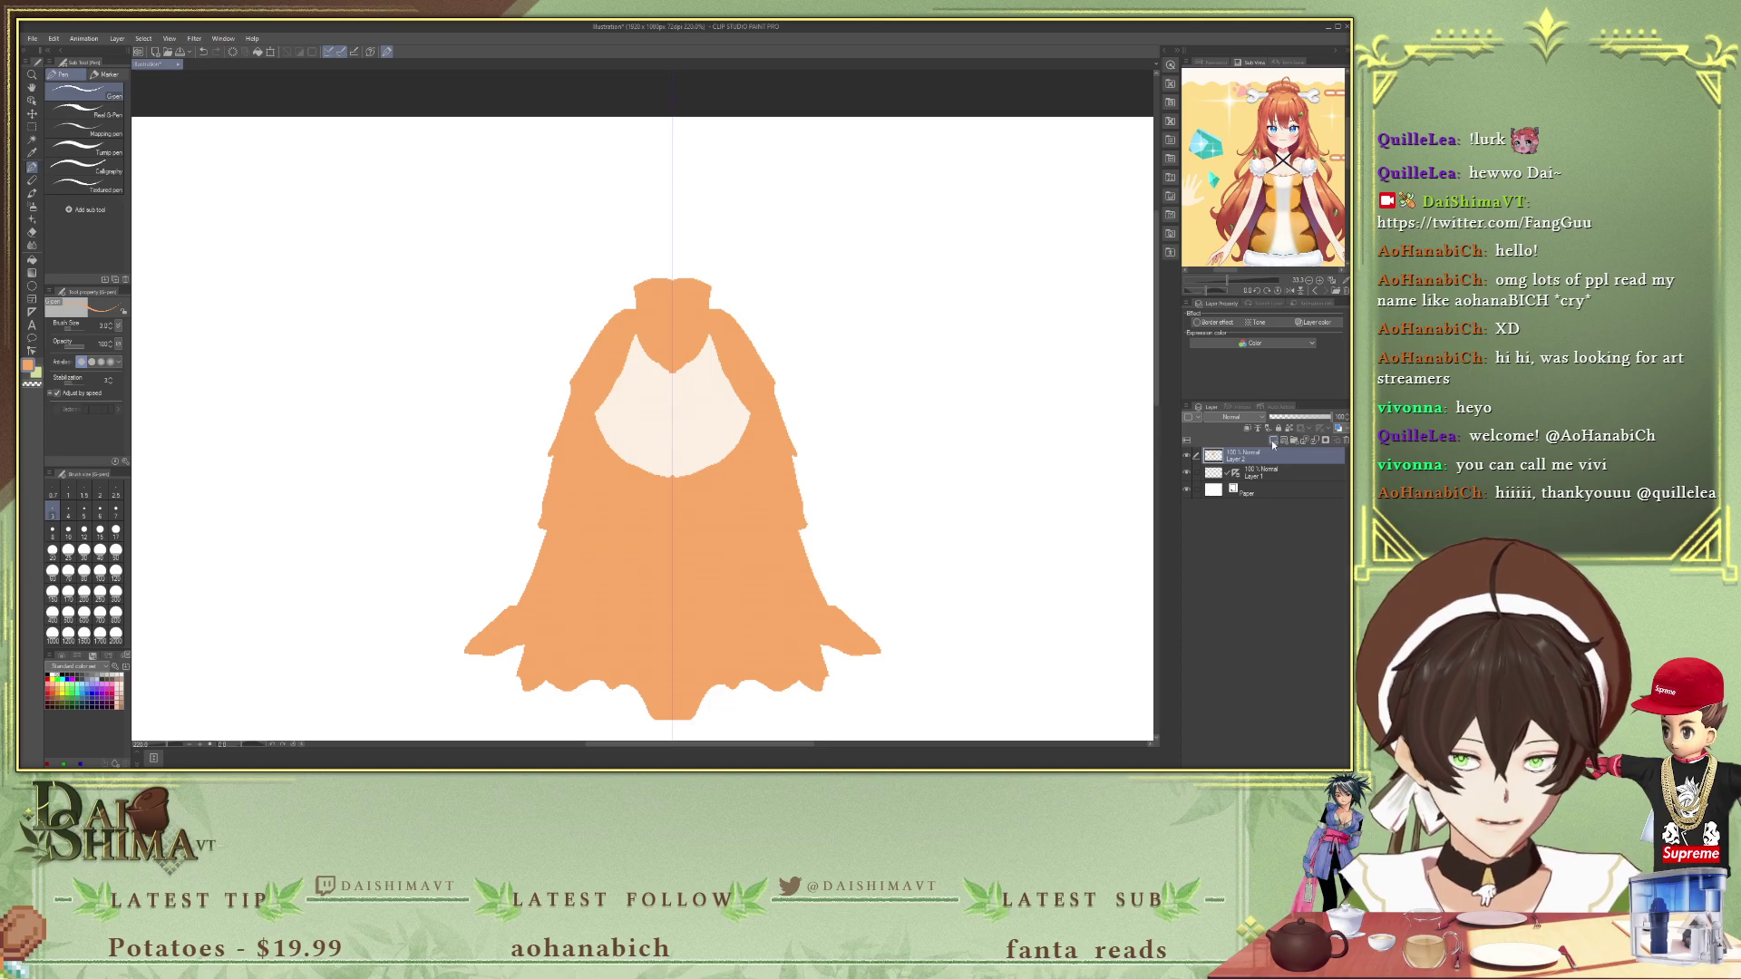
pyautogui.scroll(-4, 1274, 134)
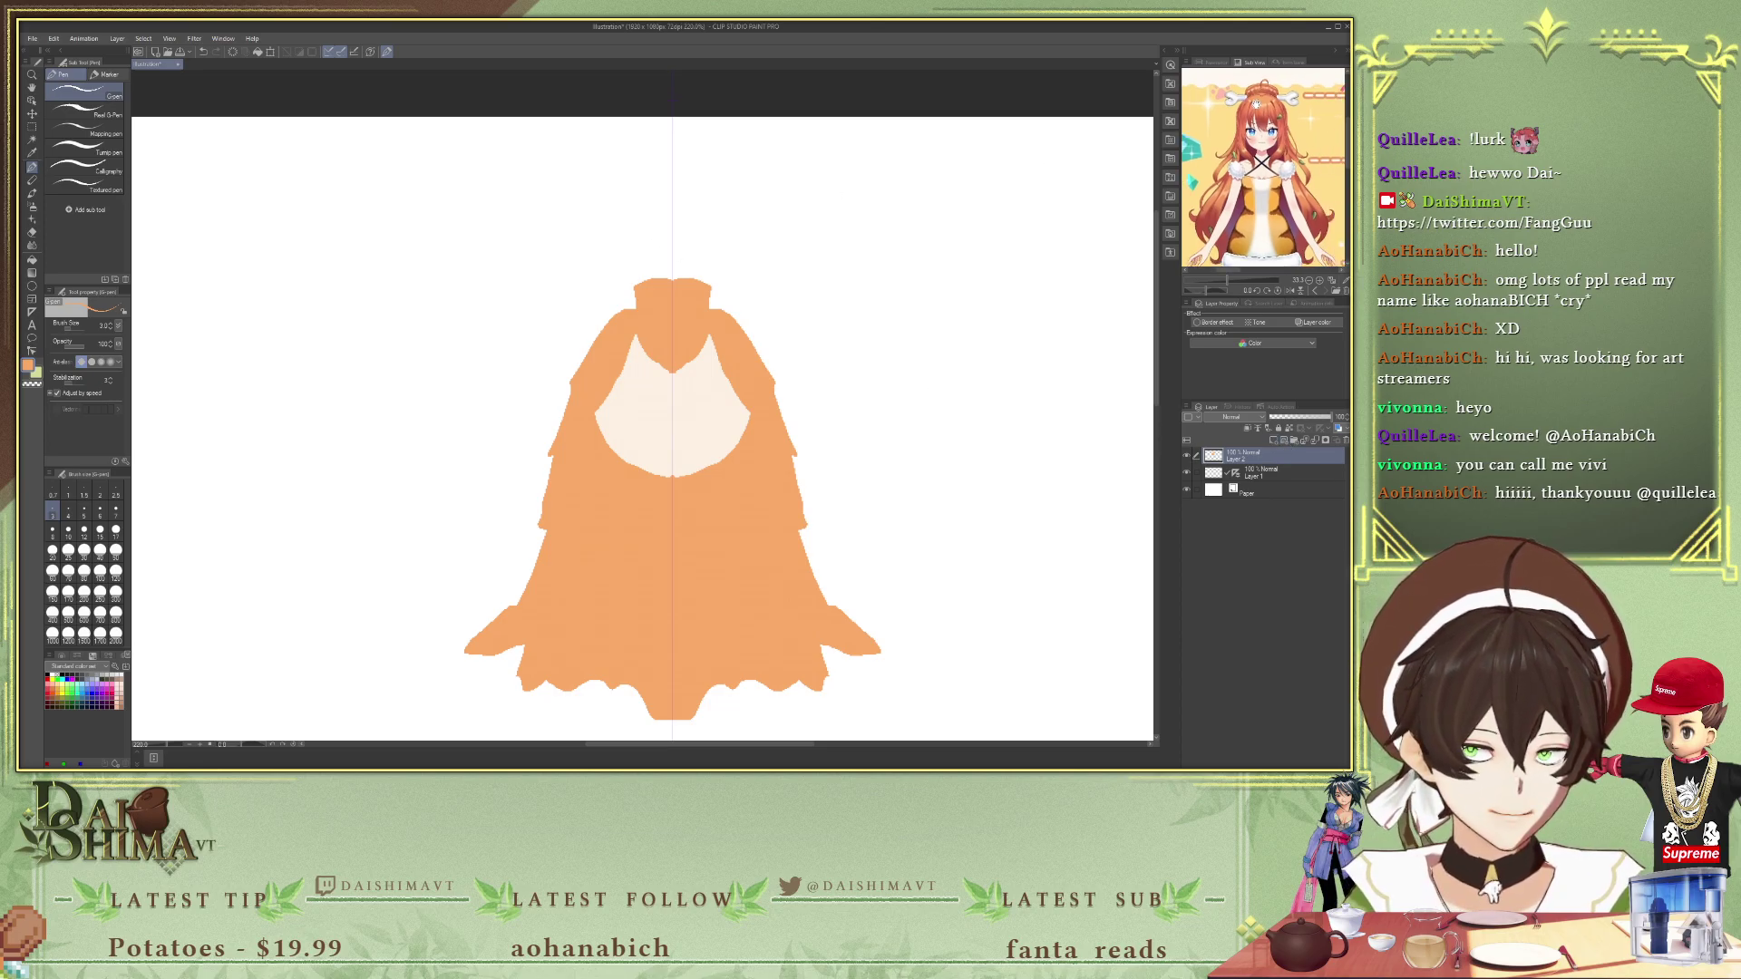
pyautogui.scroll(2, 1275, 134)
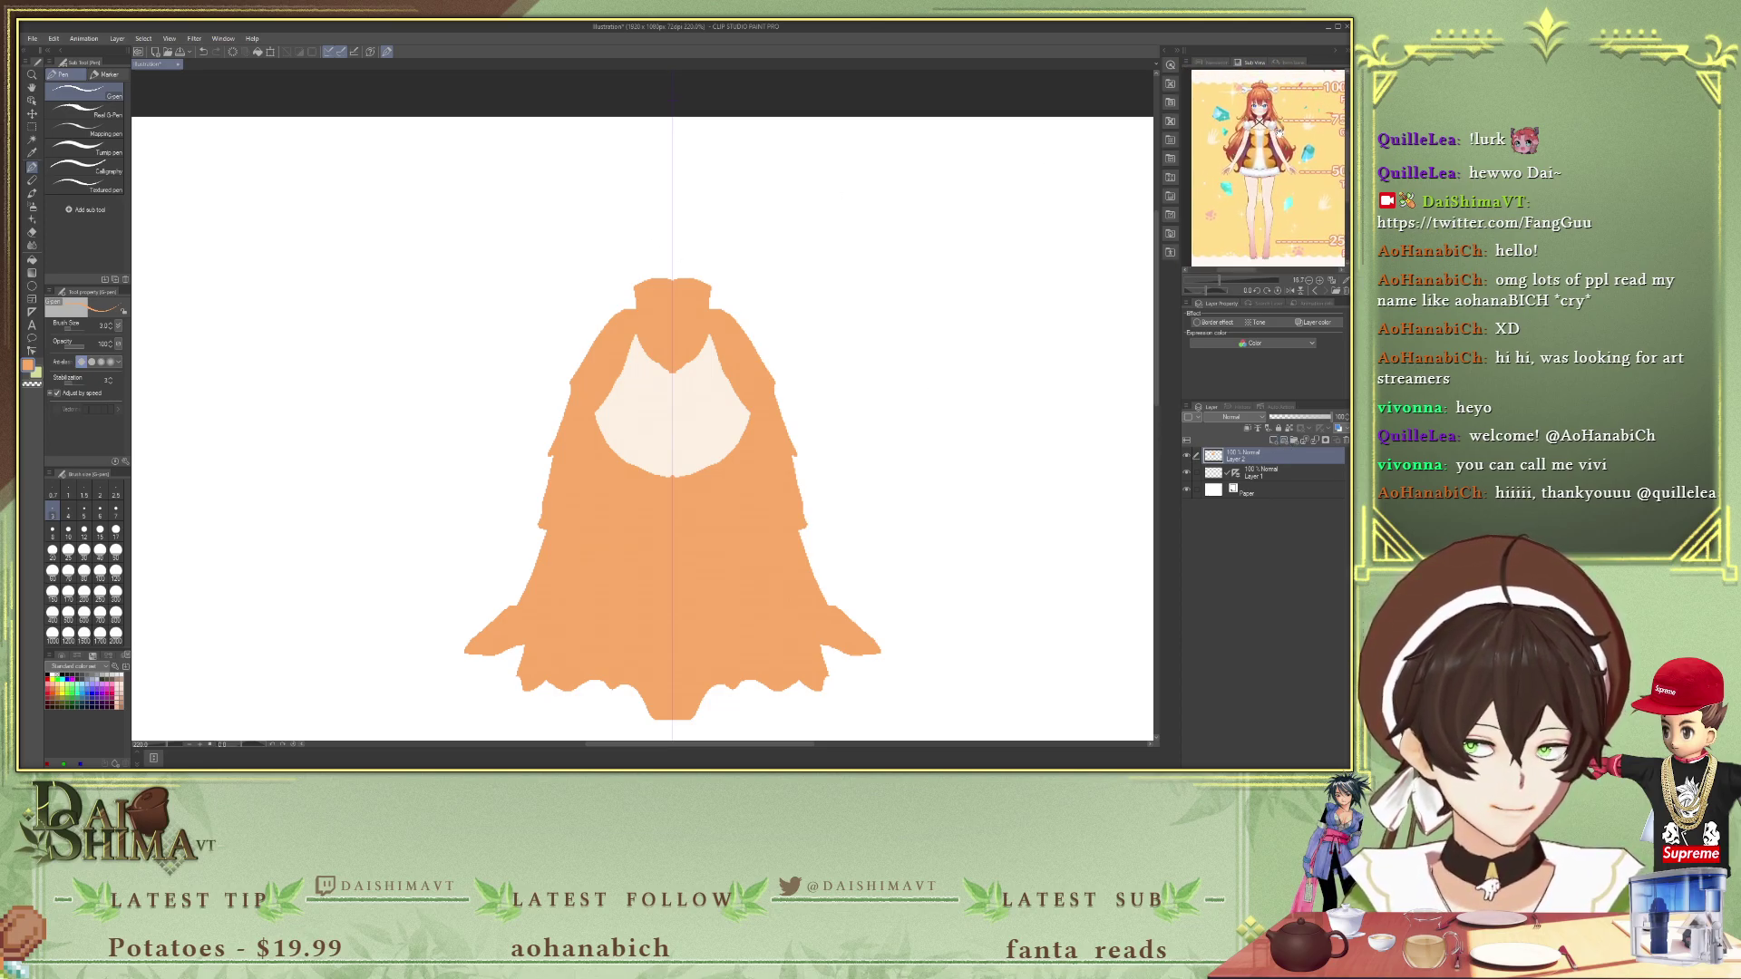
pyautogui.scroll(4, 1264, 132)
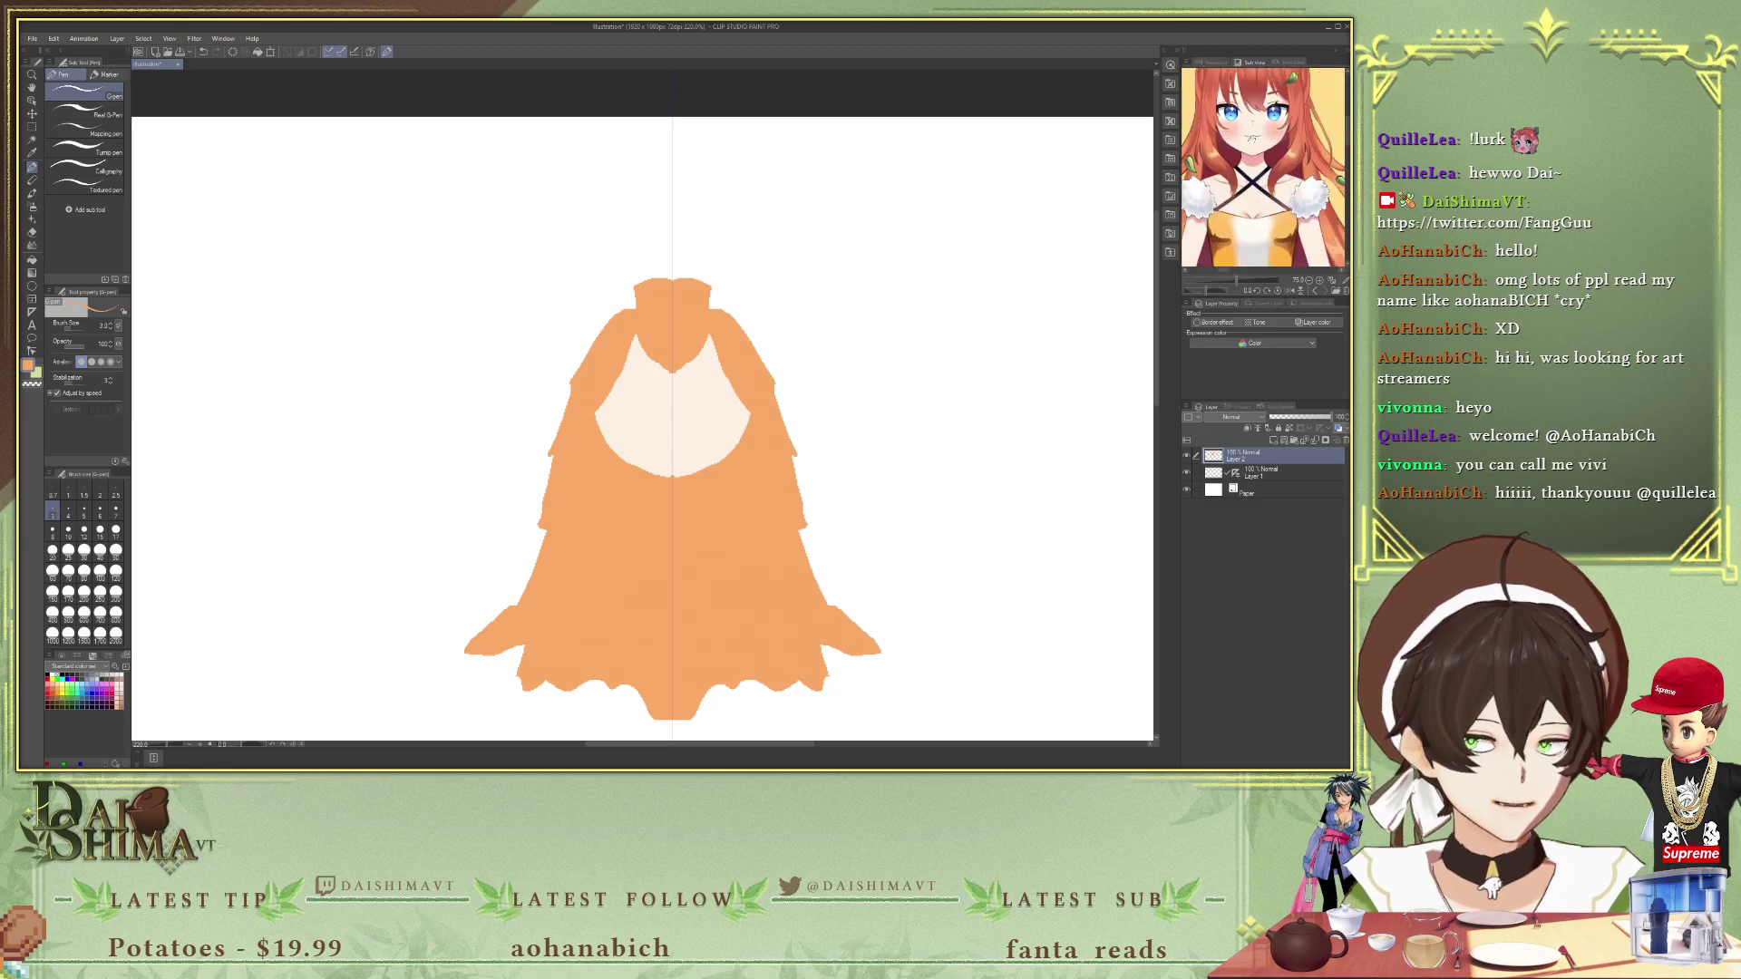
pyautogui.moveTo(1243, 136); pyautogui.dragTo(1285, 133)
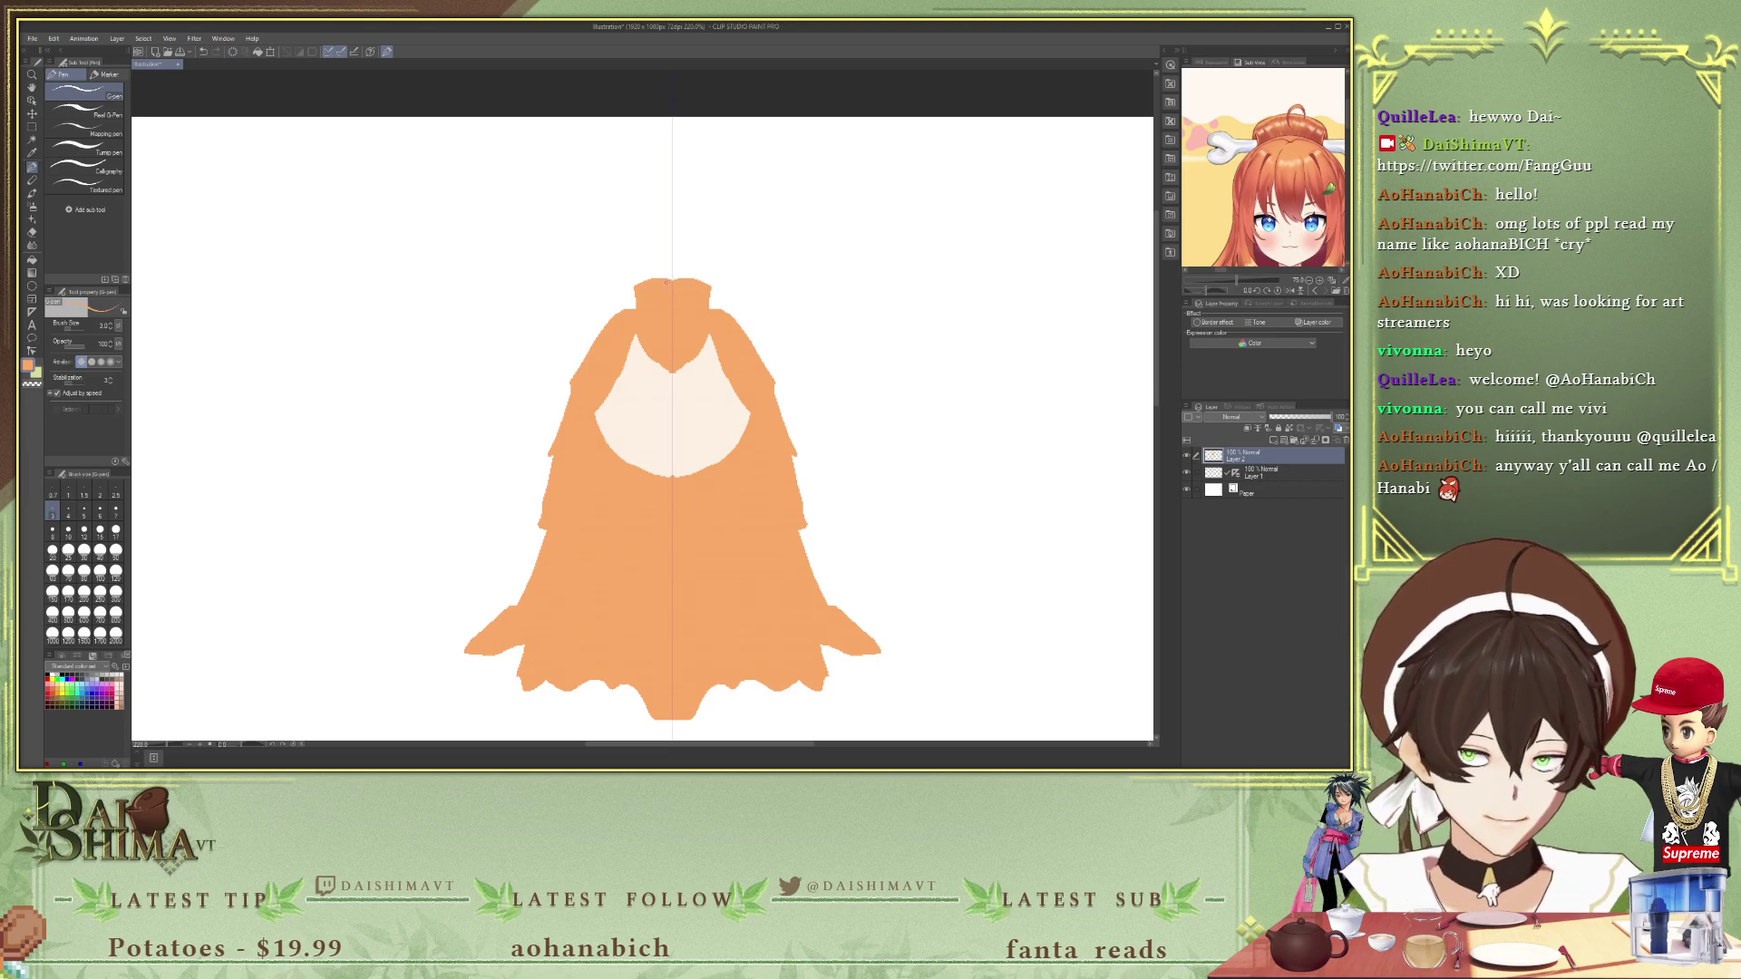
pyautogui.moveTo(669, 279); pyautogui.dragTo(682, 256)
pyautogui.hotkey('ctrl', 'z')
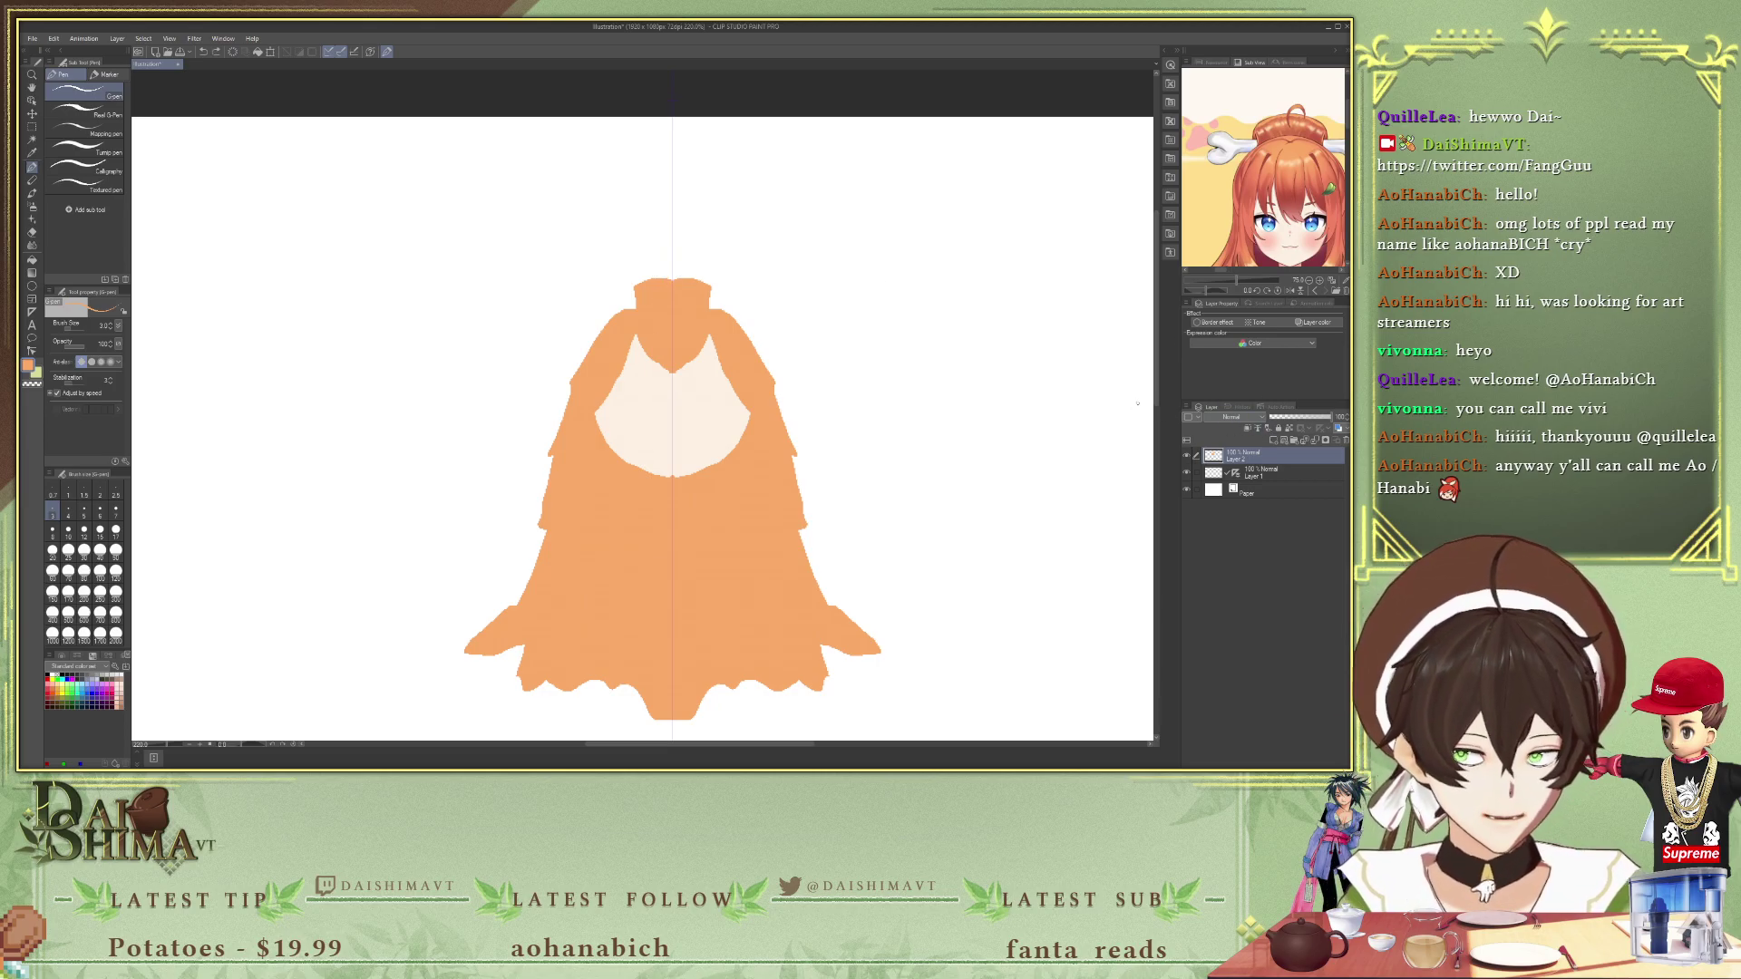
pyautogui.click(1187, 472)
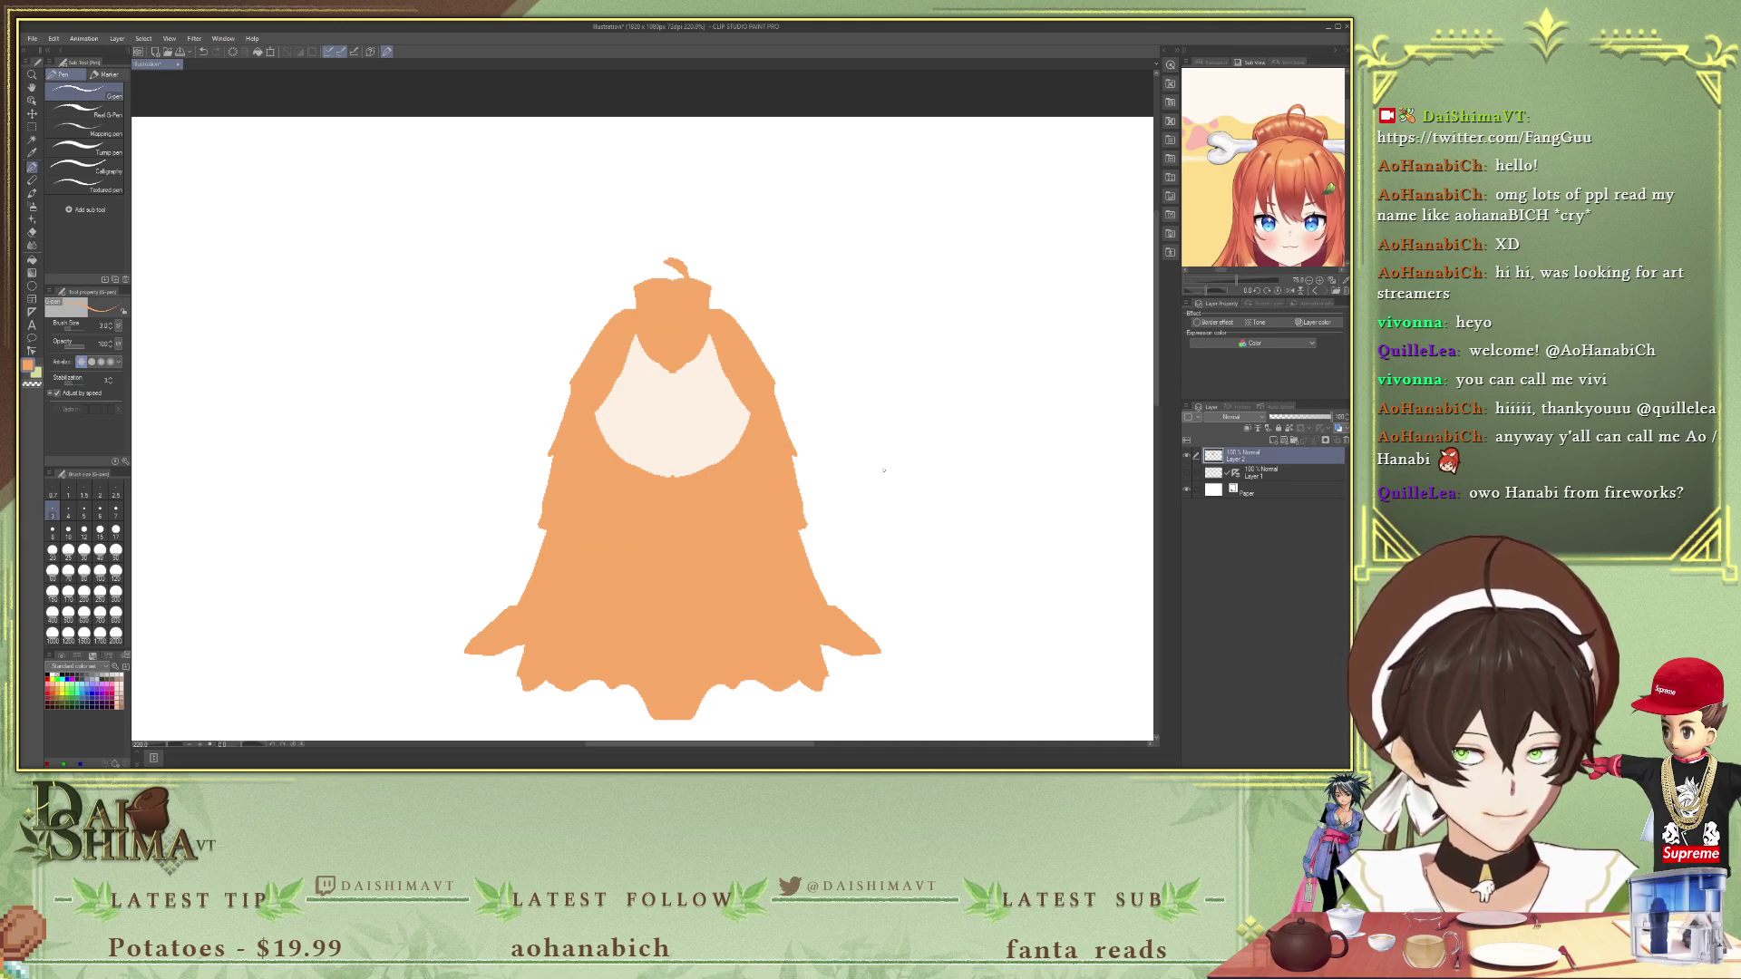
# - Try drawing a thin stray lock sweeping outward from the middle of the hair's right side, and undo it
pyautogui.scroll(-2, 1291, 249)
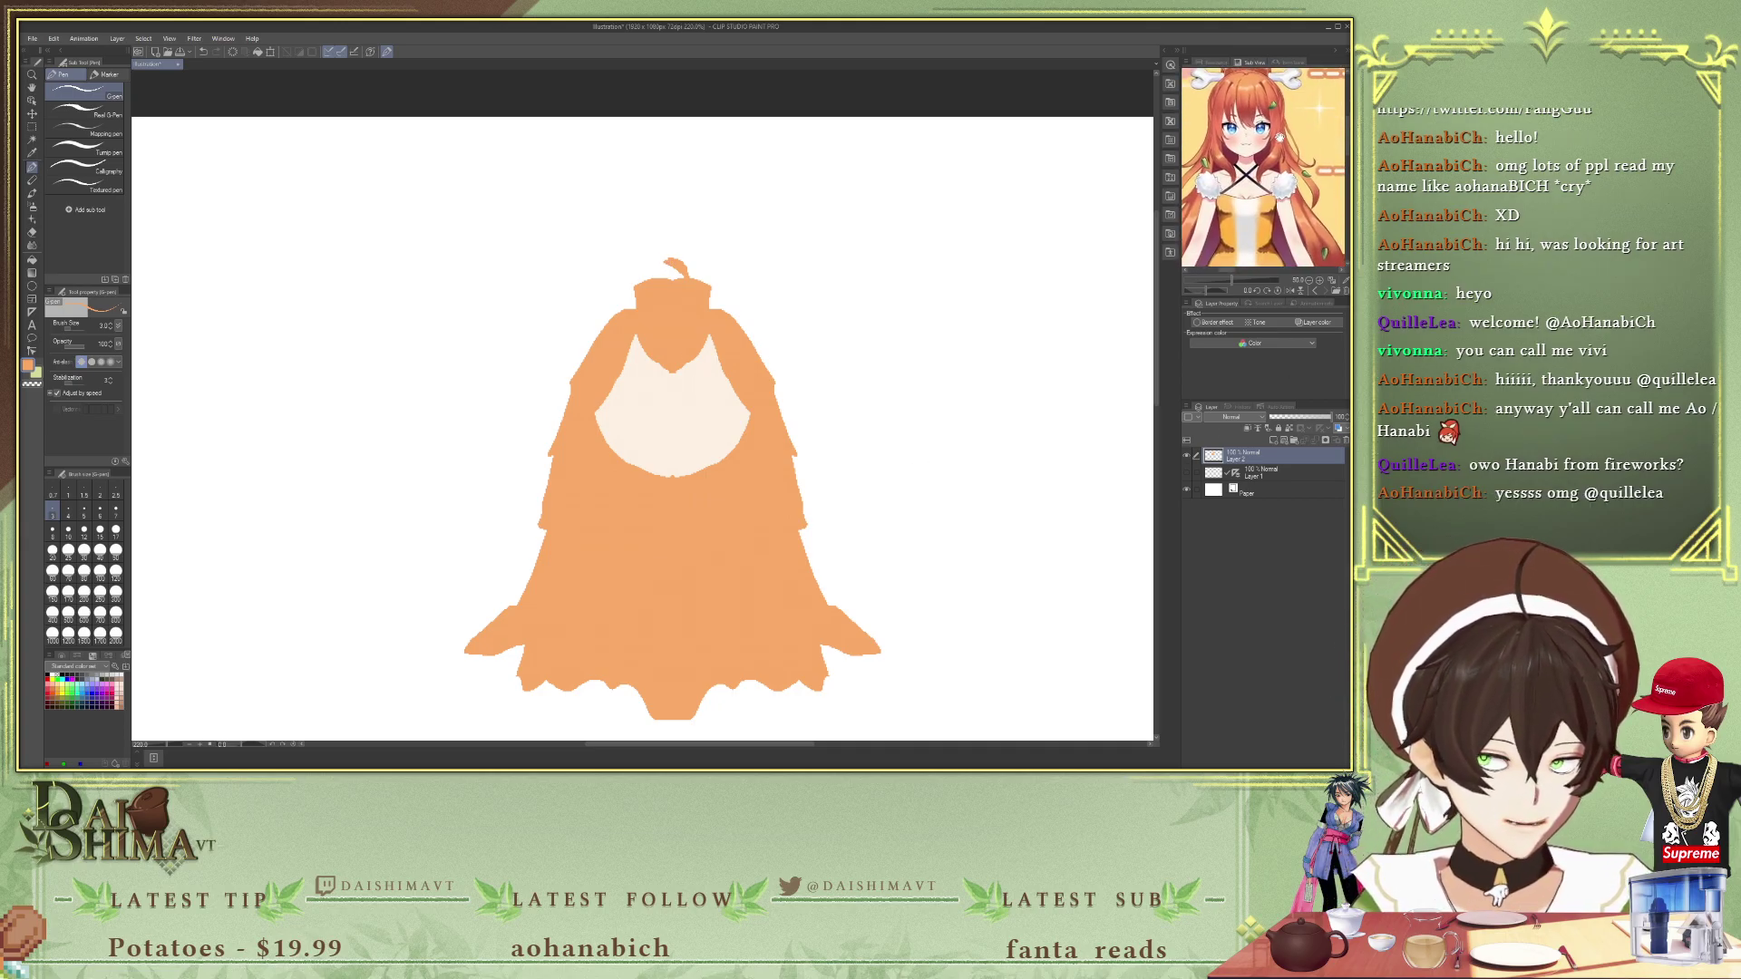
pyautogui.moveTo(778, 408); pyautogui.dragTo(823, 462)
pyautogui.hotkey('ctrl', 'z')
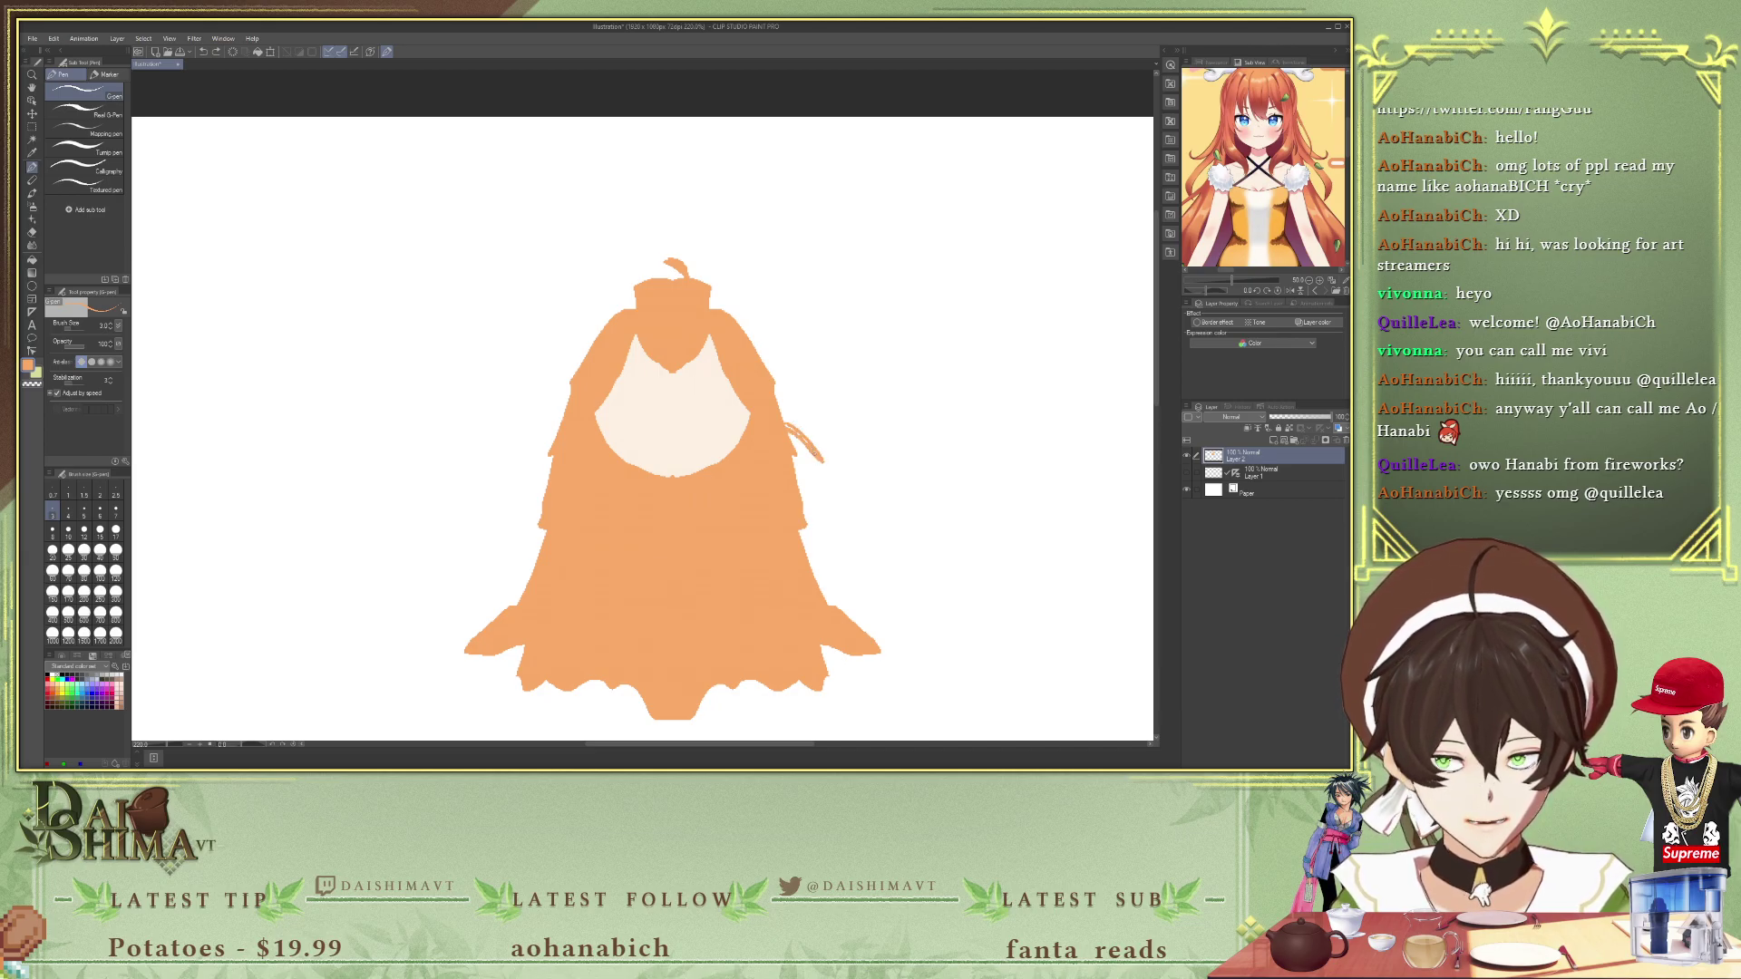
pyautogui.hotkey('ctrl', 'z')
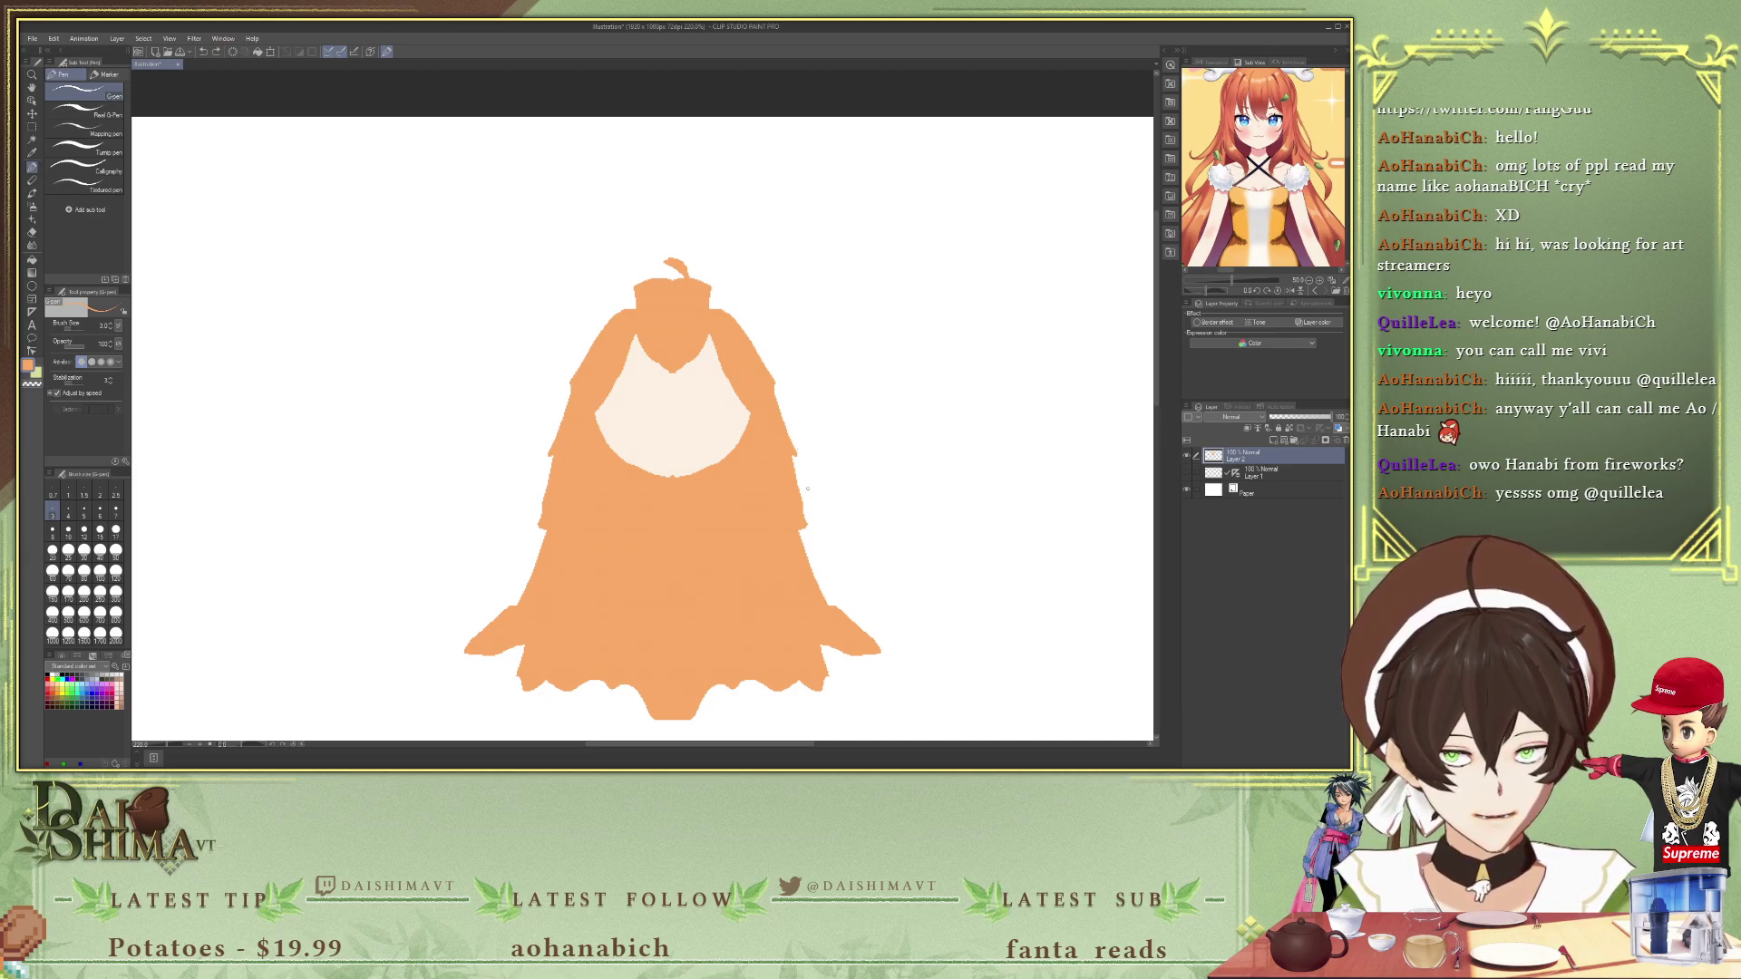
# - Outline a short upturned lock on the hair's right side below face level and fill it with orange
pyautogui.moveTo(795, 482)
pyautogui.mouseDown()
pyautogui.moveTo(821, 492)
pyautogui.moveTo(804, 498)
pyautogui.mouseUp()
pyautogui.press('g')
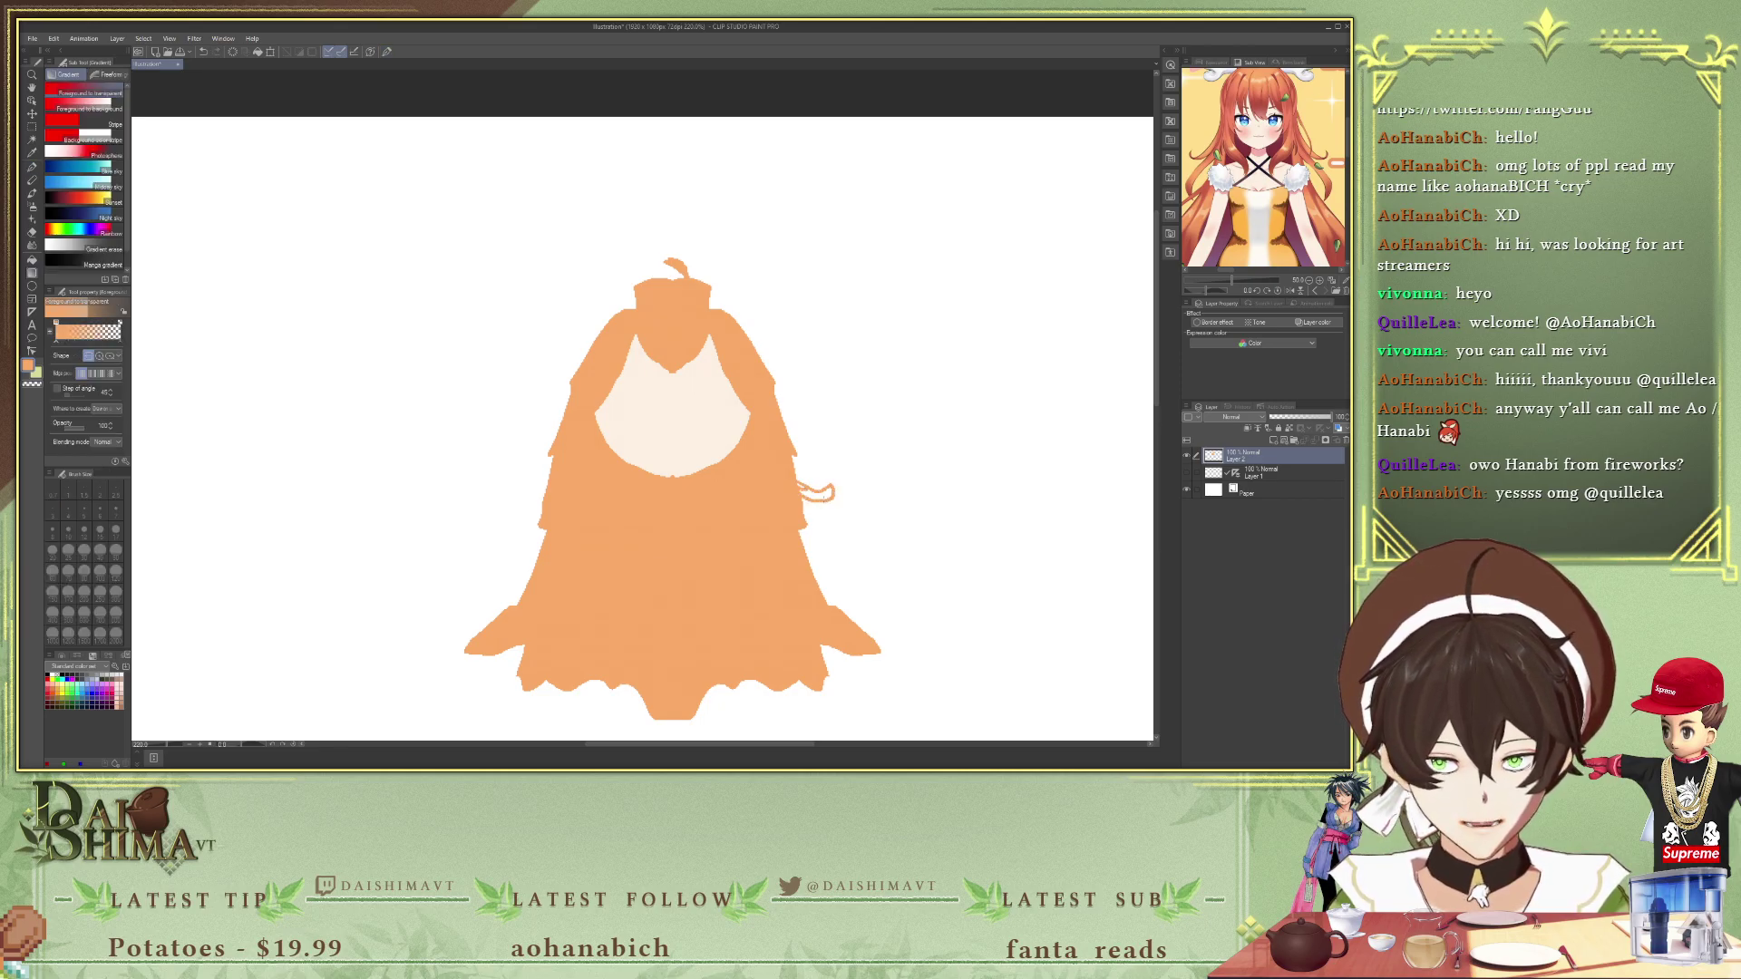
pyautogui.click(824, 494)
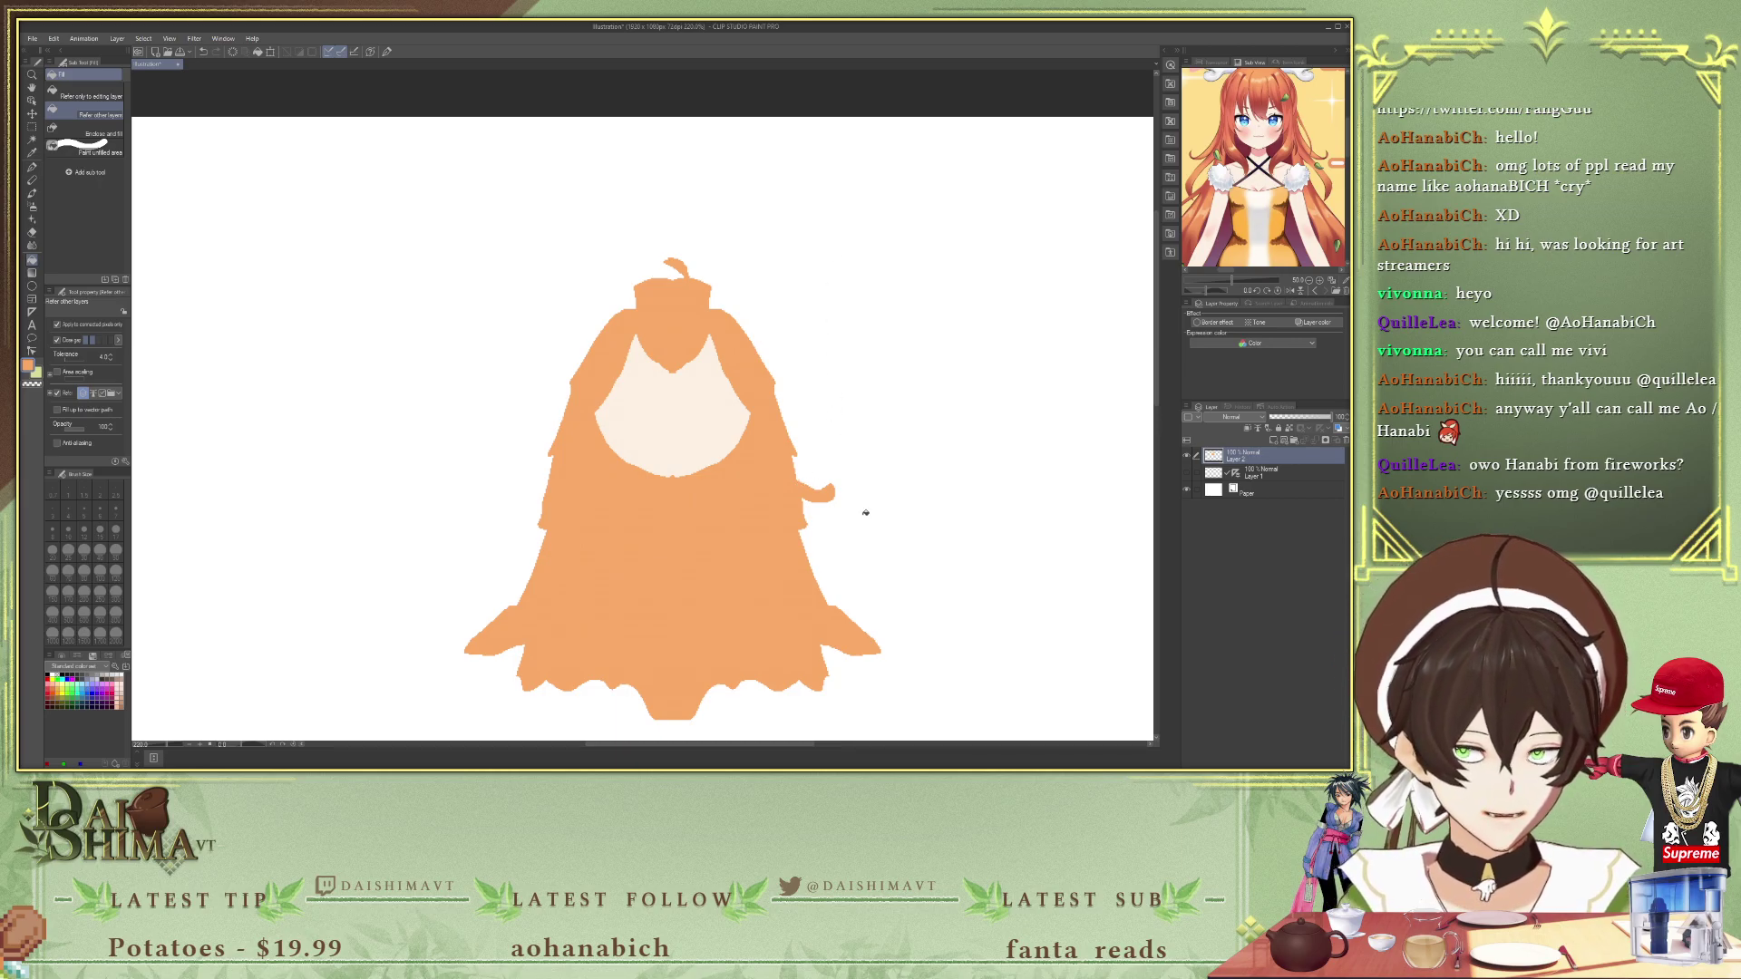
# - Outline a smaller lock beneath the right one and a pointed lock on the hair's left side, and fill both with orange
pyautogui.press('p')
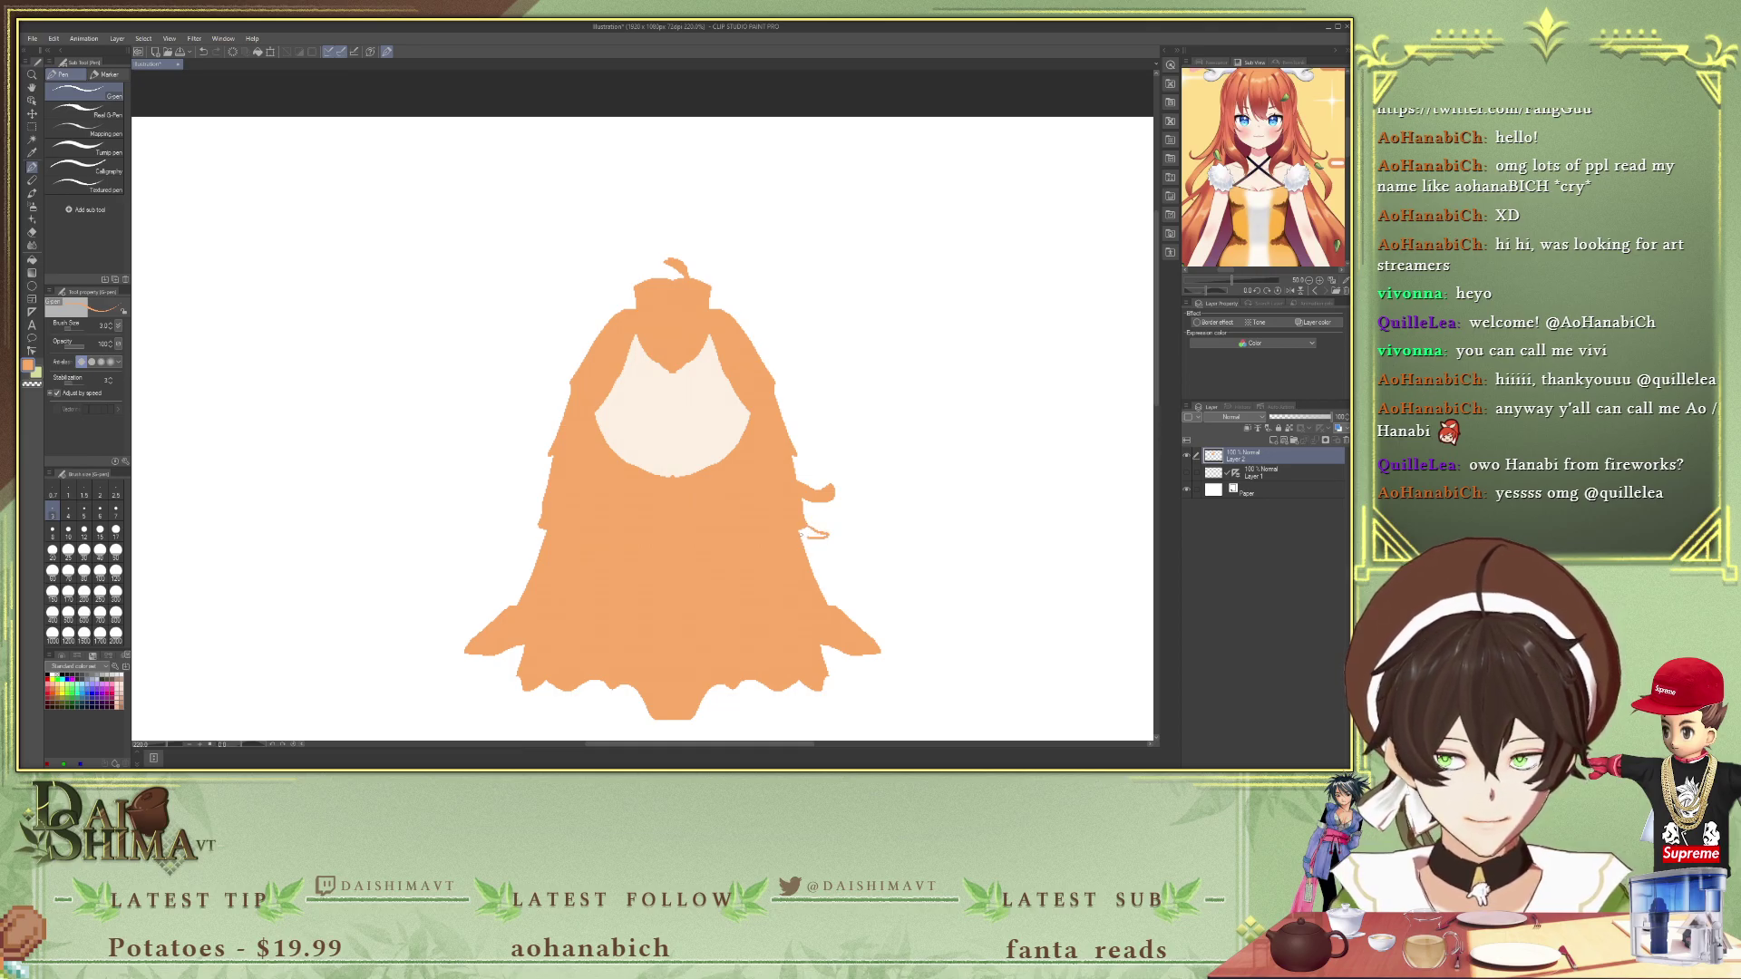
pyautogui.moveTo(544, 504)
pyautogui.mouseDown()
pyautogui.moveTo(496, 535)
pyautogui.moveTo(540, 520)
pyautogui.mouseUp()
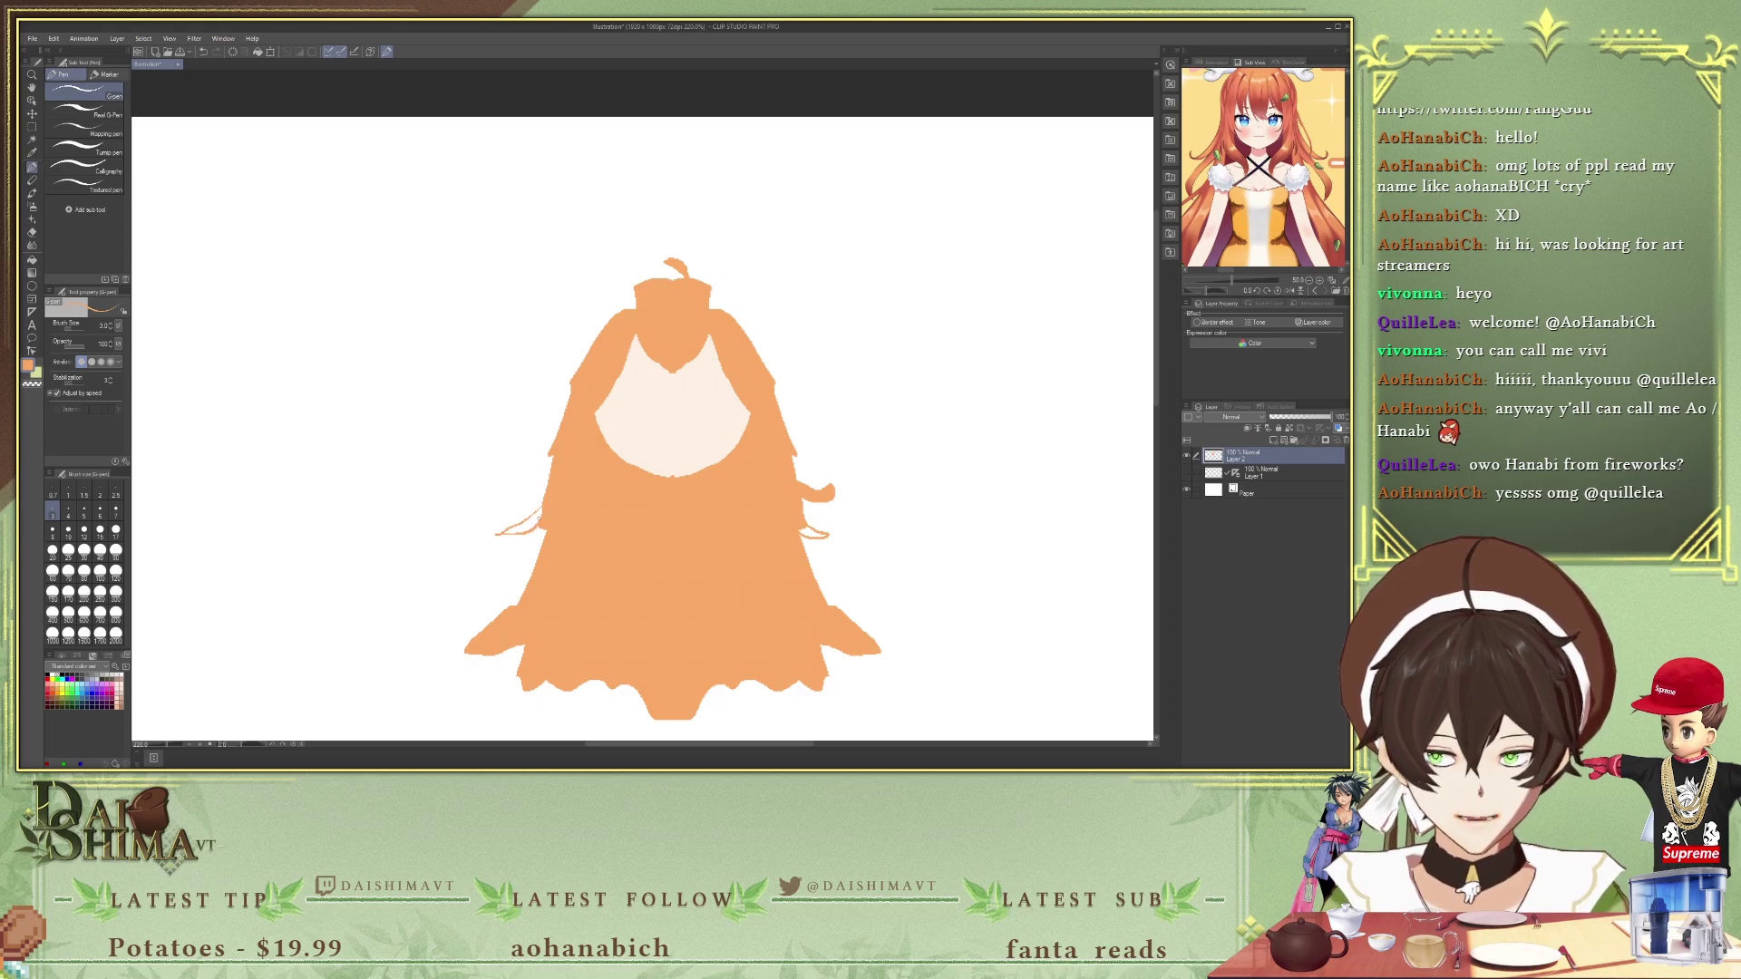
pyautogui.press('g')
pyautogui.click(524, 526)
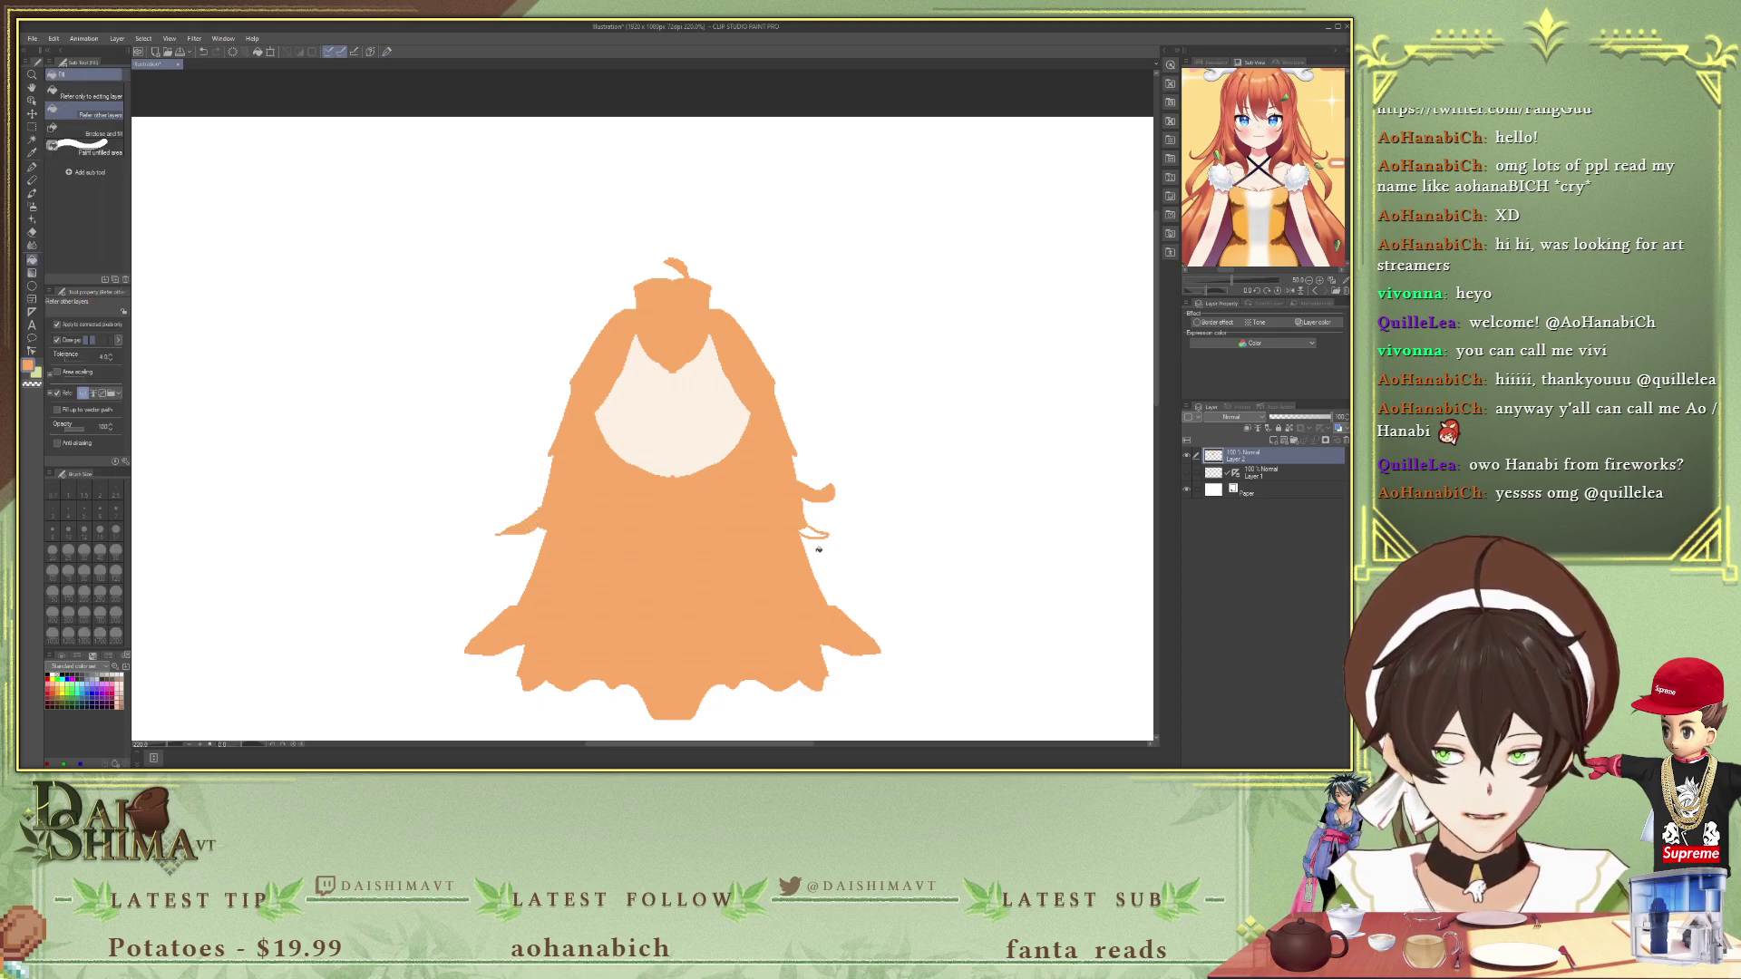
pyautogui.click(809, 531)
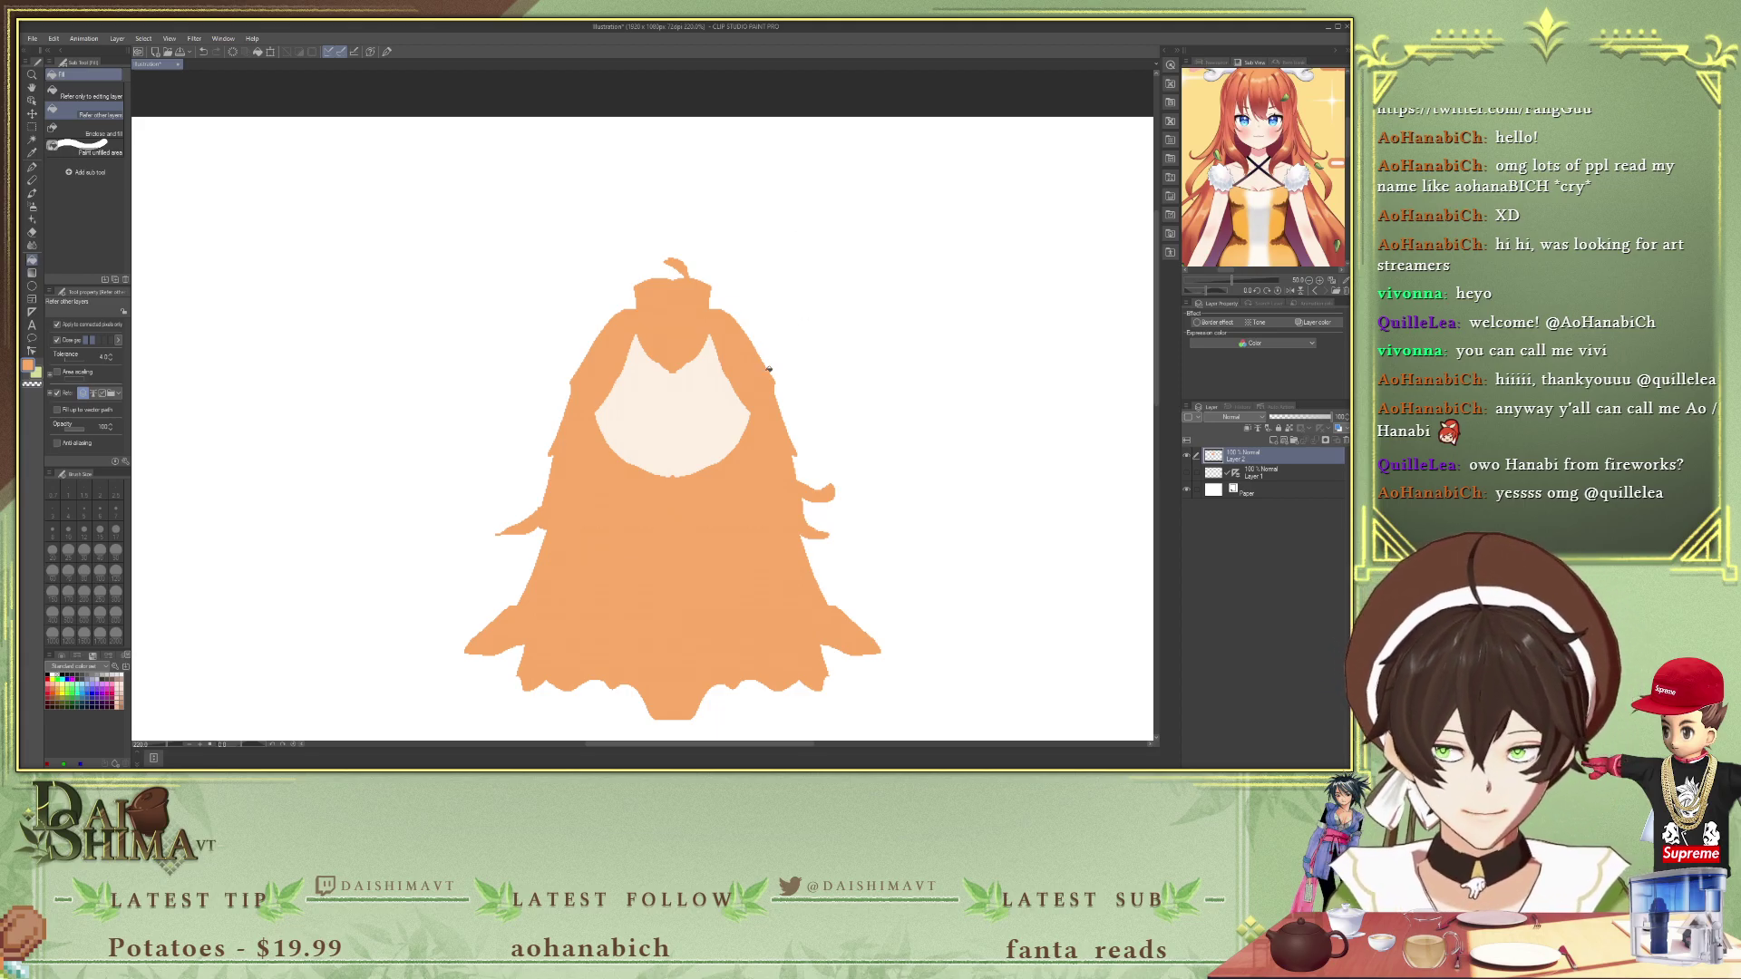
# - Add a new layer beneath the hair layer and sample the pale lavender of the bone hair ornament in the reference
pyautogui.scroll(3, 1265, 181)
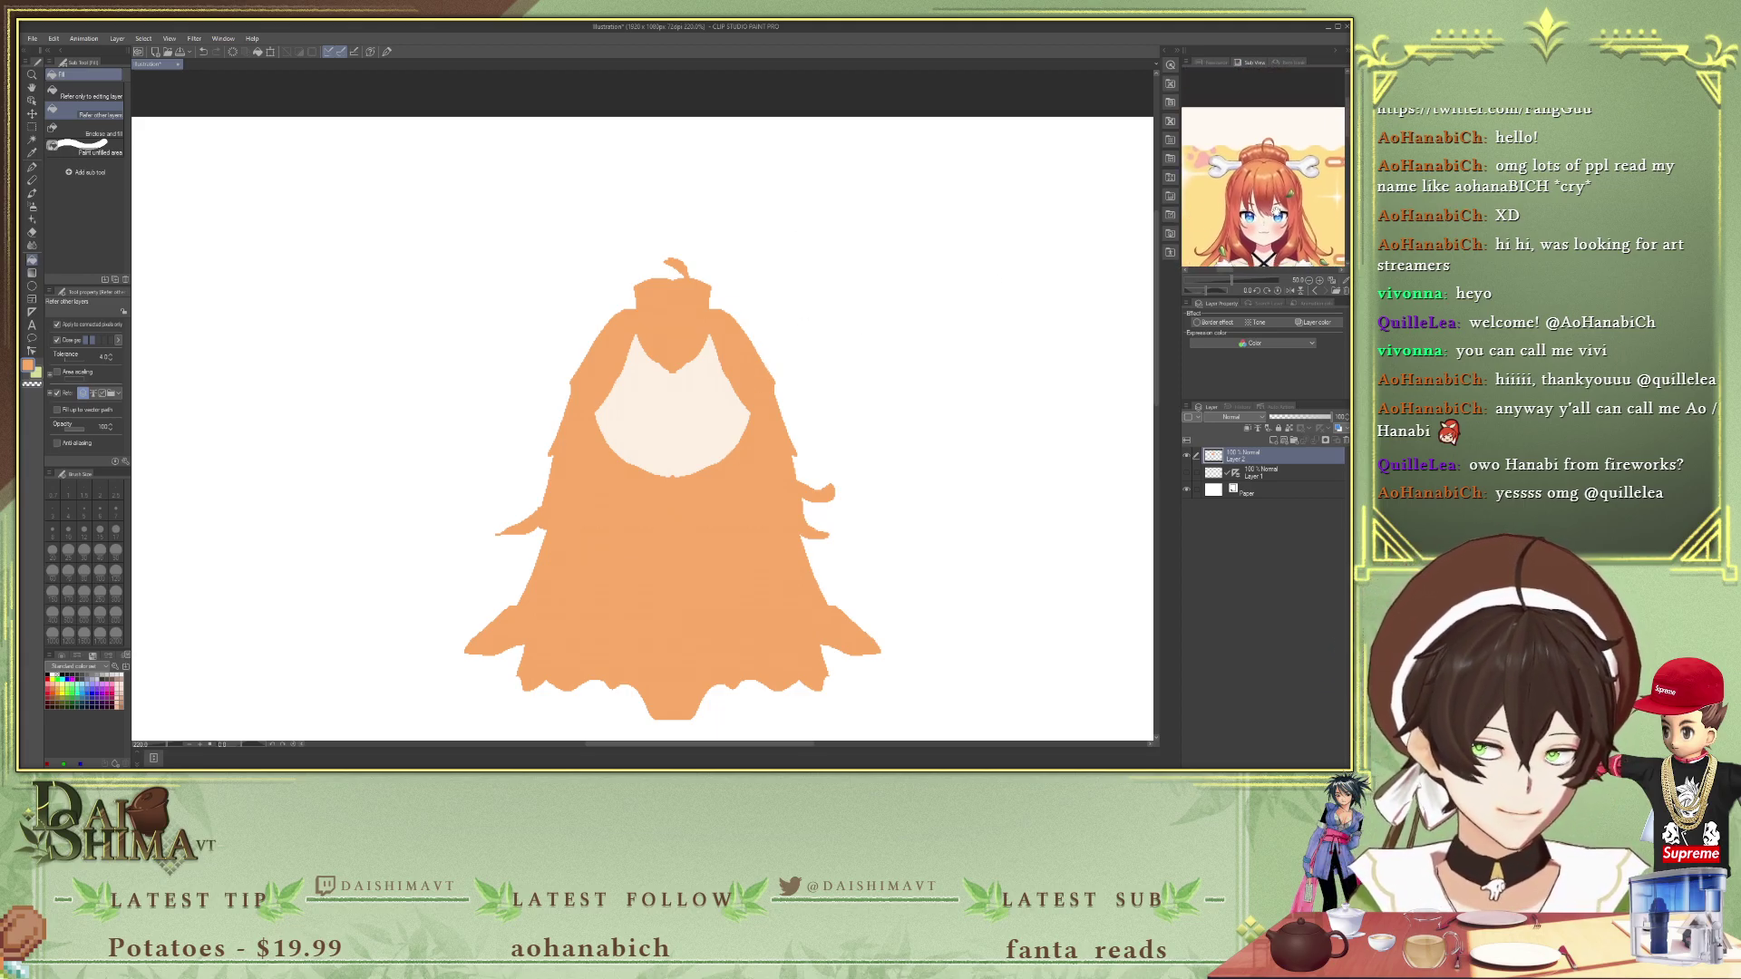
pyautogui.click(1274, 442)
pyautogui.moveTo(1261, 459); pyautogui.dragTo(1260, 482)
pyautogui.scroll(2, 1244, 194)
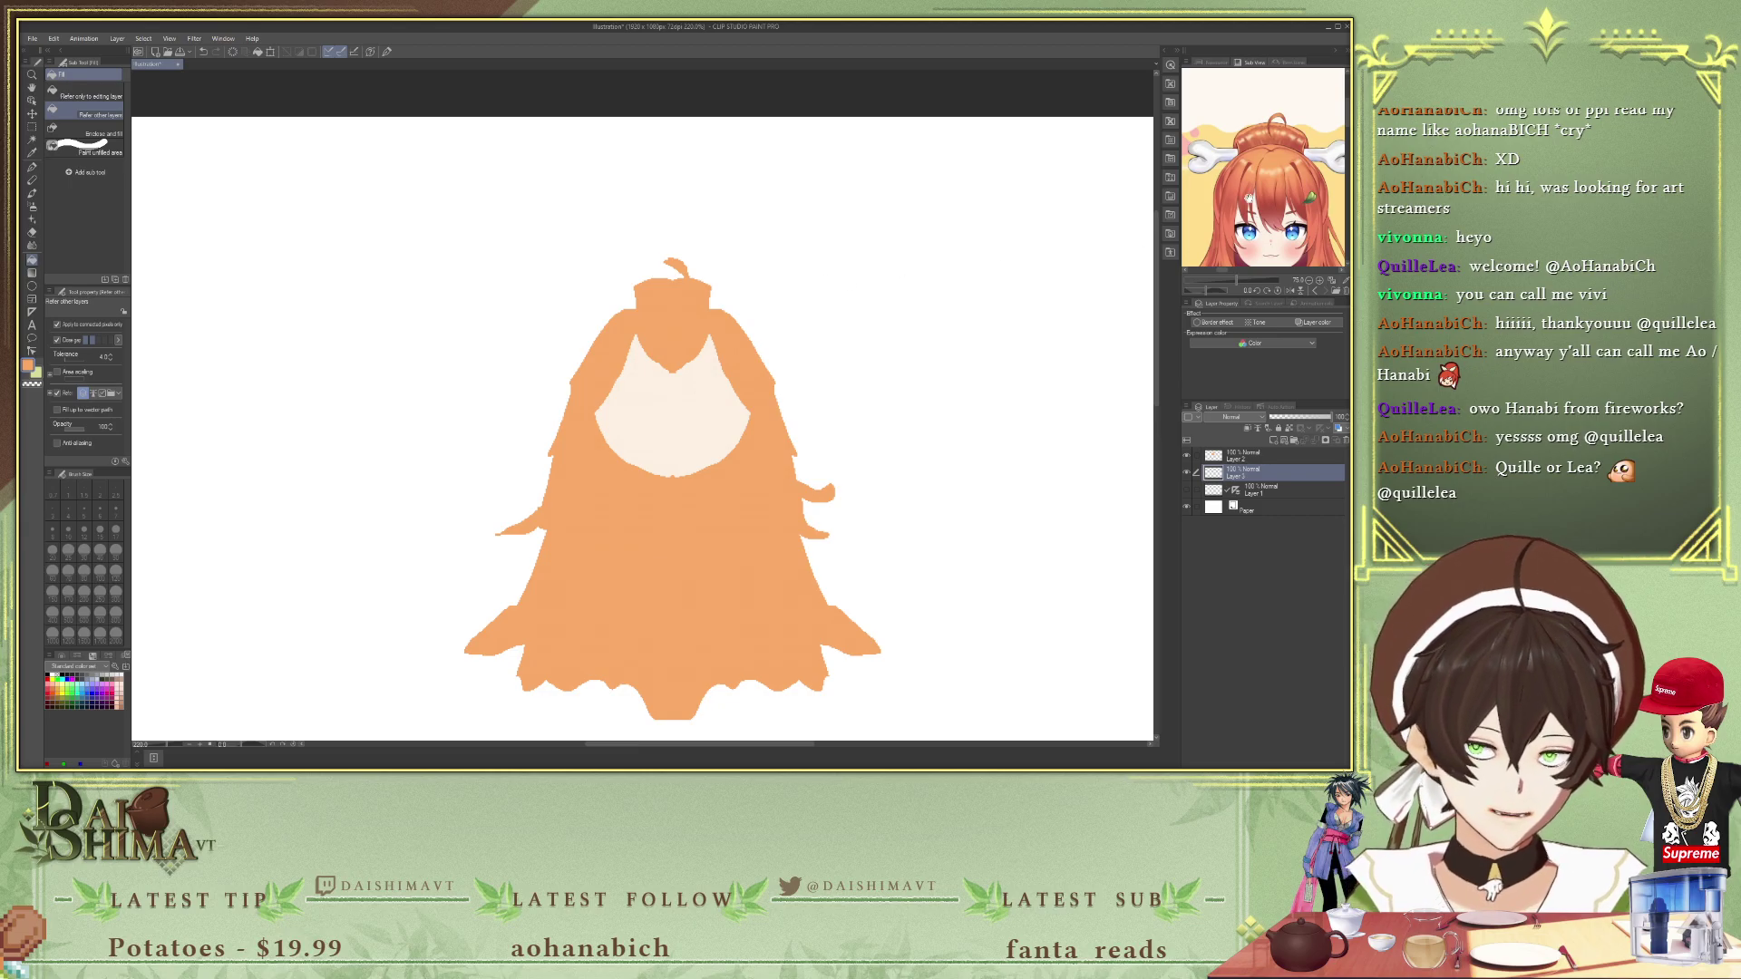
pyautogui.moveTo(1249, 199); pyautogui.dragTo(1270, 168)
pyautogui.press('i')
pyautogui.click(1244, 148)
# - Try sketching the bone ornament's two ends beside the bun without symmetry, and undo the strokes
pyautogui.press('p')
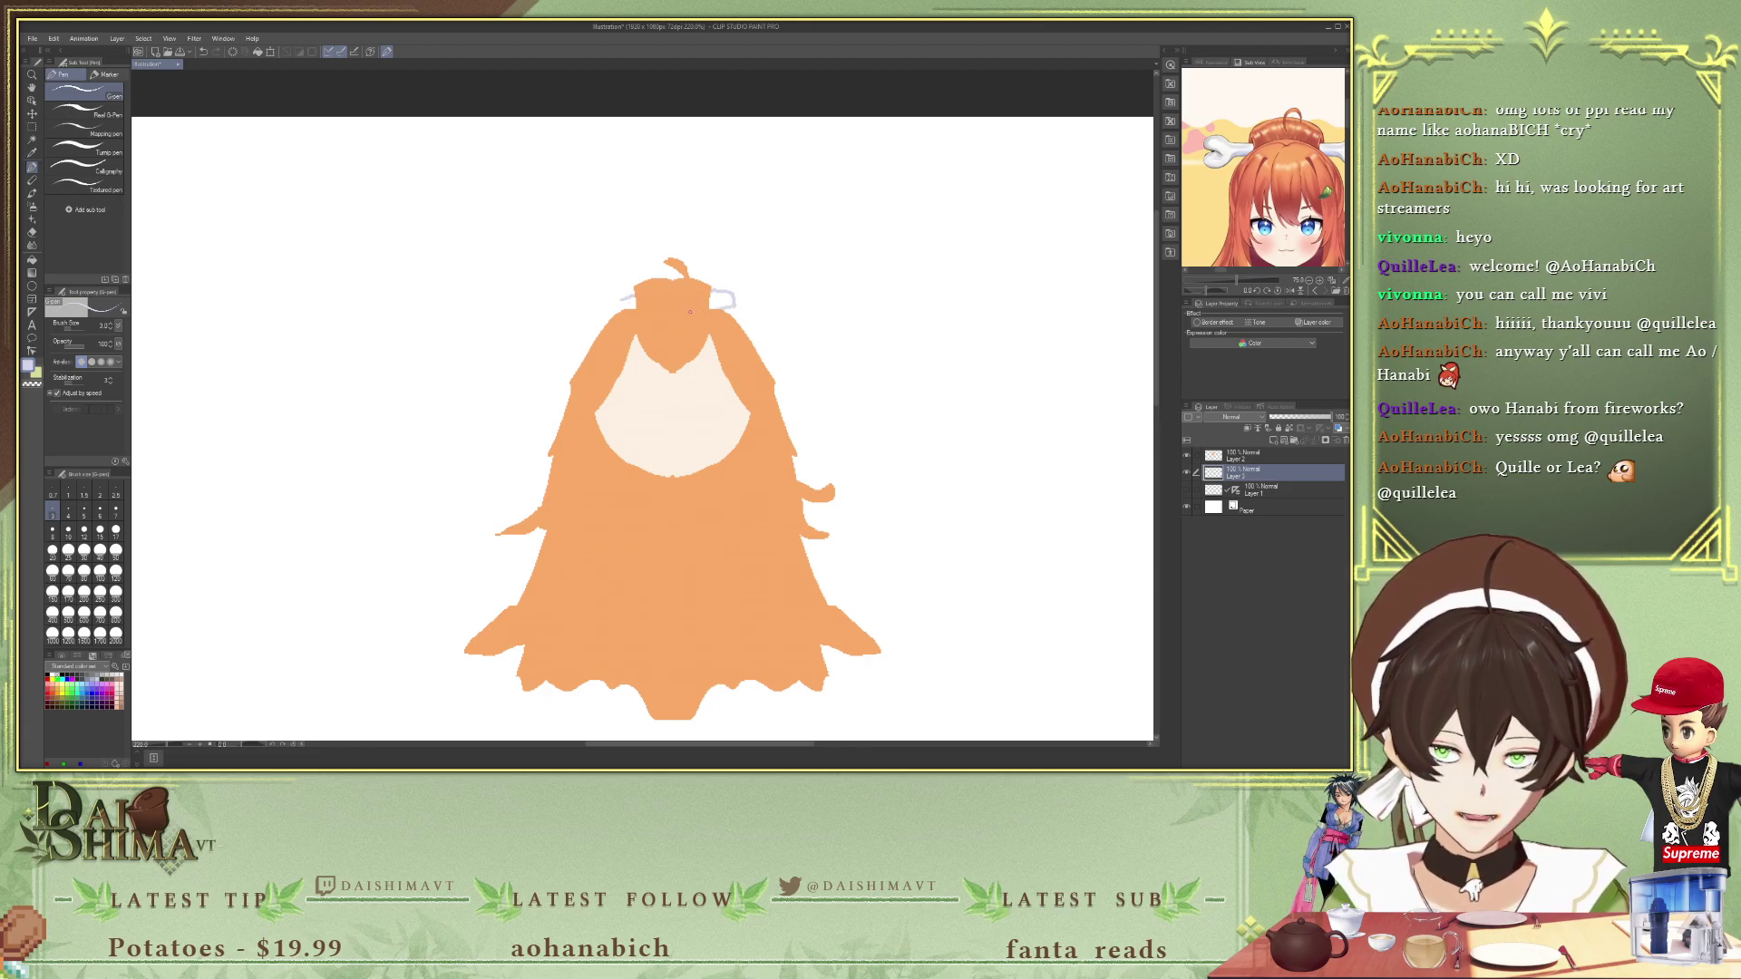
pyautogui.hotkey('ctrl', 'z')
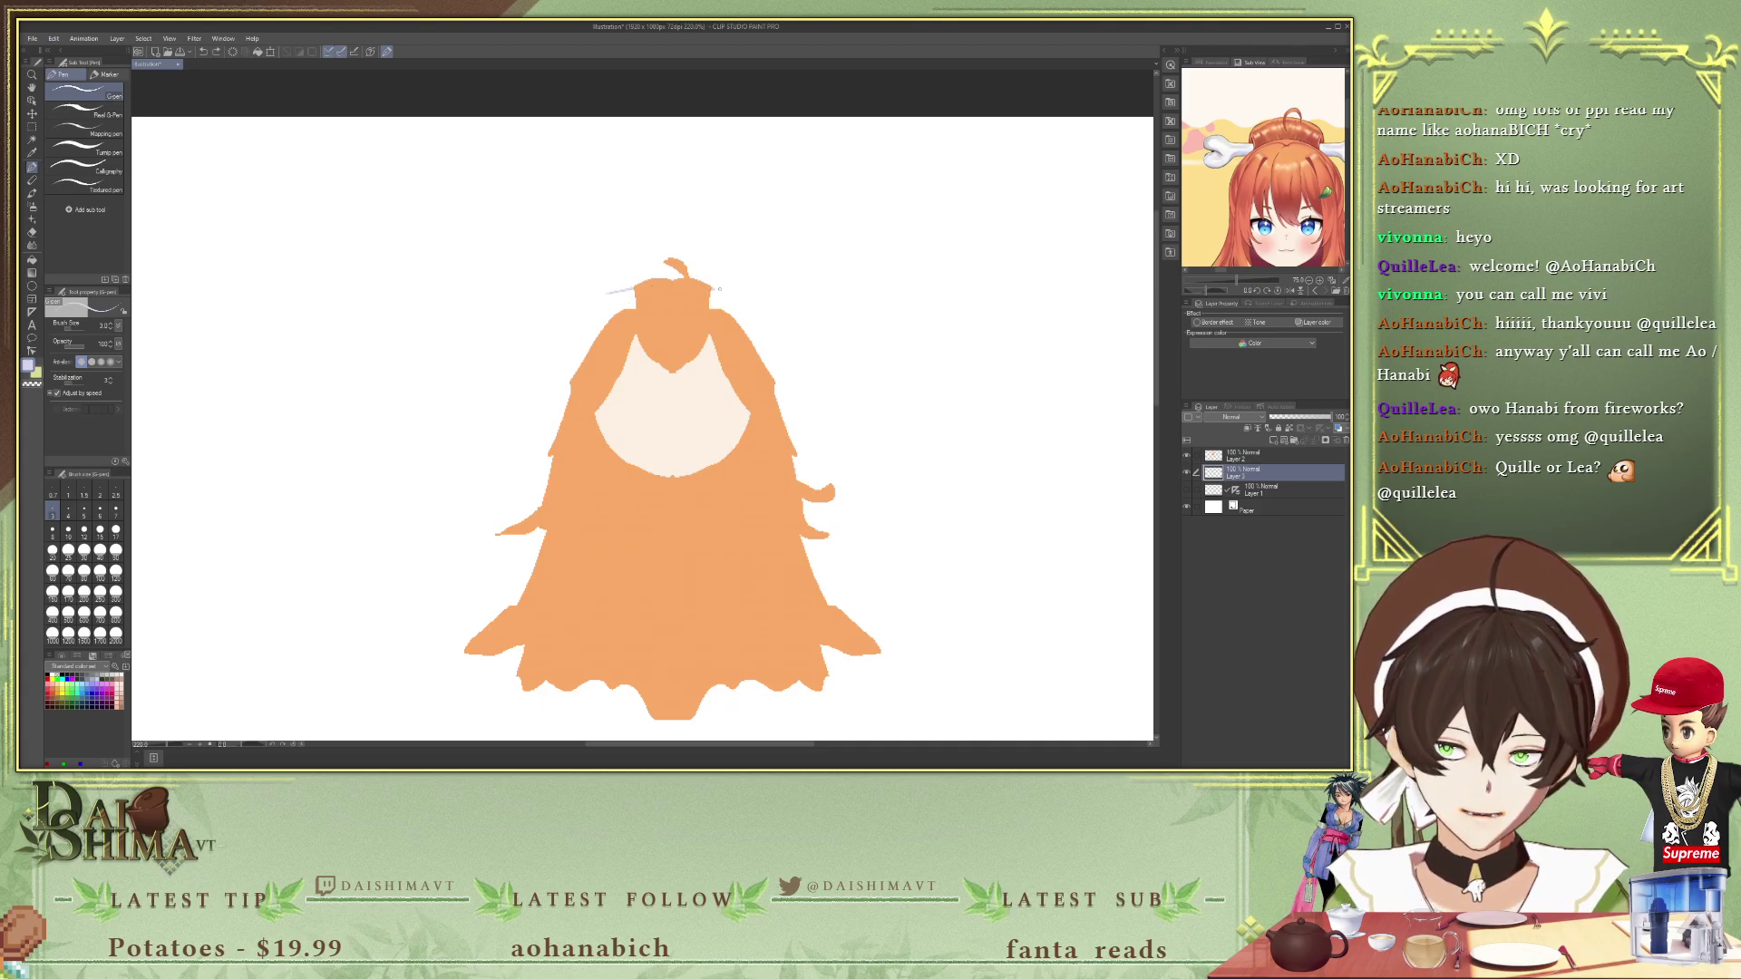
pyautogui.moveTo(733, 289); pyautogui.dragTo(740, 309)
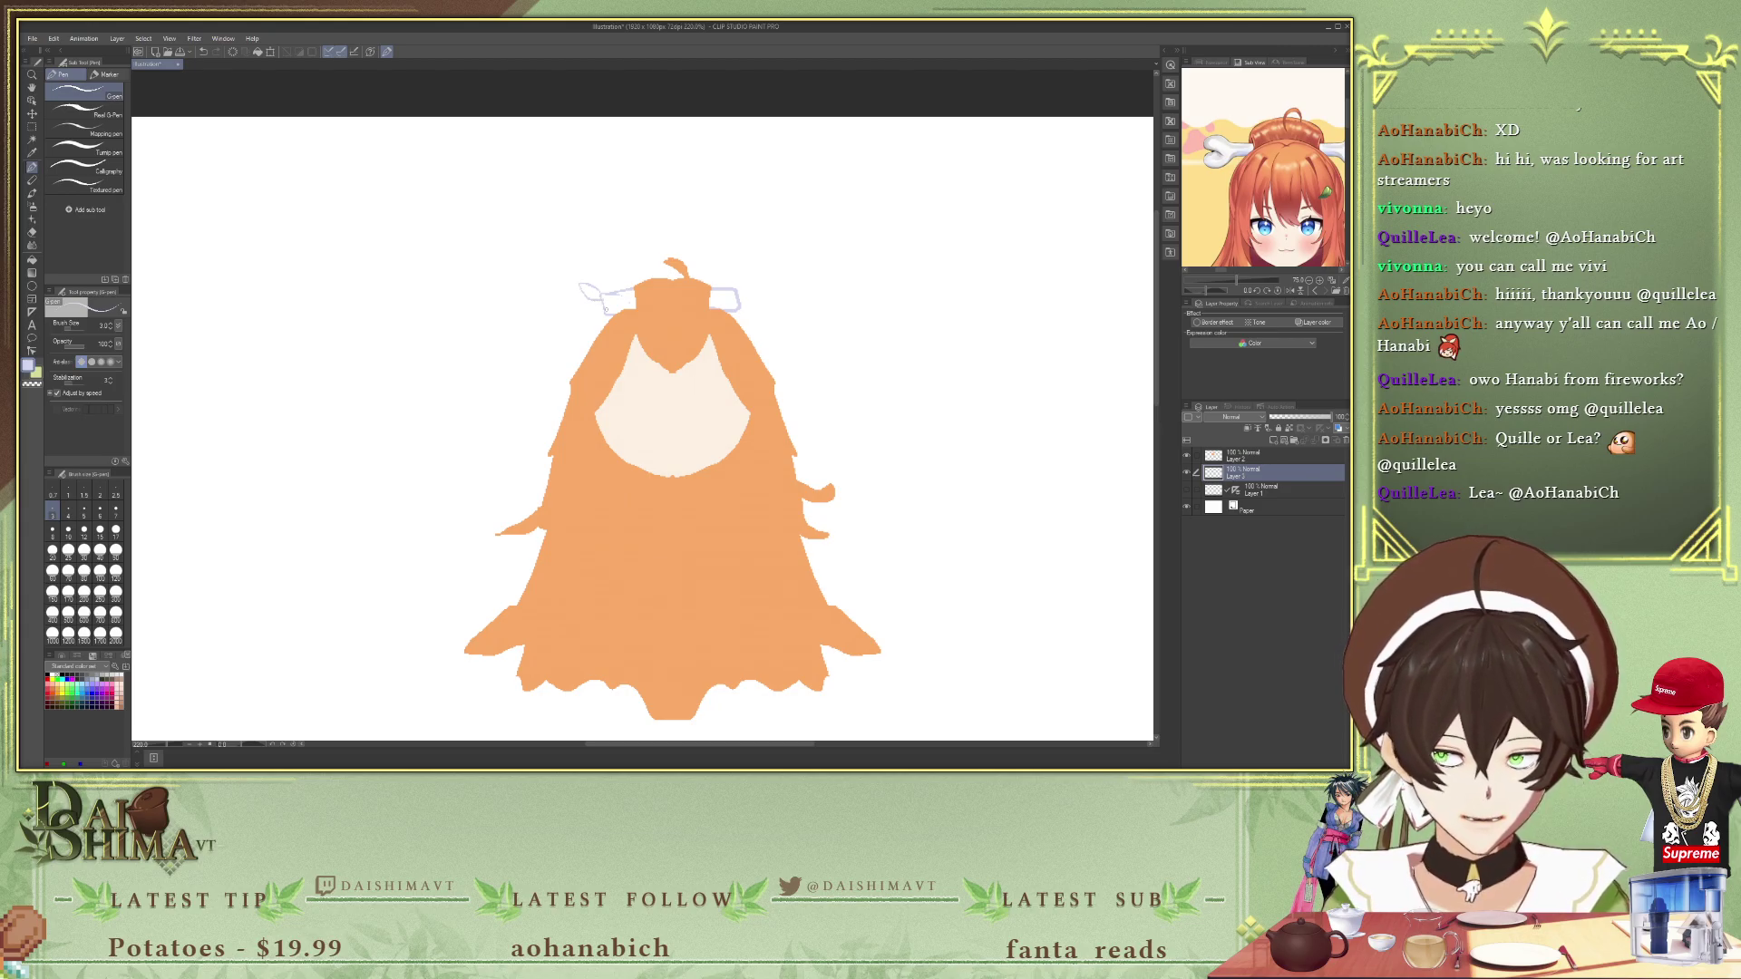
pyautogui.hotkey('ctrl', 'z')
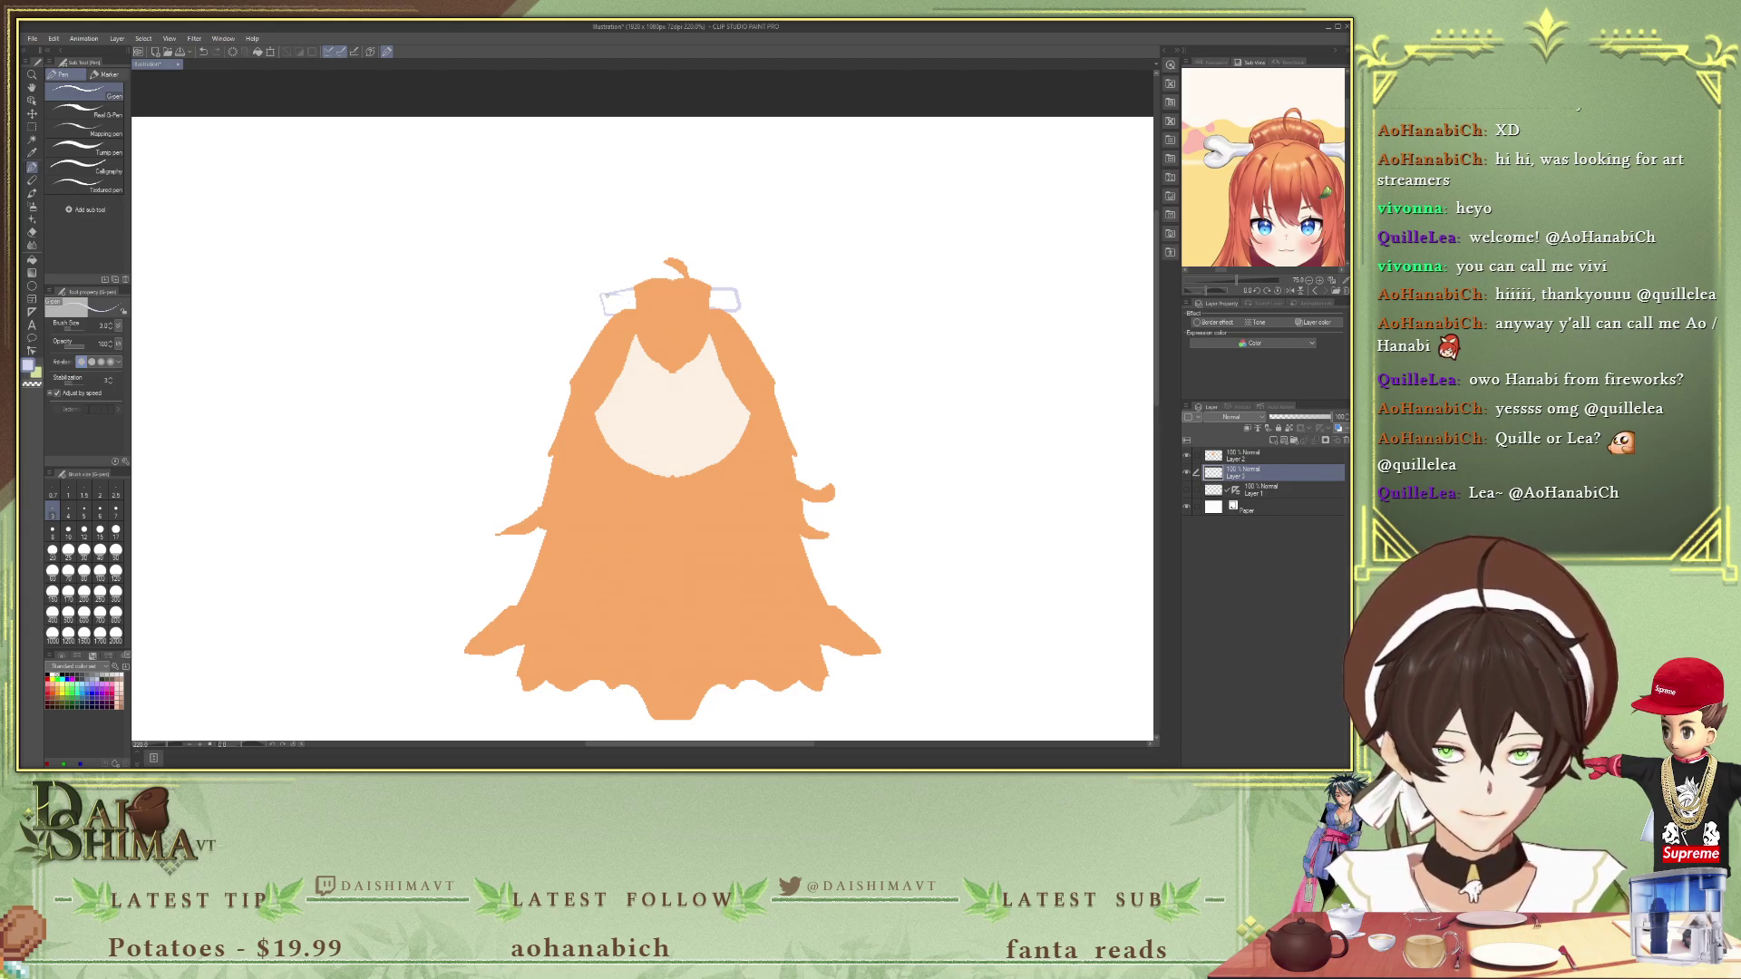
pyautogui.moveTo(583, 293); pyautogui.dragTo(576, 289)
pyautogui.hotkey('ctrl', 'z')
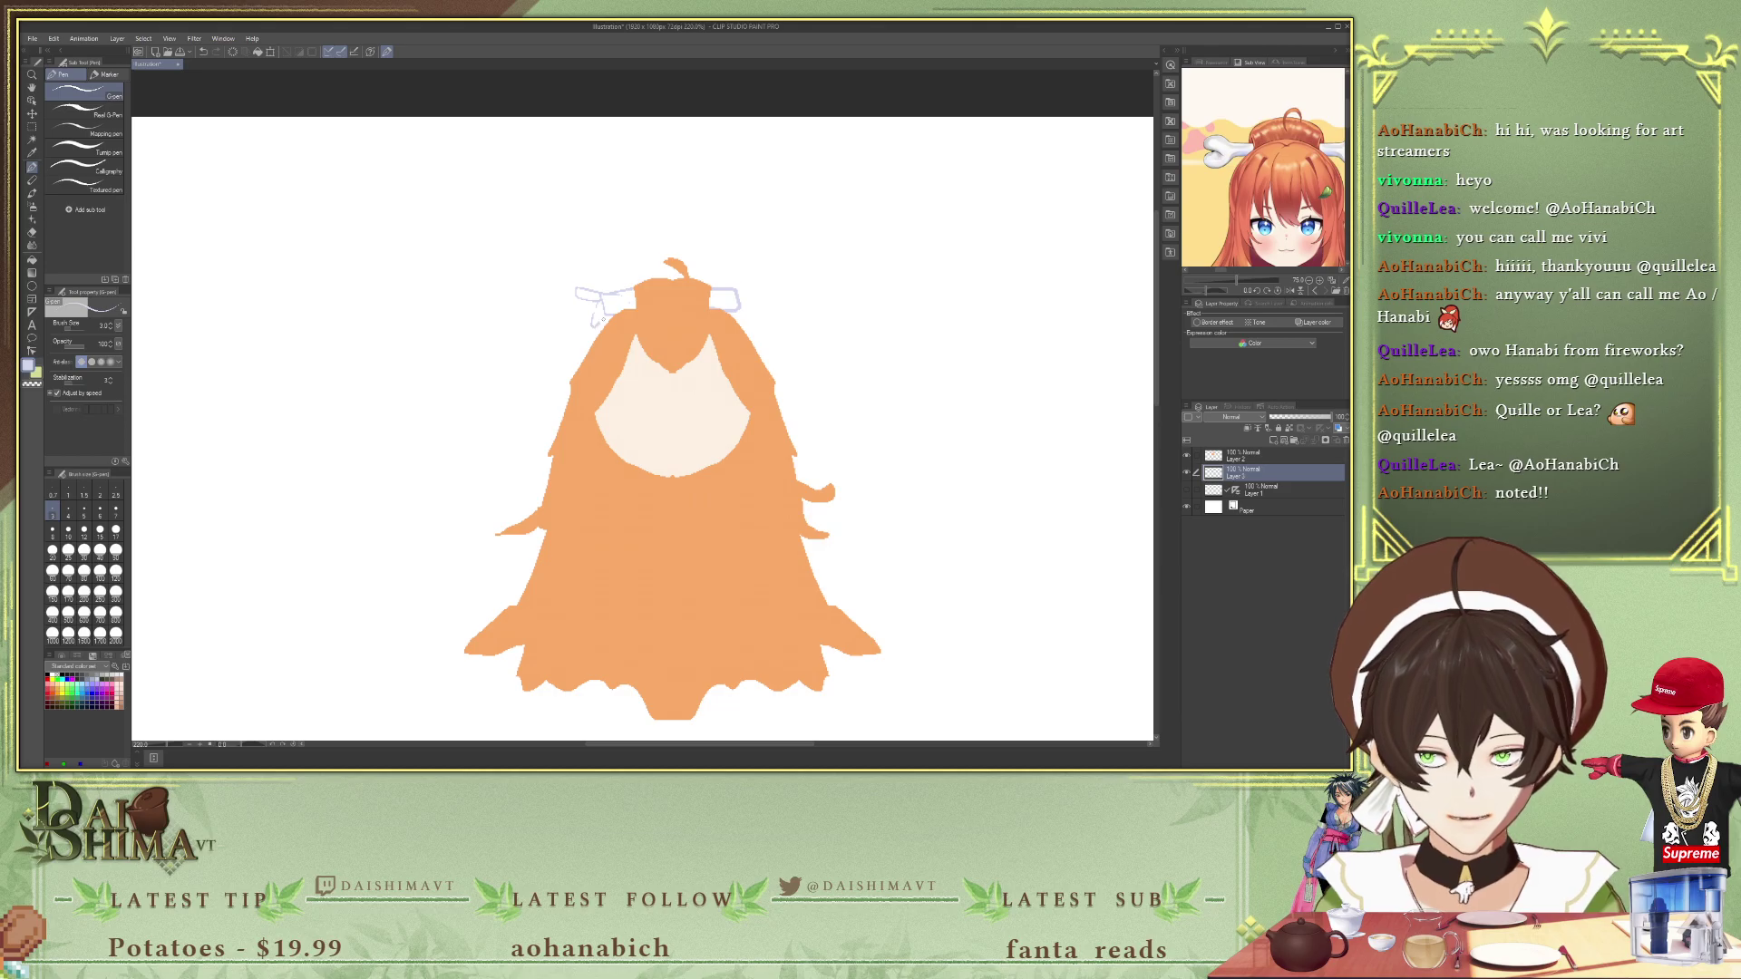
pyautogui.hotkey('ctrl', 'z')
pyautogui.hotkey('ctrl', 'z')
pyautogui.hotkey('ctrl', 'z')
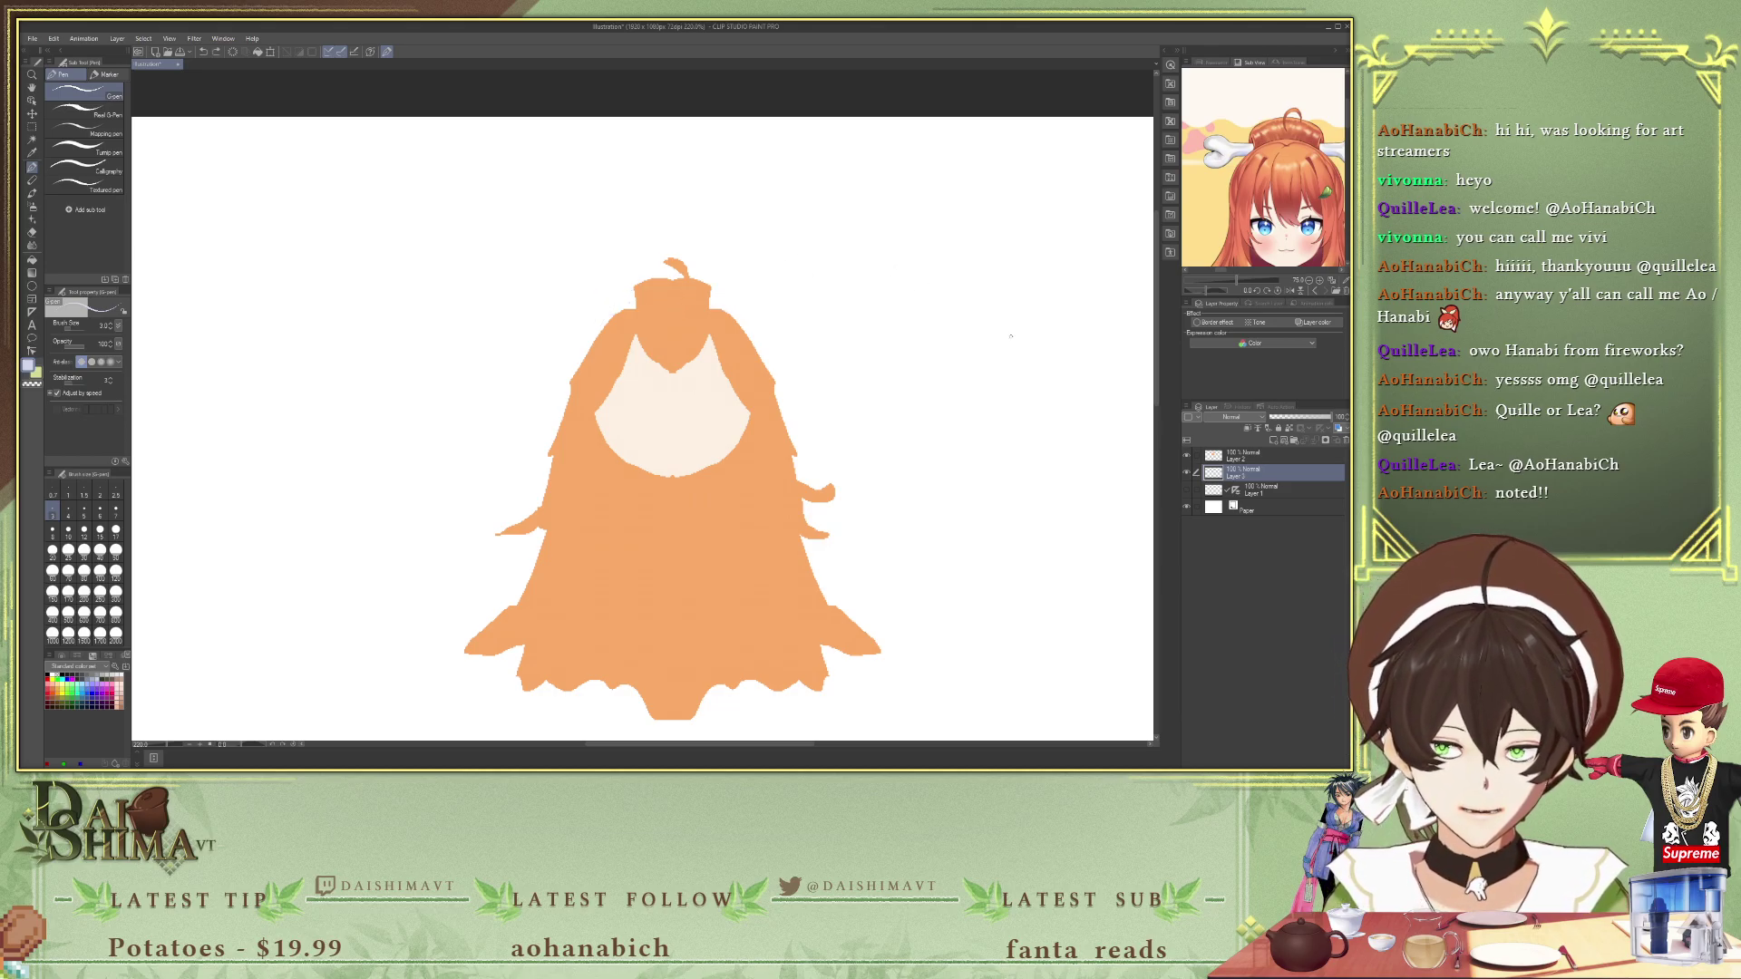
# - Show Layer 1 to turn the symmetry on, outline the knobbed bone ends on both sides of the bun, and fill them with lavender
pyautogui.click(1187, 491)
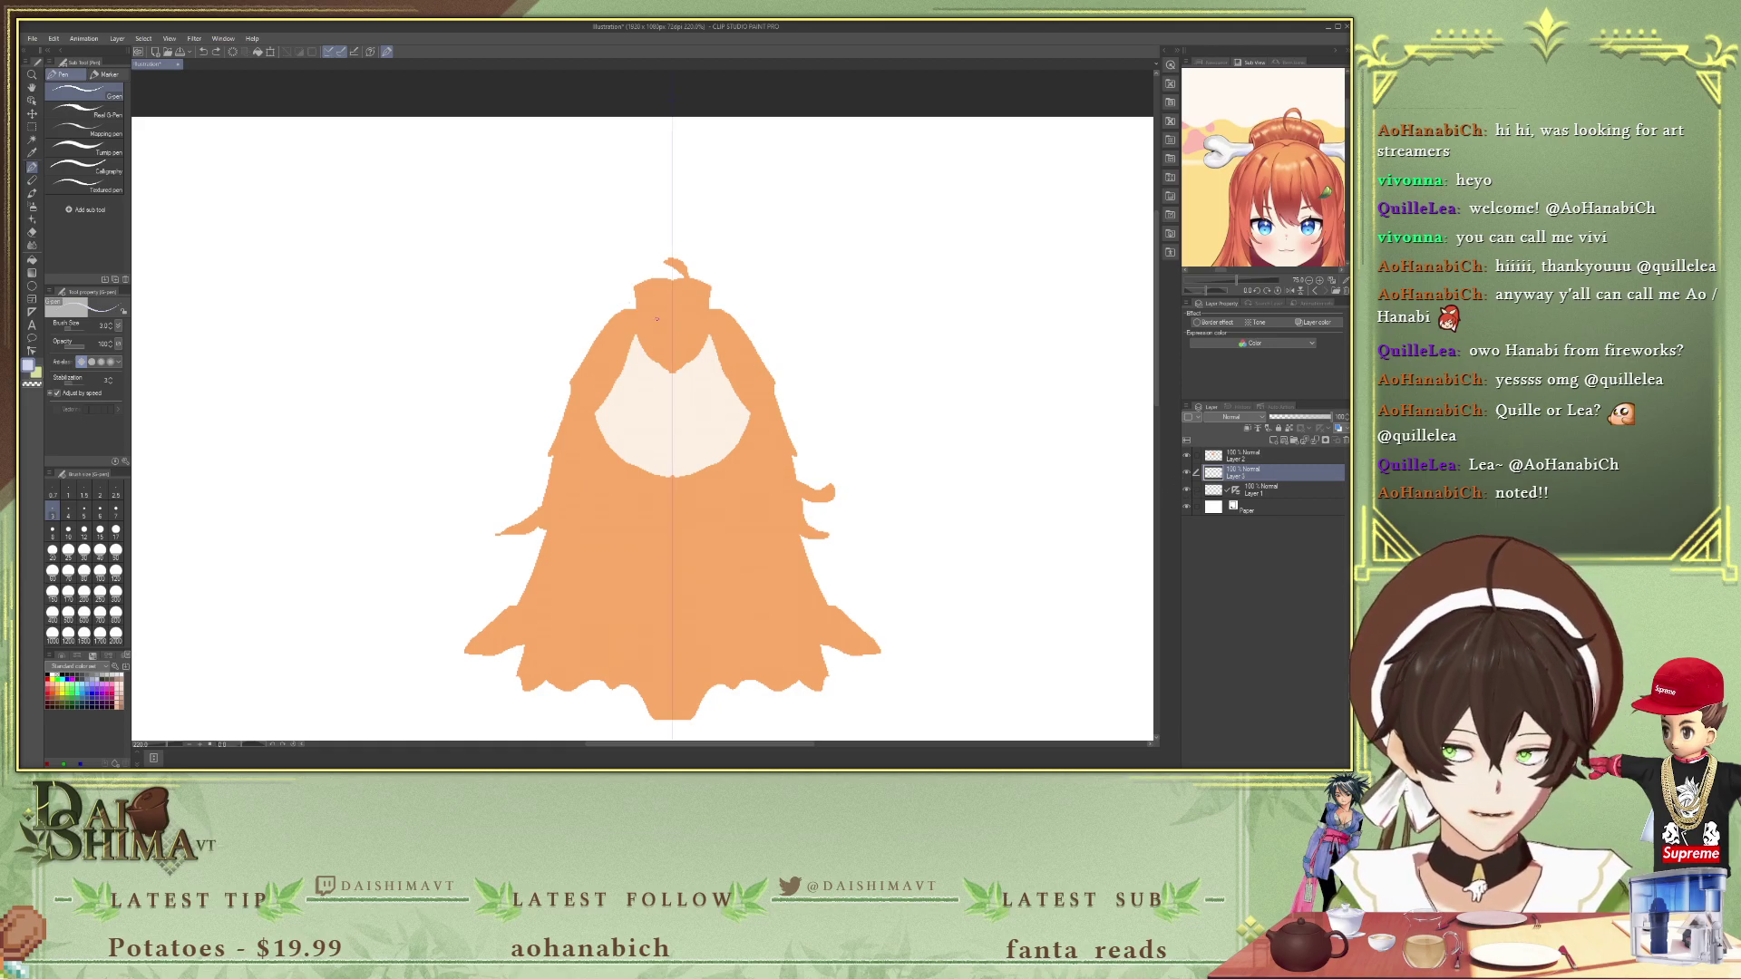
pyautogui.moveTo(634, 291); pyautogui.dragTo(588, 289)
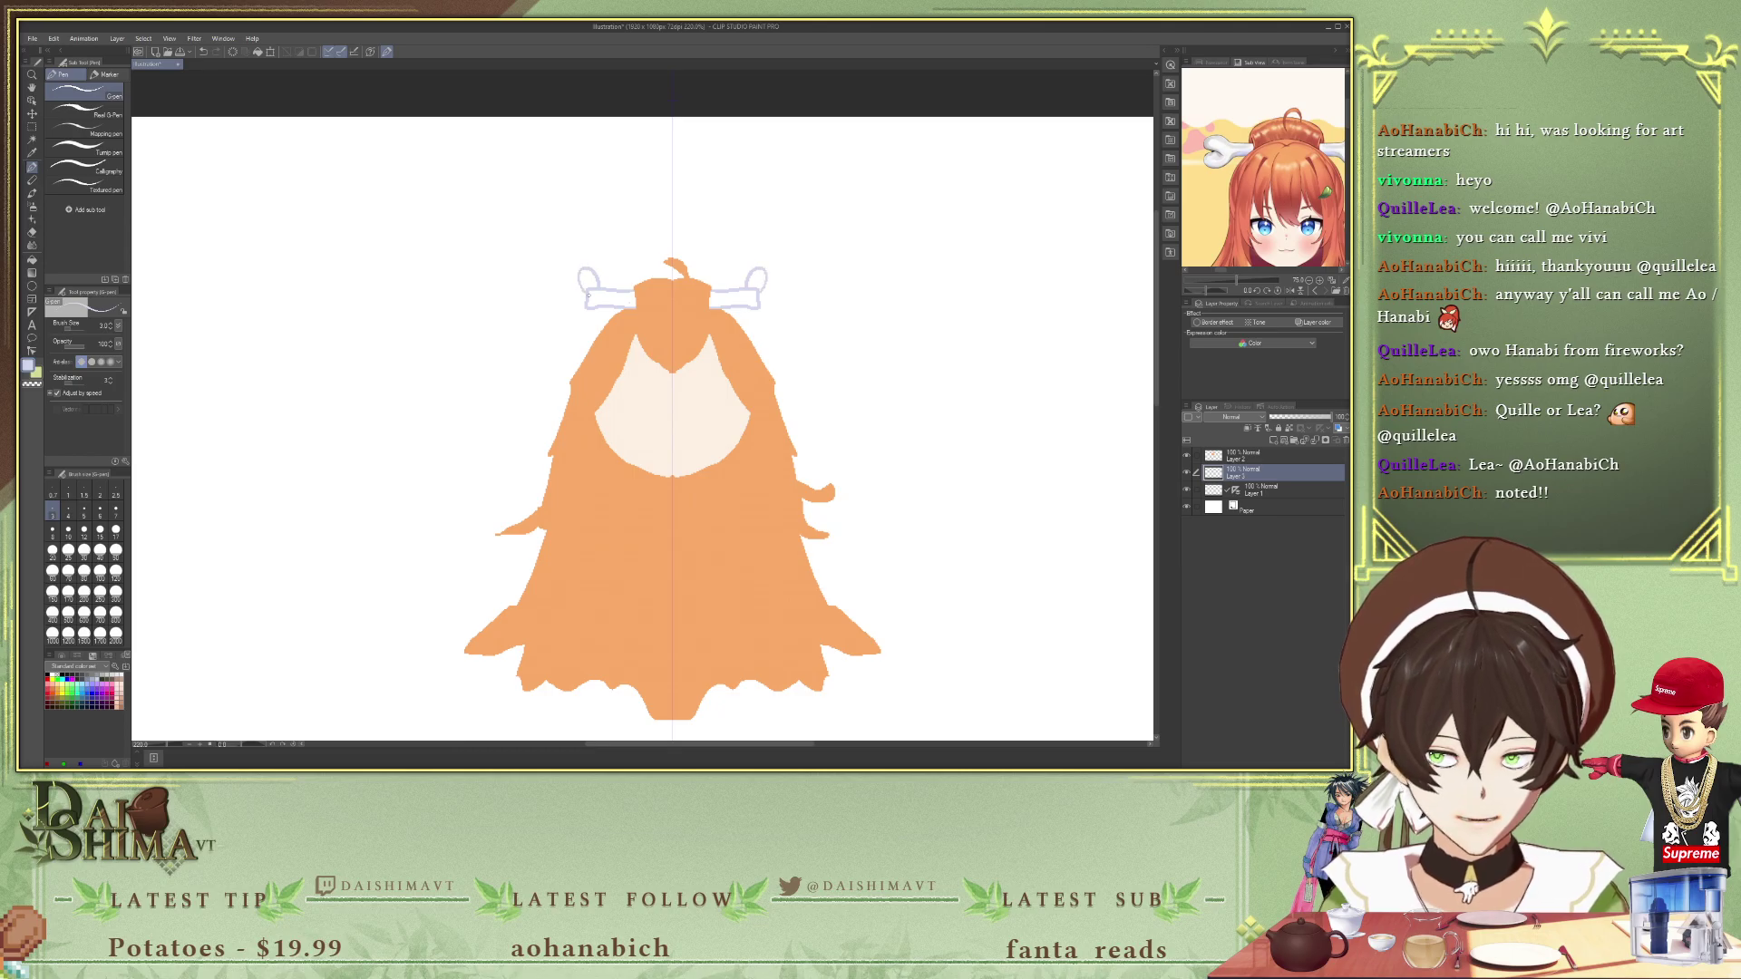
pyautogui.moveTo(573, 311); pyautogui.dragTo(592, 318)
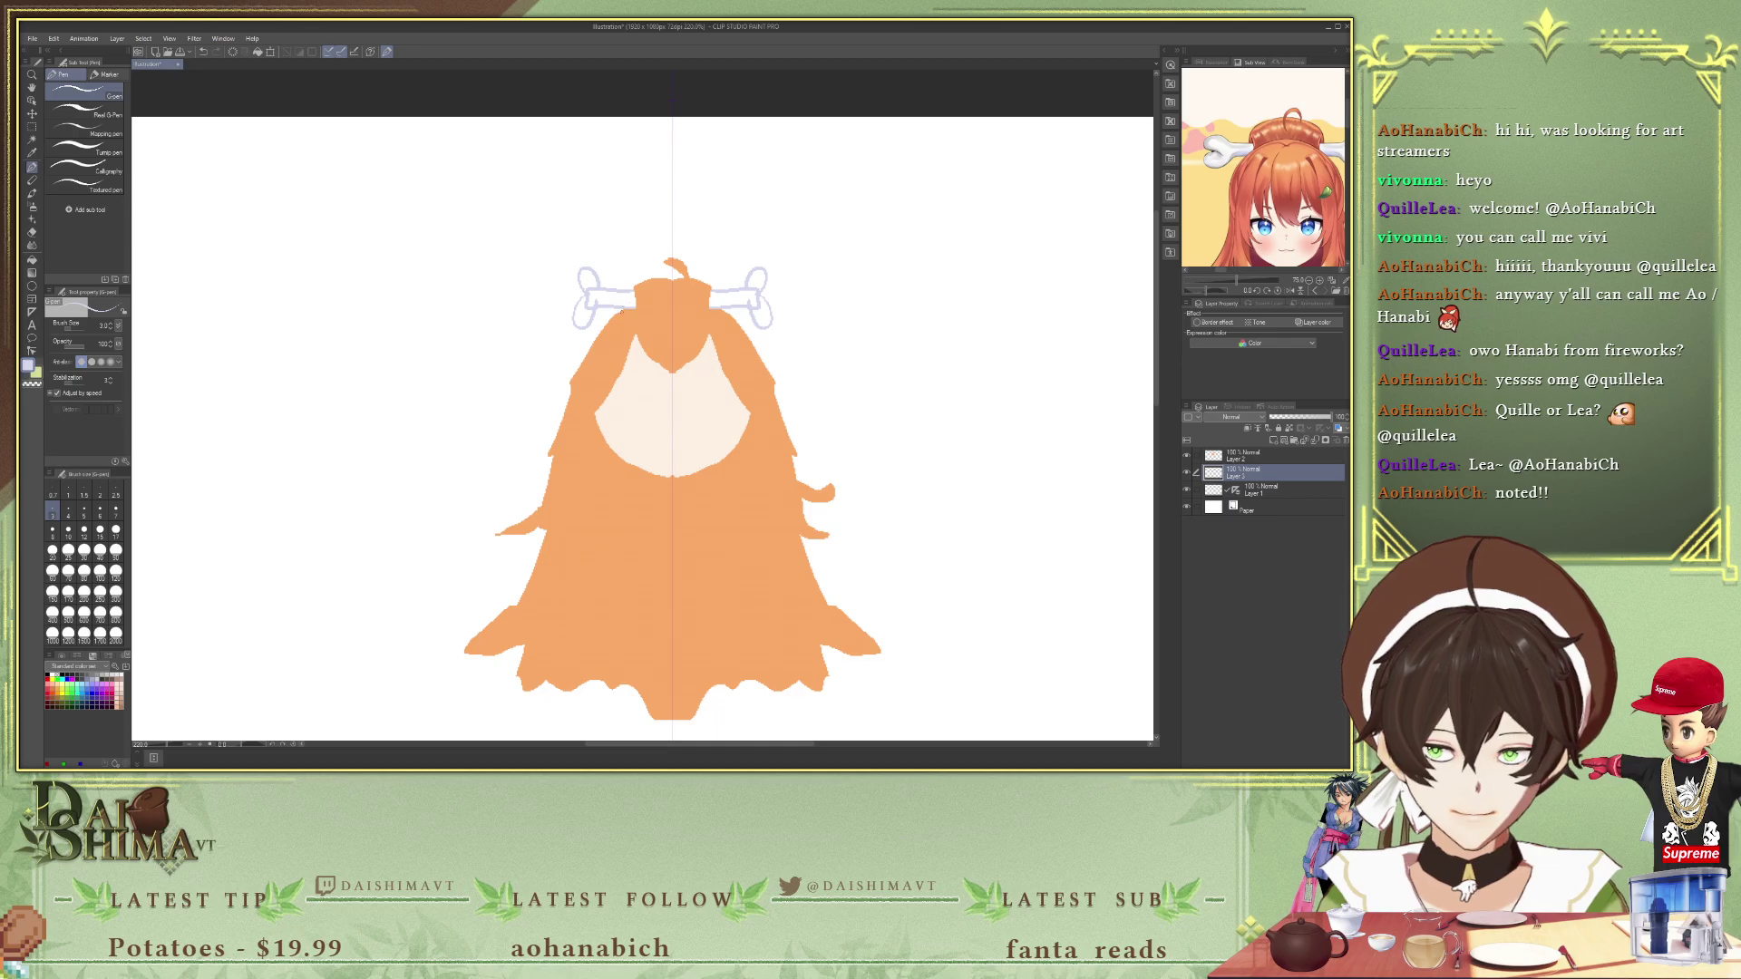
pyautogui.press('g')
pyautogui.click(589, 279)
pyautogui.click(614, 297)
pyautogui.click(591, 312)
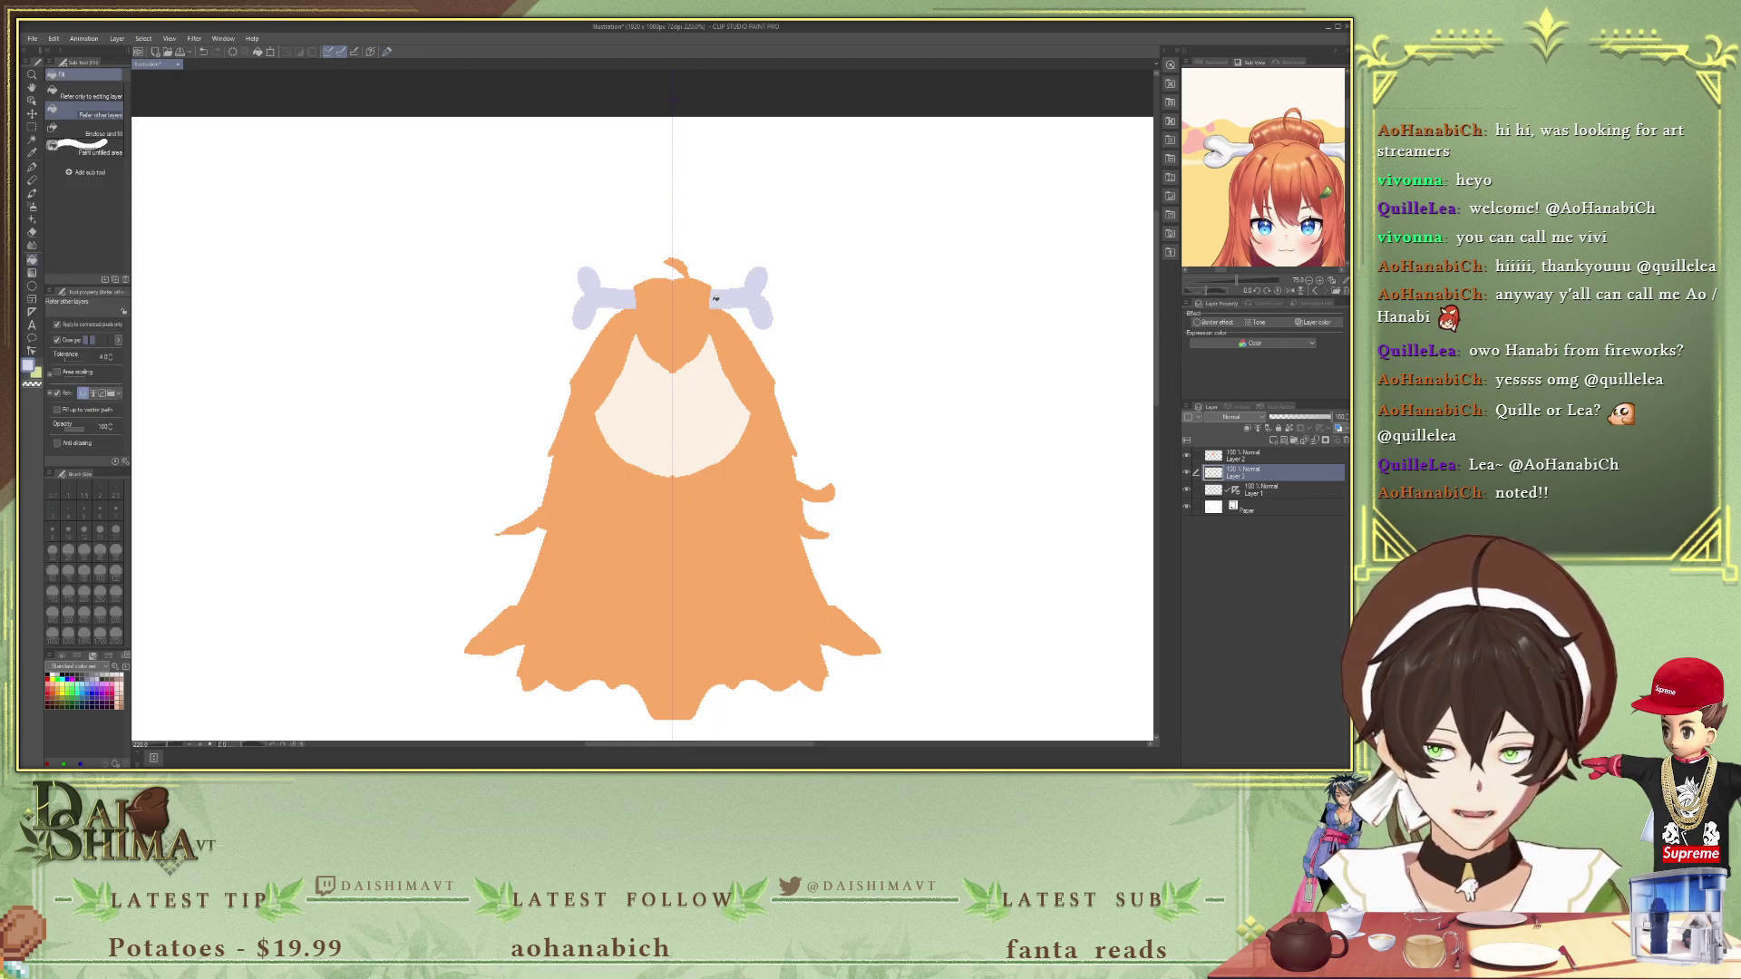
# - Compare the whole character's proportions with the reference and examine the reference's bone ornament, face and outfit
pyautogui.scroll(-5, 731, 224)
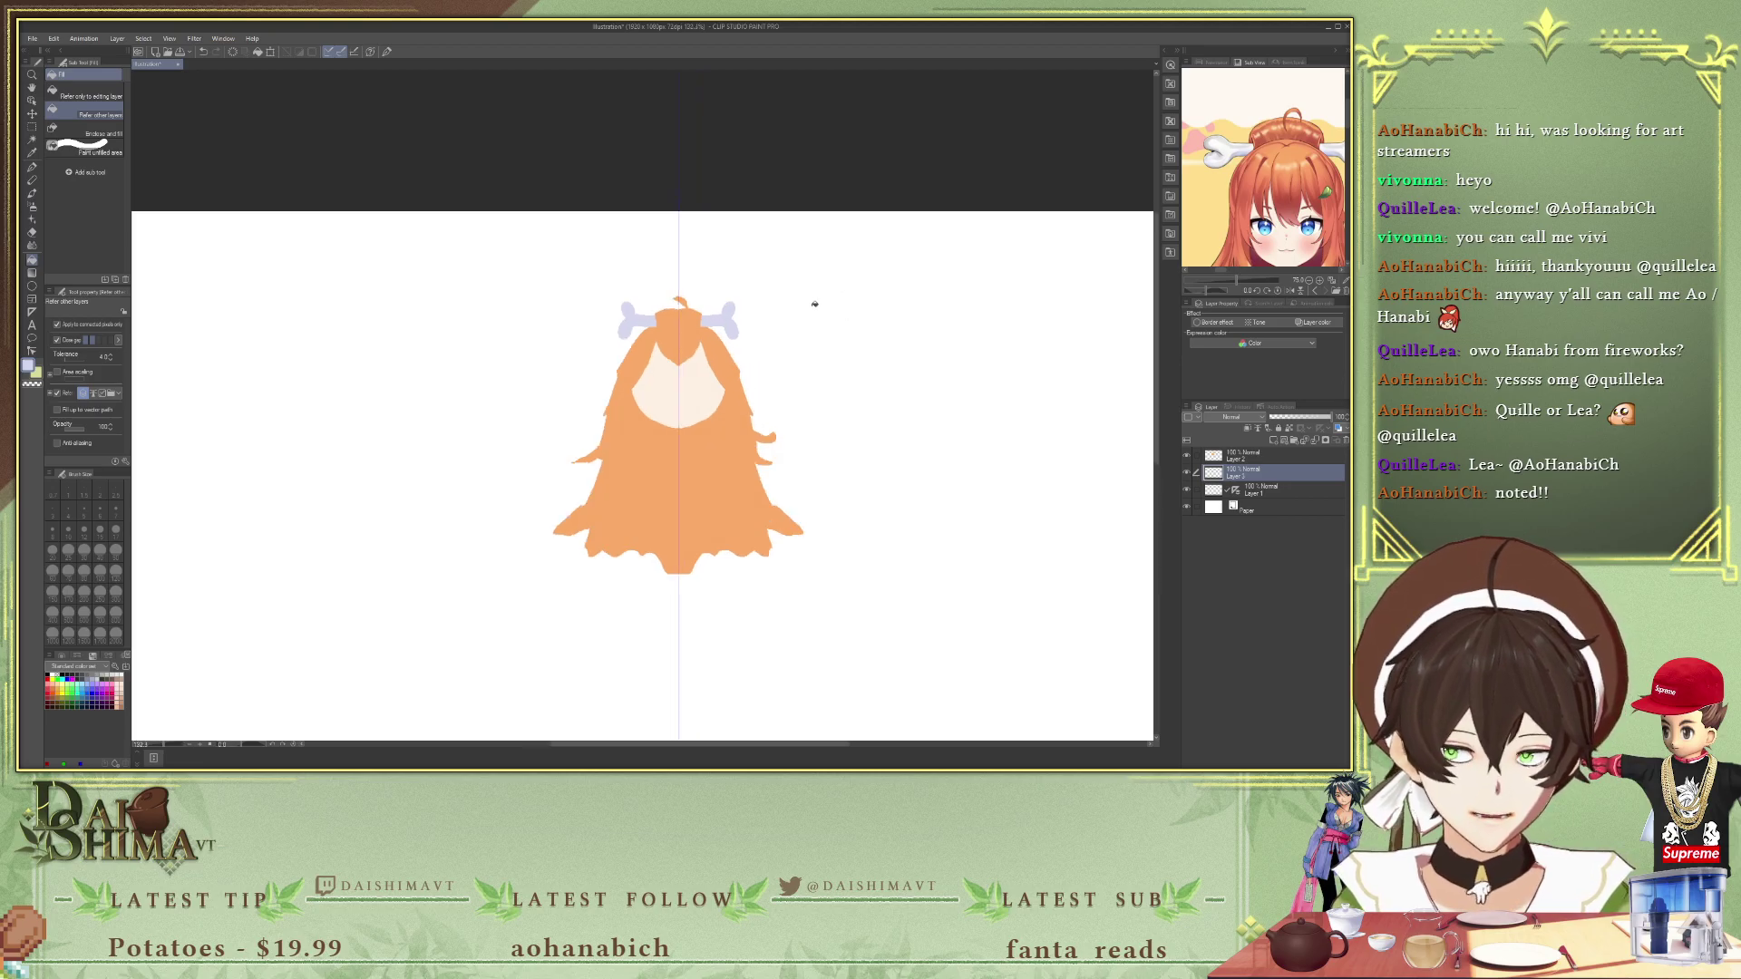
pyautogui.moveTo(1218, 232); pyautogui.dragTo(1179, 212)
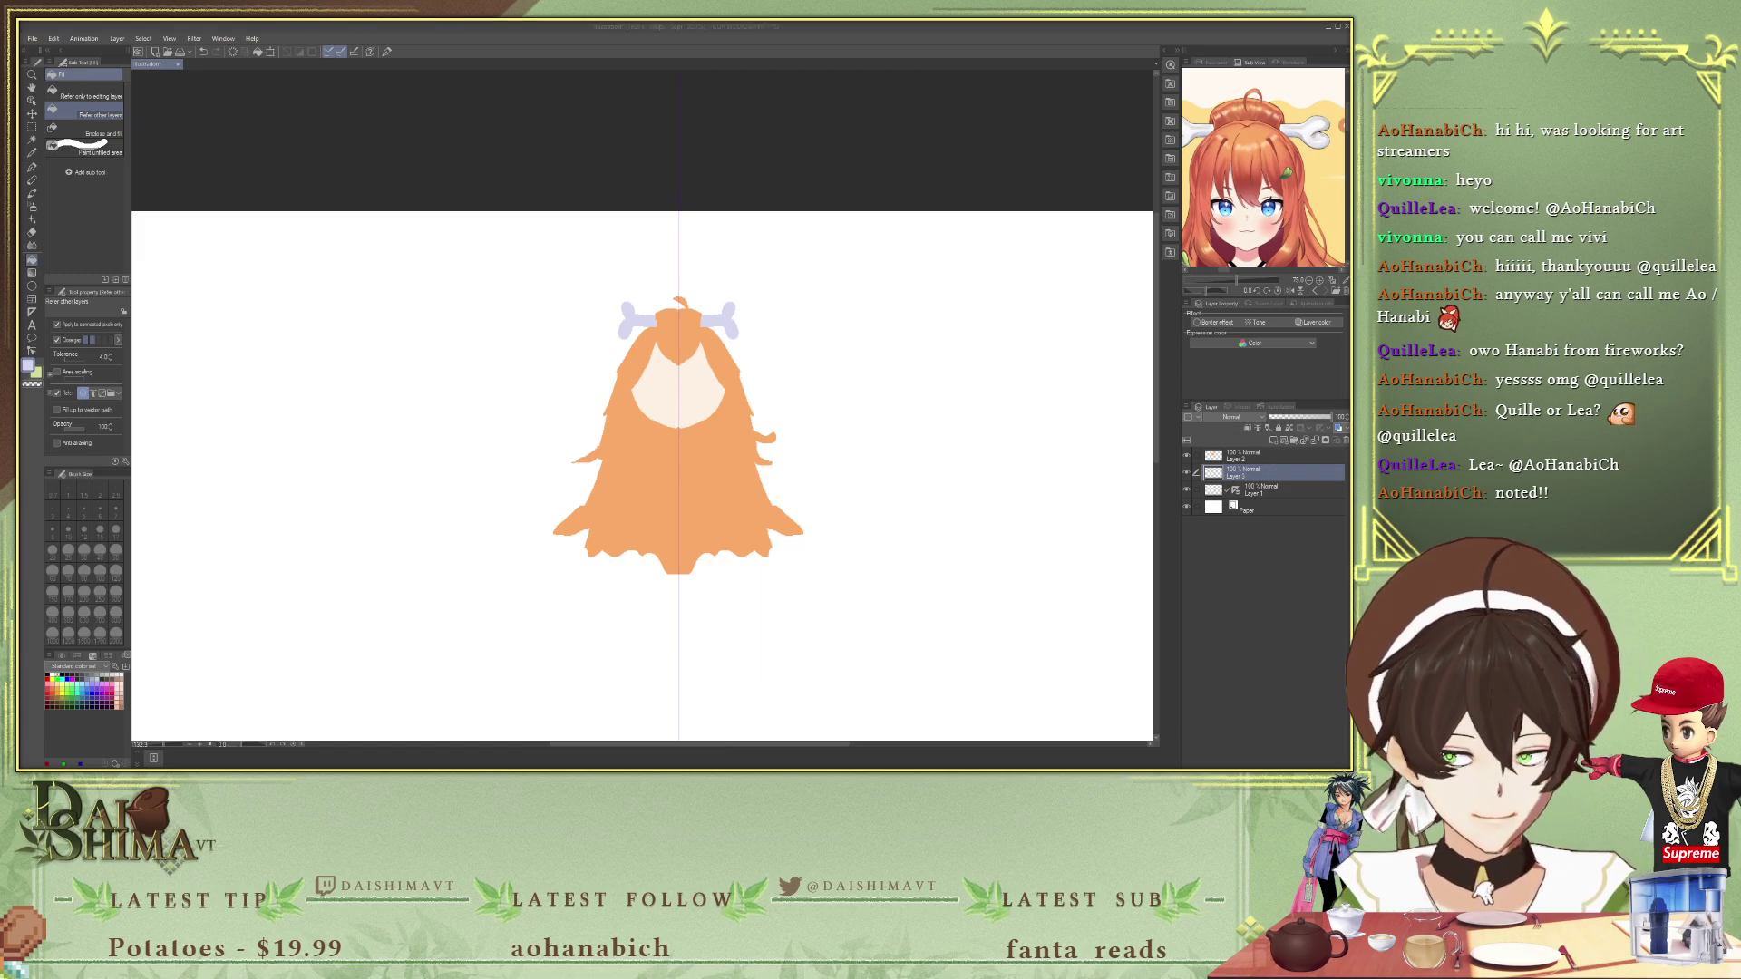
pyautogui.scroll(1, 658, 363)
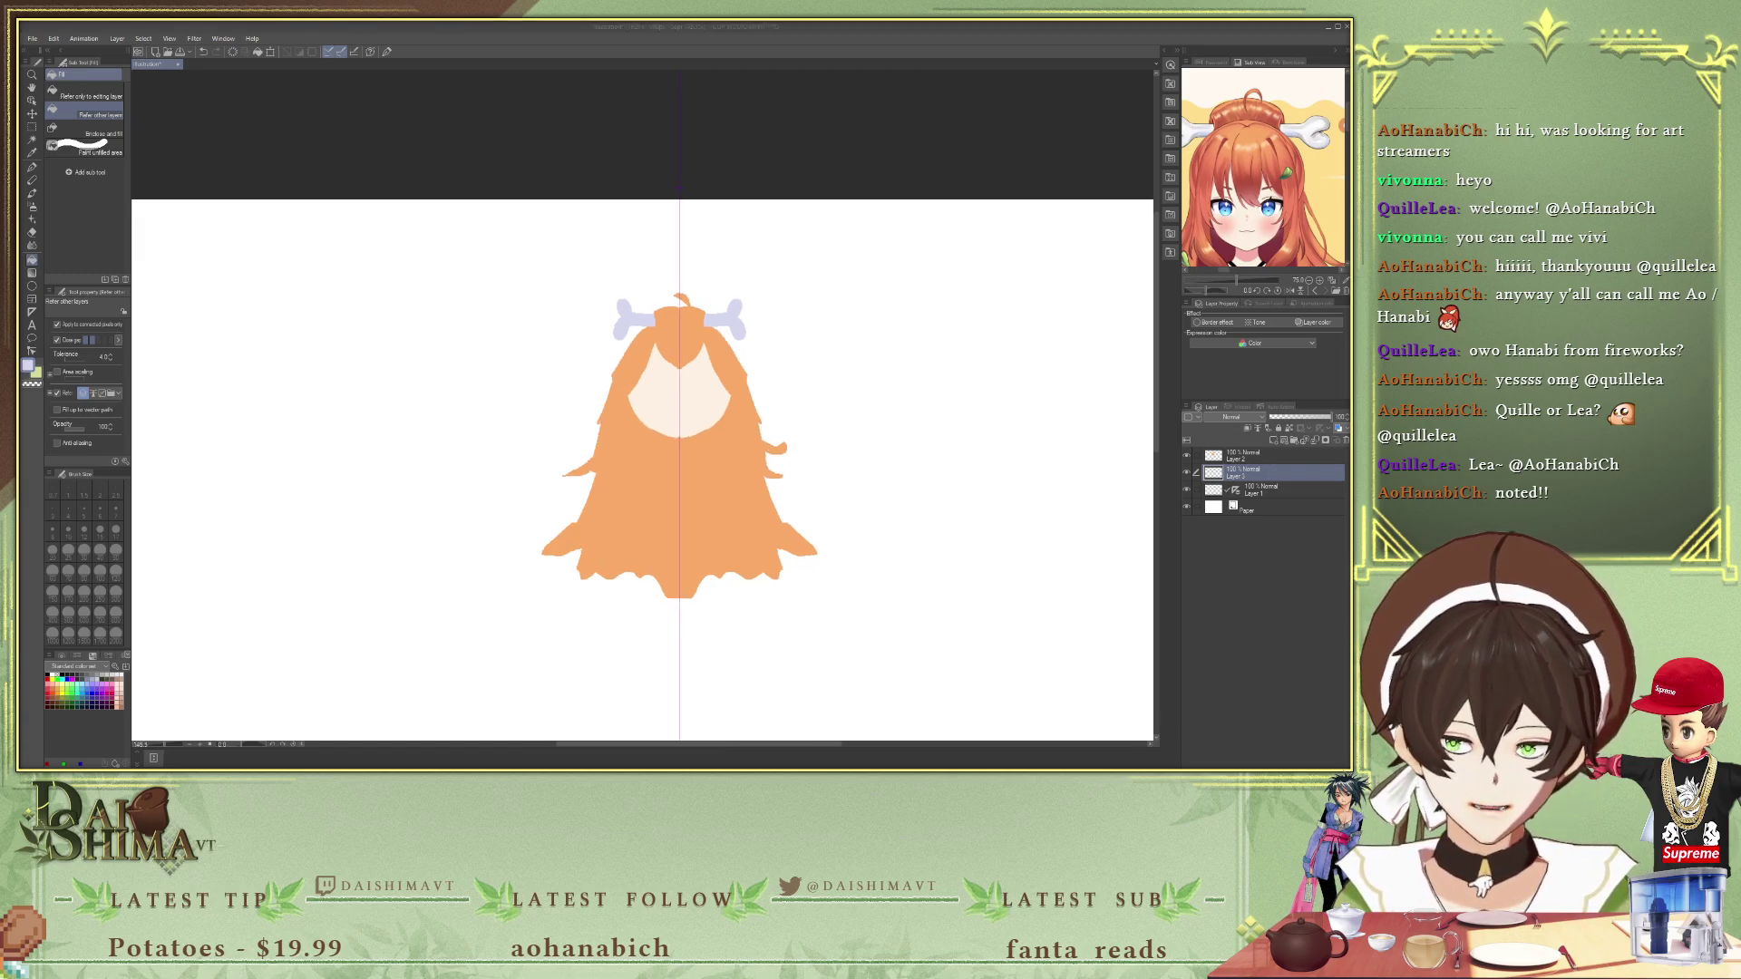
pyautogui.scroll(-2, 1263, 168)
pyautogui.scroll(-1, 1249, 168)
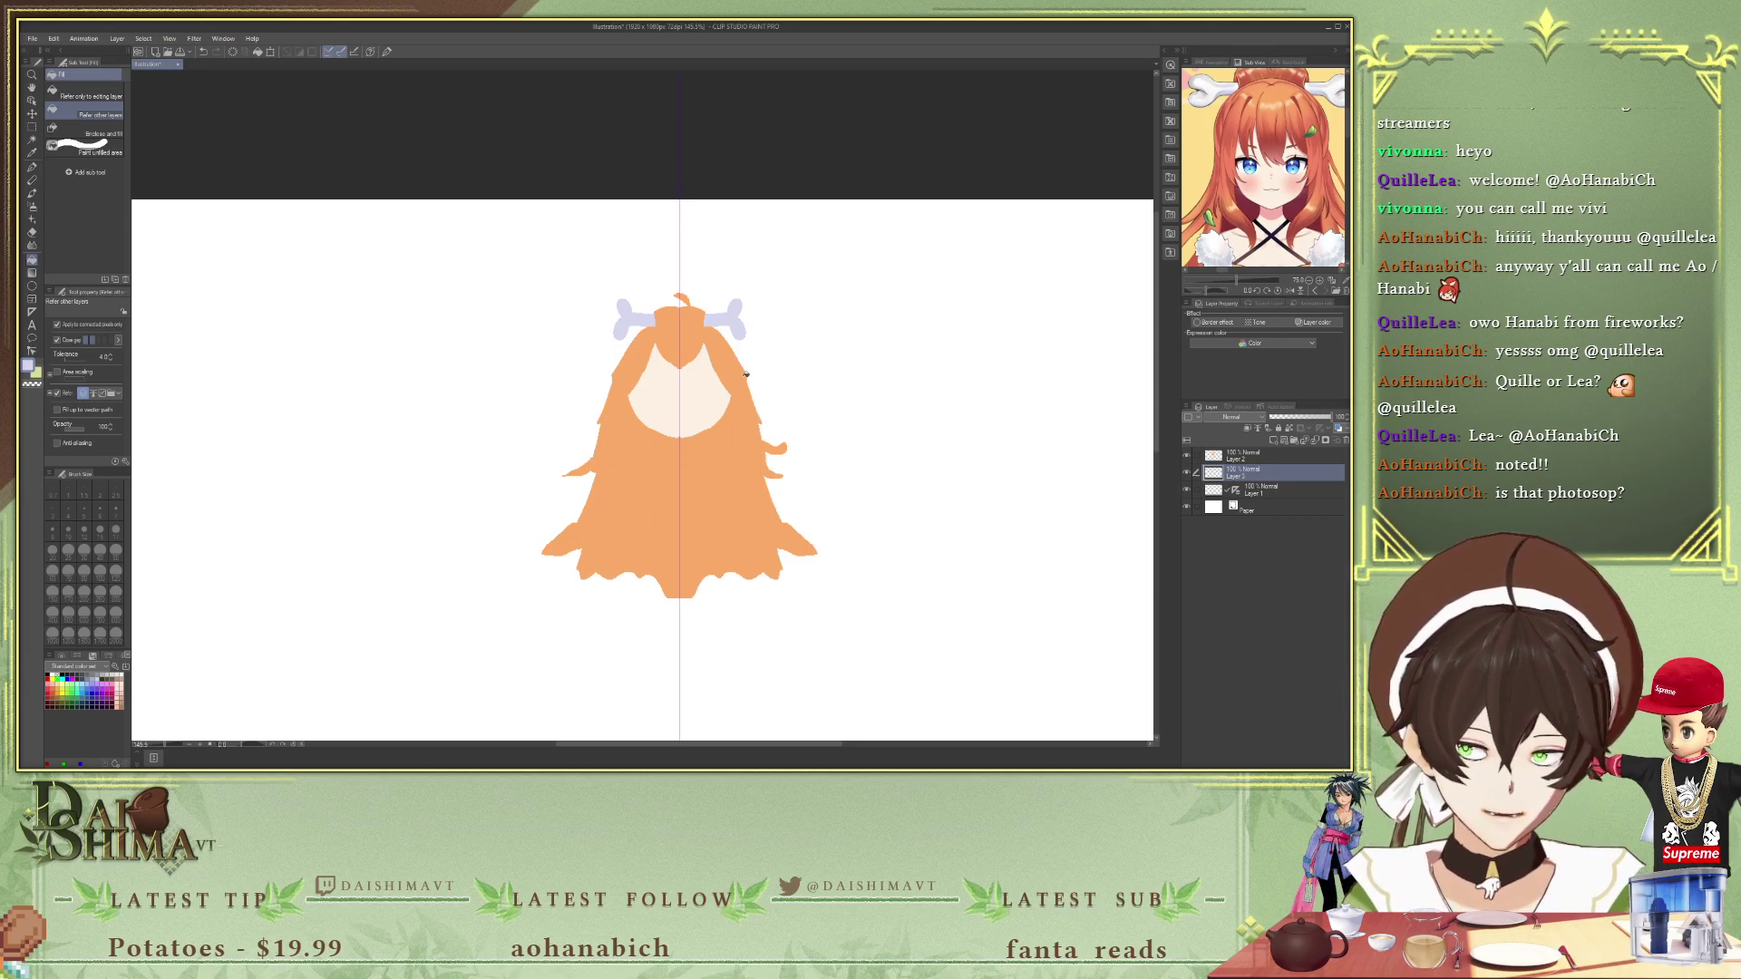
pyautogui.scroll(1, 693, 389)
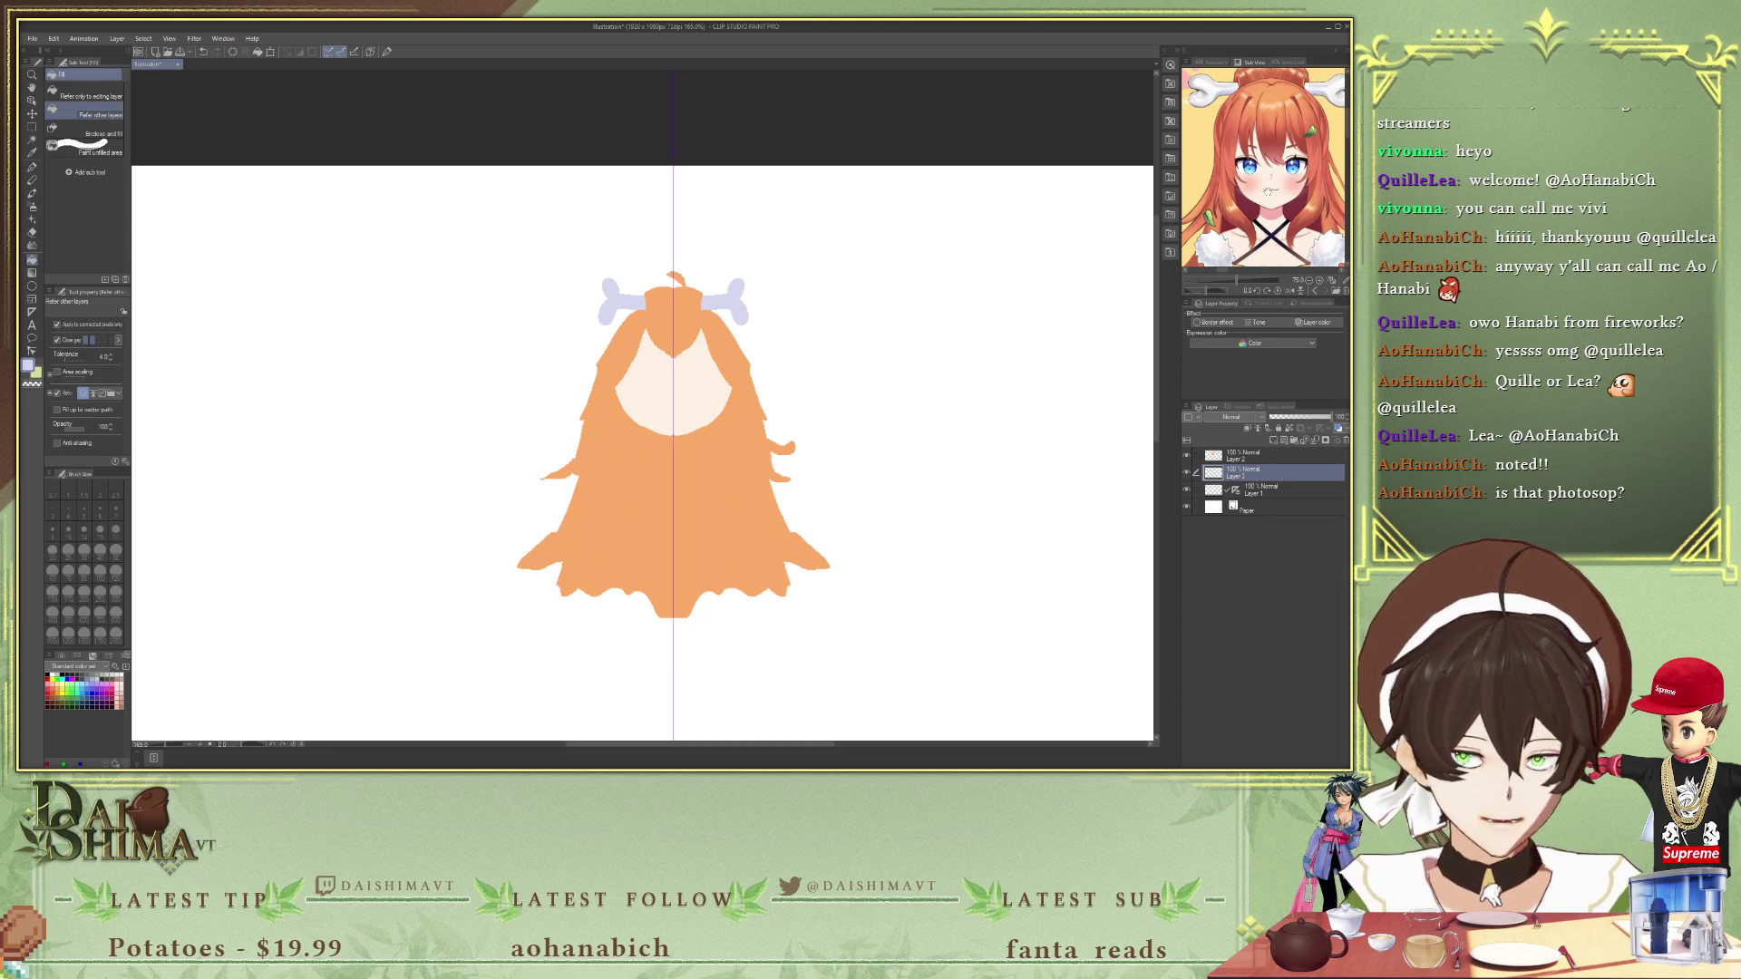
pyautogui.moveTo(1269, 189); pyautogui.dragTo(1274, 185)
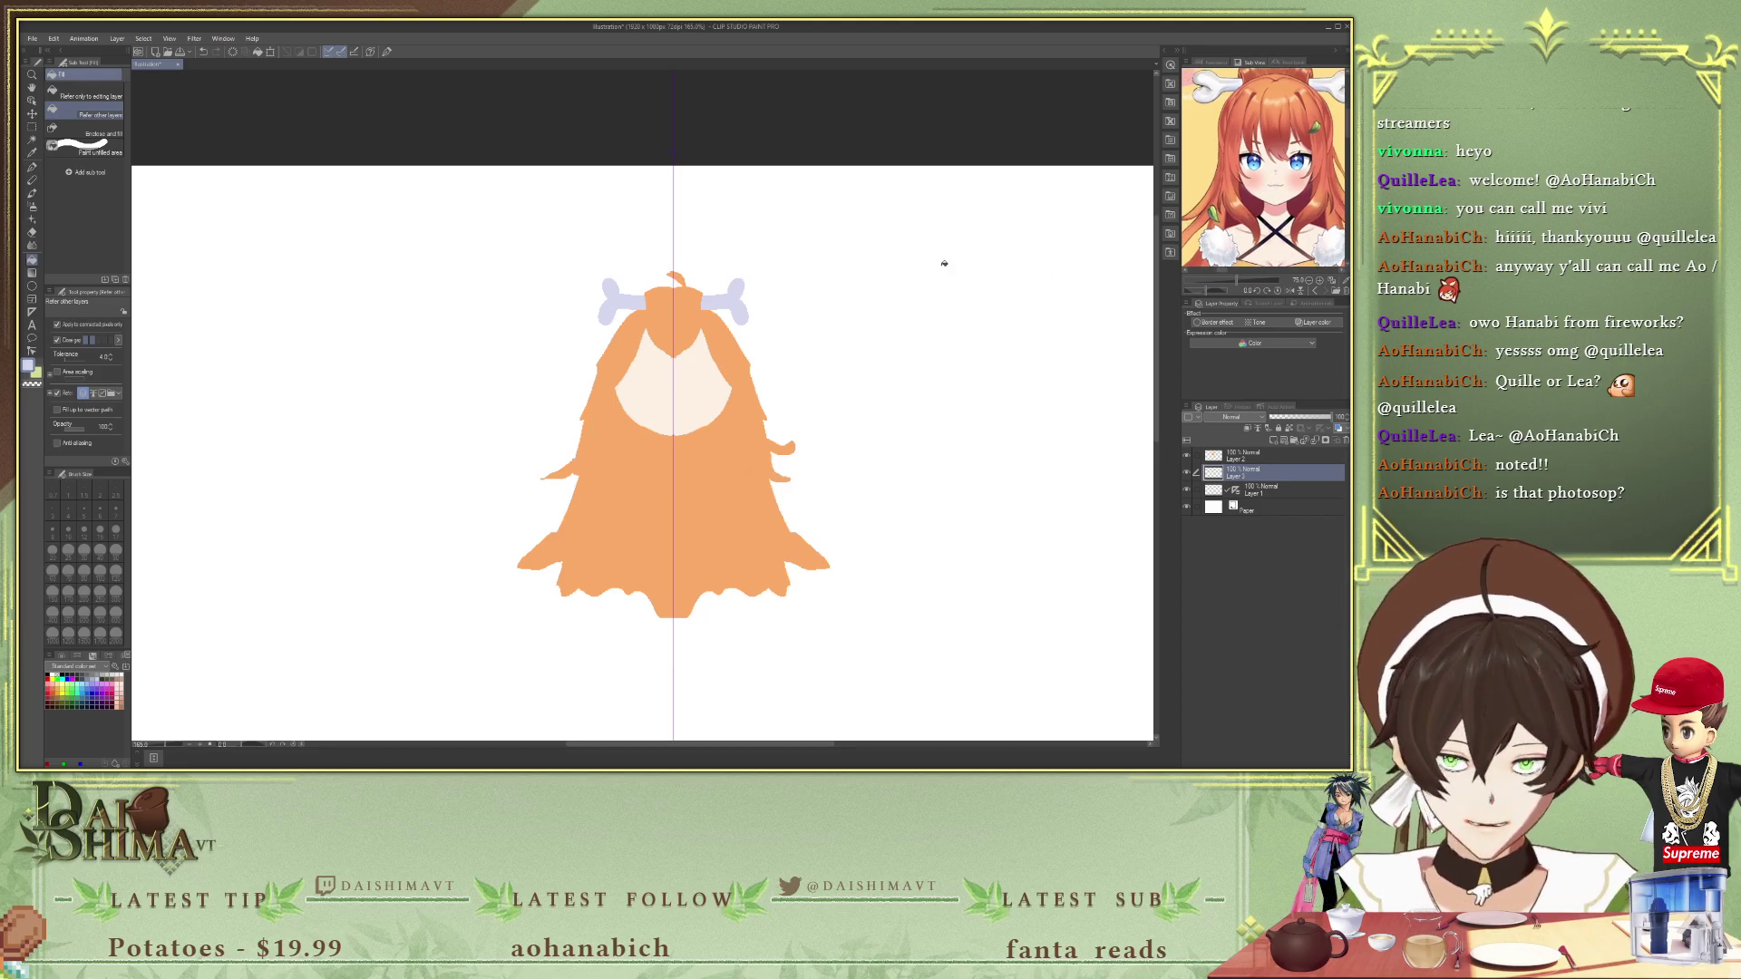
pyautogui.scroll(3, 641, 301)
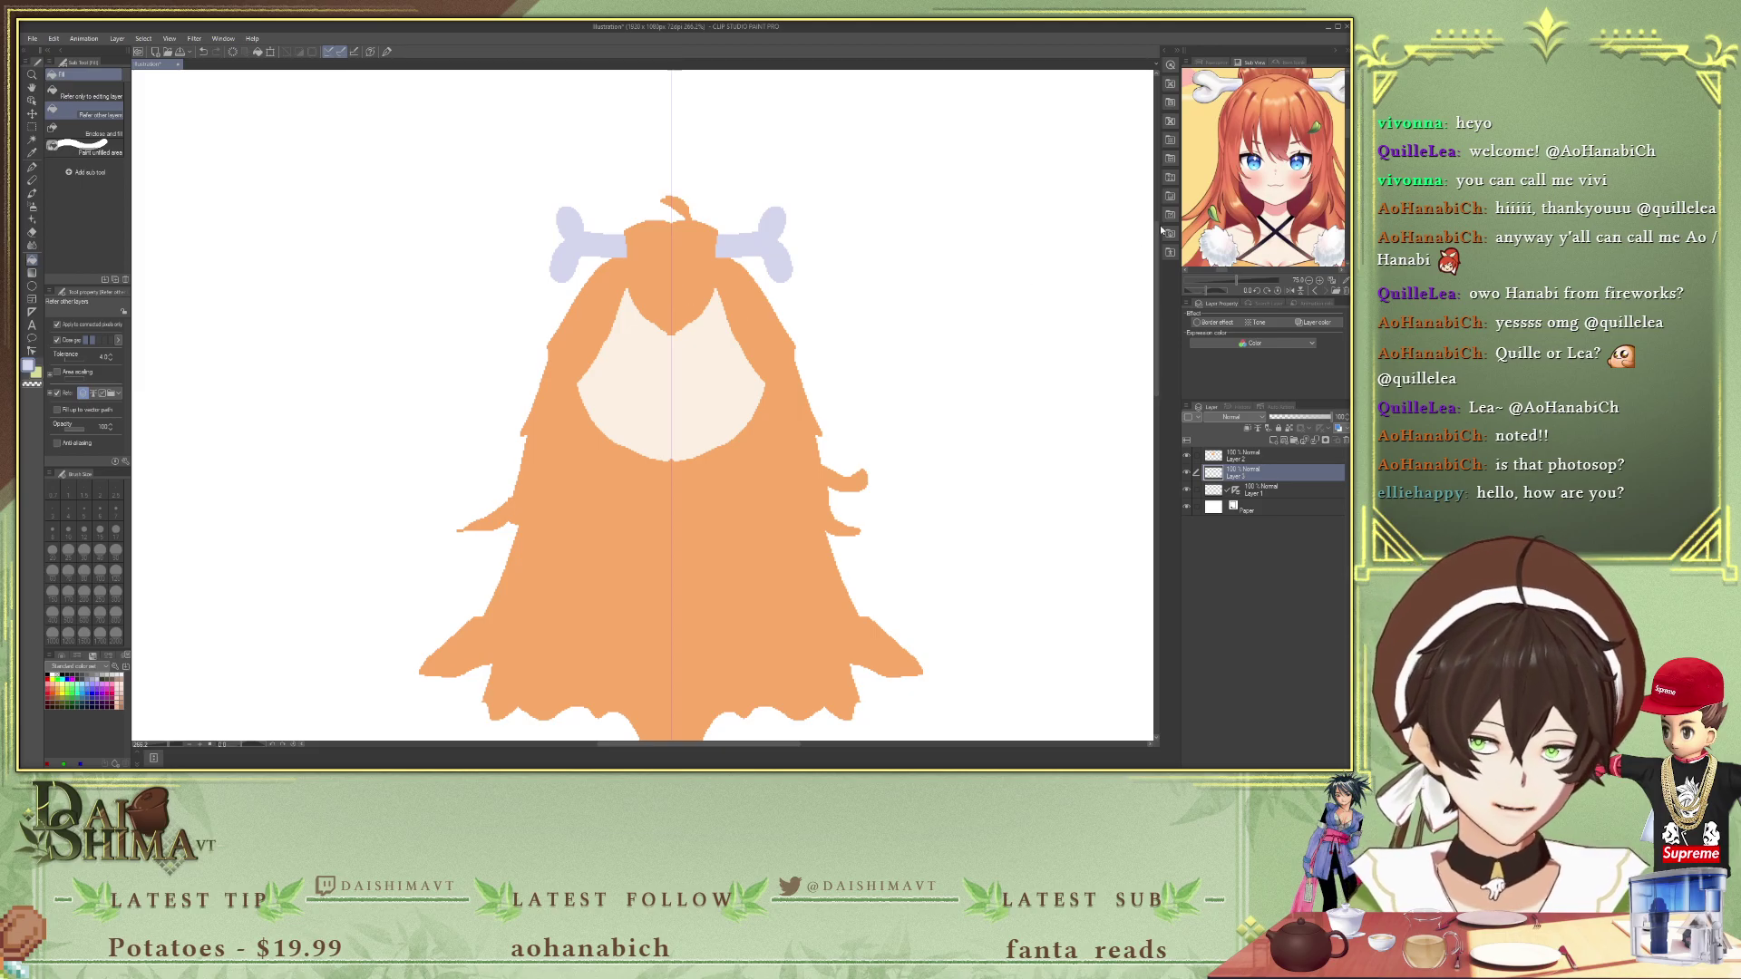
pyautogui.scroll(-2, 1310, 171)
pyautogui.scroll(-5, 1310, 171)
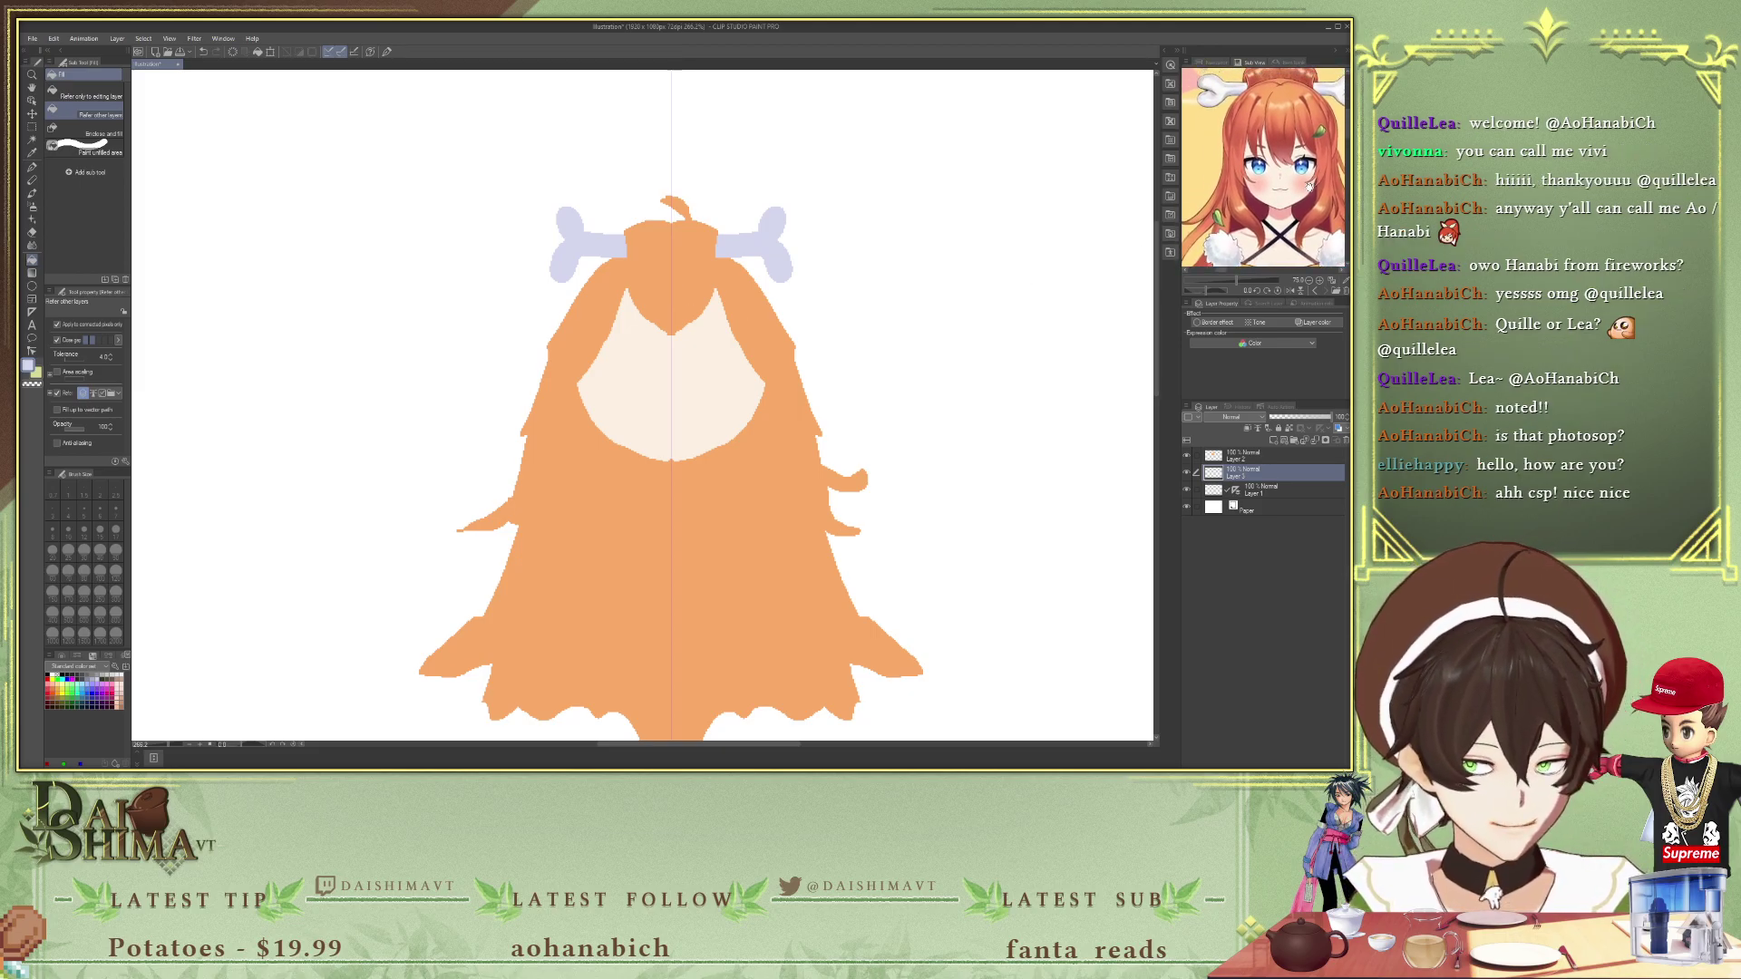
pyautogui.moveTo(1276, 204); pyautogui.dragTo(1262, 194)
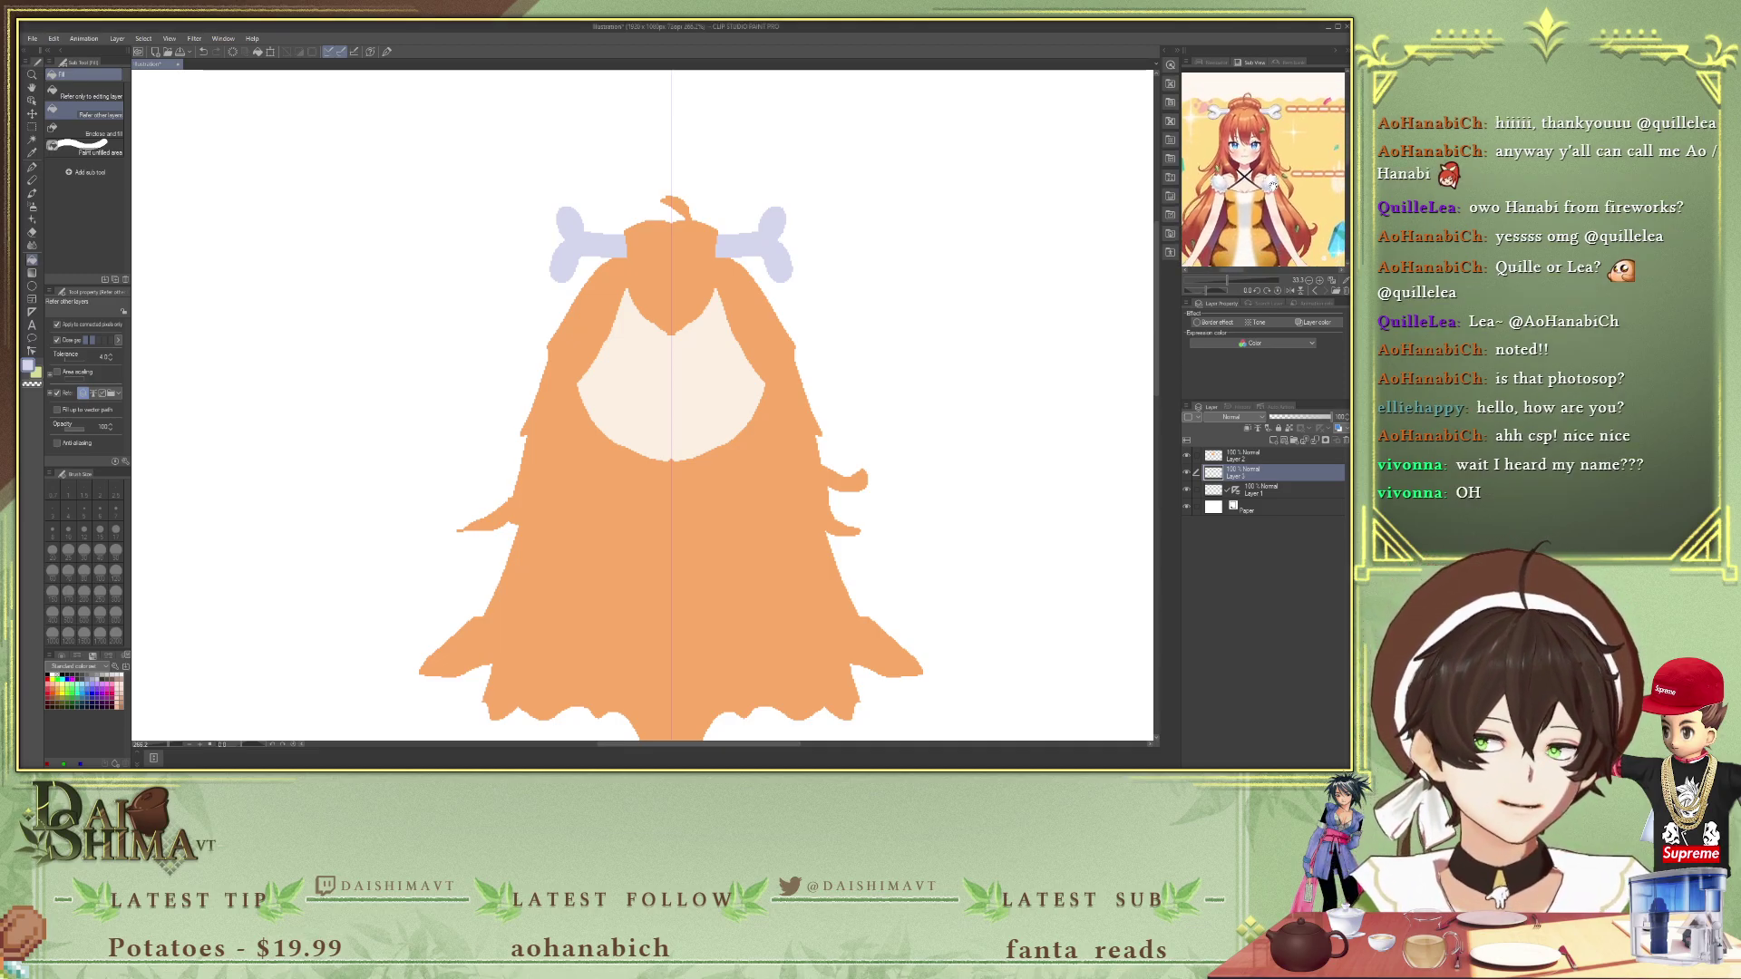
pyautogui.scroll(3, 1240, 217)
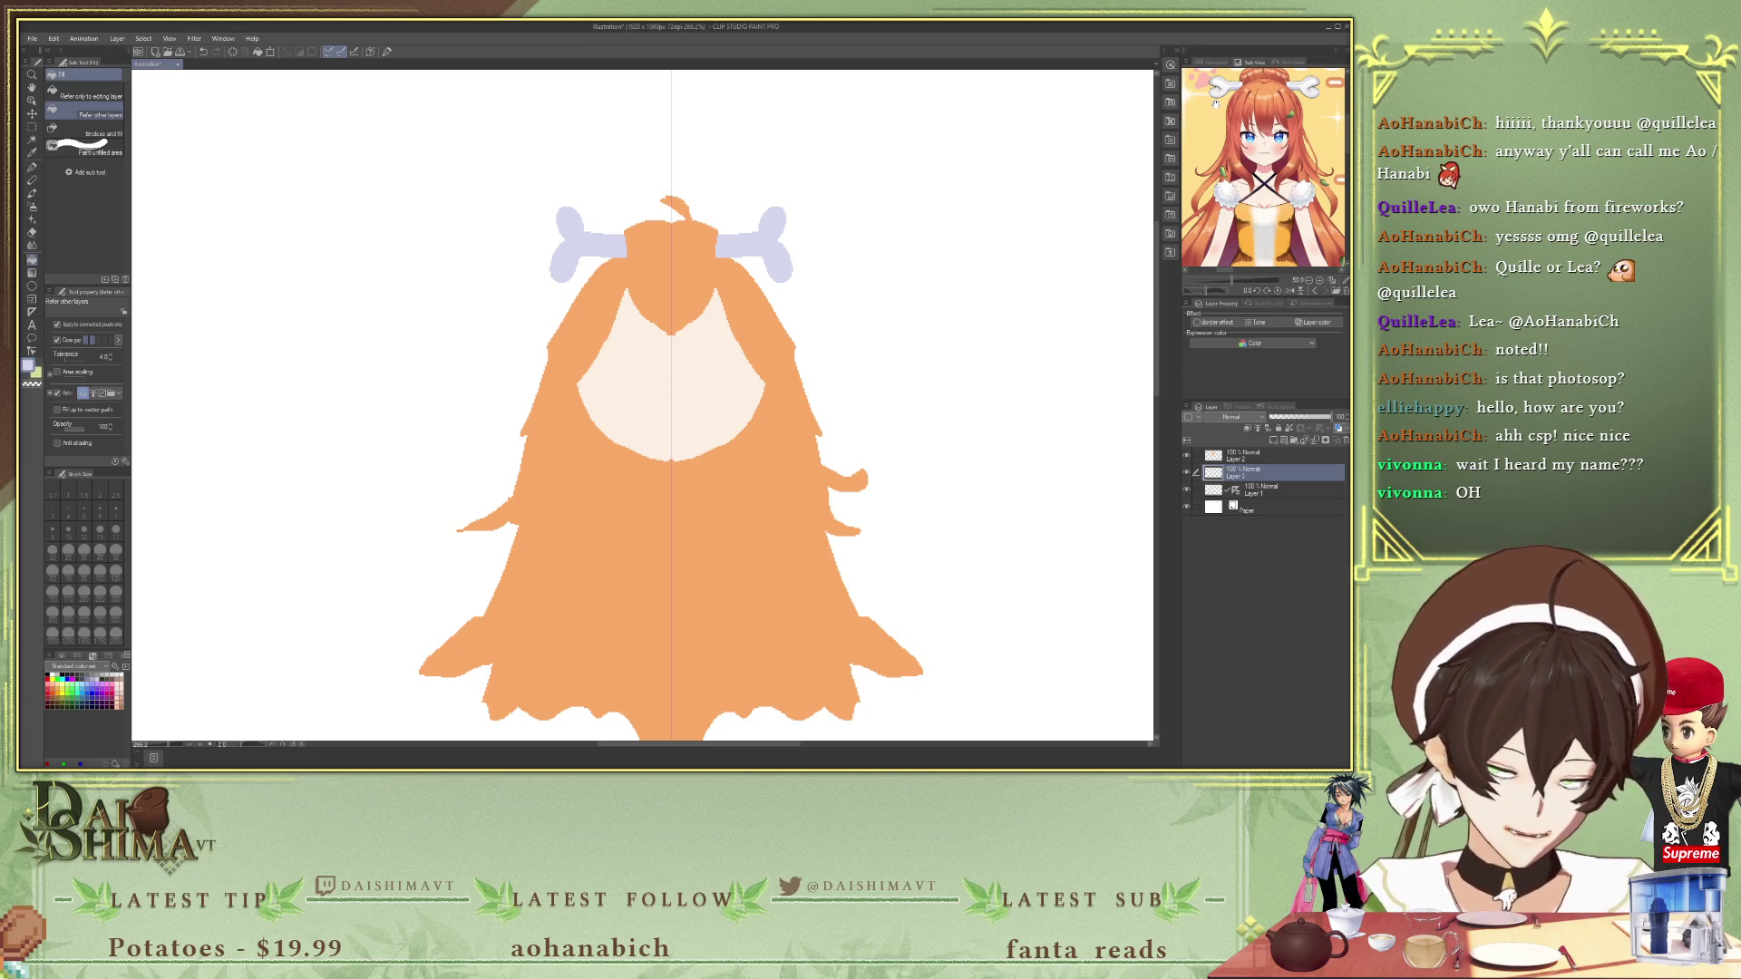
# - Add a new layer above the hair layer and sample the white of the eye from the reference
pyautogui.moveTo(1282, 169); pyautogui.dragTo(1261, 186)
pyautogui.scroll(5, 1297, 136)
pyautogui.moveTo(1306, 130); pyautogui.dragTo(1301, 126)
pyautogui.click(1301, 179)
pyautogui.scroll(-2, 1280, 236)
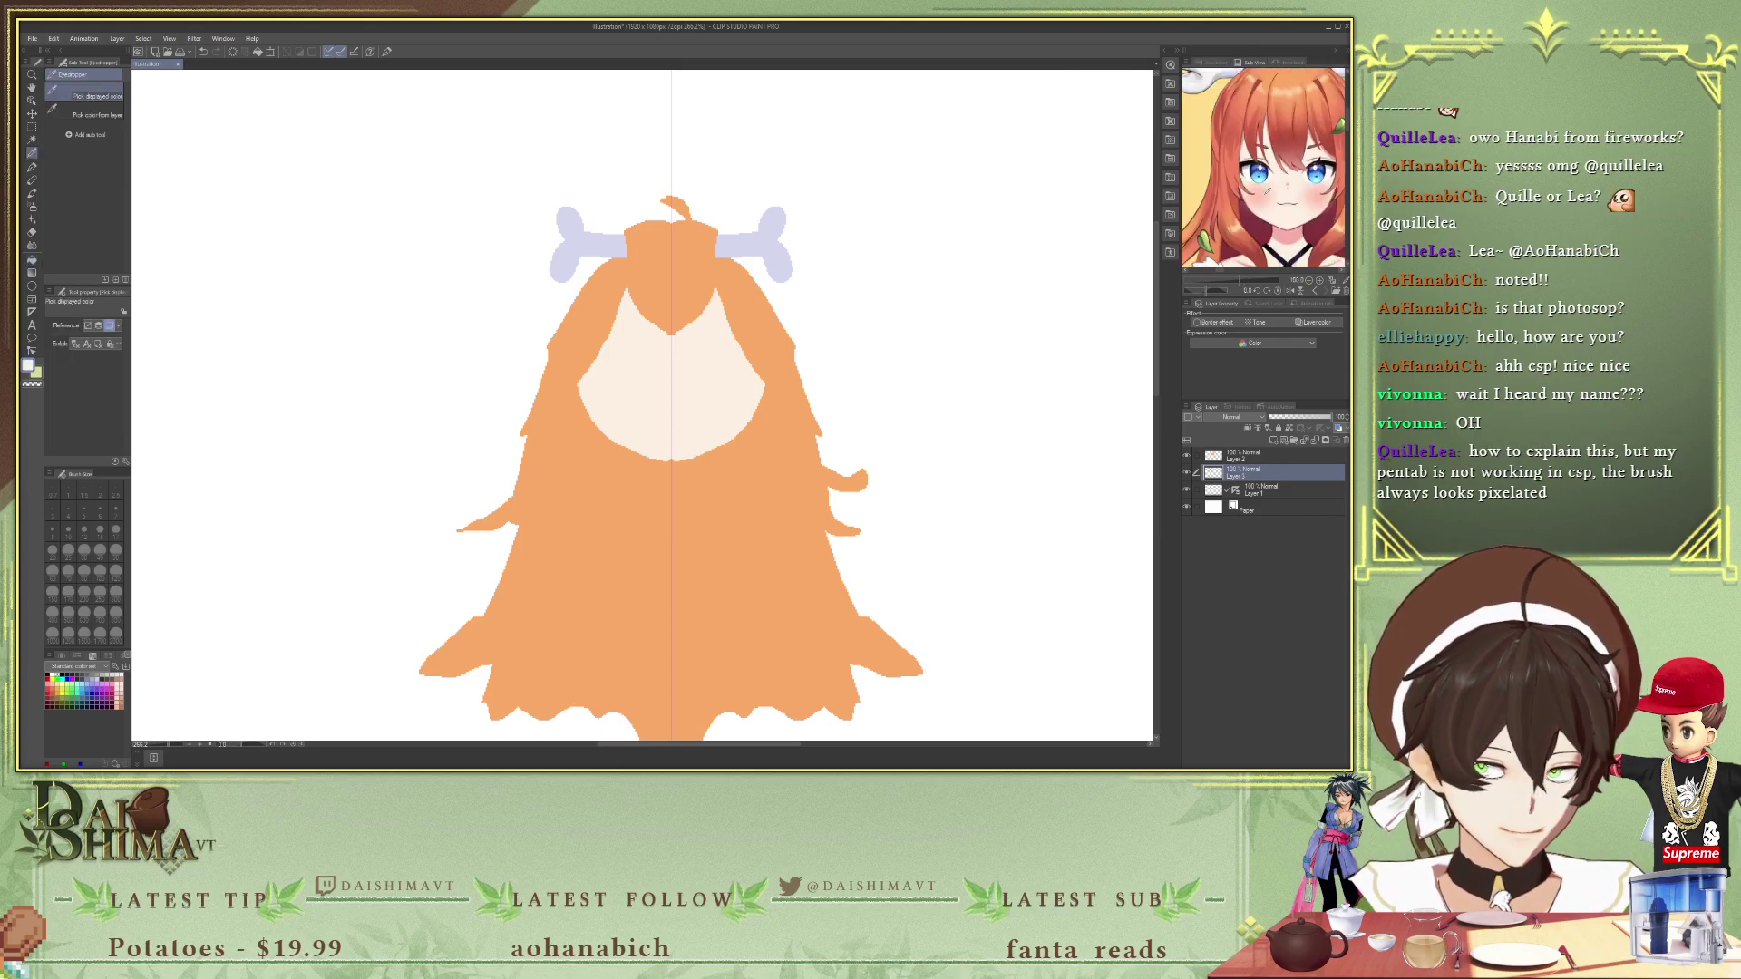
pyautogui.click(1274, 453)
pyautogui.click(1274, 442)
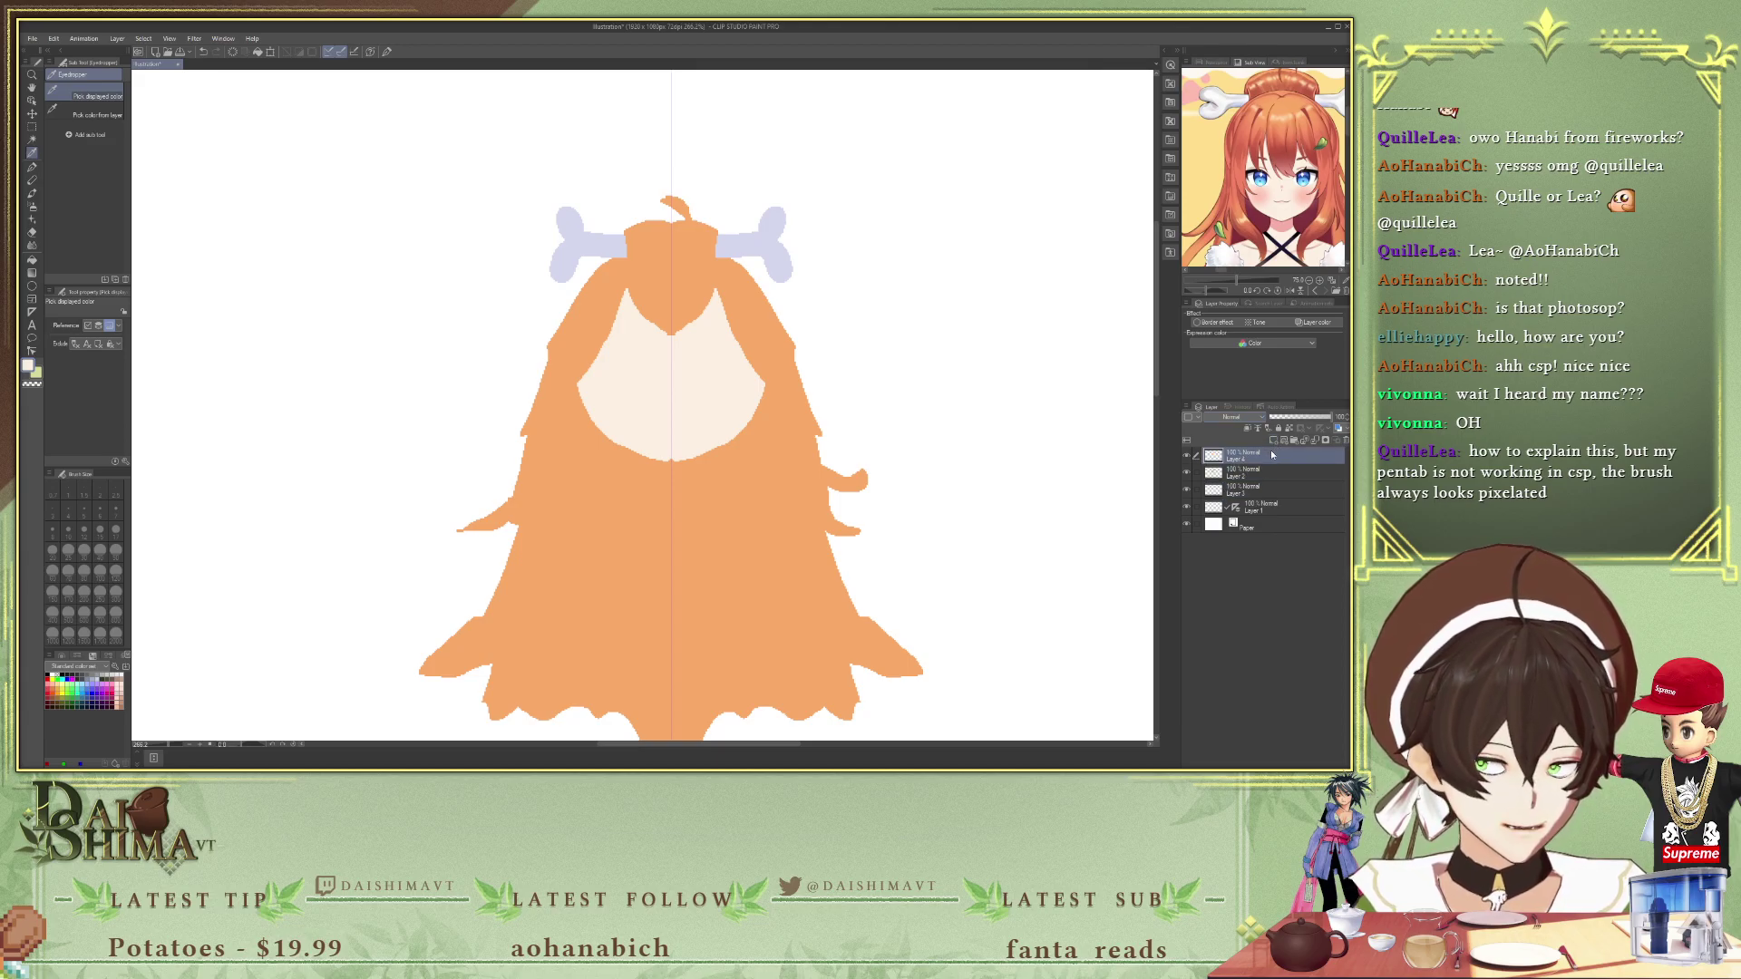
pyautogui.scroll(3, 1281, 178)
pyautogui.click(1248, 177)
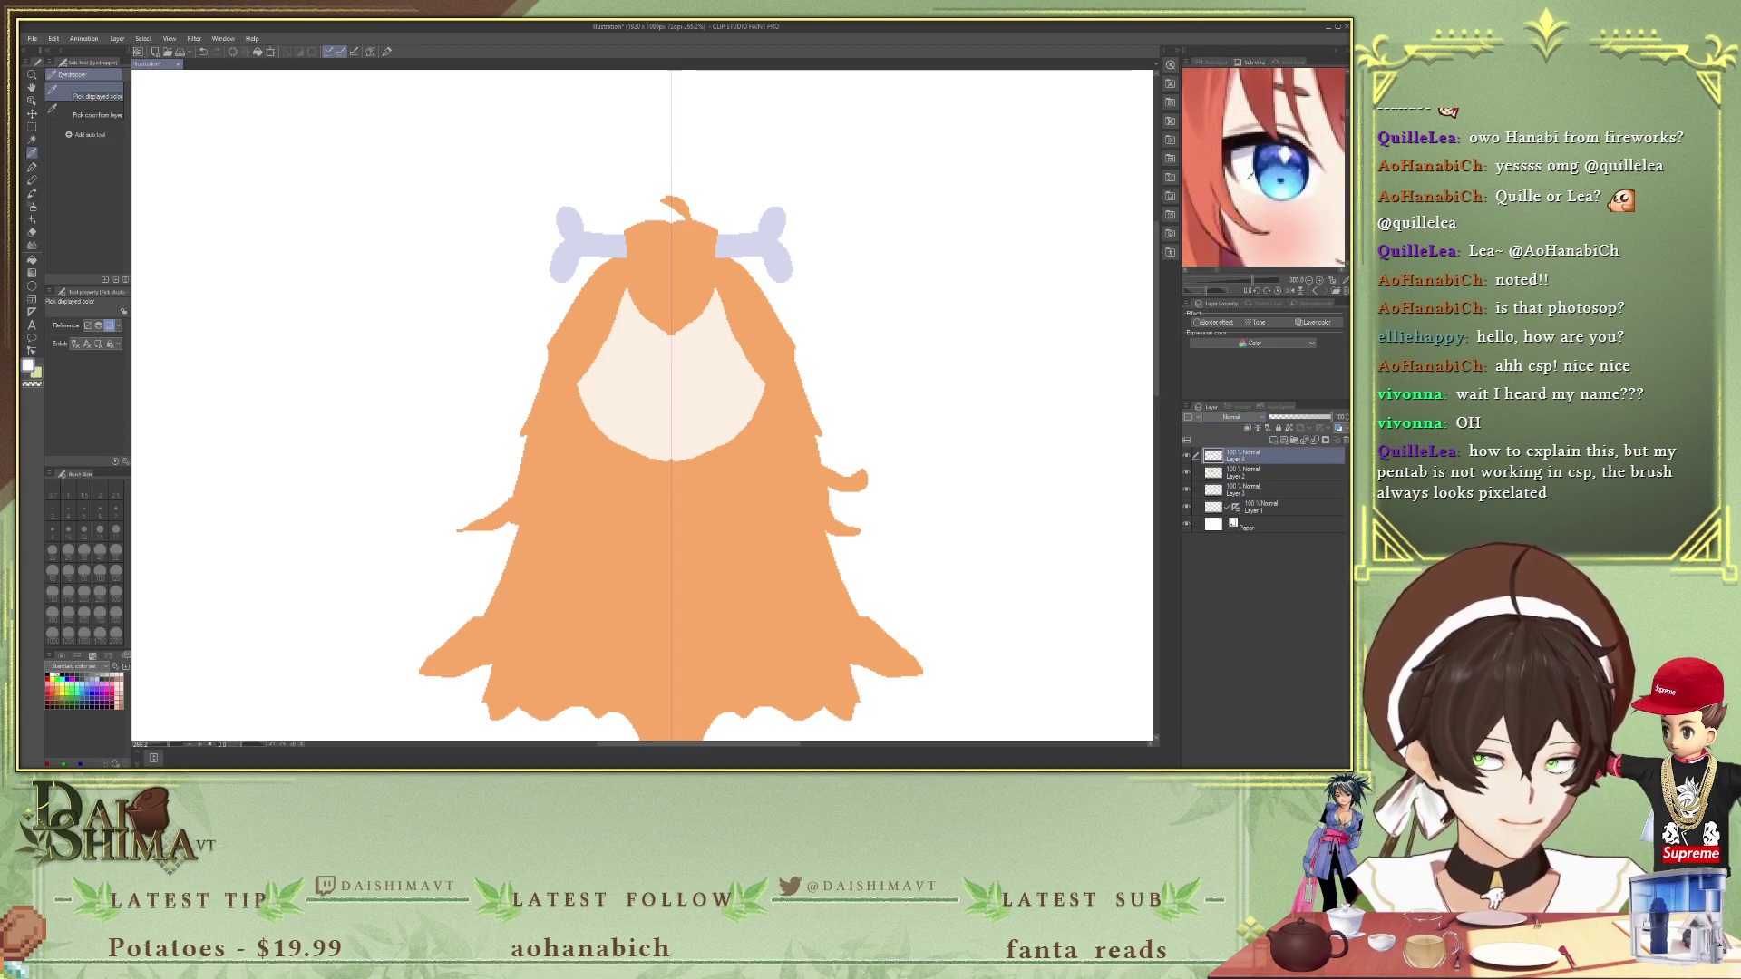
# - Outline mirrored oval eye shapes on the upper half of the face, undoing unwanted strokes, and fill them with white
pyautogui.press('p')
pyautogui.scroll(3, 683, 378)
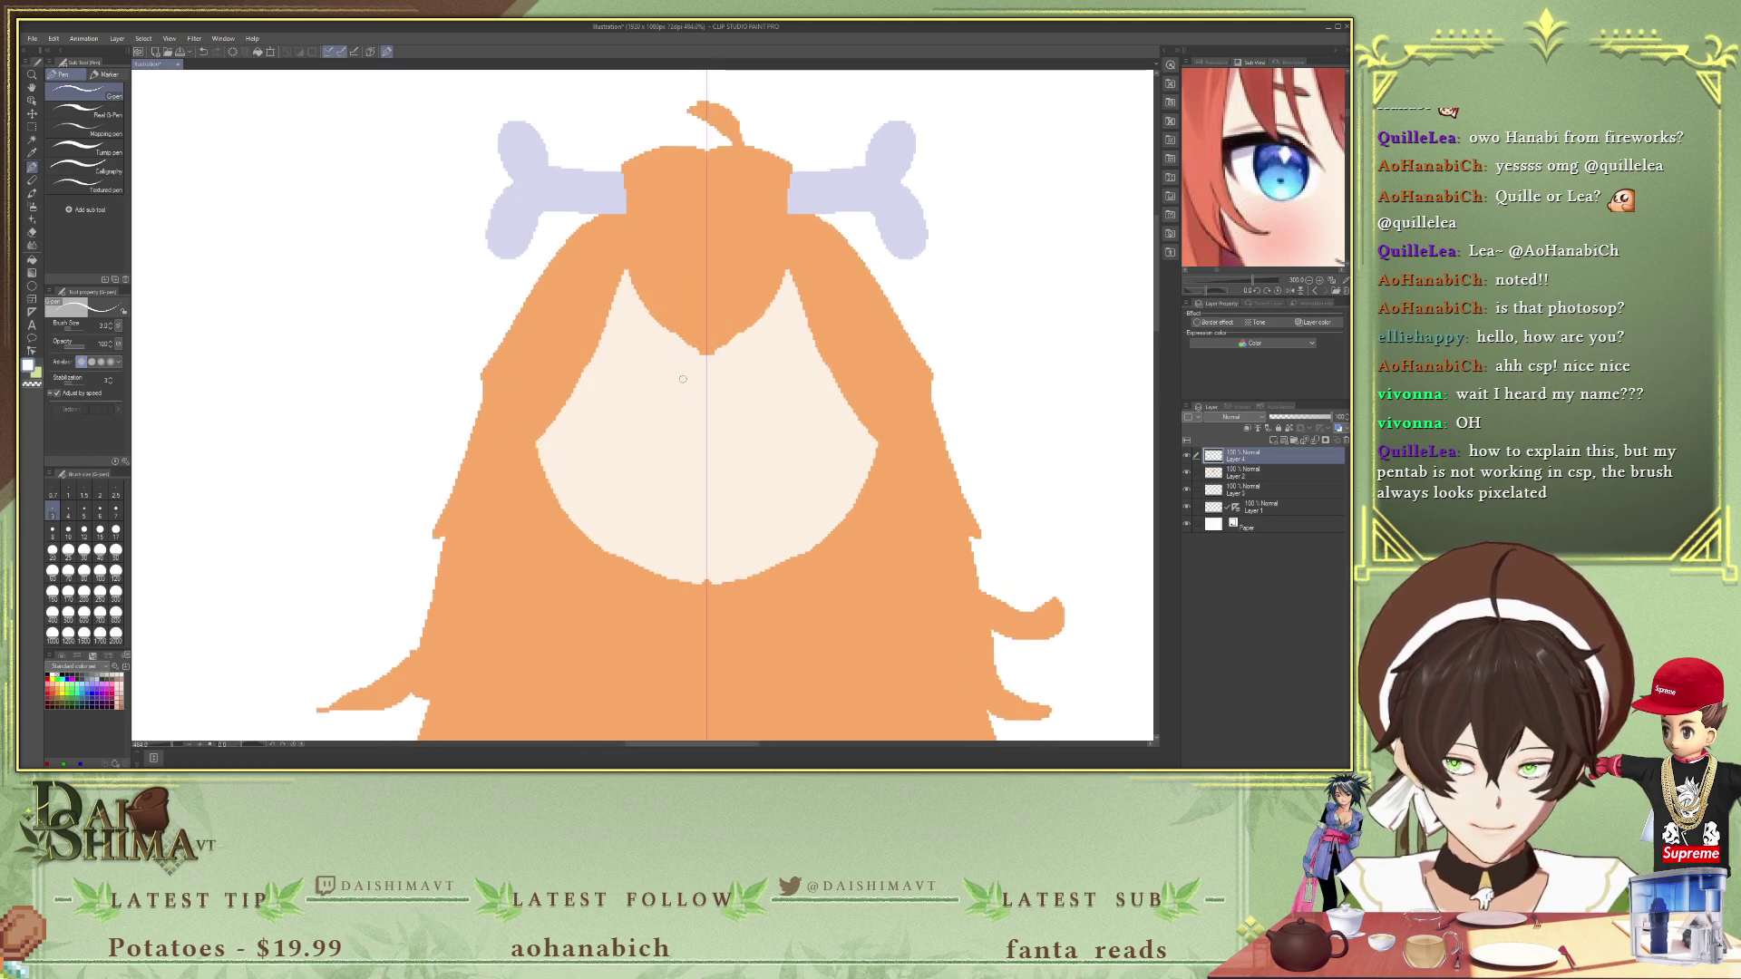
pyautogui.moveTo(629, 363)
pyautogui.mouseDown()
pyautogui.moveTo(642, 367)
pyautogui.moveTo(660, 383)
pyautogui.moveTo(603, 391)
pyautogui.moveTo(635, 362)
pyautogui.moveTo(633, 402)
pyautogui.moveTo(600, 394)
pyautogui.moveTo(613, 374)
pyautogui.moveTo(646, 416)
pyautogui.moveTo(600, 403)
pyautogui.moveTo(617, 373)
pyautogui.moveTo(664, 397)
pyautogui.moveTo(607, 409)
pyautogui.moveTo(670, 397)
pyautogui.moveTo(634, 425)
pyautogui.moveTo(607, 407)
pyautogui.moveTo(669, 396)
pyautogui.moveTo(655, 422)
pyautogui.moveTo(609, 373)
pyautogui.mouseUp()
pyautogui.hotkey('ctrl', 'z')
pyautogui.hotkey('ctrl', 'z')
pyautogui.hotkey('ctrl', 'z')
pyautogui.hotkey('ctrl', 'z')
pyautogui.hotkey('ctrl', 'z')
pyautogui.hotkey('ctrl', 'z')
pyautogui.hotkey('ctrl', 'z')
pyautogui.press('g')
pyautogui.click(647, 410)
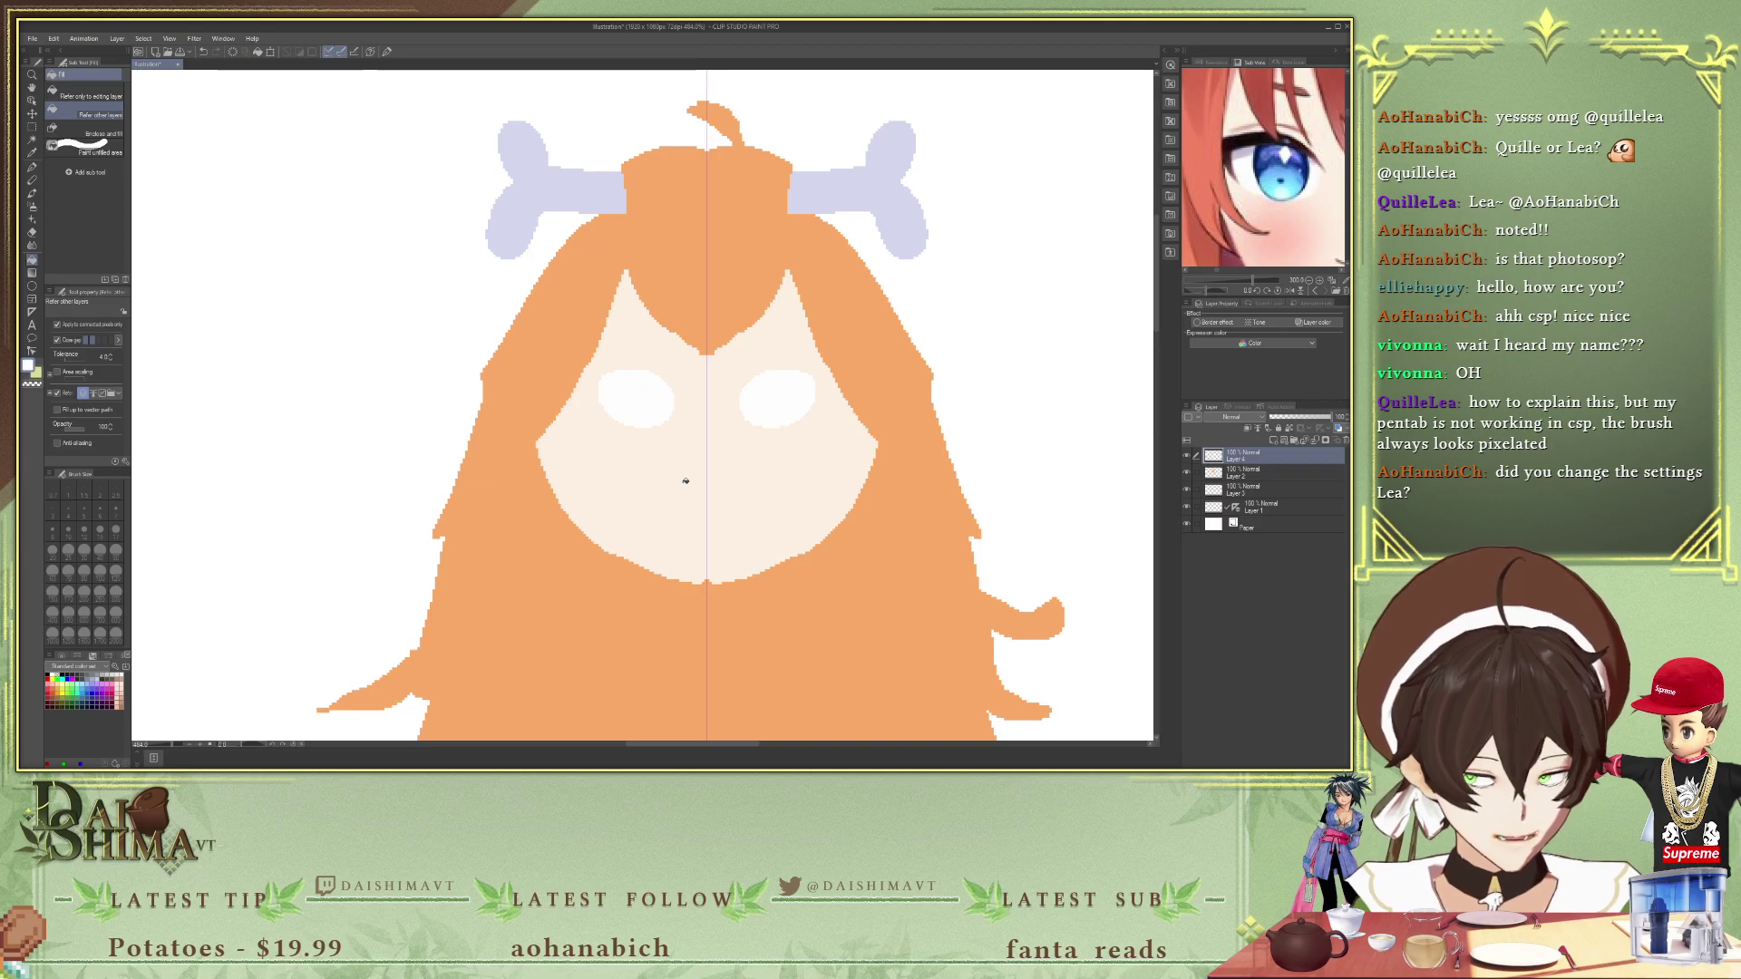
# - Sample the near-black eyelash colour from the eye in the reference
pyautogui.scroll(-4, 1273, 175)
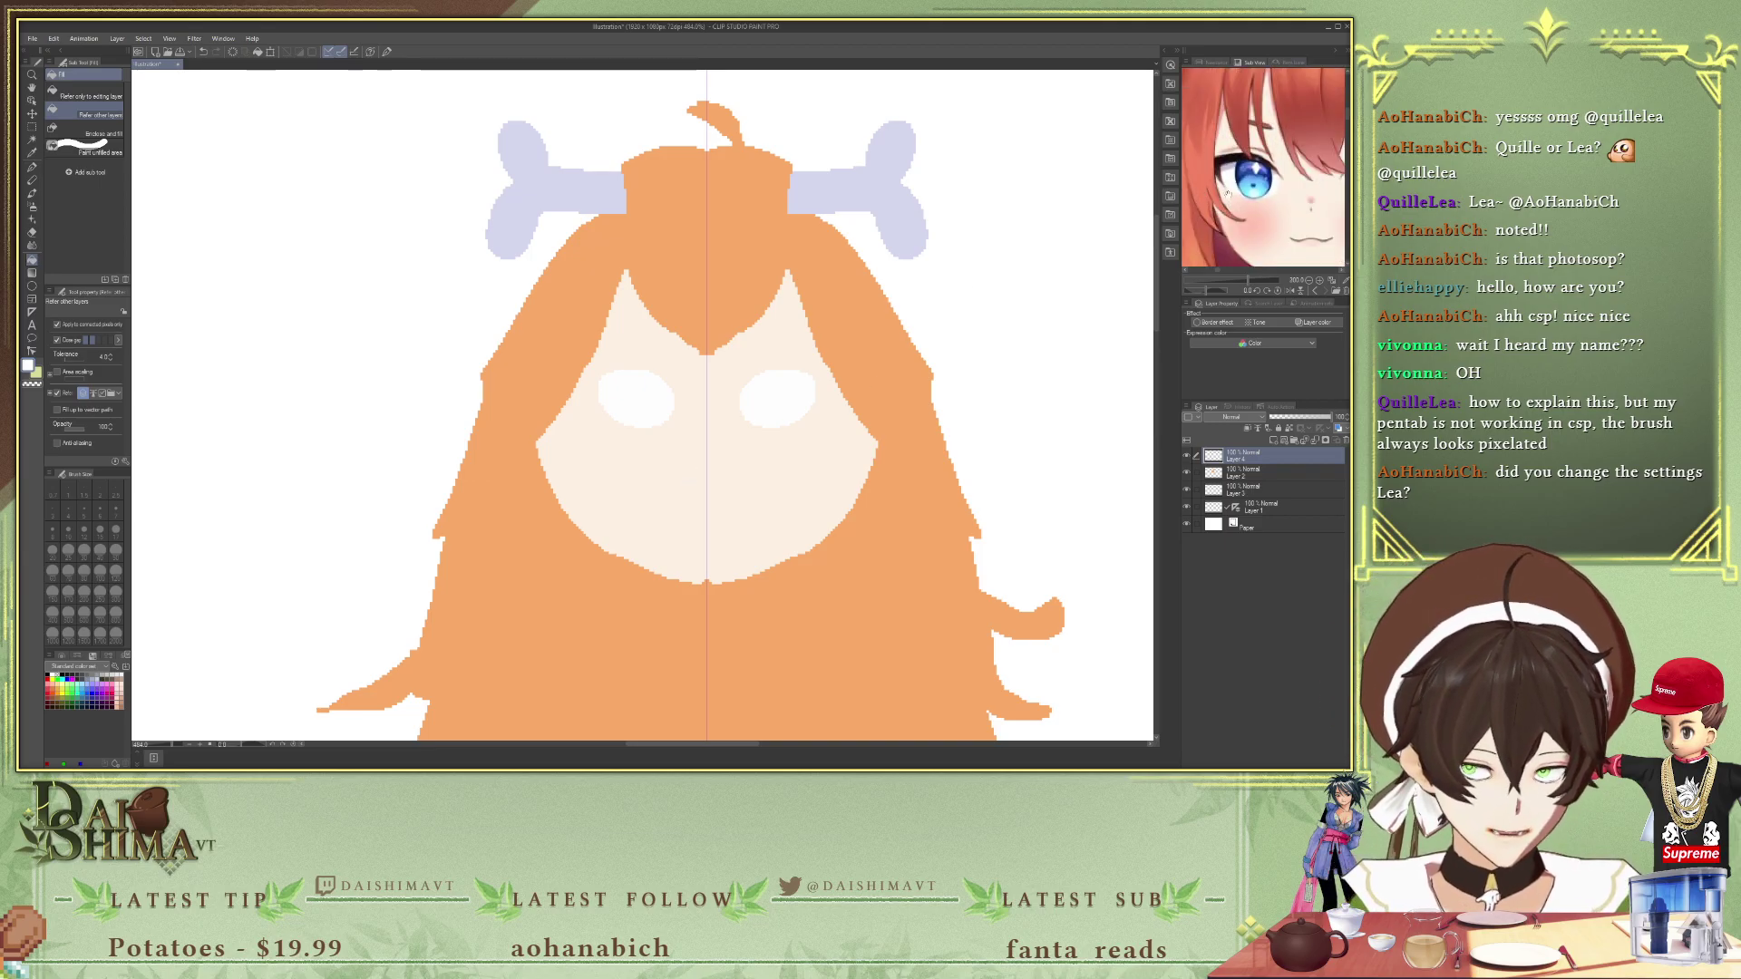
pyautogui.scroll(3, 1243, 198)
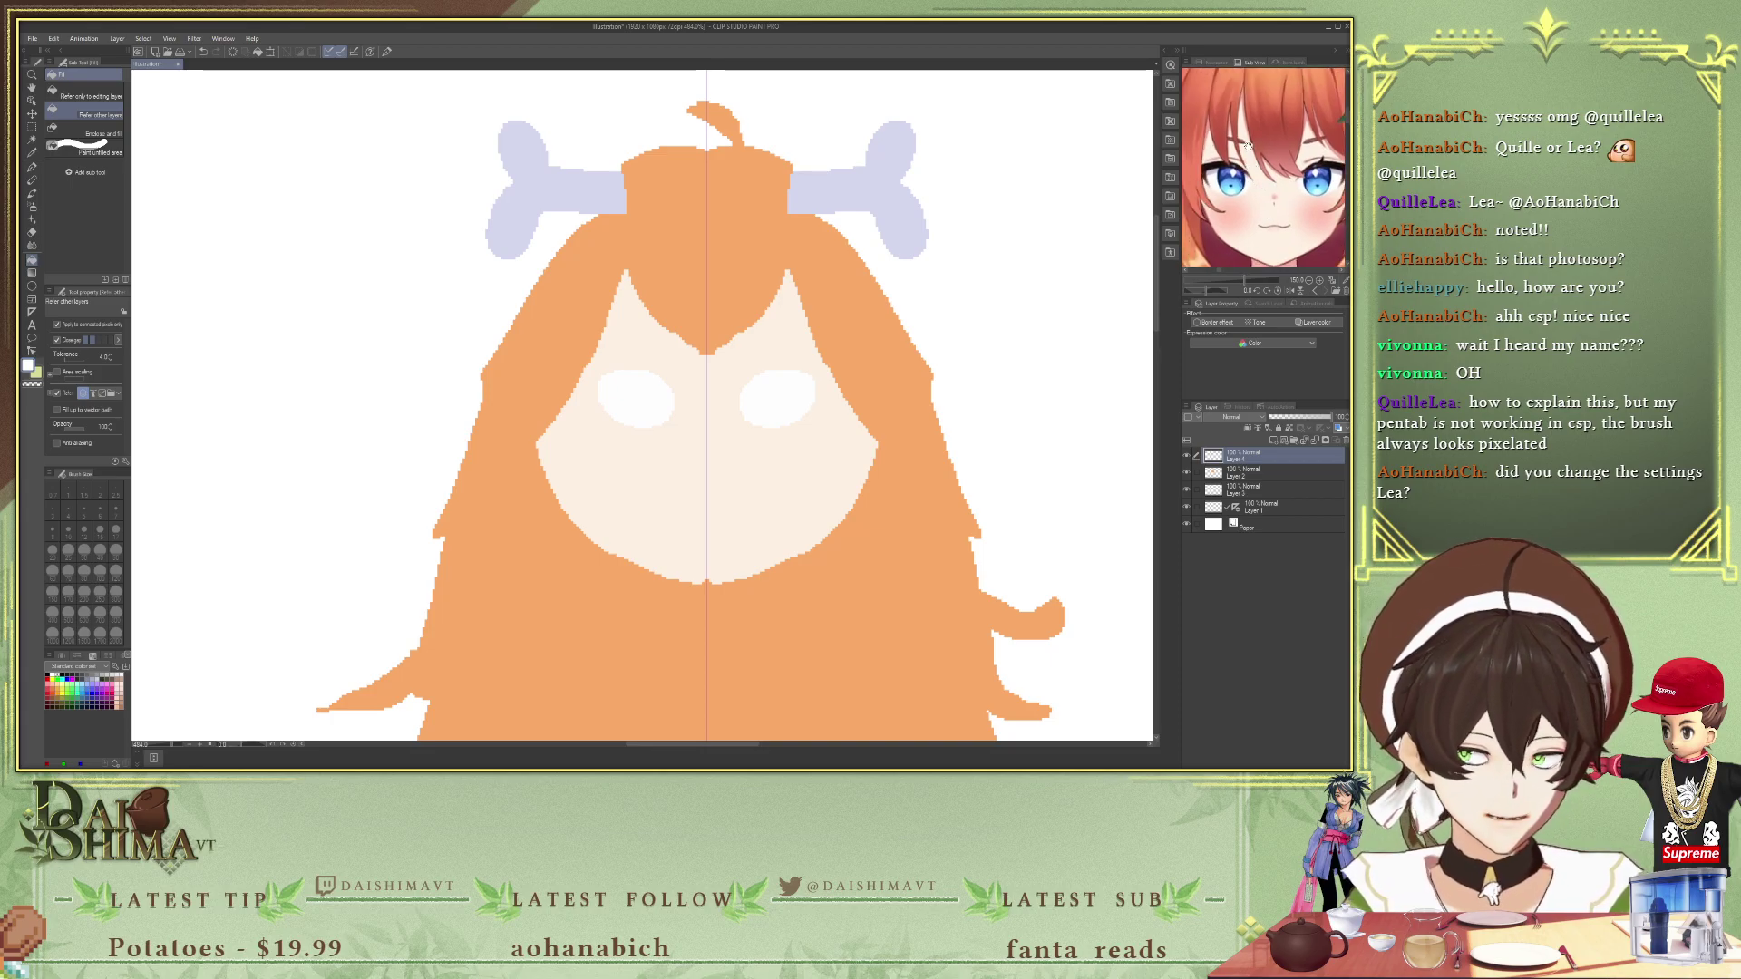
pyautogui.scroll(3, 1243, 172)
pyautogui.scroll(3, 1226, 179)
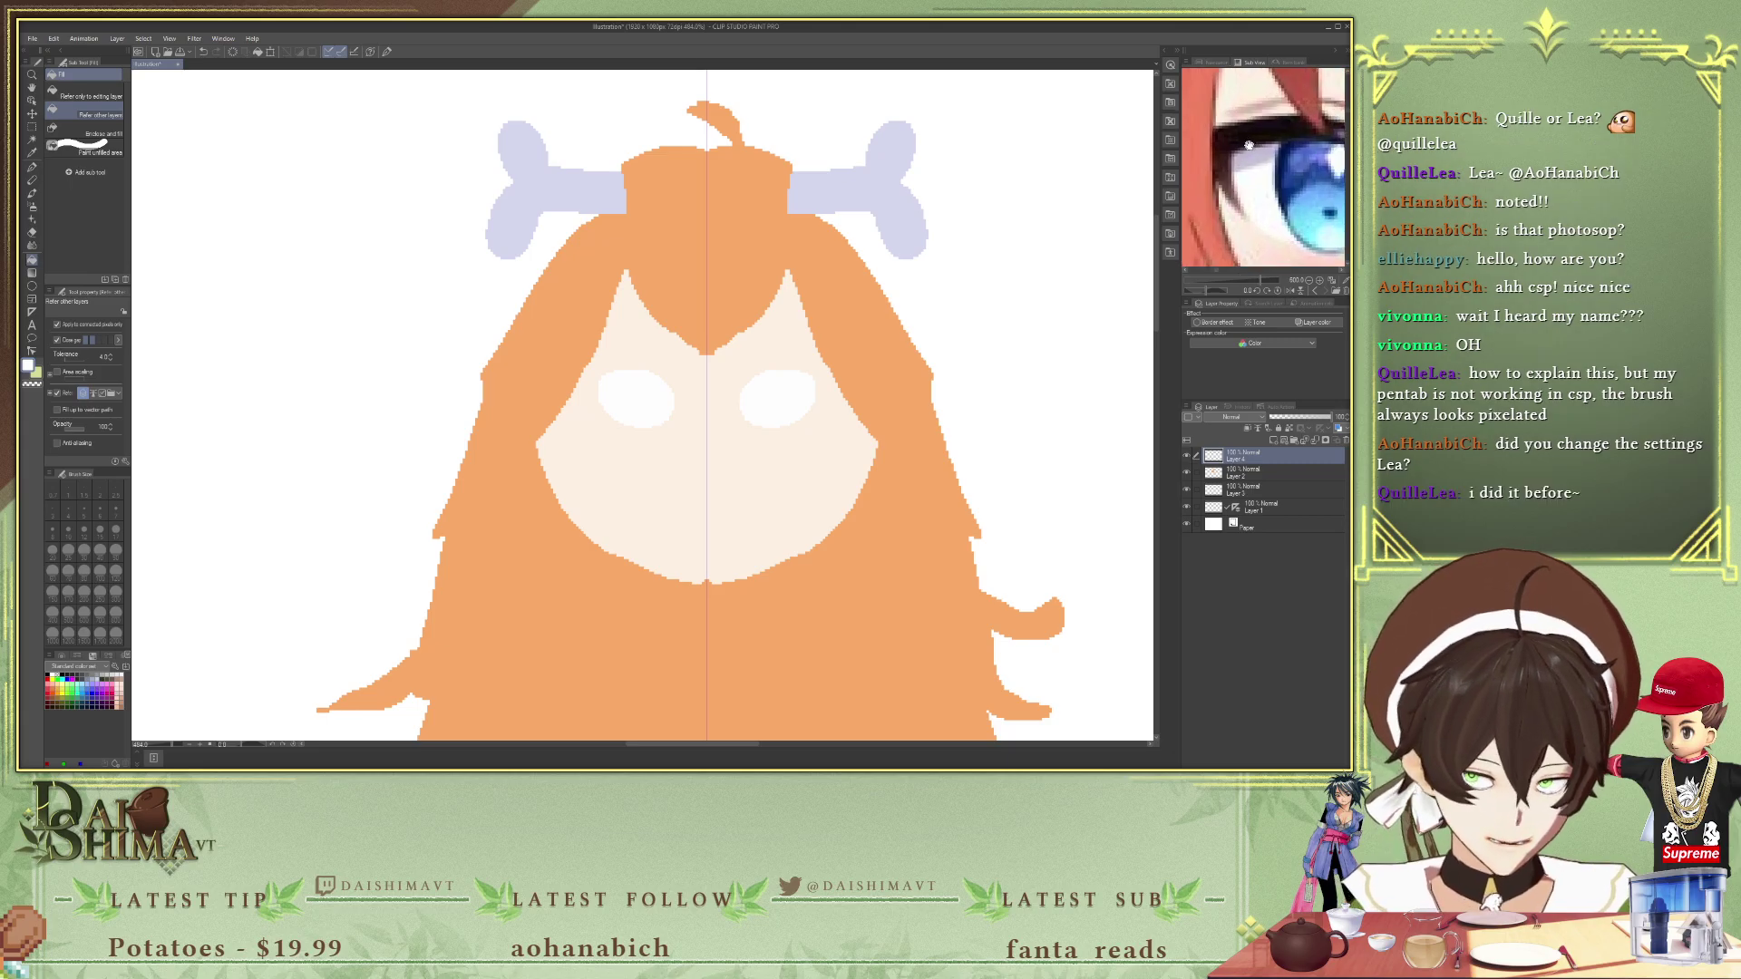
pyautogui.scroll(2, 1250, 209)
pyautogui.press('i')
pyautogui.click(1248, 236)
pyautogui.scroll(-1, 1247, 236)
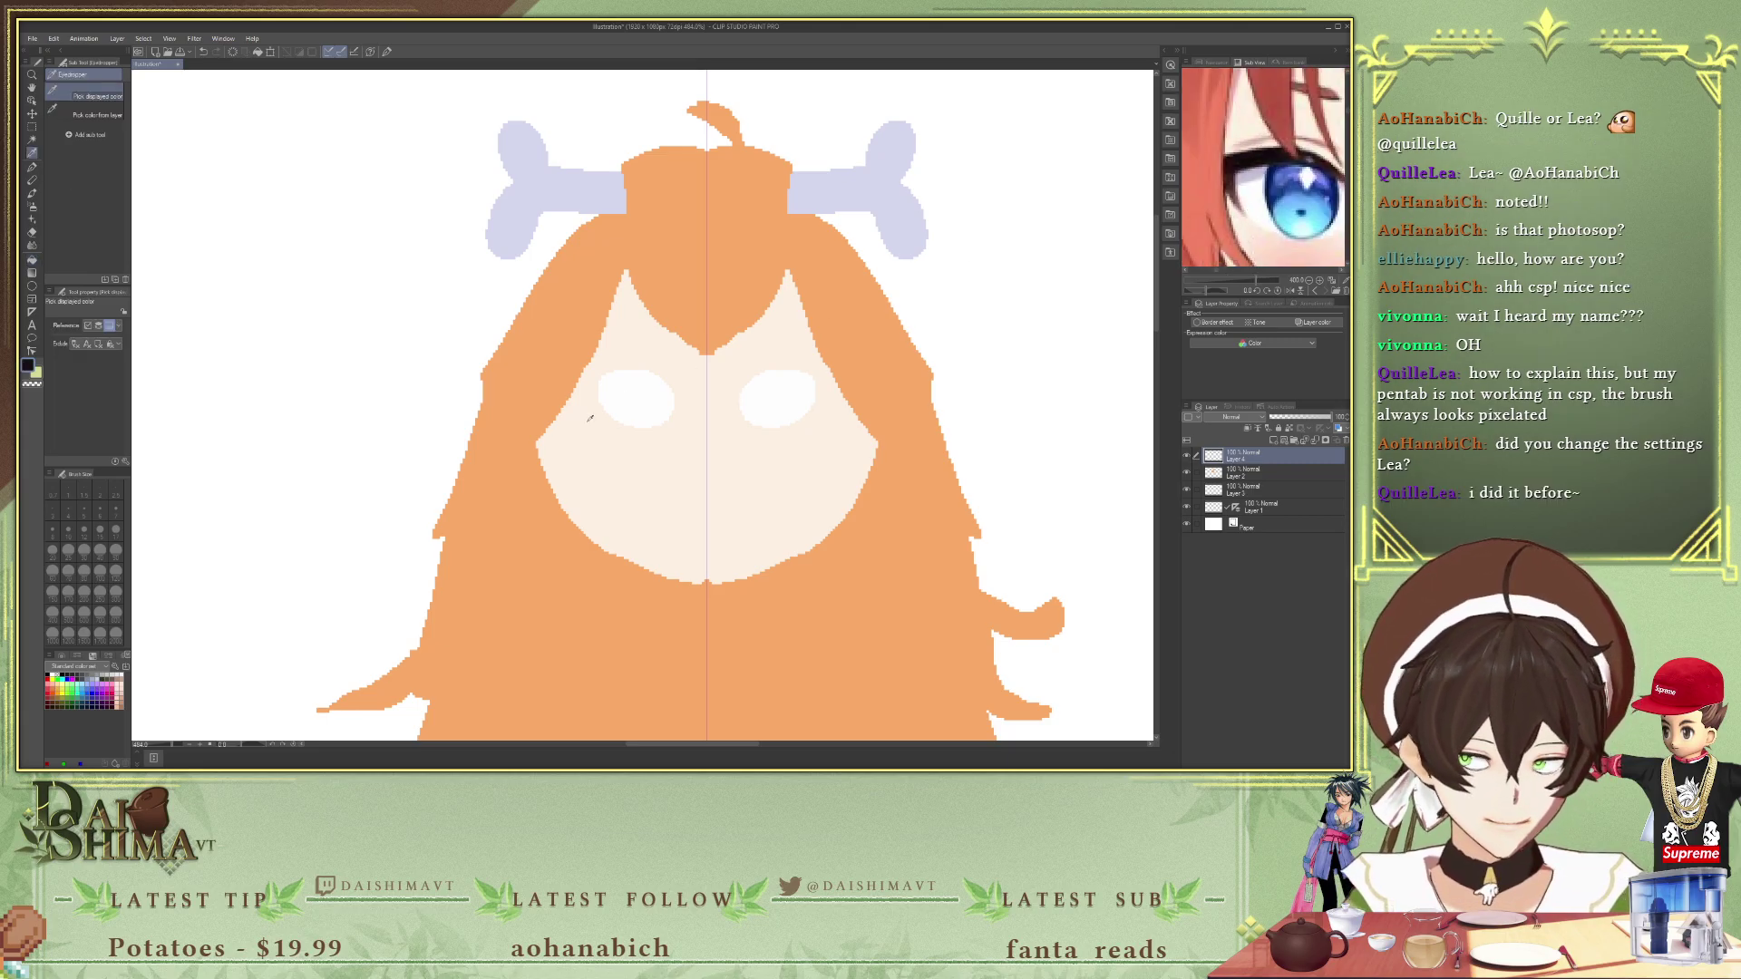
# - Draw thick, mirrored near-black upper lash lines curving over both white eye shapes and down their outer sides
pyautogui.scroll(1, 616, 381)
pyautogui.scroll(3, 602, 388)
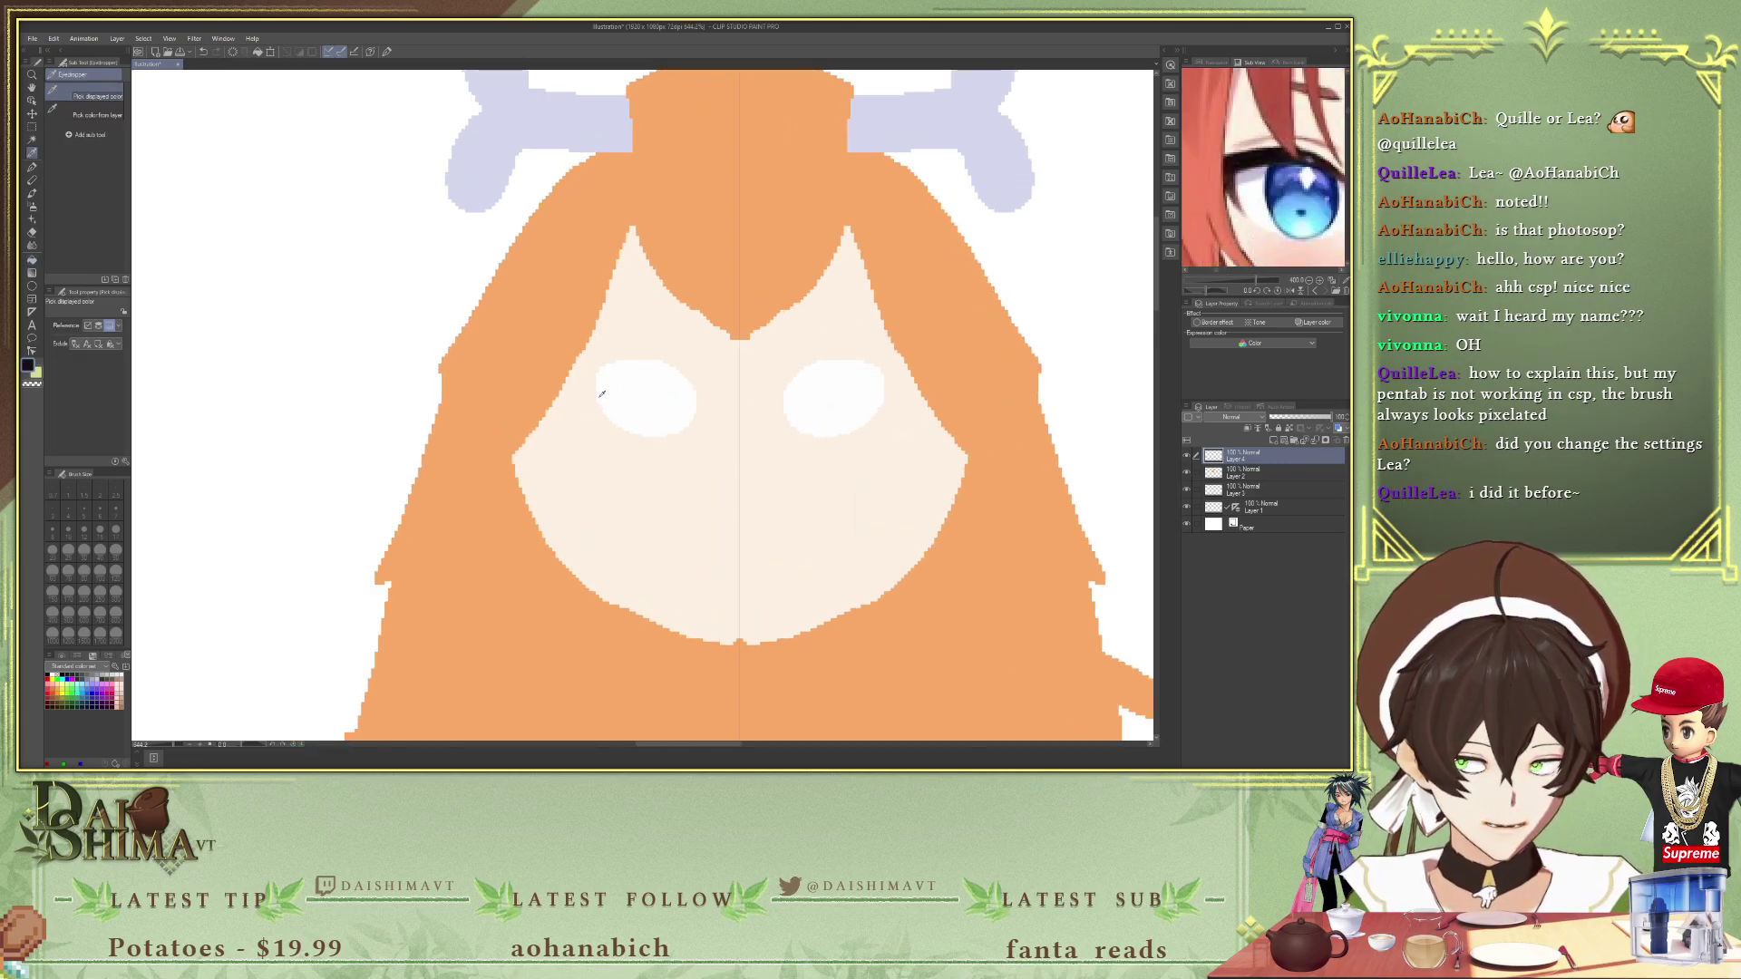
pyautogui.scroll(1, 666, 377)
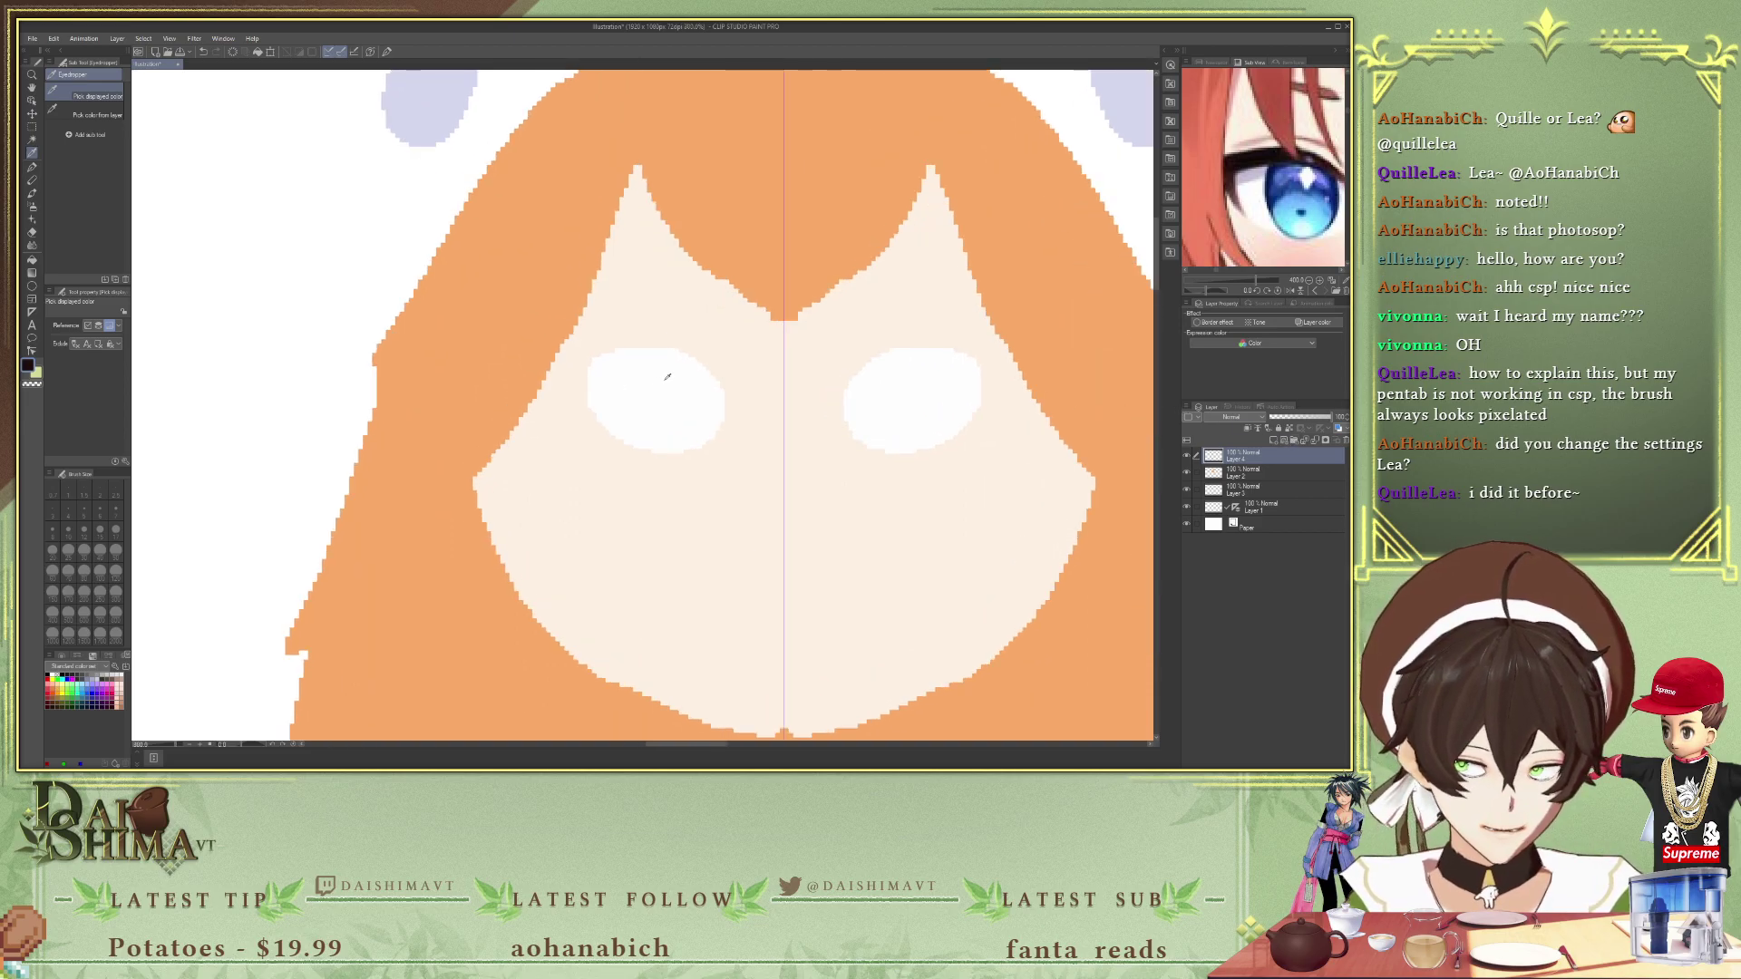
pyautogui.press('p')
pyautogui.moveTo(589, 412)
pyautogui.mouseDown()
pyautogui.moveTo(592, 364)
pyautogui.moveTo(620, 348)
pyautogui.moveTo(685, 352)
pyautogui.moveTo(727, 388)
pyautogui.mouseUp()
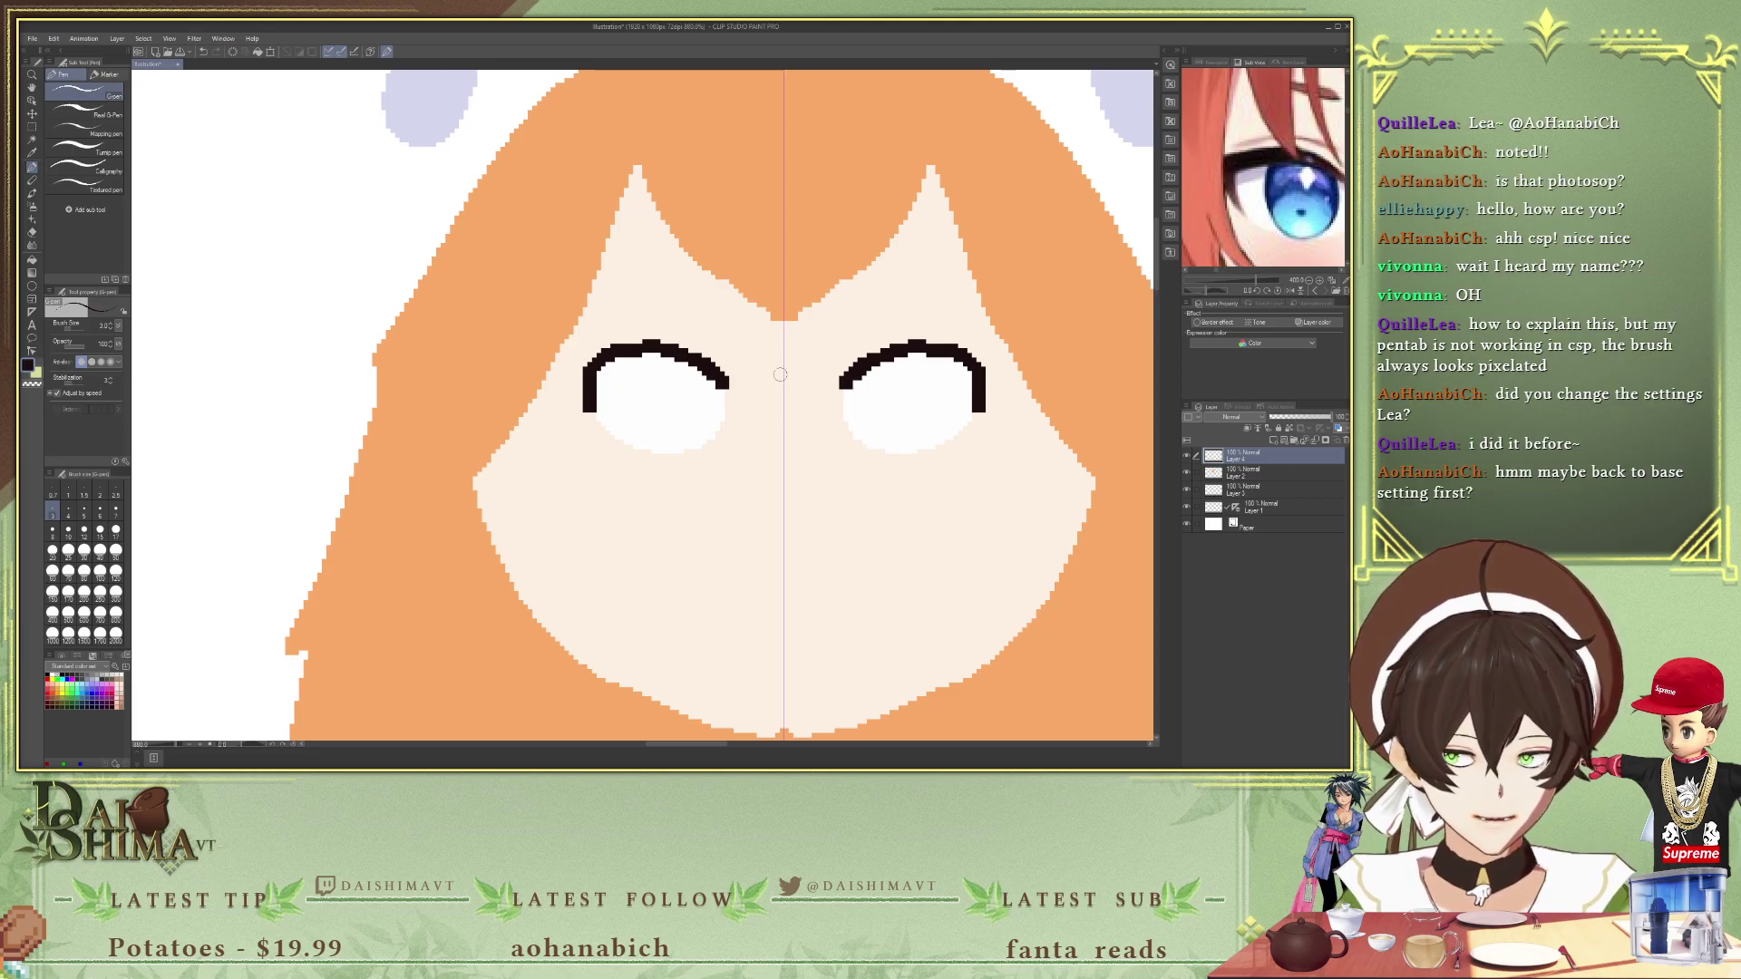
pyautogui.scroll(-1, 1270, 173)
pyautogui.moveTo(1287, 182); pyautogui.dragTo(1248, 160)
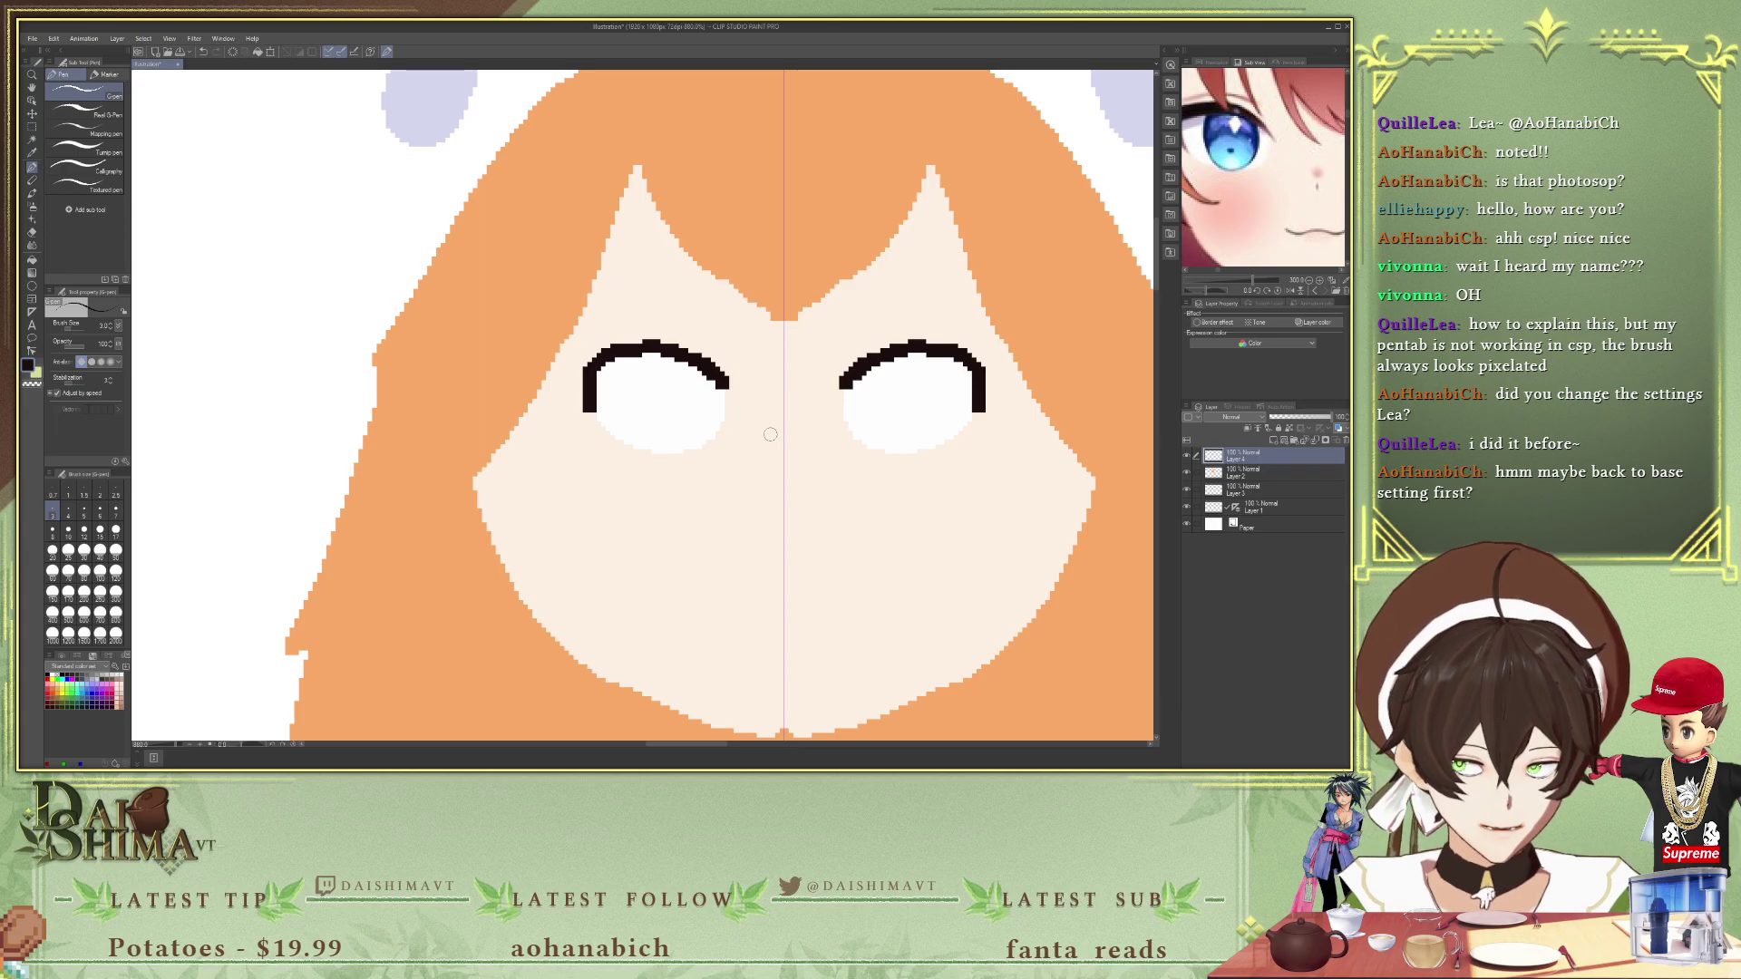
# - Outline mirrored tall oval irises with pointed lower ends in near-black, using a thinner pen, inside both white eye shapes
pyautogui.click(83, 494)
pyautogui.click(100, 494)
pyautogui.scroll(3, 657, 377)
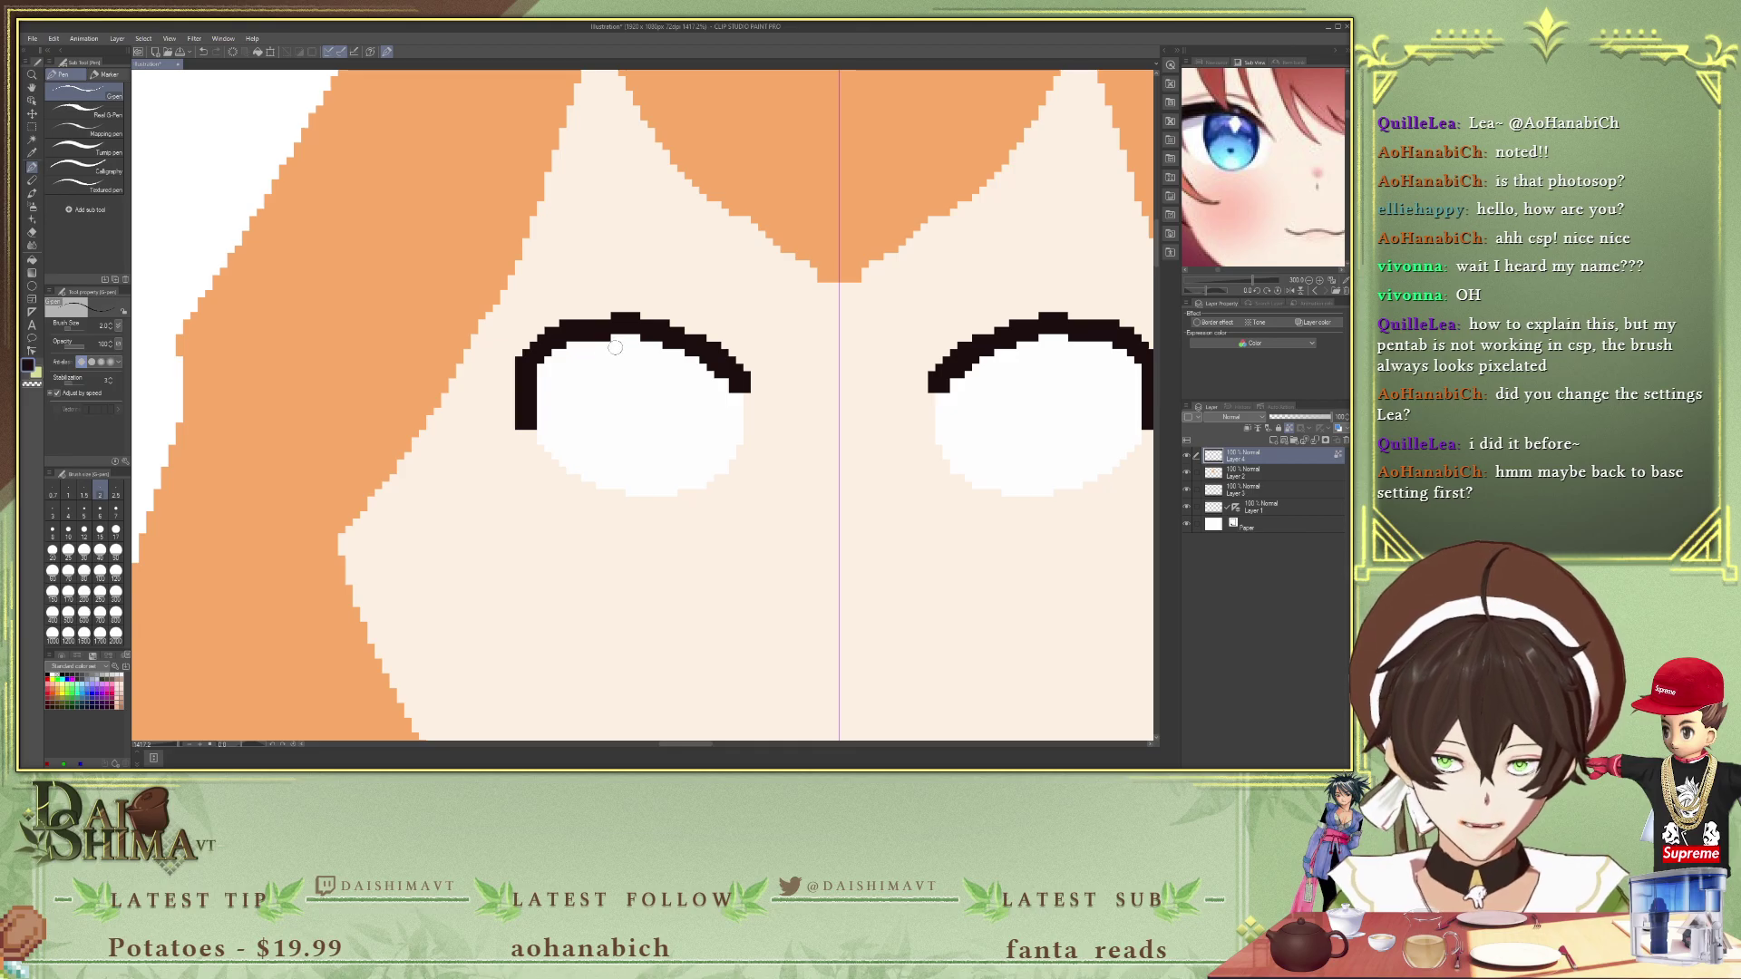
pyautogui.moveTo(596, 343)
pyautogui.mouseDown()
pyautogui.moveTo(594, 441)
pyautogui.moveTo(640, 487)
pyautogui.moveTo(680, 461)
pyautogui.moveTo(680, 349)
pyautogui.mouseUp()
pyautogui.scroll(-2, 1014, 295)
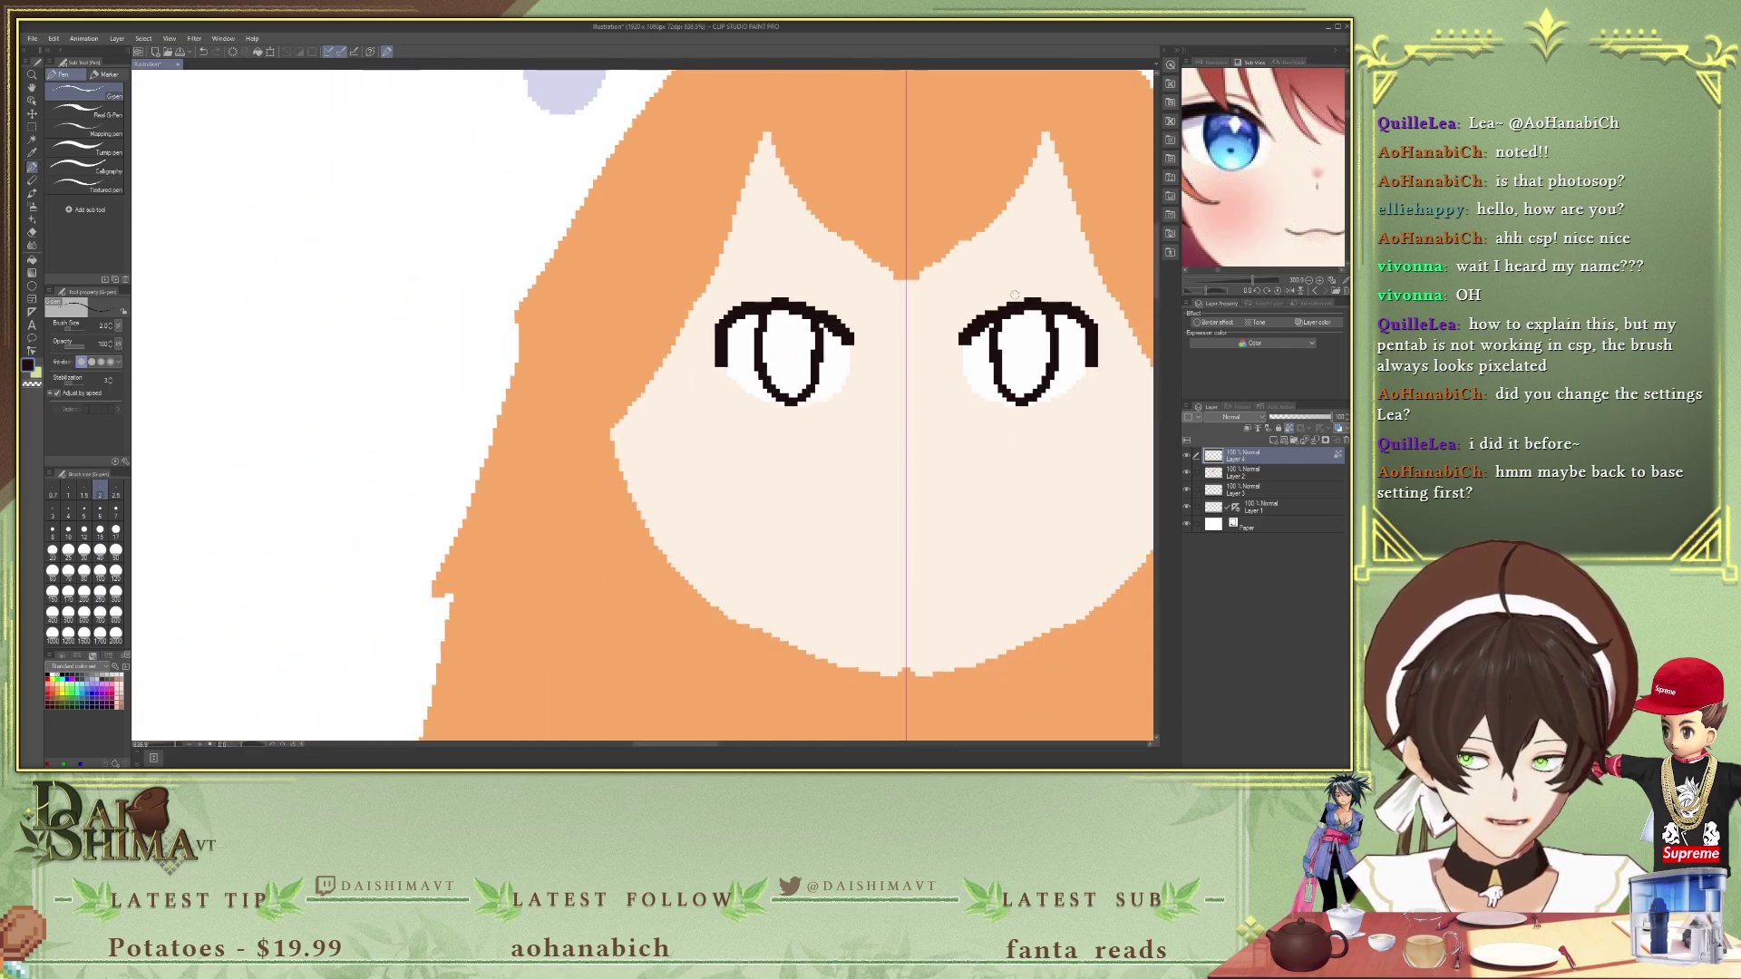
# - Sample the light blue of the iris from the reference illustration for drawing with the pen
pyautogui.scroll(-1, 1014, 294)
pyautogui.moveTo(1260, 151); pyautogui.dragTo(1238, 162)
pyautogui.press('i')
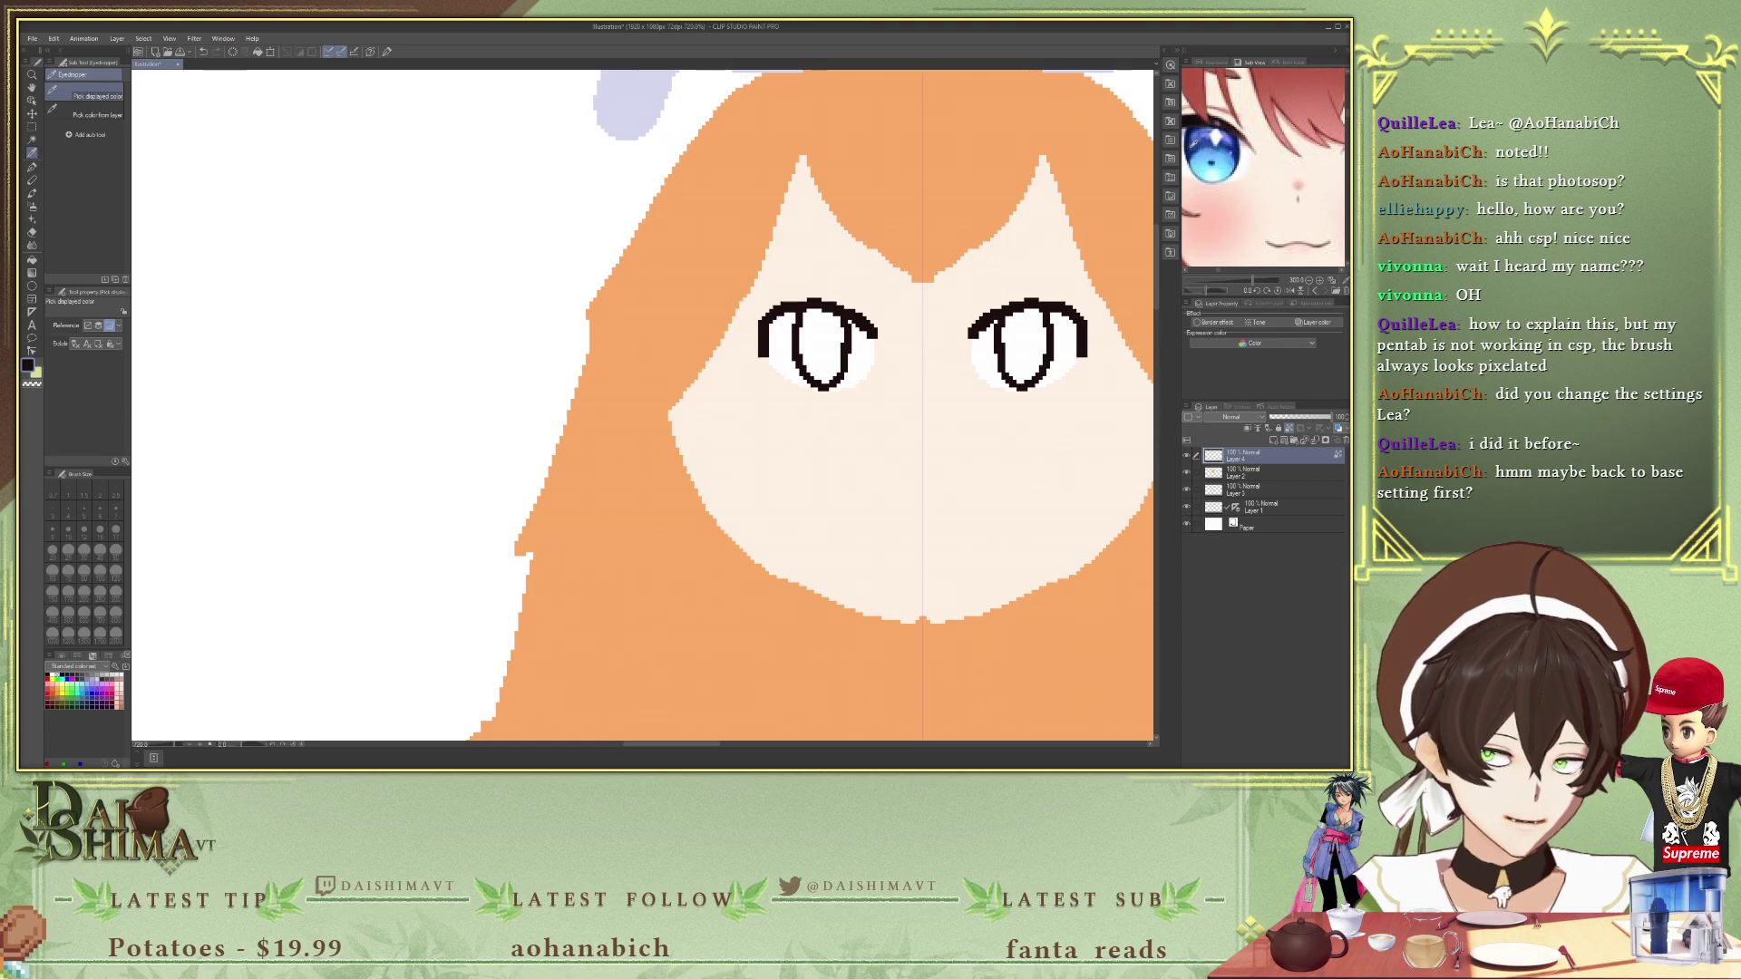
pyautogui.scroll(2, 1196, 150)
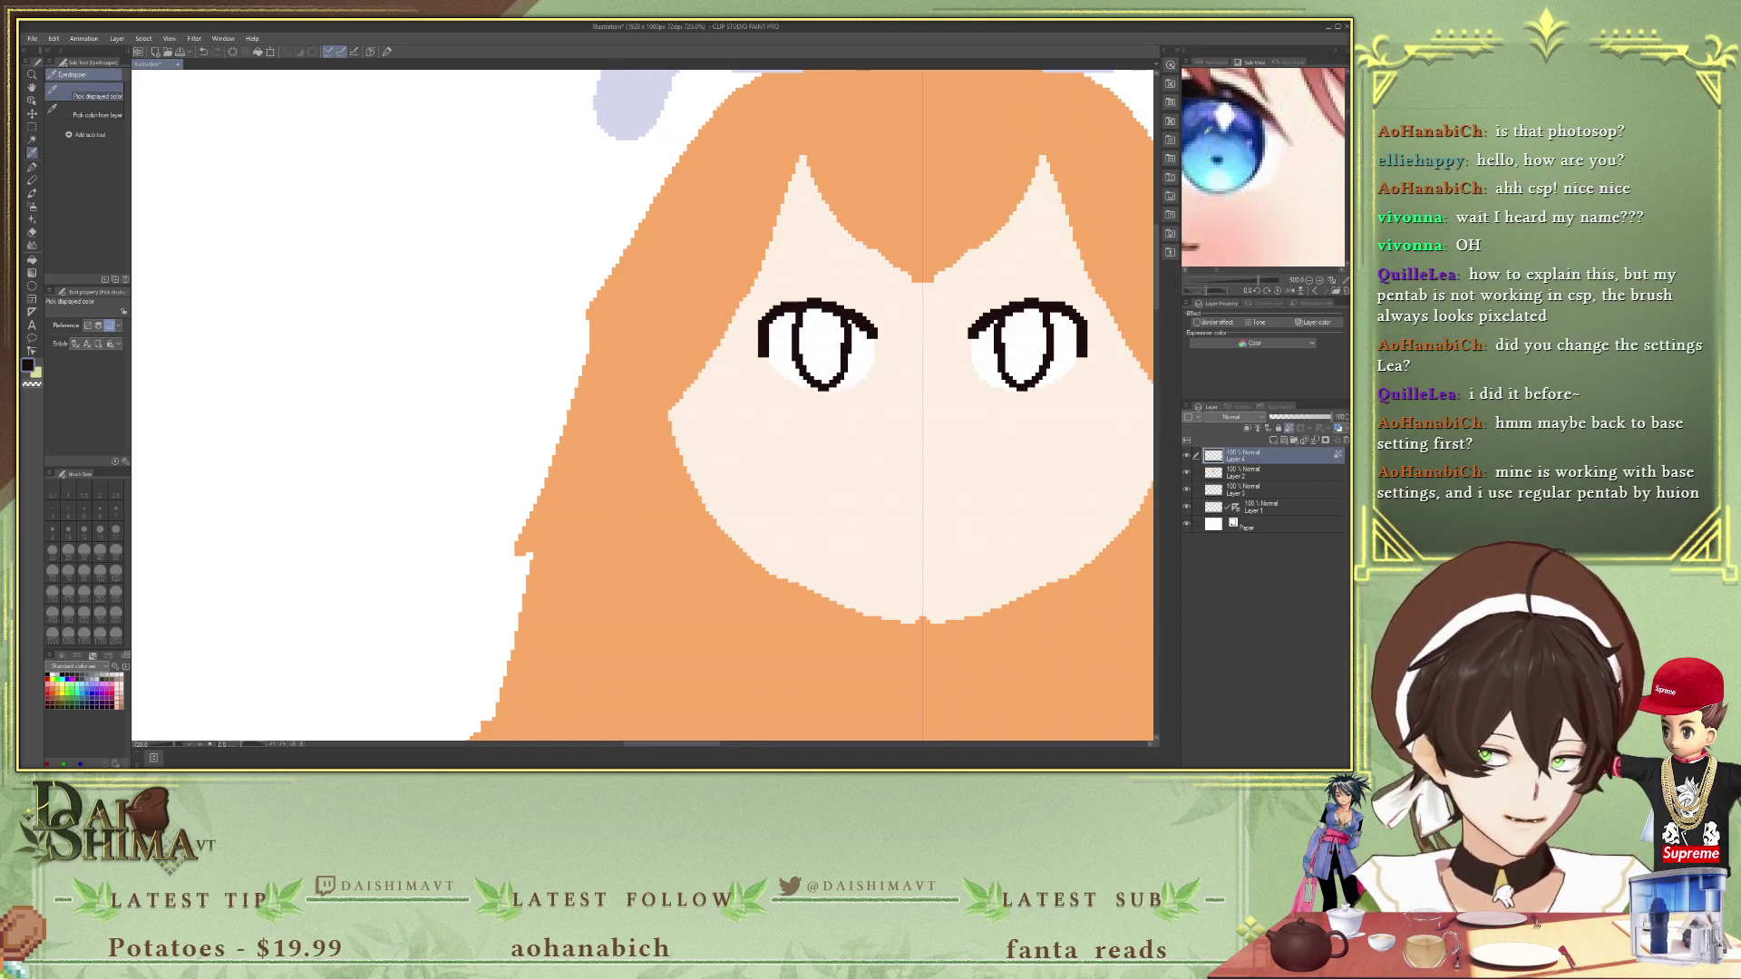
pyautogui.scroll(1, 658, 337)
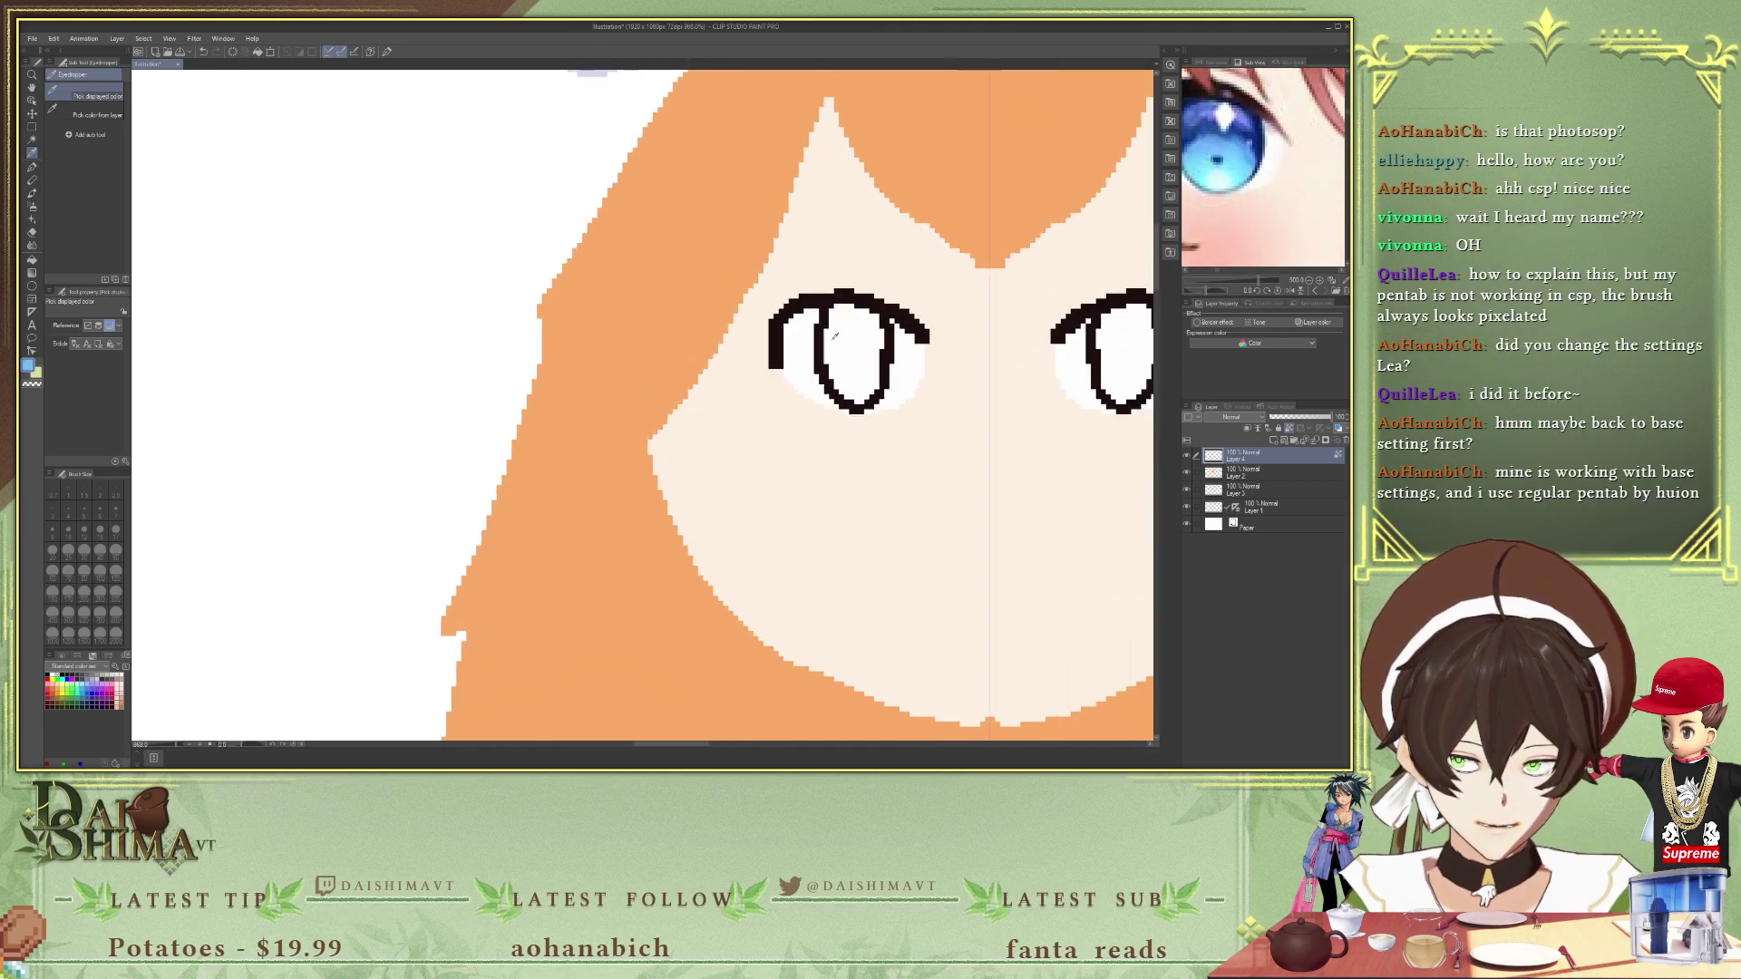
pyautogui.press('p')
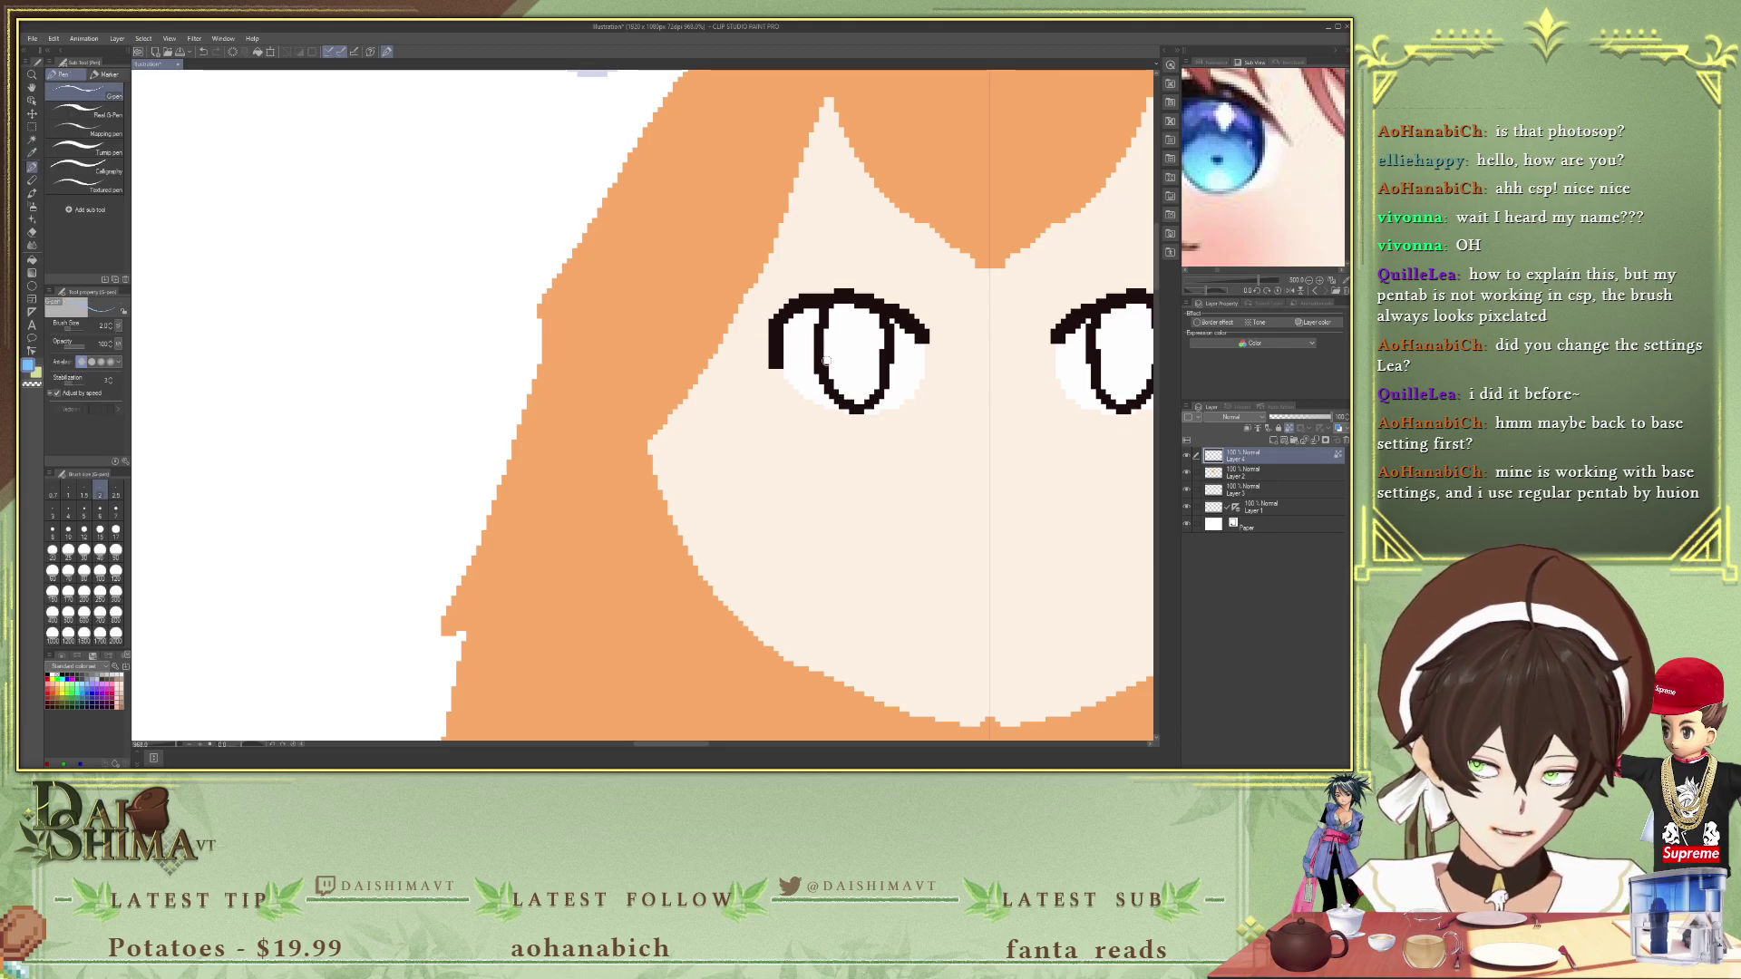
pyautogui.moveTo(819, 358); pyautogui.dragTo(878, 360)
pyautogui.hotkey('ctrl', 'z')
pyautogui.hotkey('ctrl', 'z')
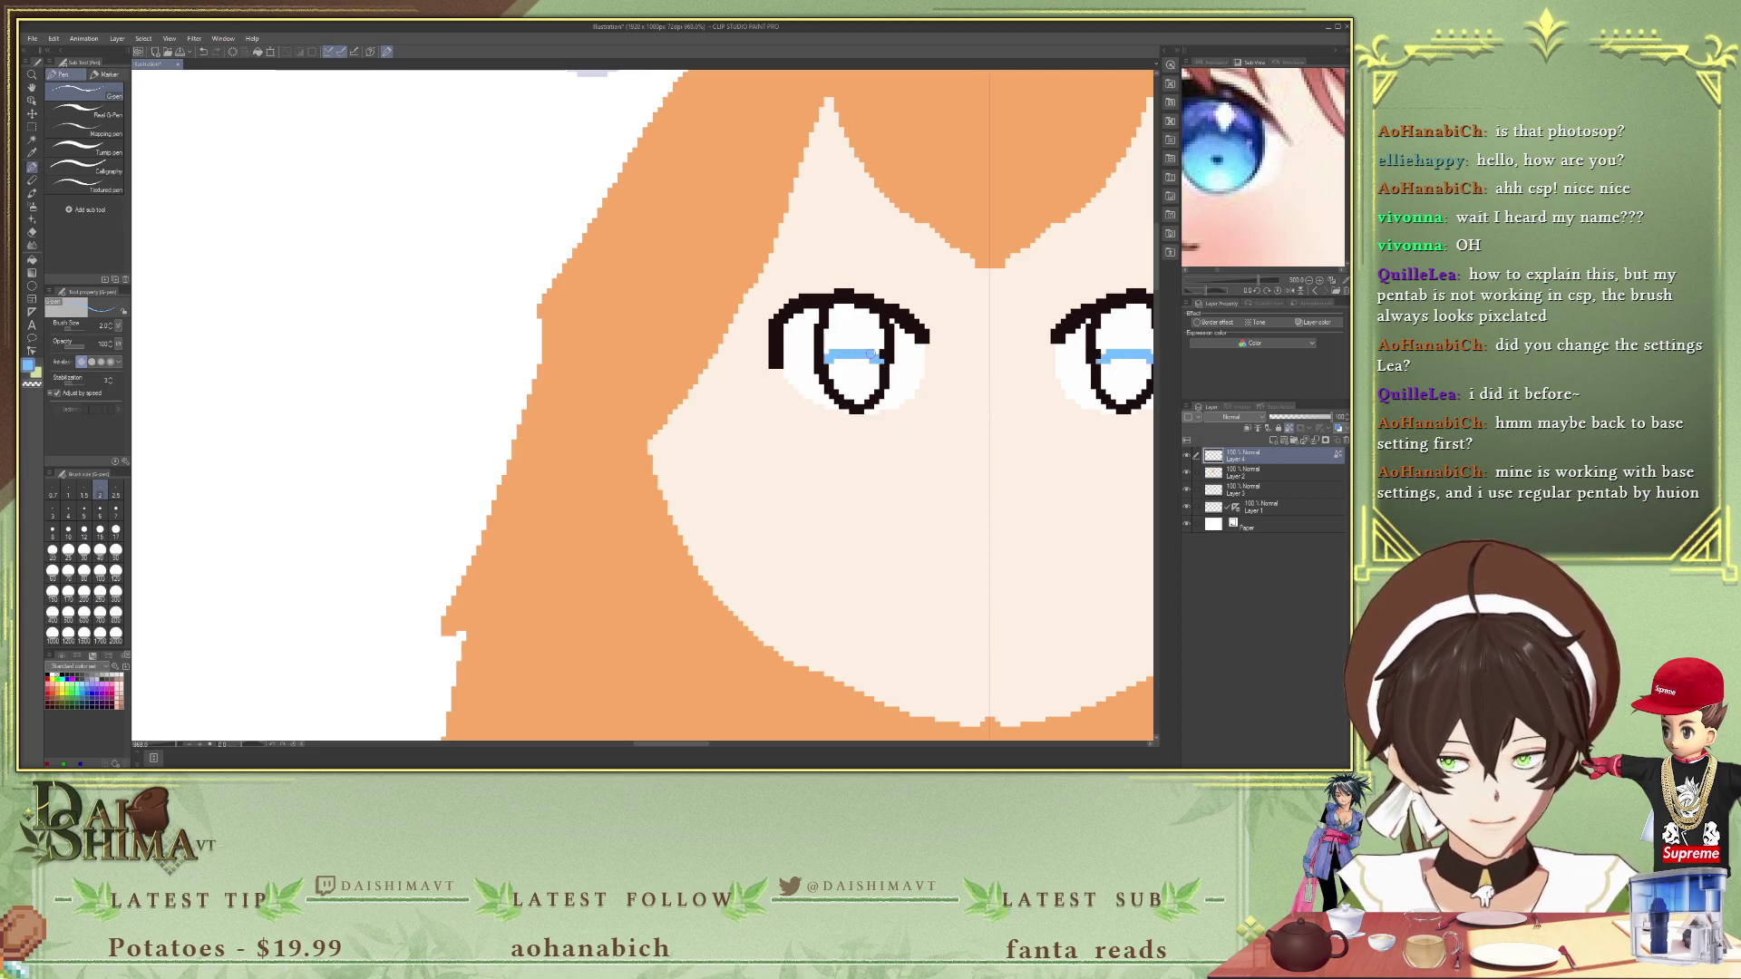
pyautogui.hotkey('ctrl', 'z')
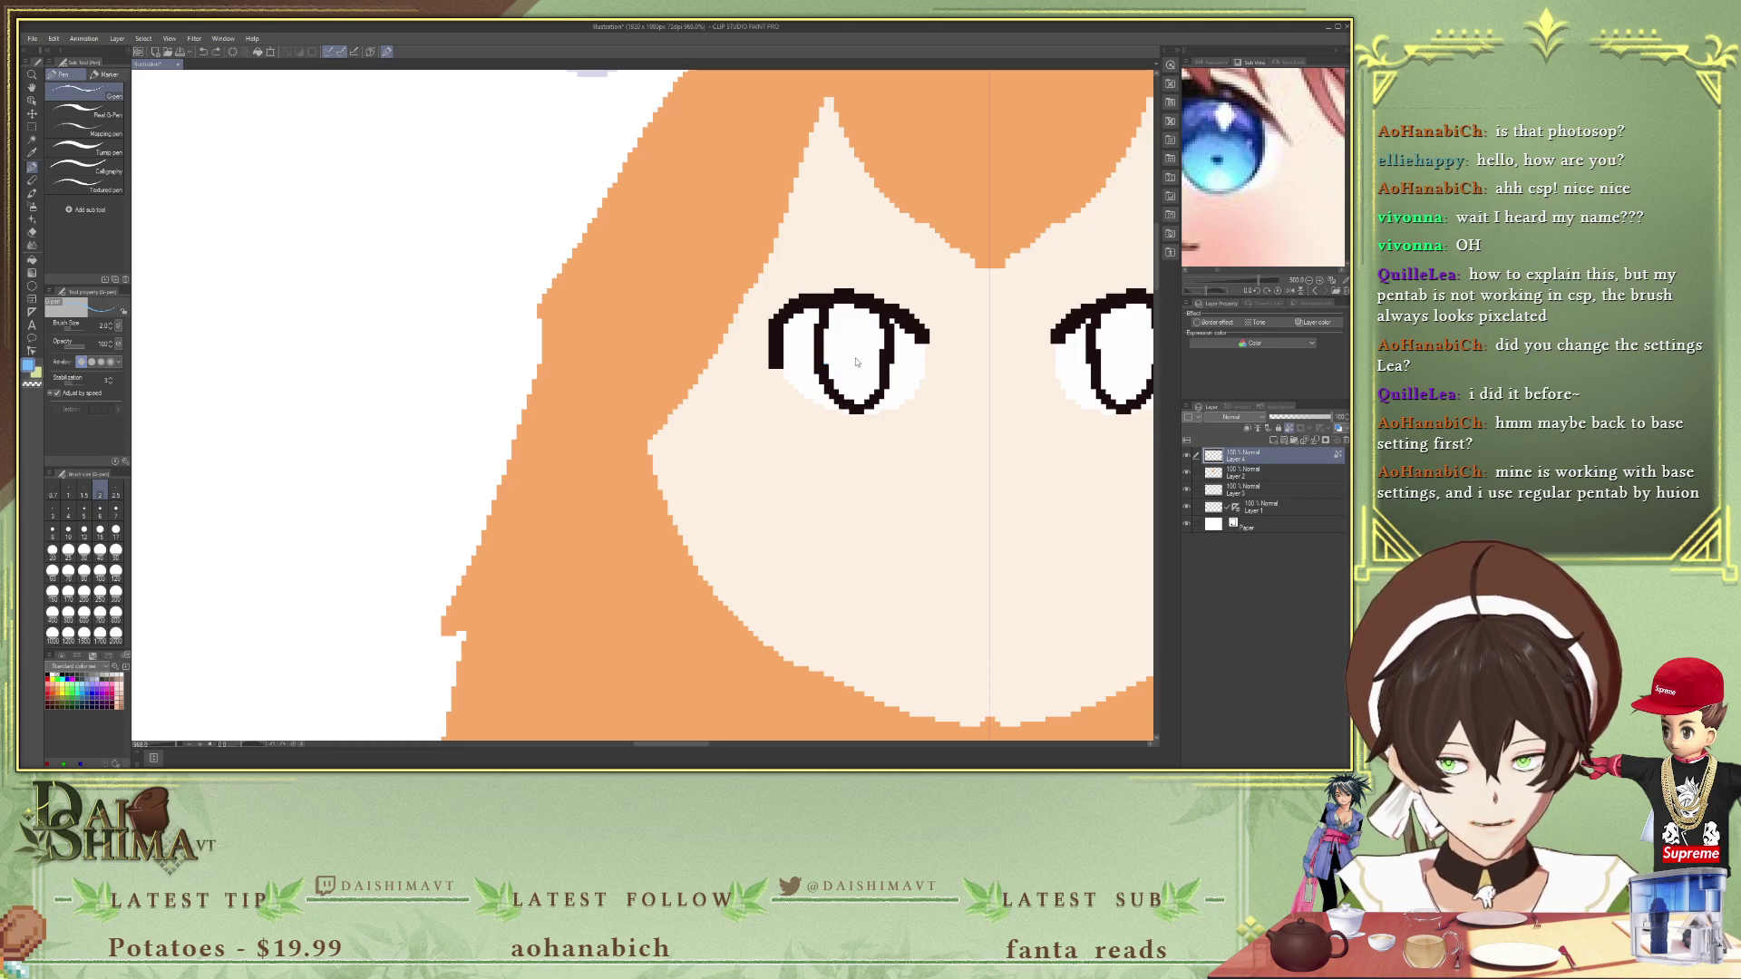
# - Draw a slightly arched light blue line across the middle of the mirrored irises and fill their lower parts light blue
pyautogui.moveTo(823, 360); pyautogui.dragTo(874, 359)
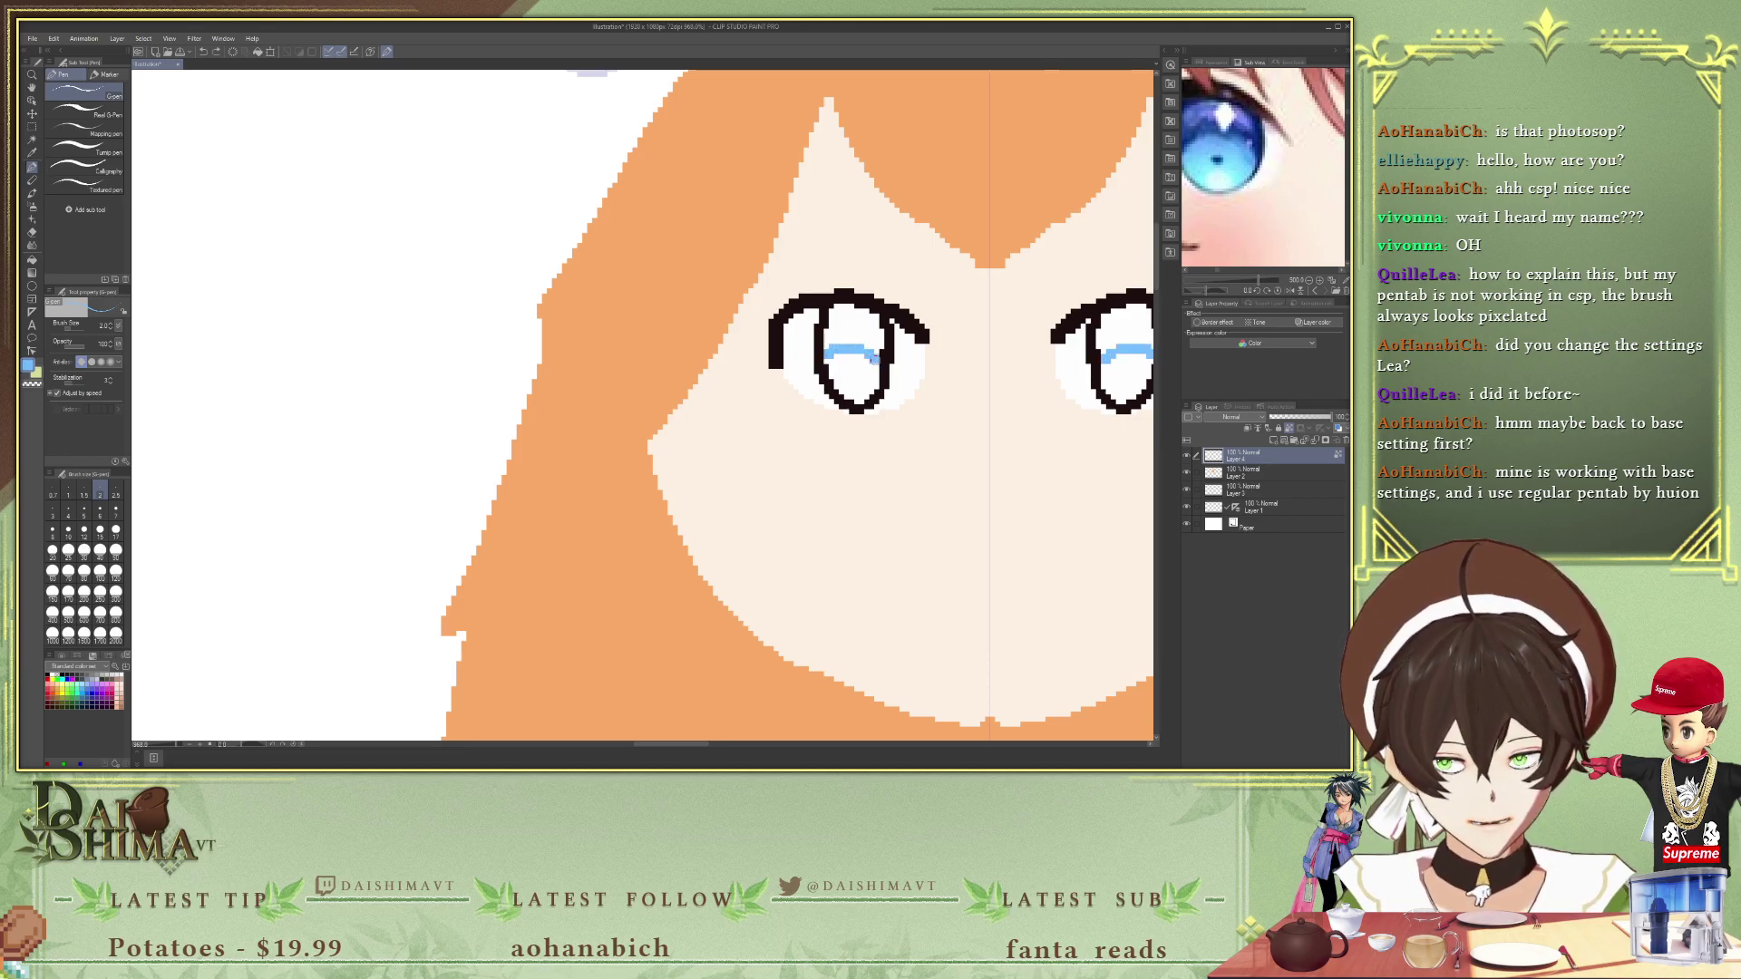
pyautogui.press('g')
pyautogui.click(862, 378)
# - Sample the dark blue of the iris from the reference and fill the upper parts of both irises with it
pyautogui.moveTo(1242, 126); pyautogui.dragTo(1251, 133)
pyautogui.press('i')
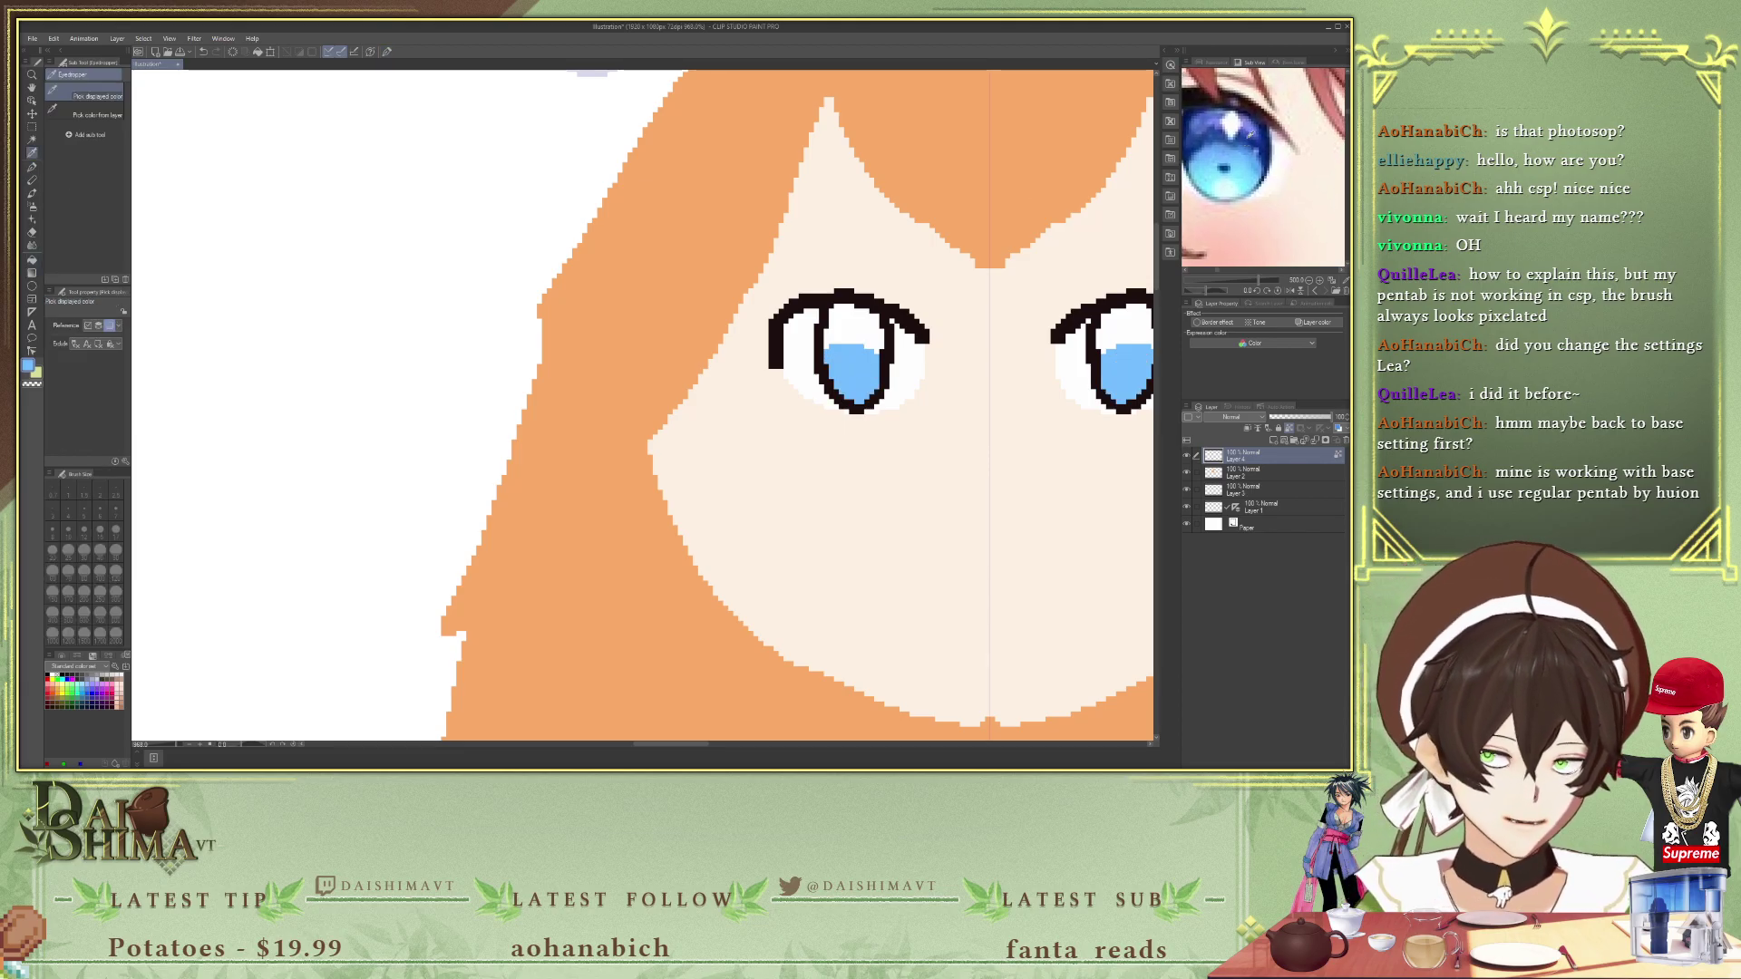
pyautogui.scroll(2, 869, 322)
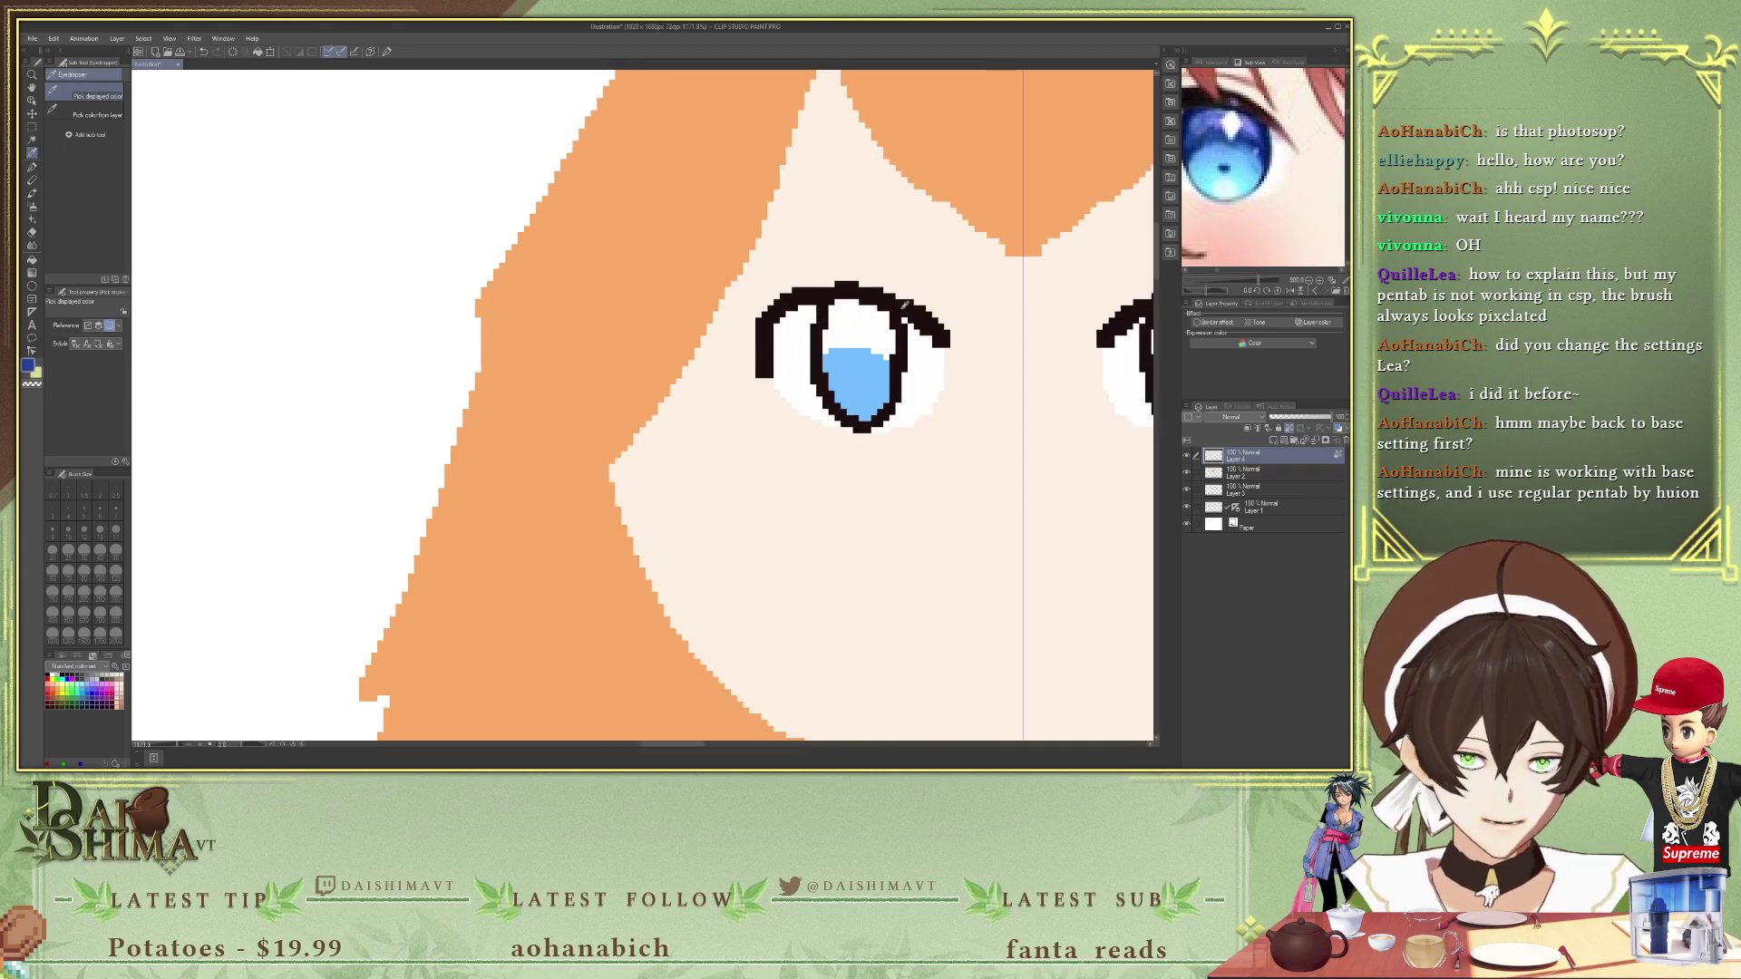
pyautogui.press('g')
pyautogui.click(860, 322)
pyautogui.scroll(-2, 957, 362)
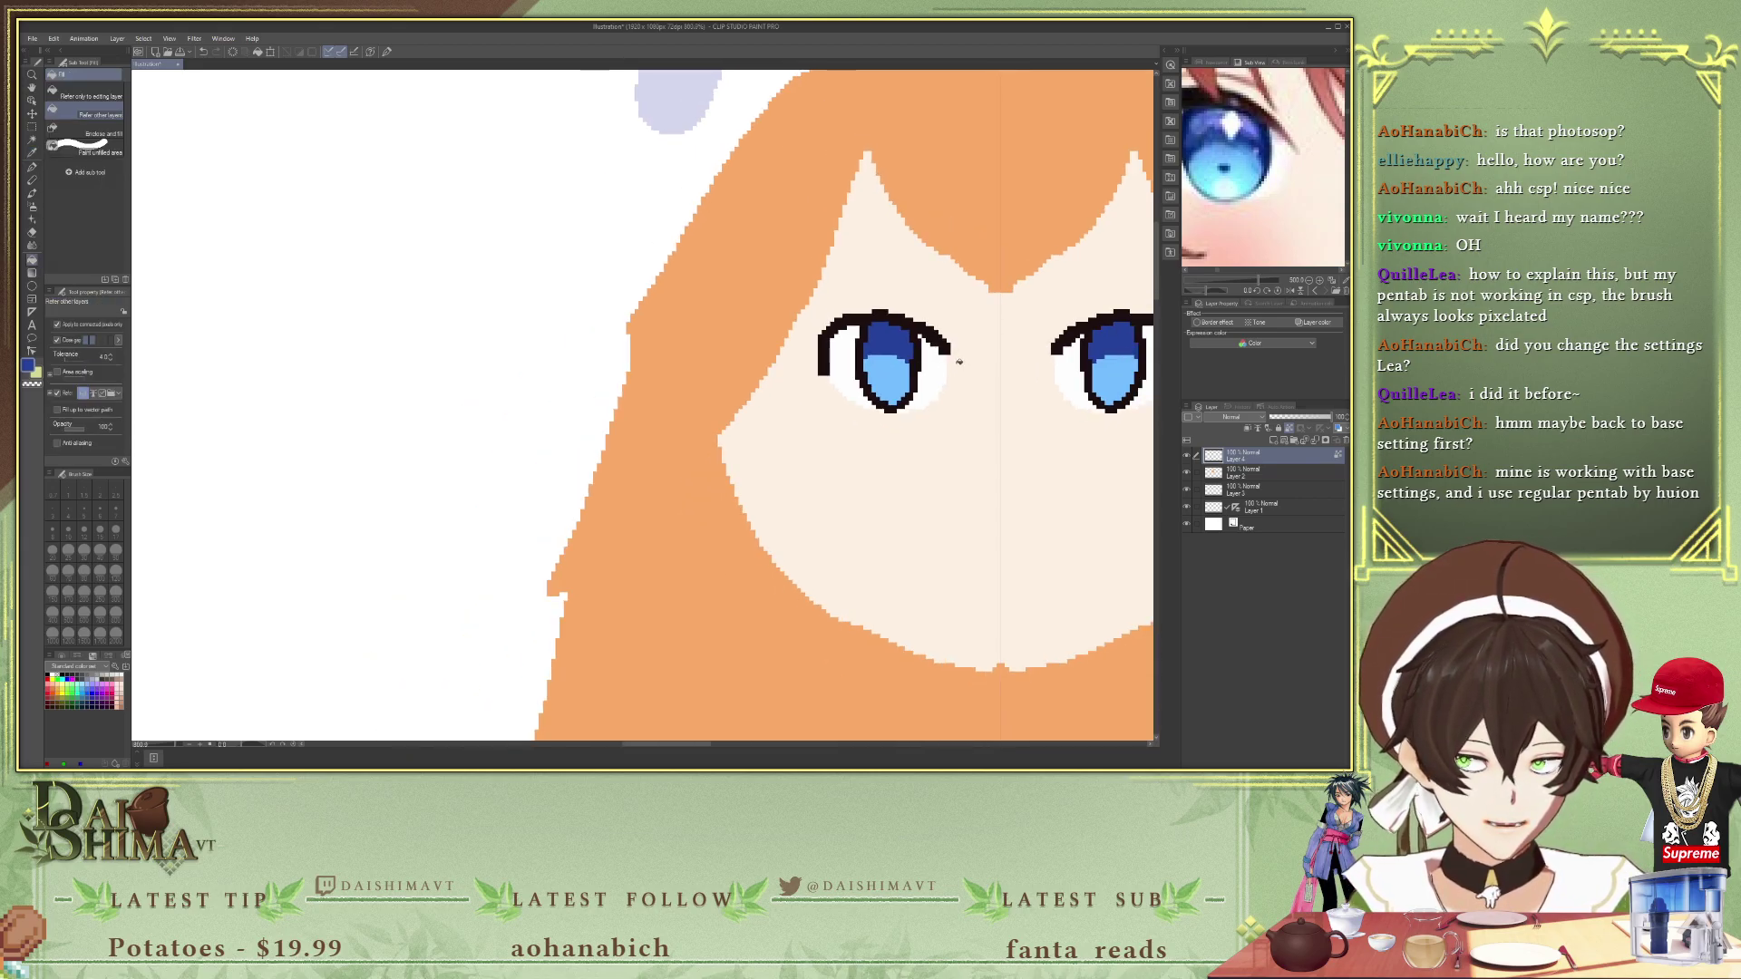
# - Sample the deep blue of the pupil from the enlarged eye in the reference
pyautogui.scroll(3, 1221, 172)
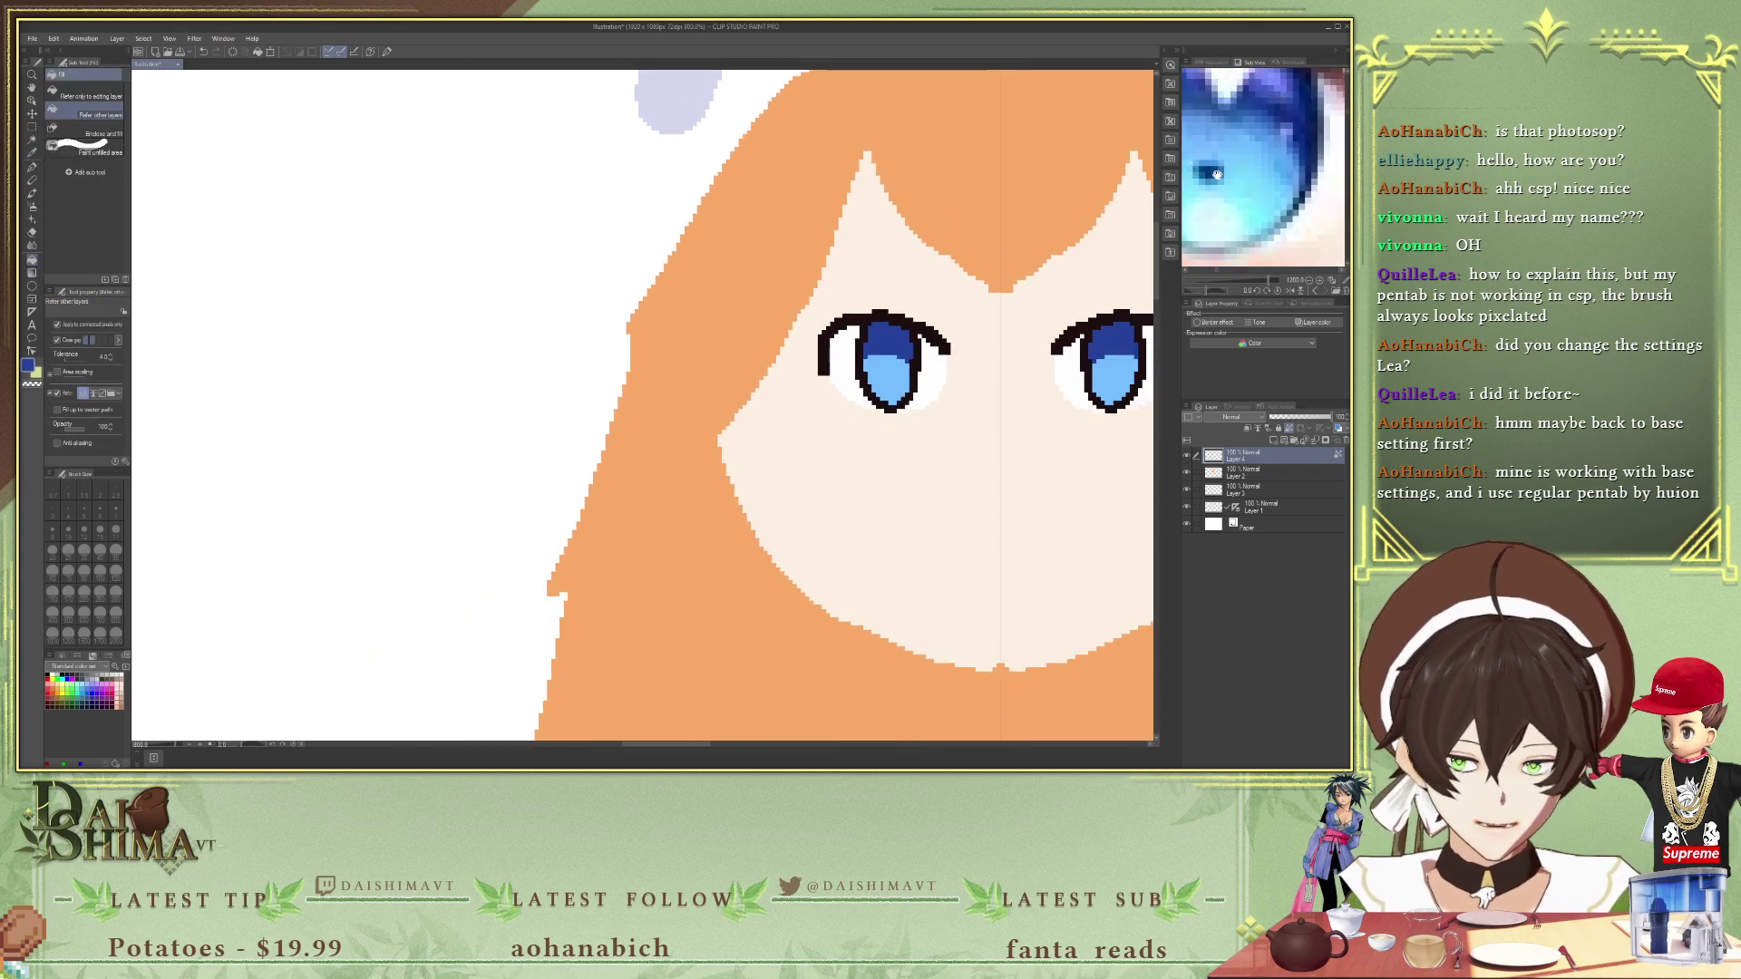
pyautogui.click(1213, 172)
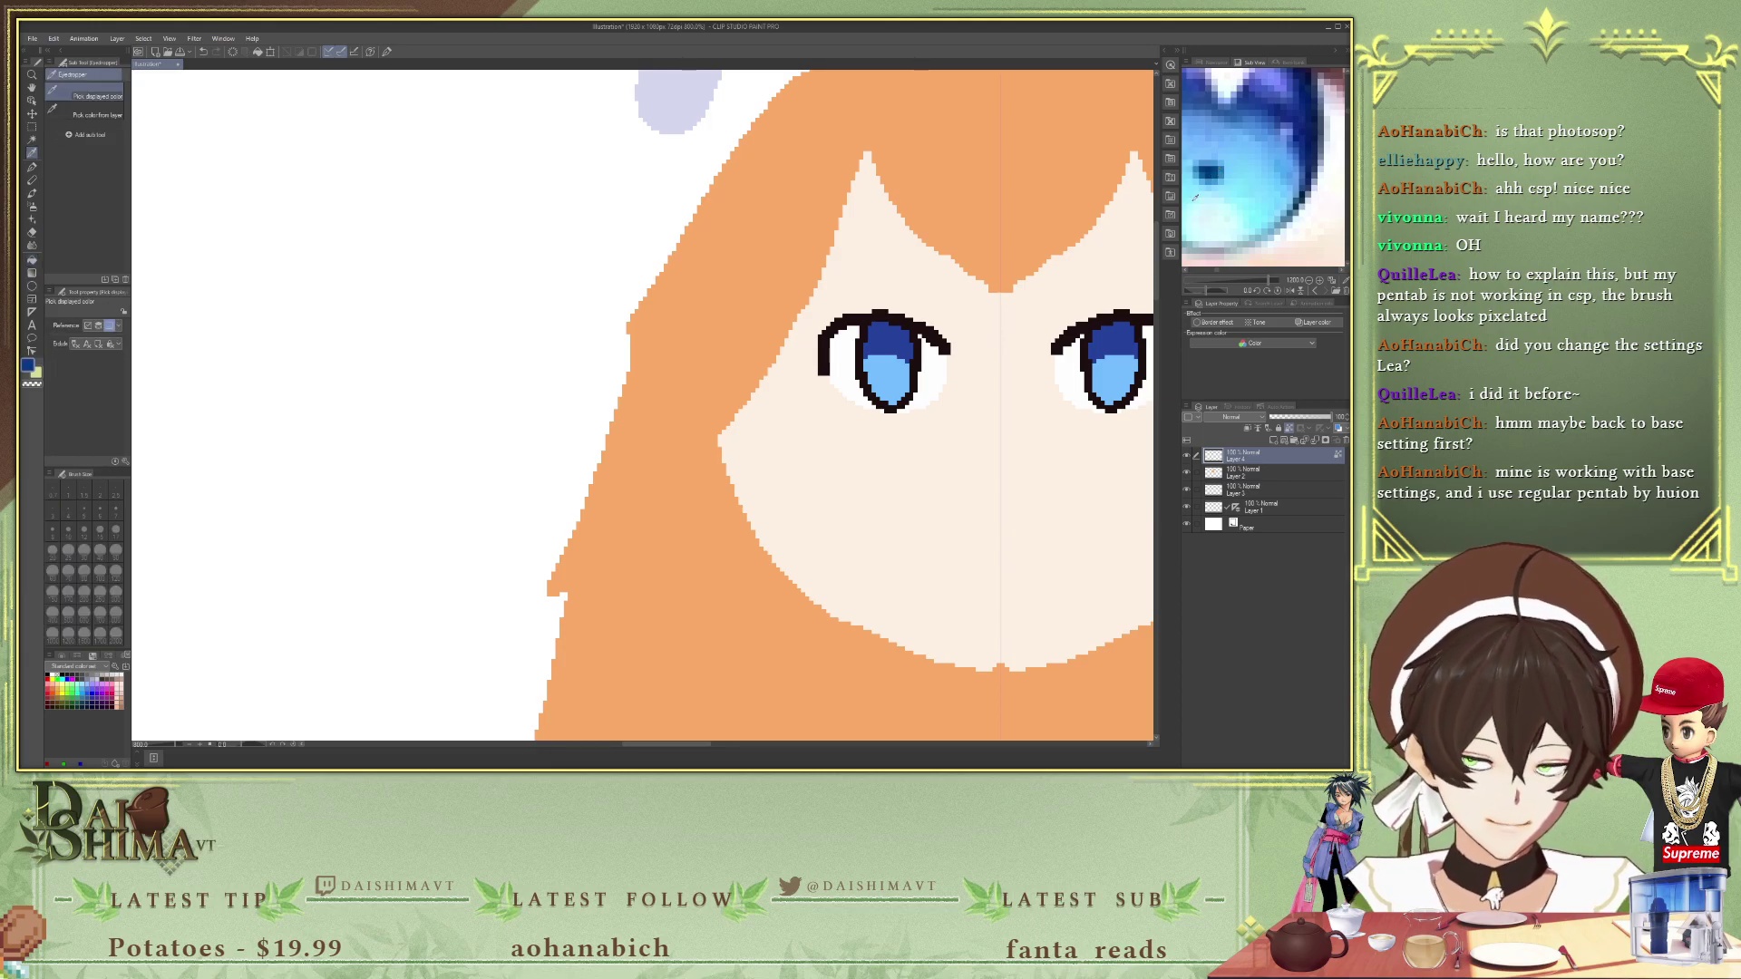
pyautogui.scroll(2, 888, 357)
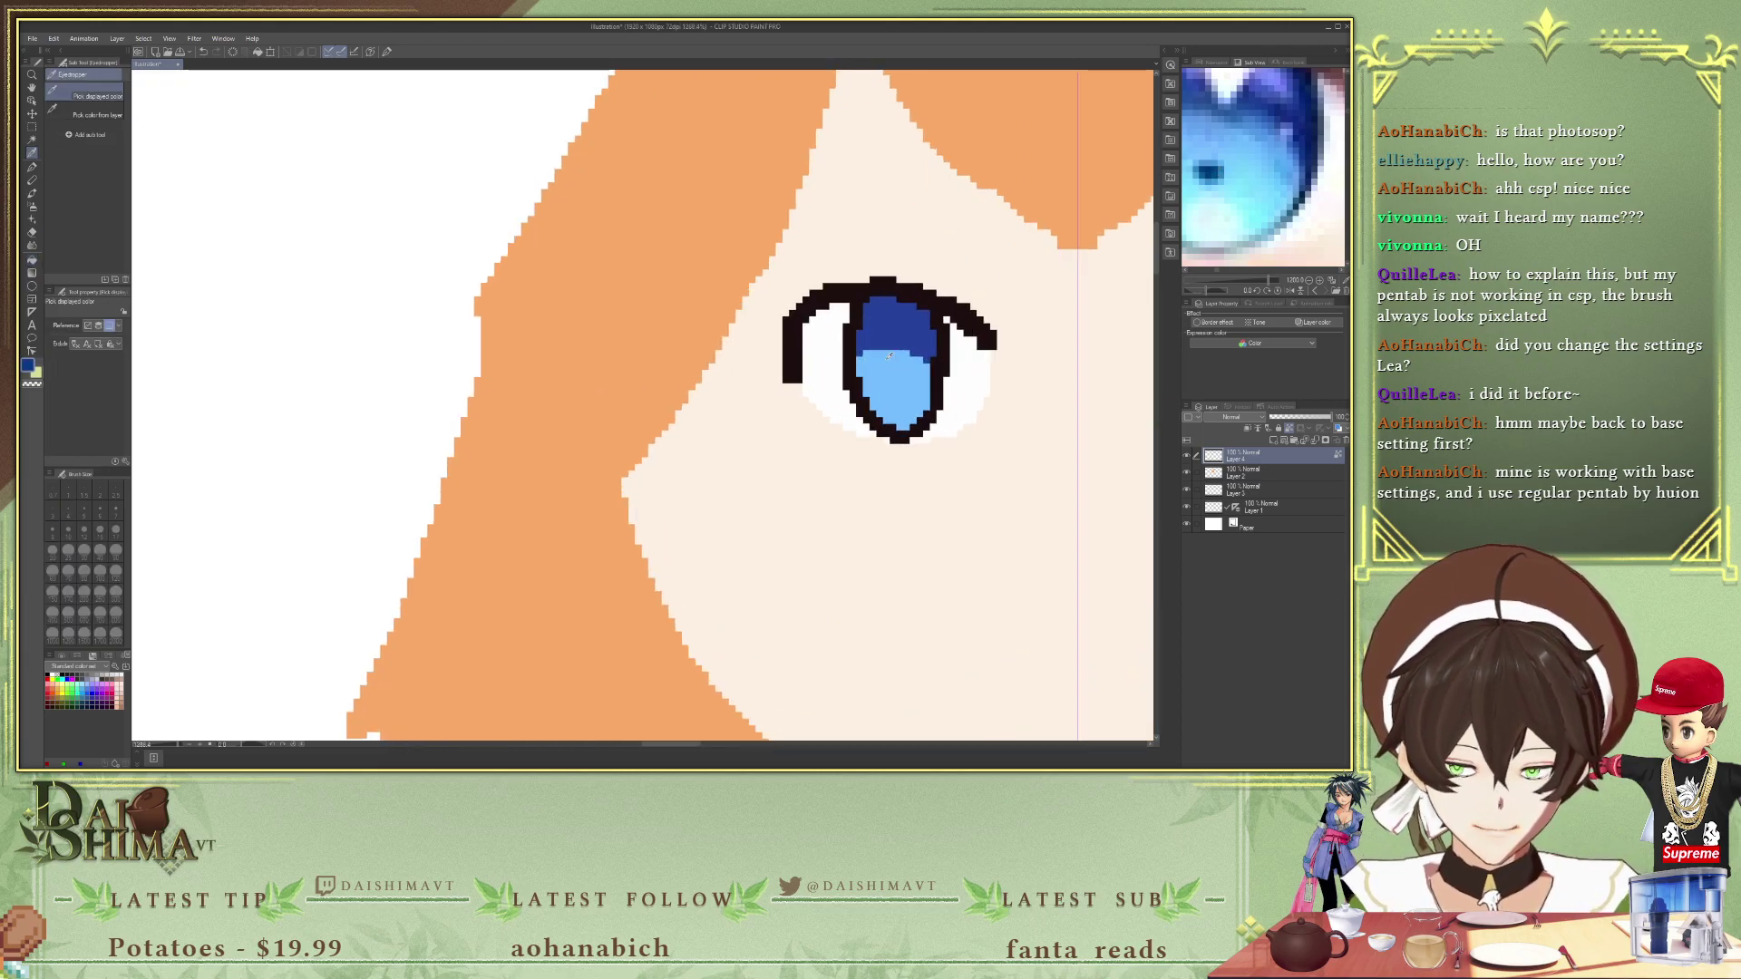
pyautogui.press('p')
pyautogui.moveTo(890, 374); pyautogui.dragTo(889, 361)
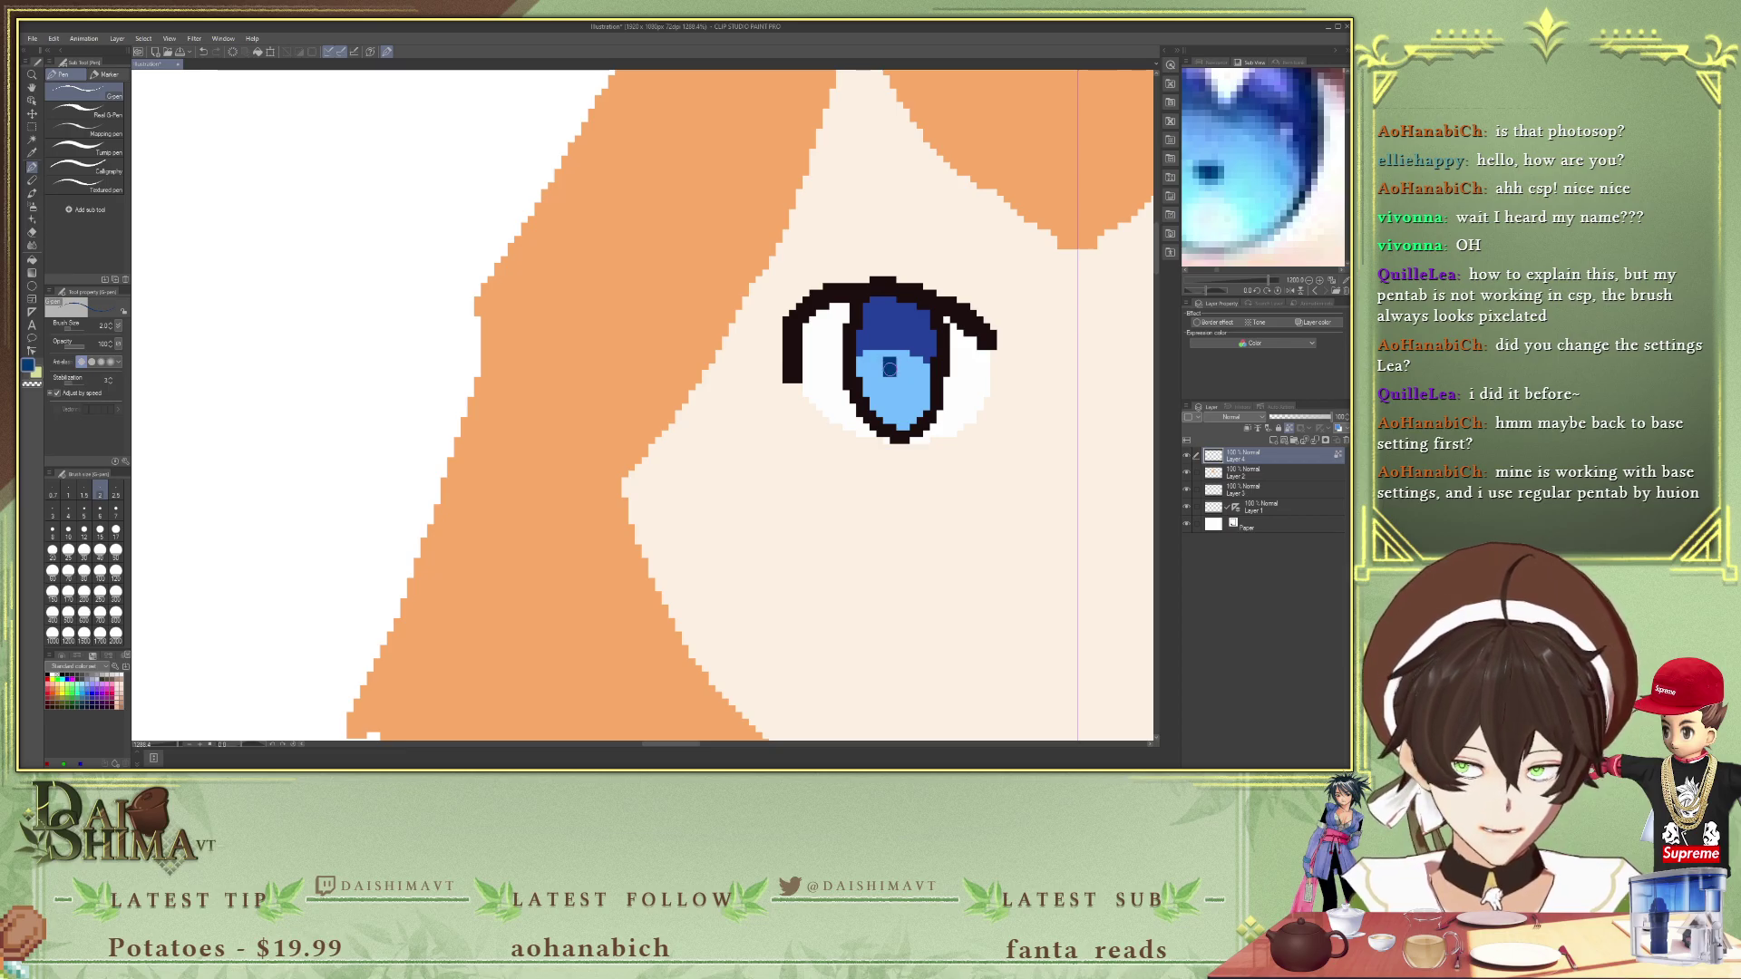
pyautogui.scroll(-5, 893, 341)
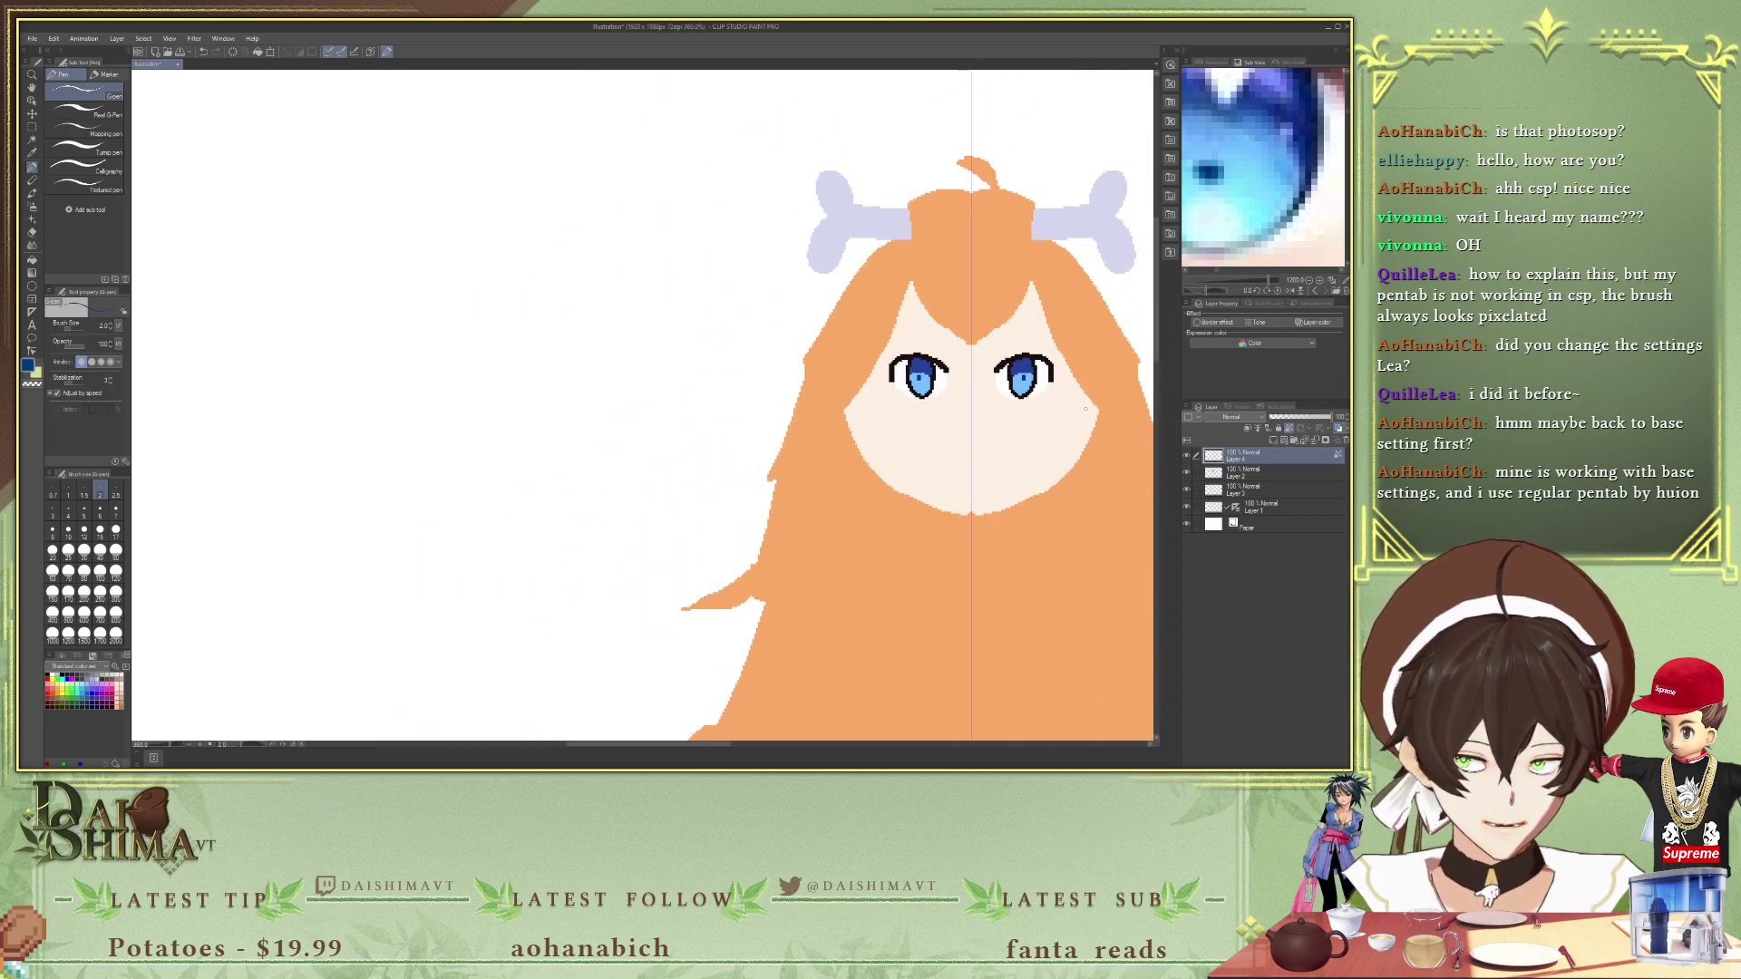
pyautogui.scroll(1, 1062, 360)
pyautogui.scroll(3, 1063, 360)
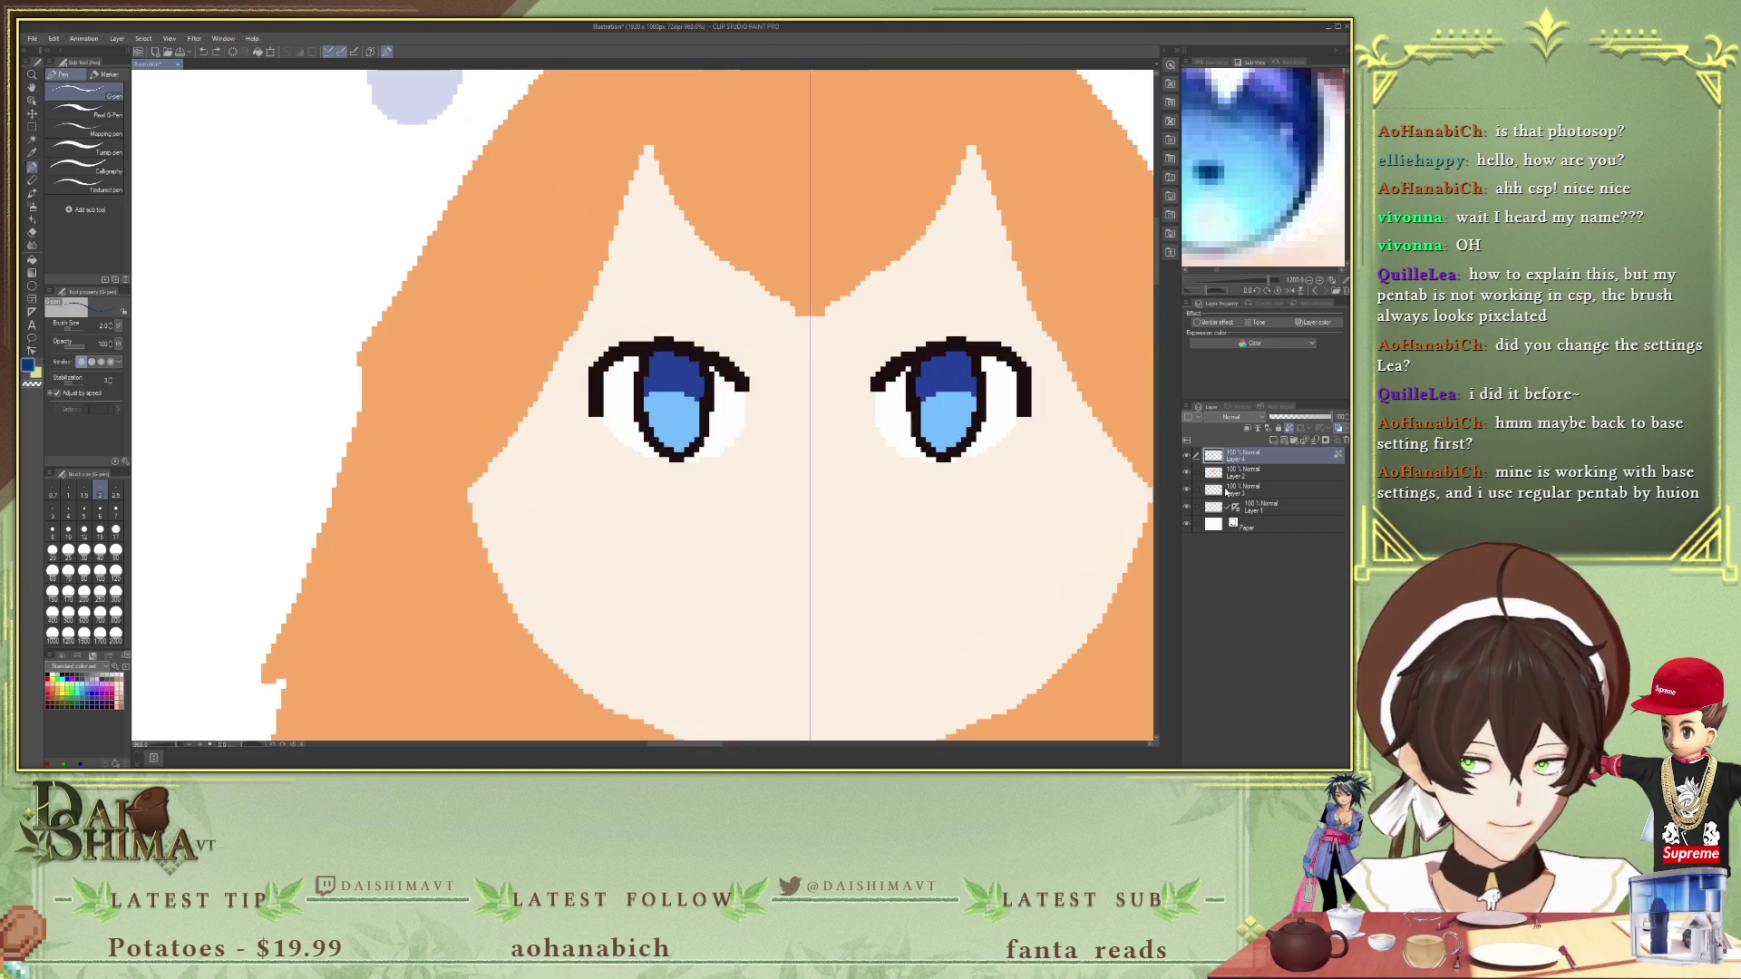
# - Hide the symmetry ruler's layer and draw a small deep blue pupil separately in each iris, offset to the same side
pyautogui.click(1187, 507)
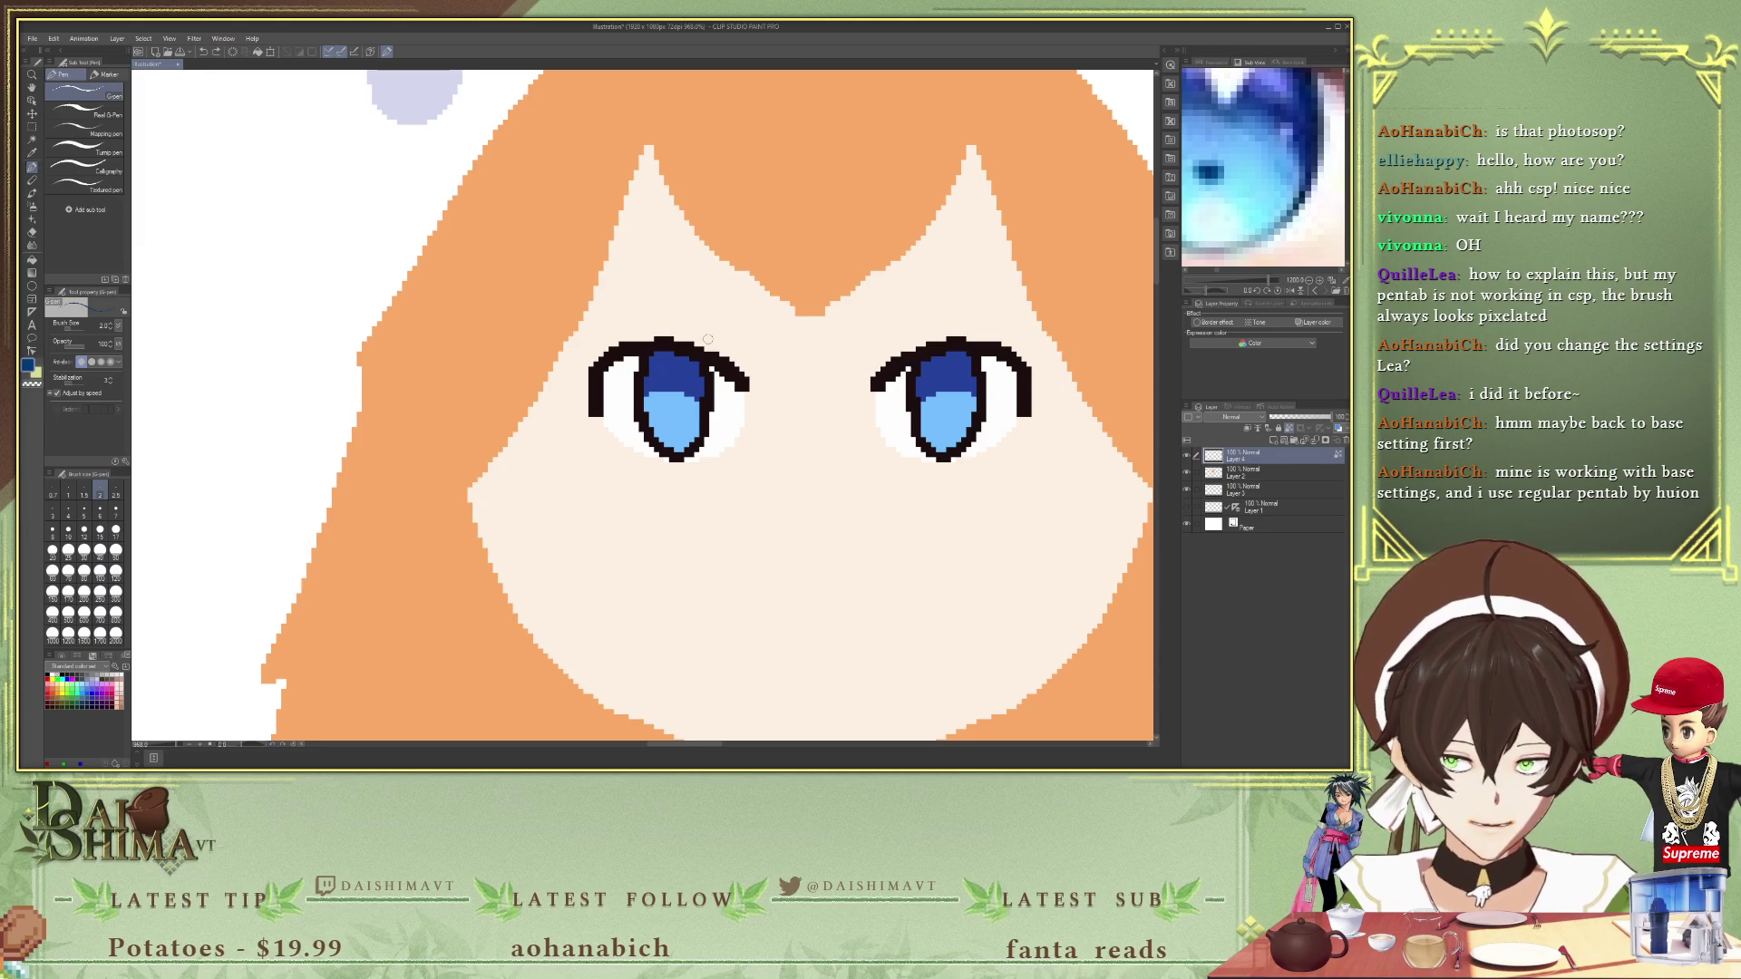
pyautogui.moveTo(666, 396); pyautogui.dragTo(669, 405)
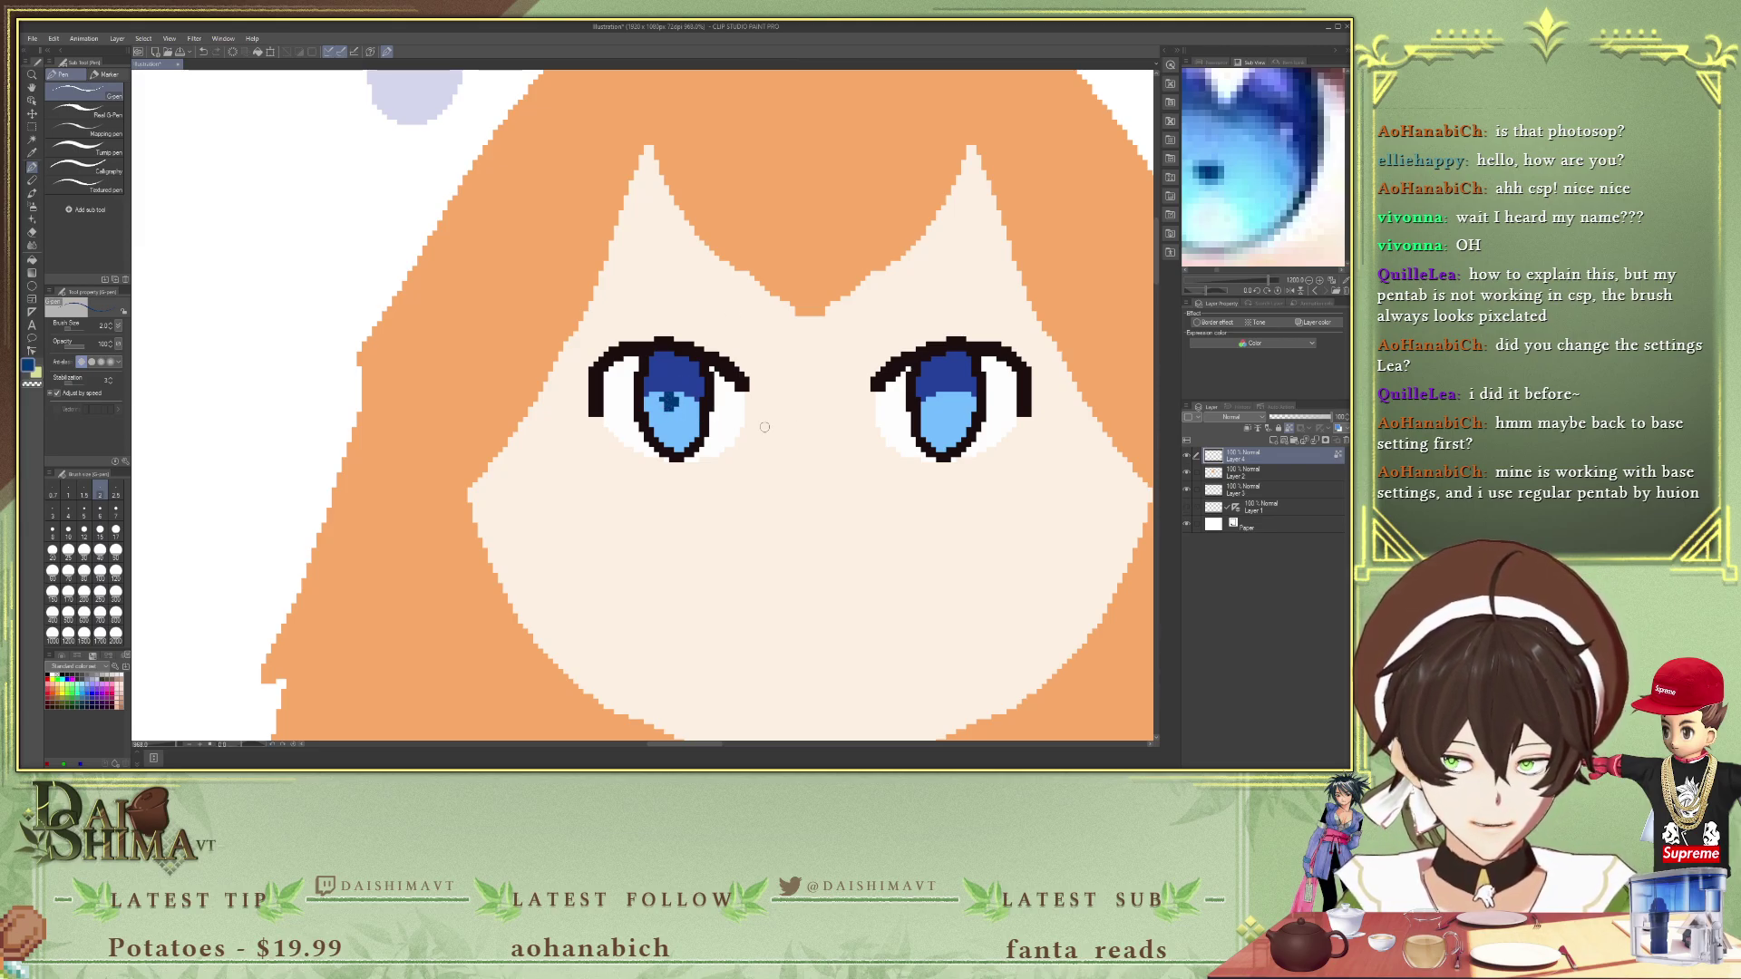
pyautogui.moveTo(944, 397); pyautogui.dragTo(942, 408)
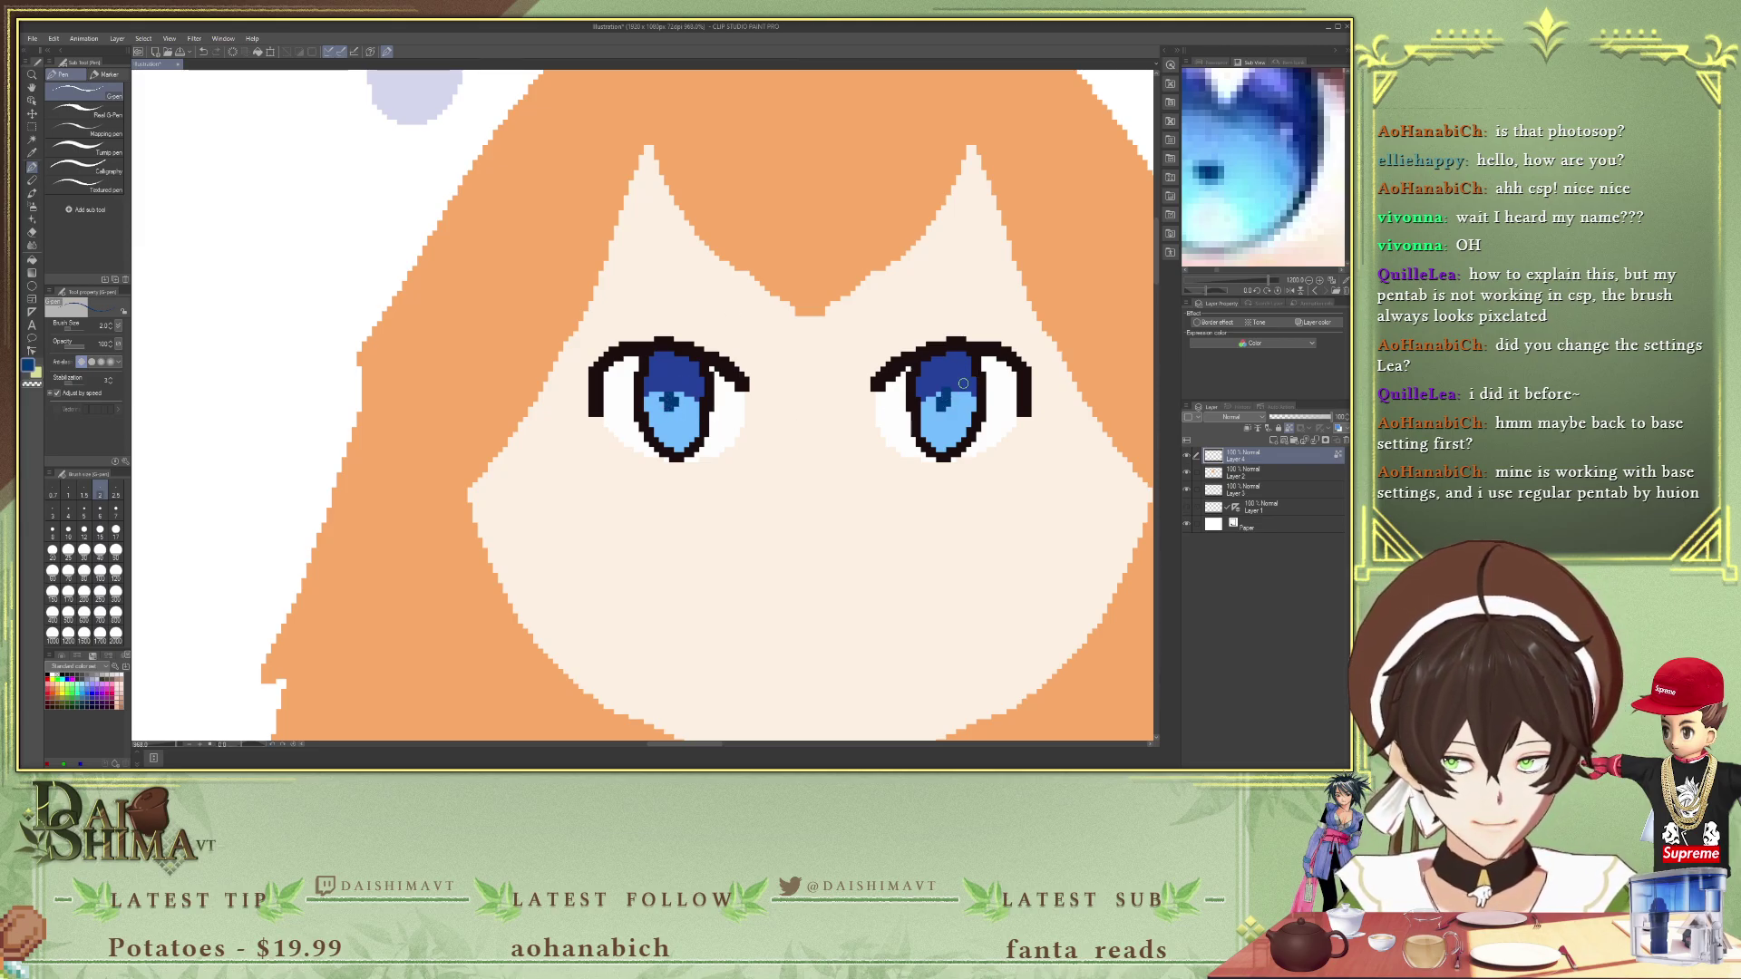
pyautogui.scroll(-1, 963, 353)
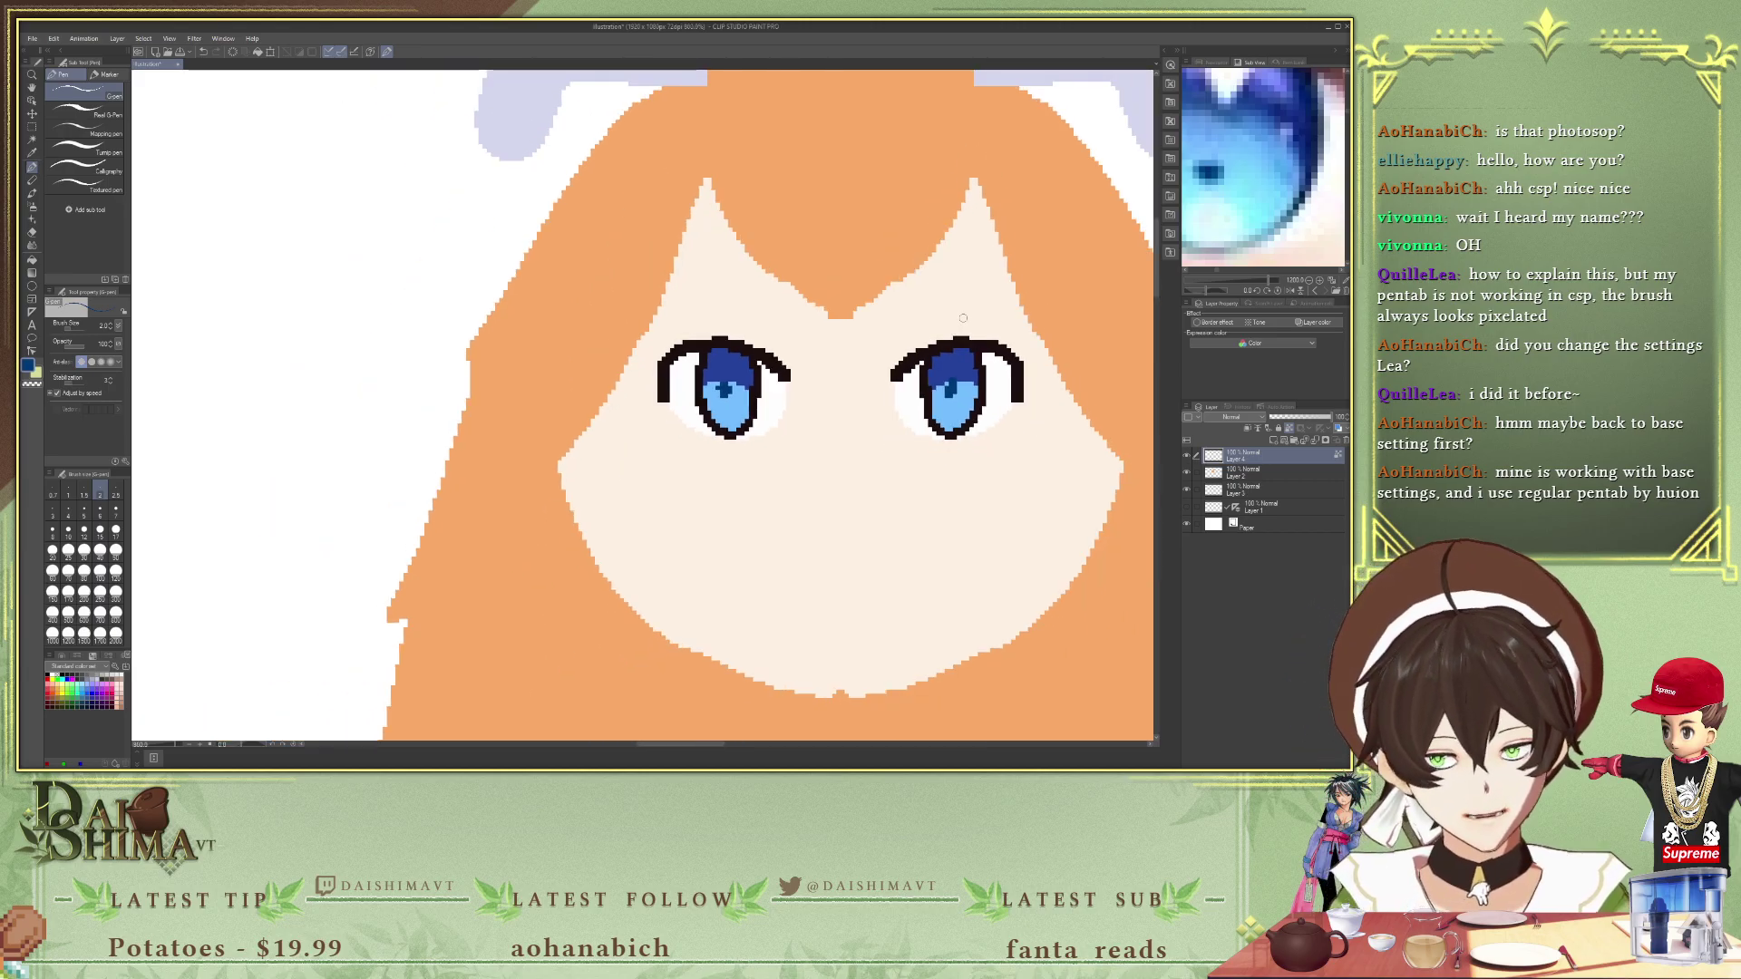
# - Compare the whole character with the reference illustration and examine the bangs around the eyes and forehead
pyautogui.scroll(-5, 963, 317)
pyautogui.scroll(6, 1007, 360)
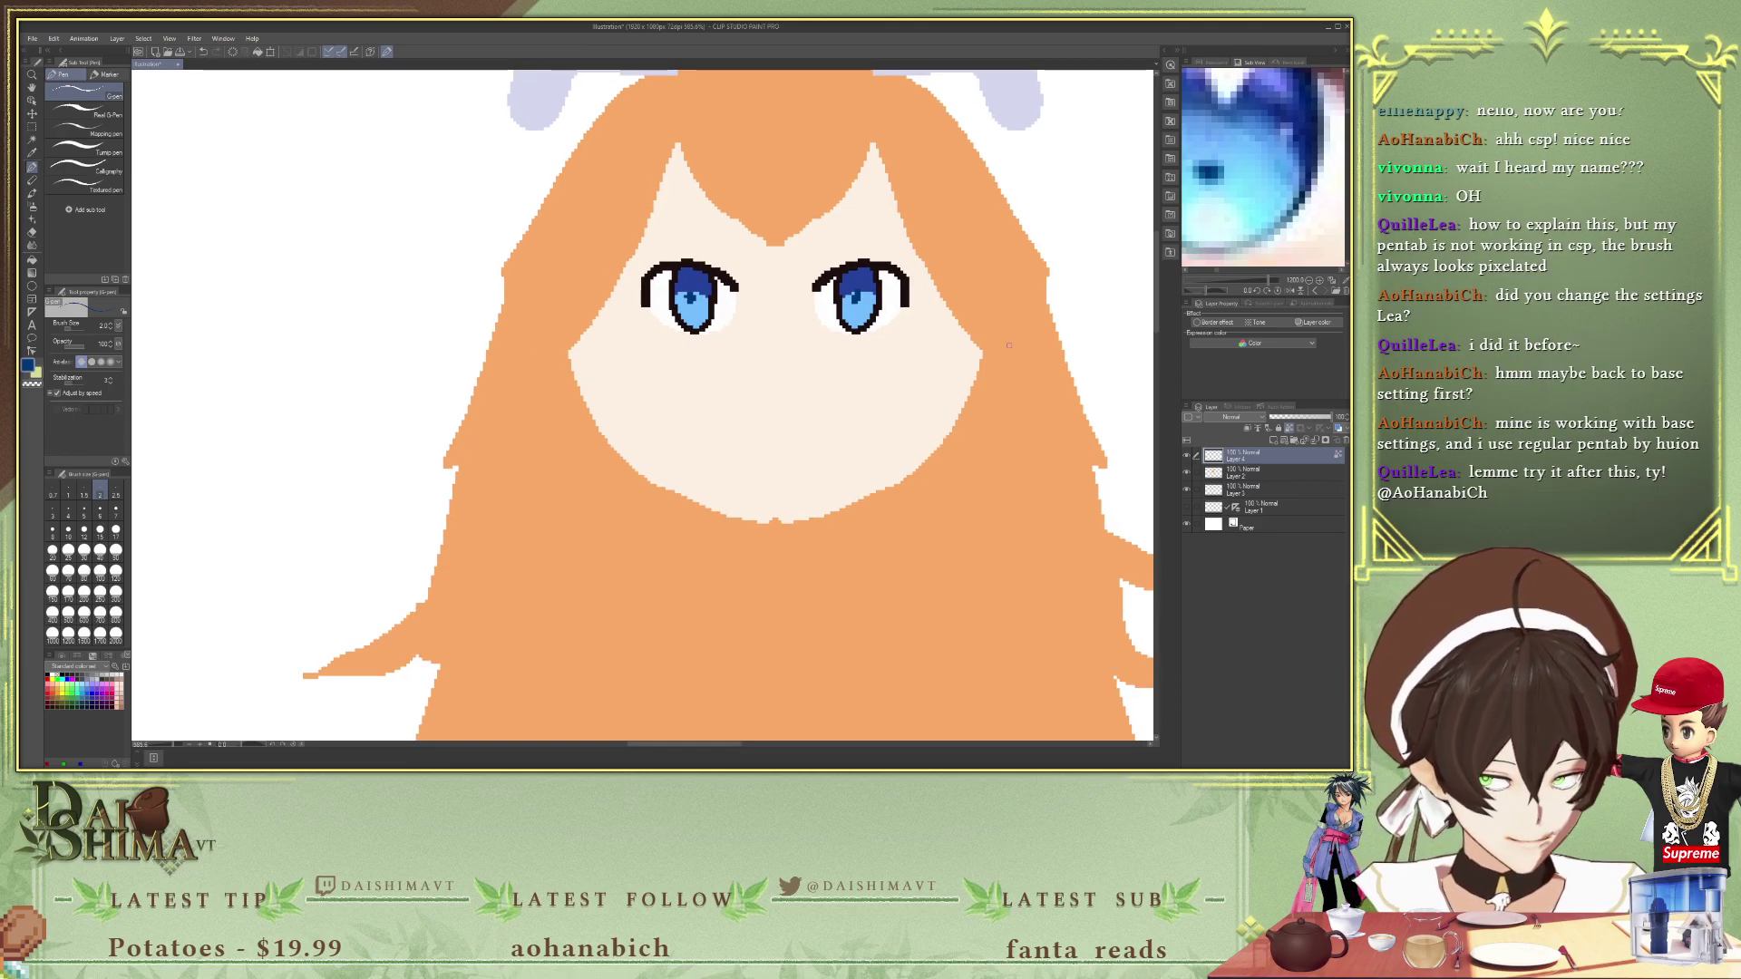
pyautogui.scroll(-3, 826, 229)
pyautogui.scroll(-2, 827, 229)
pyautogui.scroll(-4, 1310, 192)
pyautogui.scroll(-5, 1310, 192)
pyautogui.moveTo(1279, 171); pyautogui.dragTo(1340, 170)
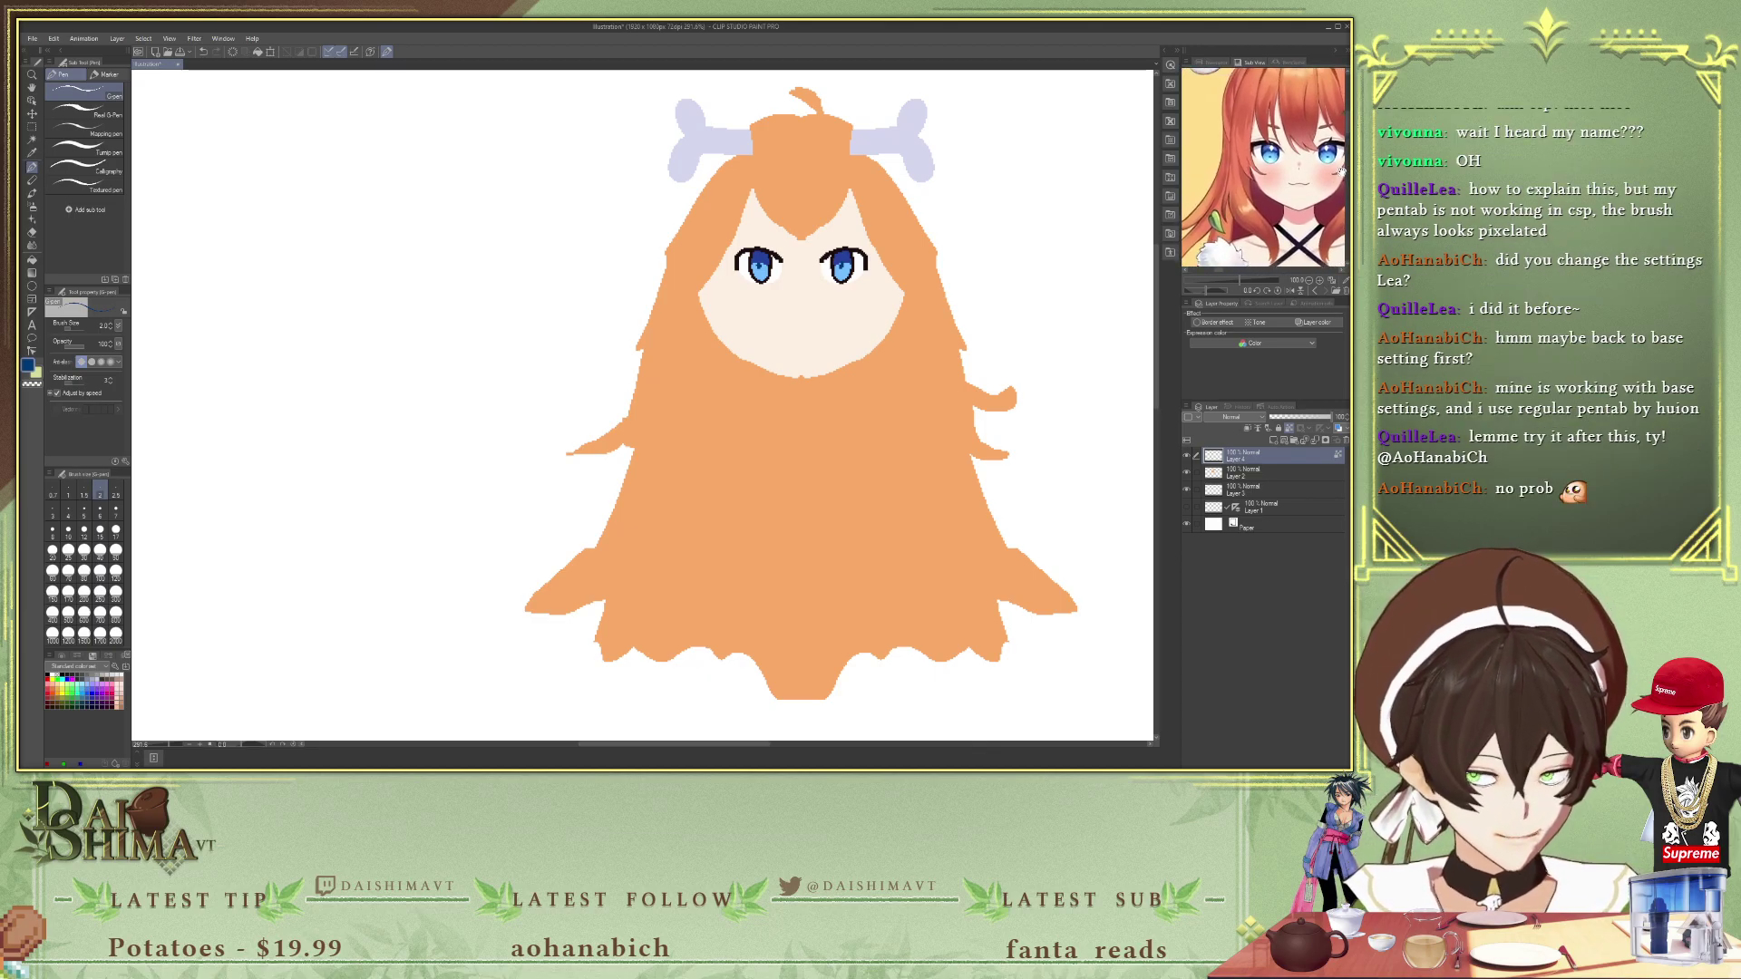
pyautogui.scroll(4, 1308, 156)
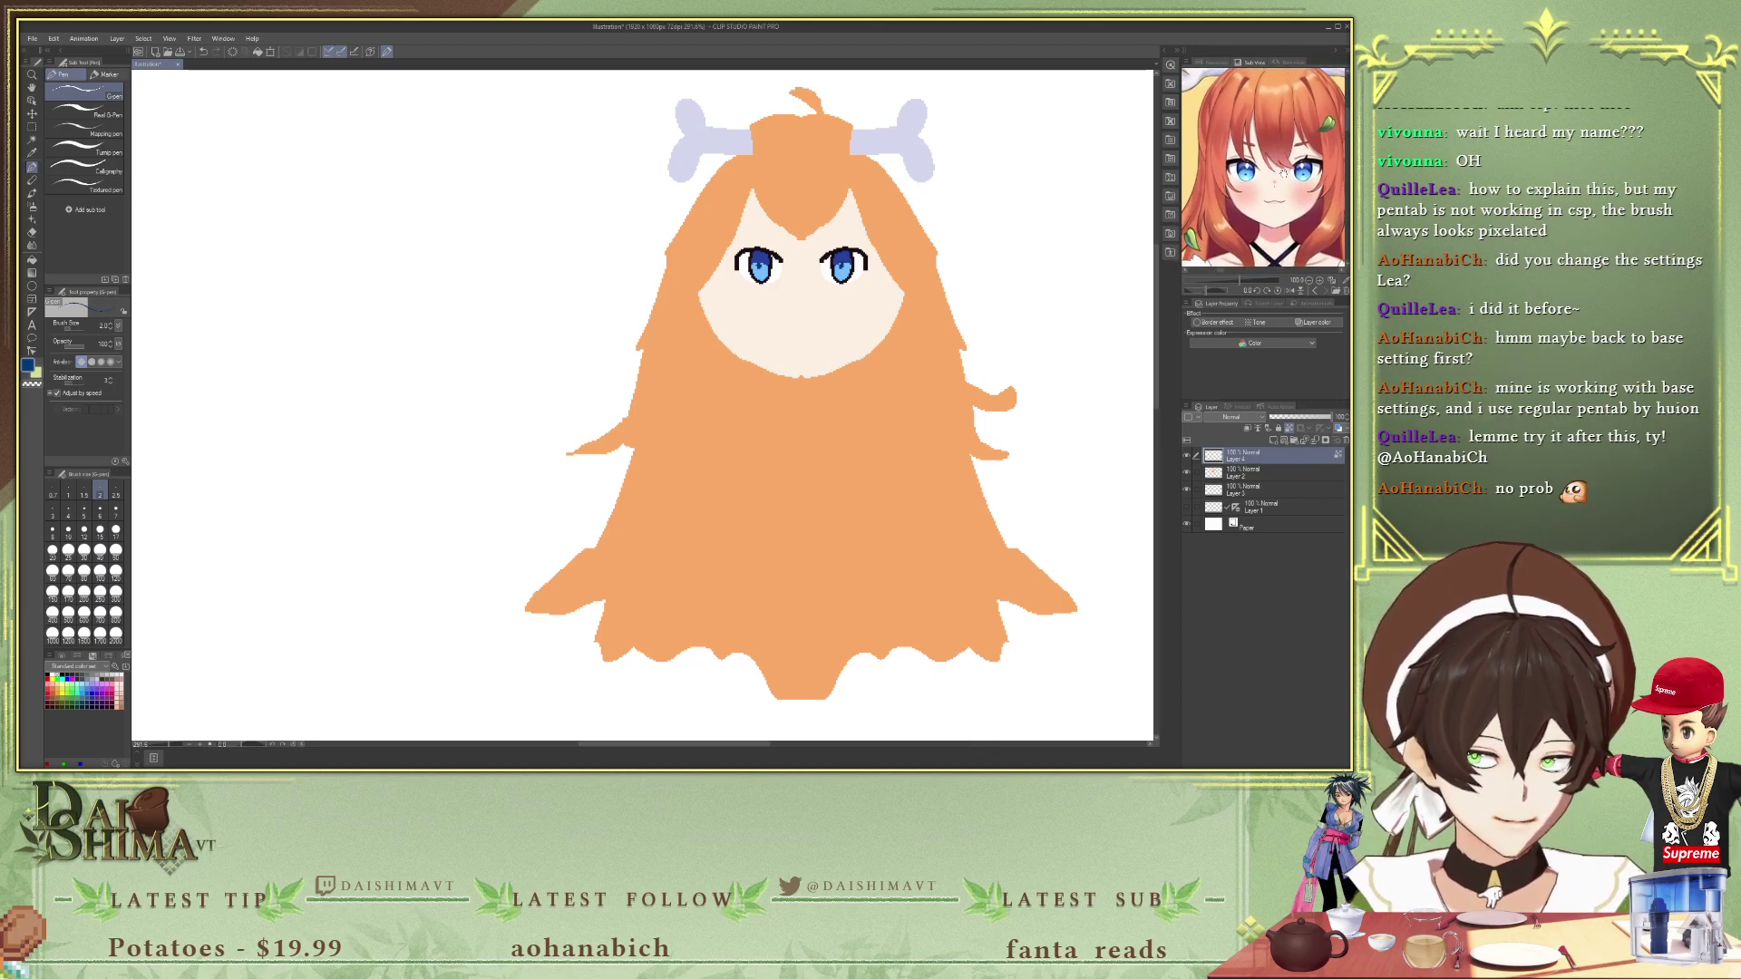
pyautogui.moveTo(1283, 174); pyautogui.dragTo(1287, 173)
pyautogui.scroll(3, 1286, 174)
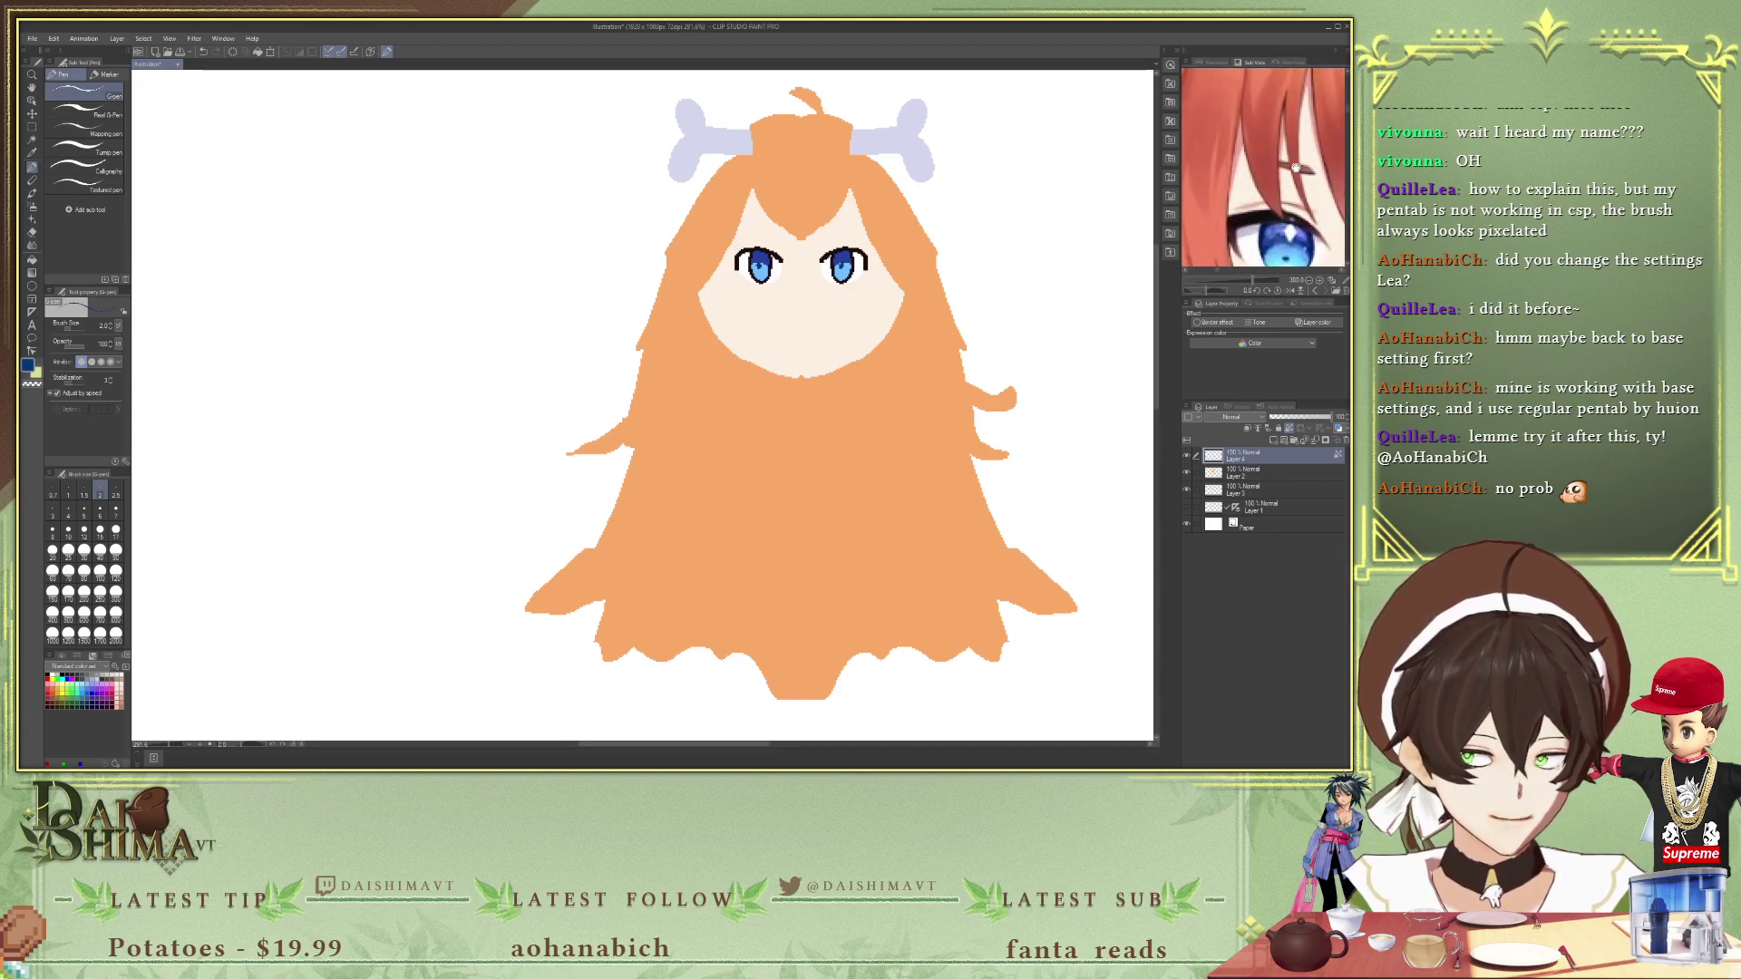
# - Select the hair layer beneath the eye layer, checking it by toggling its visibility, and sample the hair's orange
pyautogui.click(1248, 476)
pyautogui.click(1187, 473)
pyautogui.click(1187, 473)
pyautogui.scroll(2, 811, 147)
pyautogui.scroll(1, 811, 147)
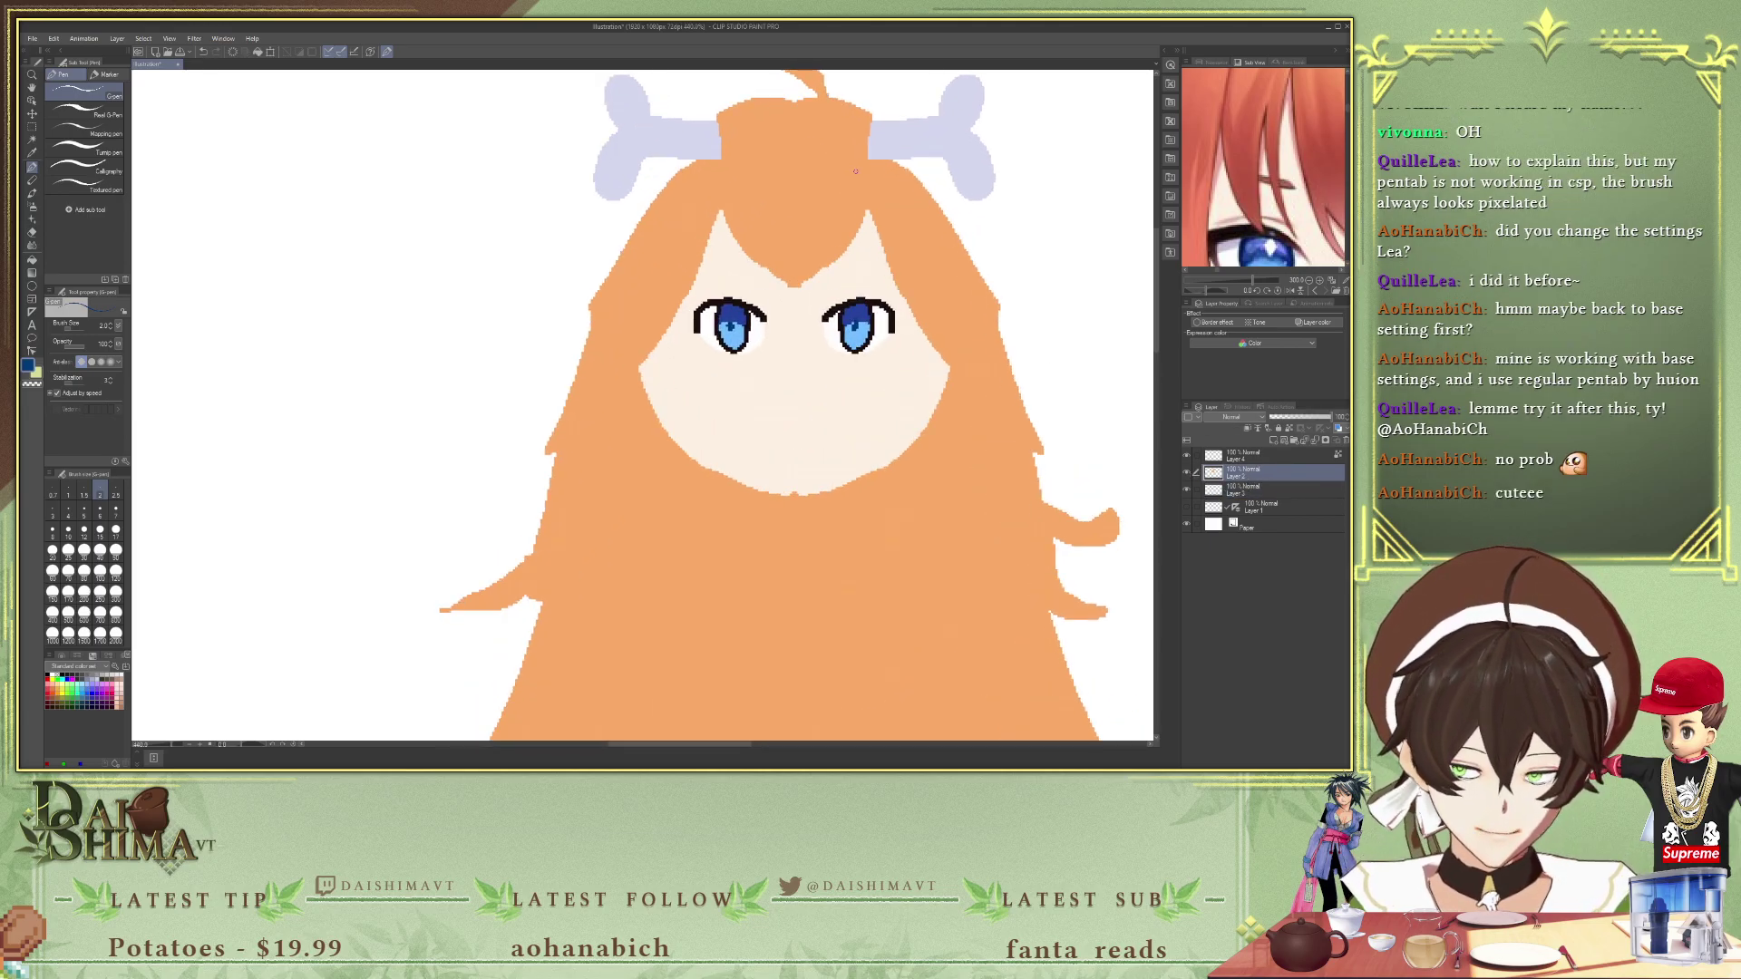
pyautogui.keyDown('alt'); pyautogui.click(838, 216); pyautogui.keyUp('alt')
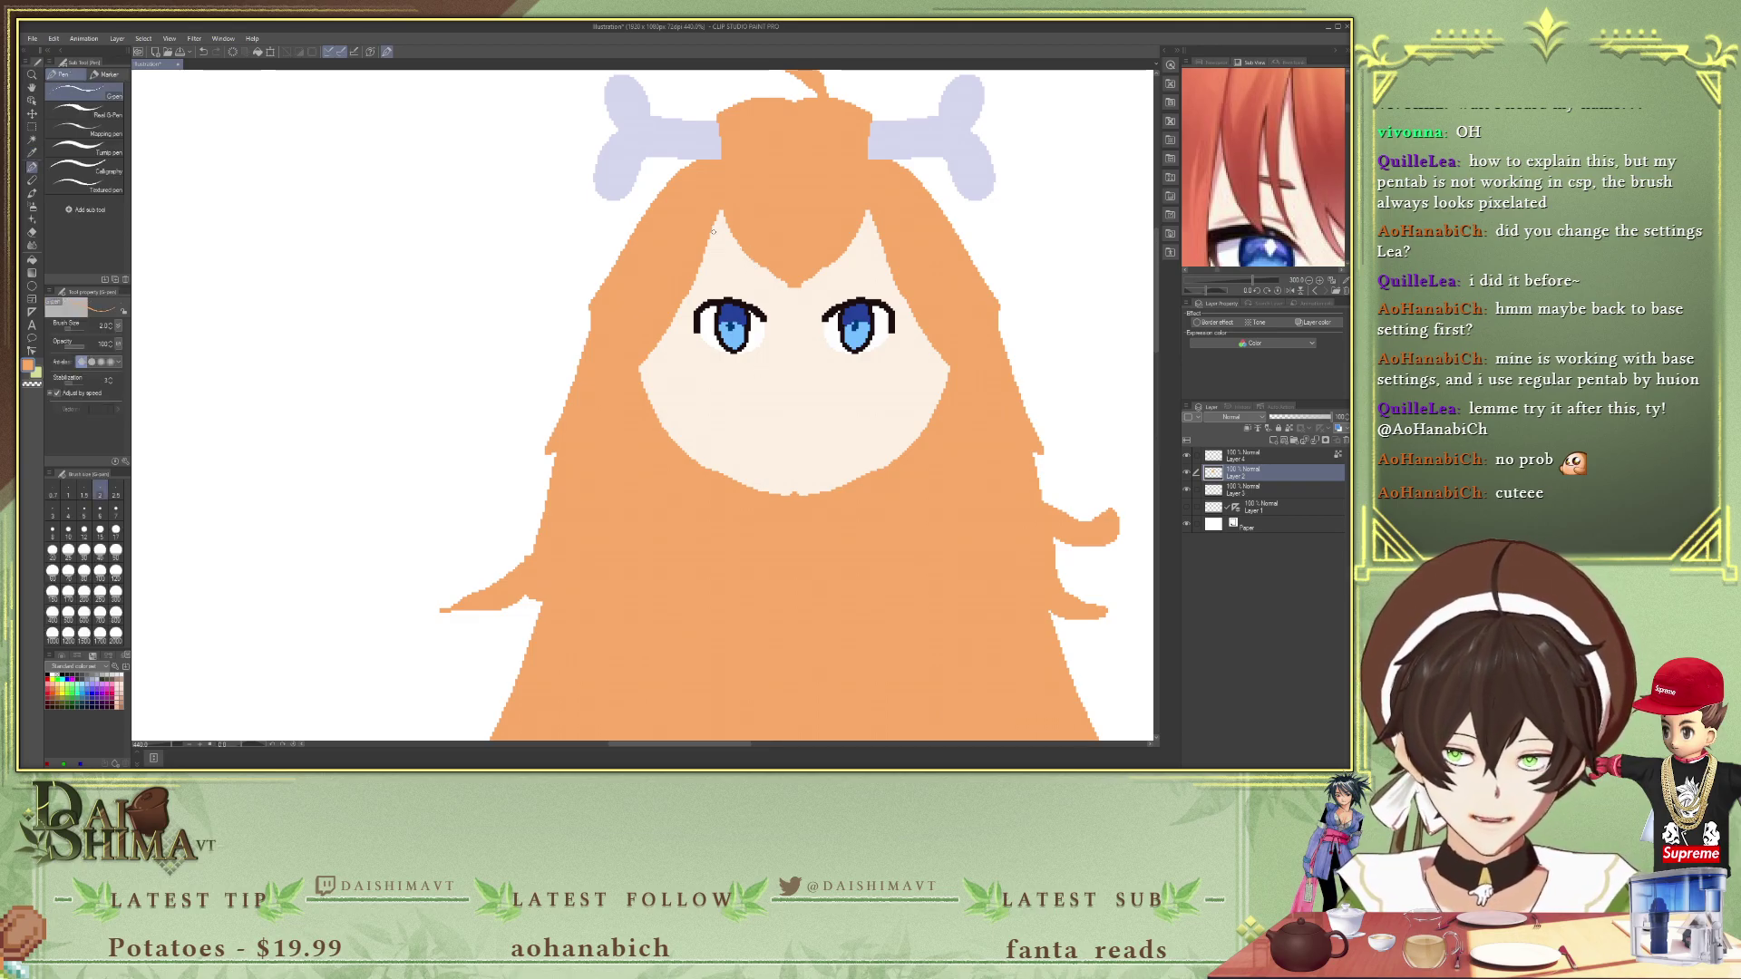
# - Outline loose, pointed orange bang strands over the left side and centre of the forehead, undoing unwanted strokes
pyautogui.moveTo(713, 233); pyautogui.dragTo(716, 299)
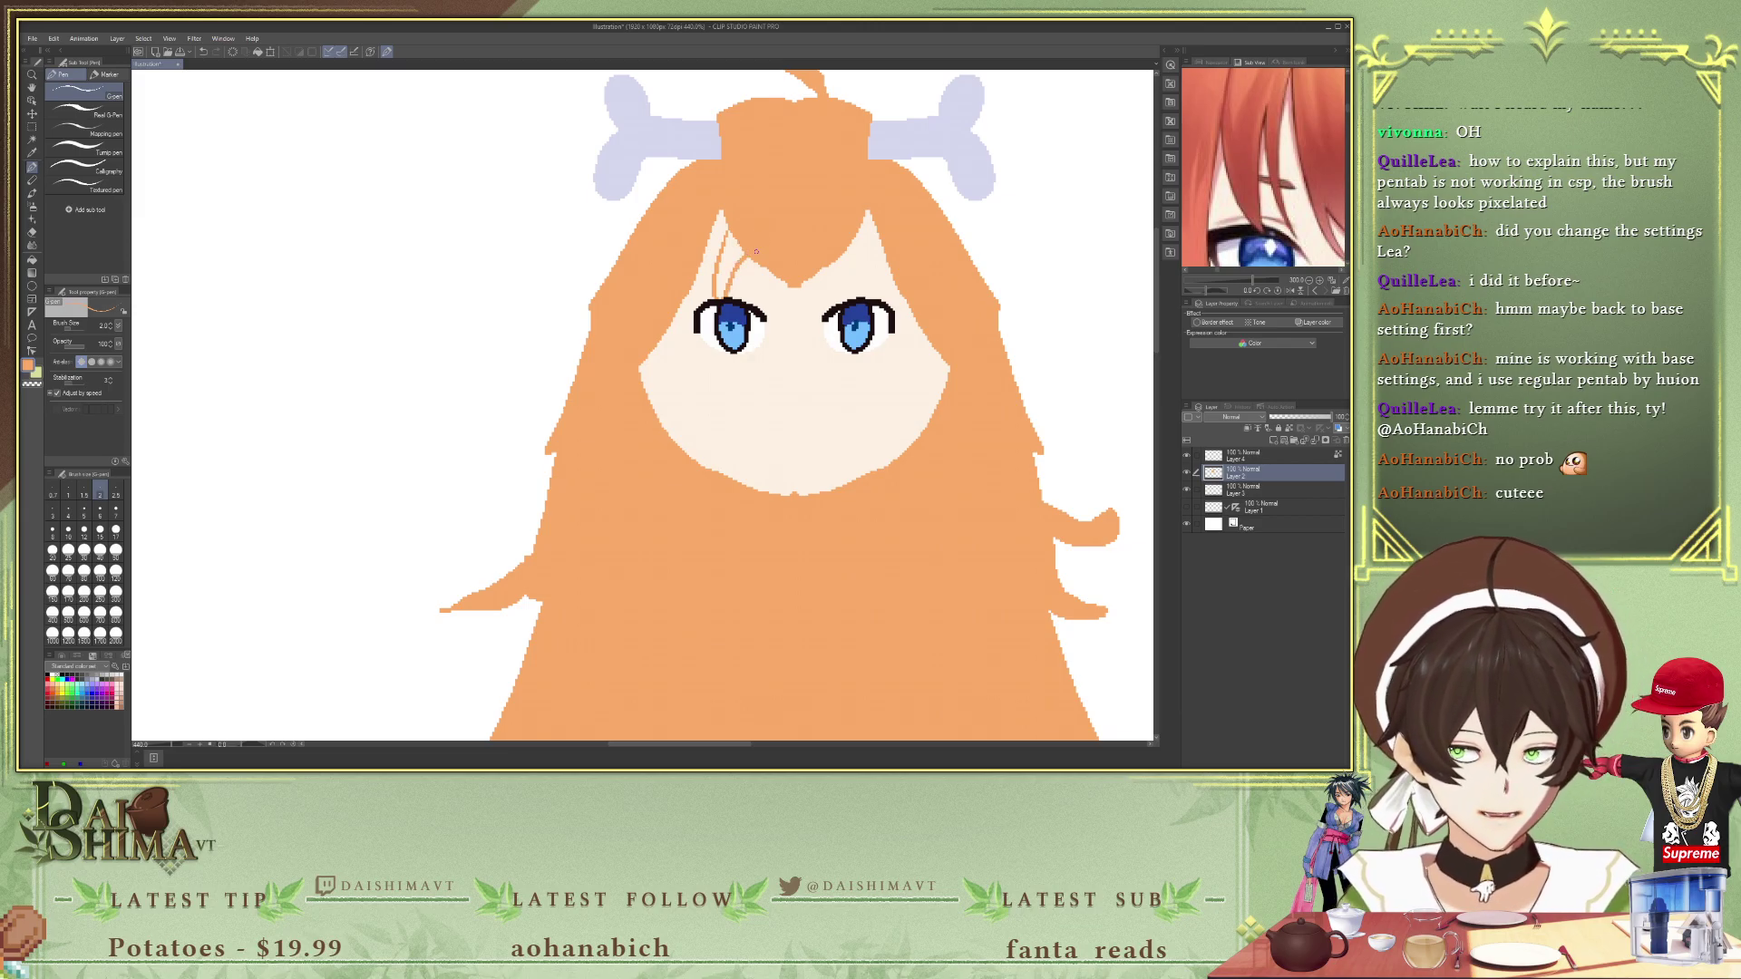
pyautogui.moveTo(751, 270); pyautogui.dragTo(743, 301)
pyautogui.moveTo(764, 272); pyautogui.dragTo(751, 299)
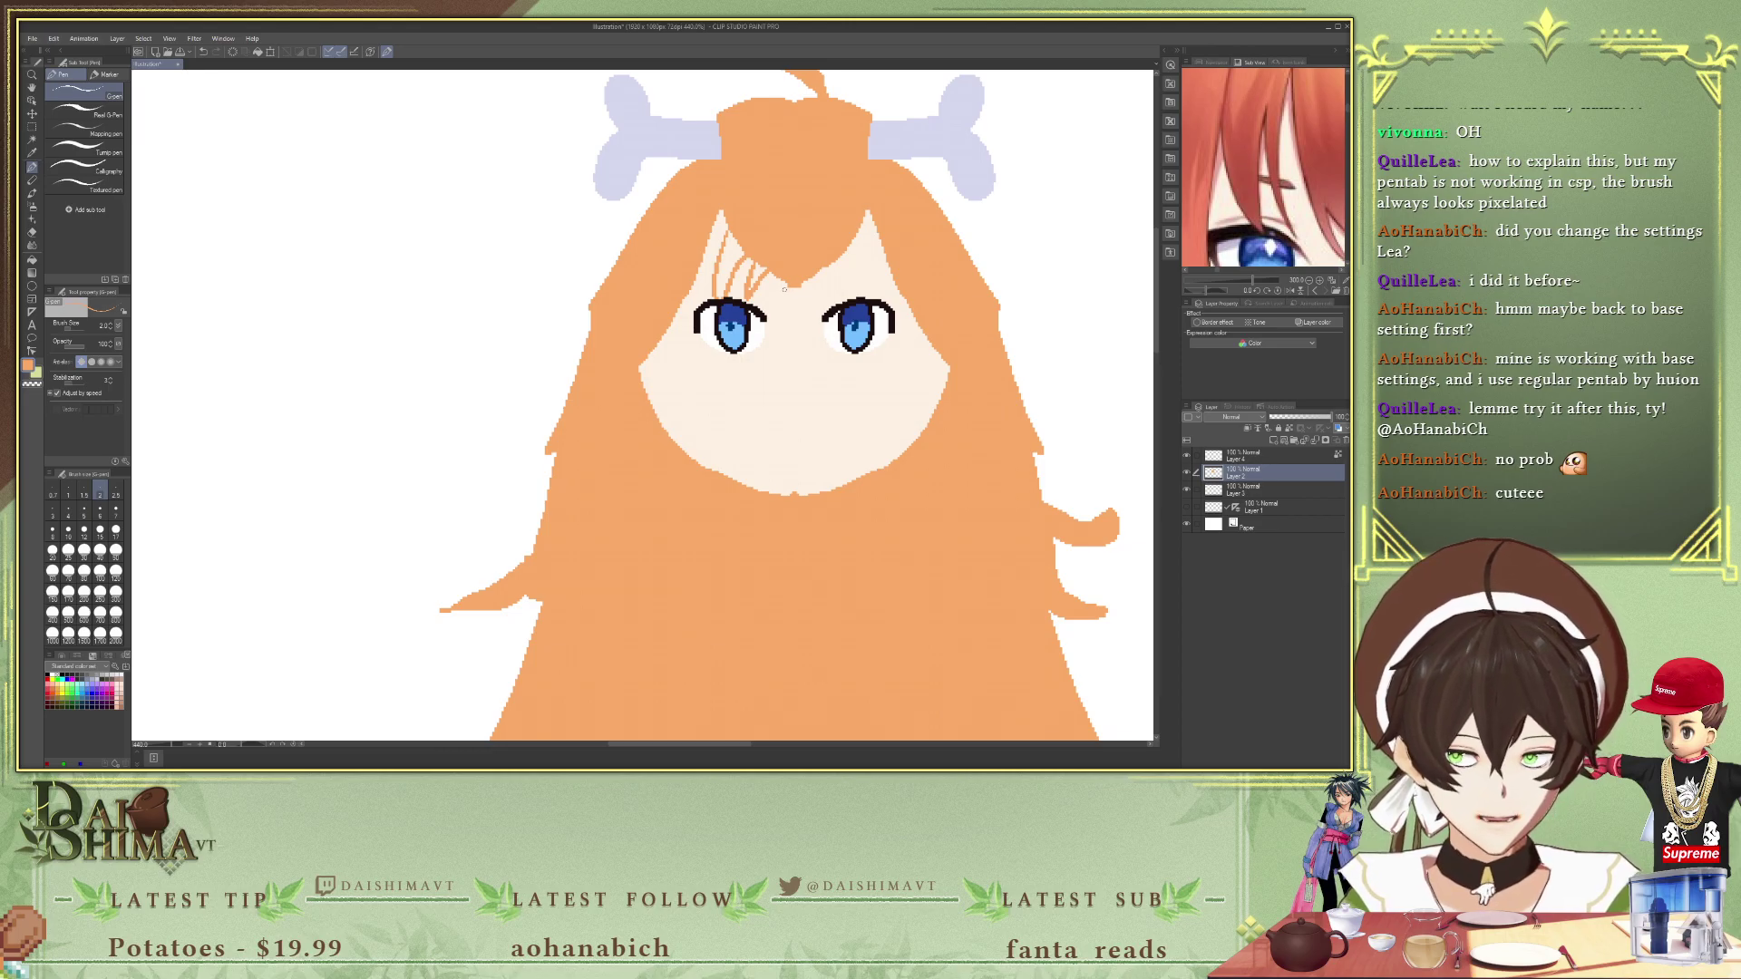
pyautogui.hotkey('ctrl', 'z')
pyautogui.moveTo(785, 284); pyautogui.dragTo(803, 306)
pyautogui.scroll(-6, 1239, 161)
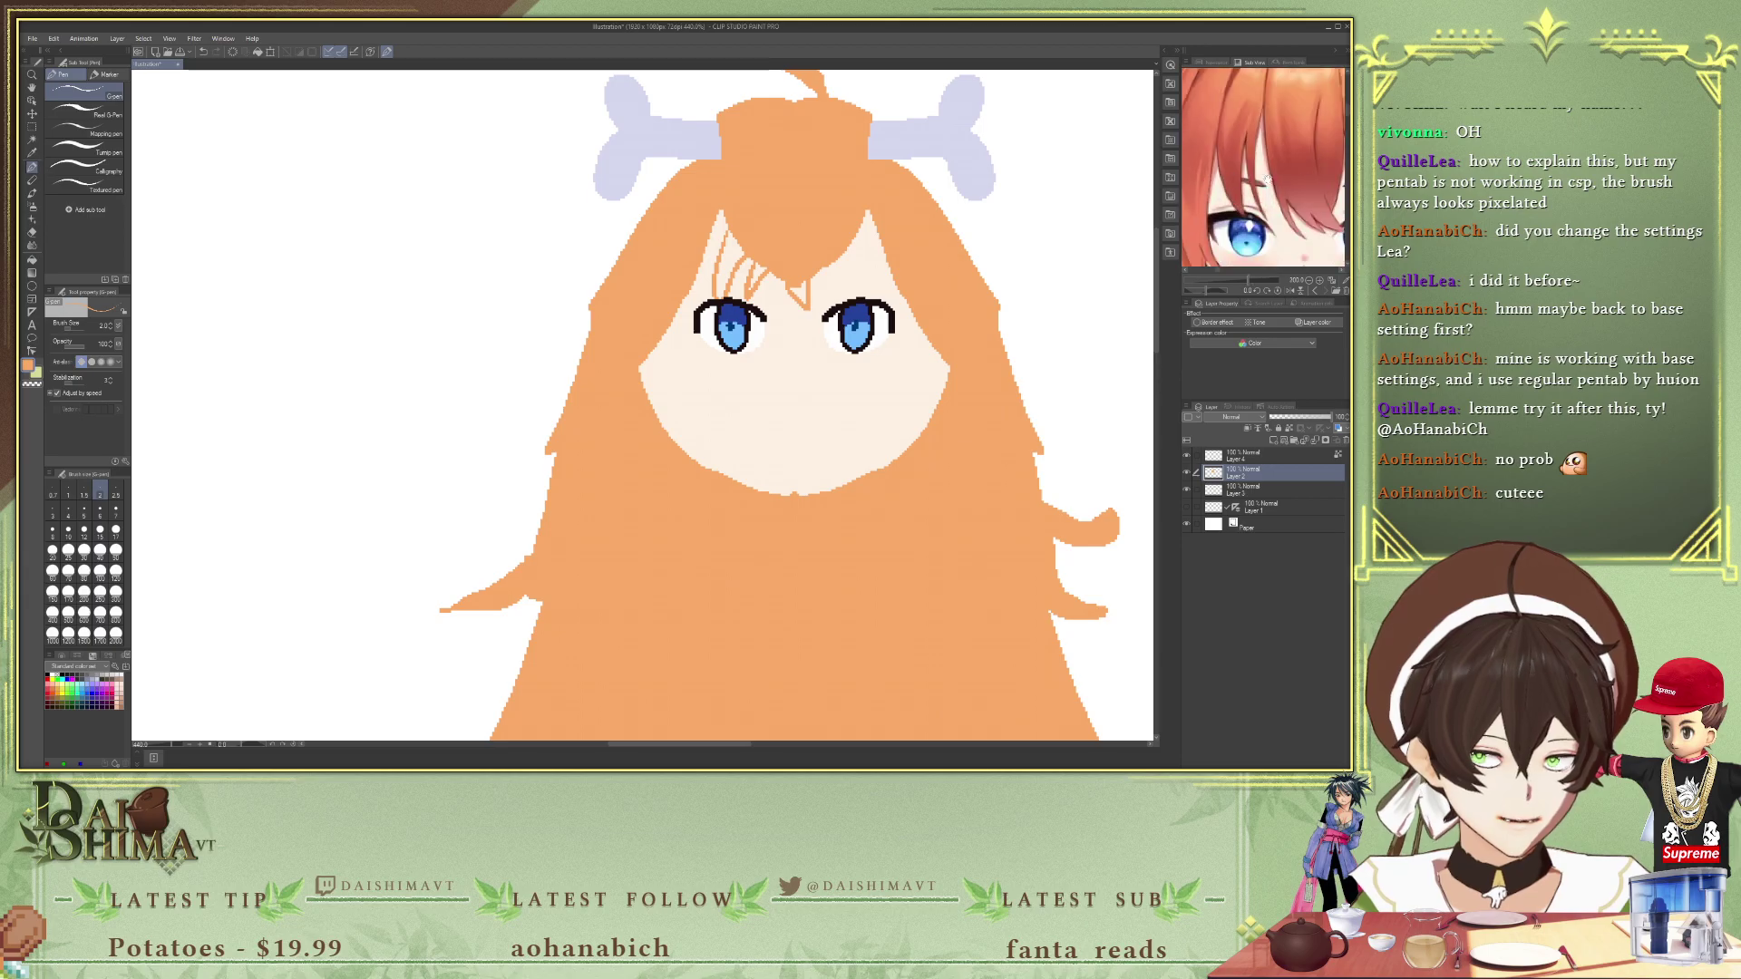
pyautogui.hotkey('ctrl', 'z')
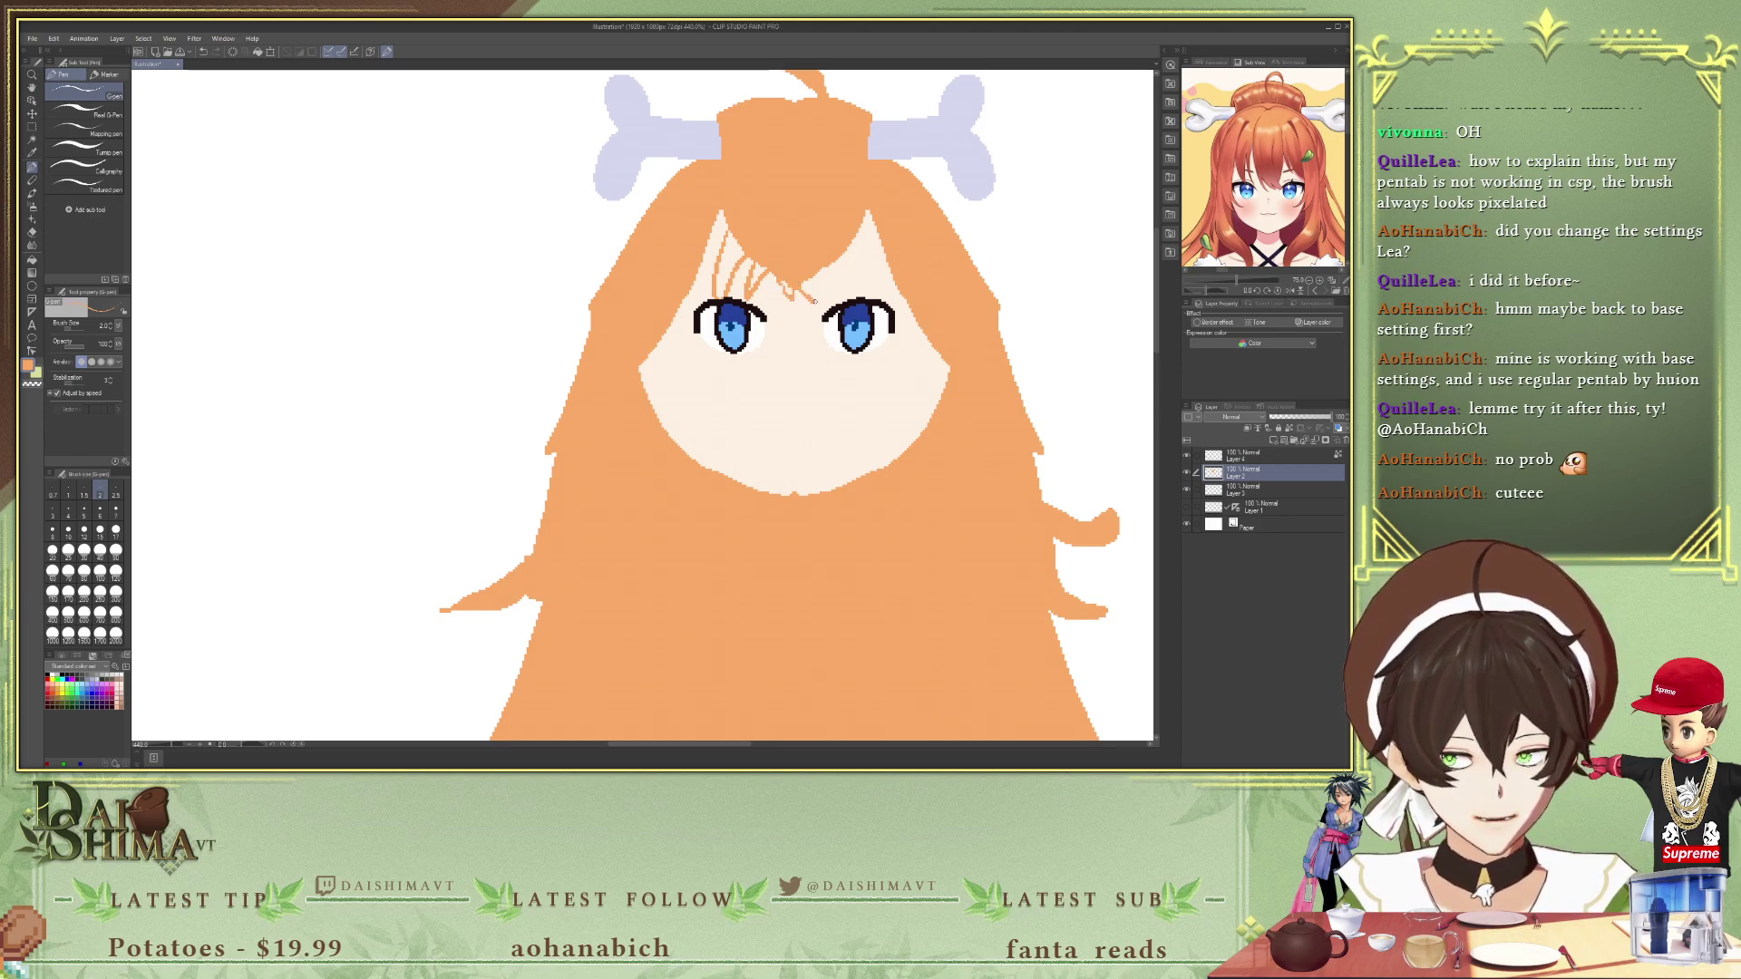
# - Fill the outlined bang strands with the hair's orange, switch back to the pen and reselect the eye layer
pyautogui.press('g')
pyautogui.click(816, 283)
pyautogui.click(732, 254)
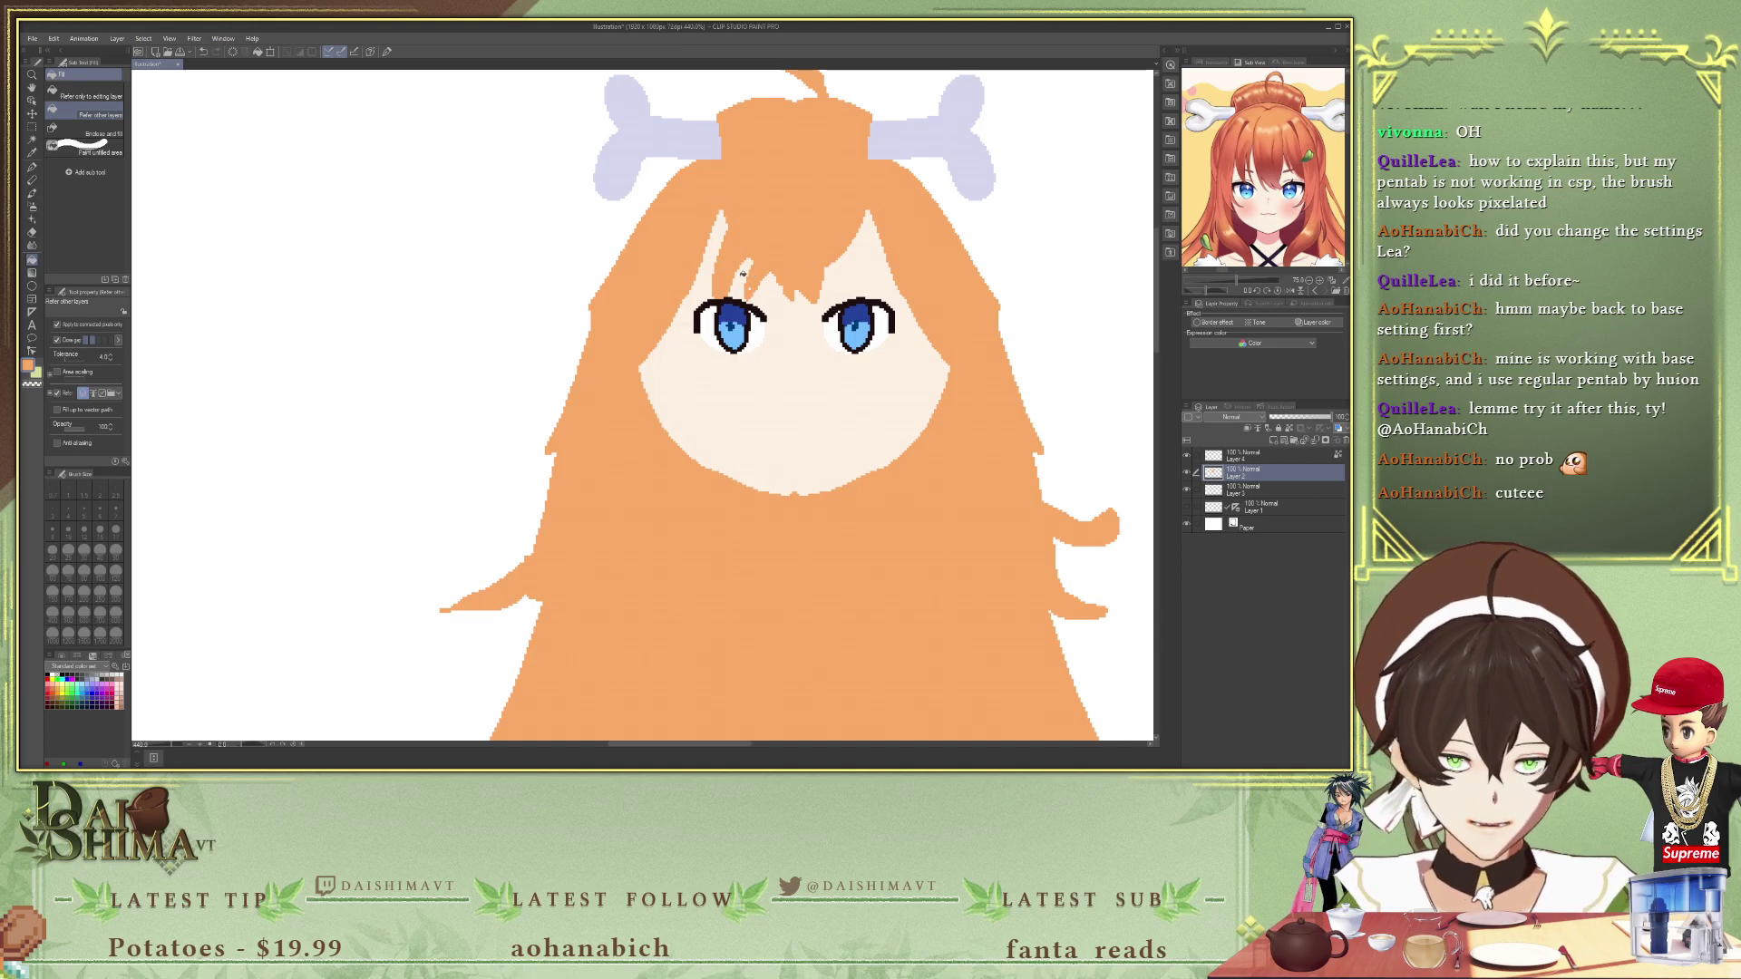
pyautogui.press('p')
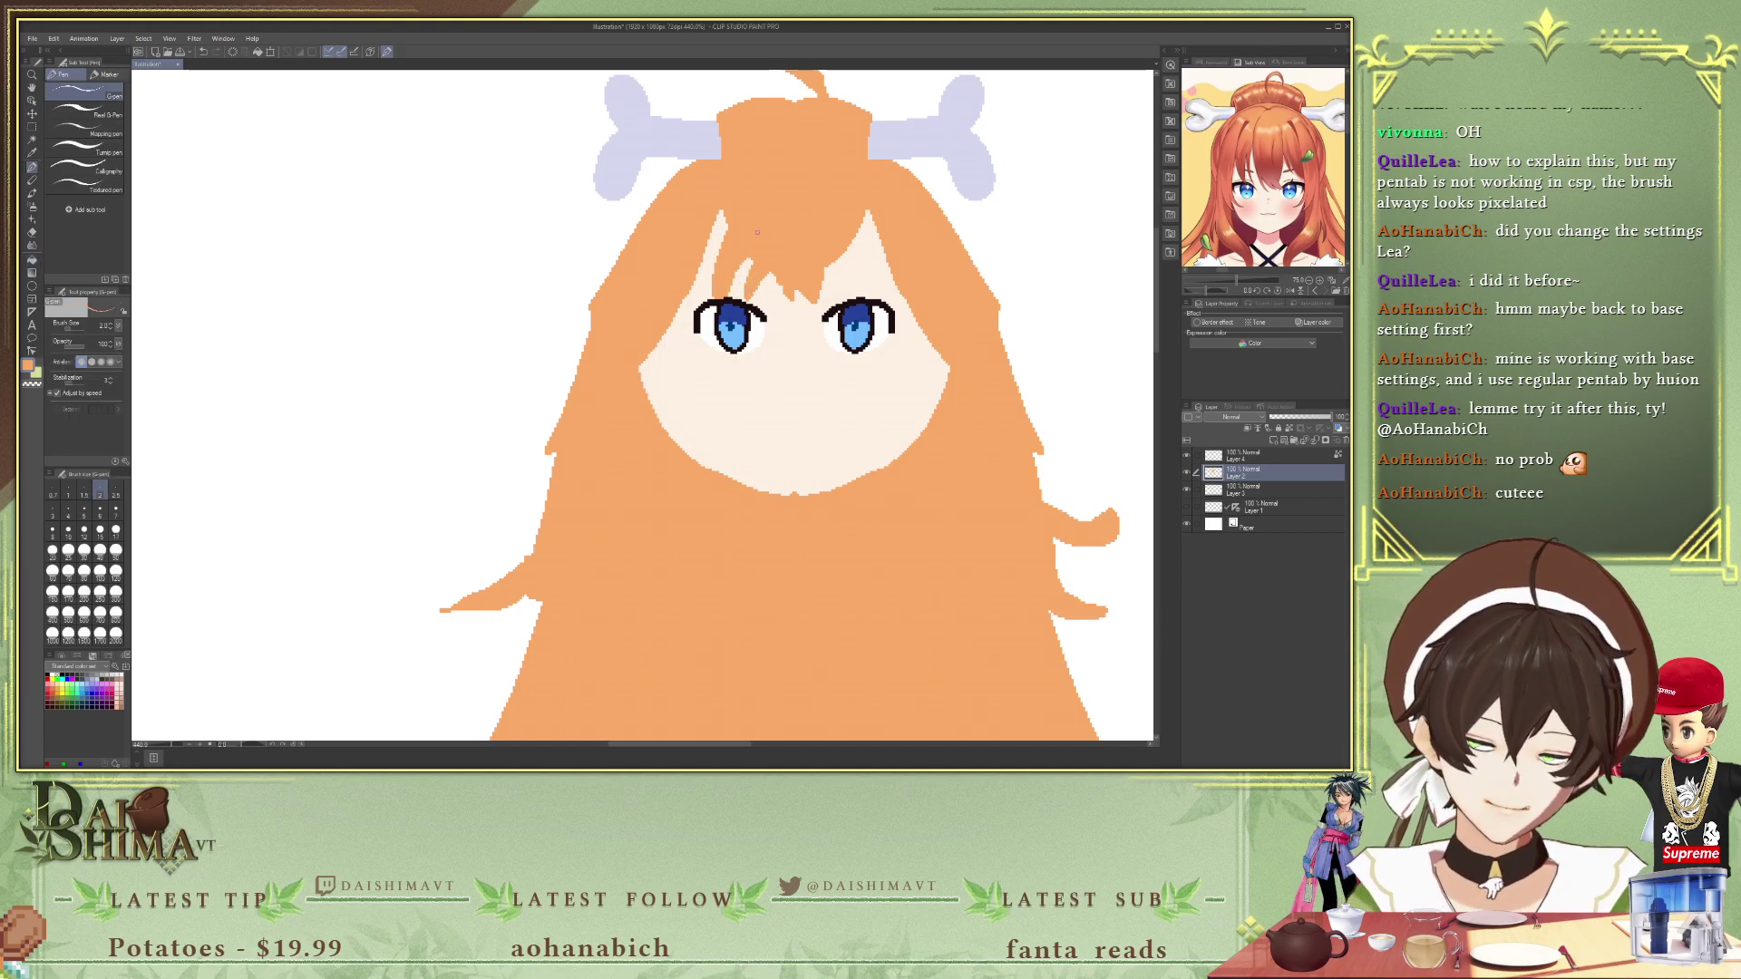
pyautogui.click(1244, 457)
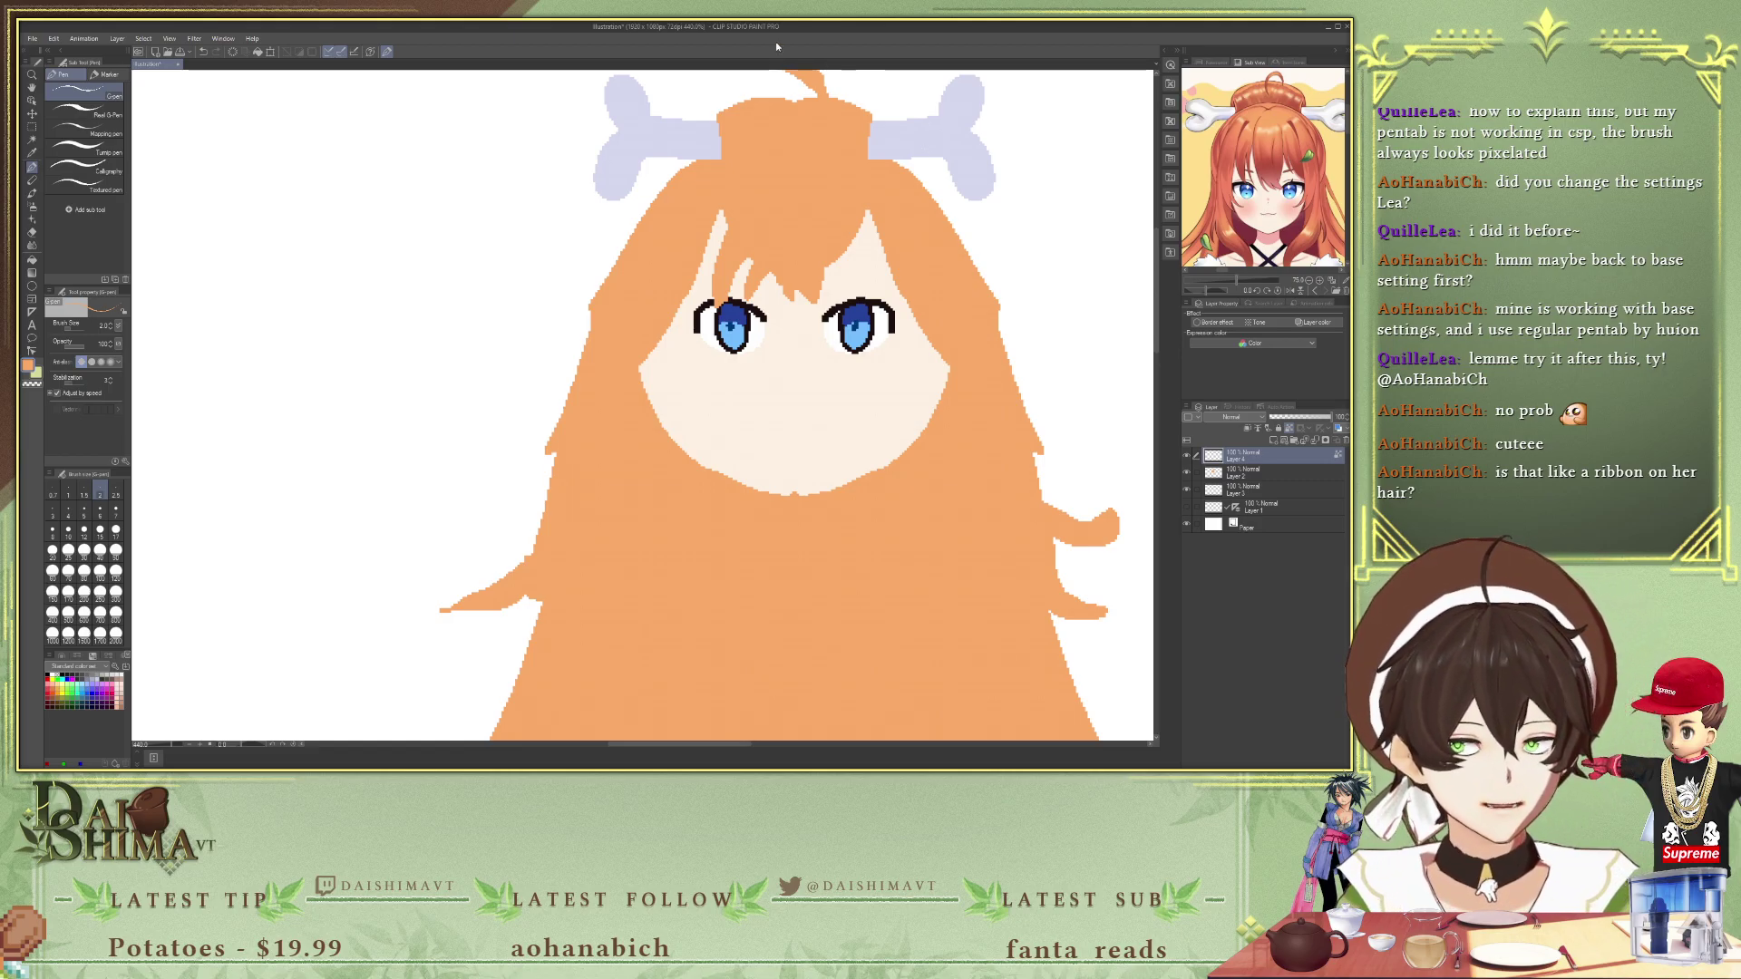
# - Compare the whole character with the reference illustration and examine the reference's nose and mouth up close
pyautogui.scroll(-1, 794, 178)
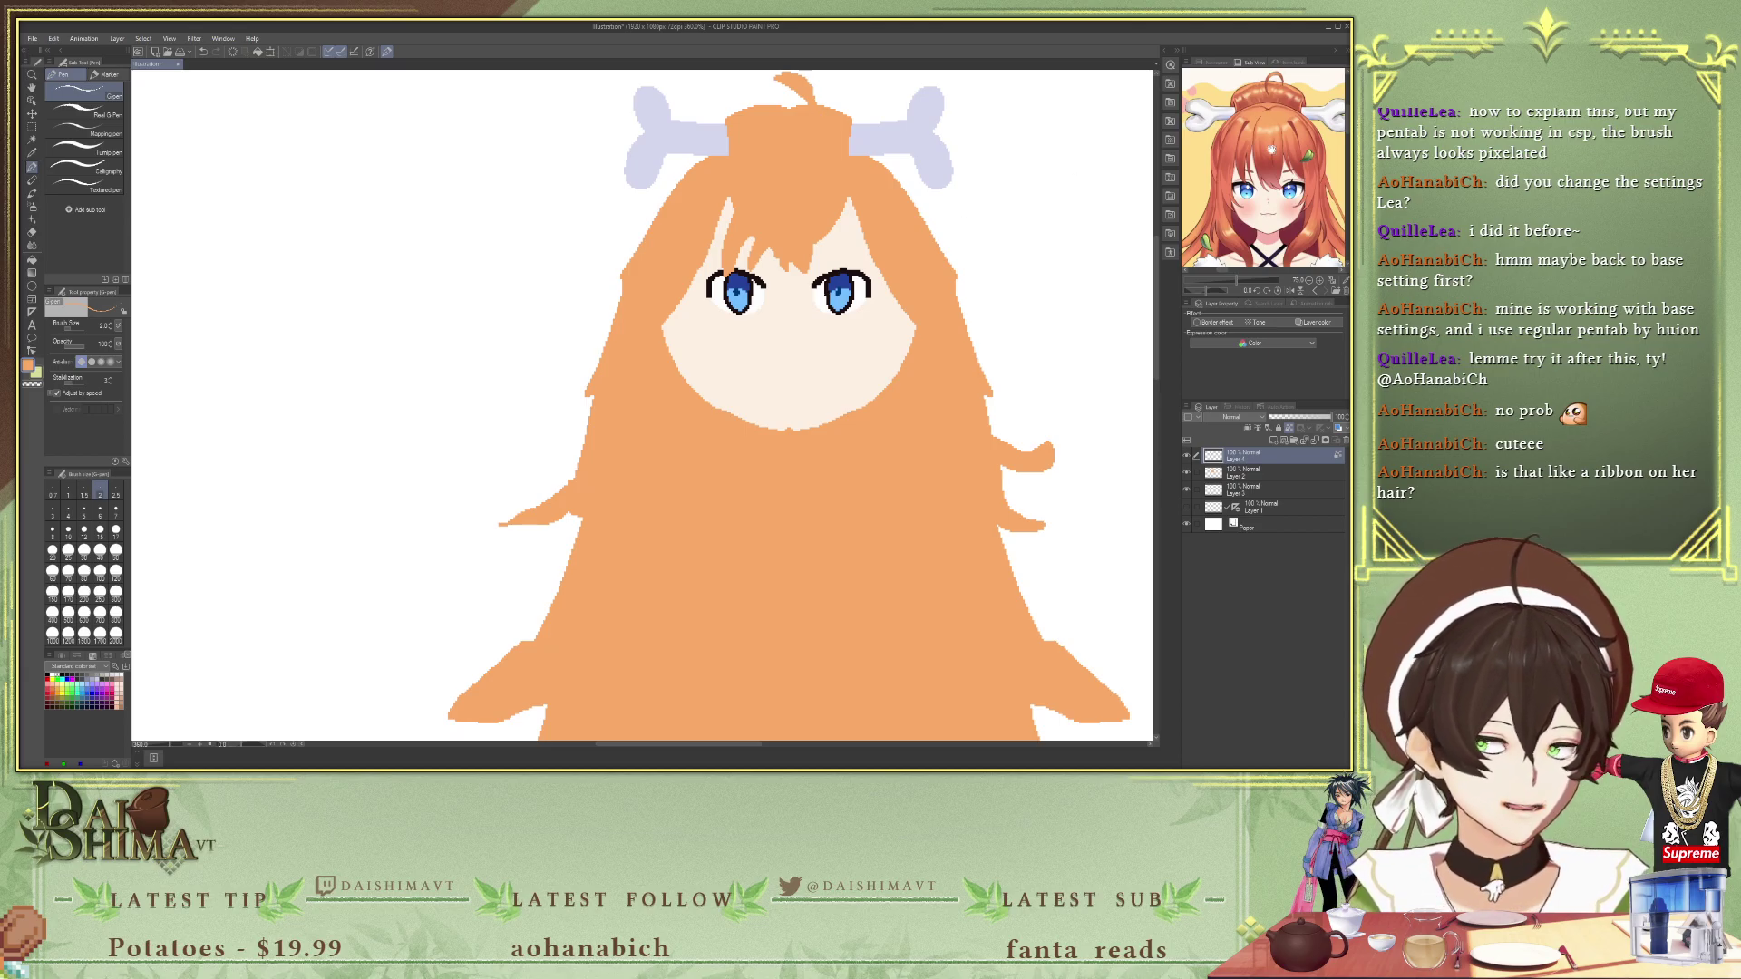
pyautogui.scroll(3, 1265, 150)
pyautogui.scroll(-2, 1274, 148)
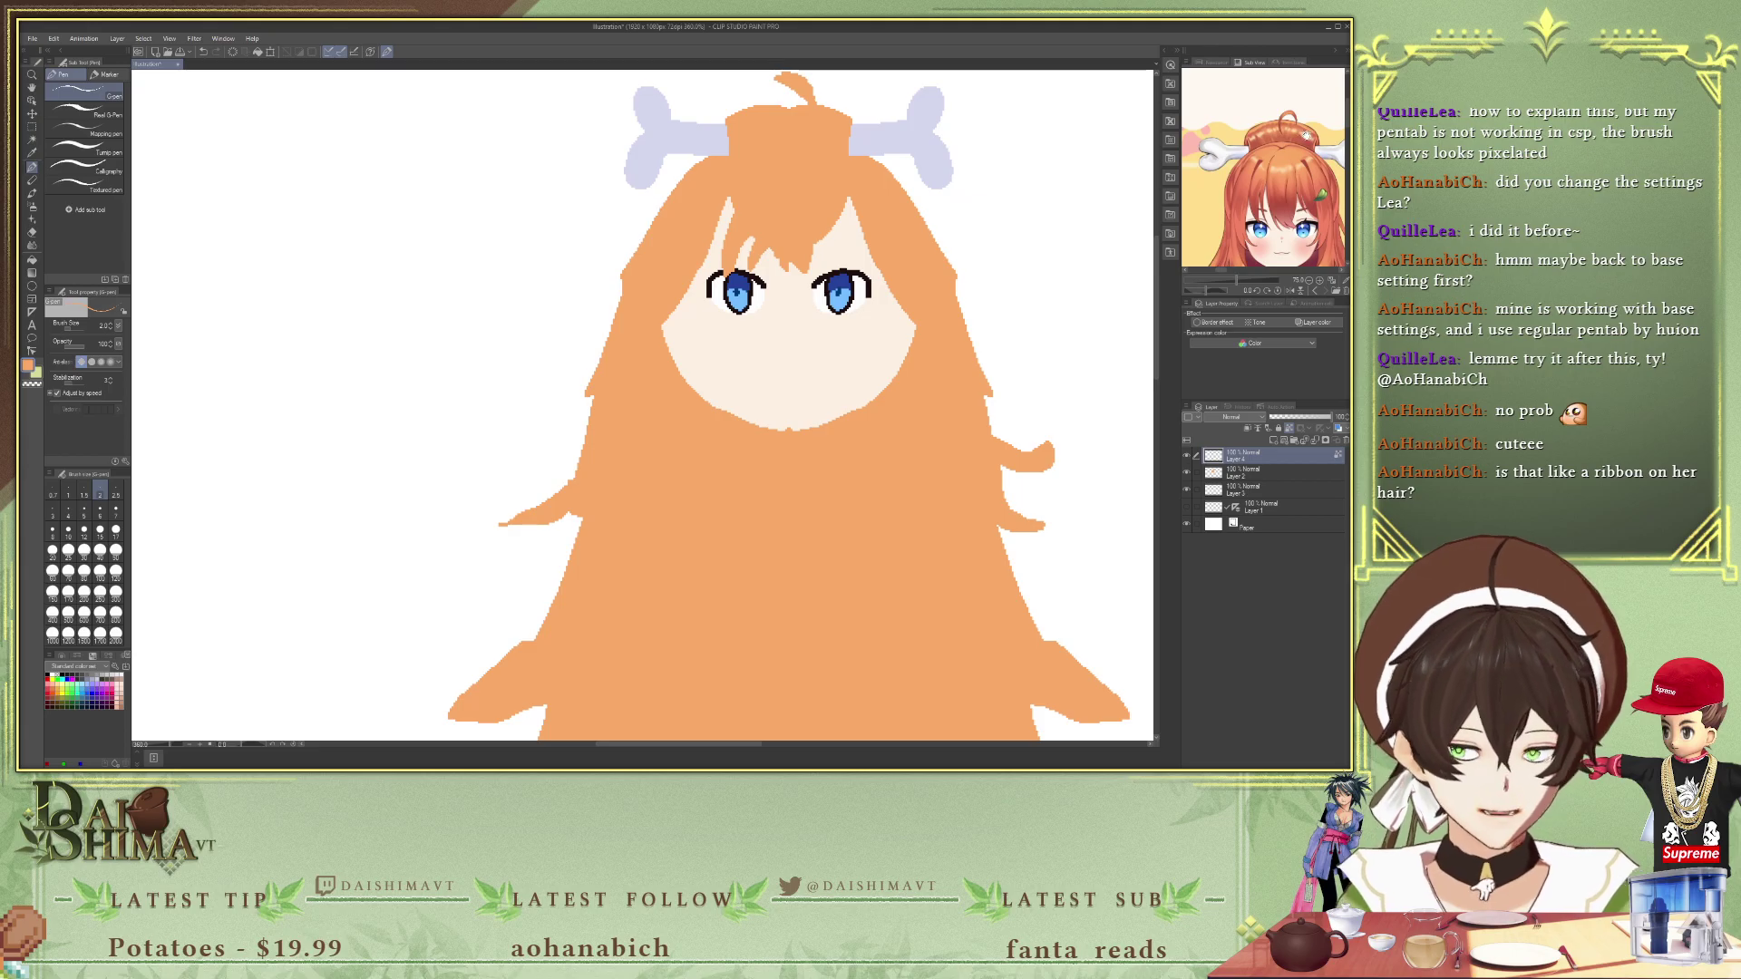
pyautogui.moveTo(1292, 133); pyautogui.dragTo(1292, 133)
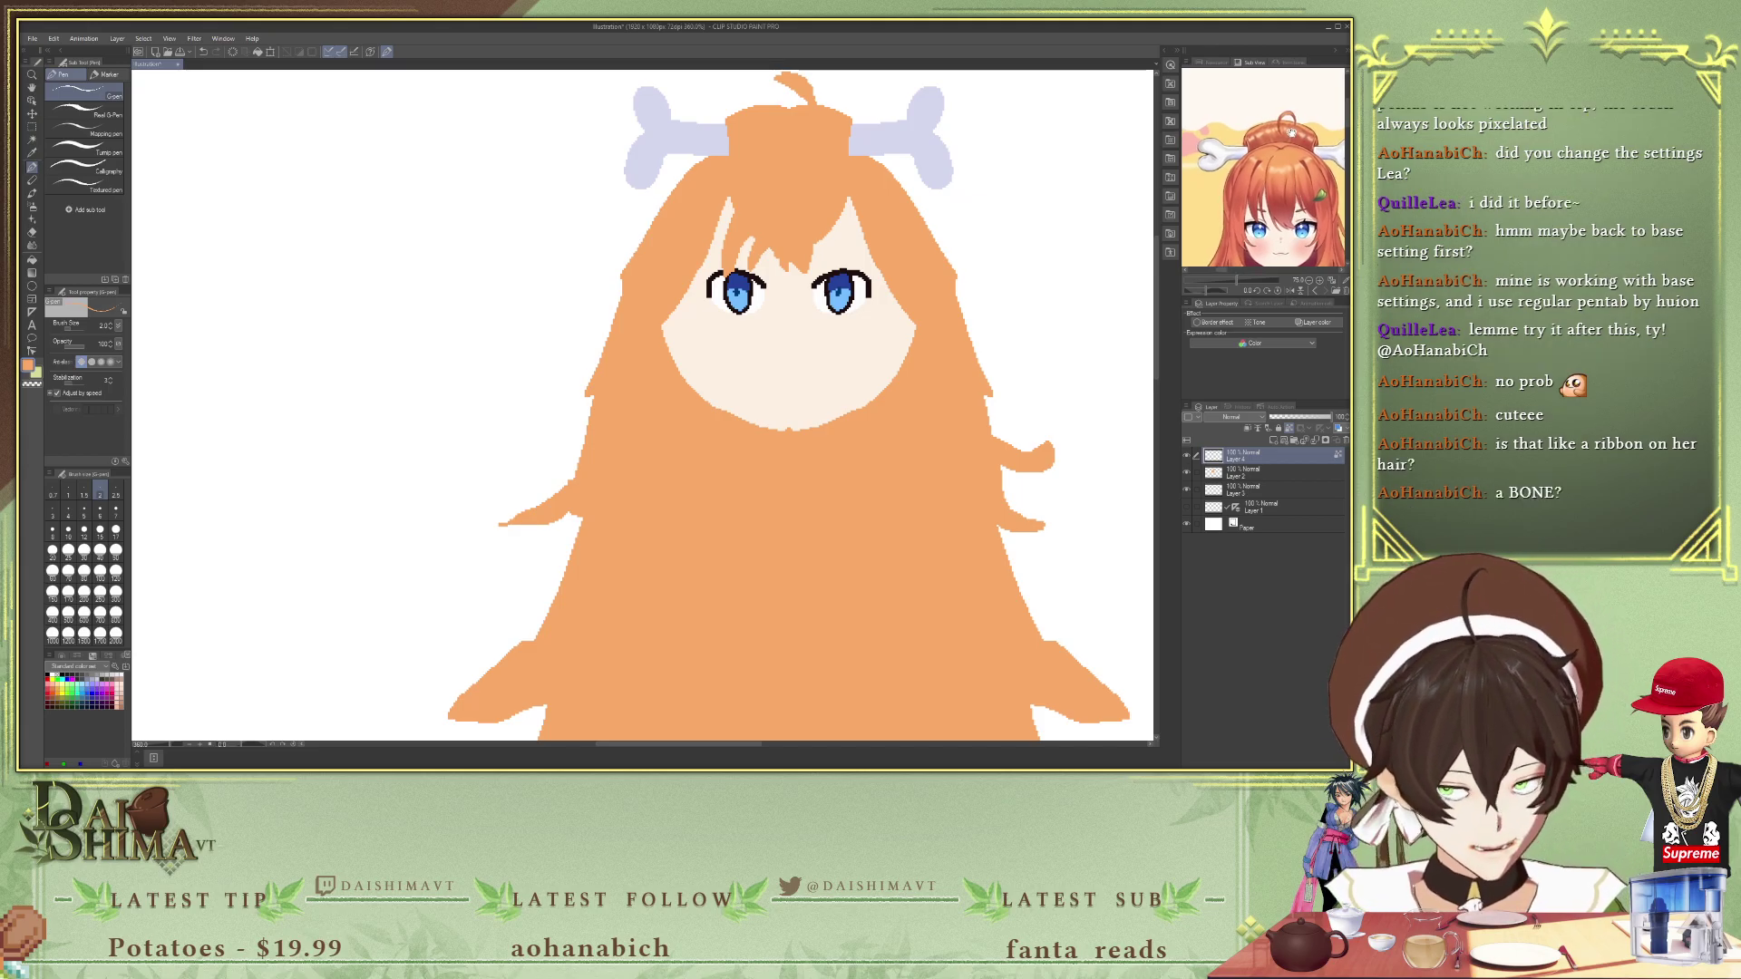
pyautogui.scroll(-4, 1287, 135)
pyautogui.scroll(4, 1263, 167)
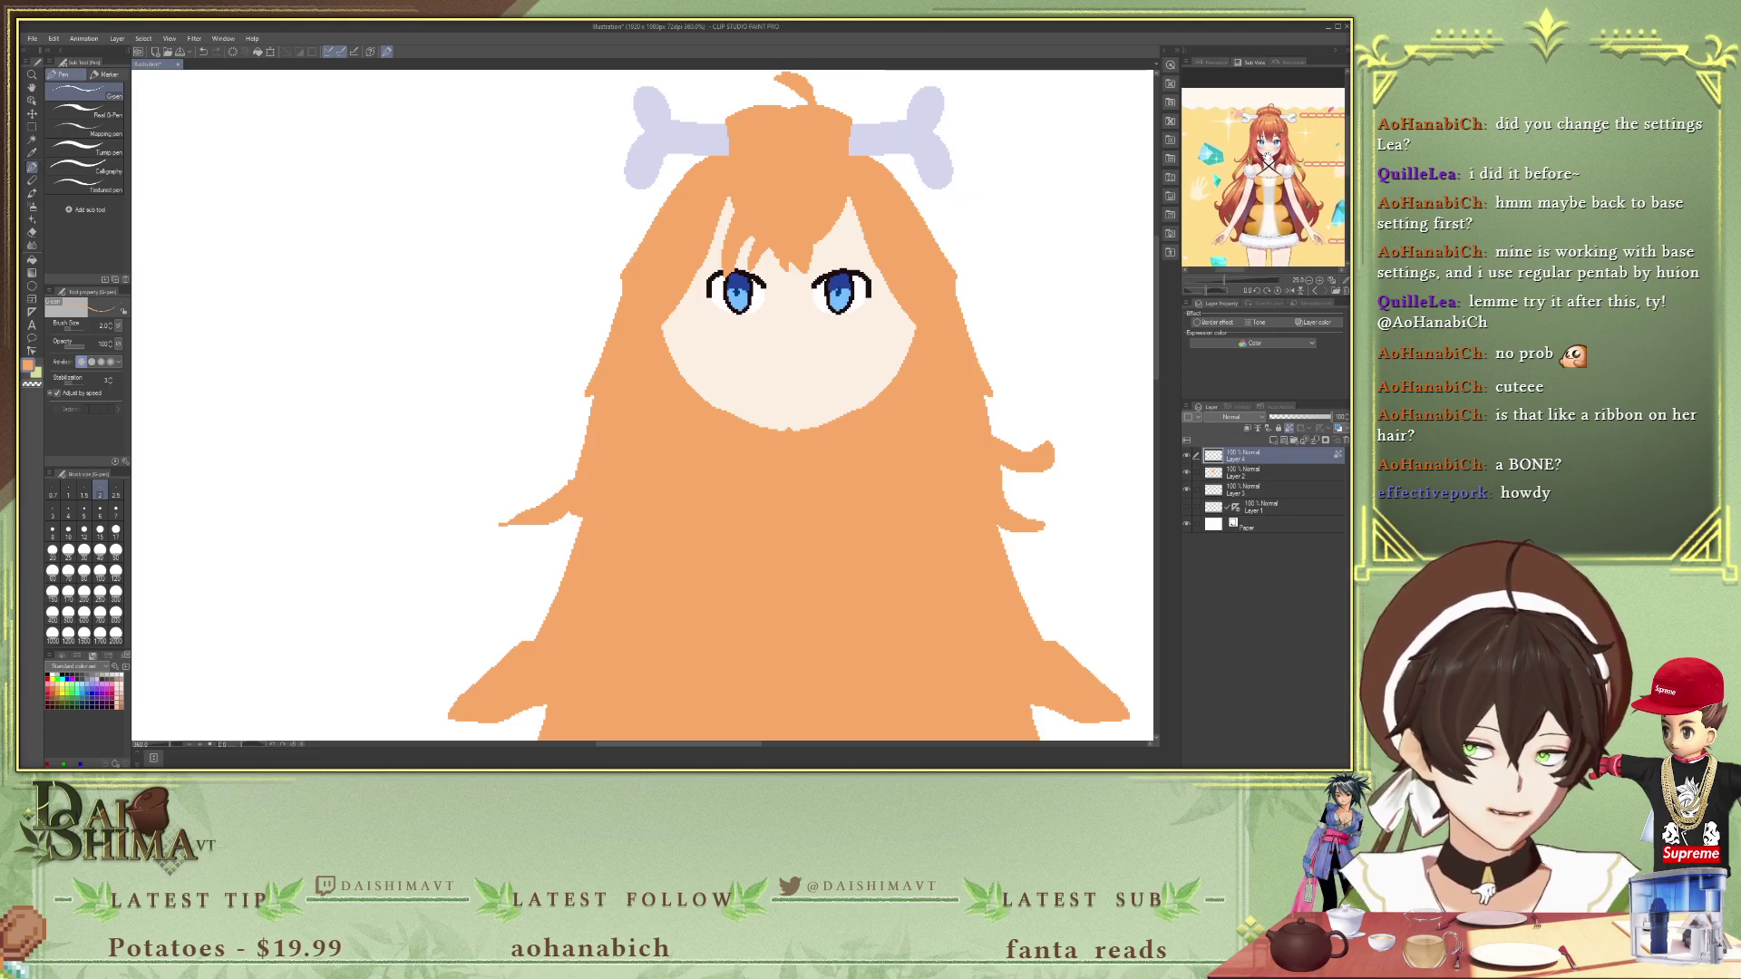
pyautogui.scroll(3, 1268, 161)
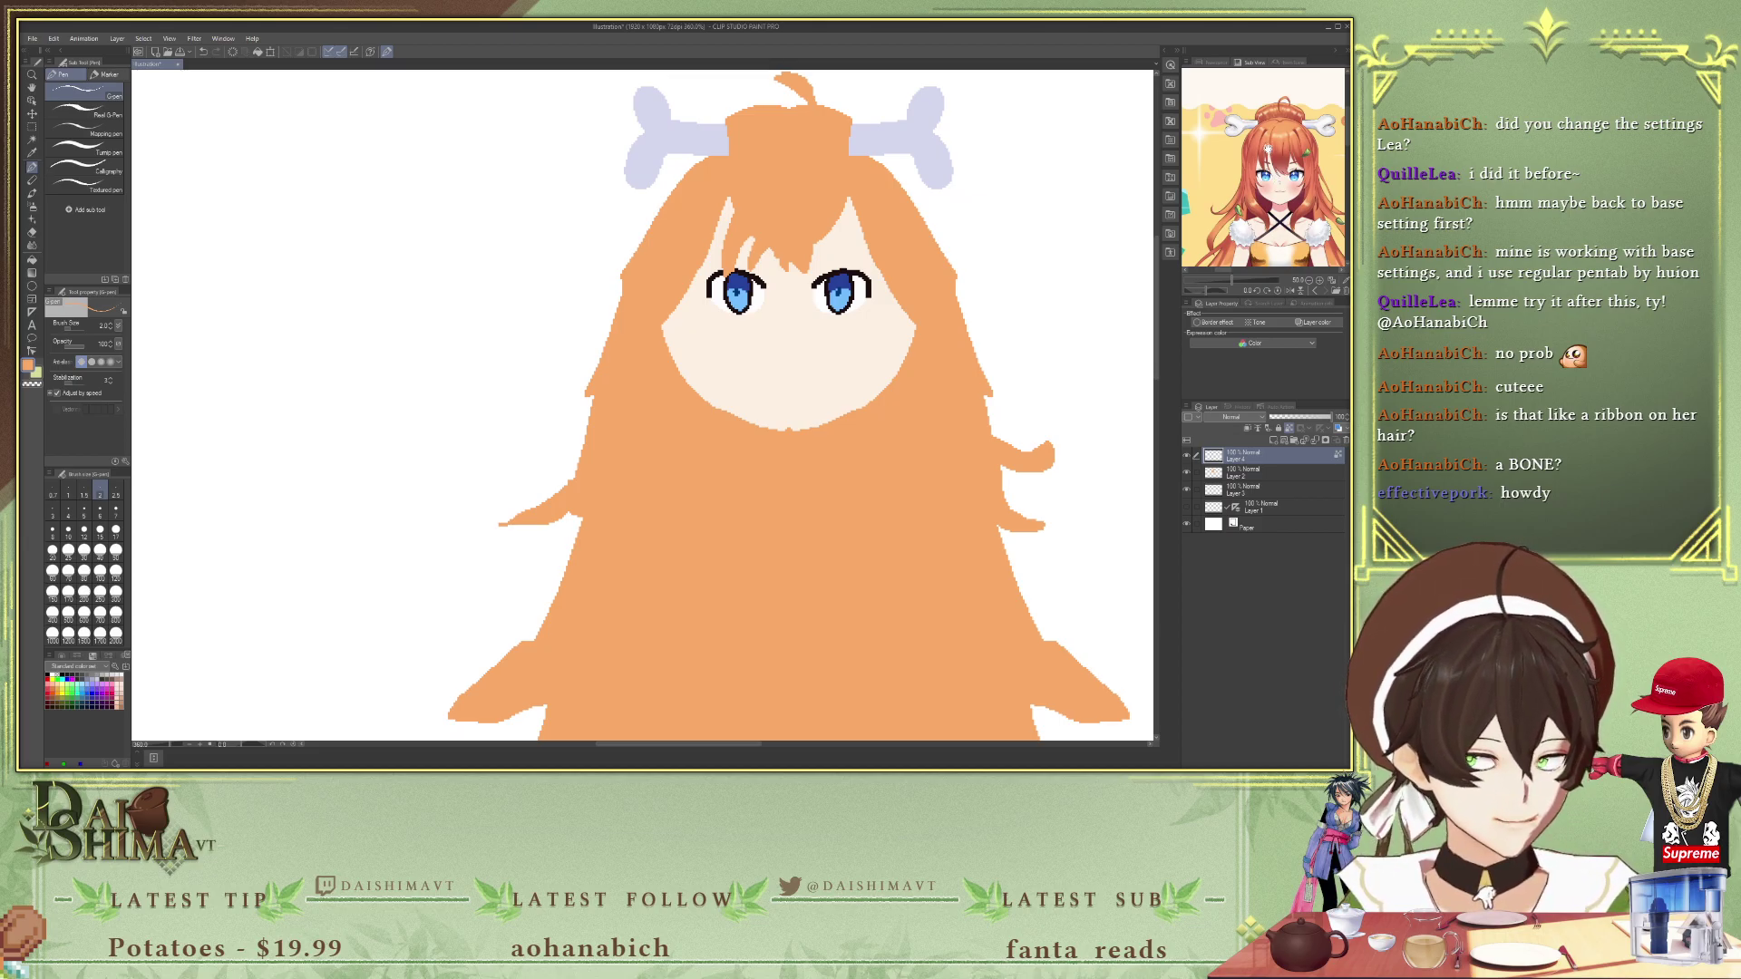
pyautogui.scroll(-1, 1274, 132)
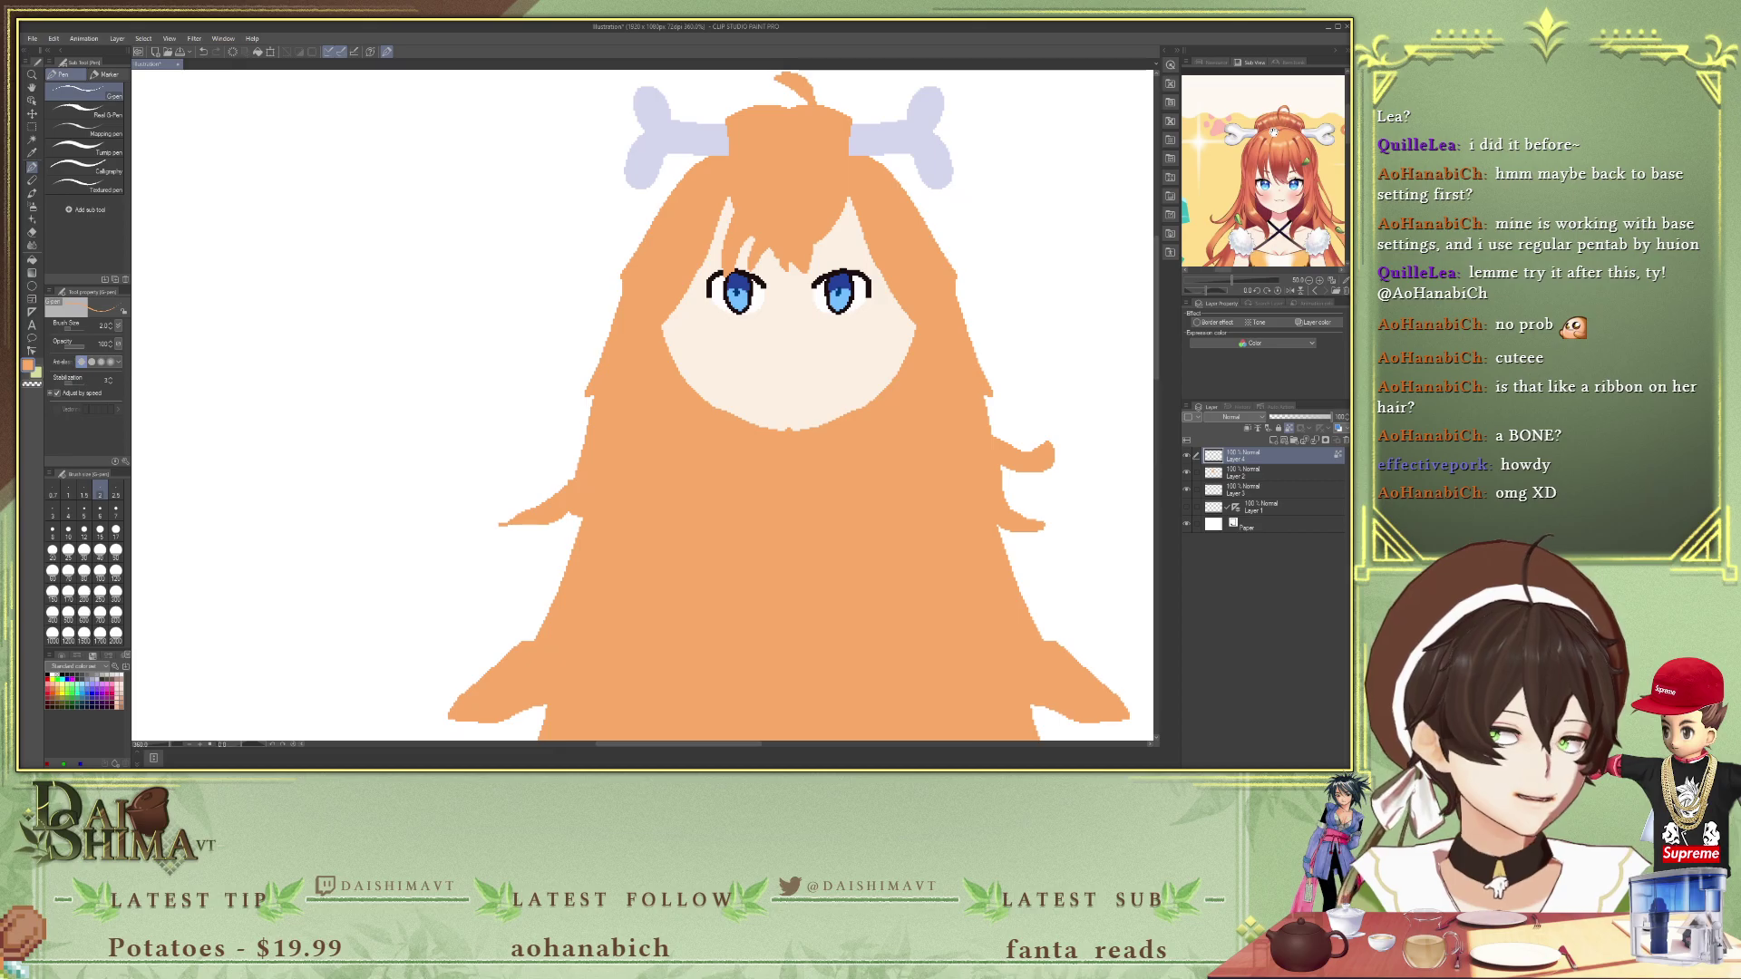
pyautogui.scroll(-1, 1269, 134)
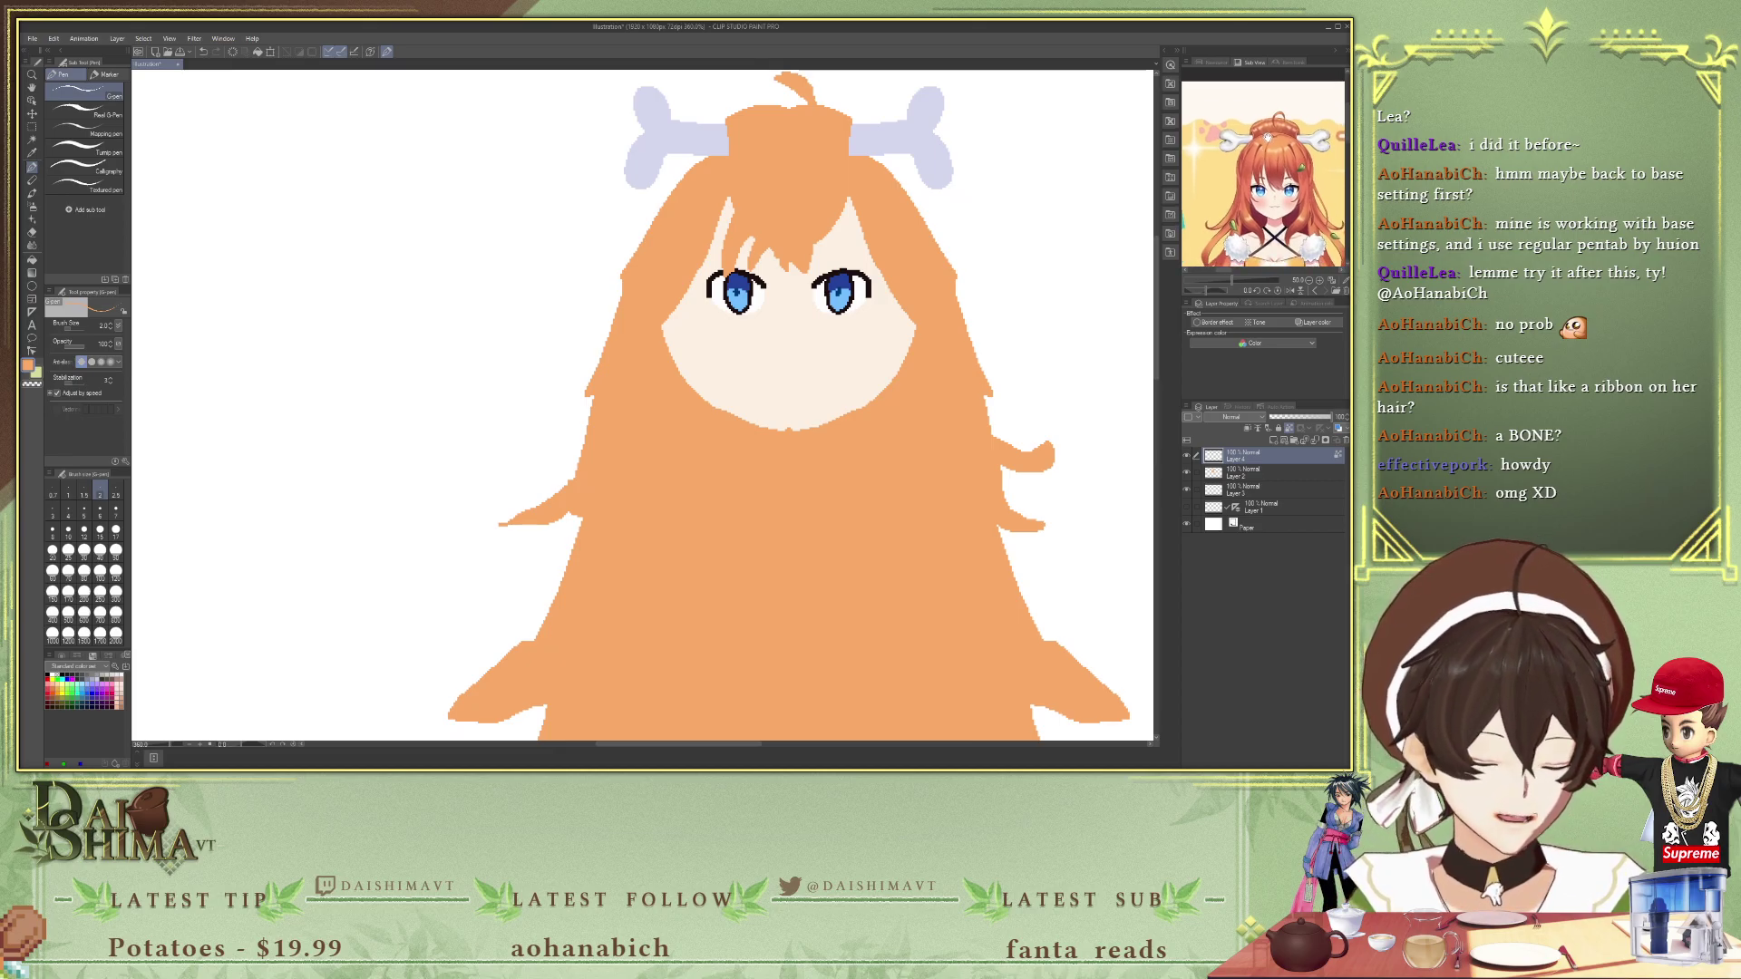
pyautogui.scroll(-2, 1267, 137)
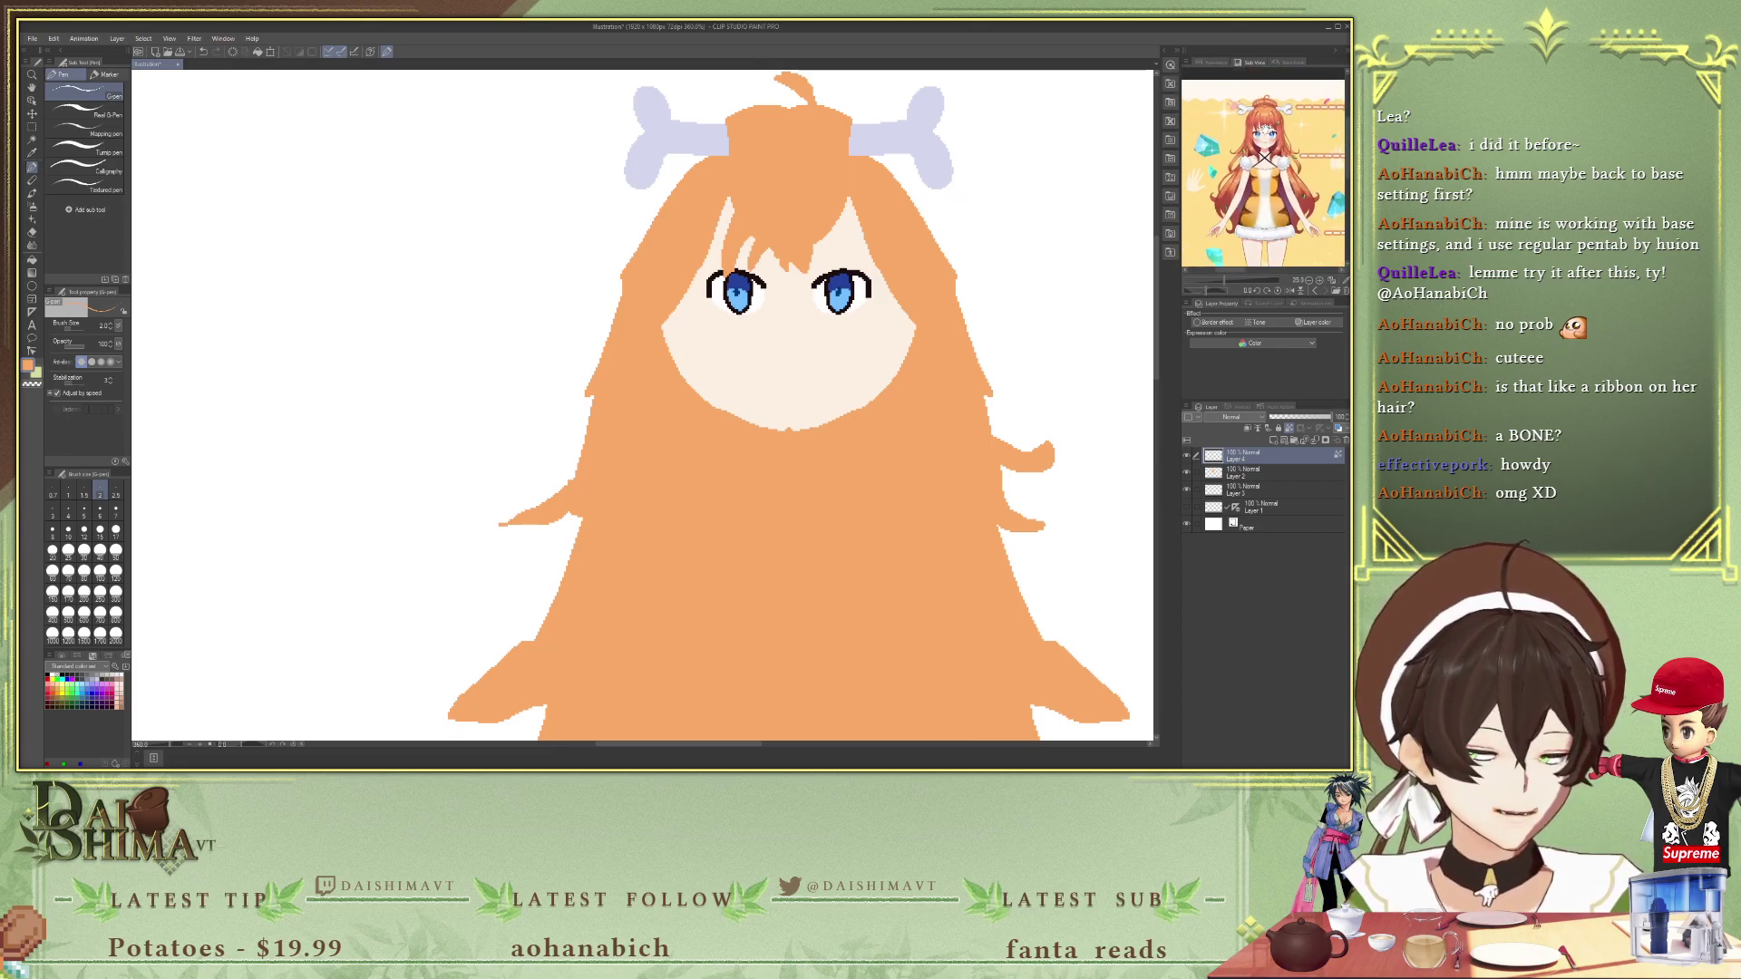
pyautogui.scroll(2, 1261, 116)
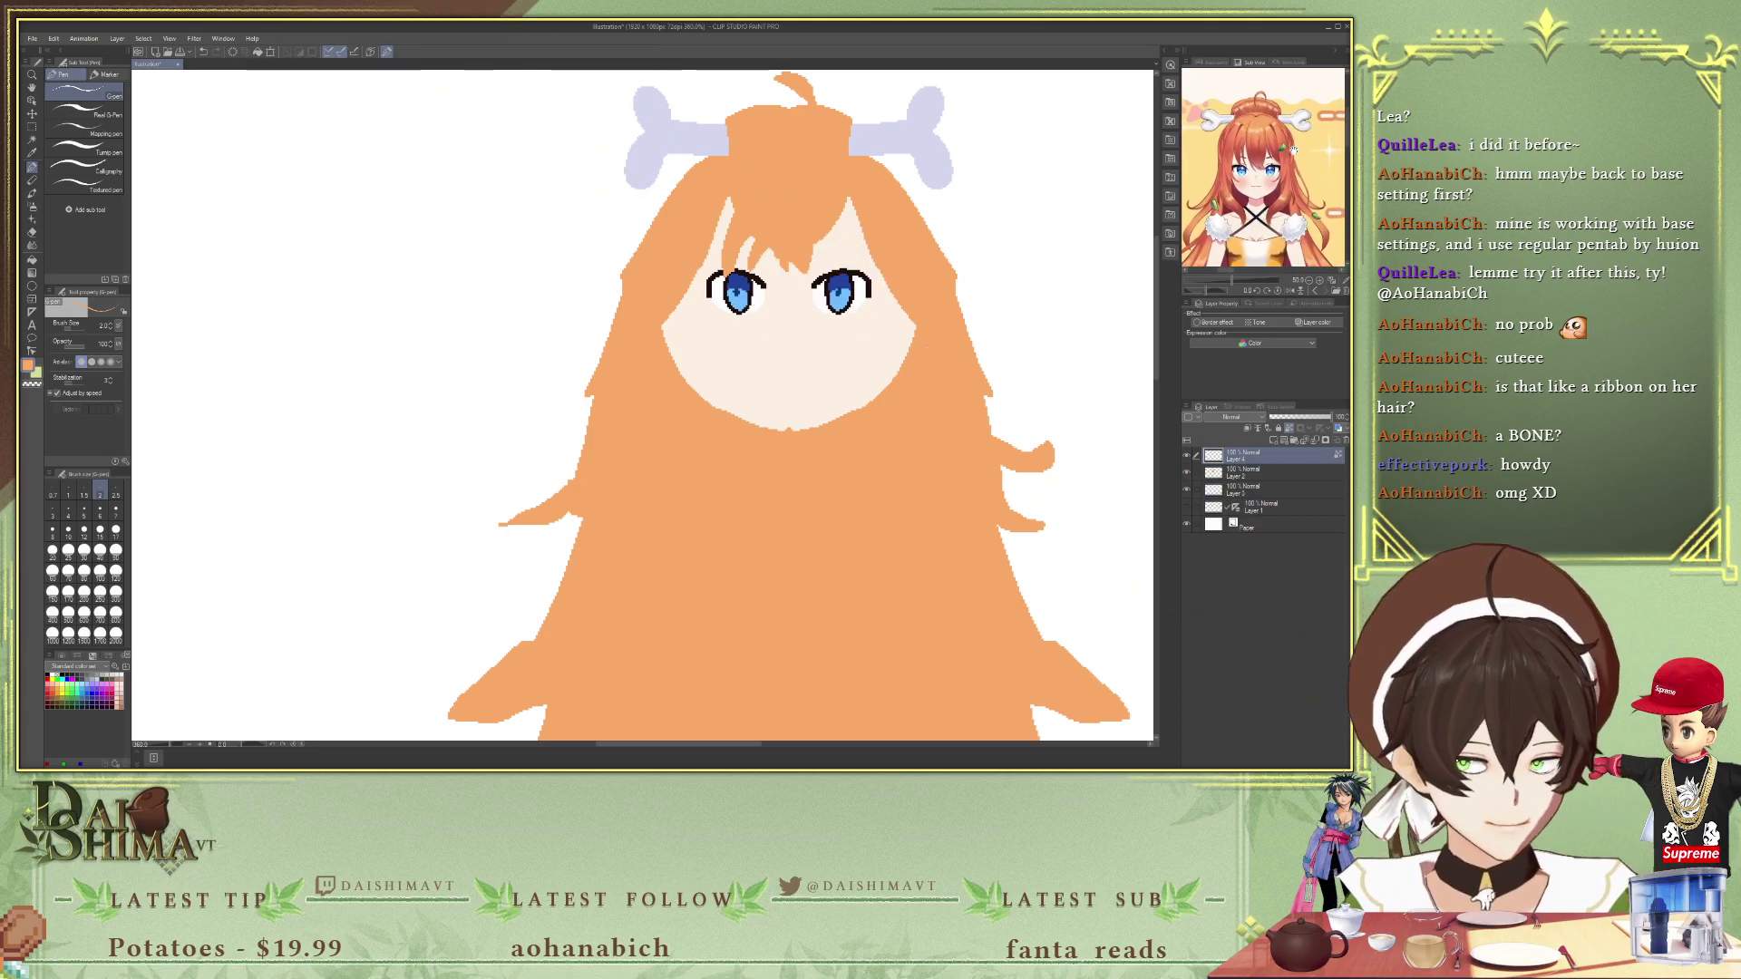
pyautogui.scroll(4, 1261, 161)
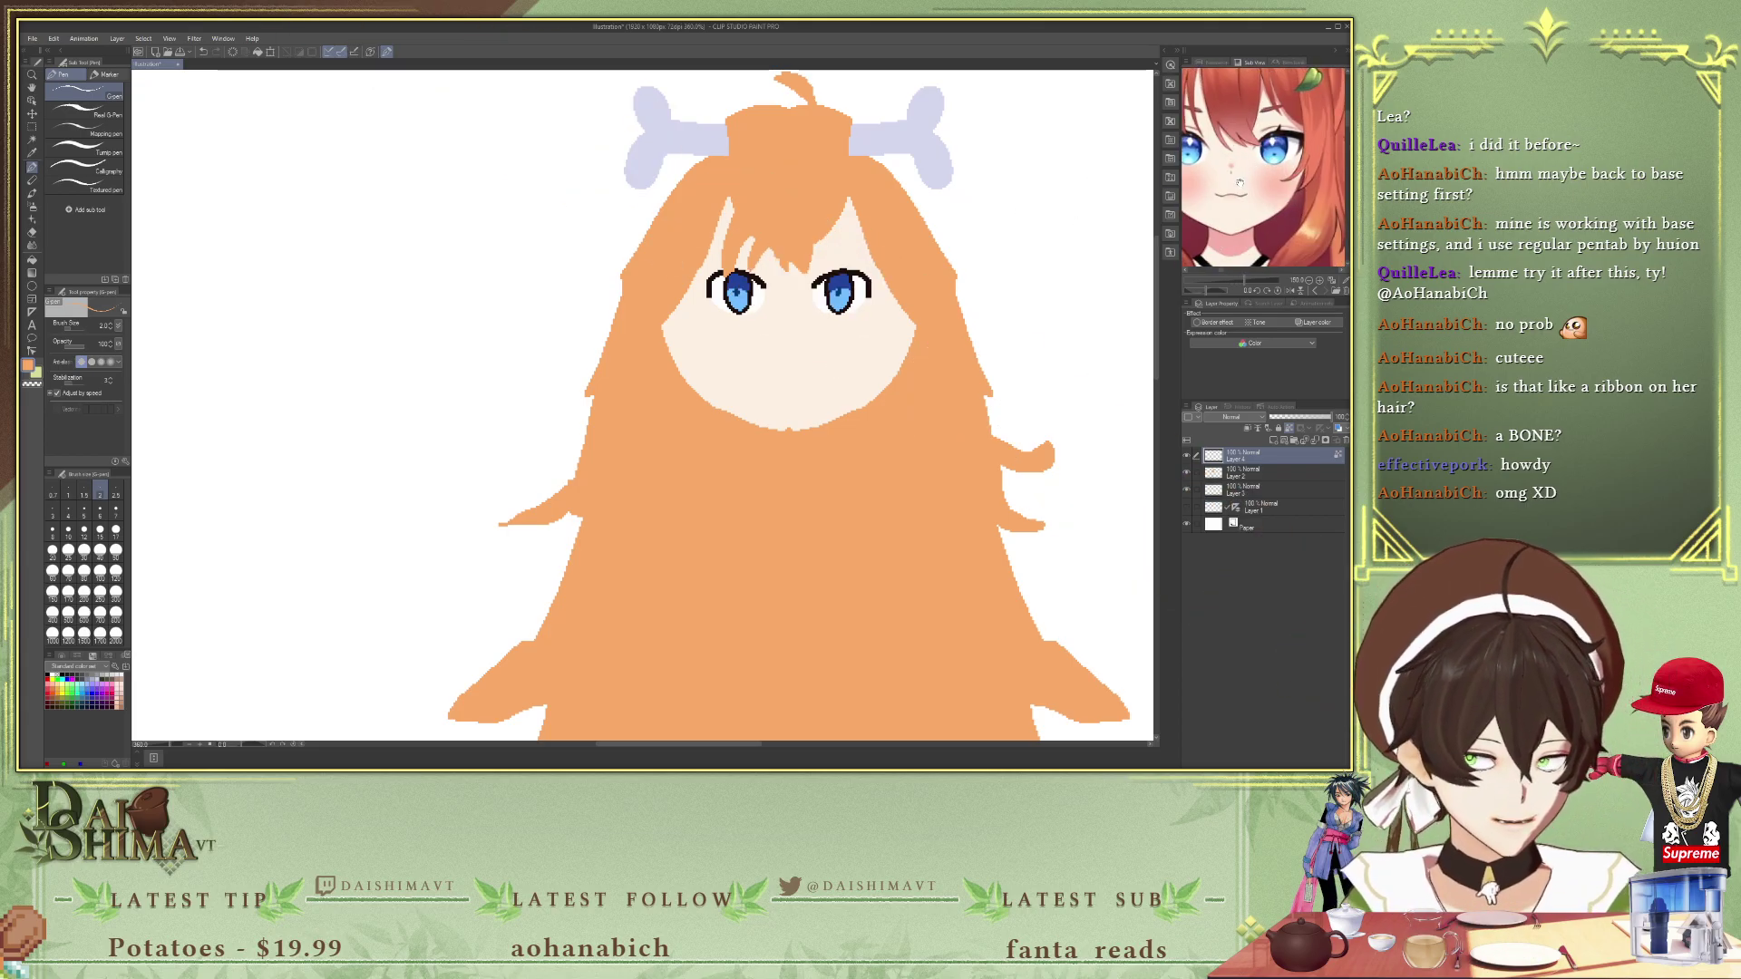
pyautogui.scroll(2, 1238, 182)
pyautogui.scroll(1, 744, 365)
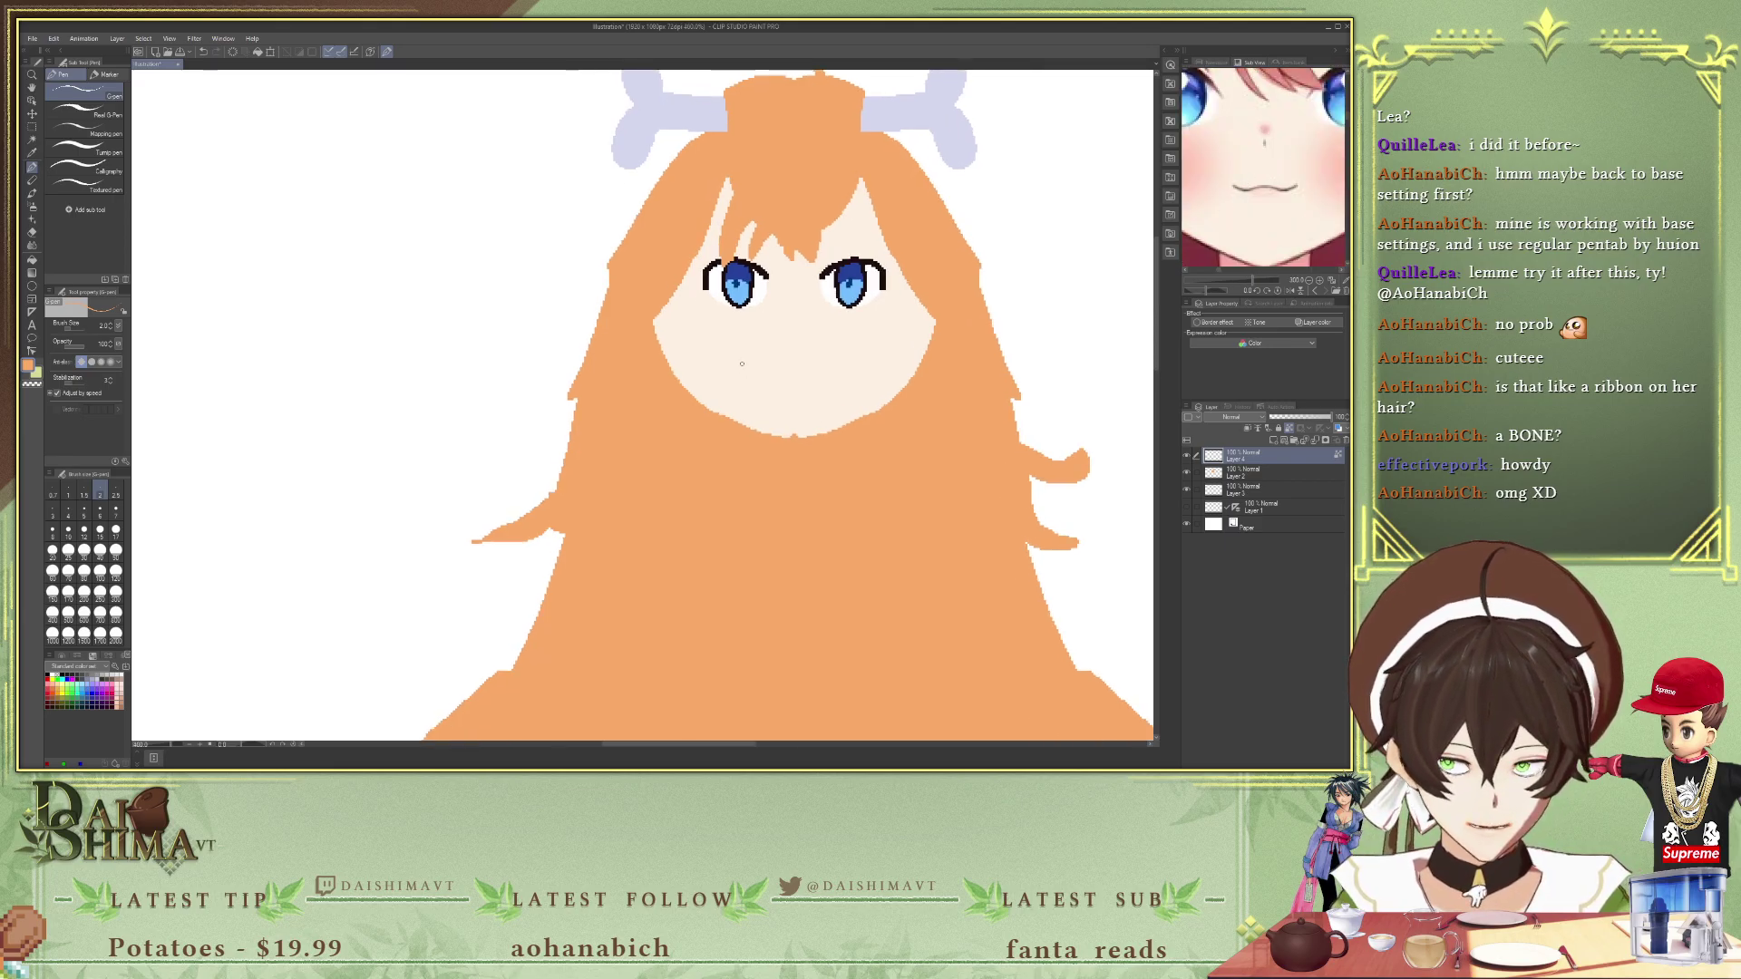
pyautogui.scroll(1, 1027, 247)
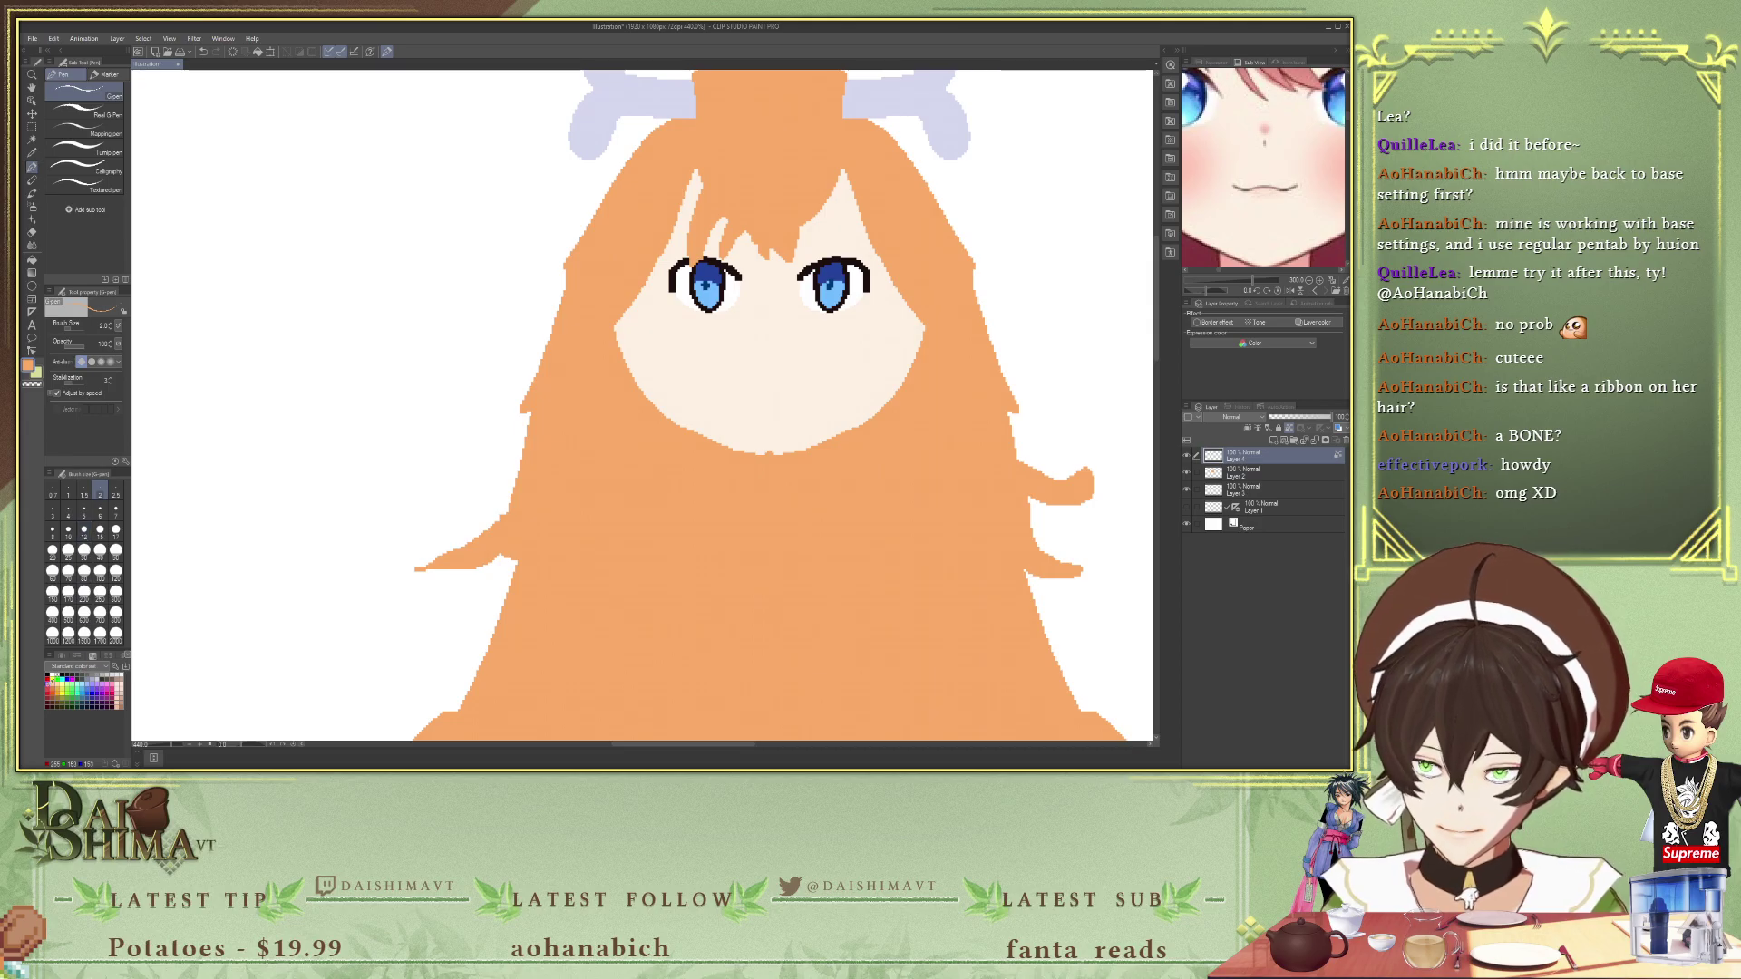
# - Try to draw the mouth in black on the eye layer with two different pen sizes, undoing each stroke
pyautogui.click(49, 675)
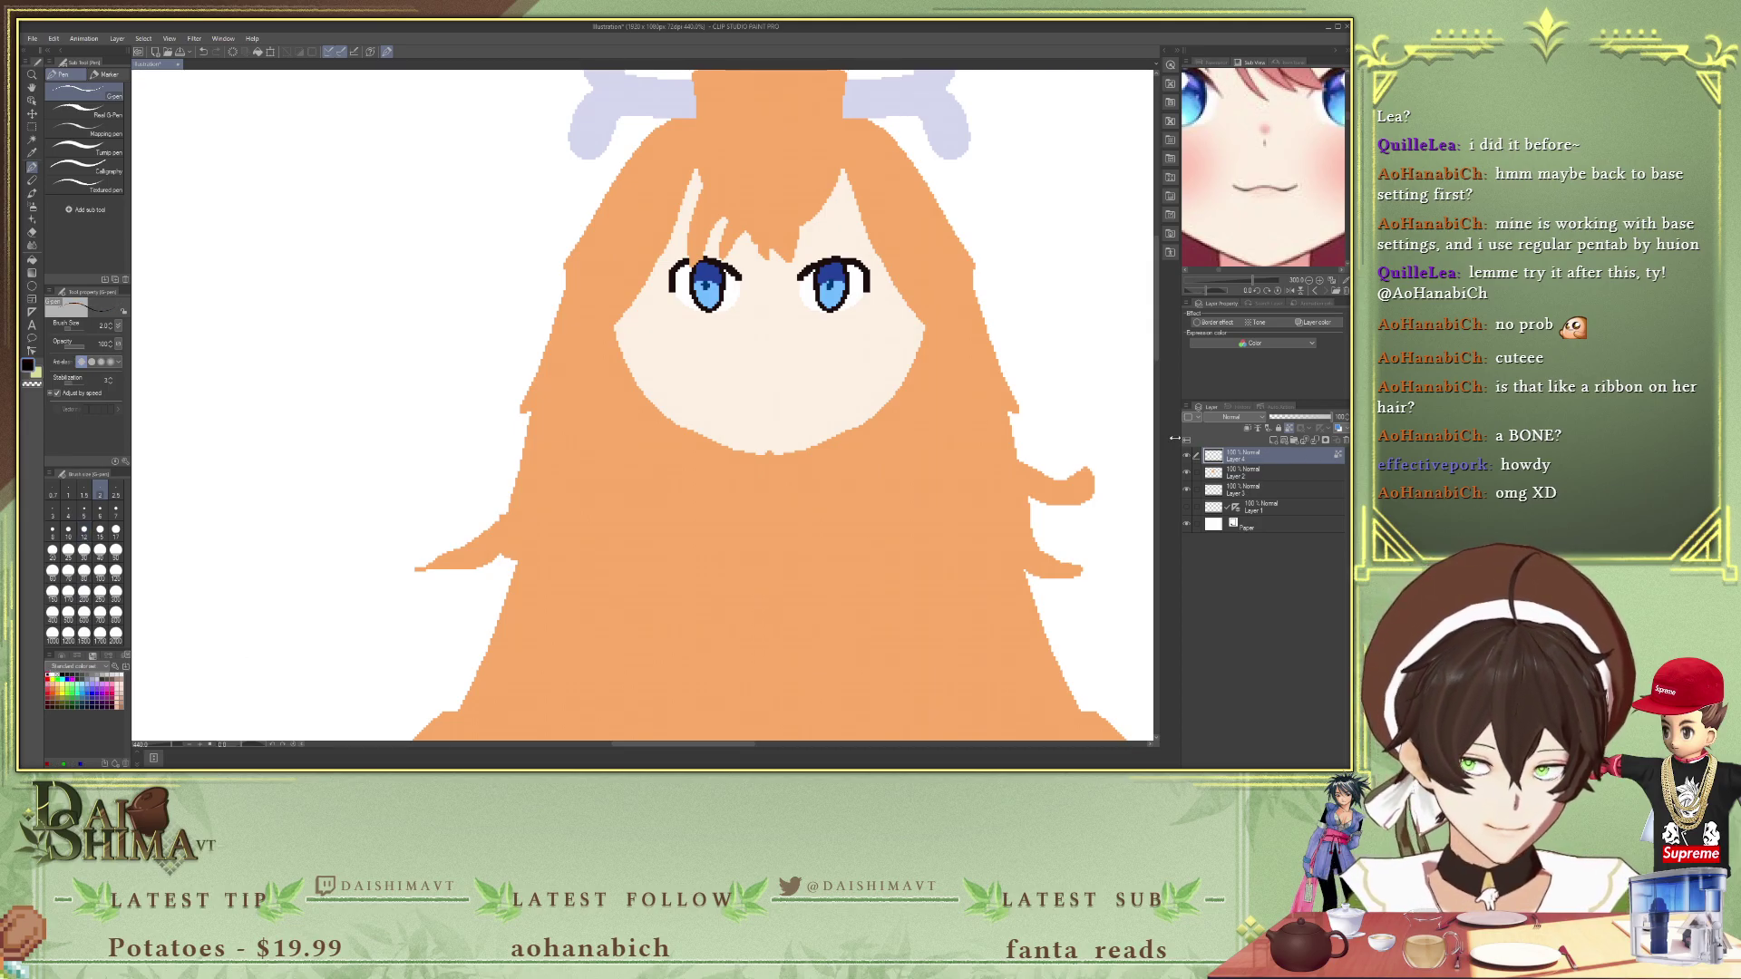
pyautogui.scroll(2, 768, 358)
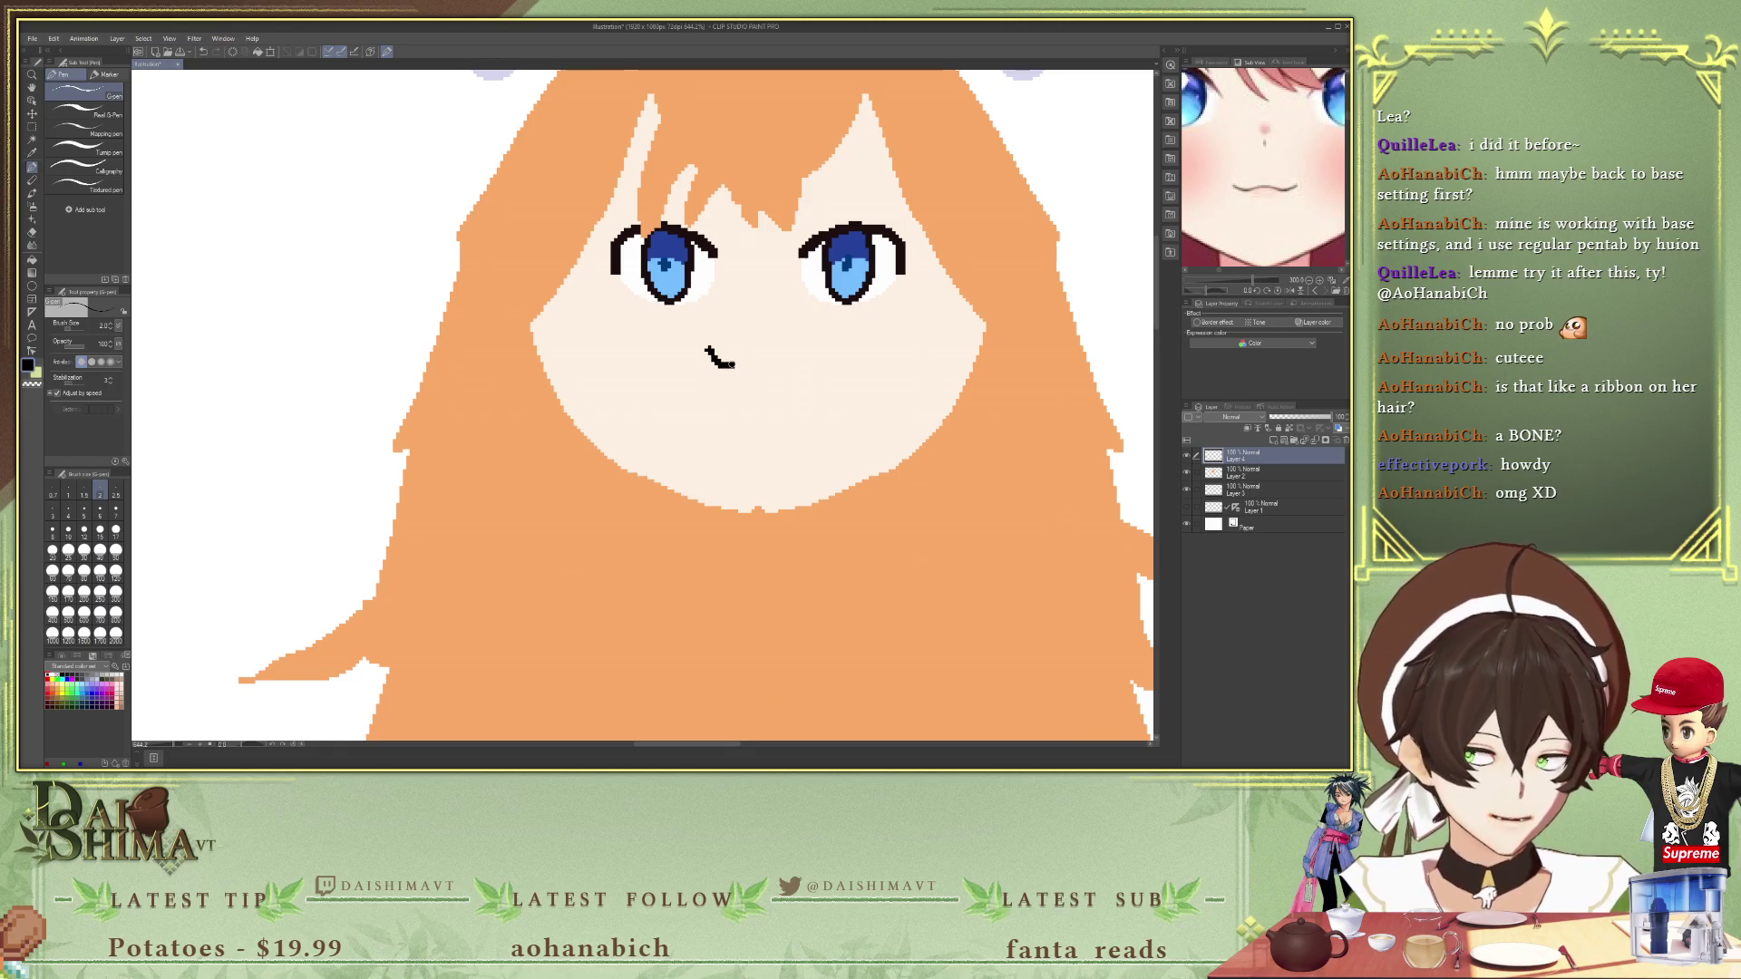
pyautogui.click(71, 495)
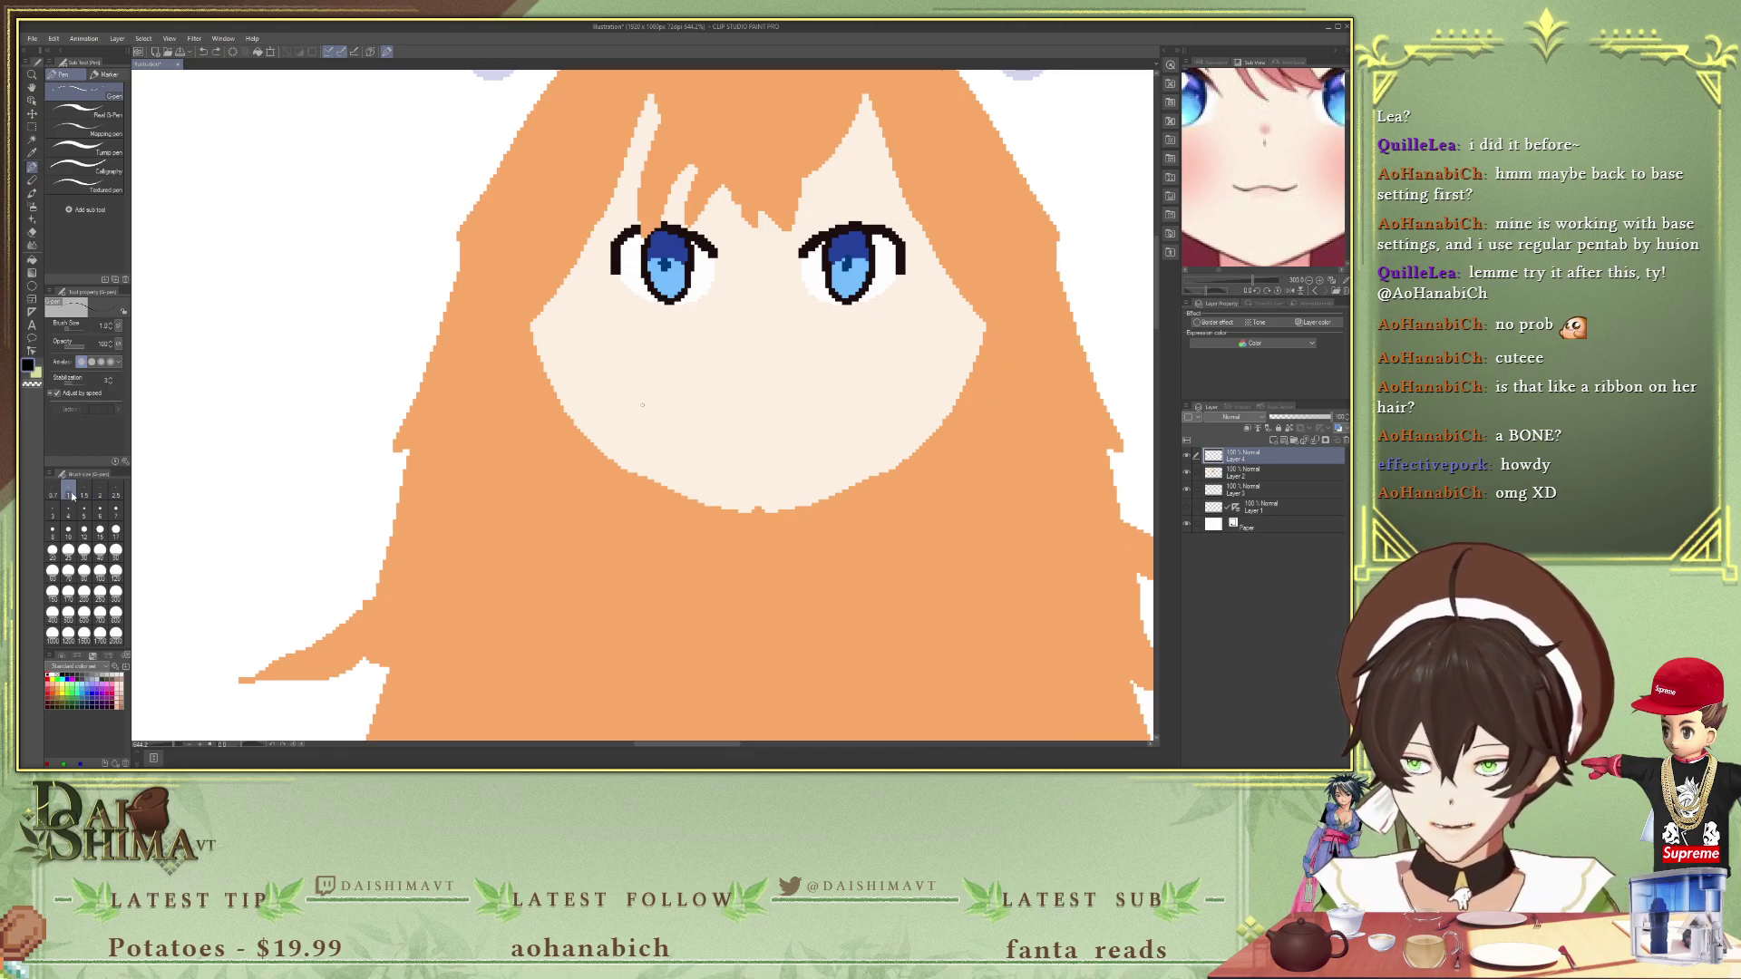
pyautogui.moveTo(665, 357); pyautogui.dragTo(700, 370)
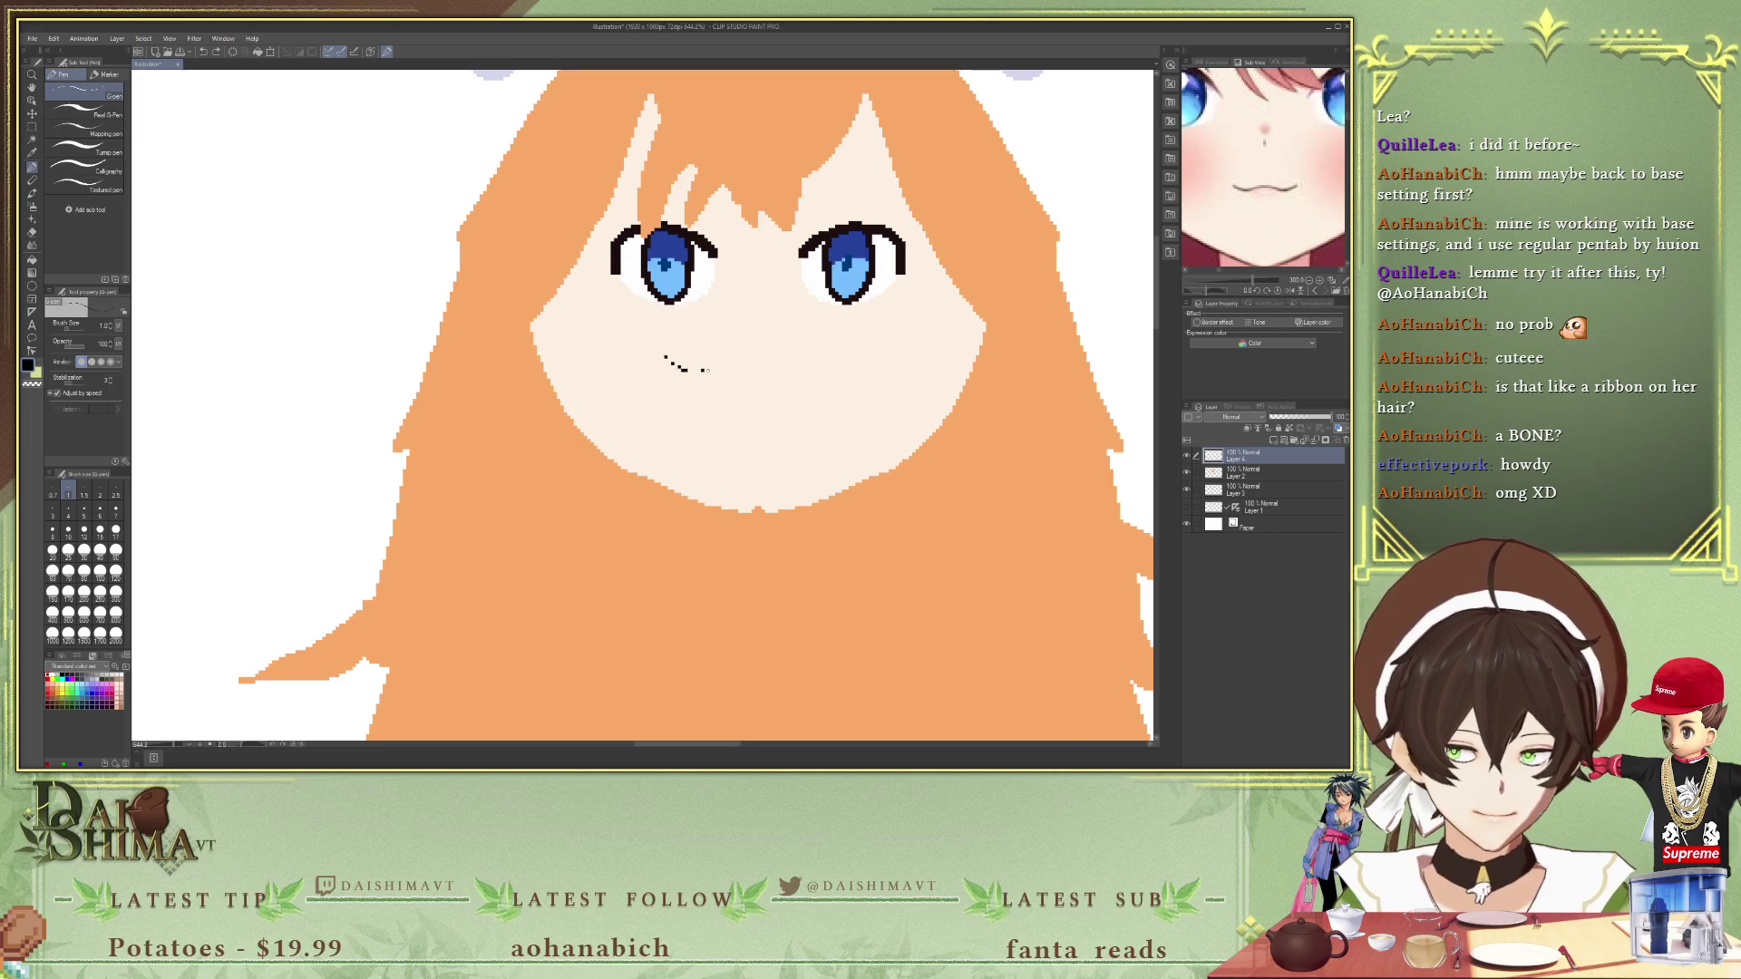
pyautogui.hotkey('ctrl', 'z')
pyautogui.click(98, 490)
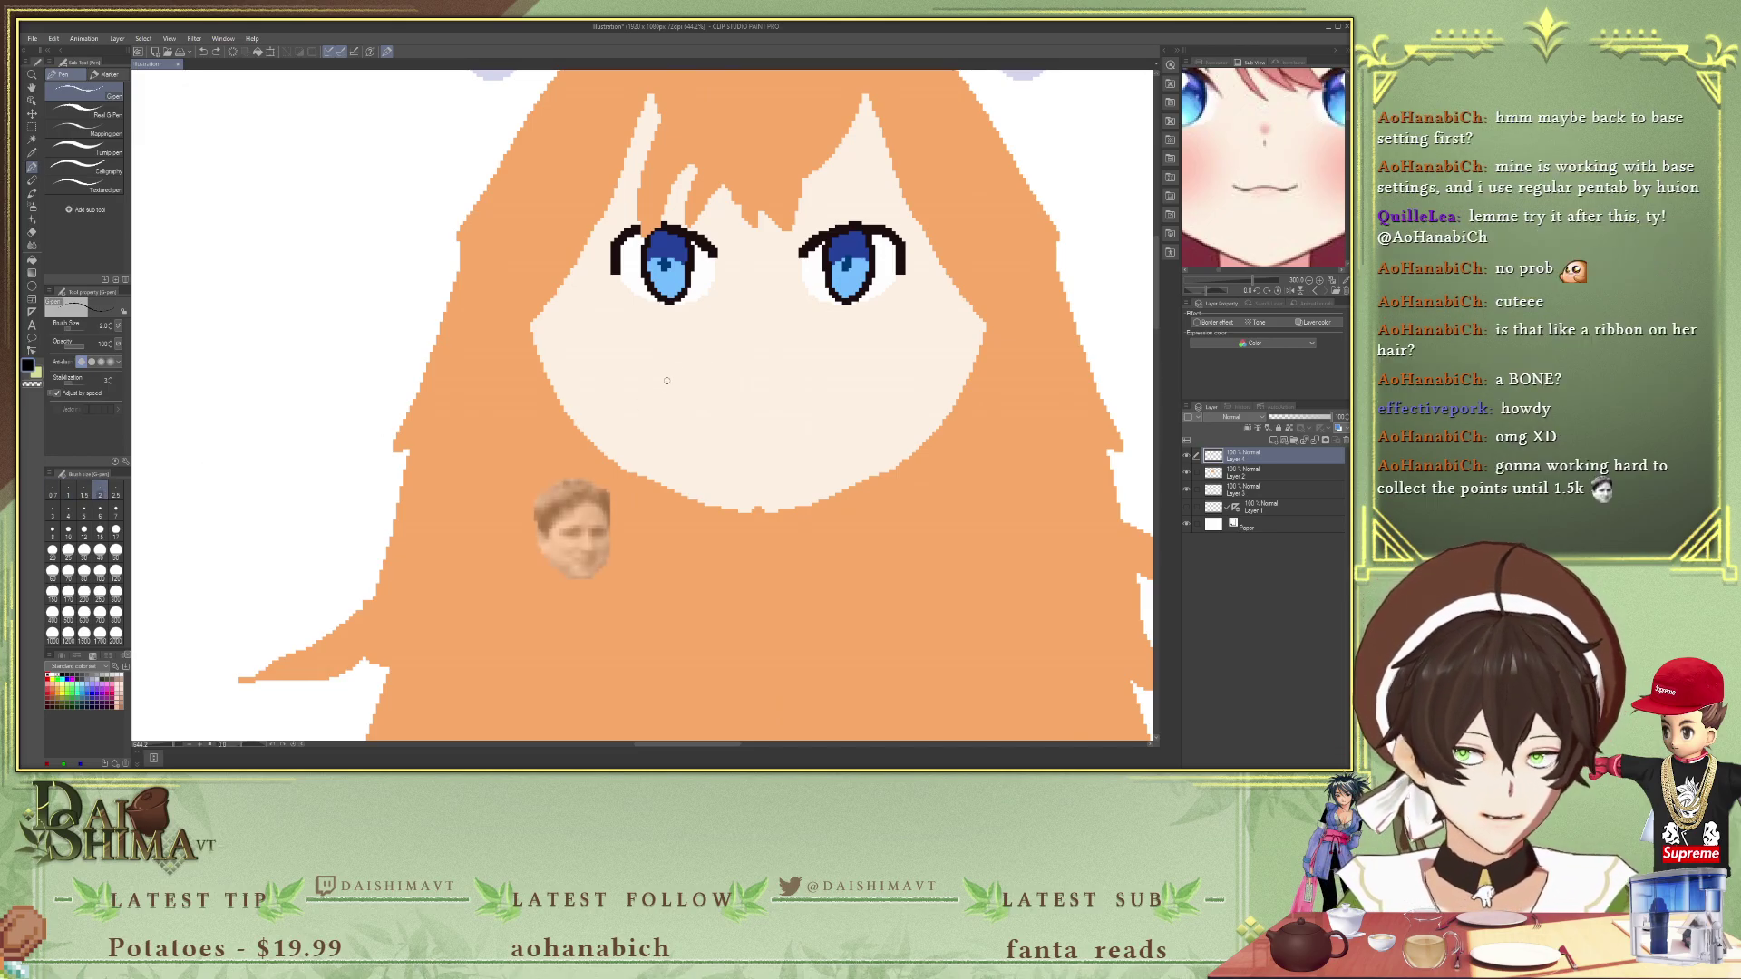
pyautogui.moveTo(665, 387); pyautogui.dragTo(744, 381)
pyautogui.hotkey('ctrl', 'z')
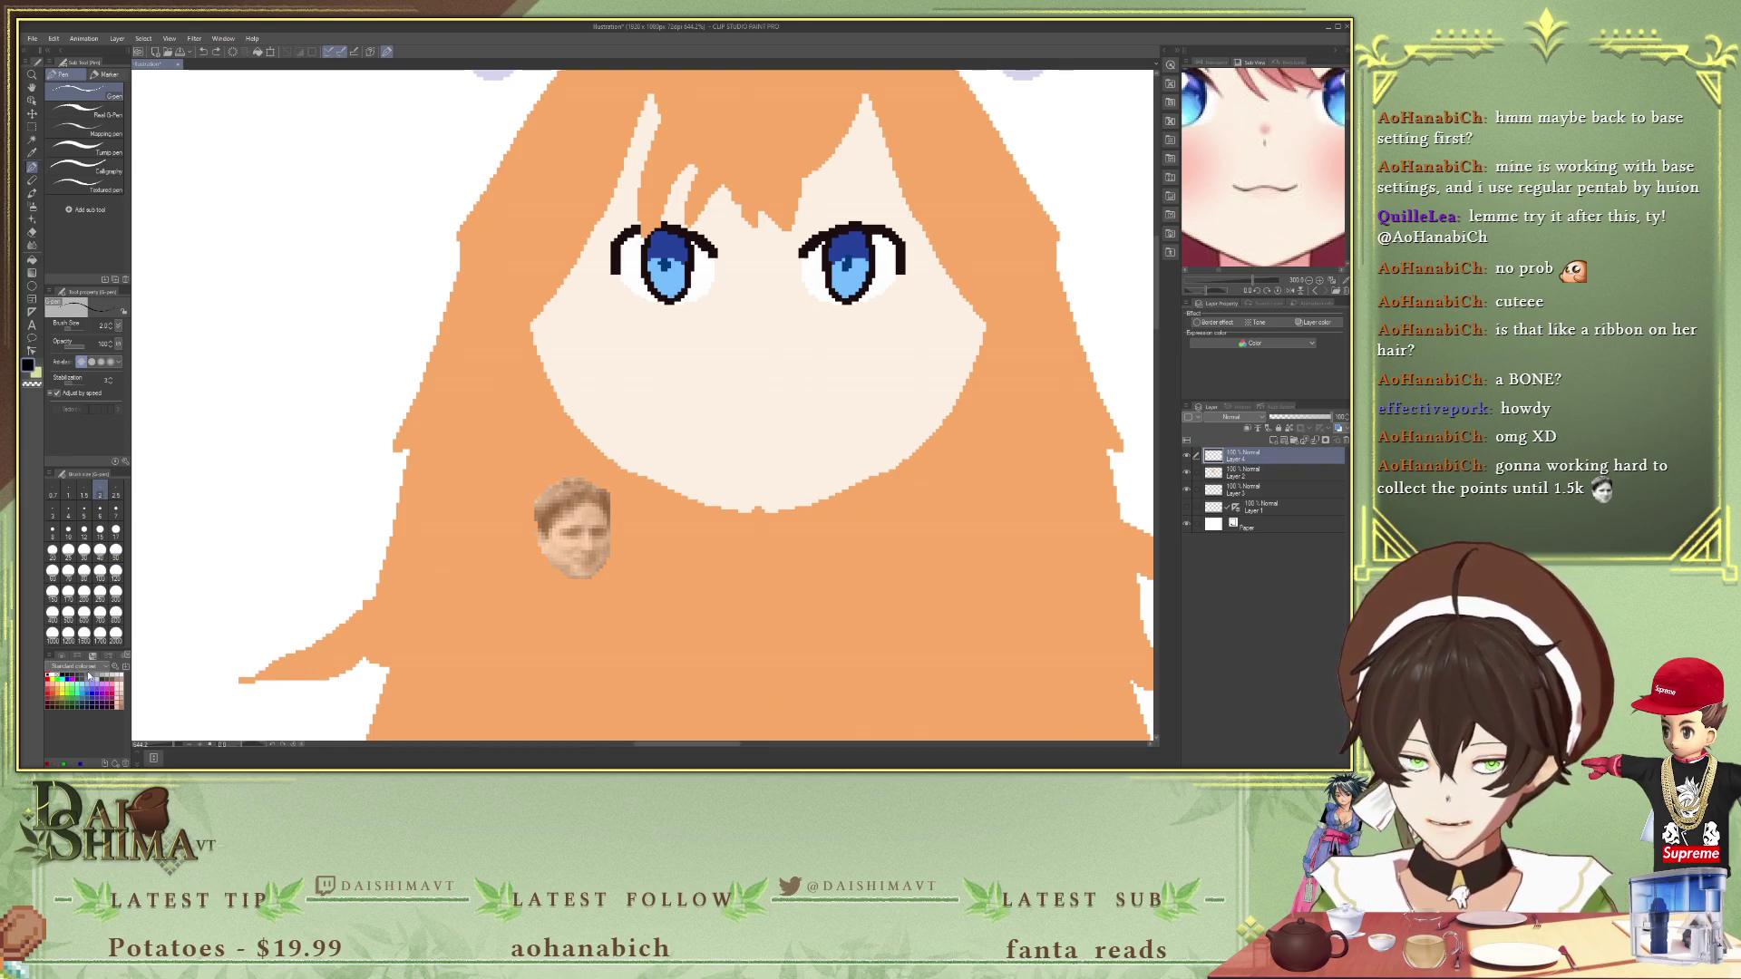
# - Try mouth strokes in dark grey and in a colour sampled from the reference illustration, undoing each one
pyautogui.click(93, 678)
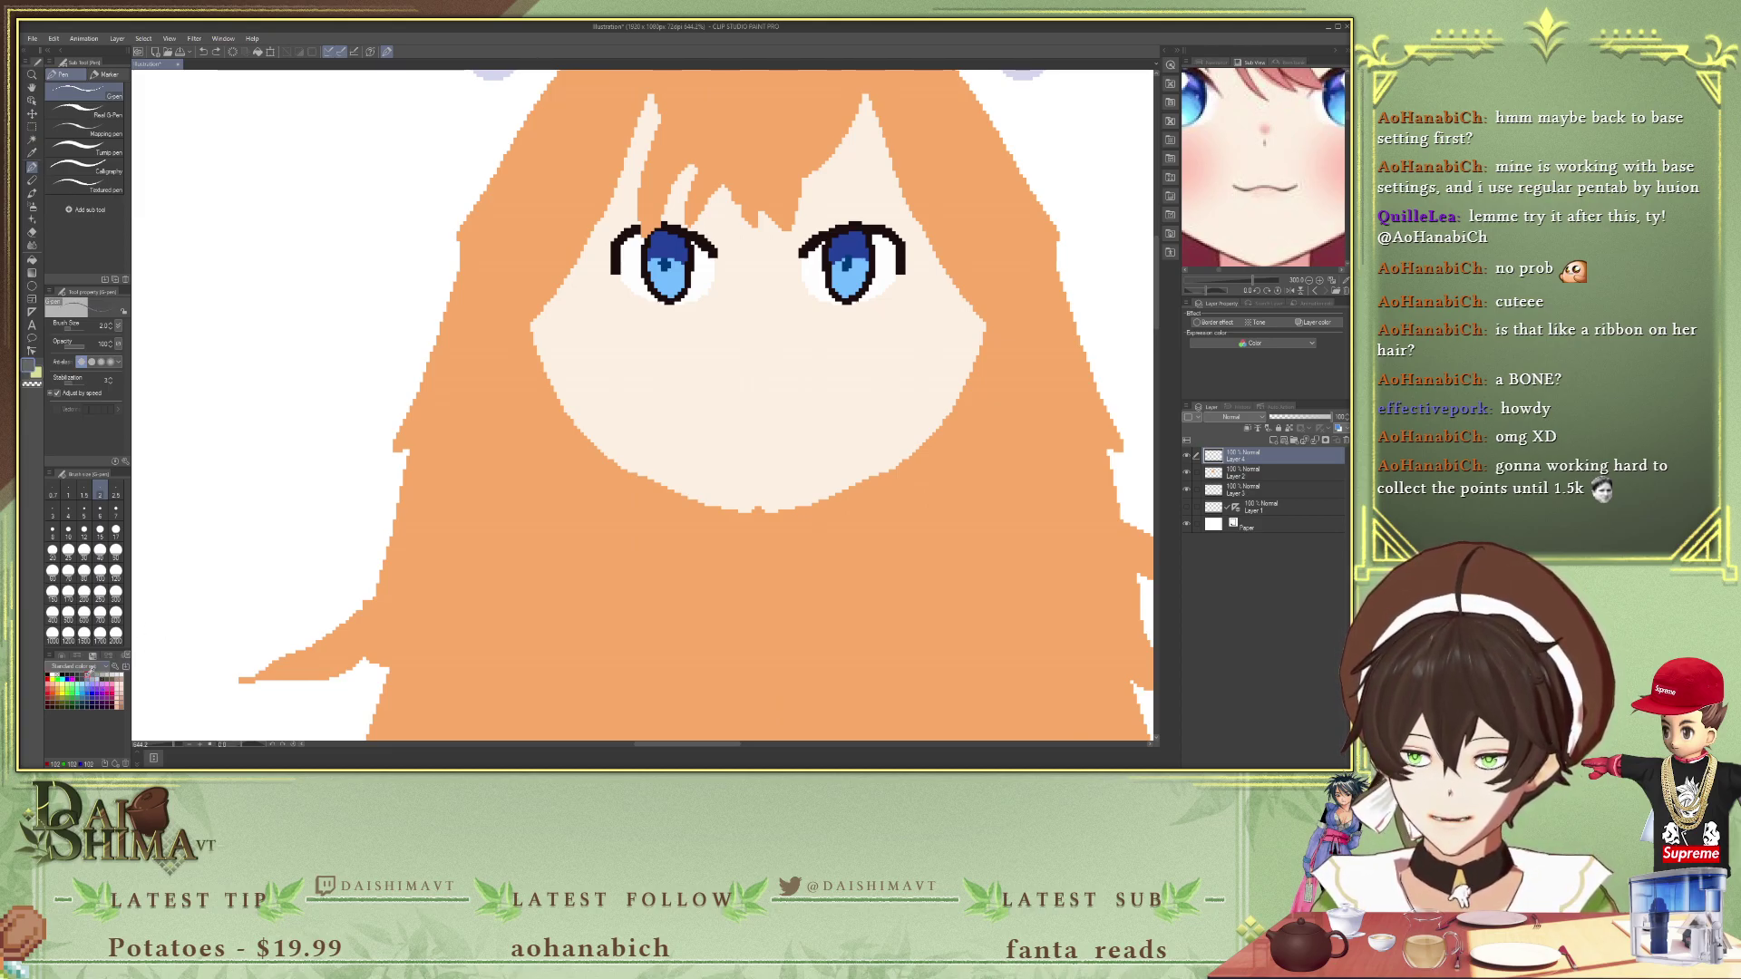
pyautogui.moveTo(665, 370); pyautogui.dragTo(770, 385)
pyautogui.hotkey('ctrl', 'z')
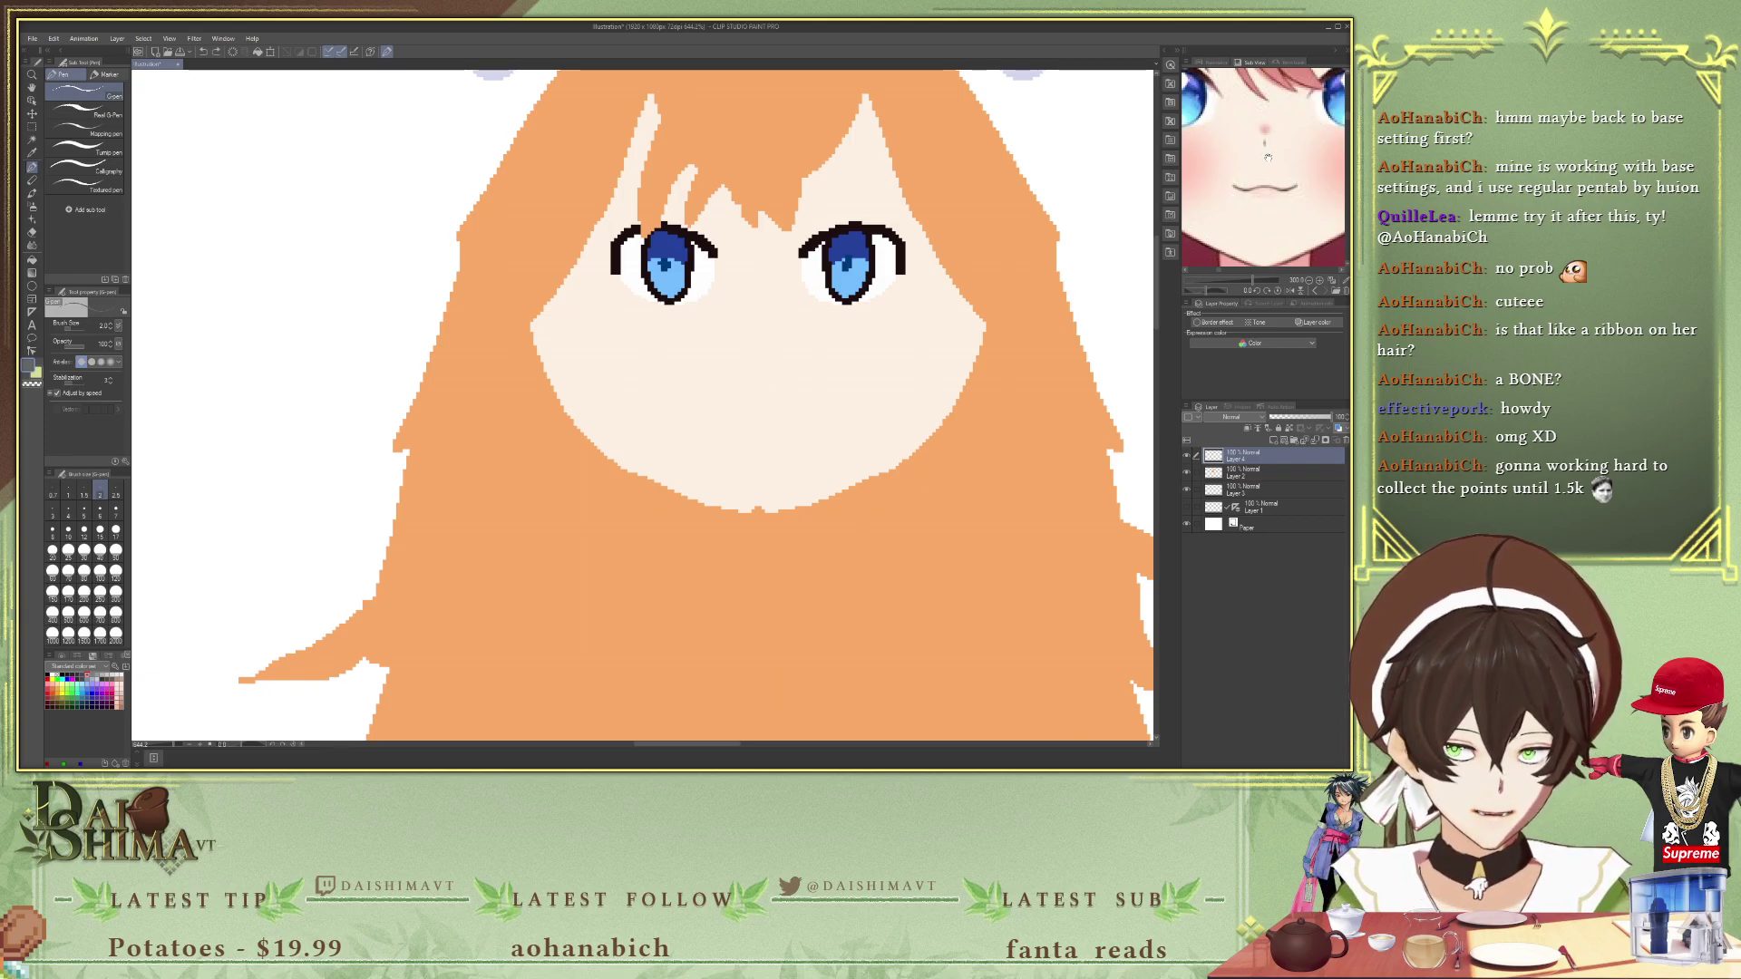
pyautogui.press('i')
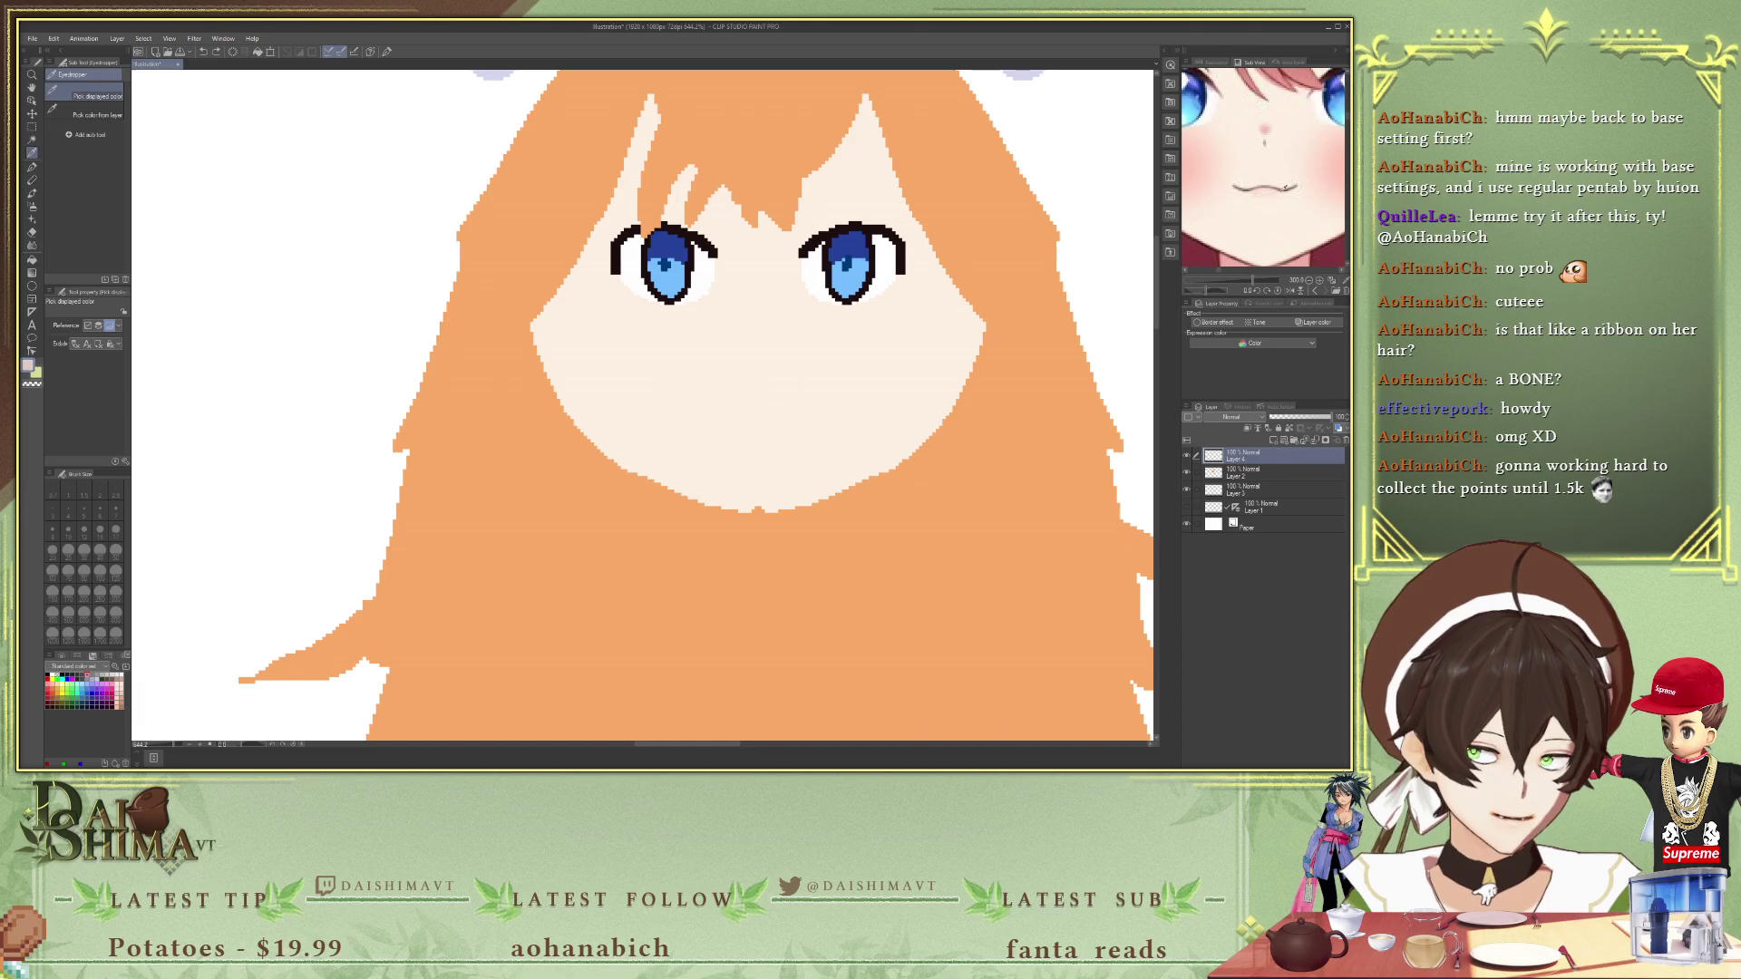
pyautogui.click(1221, 199)
pyautogui.press('p')
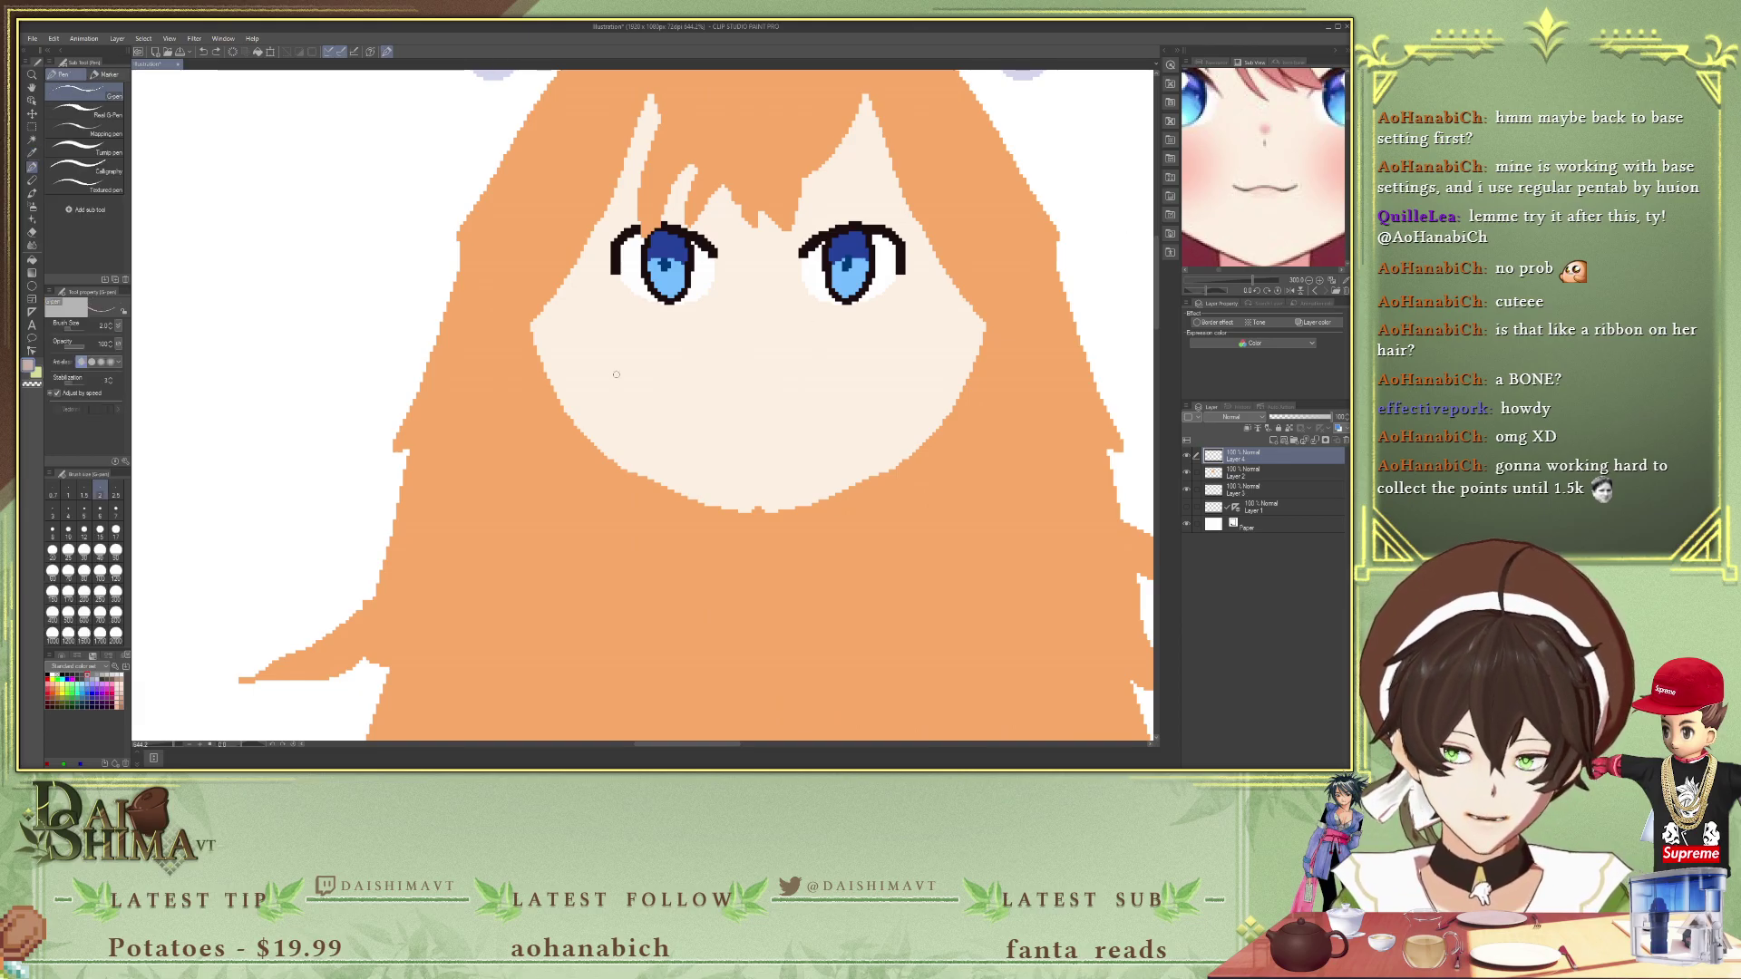
pyautogui.moveTo(680, 361)
pyautogui.mouseDown()
pyautogui.moveTo(743, 370)
pyautogui.moveTo(793, 343)
pyautogui.mouseUp()
pyautogui.hotkey('ctrl', 'z')
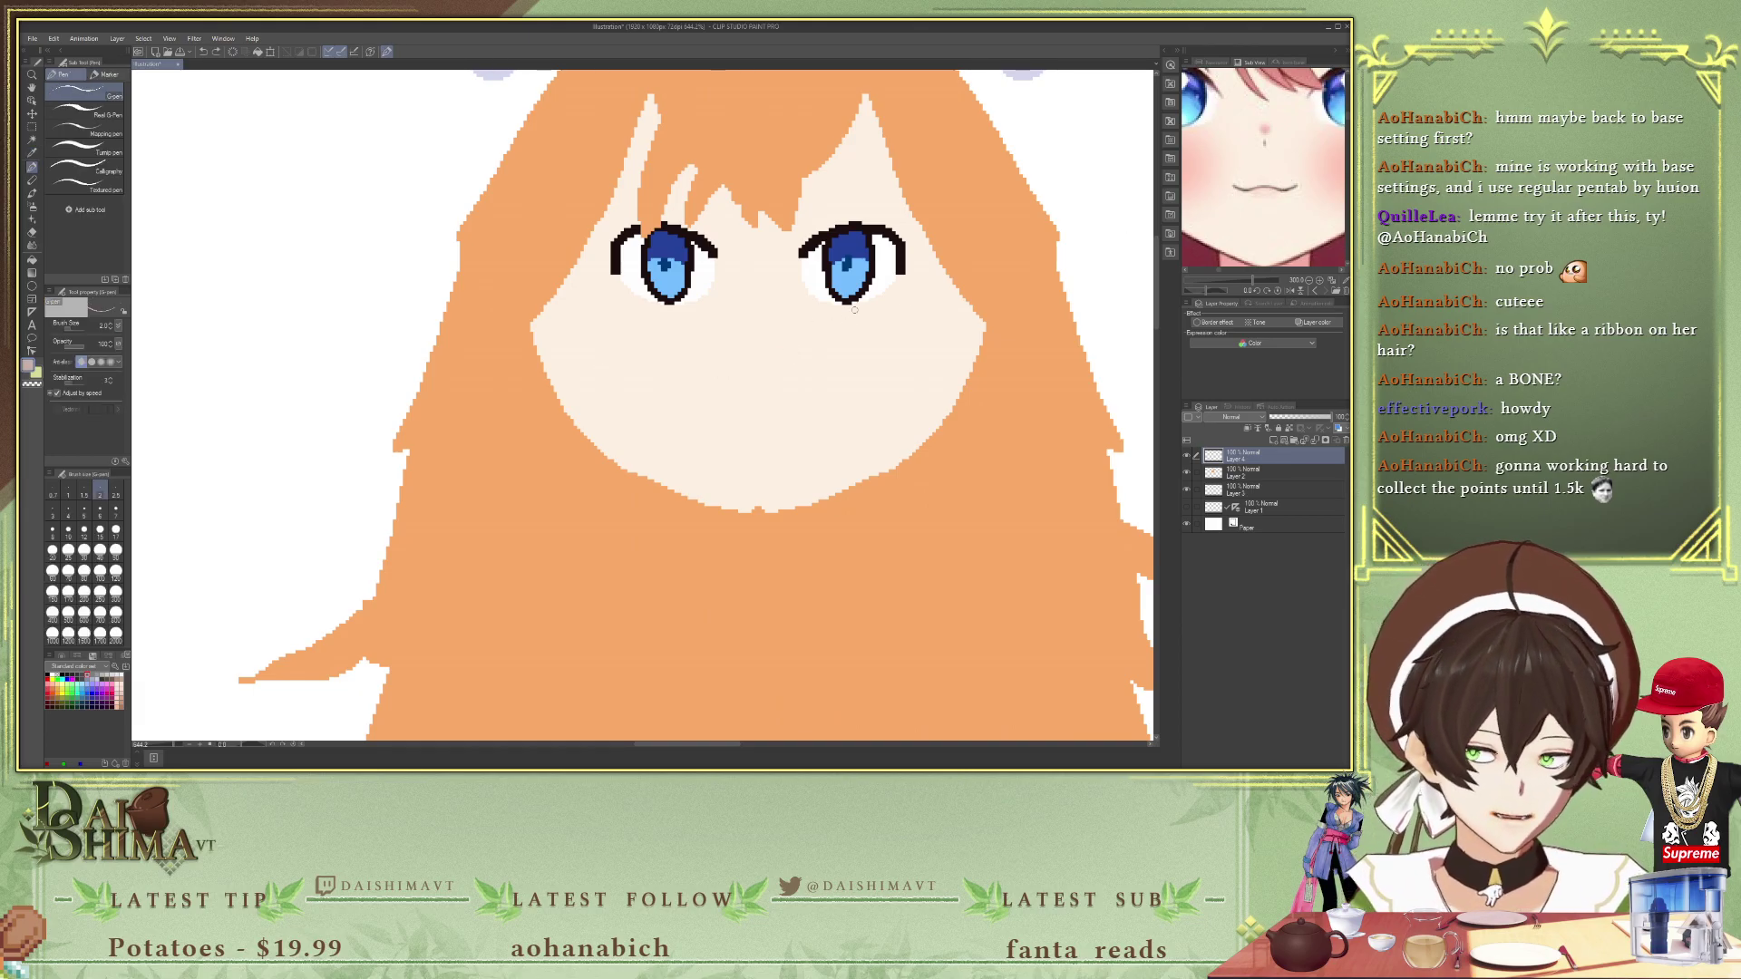
# - Add a new layer above the eye layer, choose black and test mouth strokes on the lower face, undoing them
pyautogui.click(1273, 441)
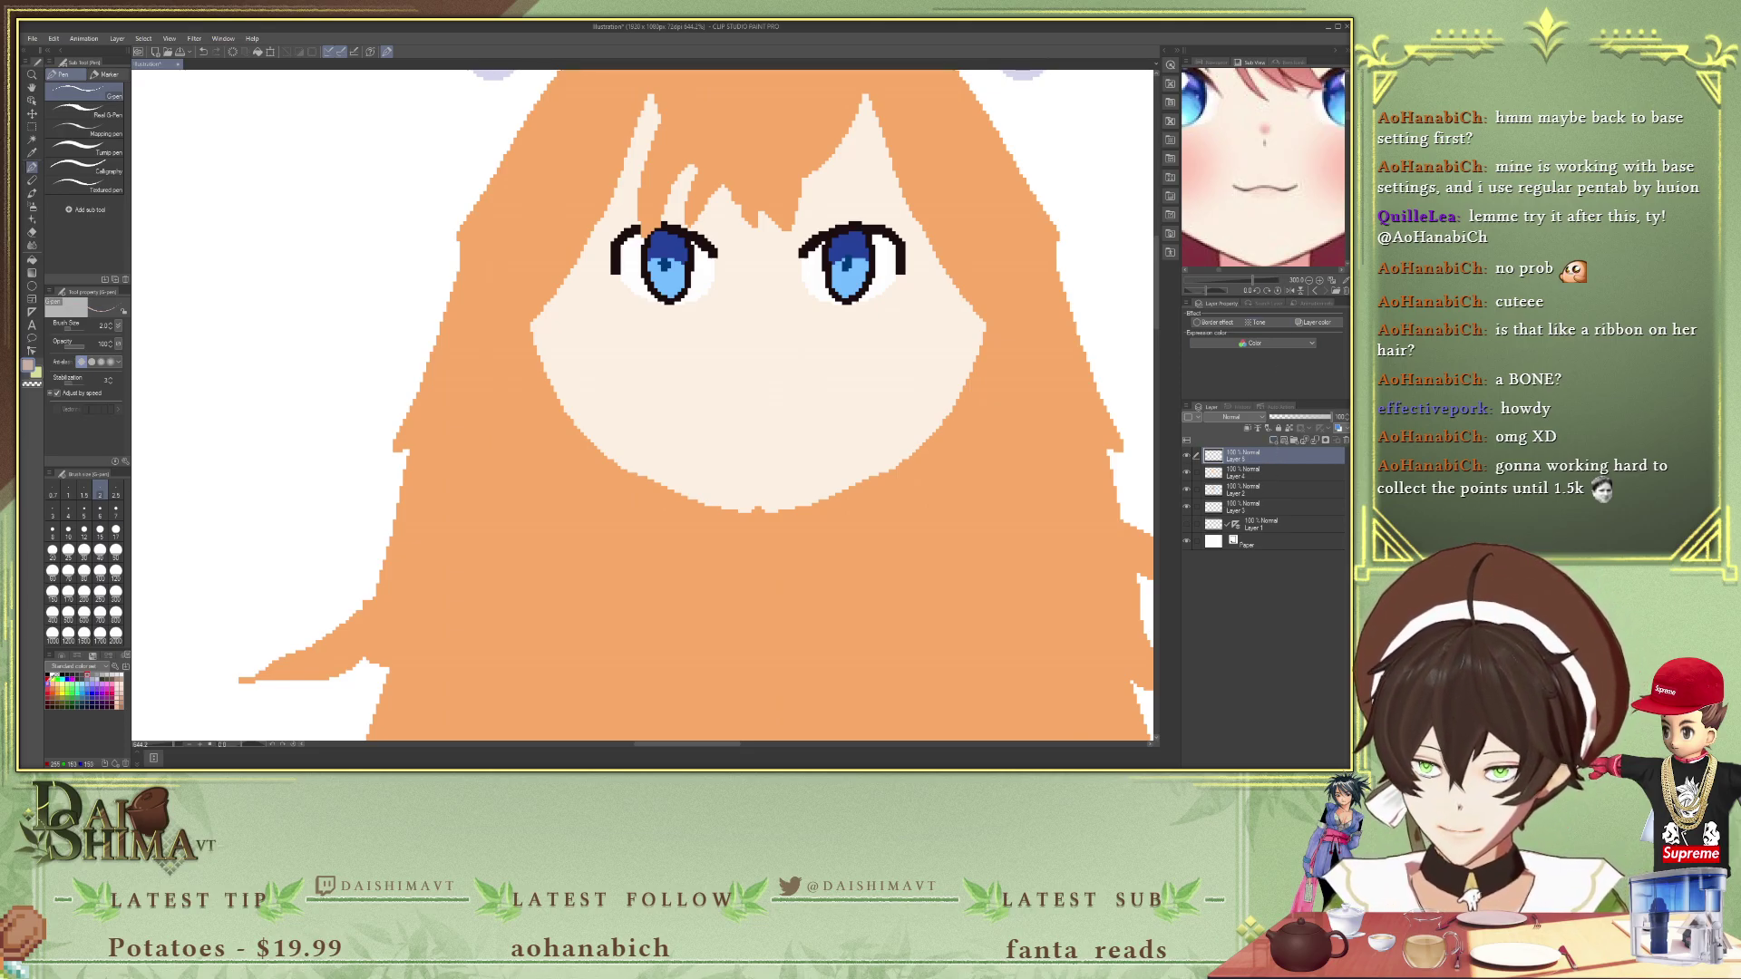
pyautogui.click(50, 675)
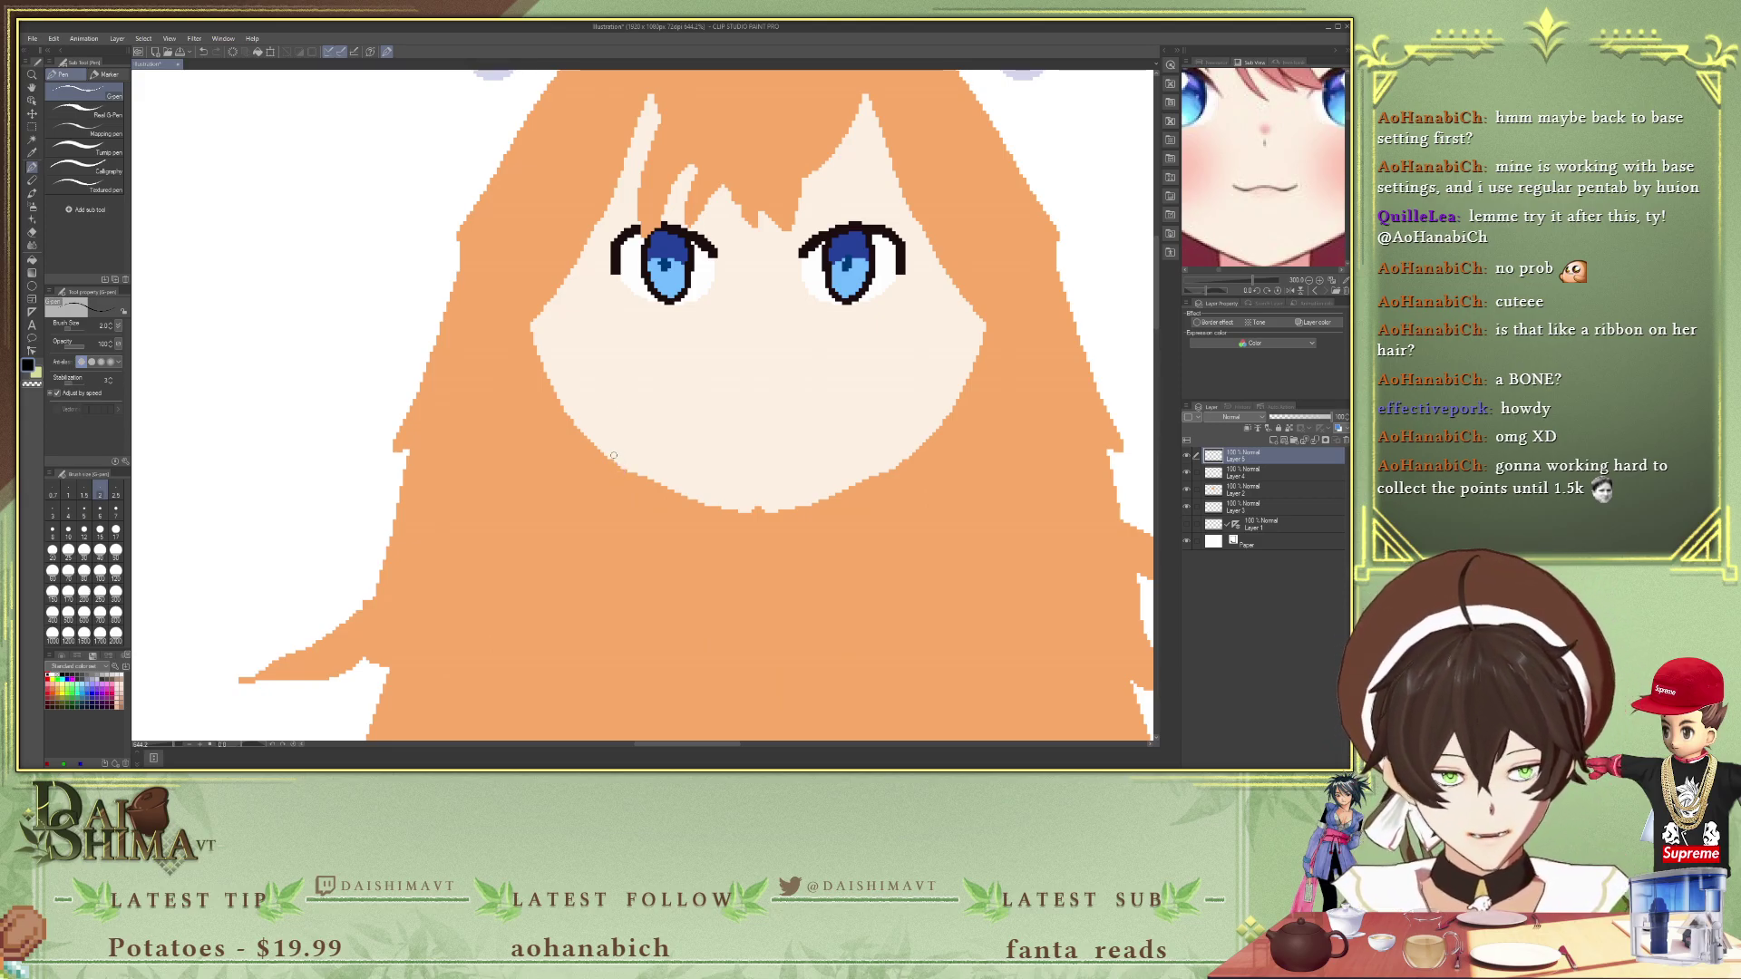
pyautogui.moveTo(679, 354)
pyautogui.mouseDown()
pyautogui.moveTo(711, 387)
pyautogui.moveTo(787, 367)
pyautogui.mouseUp()
pyautogui.hotkey('ctrl', 'z')
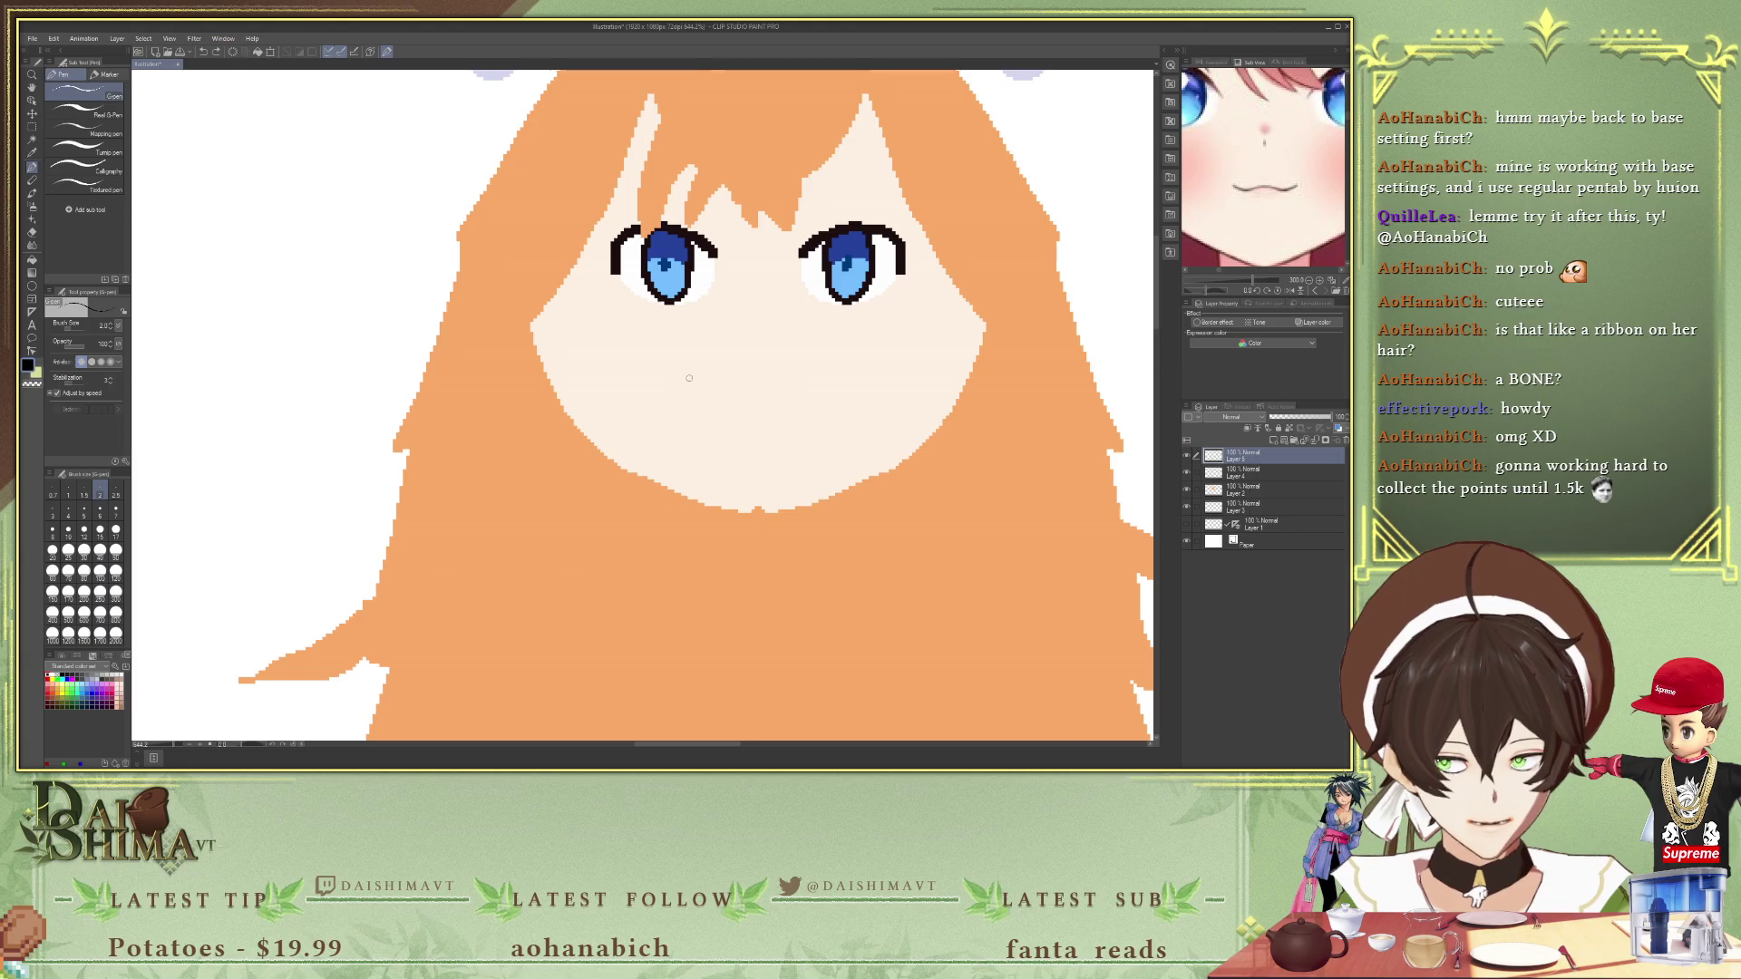
pyautogui.moveTo(675, 374); pyautogui.dragTo(736, 378)
pyautogui.hotkey('ctrl', 'z')
# - Show the symmetry ruler layer and draw a wavy black mouth mirrored across the centre of the face, undoing unwanted strokes
pyautogui.click(1186, 525)
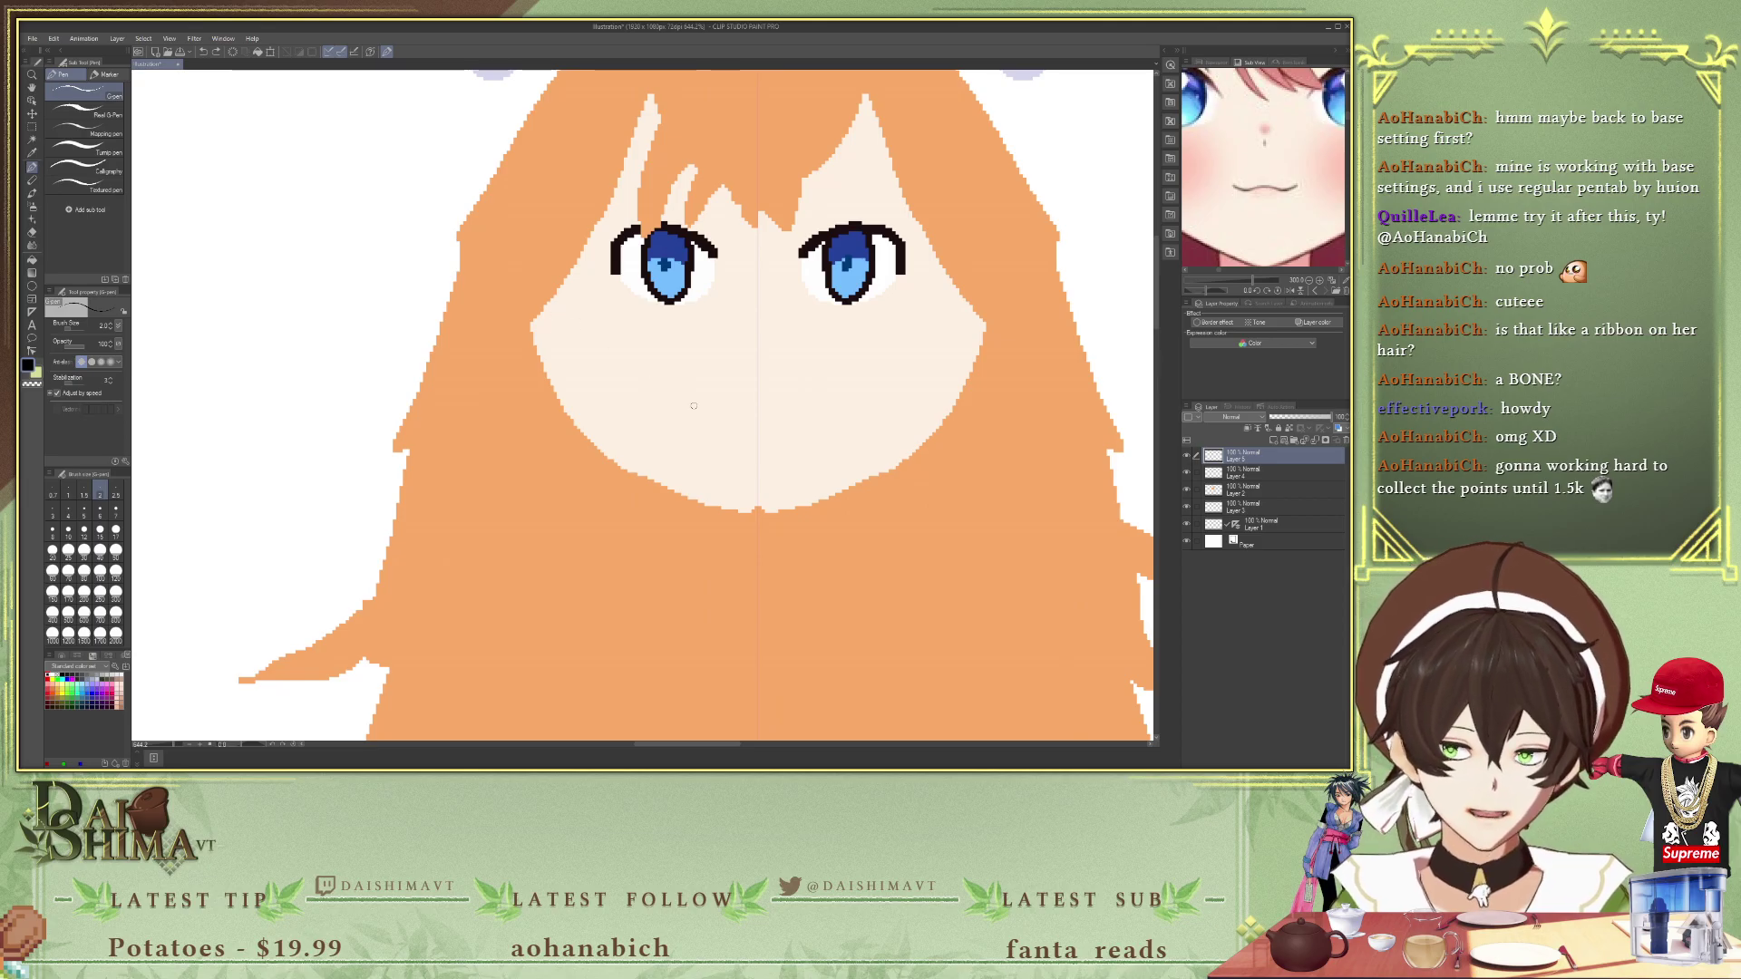
pyautogui.moveTo(683, 387)
pyautogui.mouseDown()
pyautogui.moveTo(736, 410)
pyautogui.moveTo(757, 403)
pyautogui.moveTo(696, 395)
pyautogui.moveTo(757, 391)
pyautogui.mouseUp()
pyautogui.hotkey('ctrl', 'z')
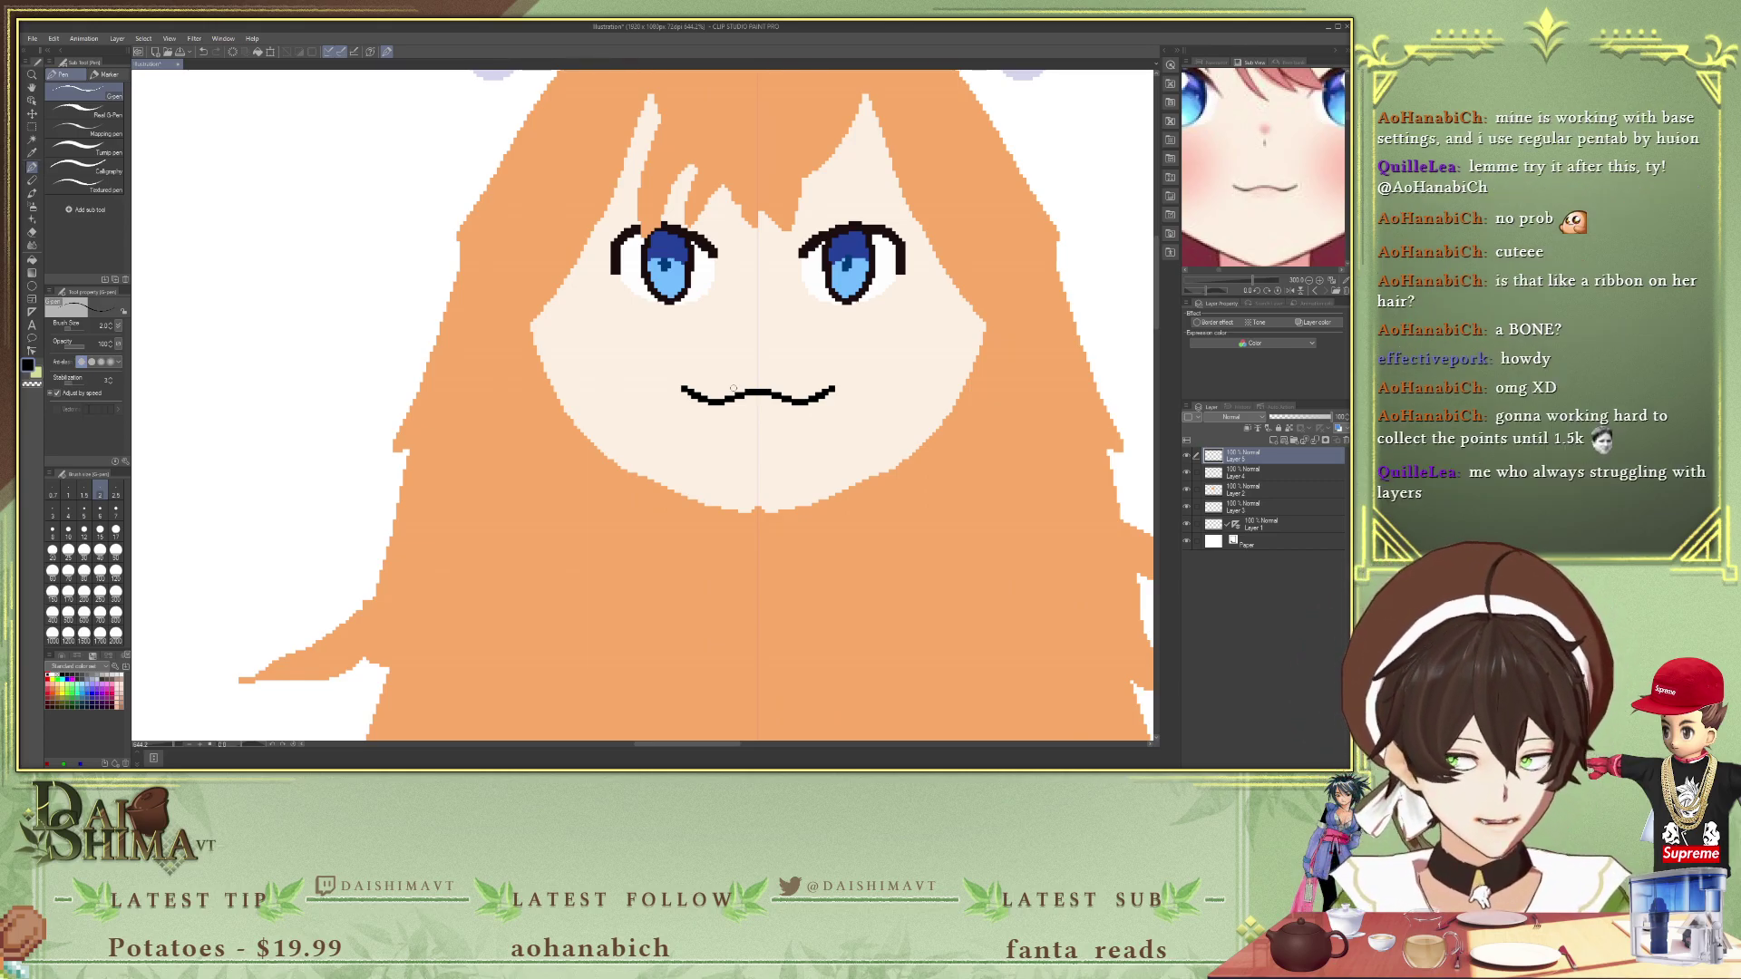
# - Compare the mouth with the reference and draw a short vertical black nose mark on the face's centreline, just below eye level
pyautogui.scroll(-3, 734, 390)
pyautogui.scroll(1, 789, 338)
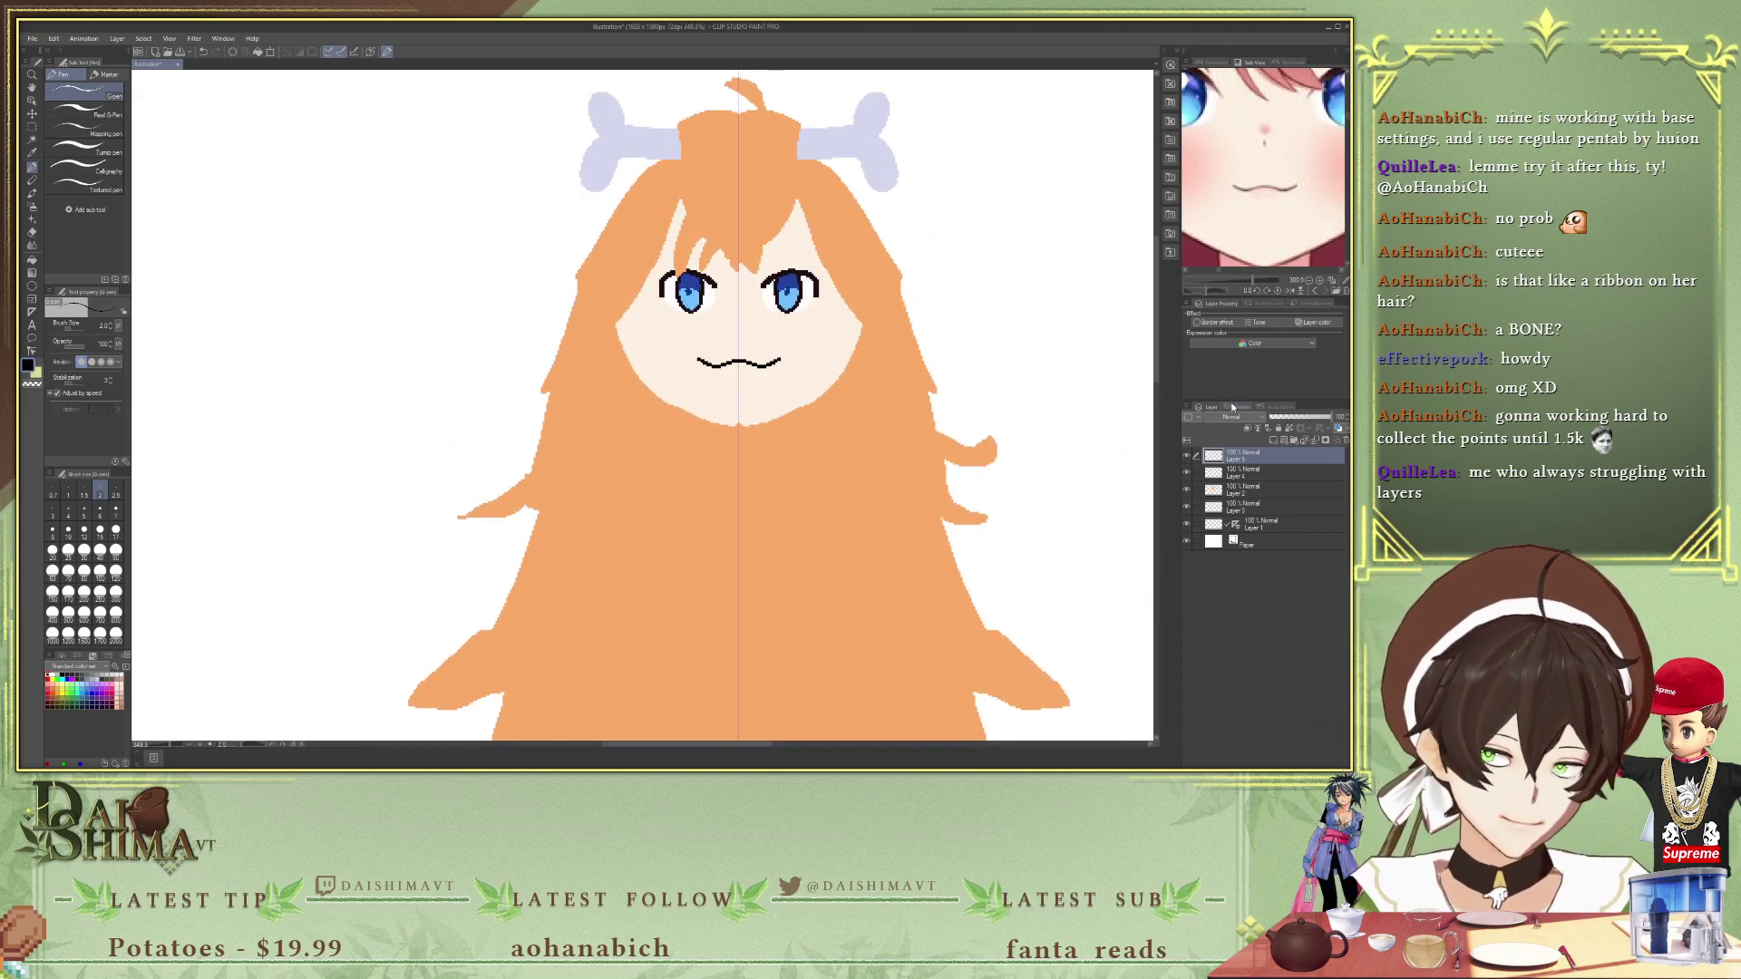
pyautogui.scroll(1, 856, 362)
pyautogui.moveTo(1335, 423)
pyautogui.mouseDown()
pyautogui.moveTo(1304, 424)
pyautogui.moveTo(1340, 419)
pyautogui.mouseUp()
pyautogui.scroll(-3, 622, 321)
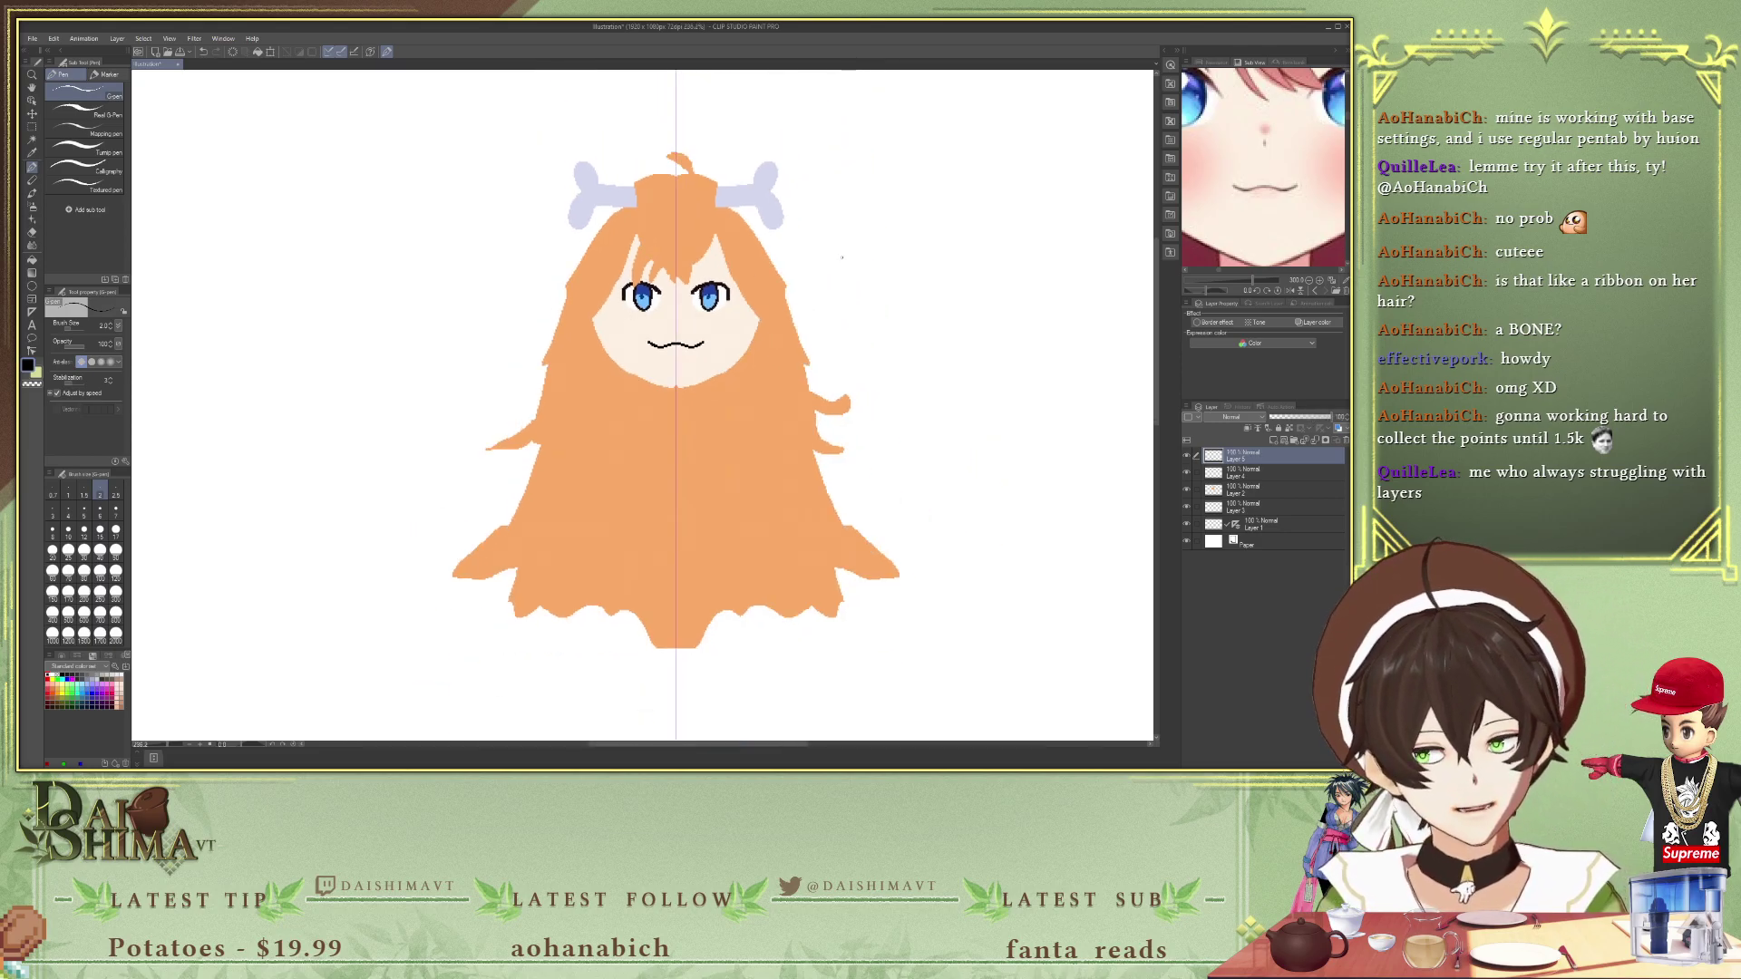
pyautogui.scroll(4, 619, 317)
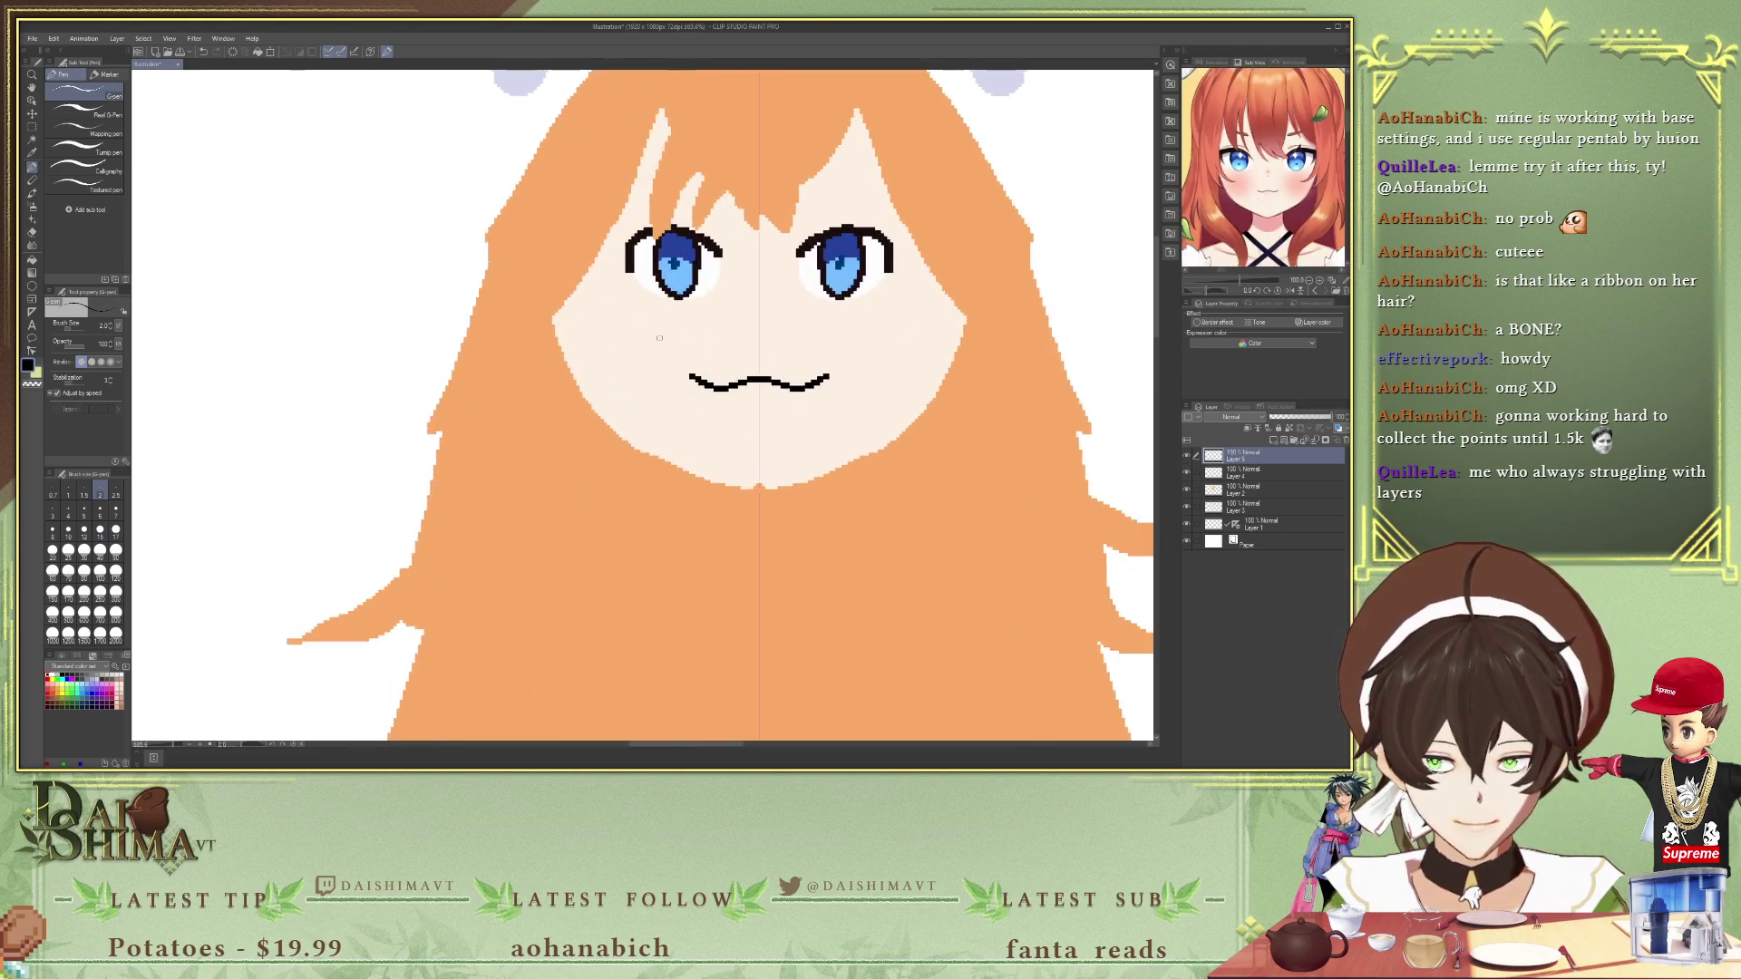
pyautogui.scroll(1, 601, 351)
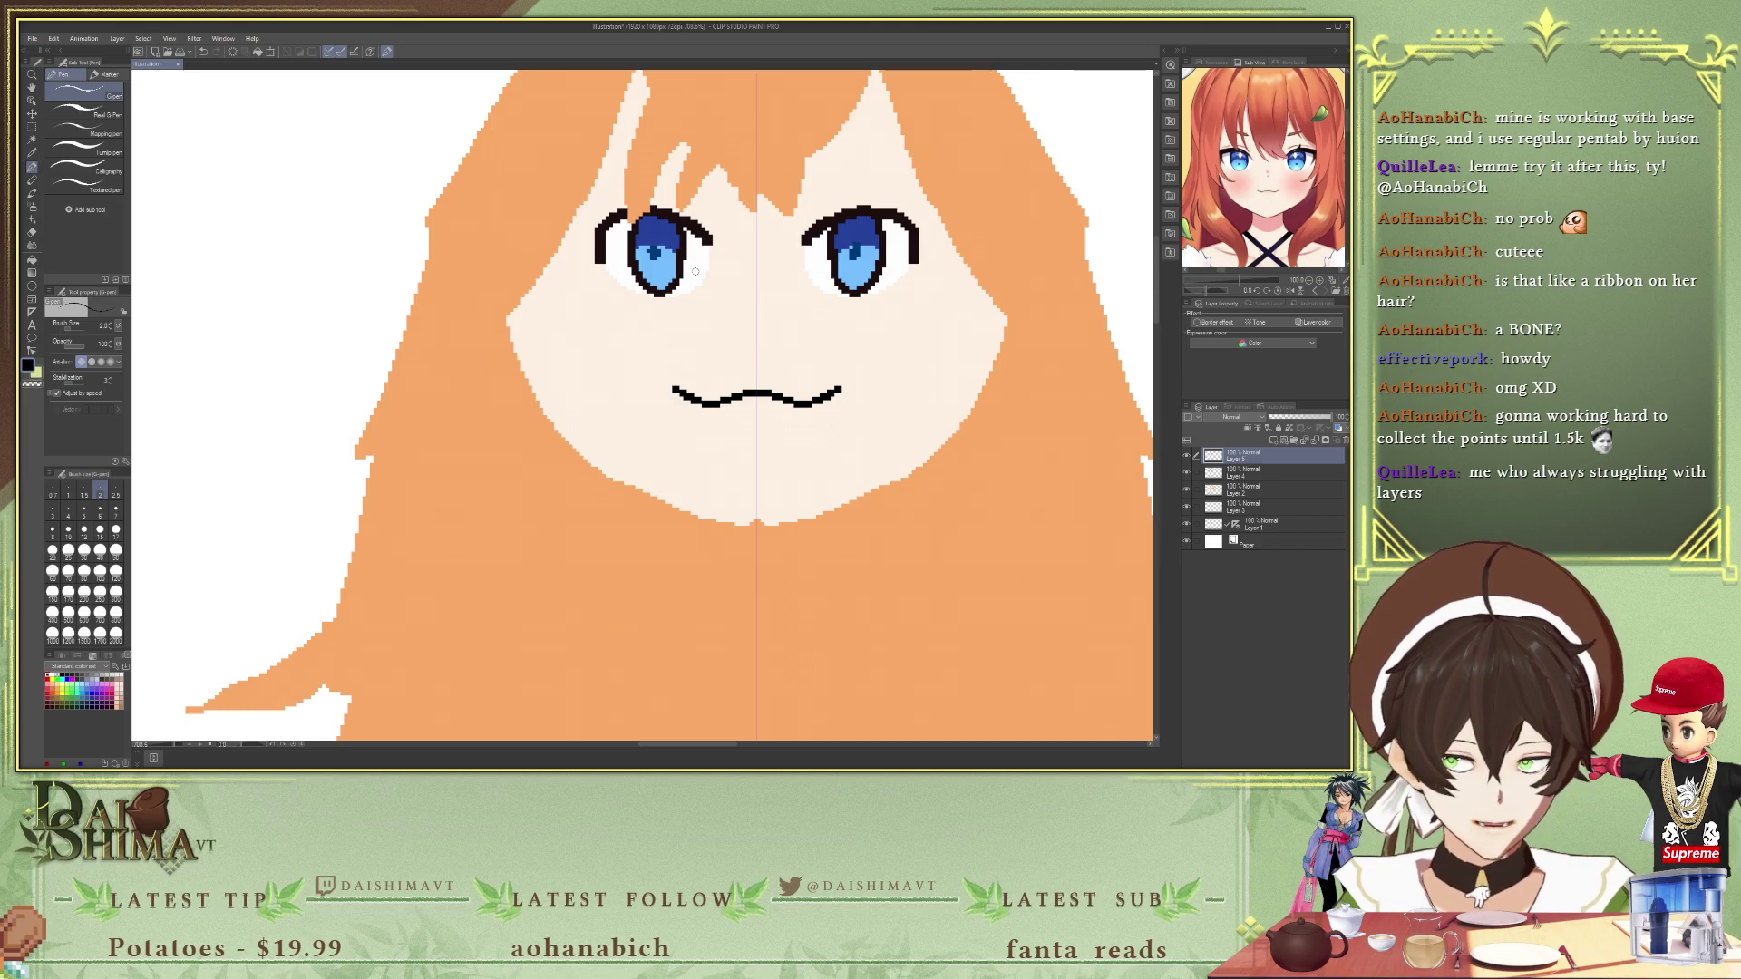
pyautogui.scroll(1, 698, 272)
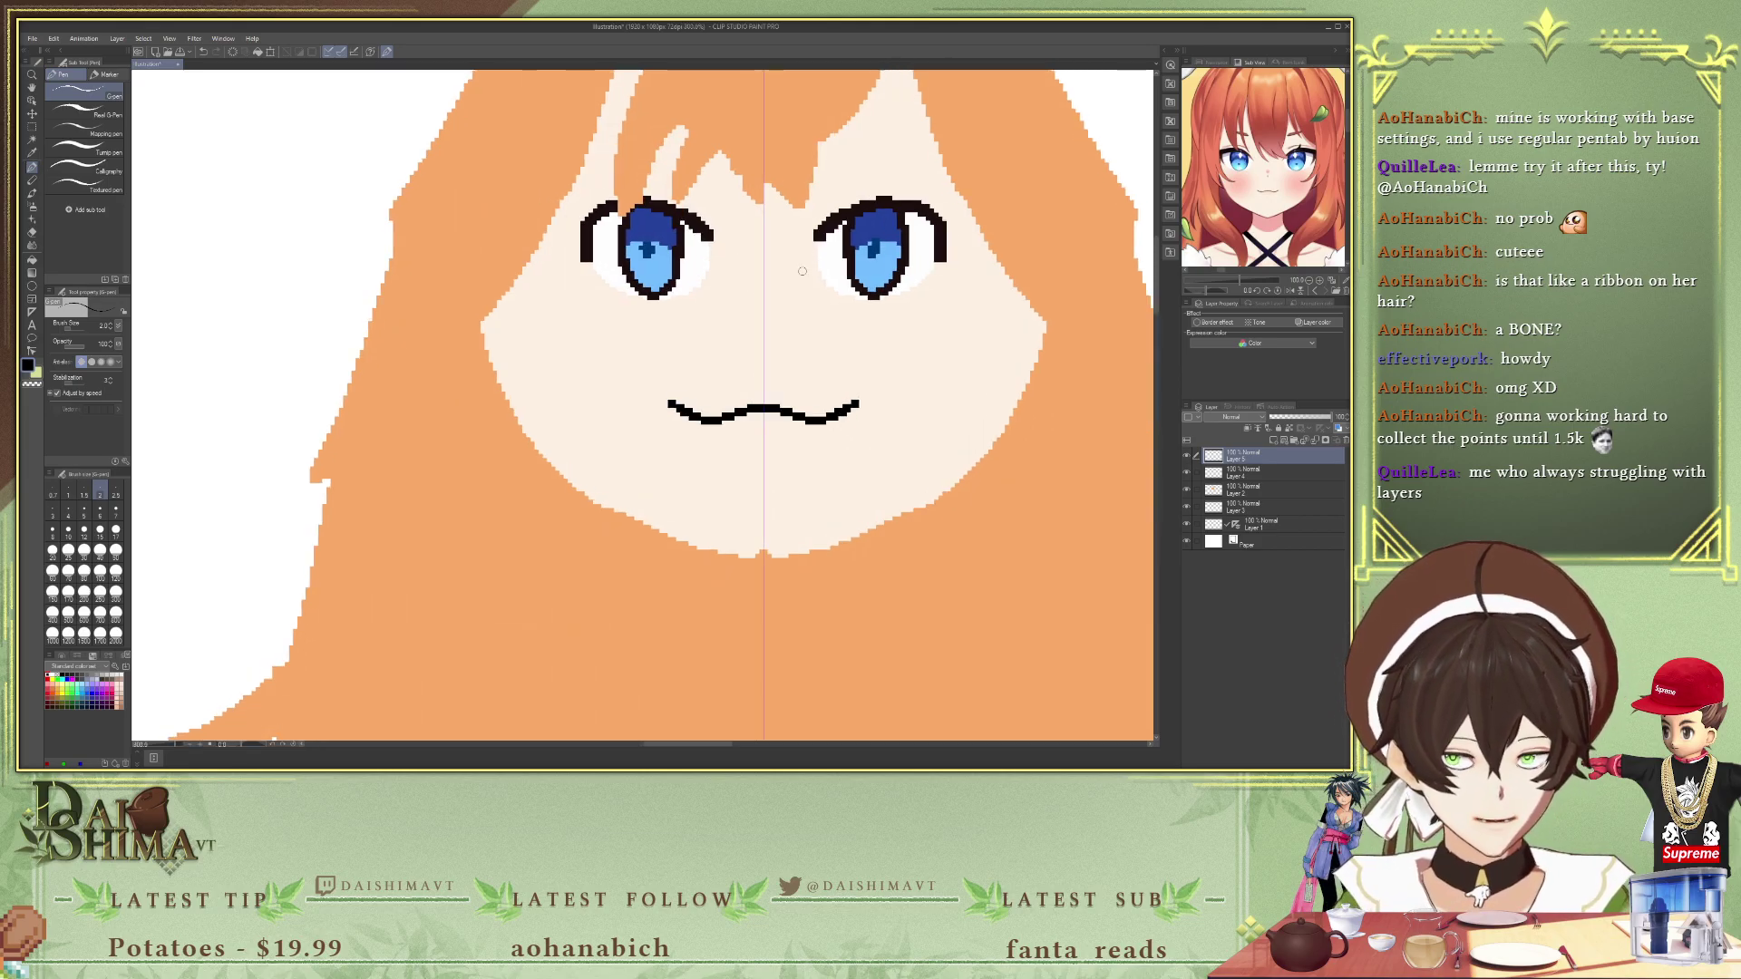
pyautogui.moveTo(762, 302); pyautogui.dragTo(763, 319)
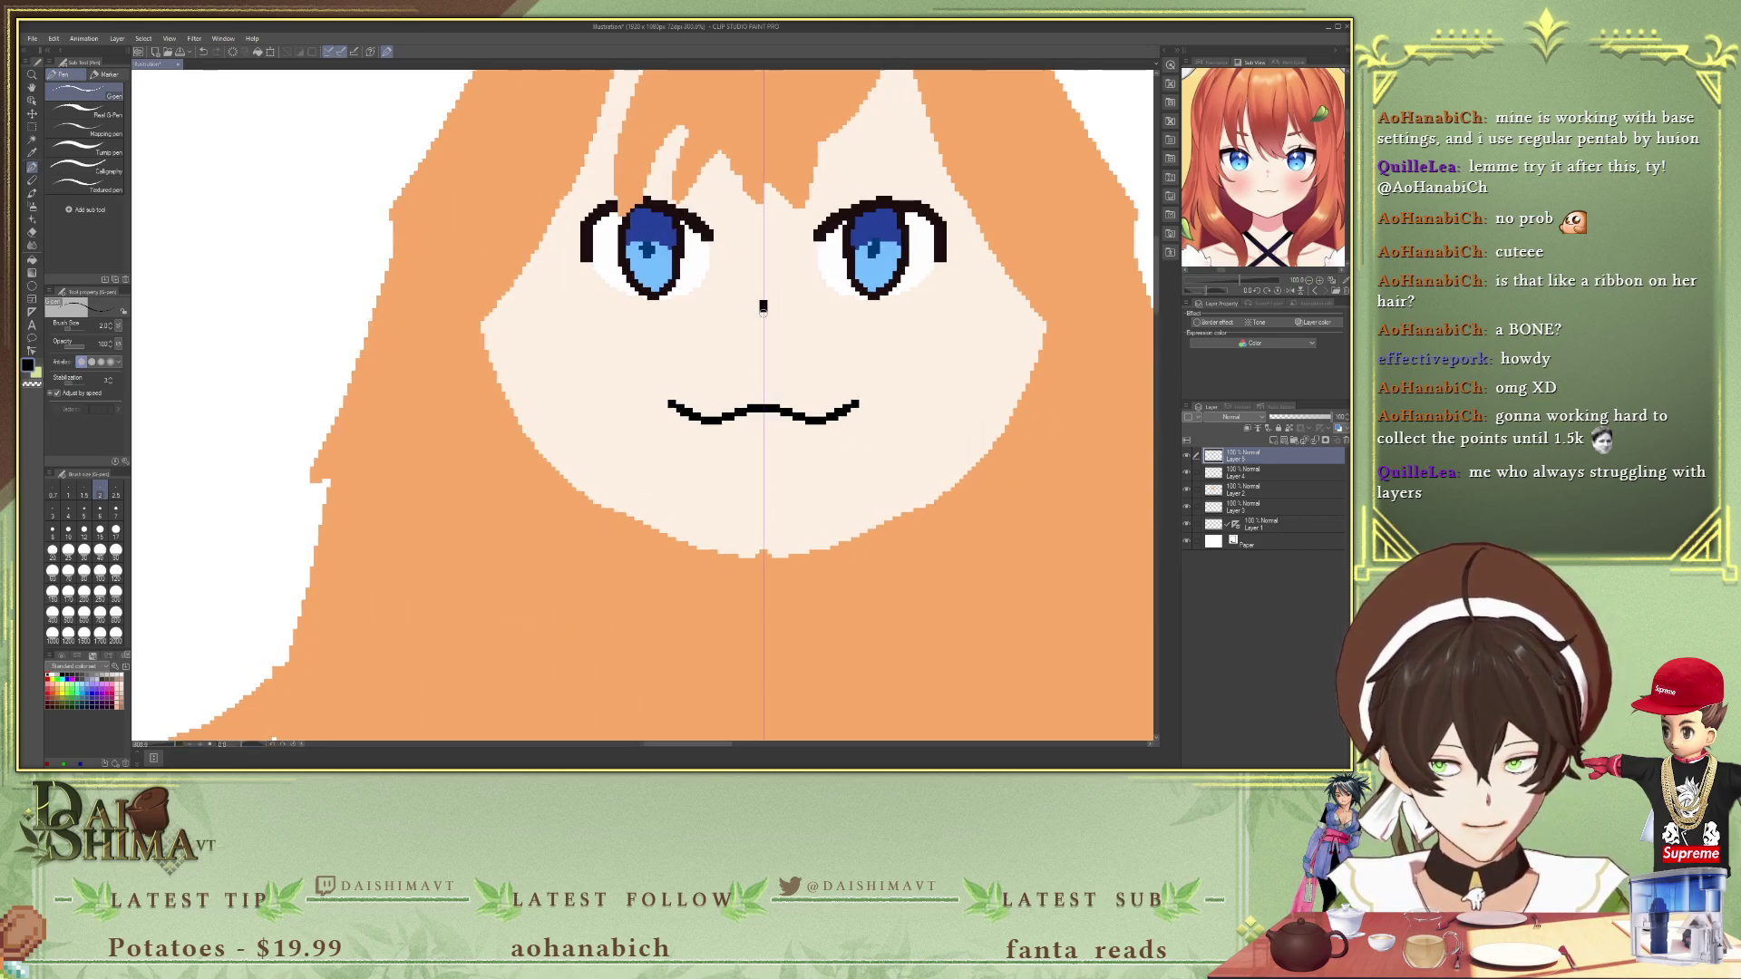
pyautogui.scroll(-1, 839, 282)
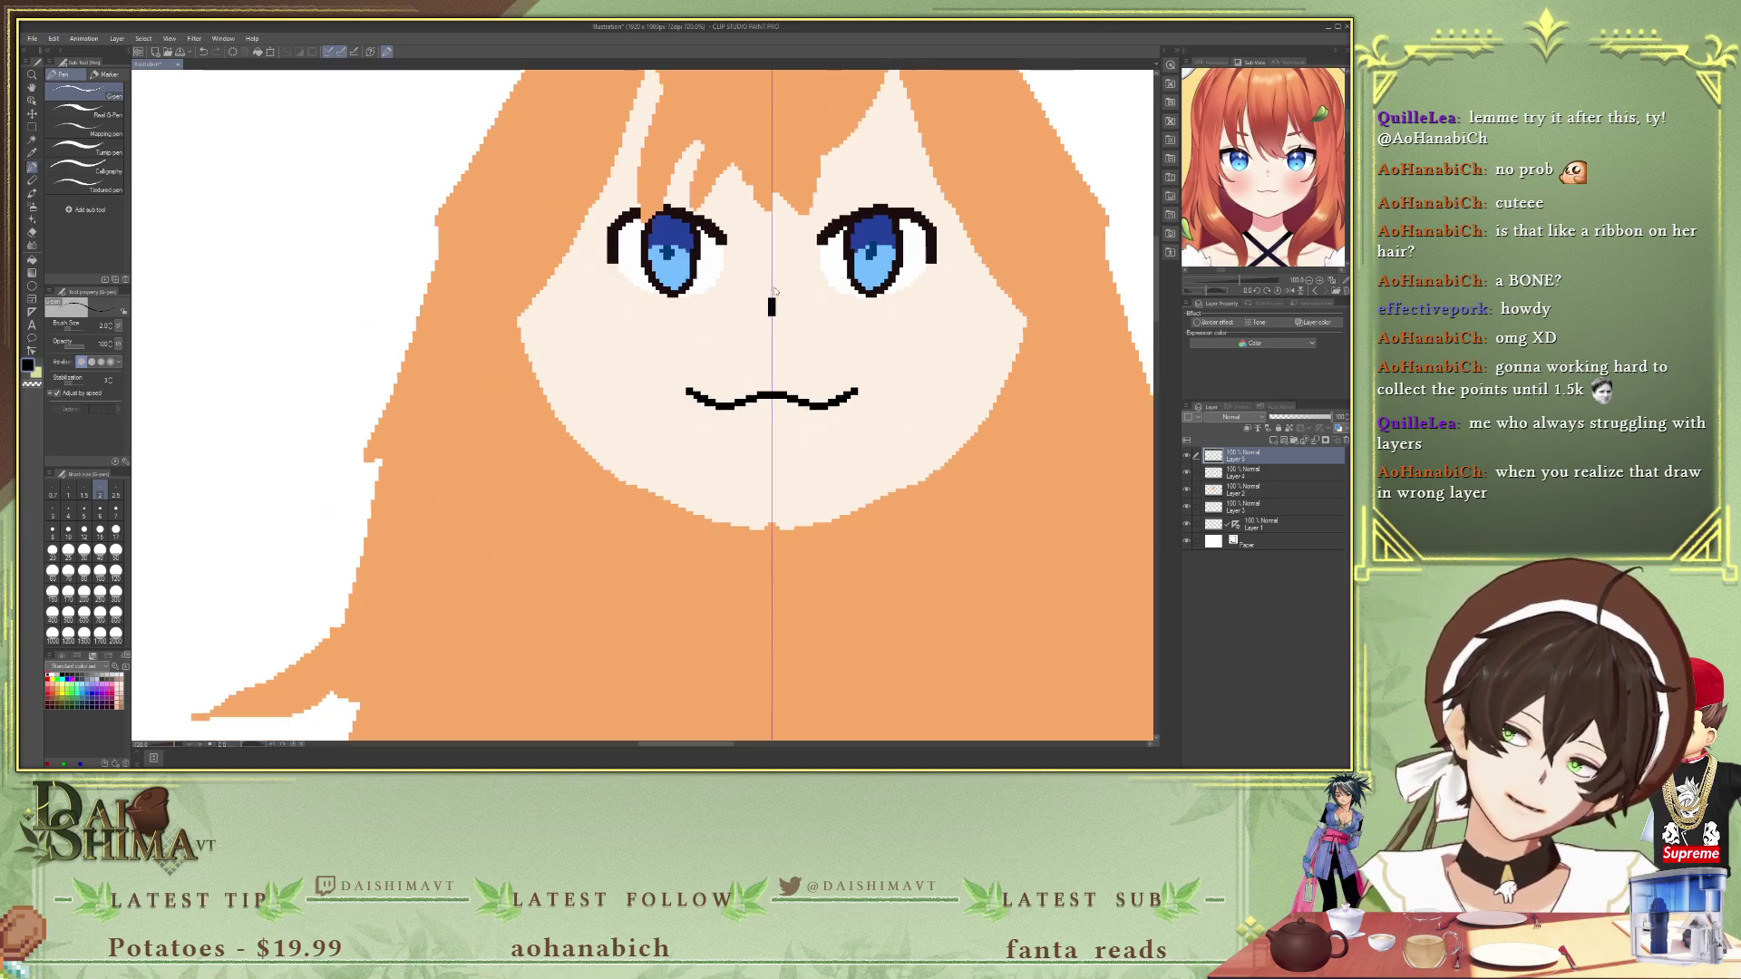
# - Compare the face with the reference, sample the skin tone from its chest area and add a new layer above the mouth layer
pyautogui.scroll(-5, 773, 288)
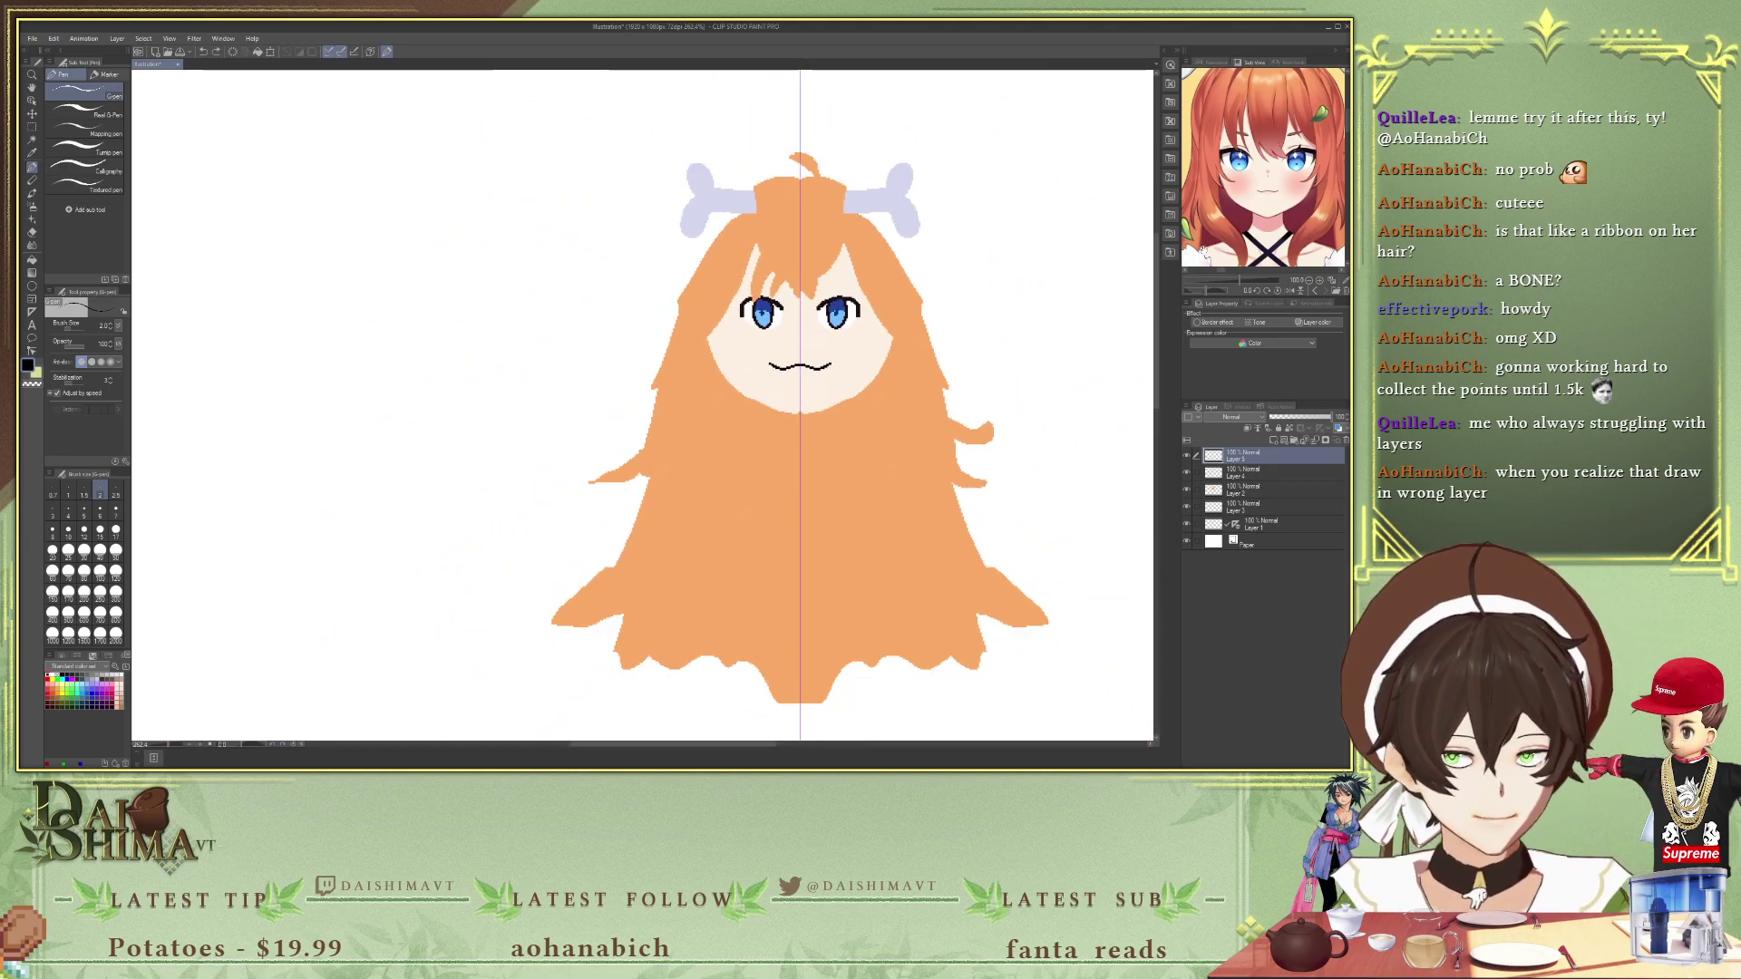
pyautogui.scroll(4, 1269, 218)
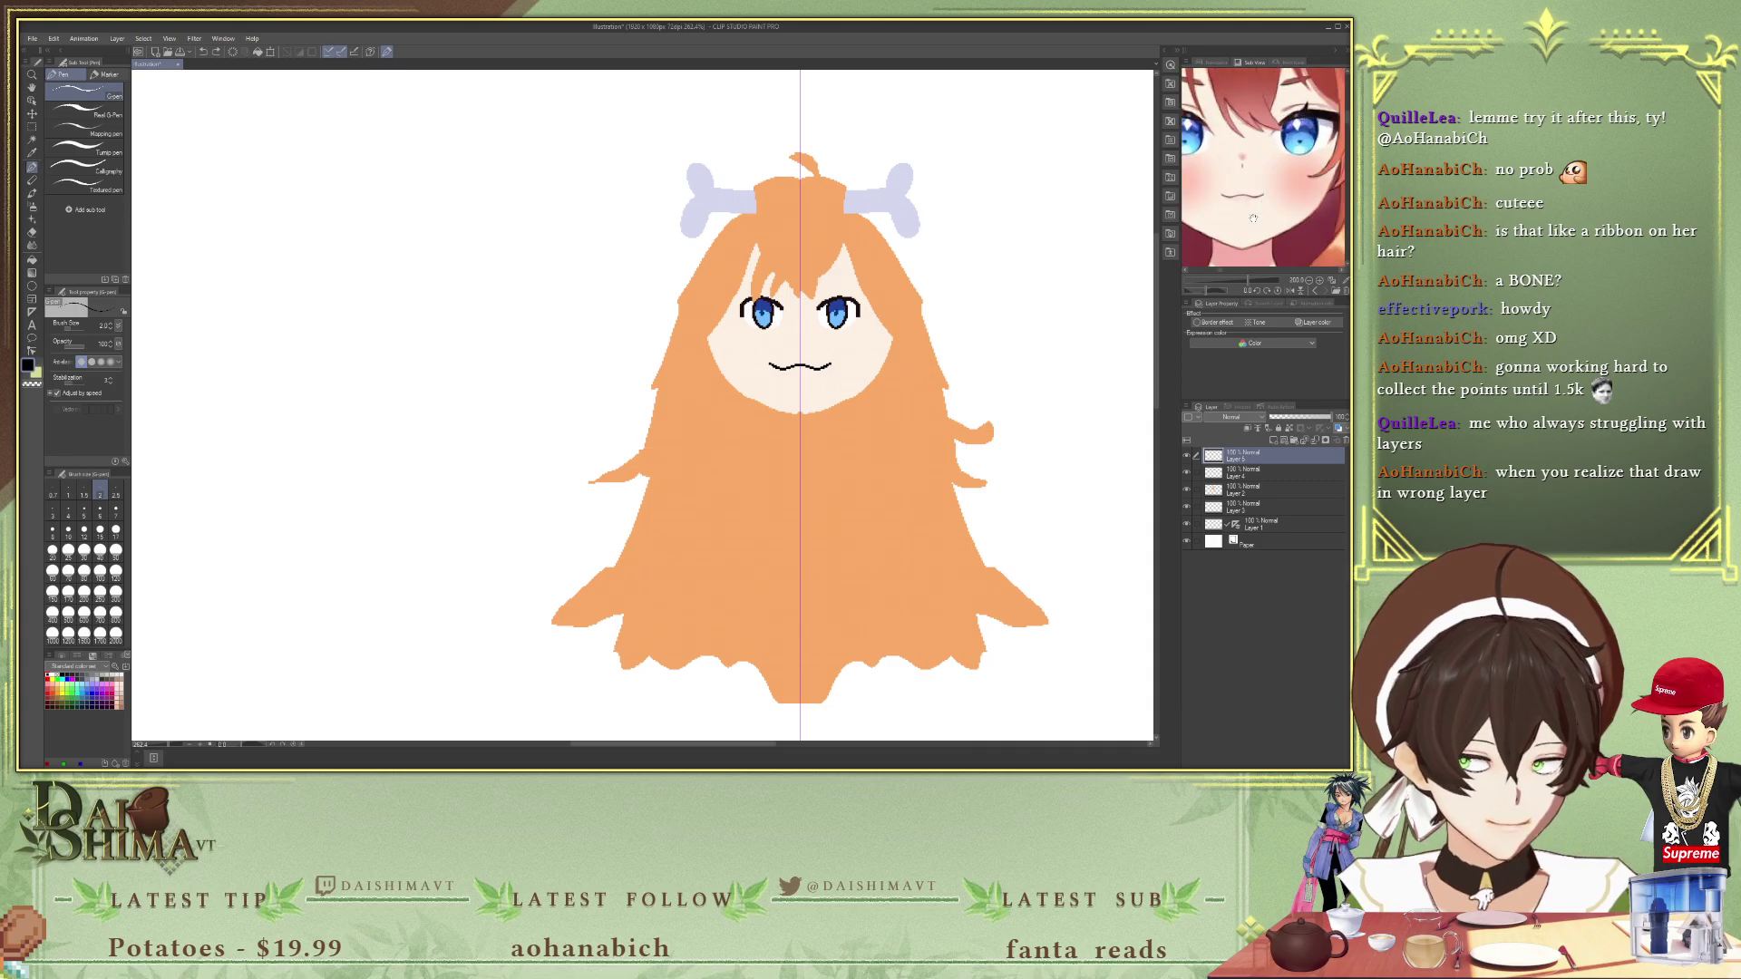
pyautogui.scroll(-5, 1249, 224)
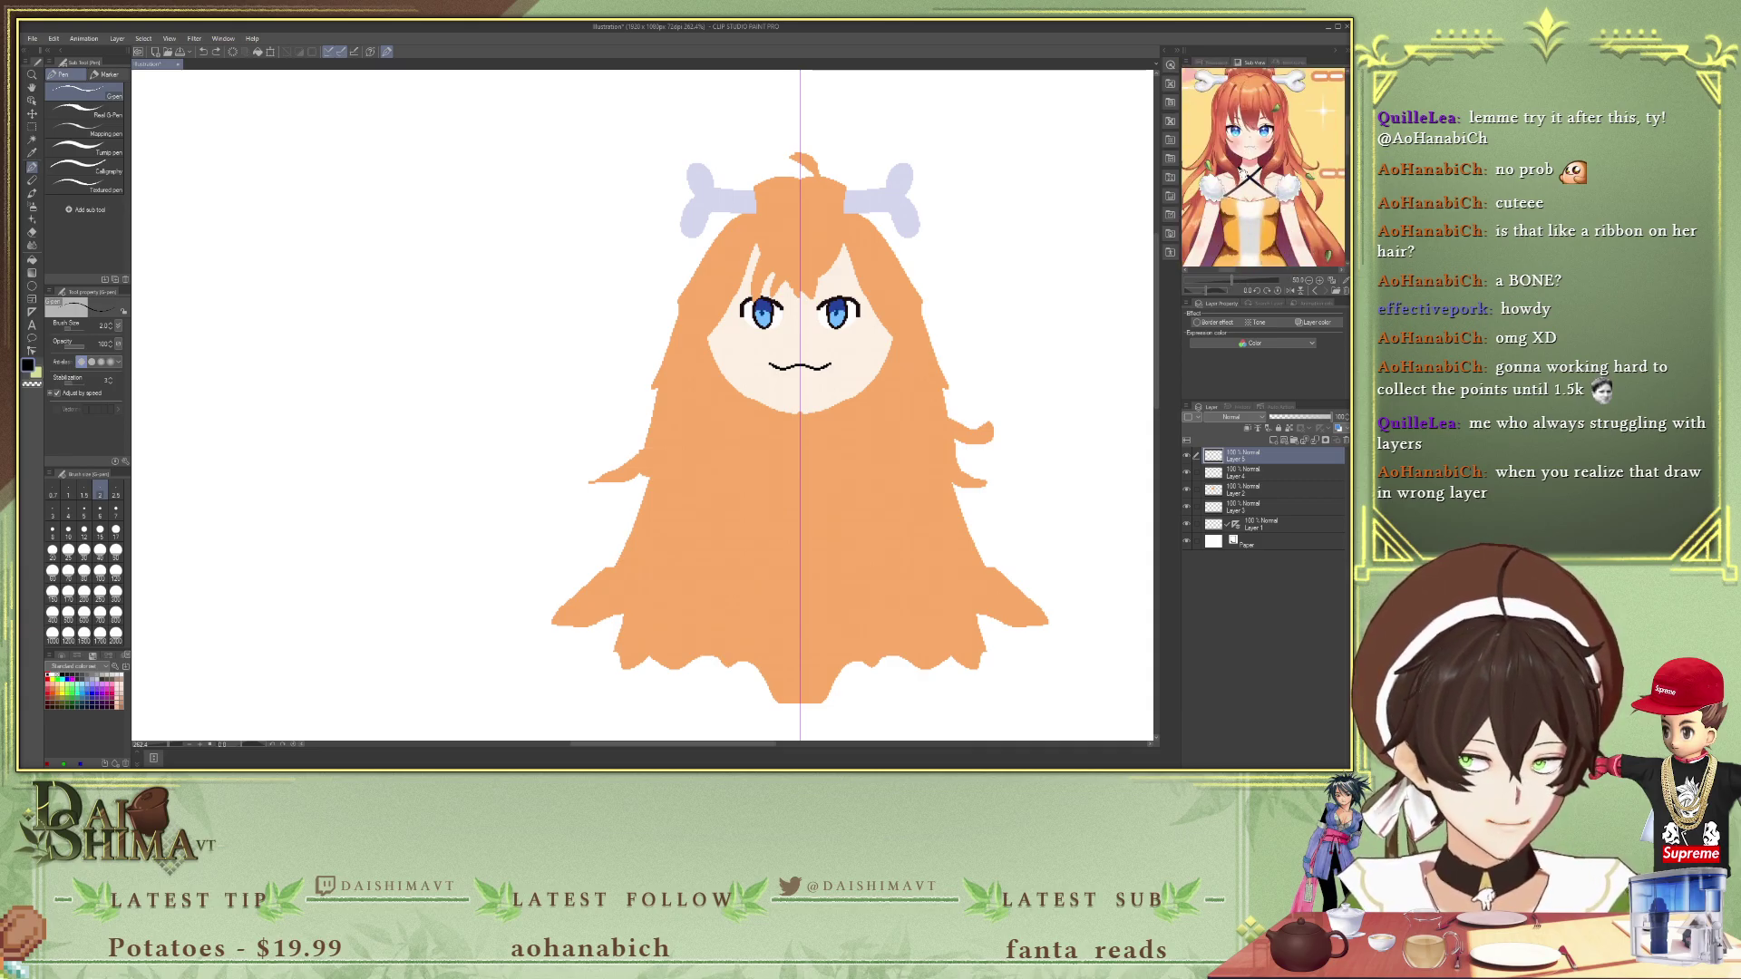
pyautogui.scroll(3, 1260, 168)
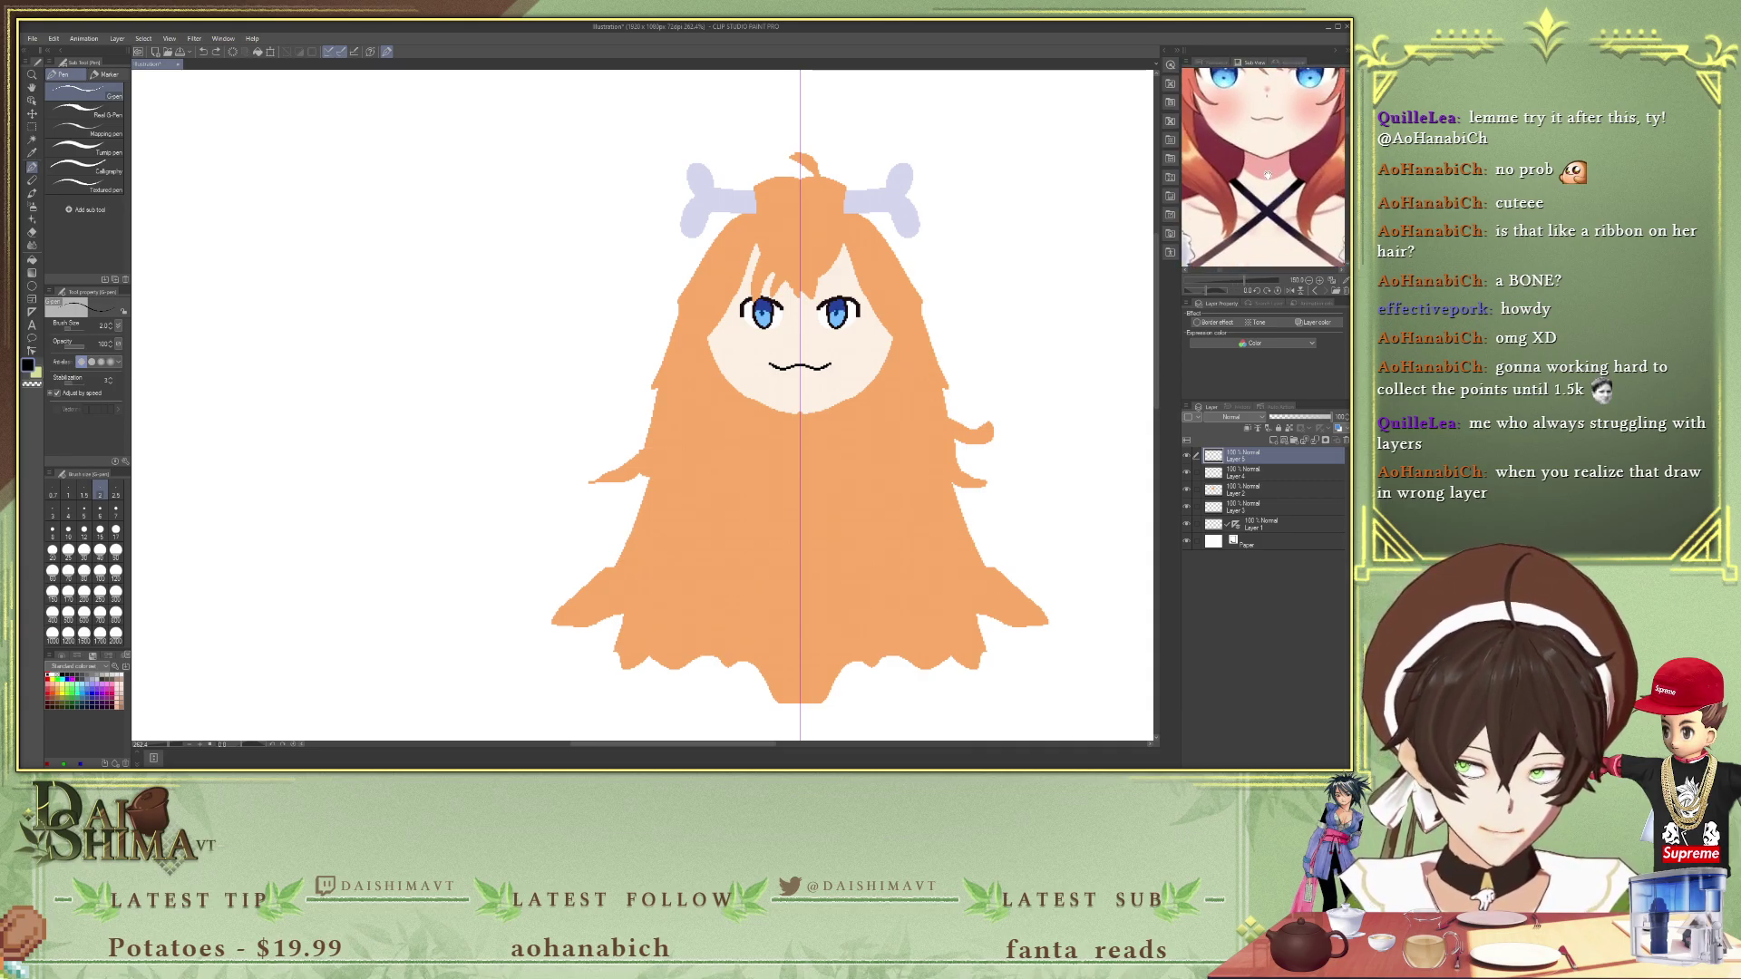
pyautogui.press('i')
pyautogui.click(1262, 179)
pyautogui.scroll(1, 1149, 374)
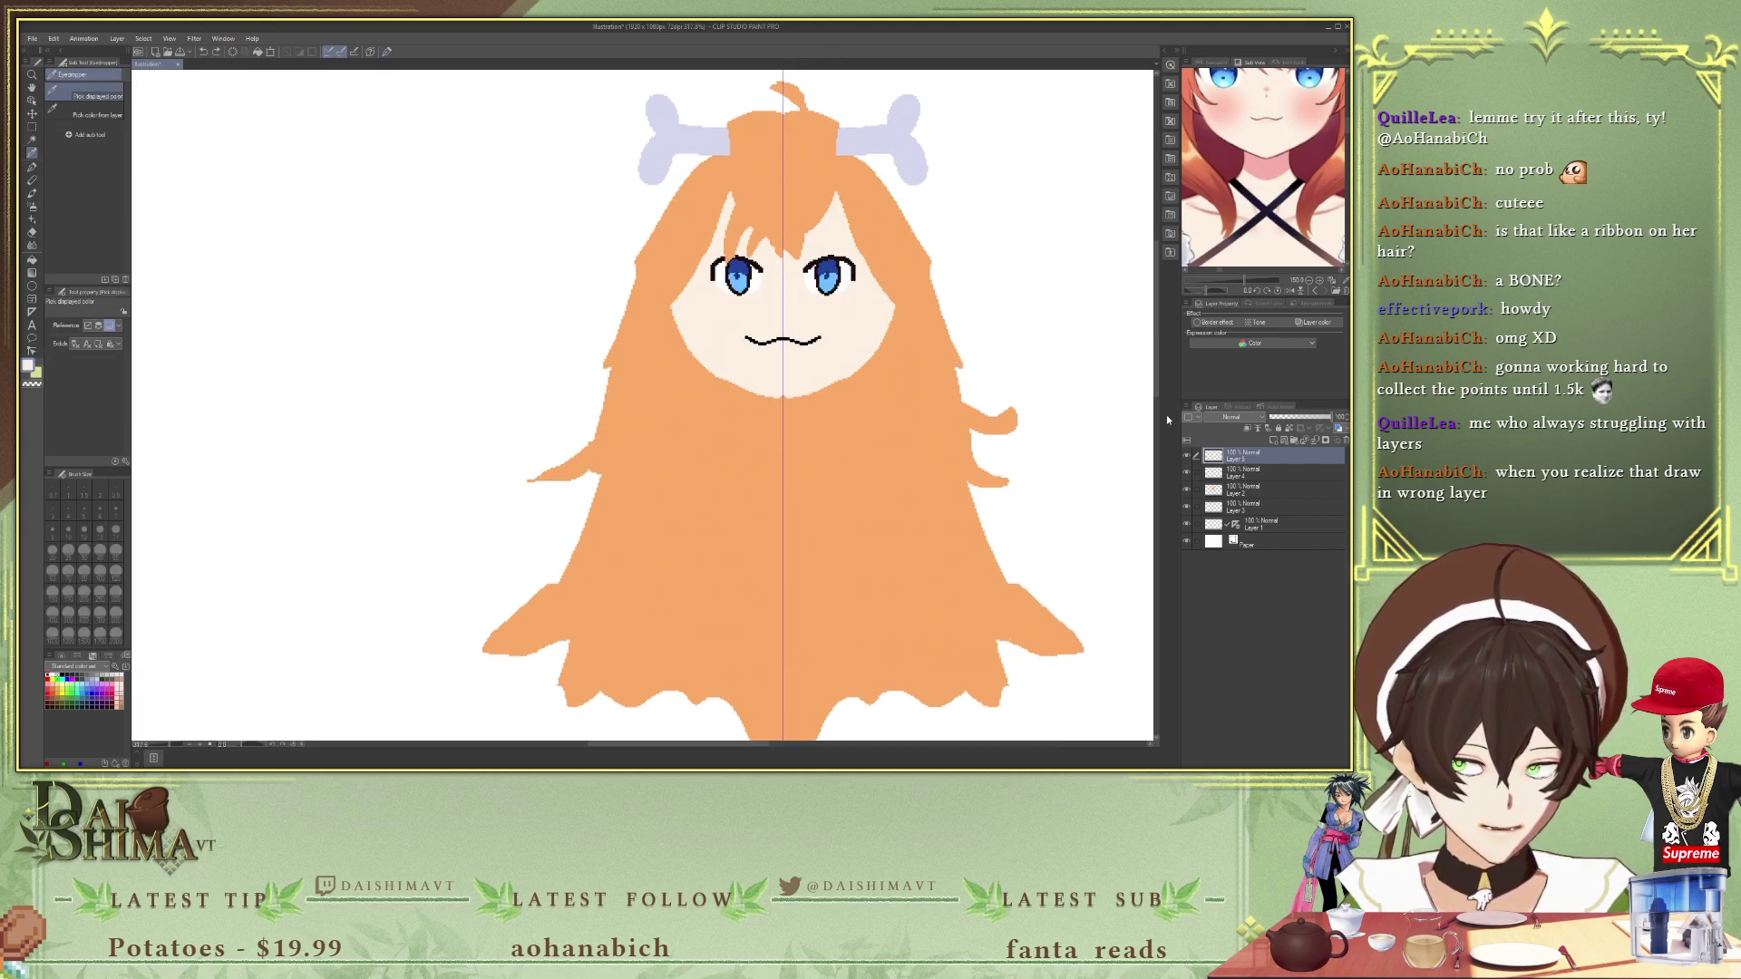
pyautogui.click(1272, 439)
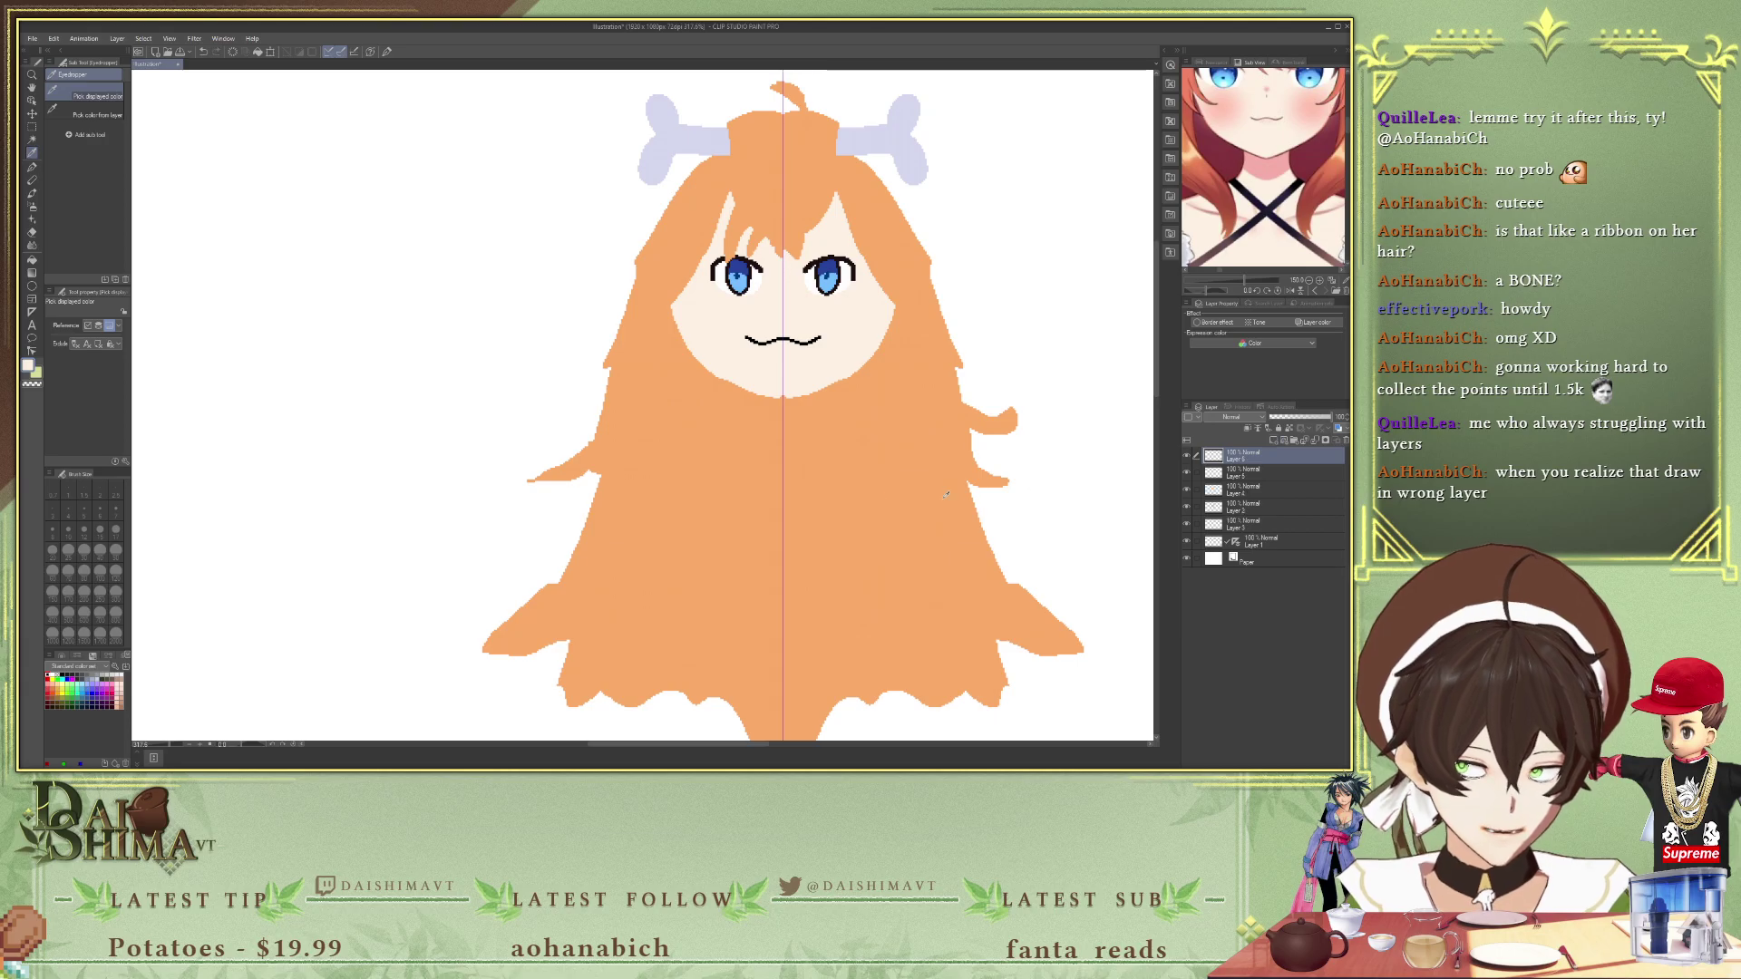
# - Draw a short, straight neck below the chin in the sampled skin tone with a thicker pen and fill it, undoing unwanted strokes
pyautogui.press('p')
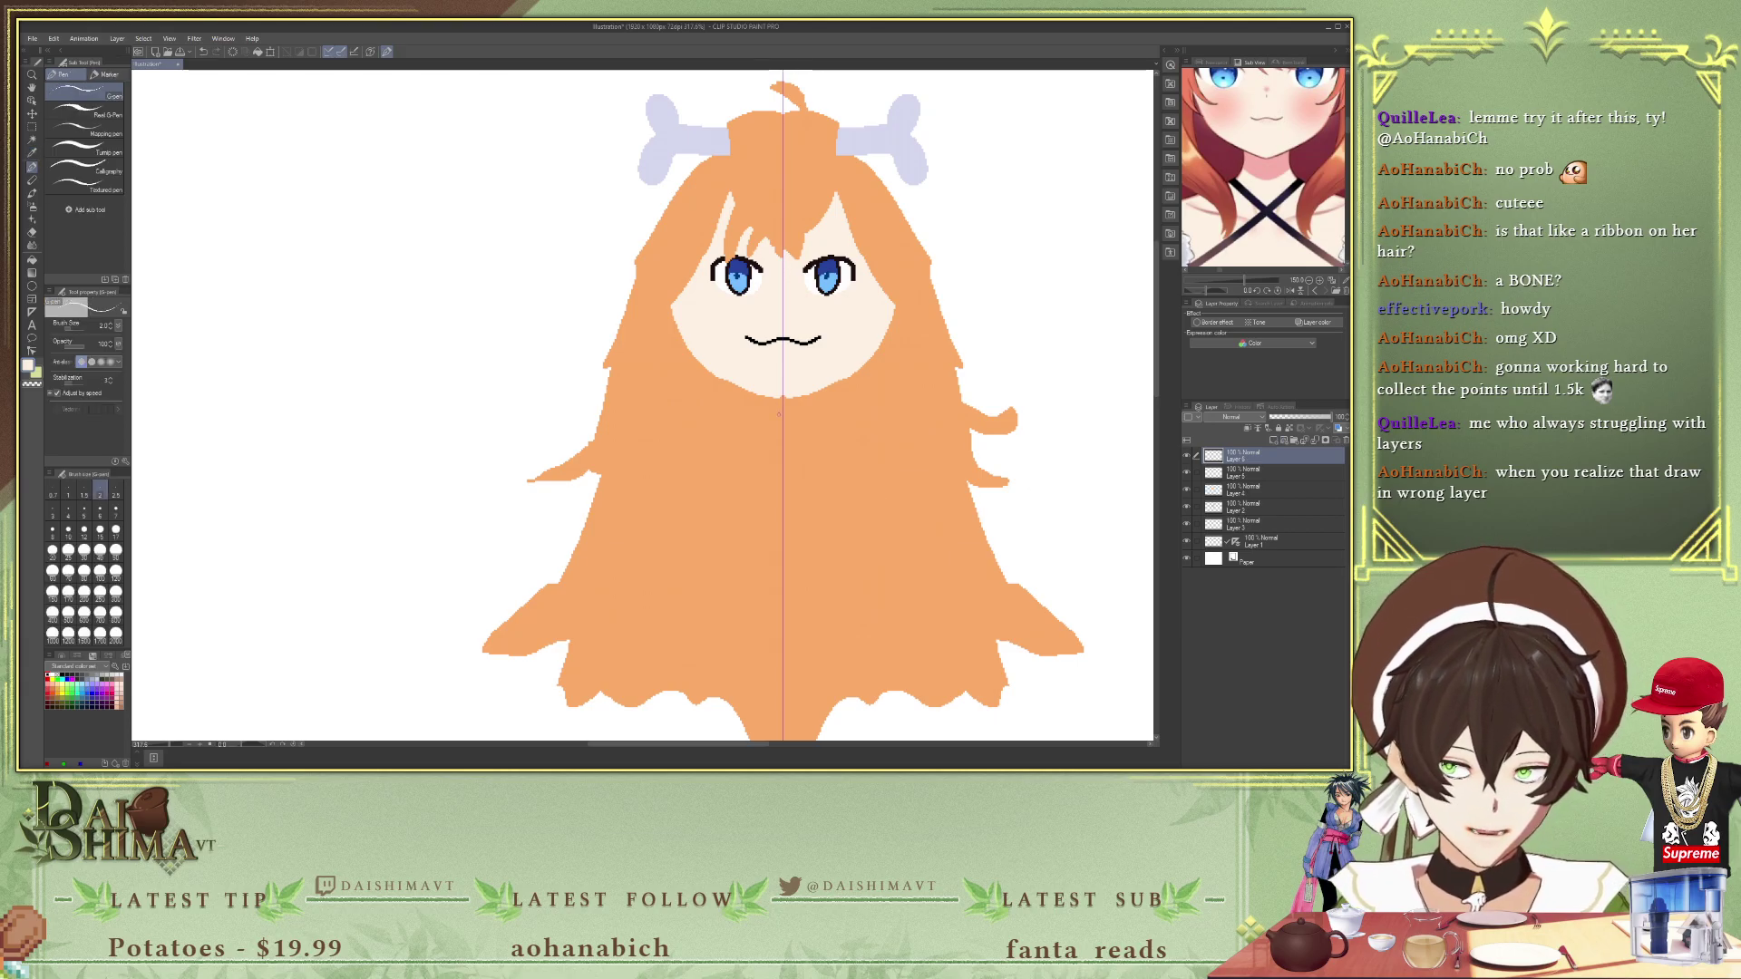
pyautogui.click(99, 512)
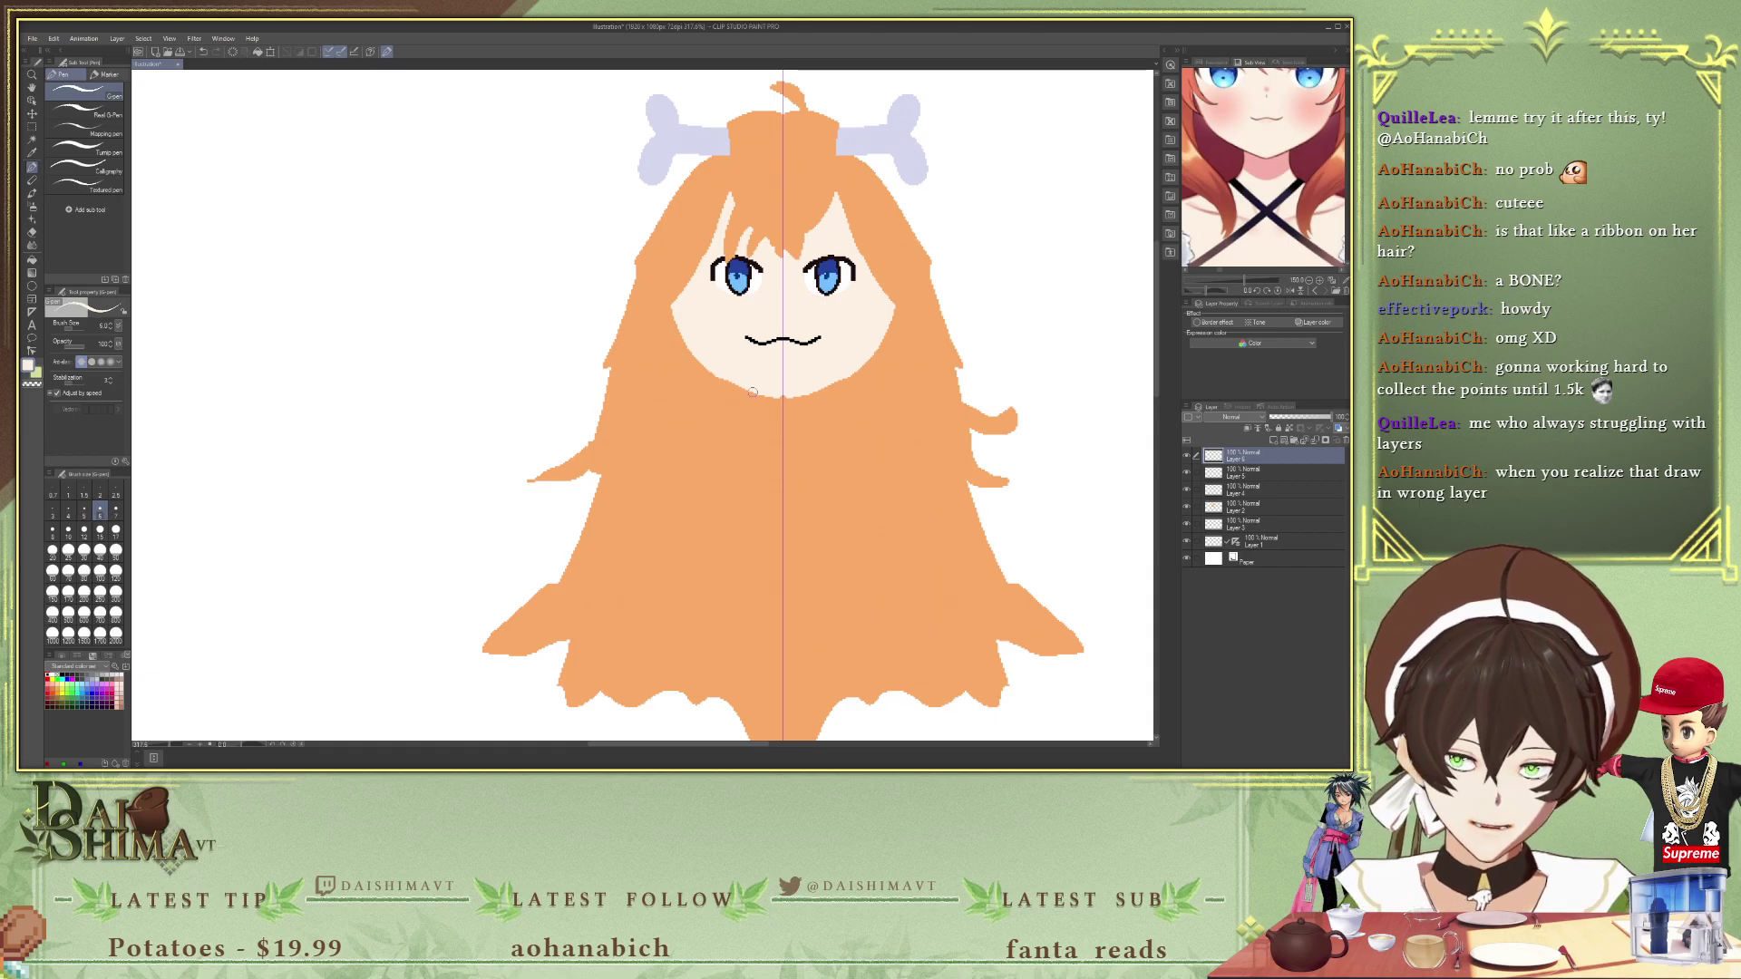
pyautogui.moveTo(751, 397)
pyautogui.mouseDown()
pyautogui.moveTo(750, 444)
pyautogui.moveTo(754, 392)
pyautogui.moveTo(751, 434)
pyautogui.moveTo(787, 436)
pyautogui.mouseUp()
pyautogui.hotkey('ctrl', 'z')
pyautogui.press('g')
pyautogui.click(785, 431)
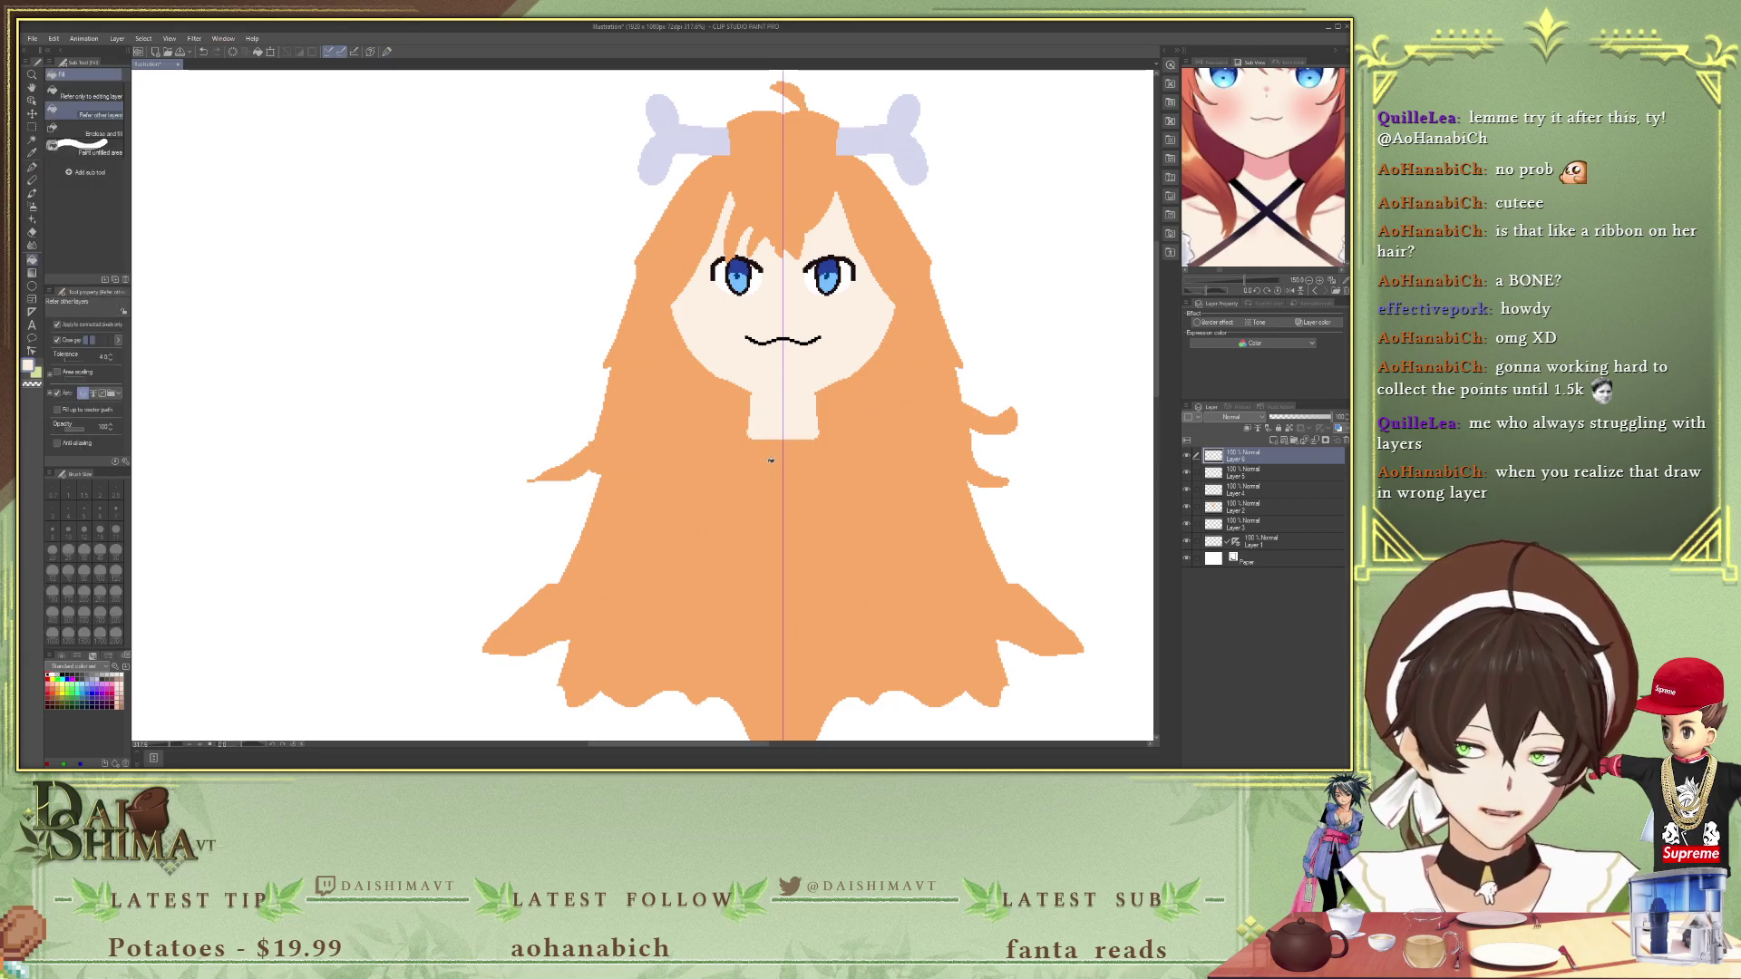
# - Outline the mirrored body in skin tone below the neck, with sloping shoulders, short arm stubs, a narrow waist and a flared hem
pyautogui.scroll(-6, 1267, 181)
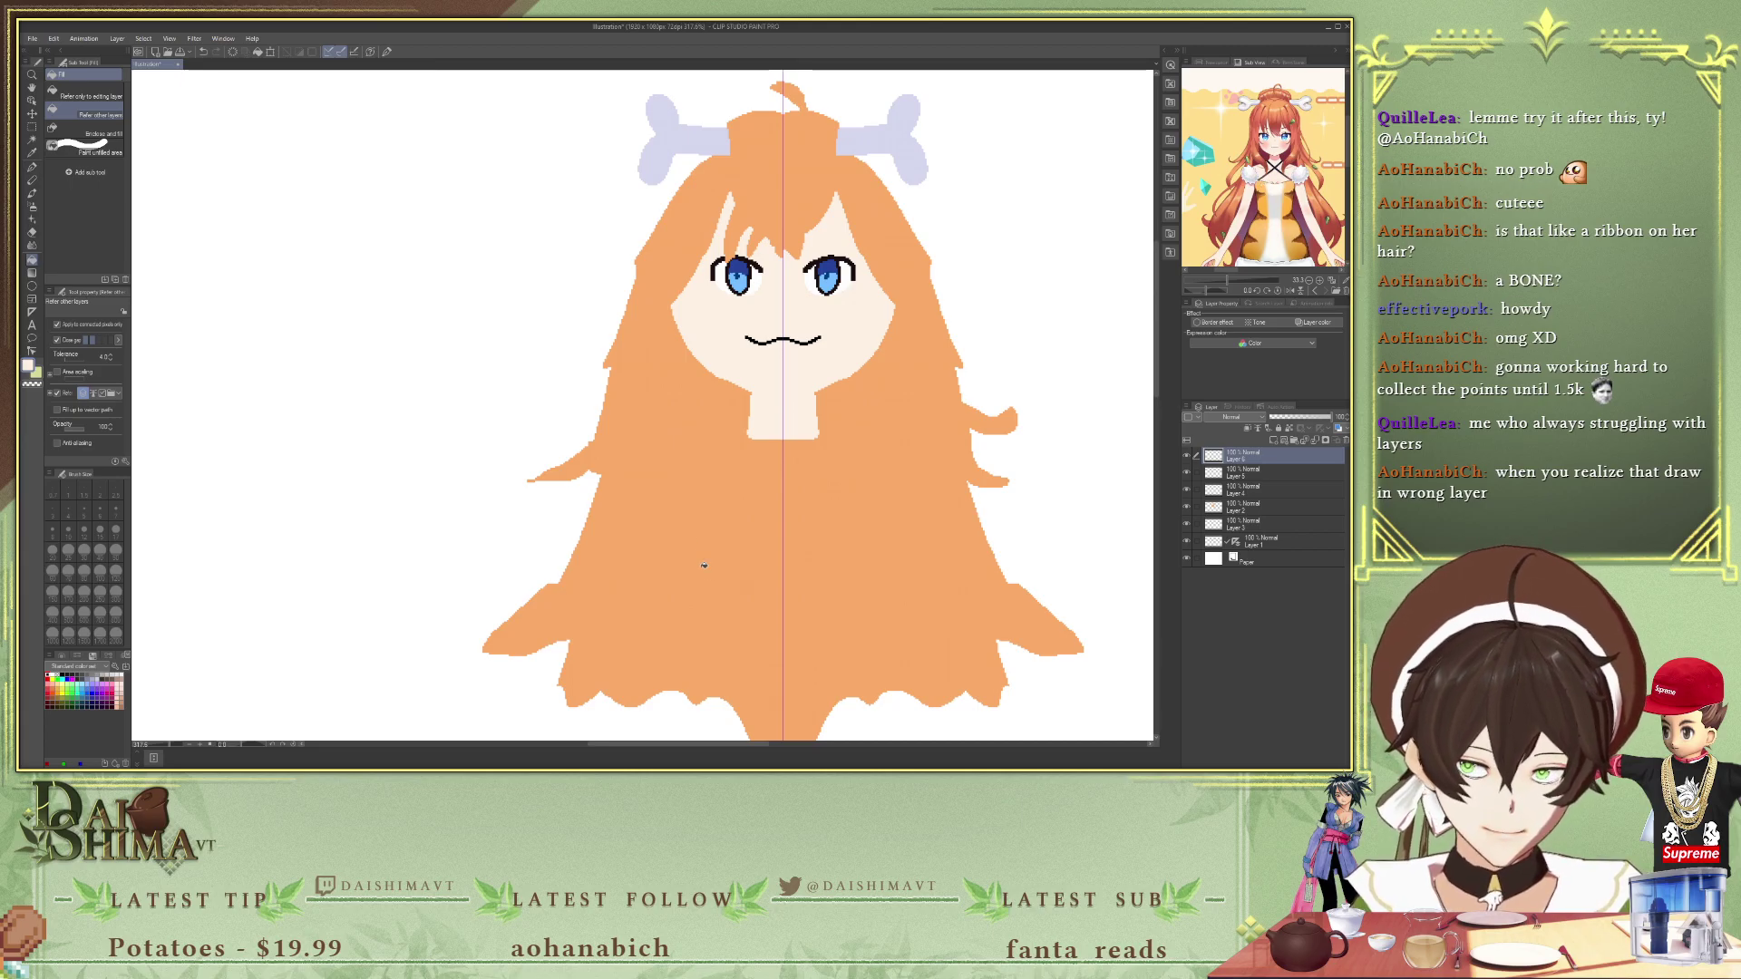
pyautogui.press('p')
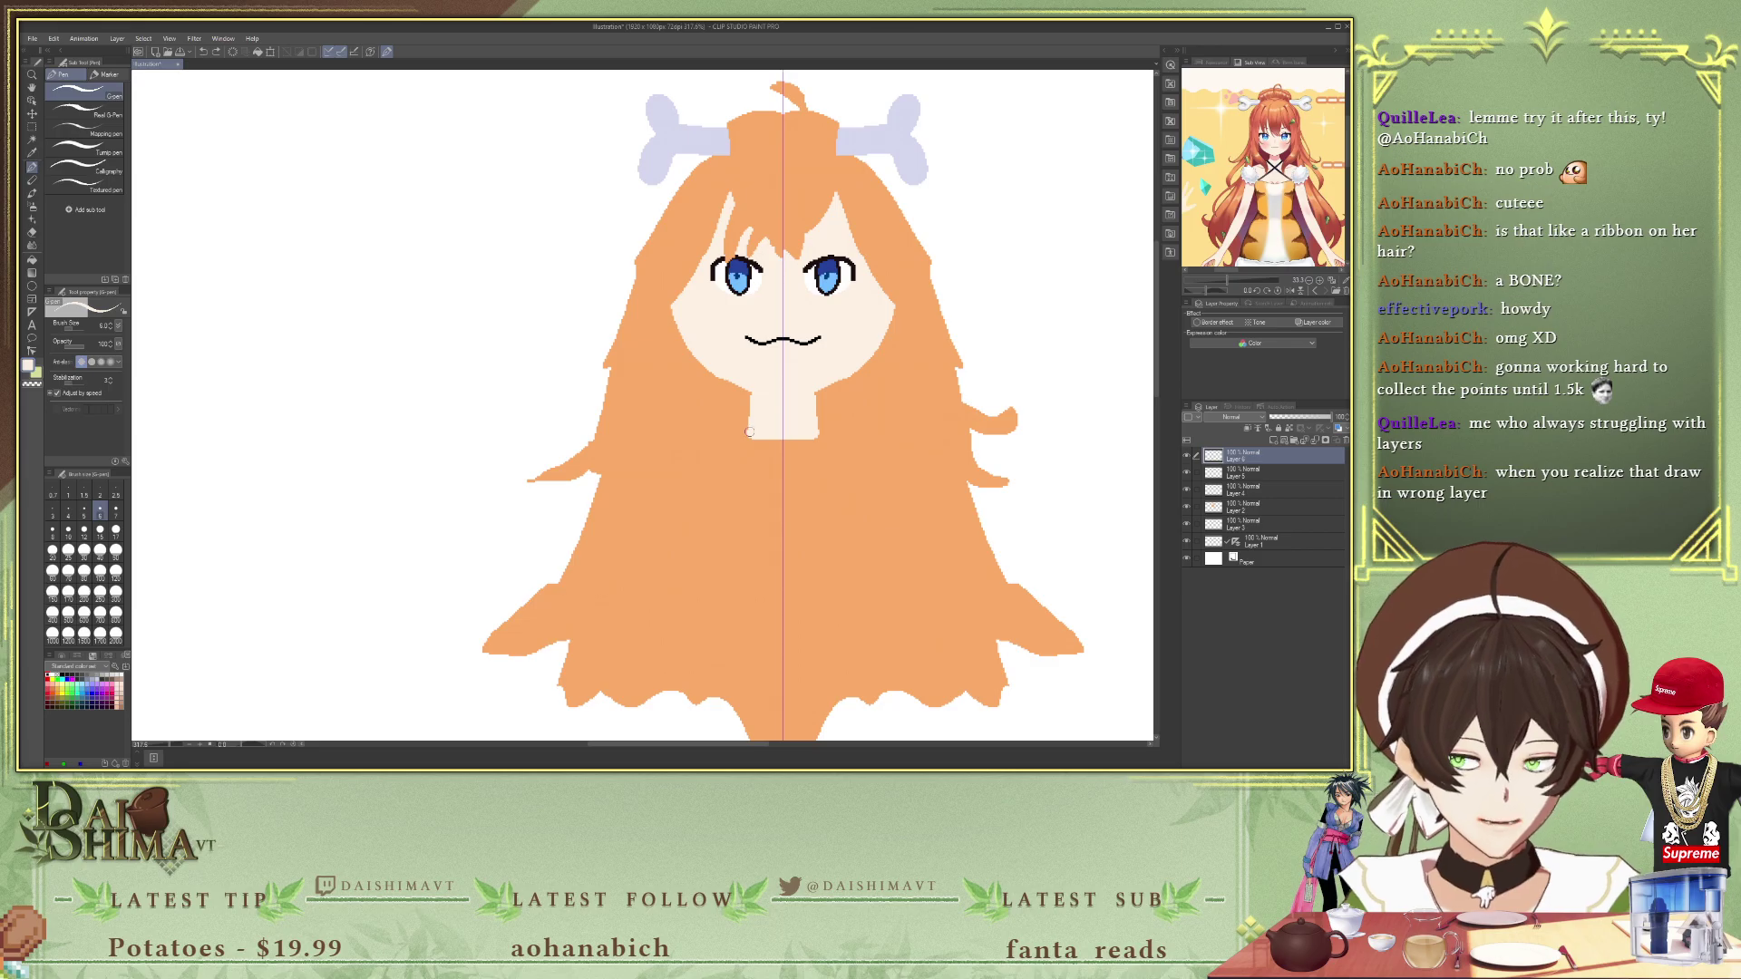
pyautogui.moveTo(749, 432)
pyautogui.mouseDown()
pyautogui.moveTo(647, 464)
pyautogui.moveTo(628, 517)
pyautogui.mouseUp()
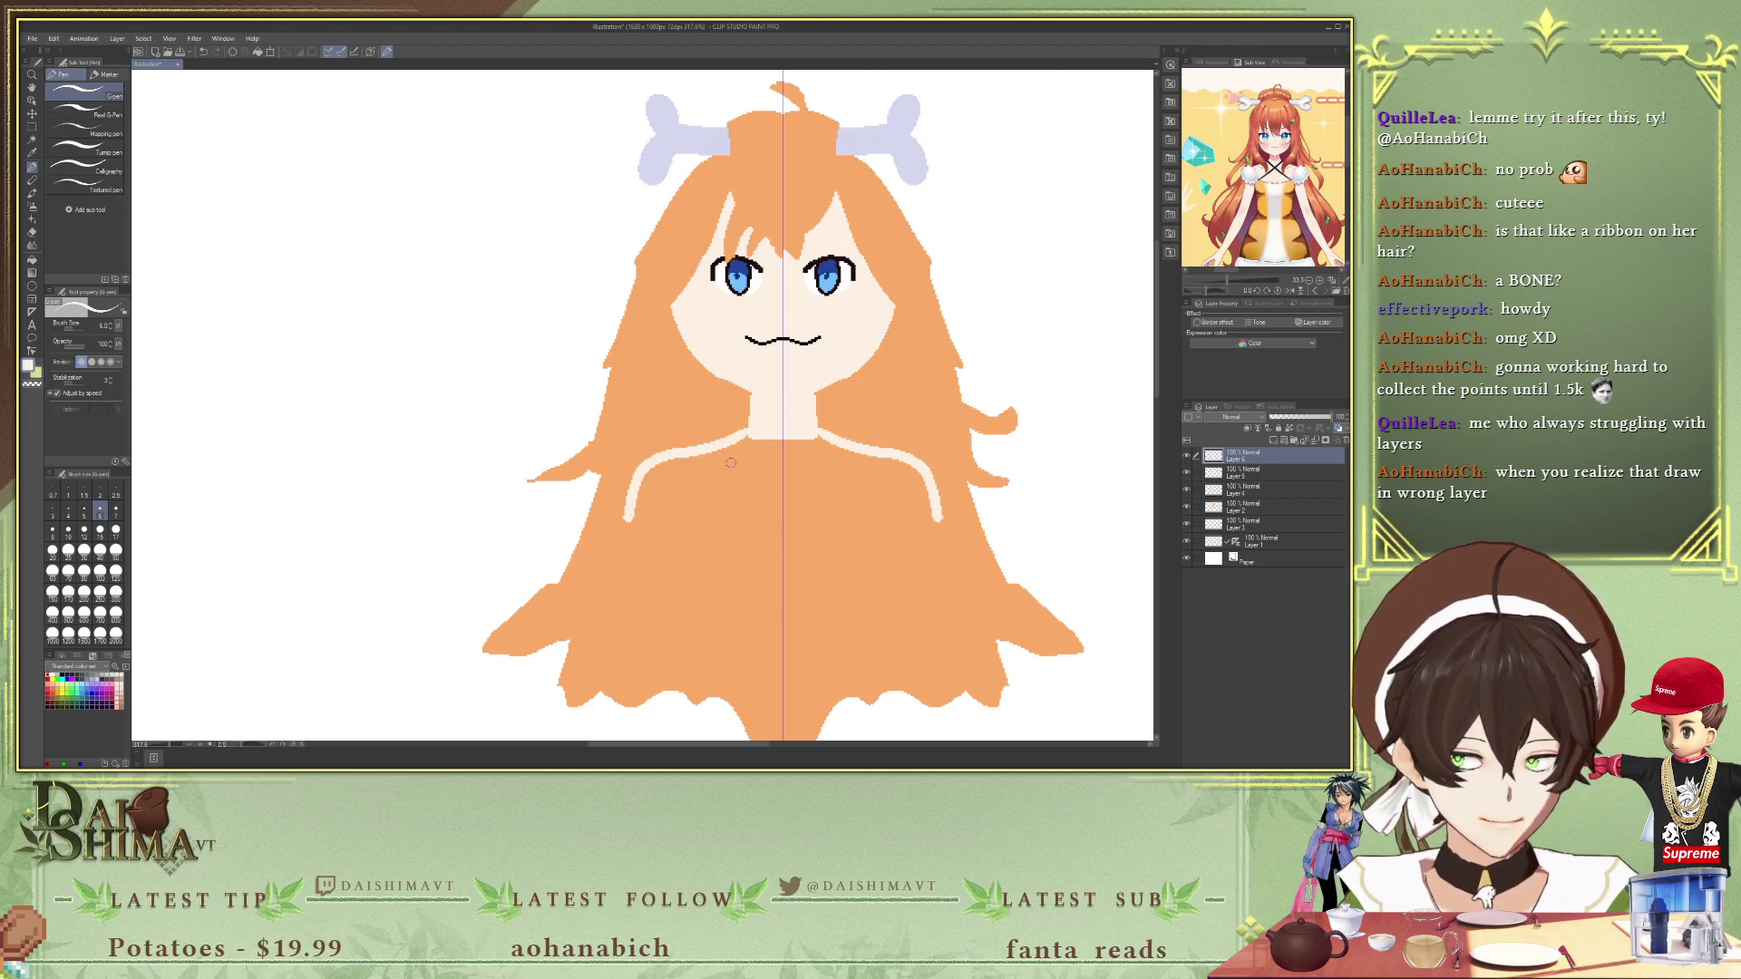
pyautogui.moveTo(630, 517)
pyautogui.mouseDown()
pyautogui.moveTo(671, 524)
pyautogui.moveTo(712, 495)
pyautogui.moveTo(714, 556)
pyautogui.mouseUp()
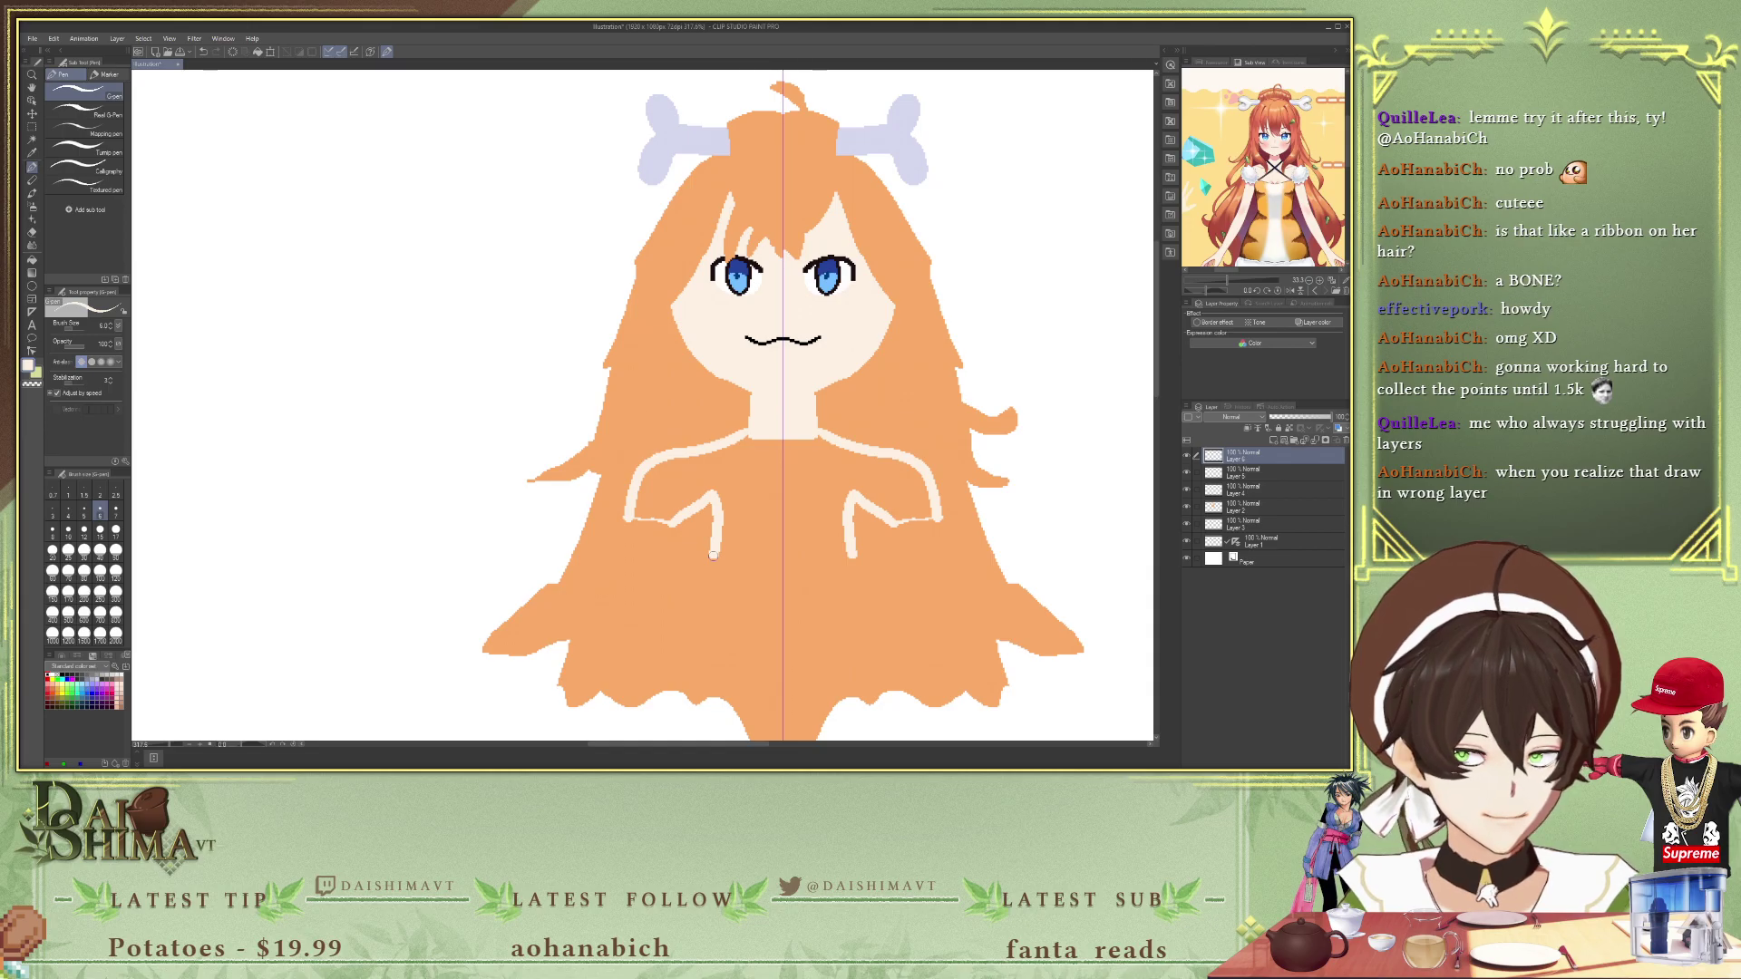
pyautogui.moveTo(713, 555)
pyautogui.mouseDown()
pyautogui.moveTo(670, 640)
pyautogui.moveTo(663, 736)
pyautogui.moveTo(838, 726)
pyautogui.mouseUp()
pyautogui.scroll(-4, 819, 705)
pyautogui.scroll(1, 834, 617)
pyautogui.scroll(-1, 839, 596)
pyautogui.scroll(5, 839, 596)
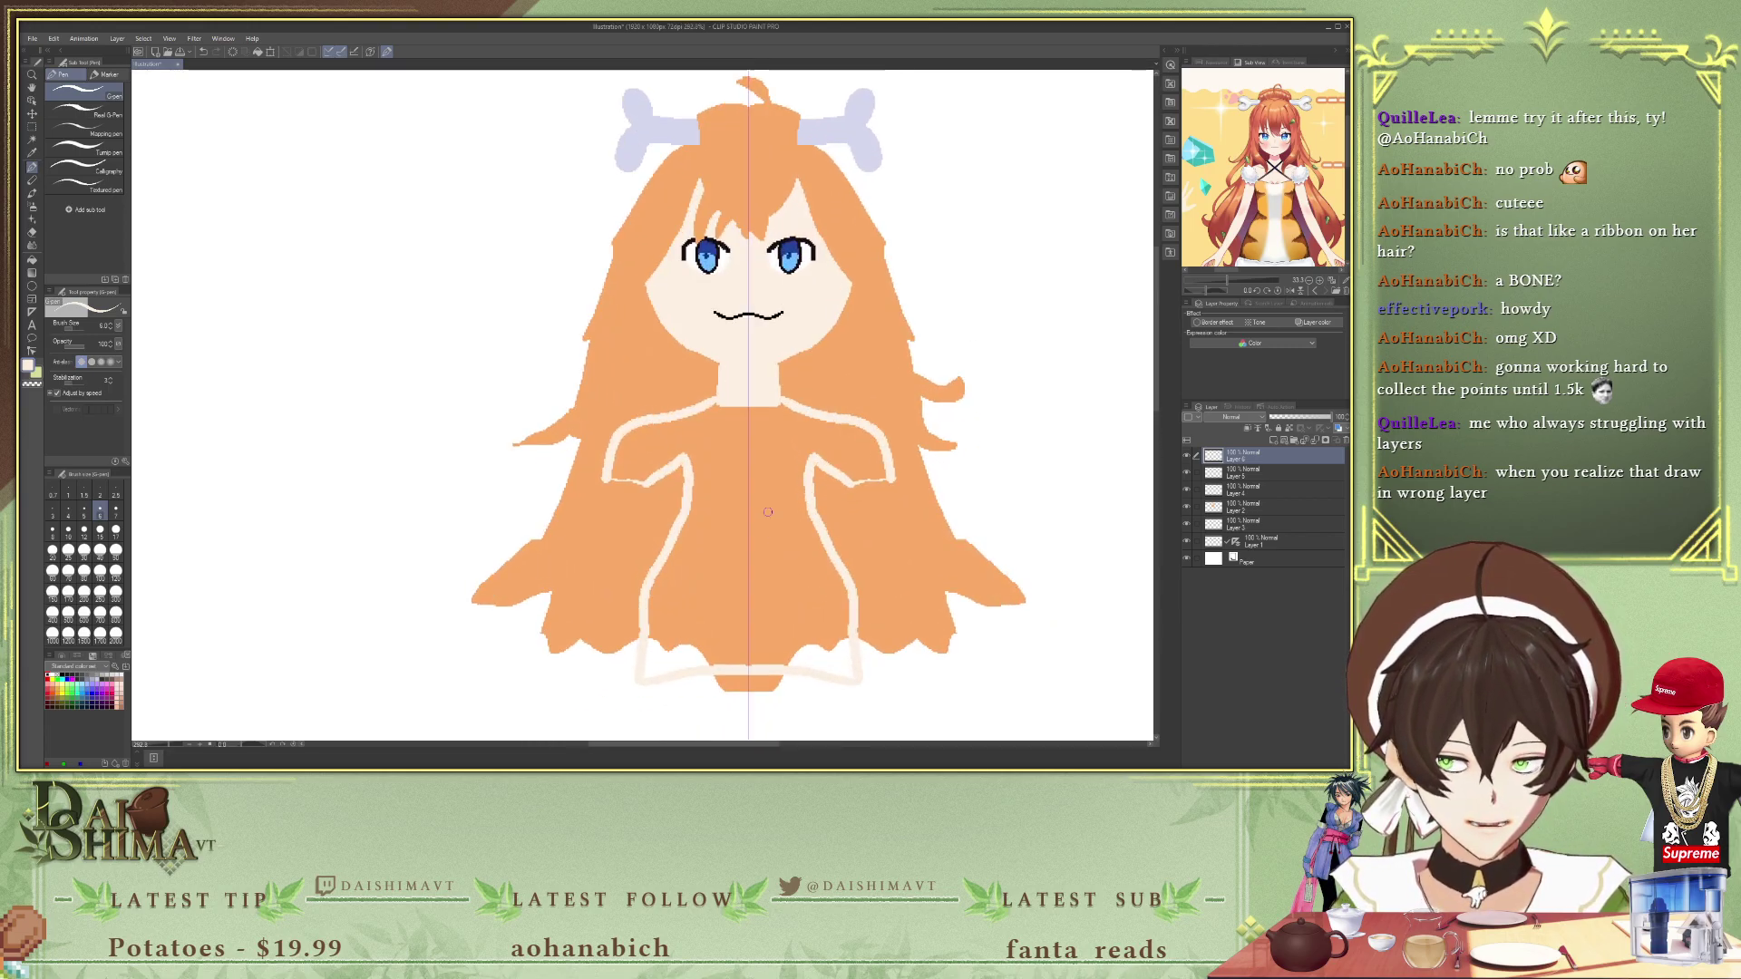
# - Fill the whole body outline with the skin tone, including the leftover white gaps near the hem
pyautogui.scroll(1, 720, 438)
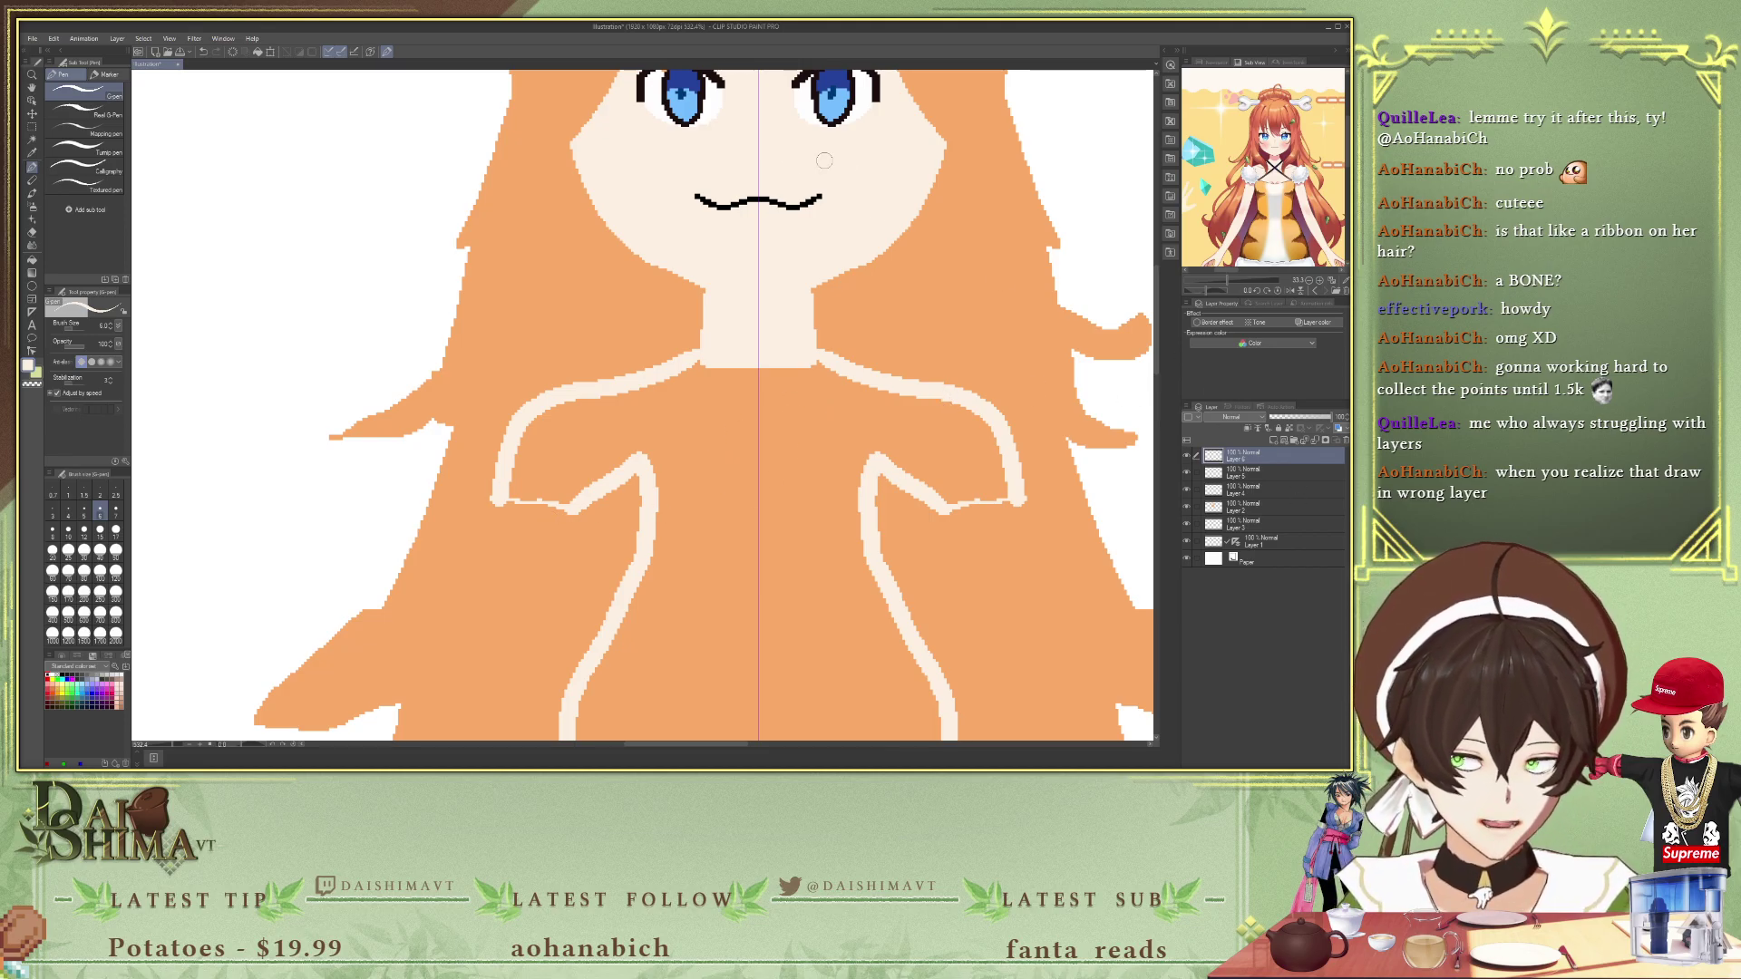
pyautogui.scroll(-2, 909, 219)
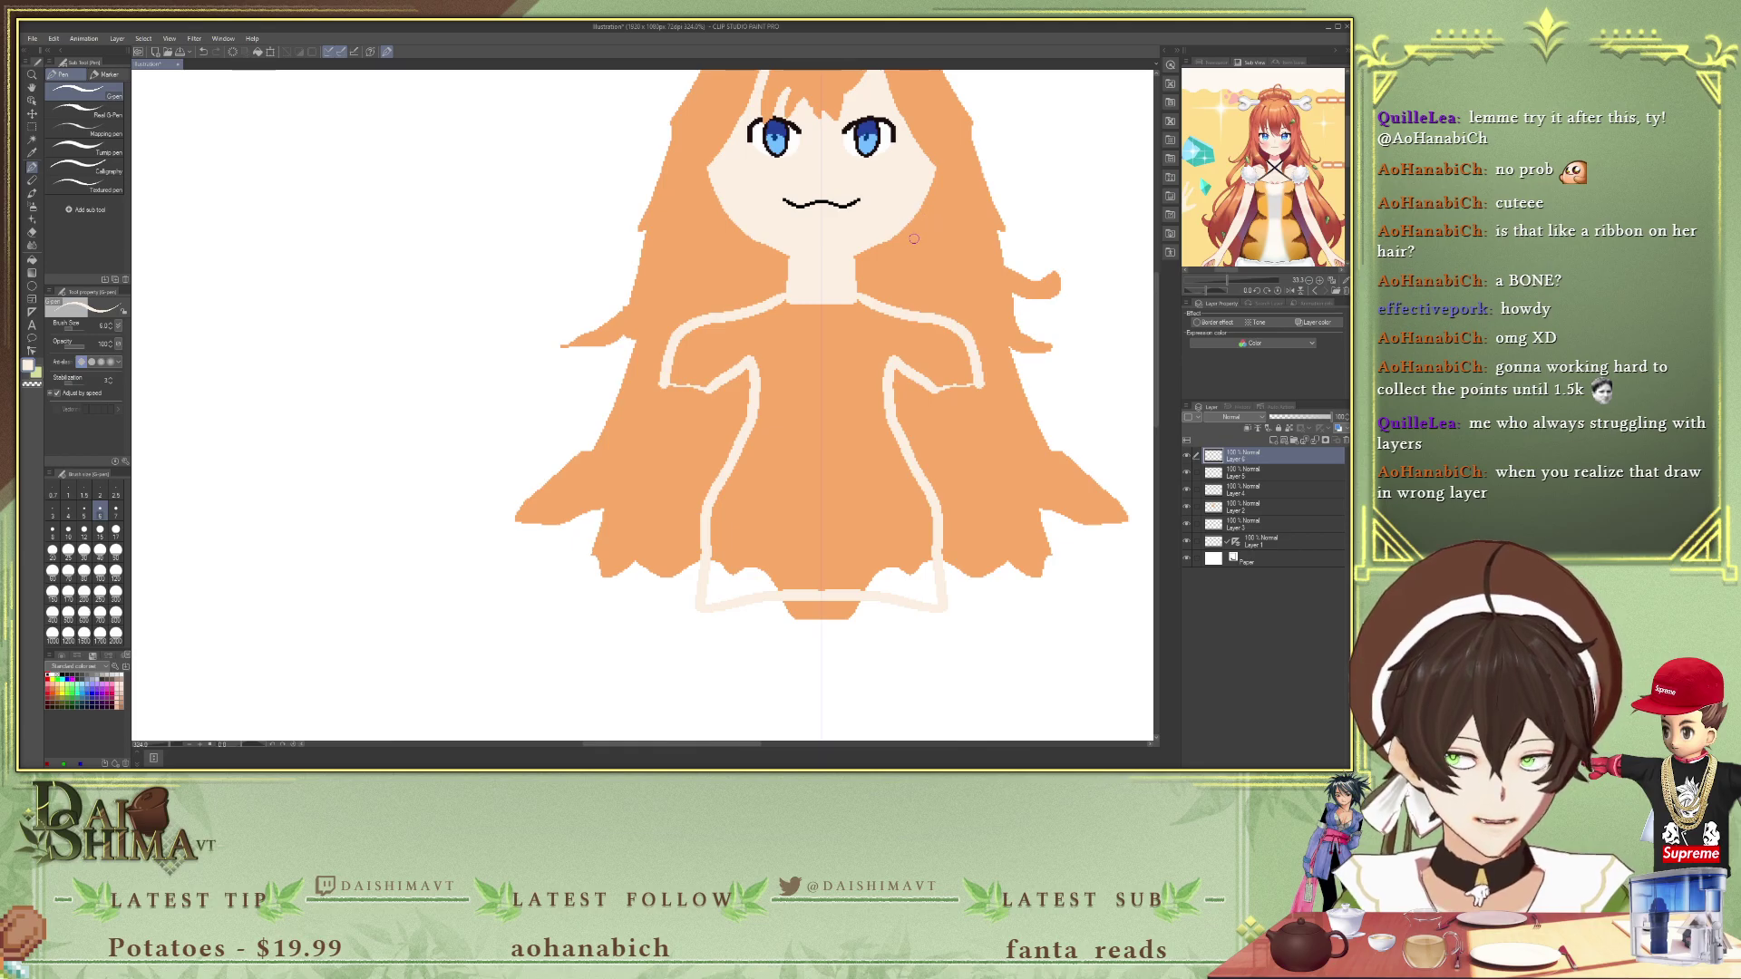
pyautogui.scroll(1, 909, 219)
pyautogui.scroll(1, 912, 241)
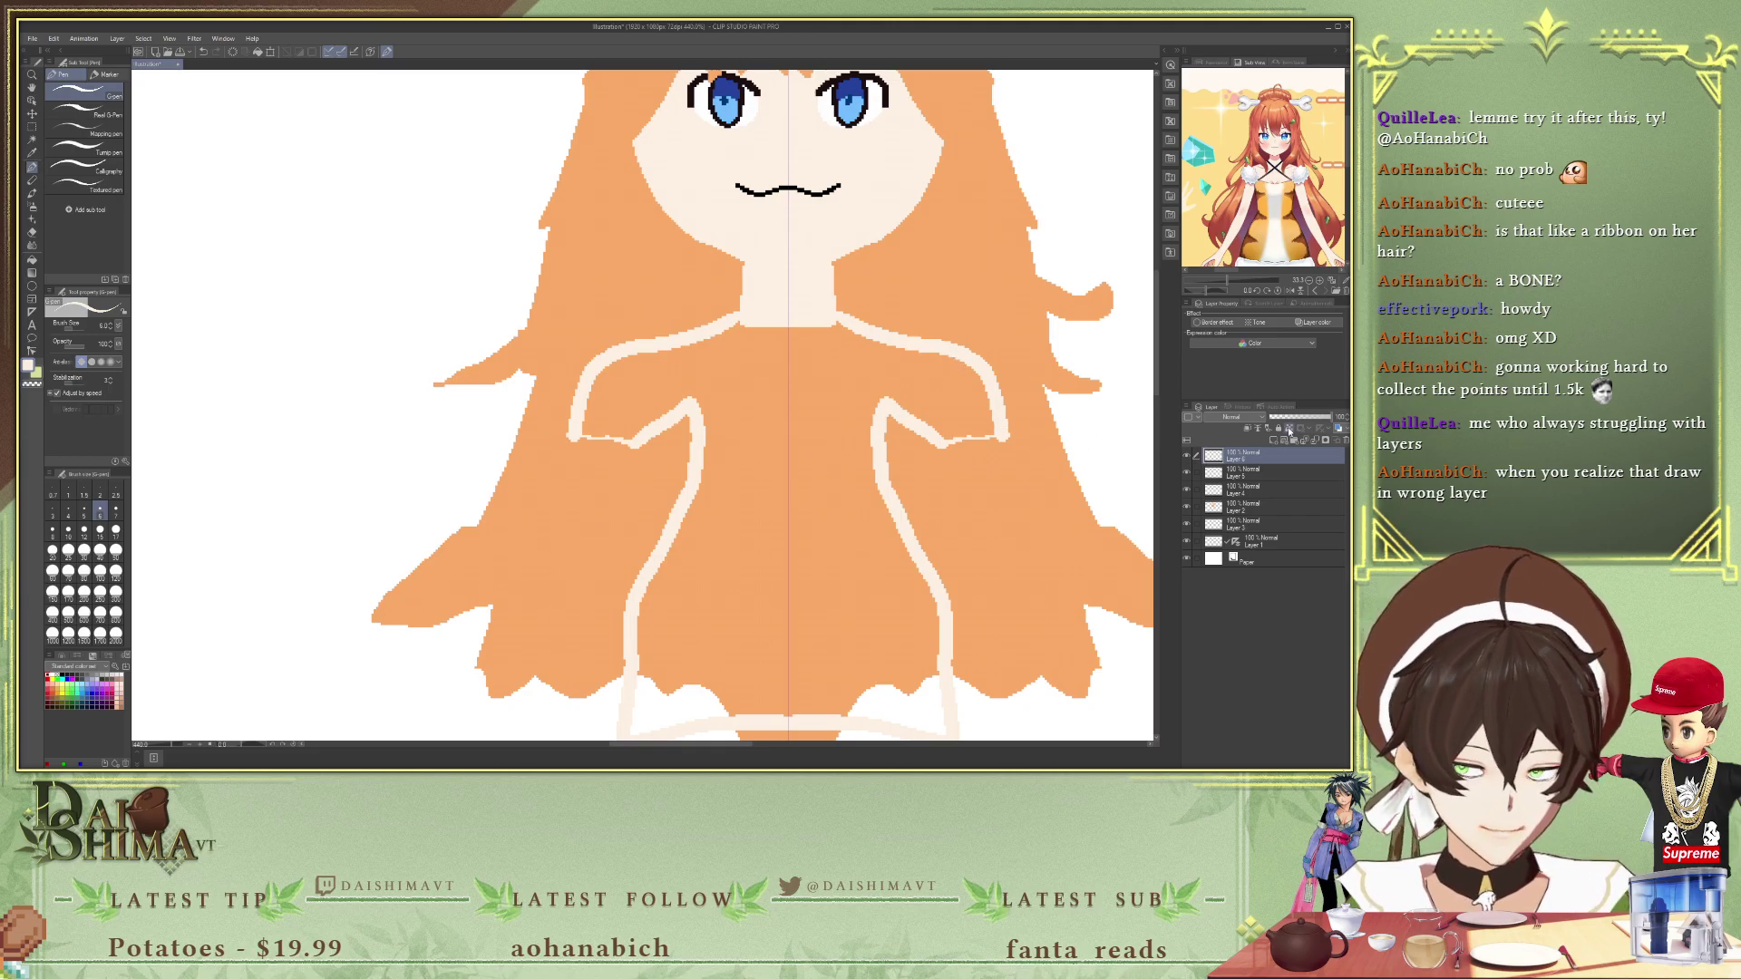
pyautogui.scroll(1, 741, 376)
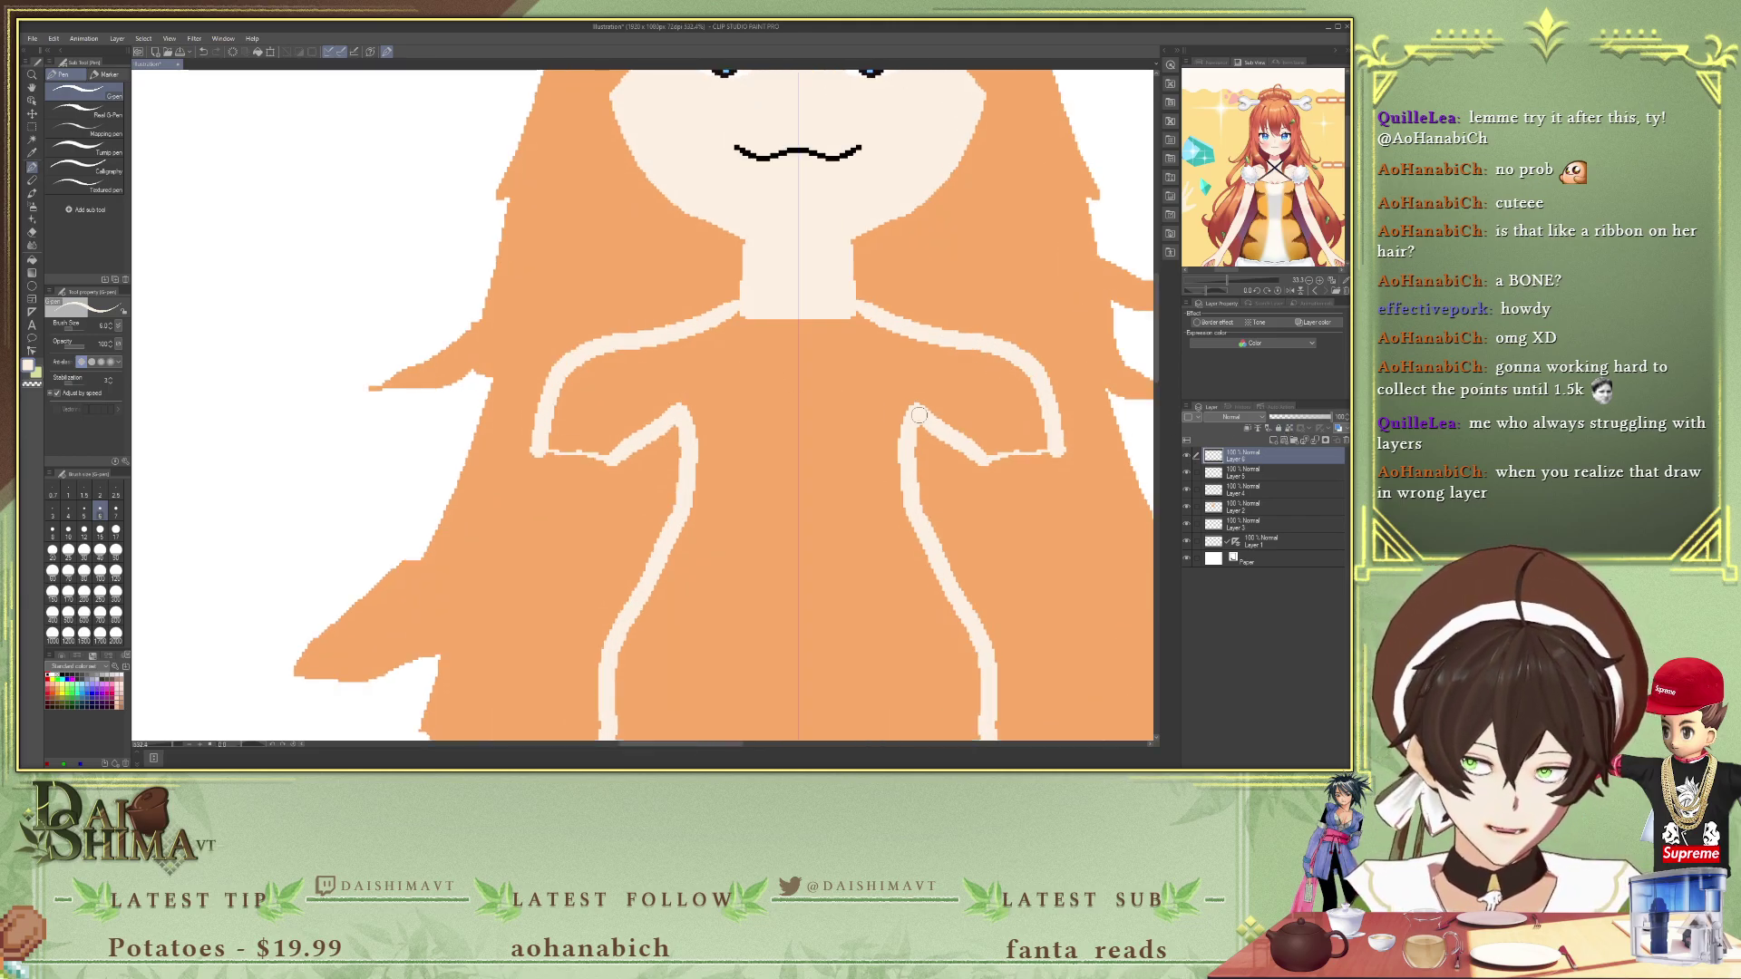
pyautogui.press('g')
pyautogui.click(768, 414)
pyautogui.scroll(-3, 768, 414)
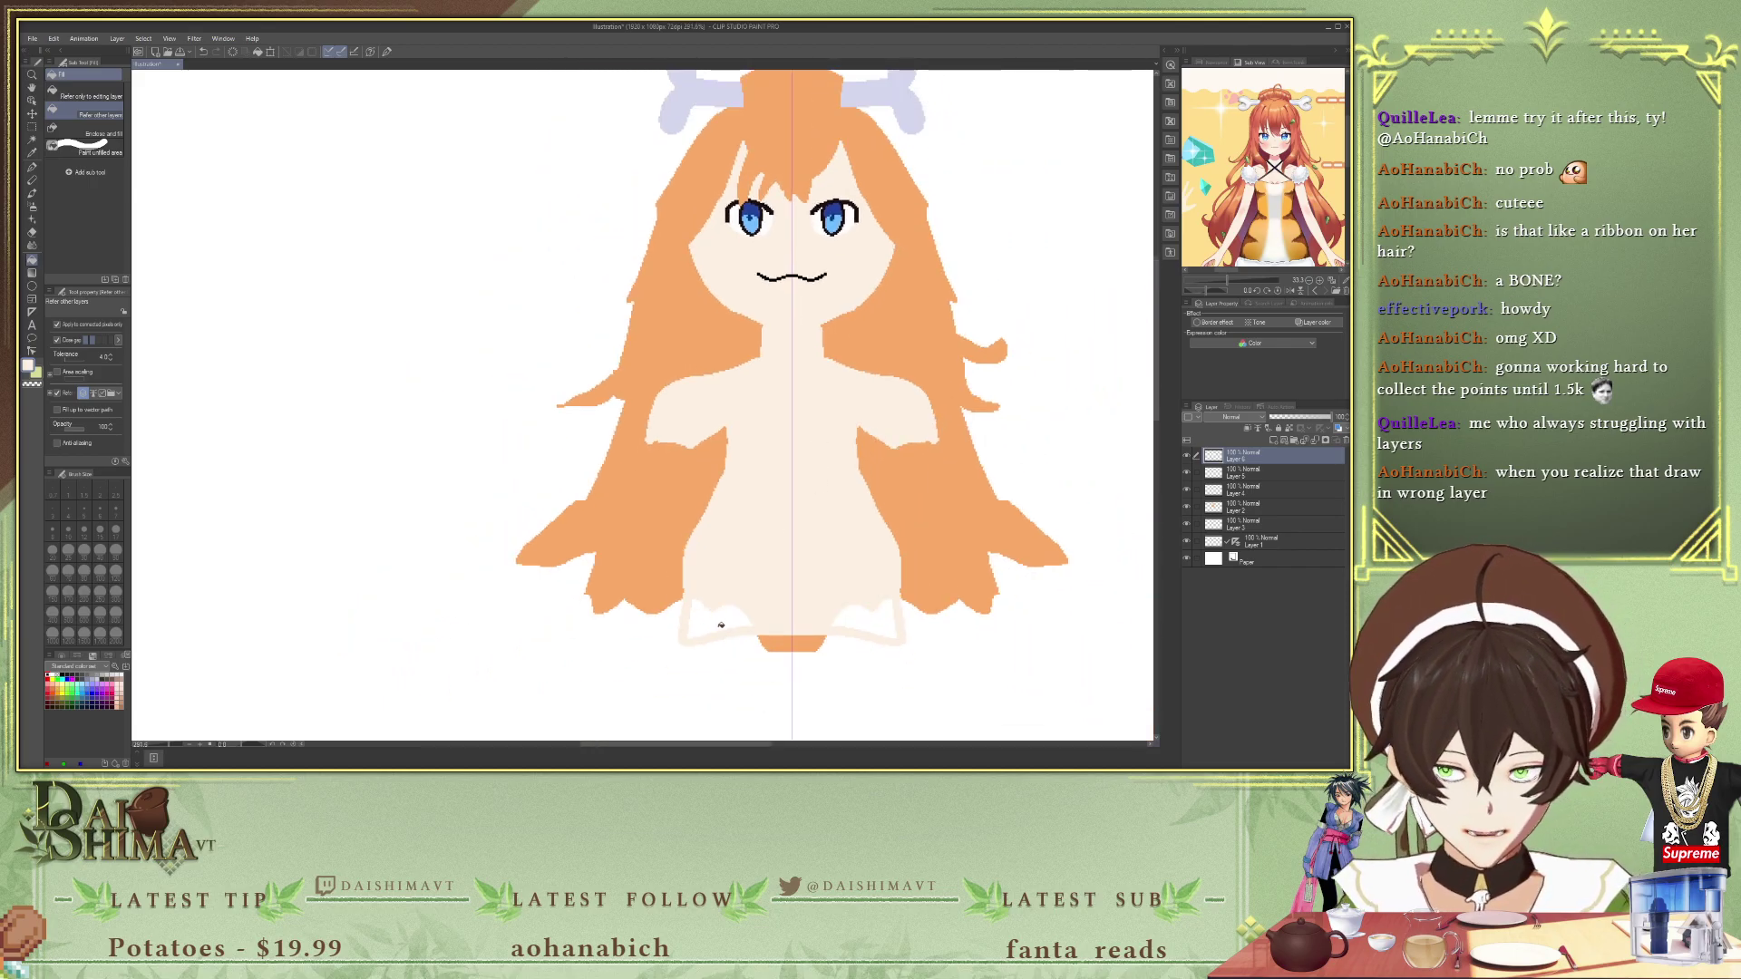
pyautogui.click(841, 609)
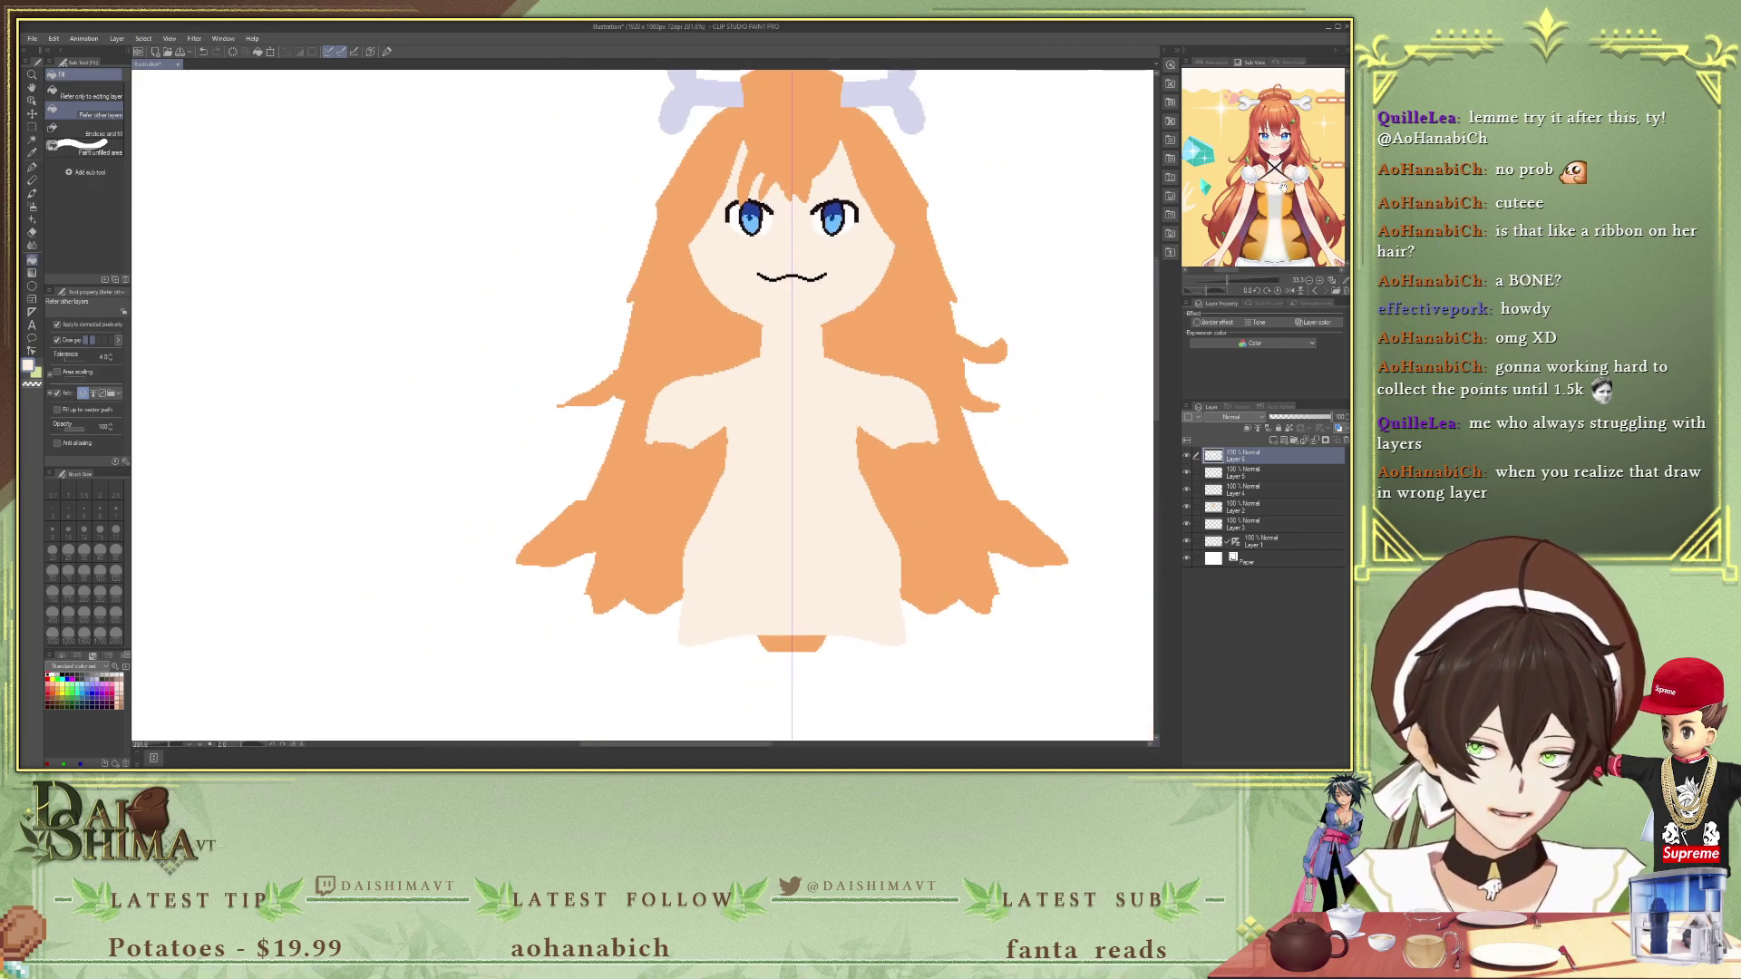
# - Sample the reference dress's yellow-orange, lock the body layer's transparent pixels and draw the dress's neckline and two mirrored seams flaring to the hem
pyautogui.scroll(-2, 1250, 191)
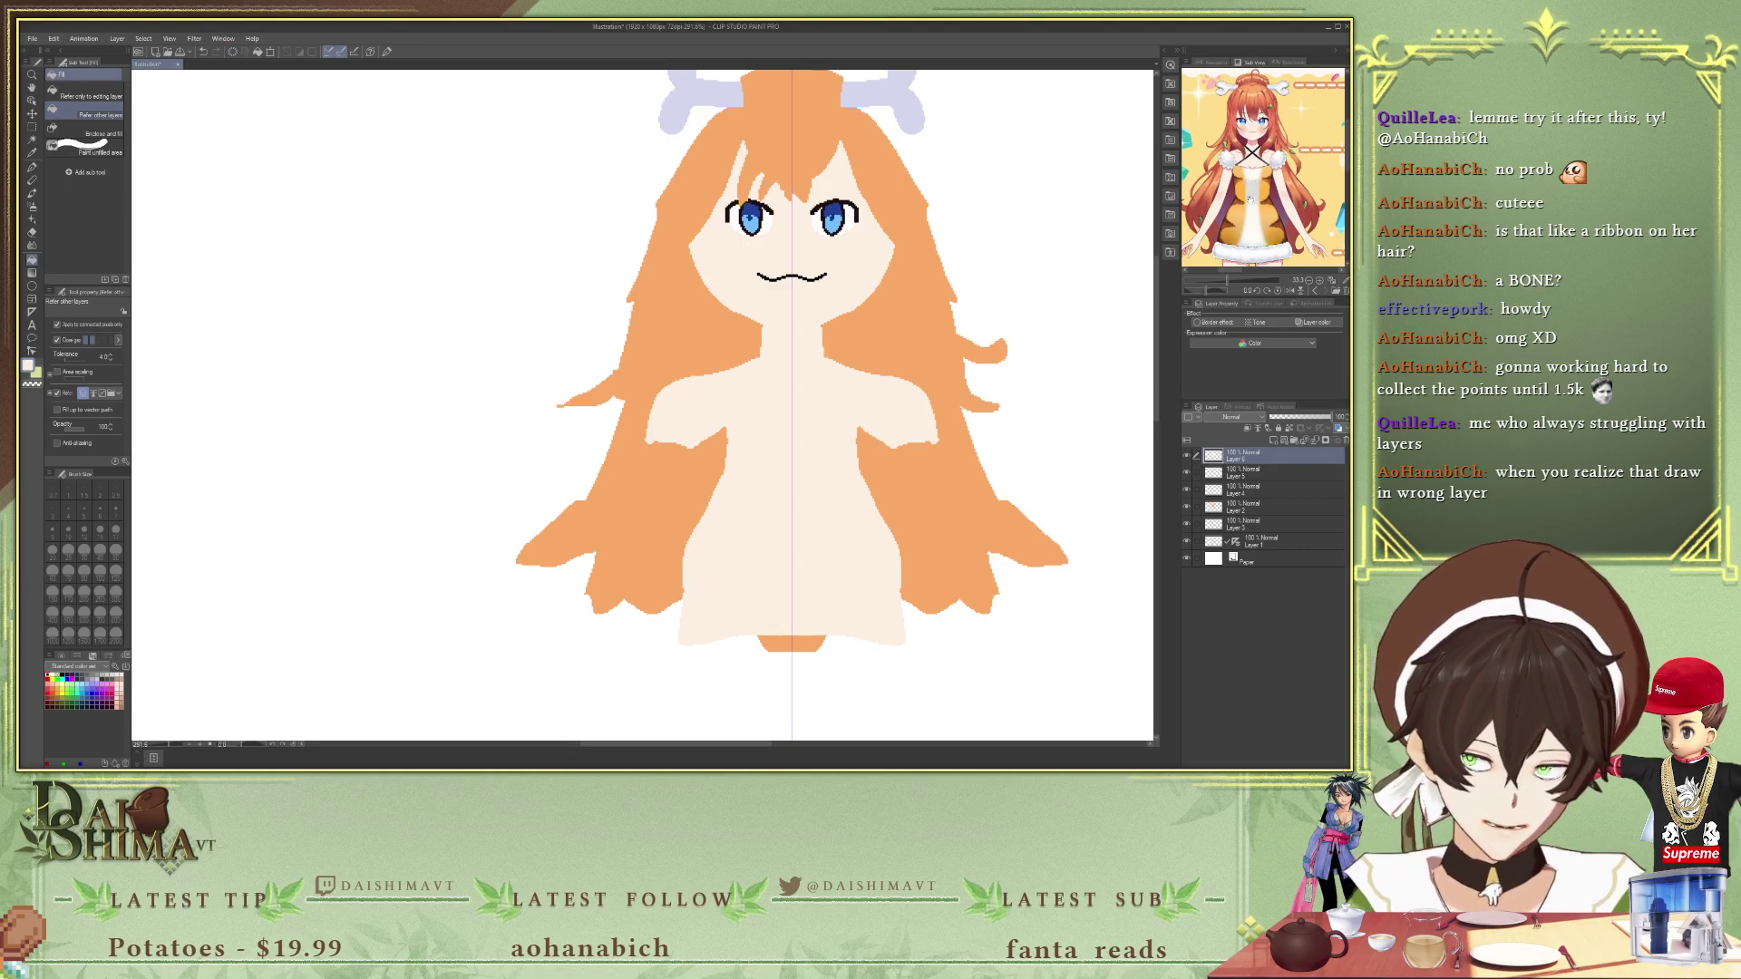
pyautogui.press('i')
pyautogui.click(1250, 190)
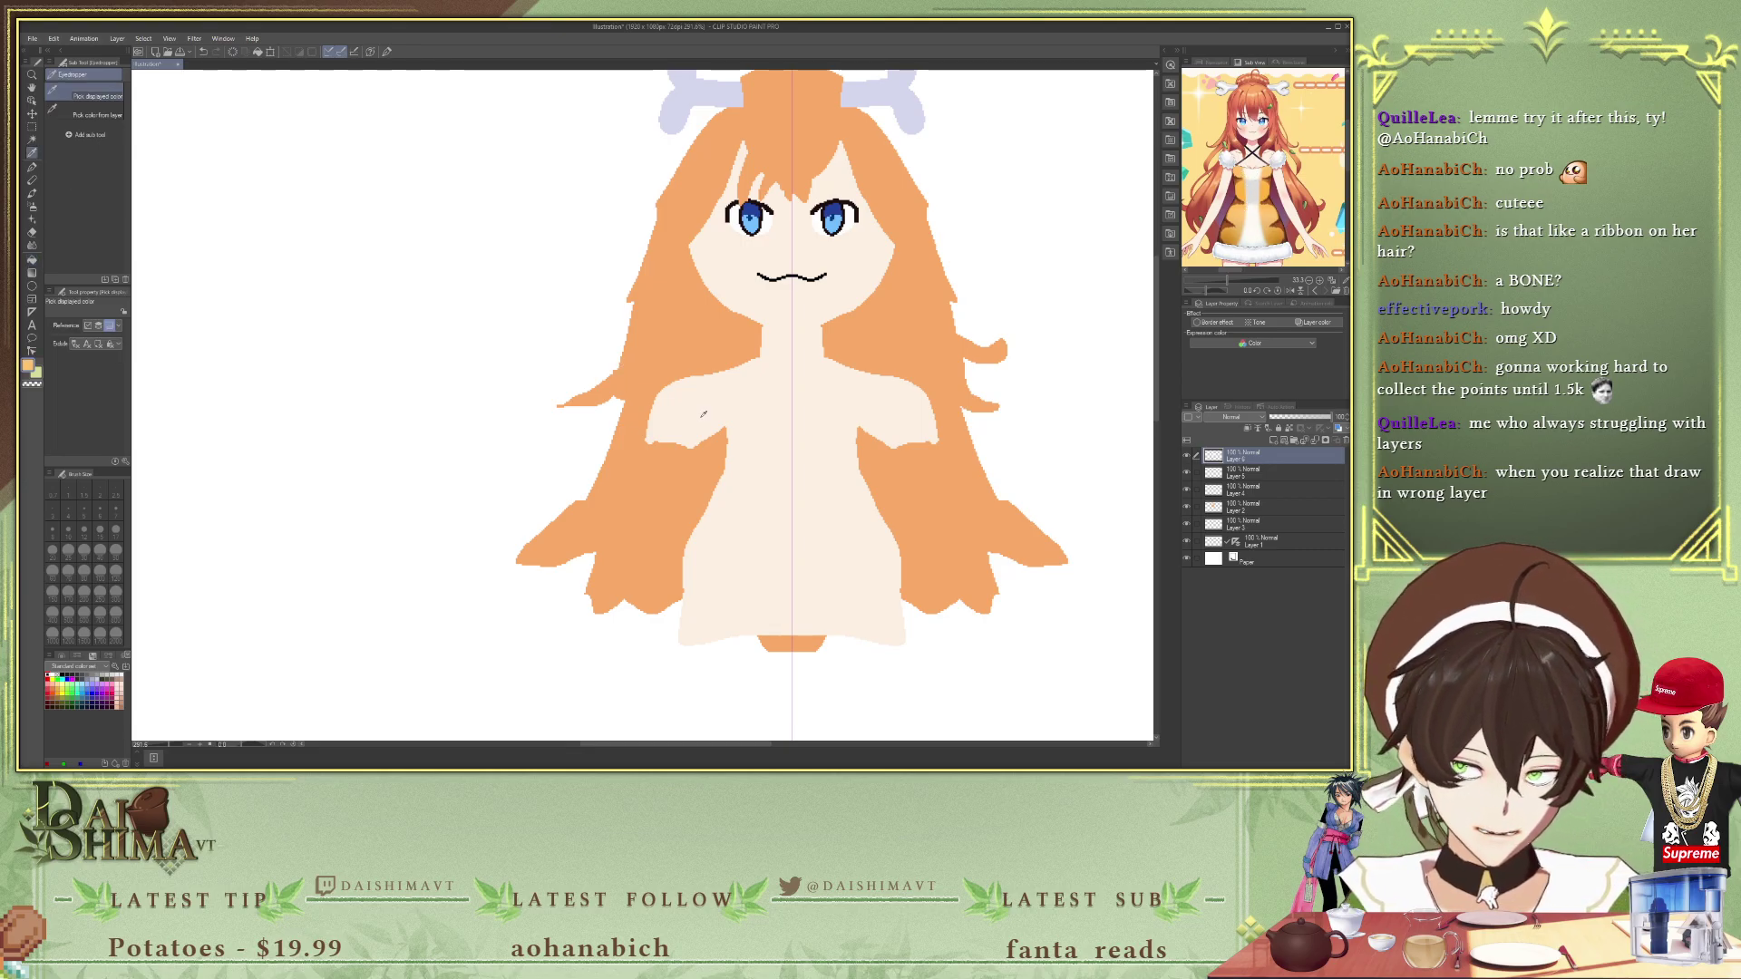
pyautogui.scroll(1, 703, 399)
pyautogui.press('p')
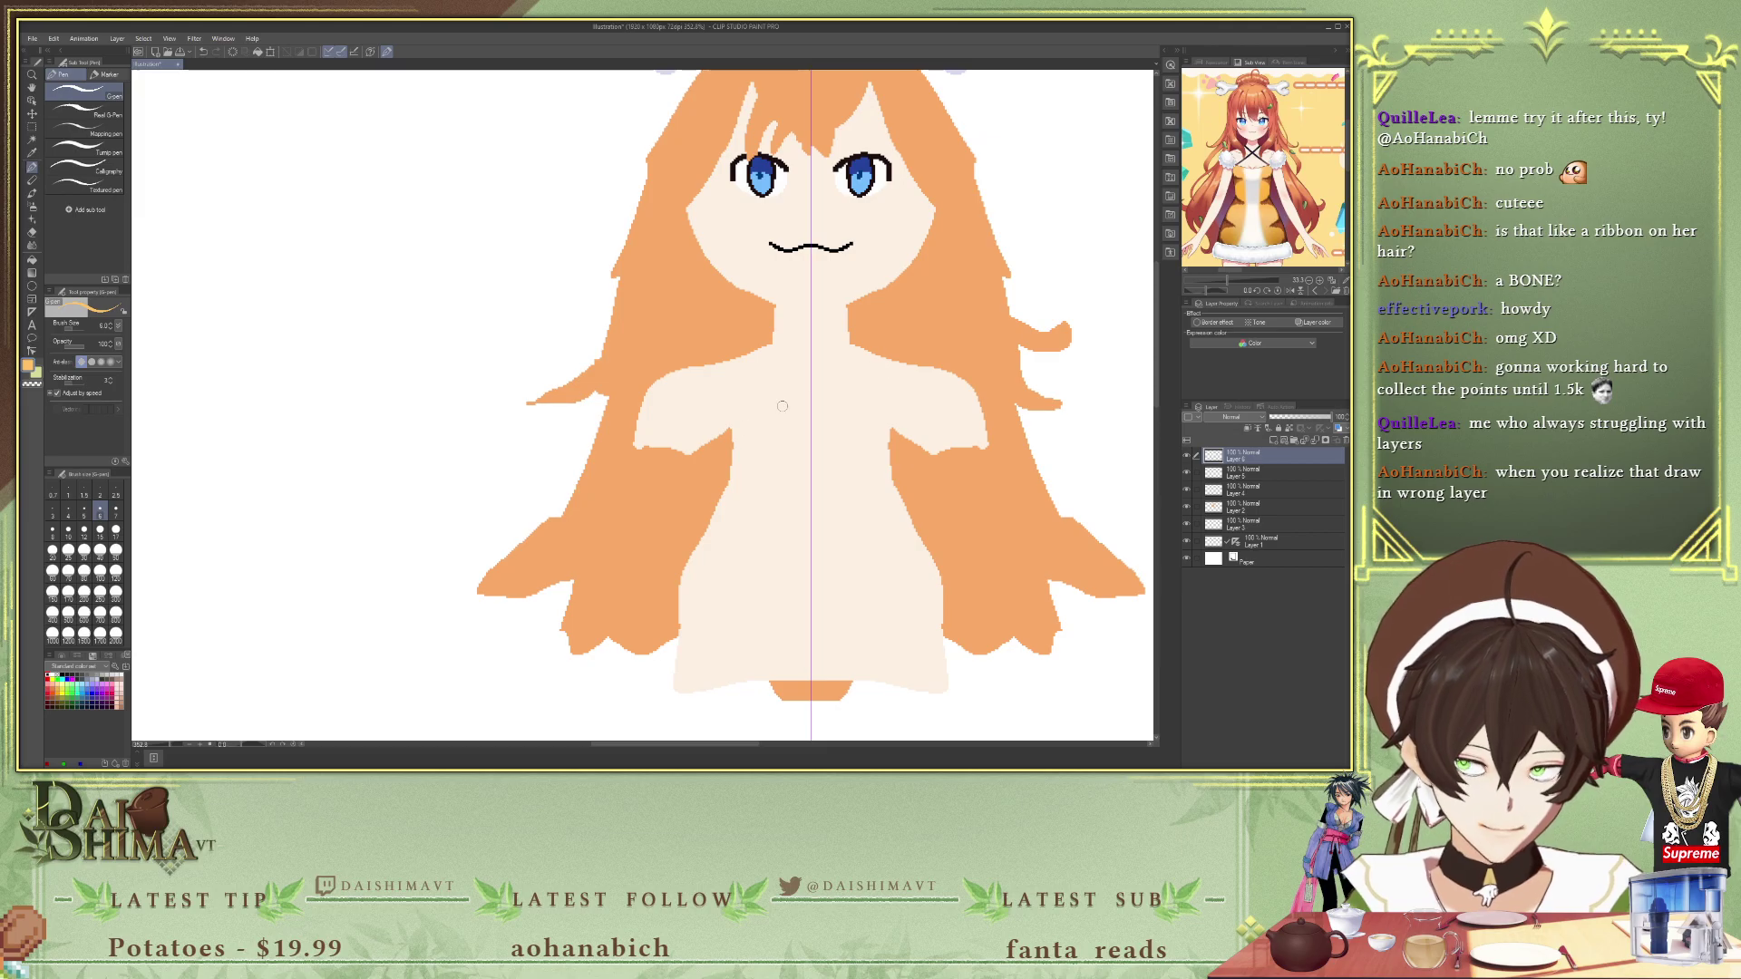
pyautogui.moveTo(726, 427); pyautogui.dragTo(810, 423)
pyautogui.hotkey('ctrl', 'z')
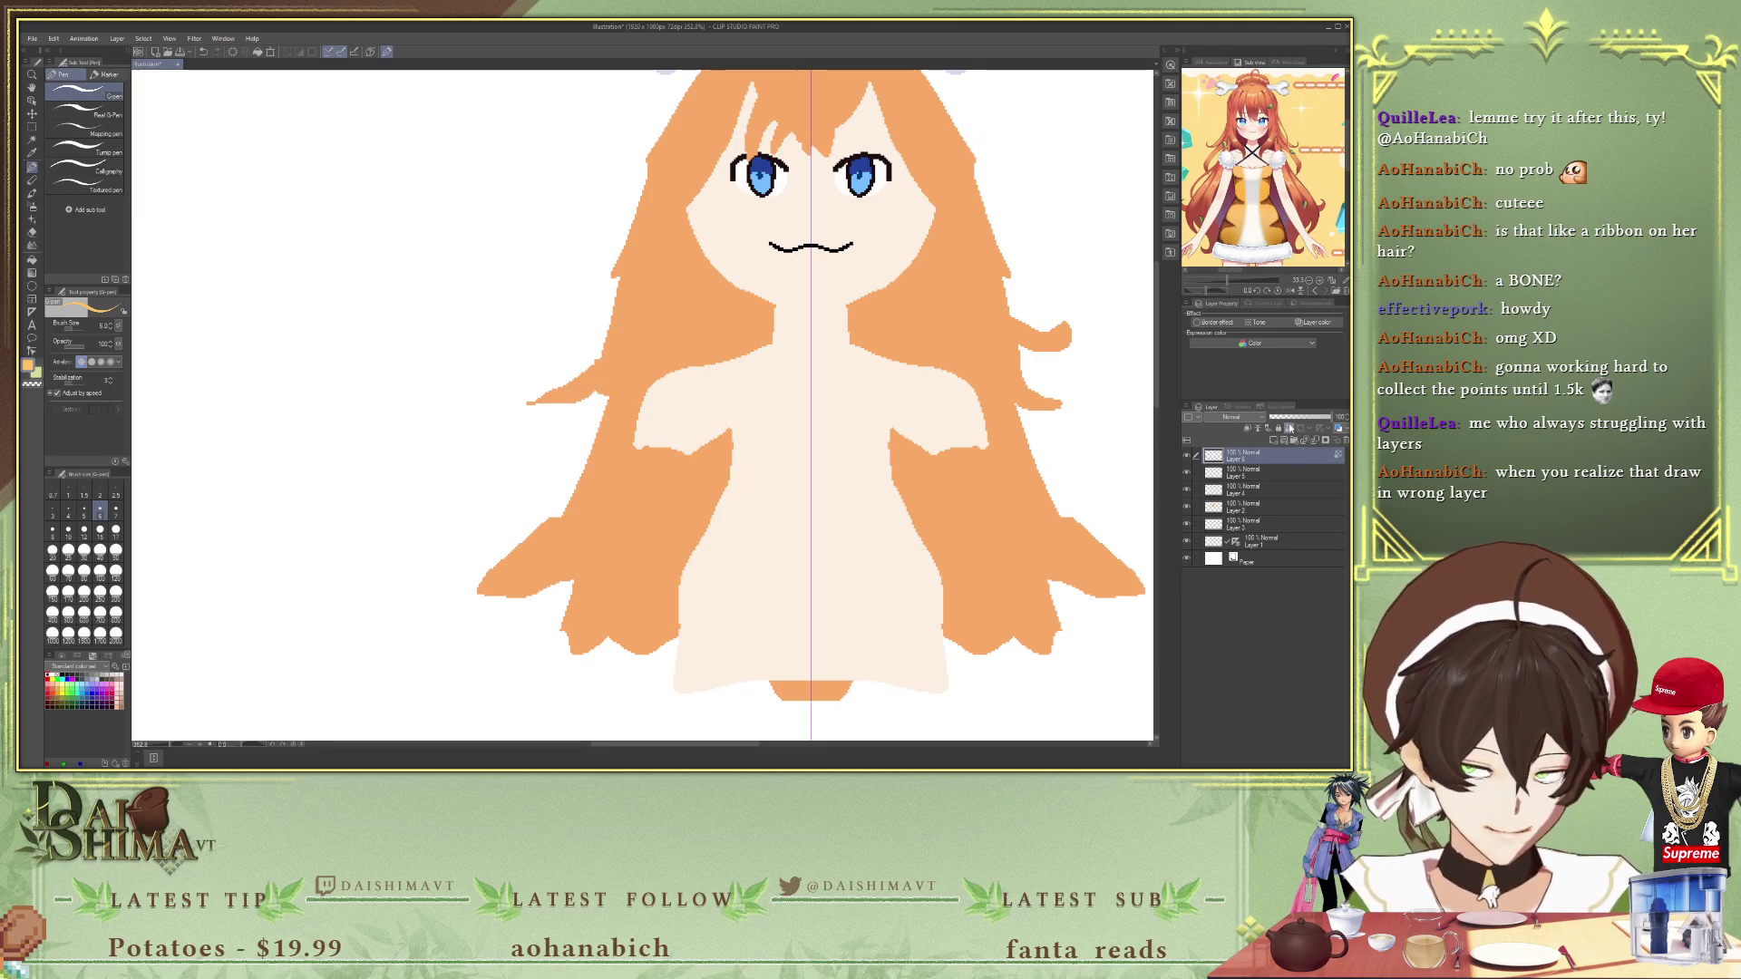
pyautogui.moveTo(727, 430); pyautogui.dragTo(850, 423)
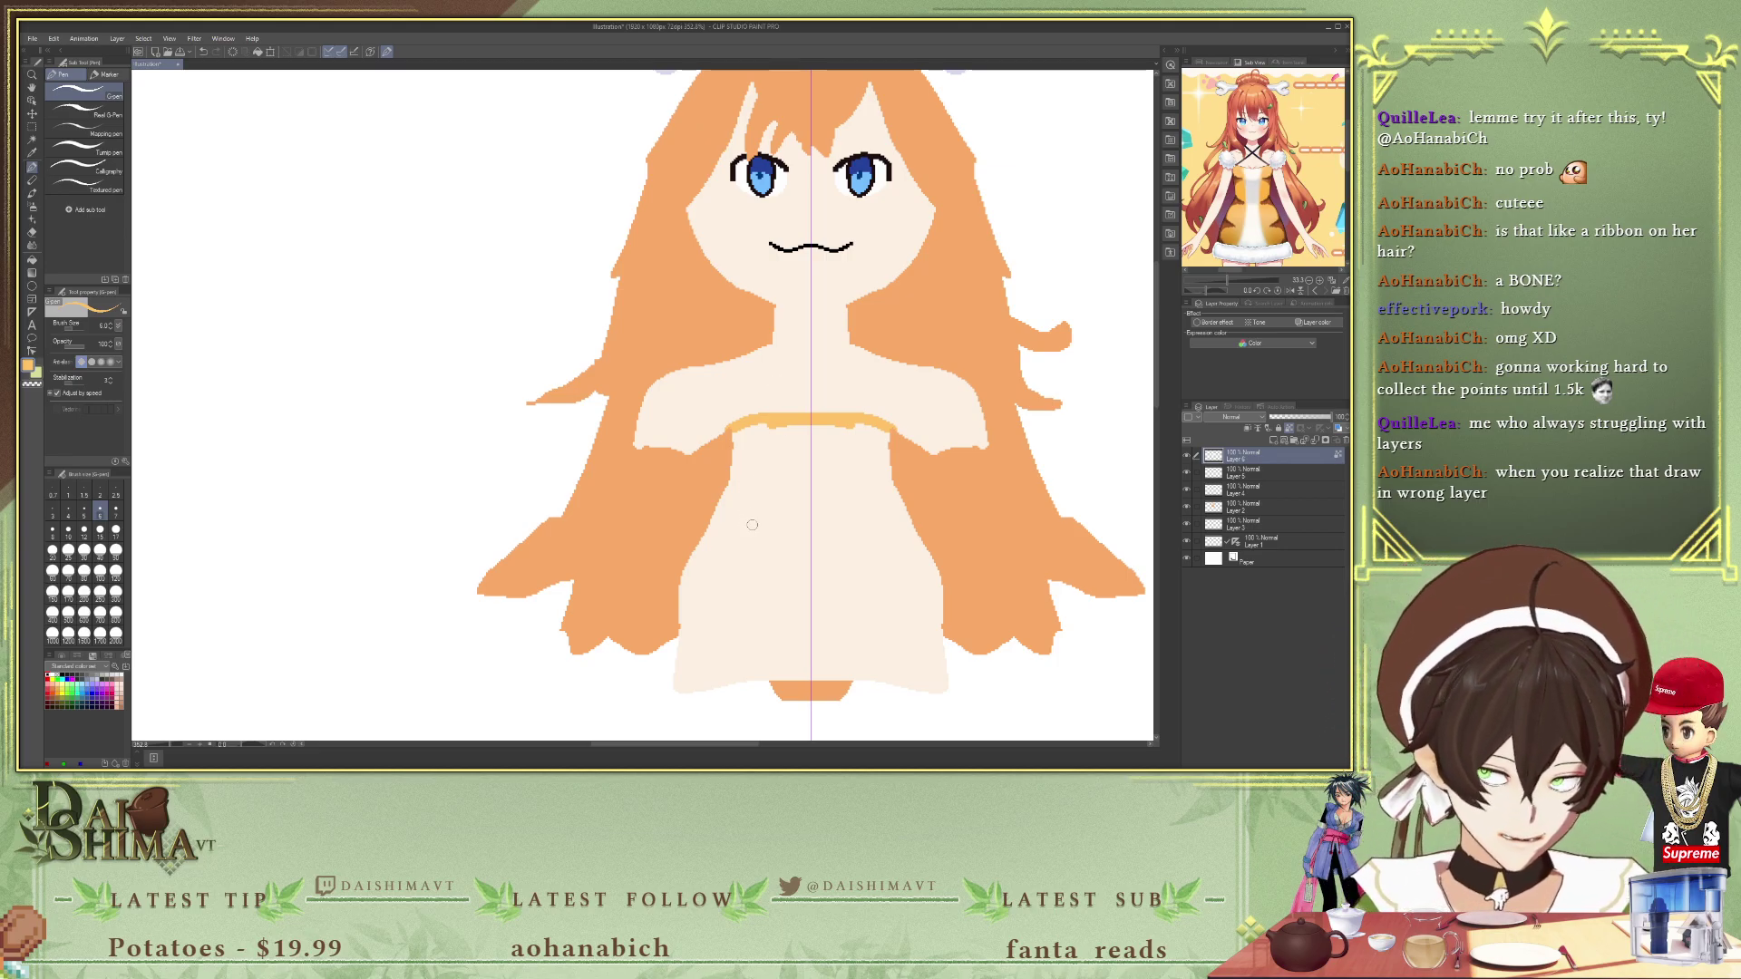
pyautogui.moveTo(779, 424); pyautogui.dragTo(726, 676)
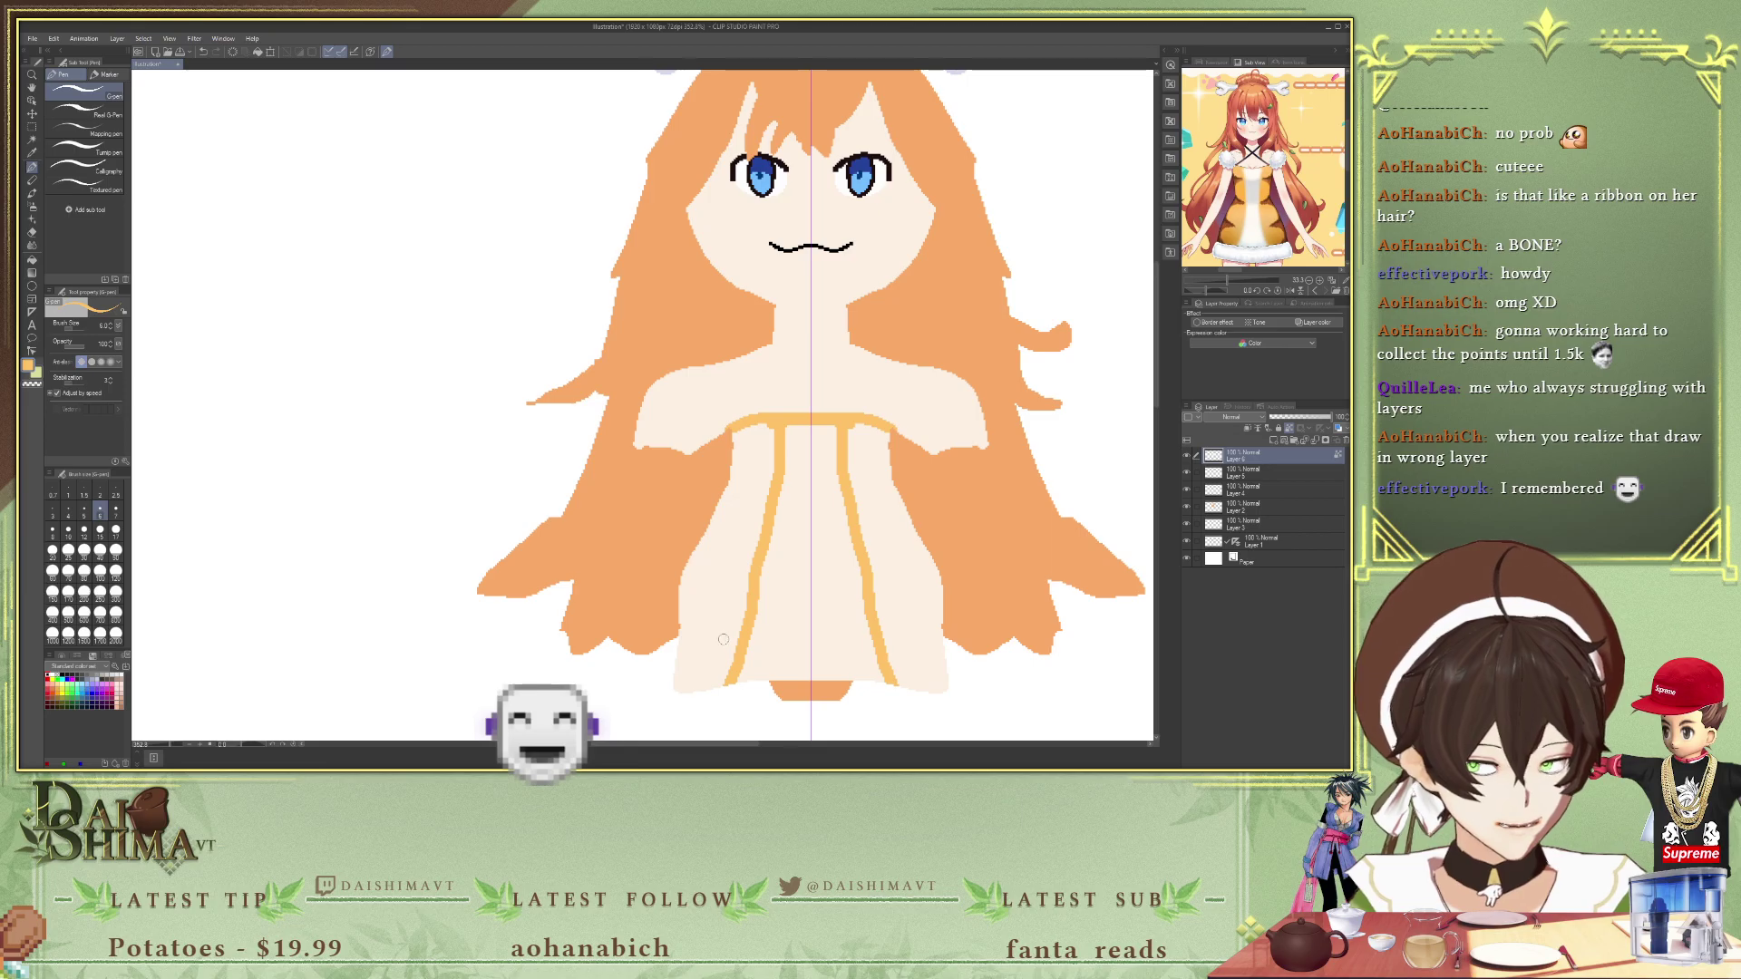
# - Fill the dress's two side panels with yellow-orange and its centre panel with off-white
pyautogui.press('g')
pyautogui.click(715, 563)
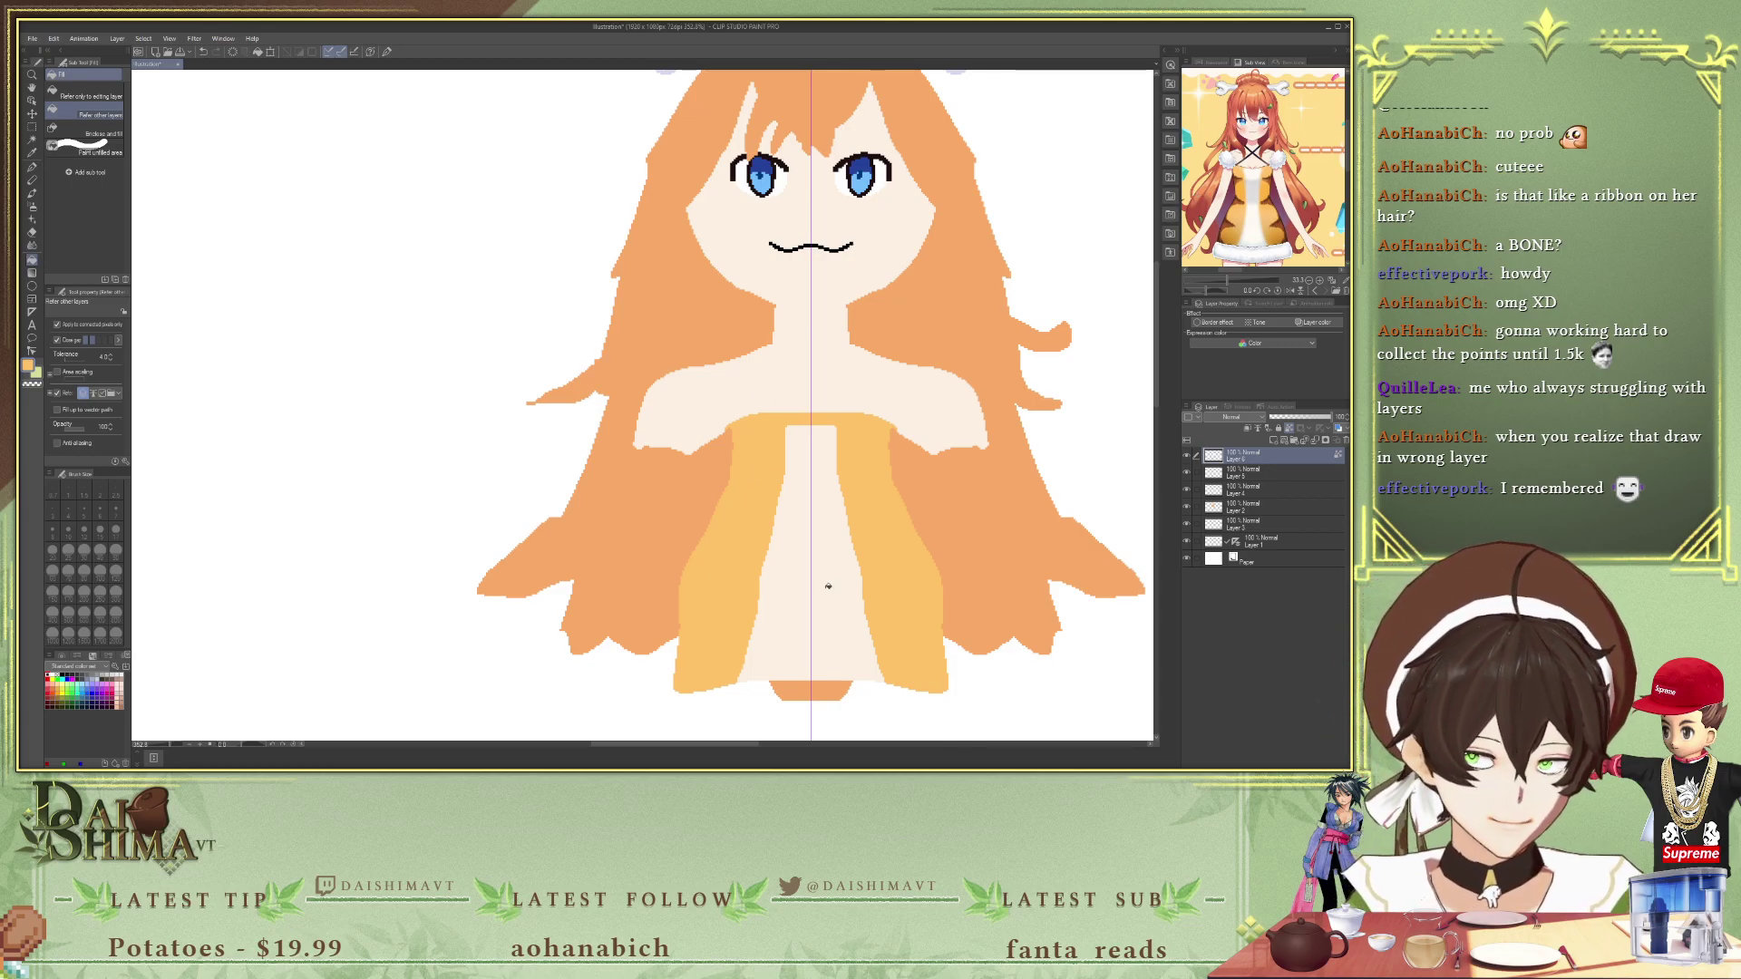
pyautogui.press('i')
pyautogui.click(836, 412)
pyautogui.press('g')
pyautogui.click(805, 522)
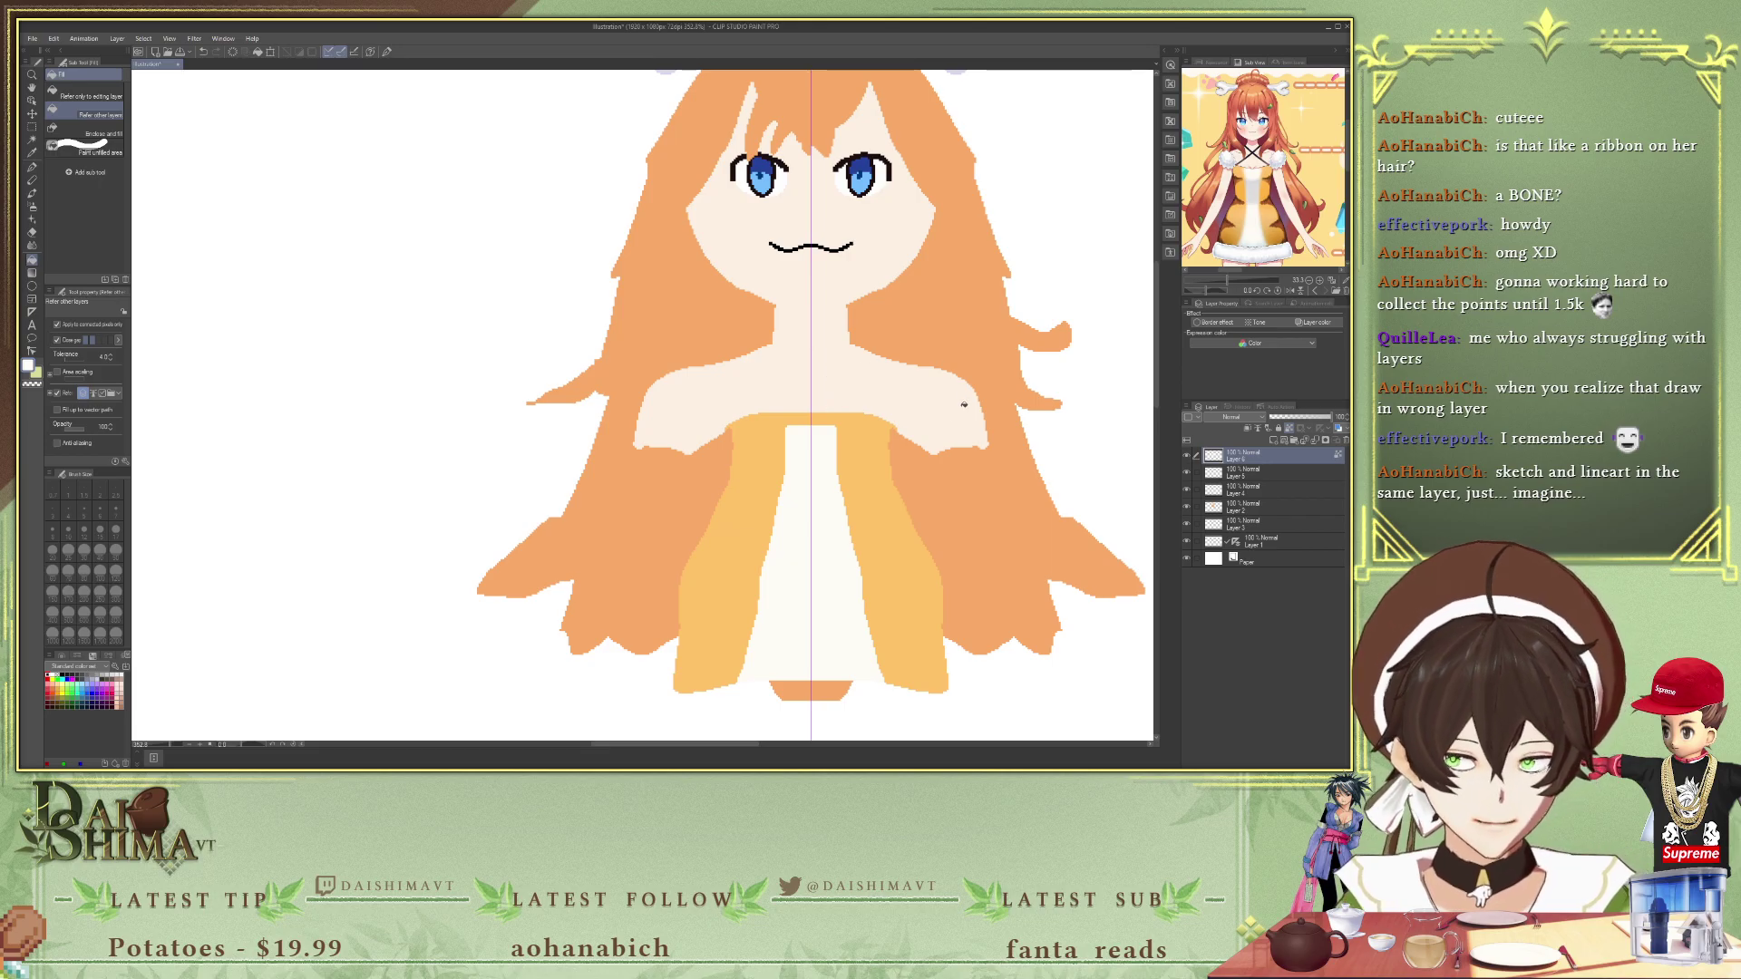
# - Sample the dark navy of the crossed chest straps from the reference illustration
pyautogui.click(1248, 187)
pyautogui.click(1252, 136)
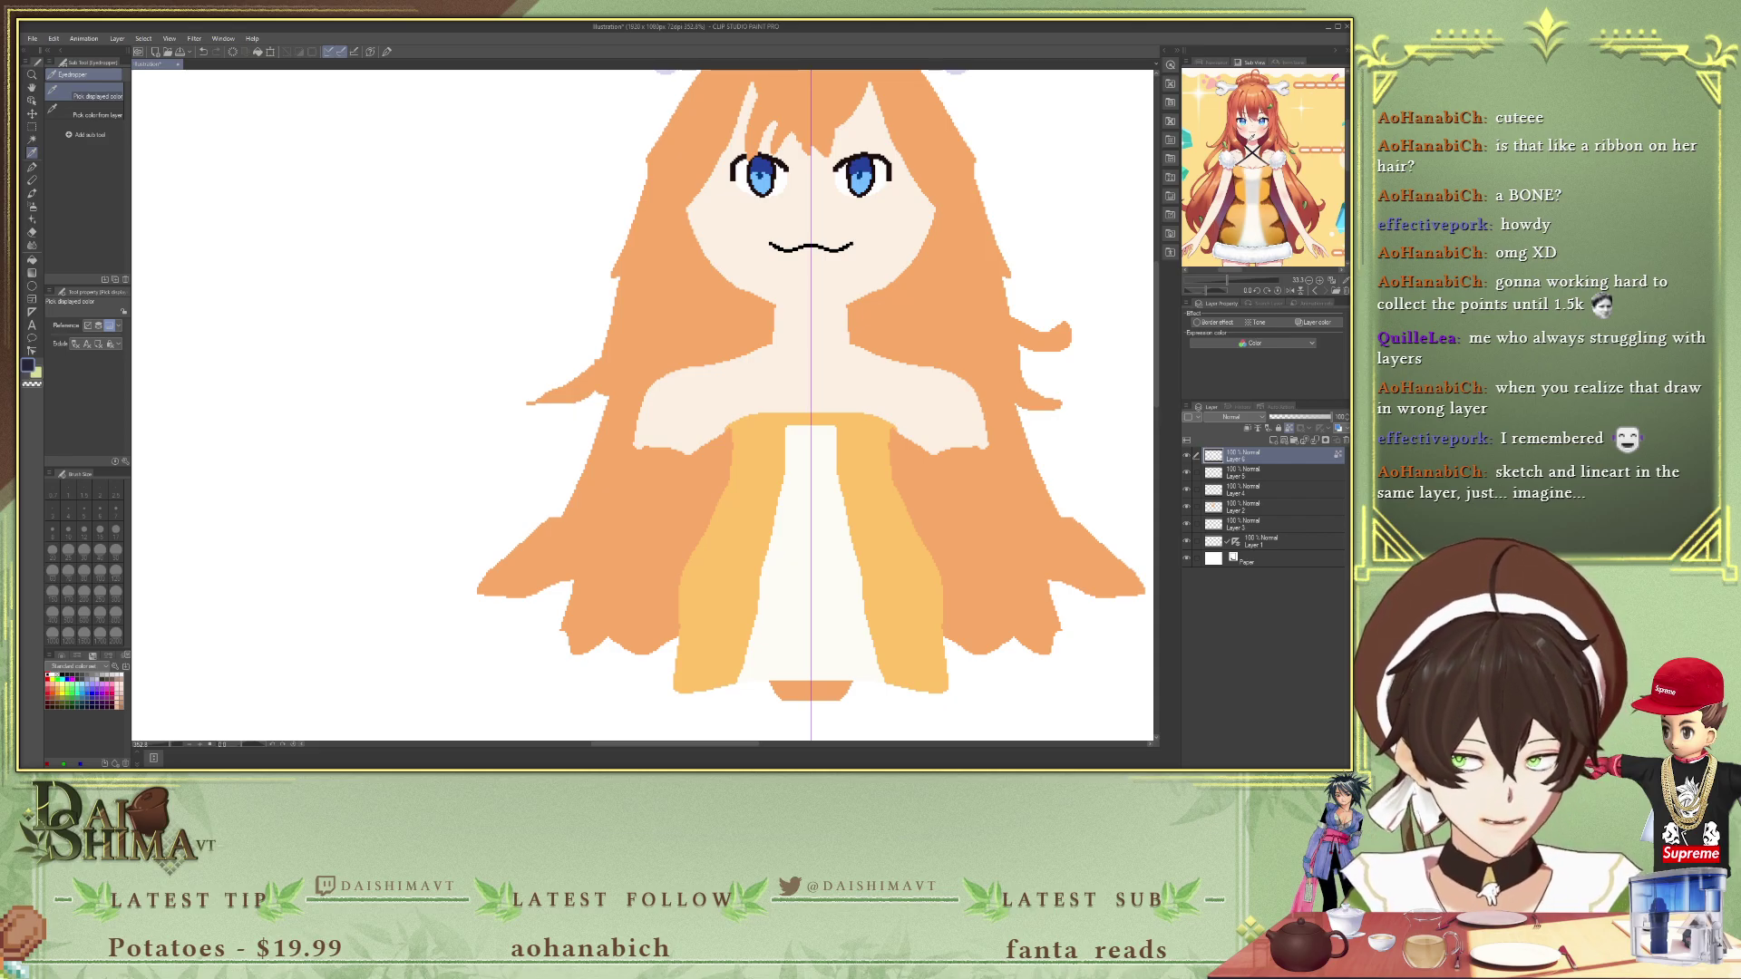
pyautogui.scroll(2, 1025, 221)
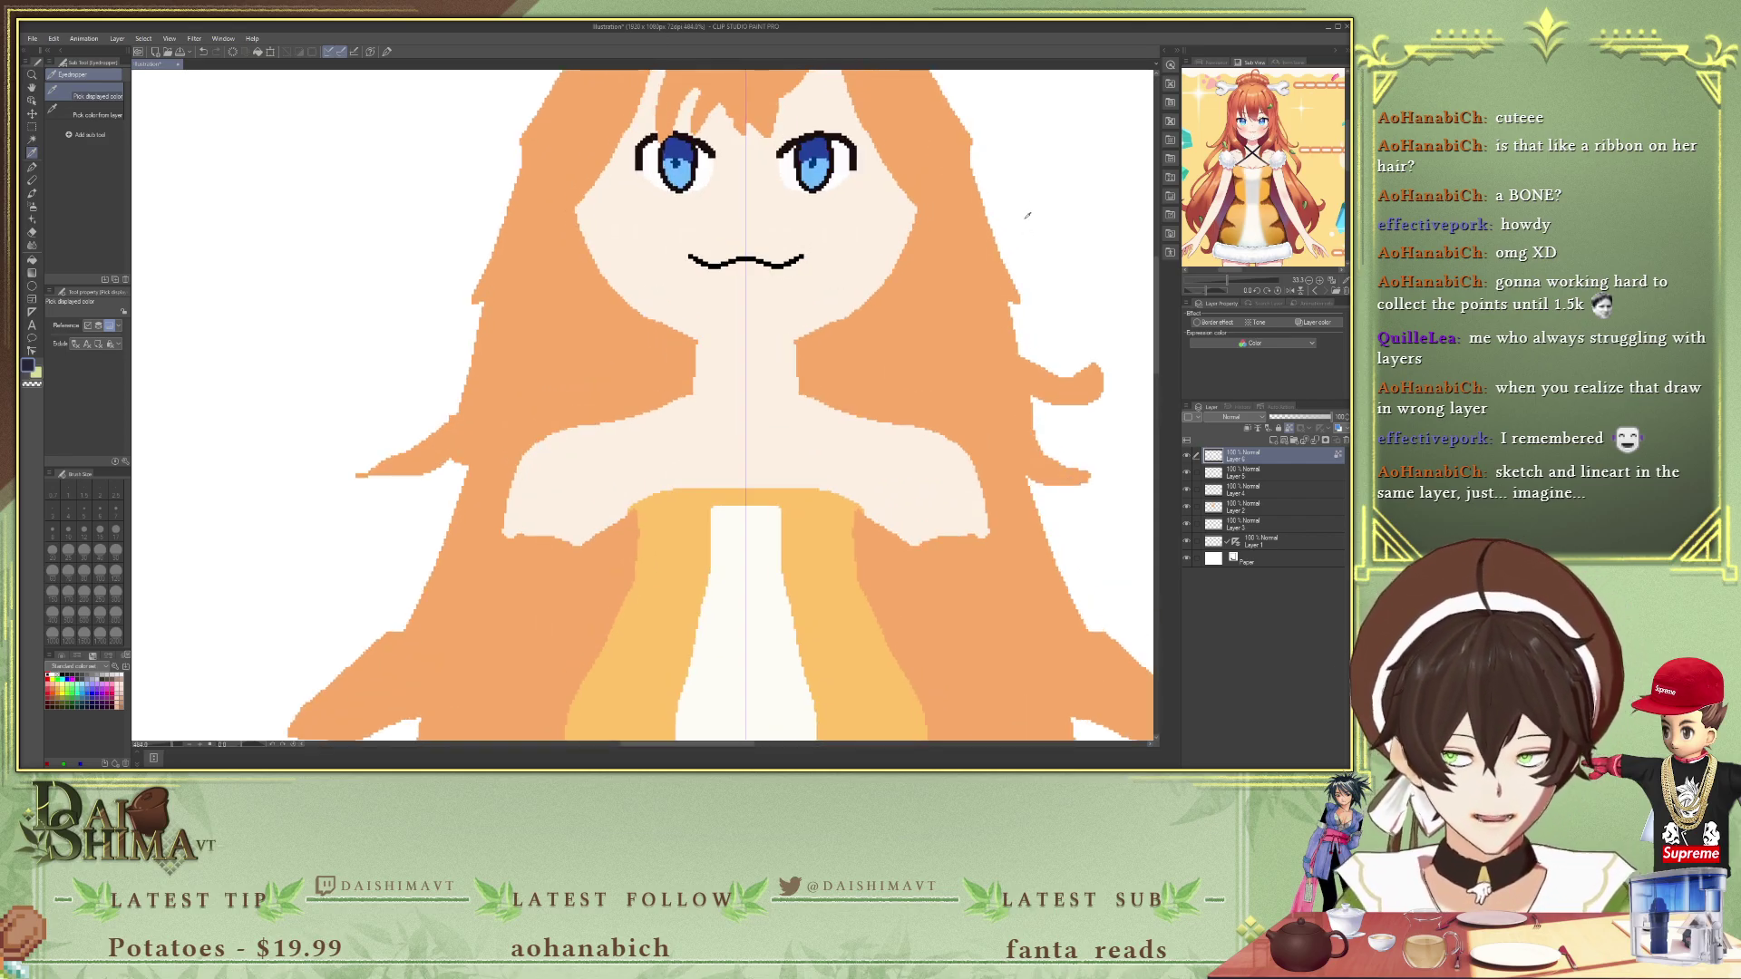
pyautogui.scroll(-2, 1025, 220)
pyautogui.moveTo(639, 743); pyautogui.dragTo(675, 743)
pyautogui.scroll(2, 662, 310)
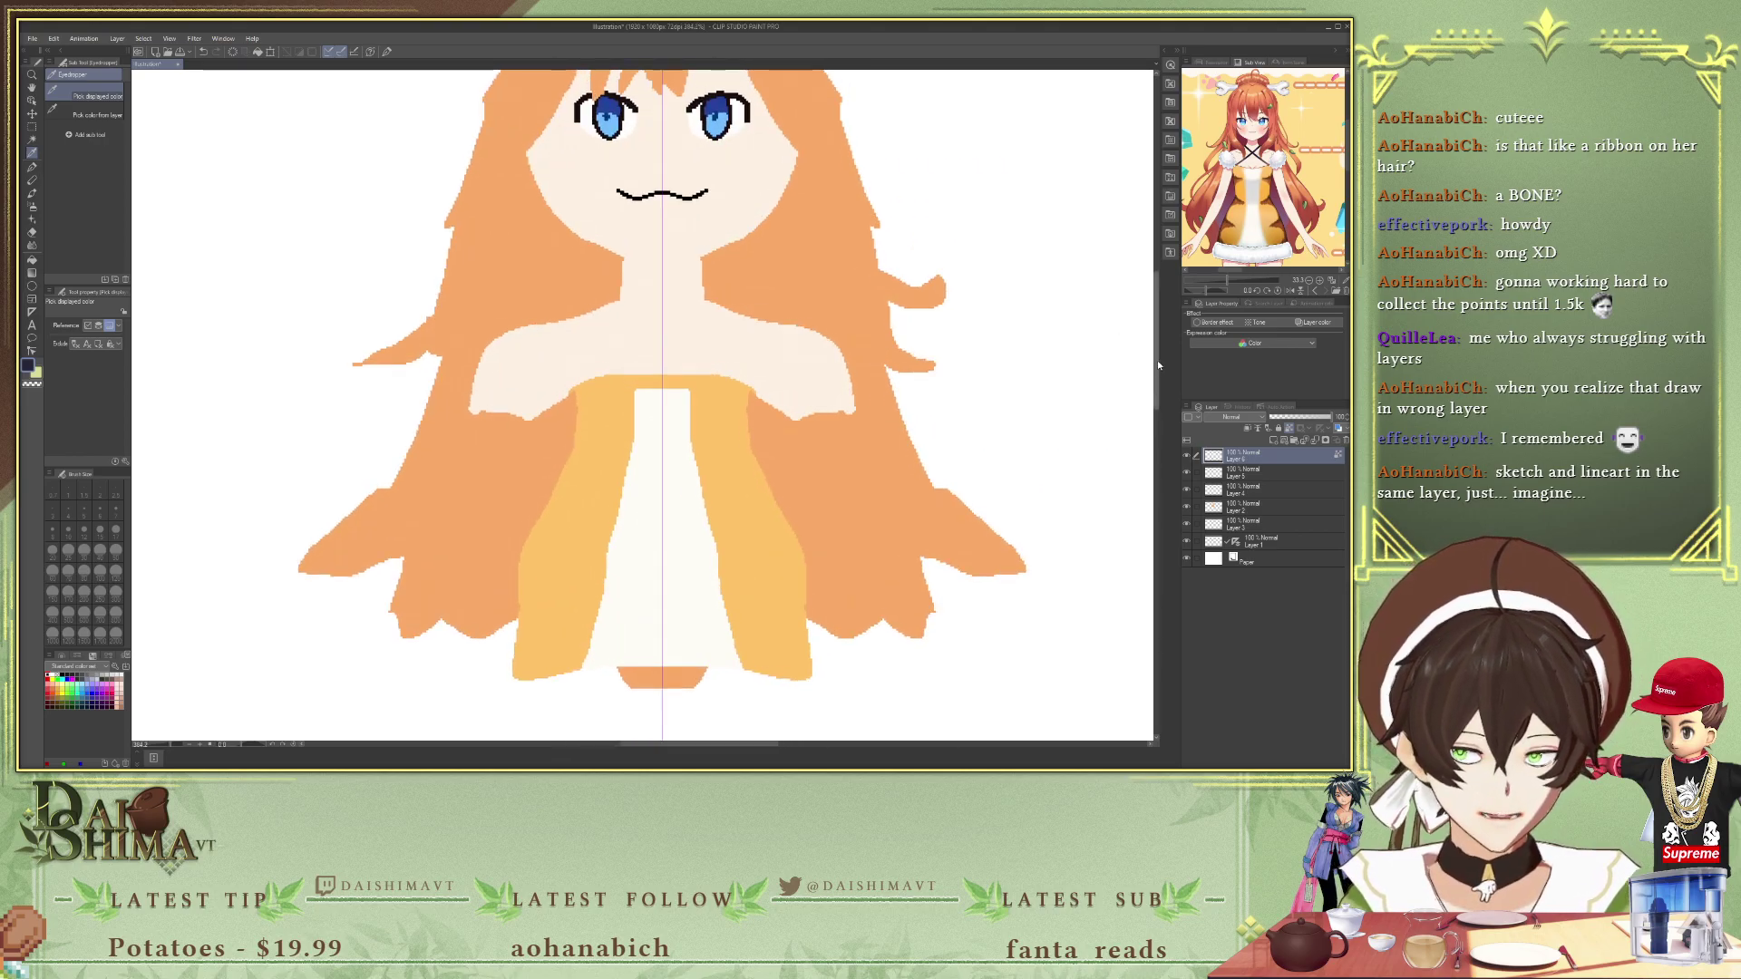
pyautogui.moveTo(1157, 361); pyautogui.dragTo(1157, 336)
pyautogui.scroll(-2, 987, 268)
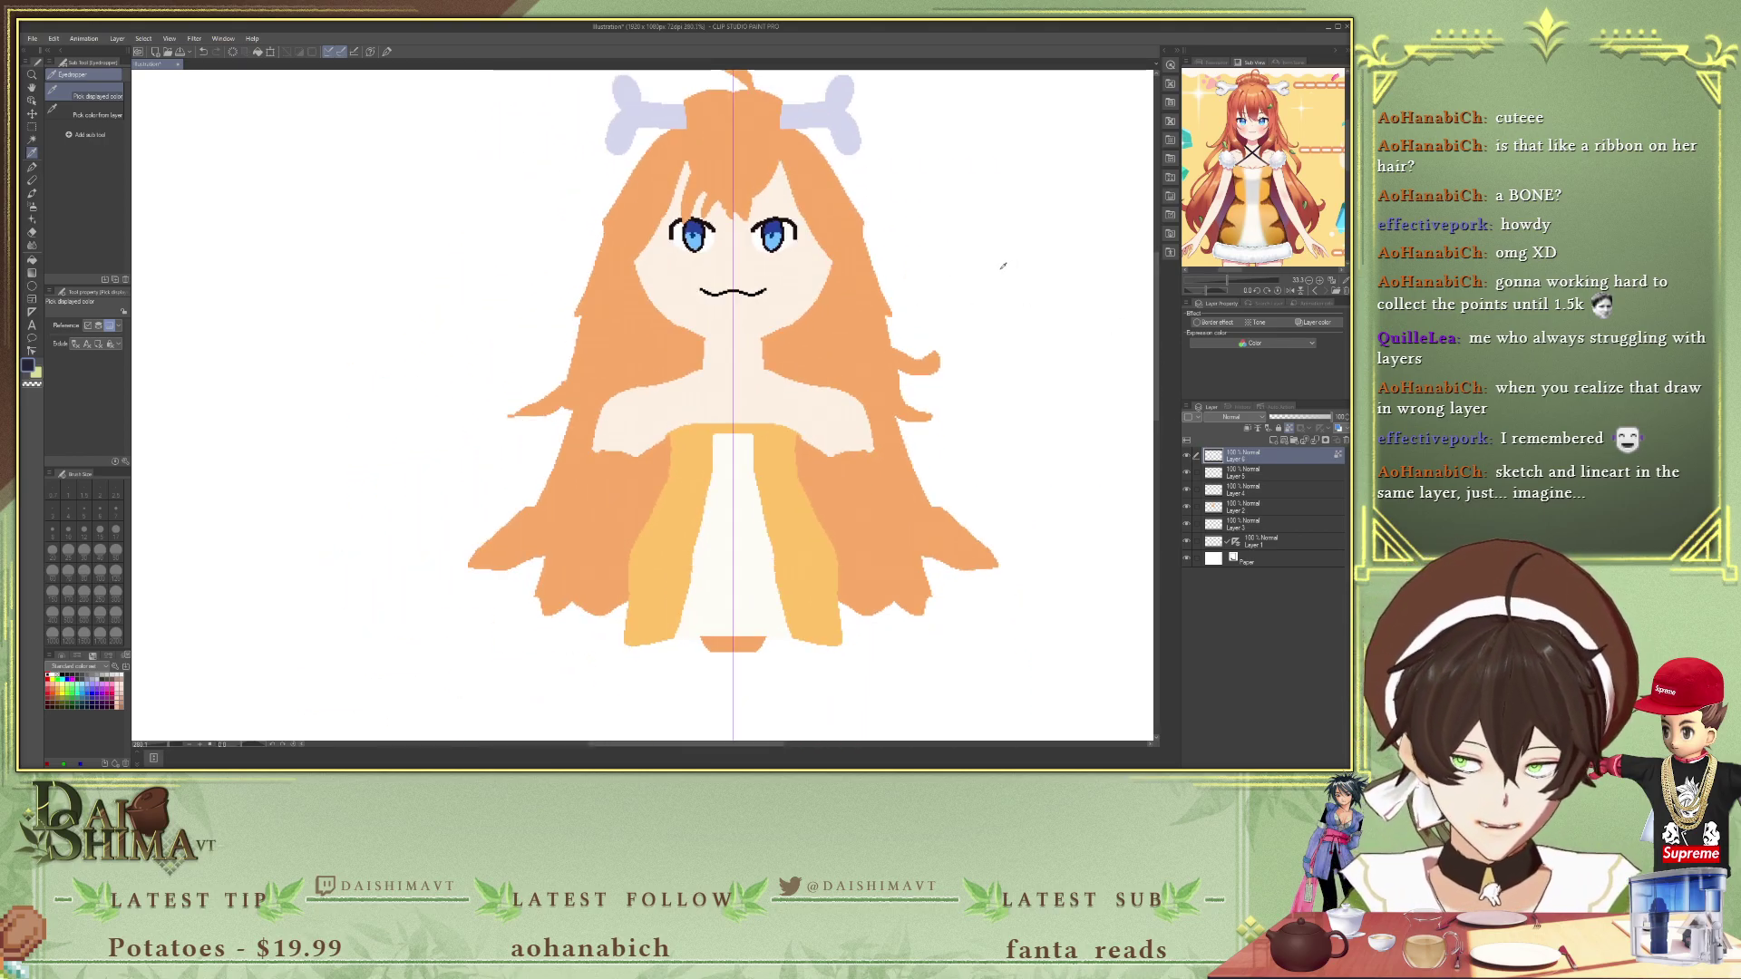
pyautogui.click(1249, 155)
pyautogui.scroll(3, 1249, 154)
pyautogui.click(1254, 154)
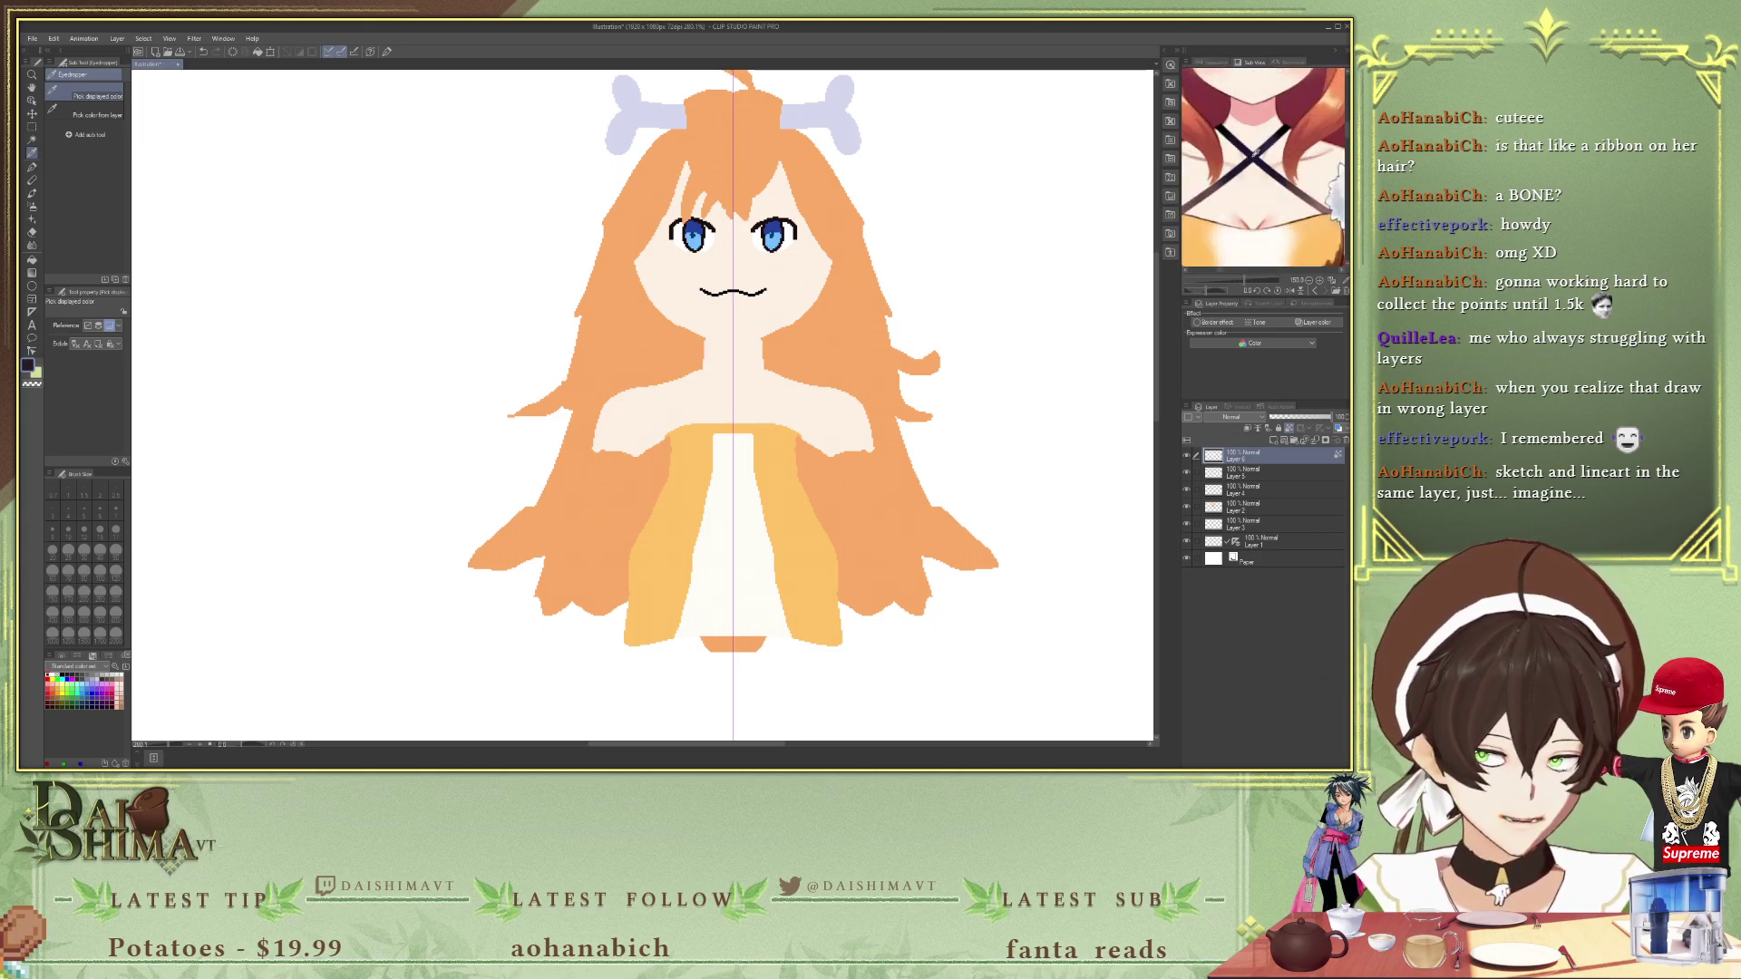
# - Draw two thin dark navy straps crossing over the chest from the neck to the dress's neckline, using a finer pen size
pyautogui.scroll(-3, 772, 331)
pyautogui.scroll(2, 773, 331)
pyautogui.scroll(1, 801, 316)
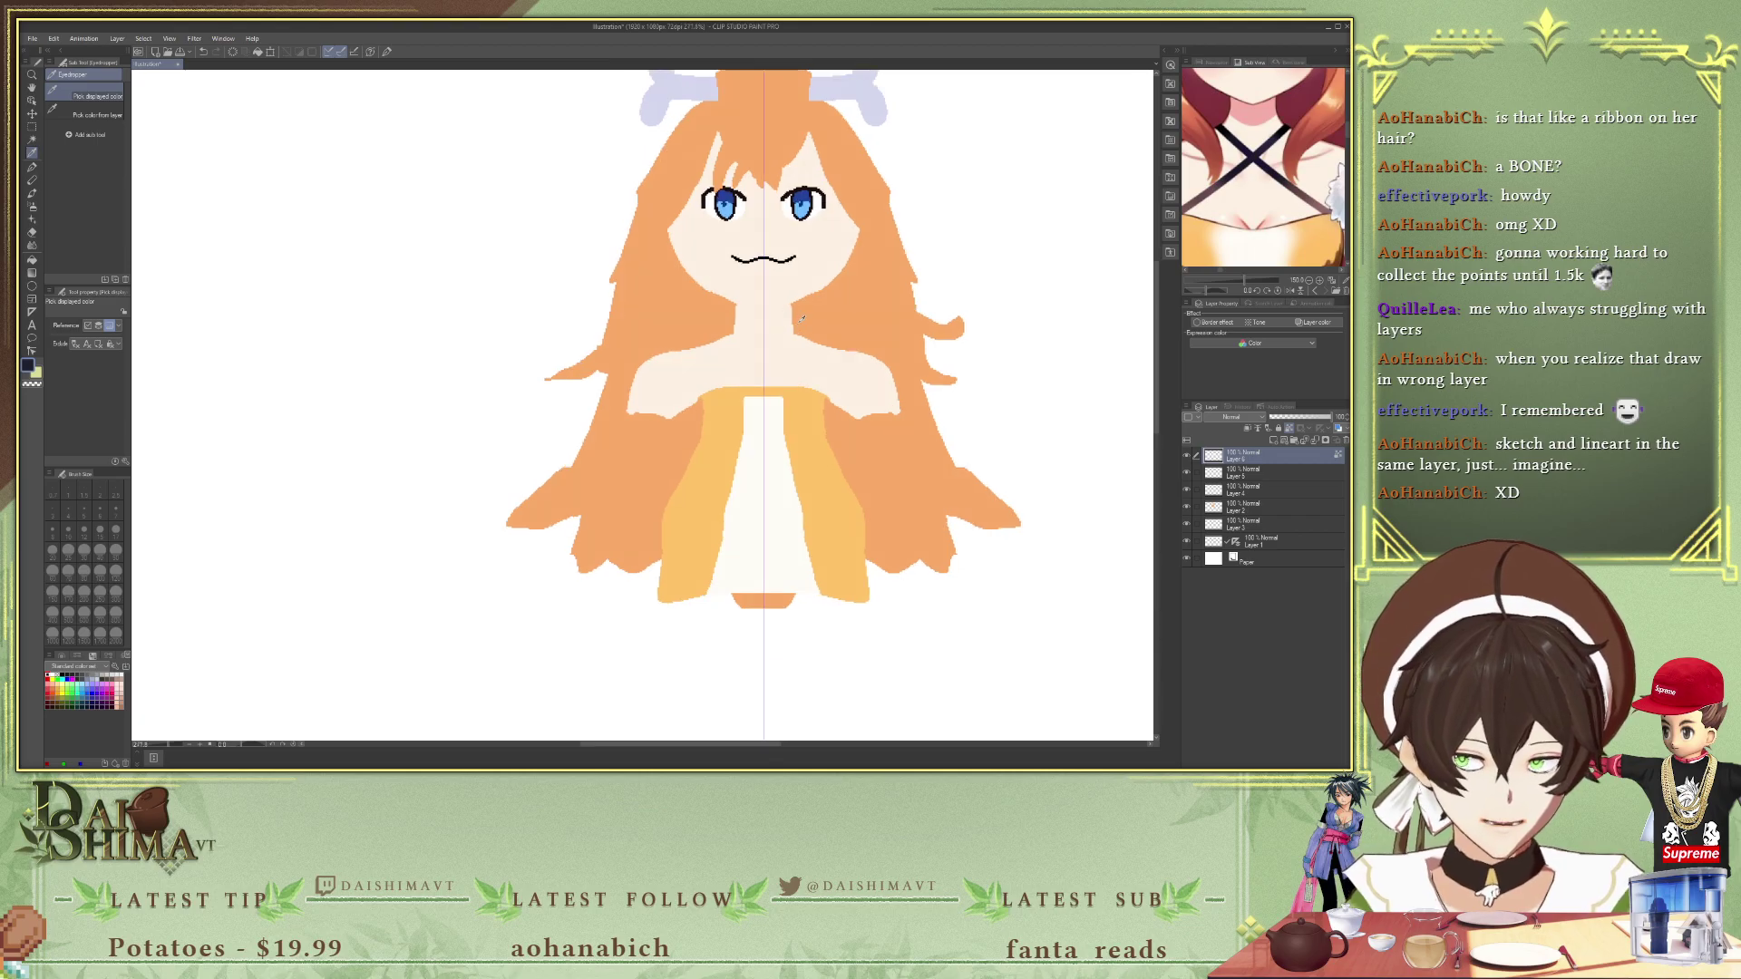
pyautogui.press('p')
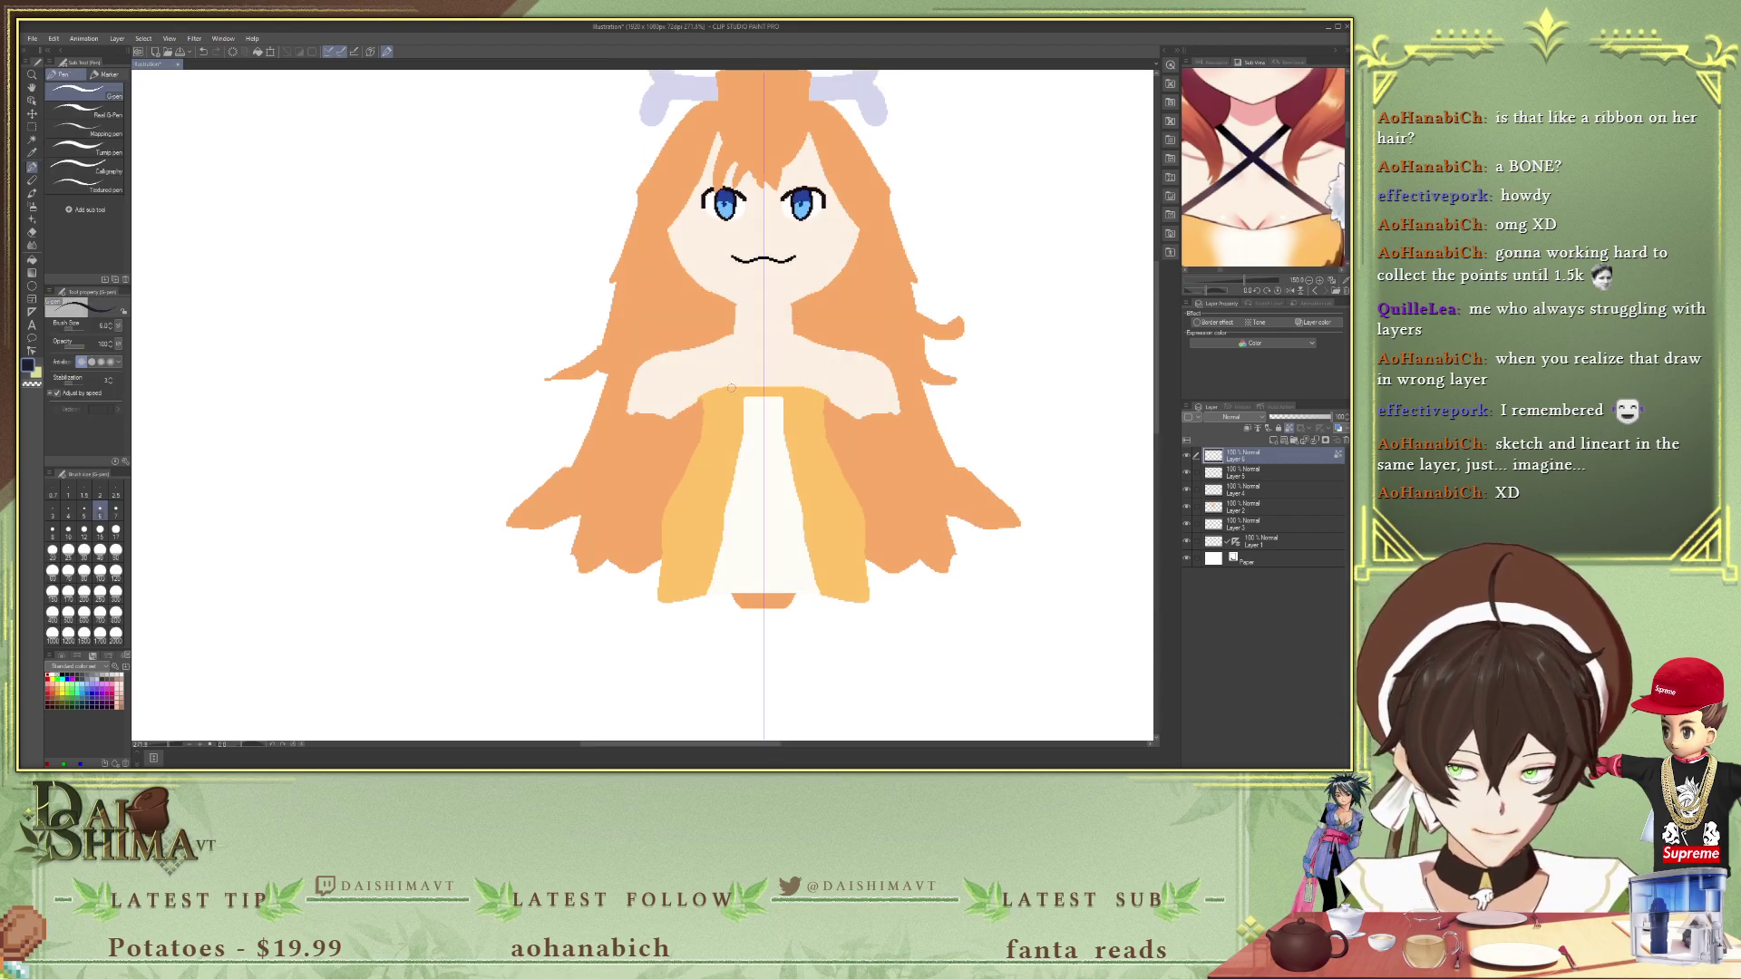
pyautogui.moveTo(727, 336); pyautogui.dragTo(787, 382)
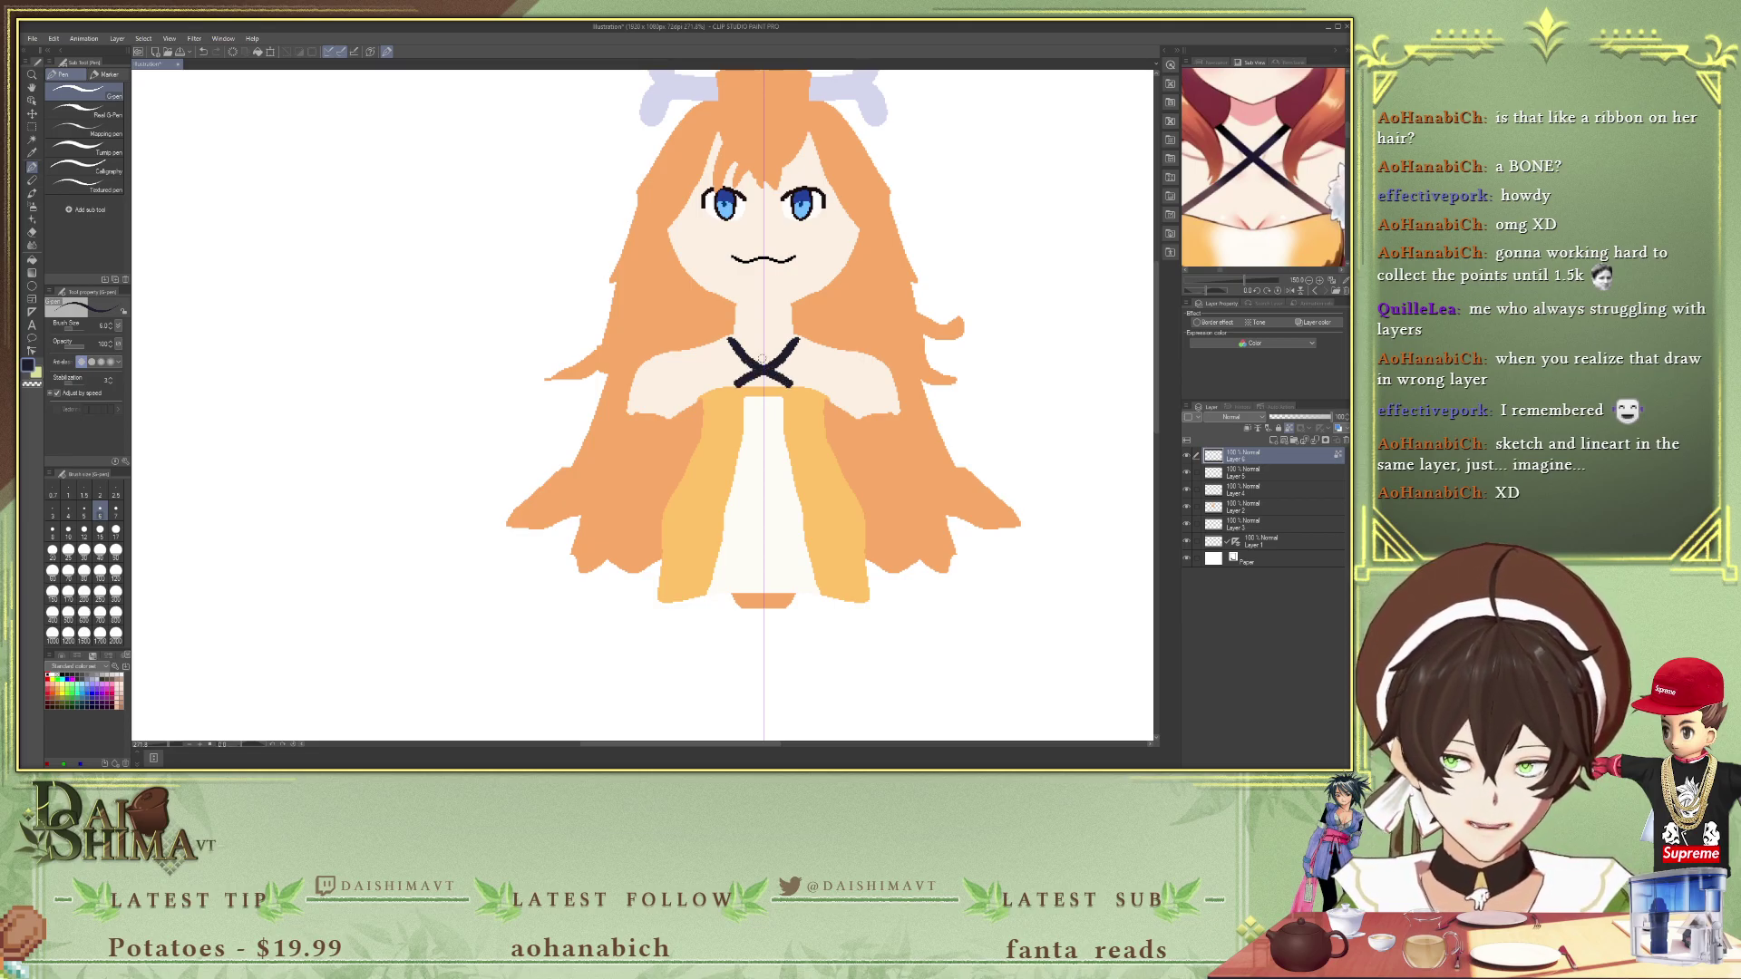
pyautogui.hotkey('ctrl', 'z')
pyautogui.click(68, 511)
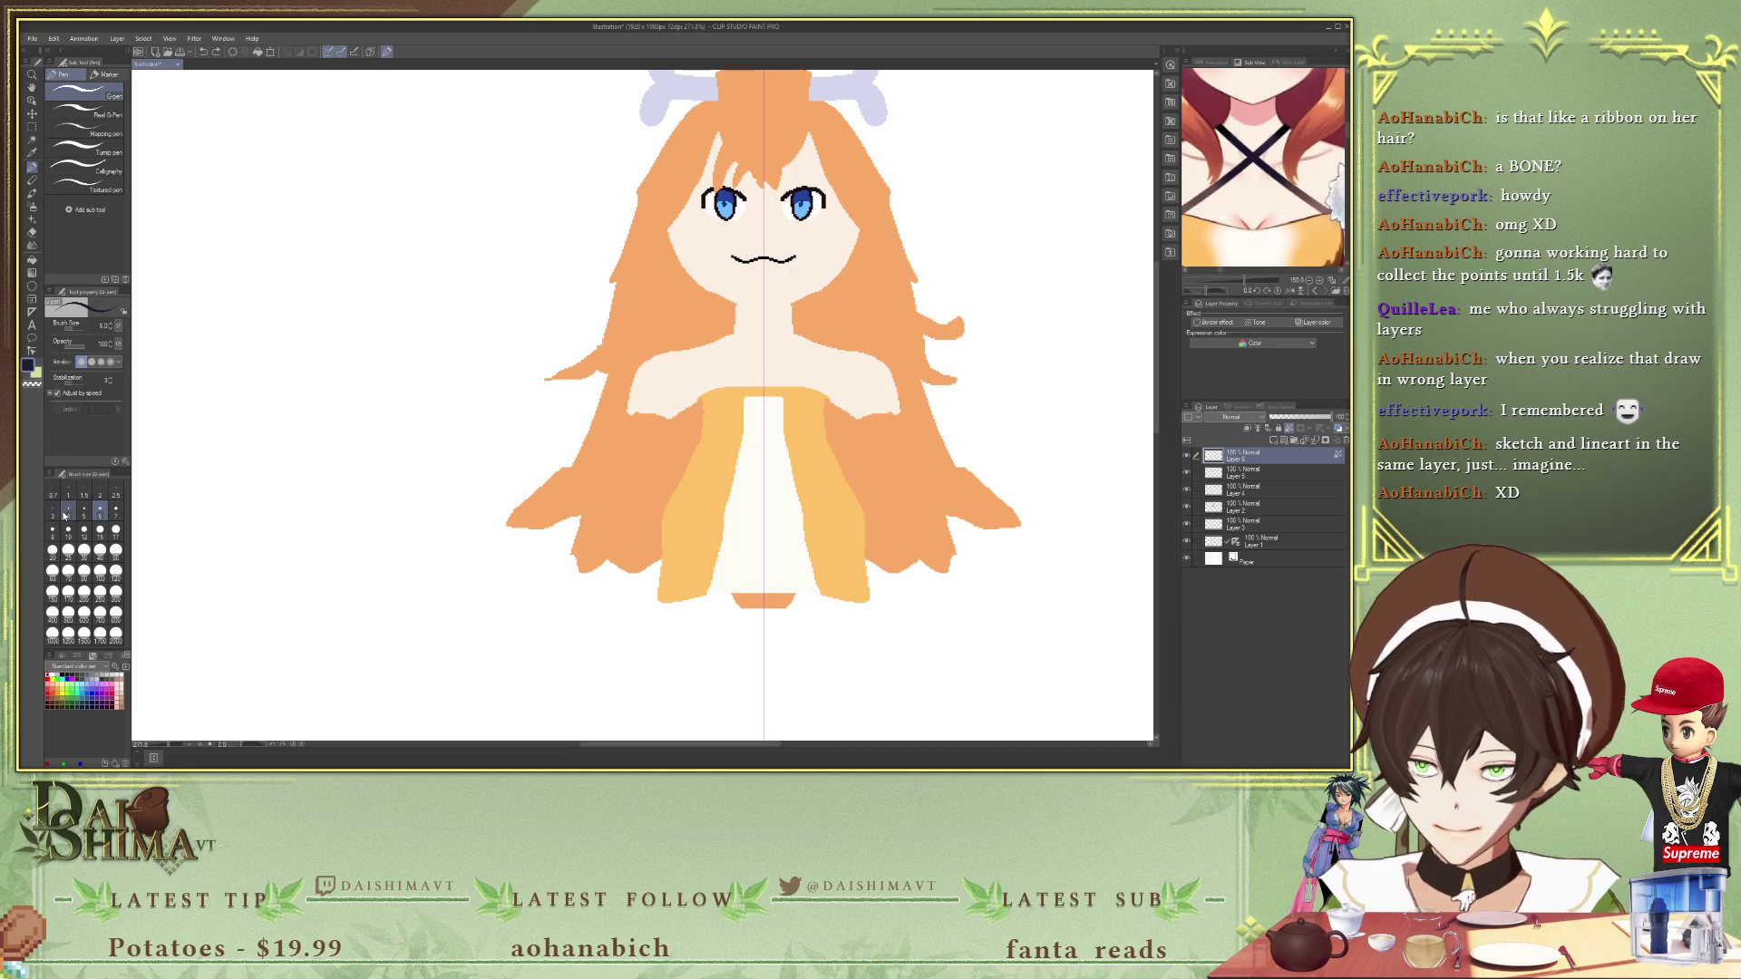
pyautogui.moveTo(736, 334); pyautogui.dragTo(812, 388)
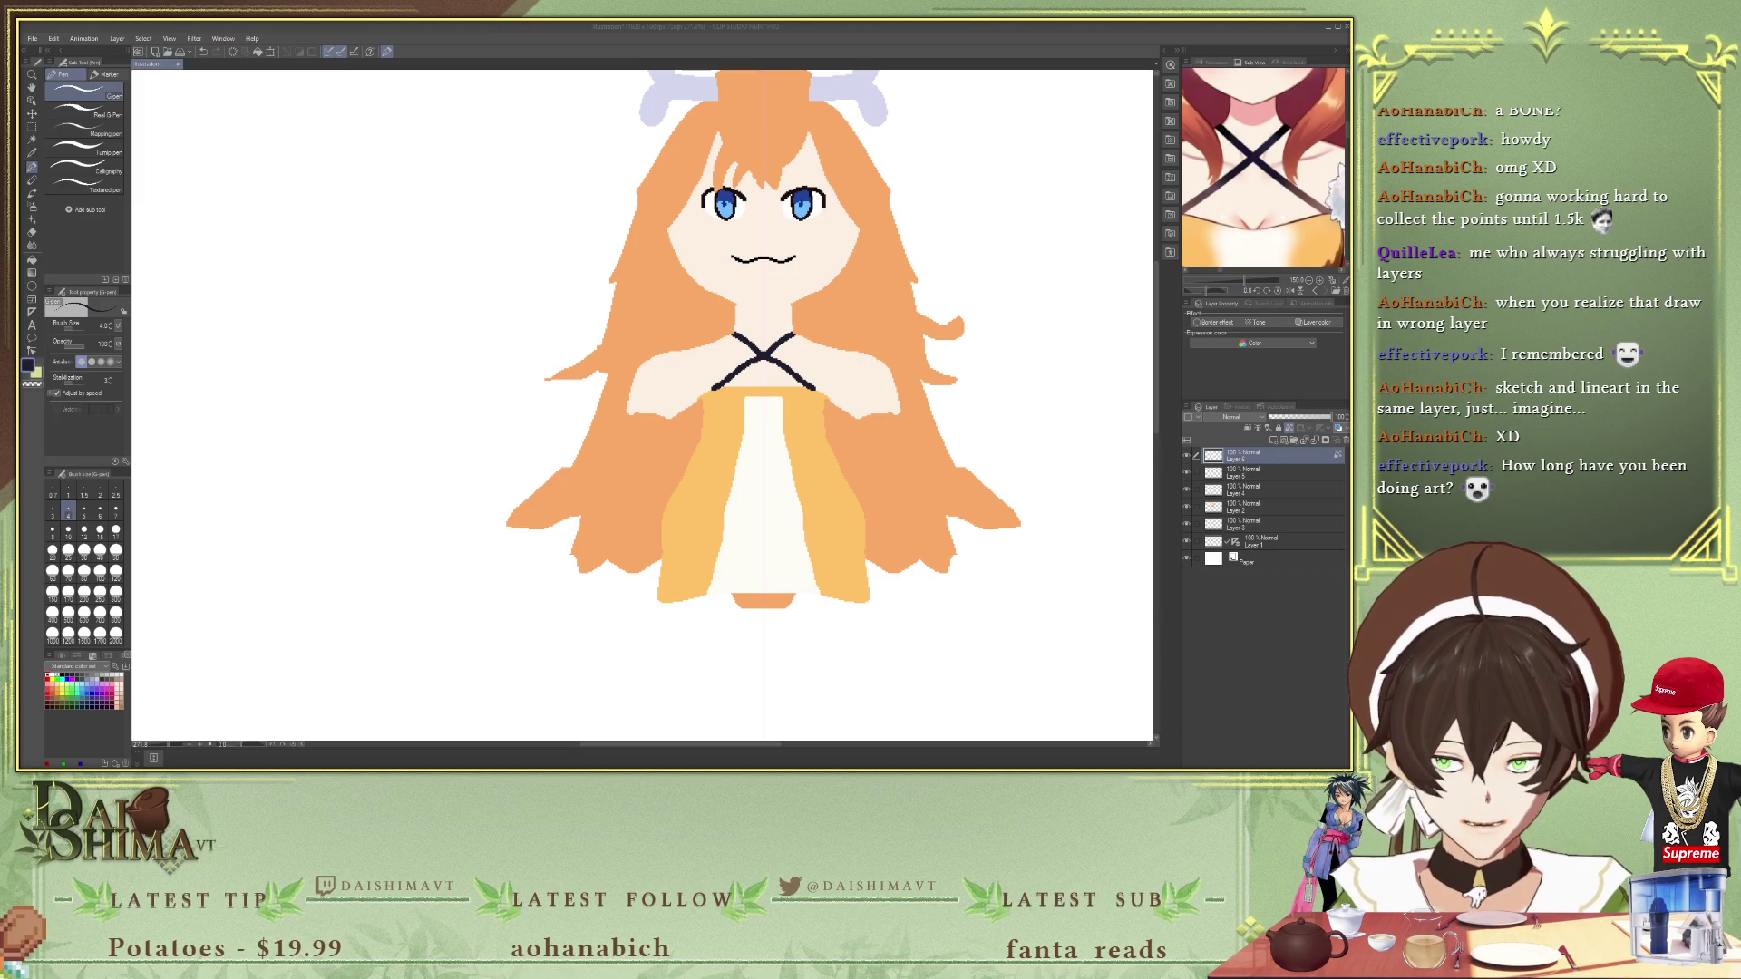
# - Sample the brown of the reference dress's stripes and outline the uppermost mirrored pair of pointed tiger stripes on the yellow side panels
pyautogui.scroll(-1, 984, 346)
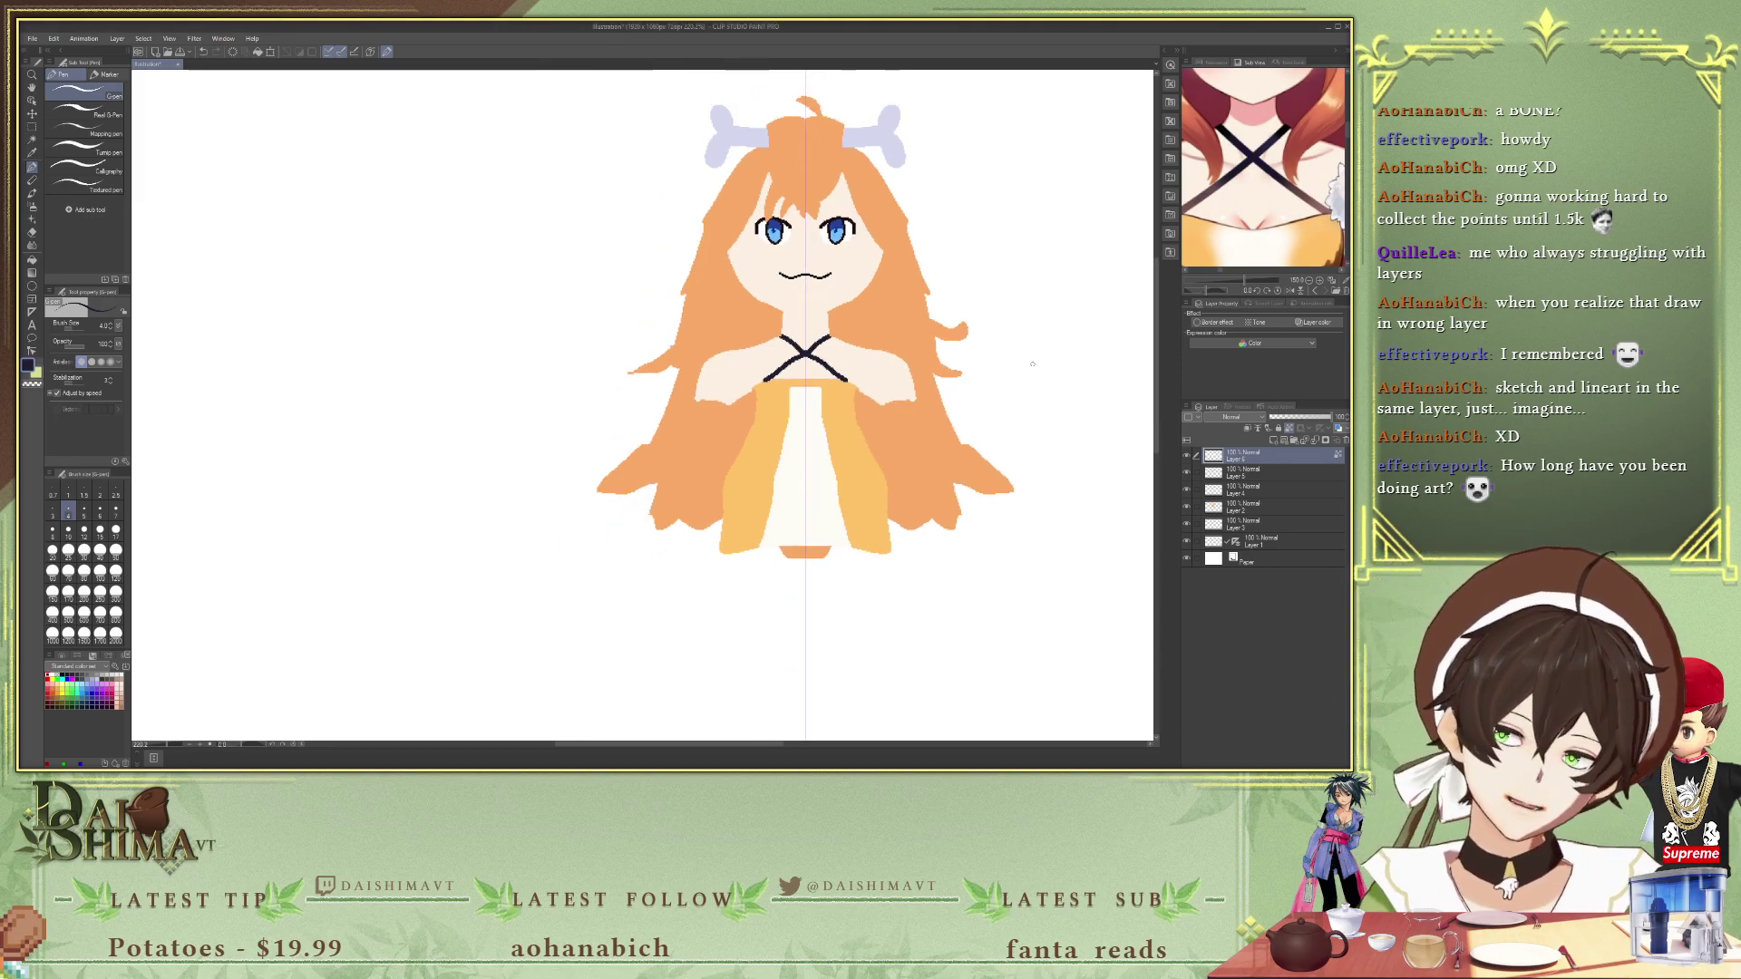
pyautogui.moveTo(747, 741); pyautogui.dragTo(794, 742)
pyautogui.scroll(-5, 1277, 153)
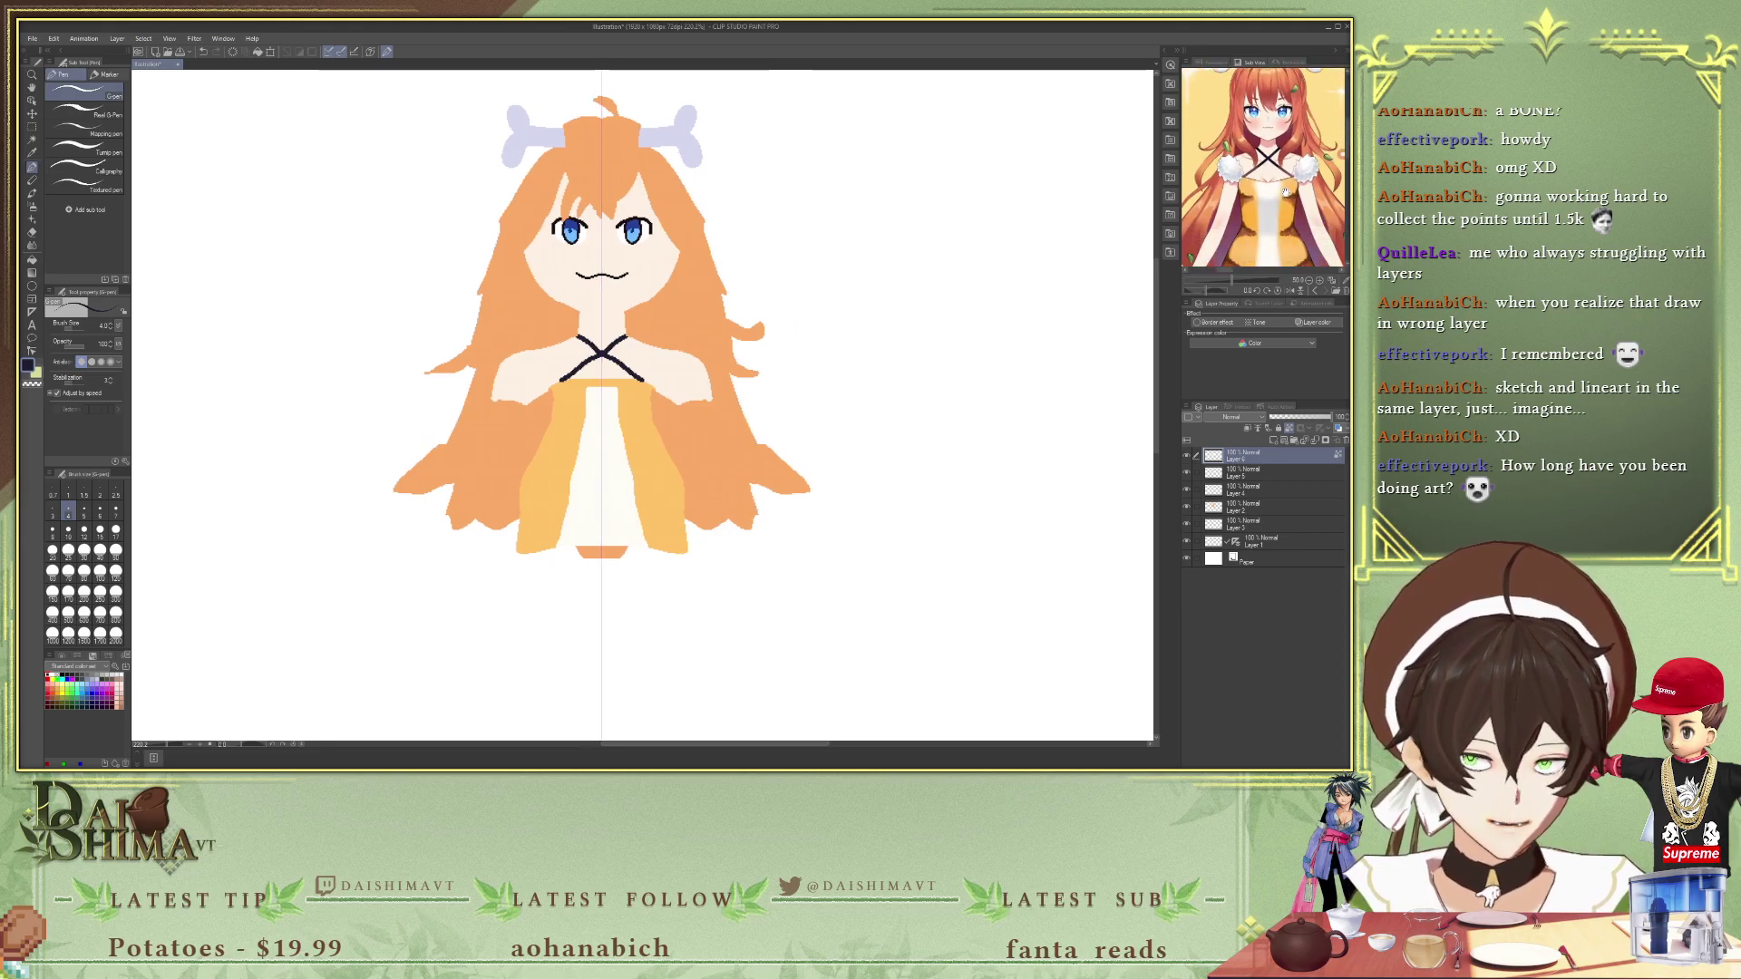
pyautogui.scroll(2, 1276, 153)
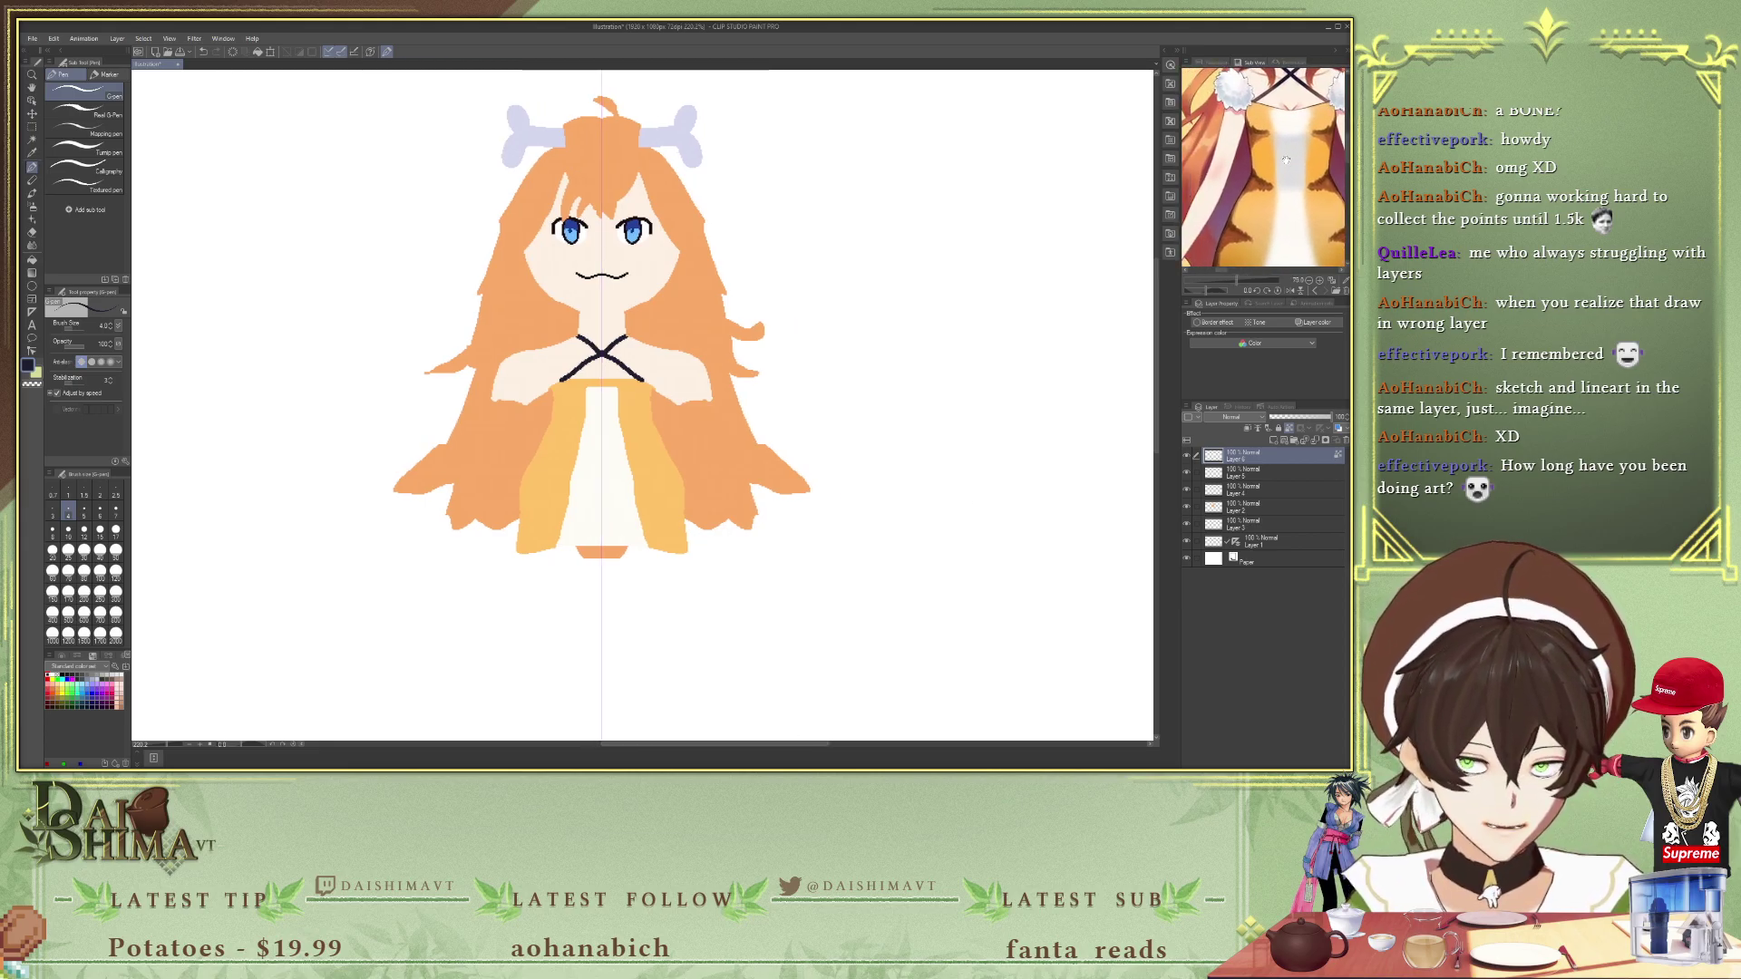
pyautogui.press('i')
pyautogui.click(1251, 132)
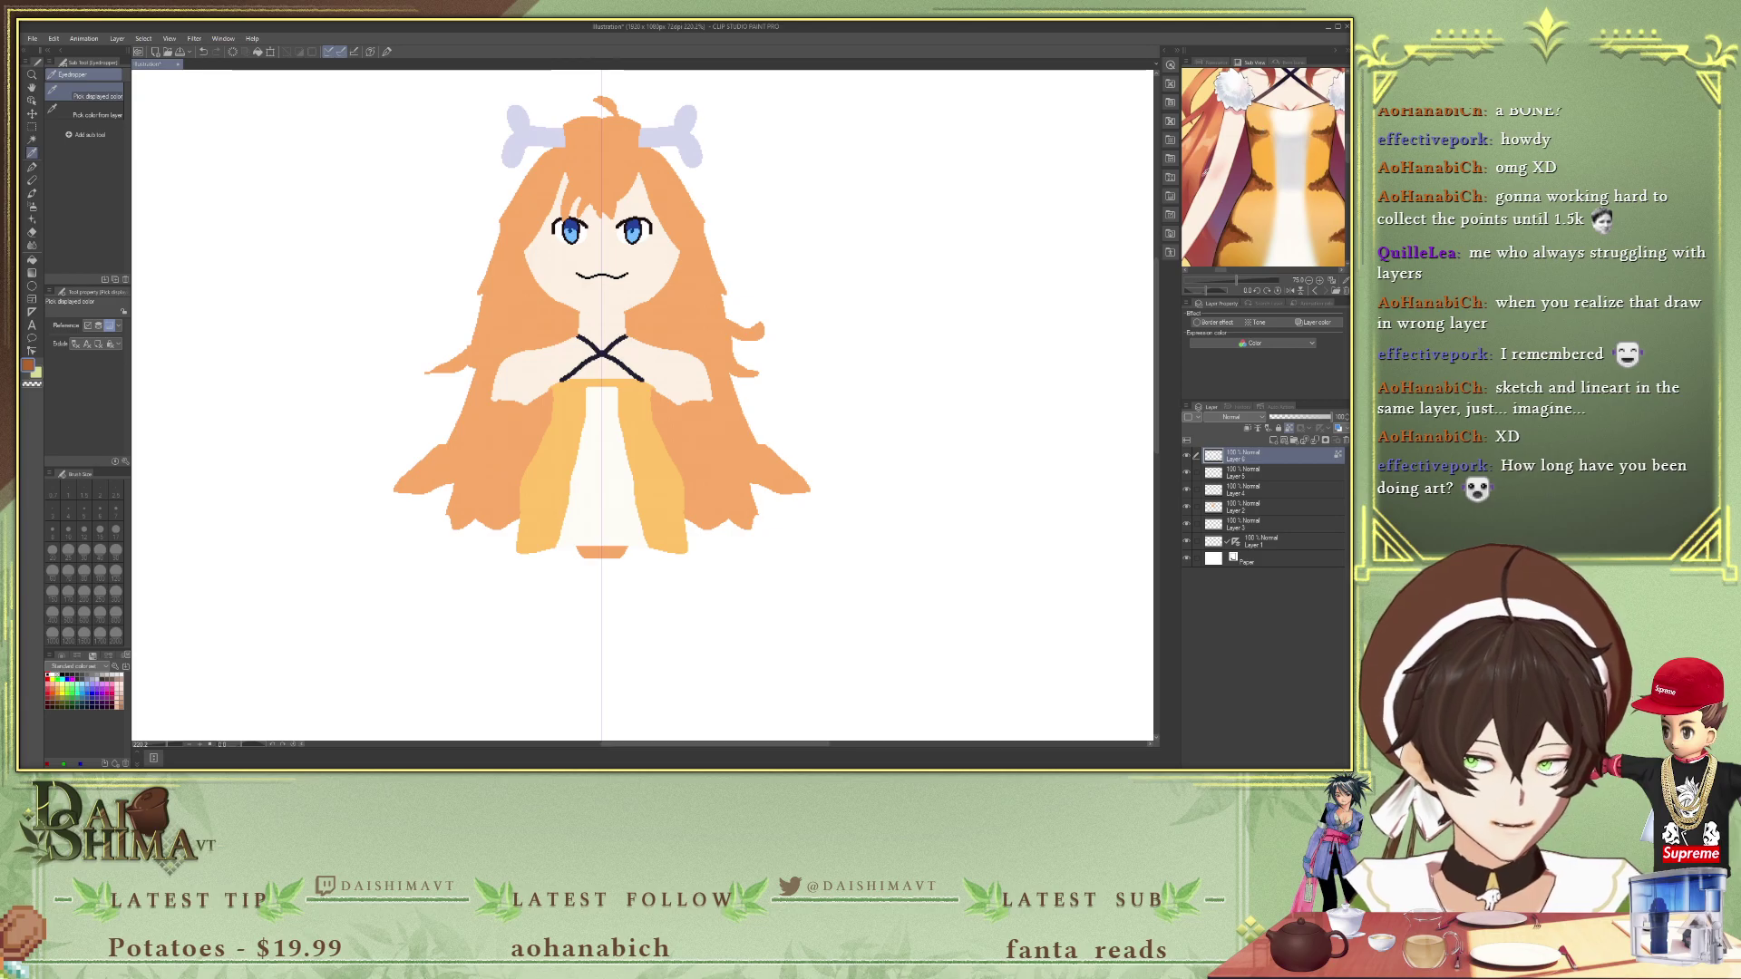
pyautogui.scroll(2, 648, 418)
pyautogui.press('p')
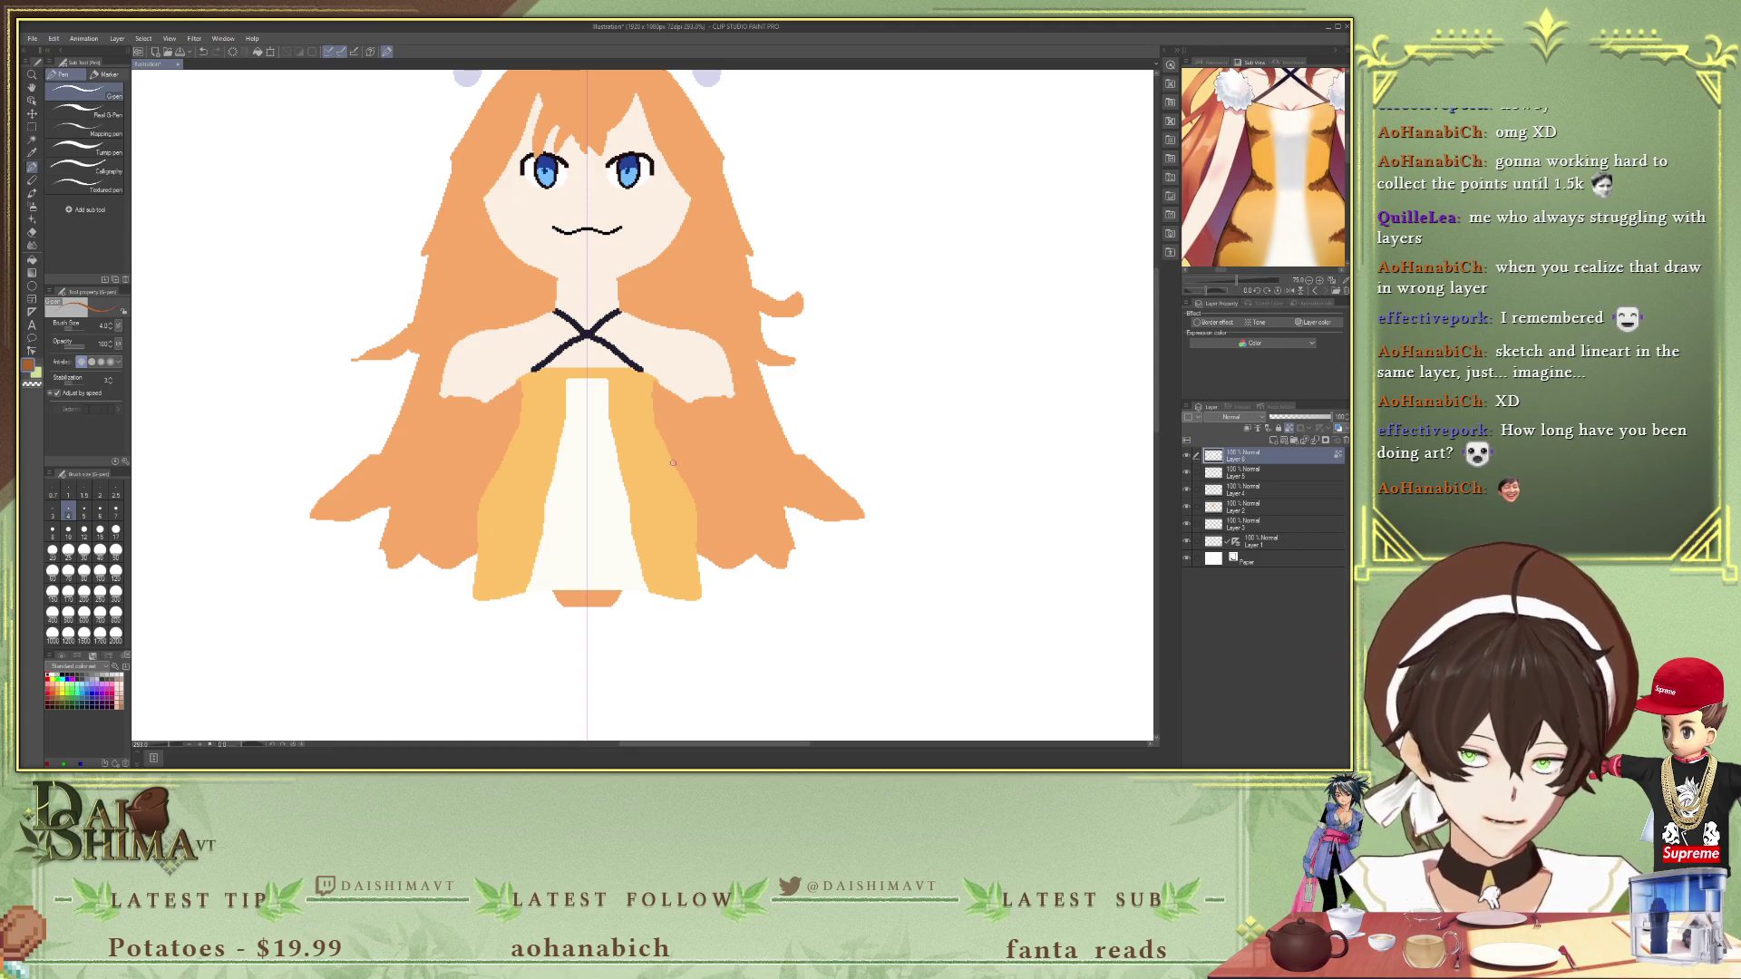
pyautogui.moveTo(651, 394); pyautogui.dragTo(631, 410)
pyautogui.moveTo(524, 397)
pyautogui.mouseDown()
pyautogui.moveTo(620, 414)
pyautogui.moveTo(607, 420)
pyautogui.mouseUp()
pyautogui.moveTo(565, 417); pyautogui.dragTo(532, 424)
pyautogui.moveTo(609, 419); pyautogui.dragTo(653, 426)
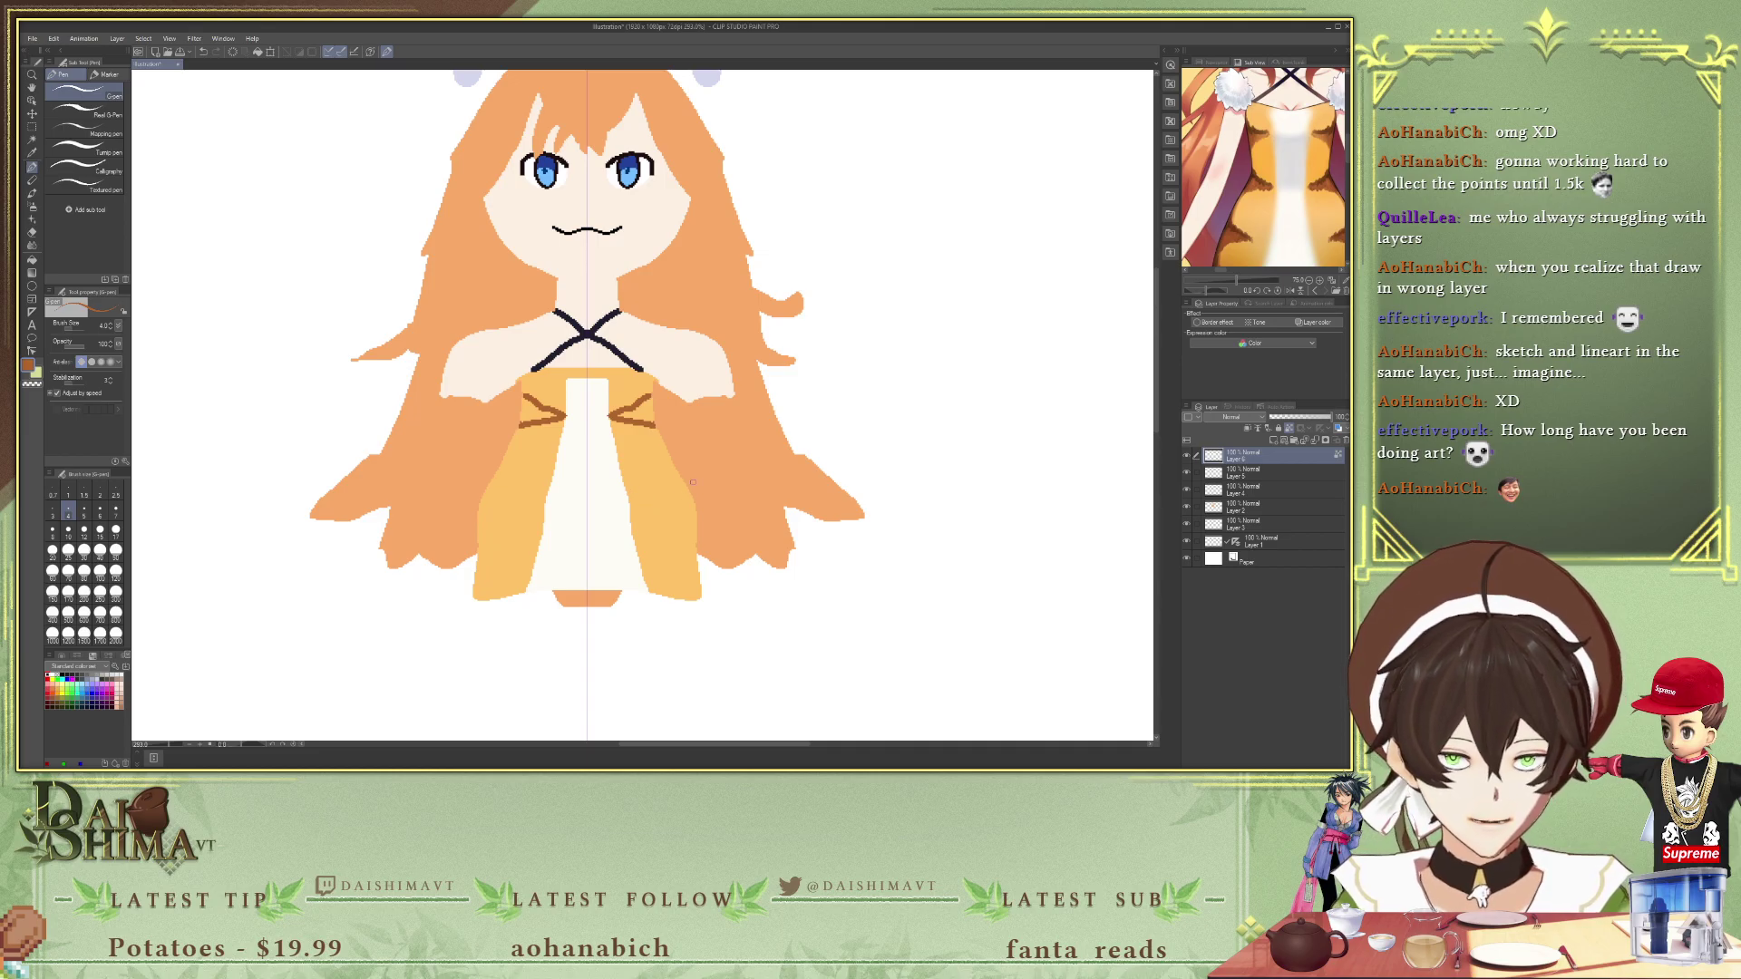
# - Outline three further mirrored pairs of brown tiger stripes down the yellow side panels to the hem
pyautogui.moveTo(541, 449); pyautogui.dragTo(514, 453)
pyautogui.moveTo(658, 447)
pyautogui.mouseDown()
pyautogui.moveTo(629, 451)
pyautogui.moveTo(674, 472)
pyautogui.mouseUp()
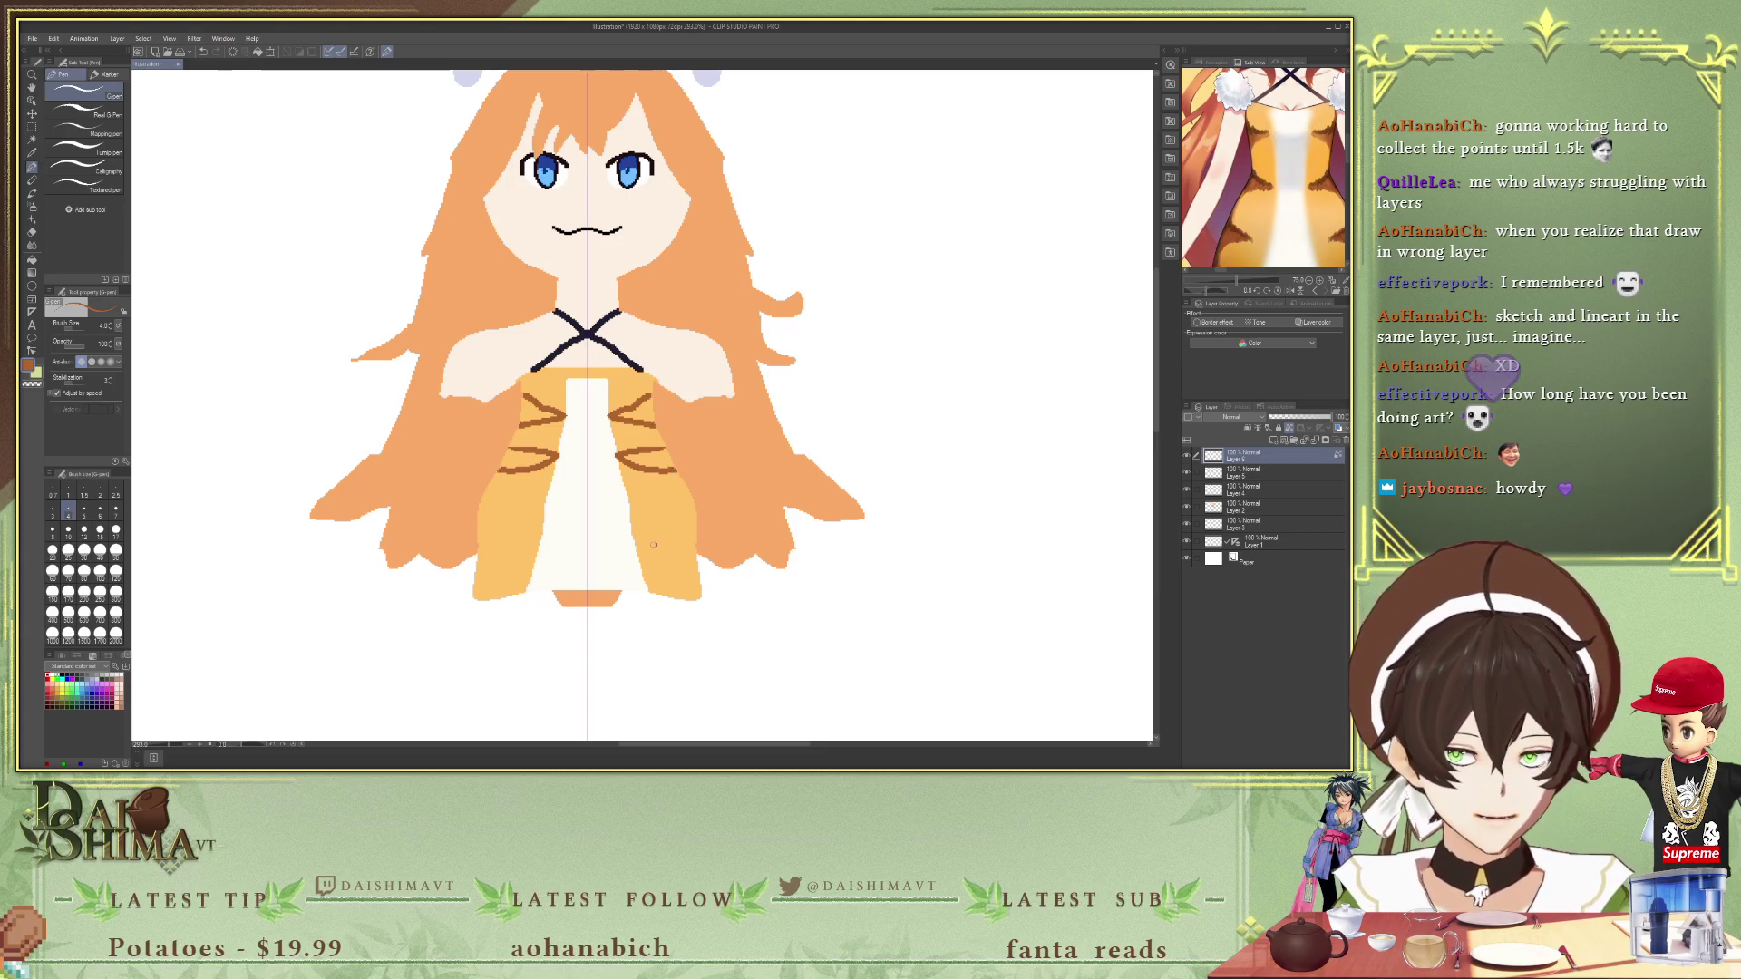
pyautogui.moveTo(690, 498); pyautogui.dragTo(633, 522)
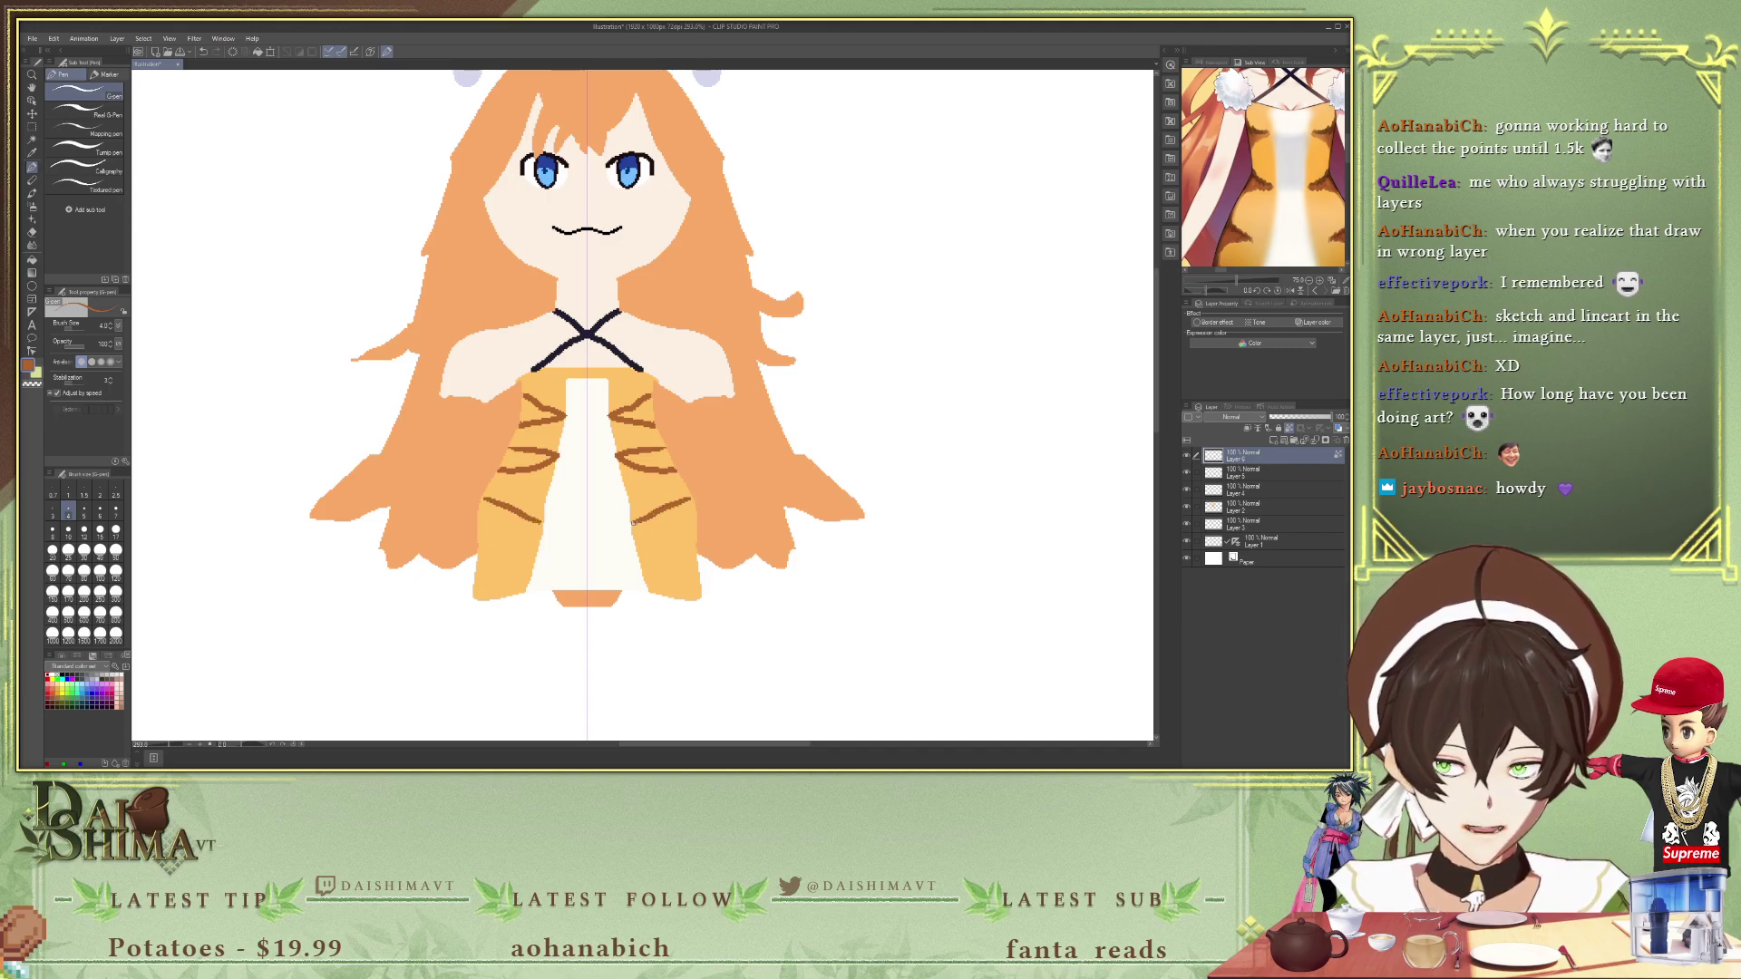
pyautogui.hotkey('ctrl', 'z')
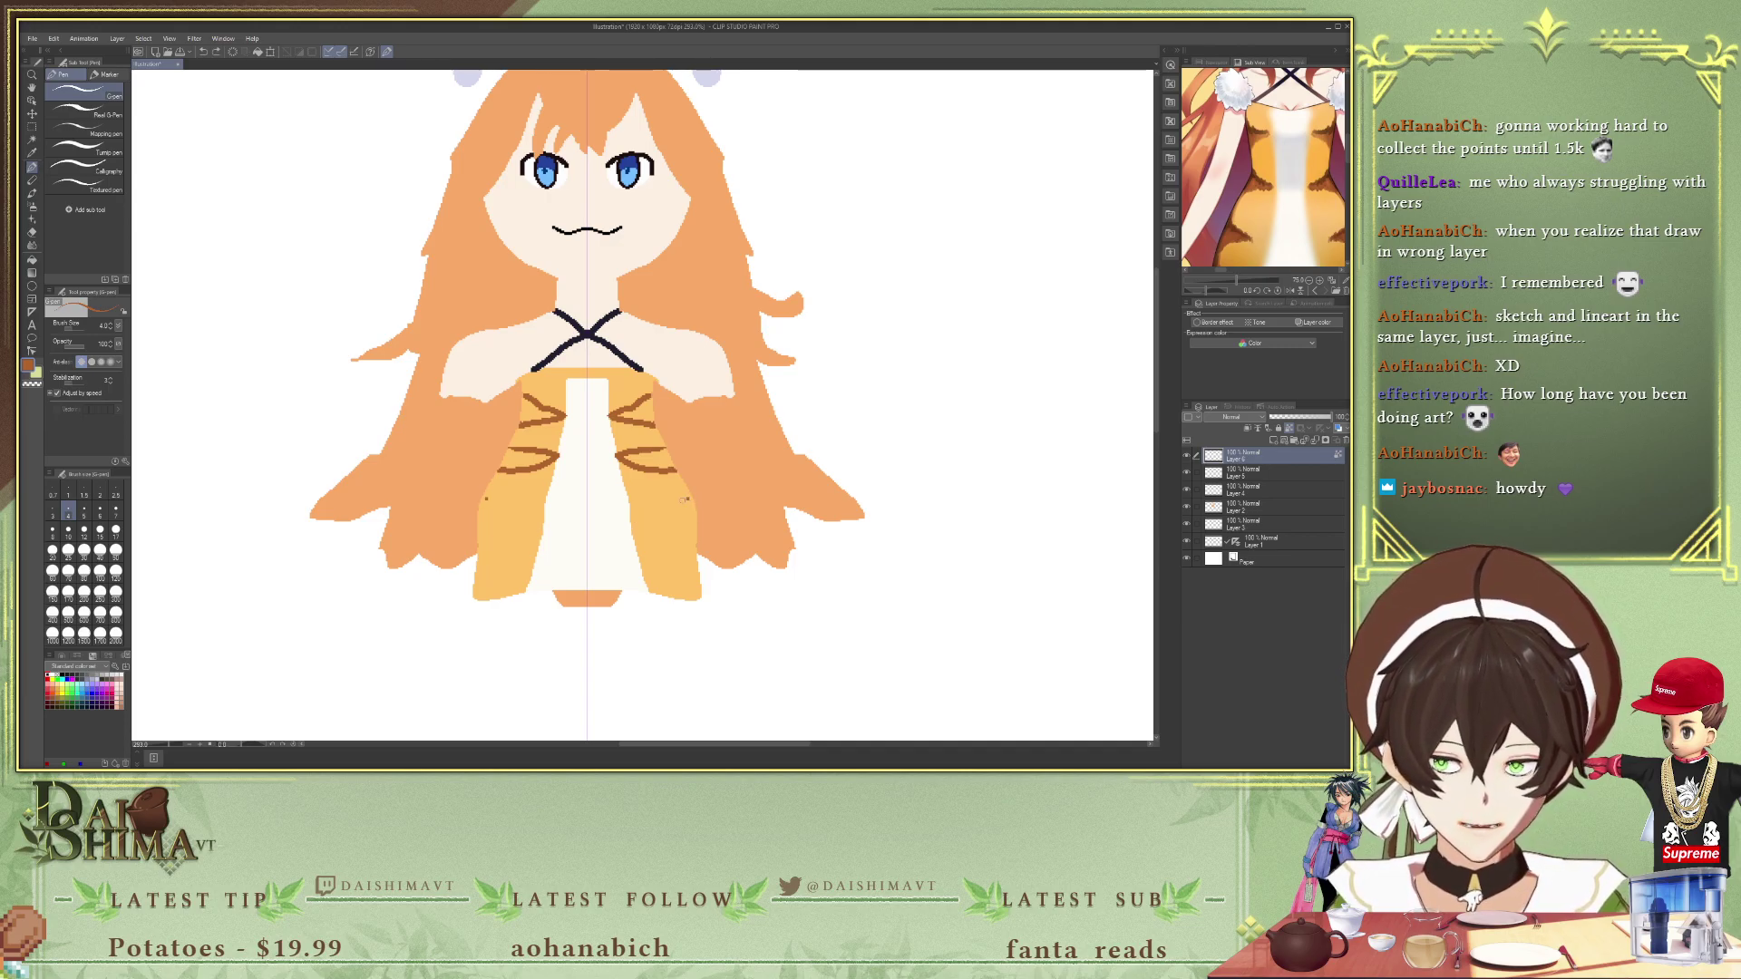
pyautogui.moveTo(692, 498)
pyautogui.mouseDown()
pyautogui.moveTo(629, 512)
pyautogui.moveTo(696, 536)
pyautogui.mouseUp()
pyautogui.scroll(-5, 1275, 174)
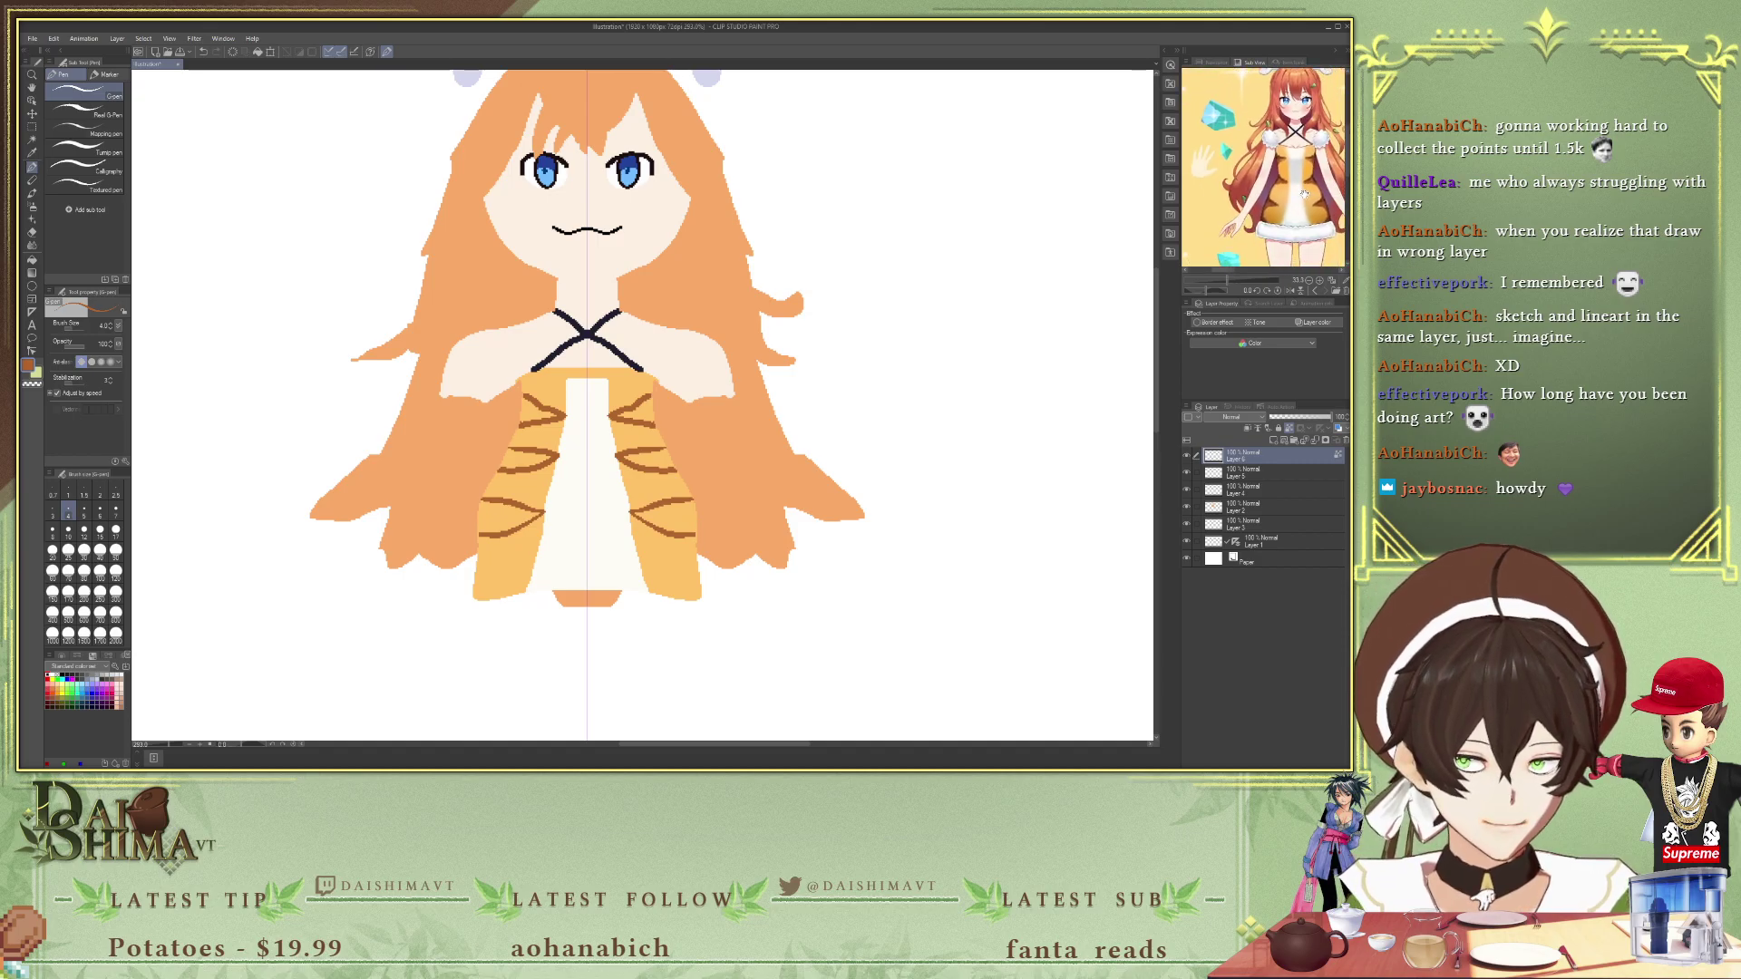
pyautogui.moveTo(696, 554)
pyautogui.mouseDown()
pyautogui.moveTo(642, 564)
pyautogui.moveTo(699, 587)
pyautogui.mouseUp()
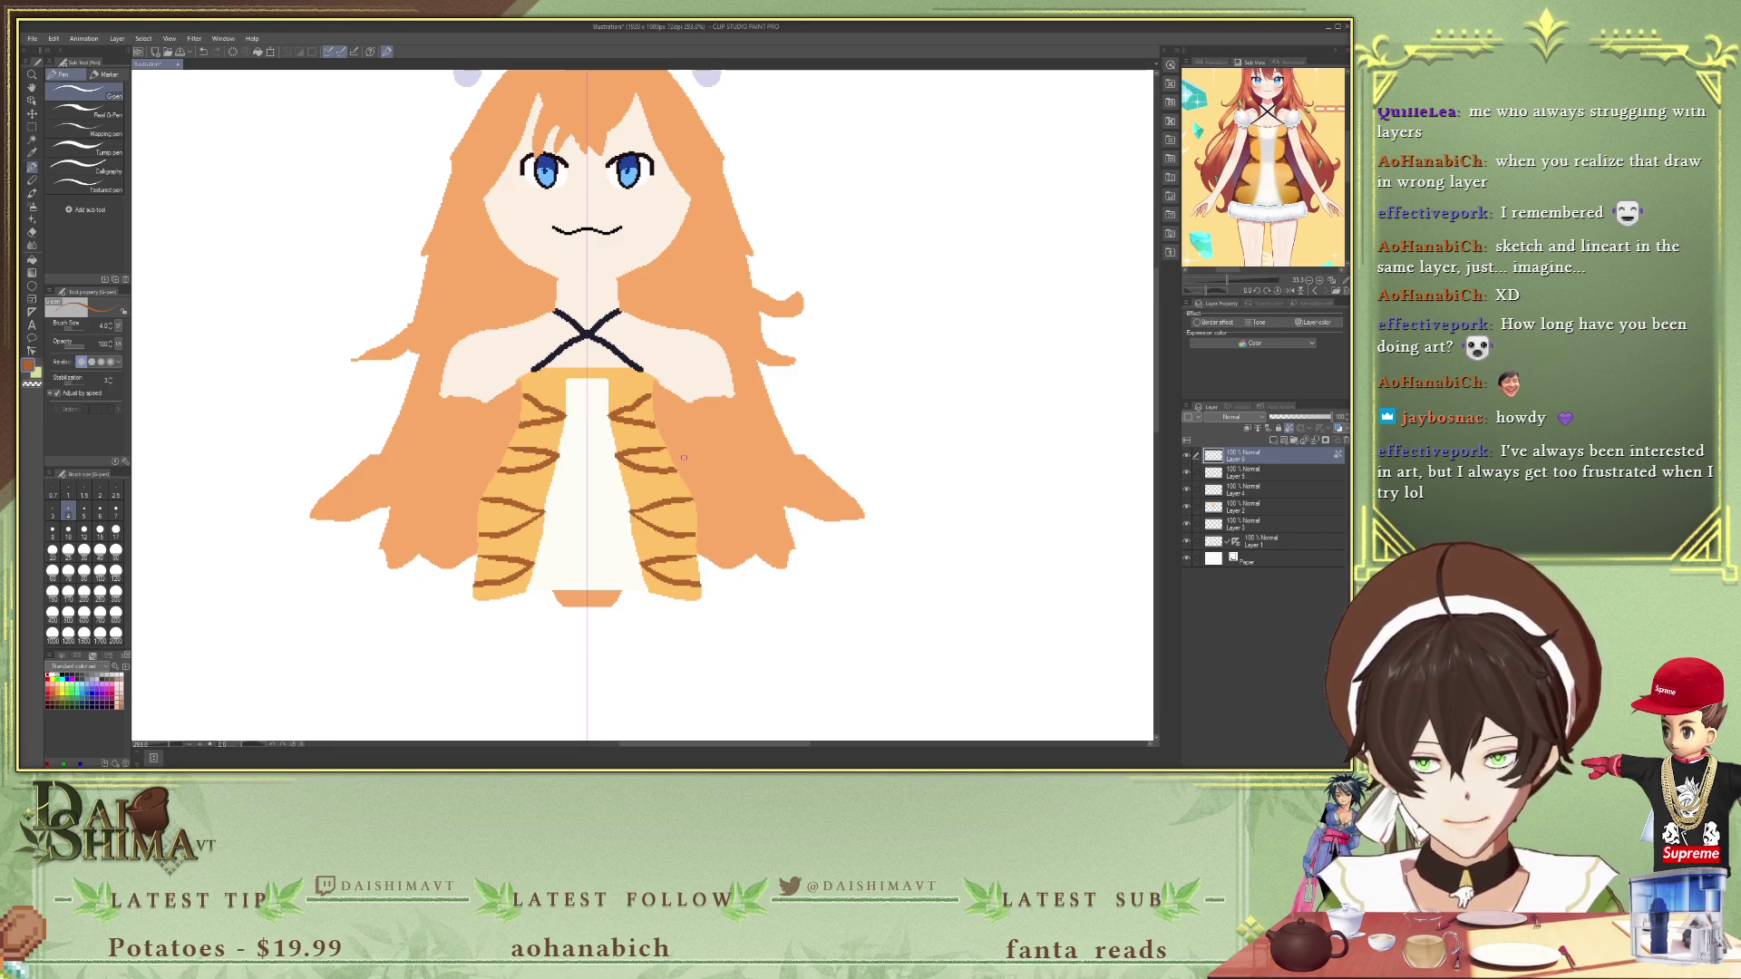
# - Fill all four mirrored pairs of tiger stripes on the dress with brown
pyautogui.press('g')
pyautogui.press('g')
pyautogui.click(637, 412)
pyautogui.click(660, 463)
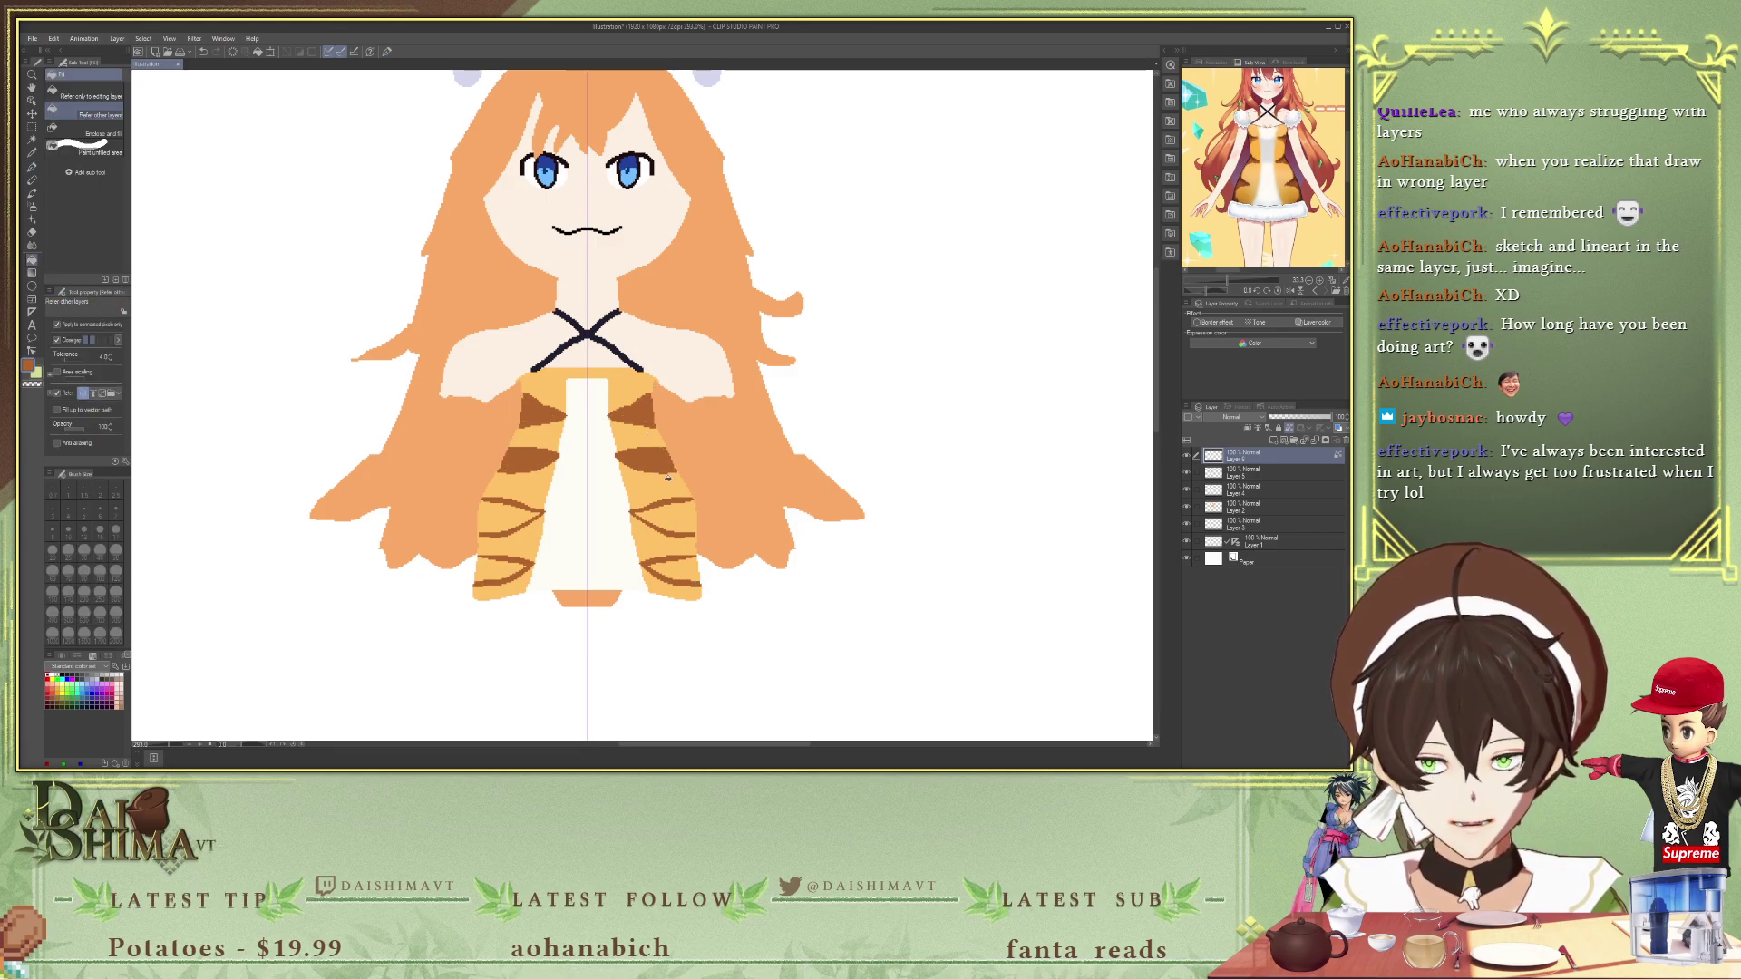
pyautogui.click(683, 530)
pyautogui.click(687, 576)
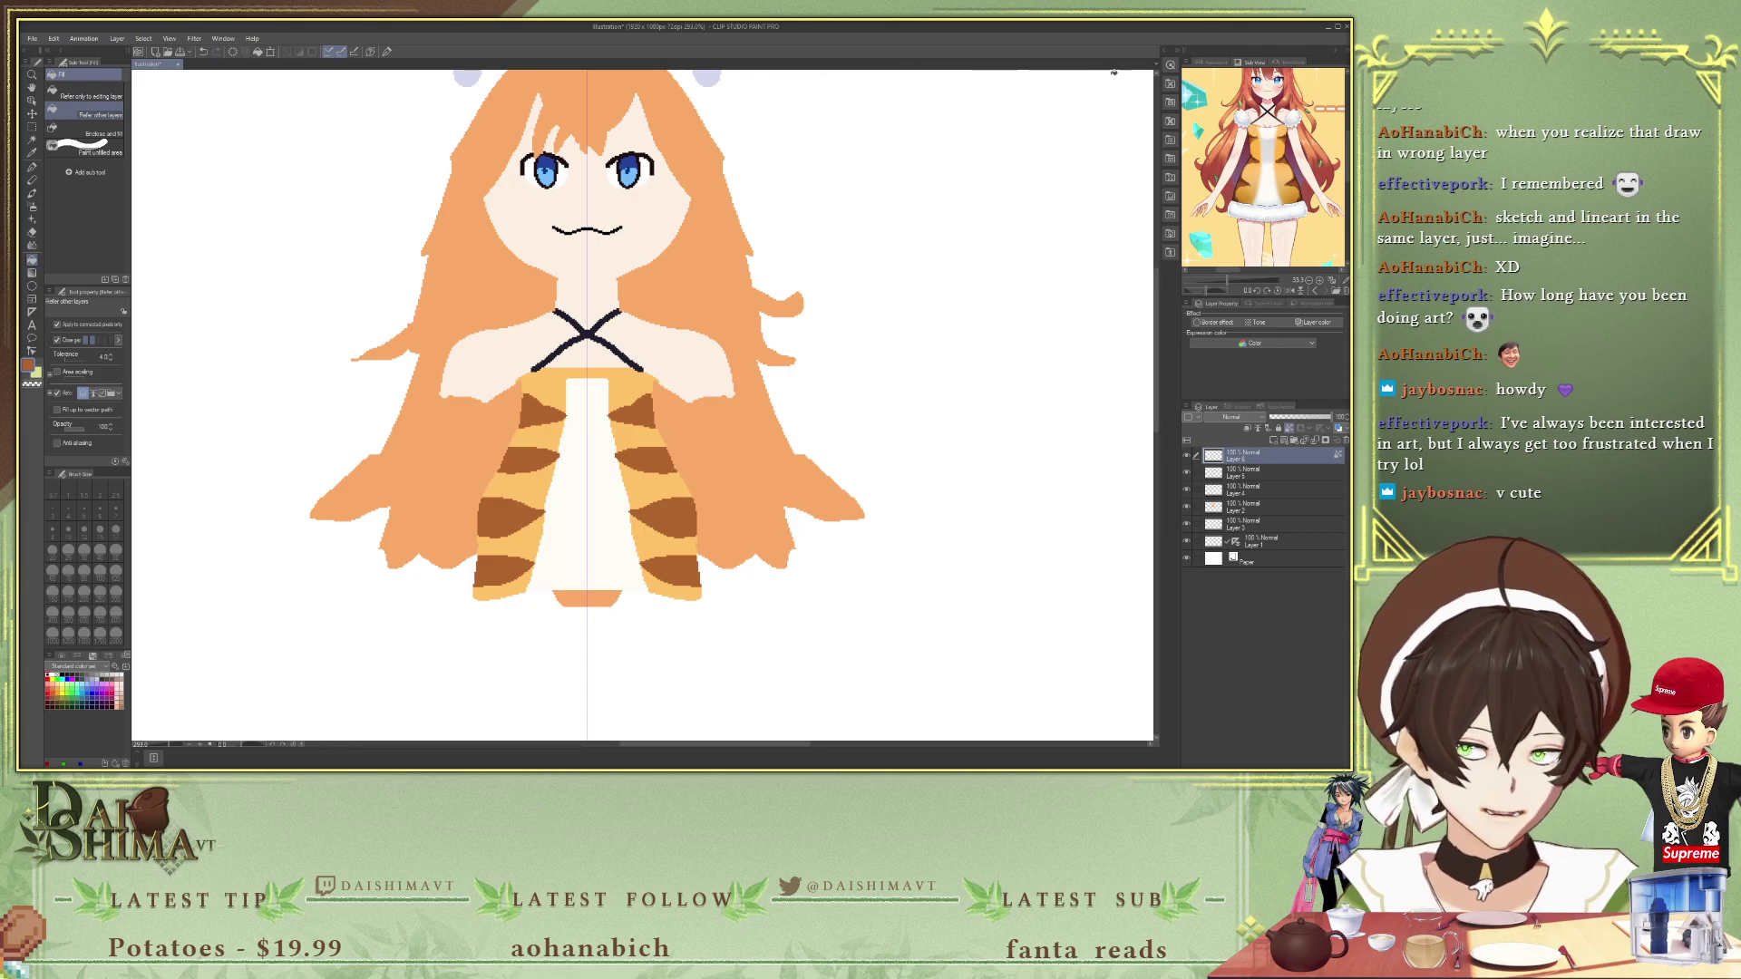
# - Sample the white of the reference dress's fluffy hem trim and unlock the layer's transparent pixels
pyautogui.scroll(6, 1286, 128)
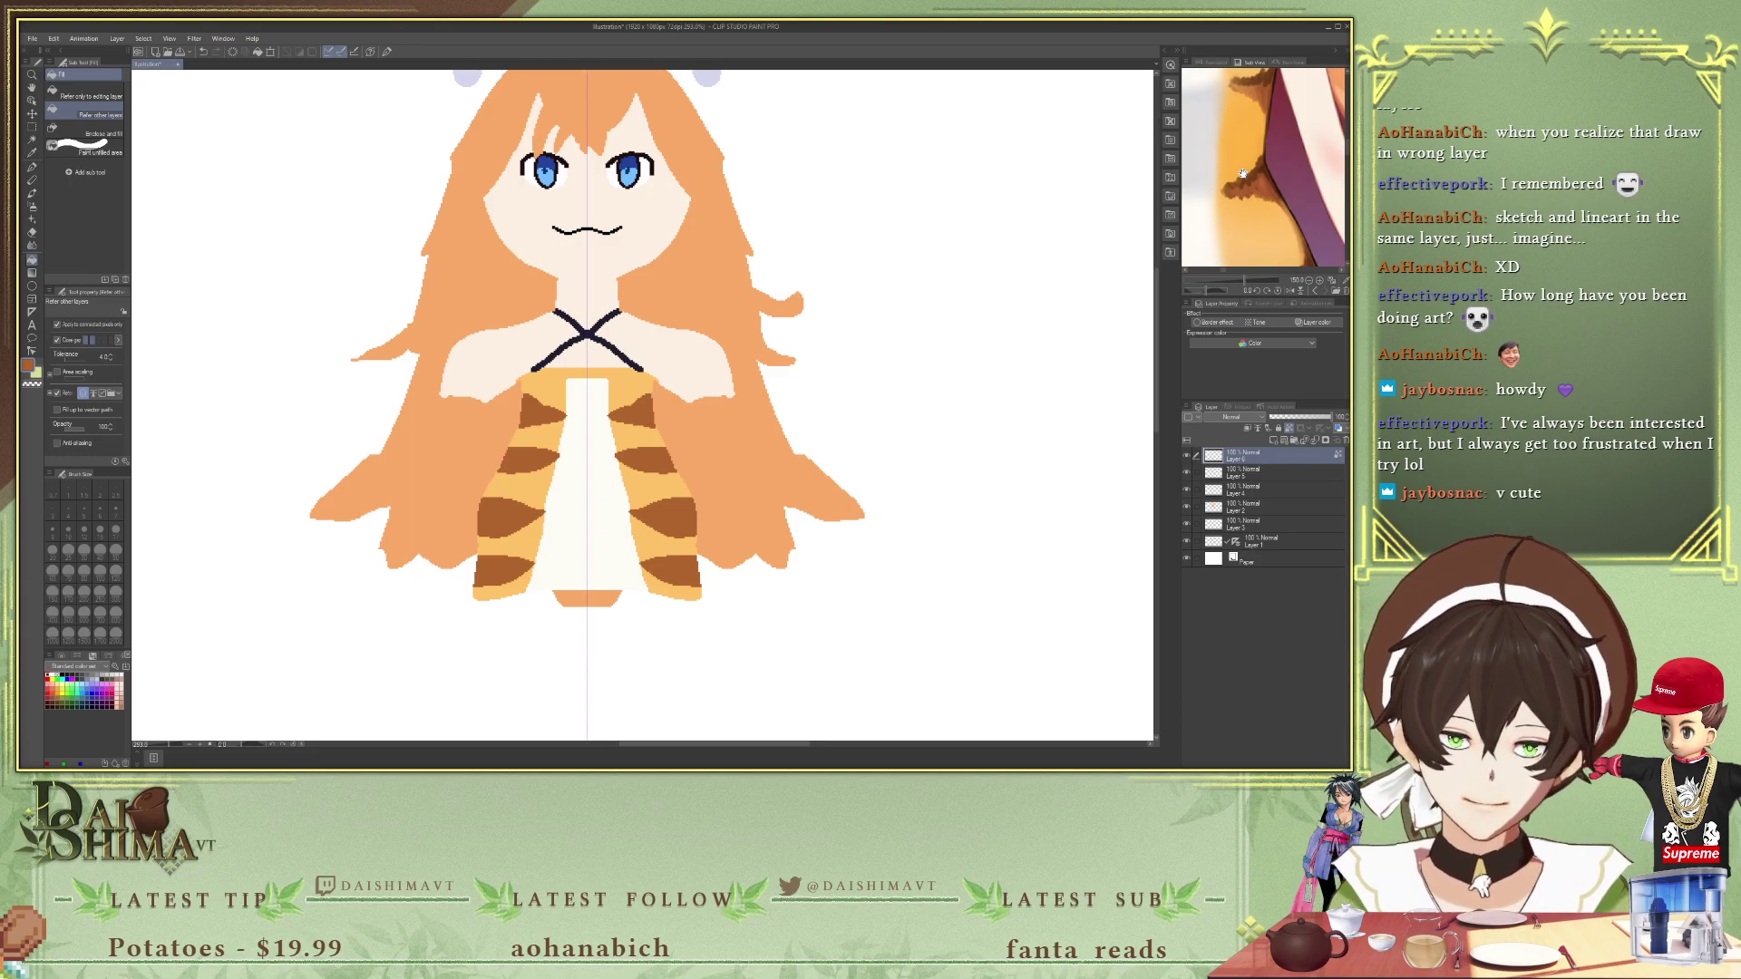
pyautogui.scroll(-2, 849, 342)
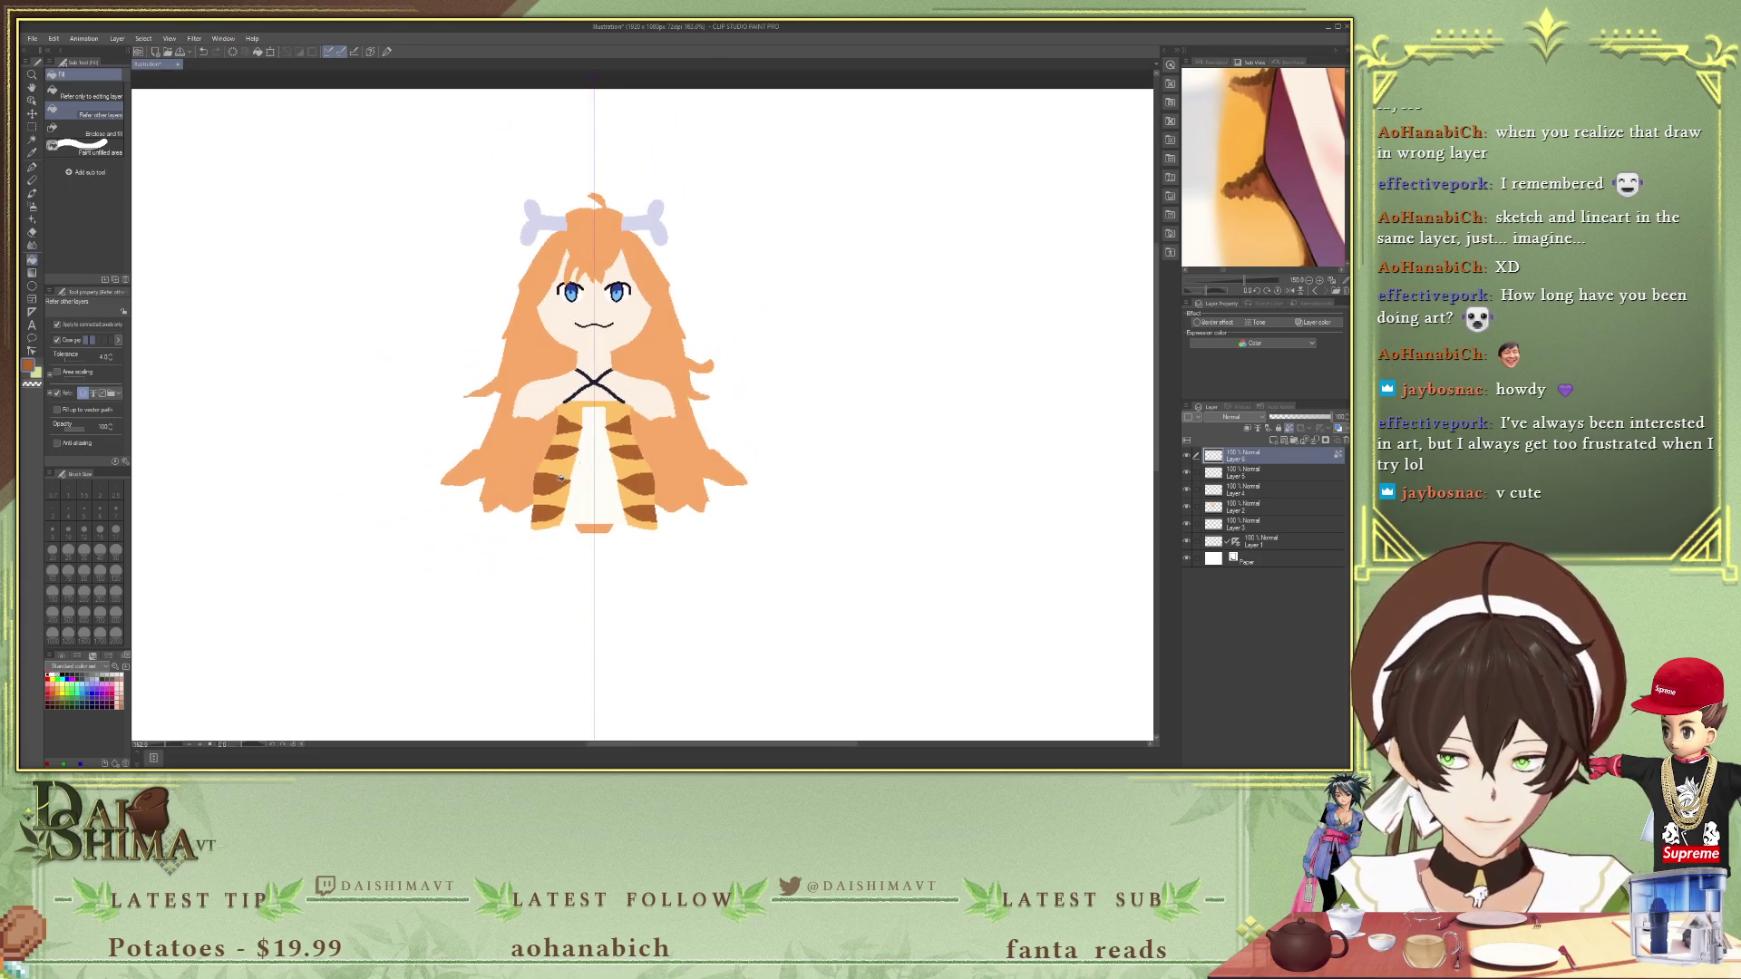
pyautogui.scroll(-1, 1223, 236)
pyautogui.scroll(-2, 1222, 237)
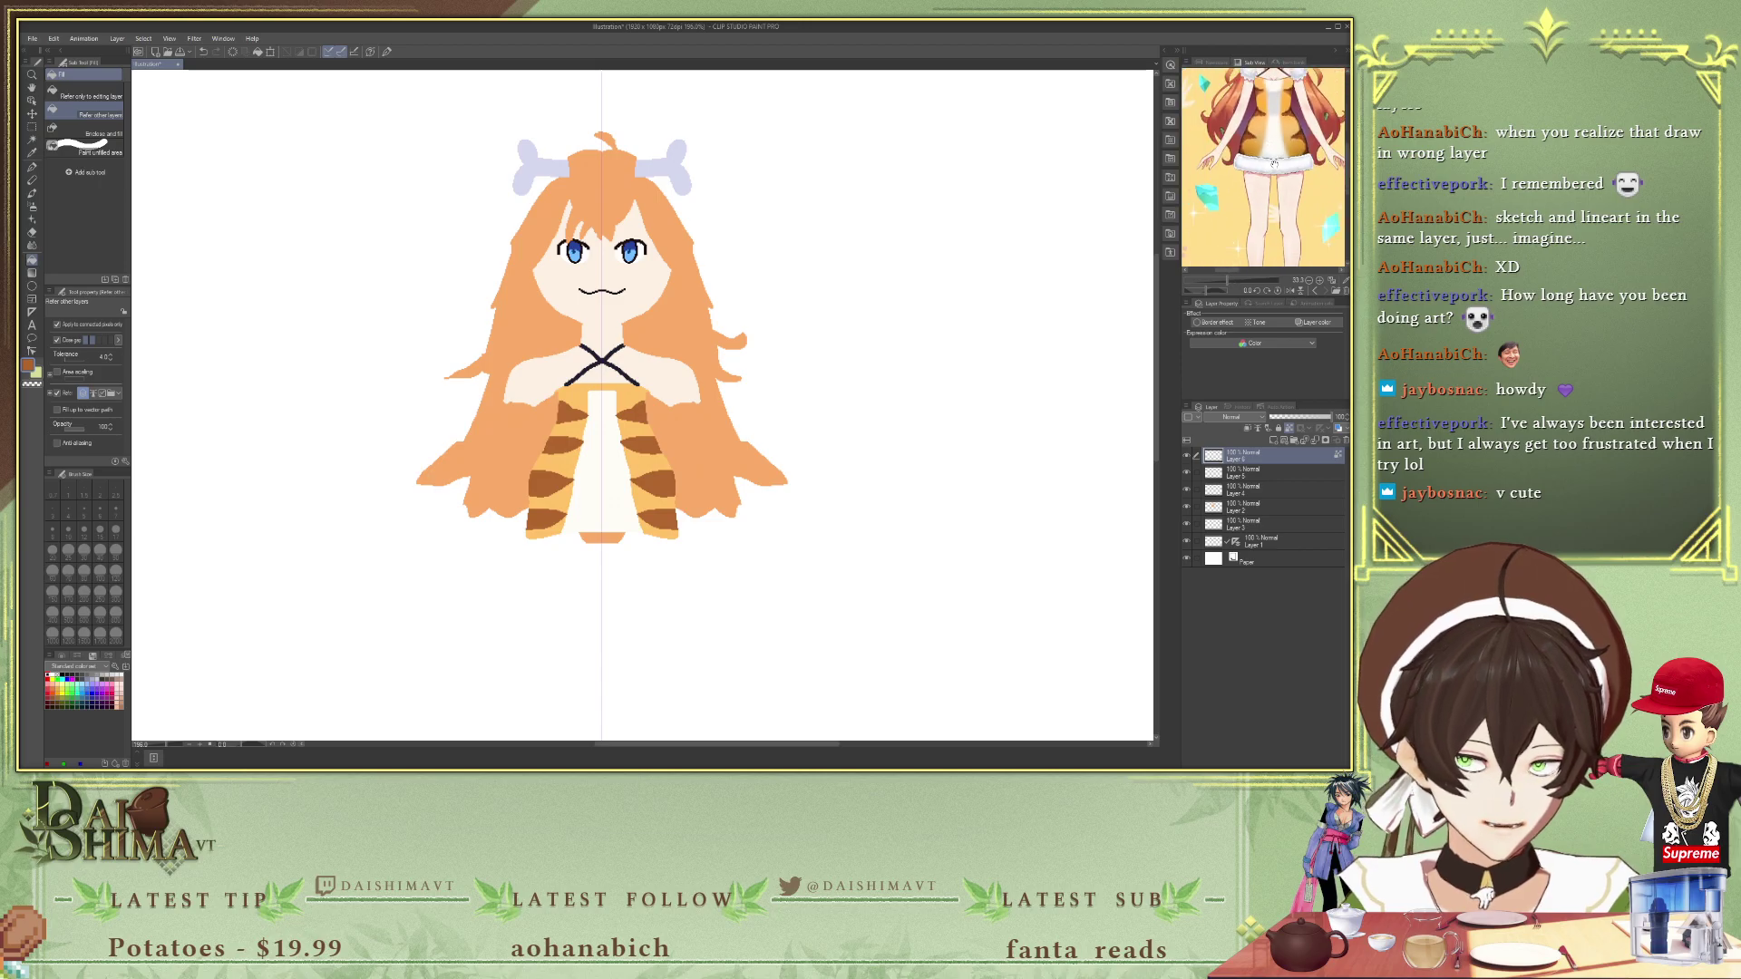
pyautogui.scroll(2, 1265, 175)
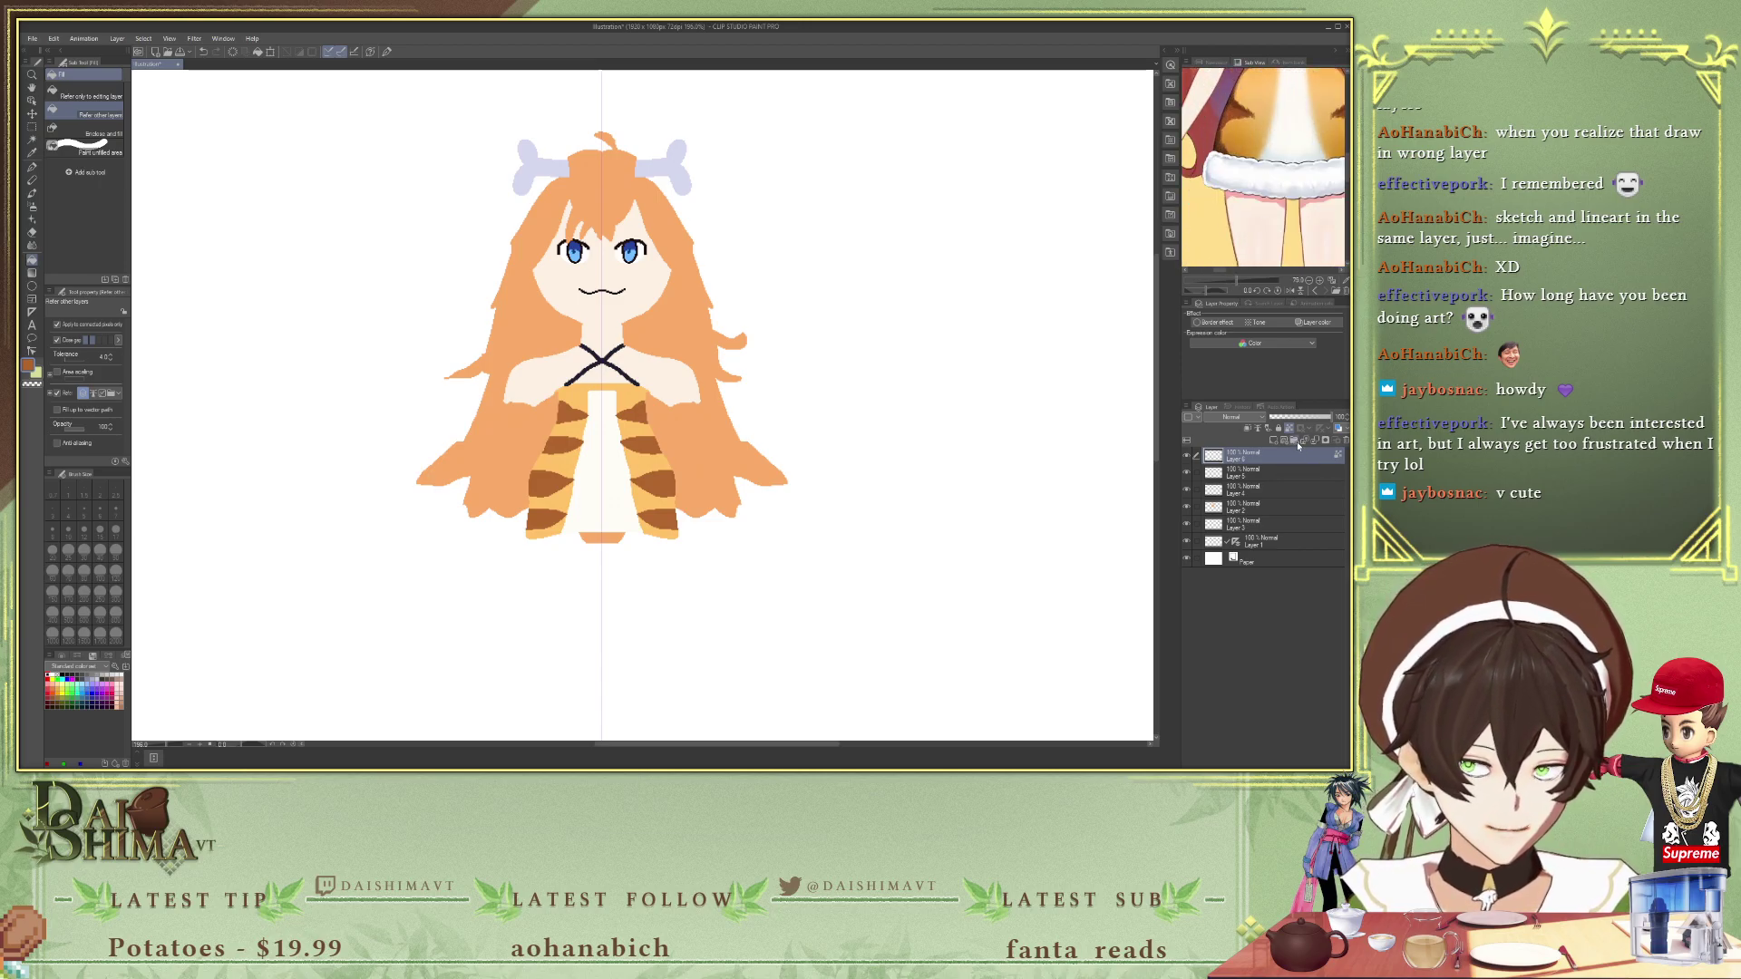
pyautogui.press('i')
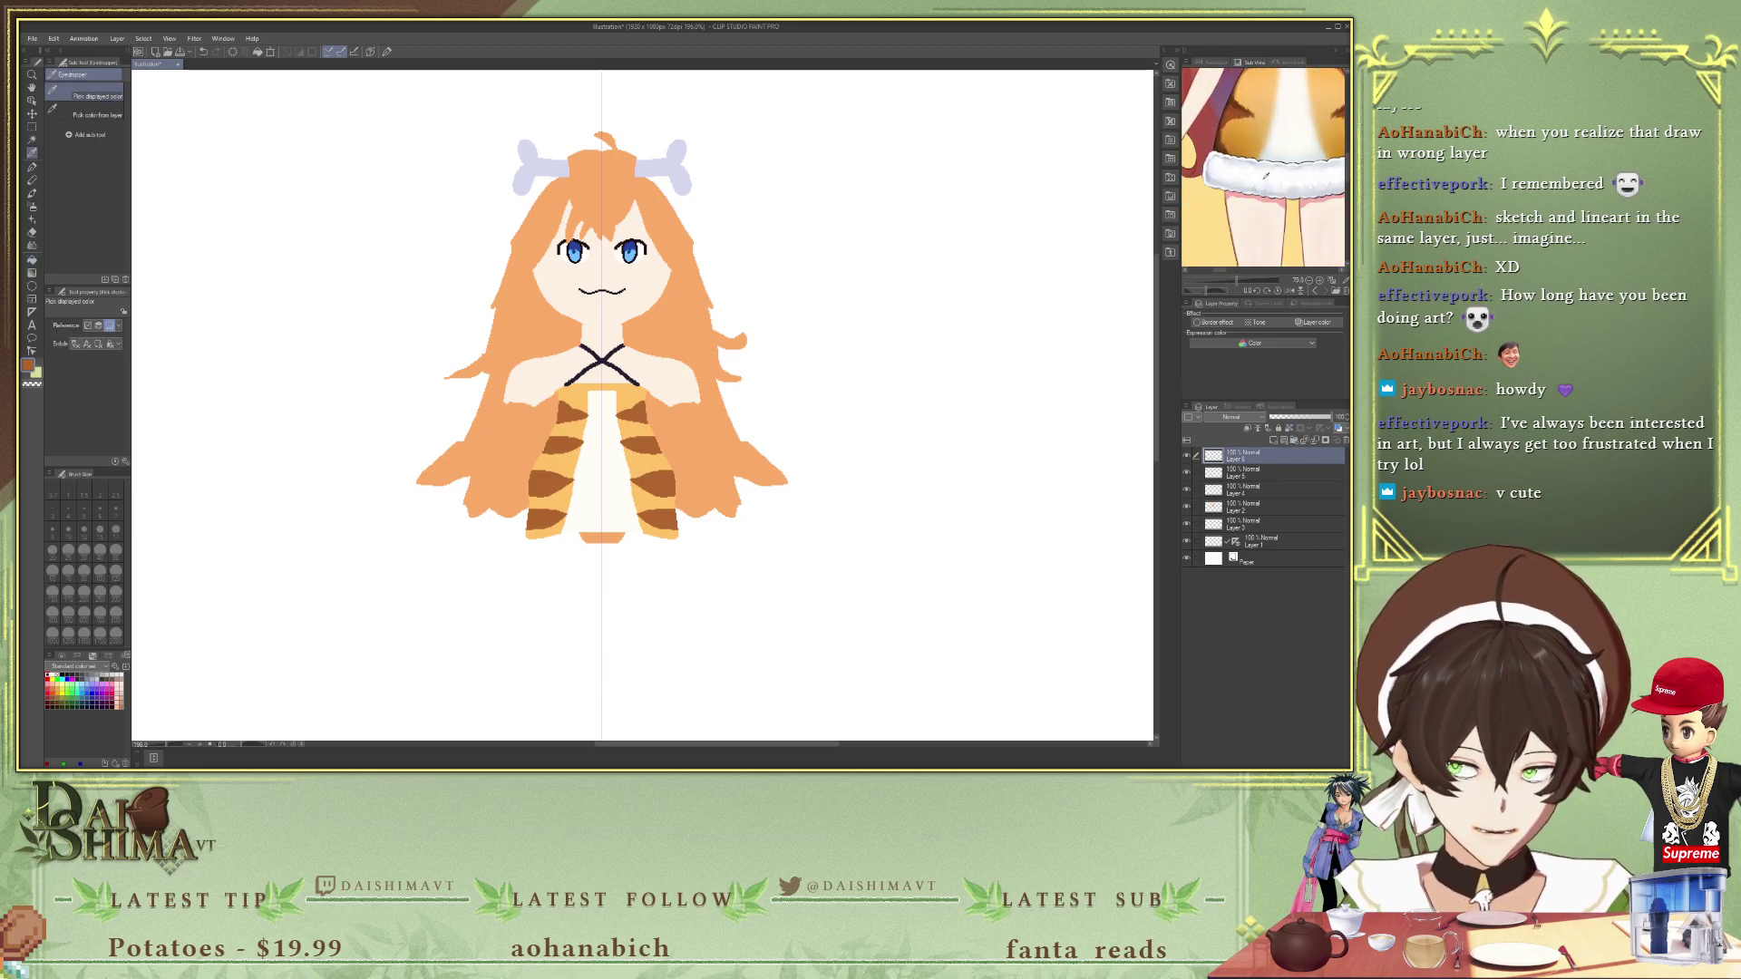
pyautogui.click(1265, 175)
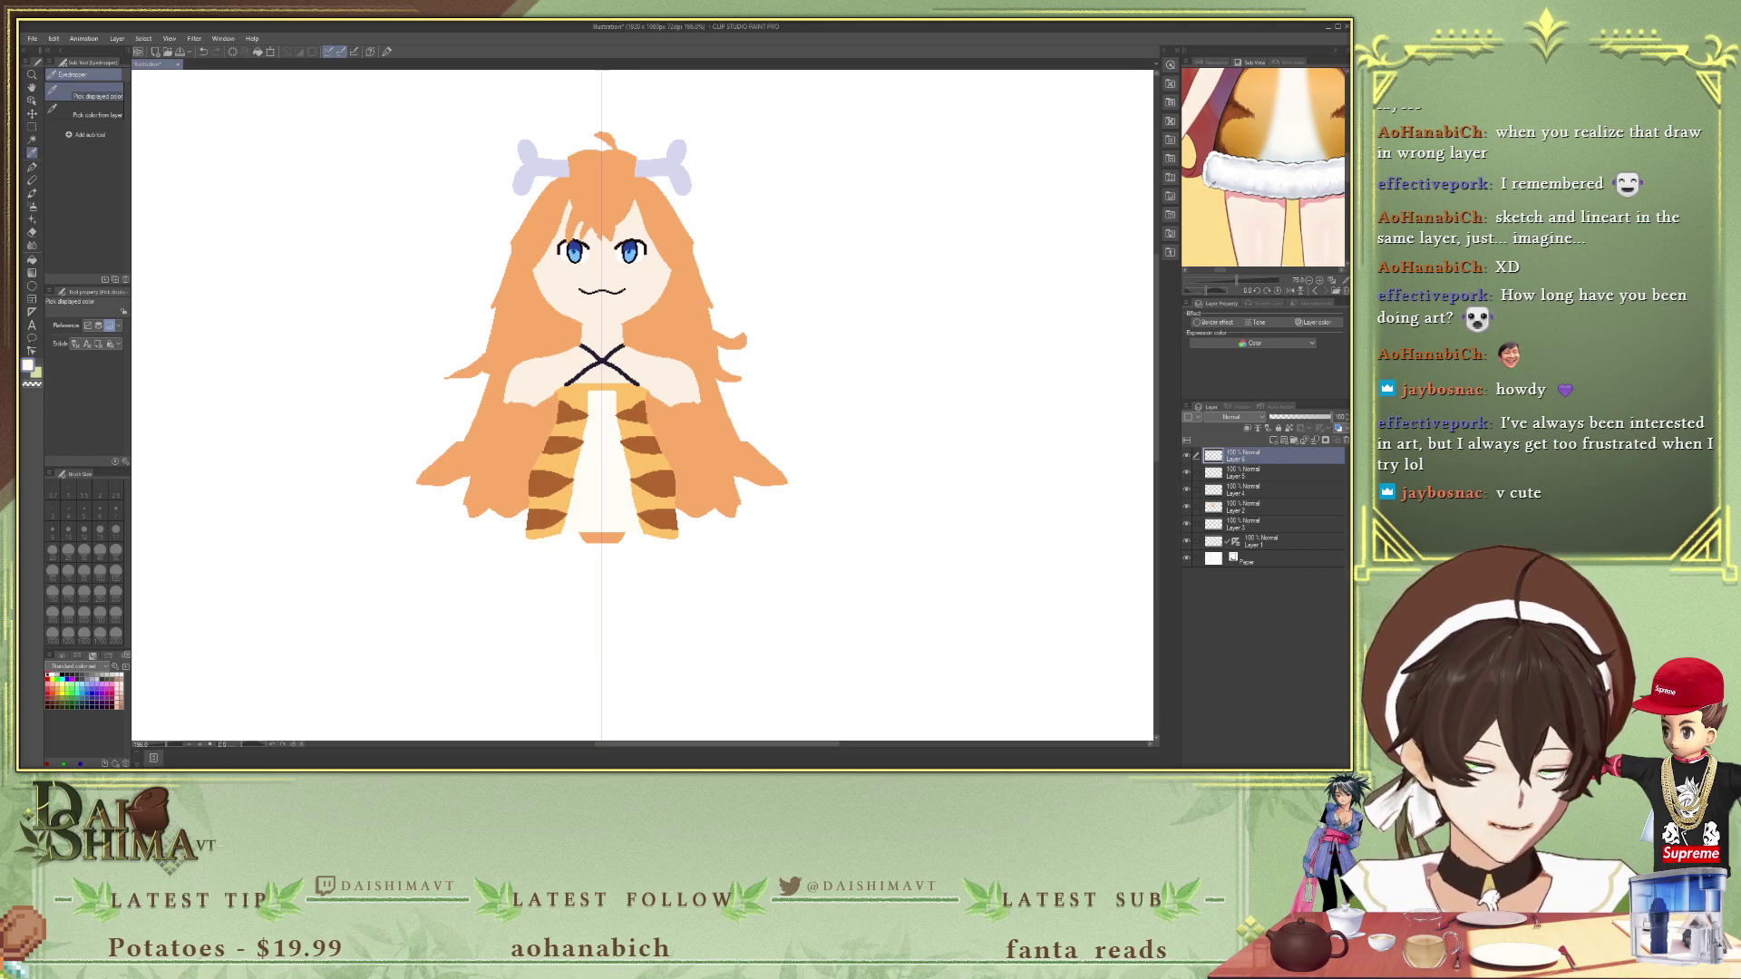
# - Hide the paper layer and outline a mirrored, wavy white trim along the dress's hem
pyautogui.press('p')
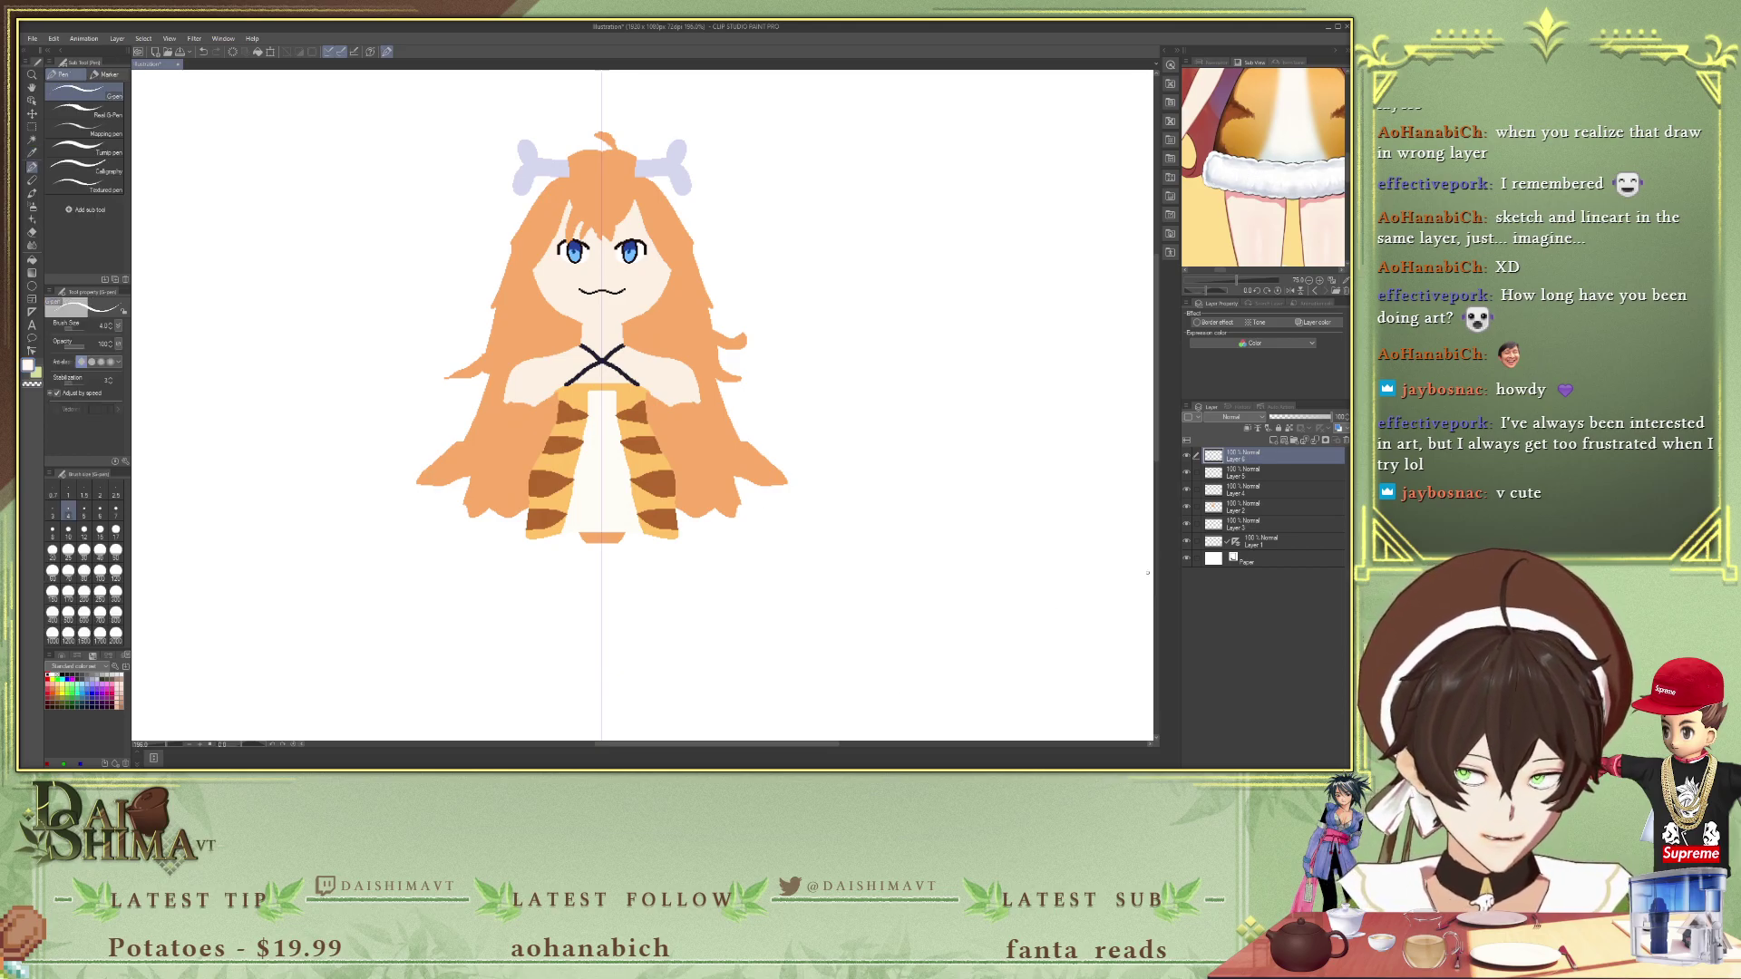
pyautogui.click(1187, 558)
pyautogui.scroll(3, 429, 577)
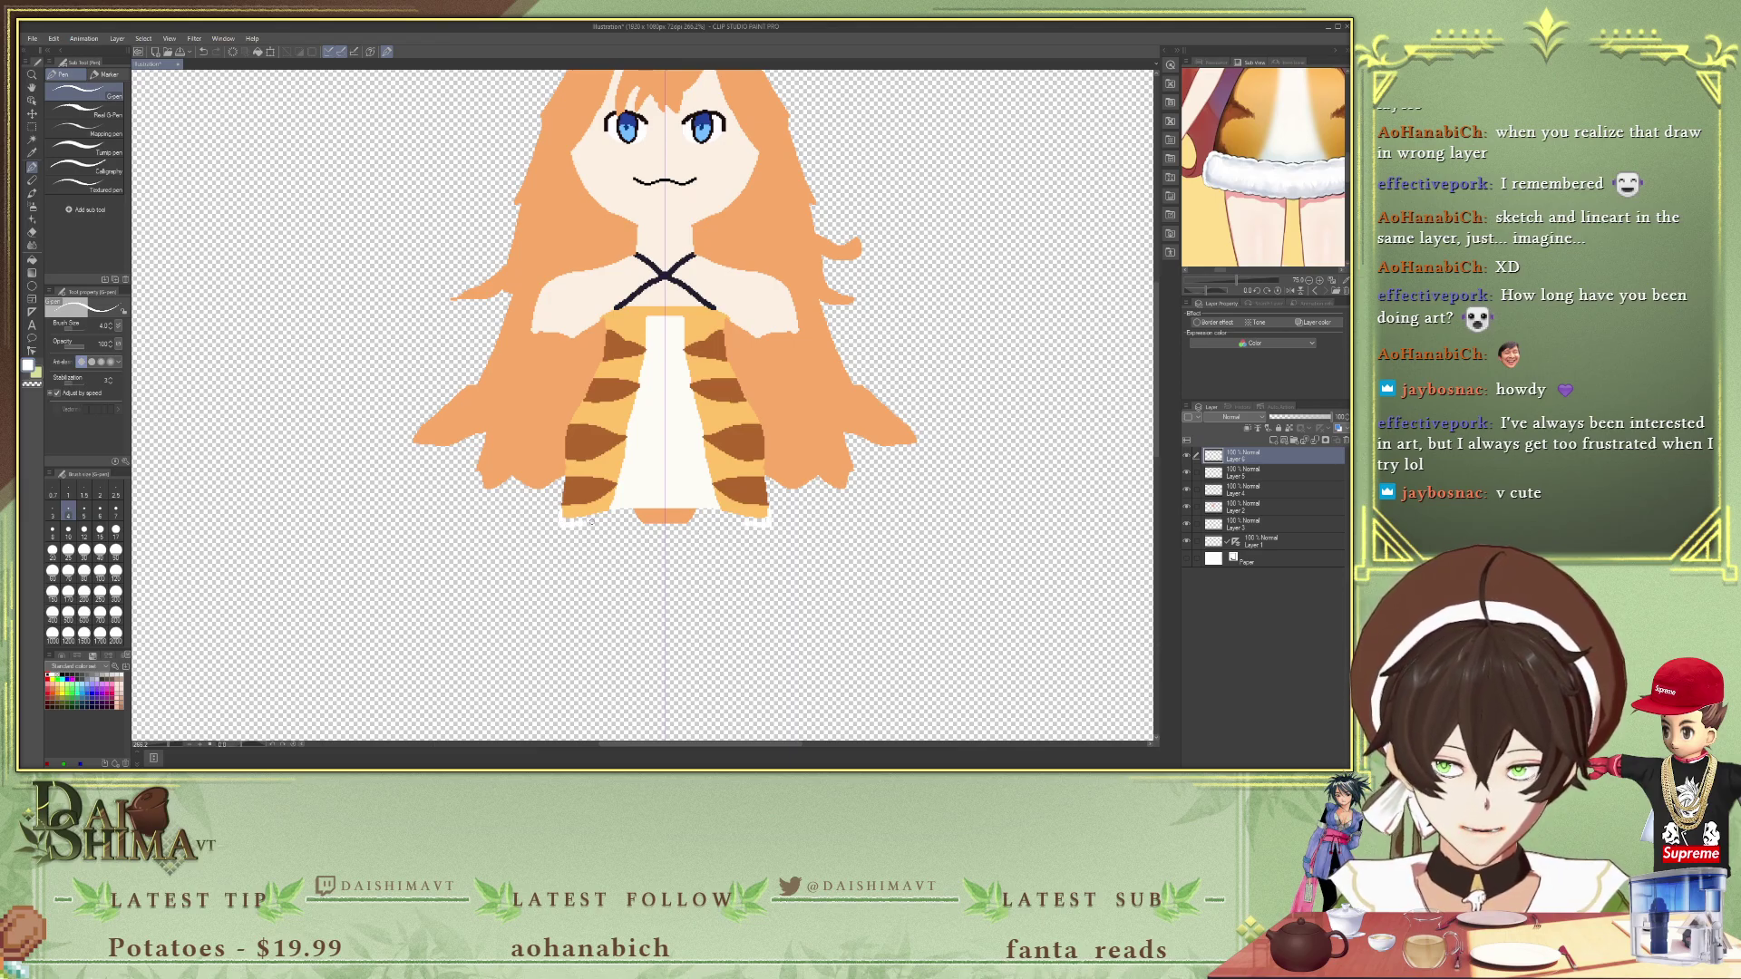
pyautogui.moveTo(614, 524); pyautogui.dragTo(647, 526)
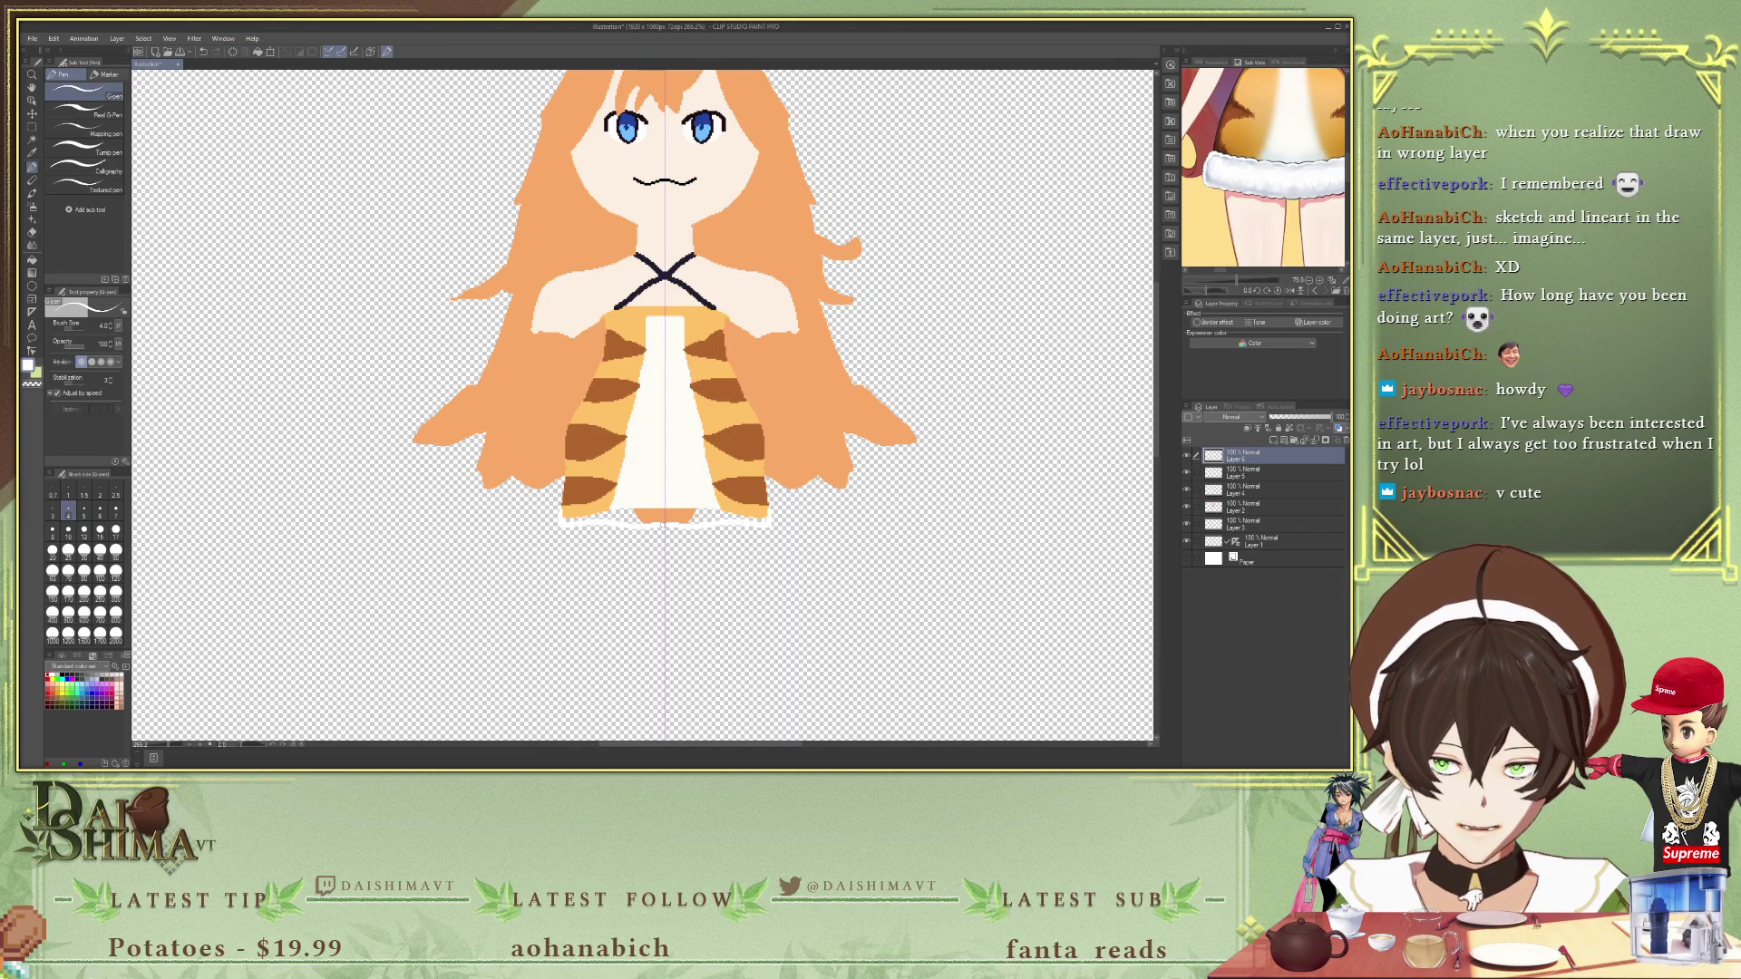
pyautogui.moveTo(560, 510); pyautogui.dragTo(611, 508)
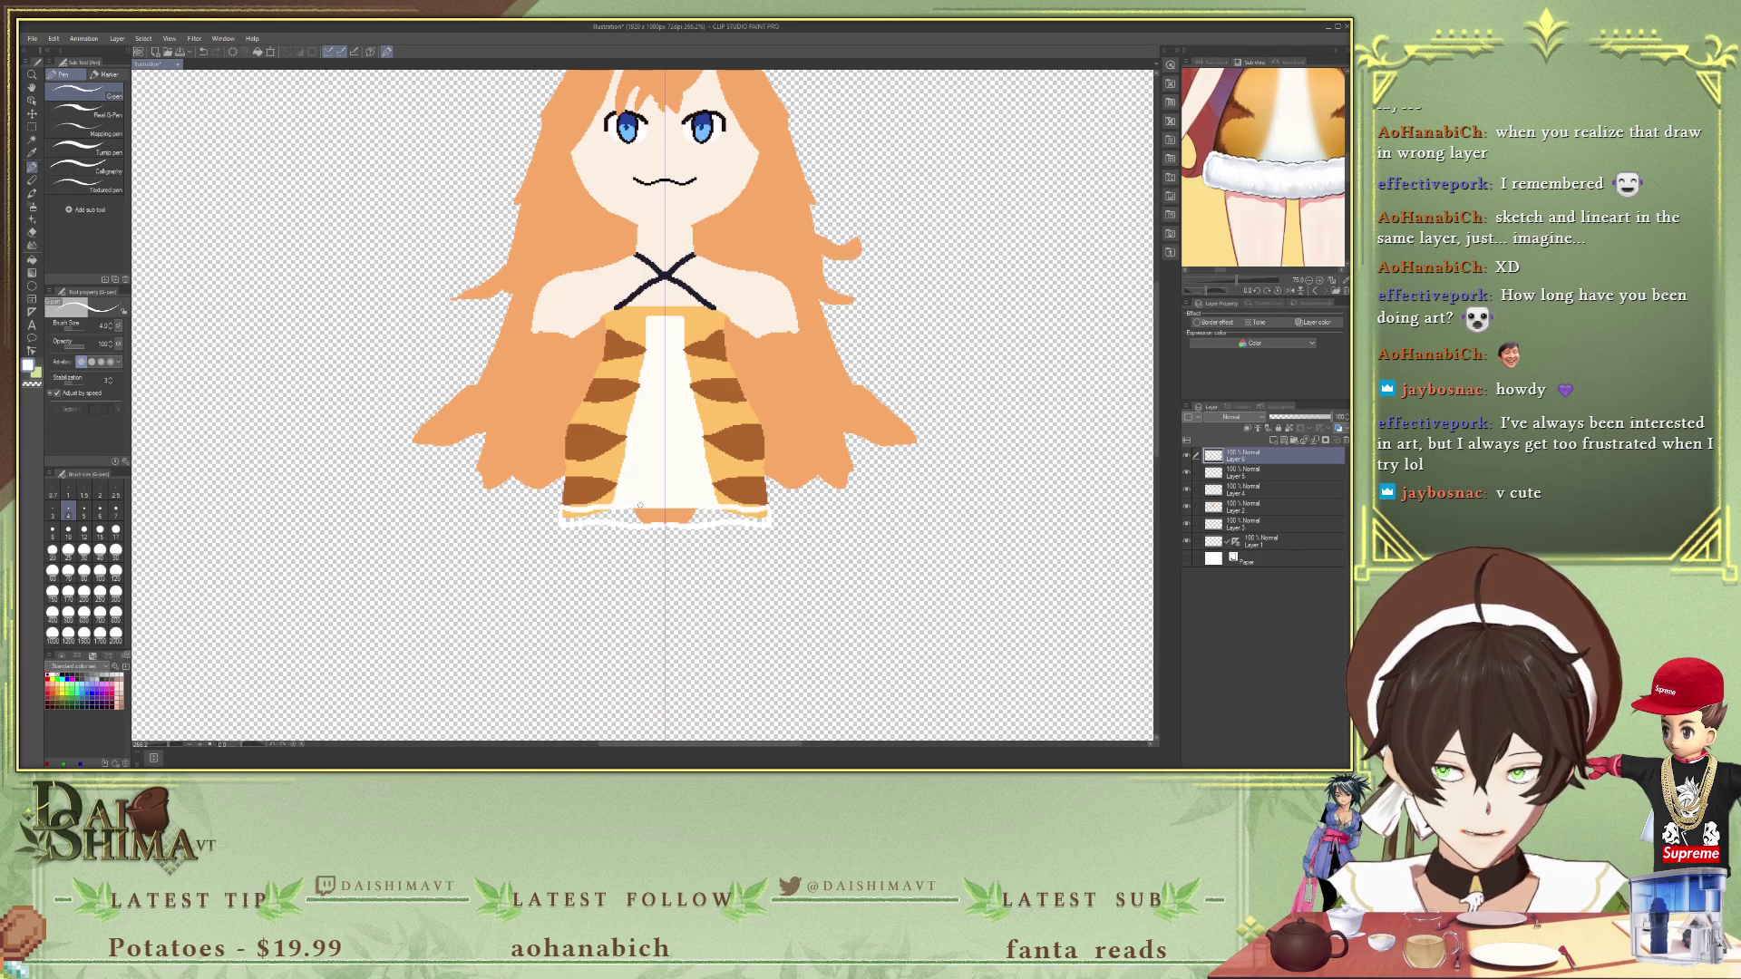
# - Try to fill the inside of the hem trim outline with white
pyautogui.press('g')
pyautogui.press('g')
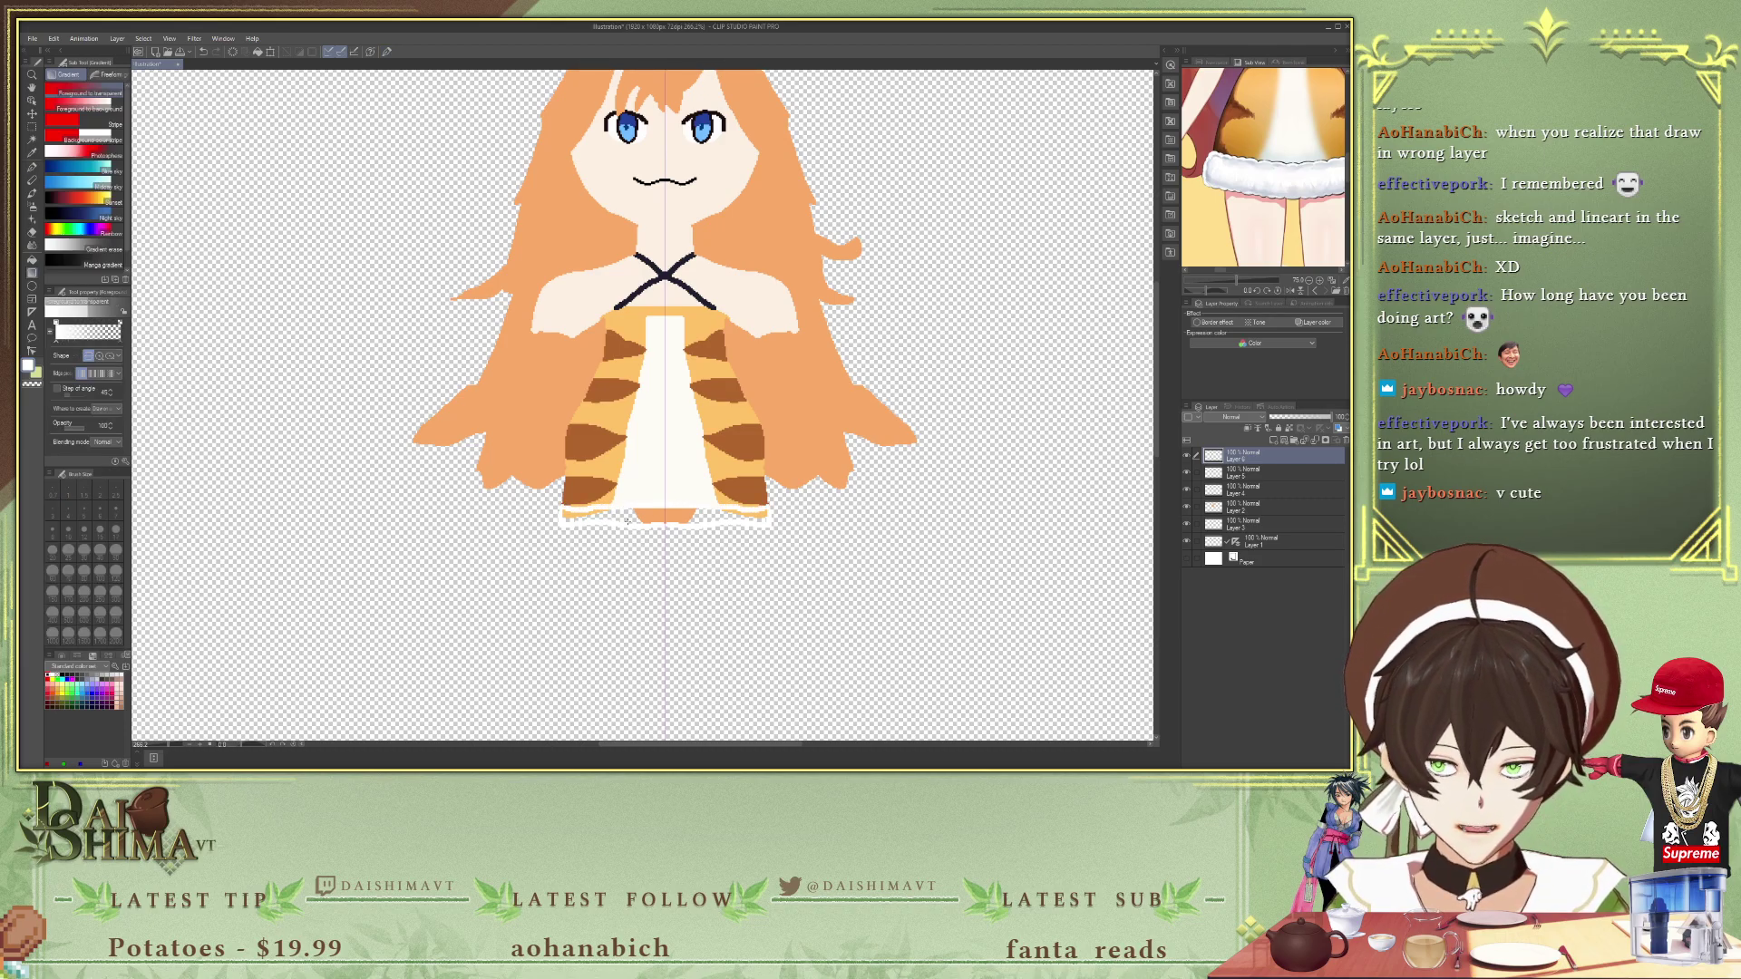
pyautogui.click(614, 516)
pyautogui.hotkey('ctrl', 'z')
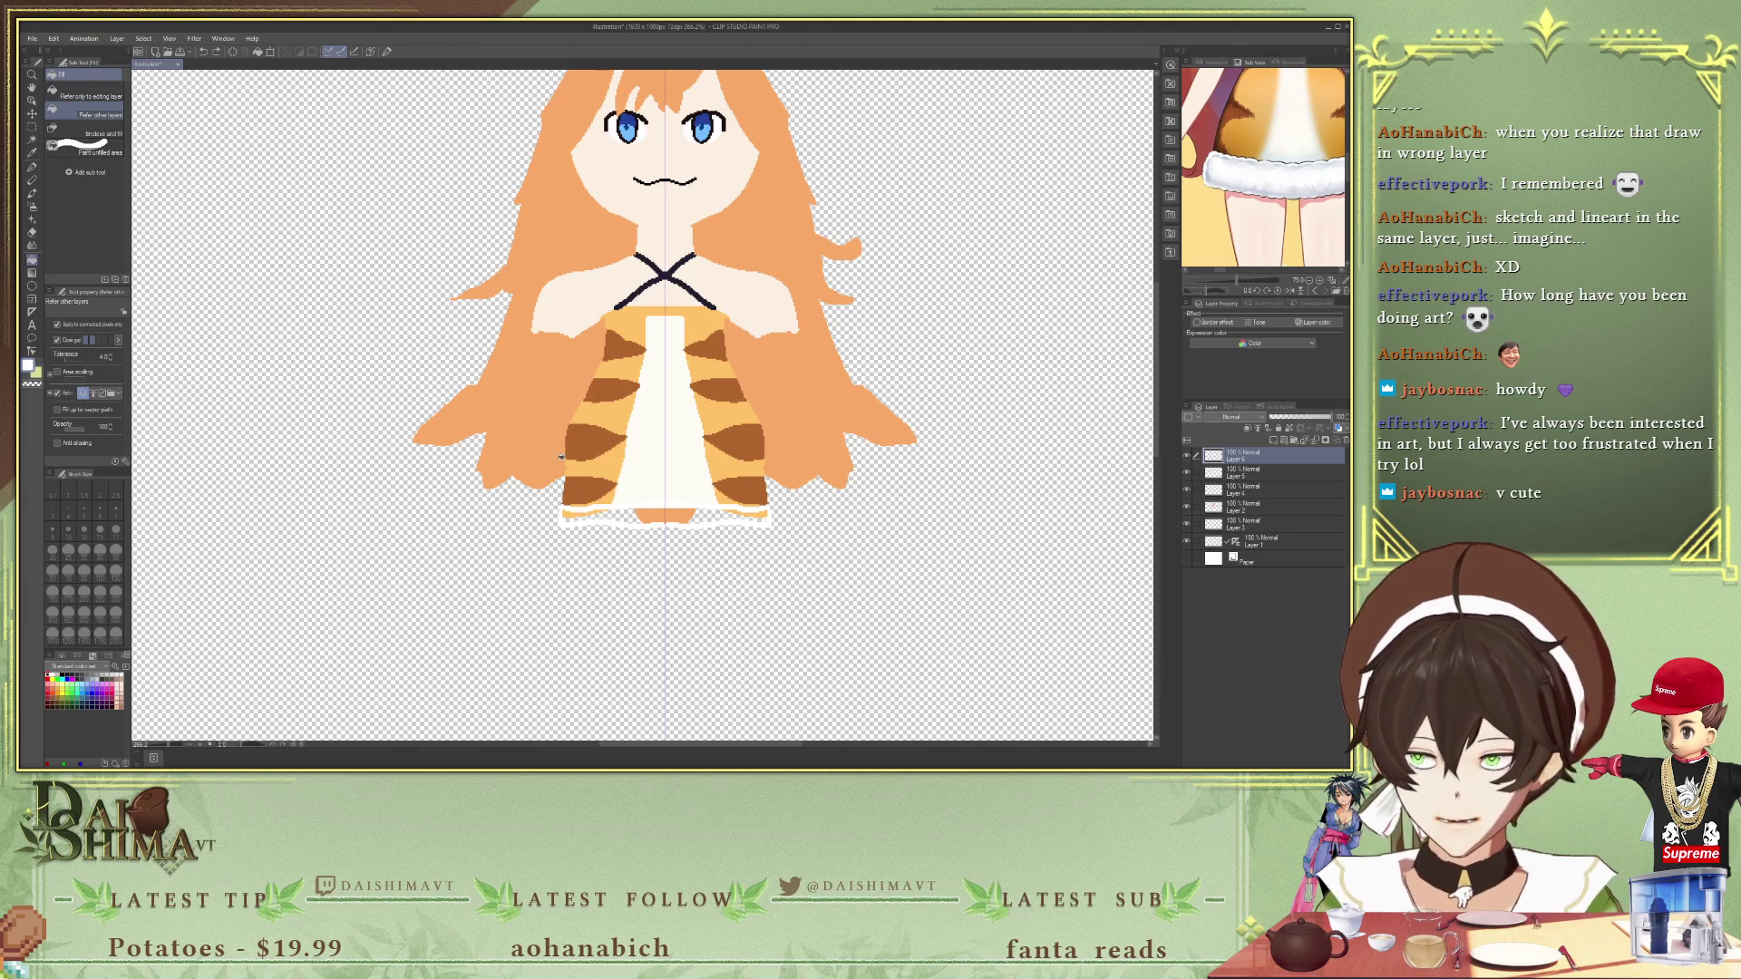
# - Fill the inside of the hem trim outline with white, referring only to the editing layer
pyautogui.click(87, 96)
pyautogui.click(622, 520)
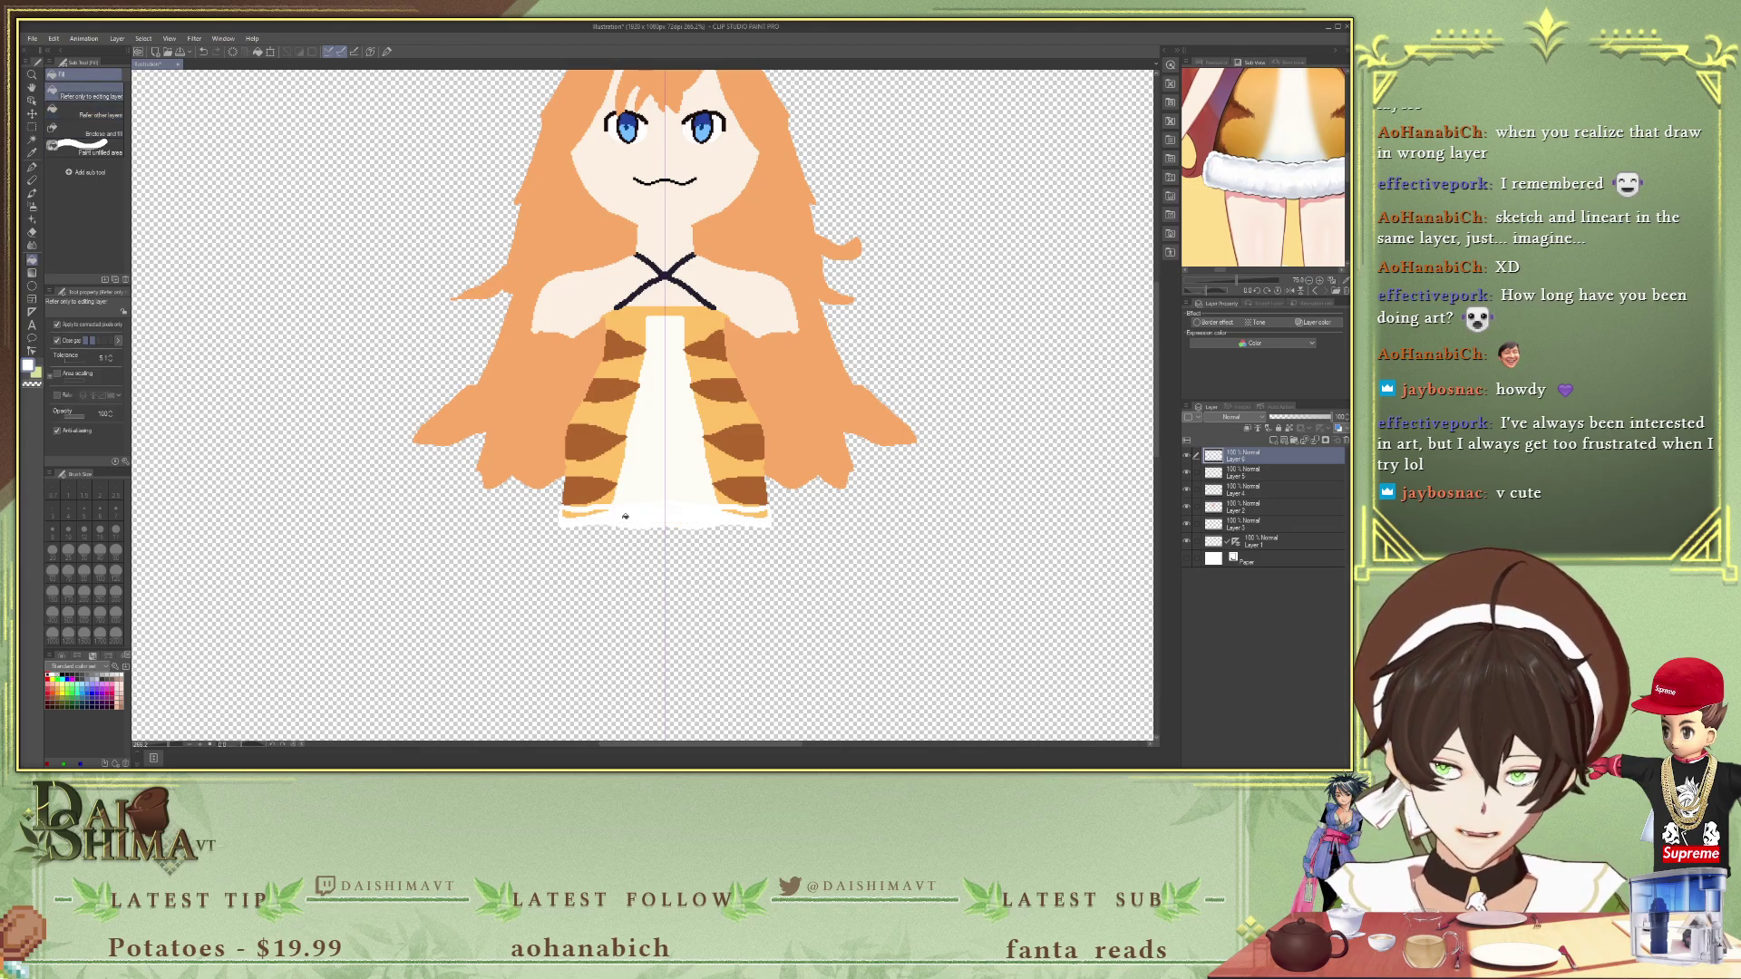
pyautogui.scroll(2, 778, 513)
pyautogui.click(745, 509)
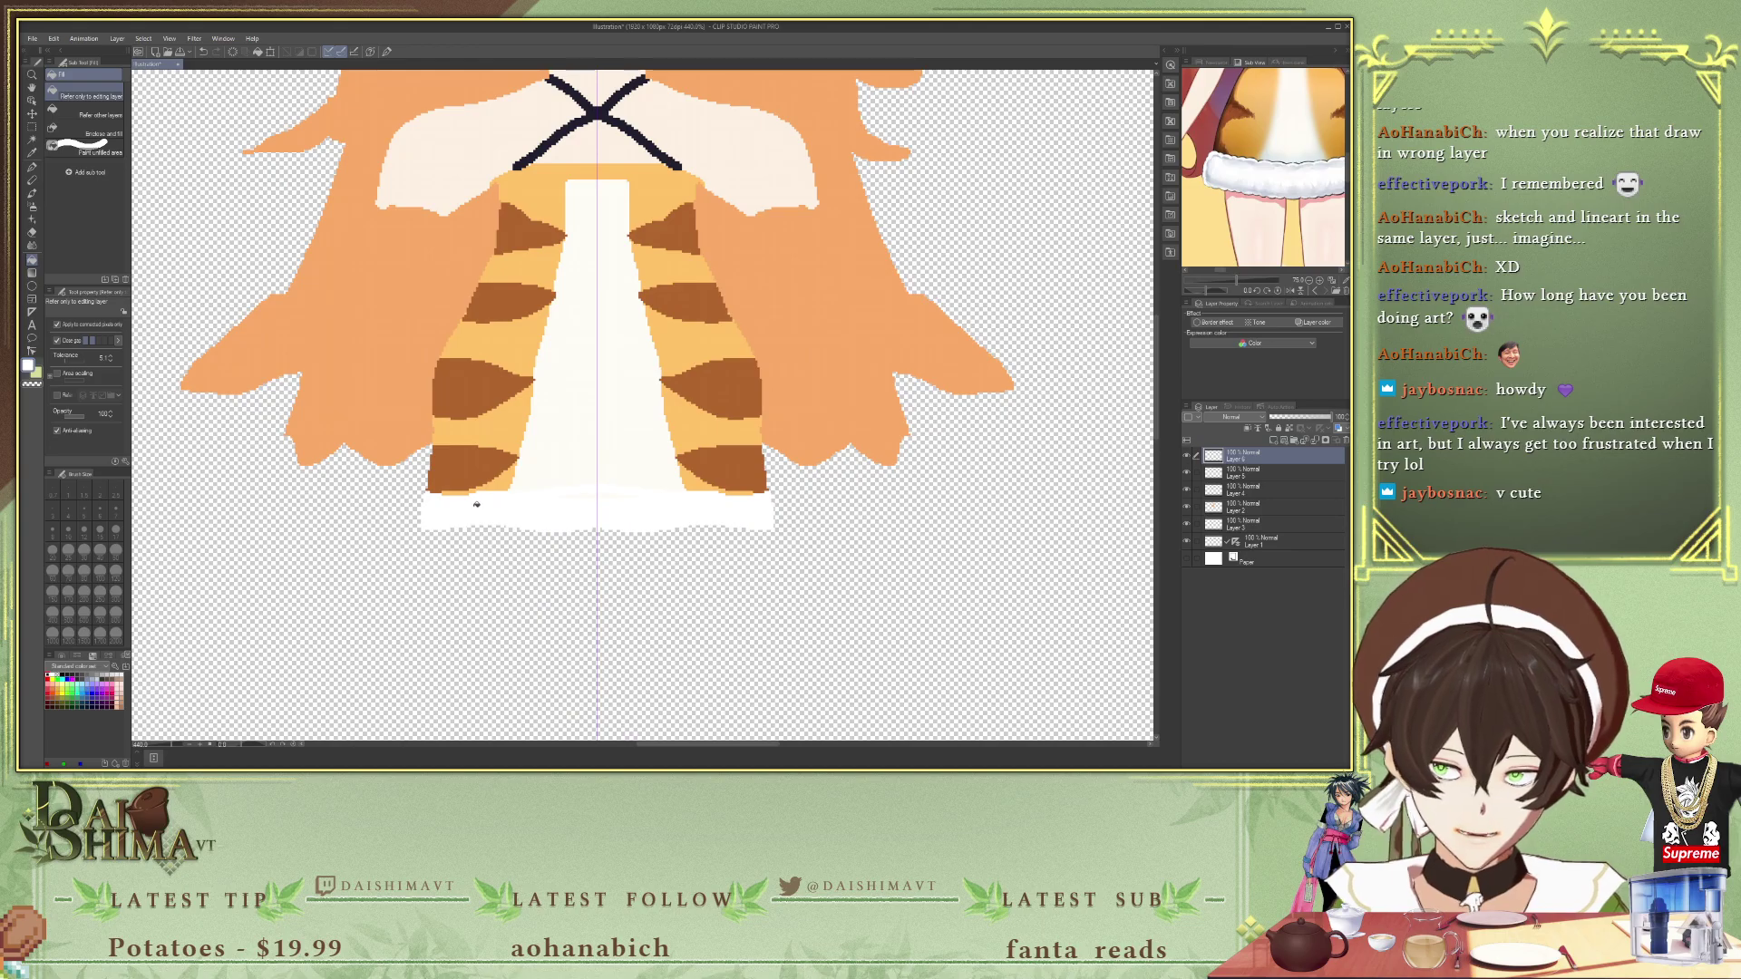
# - Paint over the unfilled strip in the middle of the hem trim with the white pen
pyautogui.scroll(-2, 661, 505)
pyautogui.scroll(4, 563, 501)
pyautogui.scroll(2, 673, 462)
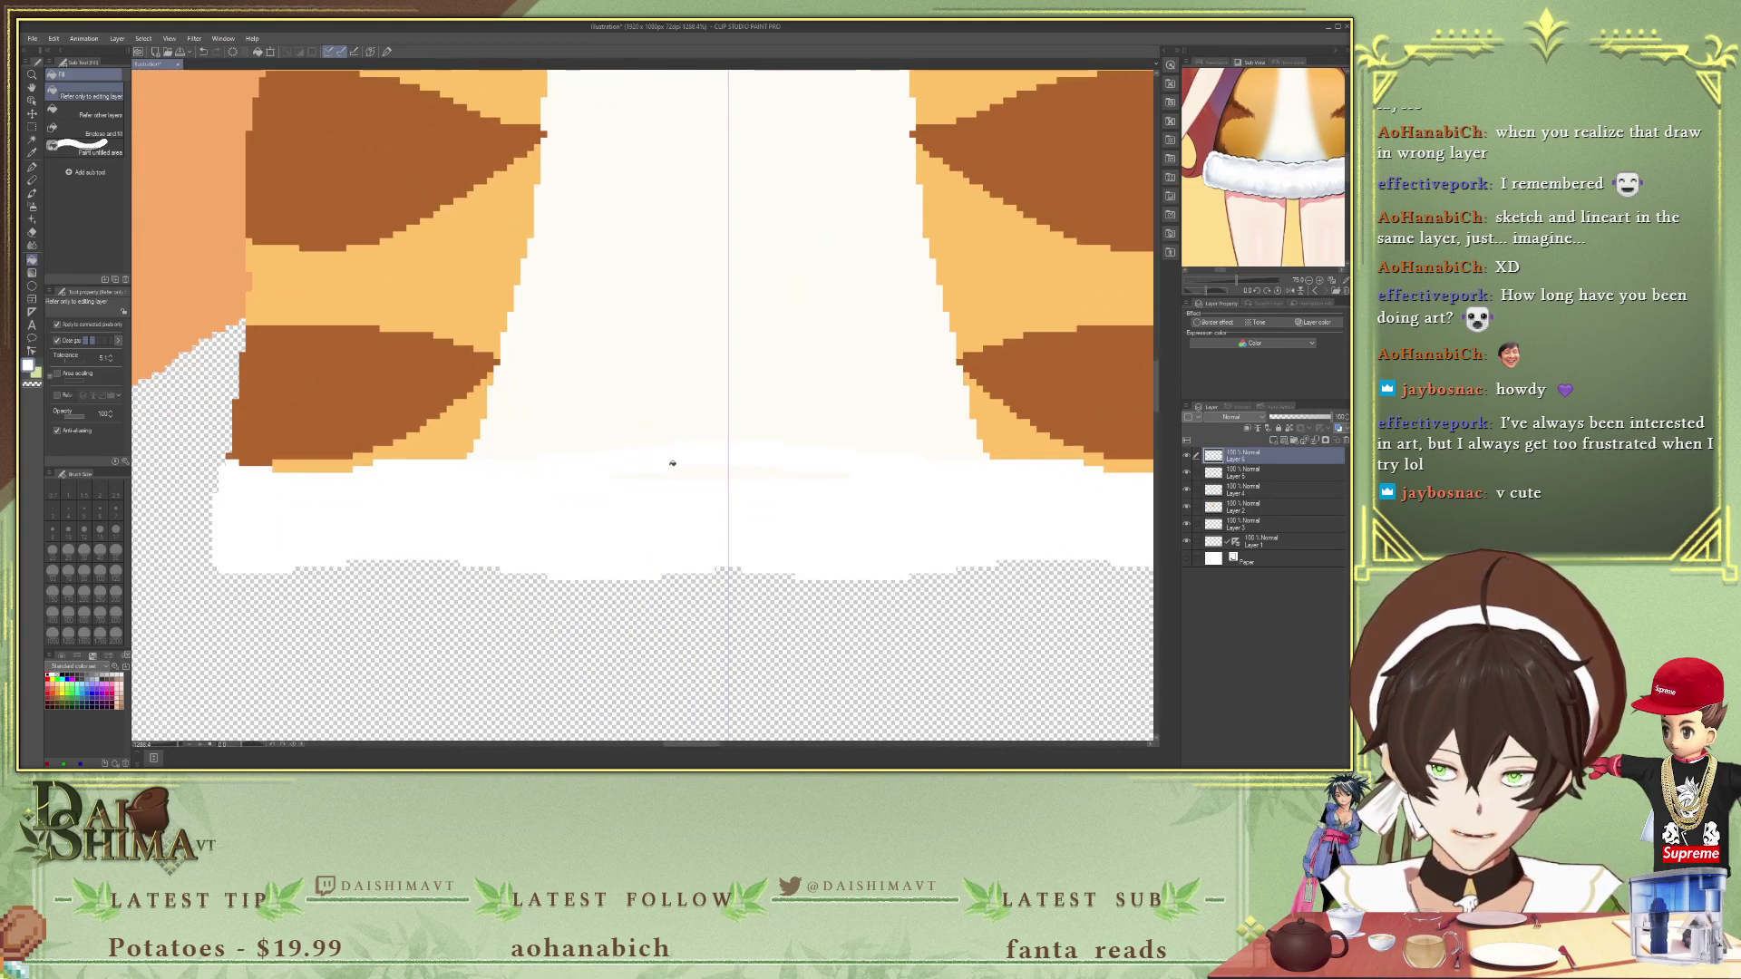
pyautogui.scroll(-2, 707, 509)
pyautogui.scroll(4, 717, 499)
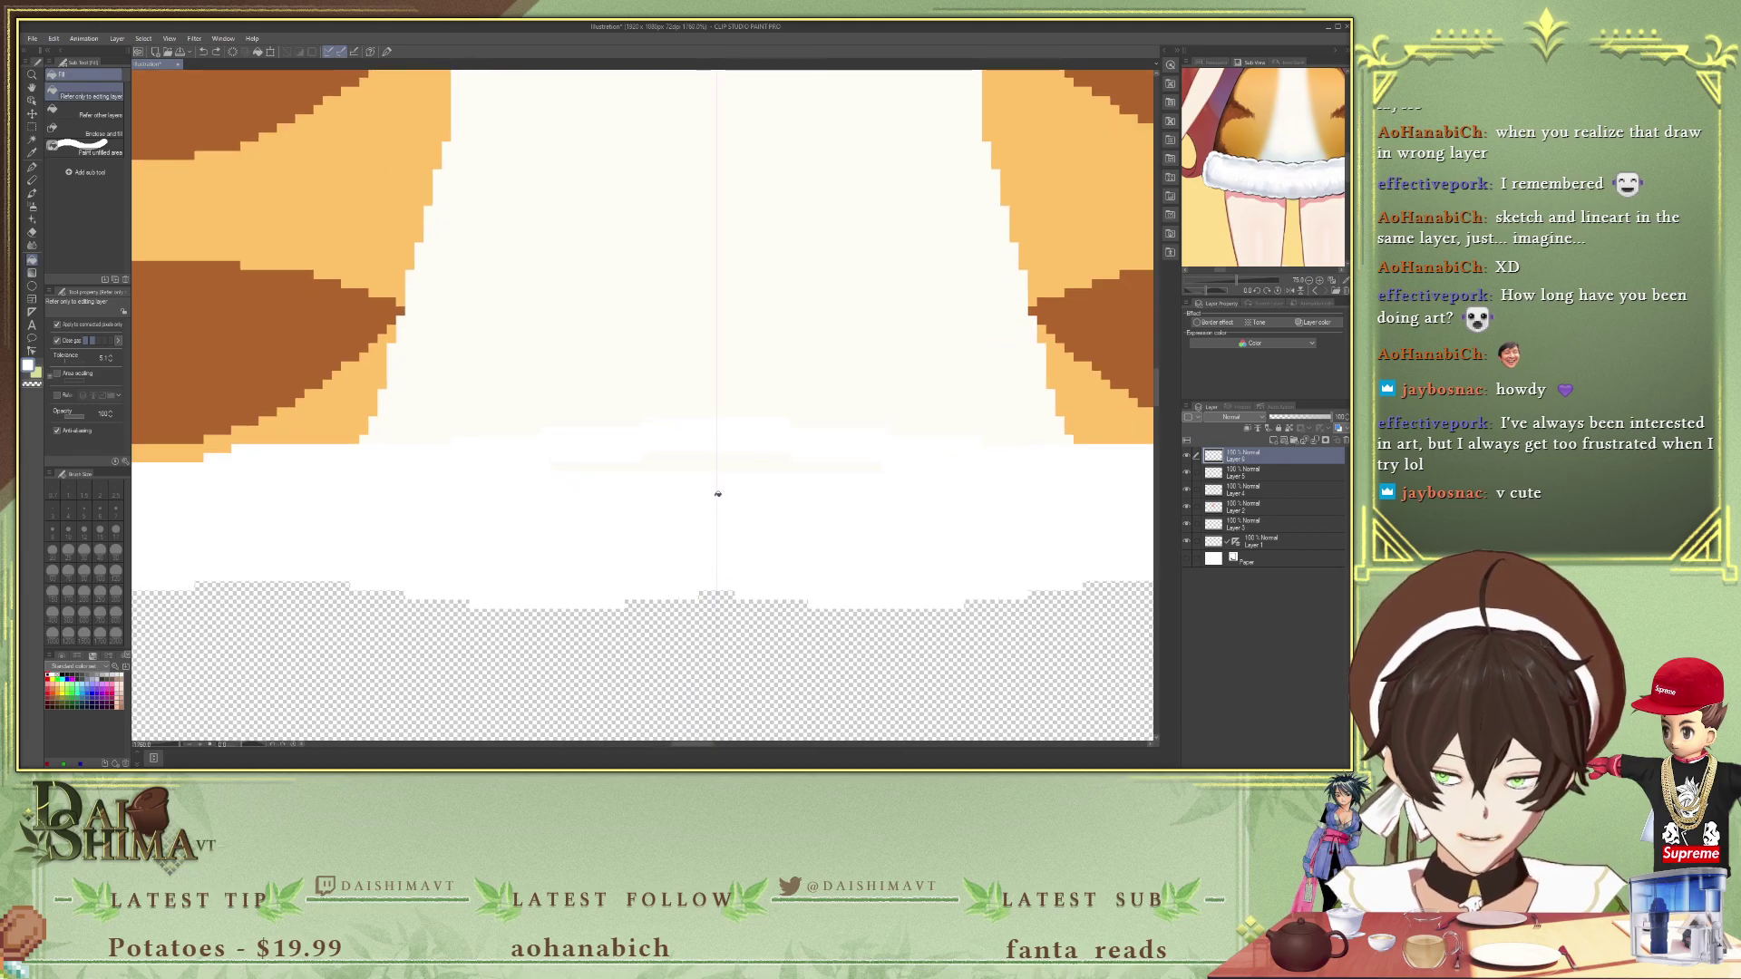
pyautogui.press('p')
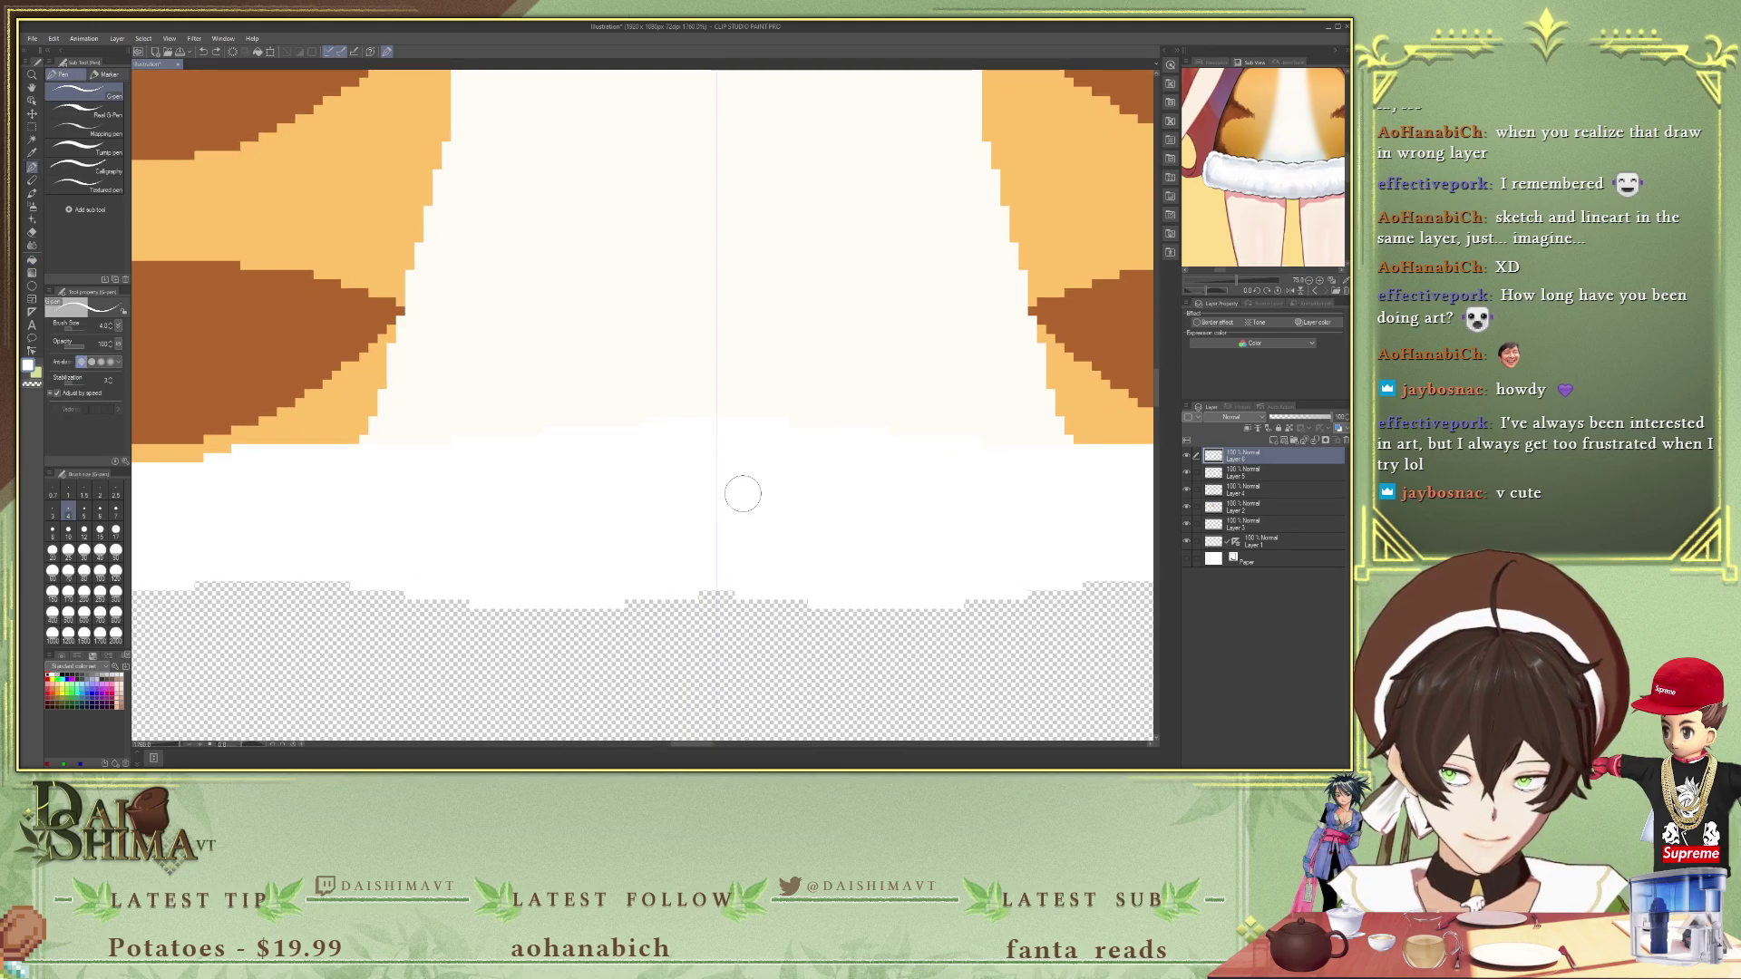
pyautogui.scroll(-5, 641, 532)
pyautogui.scroll(-3, 671, 556)
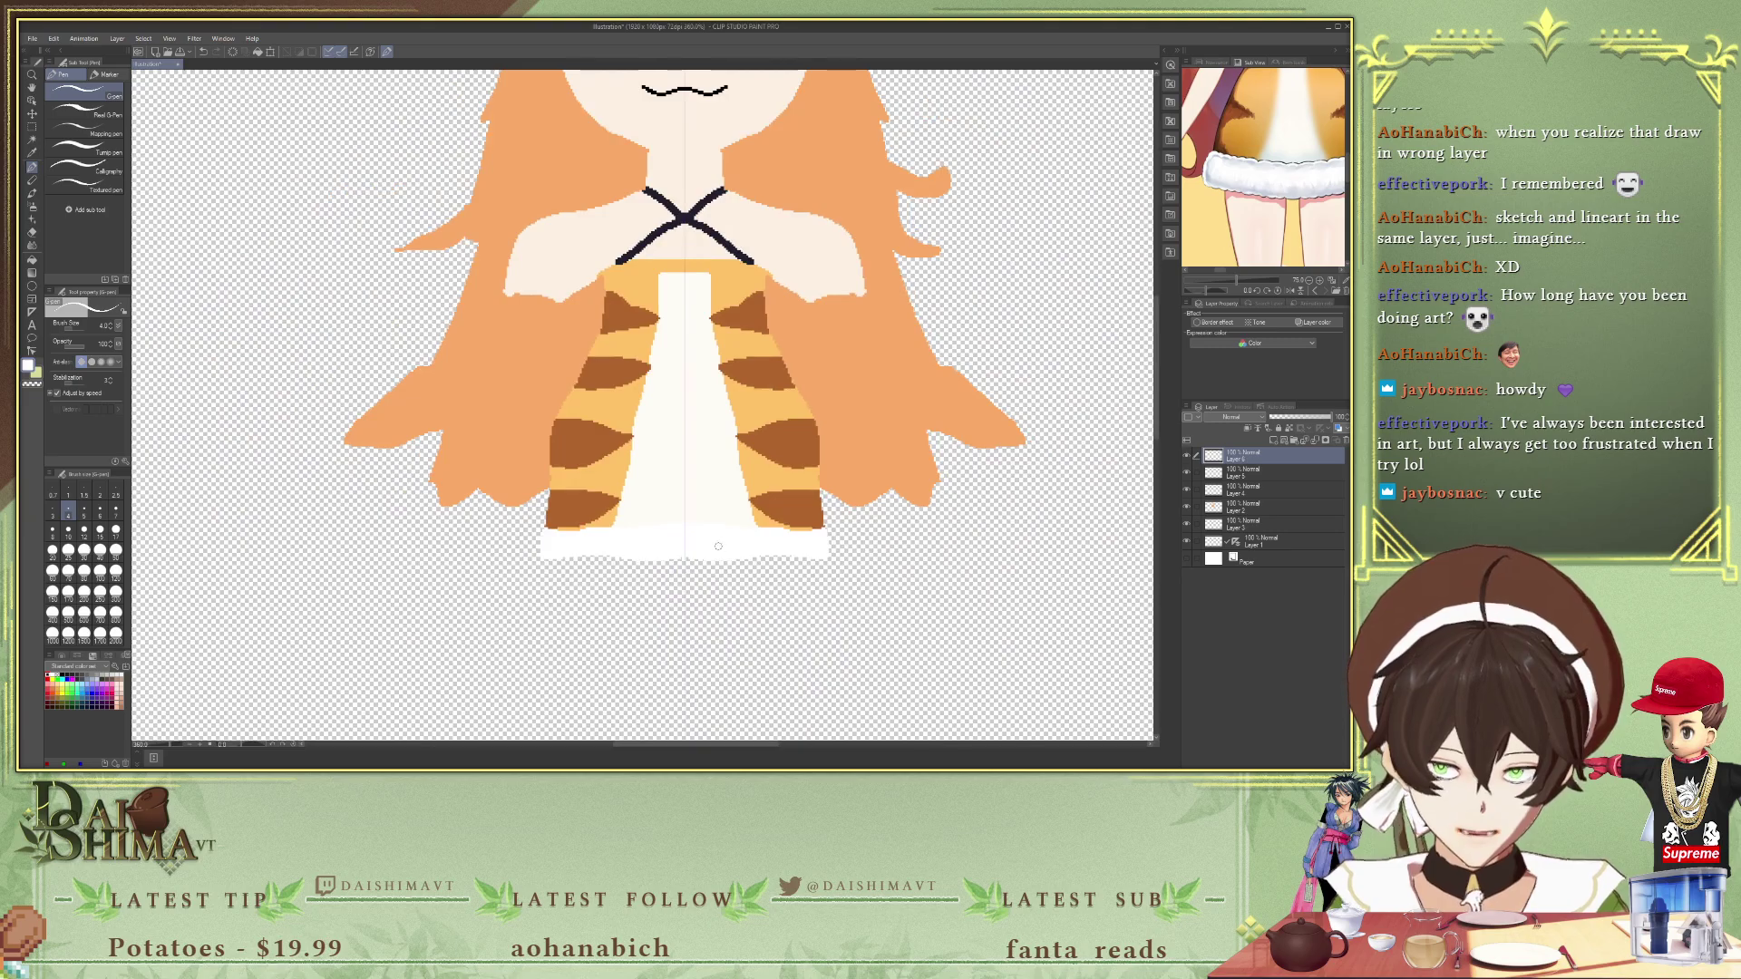
pyautogui.scroll(-2, 719, 545)
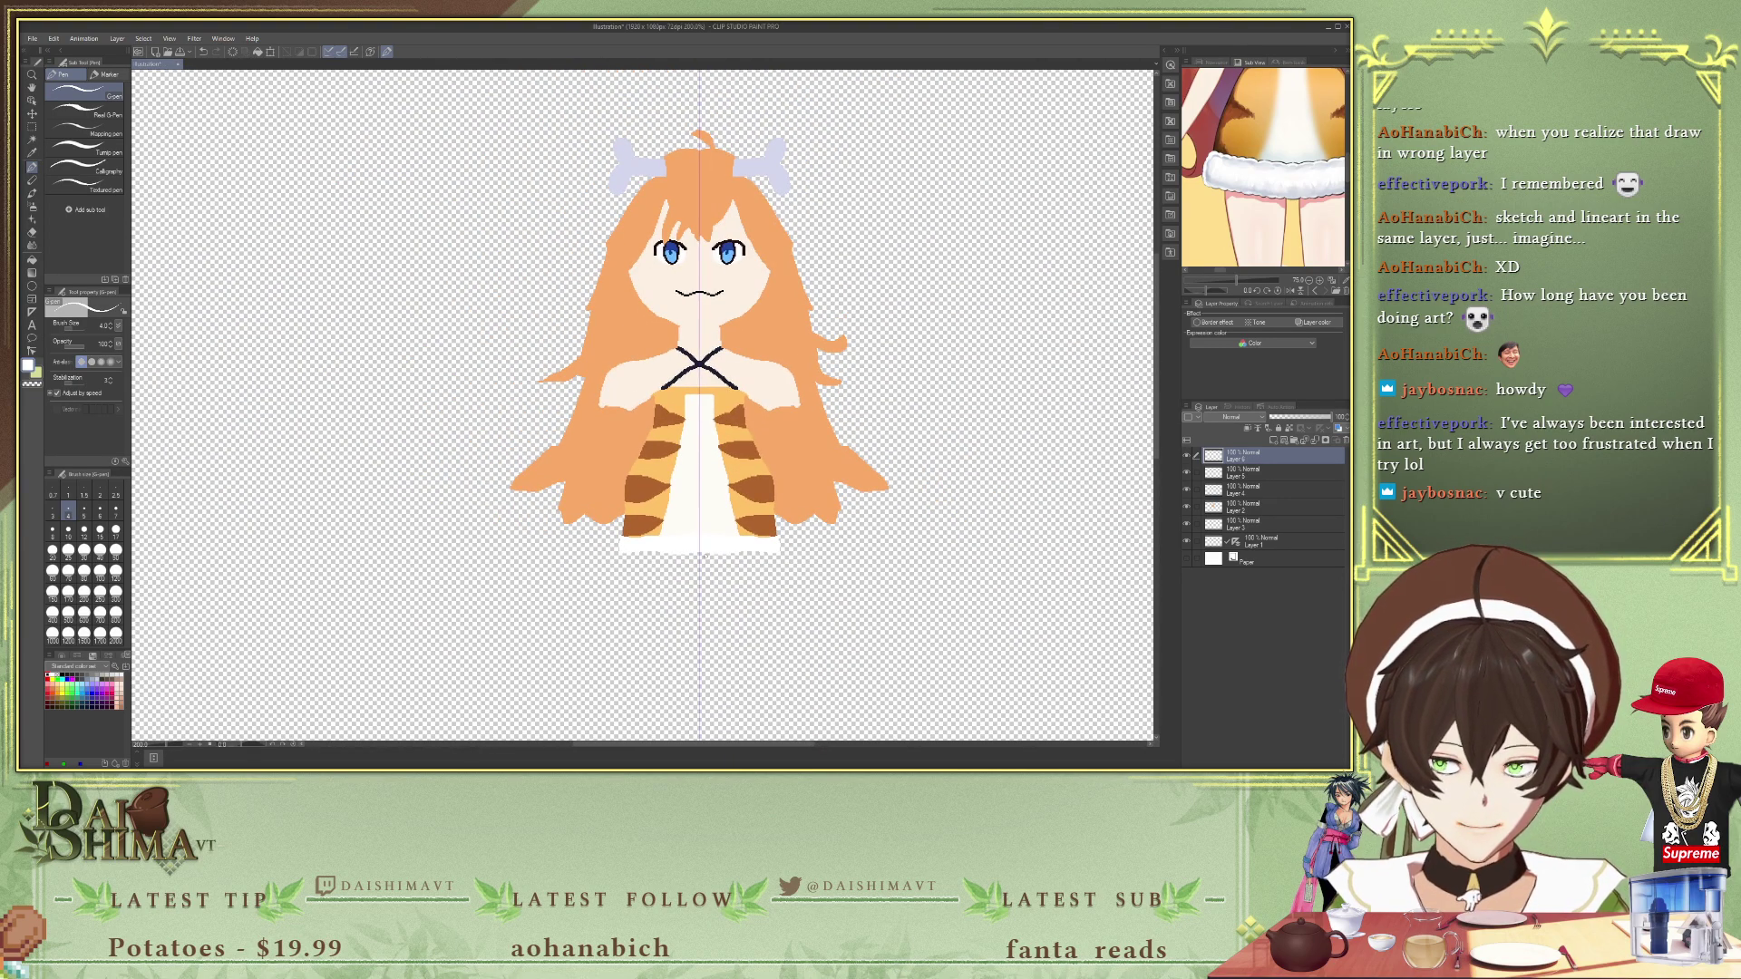
# - Sample the pale skin colour from the reference character's legs and return to the pen
pyautogui.scroll(1, 697, 534)
pyautogui.scroll(1, 693, 533)
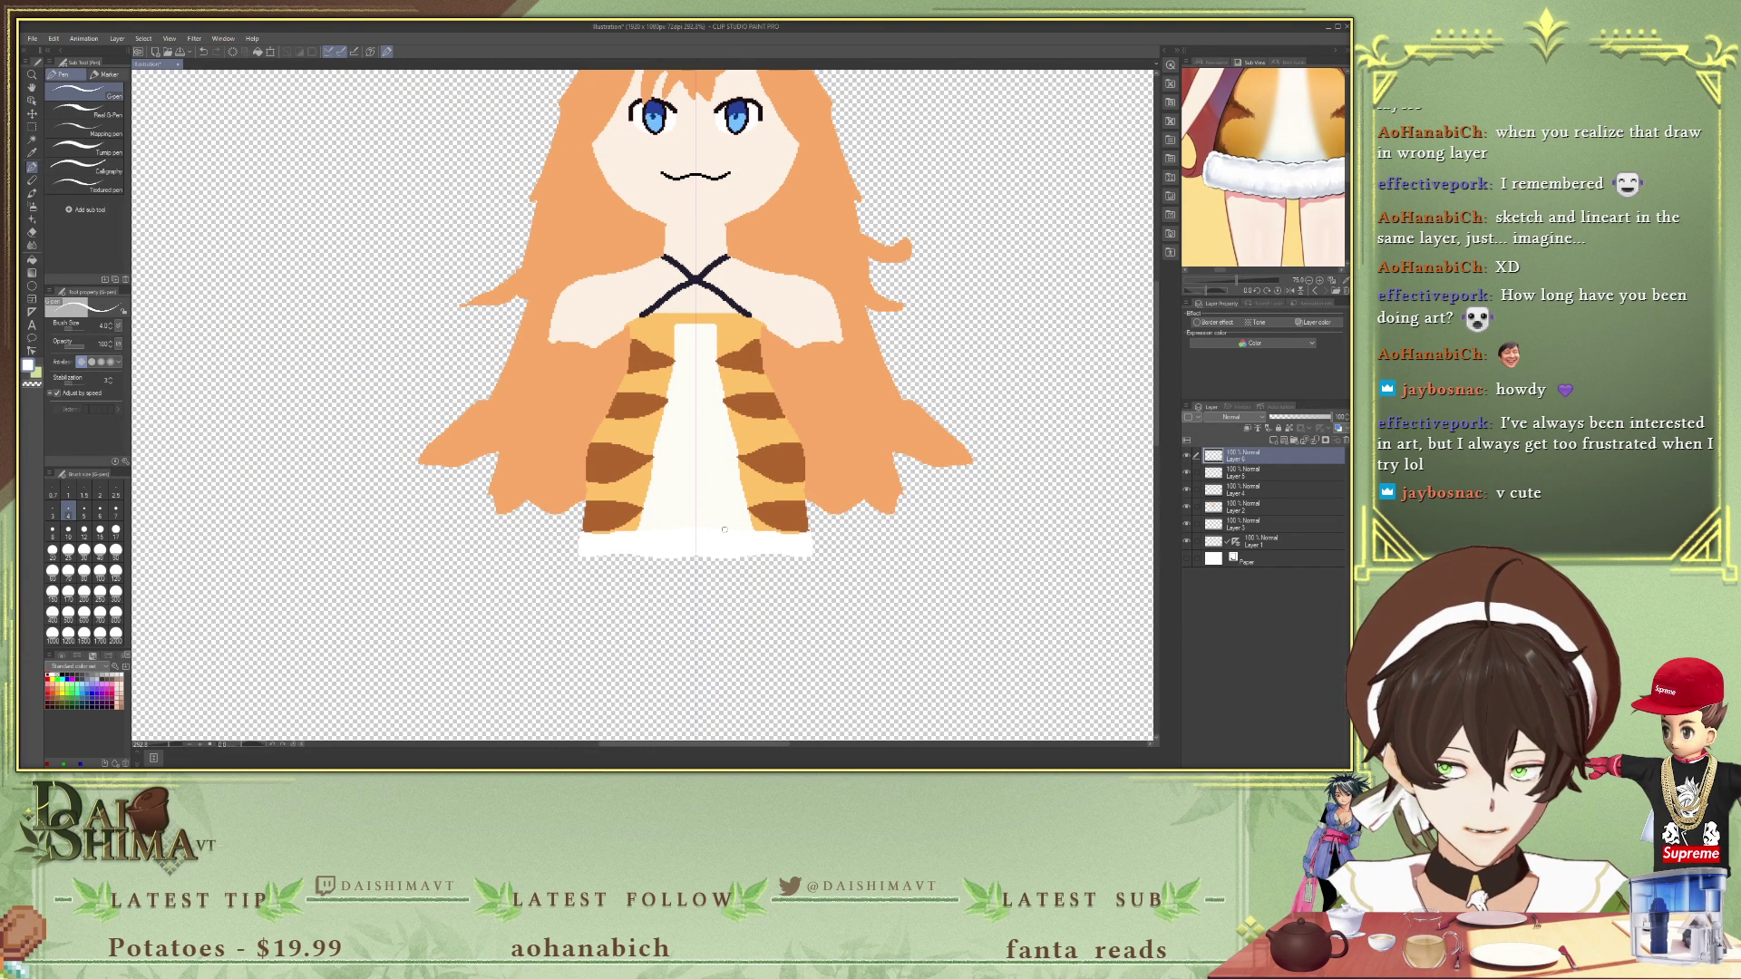
pyautogui.scroll(-1, 817, 532)
pyautogui.scroll(-3, 1302, 203)
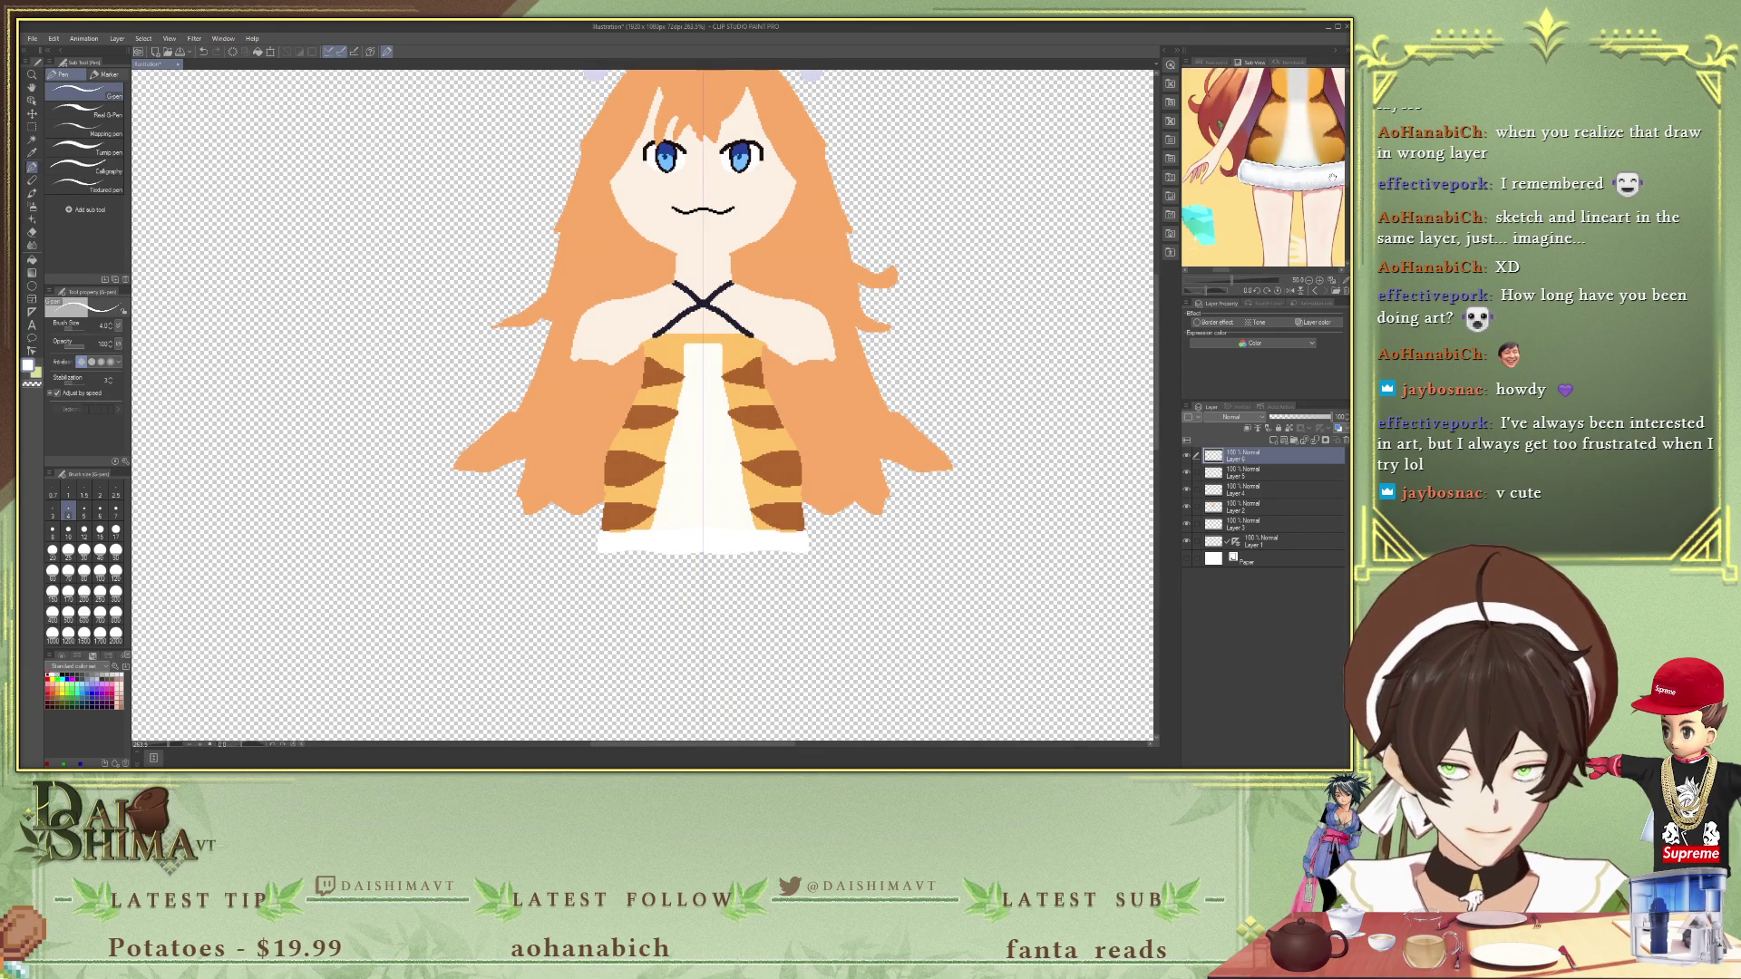
pyautogui.scroll(4, 1302, 203)
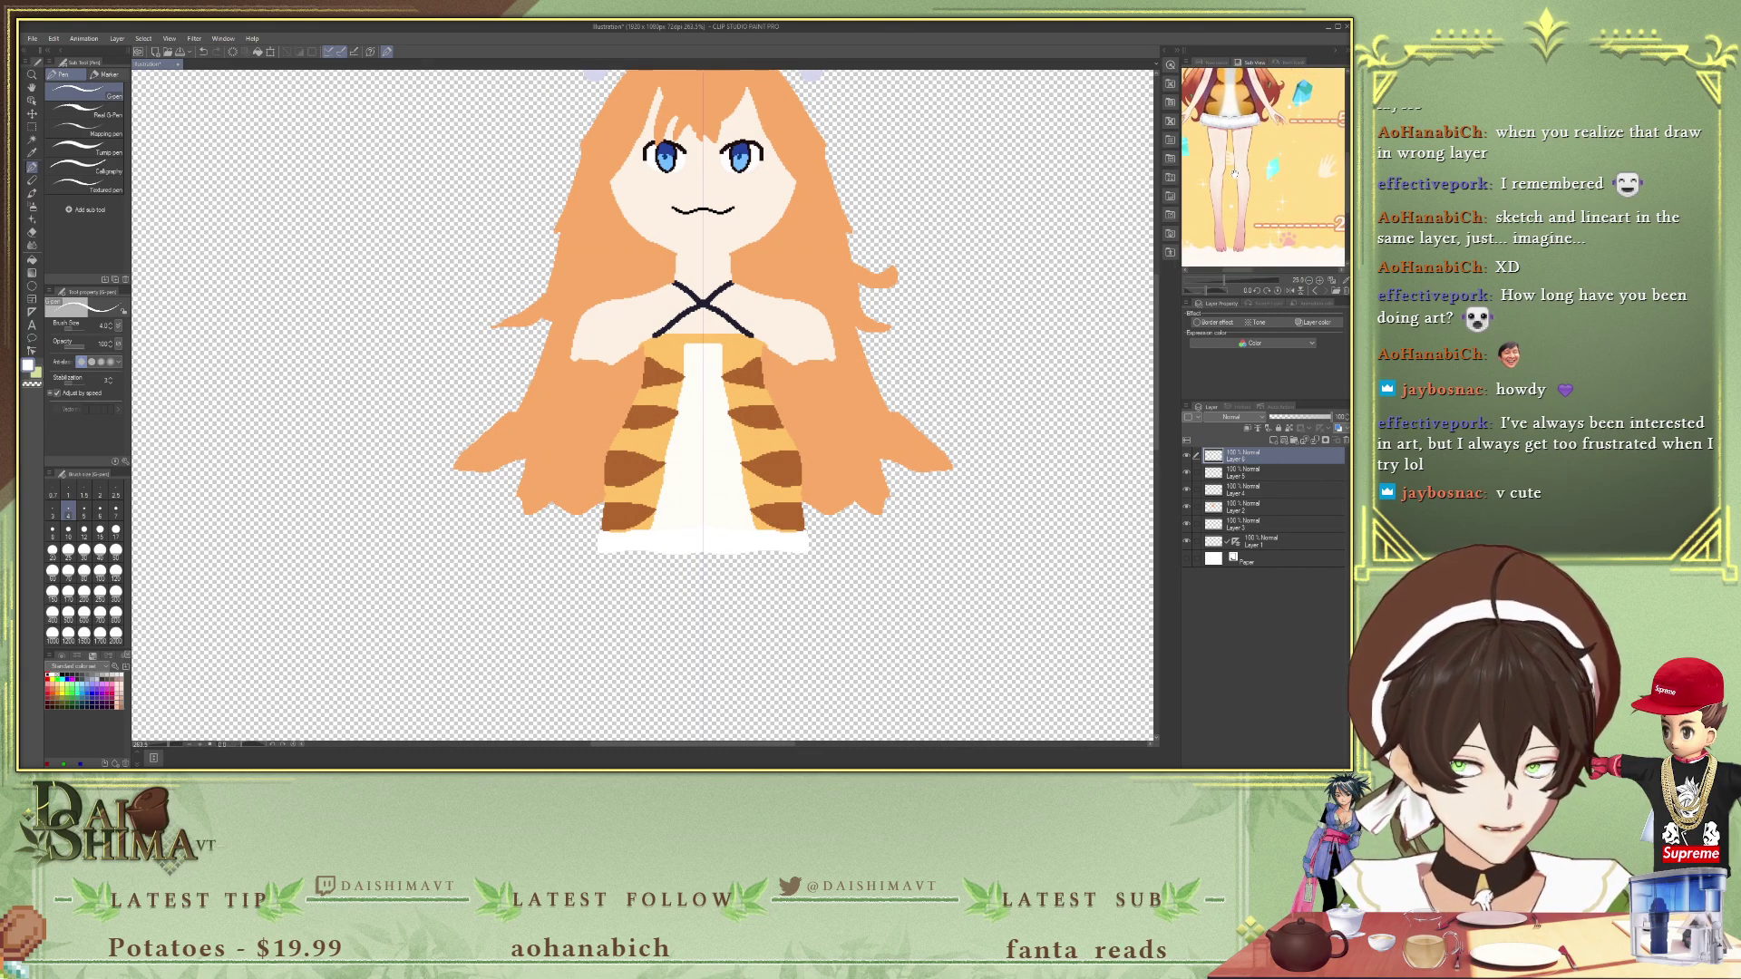
pyautogui.scroll(-5, 1223, 182)
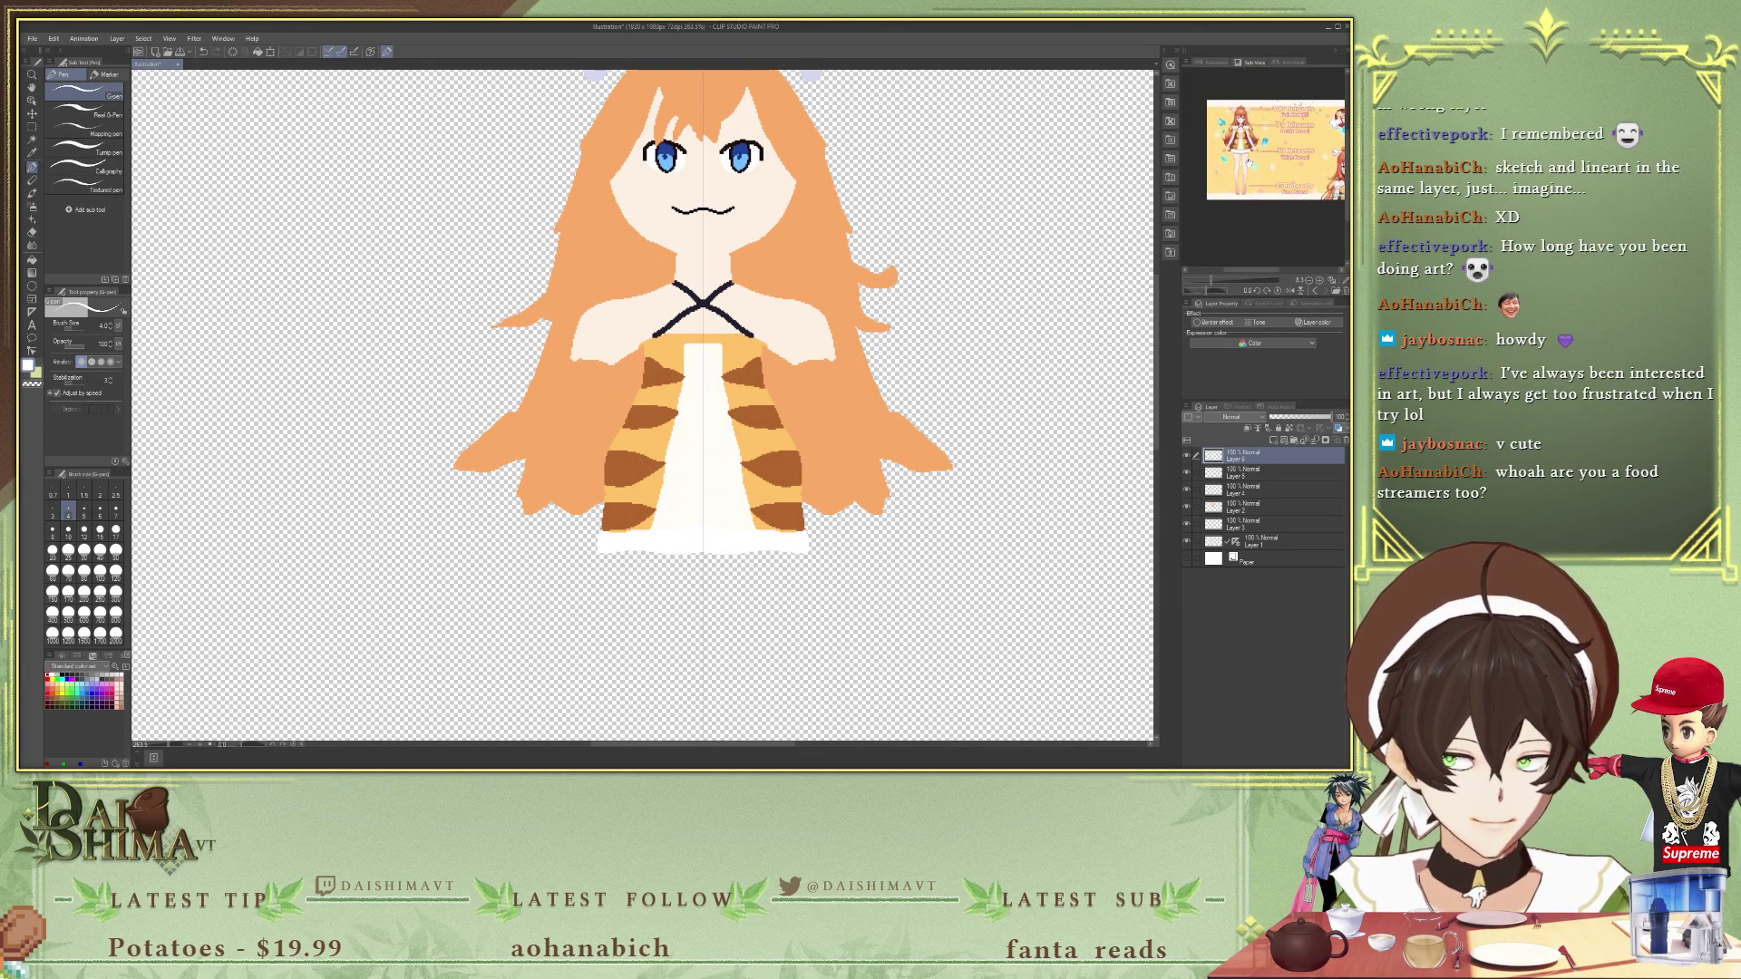
pyautogui.scroll(5, 1240, 163)
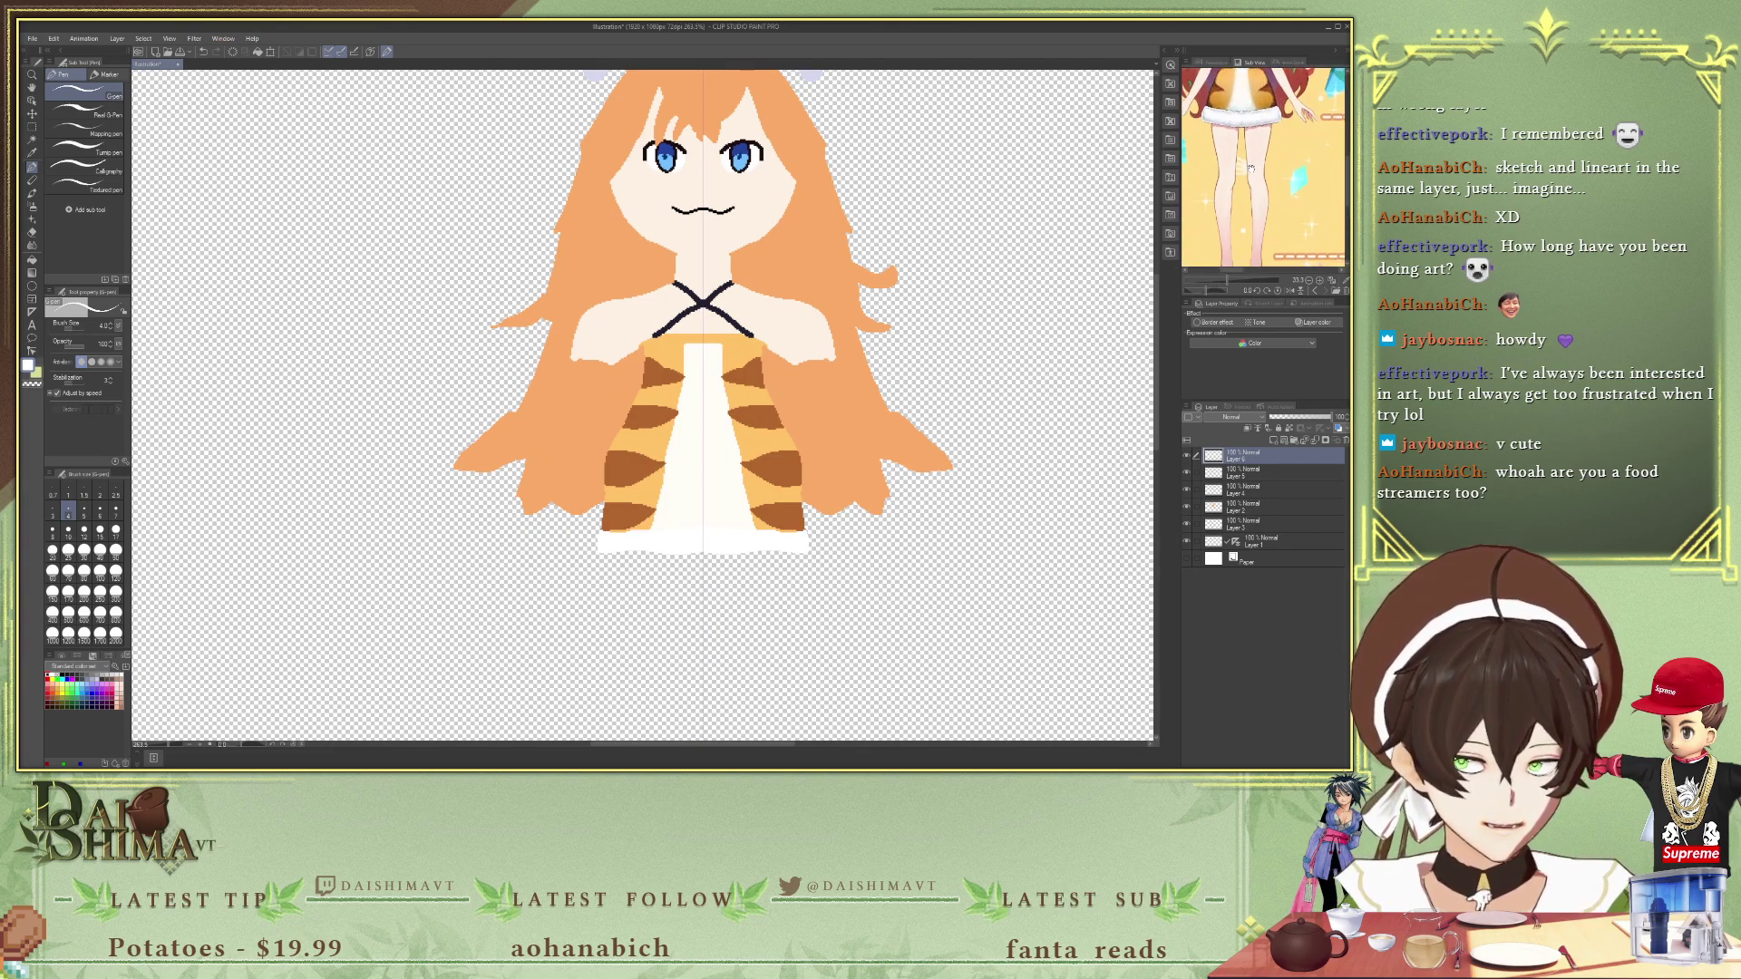
pyautogui.scroll(-5, 1263, 161)
pyautogui.scroll(3, 1245, 191)
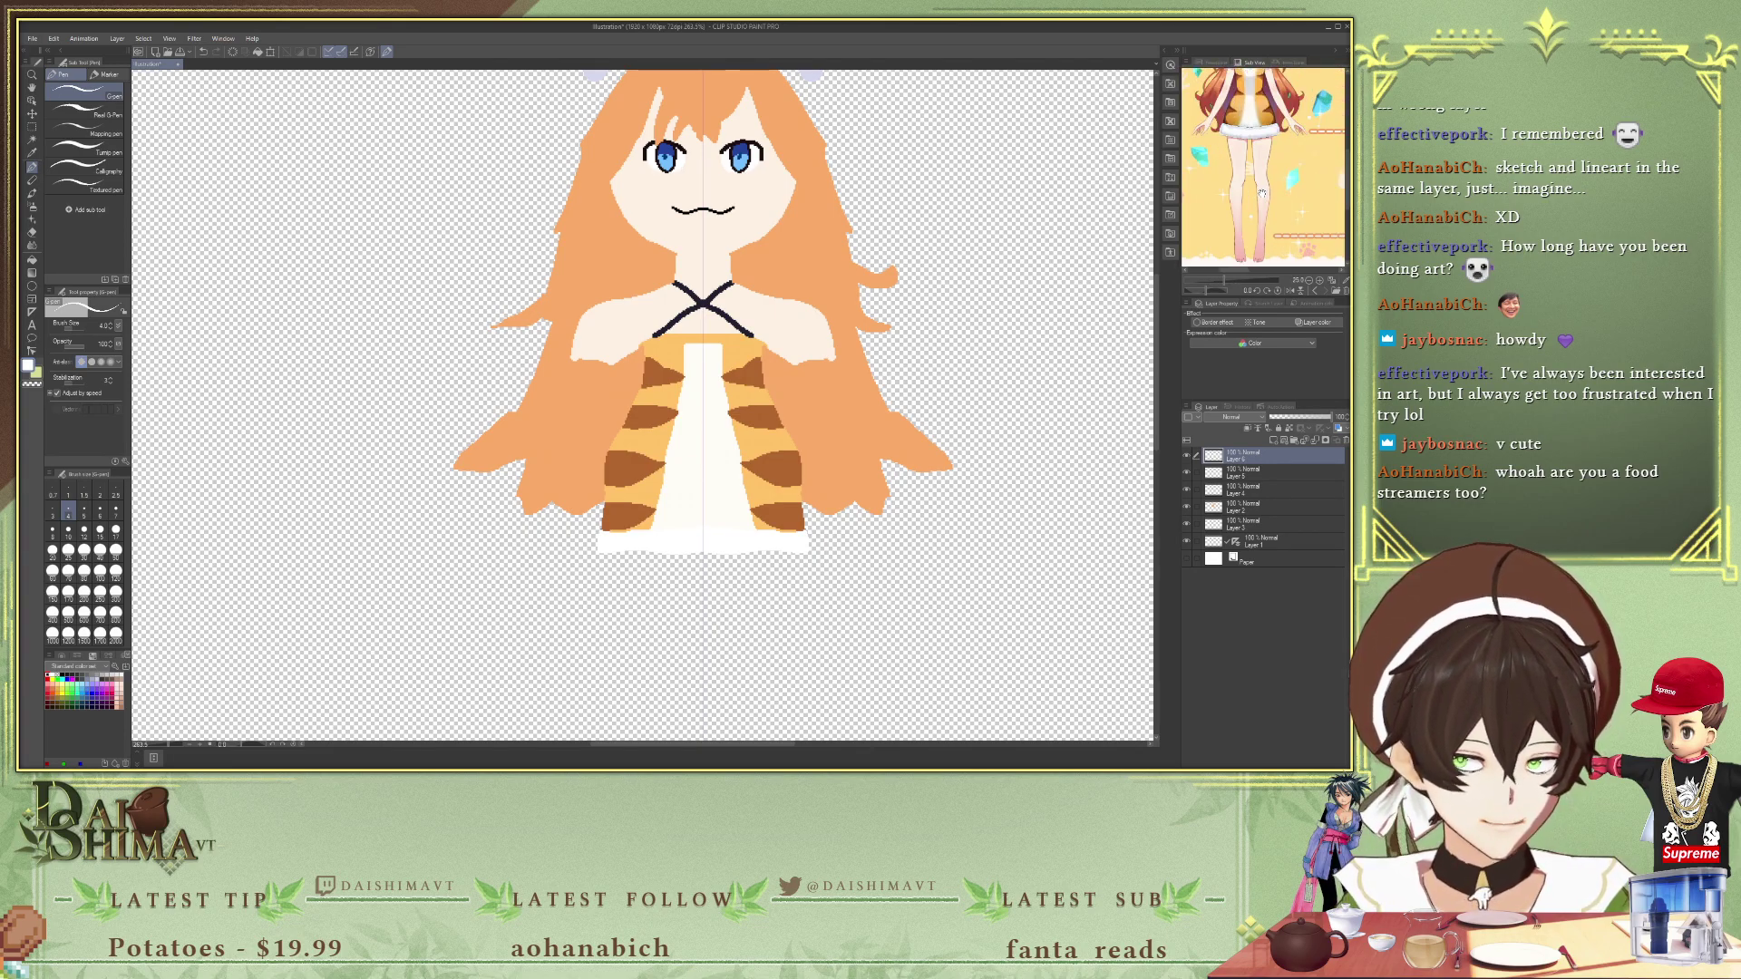
pyautogui.scroll(3, 1244, 191)
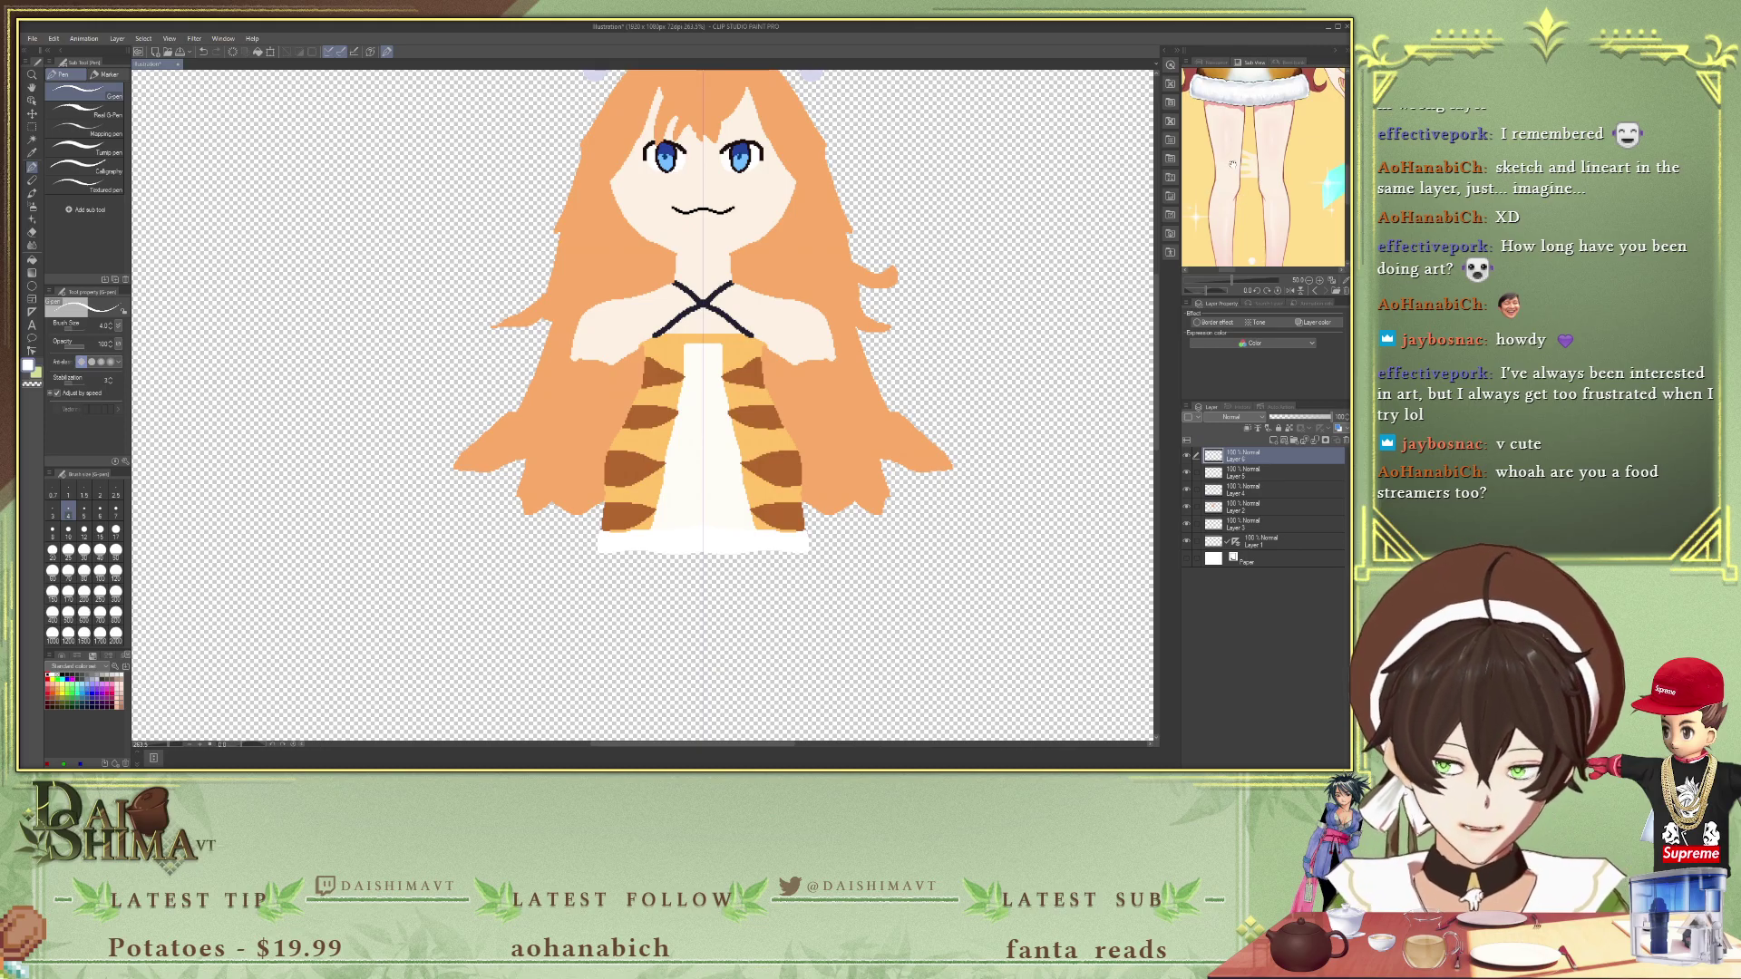
pyautogui.press('i')
pyautogui.press('p')
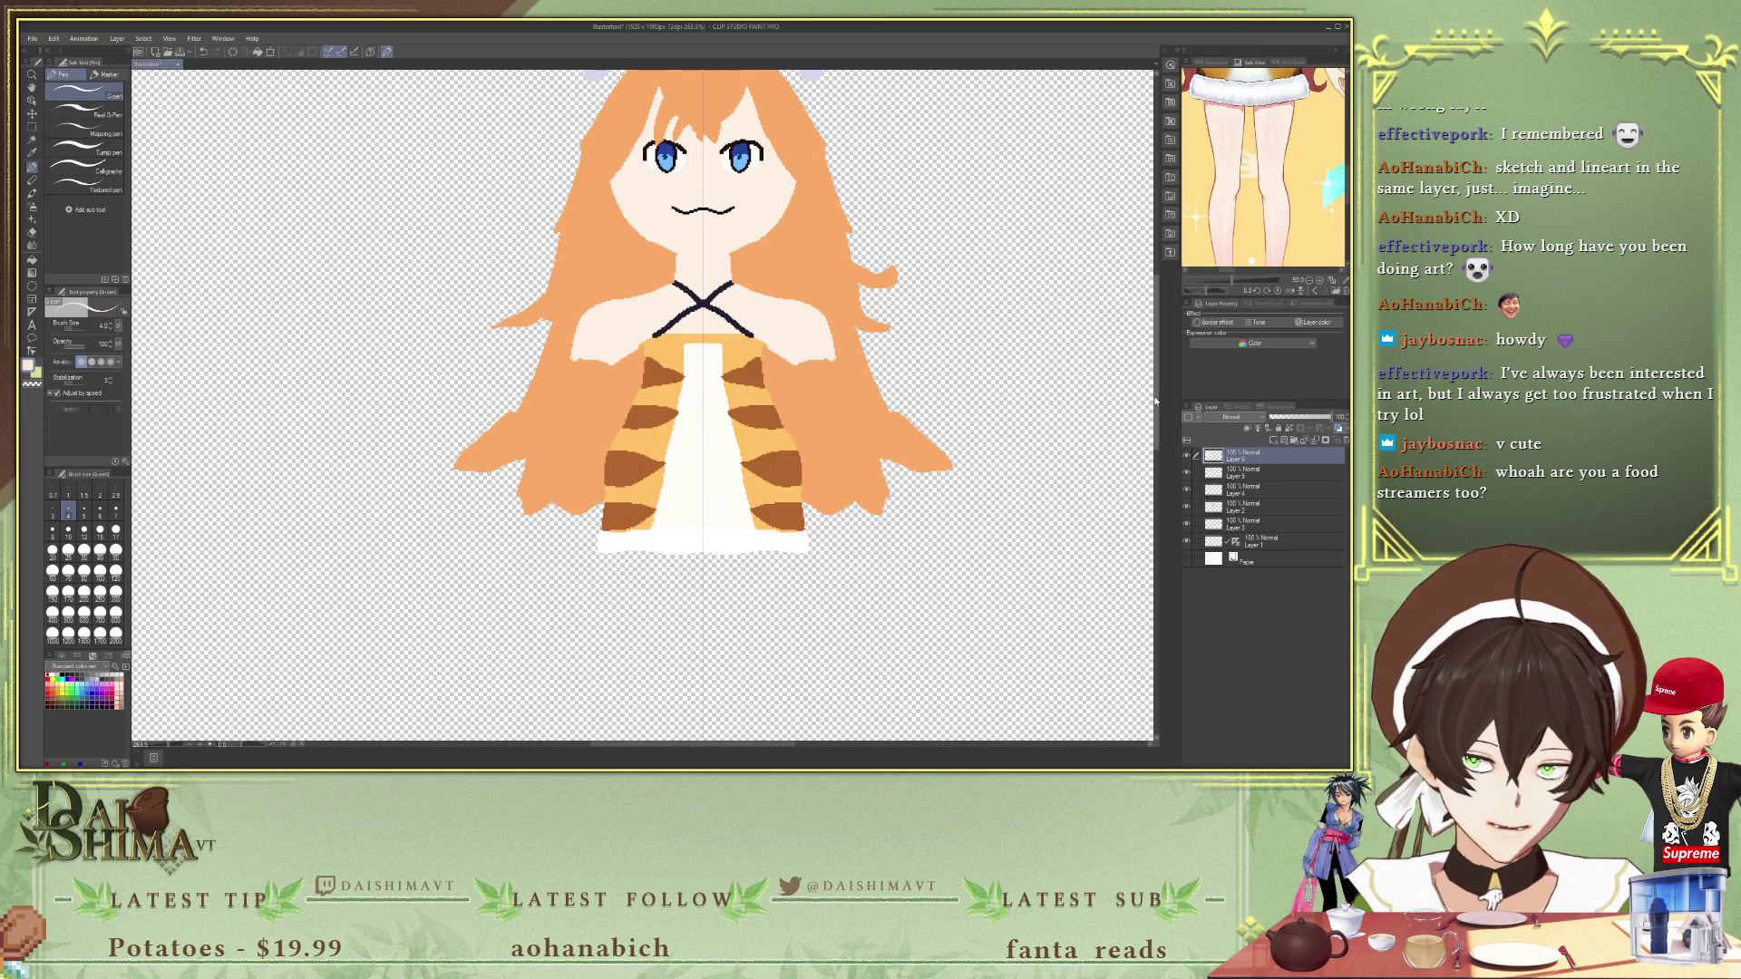
# - Try to draw the outer edges of the legs below the hem on the trim's layer
pyautogui.moveTo(1157, 406); pyautogui.dragTo(1155, 419)
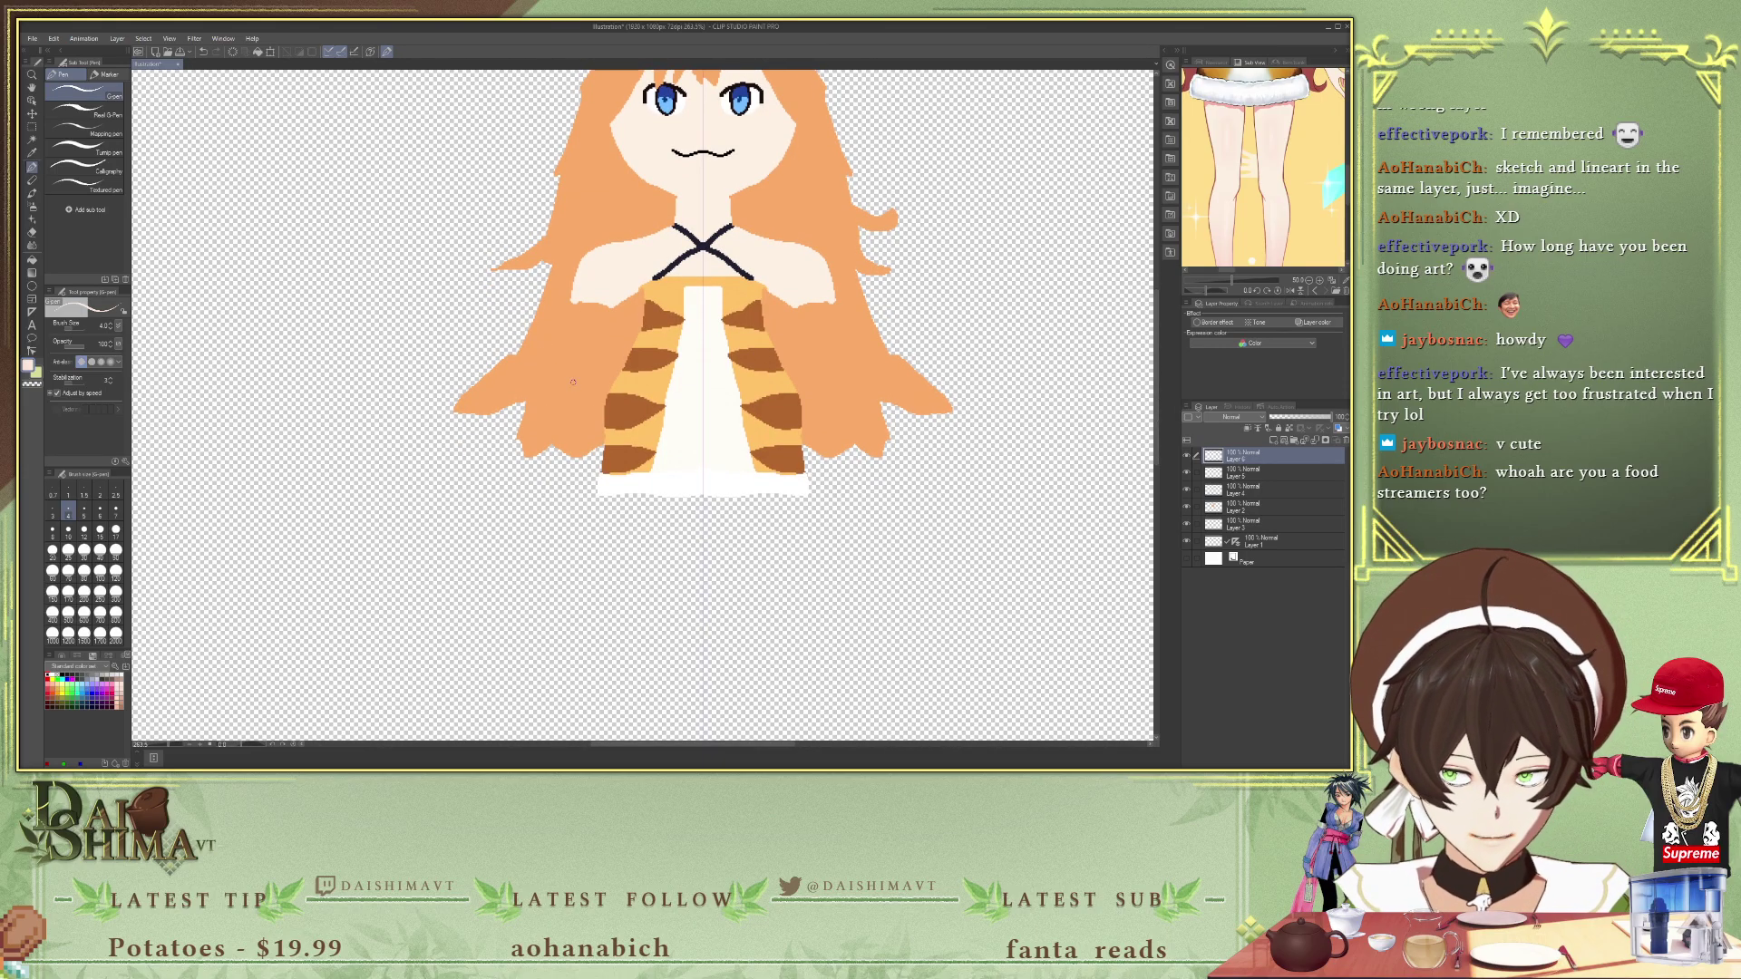
pyautogui.moveTo(639, 494)
pyautogui.mouseDown()
pyautogui.moveTo(652, 718)
pyautogui.moveTo(678, 651)
pyautogui.mouseUp()
pyautogui.press('Delete')
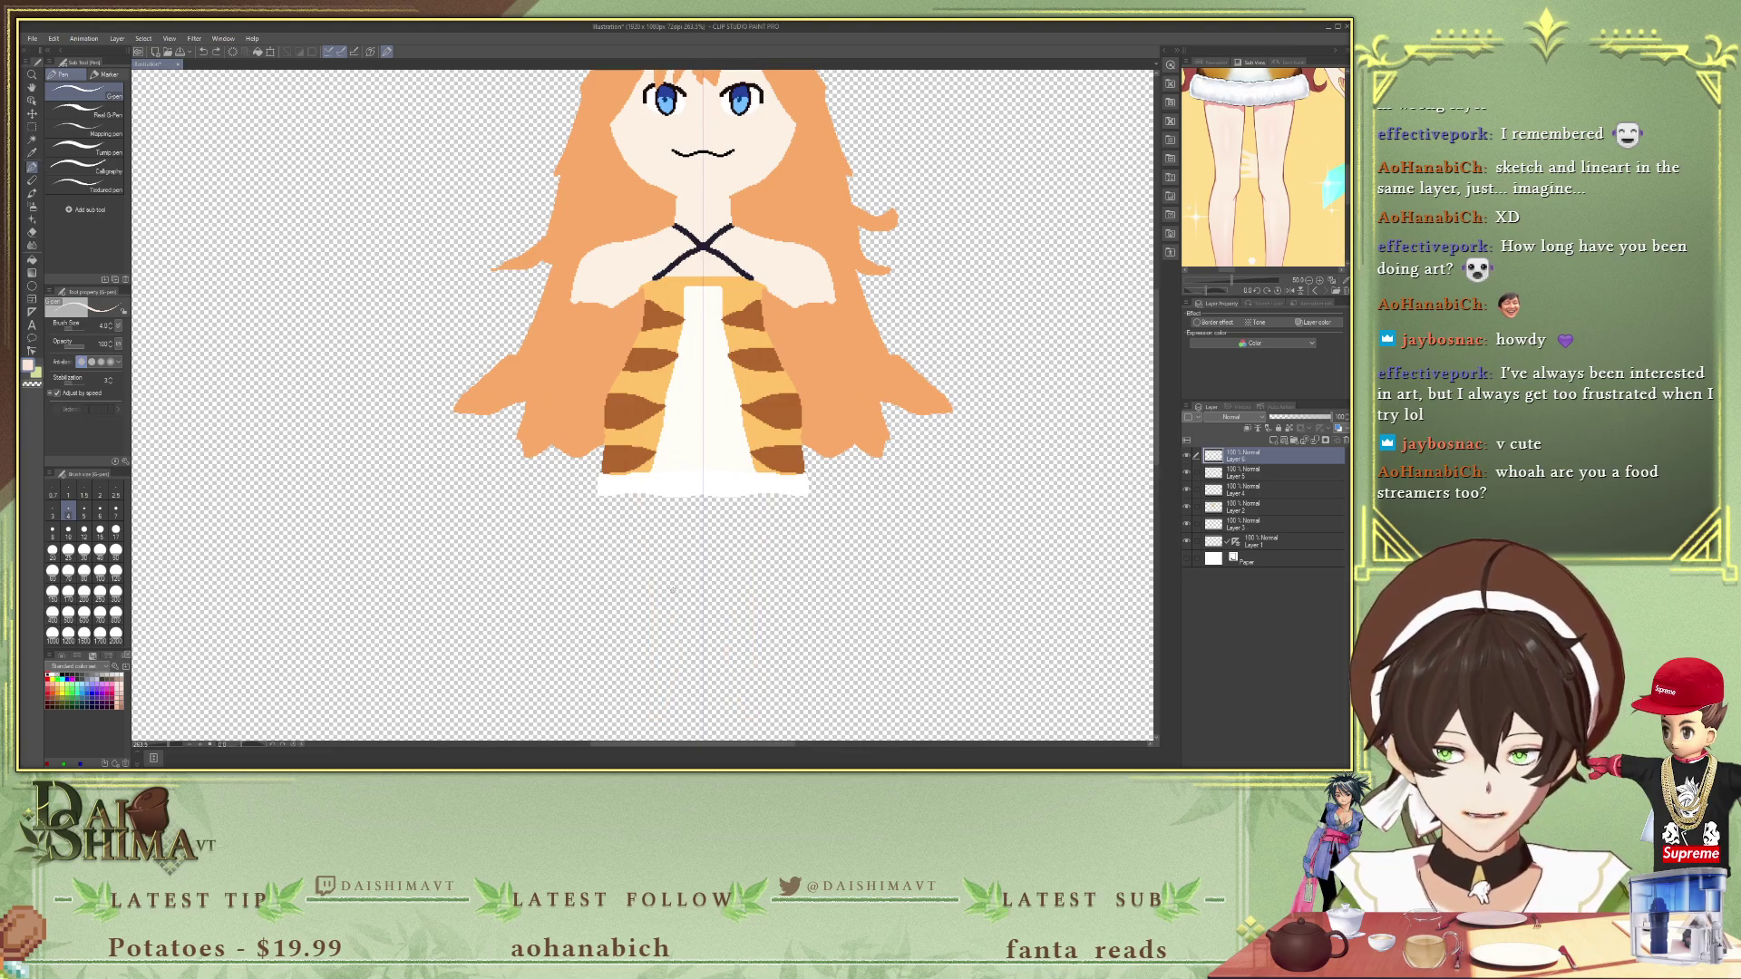
pyautogui.scroll(-2, 1252, 203)
pyautogui.scroll(1, 1251, 203)
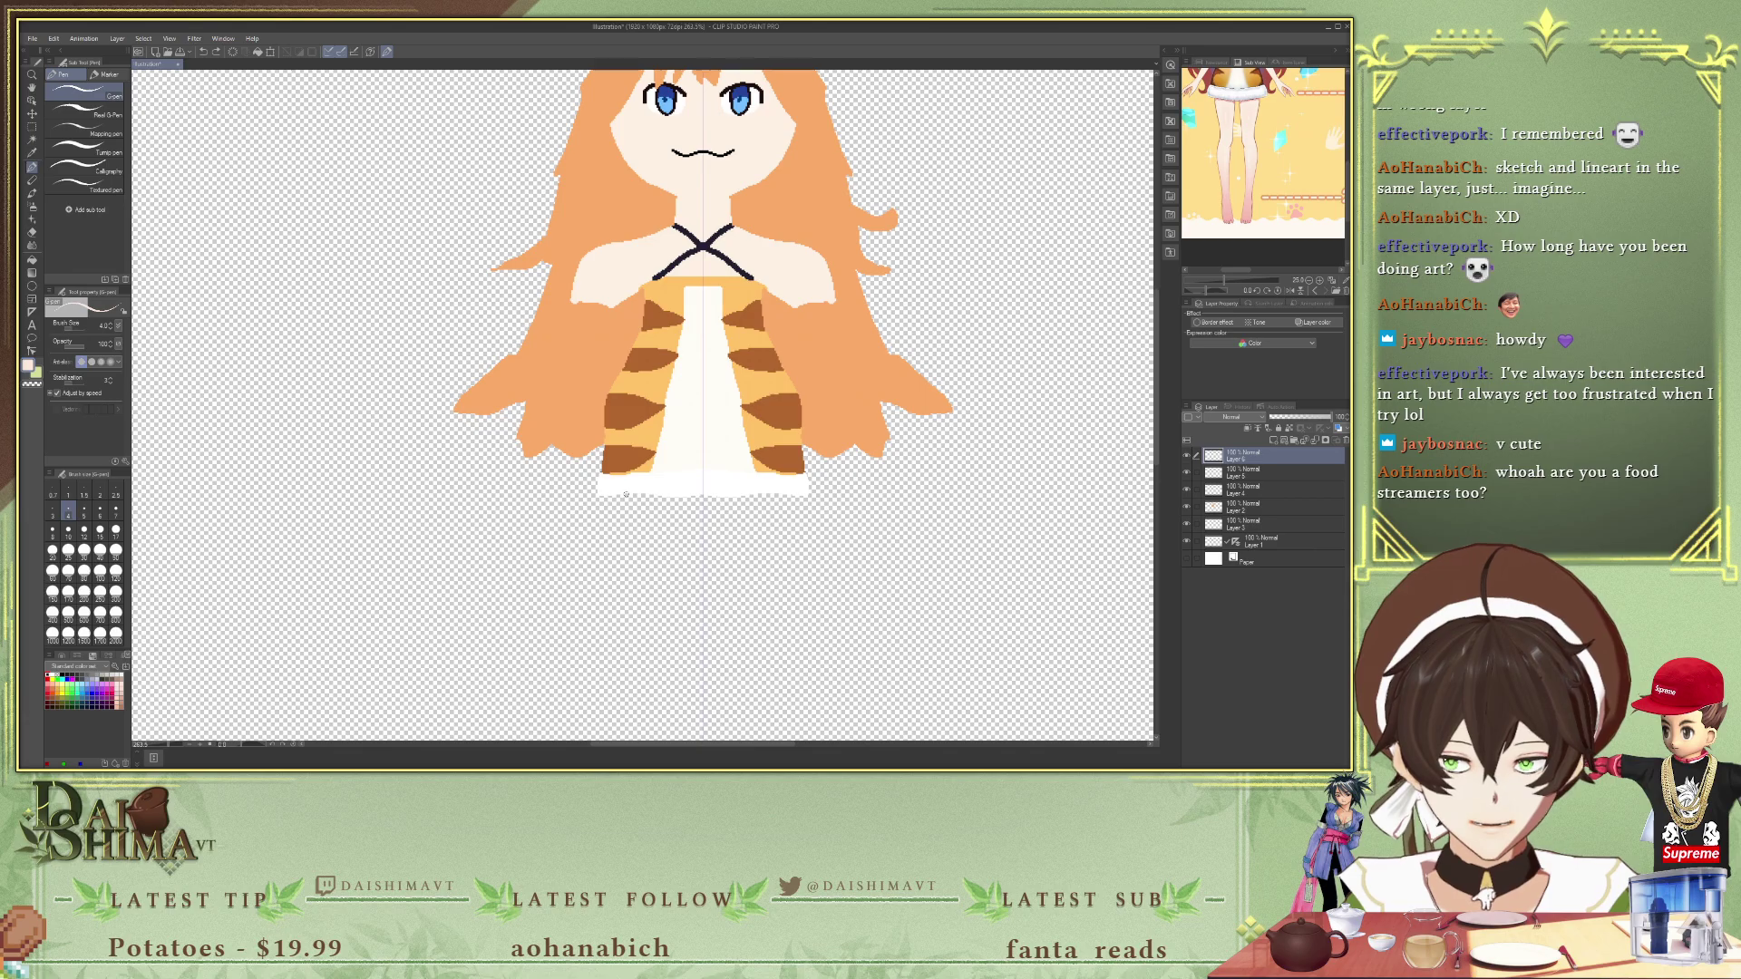
pyautogui.moveTo(628, 510); pyautogui.dragTo(633, 533)
pyautogui.hotkey('ctrl', 'z')
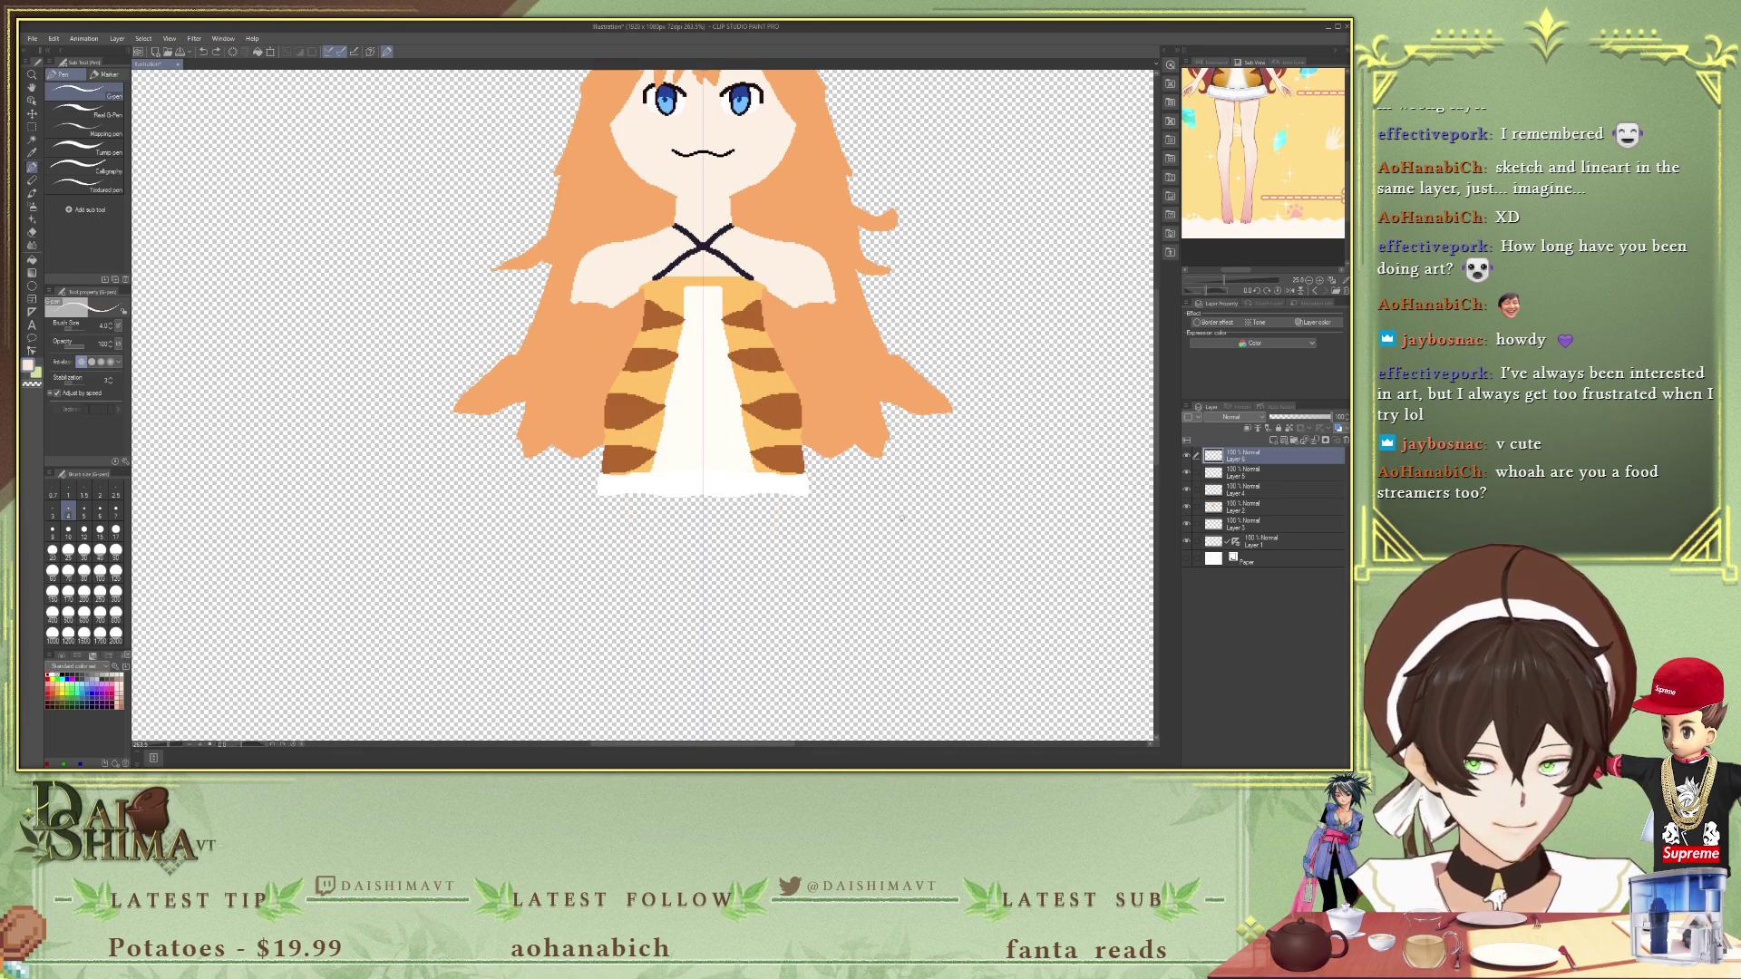
# - Add a new layer directly below the hem trim layer and outline two mirrored legs in the pale skin colour
pyautogui.click(1274, 441)
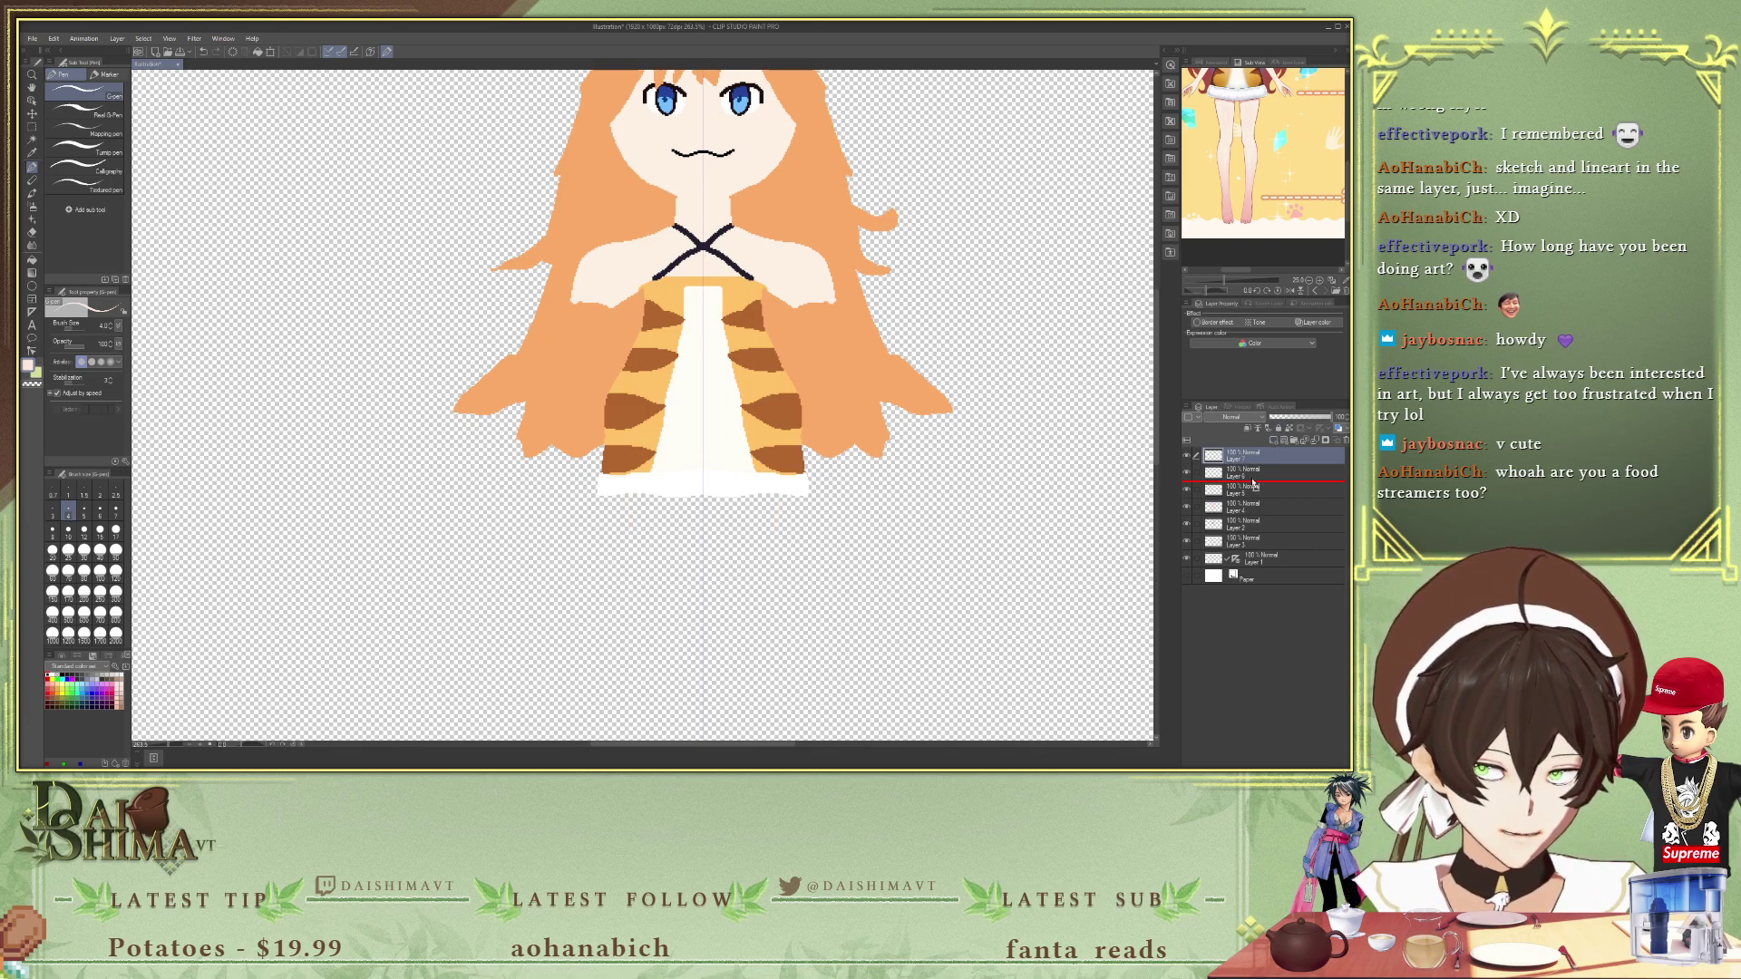
pyautogui.moveTo(1253, 483); pyautogui.dragTo(1257, 479)
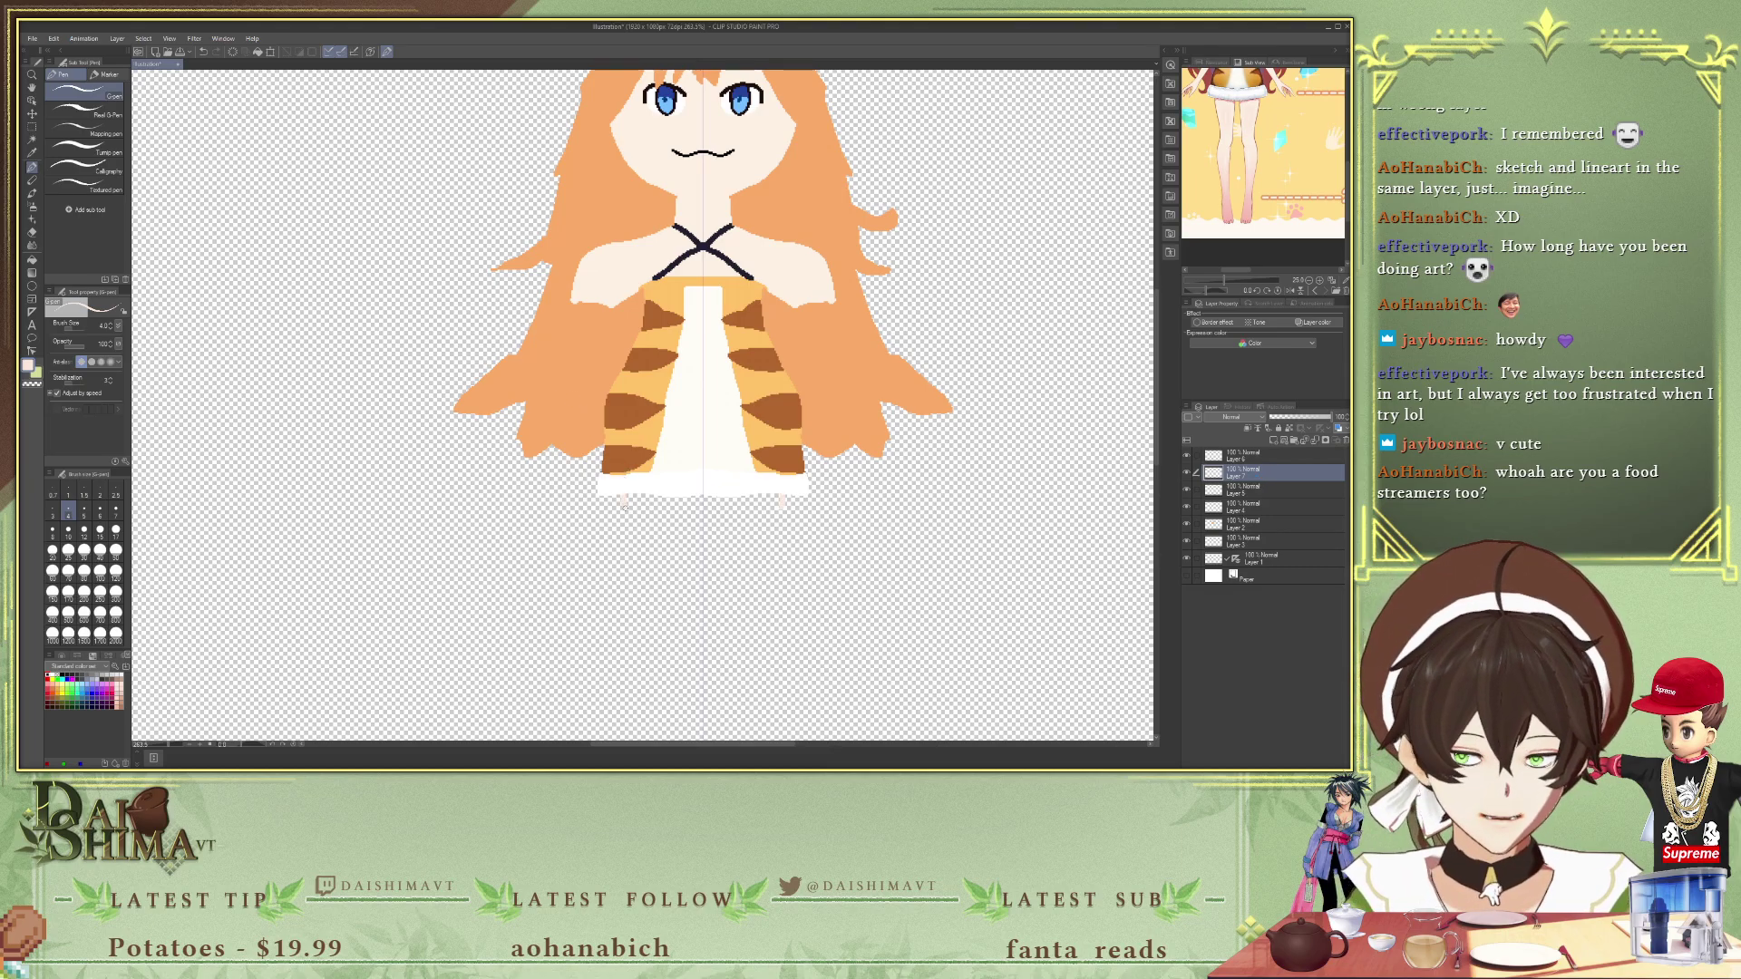
pyautogui.moveTo(625, 509); pyautogui.dragTo(620, 723)
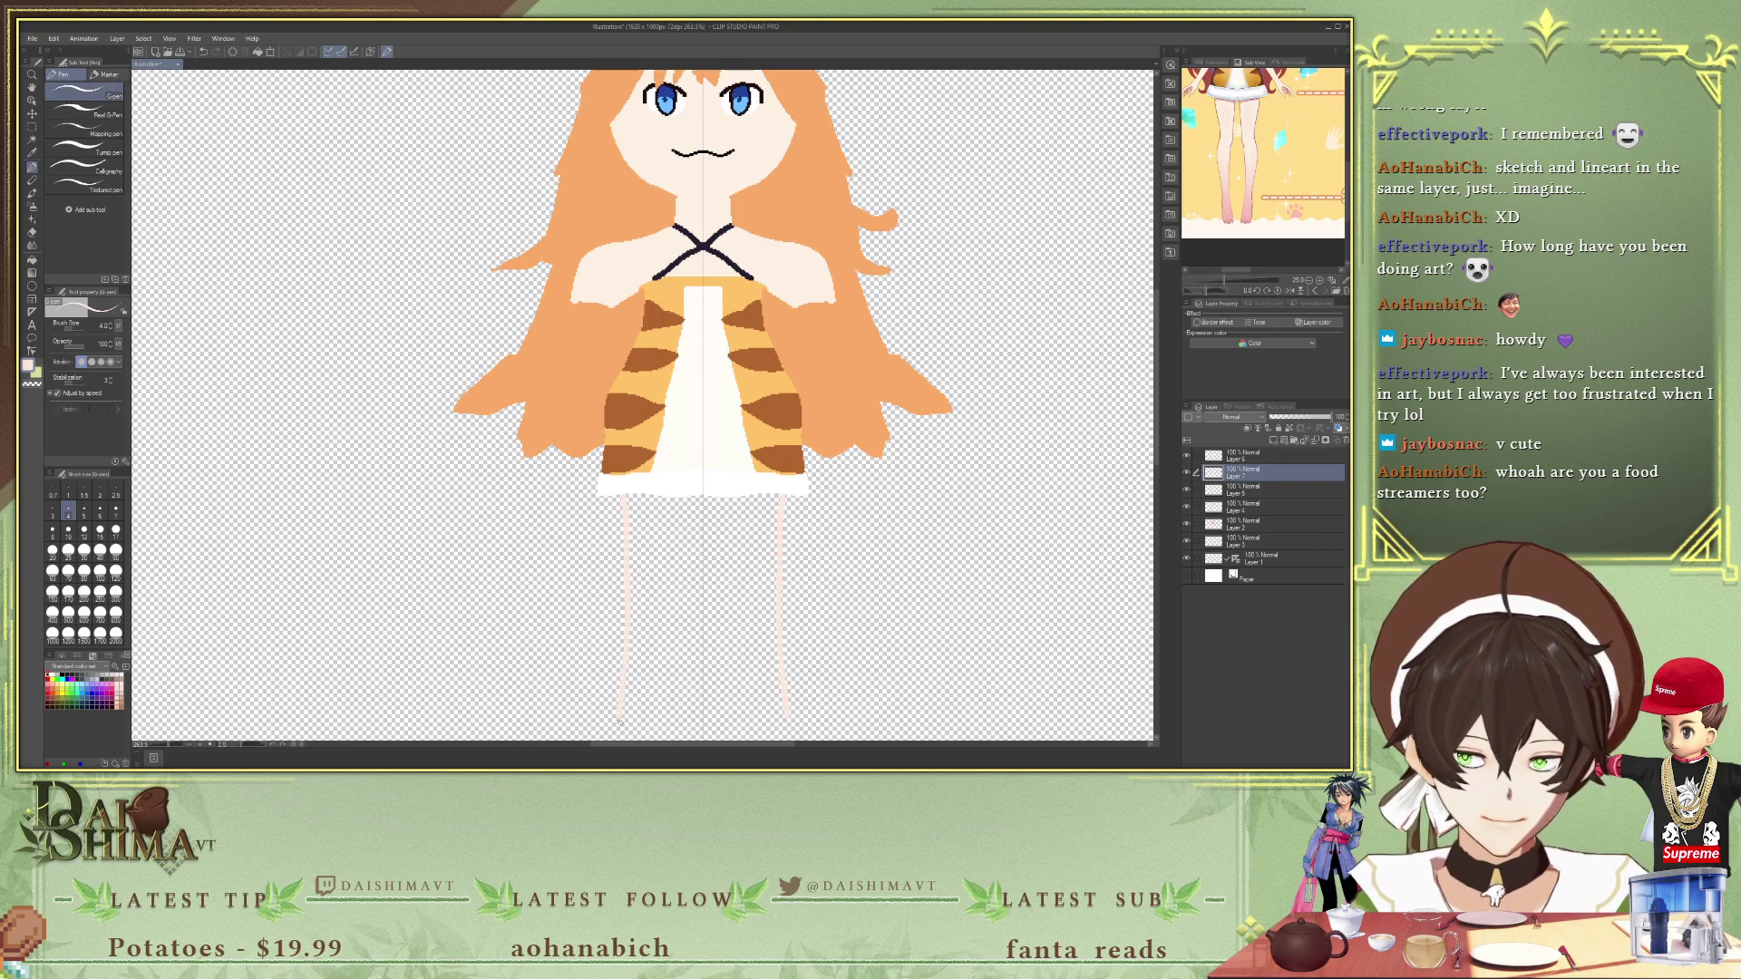
pyautogui.scroll(-2, 613, 737)
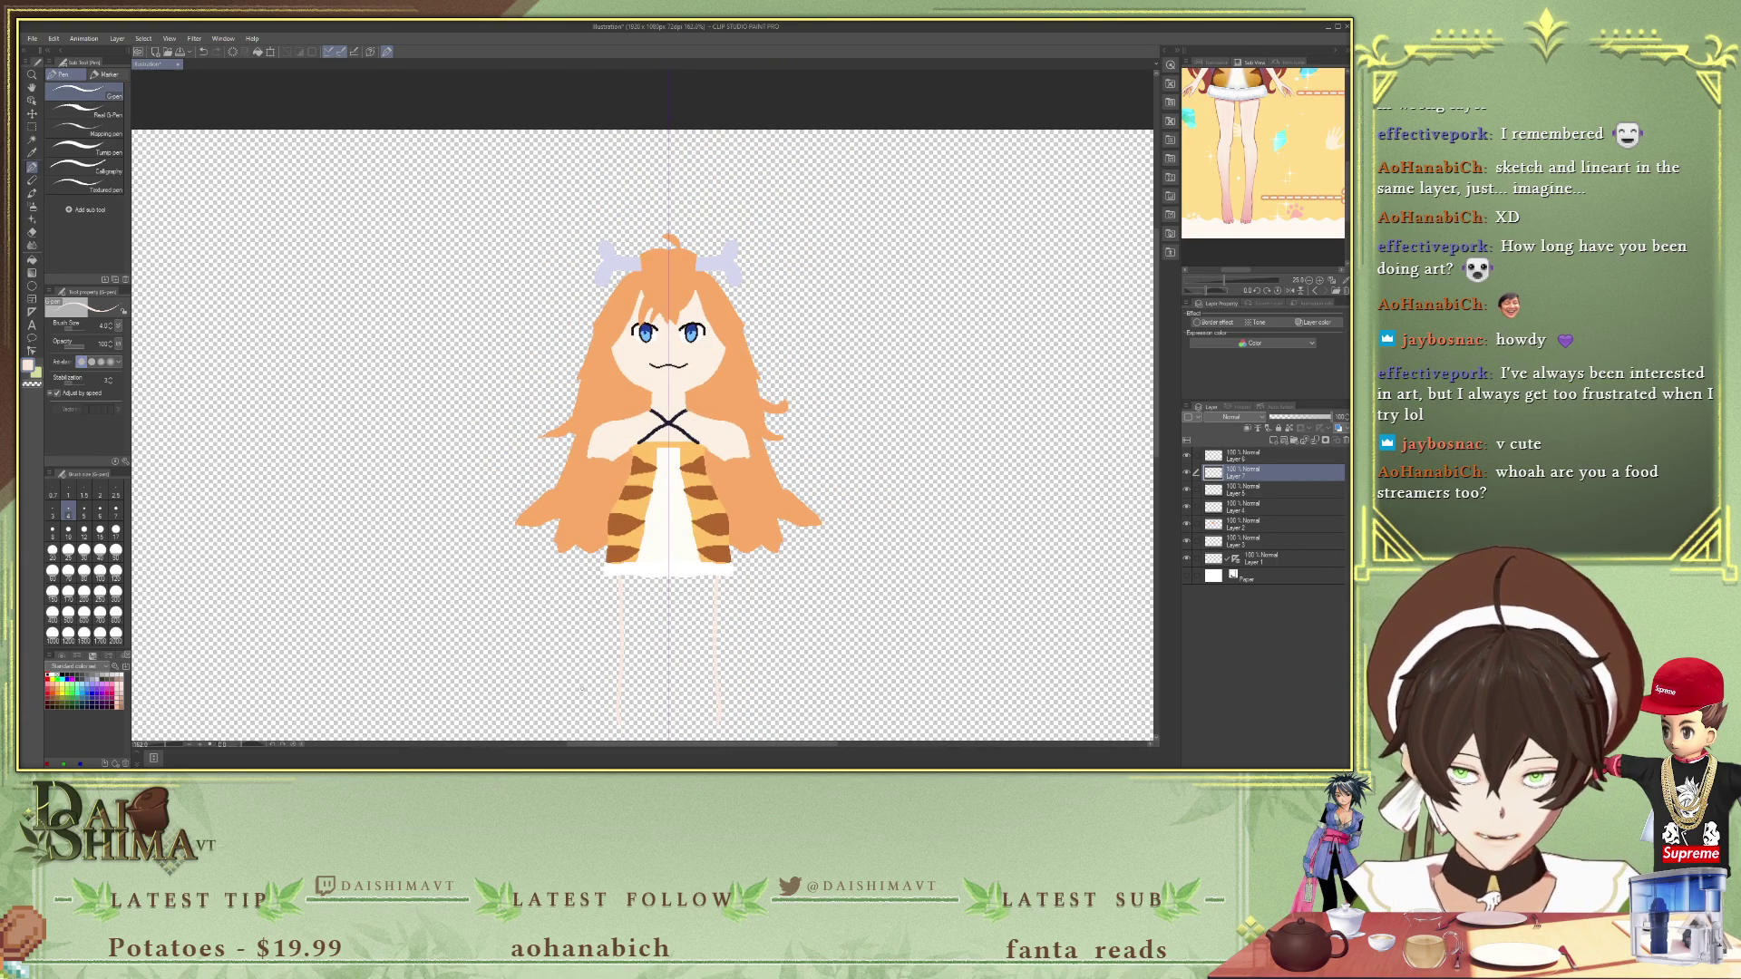
pyautogui.scroll(-3, 1308, 110)
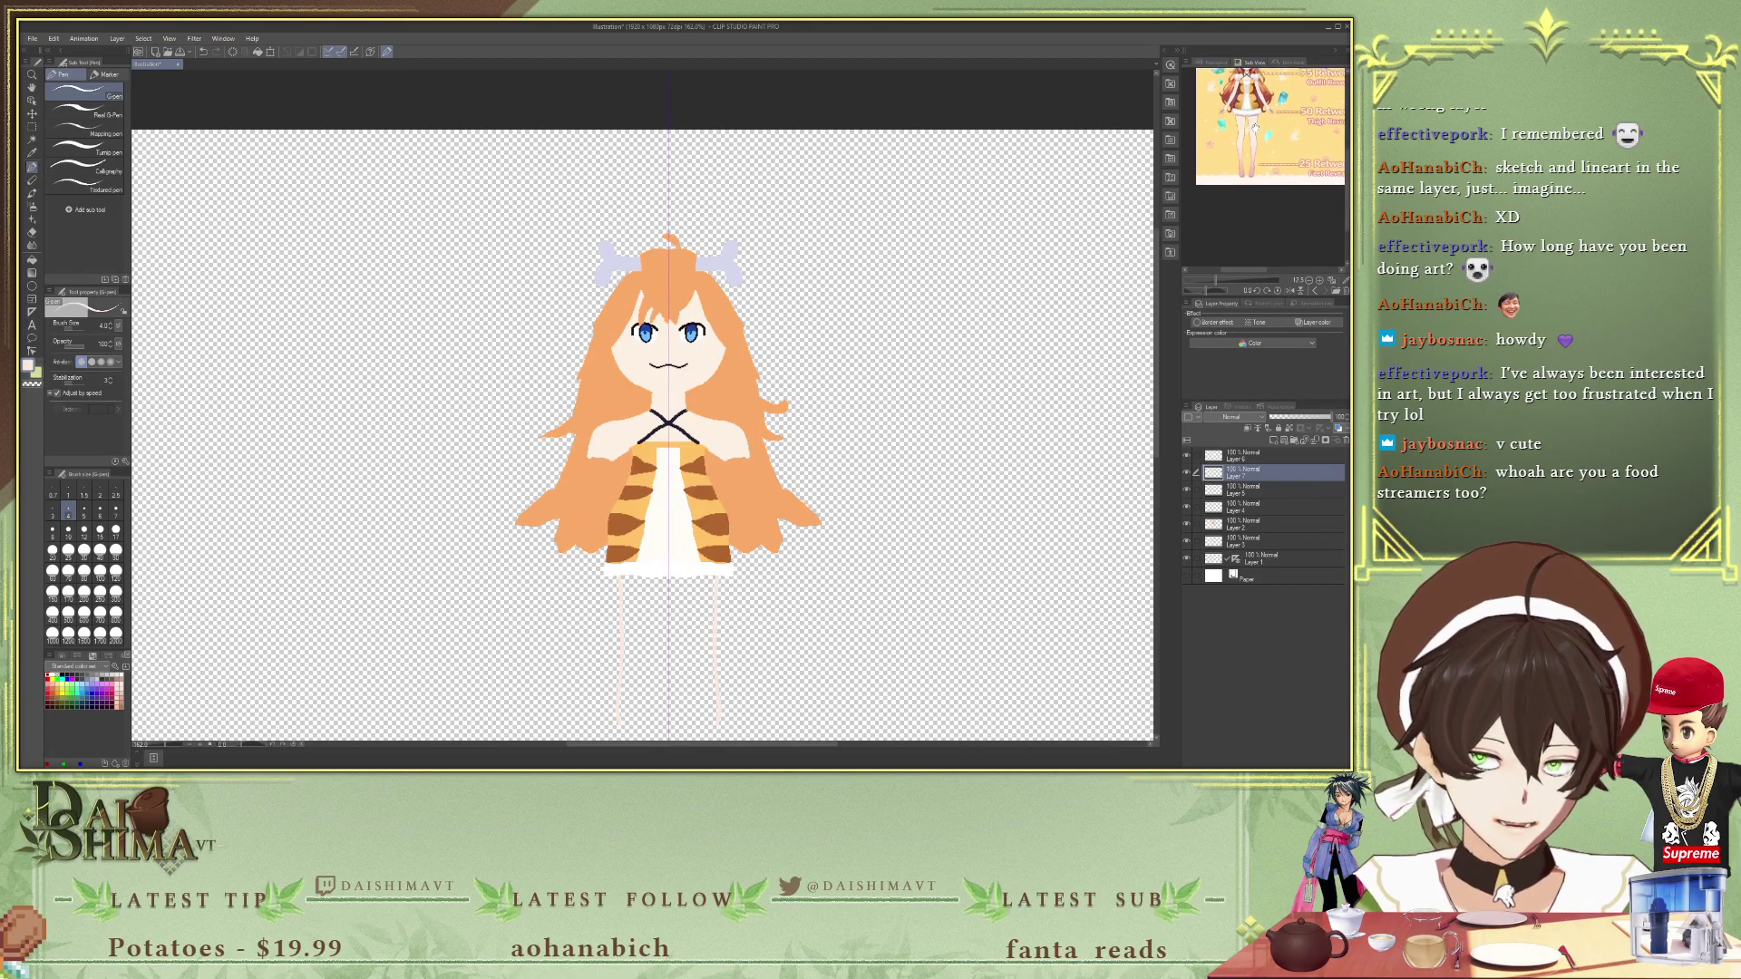
pyautogui.moveTo(1249, 101); pyautogui.dragTo(1250, 177)
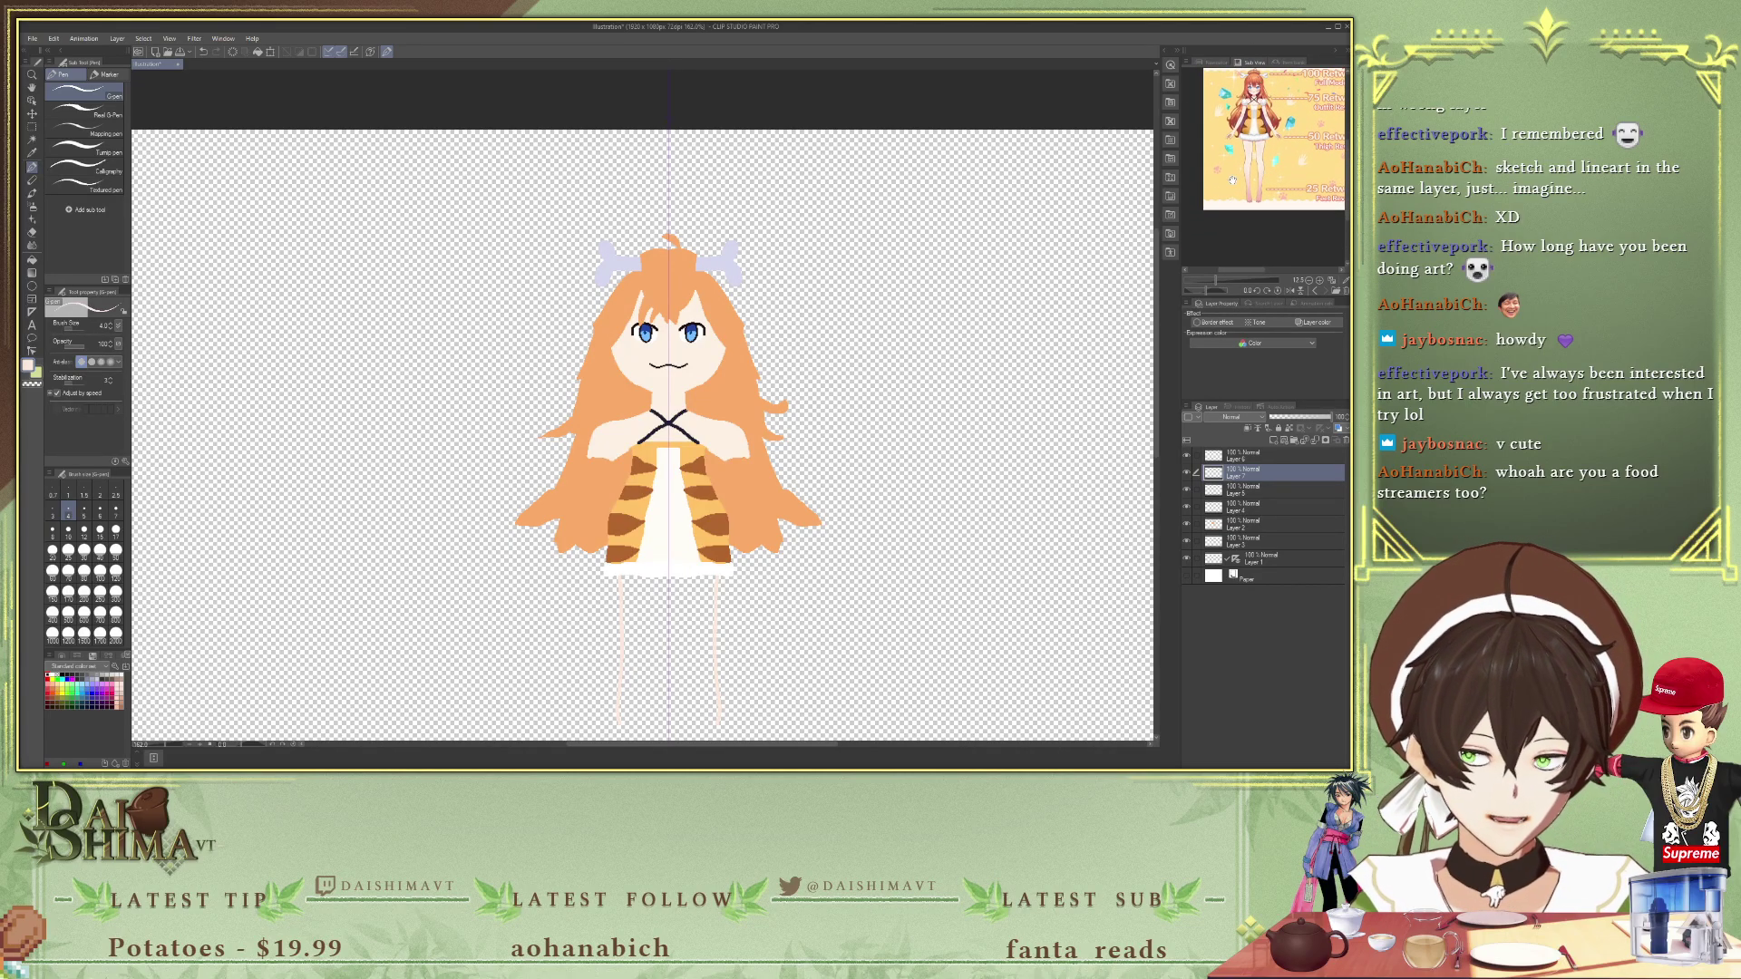
pyautogui.moveTo(1157, 407); pyautogui.dragTo(1146, 482)
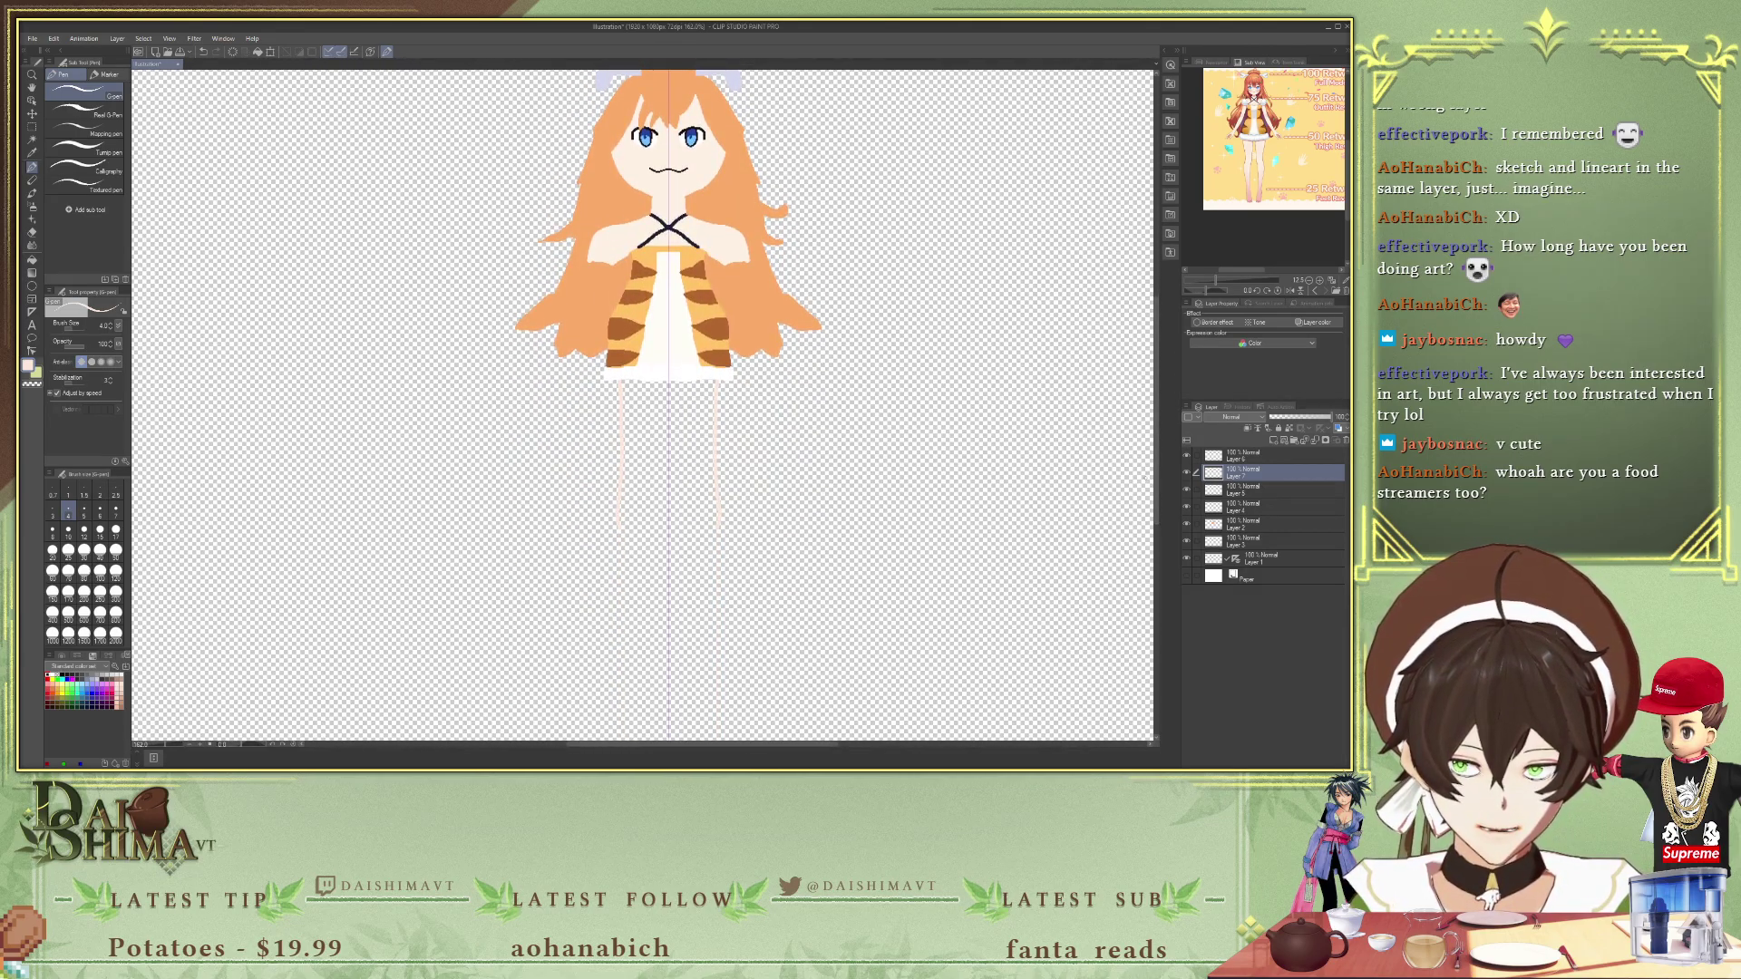
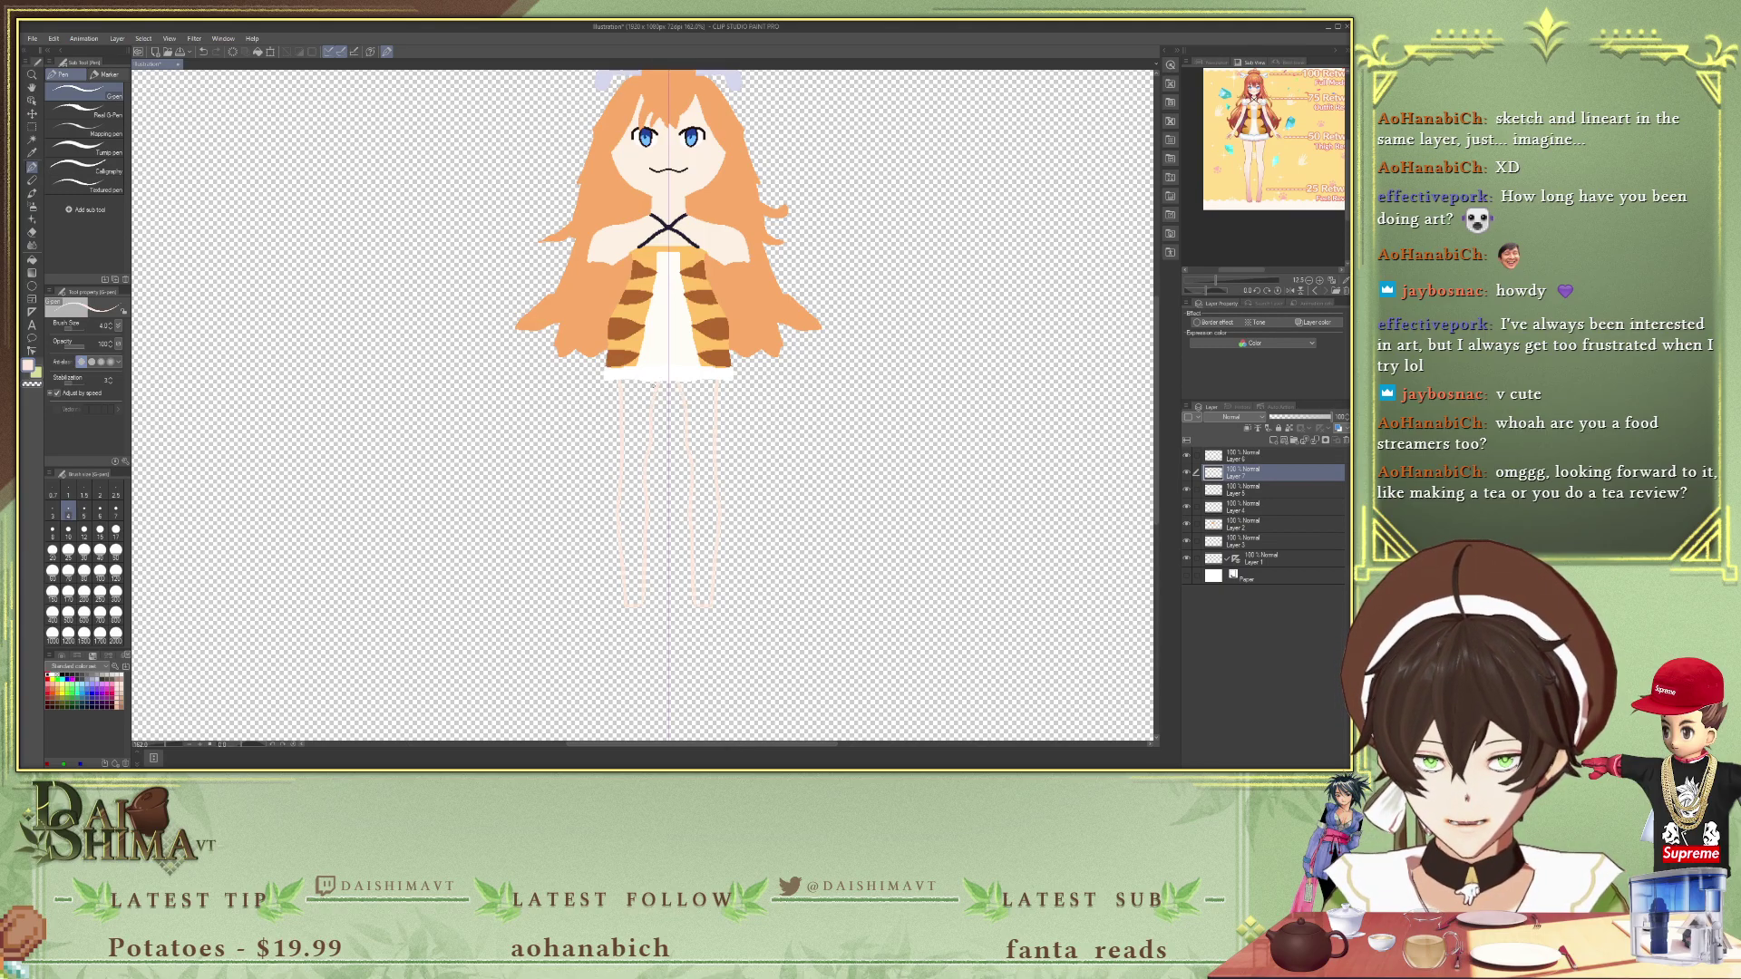
# - Fill both leg outlines with the pale skin colour, referring to other layers
pyautogui.press('g')
pyautogui.click(645, 404)
pyautogui.hotkey('ctrl', 'z')
pyautogui.scroll(3, 658, 467)
pyautogui.scroll(2, 640, 553)
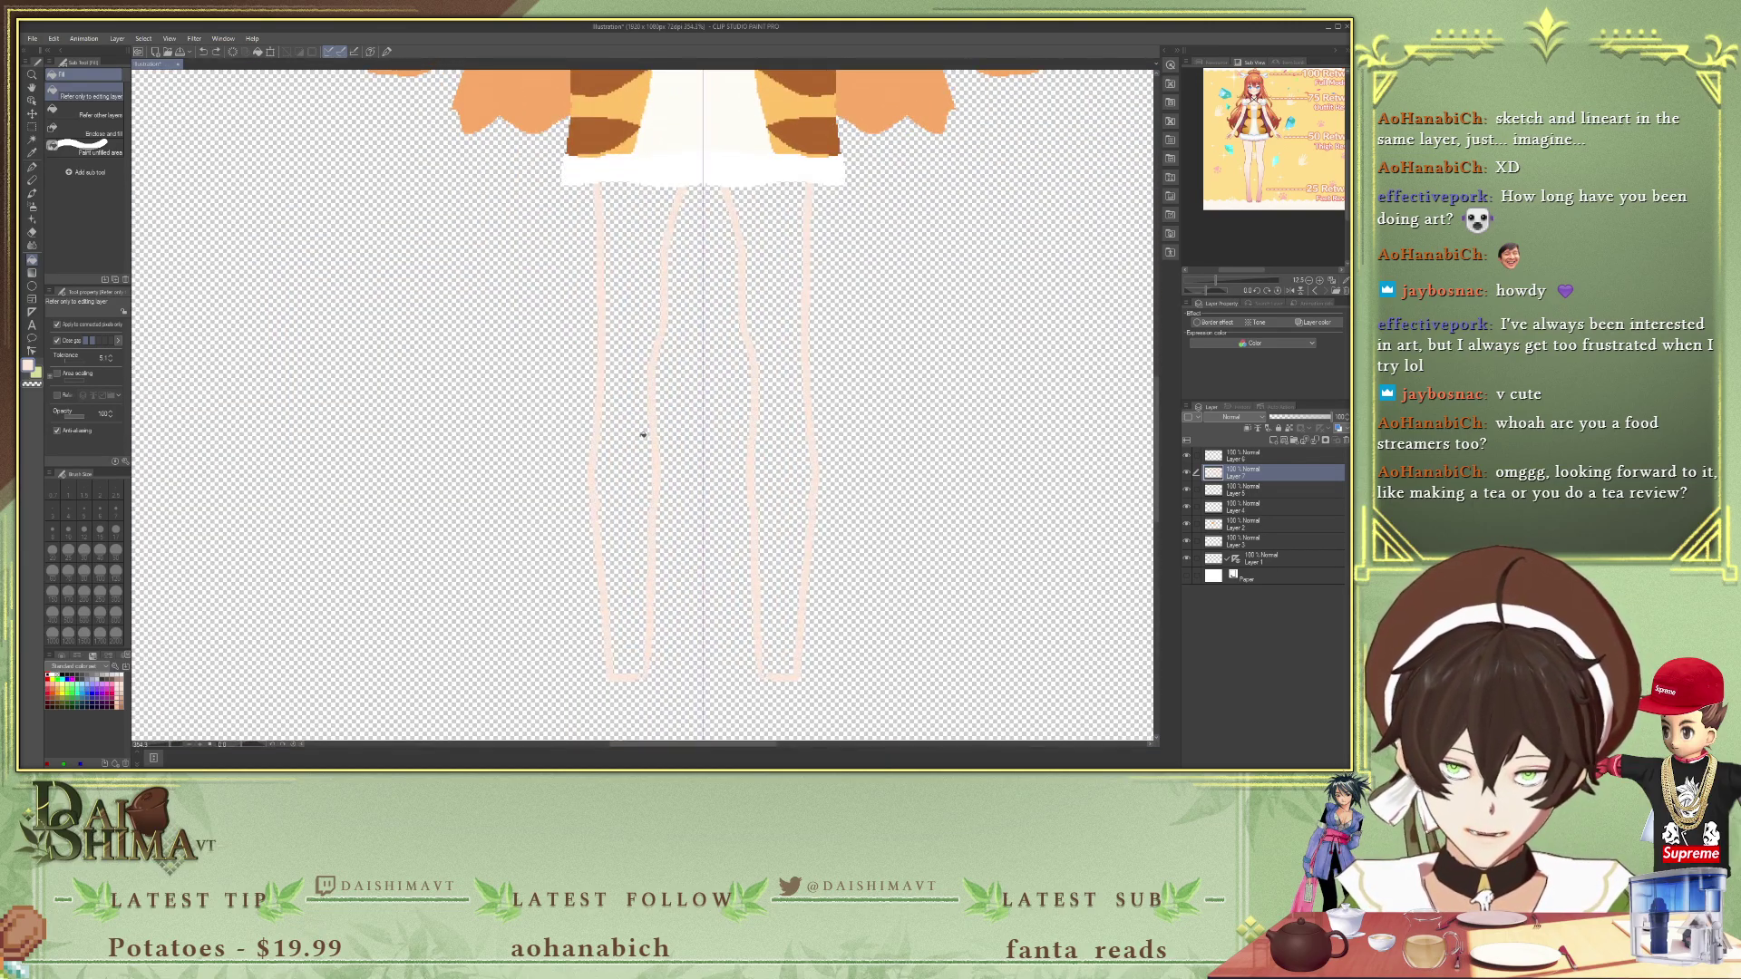
pyautogui.click(100, 115)
pyautogui.click(610, 260)
pyautogui.click(739, 407)
pyautogui.scroll(-3, 739, 406)
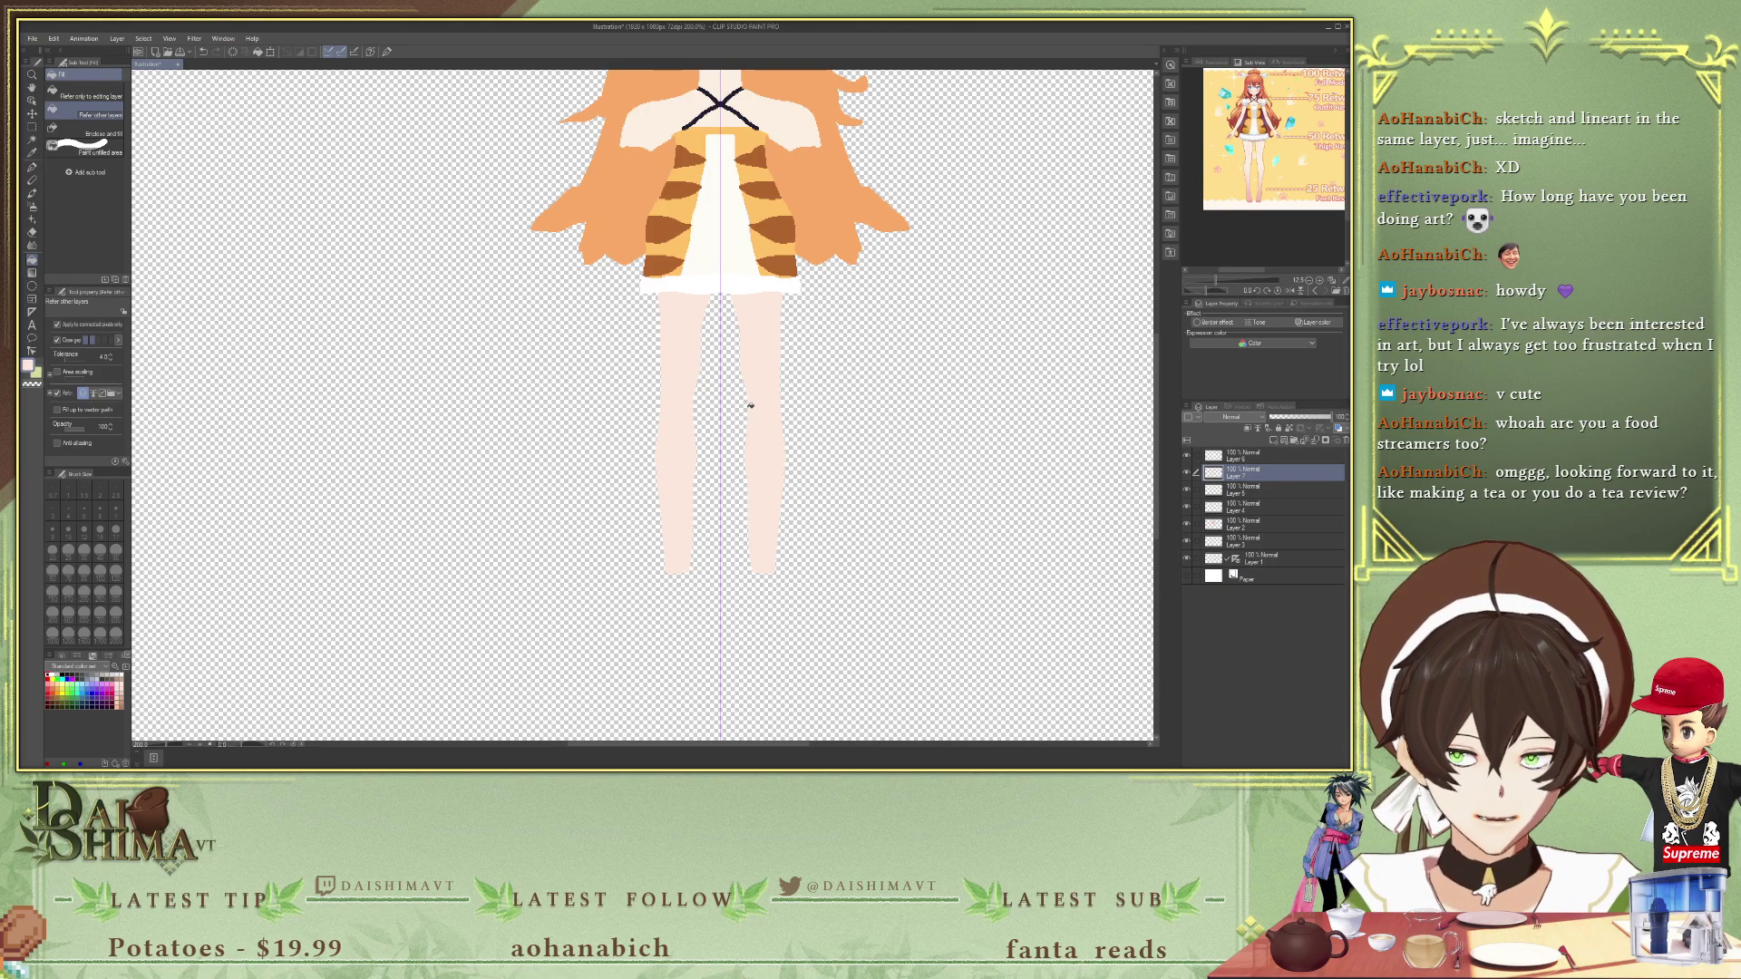
# - Extend the lower ends of both legs with short, rounded mirrored feet in the same skin colour
pyautogui.scroll(3, 672, 571)
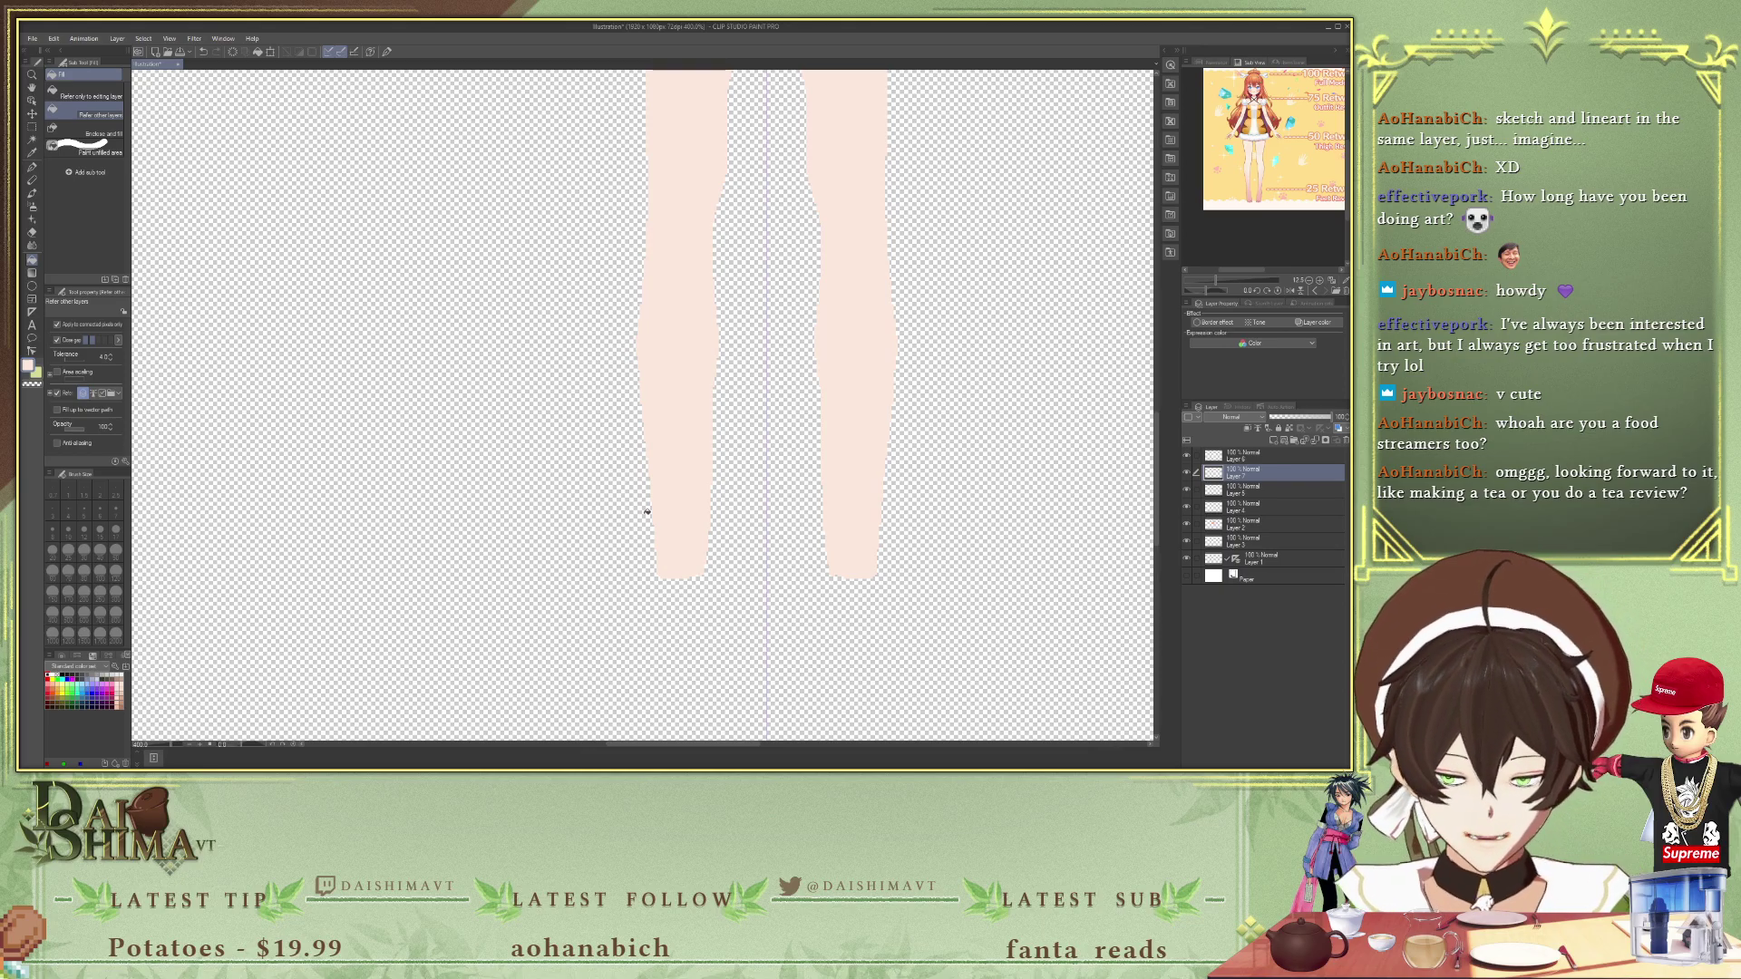
pyautogui.scroll(2, 646, 512)
pyautogui.press('p')
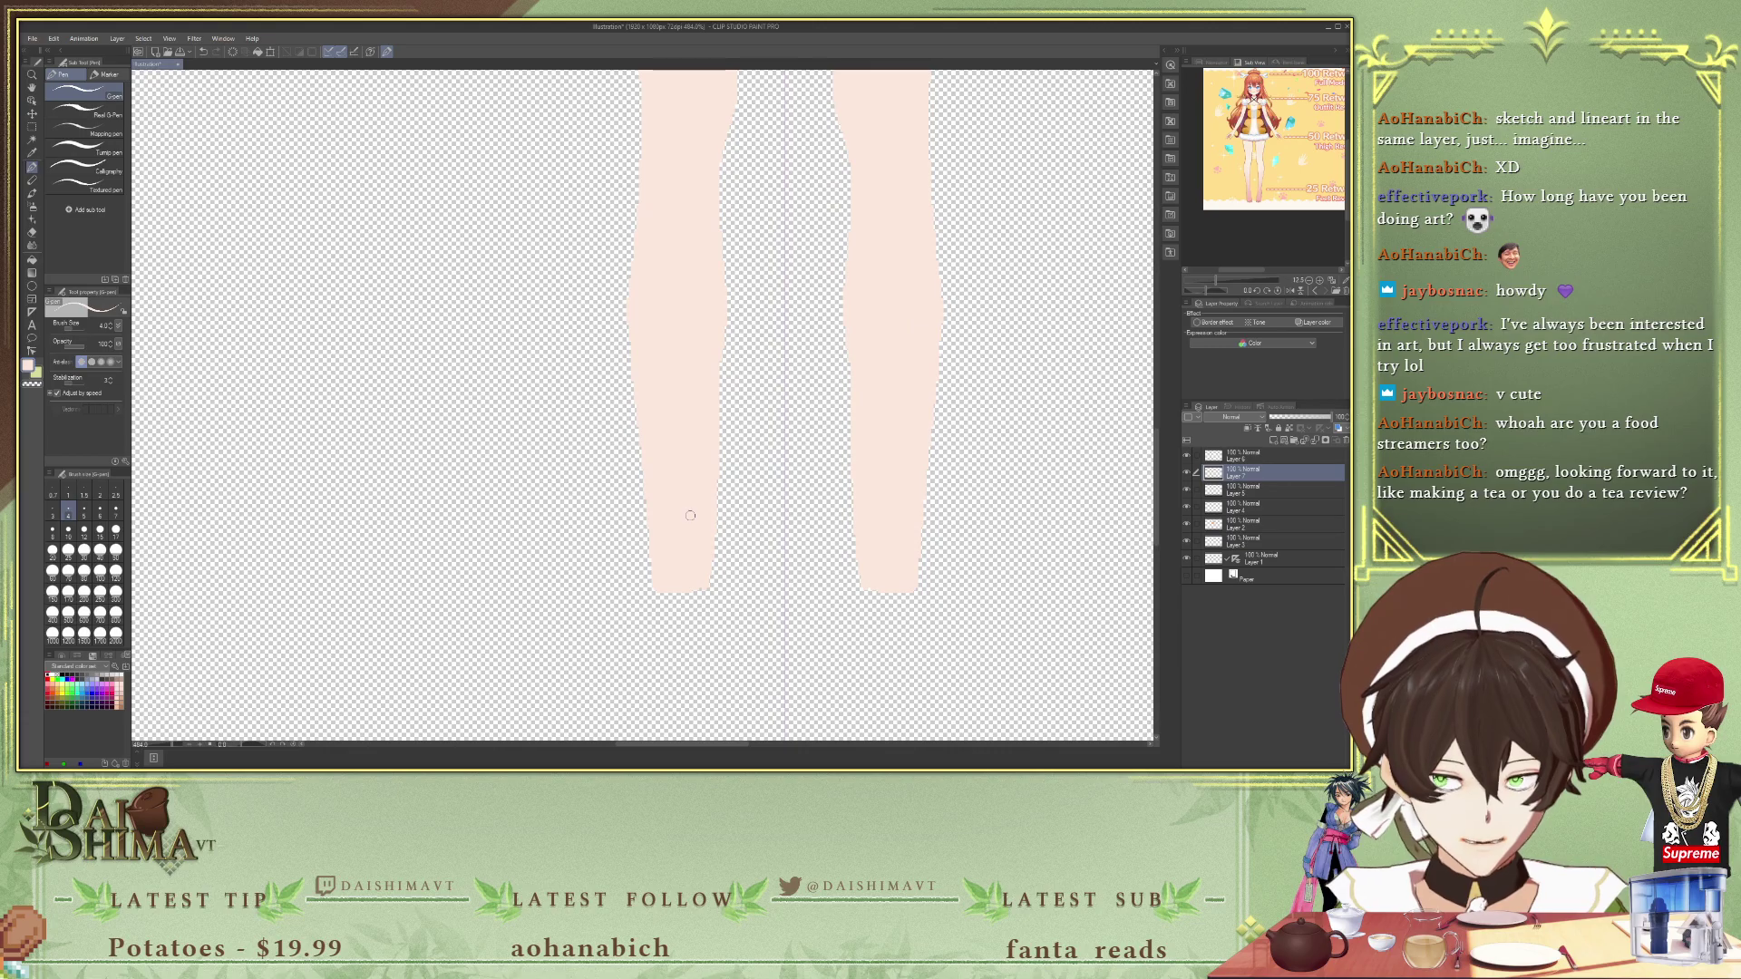
pyautogui.moveTo(653, 595)
pyautogui.mouseDown()
pyautogui.moveTo(666, 637)
pyautogui.moveTo(694, 641)
pyautogui.moveTo(709, 545)
pyautogui.mouseUp()
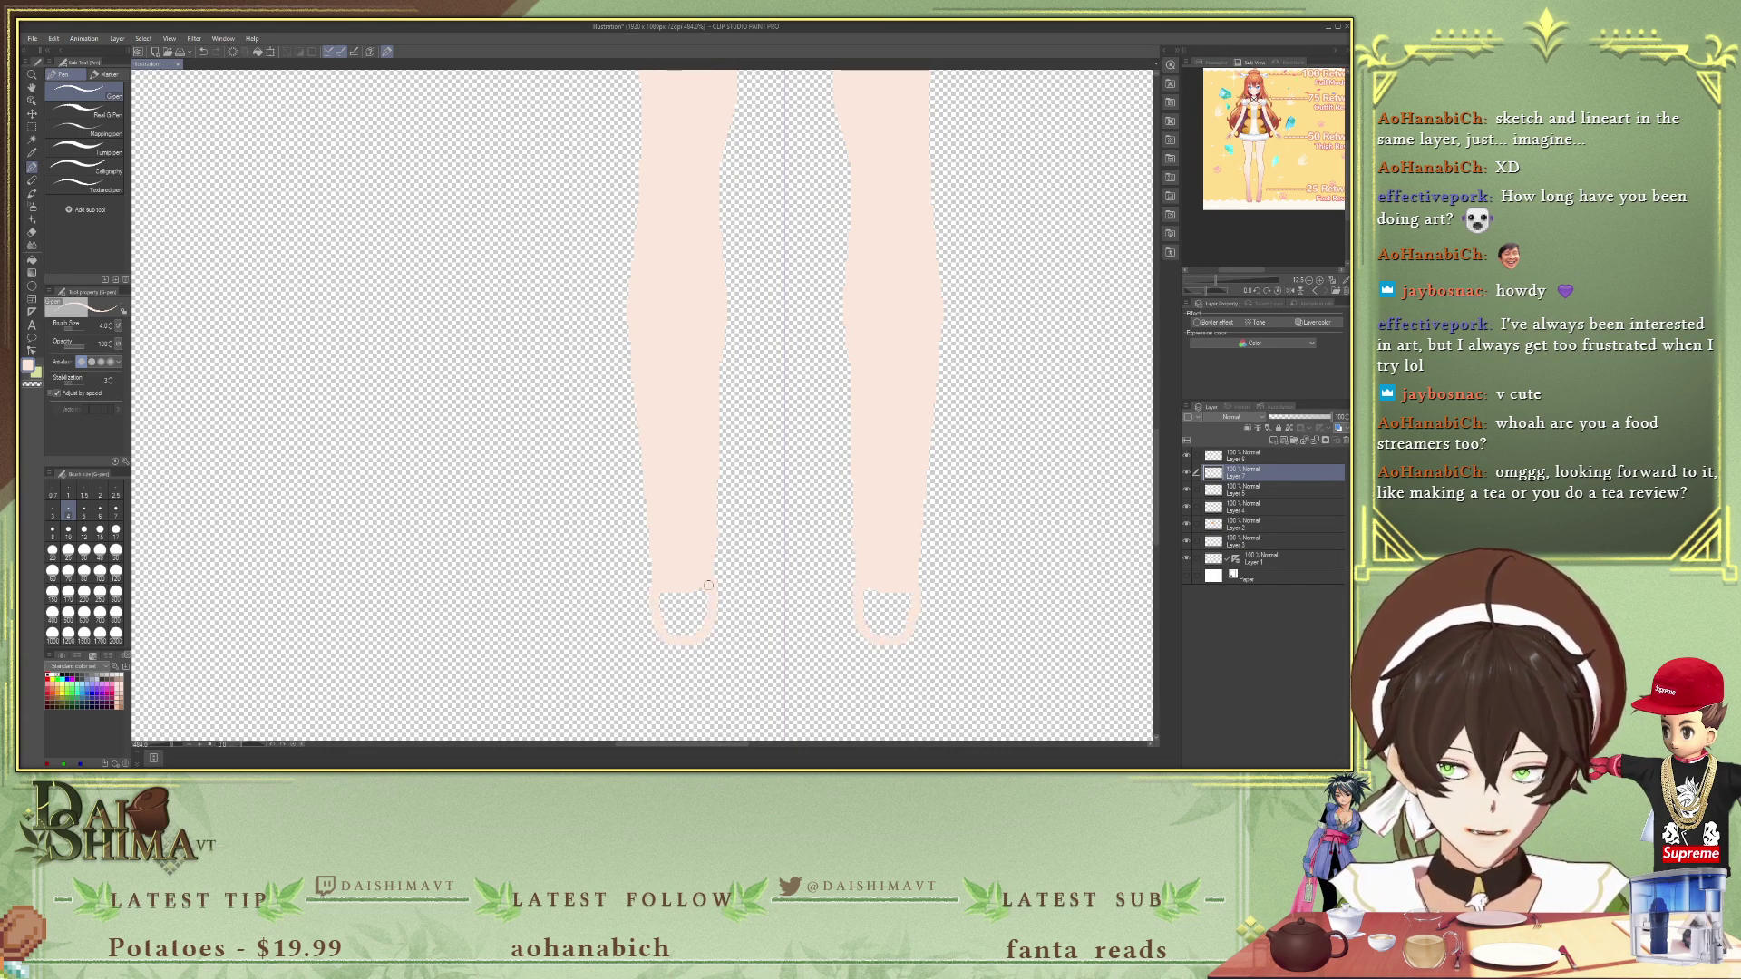
pyautogui.hotkey('ctrl', 'z')
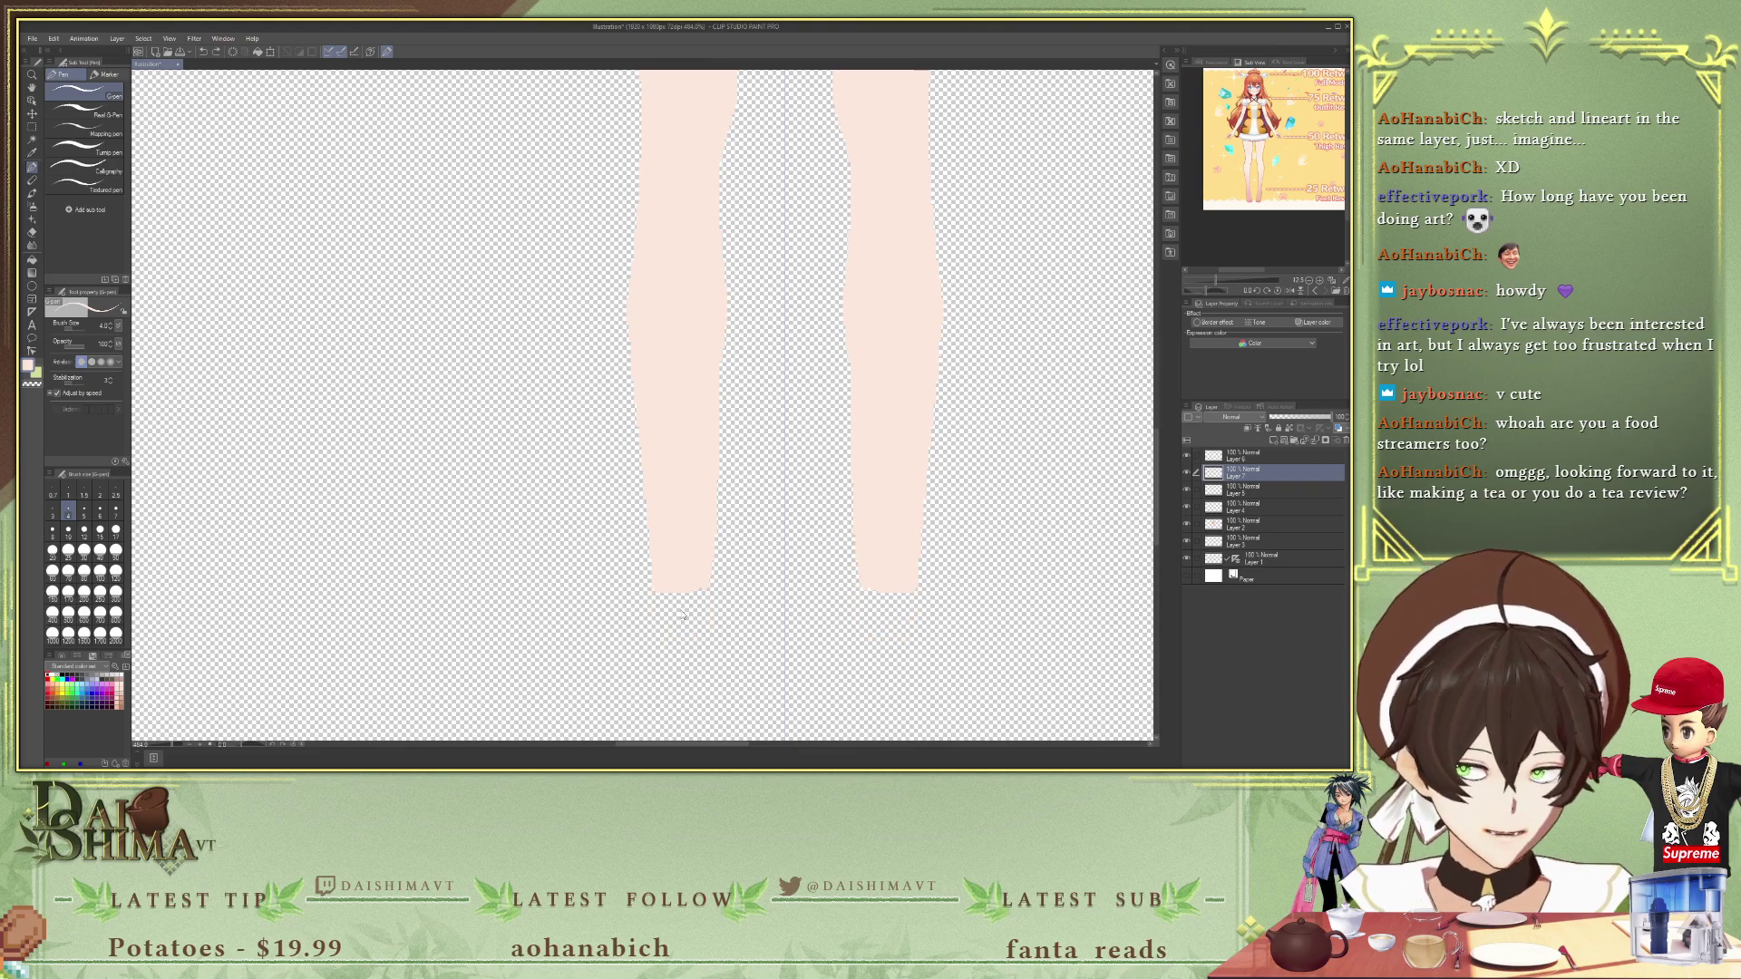
pyautogui.scroll(1, 699, 530)
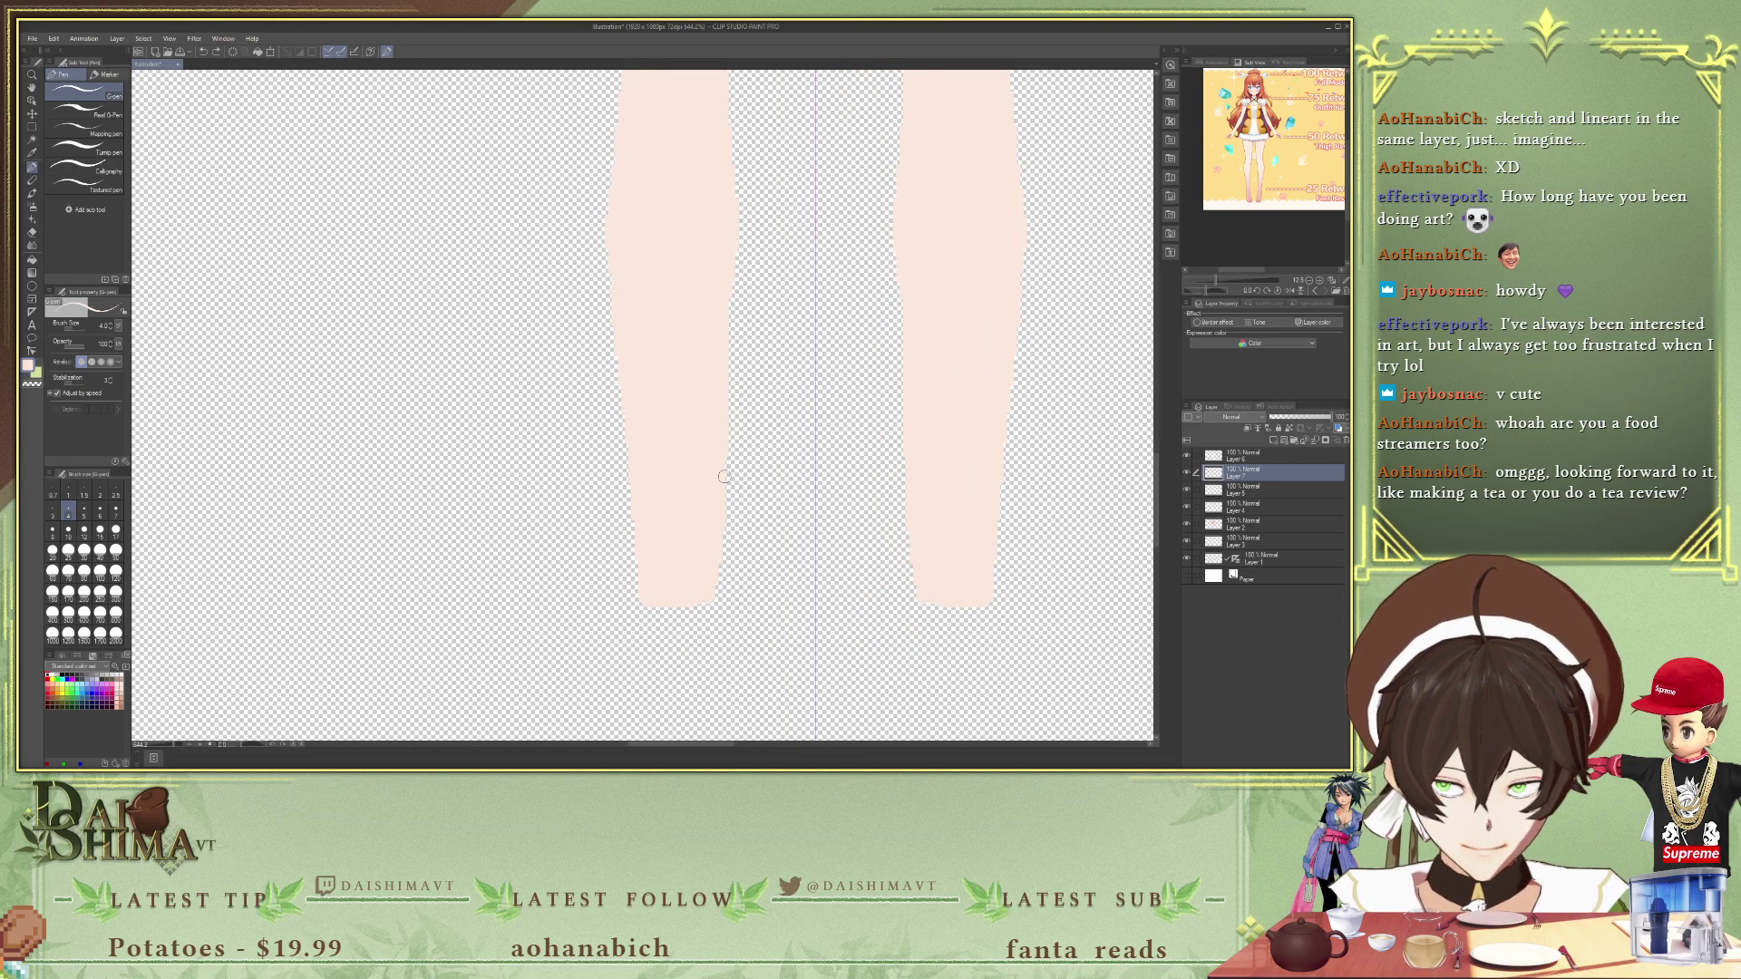
pyautogui.moveTo(642, 601)
pyautogui.mouseDown()
pyautogui.moveTo(684, 628)
pyautogui.moveTo(714, 607)
pyautogui.moveTo(719, 573)
pyautogui.moveTo(662, 618)
pyautogui.moveTo(680, 612)
pyautogui.moveTo(681, 571)
pyautogui.mouseUp()
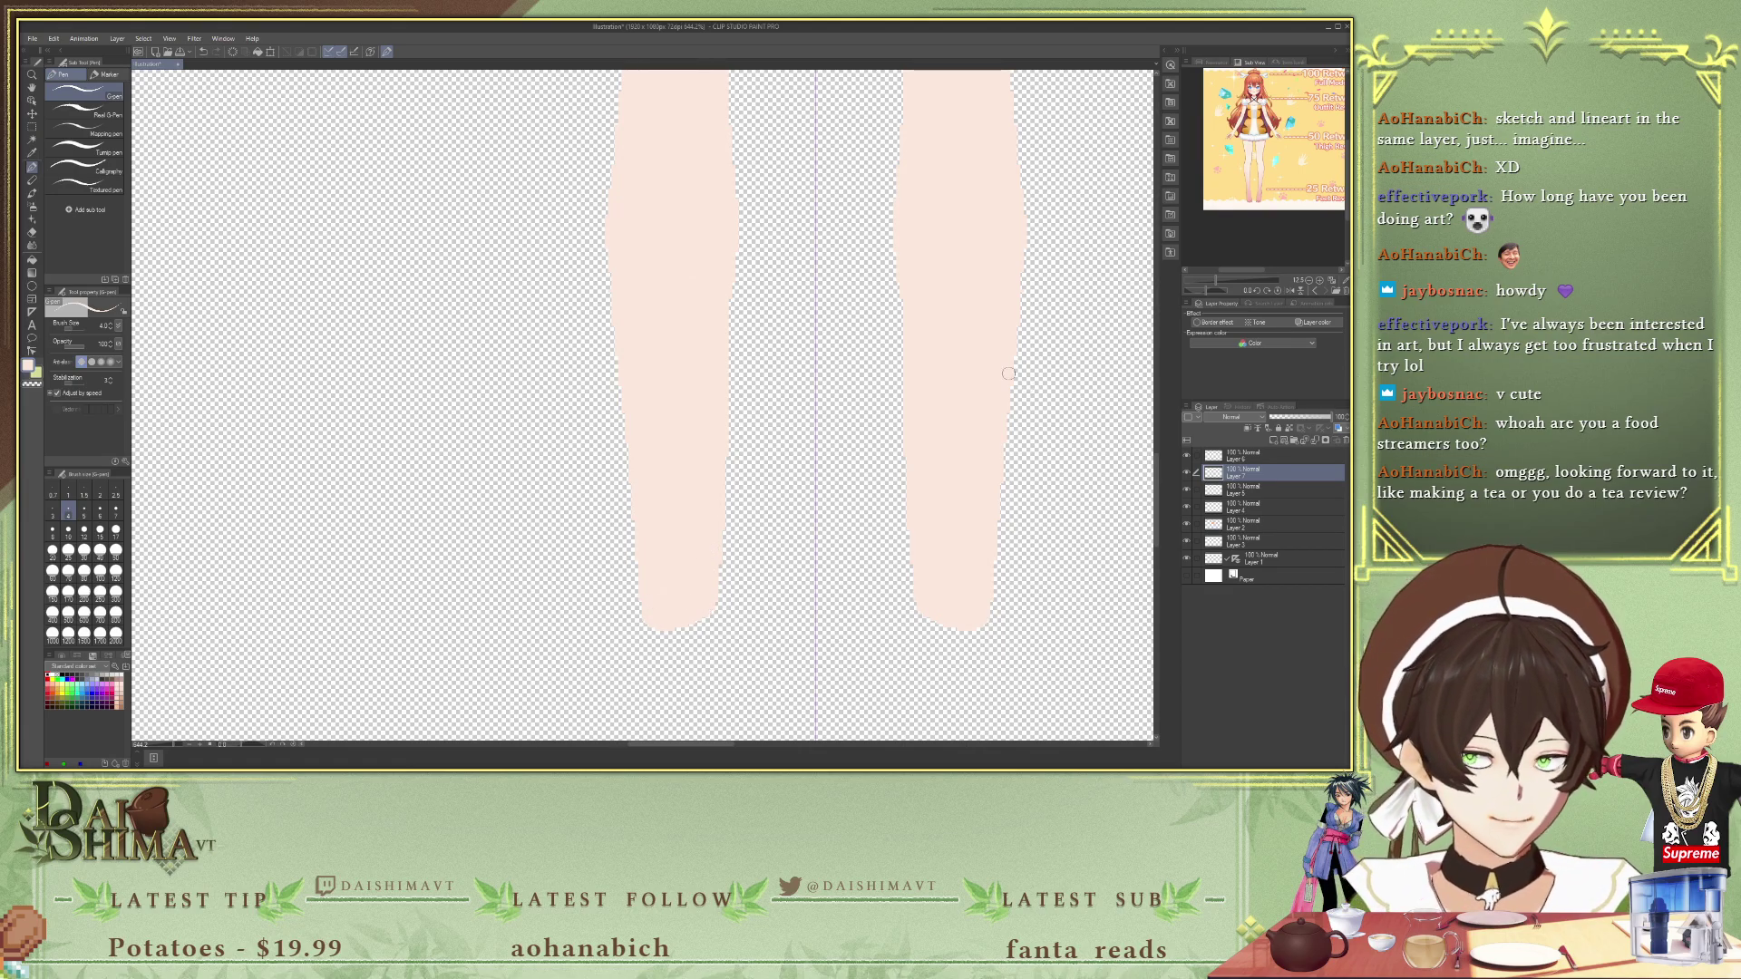
# - Examine the shape of the lower legs and feet in the reference illustration
pyautogui.scroll(5, 1258, 214)
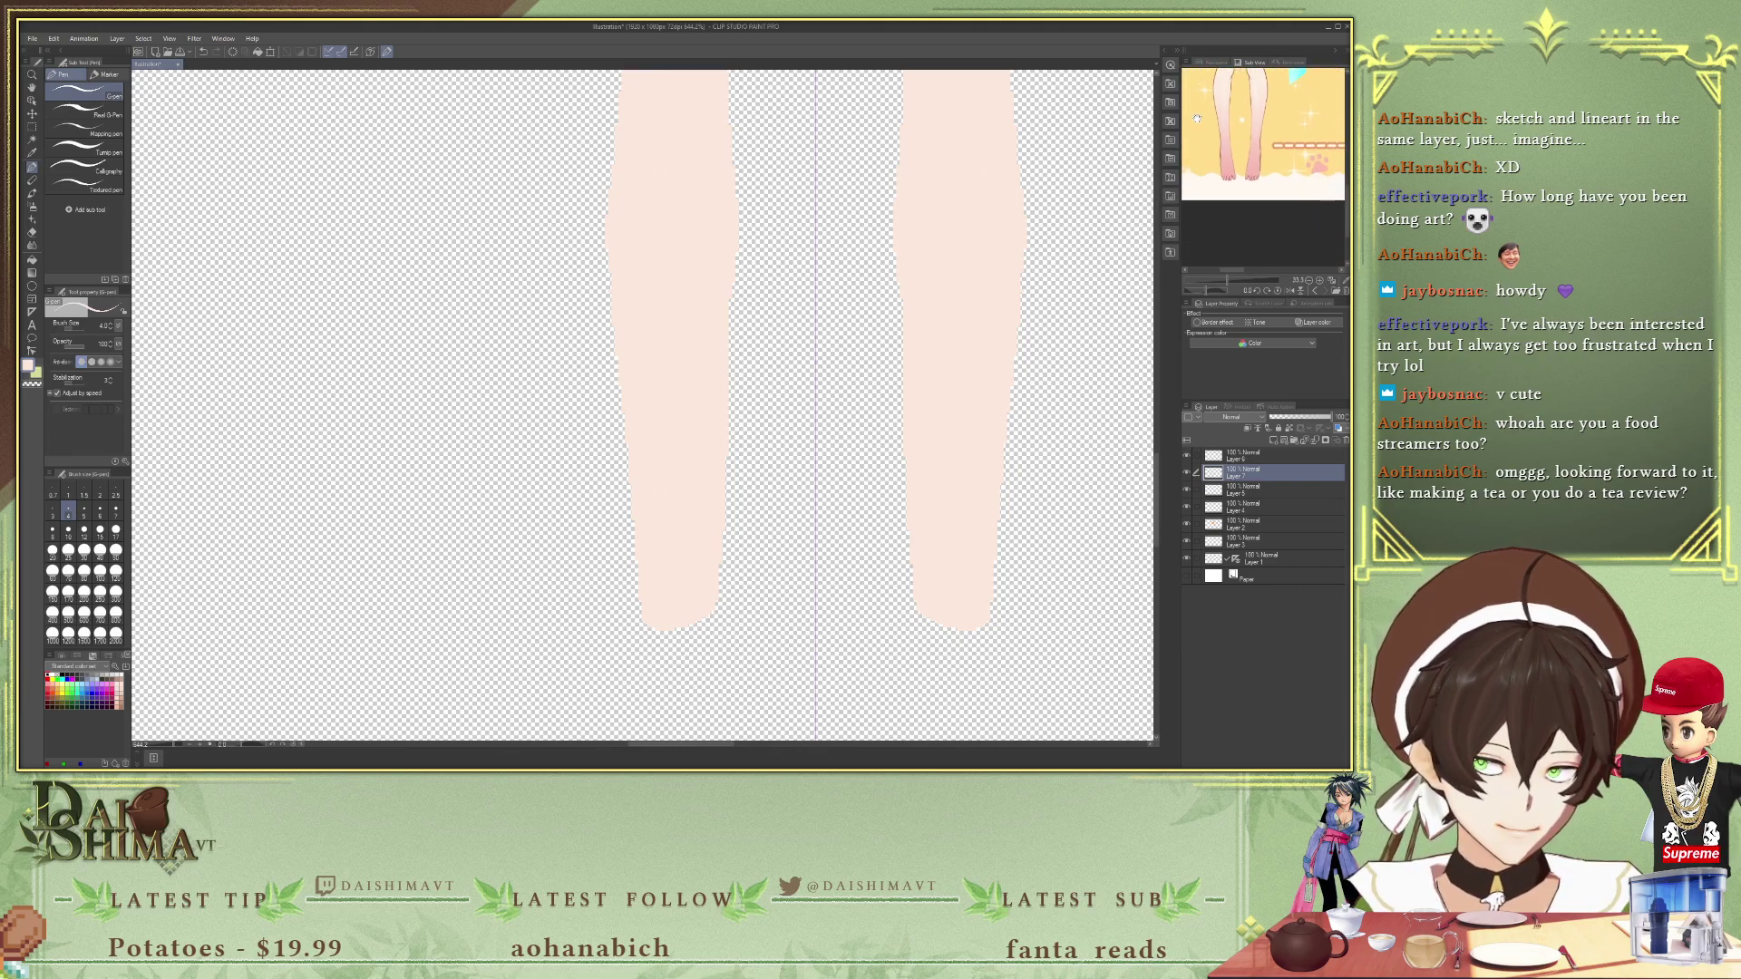
pyautogui.scroll(2, 1258, 214)
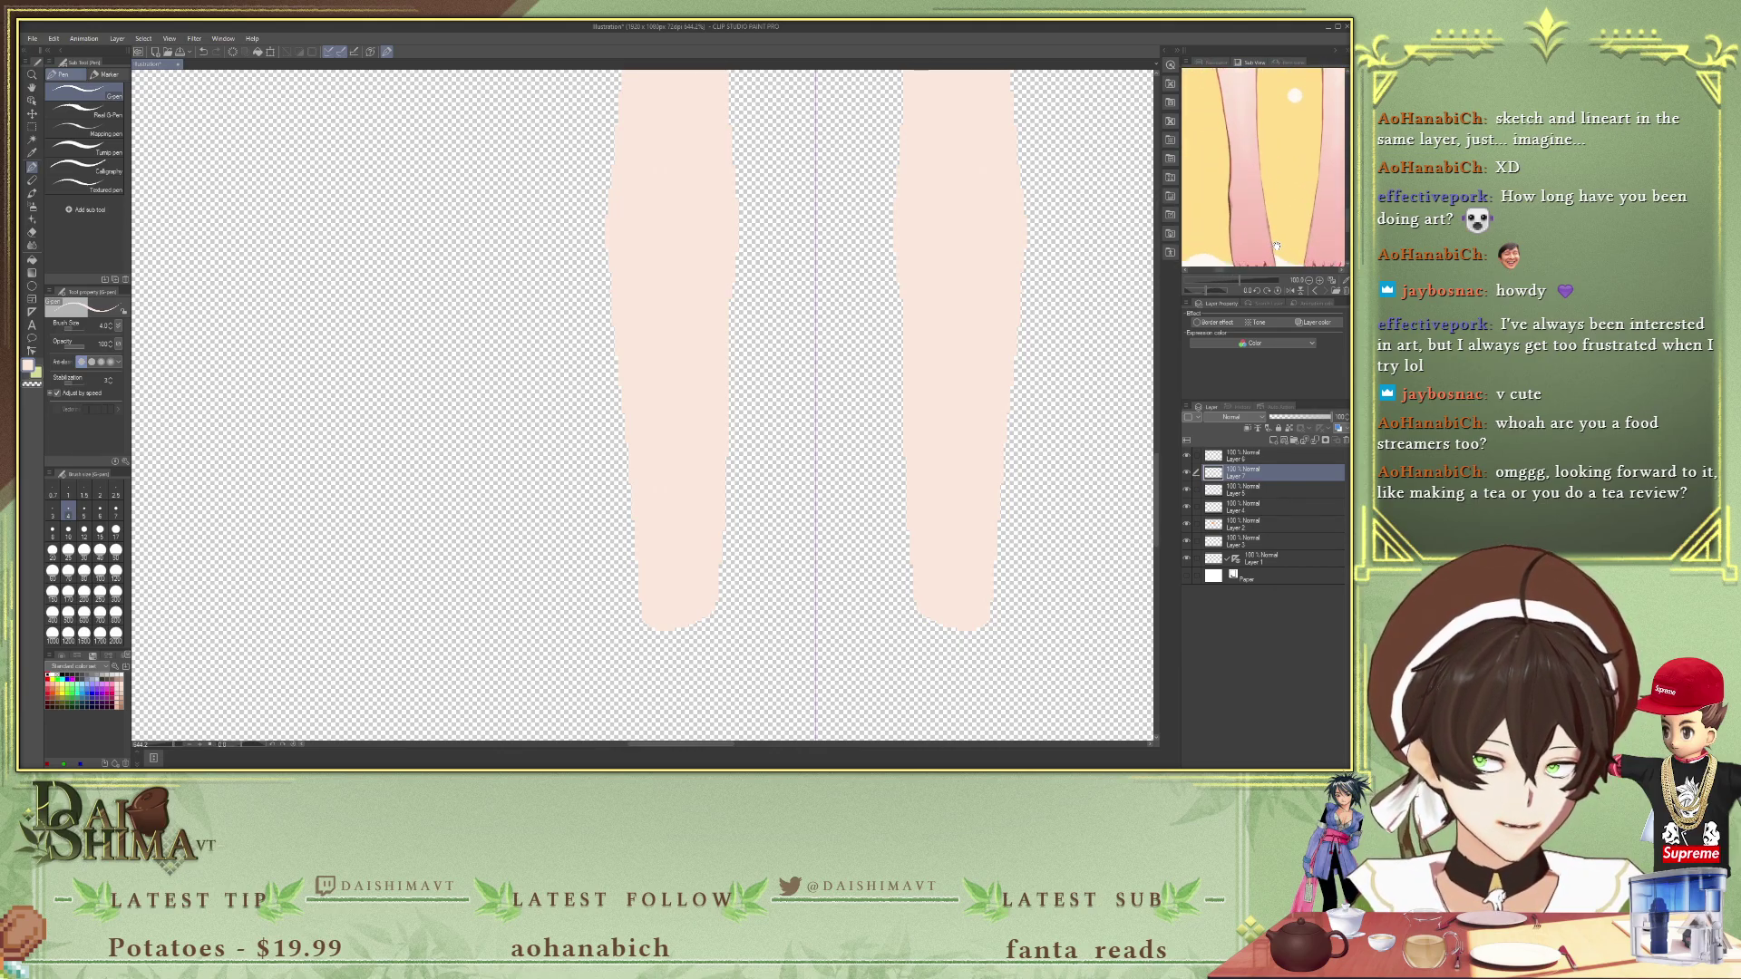
pyautogui.scroll(-1, 1251, 215)
pyautogui.moveTo(1251, 216); pyautogui.dragTo(1229, 136)
pyautogui.scroll(4, 1233, 177)
pyautogui.scroll(-7, 1238, 186)
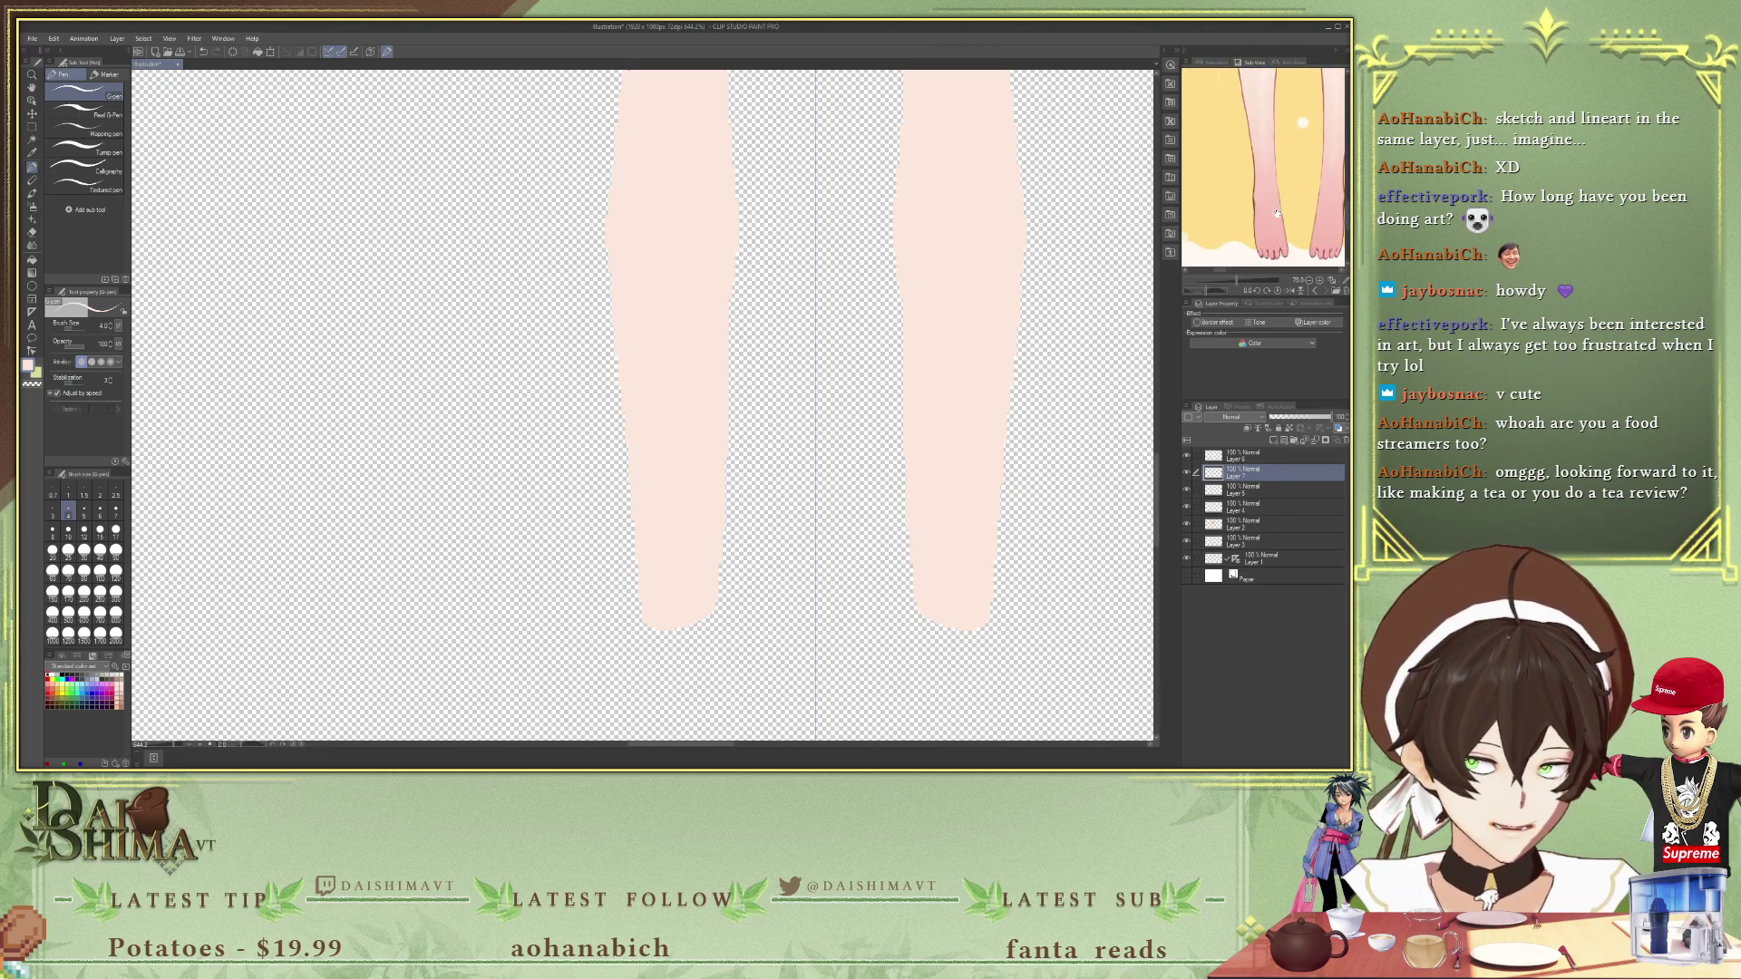
pyautogui.scroll(4, 1252, 204)
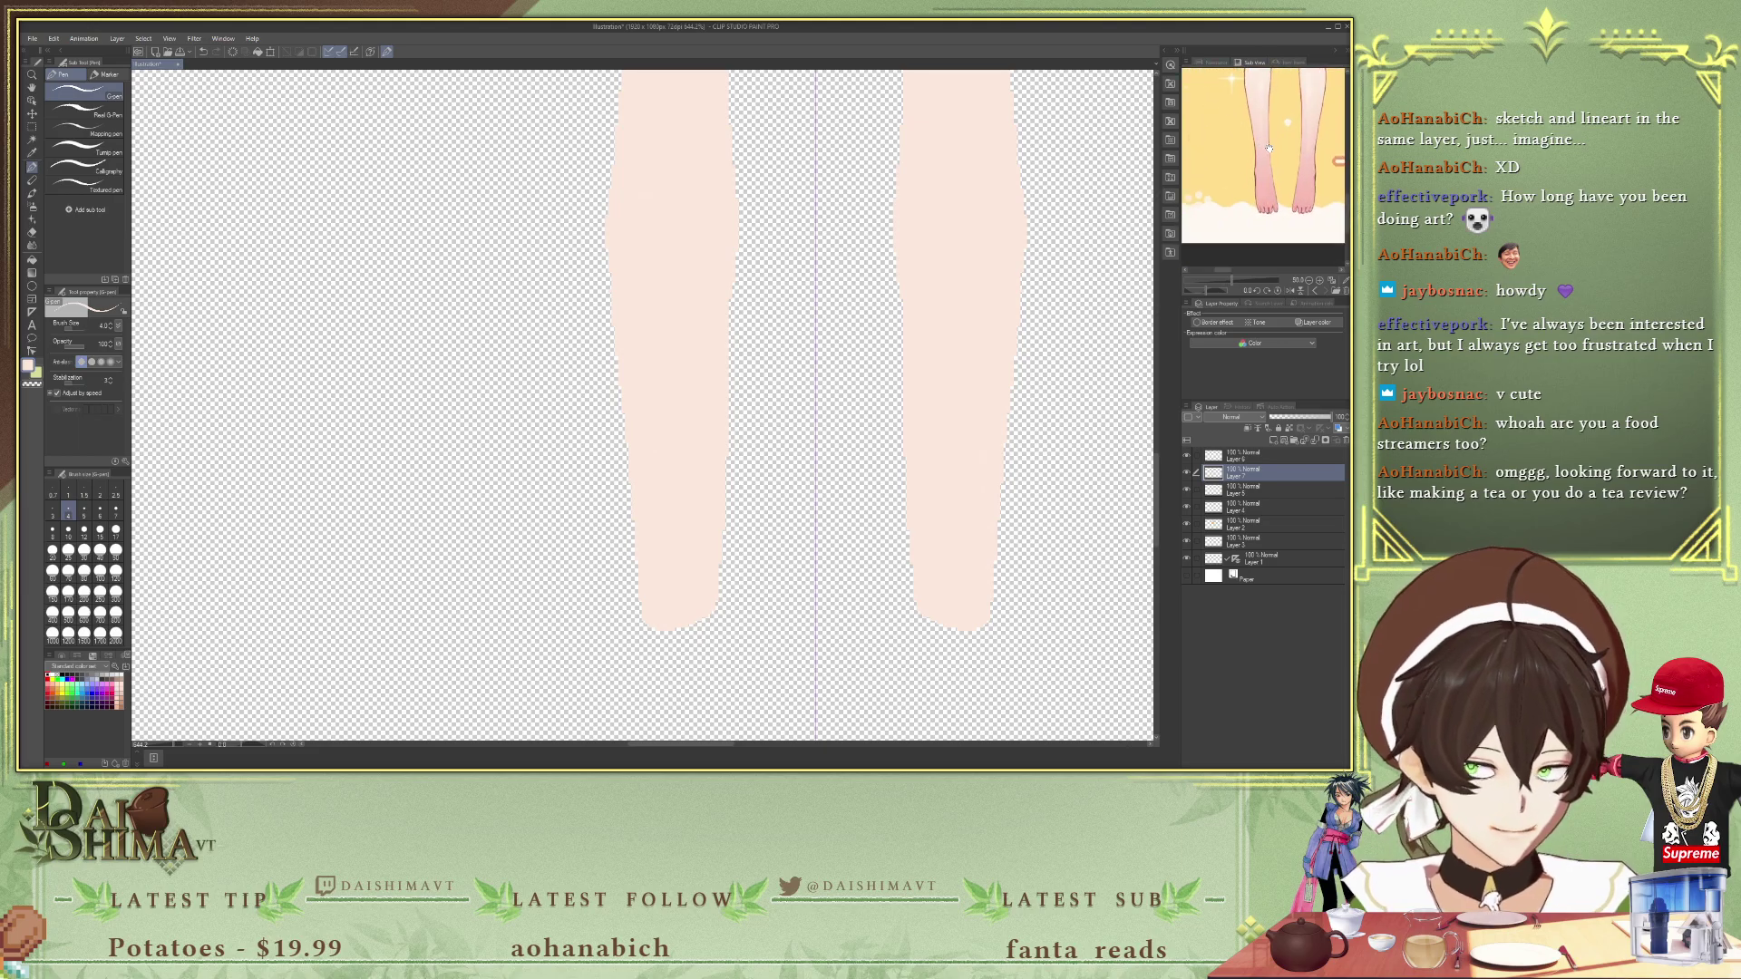
pyautogui.moveTo(1265, 204)
pyautogui.mouseDown()
pyautogui.moveTo(1268, 166)
pyautogui.moveTo(1262, 184)
pyautogui.mouseUp()
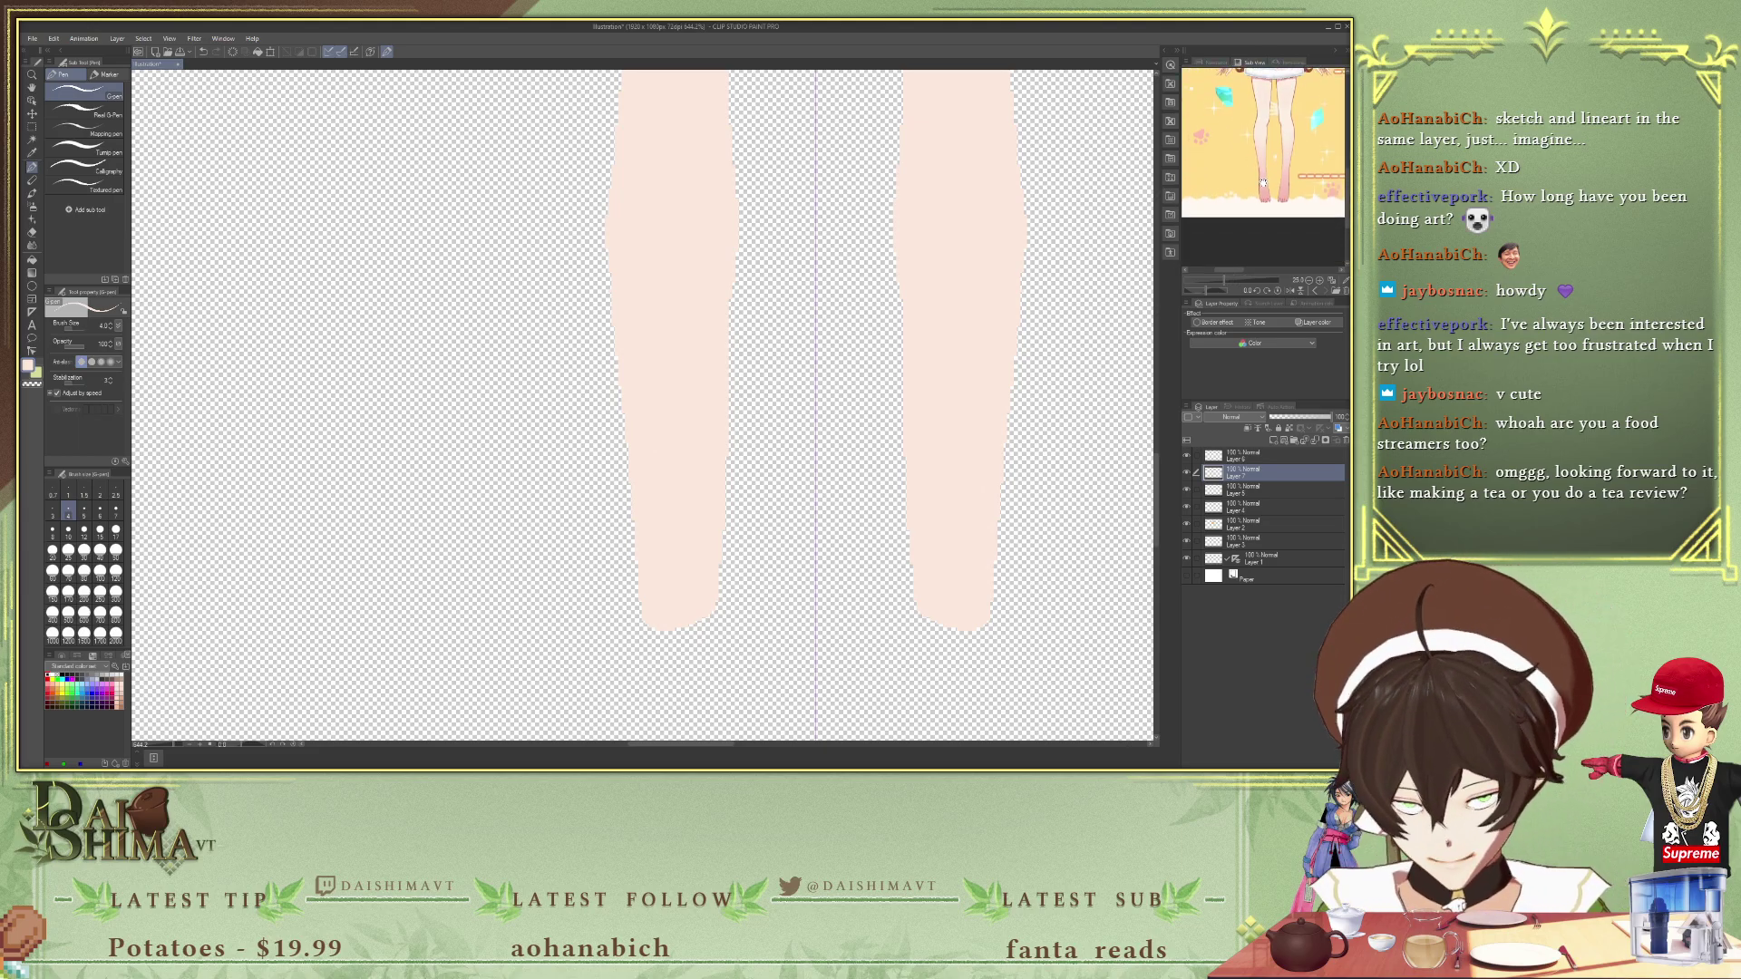
pyautogui.scroll(-4, 733, 388)
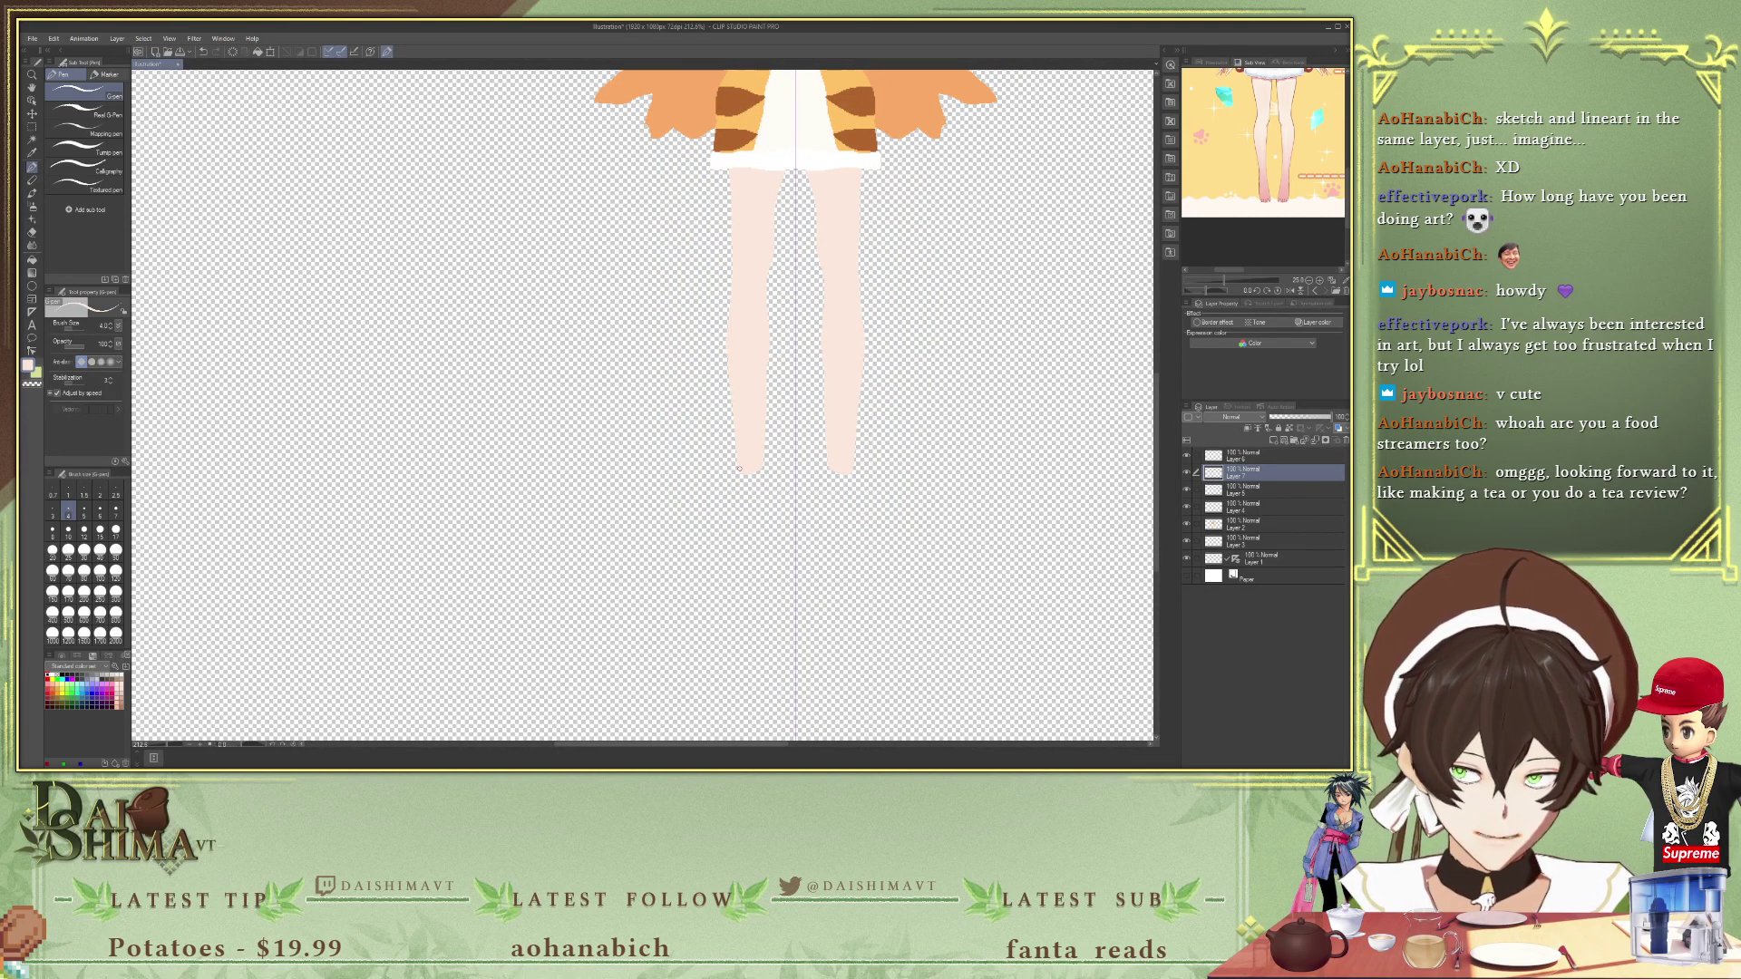
# - Try lengthening both legs with narrow, tapered mirrored feet, outlined and filled in the pale skin colour
pyautogui.scroll(3, 741, 459)
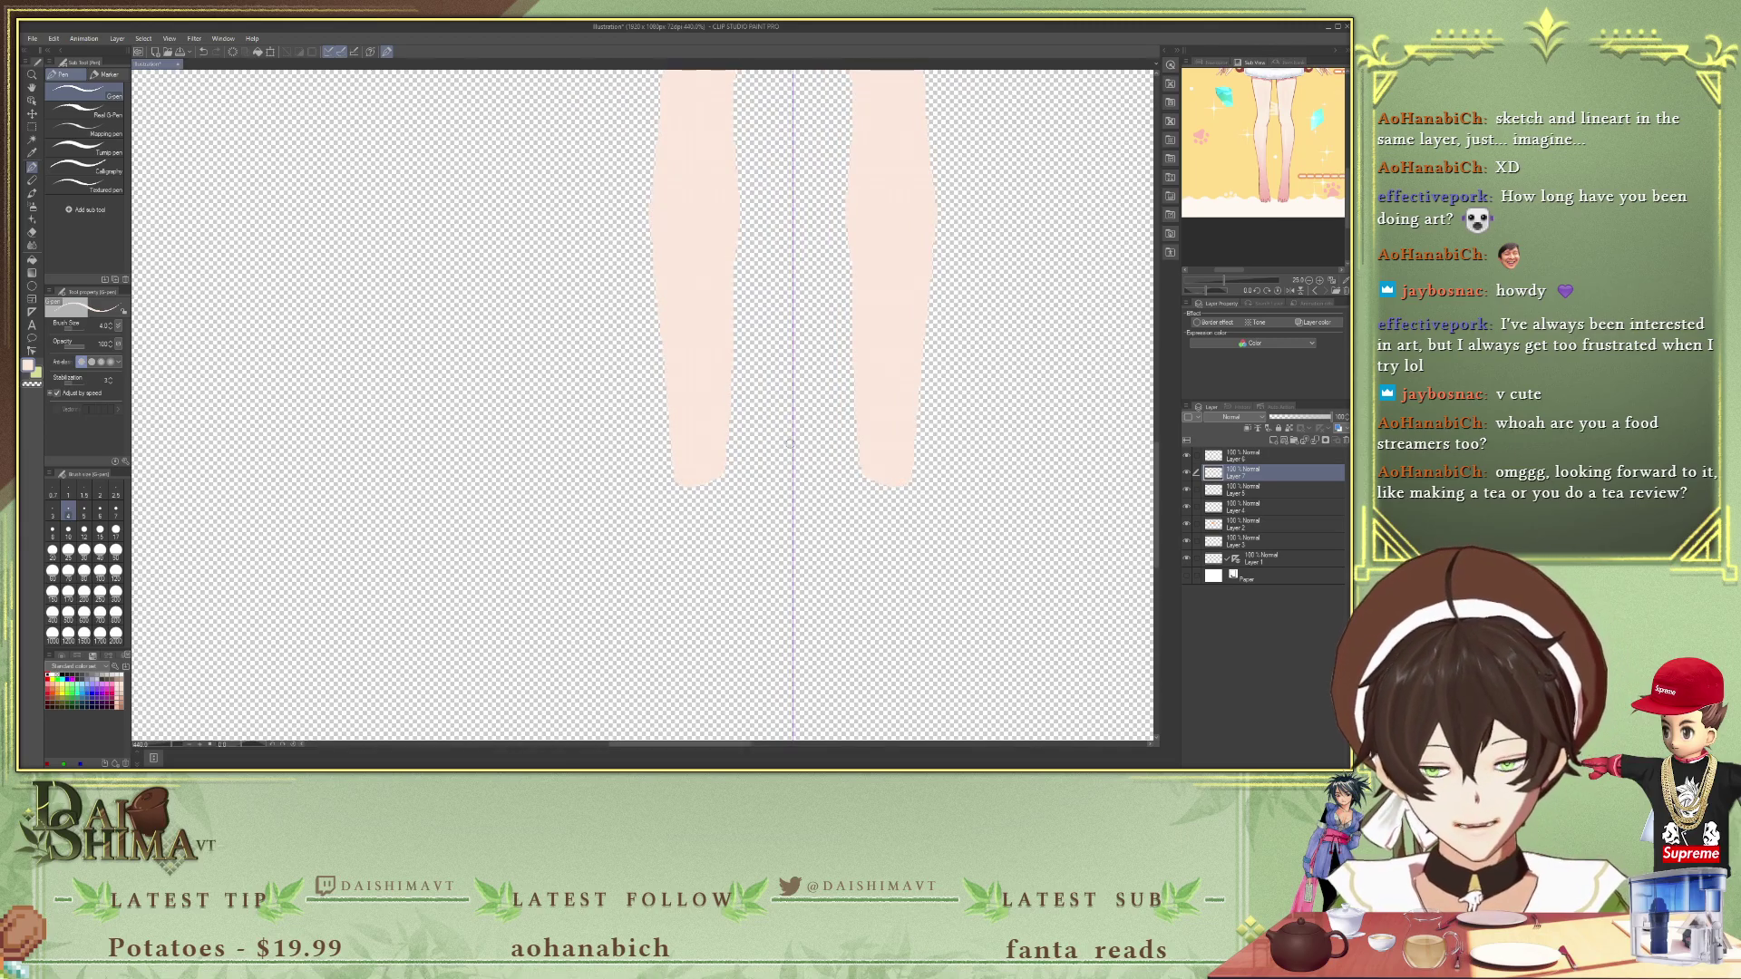
pyautogui.moveTo(678, 481)
pyautogui.mouseDown()
pyautogui.moveTo(701, 542)
pyautogui.moveTo(727, 524)
pyautogui.moveTo(730, 483)
pyautogui.mouseUp()
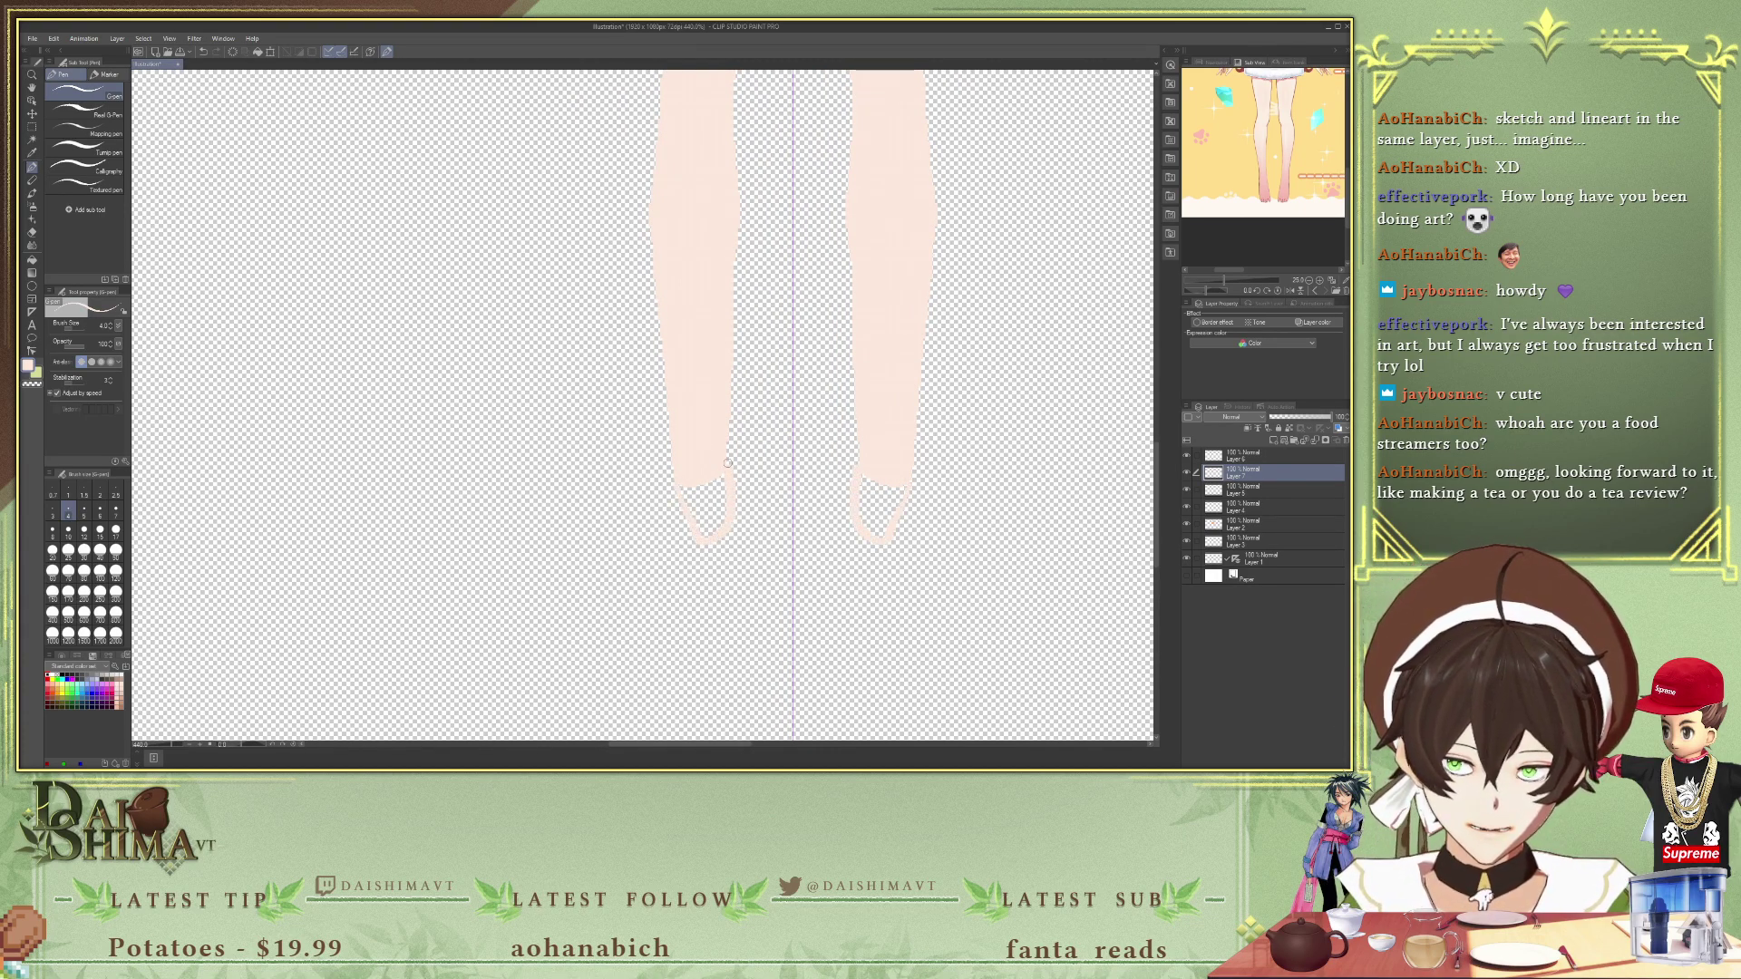
pyautogui.press('g')
pyautogui.click(707, 505)
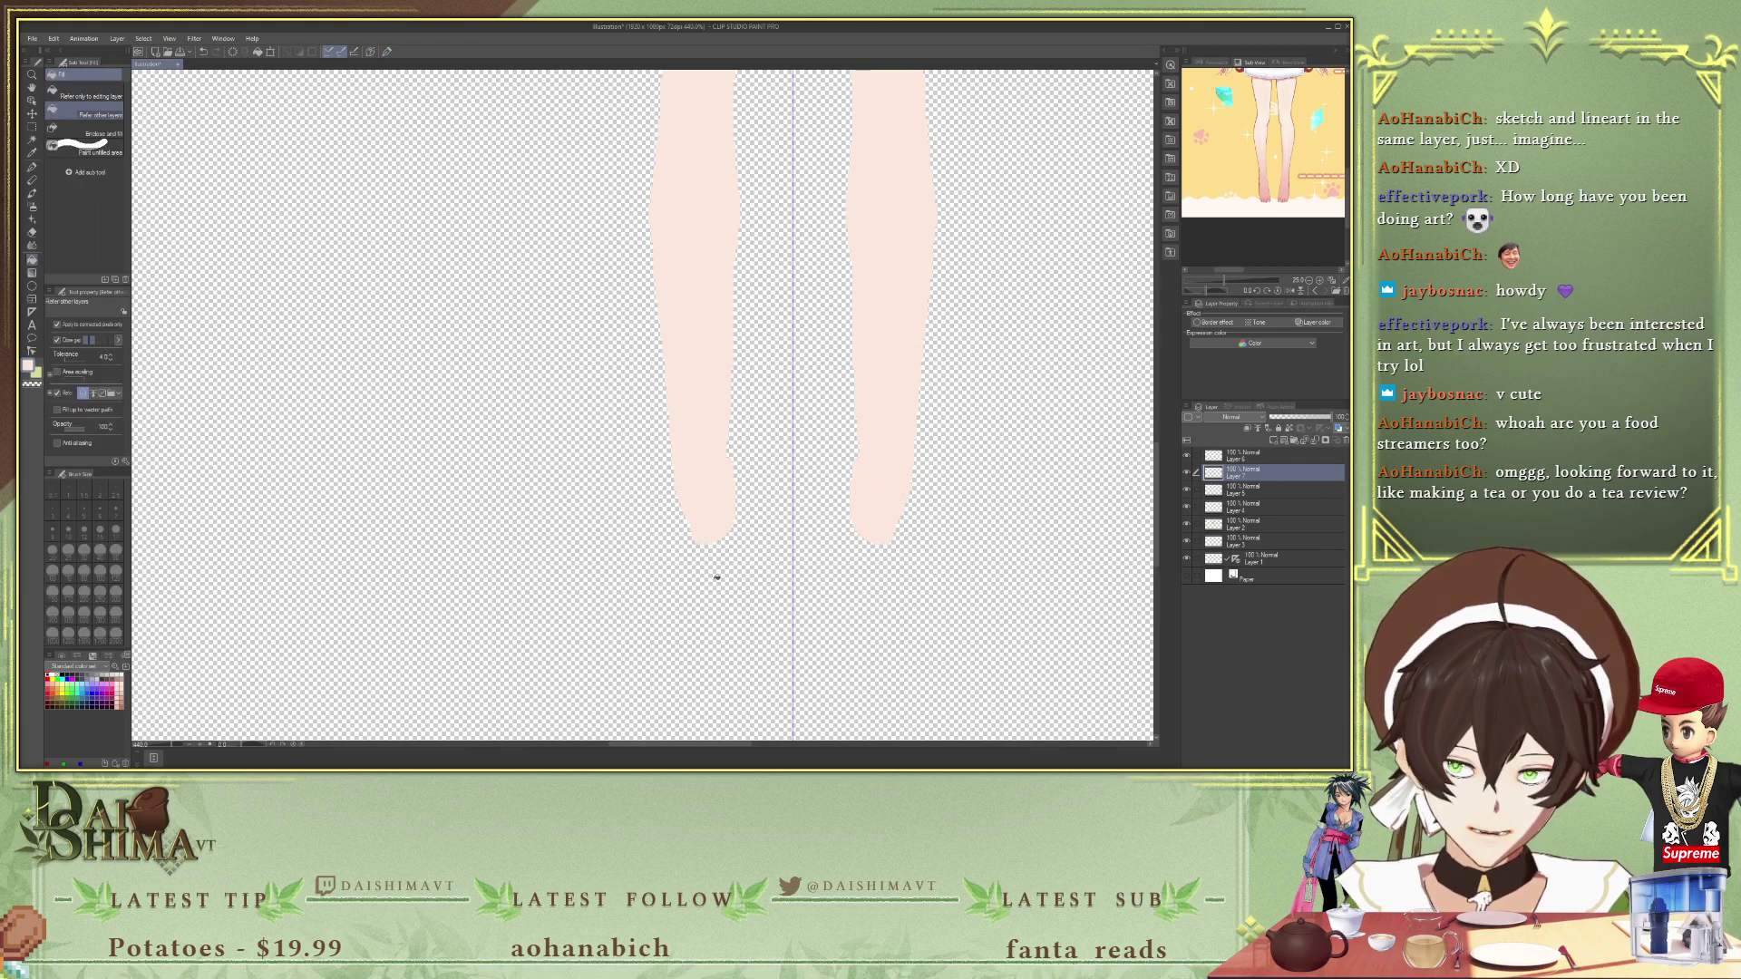
pyautogui.press('p')
pyautogui.moveTo(733, 517)
pyautogui.mouseDown()
pyautogui.moveTo(731, 577)
pyautogui.moveTo(704, 596)
pyautogui.moveTo(690, 535)
pyautogui.moveTo(710, 573)
pyautogui.moveTo(717, 547)
pyautogui.mouseUp()
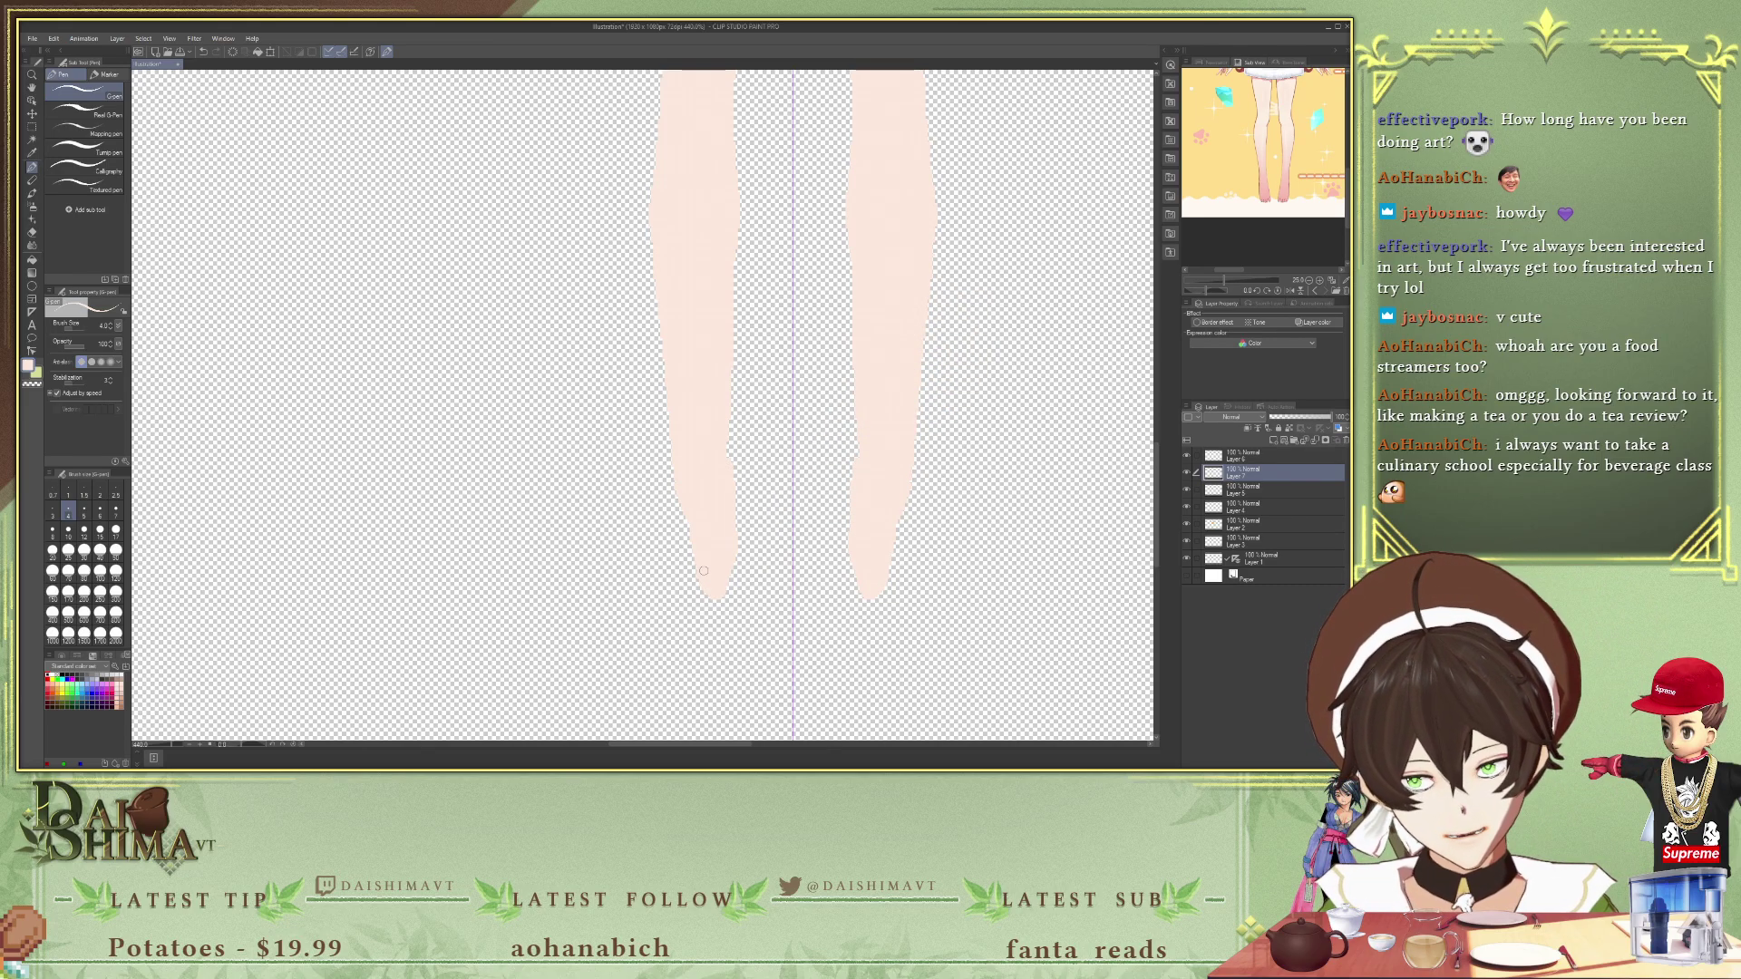
pyautogui.moveTo(737, 574)
pyautogui.mouseDown()
pyautogui.moveTo(727, 606)
pyautogui.moveTo(711, 580)
pyautogui.mouseUp()
pyautogui.hotkey('ctrl', 'z')
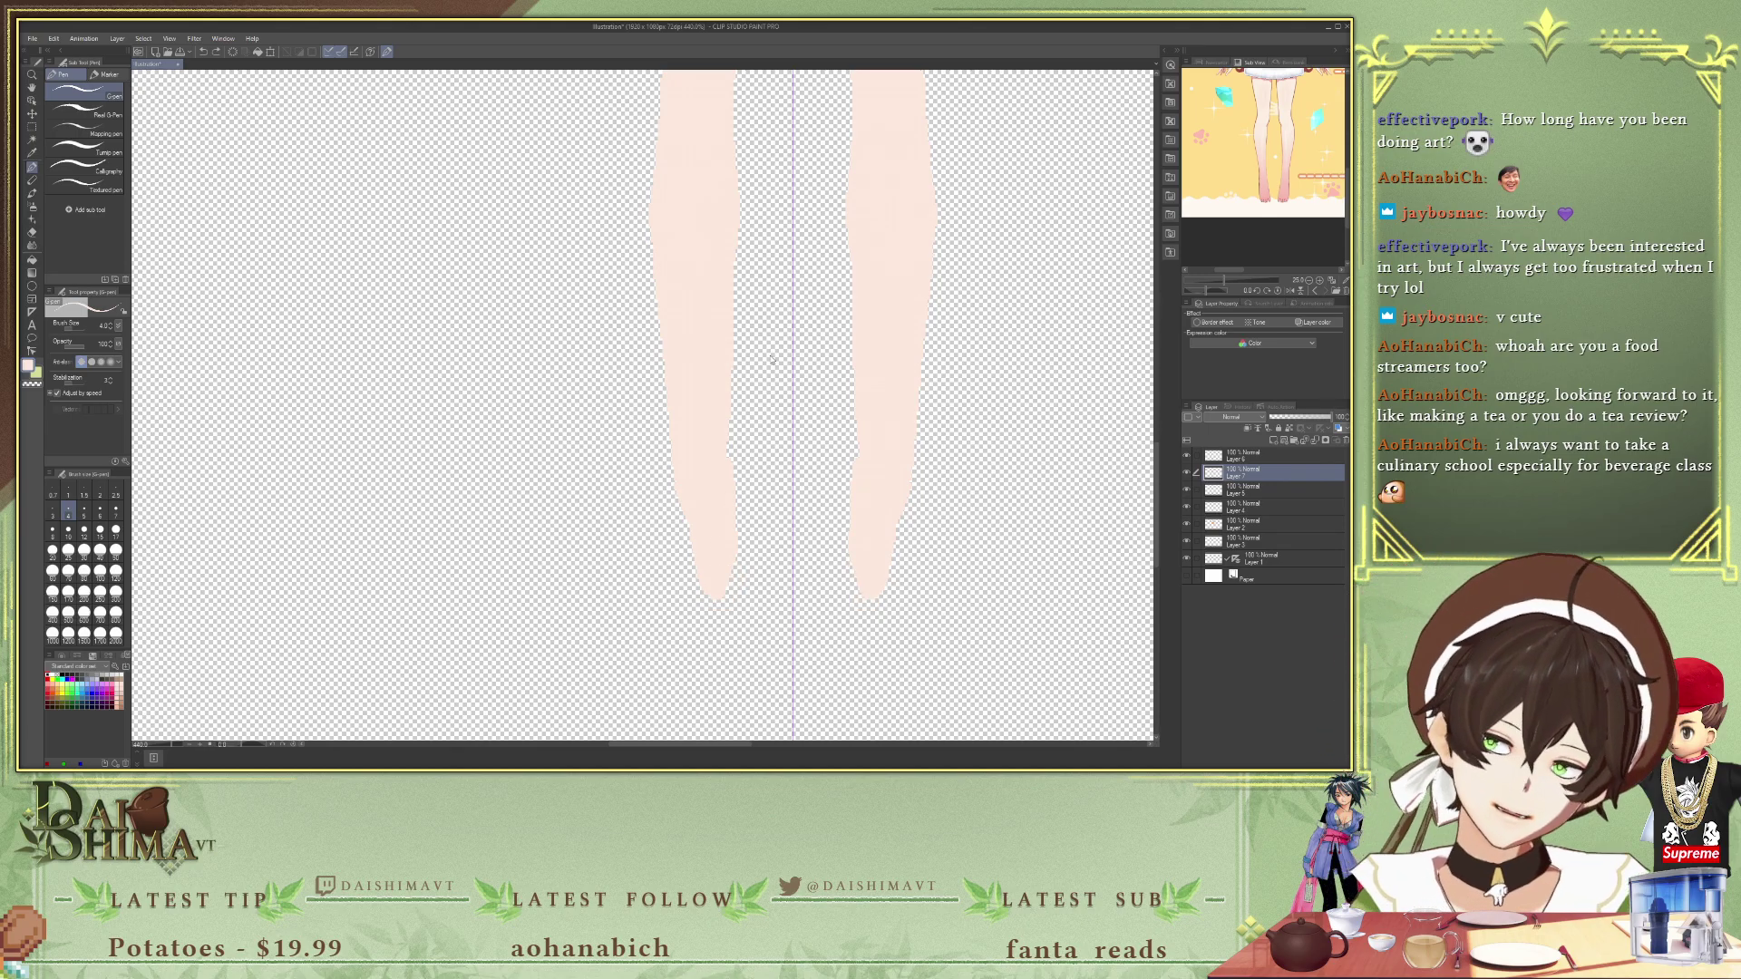
# - Erase the feet and lower part of both legs to shorten them below the dress
pyautogui.scroll(-10, 764, 361)
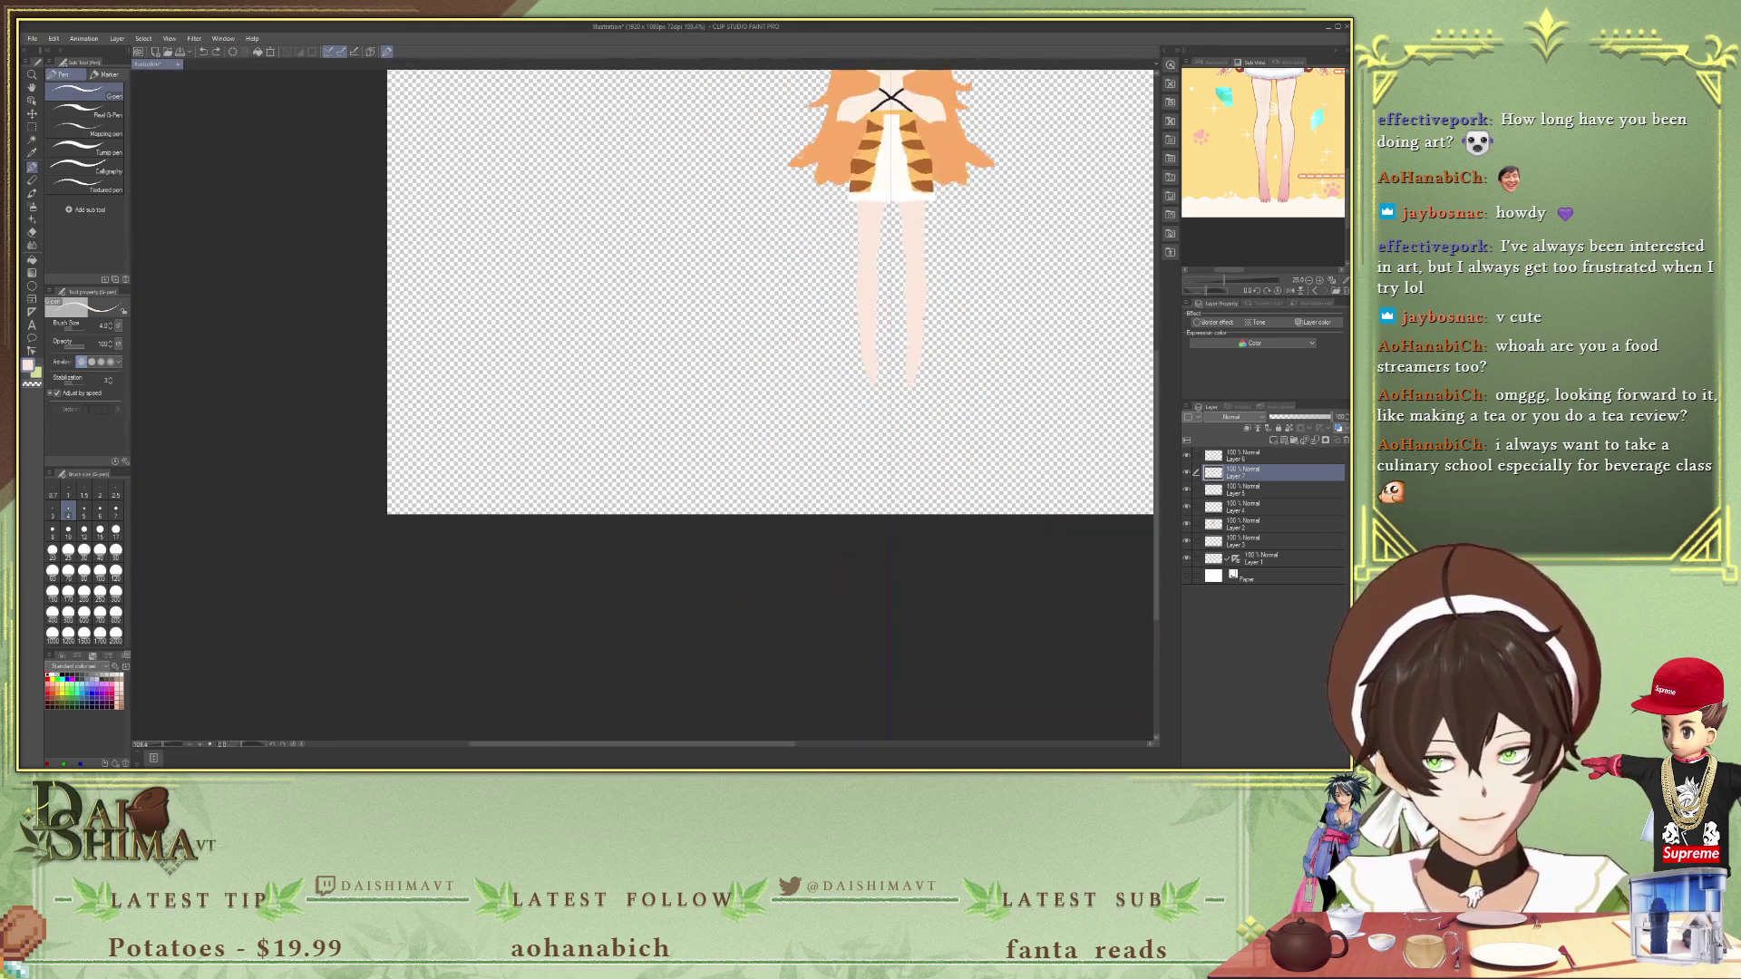
pyautogui.scroll(4, 934, 314)
pyautogui.scroll(-5, 948, 311)
pyautogui.scroll(5, 957, 309)
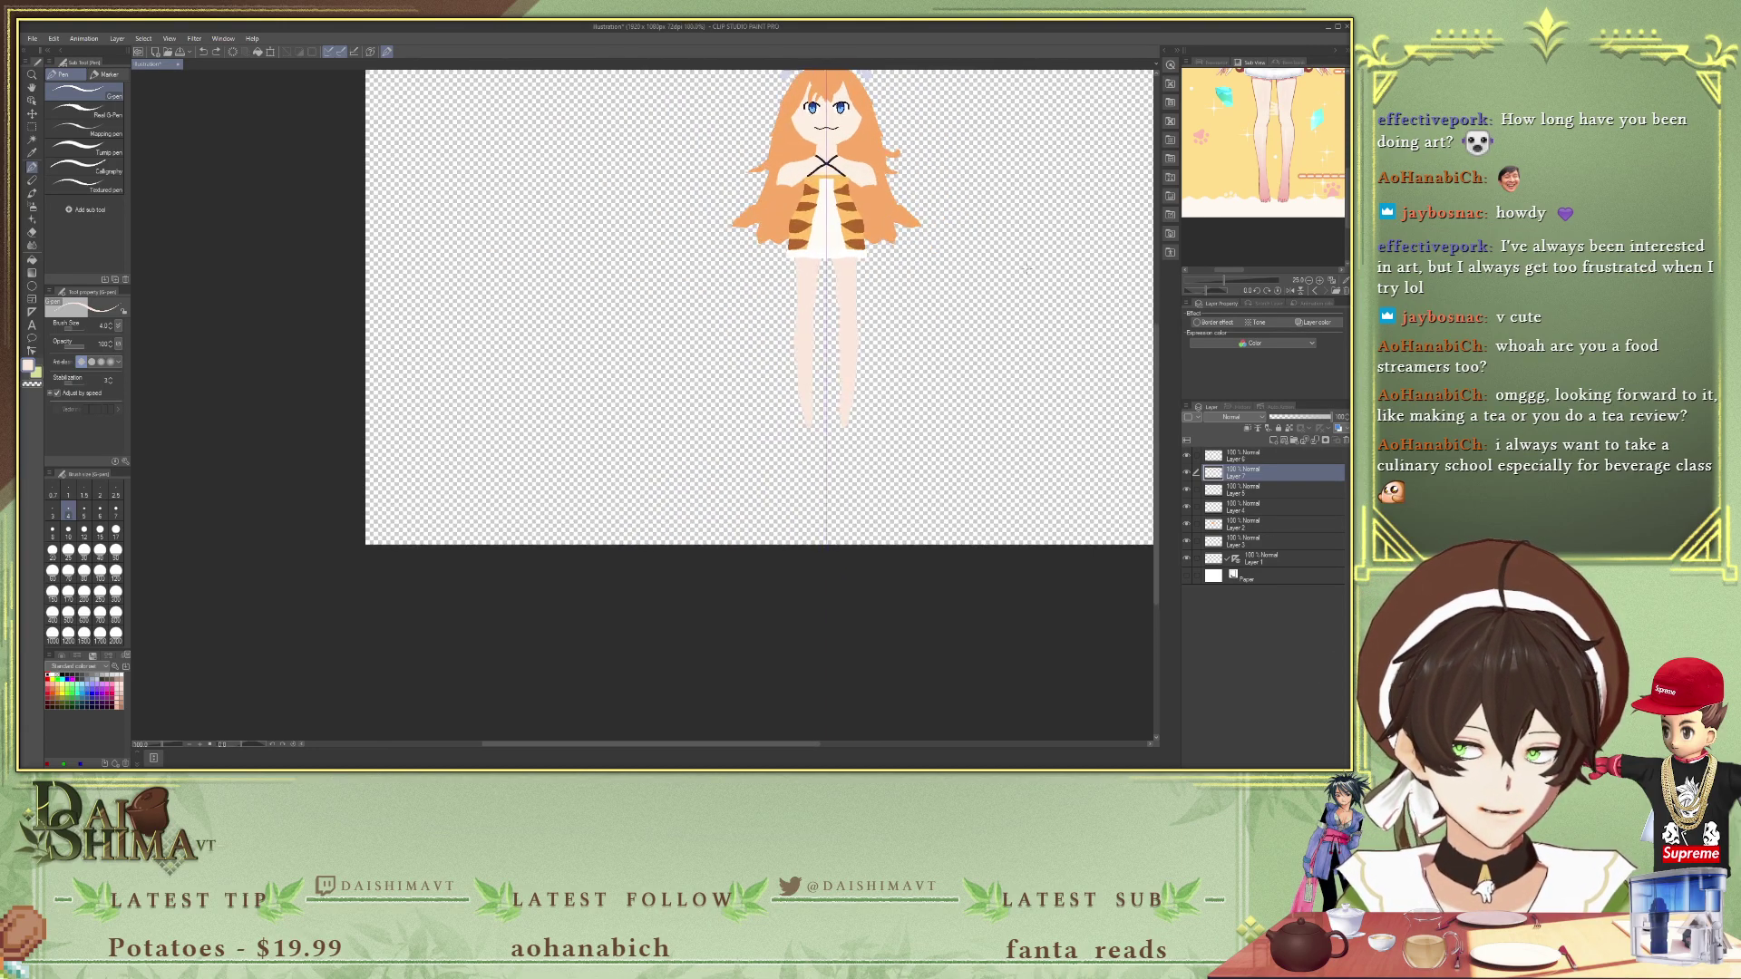
pyautogui.press('e')
pyautogui.moveTo(779, 431)
pyautogui.mouseDown()
pyautogui.moveTo(830, 426)
pyautogui.moveTo(827, 381)
pyautogui.mouseUp()
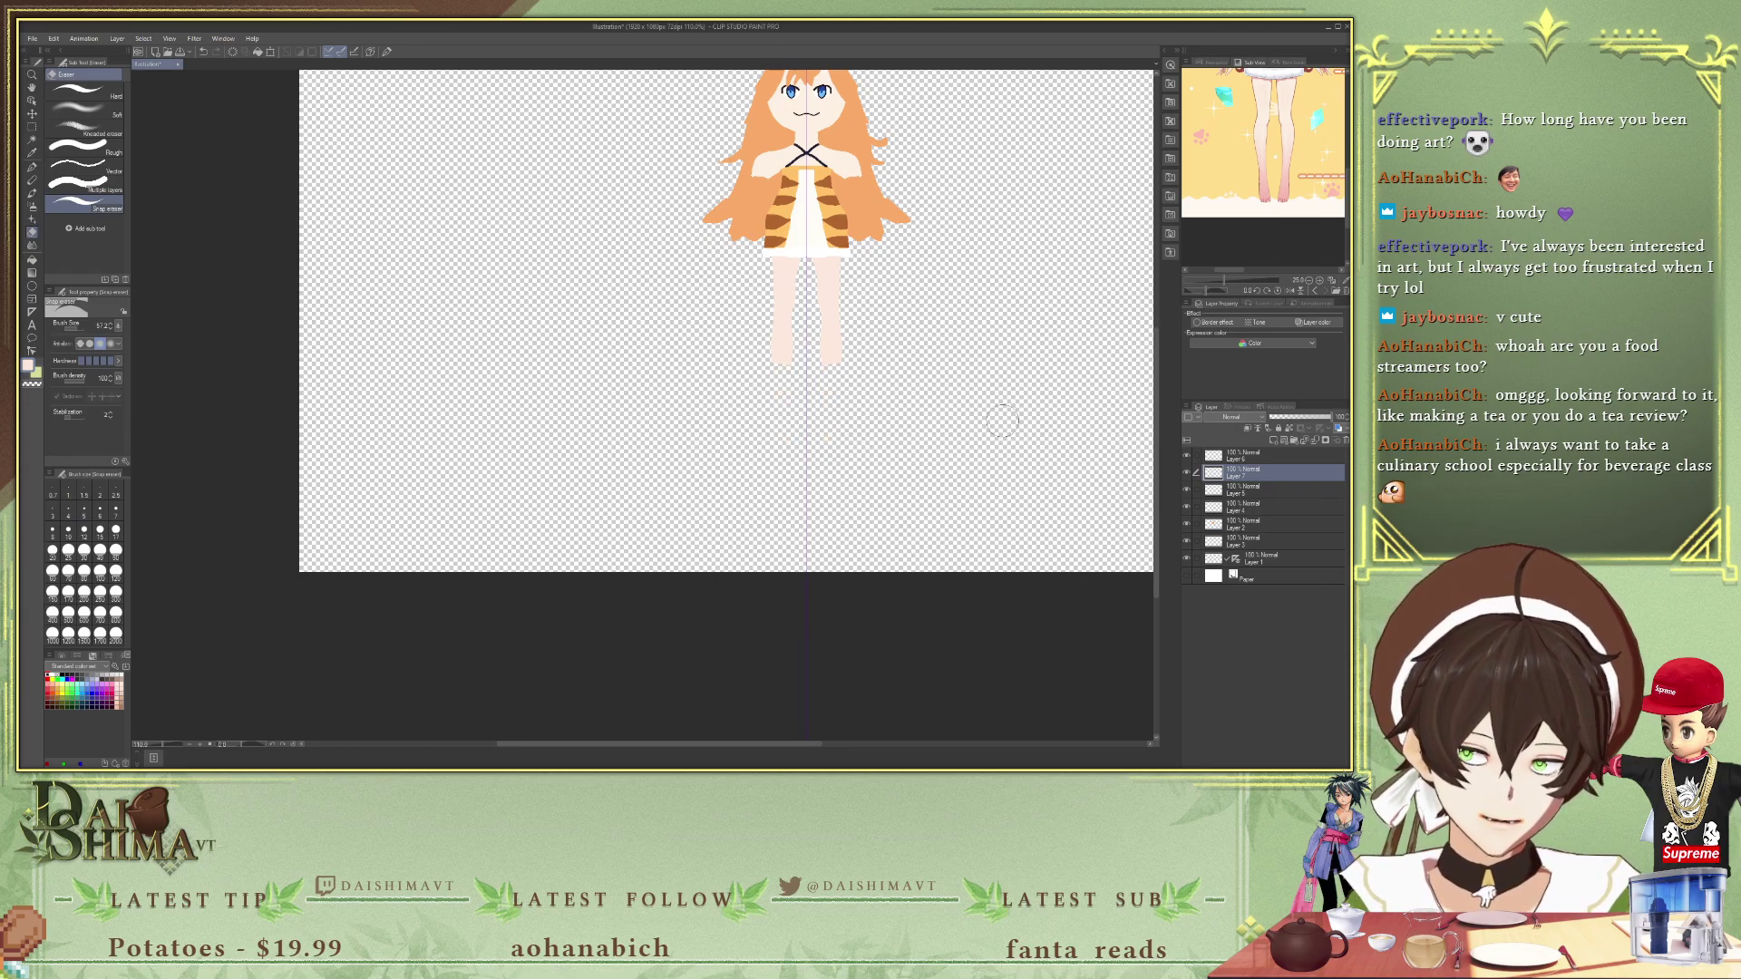
pyautogui.scroll(1, 641, 329)
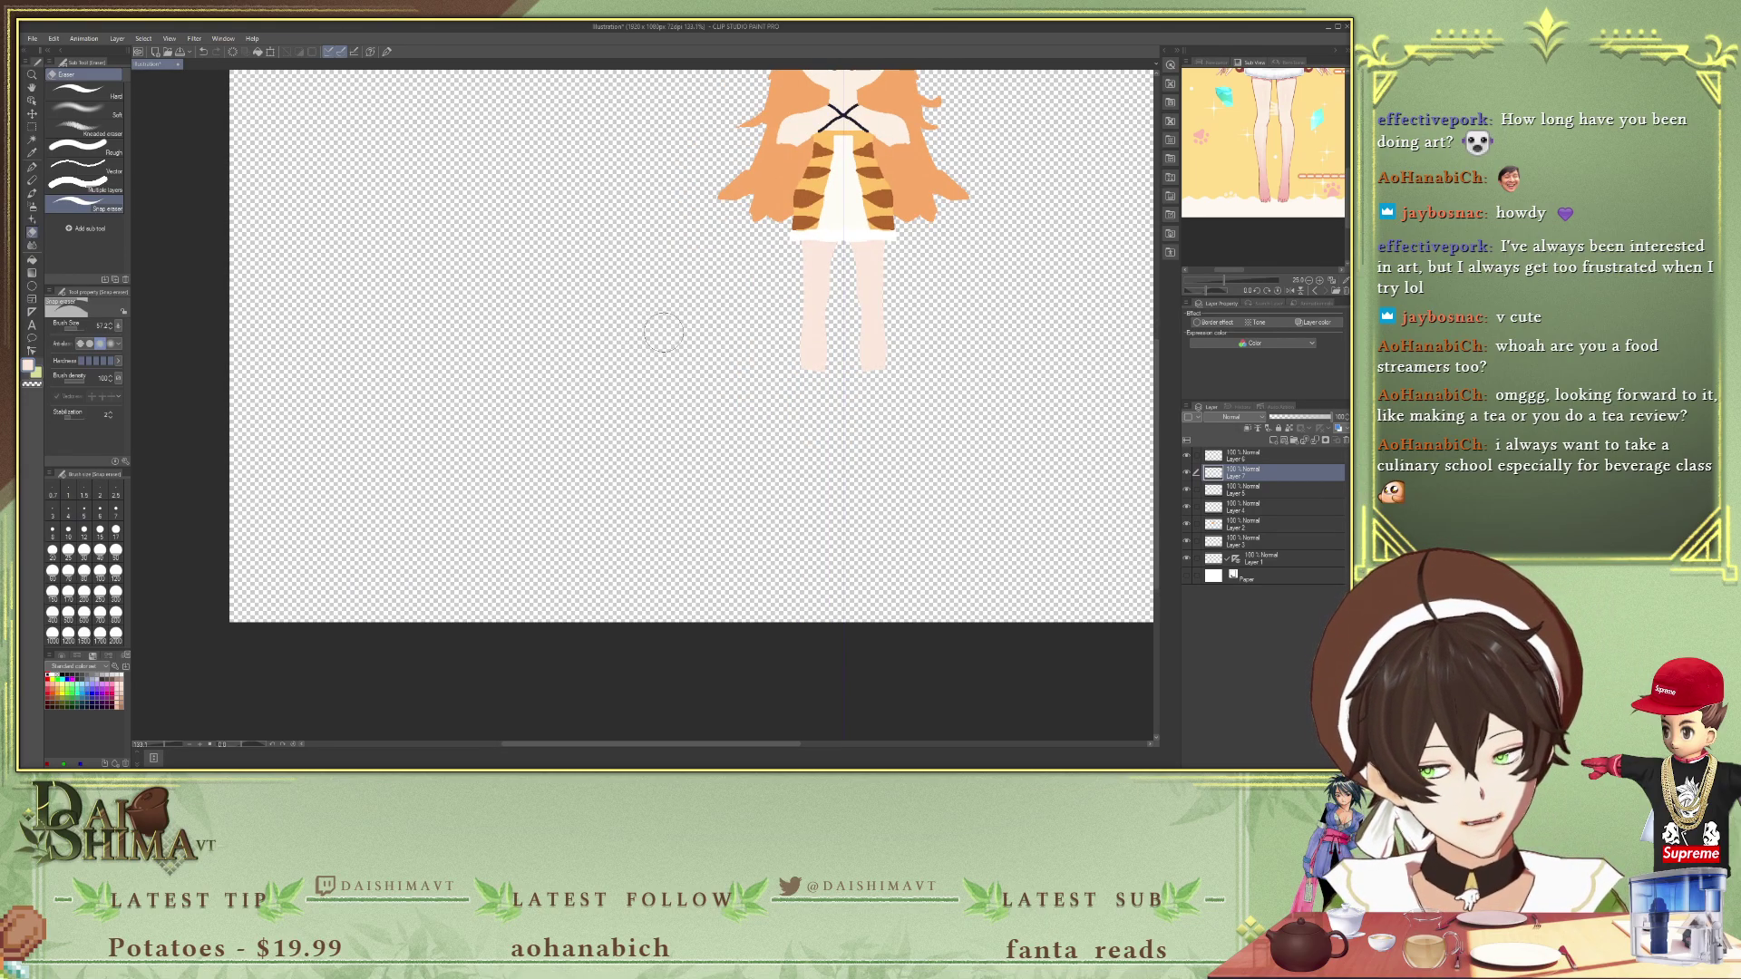
pyautogui.scroll(1, 927, 339)
pyautogui.scroll(1, 927, 339)
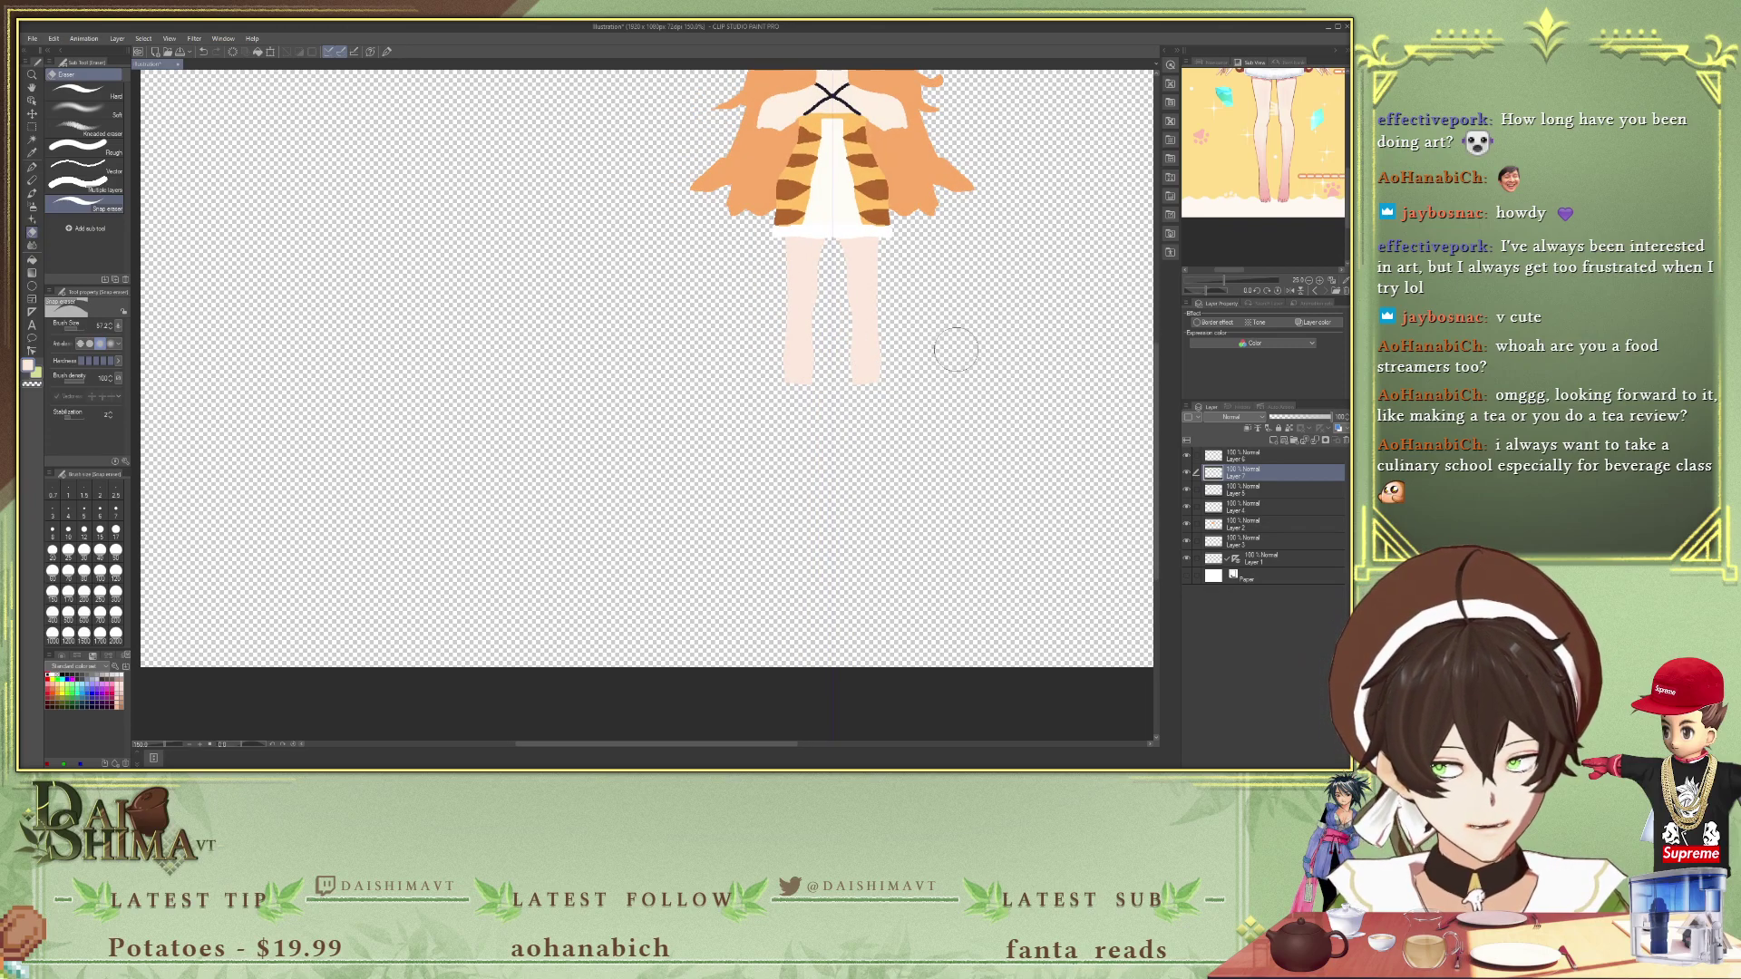
pyautogui.scroll(-3, 934, 349)
pyautogui.scroll(2, 917, 413)
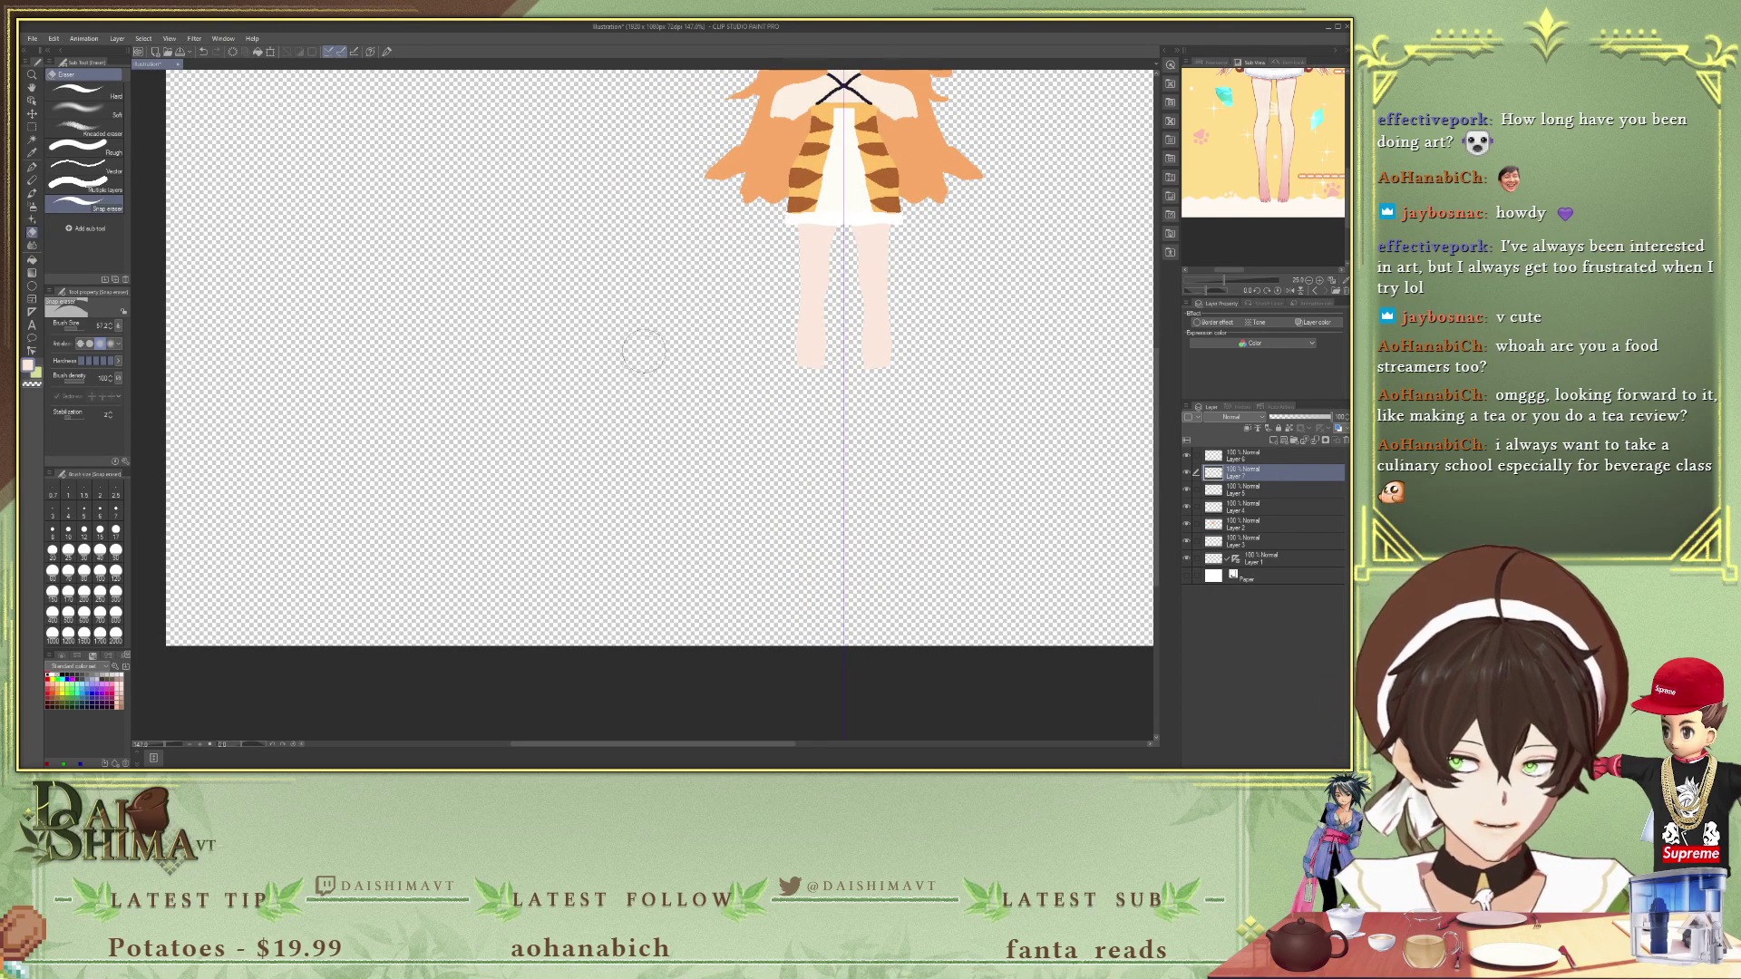
# - Outline rounded mirrored feet at the cut ends of both legs, fill them with the skin colour and paint over the seams
pyautogui.press('p')
pyautogui.scroll(2, 804, 354)
pyautogui.scroll(3, 912, 332)
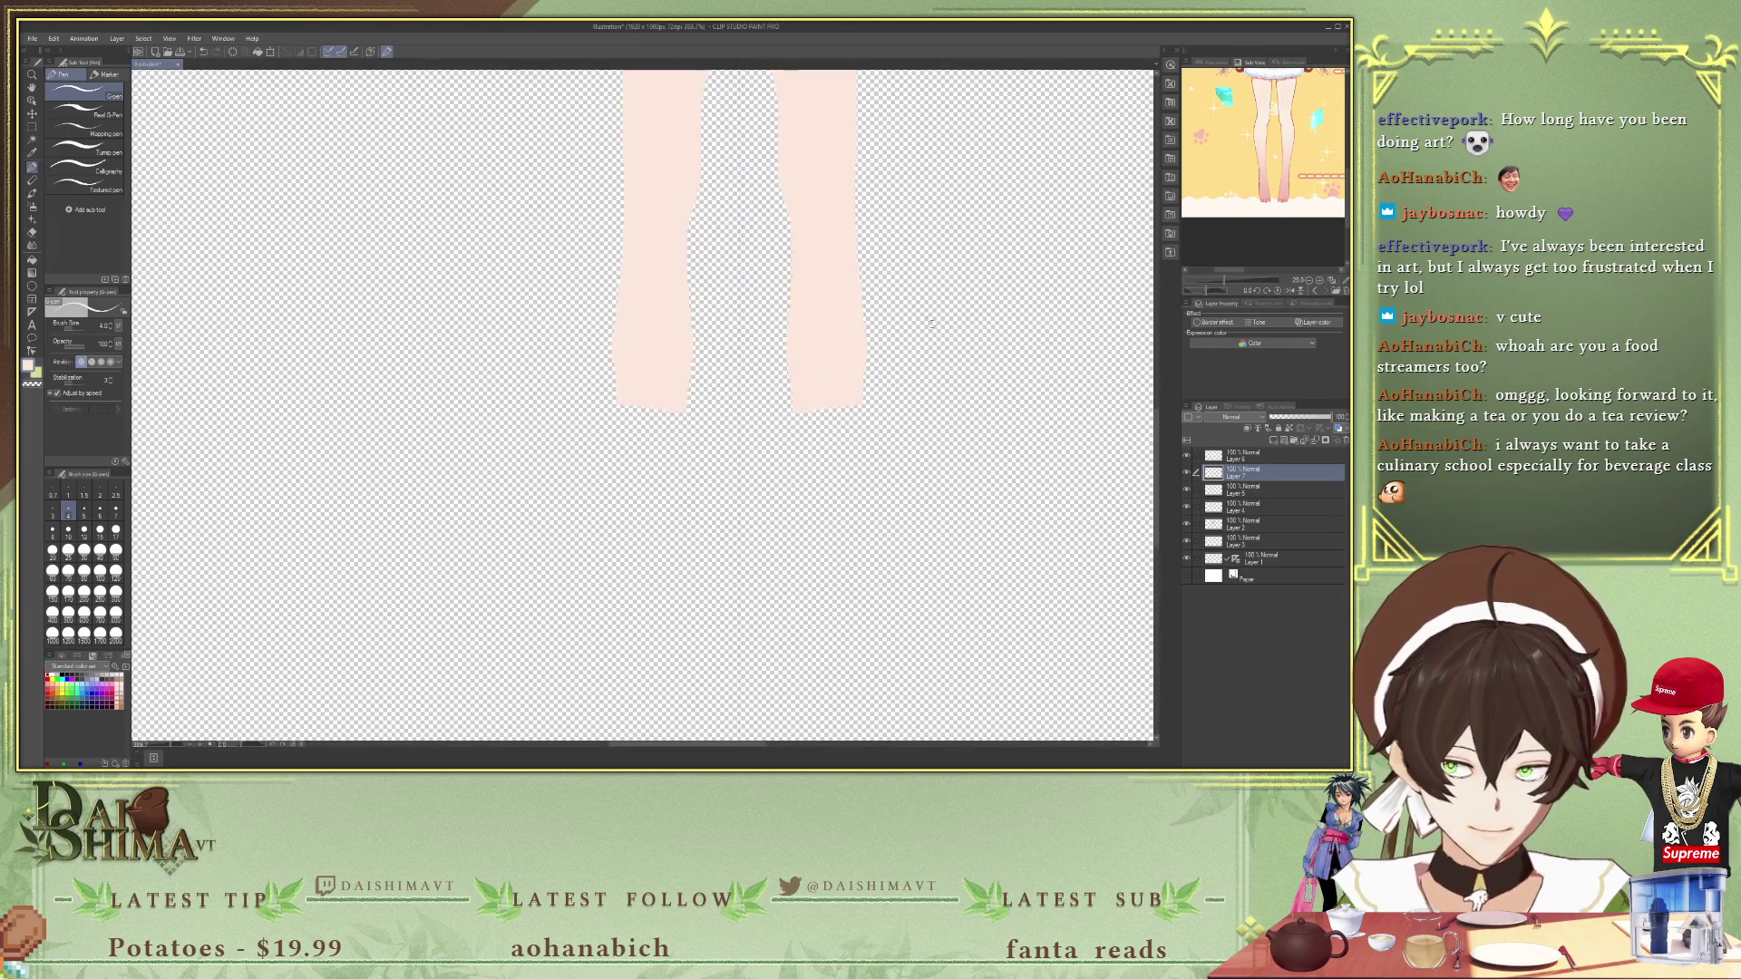
pyautogui.moveTo(614, 399)
pyautogui.mouseDown()
pyautogui.moveTo(656, 452)
pyautogui.moveTo(683, 410)
pyautogui.mouseUp()
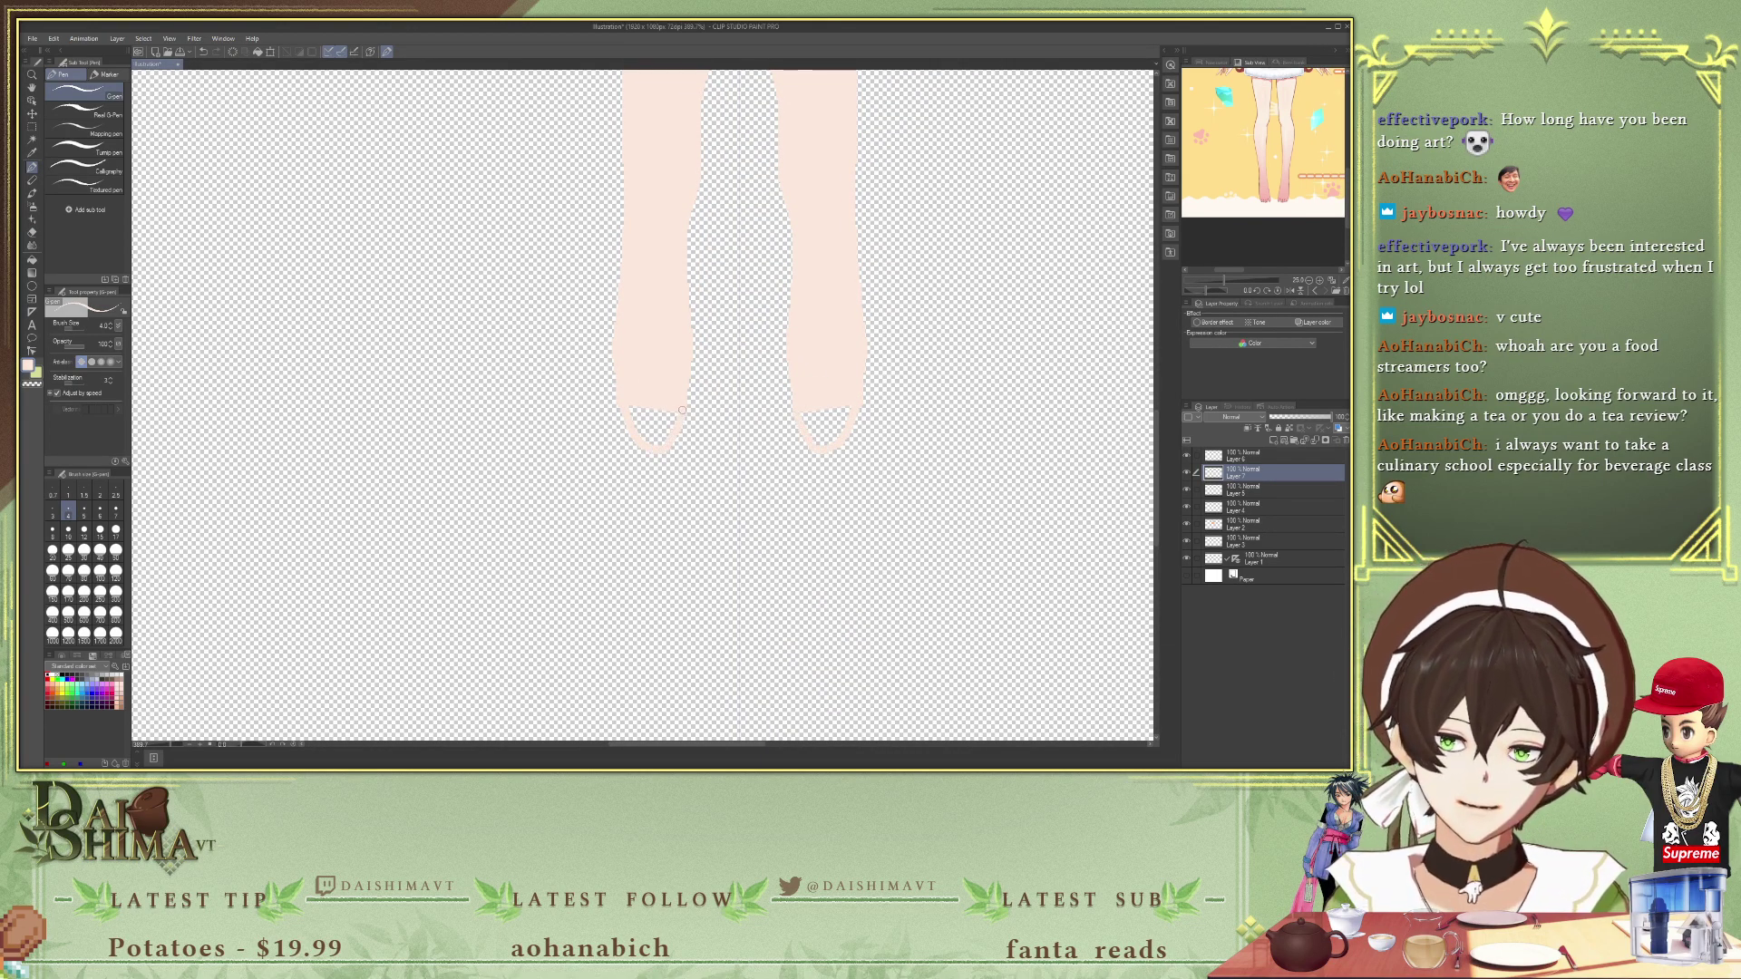
pyautogui.press('g')
pyautogui.click(660, 425)
pyautogui.scroll(3, 685, 390)
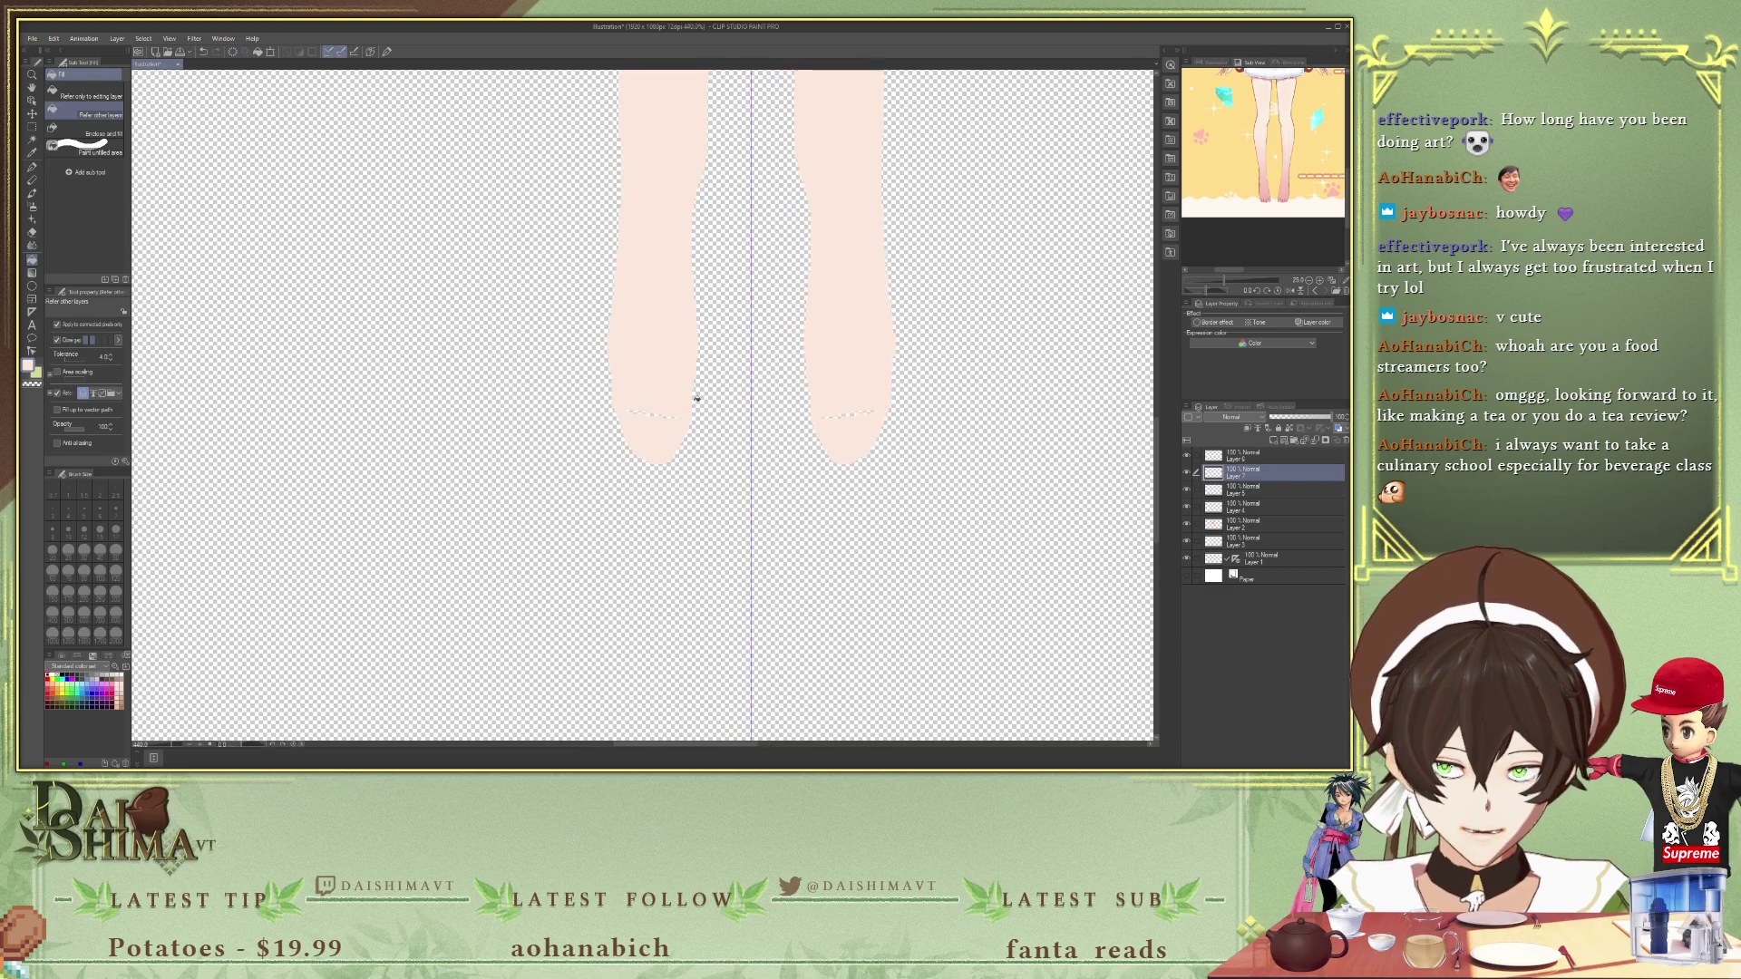
pyautogui.press('p')
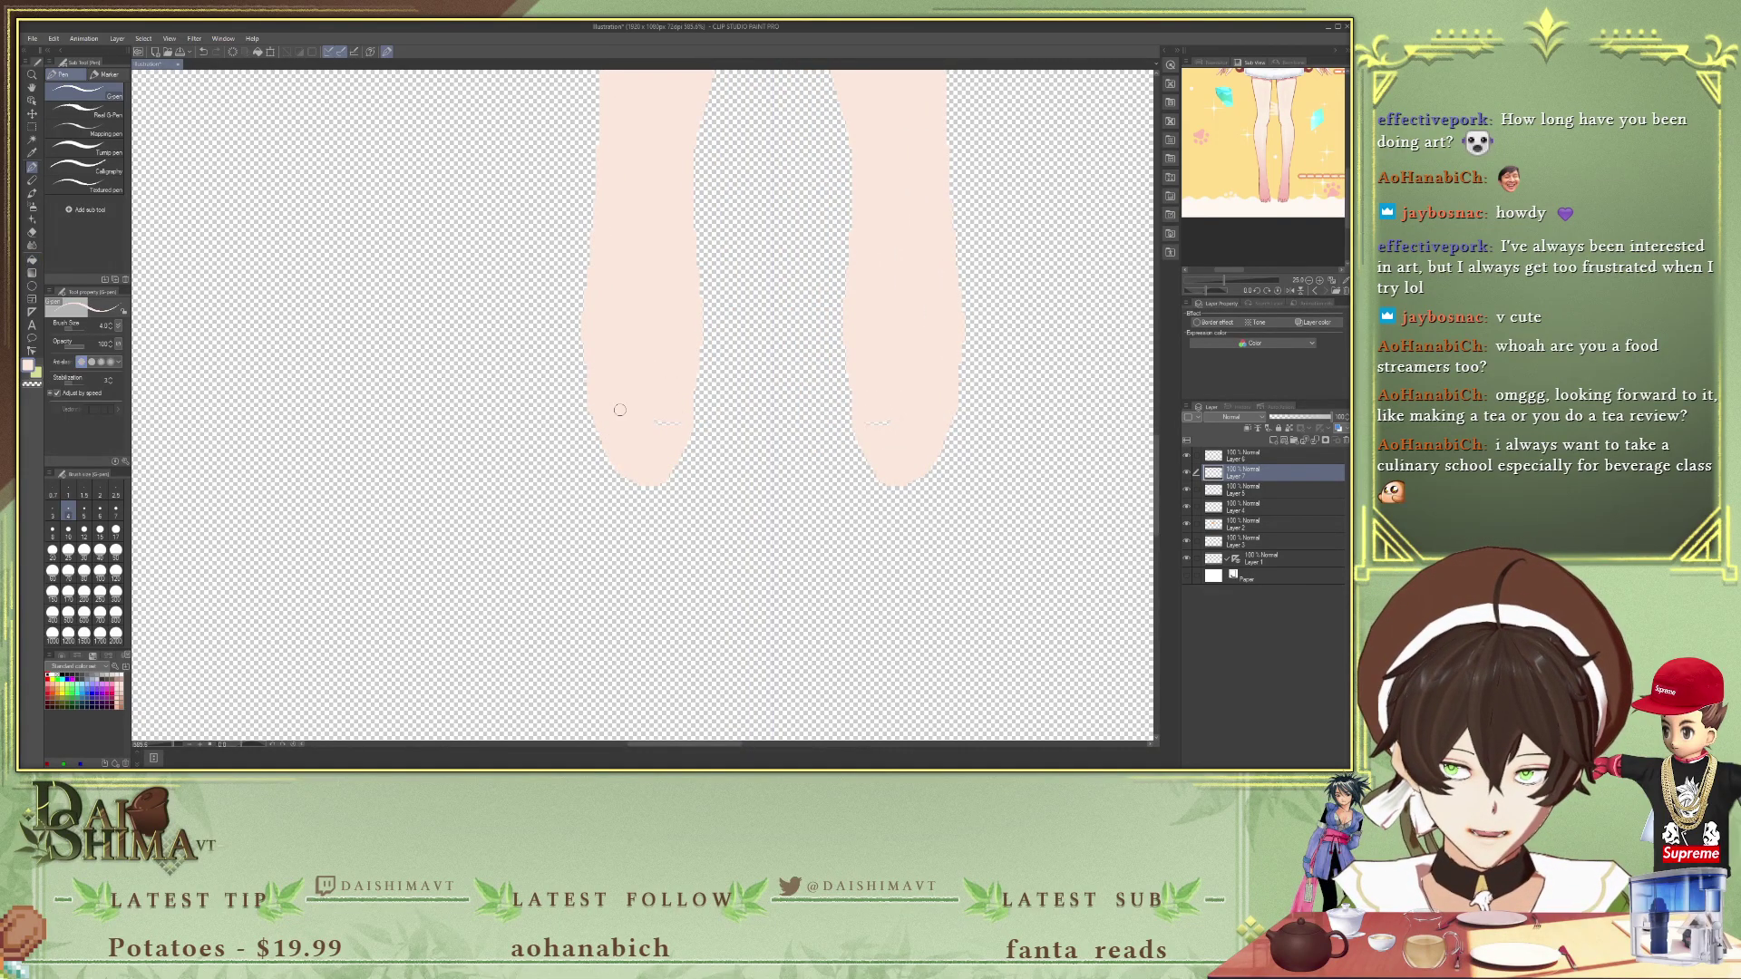
pyautogui.scroll(-10, 732, 330)
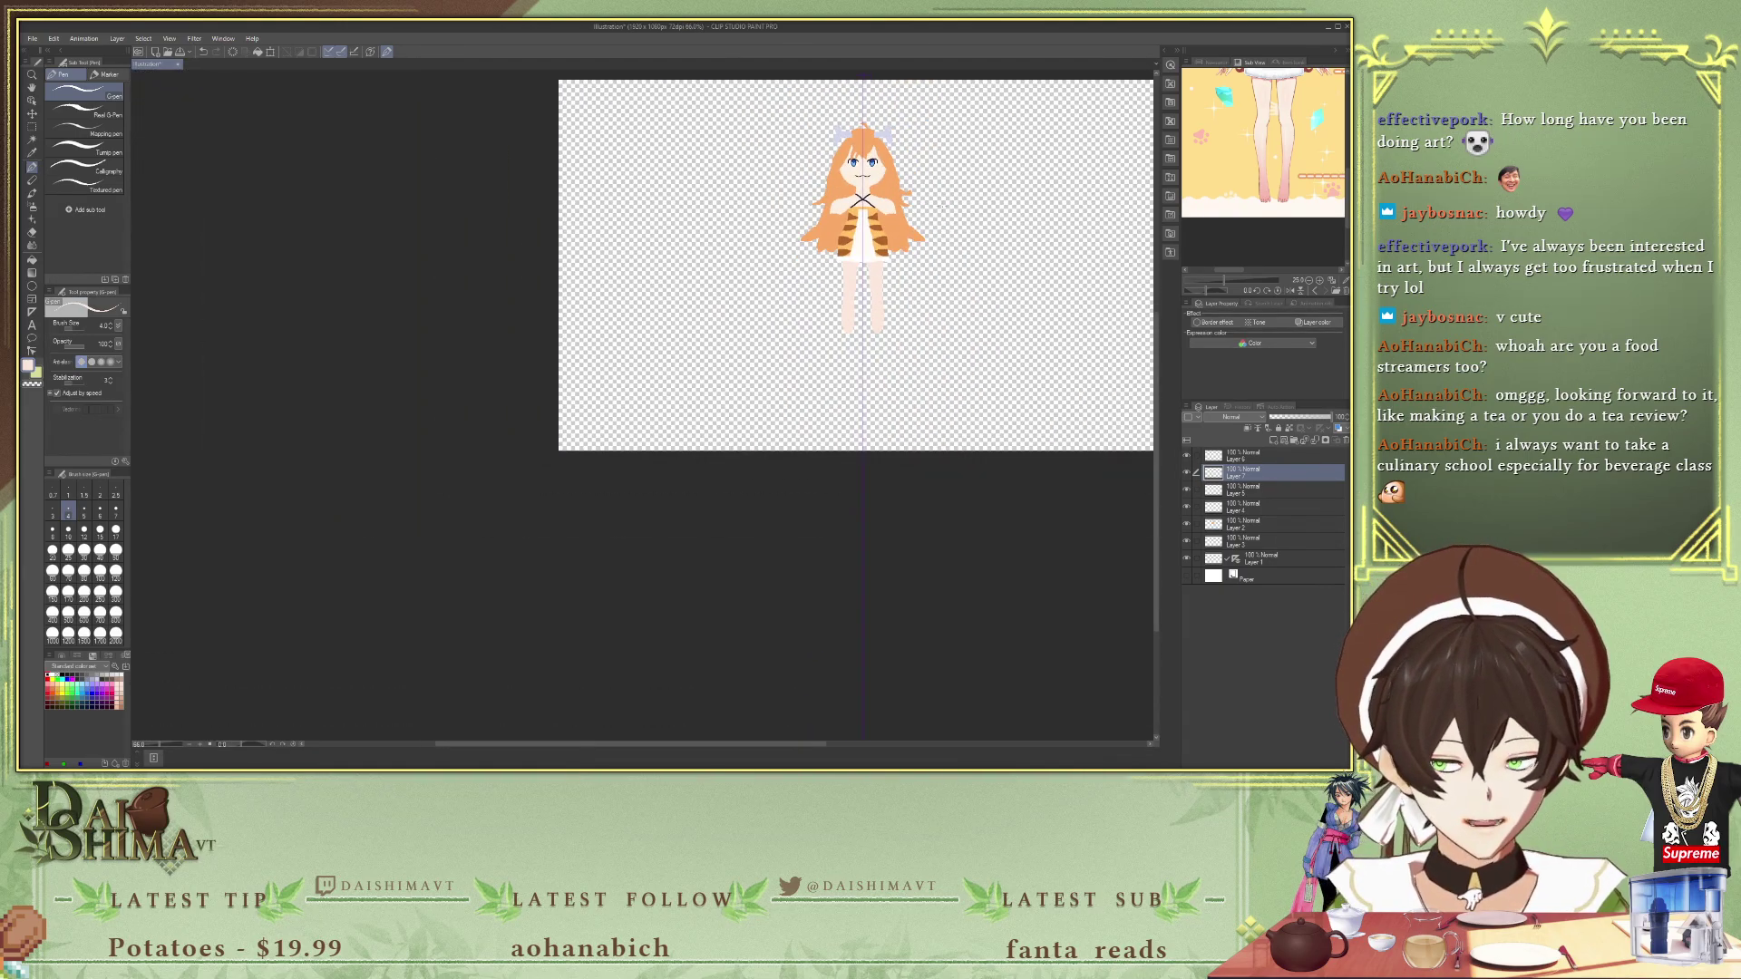
# - Try to draw the reference's fluffy white arm cuff over the left upper arm on the legs' layer
pyautogui.scroll(6, 942, 206)
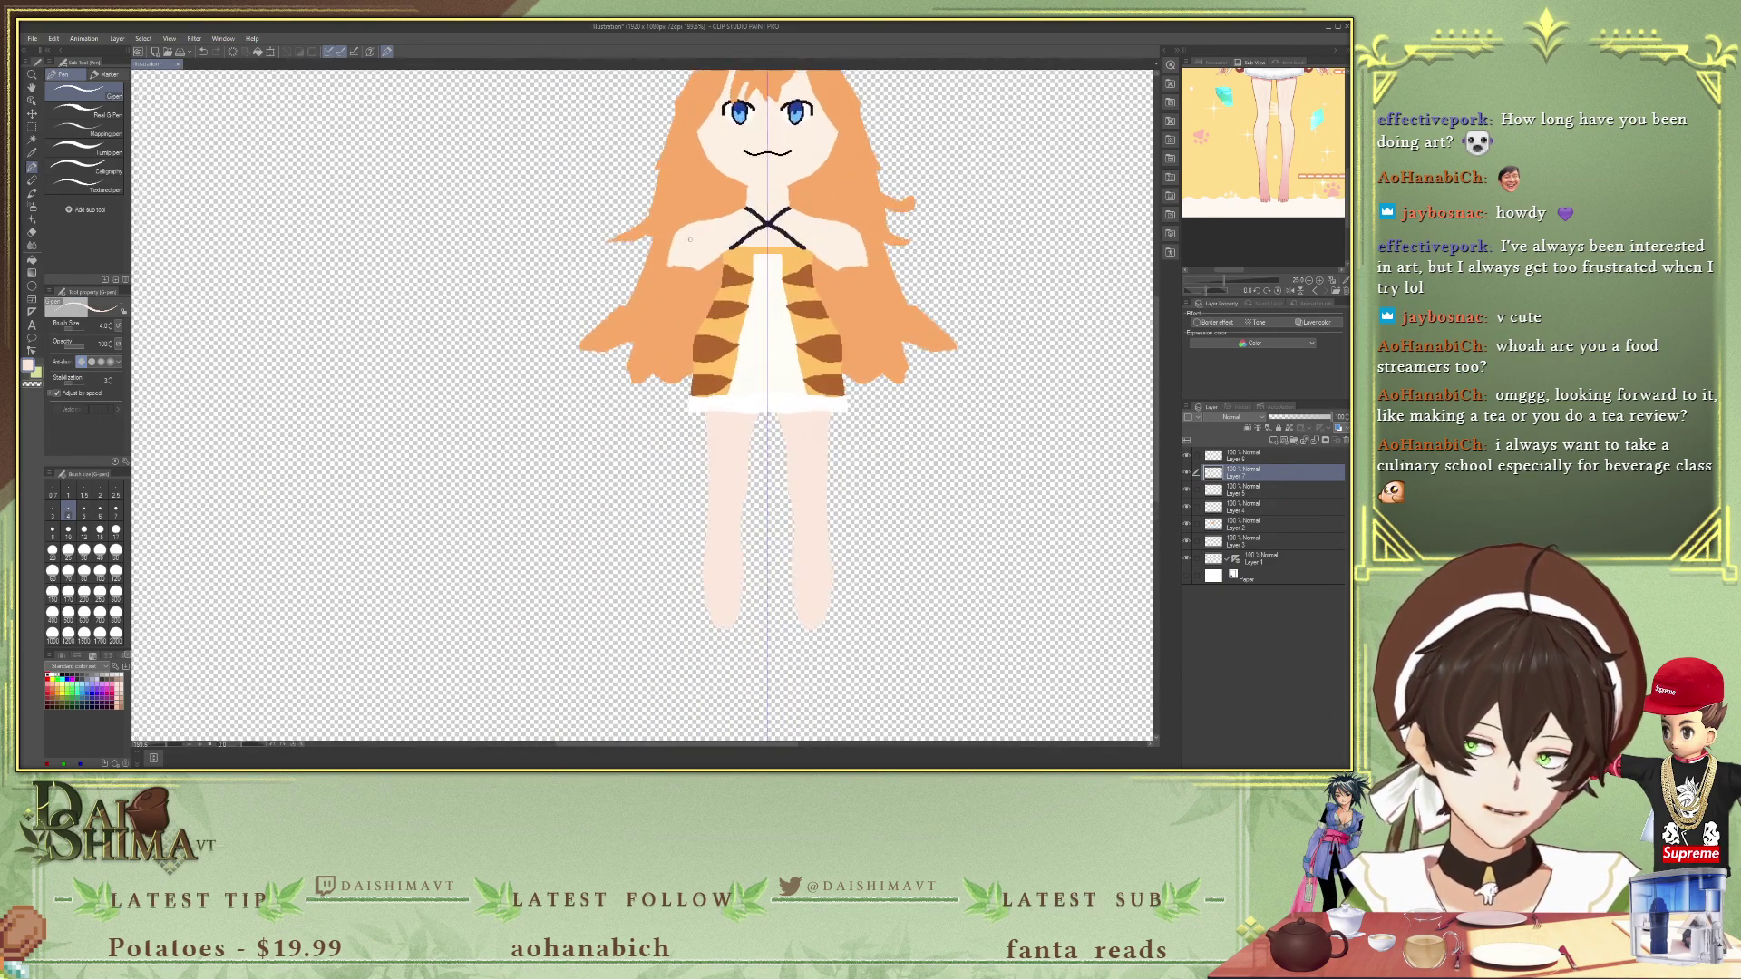
pyautogui.scroll(4, 694, 240)
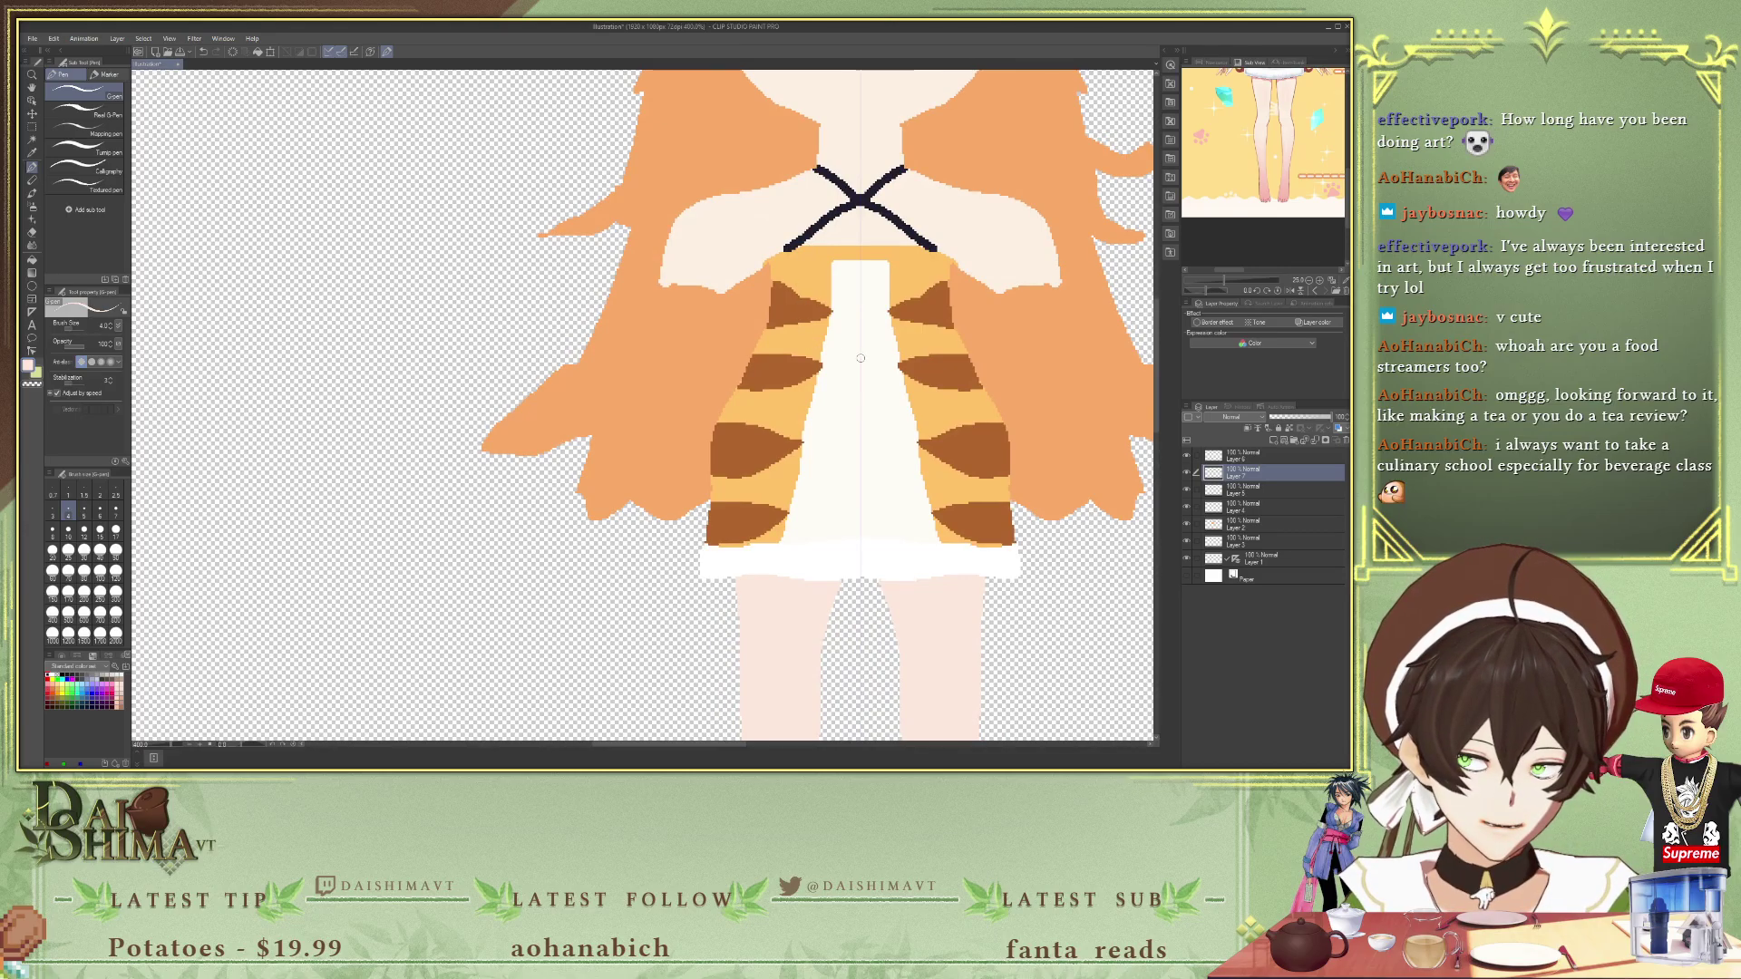
pyautogui.scroll(-3, 1249, 231)
pyautogui.scroll(5, 1239, 155)
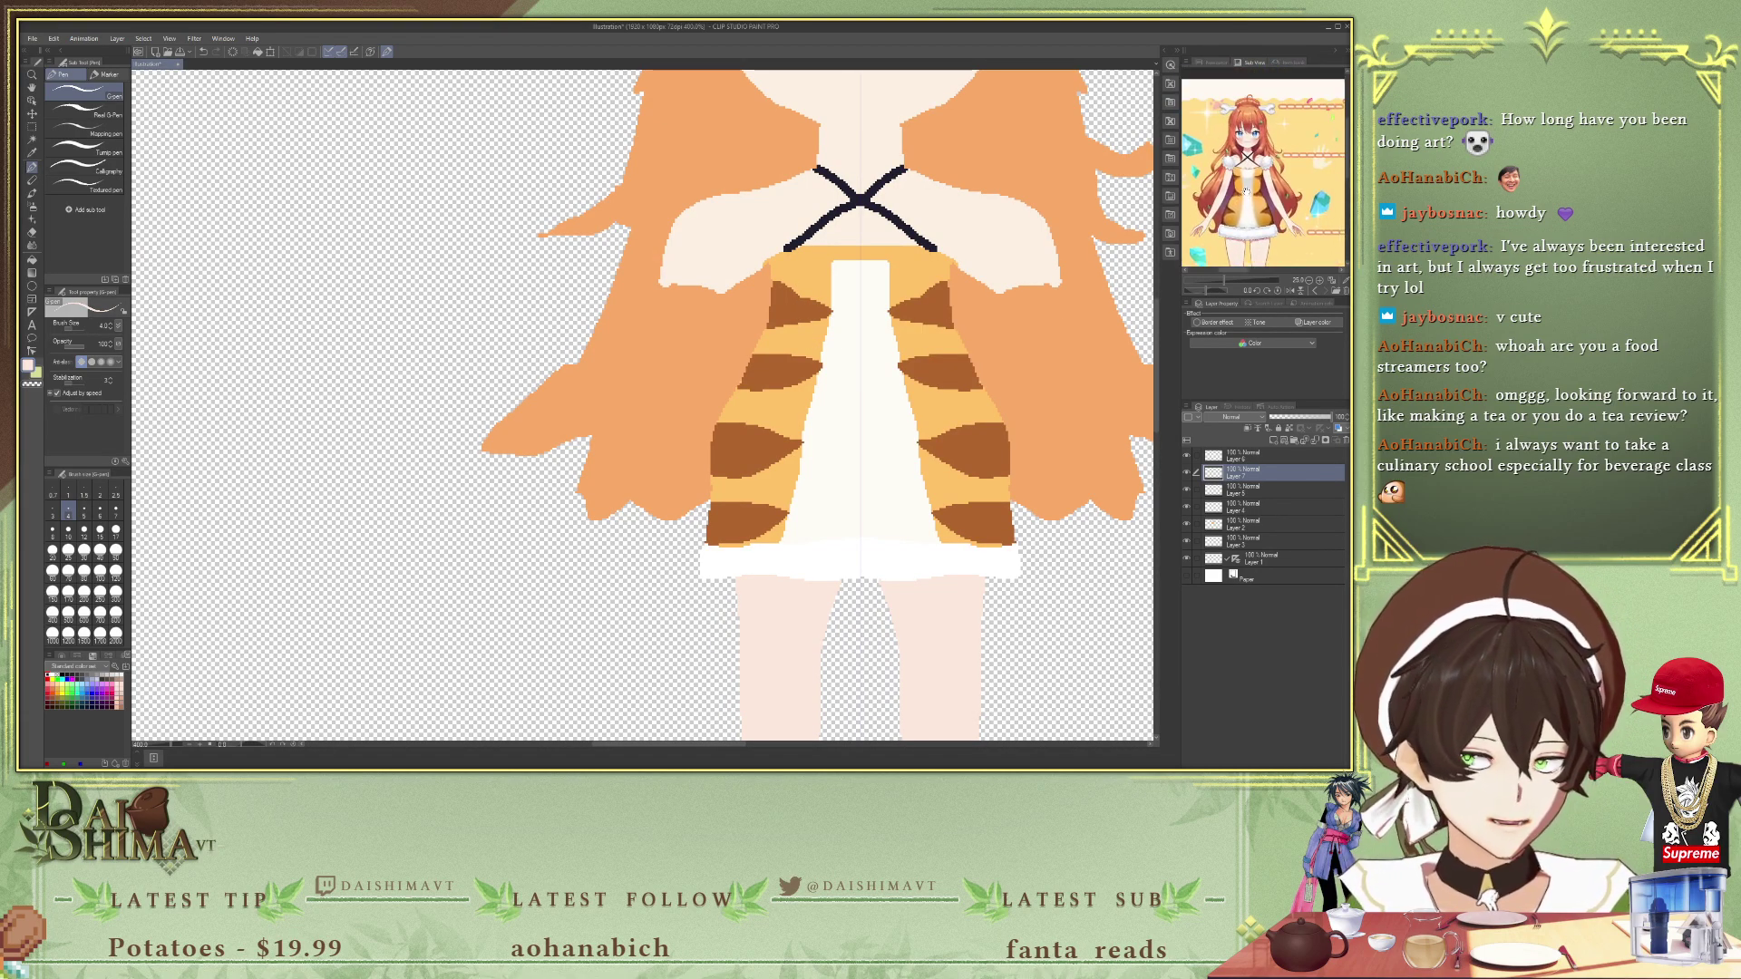
pyautogui.moveTo(1288, 197); pyautogui.dragTo(1263, 157)
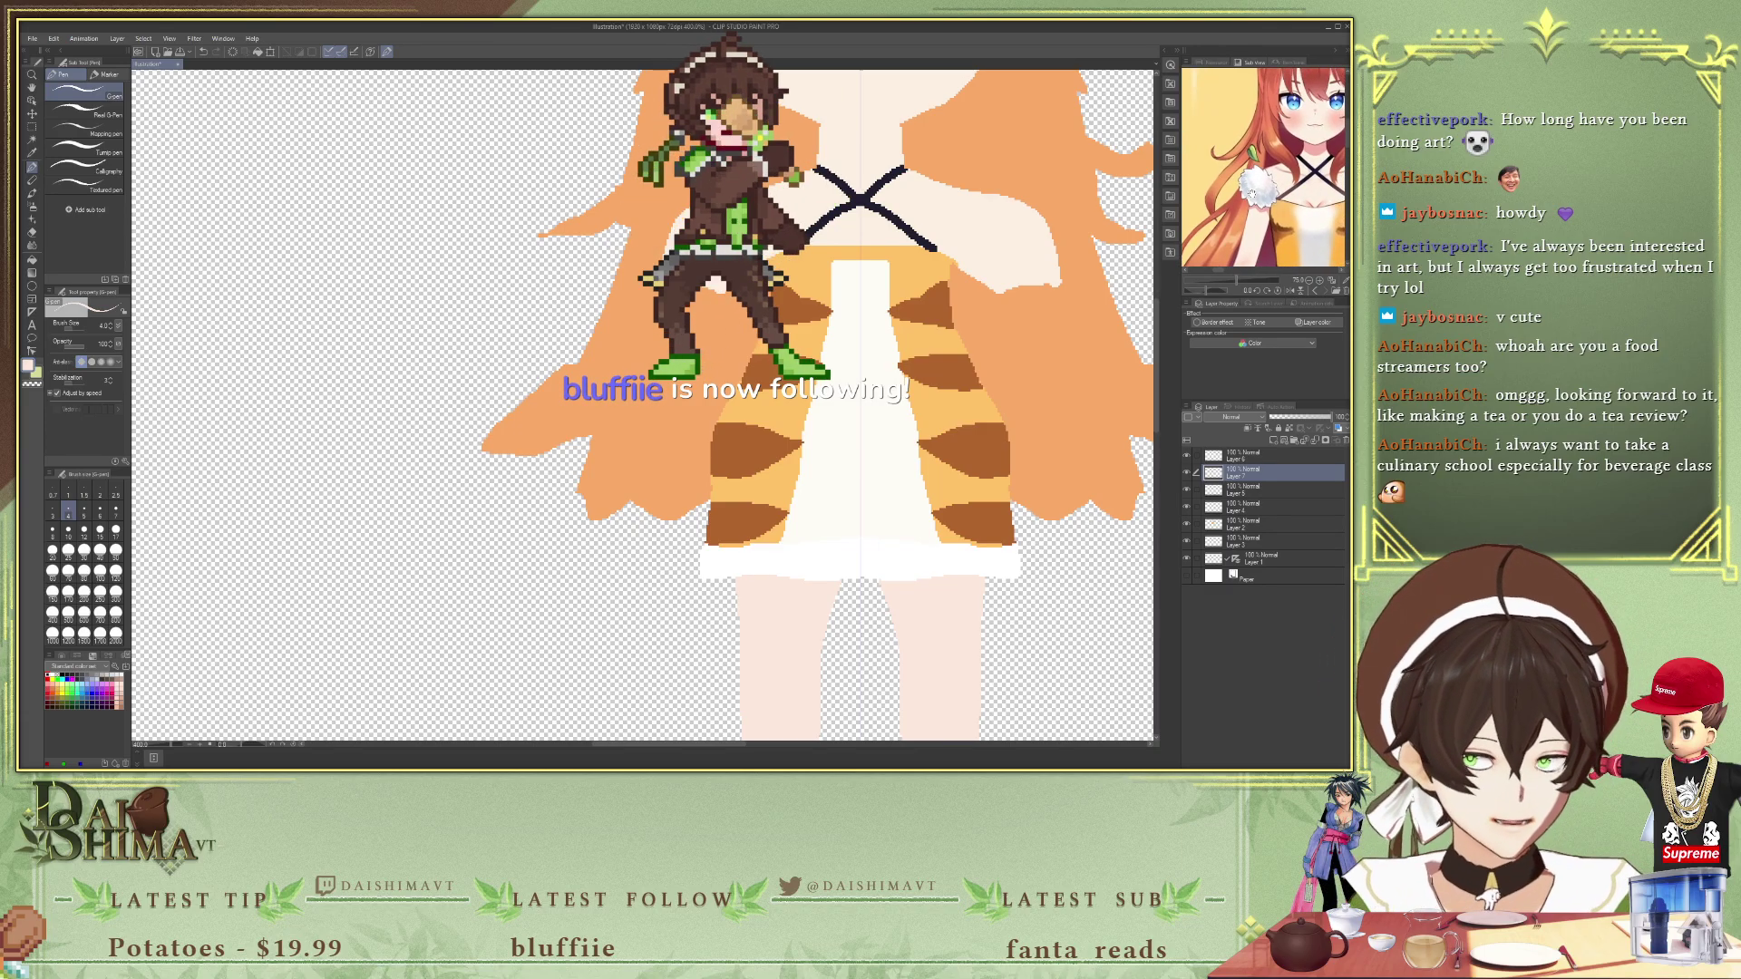
pyautogui.press('i')
pyautogui.scroll(3, 750, 254)
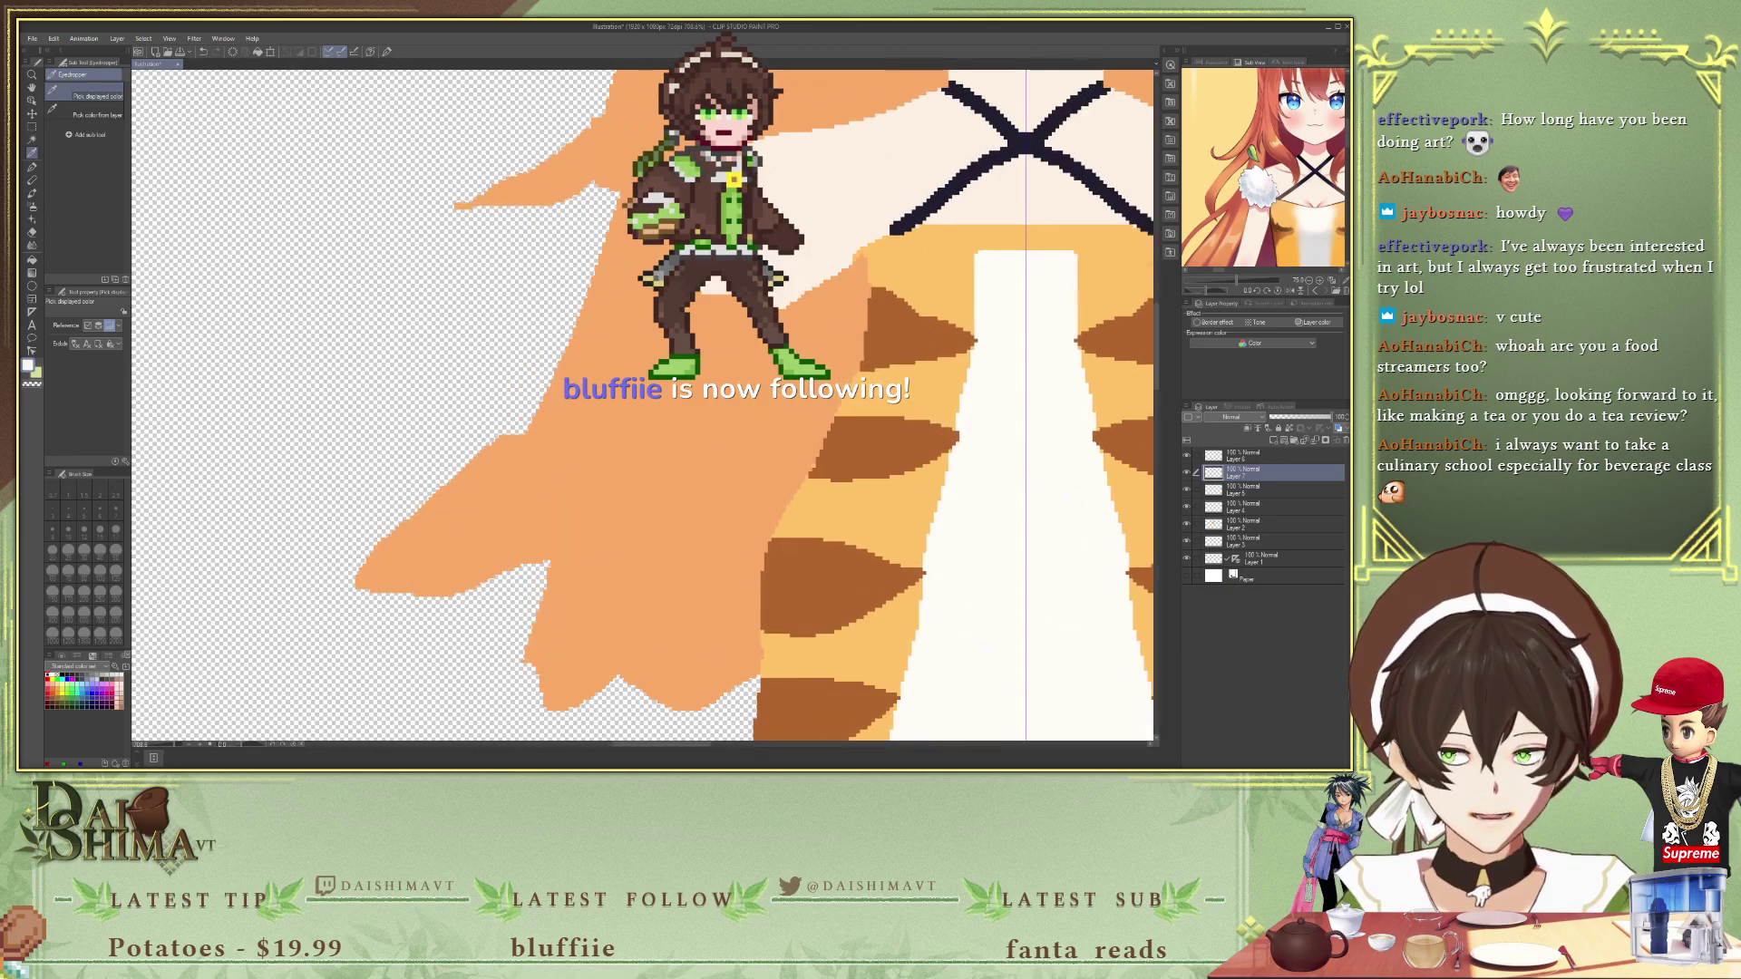
pyautogui.scroll(2, 749, 255)
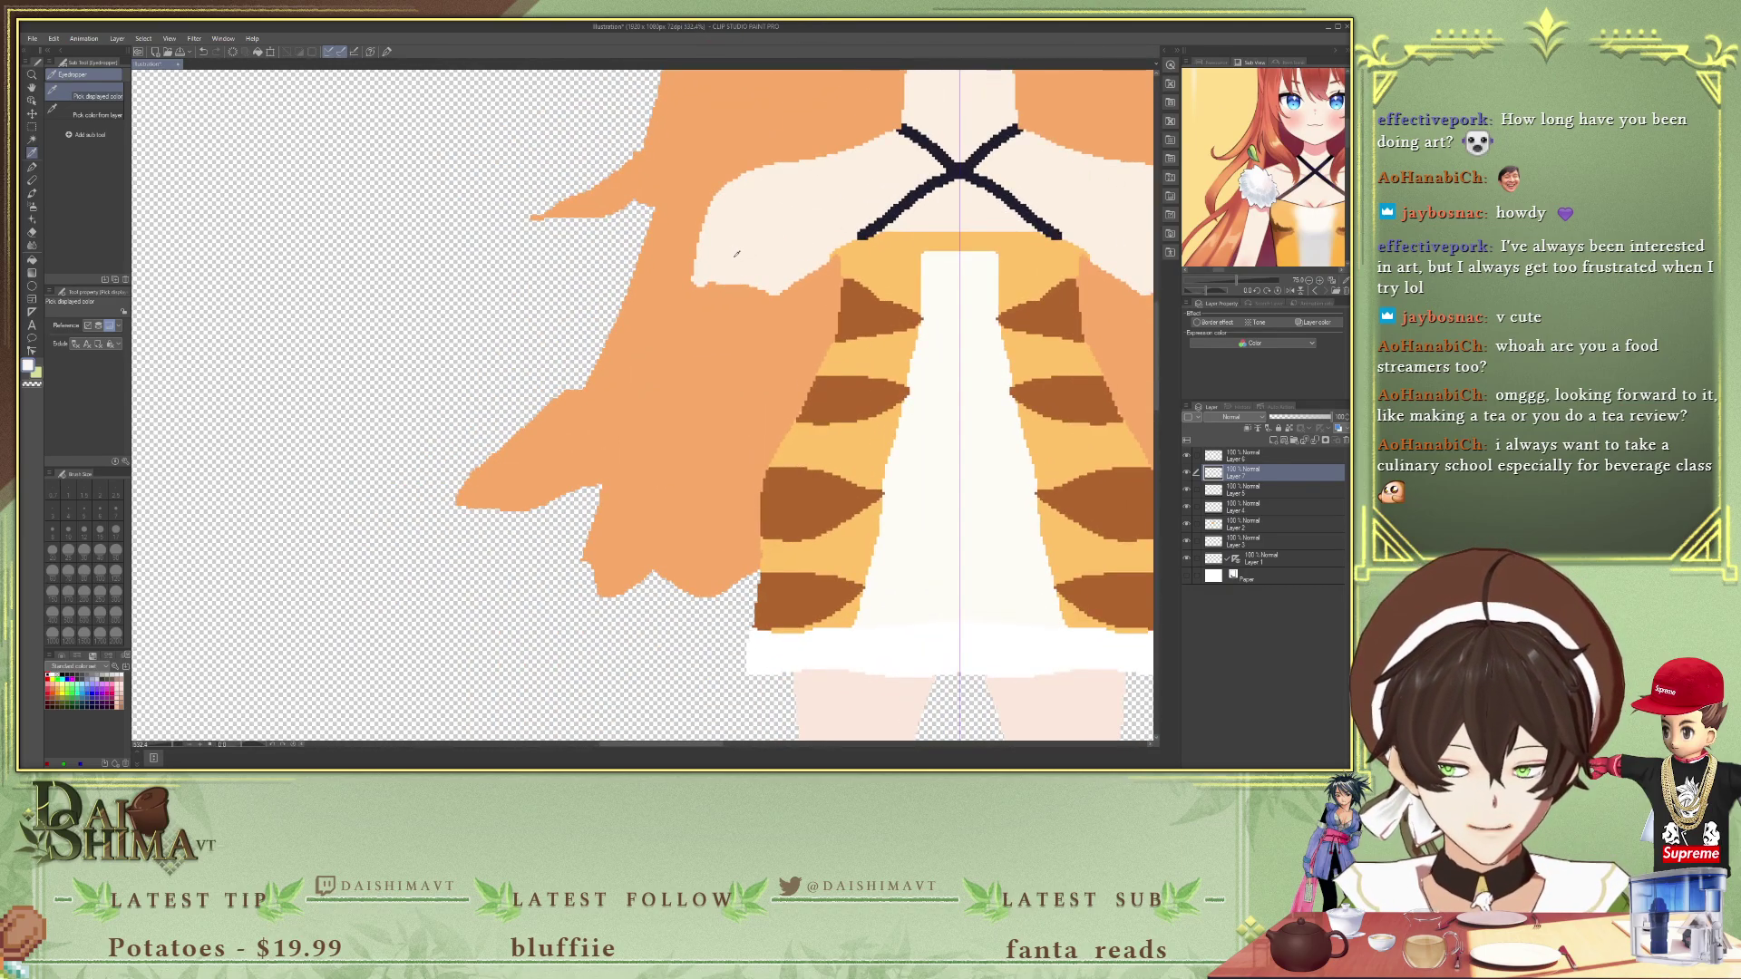
pyautogui.press('p')
pyautogui.moveTo(716, 260)
pyautogui.mouseDown()
pyautogui.moveTo(698, 261)
pyautogui.moveTo(748, 243)
pyautogui.mouseUp()
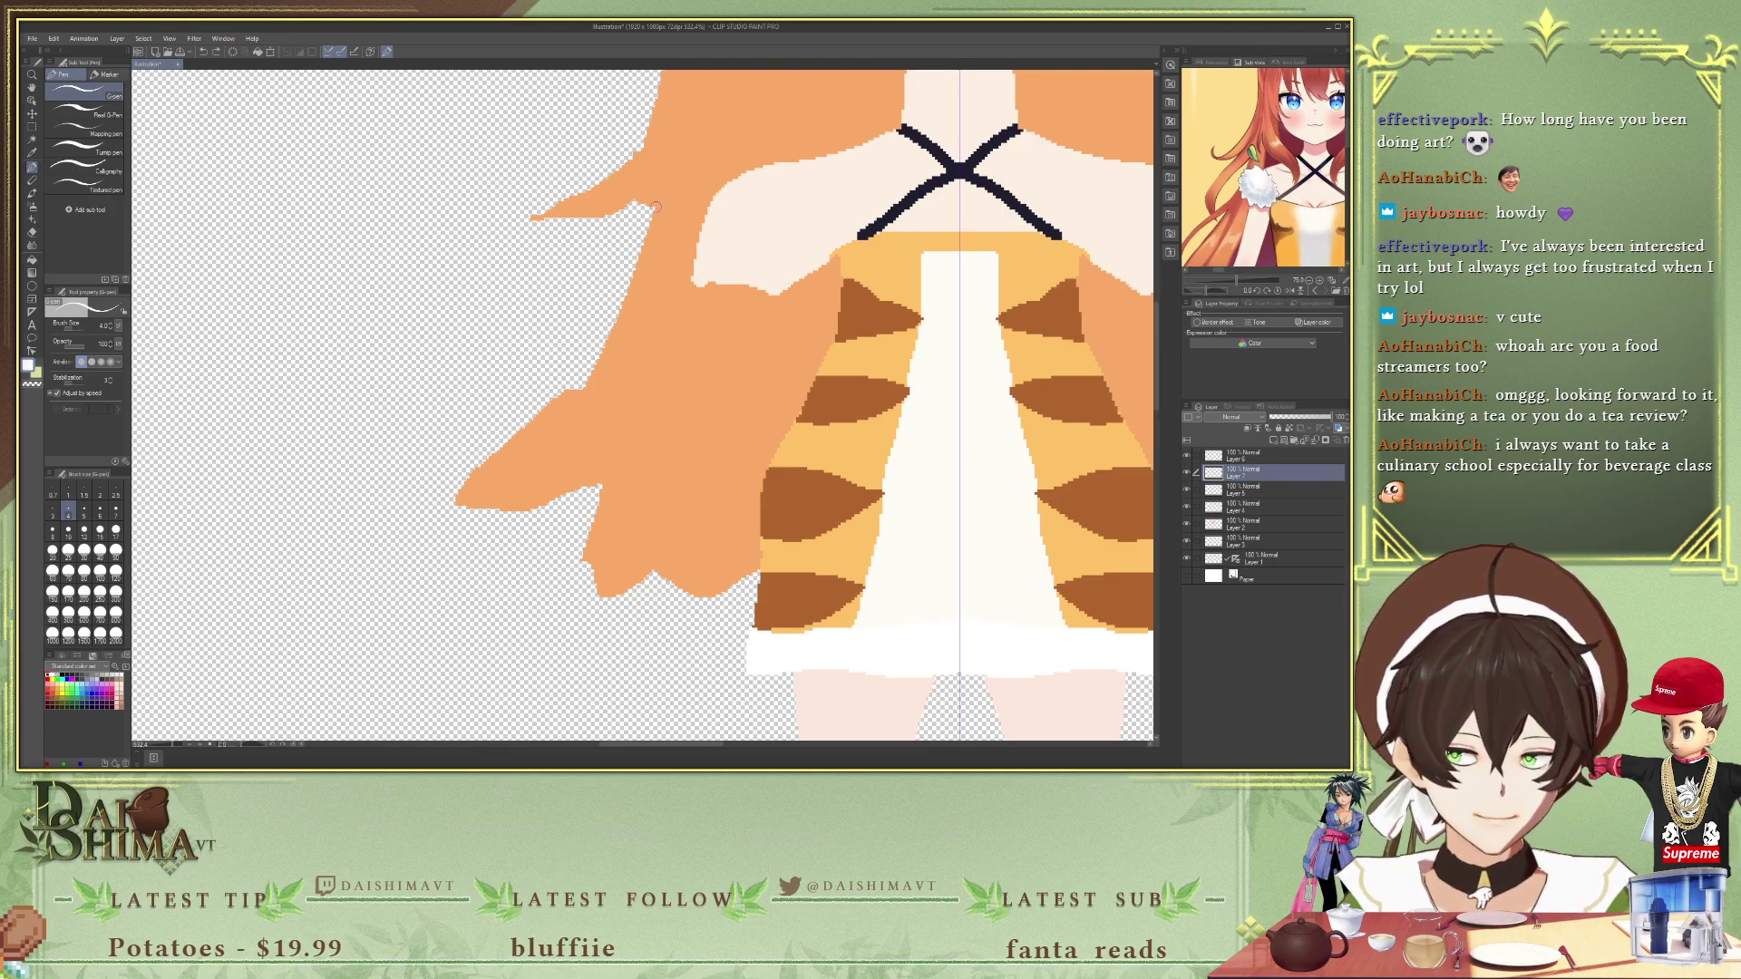
pyautogui.scroll(1, 658, 217)
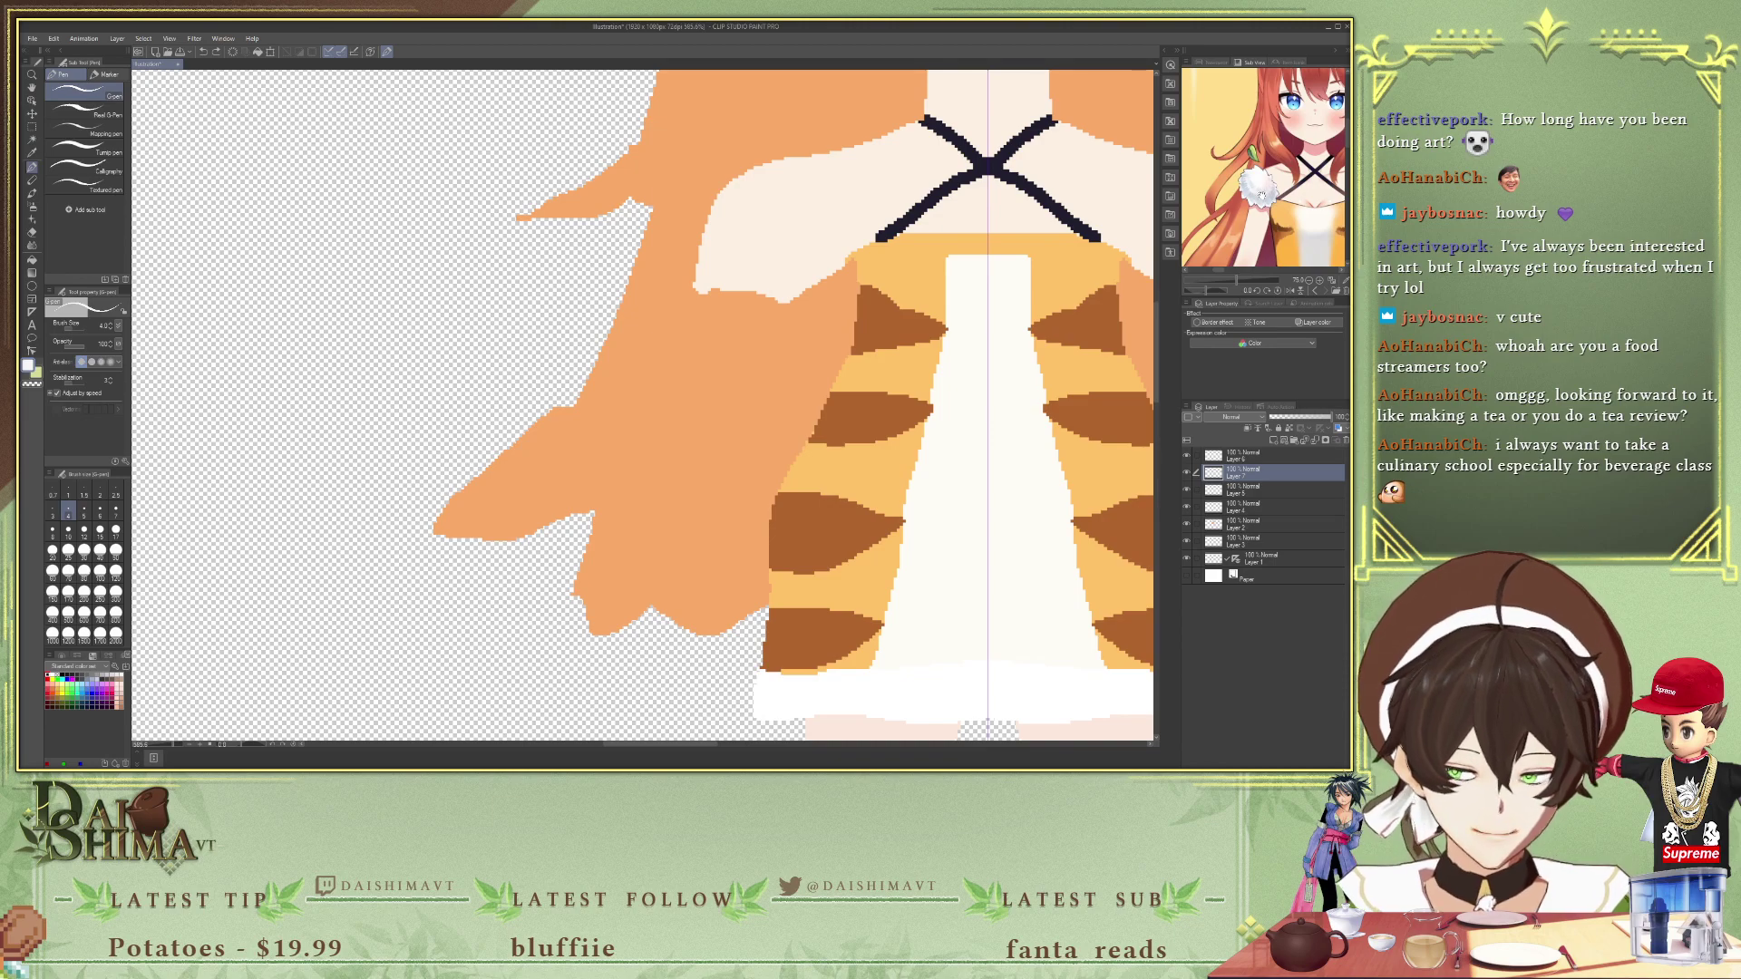
pyautogui.press('i')
pyautogui.click(711, 235)
pyautogui.press('p')
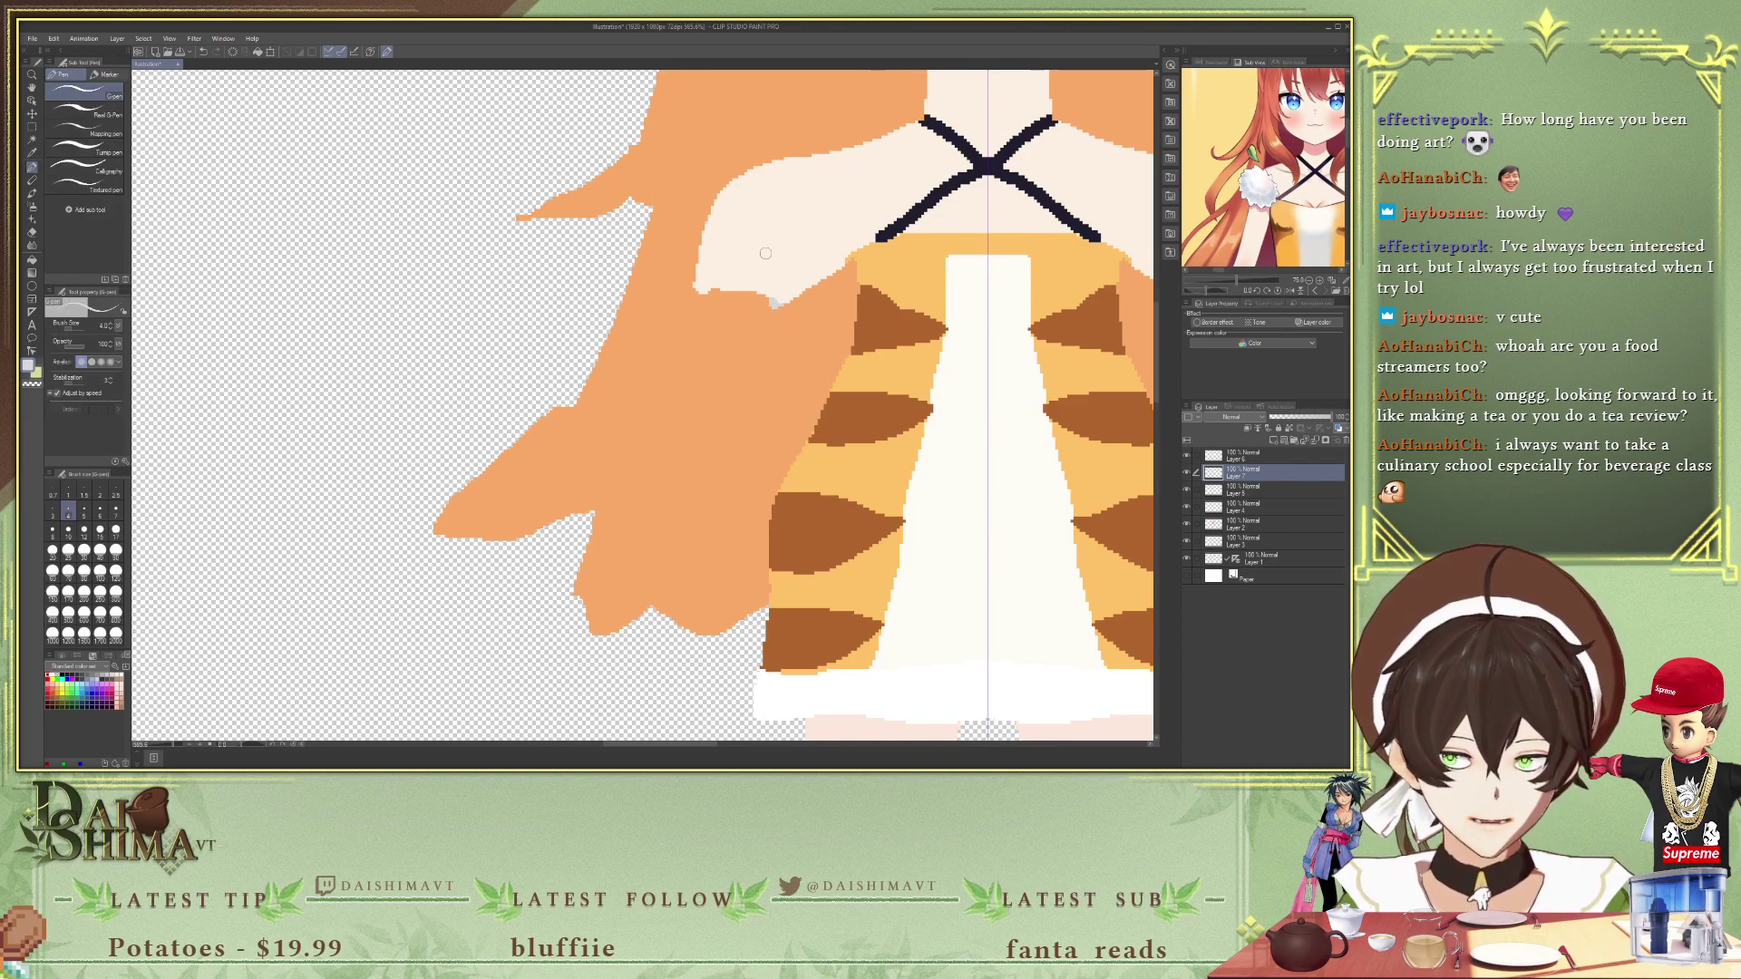
# - Add a new layer above the others, outline a fluffy white cuff around each upper arm with mirrored strokes and fill it solid
pyautogui.click(1225, 458)
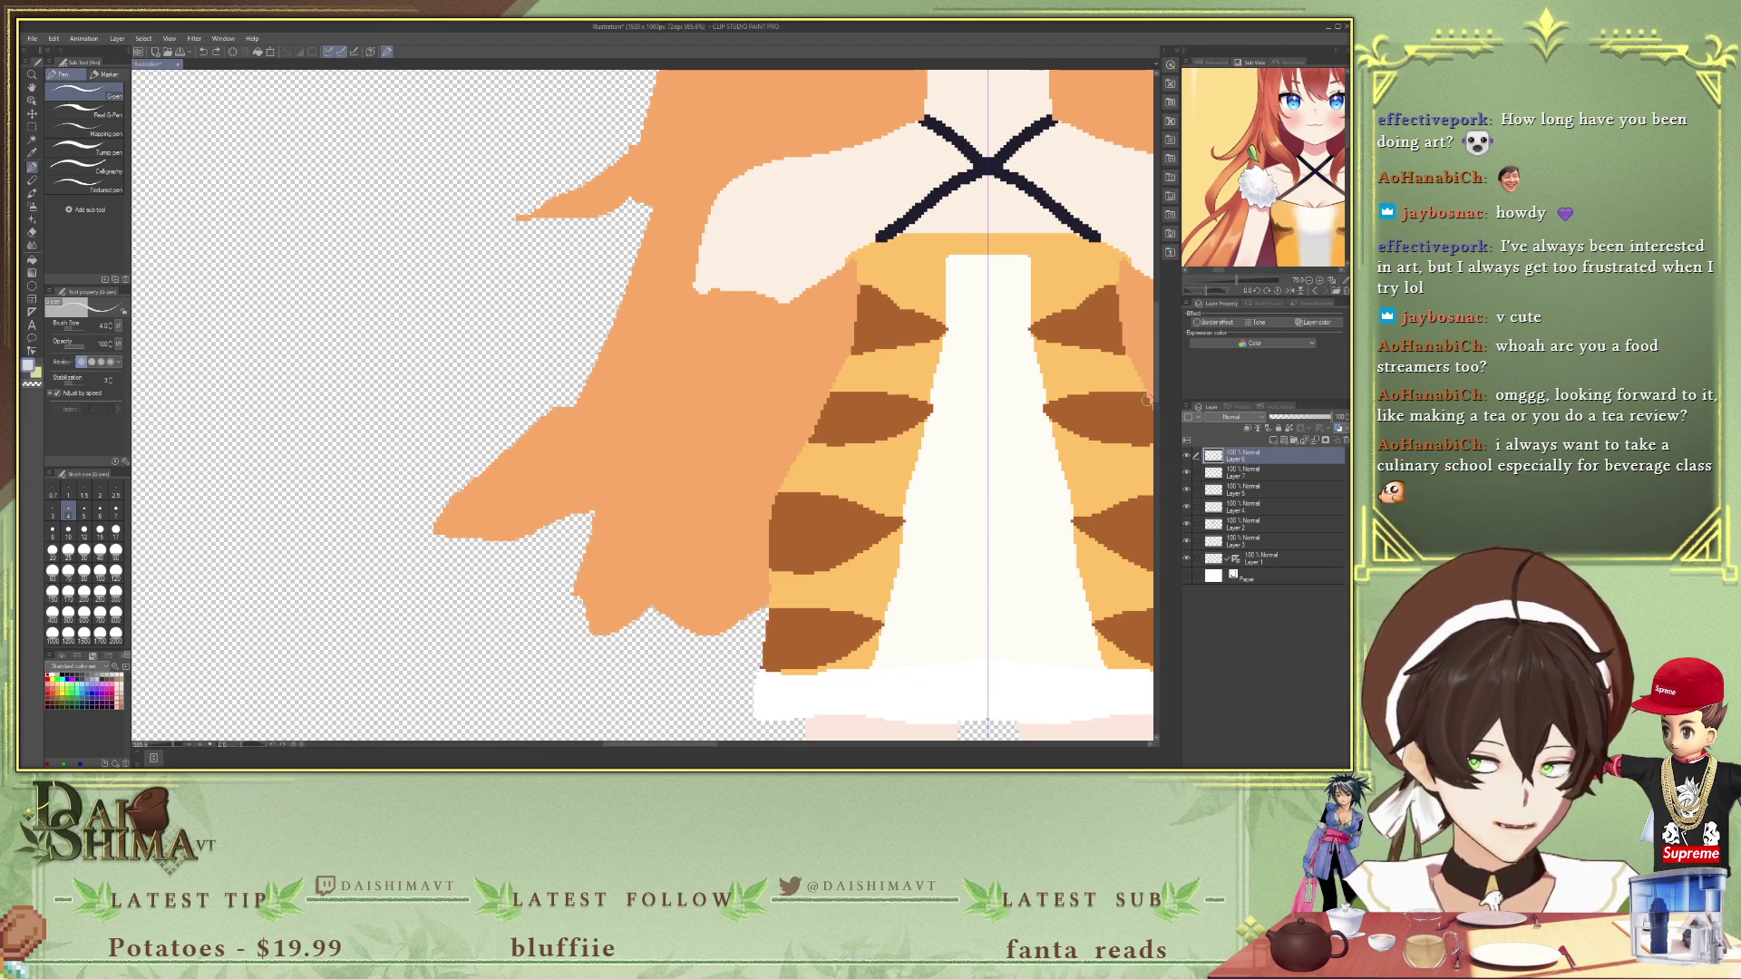
pyautogui.click(1273, 441)
pyautogui.moveTo(680, 245)
pyautogui.mouseDown()
pyautogui.moveTo(766, 232)
pyautogui.moveTo(812, 265)
pyautogui.moveTo(801, 241)
pyautogui.mouseUp()
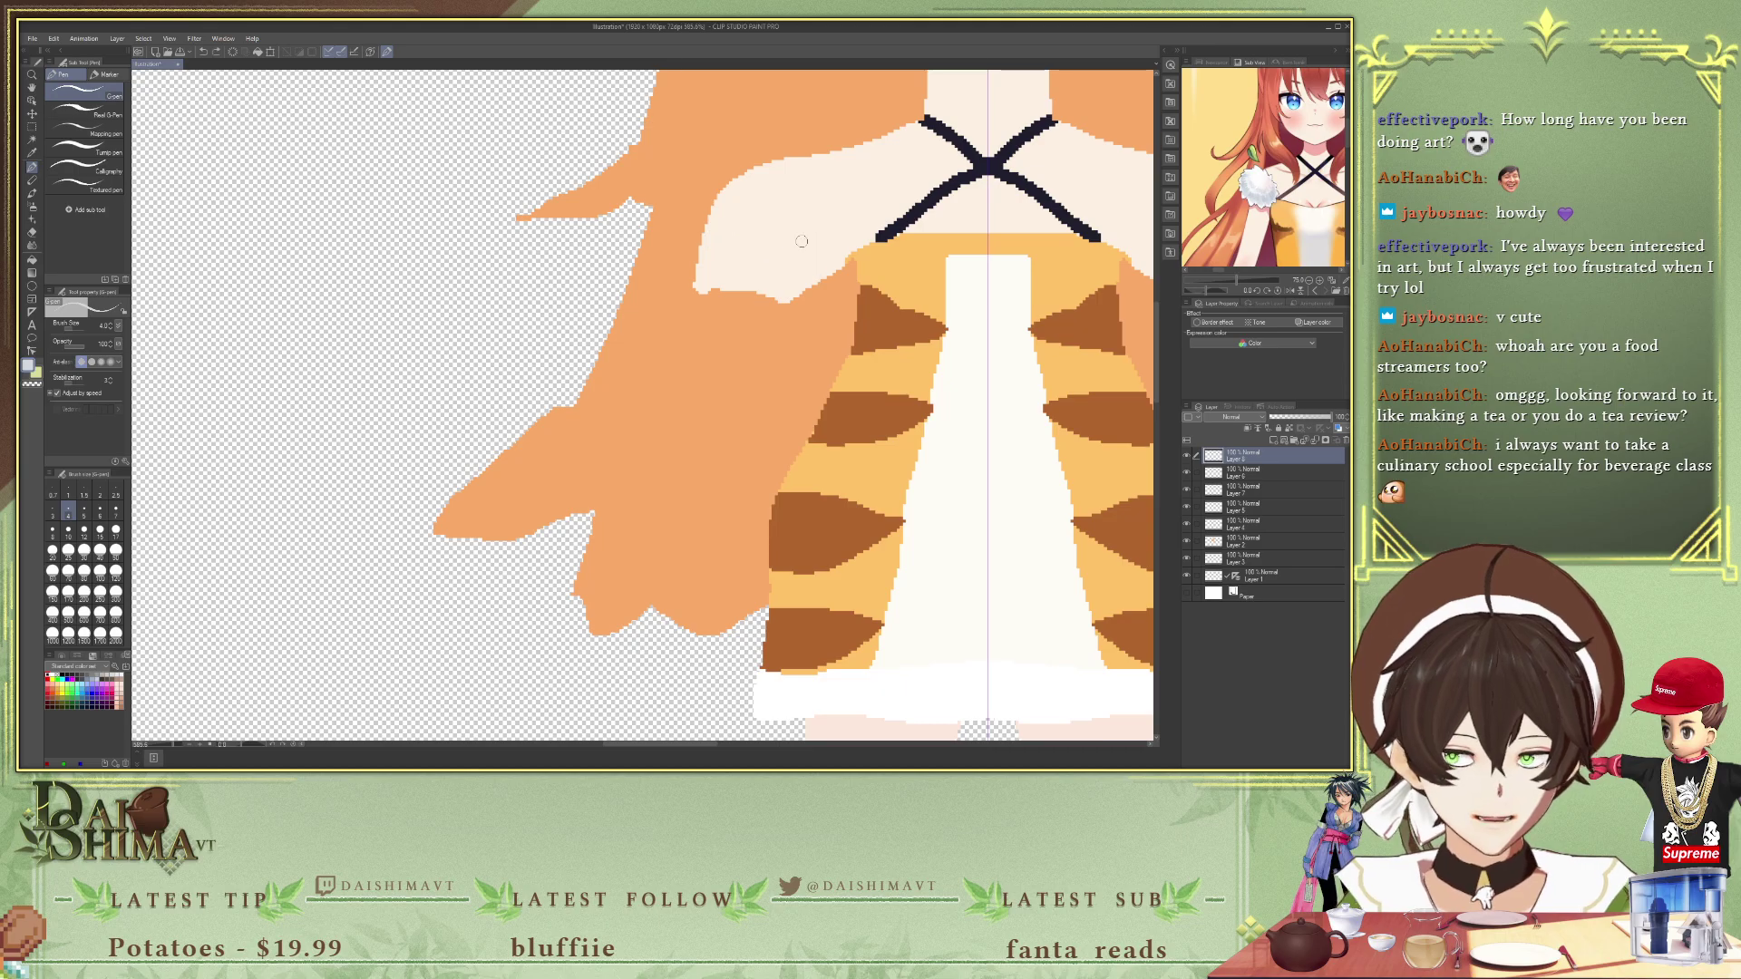
pyautogui.press('i')
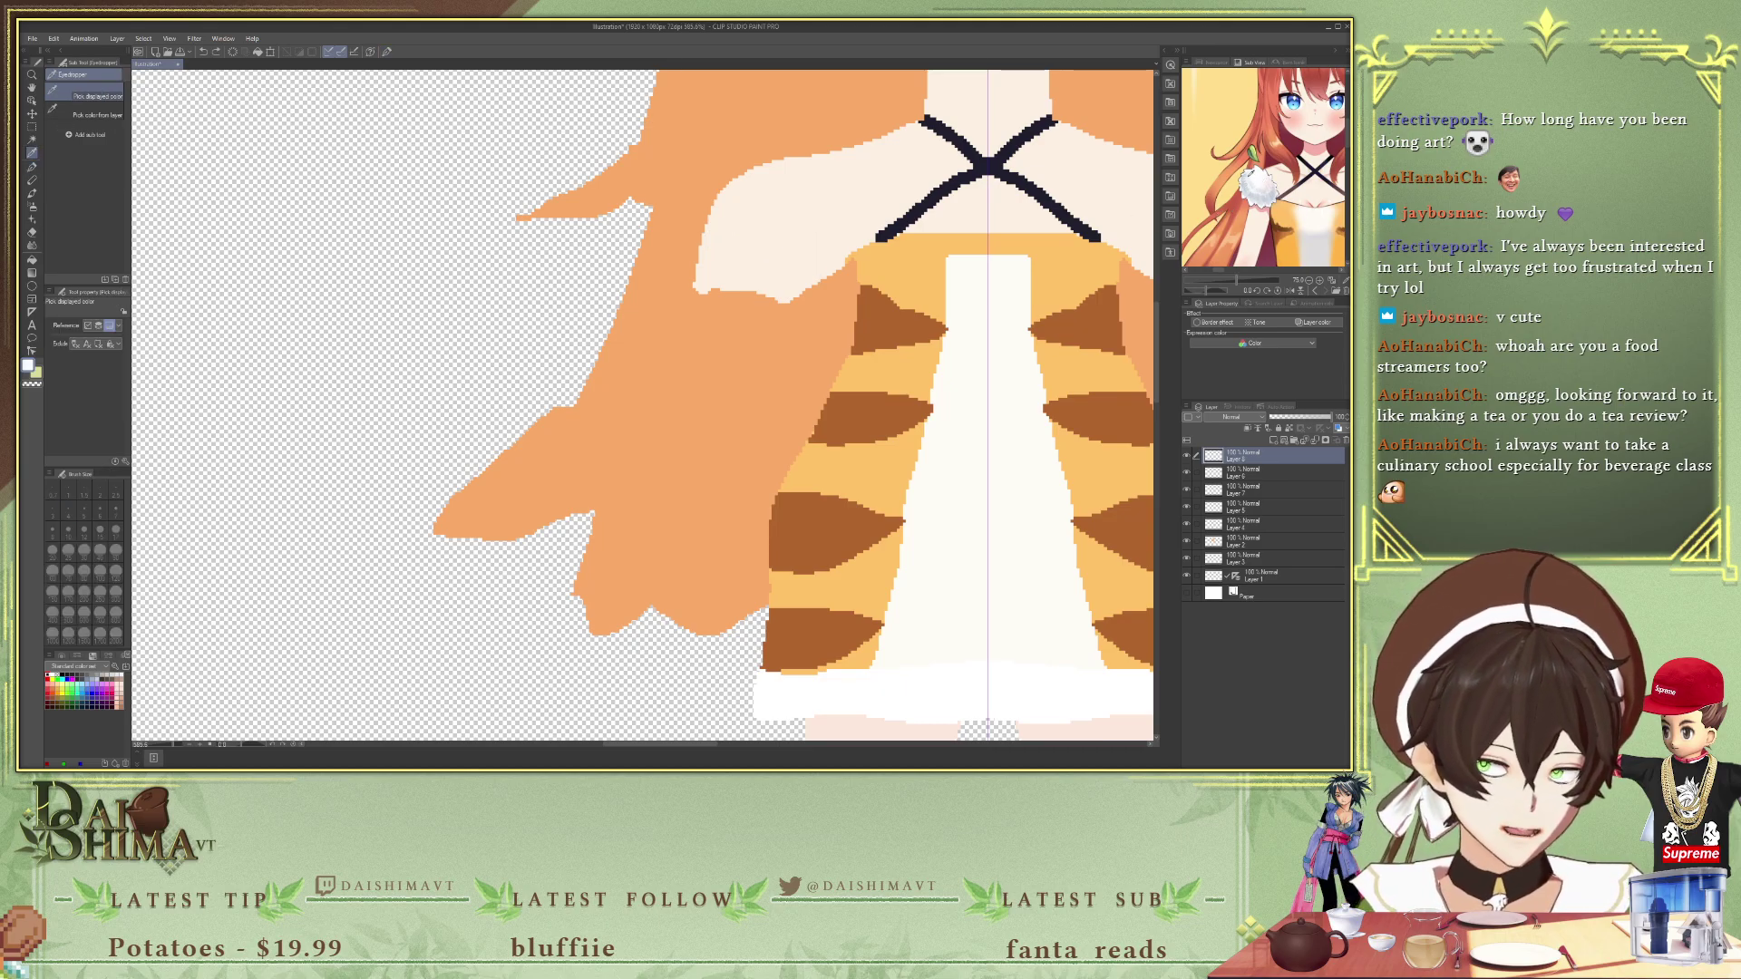
pyautogui.press('p')
pyautogui.moveTo(695, 235)
pyautogui.mouseDown()
pyautogui.moveTo(734, 217)
pyautogui.moveTo(816, 235)
pyautogui.moveTo(795, 309)
pyautogui.moveTo(747, 348)
pyautogui.moveTo(681, 313)
pyautogui.moveTo(703, 216)
pyautogui.mouseUp()
pyautogui.press('g')
pyautogui.click(739, 263)
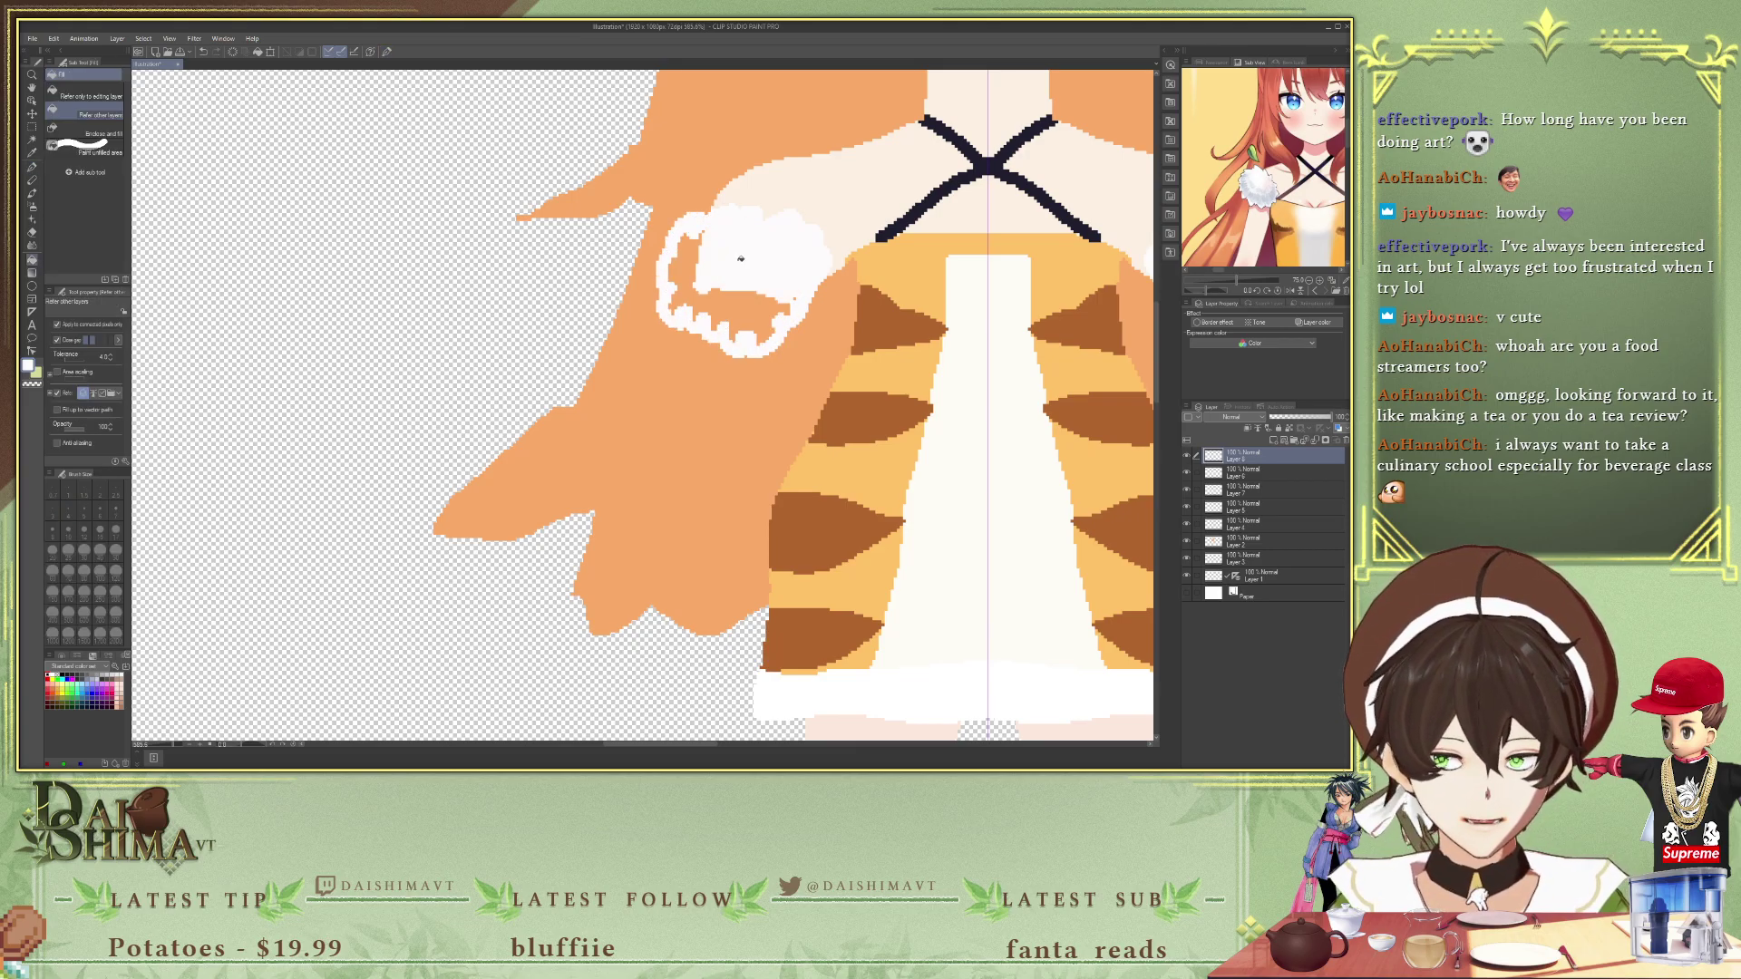
pyautogui.click(699, 271)
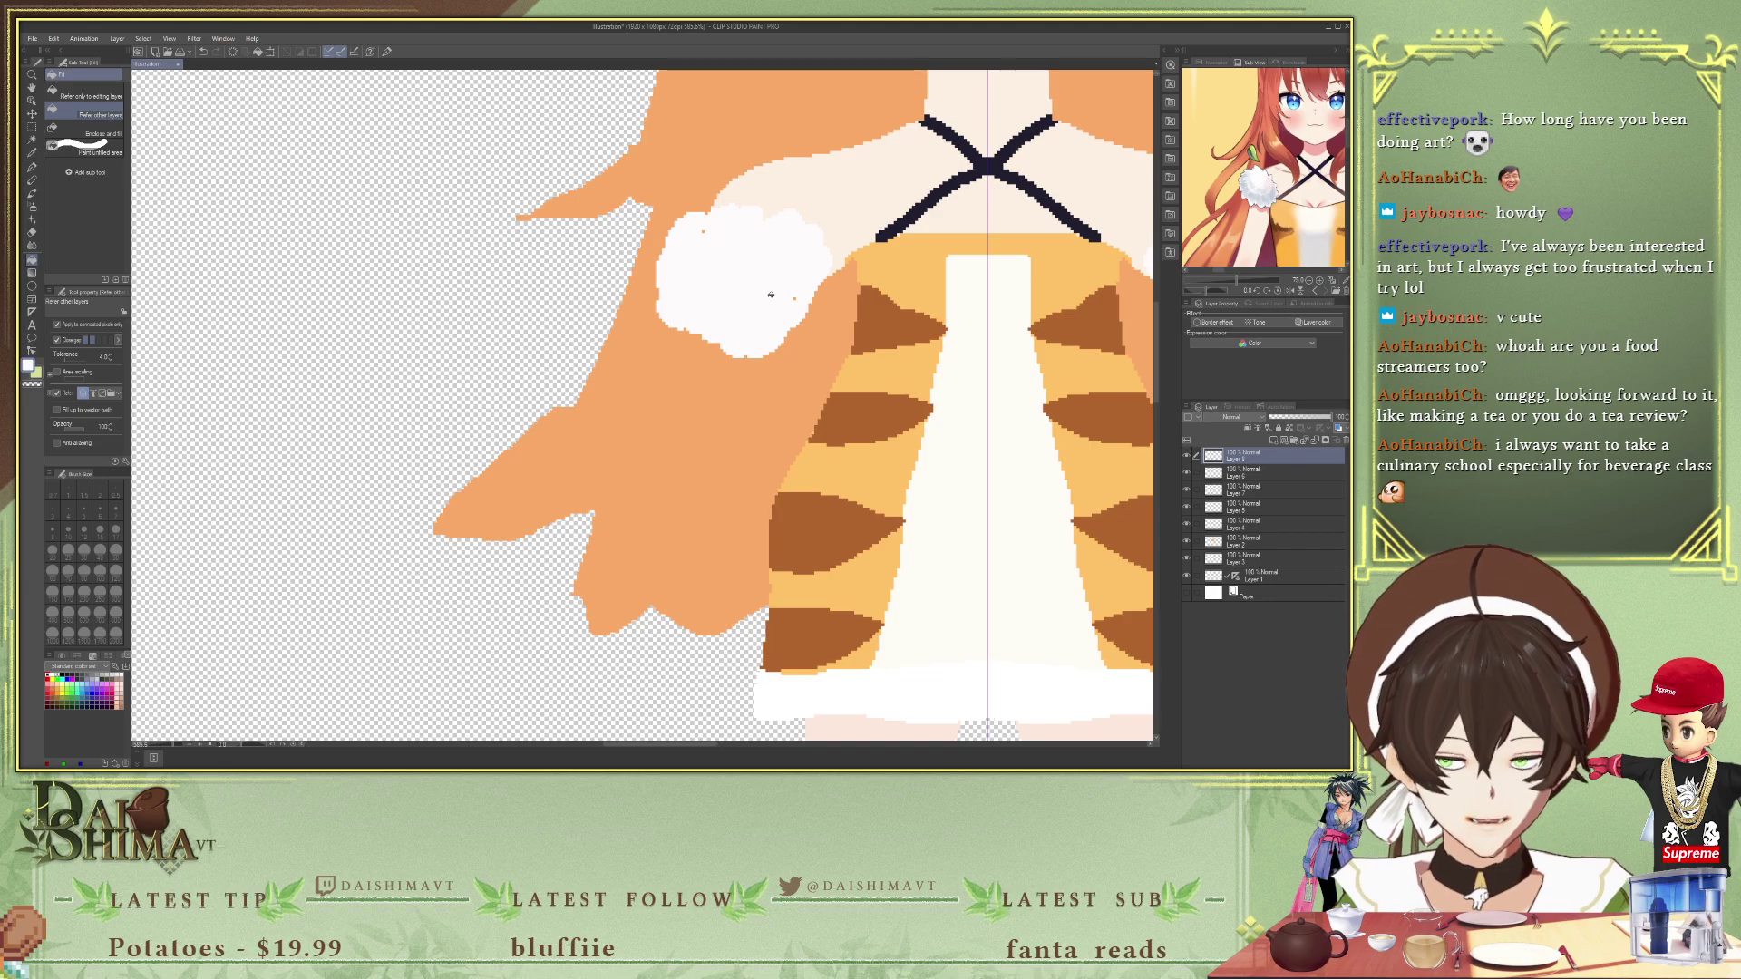
pyautogui.press('p')
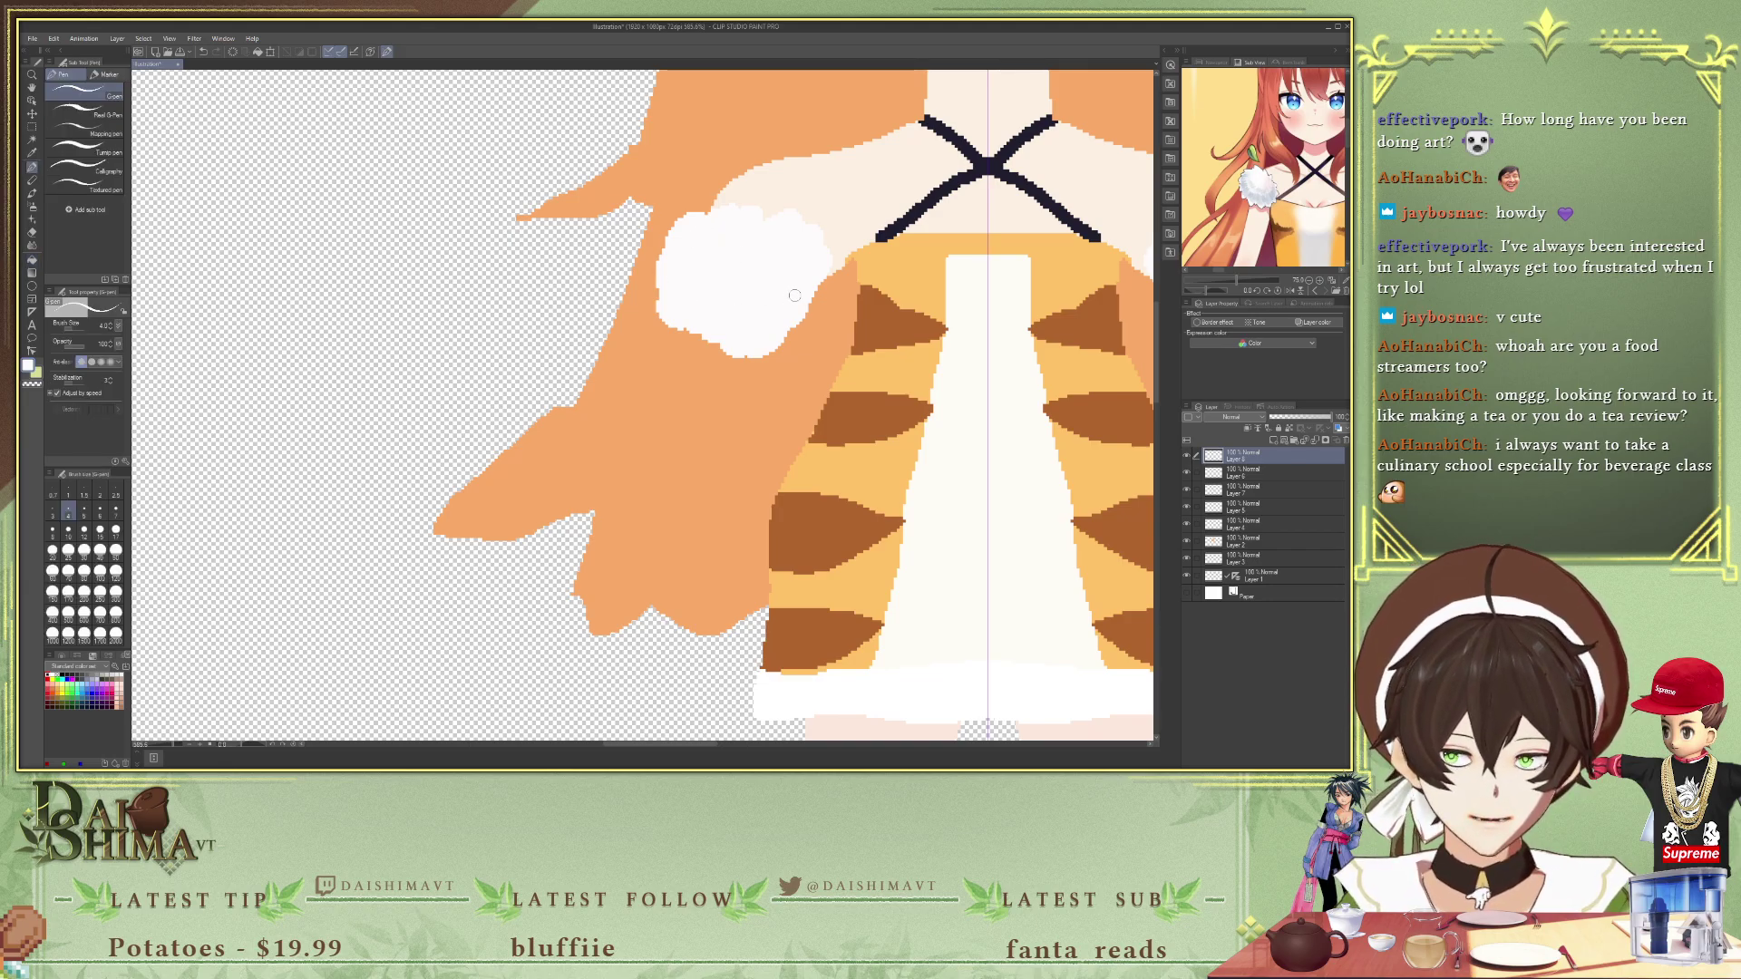
# - Try to extend both fluffy white cuffs up towards the shoulders with mirrored wavy strokes
pyautogui.scroll(-5, 887, 360)
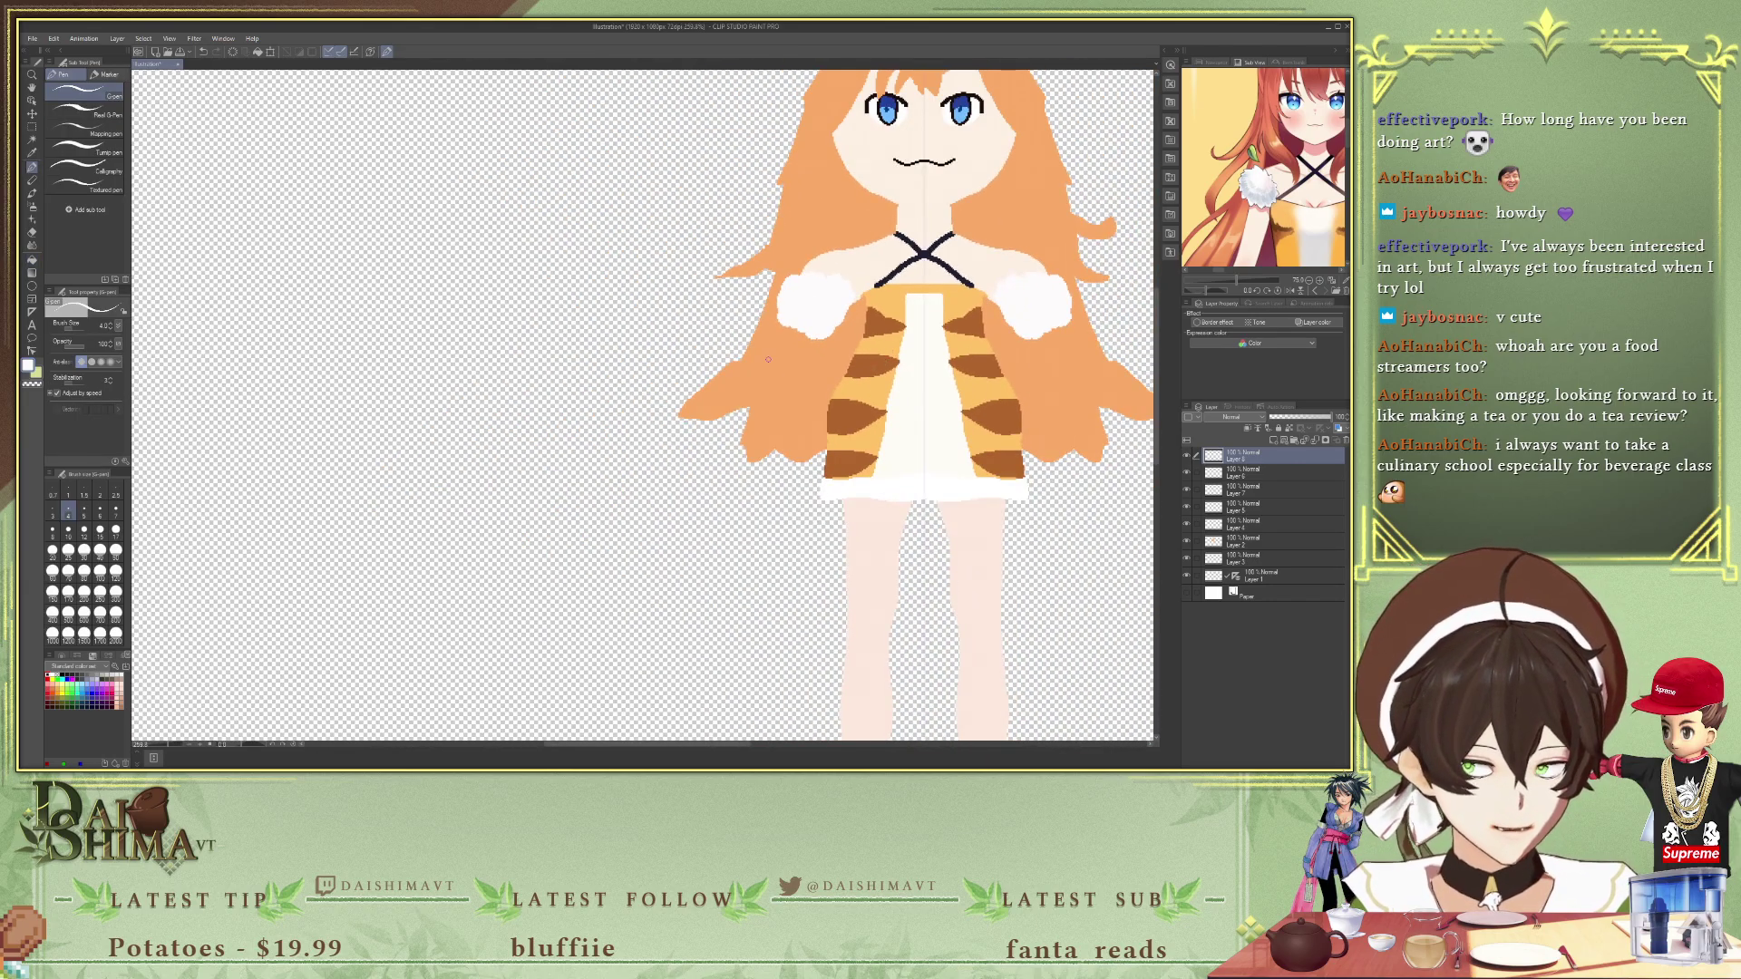
pyautogui.press('i')
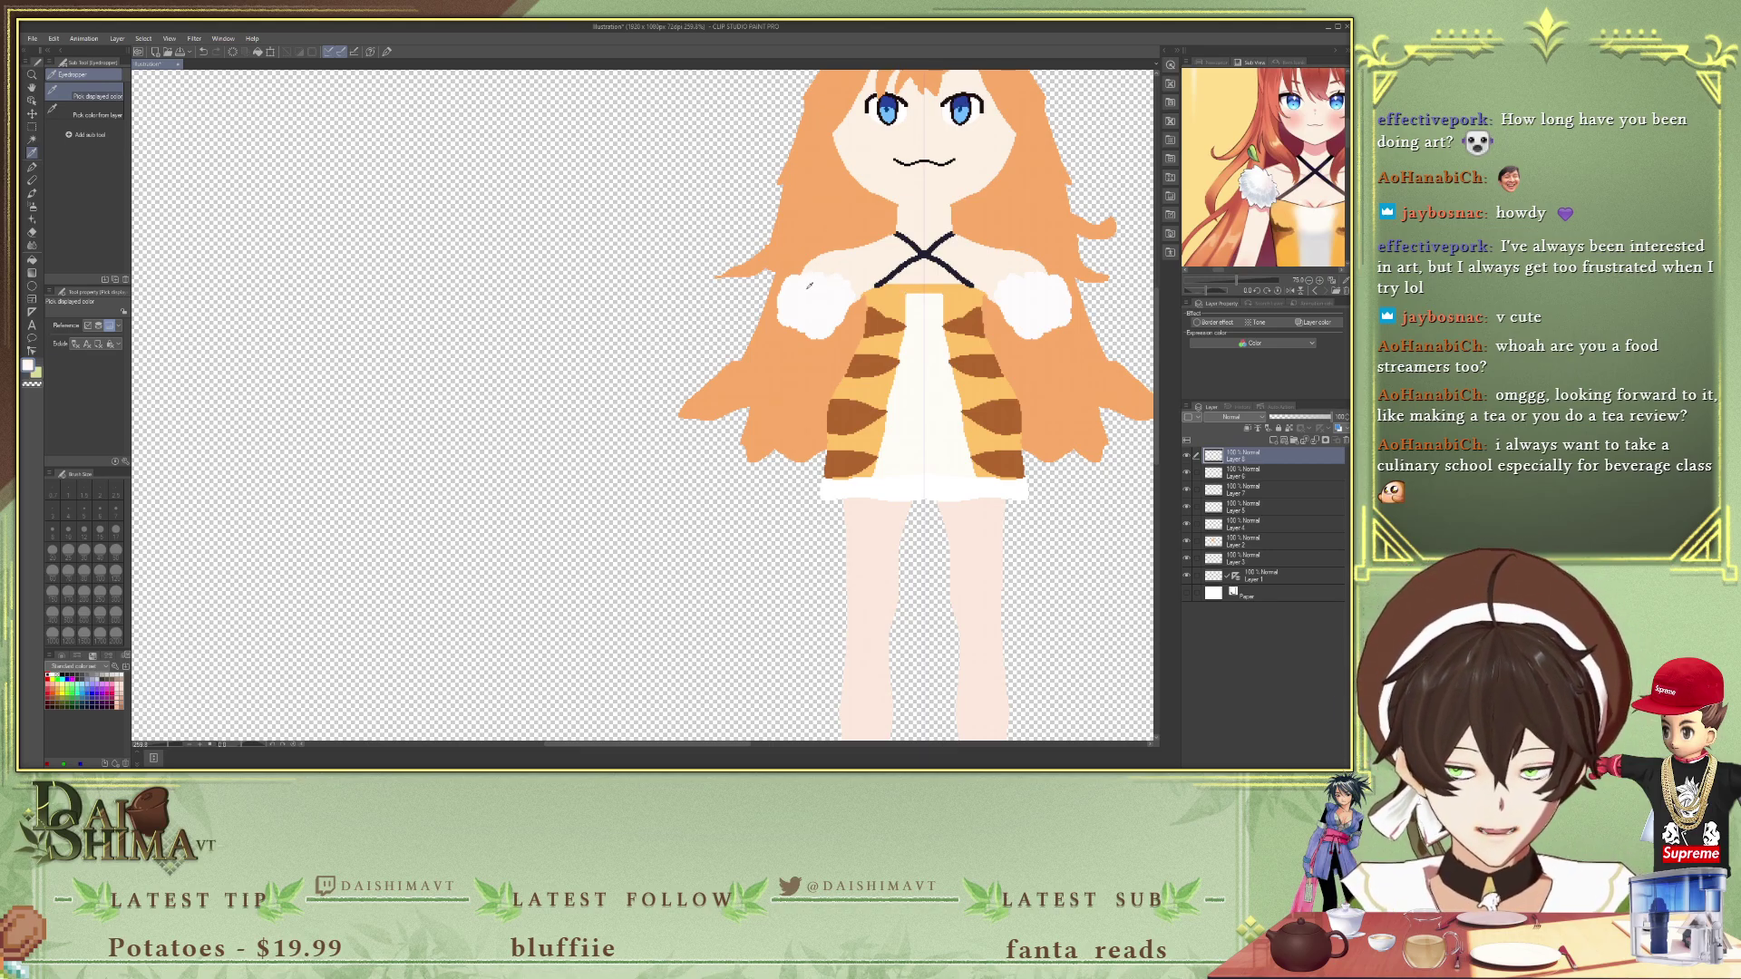
pyautogui.press('p')
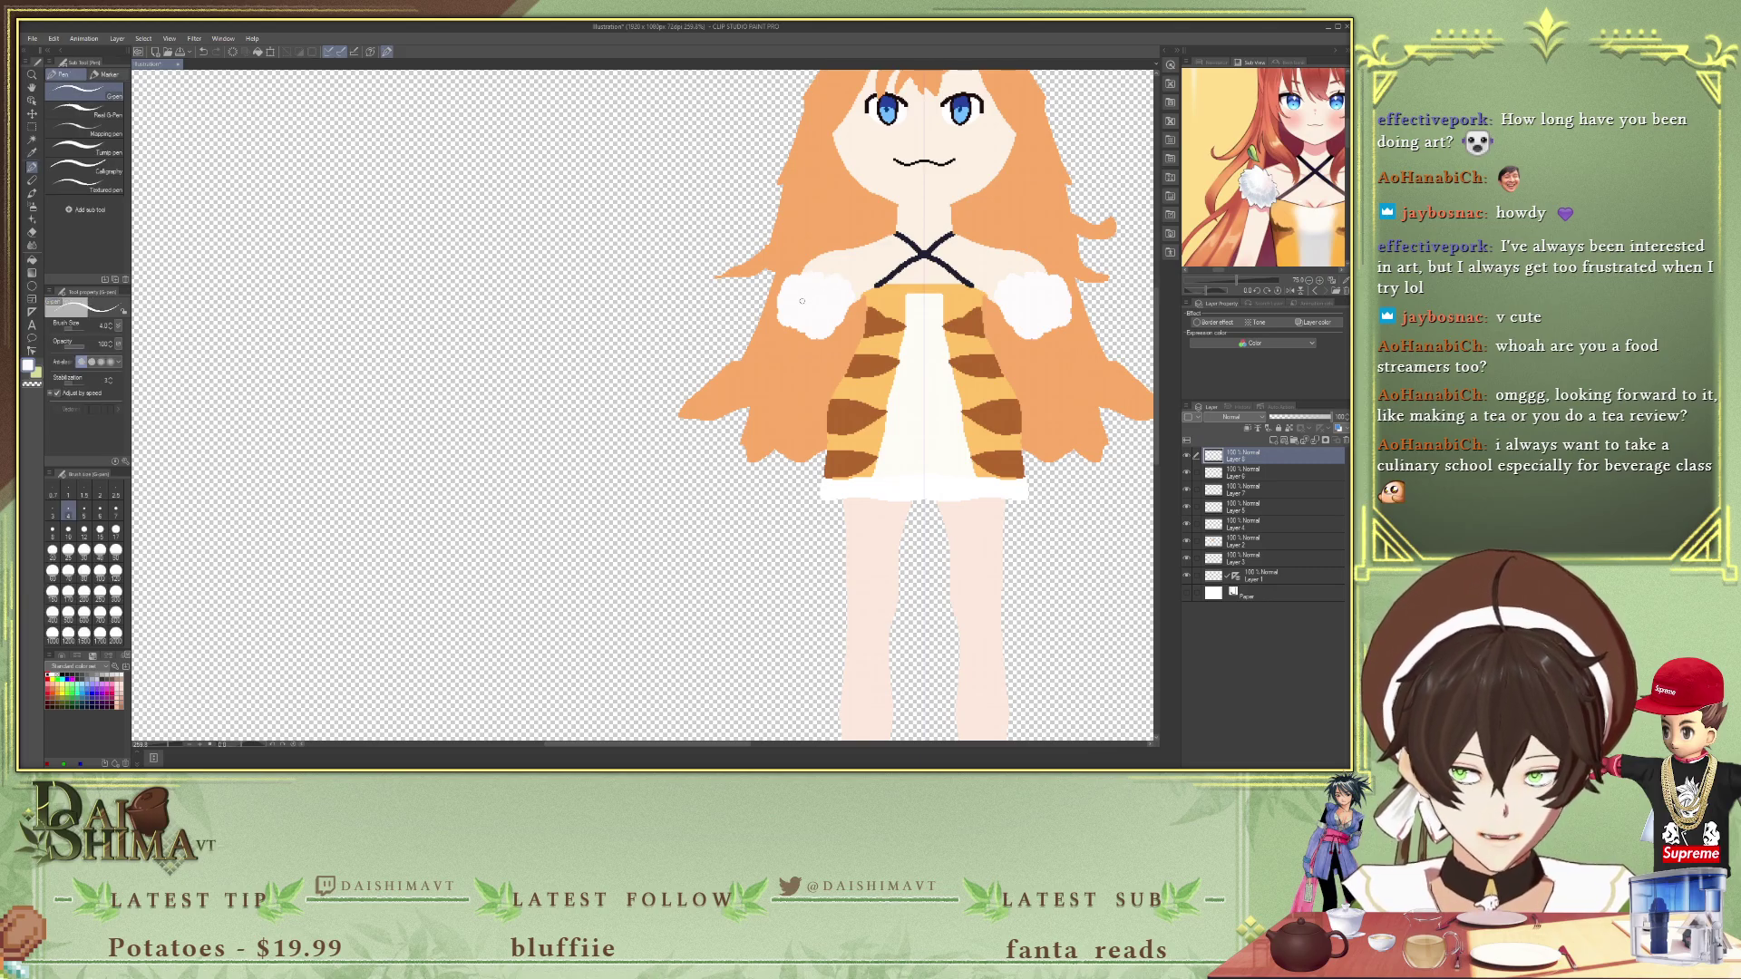
pyautogui.moveTo(820, 252); pyautogui.dragTo(850, 261)
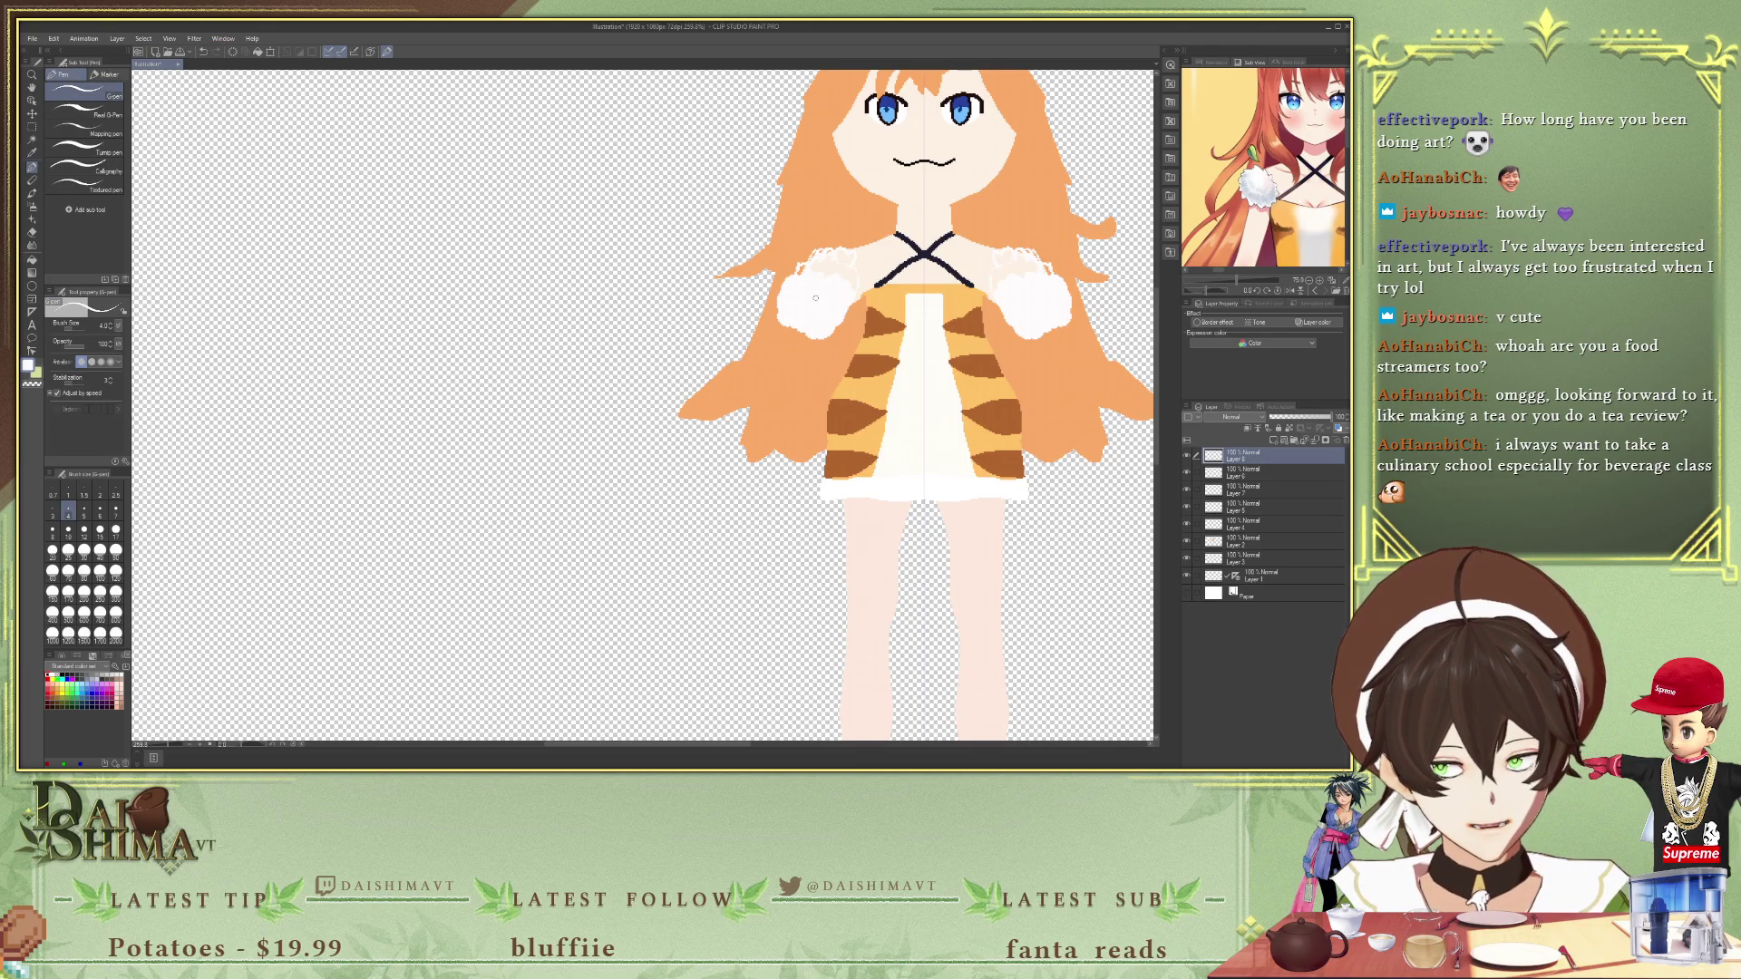
pyautogui.press('g')
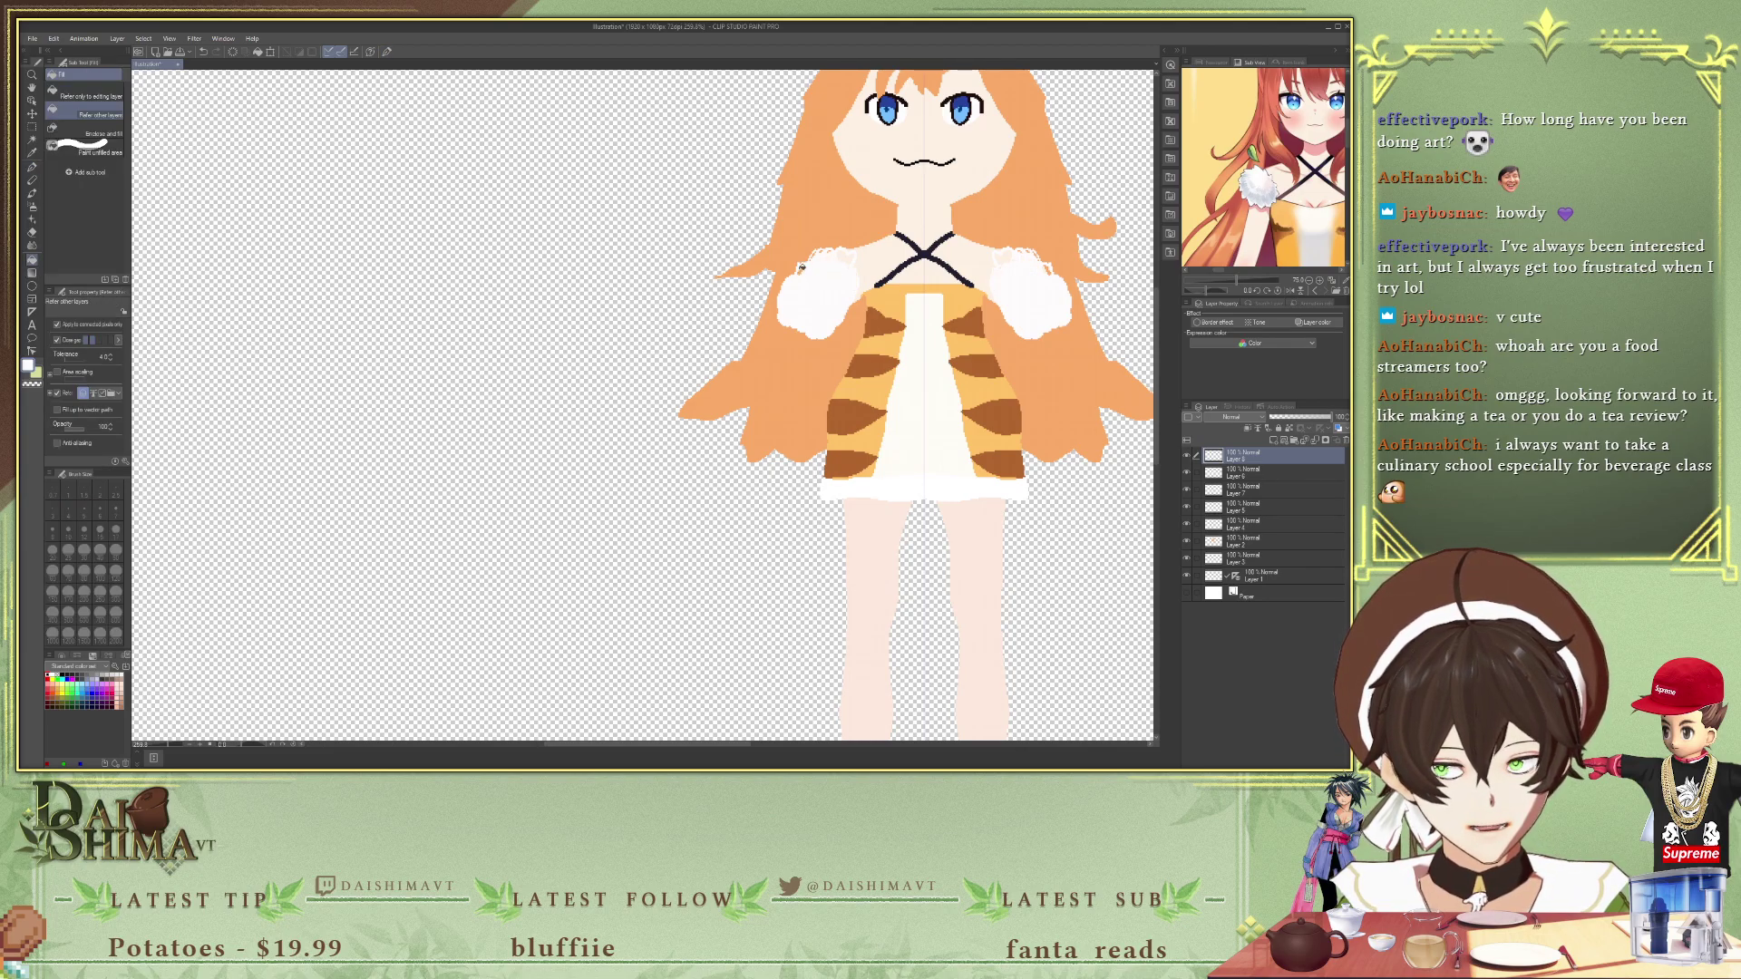
pyautogui.hotkey('ctrl', 'z')
pyautogui.hotkey('ctrl', 'z')
pyautogui.hotkey('ctrl', 'z')
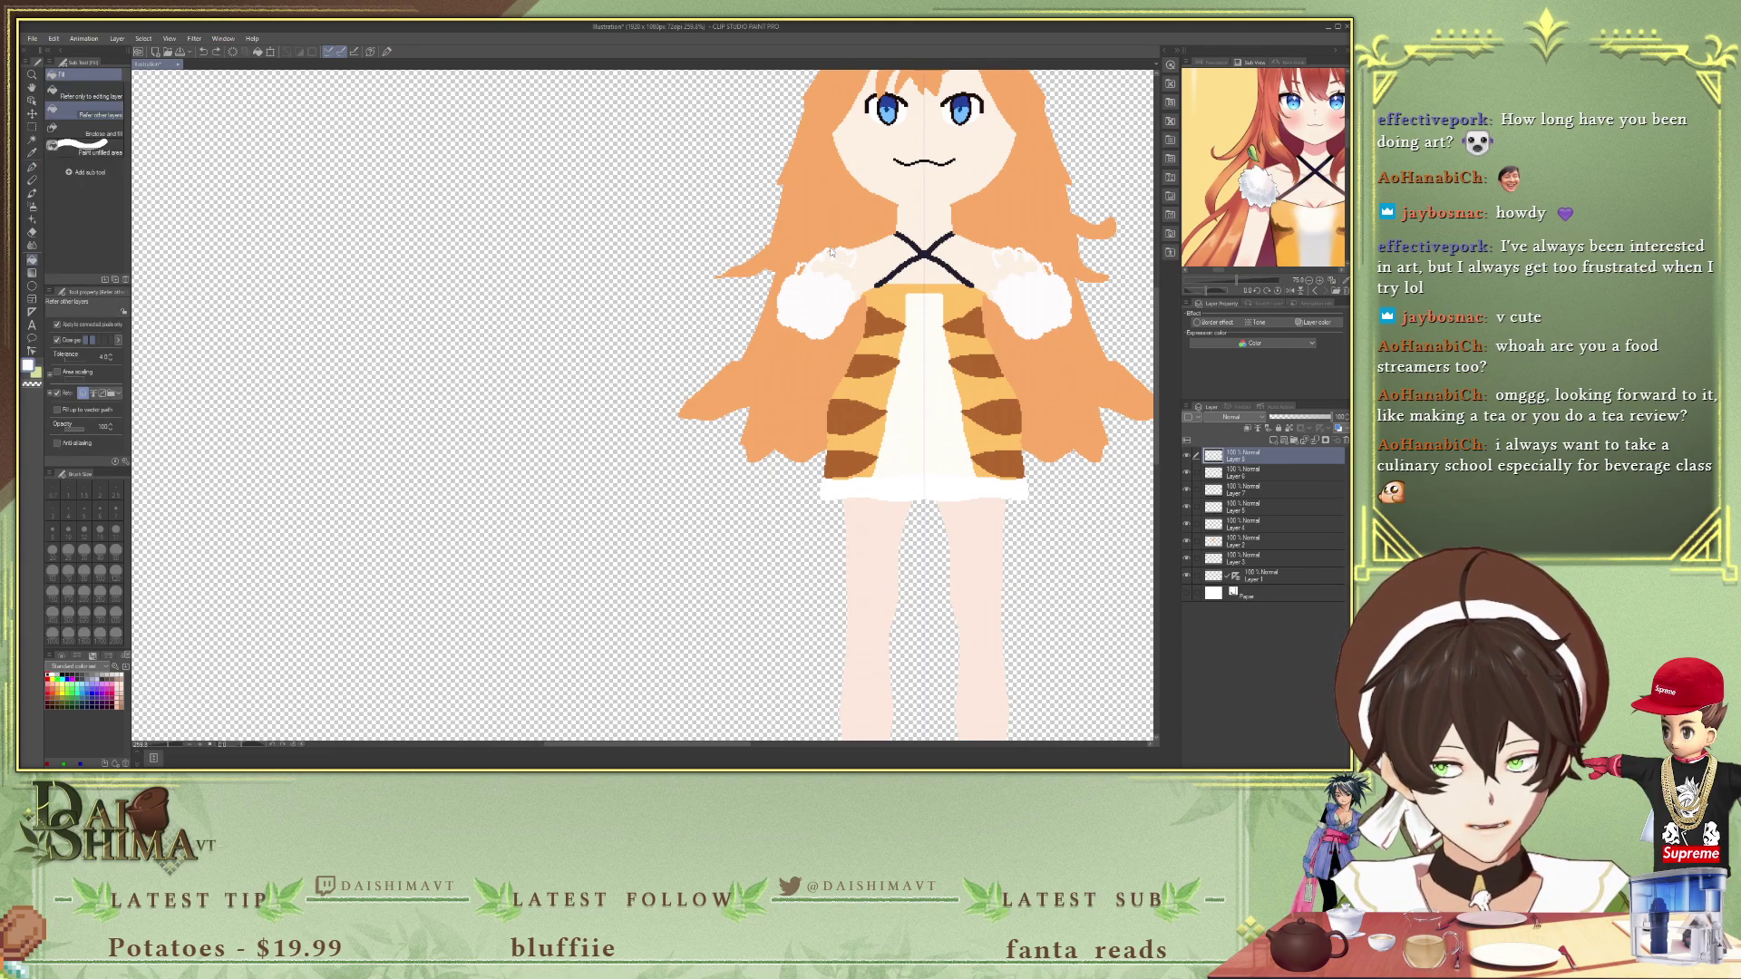
# - Outline a smooth puff above each cuff reaching up to the shoulder and fill it with white
pyautogui.press('p')
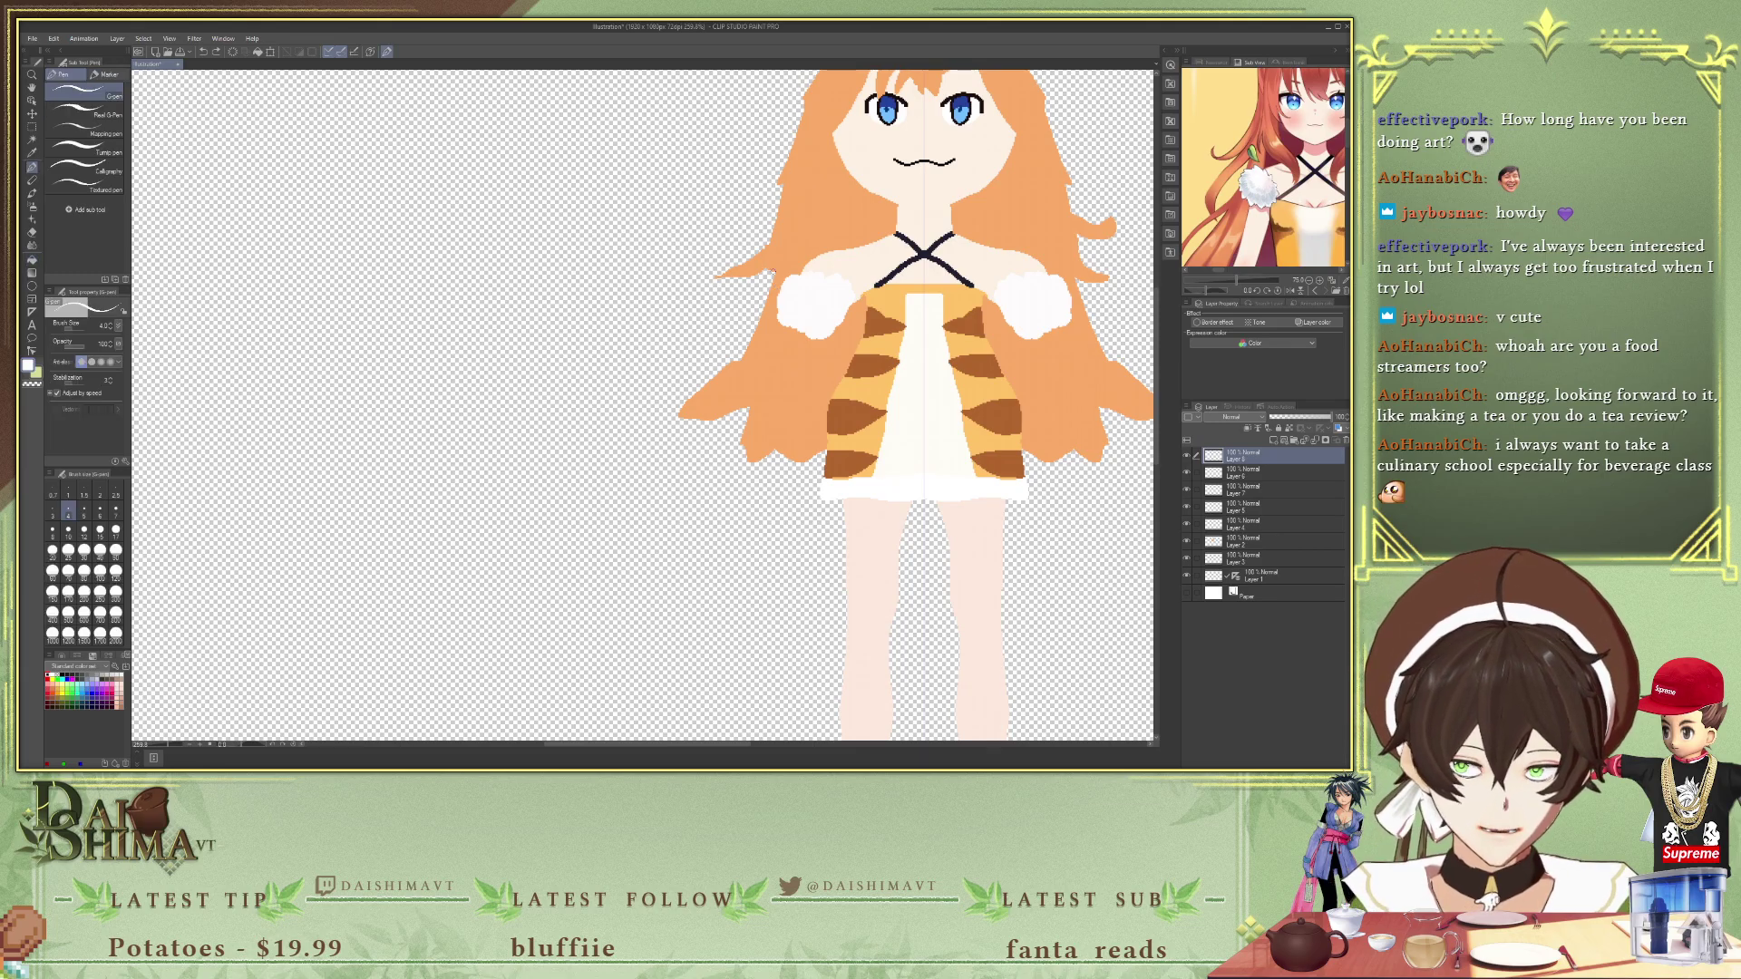
pyautogui.moveTo(792, 278); pyautogui.dragTo(804, 252)
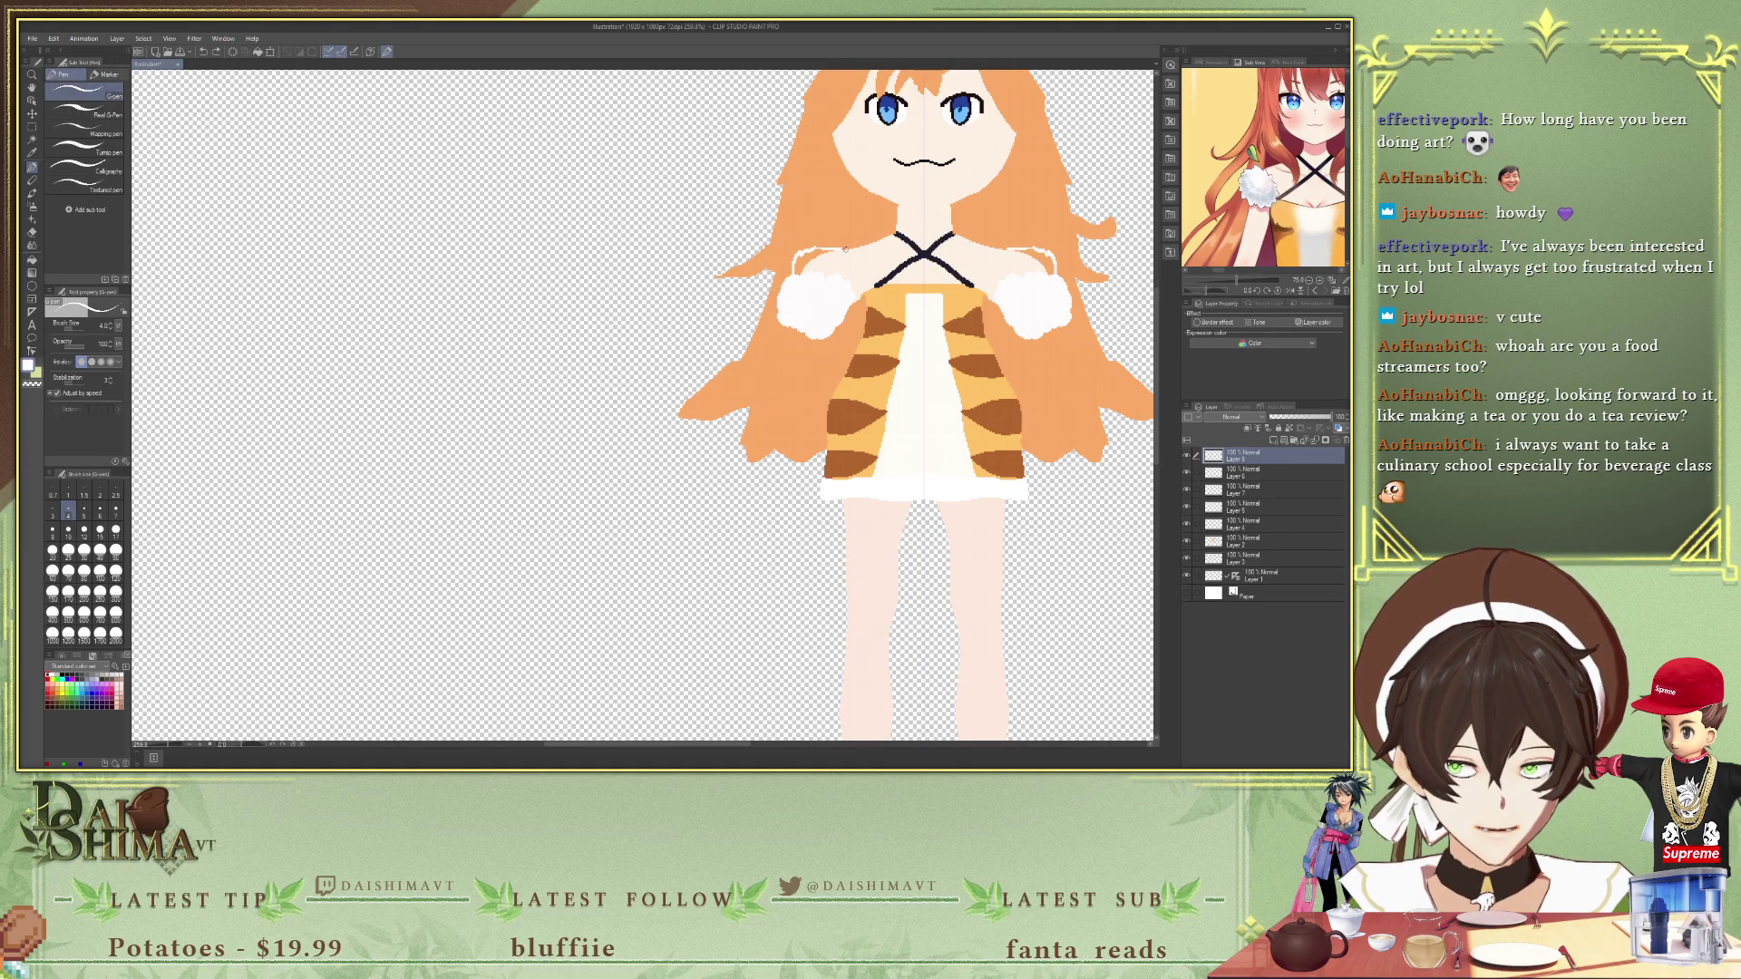
pyautogui.press('g')
pyautogui.click(825, 270)
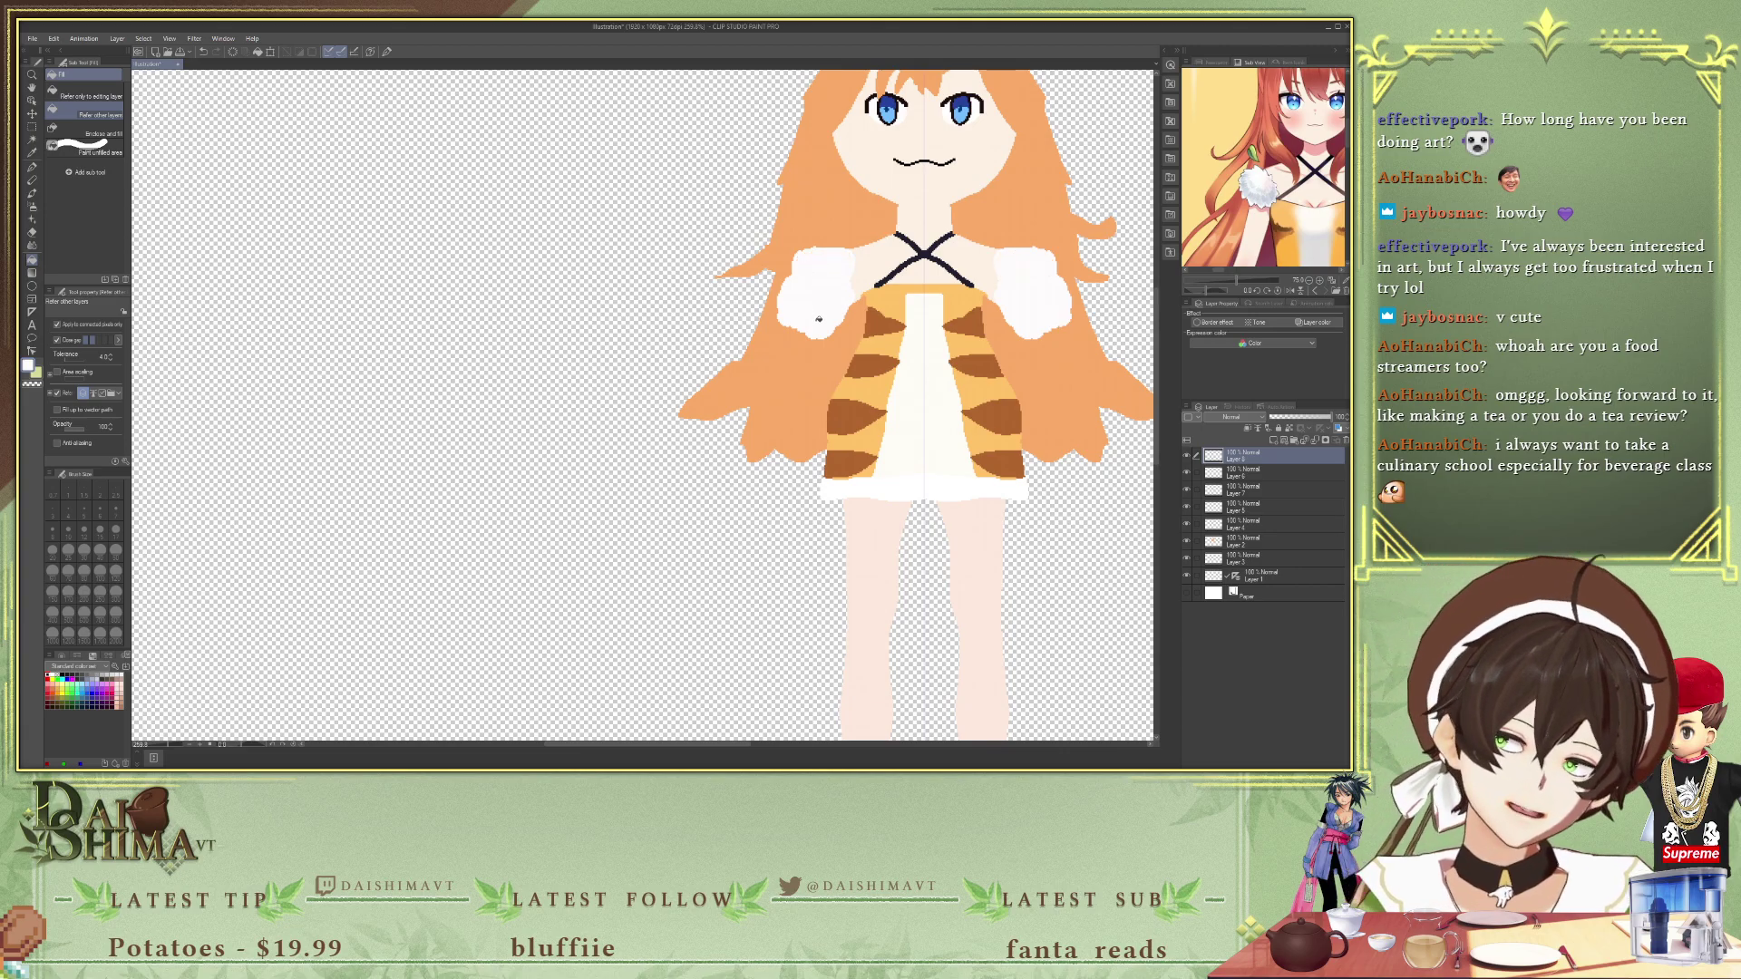
pyautogui.press('p')
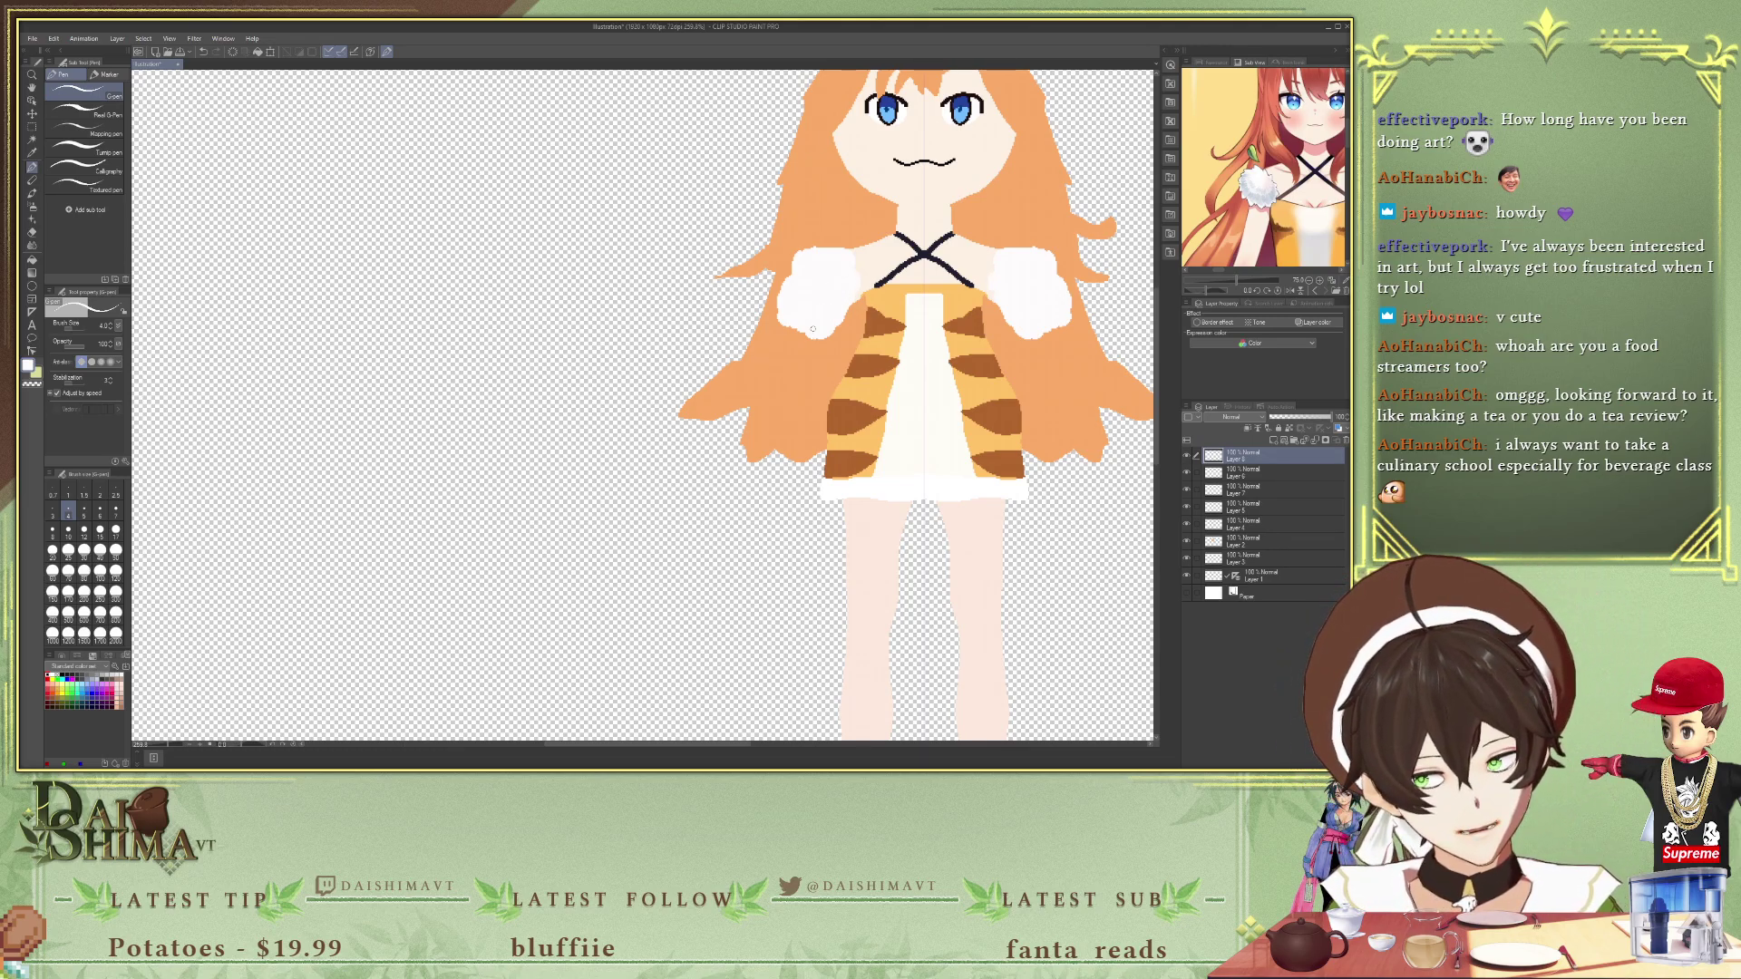
# - Sample the skin colour, outline mirrored forearms running diagonally down over the hair on the layer below the cuffs, and fill them
pyautogui.press('i')
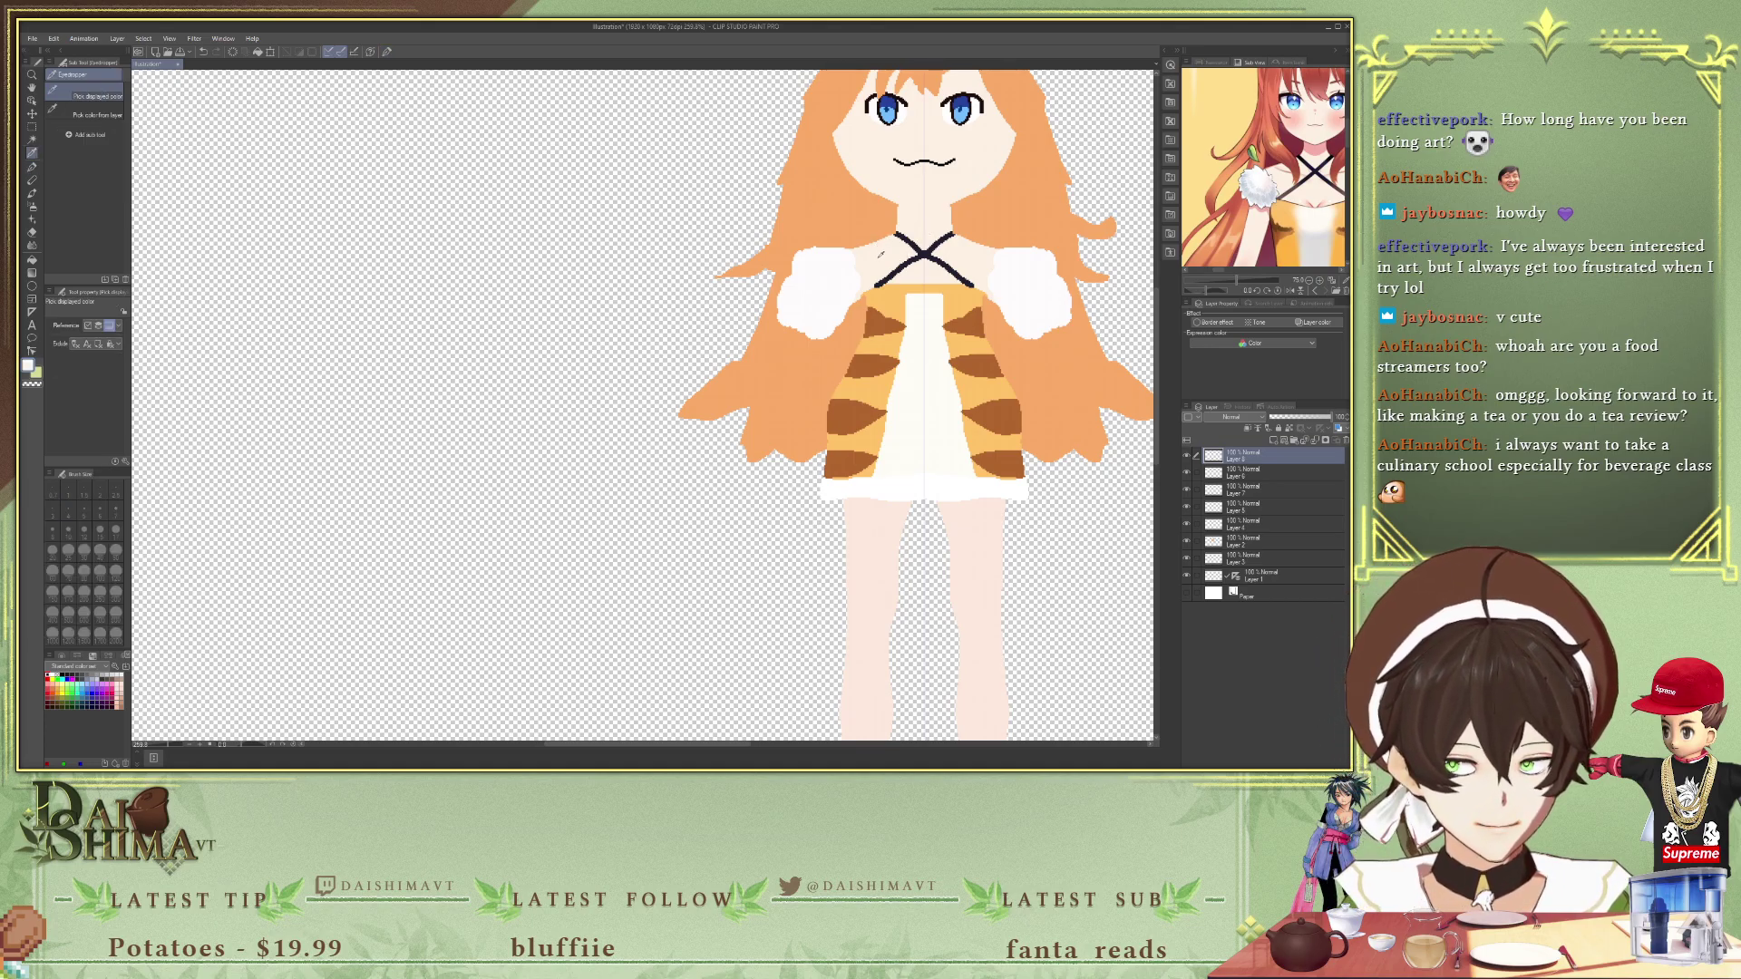
pyautogui.press('p')
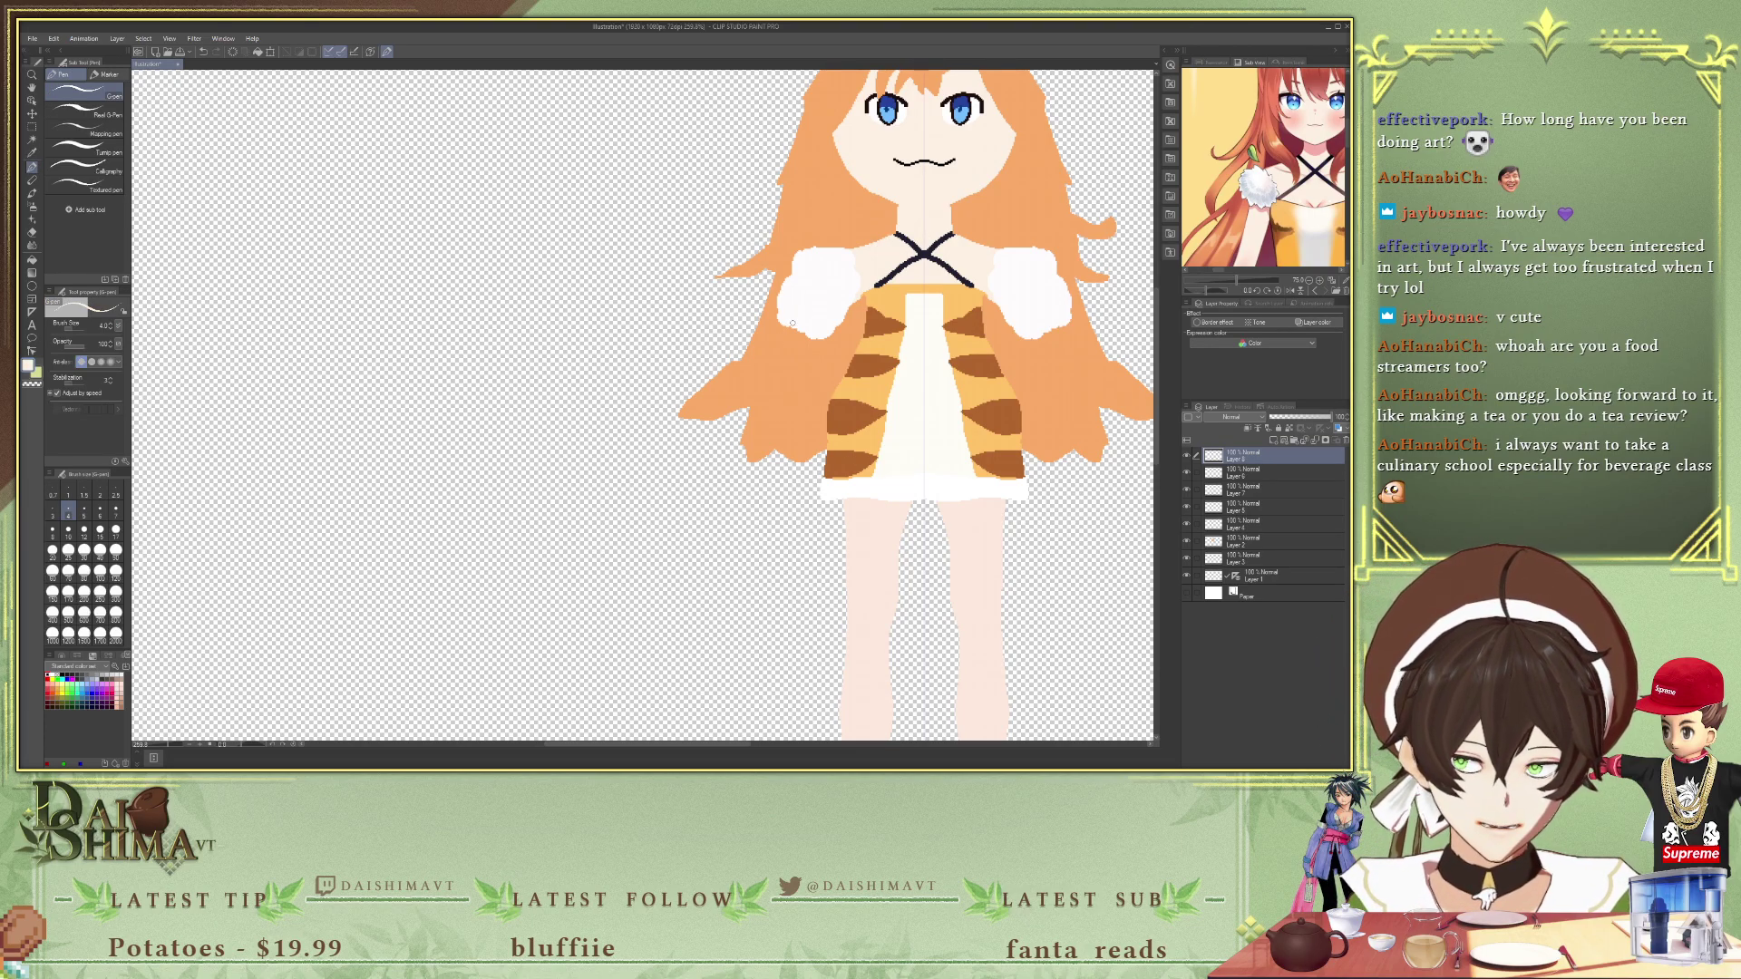
pyautogui.moveTo(793, 324); pyautogui.dragTo(747, 444)
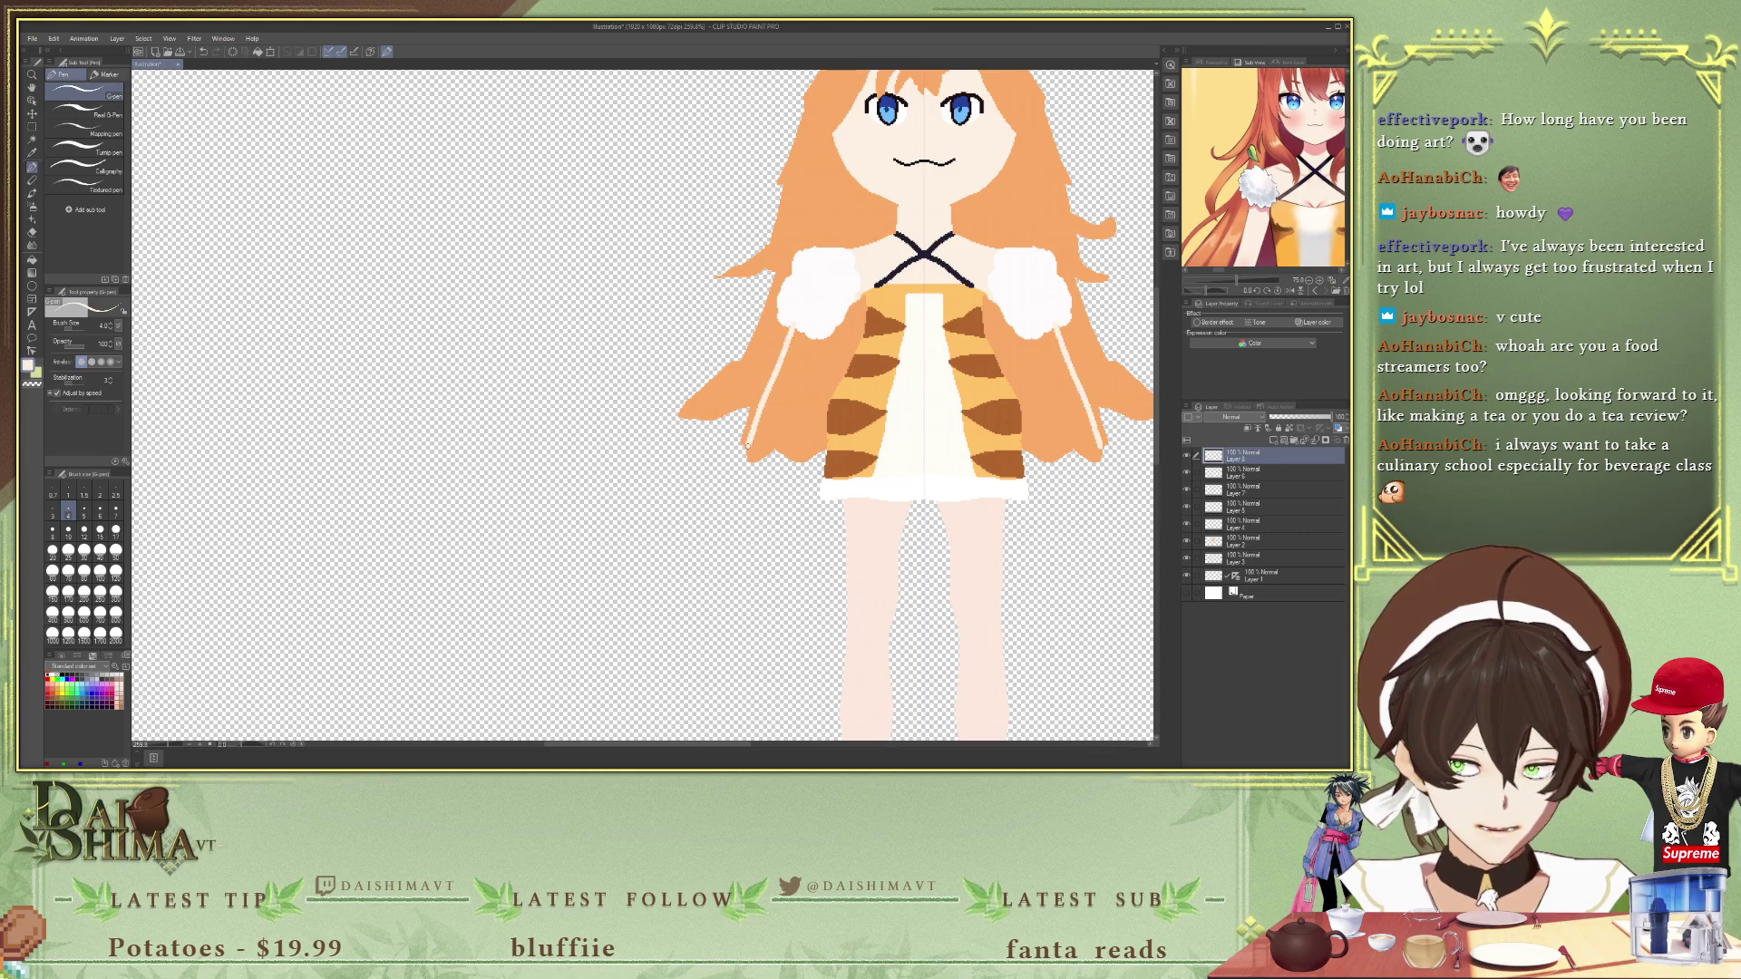
pyautogui.hotkey('ctrl', 'z')
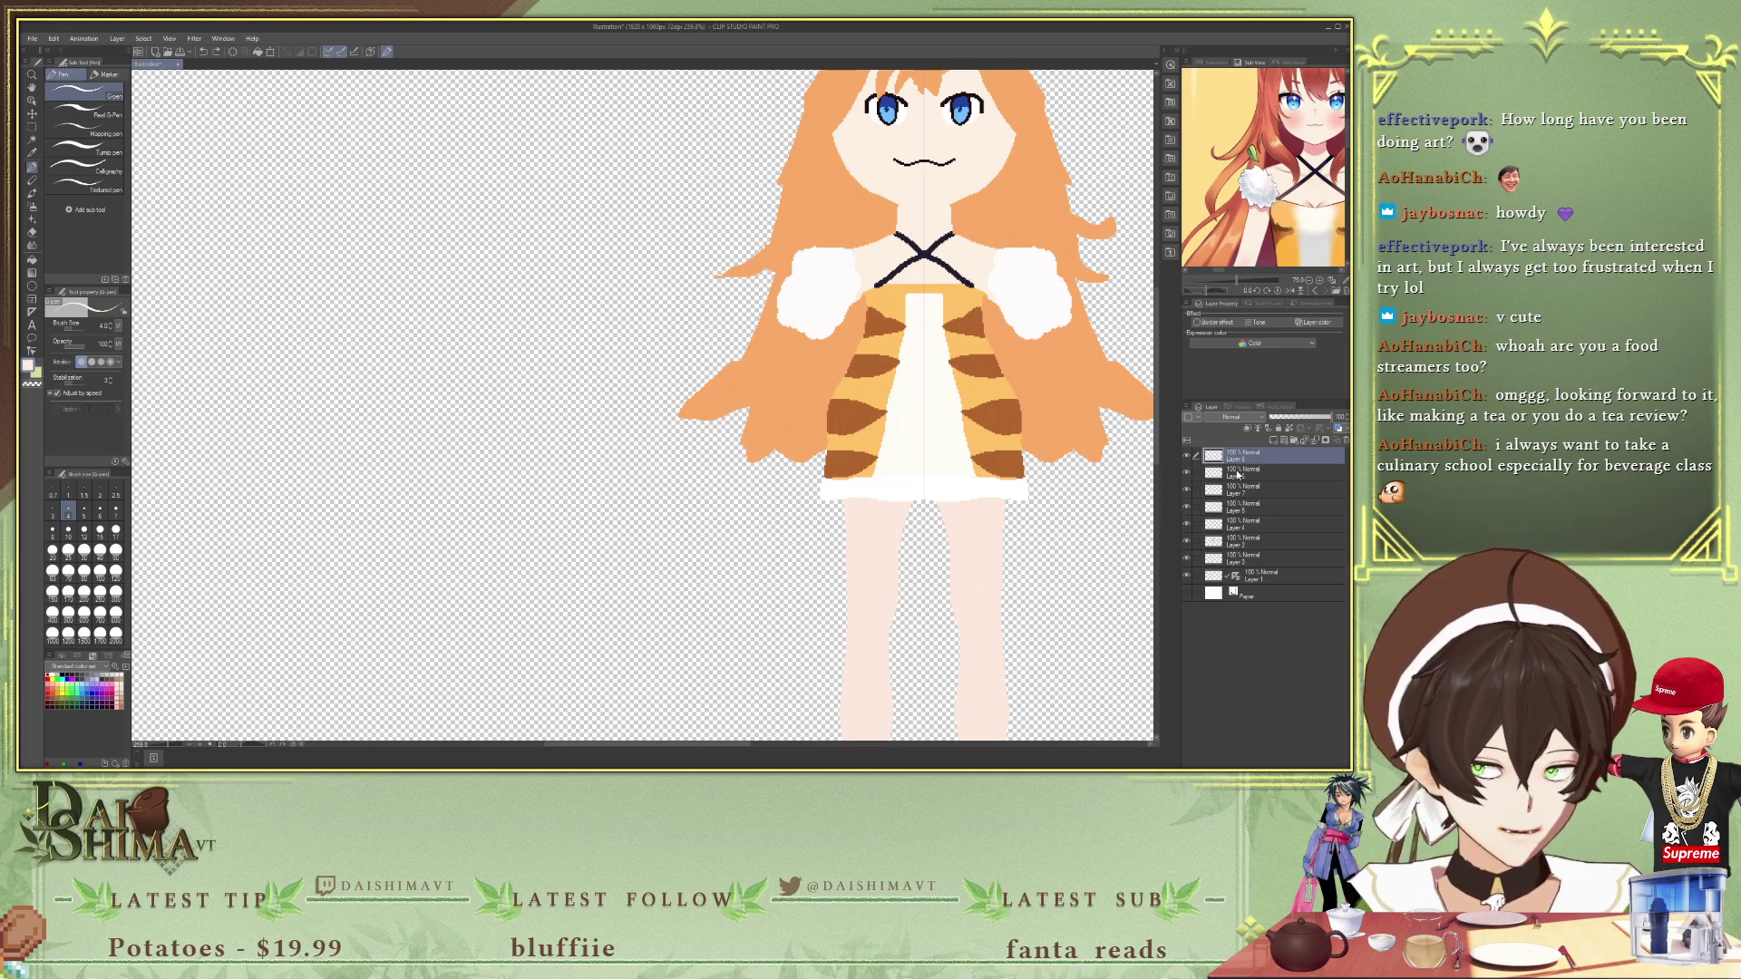
pyautogui.click(1241, 472)
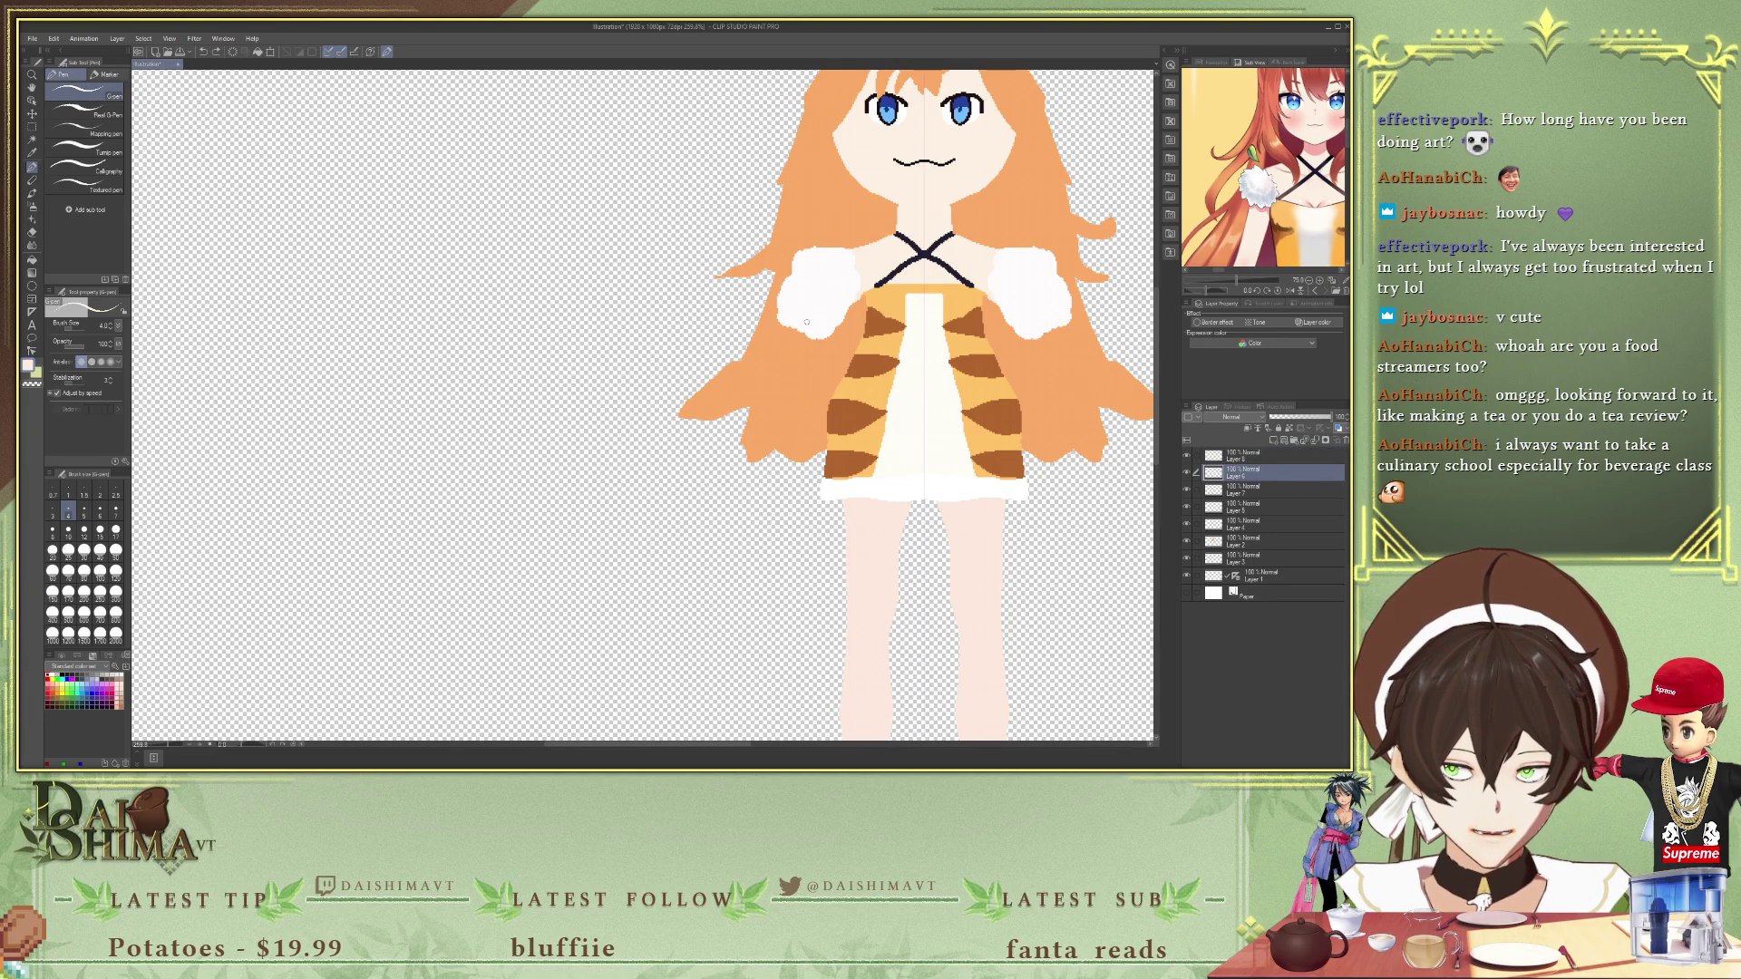
pyautogui.moveTo(791, 324); pyautogui.dragTo(724, 458)
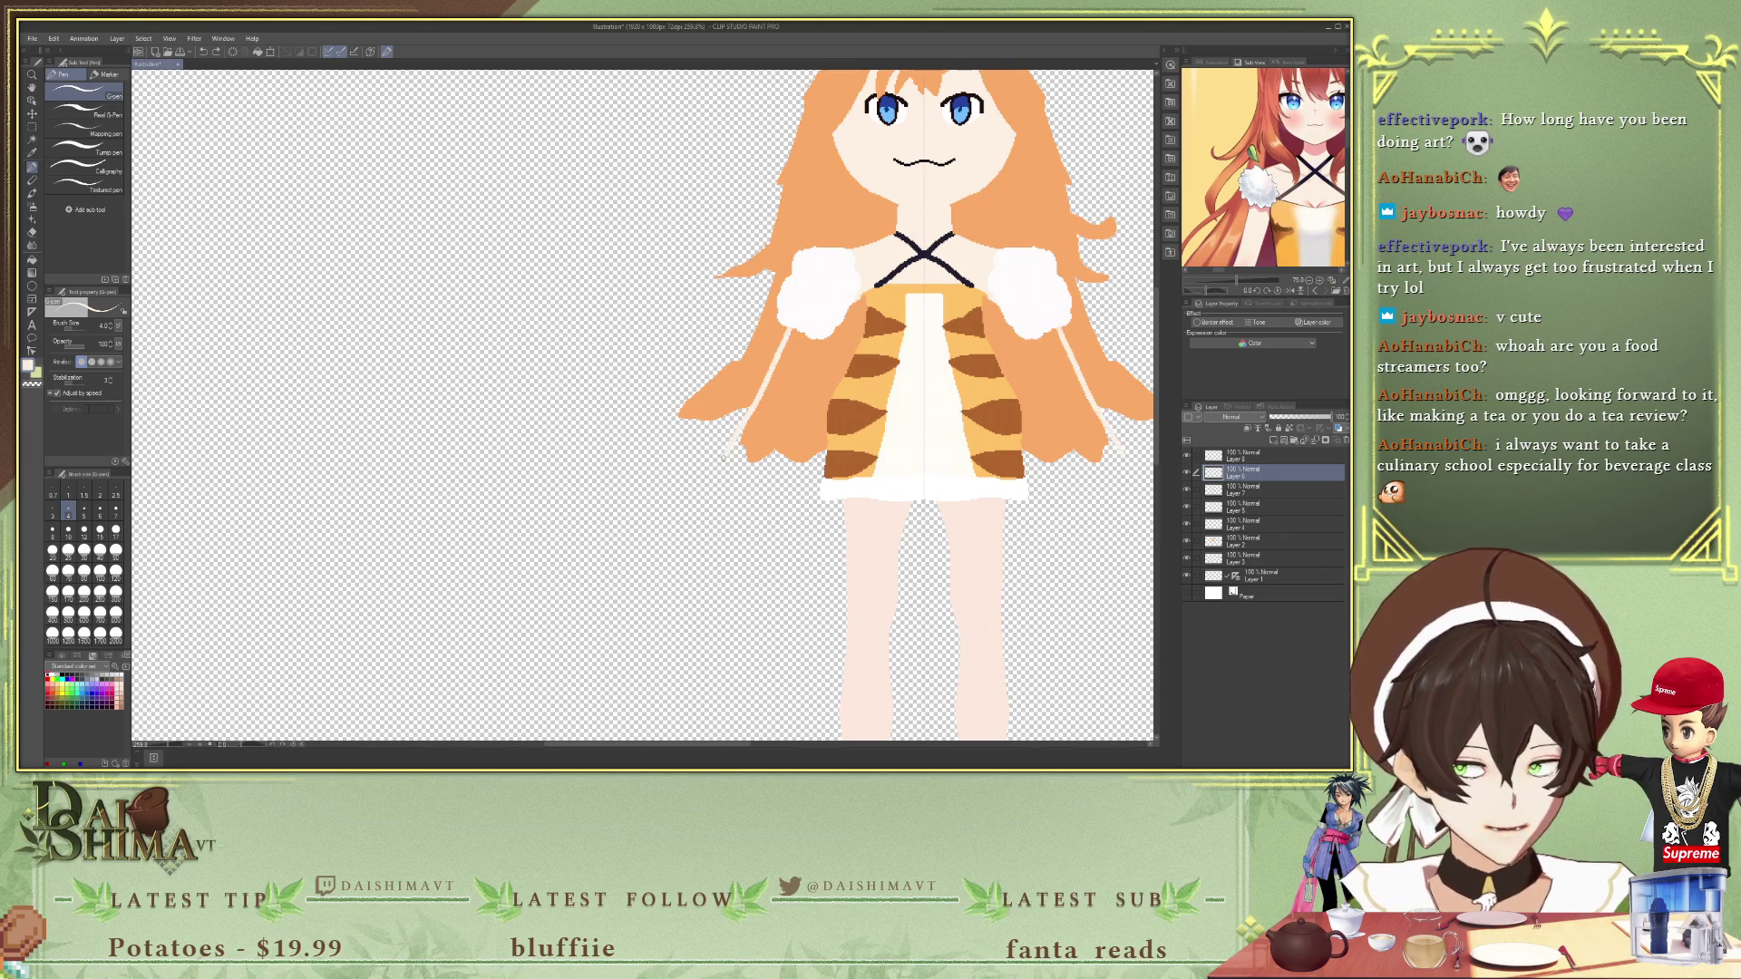
pyautogui.scroll(-4, 1298, 227)
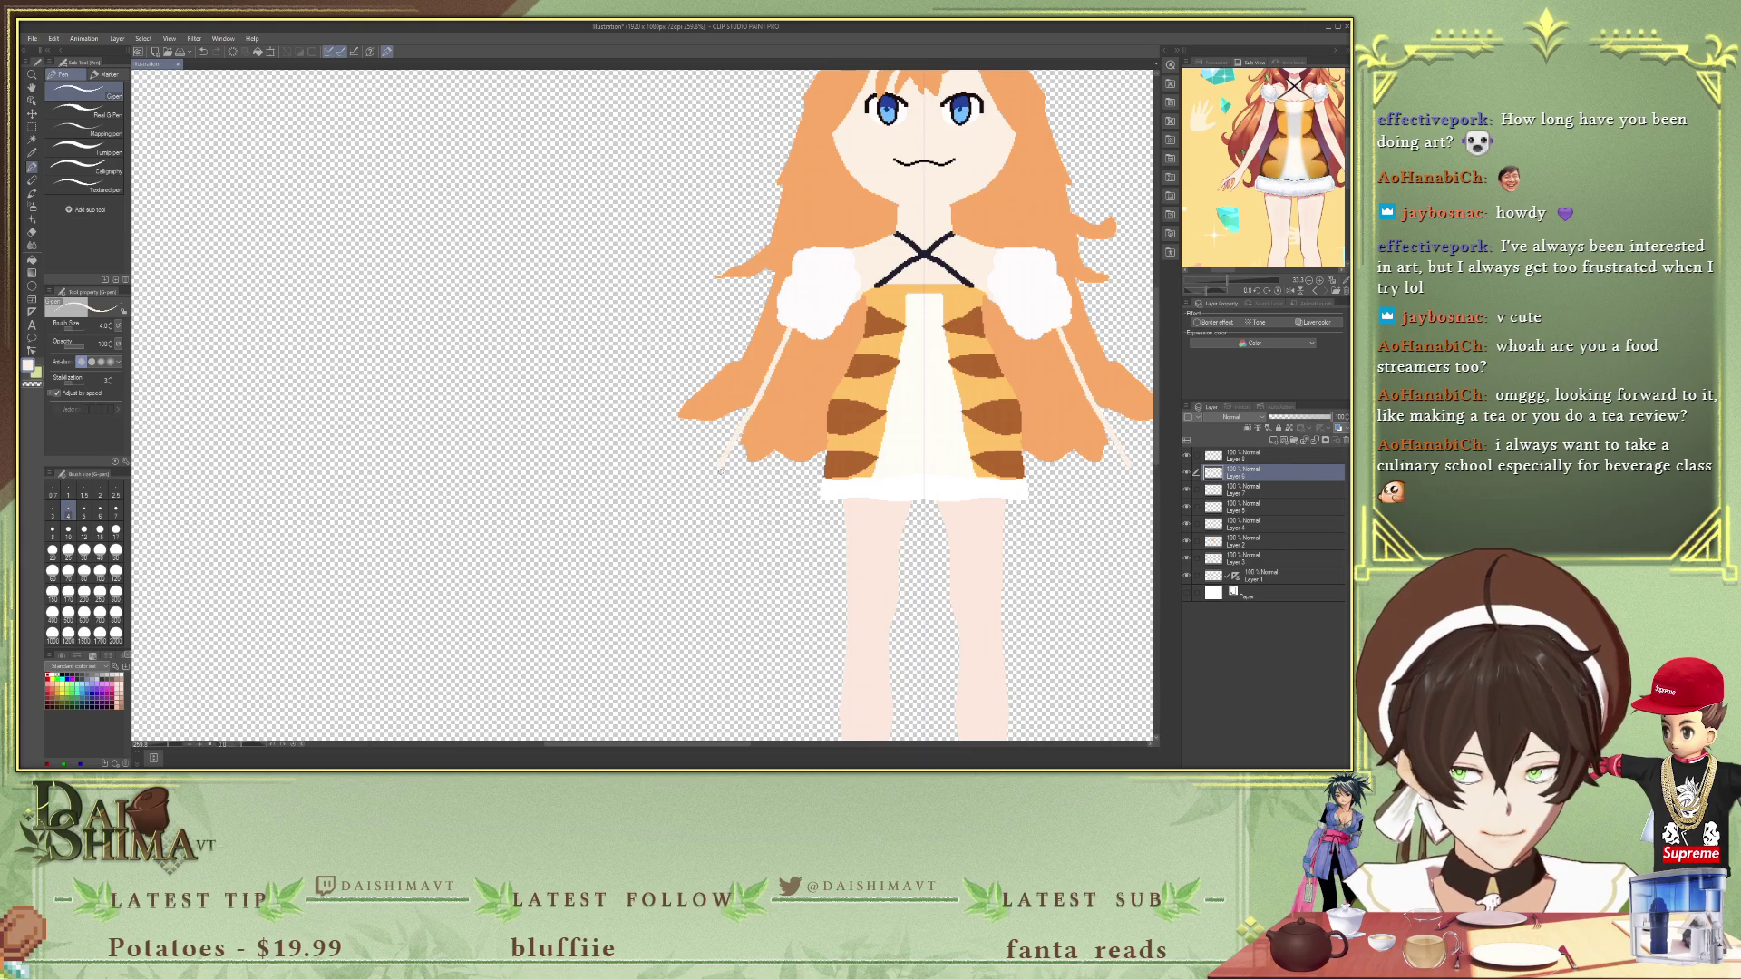
pyautogui.moveTo(742, 460); pyautogui.dragTo(812, 334)
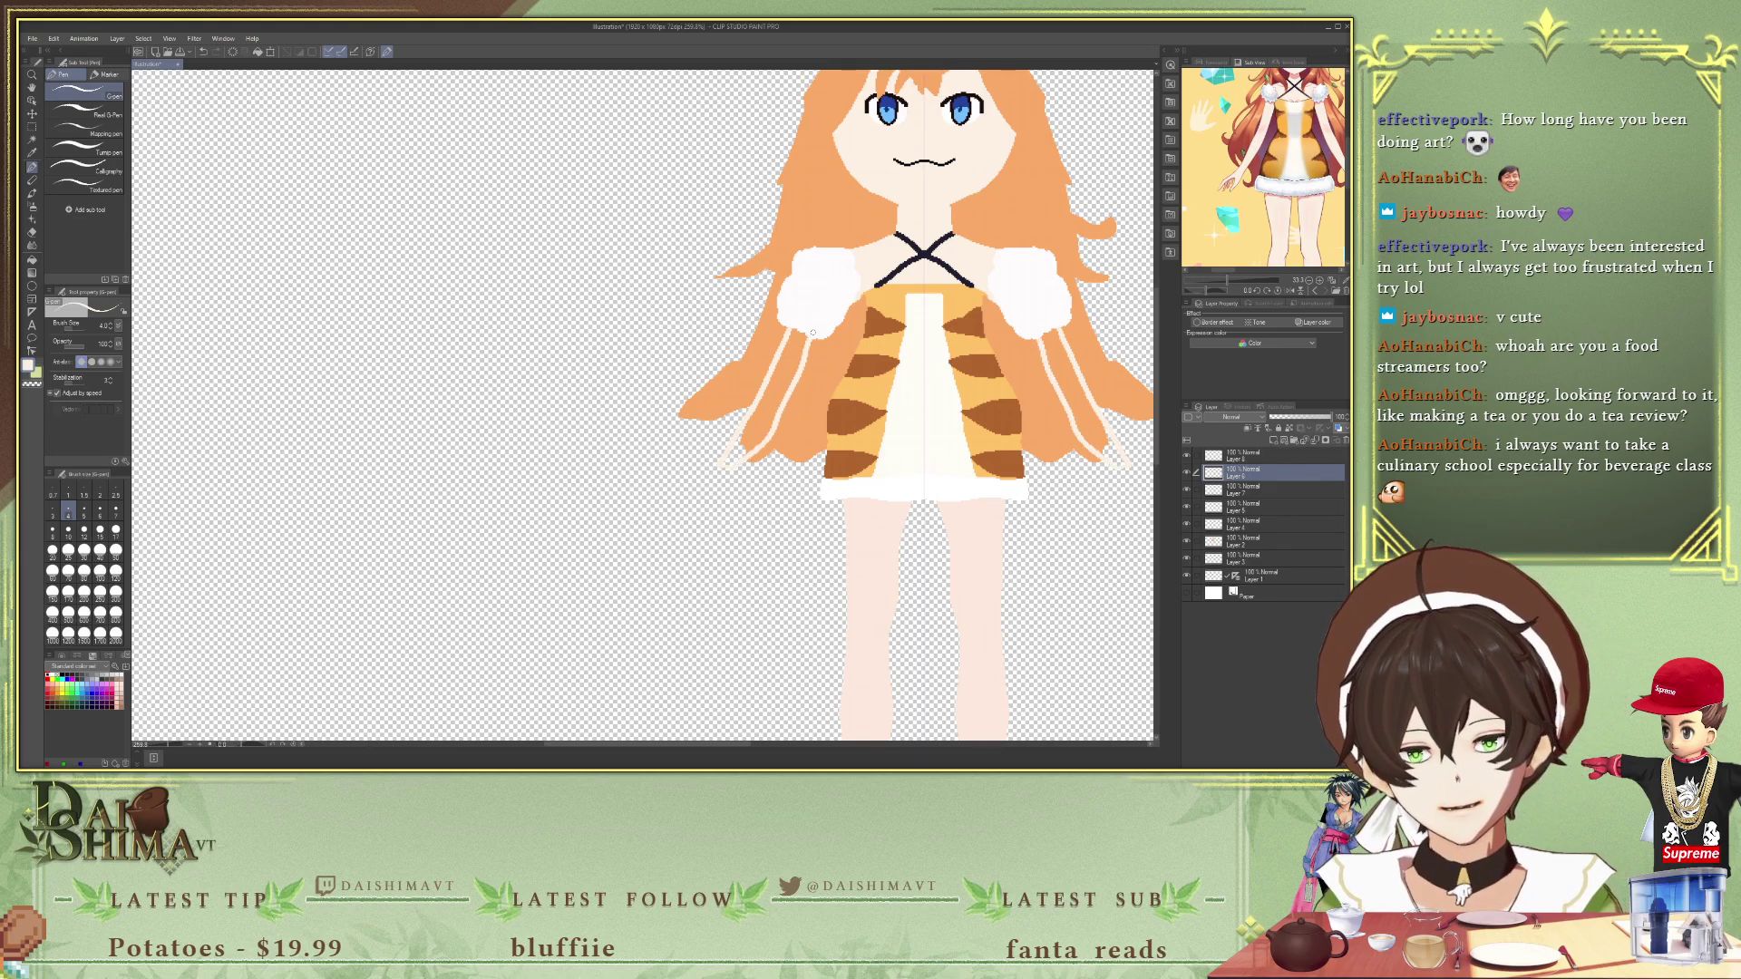
pyautogui.press('g')
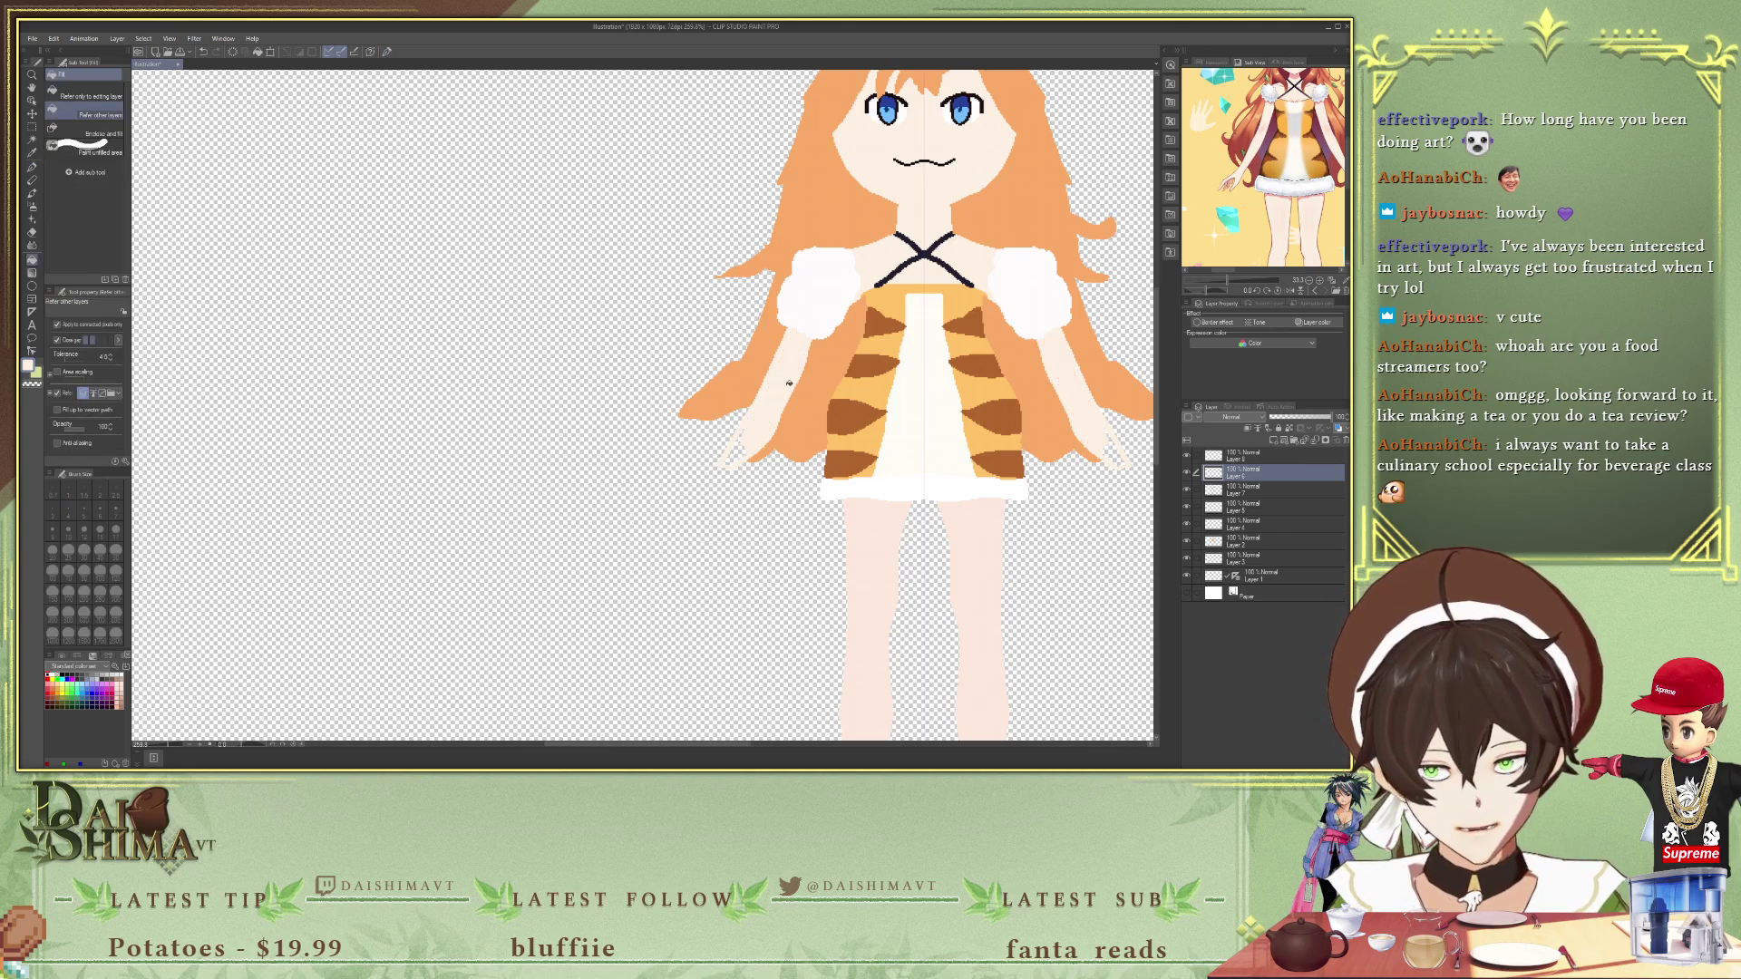
pyautogui.click(741, 451)
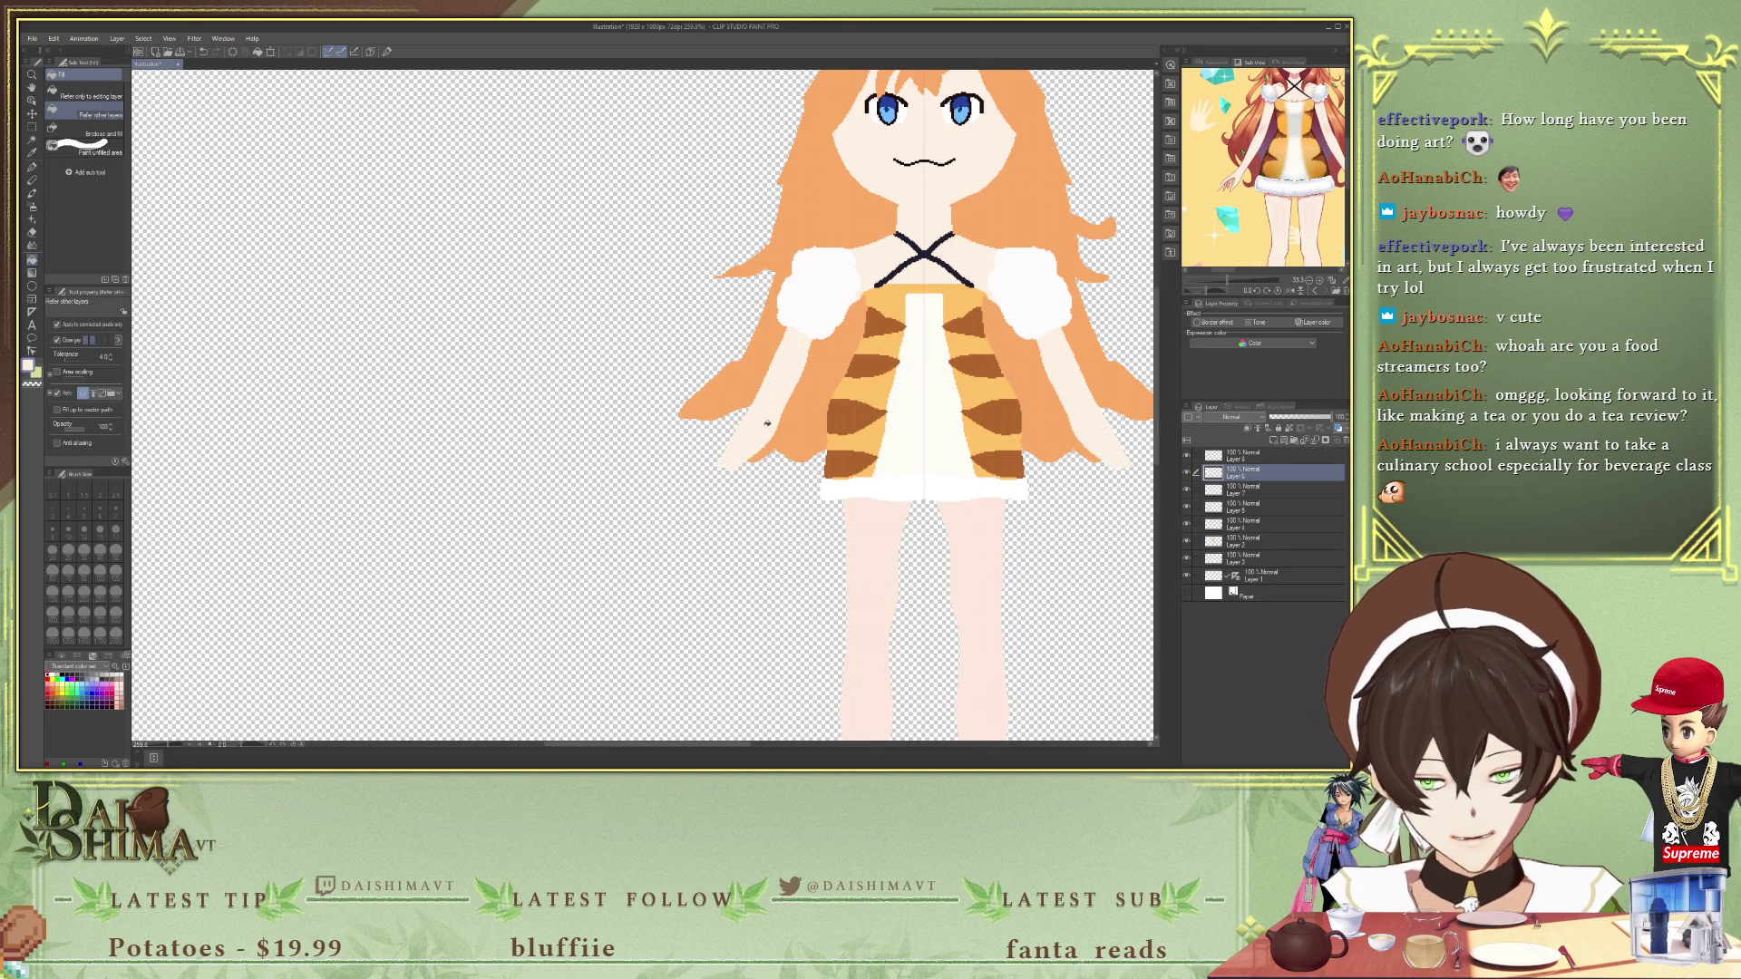
# - Extend the ends of both forearms with mirrored hand outlines in the skin colour and fill them
pyautogui.press('p')
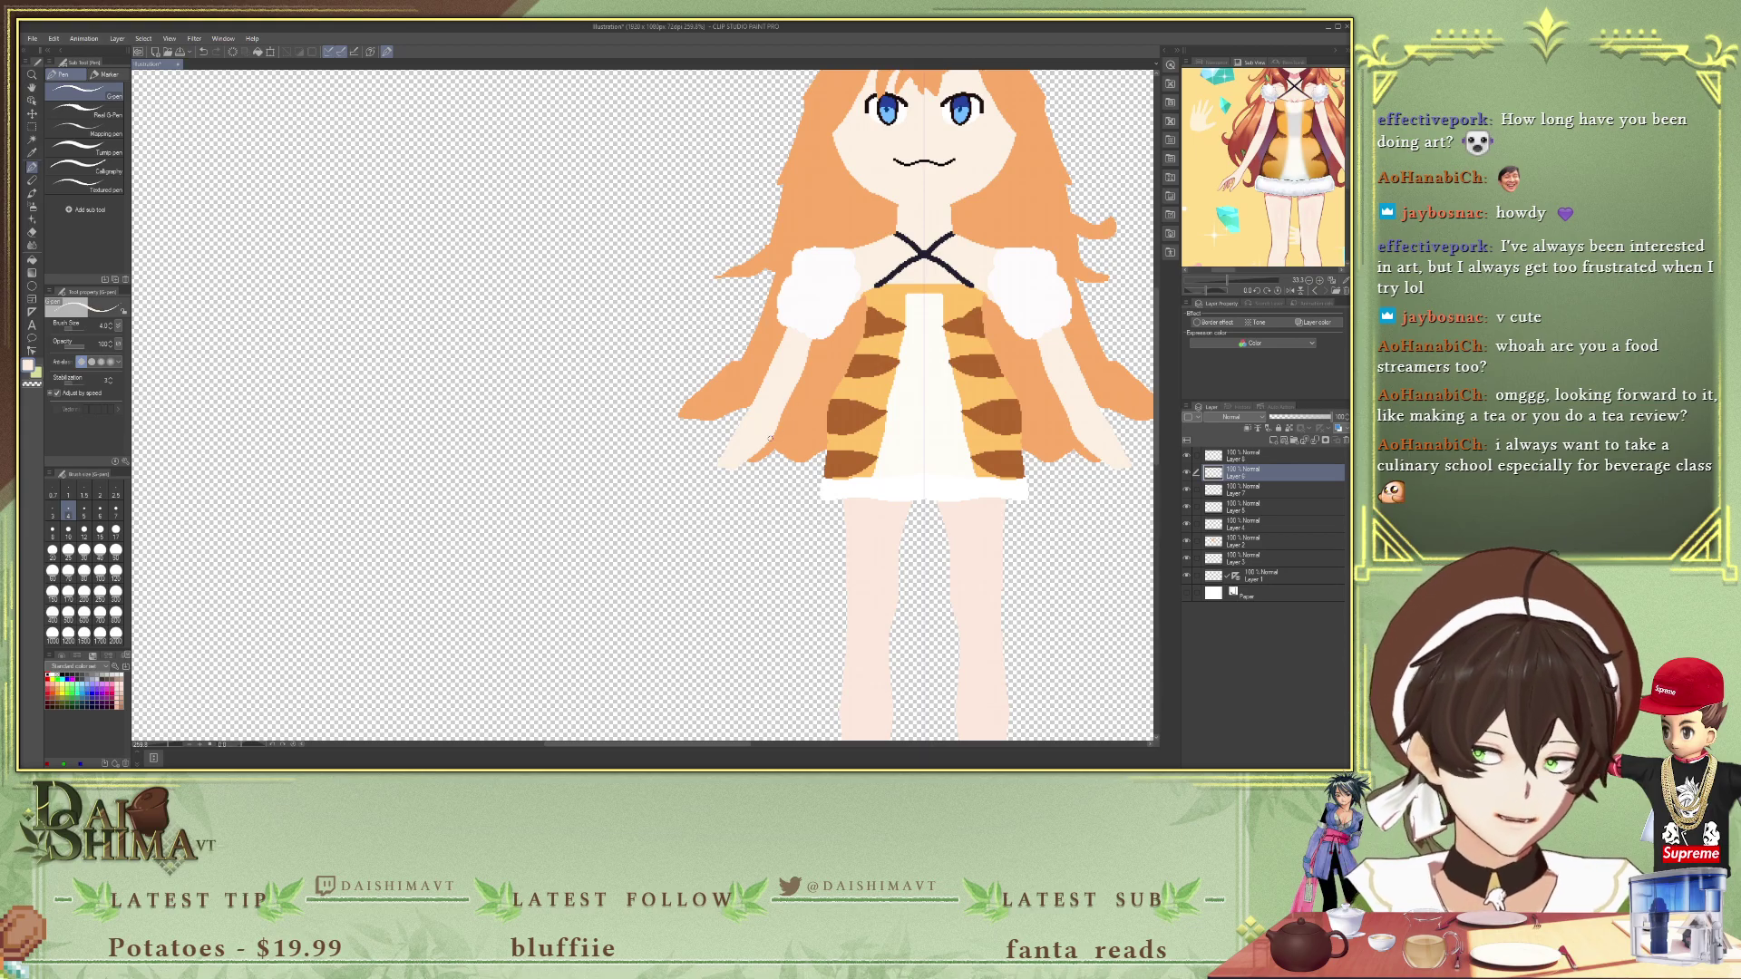
pyautogui.press('p')
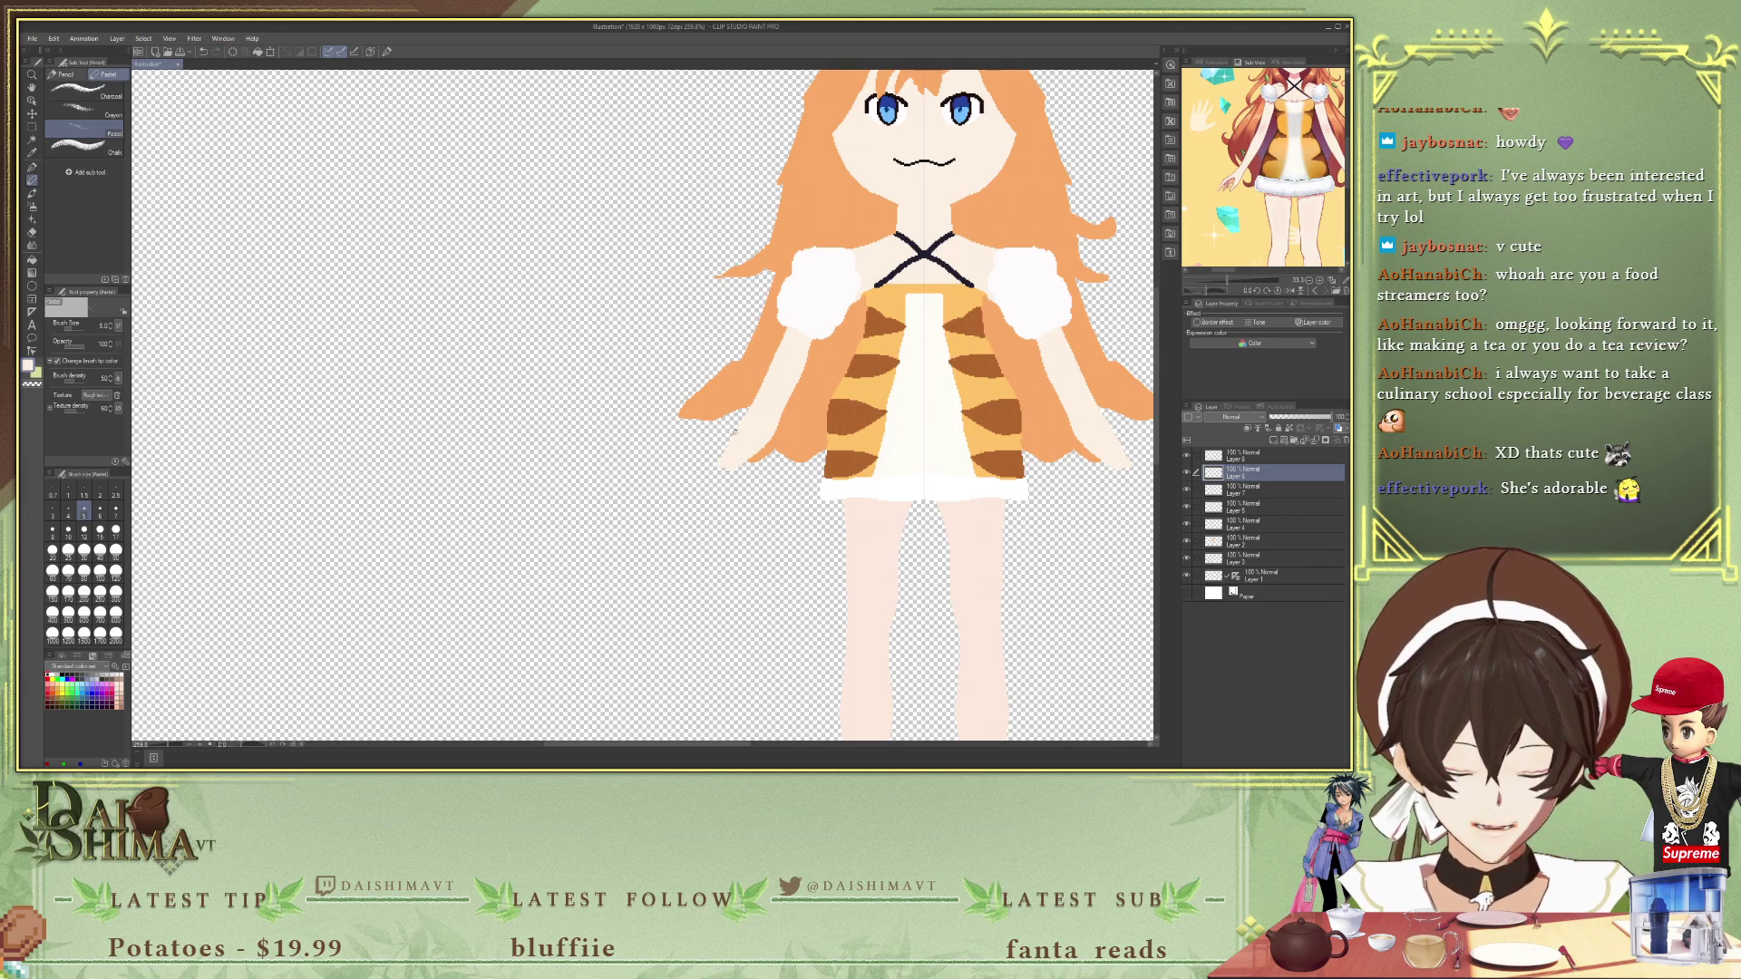
pyautogui.press('p')
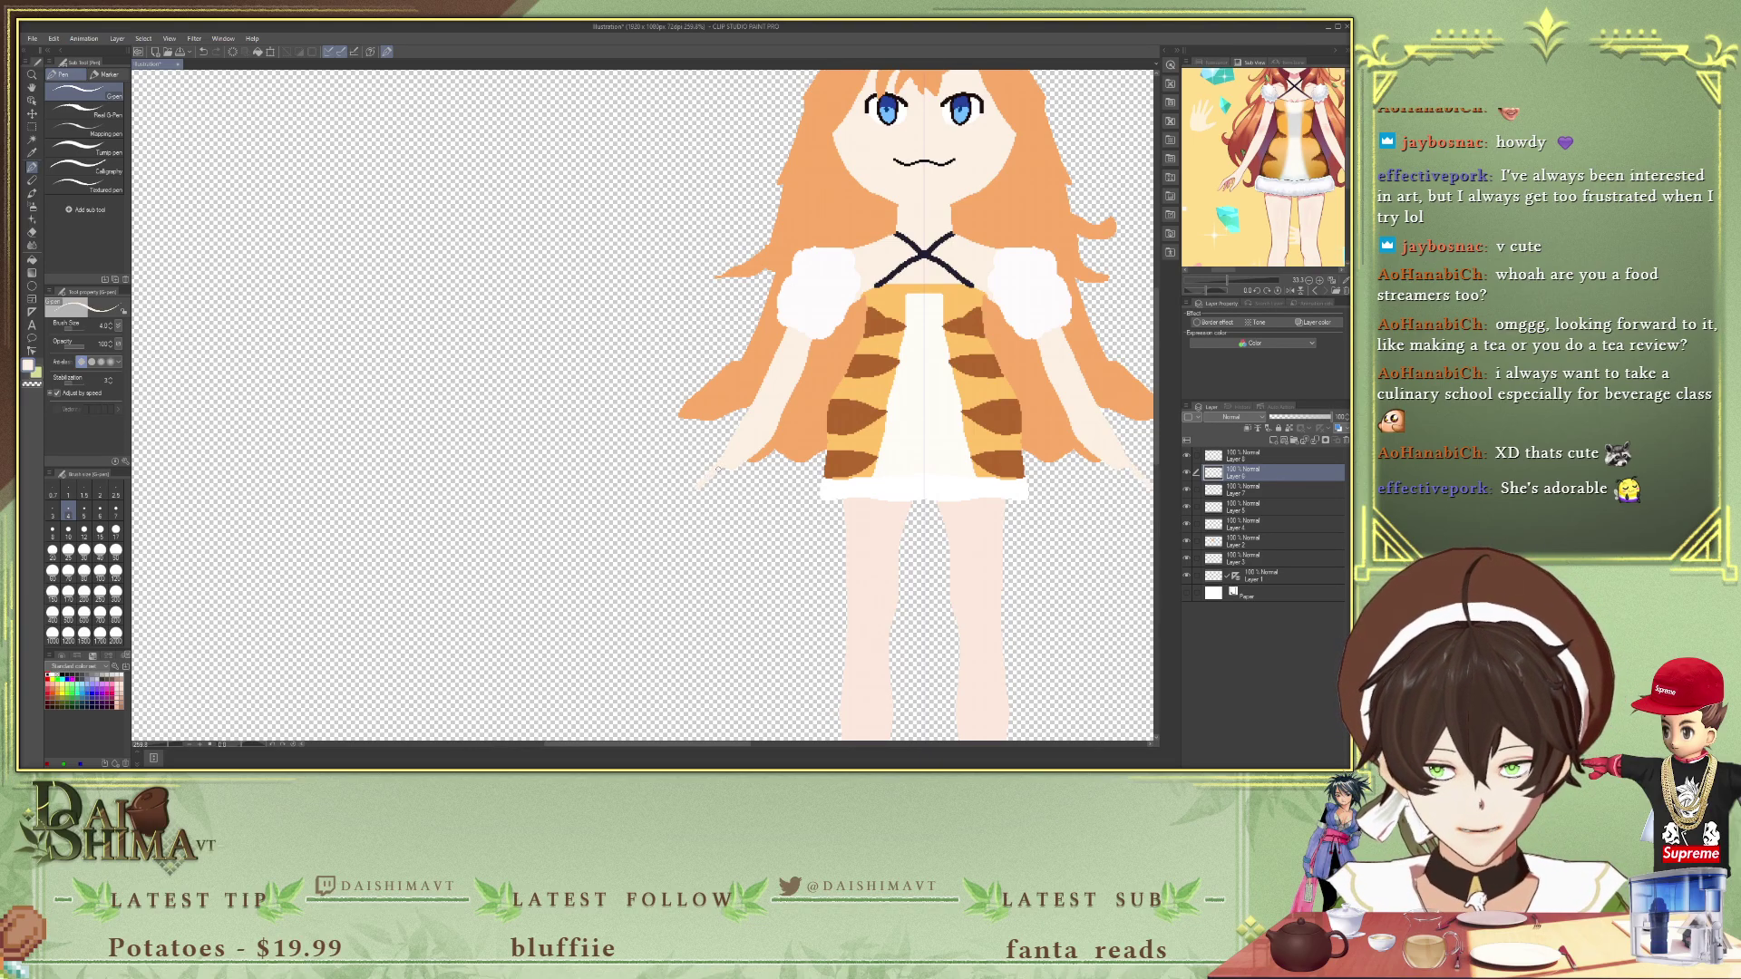
pyautogui.hotkey('ctrl', 'z')
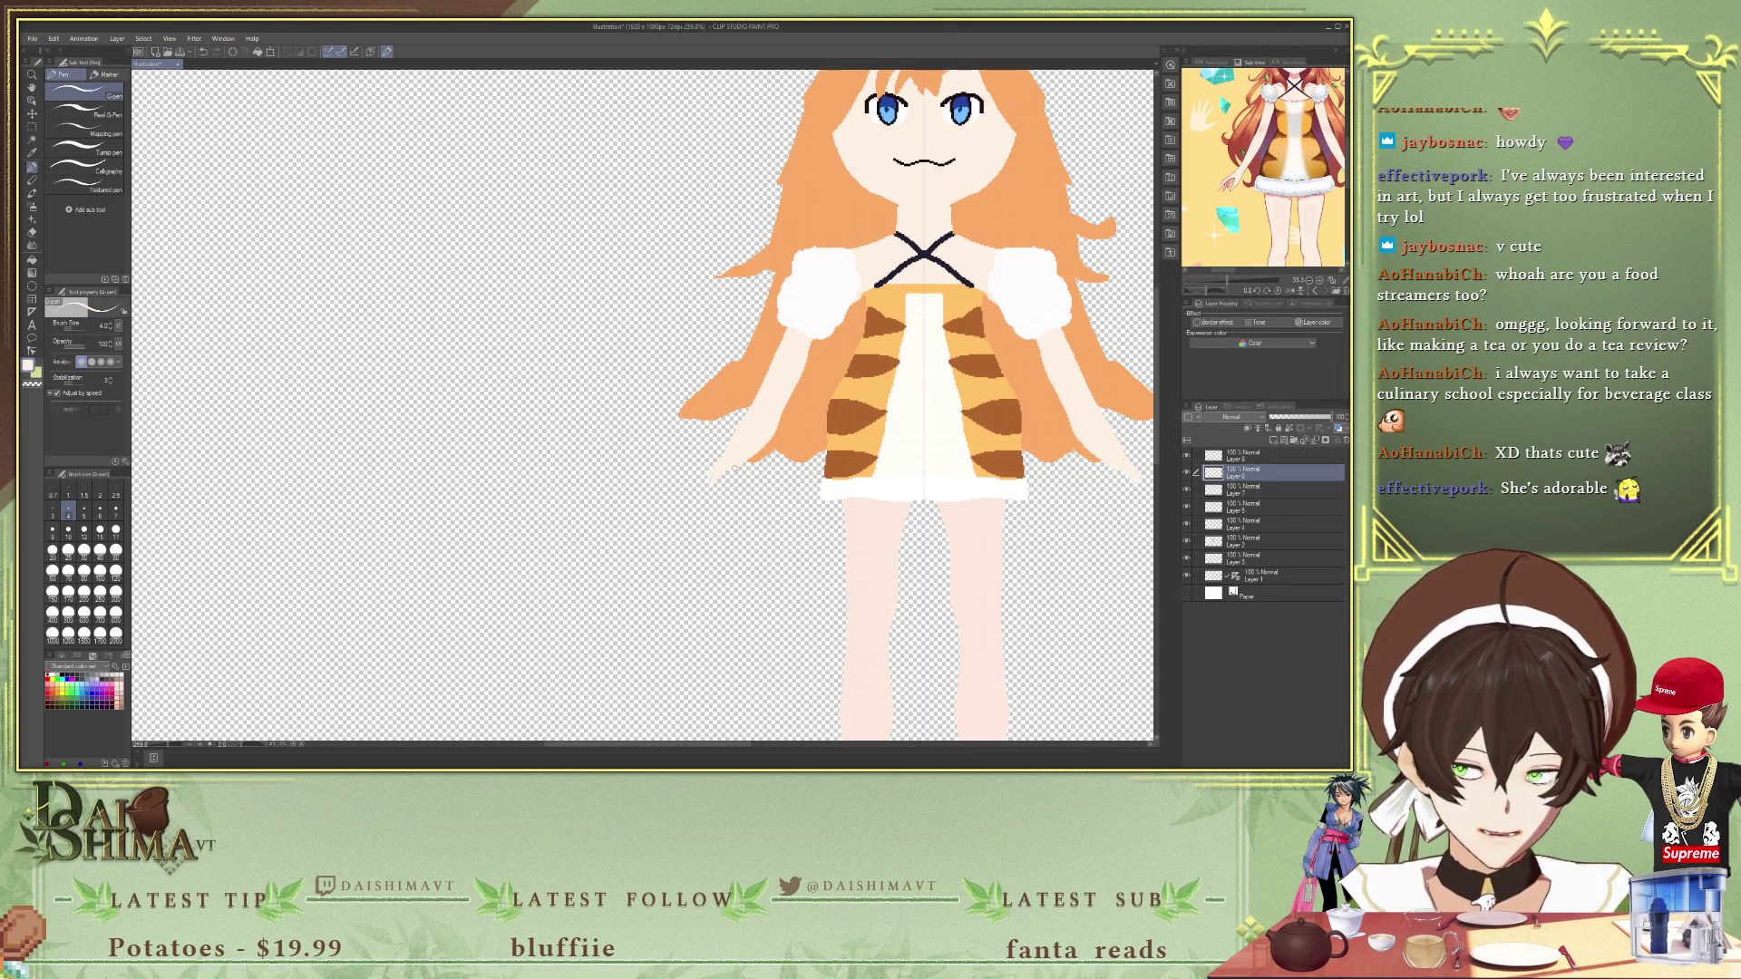
pyautogui.moveTo(731, 485); pyautogui.dragTo(704, 501)
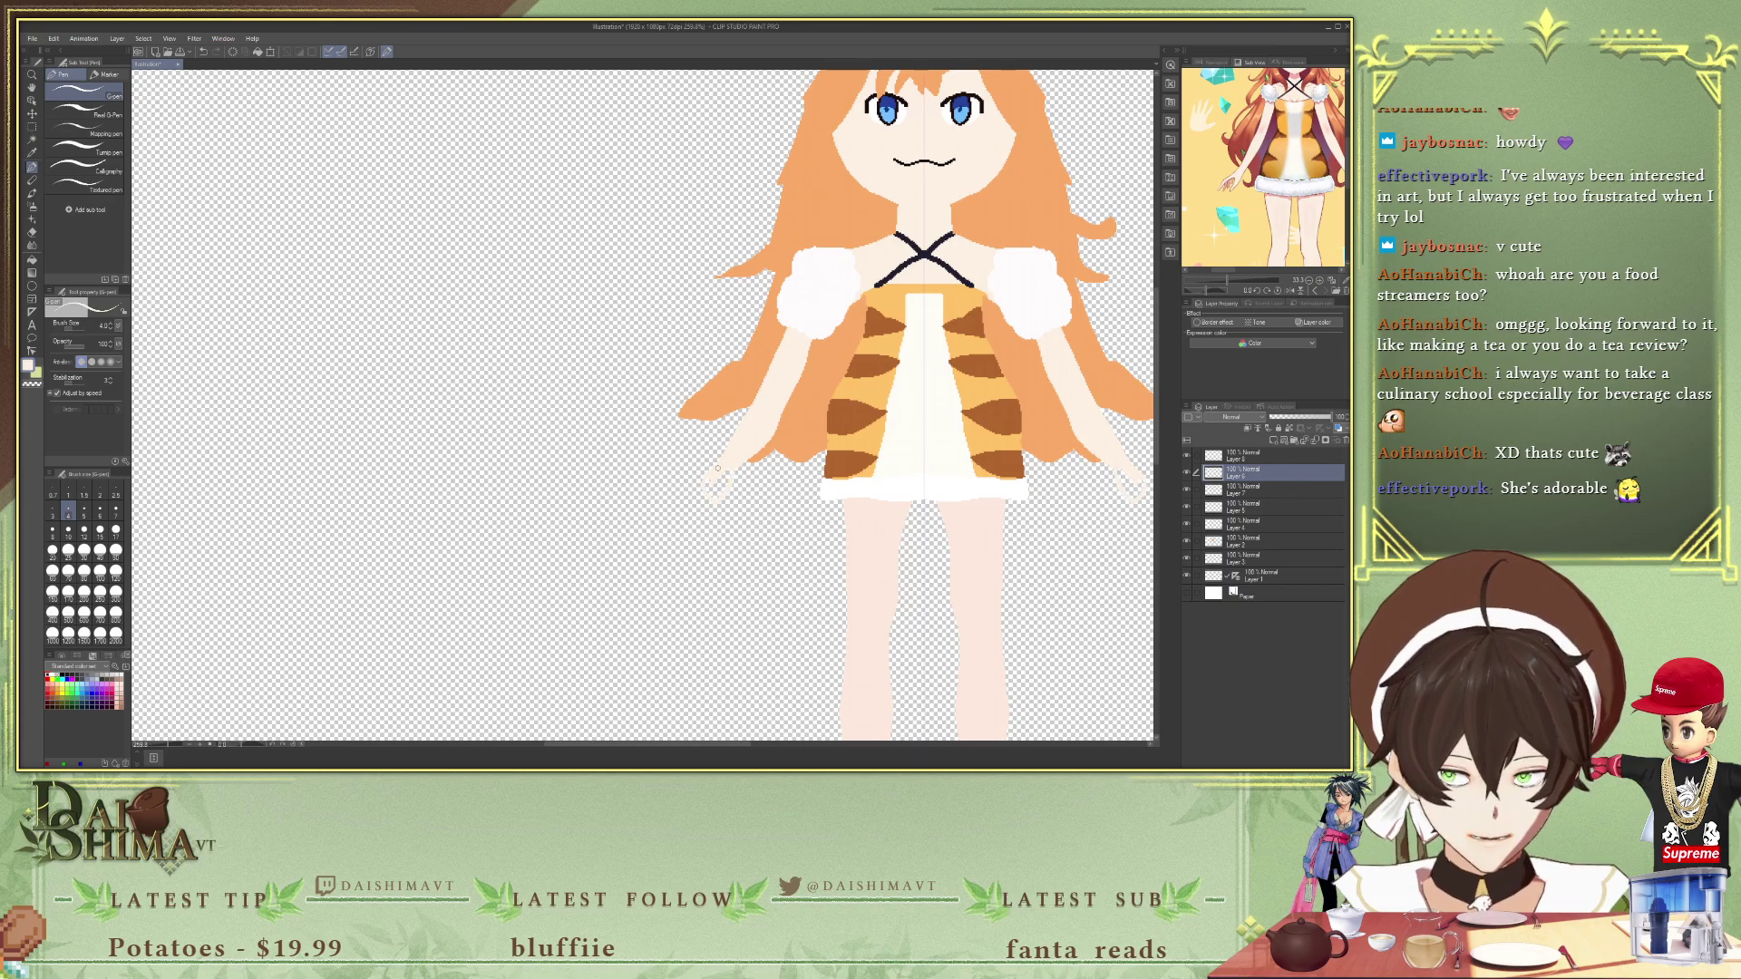
pyautogui.press('g')
pyautogui.click(725, 480)
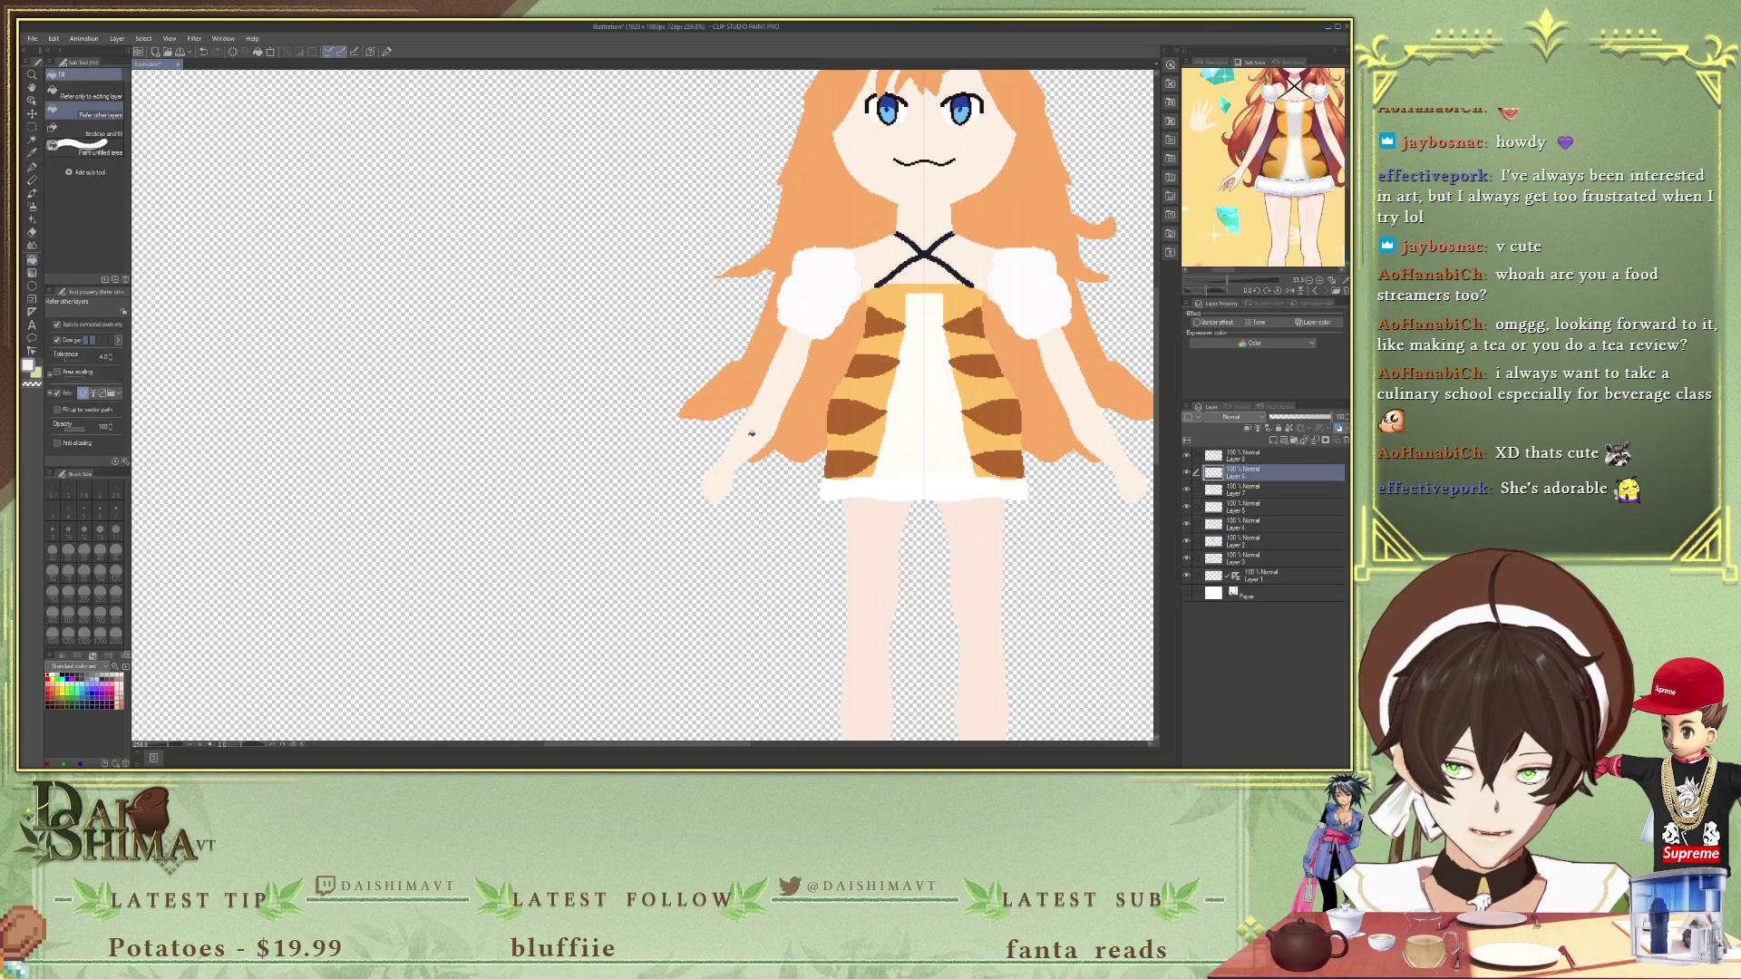
# - Add short mirrored fingertips to both hands with the Pen in the skin colour and paint over the small gaps inside them
pyautogui.press('p')
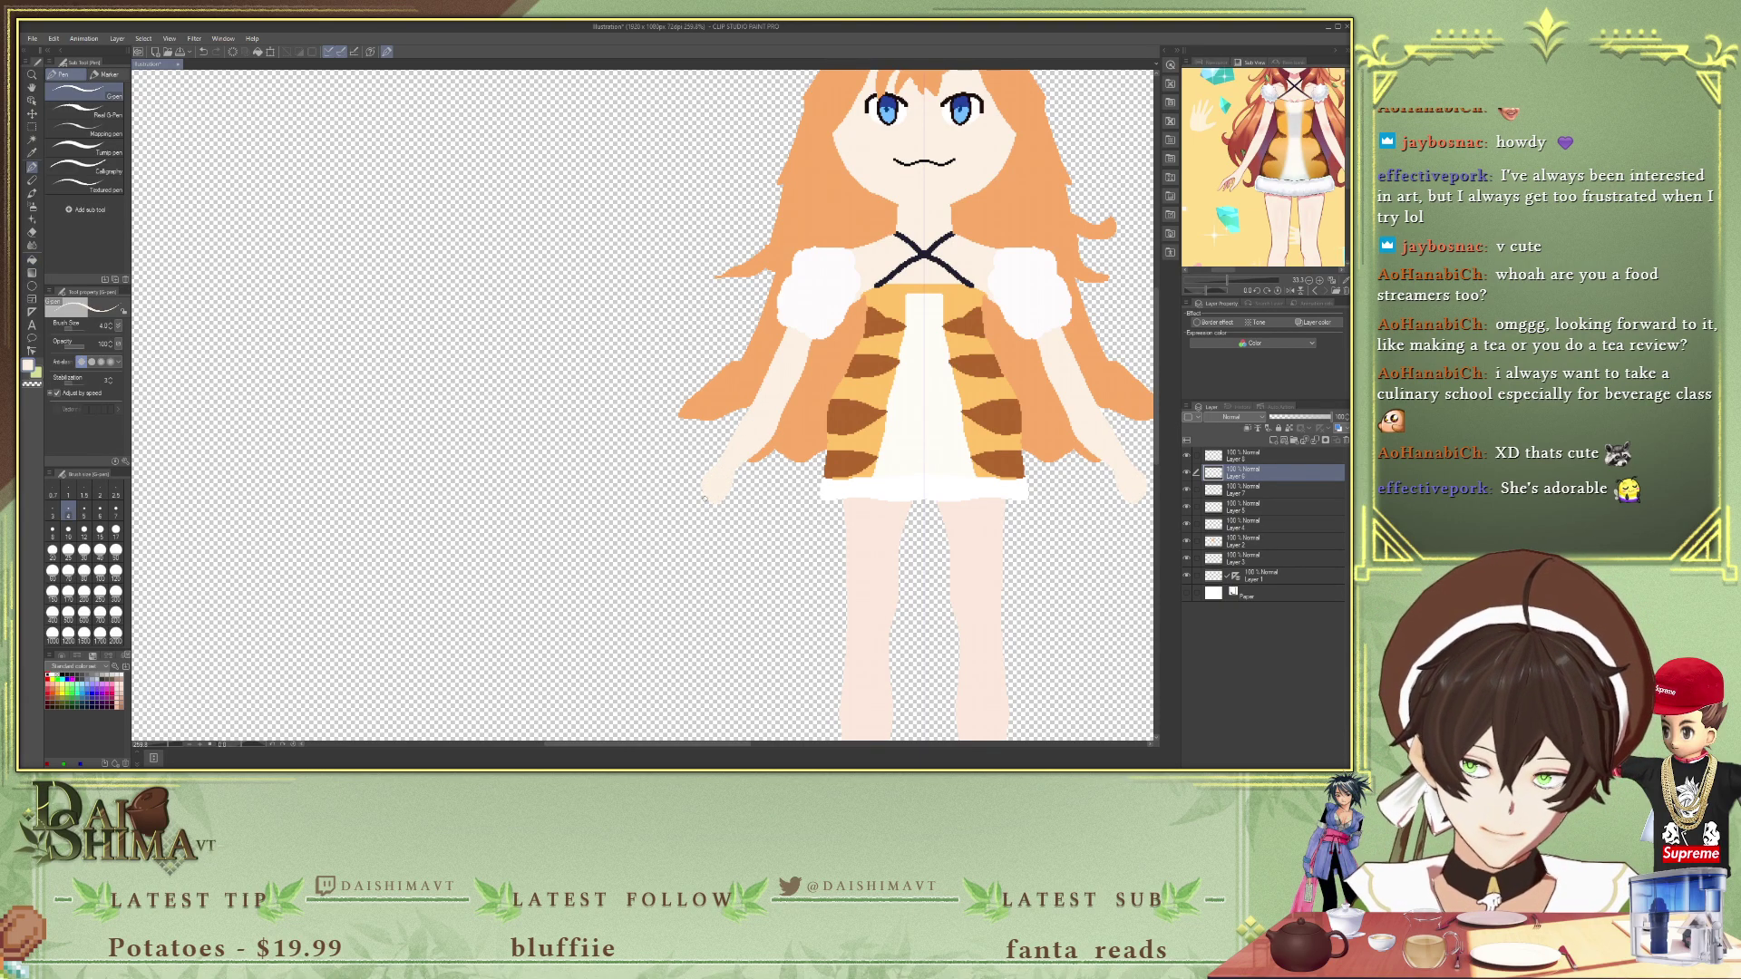
pyautogui.moveTo(709, 498); pyautogui.dragTo(721, 497)
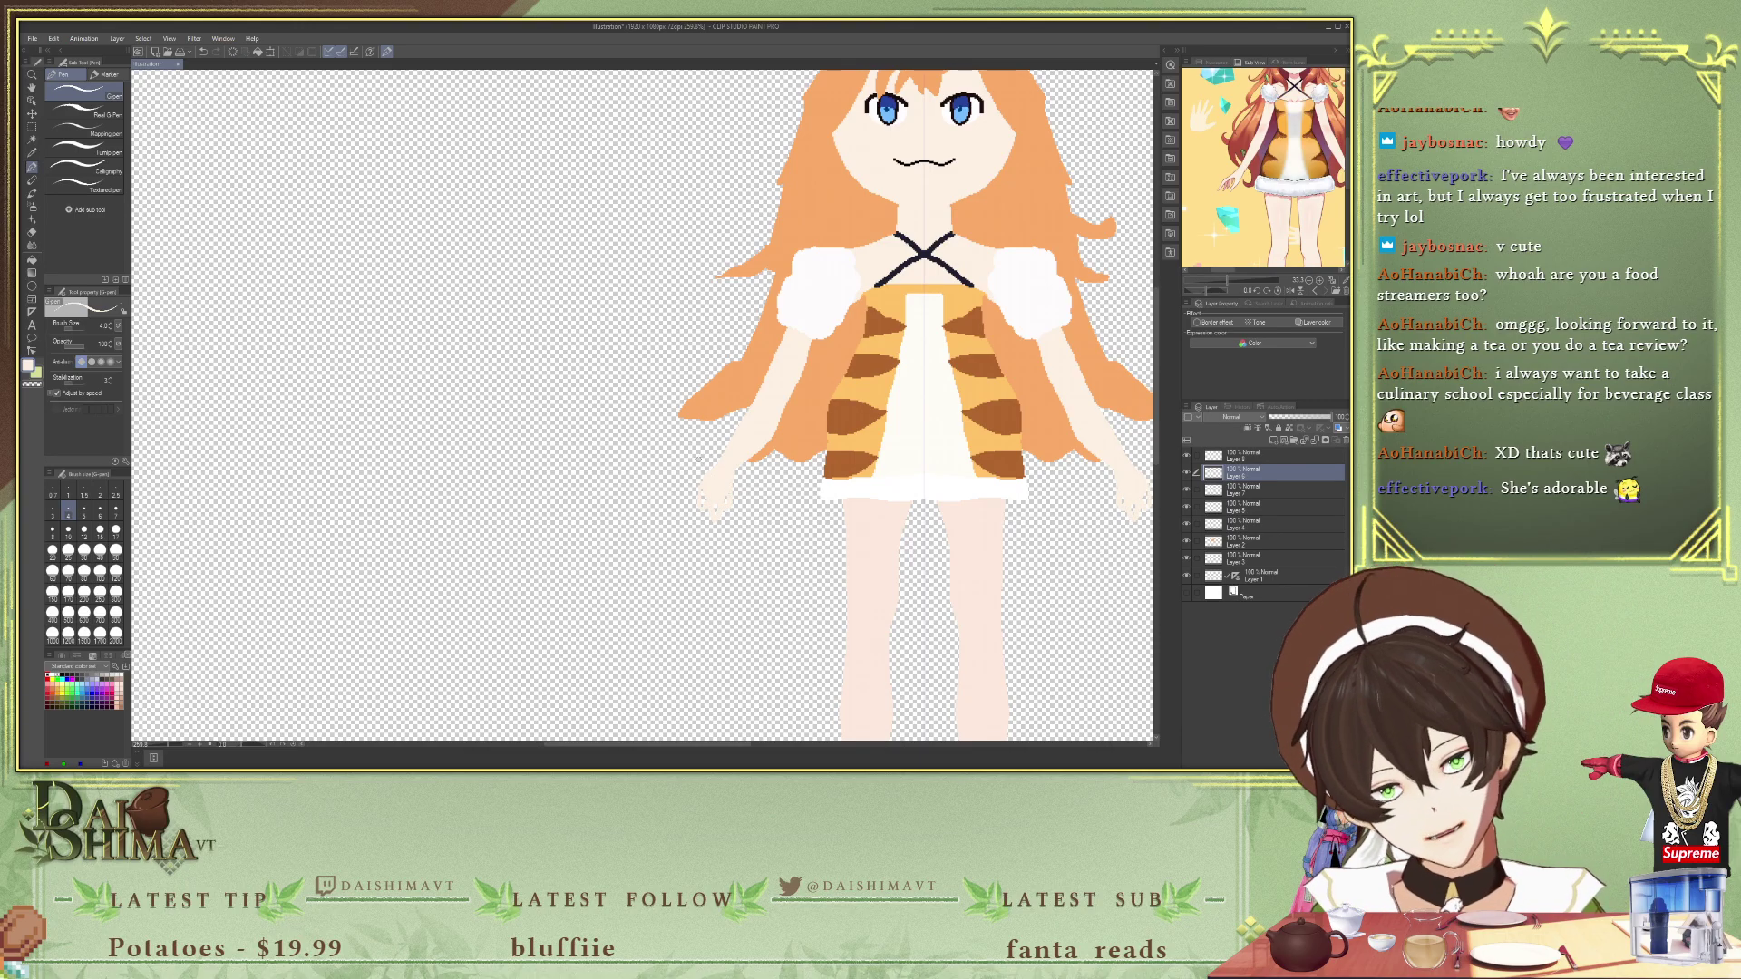
pyautogui.scroll(8, 730, 492)
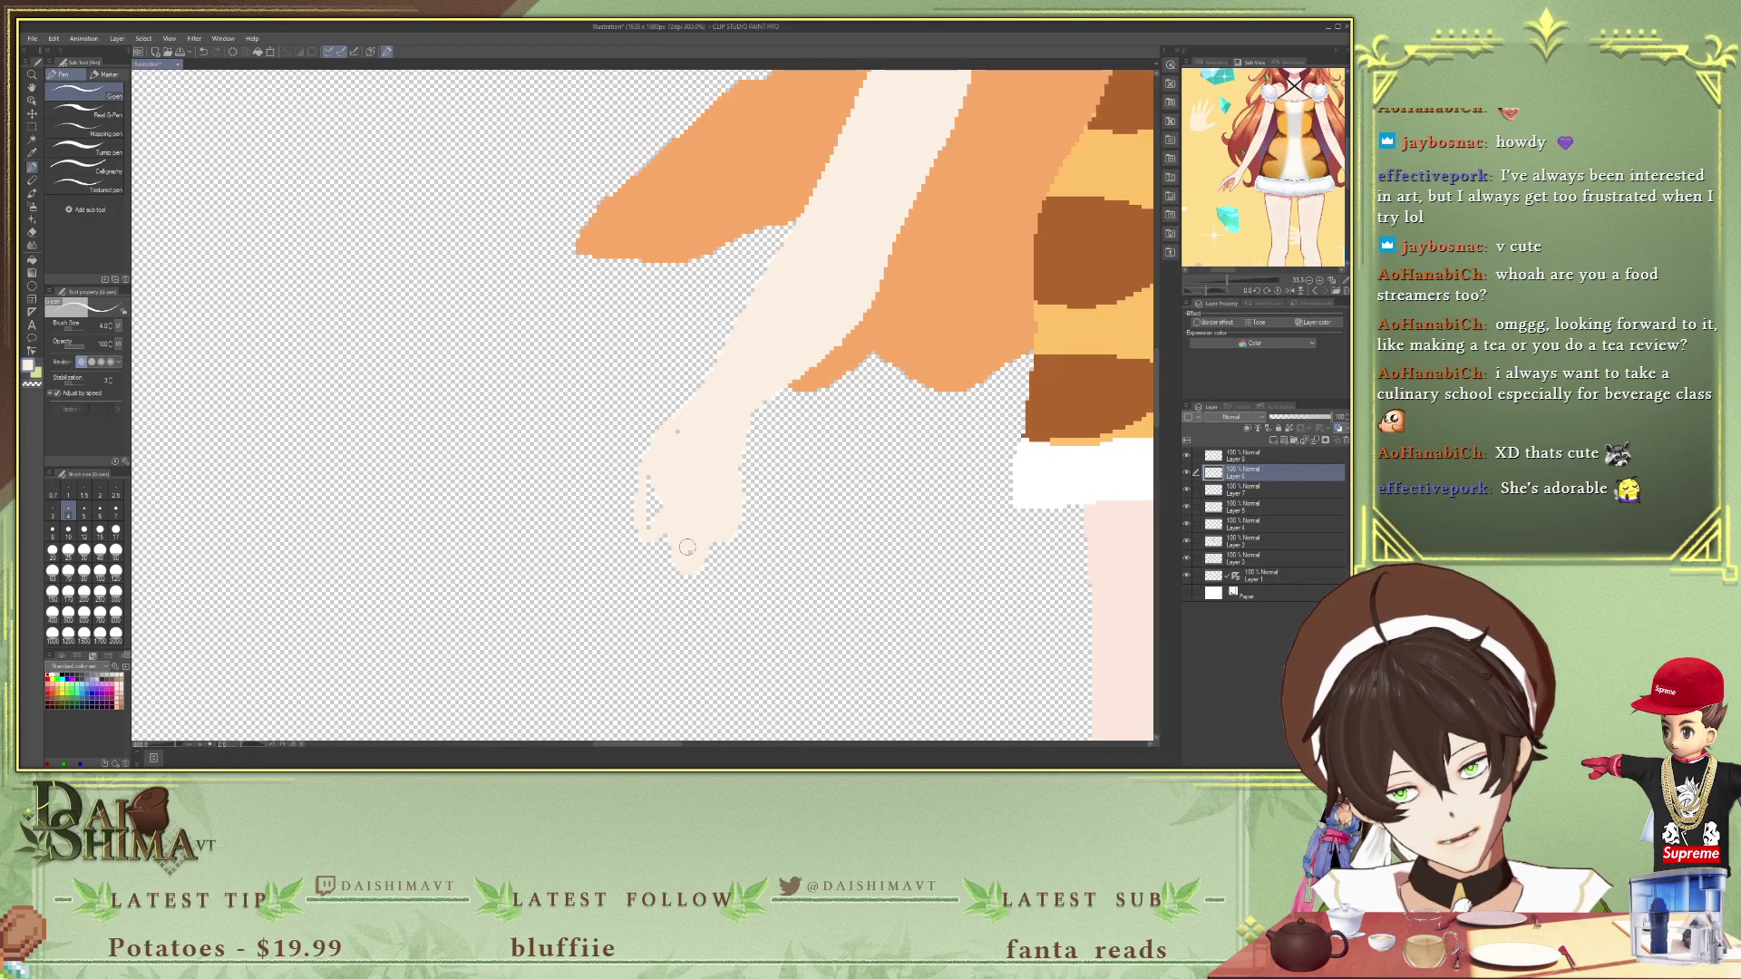
pyautogui.moveTo(651, 514); pyautogui.dragTo(644, 521)
pyautogui.moveTo(676, 436); pyautogui.dragTo(648, 528)
pyautogui.scroll(-5, 647, 529)
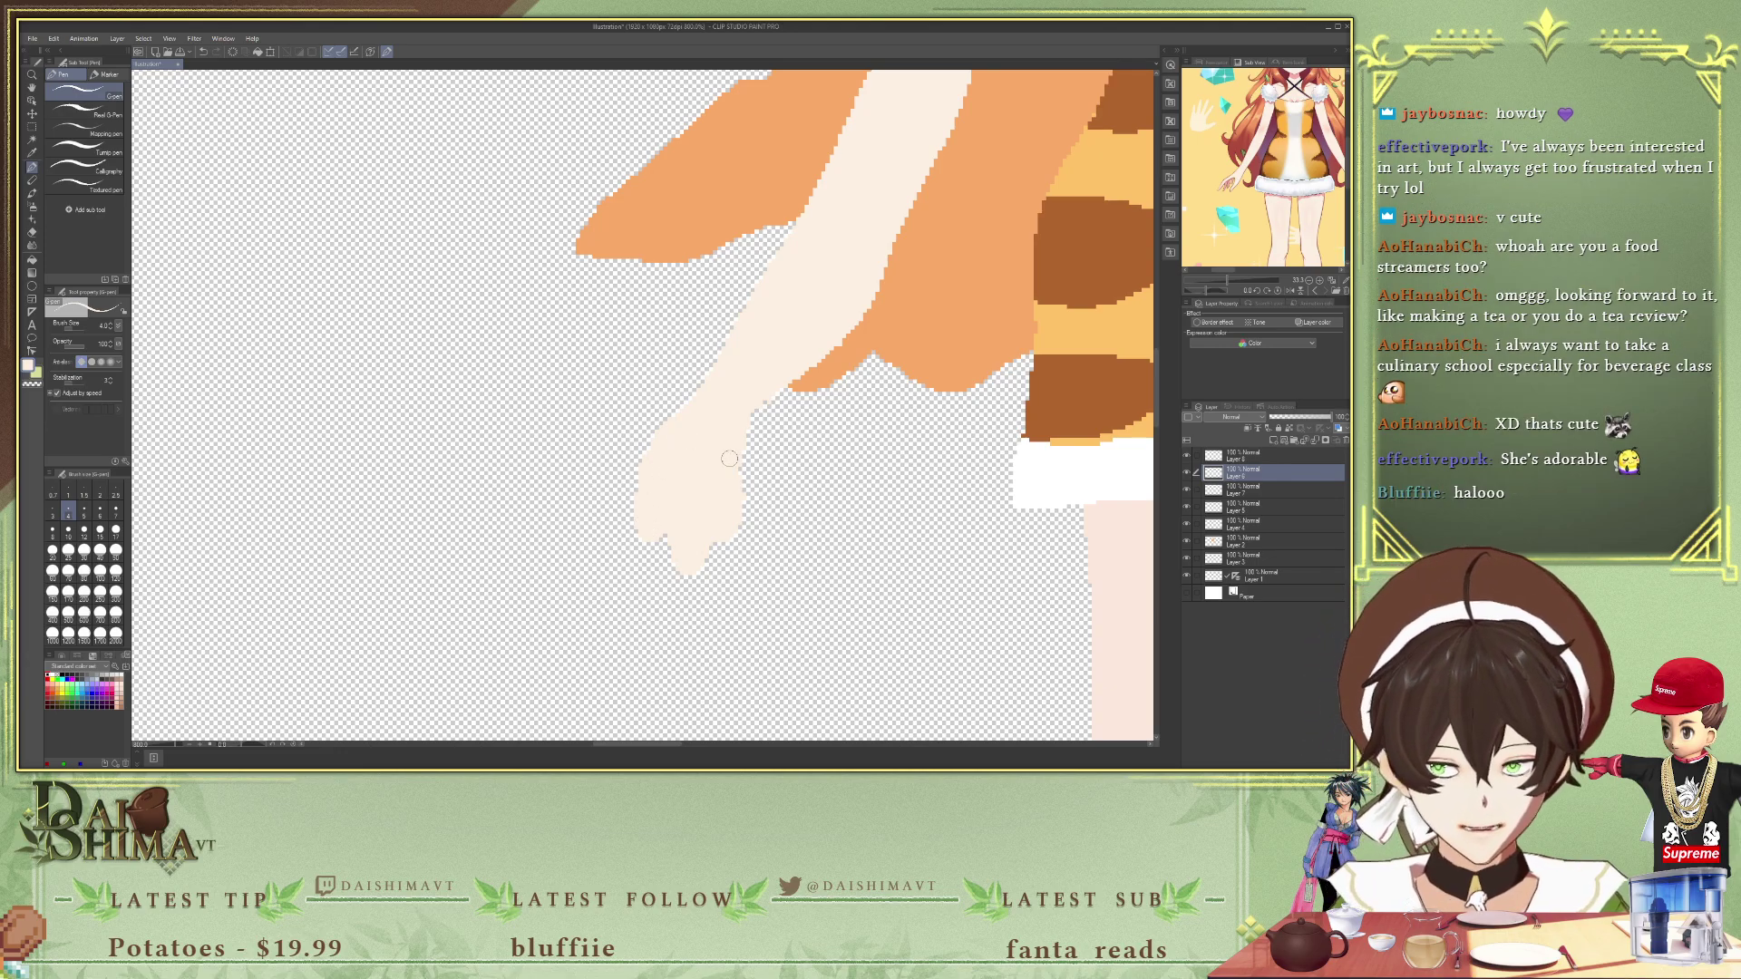
pyautogui.scroll(-2, 704, 518)
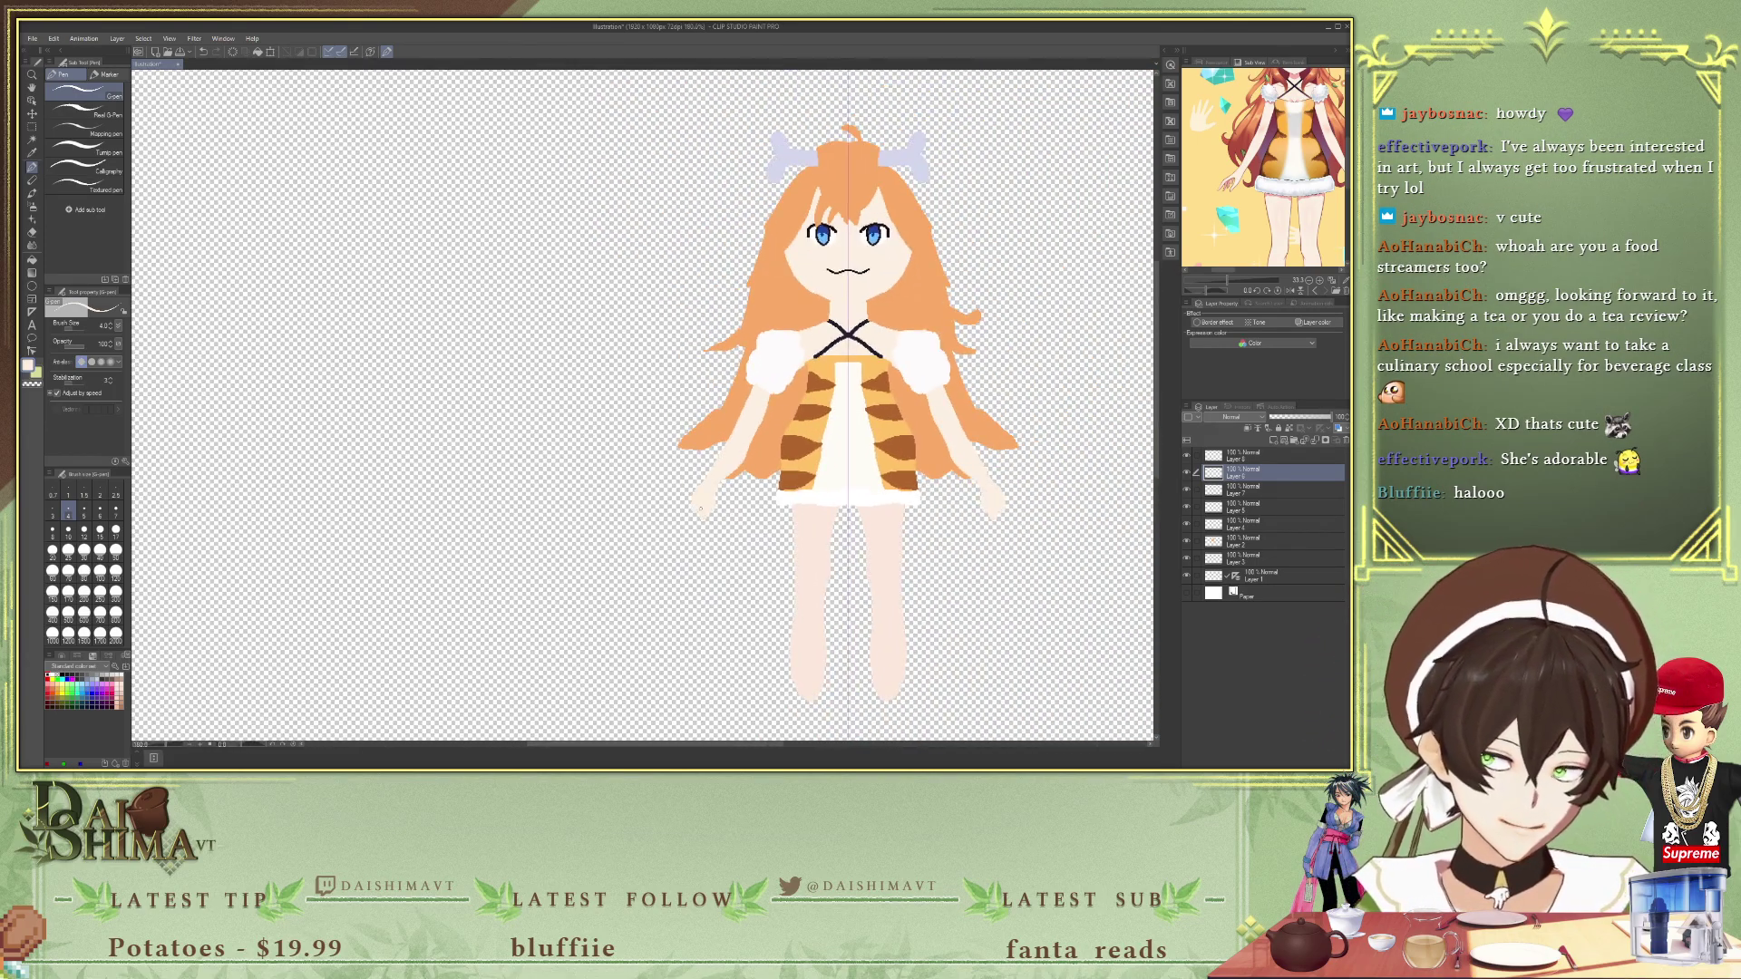
pyautogui.scroll(3, 687, 486)
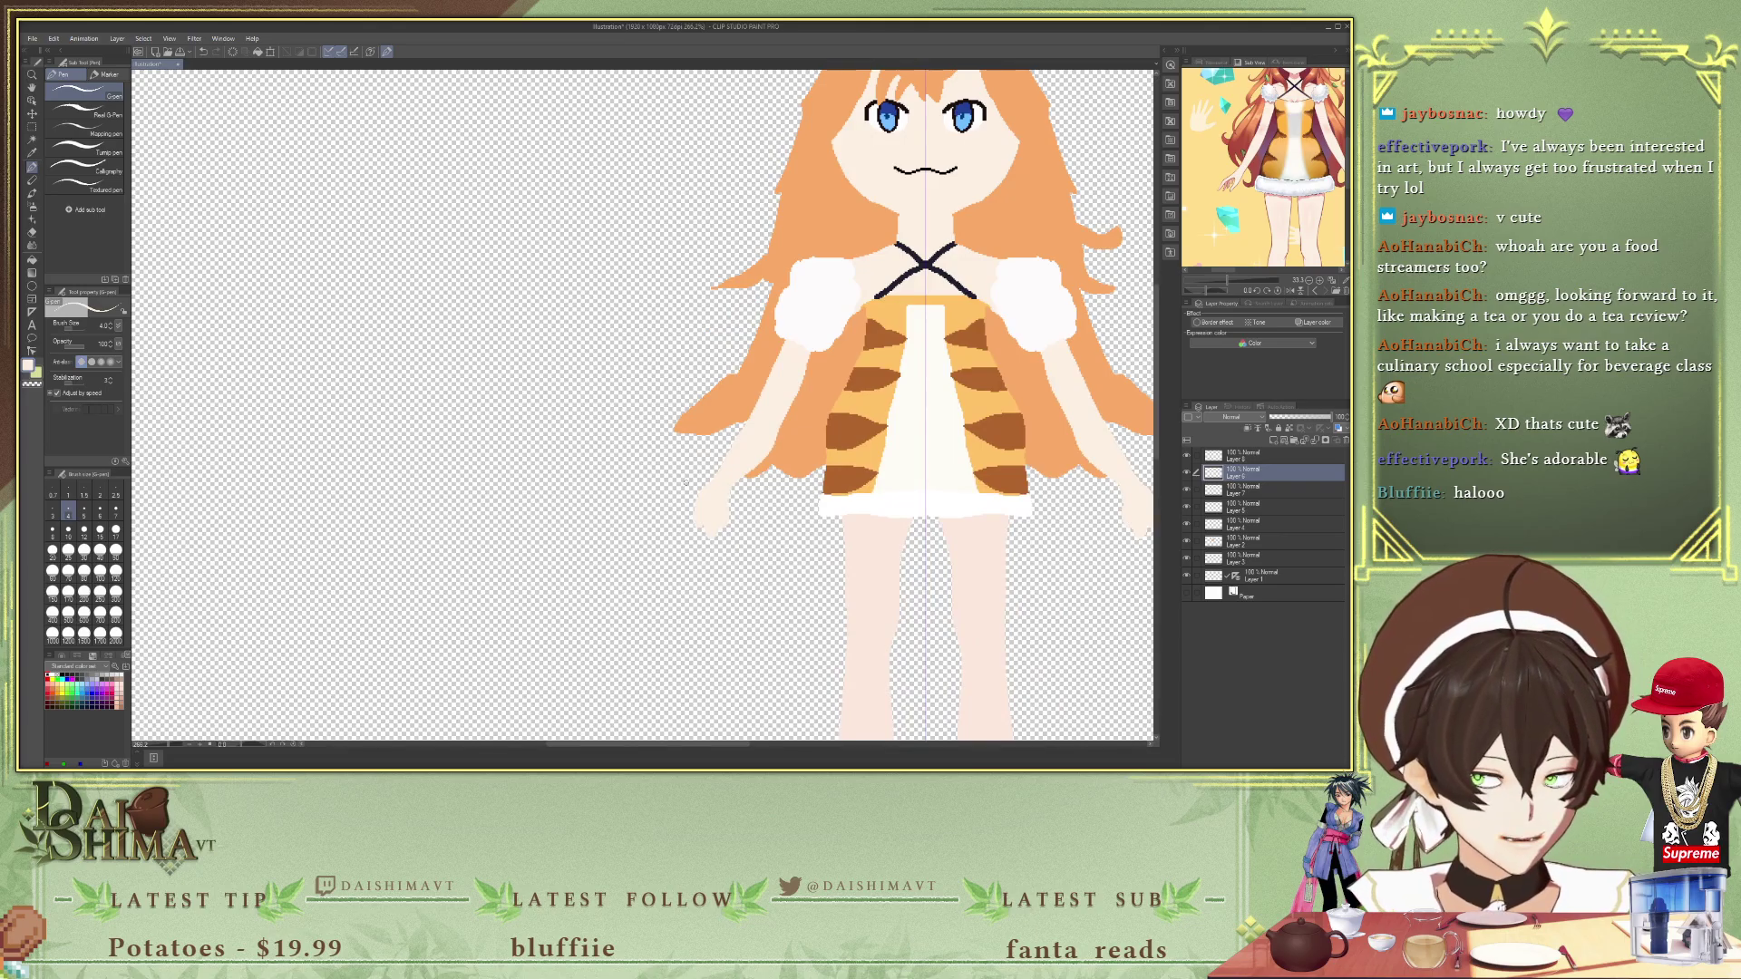
pyautogui.scroll(4, 680, 450)
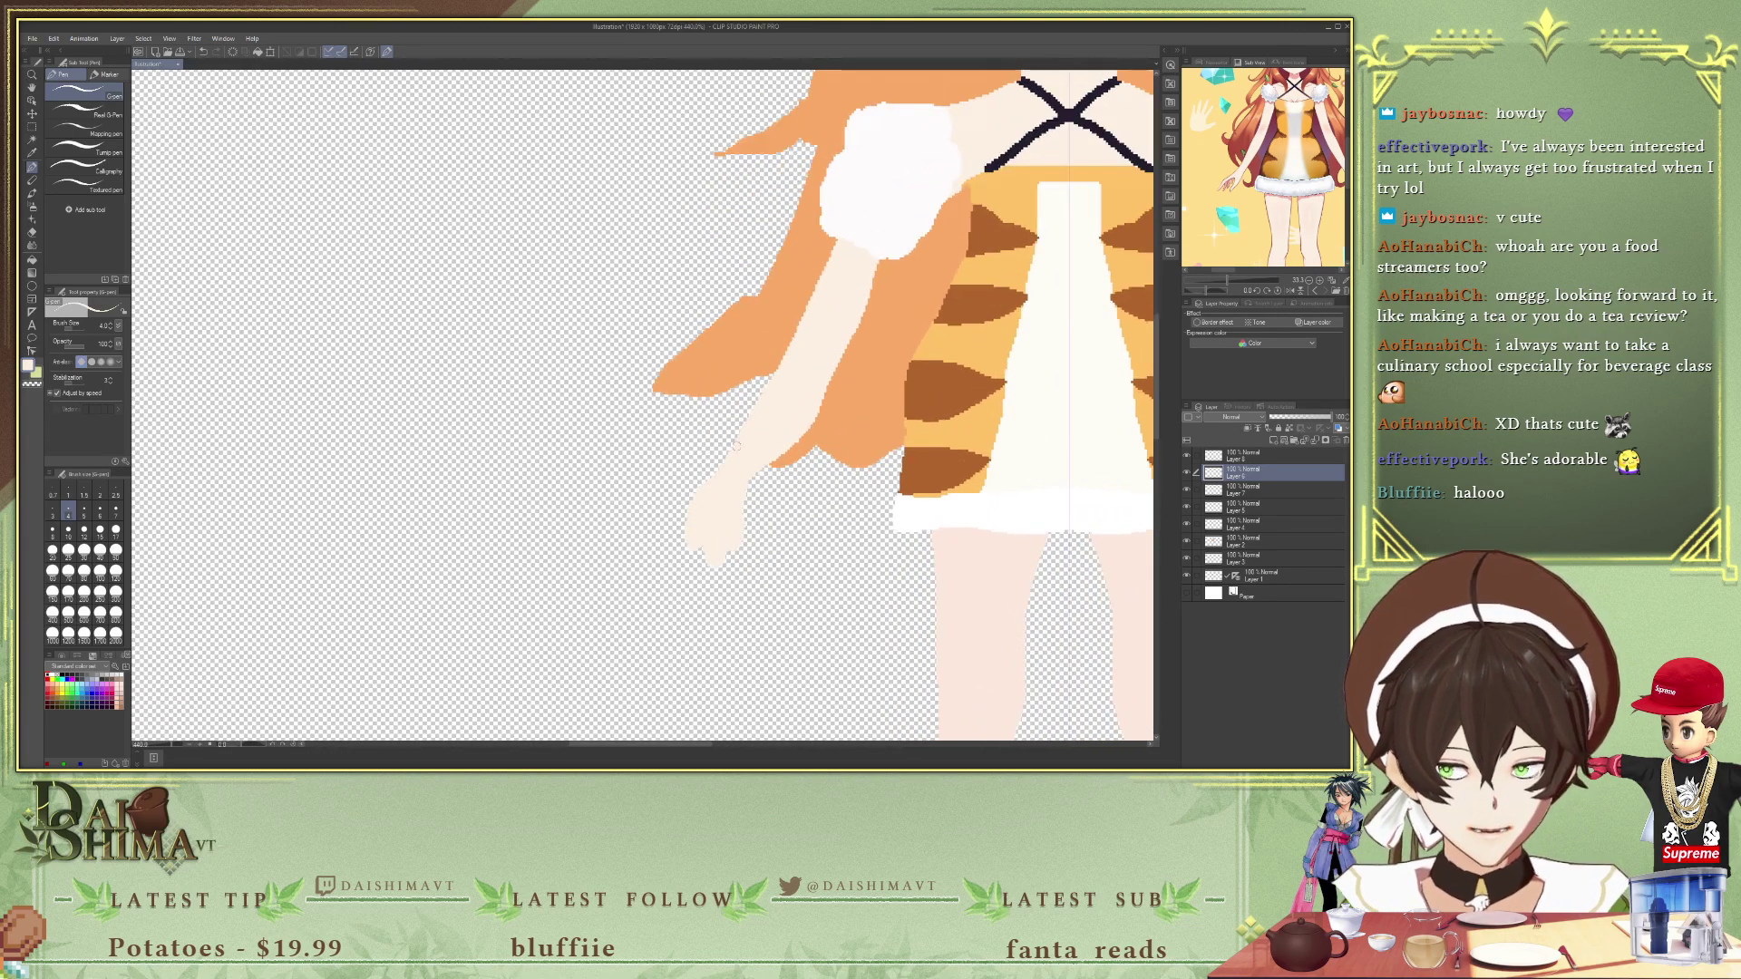
pyautogui.scroll(-5, 740, 485)
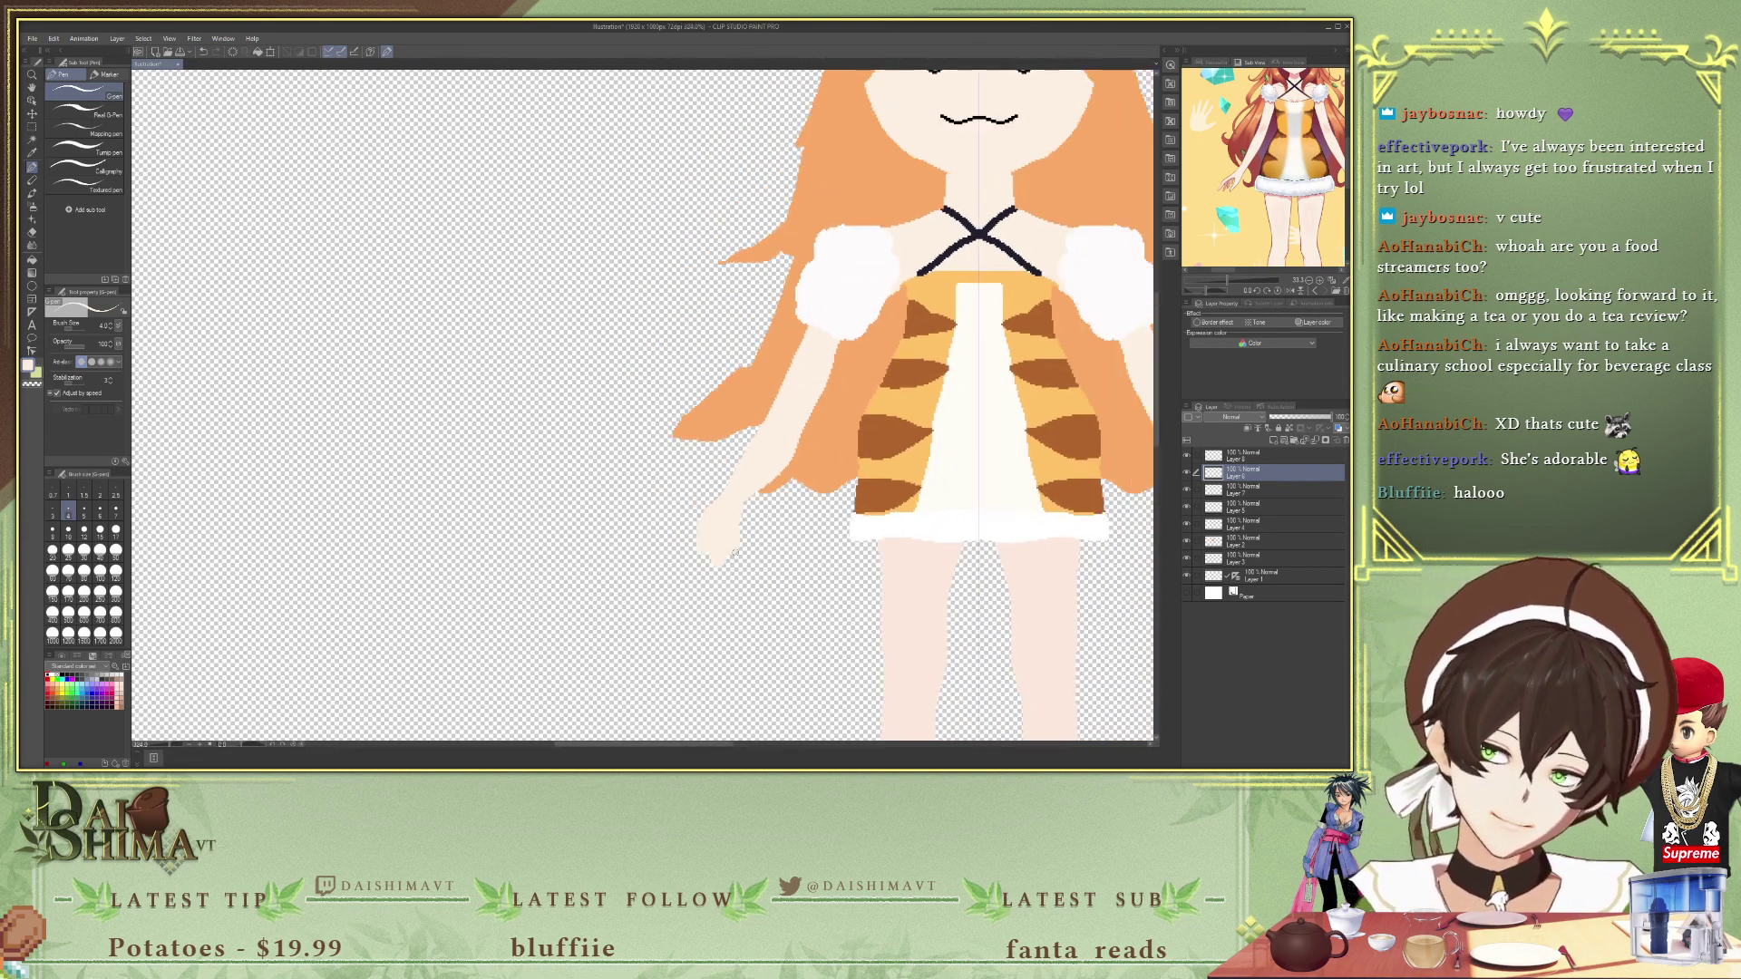
pyautogui.scroll(4, 772, 569)
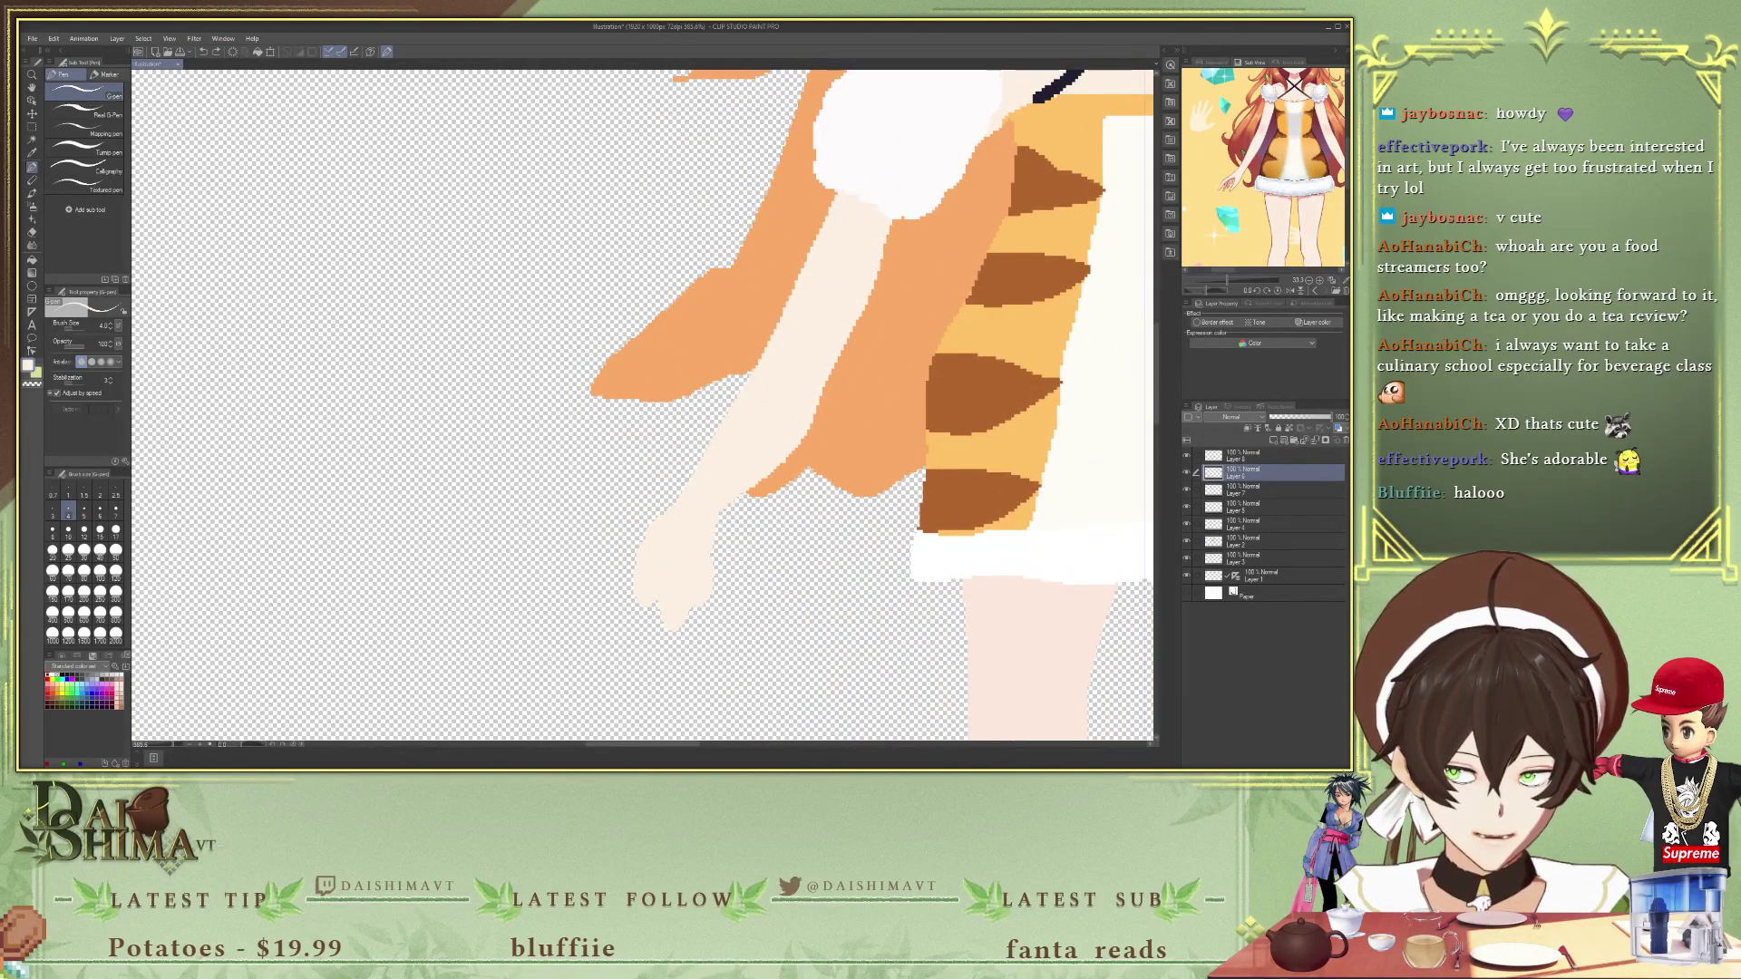
pyautogui.moveTo(646, 562); pyautogui.dragTo(650, 590)
# - Undo the fingertip strokes, the fill and the hand outlines back to the bare forearm ends
pyautogui.hotkey('ctrl', 'z')
pyautogui.hotkey('ctrl', 'z')
pyautogui.hotkey('ctrl', 'z')
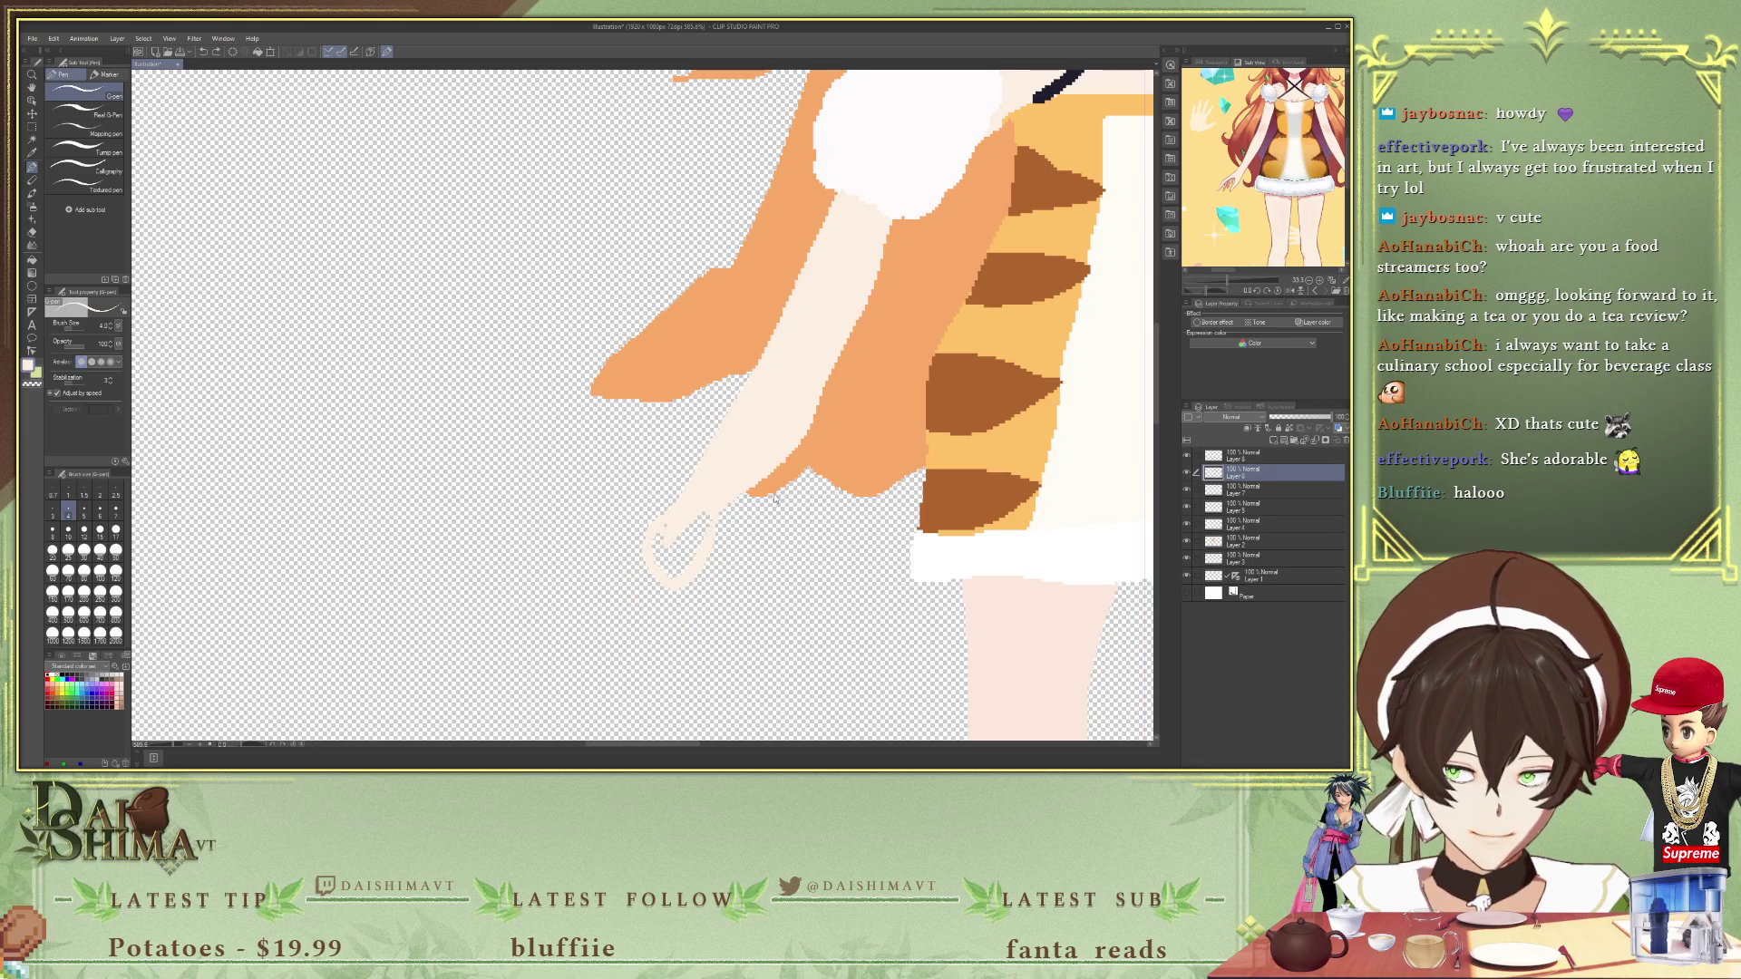
pyautogui.hotkey('ctrl', 'z')
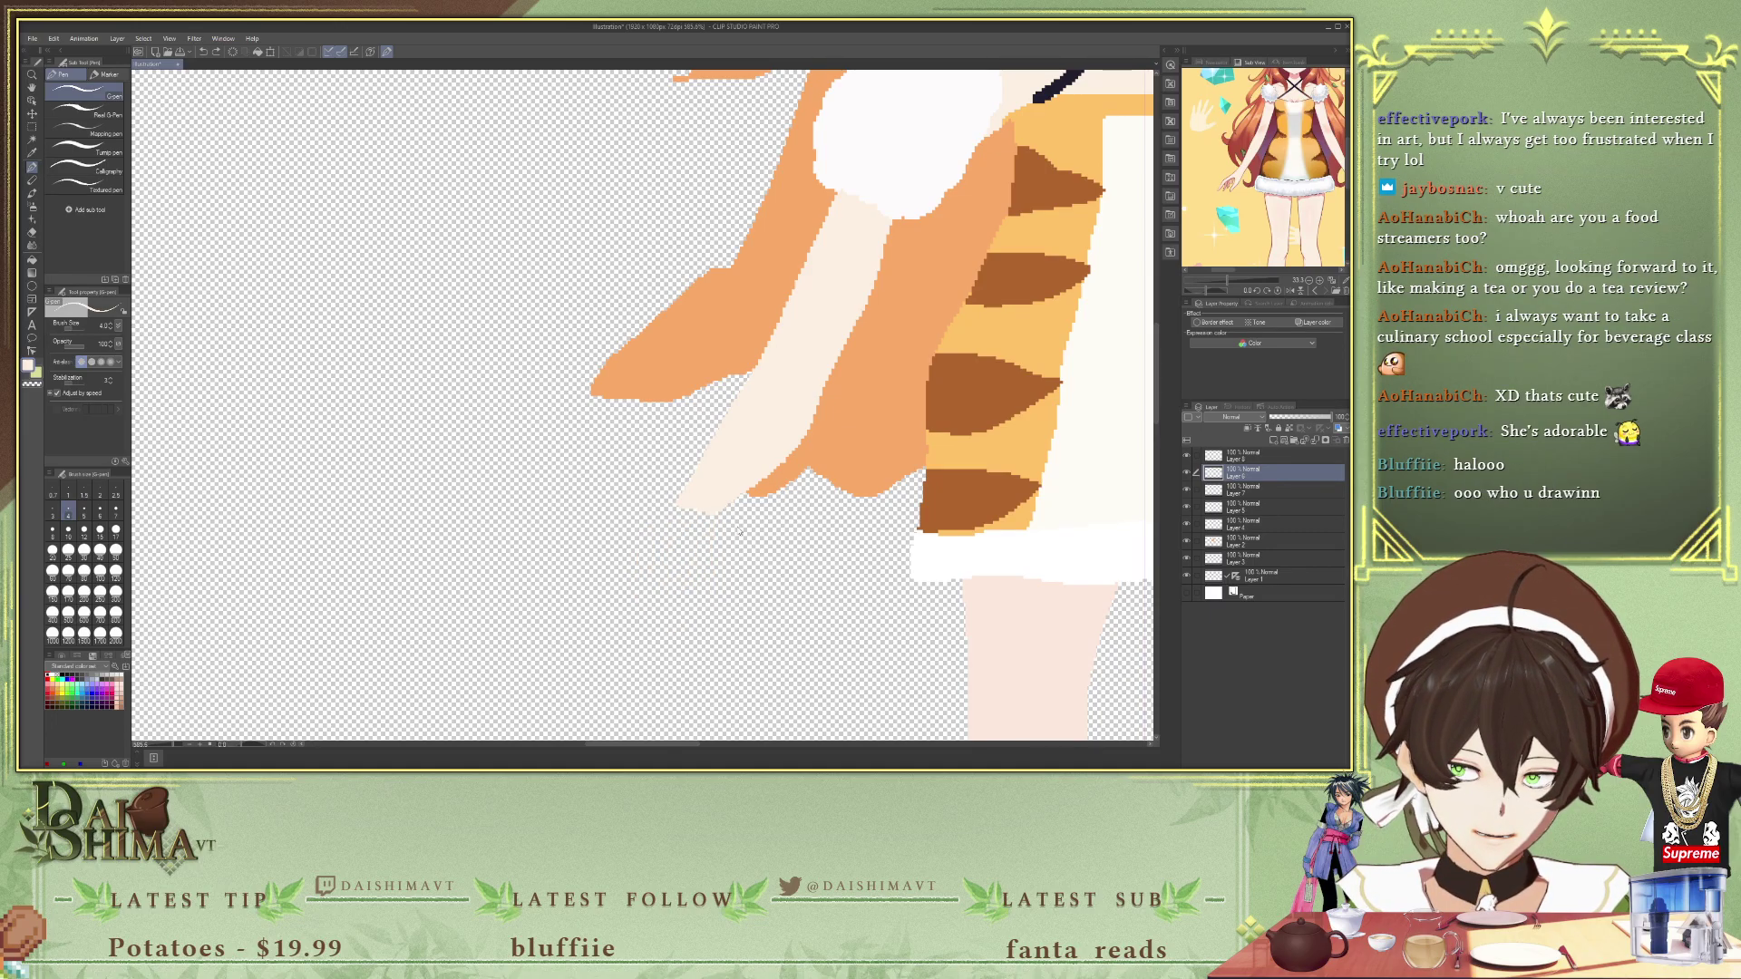
# - Redraw mirrored hand outlines at the forearm ends, angled outwards with a rounded palm, and fill them with the skin colour
pyautogui.press('p')
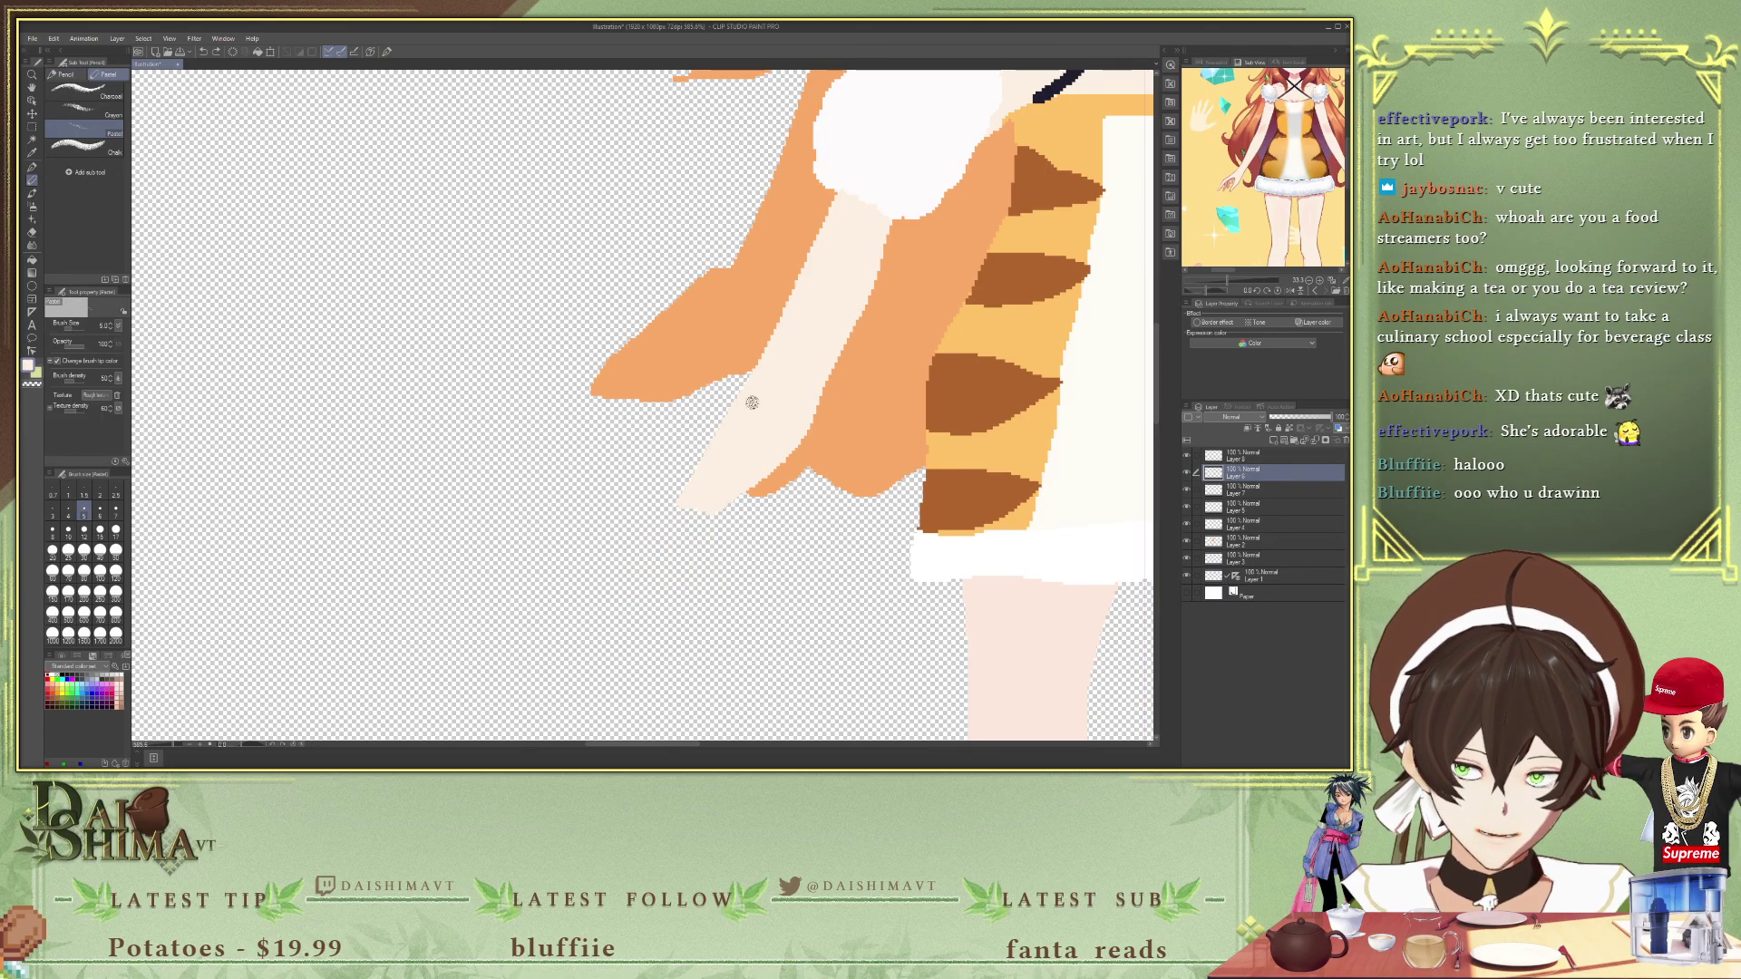
pyautogui.press('p')
pyautogui.moveTo(674, 512)
pyautogui.mouseDown()
pyautogui.moveTo(635, 558)
pyautogui.moveTo(639, 585)
pyautogui.moveTo(670, 562)
pyautogui.moveTo(679, 591)
pyautogui.moveTo(734, 500)
pyautogui.mouseUp()
pyautogui.press('g')
pyautogui.click(697, 529)
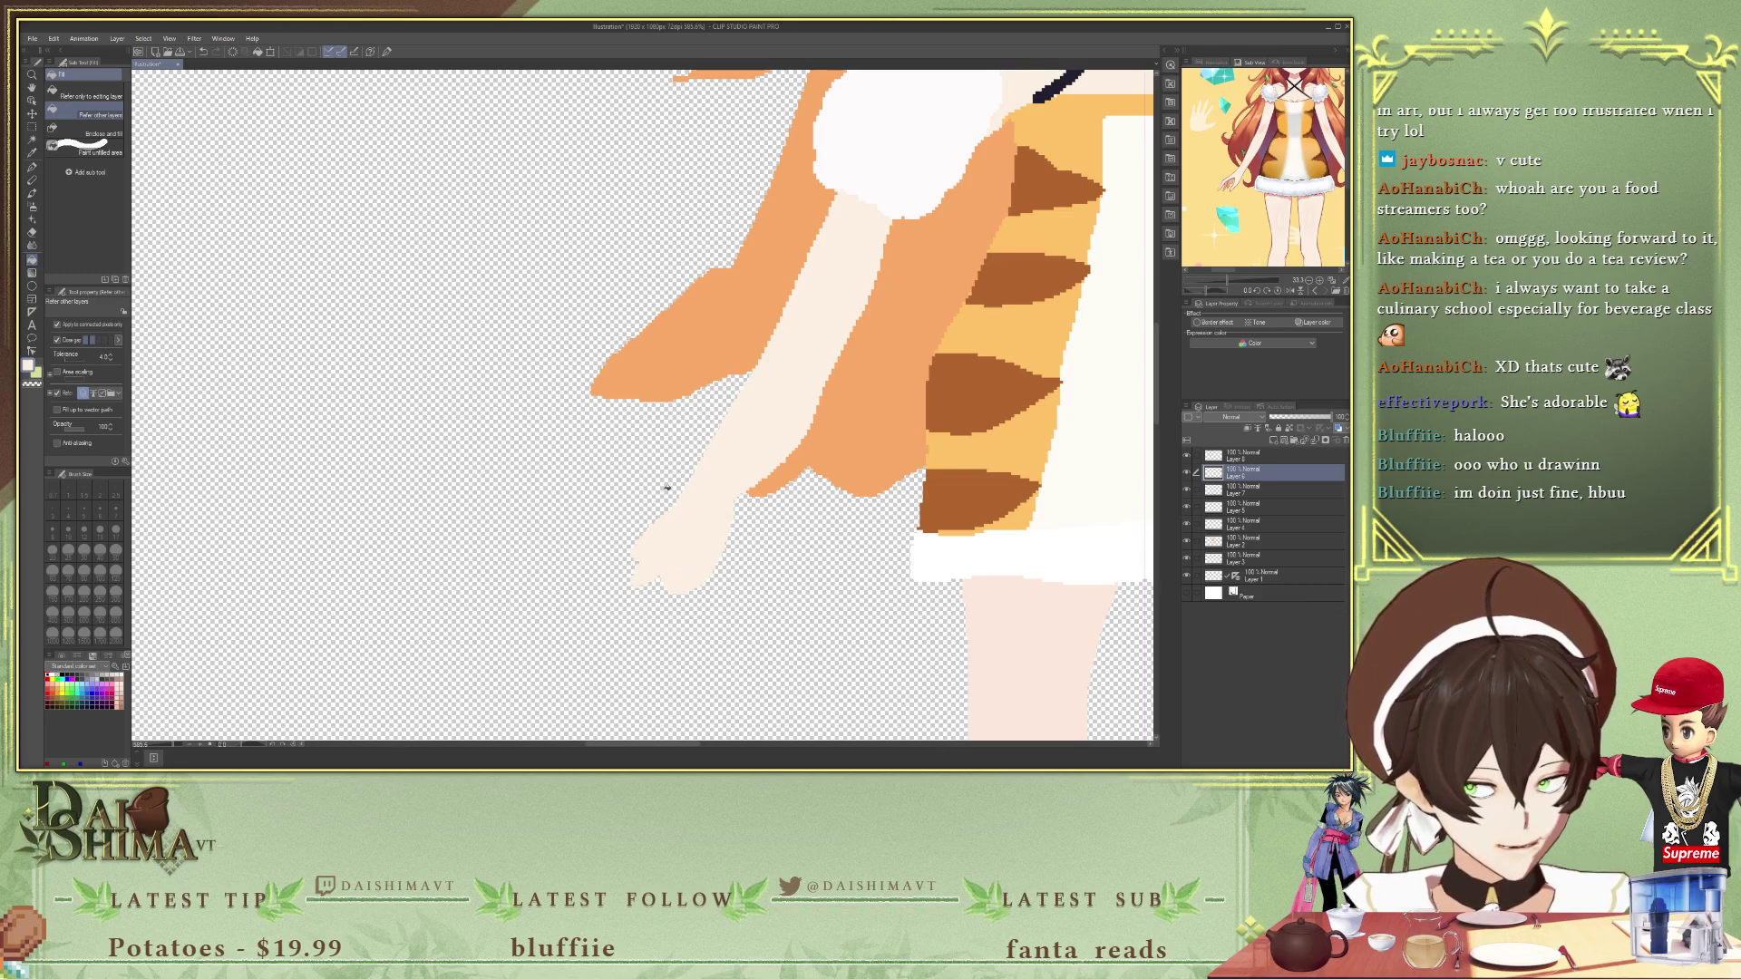
# - Draw separate short, spread fingers along the ends of both hands with mirrored Pen strokes in the skin colour
pyautogui.scroll(-2, 1263, 168)
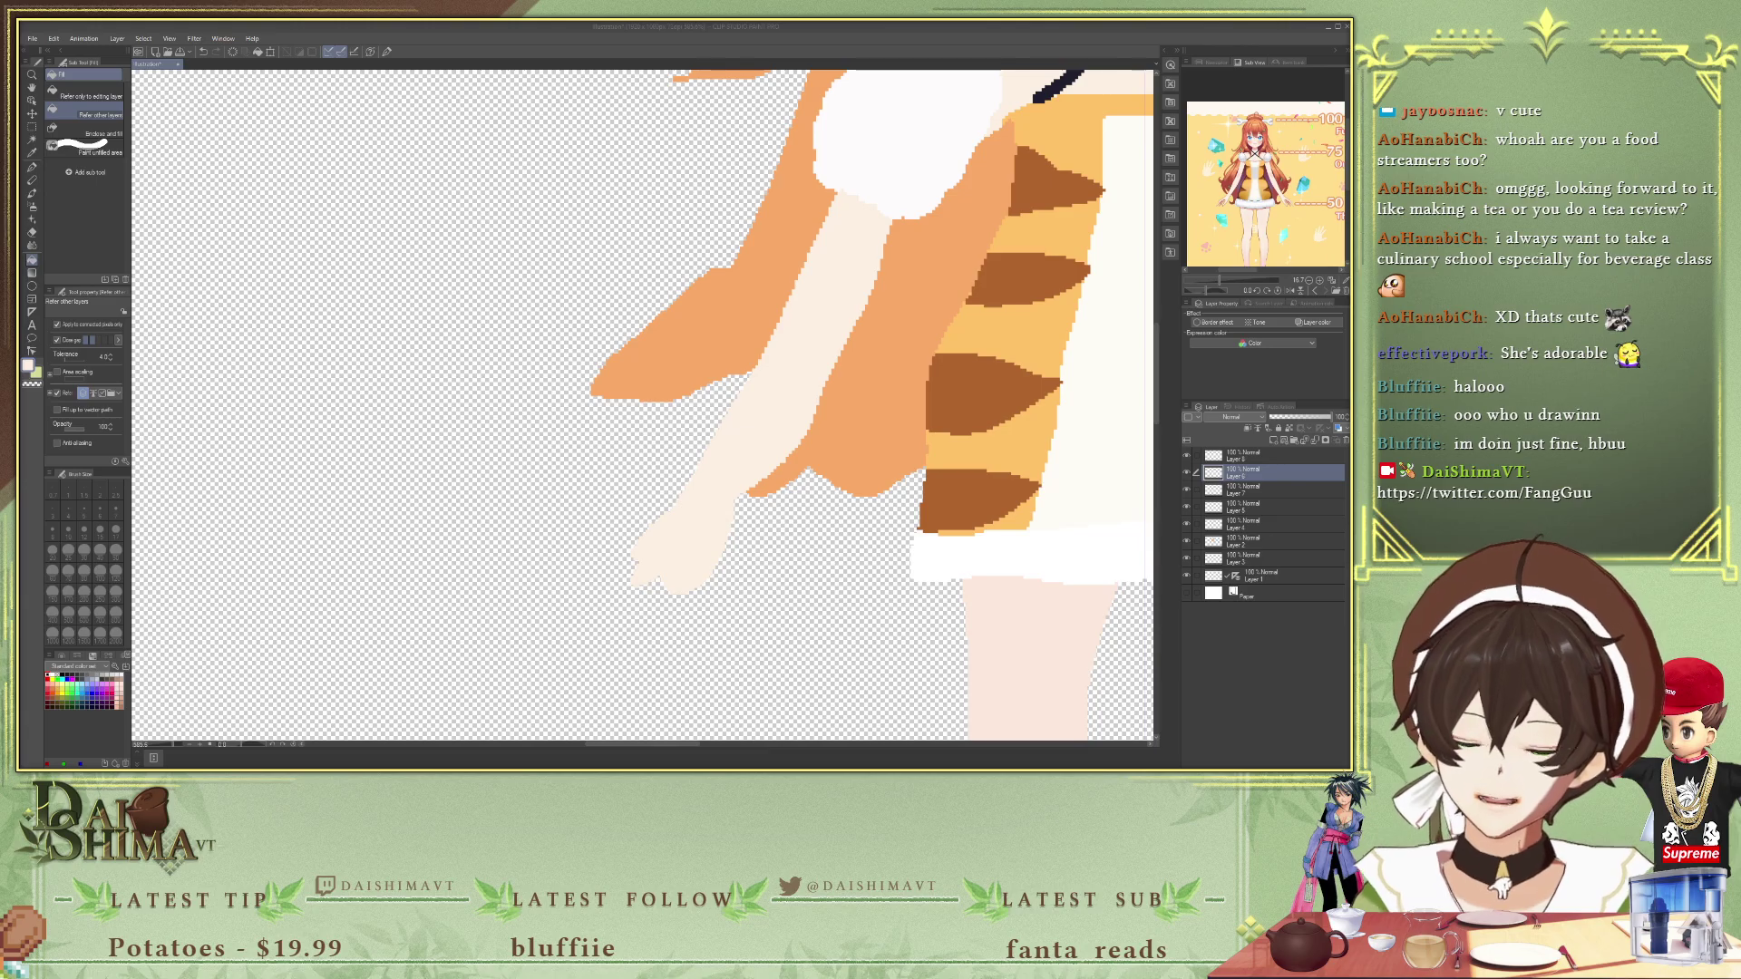
pyautogui.click(730, 599)
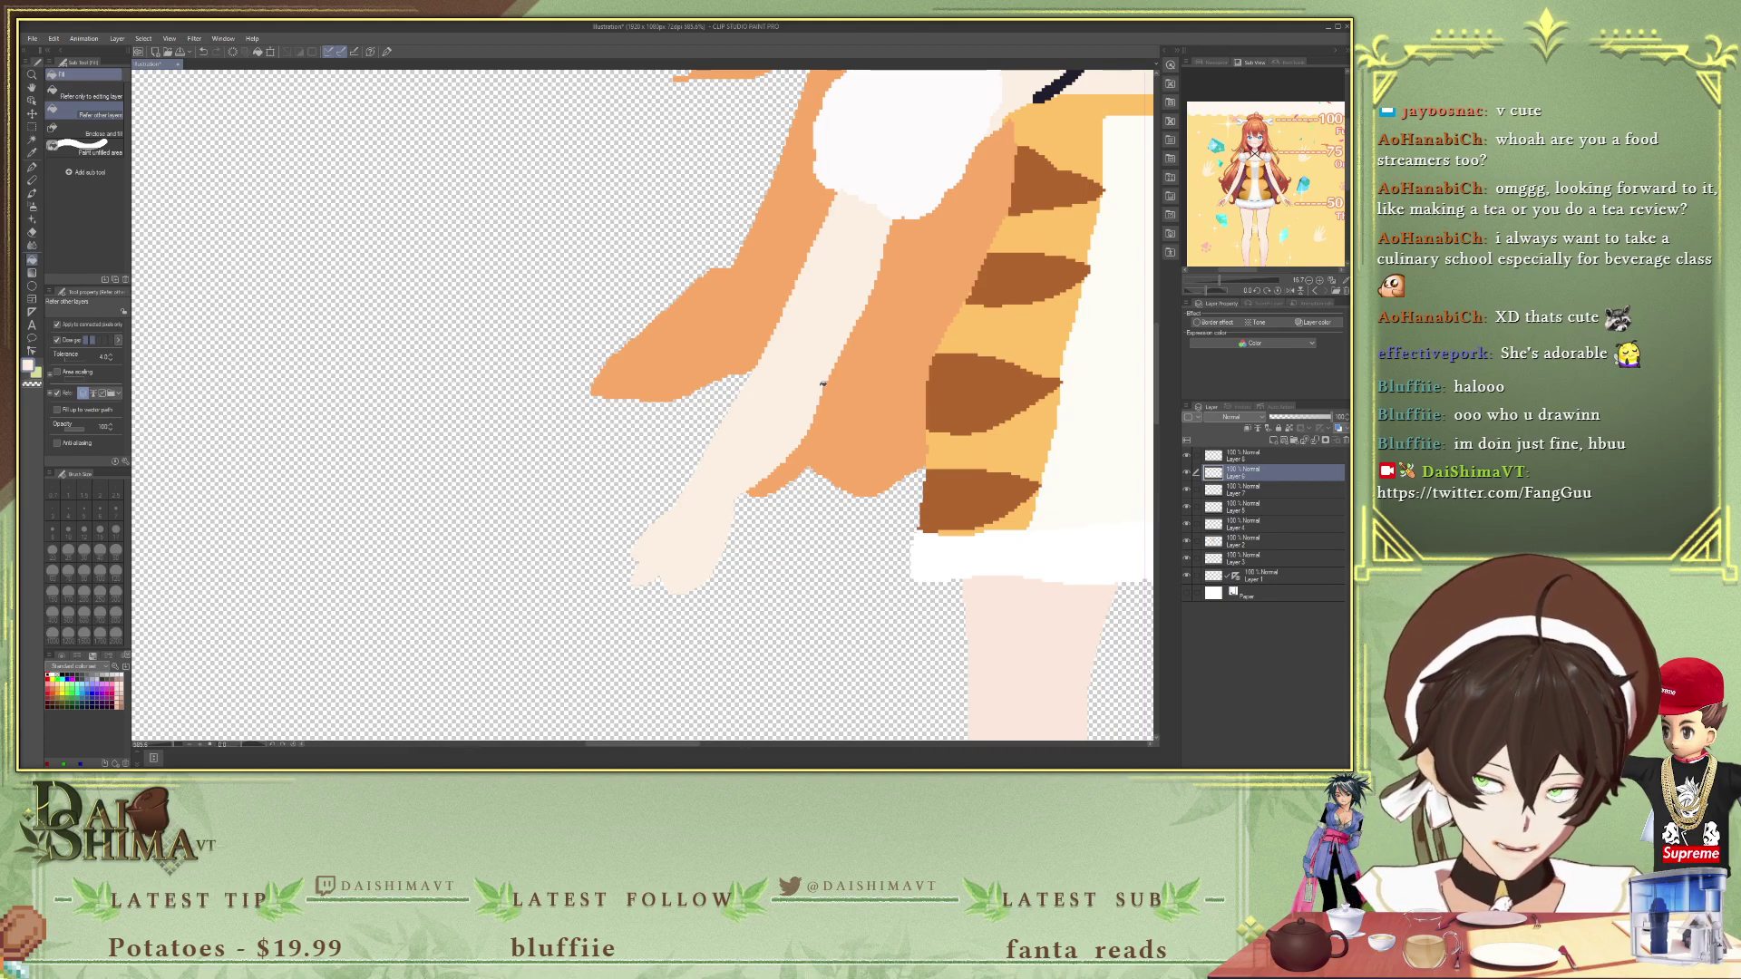
pyautogui.scroll(2, 644, 577)
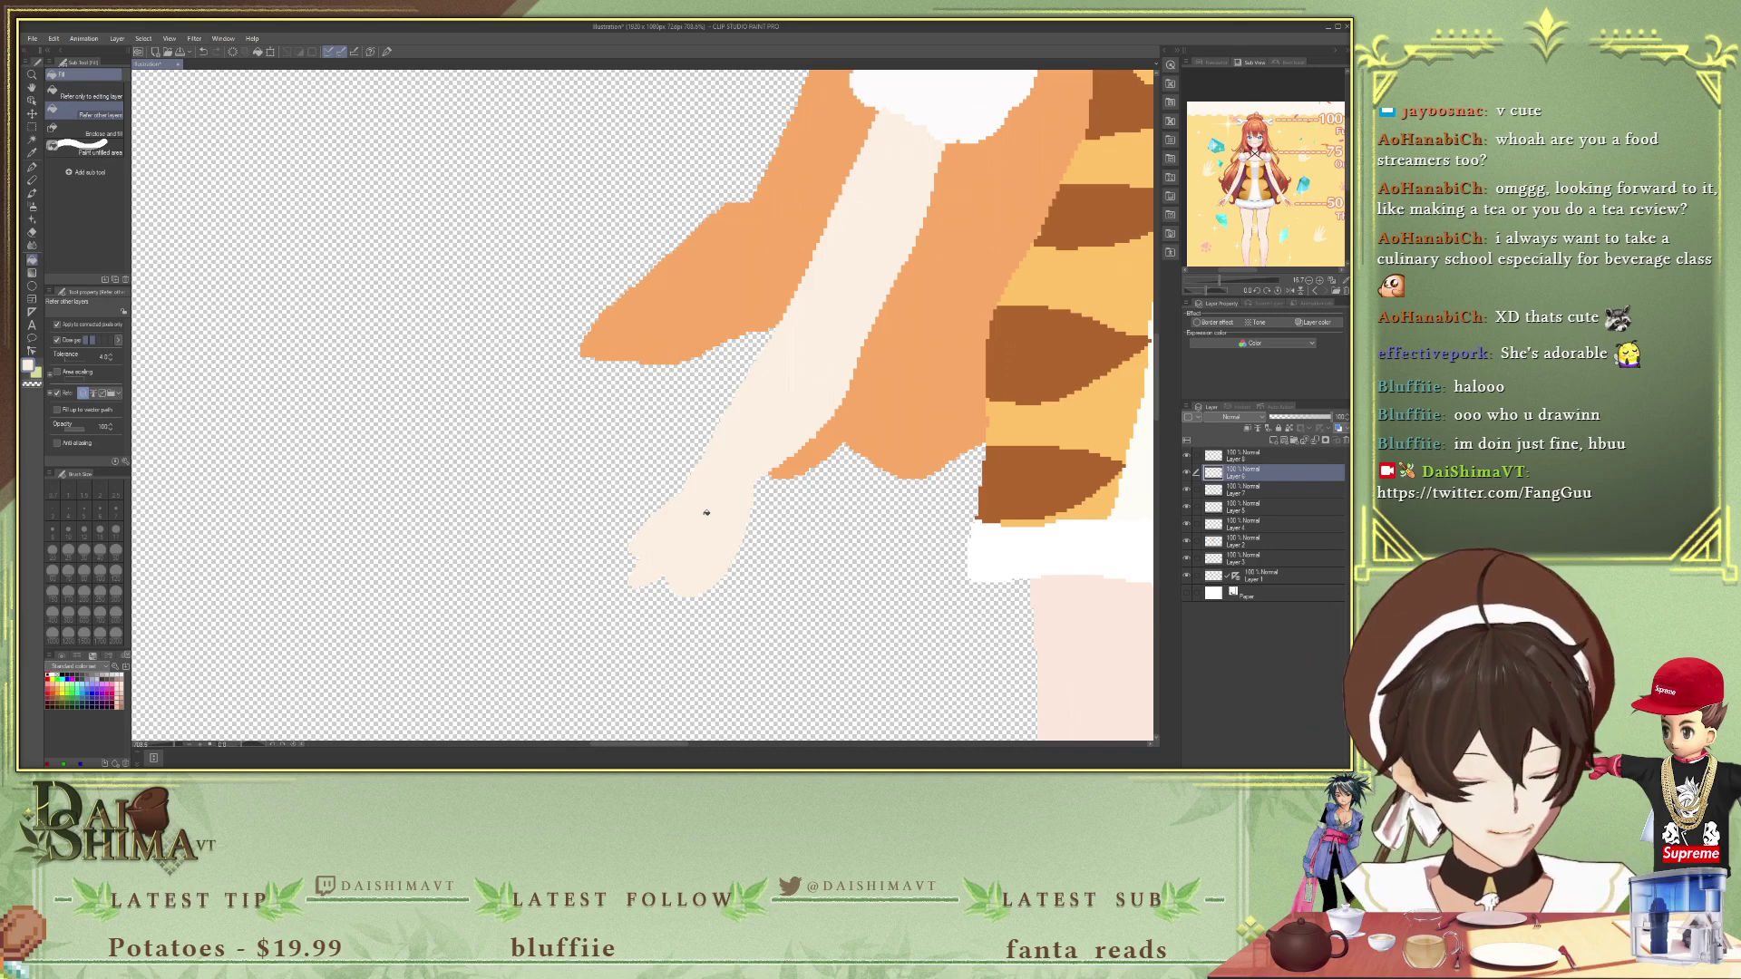
pyautogui.scroll(1, 706, 513)
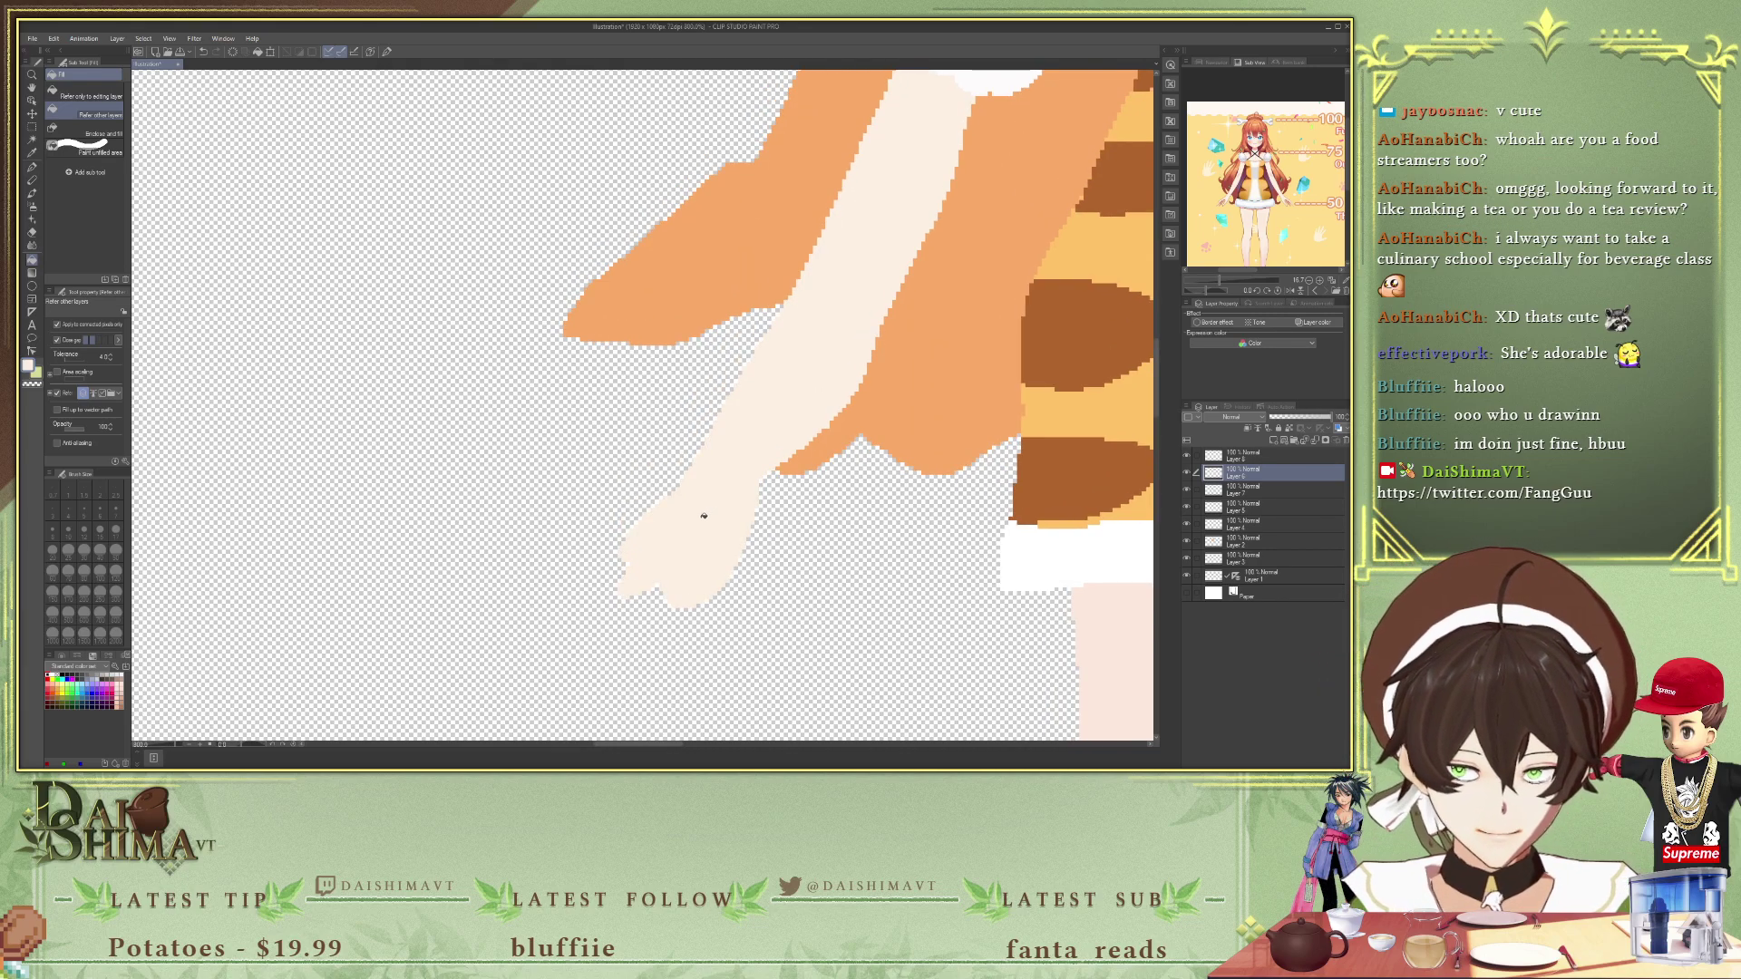
pyautogui.press('i')
pyautogui.press('p')
pyautogui.scroll(1, 660, 544)
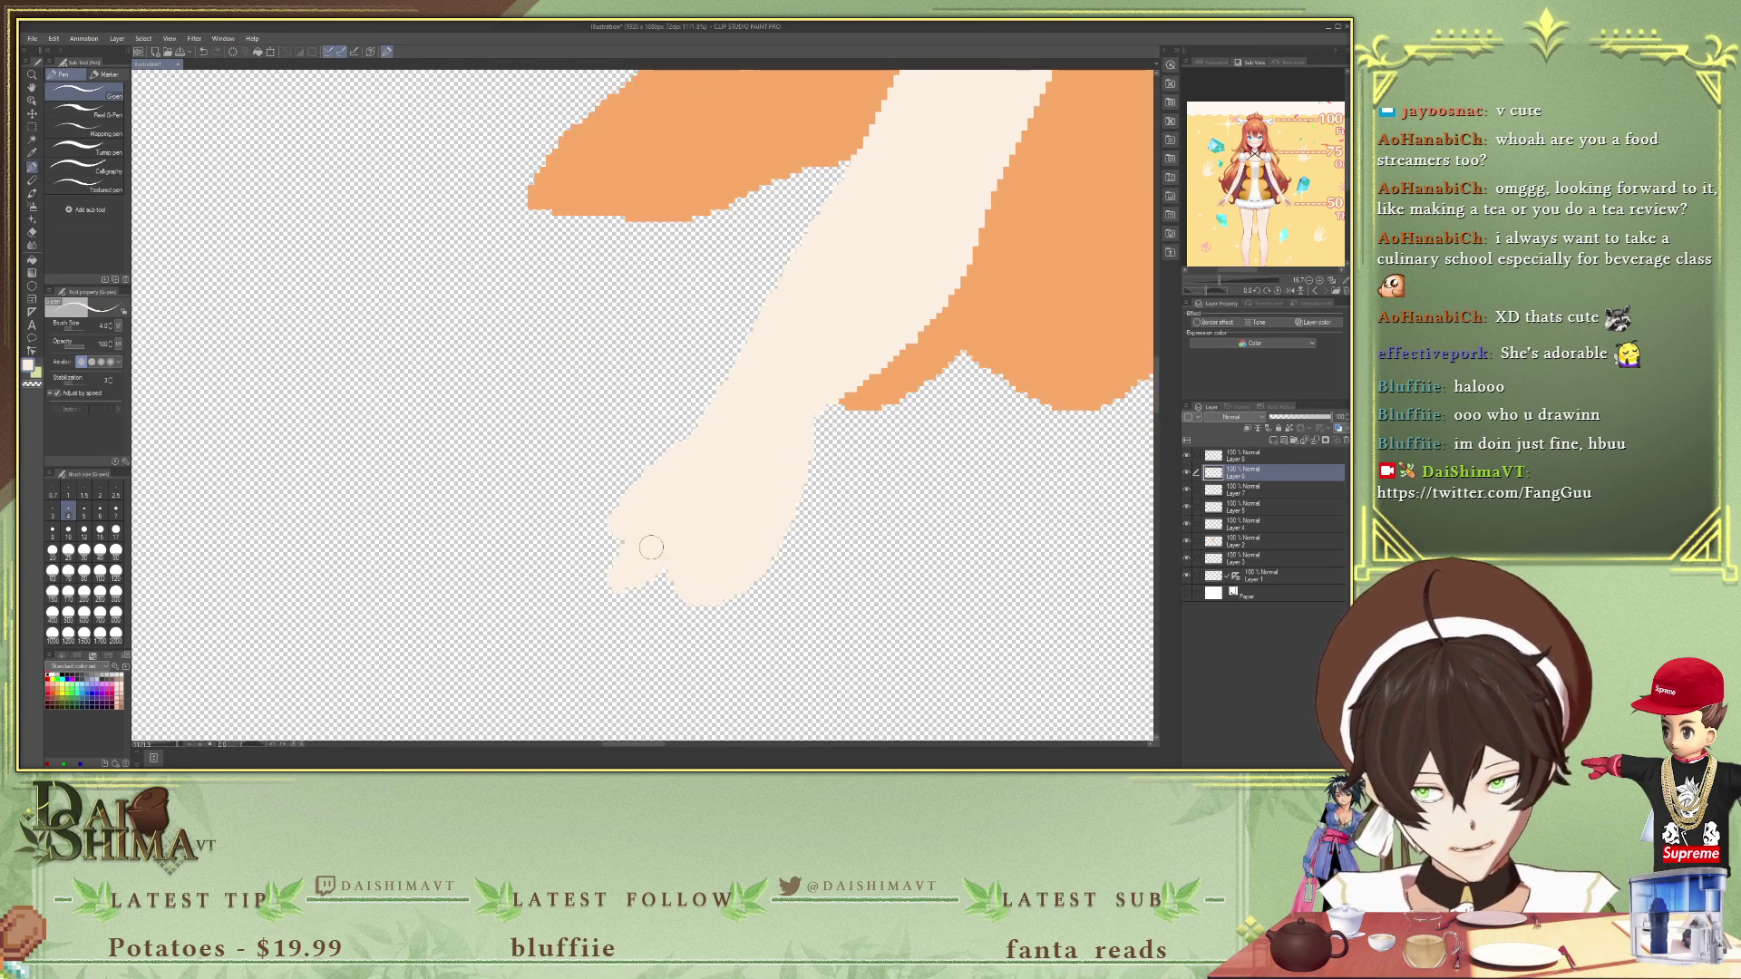
pyautogui.scroll(1, 731, 562)
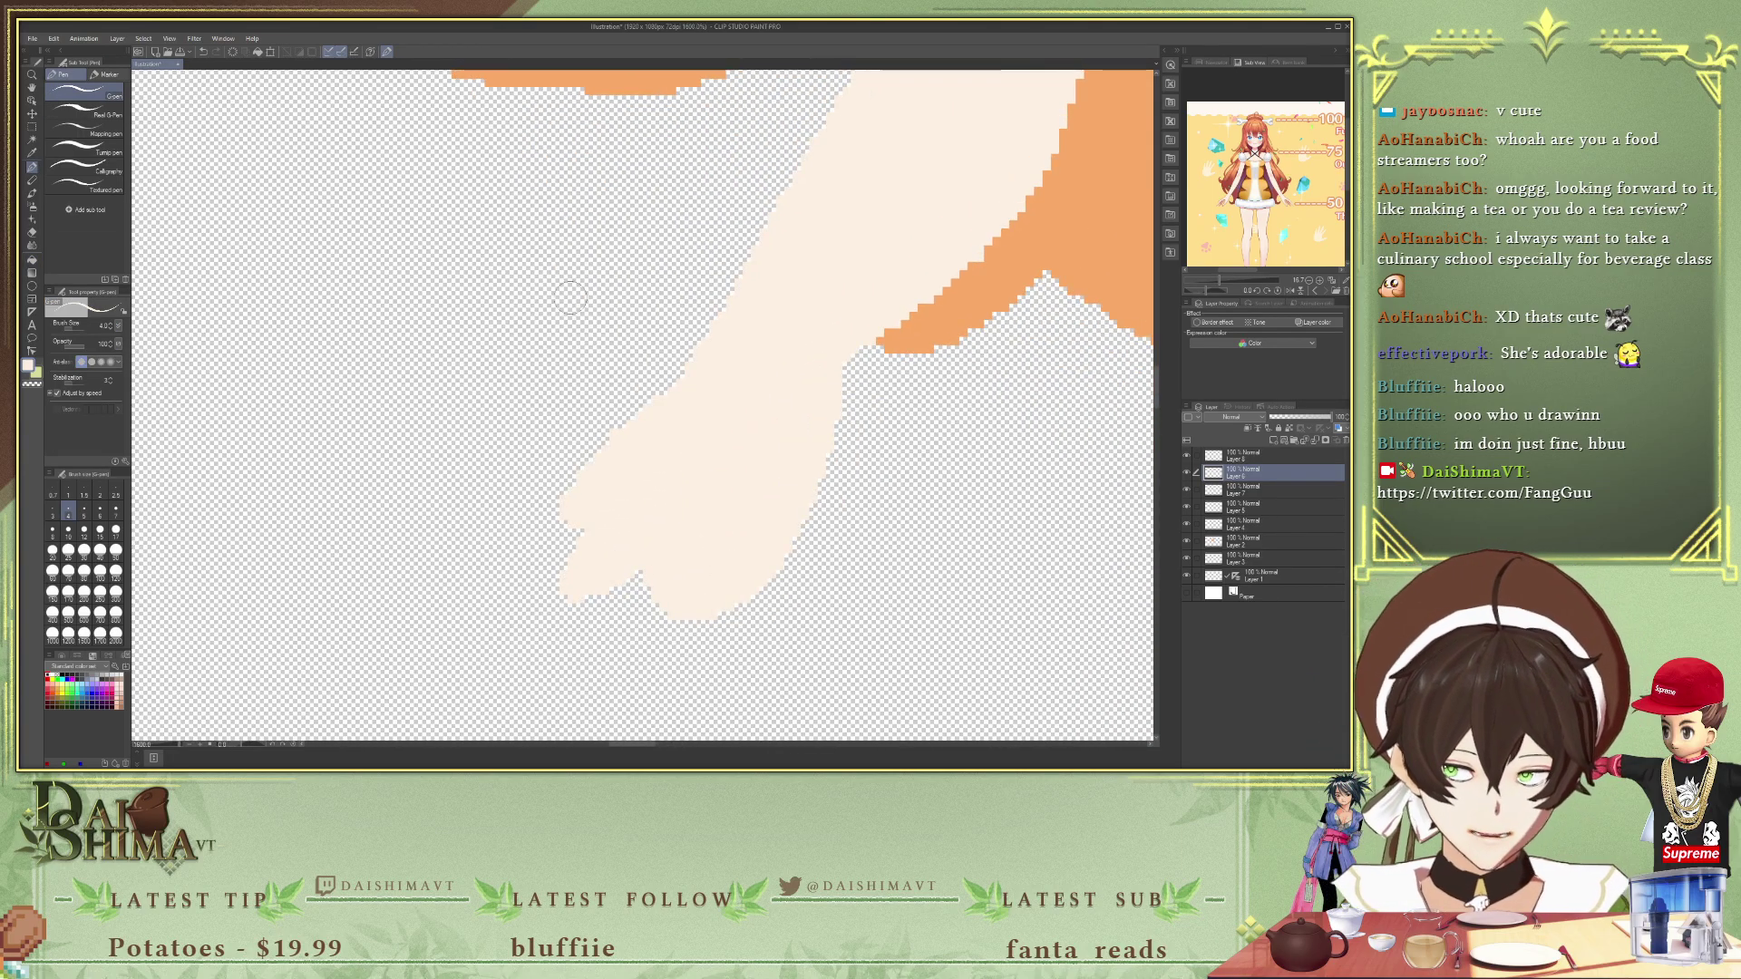
pyautogui.moveTo(571, 490)
pyautogui.mouseDown()
pyautogui.moveTo(519, 566)
pyautogui.moveTo(575, 508)
pyautogui.mouseUp()
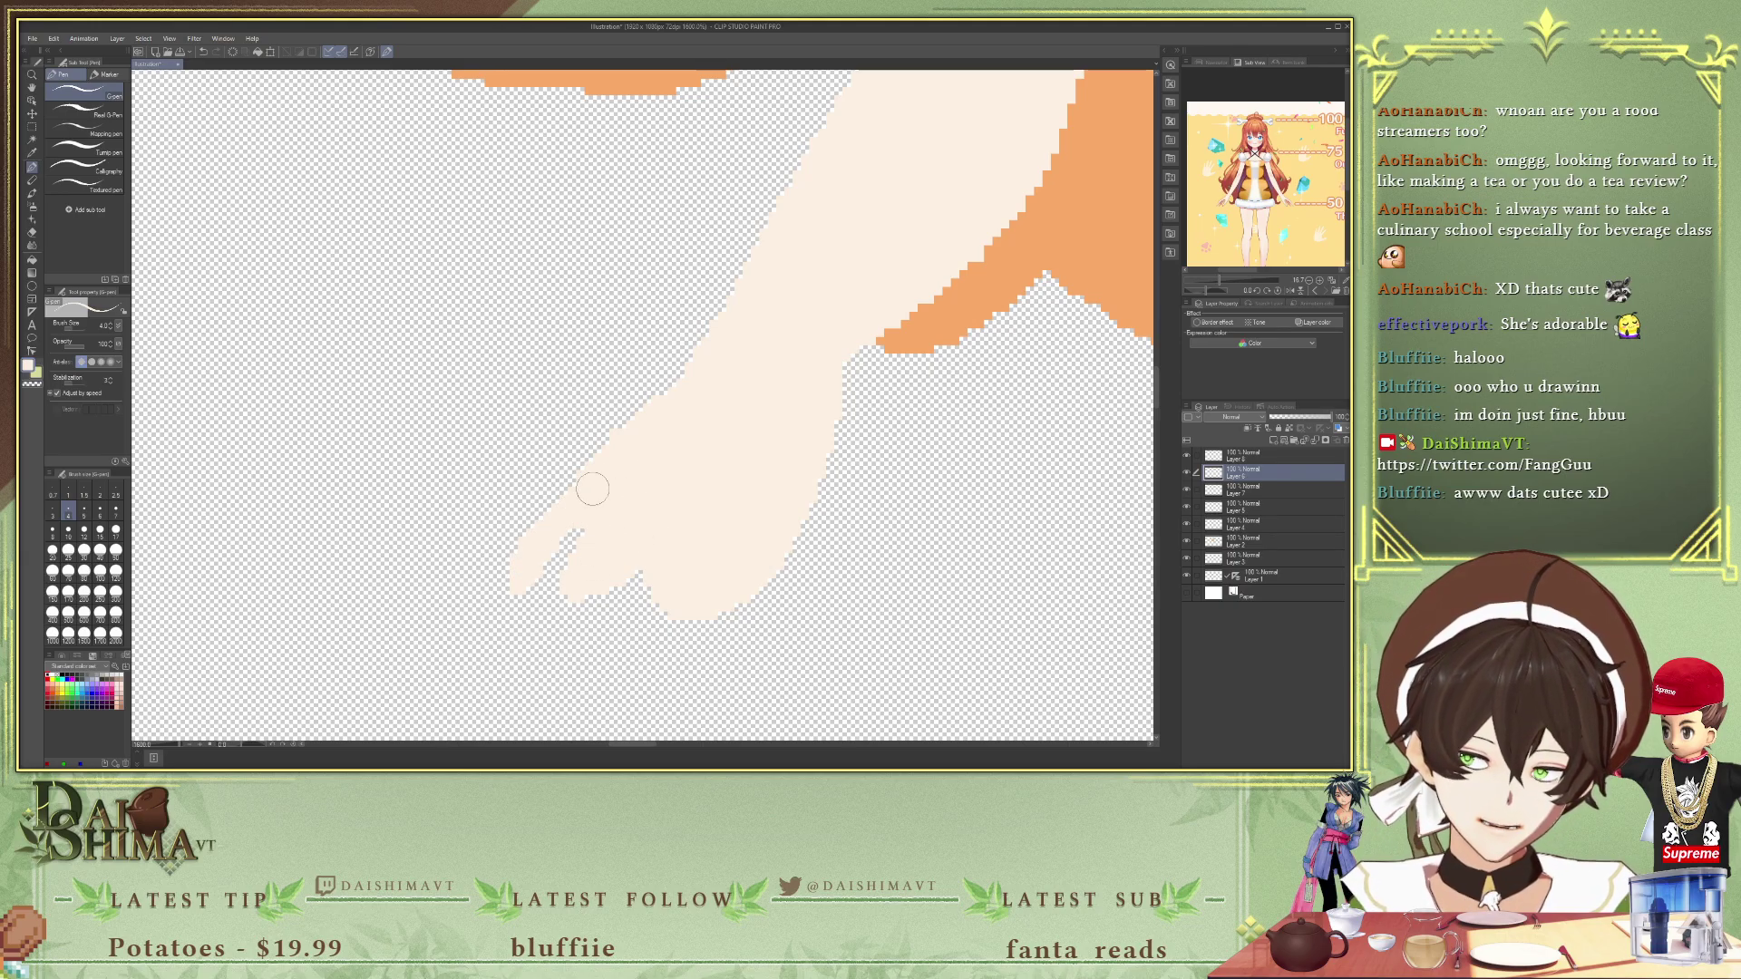
pyautogui.moveTo(680, 595)
pyautogui.mouseDown()
pyautogui.moveTo(638, 629)
pyautogui.moveTo(652, 575)
pyautogui.moveTo(644, 598)
pyautogui.moveTo(660, 605)
pyautogui.moveTo(730, 586)
pyautogui.moveTo(709, 662)
pyautogui.moveTo(727, 615)
pyautogui.mouseUp()
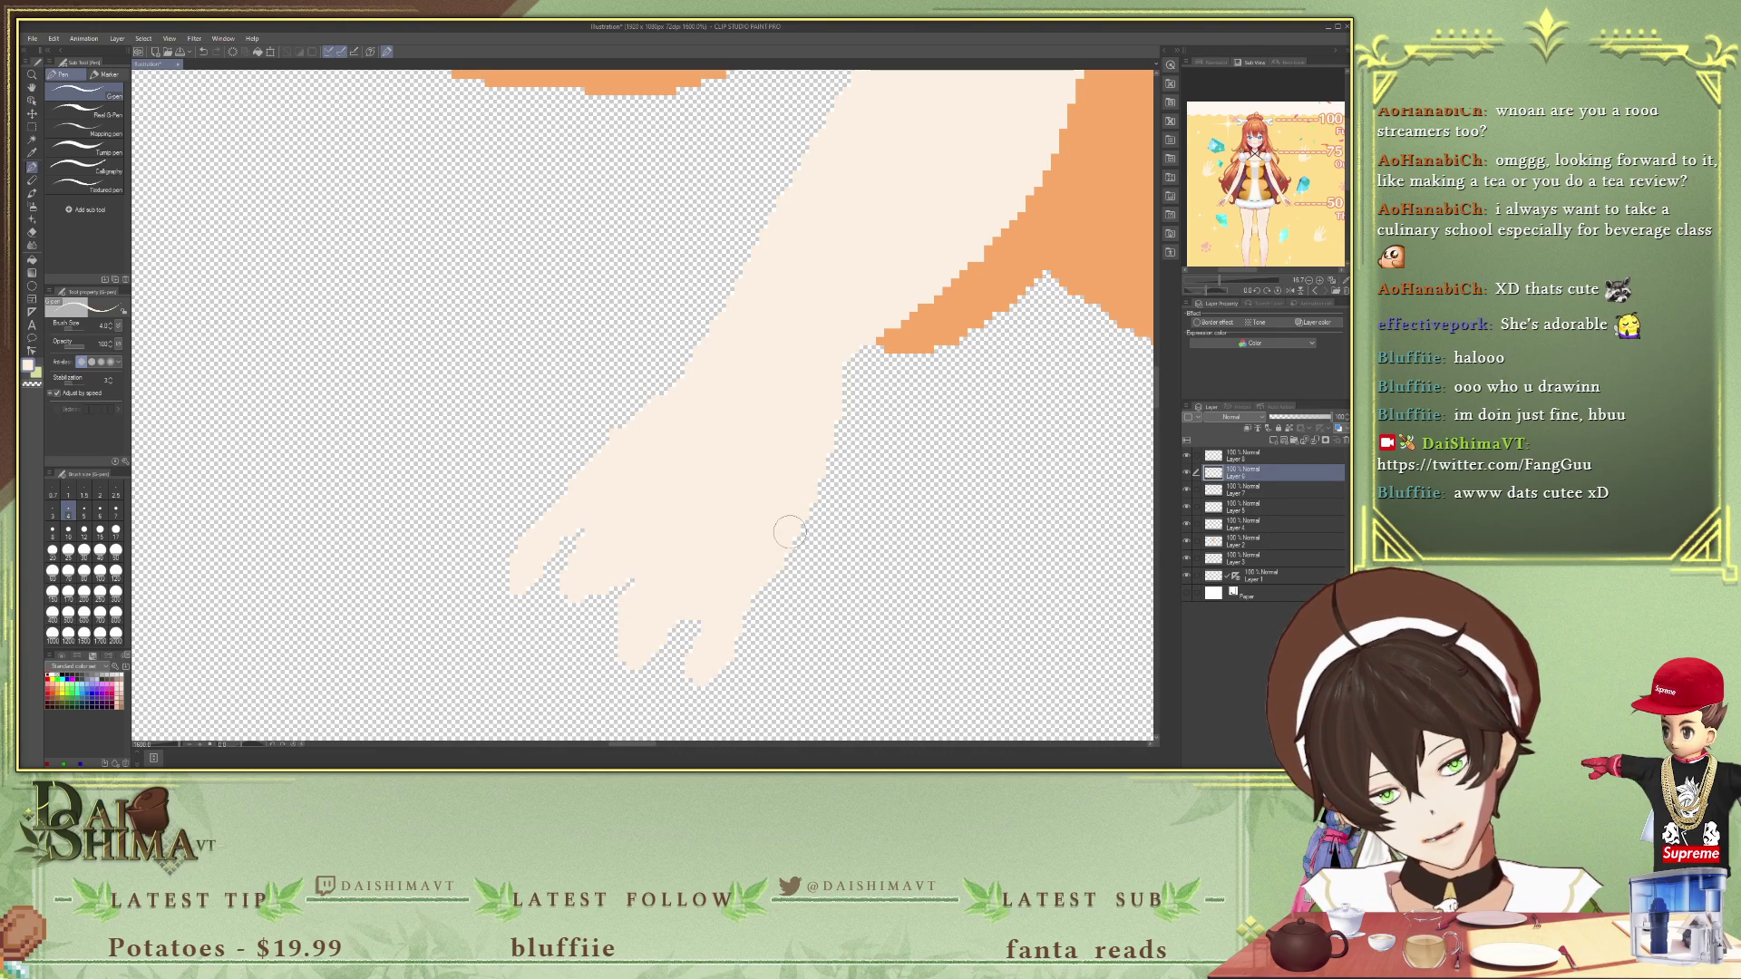
pyautogui.moveTo(773, 567)
pyautogui.mouseDown()
pyautogui.moveTo(777, 639)
pyautogui.moveTo(786, 578)
pyautogui.mouseUp()
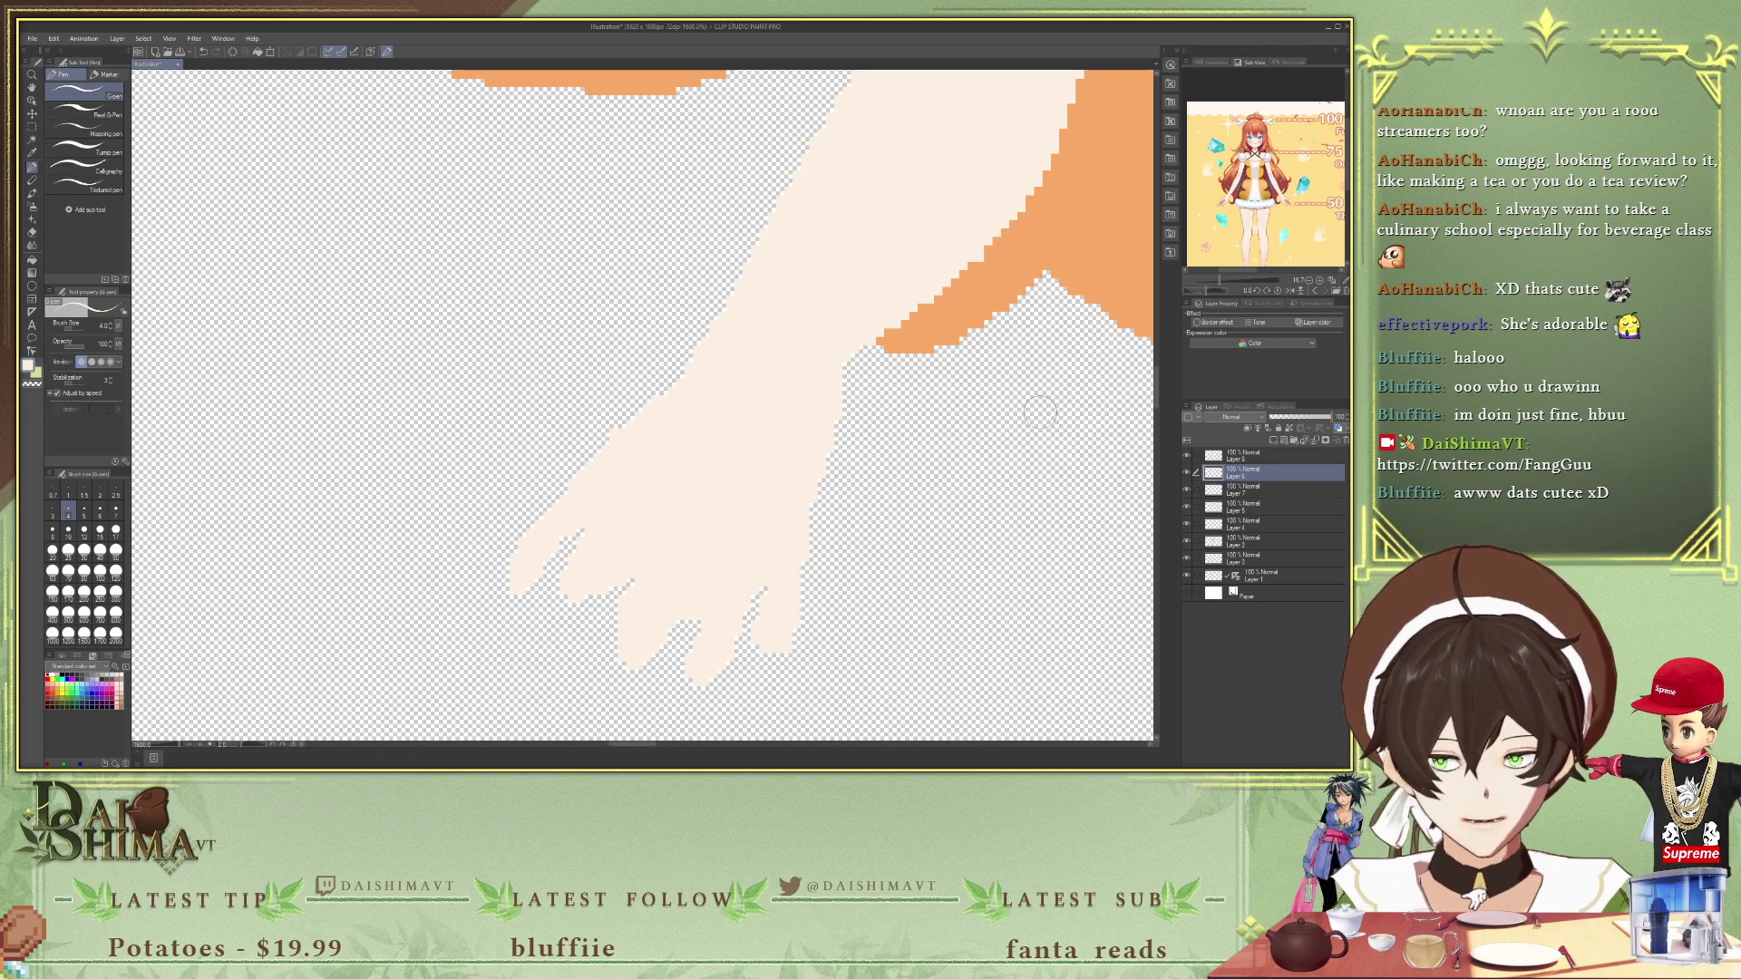
# - Sample the pink of the cleavage line from the reference illustration and create a new layer above all the others
pyautogui.scroll(-5, 997, 412)
pyautogui.scroll(-4, 968, 416)
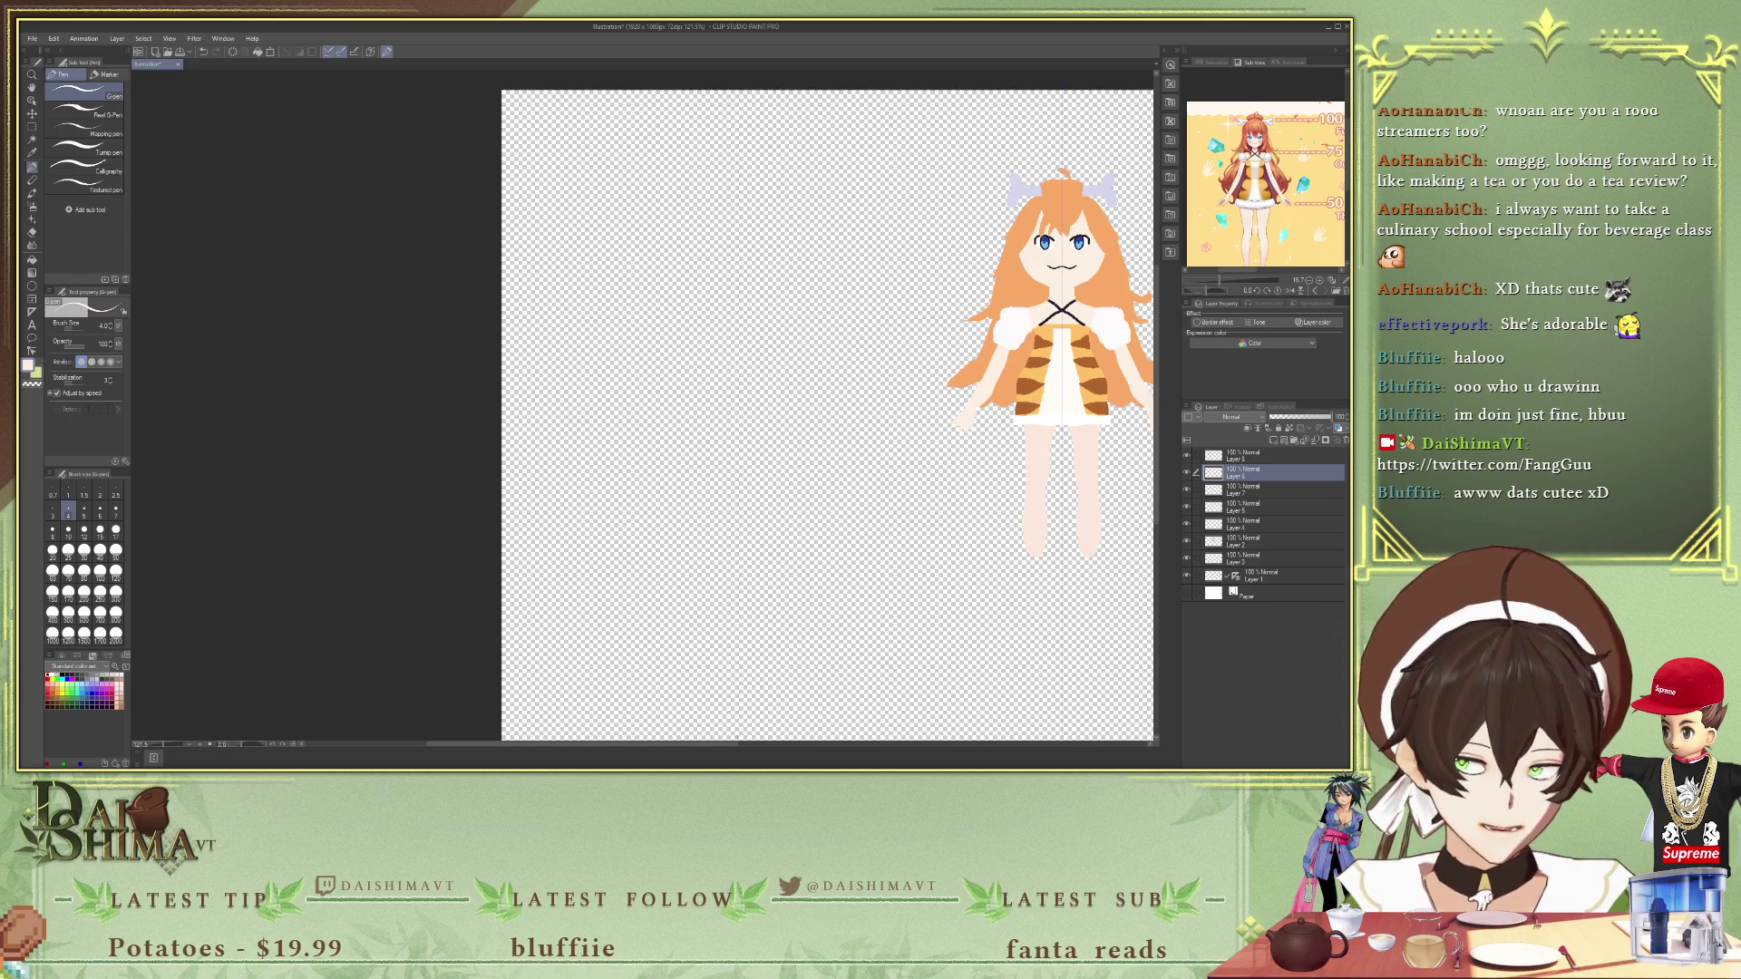
pyautogui.click(725, 753)
pyautogui.scroll(5, 646, 272)
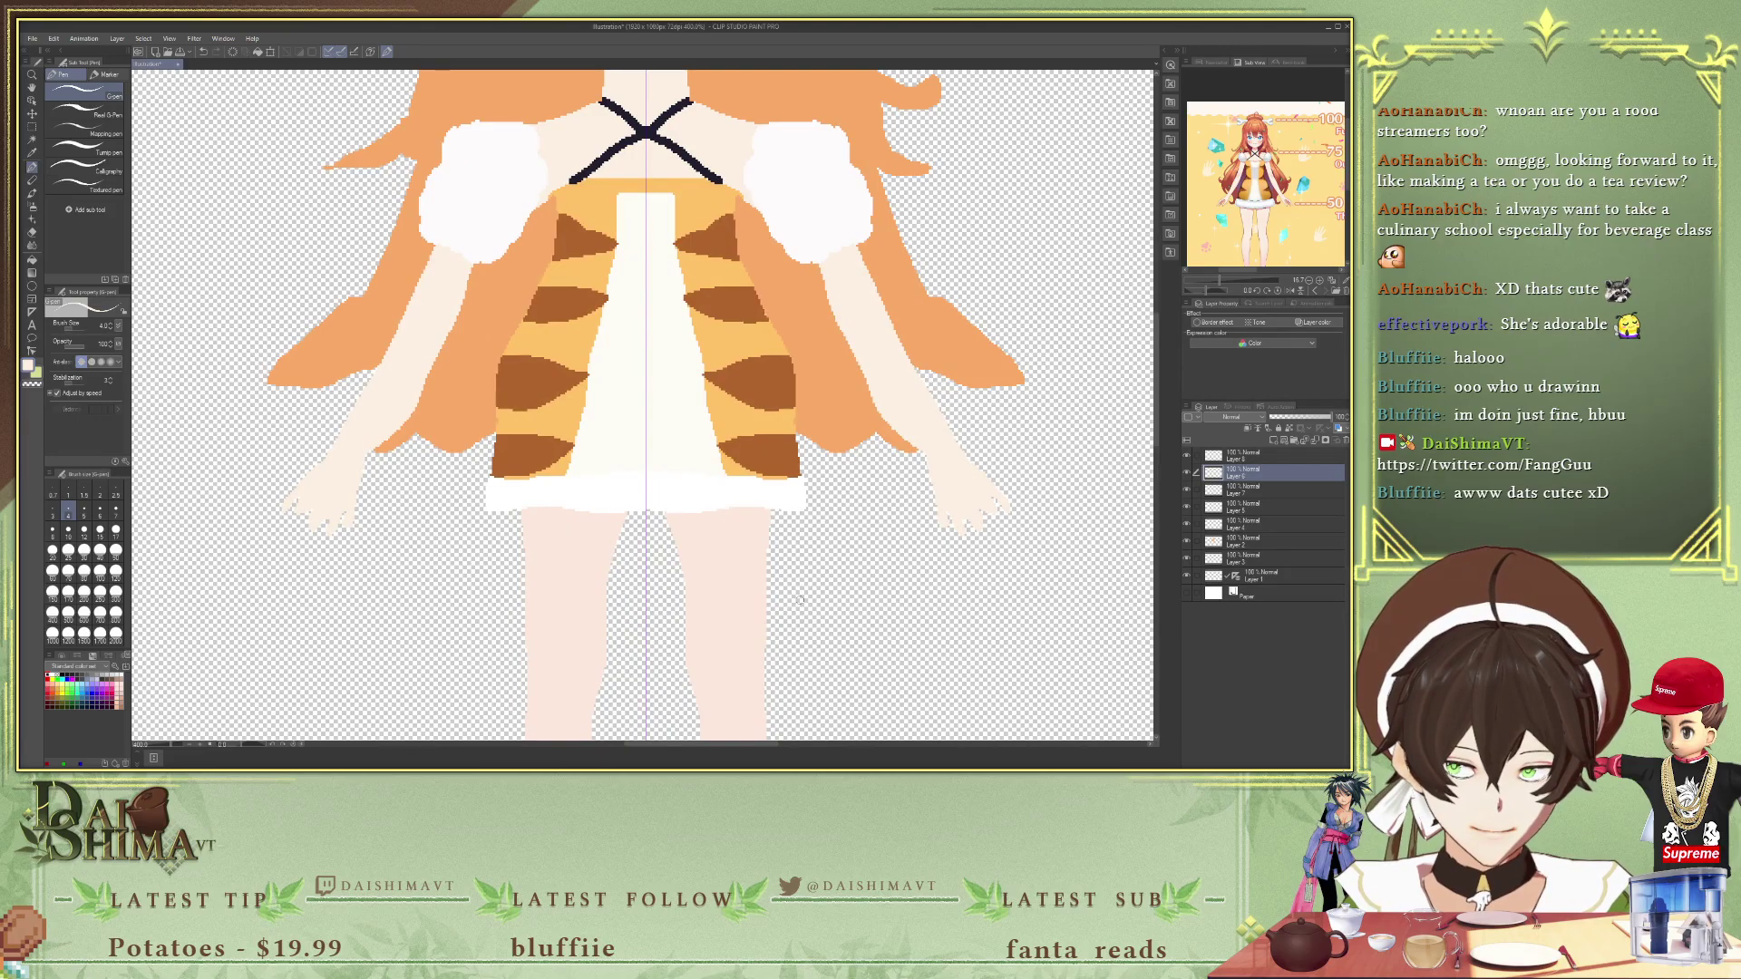
pyautogui.scroll(-3, 556, 389)
pyautogui.scroll(-4, 518, 378)
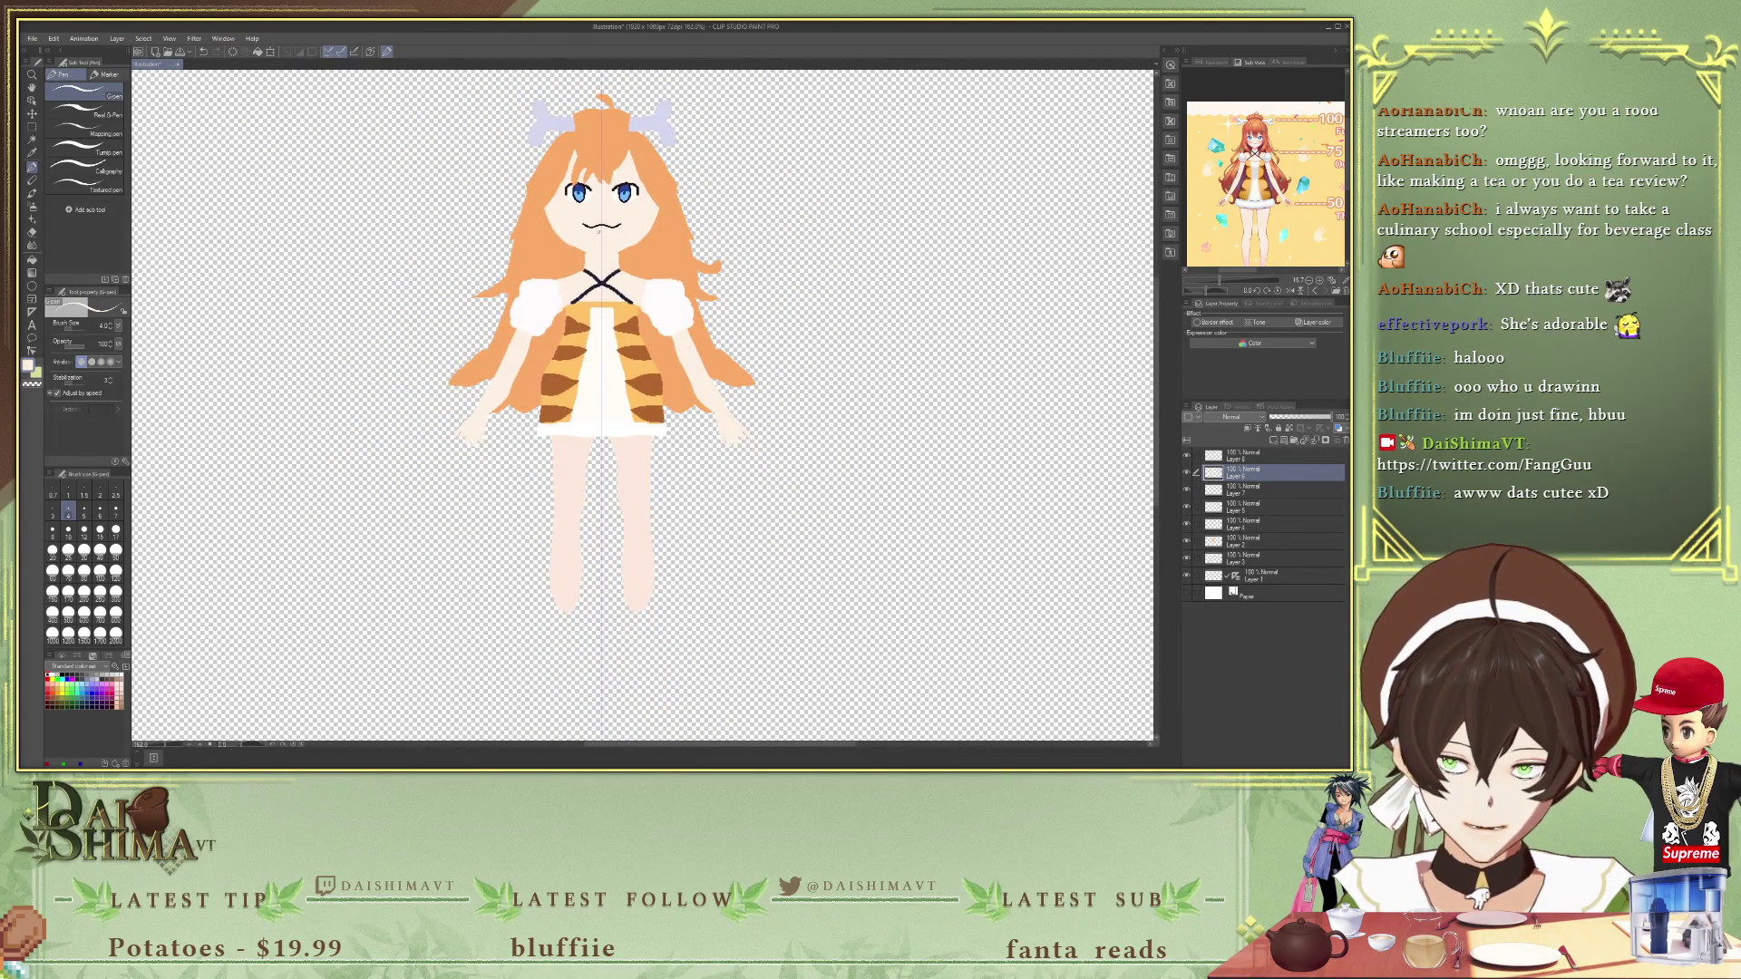
pyautogui.scroll(5, 1281, 157)
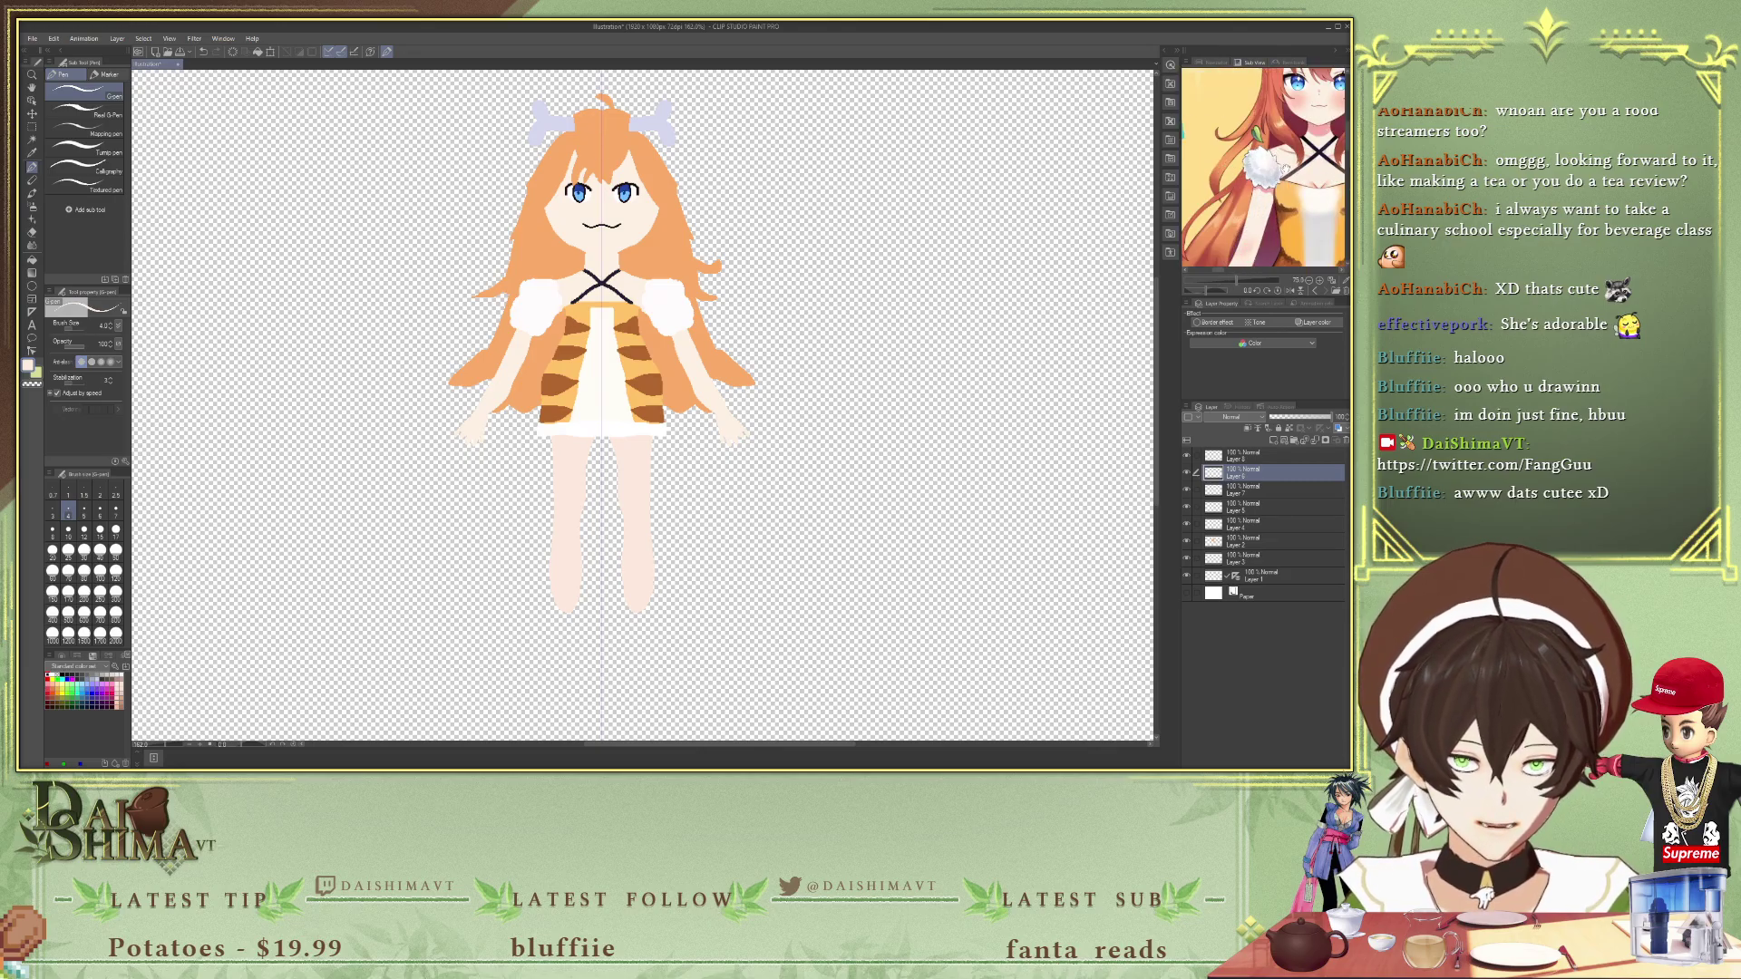
pyautogui.moveTo(1214, 209); pyautogui.dragTo(1217, 134)
pyautogui.scroll(5, 534, 408)
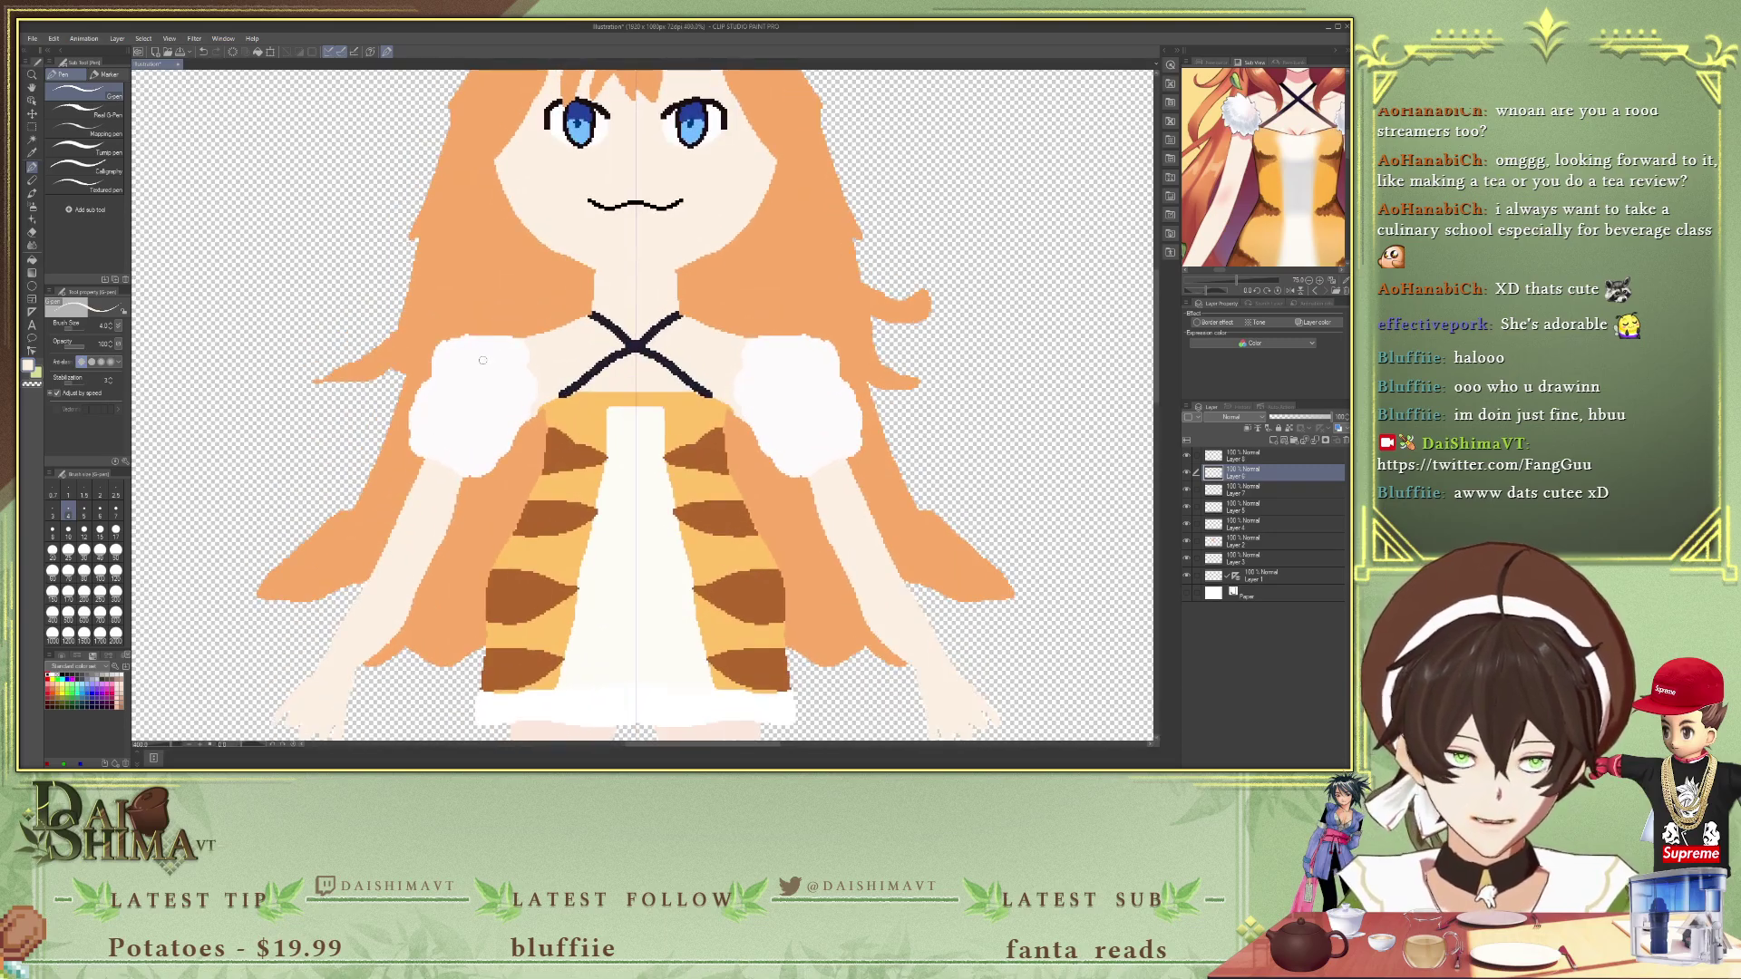
pyautogui.scroll(10, 534, 408)
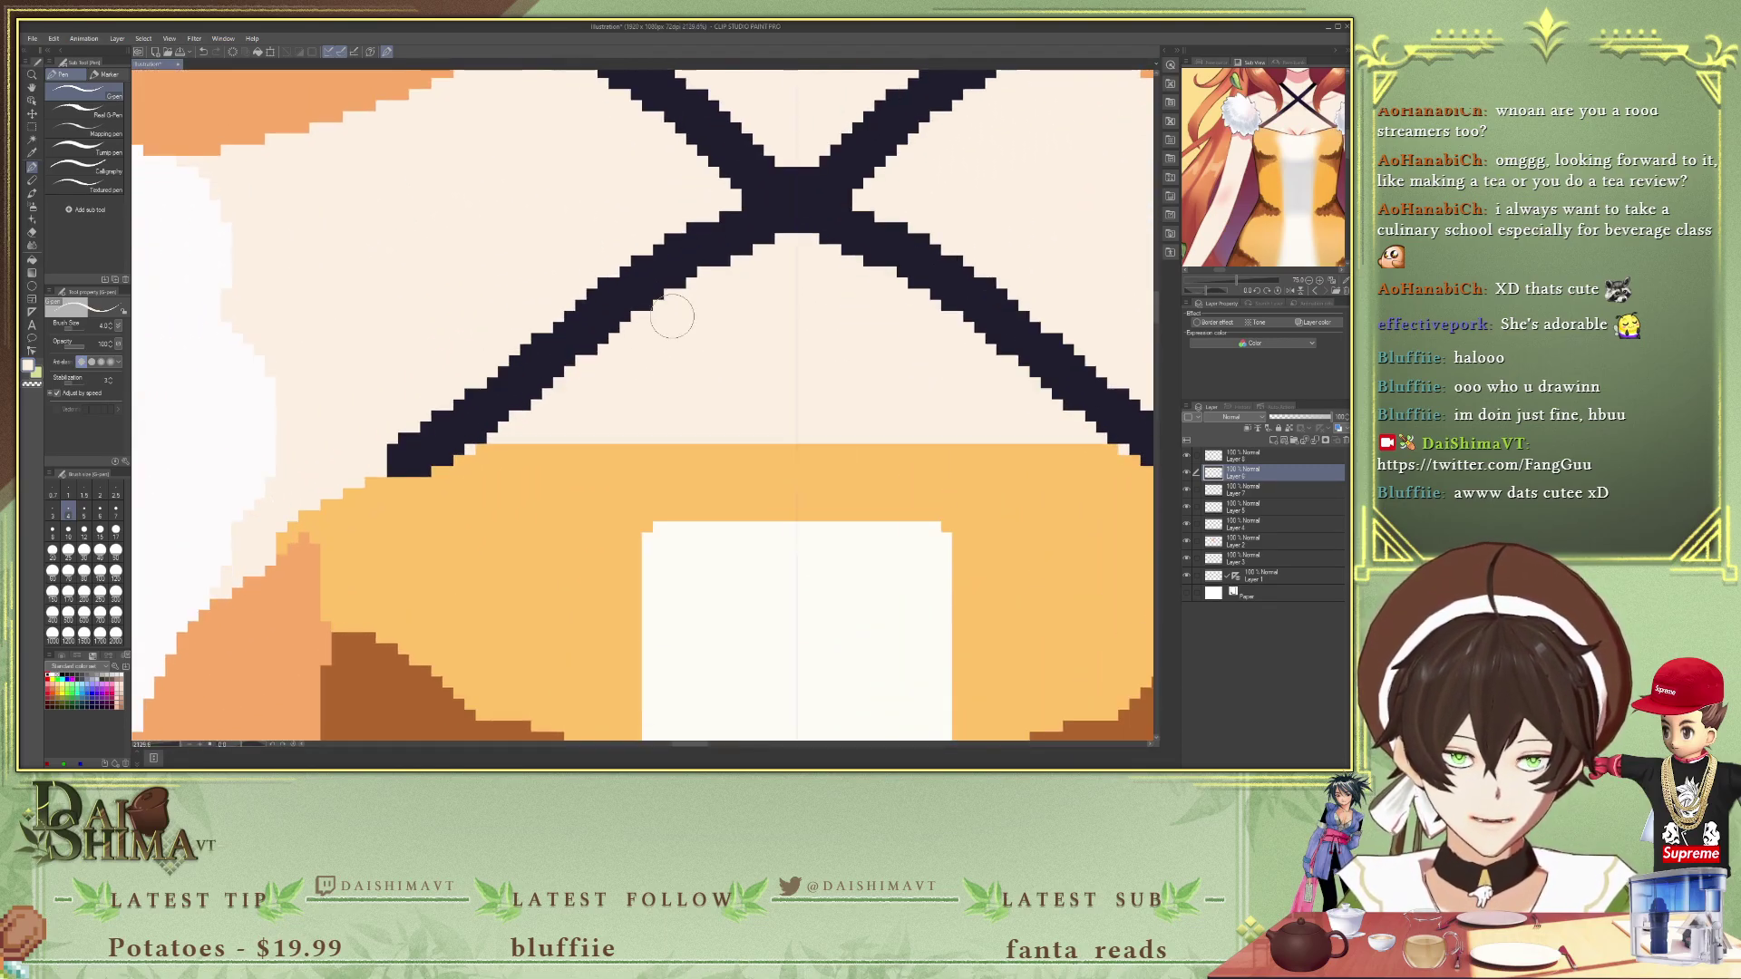
pyautogui.scroll(5, 1289, 150)
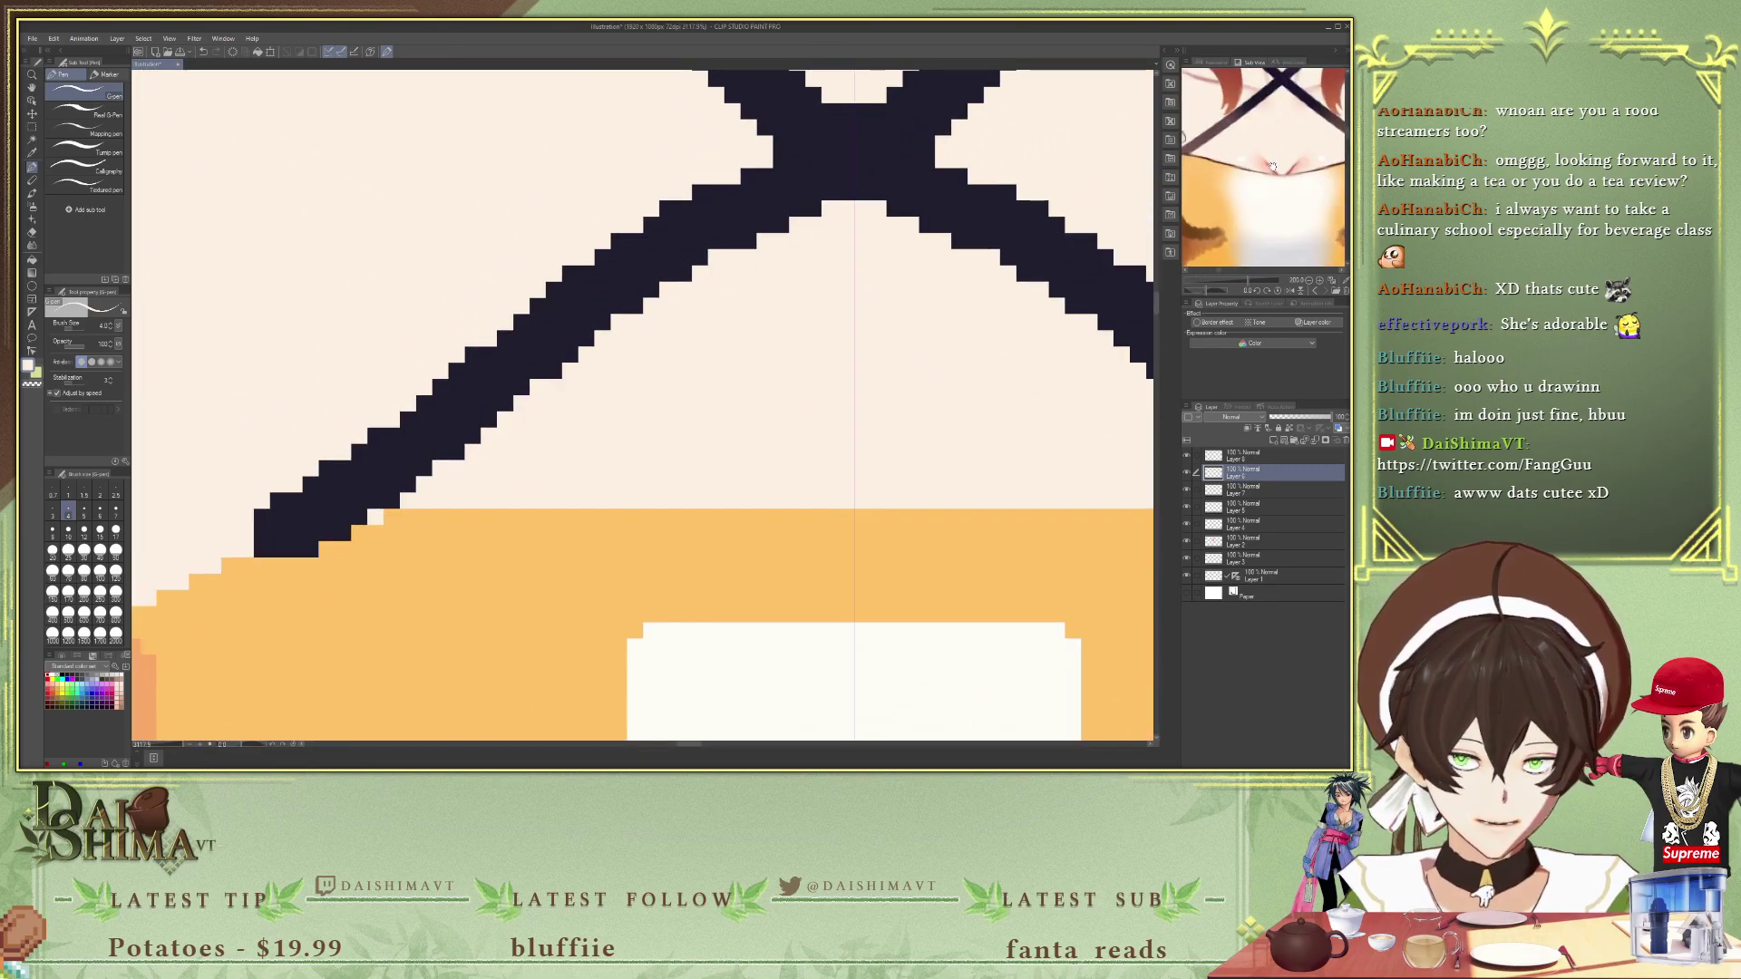
pyautogui.click(1284, 153)
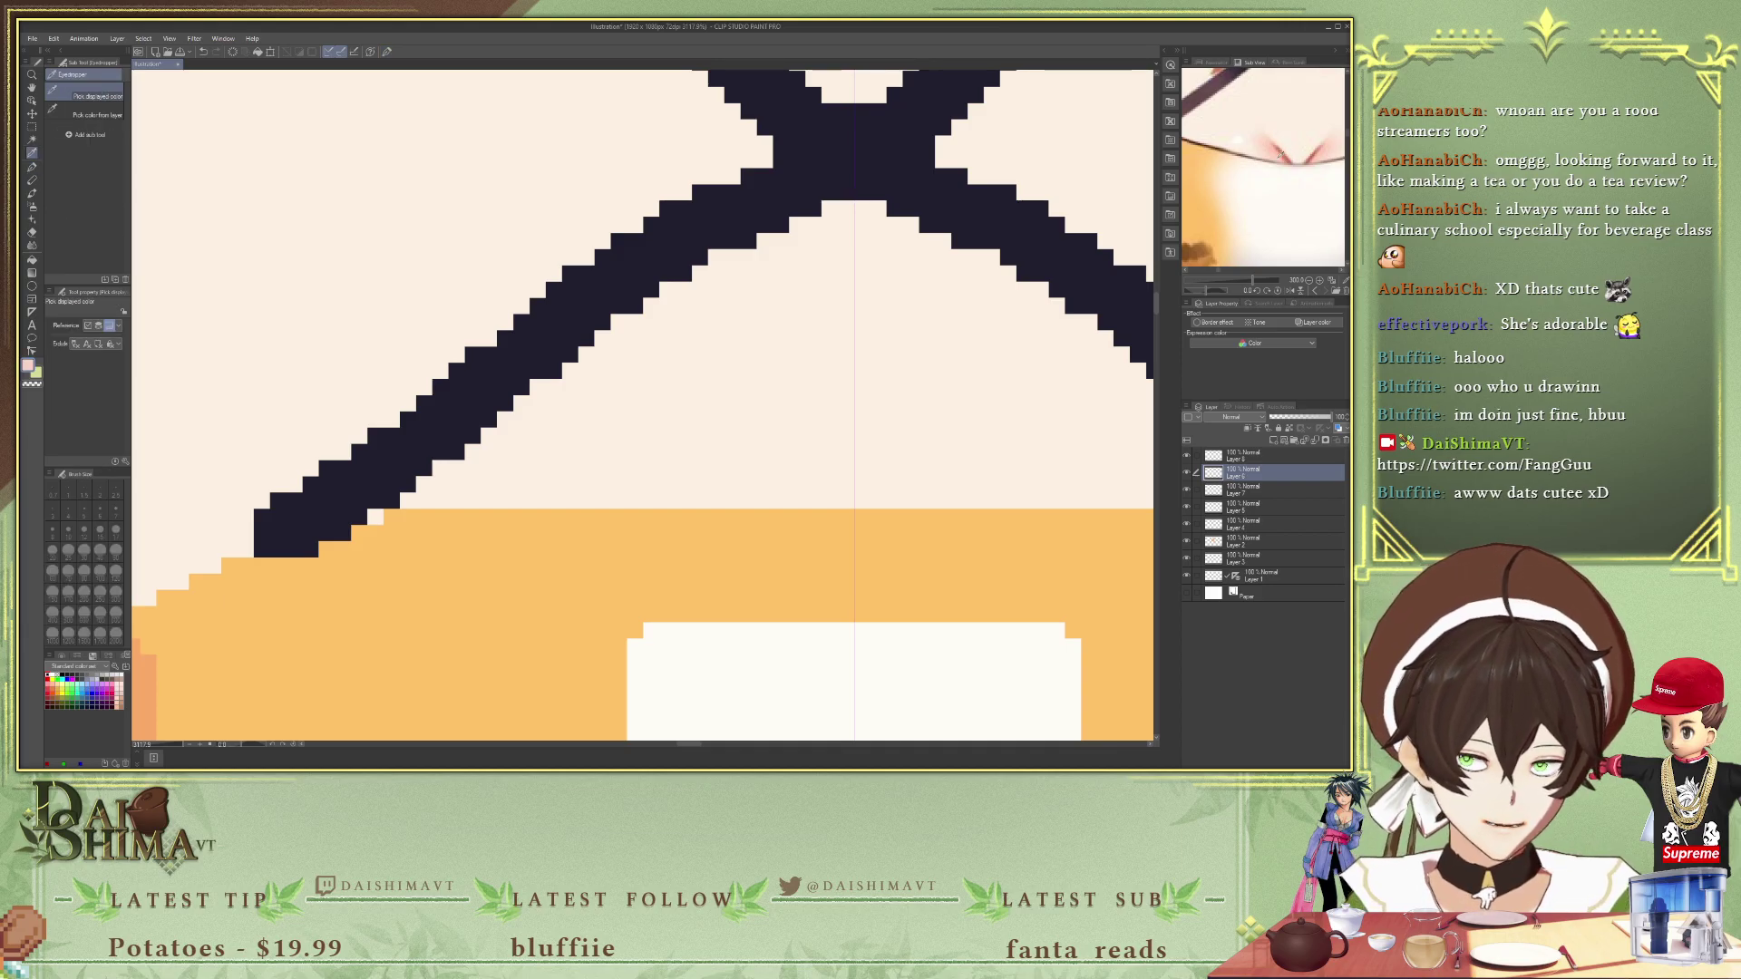
pyautogui.click(1263, 456)
pyautogui.click(1273, 440)
# - Try to draw mirrored pink chest lines just above the dress's neckline with the Pen at size 2, clearing each attempt
pyautogui.scroll(-2, 864, 444)
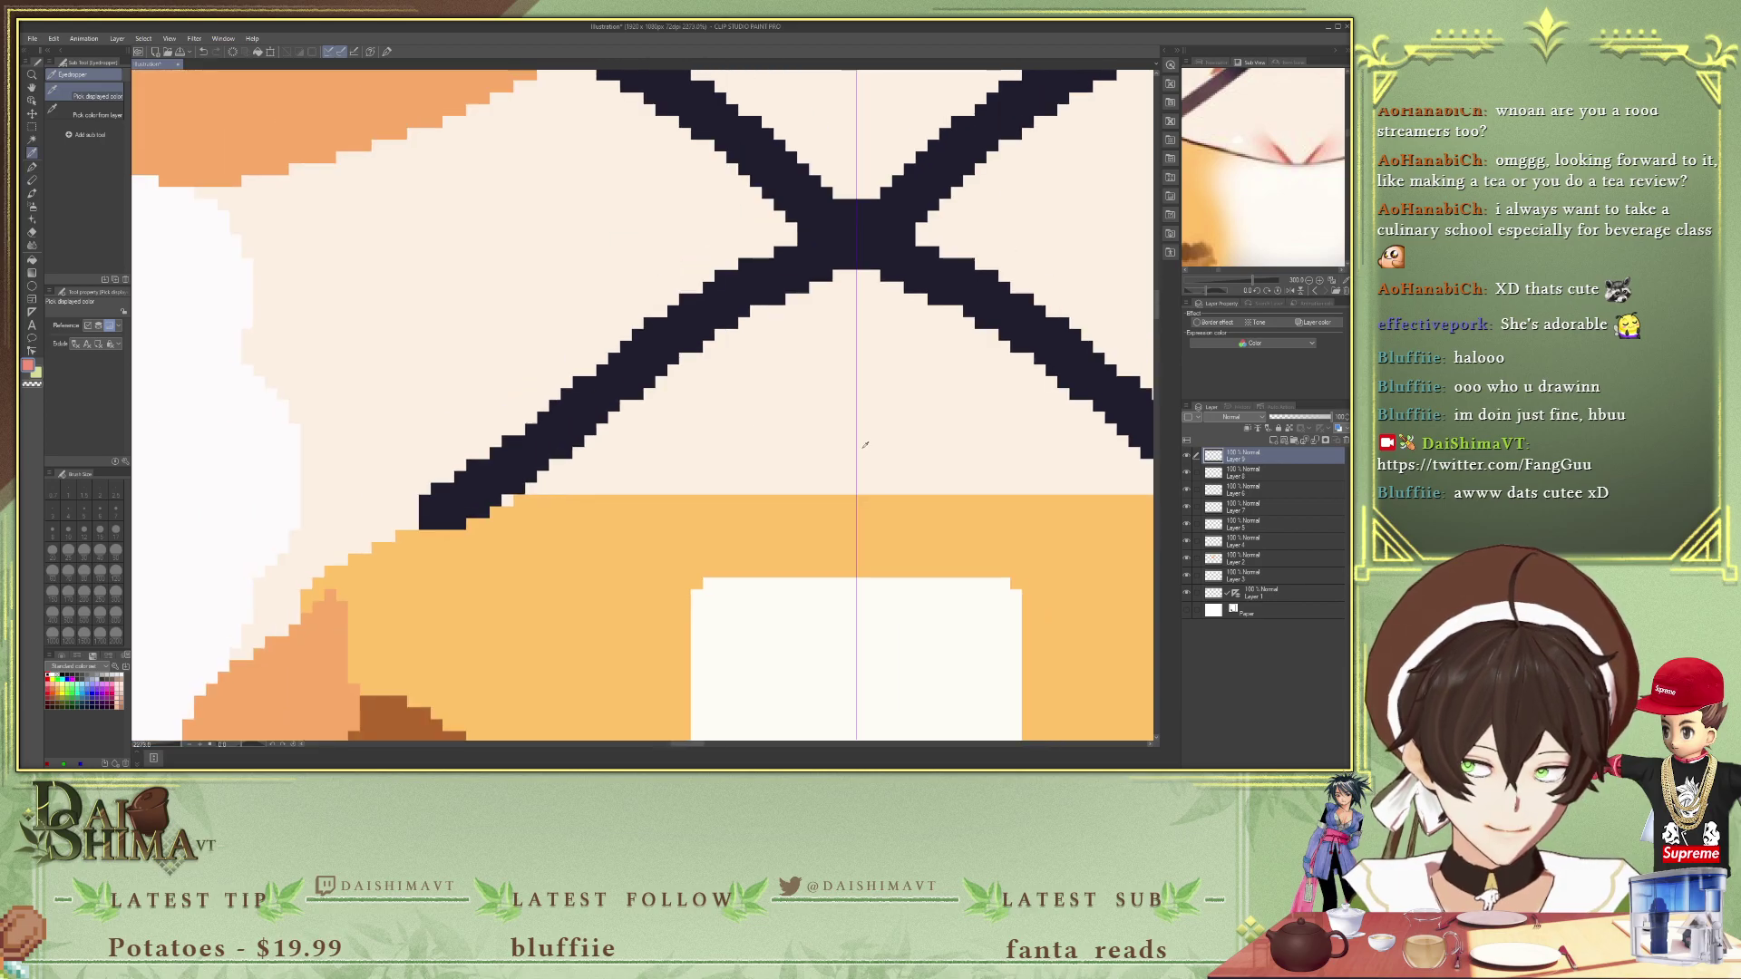
pyautogui.scroll(-1, 864, 444)
pyautogui.press('p')
pyautogui.scroll(1, 844, 444)
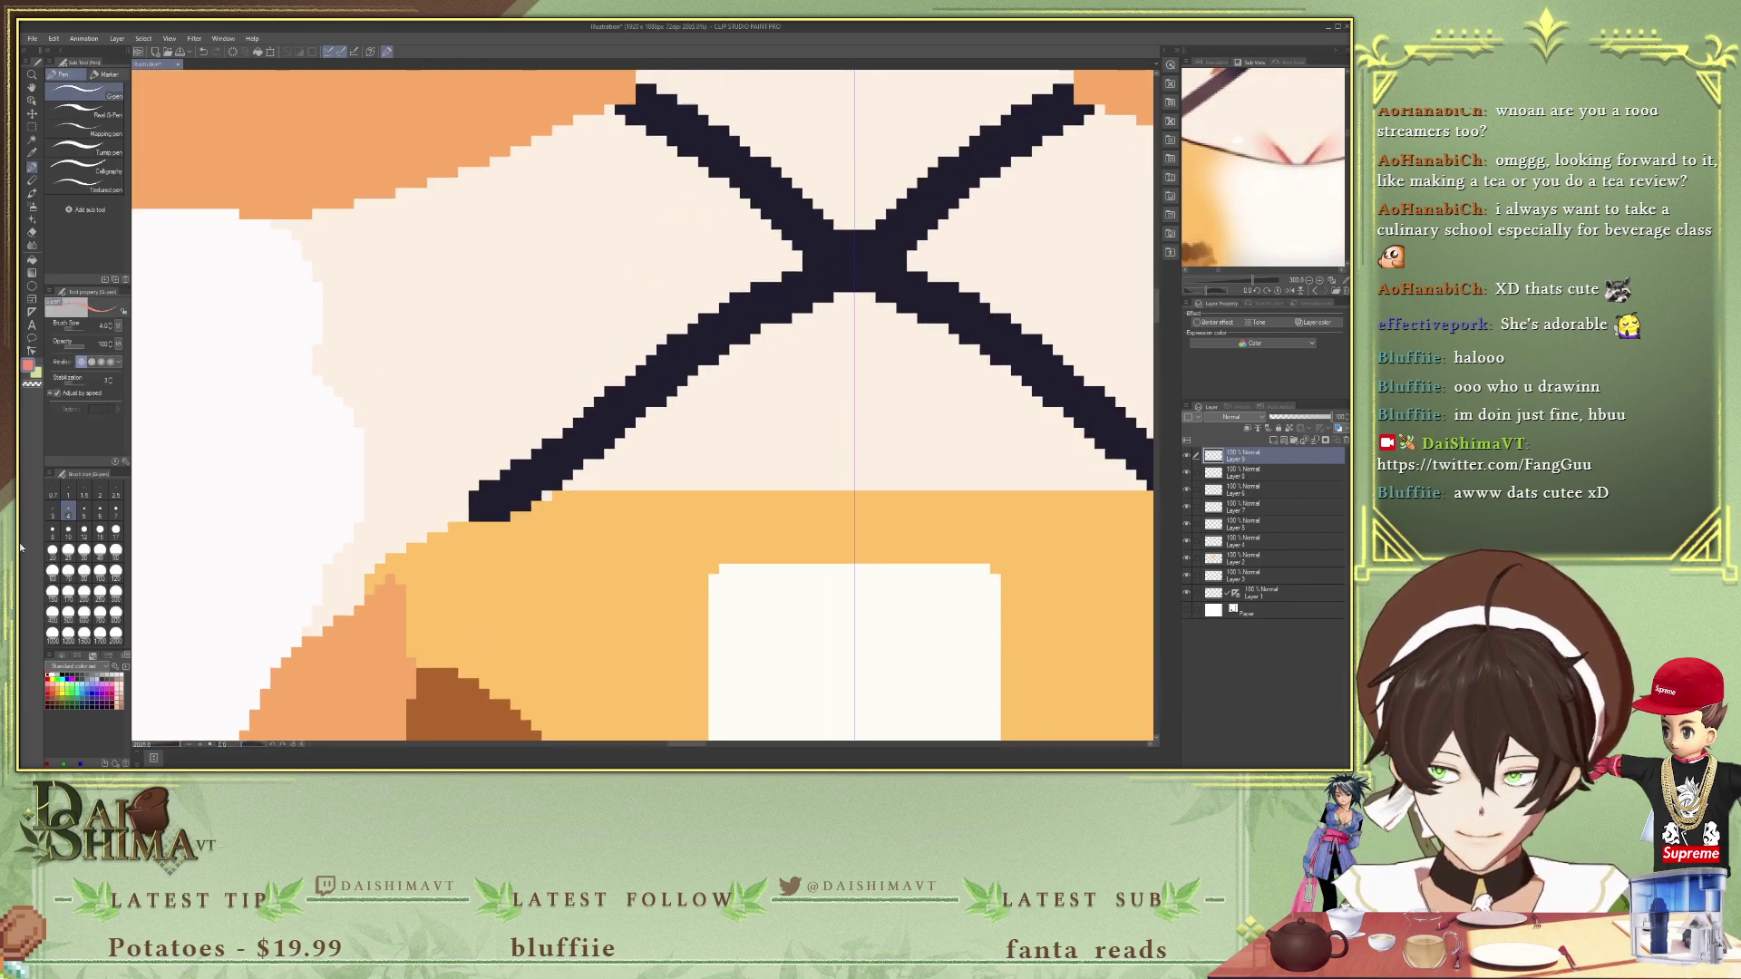
pyautogui.click(100, 494)
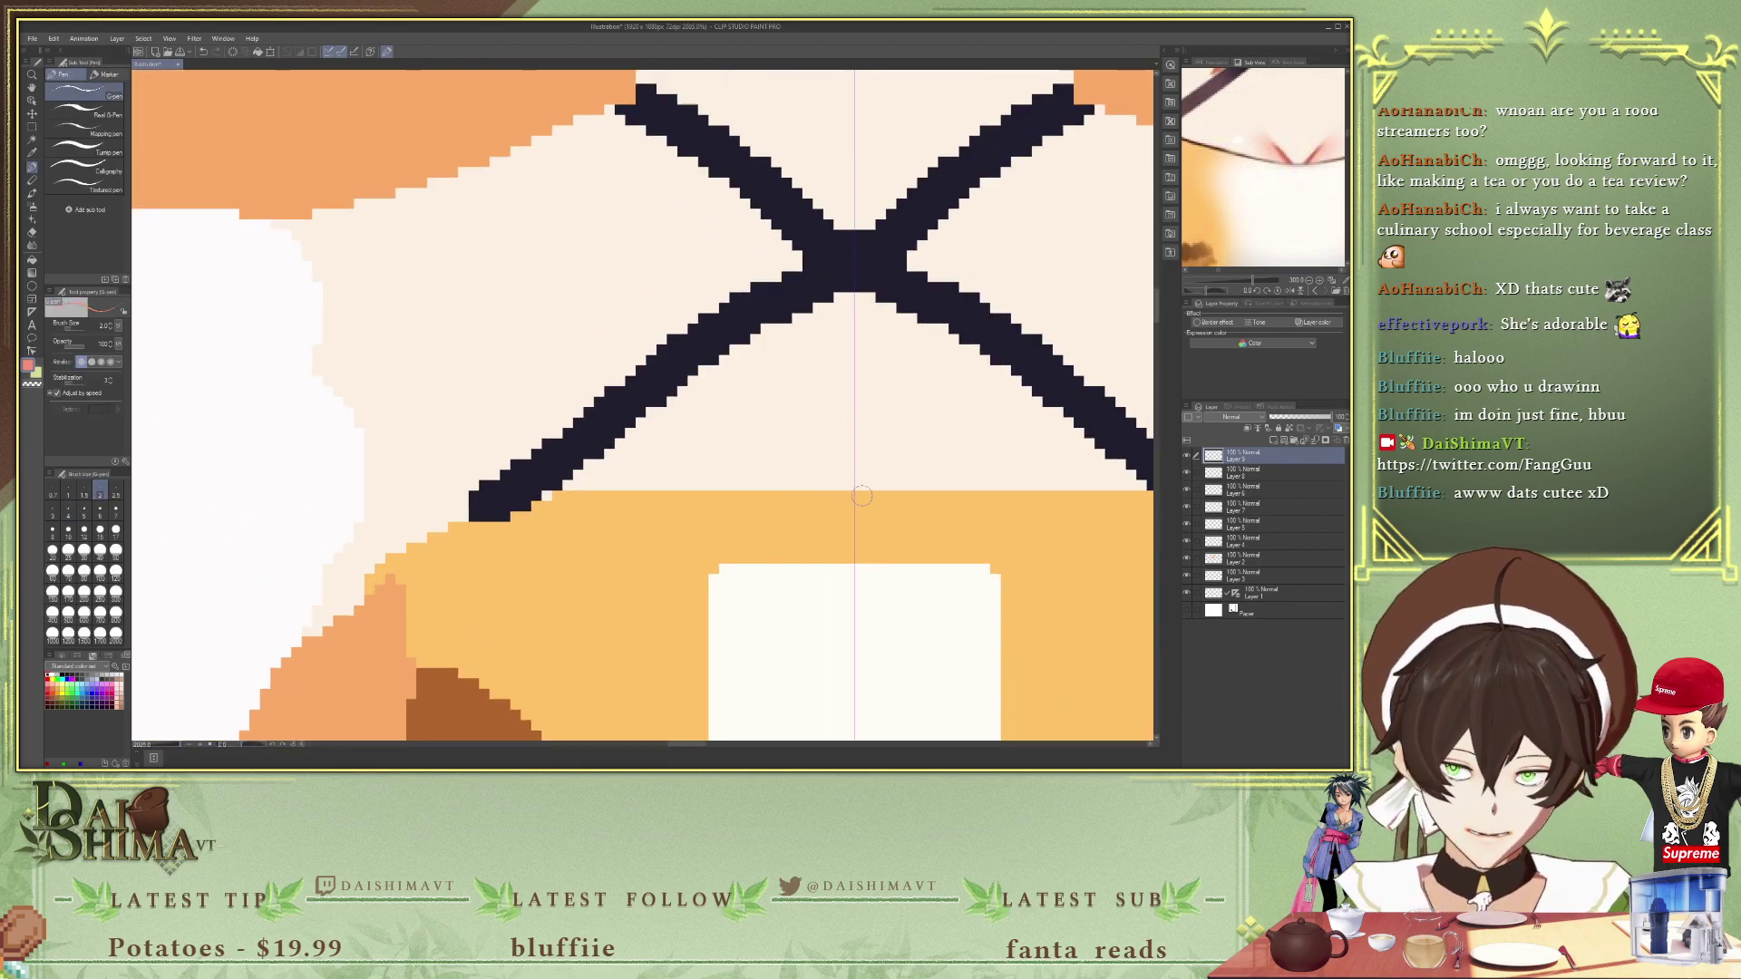
pyautogui.moveTo(800, 429)
pyautogui.mouseDown()
pyautogui.moveTo(914, 433)
pyautogui.moveTo(862, 480)
pyautogui.mouseUp()
pyautogui.press('Delete')
pyautogui.moveTo(787, 425); pyautogui.dragTo(922, 425)
pyautogui.moveTo(839, 460); pyautogui.dragTo(868, 469)
pyautogui.press('Delete')
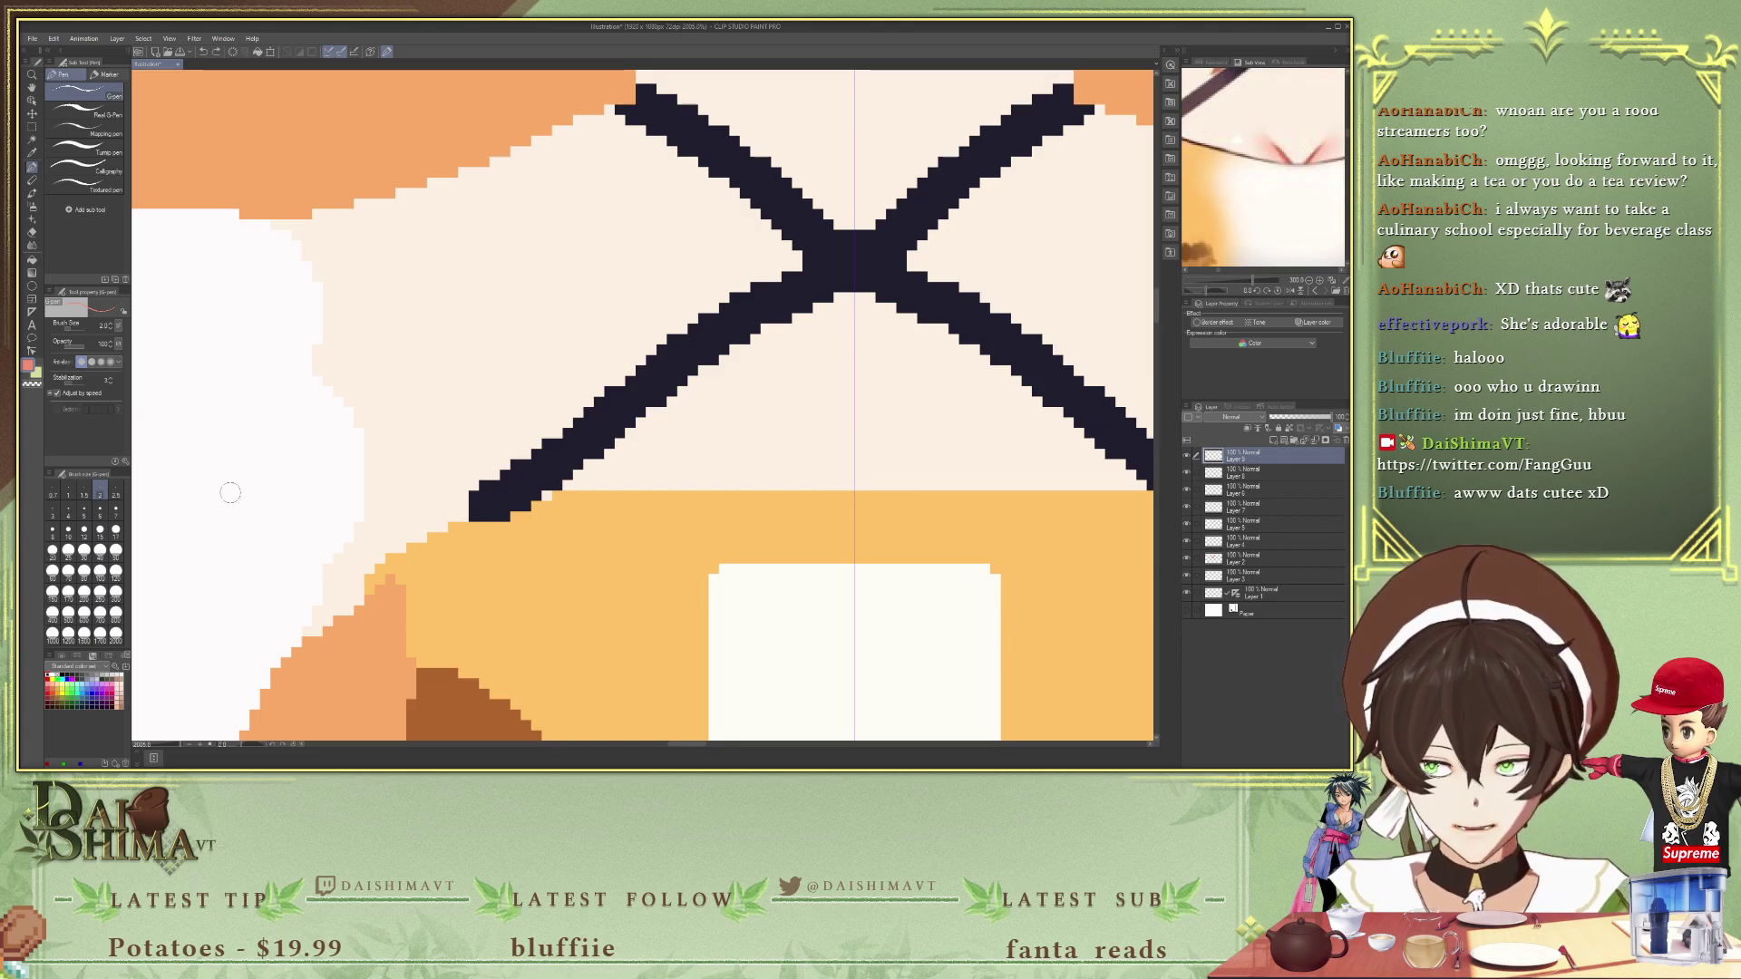
# - Try to draw a thin mirrored pink V of chest lines just above the dress's neckline with a smaller Pen size
pyautogui.click(68, 492)
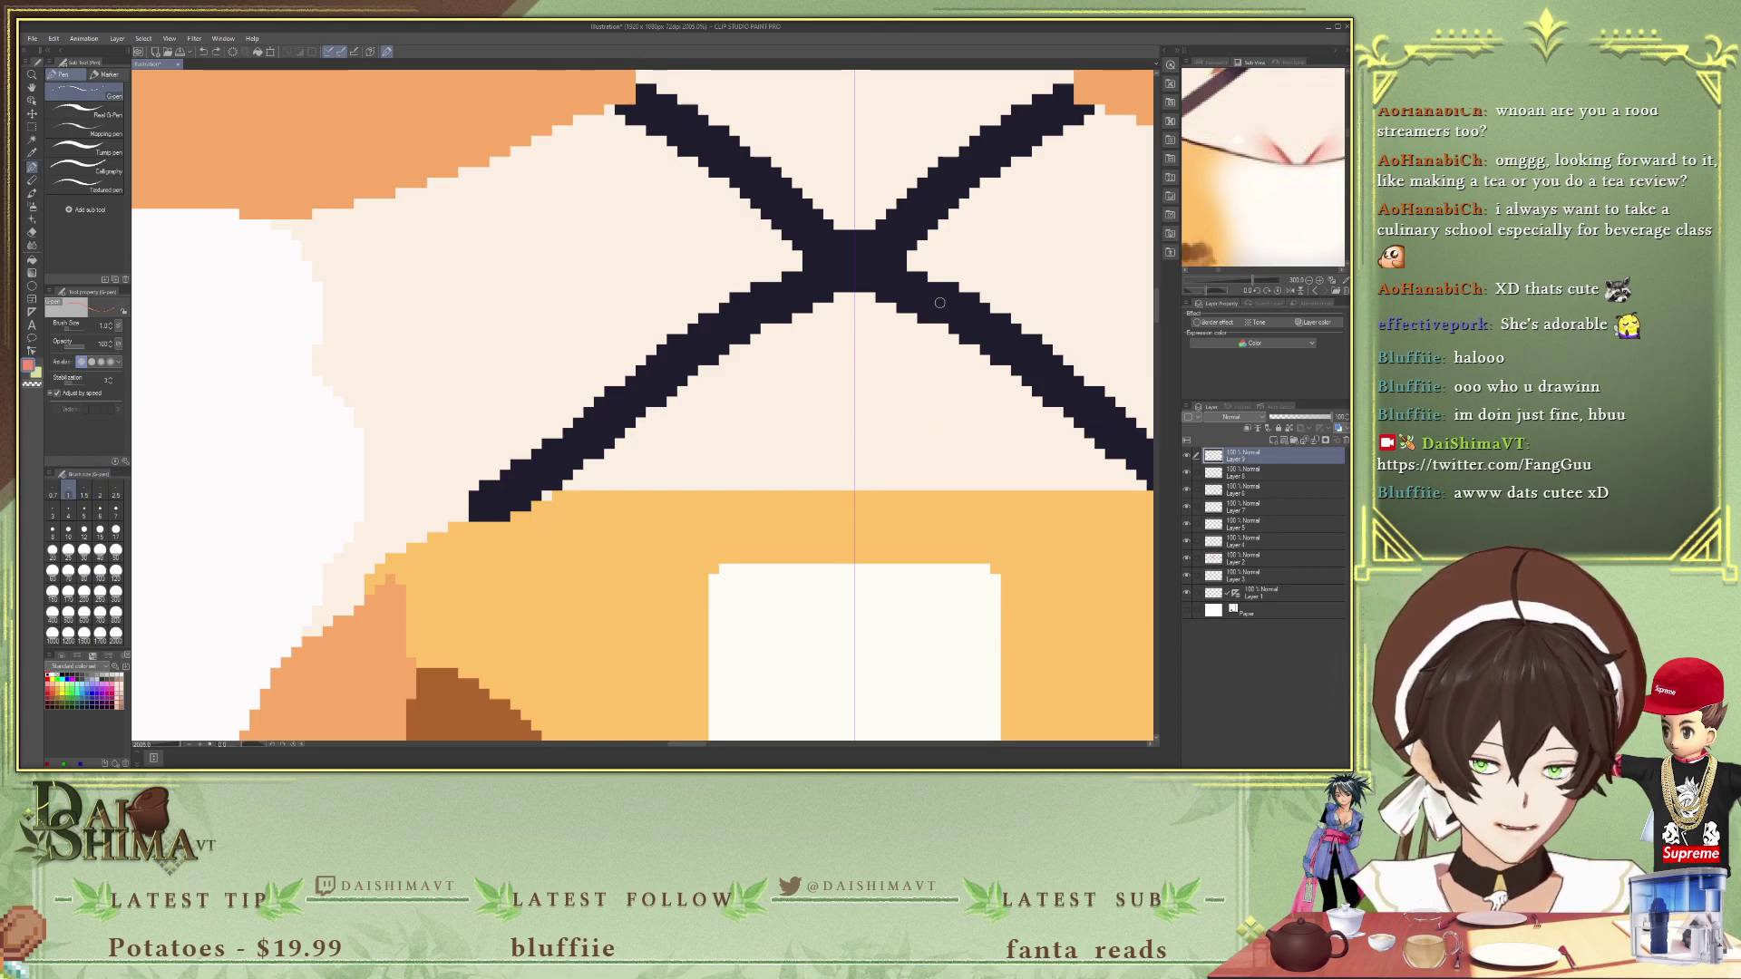
pyautogui.moveTo(791, 422)
pyautogui.mouseDown()
pyautogui.moveTo(803, 437)
pyautogui.moveTo(918, 422)
pyautogui.mouseUp()
pyautogui.moveTo(839, 470)
pyautogui.mouseDown()
pyautogui.moveTo(870, 463)
pyautogui.moveTo(854, 486)
pyautogui.mouseUp()
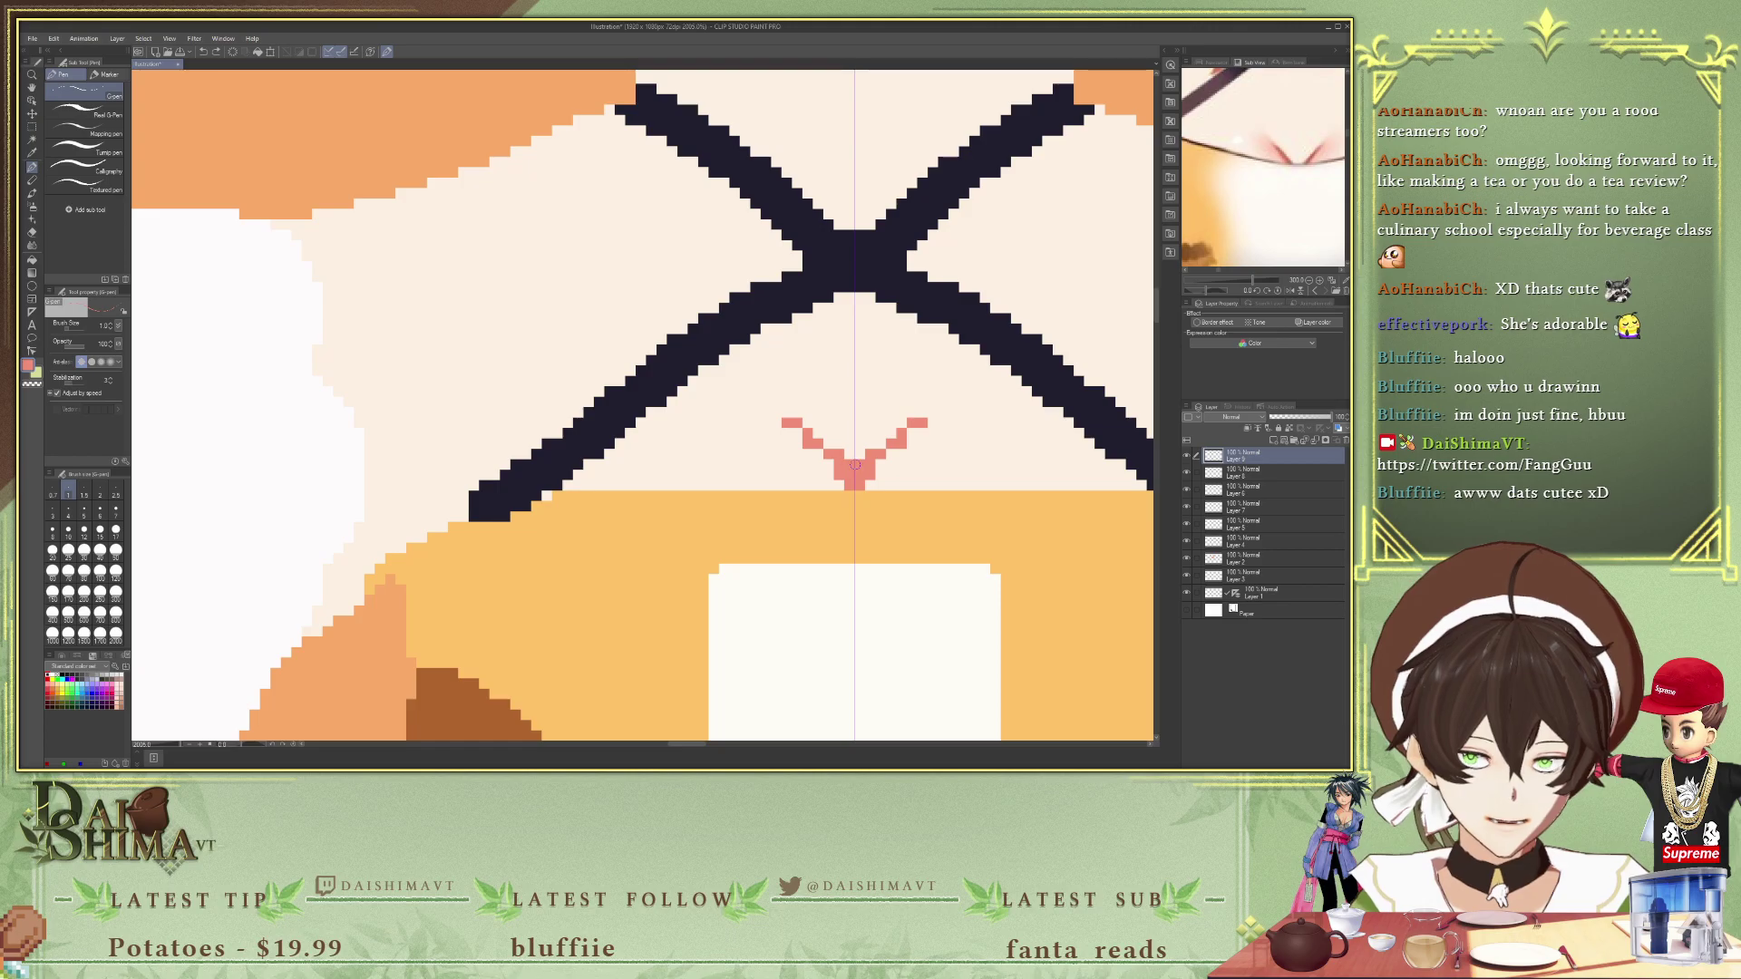
pyautogui.moveTo(789, 421)
pyautogui.mouseDown()
pyautogui.moveTo(773, 401)
pyautogui.moveTo(798, 433)
pyautogui.mouseUp()
pyautogui.scroll(-4, 971, 364)
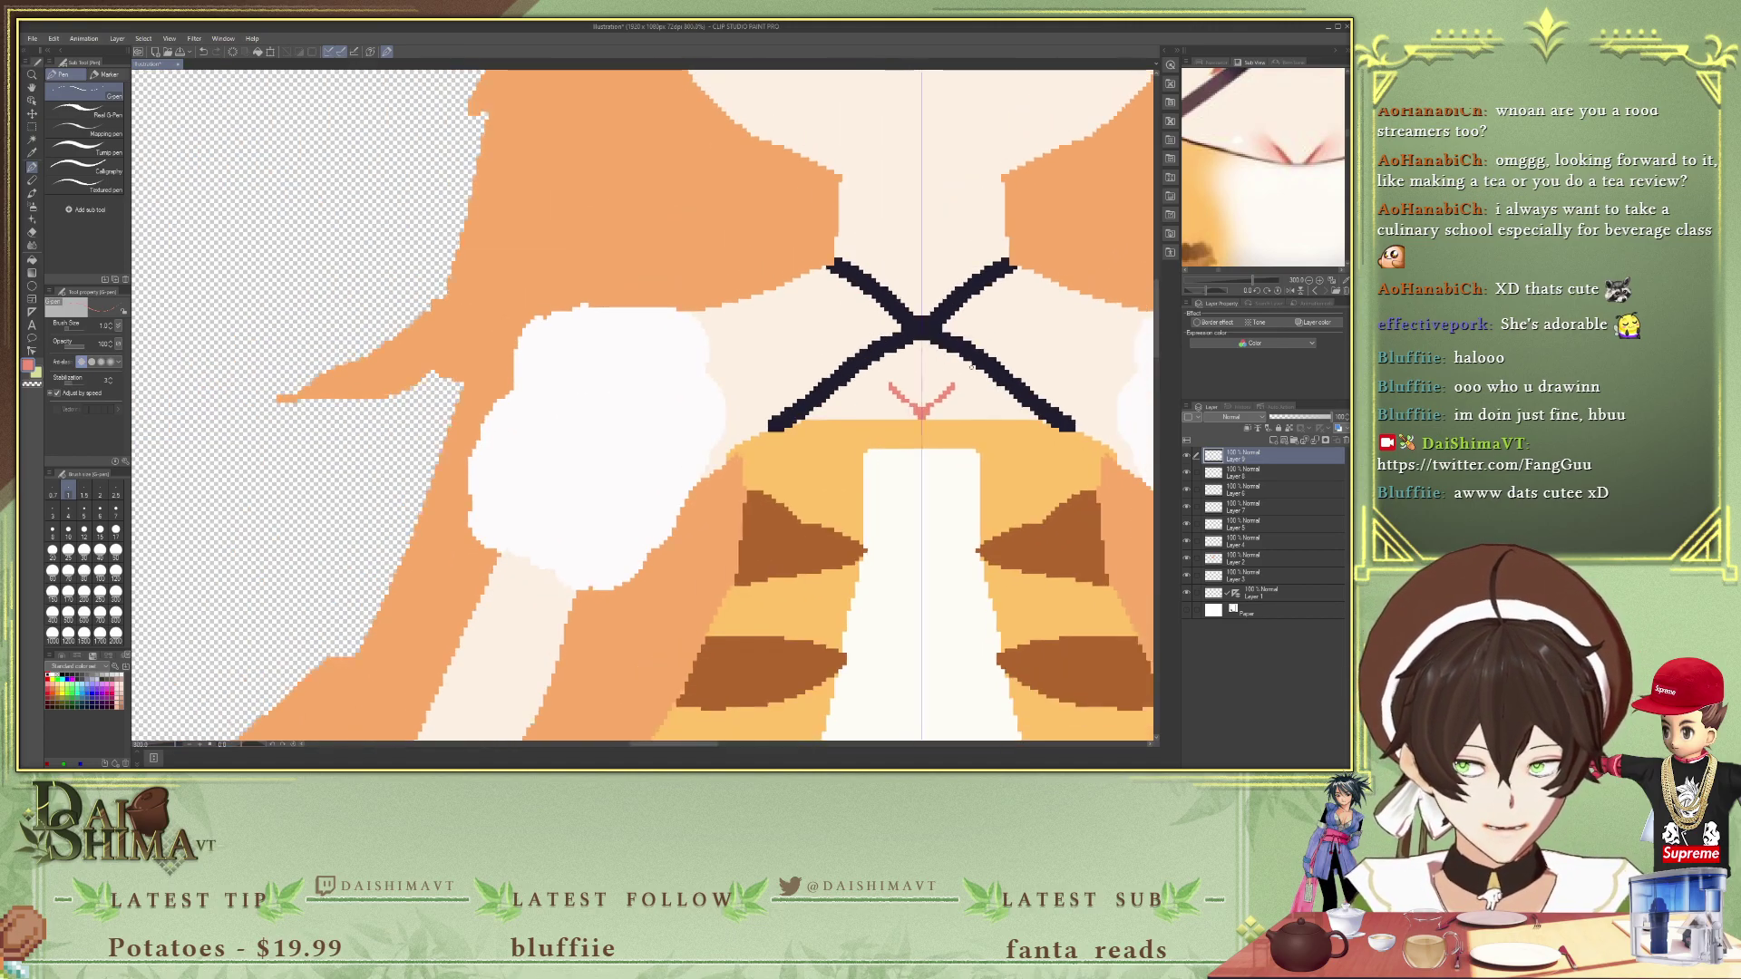
pyautogui.scroll(-3, 971, 368)
pyautogui.scroll(5, 971, 368)
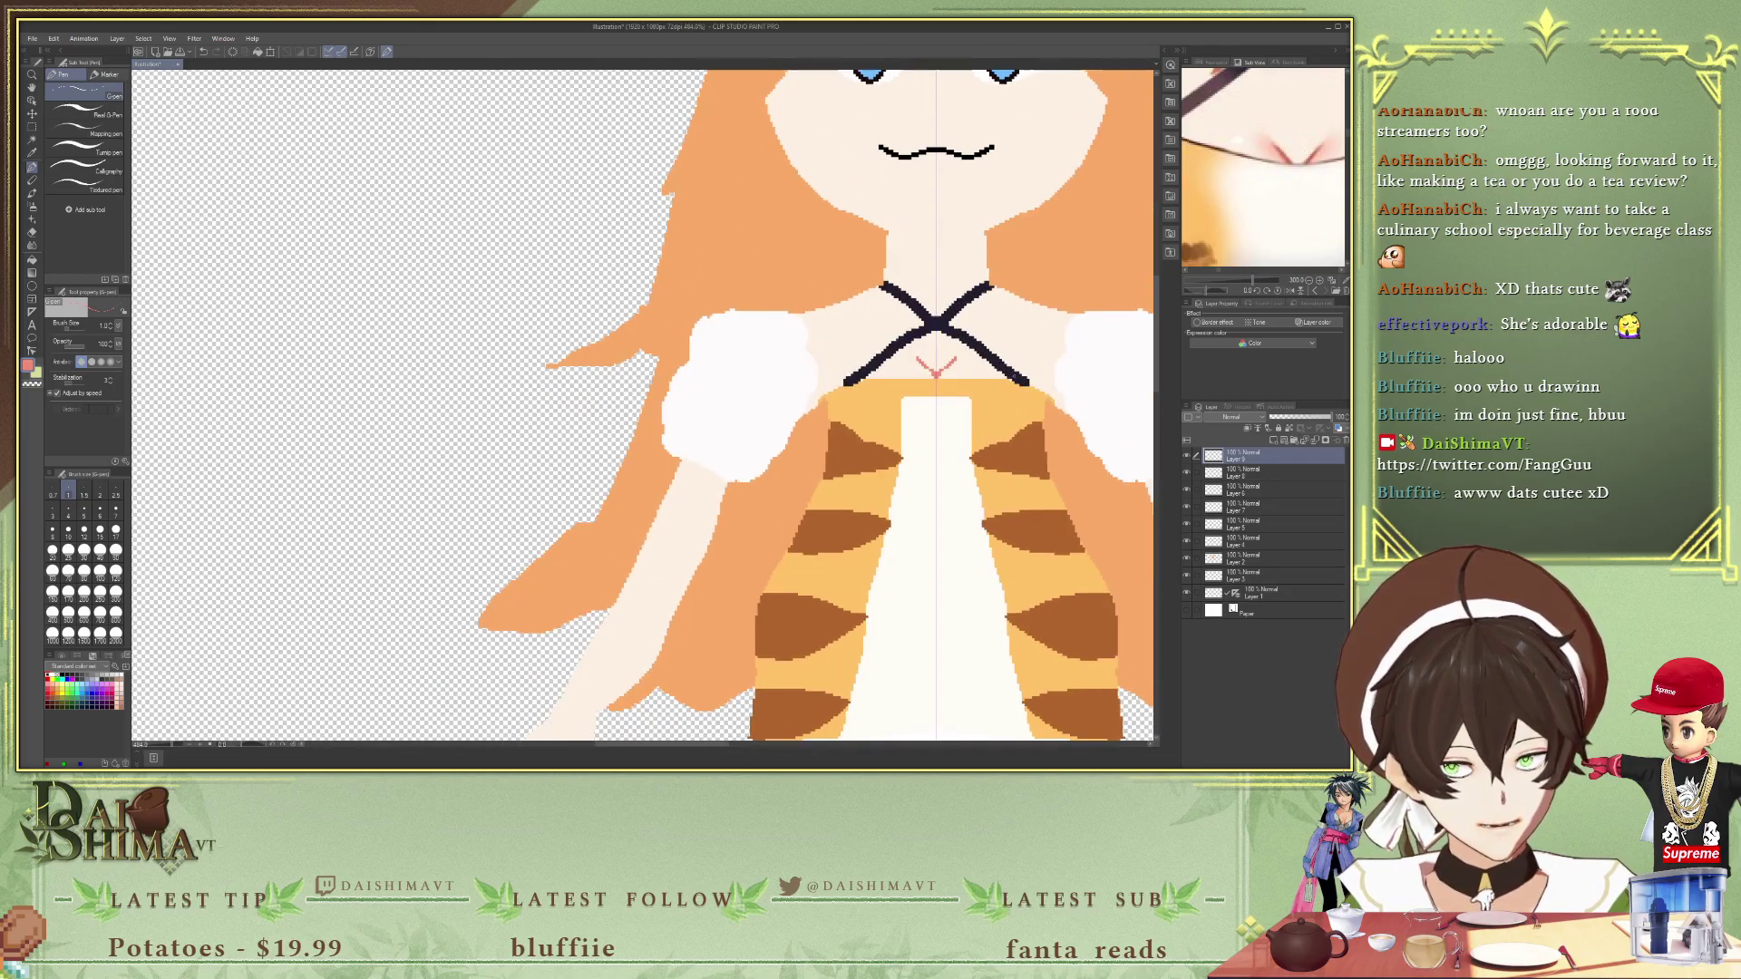
pyautogui.scroll(5, 975, 335)
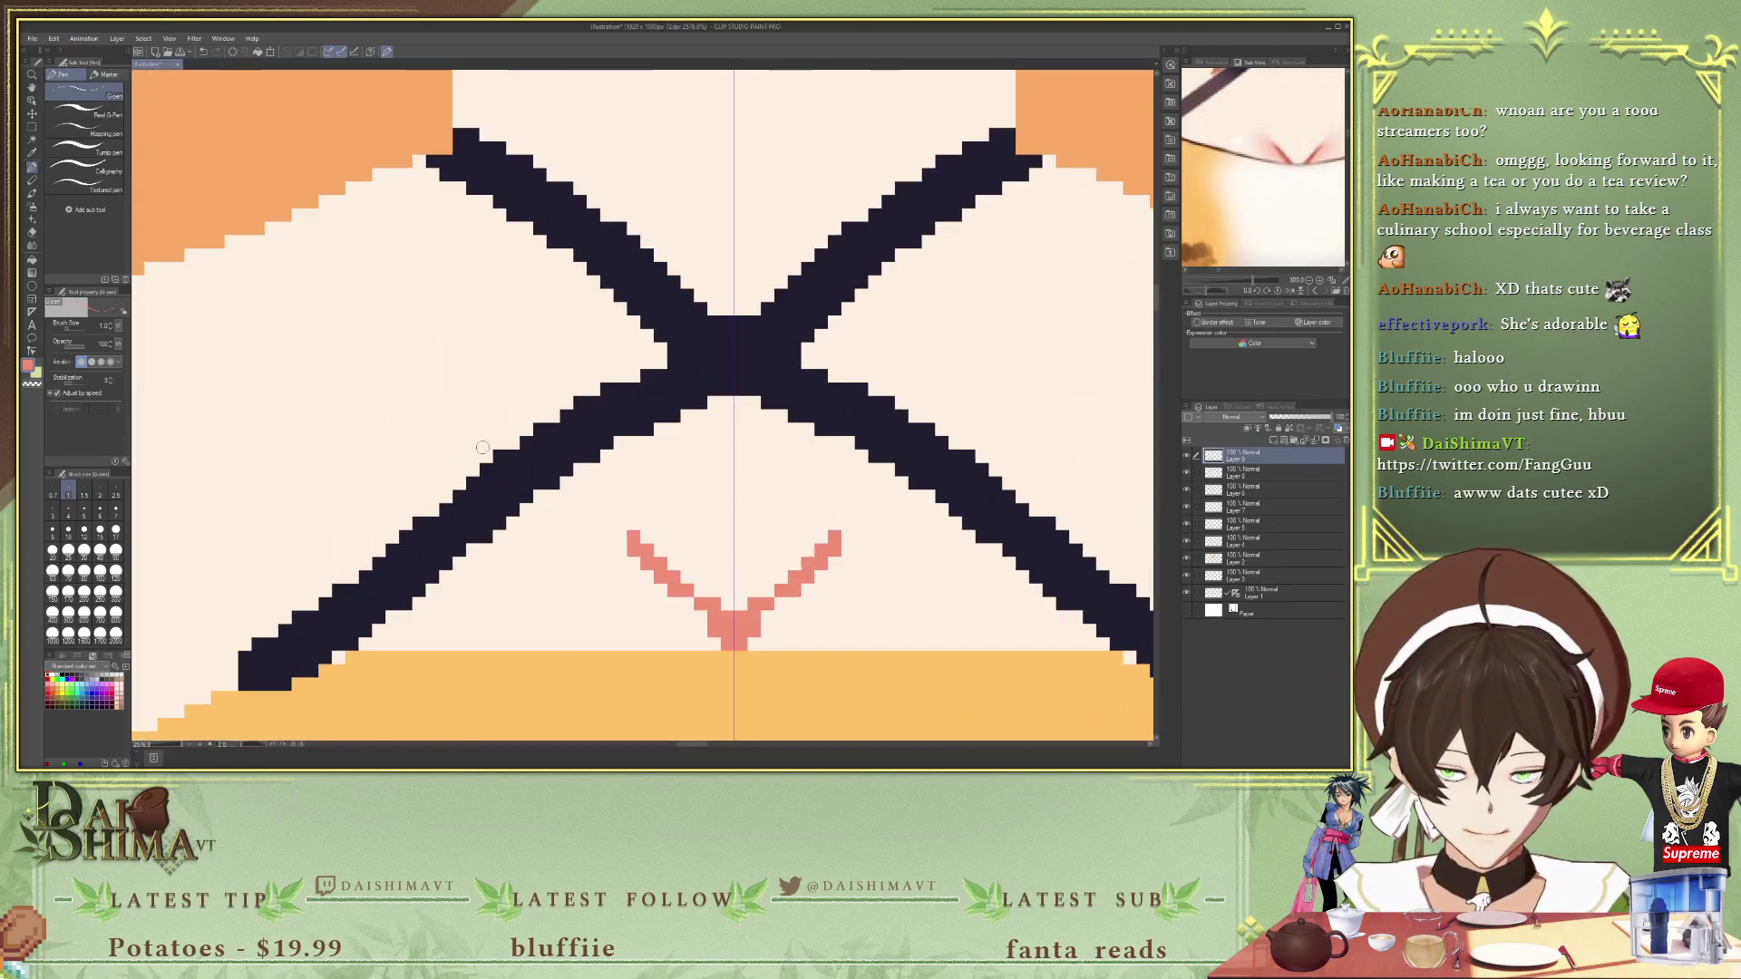
# - Try to add soft mirrored pink shading around the chest lines above the neckline with the Pastel brush
pyautogui.press('g')
pyautogui.press('o')
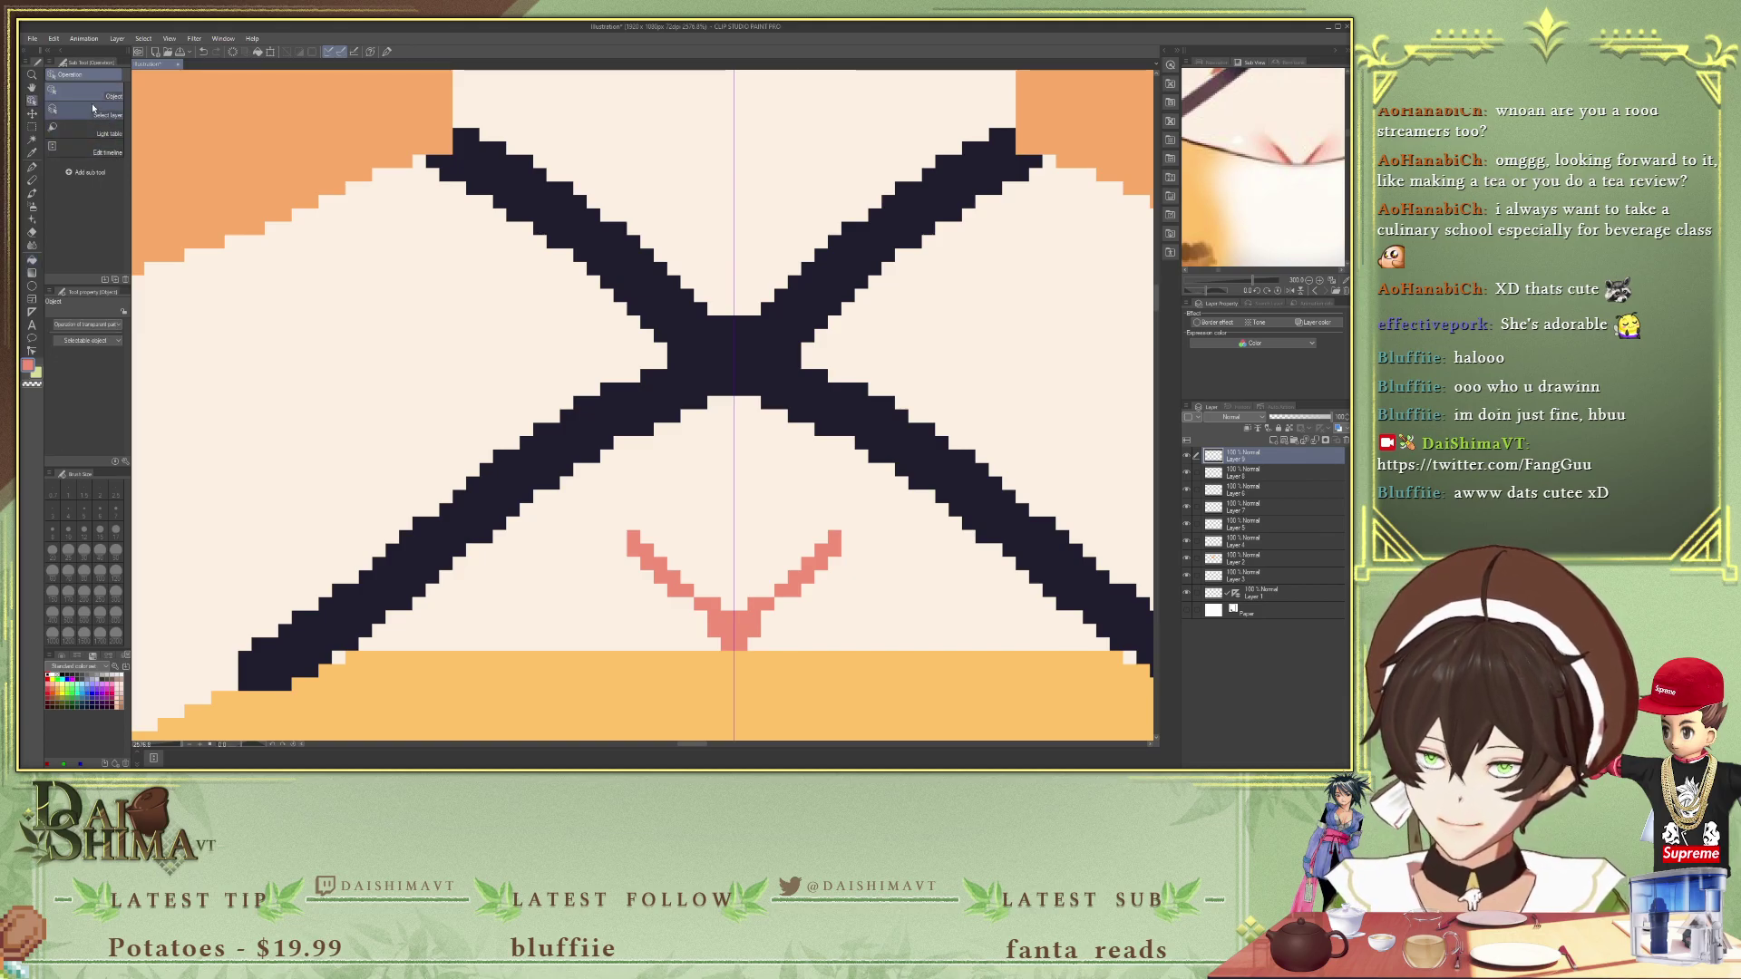
pyautogui.press('p')
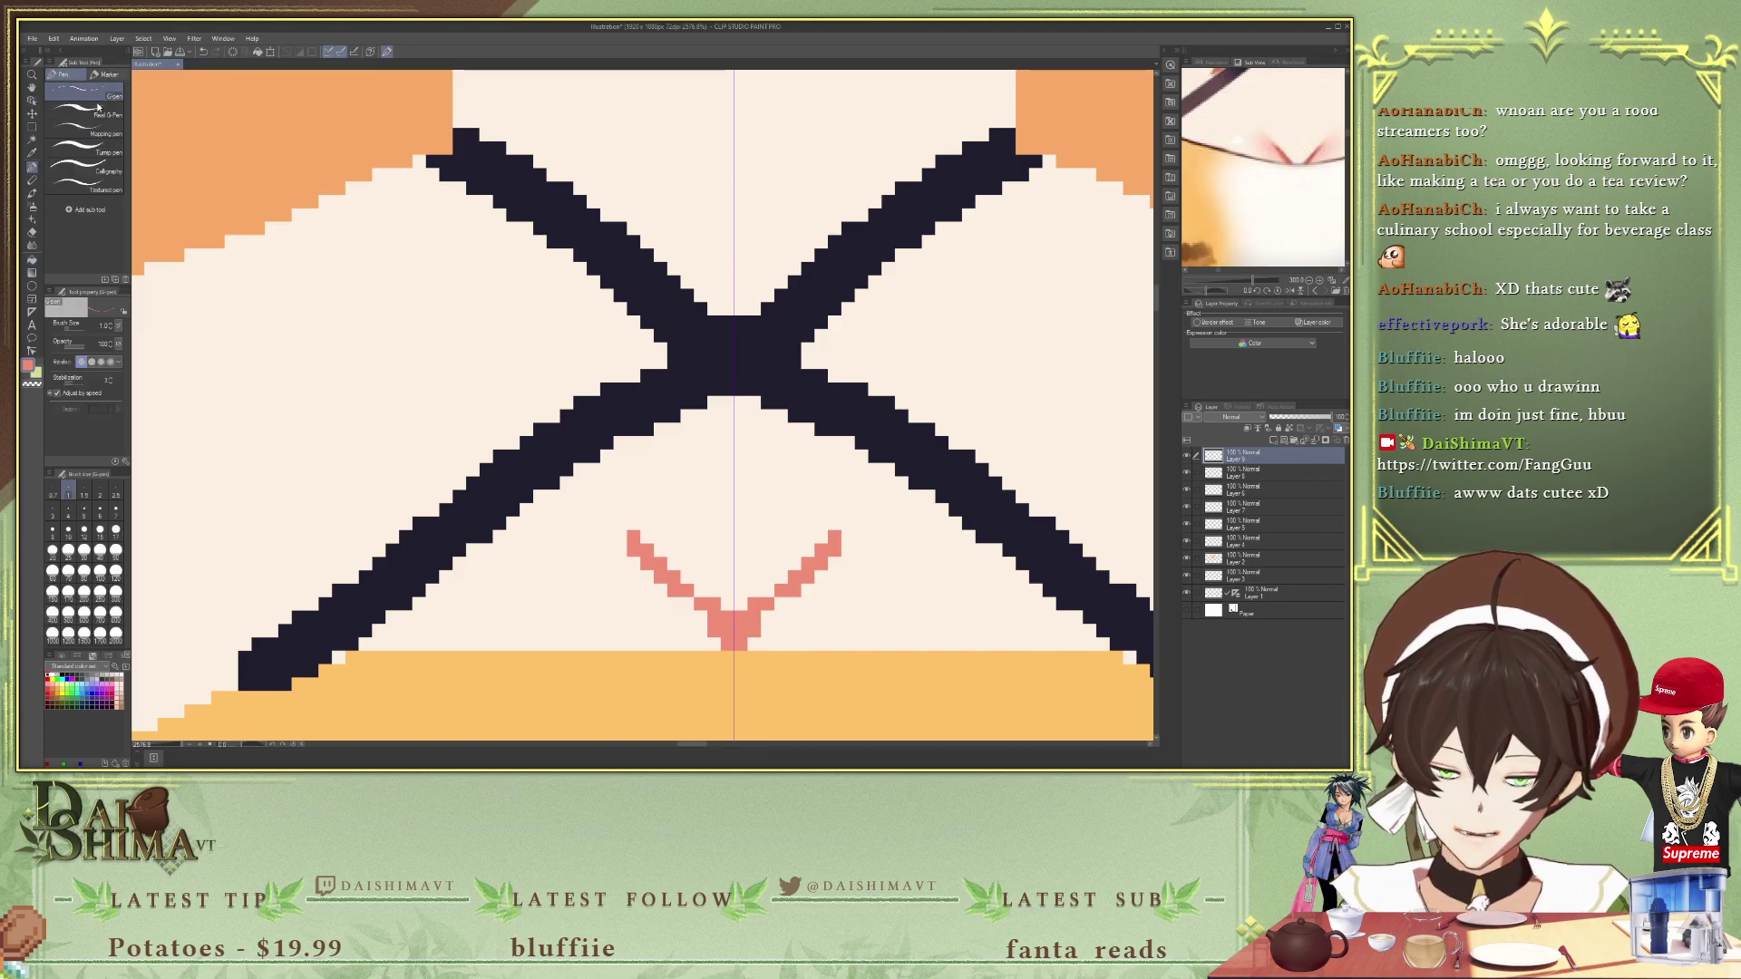
pyautogui.press('p')
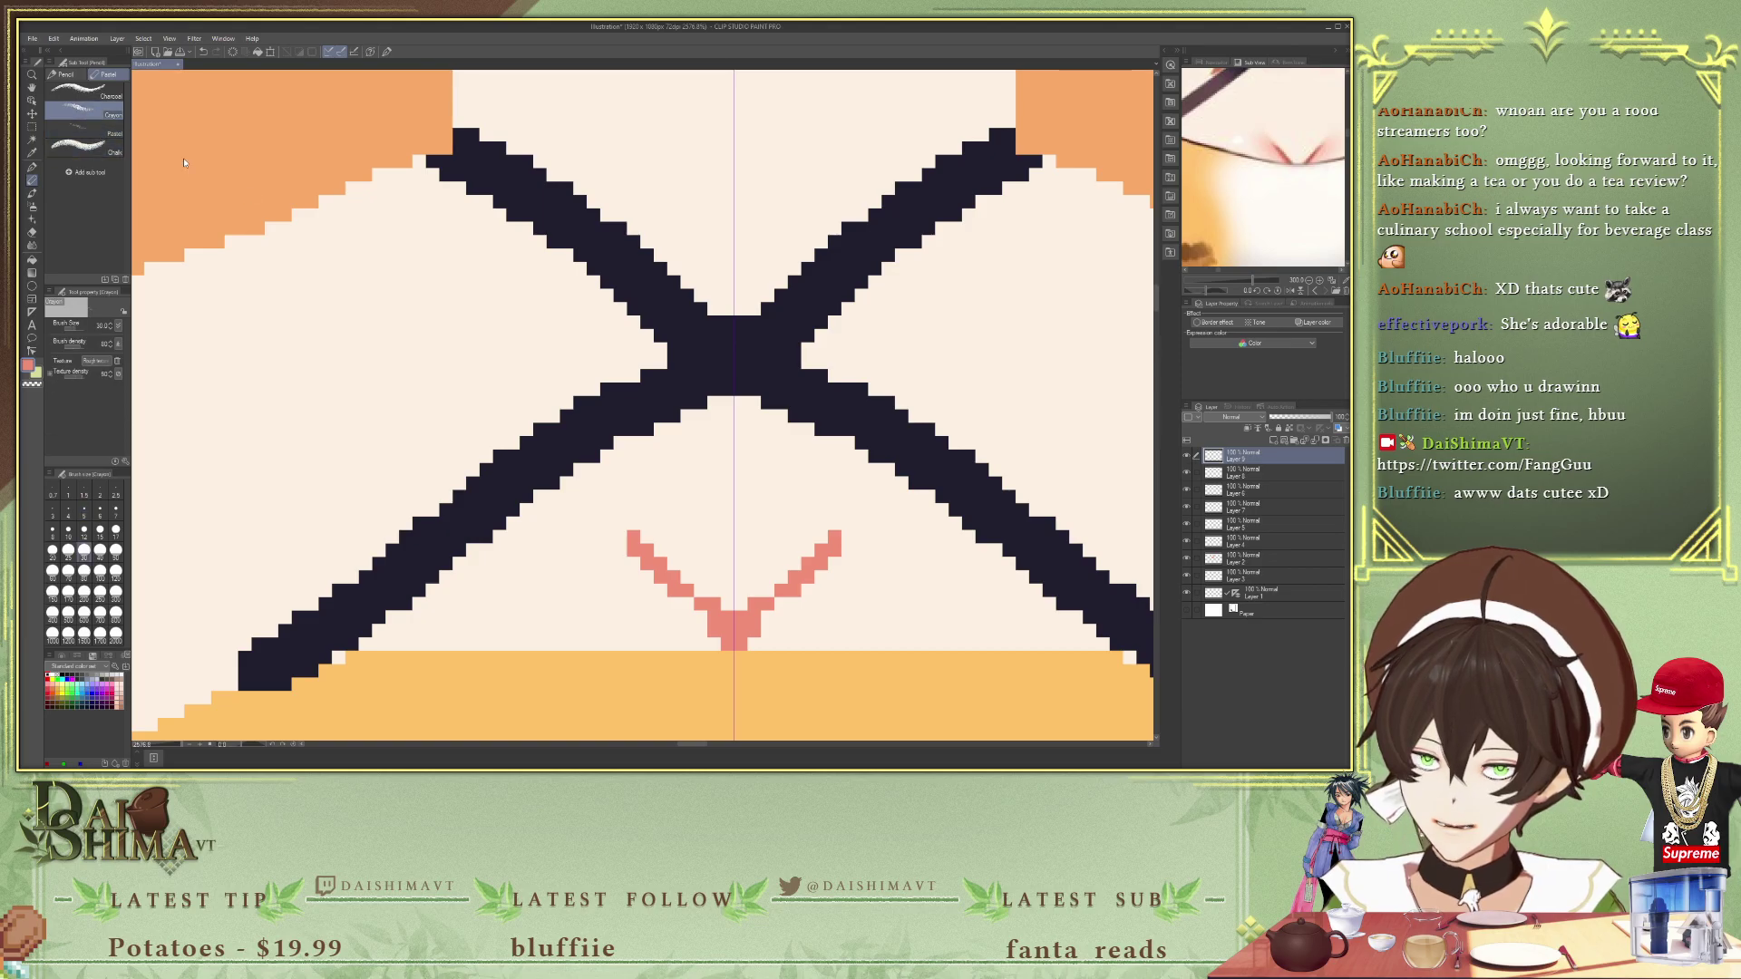
pyautogui.click(85, 129)
pyautogui.scroll(2, 827, 537)
pyautogui.moveTo(857, 591)
pyautogui.mouseDown()
pyautogui.moveTo(807, 618)
pyautogui.moveTo(885, 561)
pyautogui.moveTo(774, 640)
pyautogui.moveTo(795, 640)
pyautogui.moveTo(734, 645)
pyautogui.moveTo(941, 638)
pyautogui.moveTo(813, 629)
pyautogui.moveTo(889, 595)
pyautogui.mouseUp()
pyautogui.scroll(-6, 1043, 599)
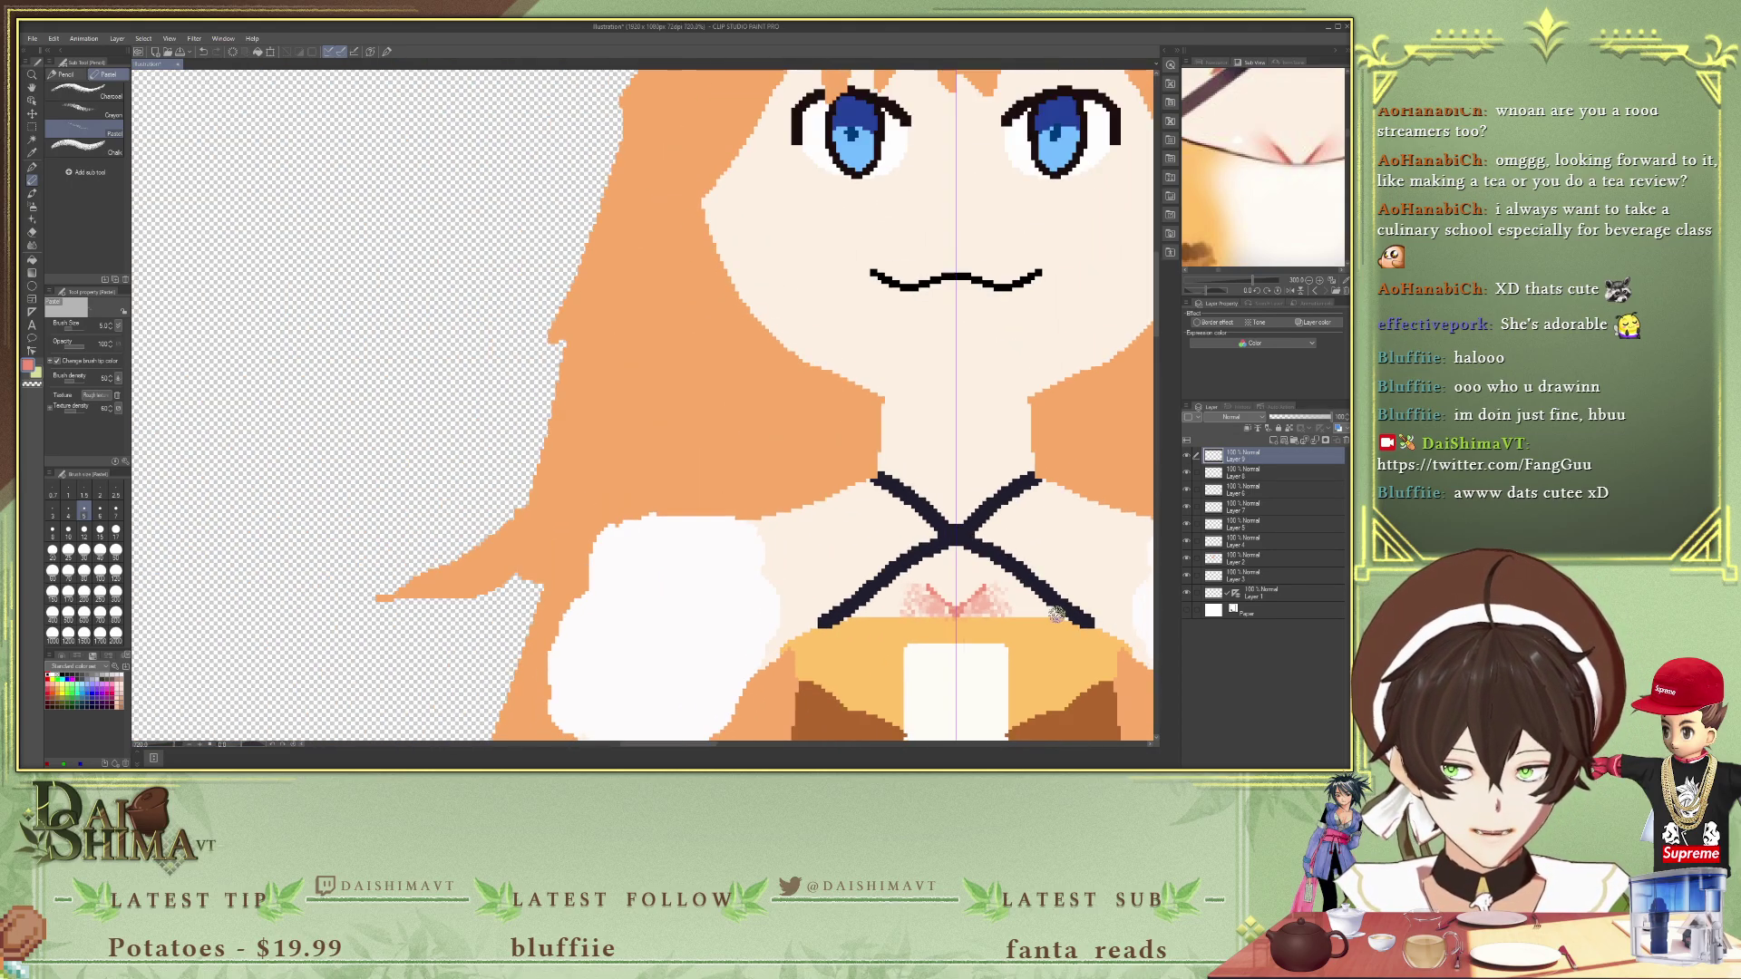
pyautogui.scroll(-3, 1056, 614)
pyautogui.scroll(-1, 1044, 594)
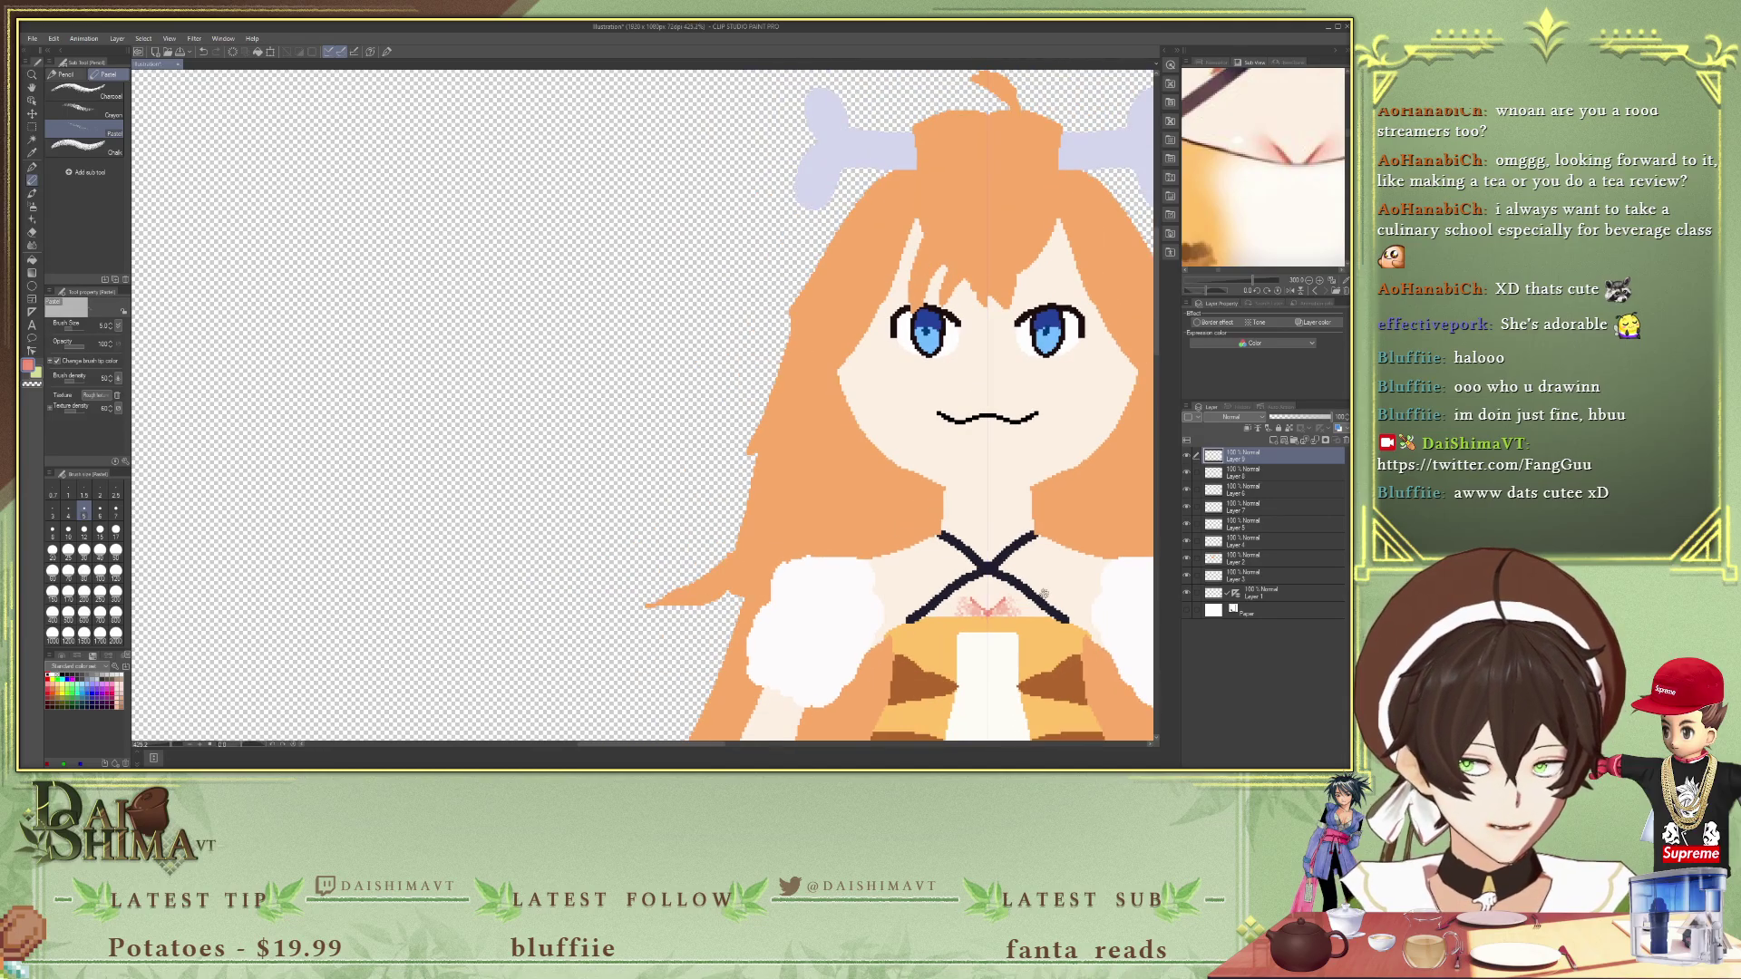
pyautogui.scroll(7, 1044, 594)
pyautogui.moveTo(762, 544)
pyautogui.mouseDown()
pyautogui.moveTo(741, 499)
pyautogui.moveTo(907, 499)
pyautogui.moveTo(636, 494)
pyautogui.moveTo(628, 508)
pyautogui.moveTo(740, 481)
pyautogui.mouseUp()
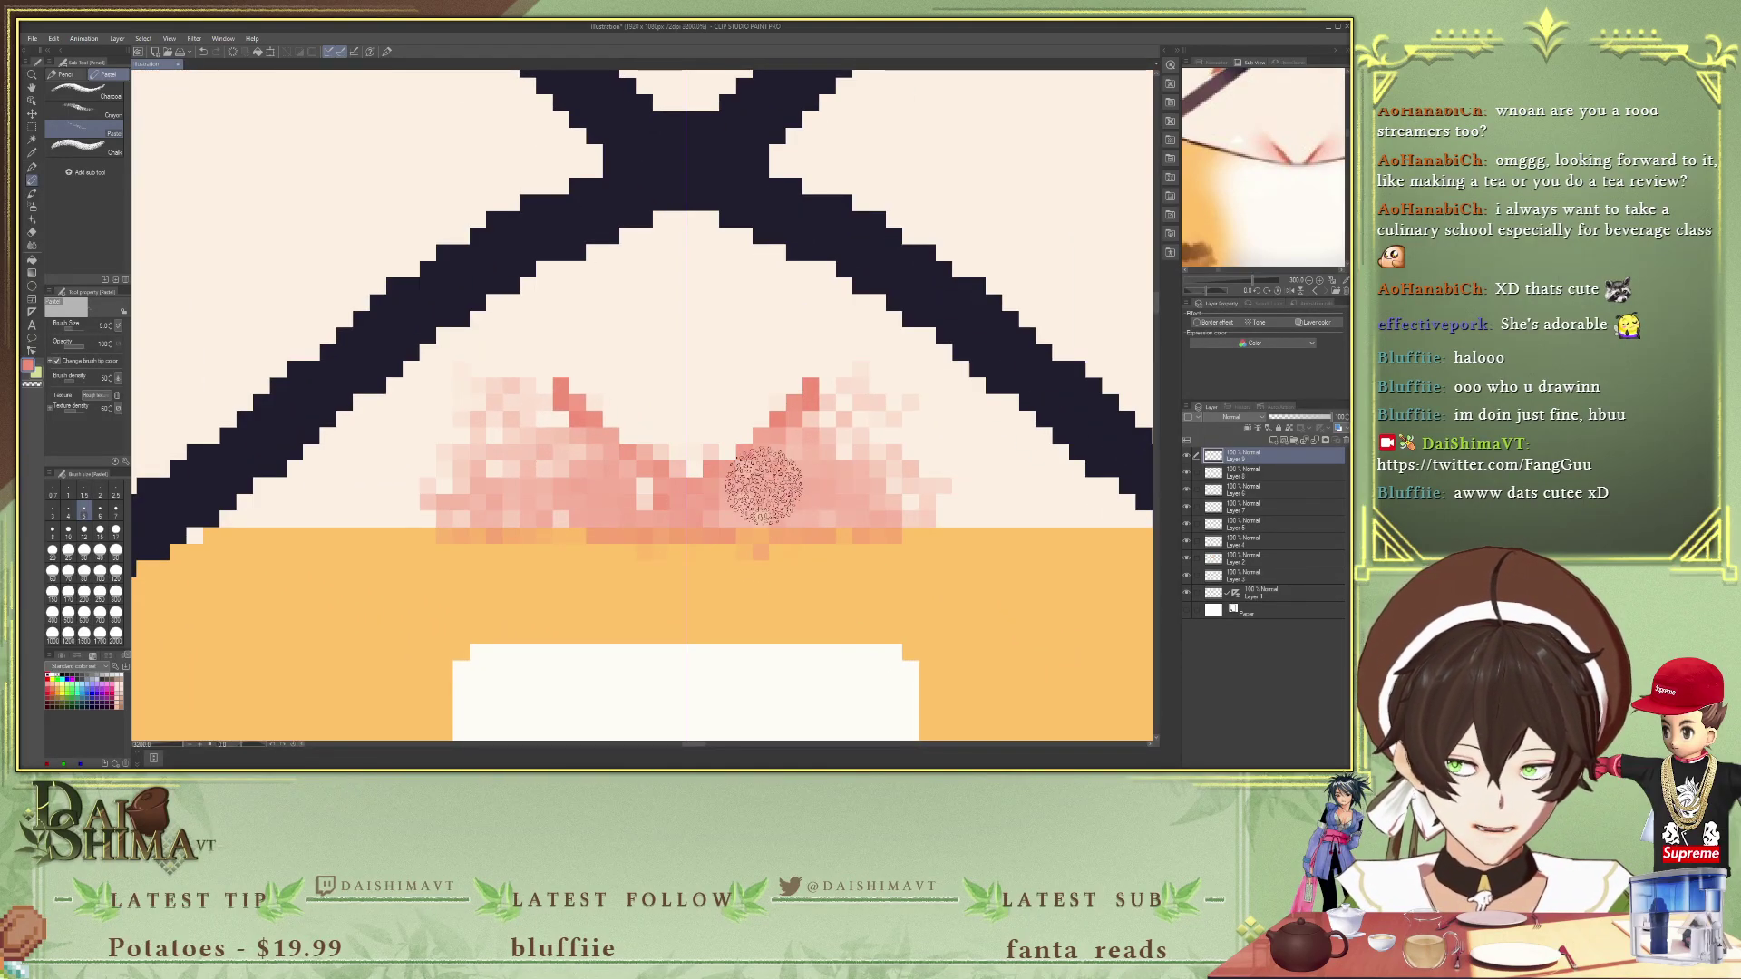
# - Undo the pink chest lines and the pastel shading above the dress
pyautogui.scroll(-6, 1042, 580)
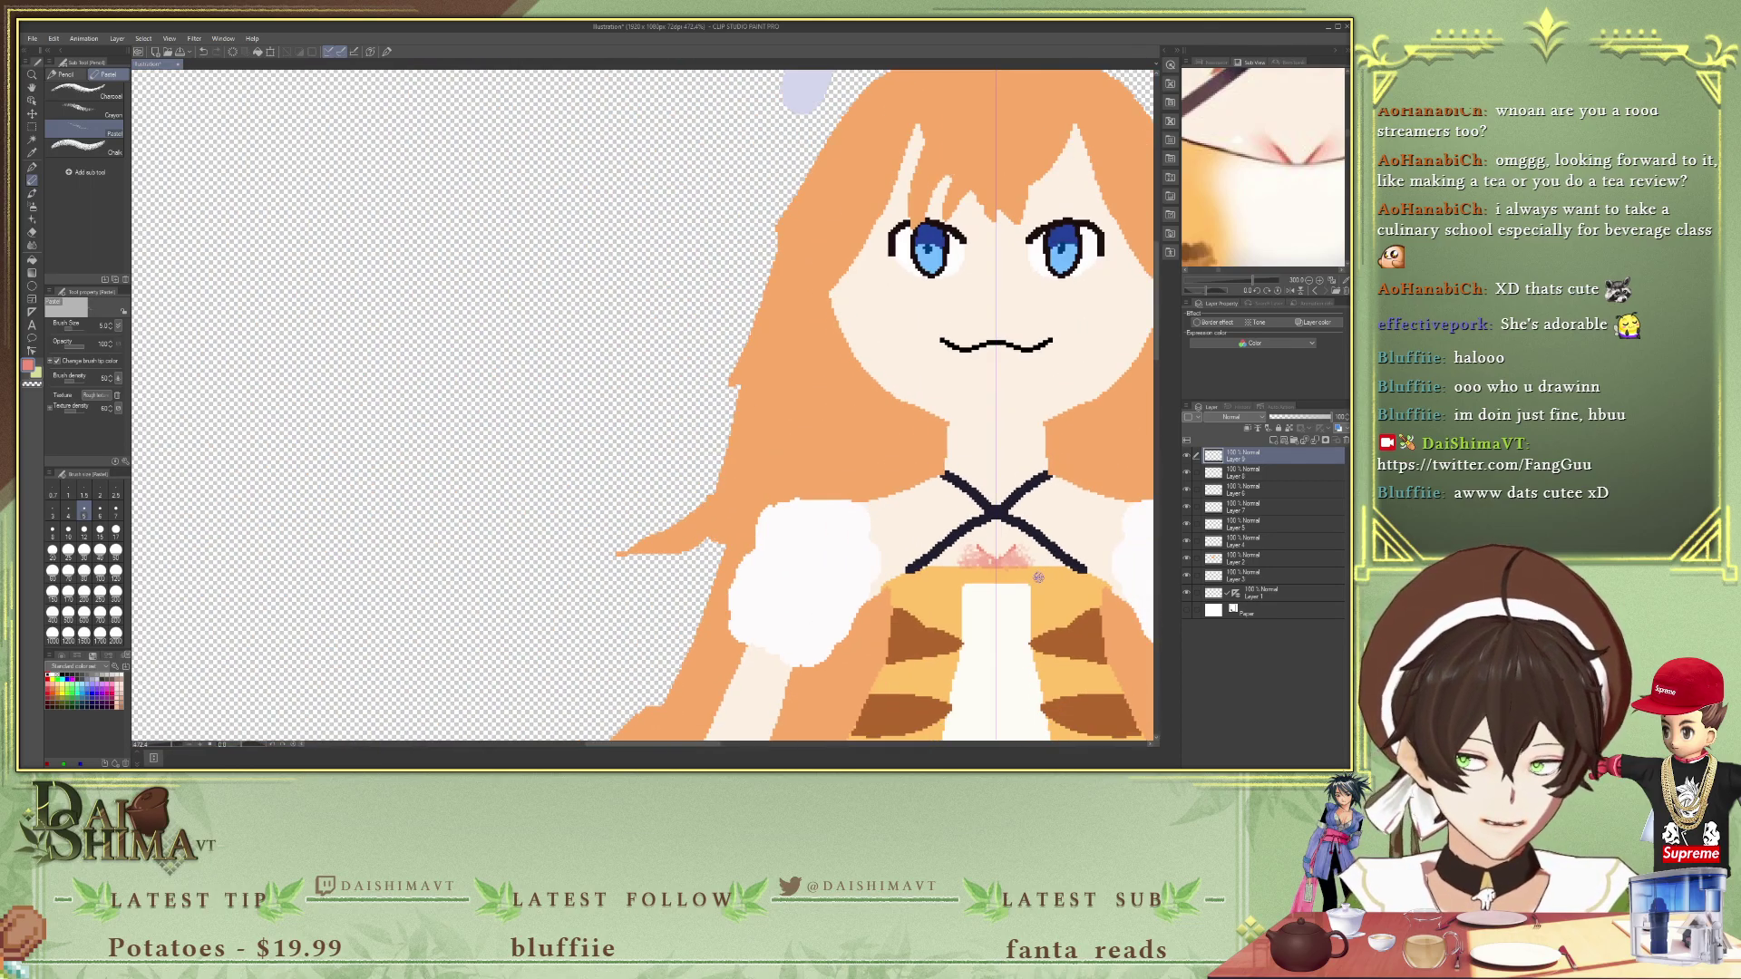
pyautogui.scroll(3, 1038, 576)
pyautogui.hotkey('ctrl', 'z')
pyautogui.hotkey('ctrl', 'z')
pyautogui.hotkey('ctrl', 'z')
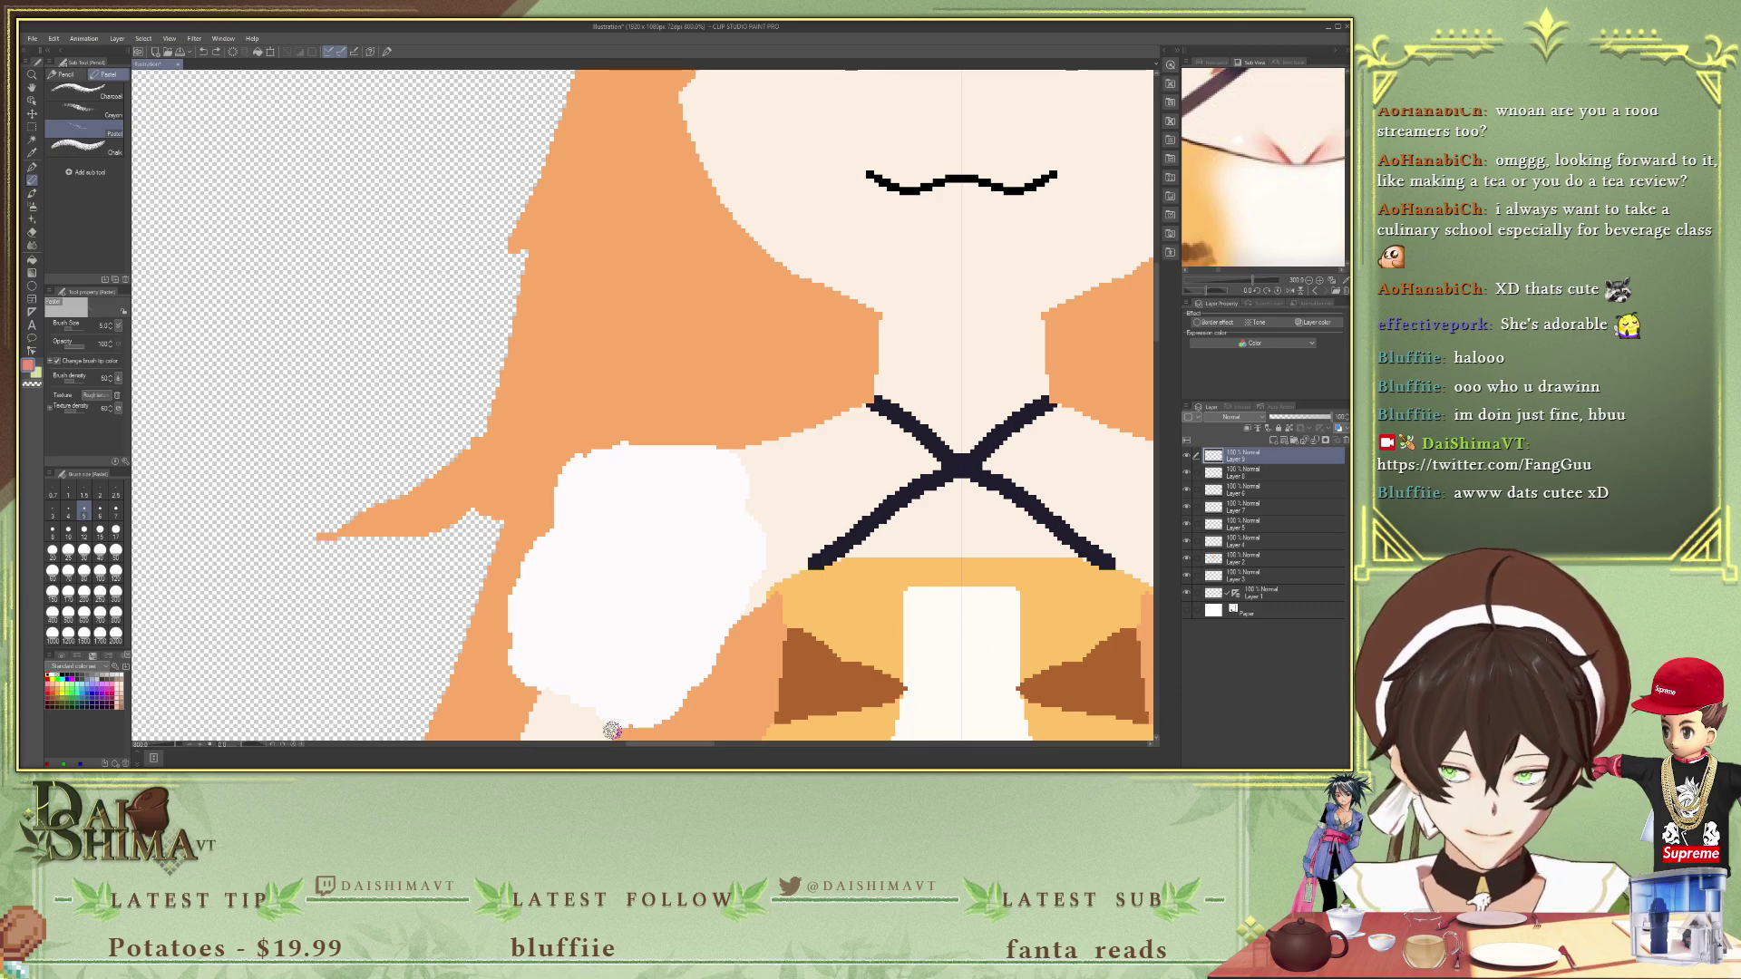
# - Examine the whole figure down to the legs alongside a wider view of the reference illustration
pyautogui.moveTo(671, 744); pyautogui.dragTo(734, 741)
pyautogui.scroll(-4, 1283, 155)
pyautogui.moveTo(1283, 155); pyautogui.dragTo(1276, 187)
pyautogui.scroll(-2, 604, 344)
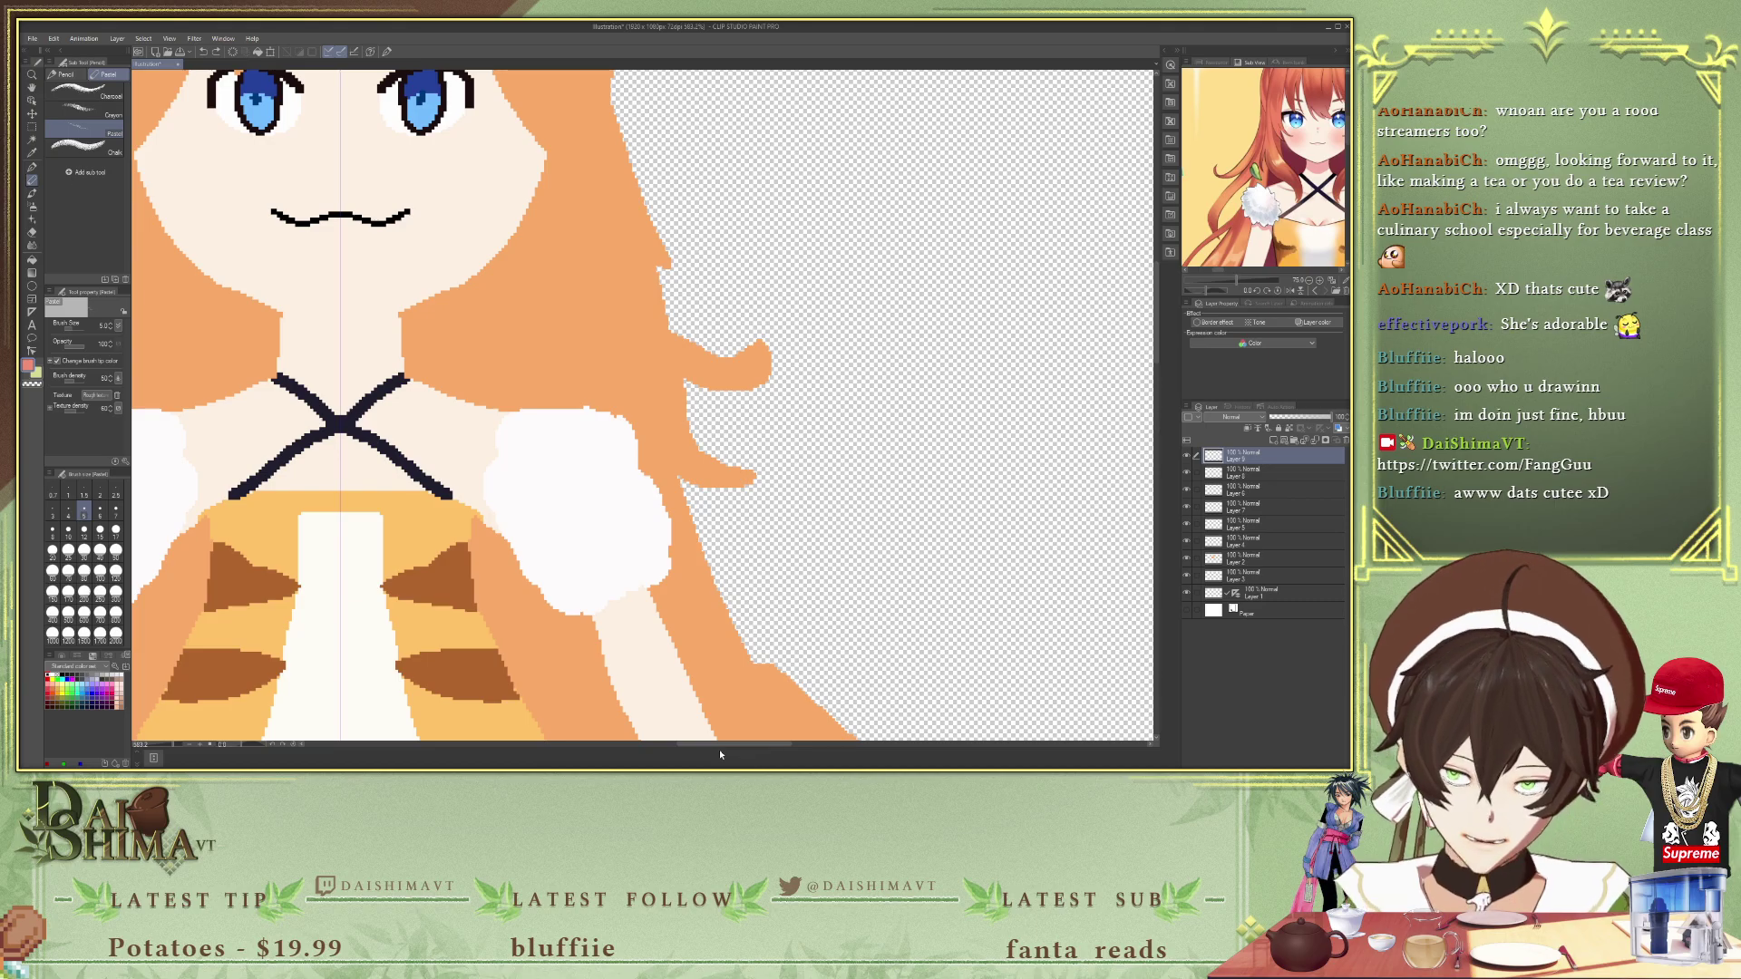
pyautogui.moveTo(719, 749); pyautogui.dragTo(671, 747)
pyautogui.scroll(-5, 769, 554)
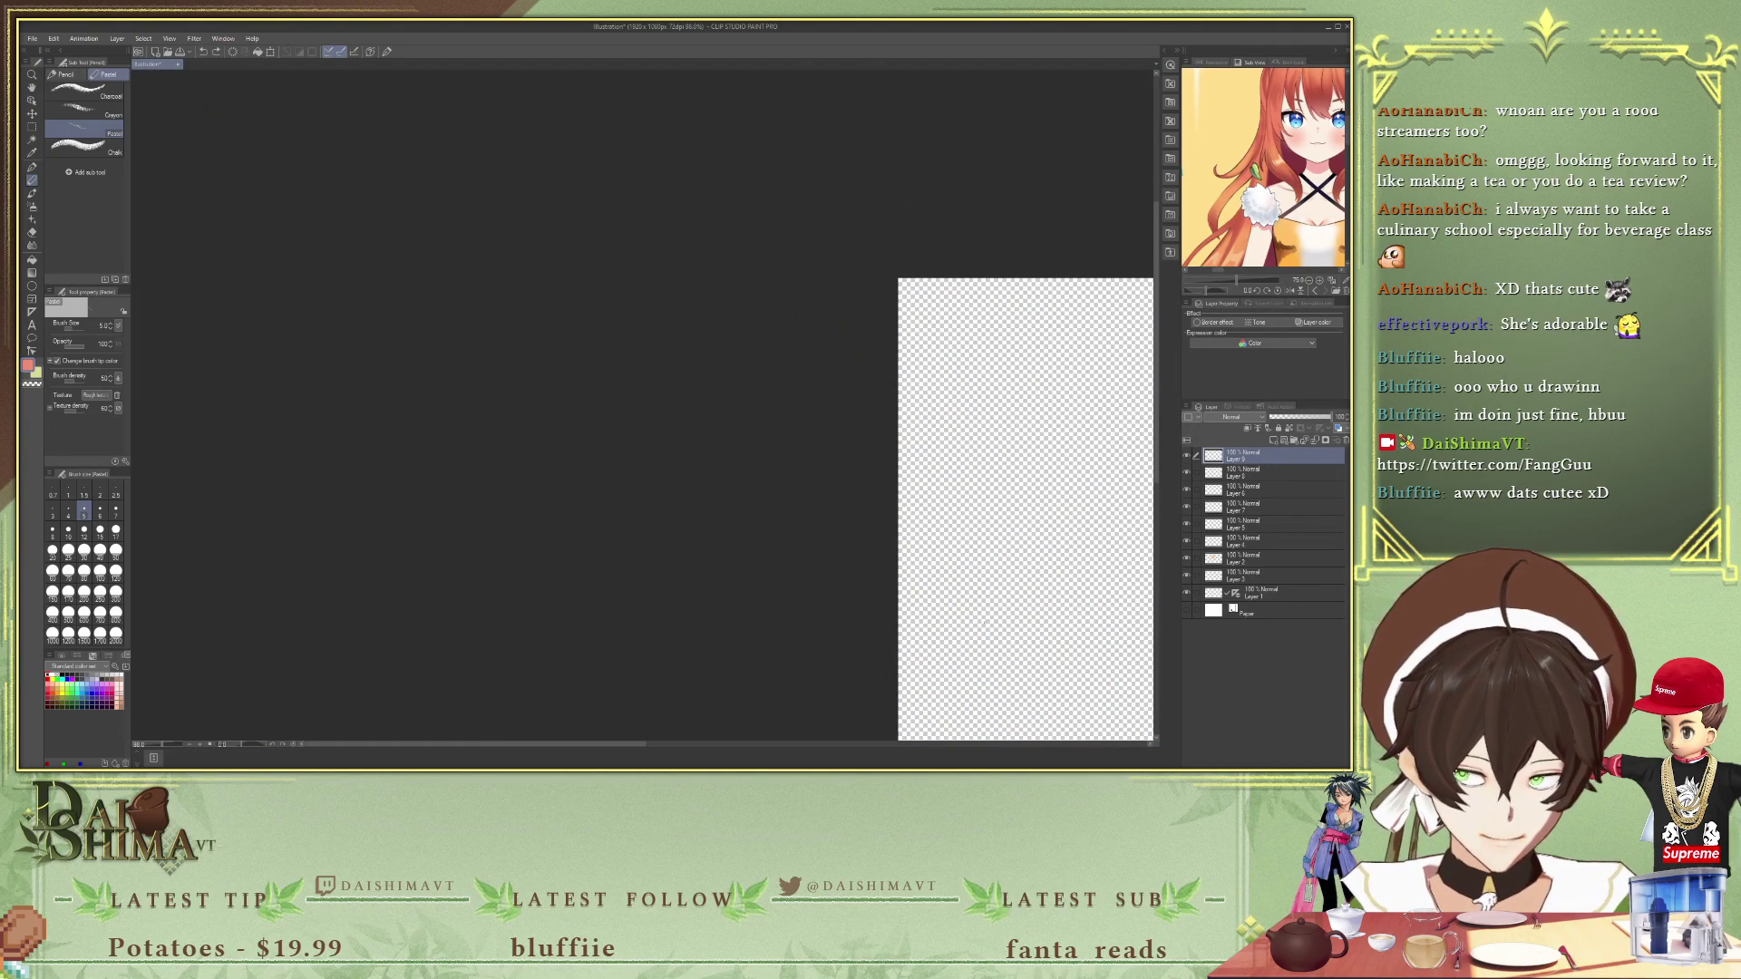
pyautogui.moveTo(624, 743); pyautogui.dragTo(834, 743)
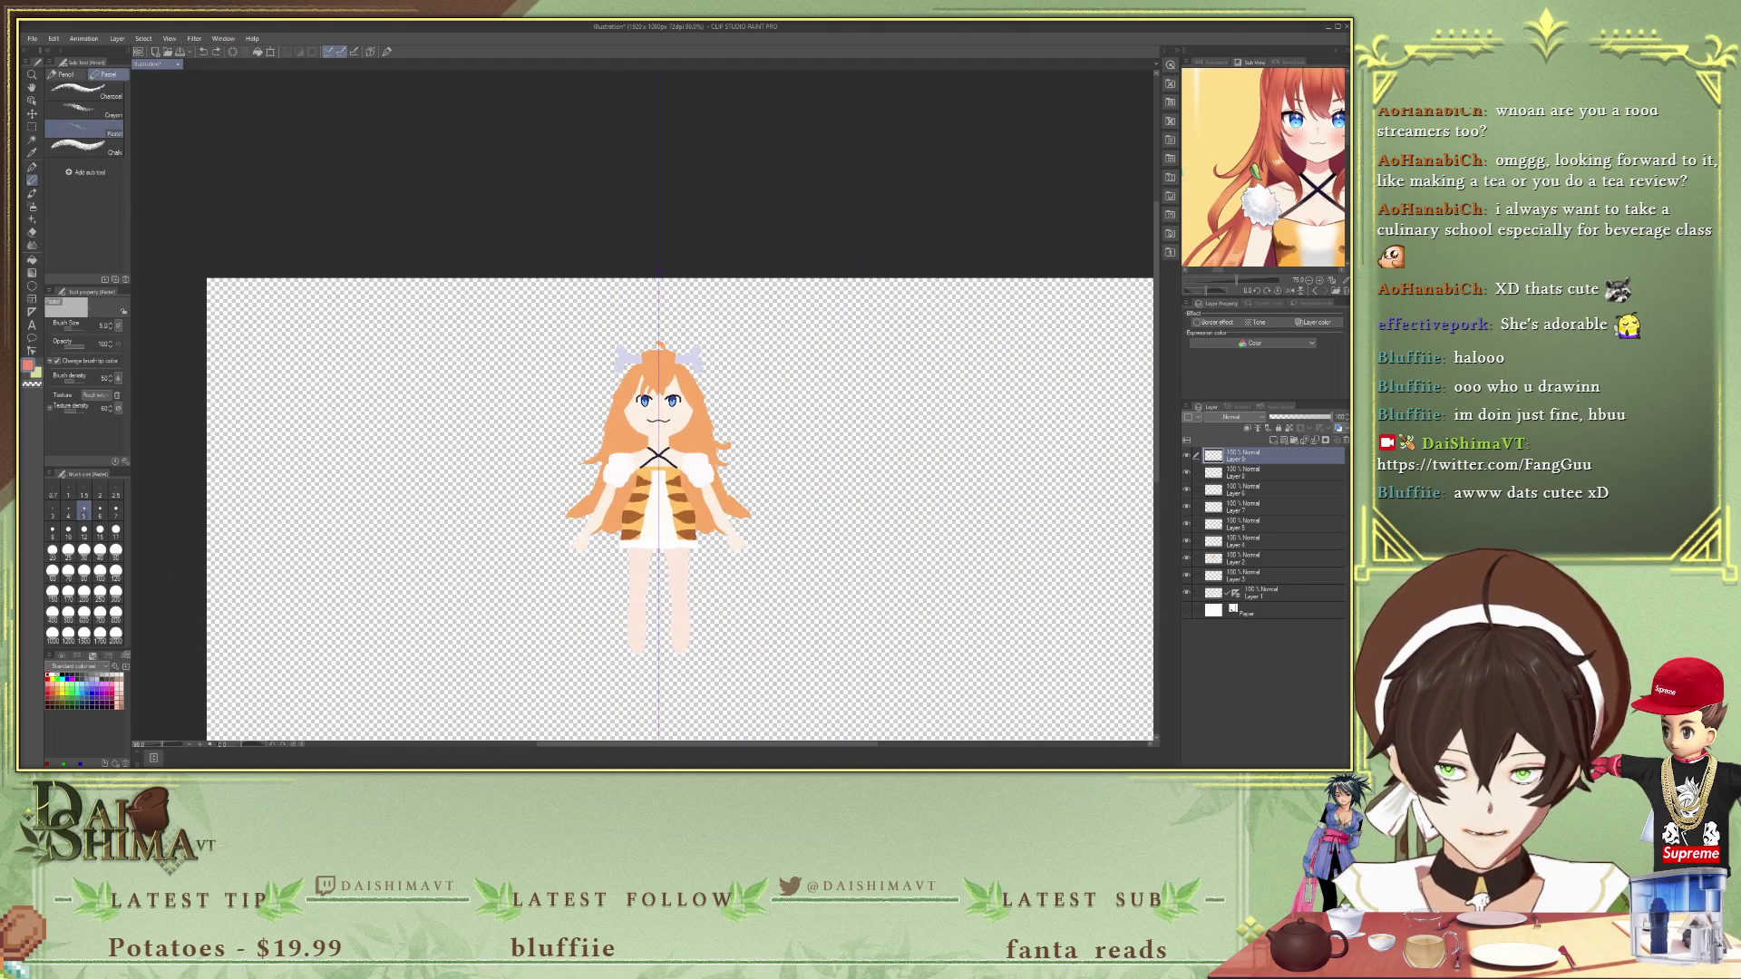
pyautogui.scroll(2, 644, 408)
pyautogui.scroll(2, 556, 611)
pyautogui.moveTo(1158, 312); pyautogui.dragTo(1145, 372)
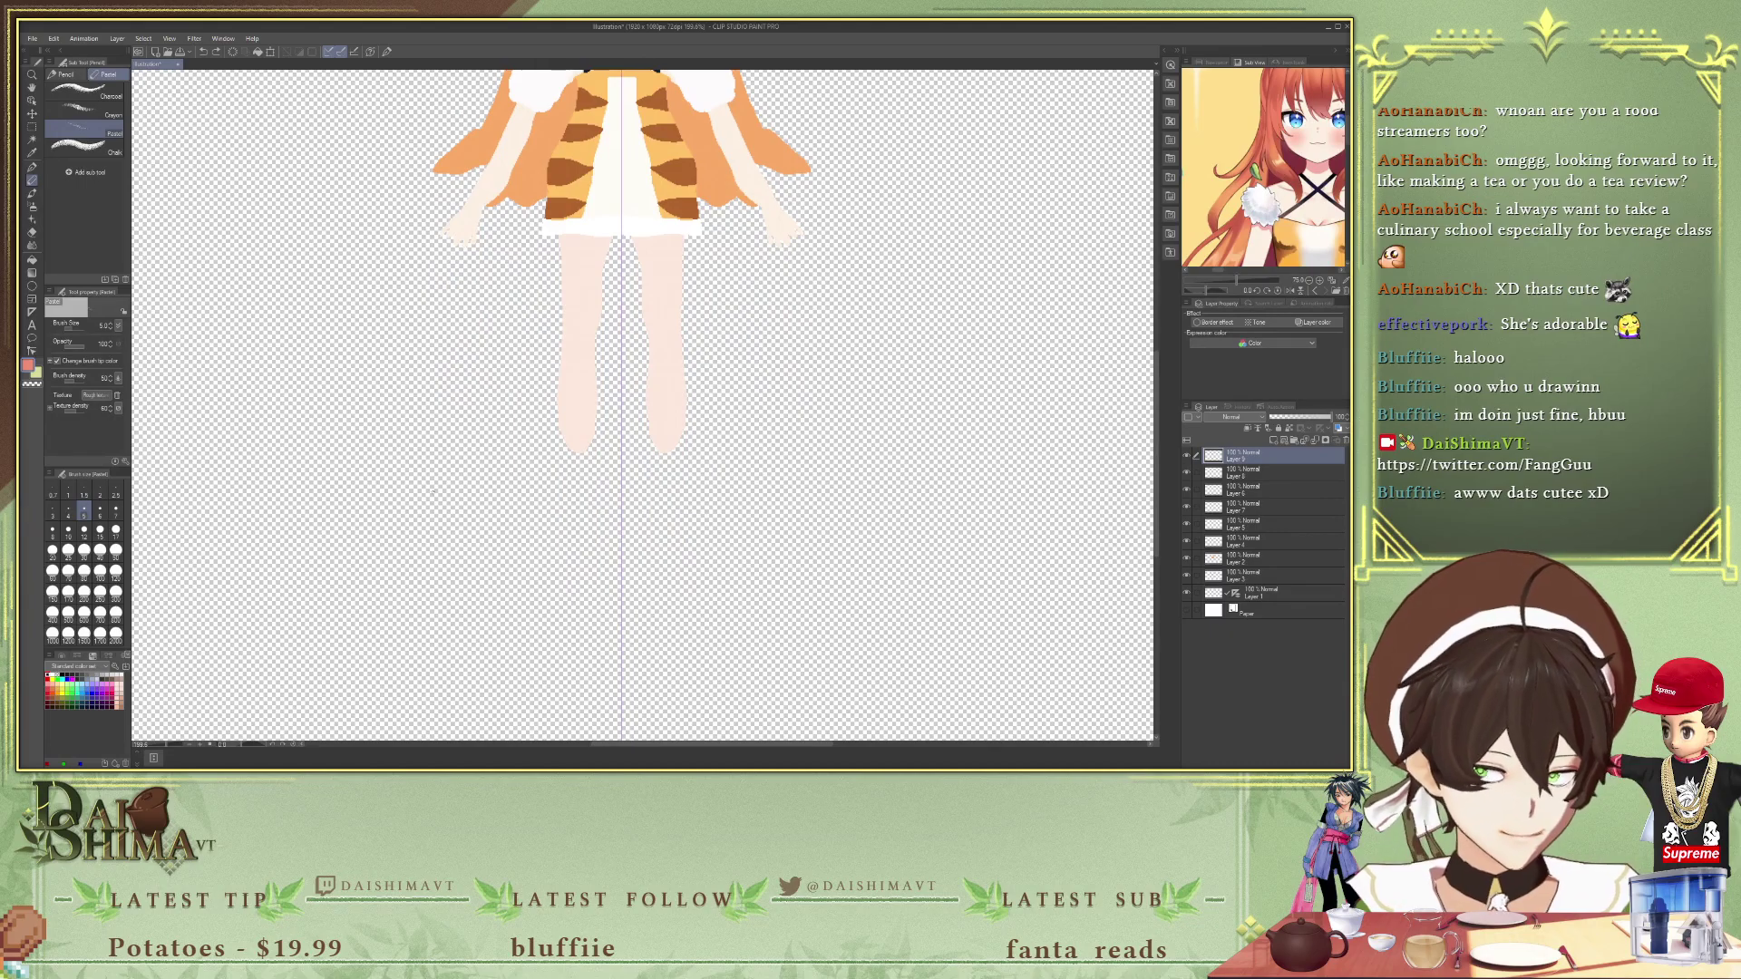
pyautogui.scroll(1, 299, 494)
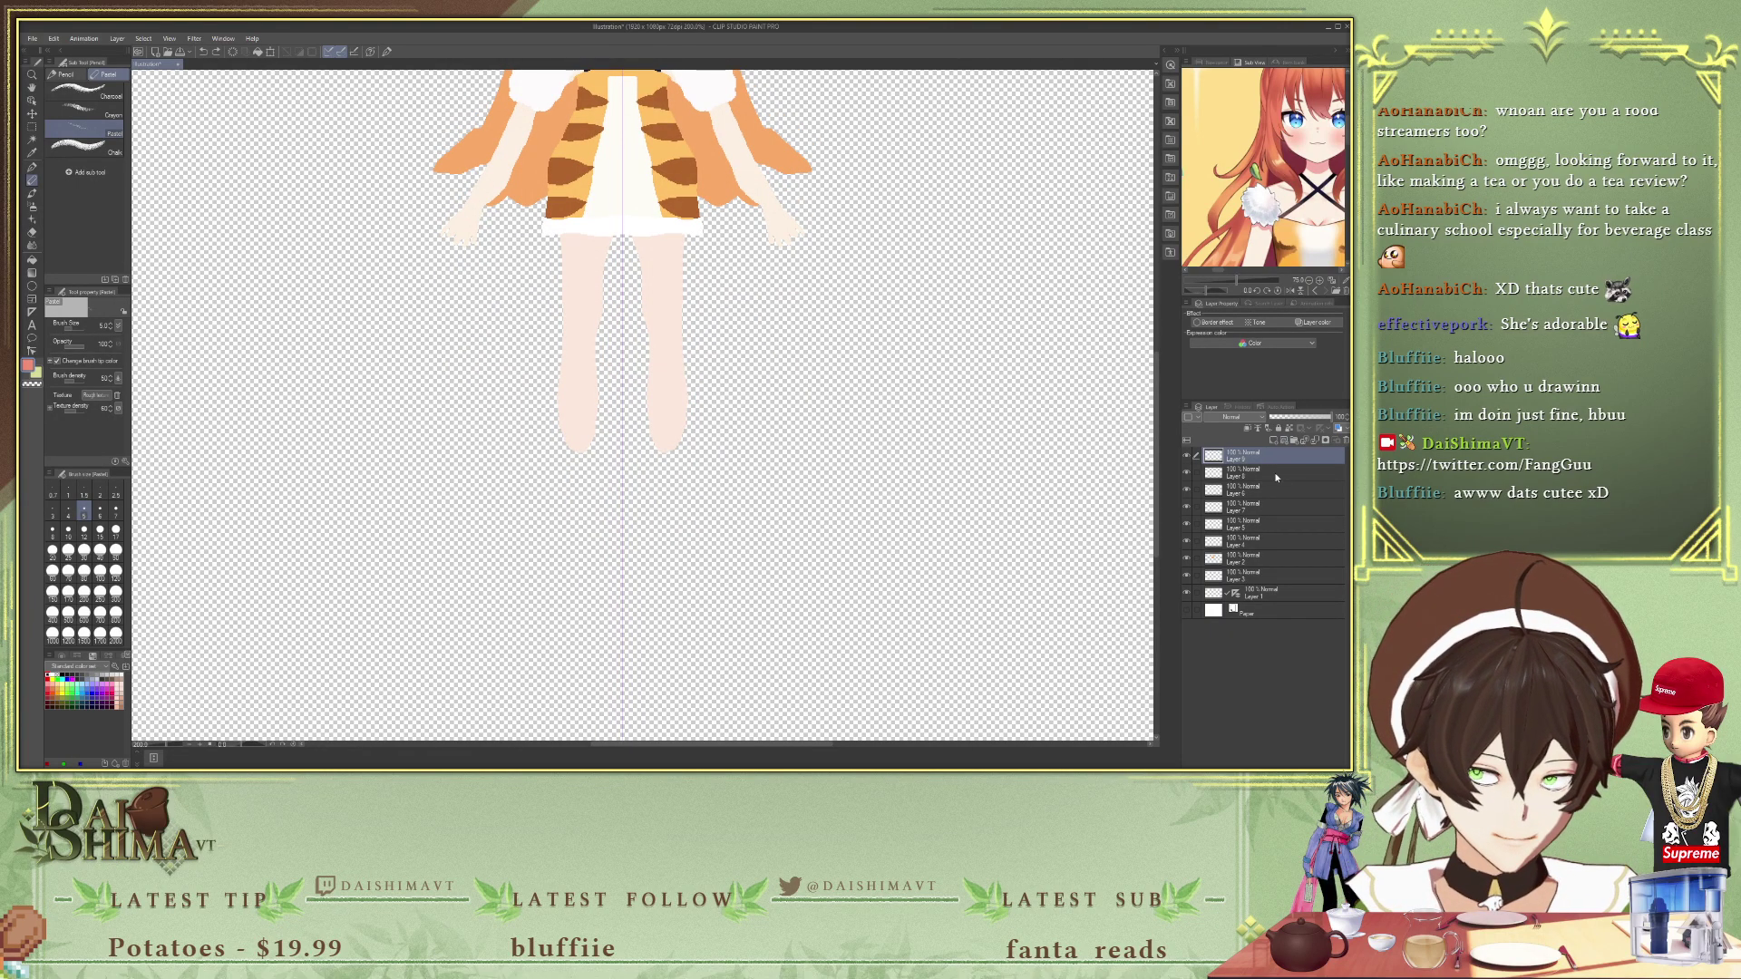
# - Hide the lowest layer directly above the paper, create a layer folder and move all the drawing layers above the hidden one into it
pyautogui.keyDown('shift'); pyautogui.click(1249, 593); pyautogui.keyUp('shift')
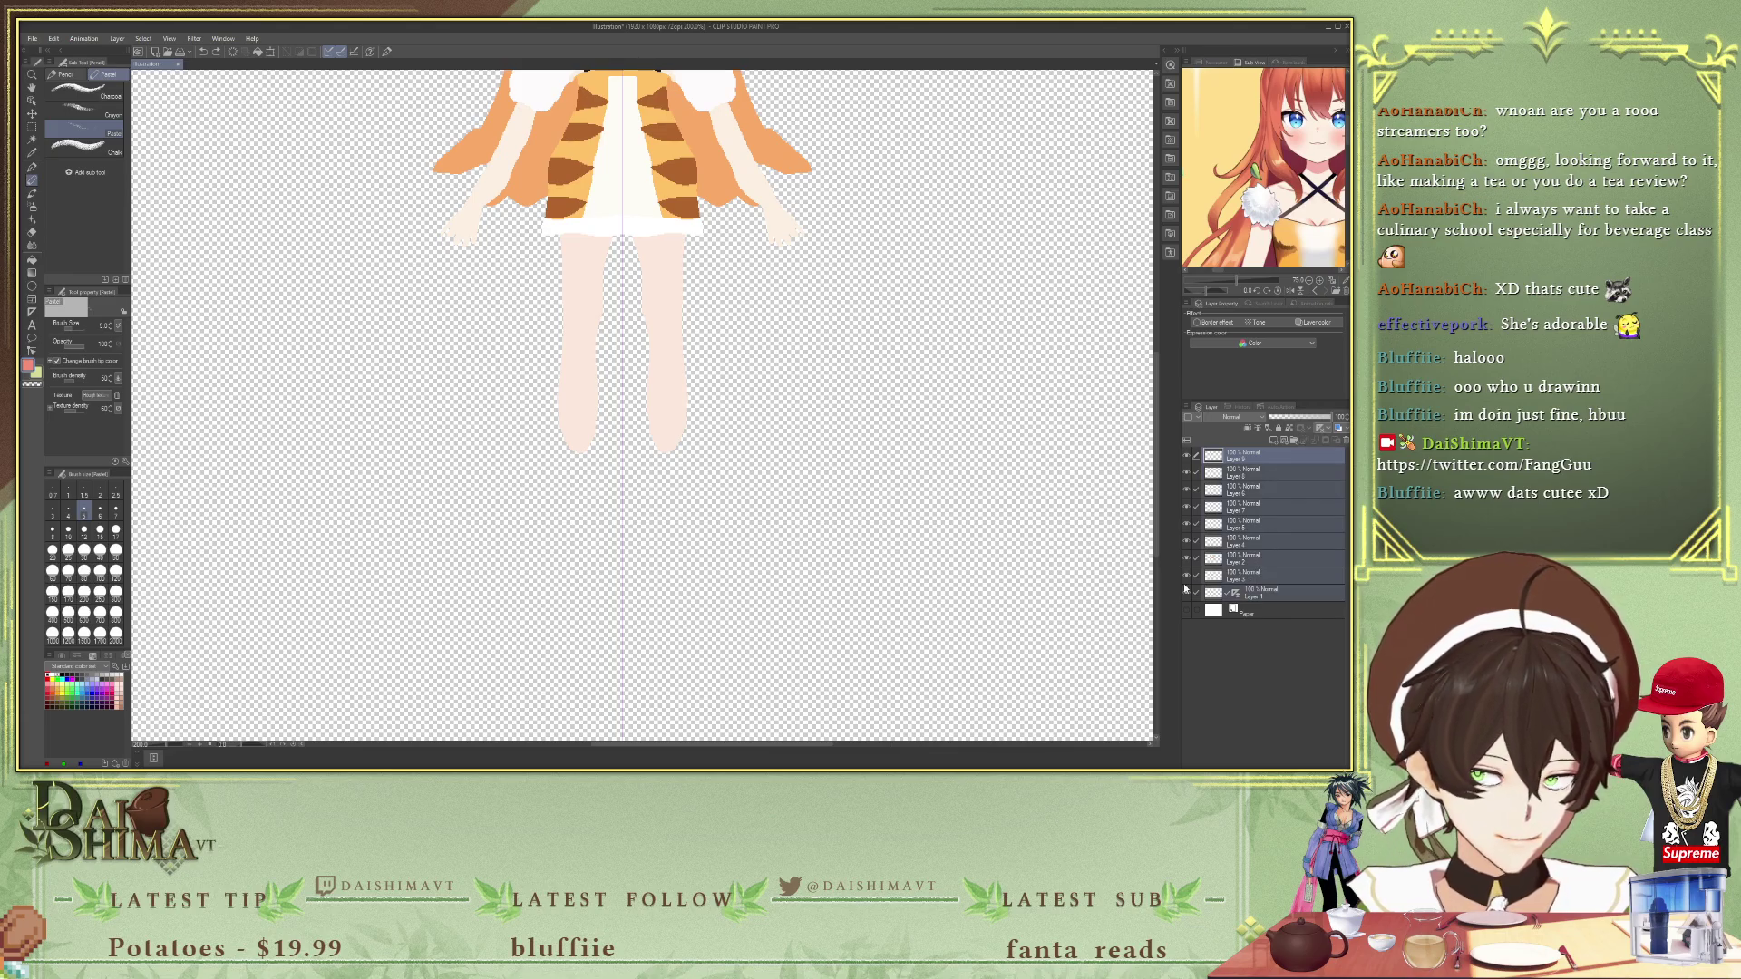
pyautogui.click(1187, 593)
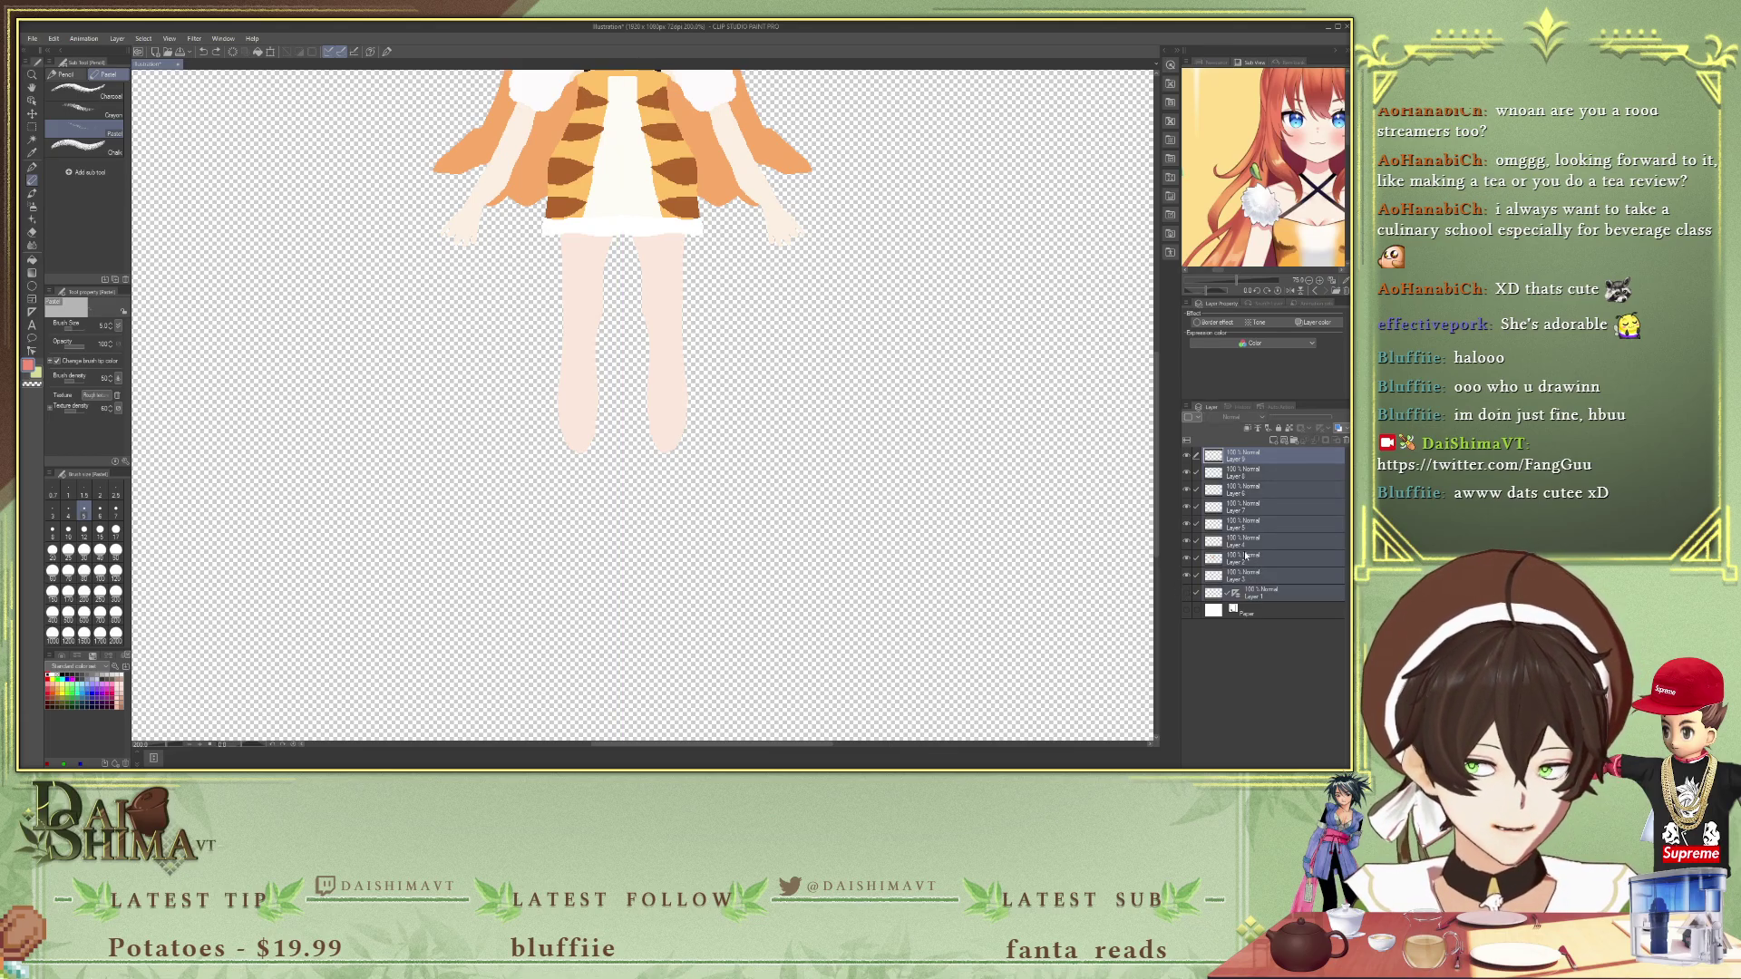
pyautogui.hotkey('ctrl', 'g')
pyautogui.click(1257, 473)
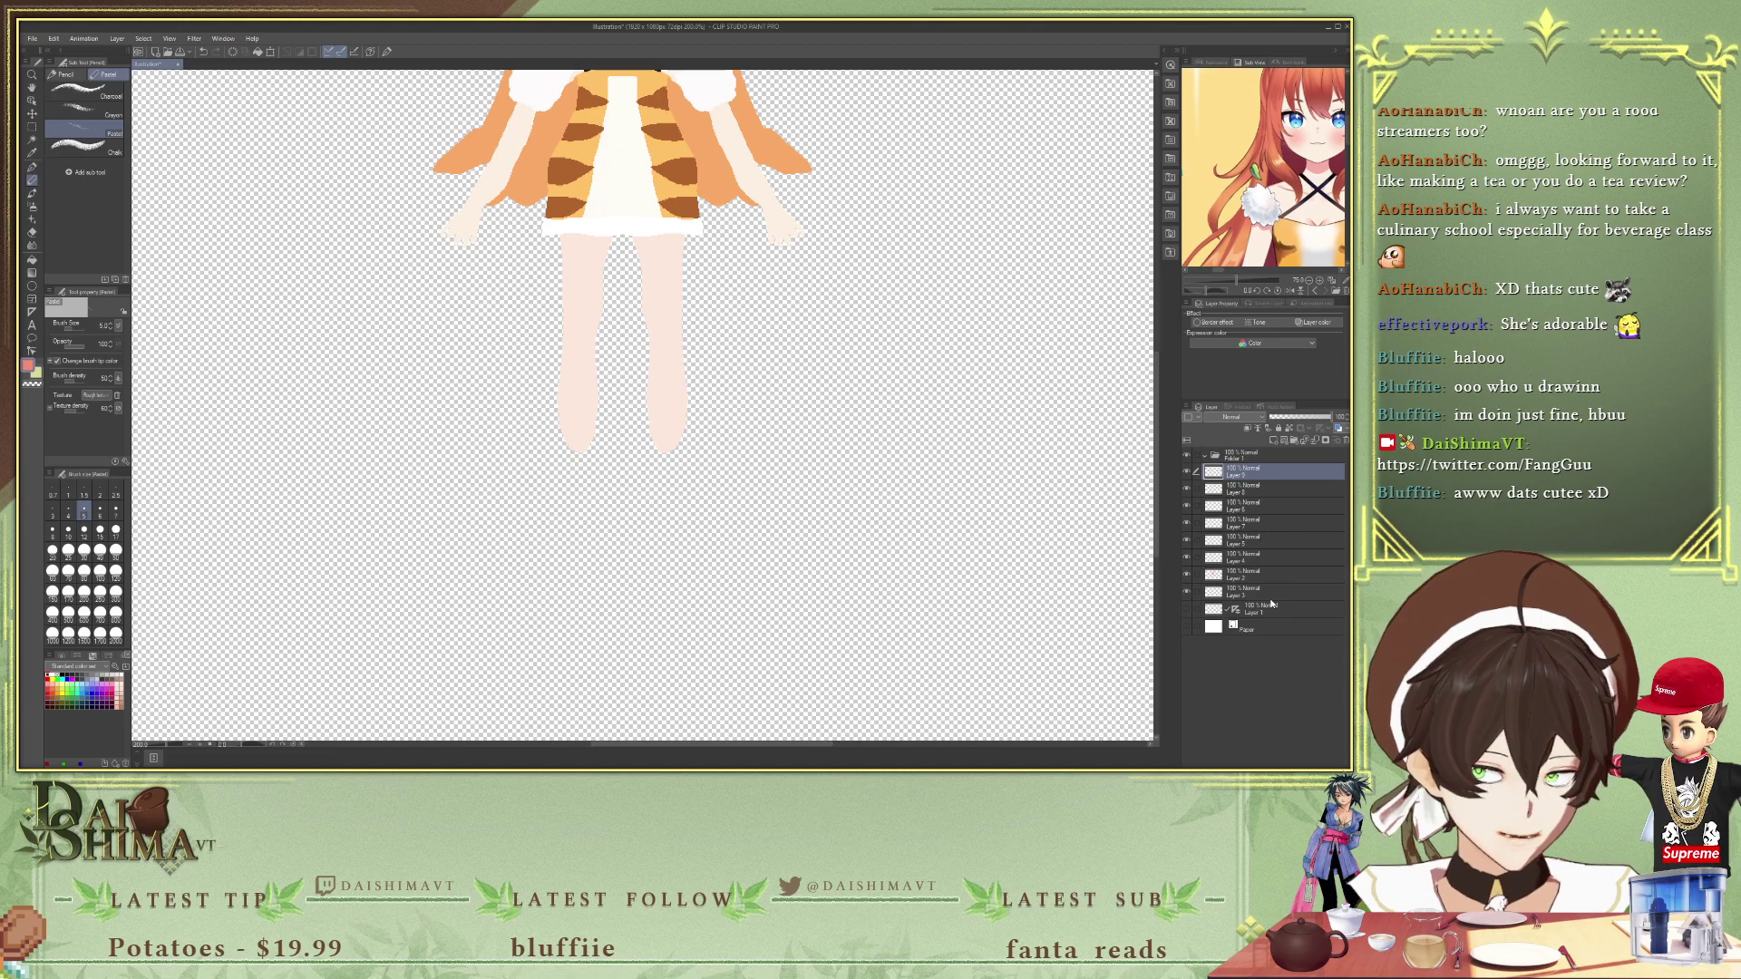
pyautogui.keyDown('shift'); pyautogui.click(1252, 593); pyautogui.keyUp('shift')
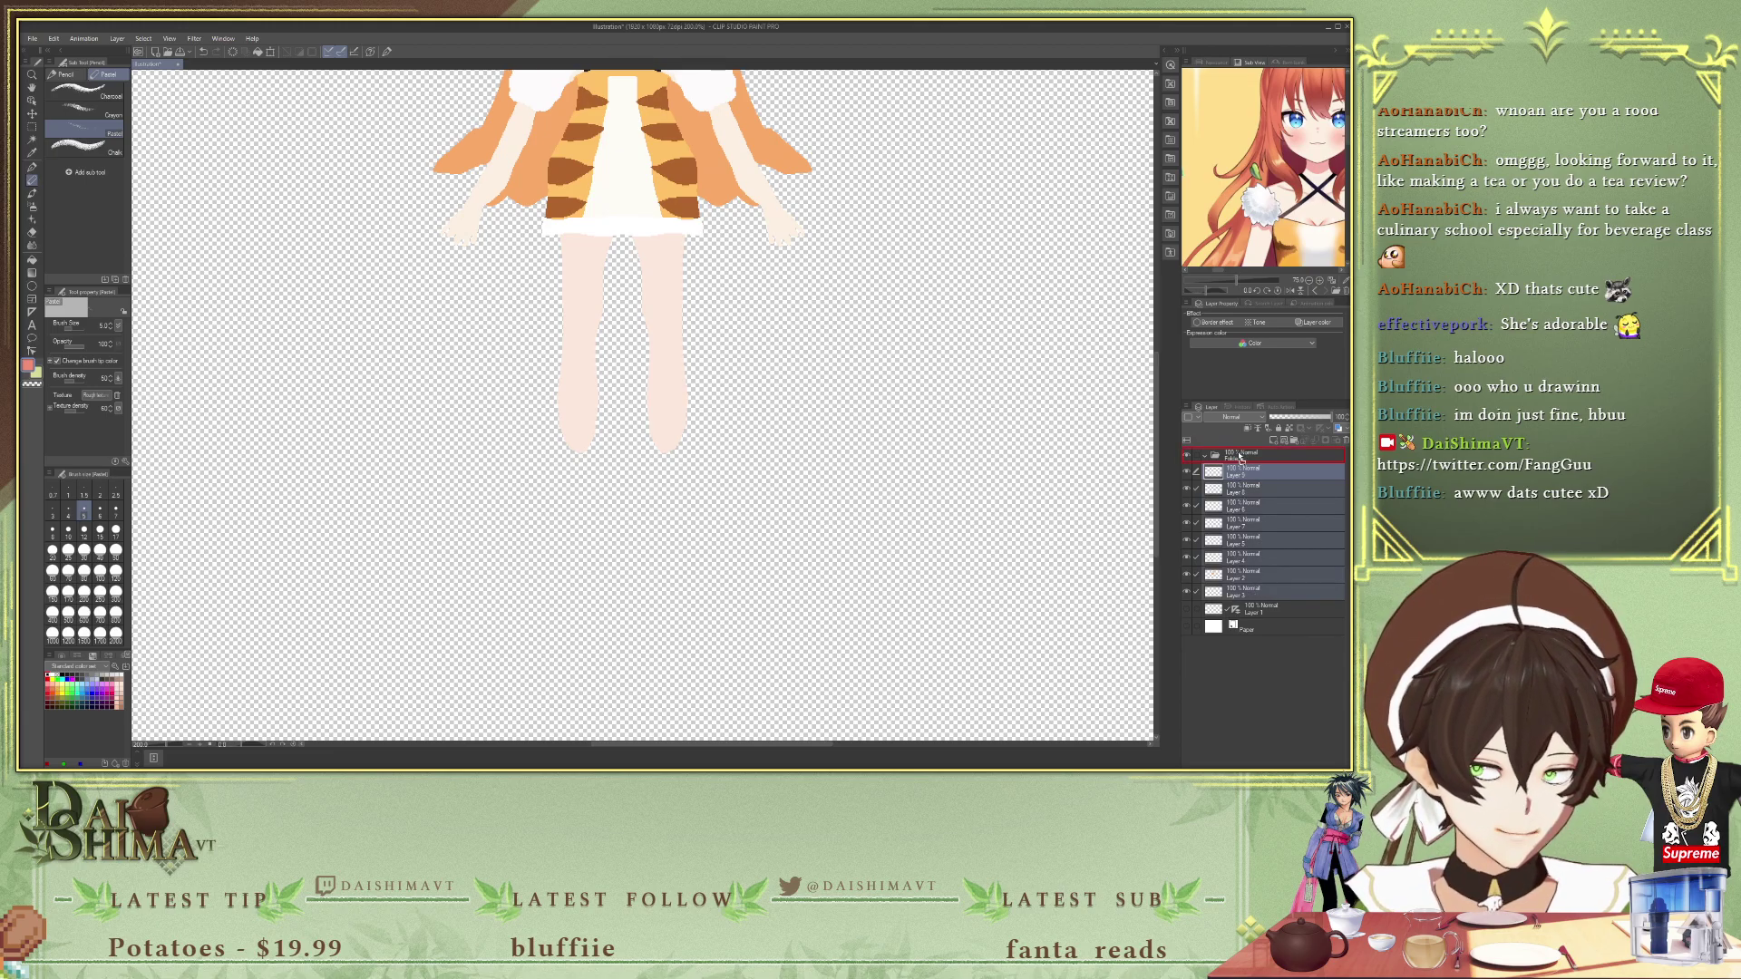
pyautogui.moveTo(1243, 454); pyautogui.dragTo(1241, 456)
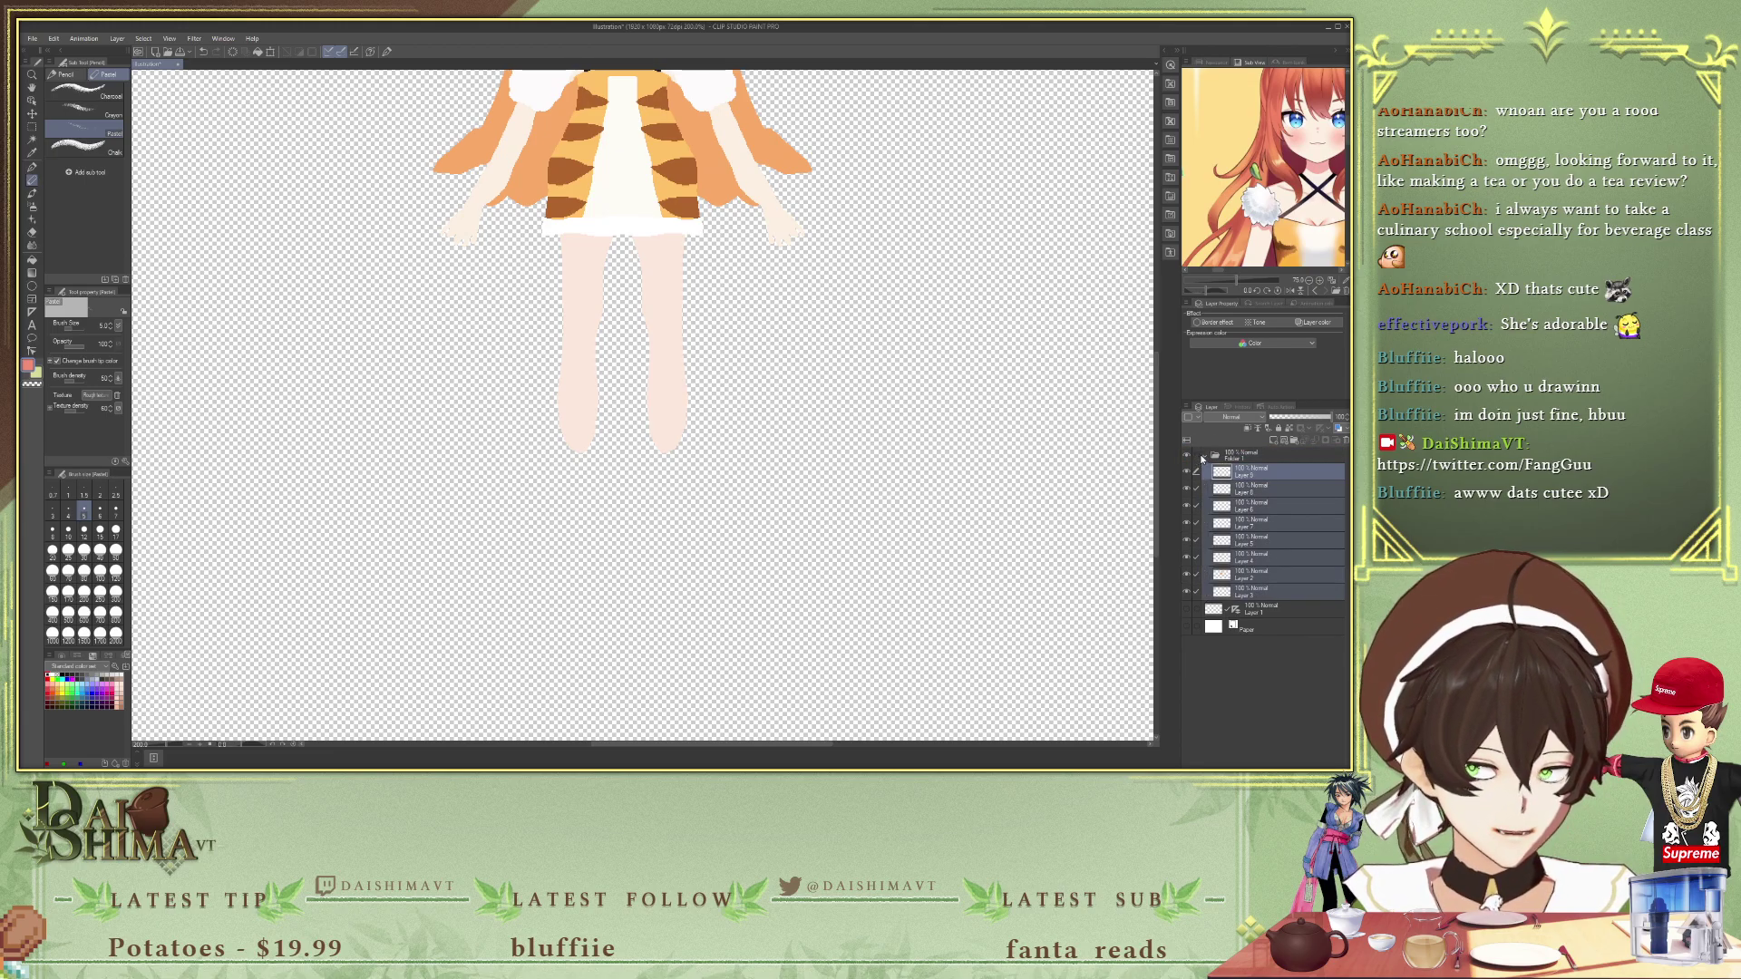
# - Nest the character's layer folder inside a new folder and give the inner folder a white edge border effect
pyautogui.click(1202, 454)
pyautogui.click(1295, 441)
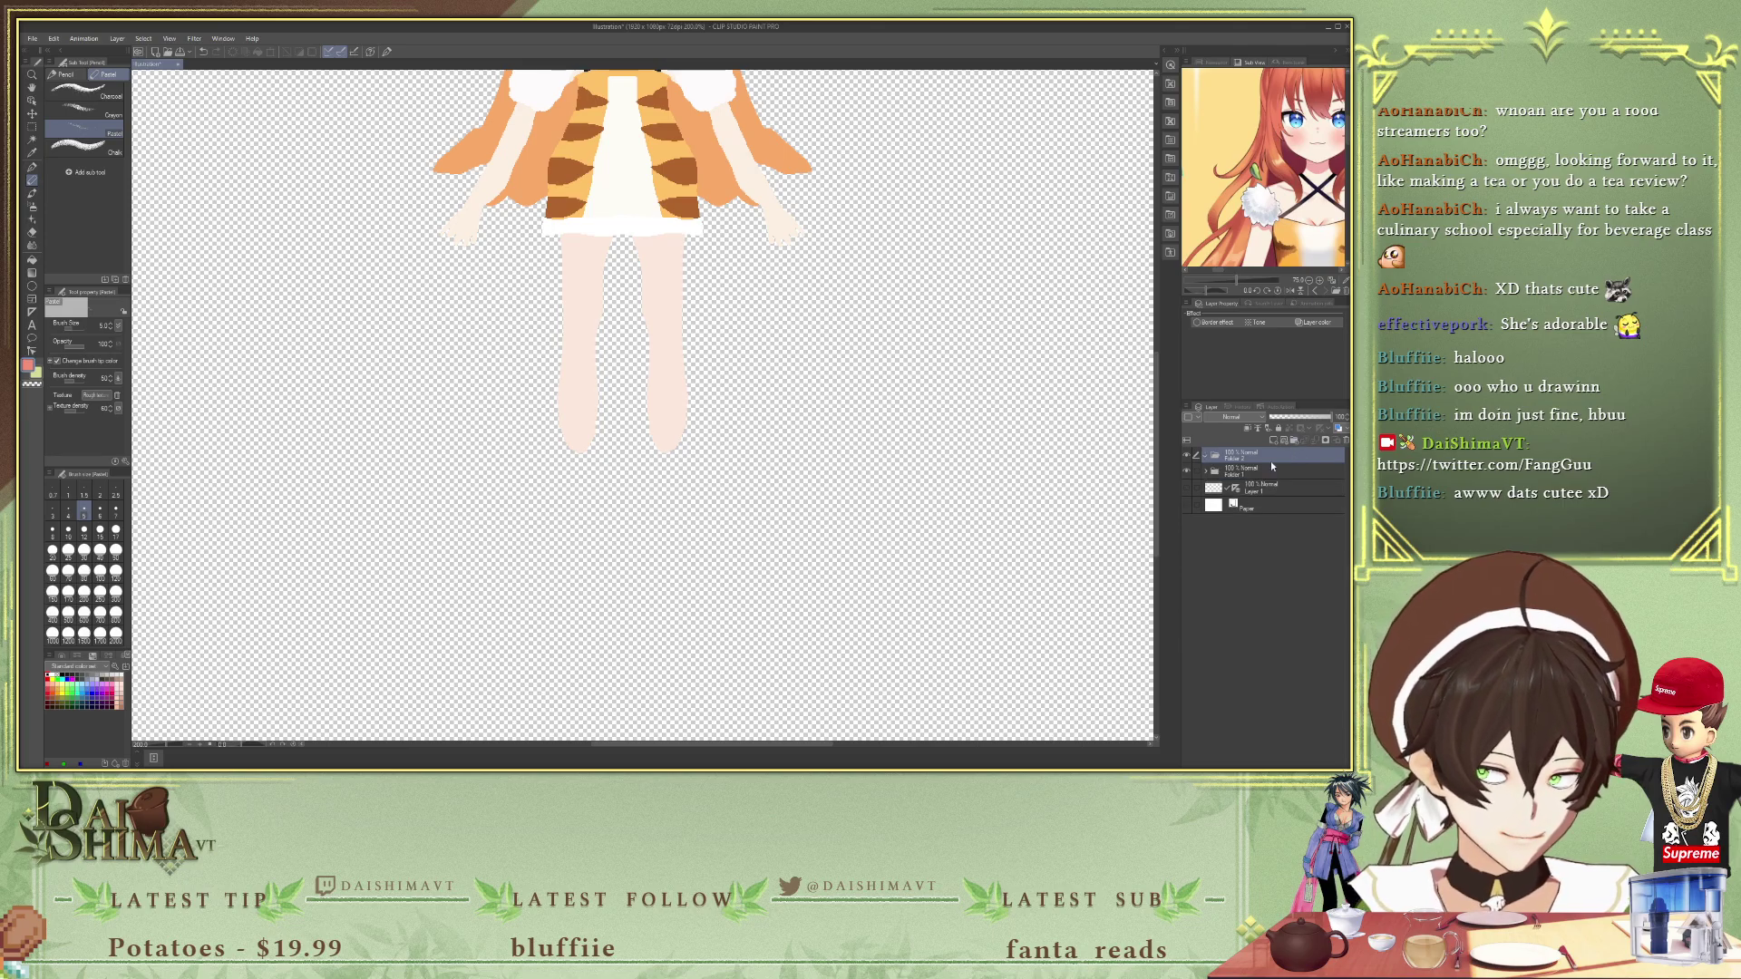
pyautogui.moveTo(1246, 466); pyautogui.dragTo(1239, 473)
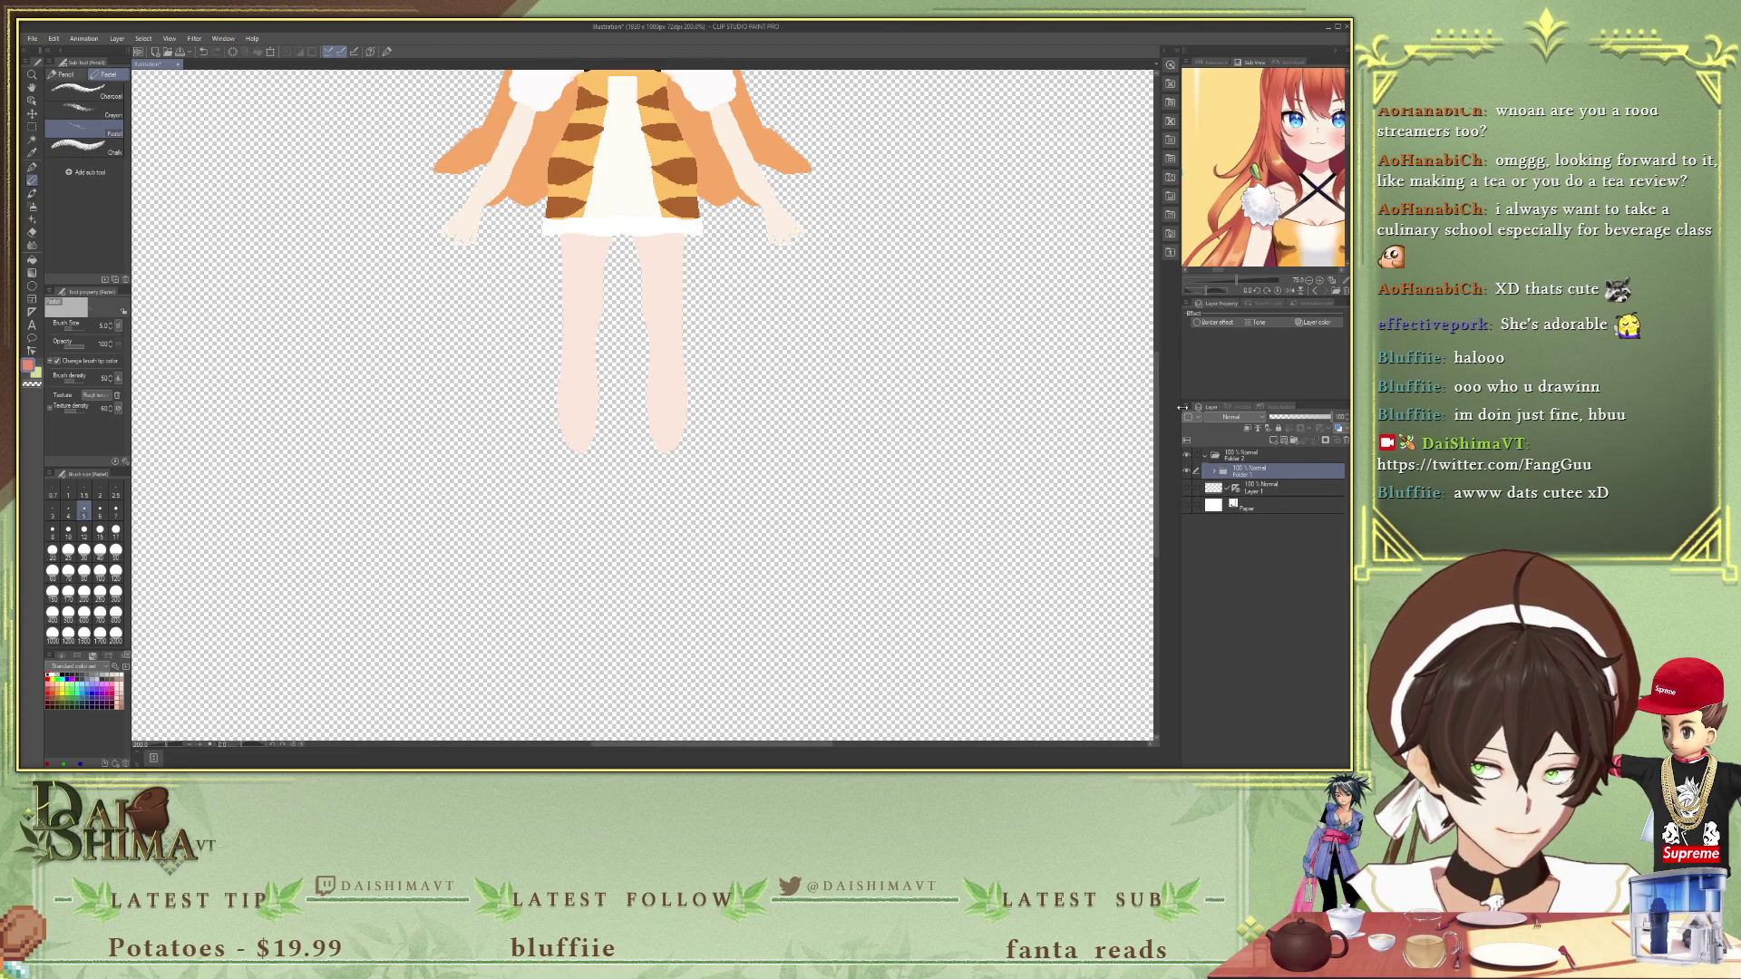
pyautogui.click(1213, 322)
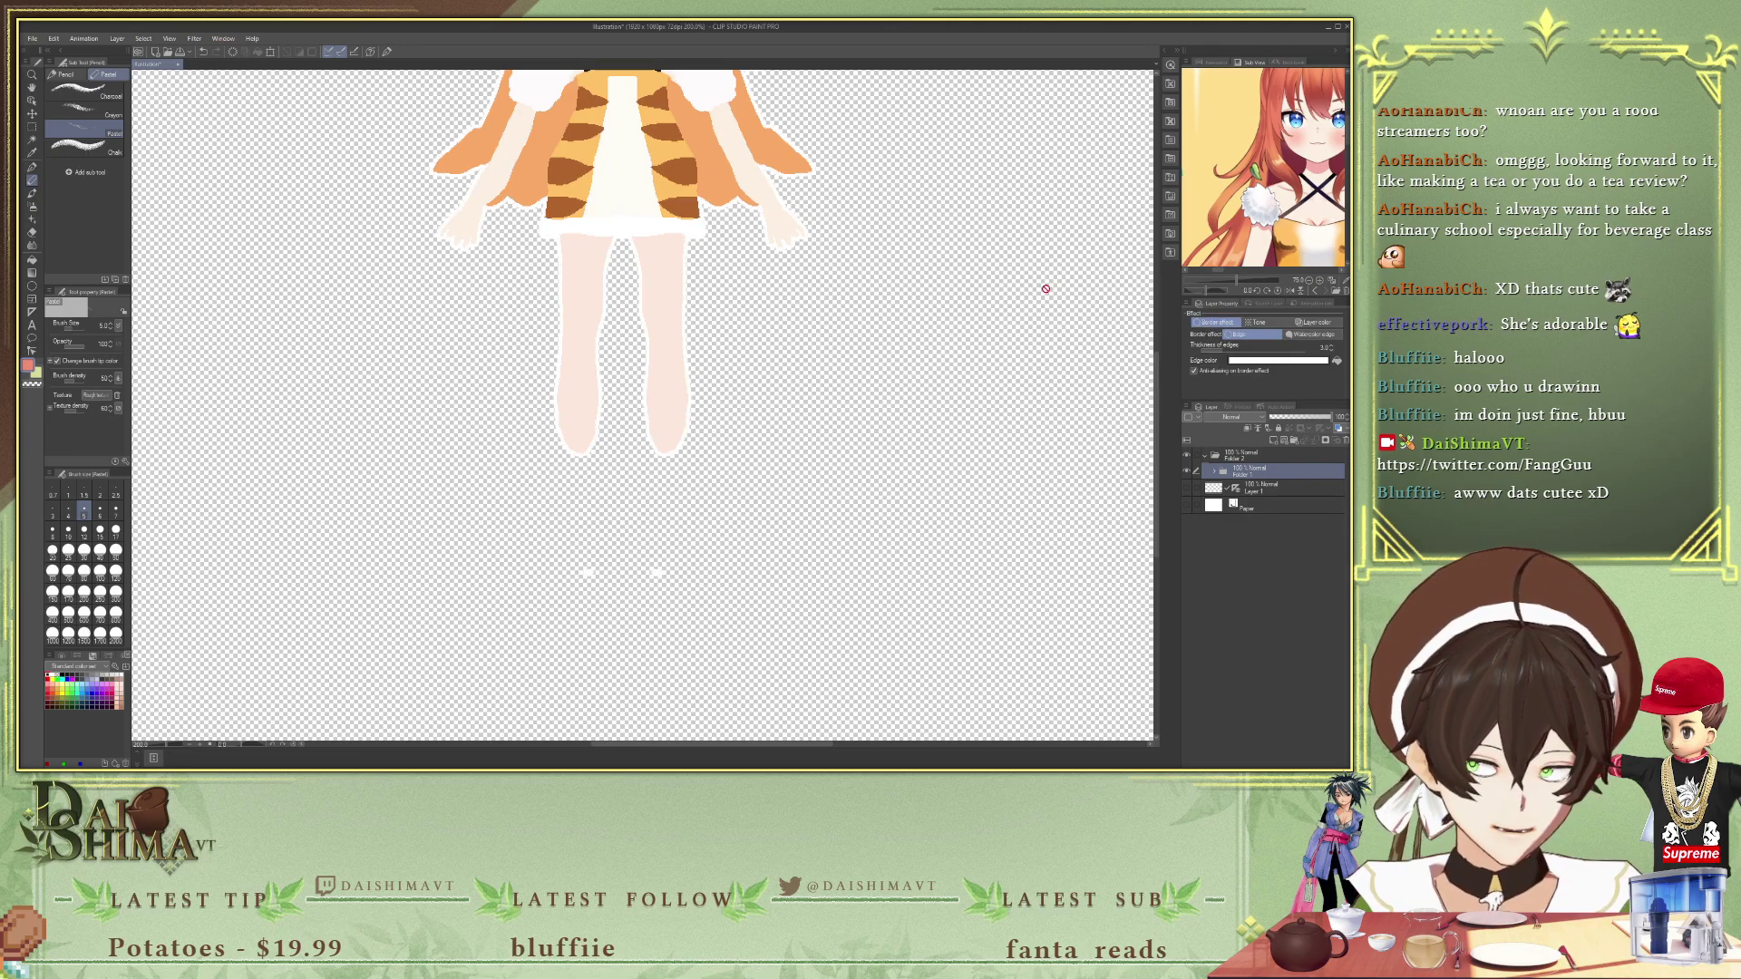
# - Try a watercolor edge border effect on the outer folder, inspect the character's outline, and remove the effect
pyautogui.click(1230, 455)
pyautogui.click(1213, 322)
pyautogui.click(1313, 334)
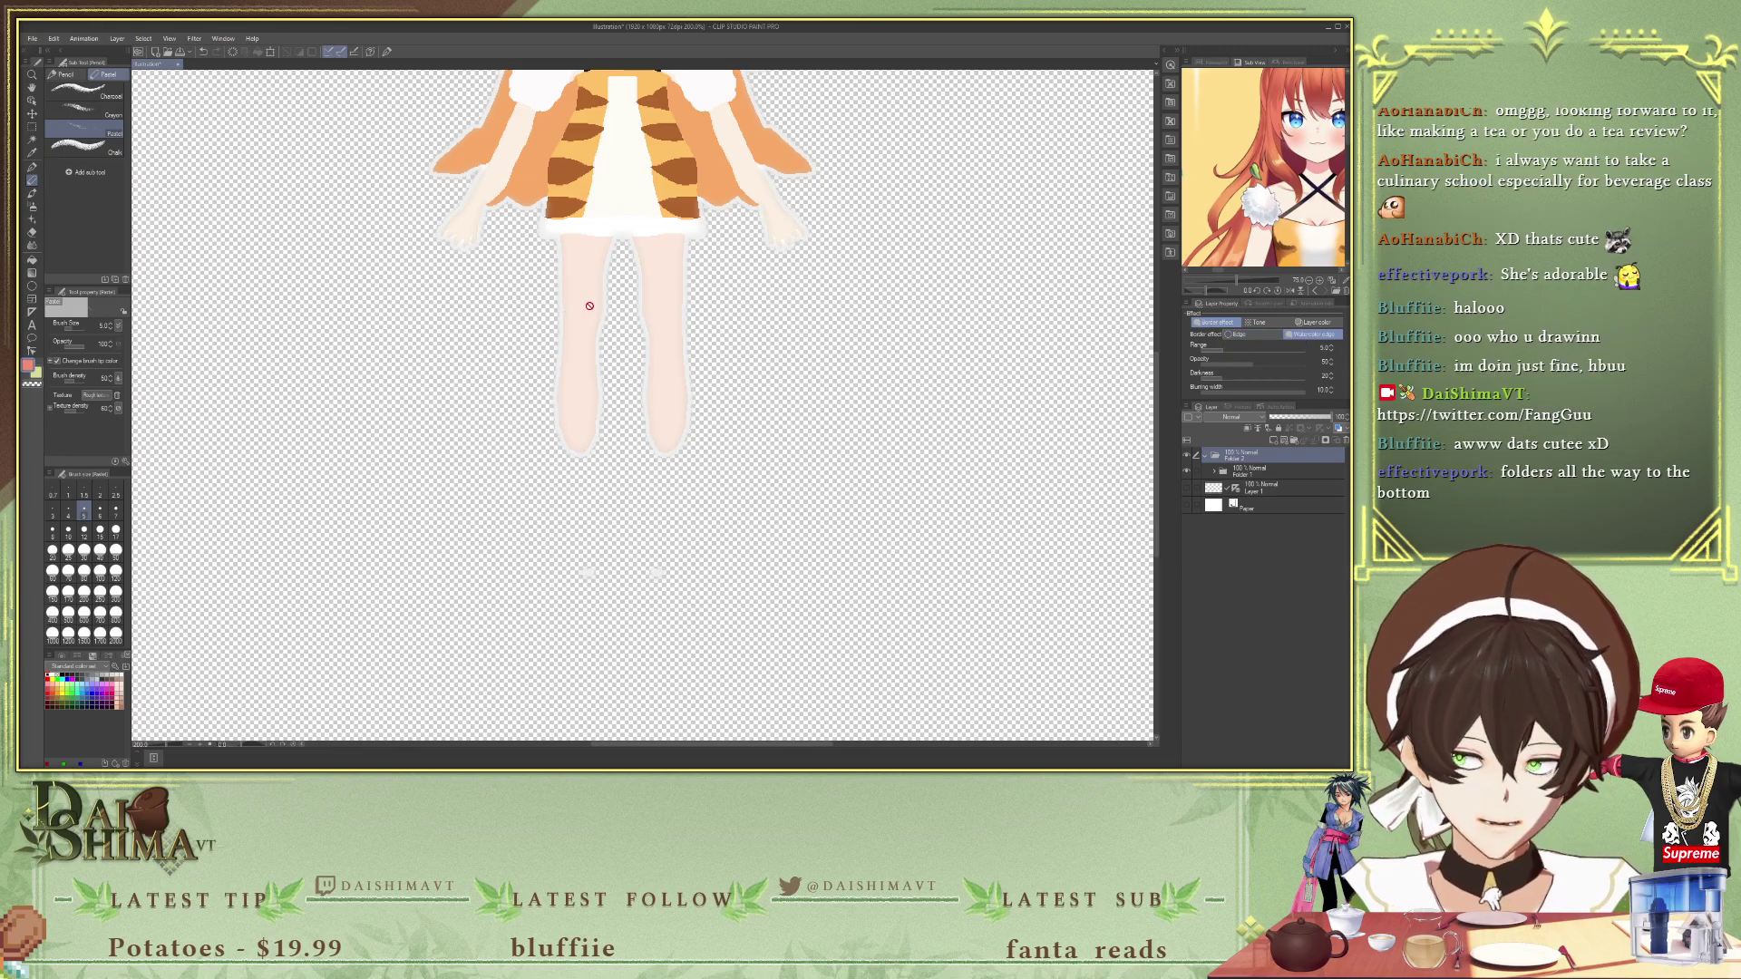
pyautogui.scroll(-2, 585, 305)
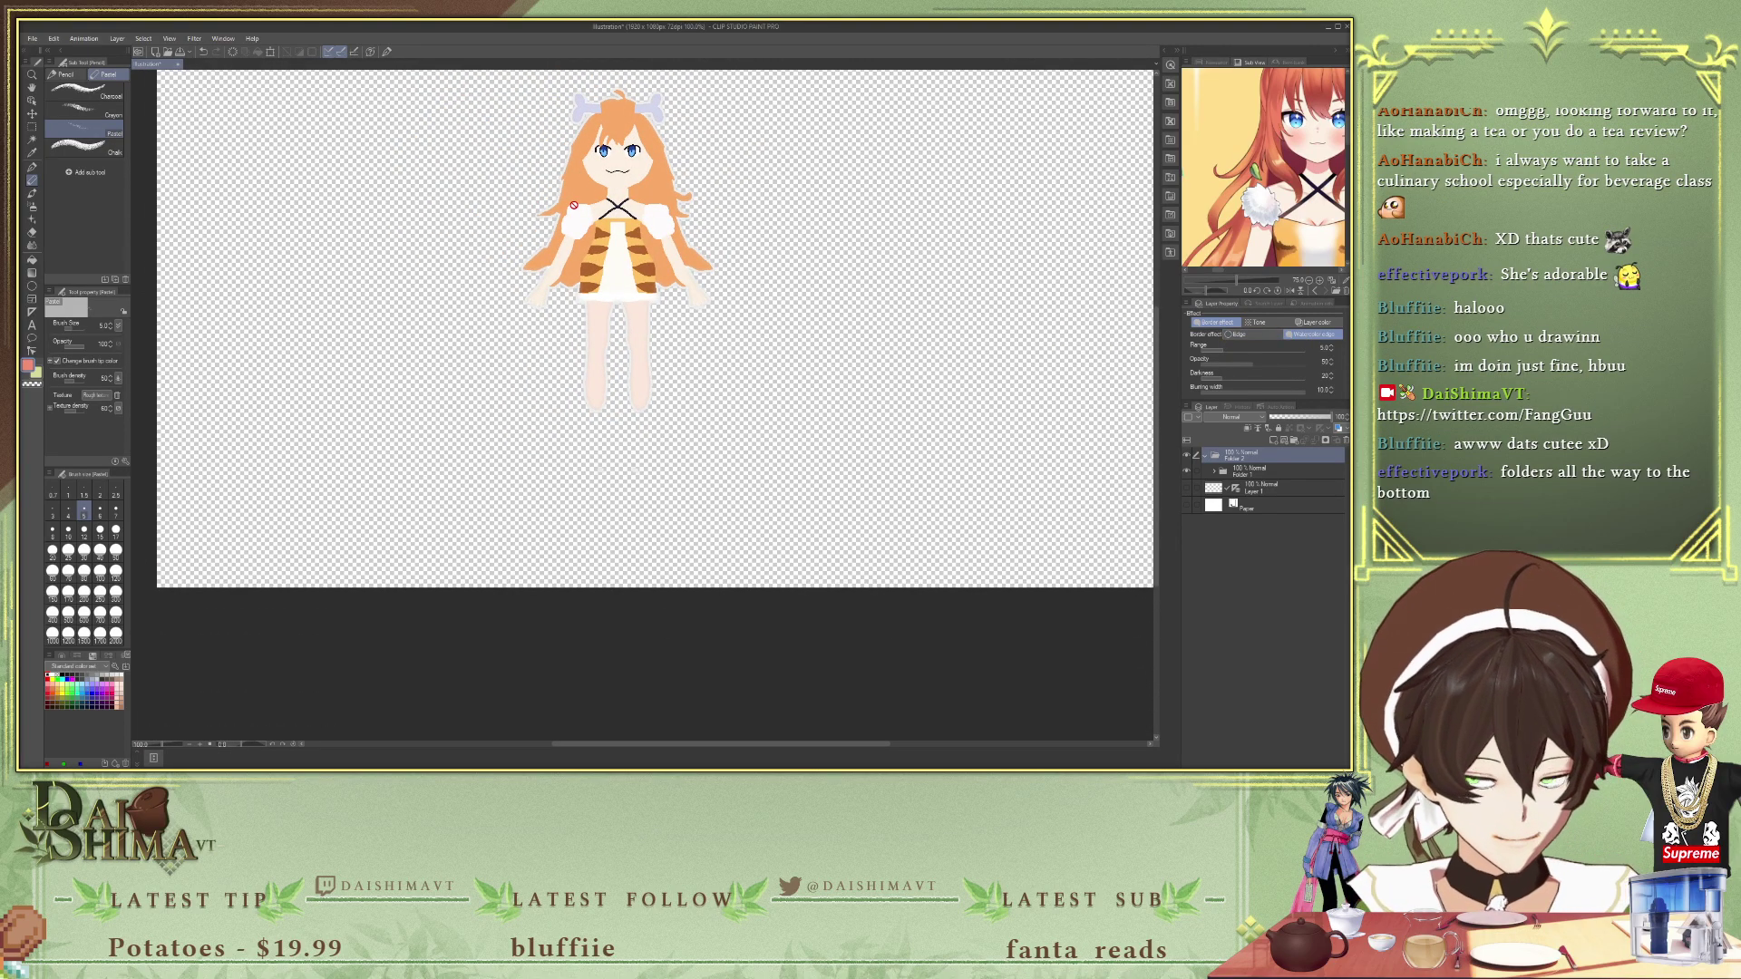
pyautogui.scroll(2, 590, 200)
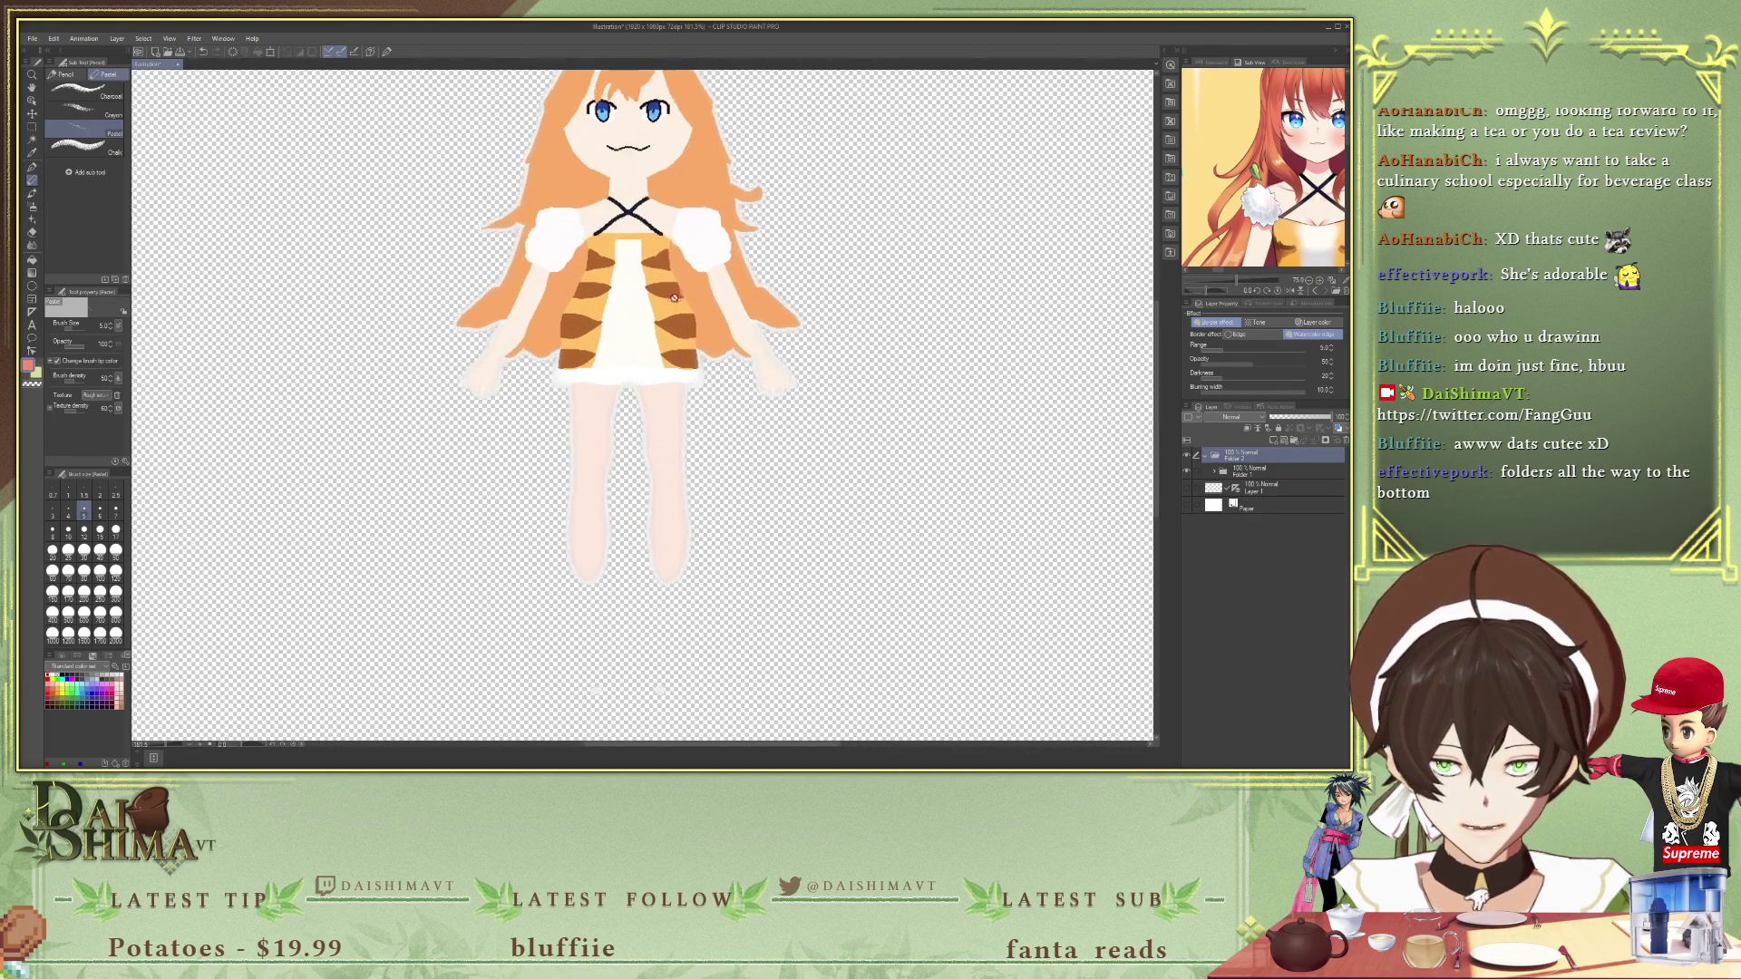
pyautogui.scroll(1, 516, 463)
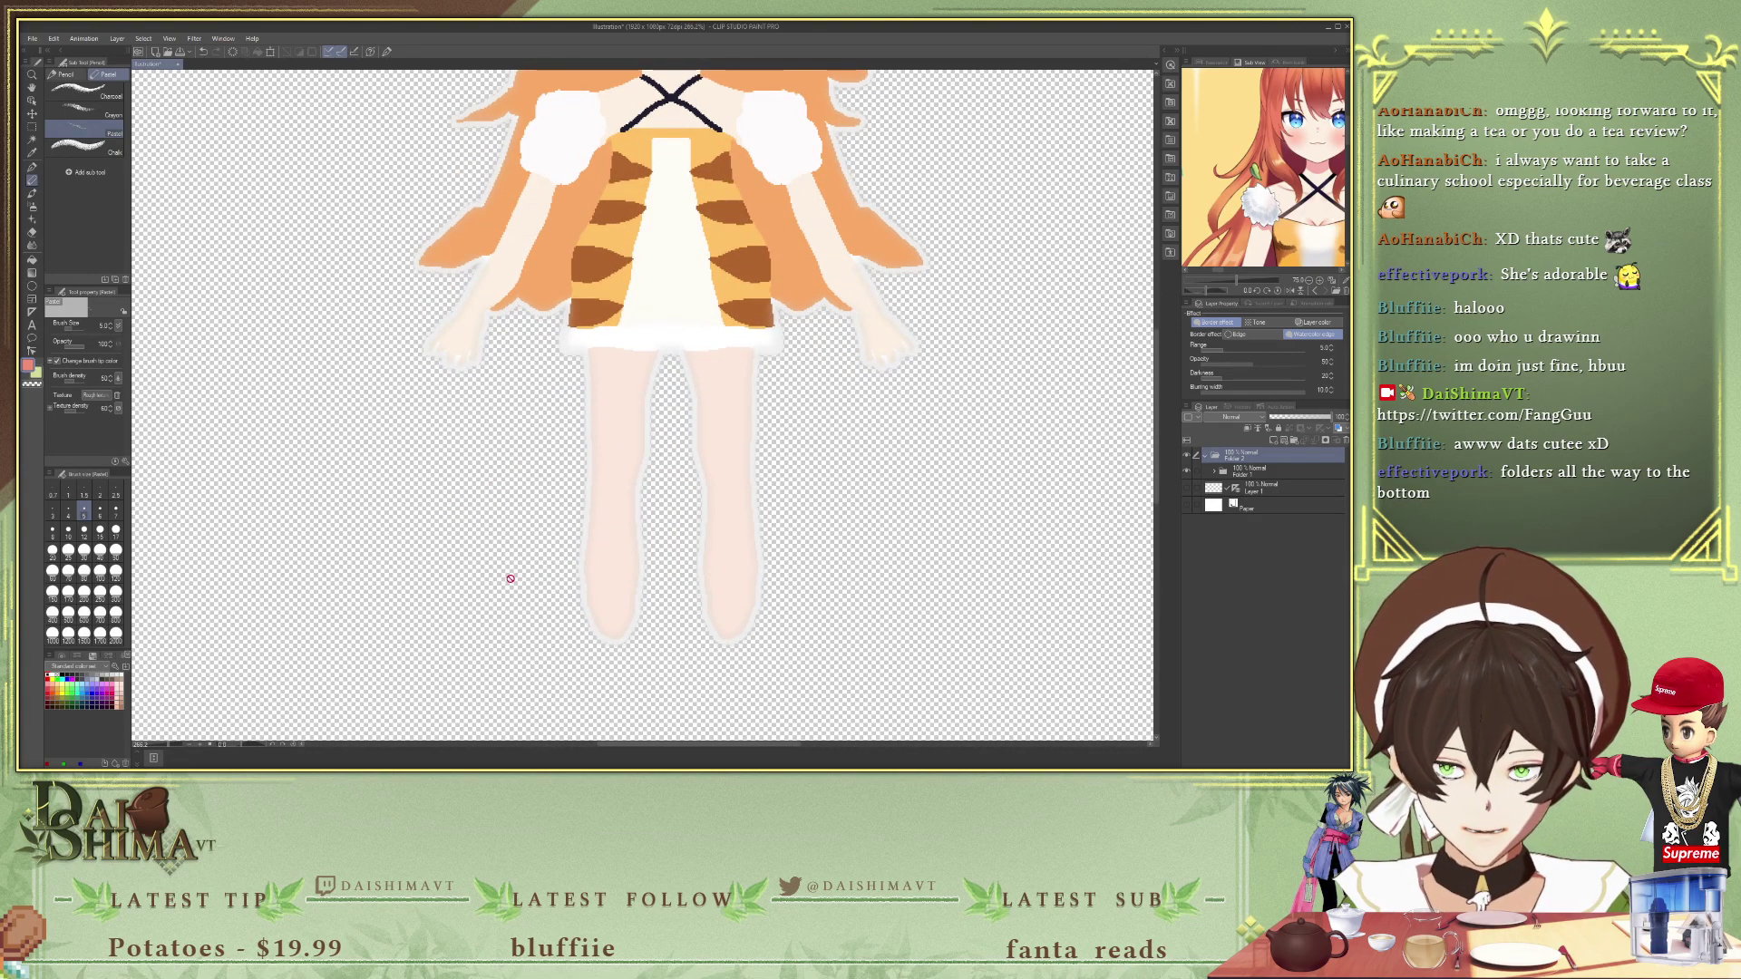
pyautogui.scroll(-2, 499, 306)
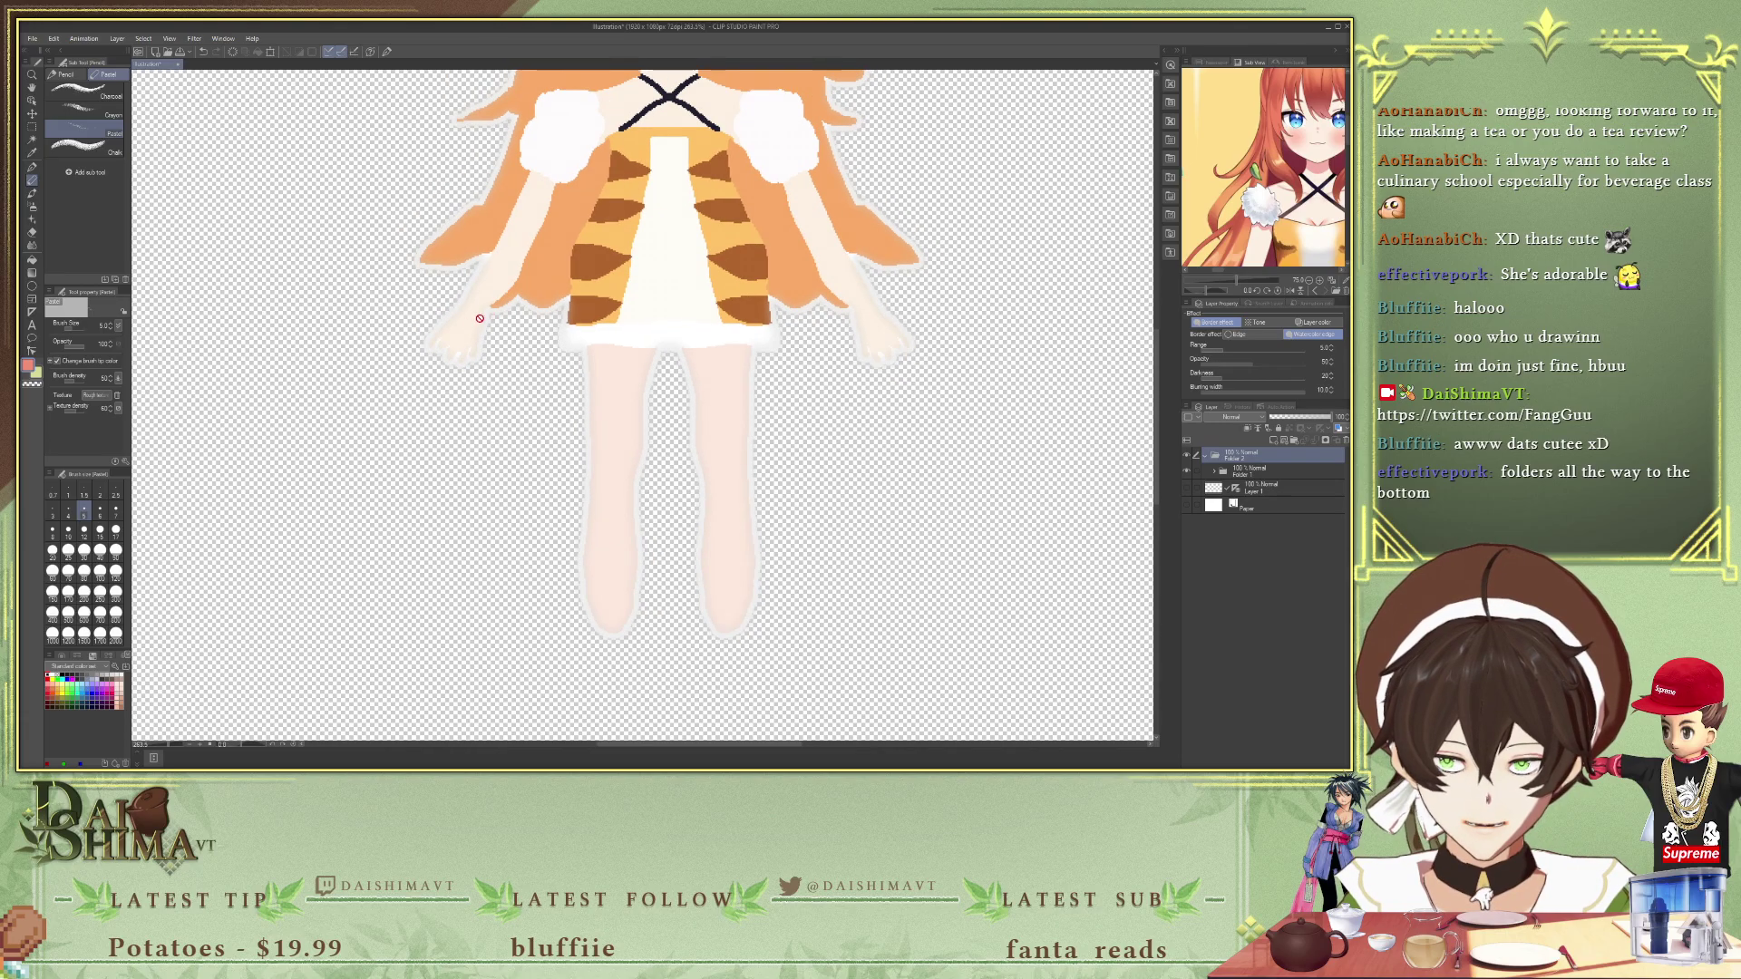
pyautogui.scroll(2, 522, 150)
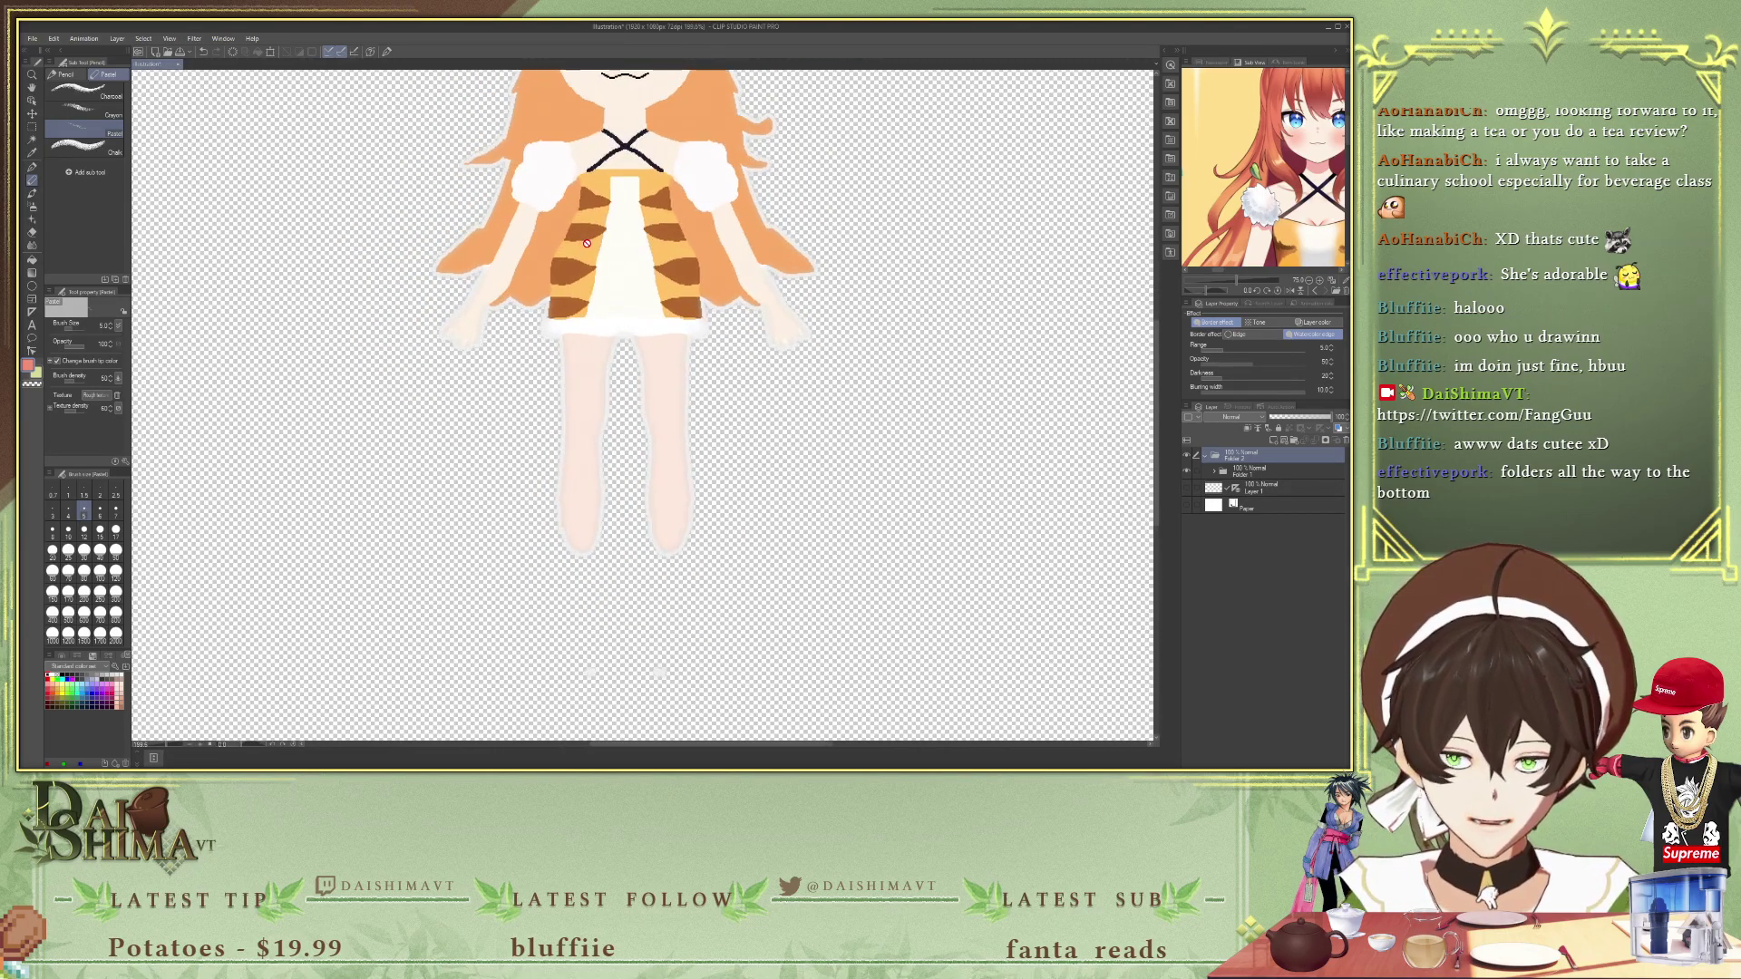
pyautogui.scroll(-3, 475, 170)
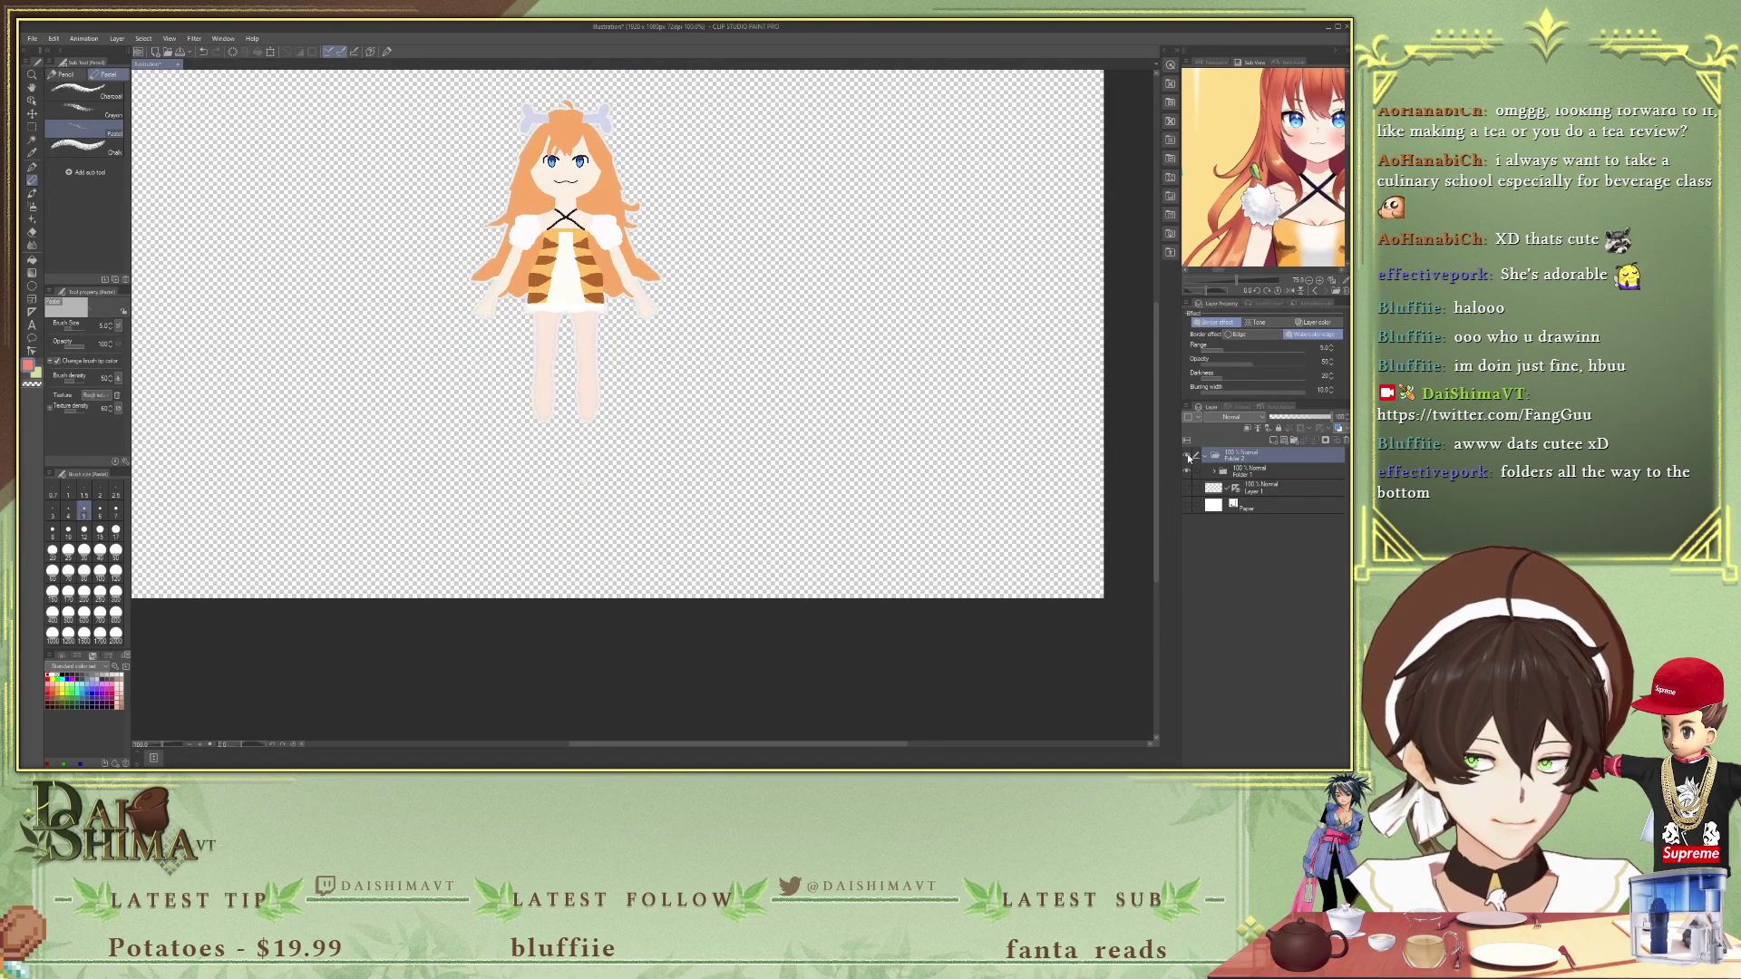
pyautogui.click(1203, 325)
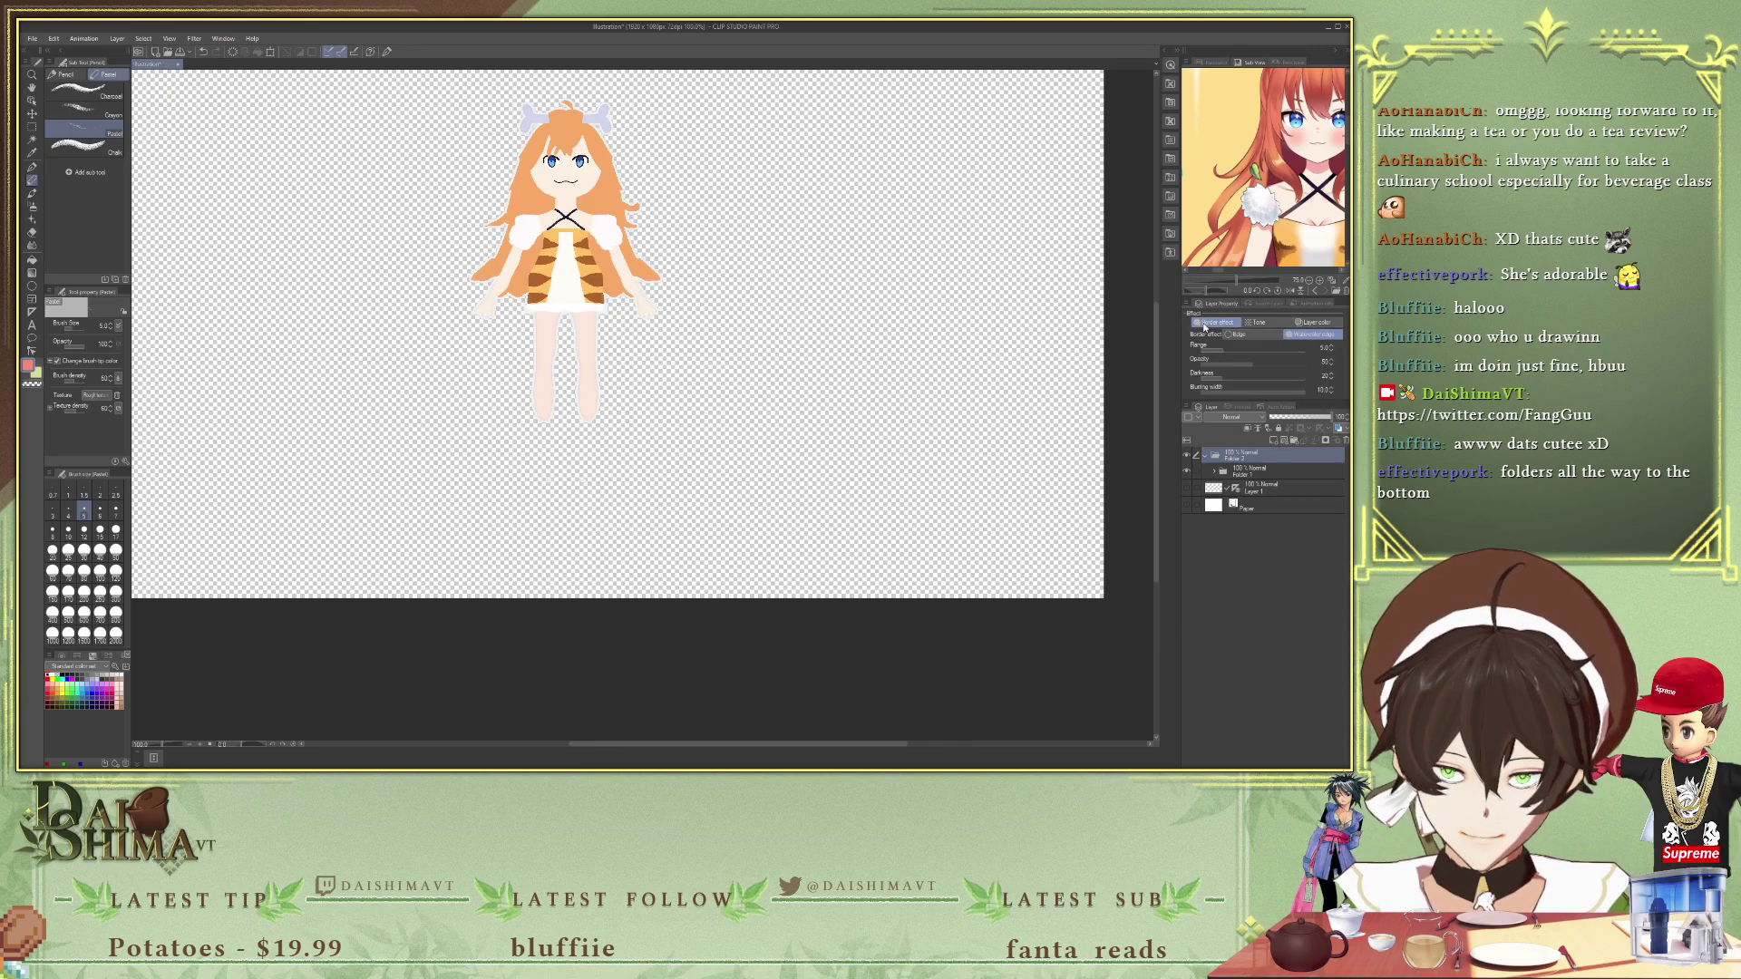
# - Erase the stray white specks beneath the character's feet
pyautogui.press('e')
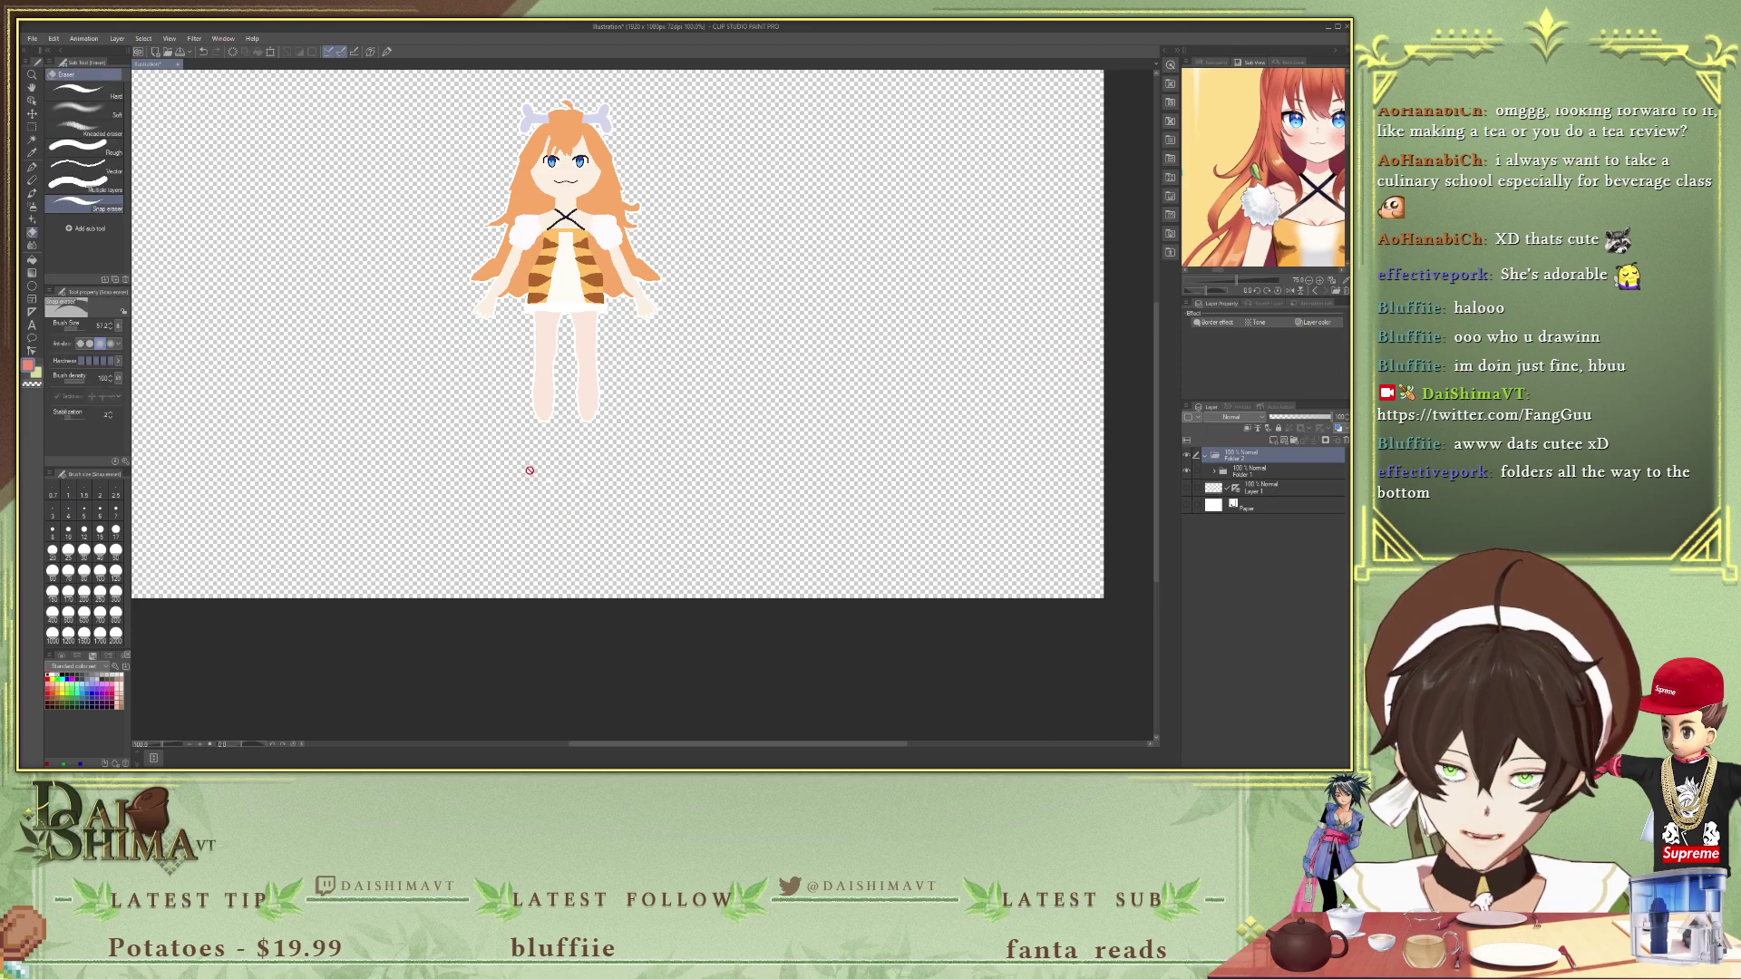
pyautogui.click(1249, 489)
pyautogui.click(1249, 457)
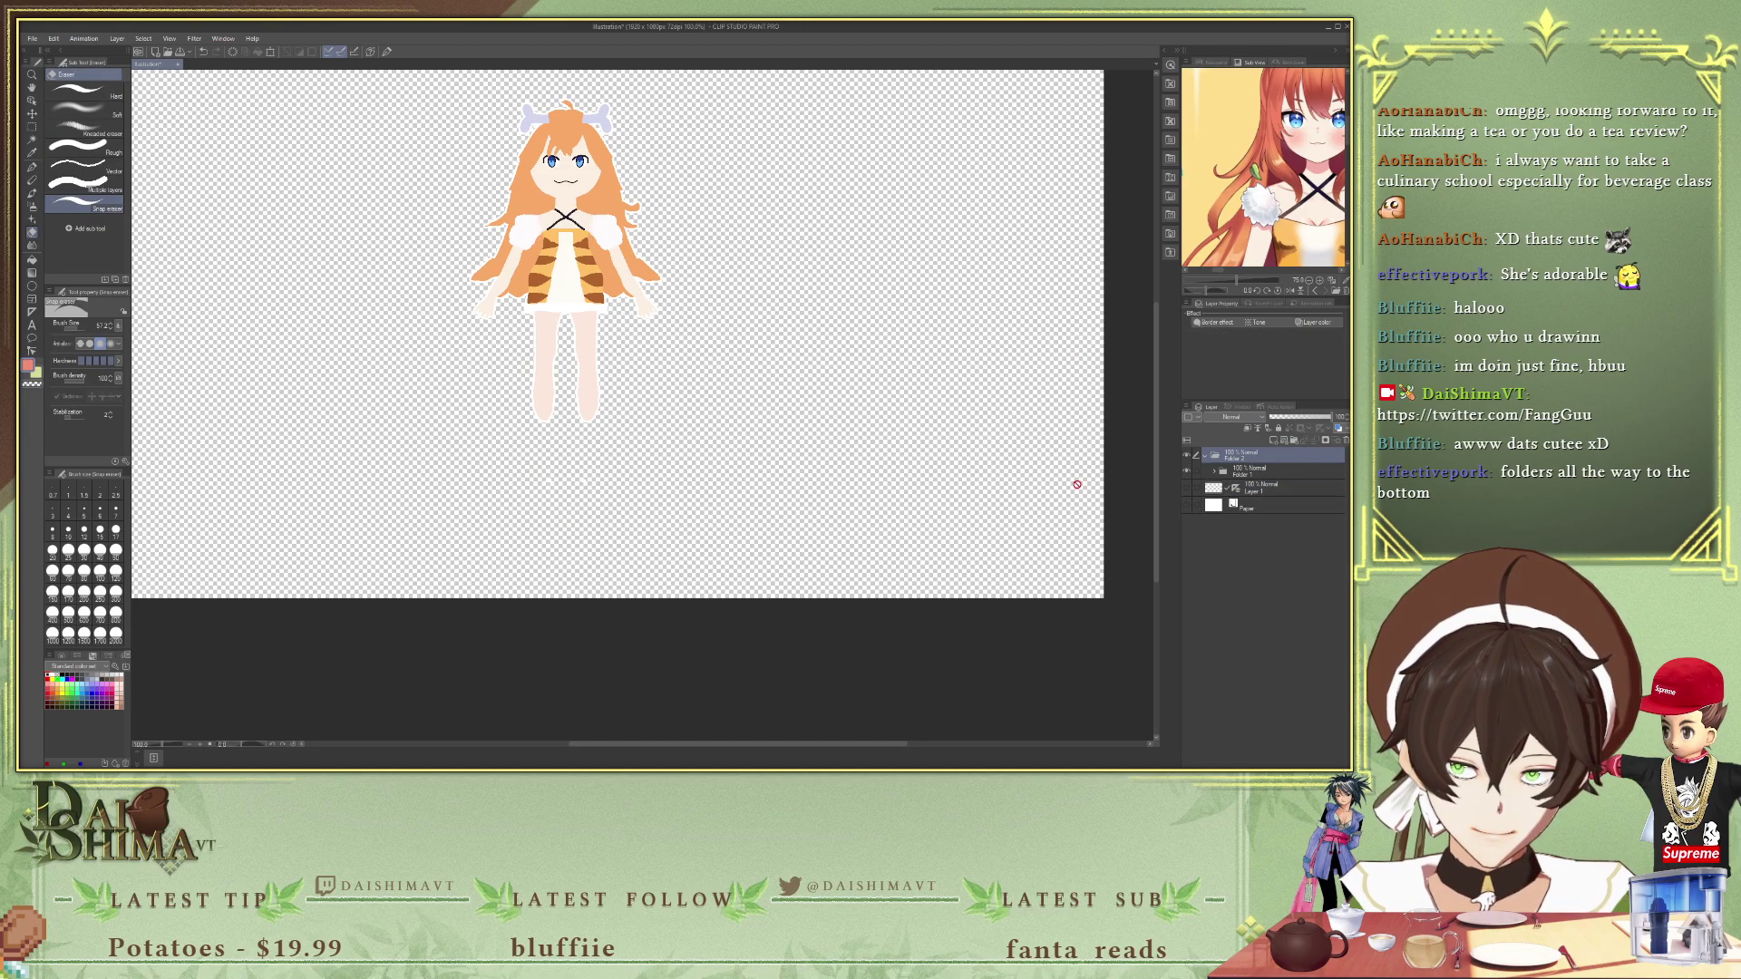
pyautogui.scroll(3, 581, 485)
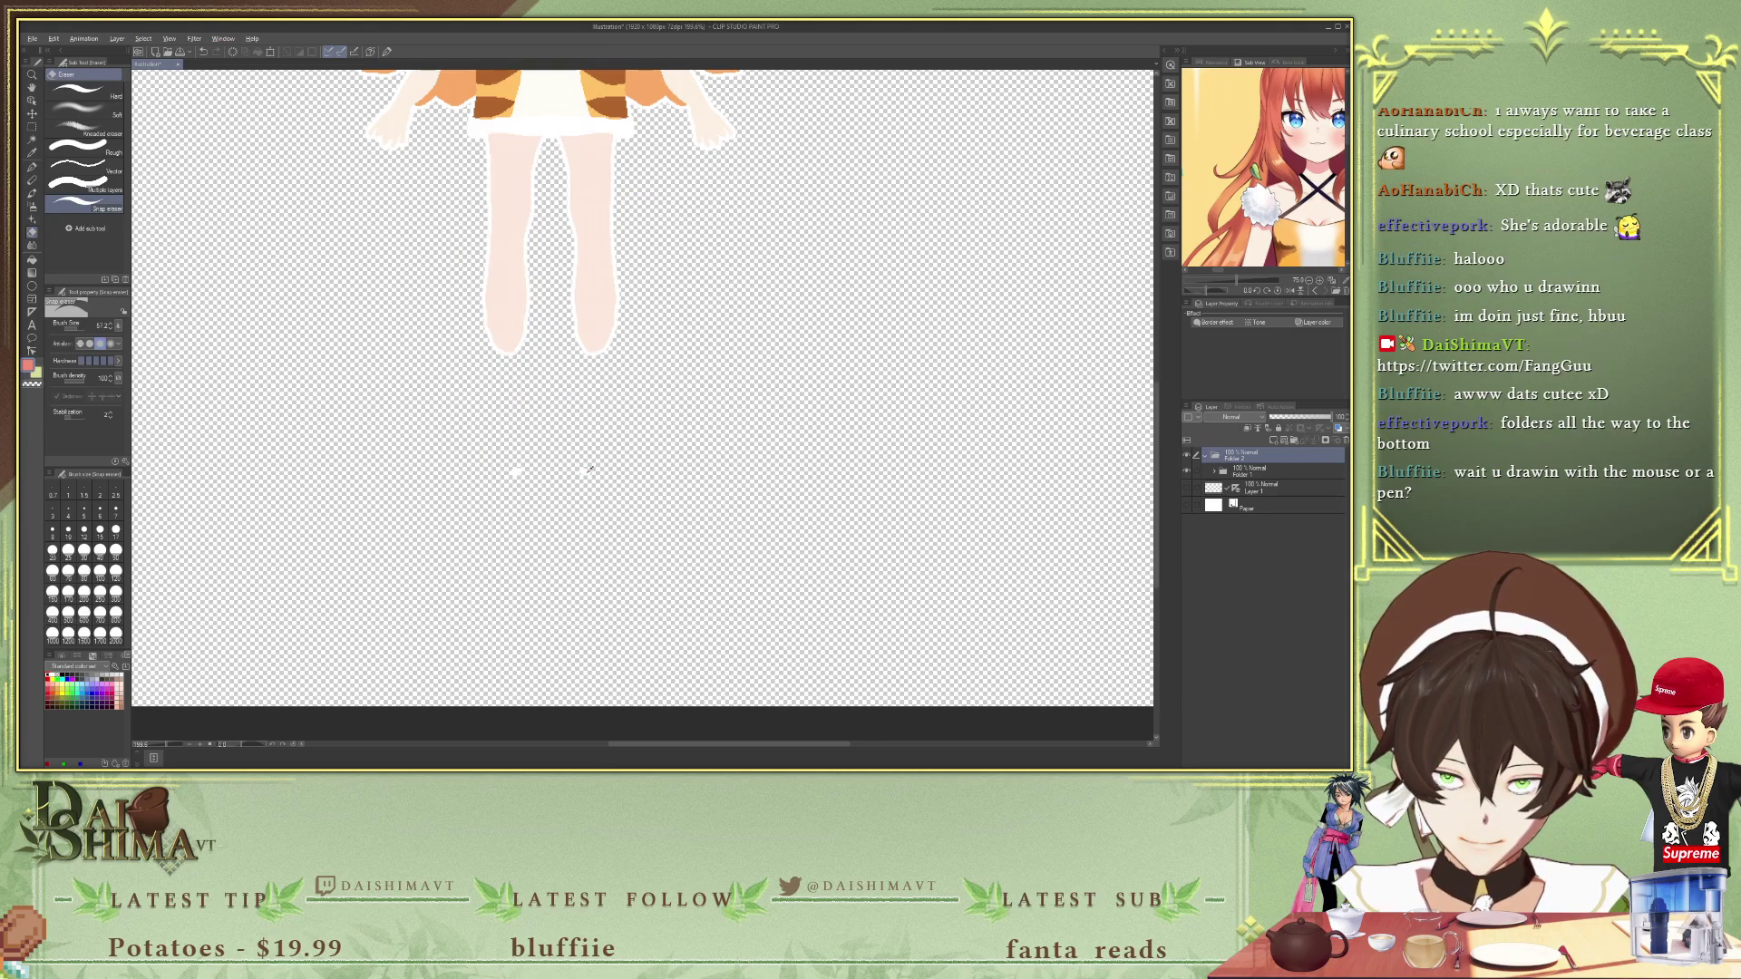
pyautogui.moveTo(587, 473)
pyautogui.mouseDown()
pyautogui.moveTo(895, 477)
pyautogui.moveTo(592, 472)
pyautogui.mouseUp()
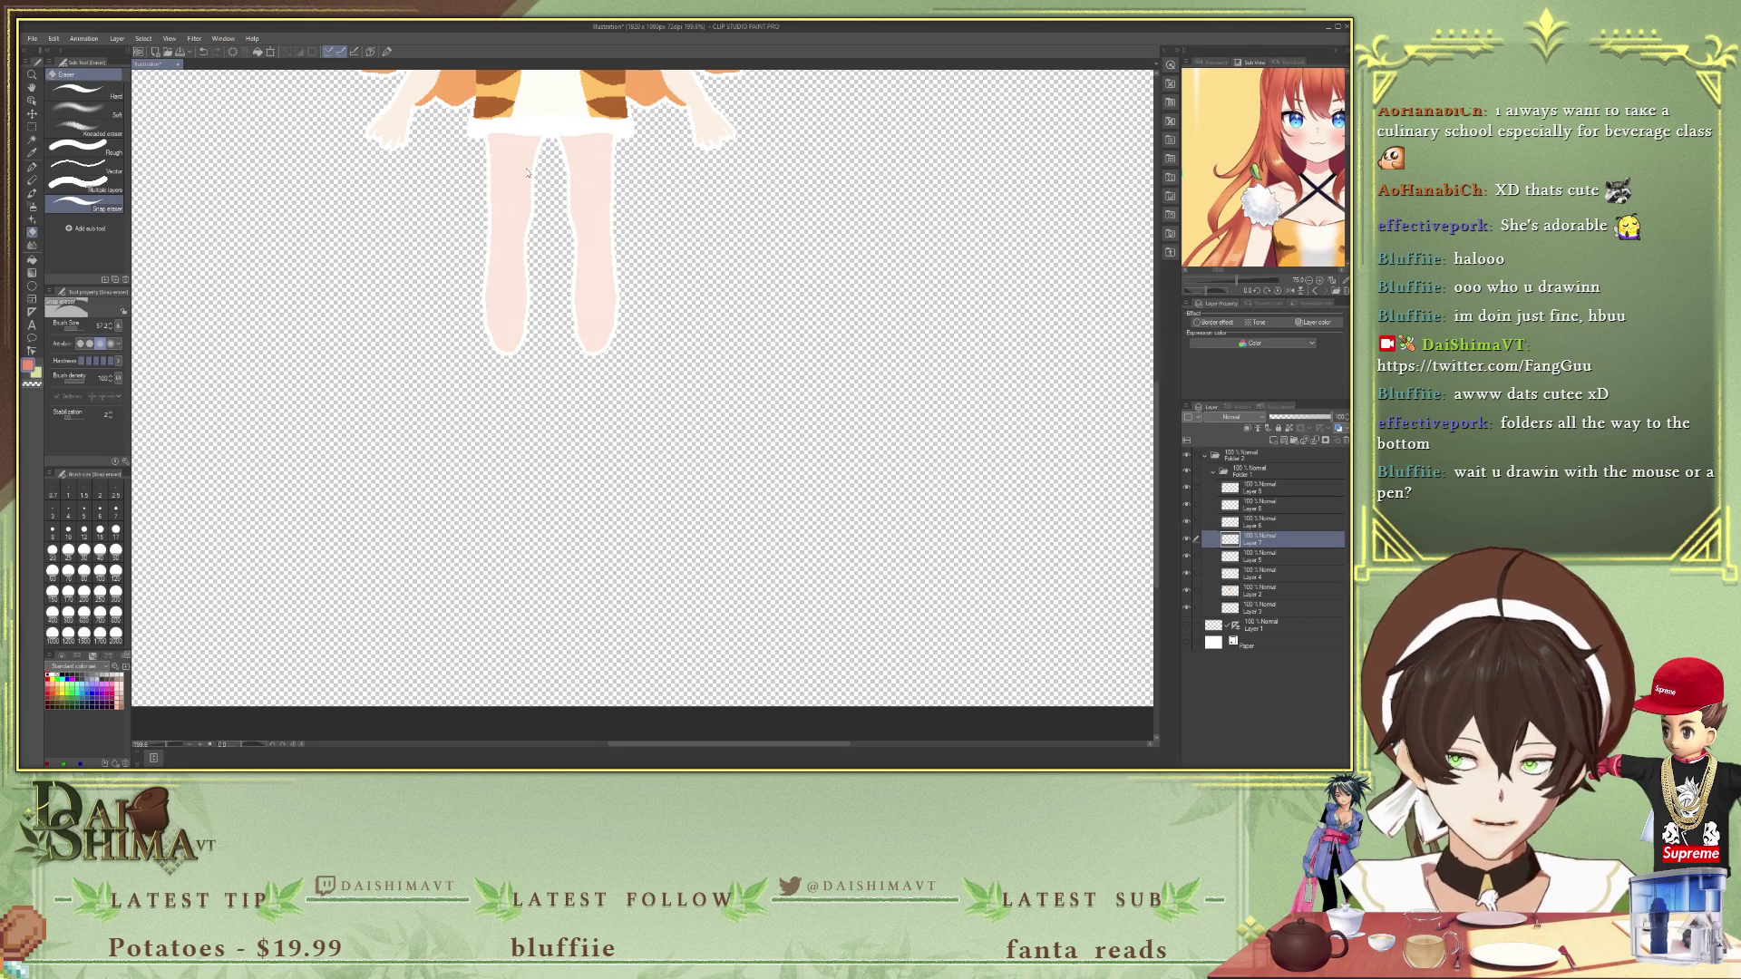
# - Step up and down through the character's layers inside the inner folder to inspect them
pyautogui.hotkey('alt', ']')
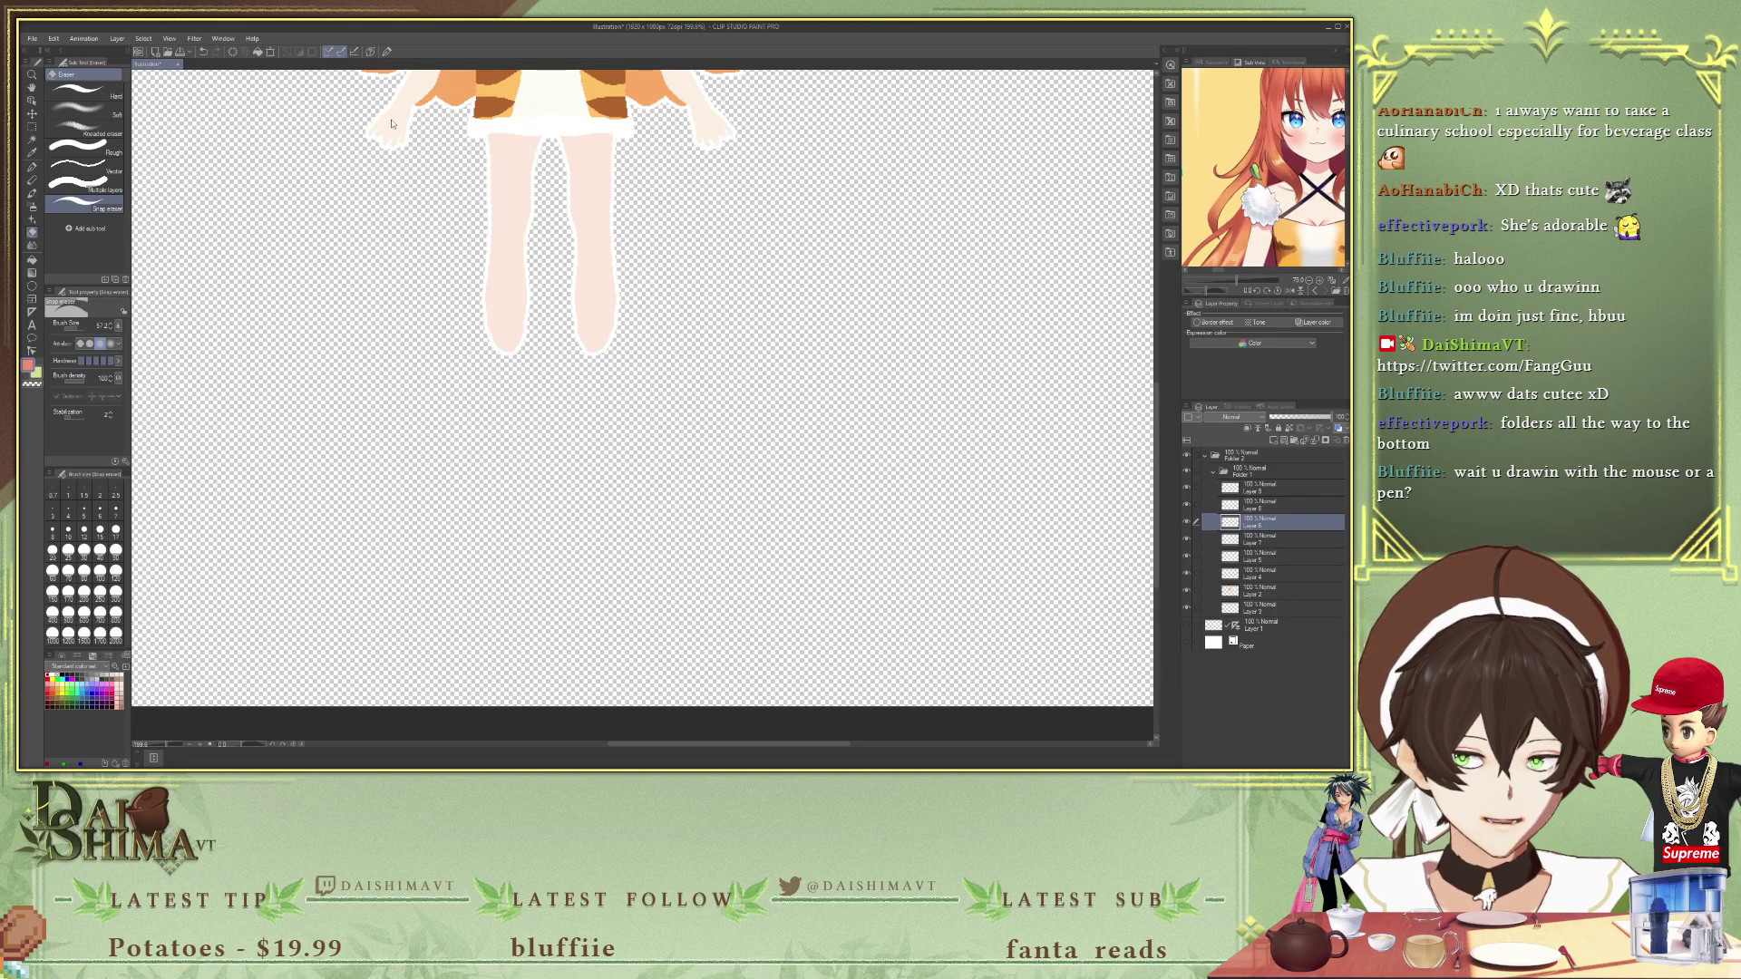
pyautogui.hotkey('alt', '[')
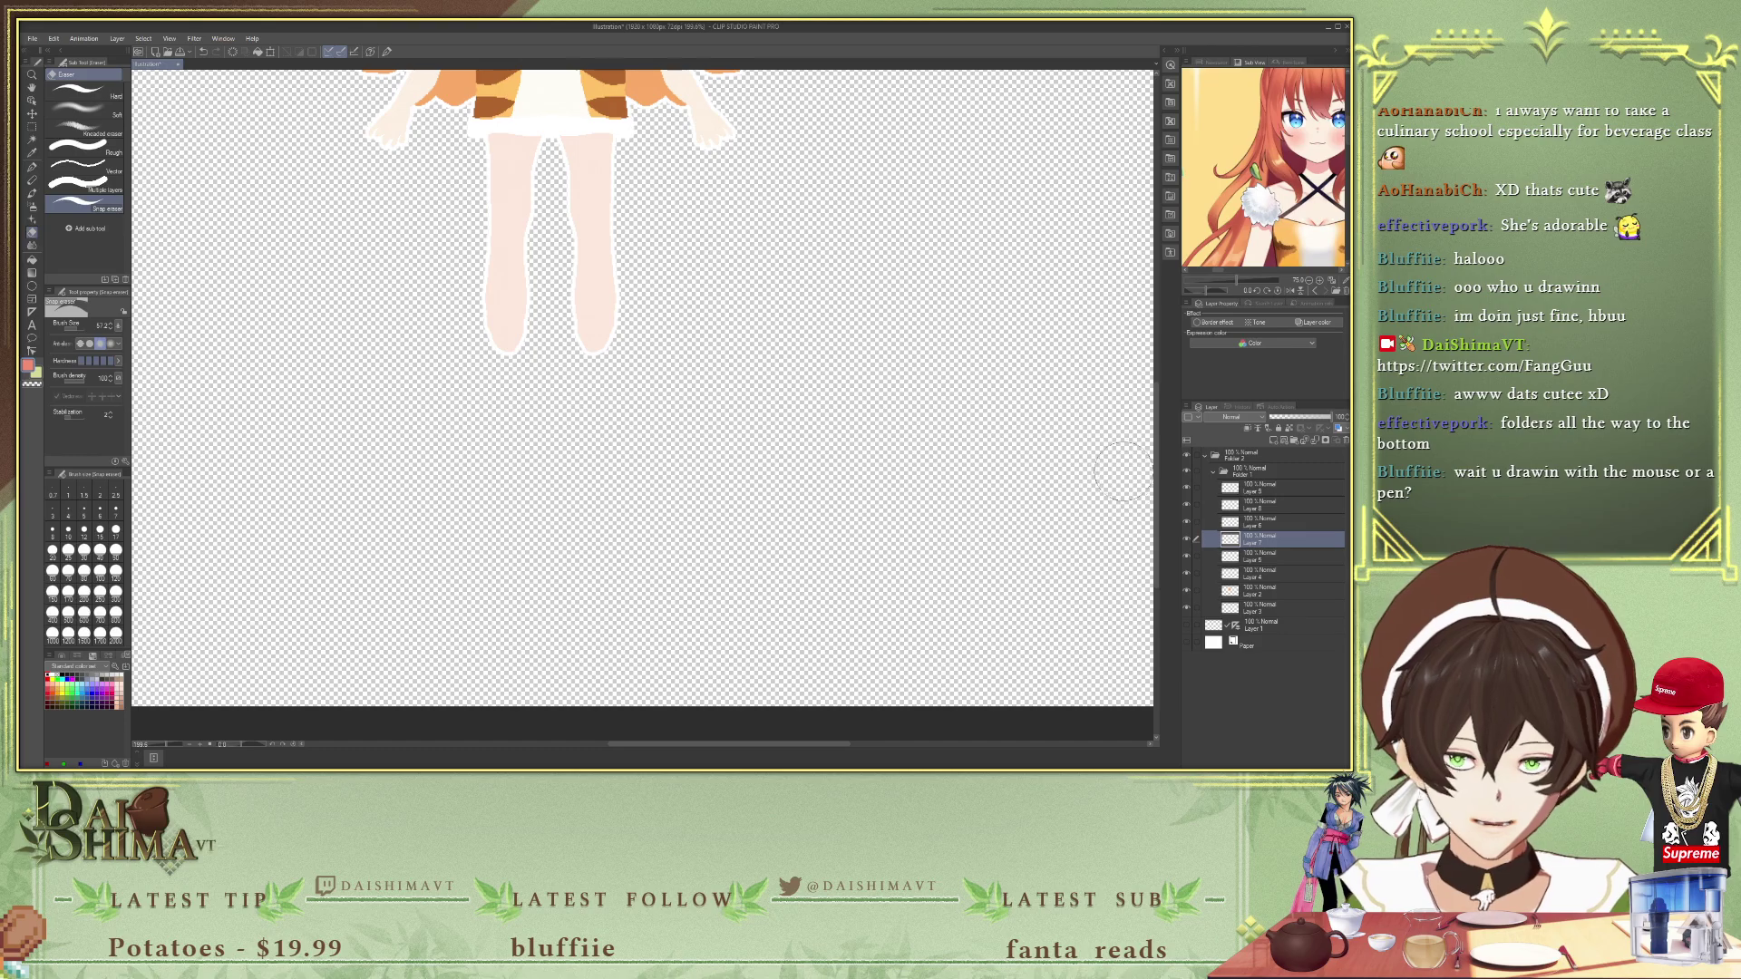
pyautogui.scroll(5, 1157, 442)
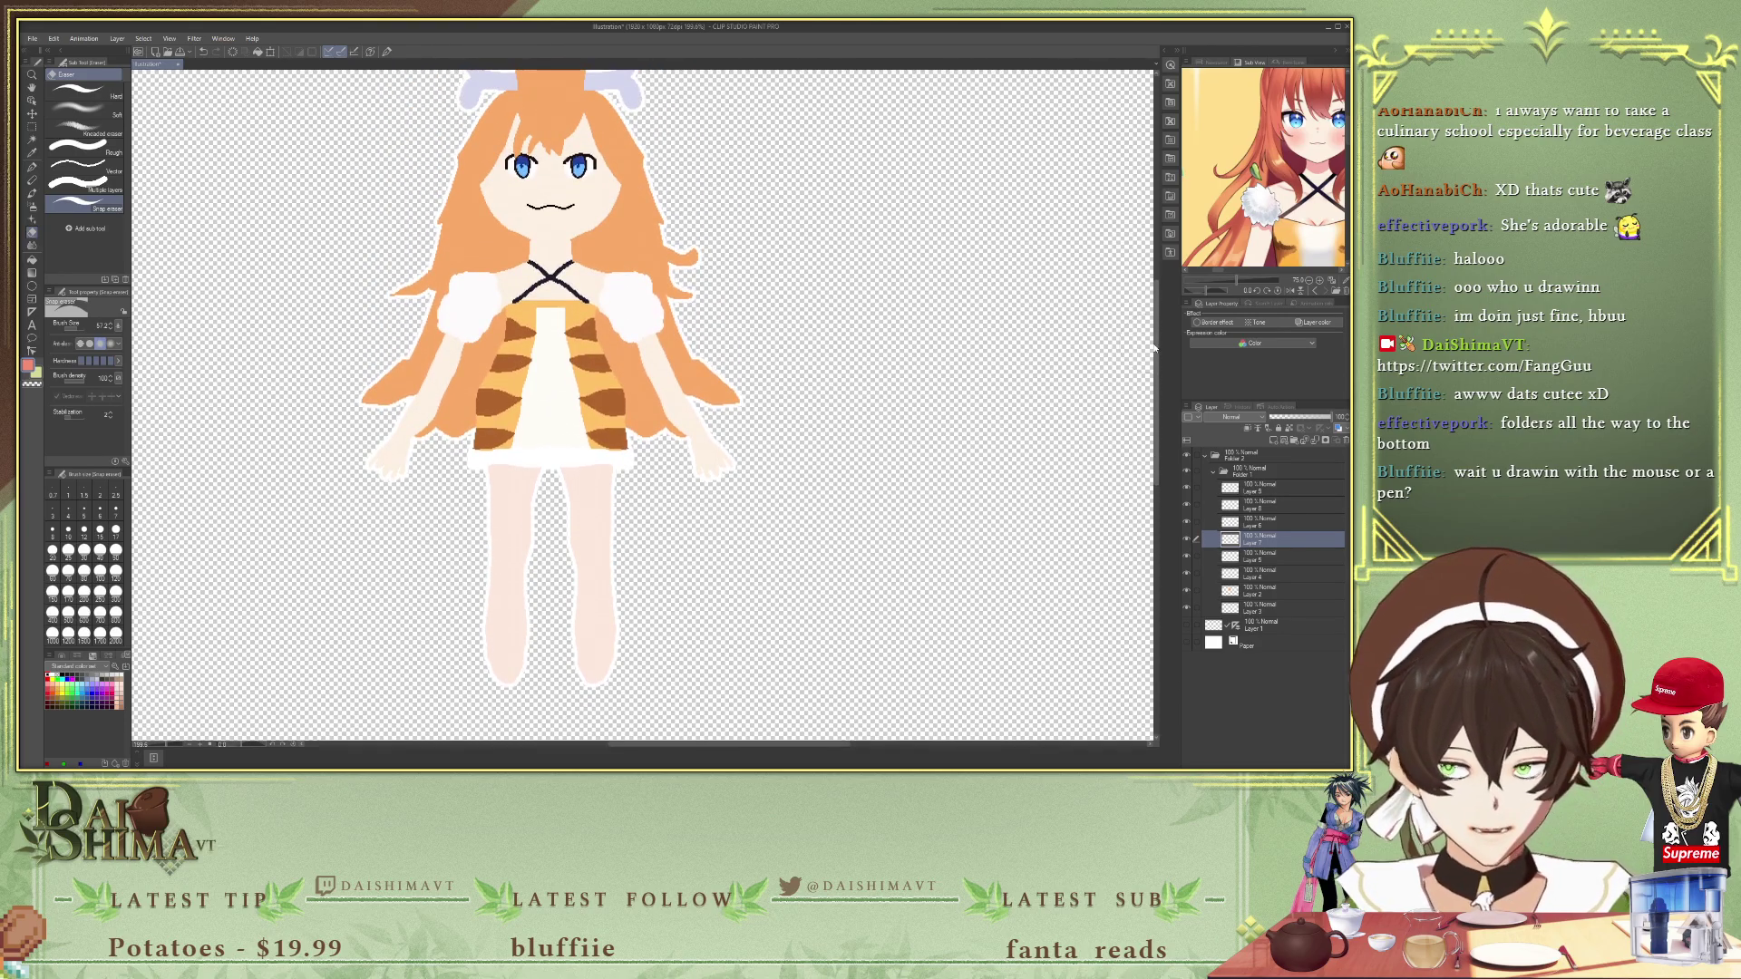
pyautogui.hotkey('alt', '[')
pyautogui.hotkey('alt', '[')
pyautogui.hotkey('alt', '[')
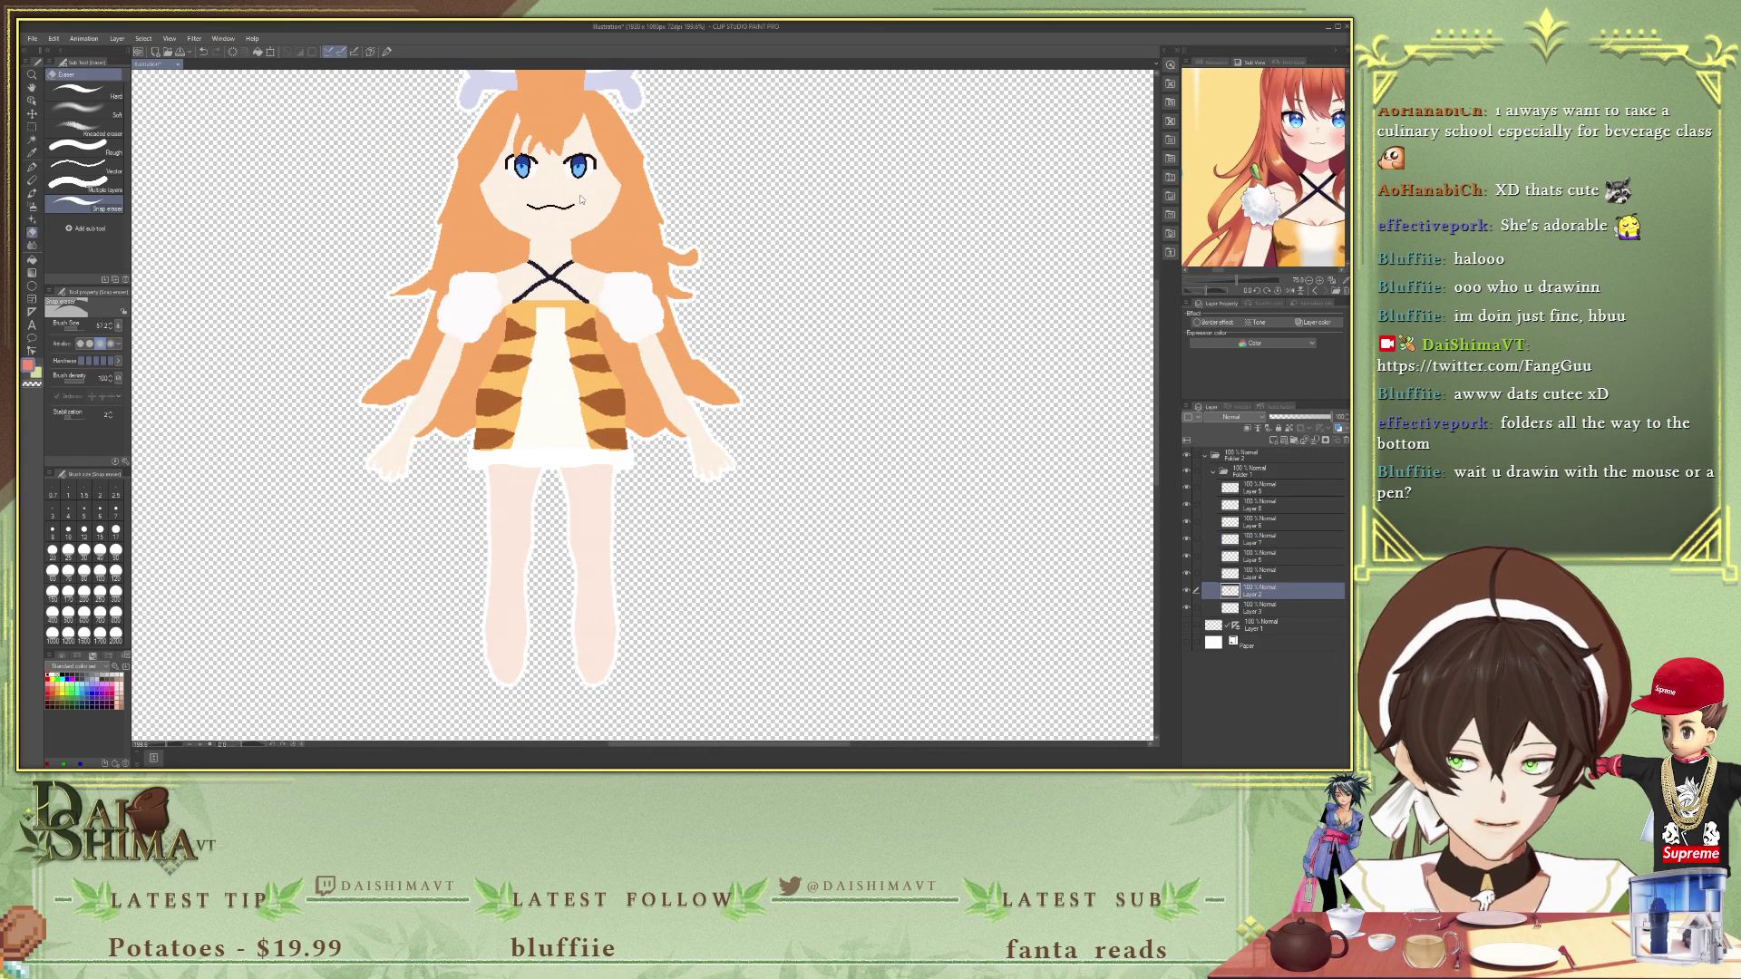
pyautogui.hotkey('alt', ']')
pyautogui.hotkey('alt', ']')
pyautogui.hotkey('alt', ']')
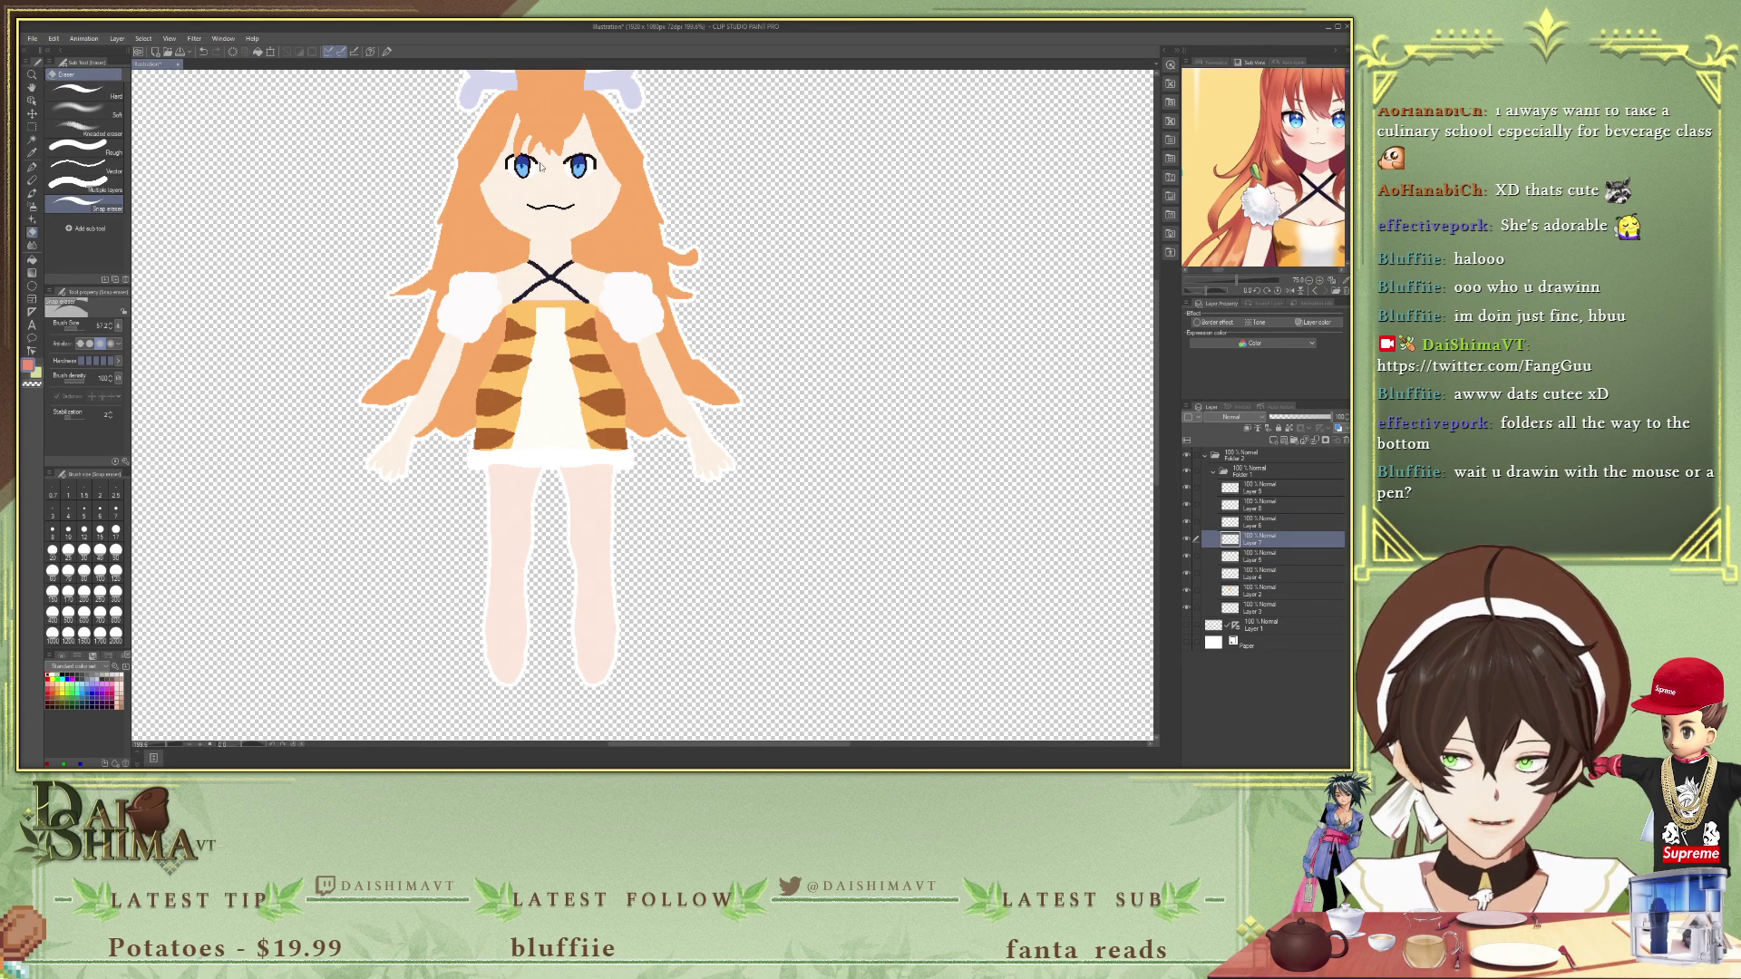
pyautogui.hotkey('alt', '[')
pyautogui.hotkey('alt', '[')
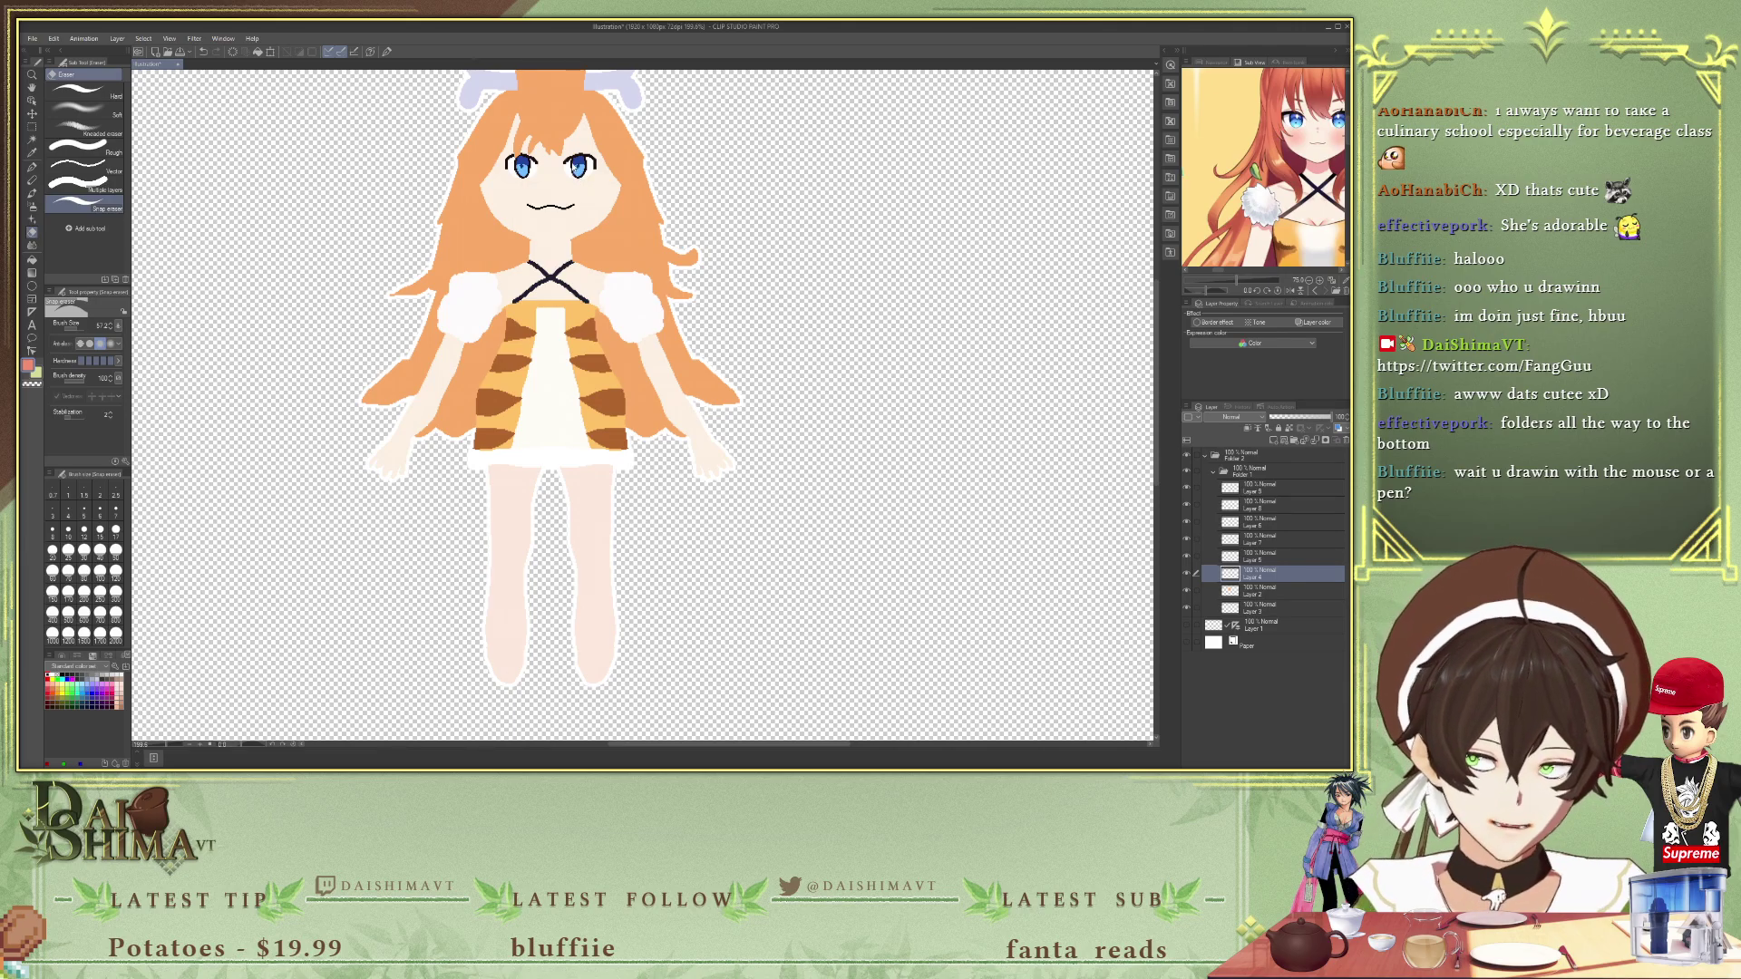
pyautogui.moveTo(581, 177); pyautogui.dragTo(765, 161)
pyautogui.hotkey('ctrl', 'z')
pyautogui.hotkey('ctrl', 'z')
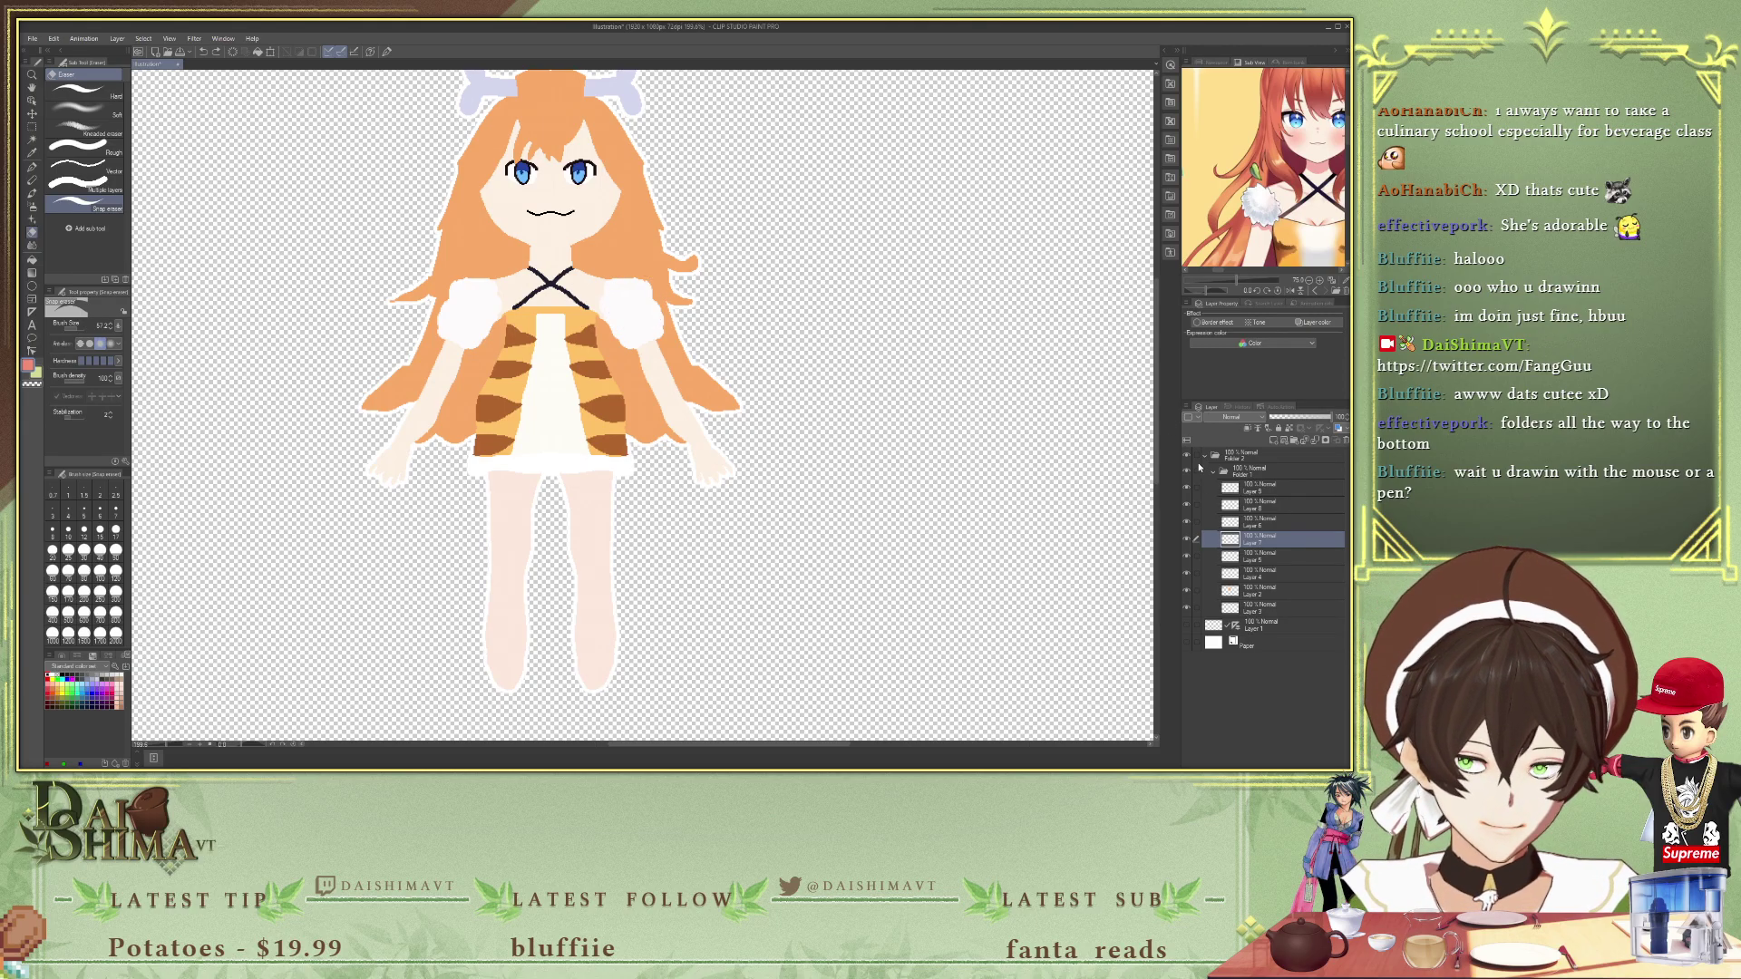
# - Compare the outer folder with and without the watercolor edge border effect, and leave the effect off
pyautogui.click(1258, 456)
pyautogui.click(1209, 323)
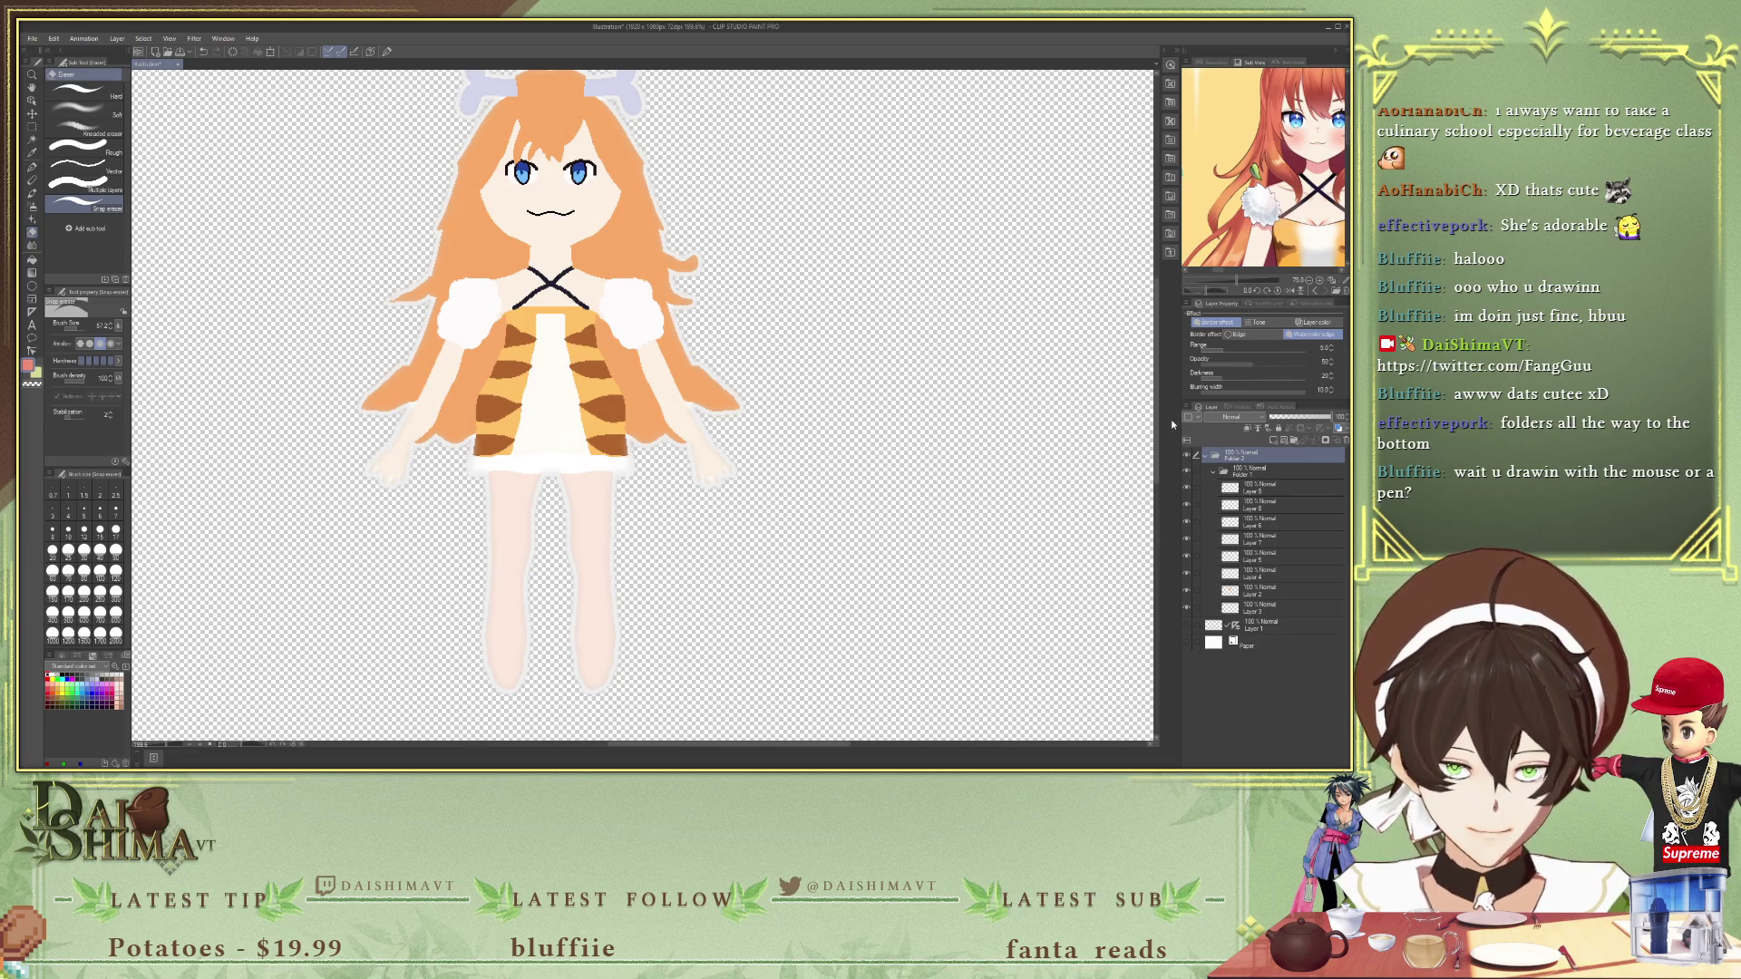
pyautogui.moveTo(1156, 428); pyautogui.dragTo(1161, 463)
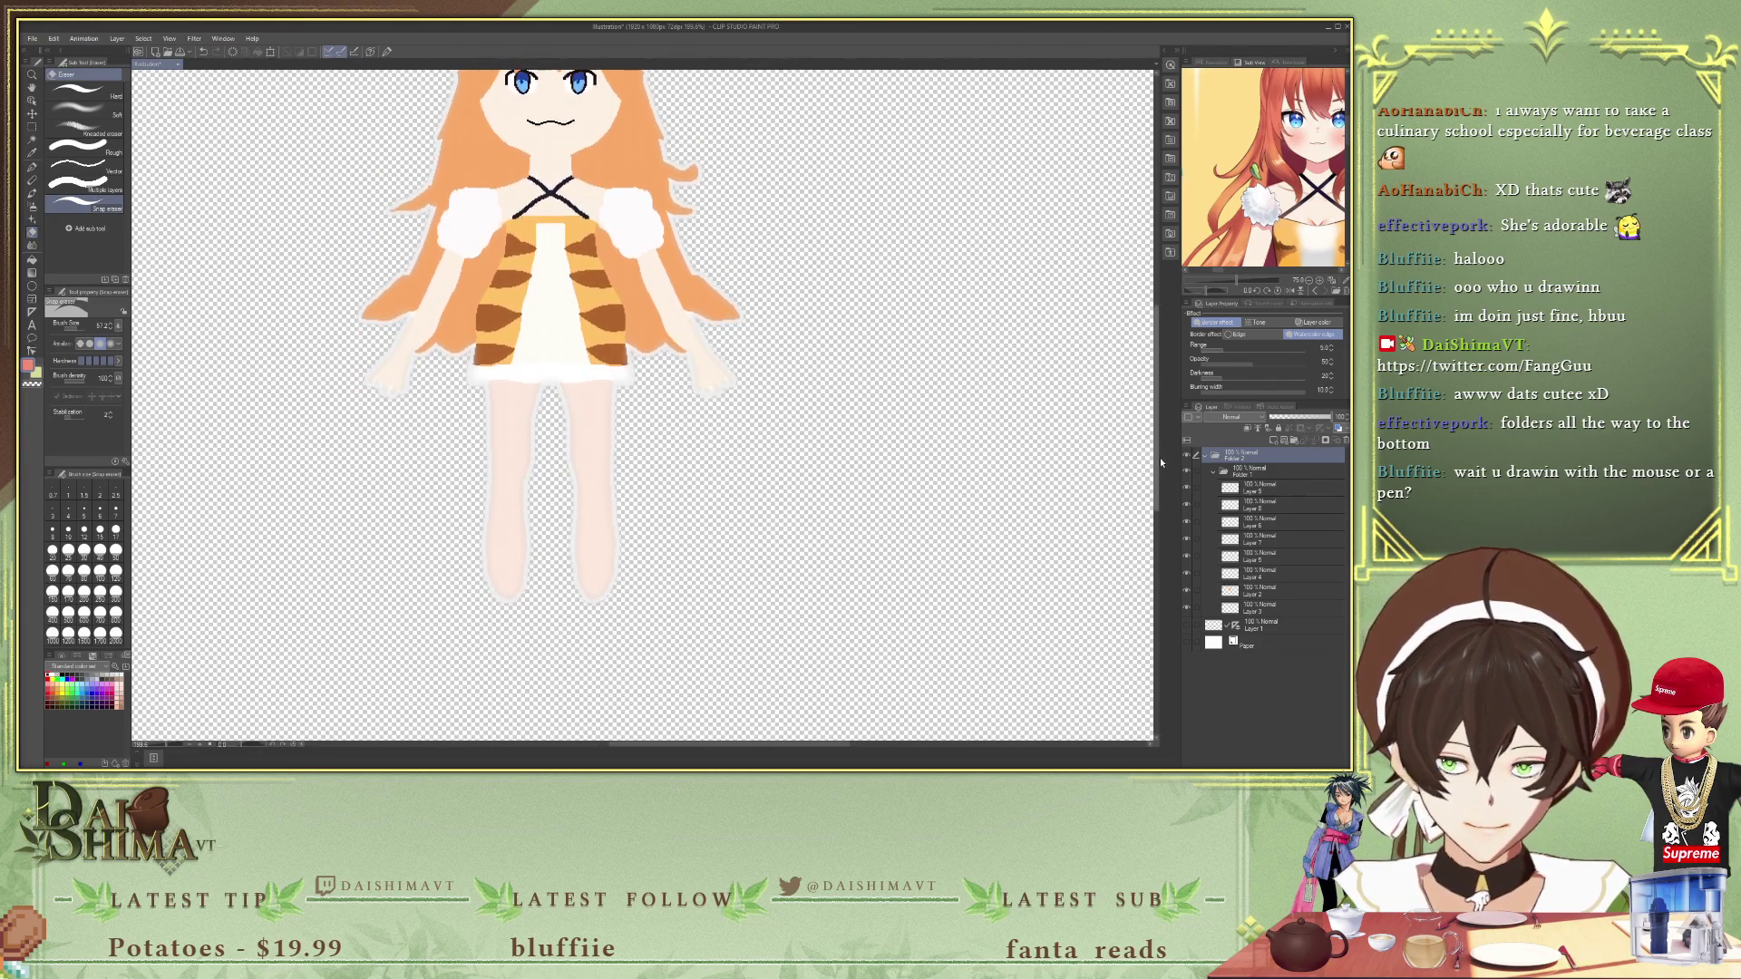
pyautogui.click(1210, 324)
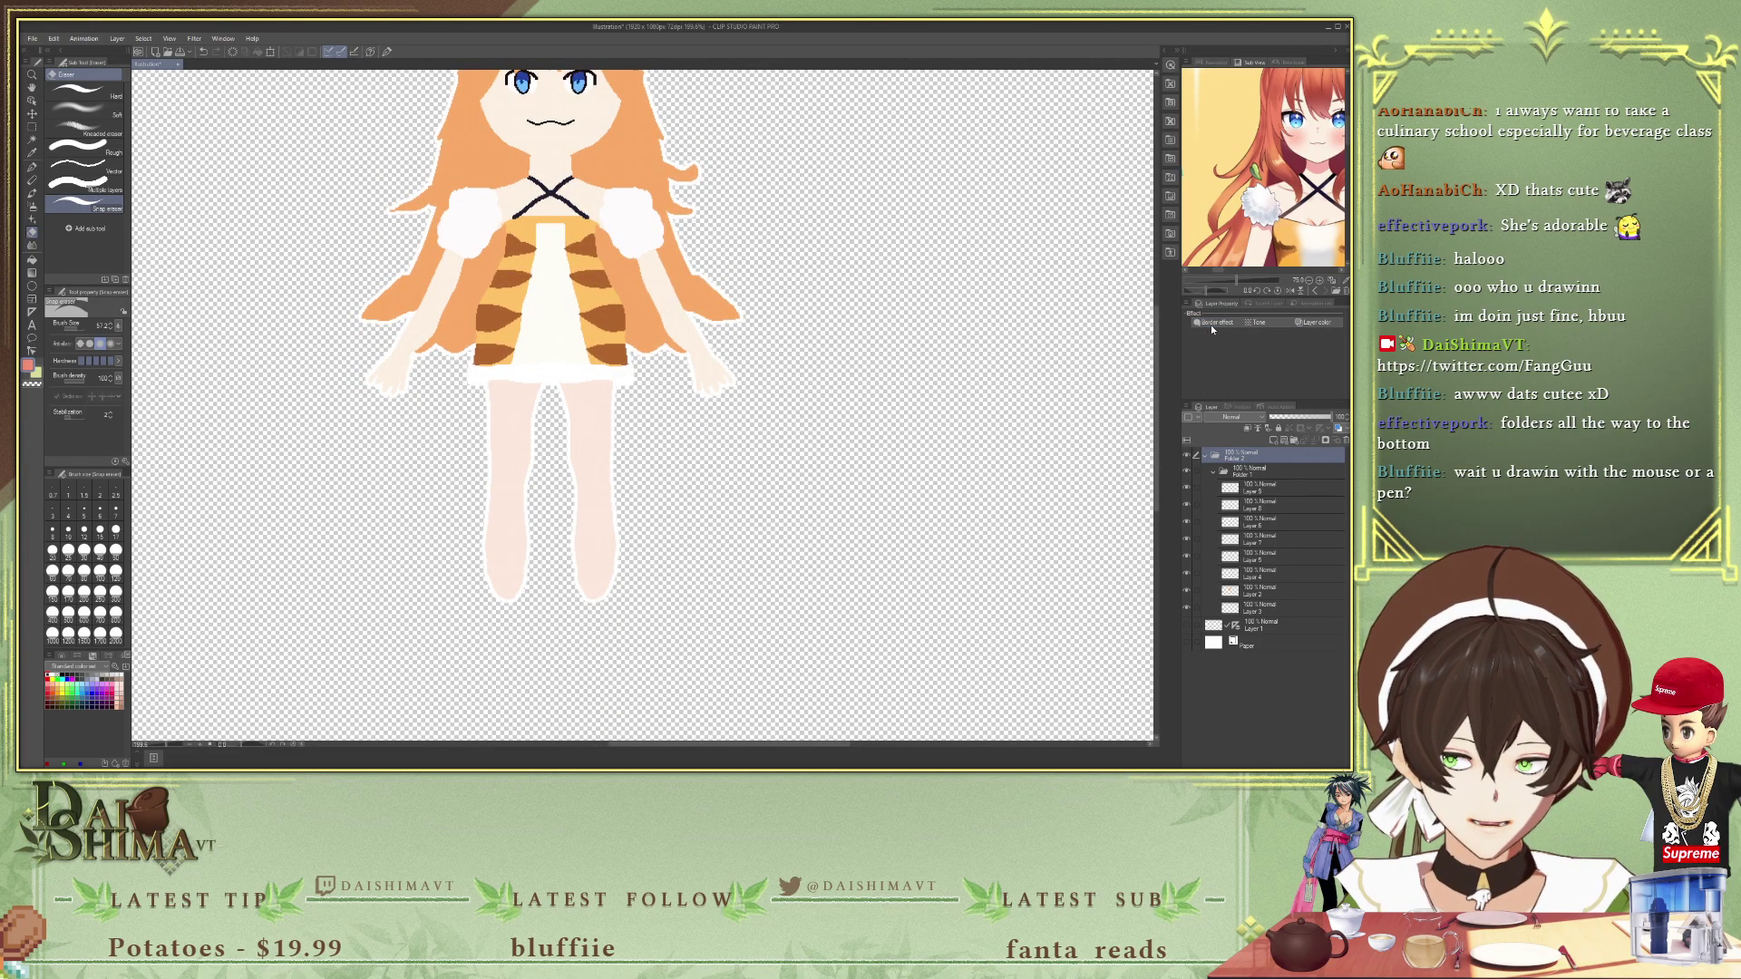
pyautogui.click(1211, 324)
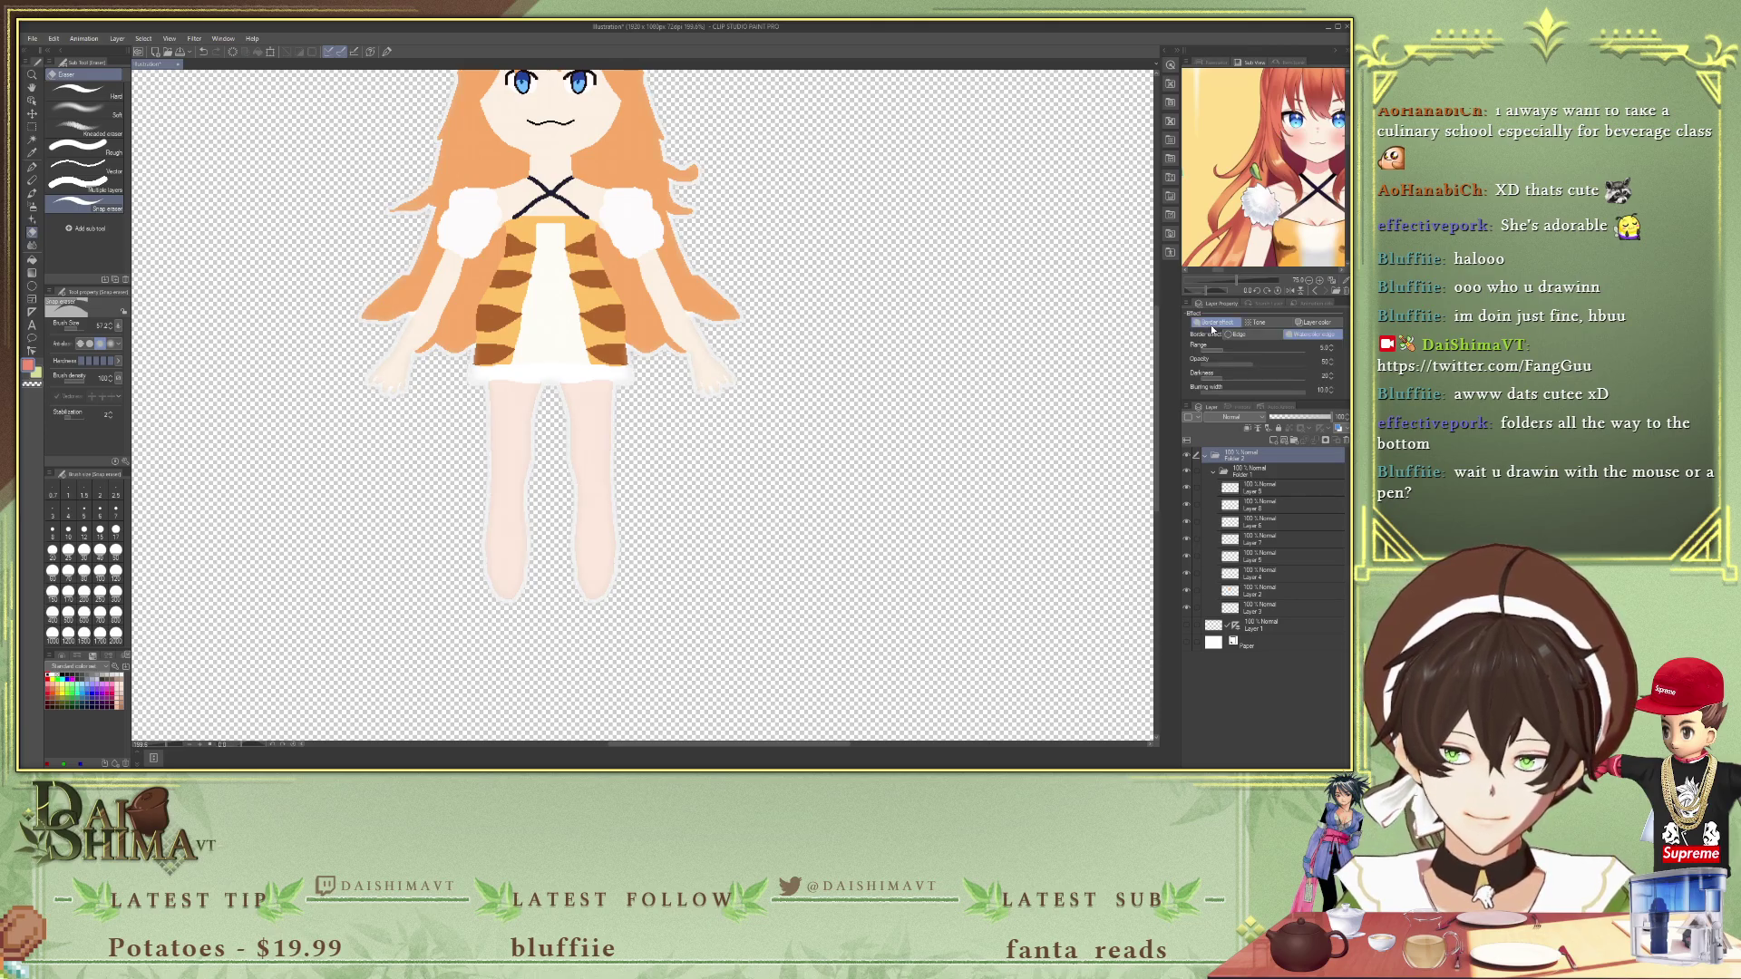
pyautogui.click(1210, 324)
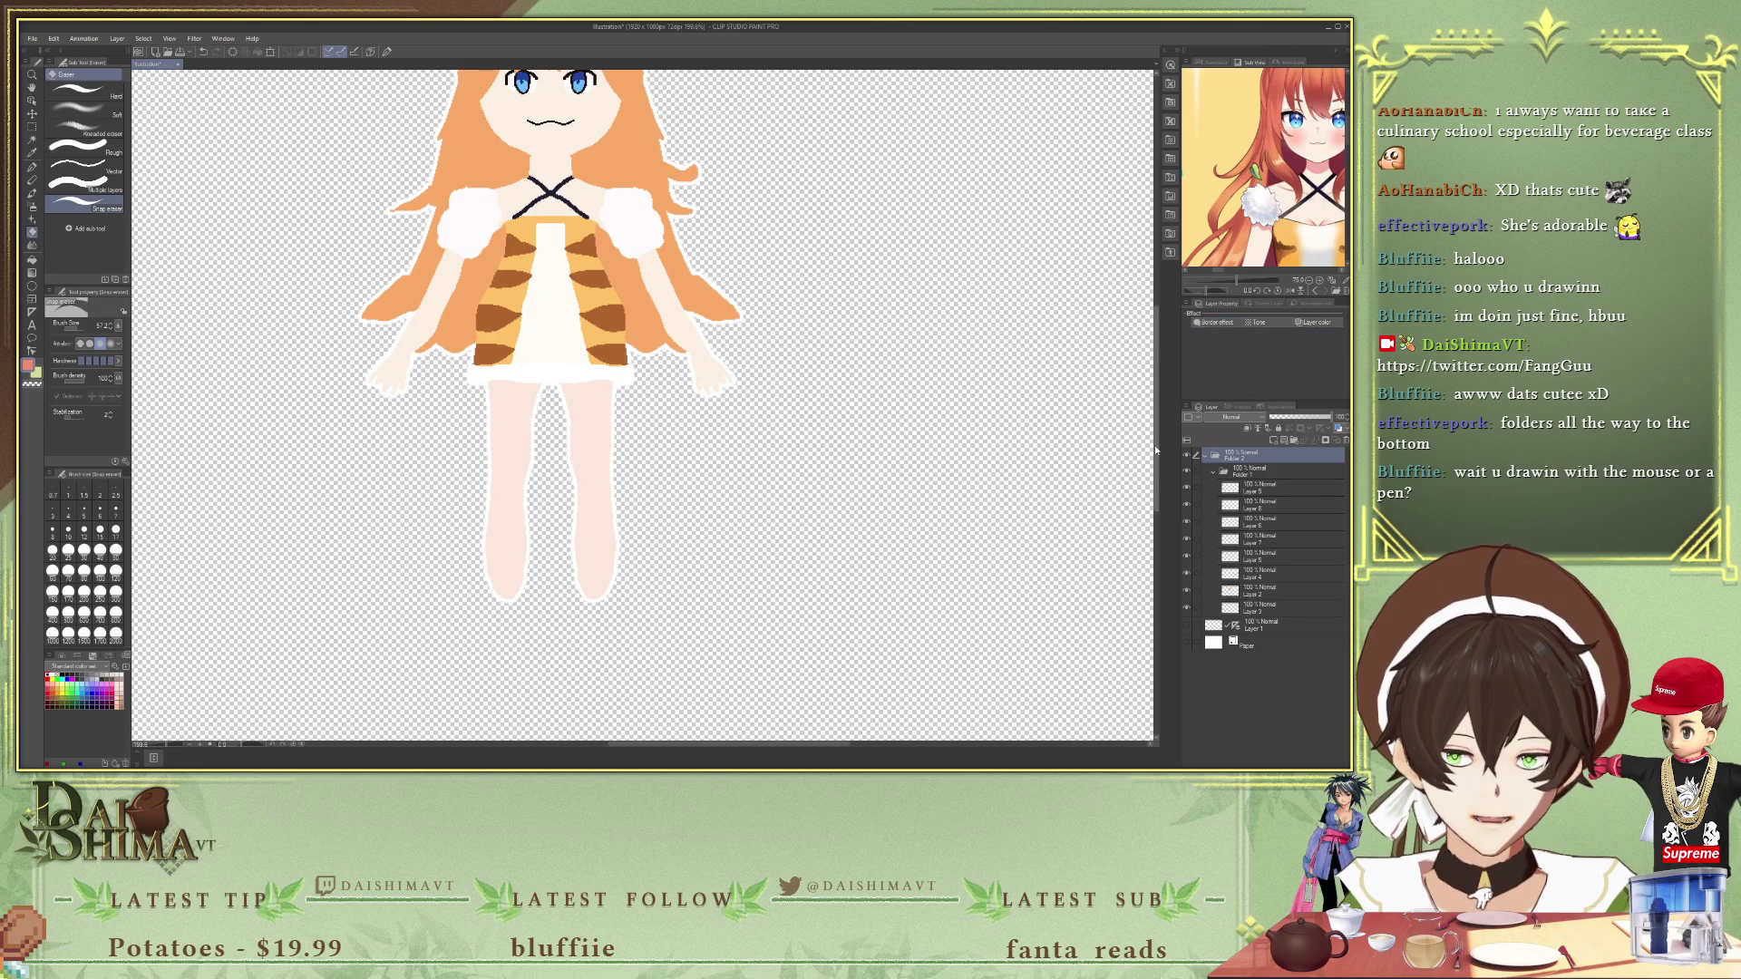
pyautogui.scroll(-3, 525, 516)
pyautogui.scroll(-3, 525, 516)
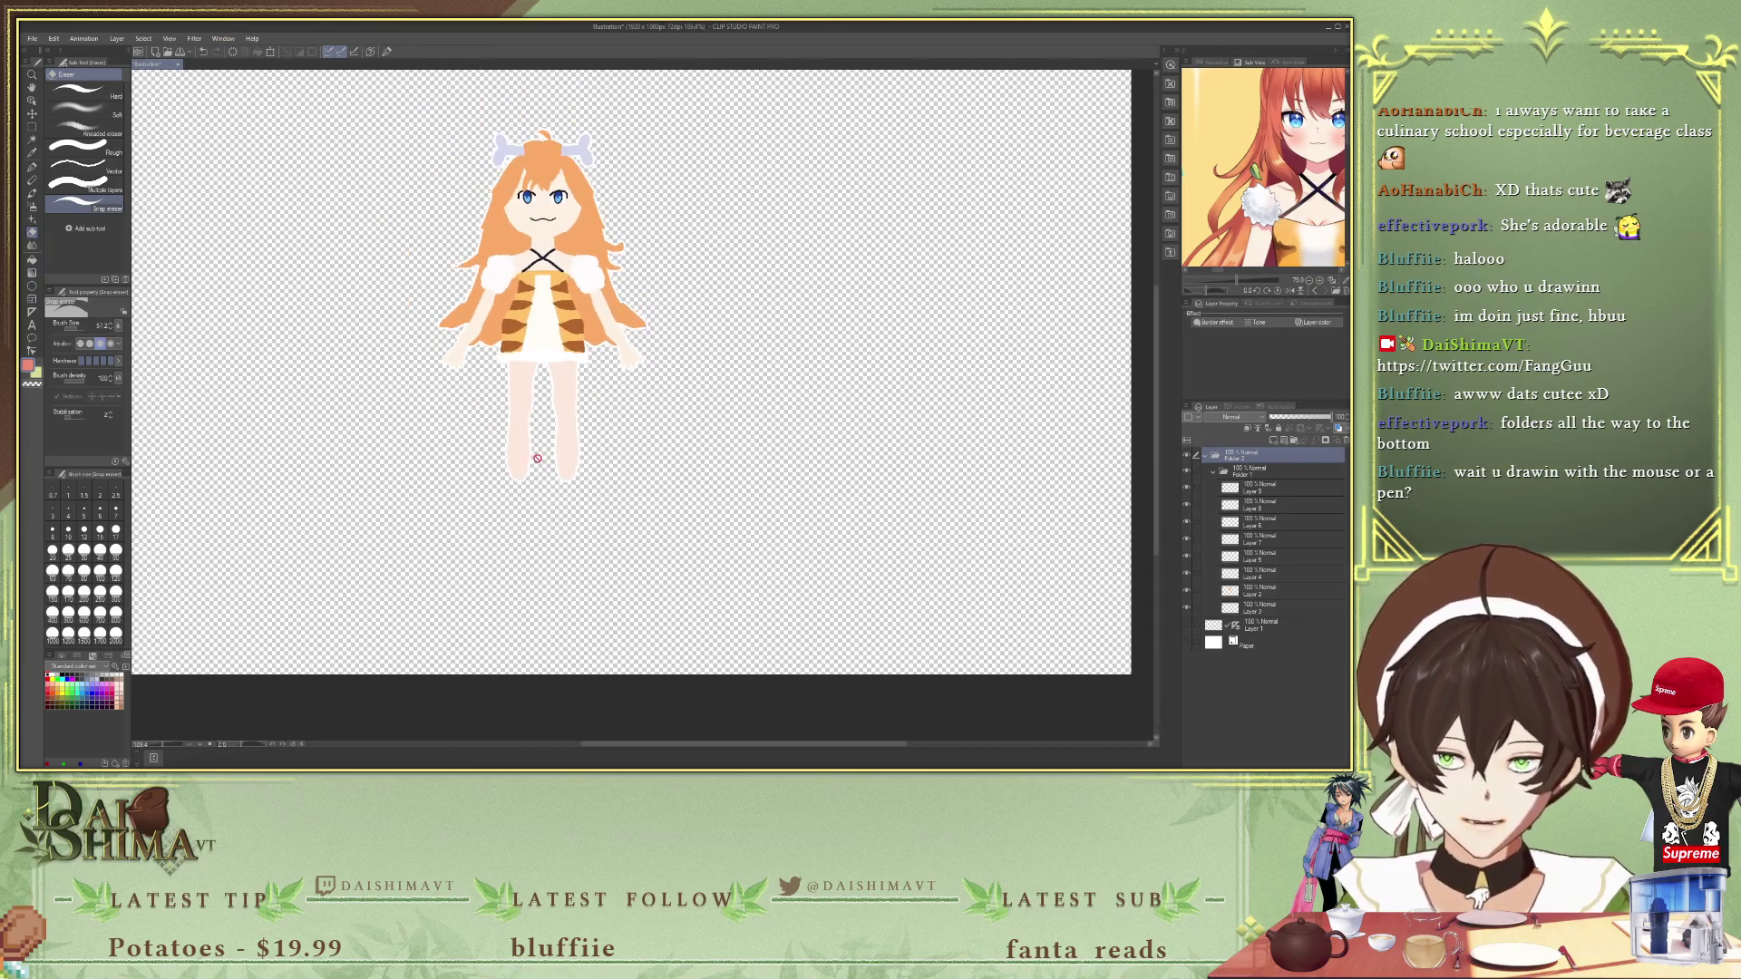
pyautogui.scroll(2, 365, 523)
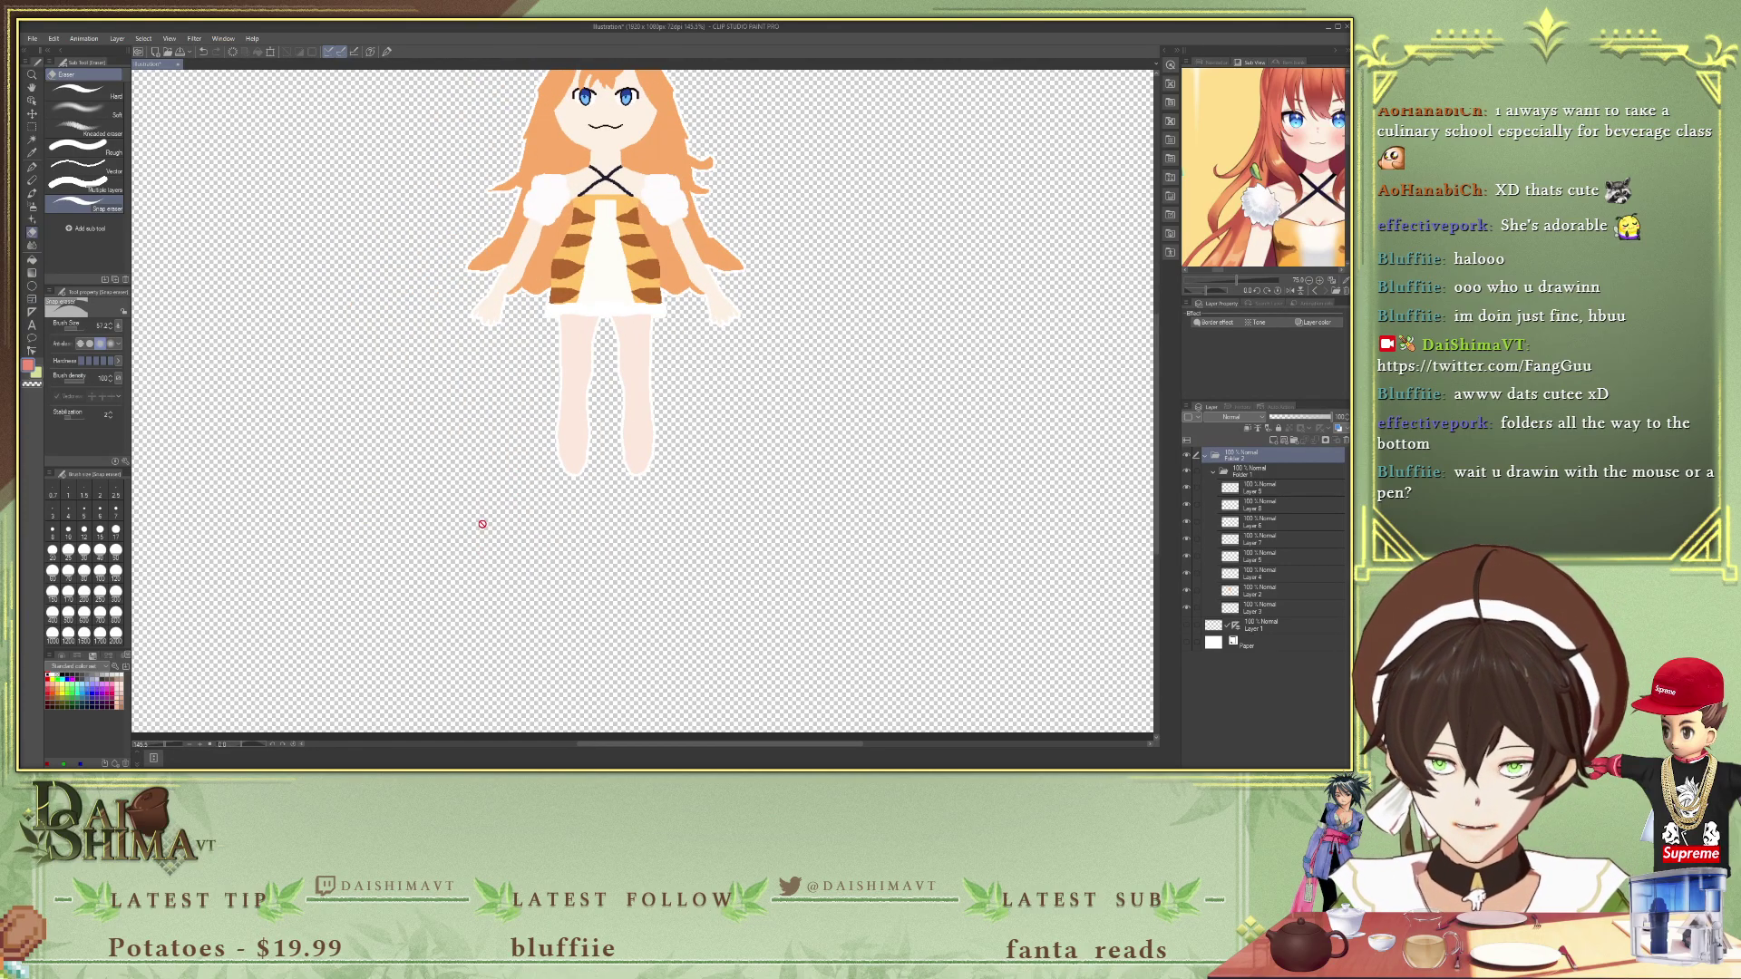
pyautogui.scroll(1, 505, 544)
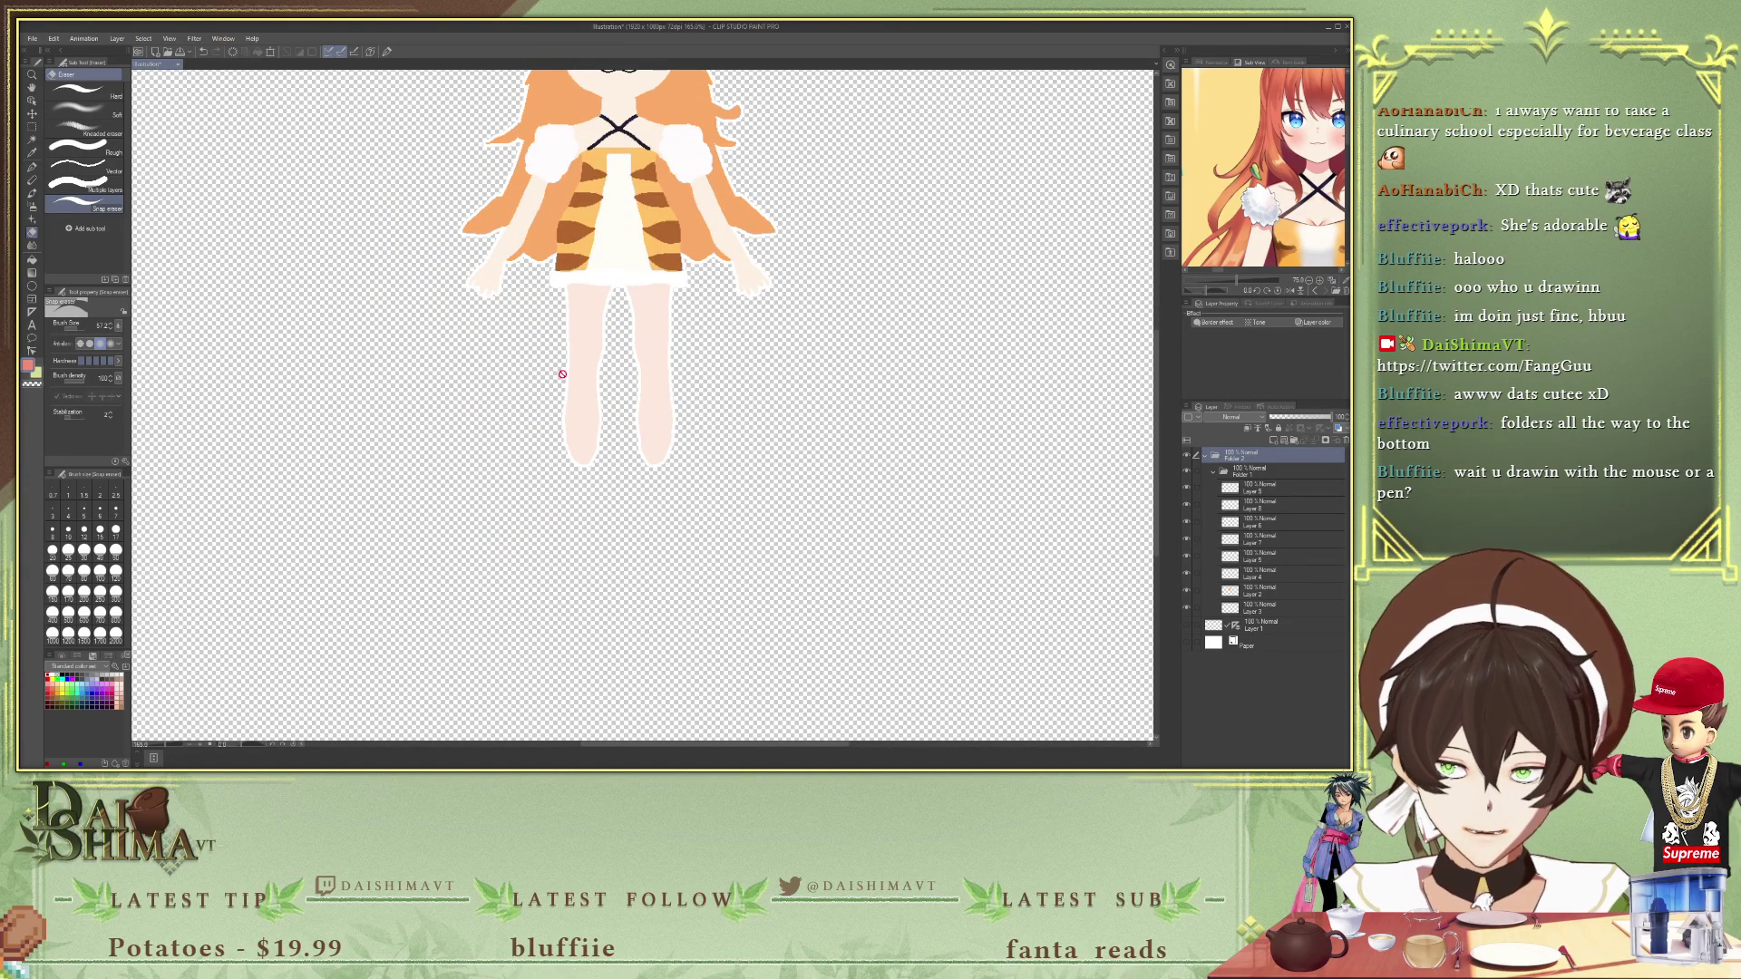
# - Add a new layer above the collapsed outer folder with a black edge border effect, and choose a smaller eraser size
pyautogui.click(1206, 458)
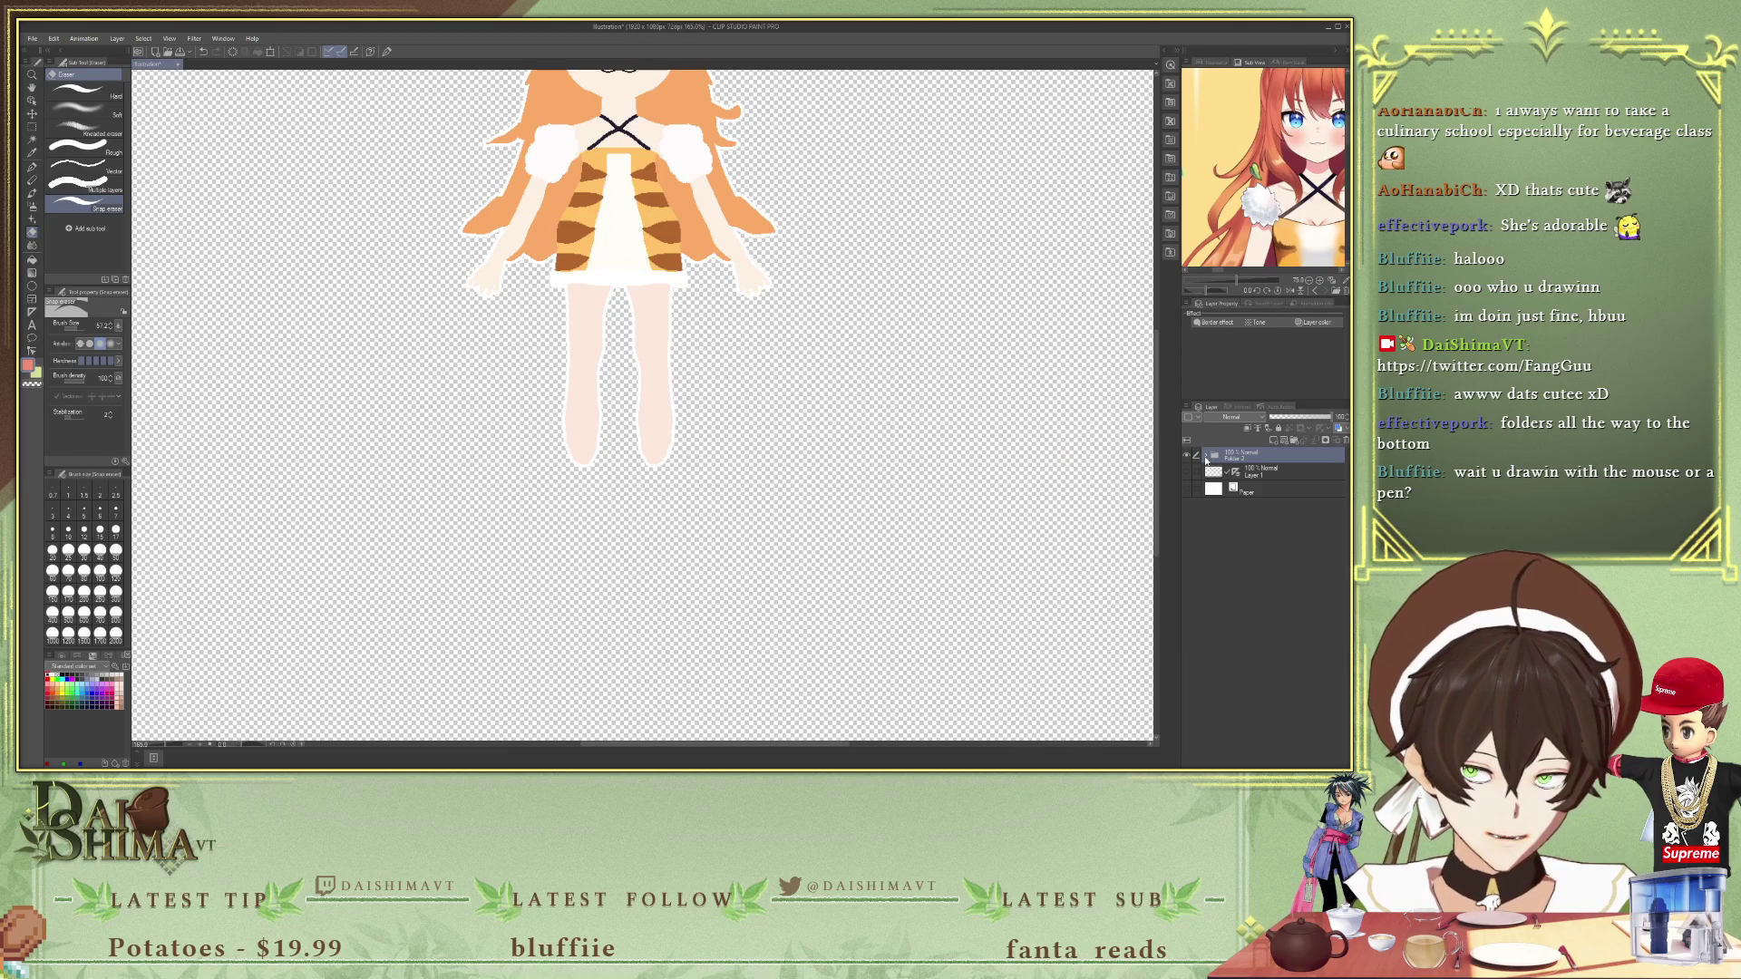
pyautogui.click(1274, 441)
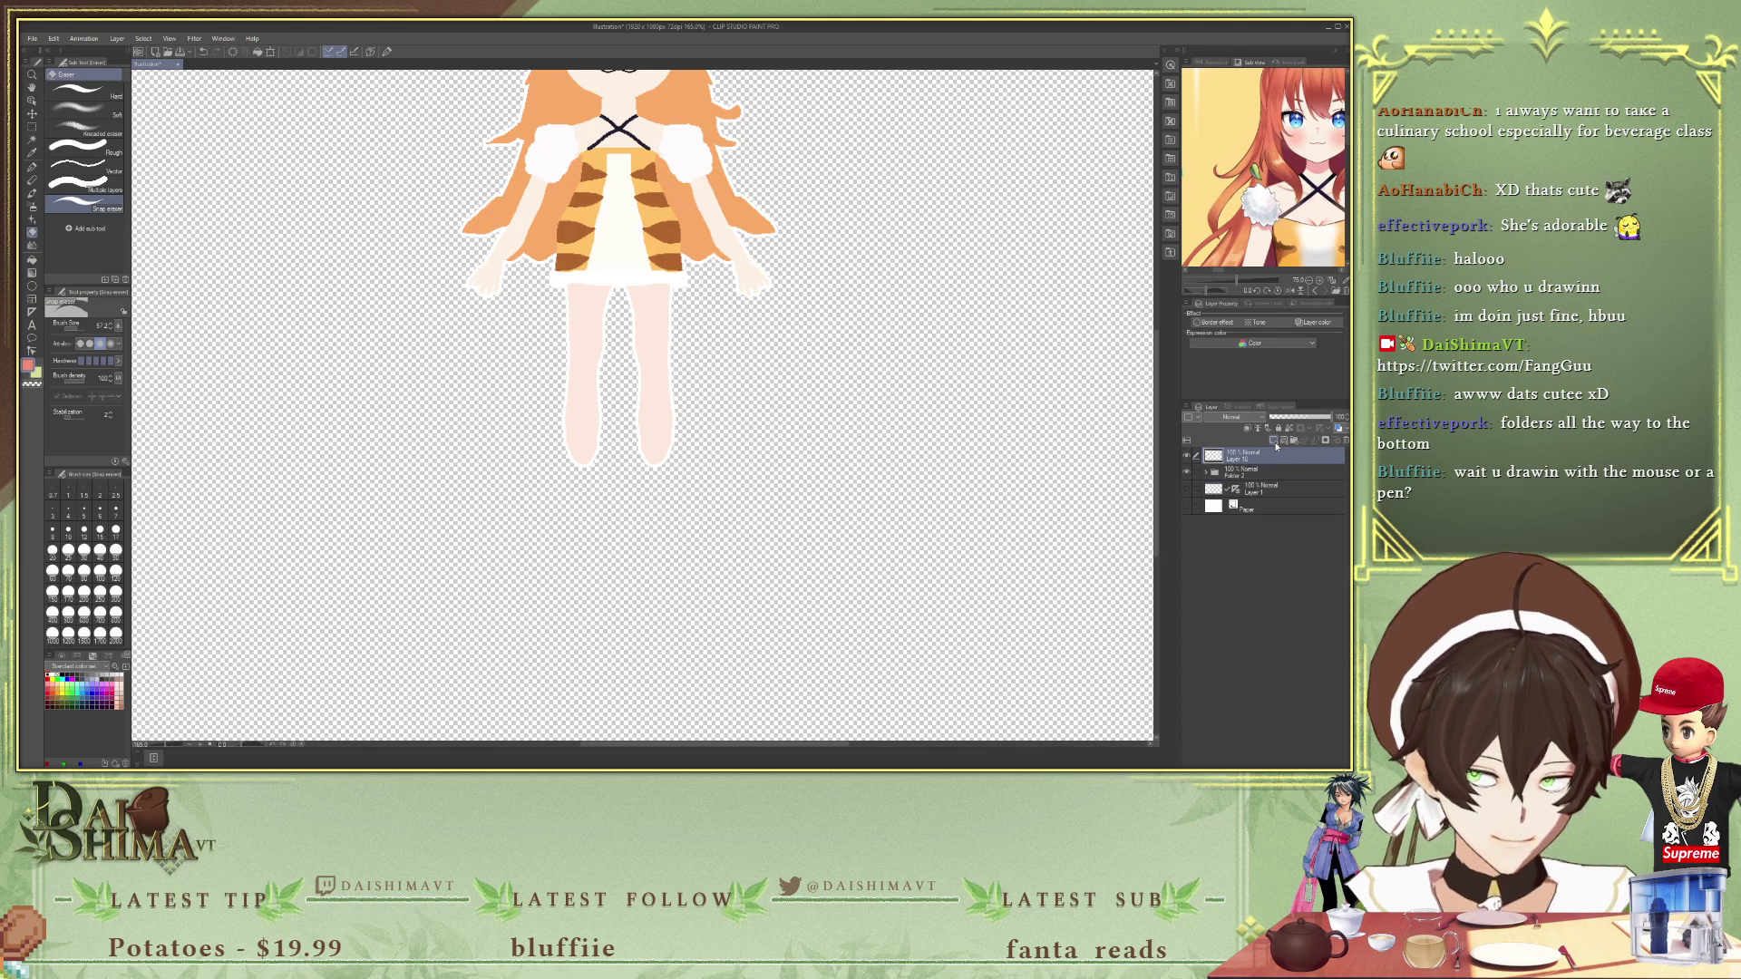
pyautogui.click(1215, 322)
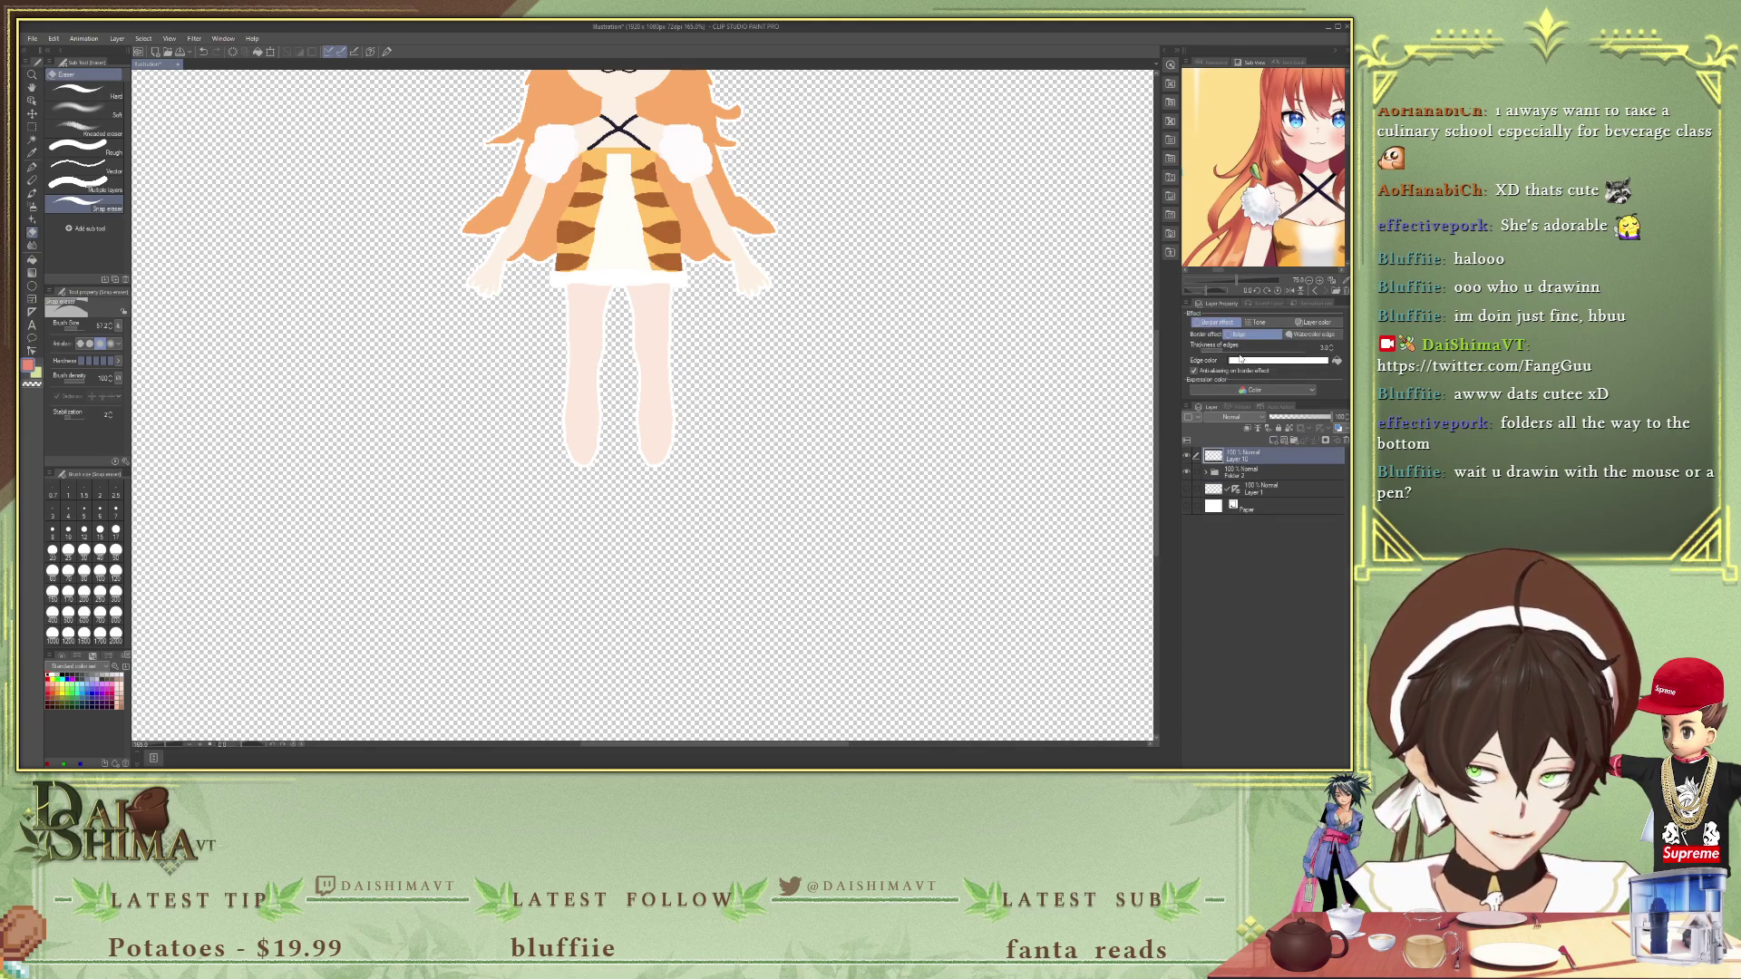
pyautogui.click(797, 349)
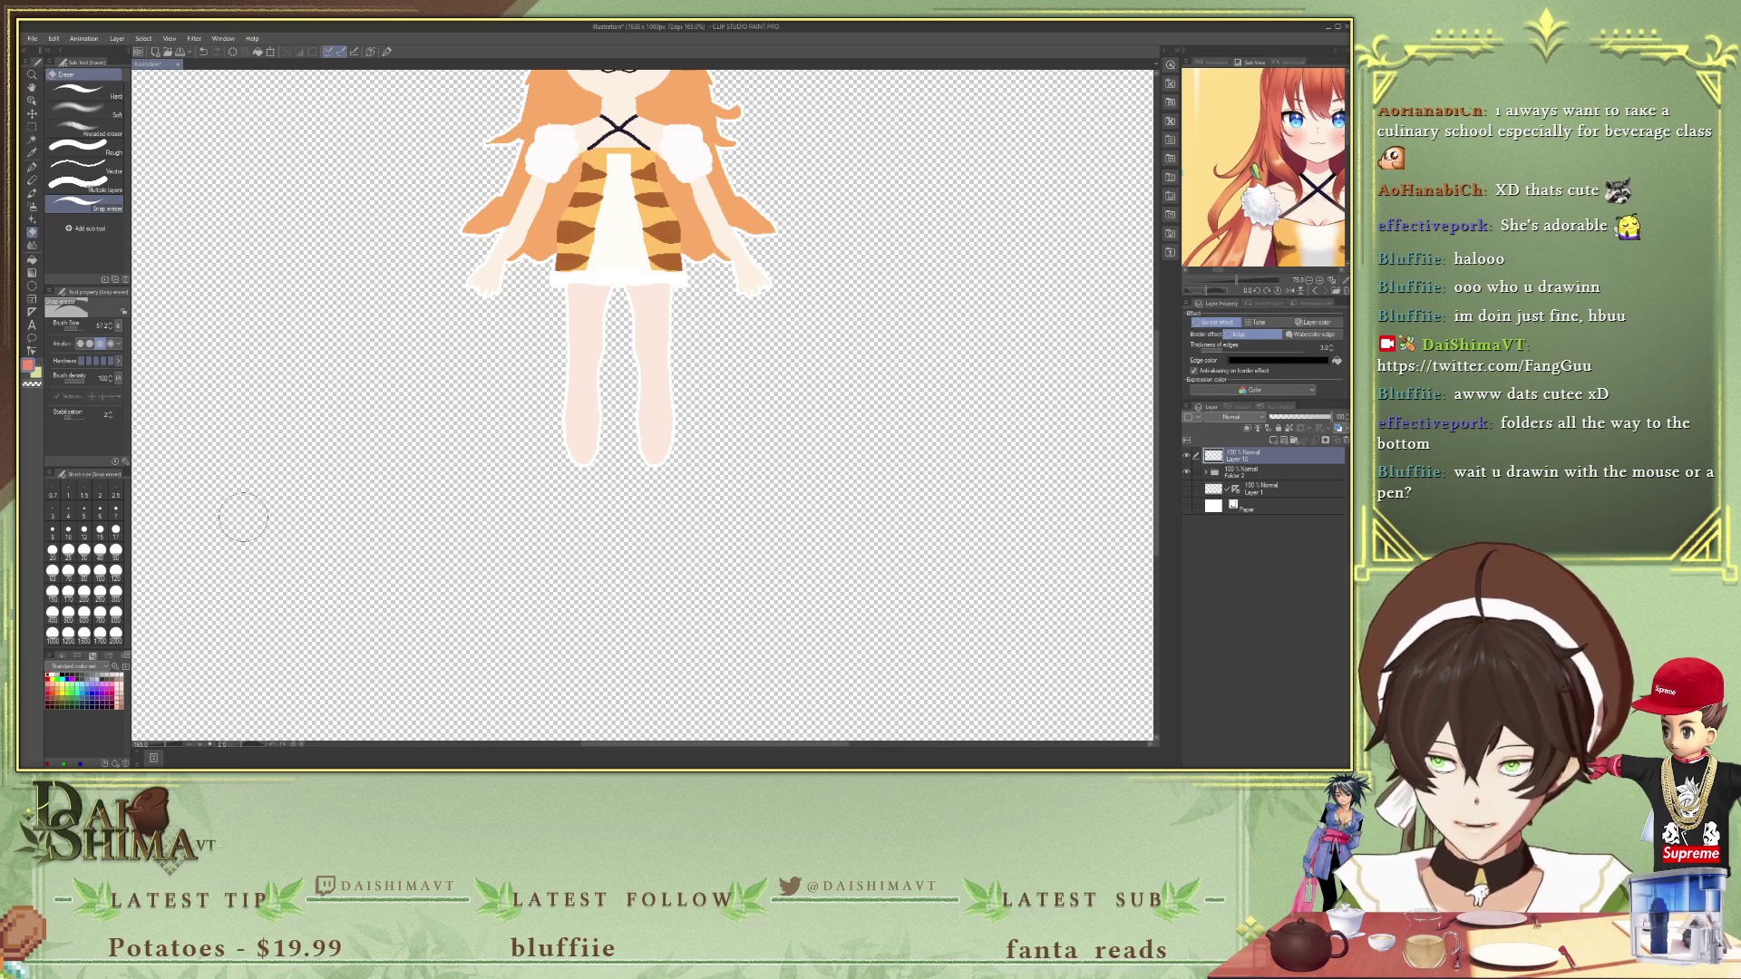
pyautogui.click(84, 514)
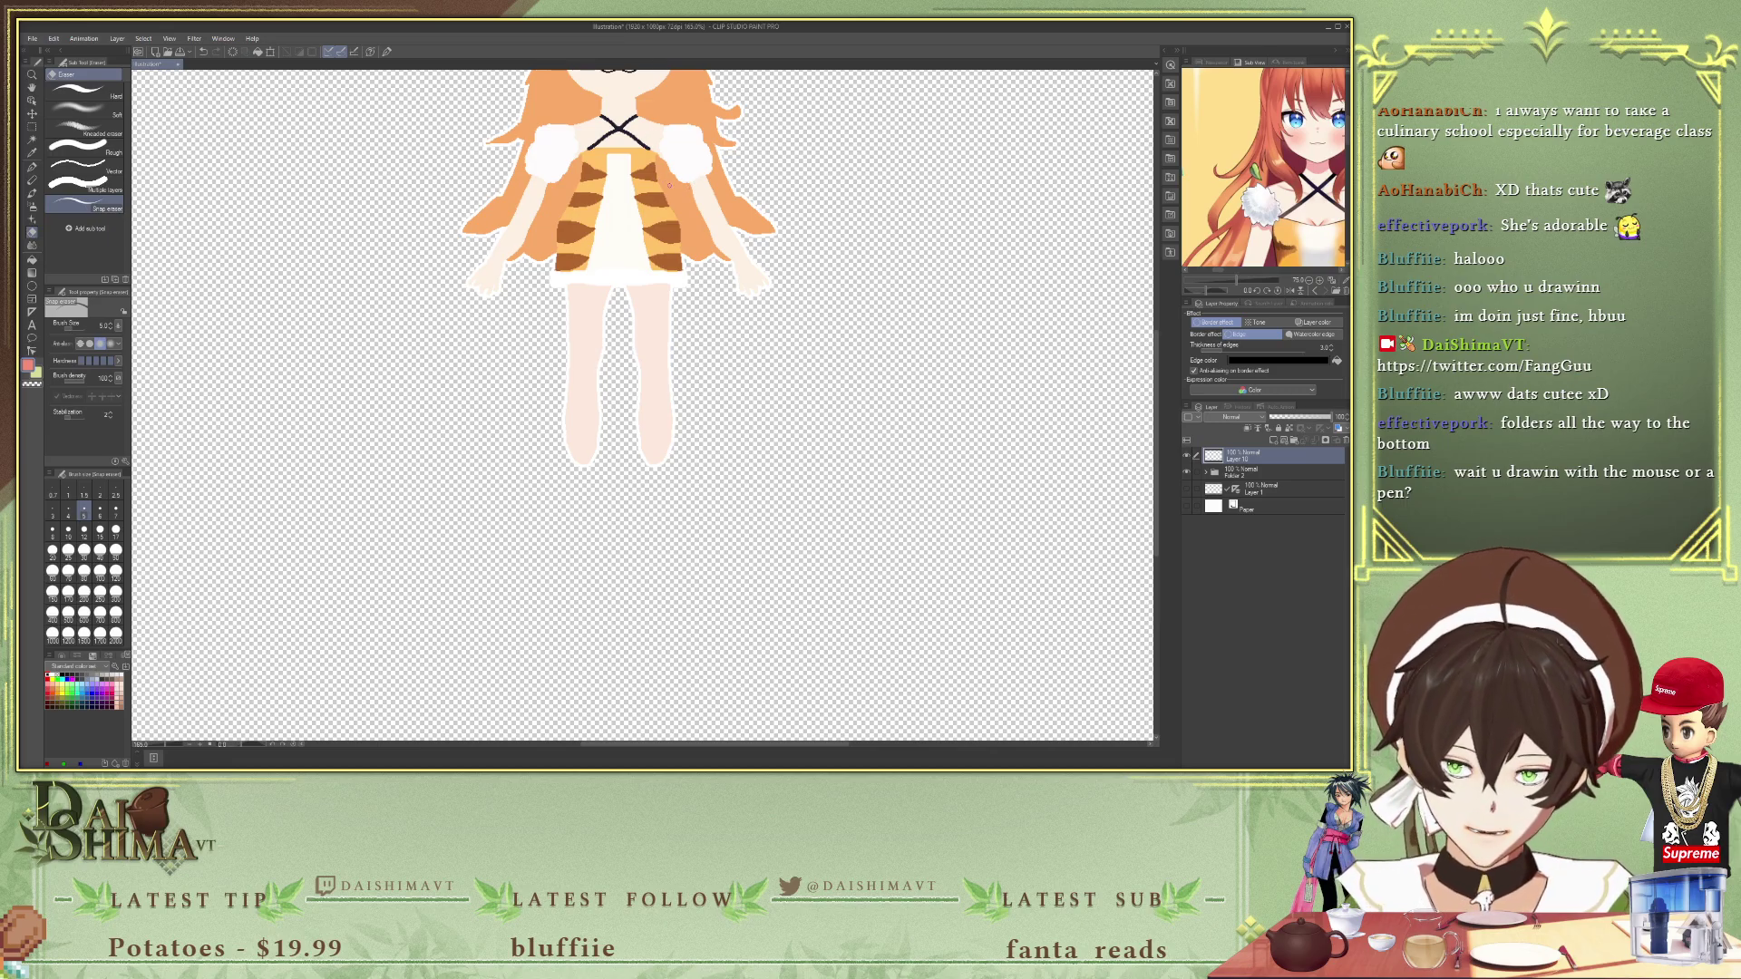
# - Sample the orange from the character's hair and choose a thicker pen size for lettering
pyautogui.press('i')
pyautogui.click(635, 333)
pyautogui.press('p')
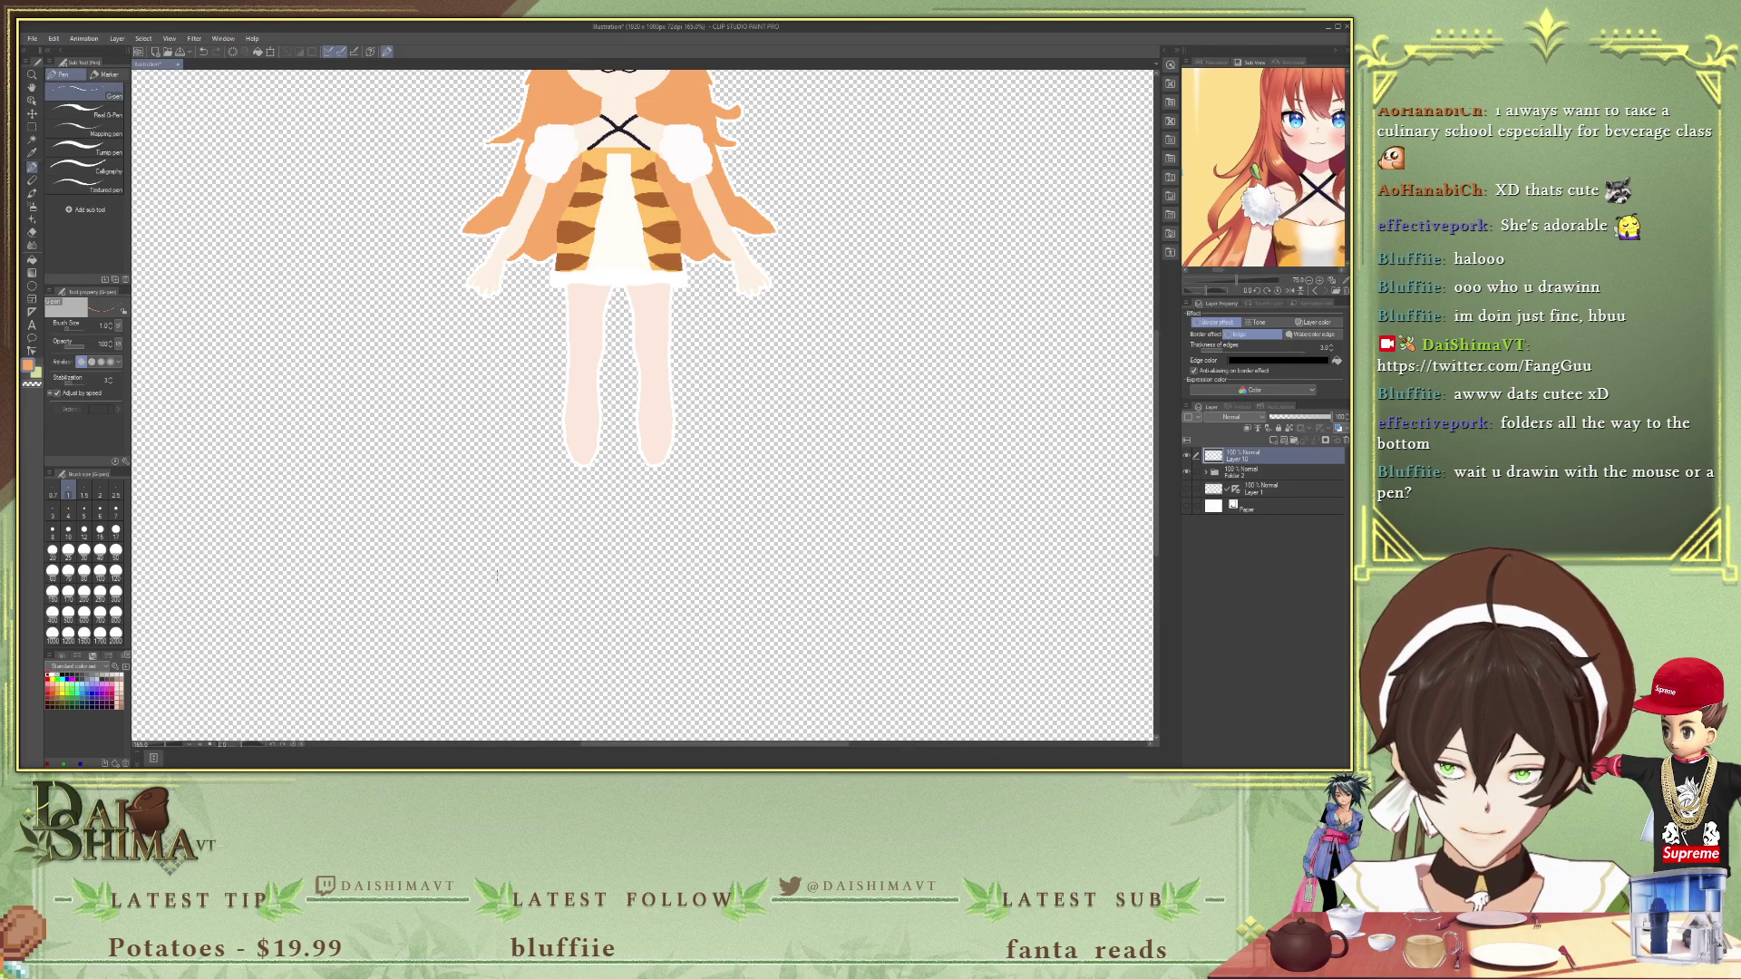
pyautogui.click(100, 512)
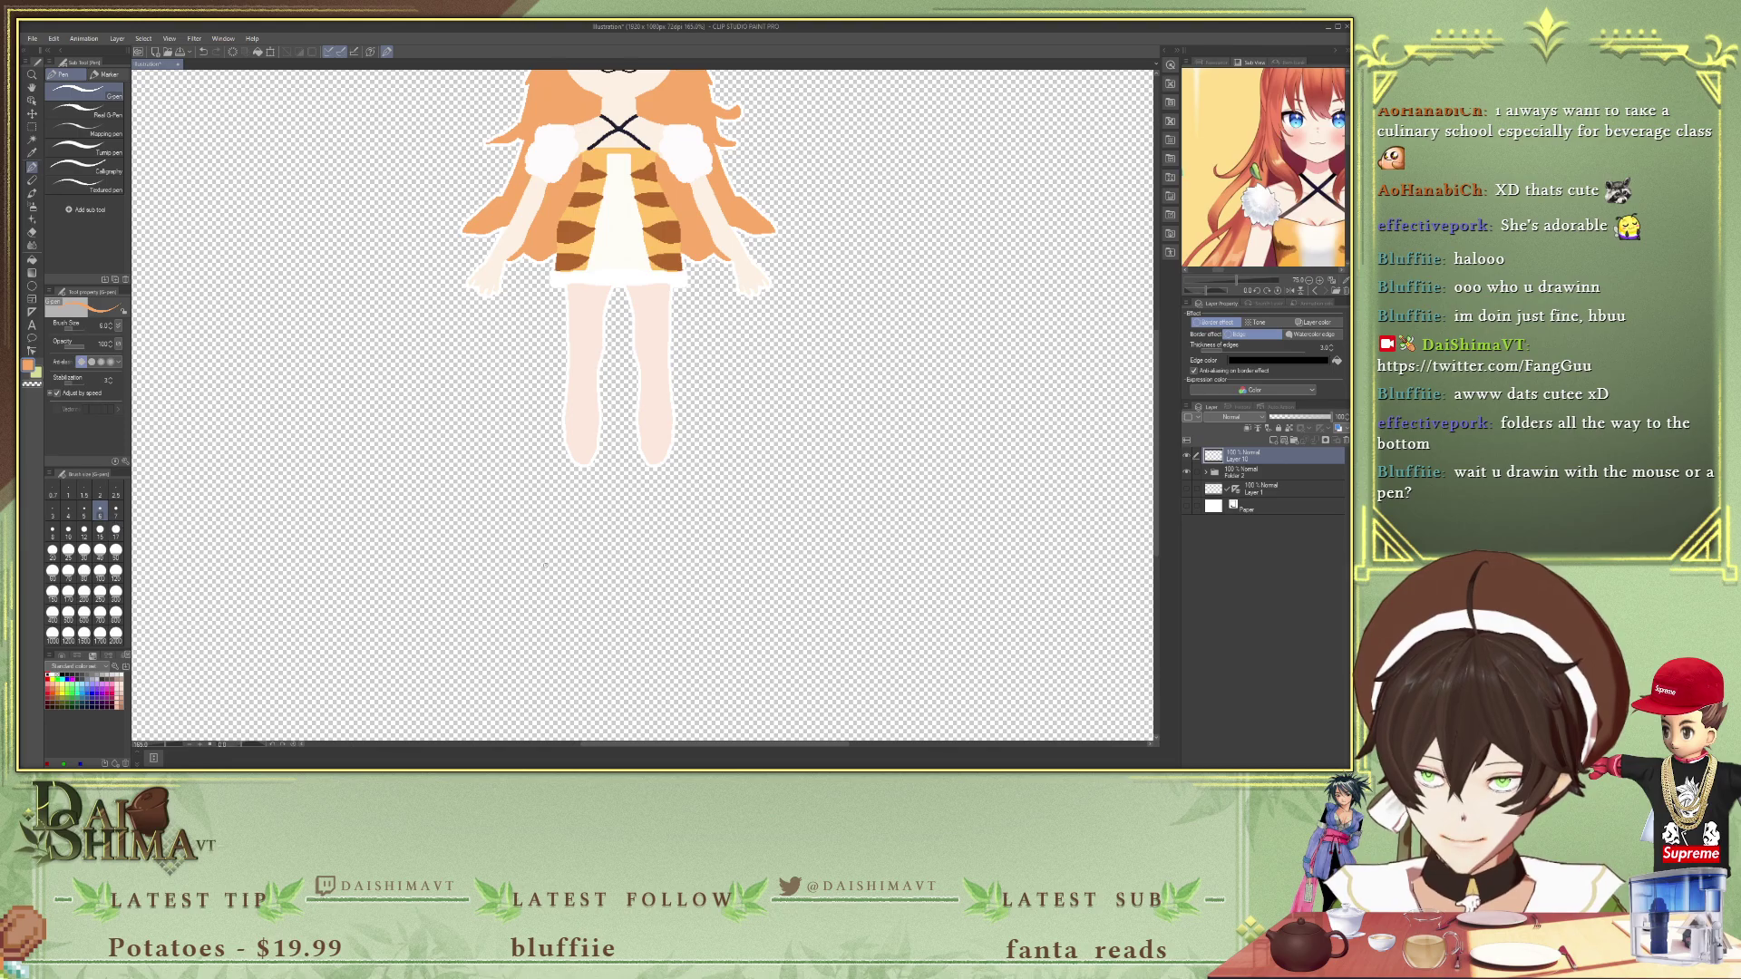
pyautogui.scroll(2, 479, 528)
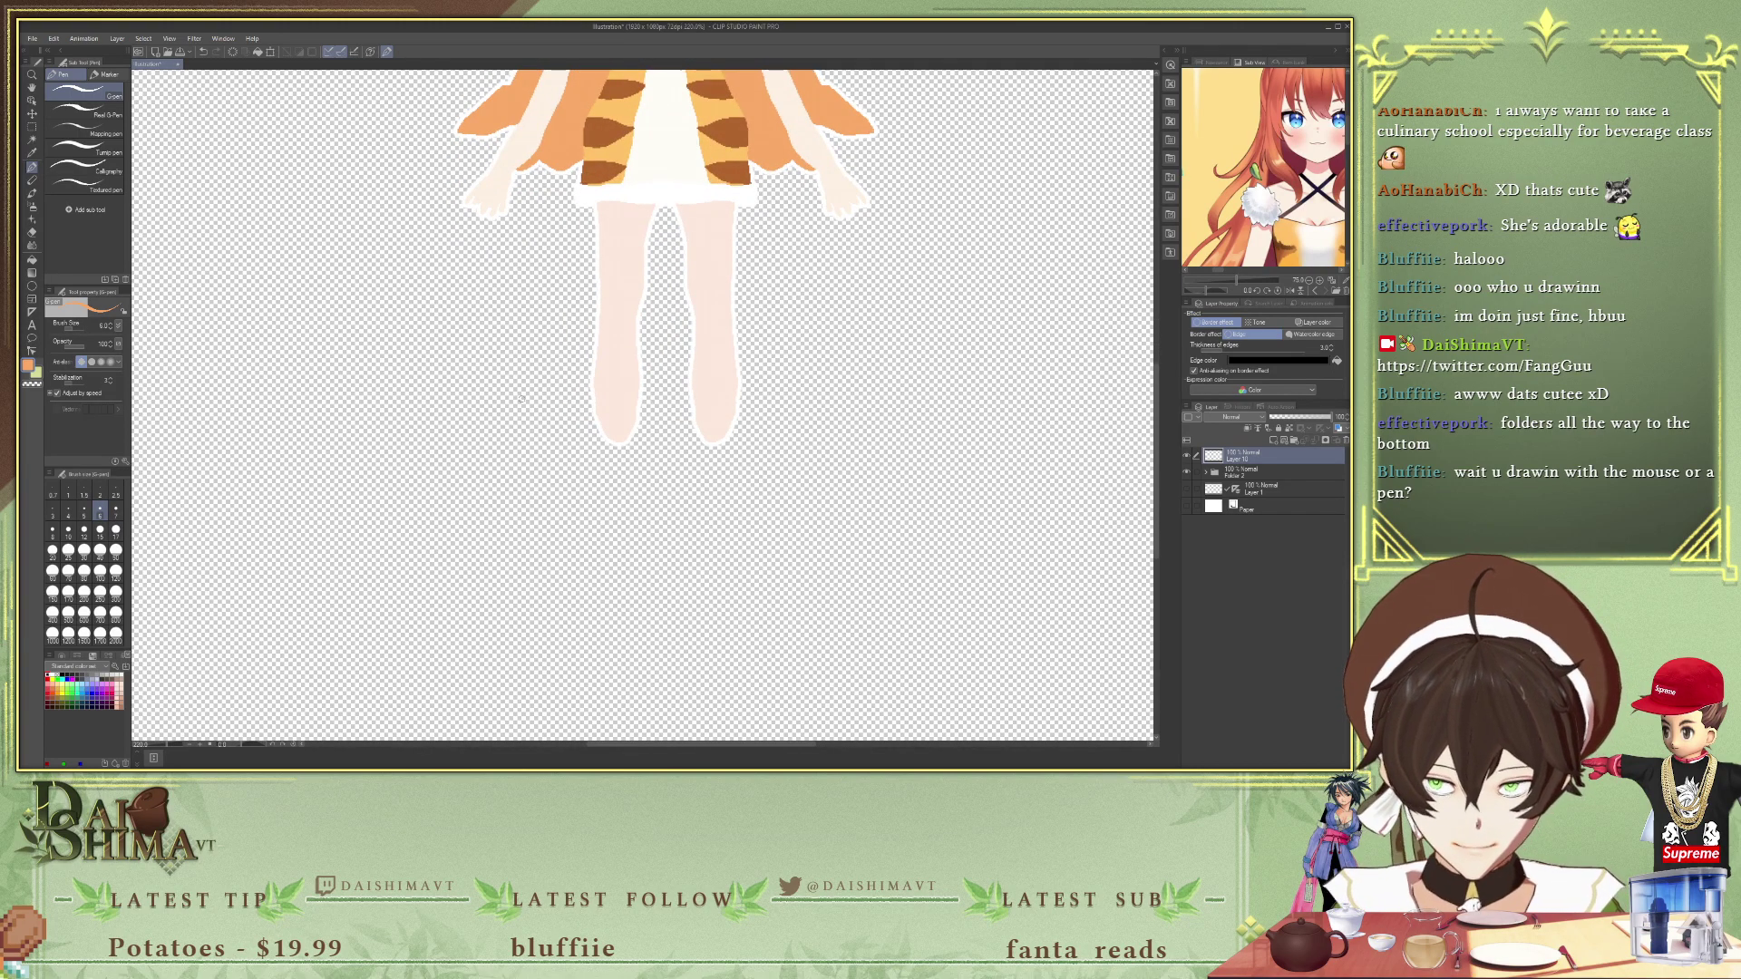
pyautogui.moveTo(461, 488)
pyautogui.mouseDown()
pyautogui.moveTo(454, 458)
pyautogui.moveTo(464, 494)
pyautogui.moveTo(479, 466)
pyautogui.mouseUp()
pyautogui.hotkey('ctrl', 'z')
pyautogui.hotkey('ctrl', 'z')
pyautogui.hotkey('ctrl', 'z')
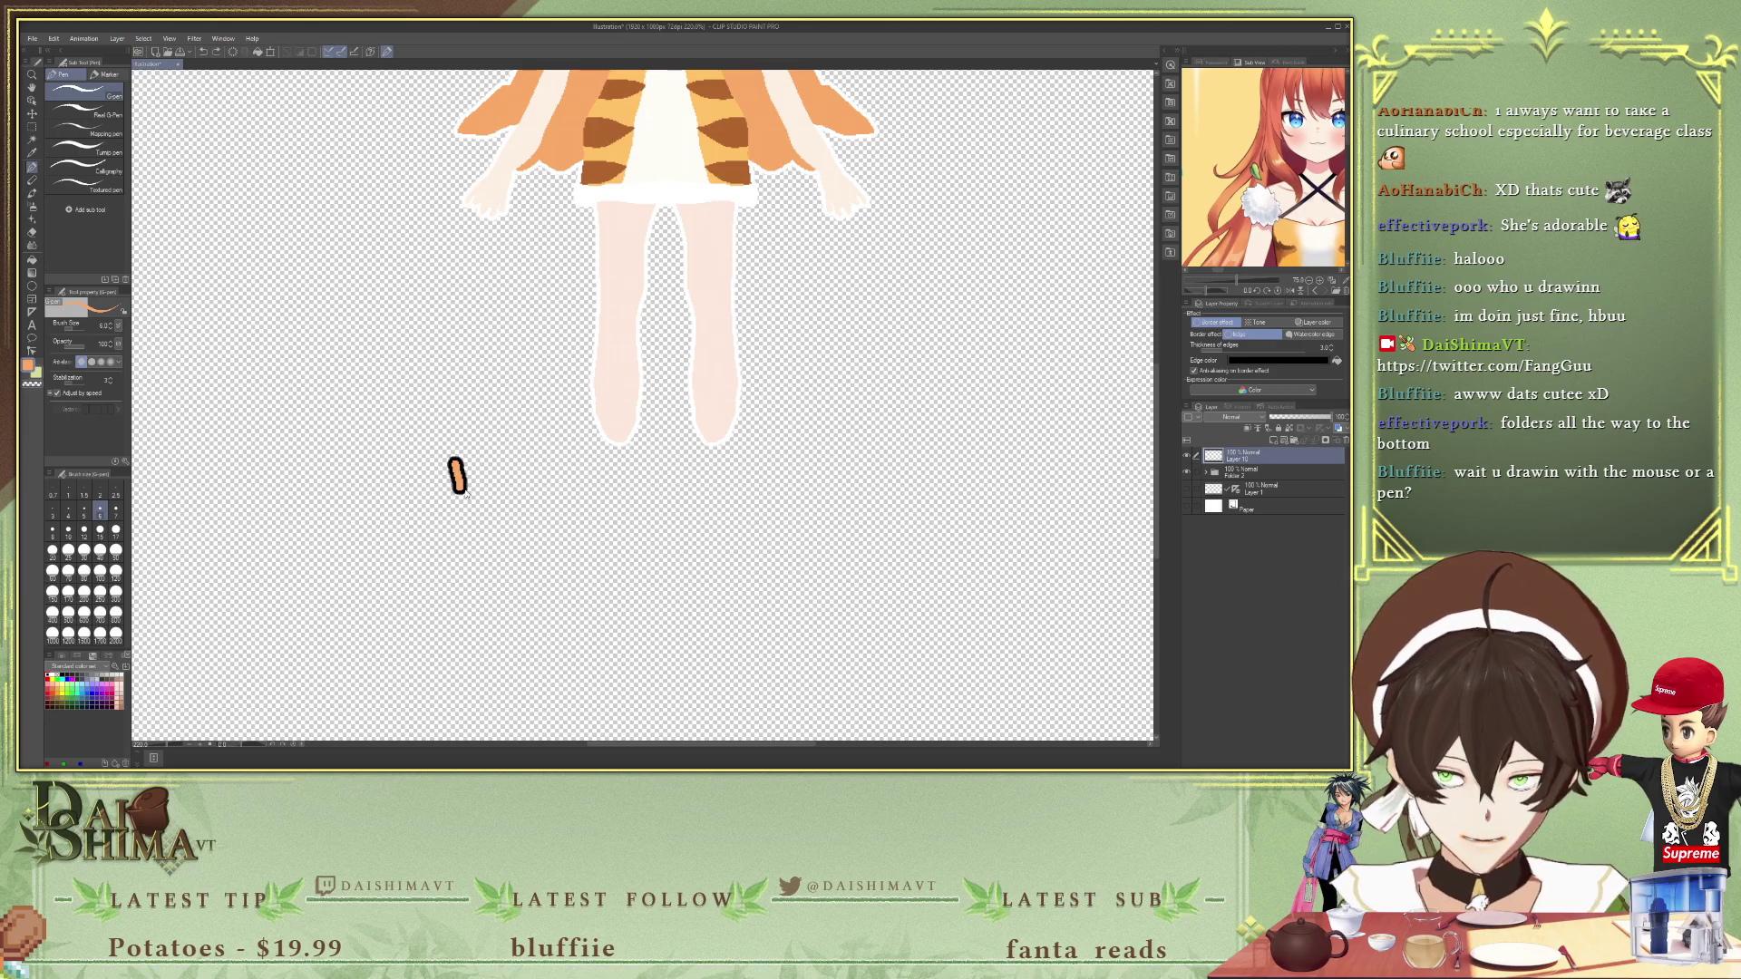
# - Handwrite the character's name in orange below the feet on the black-bordered layer
pyautogui.moveTo(433, 527)
pyautogui.mouseDown()
pyautogui.moveTo(432, 564)
pyautogui.moveTo(459, 526)
pyautogui.mouseUp()
pyautogui.moveTo(439, 546)
pyautogui.mouseDown()
pyautogui.moveTo(559, 528)
pyautogui.moveTo(547, 579)
pyautogui.mouseUp()
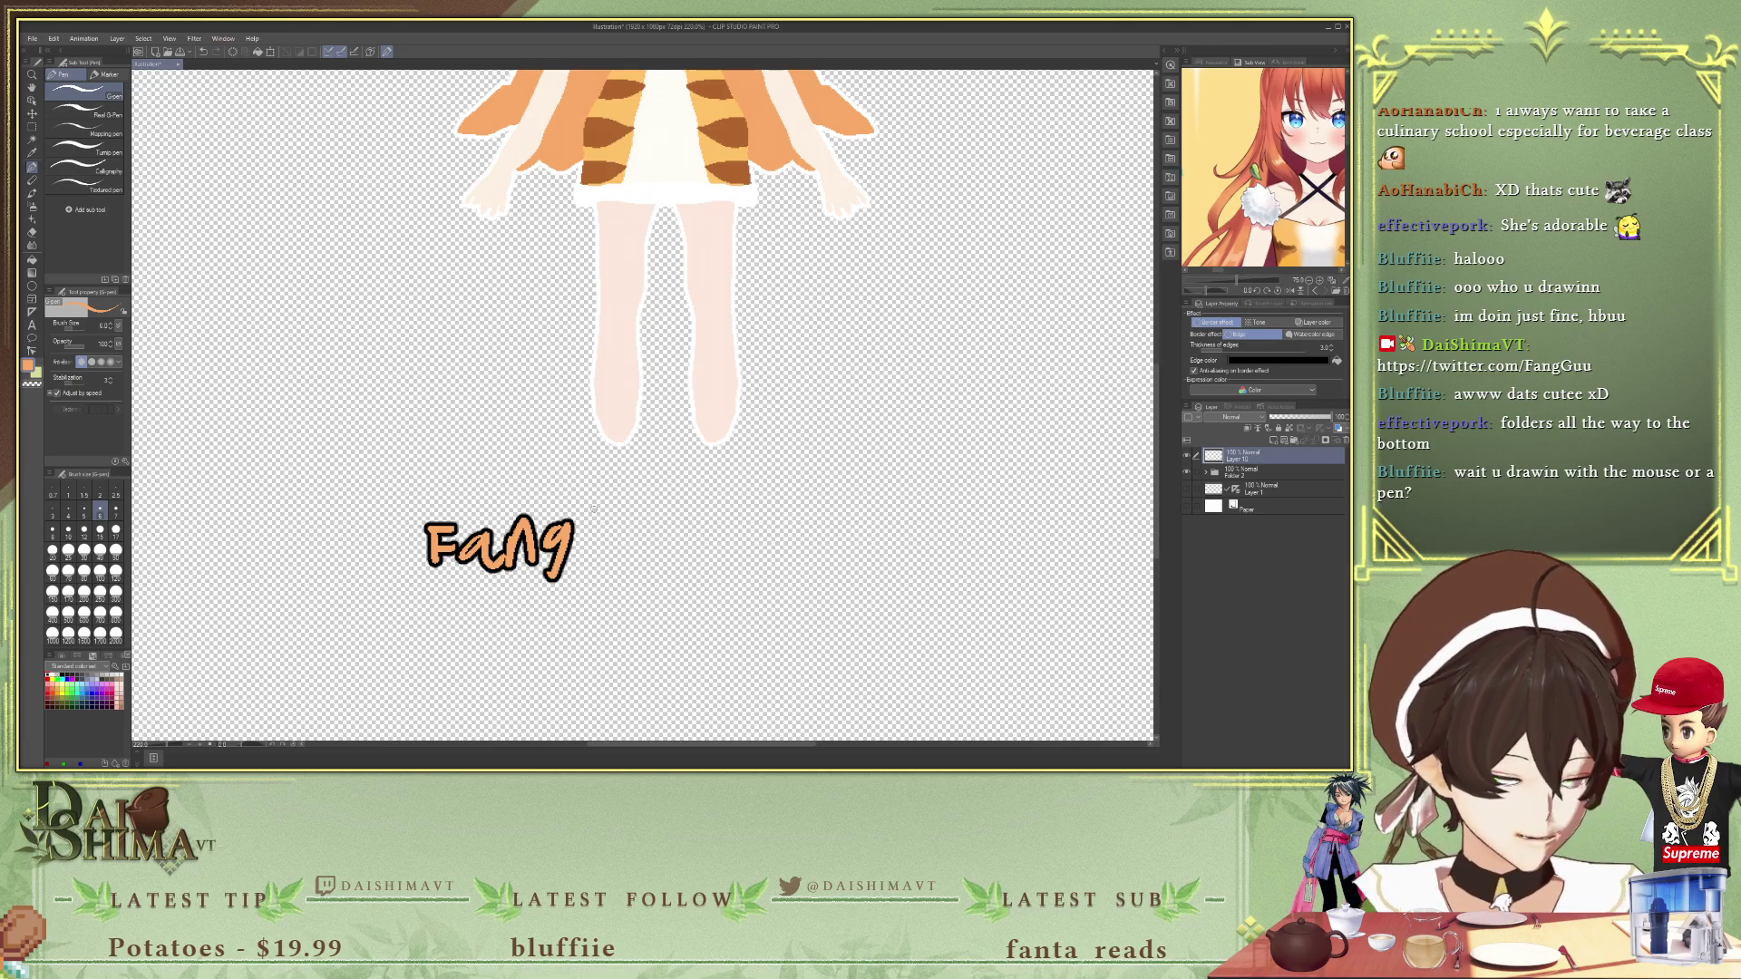
pyautogui.moveTo(598, 503)
pyautogui.mouseDown()
pyautogui.moveTo(602, 555)
pyautogui.moveTo(621, 530)
pyautogui.moveTo(598, 568)
pyautogui.moveTo(620, 544)
pyautogui.moveTo(614, 564)
pyautogui.moveTo(619, 549)
pyautogui.moveTo(682, 544)
pyautogui.mouseUp()
pyautogui.hotkey('ctrl', 'z')
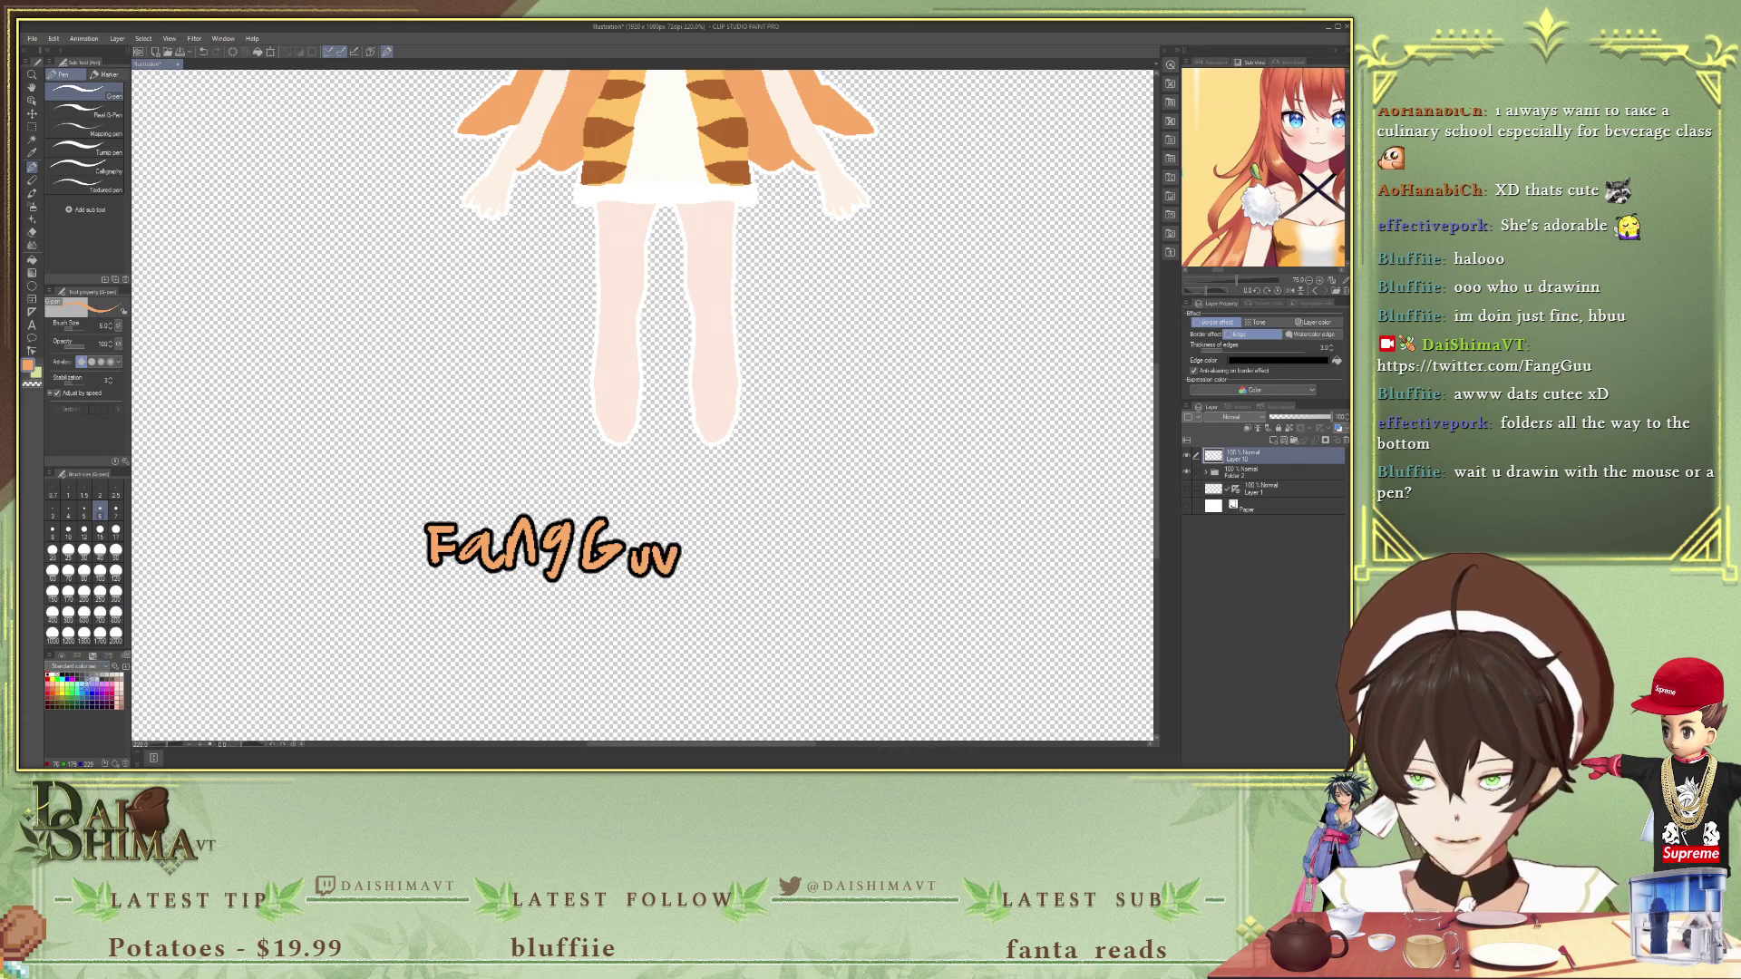
# - Handwrite the artist's signature name in bright green beneath the orange lettering
pyautogui.click(76, 689)
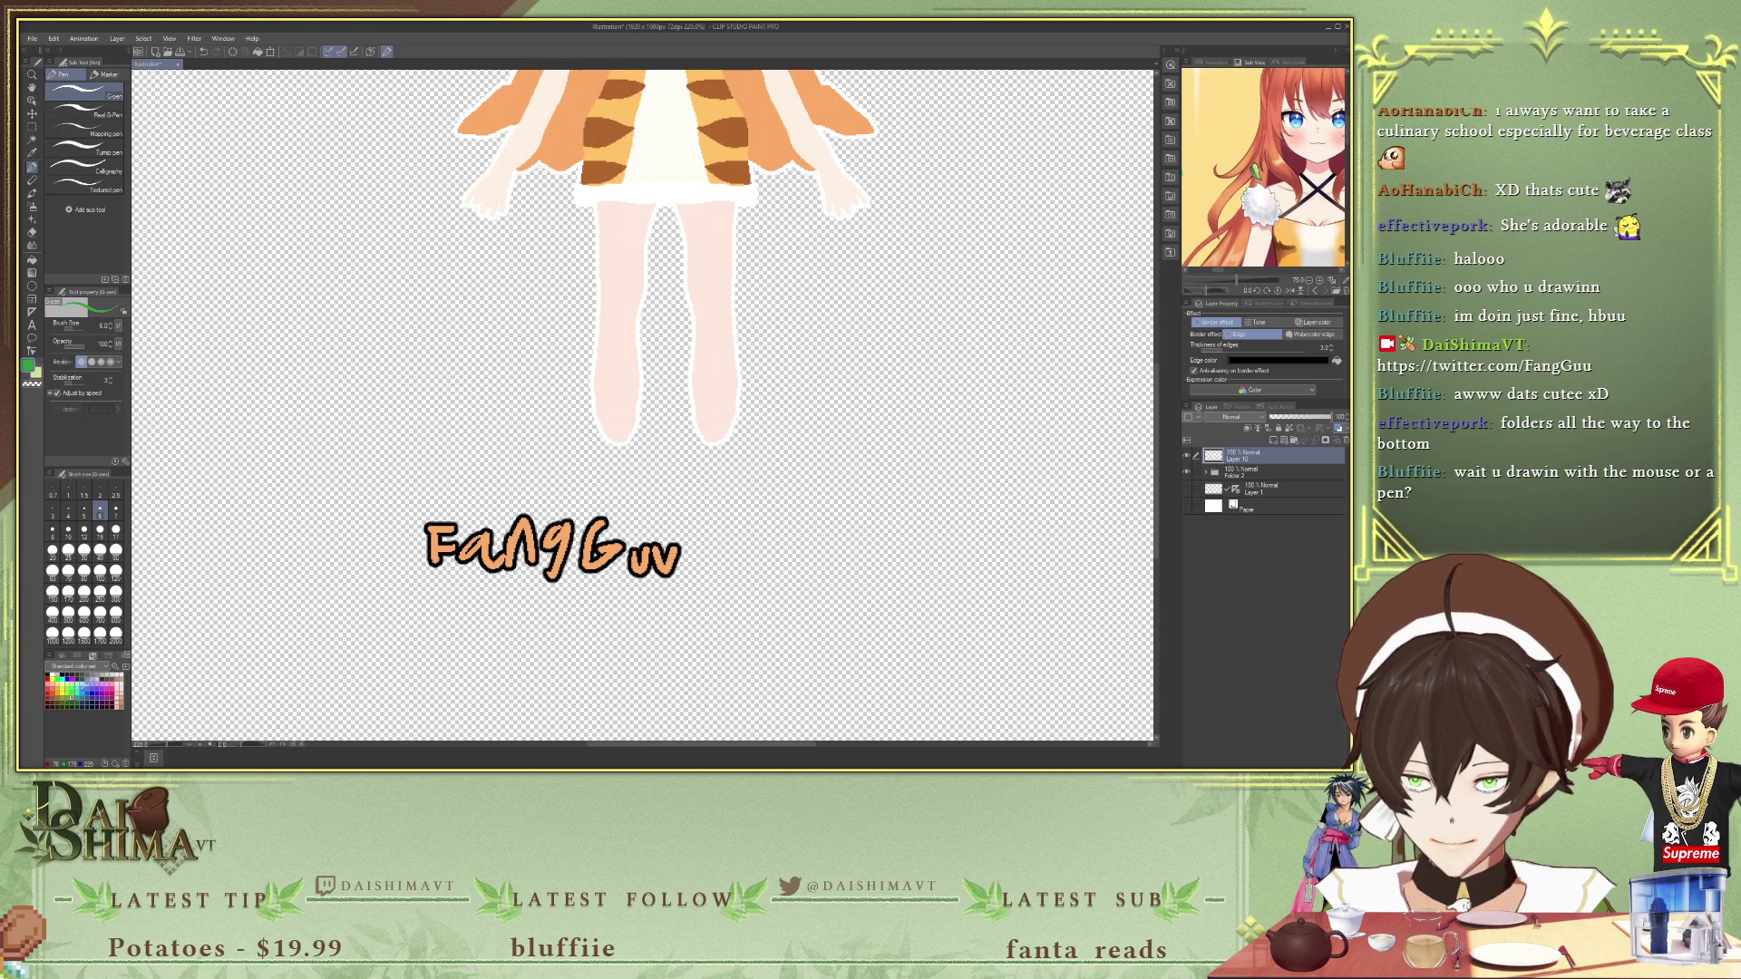
pyautogui.click(75, 693)
pyautogui.click(67, 691)
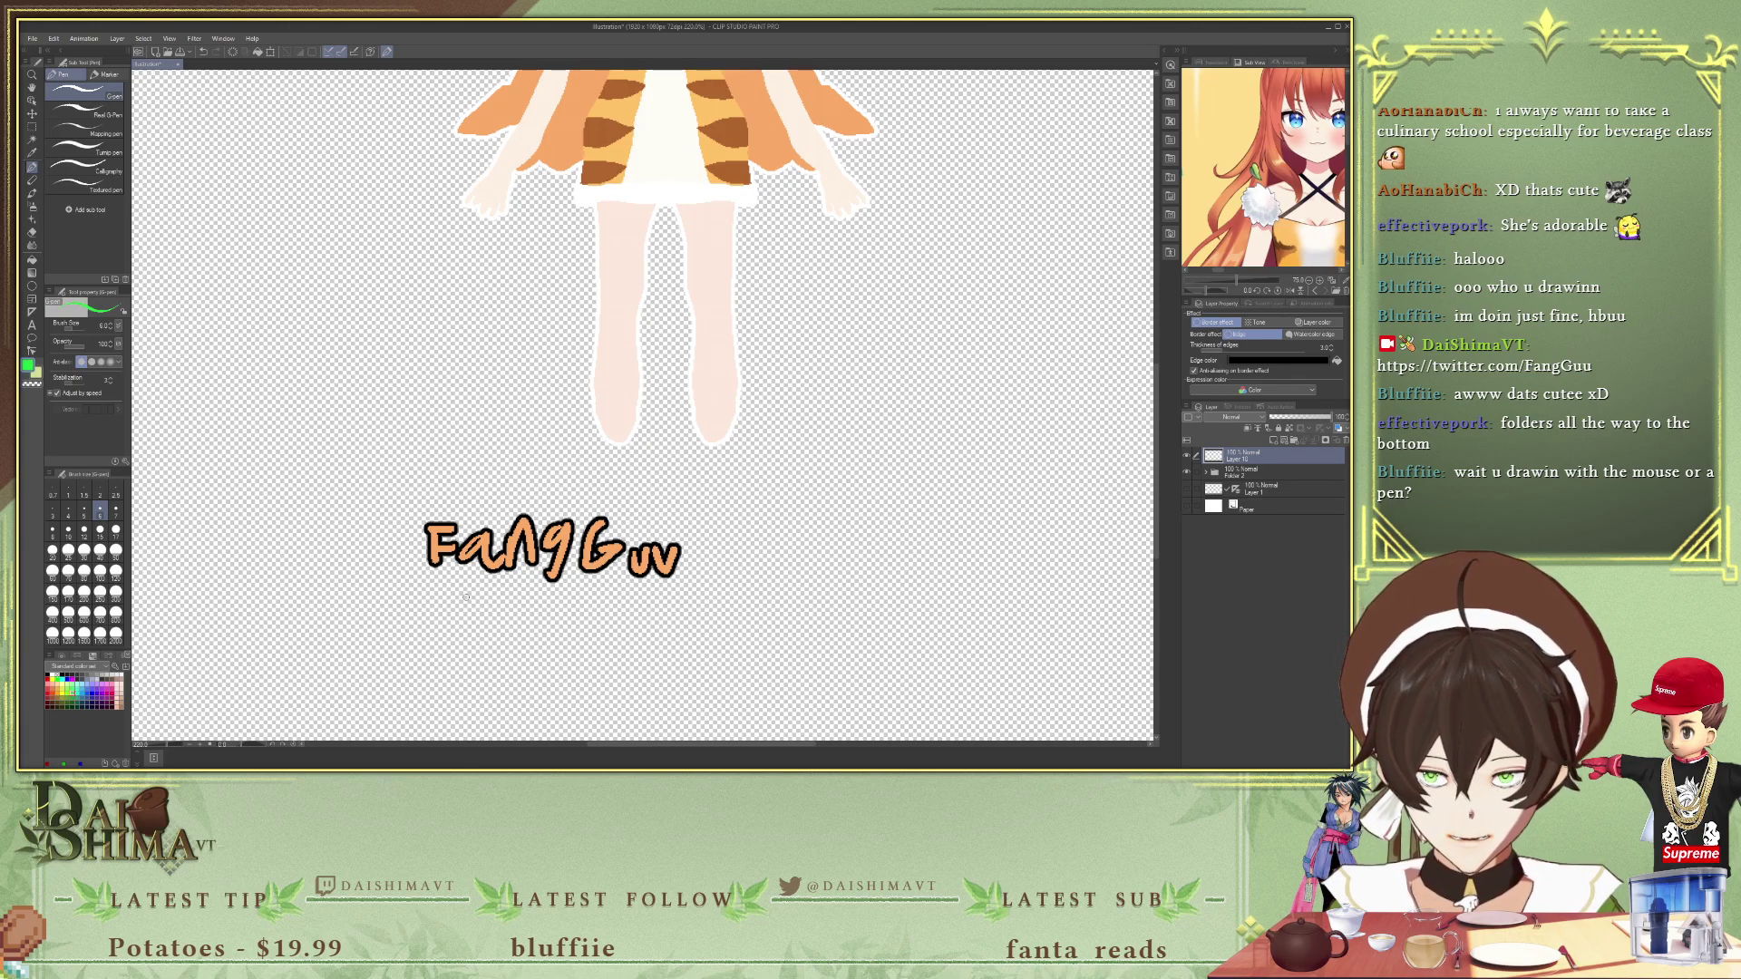
pyautogui.moveTo(467, 588)
pyautogui.mouseDown()
pyautogui.moveTo(520, 610)
pyautogui.moveTo(529, 635)
pyautogui.moveTo(531, 599)
pyautogui.moveTo(569, 607)
pyautogui.moveTo(555, 626)
pyautogui.moveTo(578, 594)
pyautogui.moveTo(588, 636)
pyautogui.mouseUp()
pyautogui.click(531, 599)
pyautogui.moveTo(590, 624)
pyautogui.mouseDown()
pyautogui.moveTo(683, 633)
pyautogui.moveTo(715, 602)
pyautogui.mouseUp()
pyautogui.click(615, 604)
pyautogui.moveTo(730, 595)
pyautogui.mouseDown()
pyautogui.moveTo(732, 637)
pyautogui.moveTo(718, 618)
pyautogui.moveTo(747, 594)
pyautogui.mouseUp()
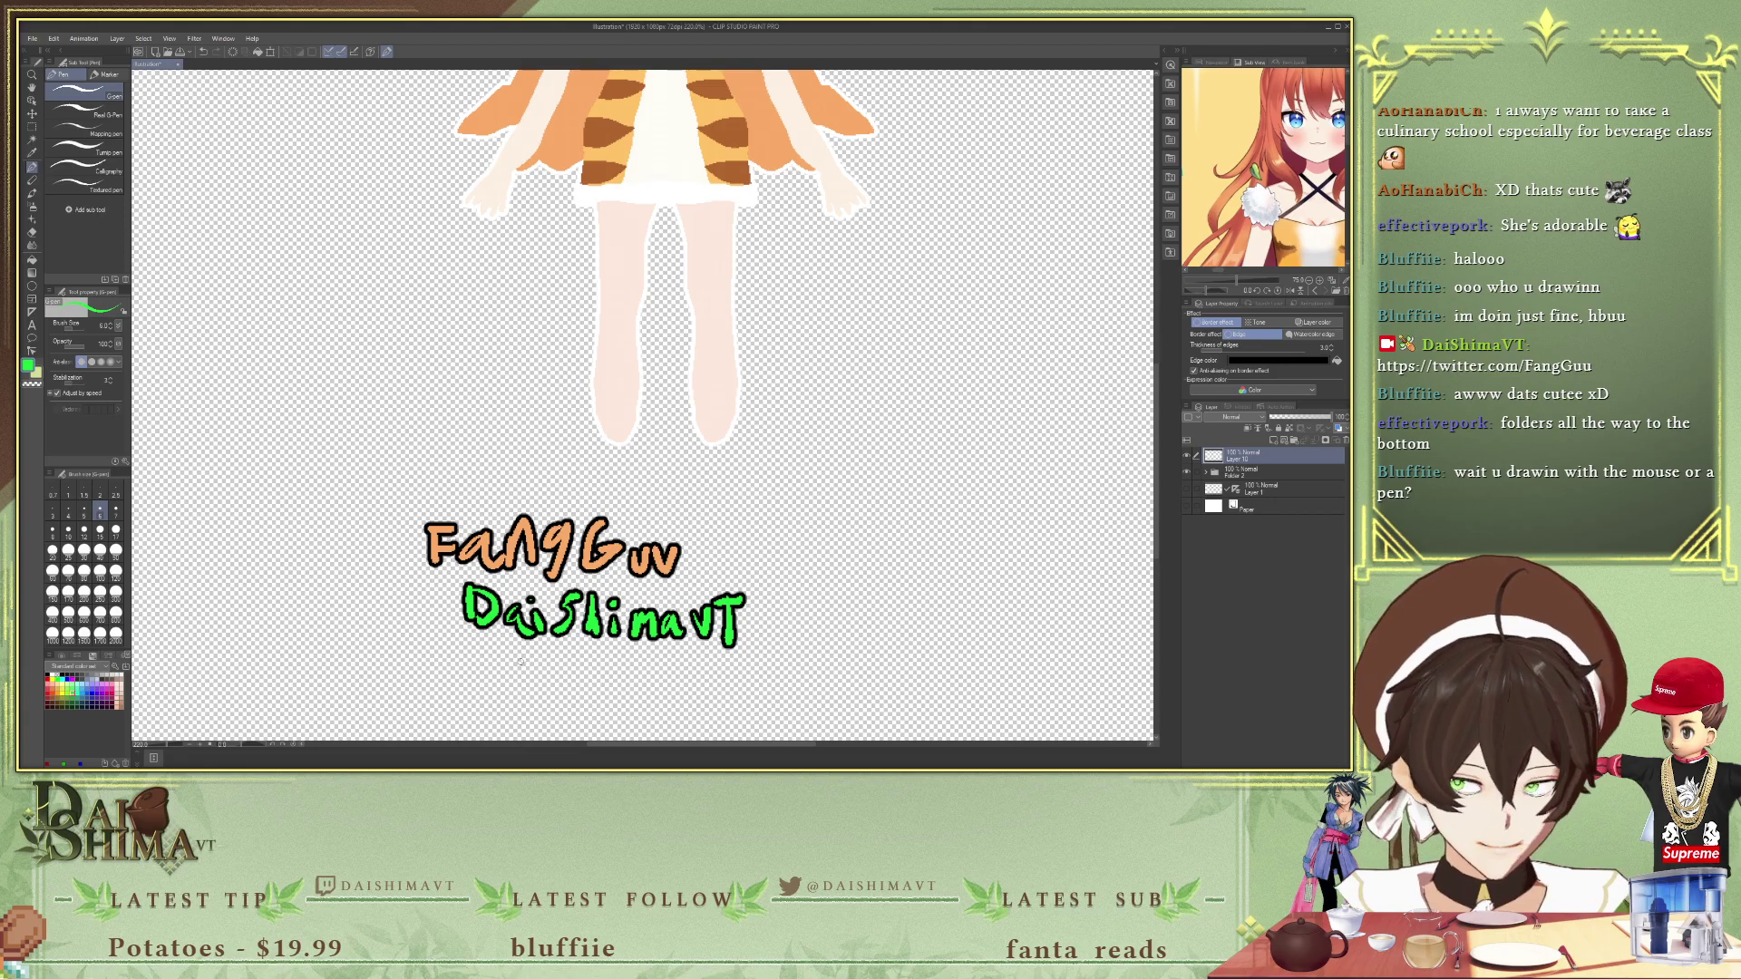
# - Handwrite the date 2/19/2022 in bright green beneath the artist's signature
pyautogui.moveTo(556, 662)
pyautogui.mouseDown()
pyautogui.moveTo(591, 706)
pyautogui.moveTo(667, 685)
pyautogui.moveTo(661, 714)
pyautogui.moveTo(698, 689)
pyautogui.moveTo(715, 703)
pyautogui.mouseUp()
pyautogui.moveTo(725, 666)
pyautogui.mouseDown()
pyautogui.moveTo(712, 685)
pyautogui.moveTo(726, 671)
pyautogui.mouseUp()
pyautogui.moveTo(734, 666)
pyautogui.mouseDown()
pyautogui.moveTo(791, 702)
pyautogui.moveTo(825, 698)
pyautogui.mouseUp()
pyautogui.hotkey('ctrl', '-')
pyautogui.hotkey('ctrl', '-')
pyautogui.hotkey('ctrl', '-')
pyautogui.hotkey('ctrl', '-')
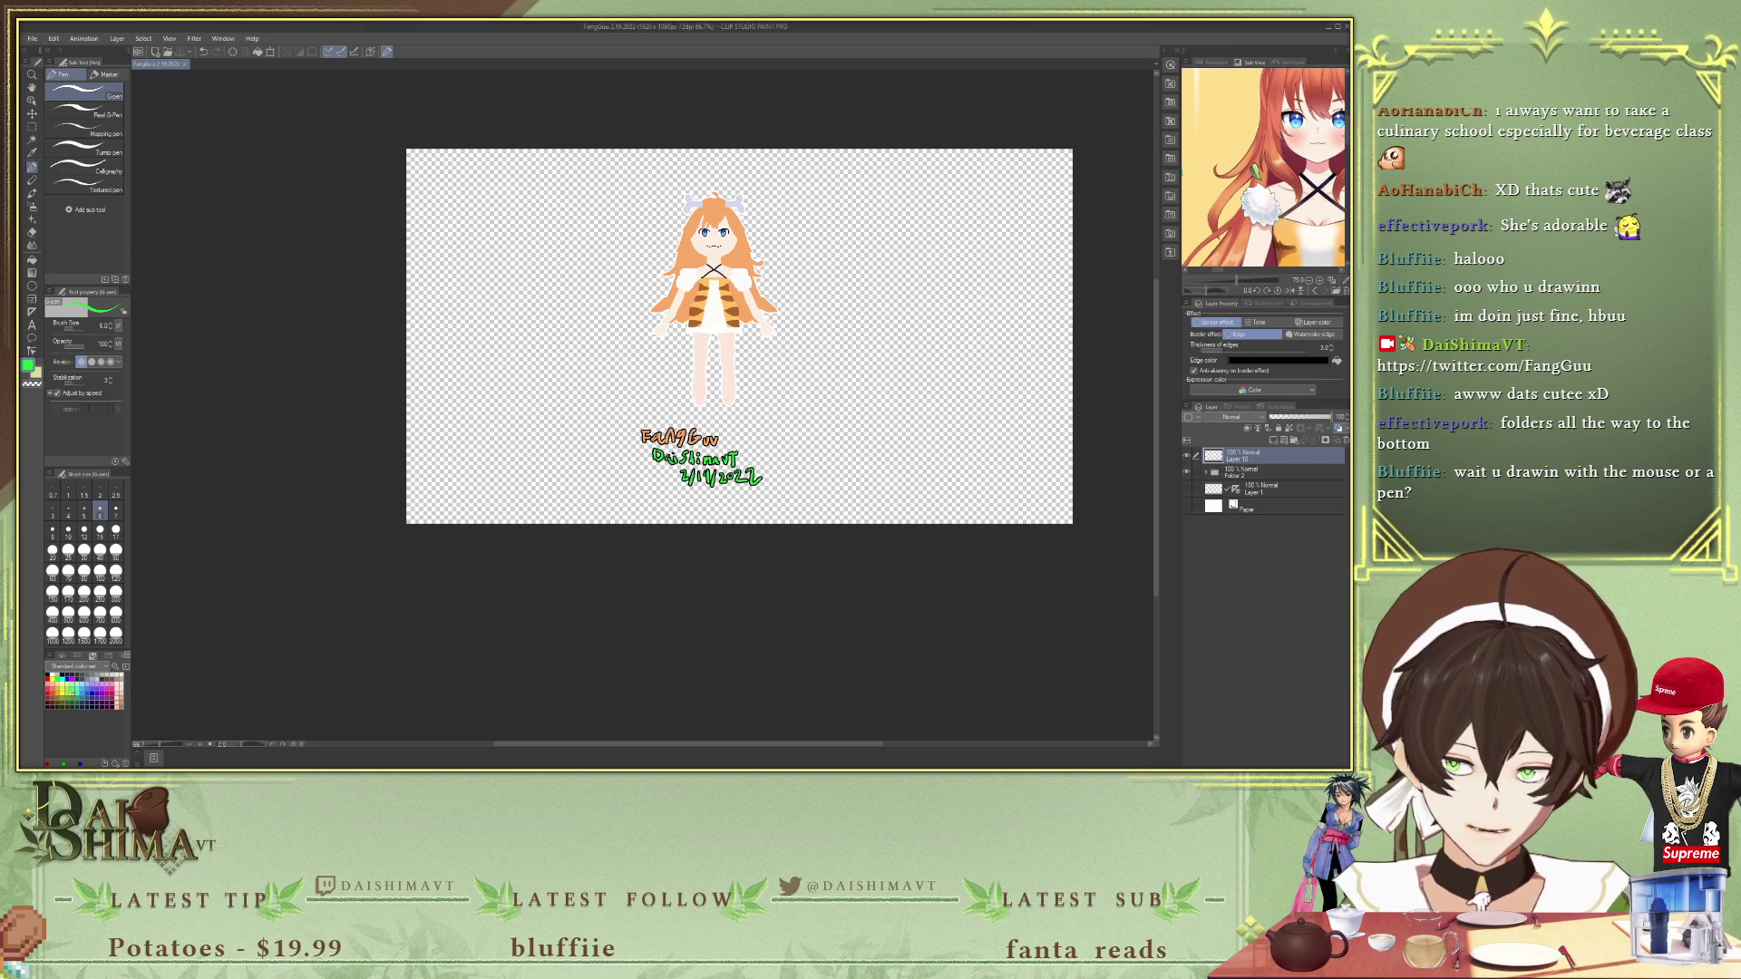
# - Crop the canvas to a tall rectangle around the character and the handwritten text
pyautogui.scroll(1, 589, 322)
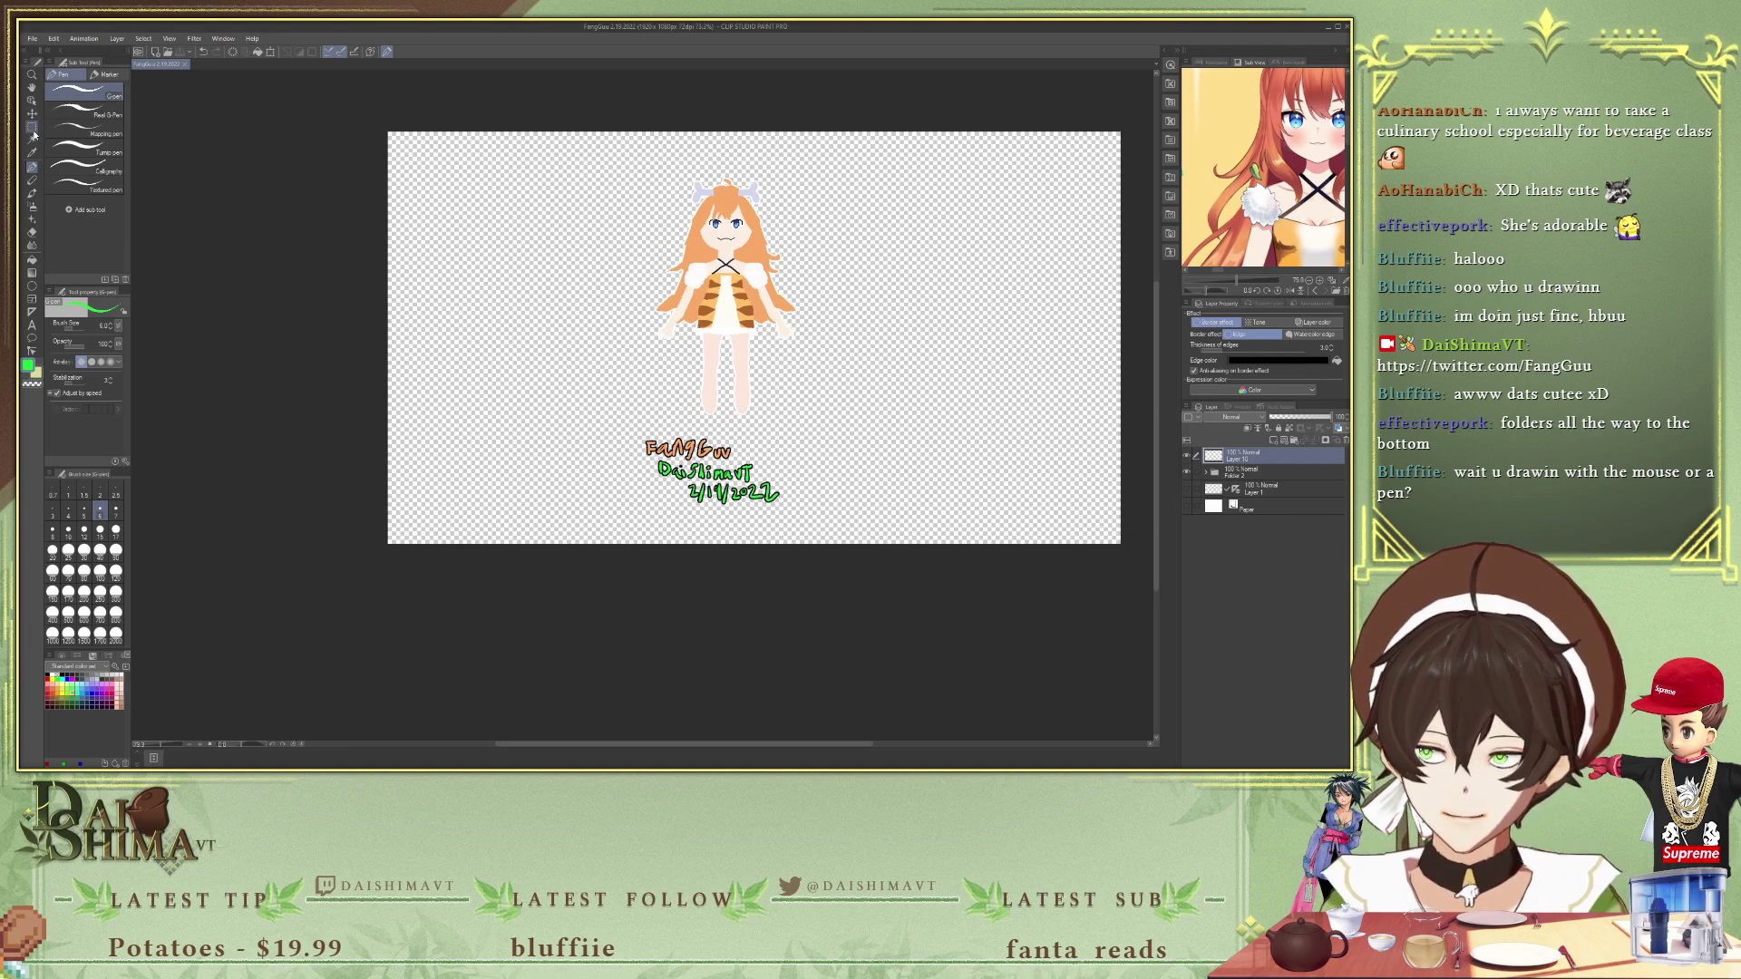
pyautogui.press('m')
pyautogui.moveTo(623, 174)
pyautogui.mouseDown()
pyautogui.moveTo(844, 506)
pyautogui.moveTo(823, 516)
pyautogui.mouseUp()
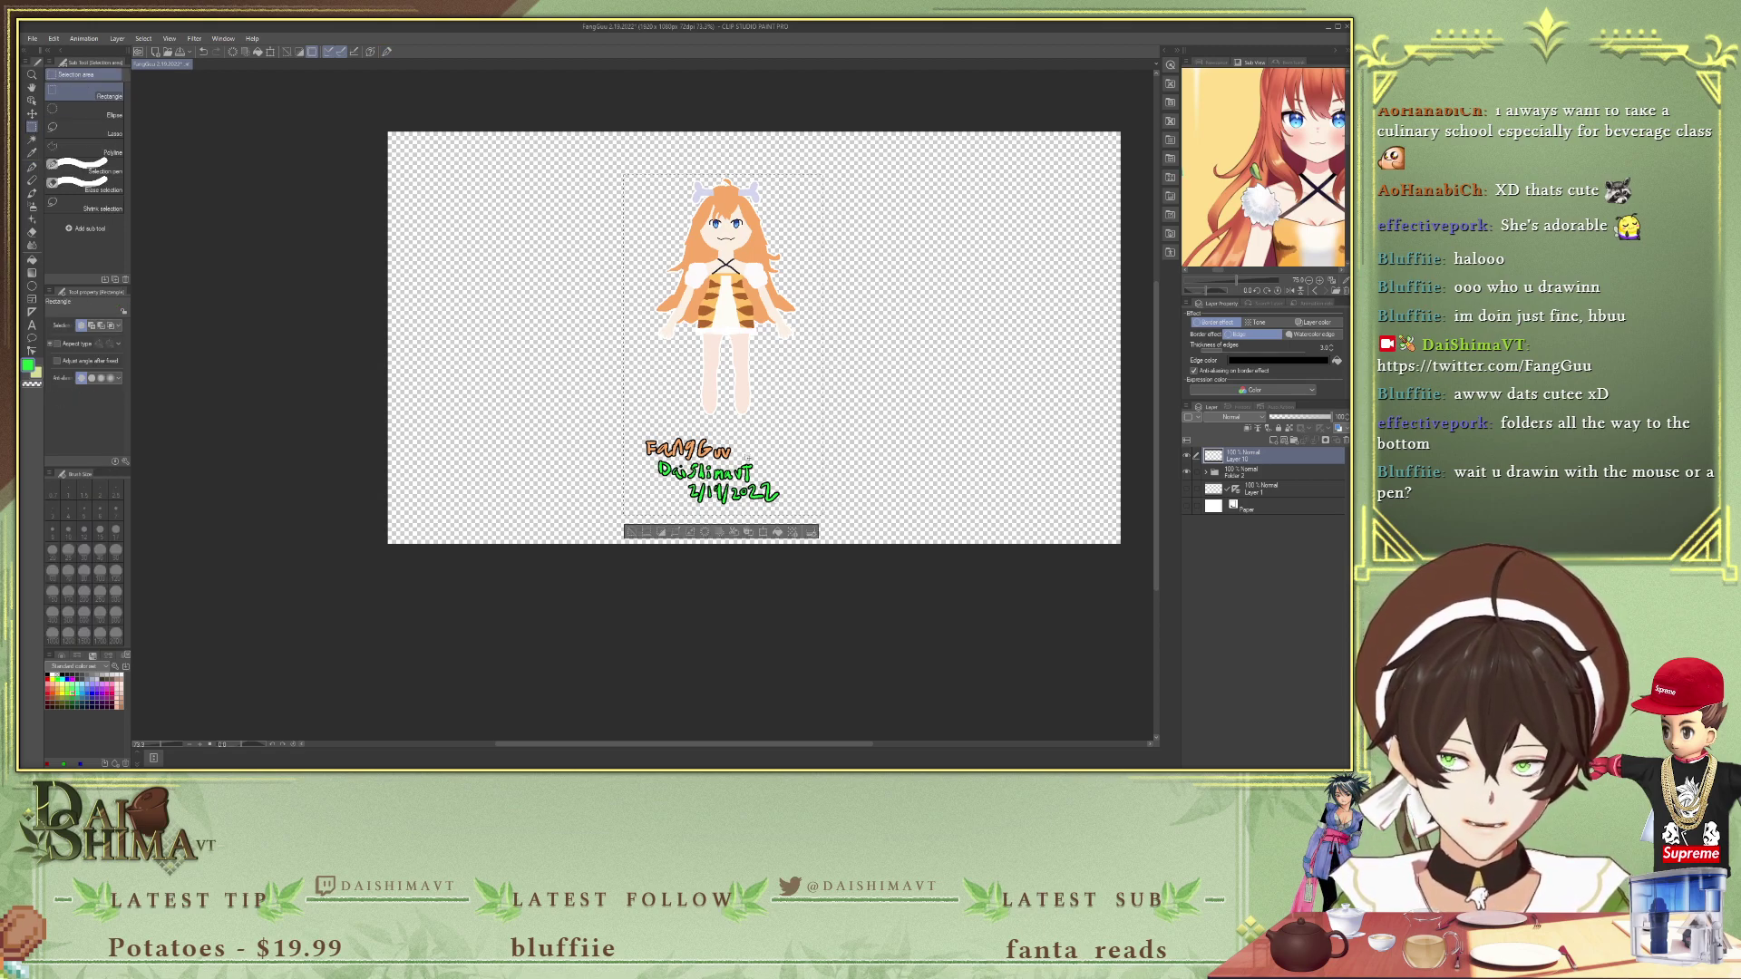
pyautogui.click(645, 533)
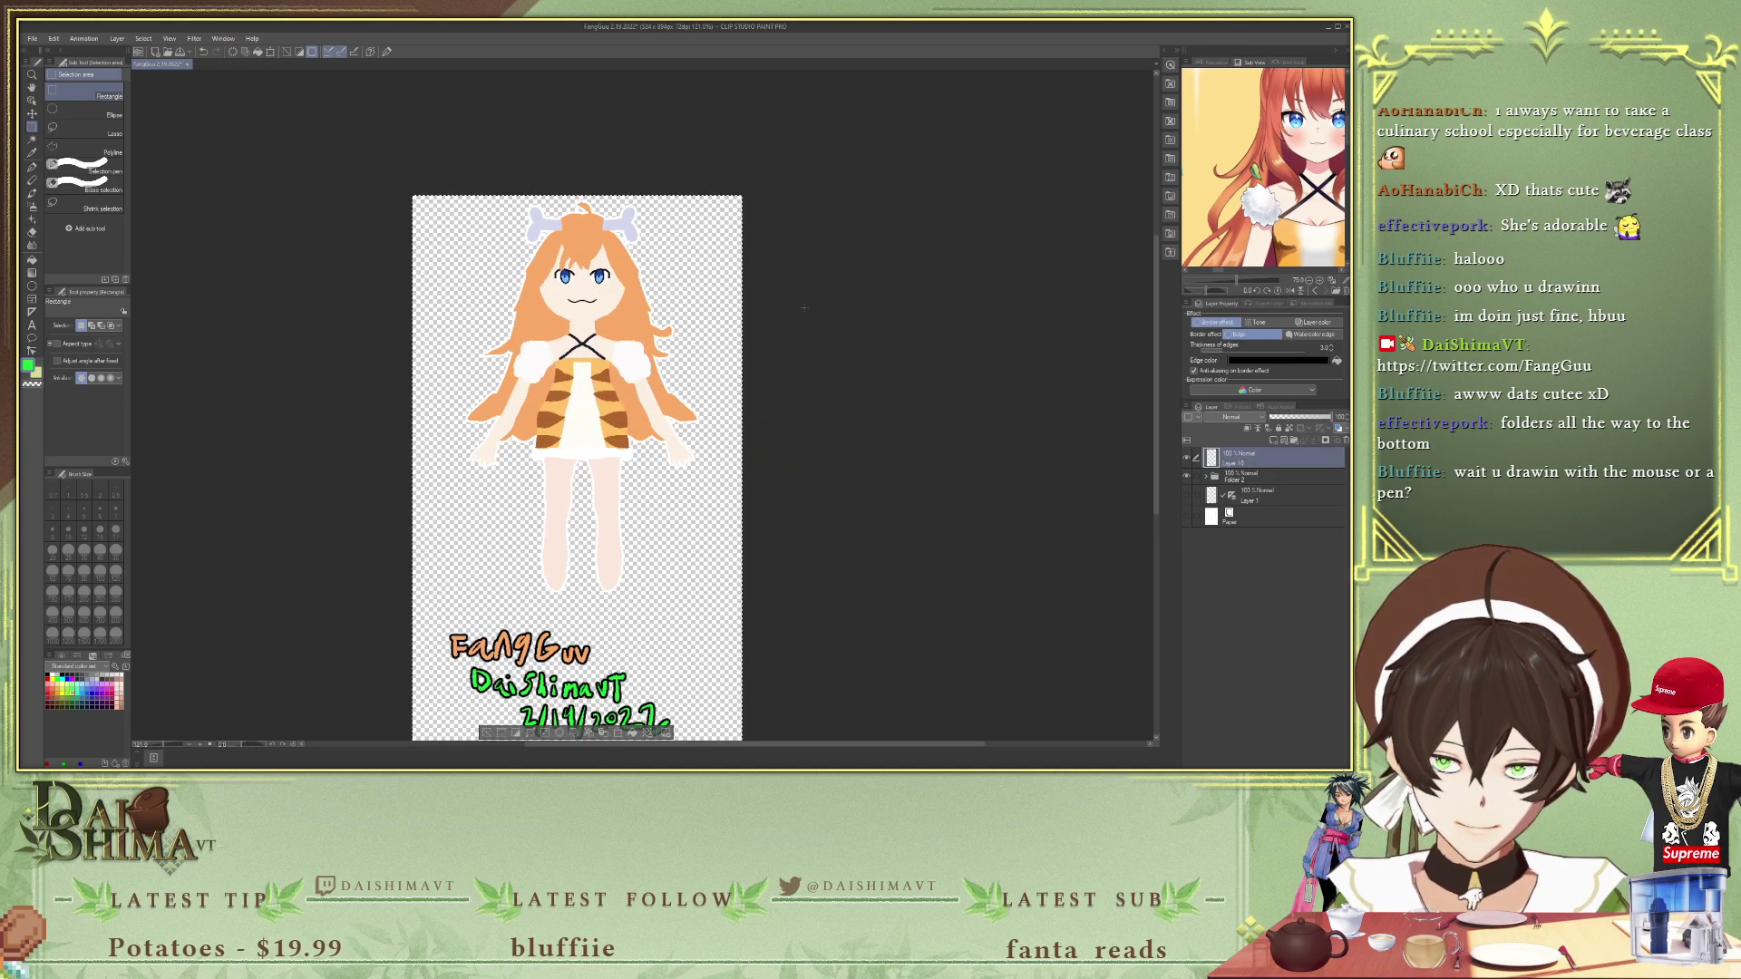
pyautogui.scroll(1, 527, 352)
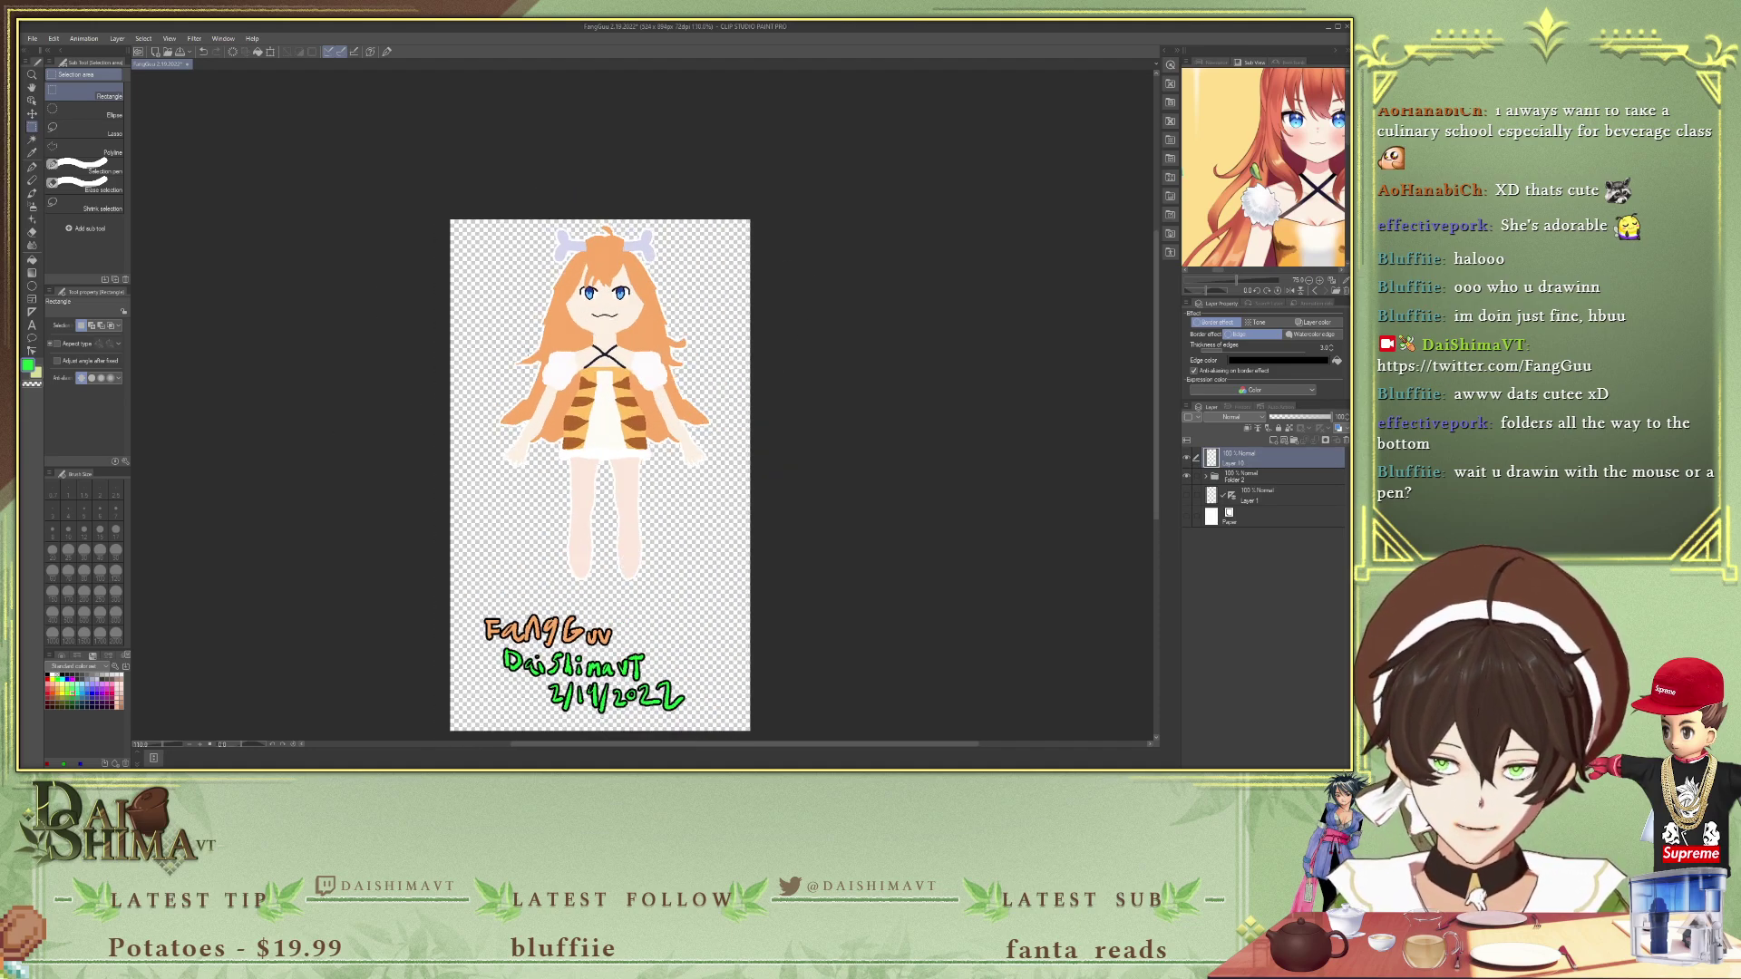
pyautogui.scroll(2, 519, 346)
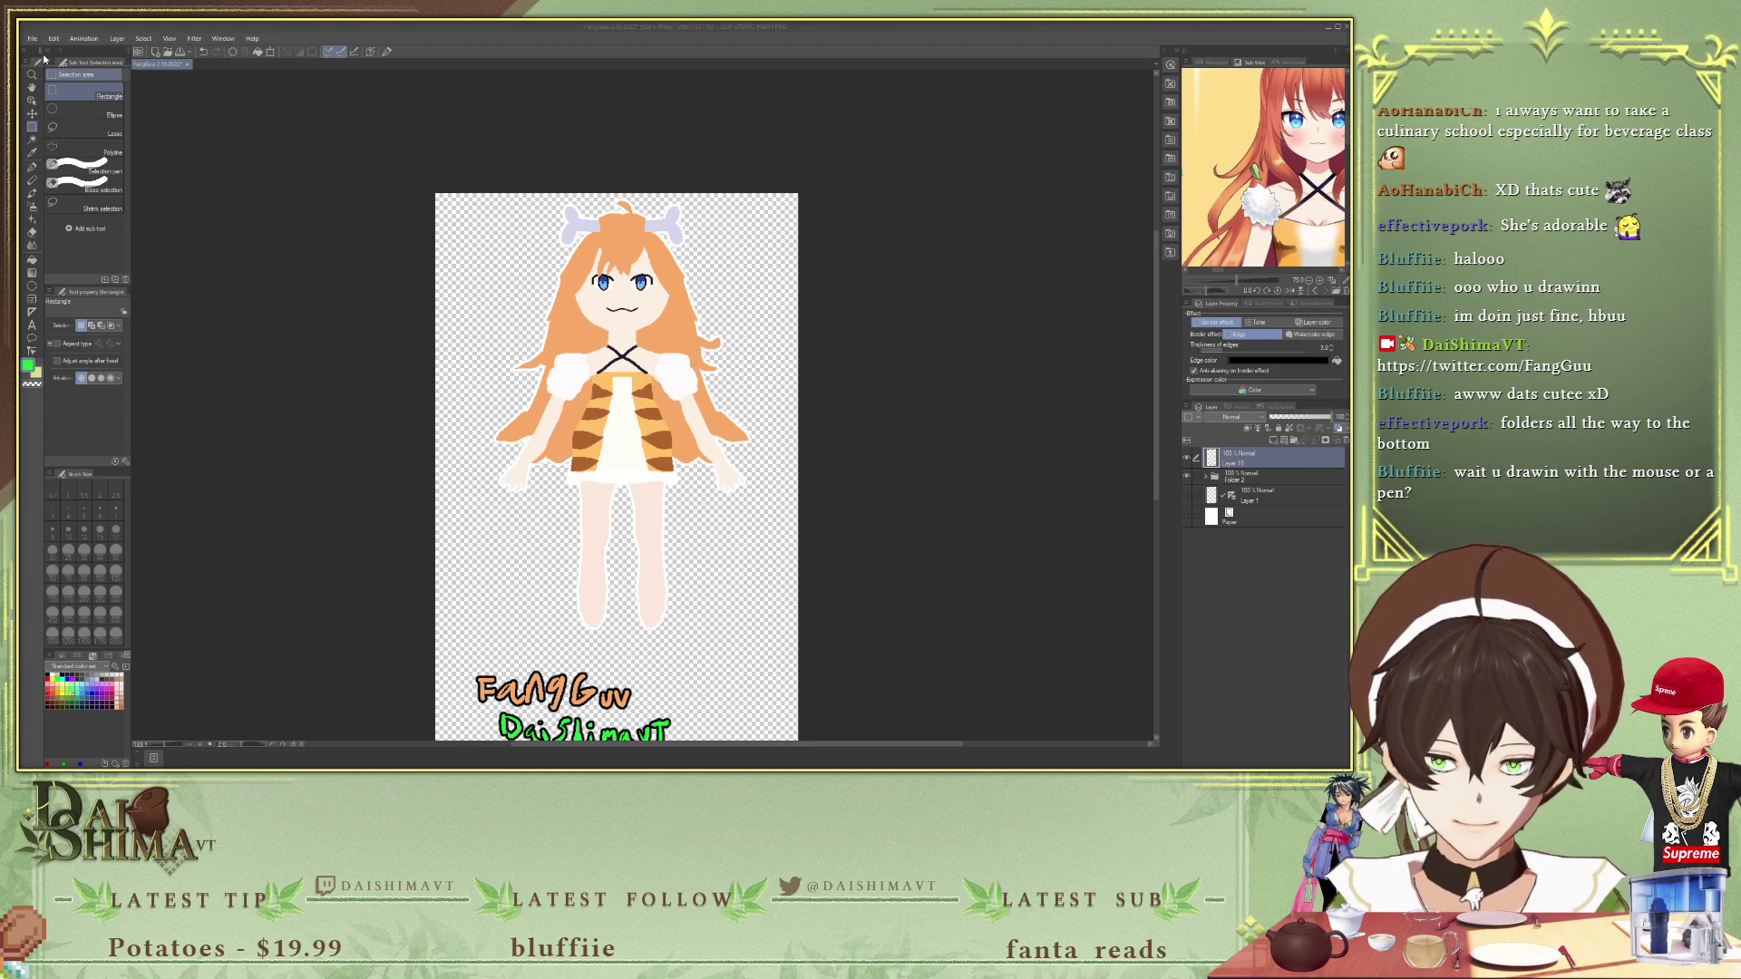
# - Create a new blank landscape illustration and load the pixel-art paper-bag character as its reference image
pyautogui.press('Return')
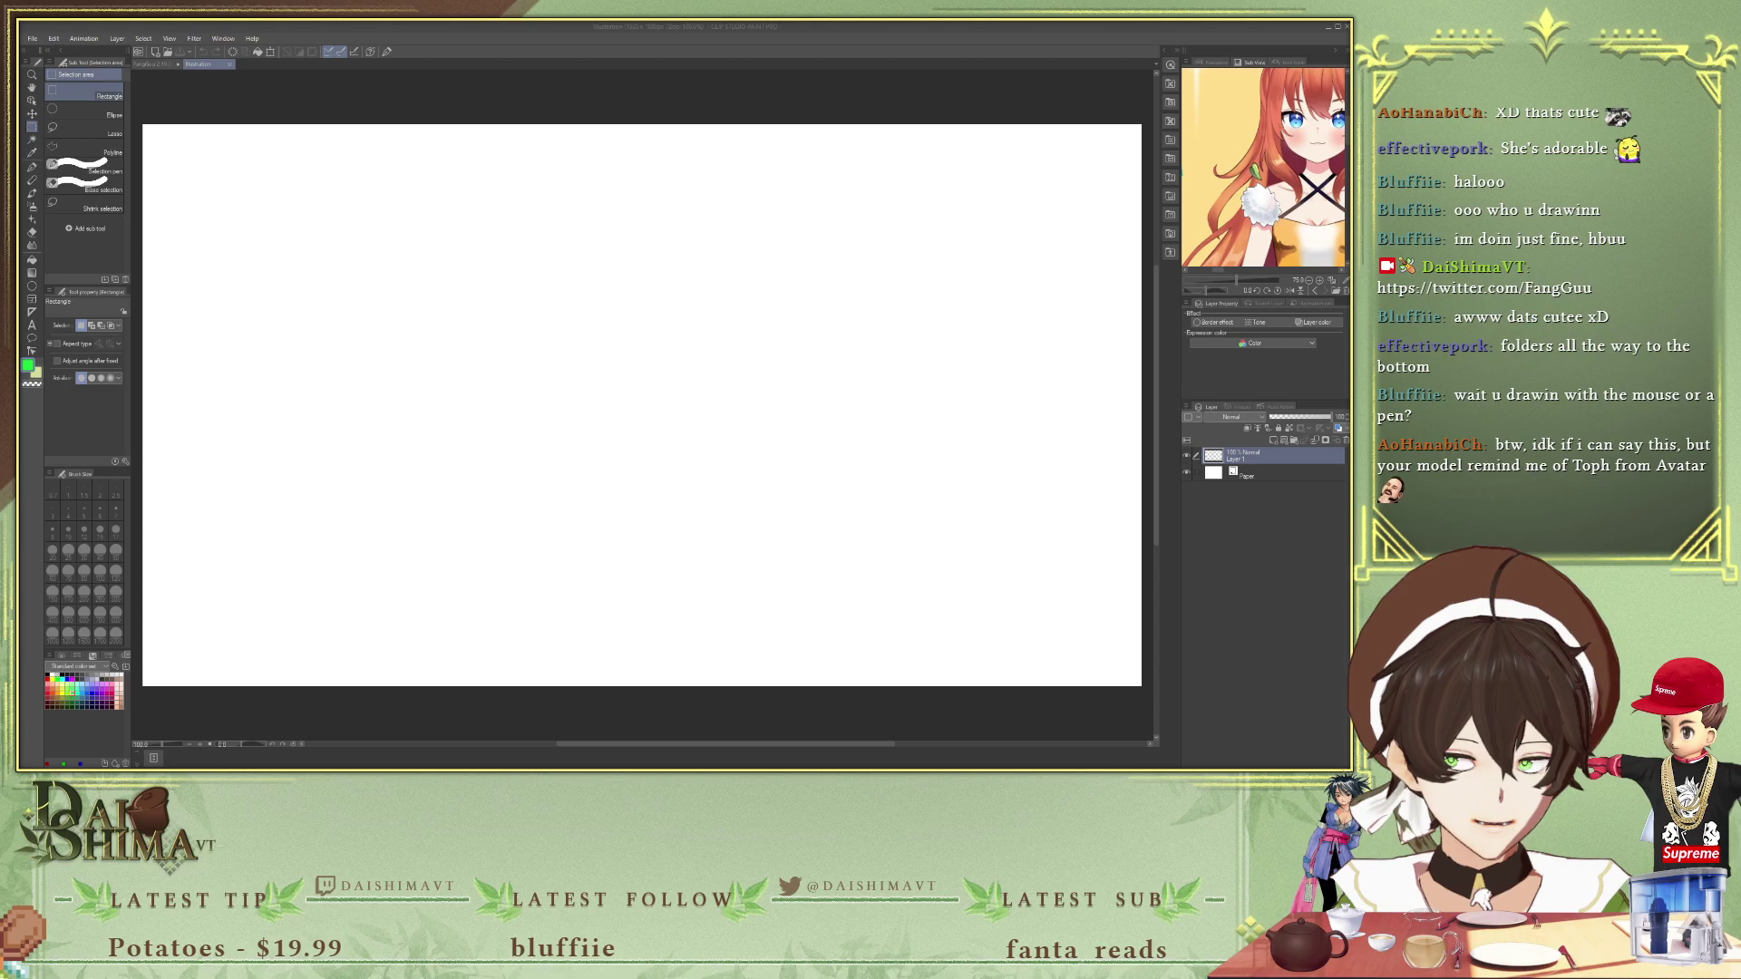
pyautogui.click(908, 59)
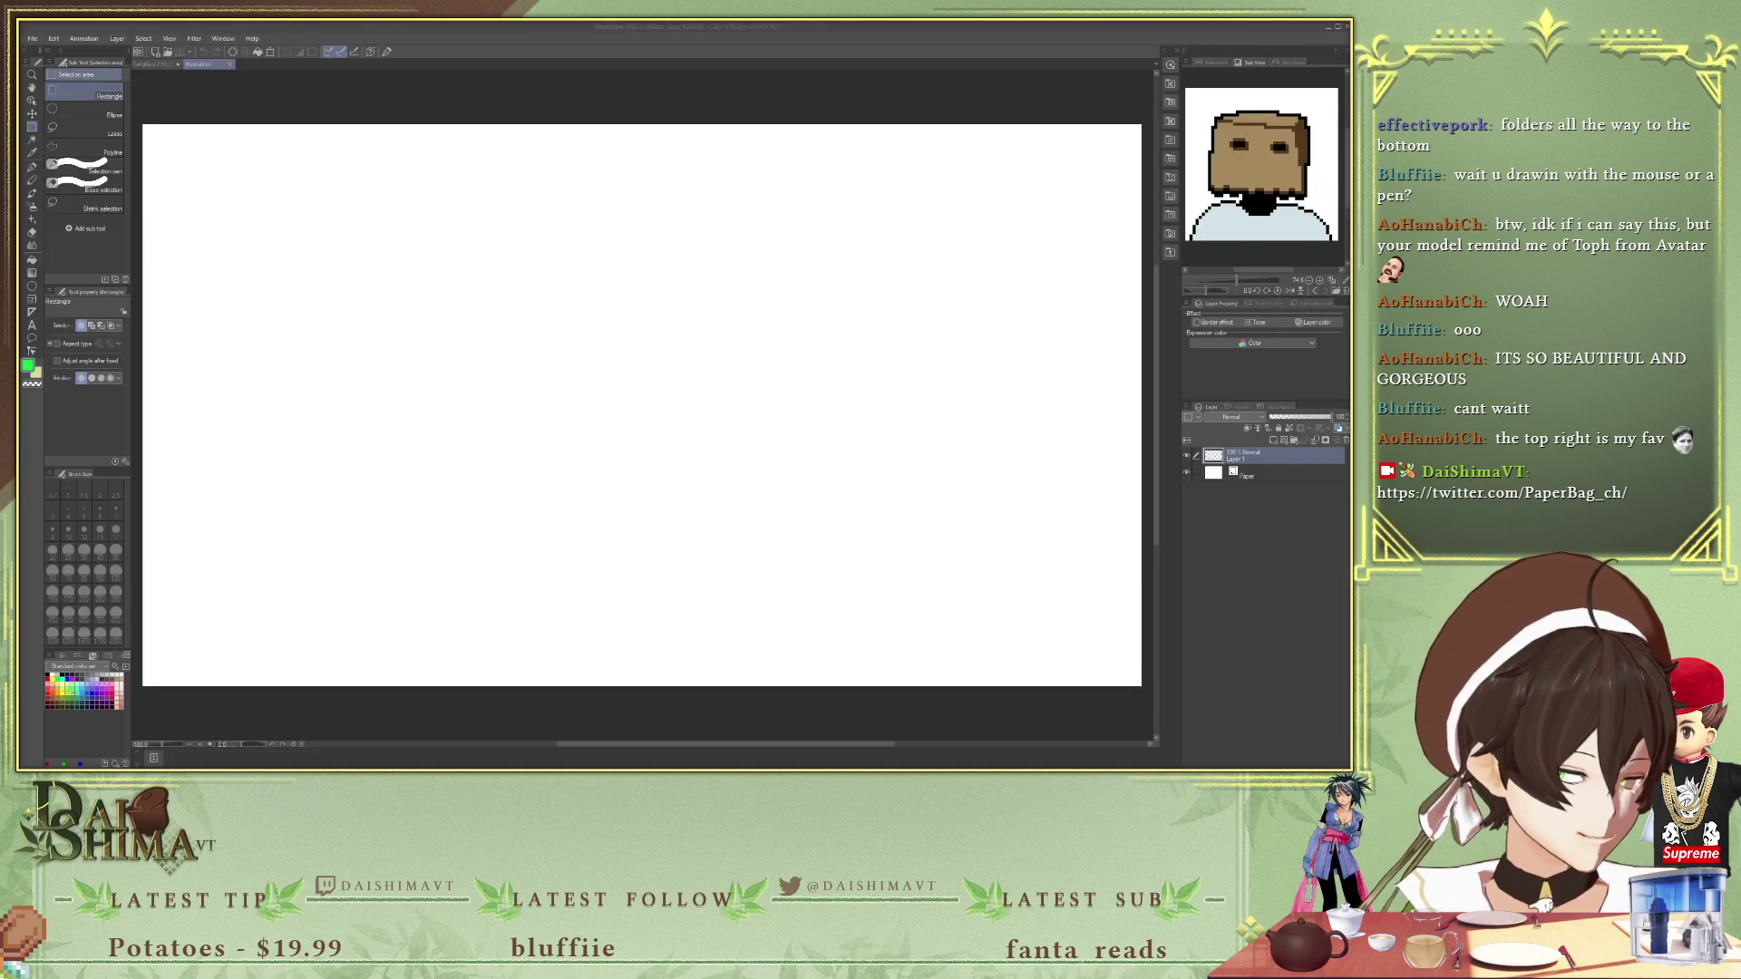
# - Switch to the full character design sheet to view it, and return to Clip Studio Paint
pyautogui.hotkey('alt', 'Tab')
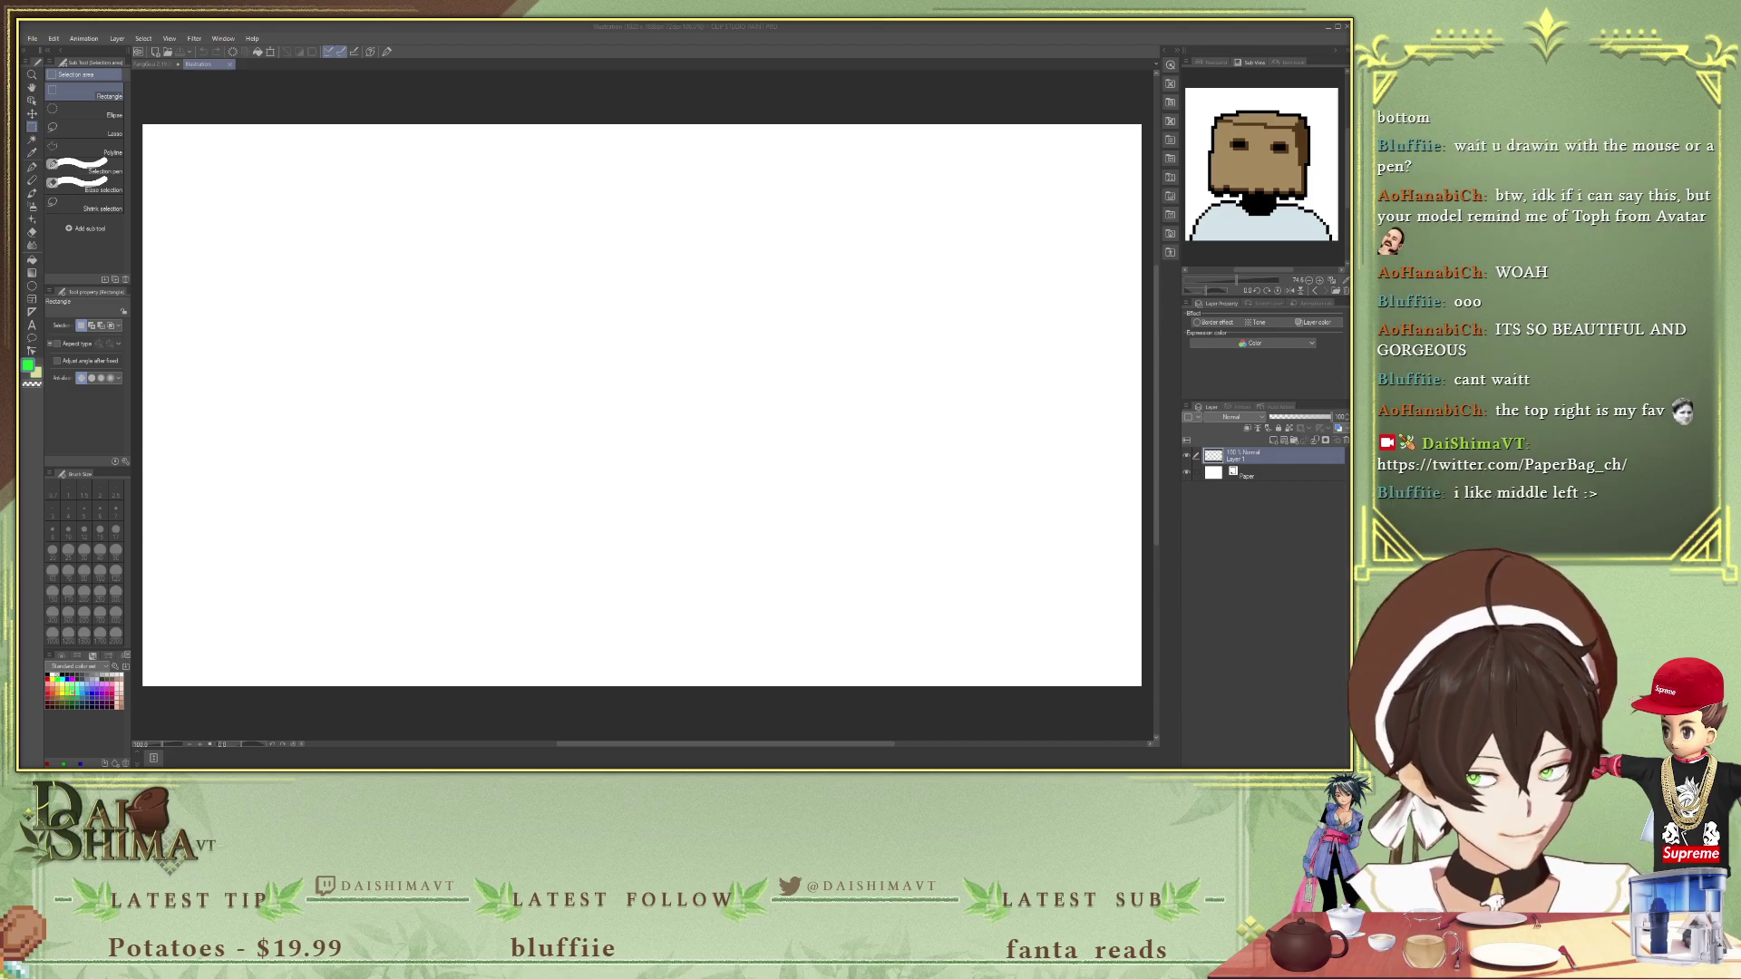
pyautogui.hotkey('alt', 'Tab')
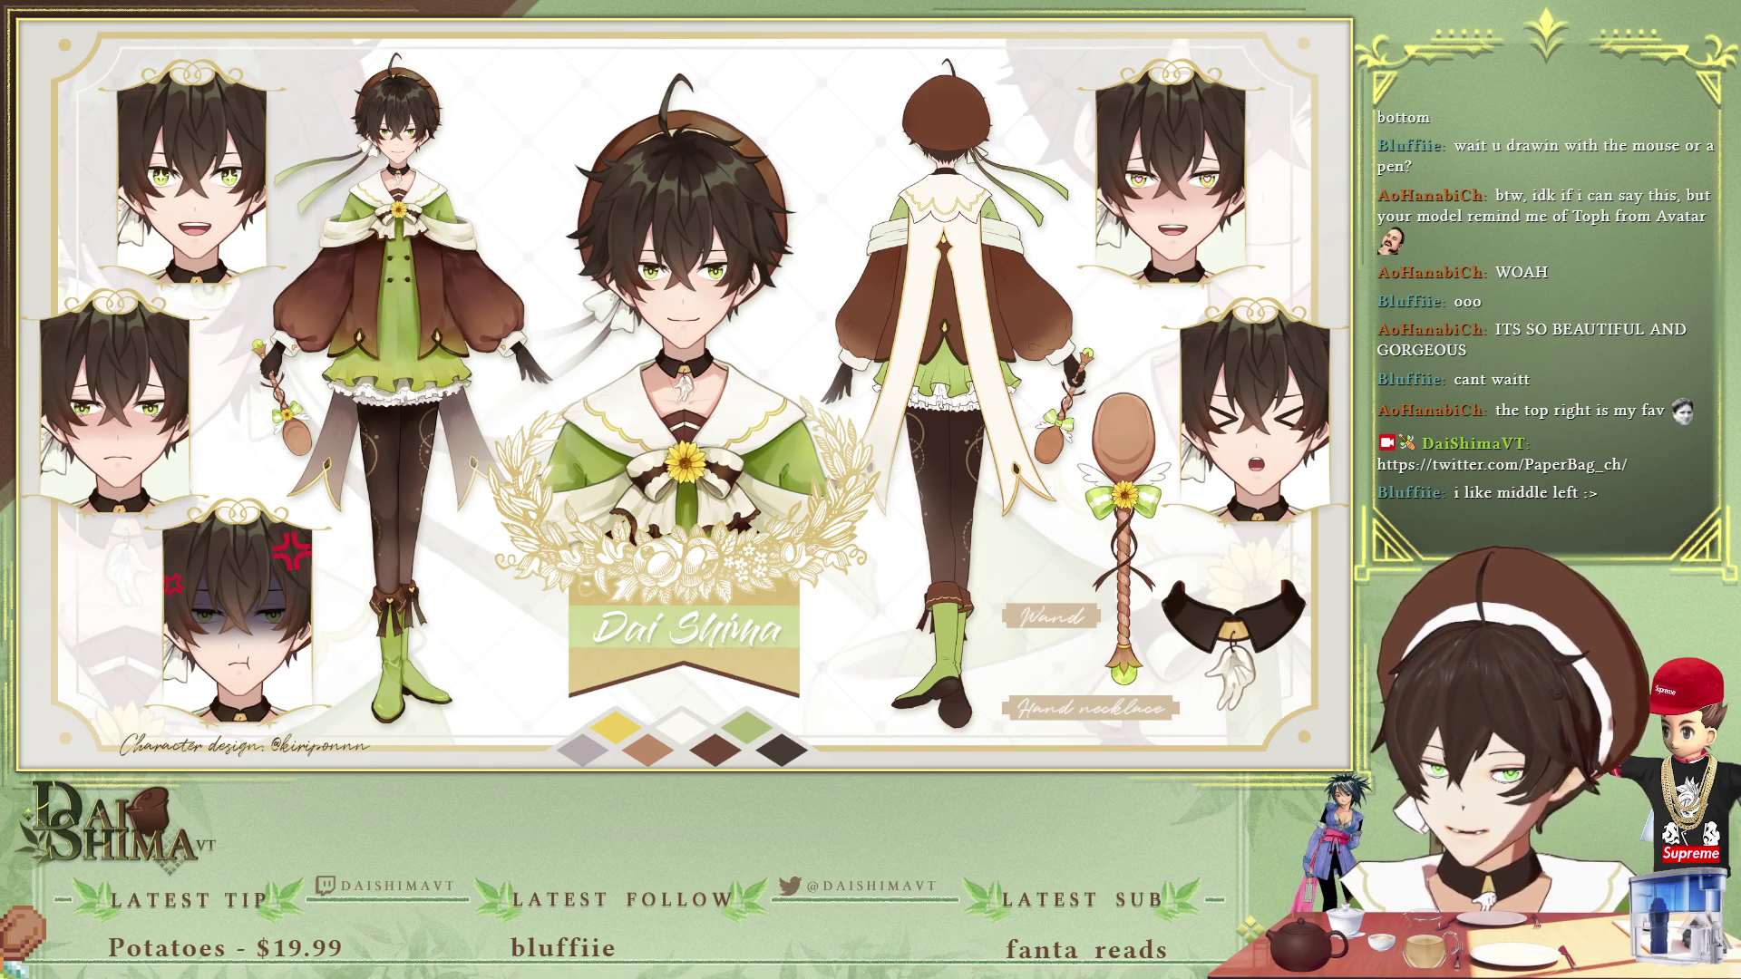
pyautogui.hotkey('alt', 'Tab')
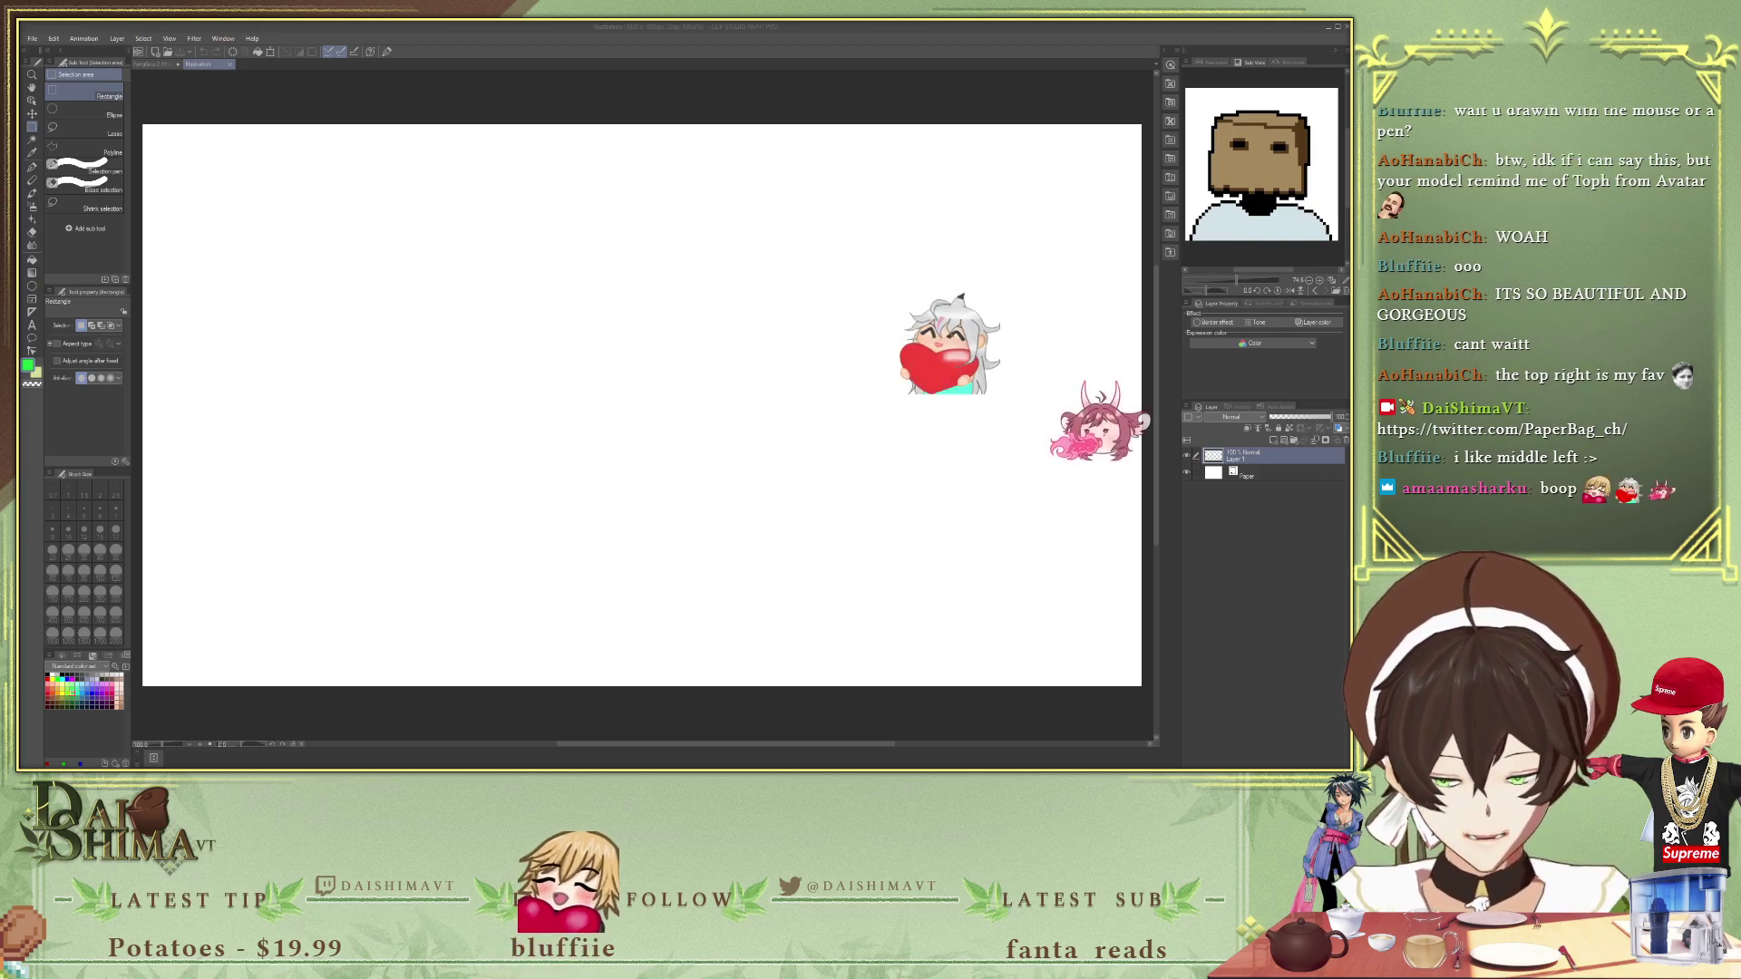
# - Place a vertical symmetrical ruler down the blank canvas, slightly left of its centre
pyautogui.click(1276, 139)
pyautogui.press('alt')
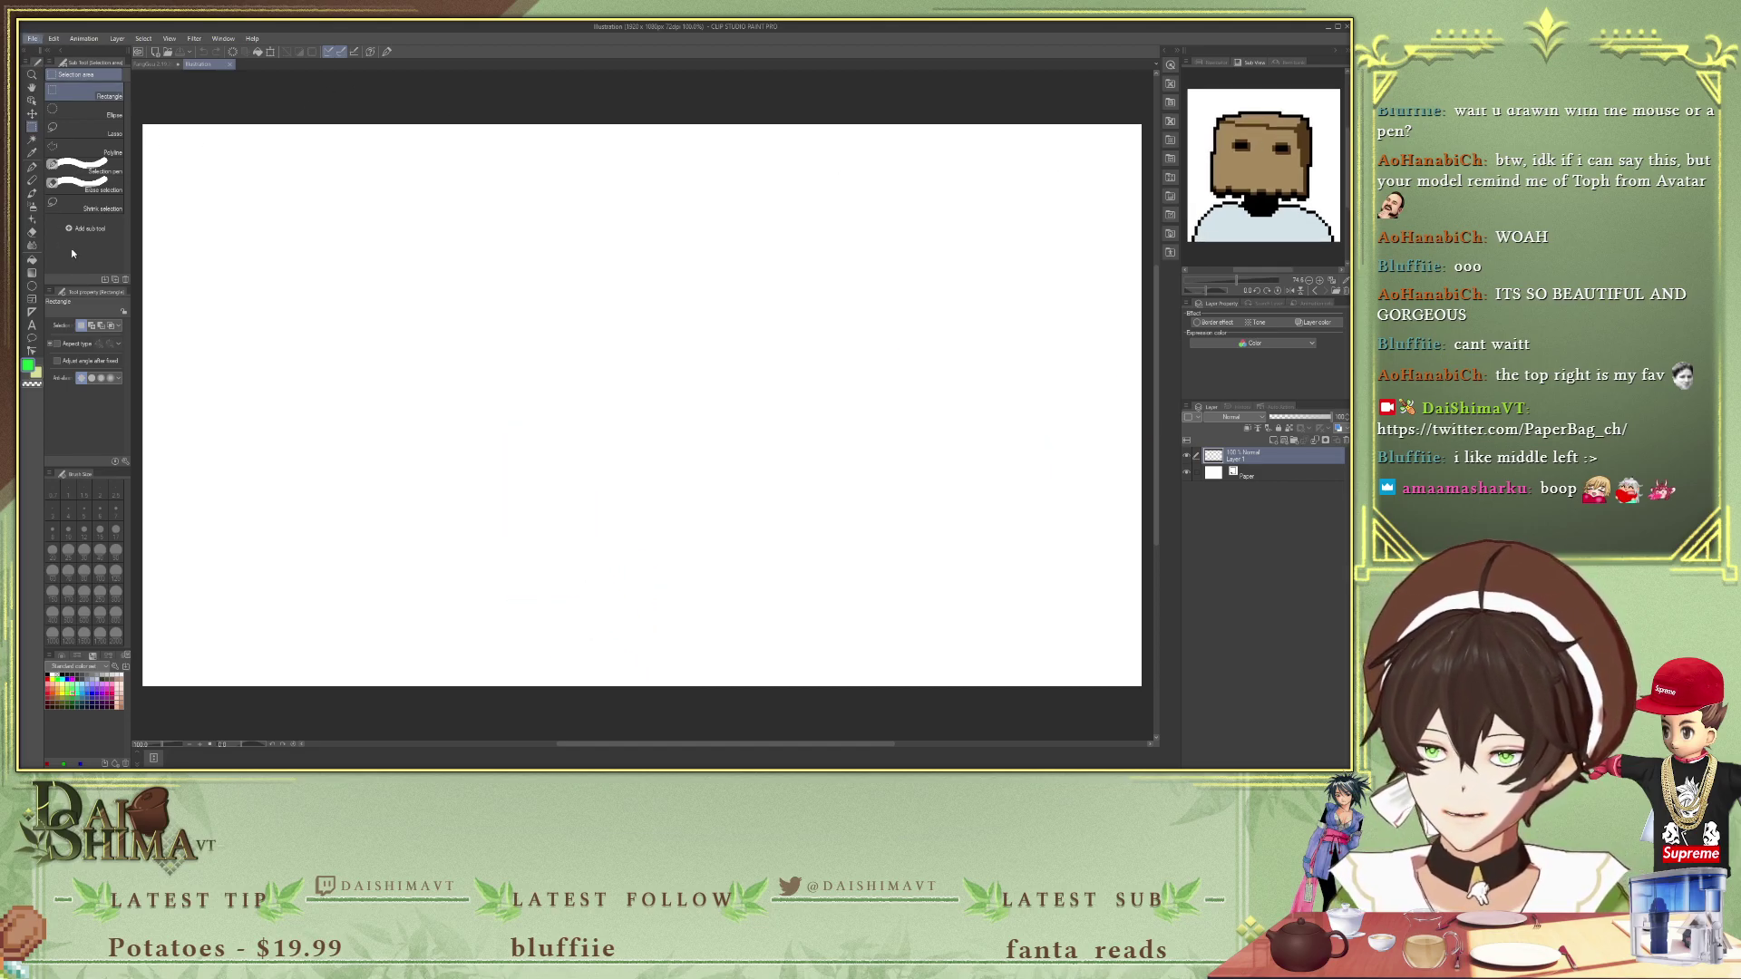
pyautogui.click(233, 233)
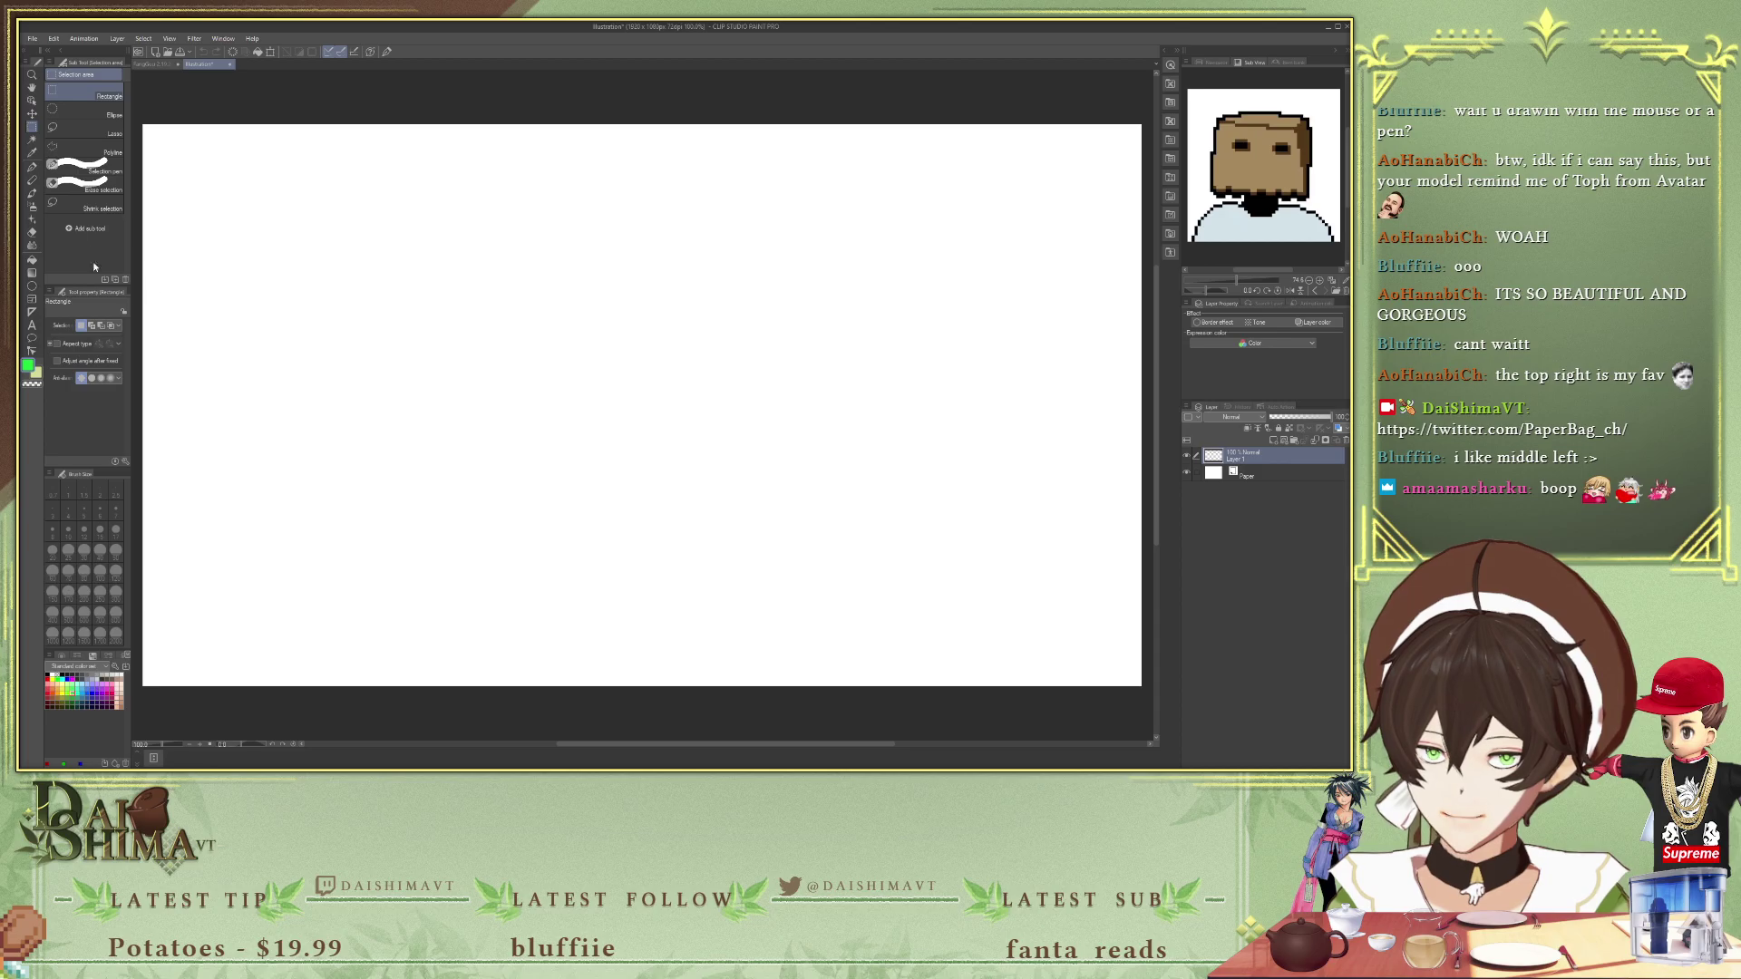
pyautogui.click(32, 311)
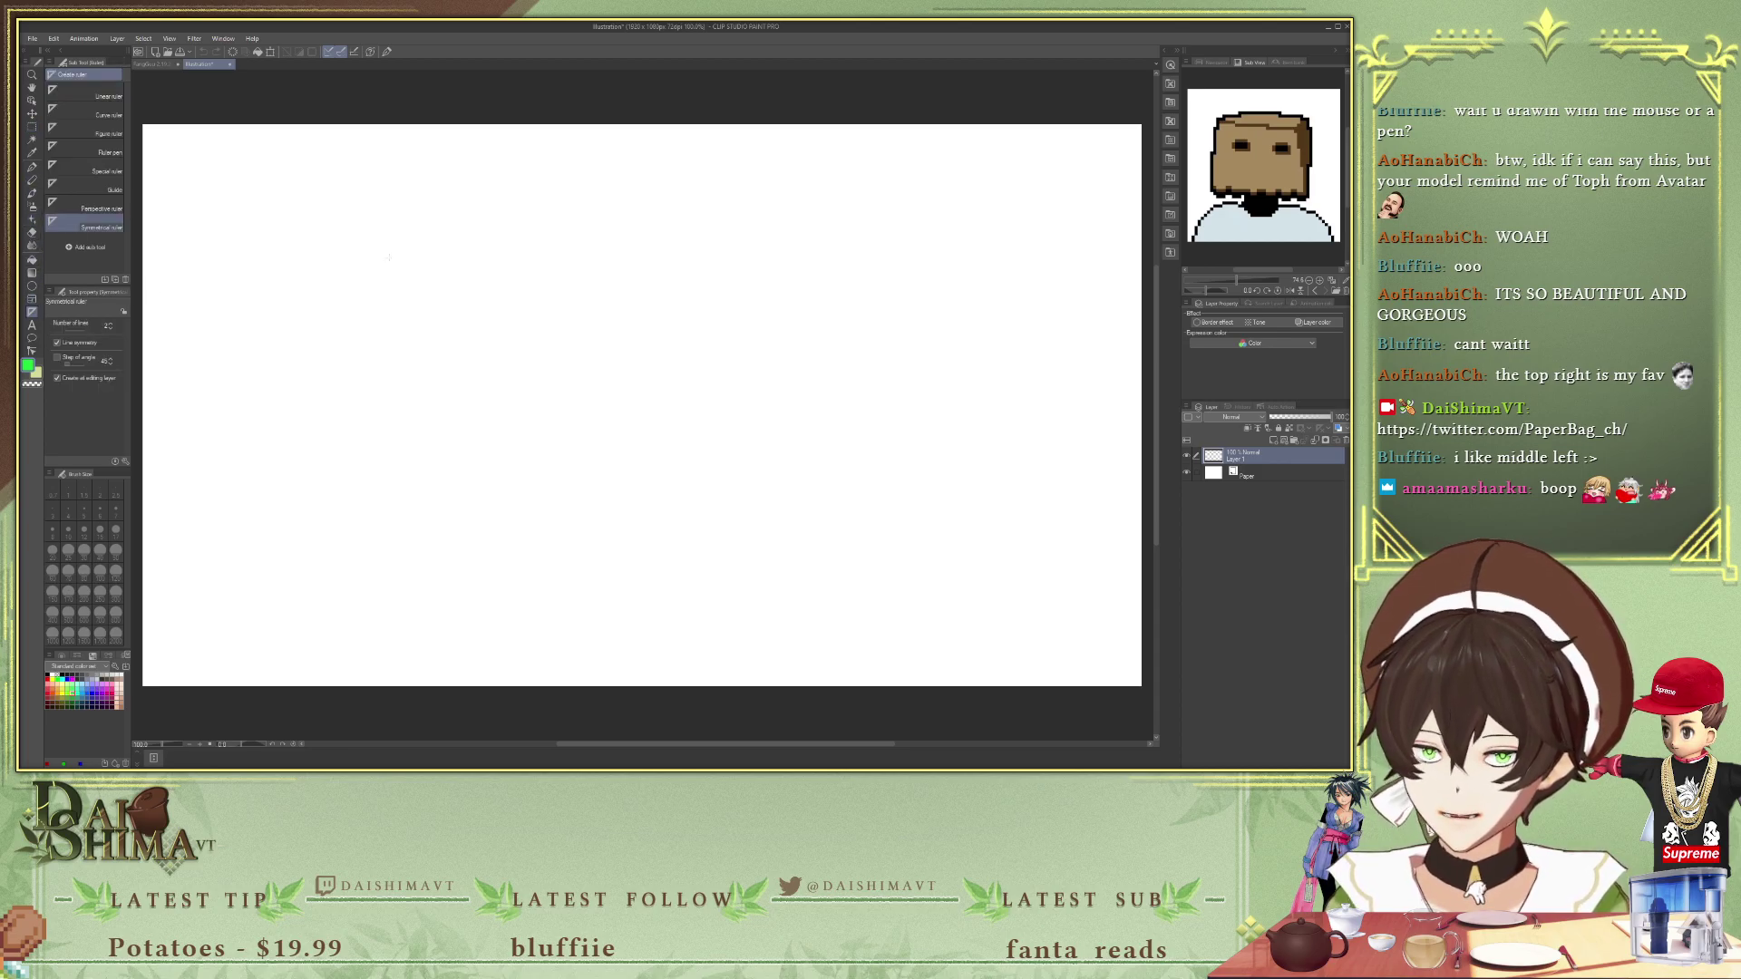
pyautogui.moveTo(609, 127); pyautogui.dragTo(610, 135)
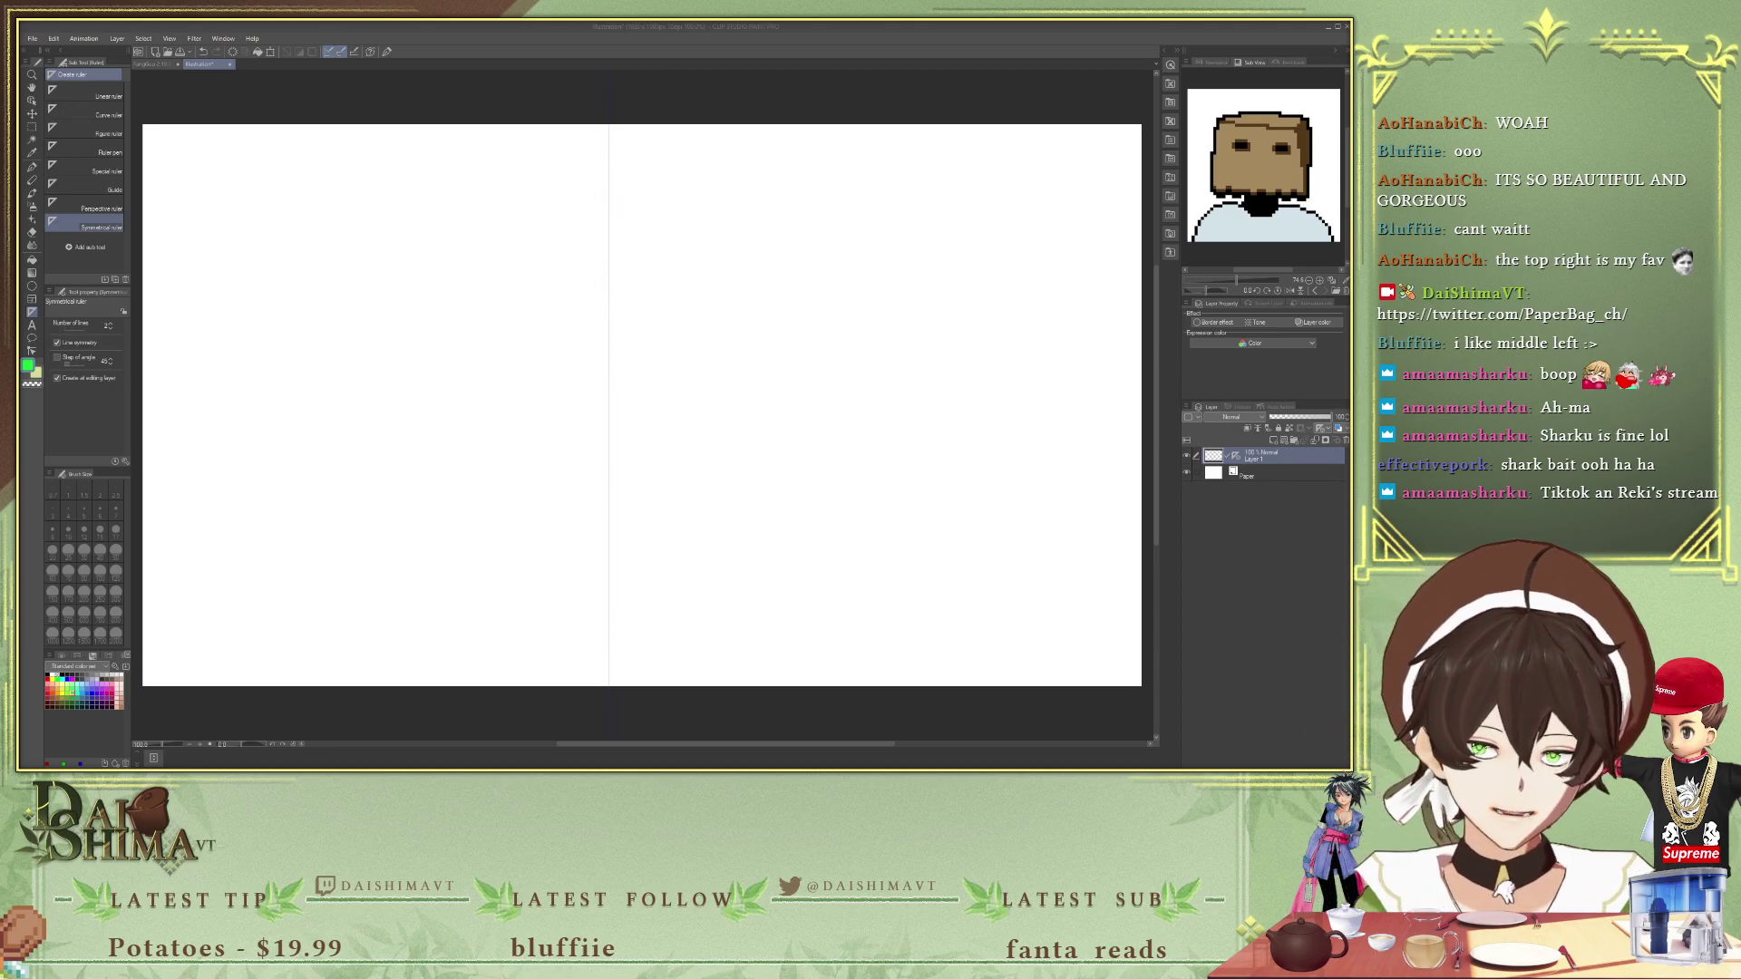
# - Sample the paper bag's tan from the reference image and add a new vector layer above the ruler layer
pyautogui.click(1192, 194)
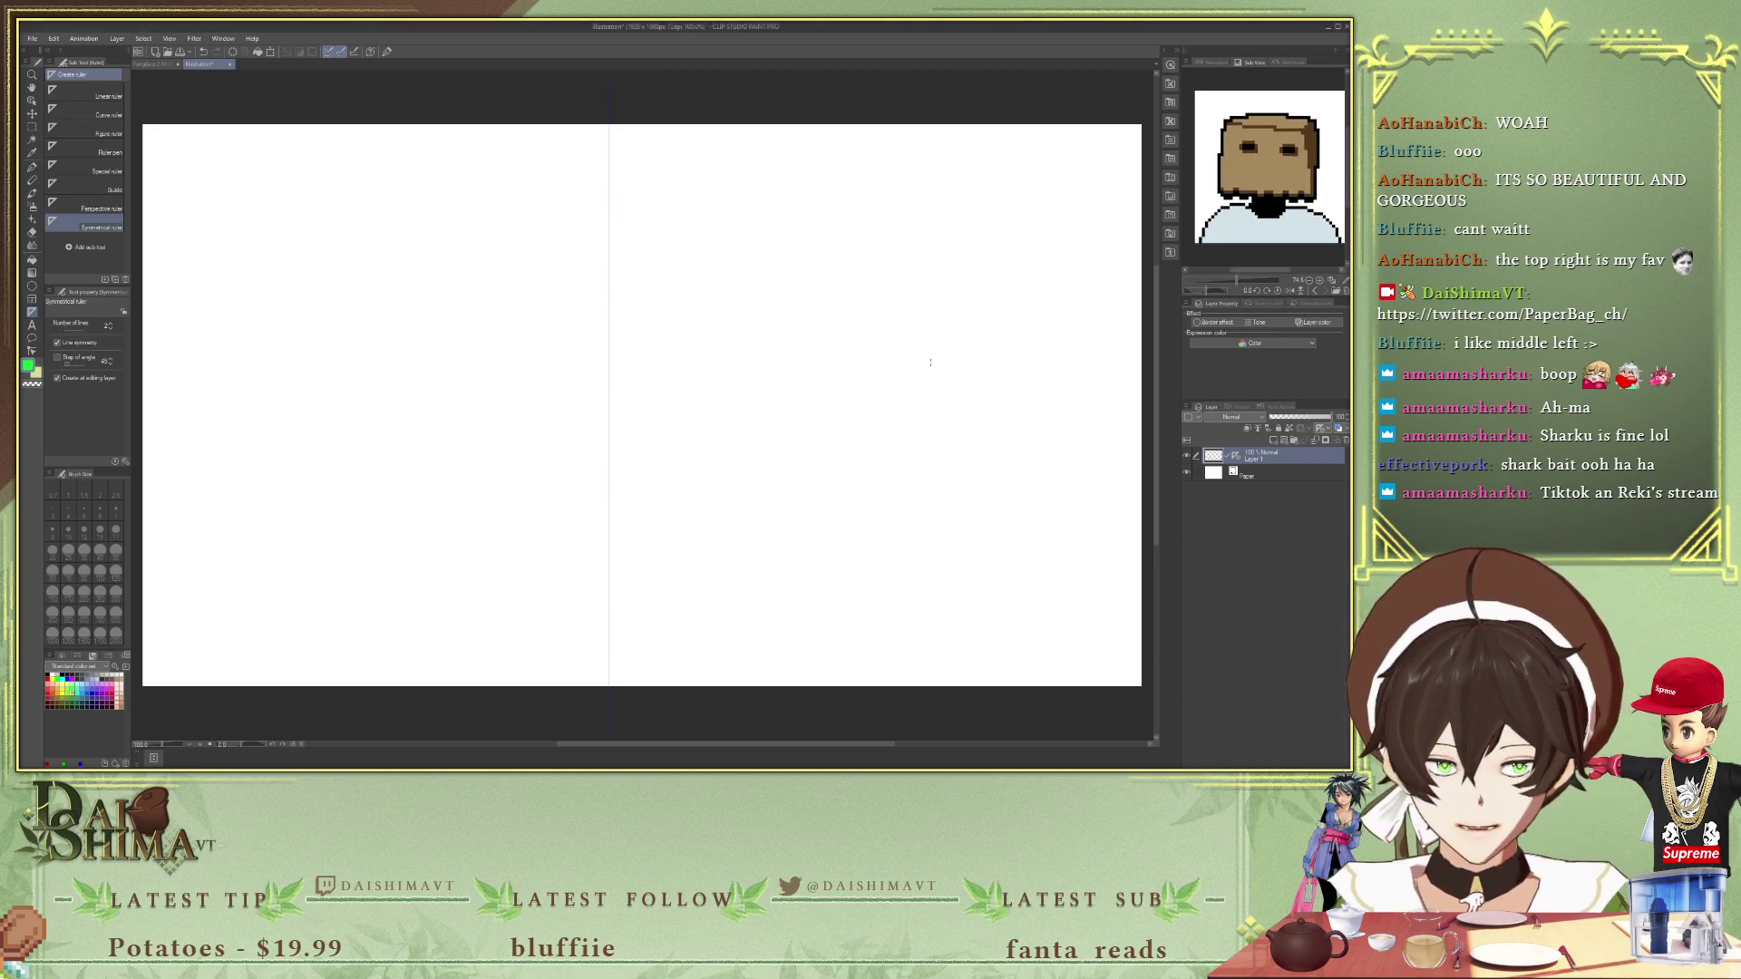
pyautogui.scroll(2, 1251, 204)
pyautogui.click(1256, 152)
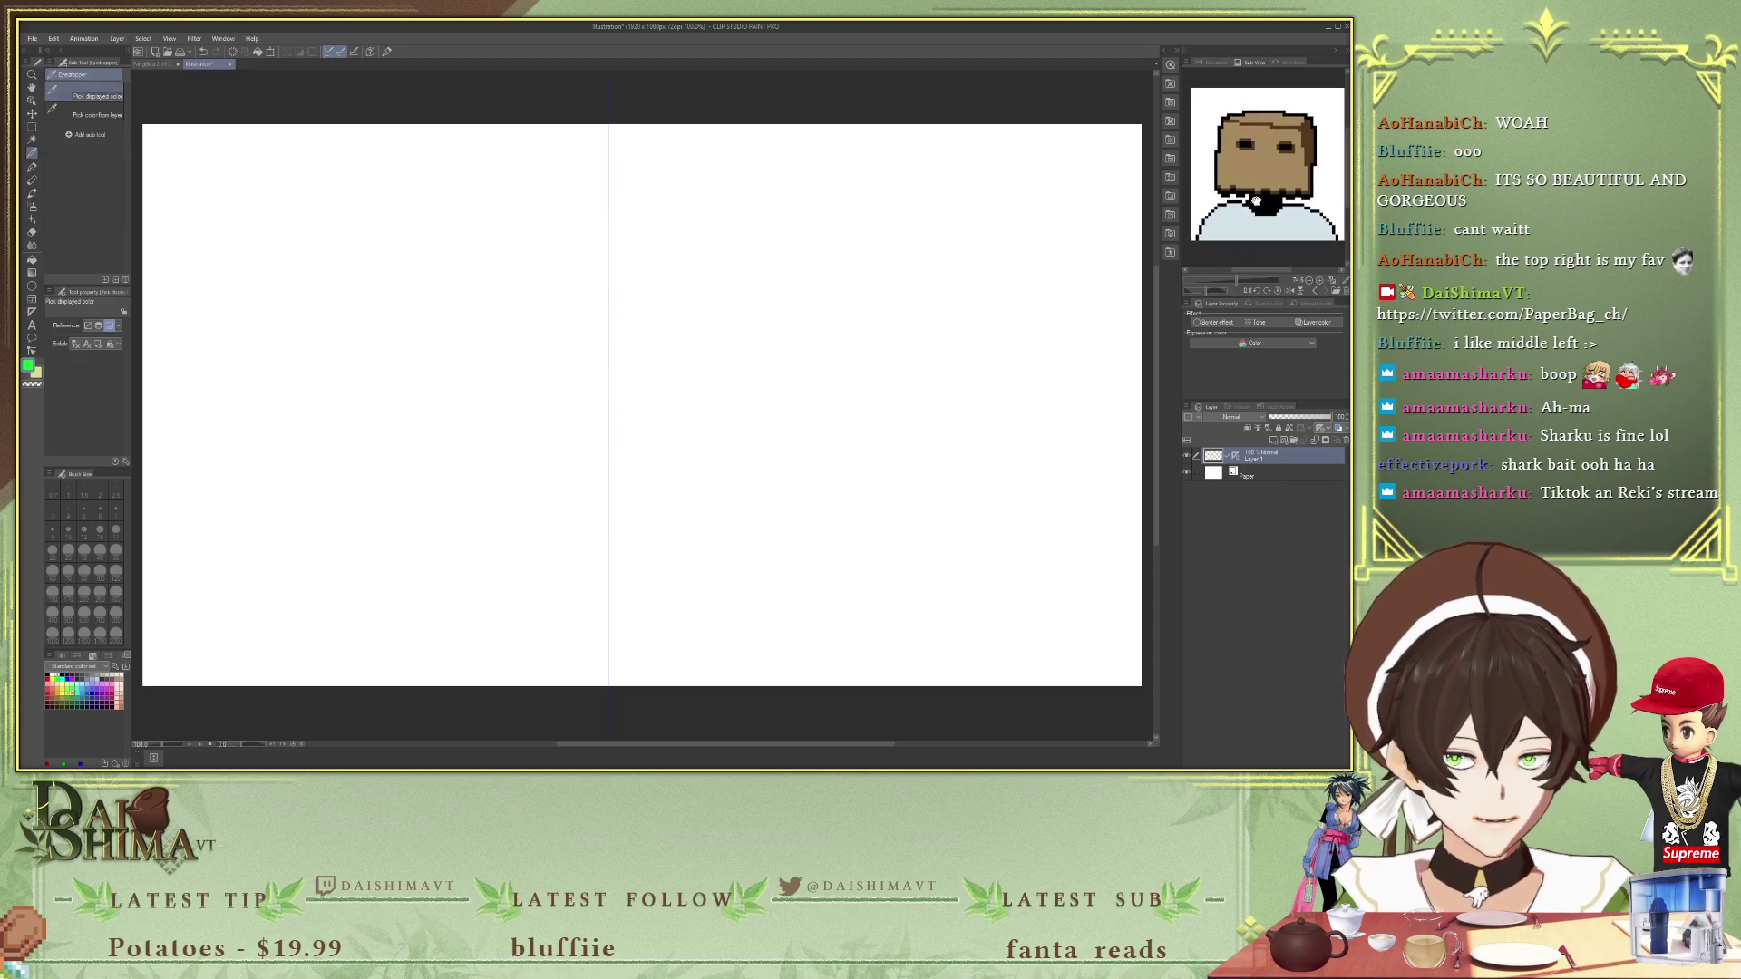
pyautogui.press('p')
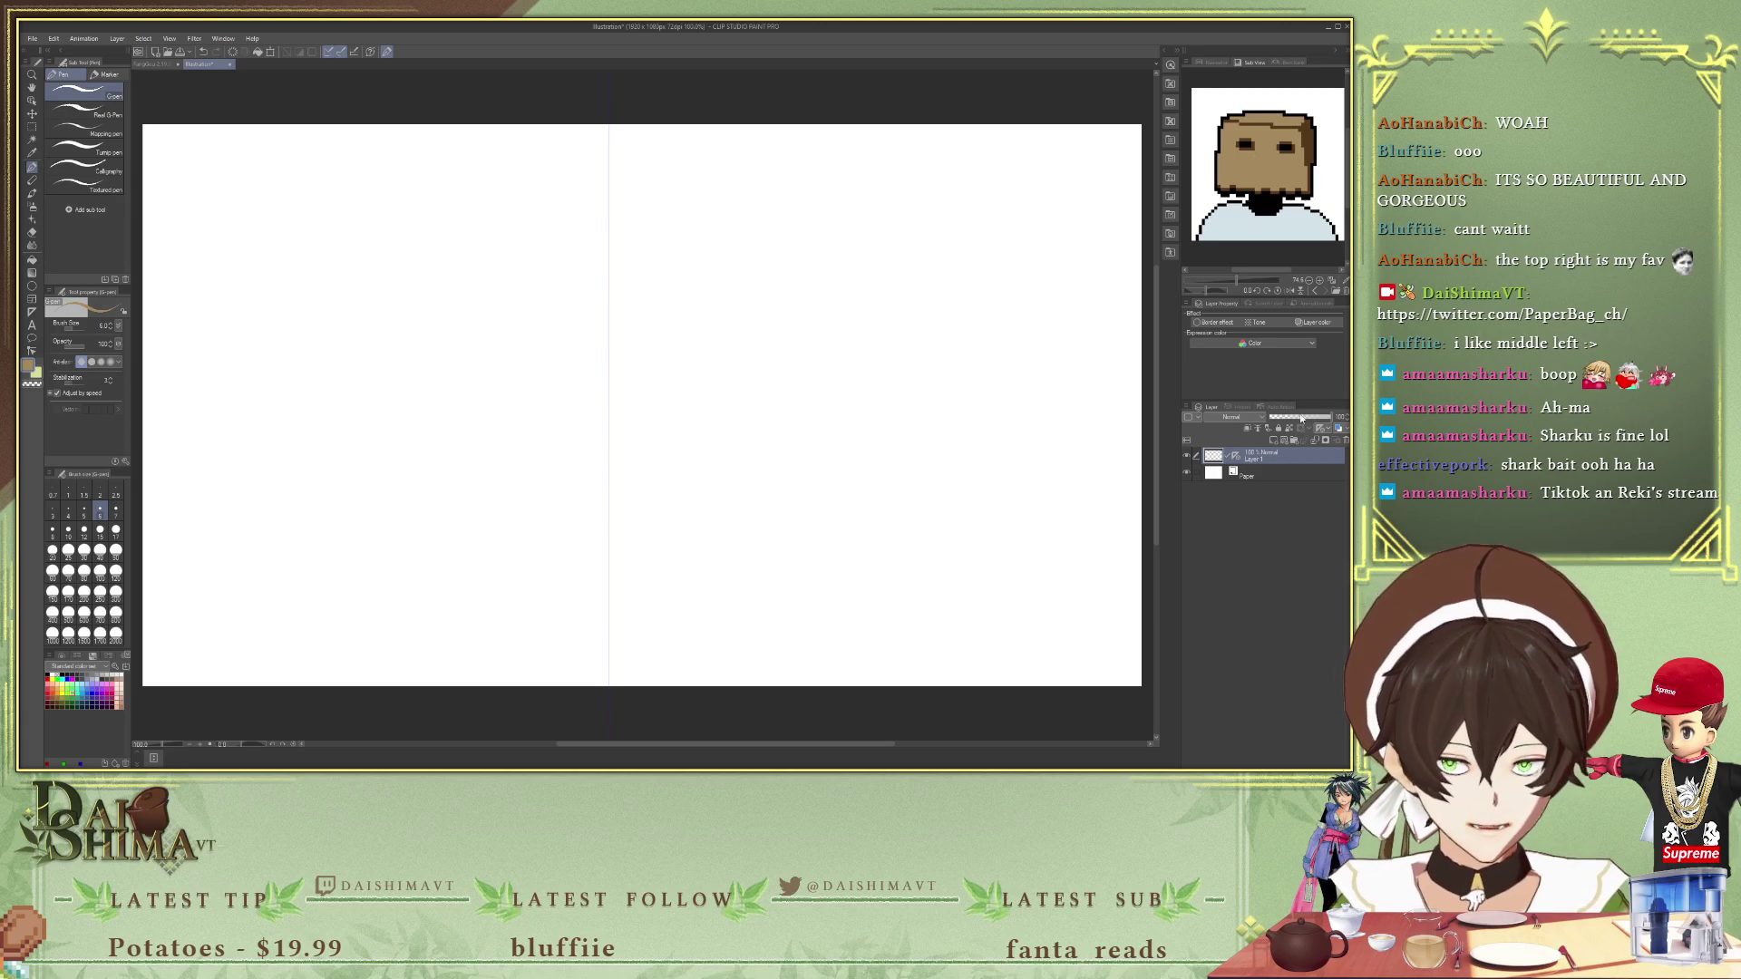
pyautogui.click(1274, 440)
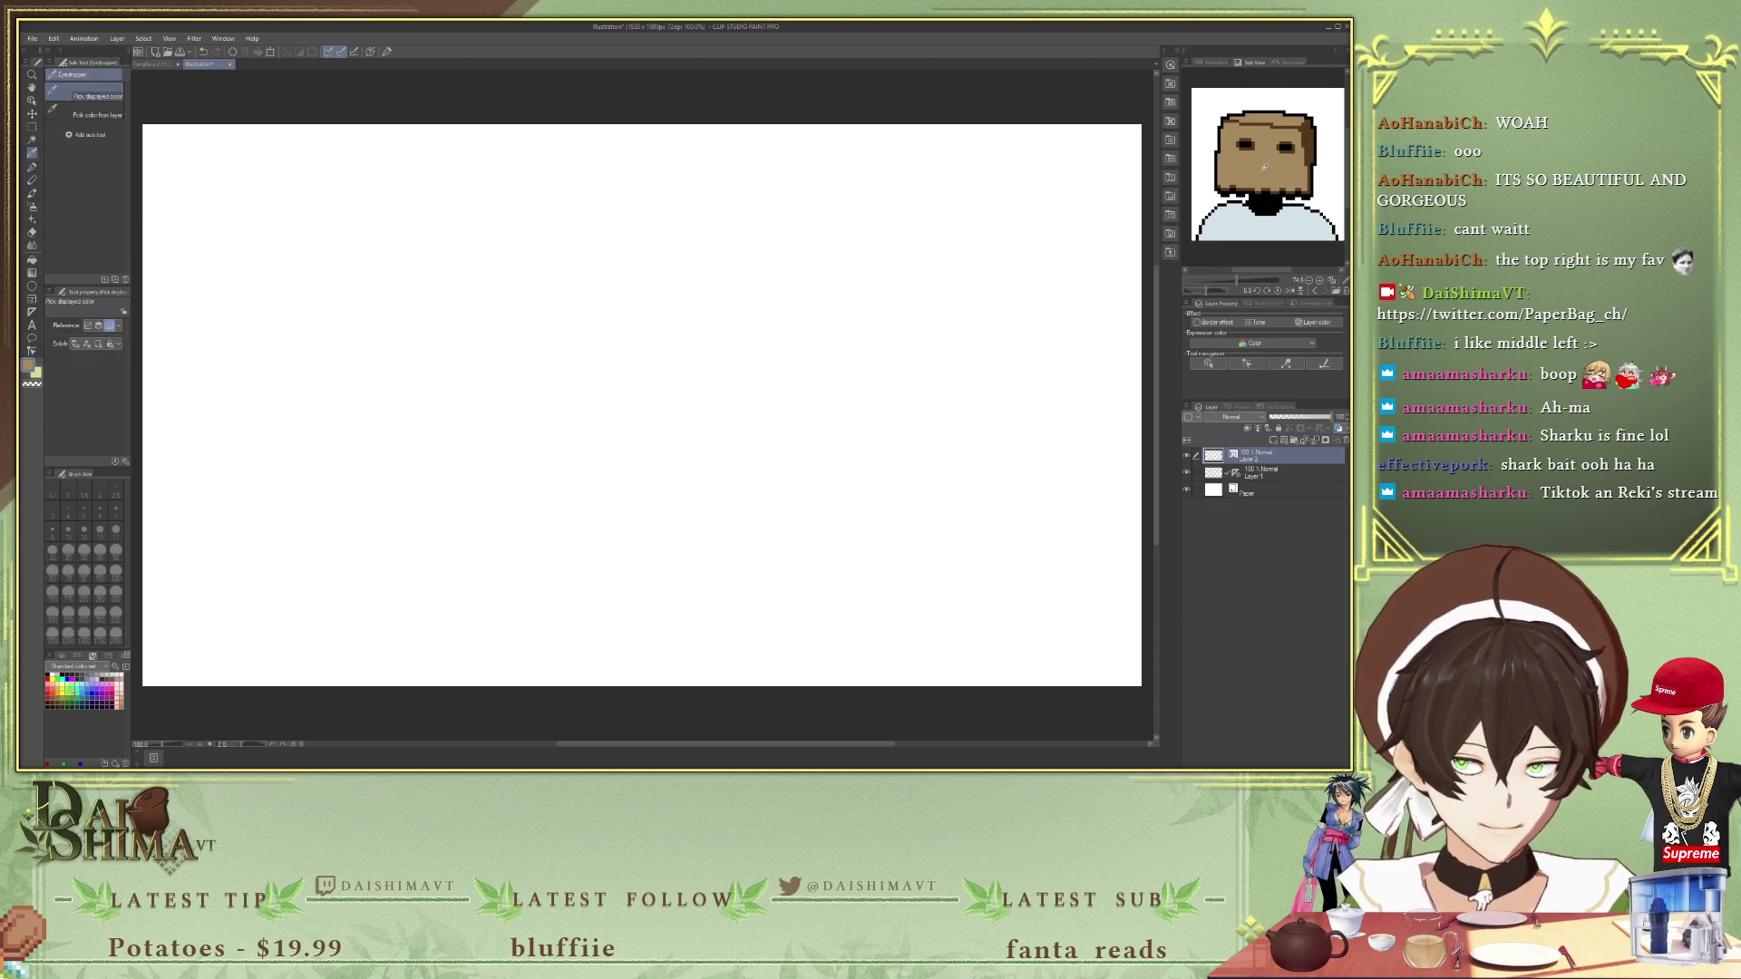
pyautogui.moveTo(540, 352); pyautogui.dragTo(535, 268)
pyautogui.hotkey('ctrl', 'z')
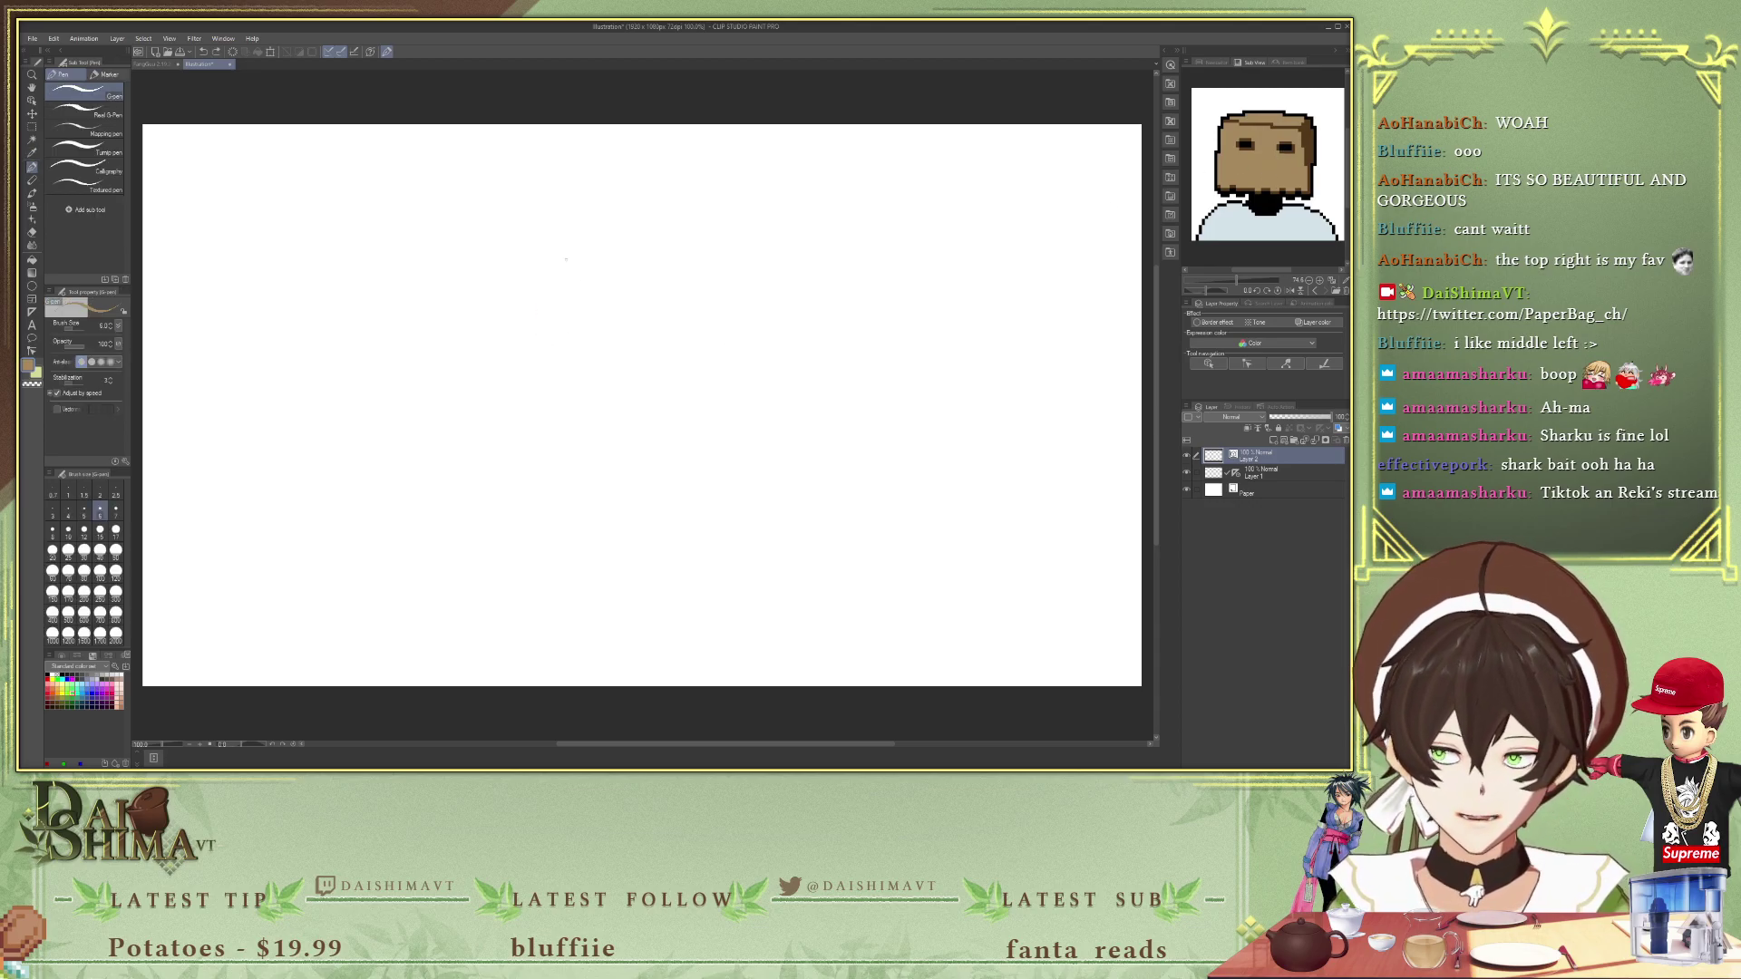
# - Draw the paper bag's closed, tapered outline symmetrically on the ruler layer and fill it with tan
pyautogui.click(1240, 475)
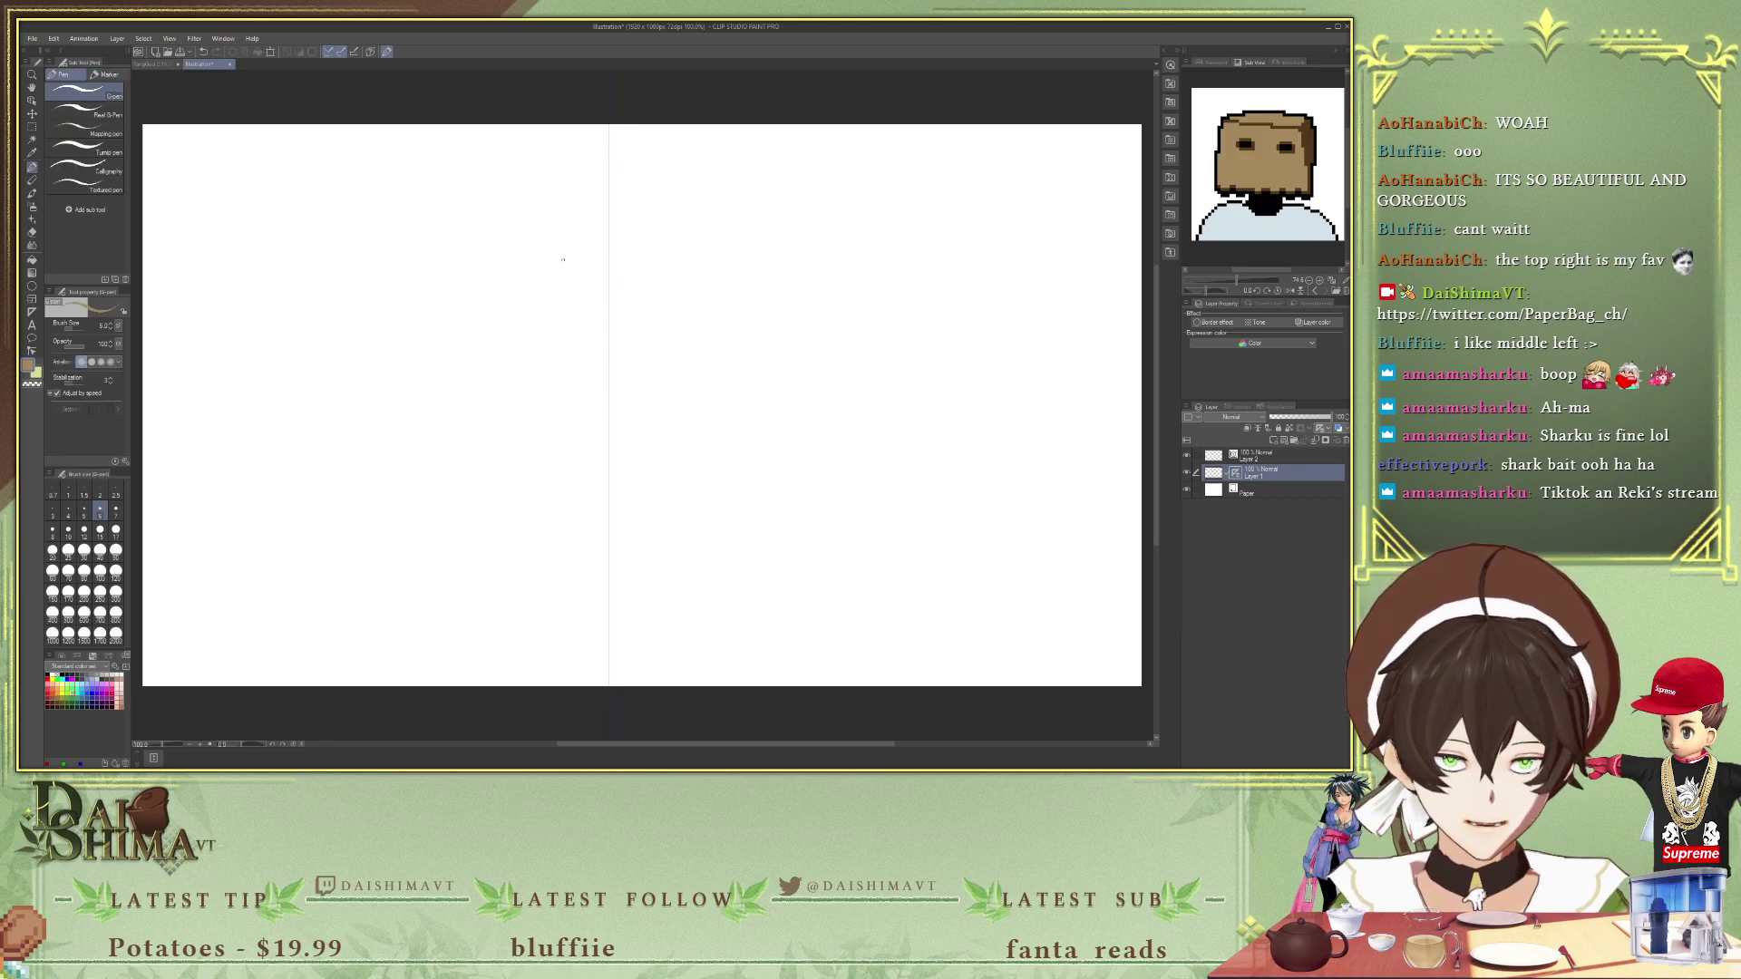
pyautogui.moveTo(532, 226)
pyautogui.mouseDown()
pyautogui.moveTo(512, 379)
pyautogui.moveTo(612, 371)
pyautogui.mouseUp()
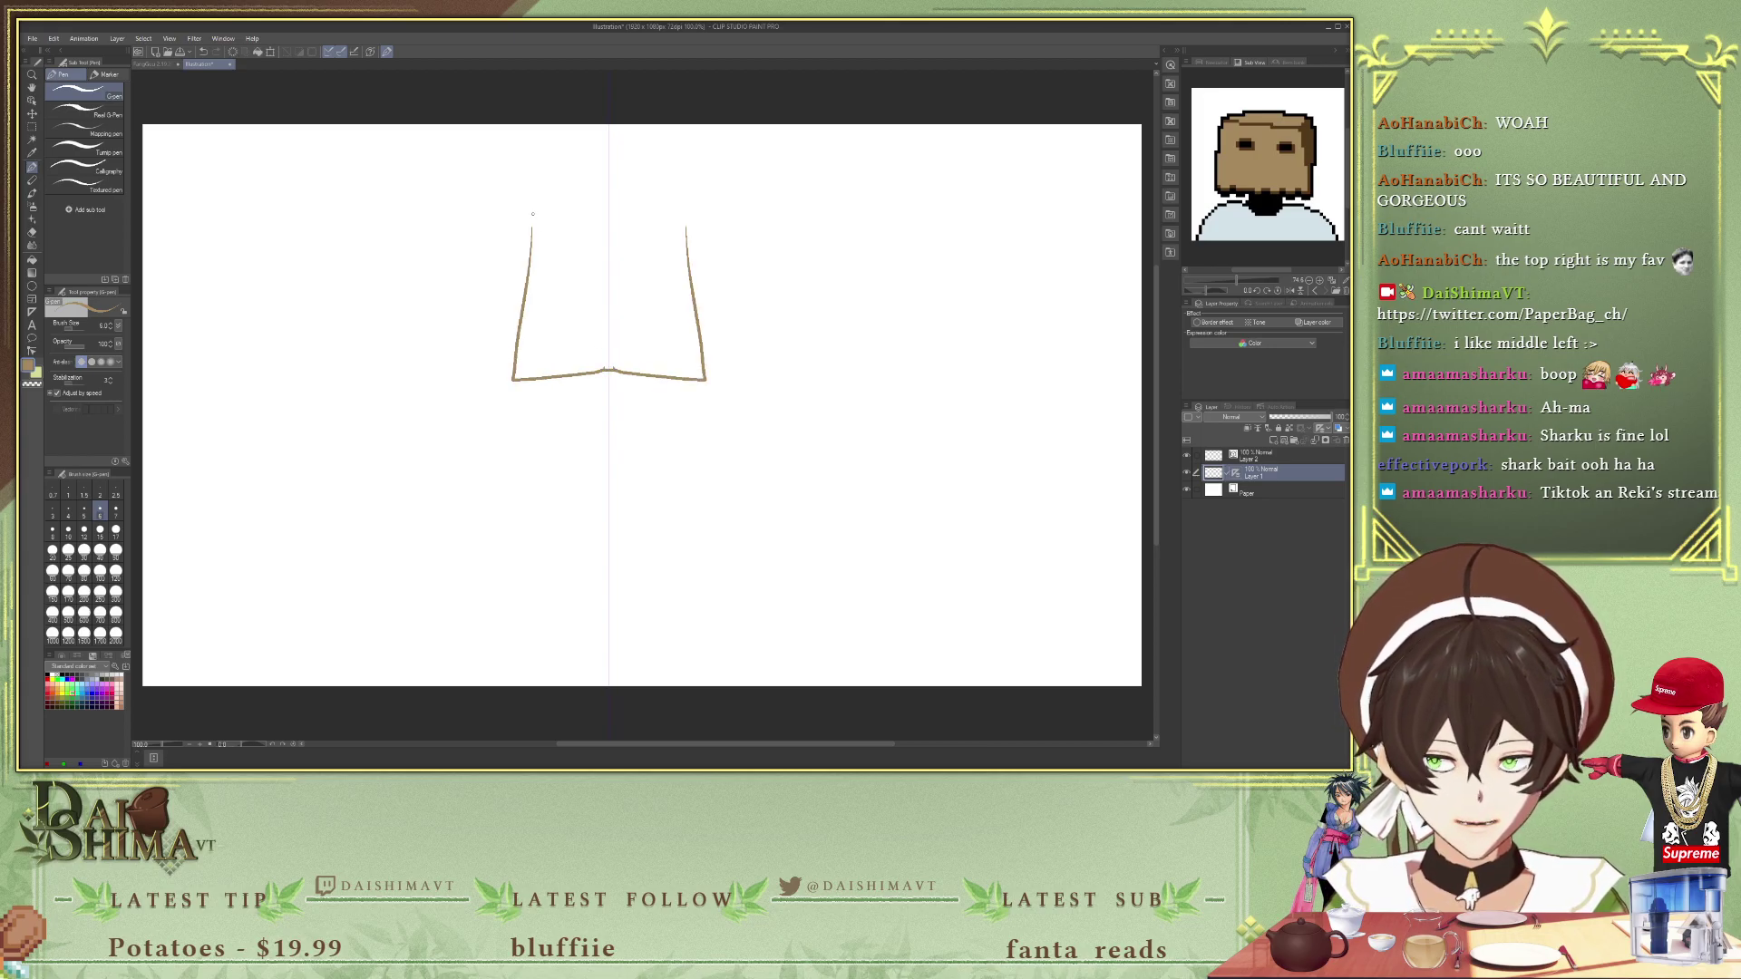
pyautogui.moveTo(532, 223); pyautogui.dragTo(609, 213)
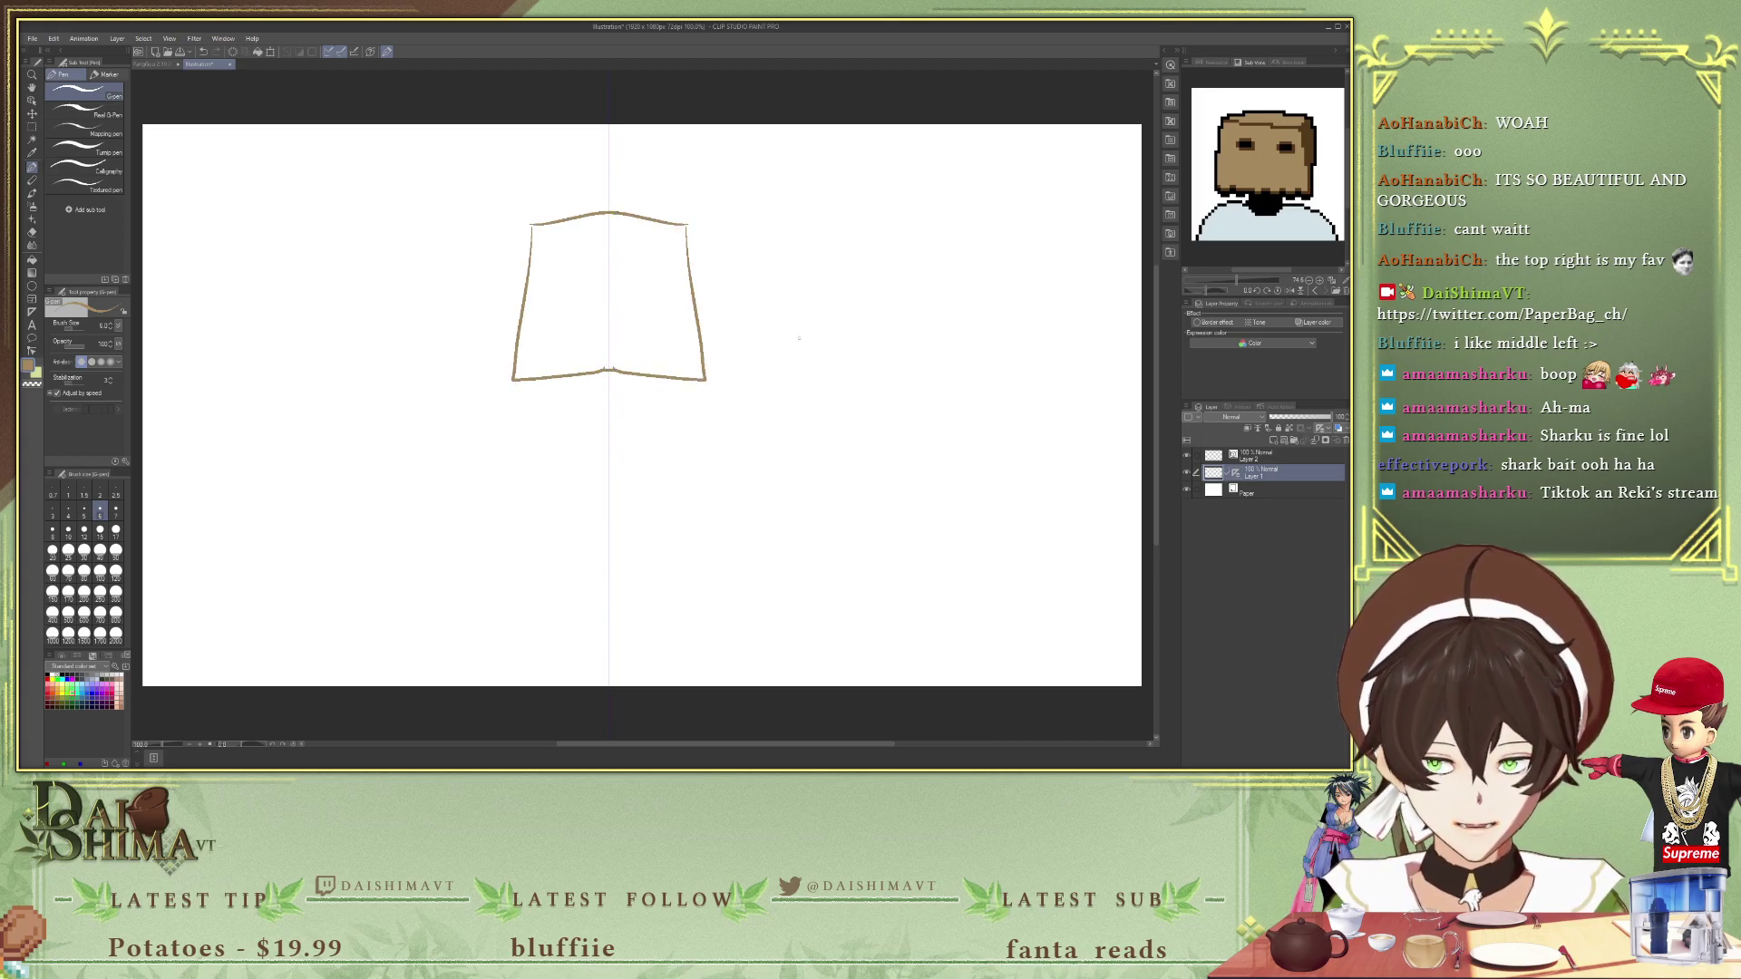
pyautogui.press('g')
pyautogui.click(578, 262)
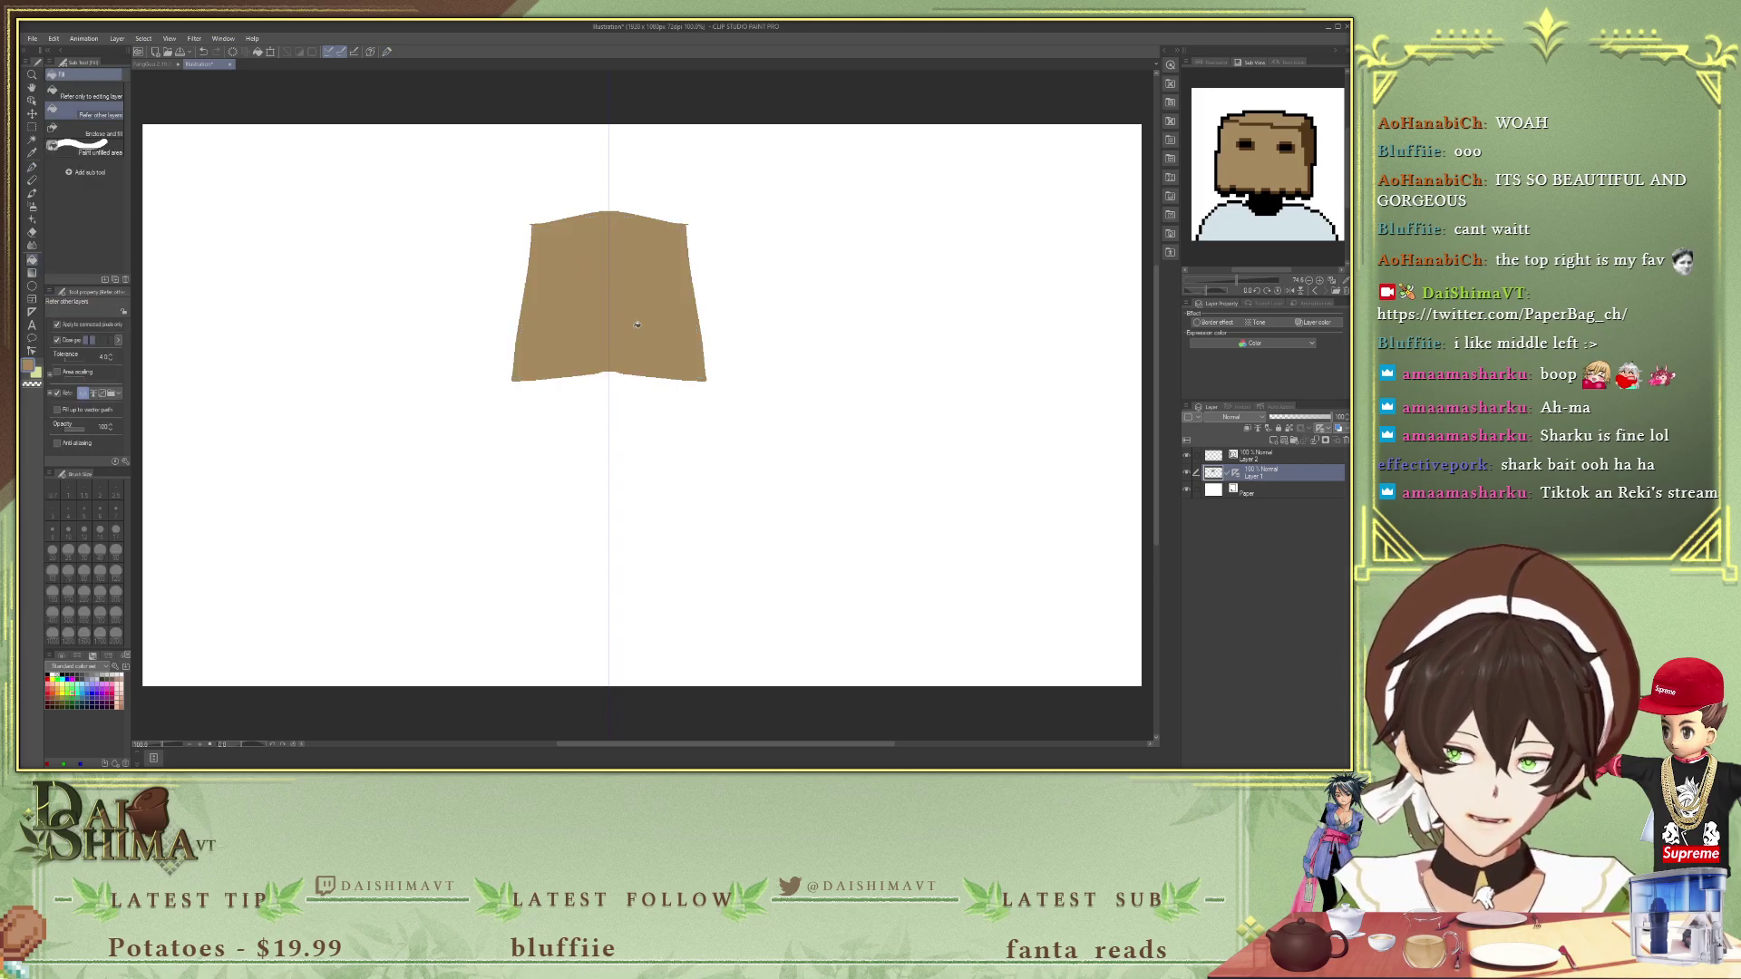
# - Try to draw the bag's side edge from its upper corner in dark brown sampled from the reference image
pyautogui.press('p')
pyautogui.click(1304, 126)
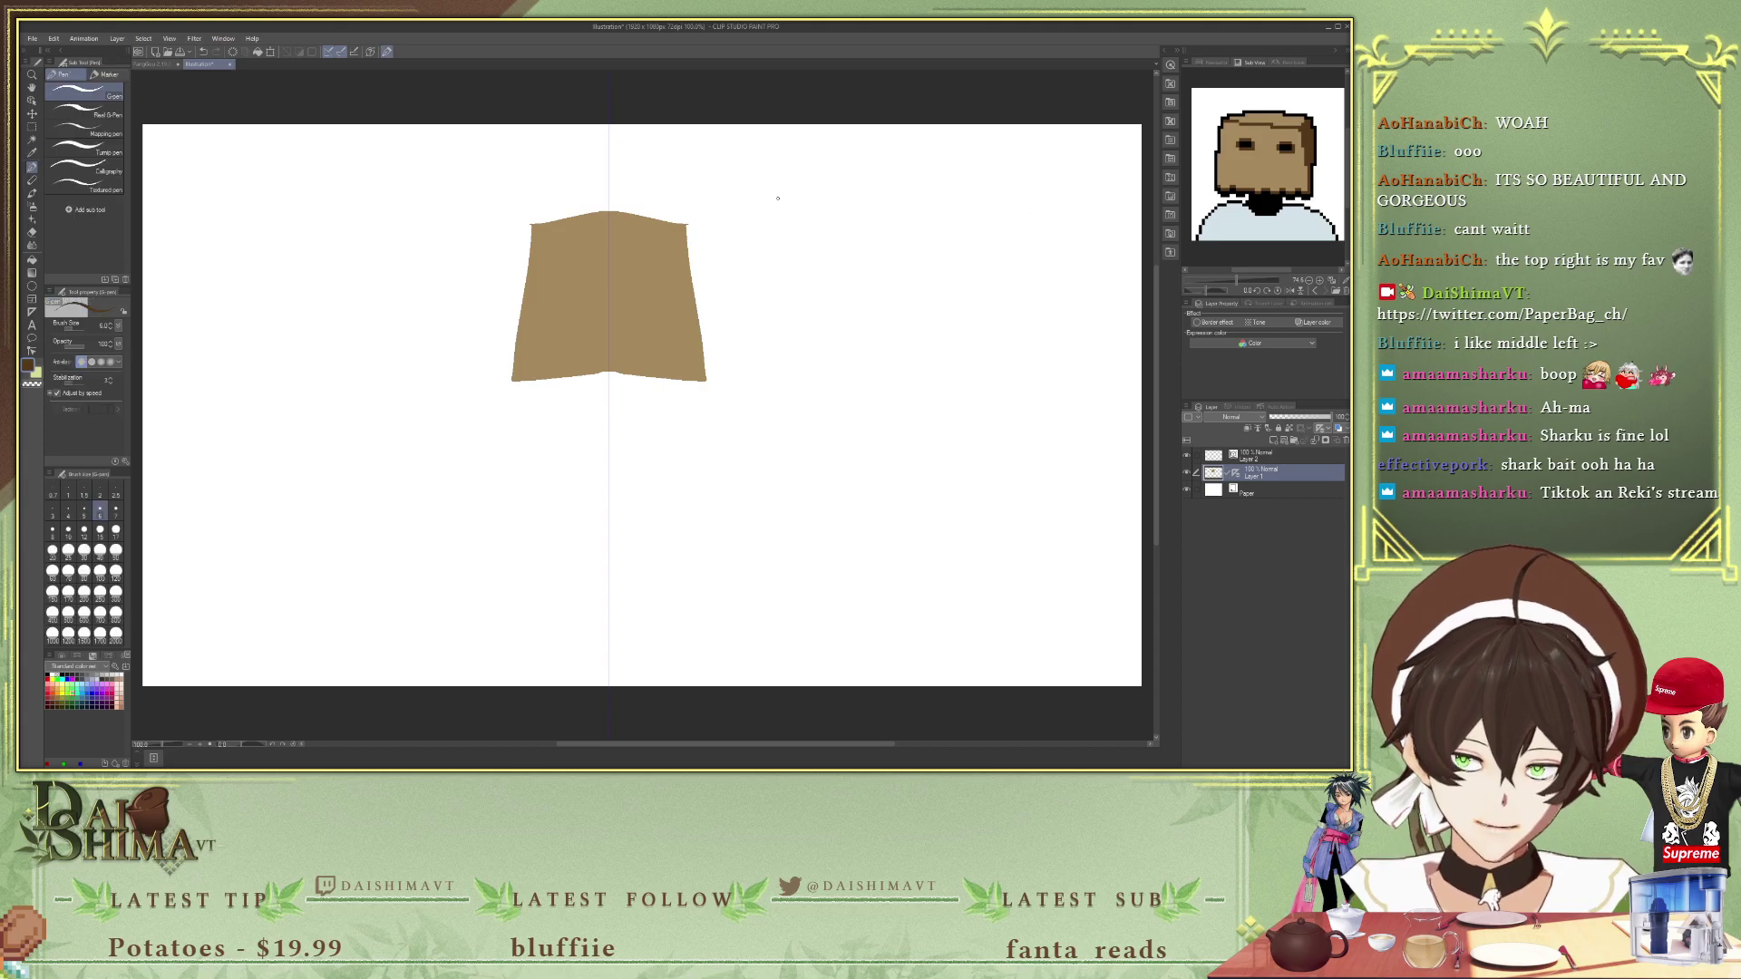
pyautogui.moveTo(686, 226); pyautogui.dragTo(744, 191)
pyautogui.hotkey('ctrl', 'z')
# - Clear the tan bag shape from the ruler layer and make the vector layer above it active
pyautogui.click(1187, 472)
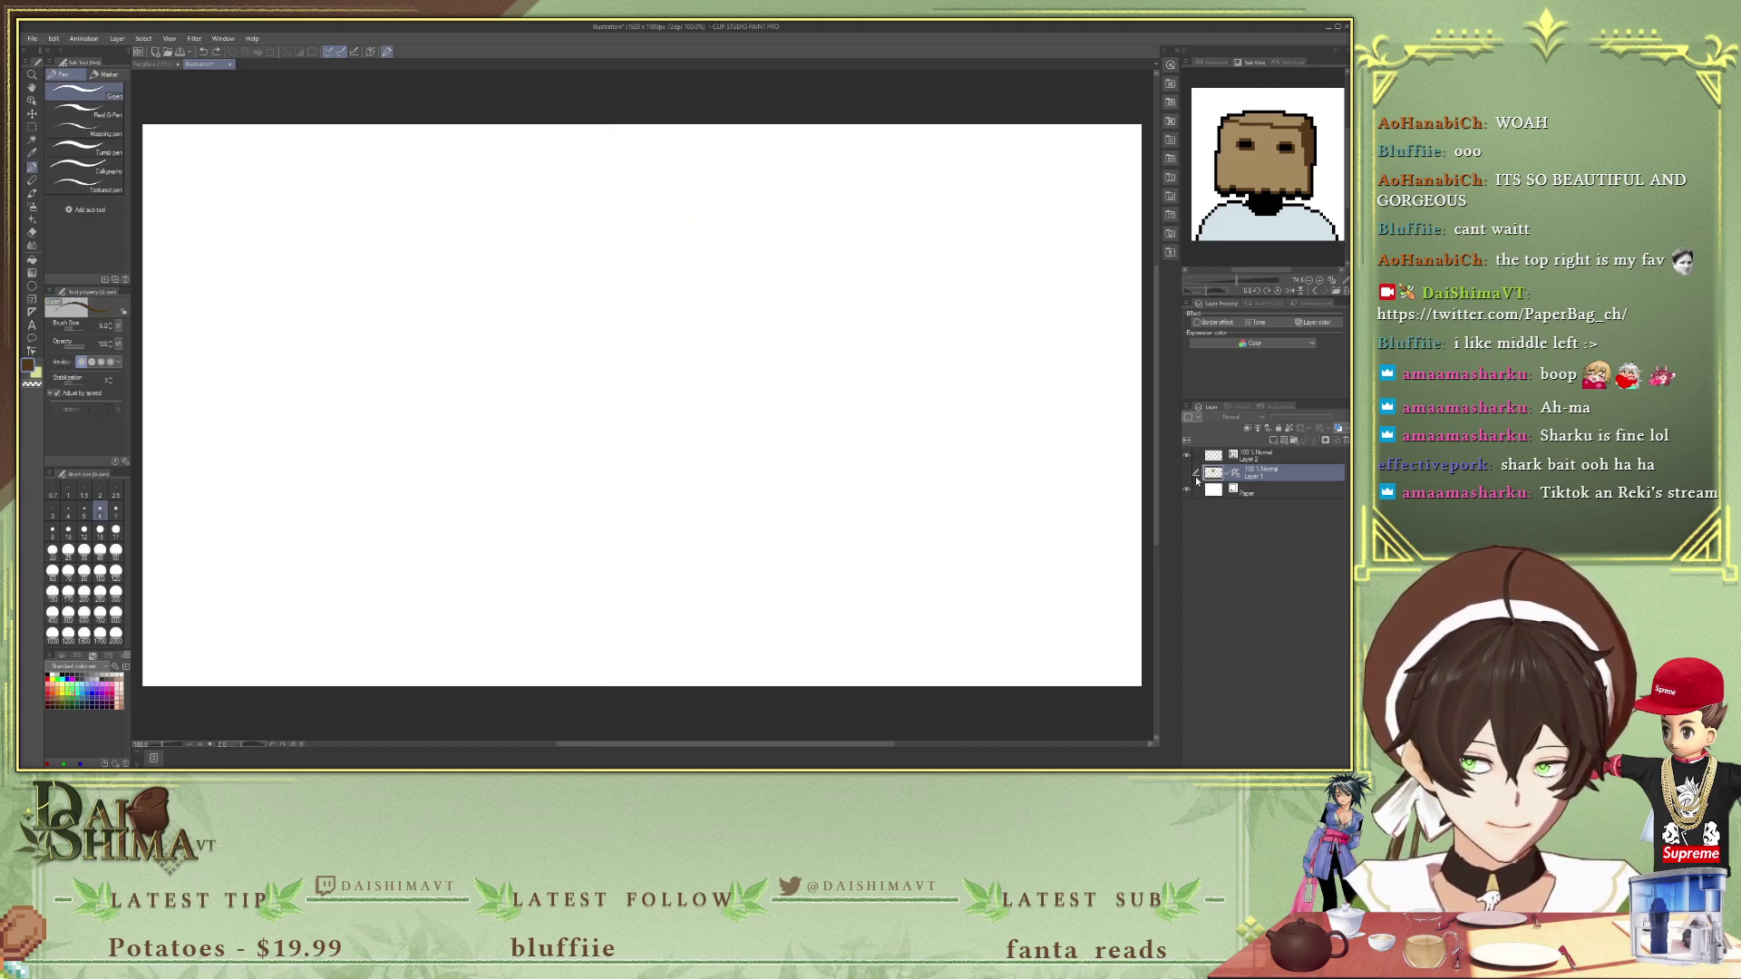
pyautogui.click(1187, 472)
pyautogui.click(1195, 478)
pyautogui.click(1204, 462)
pyautogui.click(1254, 457)
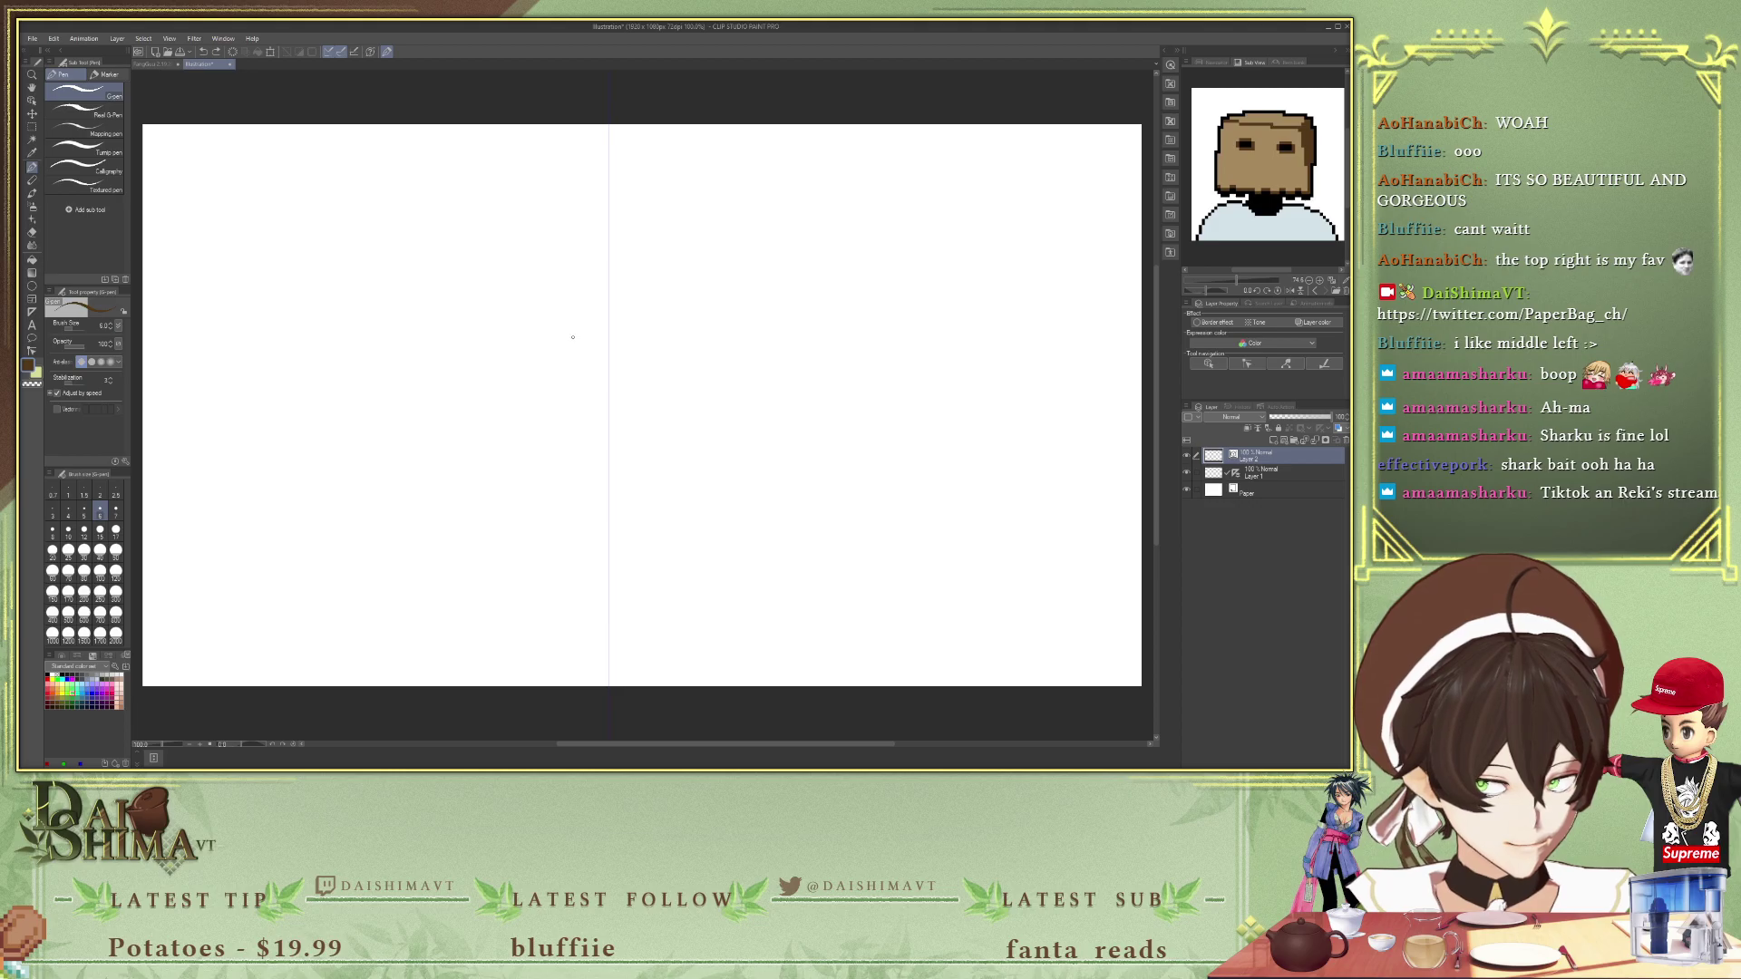
# - Try to draw the bag's mirrored side edges on the vector layer in dark brown
pyautogui.press('p')
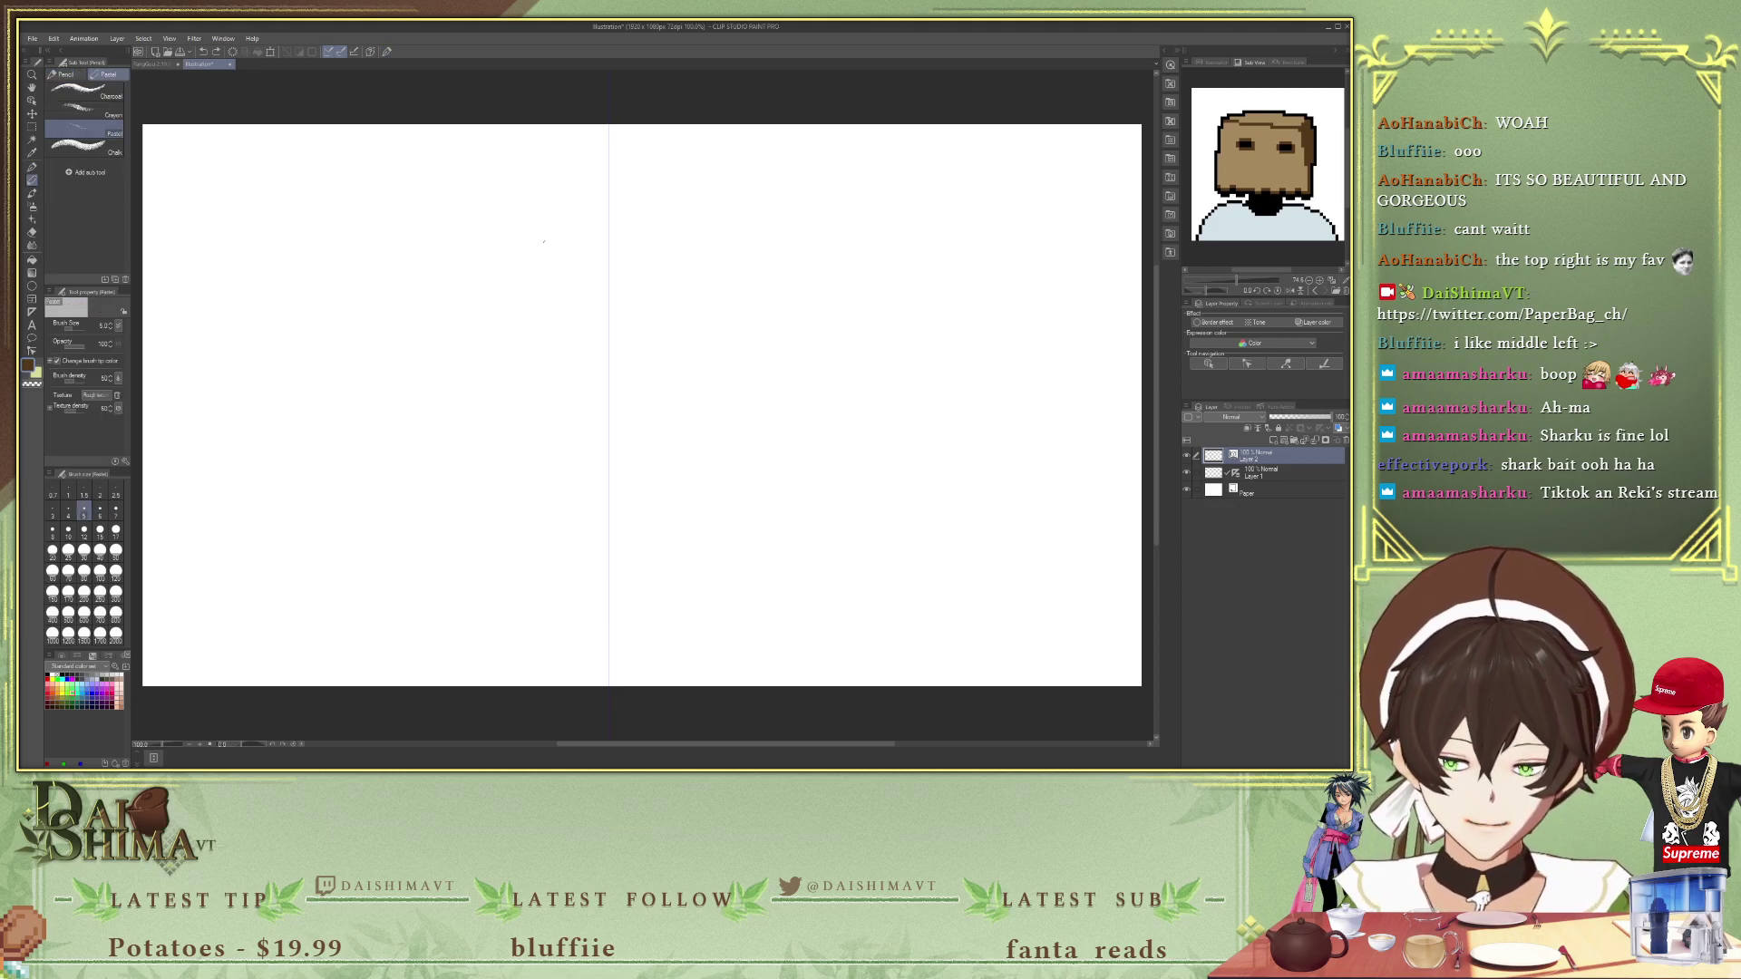
pyautogui.press('p')
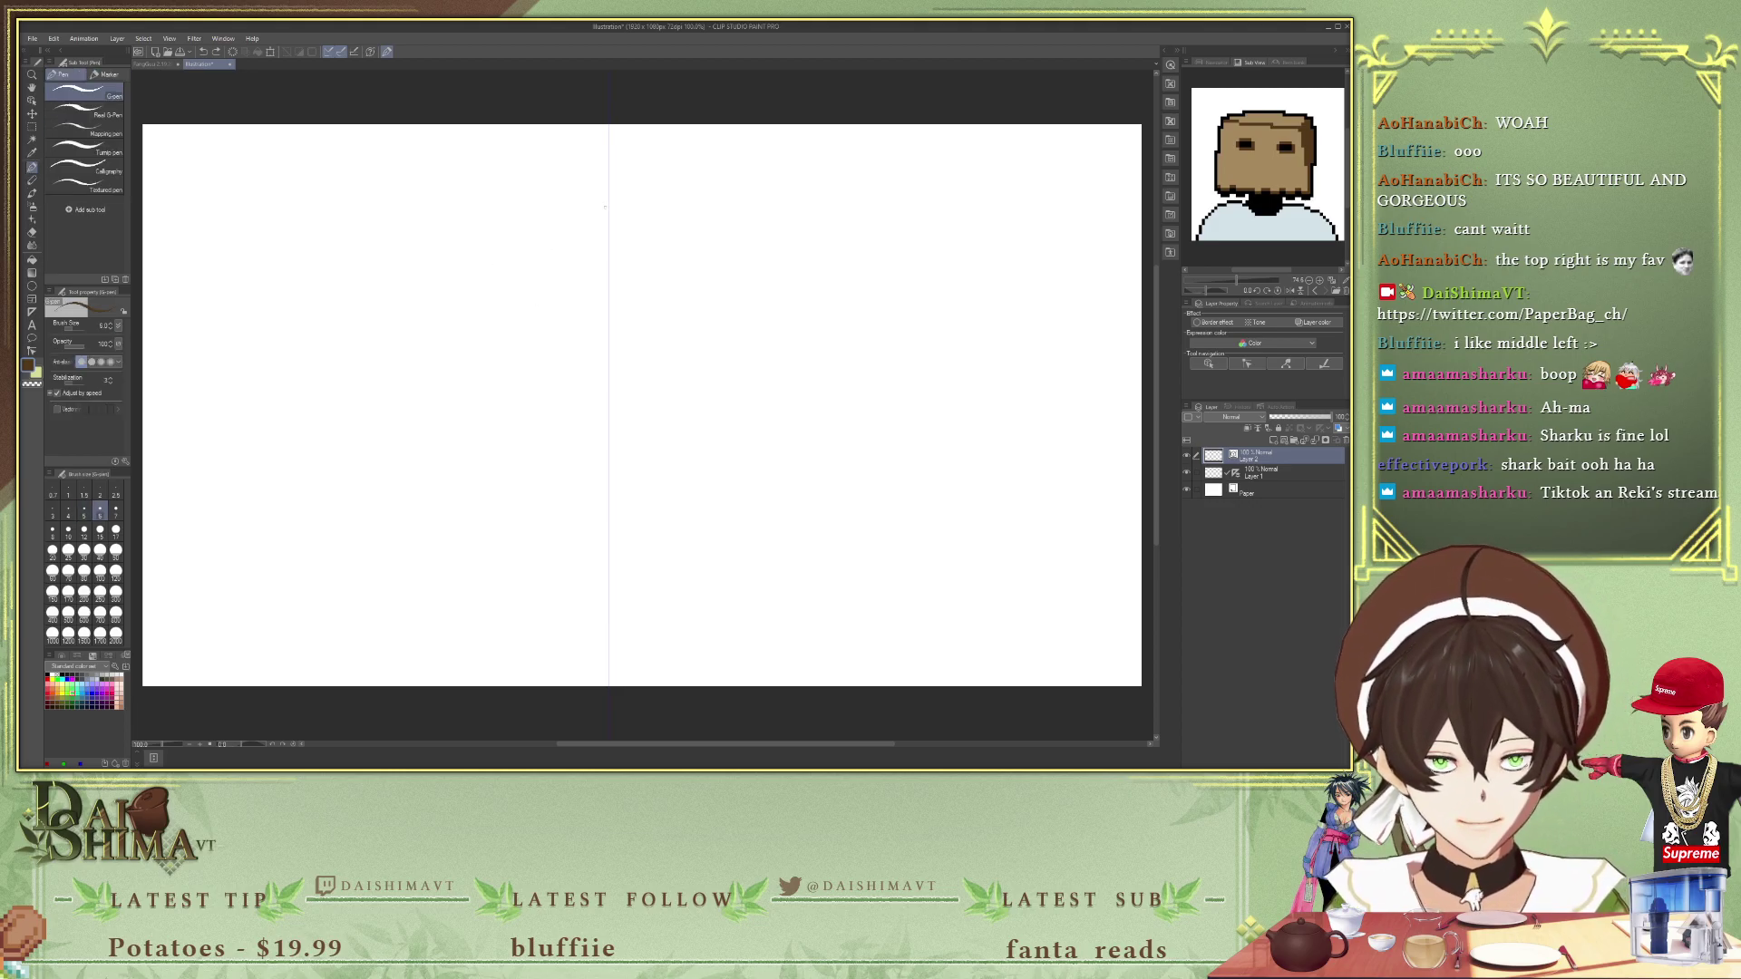
pyautogui.moveTo(521, 205); pyautogui.dragTo(517, 343)
pyautogui.hotkey('ctrl', 'z')
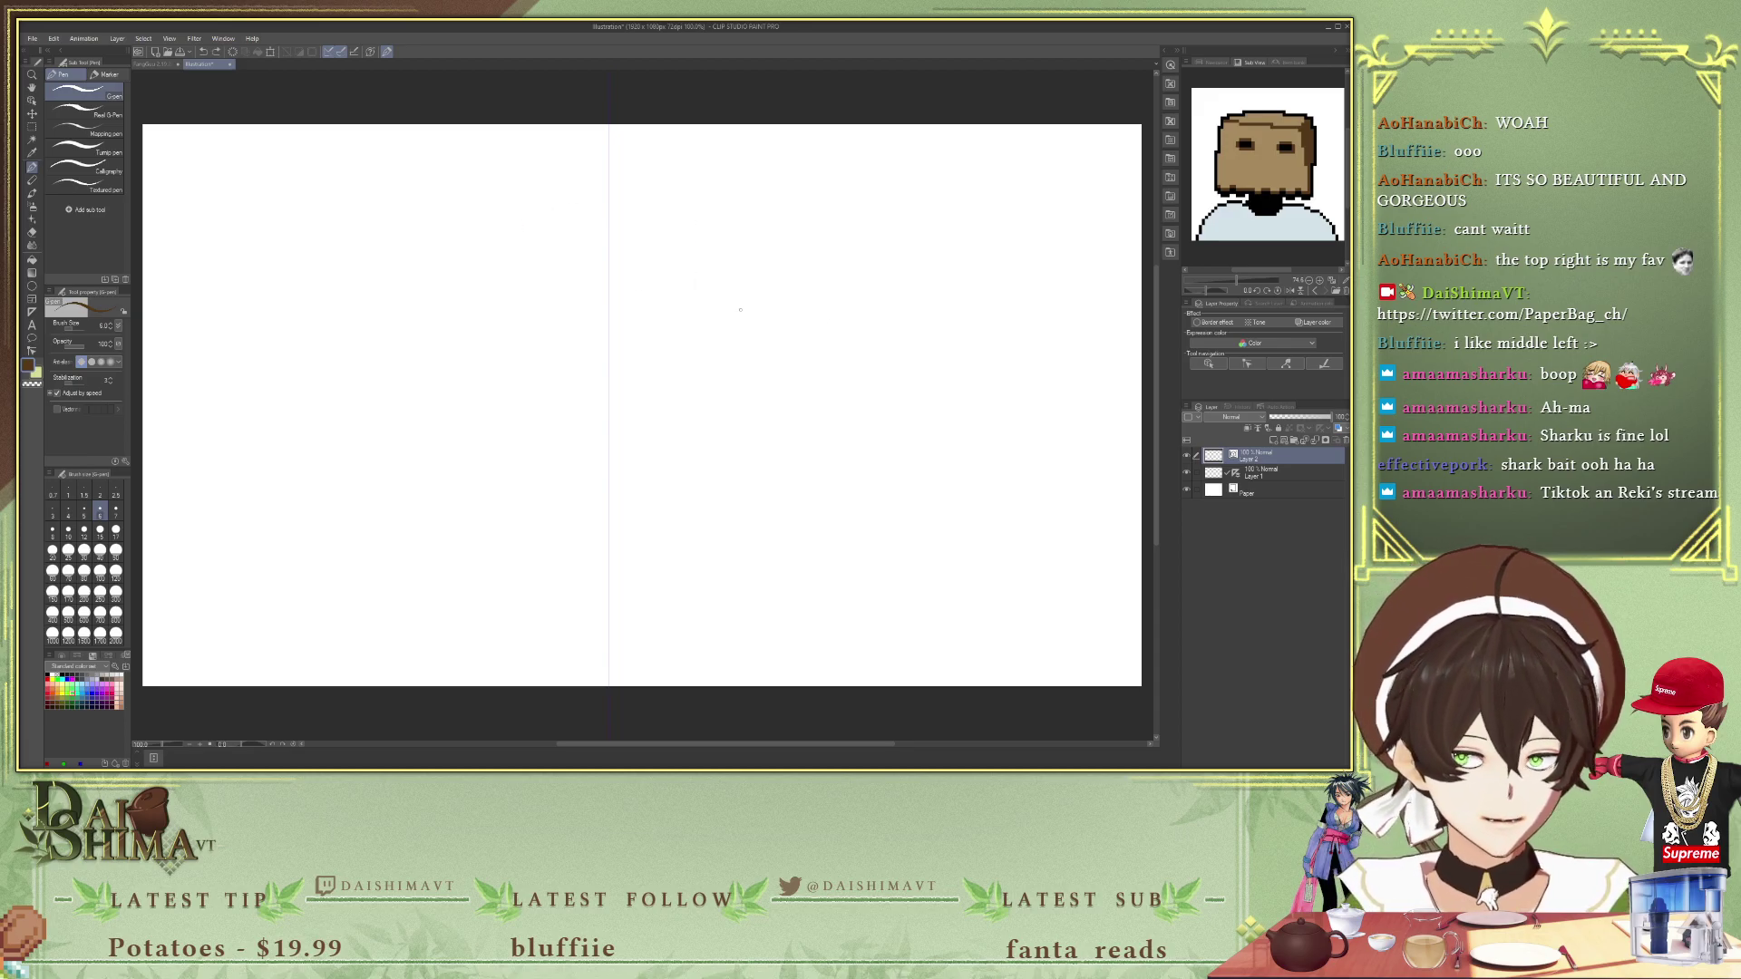
# - Sample the bag's tan from the reference and draw a closed, symmetrical bag outline with a jagged bottom edge on the vector layer
pyautogui.press('i')
pyautogui.click(1275, 162)
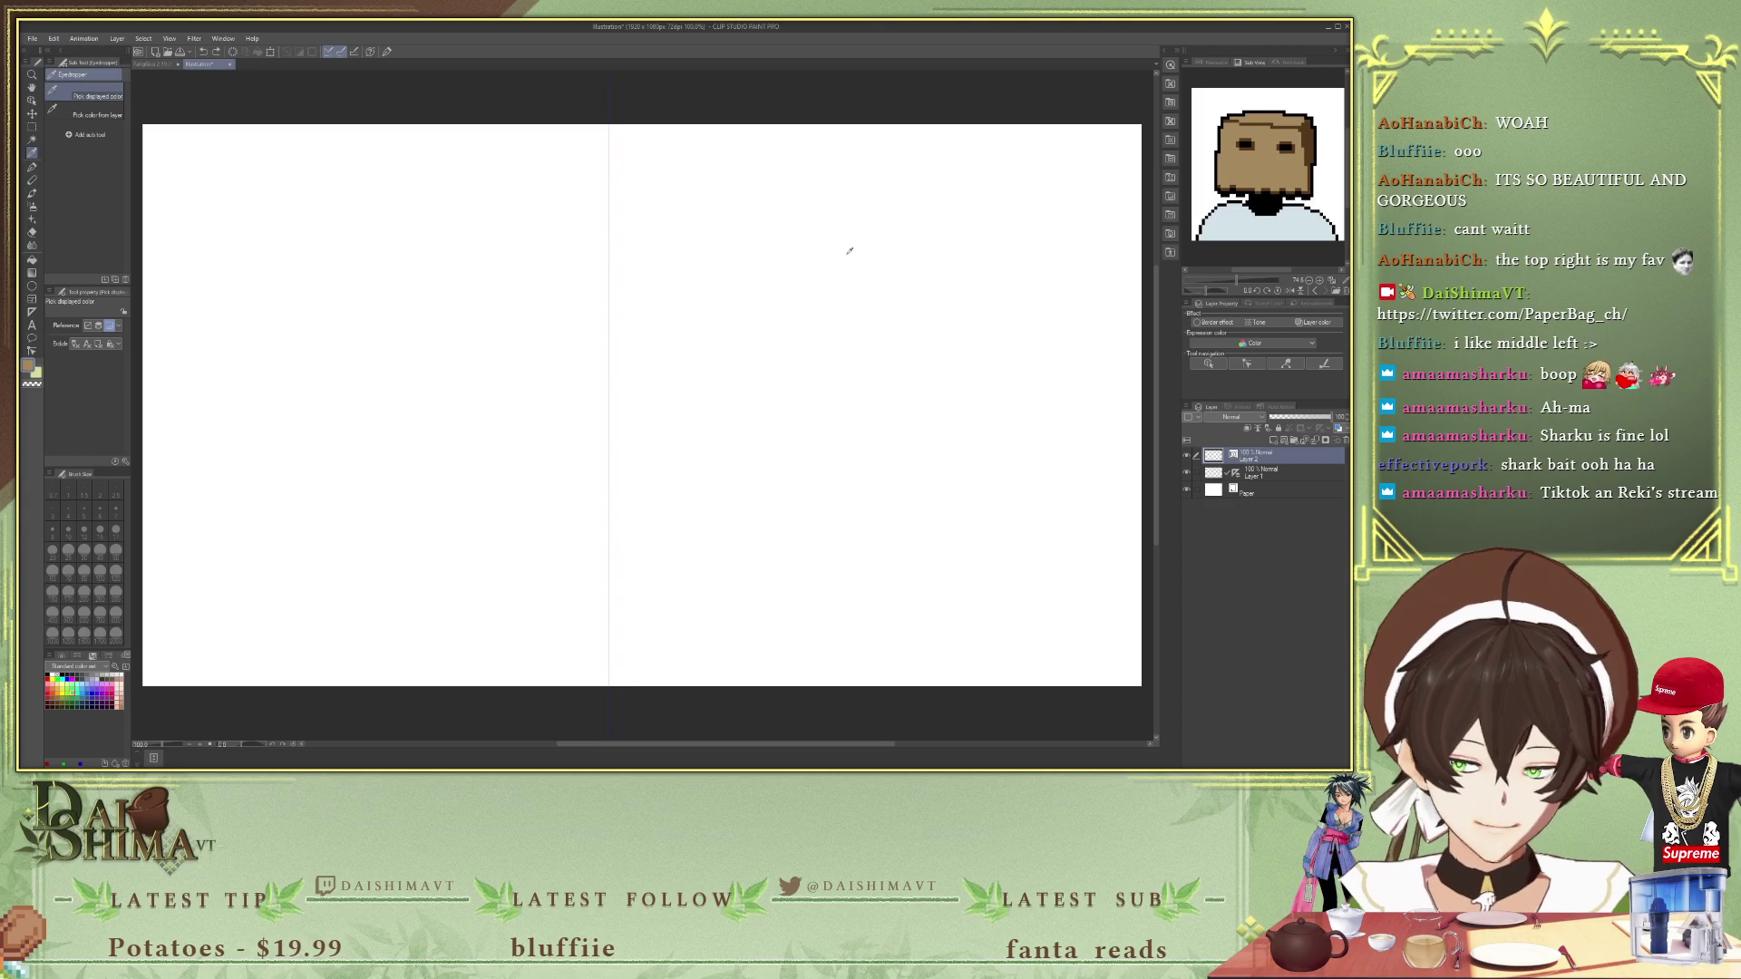
pyautogui.press('p')
pyautogui.moveTo(504, 193)
pyautogui.mouseDown()
pyautogui.moveTo(504, 352)
pyautogui.moveTo(591, 343)
pyautogui.mouseUp()
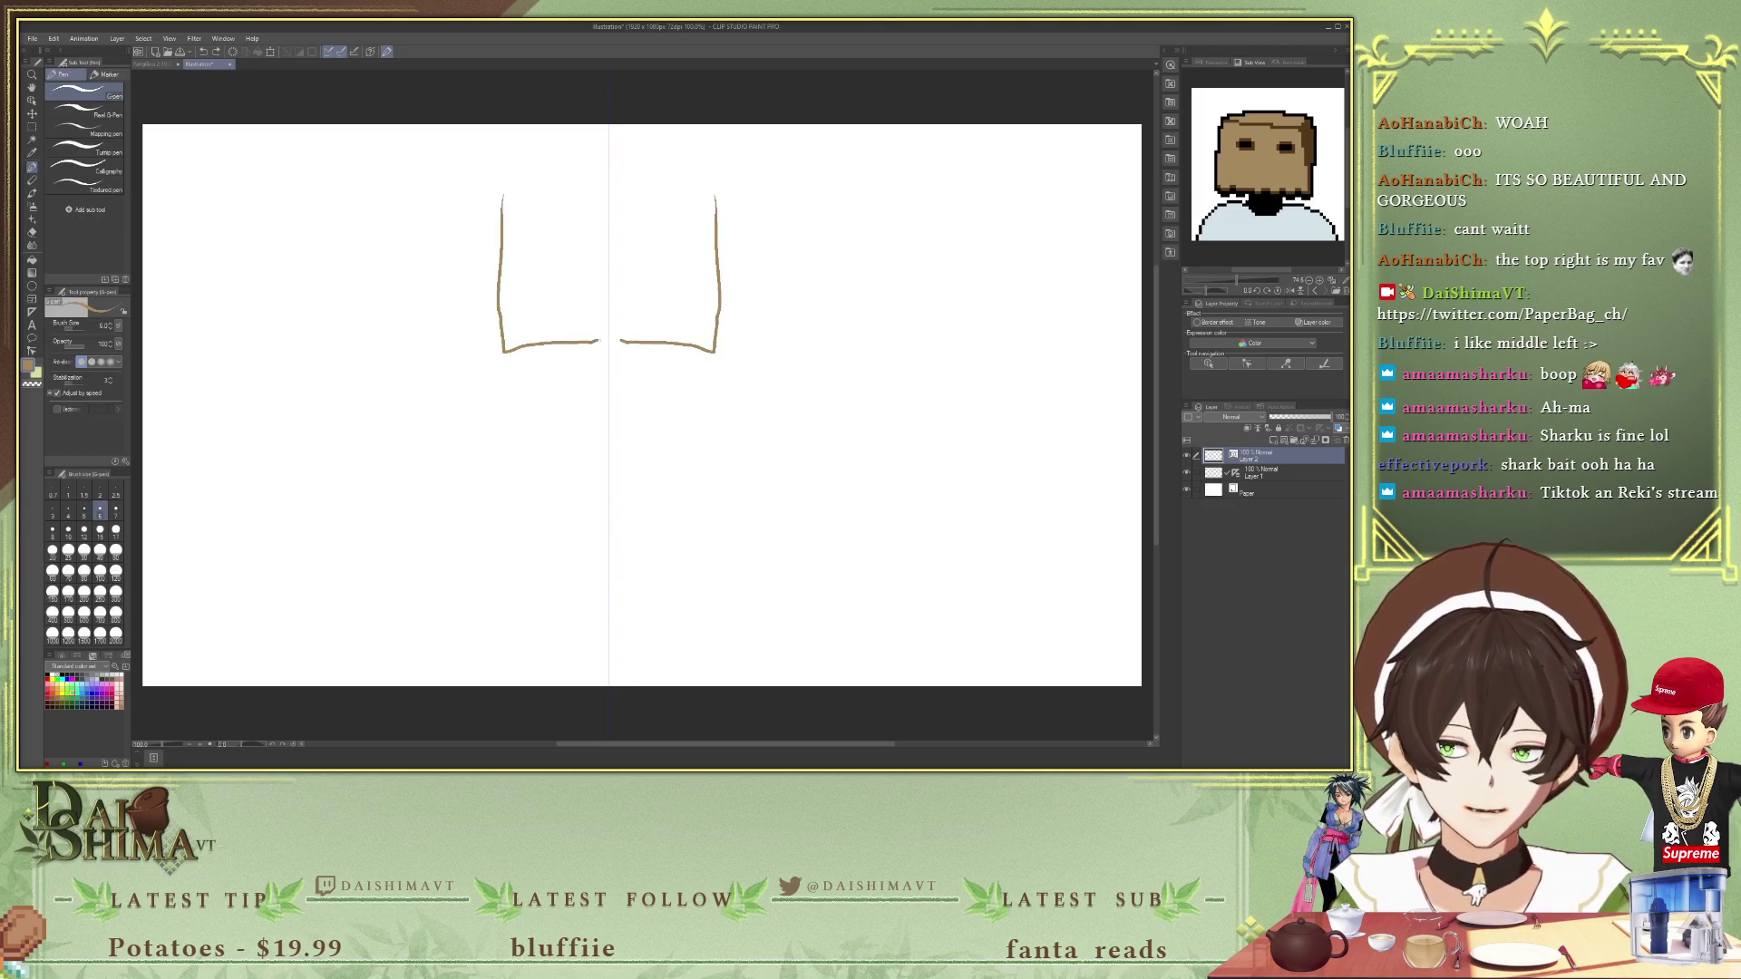
pyautogui.hotkey('ctrl', 'z')
pyautogui.hotkey('ctrl', 'z')
pyautogui.moveTo(503, 180)
pyautogui.mouseDown()
pyautogui.moveTo(522, 347)
pyautogui.moveTo(546, 325)
pyautogui.moveTo(606, 322)
pyautogui.mouseUp()
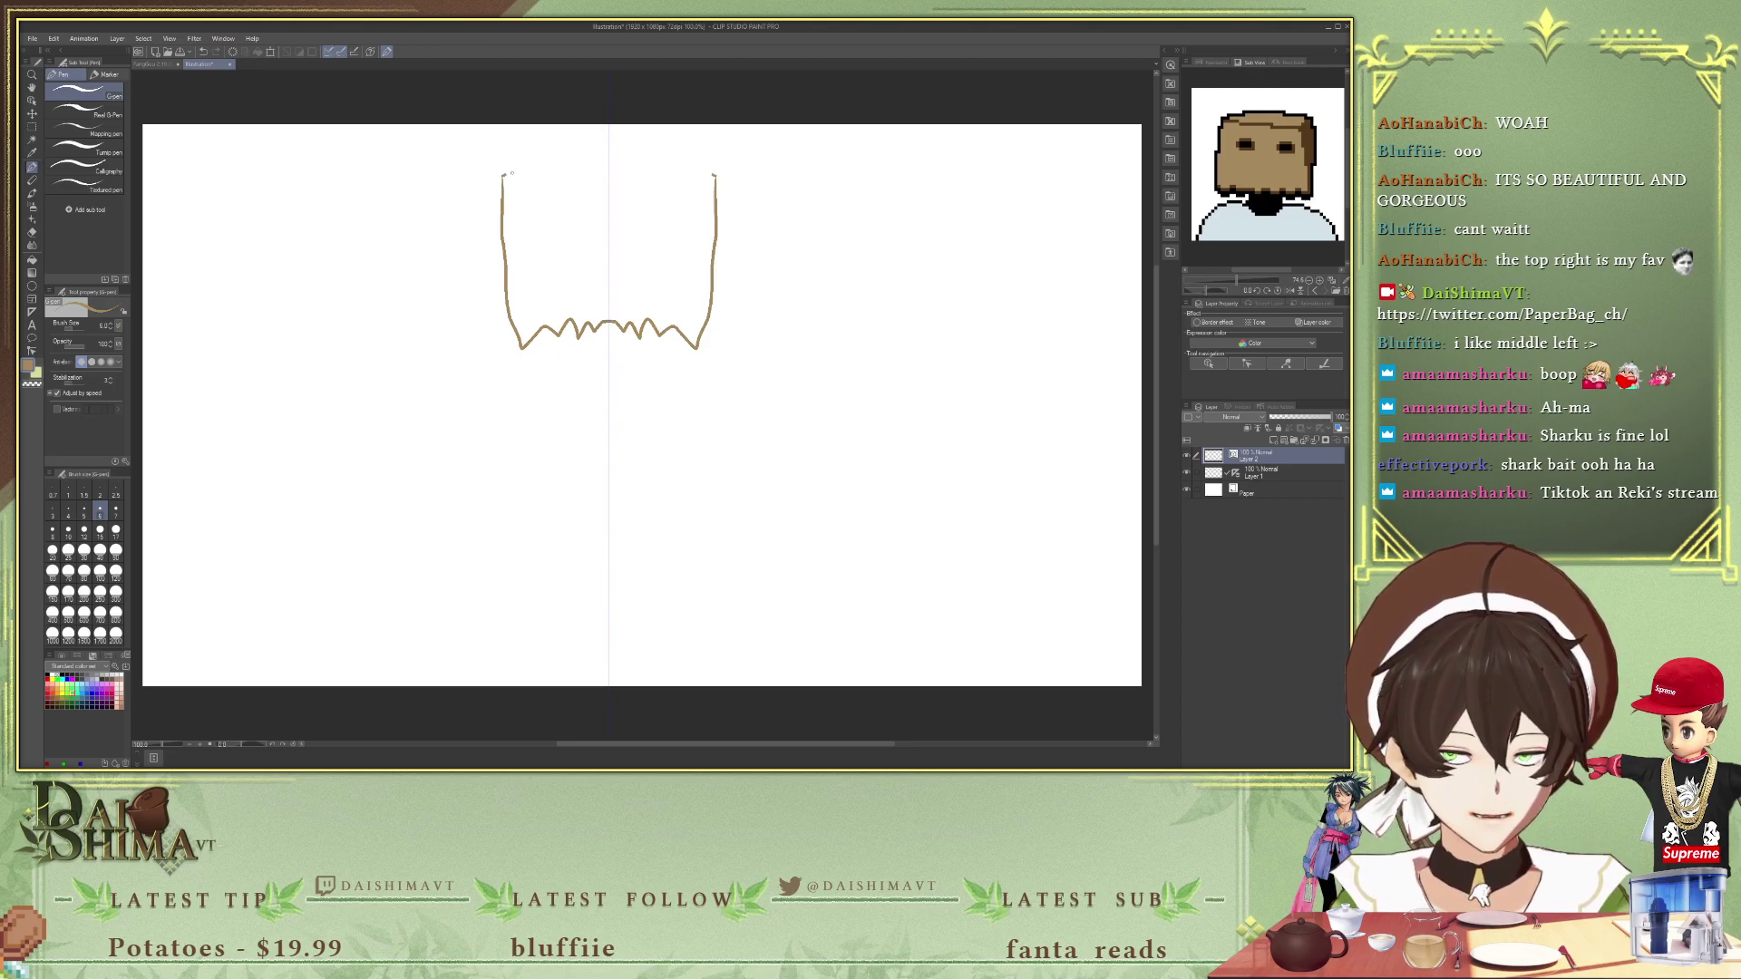
pyautogui.moveTo(542, 171); pyautogui.dragTo(604, 173)
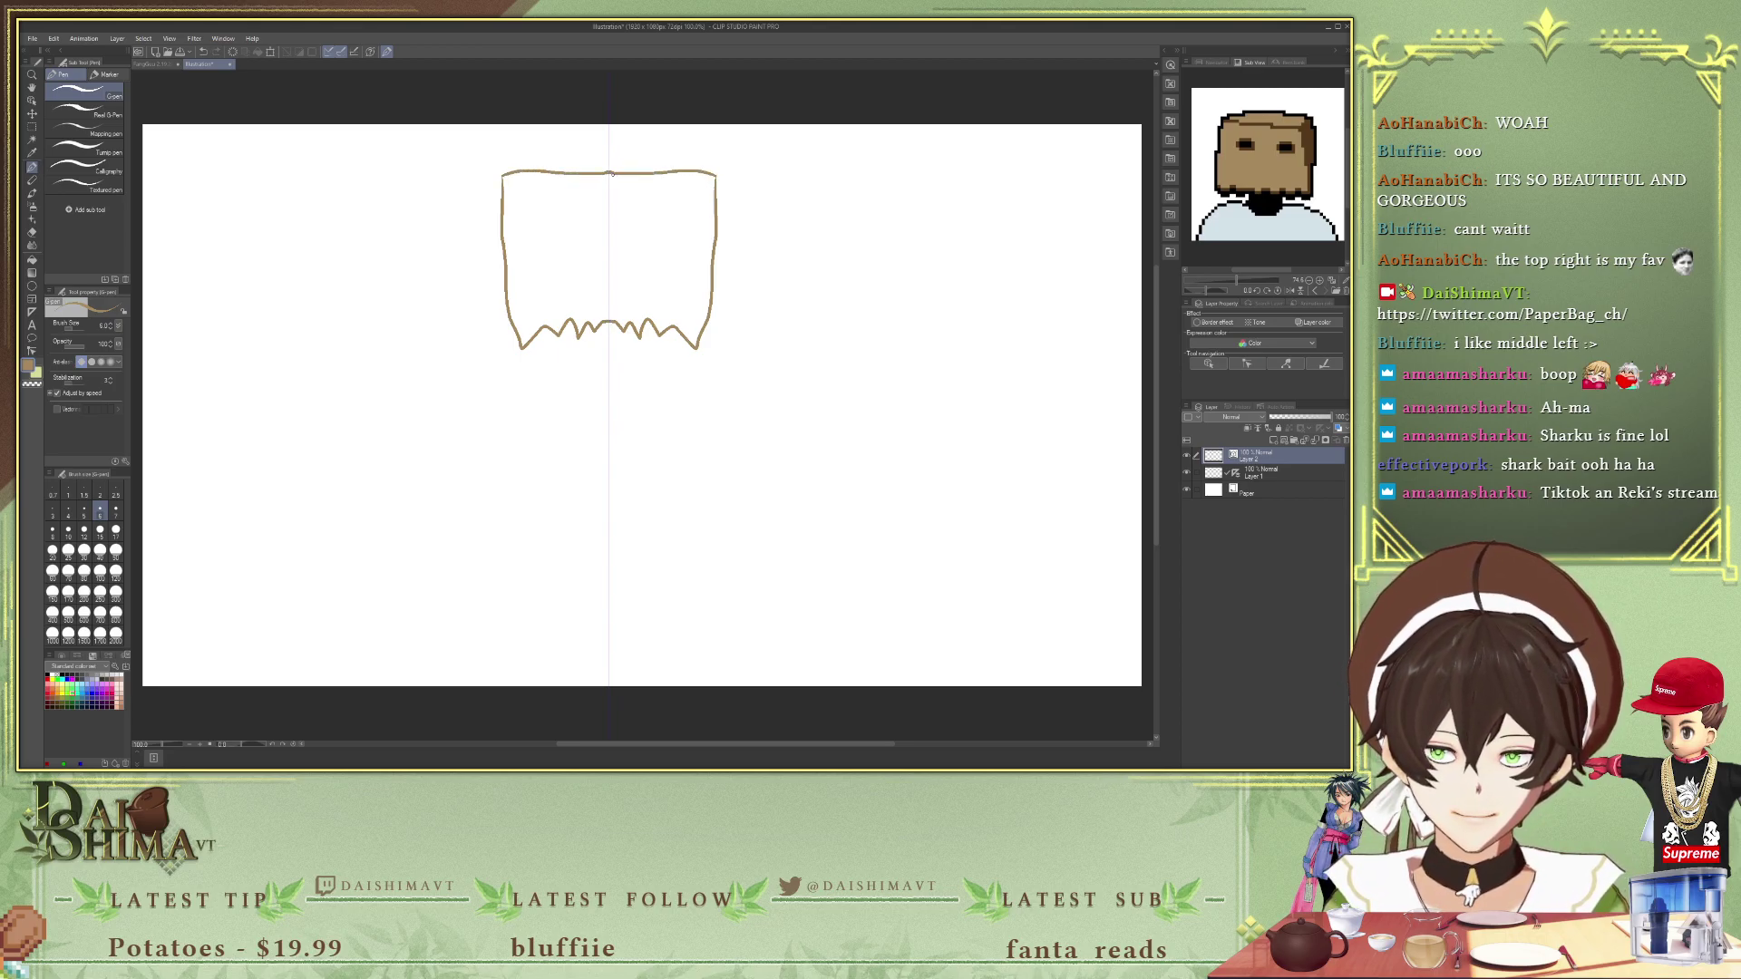
# - Try to fill the bag outline with tan directly on the vector layer
pyautogui.press('g')
pyautogui.press('g')
pyautogui.press('g')
pyautogui.press('g')
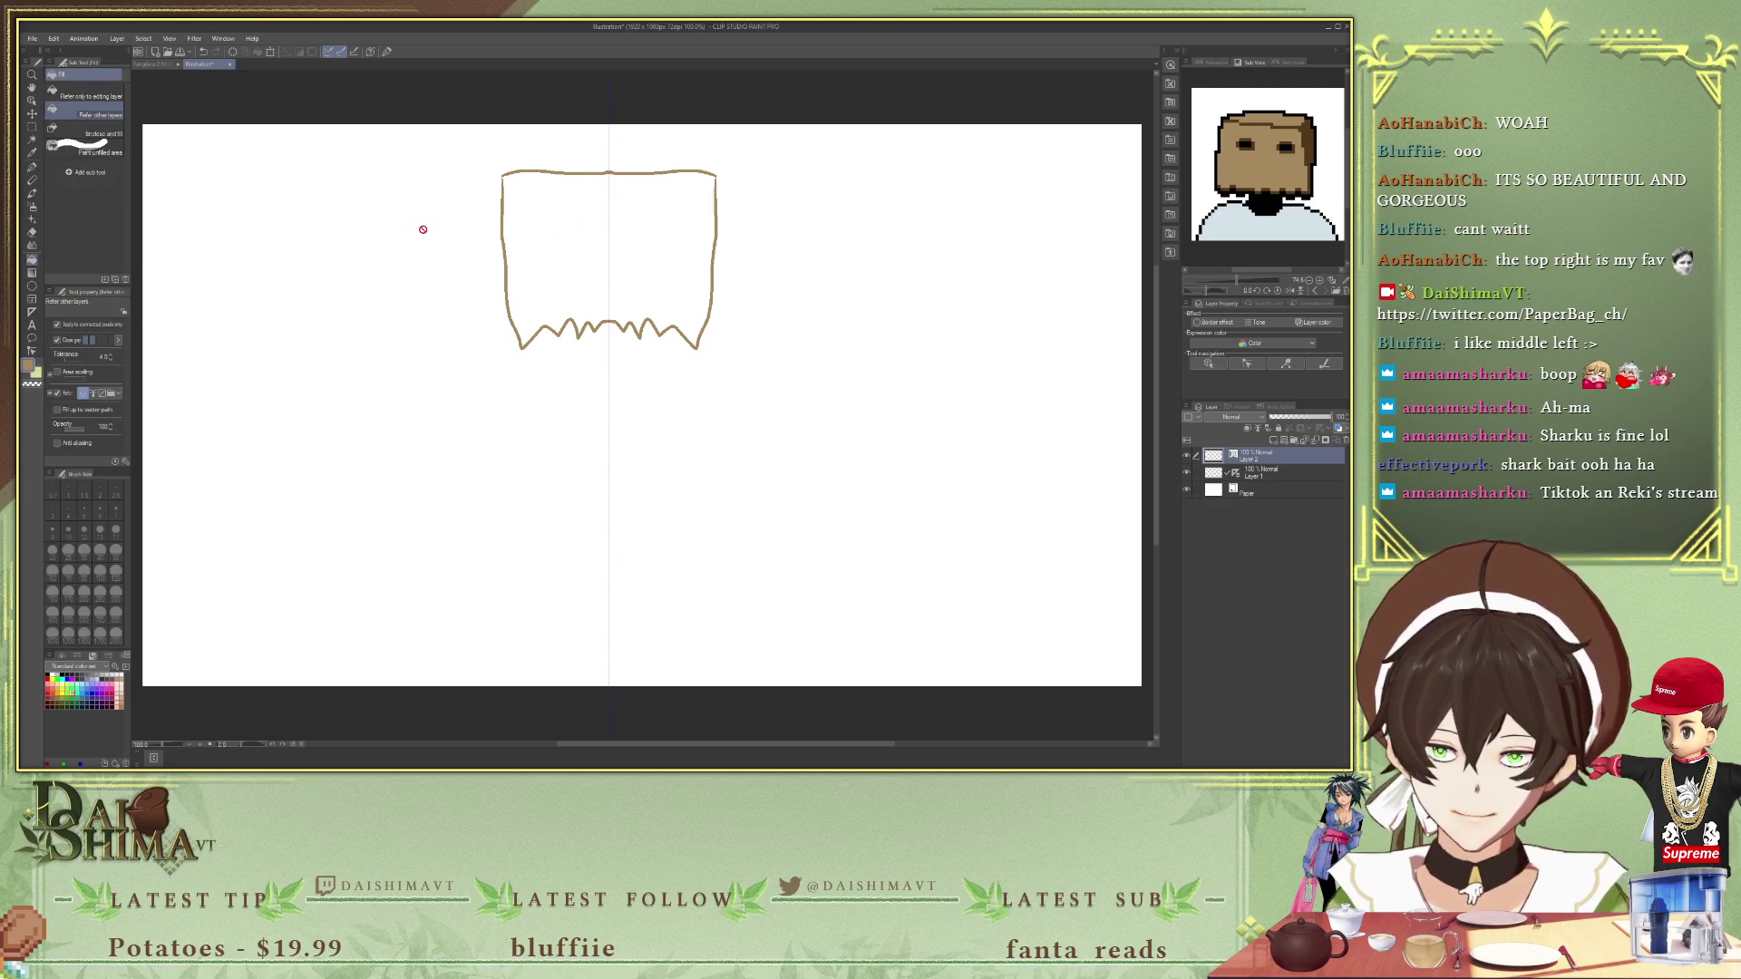
pyautogui.press('g')
pyautogui.press('g')
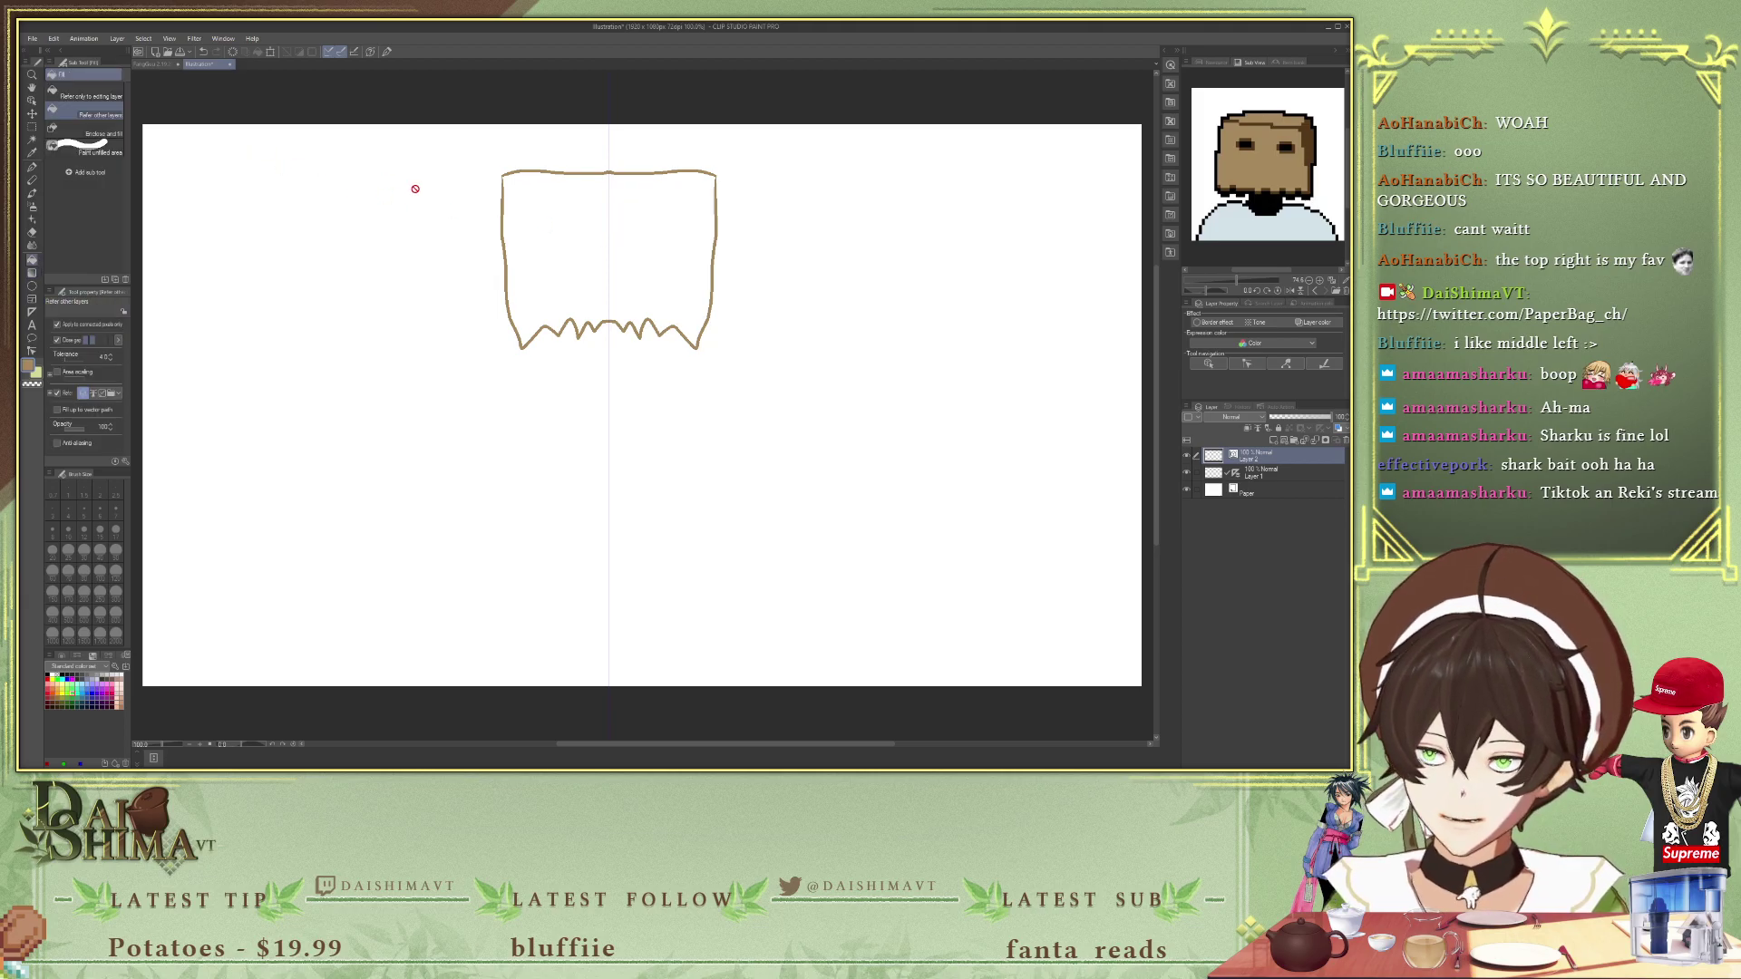
pyautogui.click(107, 102)
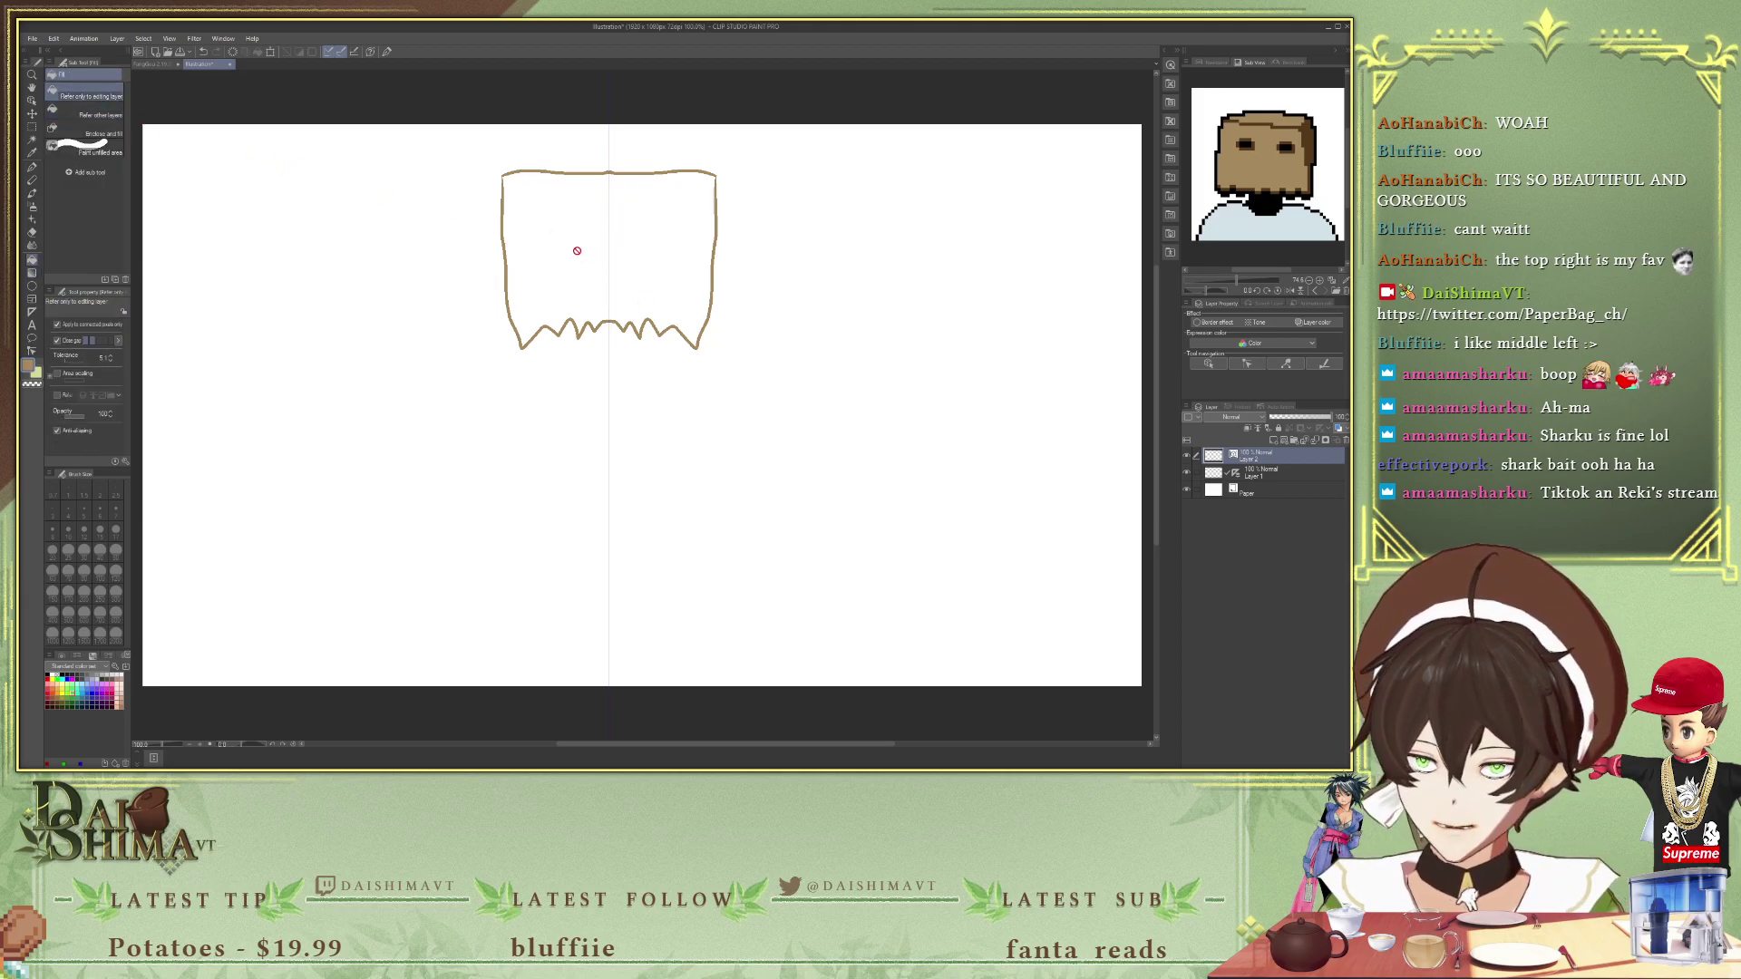
pyautogui.press('i')
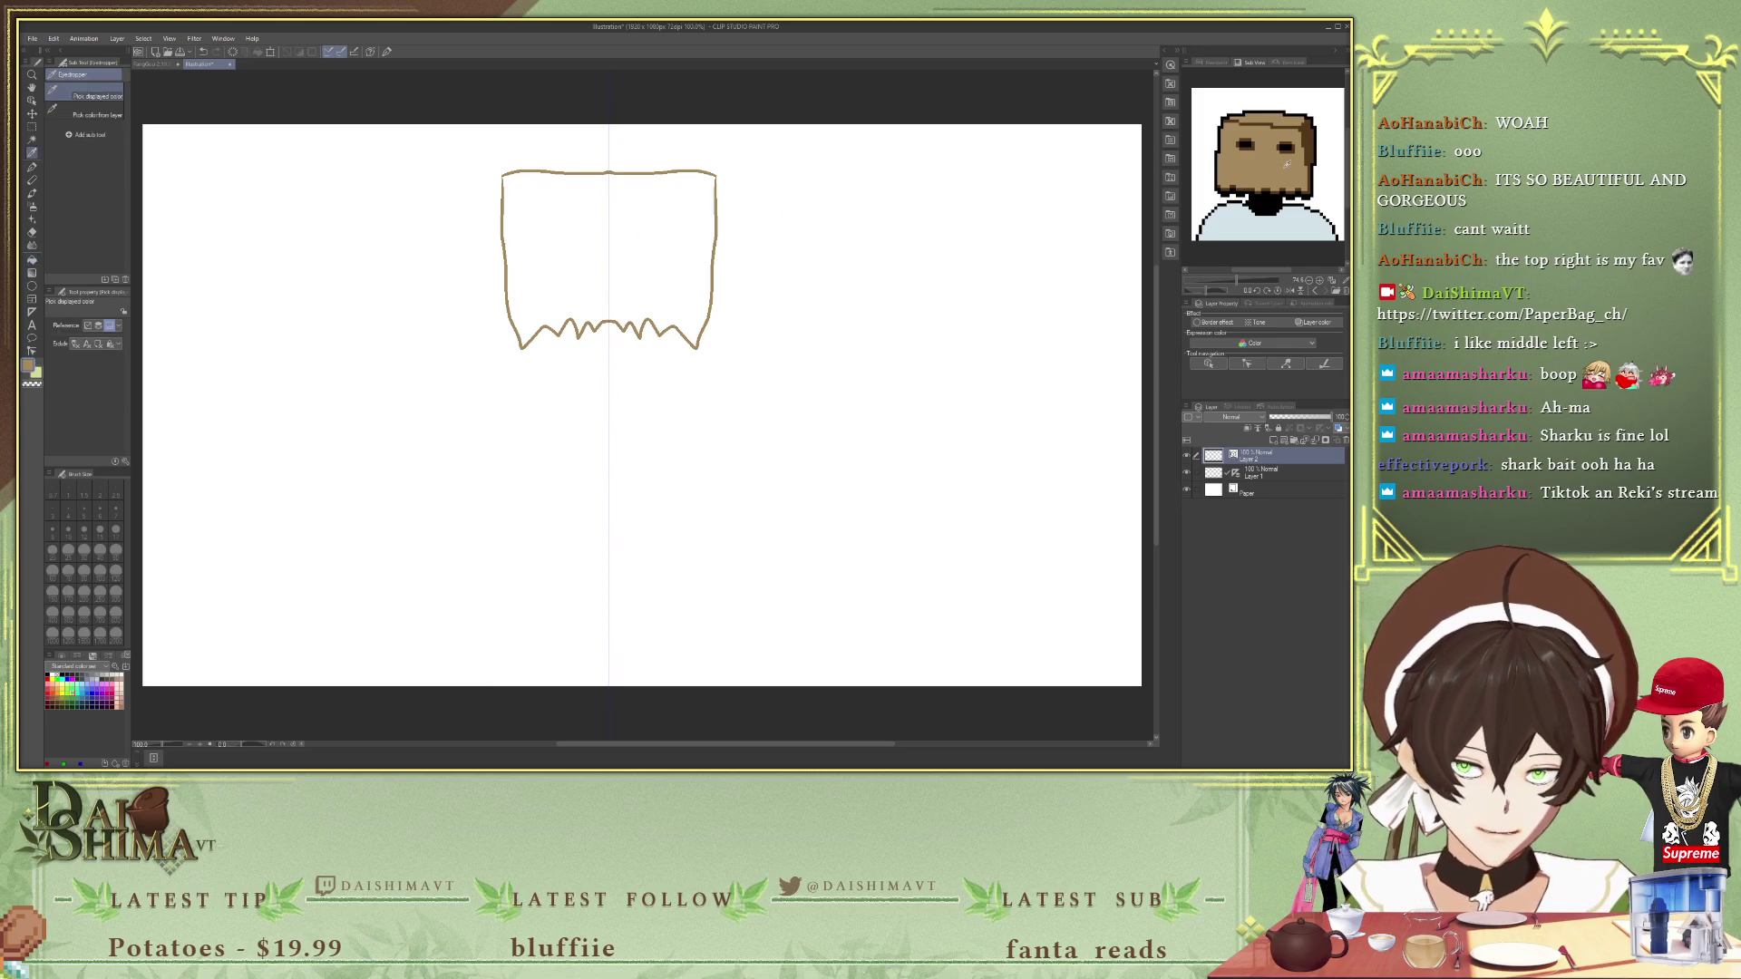
pyautogui.press('g')
pyautogui.press('g')
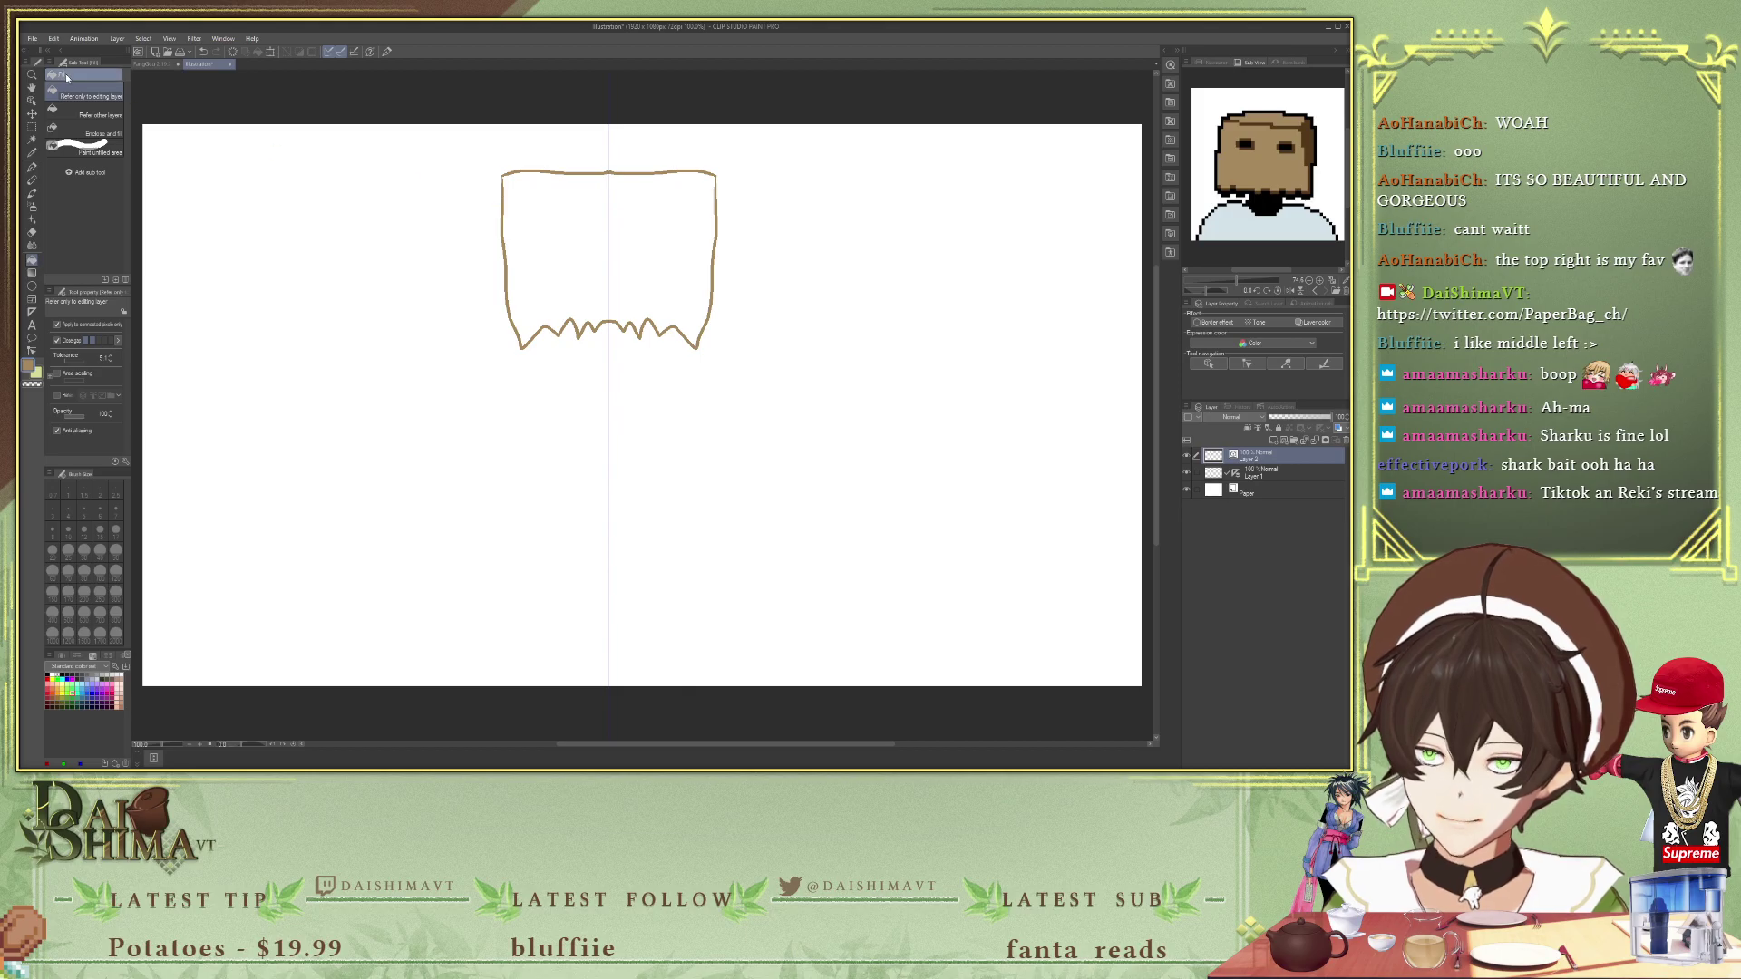
pyautogui.click(80, 108)
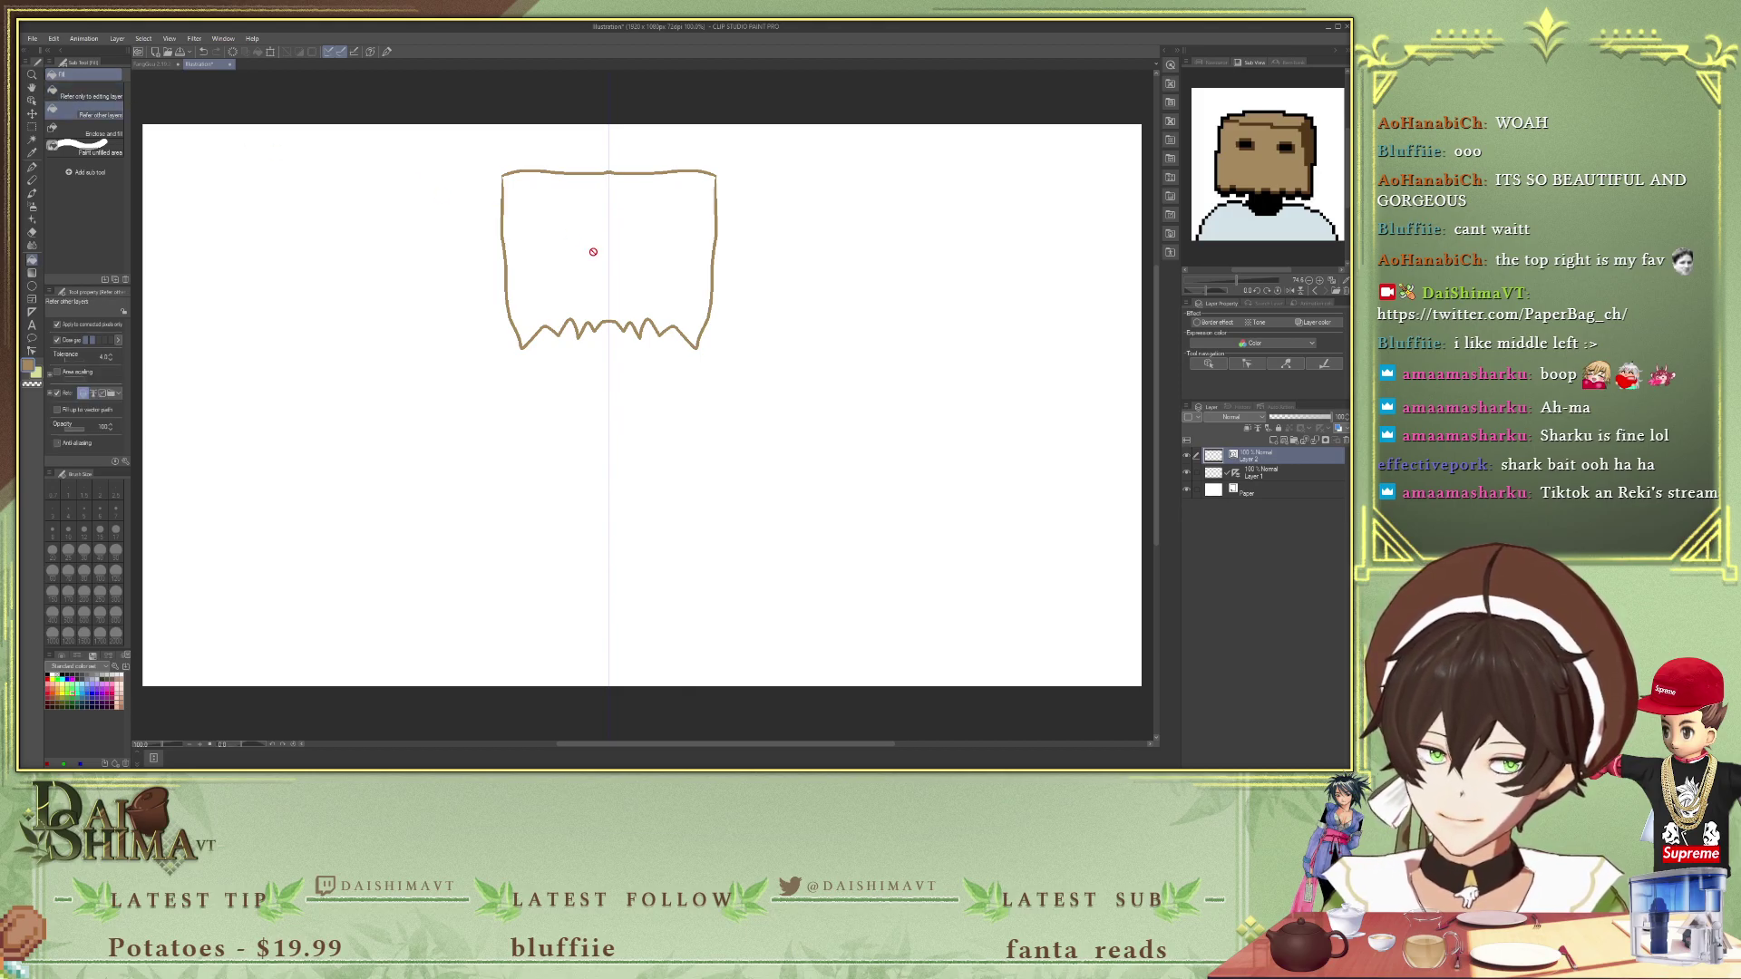
# - Add a new raster layer above the outline layer and fill the bag's interior with tan on it
pyautogui.click(1273, 440)
pyautogui.click(1263, 478)
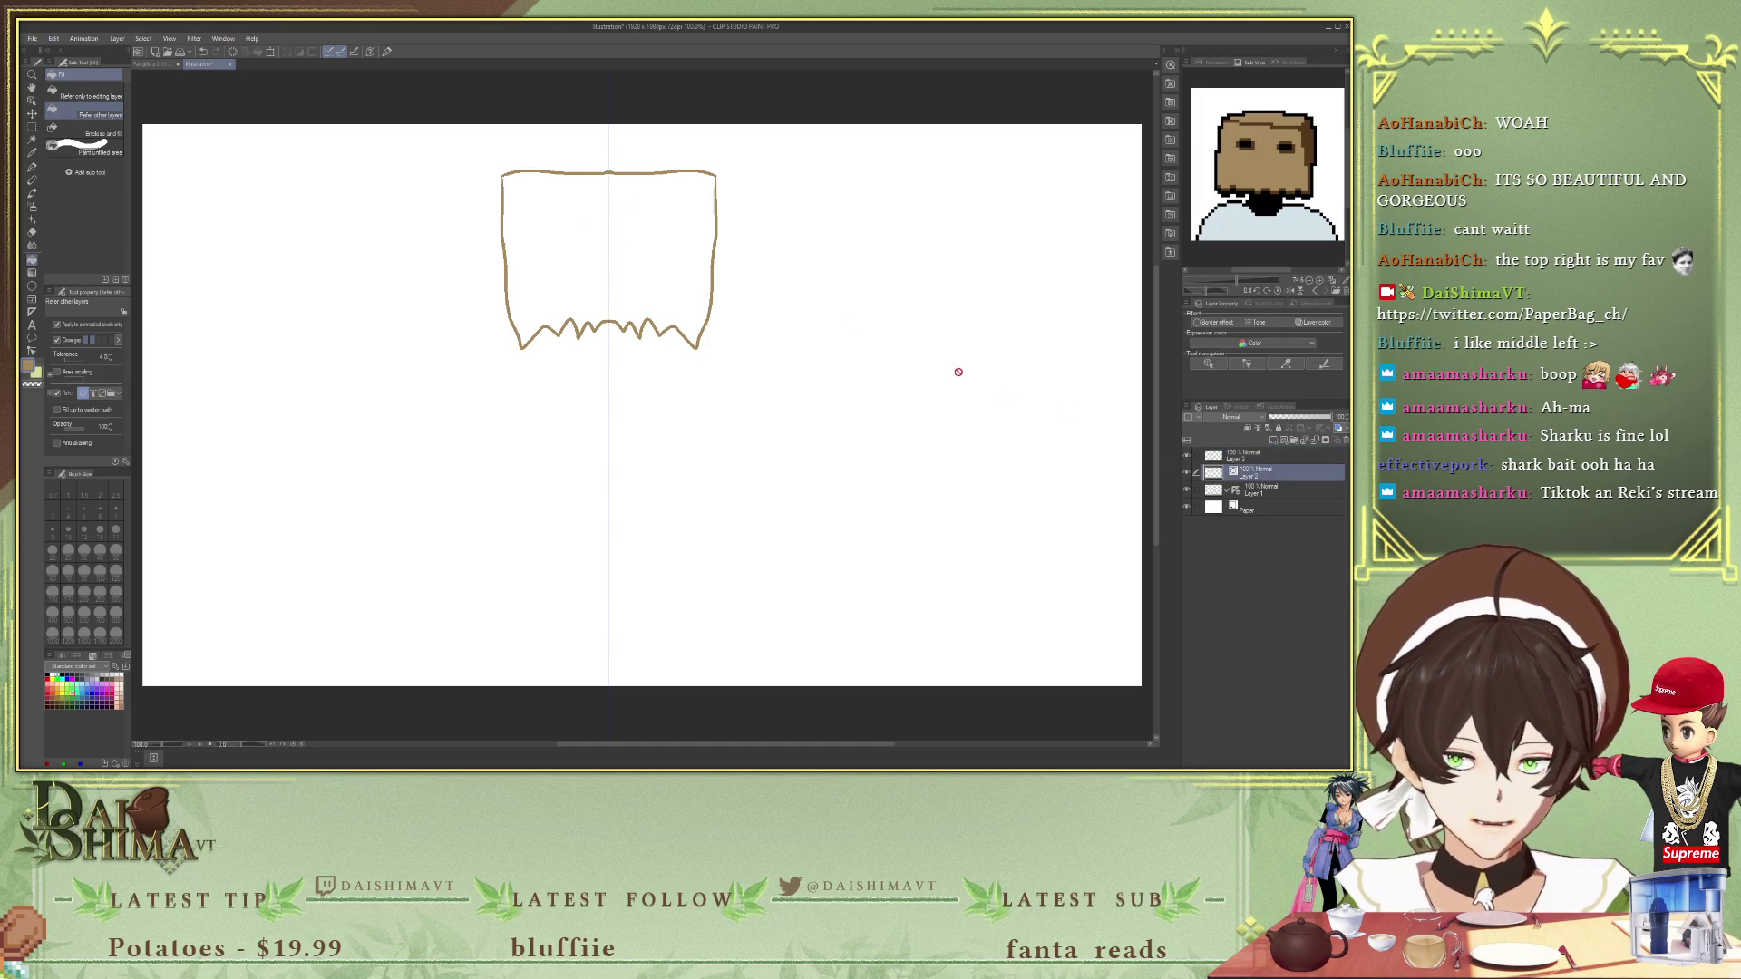
pyautogui.hotkey('alt', ']')
pyautogui.click(552, 219)
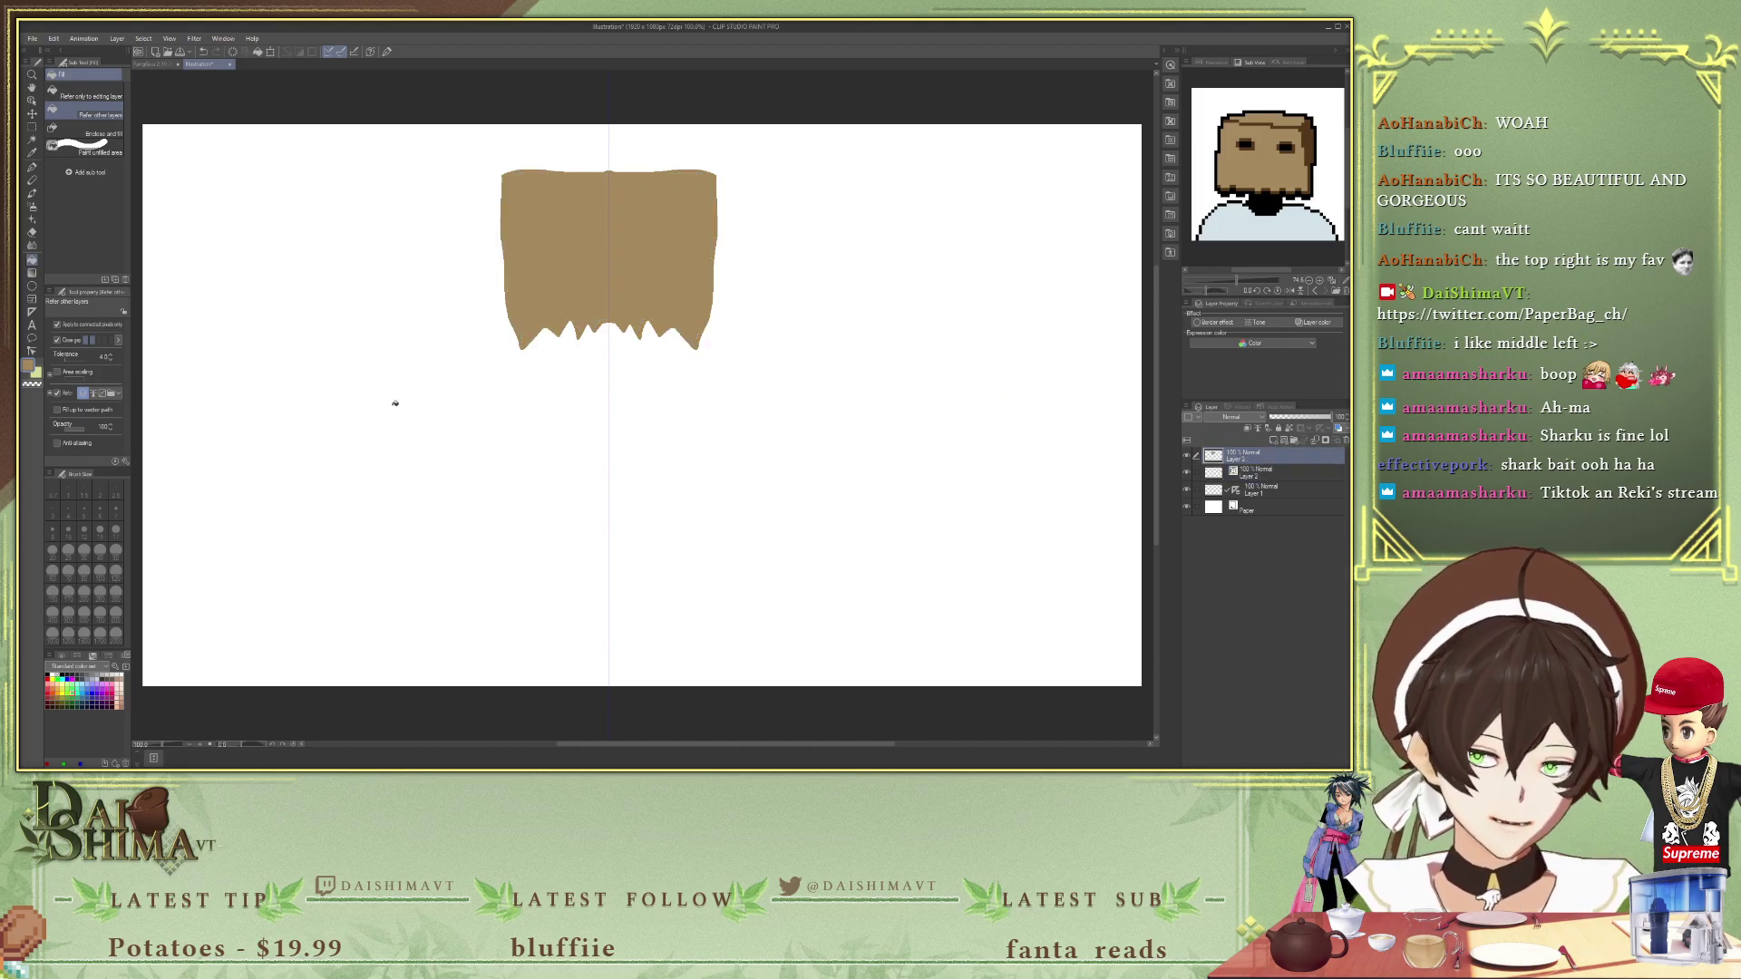
# - Toggle the outline layer's visibility to compare the tan fill with and without its outline
pyautogui.scroll(1, 469, 323)
pyautogui.scroll(-1, 589, 376)
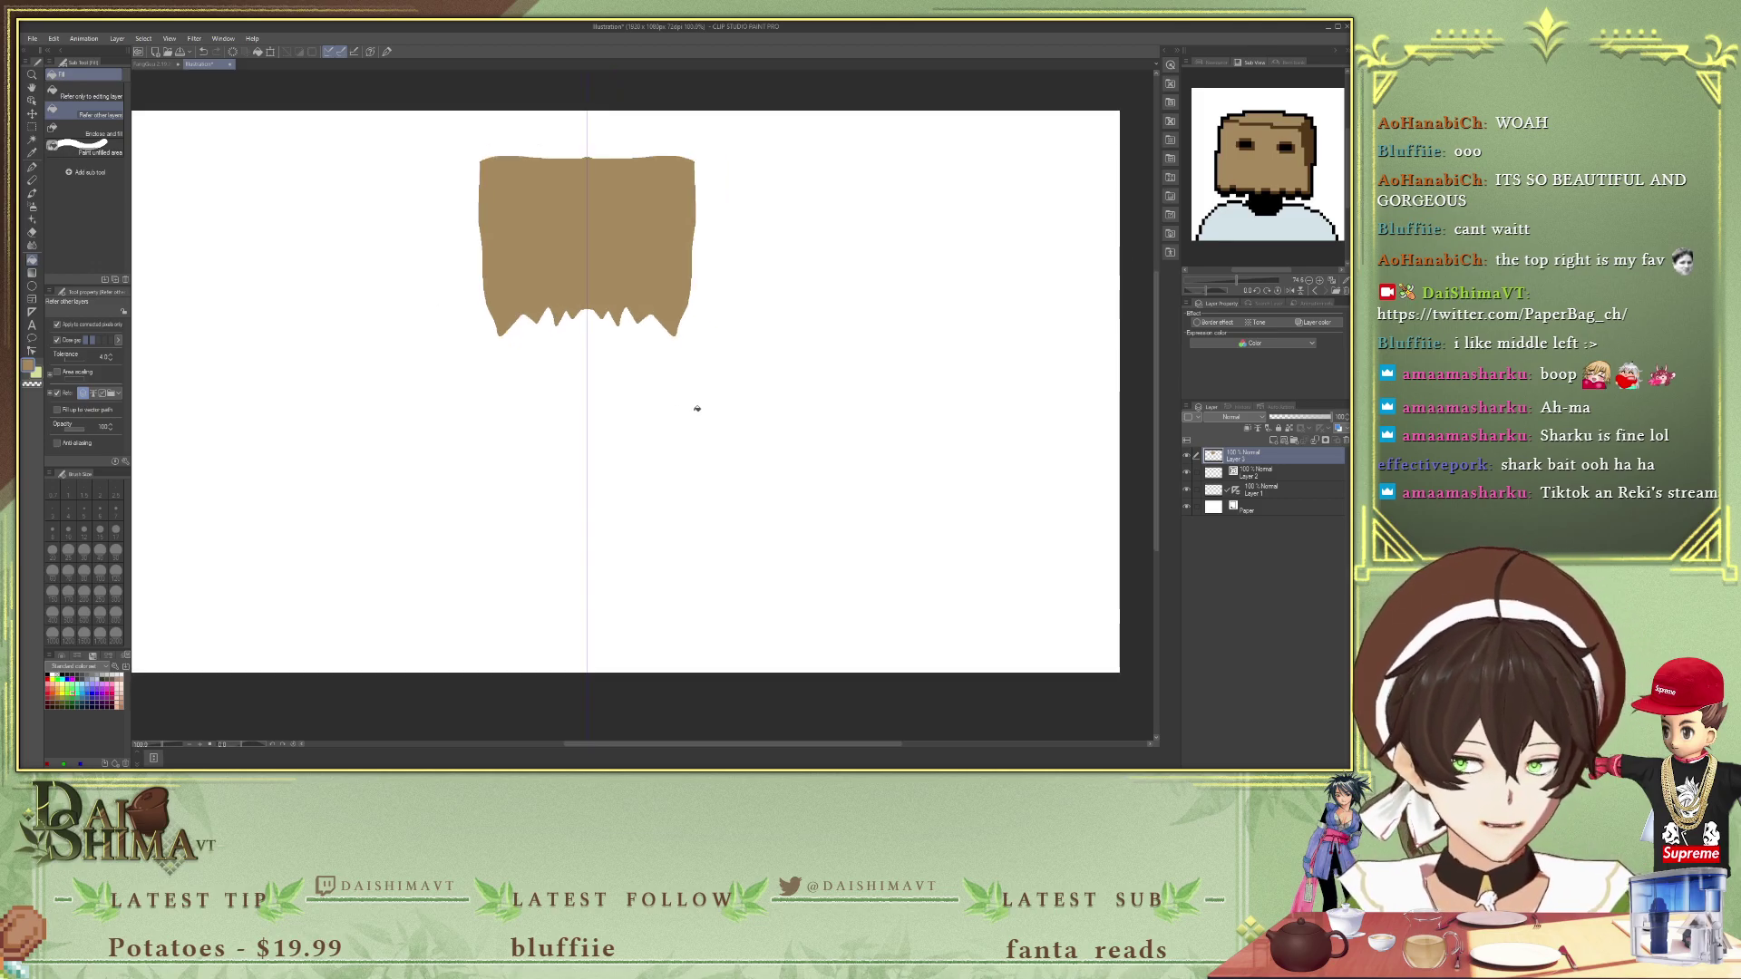
pyautogui.click(1257, 487)
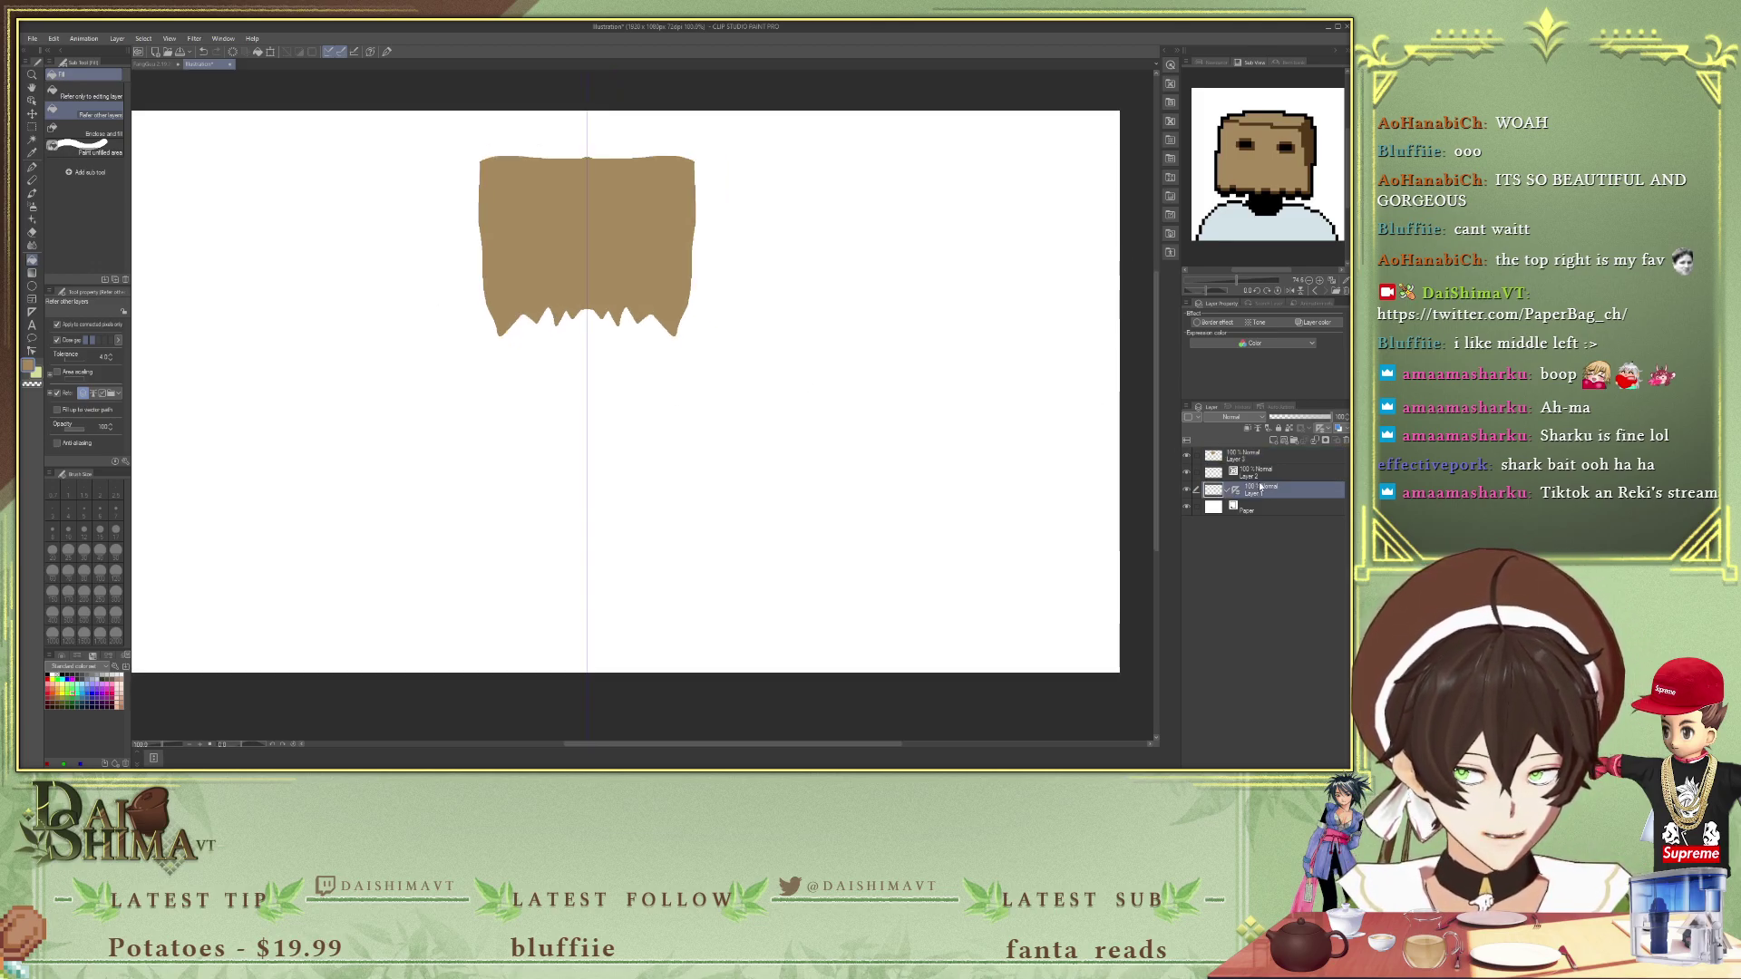
pyautogui.click(1261, 481)
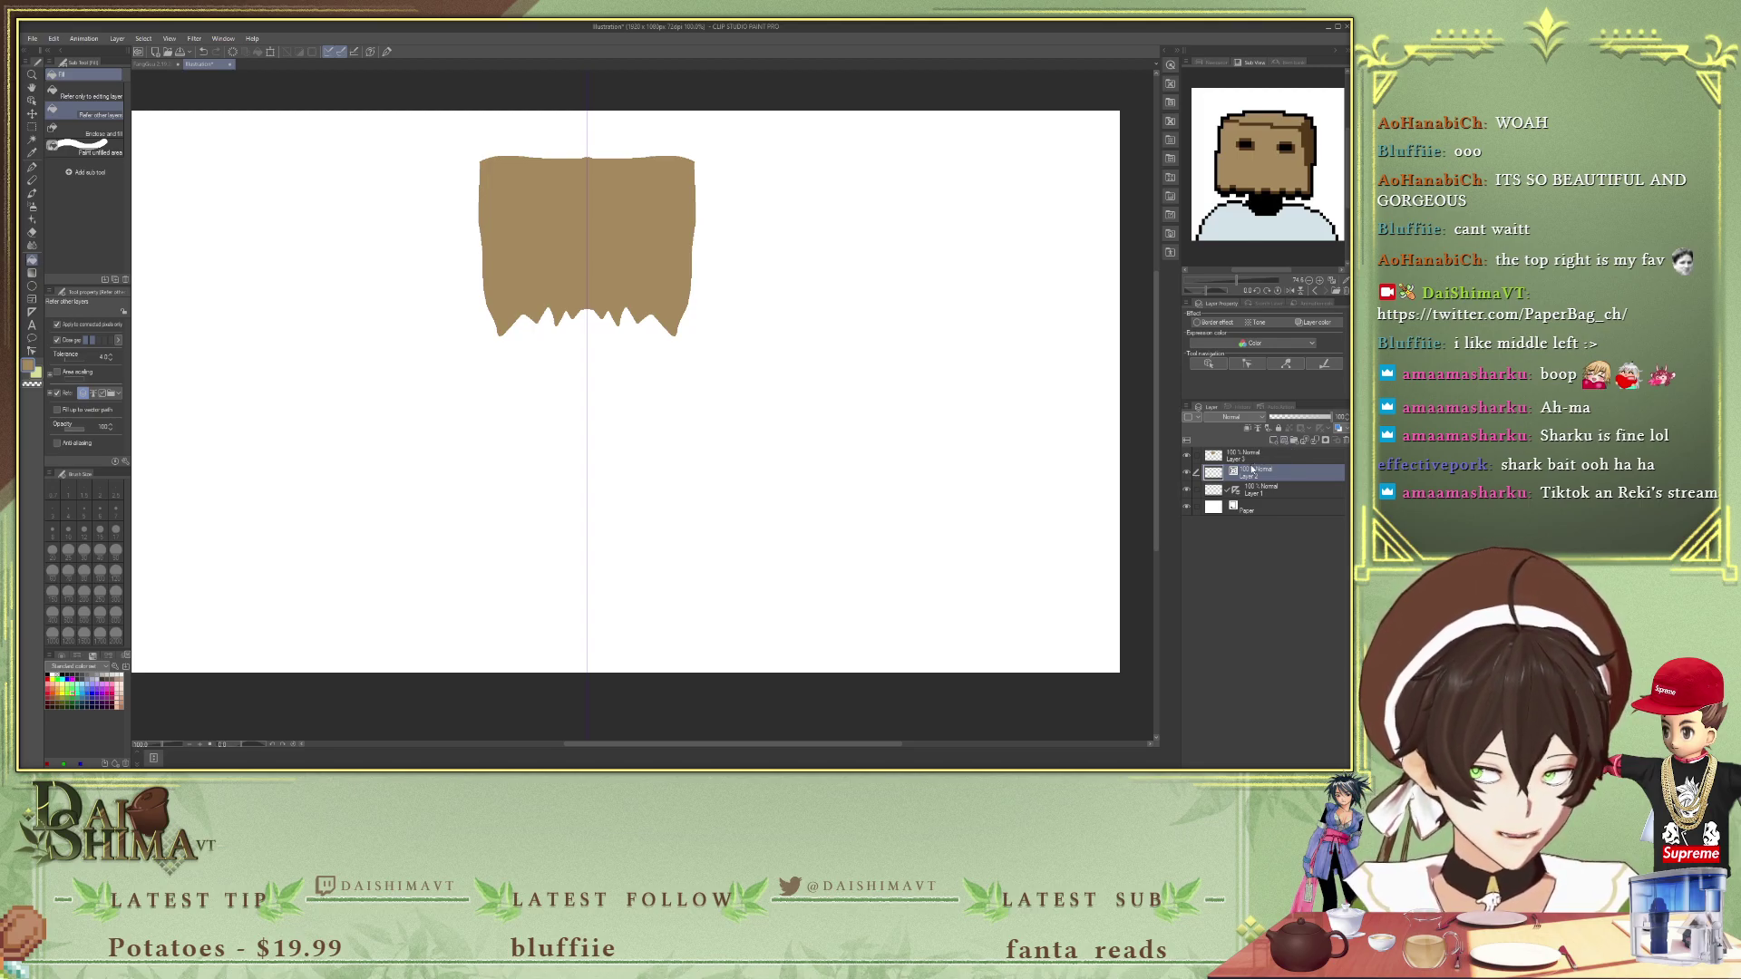
pyautogui.click(1244, 456)
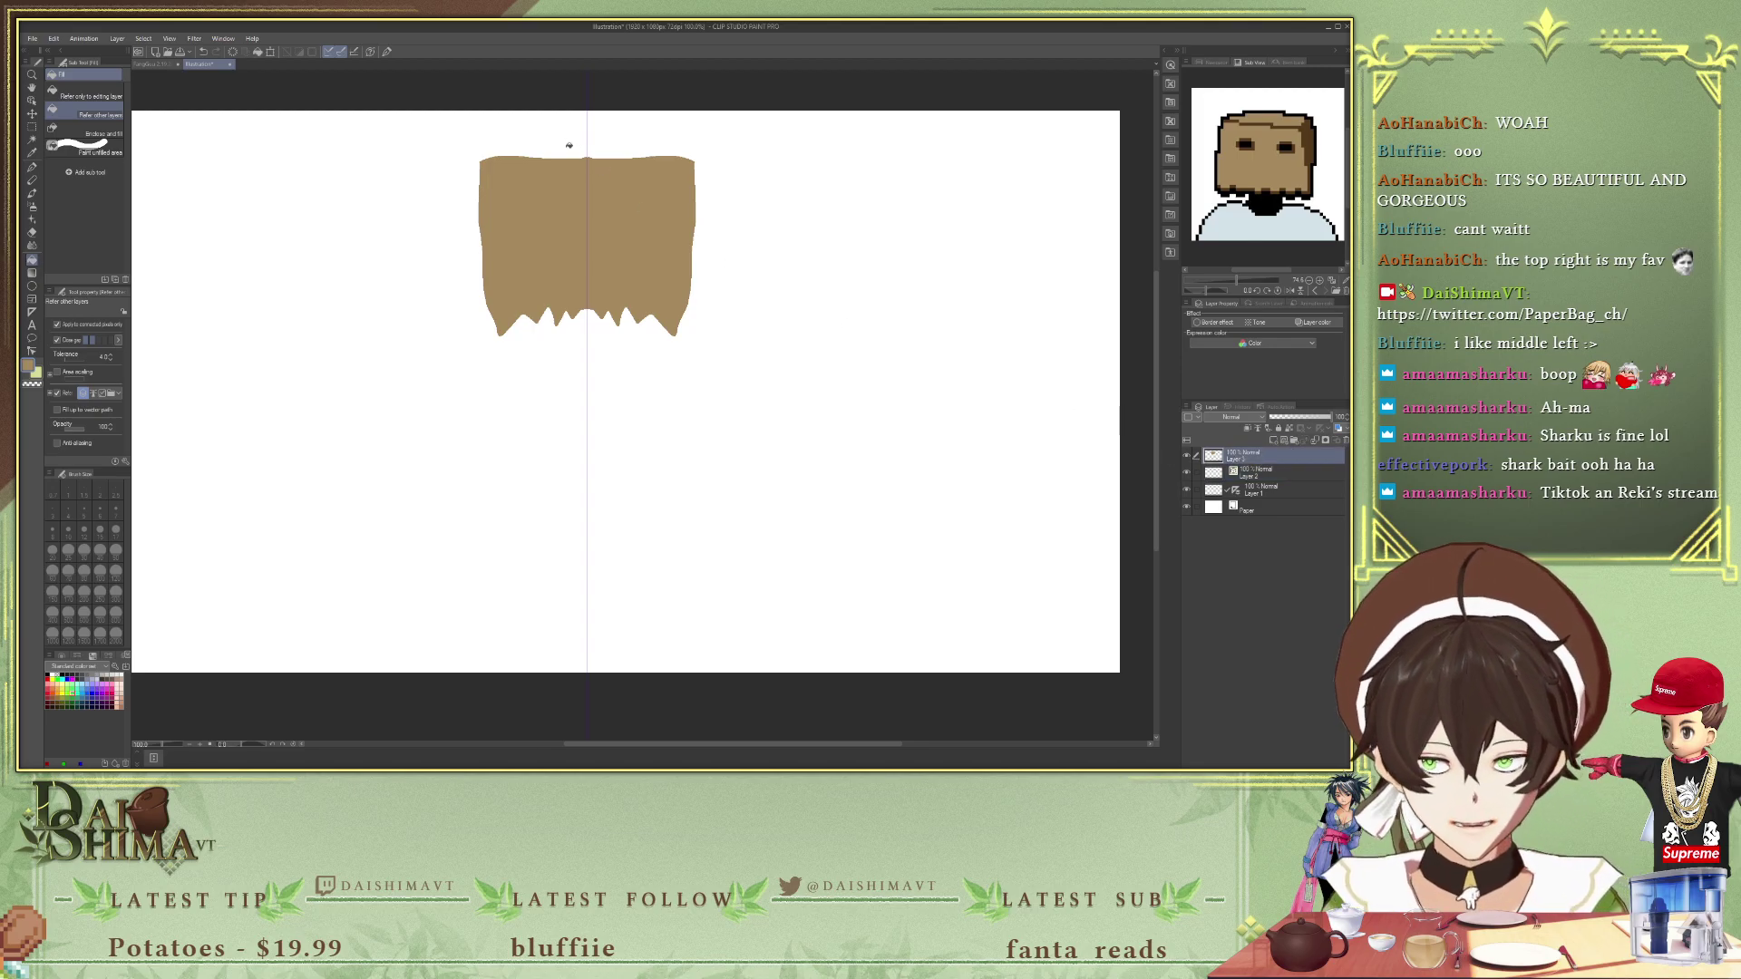
pyautogui.scroll(3, 608, 211)
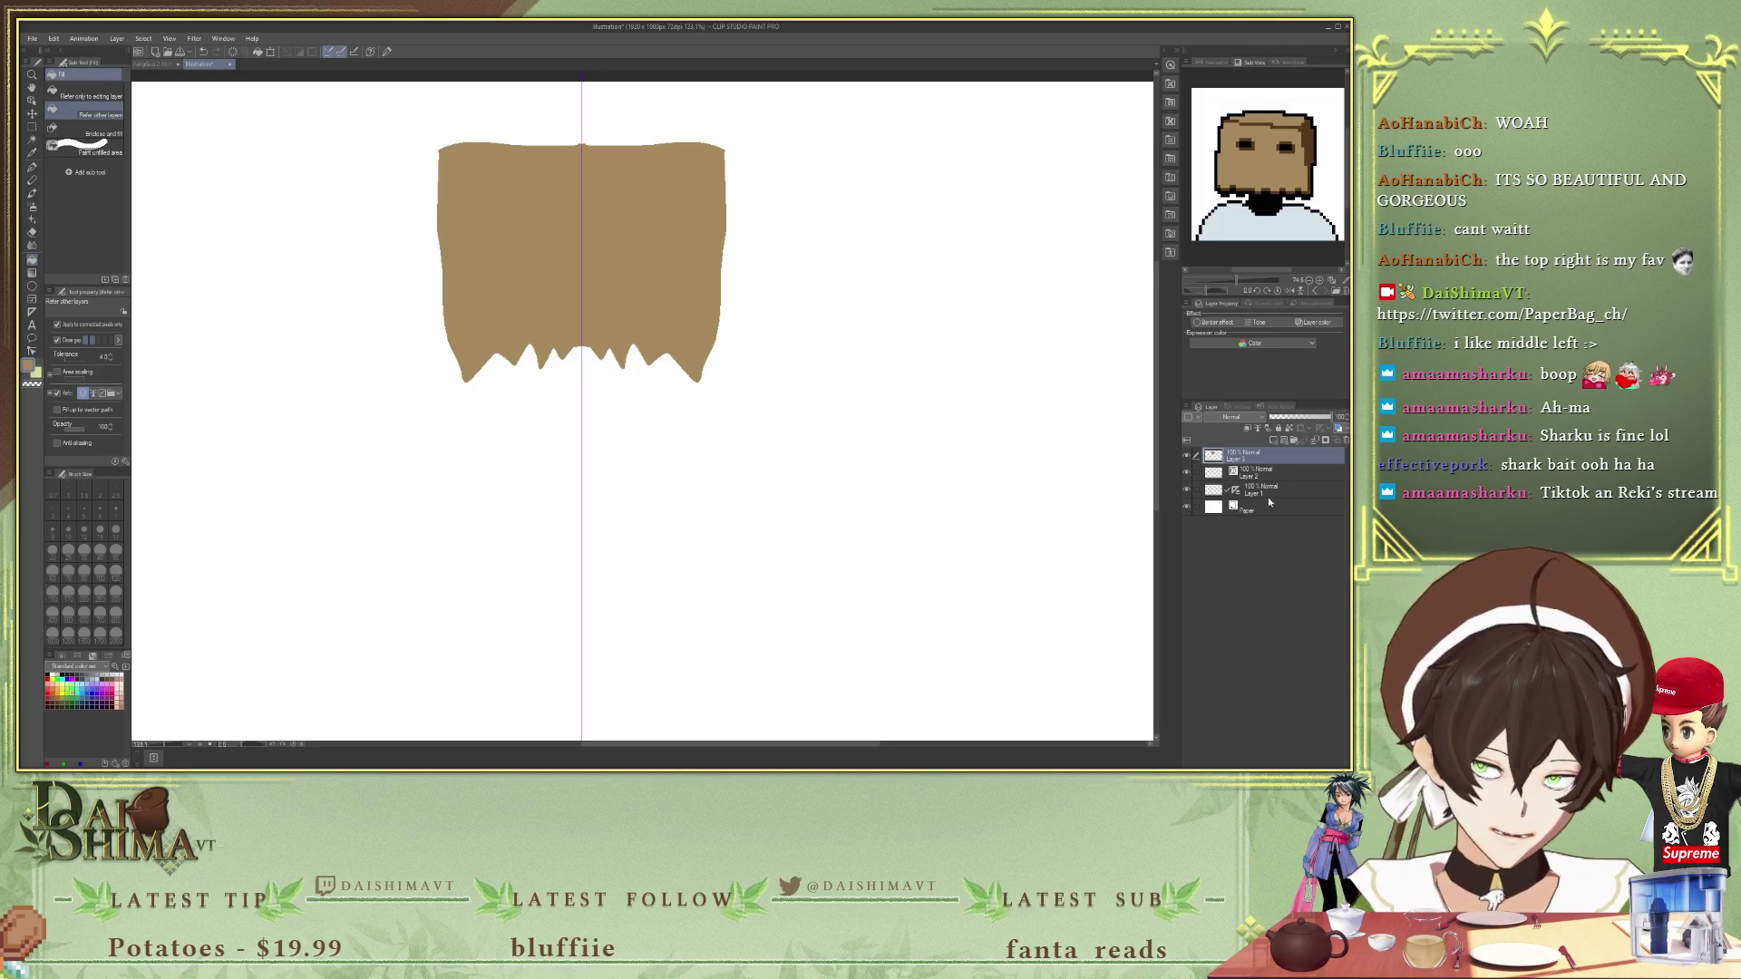
pyautogui.click(1187, 473)
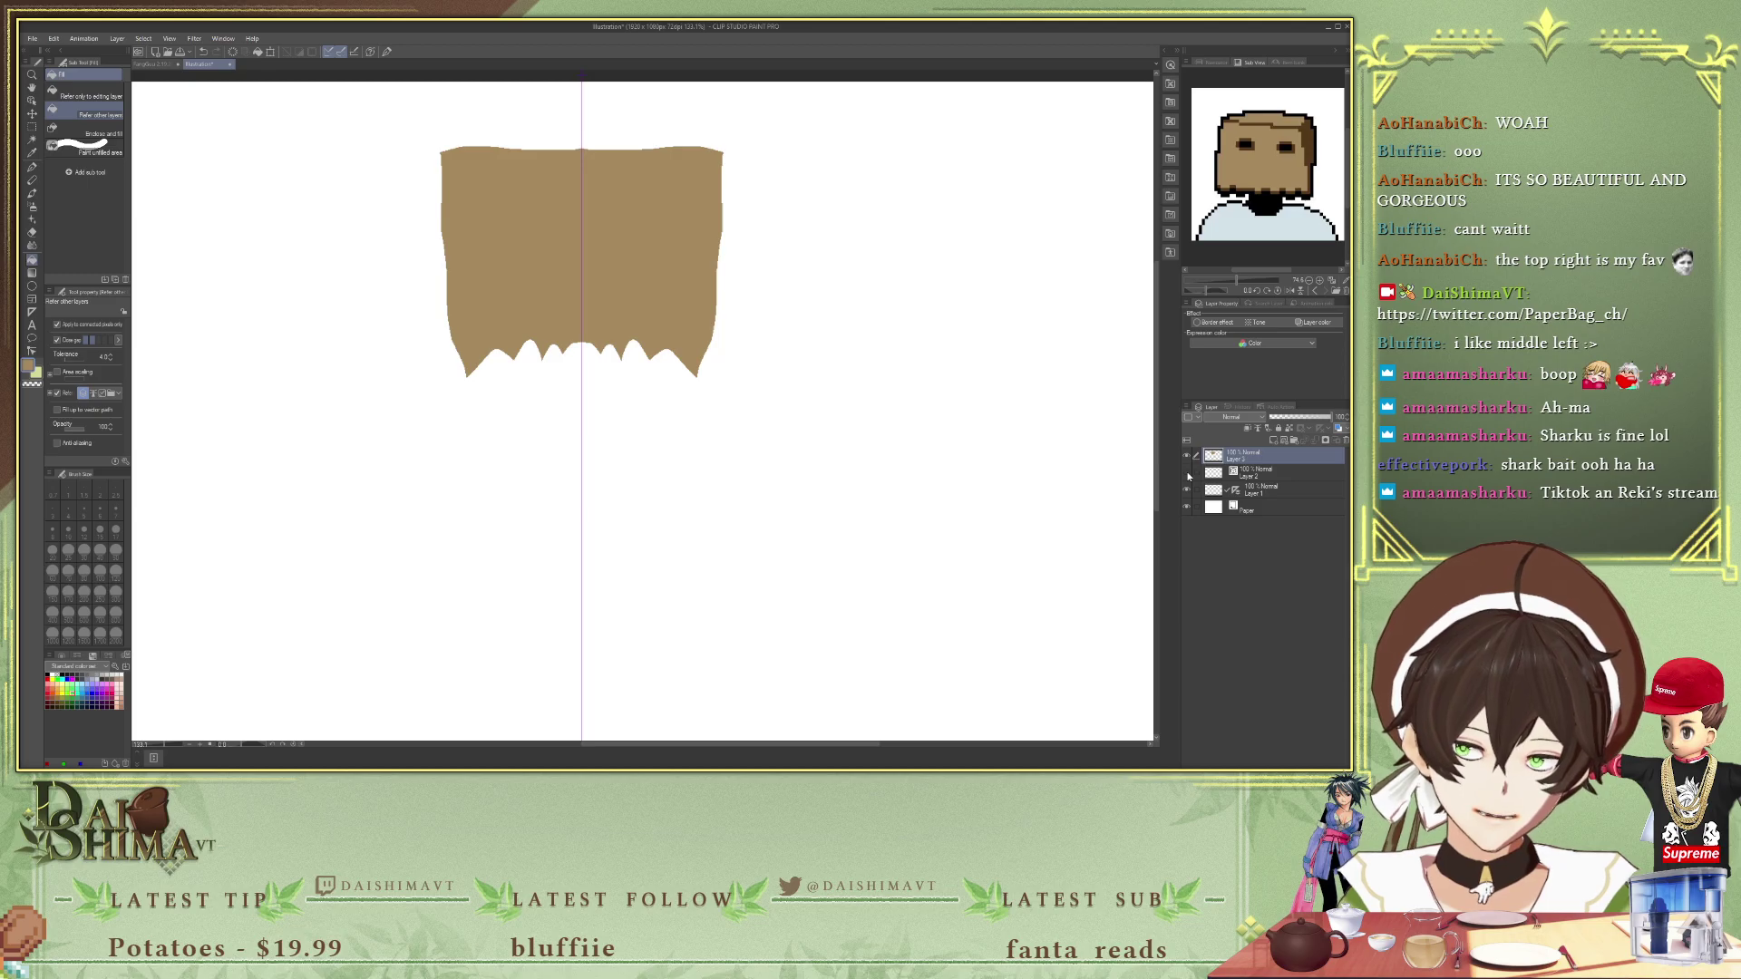
pyautogui.click(1187, 473)
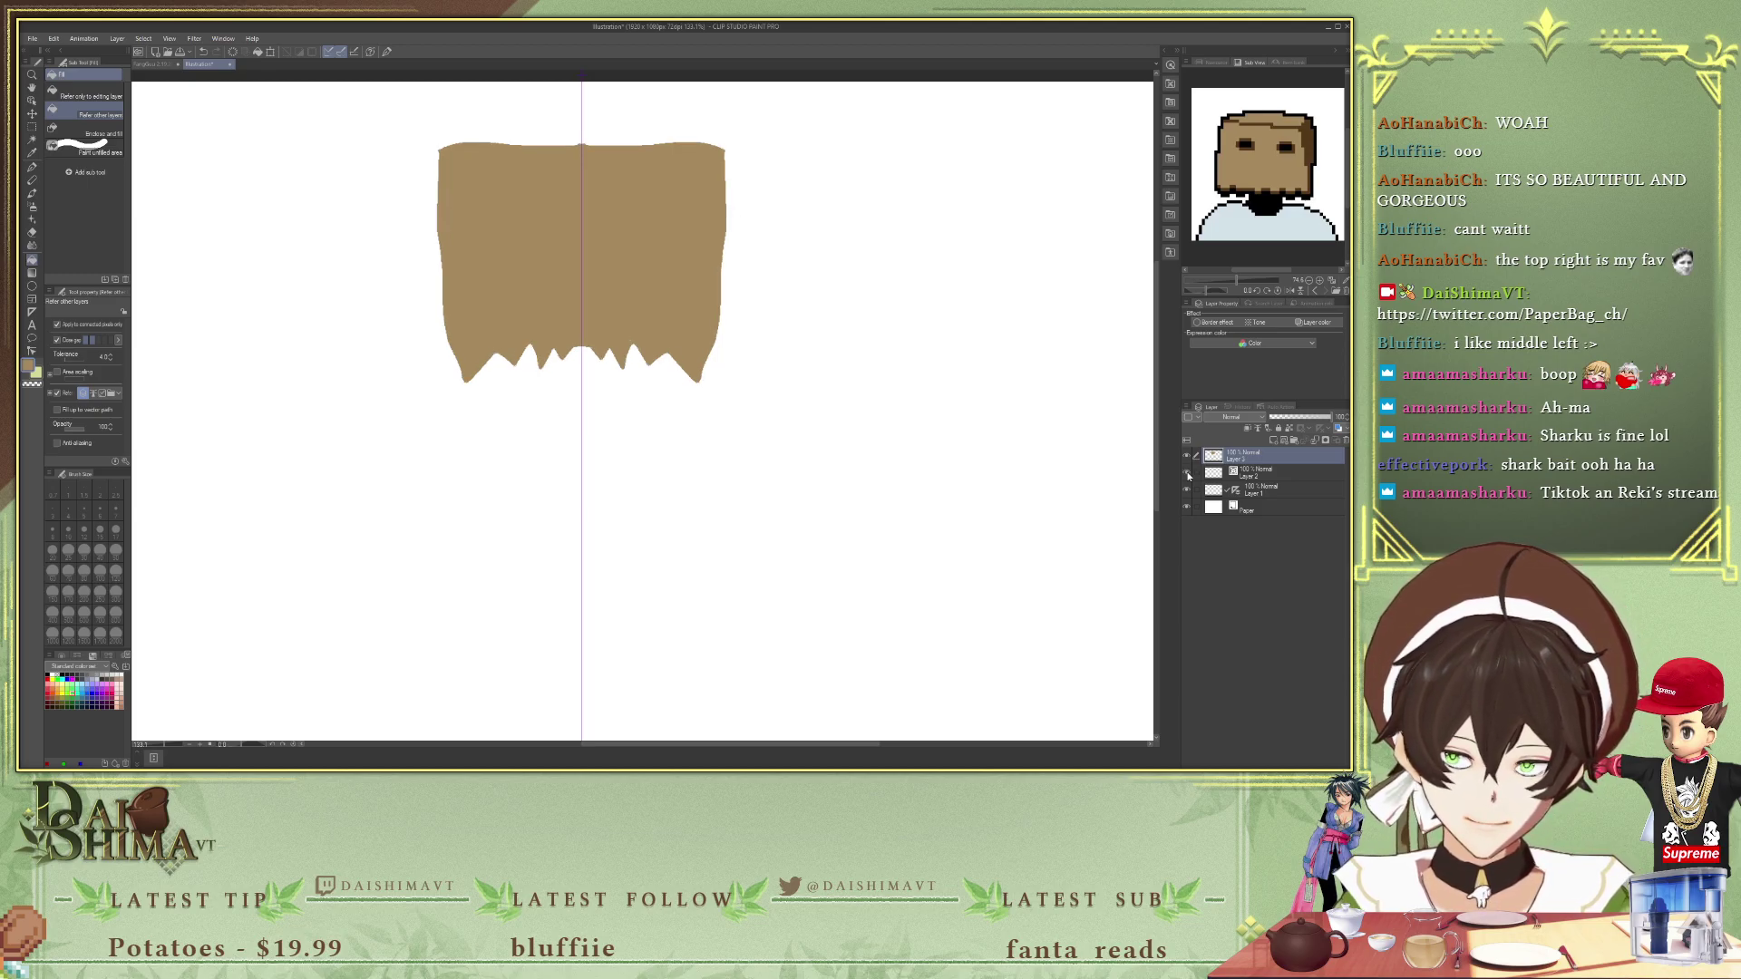
# - Sample the dark brown of the bag's shaded side from the reference and add a new layer above the tan fill
pyautogui.moveTo(1310, 150); pyautogui.dragTo(1285, 148)
pyautogui.press('i')
pyautogui.click(1286, 148)
pyautogui.click(1270, 438)
pyautogui.press('p')
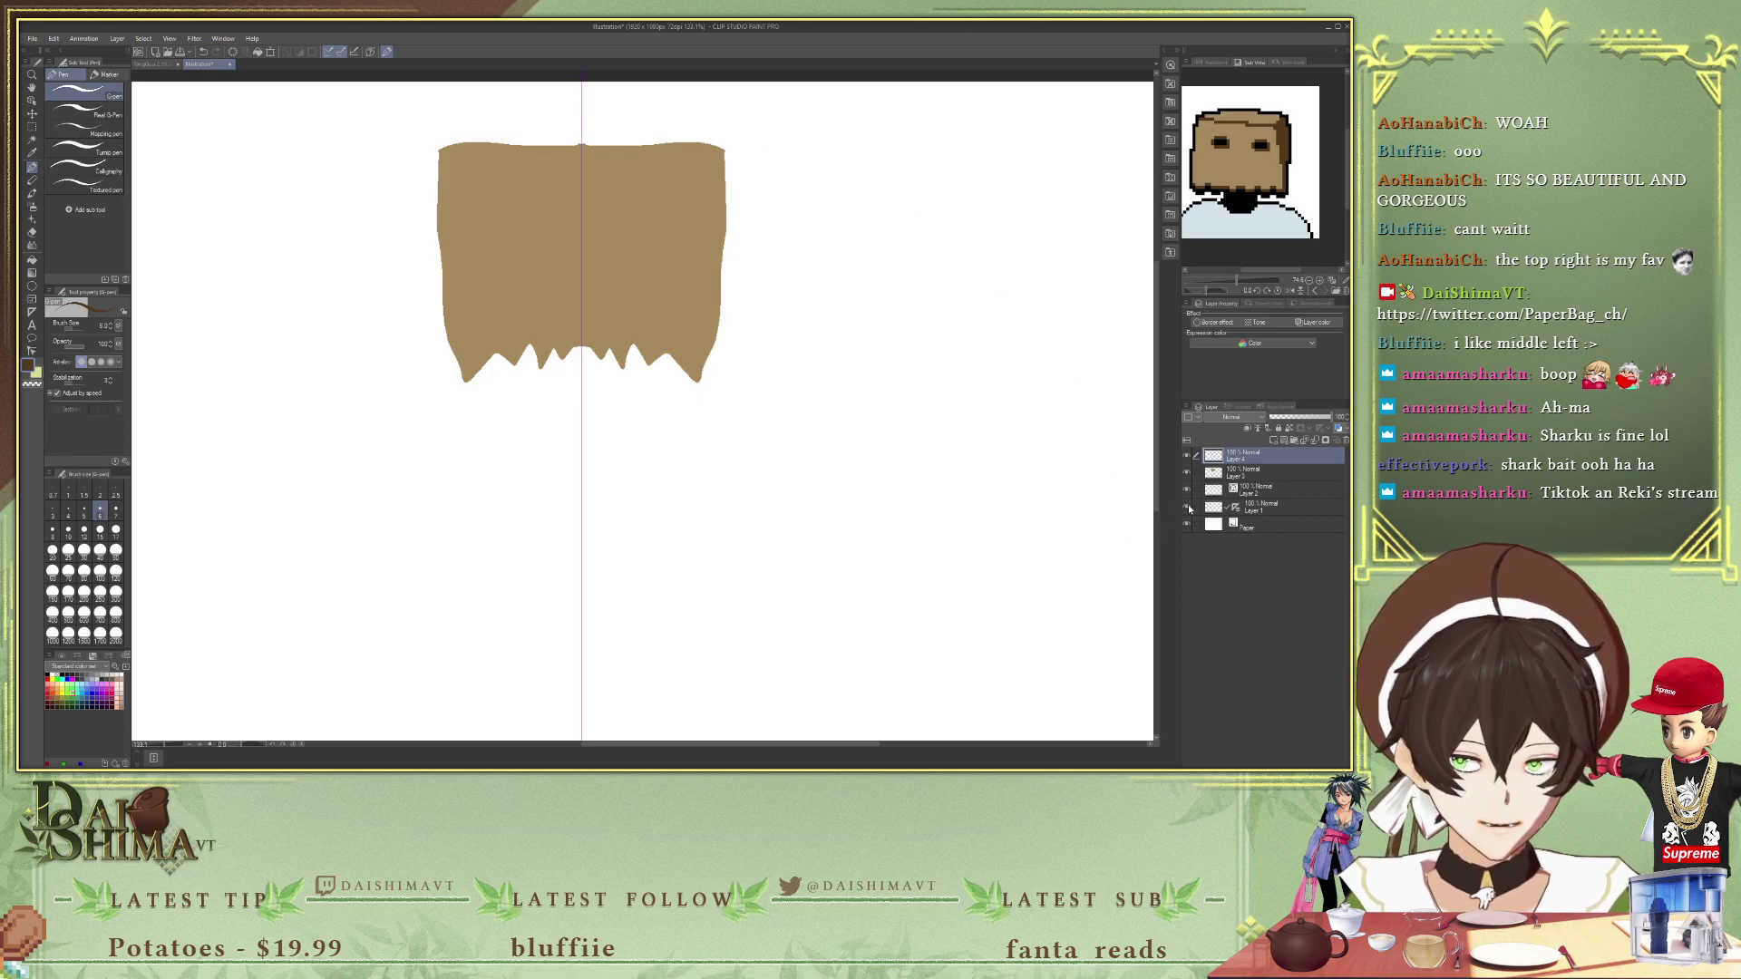
# - With the ruler layer hidden, draw a closed side panel along the bag's right edge and fill it with dark brown
pyautogui.moveTo(725, 151)
pyautogui.mouseDown()
pyautogui.moveTo(791, 124)
pyautogui.moveTo(796, 160)
pyautogui.moveTo(789, 362)
pyautogui.moveTo(702, 382)
pyautogui.mouseUp()
pyautogui.press('g')
pyautogui.click(764, 206)
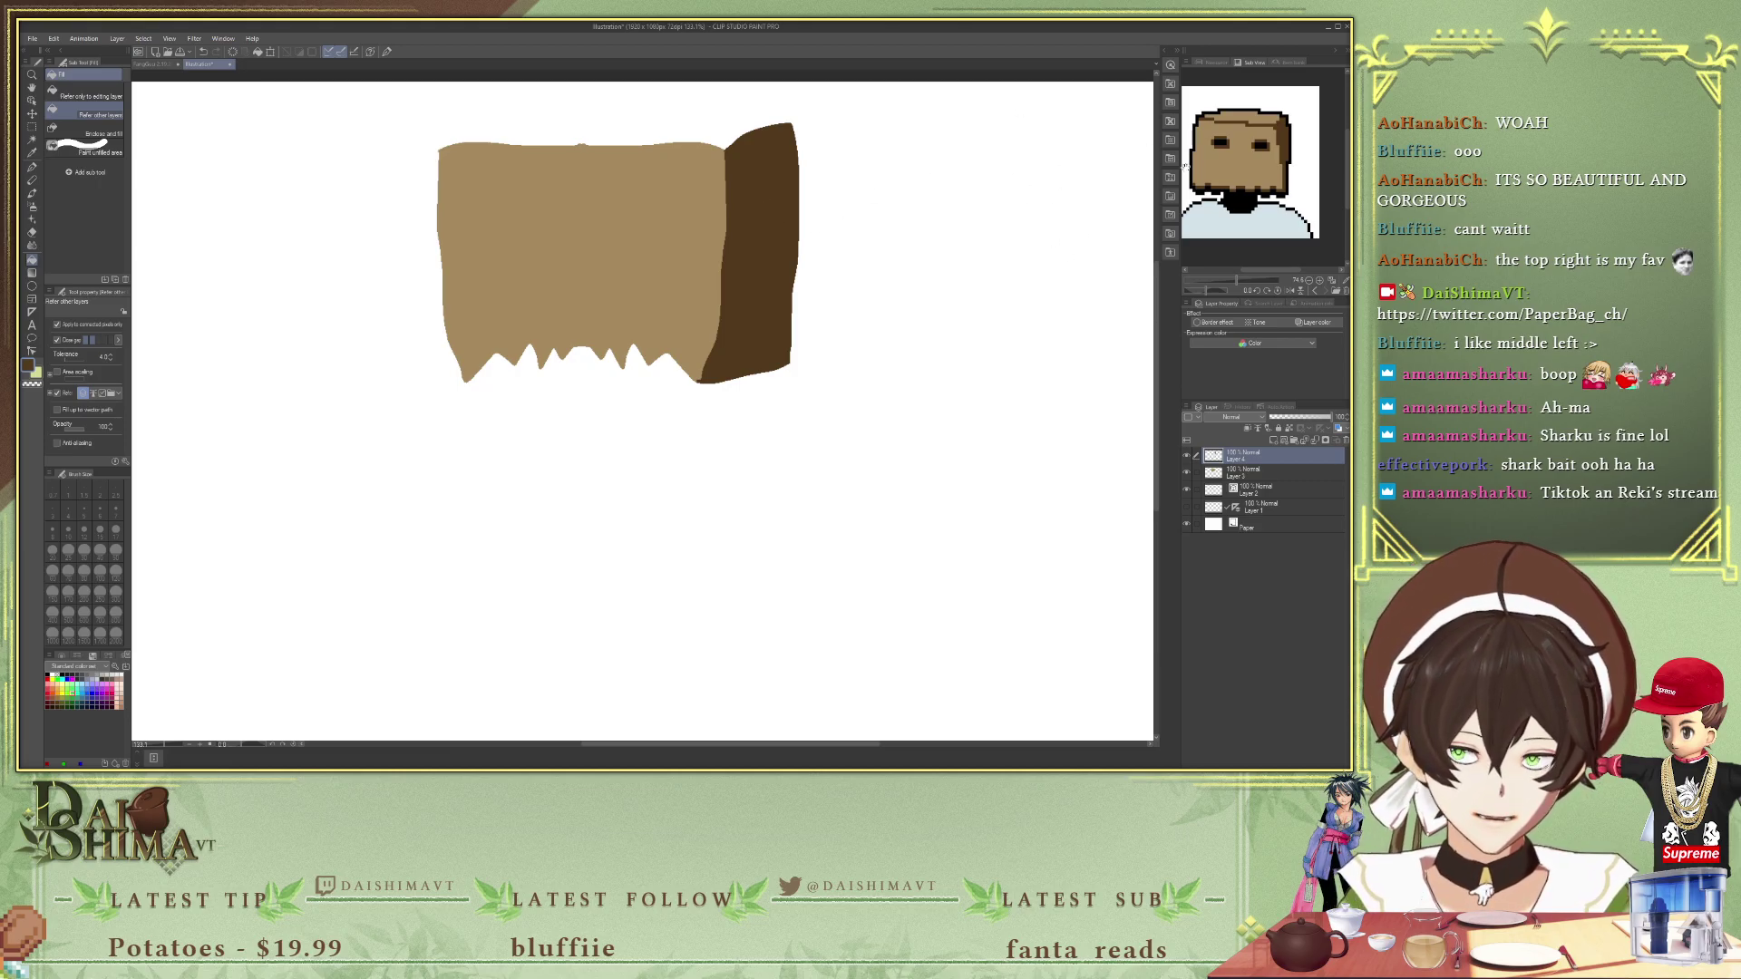
# - Try to draw the bag's top panel between the front face and side panel and fill it with sampled tan
pyautogui.press('i')
pyautogui.click(1261, 119)
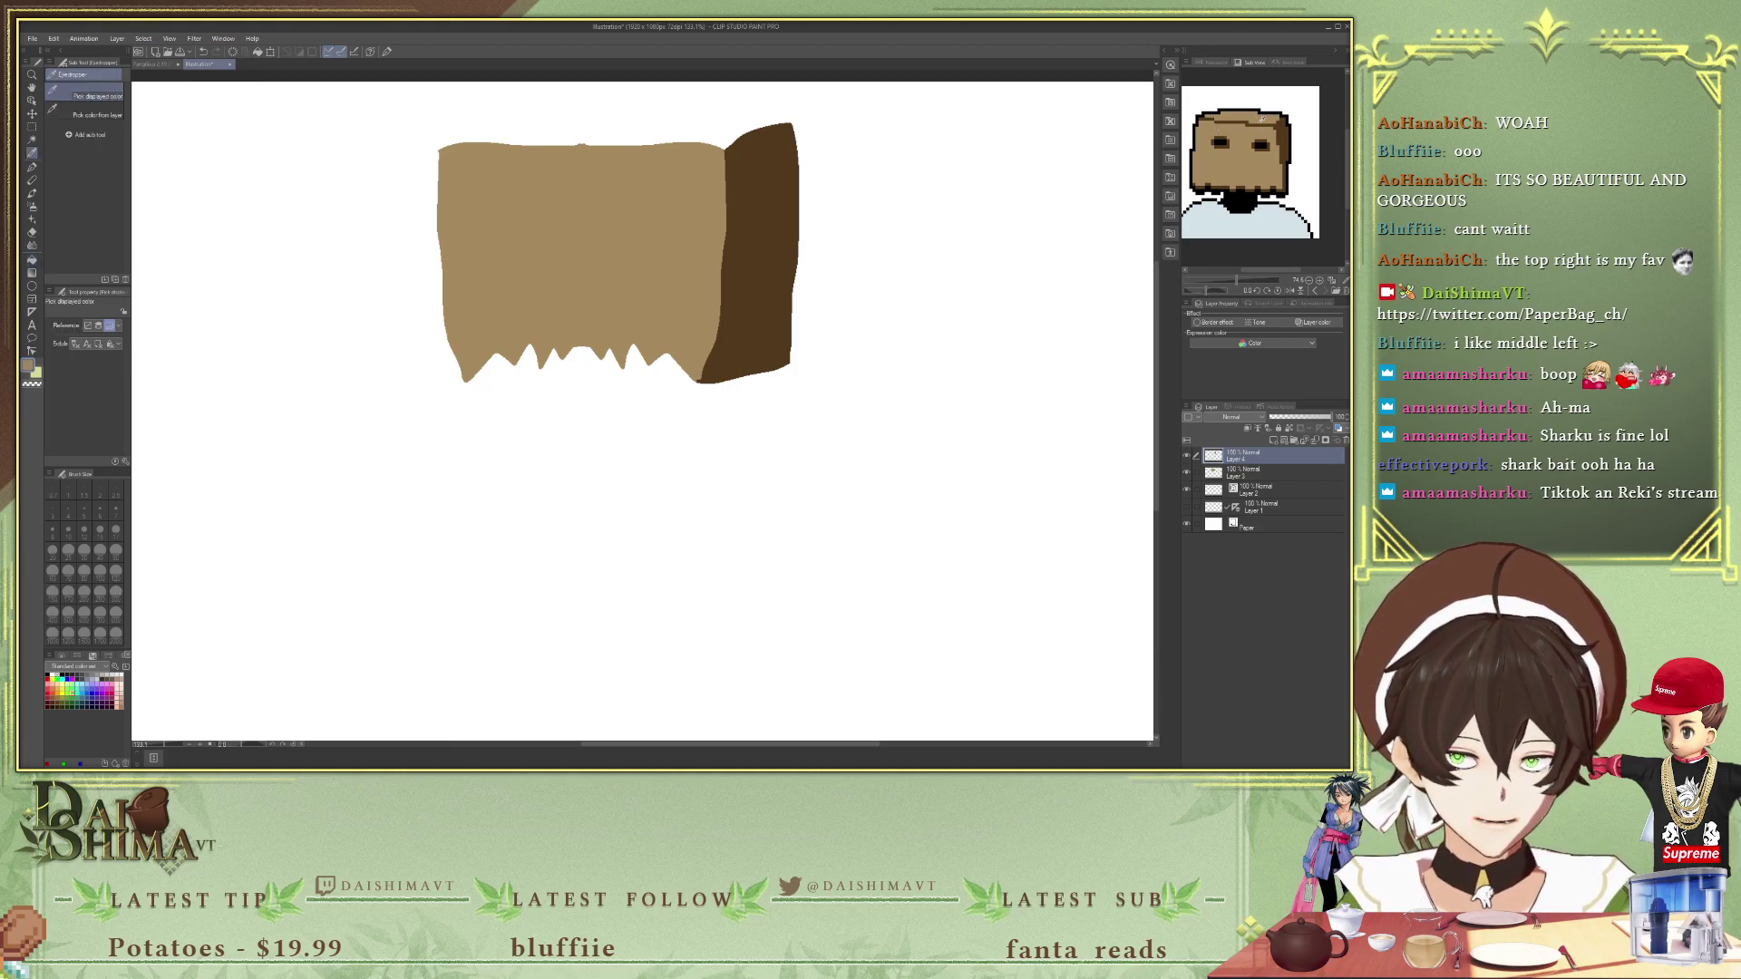
pyautogui.press('p')
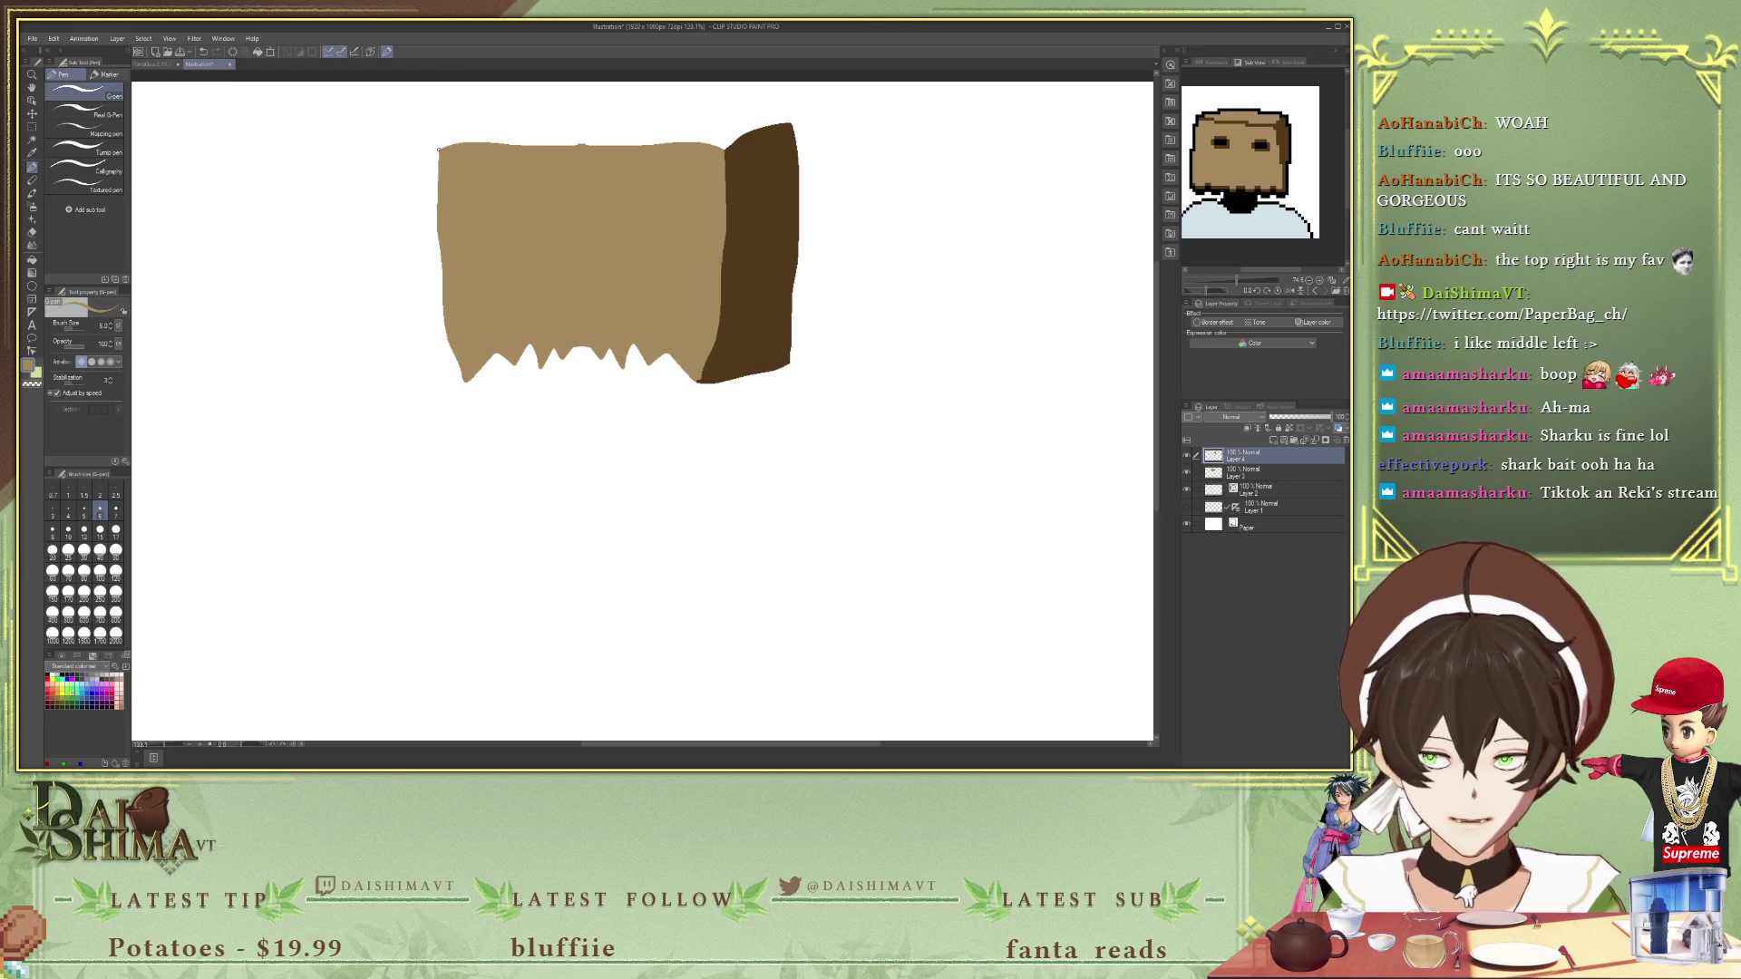
pyautogui.moveTo(442, 144)
pyautogui.mouseDown()
pyautogui.moveTo(505, 102)
pyautogui.moveTo(787, 120)
pyautogui.mouseUp()
pyautogui.press('g')
pyautogui.click(587, 116)
pyautogui.hotkey('ctrl', 'z')
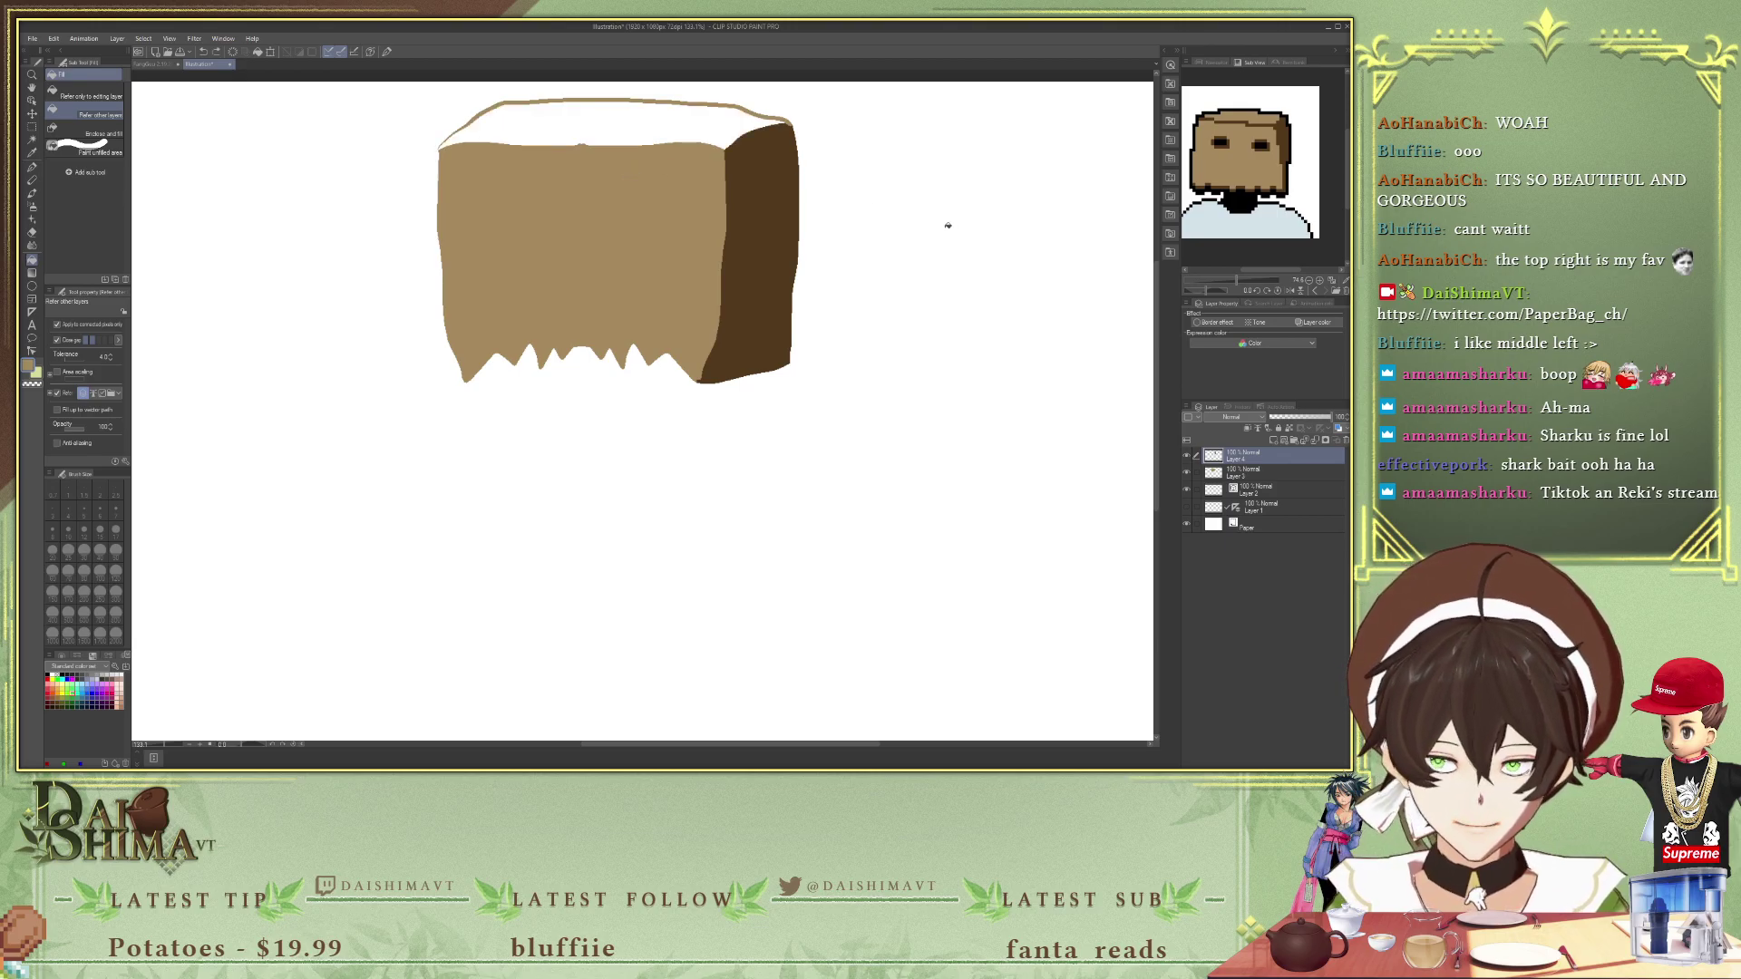
pyautogui.hotkey('ctrl', 'z')
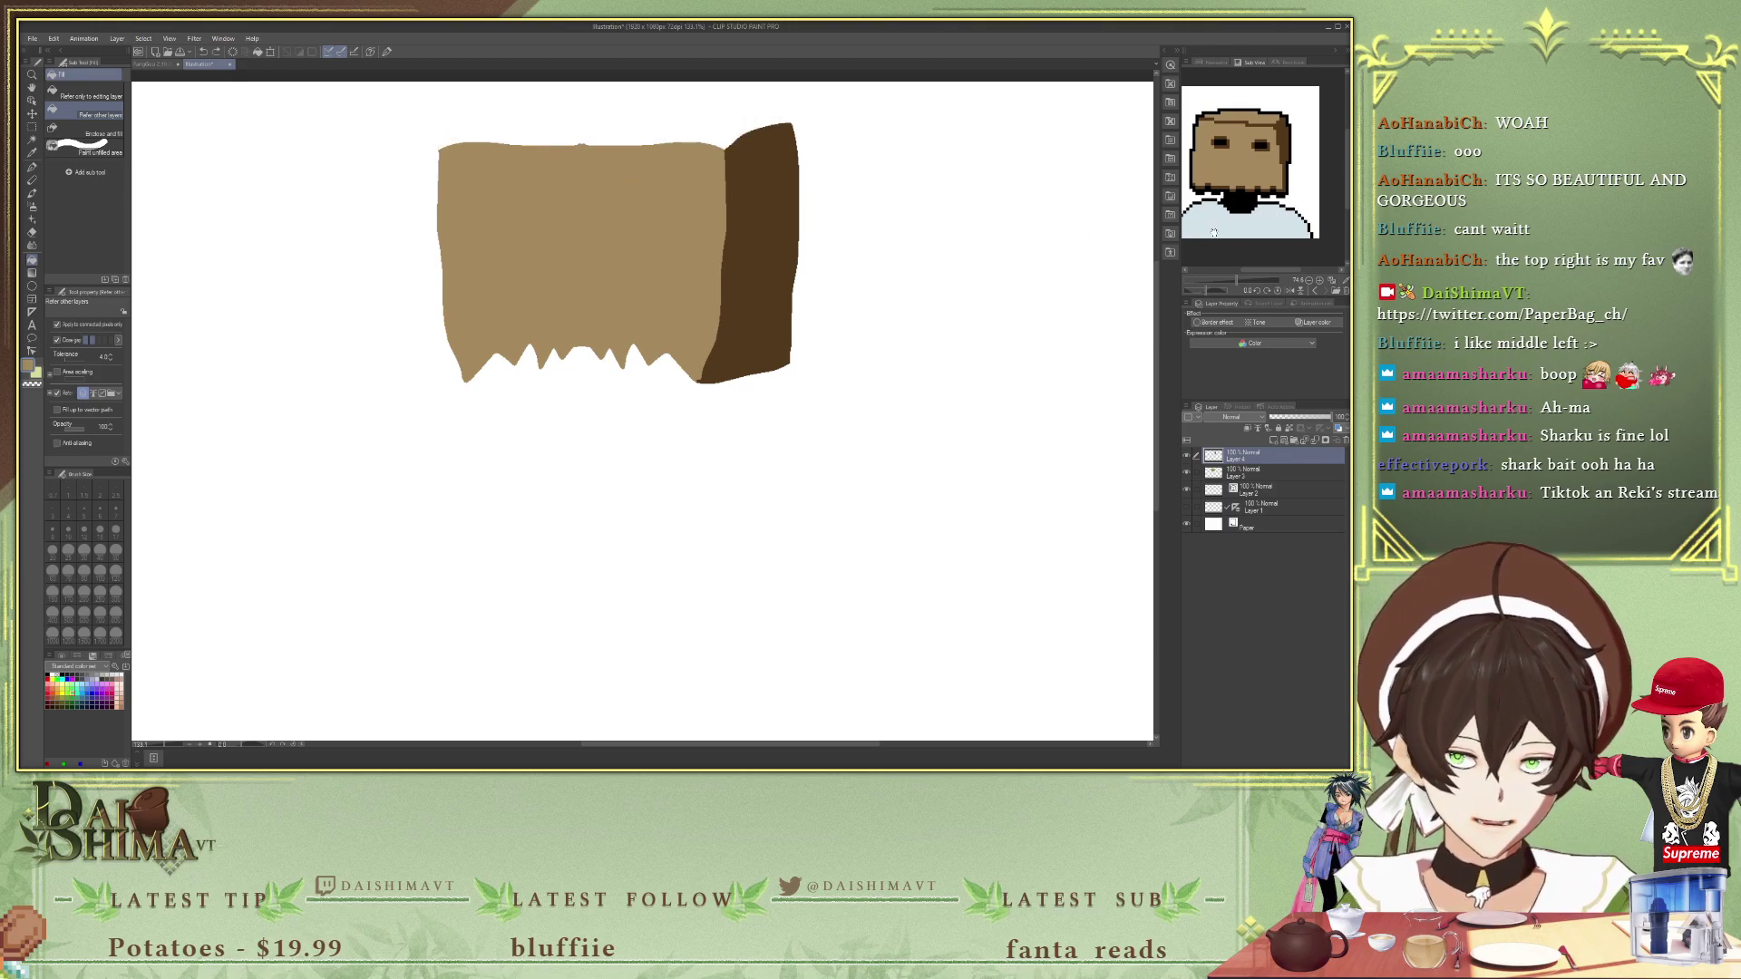
# - Try to draw the bag's curved top edge in black sampled from the reference image
pyautogui.press('i')
pyautogui.click(1219, 136)
pyautogui.click(1209, 142)
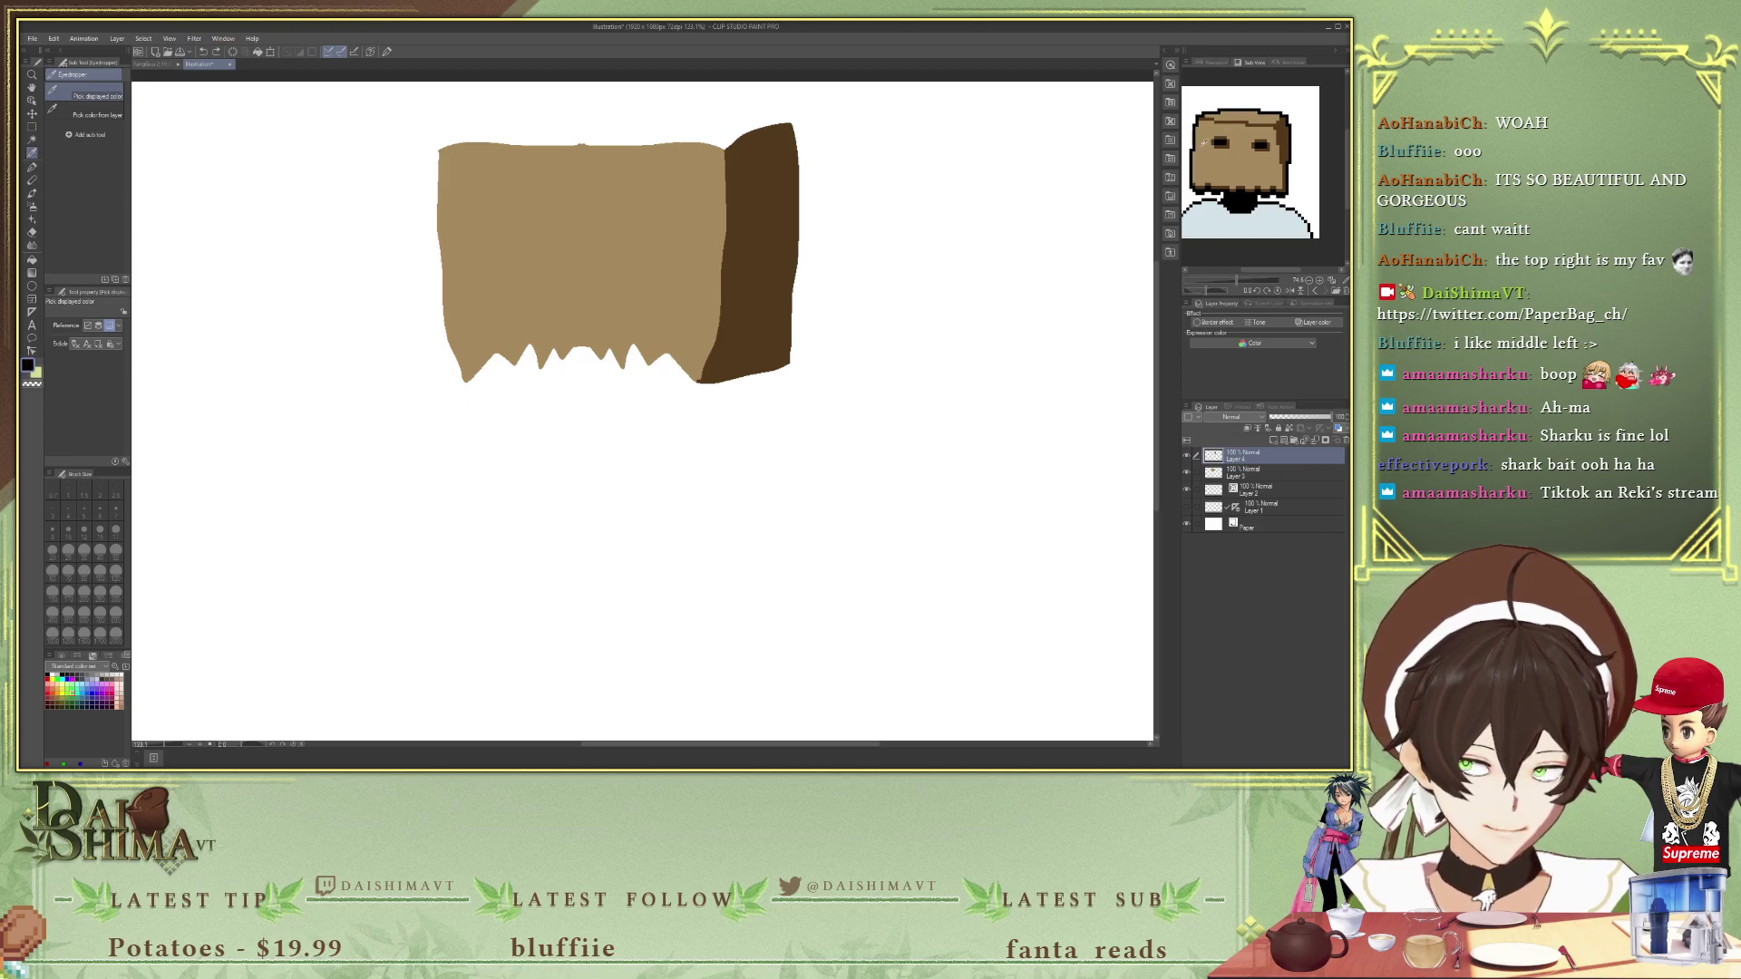
pyautogui.press('p')
pyautogui.moveTo(437, 149)
pyautogui.mouseDown()
pyautogui.moveTo(485, 113)
pyautogui.moveTo(660, 102)
pyautogui.mouseUp()
pyautogui.hotkey('ctrl', 'z')
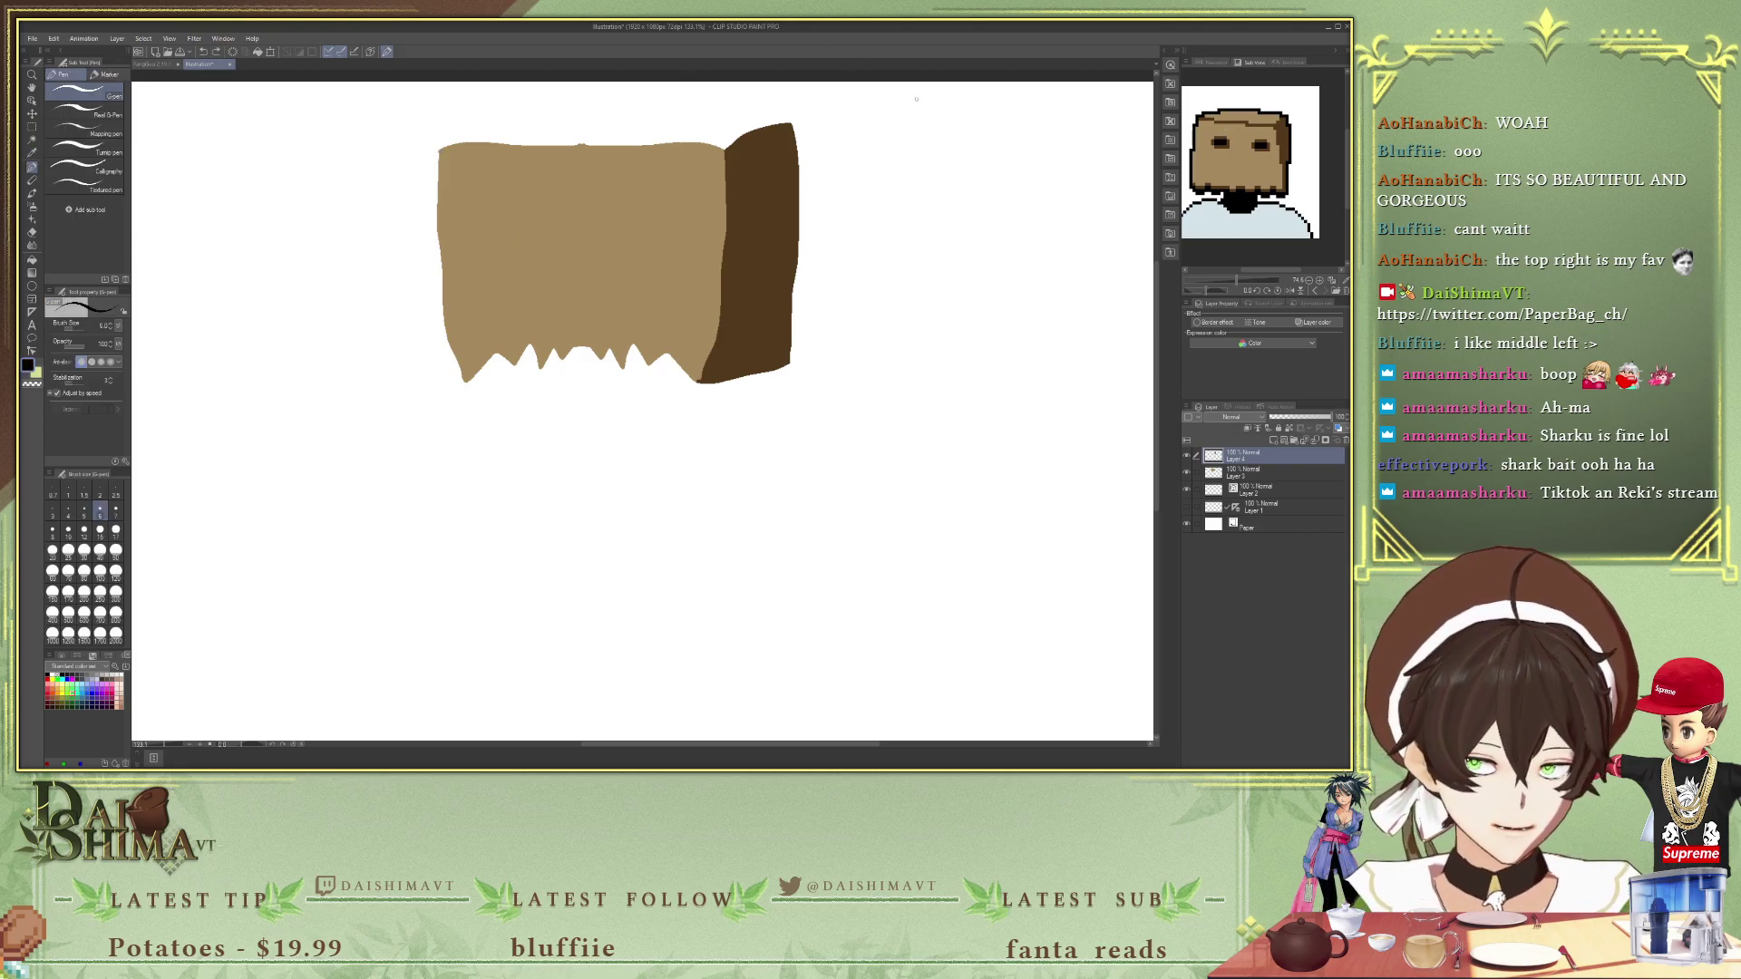
# - Try to draw the bag's top edge in dark brown sampled from the reference image's eye area
pyautogui.scroll(1, 1214, 164)
pyautogui.scroll(1, 1234, 136)
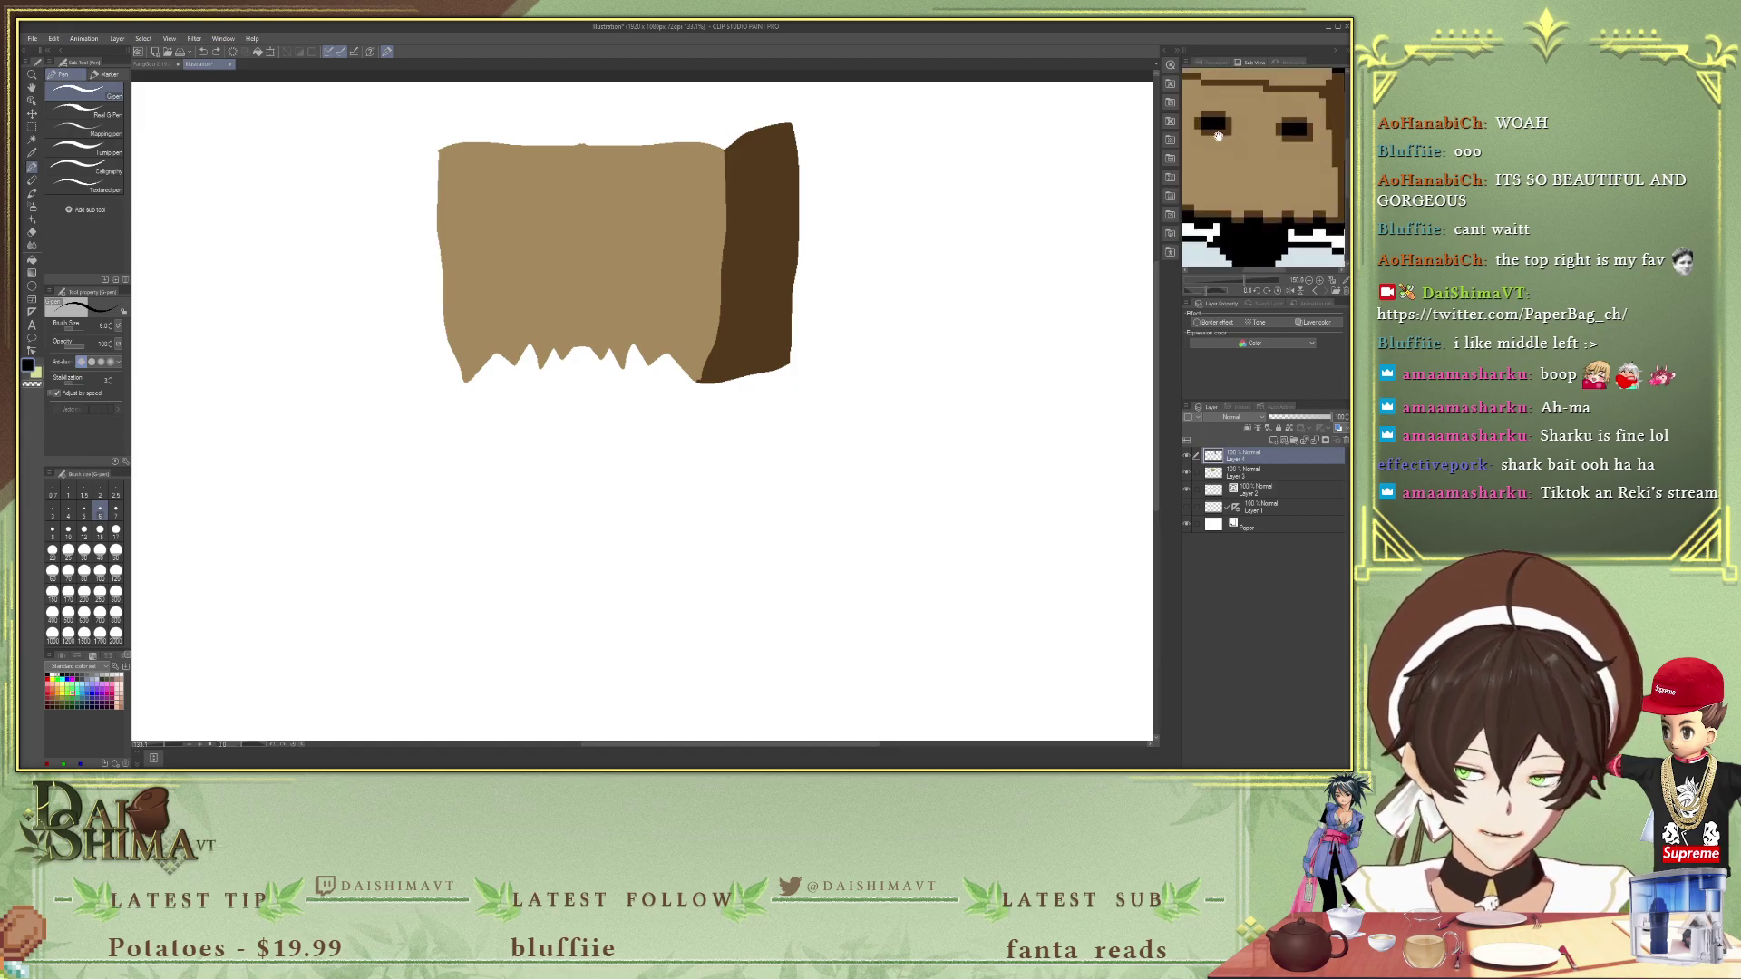
pyautogui.press('i')
pyautogui.click(1208, 130)
pyautogui.scroll(-1, 584, 126)
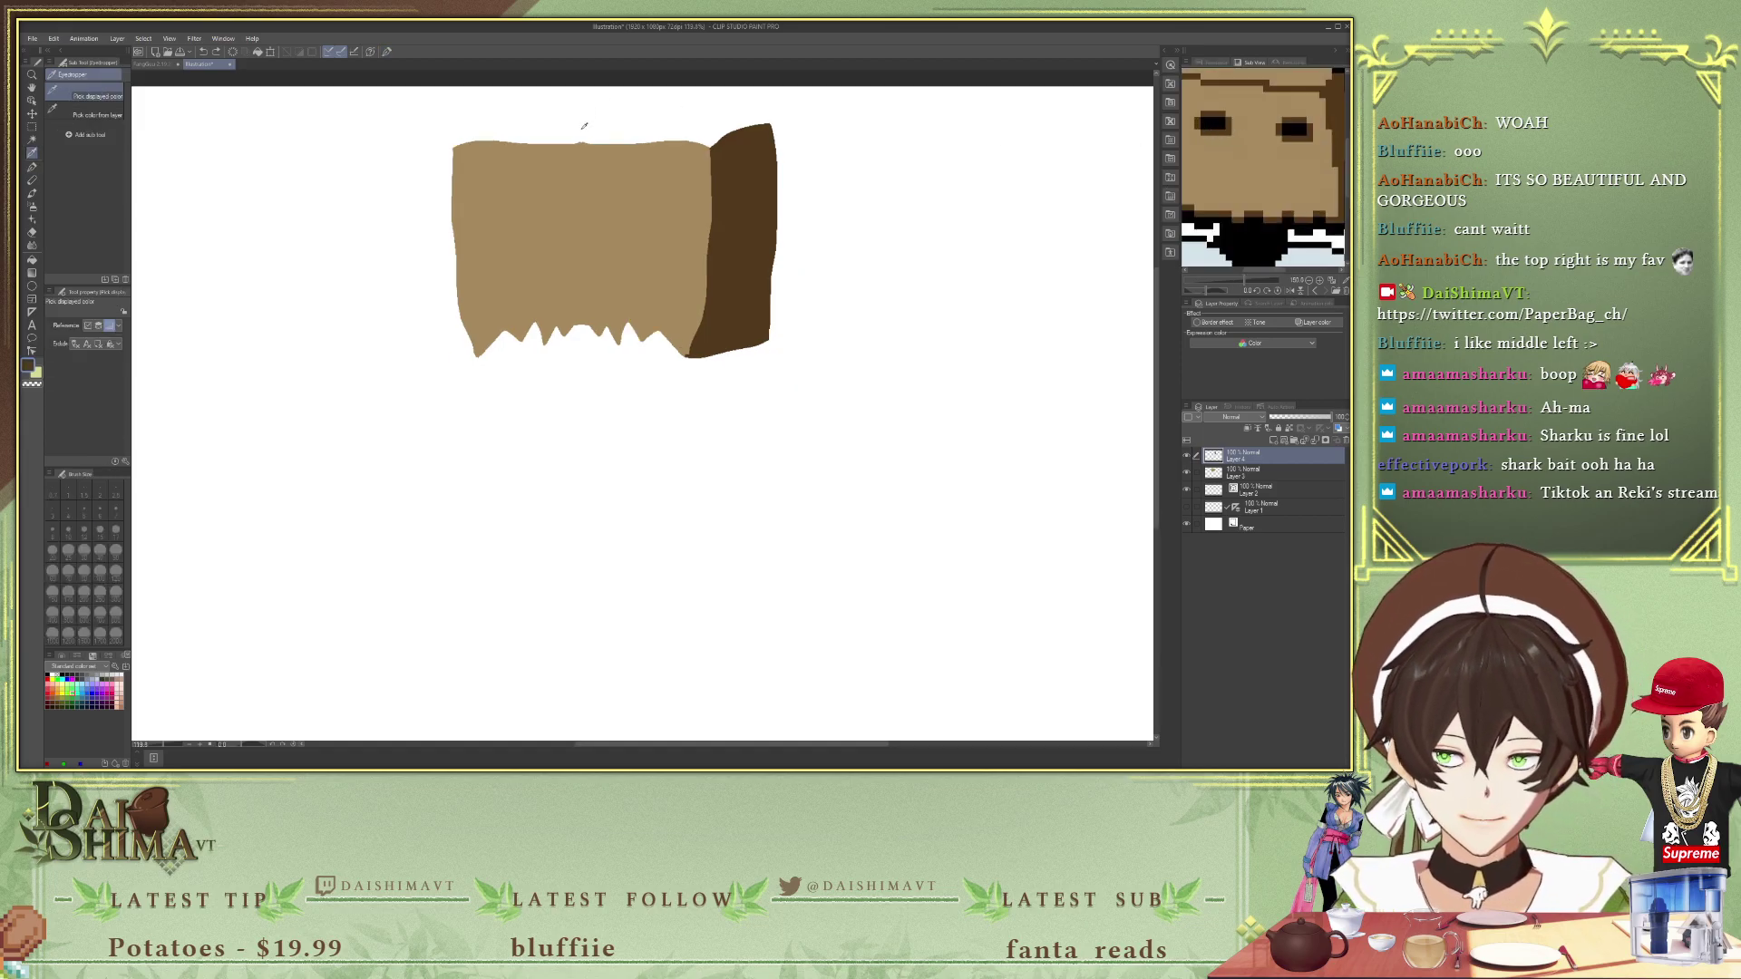
pyautogui.press('p')
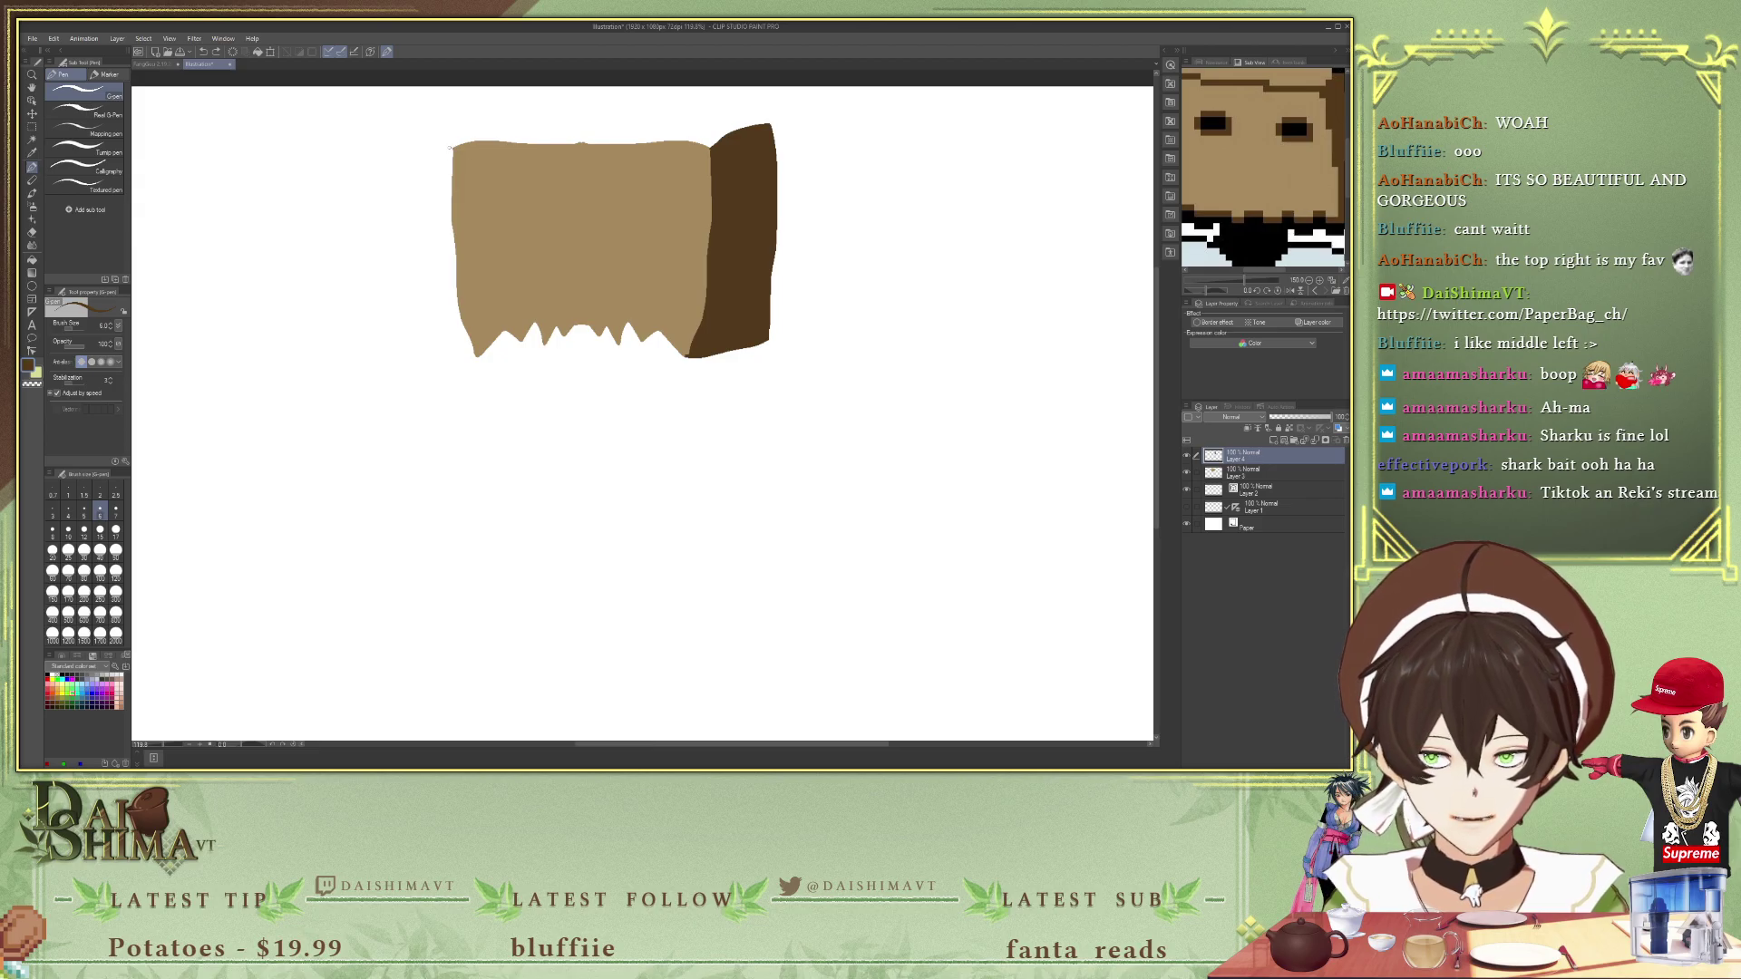
pyautogui.moveTo(456, 143)
pyautogui.mouseDown()
pyautogui.moveTo(499, 106)
pyautogui.moveTo(618, 91)
pyautogui.moveTo(760, 125)
pyautogui.mouseUp()
pyautogui.hotkey('ctrl', 'z')
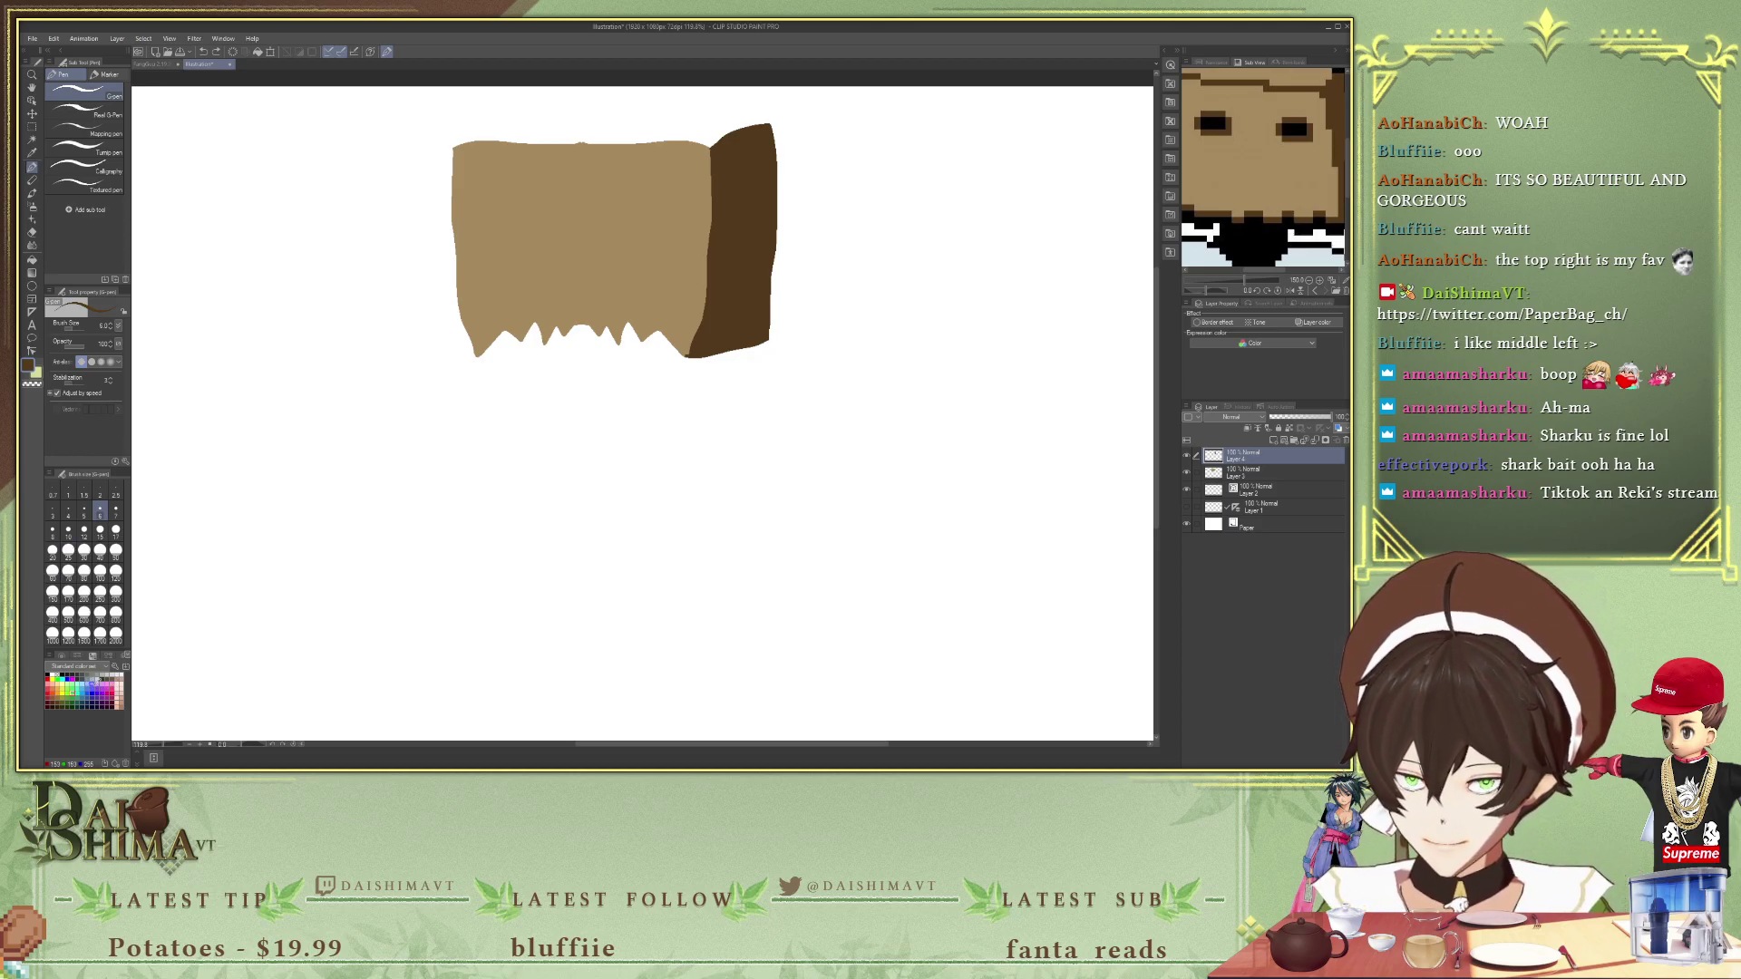
# - Outline the bag's top panel in dusty pink, from the front face's upper-left corner to the side panel's peak
pyautogui.click(118, 678)
pyautogui.scroll(1, 507, 187)
pyautogui.moveTo(565, 125)
pyautogui.mouseDown()
pyautogui.moveTo(738, 160)
pyautogui.moveTo(770, 222)
pyautogui.mouseUp()
pyautogui.hotkey('ctrl', 'z')
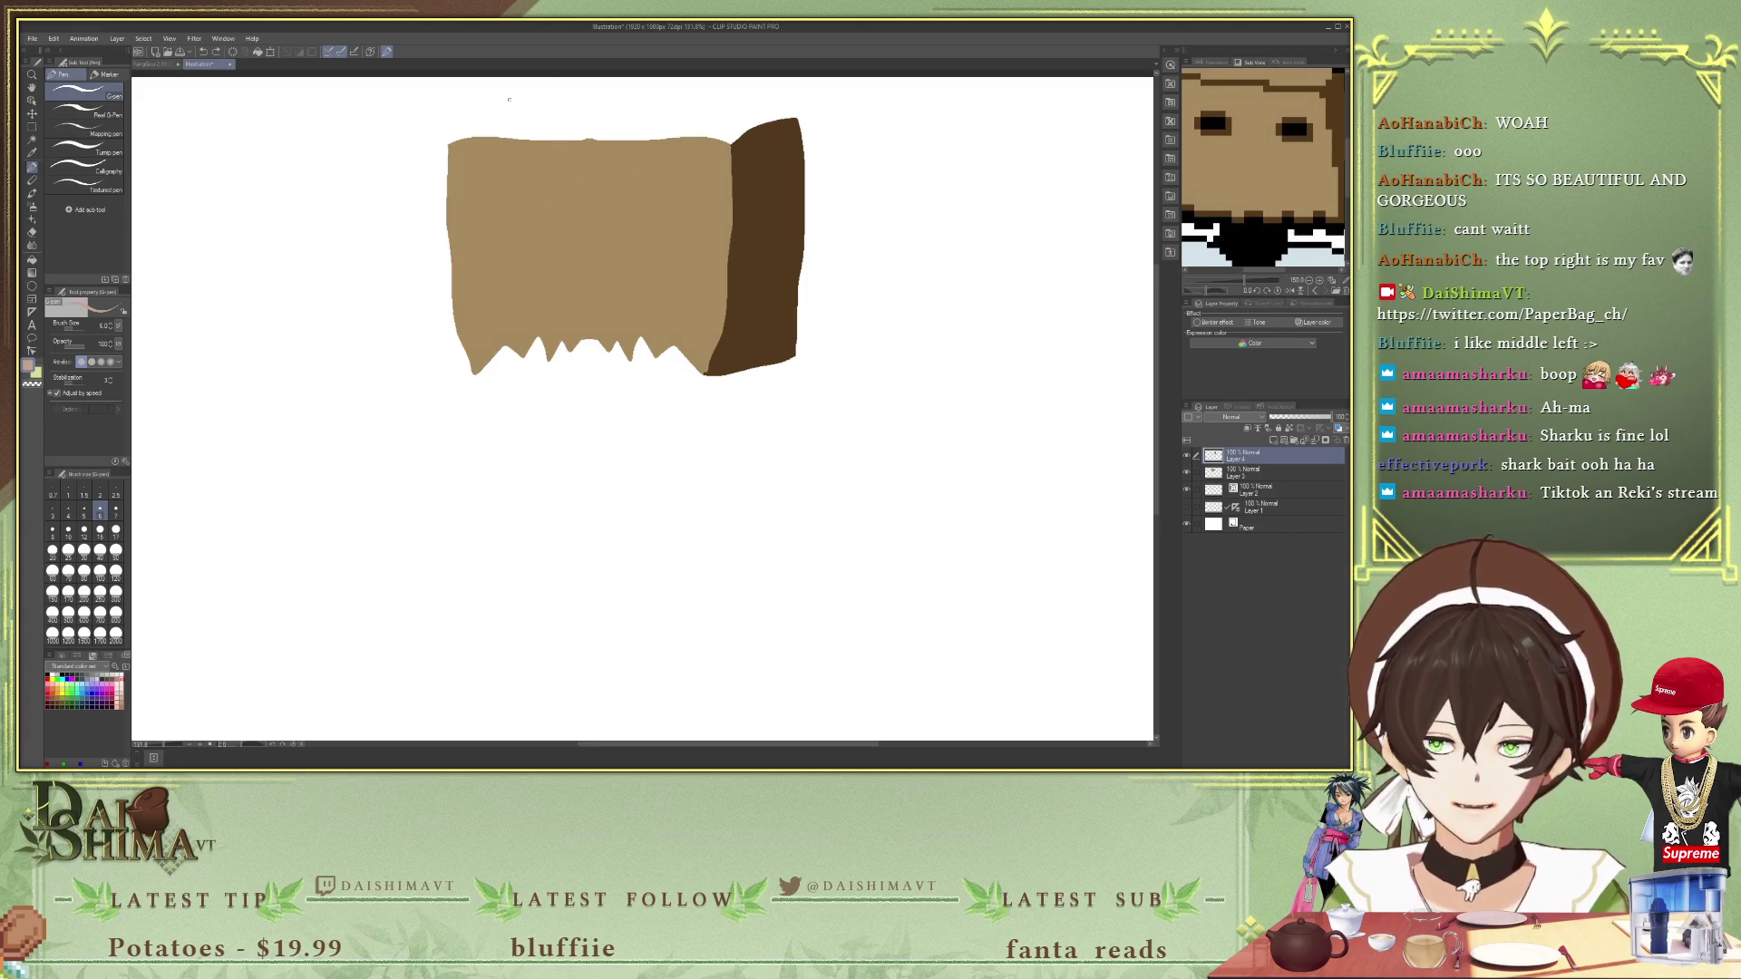
pyautogui.press('p')
pyautogui.press('p')
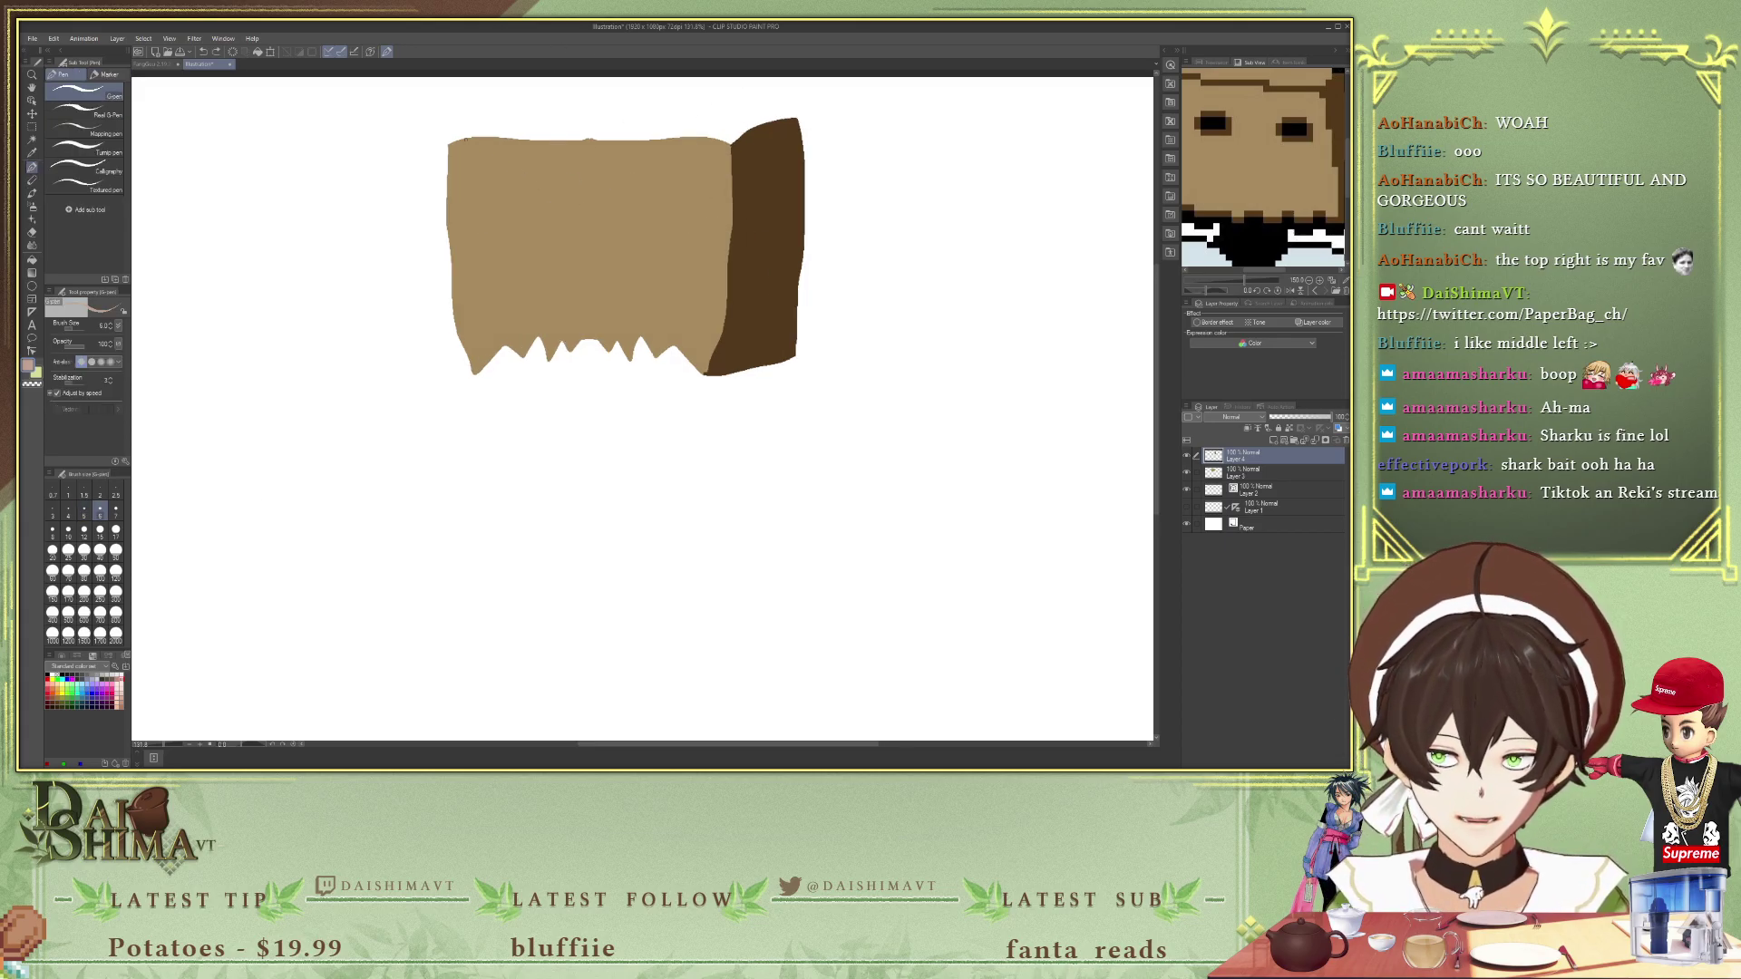
pyautogui.moveTo(448, 145)
pyautogui.mouseDown()
pyautogui.moveTo(516, 107)
pyautogui.moveTo(652, 103)
pyautogui.moveTo(448, 141)
pyautogui.moveTo(613, 110)
pyautogui.moveTo(789, 119)
pyautogui.mouseUp()
pyautogui.hotkey('ctrl', 'z')
pyautogui.hotkey('ctrl', 'z')
pyautogui.hotkey('ctrl', 'z')
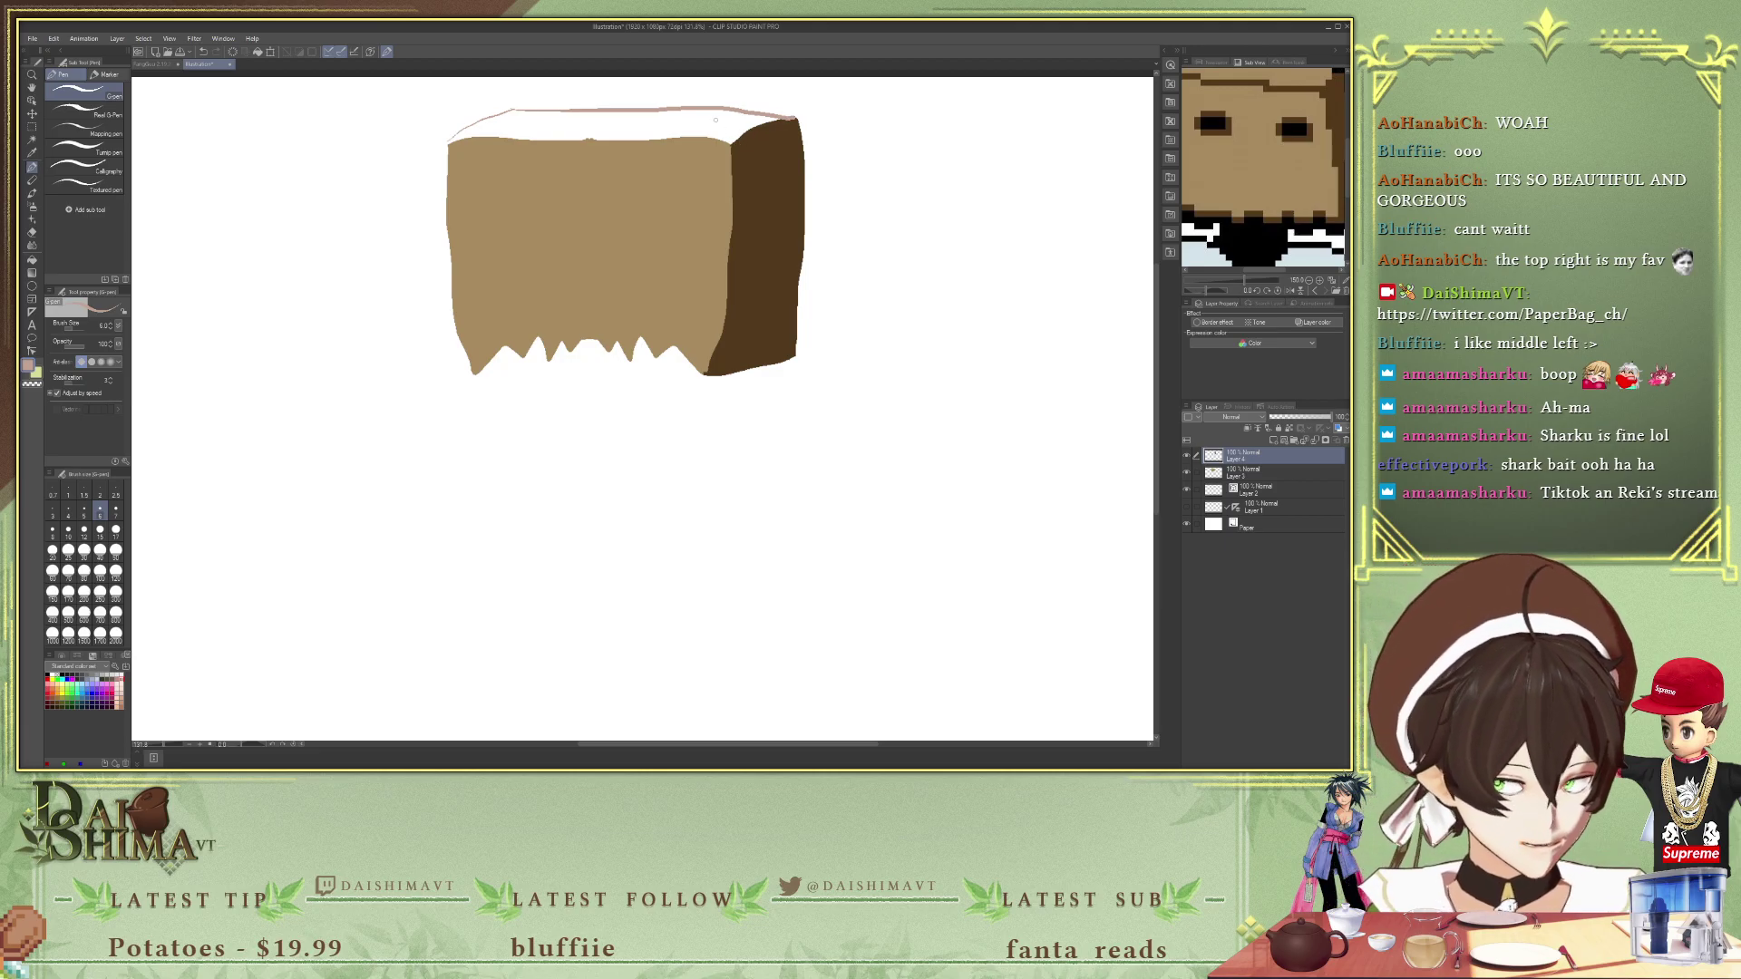
# - Close the top panel's outline and fill the panel with dusty pink
pyautogui.press('g')
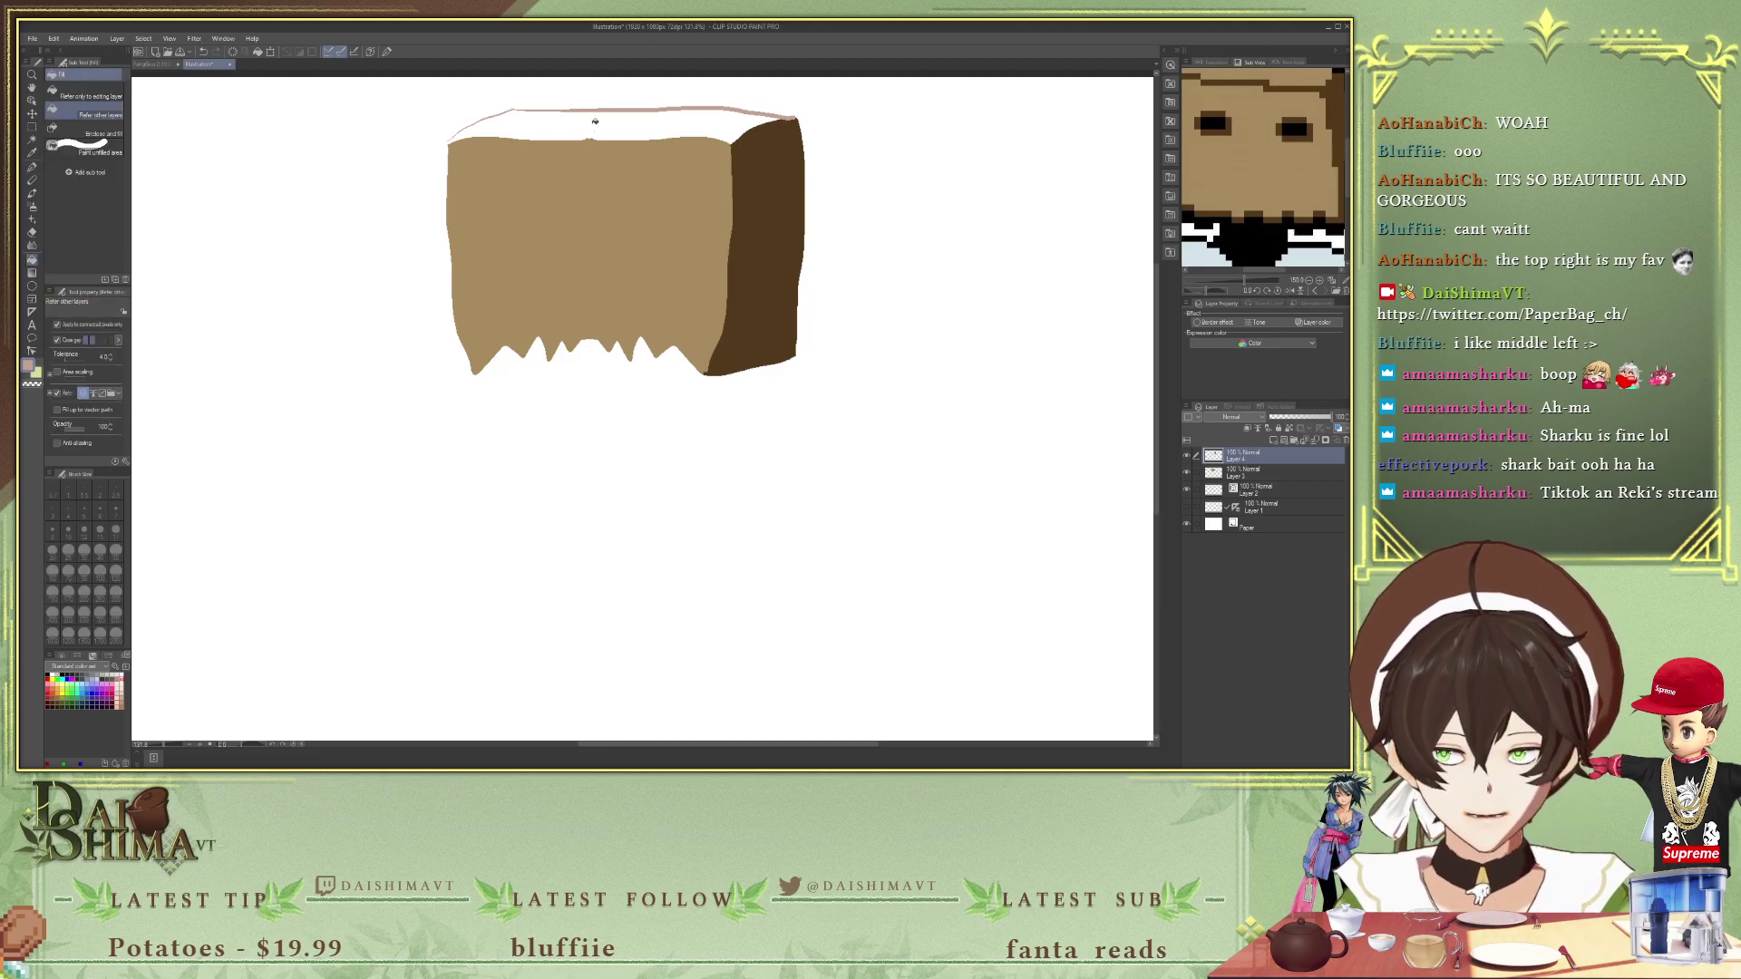
pyautogui.click(586, 122)
pyautogui.hotkey('ctrl', 'z')
pyautogui.press('p')
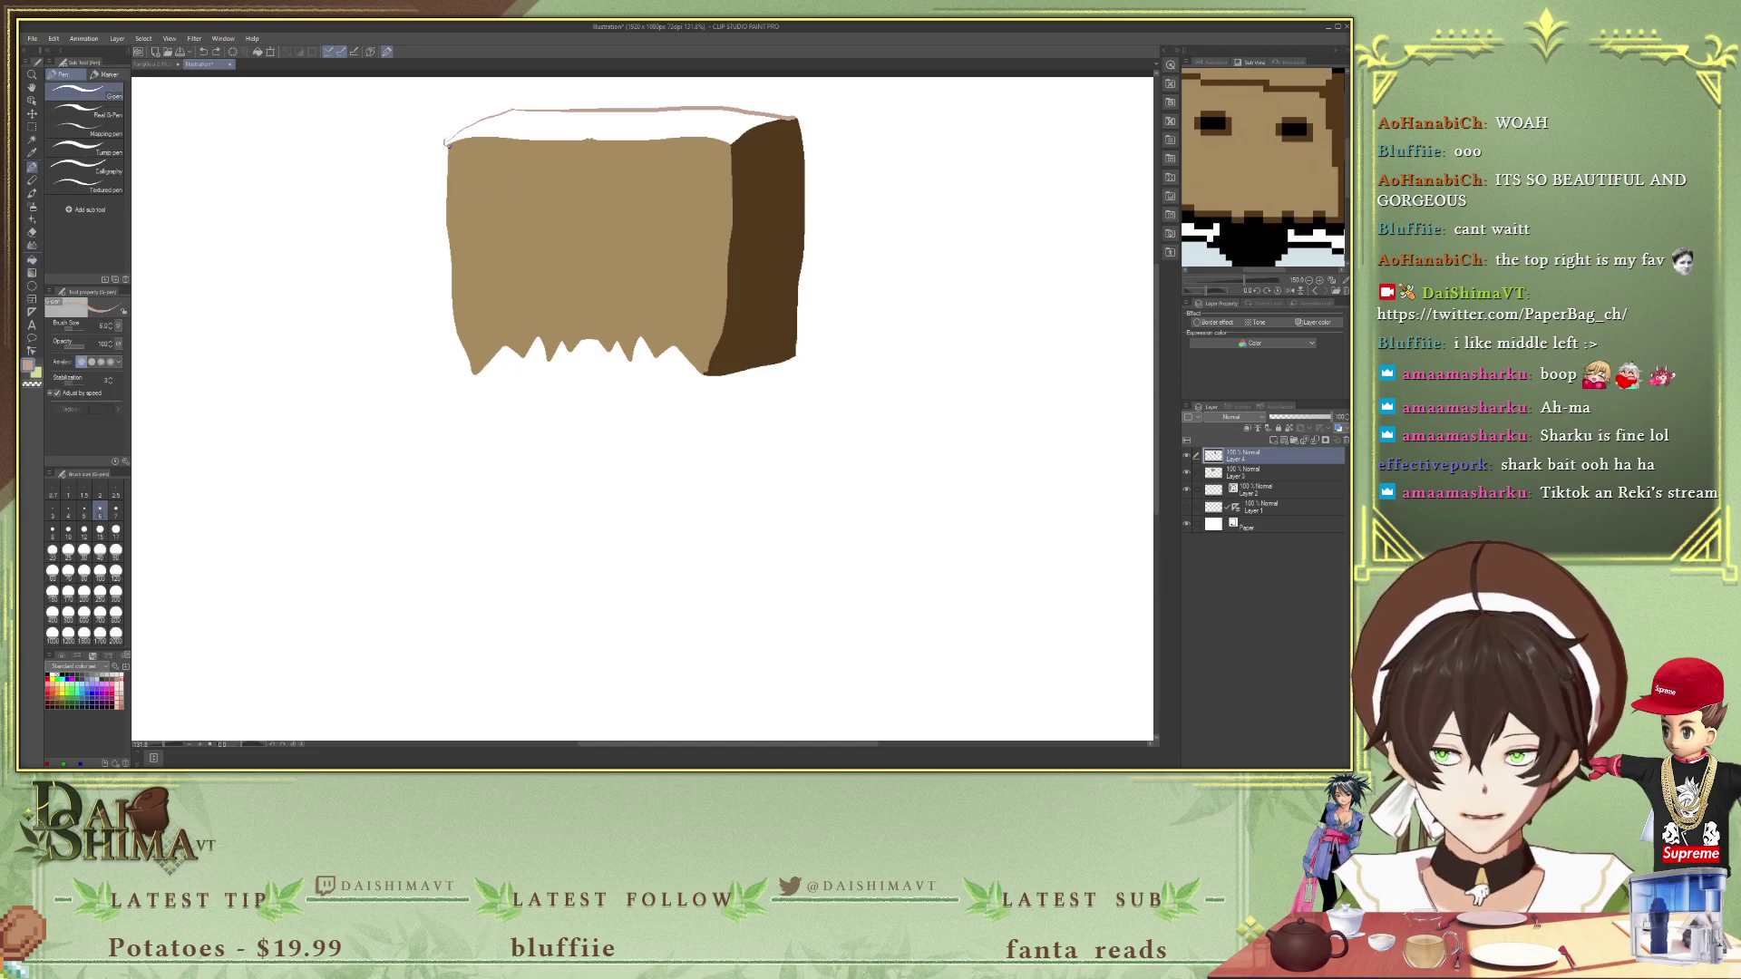
pyautogui.press('g')
pyautogui.click(503, 122)
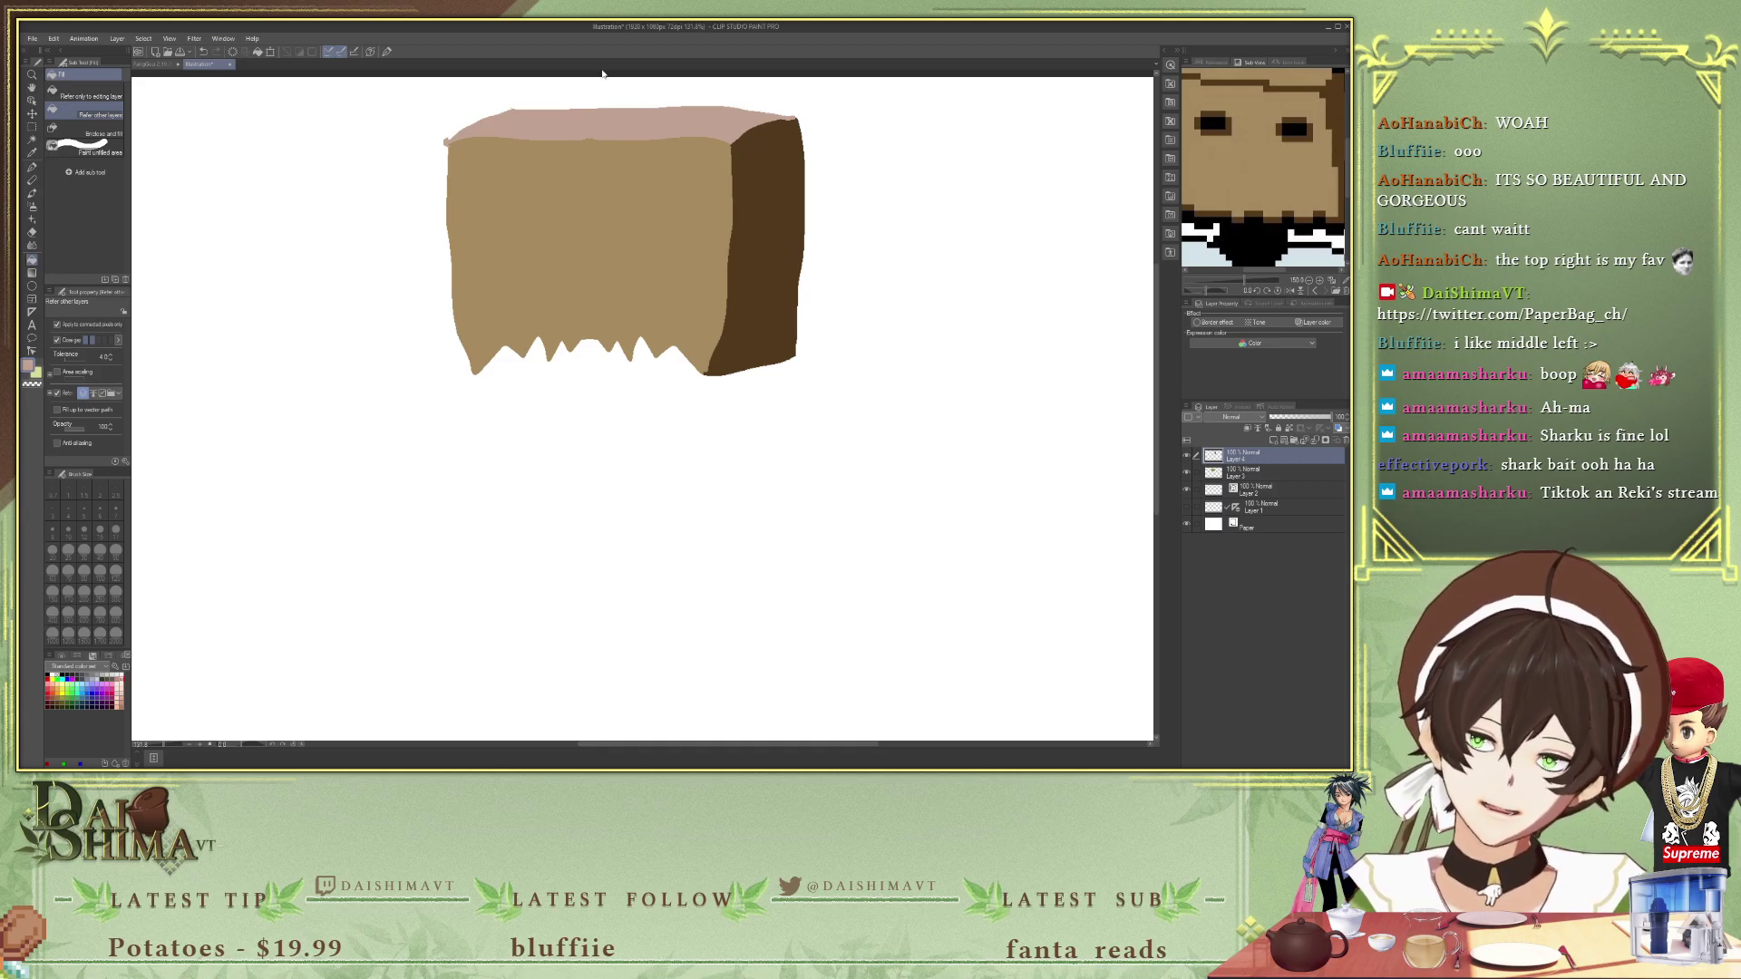
# - Sample the neck's black from the reference and add a new layer directly beneath the bag's side panel layer
pyautogui.scroll(-4, 1260, 136)
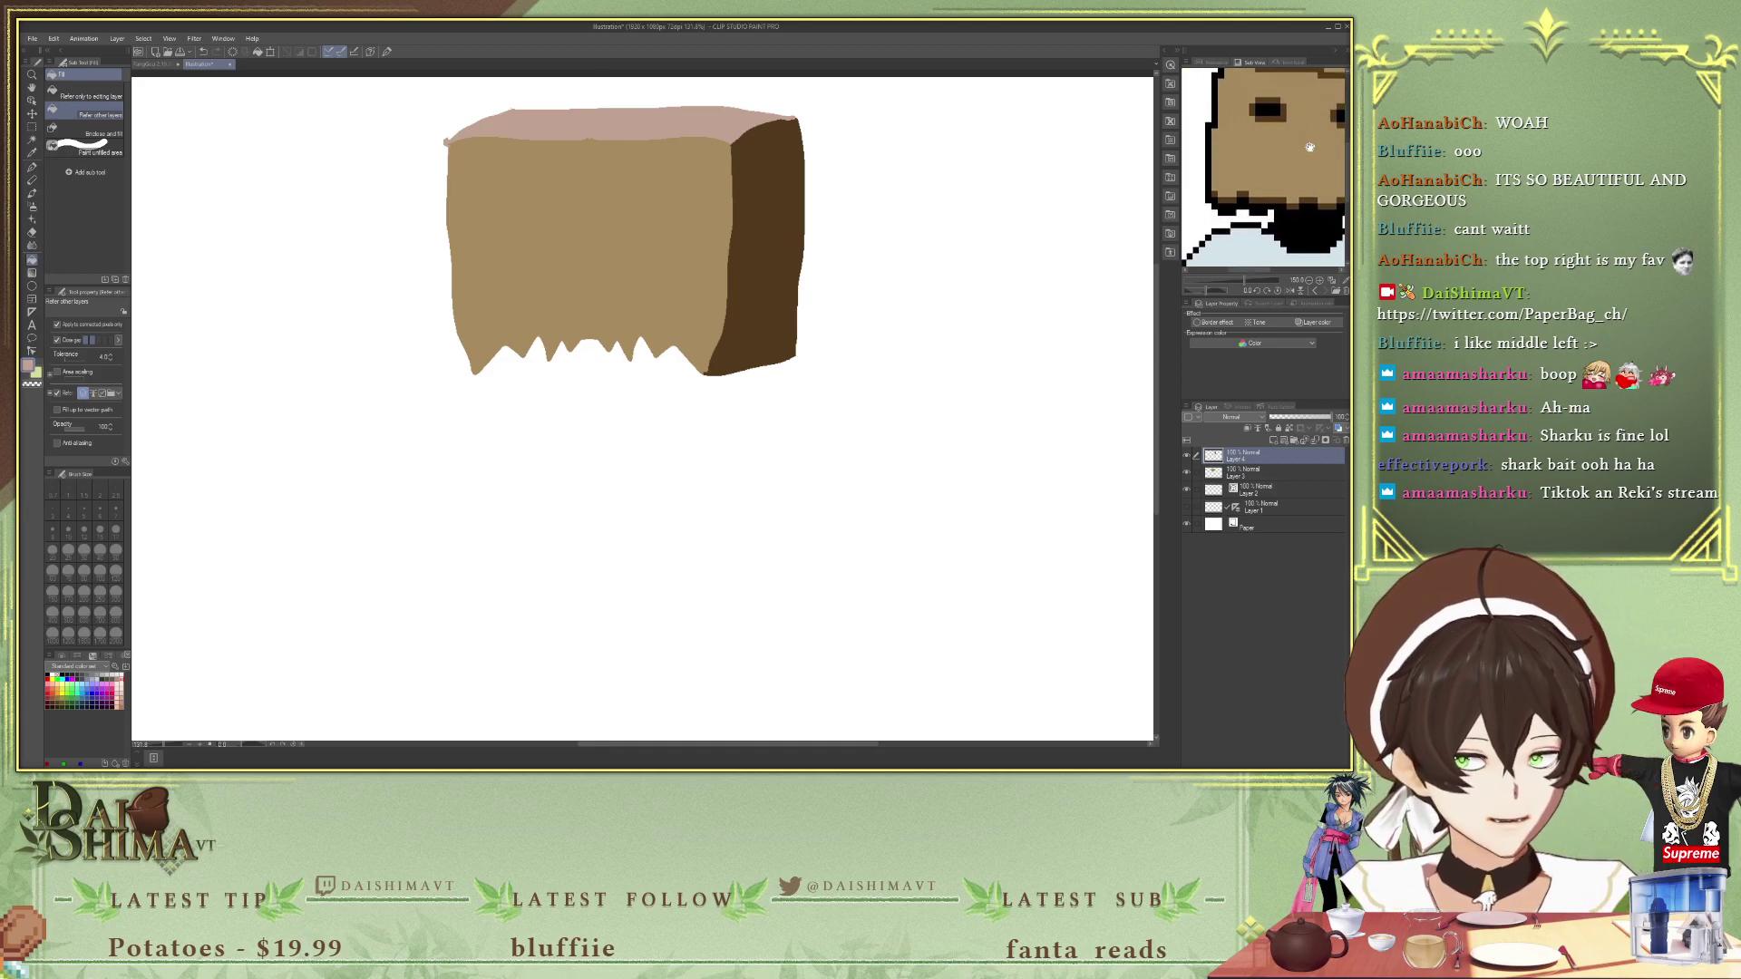
pyautogui.moveTo(1259, 136); pyautogui.dragTo(1264, 125)
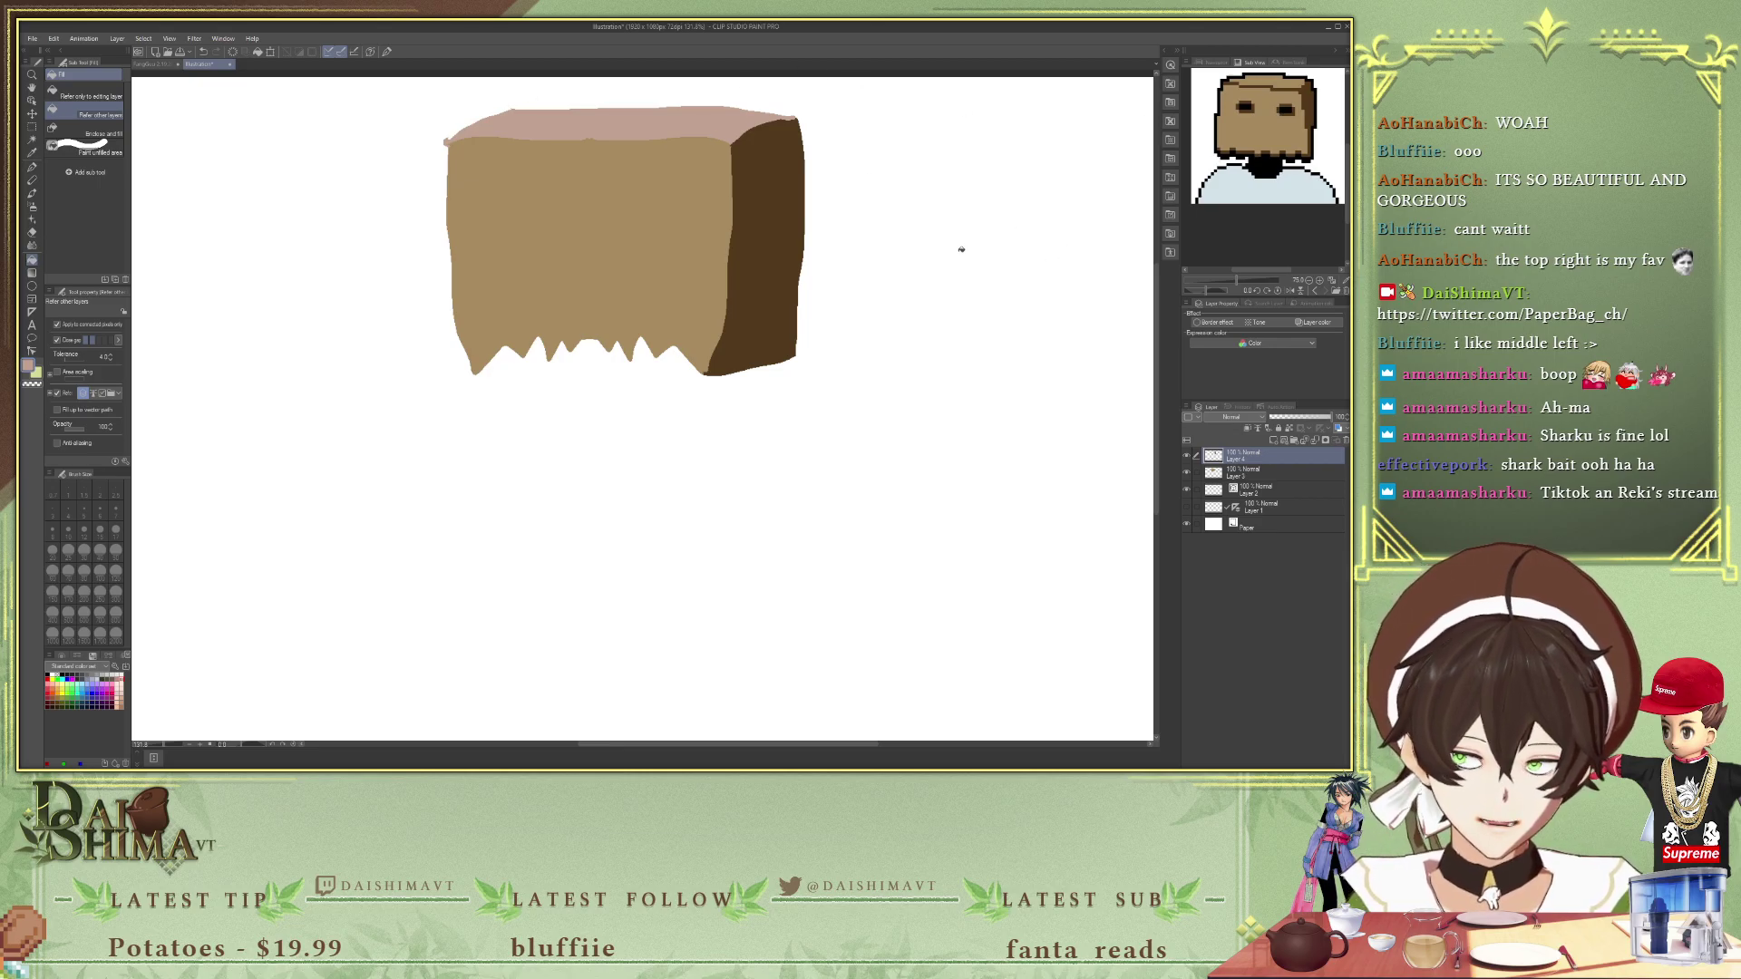
pyautogui.moveTo(1265, 166); pyautogui.dragTo(1242, 112)
pyautogui.scroll(3, 1242, 111)
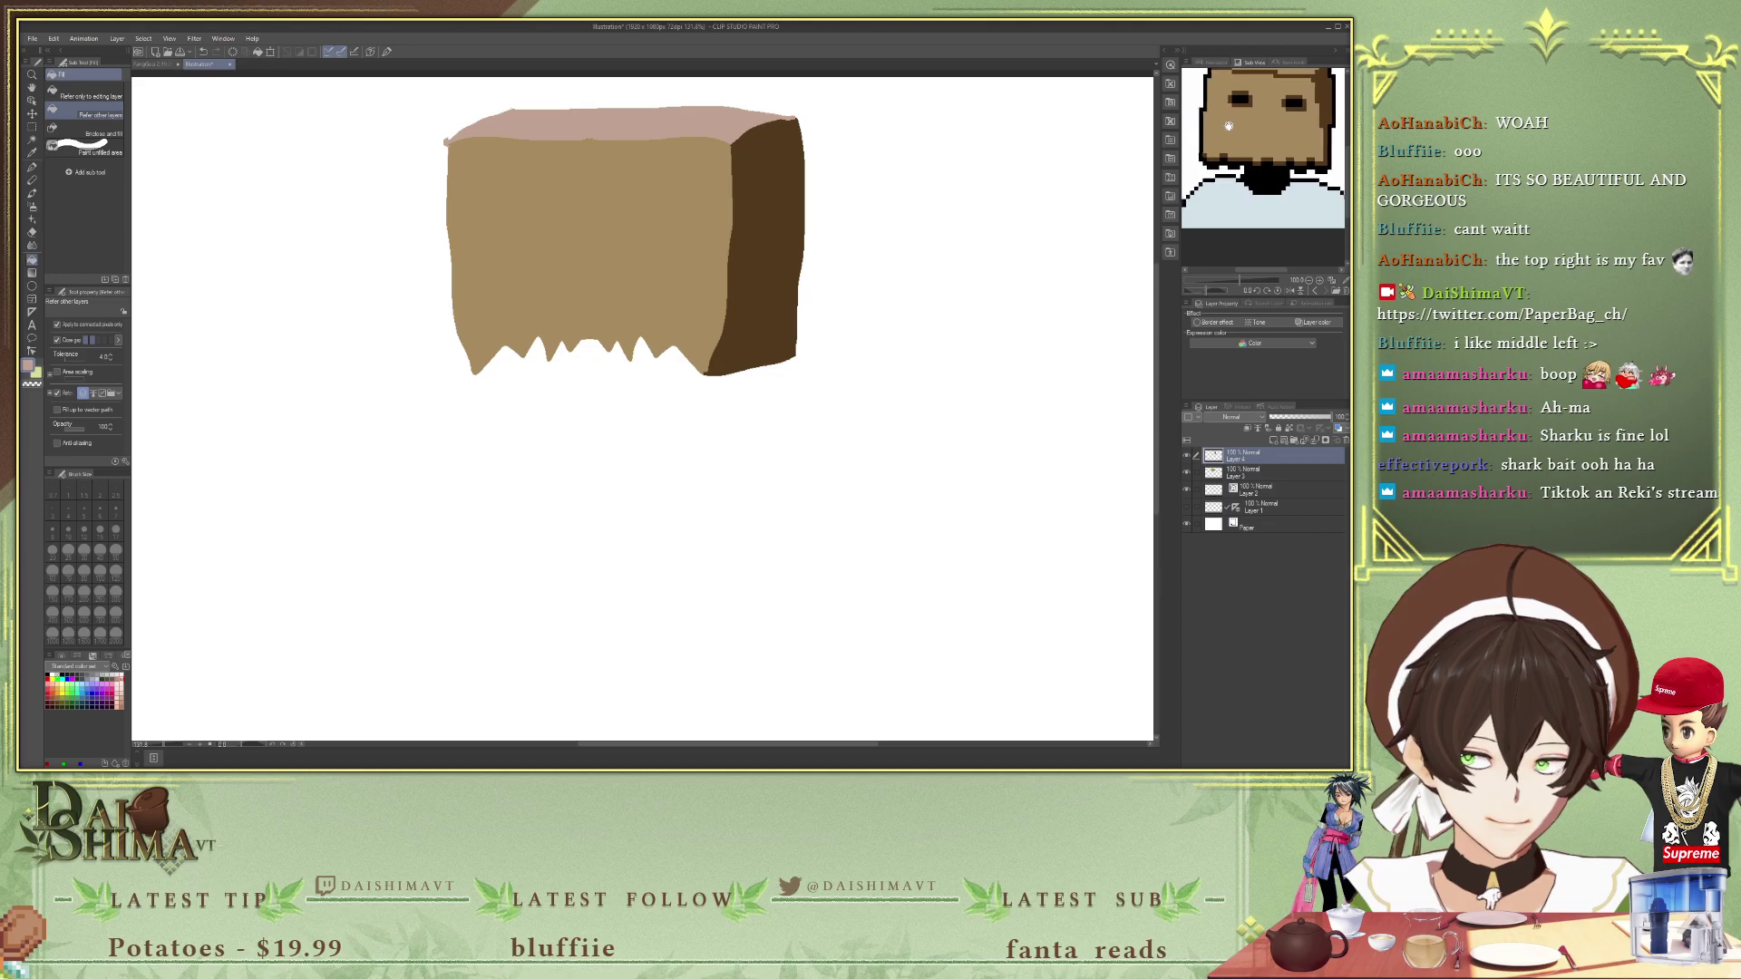
pyautogui.press('i')
pyautogui.click(1281, 202)
pyautogui.press('p')
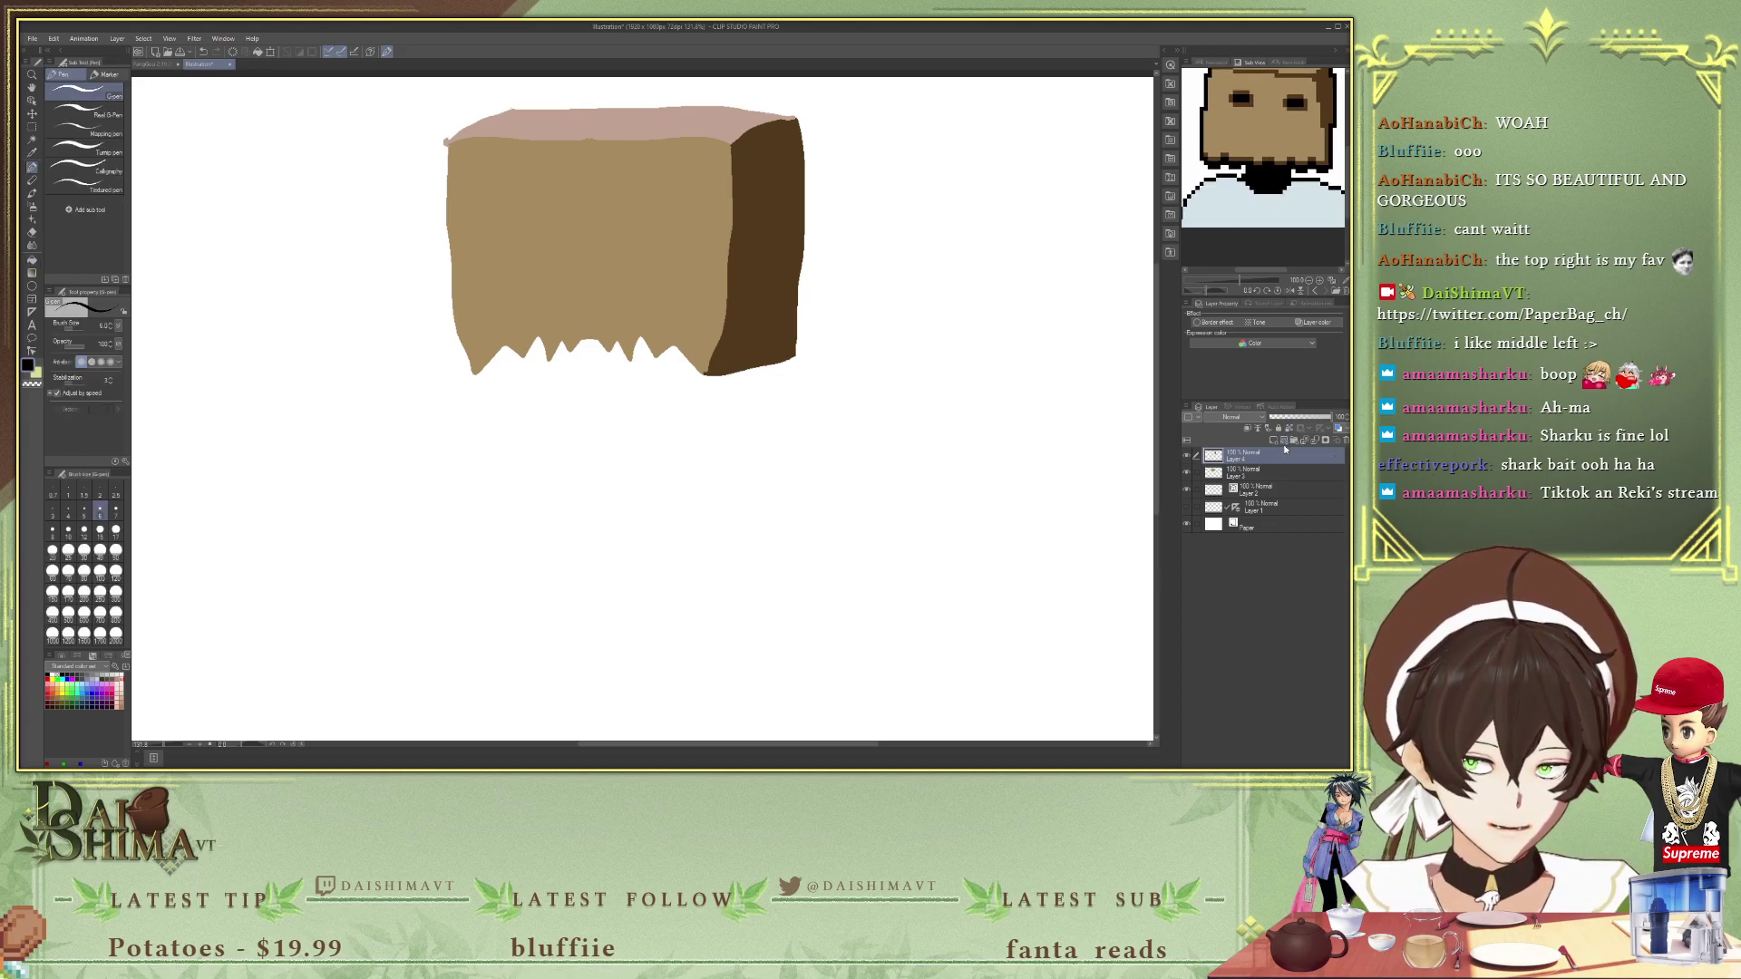
pyautogui.click(1272, 441)
pyautogui.moveTo(1260, 456); pyautogui.dragTo(1248, 490)
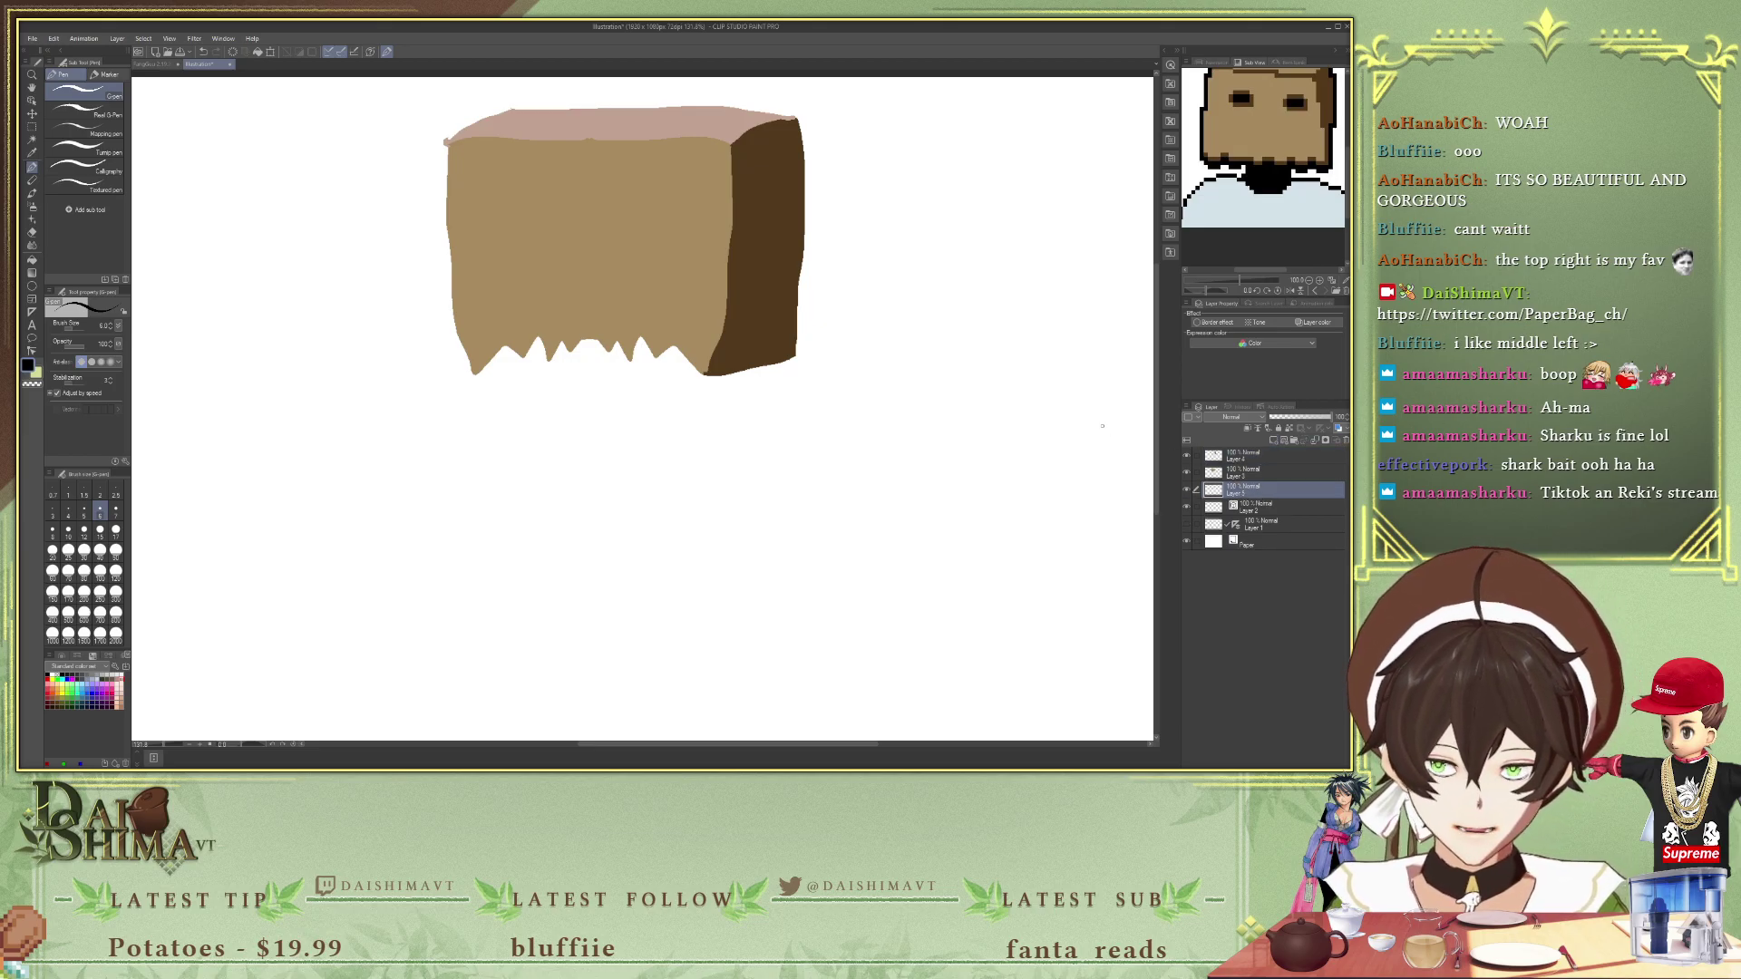
# - Try to draw a straight, squarish neck below the bag's jagged edge and fill it with black
pyautogui.press('p')
pyautogui.press('p')
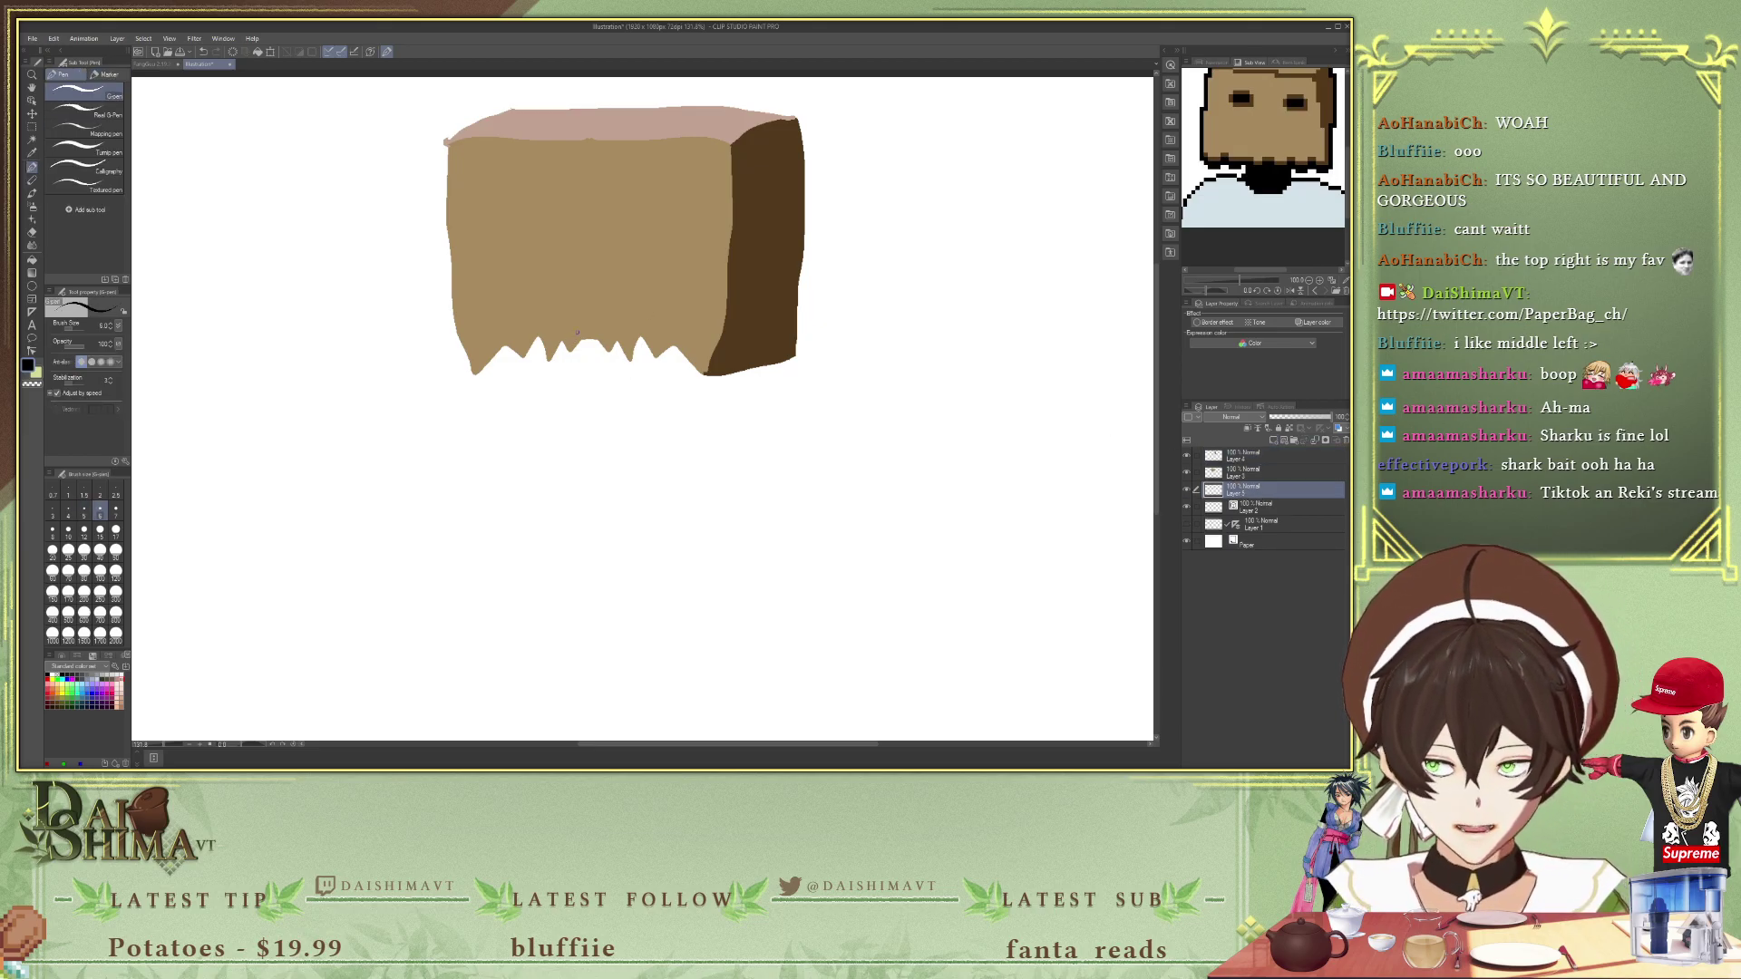
pyautogui.moveTo(540, 335); pyautogui.dragTo(530, 410)
pyautogui.hotkey('ctrl', 'z')
pyautogui.moveTo(562, 336)
pyautogui.mouseDown()
pyautogui.moveTo(563, 453)
pyautogui.moveTo(653, 419)
pyautogui.mouseUp()
pyautogui.hotkey('ctrl', 'z')
pyautogui.moveTo(555, 342)
pyautogui.mouseDown()
pyautogui.moveTo(557, 408)
pyautogui.moveTo(639, 415)
pyautogui.moveTo(660, 413)
pyautogui.moveTo(673, 342)
pyautogui.mouseUp()
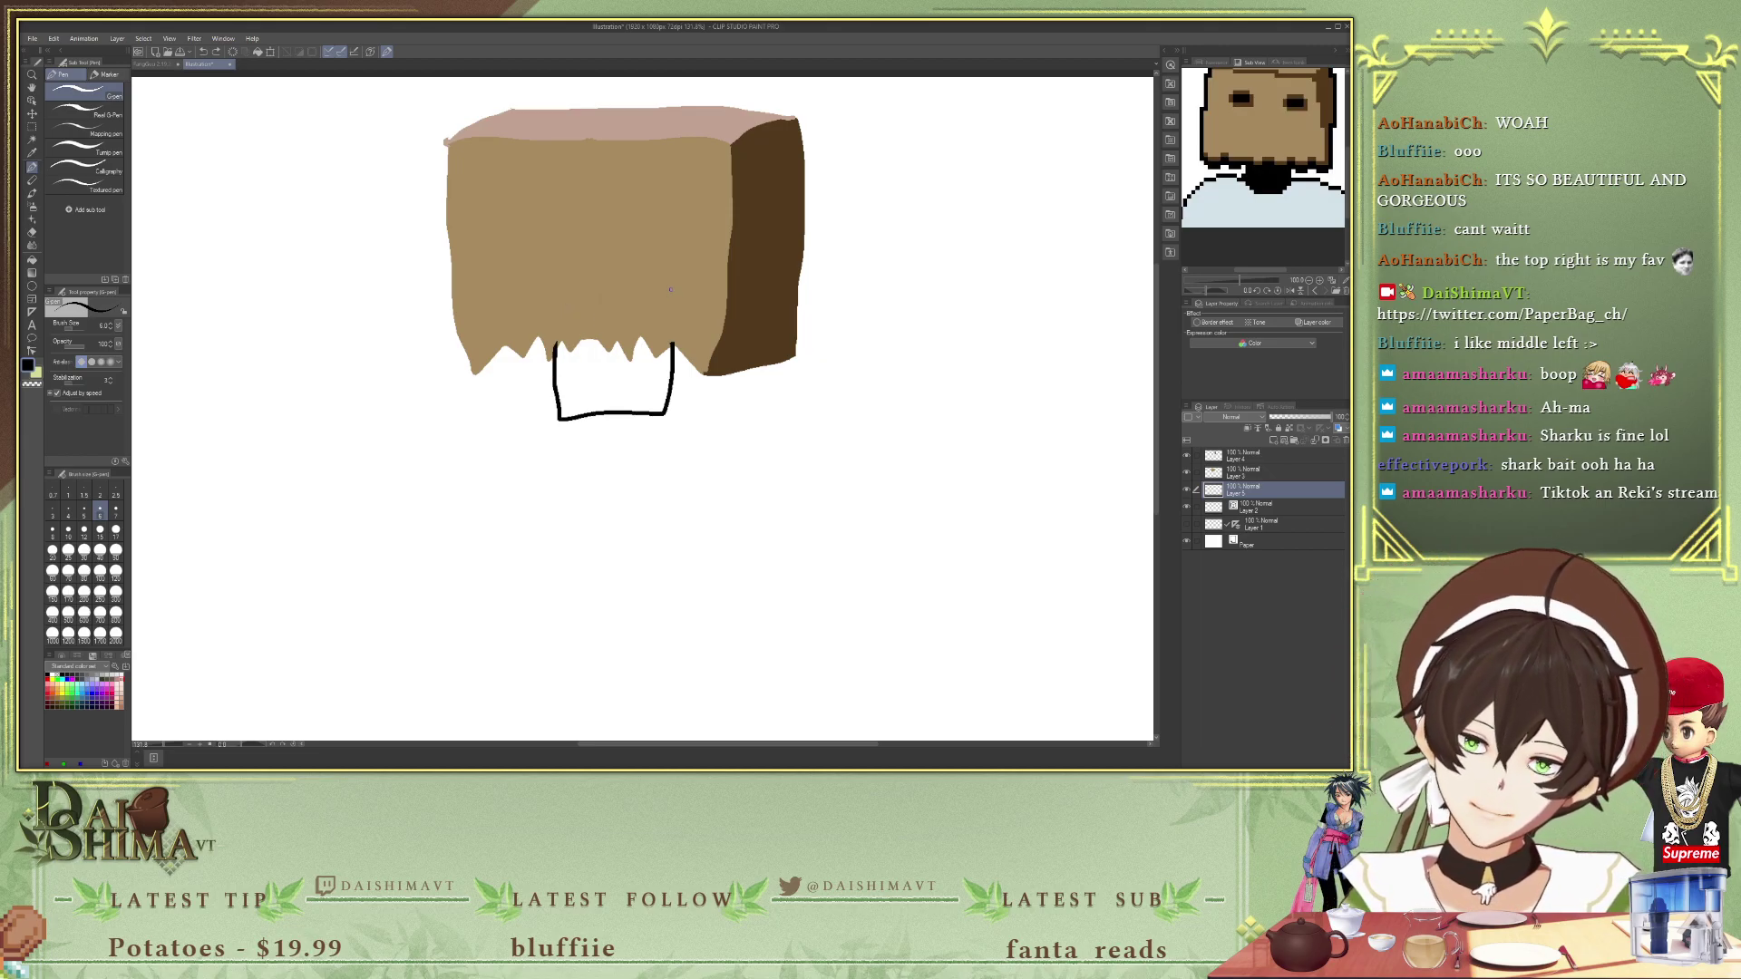
pyautogui.press('g')
pyautogui.click(610, 392)
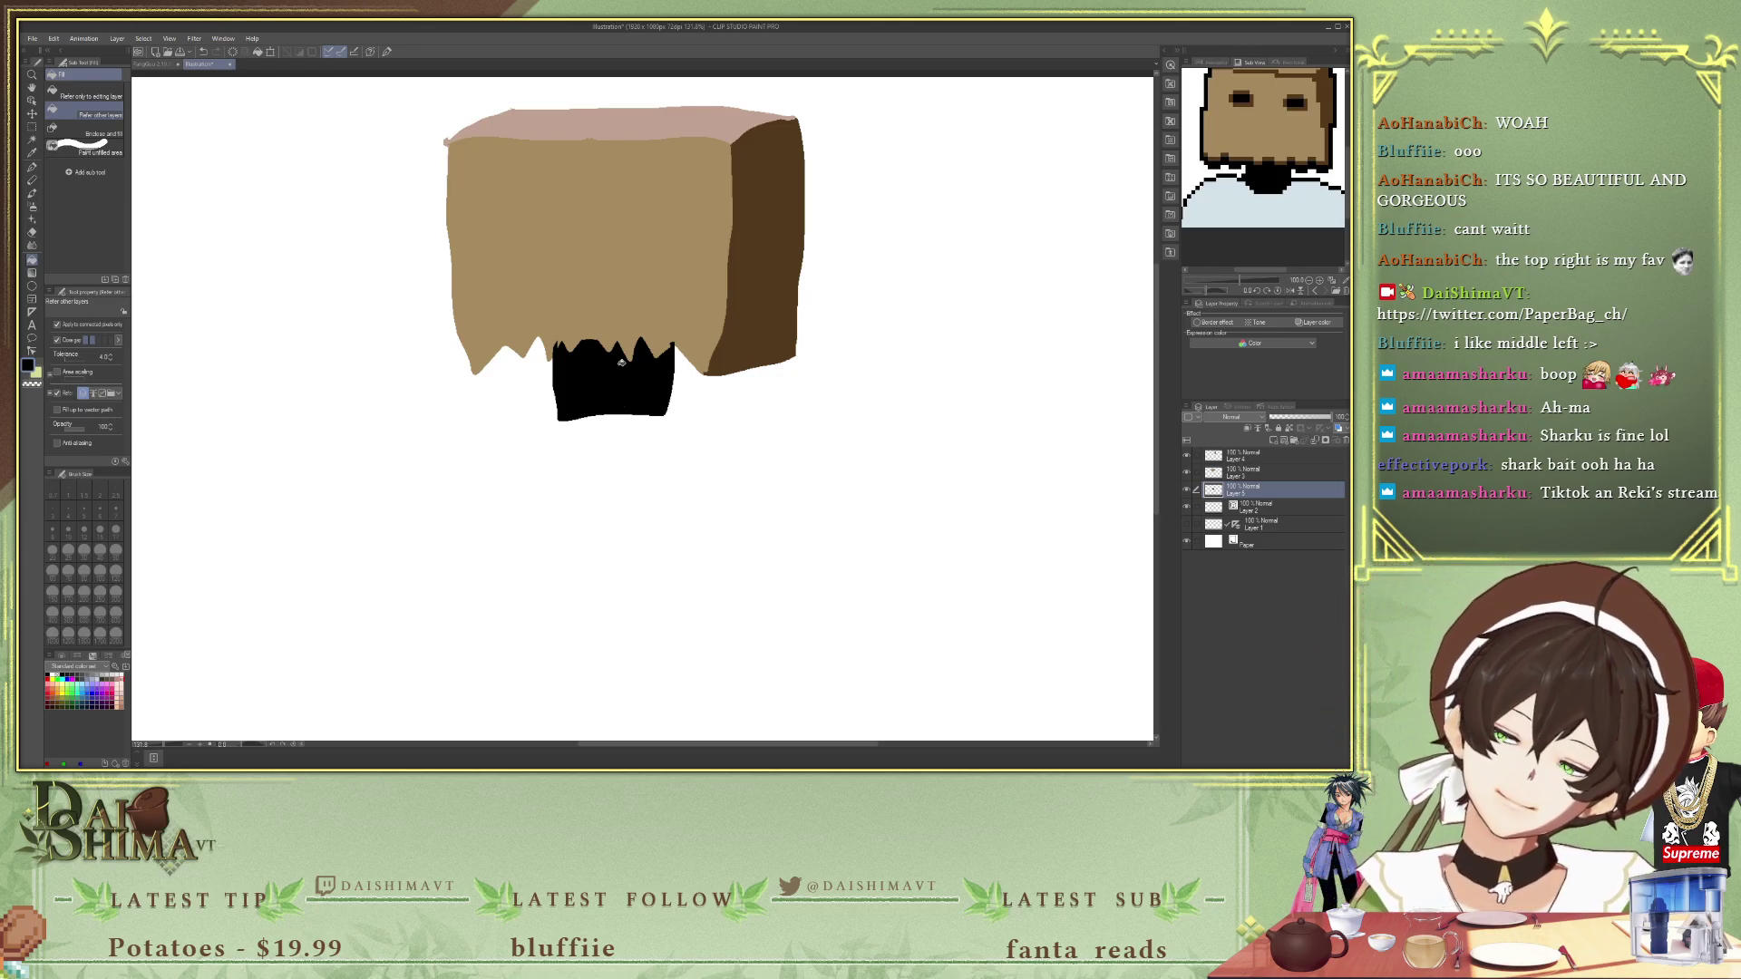
pyautogui.hotkey('ctrl', 'z')
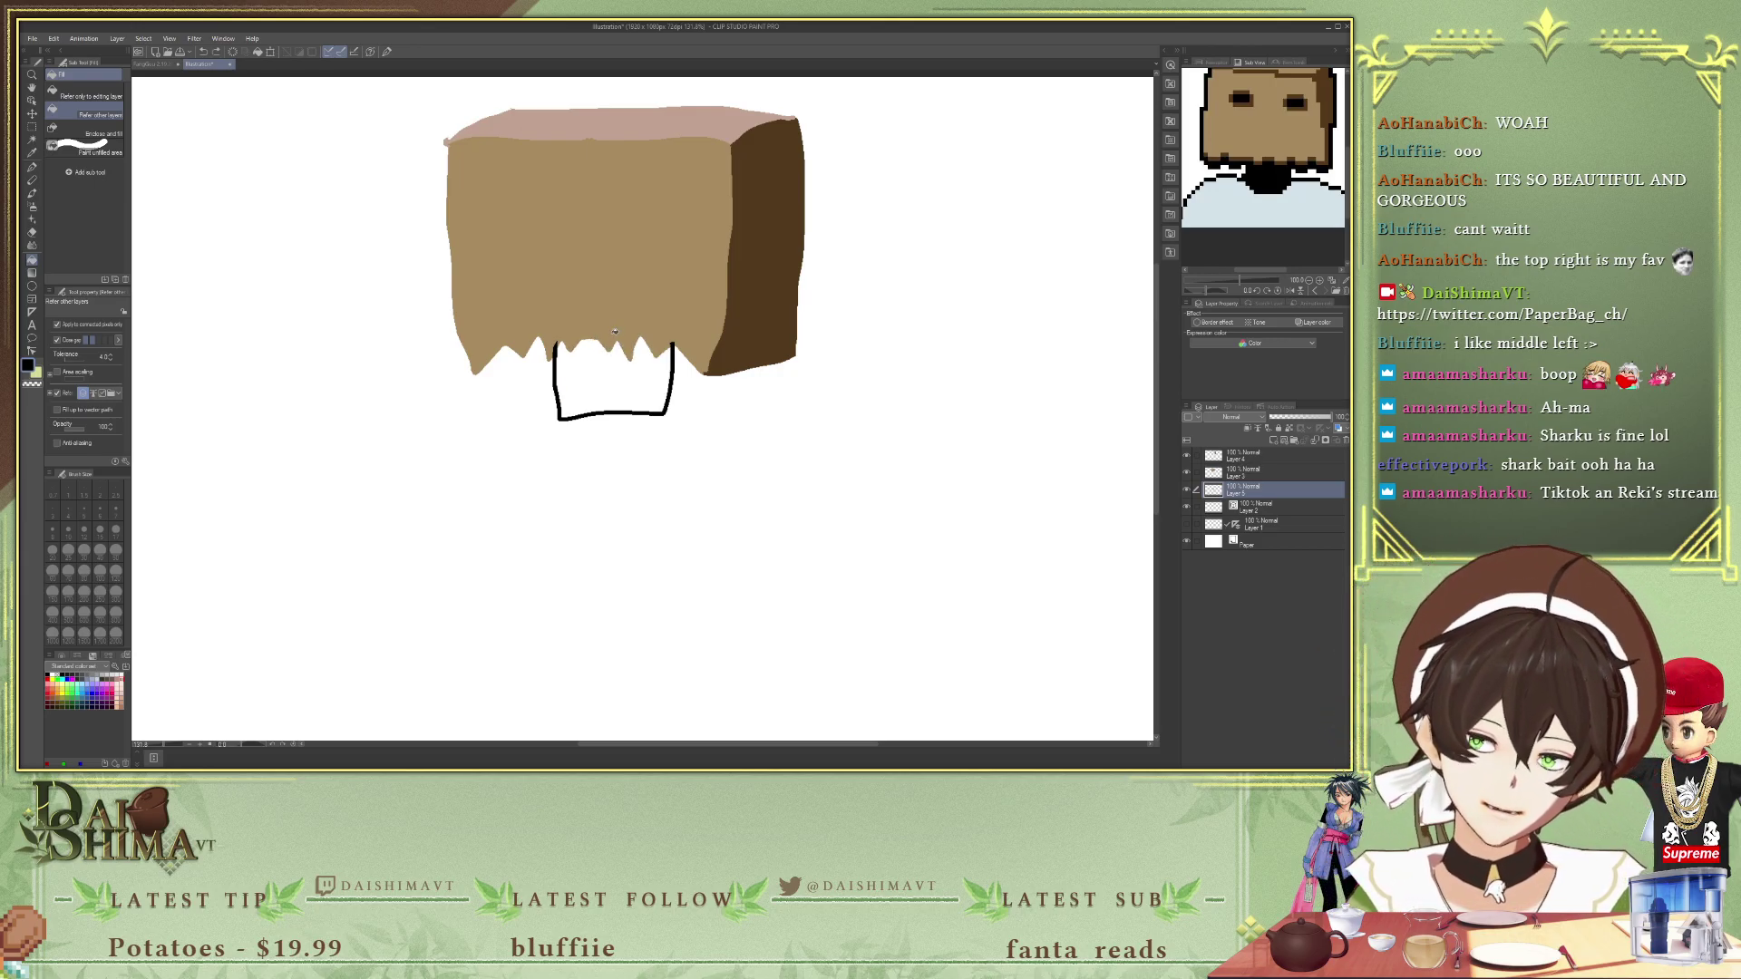
pyautogui.hotkey('ctrl', 'z')
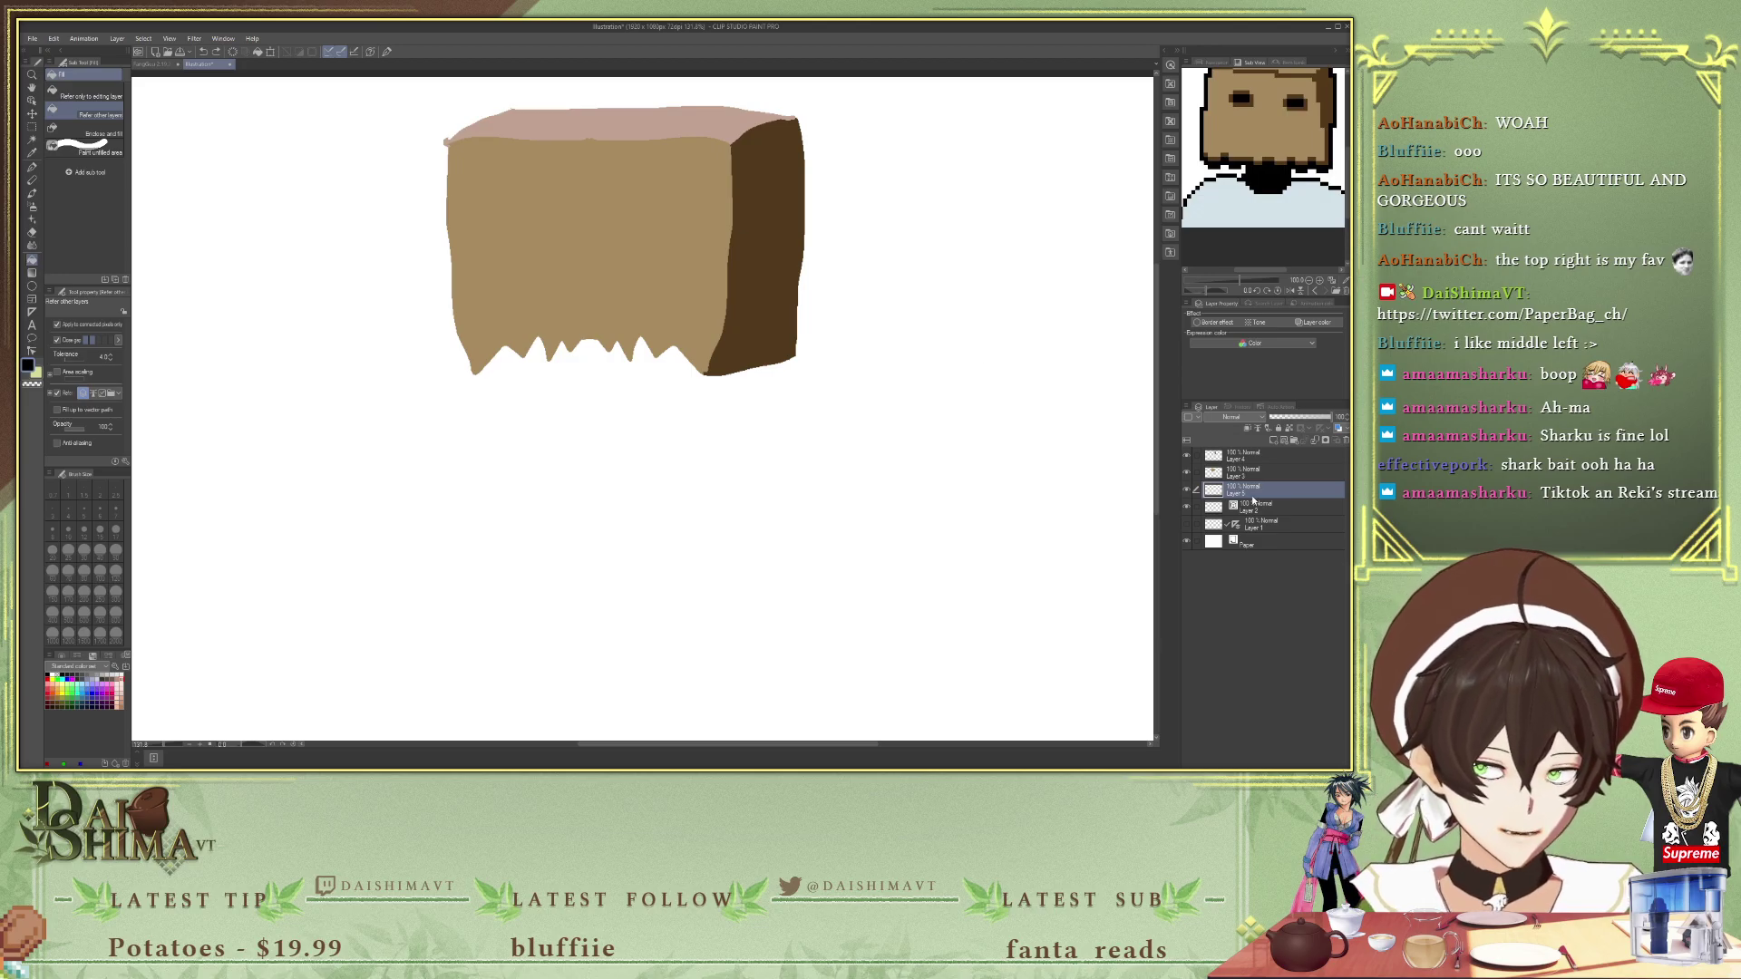
# - Move the neck layer below the bag's front-face layer, then draw a slanted neck under the jagged edge and fill it with black
pyautogui.moveTo(1258, 528); pyautogui.dragTo(1258, 524)
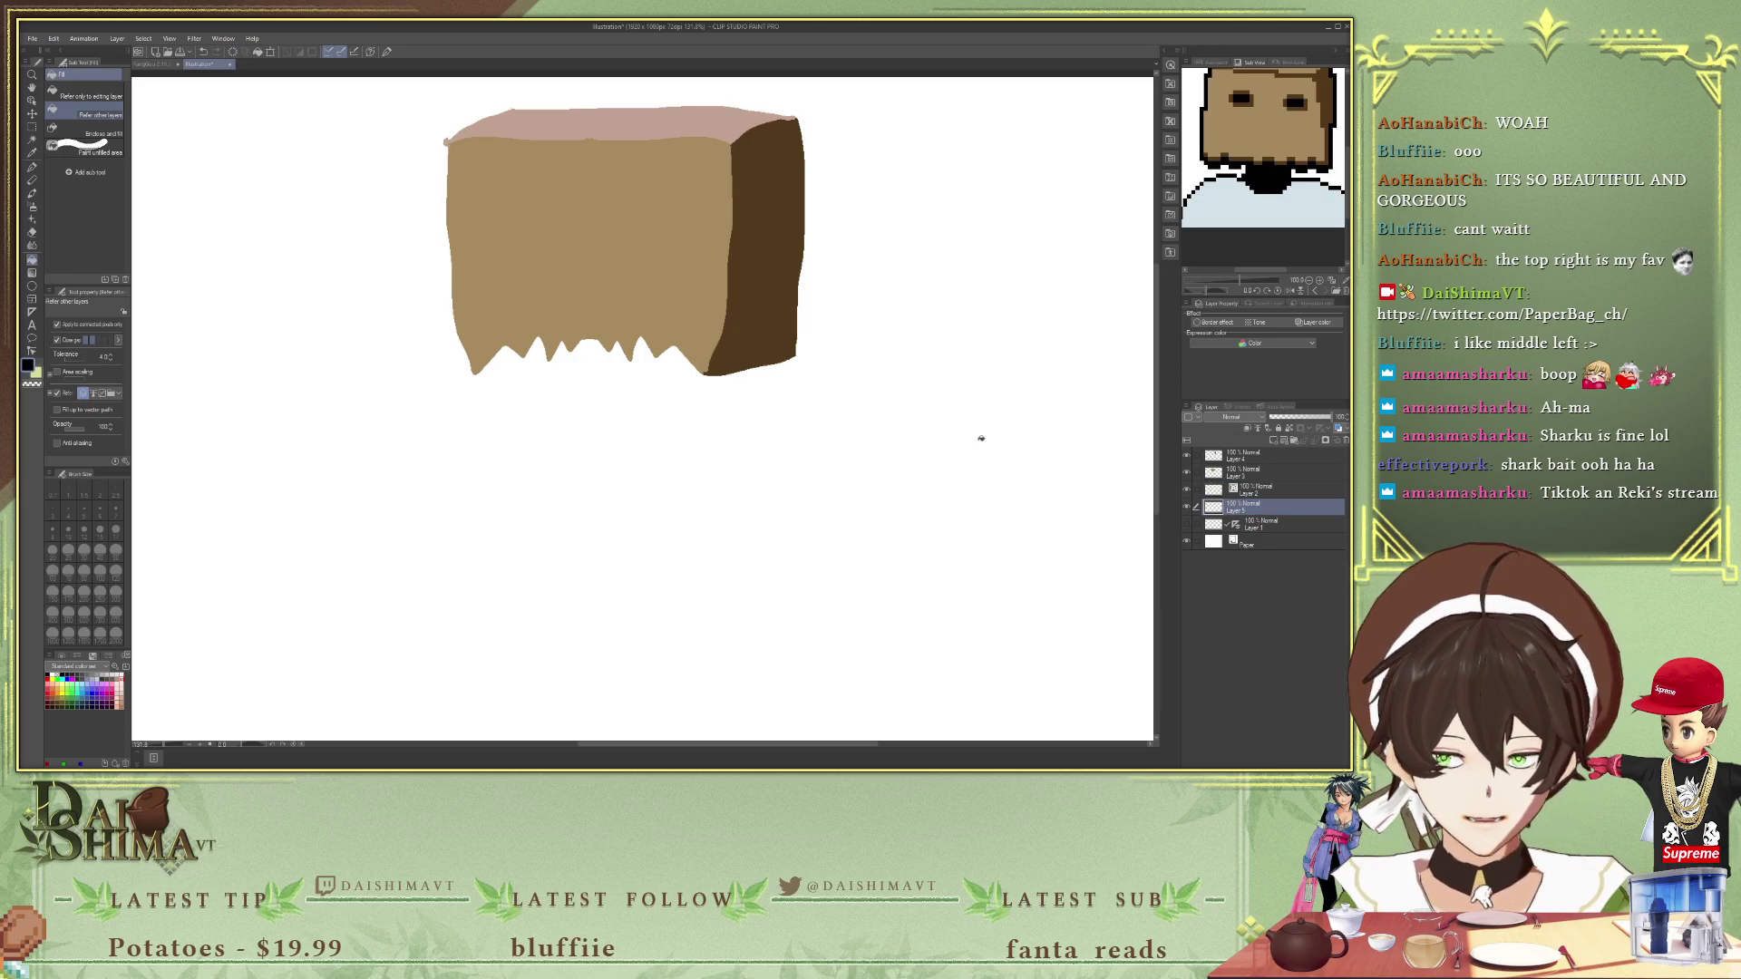
pyautogui.press('p')
pyautogui.moveTo(519, 356); pyautogui.dragTo(518, 422)
pyautogui.hotkey('ctrl', 'z')
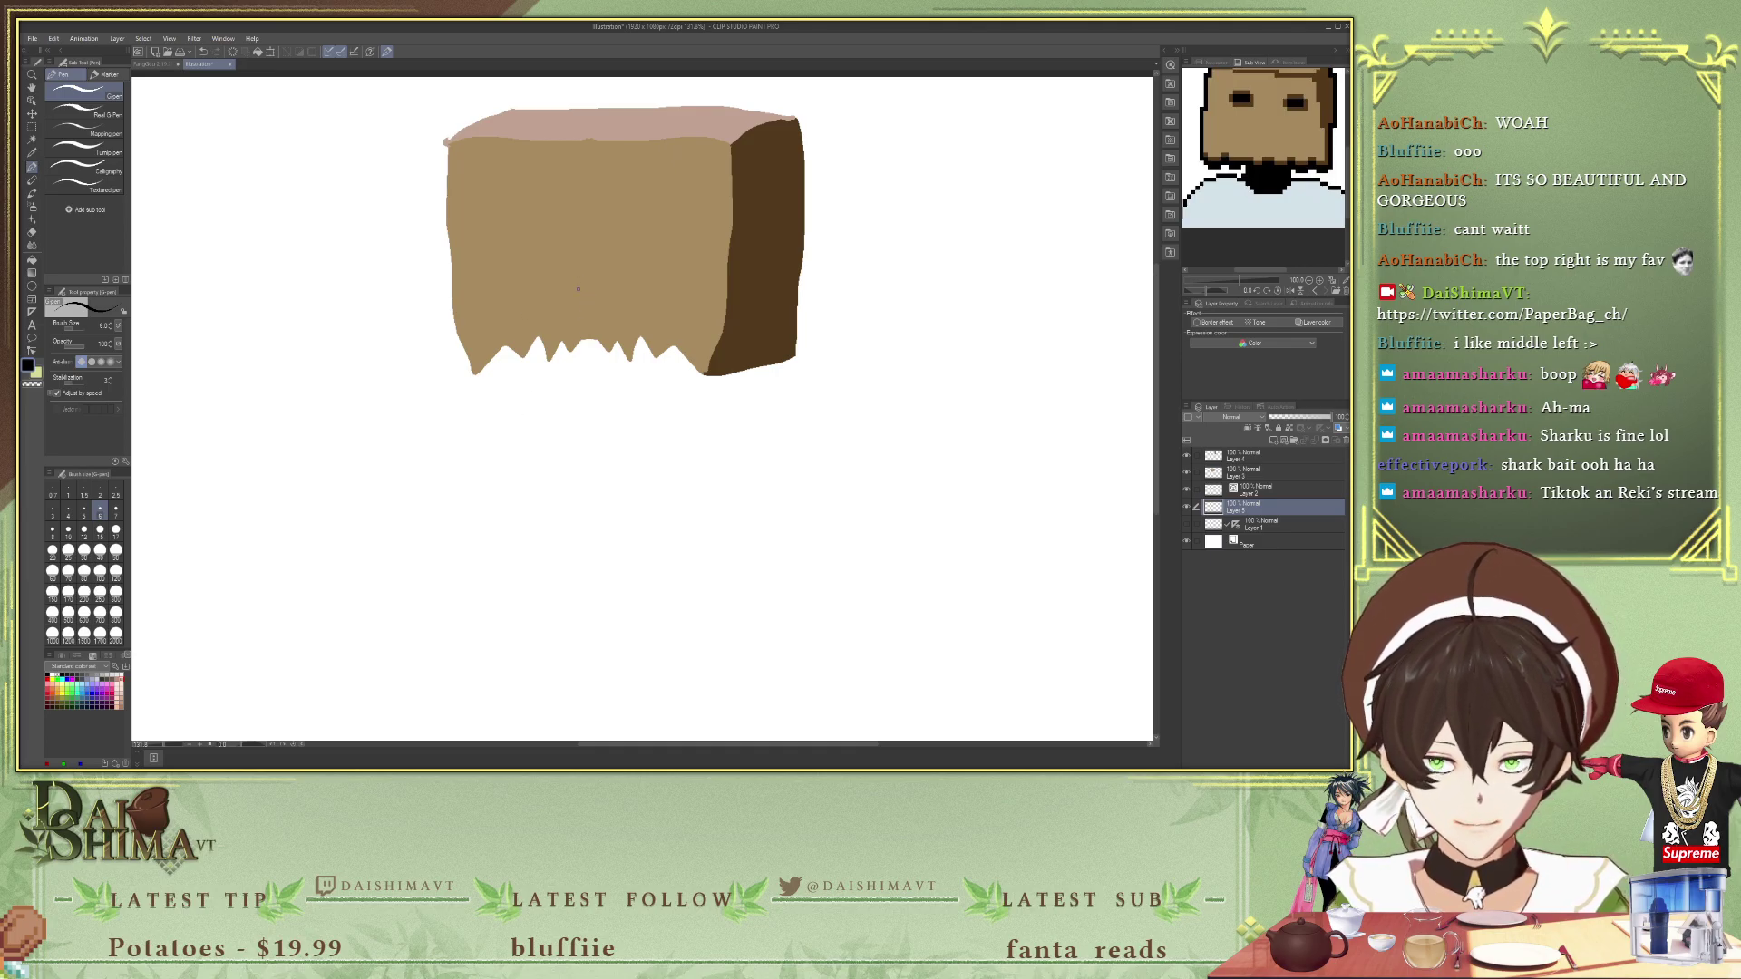
pyautogui.moveTo(552, 354); pyautogui.dragTo(538, 435)
pyautogui.hotkey('ctrl', 'z')
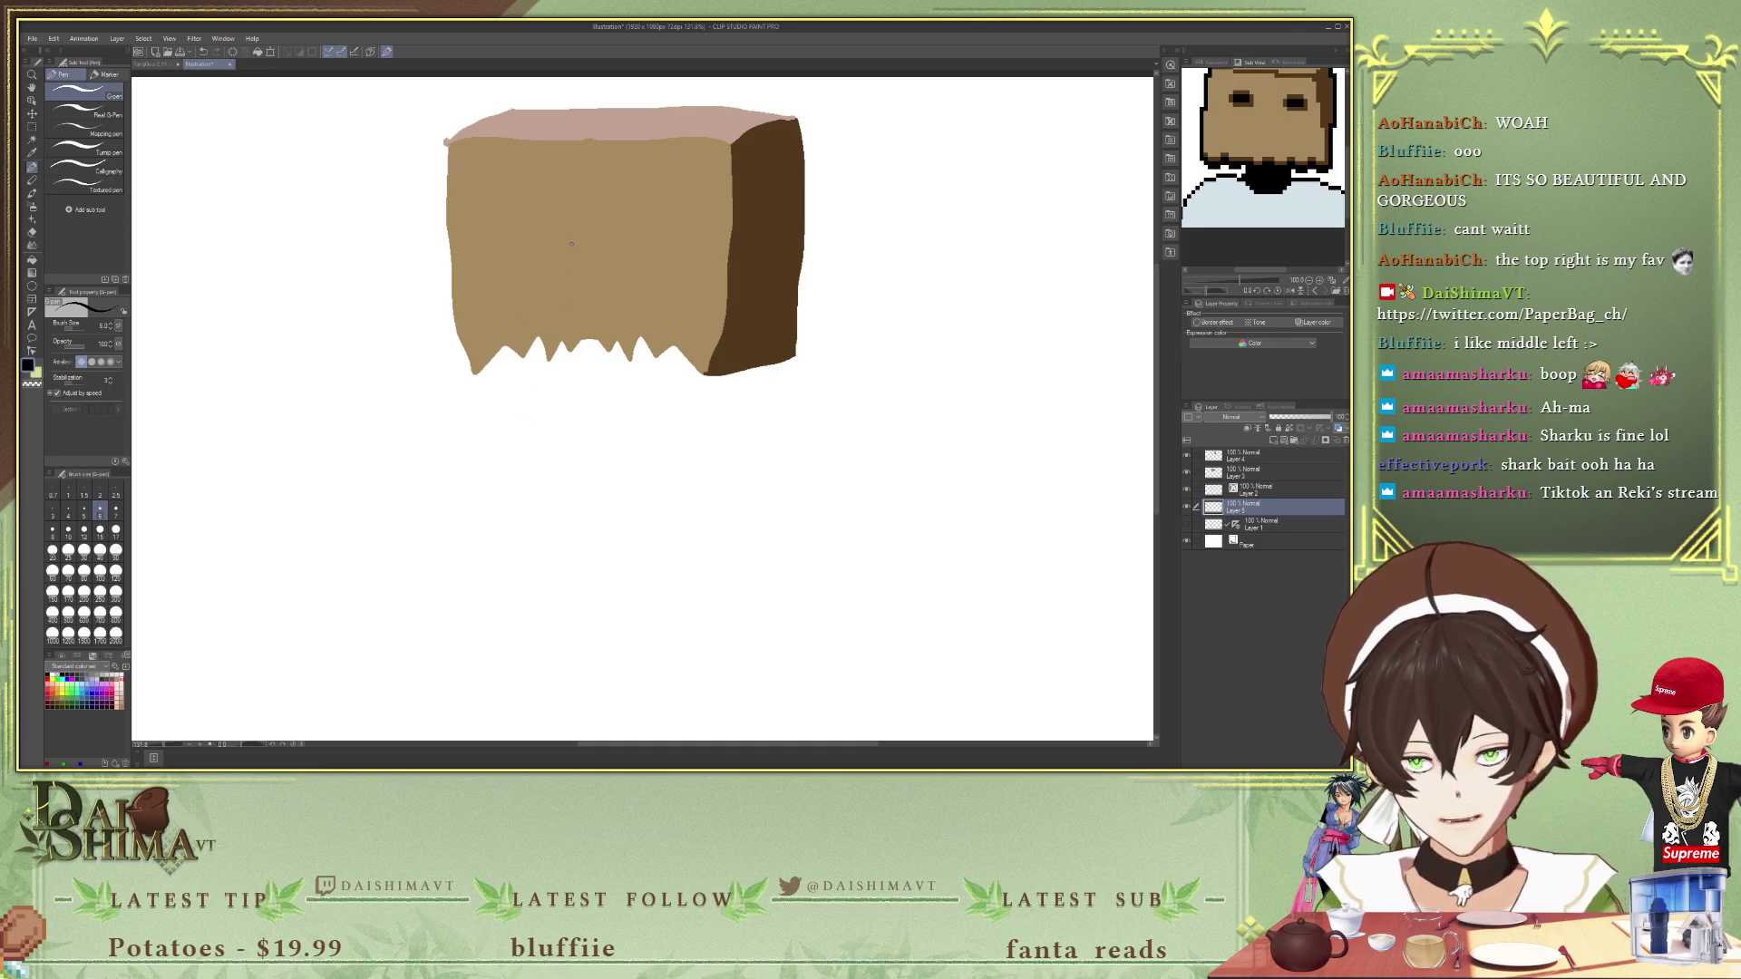
pyautogui.moveTo(534, 341)
pyautogui.mouseDown()
pyautogui.moveTo(520, 417)
pyautogui.moveTo(607, 442)
pyautogui.moveTo(657, 357)
pyautogui.mouseUp()
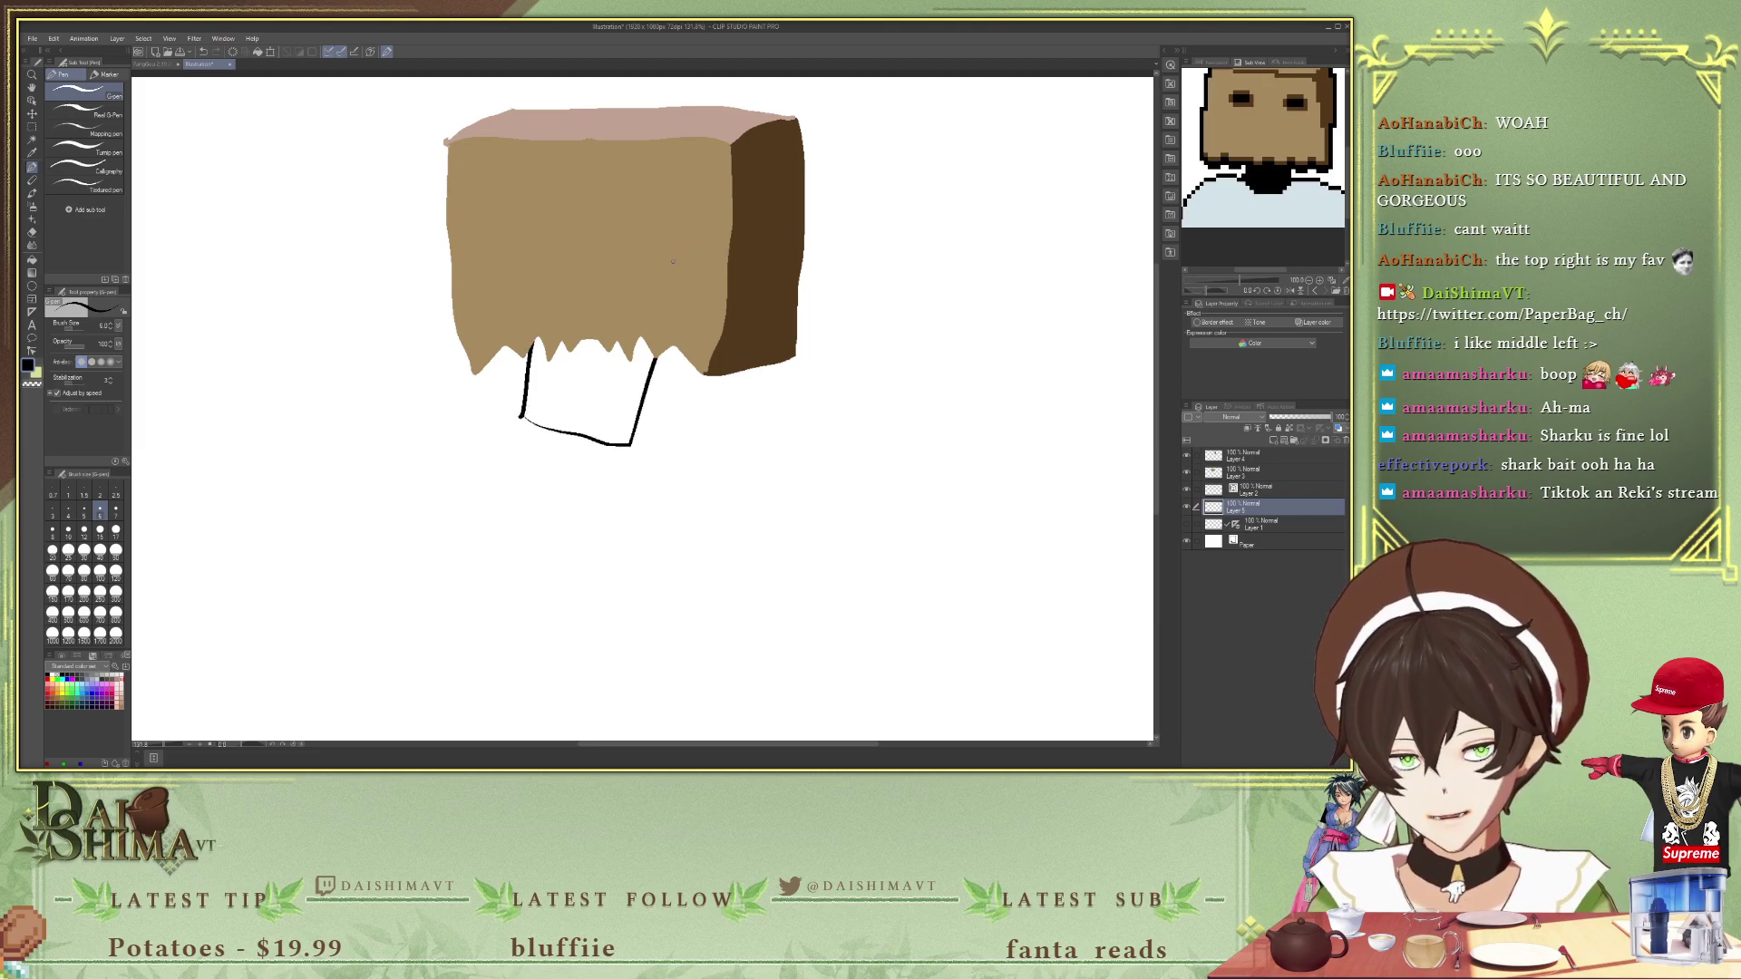
pyautogui.moveTo(631, 444); pyautogui.dragTo(676, 345)
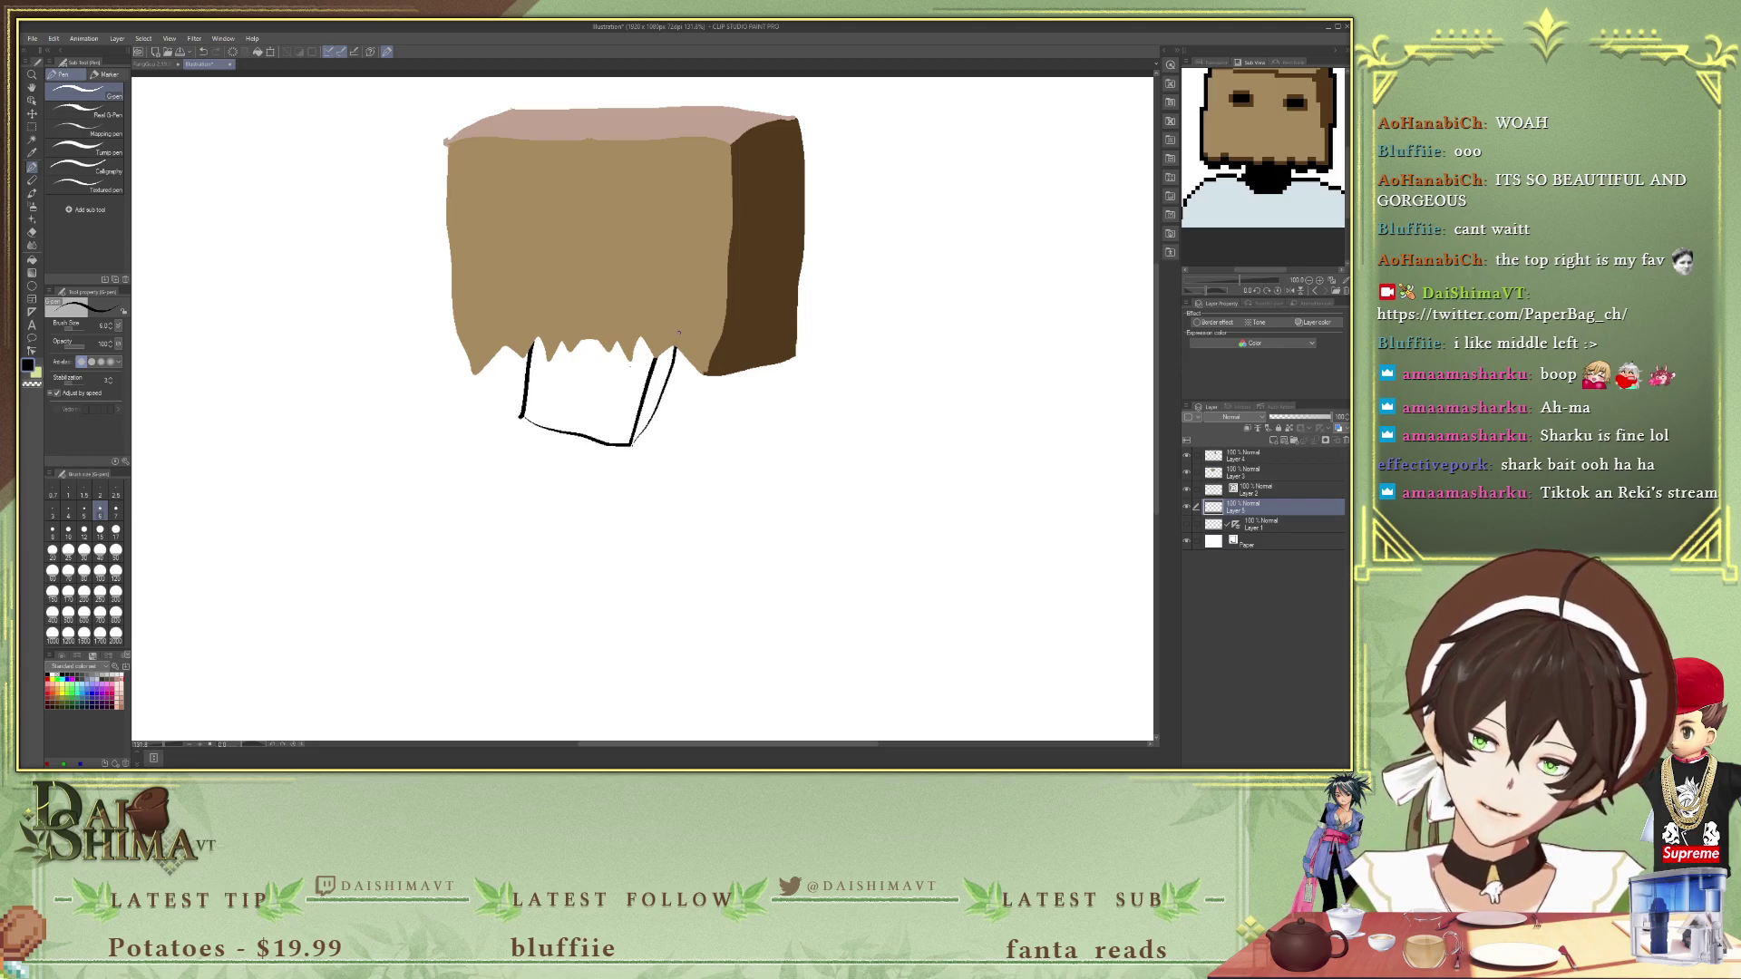
pyautogui.press('g')
pyautogui.click(619, 419)
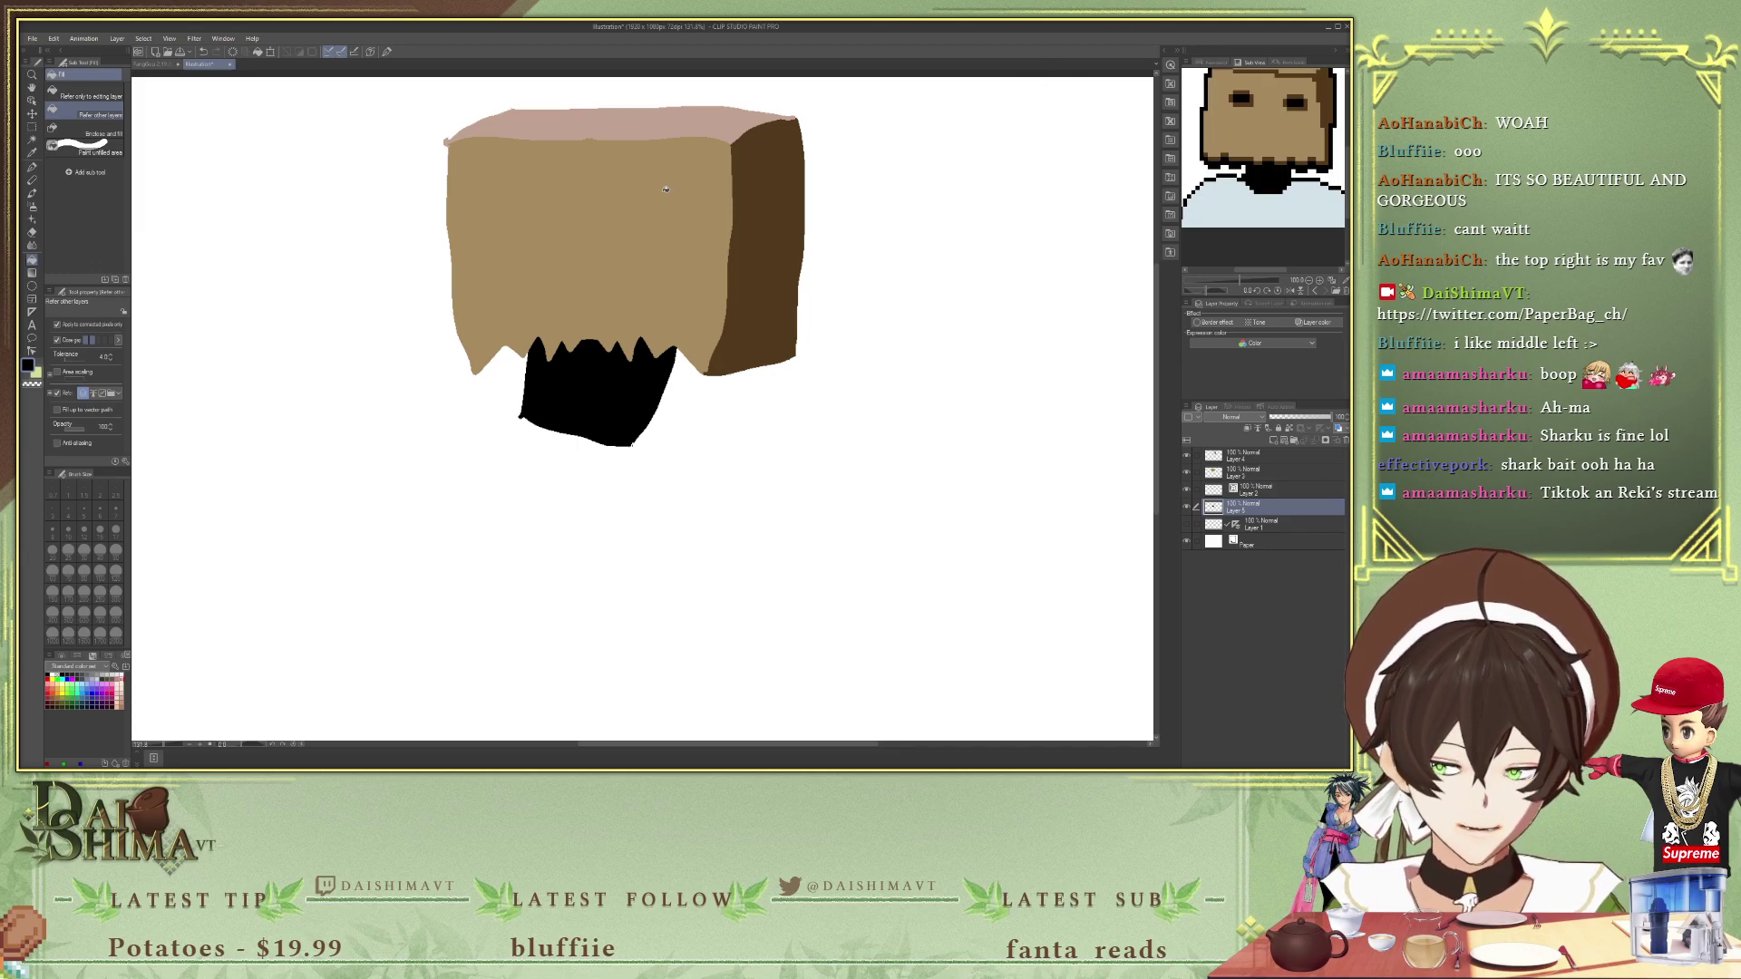
# - Sample the dark brown around the eye in the reference and add a new layer above all the bag layers
pyautogui.press('p')
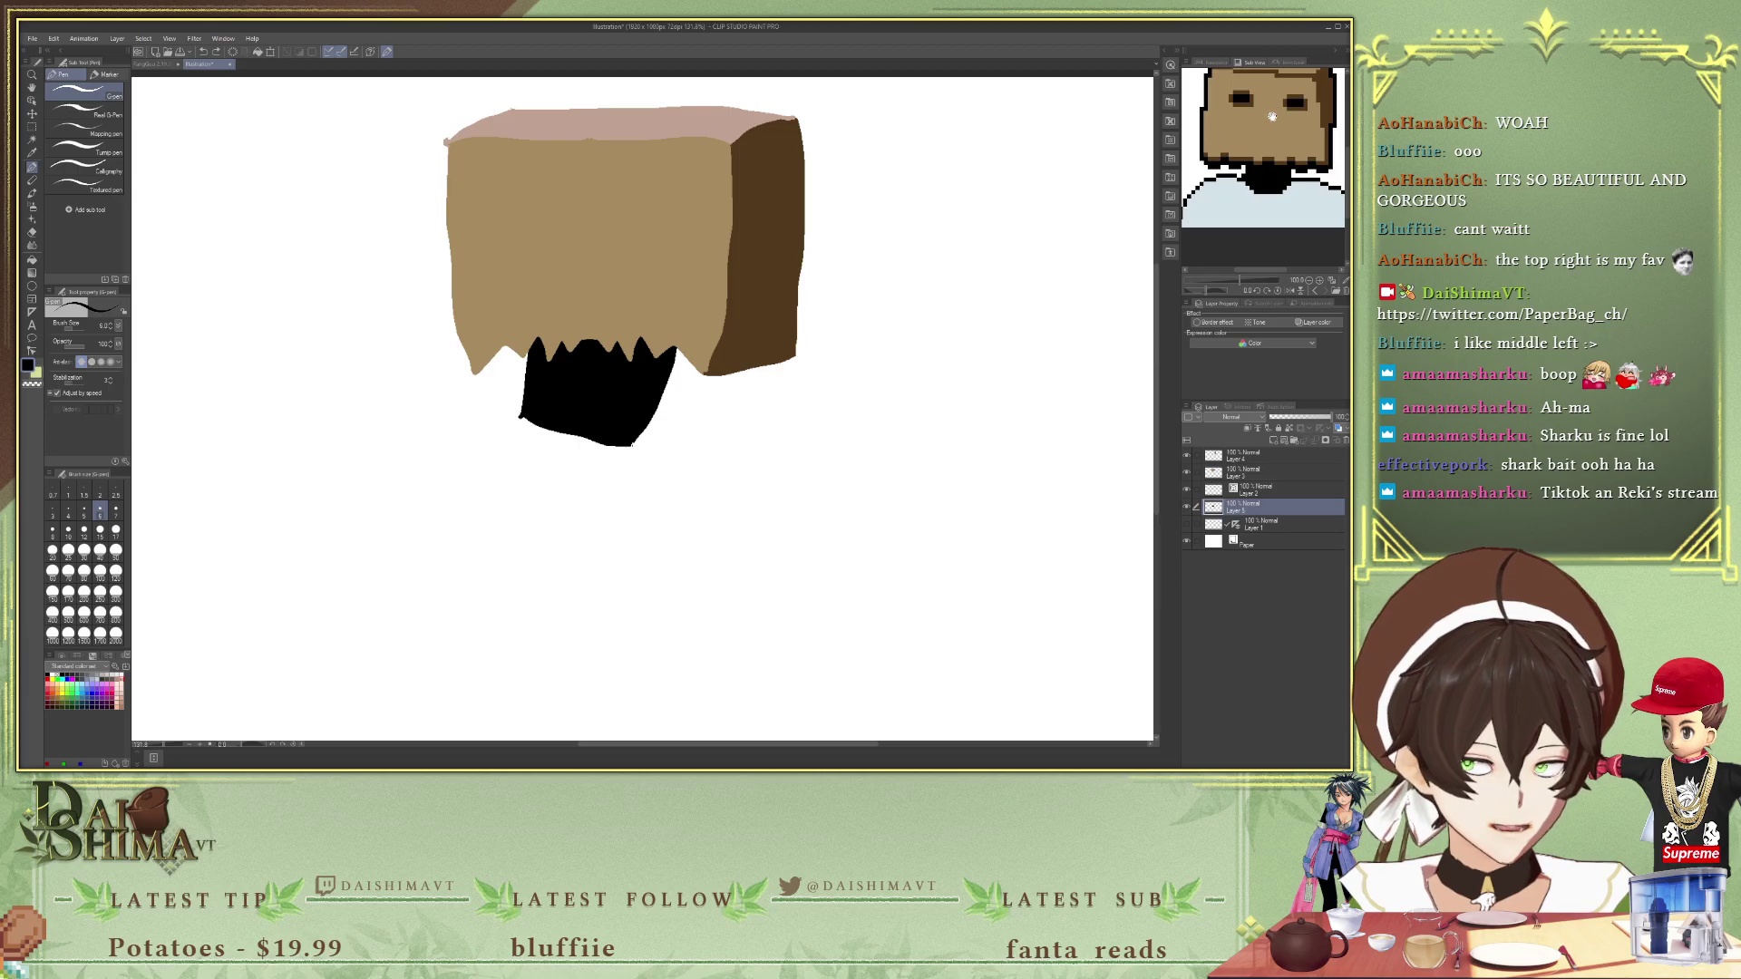
pyautogui.scroll(4, 1272, 118)
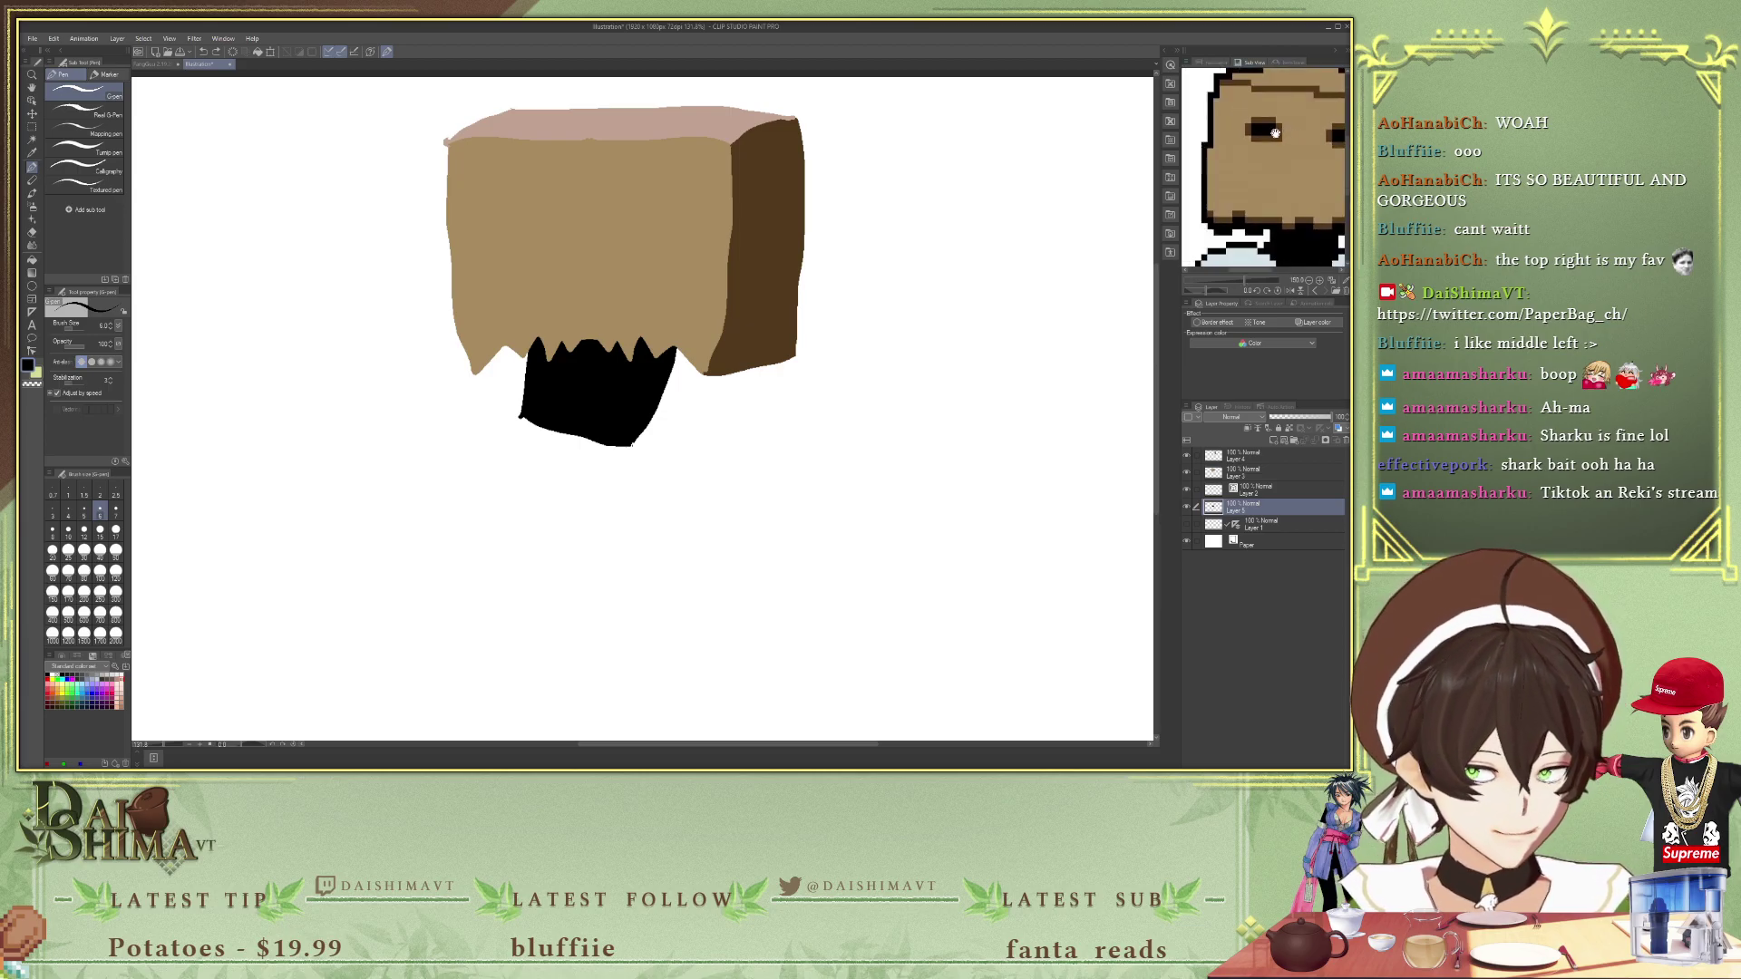
pyautogui.moveTo(1275, 132); pyautogui.dragTo(1258, 127)
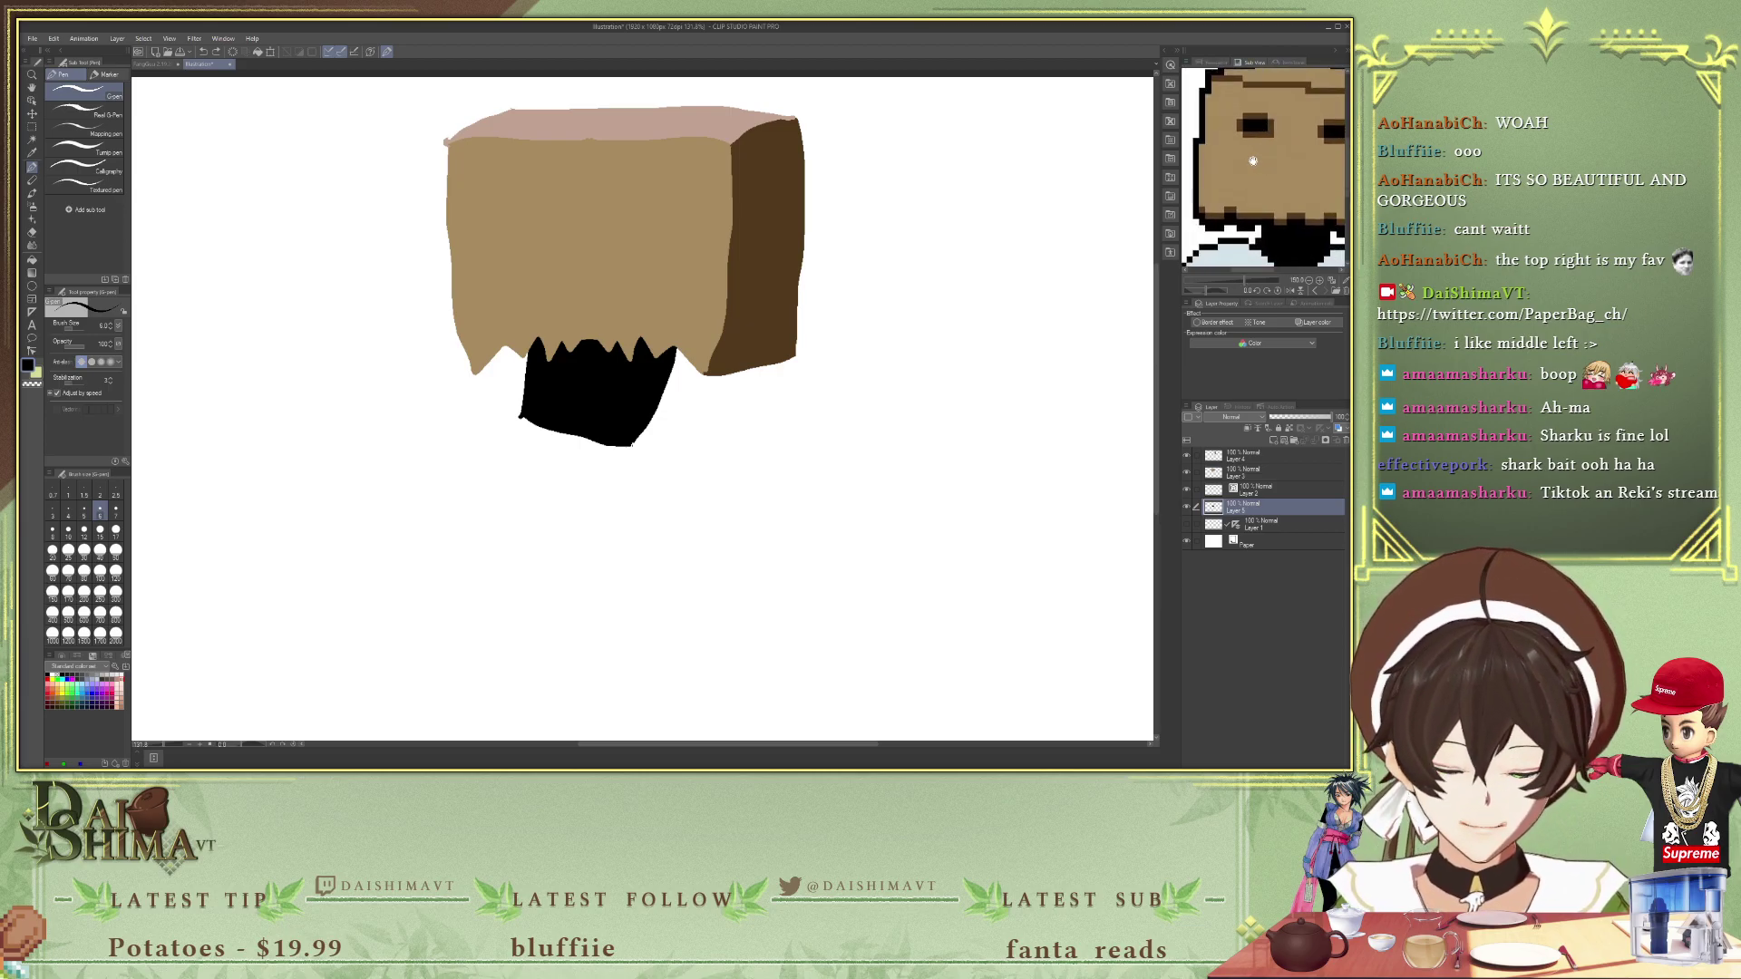
pyautogui.press('i')
pyautogui.click(1256, 110)
pyautogui.scroll(-1, 522, 179)
pyautogui.press('p')
pyautogui.scroll(3, 504, 162)
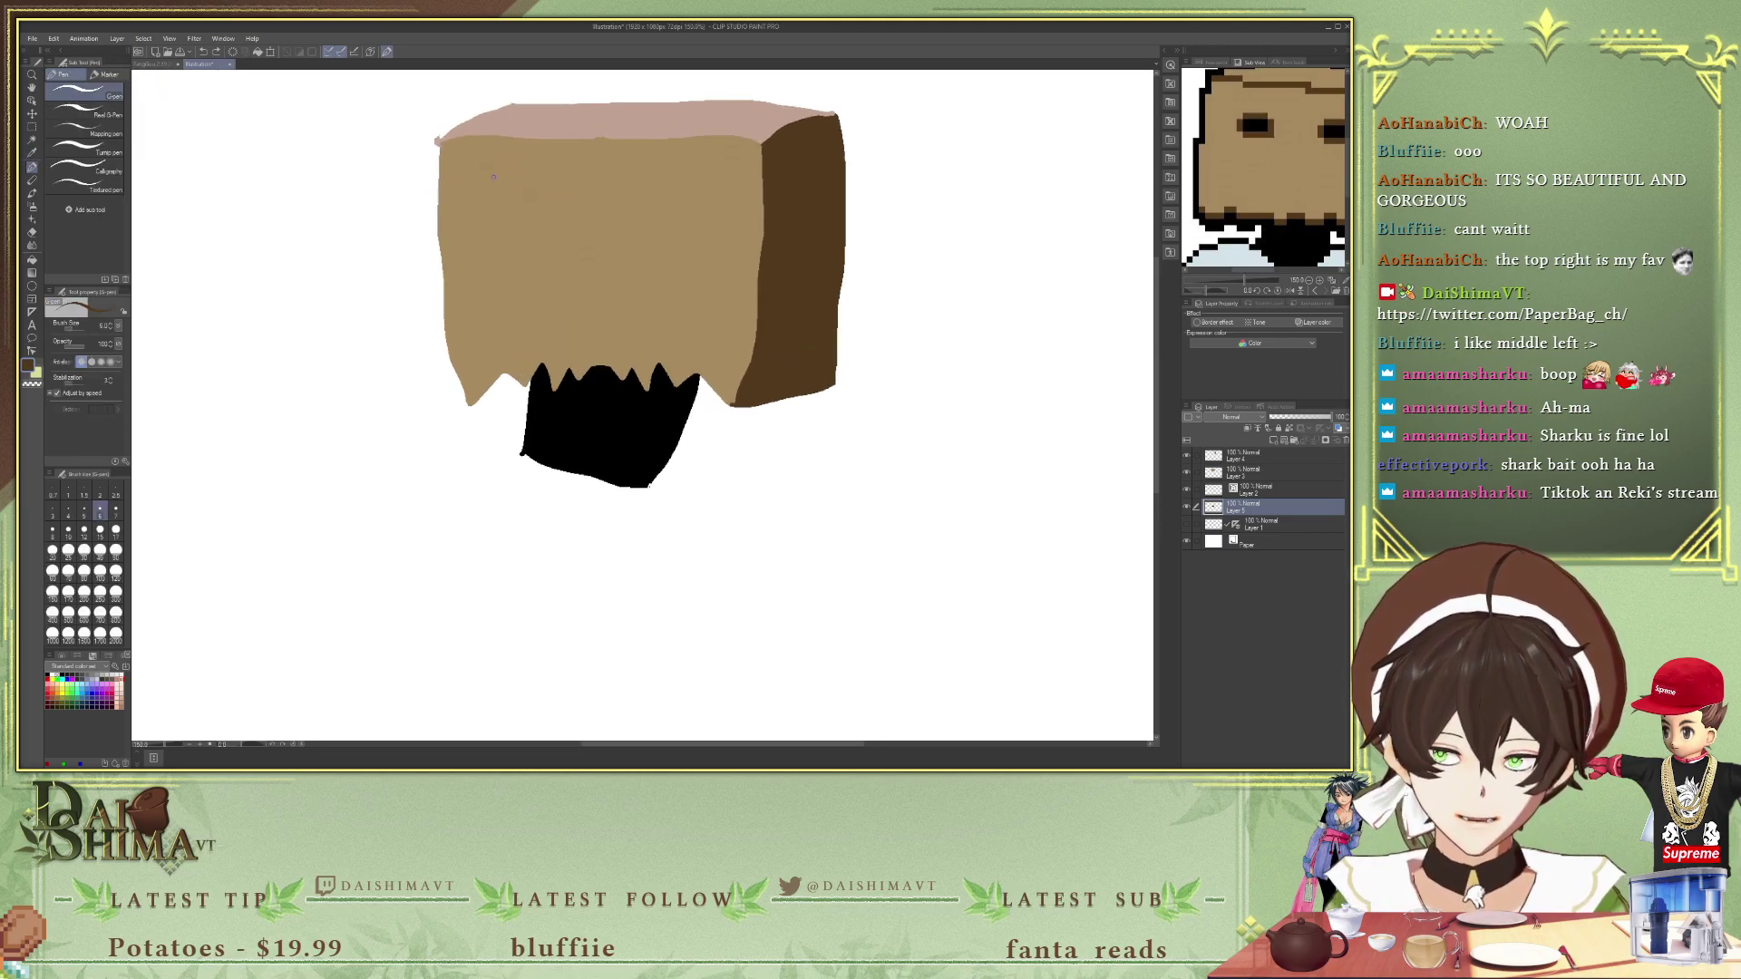
pyautogui.click(1270, 455)
pyautogui.click(1274, 441)
# - Try to draw the first stroke of the bag's left eye in dark brown on the front face
pyautogui.scroll(1, 529, 216)
pyautogui.scroll(-1, 528, 216)
pyautogui.scroll(1, 529, 216)
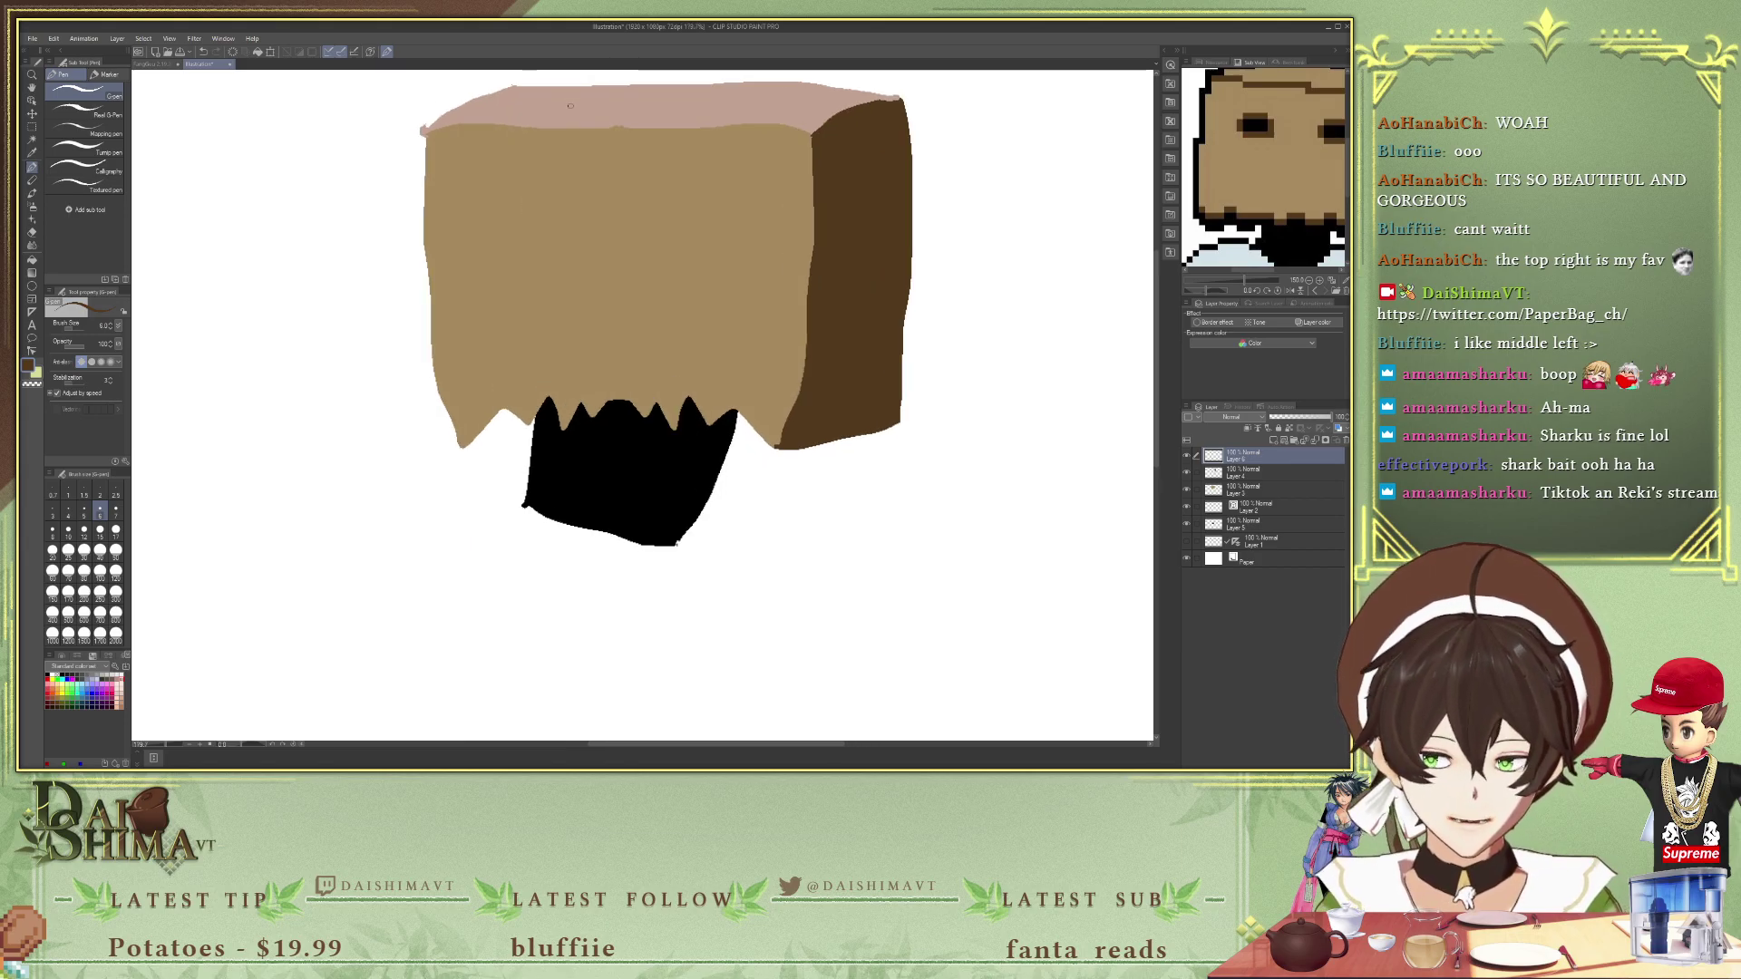
pyautogui.moveTo(481, 205)
pyautogui.mouseDown()
pyautogui.moveTo(523, 231)
pyautogui.moveTo(548, 193)
pyautogui.moveTo(493, 185)
pyautogui.moveTo(491, 210)
pyautogui.moveTo(503, 181)
pyautogui.moveTo(510, 211)
pyautogui.moveTo(539, 190)
pyautogui.moveTo(541, 219)
pyautogui.moveTo(508, 245)
pyautogui.moveTo(539, 227)
pyautogui.moveTo(532, 193)
pyautogui.moveTo(493, 223)
pyautogui.mouseUp()
pyautogui.hotkey('ctrl', 'z')
pyautogui.hotkey('ctrl', 'z')
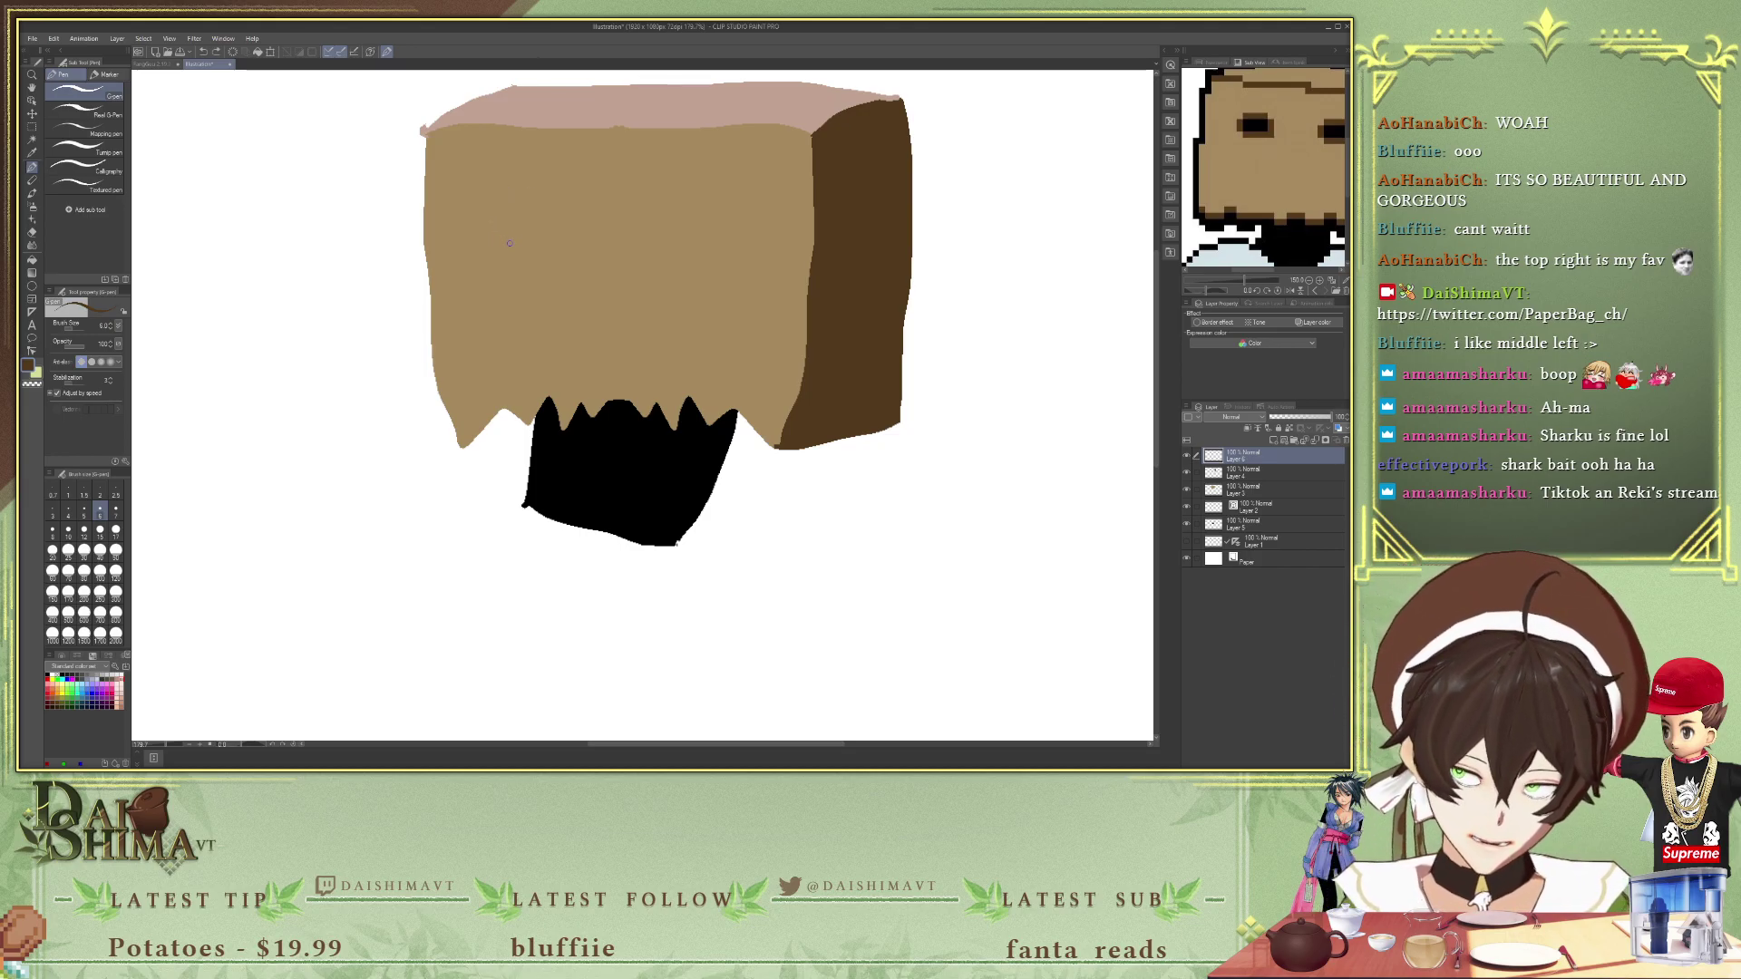
pyautogui.moveTo(494, 208); pyautogui.dragTo(504, 238)
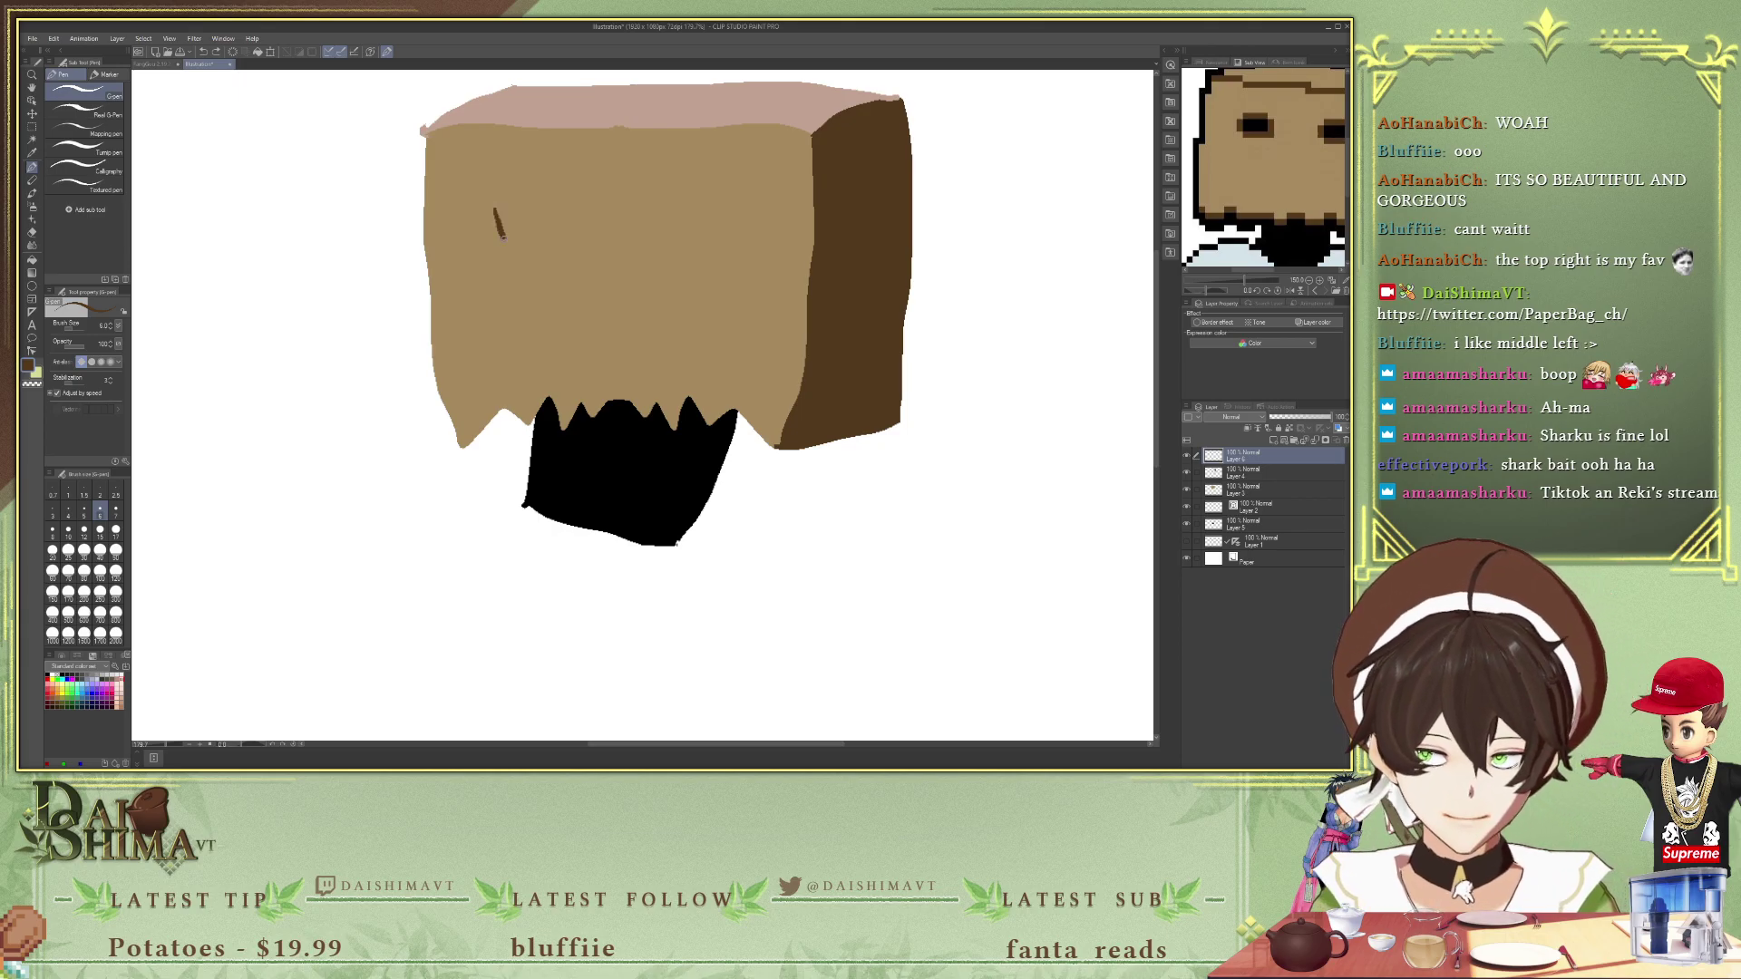
pyautogui.hotkey('ctrl', 'z')
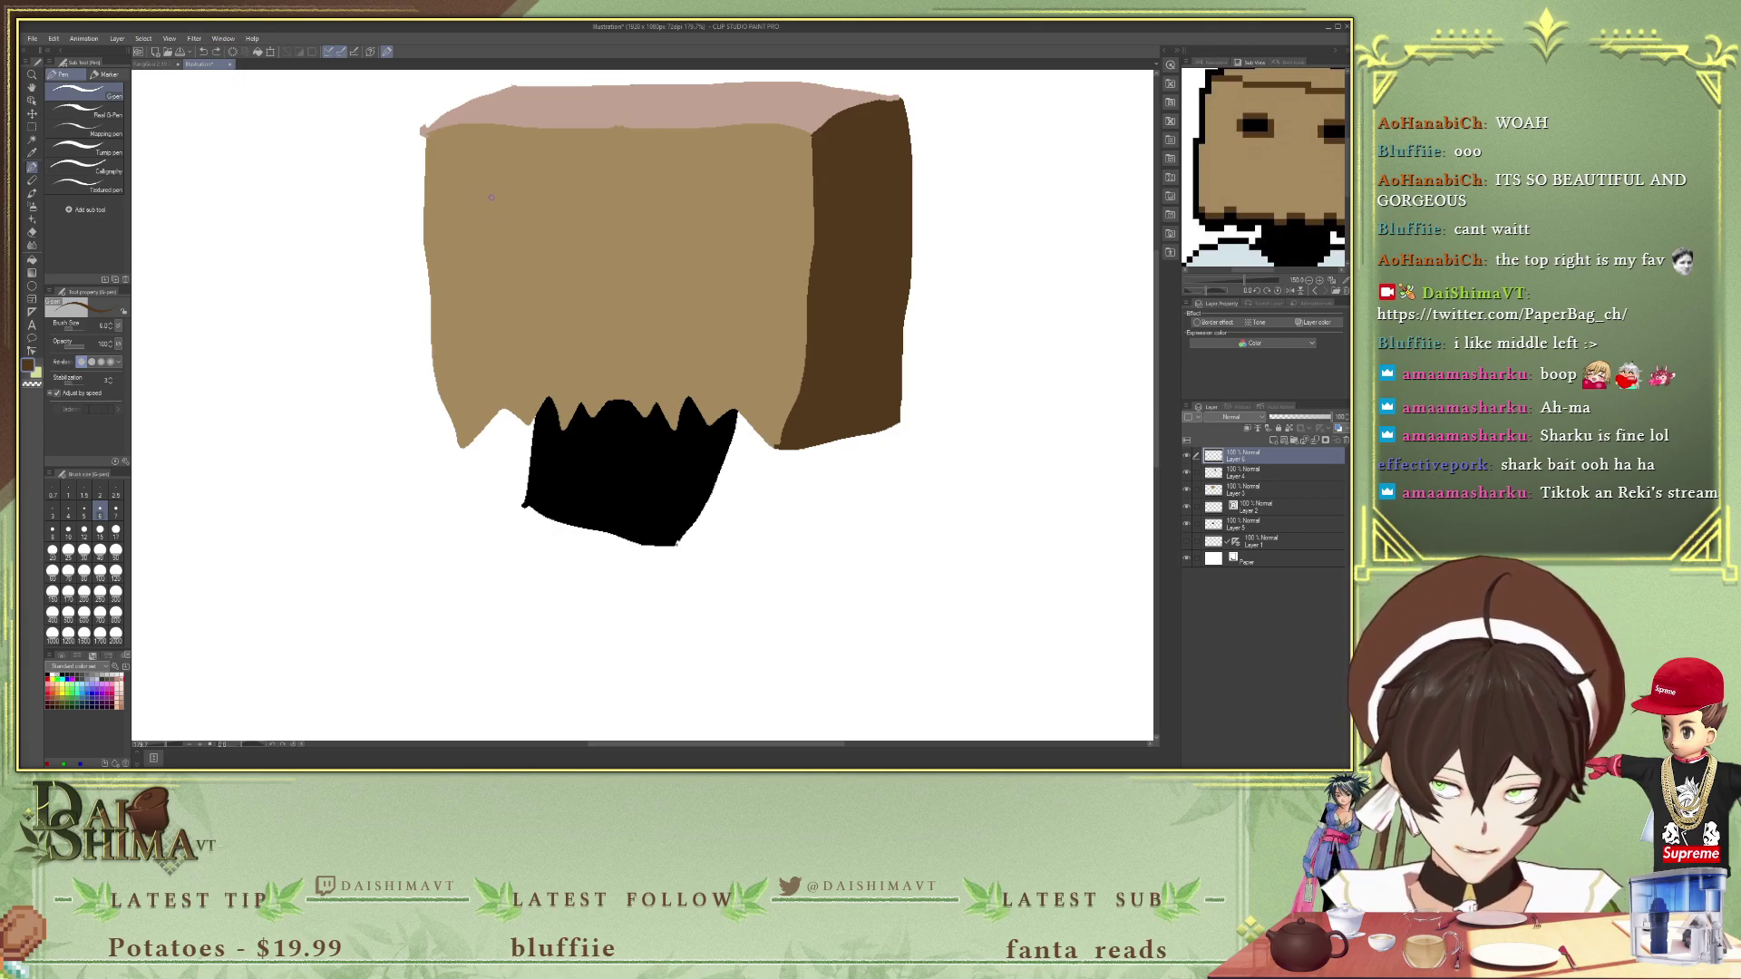
# - Draw a small heart-shaped eye outline in dark brown on the upper left of the bag's front face
pyautogui.moveTo(484, 189)
pyautogui.mouseDown()
pyautogui.moveTo(485, 235)
pyautogui.moveTo(526, 242)
pyautogui.moveTo(520, 185)
pyautogui.moveTo(517, 209)
pyautogui.moveTo(505, 181)
pyautogui.moveTo(491, 210)
pyautogui.moveTo(508, 175)
pyautogui.moveTo(518, 208)
pyautogui.moveTo(536, 182)
pyautogui.moveTo(528, 232)
pyautogui.moveTo(510, 234)
pyautogui.moveTo(489, 179)
pyautogui.moveTo(530, 200)
pyautogui.moveTo(520, 235)
pyautogui.moveTo(491, 208)
pyautogui.moveTo(498, 241)
pyautogui.moveTo(521, 186)
pyautogui.moveTo(508, 170)
pyautogui.moveTo(483, 190)
pyautogui.moveTo(498, 253)
pyautogui.moveTo(522, 206)
pyautogui.moveTo(514, 174)
pyautogui.moveTo(503, 203)
pyautogui.moveTo(473, 193)
pyautogui.moveTo(485, 250)
pyautogui.moveTo(511, 194)
pyautogui.moveTo(460, 196)
pyautogui.moveTo(466, 217)
pyautogui.moveTo(509, 212)
pyautogui.moveTo(490, 172)
pyautogui.moveTo(466, 214)
pyautogui.mouseUp()
pyautogui.hotkey('ctrl', 'z')
pyautogui.hotkey('ctrl', 'z')
pyautogui.hotkey('ctrl', 'z')
pyautogui.hotkey('ctrl', 'z')
pyautogui.hotkey('ctrl', 'z')
pyautogui.hotkey('ctrl', 'z')
pyautogui.hotkey('ctrl', 'z')
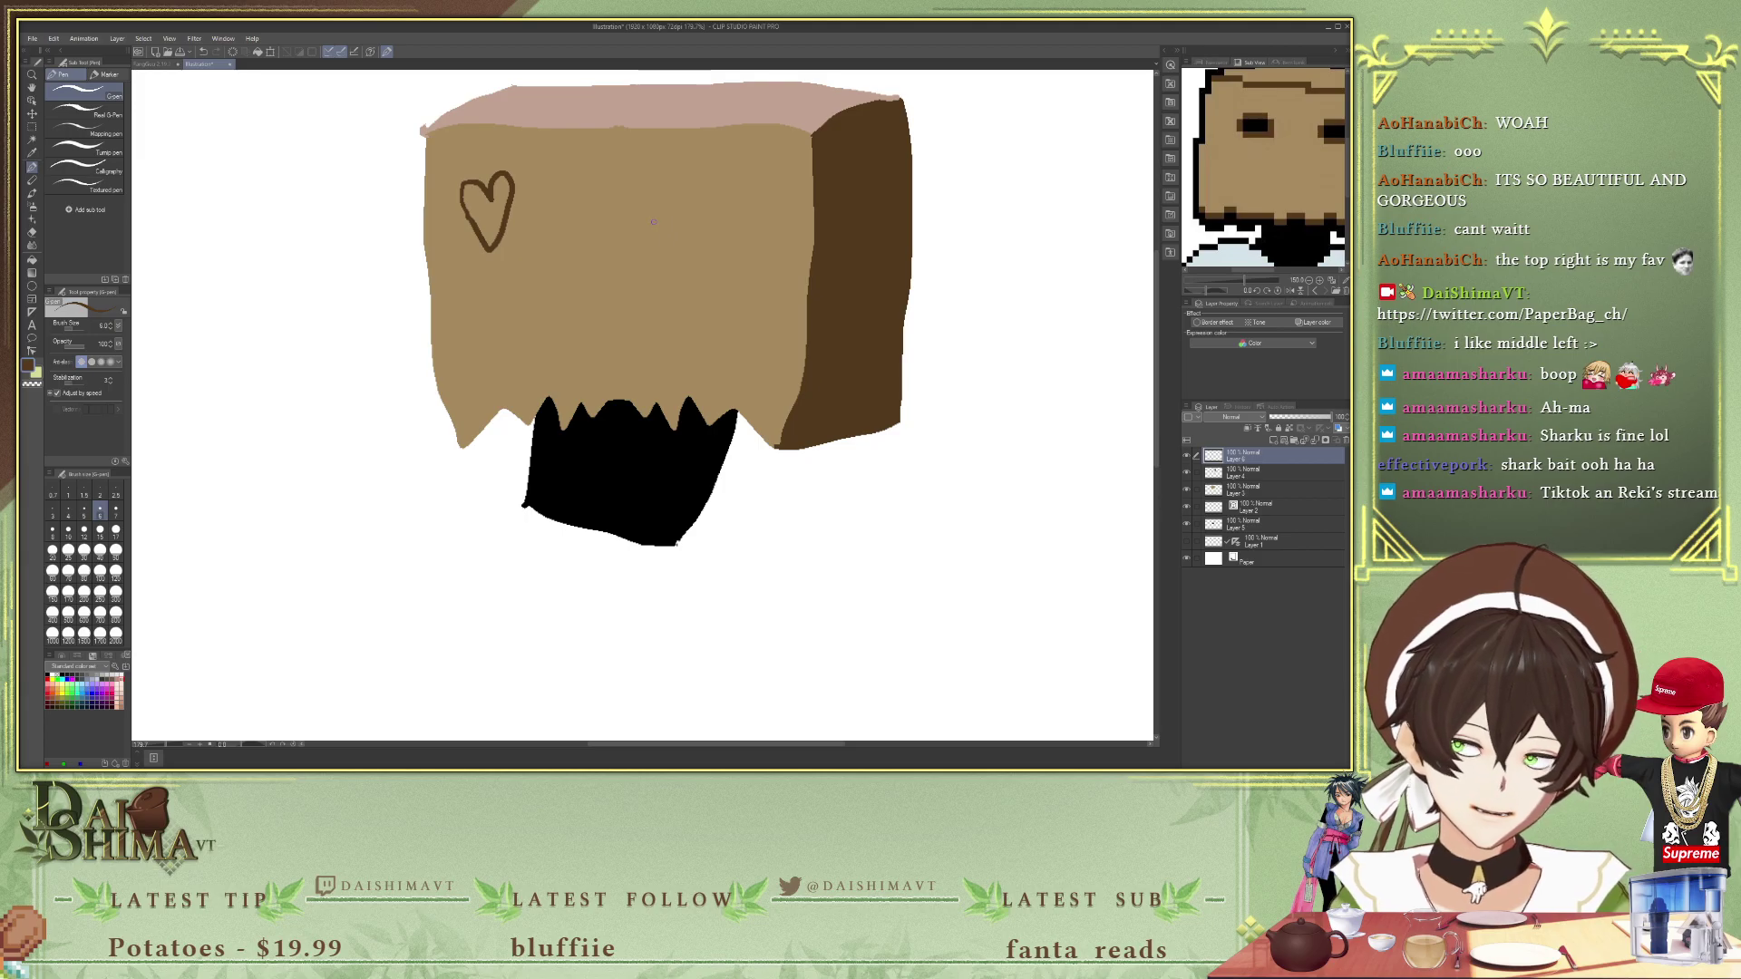
# - Draw a matching heart-shaped eye outline in dark brown on the upper right of the bag's front face
pyautogui.moveTo(658, 236); pyautogui.dragTo(677, 194)
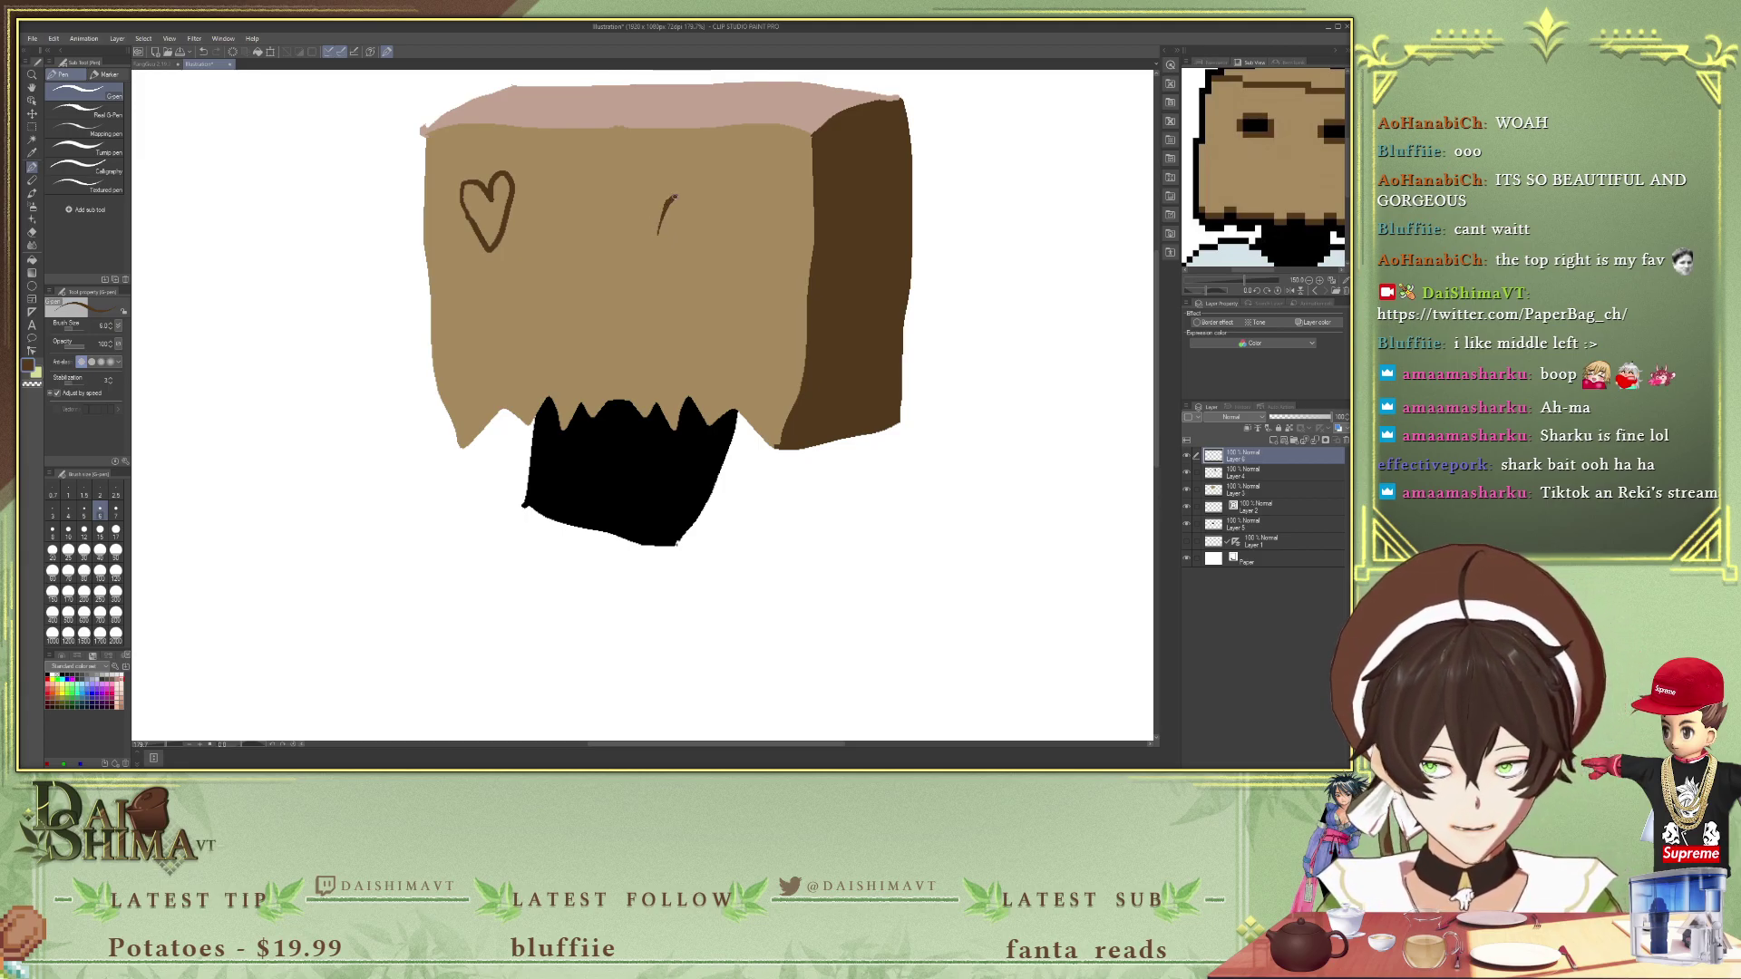
pyautogui.hotkey('ctrl', 'z')
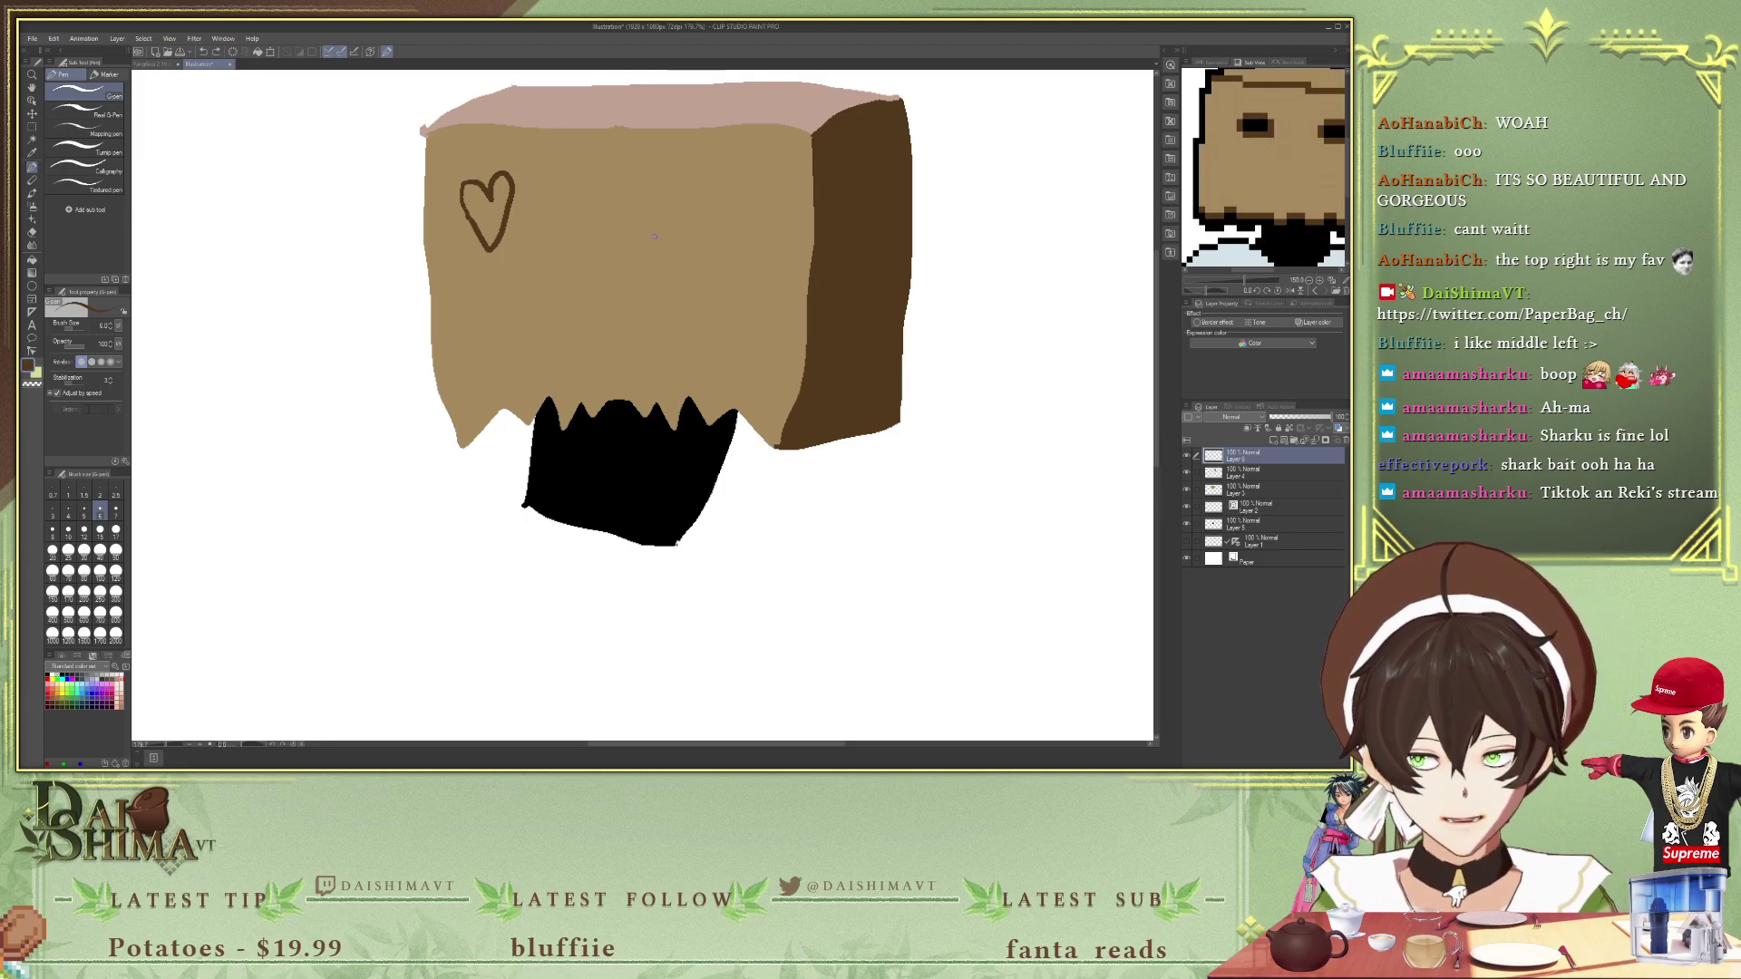
pyautogui.moveTo(641, 234)
pyautogui.mouseDown()
pyautogui.moveTo(653, 192)
pyautogui.moveTo(645, 238)
pyautogui.moveTo(659, 199)
pyautogui.moveTo(650, 244)
pyautogui.moveTo(690, 217)
pyautogui.moveTo(682, 250)
pyautogui.moveTo(718, 208)
pyautogui.moveTo(708, 185)
pyautogui.moveTo(670, 196)
pyautogui.mouseUp()
pyautogui.hotkey('ctrl', 'z')
pyautogui.hotkey('ctrl', 'z')
pyautogui.hotkey('ctrl', 'z')
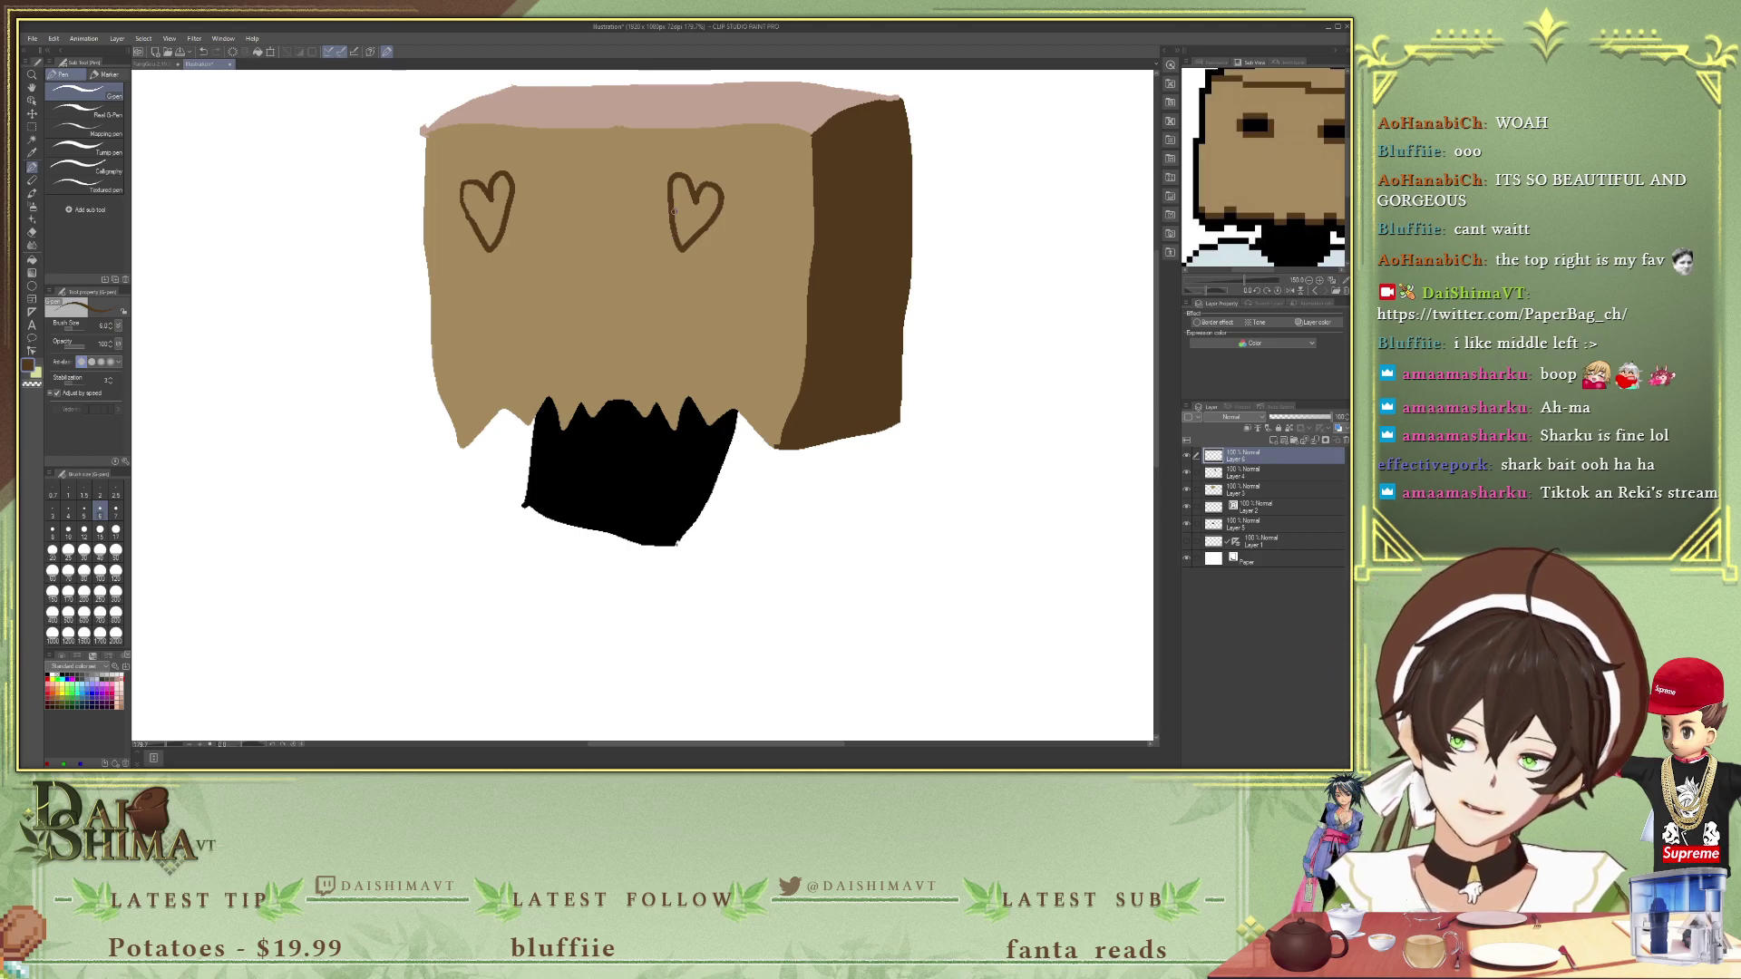
# - Sample black from the reference and fill both heart-shaped eyes with it
pyautogui.press('i')
pyautogui.click(1262, 121)
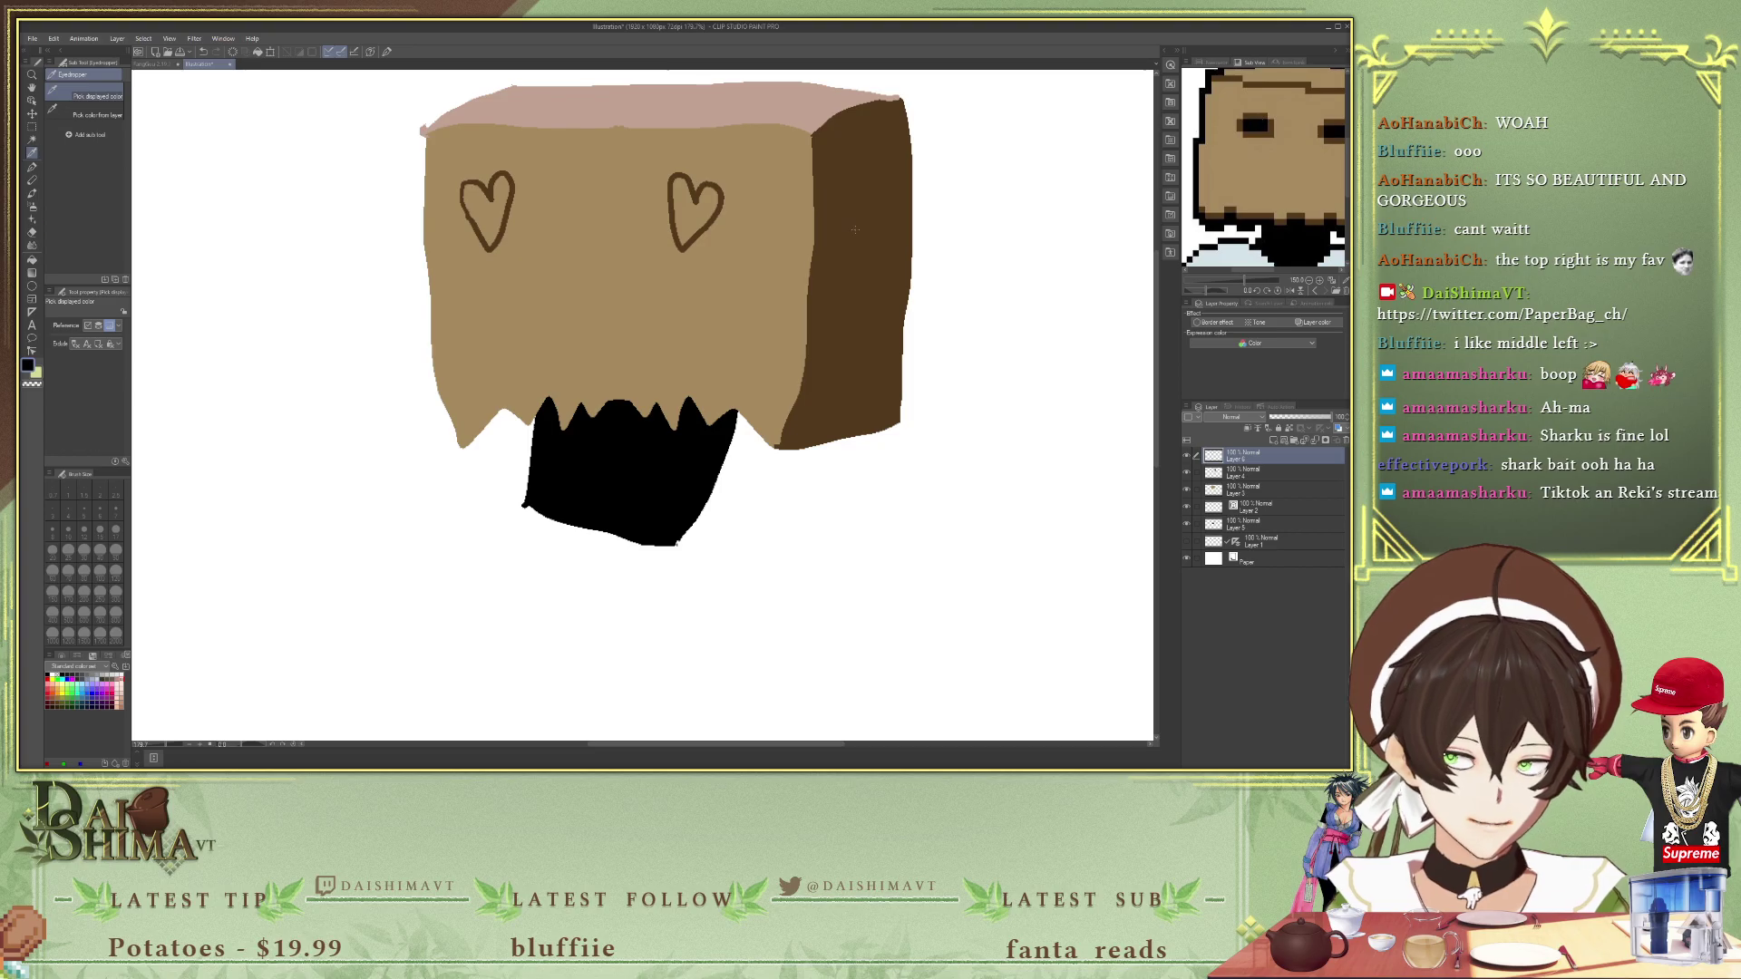
pyautogui.press('g')
pyautogui.click(694, 216)
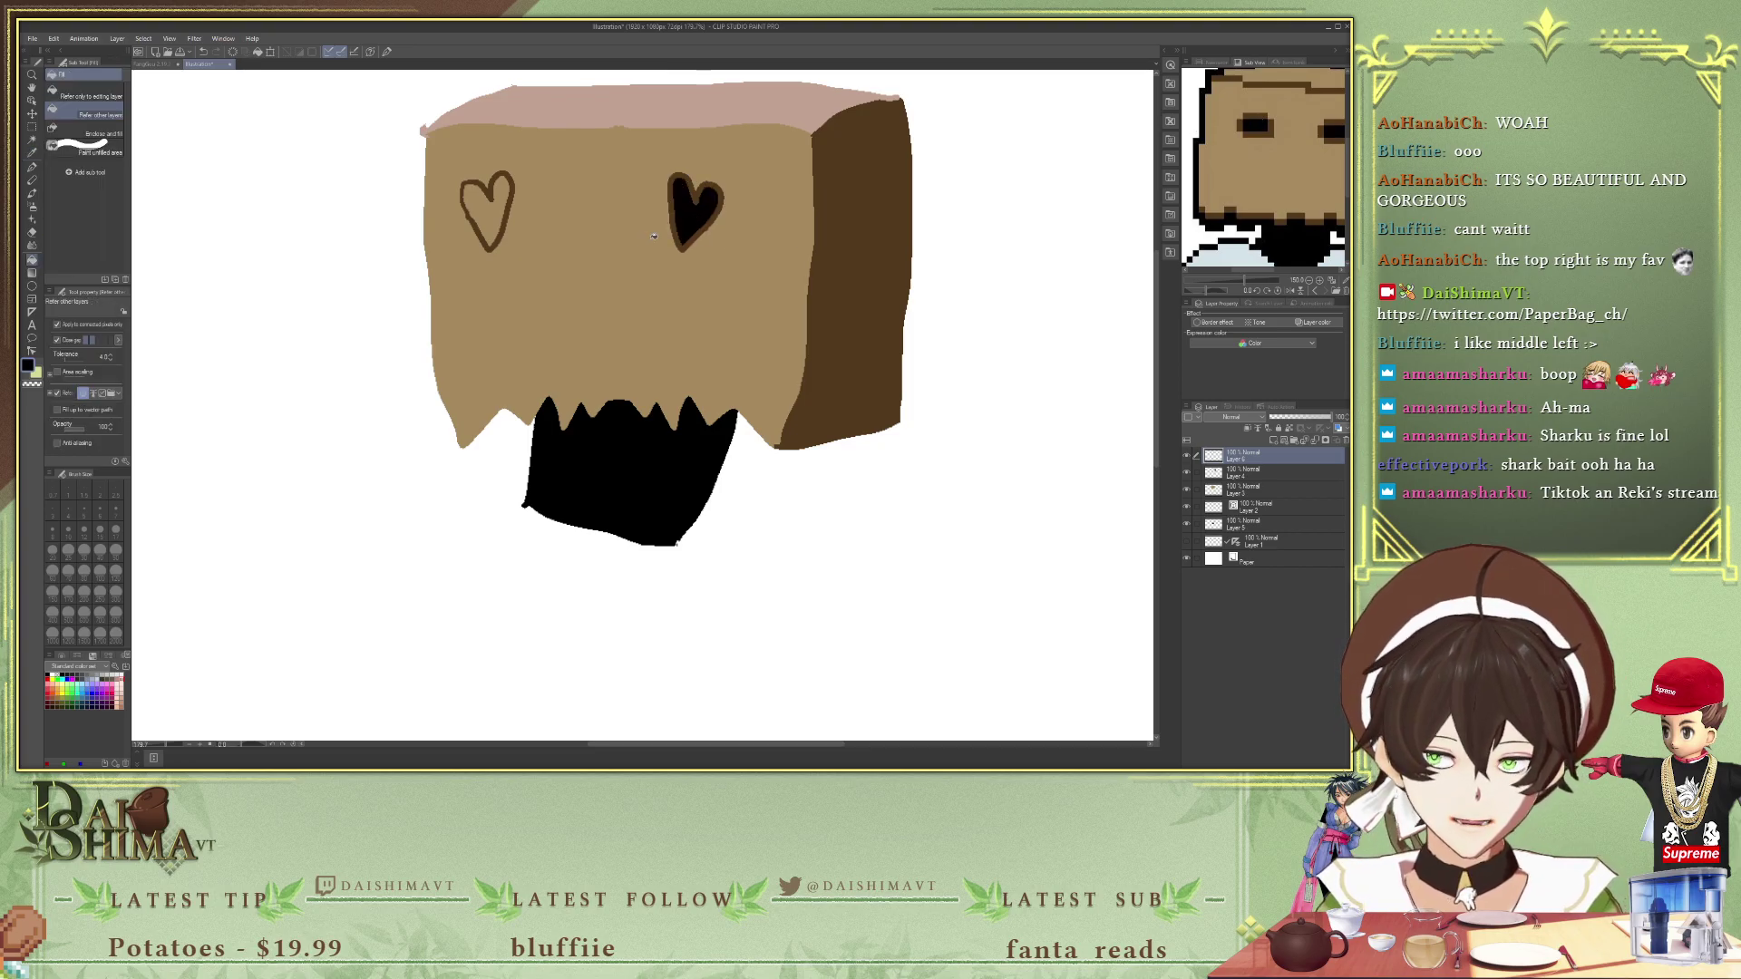
pyautogui.click(488, 218)
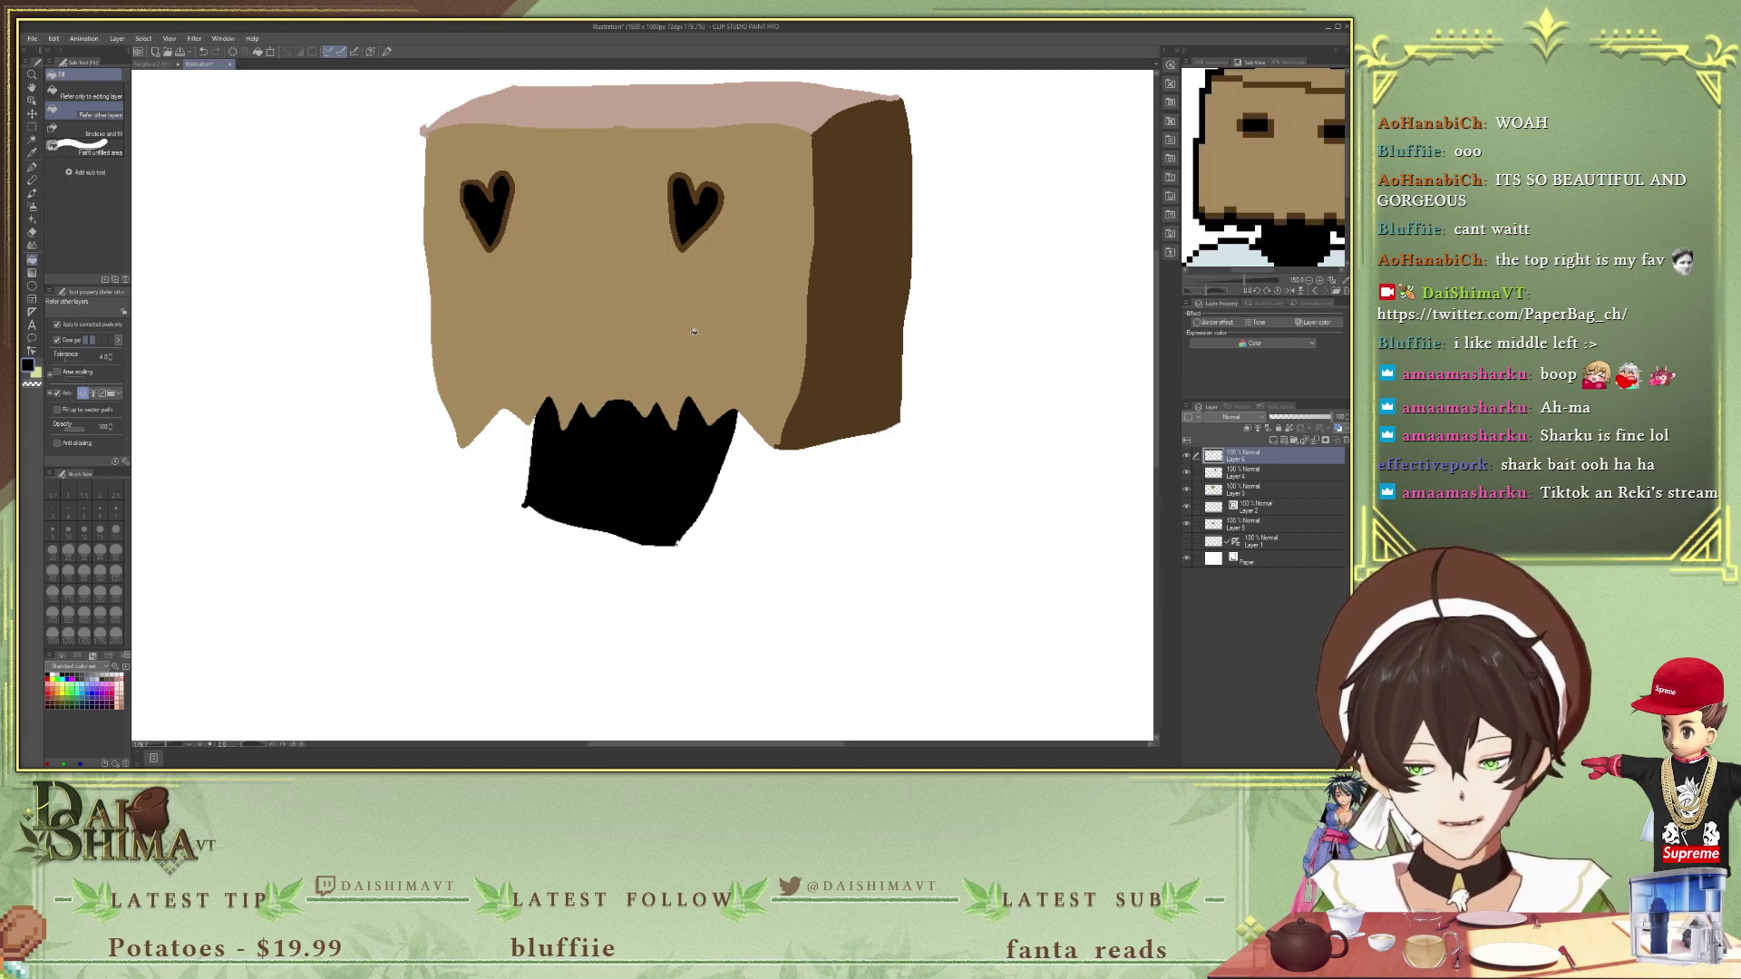
# - Draw a black wavy mouth line on the bag's front face, between and below the eyes
pyautogui.press('p')
pyautogui.moveTo(527, 311)
pyautogui.mouseDown()
pyautogui.moveTo(555, 325)
pyautogui.moveTo(653, 305)
pyautogui.mouseUp()
pyautogui.hotkey('ctrl', 'z')
pyautogui.moveTo(515, 313); pyautogui.dragTo(682, 317)
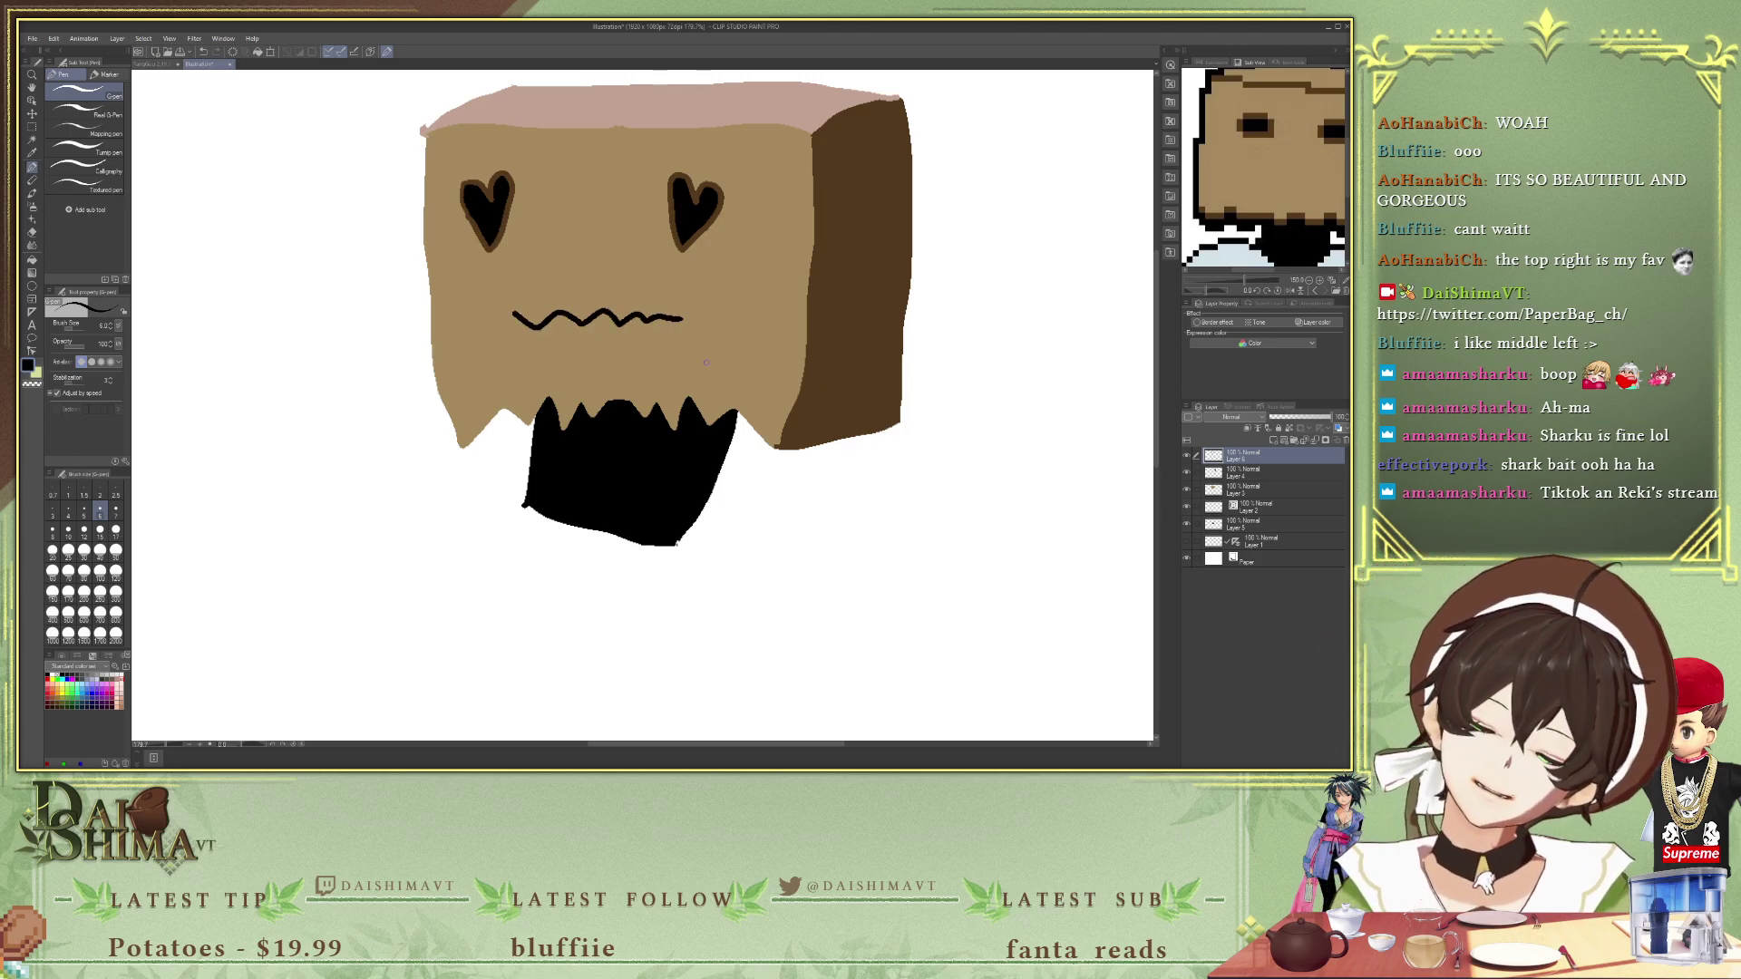
# - Bring the shirt into view in the reference and sample its light blue
pyautogui.scroll(-5, 1260, 204)
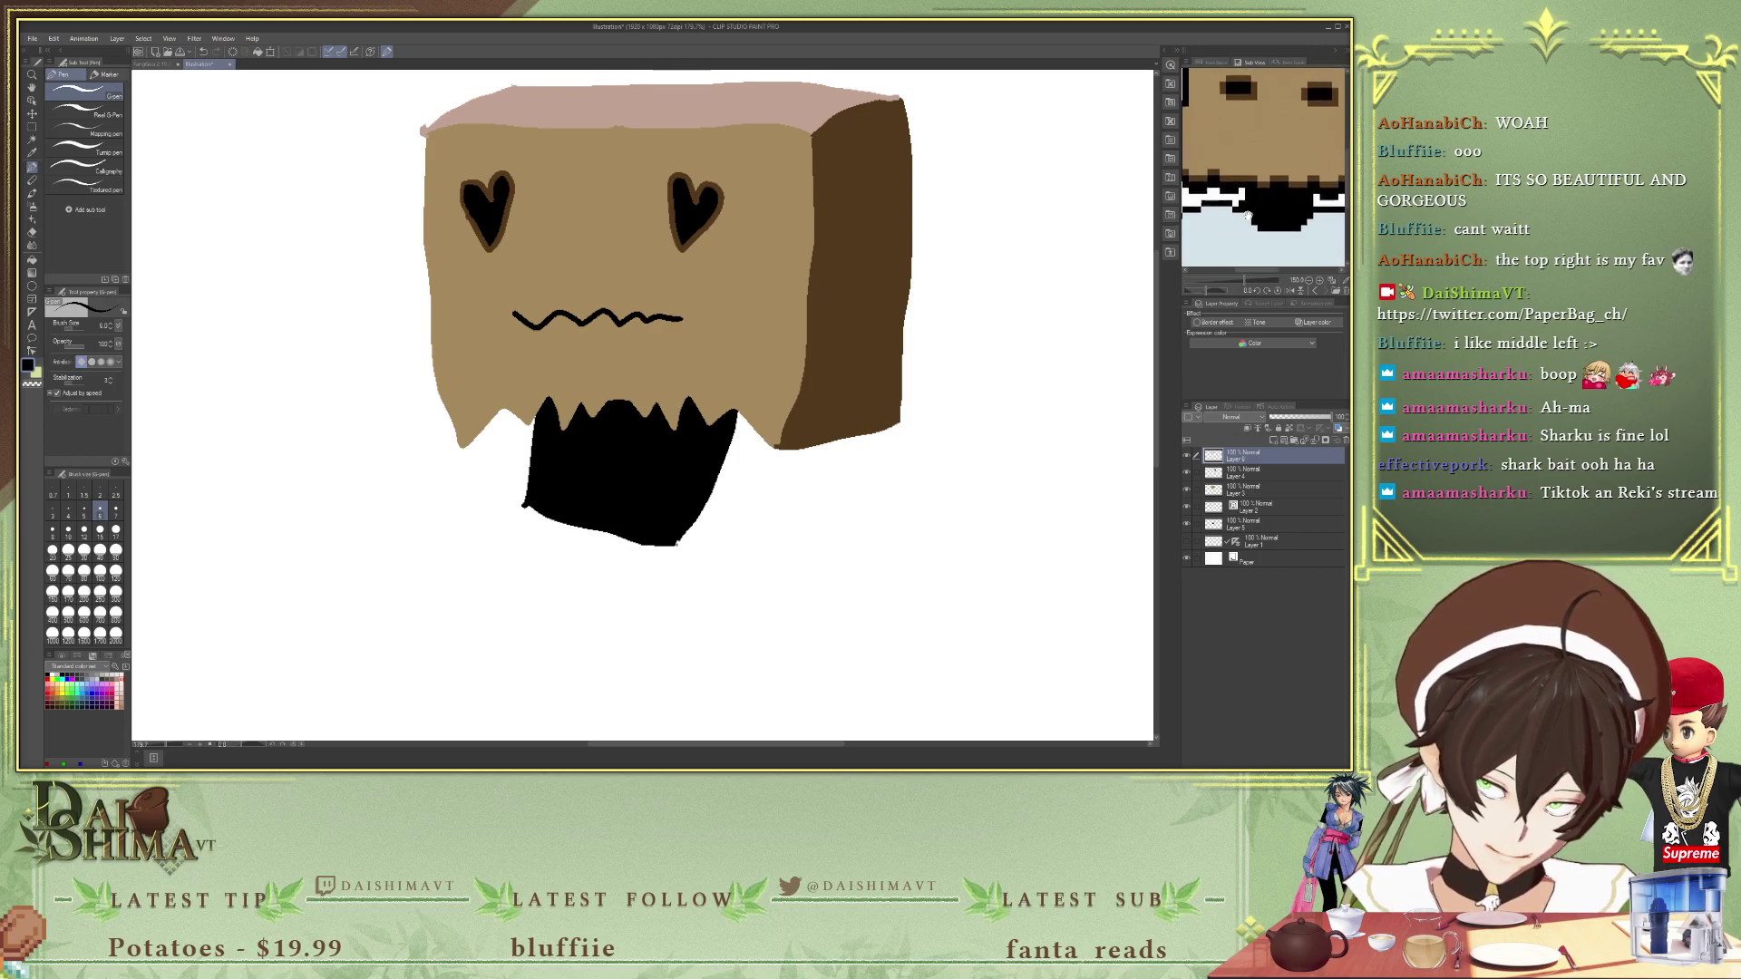
pyautogui.moveTo(1245, 207); pyautogui.dragTo(1284, 132)
pyautogui.press('i')
pyautogui.click(462, 485)
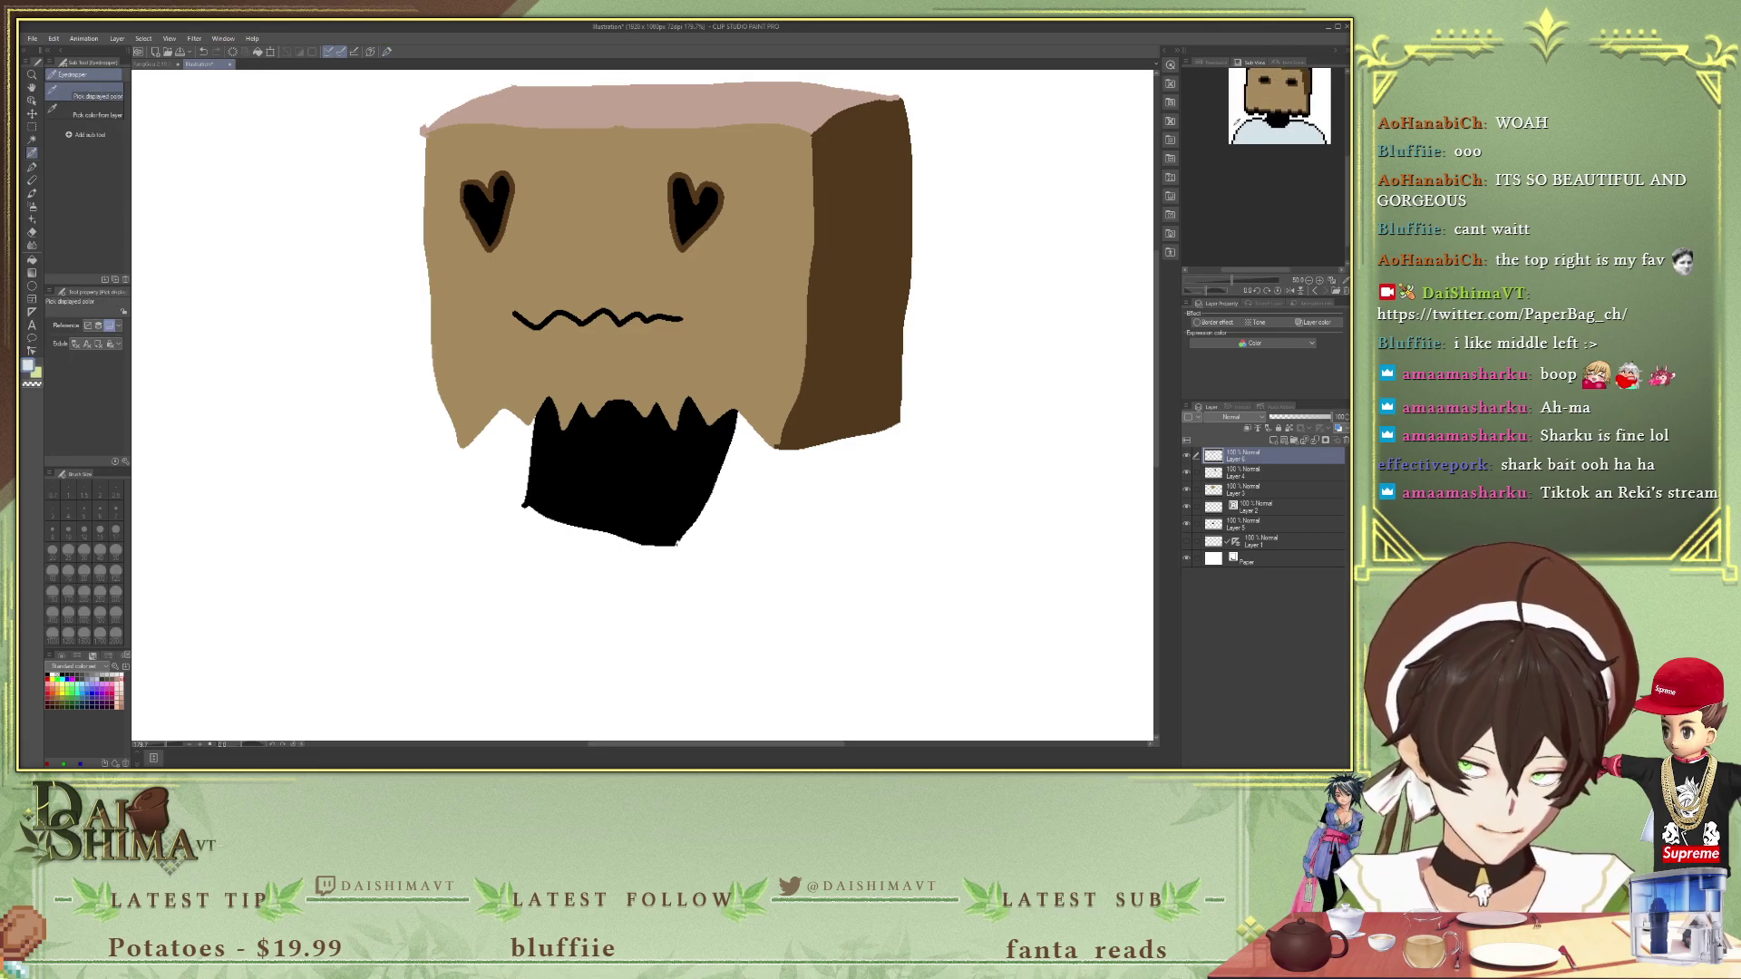
# - Try to outline the character's shoulders in light blue around the neck on the eye layer
pyautogui.press('p')
pyautogui.moveTo(531, 482)
pyautogui.mouseDown()
pyautogui.moveTo(454, 540)
pyautogui.moveTo(442, 605)
pyautogui.moveTo(506, 618)
pyautogui.moveTo(680, 586)
pyautogui.moveTo(723, 533)
pyautogui.moveTo(720, 480)
pyautogui.moveTo(738, 517)
pyautogui.moveTo(724, 667)
pyautogui.mouseUp()
pyautogui.hotkey('ctrl', 'z')
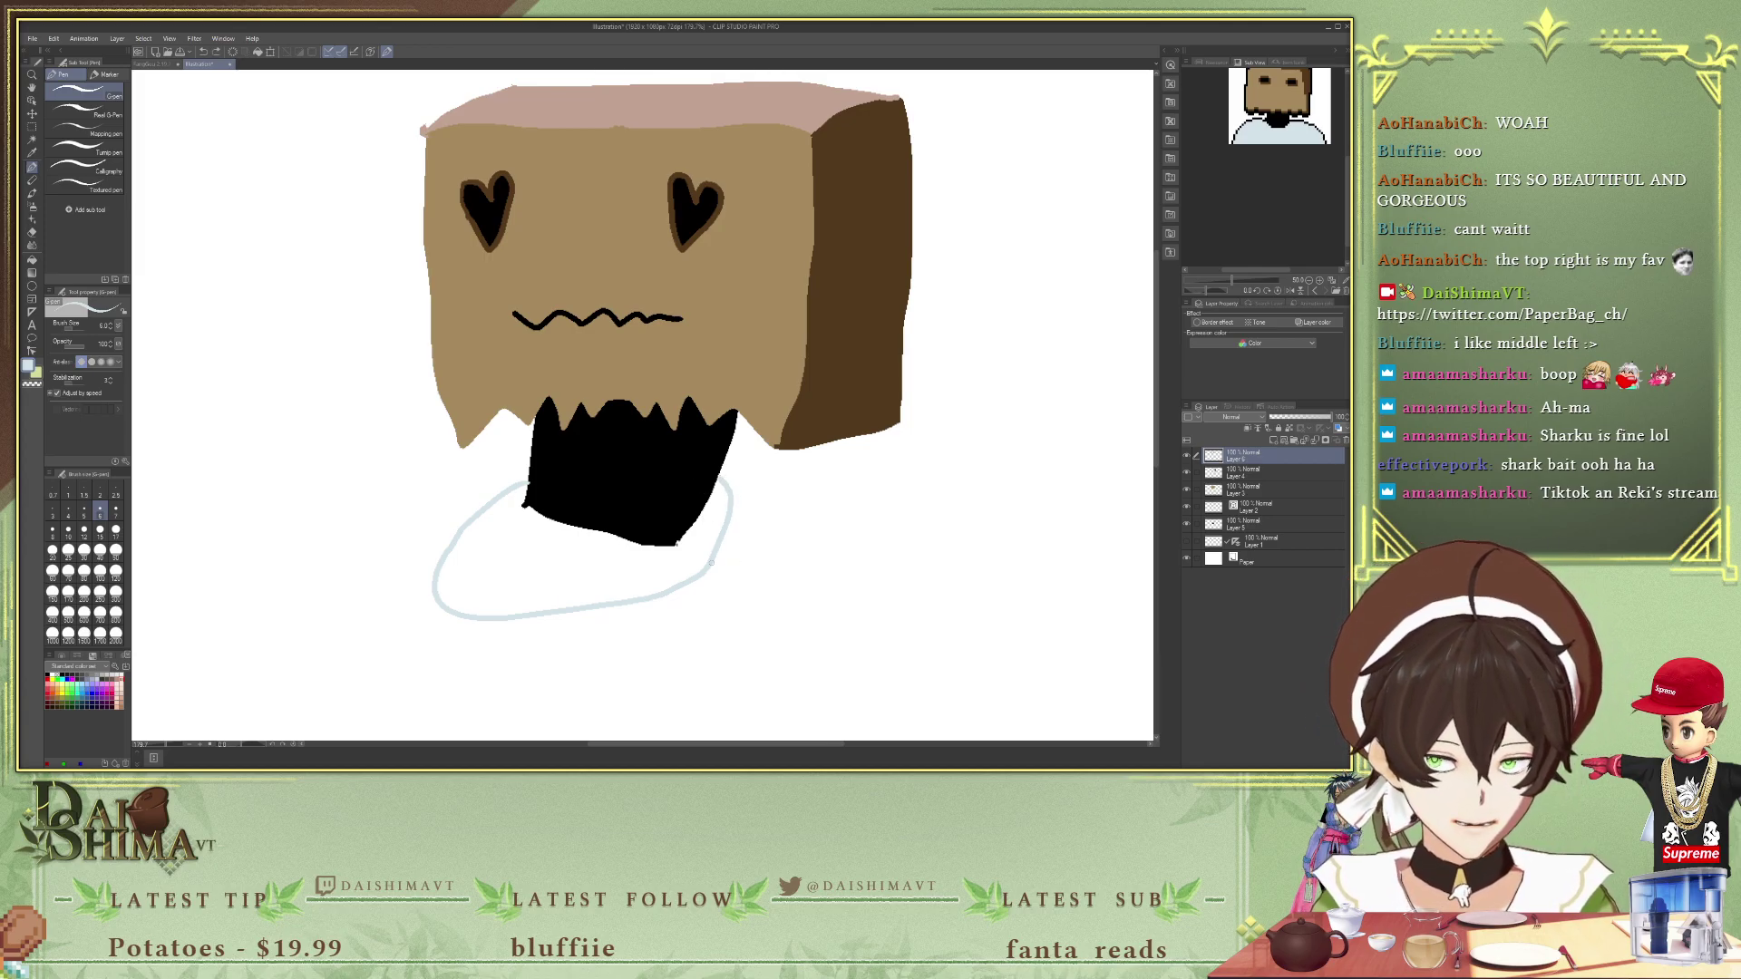
pyautogui.moveTo(730, 524); pyautogui.dragTo(723, 671)
pyautogui.hotkey('ctrl', 'z')
pyautogui.moveTo(730, 526)
pyautogui.mouseDown()
pyautogui.moveTo(799, 594)
pyautogui.moveTo(788, 634)
pyautogui.moveTo(732, 689)
pyautogui.moveTo(580, 725)
pyautogui.mouseUp()
pyautogui.hotkey('ctrl', 'z')
pyautogui.hotkey('ctrl', 'z')
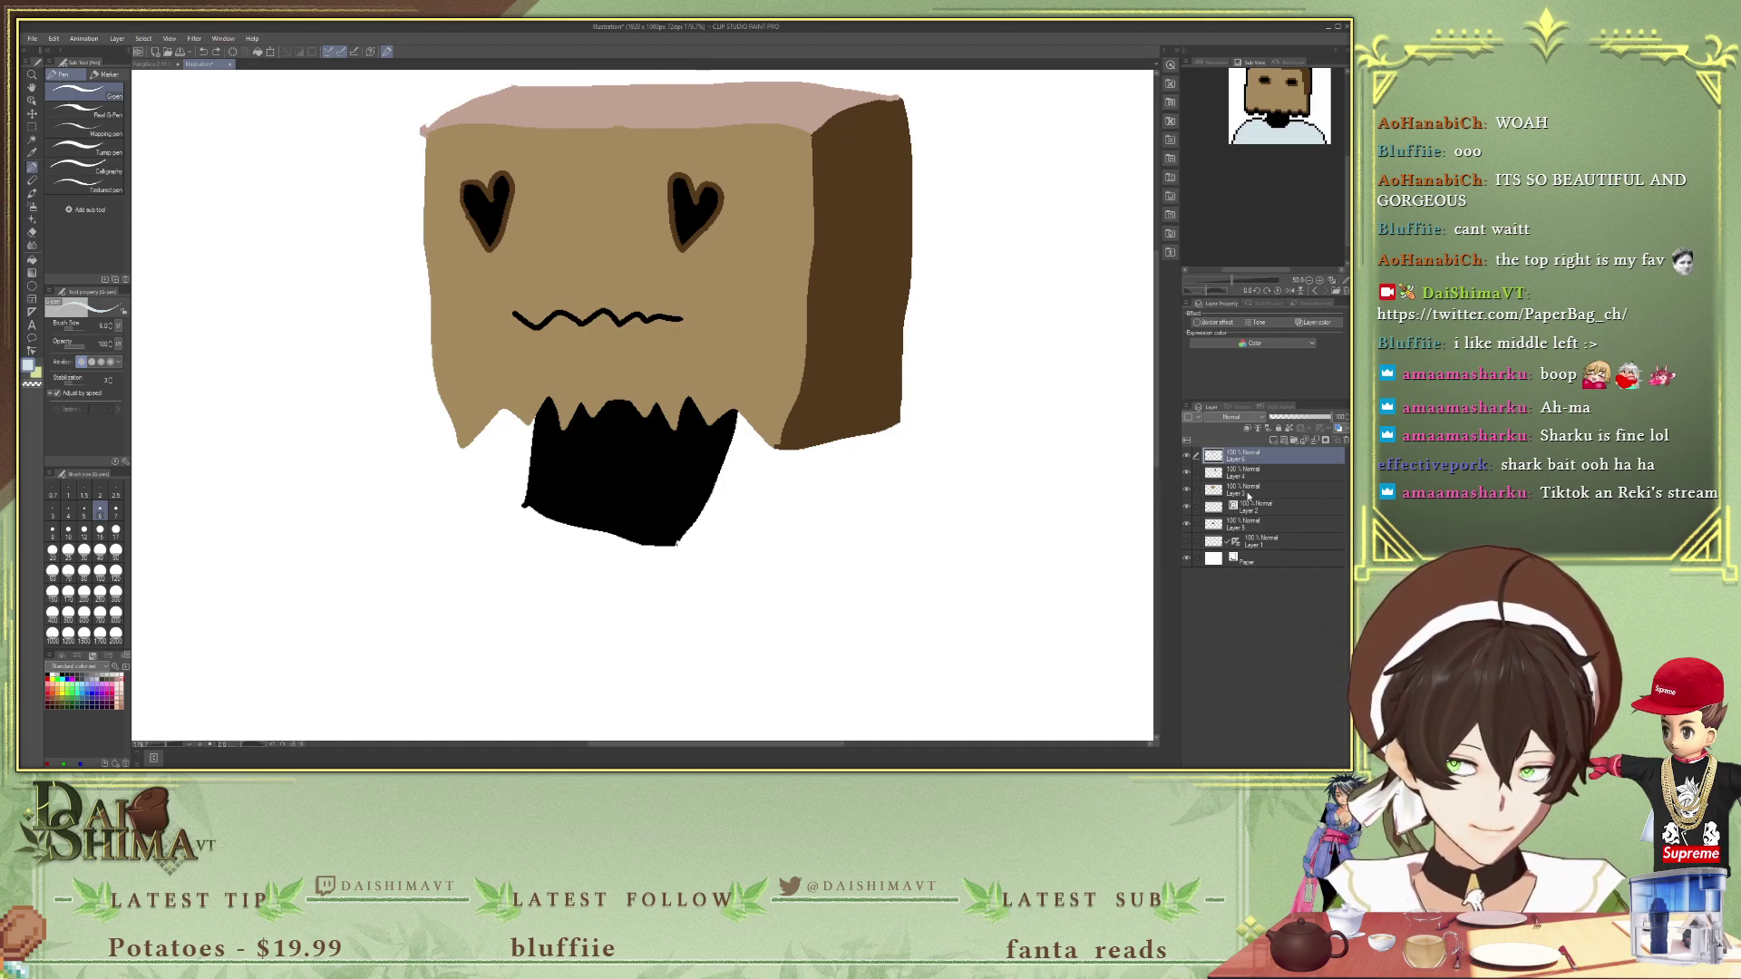
# - On a new top layer, outline a rounded torso below the black neck in light blue and fill it
pyautogui.click(1274, 440)
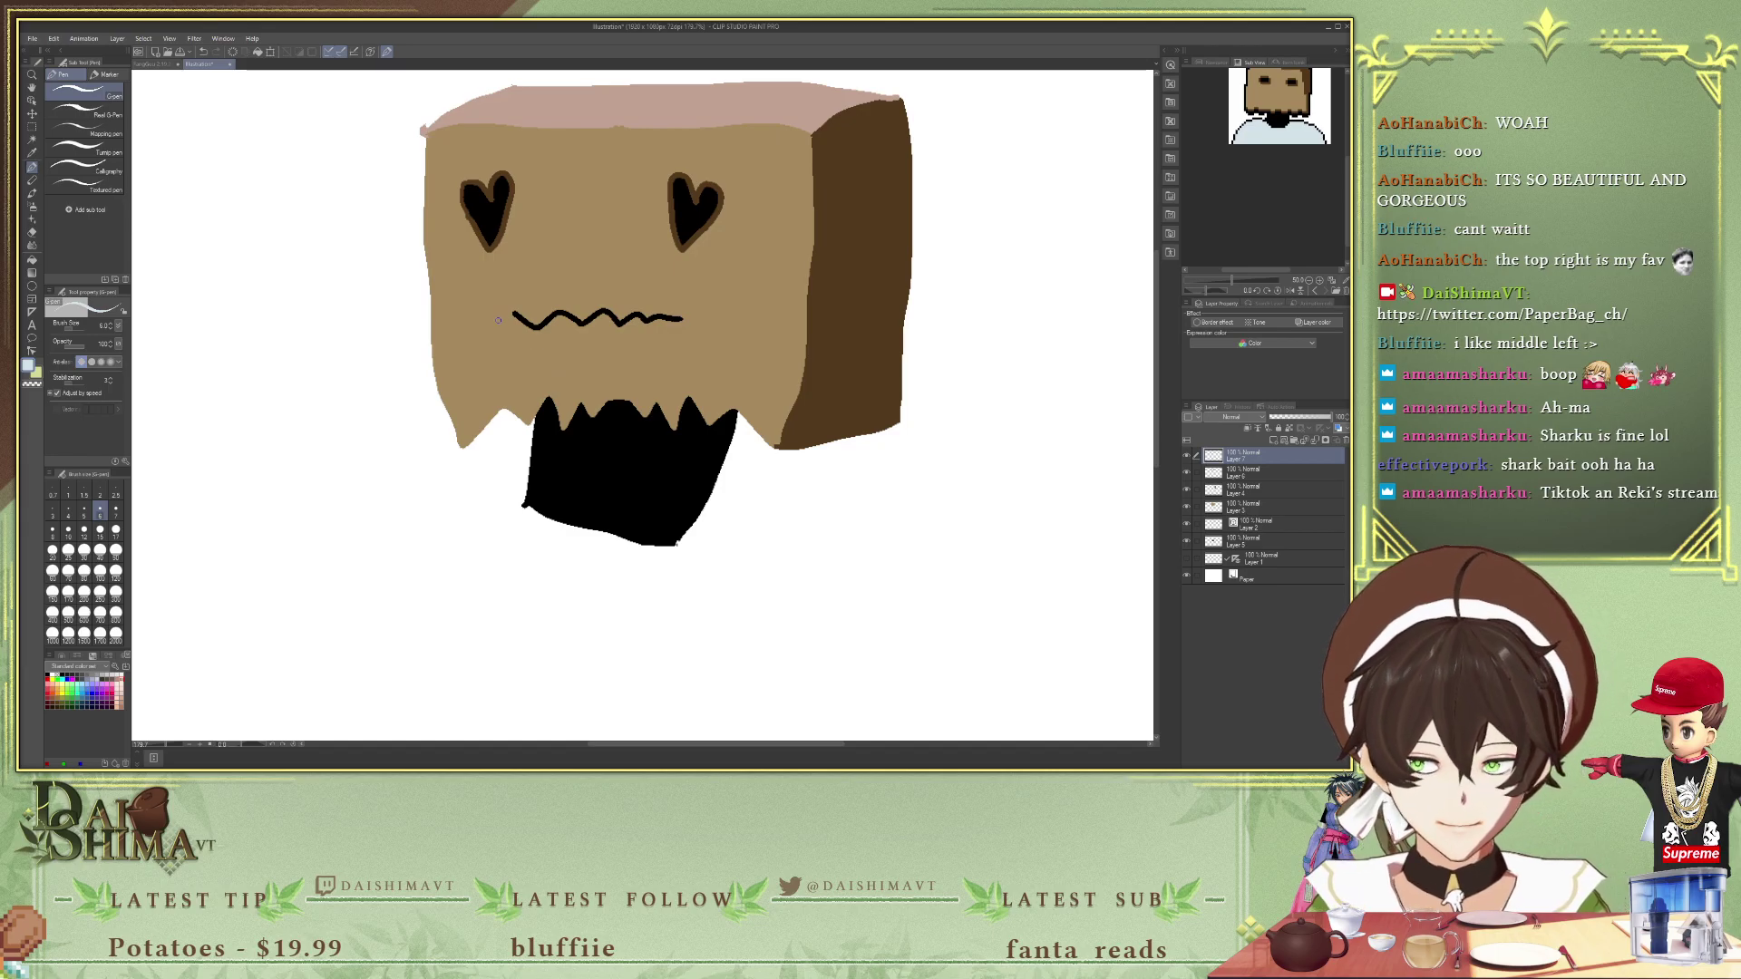
pyautogui.moveTo(529, 473); pyautogui.dragTo(461, 477)
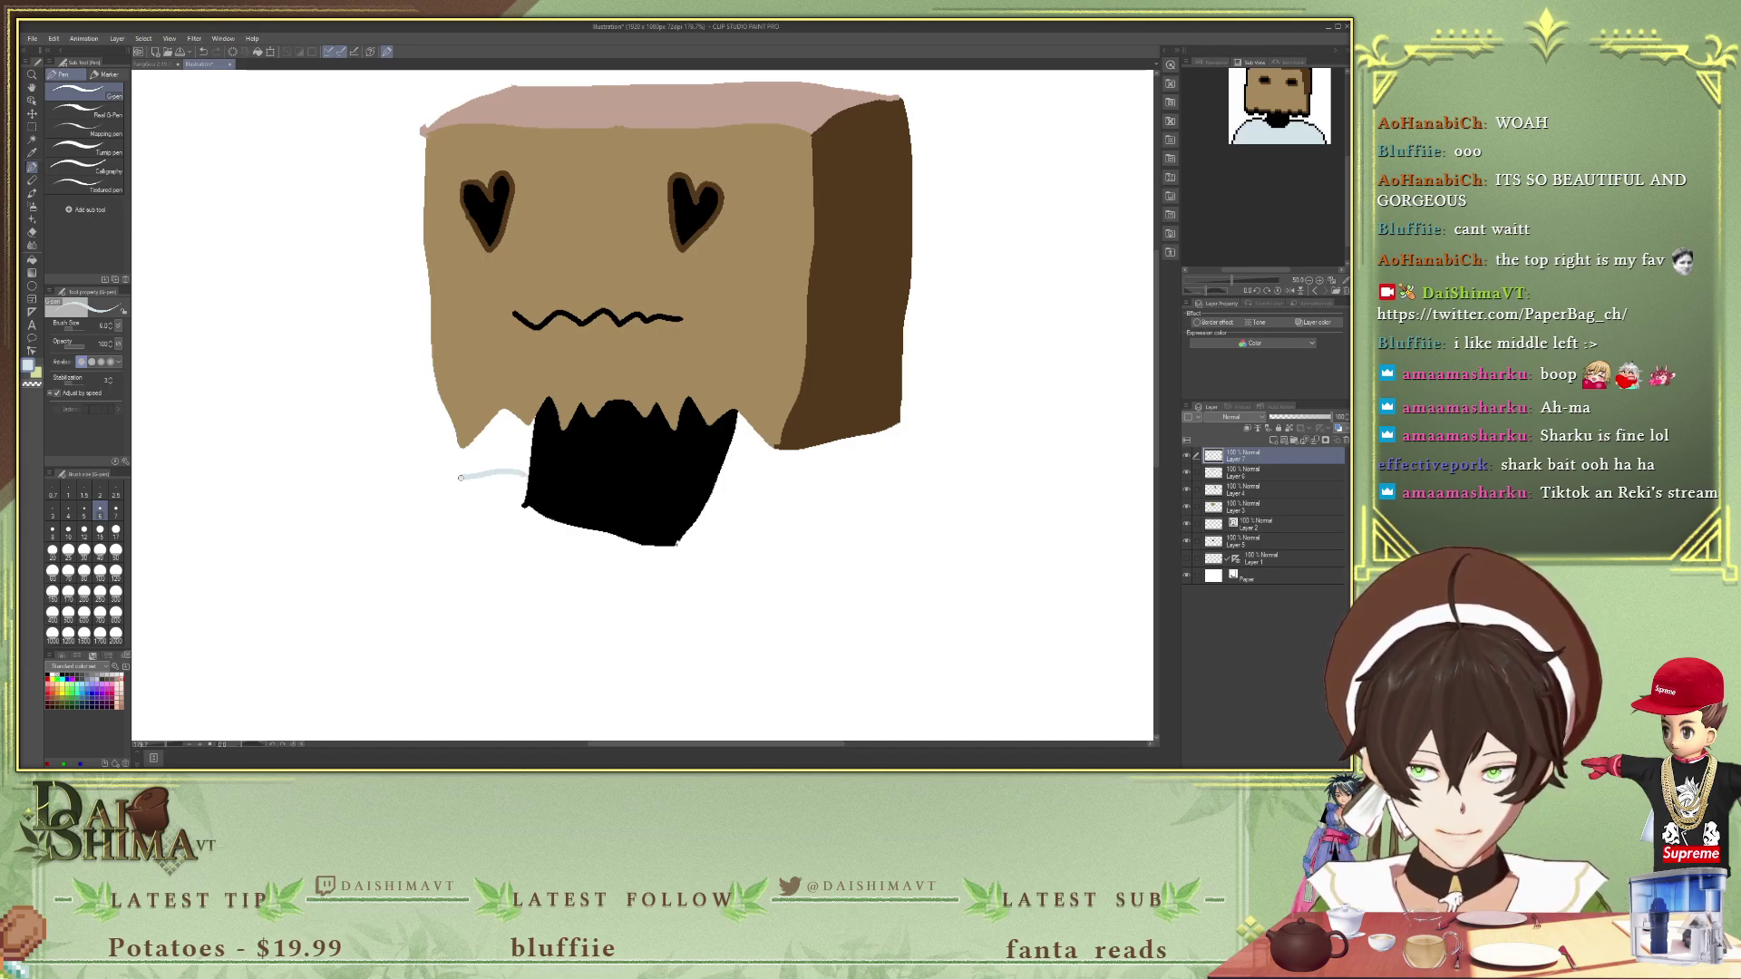
pyautogui.moveTo(706, 501)
pyautogui.mouseDown()
pyautogui.moveTo(721, 497)
pyautogui.moveTo(760, 556)
pyautogui.moveTo(723, 645)
pyautogui.mouseUp()
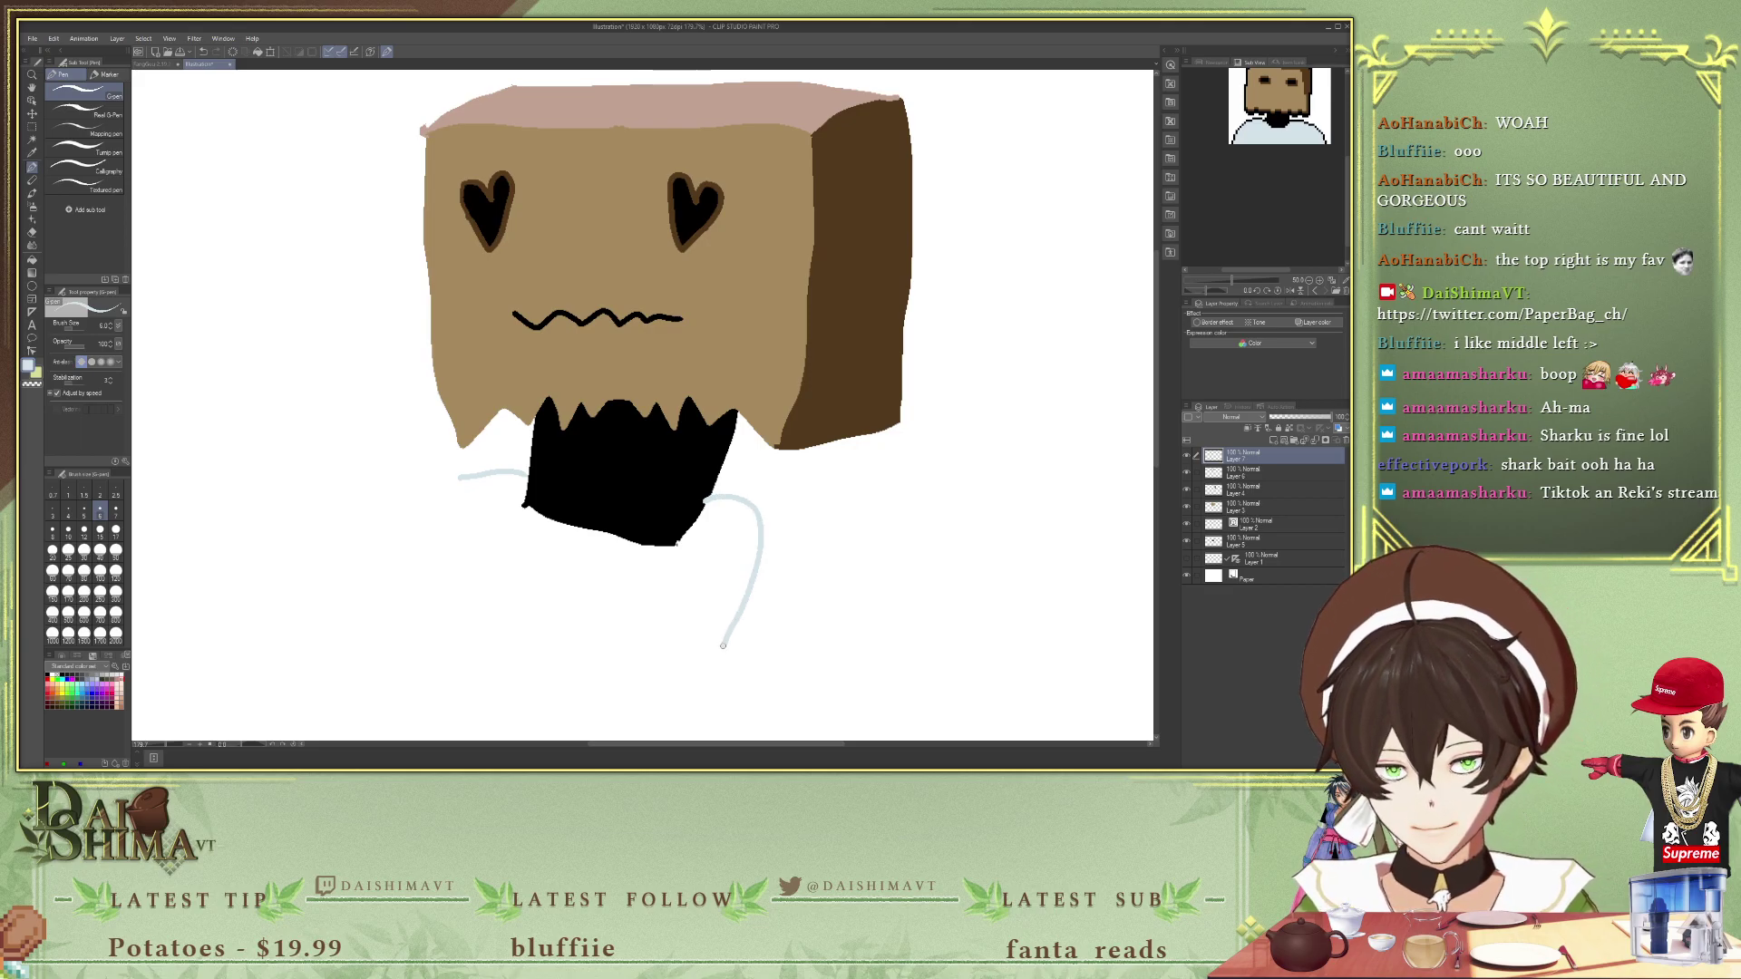
pyautogui.hotkey('ctrl', 'z')
pyautogui.moveTo(707, 498)
pyautogui.mouseDown()
pyautogui.moveTo(789, 534)
pyautogui.moveTo(769, 648)
pyautogui.mouseUp()
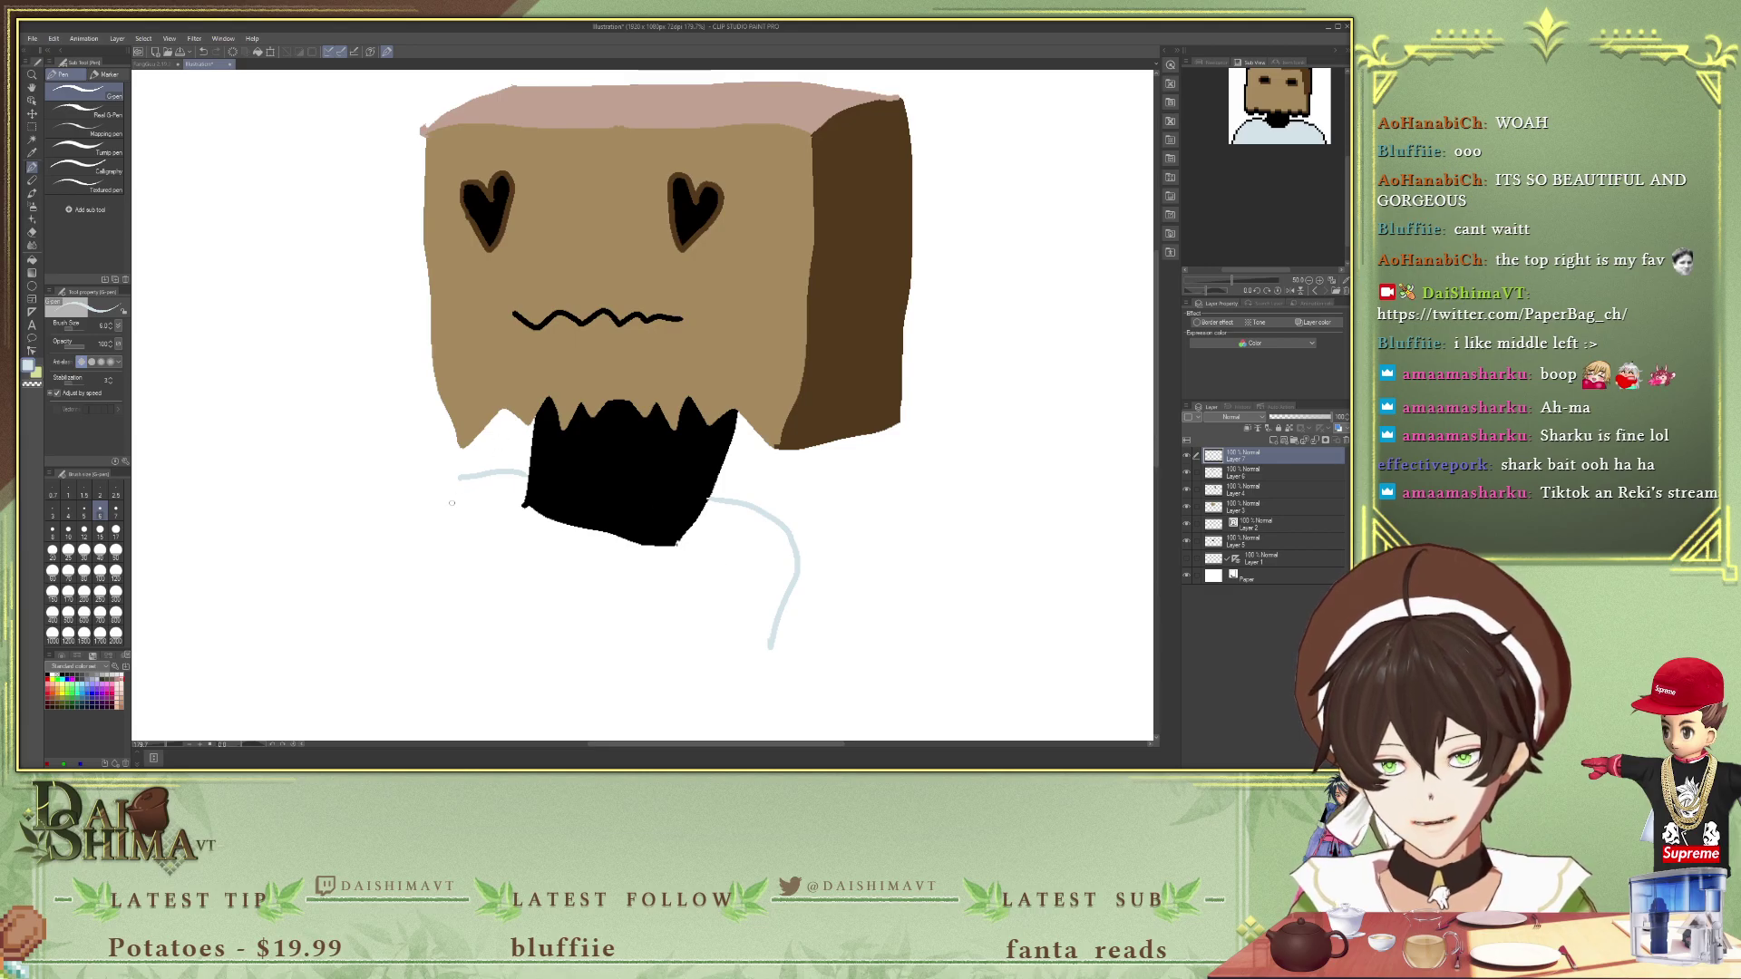
pyautogui.moveTo(455, 480)
pyautogui.mouseDown()
pyautogui.moveTo(409, 625)
pyautogui.moveTo(469, 648)
pyautogui.moveTo(770, 647)
pyautogui.mouseUp()
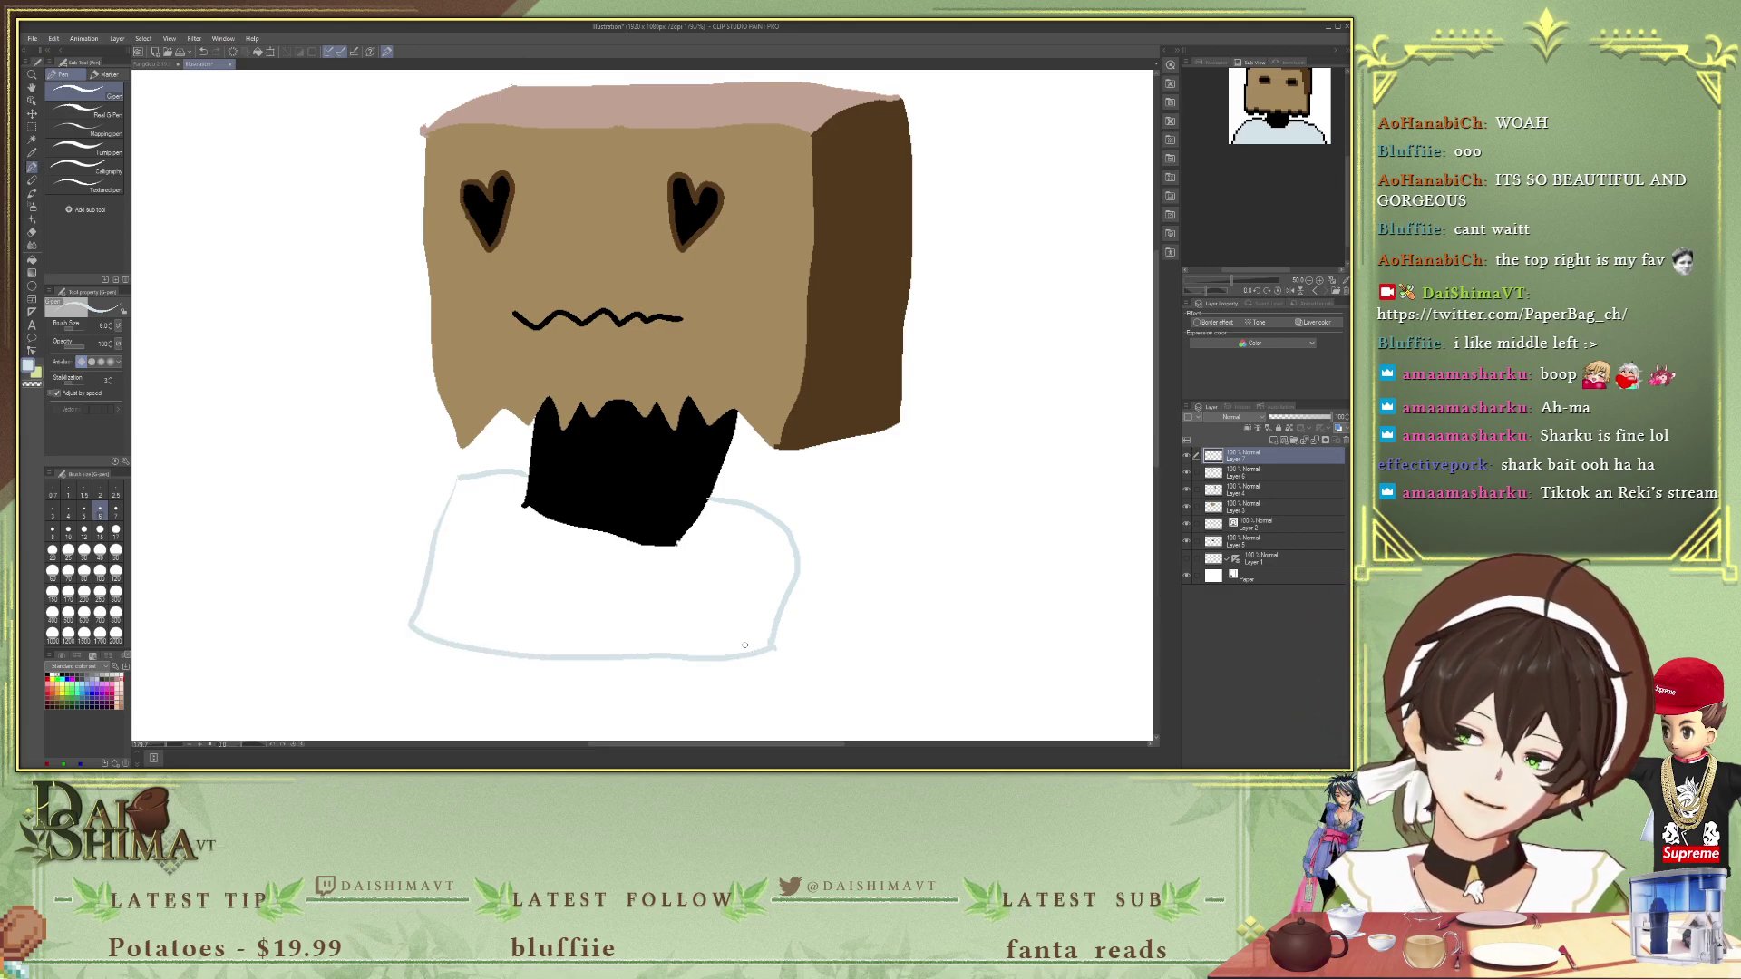
pyautogui.press('g')
pyautogui.click(670, 603)
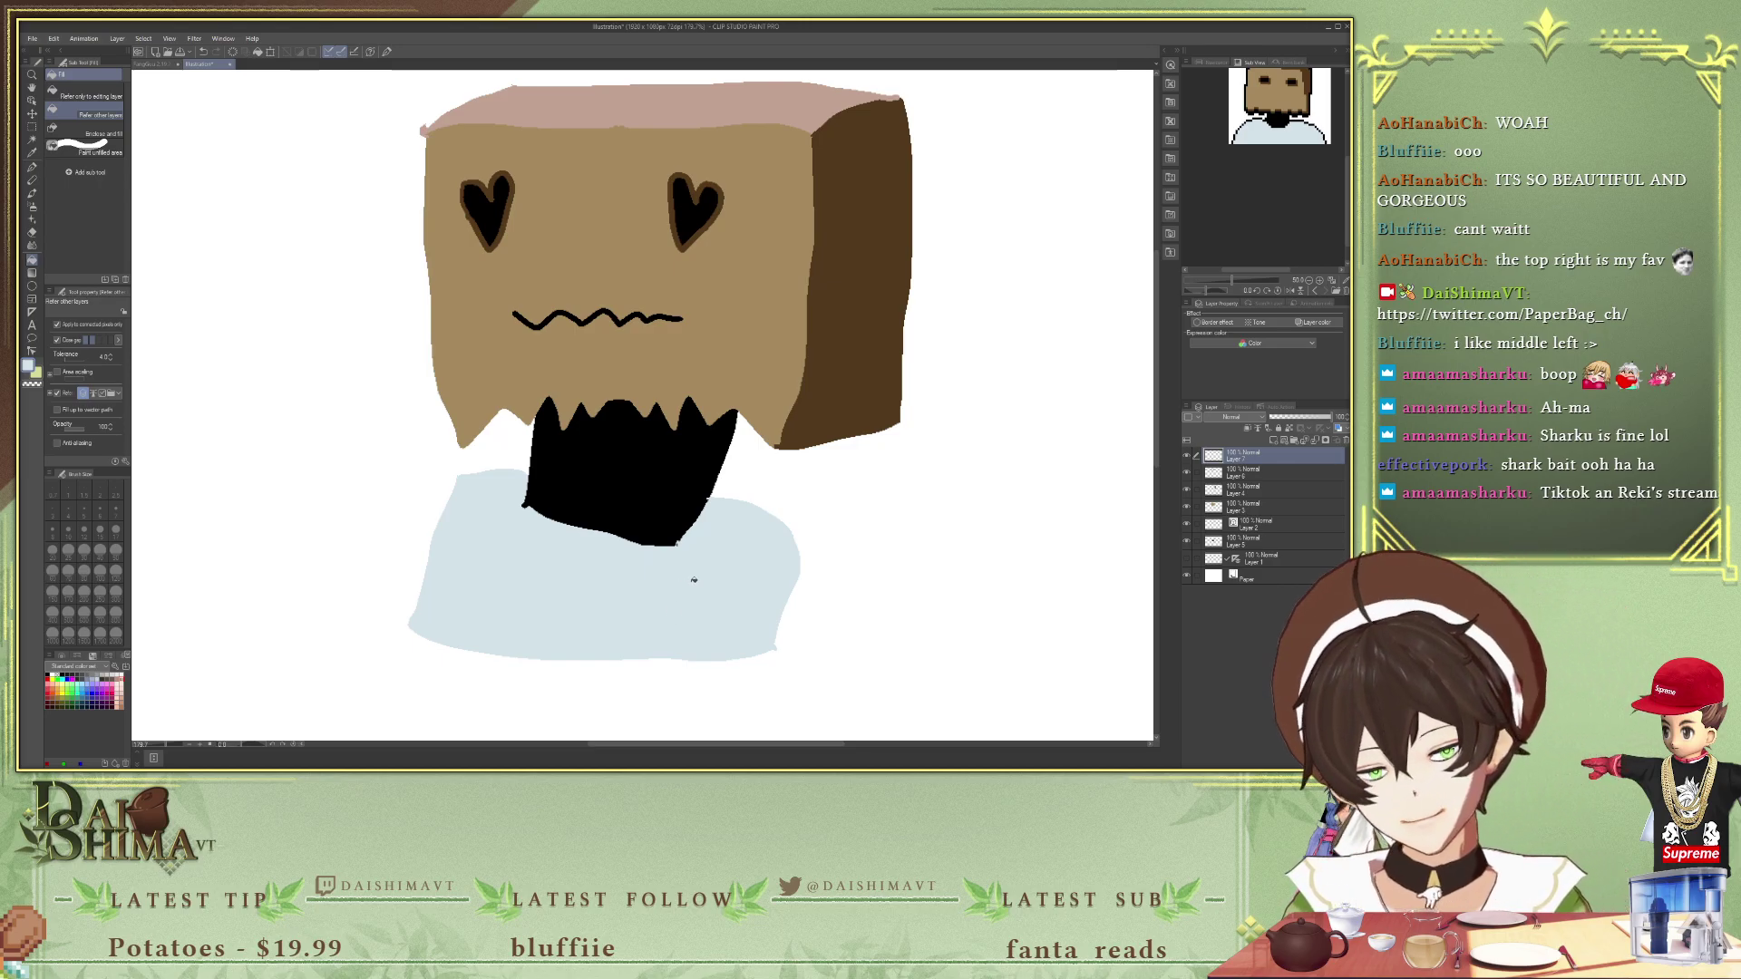
# - Examine the whole character and compare it with the full pixel-art reference
pyautogui.scroll(-8, 692, 580)
pyautogui.scroll(1, 696, 628)
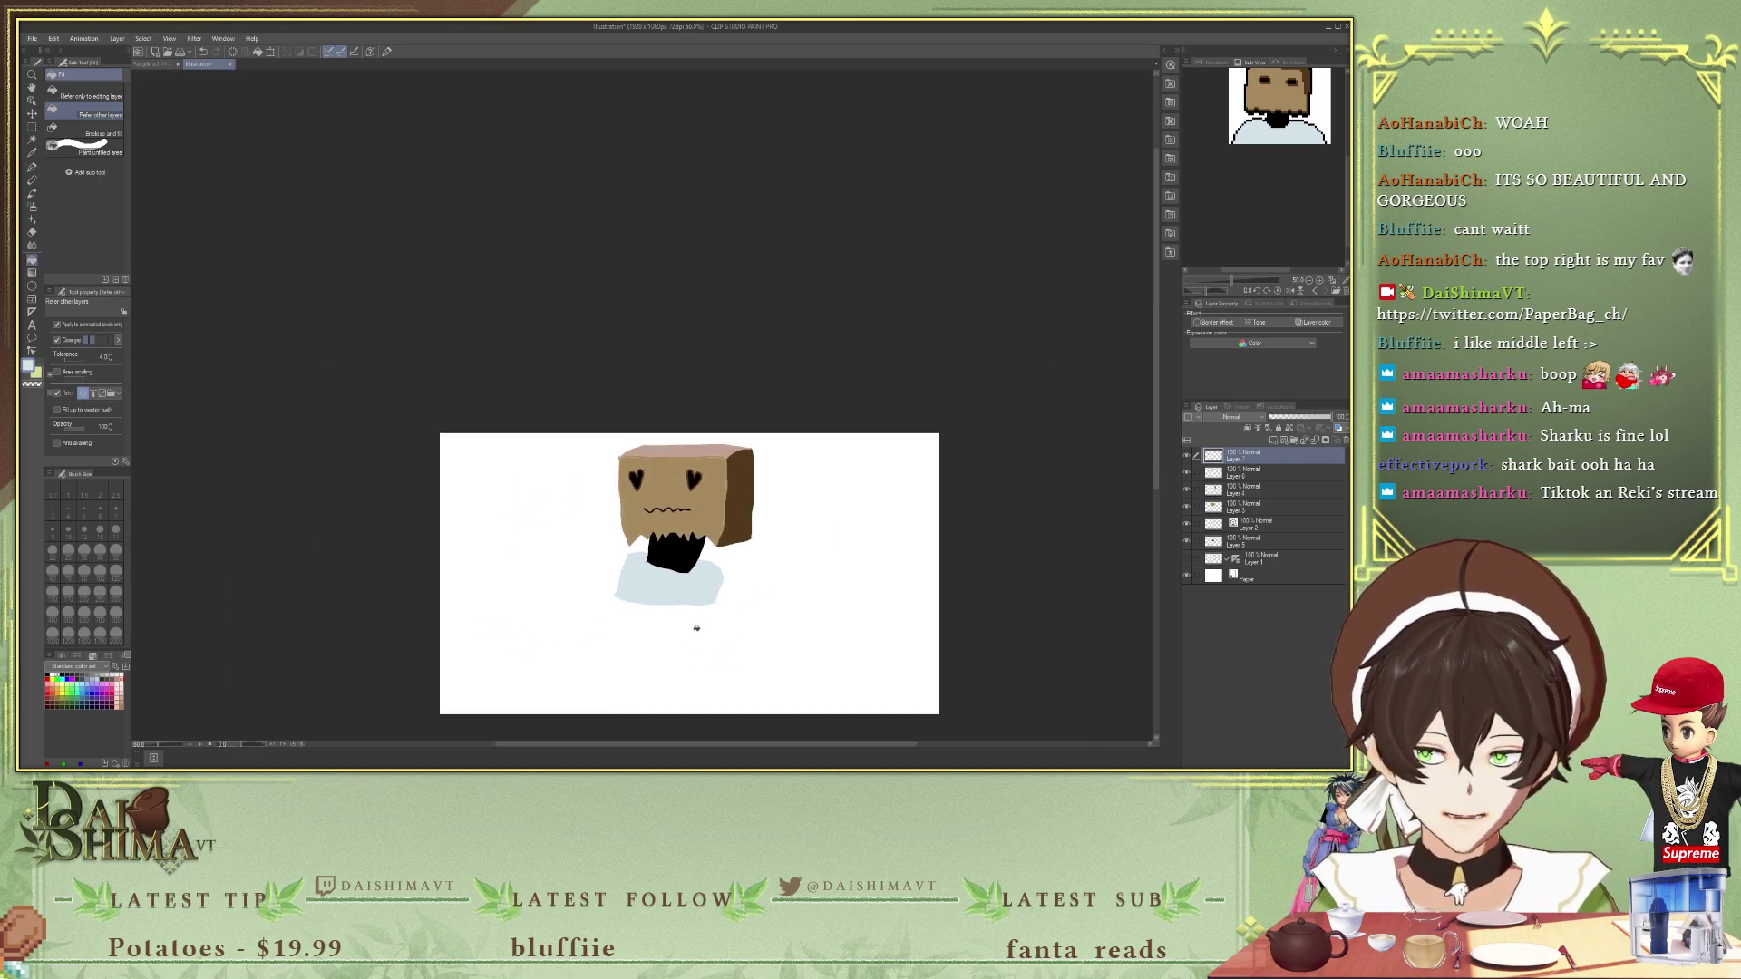
pyautogui.scroll(1, 696, 628)
pyautogui.scroll(8, 786, 597)
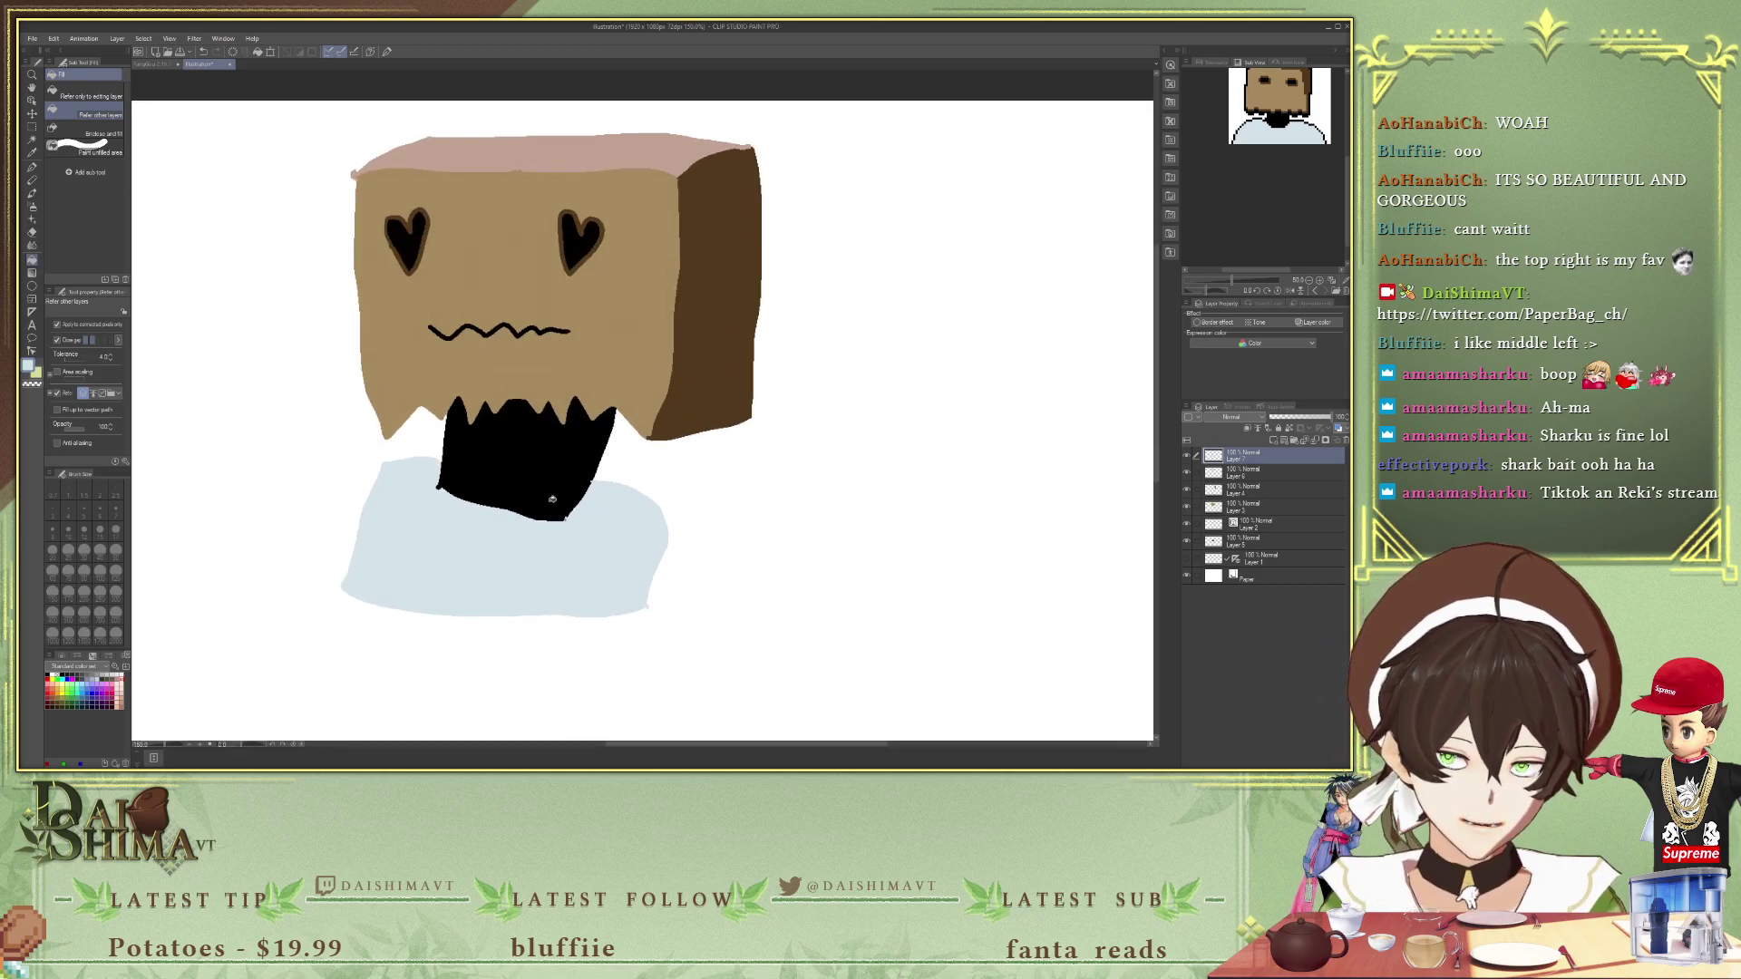
pyautogui.scroll(2, 554, 499)
pyautogui.scroll(-4, 596, 513)
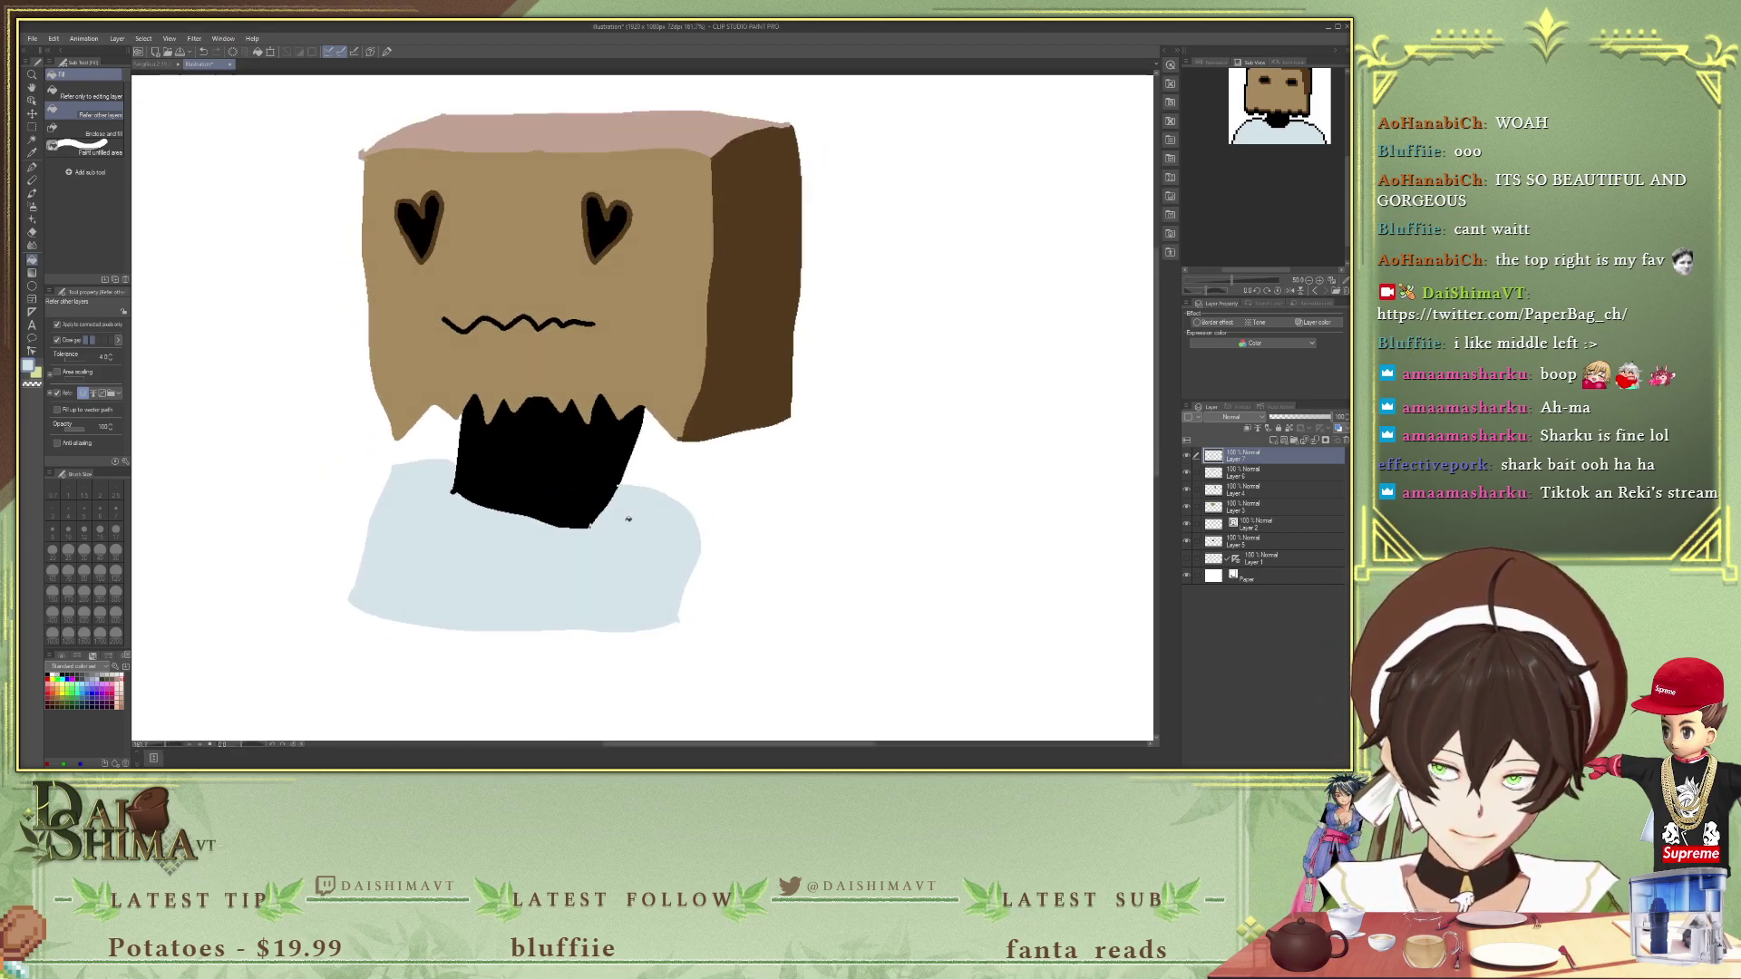
pyautogui.scroll(1, 663, 553)
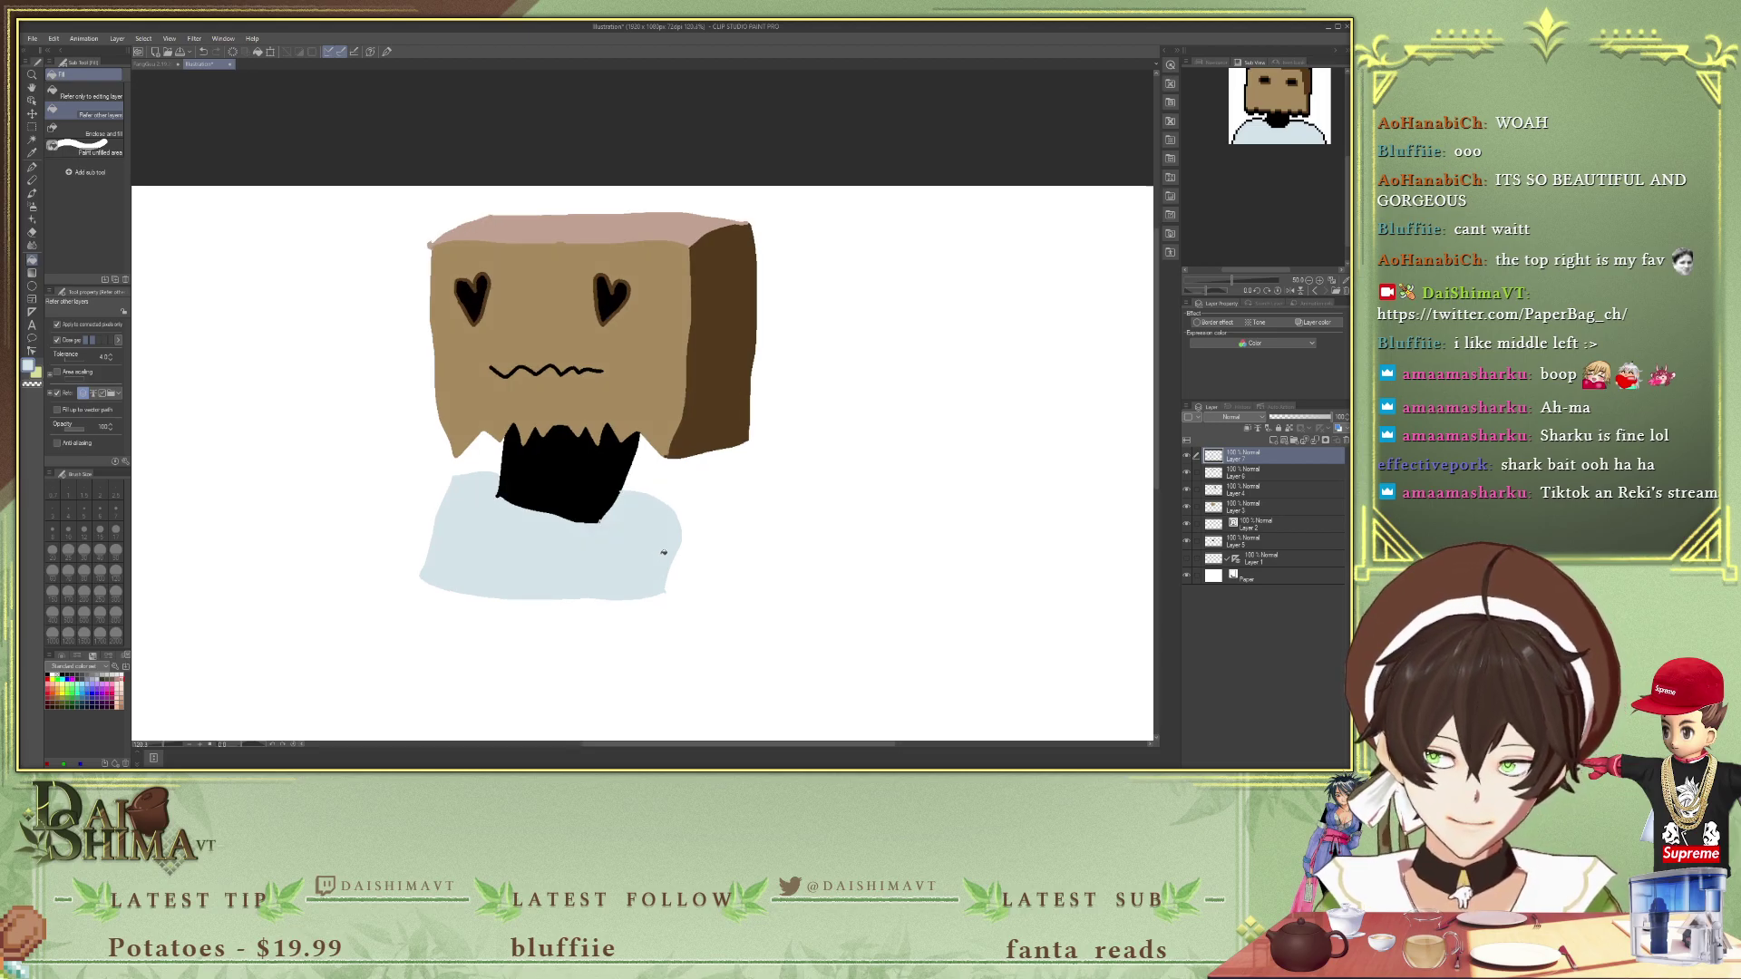
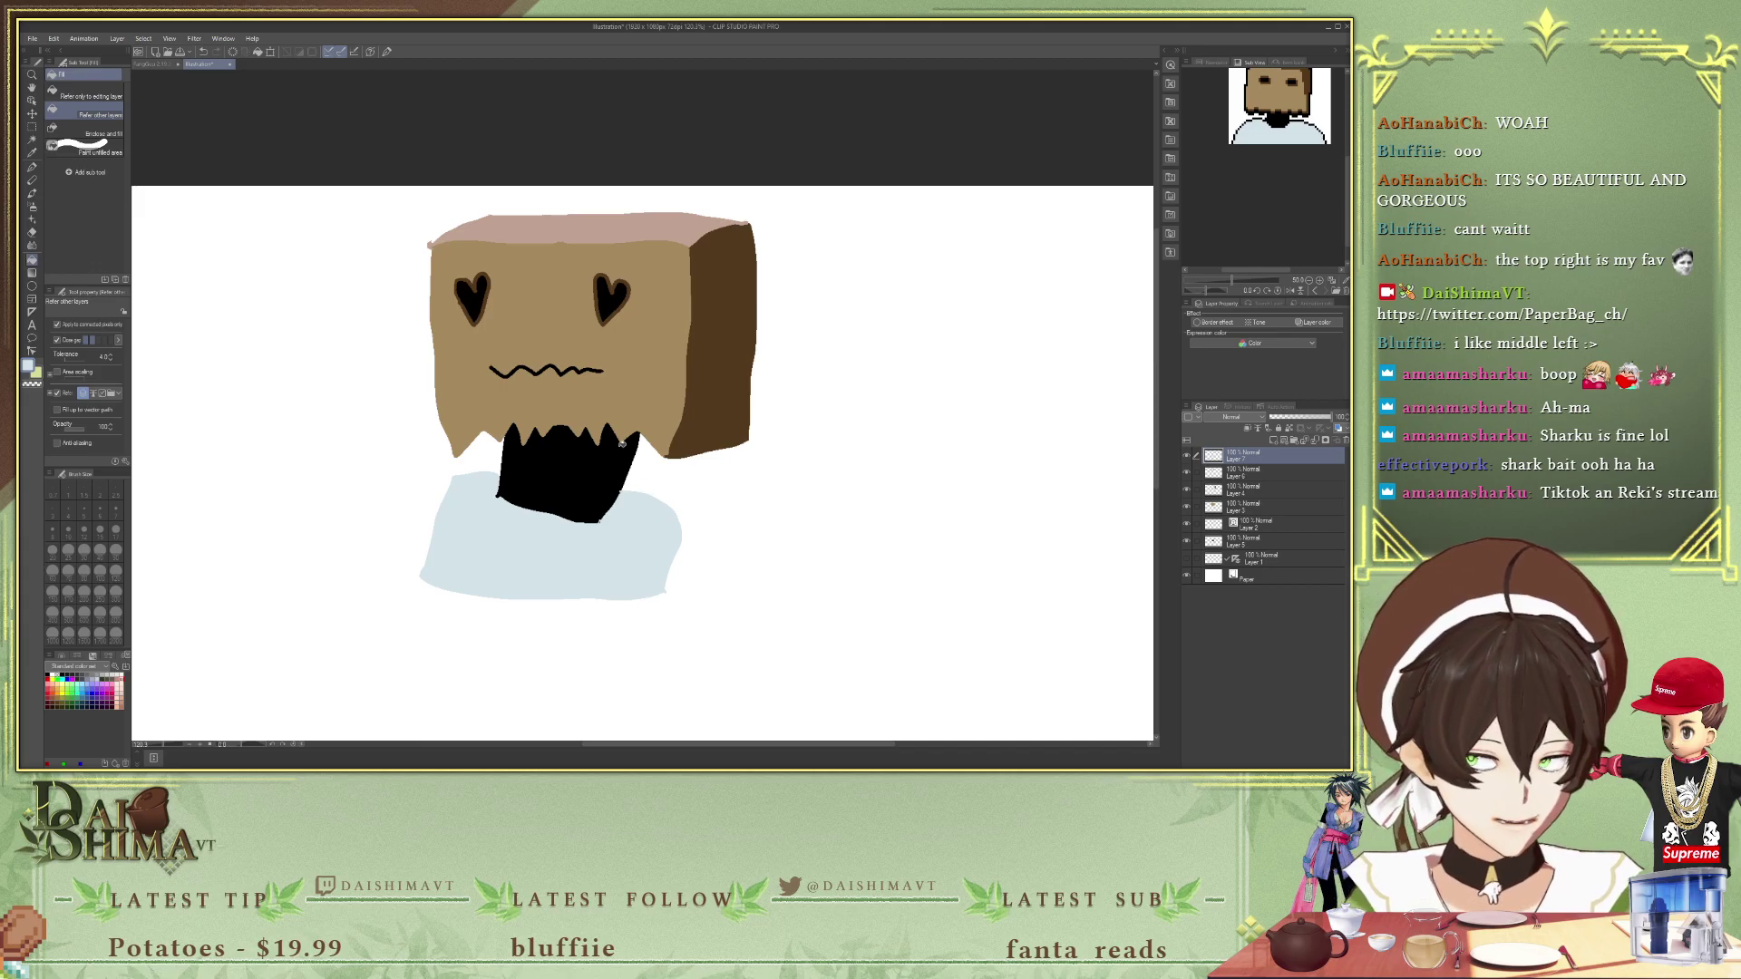
pyautogui.scroll(3, 556, 440)
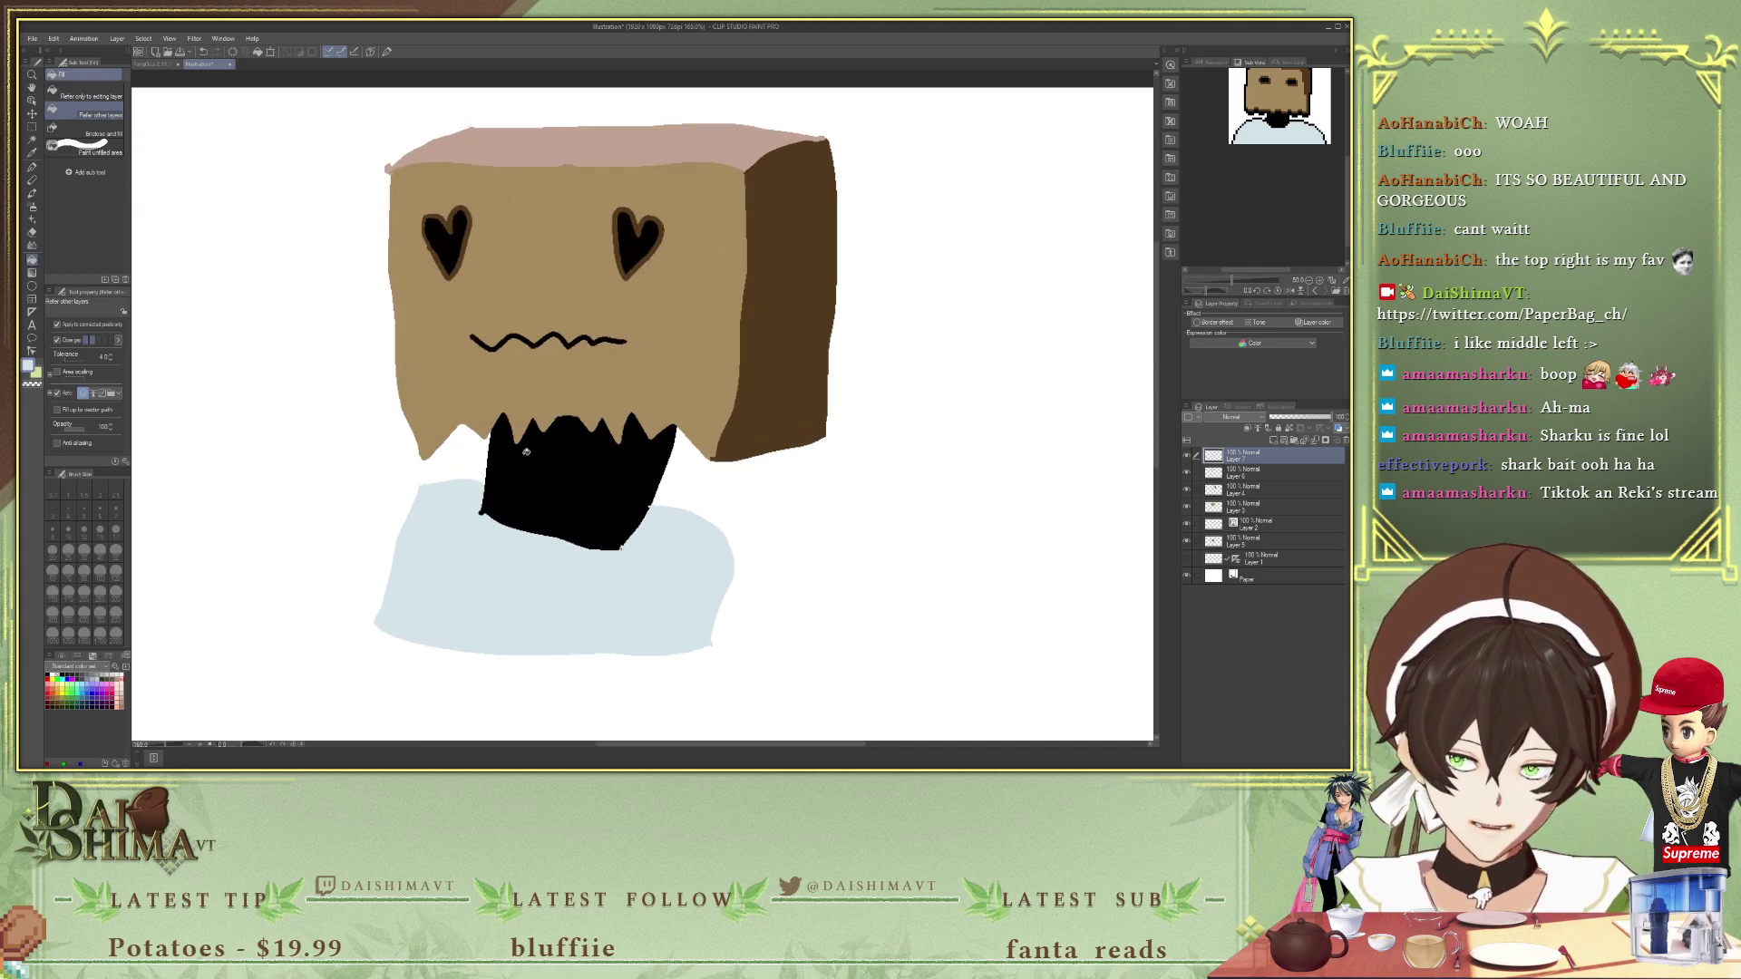
pyautogui.scroll(-2, 371, 435)
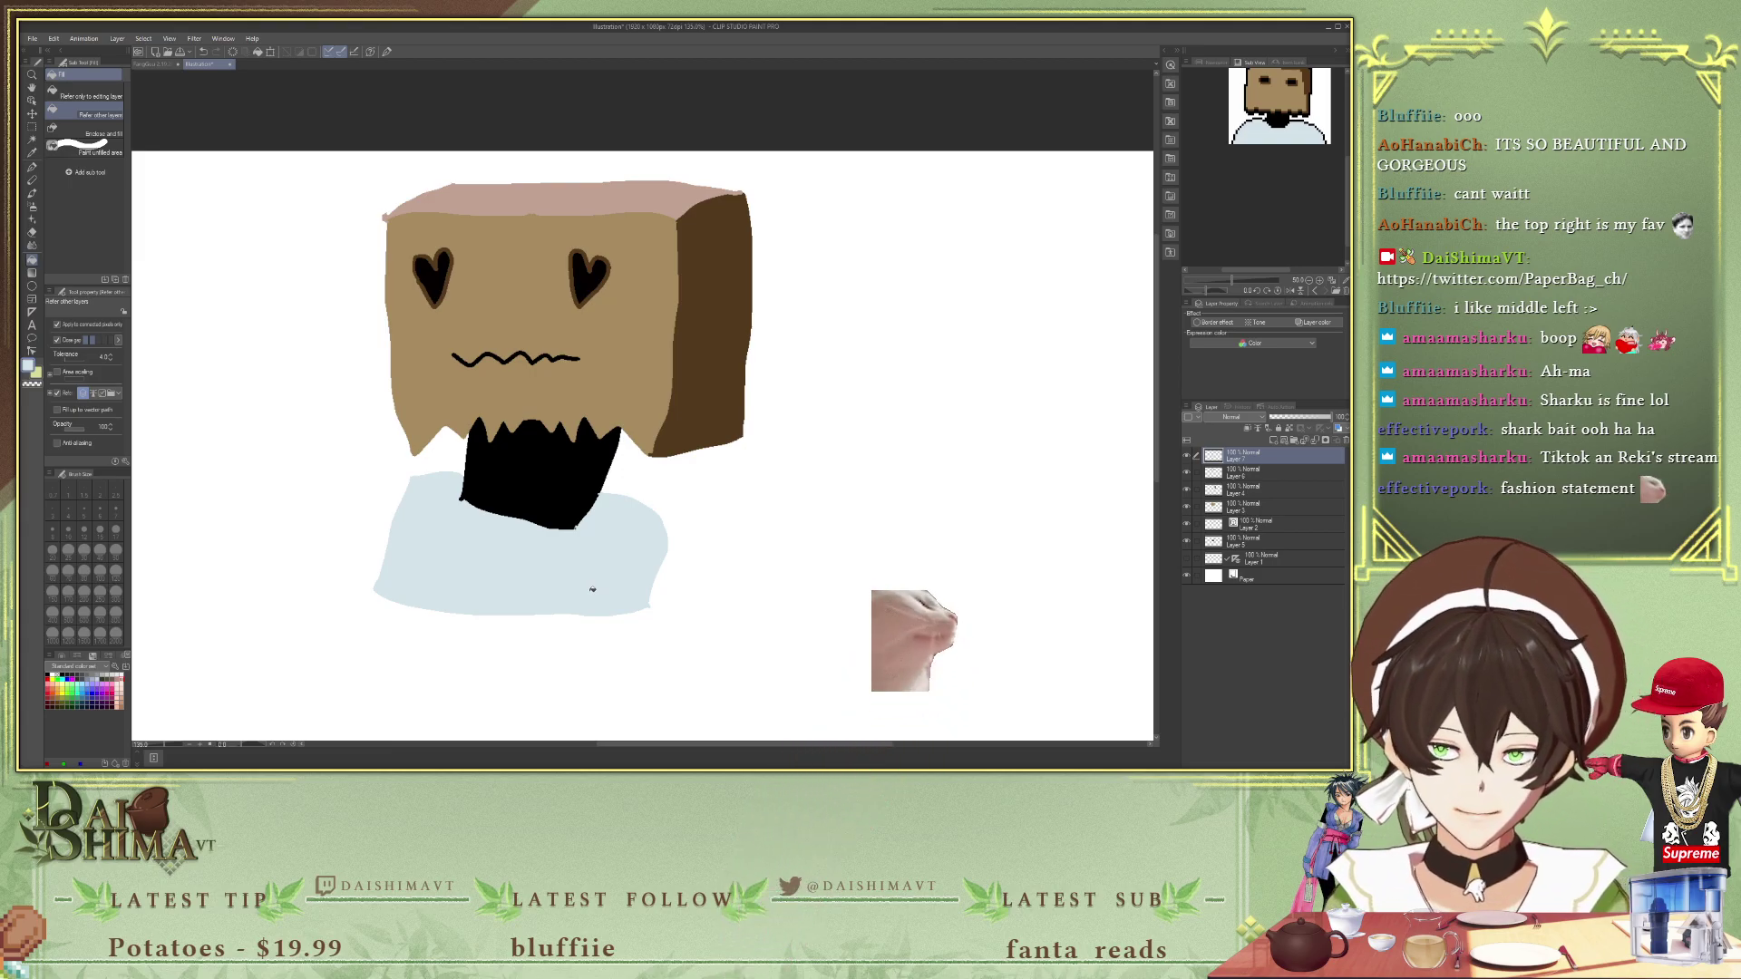
pyautogui.scroll(1, 592, 589)
pyautogui.scroll(5, 1277, 100)
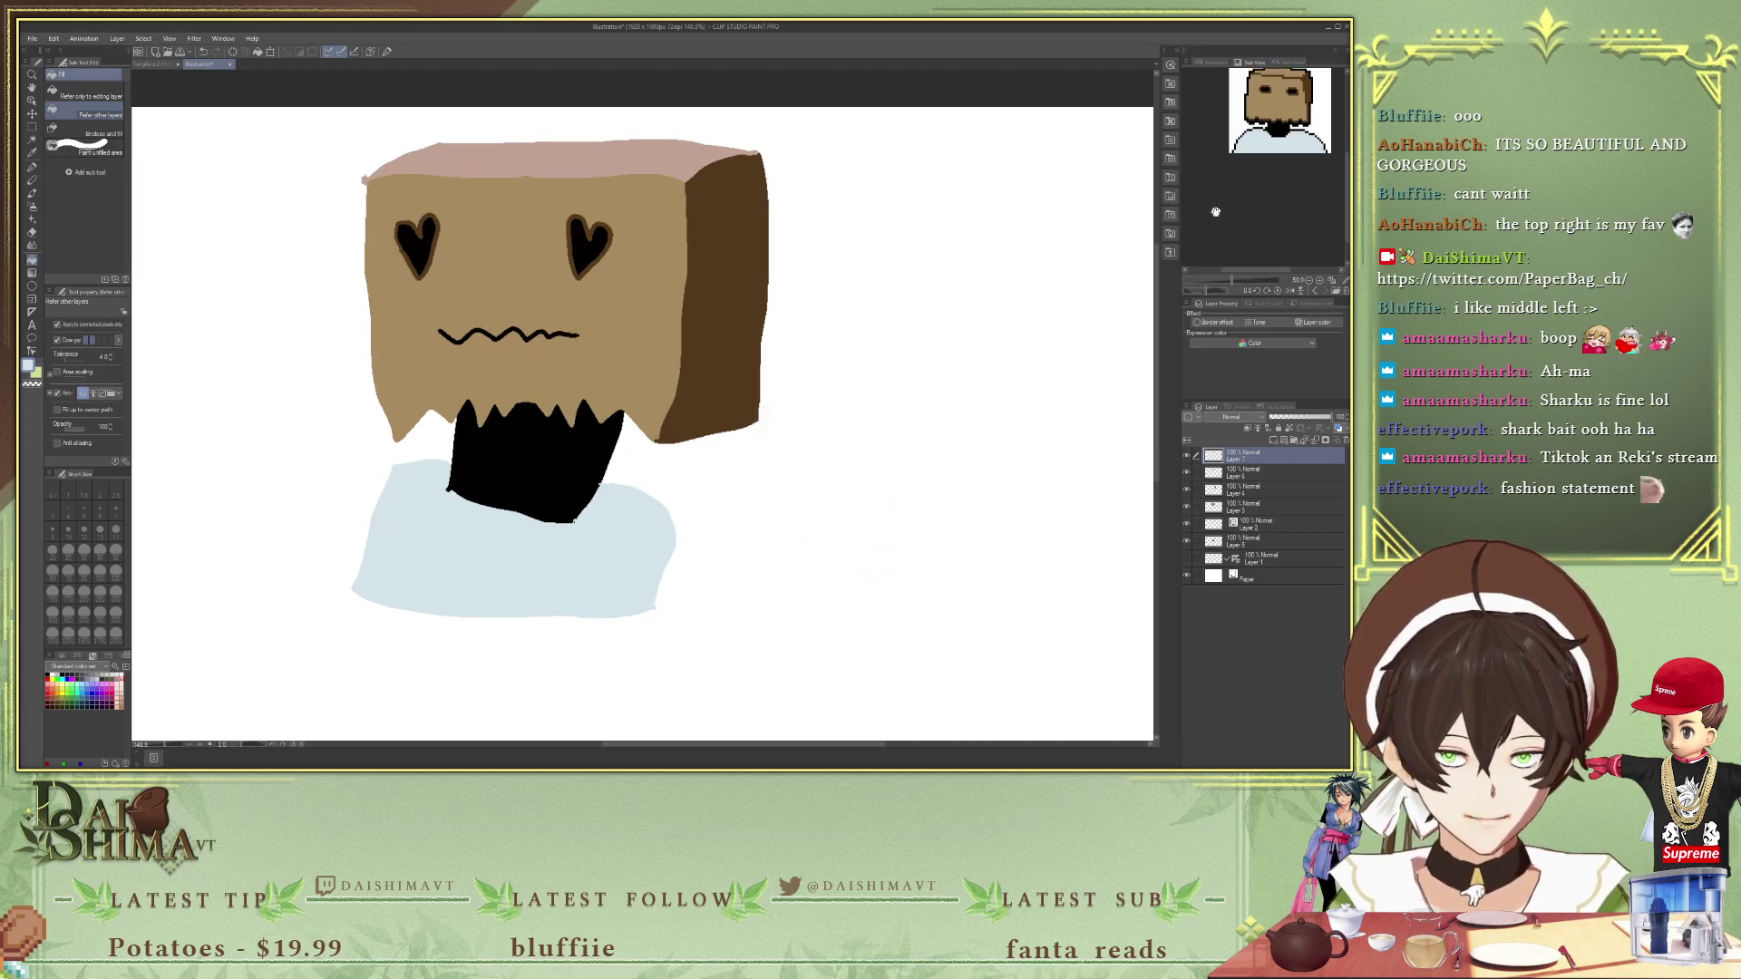
pyautogui.scroll(-5, 1277, 101)
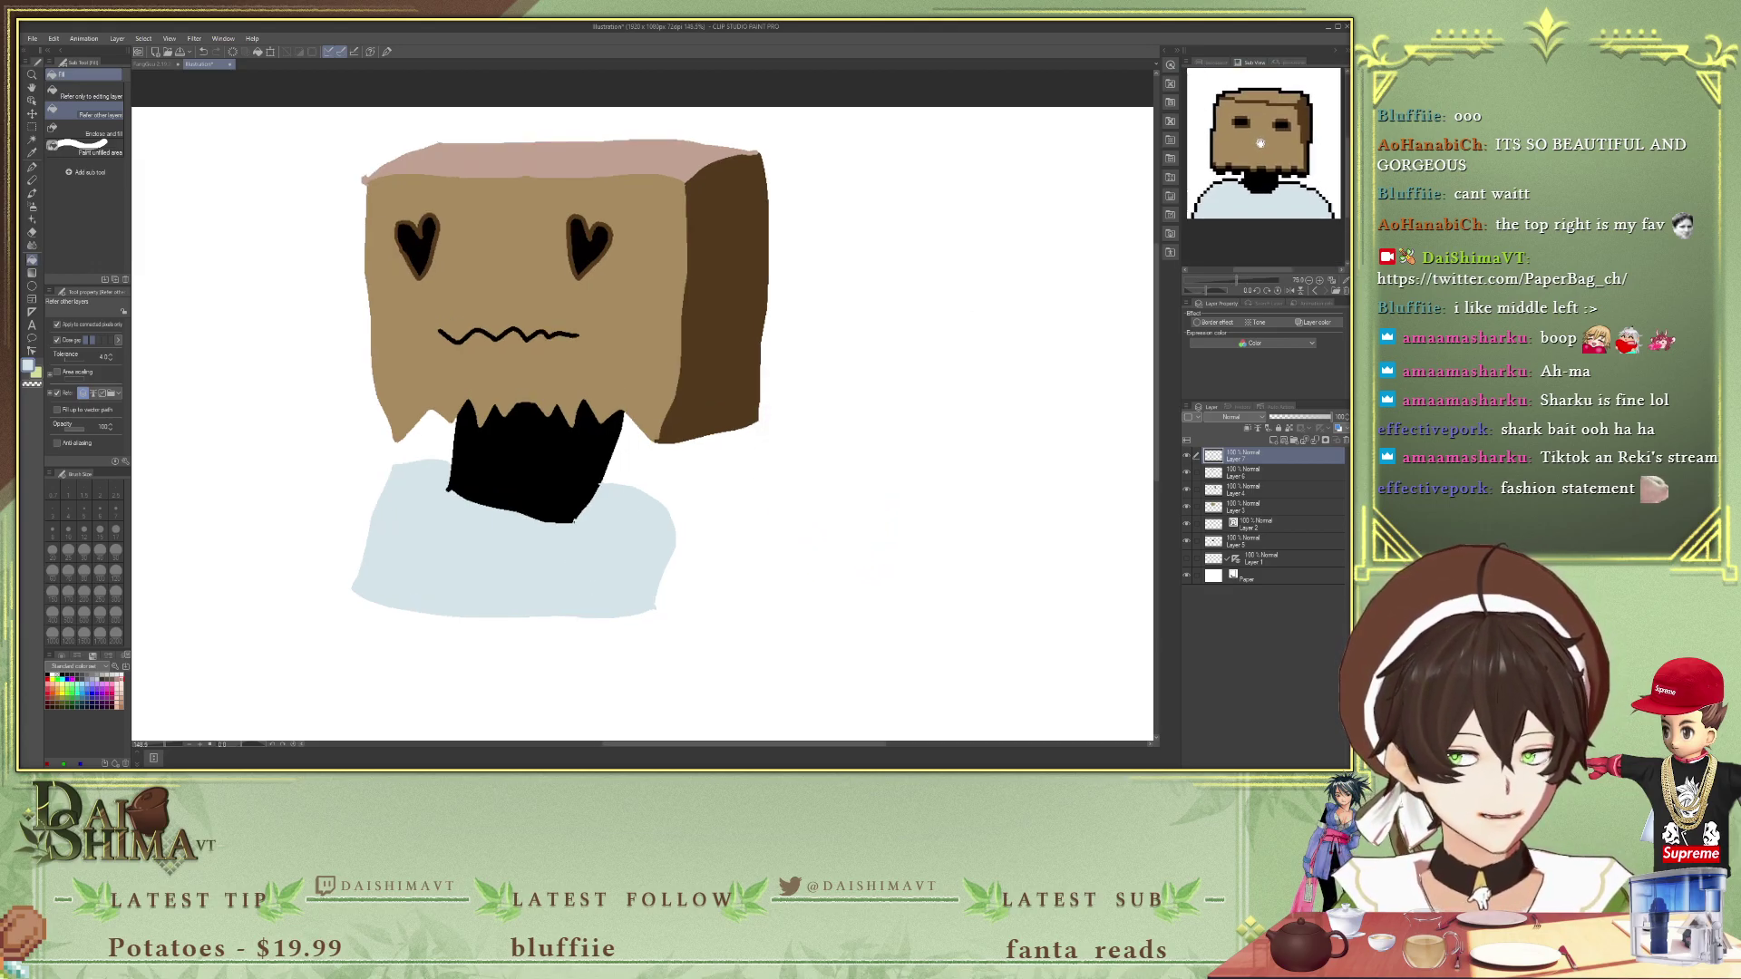
pyautogui.moveTo(1247, 146); pyautogui.dragTo(1262, 152)
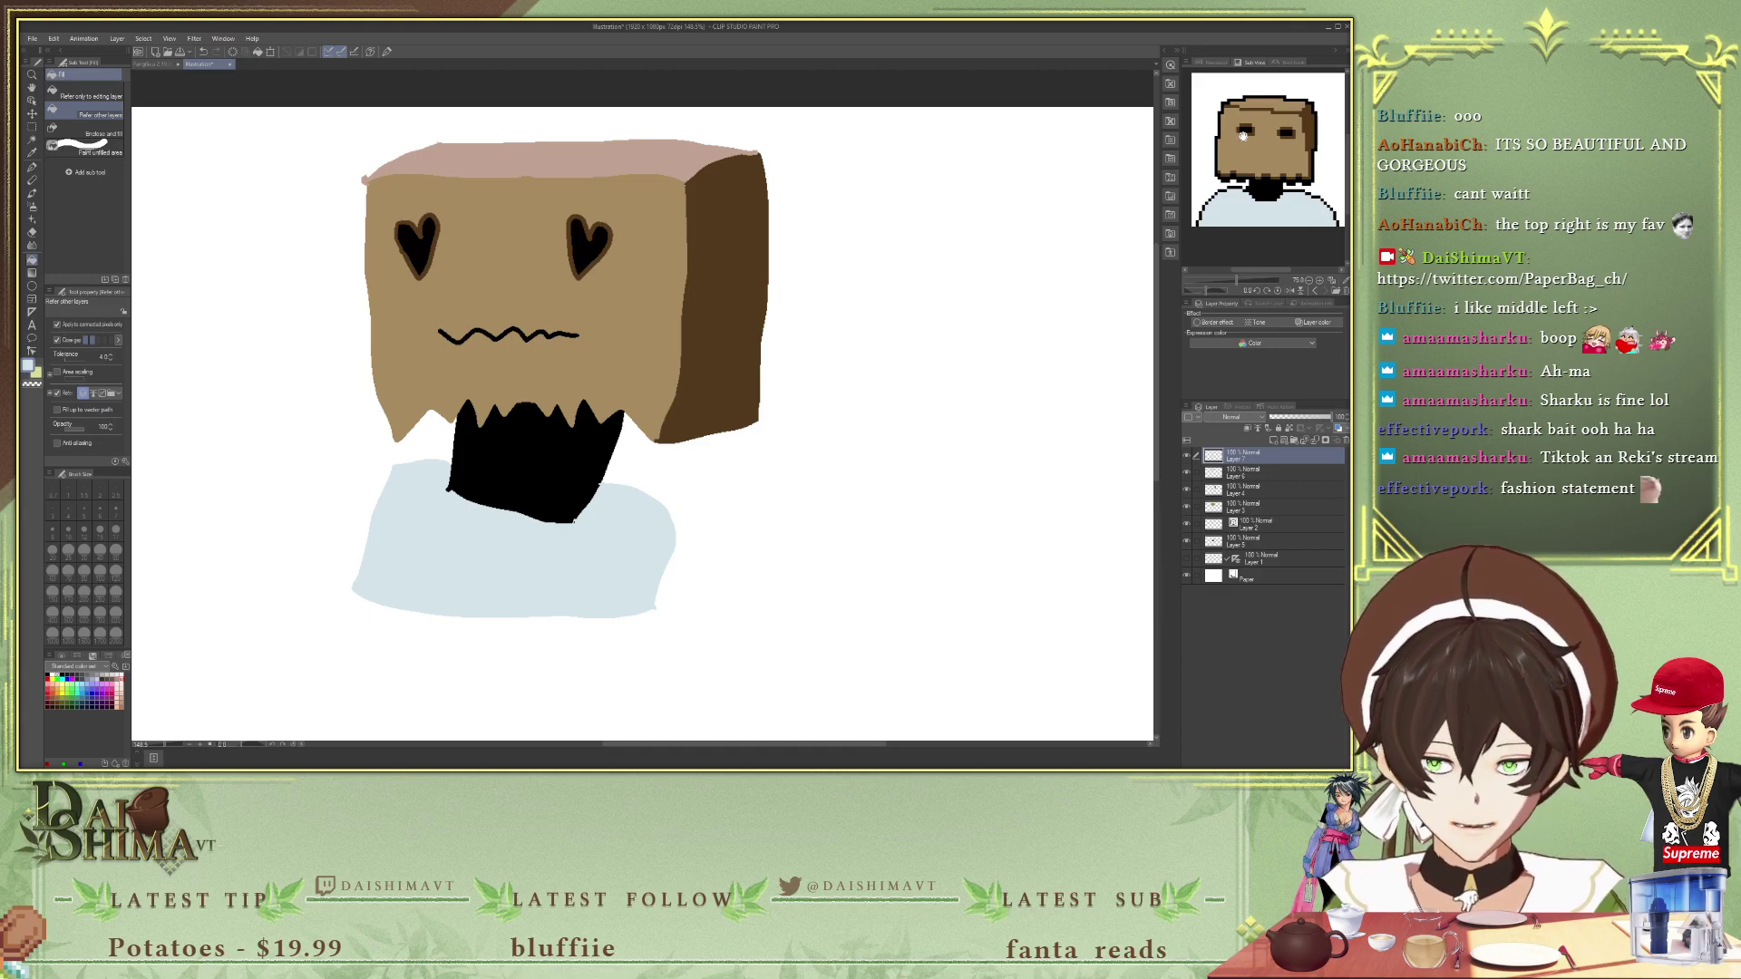
pyautogui.scroll(-2, 680, 536)
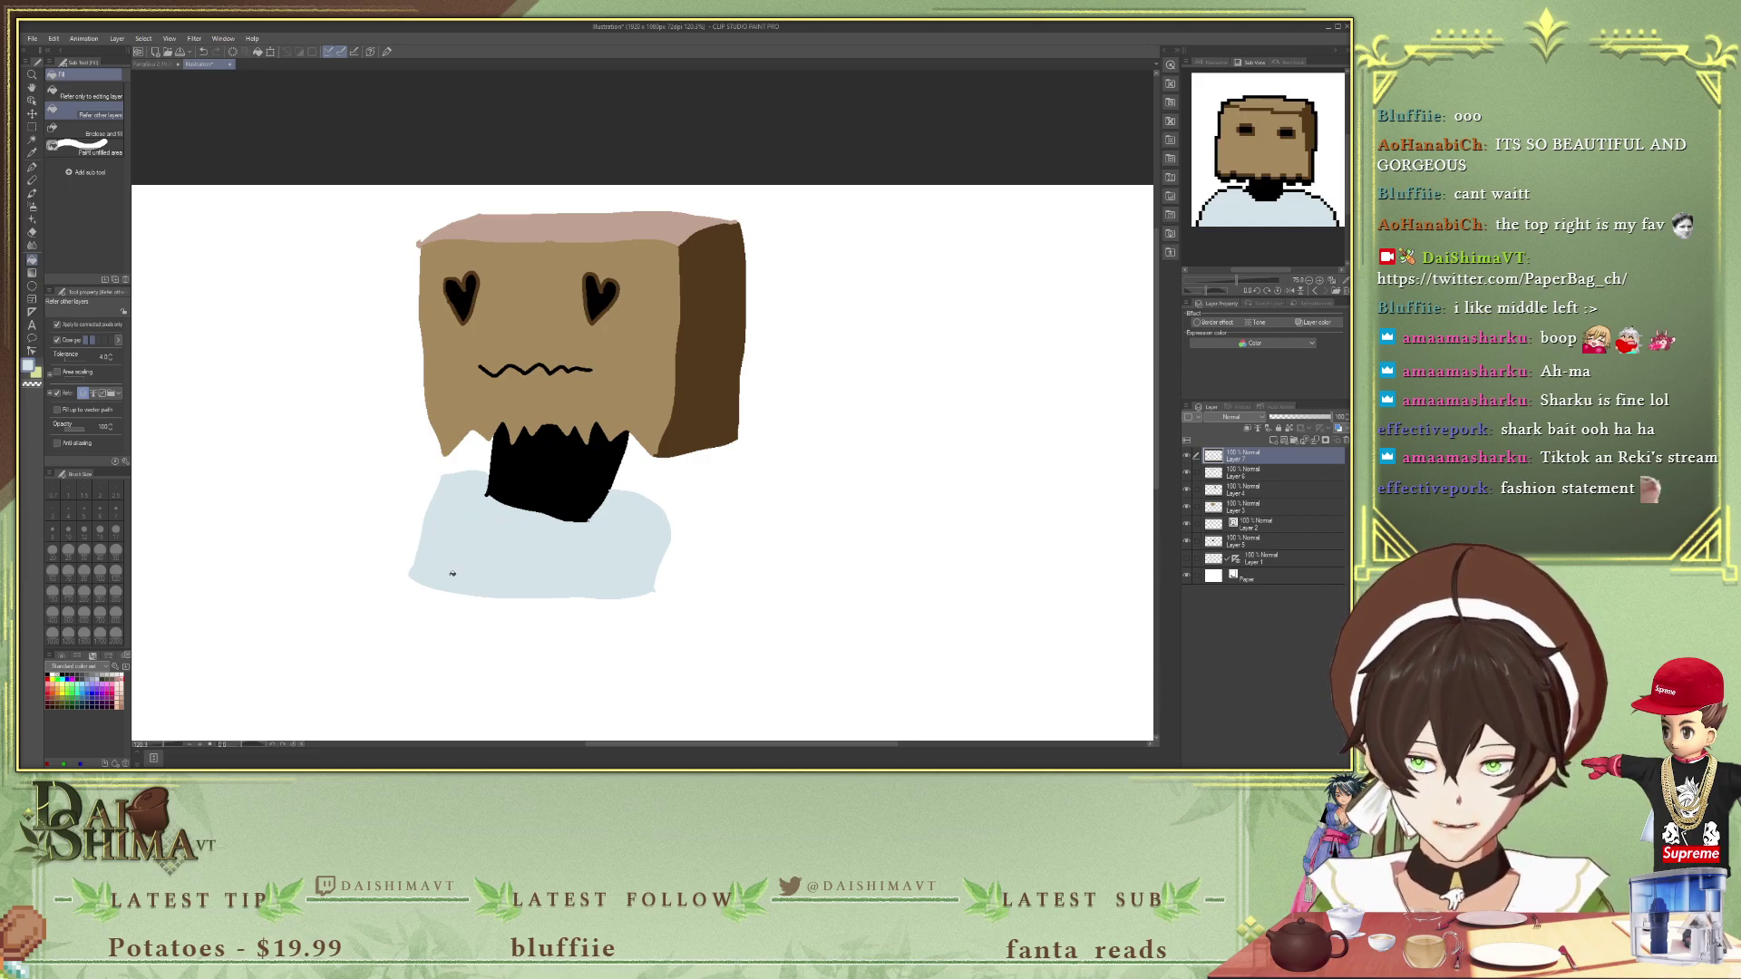
# - Hide the white paper layer and sample the tan of the bag's front face
pyautogui.scroll(-1, 418, 422)
pyautogui.click(1187, 577)
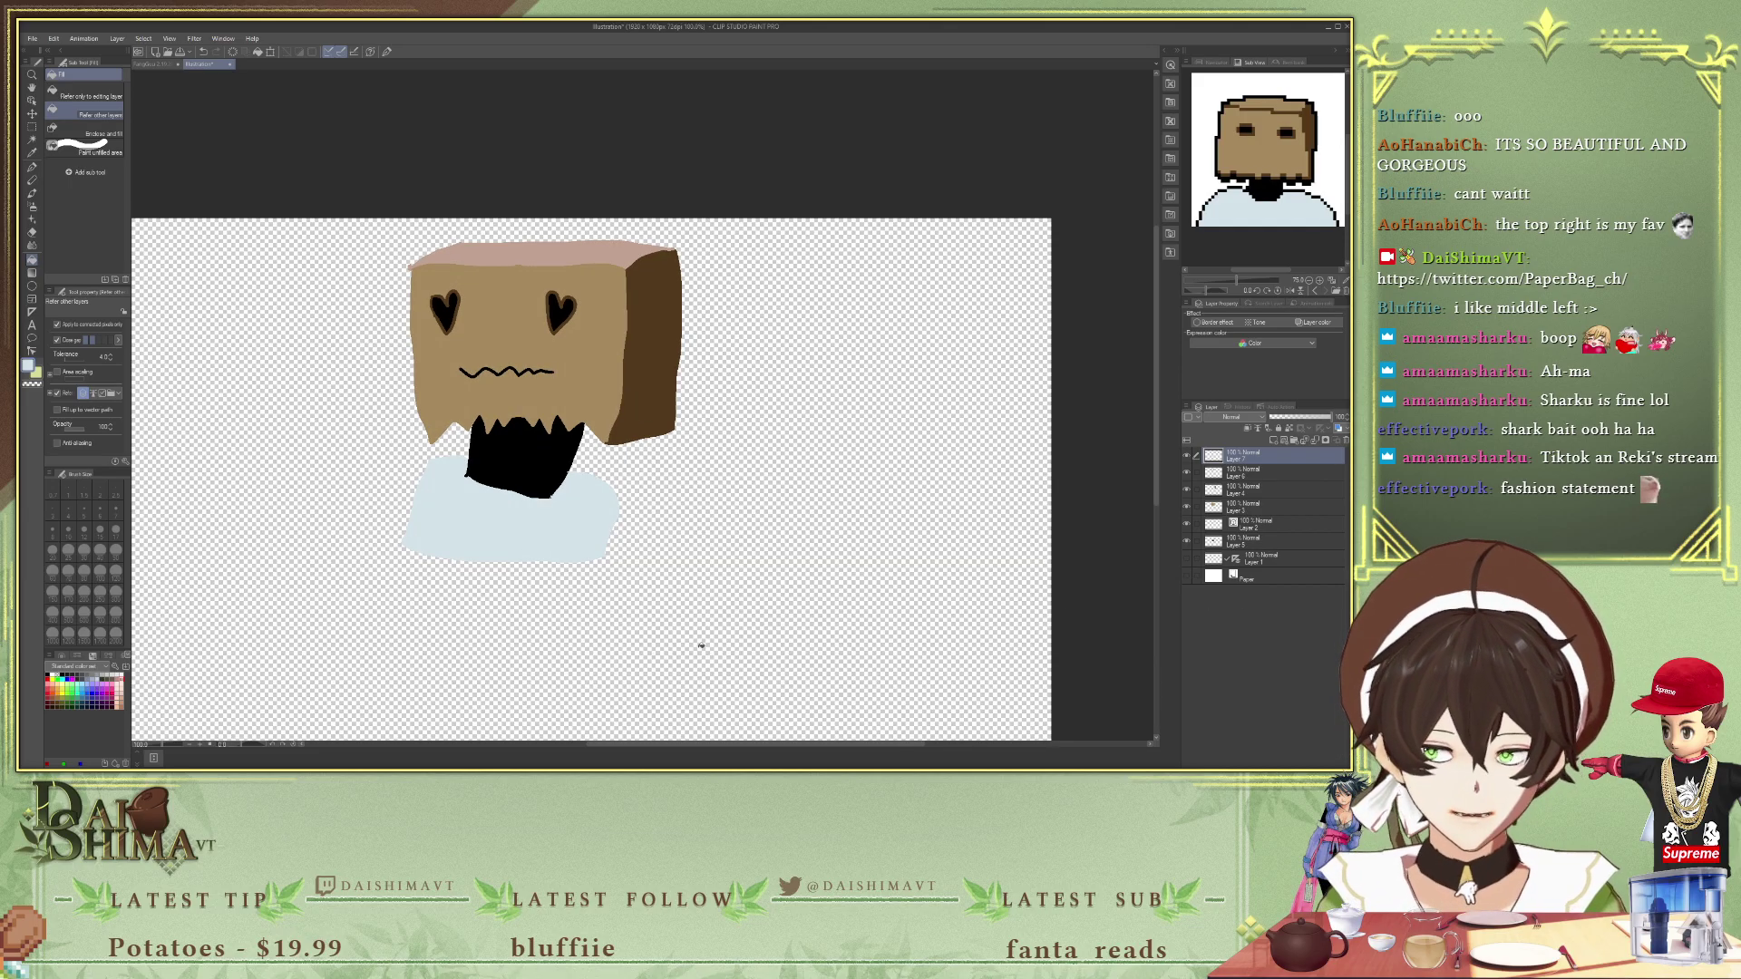
pyautogui.scroll(1, 236, 590)
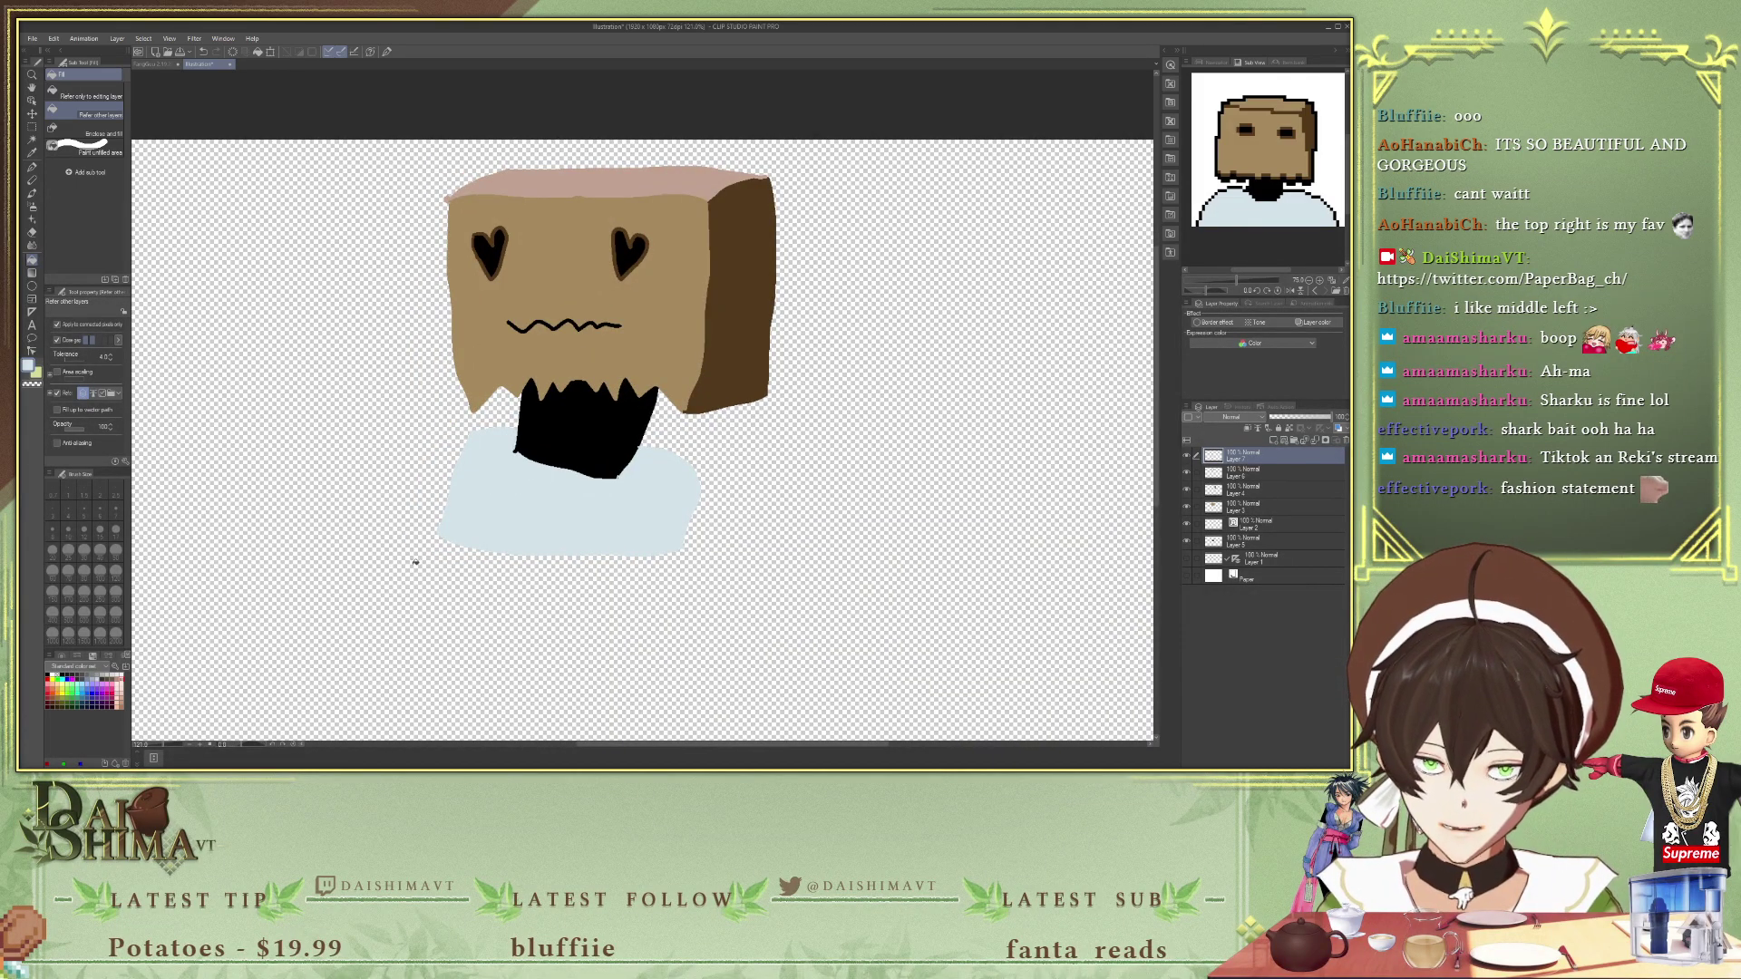
pyautogui.scroll(1, 490, 614)
pyautogui.scroll(-1, 567, 652)
pyautogui.scroll(1, 458, 680)
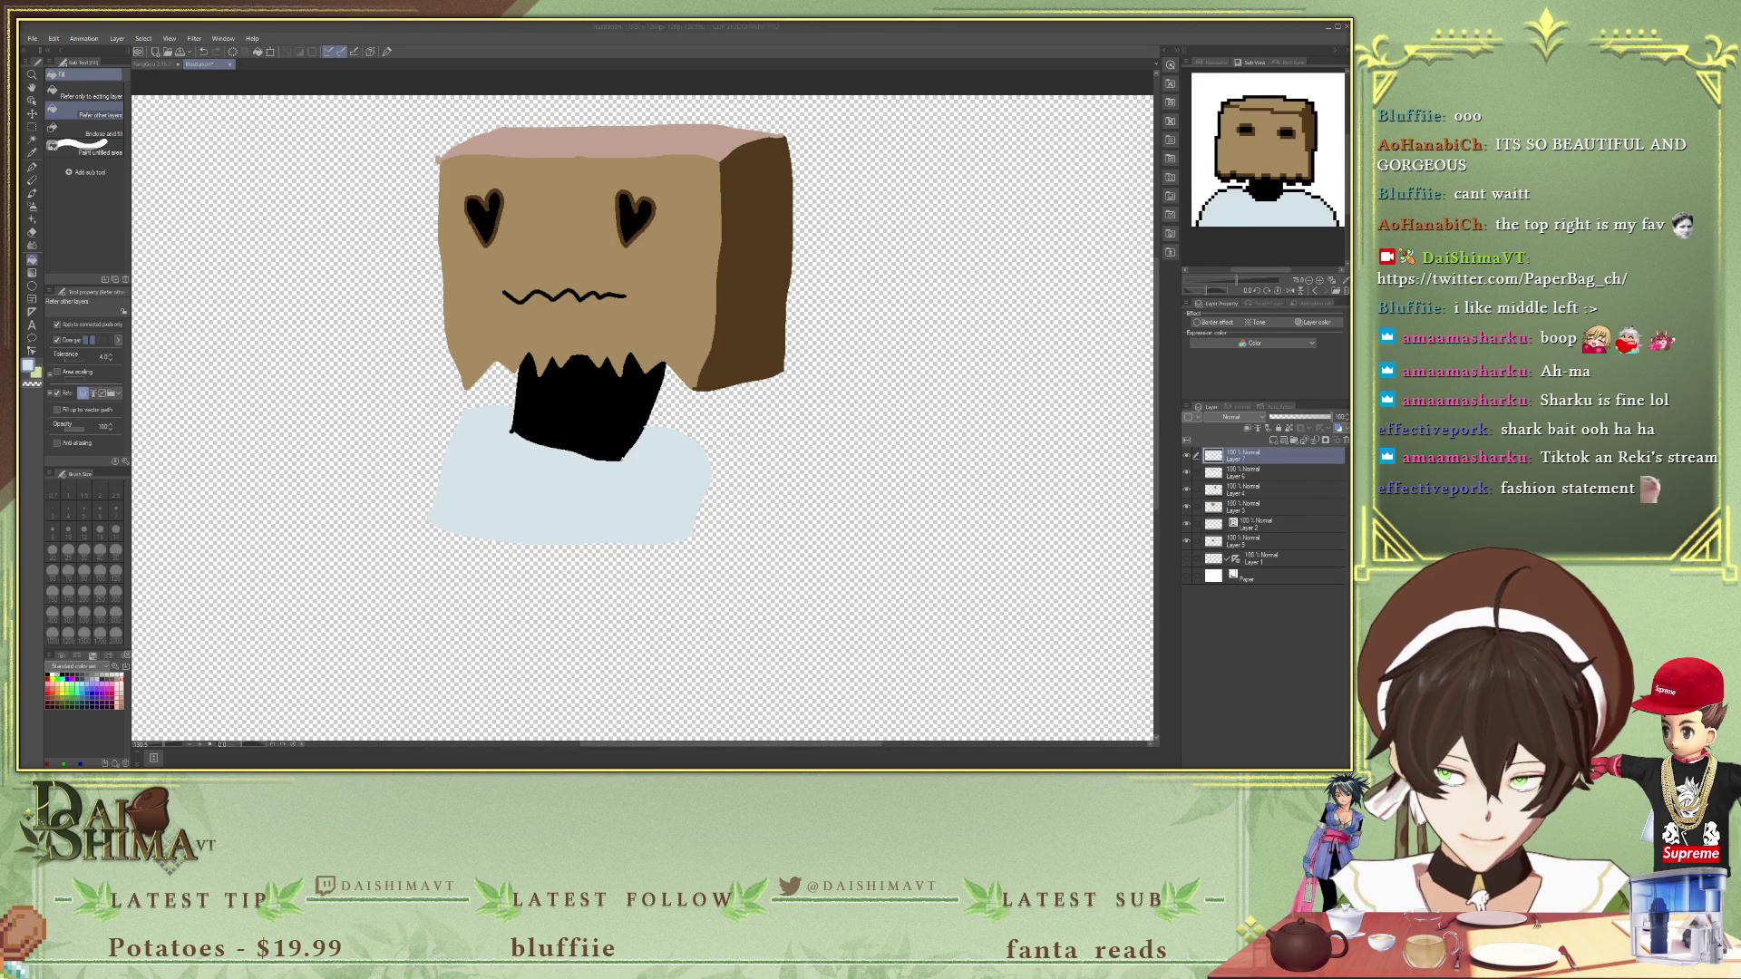
pyautogui.press('i')
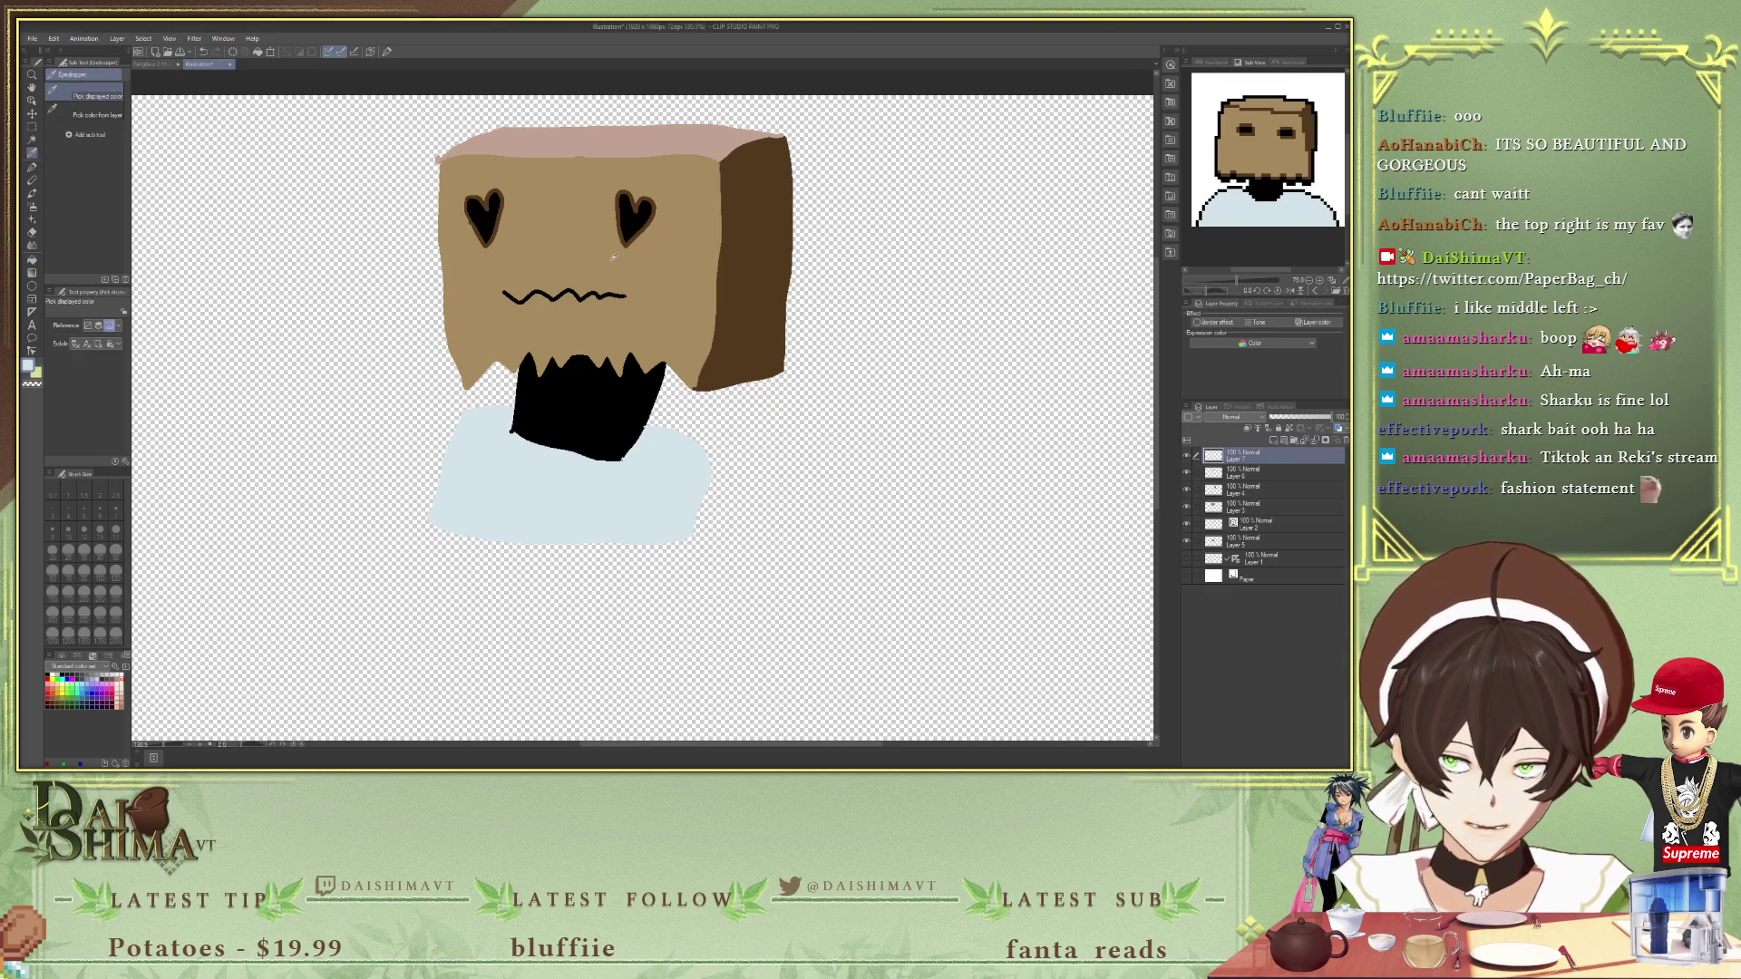
pyautogui.click(627, 357)
# - Group all the character's drawn layers in a new folder and collapse it
pyautogui.scroll(1, 532, 559)
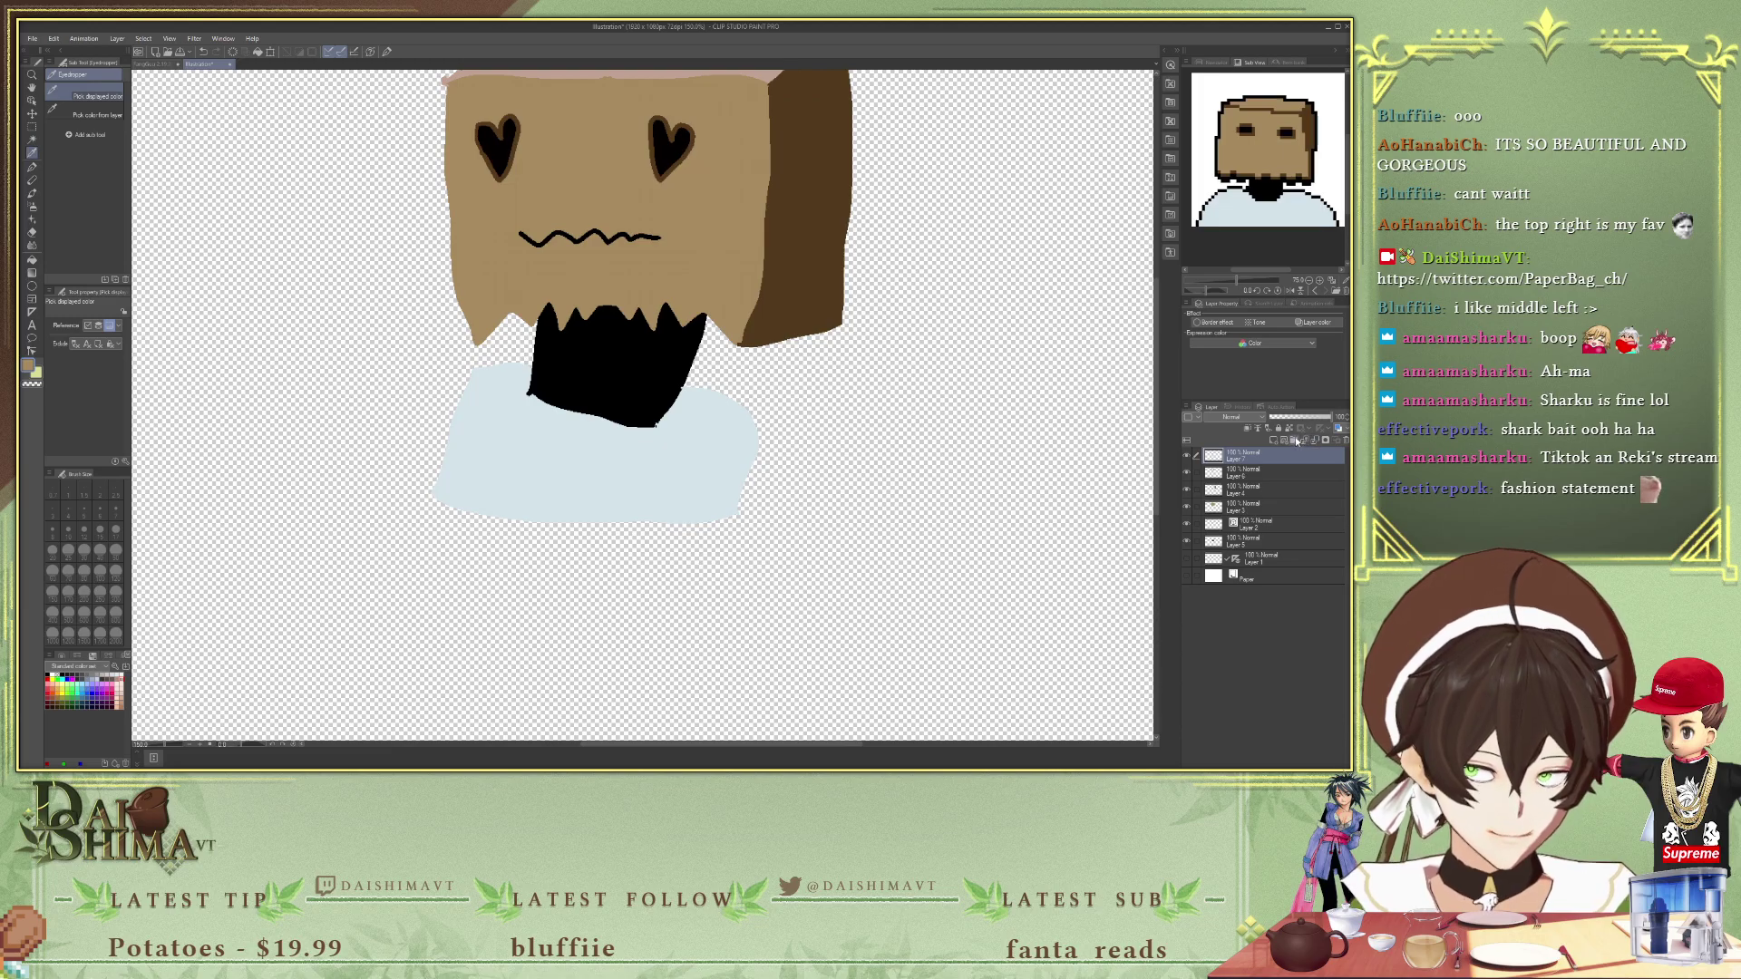
pyautogui.click(1328, 441)
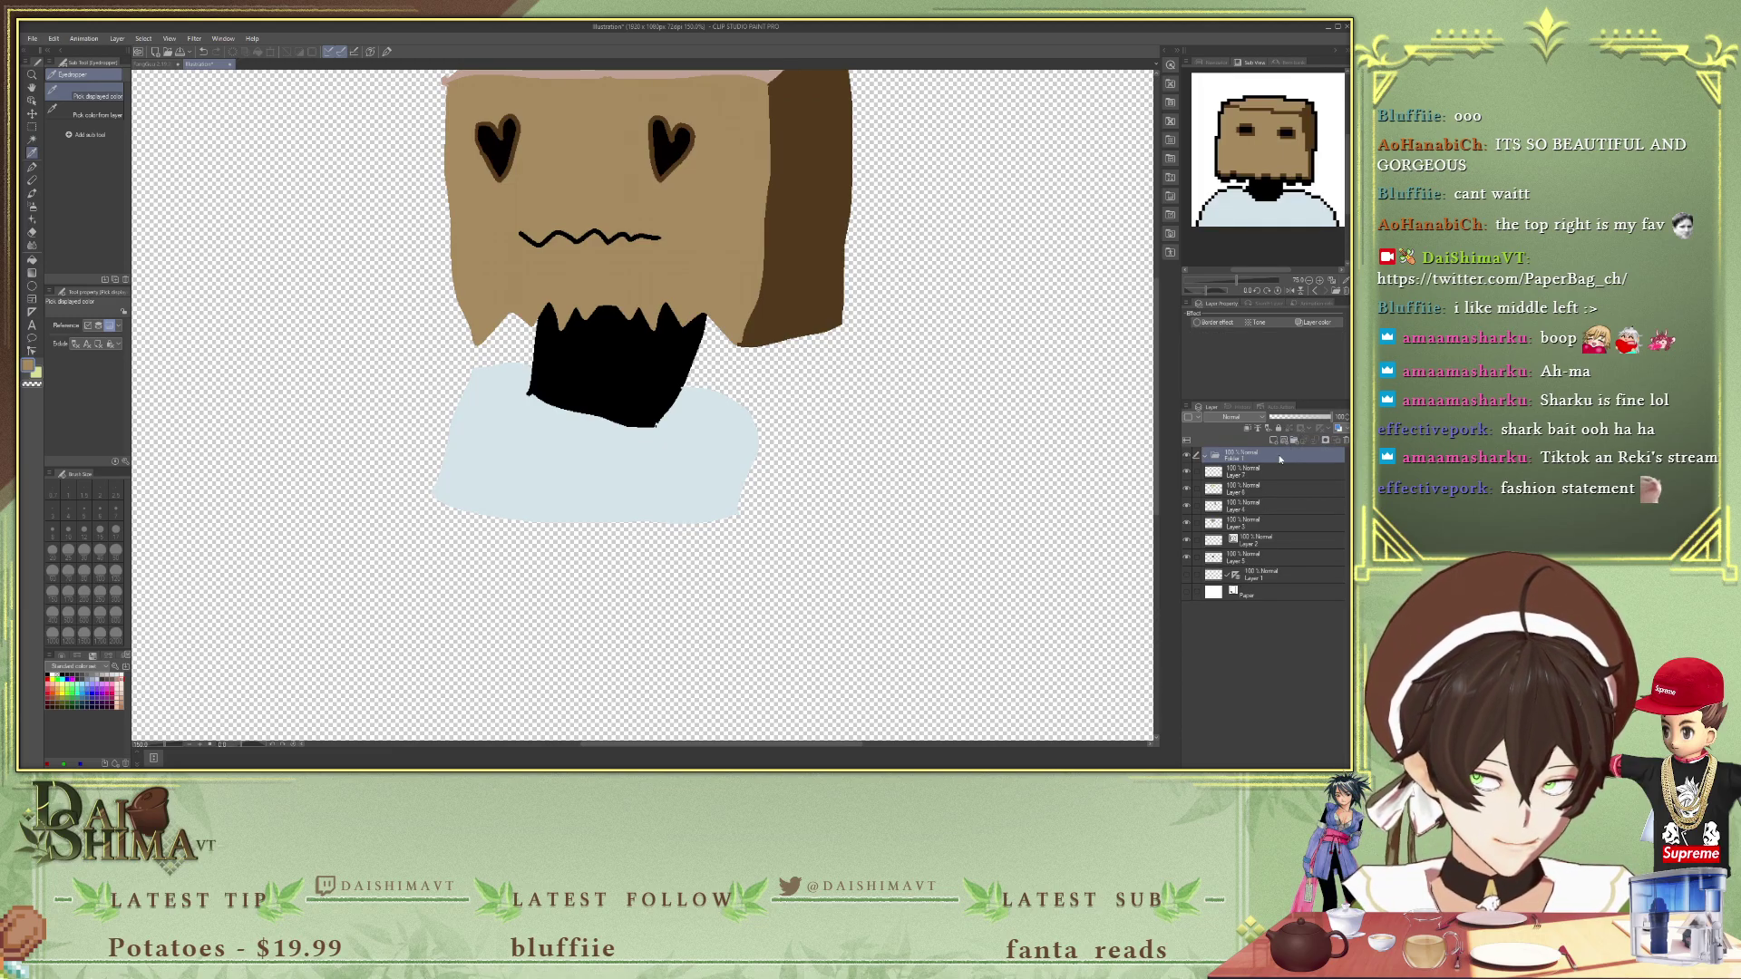
pyautogui.keyDown('shift'); pyautogui.click(1244, 560); pyautogui.keyUp('shift')
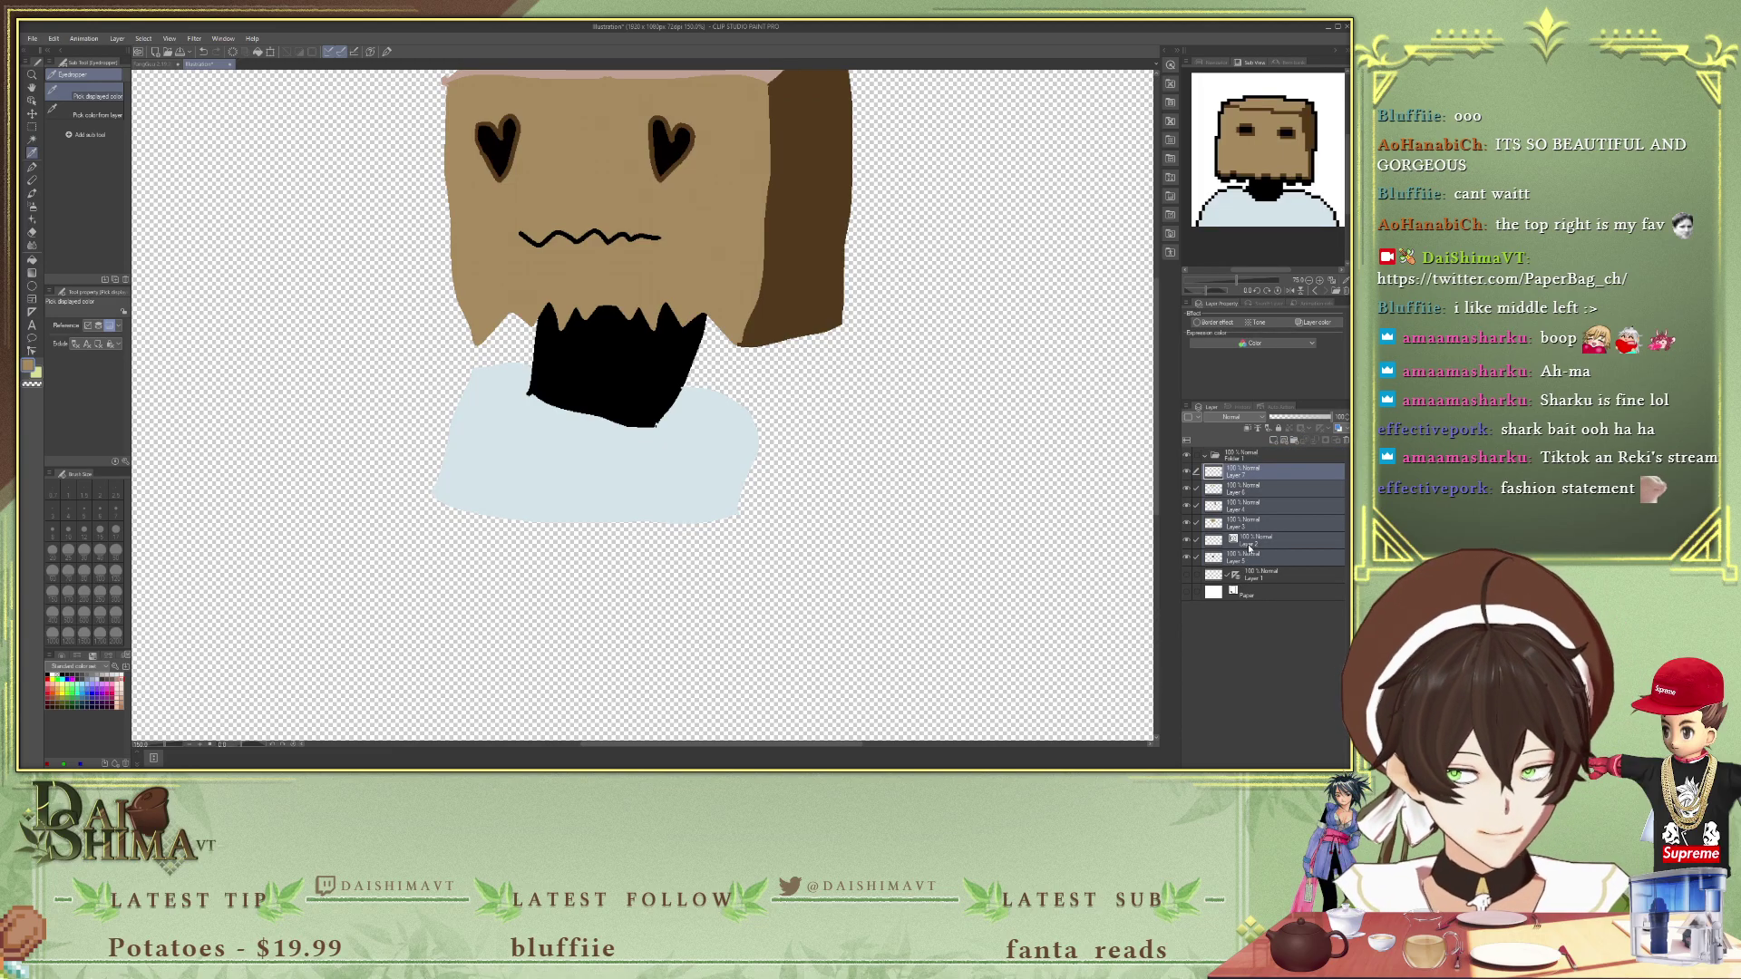
pyautogui.moveTo(1246, 467); pyautogui.dragTo(1240, 457)
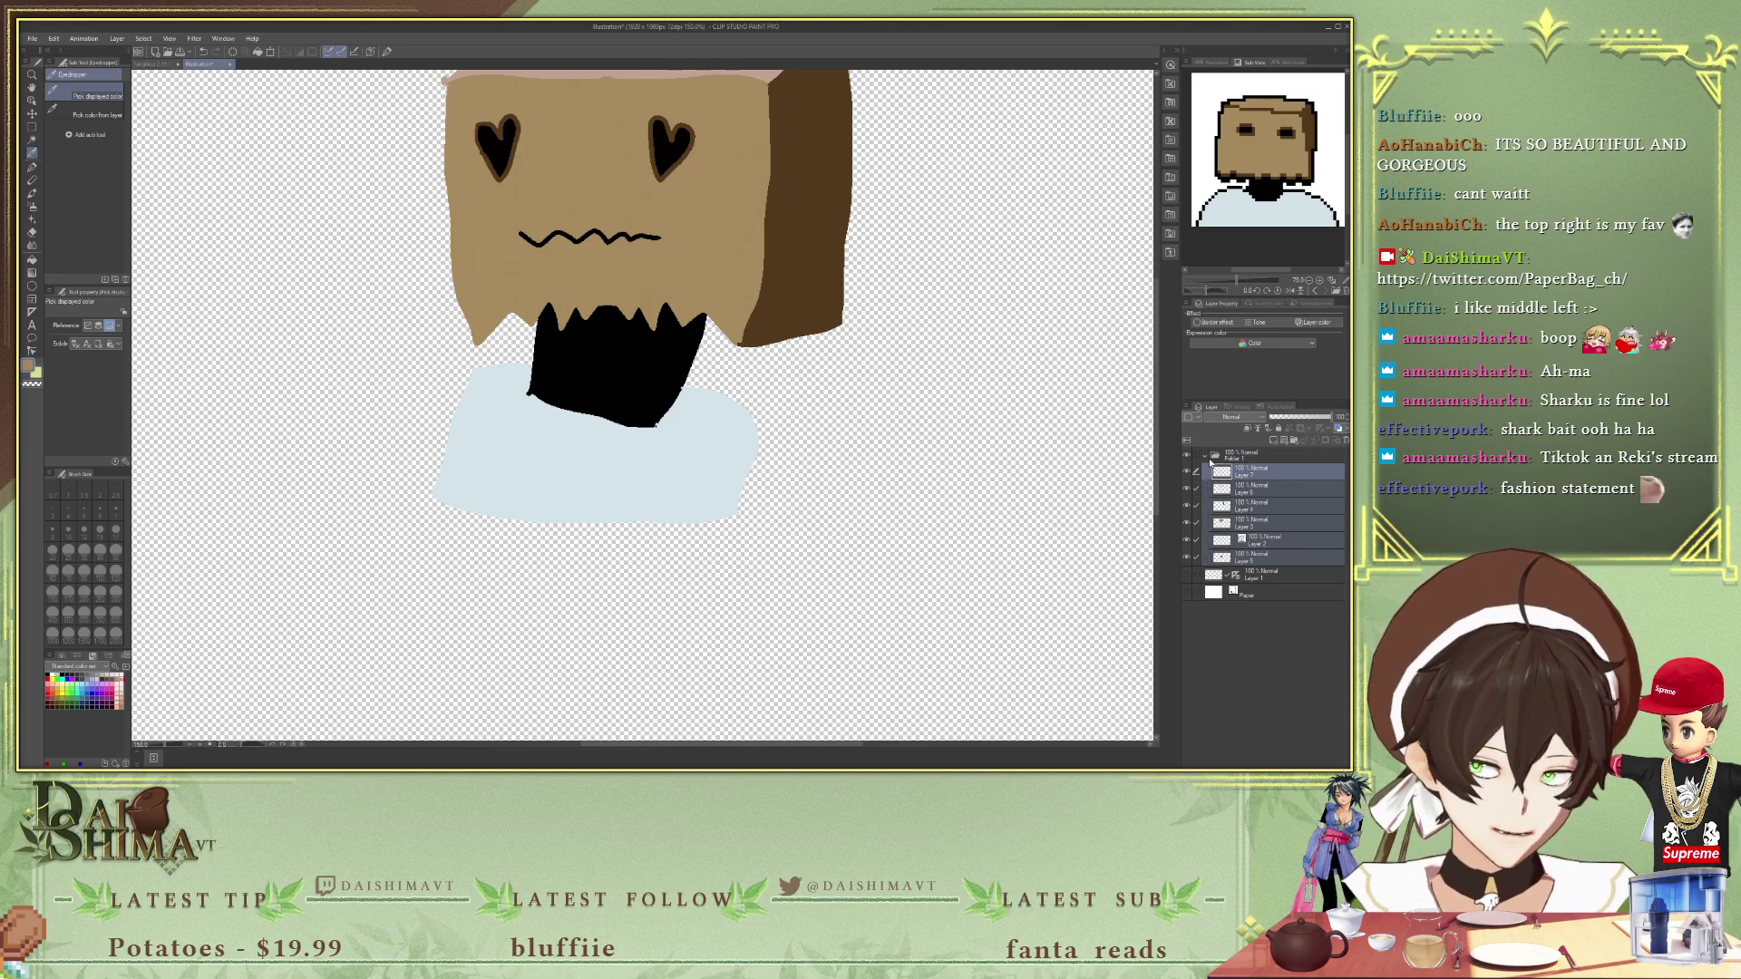
pyautogui.click(1211, 460)
pyautogui.click(1205, 457)
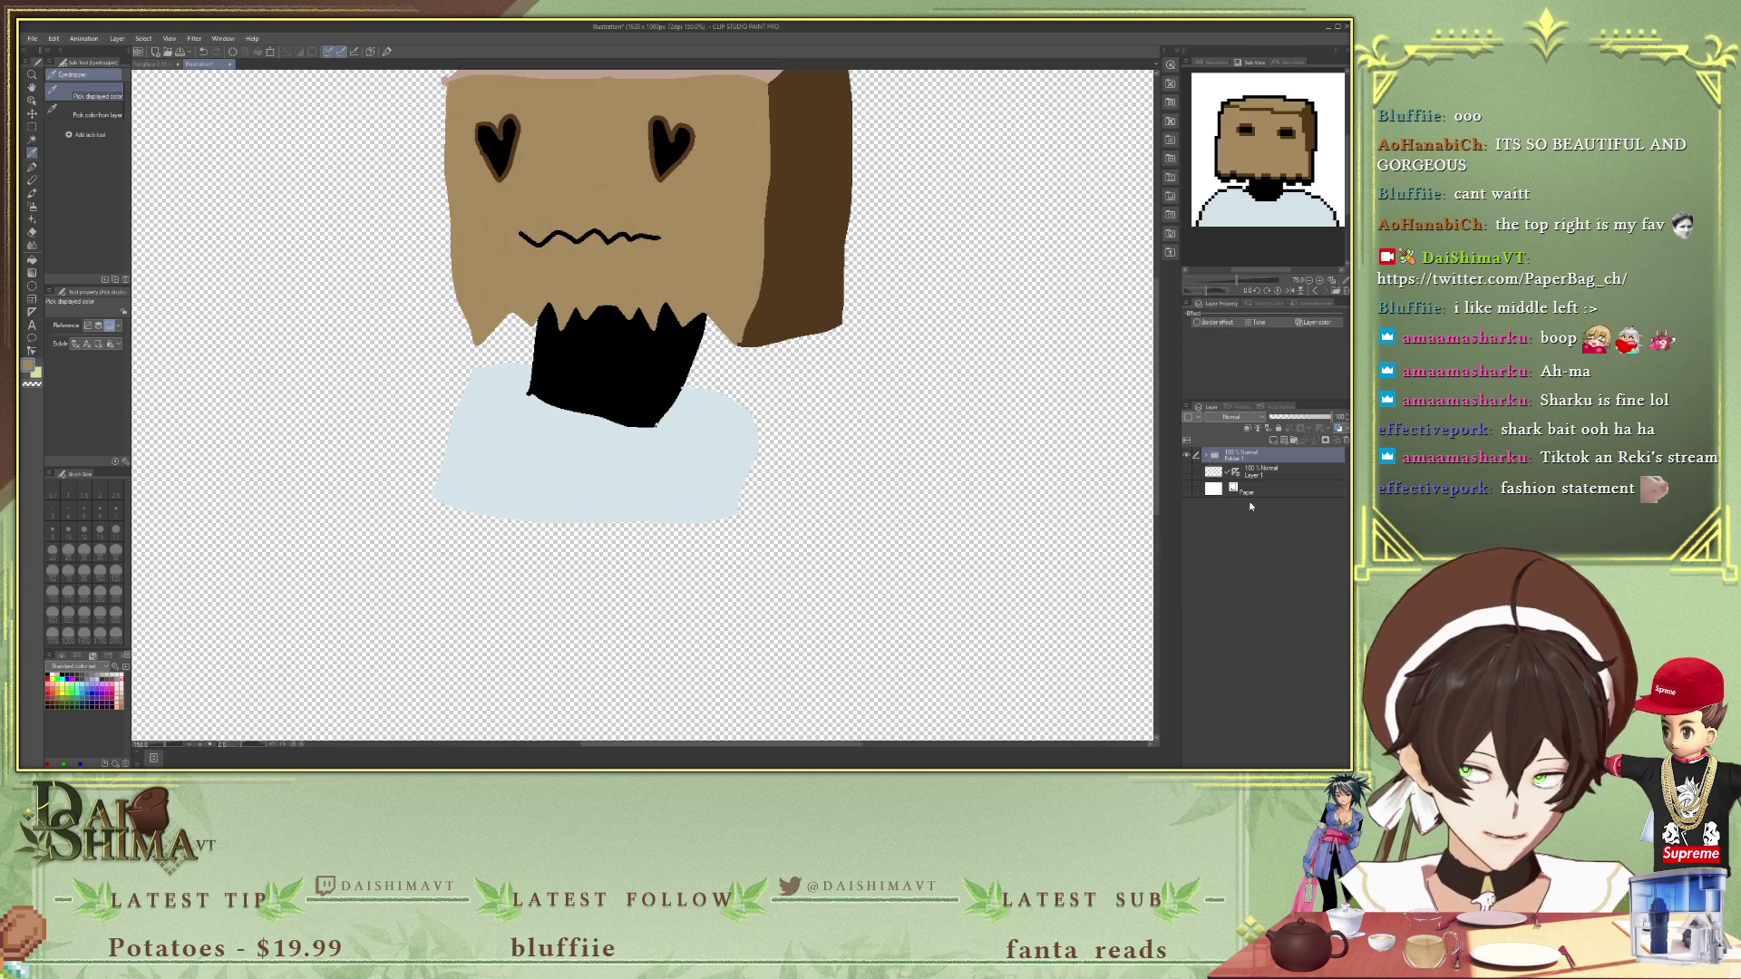
# - Nest the character folder in a second folder and give the inner folder a white edge border effect
pyautogui.click(1297, 440)
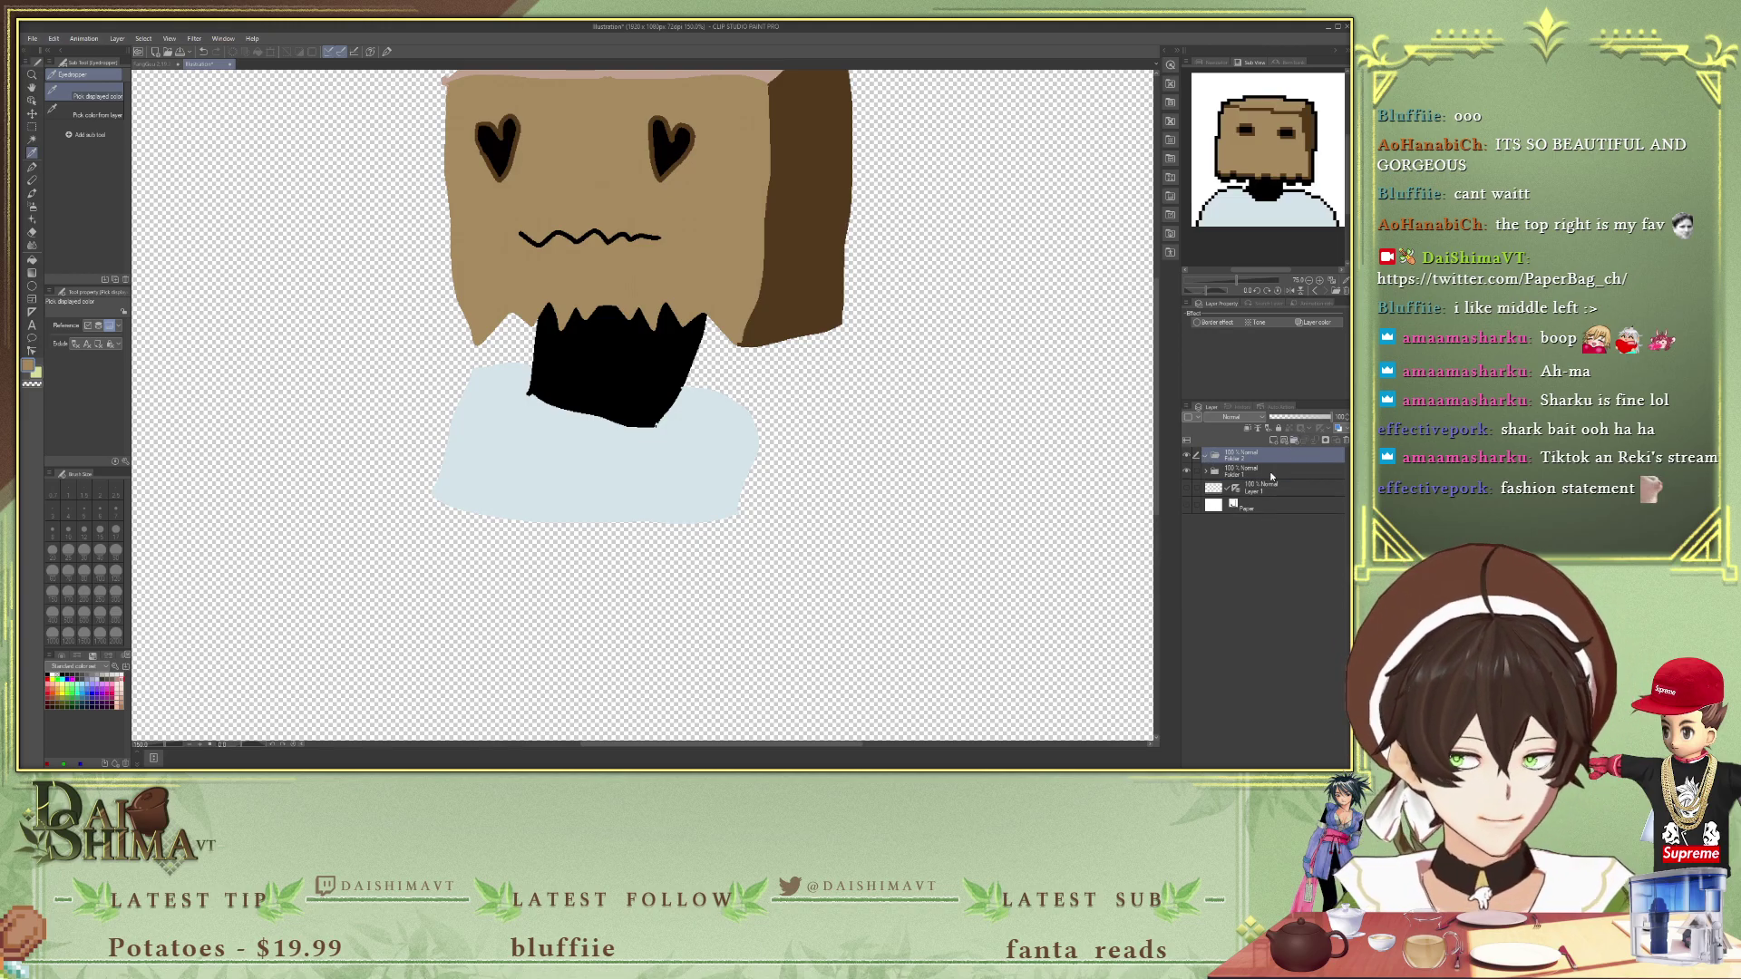
pyautogui.moveTo(1254, 474); pyautogui.dragTo(1256, 460)
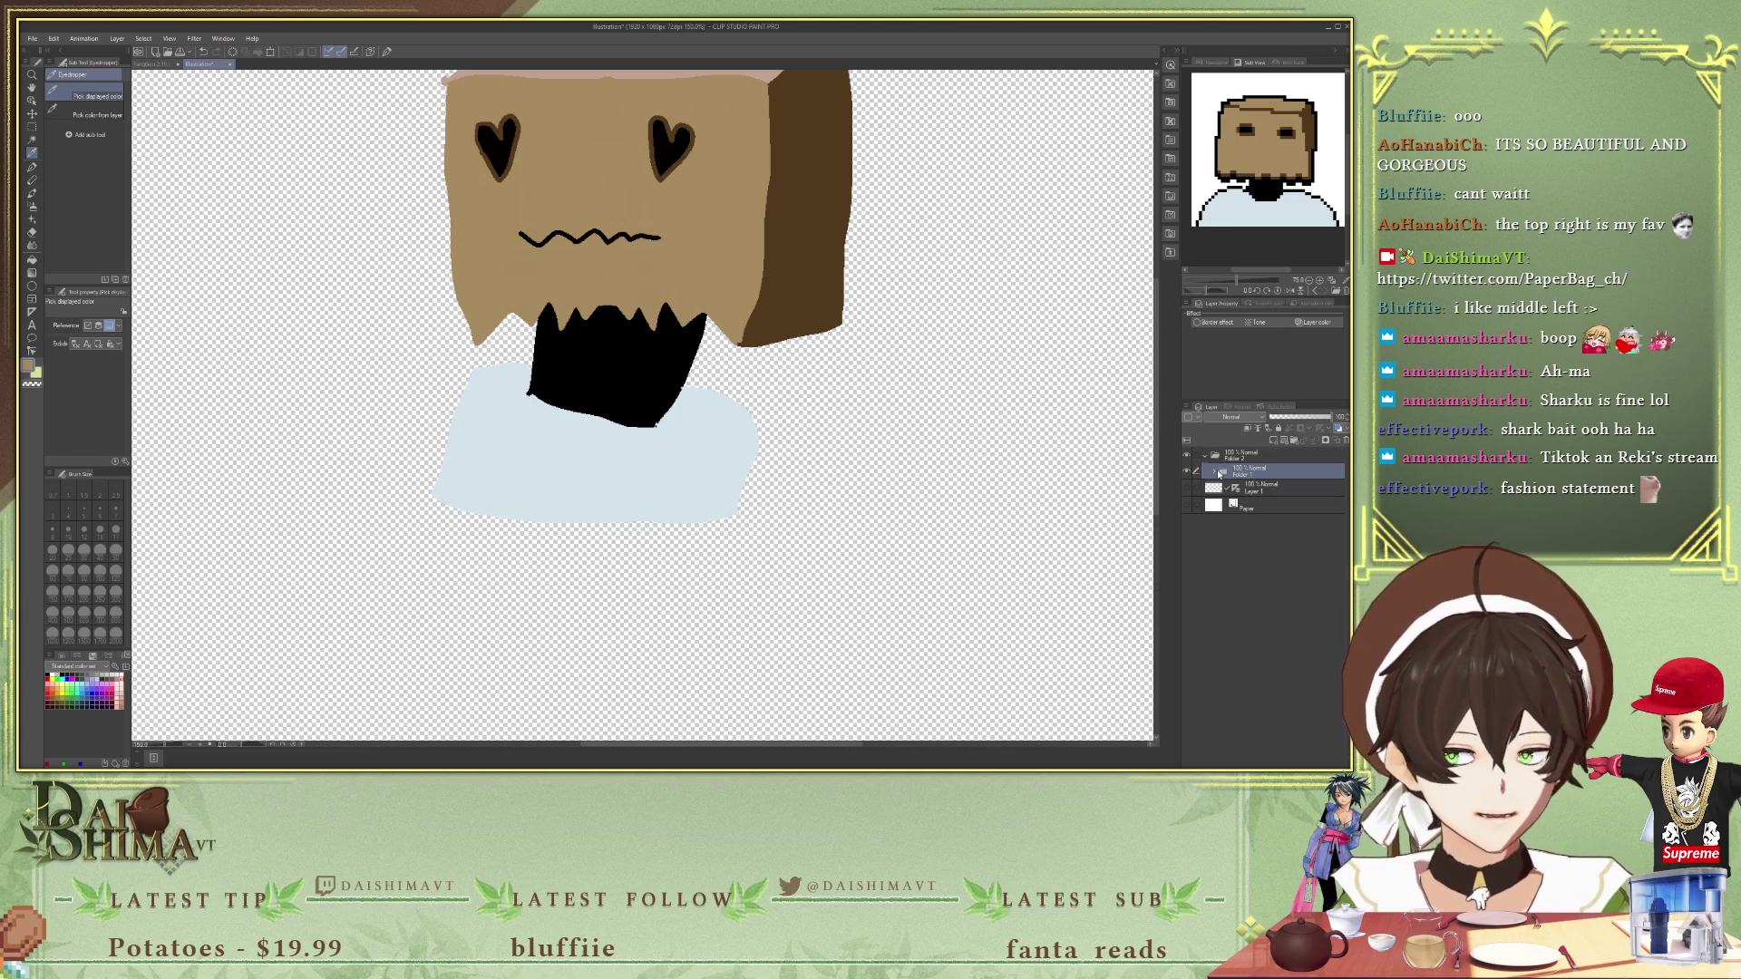
pyautogui.click(1219, 471)
pyautogui.click(1217, 473)
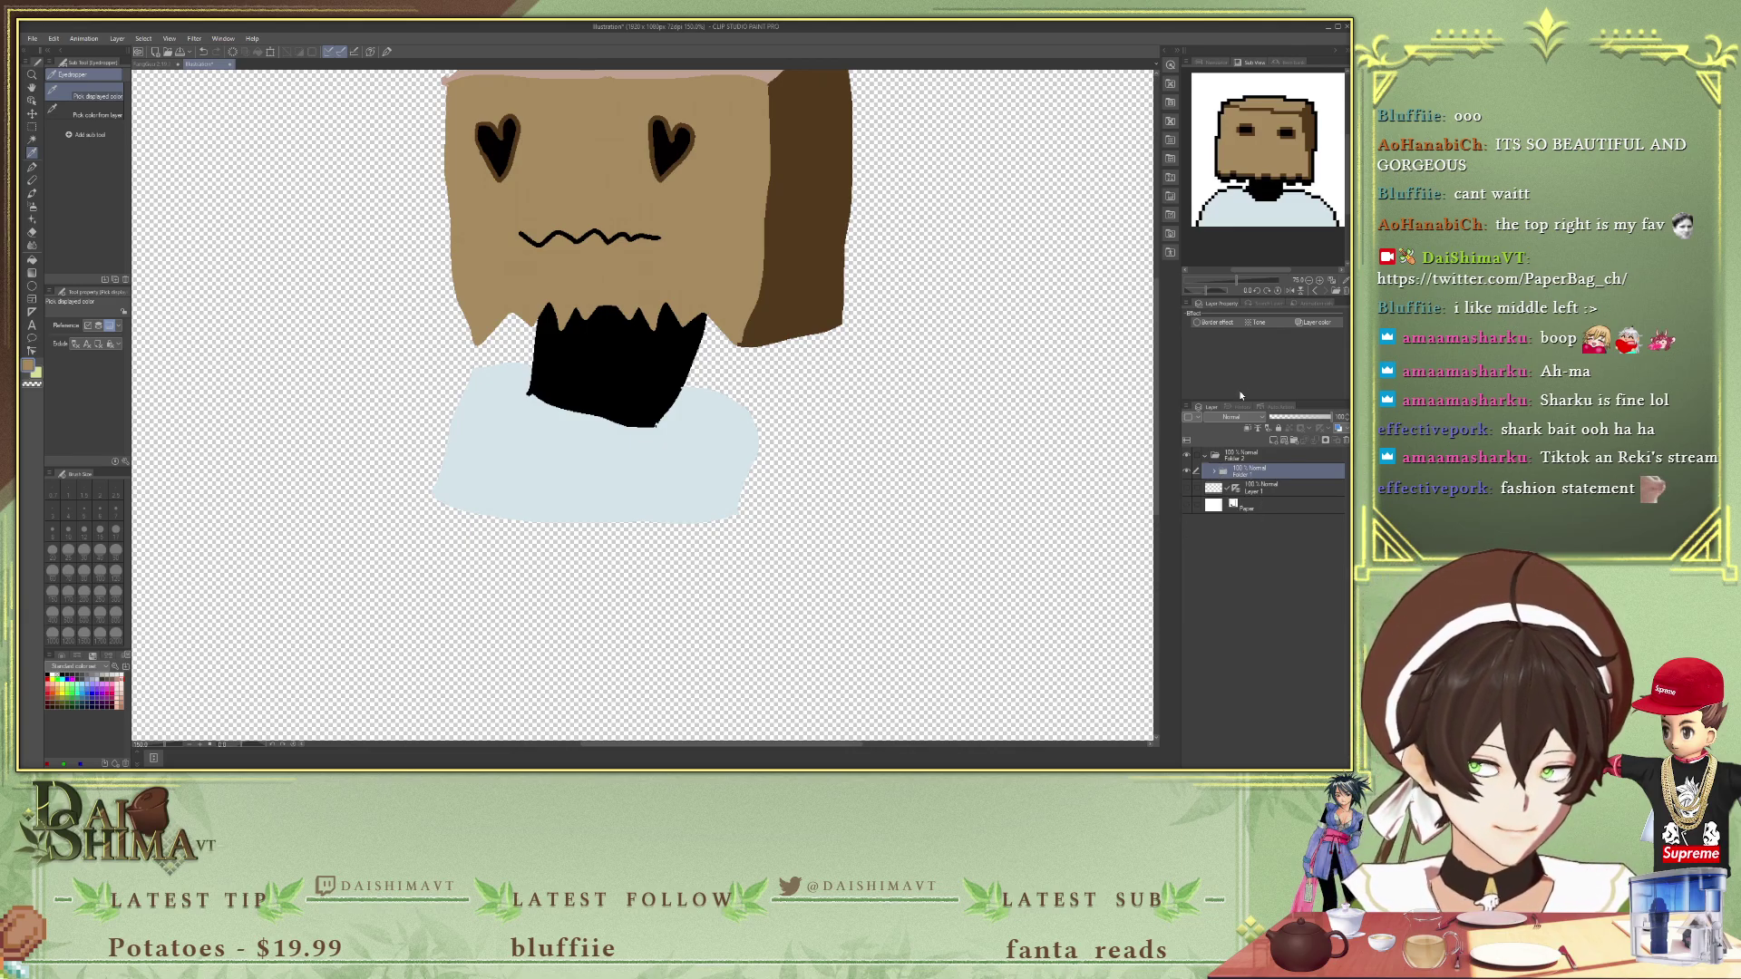
pyautogui.click(1204, 323)
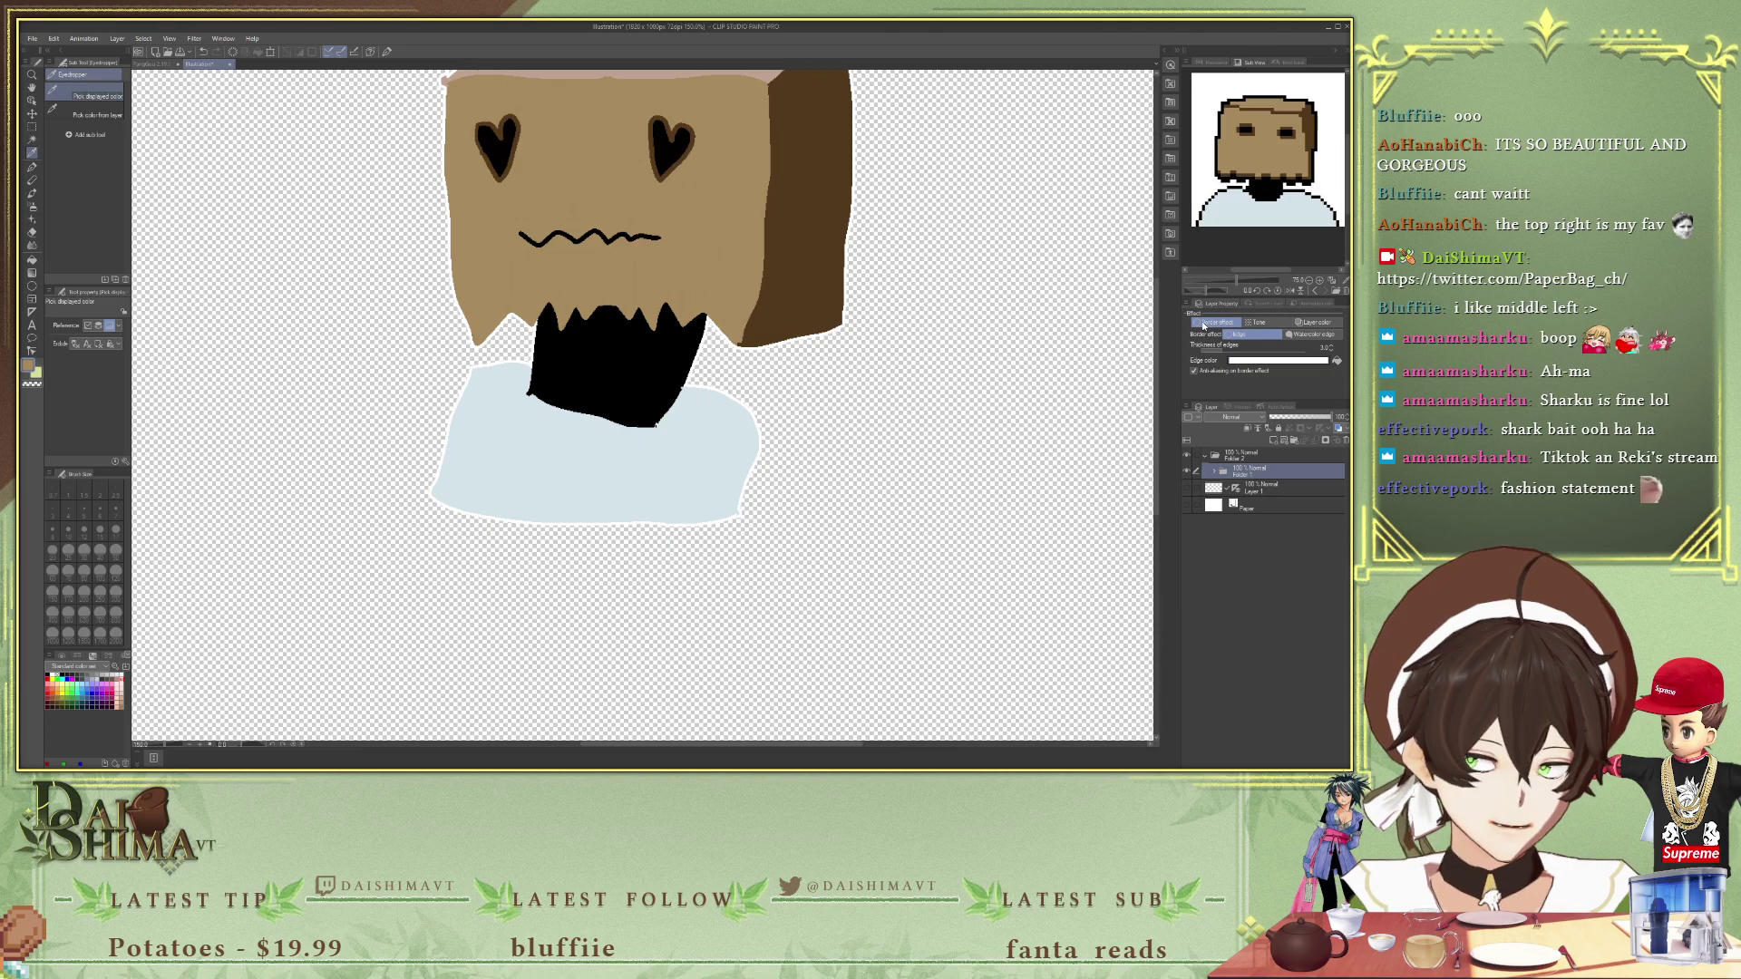
# - Try a watercolor edge border effect on the outer folder and turn the effect off again
pyautogui.click(1233, 454)
pyautogui.click(1202, 324)
pyautogui.click(1312, 335)
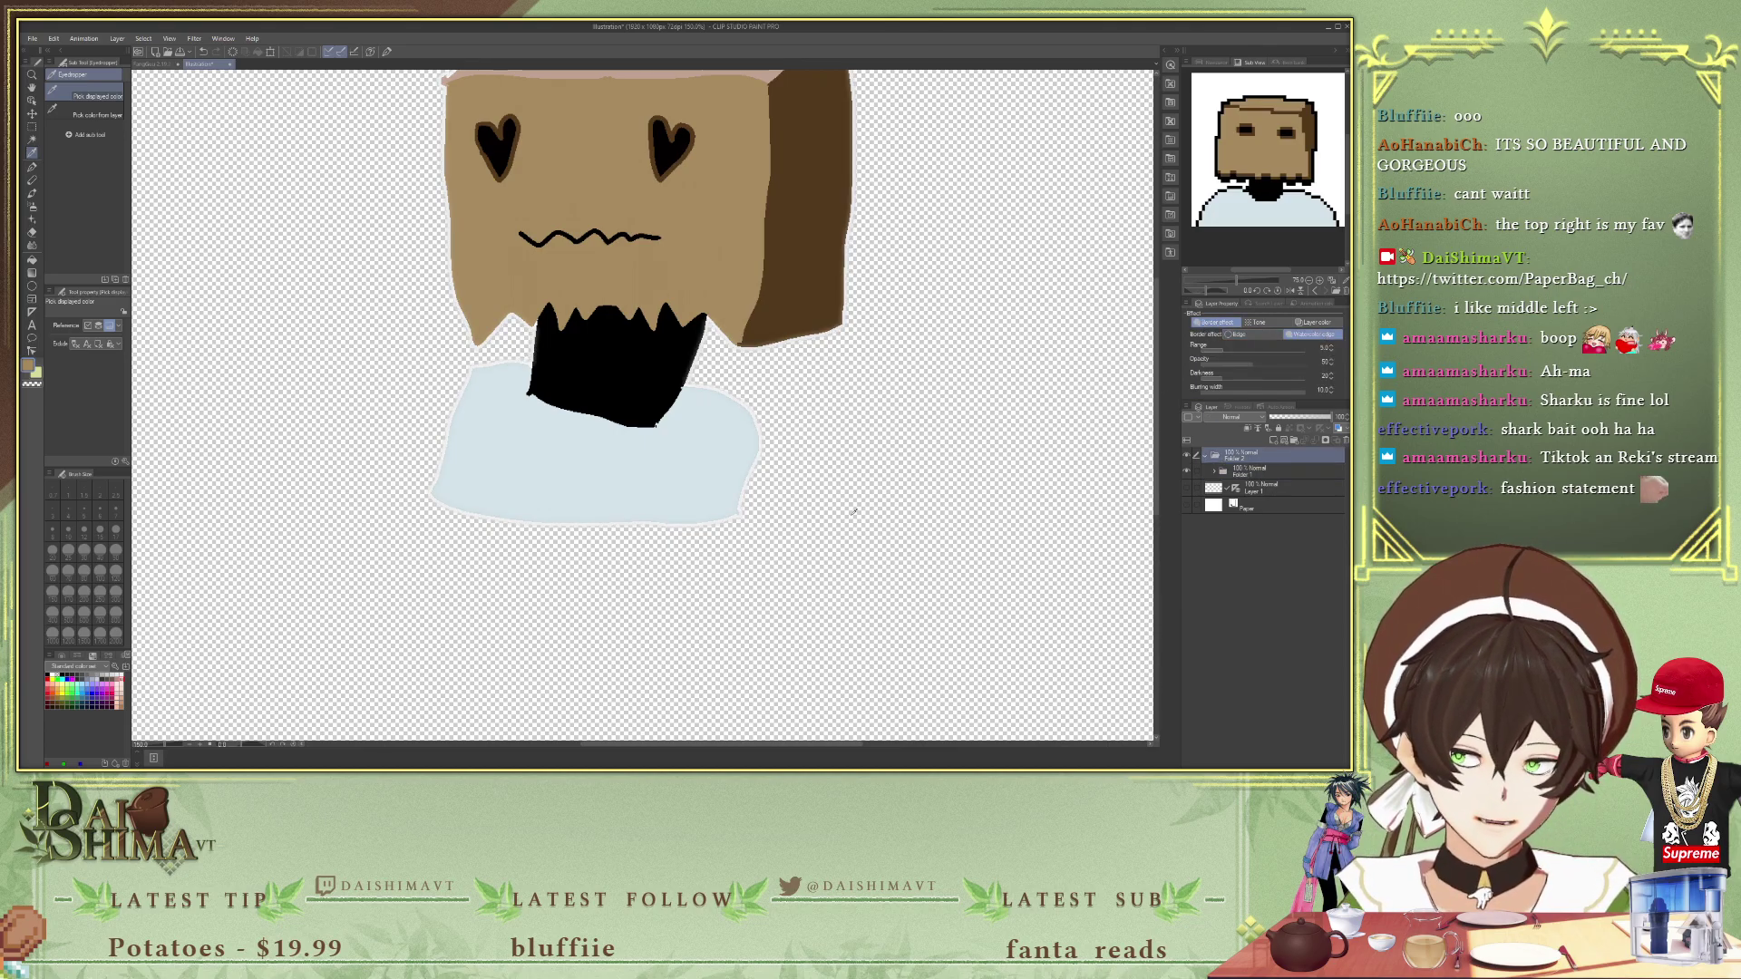
pyautogui.scroll(-5, 852, 513)
pyautogui.scroll(4, 862, 503)
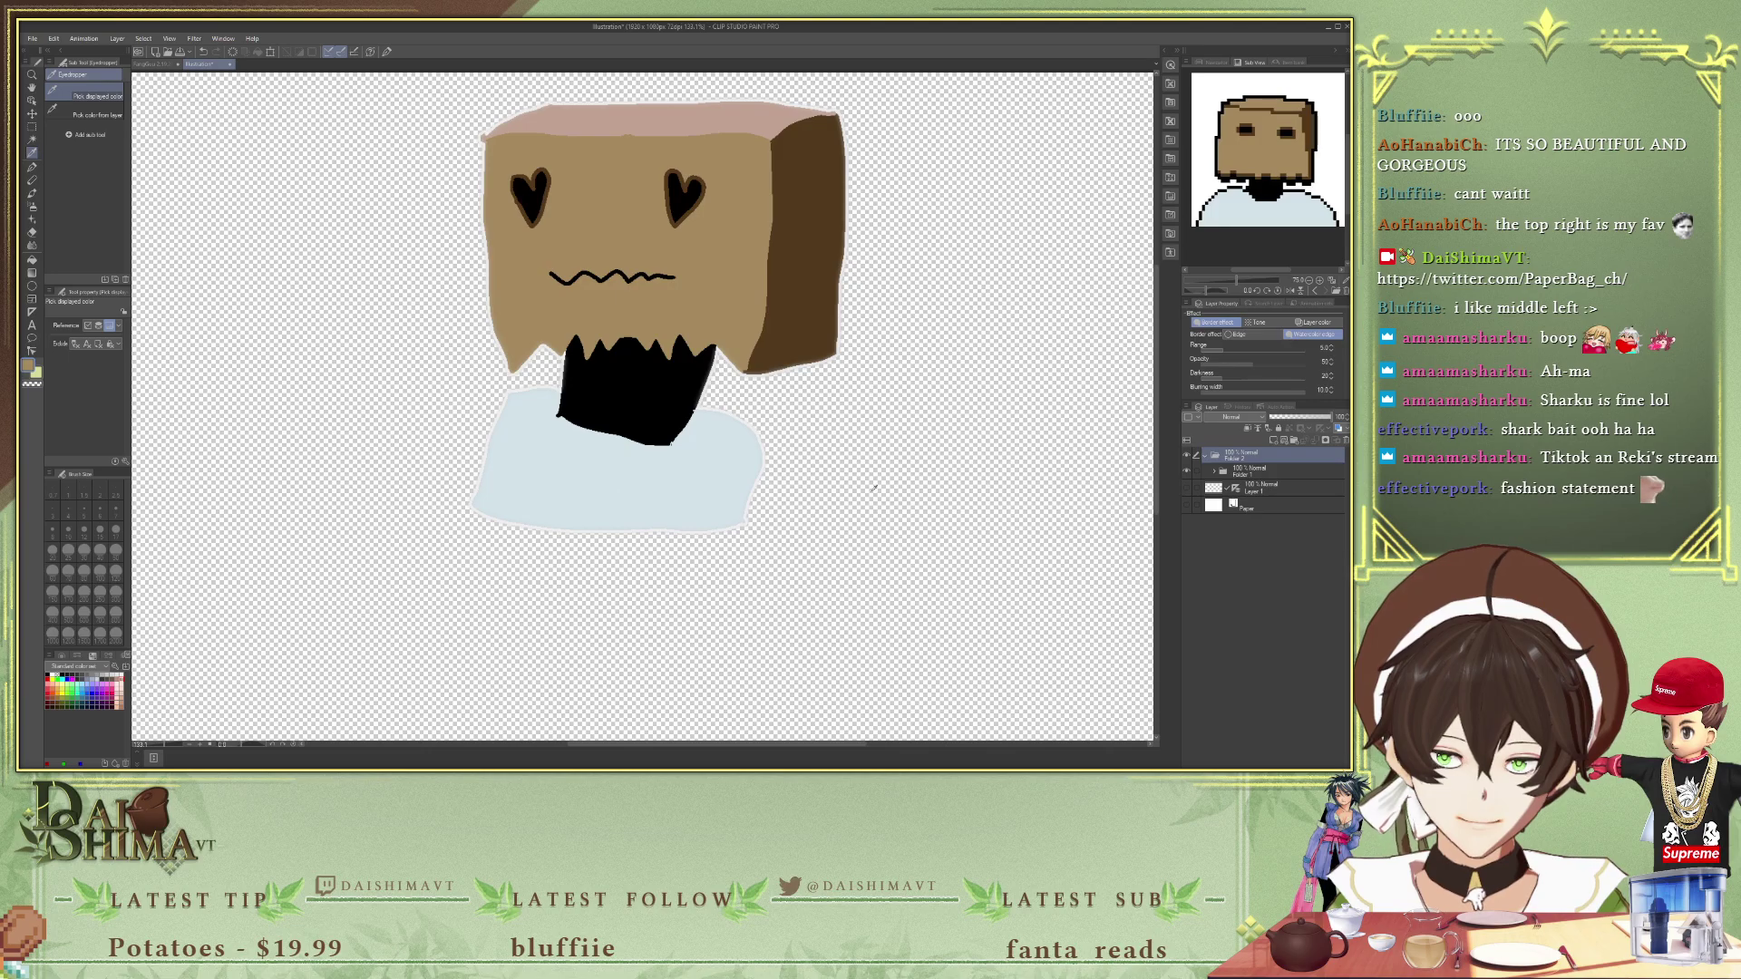
pyautogui.click(1214, 324)
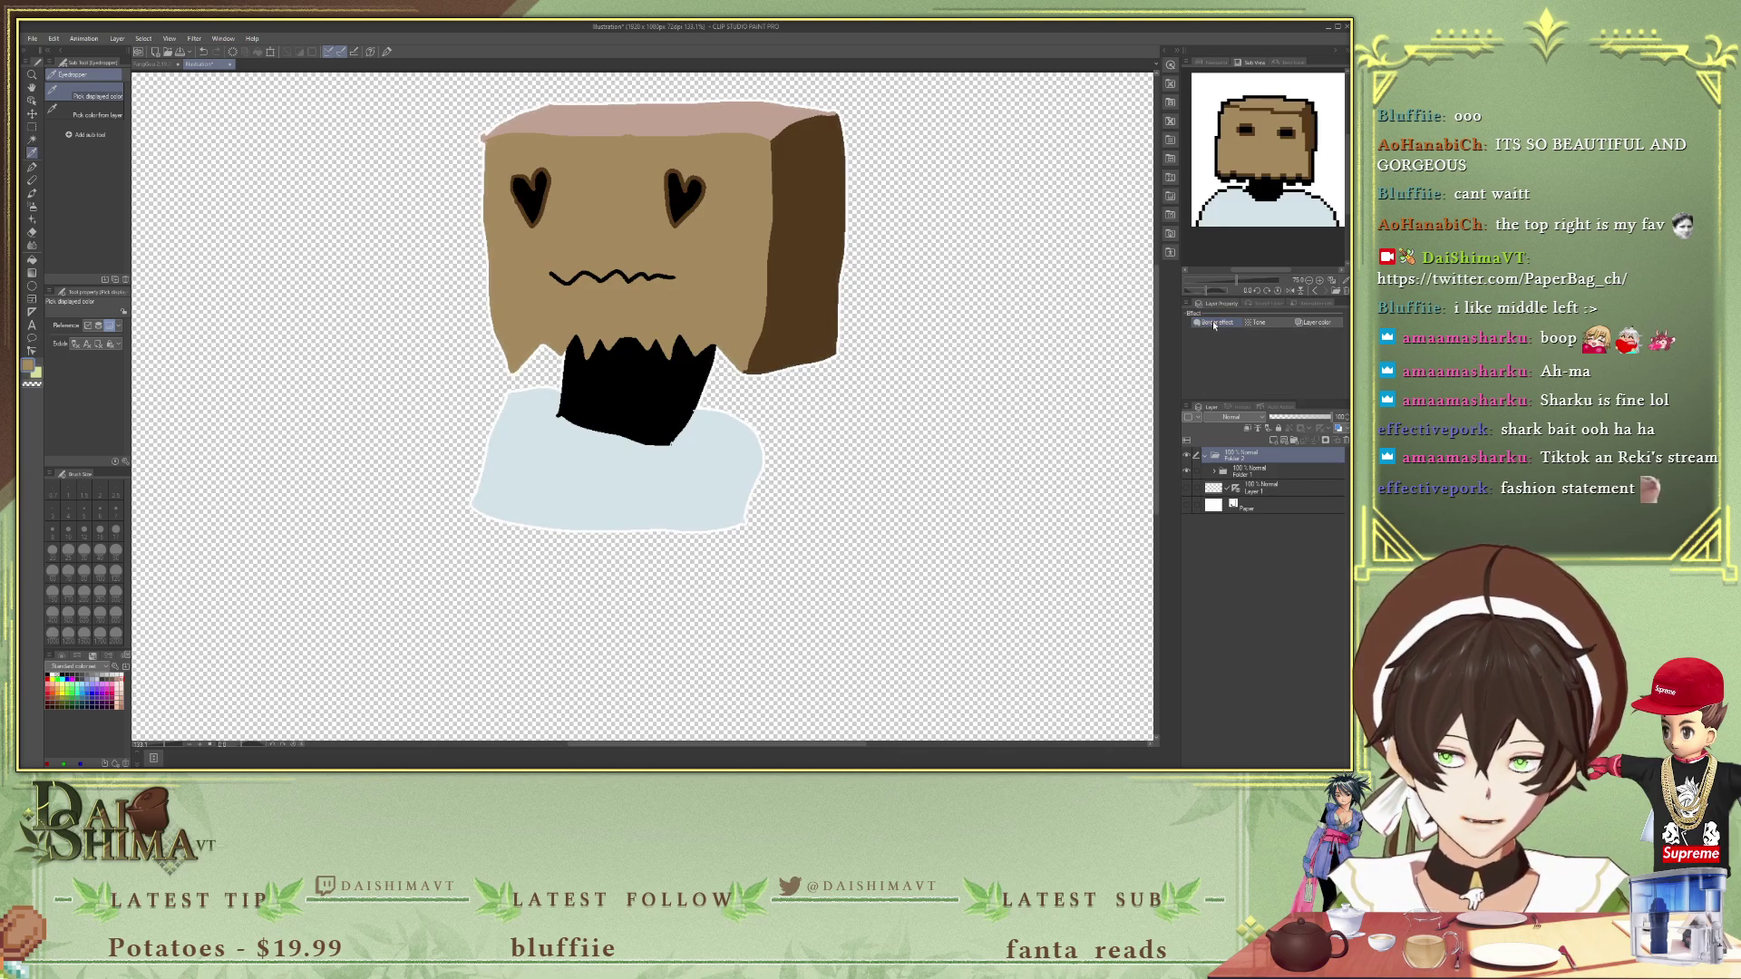
# - Add a new top layer with an edge border effect and set its edge color to black
pyautogui.scroll(1, 758, 484)
pyautogui.scroll(2, 487, 624)
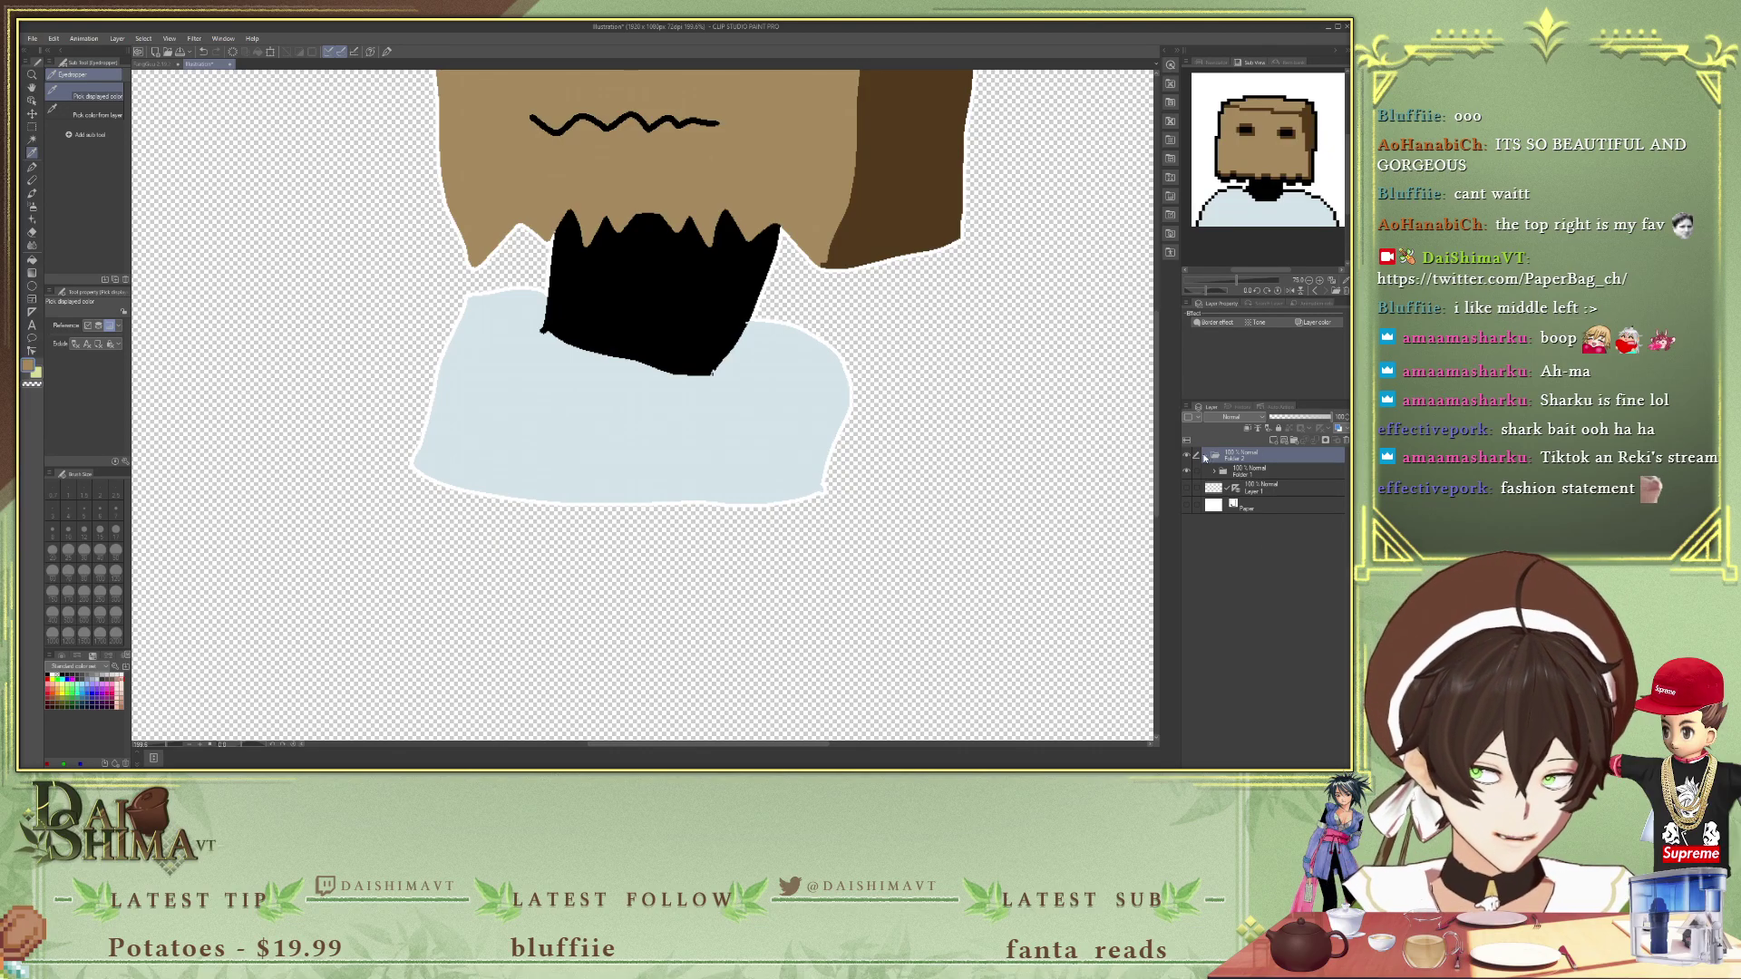
pyautogui.click(1274, 442)
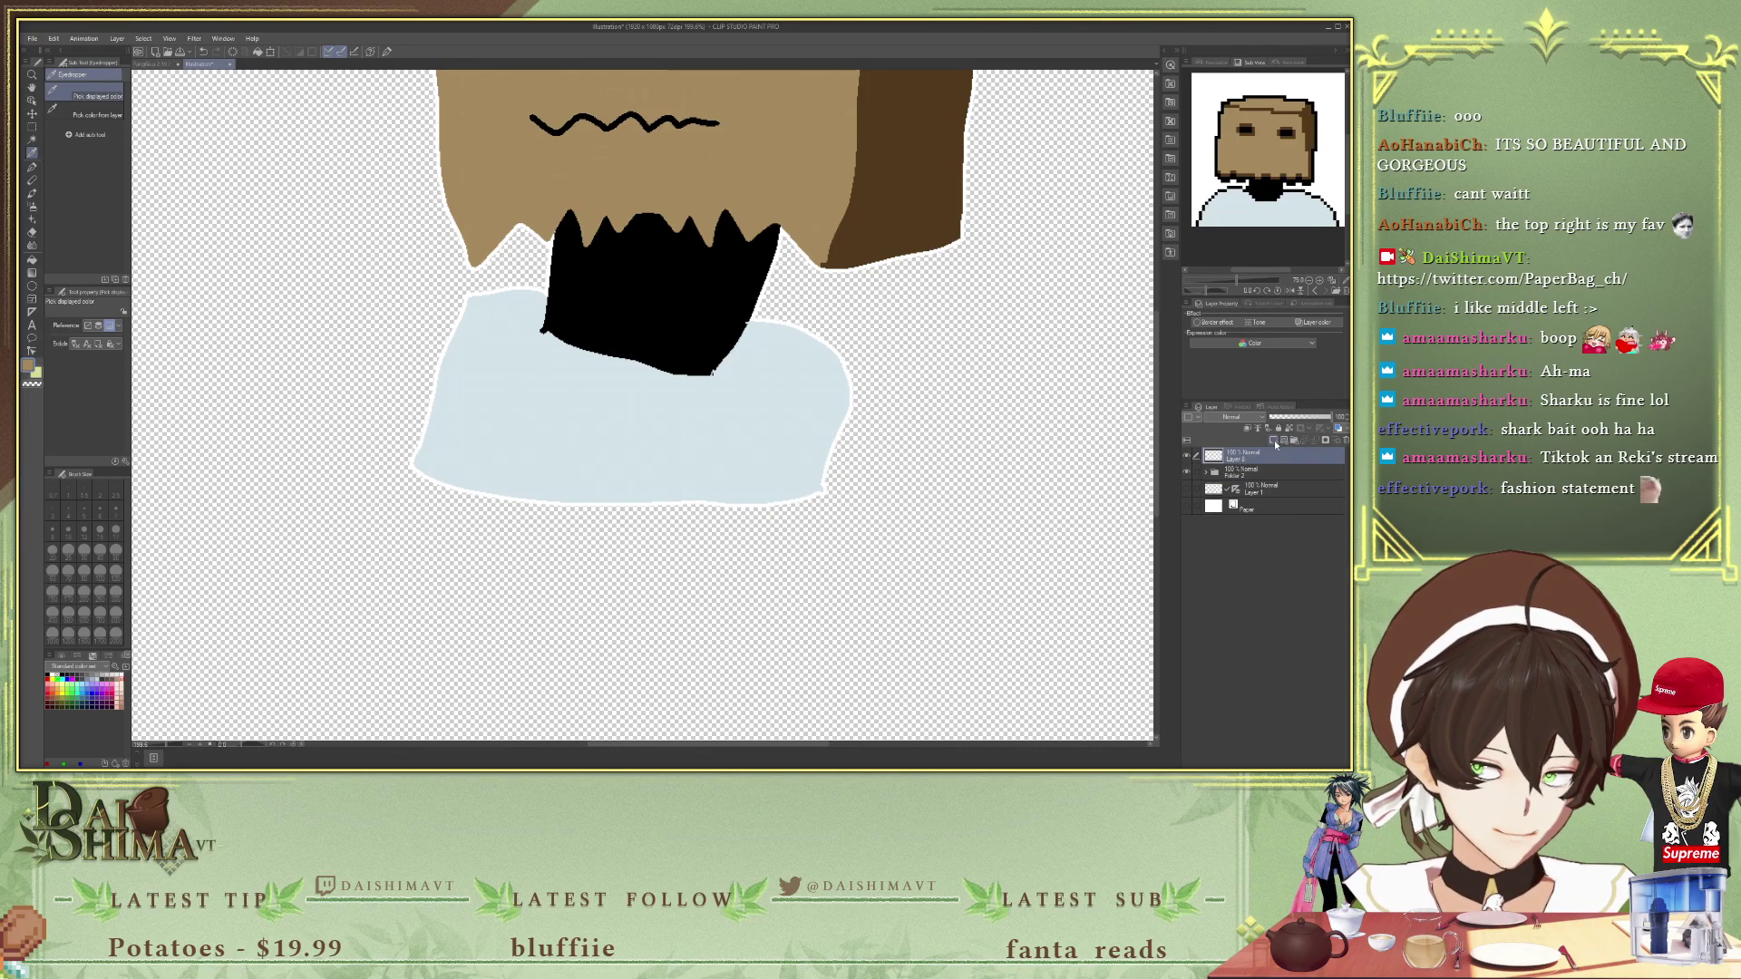
pyautogui.click(1217, 322)
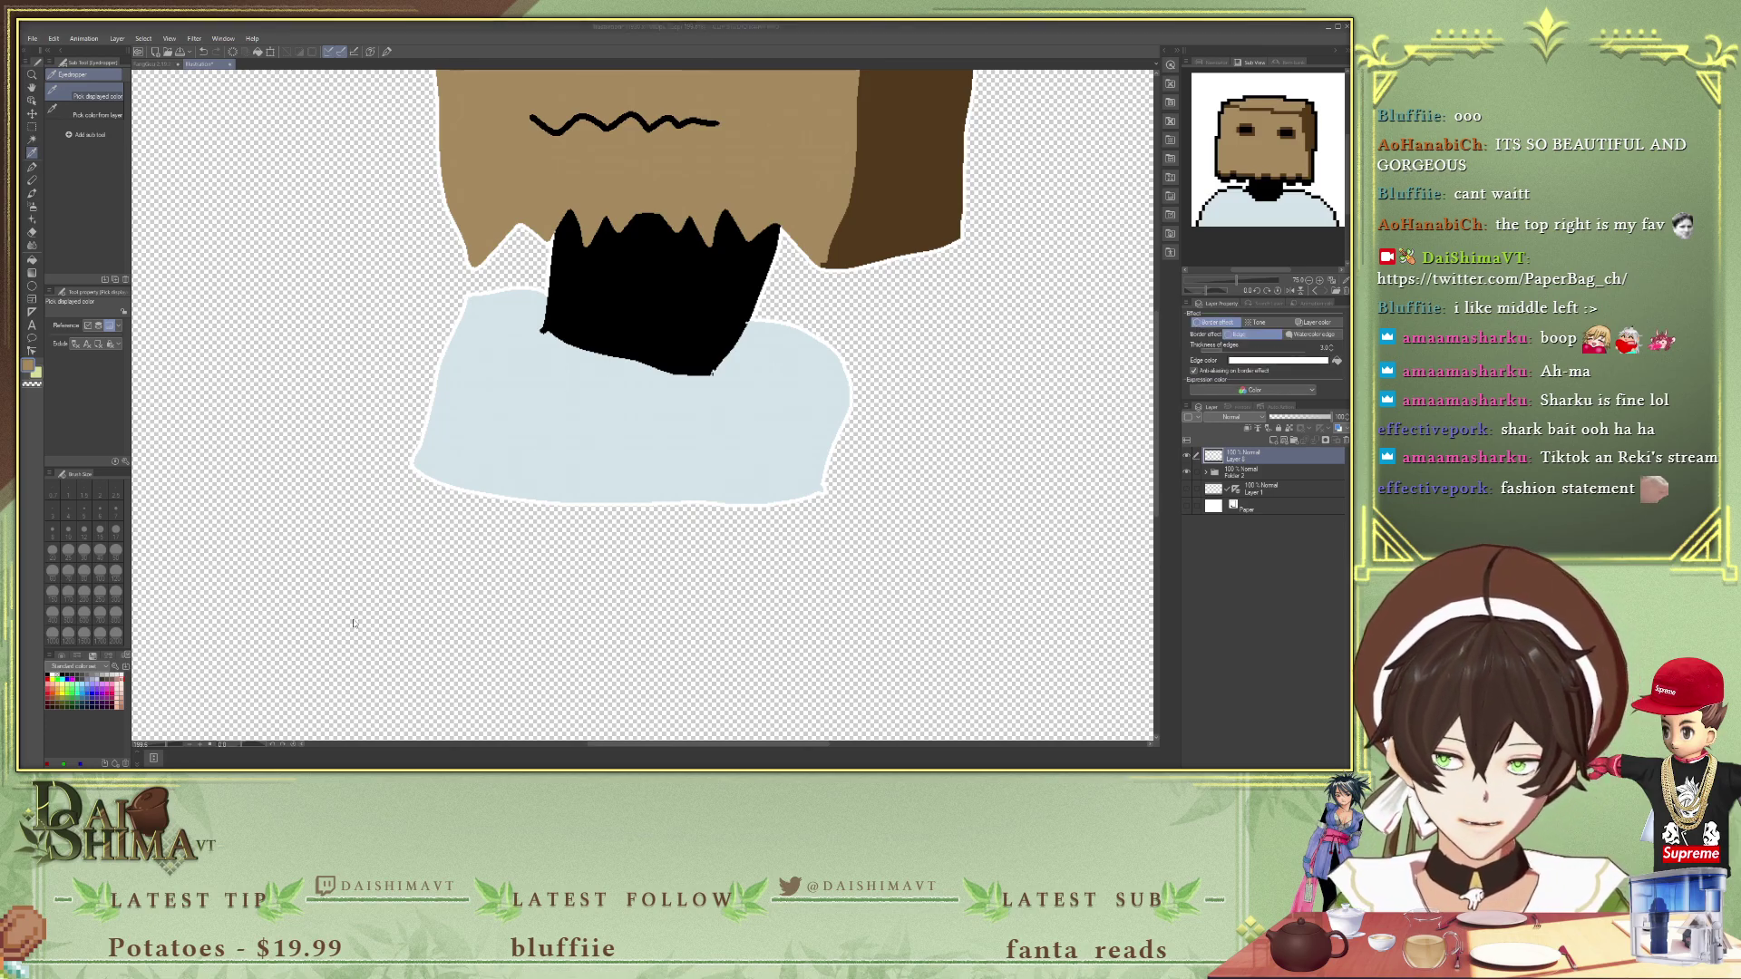
pyautogui.press('Return')
# - Handwrite "Paperbag Ch" with the tan pen below the character's torso
pyautogui.press('p')
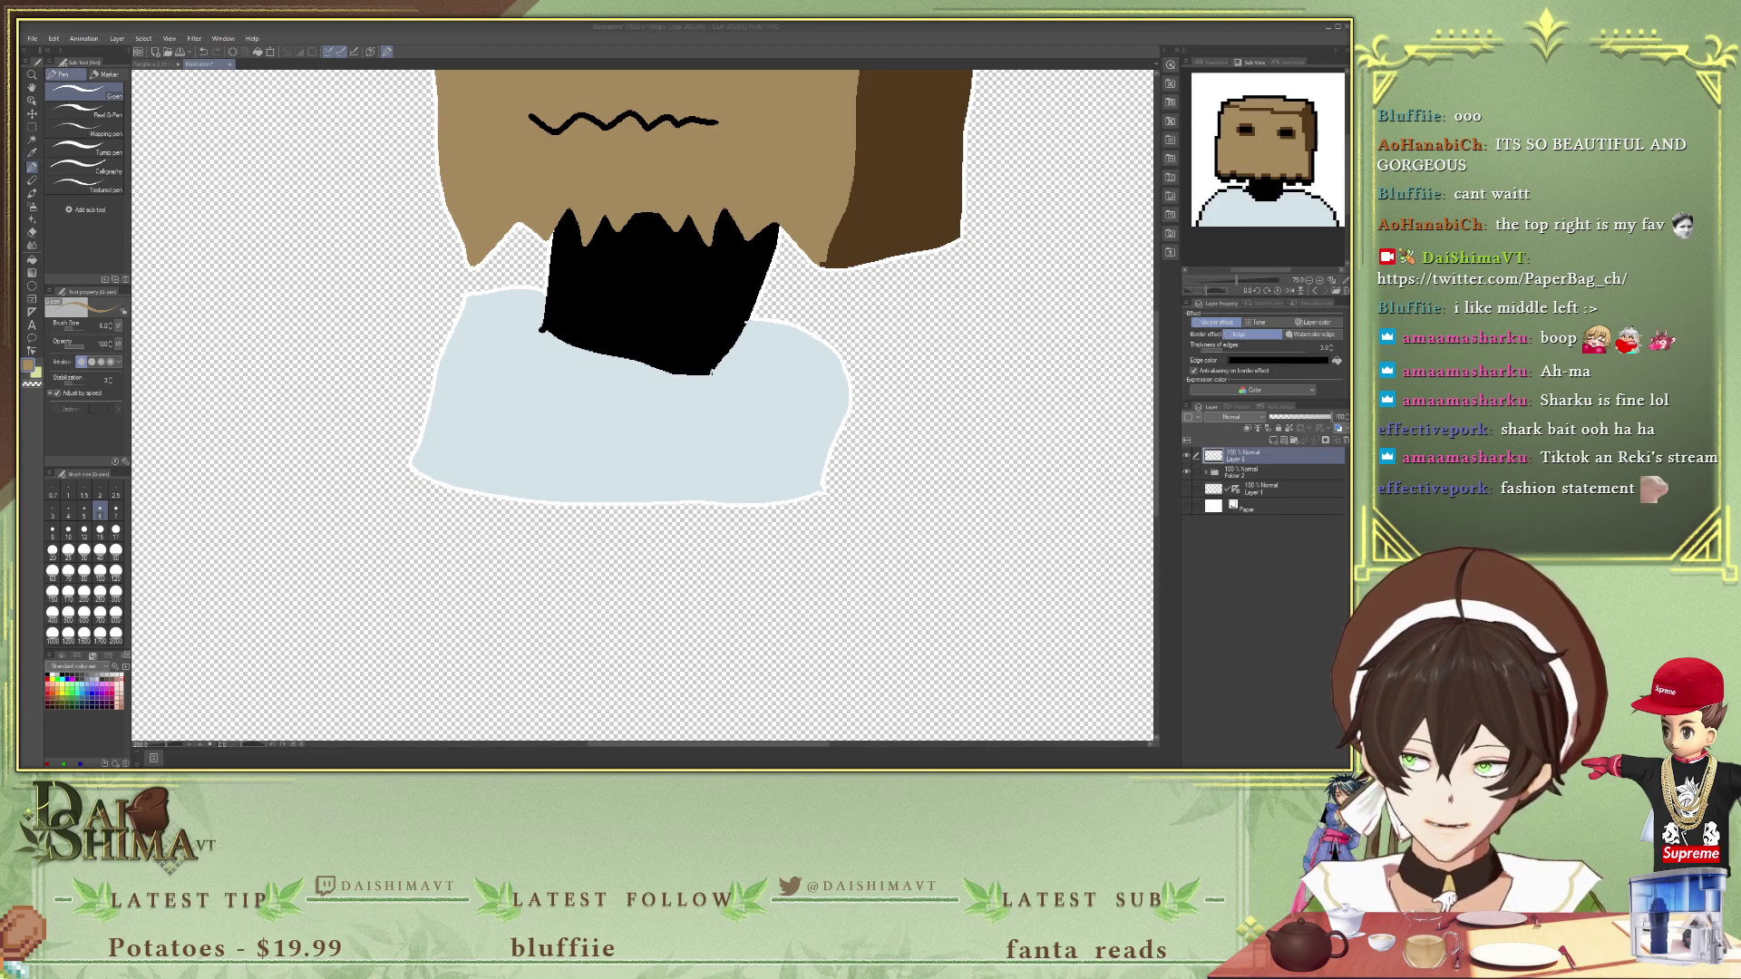
pyautogui.press('super+Down')
pyautogui.moveTo(233, 32); pyautogui.dragTo(735, 41)
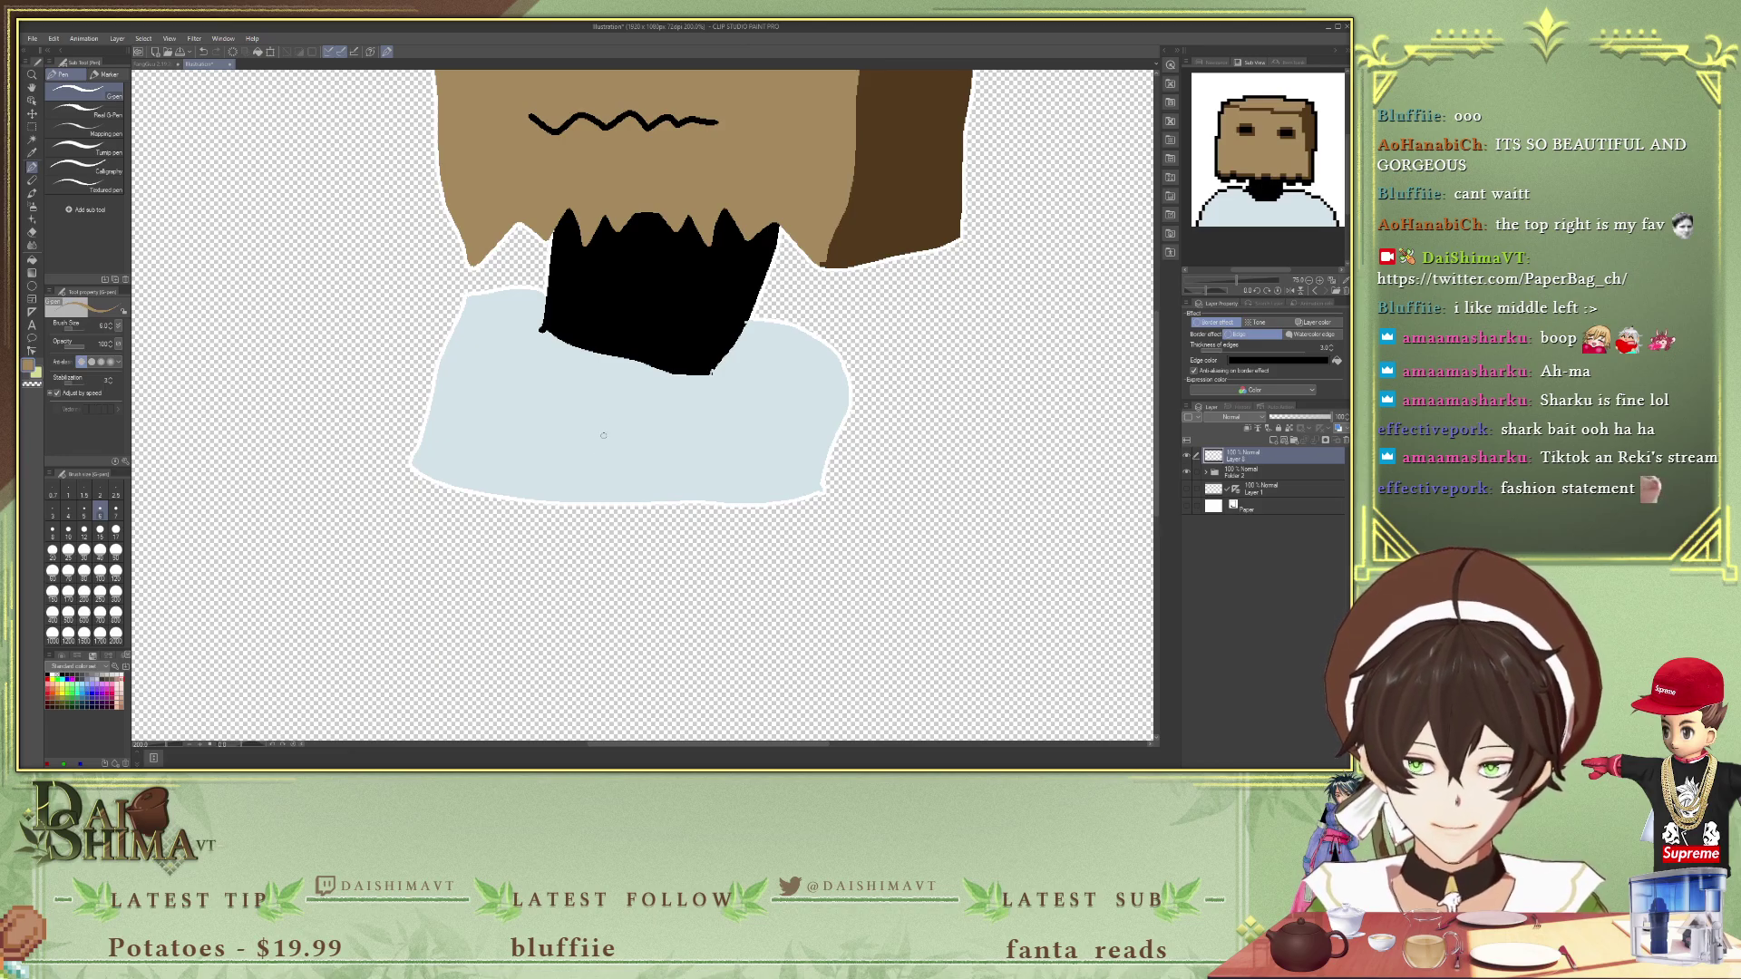
pyautogui.moveTo(382, 542)
pyautogui.mouseDown()
pyautogui.moveTo(378, 600)
pyautogui.moveTo(390, 564)
pyautogui.moveTo(365, 564)
pyautogui.moveTo(438, 602)
pyautogui.moveTo(475, 564)
pyautogui.moveTo(480, 598)
pyautogui.mouseUp()
pyautogui.moveTo(489, 566)
pyautogui.mouseDown()
pyautogui.moveTo(491, 600)
pyautogui.moveTo(524, 555)
pyautogui.moveTo(522, 599)
pyautogui.mouseUp()
pyautogui.moveTo(526, 573)
pyautogui.mouseDown()
pyautogui.moveTo(551, 585)
pyautogui.moveTo(526, 599)
pyautogui.mouseUp()
pyautogui.moveTo(575, 566); pyautogui.dragTo(560, 599)
pyautogui.moveTo(585, 572)
pyautogui.mouseDown()
pyautogui.moveTo(594, 603)
pyautogui.moveTo(607, 572)
pyautogui.moveTo(601, 626)
pyautogui.mouseUp()
pyautogui.moveTo(678, 557); pyautogui.dragTo(685, 600)
pyautogui.moveTo(704, 546)
pyautogui.mouseDown()
pyautogui.moveTo(700, 596)
pyautogui.moveTo(722, 602)
pyautogui.mouseUp()
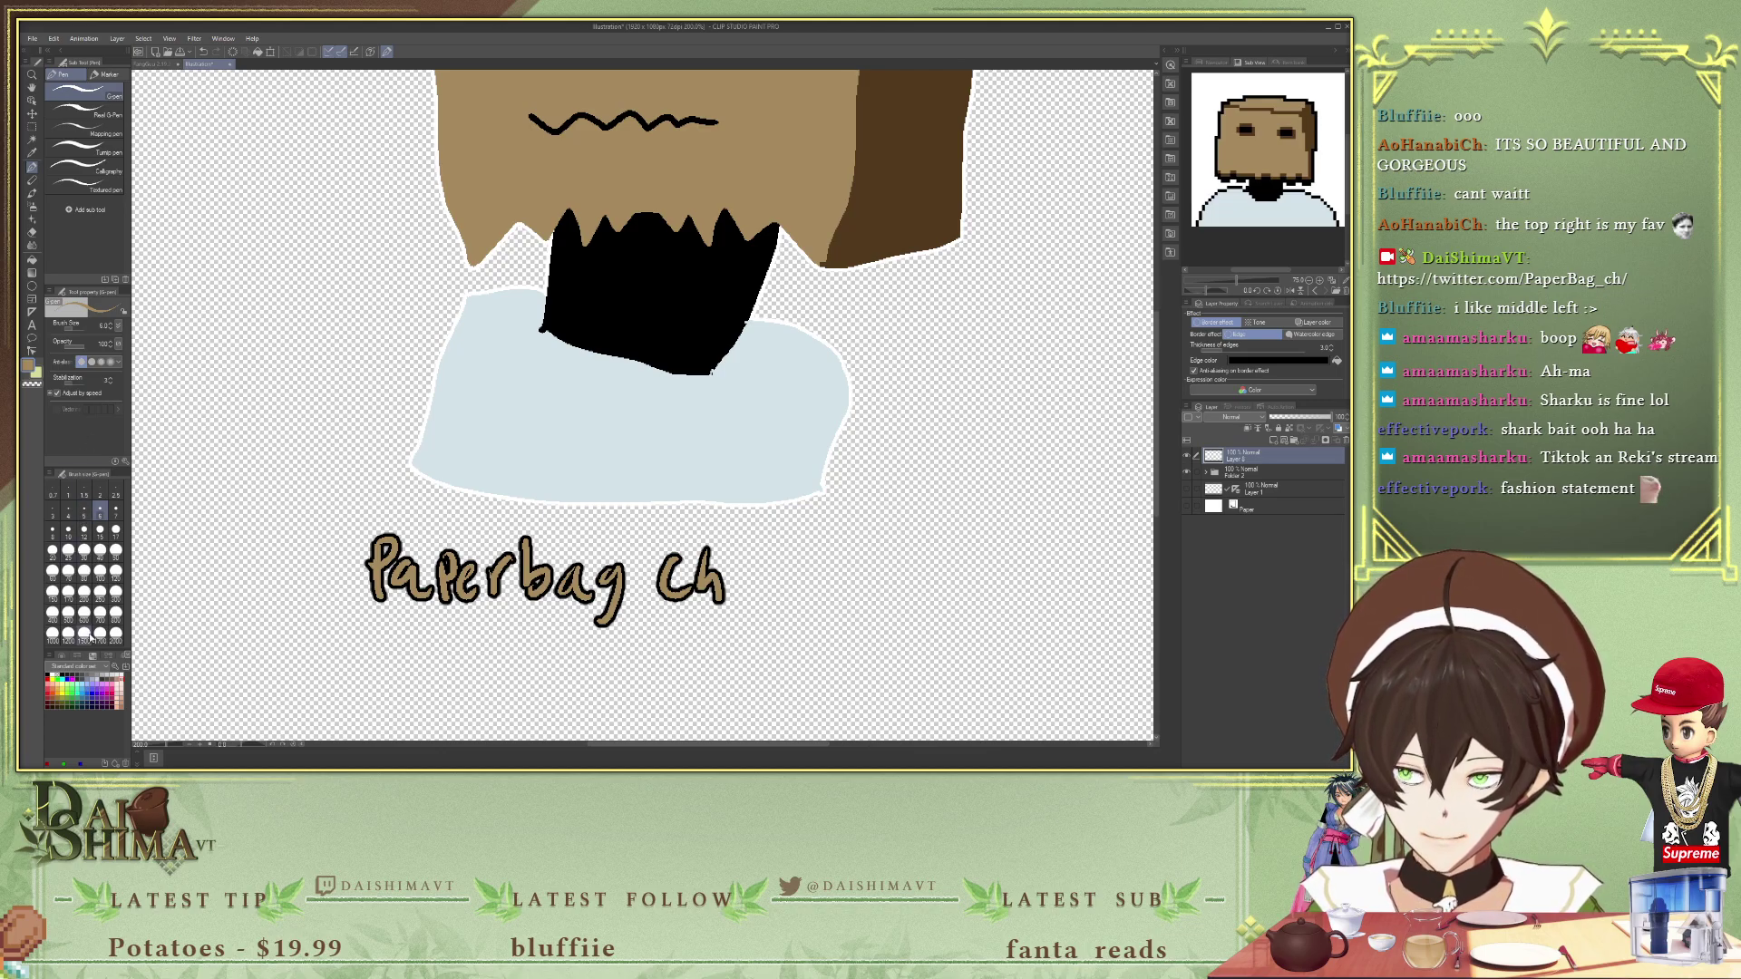
# - Try starting a second text line in turquoise below the caption and undo the stroke
pyautogui.click(81, 682)
pyautogui.click(79, 686)
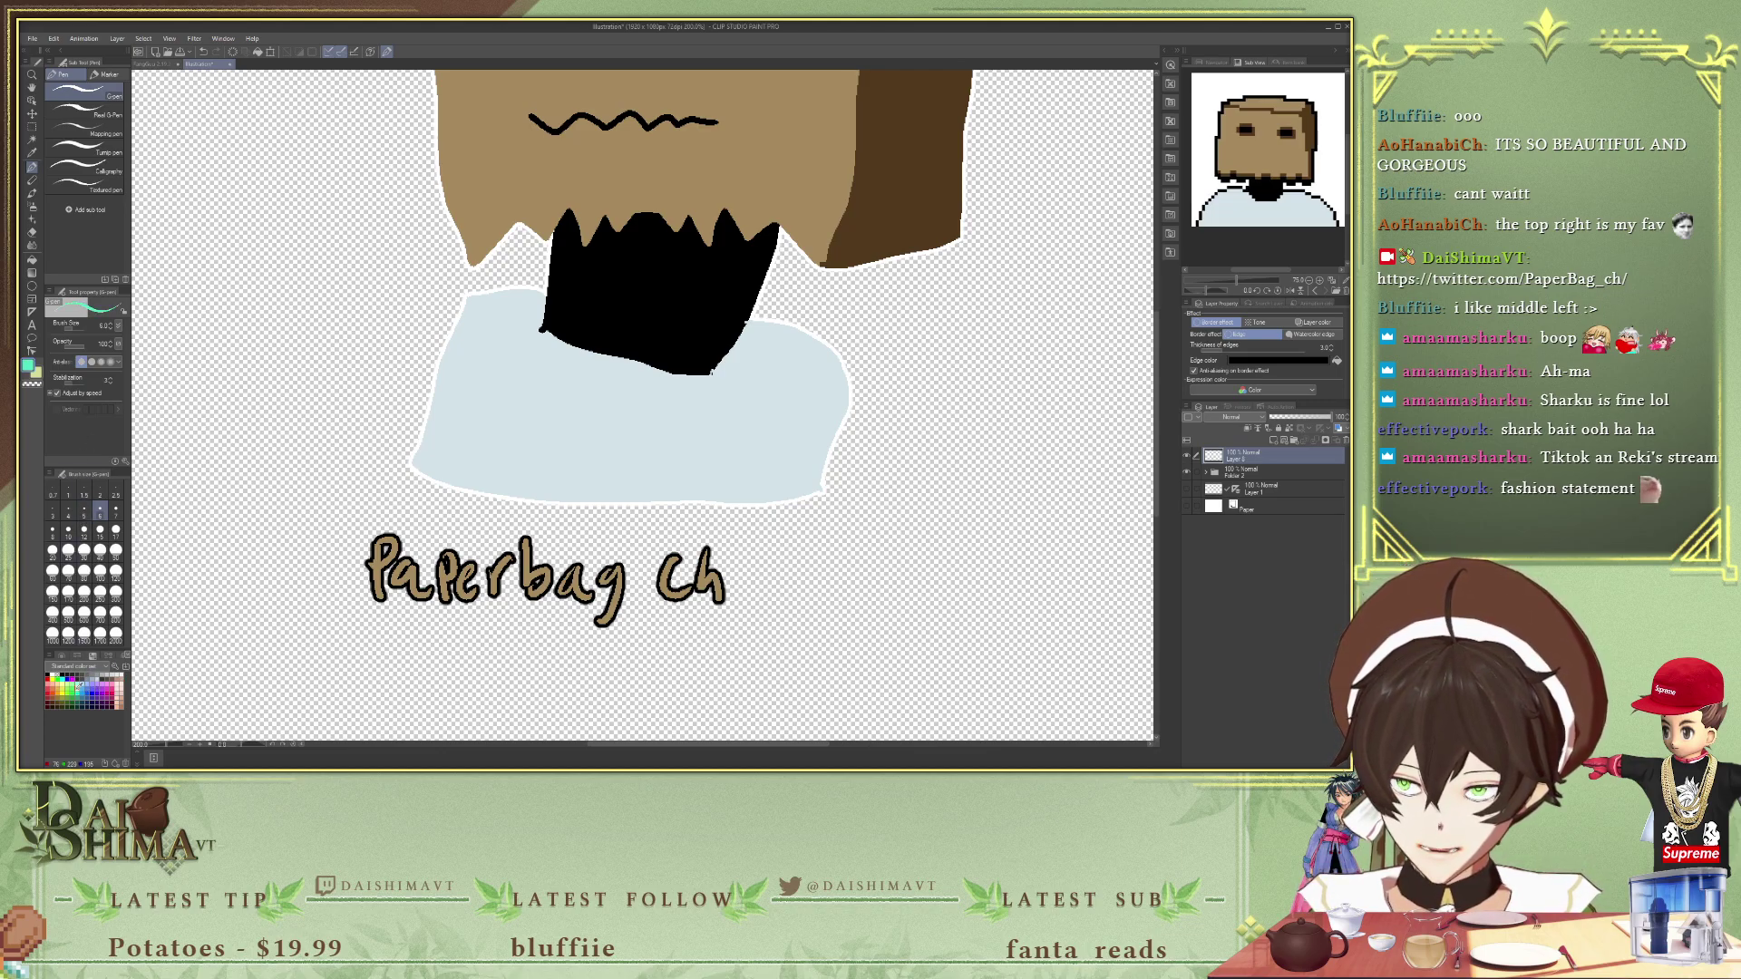
pyautogui.moveTo(337, 625); pyautogui.dragTo(334, 671)
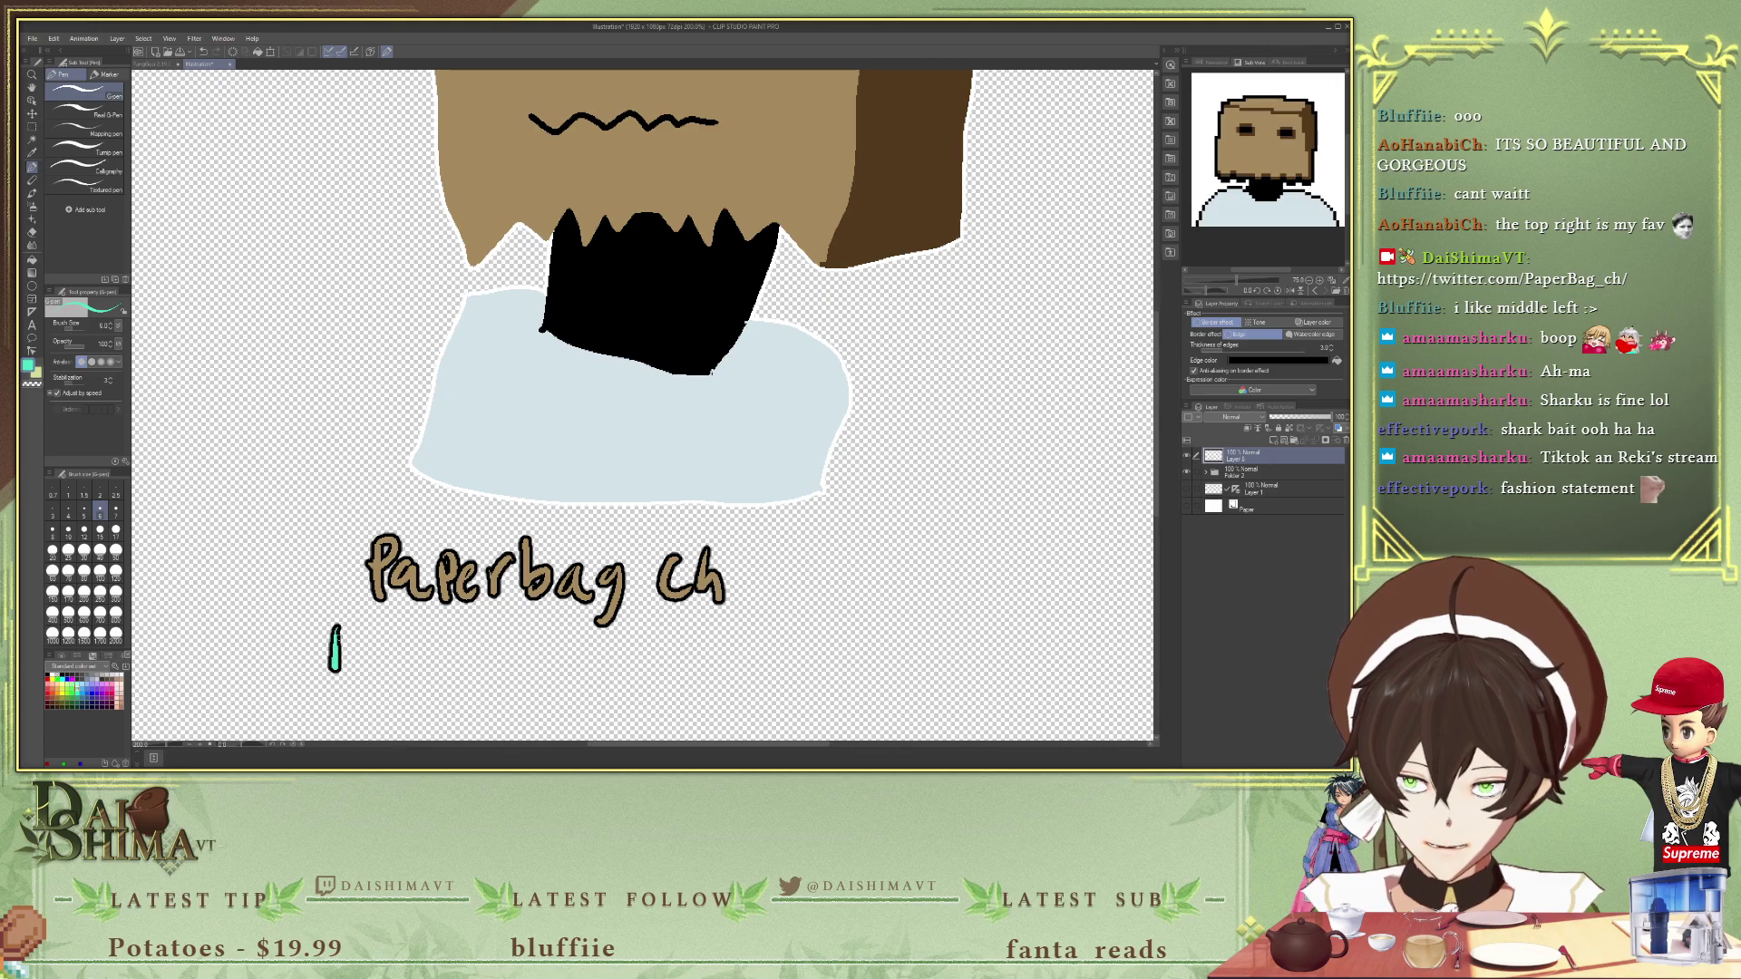
pyautogui.hotkey('ctrl', 'z')
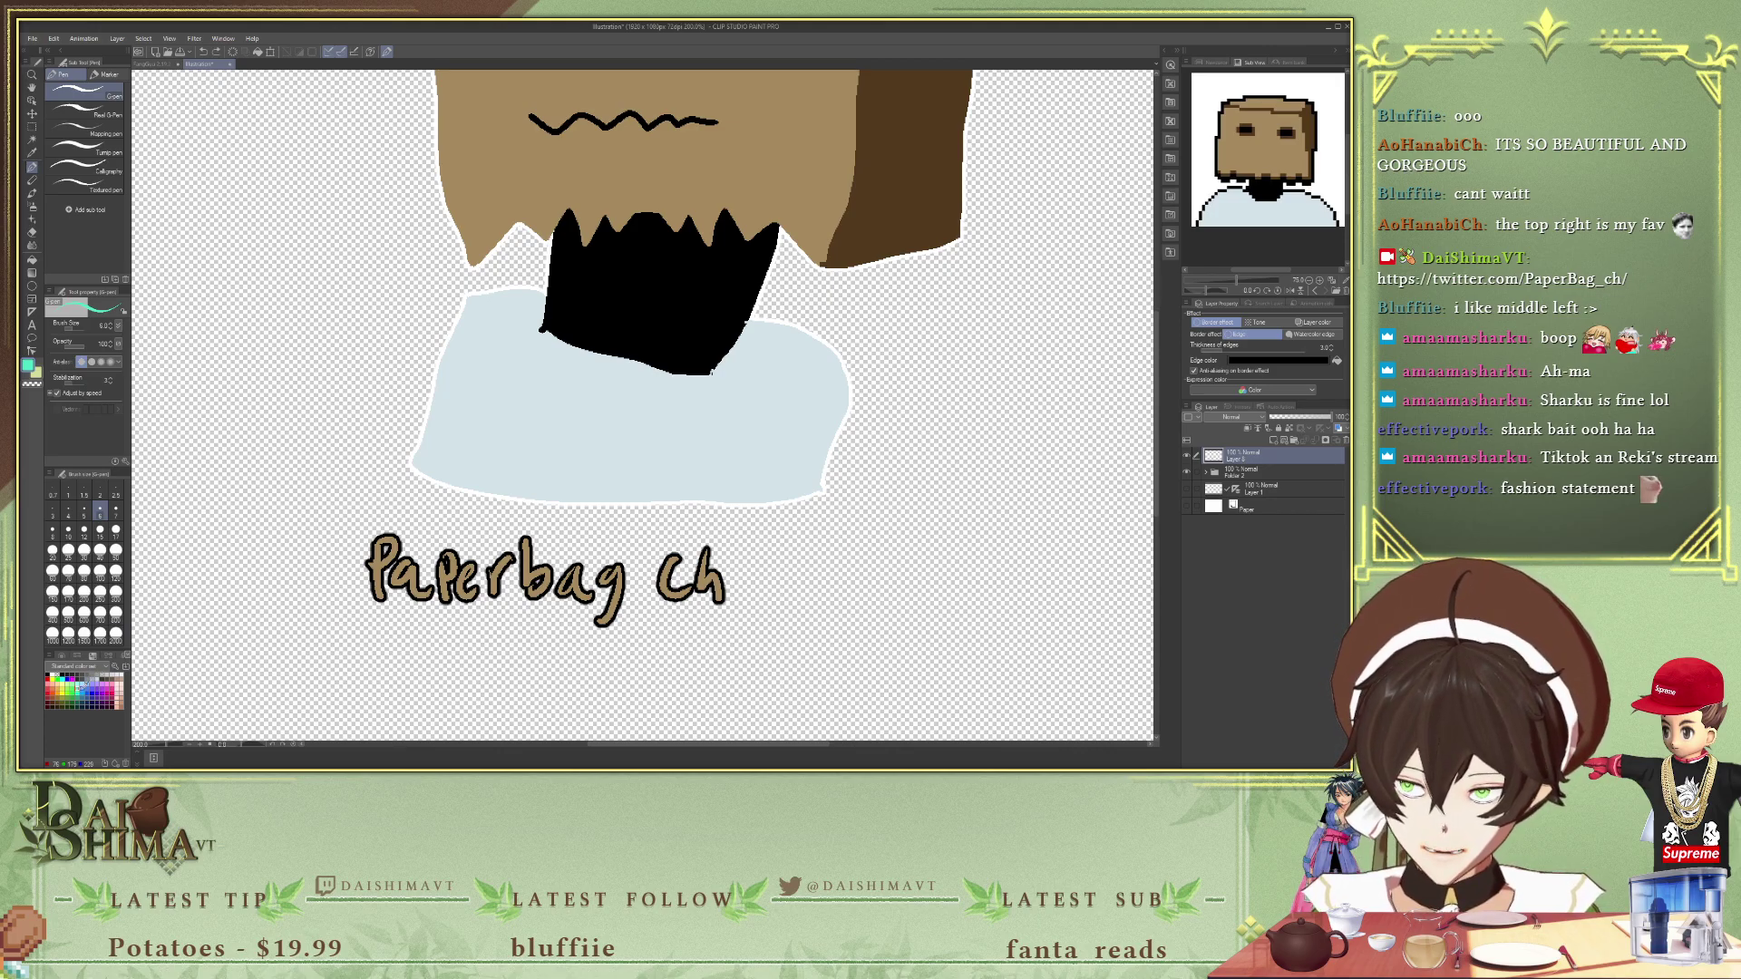
# - Handwrite the artist's handle in bright green below the caption
pyautogui.click(79, 689)
pyautogui.click(76, 687)
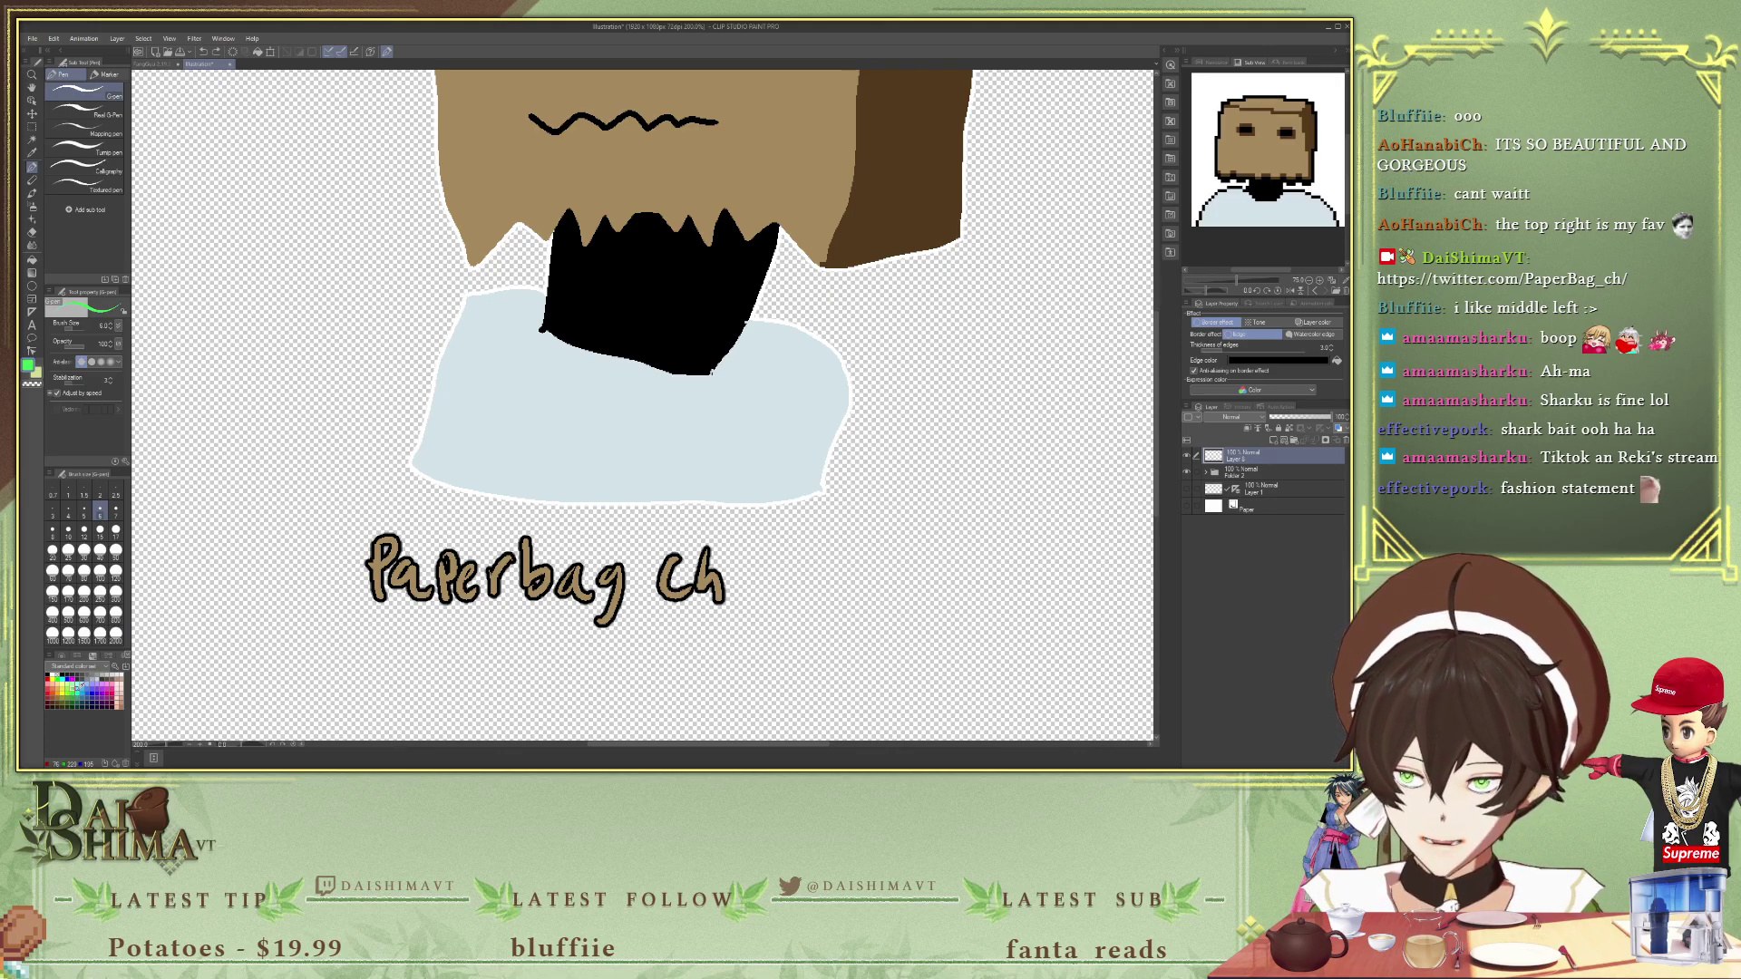
pyautogui.moveTo(345, 625)
pyautogui.mouseDown()
pyautogui.moveTo(351, 666)
pyautogui.moveTo(367, 660)
pyautogui.moveTo(352, 675)
pyautogui.mouseUp()
pyautogui.moveTo(400, 646)
pyautogui.mouseDown()
pyautogui.moveTo(399, 671)
pyautogui.moveTo(400, 636)
pyautogui.moveTo(426, 651)
pyautogui.moveTo(415, 672)
pyautogui.moveTo(464, 668)
pyautogui.mouseUp()
pyautogui.moveTo(461, 634)
pyautogui.mouseDown()
pyautogui.moveTo(529, 673)
pyautogui.moveTo(546, 636)
pyautogui.moveTo(576, 680)
pyautogui.mouseUp()
pyautogui.moveTo(553, 638); pyautogui.dragTo(595, 633)
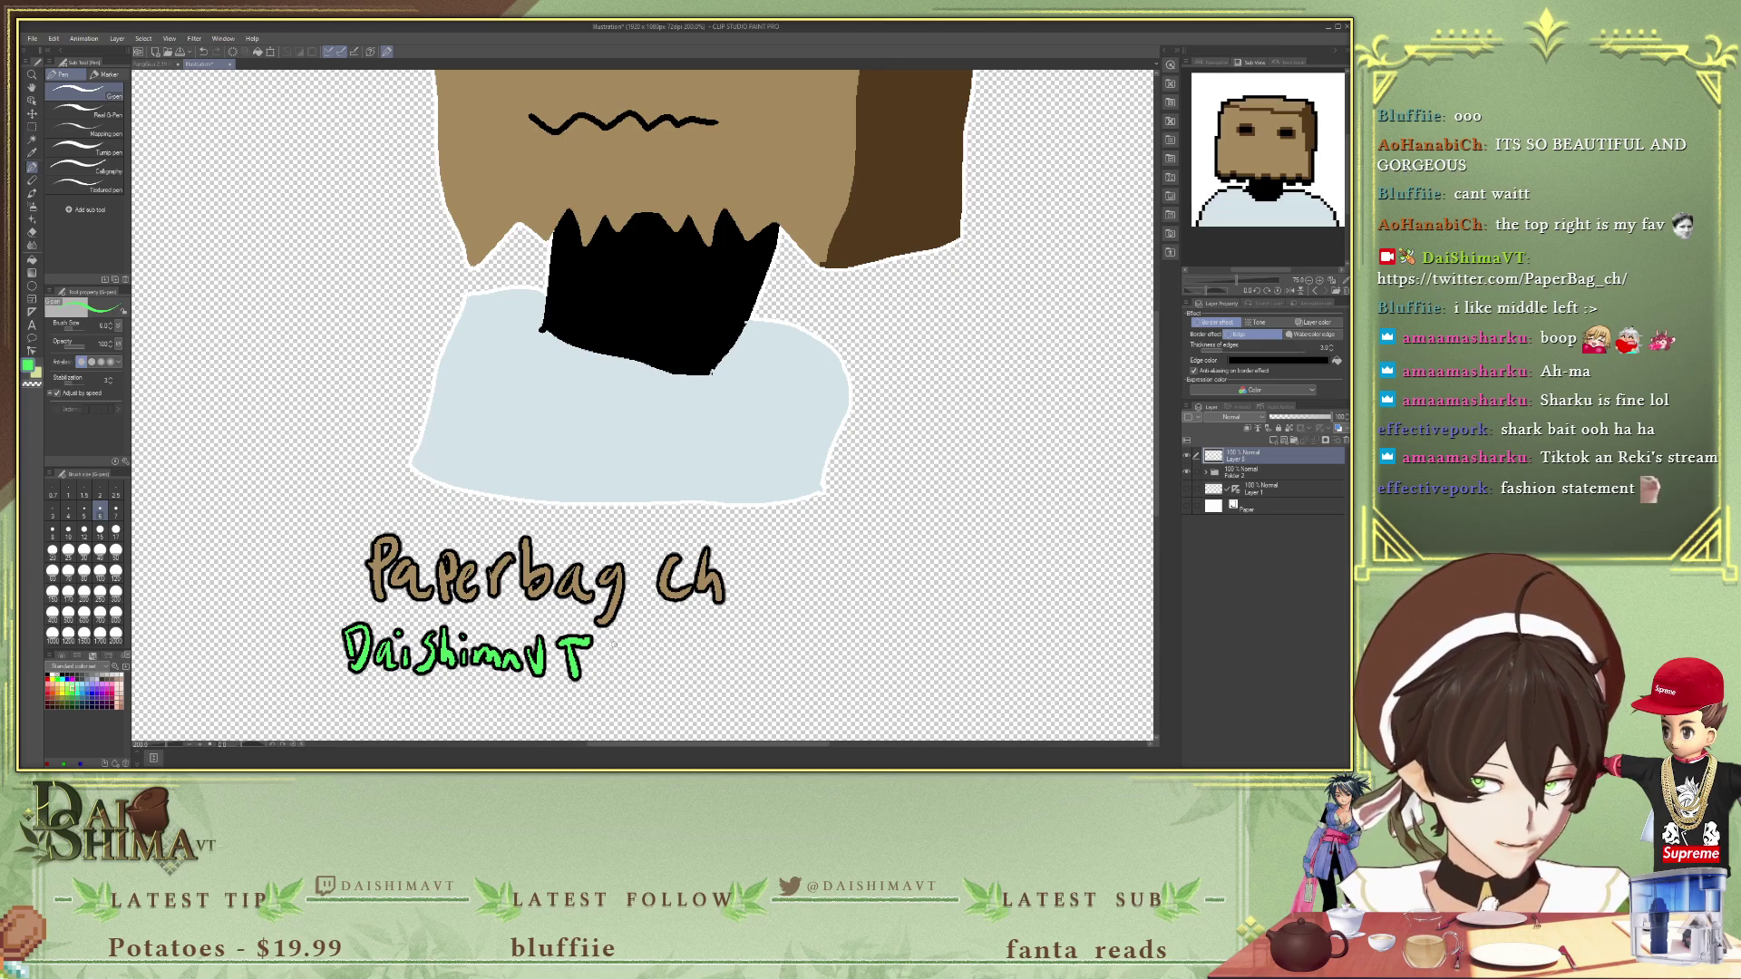
# - Write the date 2/19/2022 in bright green after the artist's handle
pyautogui.moveTo(606, 641)
pyautogui.mouseDown()
pyautogui.moveTo(629, 638)
pyautogui.moveTo(644, 676)
pyautogui.mouseUp()
pyautogui.moveTo(661, 627); pyautogui.dragTo(641, 691)
pyautogui.moveTo(674, 634)
pyautogui.mouseDown()
pyautogui.moveTo(671, 691)
pyautogui.moveTo(705, 662)
pyautogui.moveTo(707, 691)
pyautogui.mouseUp()
pyautogui.moveTo(732, 625)
pyautogui.mouseDown()
pyautogui.moveTo(718, 700)
pyautogui.moveTo(769, 678)
pyautogui.moveTo(781, 646)
pyautogui.moveTo(875, 671)
pyautogui.mouseUp()
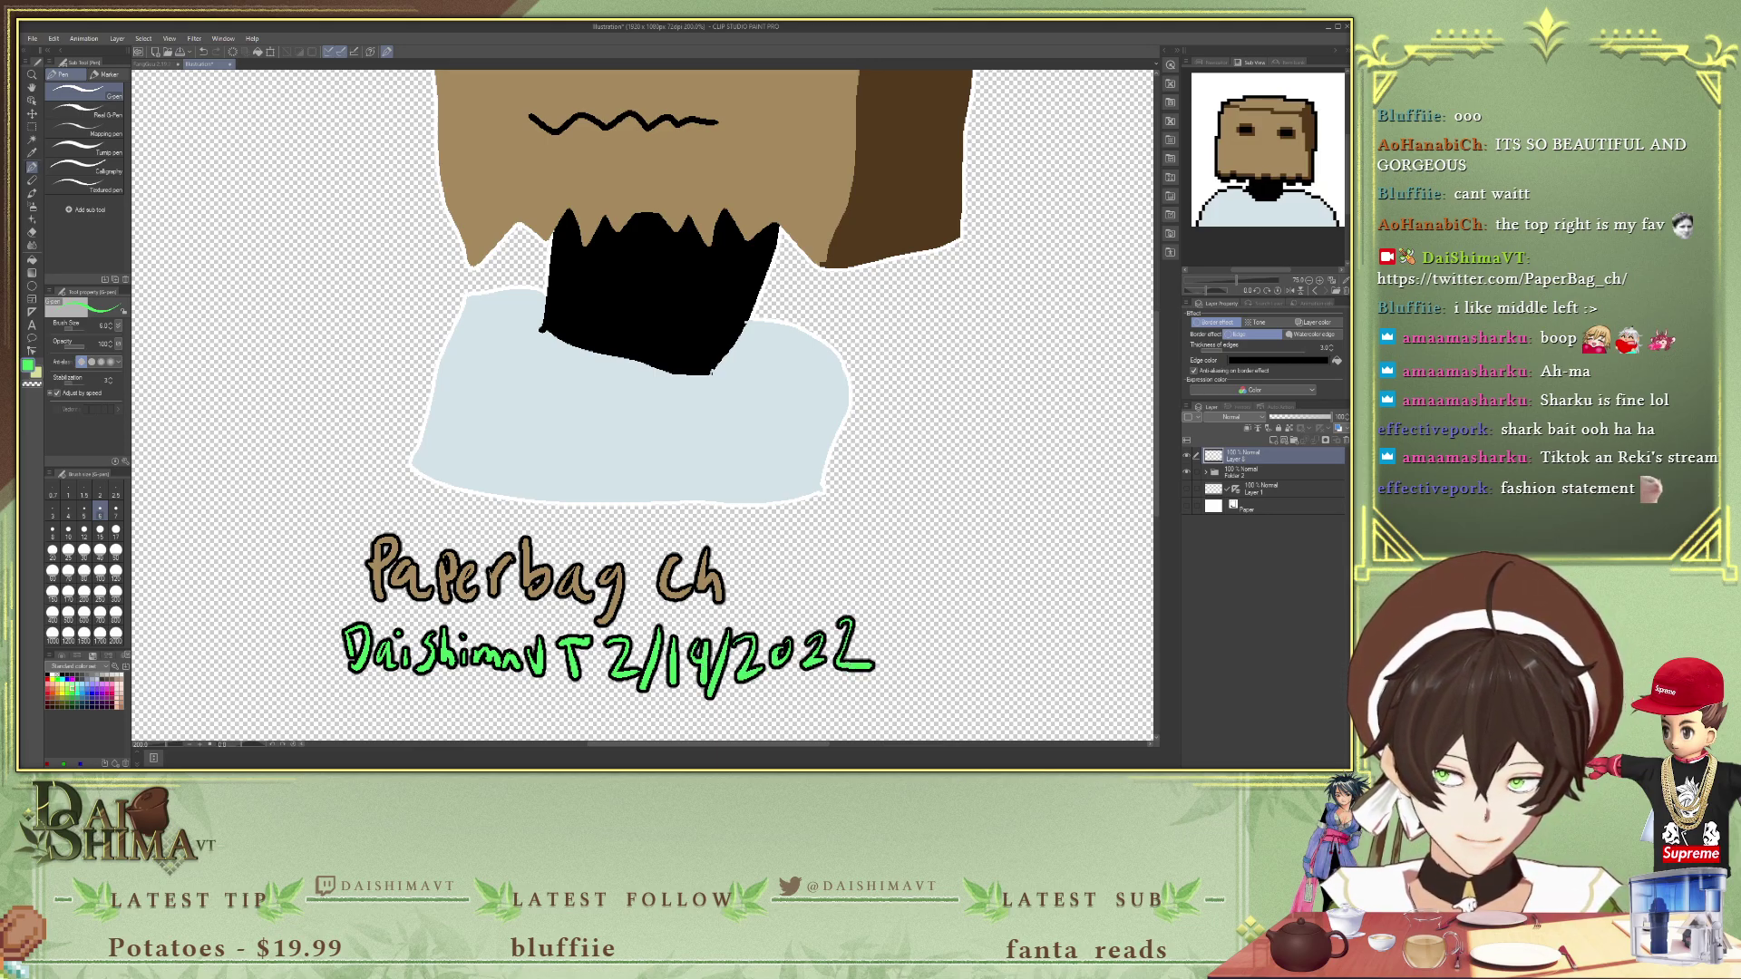
pyautogui.scroll(-5, 644, 408)
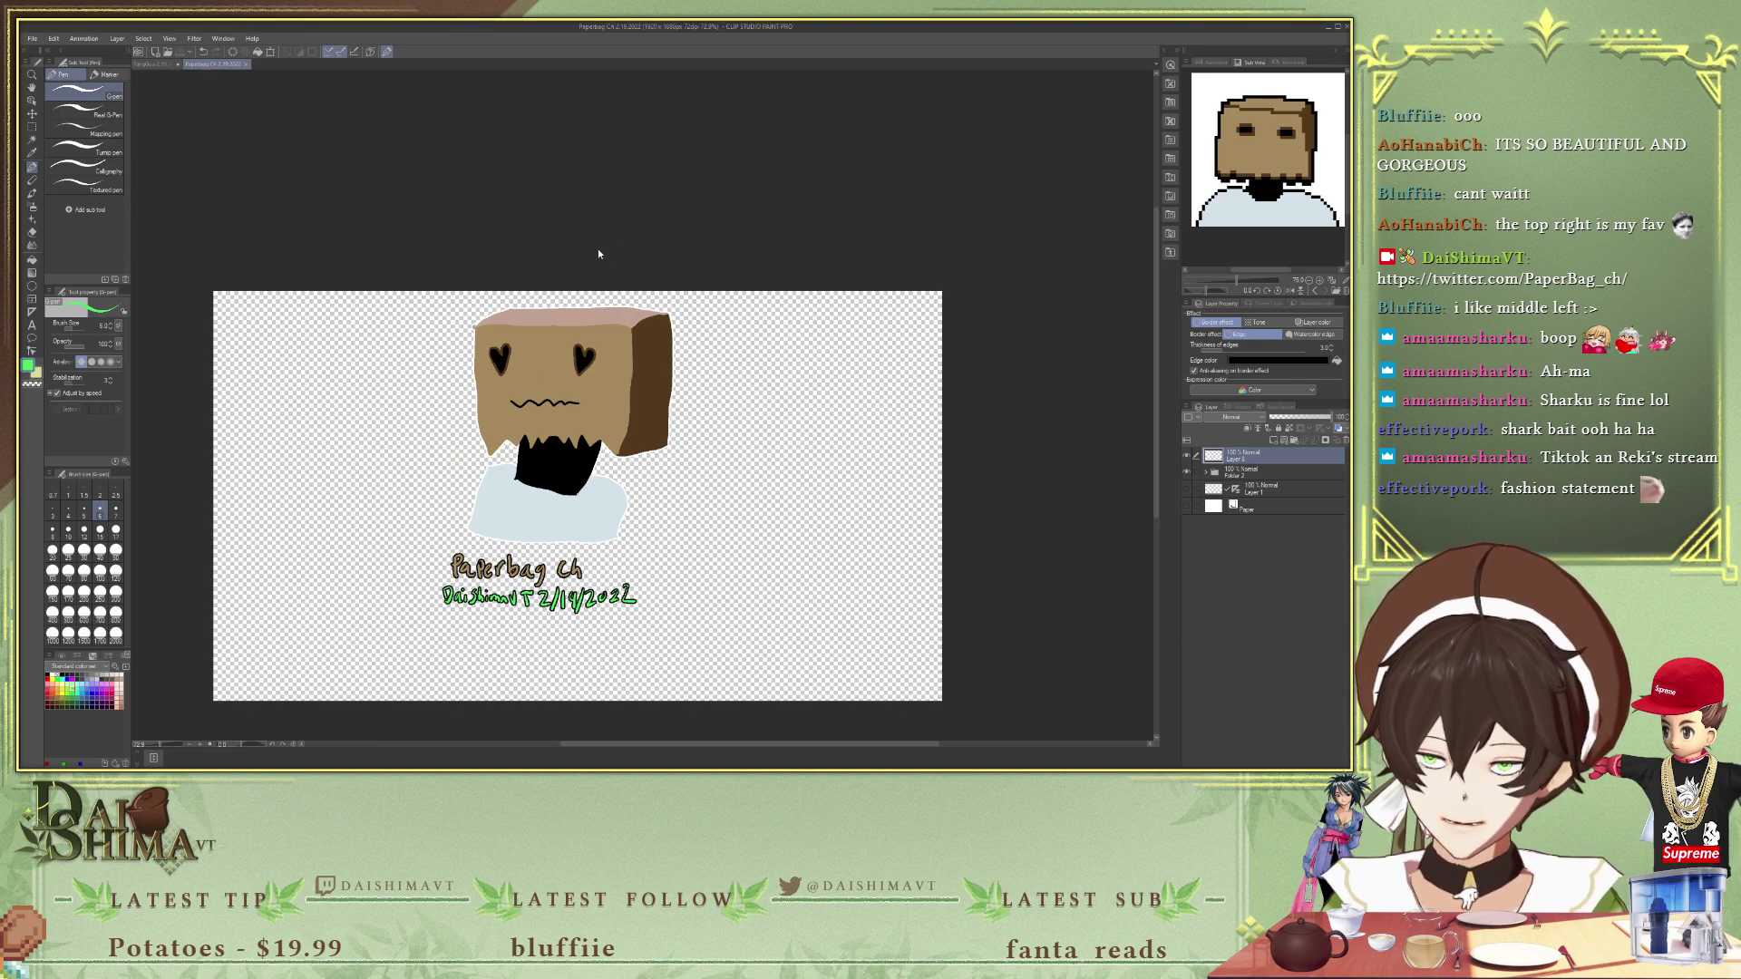
pyautogui.press('alt')
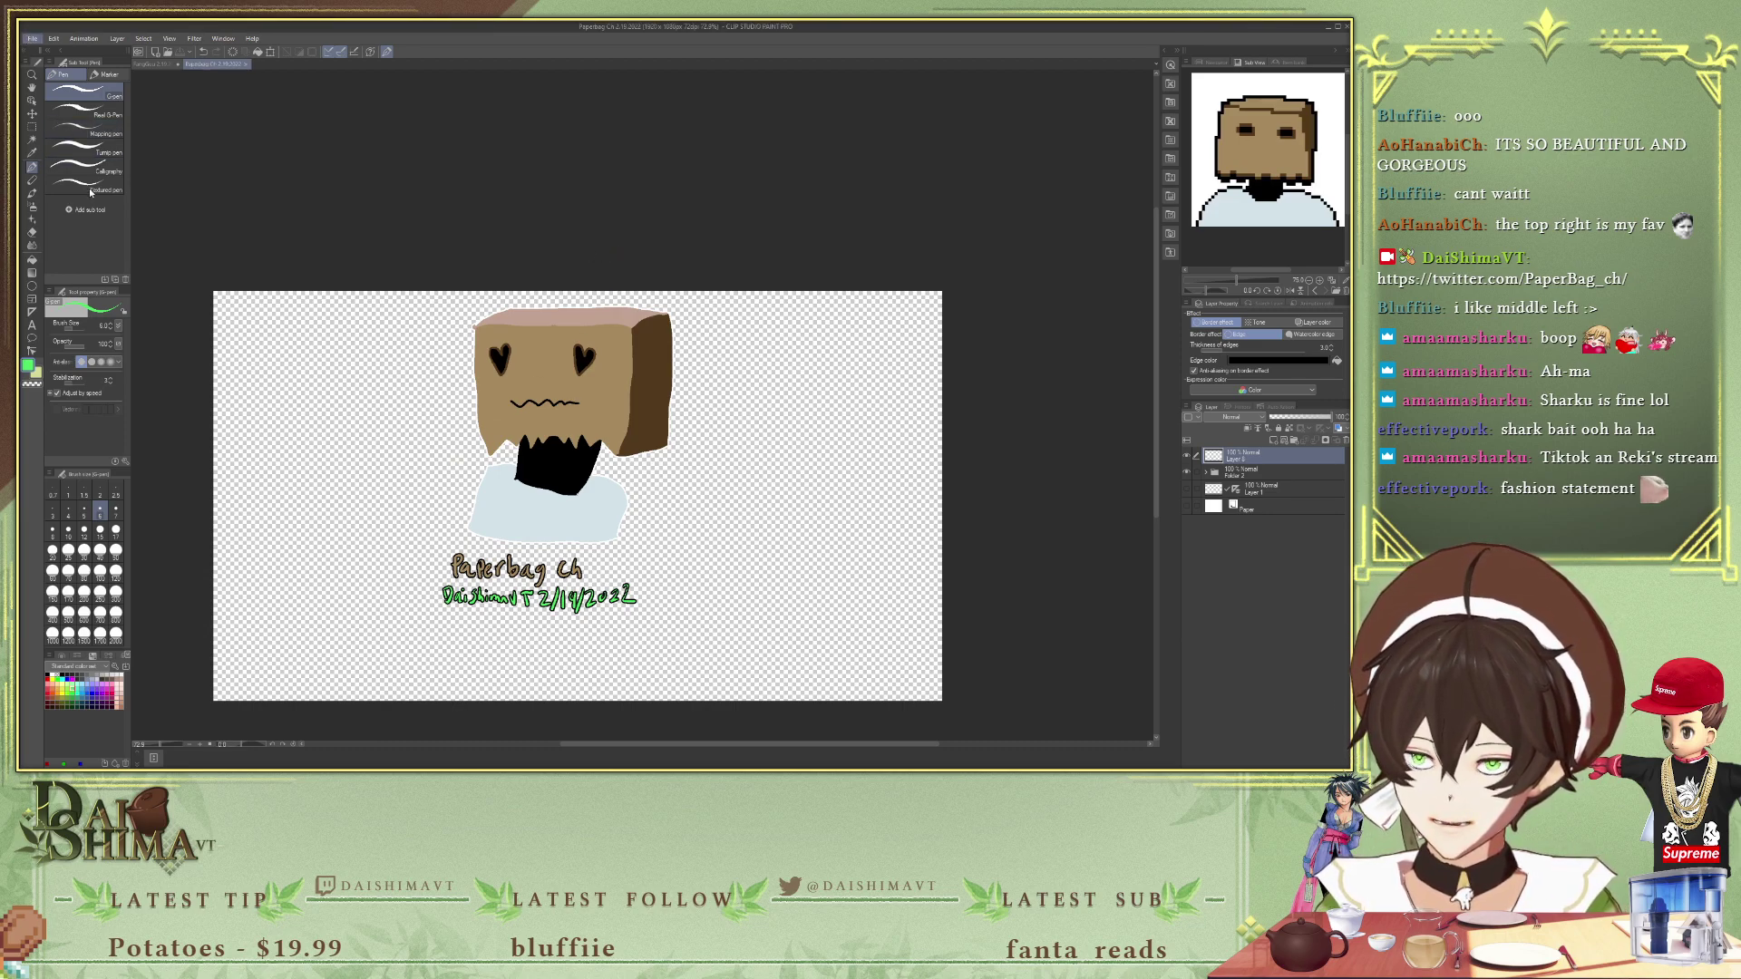
pyautogui.hotkey('alt', 'Tab')
pyautogui.hotkey('alt', 'Tab')
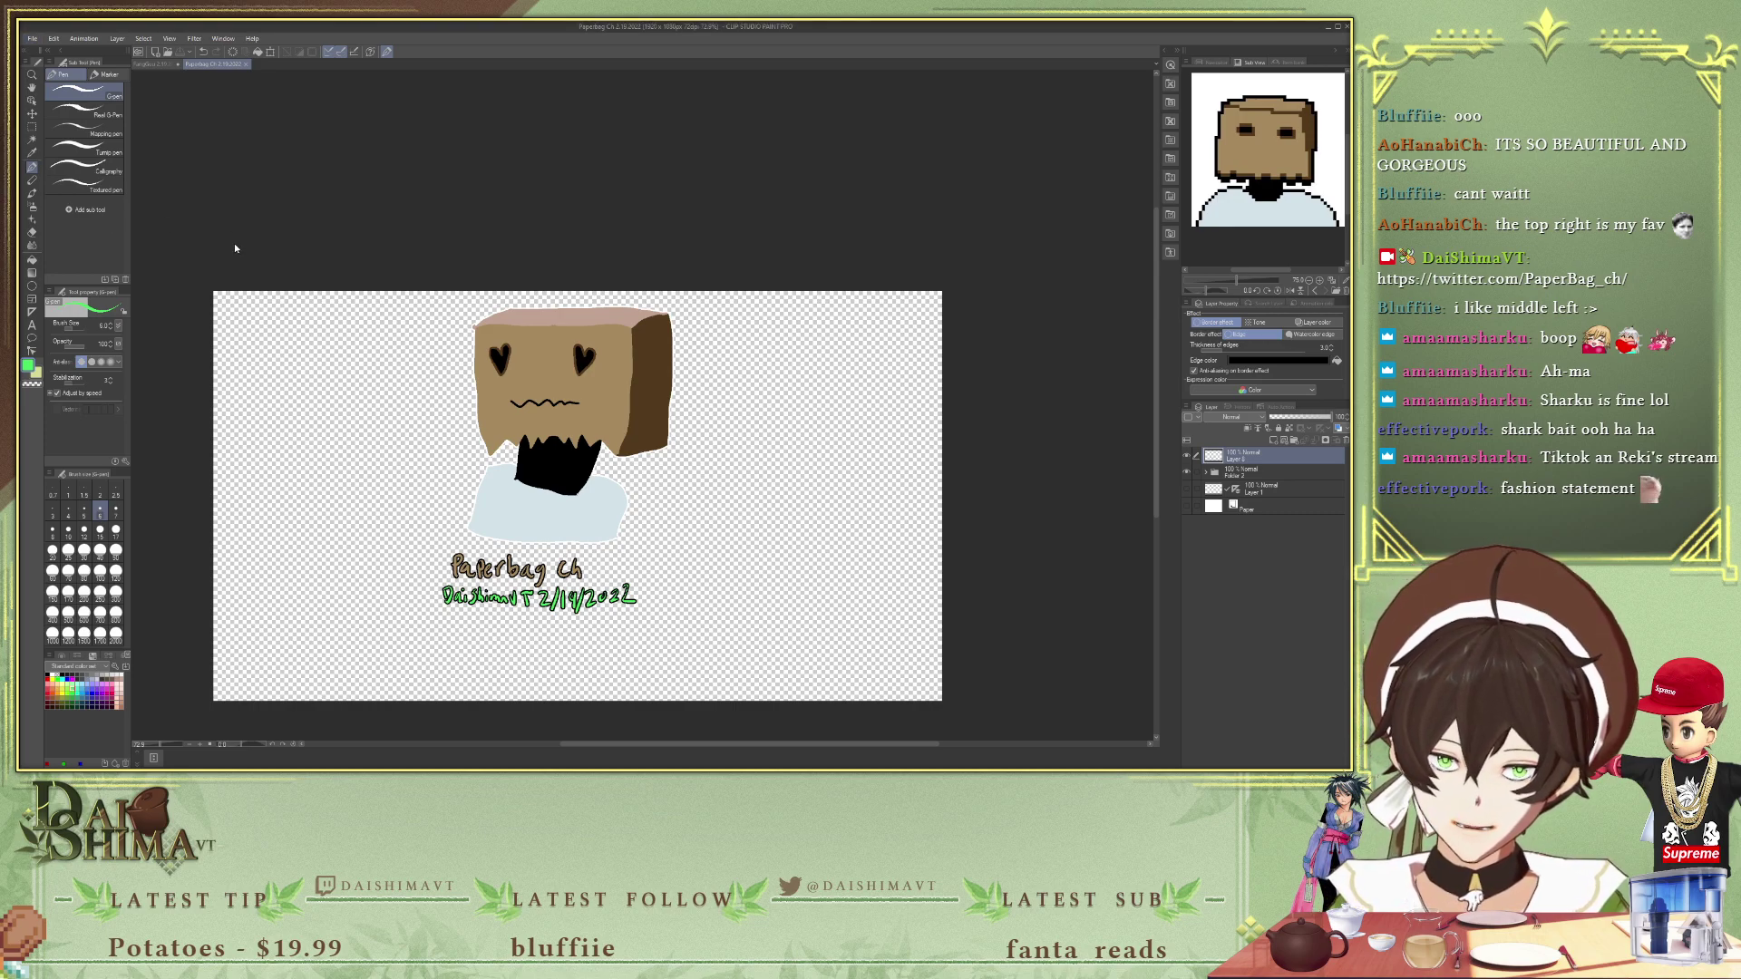
pyautogui.hotkey('alt', 'Tab')
pyautogui.hotkey('alt', 'Tab')
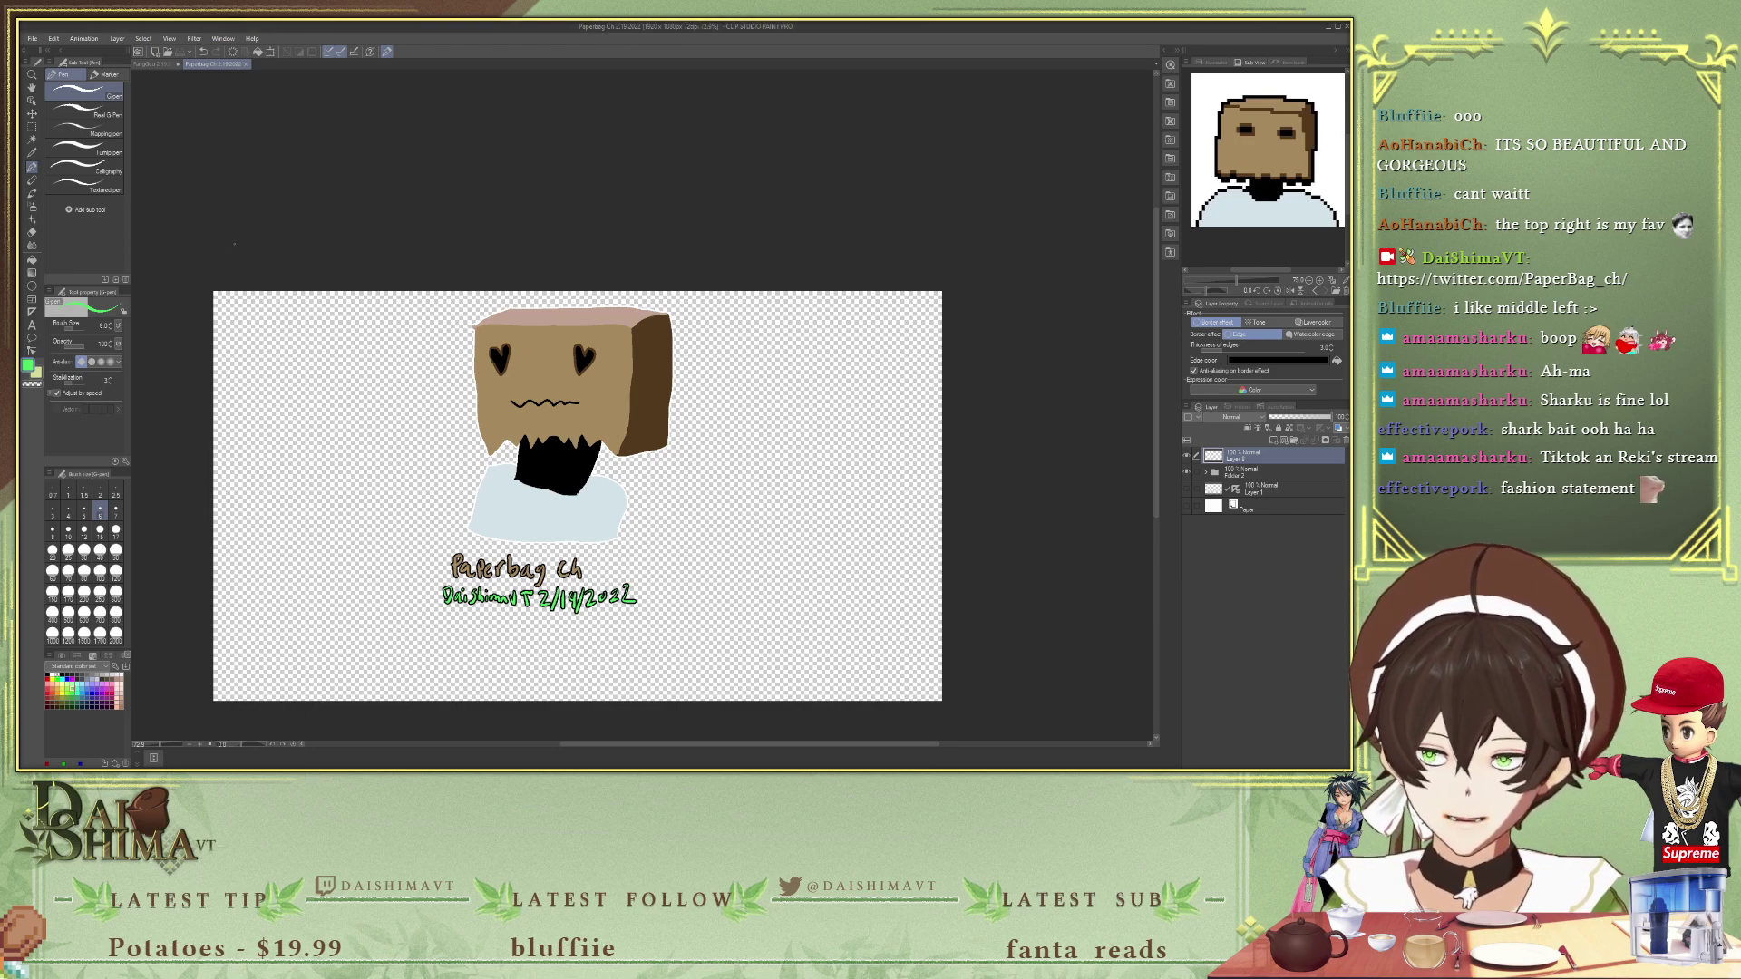
# - Crop the canvas closely around the character and its handwritten text using rectangular selections, and save the file
pyautogui.press('m')
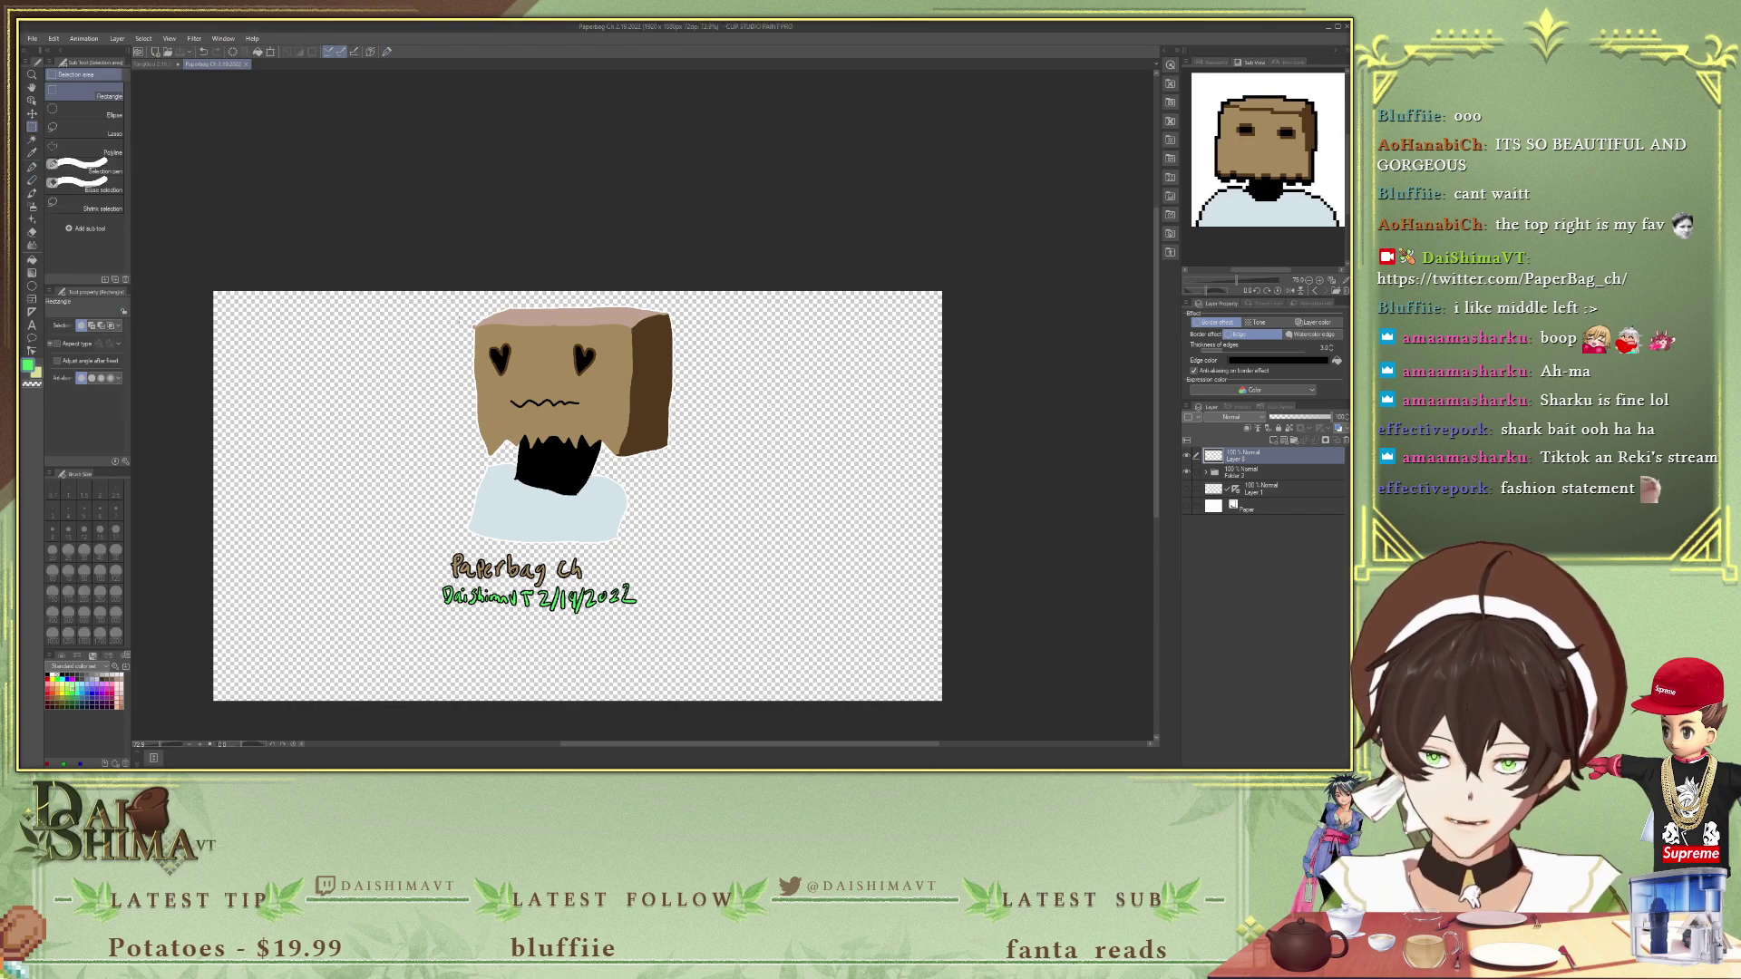
pyautogui.moveTo(361, 288); pyautogui.dragTo(648, 598)
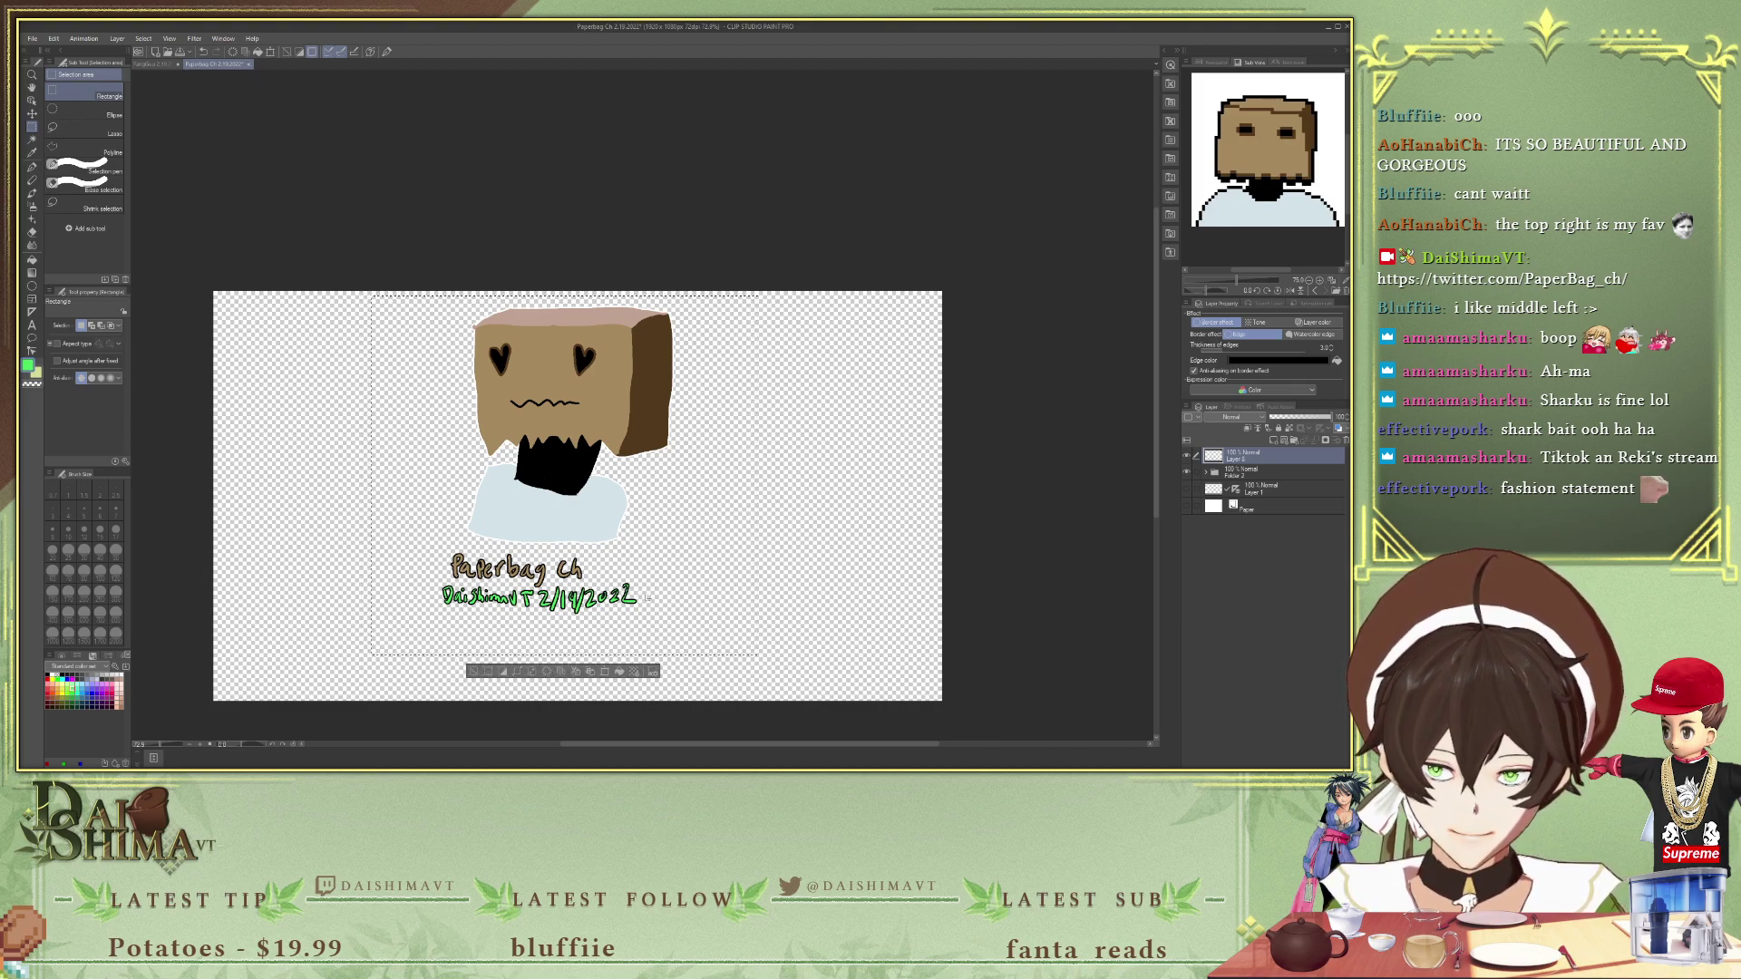
pyautogui.click(488, 671)
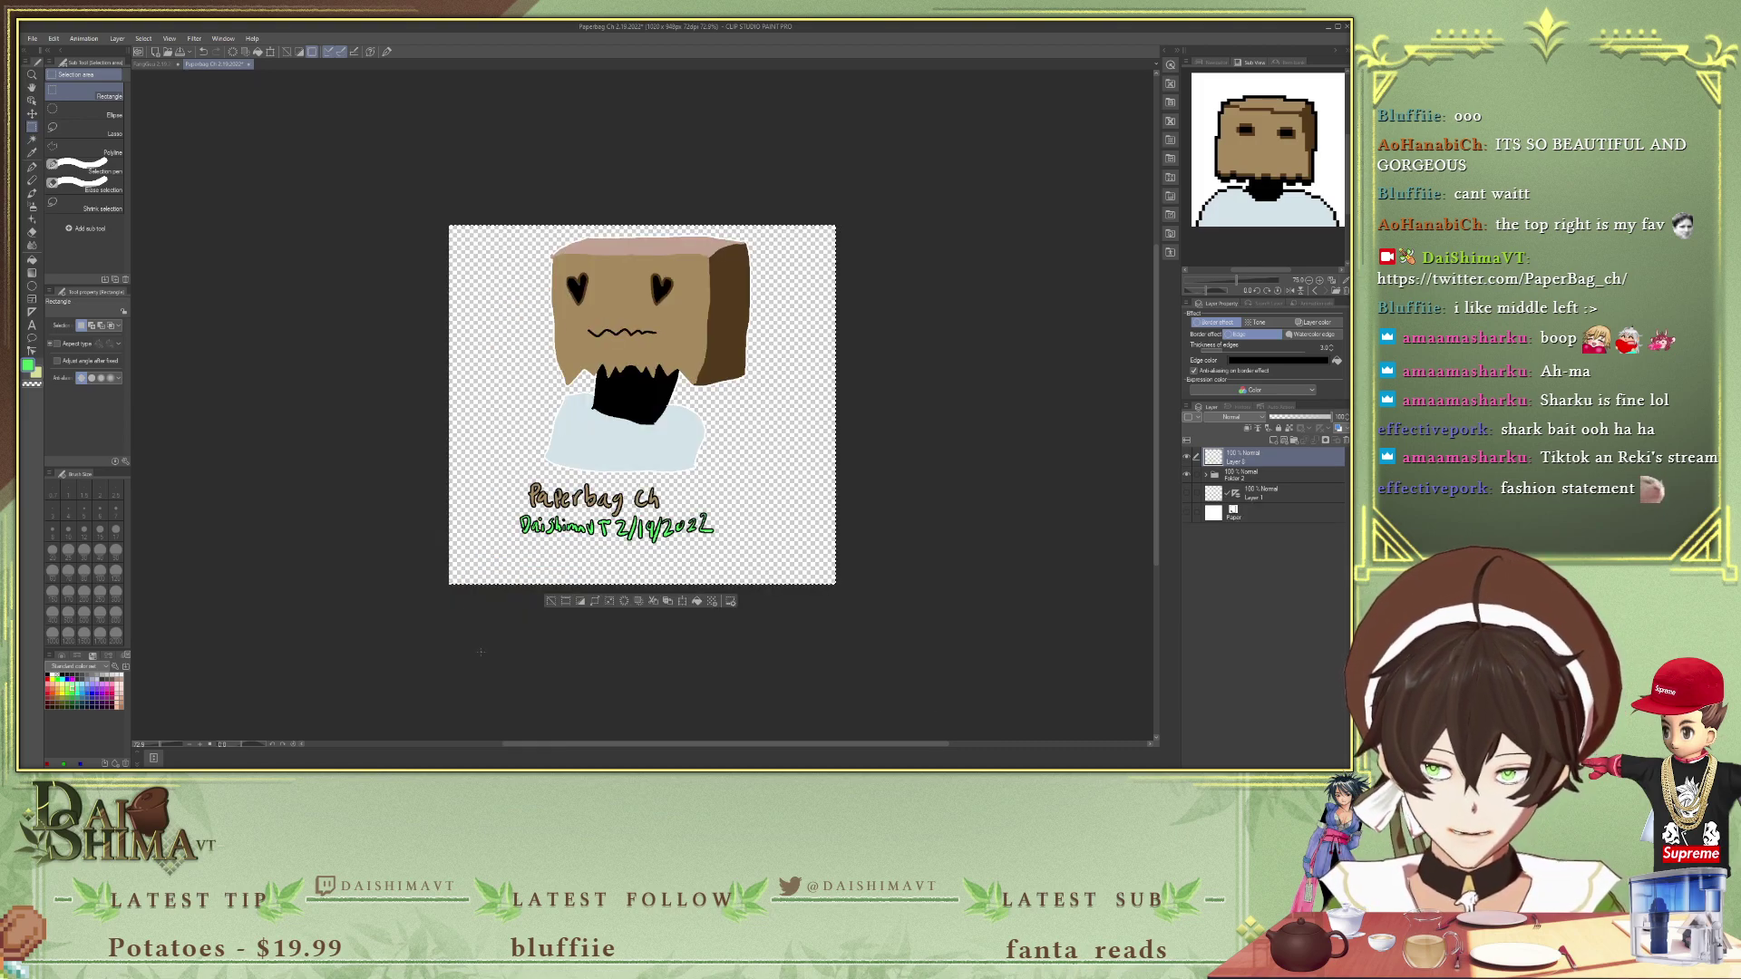
pyautogui.moveTo(487, 212); pyautogui.dragTo(778, 556)
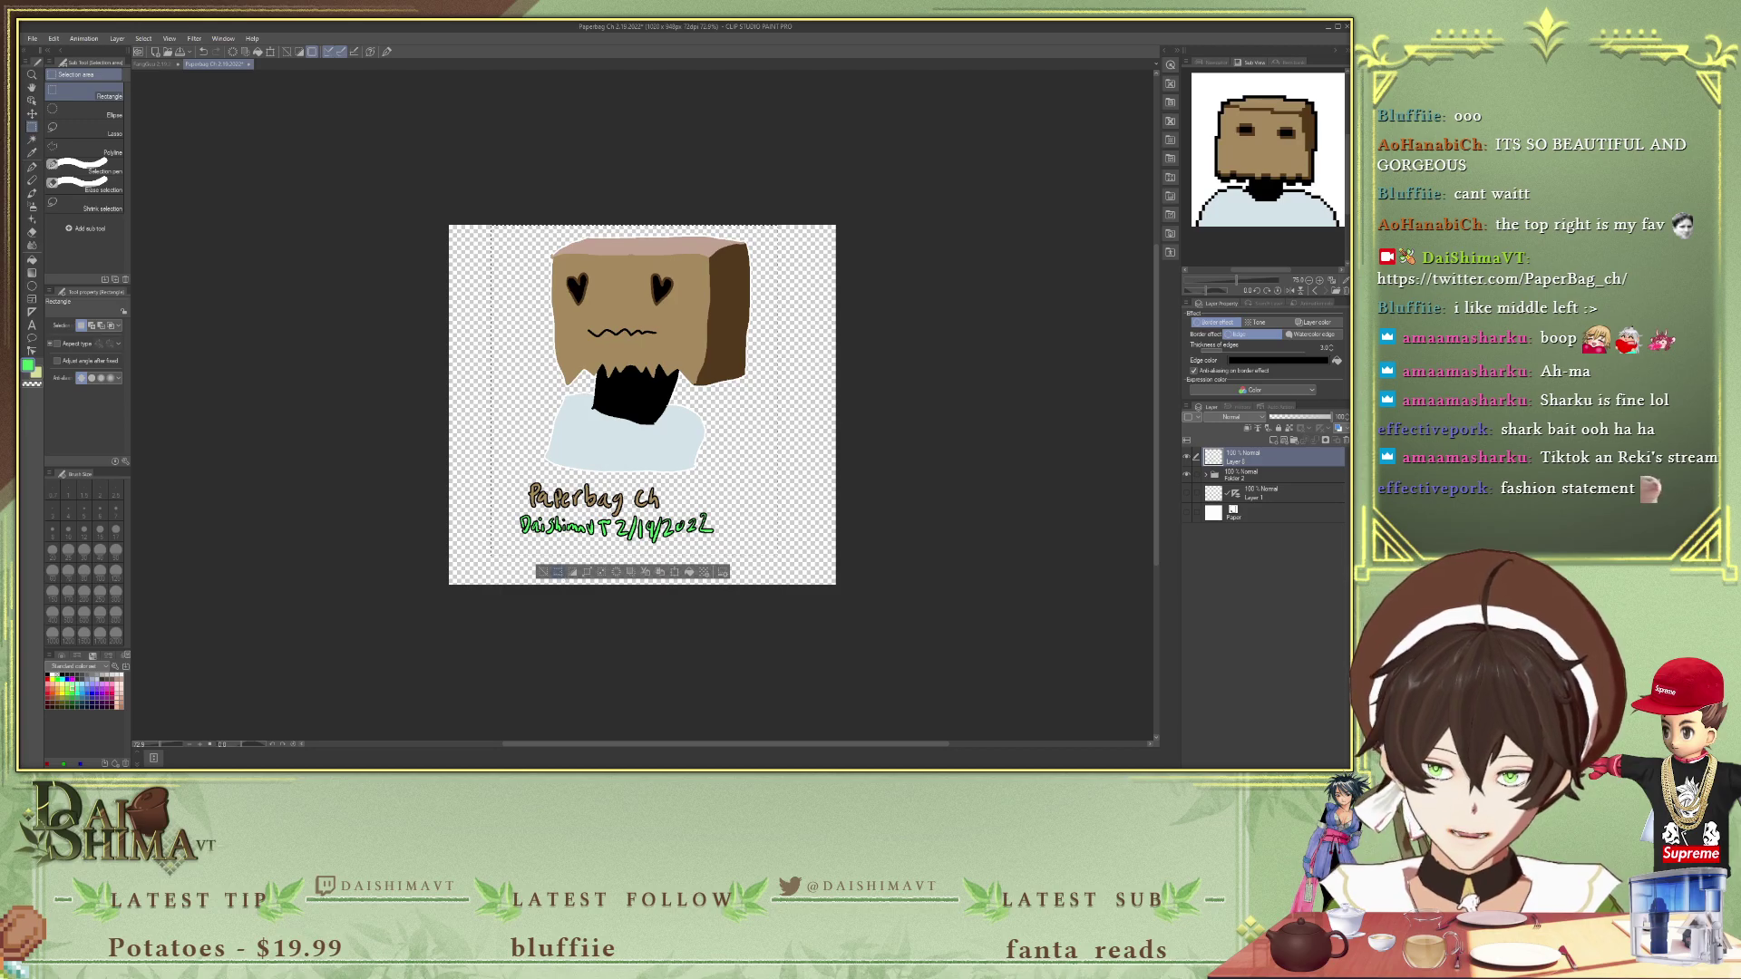
pyautogui.click(559, 572)
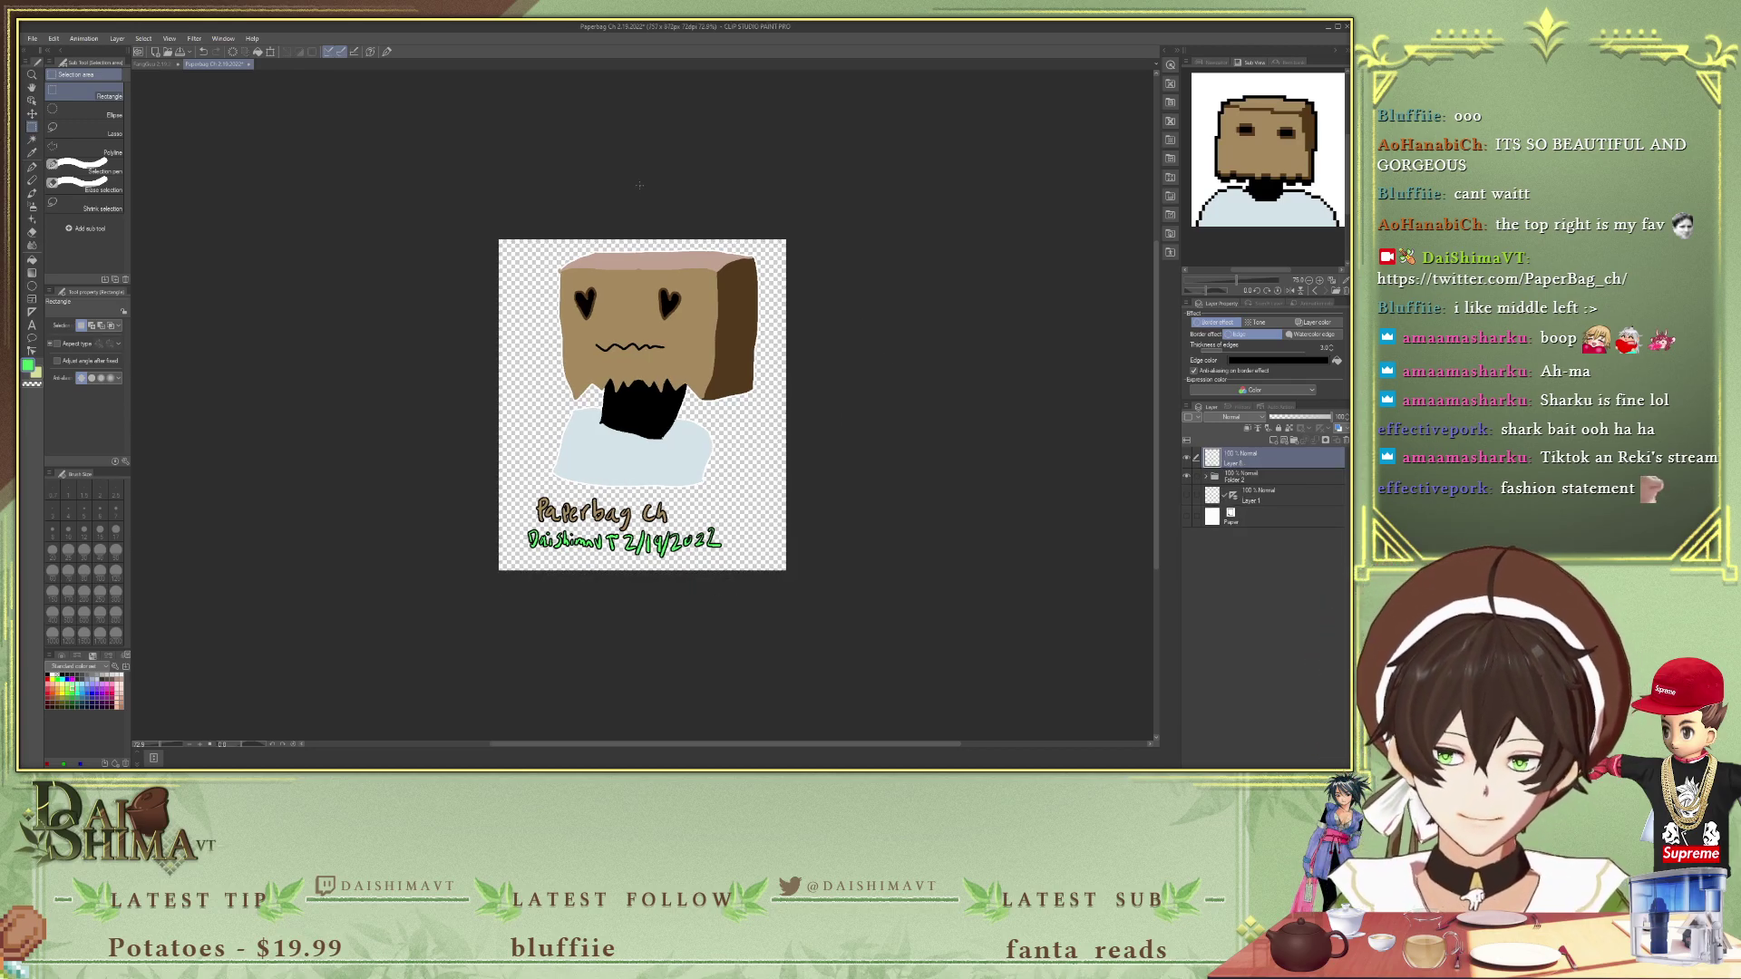
pyautogui.hotkey('ctrl', 's')
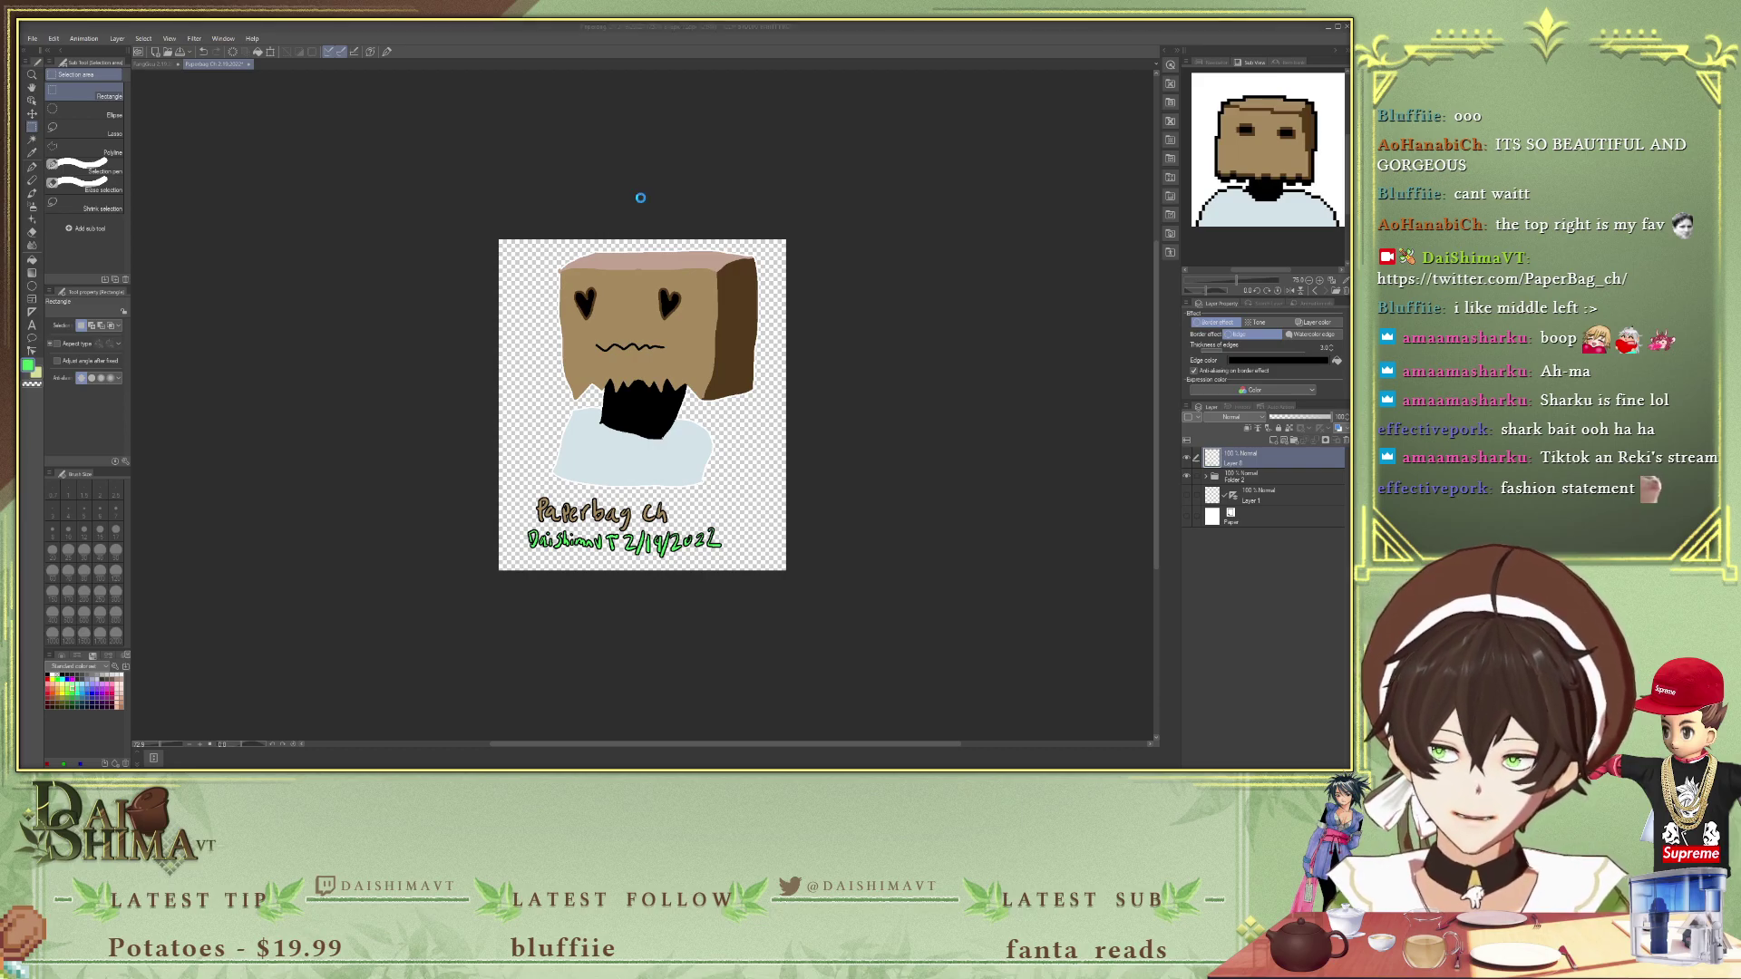
pyautogui.click(642, 476)
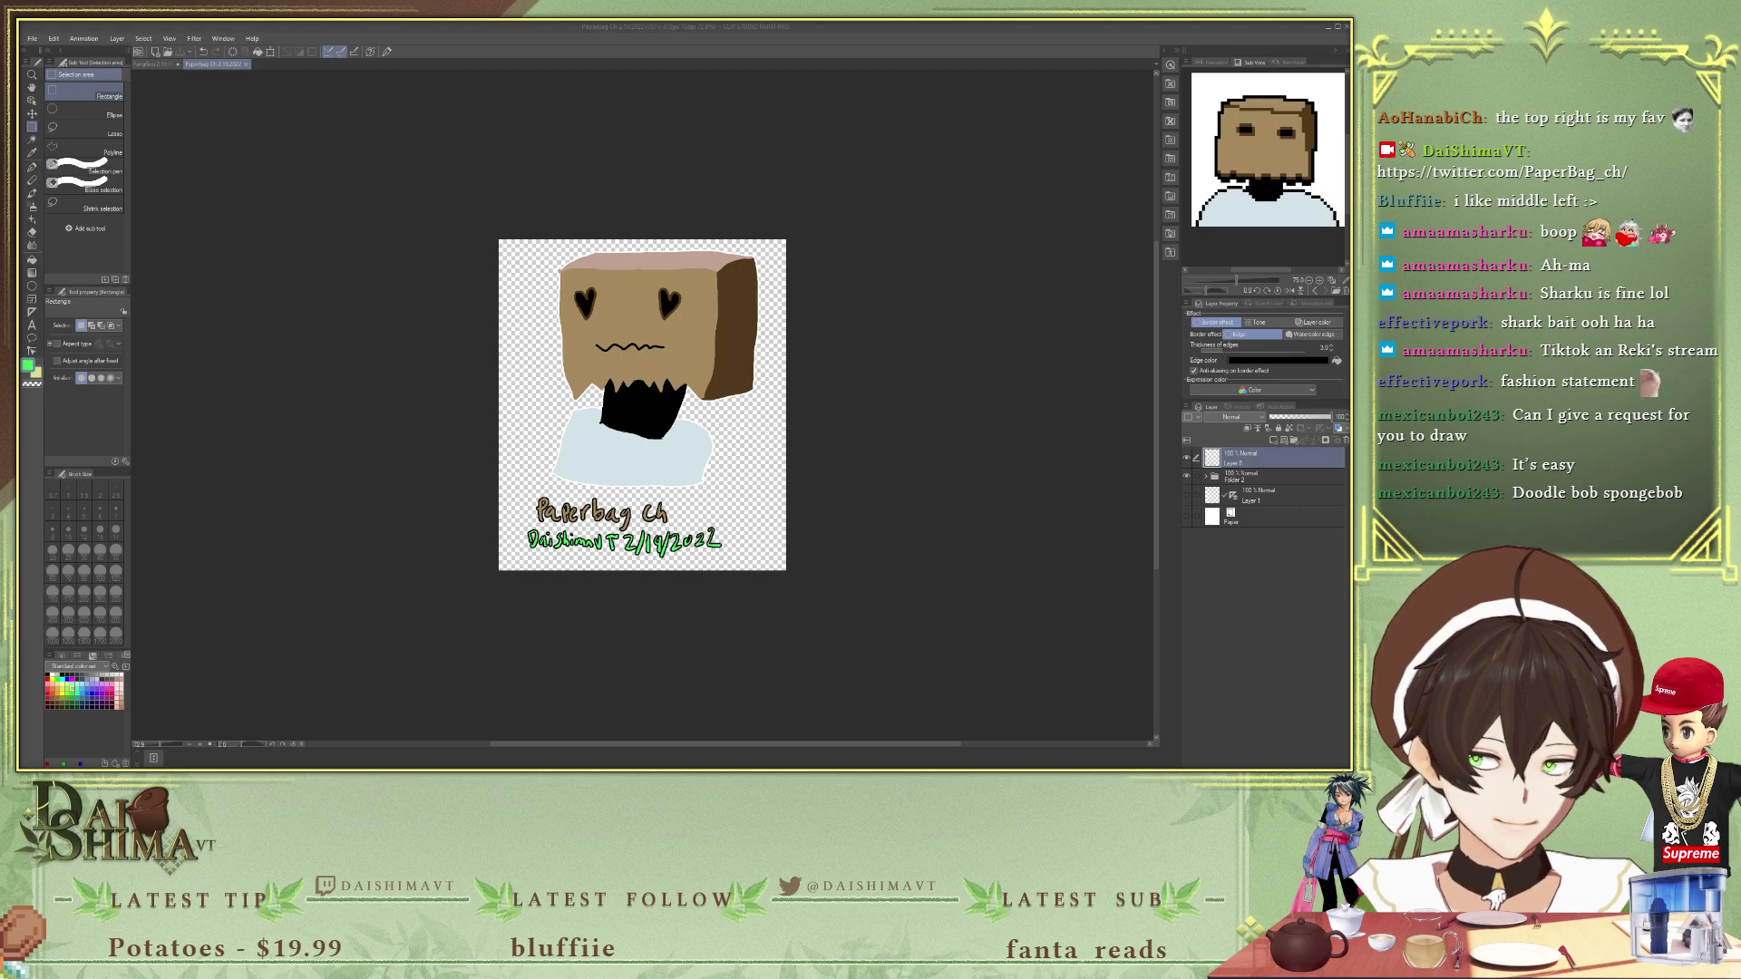
# - Load the Doodle Bob picture as the new reference and set up a blank landscape canvas in a separate Doodle Bob file
pyautogui.scroll(5, 1316, 160)
pyautogui.scroll(-4, 1317, 159)
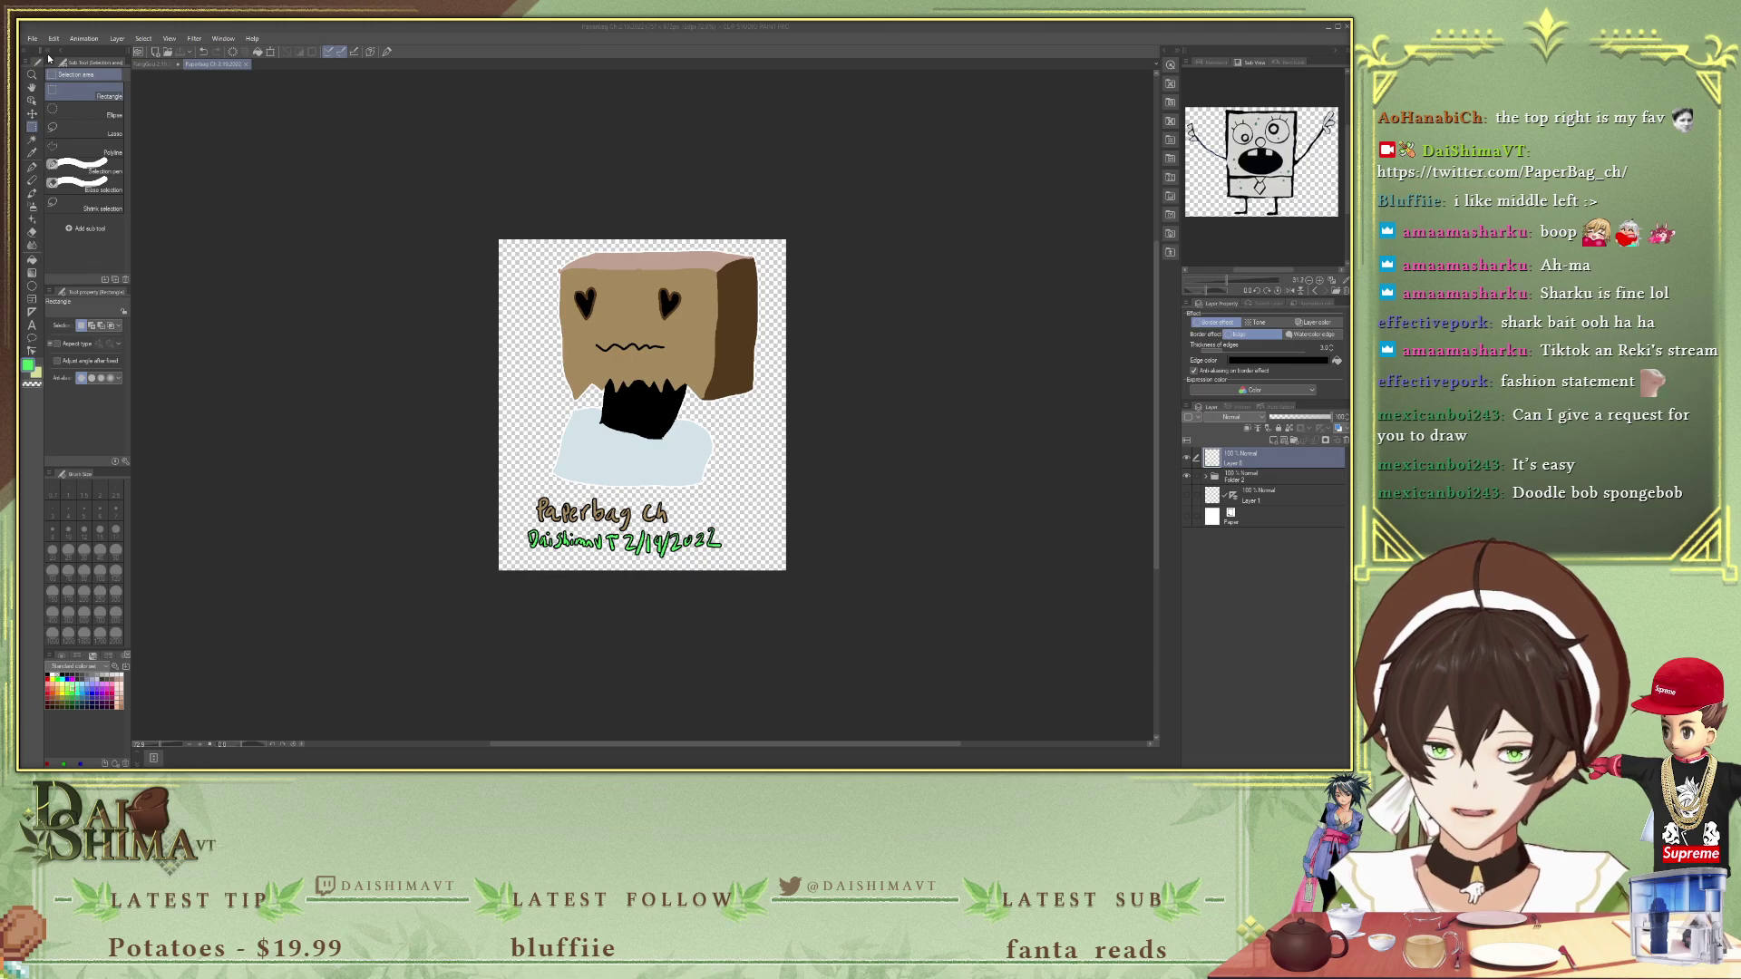
pyautogui.press('Return')
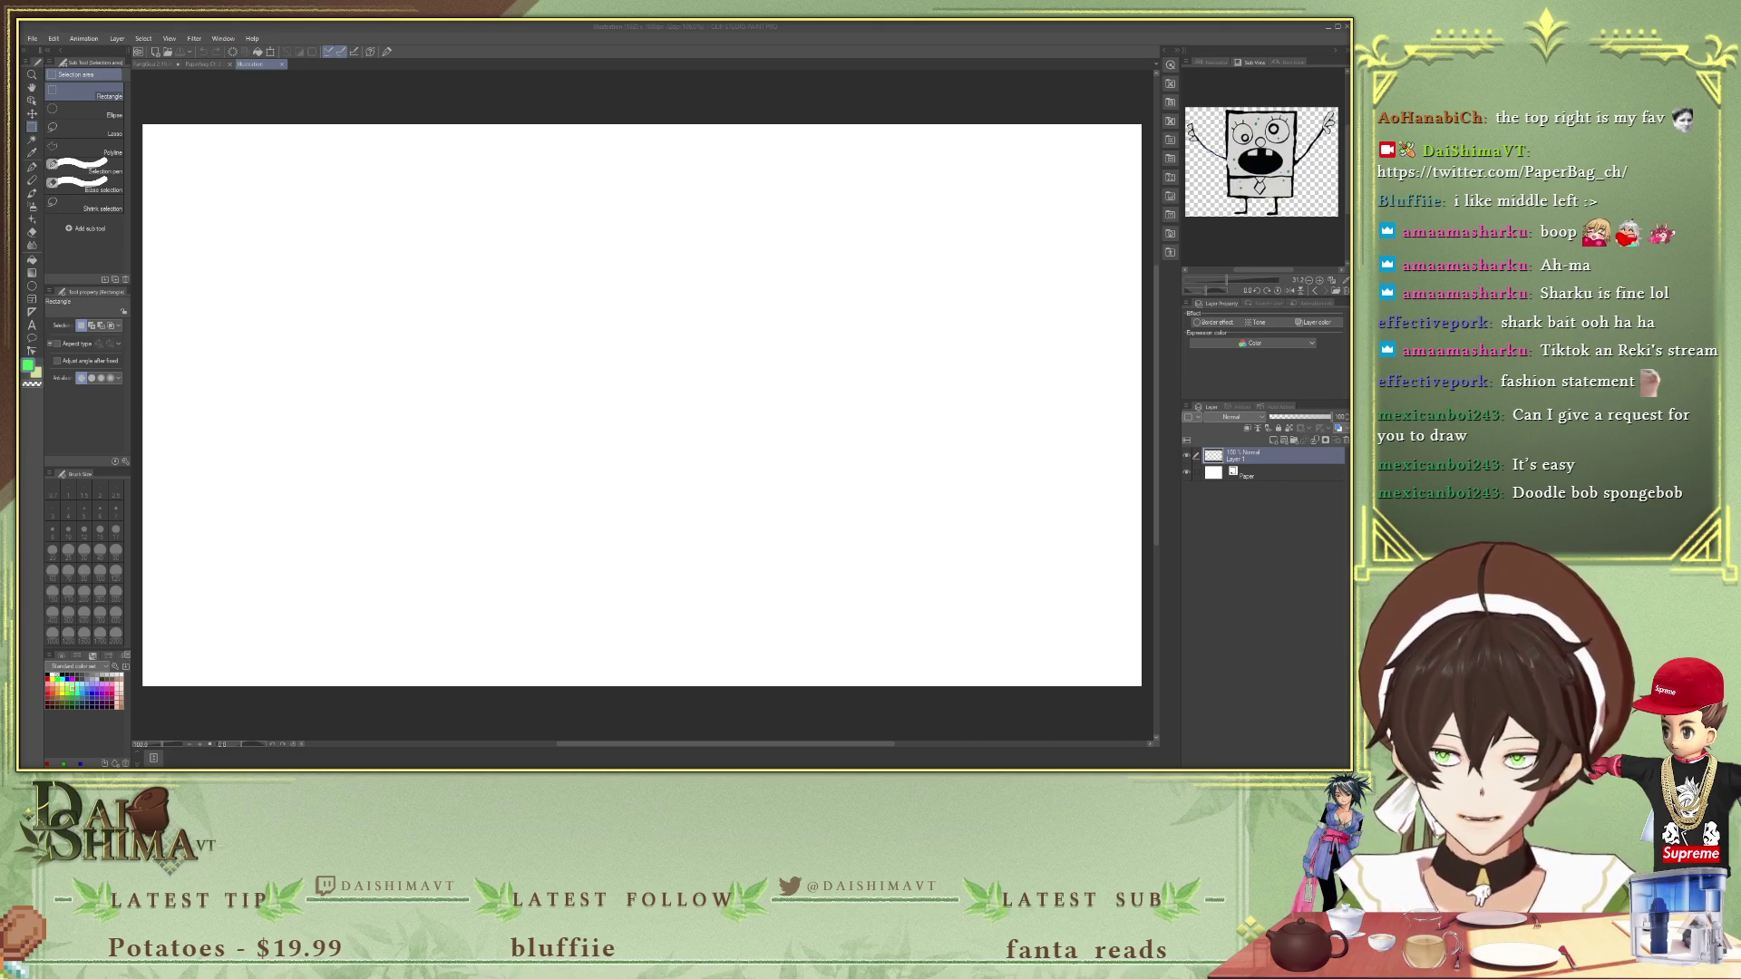
pyautogui.click(160, 66)
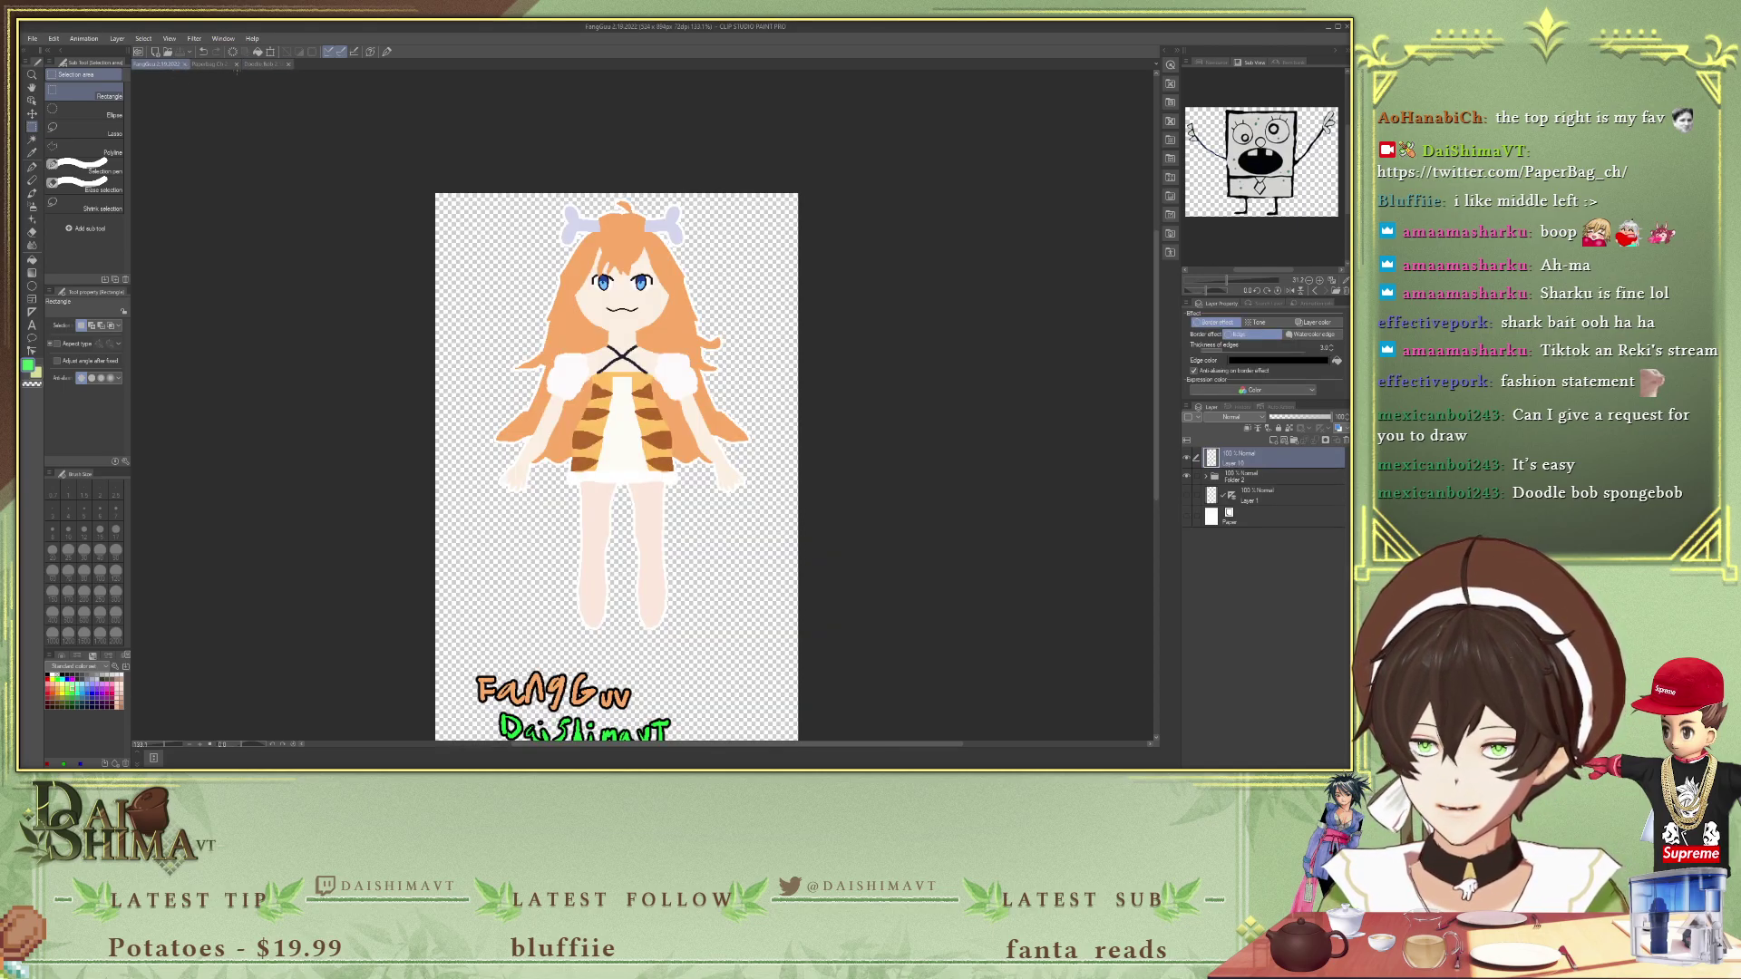
pyautogui.click(261, 64)
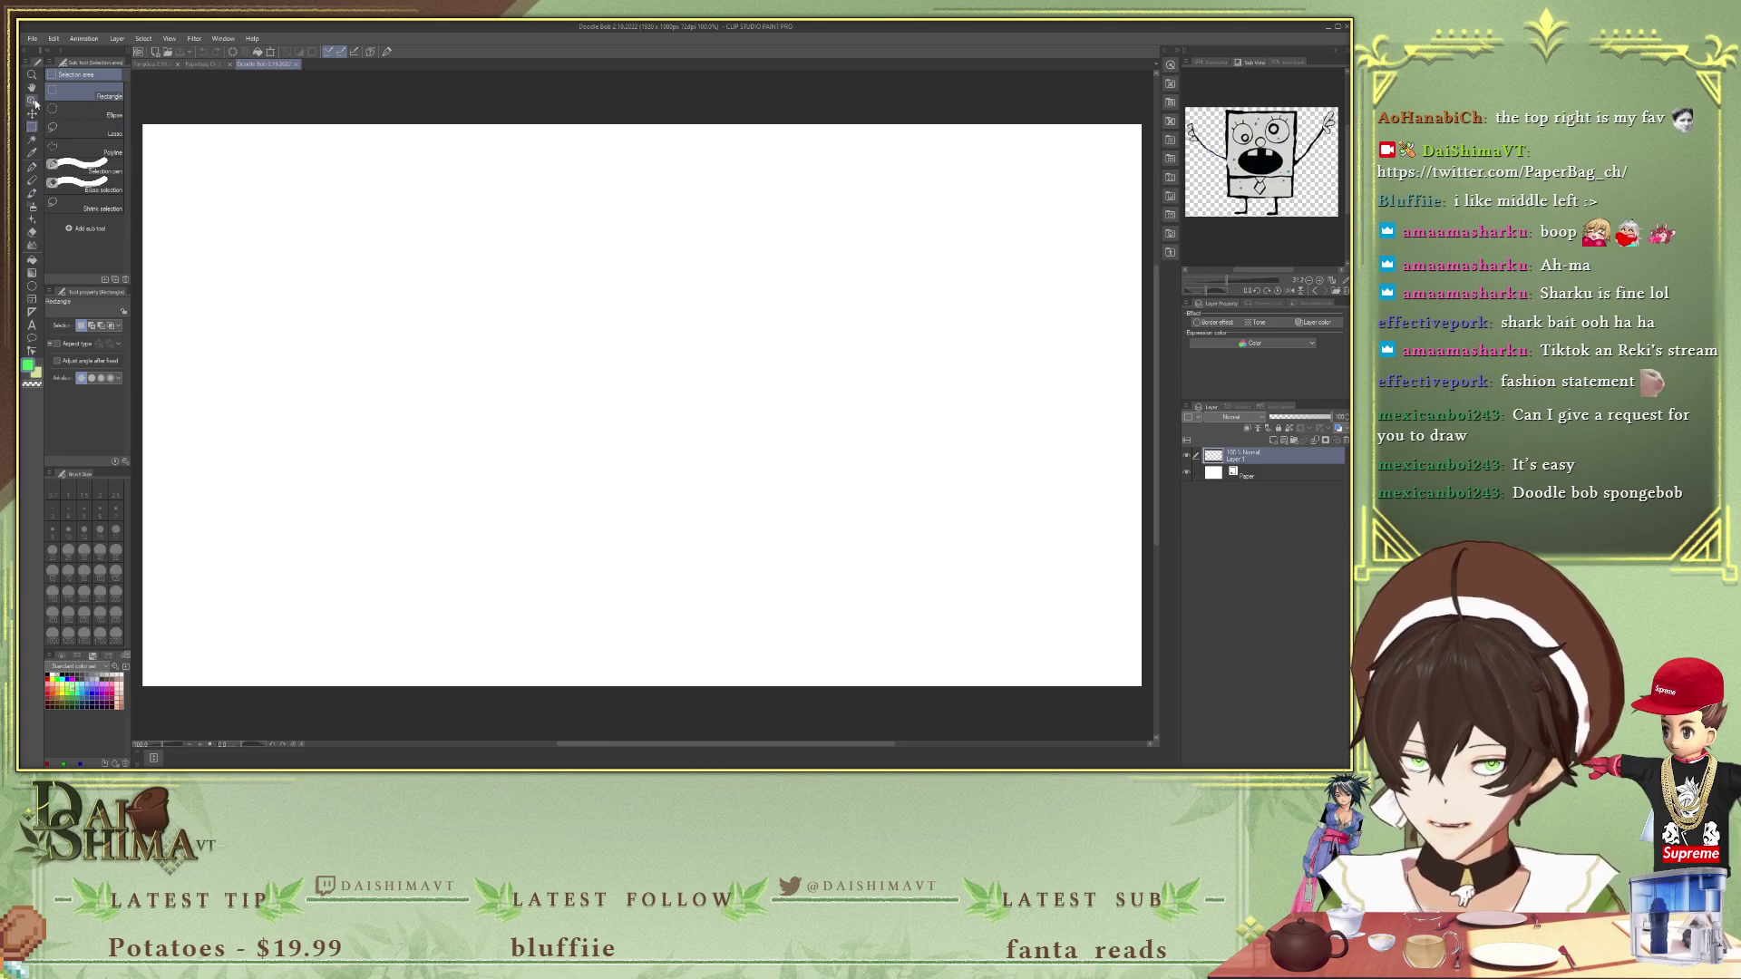
pyautogui.press('alt')
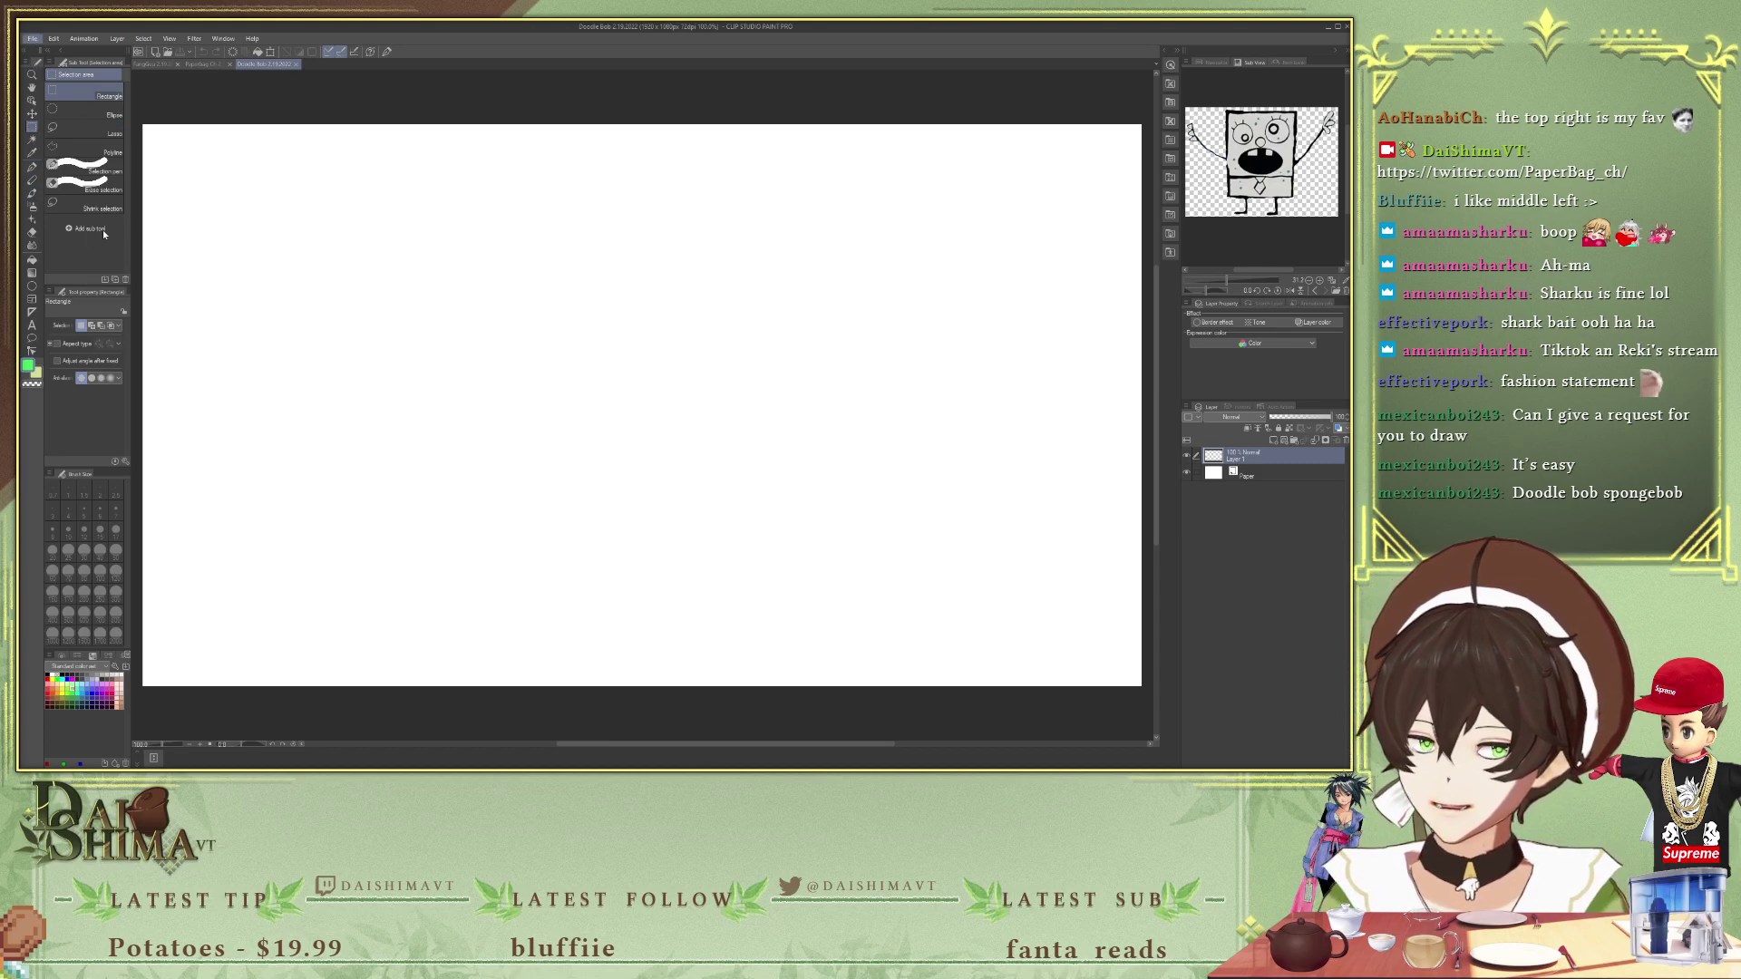
pyautogui.click(213, 233)
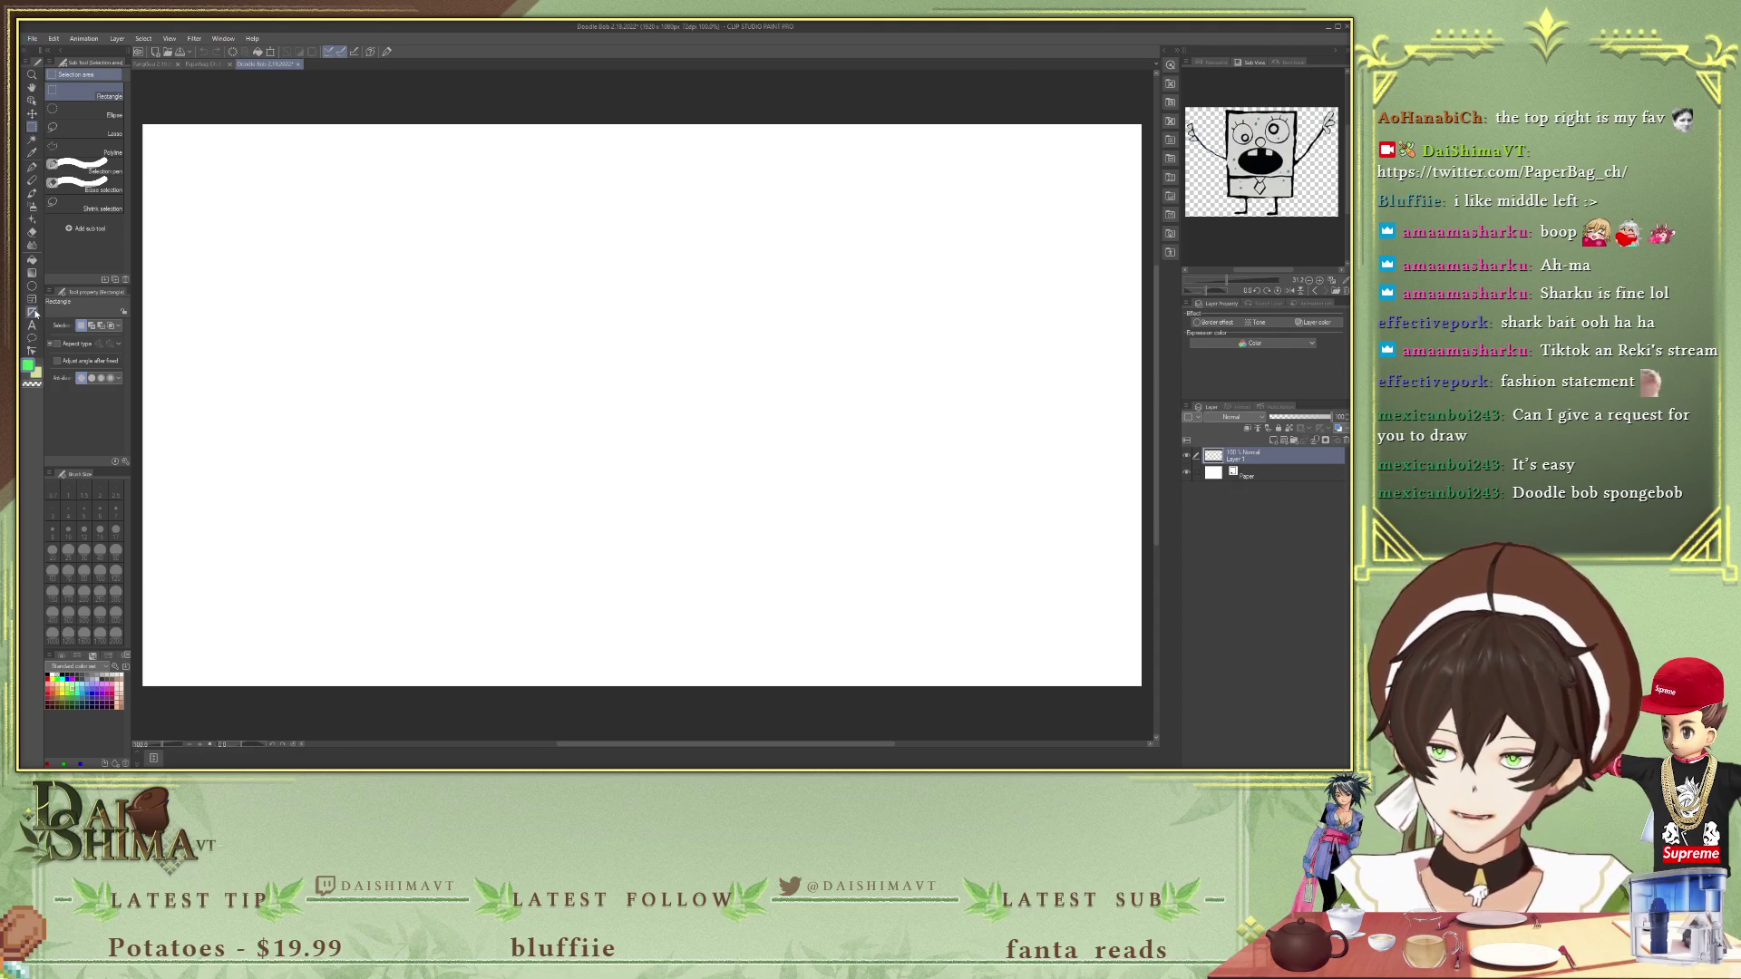
# - Enlarge the Doodle Bob reference and sample black from it as the drawing colour
pyautogui.scroll(2, 1256, 169)
pyautogui.scroll(1, 1246, 164)
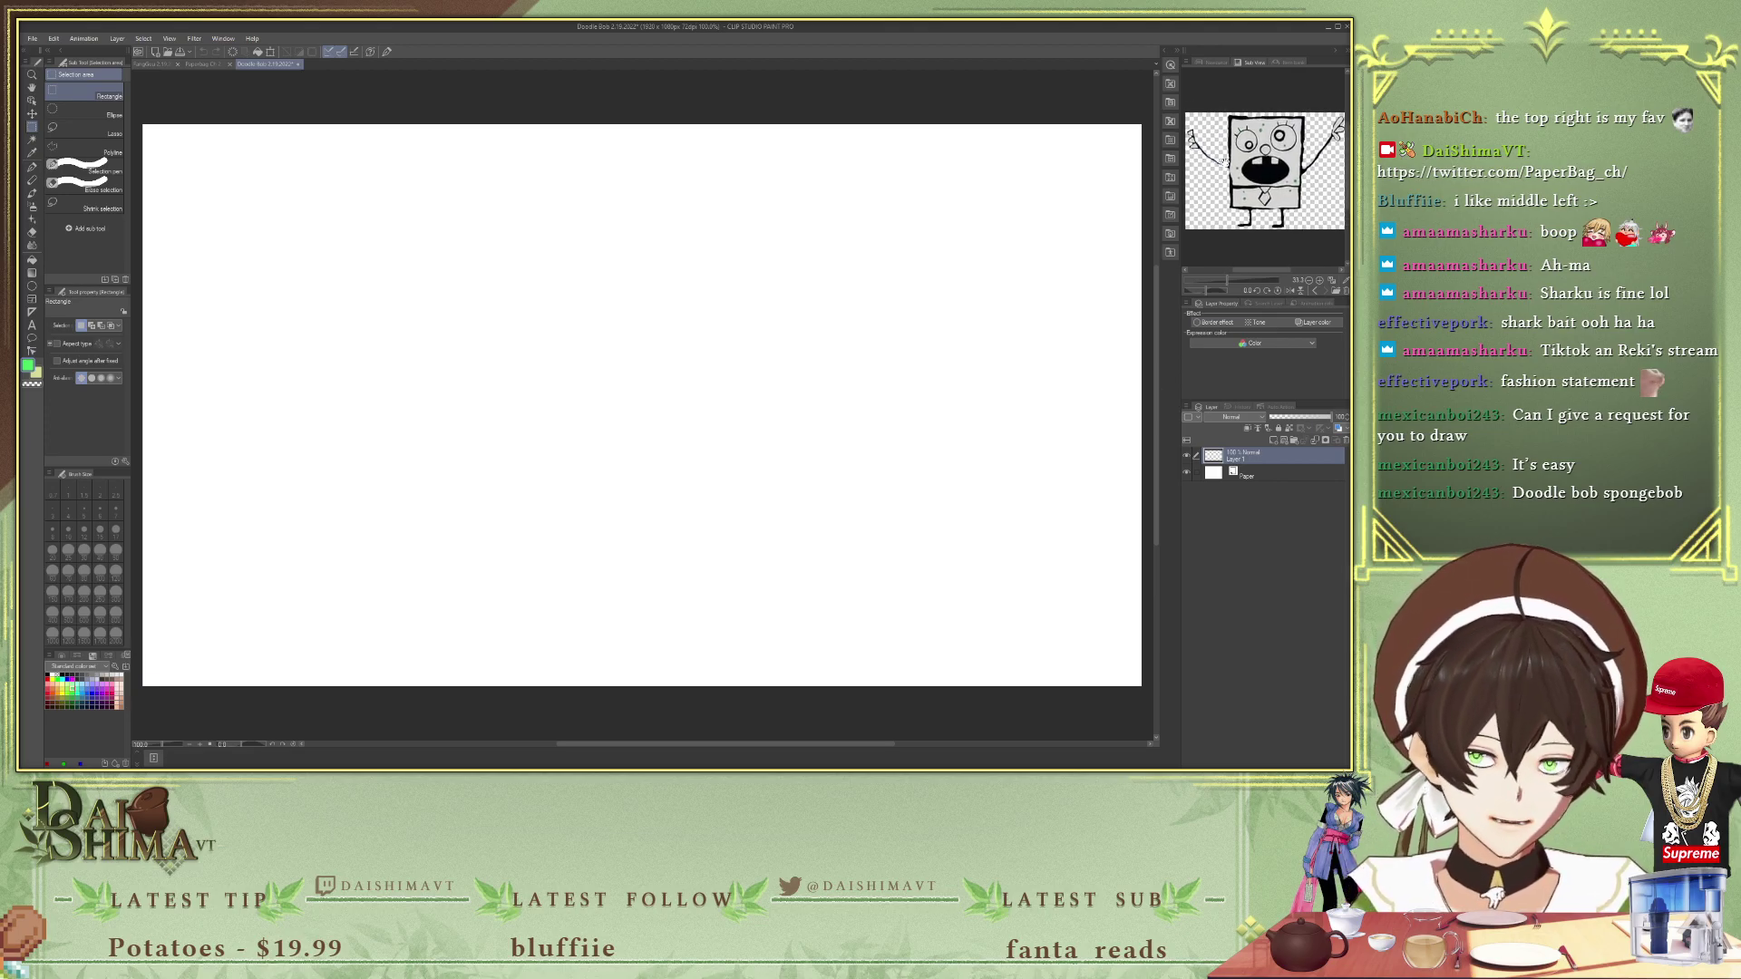
pyautogui.click(1250, 167)
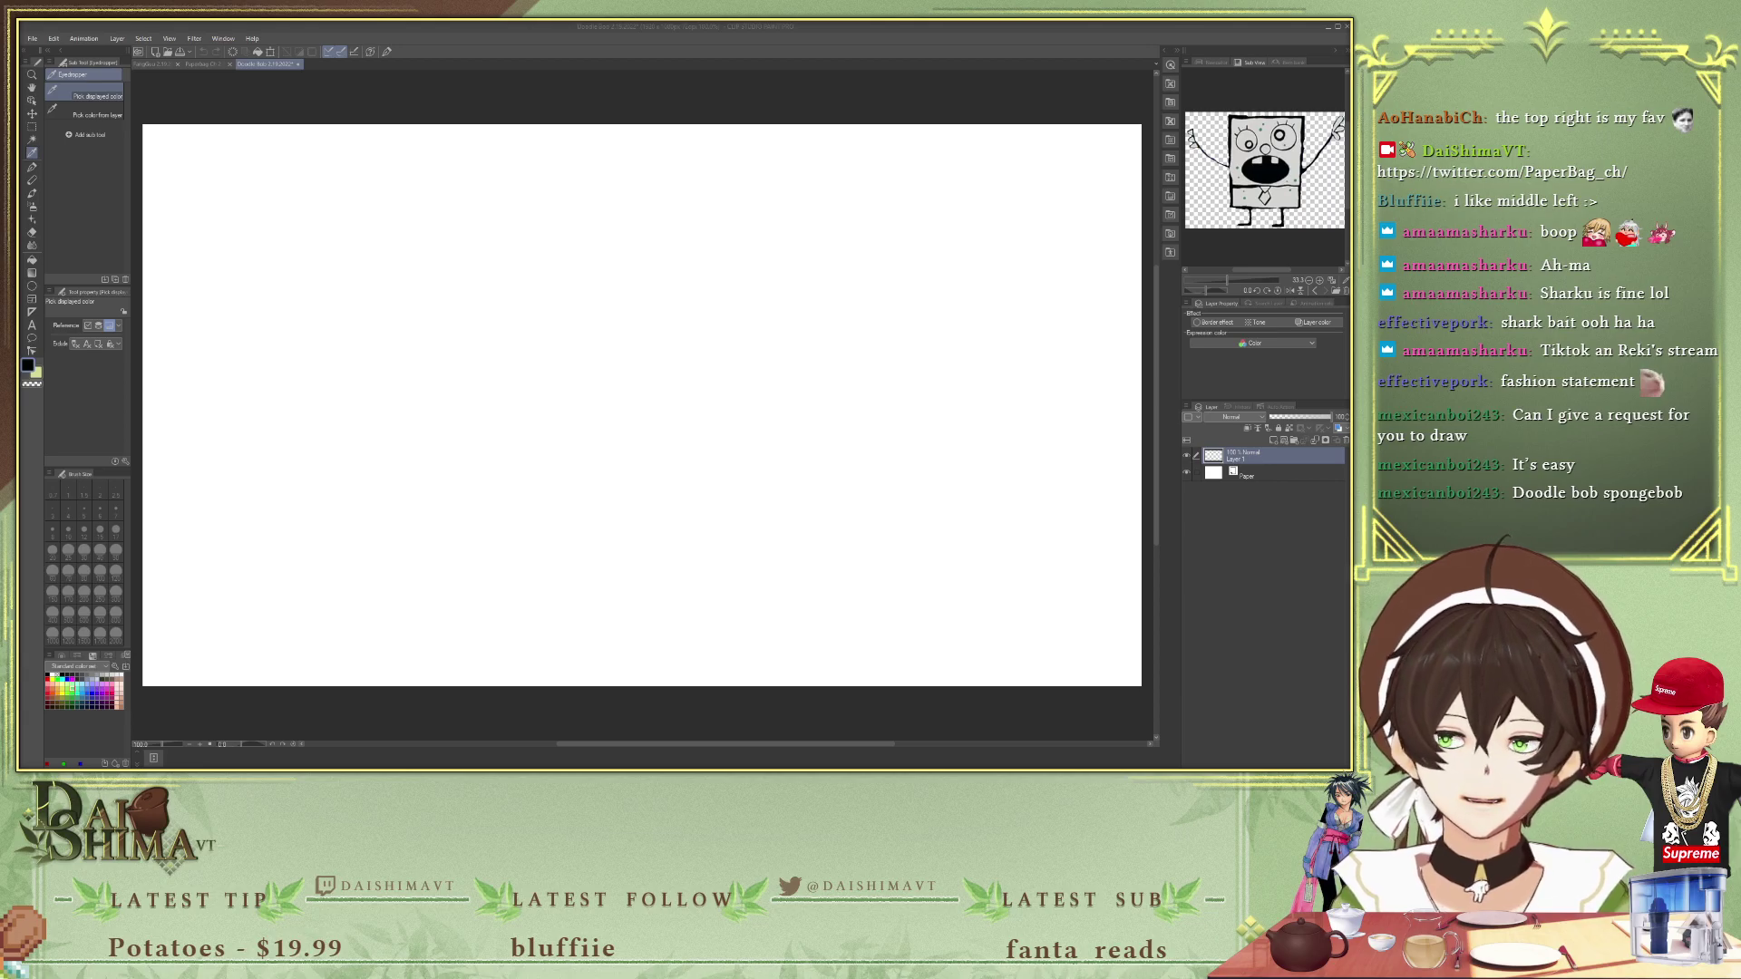
# - Place a vertical symmetry ruler near the middle of the canvas and add a new drawing layer above the ruler layer
pyautogui.scroll(-2, 664, 301)
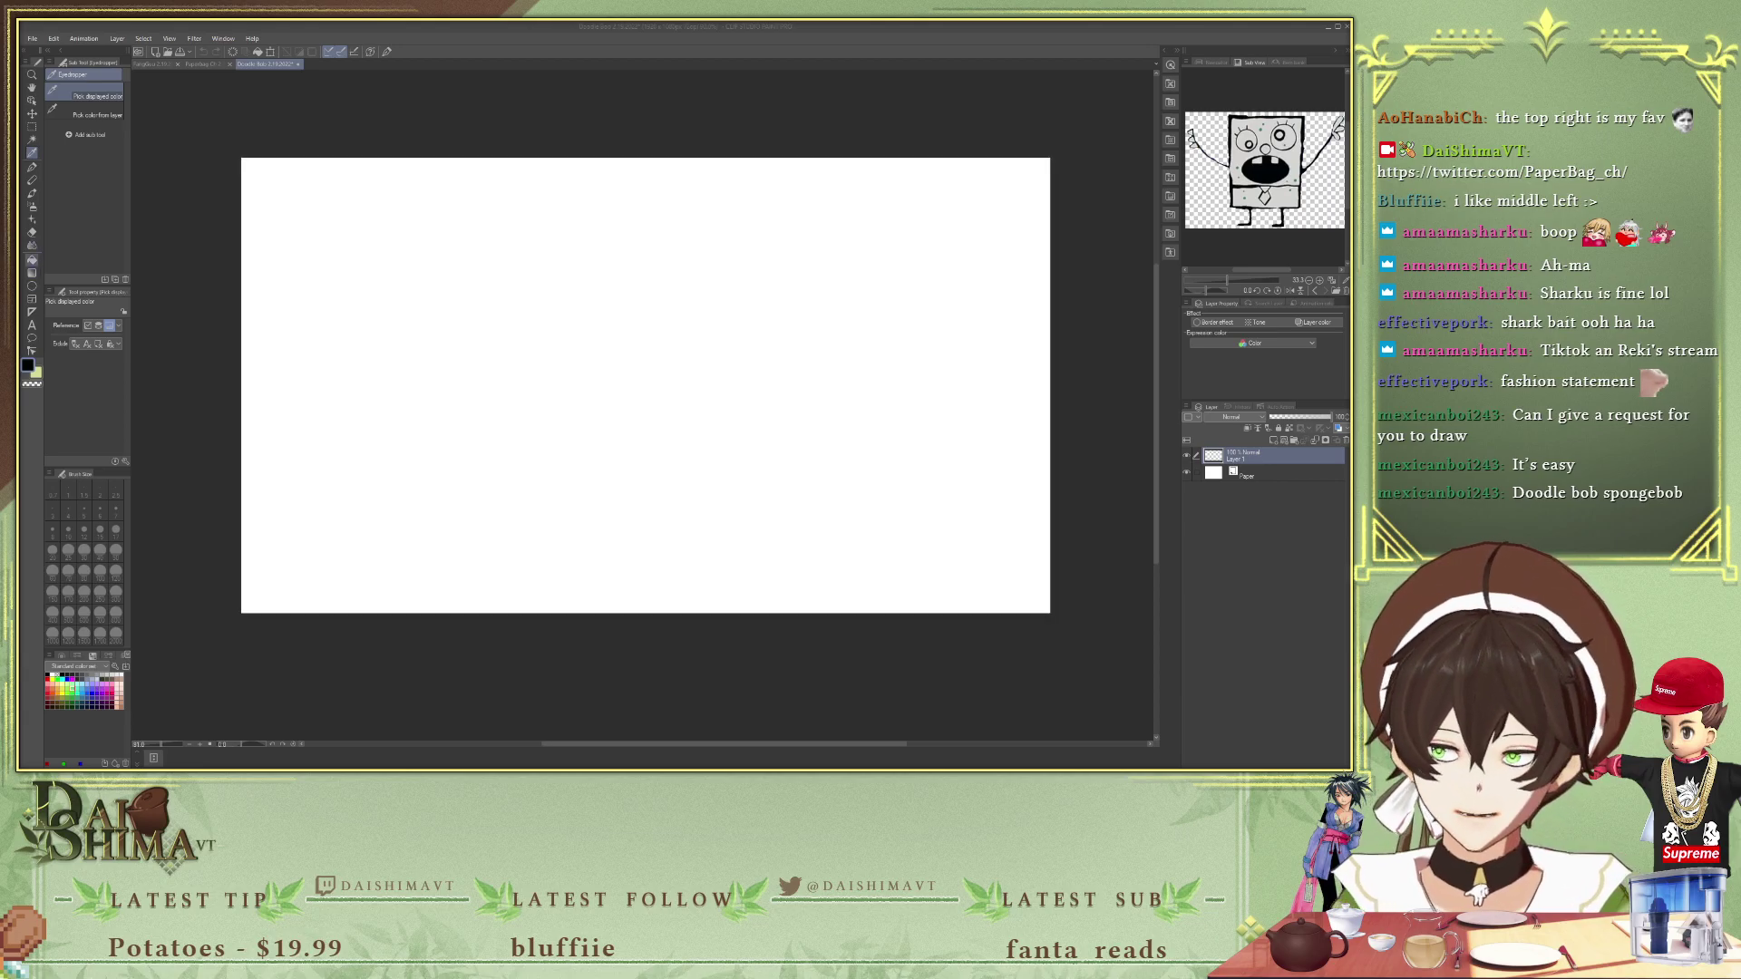
pyautogui.press('u')
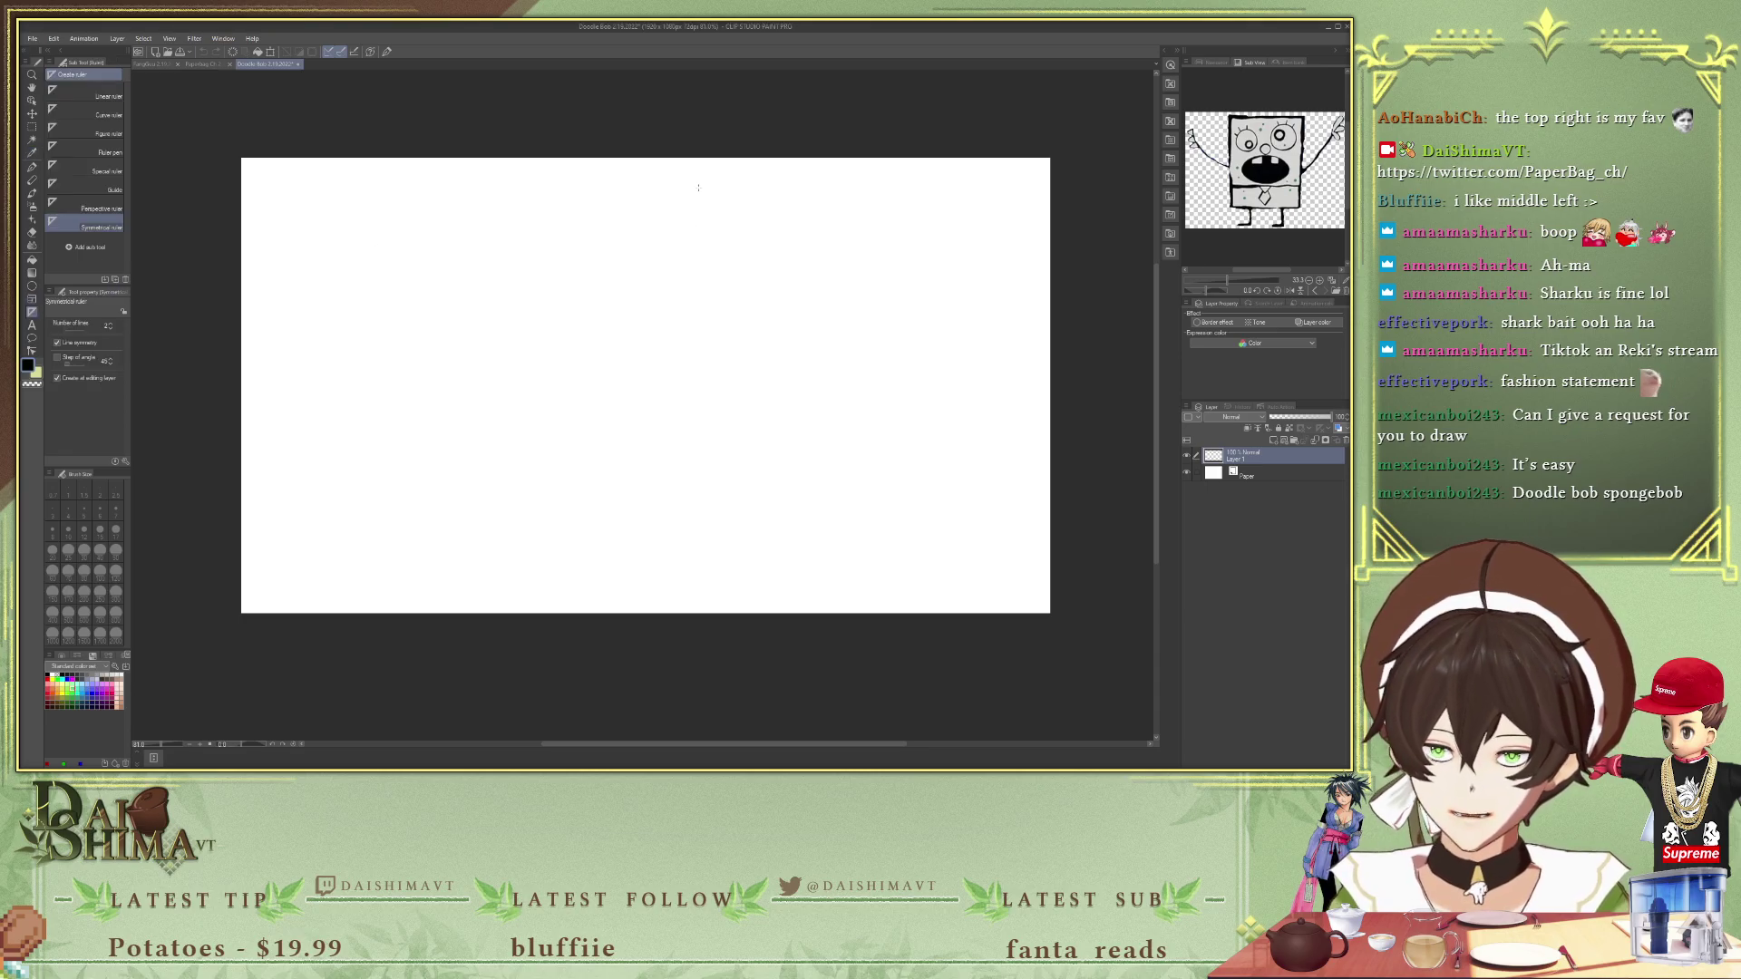
pyautogui.moveTo(612, 167); pyautogui.dragTo(613, 498)
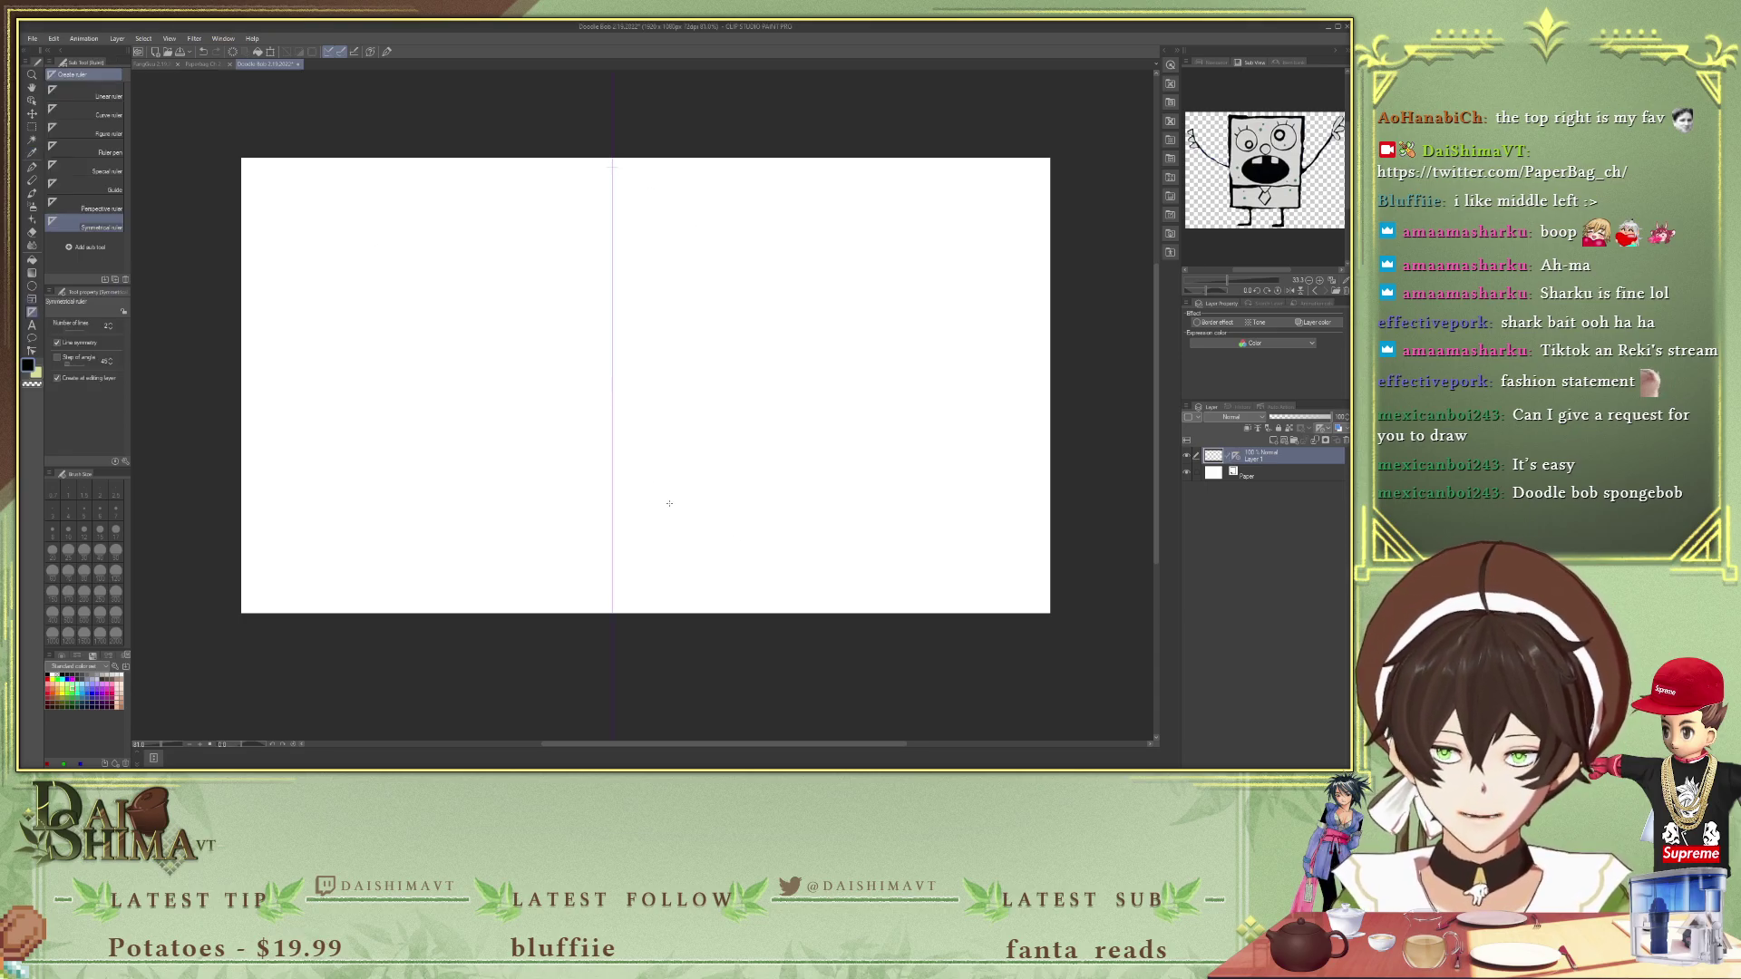
pyautogui.click(1272, 441)
pyautogui.click(1234, 473)
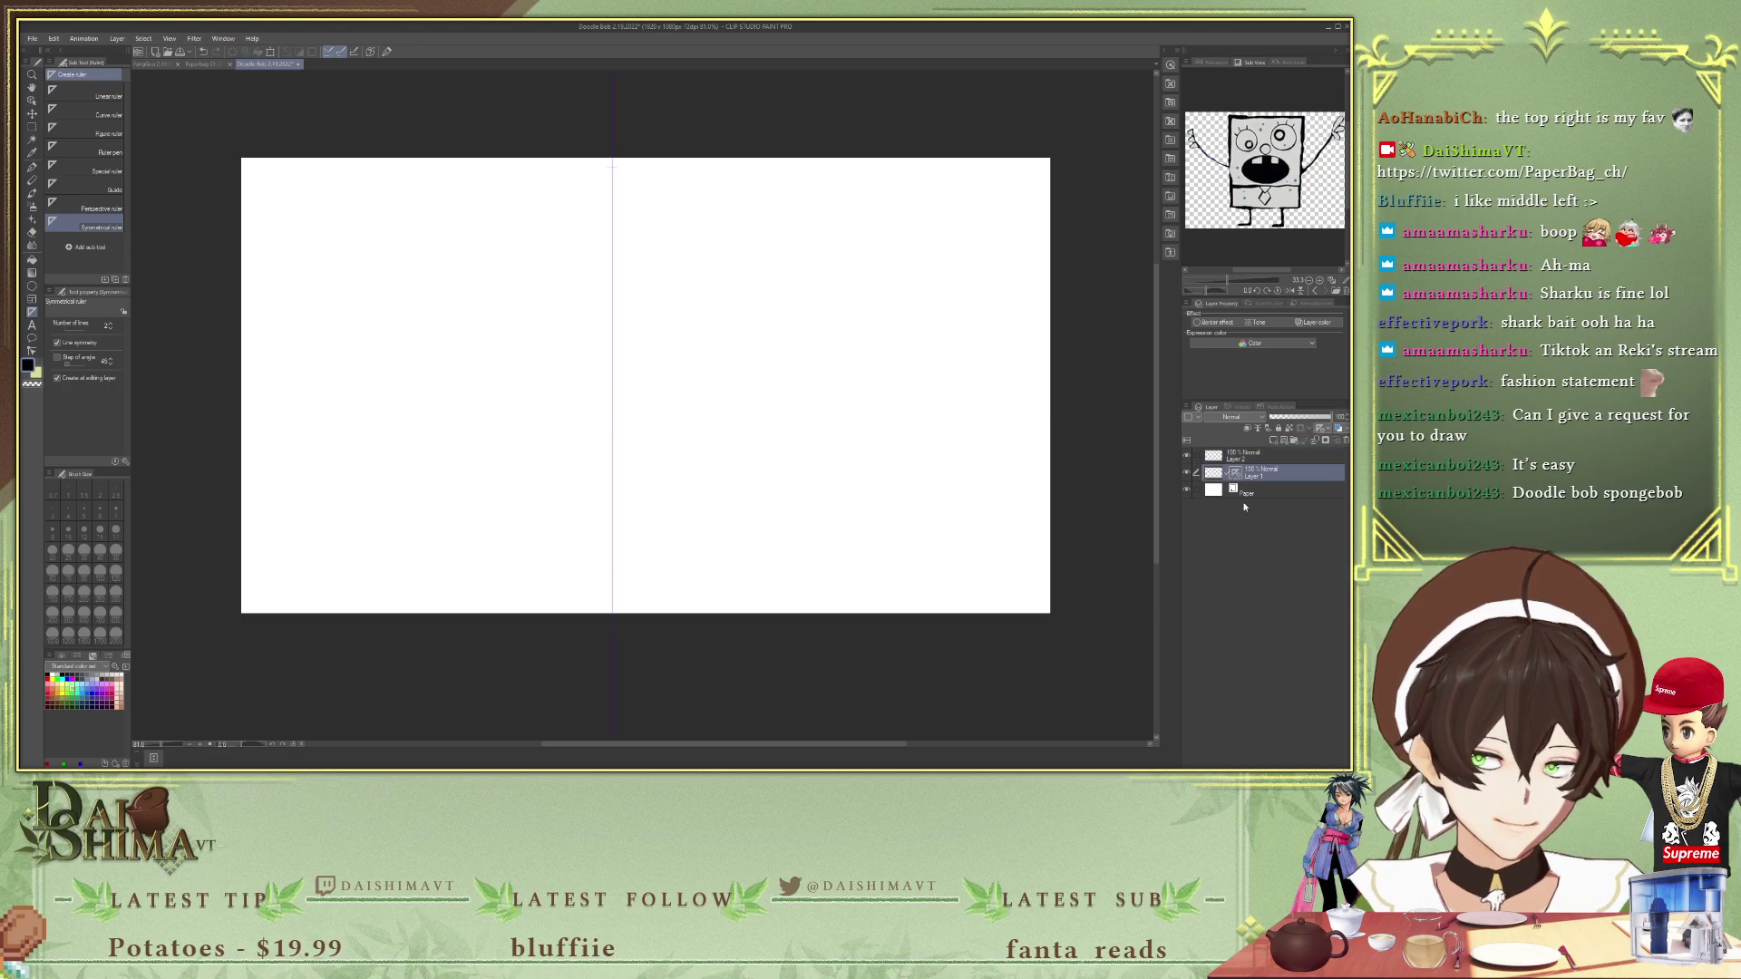
pyautogui.click(1254, 456)
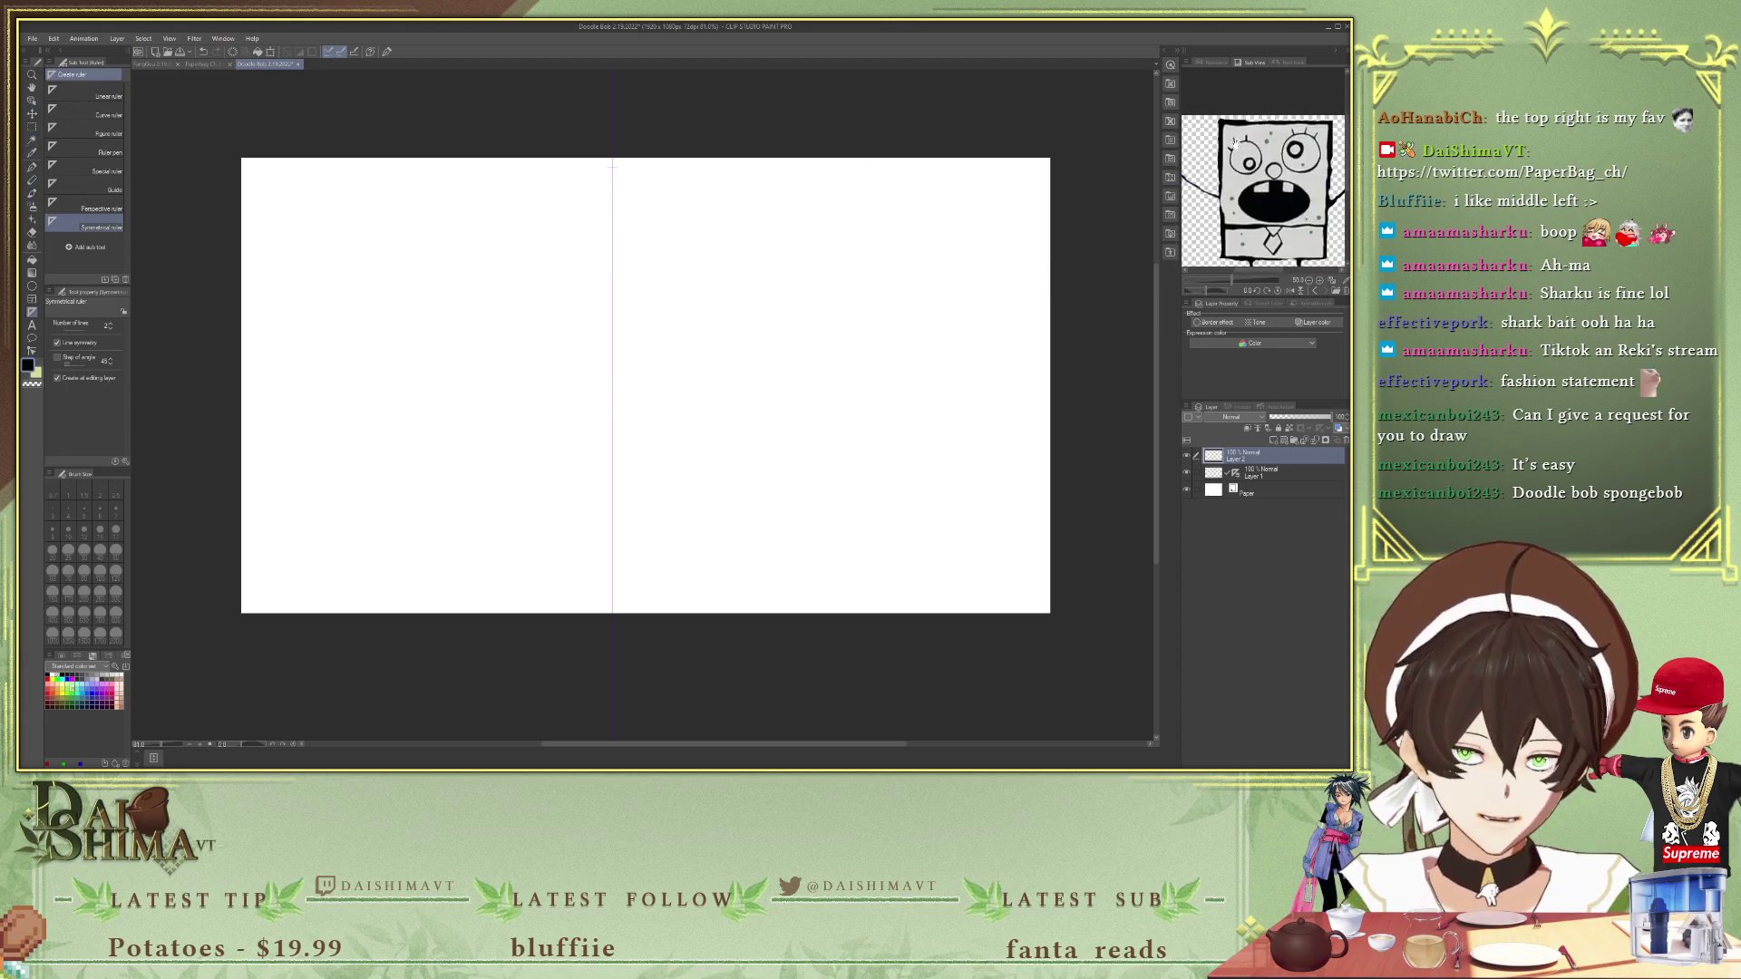
# - Draw the character's square body outline in black pen with mirrored strokes, redoing strokes until the wavy lower edge fits
pyautogui.press('i')
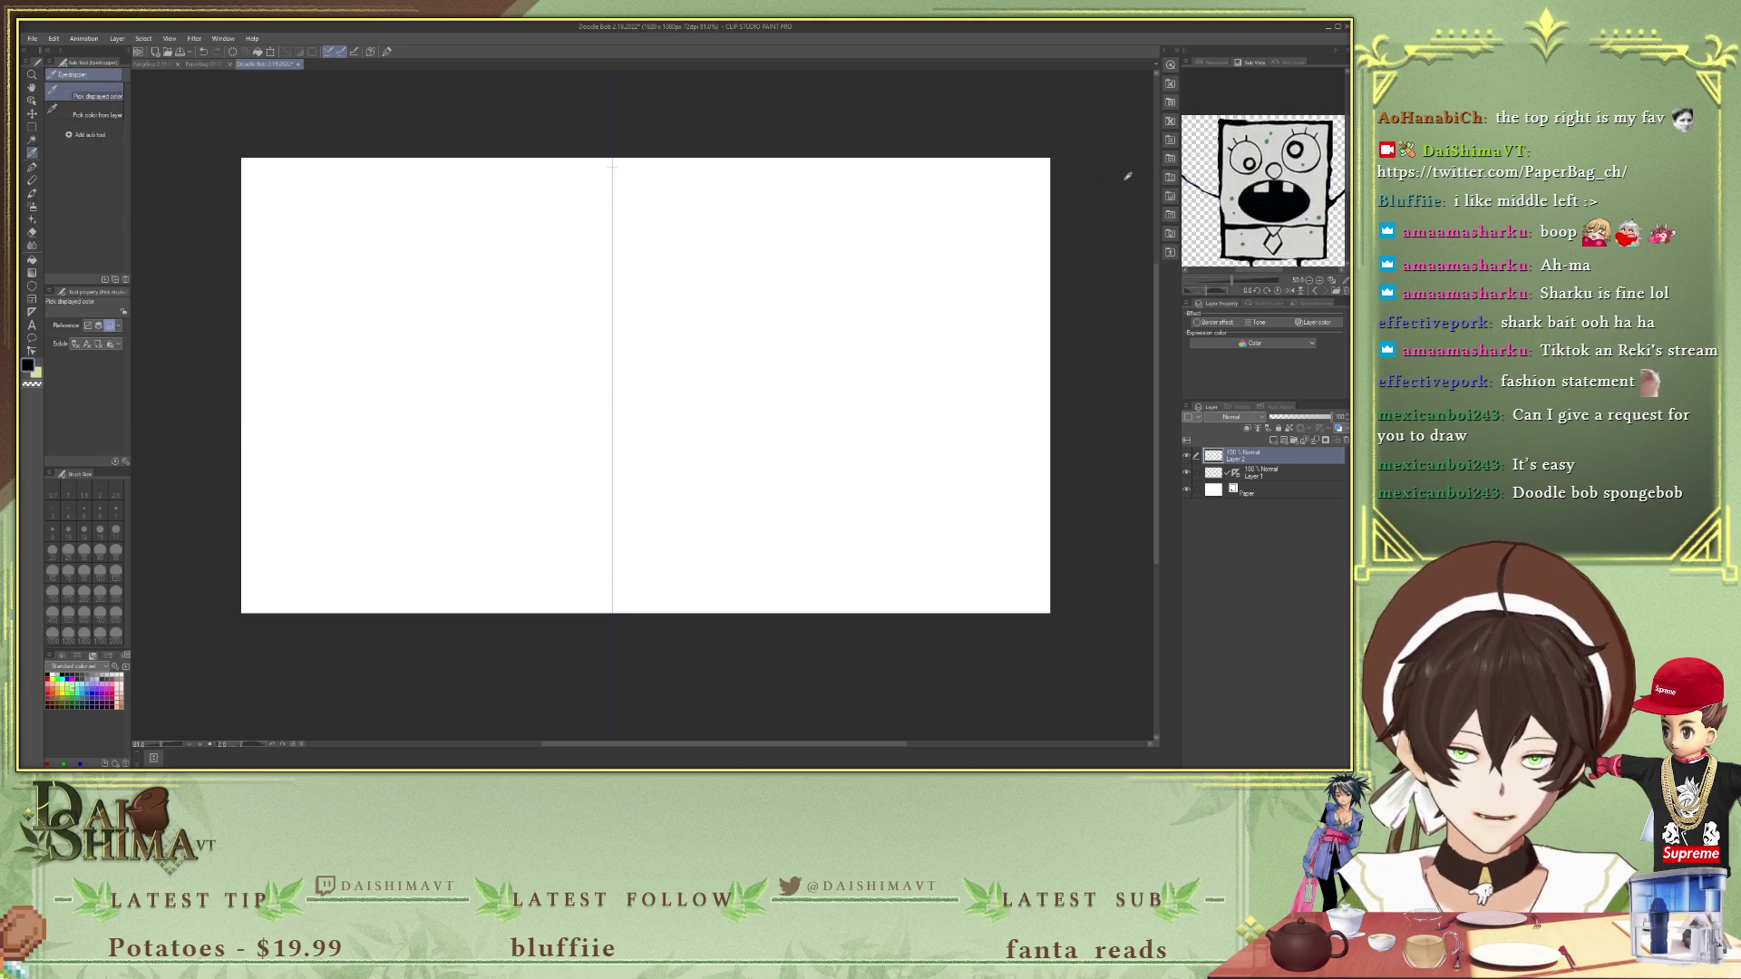
pyautogui.press('p')
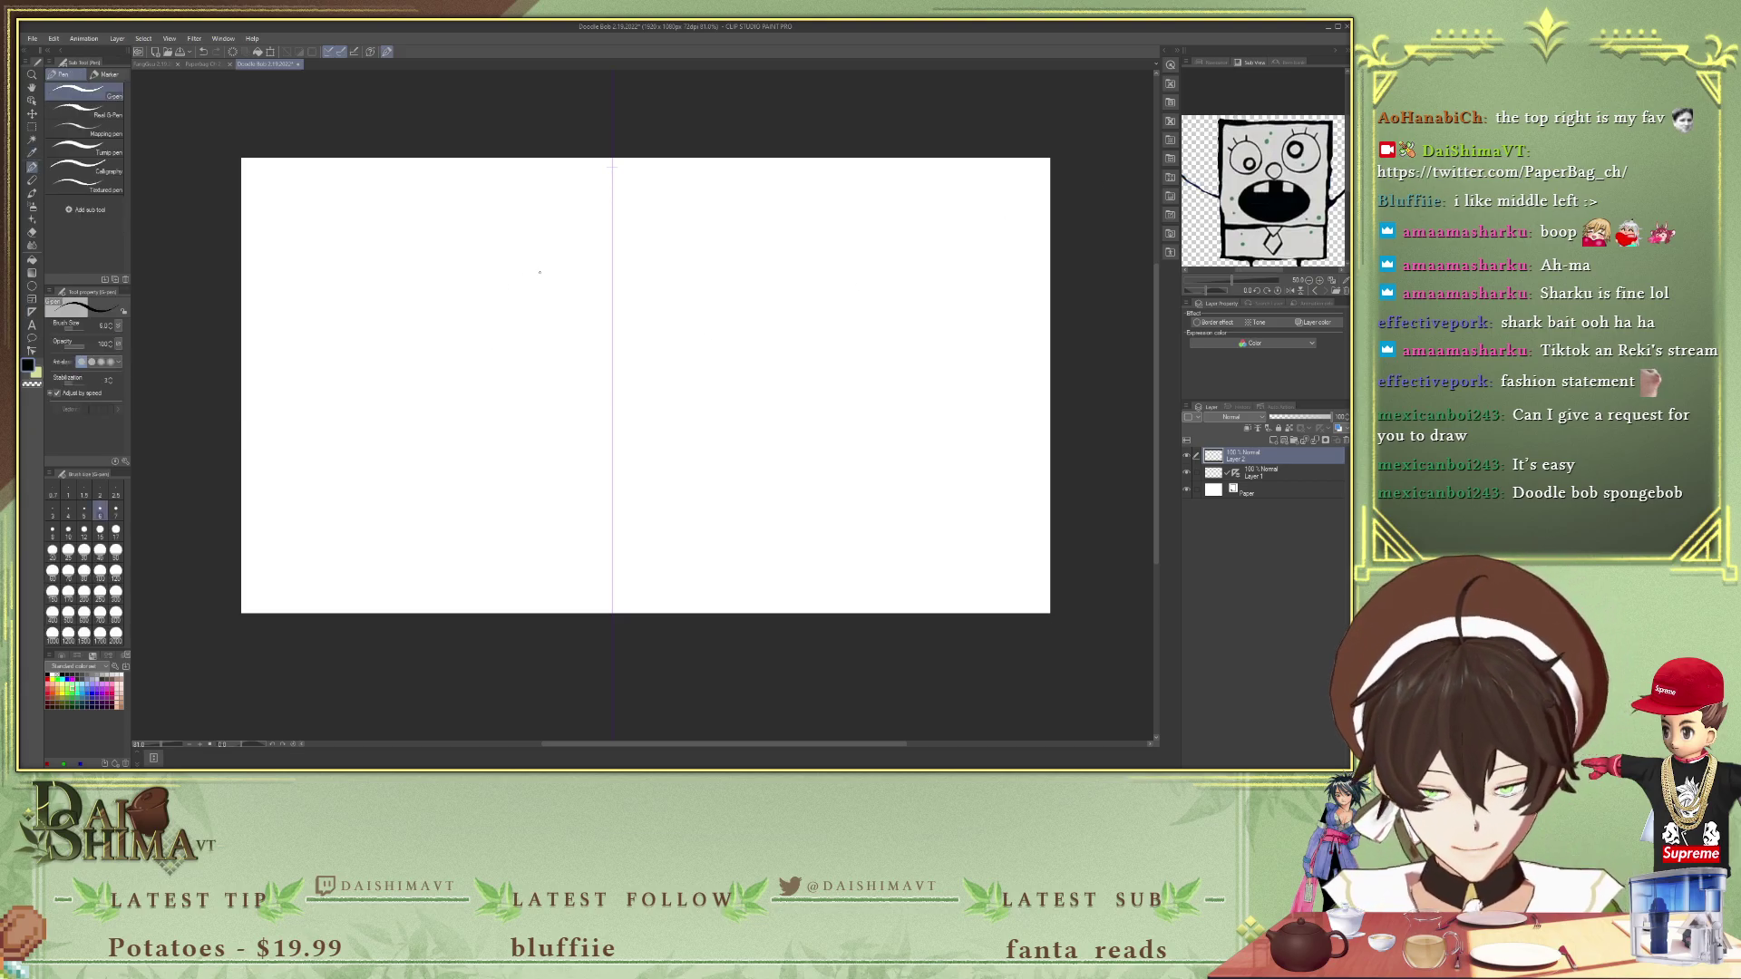
pyautogui.scroll(-2, 1284, 181)
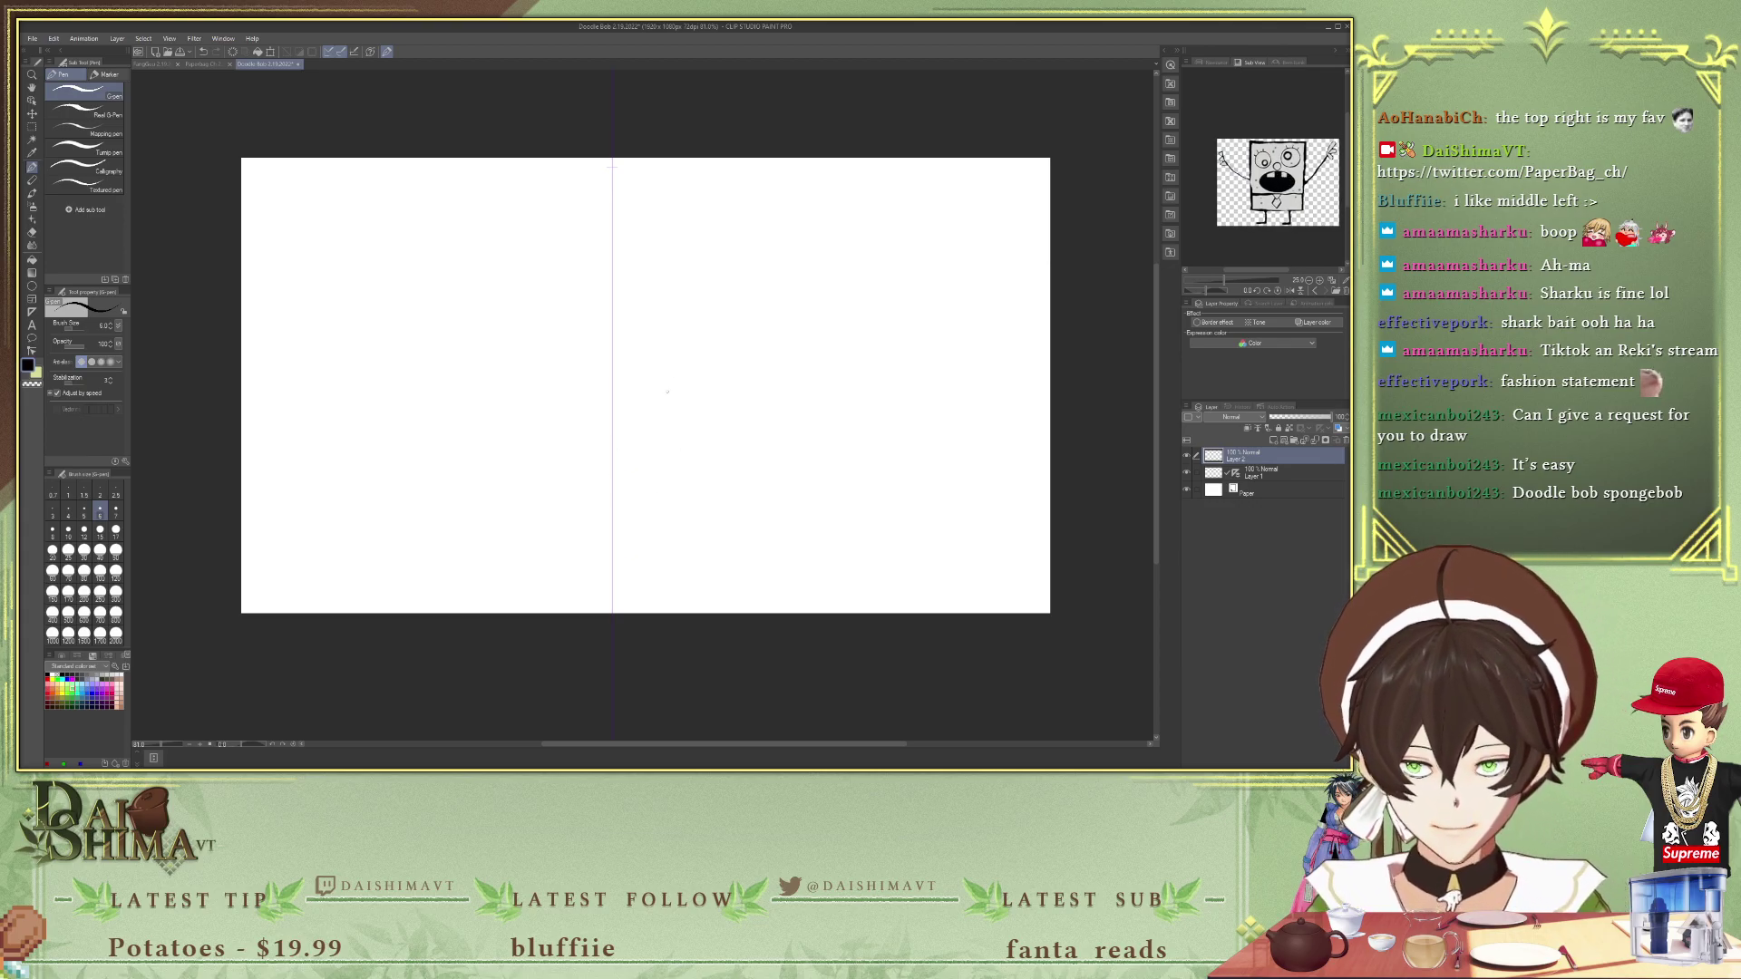
pyautogui.moveTo(610, 237)
pyautogui.mouseDown()
pyautogui.moveTo(543, 248)
pyautogui.moveTo(610, 249)
pyautogui.moveTo(542, 348)
pyautogui.moveTo(540, 396)
pyautogui.moveTo(613, 390)
pyautogui.mouseUp()
pyautogui.hotkey('ctrl', 'z')
pyautogui.hotkey('ctrl', 'z')
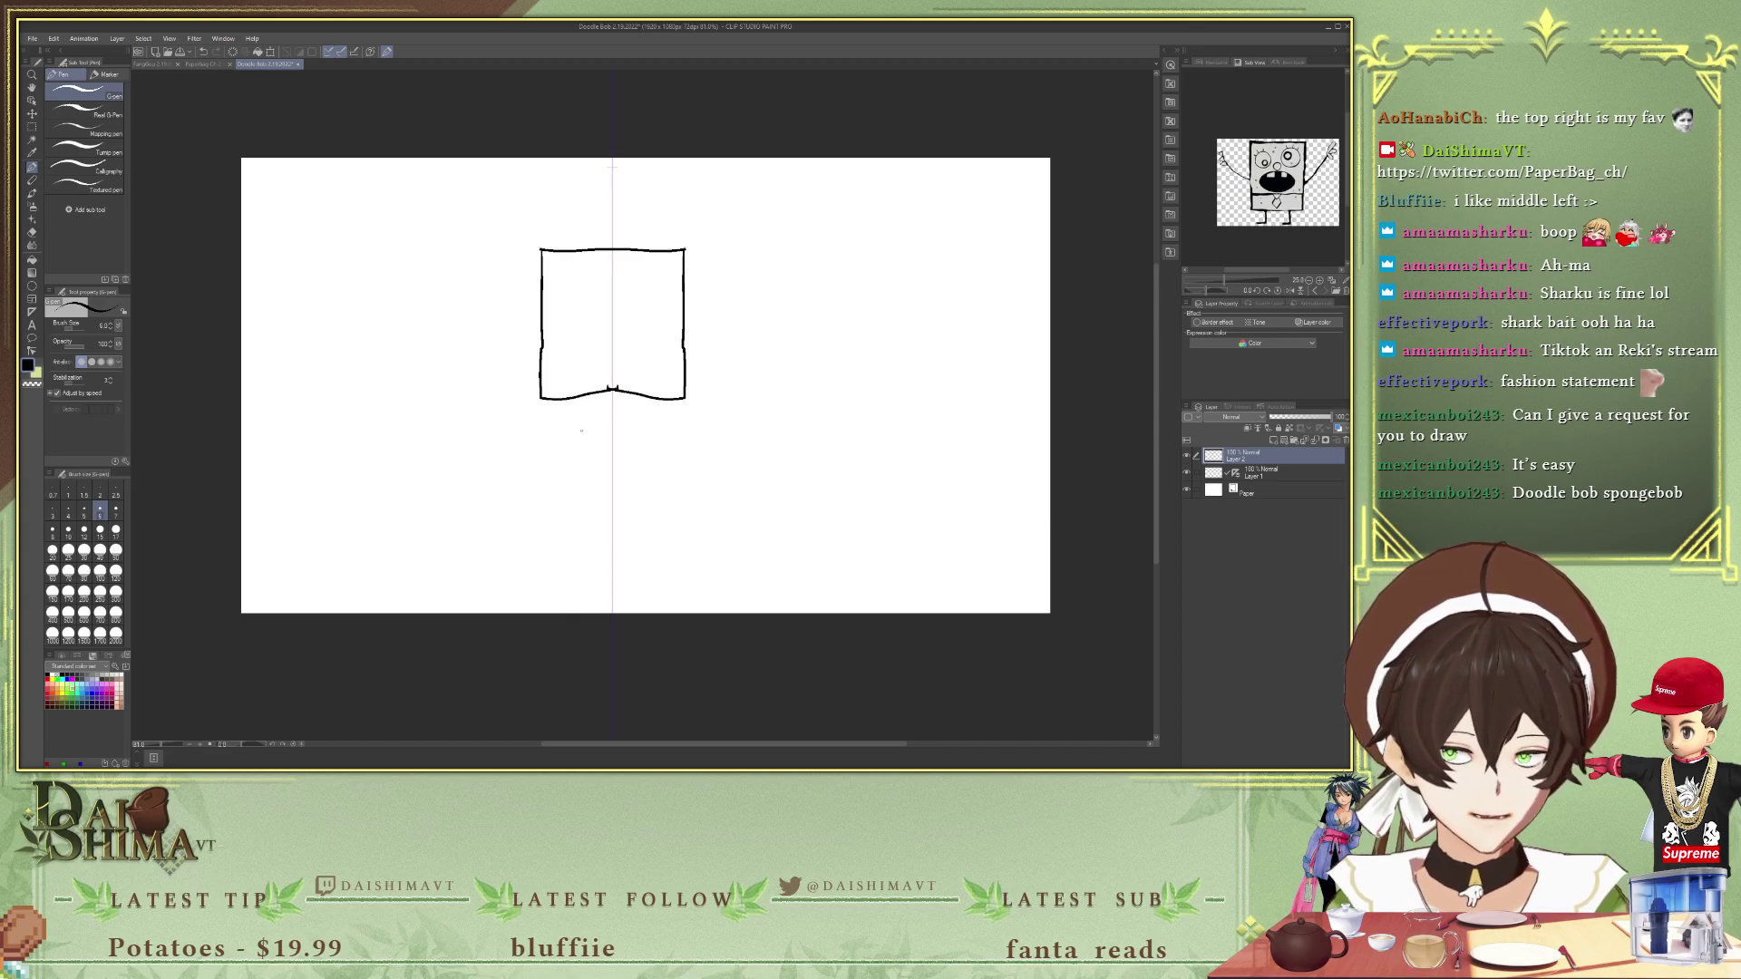
# - Draw the waistline across the lower body and a small collar with a pointed tie at its centre
pyautogui.moveTo(540, 359); pyautogui.dragTo(614, 362)
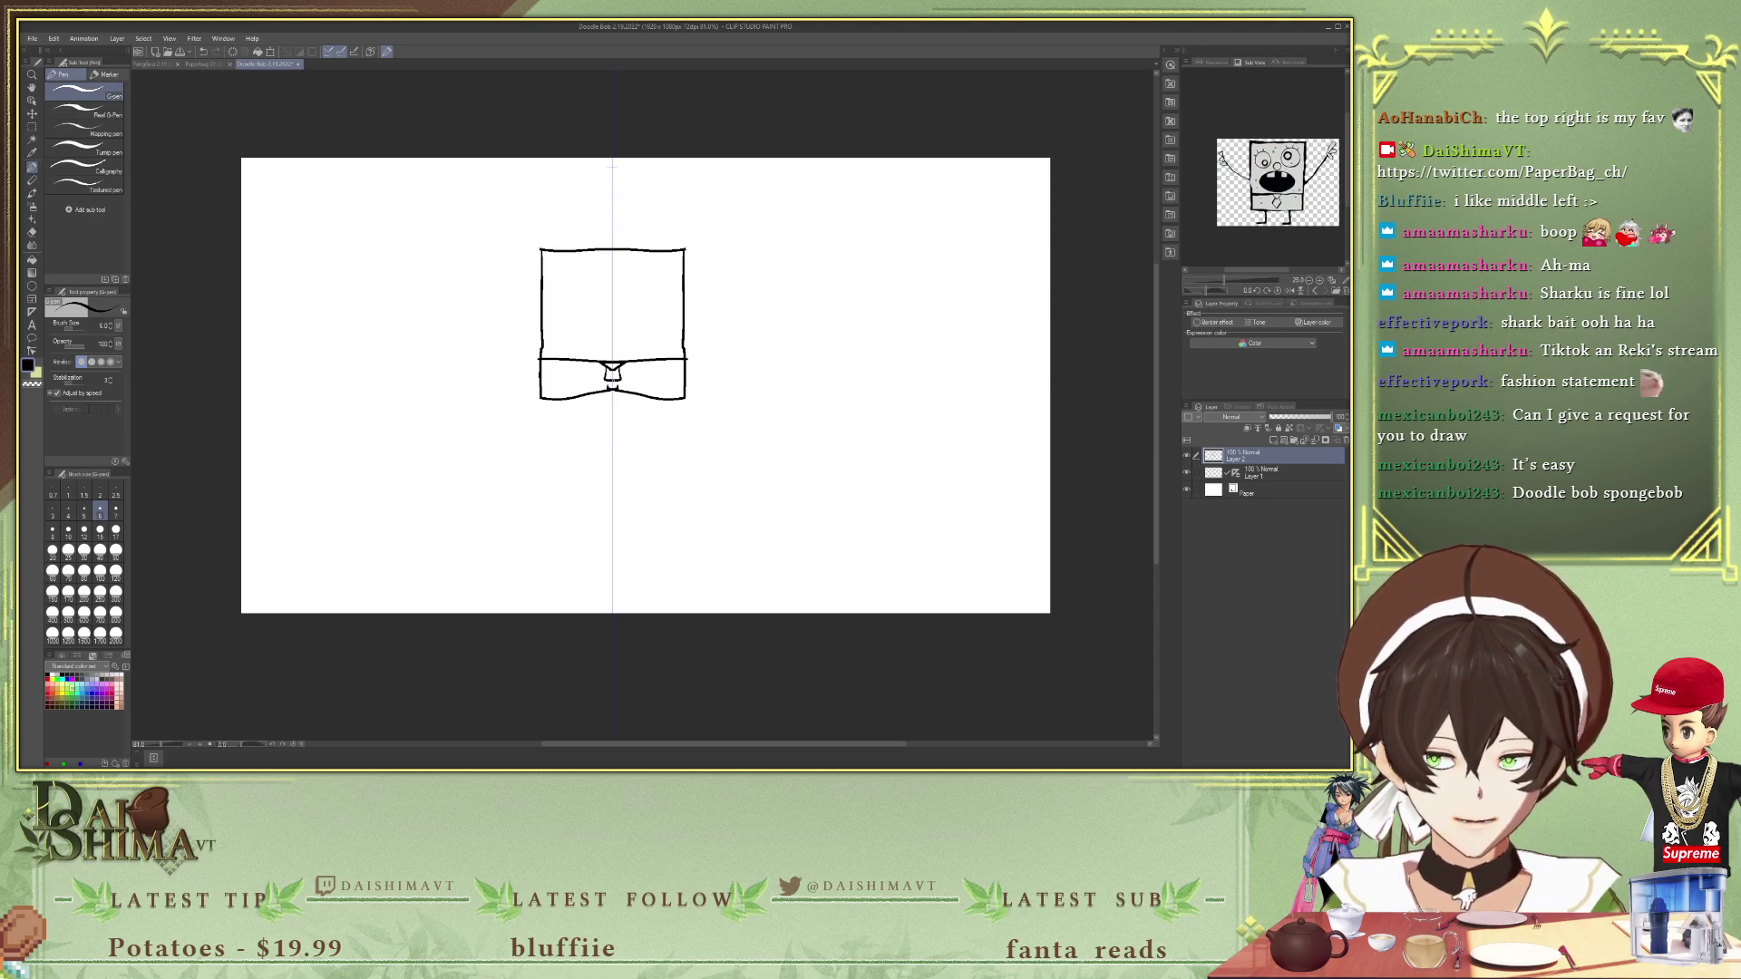
pyautogui.hotkey('ctrl', 'z')
pyautogui.hotkey('ctrl', 'z')
pyautogui.moveTo(604, 366); pyautogui.dragTo(621, 365)
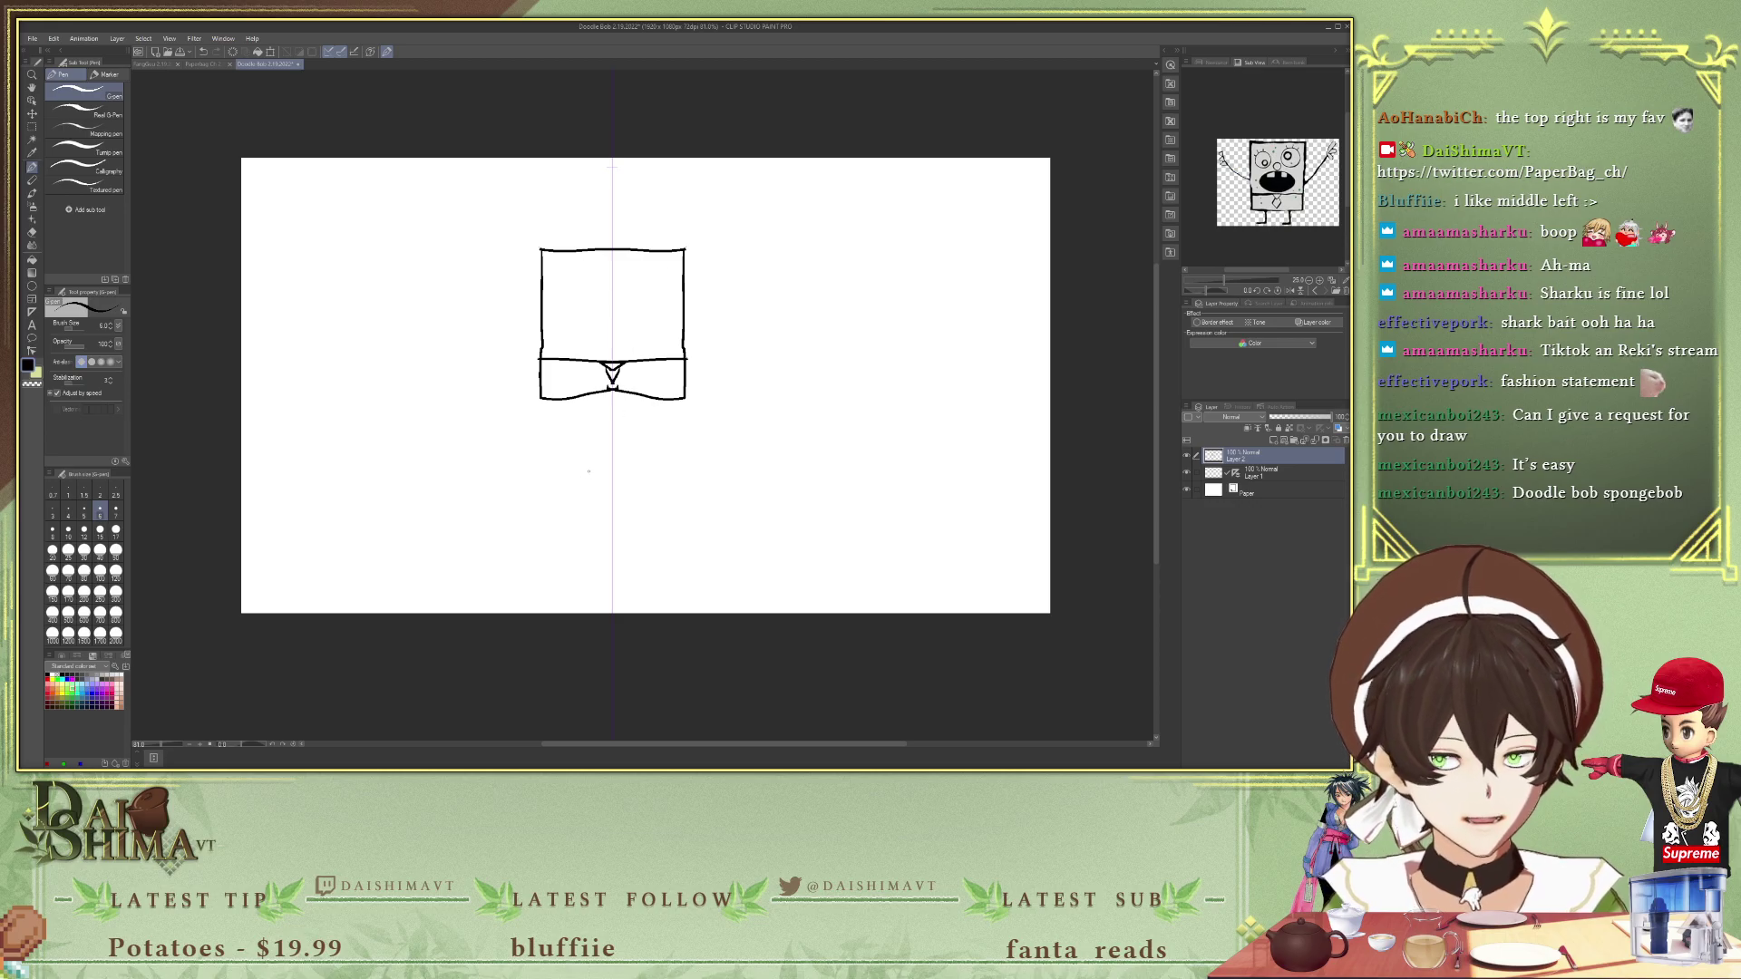
pyautogui.moveTo(578, 399); pyautogui.dragTo(567, 446)
pyautogui.moveTo(647, 399); pyautogui.dragTo(659, 446)
pyautogui.hotkey('ctrl', 'z')
pyautogui.hotkey('ctrl', 'z')
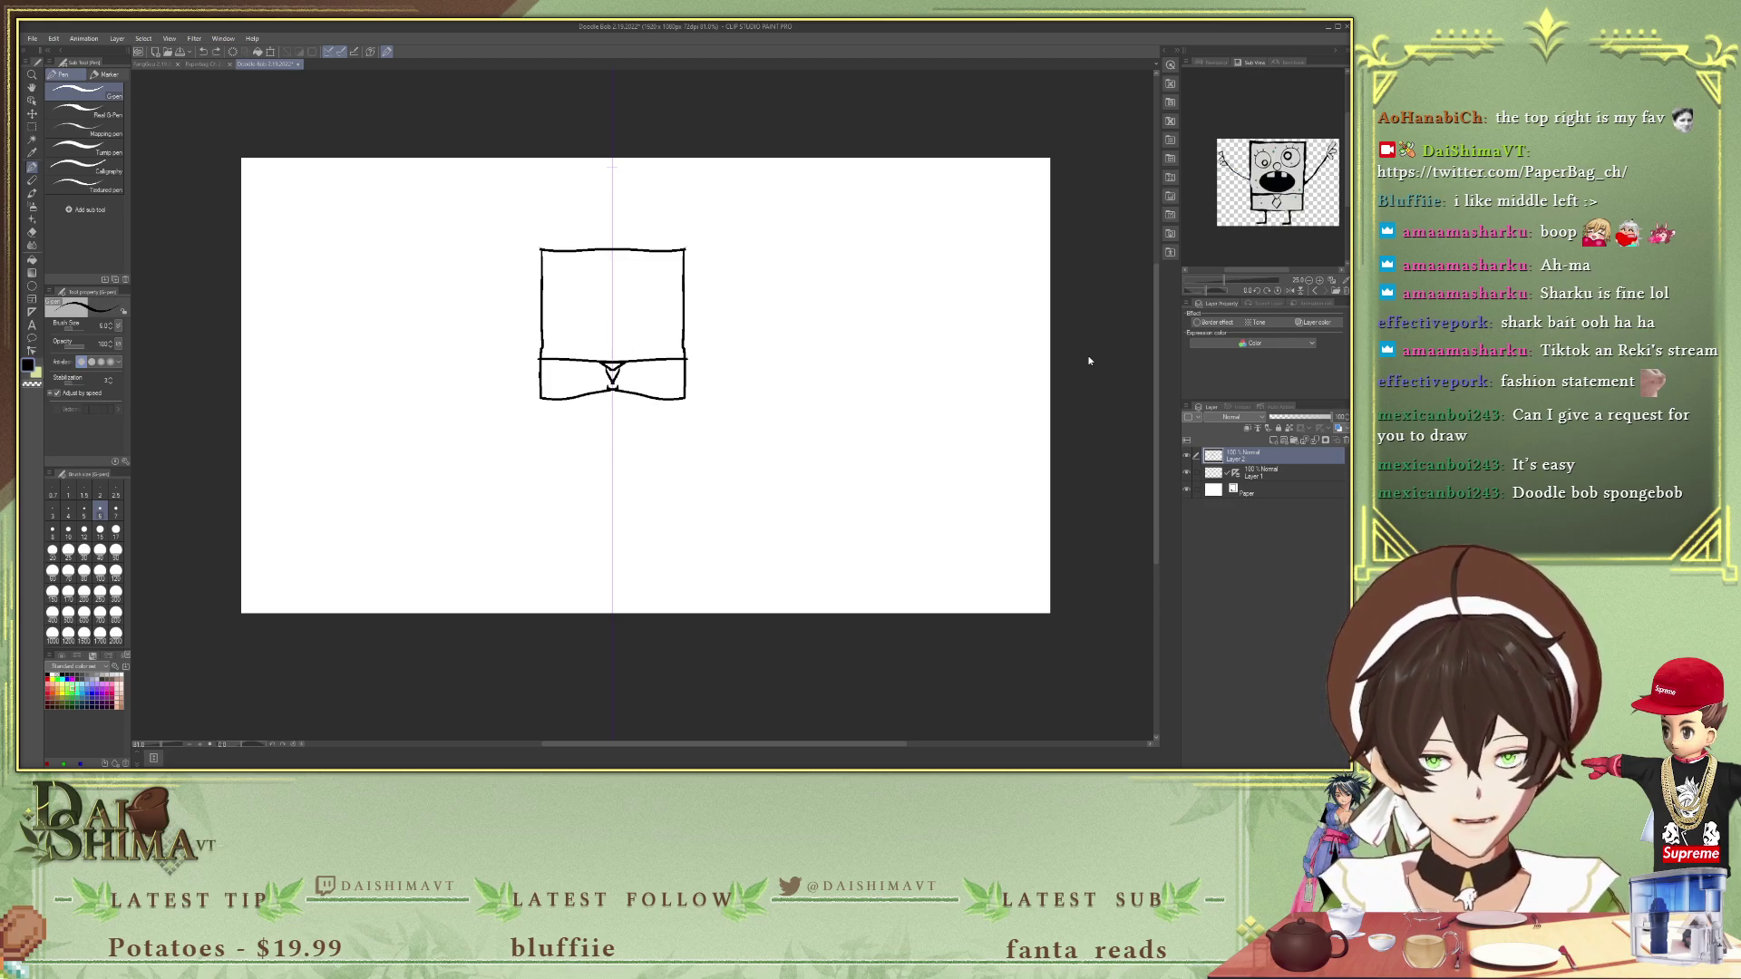
# - Turn off the symmetry ruler layer and draw two thin legs below the body with both feet pointing left
pyautogui.click(1187, 473)
pyautogui.moveTo(576, 397)
pyautogui.mouseDown()
pyautogui.moveTo(577, 444)
pyautogui.moveTo(552, 451)
pyautogui.mouseUp()
pyautogui.moveTo(648, 397)
pyautogui.mouseDown()
pyautogui.moveTo(648, 445)
pyautogui.moveTo(627, 448)
pyautogui.mouseUp()
pyautogui.moveTo(1176, 397); pyautogui.dragTo(1181, 397)
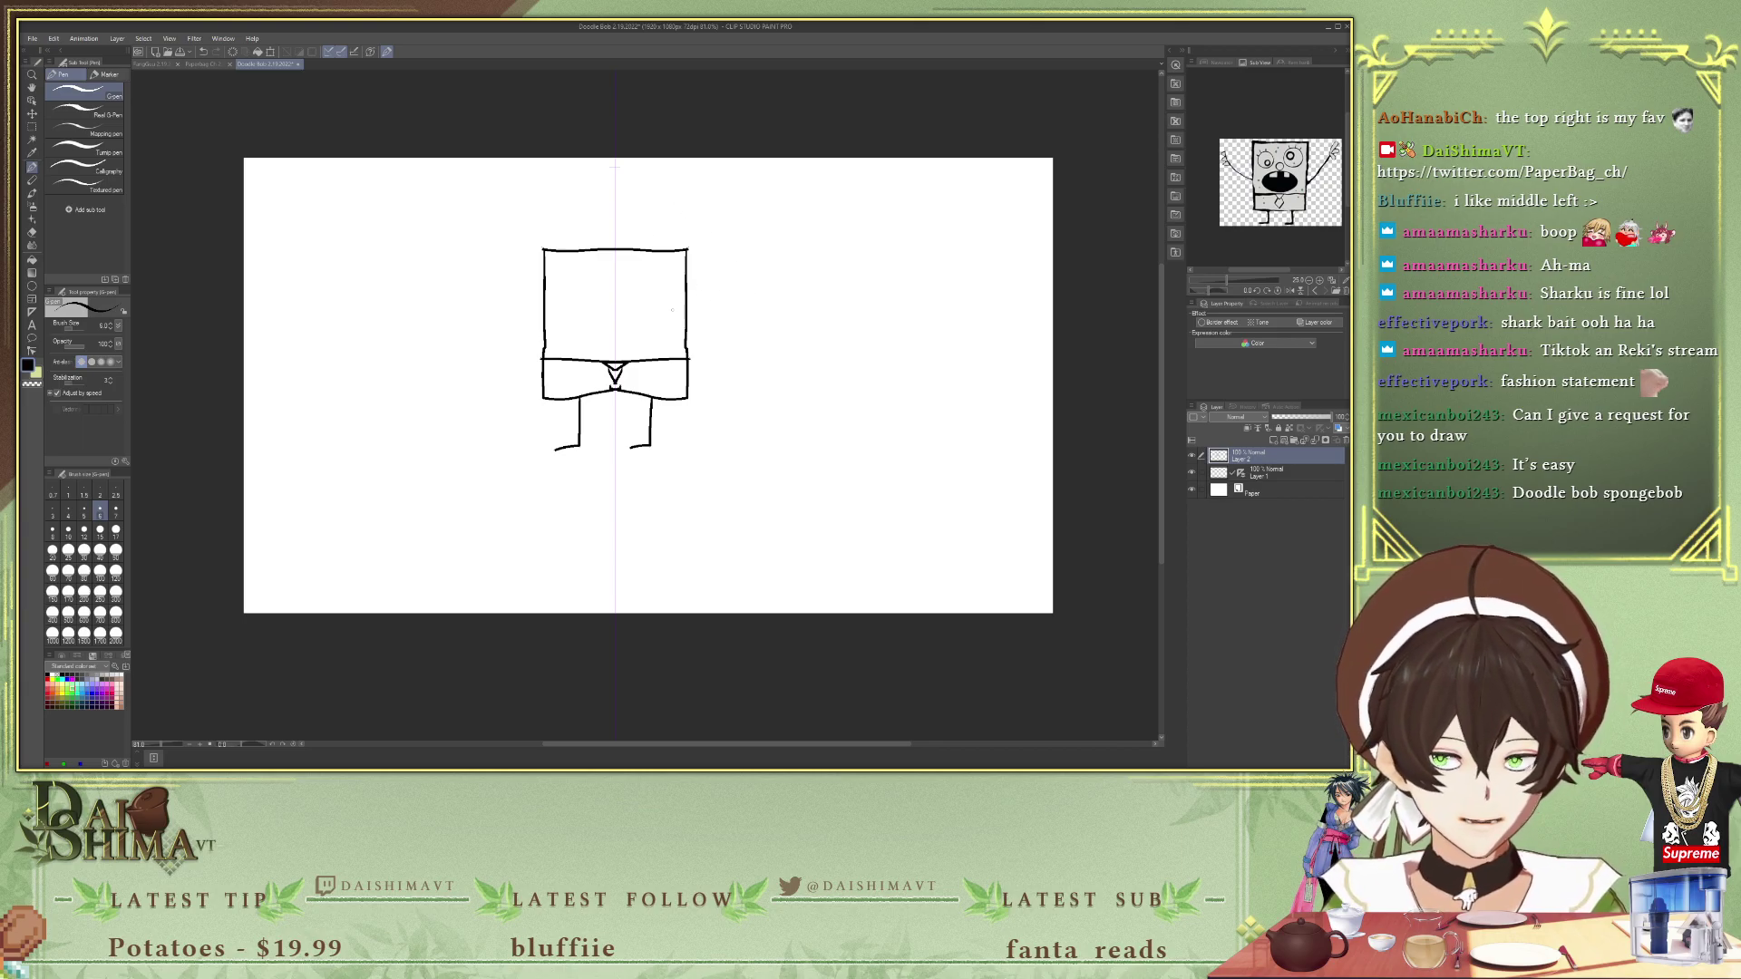
# - Draw mirrored curved arms raised from both sides of the body, ending in hands with looped fingers
pyautogui.moveTo(544, 307); pyautogui.dragTo(497, 274)
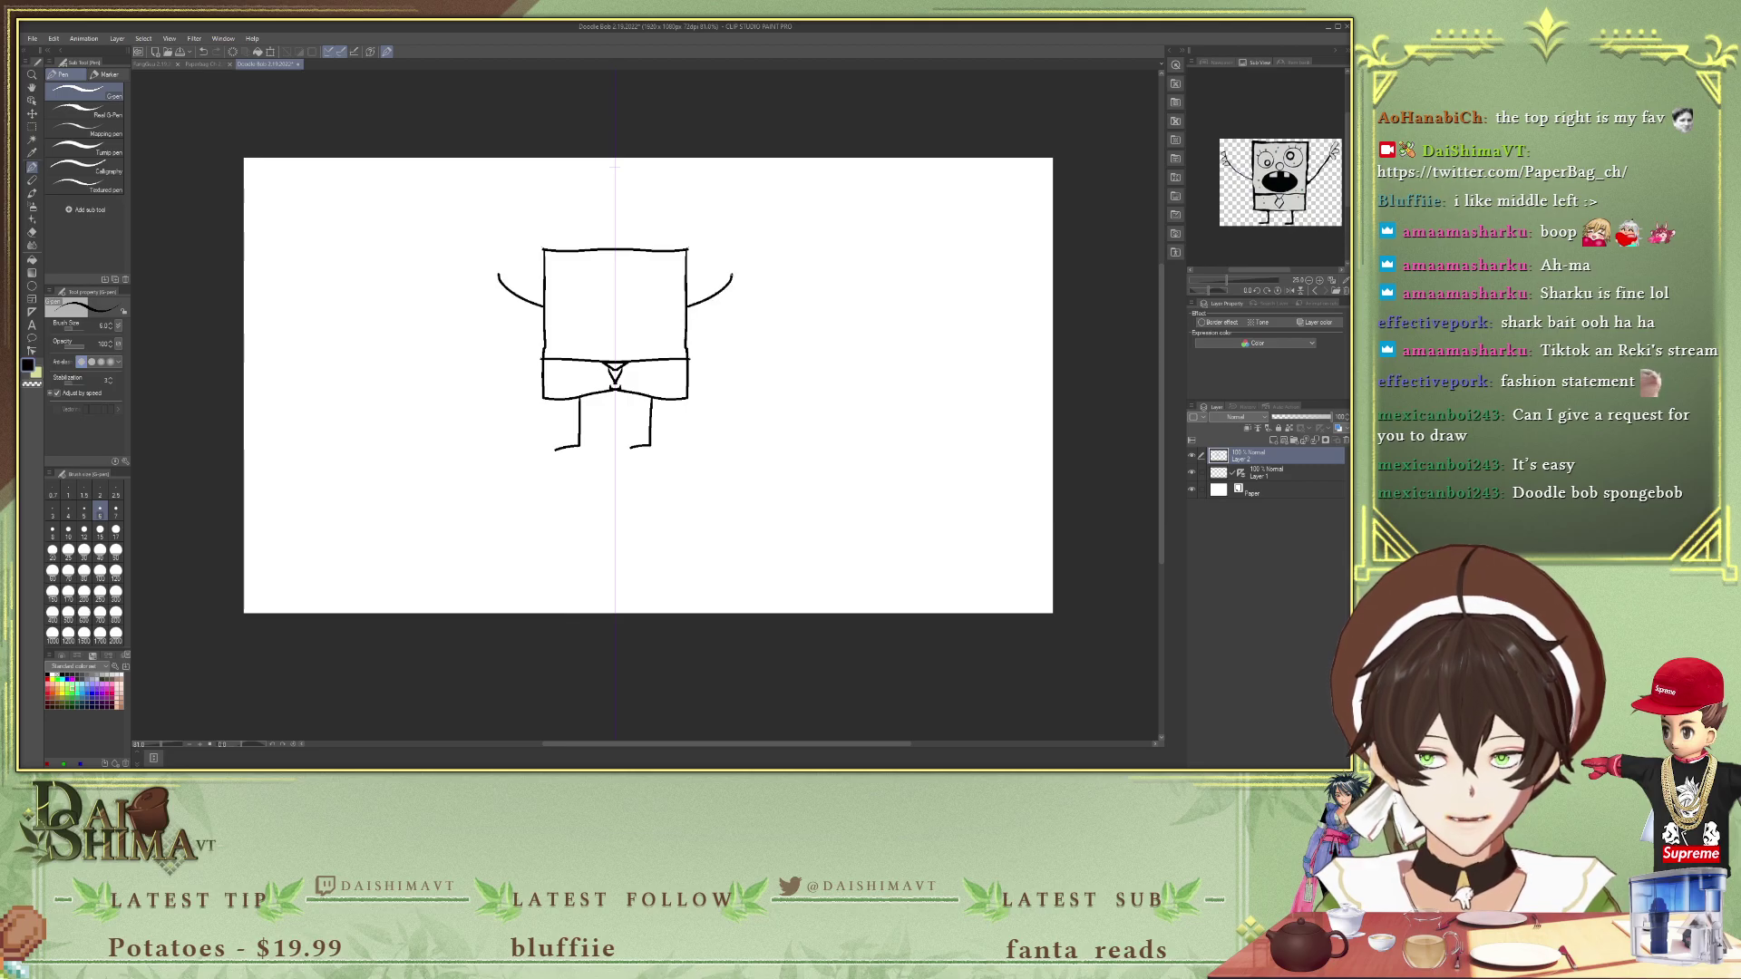
pyautogui.moveTo(738, 260)
pyautogui.mouseDown()
pyautogui.moveTo(777, 243)
pyautogui.moveTo(744, 265)
pyautogui.mouseUp()
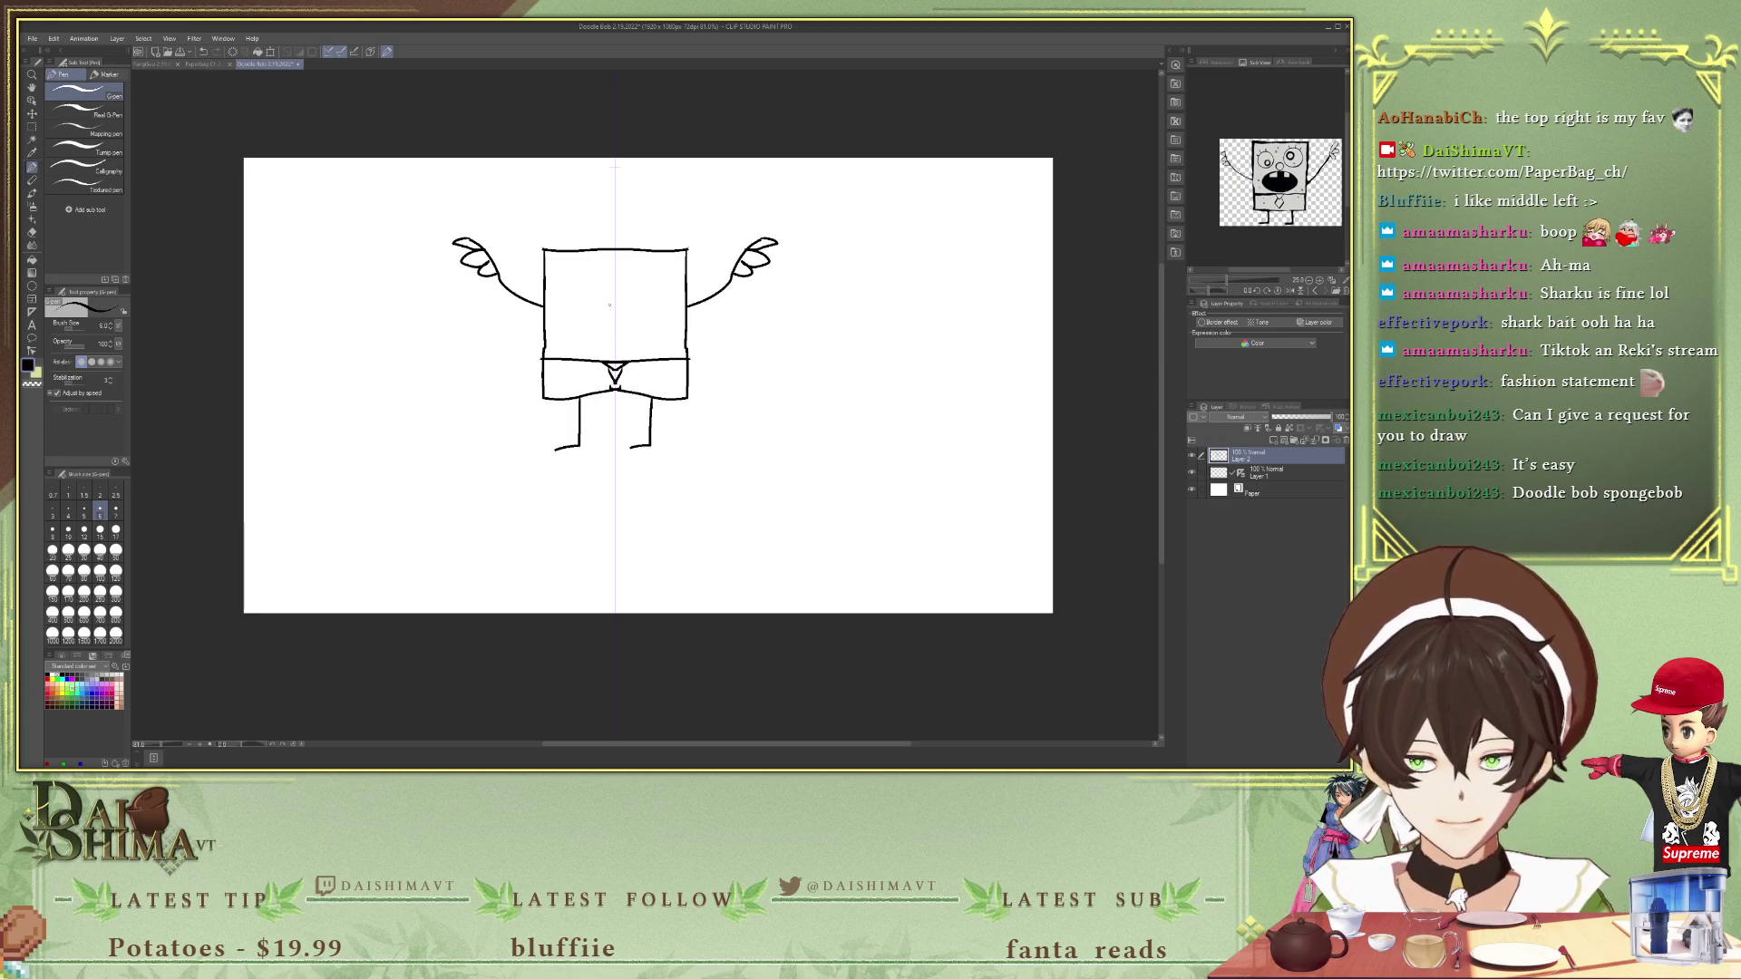
# - Outline a wide oval mouth above the waistline with mirrored strokes and fill it solid black
pyautogui.moveTo(613, 306)
pyautogui.mouseDown()
pyautogui.moveTo(559, 327)
pyautogui.moveTo(571, 343)
pyautogui.mouseUp()
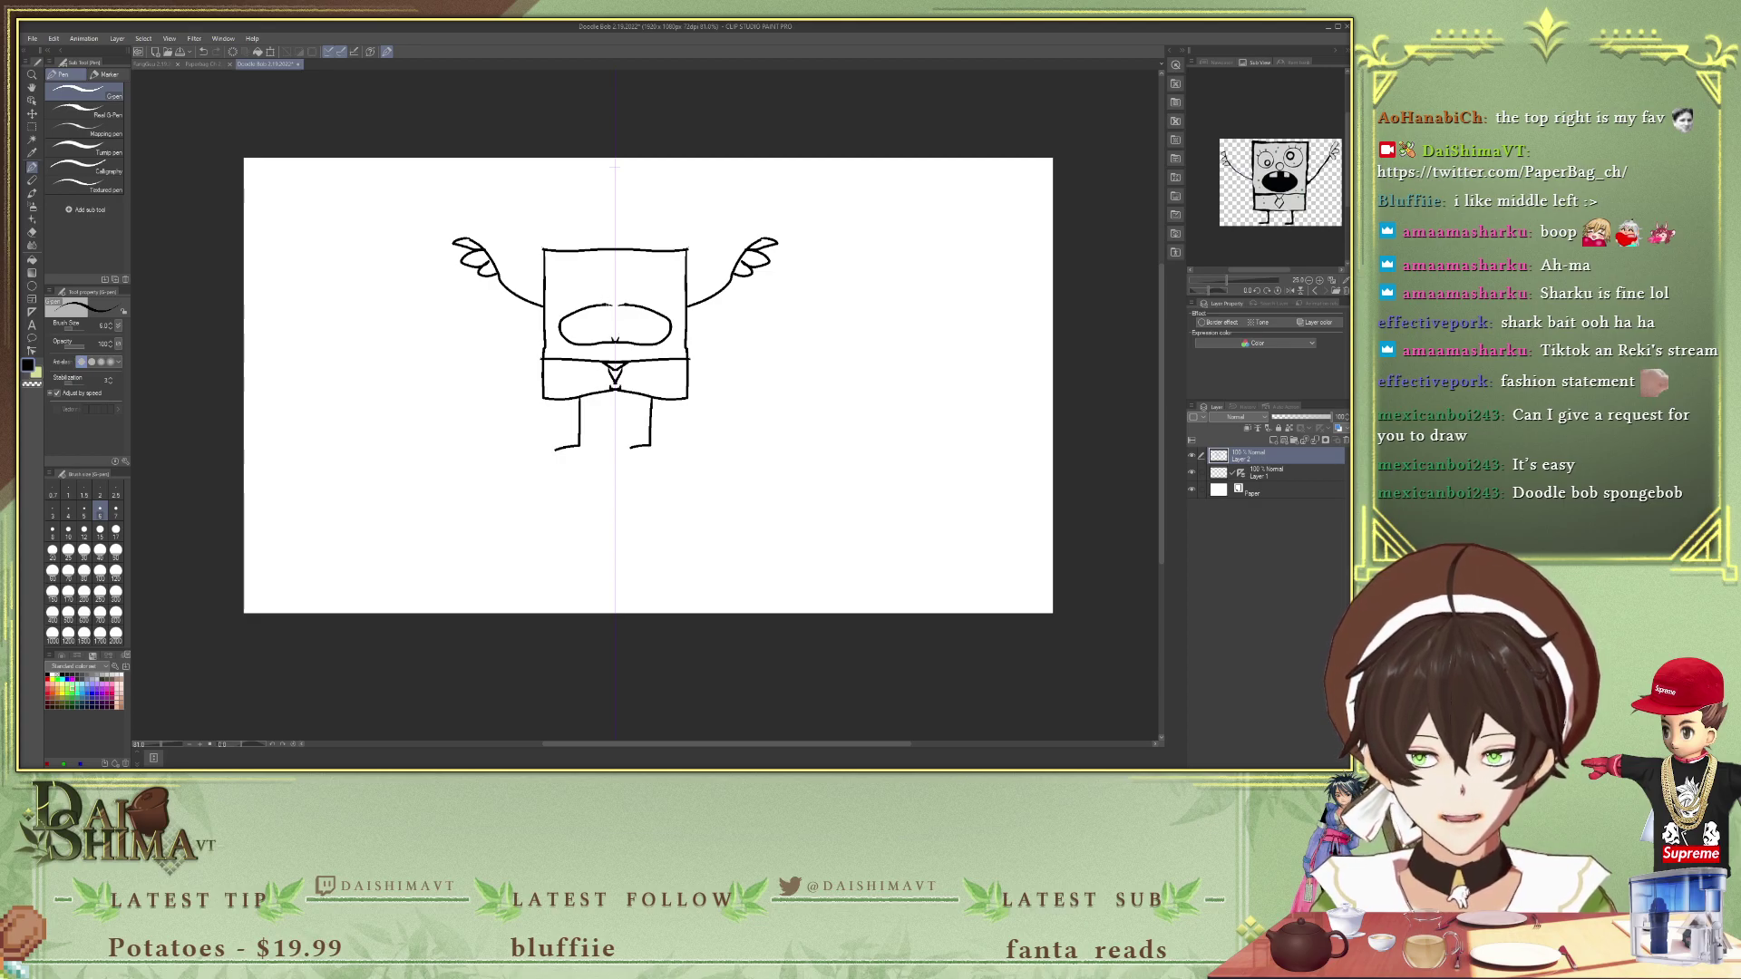
pyautogui.press('g')
pyautogui.click(605, 331)
pyautogui.hotkey('ctrl', 'z')
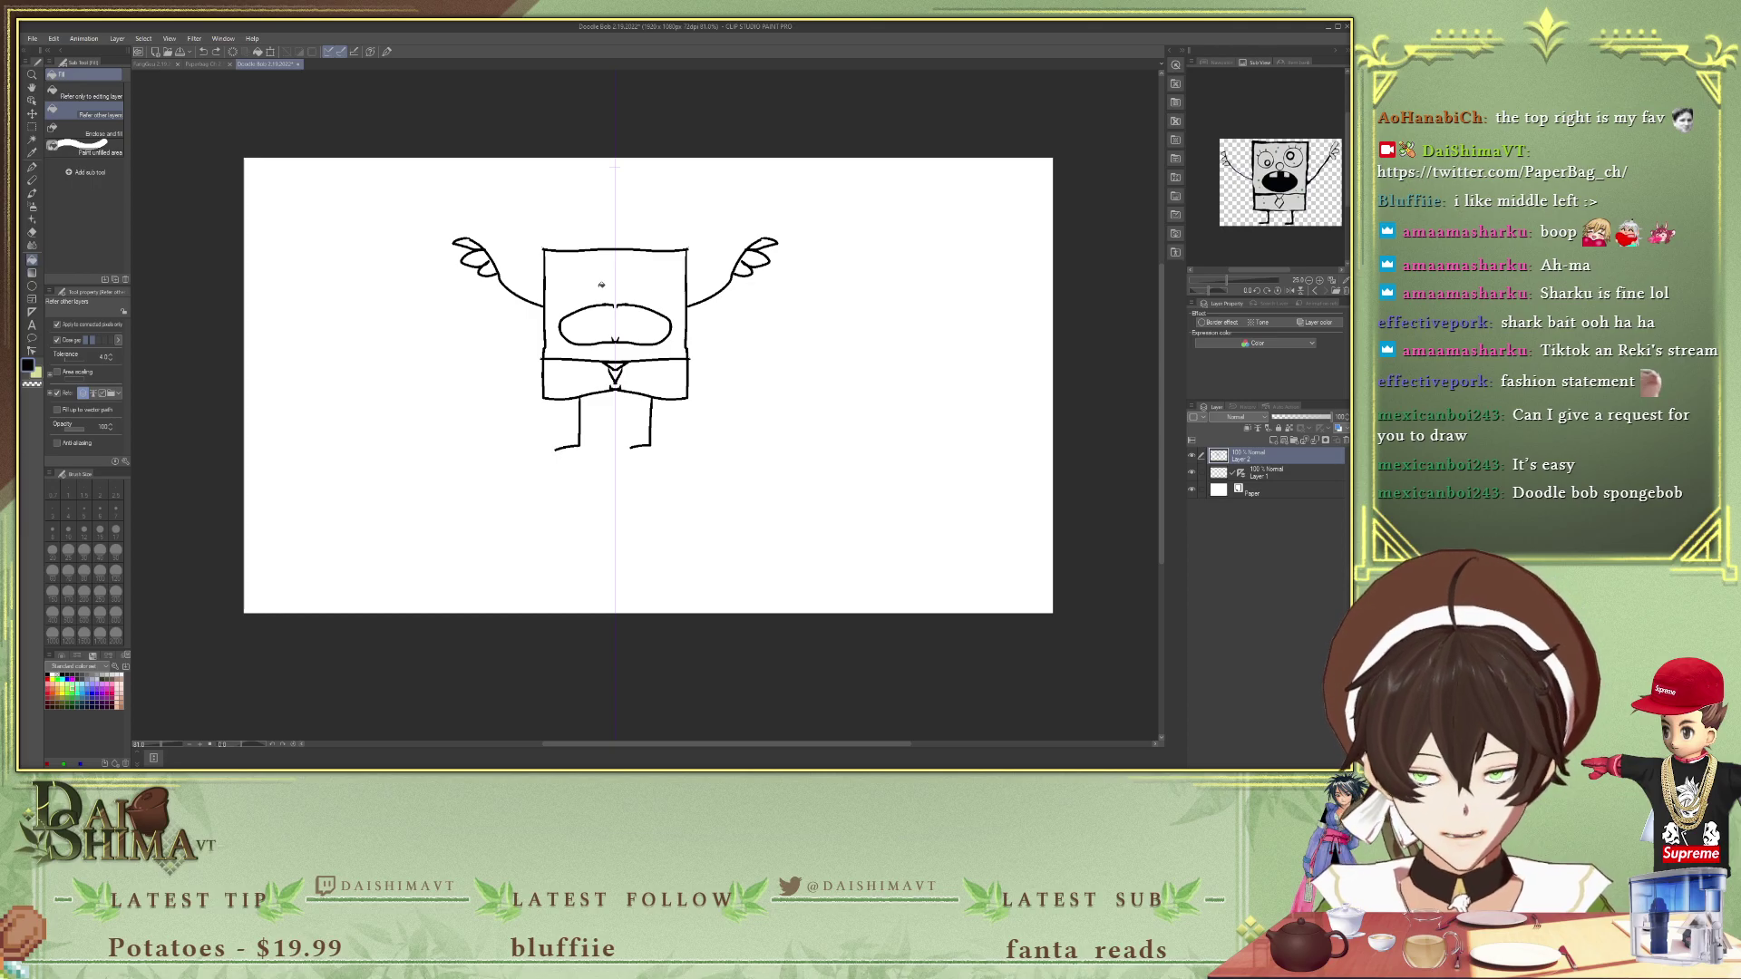
pyautogui.click(601, 285)
pyautogui.scroll(2, 606, 308)
pyautogui.hotkey('ctrl', 'z')
pyautogui.scroll(3, 612, 327)
pyautogui.scroll(1, 616, 330)
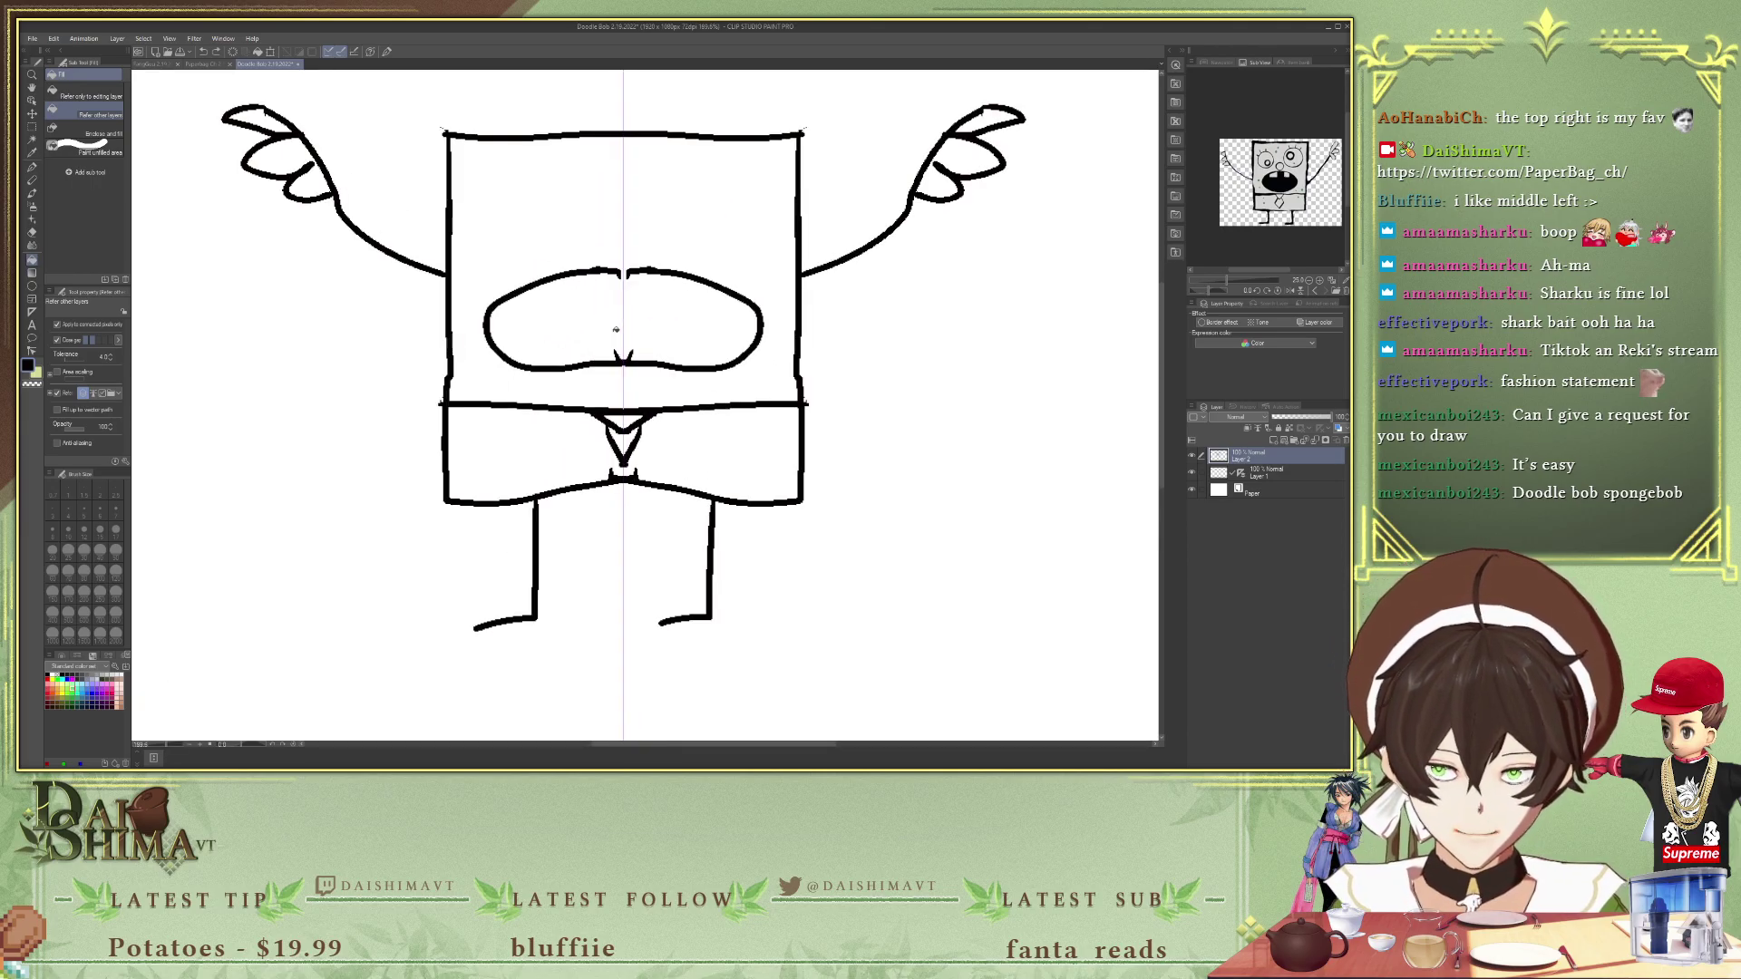
pyautogui.press('p')
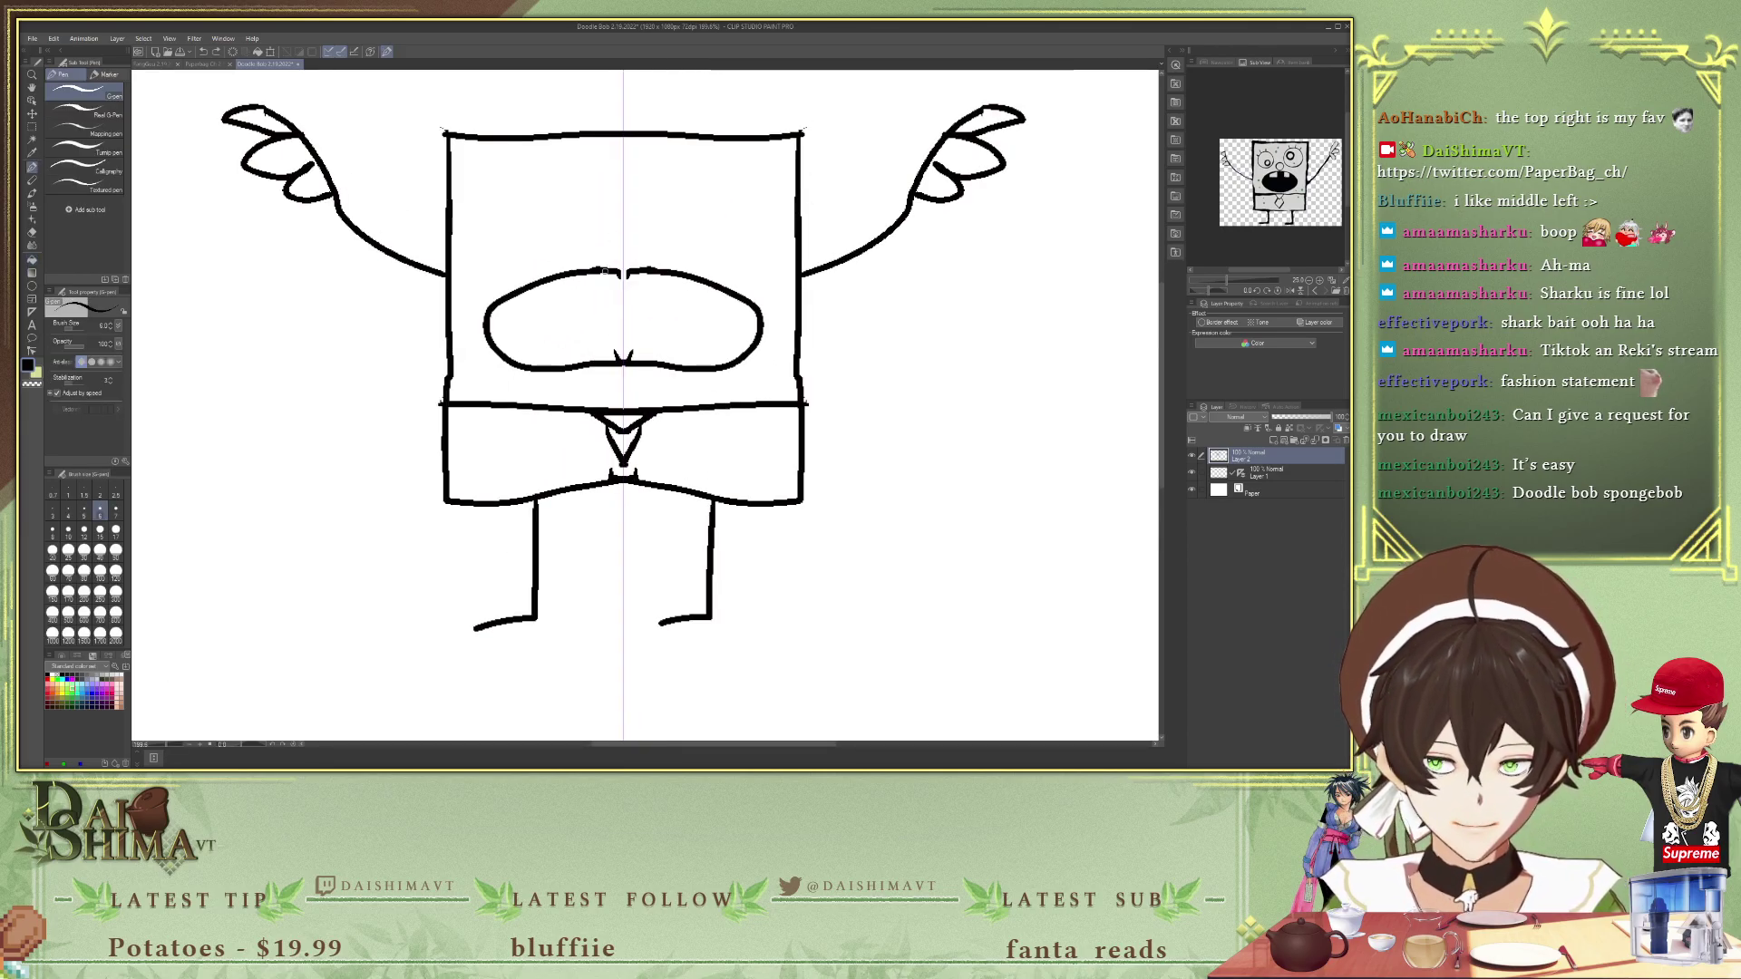
pyautogui.press('g')
pyautogui.click(615, 299)
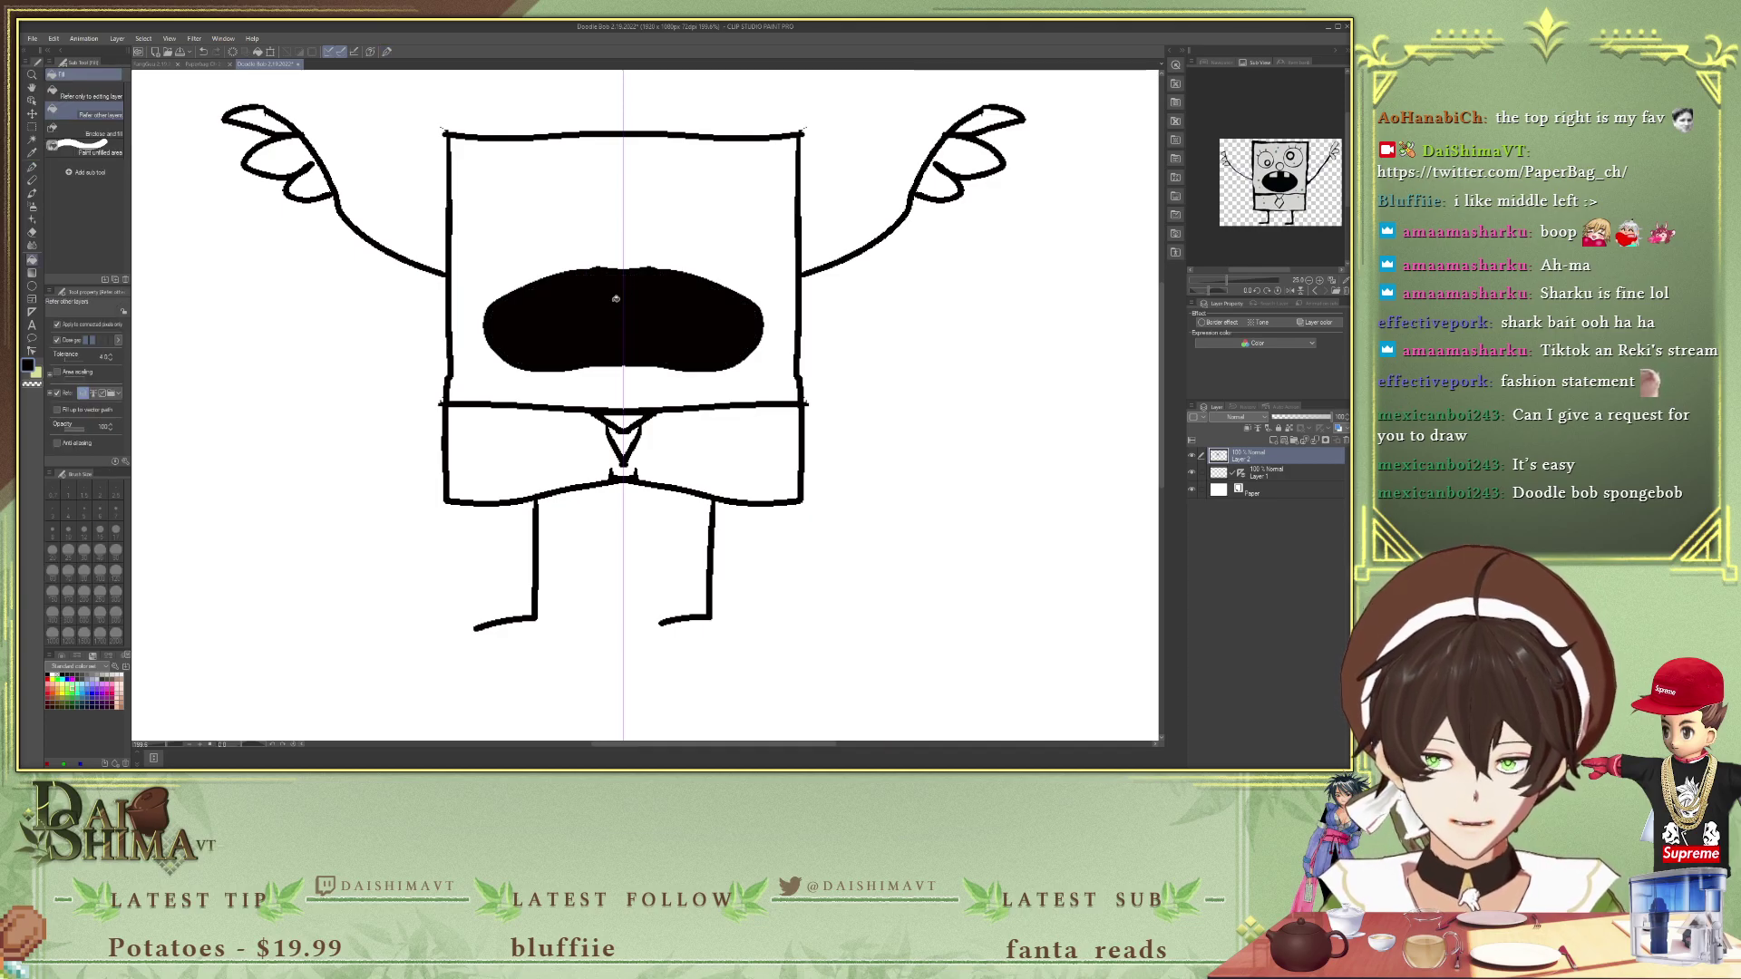
# - Hide the symmetry ruler layer and draw an oval left eye above the mouth, undoing and redrawing the outline as needed
pyautogui.scroll(-3, 744, 263)
pyautogui.scroll(2, 1237, 155)
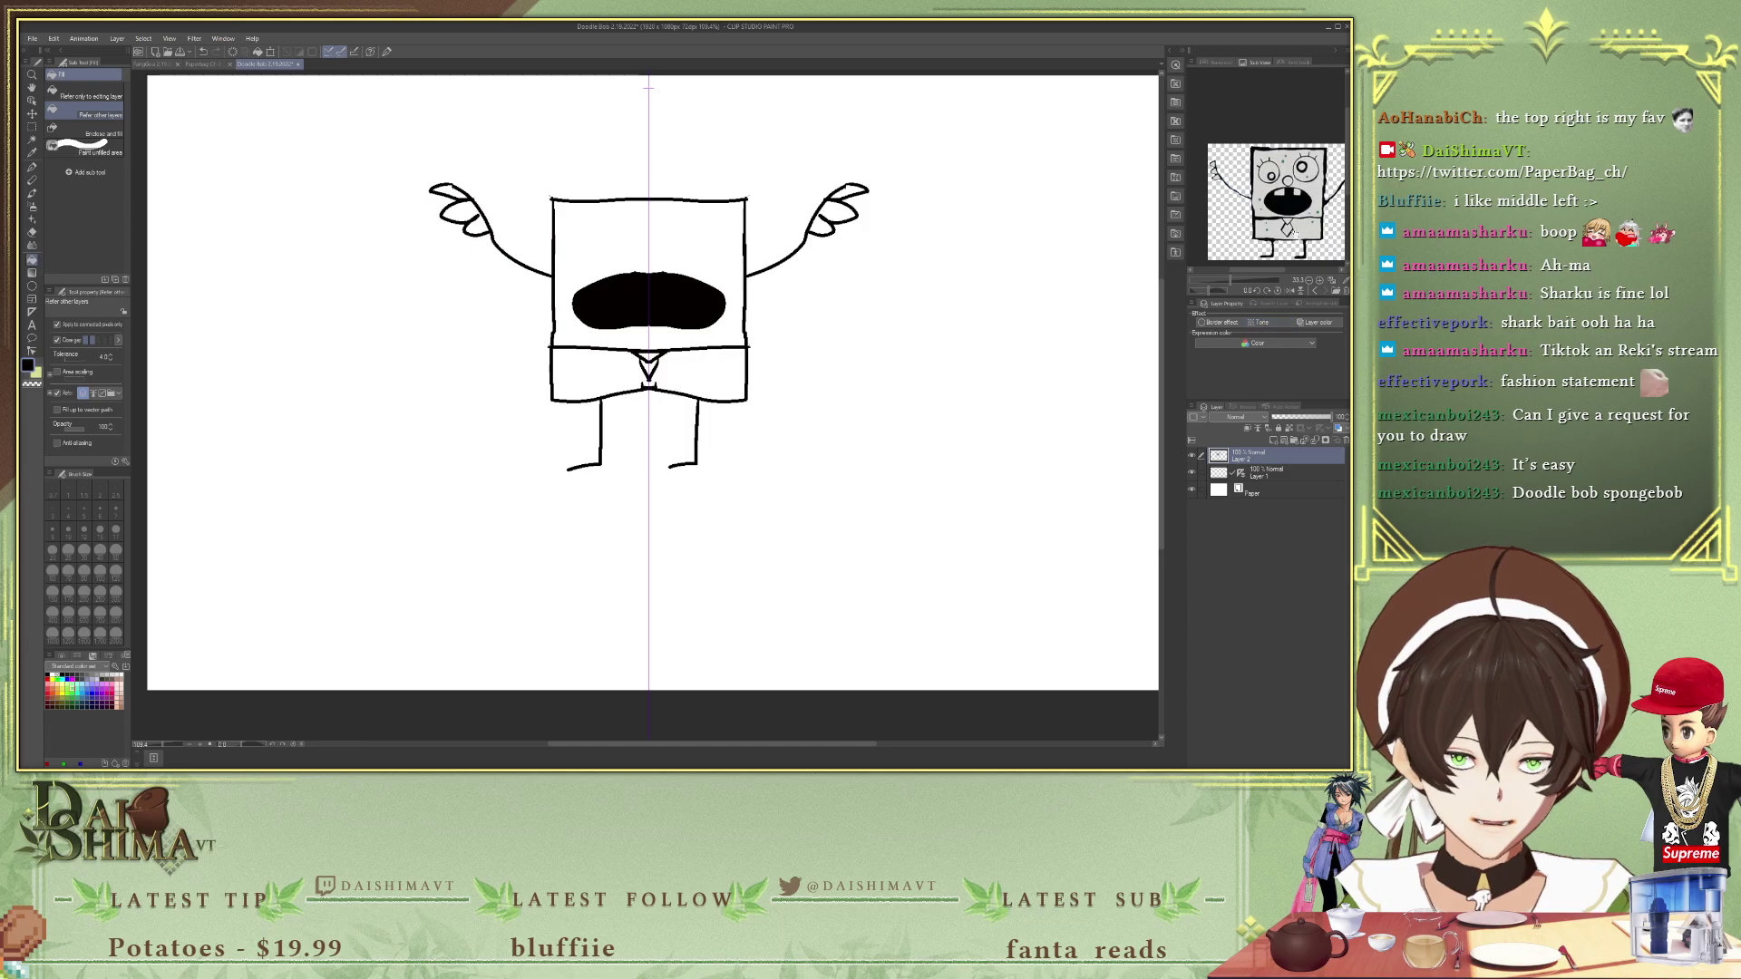
pyautogui.click(1191, 471)
pyautogui.scroll(2, 1202, 182)
pyautogui.scroll(2, 1242, 201)
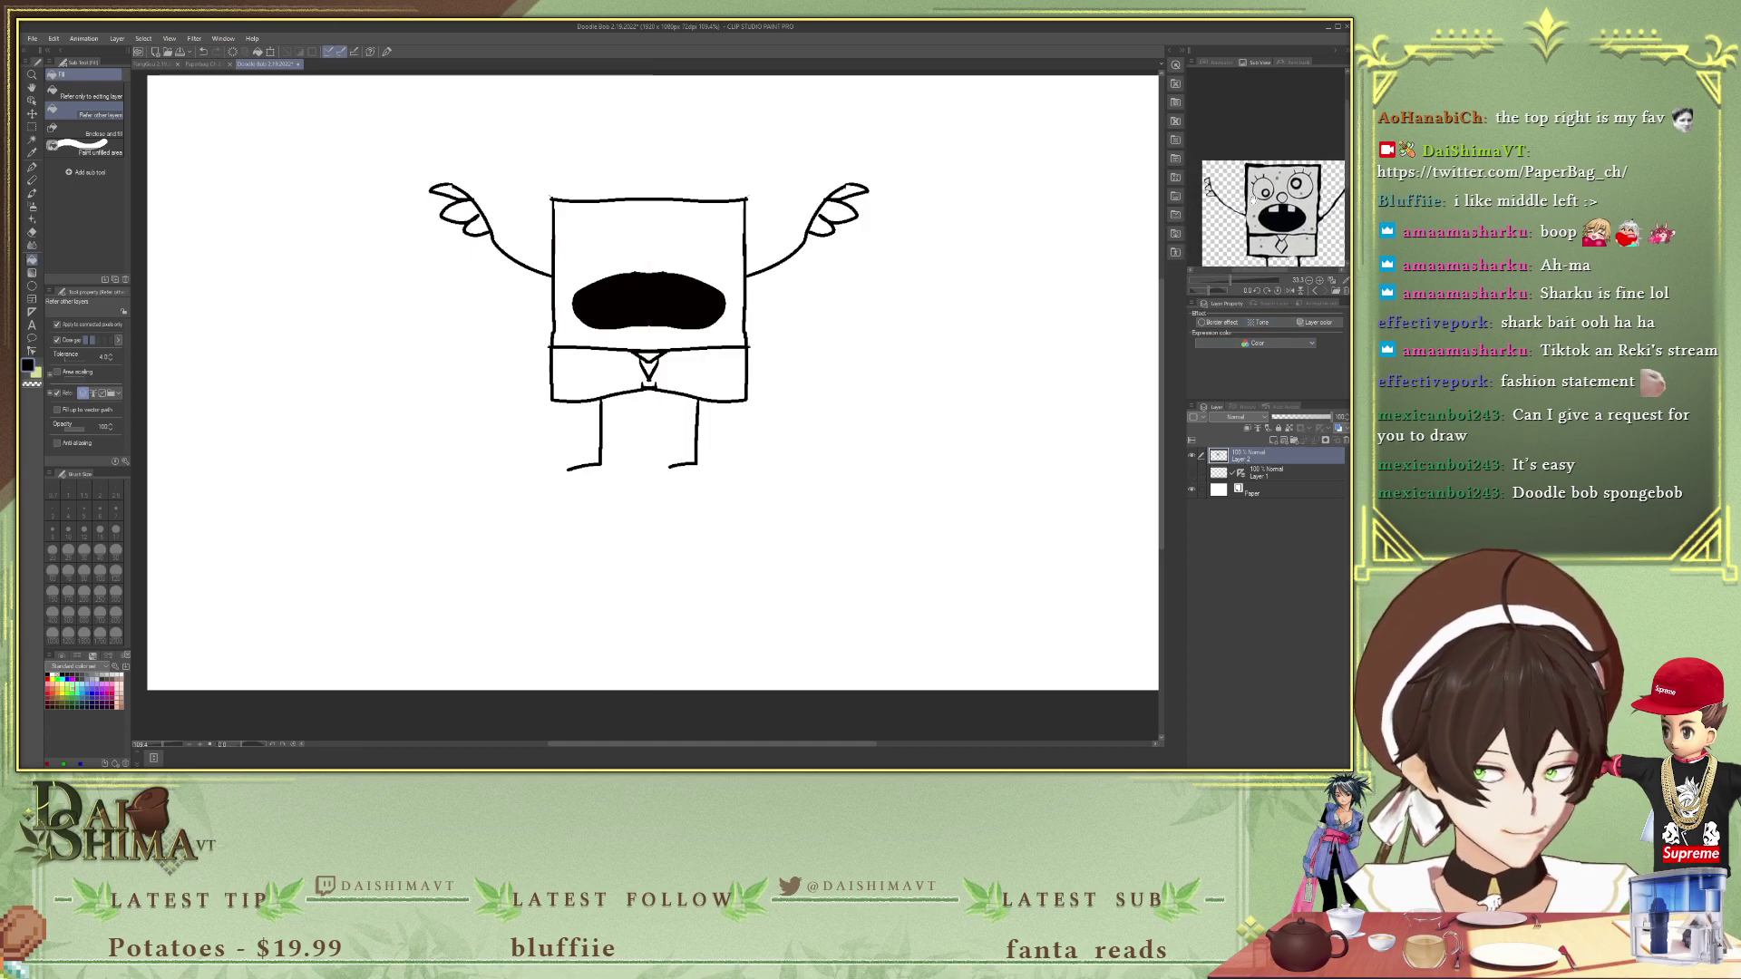
pyautogui.scroll(1, 701, 199)
pyautogui.scroll(1, 590, 233)
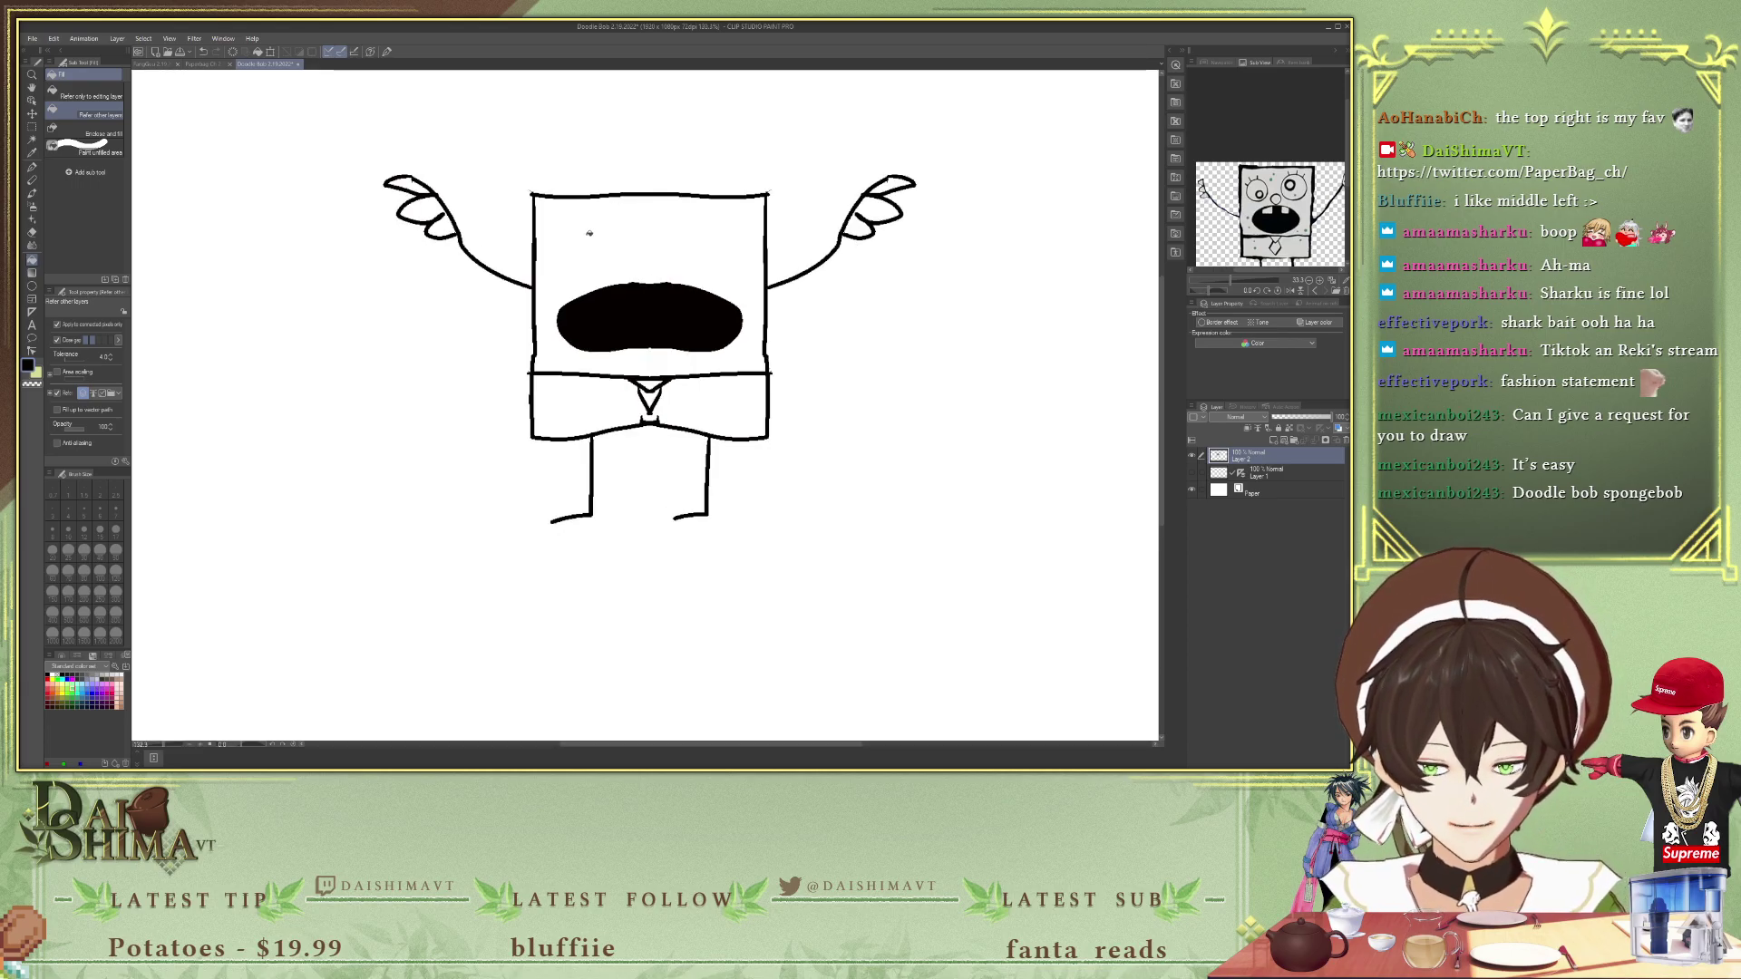
pyautogui.press('p')
pyautogui.moveTo(564, 275)
pyautogui.mouseDown()
pyautogui.moveTo(592, 229)
pyautogui.moveTo(589, 272)
pyautogui.moveTo(598, 216)
pyautogui.moveTo(602, 270)
pyautogui.moveTo(562, 281)
pyautogui.moveTo(610, 245)
pyautogui.moveTo(566, 276)
pyautogui.moveTo(557, 243)
pyautogui.moveTo(602, 242)
pyautogui.moveTo(571, 263)
pyautogui.moveTo(560, 237)
pyautogui.moveTo(558, 283)
pyautogui.moveTo(580, 293)
pyautogui.moveTo(597, 267)
pyautogui.moveTo(573, 276)
pyautogui.moveTo(583, 222)
pyautogui.mouseUp()
pyautogui.hotkey('ctrl', 'z')
pyautogui.hotkey('ctrl', 'z')
pyautogui.hotkey('ctrl', 'z')
pyautogui.hotkey('ctrl', 'z')
pyautogui.hotkey('ctrl', 'z')
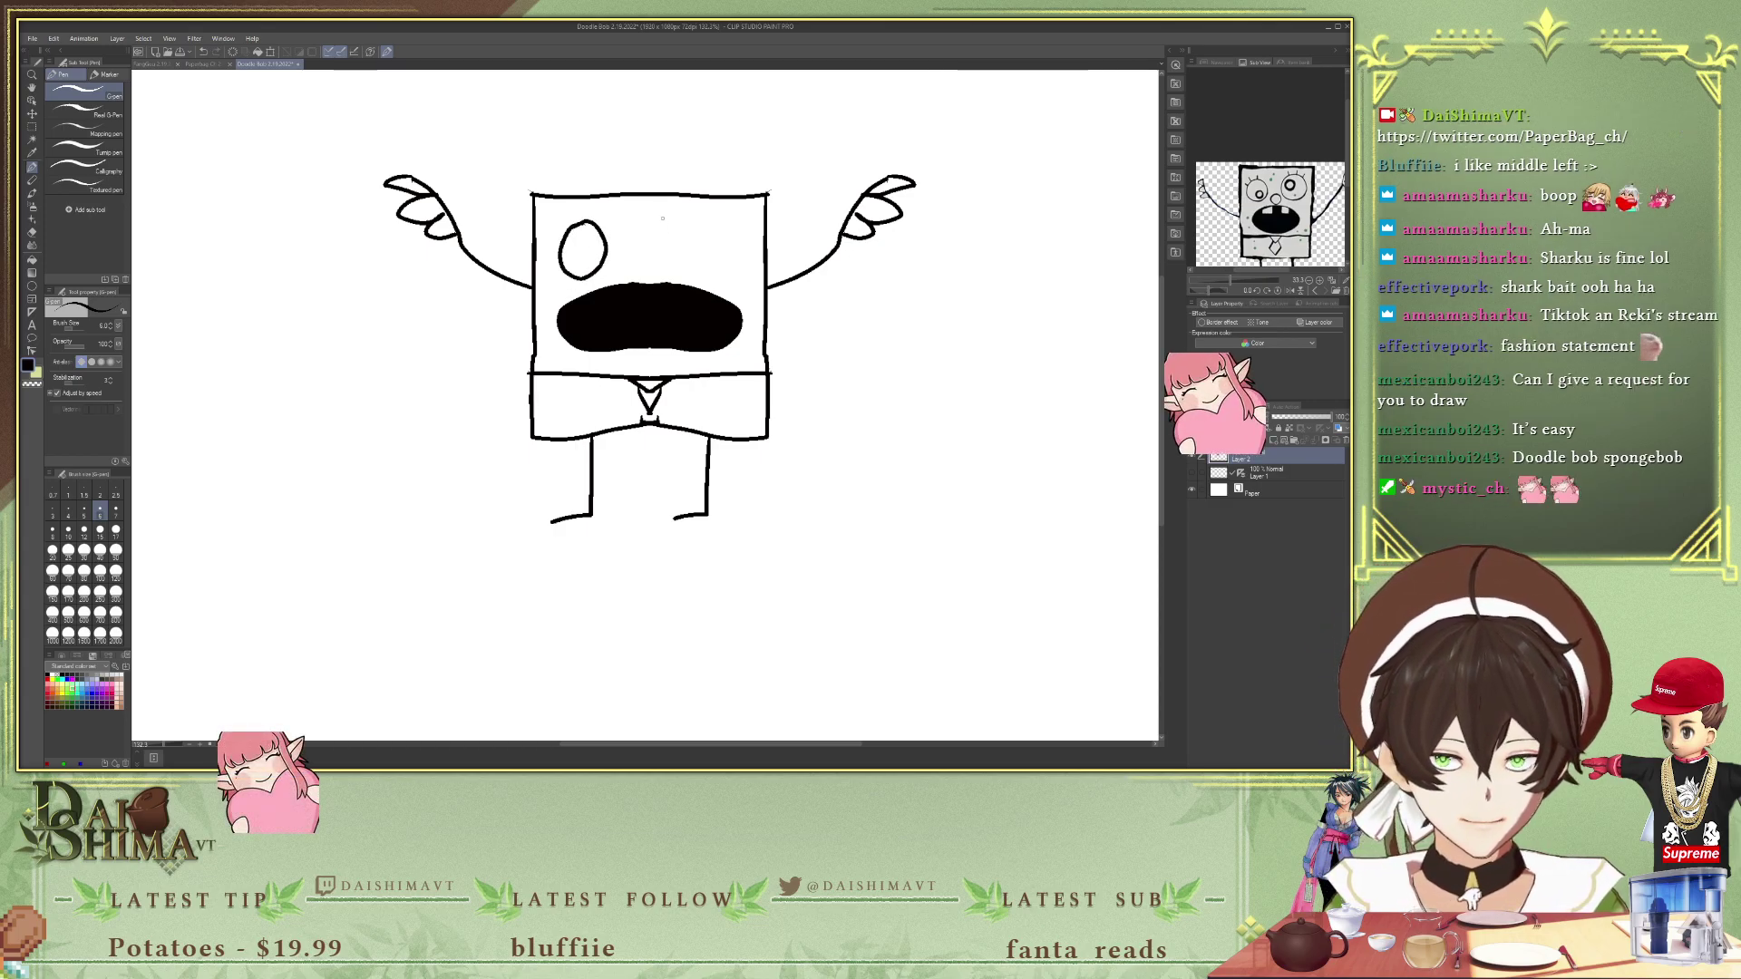
# - Draw a rounder right eye slightly higher than the left one, near the body's upper edge
pyautogui.moveTo(703, 208)
pyautogui.mouseDown()
pyautogui.moveTo(721, 244)
pyautogui.moveTo(684, 211)
pyautogui.moveTo(724, 253)
pyautogui.moveTo(702, 201)
pyautogui.moveTo(689, 245)
pyautogui.moveTo(719, 251)
pyautogui.moveTo(703, 202)
pyautogui.mouseUp()
pyautogui.hotkey('ctrl', 'z')
pyautogui.hotkey('ctrl', 'z')
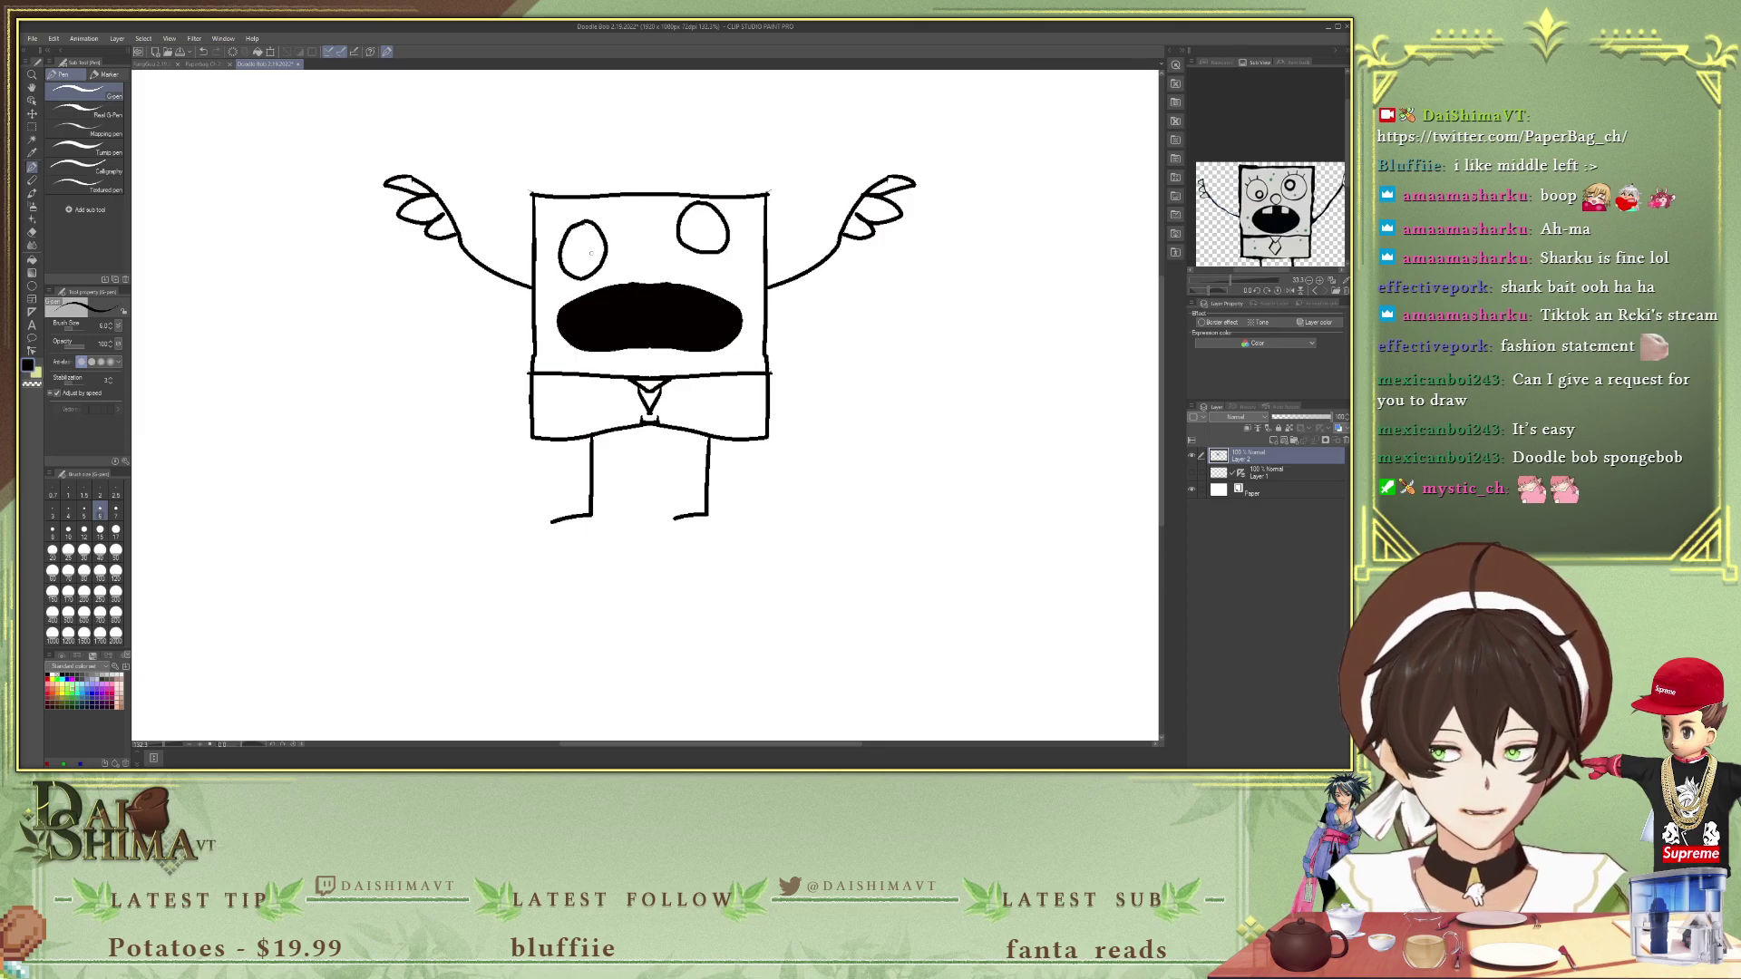
# - Draw a small ringed pupil with a centre dot inside each eye, redoing uneven strokes
pyautogui.moveTo(585, 260); pyautogui.dragTo(579, 258)
pyautogui.hotkey('ctrl', 'z')
pyautogui.hotkey('ctrl', 'z')
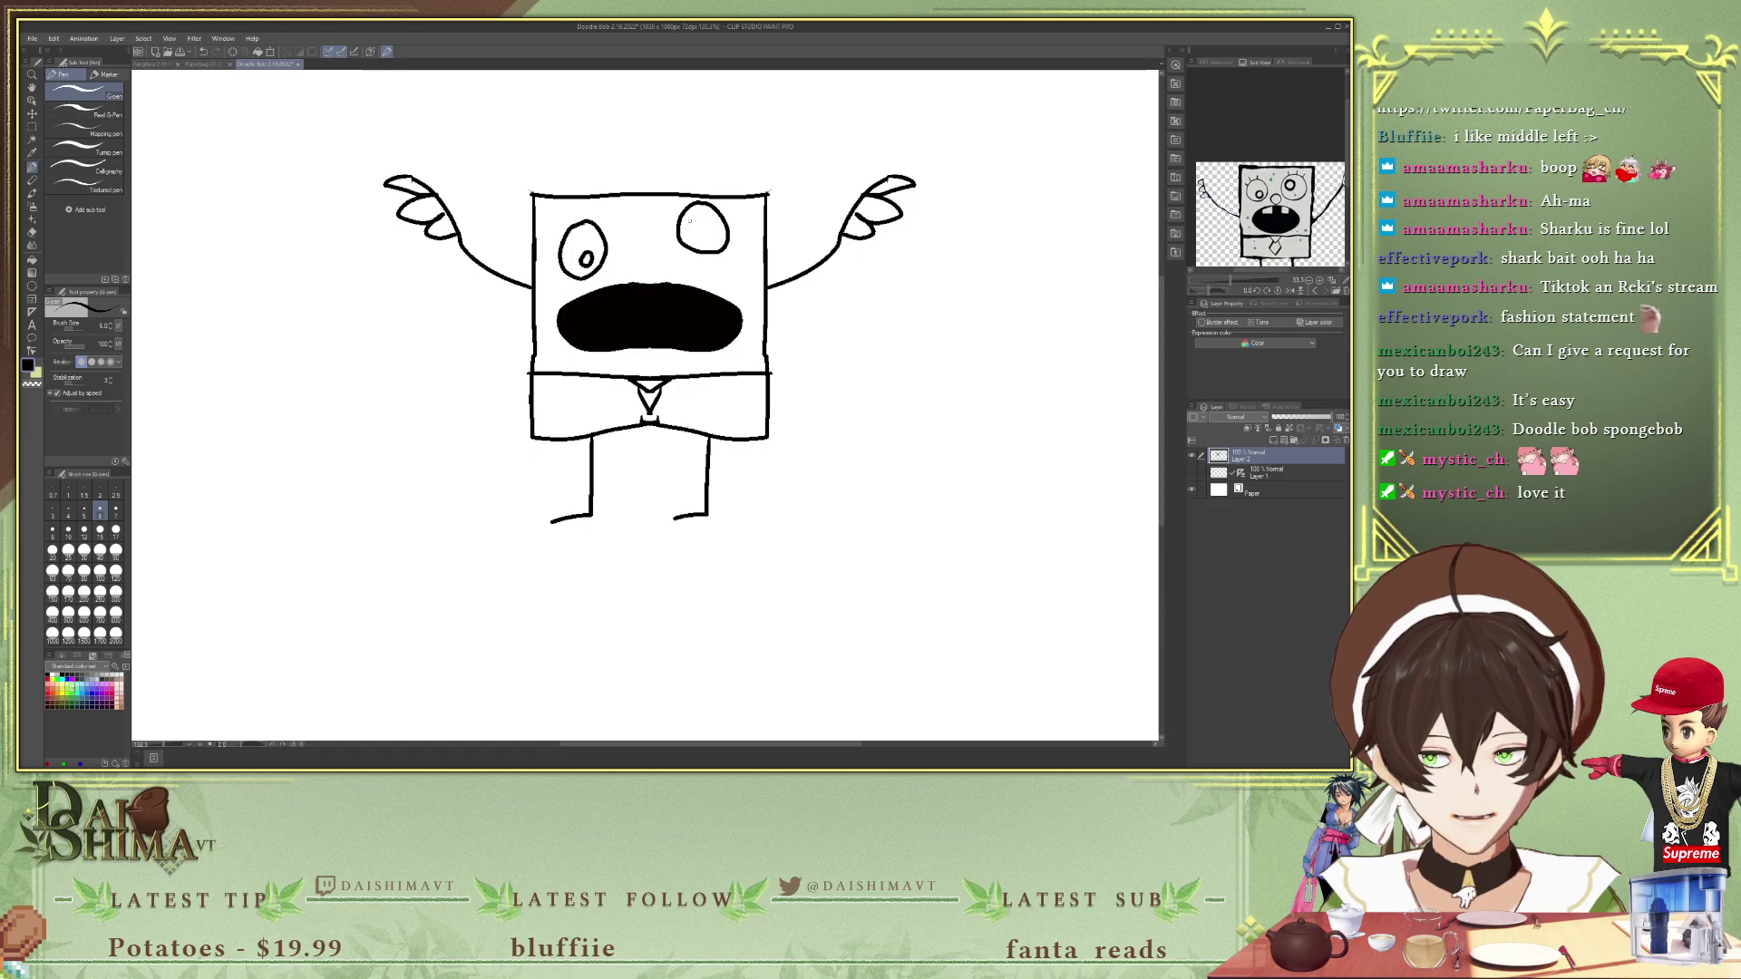
pyautogui.moveTo(687, 222)
pyautogui.mouseDown()
pyautogui.moveTo(705, 227)
pyautogui.moveTo(690, 218)
pyautogui.mouseUp()
pyautogui.hotkey('ctrl', 'z')
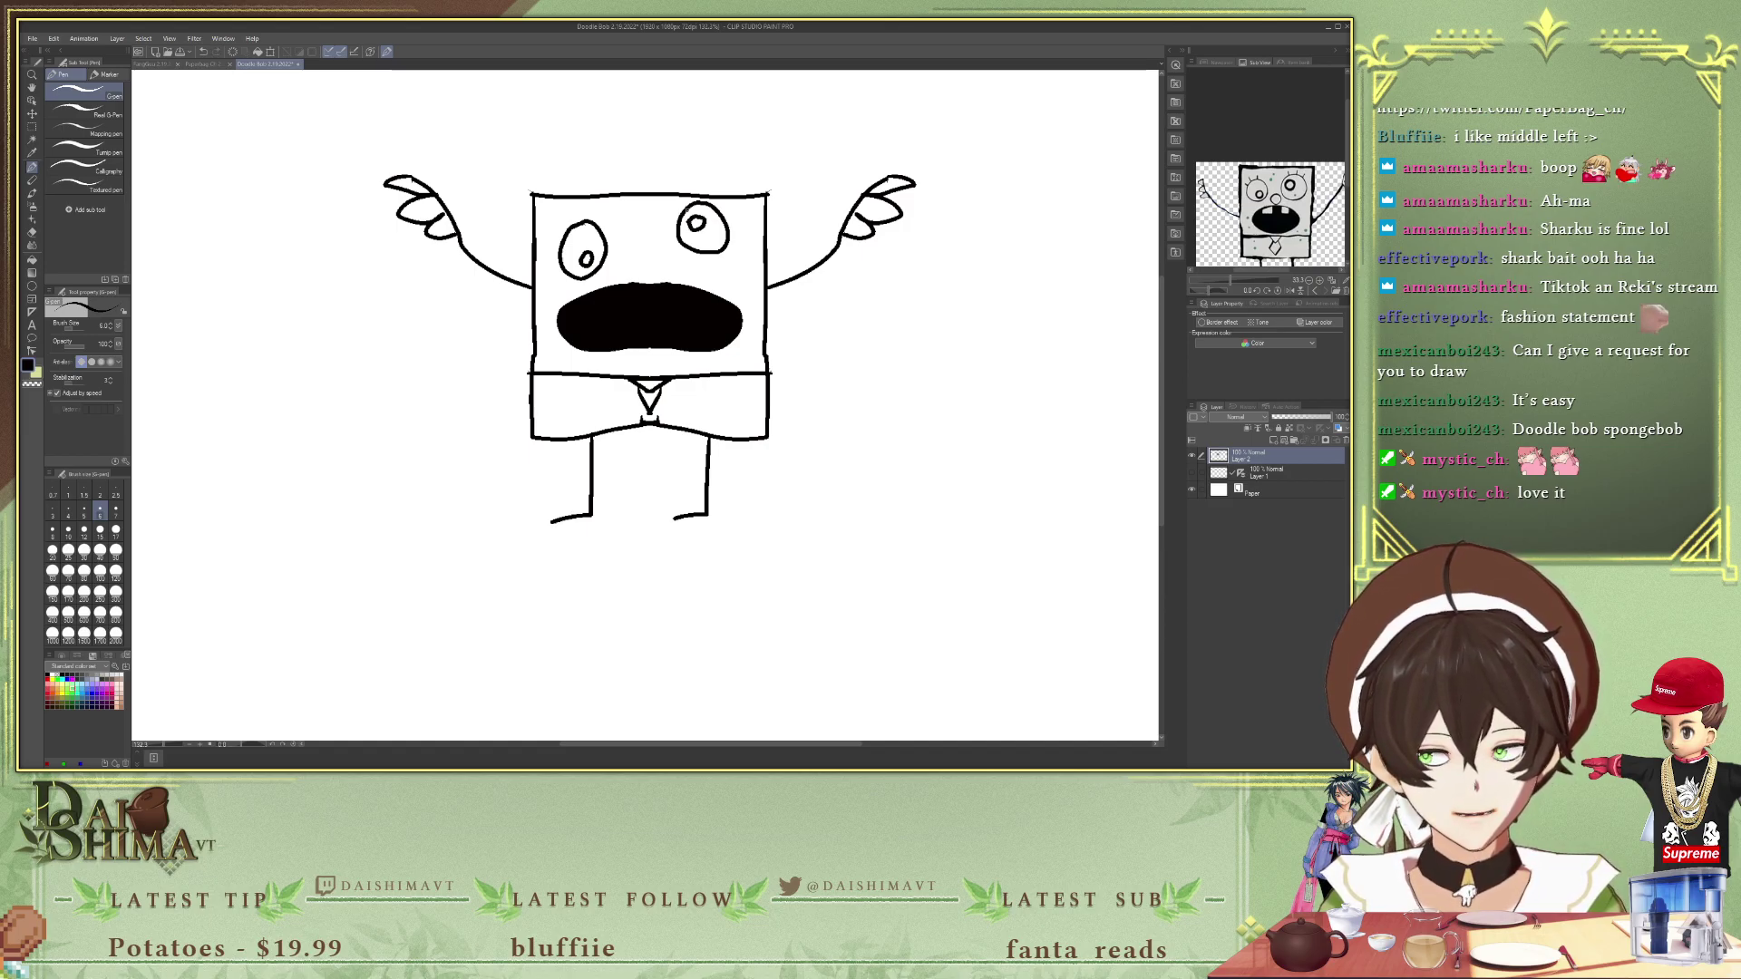
# - Review the two earlier character drawings and return to the Doodle Bob canvas
pyautogui.hotkey('ctrl', 'Tab')
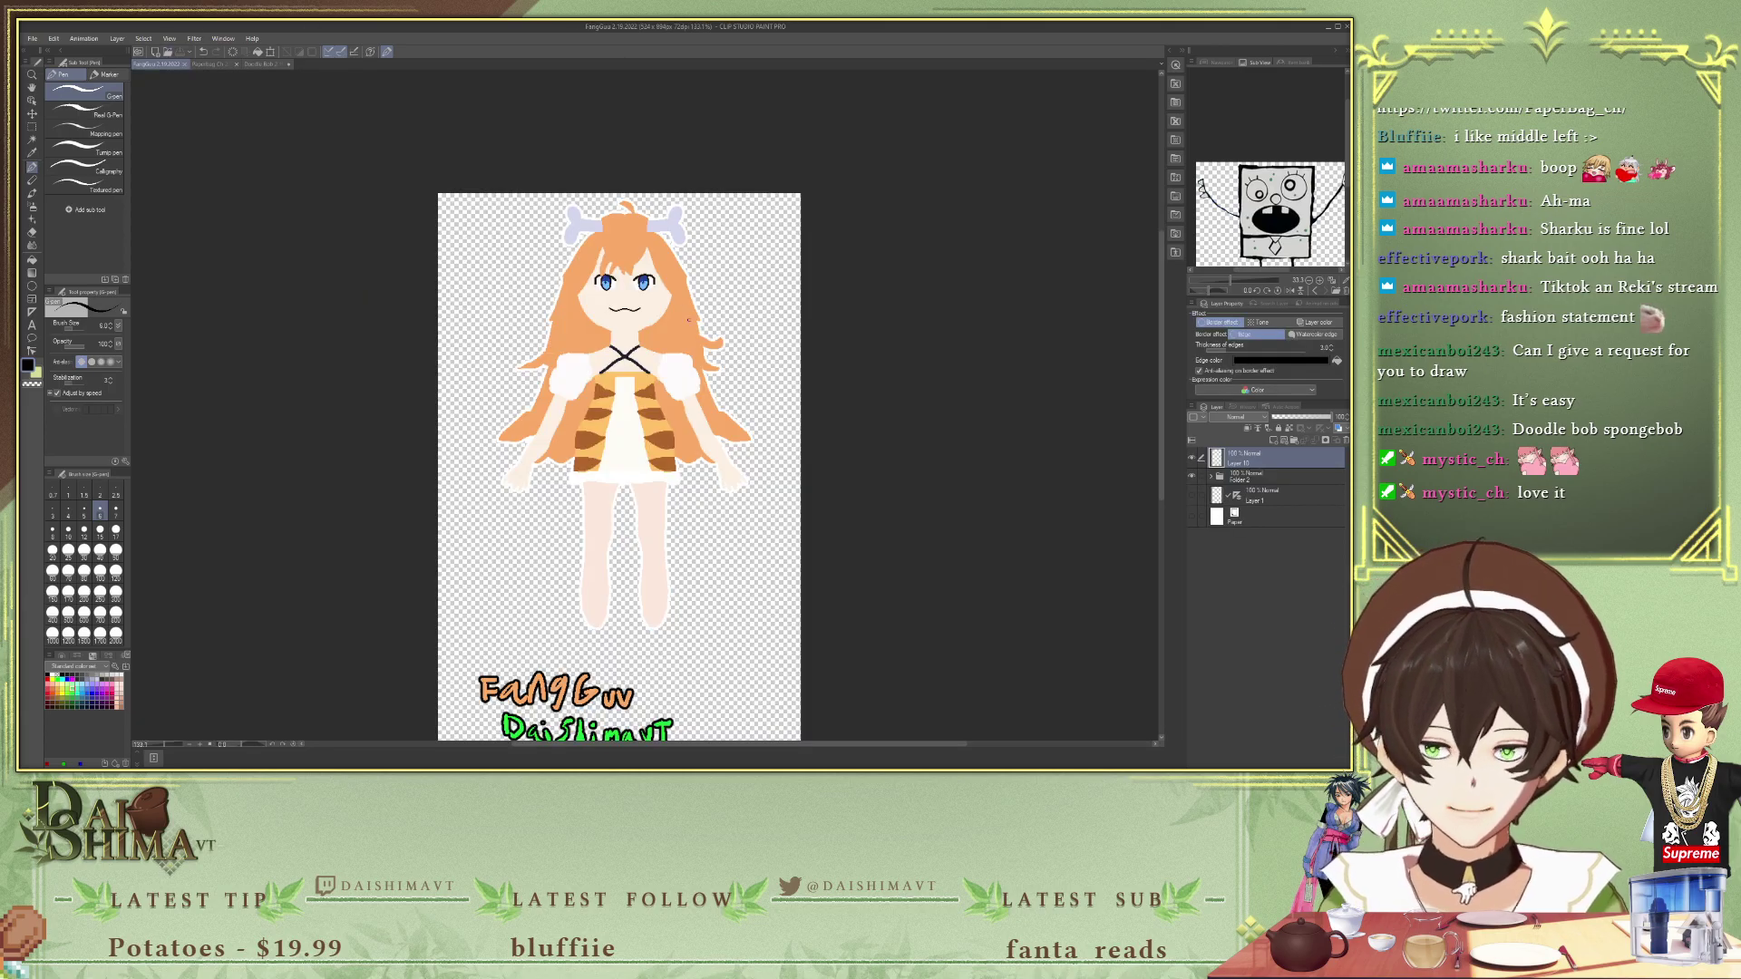
pyautogui.scroll(1, 655, 437)
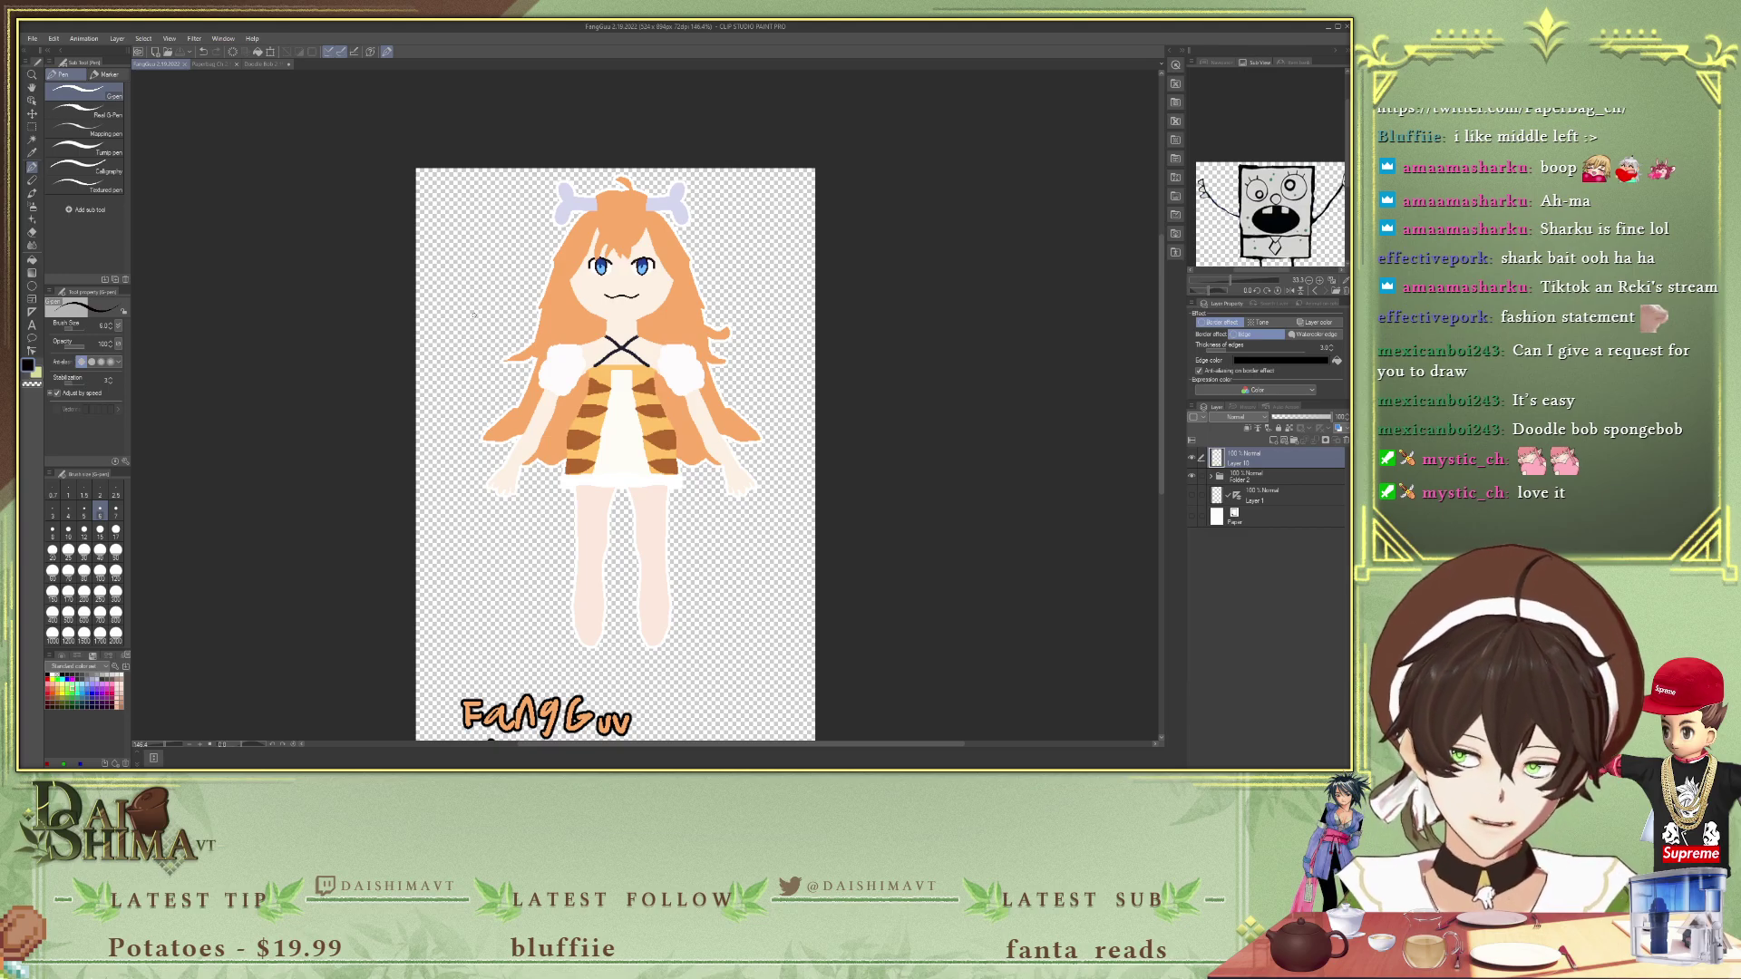
pyautogui.click(213, 66)
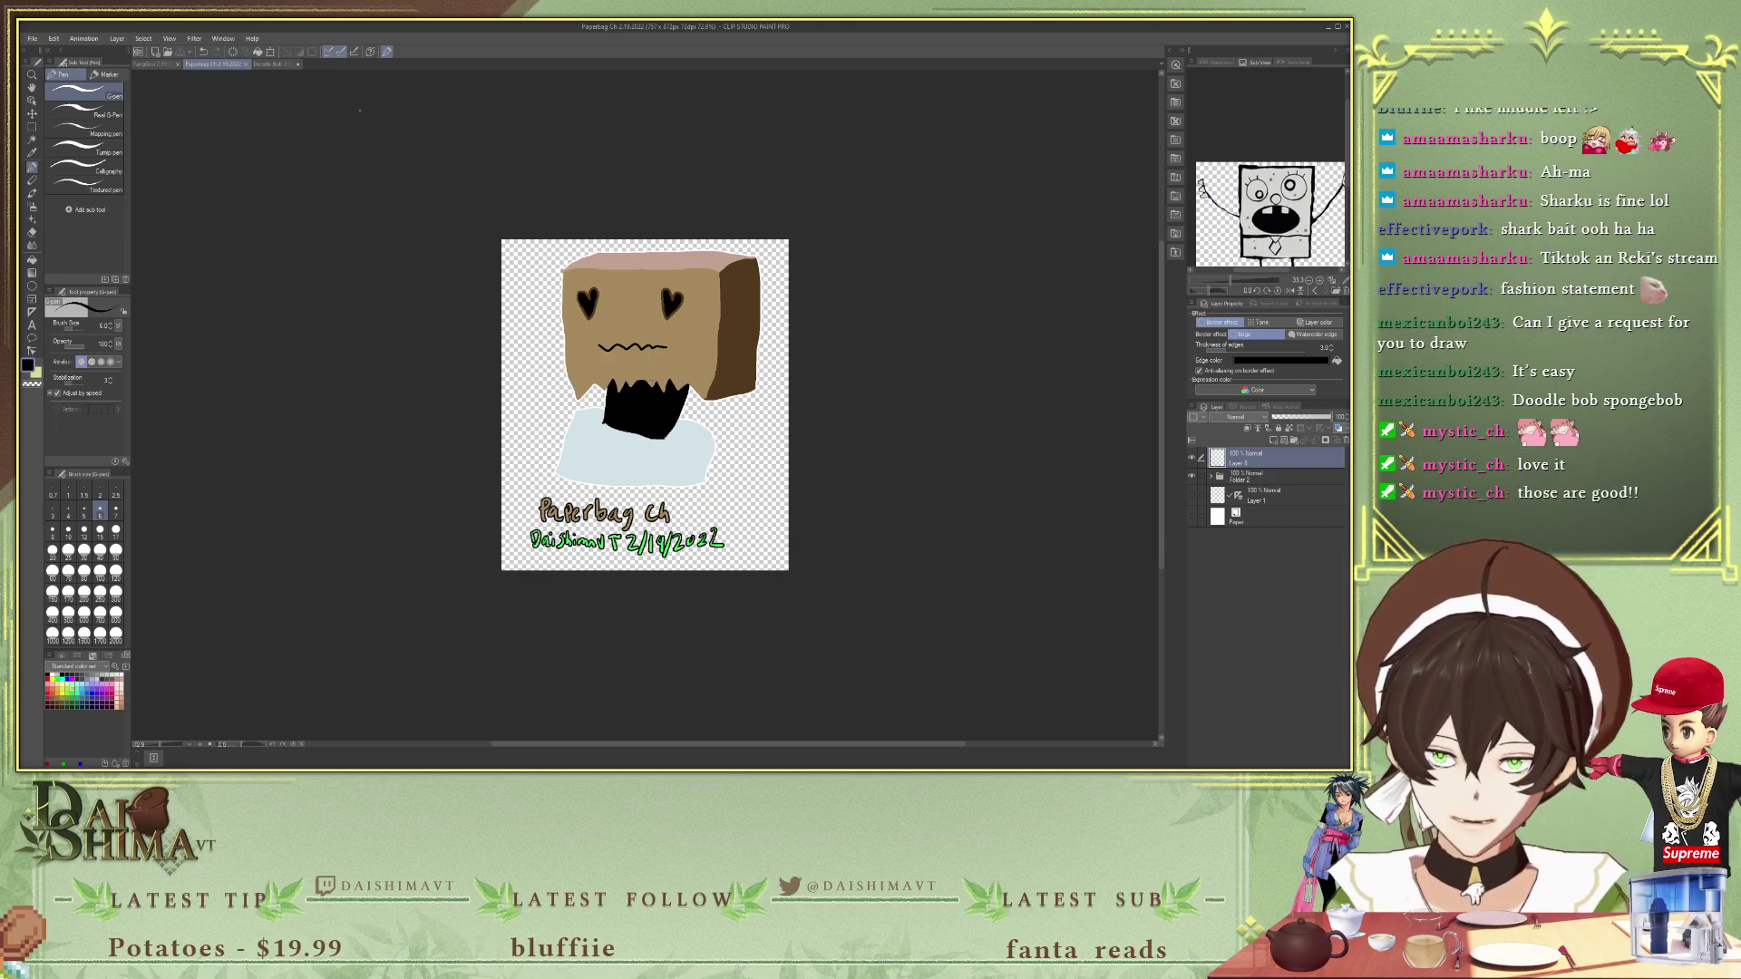
pyautogui.click(269, 65)
# - Draw short black eyelashes along the upper left edges of both eyes
pyautogui.scroll(2, 707, 221)
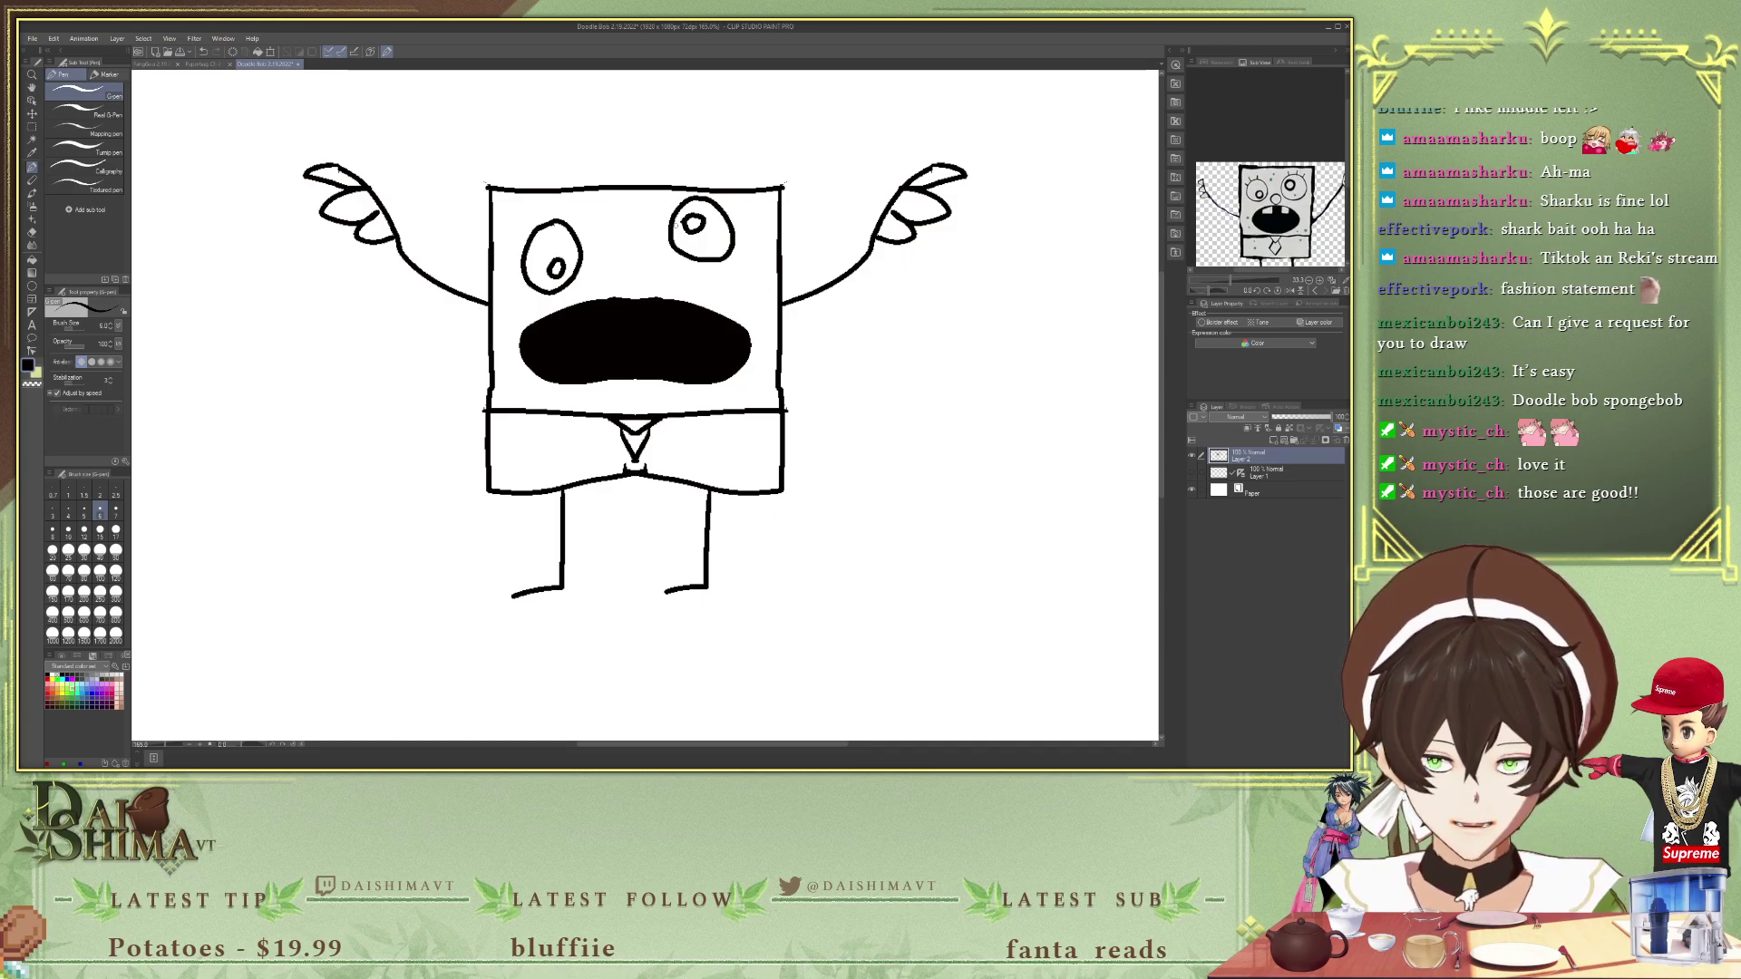
pyautogui.moveTo(671, 221)
pyautogui.mouseDown()
pyautogui.moveTo(669, 195)
pyautogui.moveTo(725, 192)
pyautogui.mouseUp()
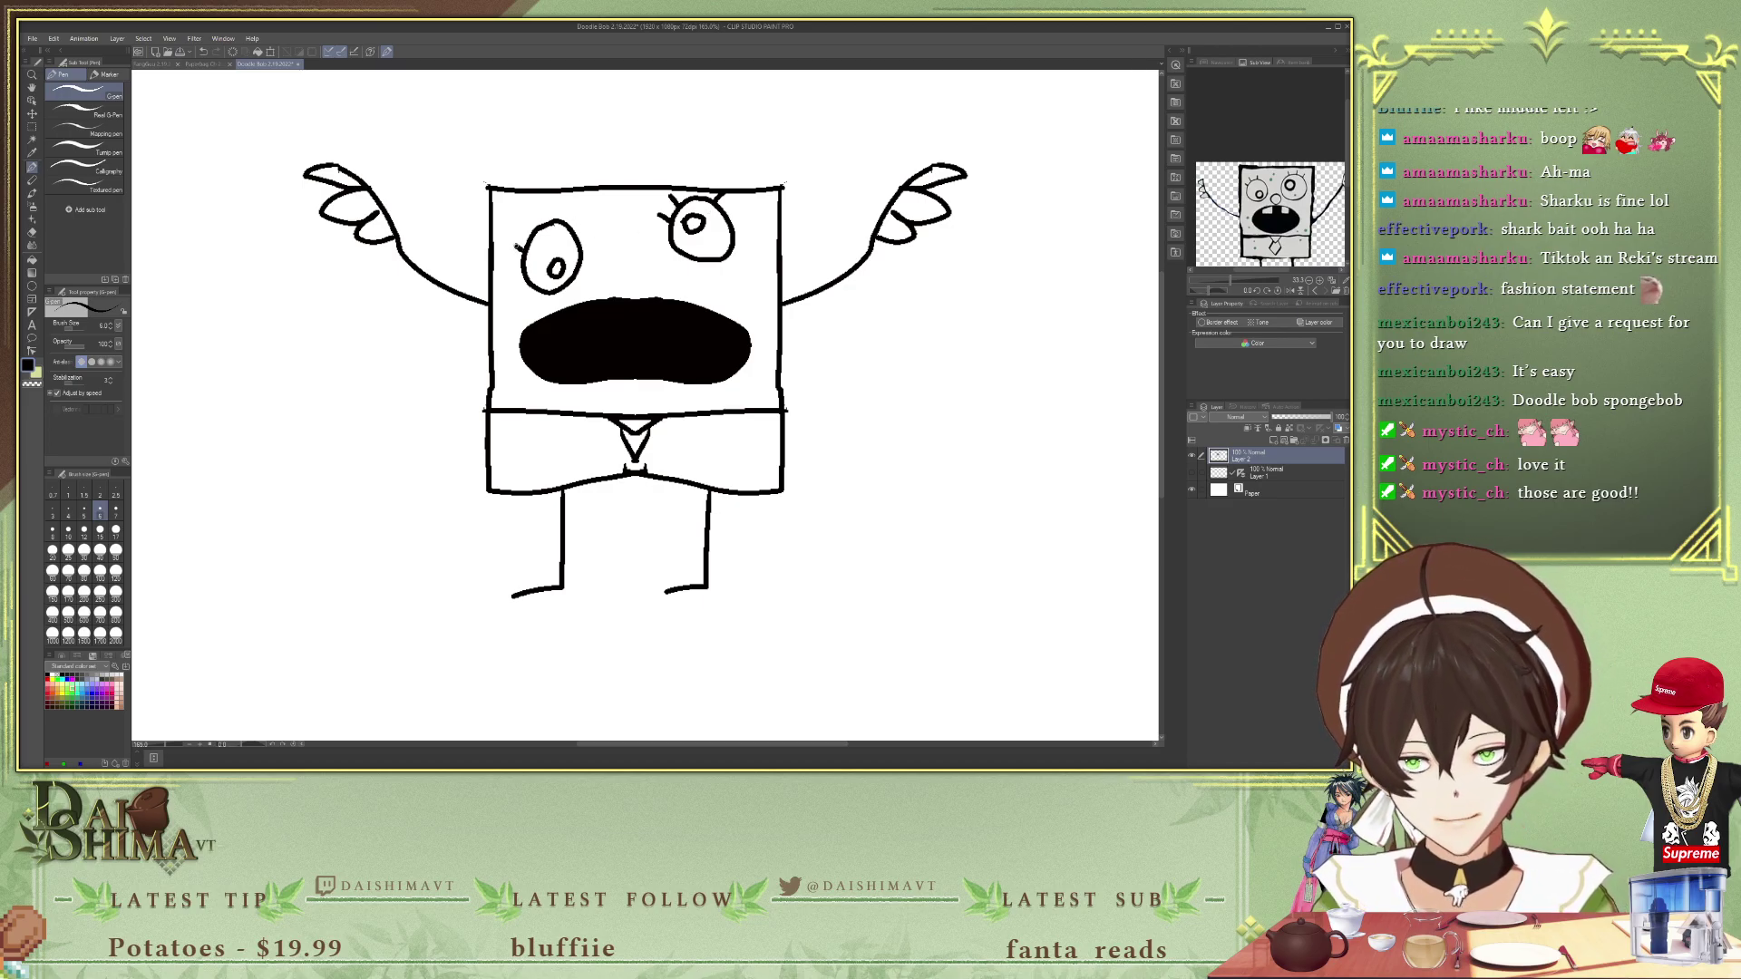
pyautogui.moveTo(547, 225); pyautogui.dragTo(552, 203)
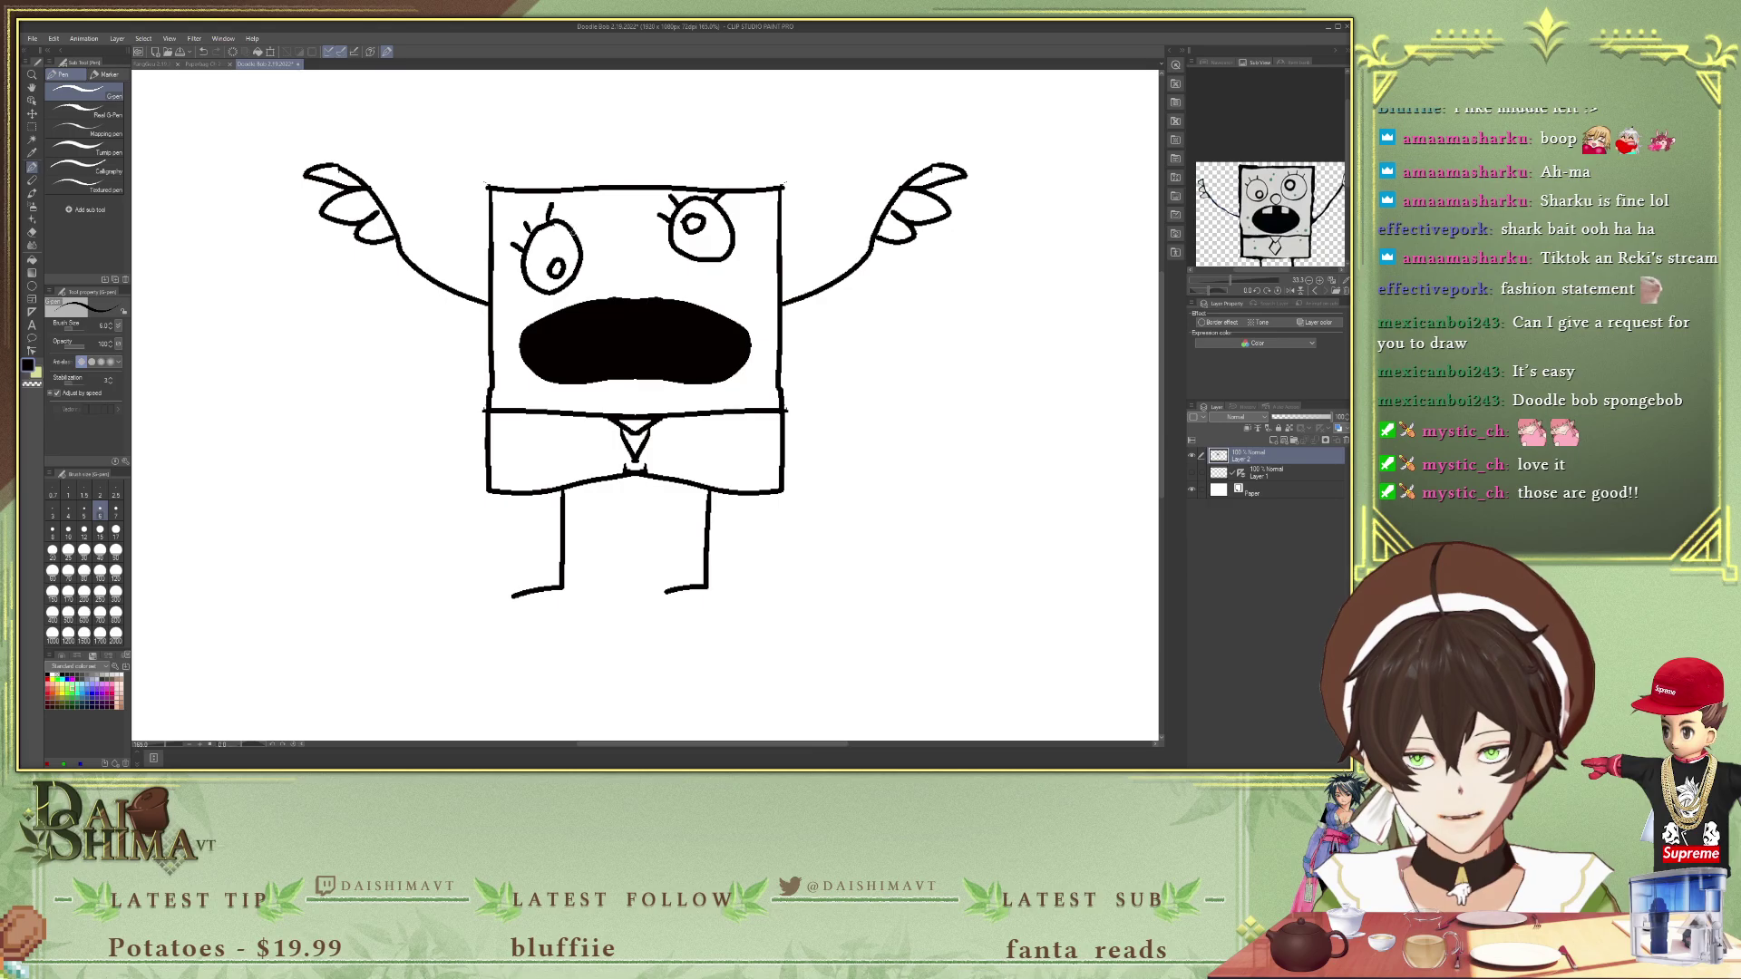
# - Sample the light grey from the reference and fill the face, both eyes and their pupils with it
pyautogui.press('i')
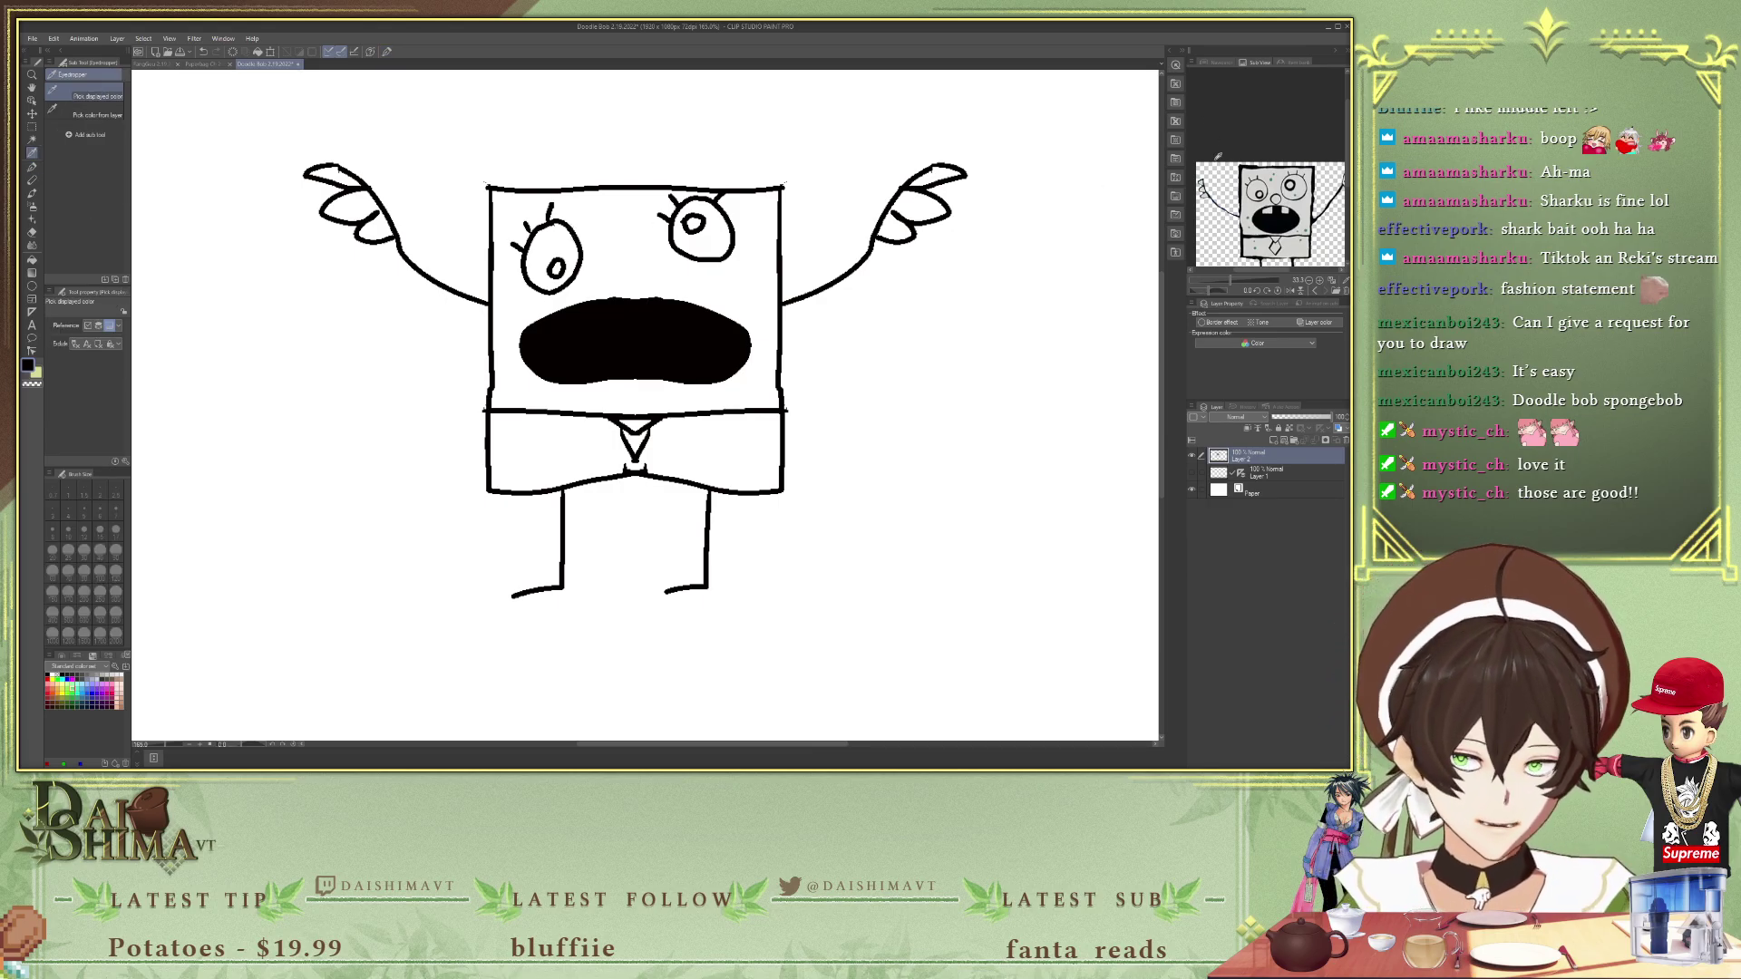
pyautogui.press('x')
pyautogui.press('g')
pyautogui.click(696, 272)
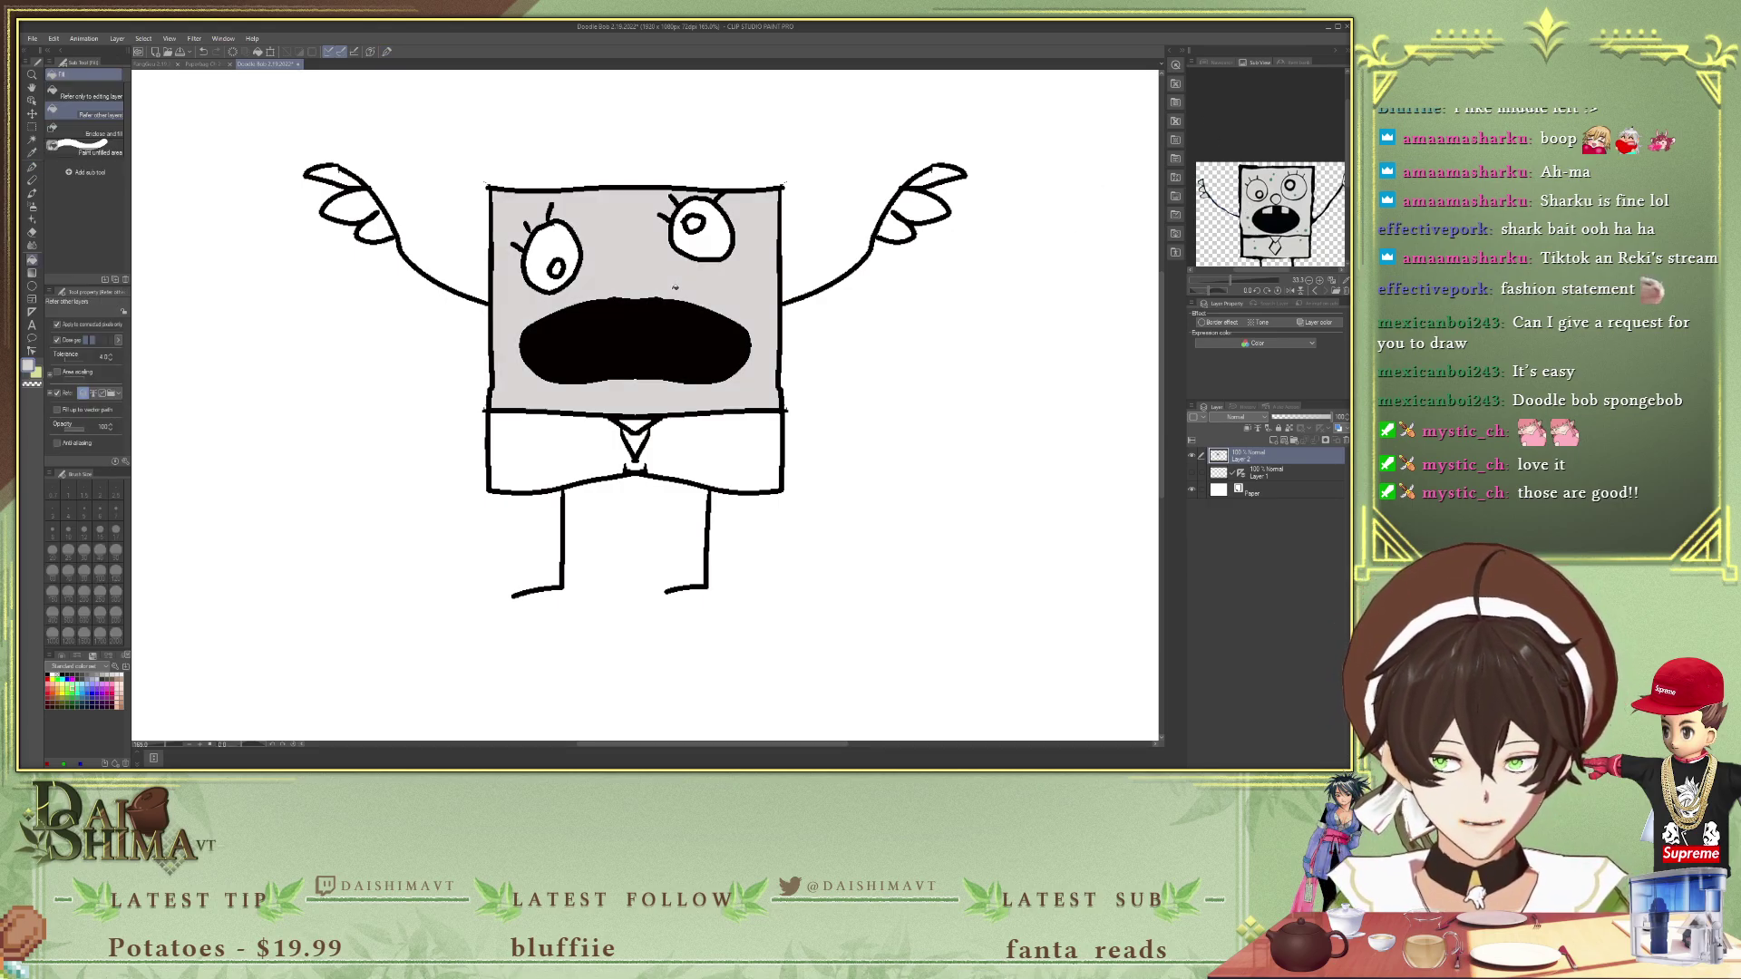
pyautogui.click(695, 244)
pyautogui.click(696, 224)
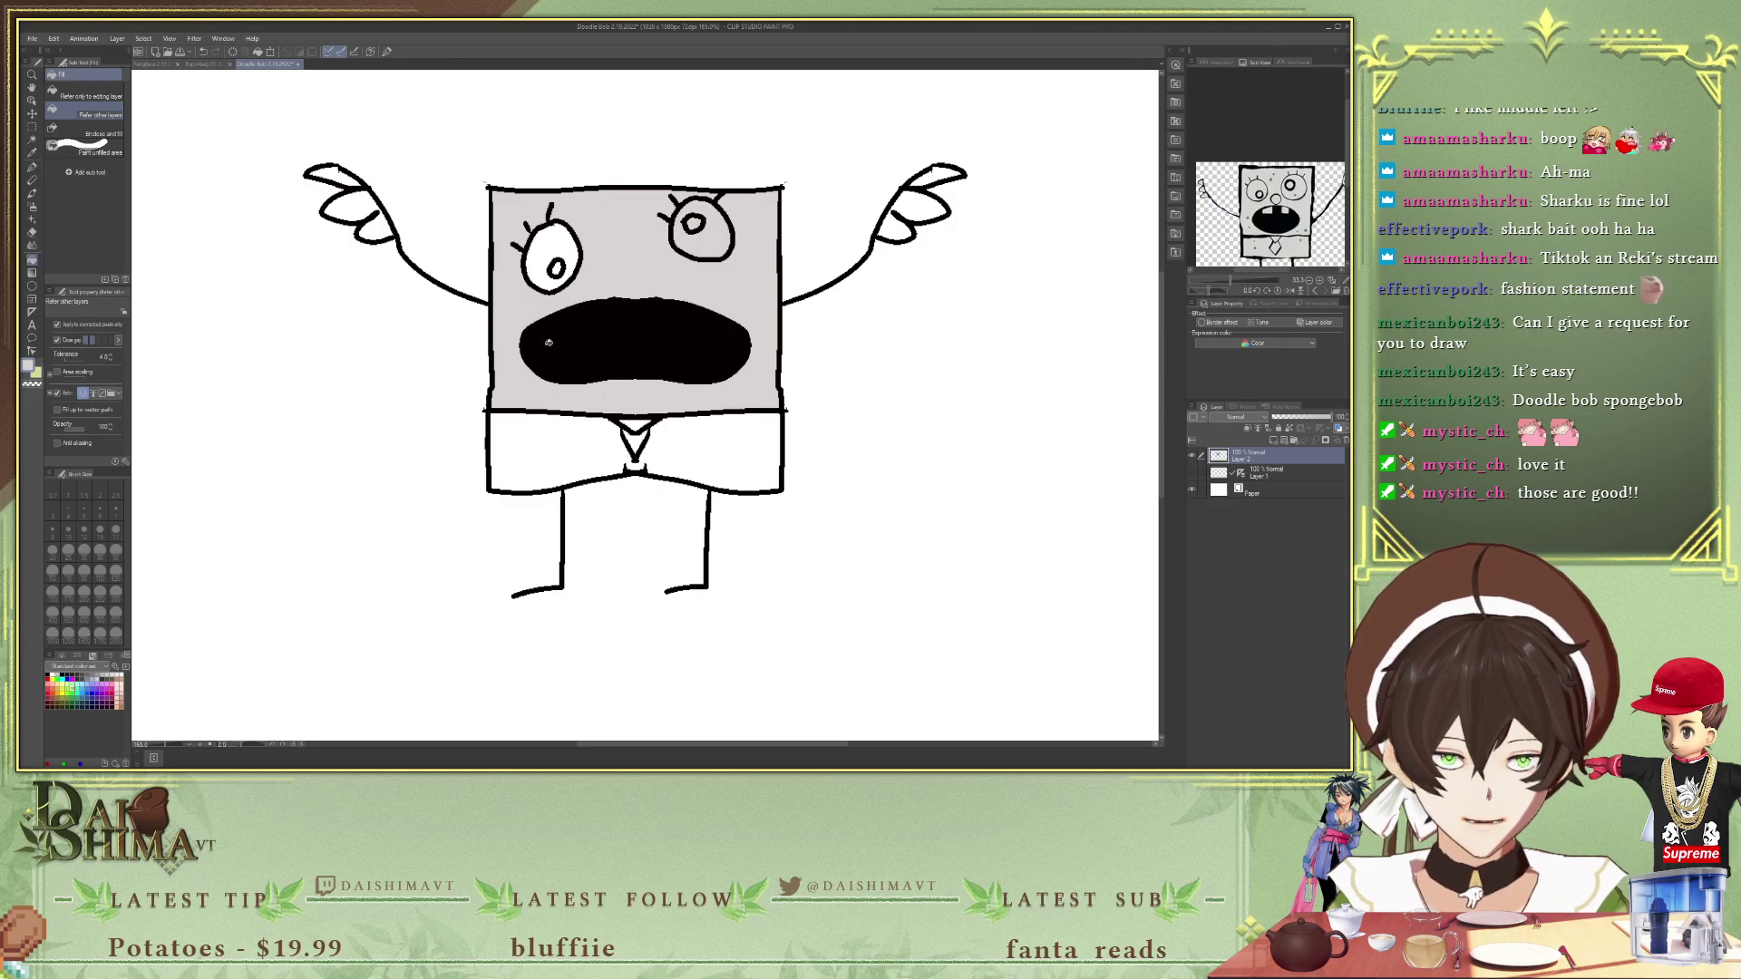
pyautogui.click(556, 267)
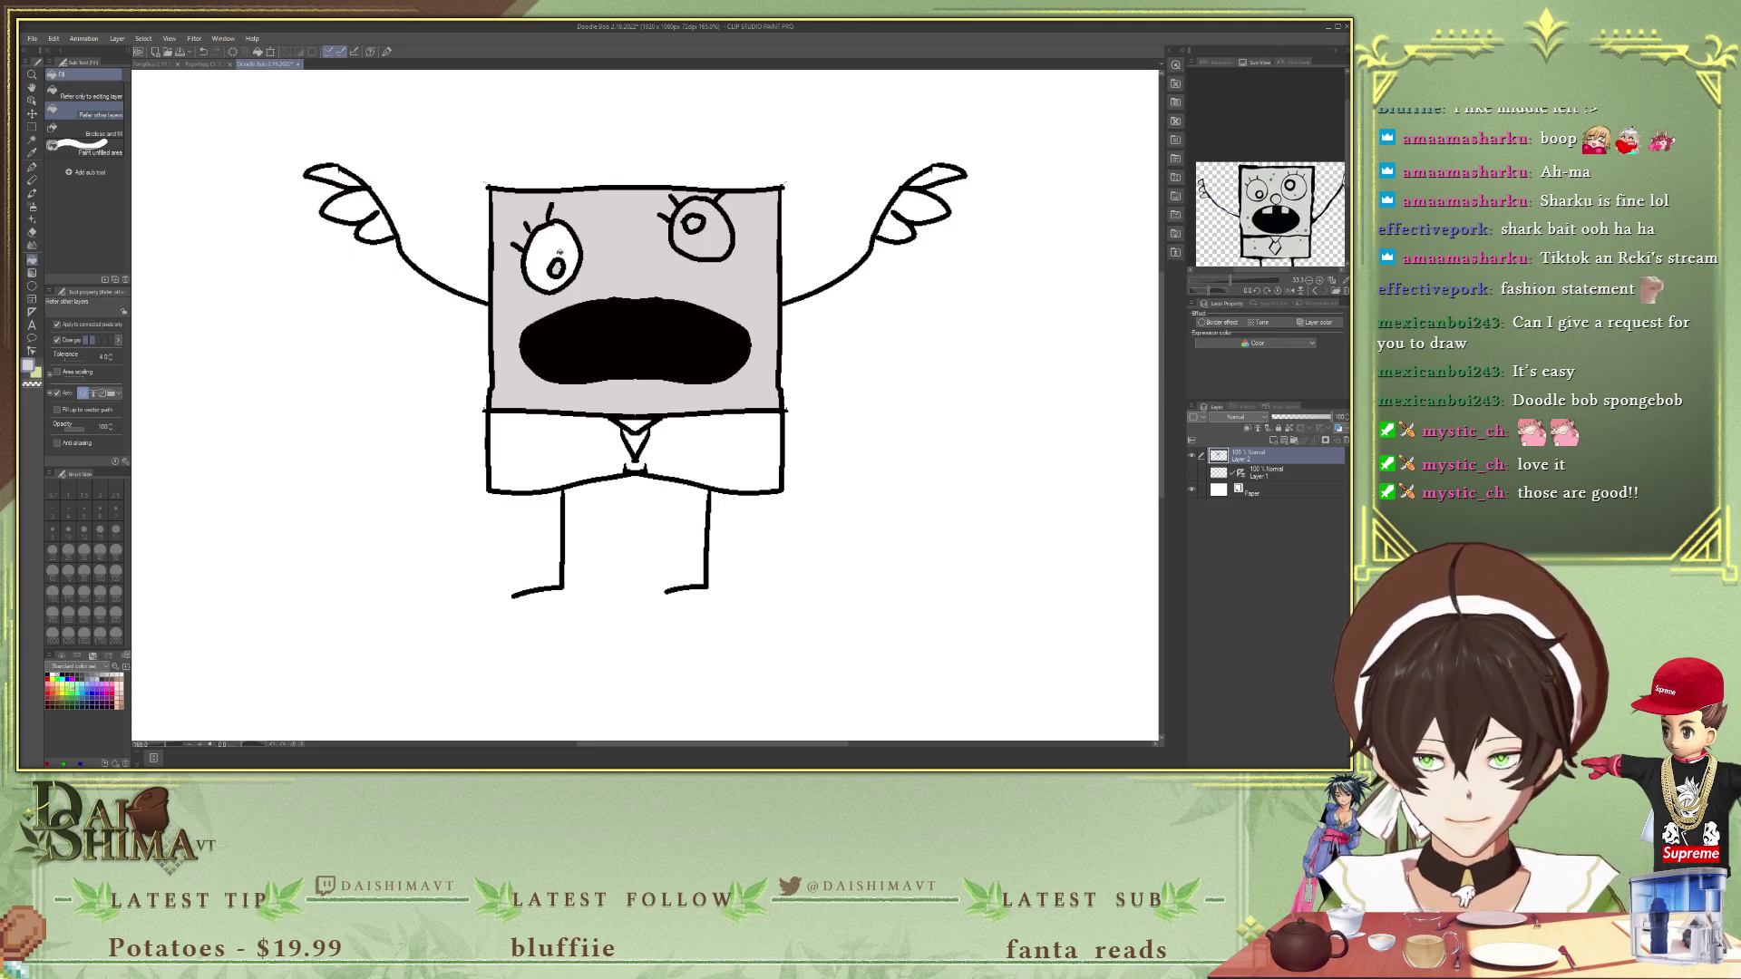
pyautogui.click(568, 250)
# - Fill the lower body below the waistline and the tie shapes with the same light grey
pyautogui.click(517, 447)
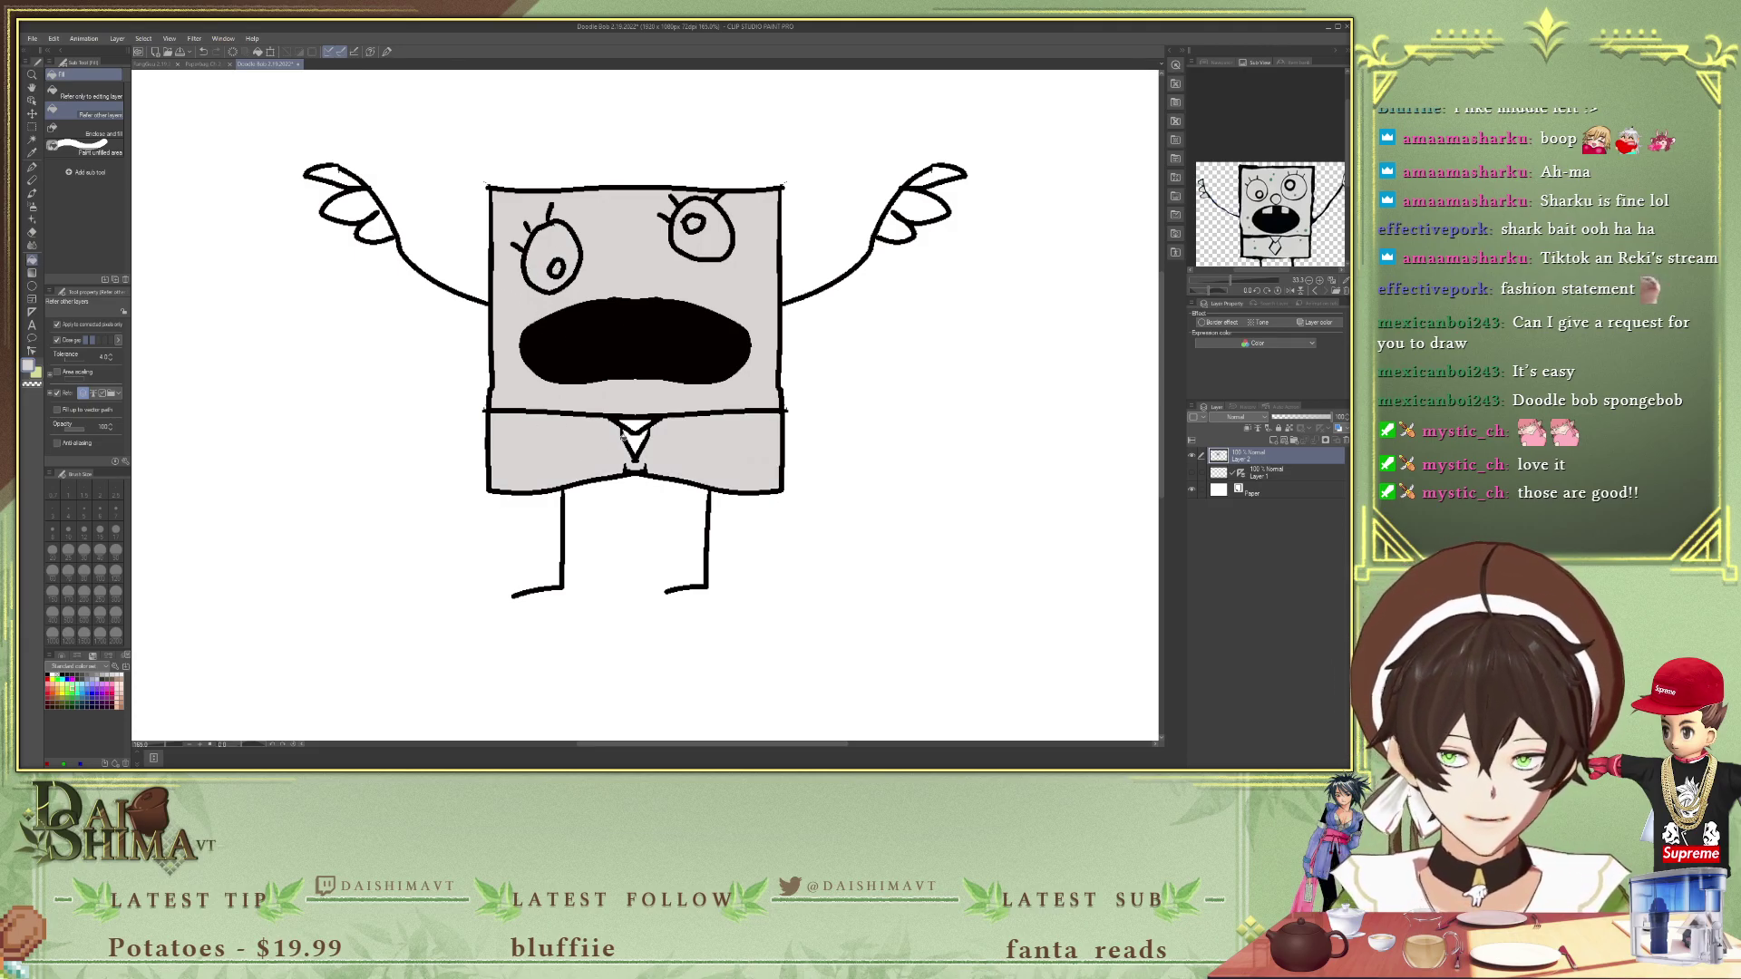
pyautogui.click(635, 439)
pyautogui.click(635, 423)
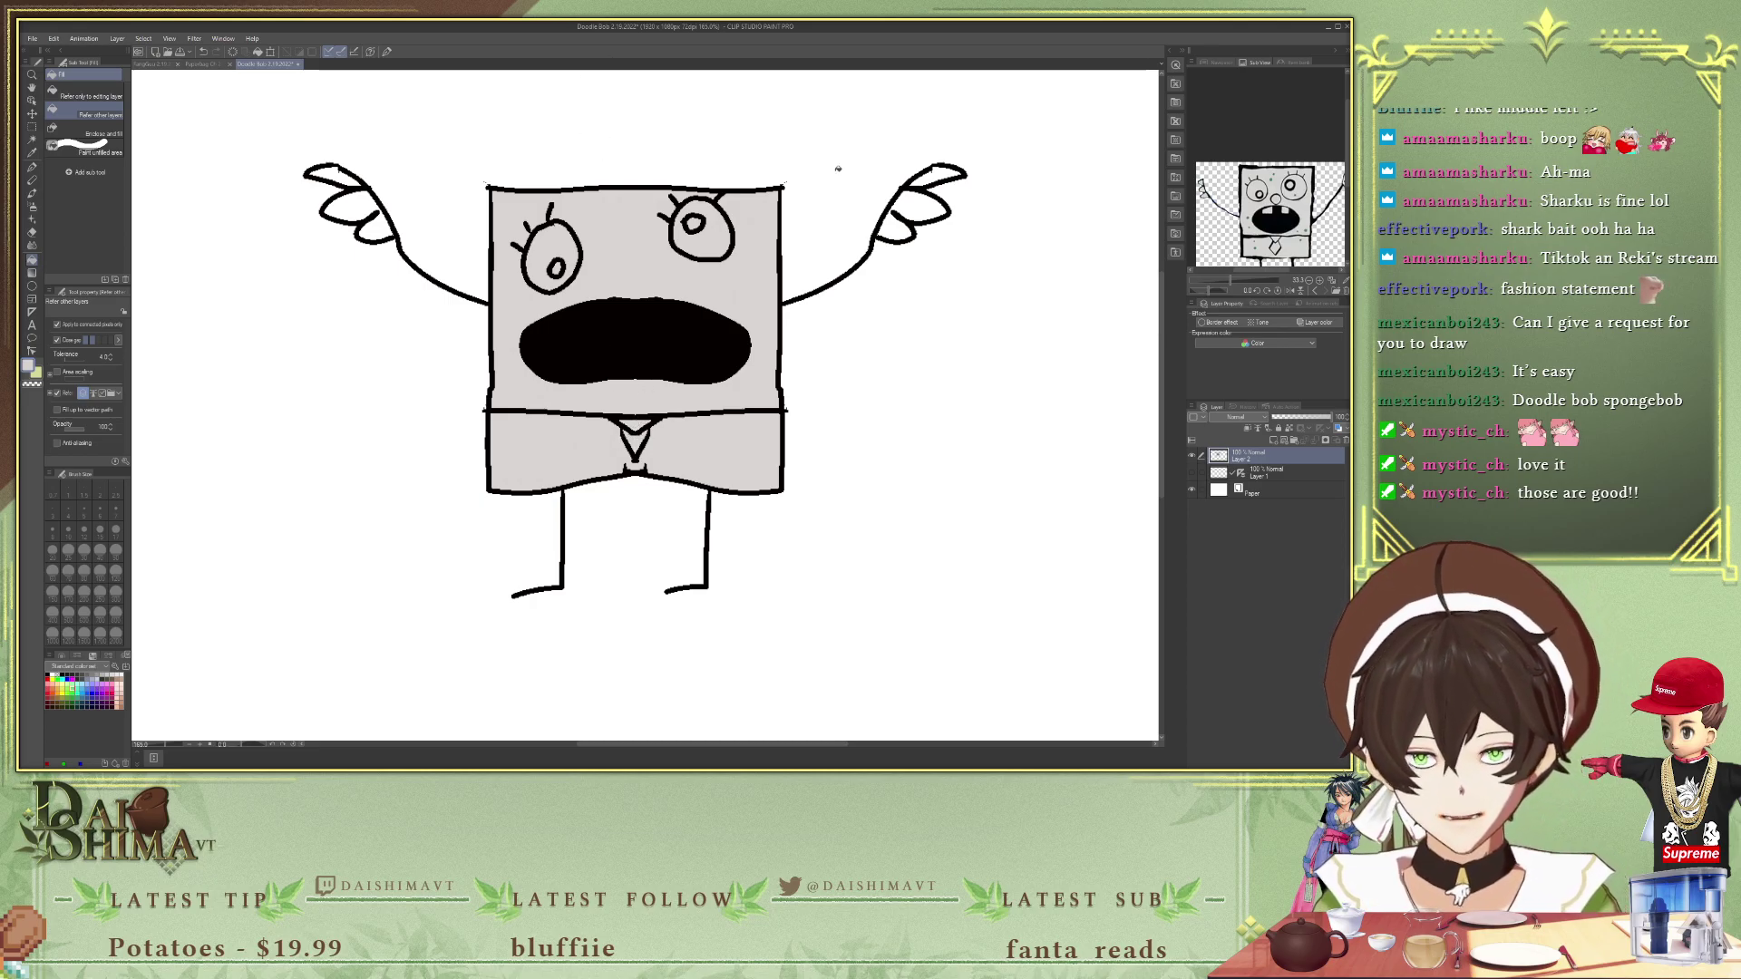
# - Fill the fingers of both raised hands with the light grey
pyautogui.click(352, 208)
pyautogui.click(376, 228)
pyautogui.click(332, 179)
pyautogui.click(340, 177)
pyautogui.click(918, 209)
pyautogui.click(934, 178)
pyautogui.click(896, 228)
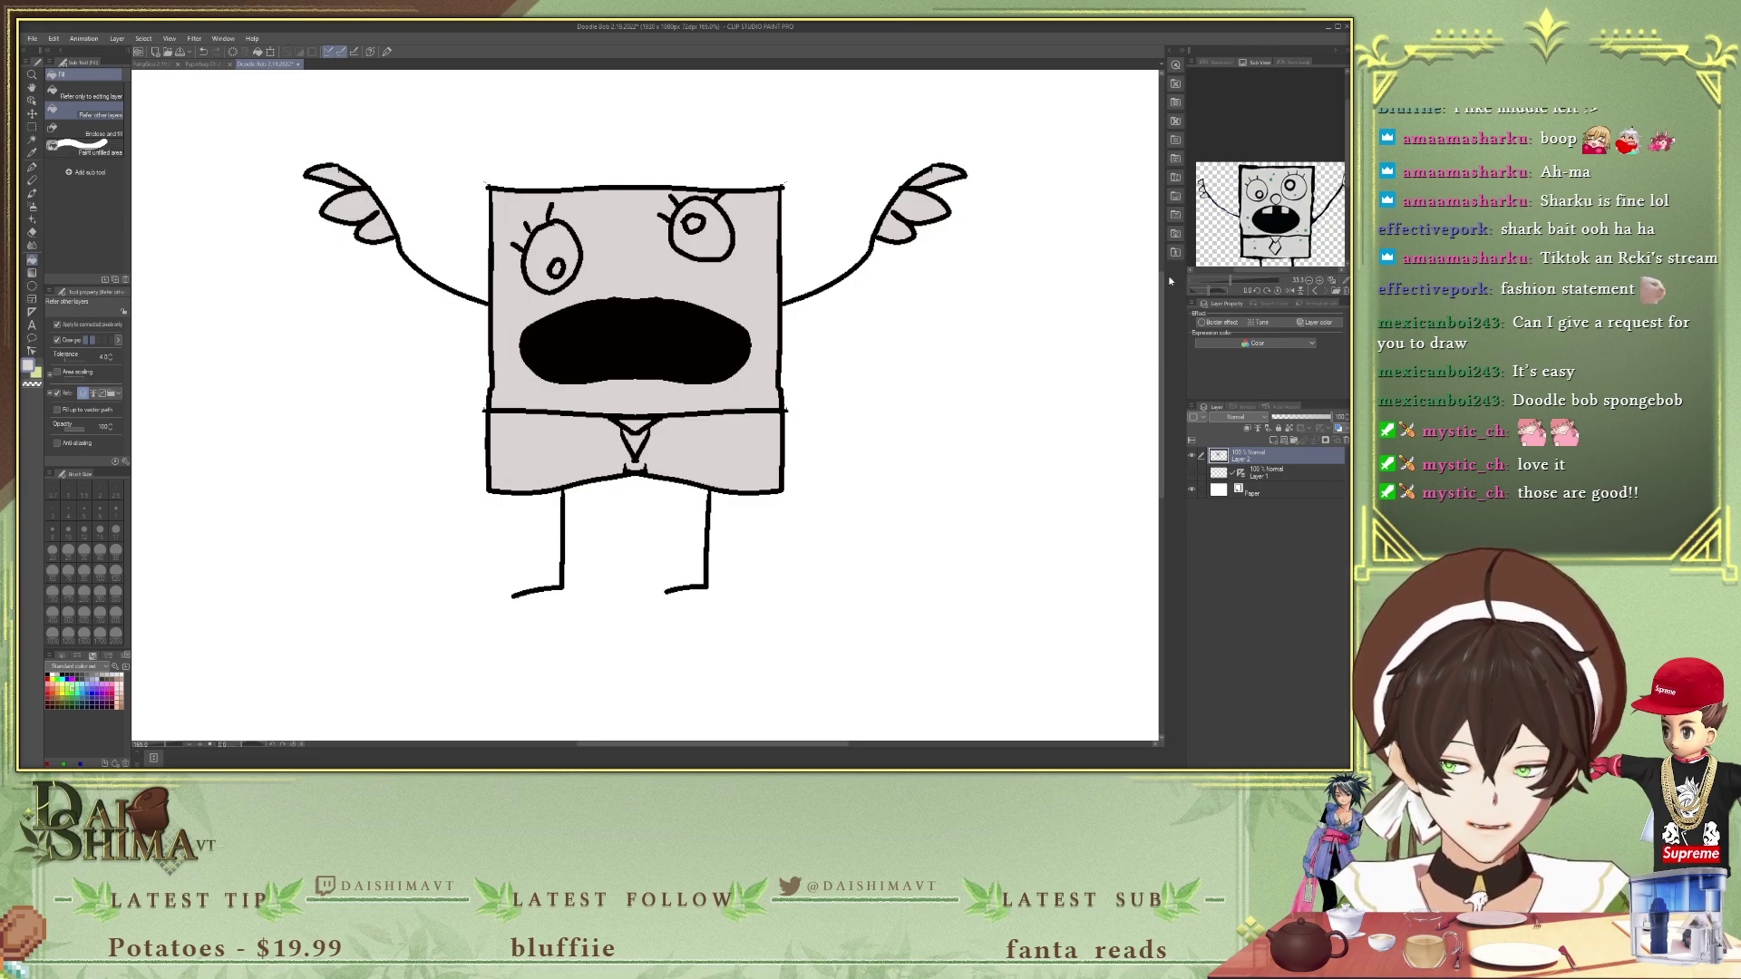
# - Sample black from the reference and draw a small rounded nose just above the mouth, undoing and redrawing the outline
pyautogui.press('i')
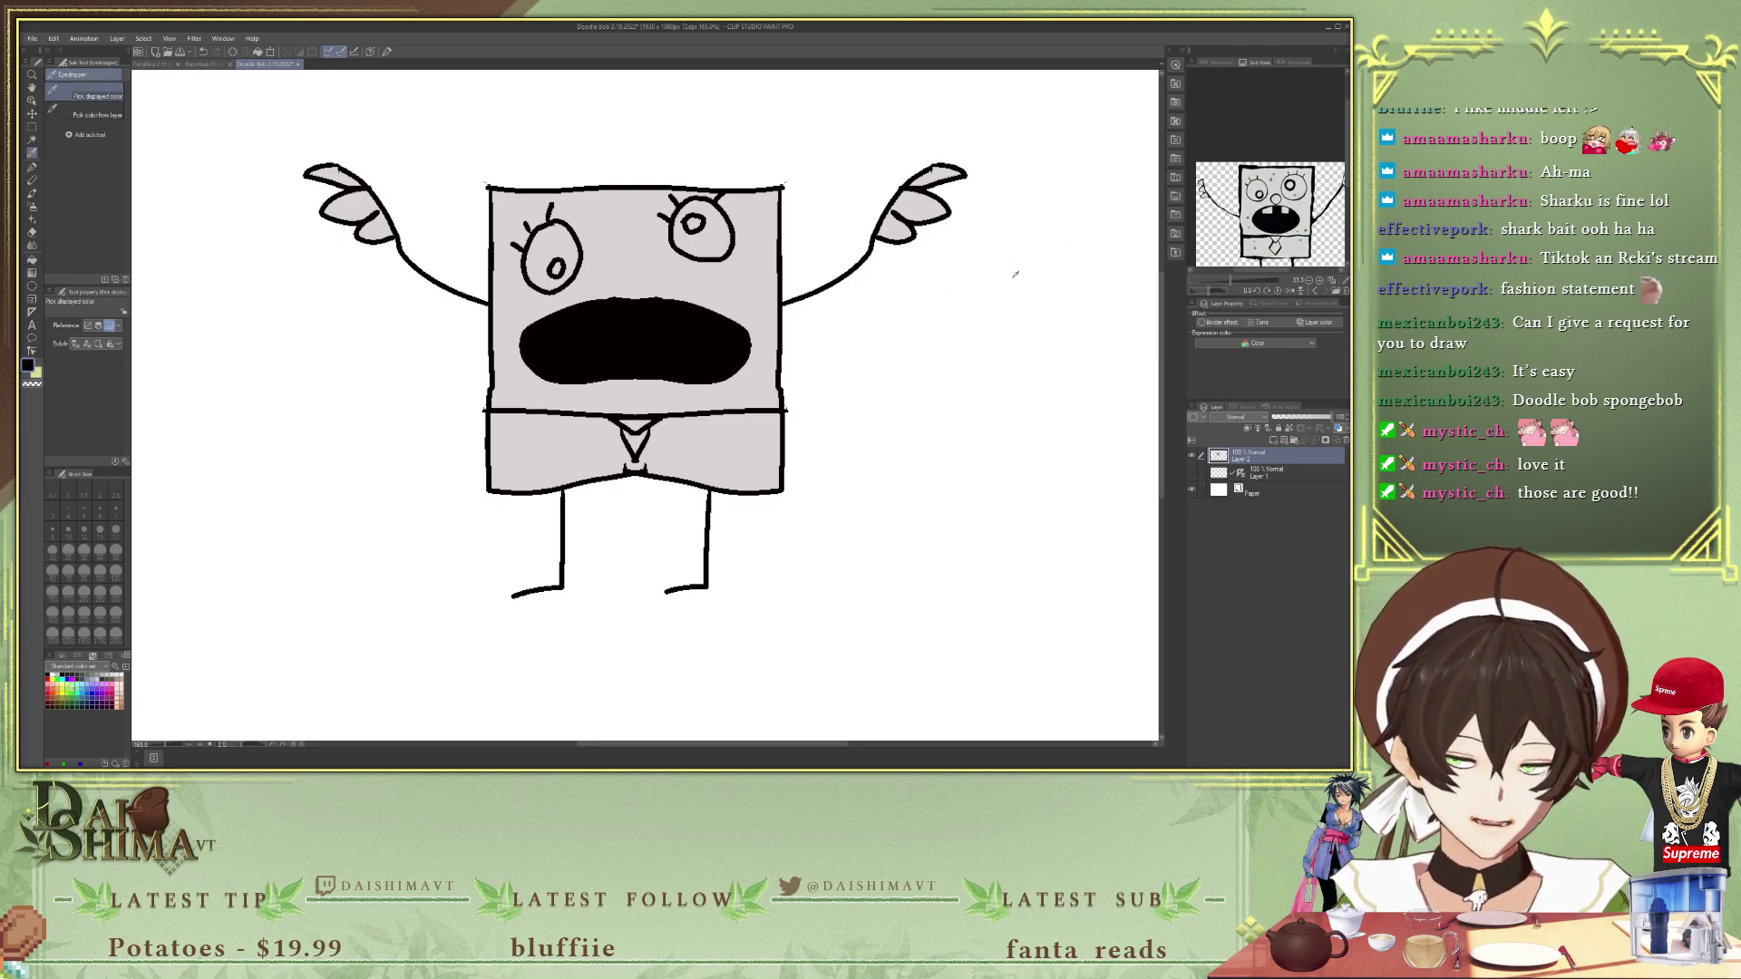
pyautogui.press('p')
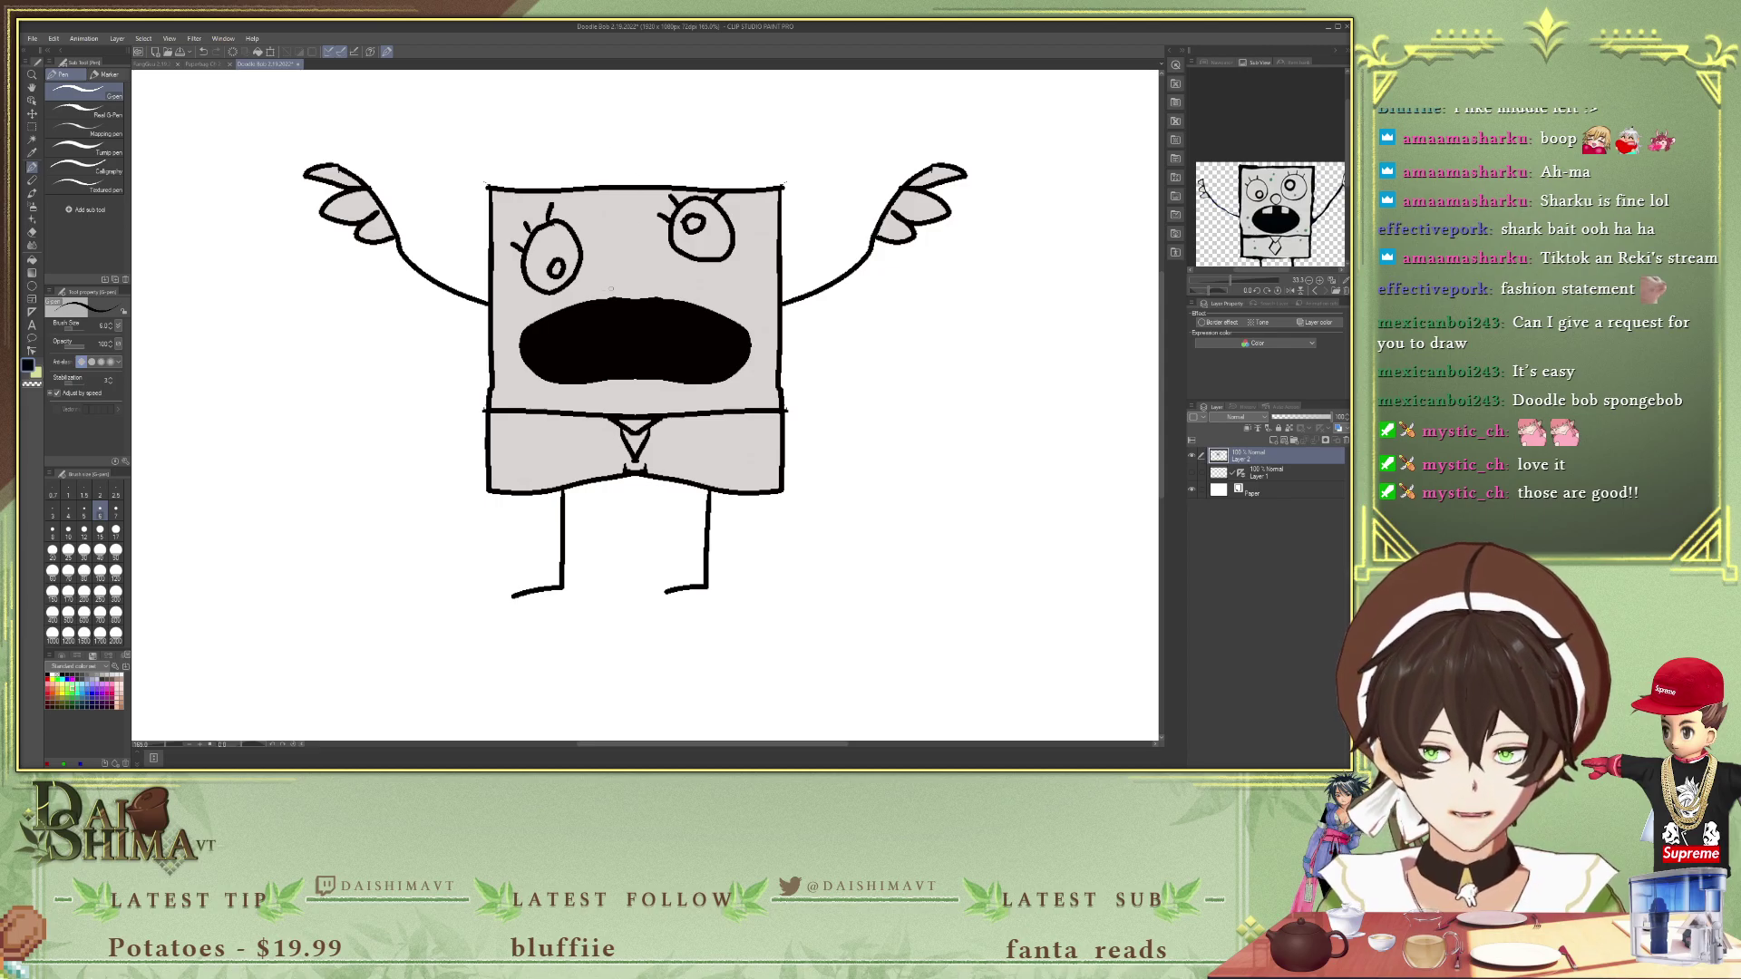
pyautogui.moveTo(603, 254)
pyautogui.mouseDown()
pyautogui.moveTo(640, 283)
pyautogui.moveTo(619, 288)
pyautogui.mouseUp()
pyautogui.hotkey('ctrl', 'z')
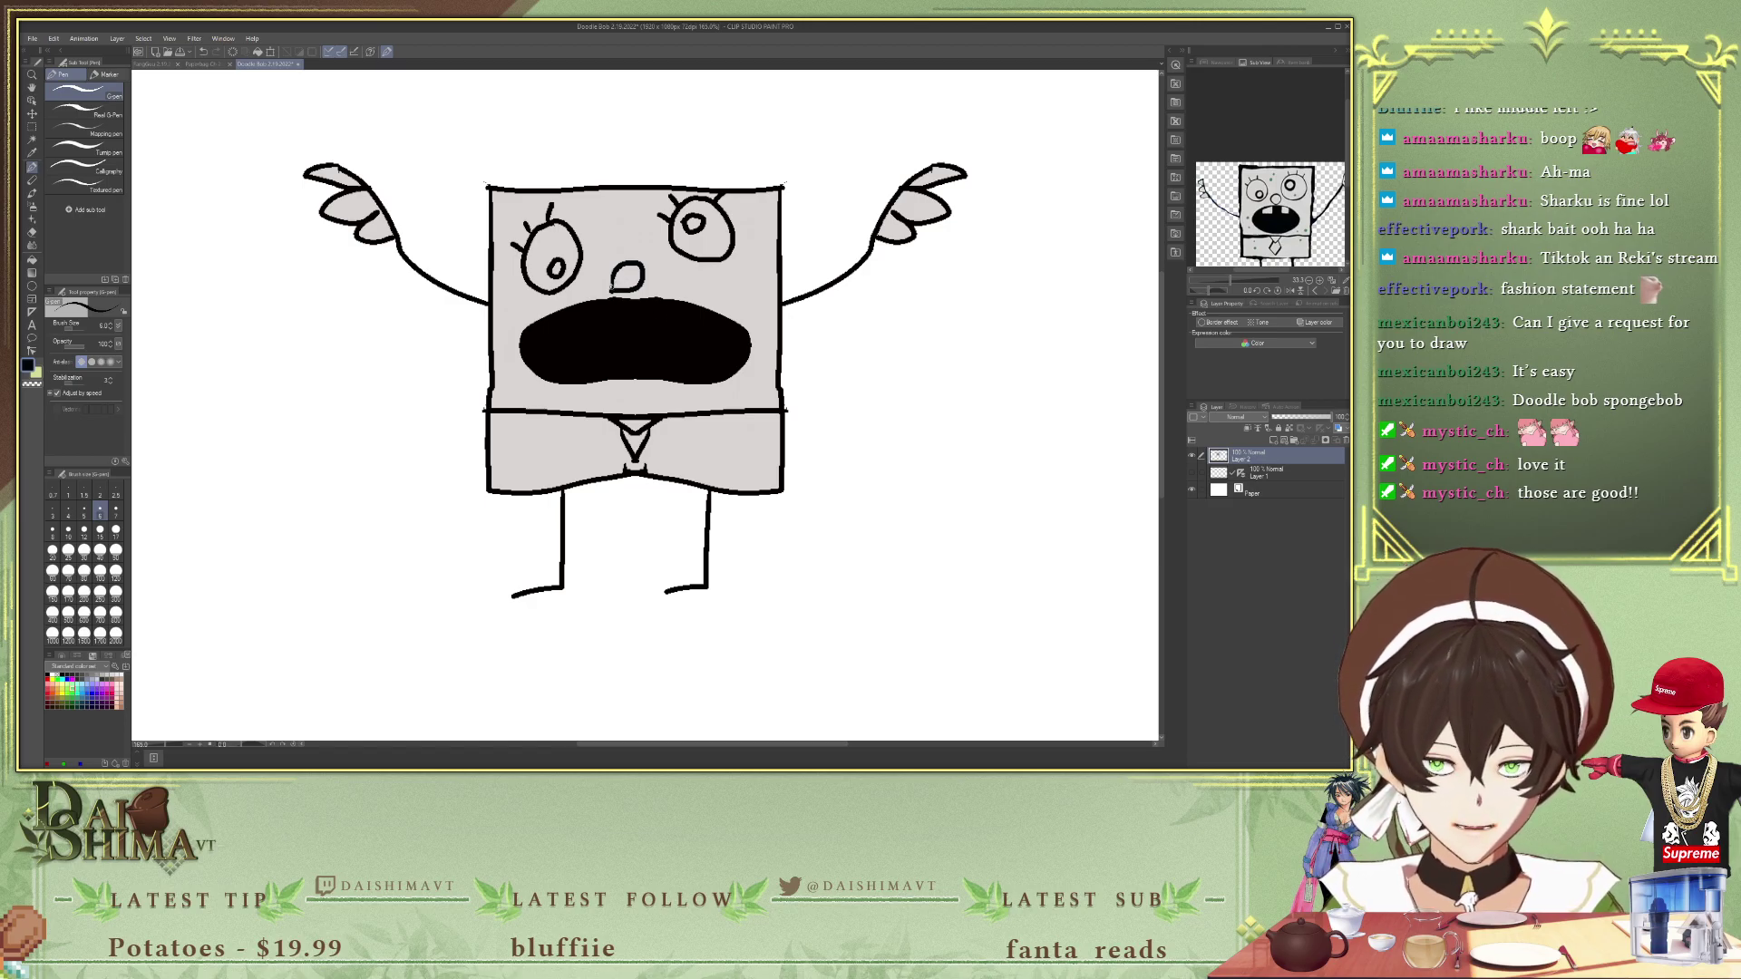
# - Sample the body's light grey, outline two square teeth at the mouth's upper edge and fill them
pyautogui.keyDown('alt'); pyautogui.click(715, 285); pyautogui.keyUp('alt')
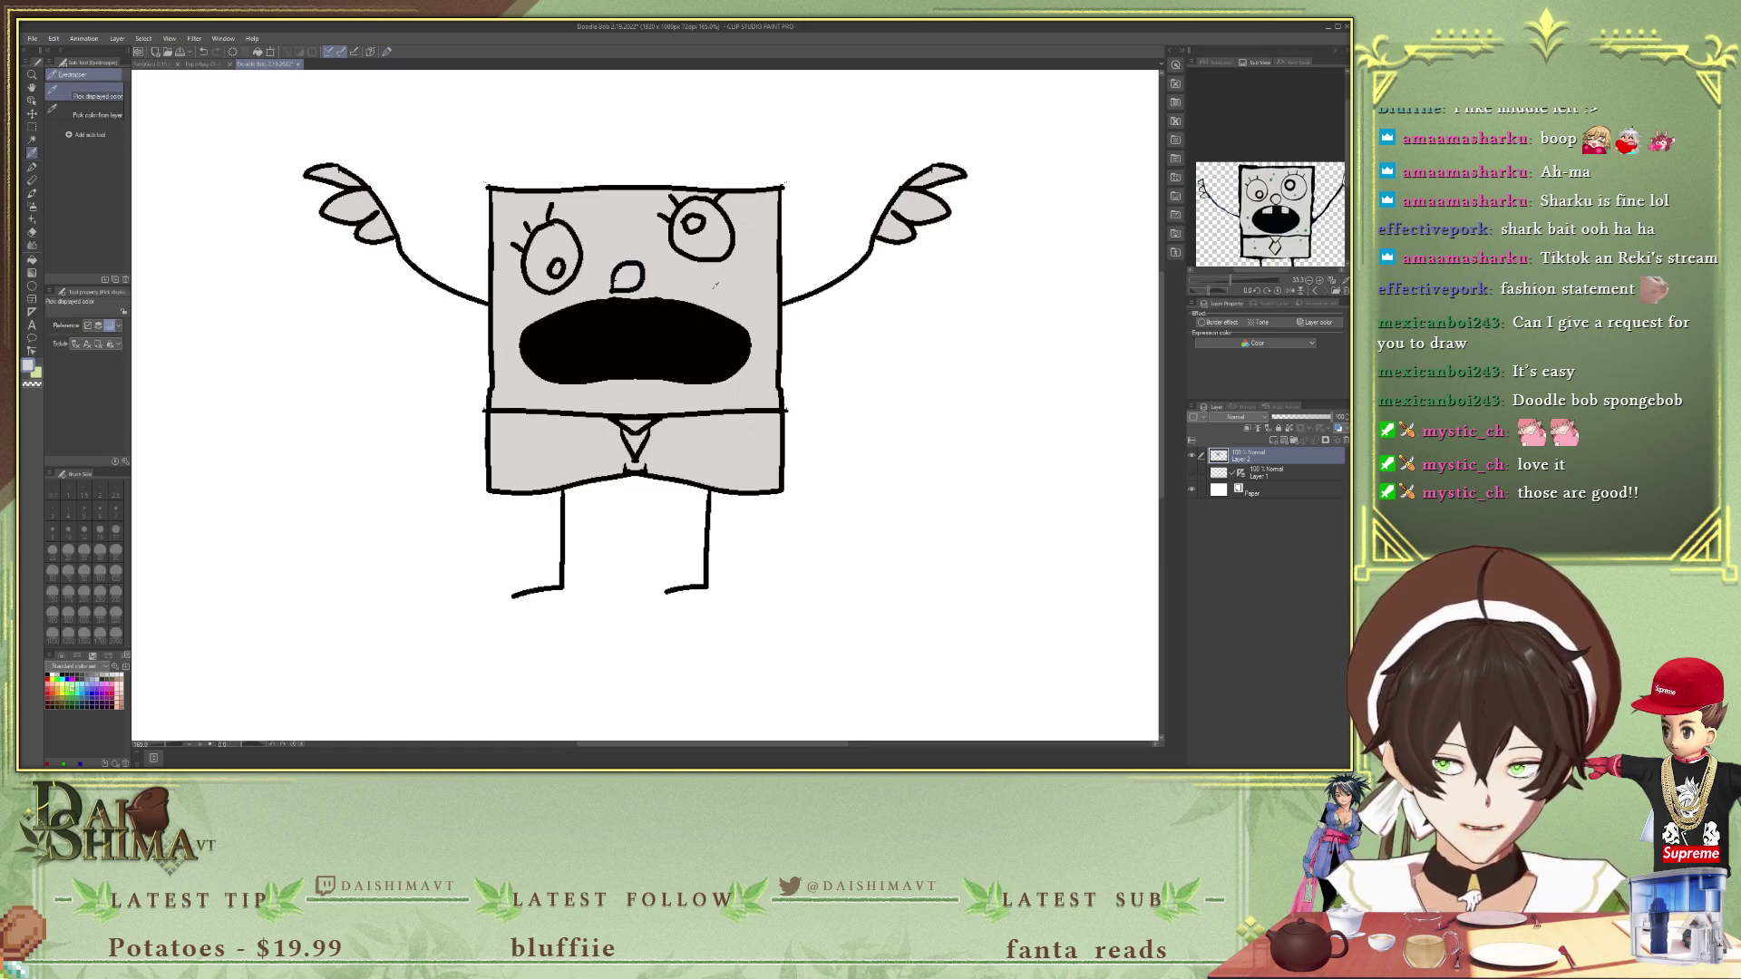
pyautogui.press('p')
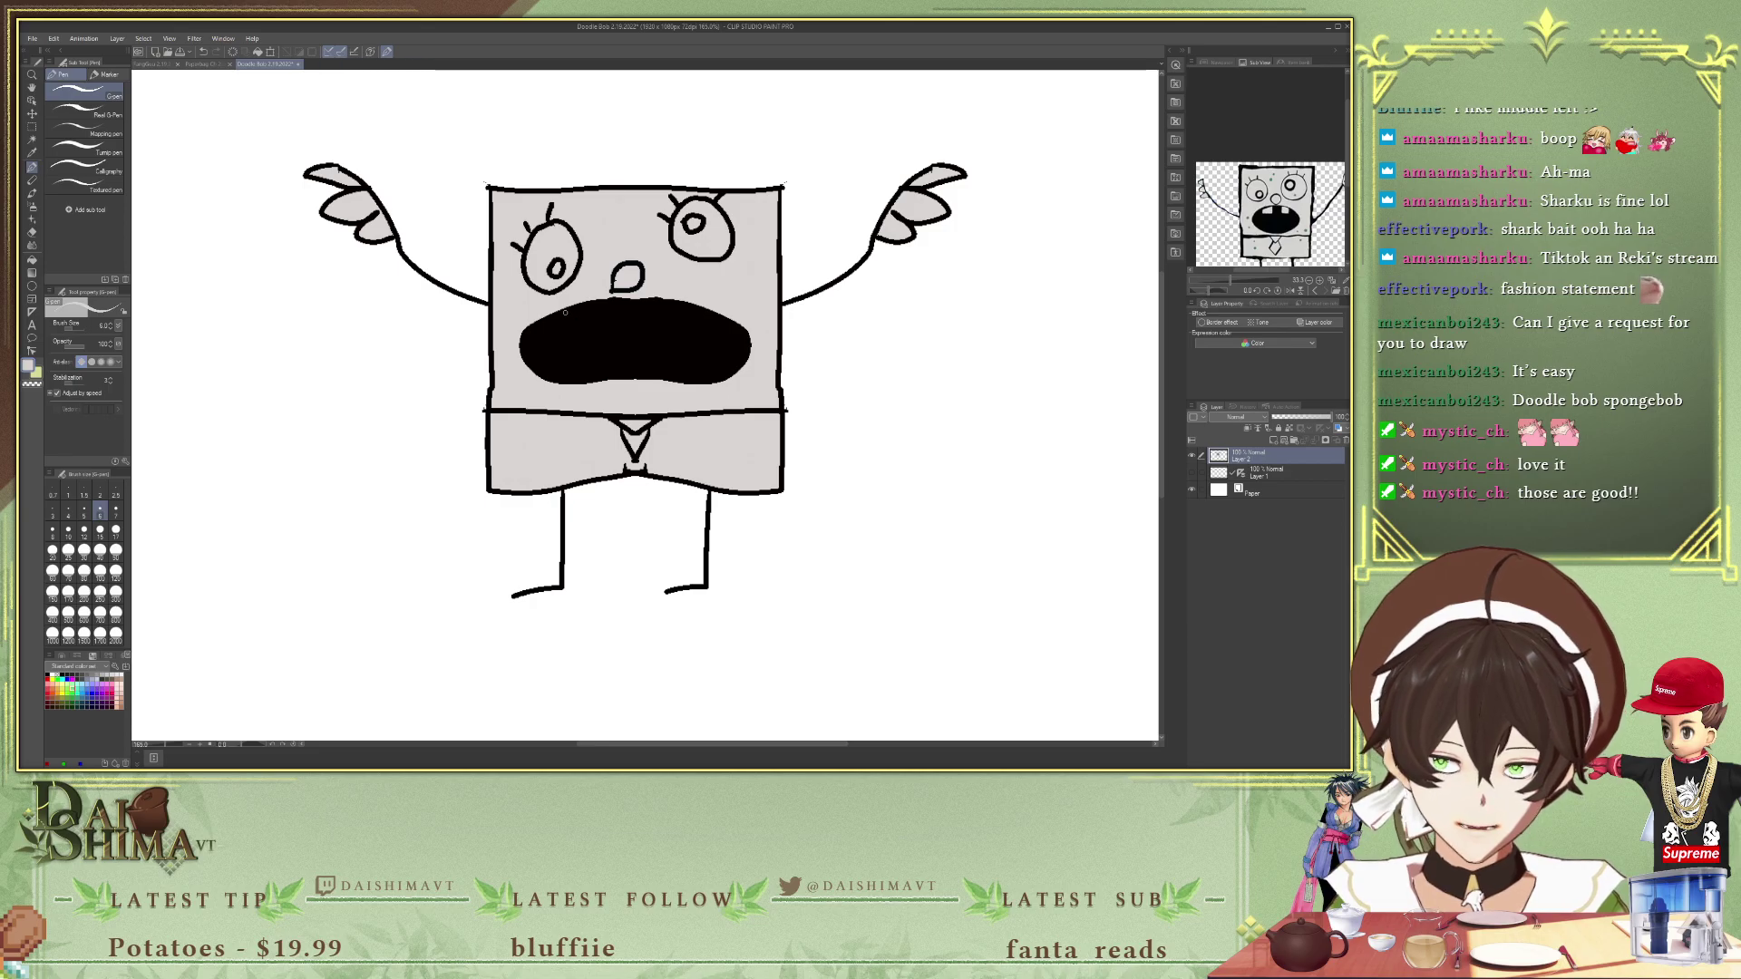
pyautogui.moveTo(560, 310)
pyautogui.mouseDown()
pyautogui.moveTo(561, 332)
pyautogui.moveTo(580, 333)
pyautogui.moveTo(587, 309)
pyautogui.mouseUp()
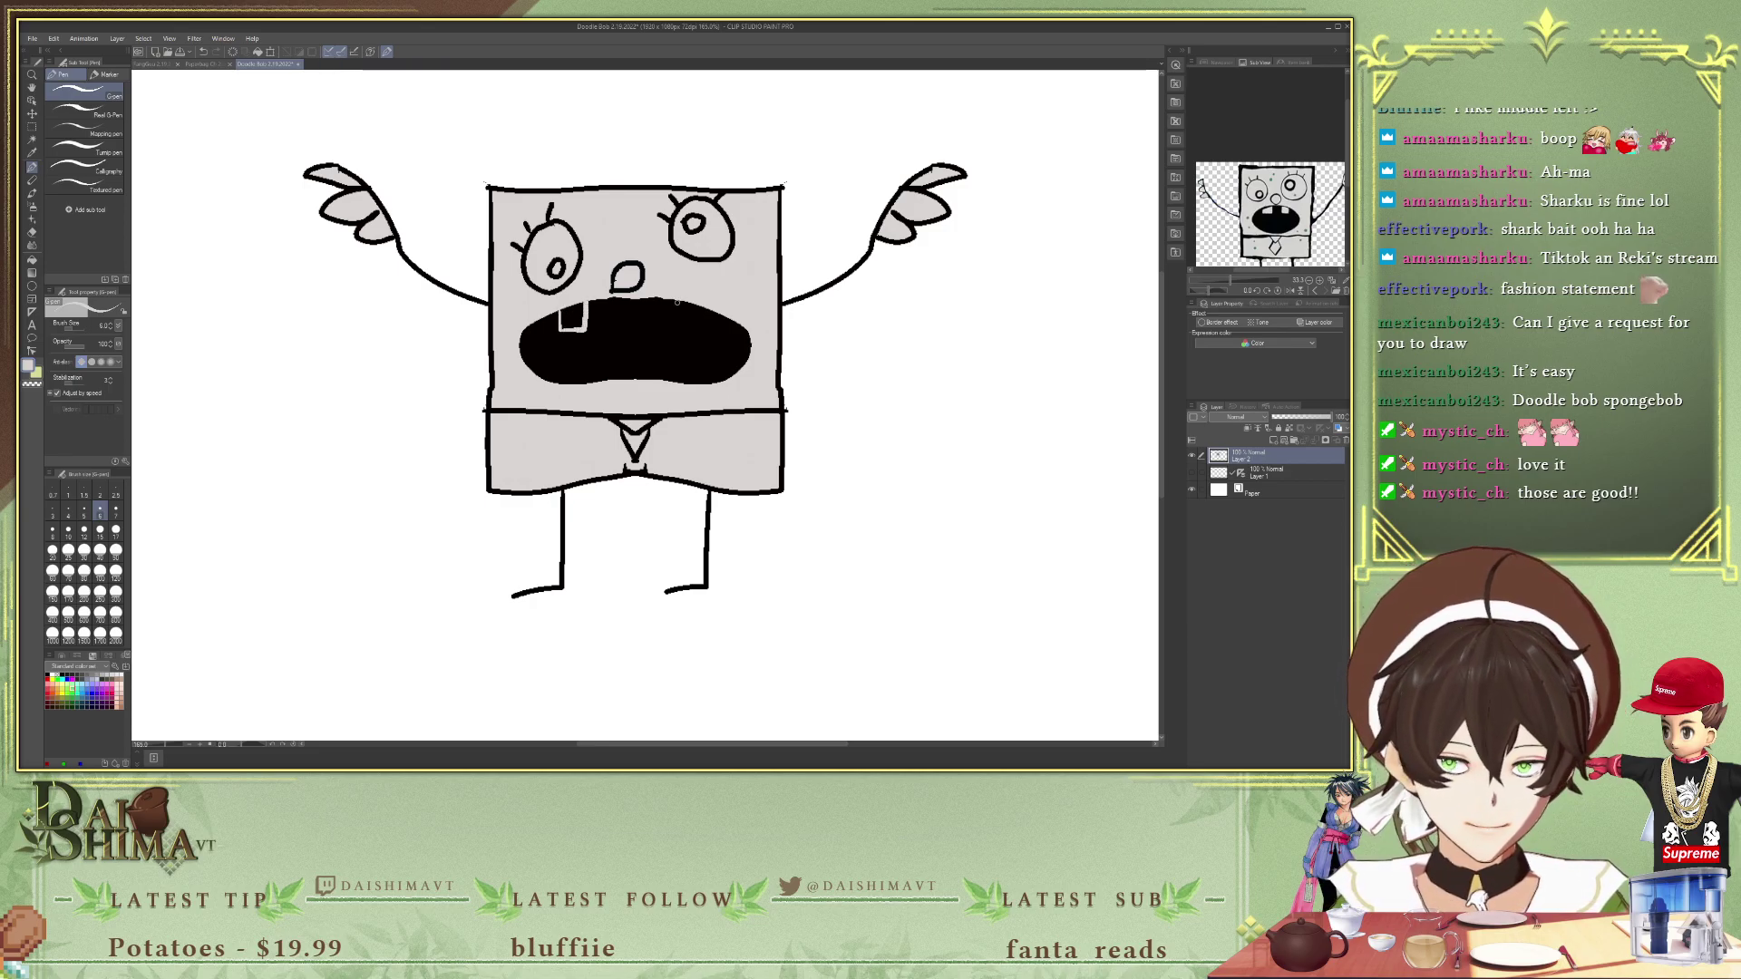
pyautogui.moveTo(652, 298)
pyautogui.mouseDown()
pyautogui.moveTo(668, 327)
pyautogui.moveTo(675, 299)
pyautogui.mouseUp()
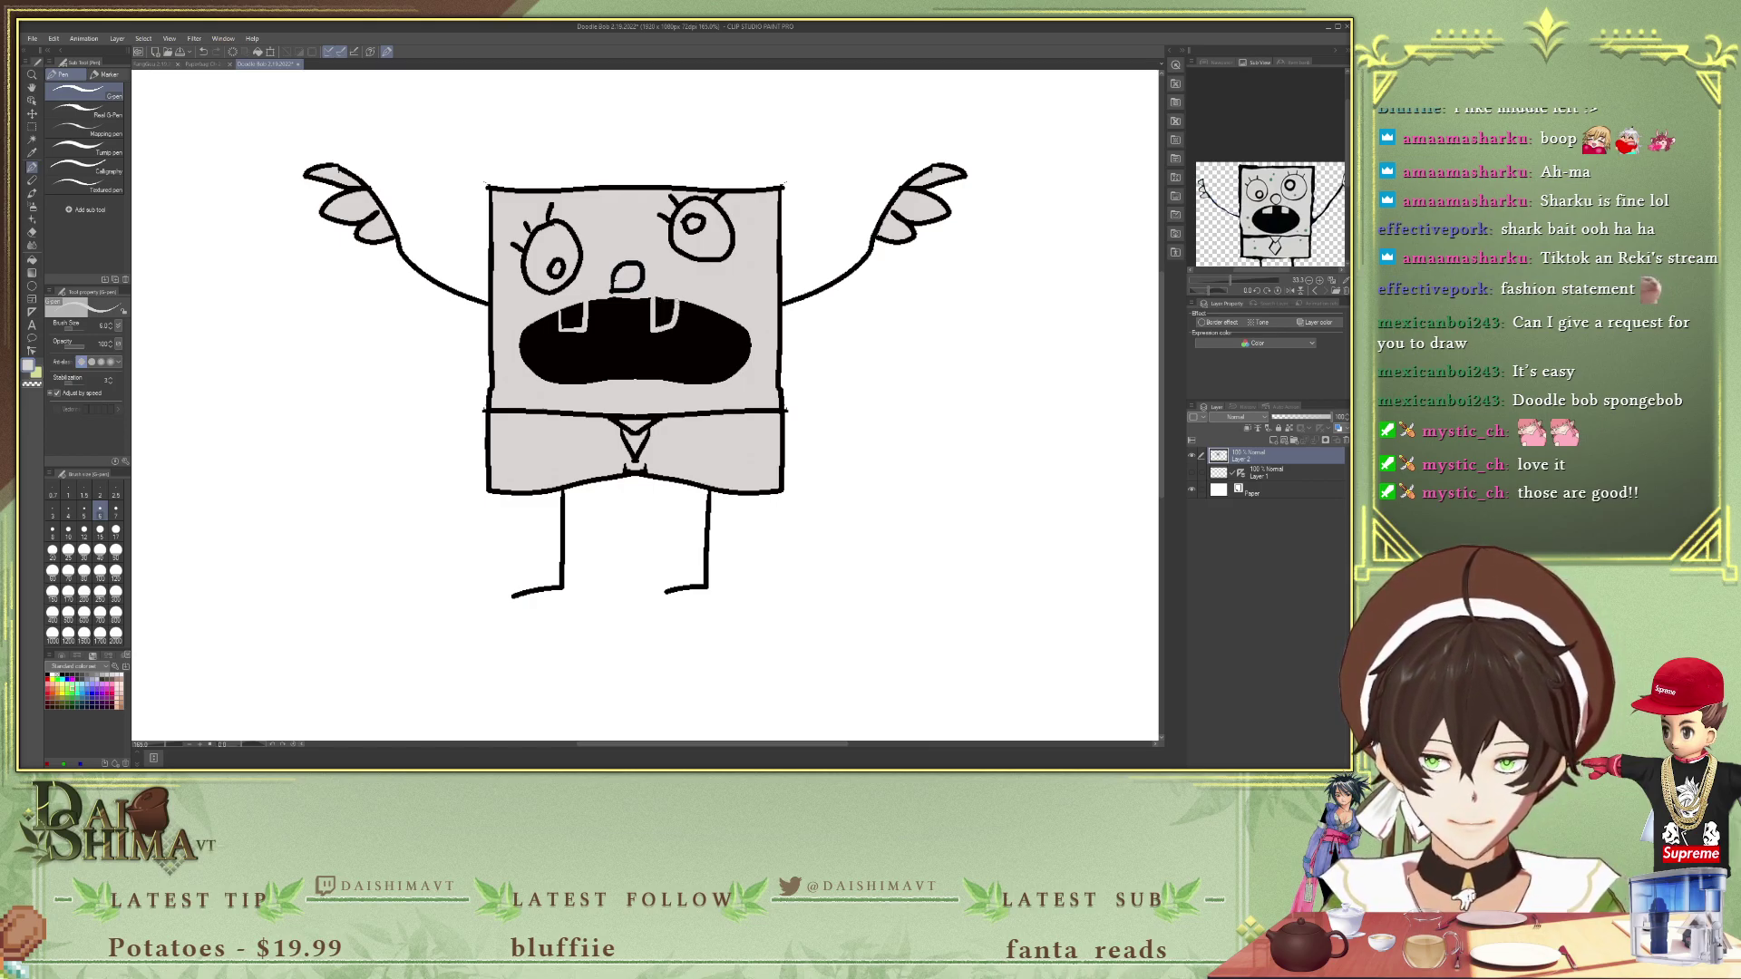
pyautogui.press('g')
pyautogui.click(665, 308)
pyautogui.click(584, 316)
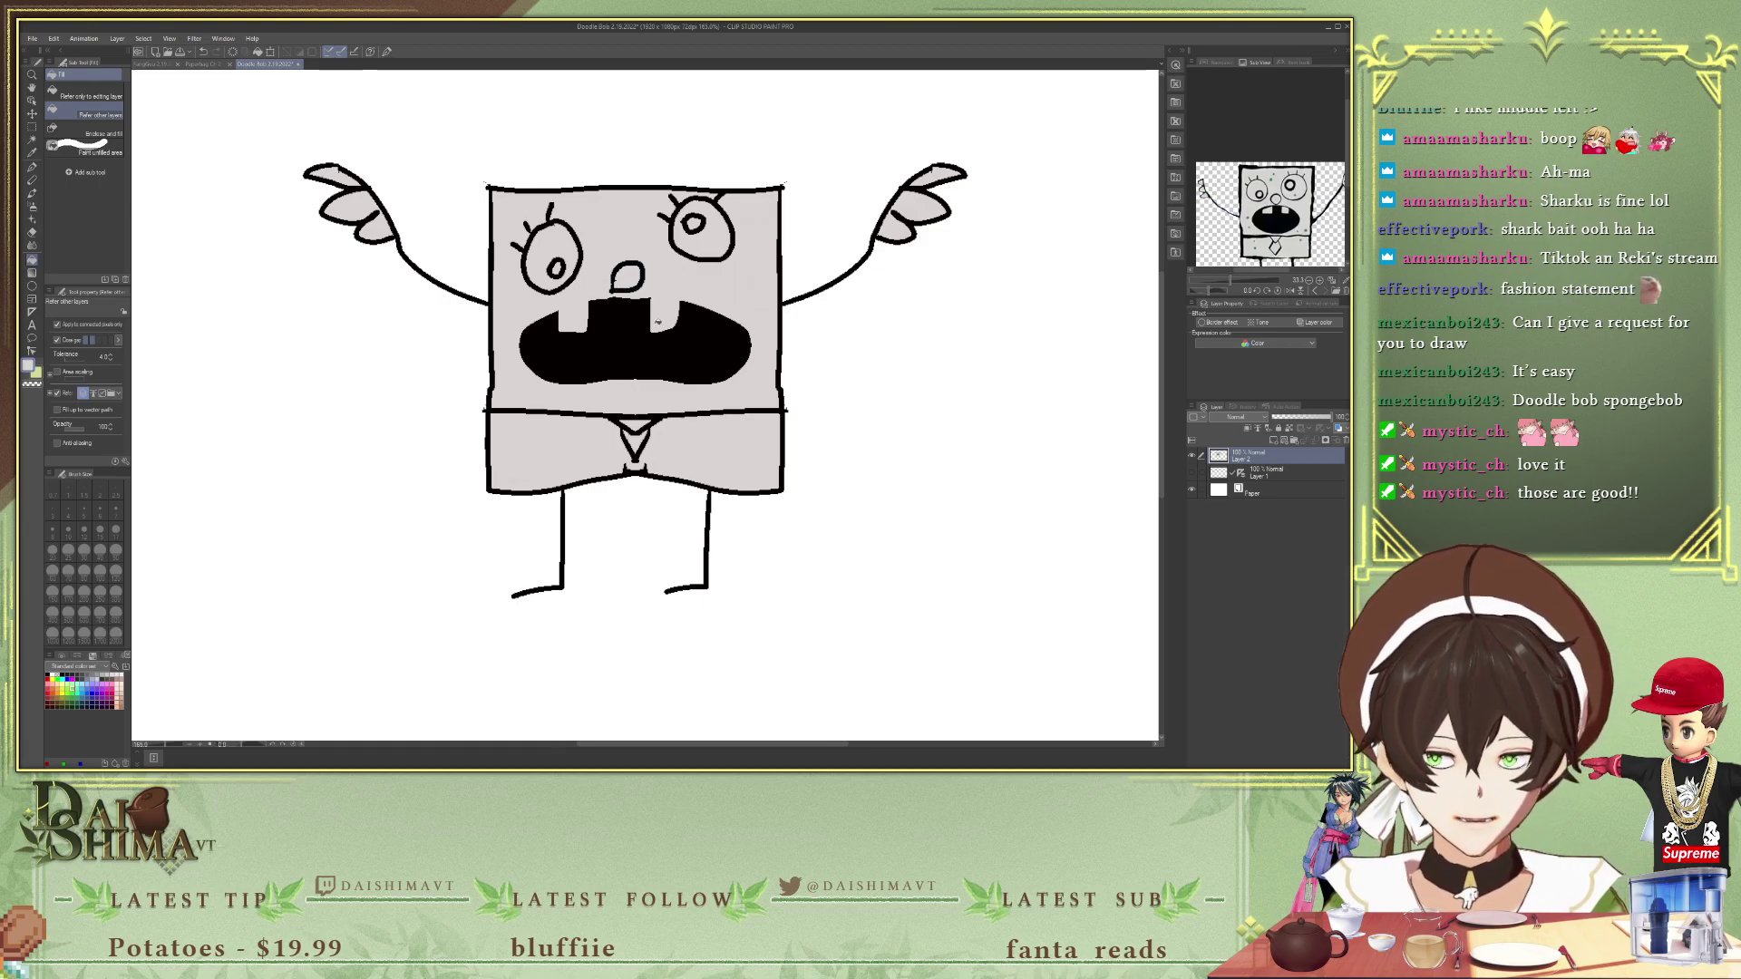
# - Sample the mouth's black and redraw its upper edge across both teeth, redoing the lines with a smaller brush size
pyautogui.press('i')
pyautogui.click(632, 314)
pyautogui.press('p')
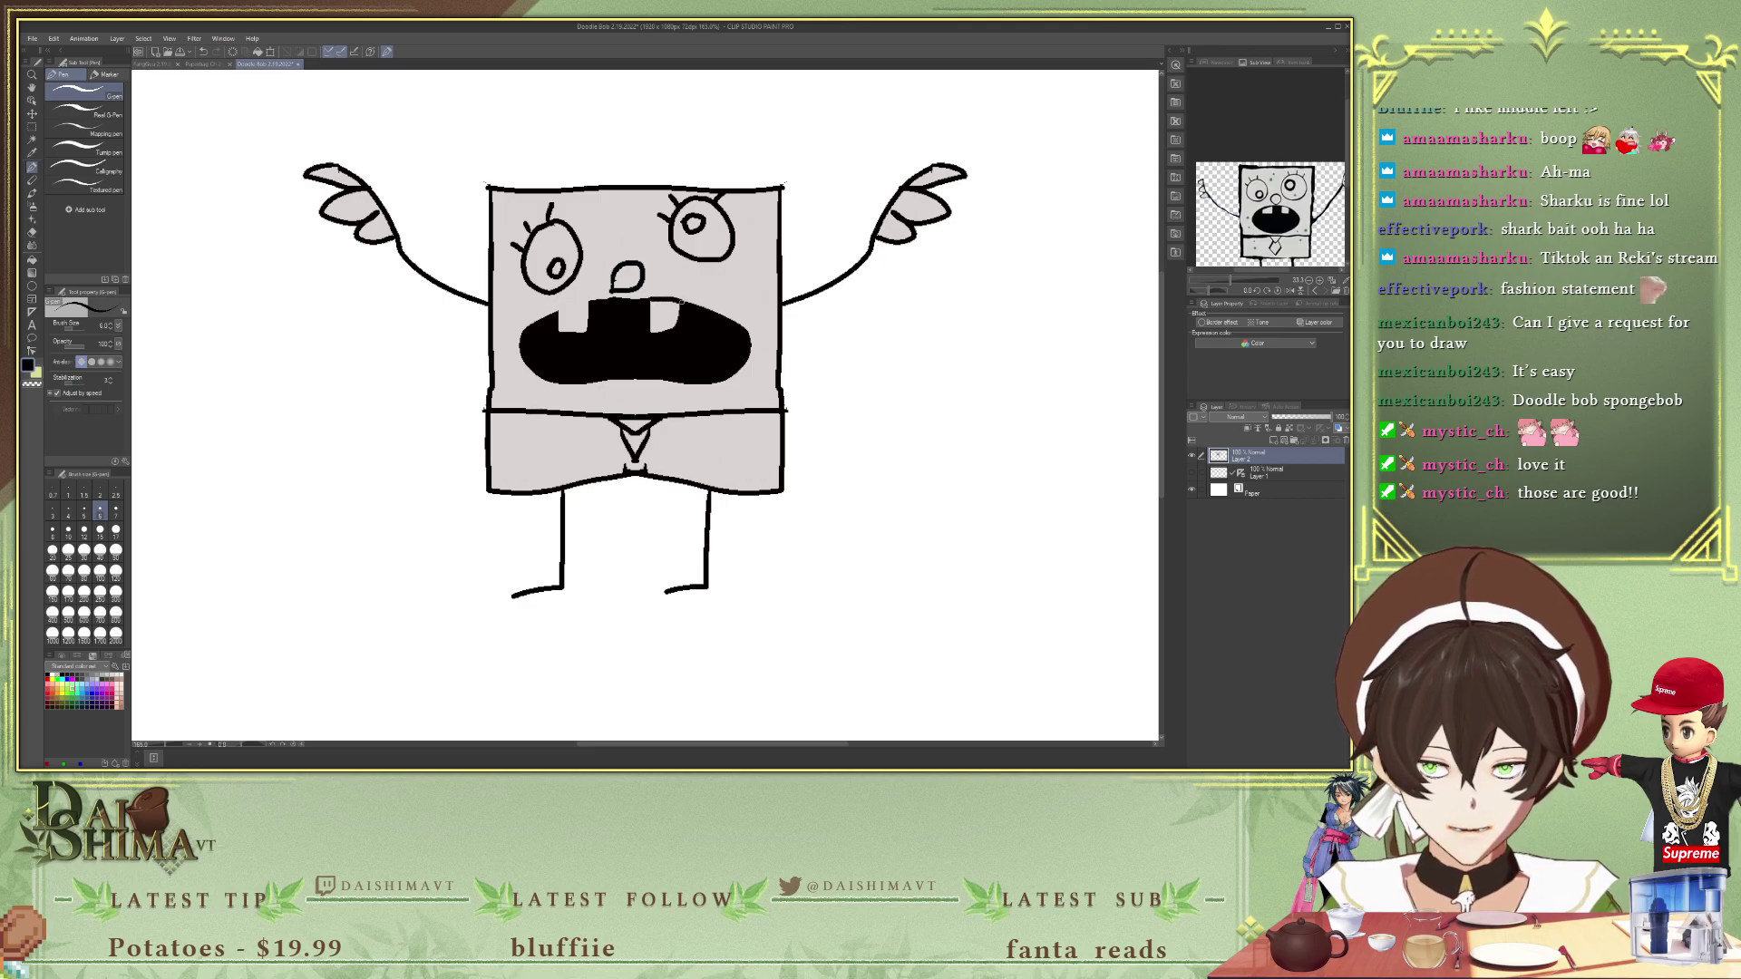
pyautogui.moveTo(555, 313); pyautogui.dragTo(575, 299)
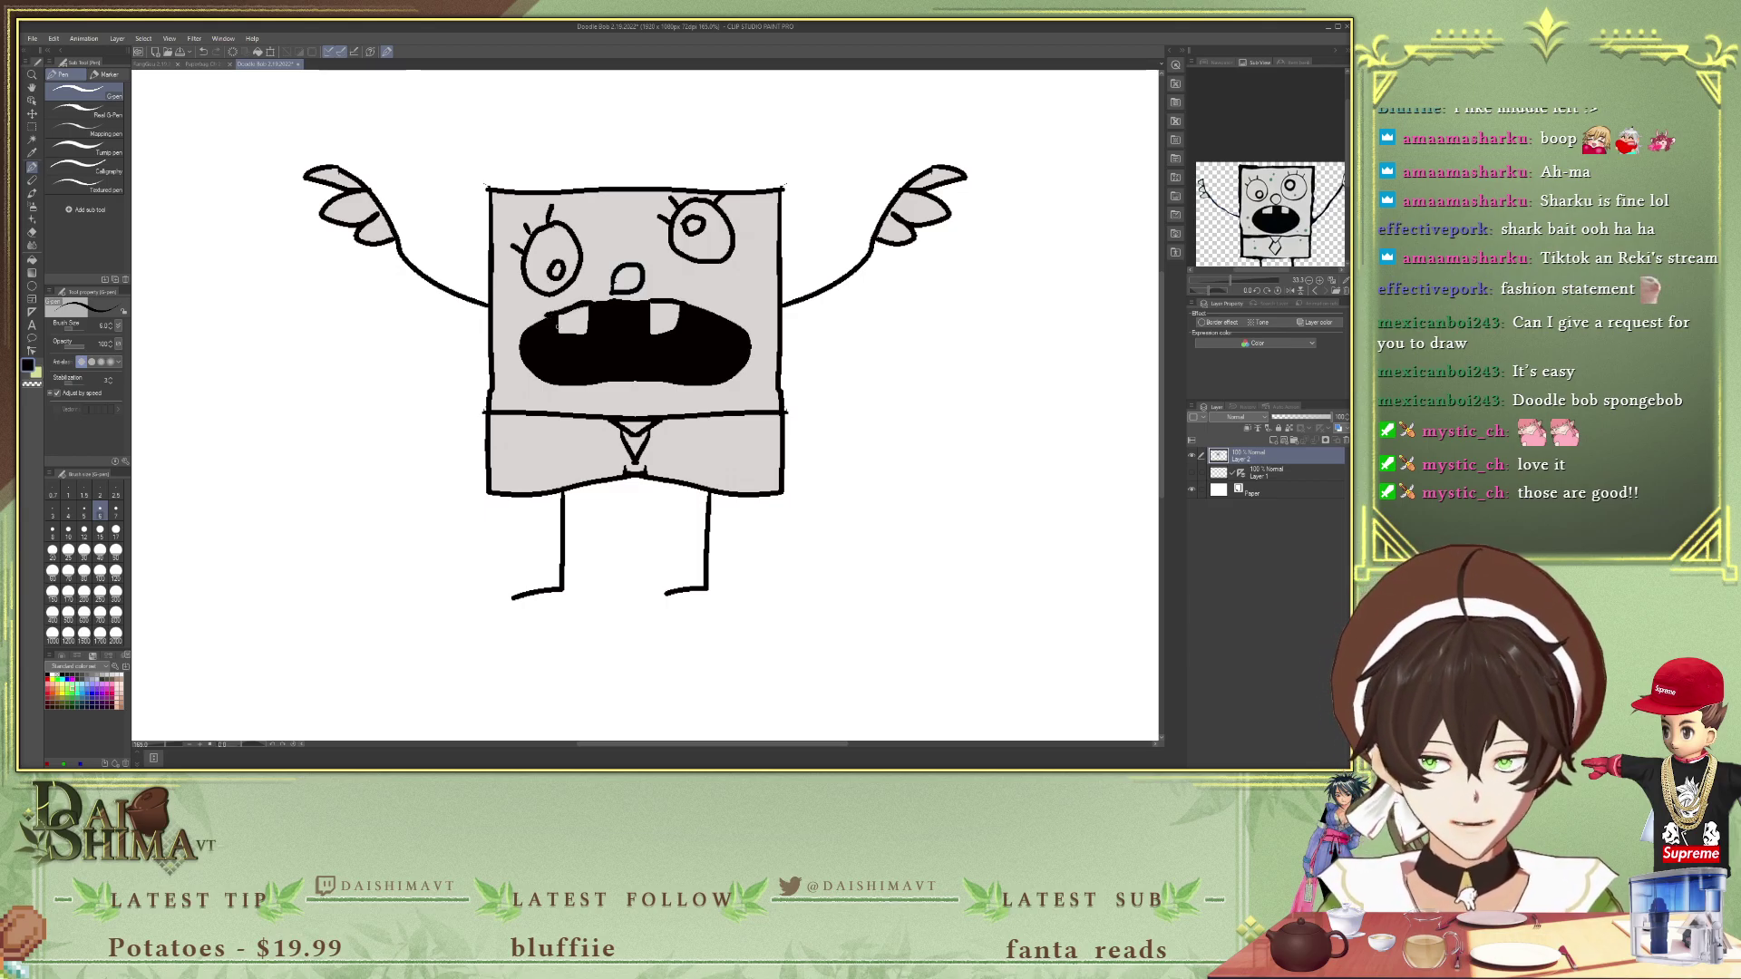
pyautogui.scroll(8, 622, 314)
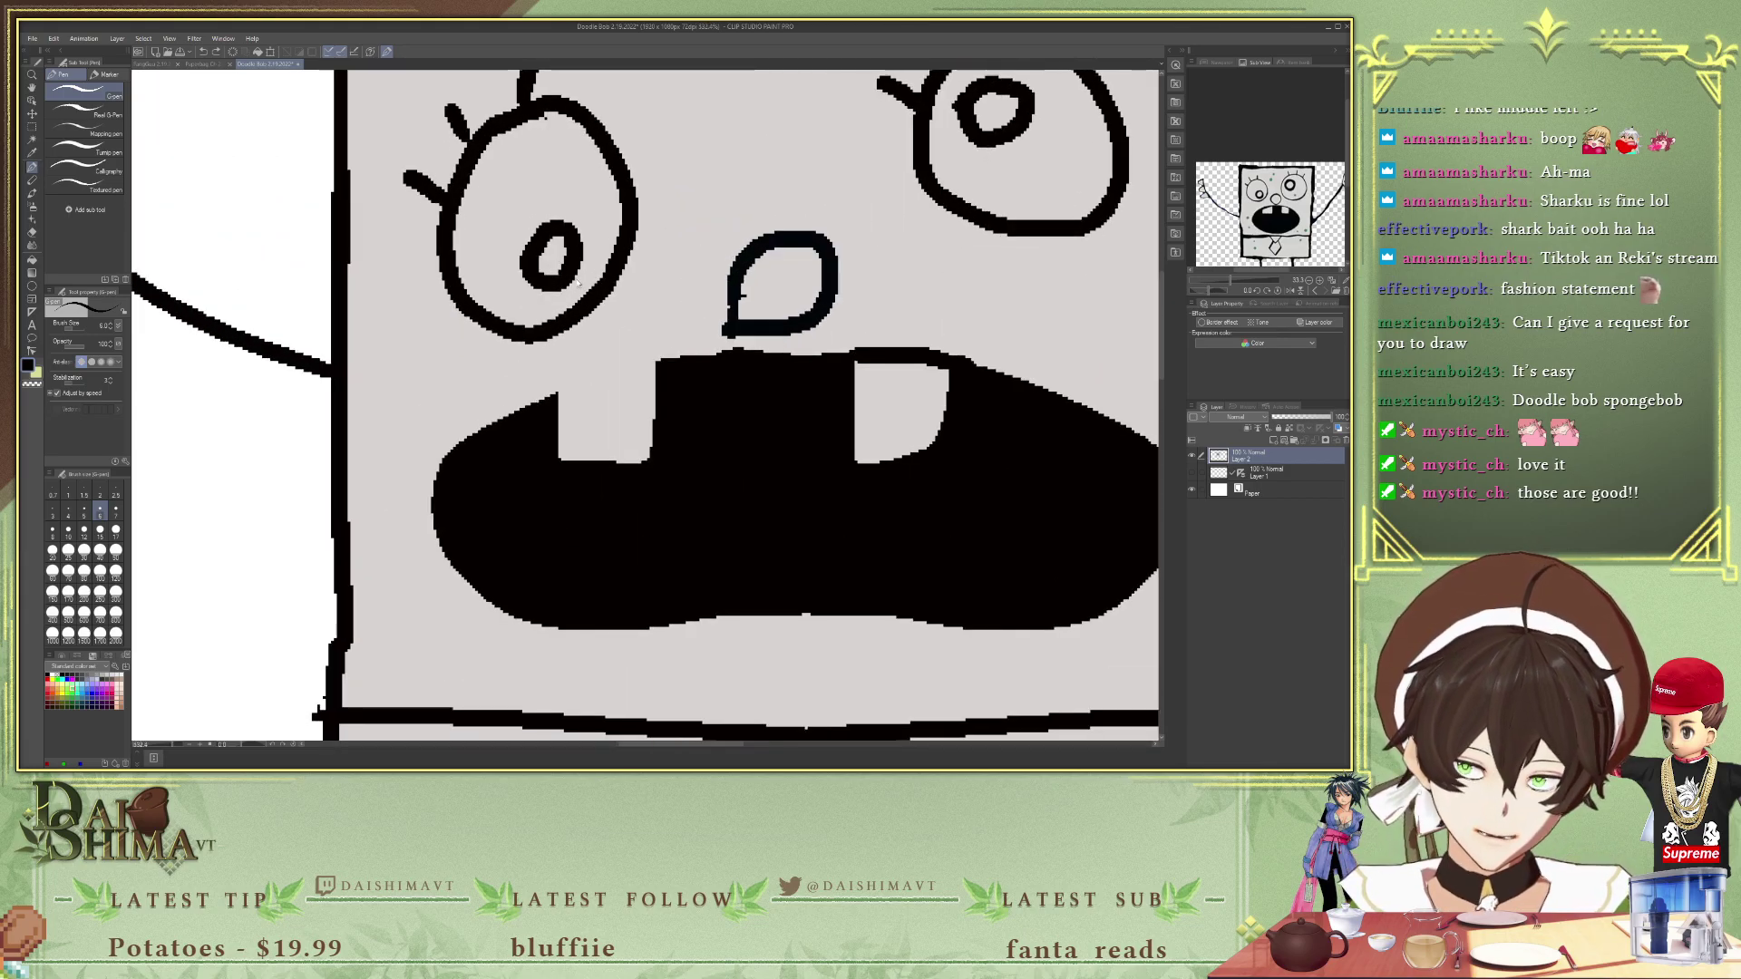
pyautogui.moveTo(866, 356); pyautogui.dragTo(961, 360)
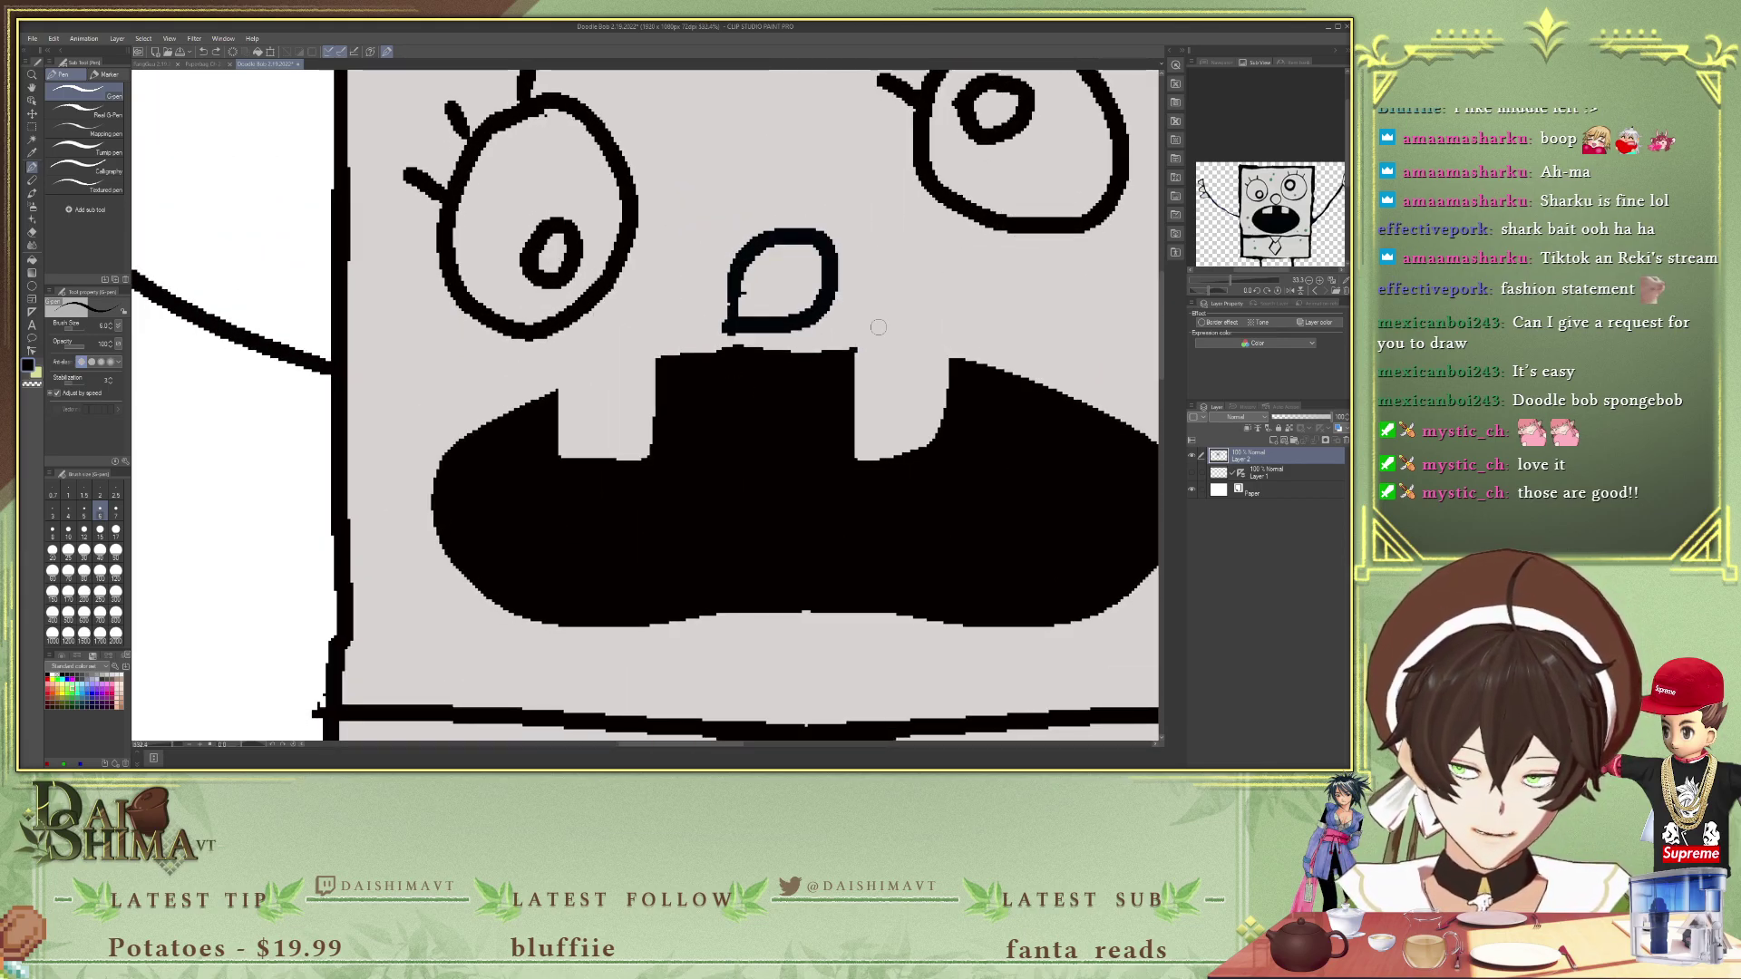
pyautogui.click(68, 513)
pyautogui.moveTo(853, 352); pyautogui.dragTo(954, 363)
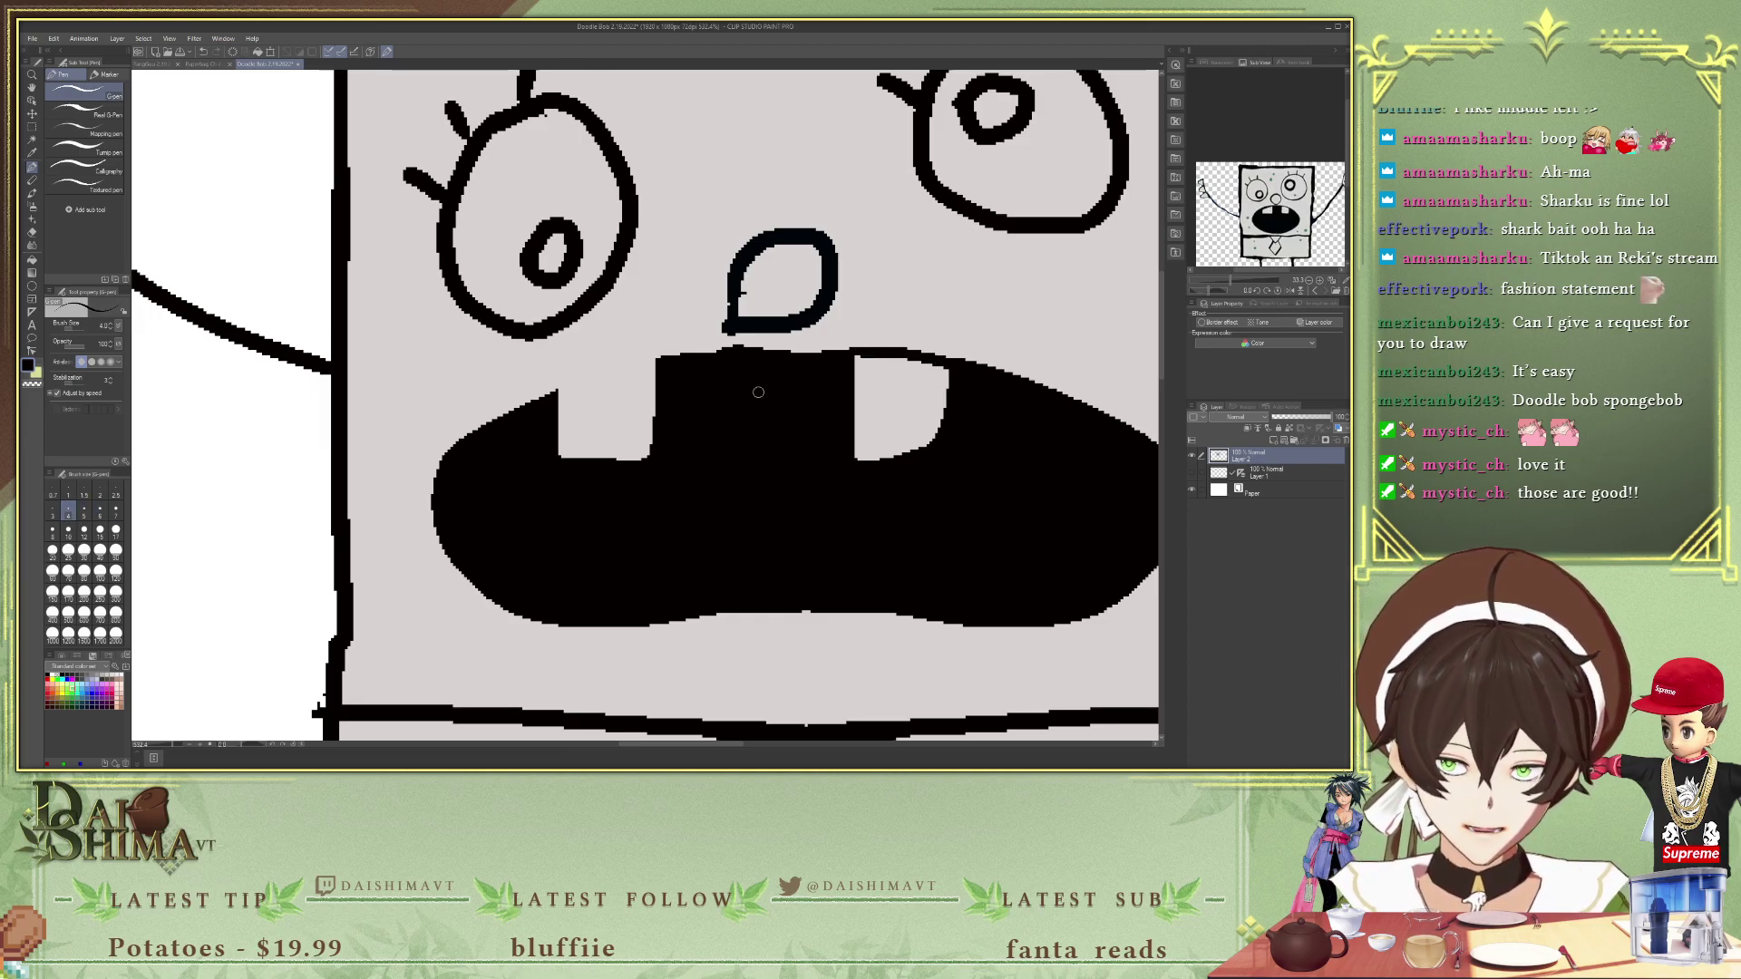
pyautogui.moveTo(654, 357); pyautogui.dragTo(562, 392)
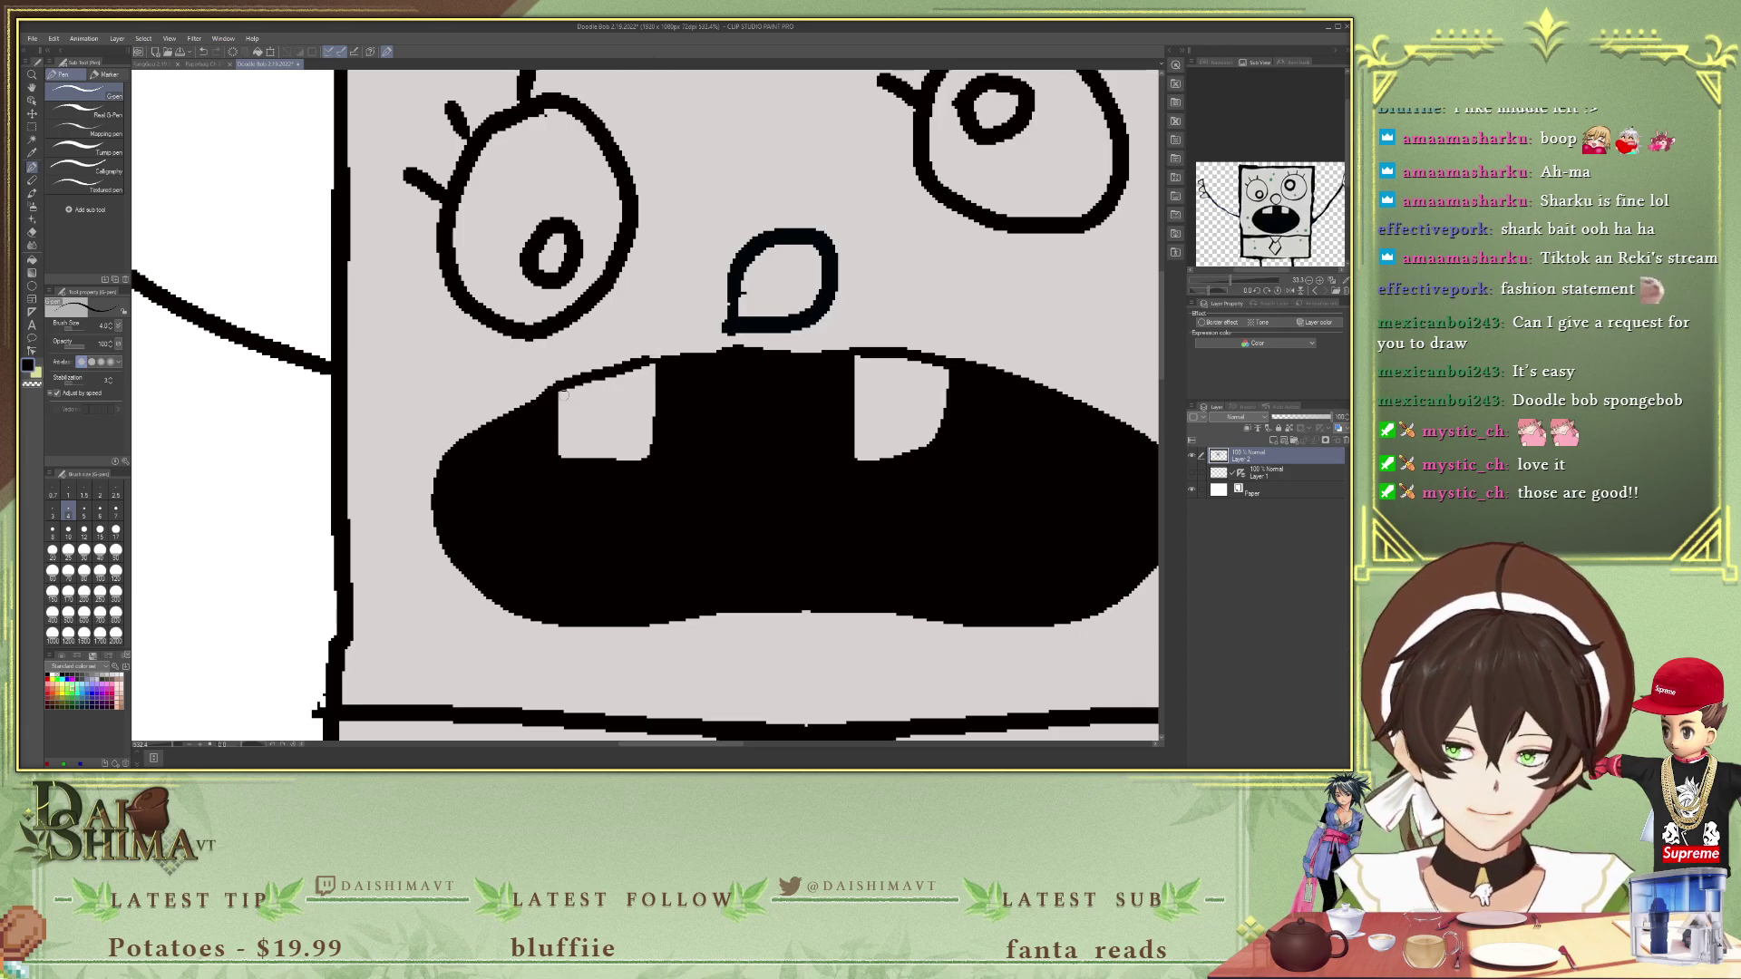
# - Sample the spots' green from the reference and outline a small spot with the Pen in the lower part of the right eye
pyautogui.scroll(-10, 564, 395)
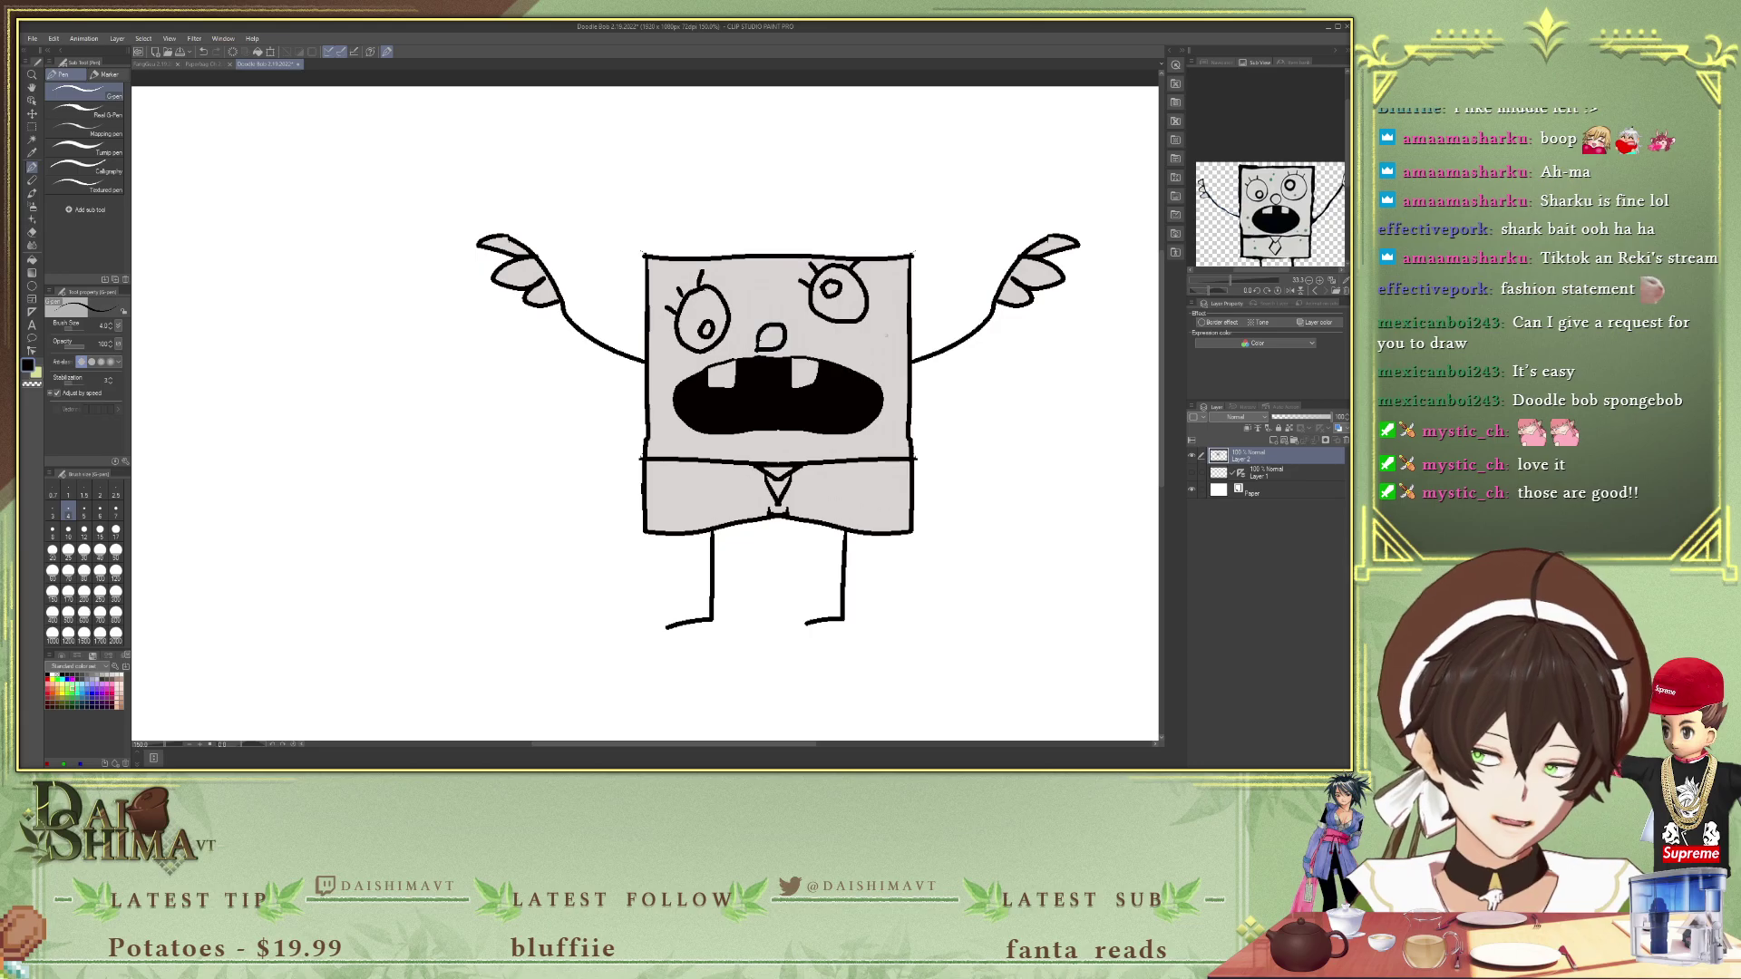
pyautogui.scroll(-3, 1265, 196)
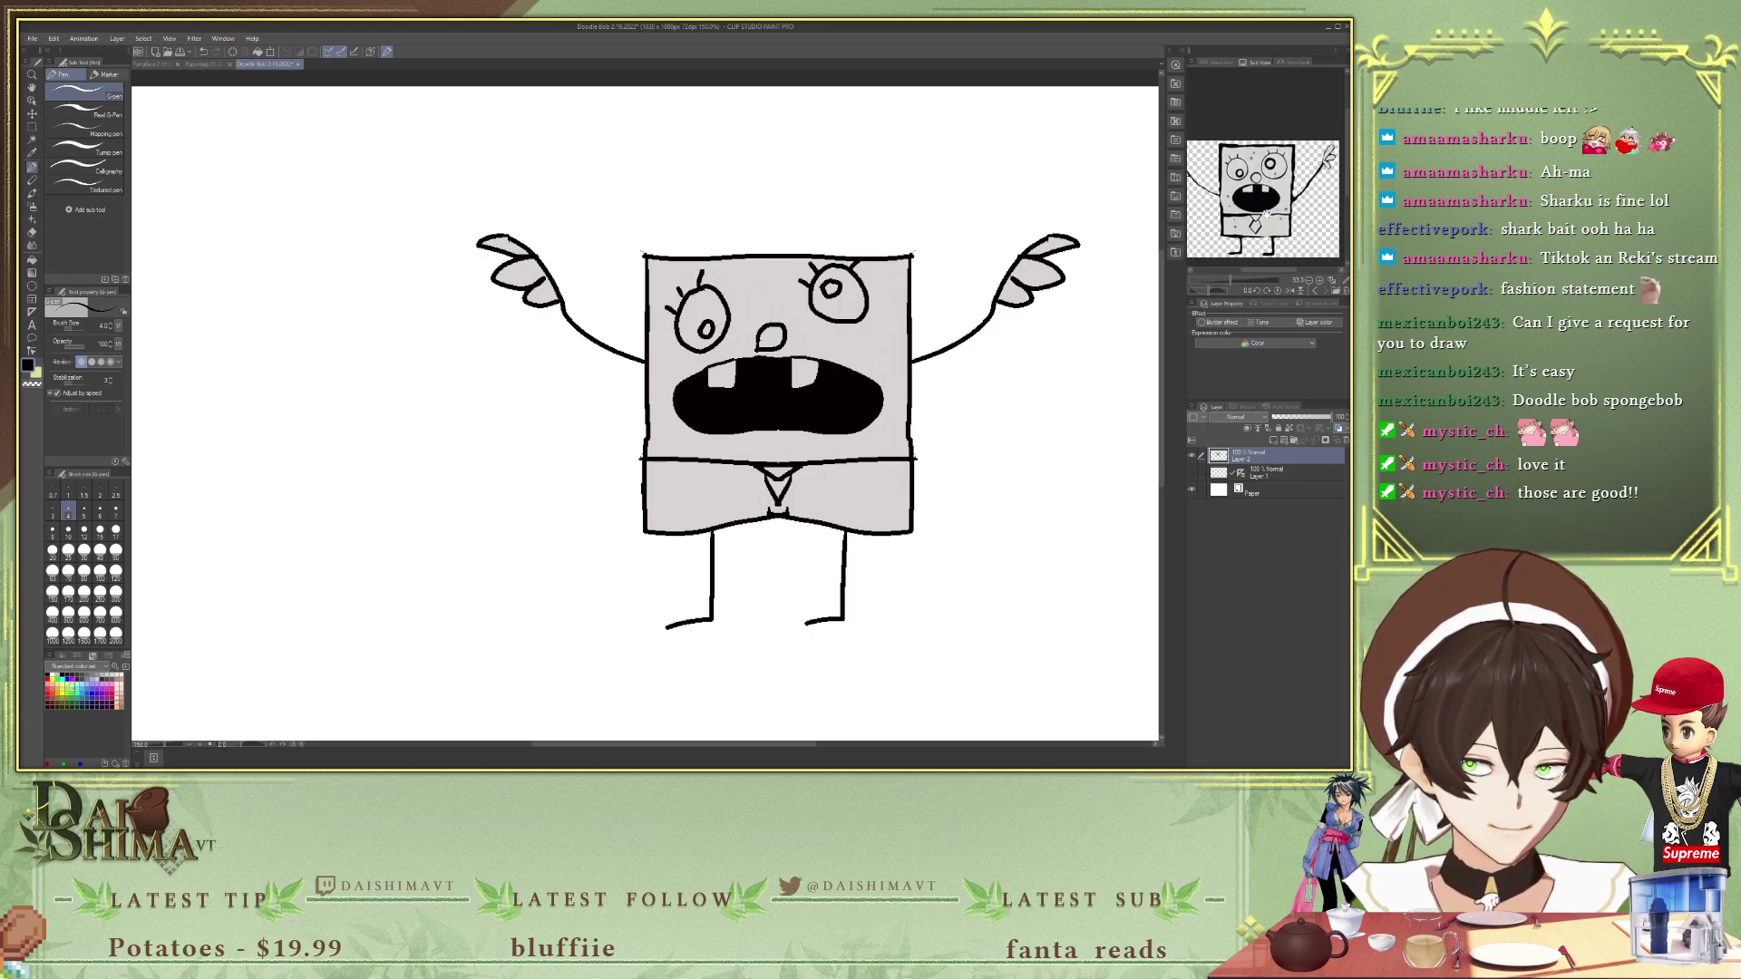
pyautogui.moveTo(1266, 214)
pyautogui.mouseDown()
pyautogui.moveTo(1284, 178)
pyautogui.moveTo(1258, 195)
pyautogui.moveTo(1281, 194)
pyautogui.mouseUp()
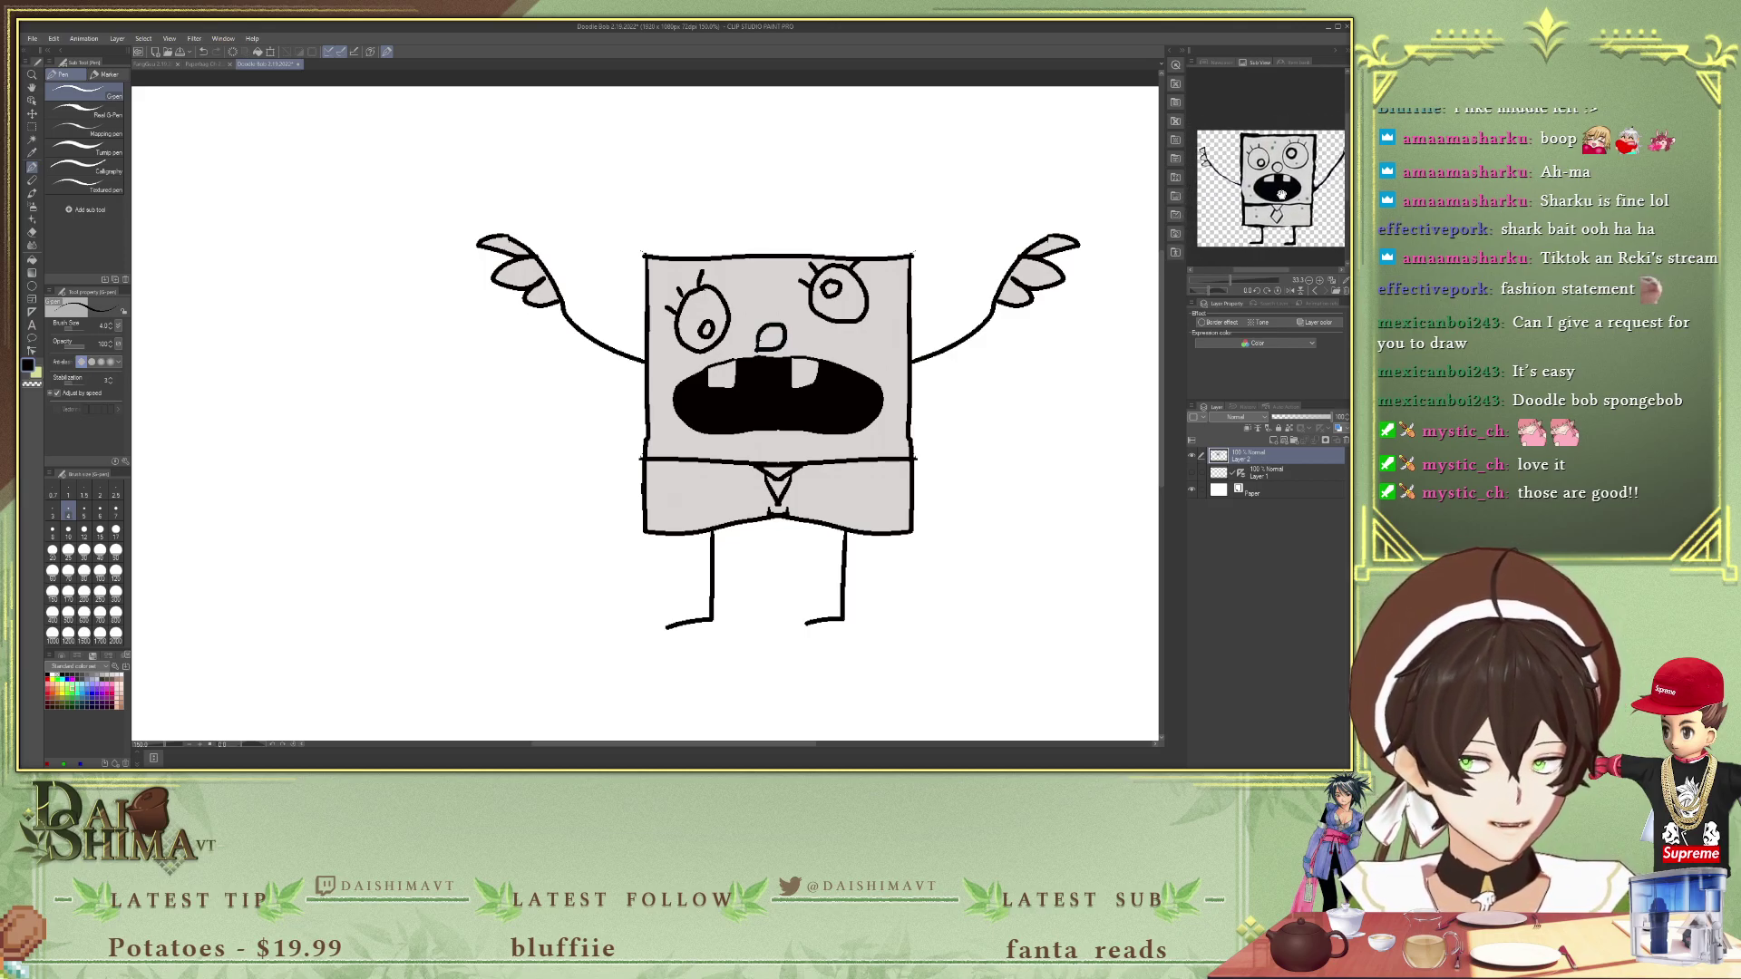
pyautogui.scroll(6, 1281, 194)
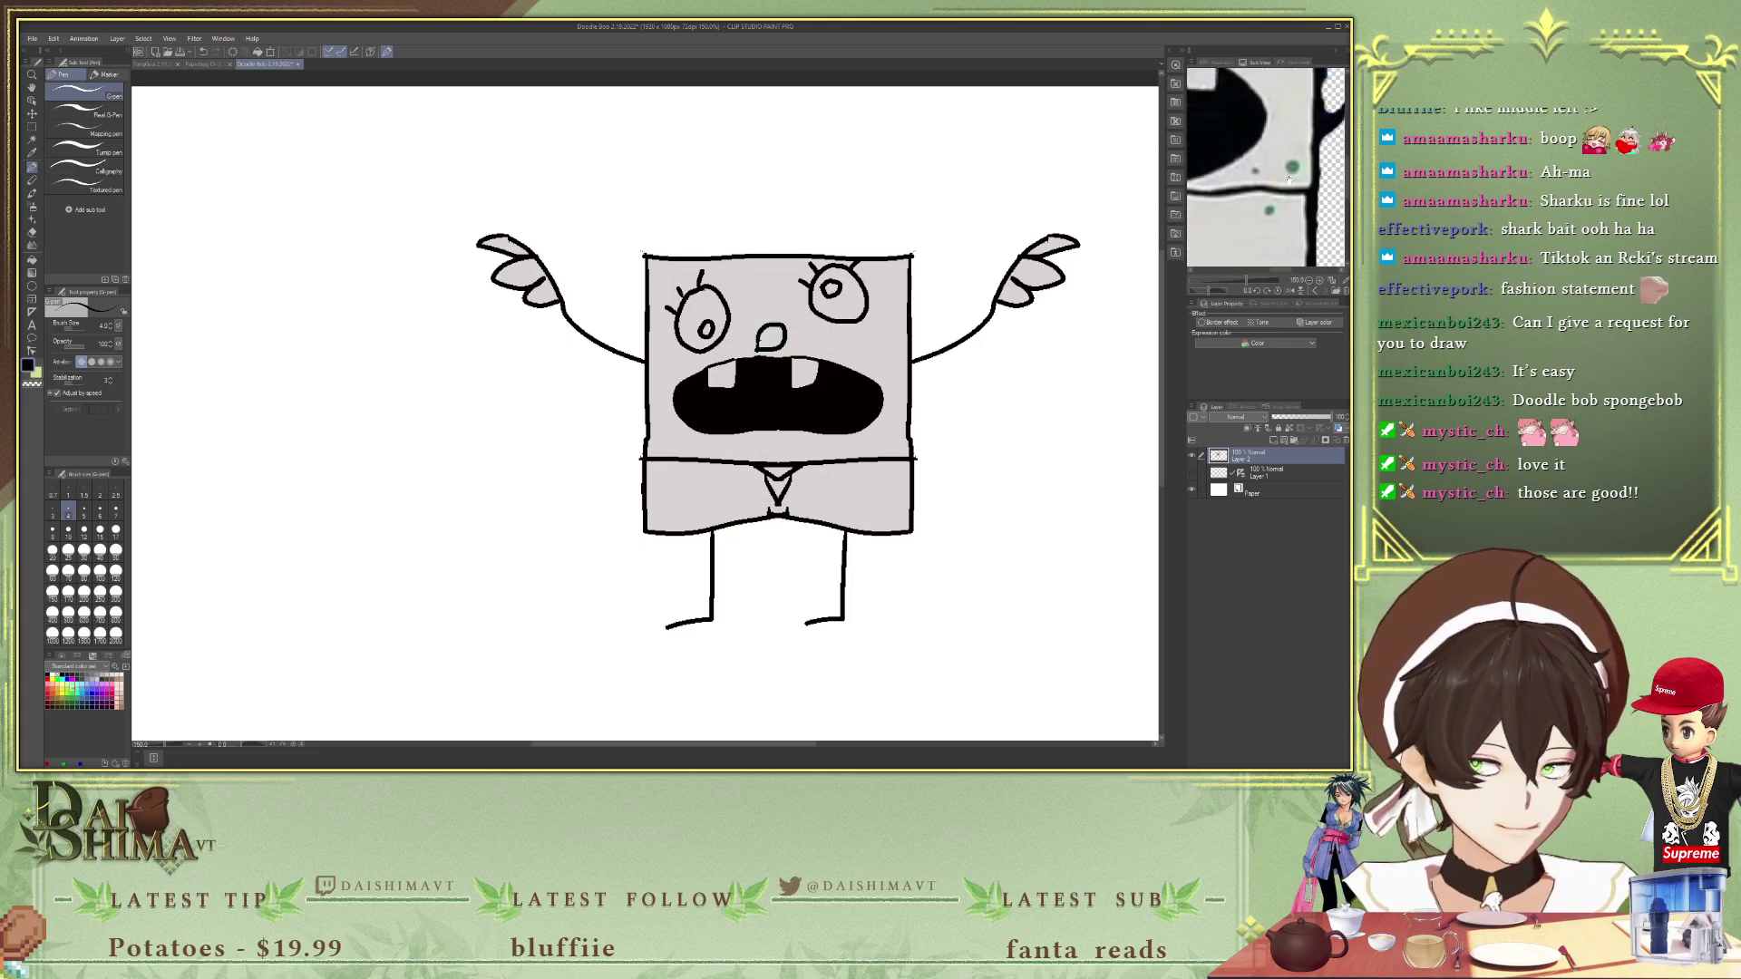
pyautogui.press('i')
pyautogui.click(873, 293)
pyautogui.scroll(1, 874, 293)
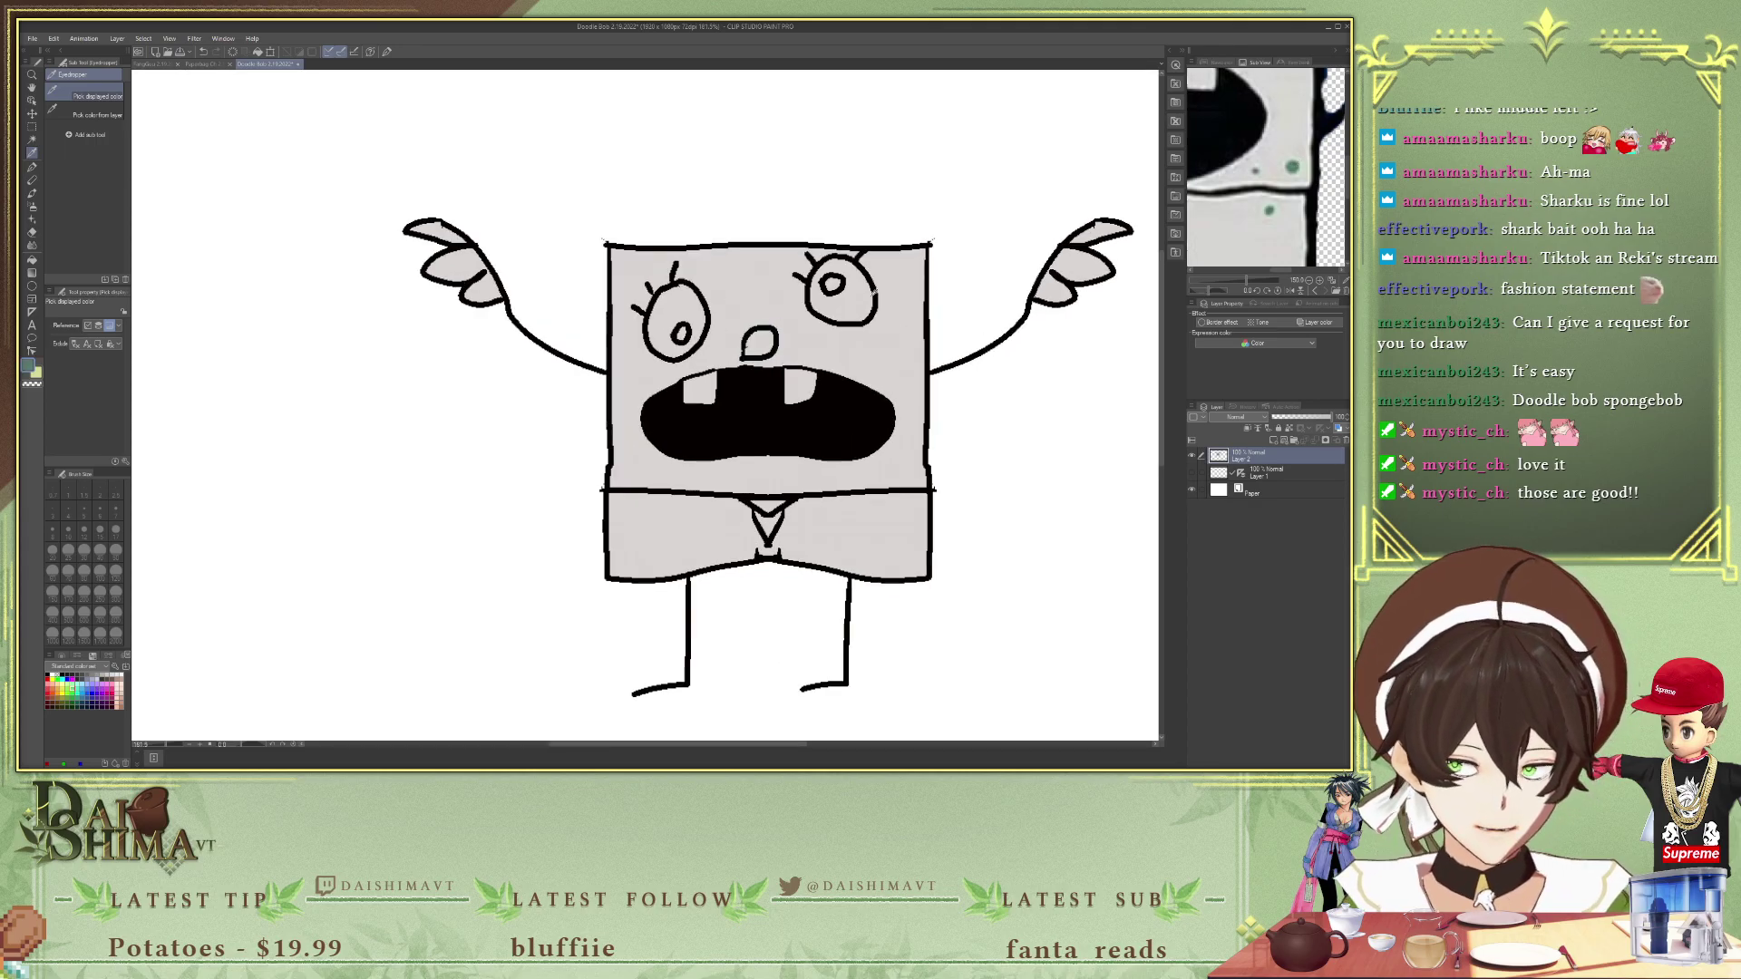
pyautogui.scroll(1, 874, 292)
pyautogui.scroll(-2, 1090, 220)
pyautogui.scroll(-5, 1267, 127)
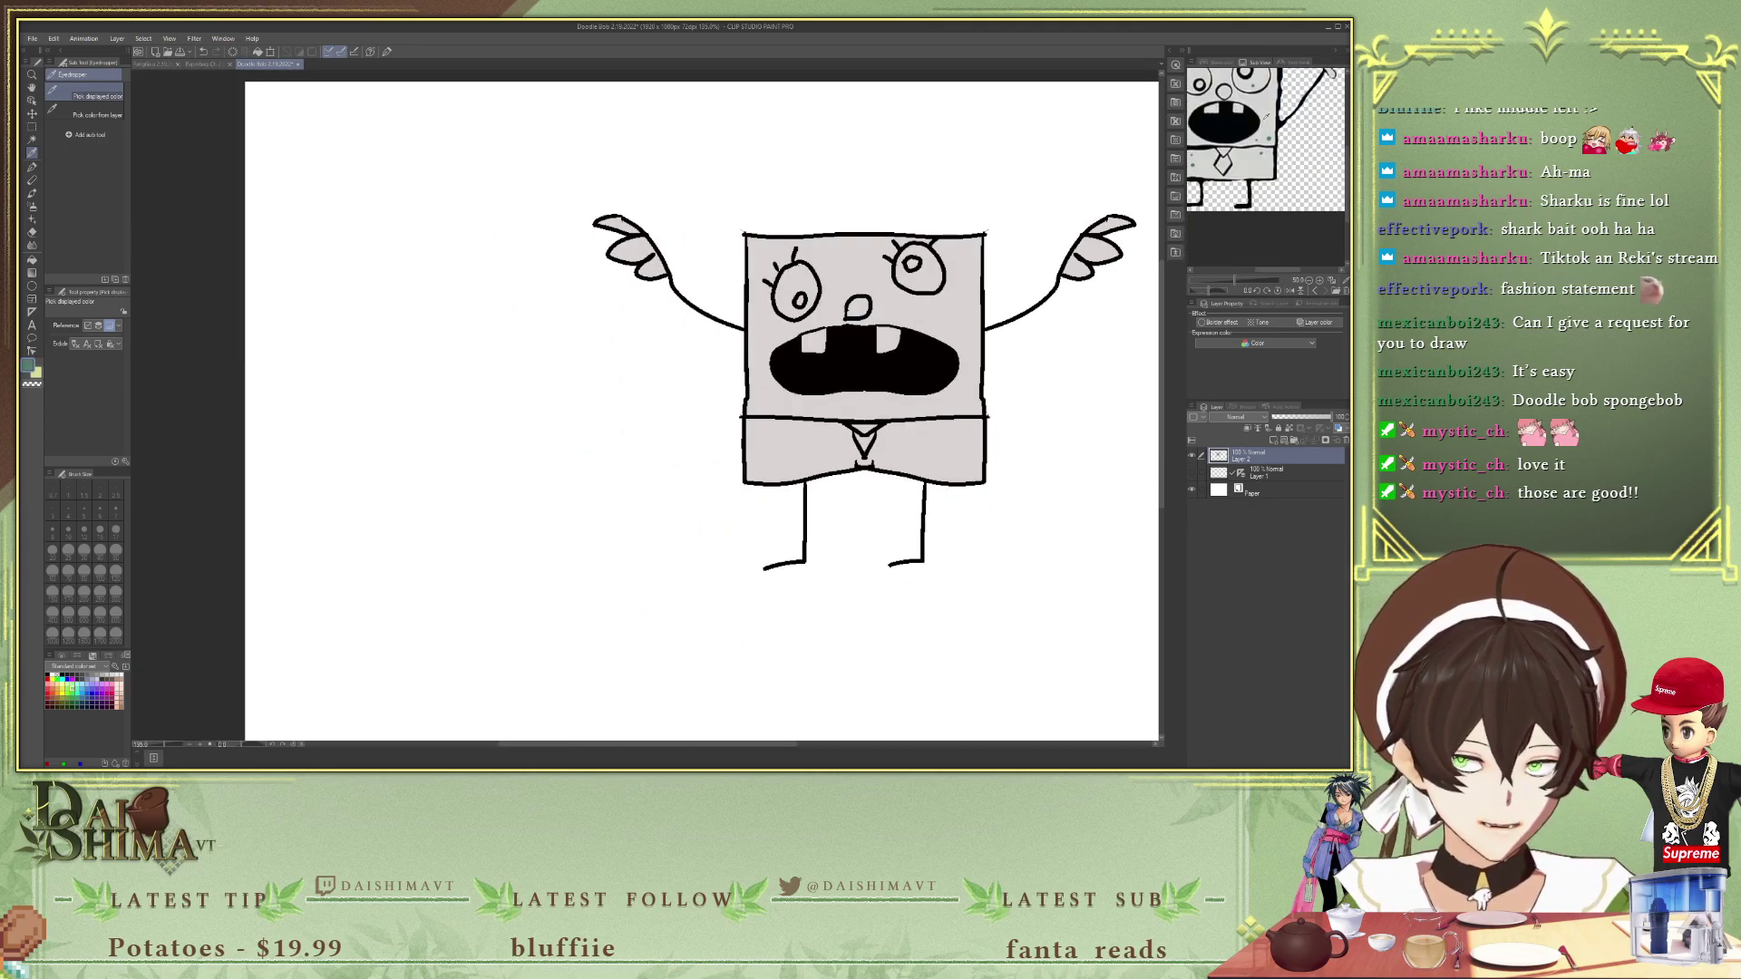
pyautogui.scroll(-2, 1267, 118)
pyautogui.press('p')
pyautogui.scroll(2, 1222, 176)
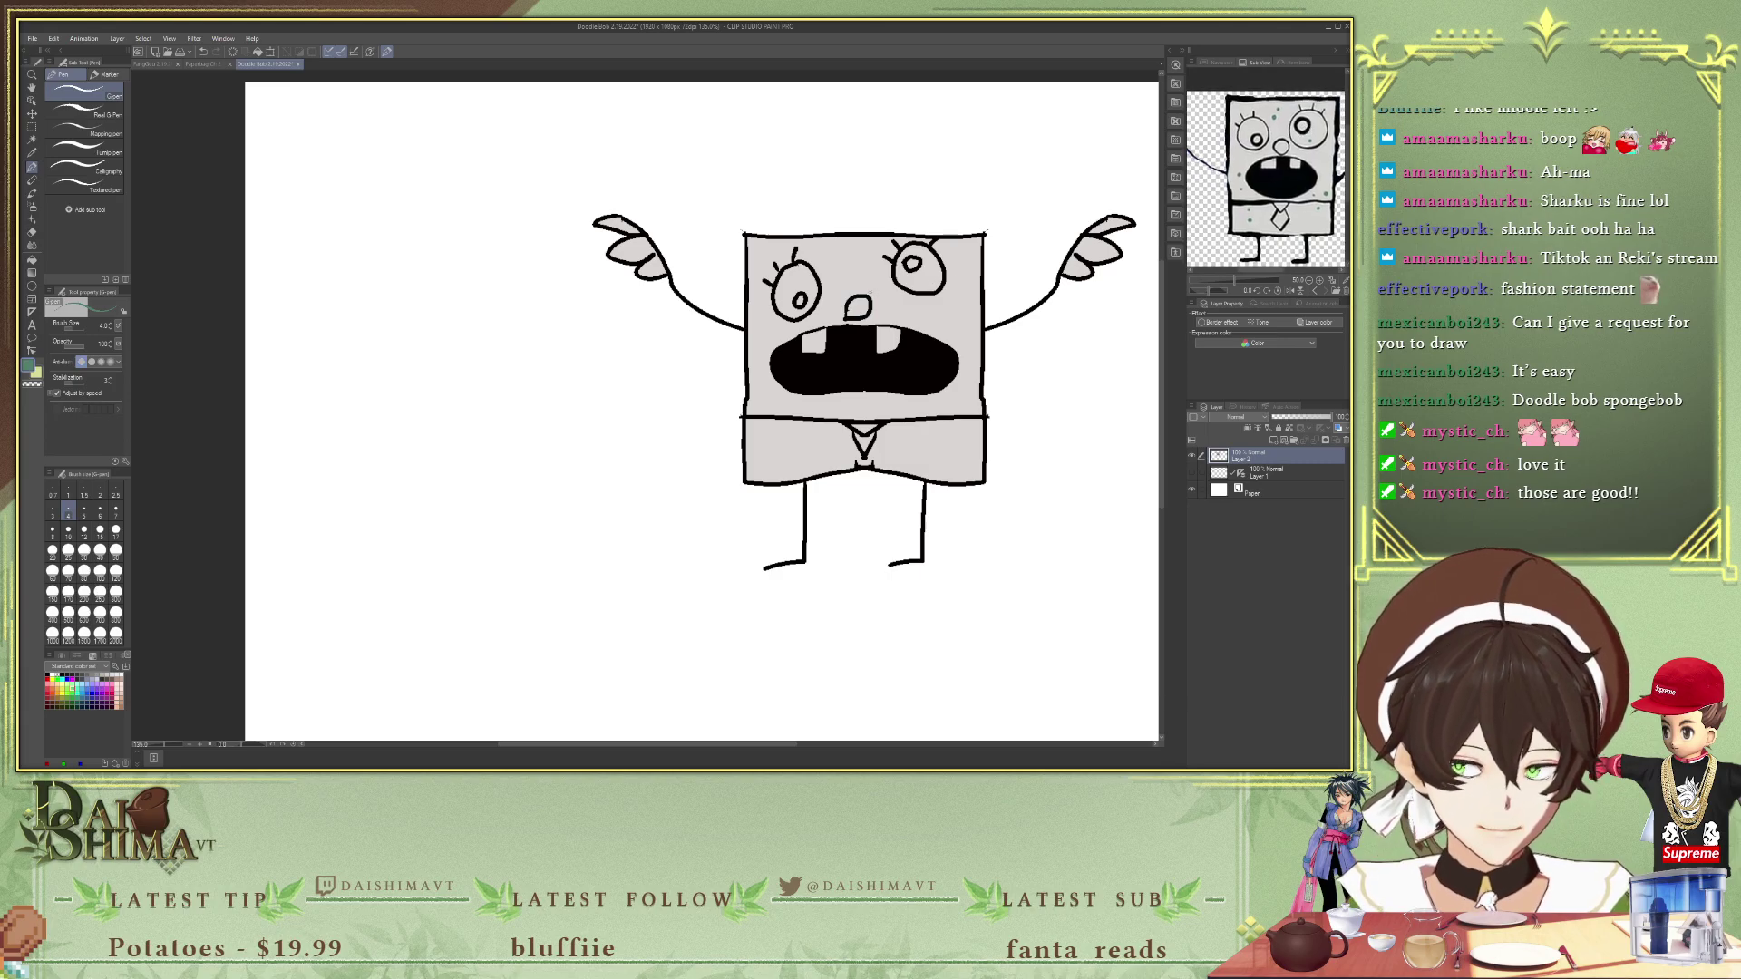
pyautogui.scroll(1, 867, 295)
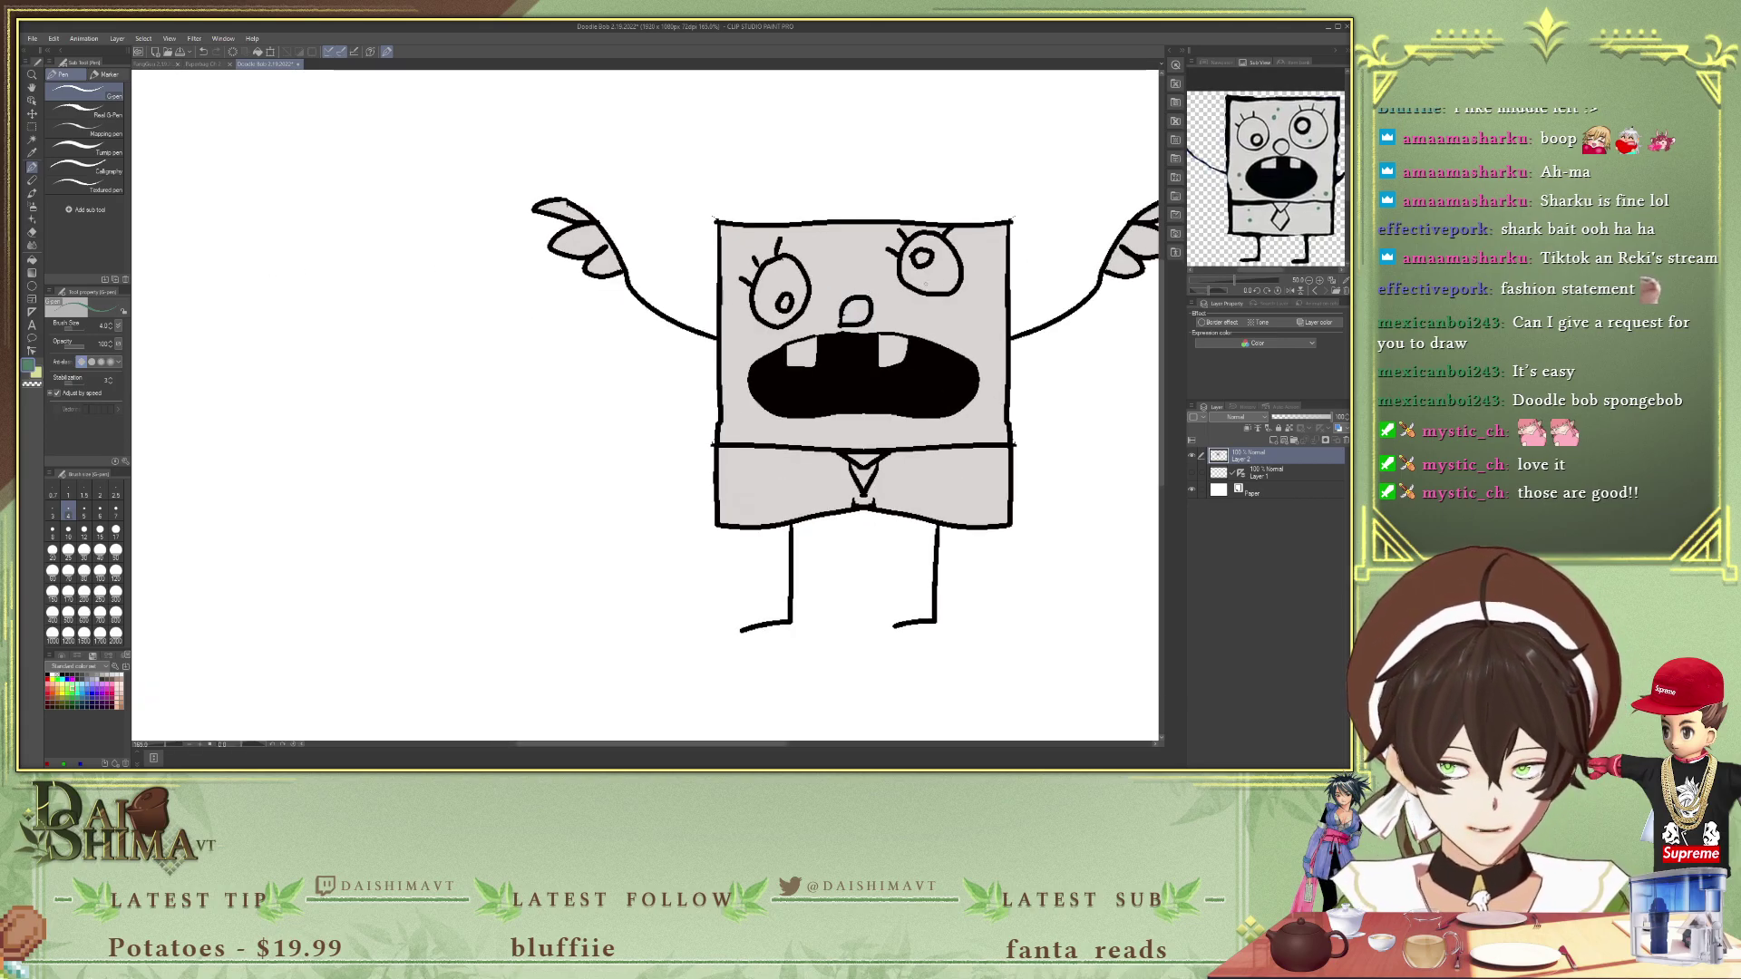
pyautogui.scroll(1, 934, 281)
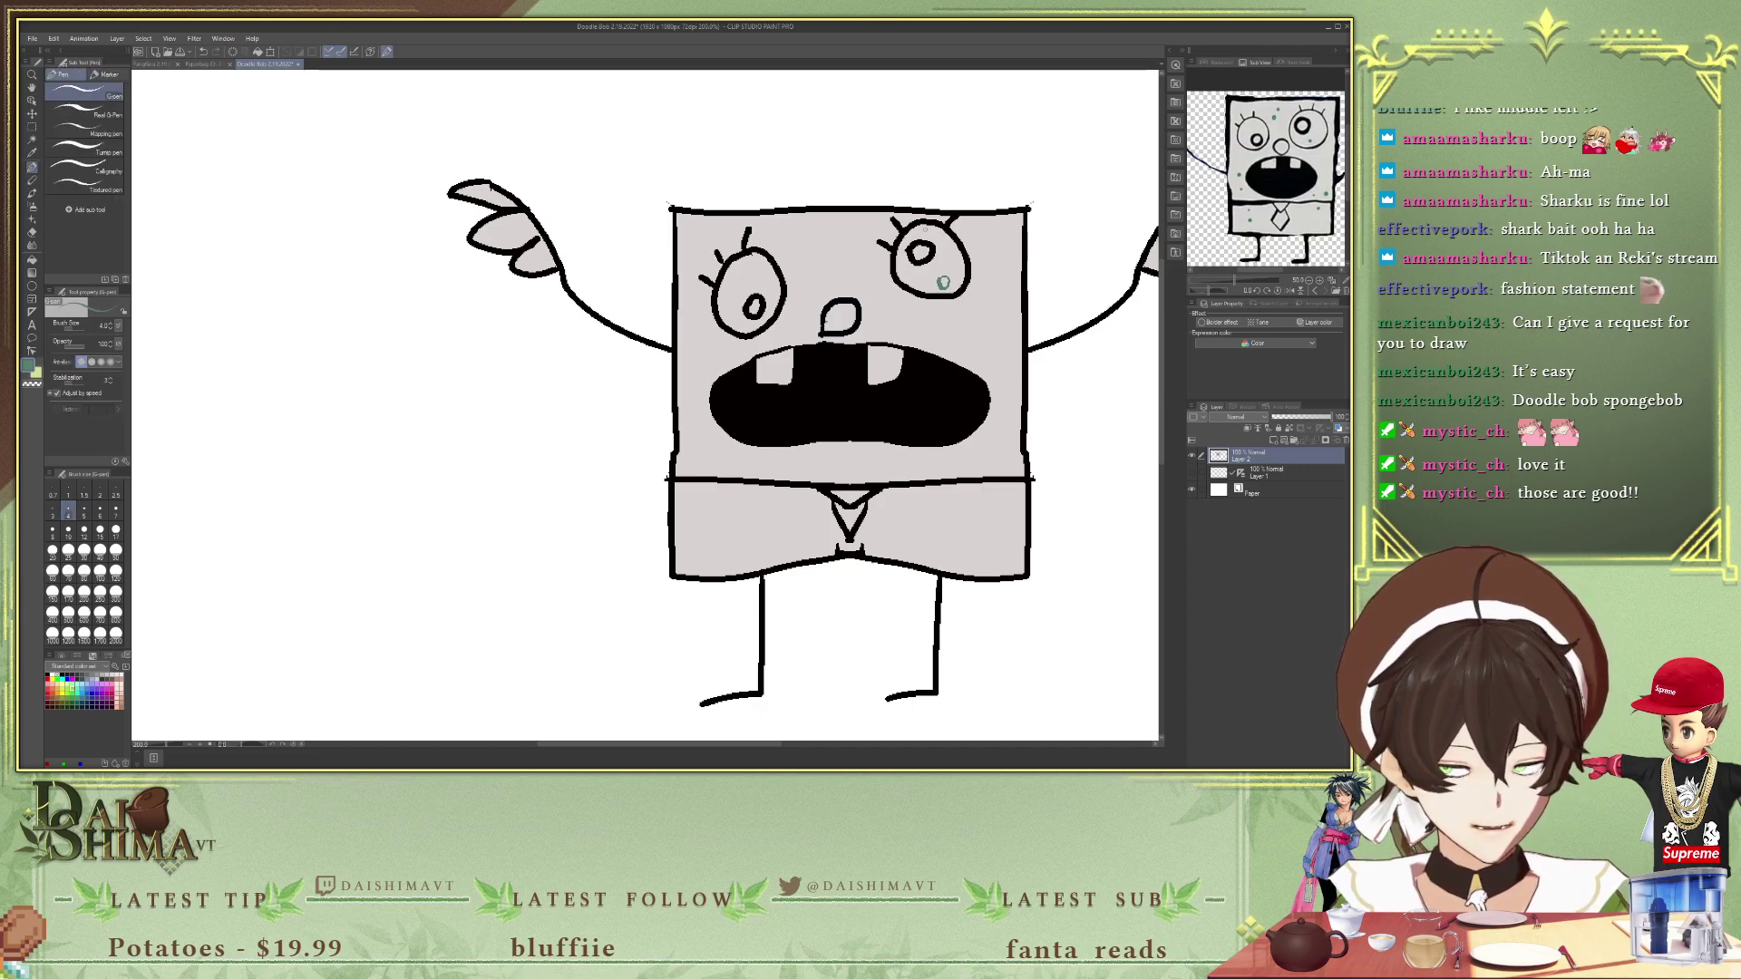
# - Outline small green spots on the forehead, along the body's left edge, on the left of the pants and around the lower right corner
pyautogui.moveTo(780, 232)
pyautogui.mouseDown()
pyautogui.moveTo(797, 241)
pyautogui.moveTo(803, 225)
pyautogui.mouseUp()
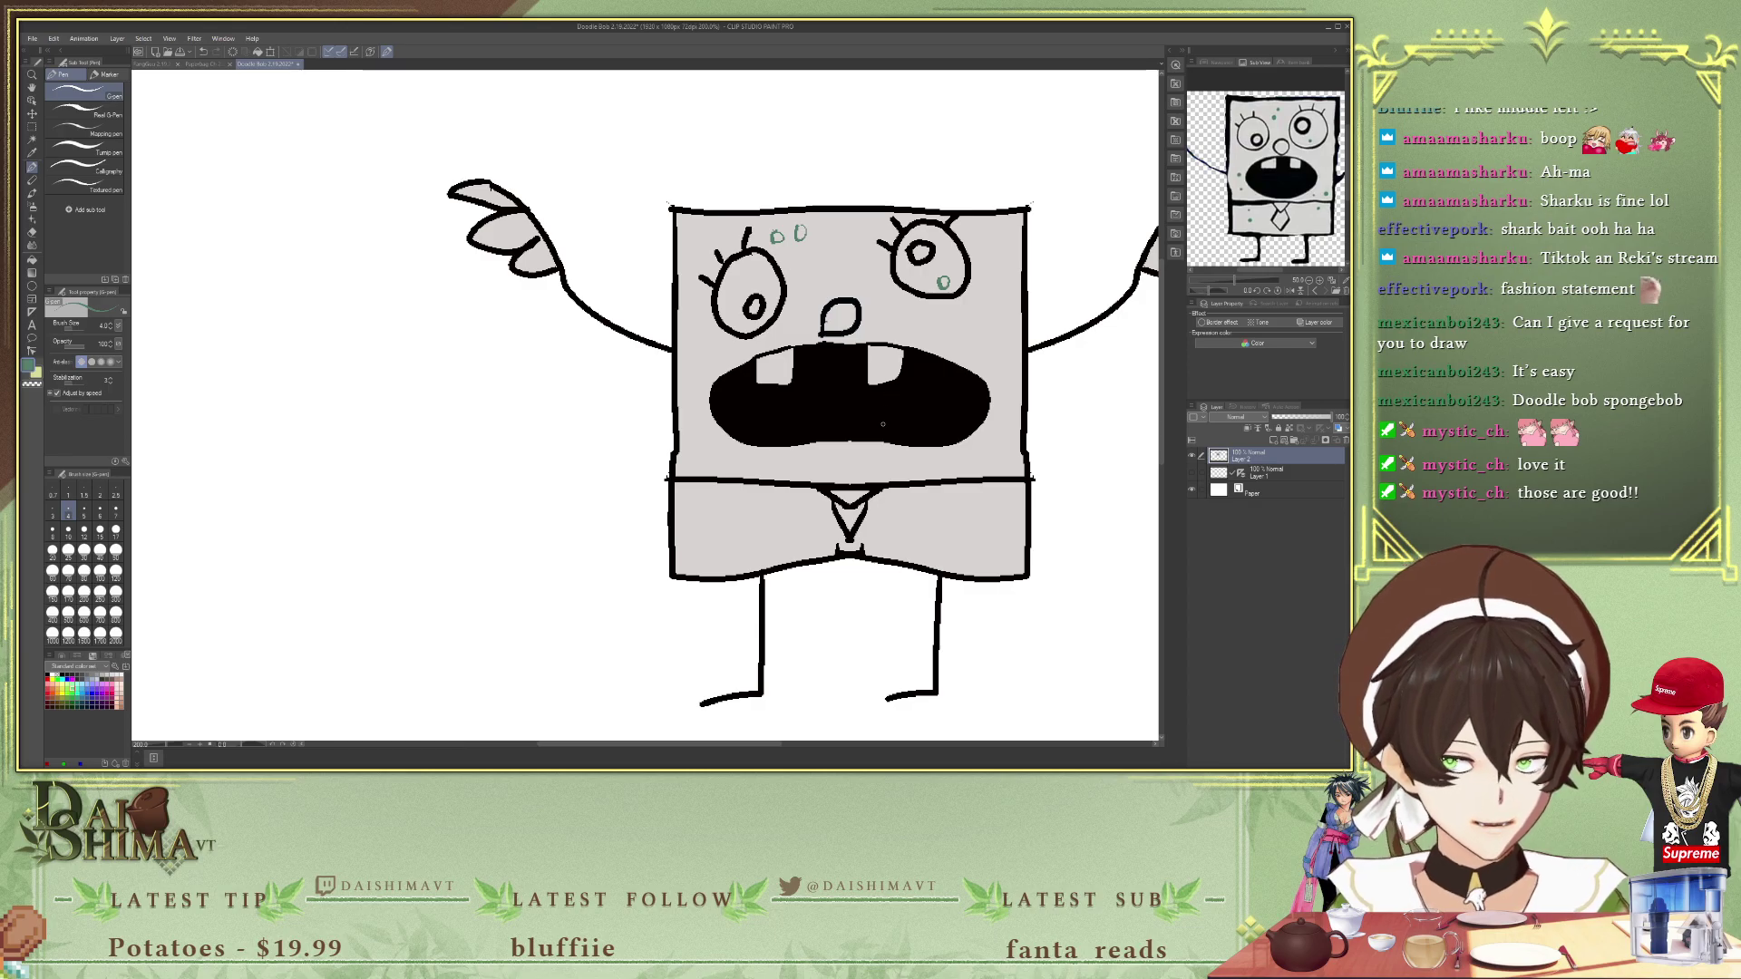
pyautogui.moveTo(692, 374); pyautogui.dragTo(695, 441)
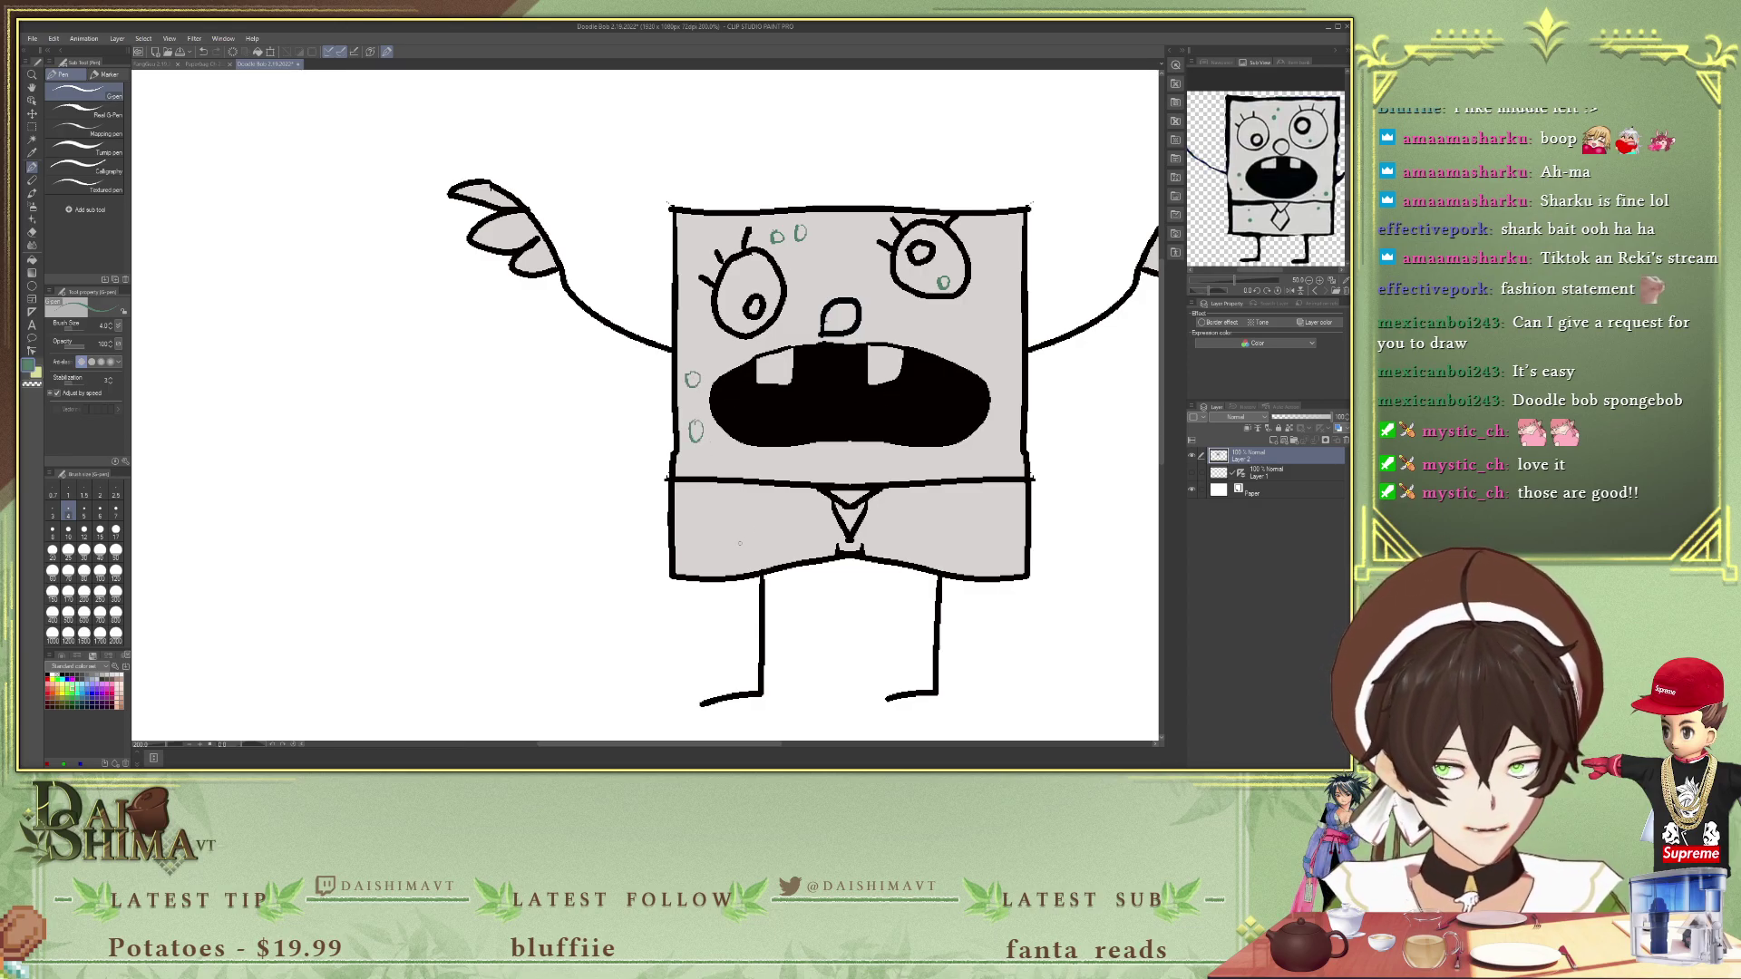
pyautogui.moveTo(707, 504); pyautogui.dragTo(724, 546)
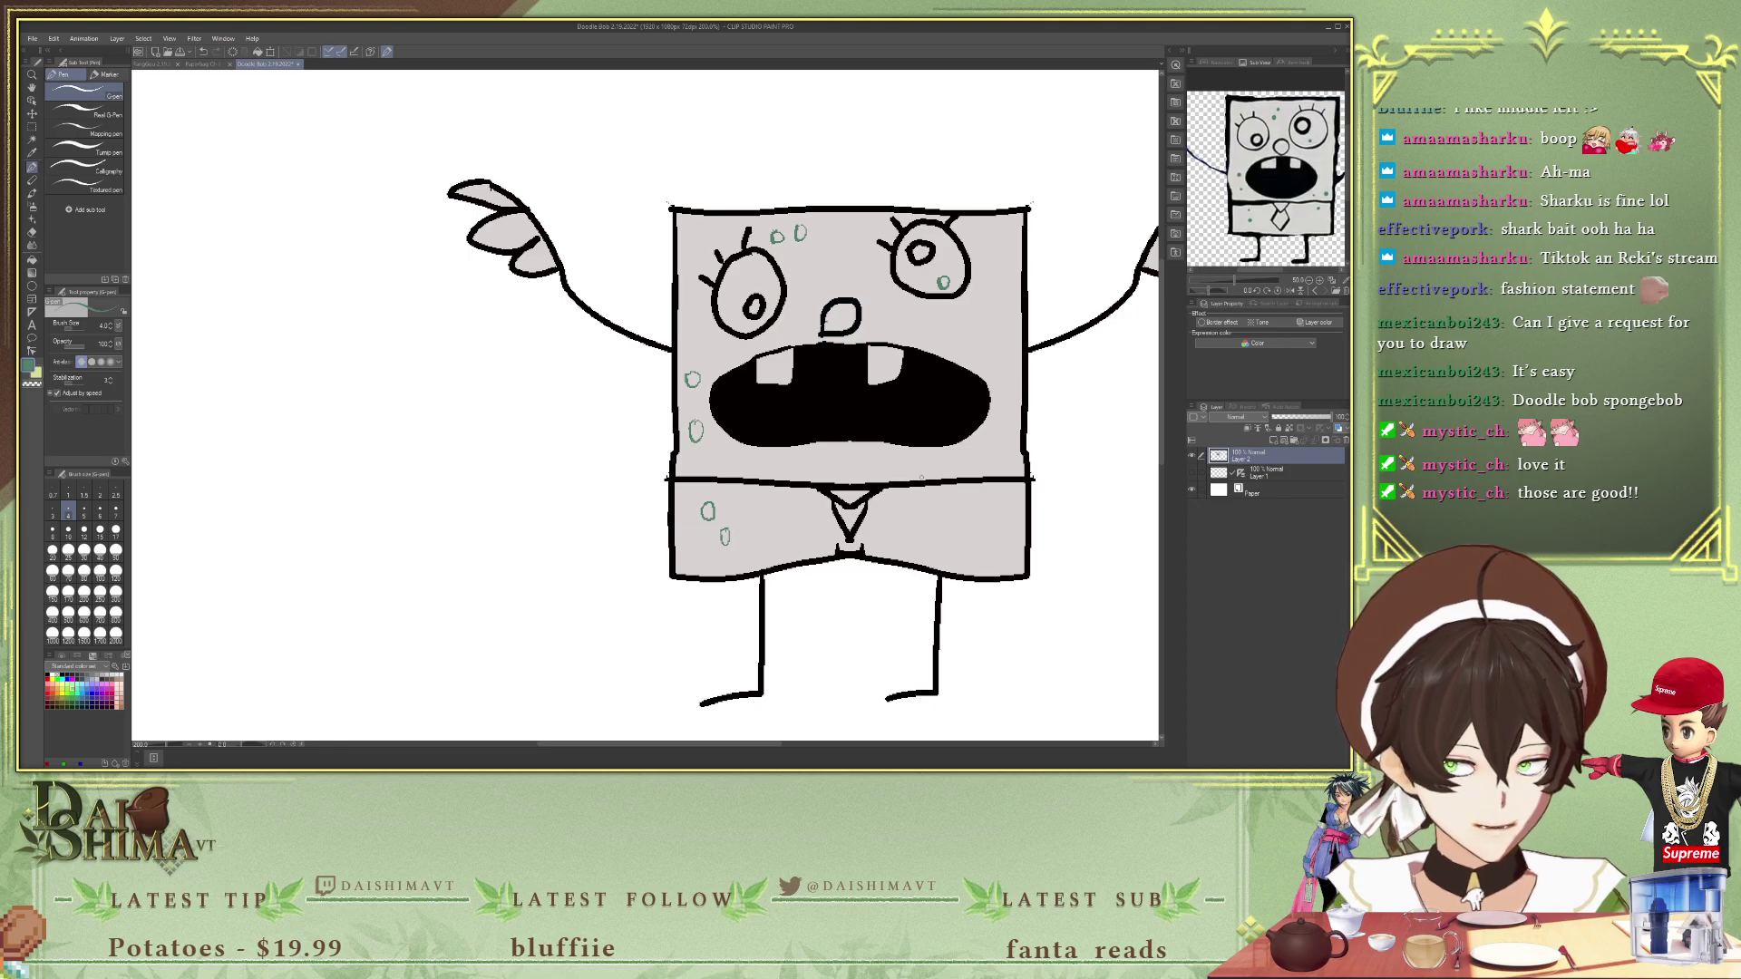
pyautogui.moveTo(961, 501)
pyautogui.mouseDown()
pyautogui.moveTo(953, 470)
pyautogui.moveTo(1001, 463)
pyautogui.moveTo(988, 472)
pyautogui.mouseUp()
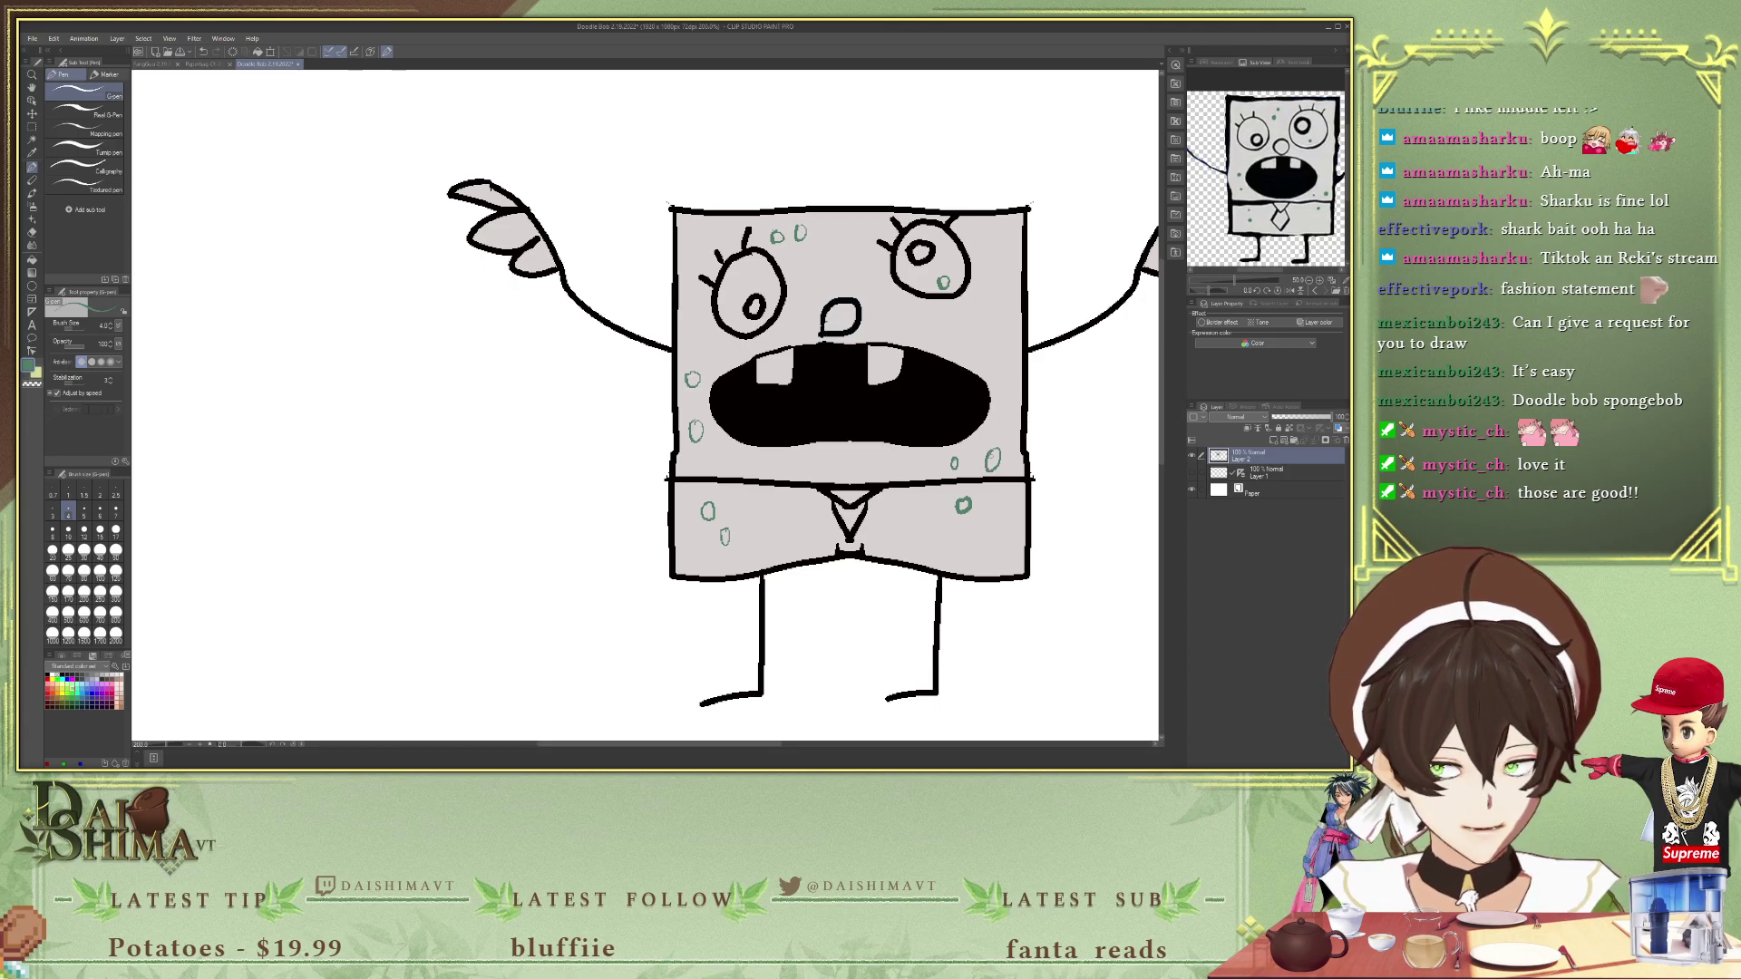
# - Fill the three outlined spots around the body's lower right corner with the sampled green
pyautogui.press('g')
pyautogui.click(992, 461)
pyautogui.click(963, 505)
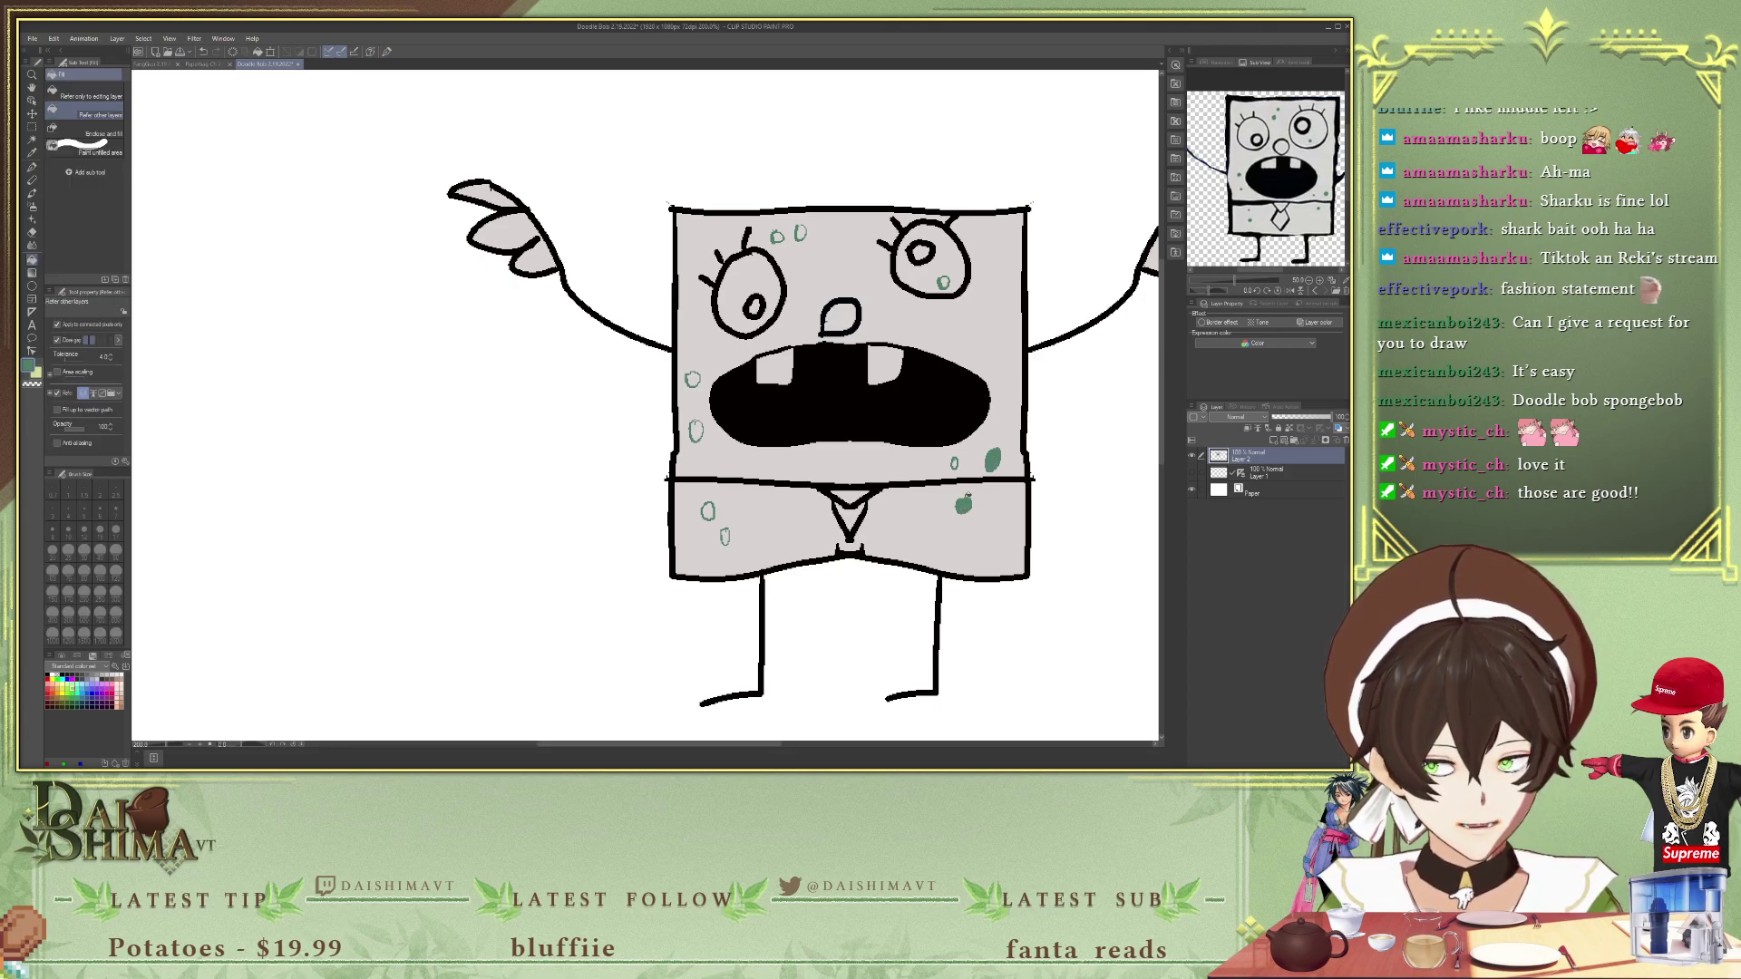
pyautogui.click(954, 463)
pyautogui.press('p')
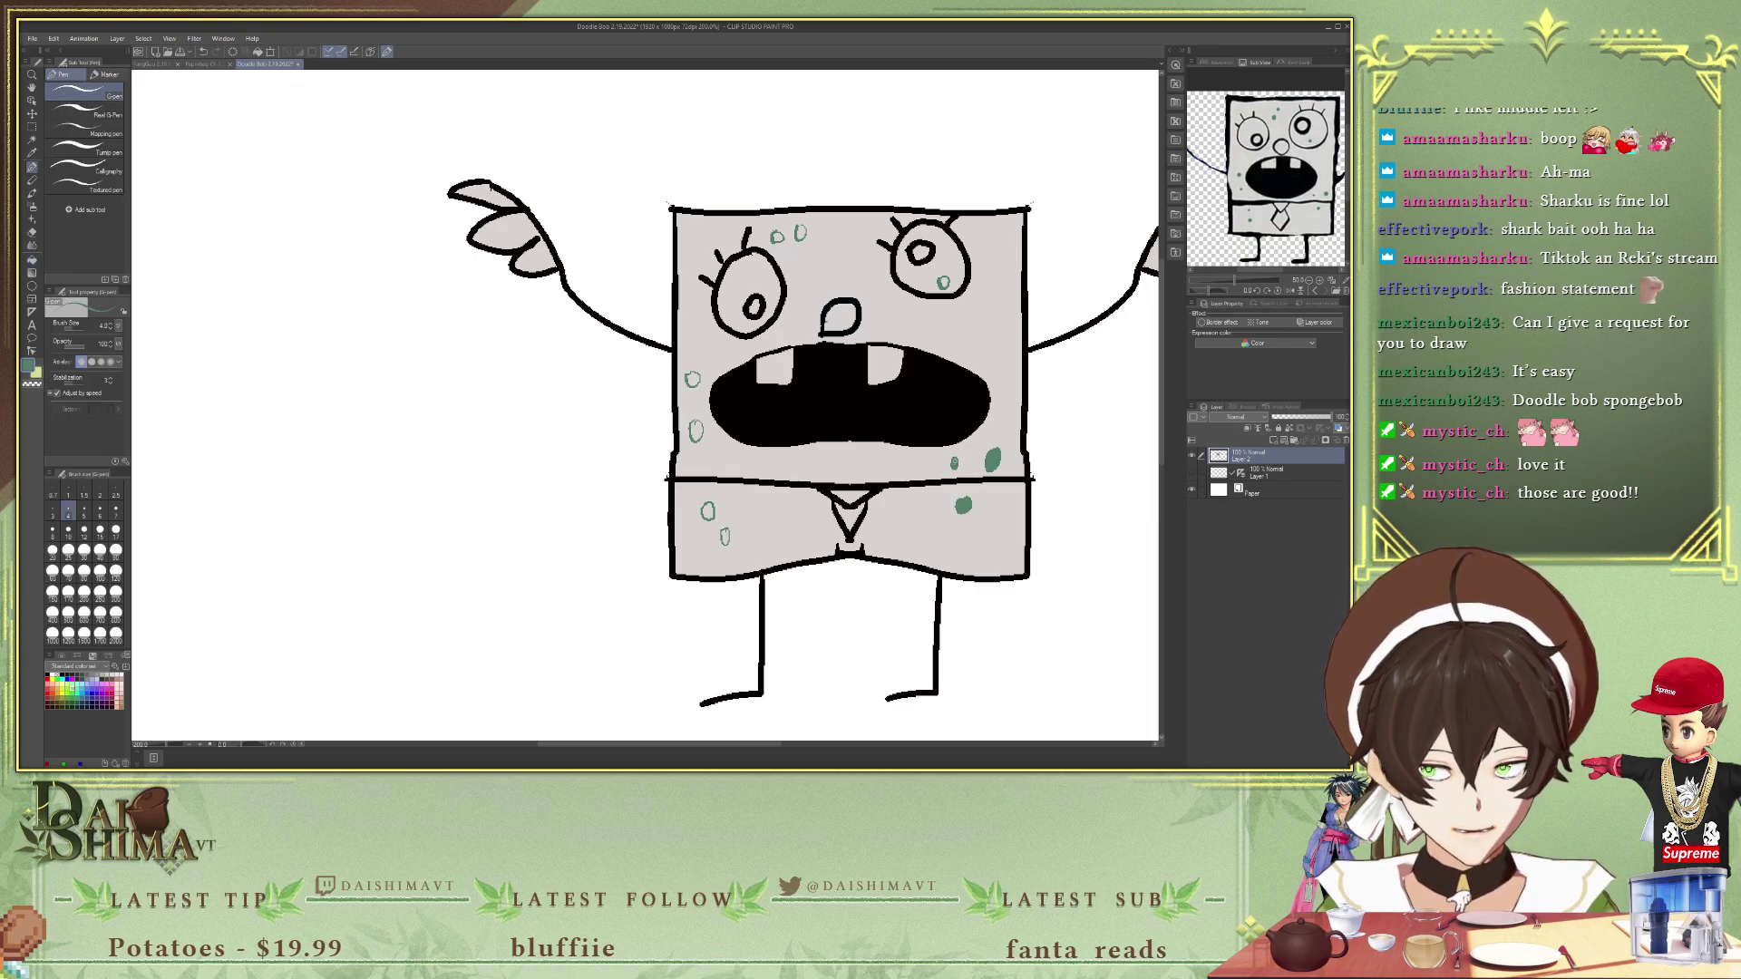
# - Fill the green spots on the left of the pants, beside the mouth's left end and on the forehead
pyautogui.press('g')
pyautogui.press('g')
pyautogui.press('g')
pyautogui.click(707, 511)
pyautogui.click(724, 537)
pyautogui.click(696, 432)
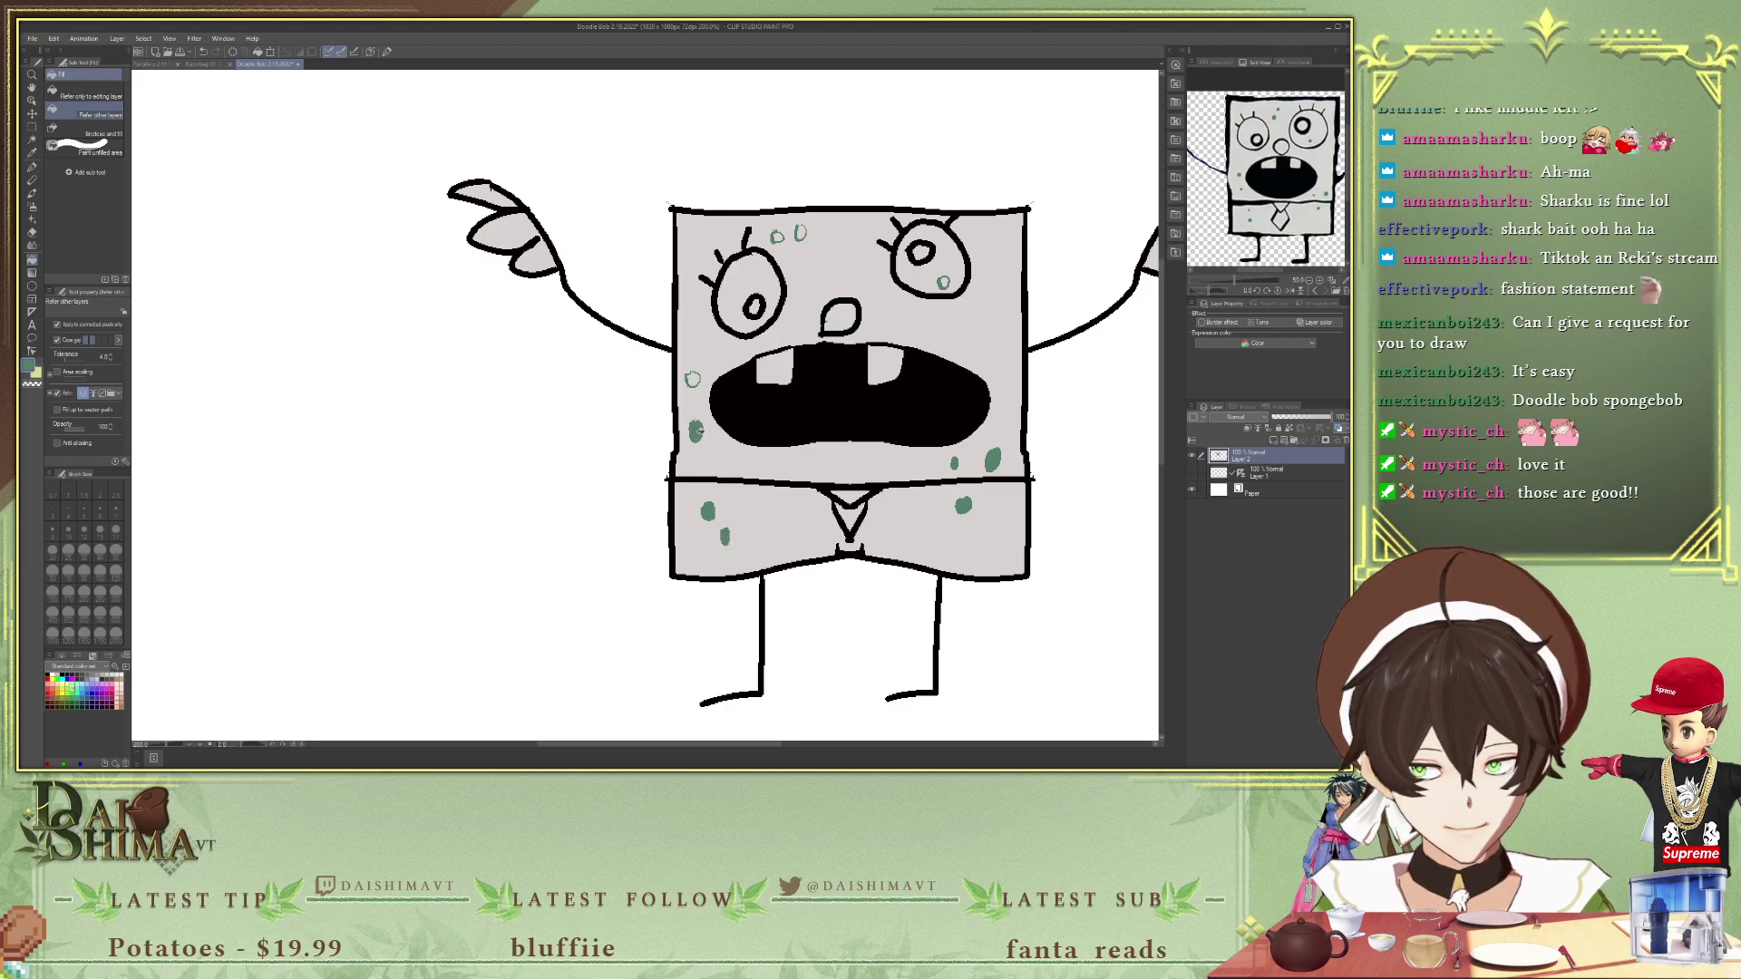
pyautogui.click(692, 379)
pyautogui.click(777, 238)
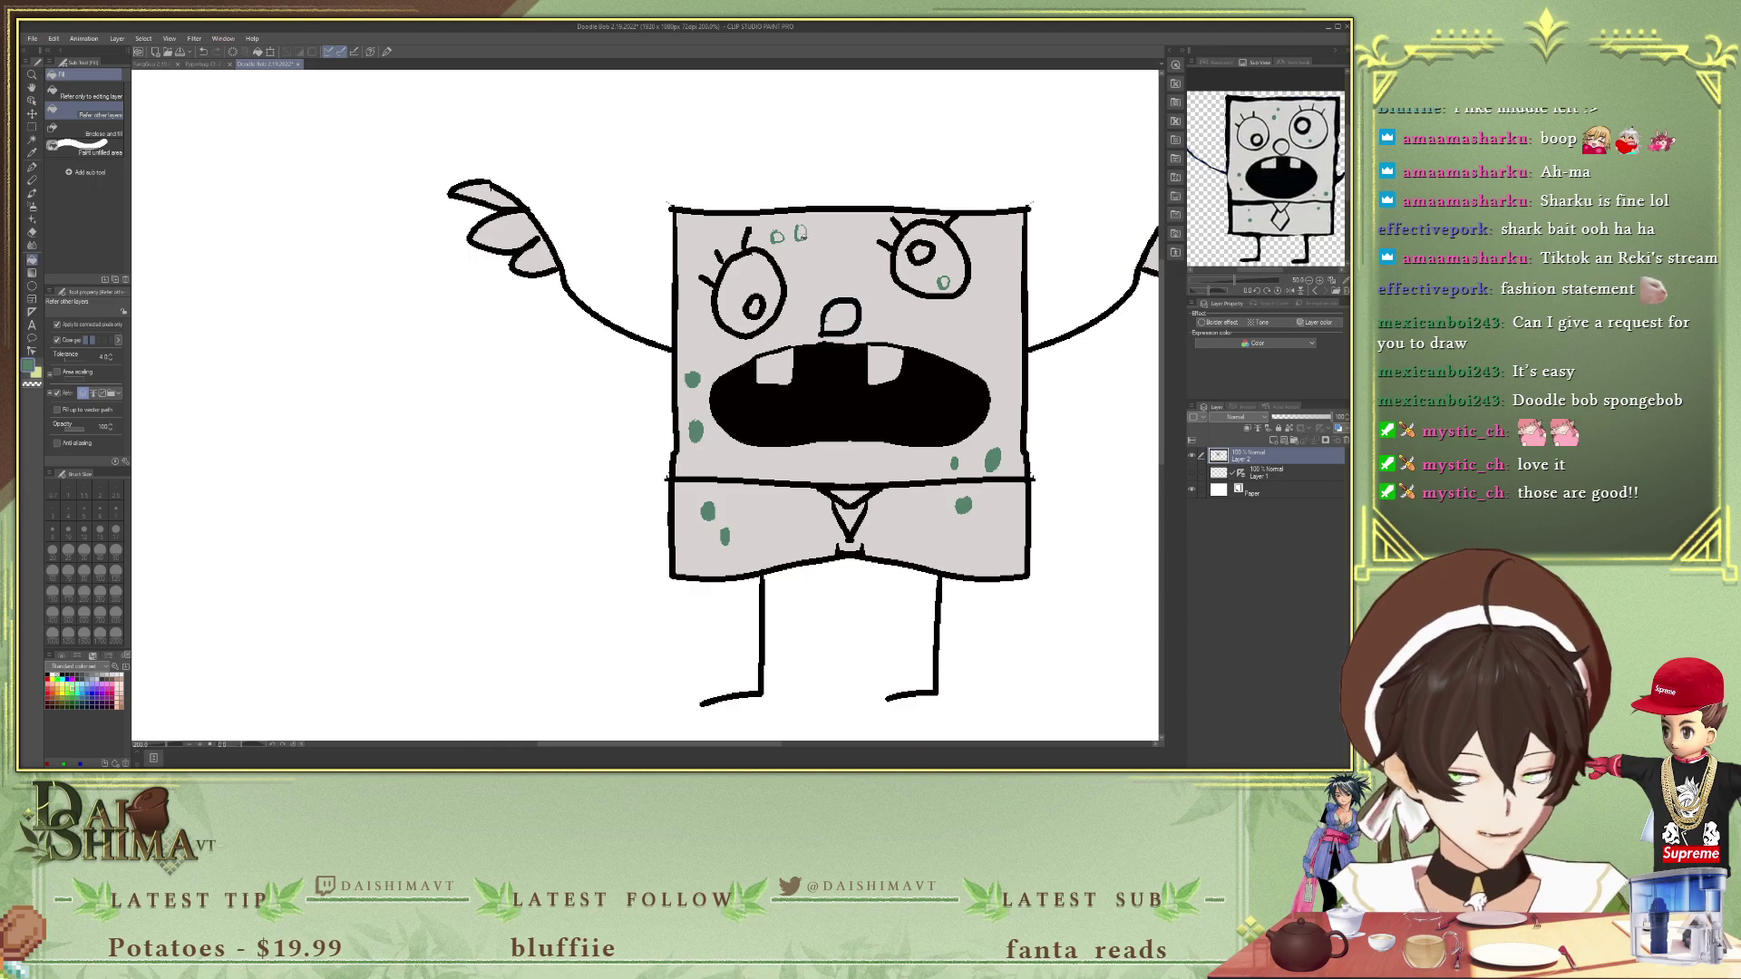
pyautogui.click(778, 236)
pyautogui.click(800, 233)
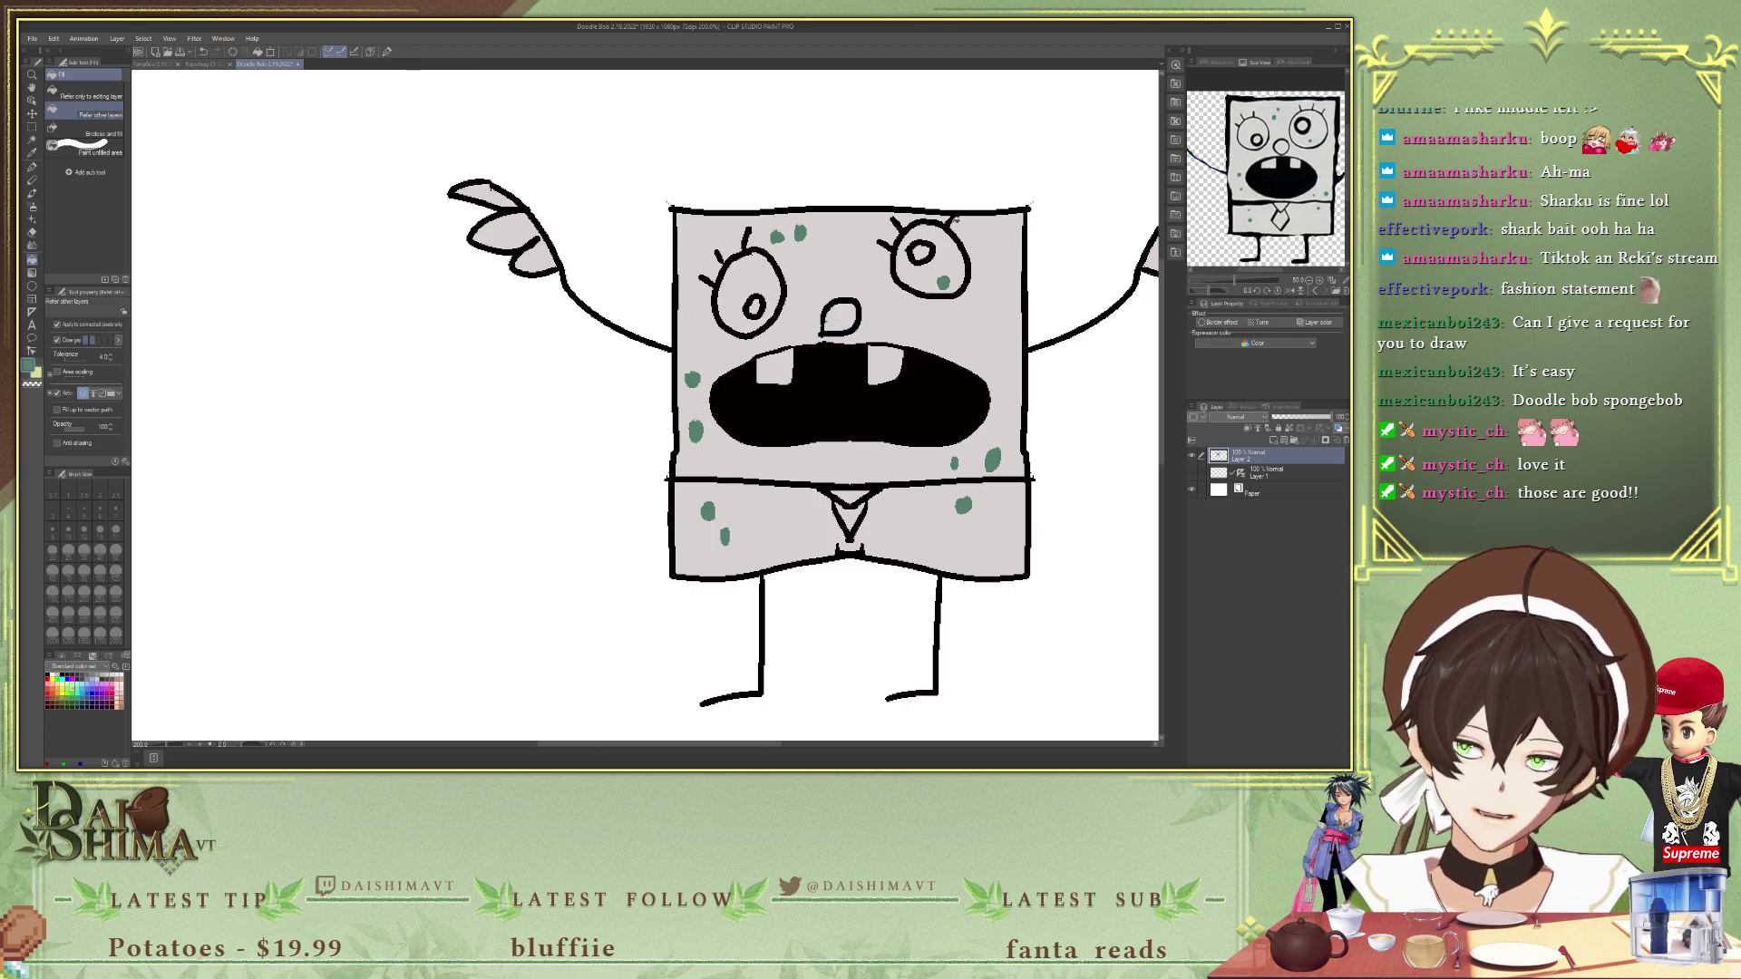
# - Hide the Paper layer and add a white border effect to the drawing's layer
pyautogui.scroll(-2, 981, 356)
pyautogui.moveTo(606, 743); pyautogui.dragTo(709, 744)
pyautogui.click(1204, 495)
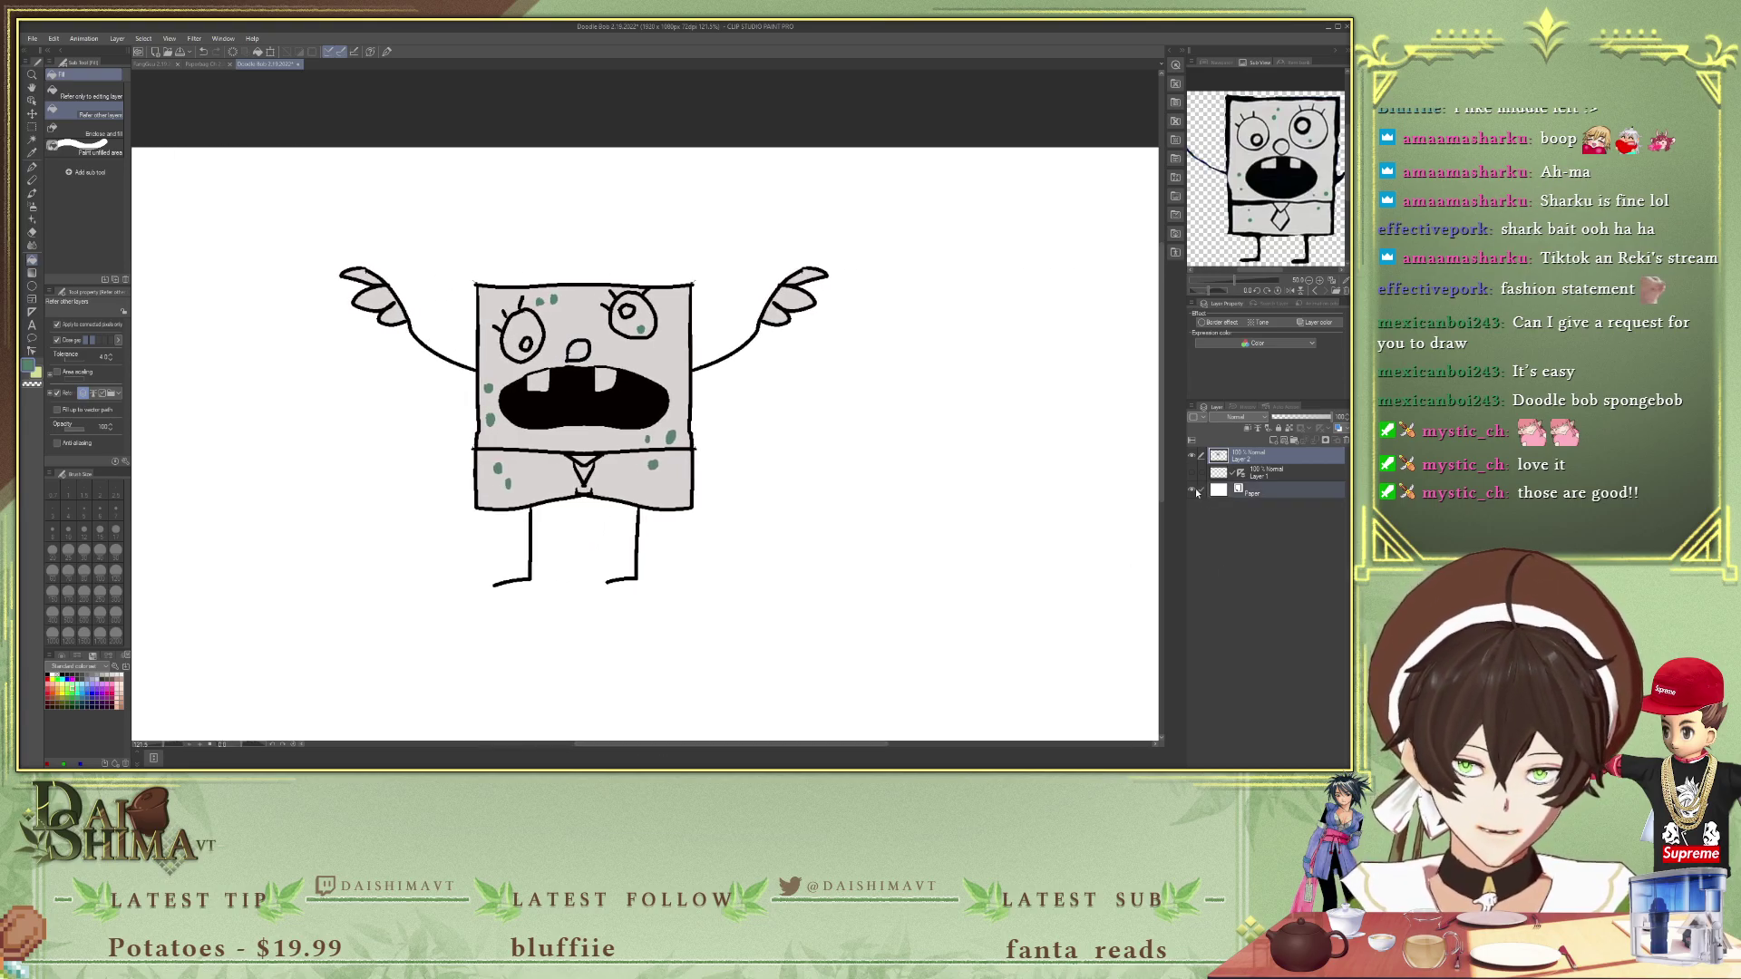
pyautogui.click(1193, 491)
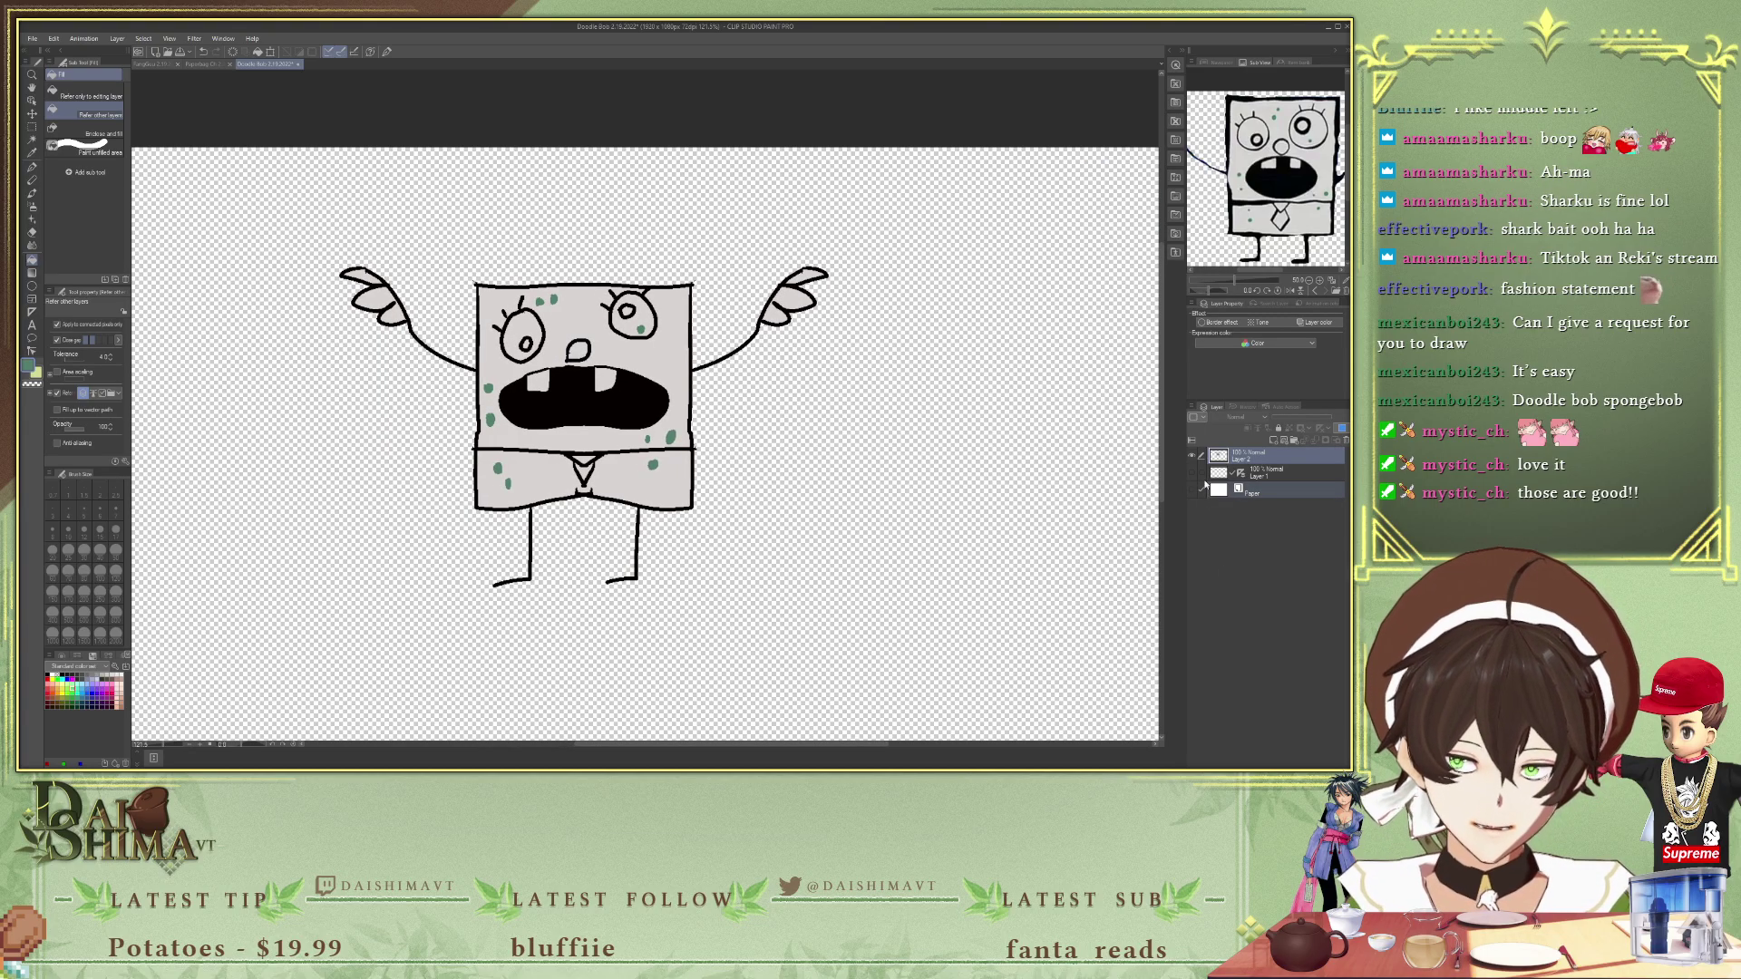
pyautogui.click(1251, 459)
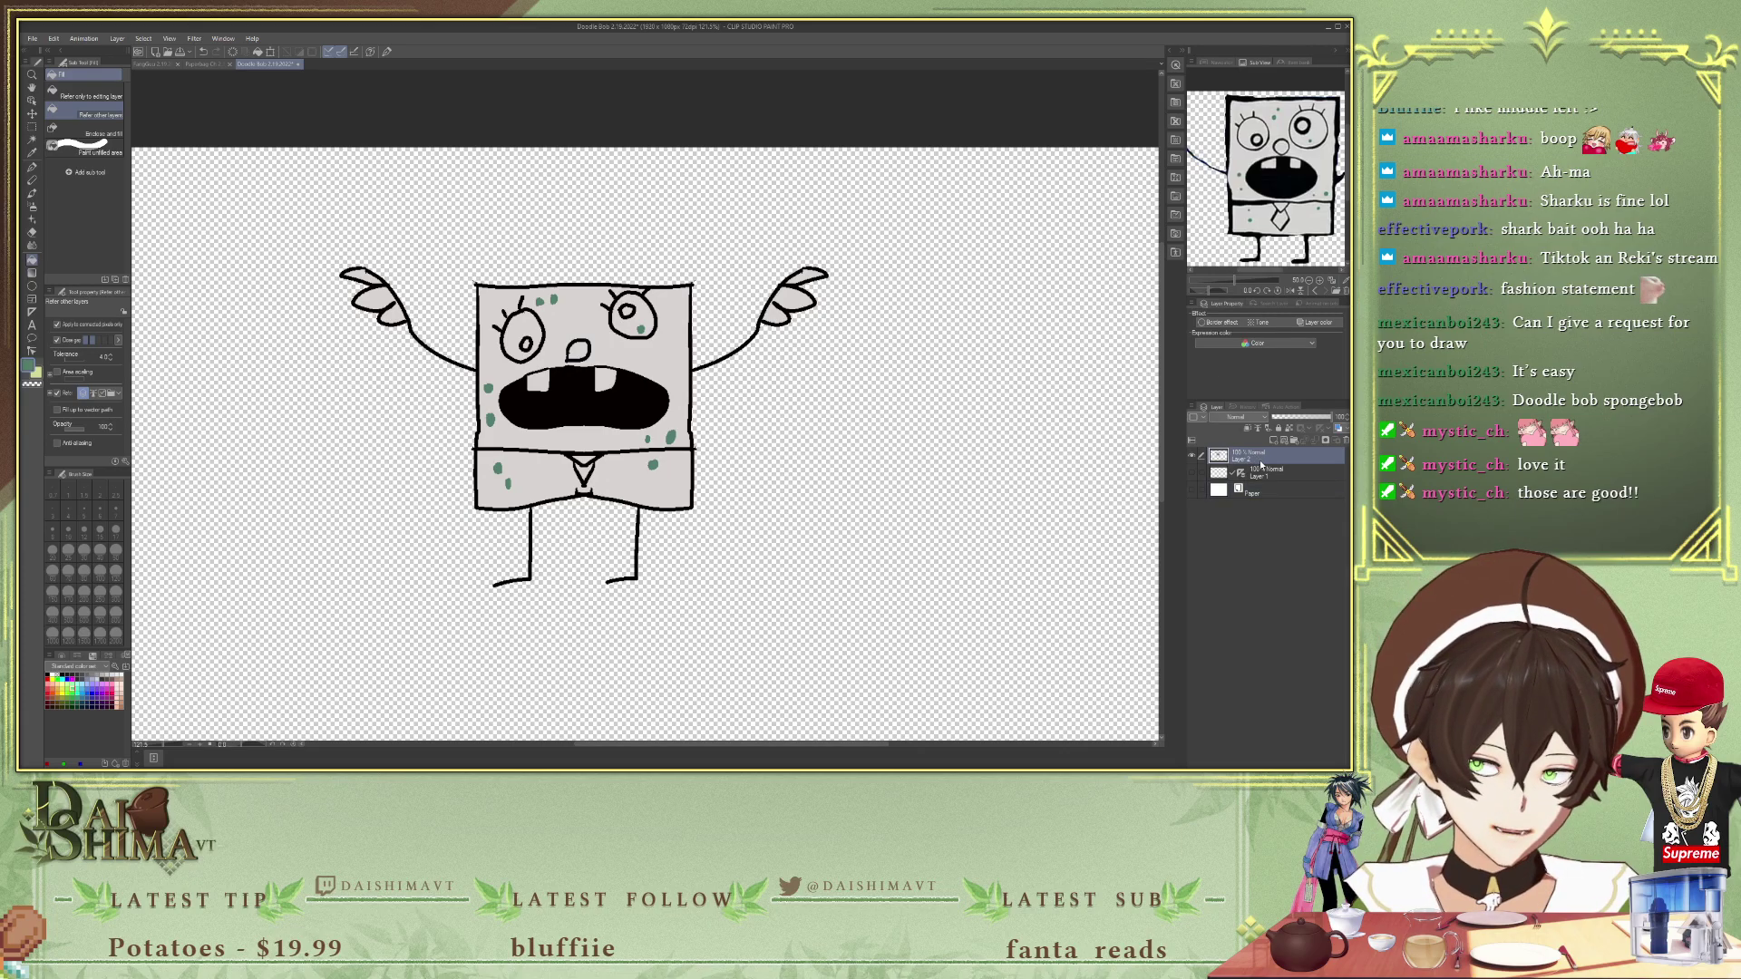
pyautogui.click(1210, 324)
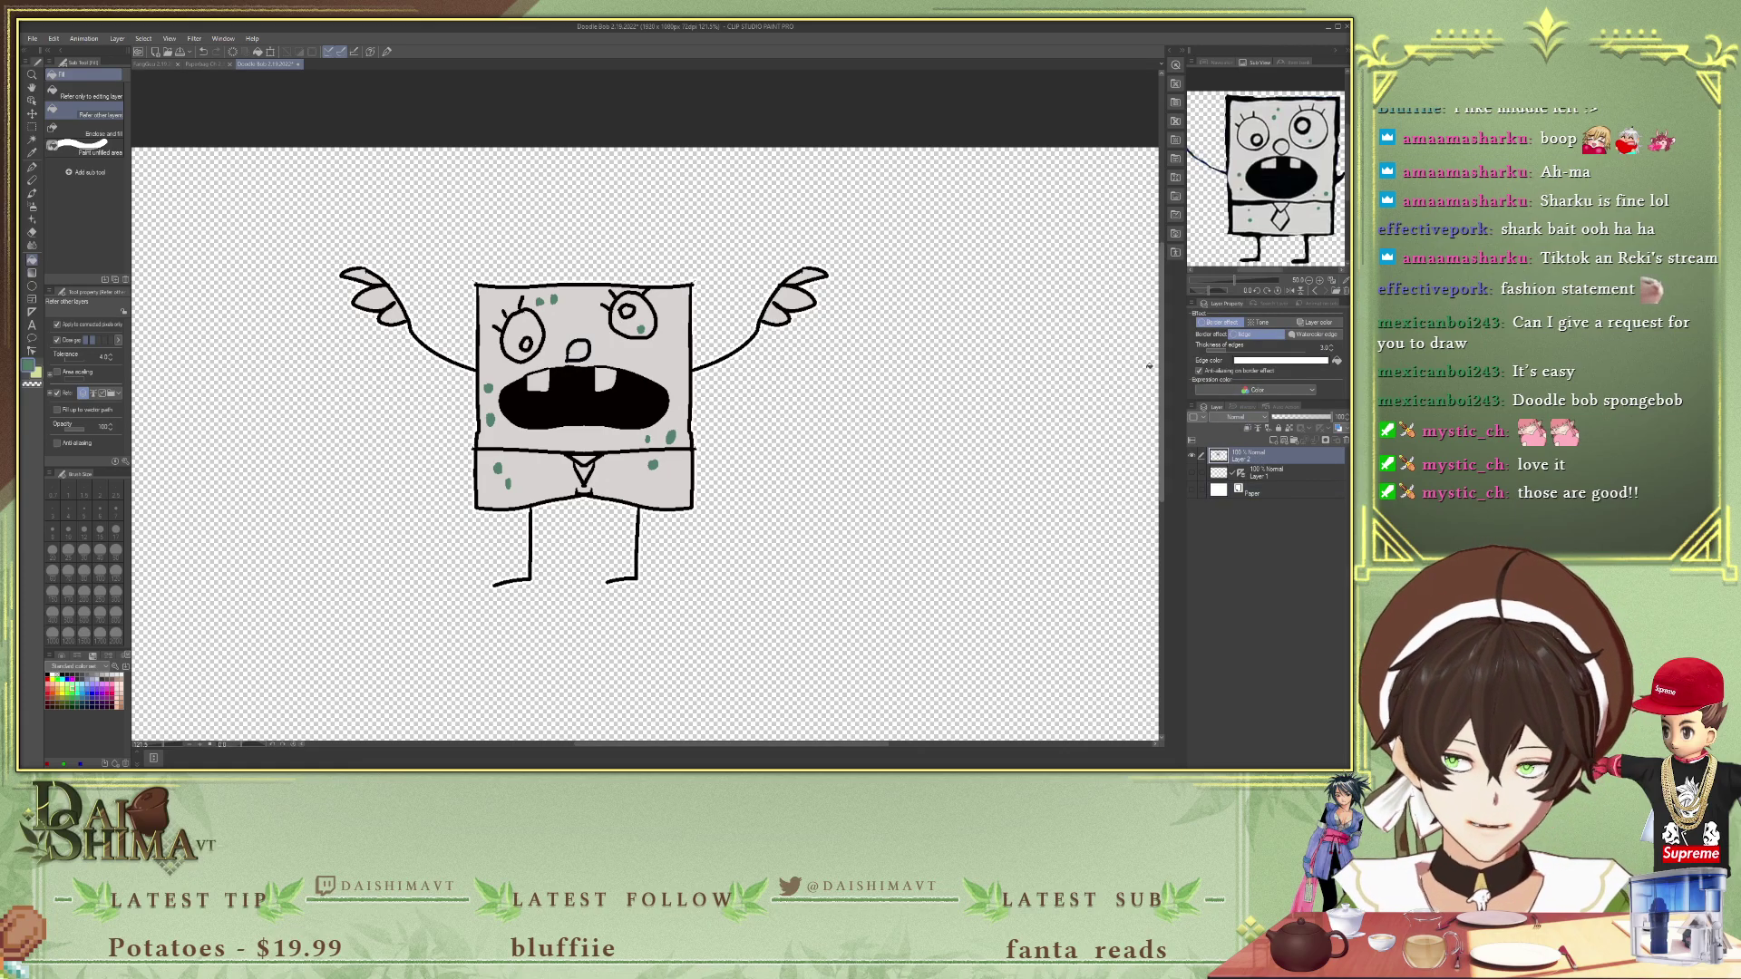
pyautogui.scroll(1, 331, 352)
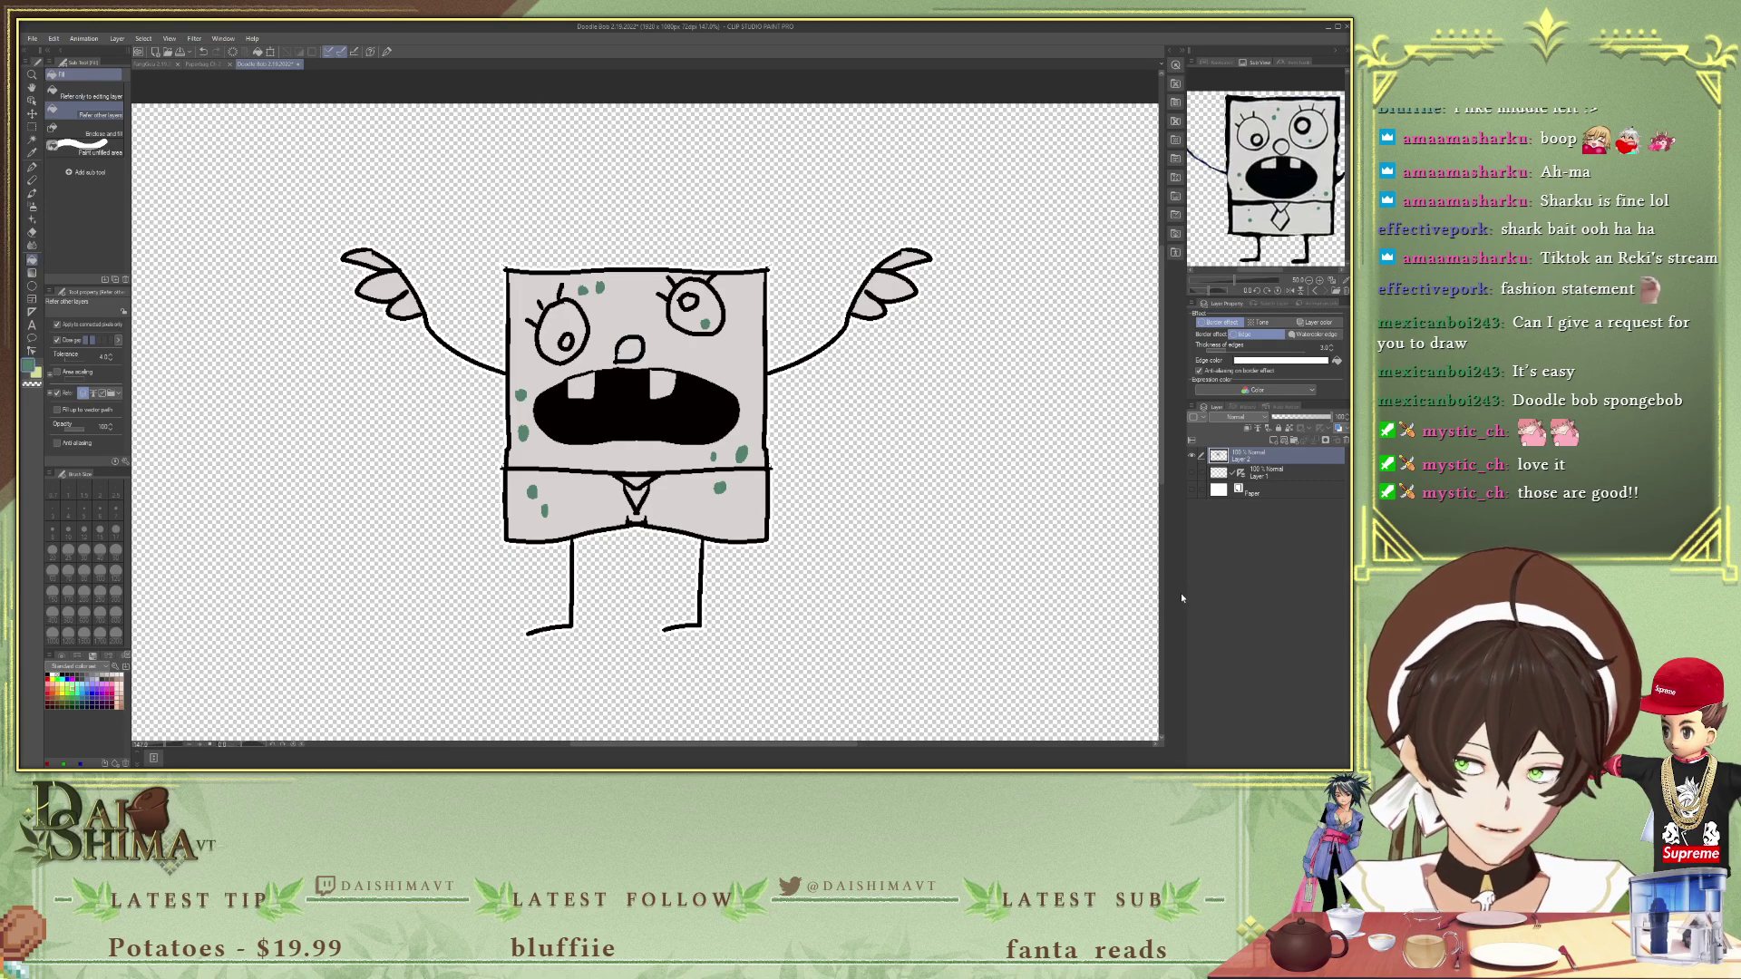
pyautogui.scroll(-2, 1071, 564)
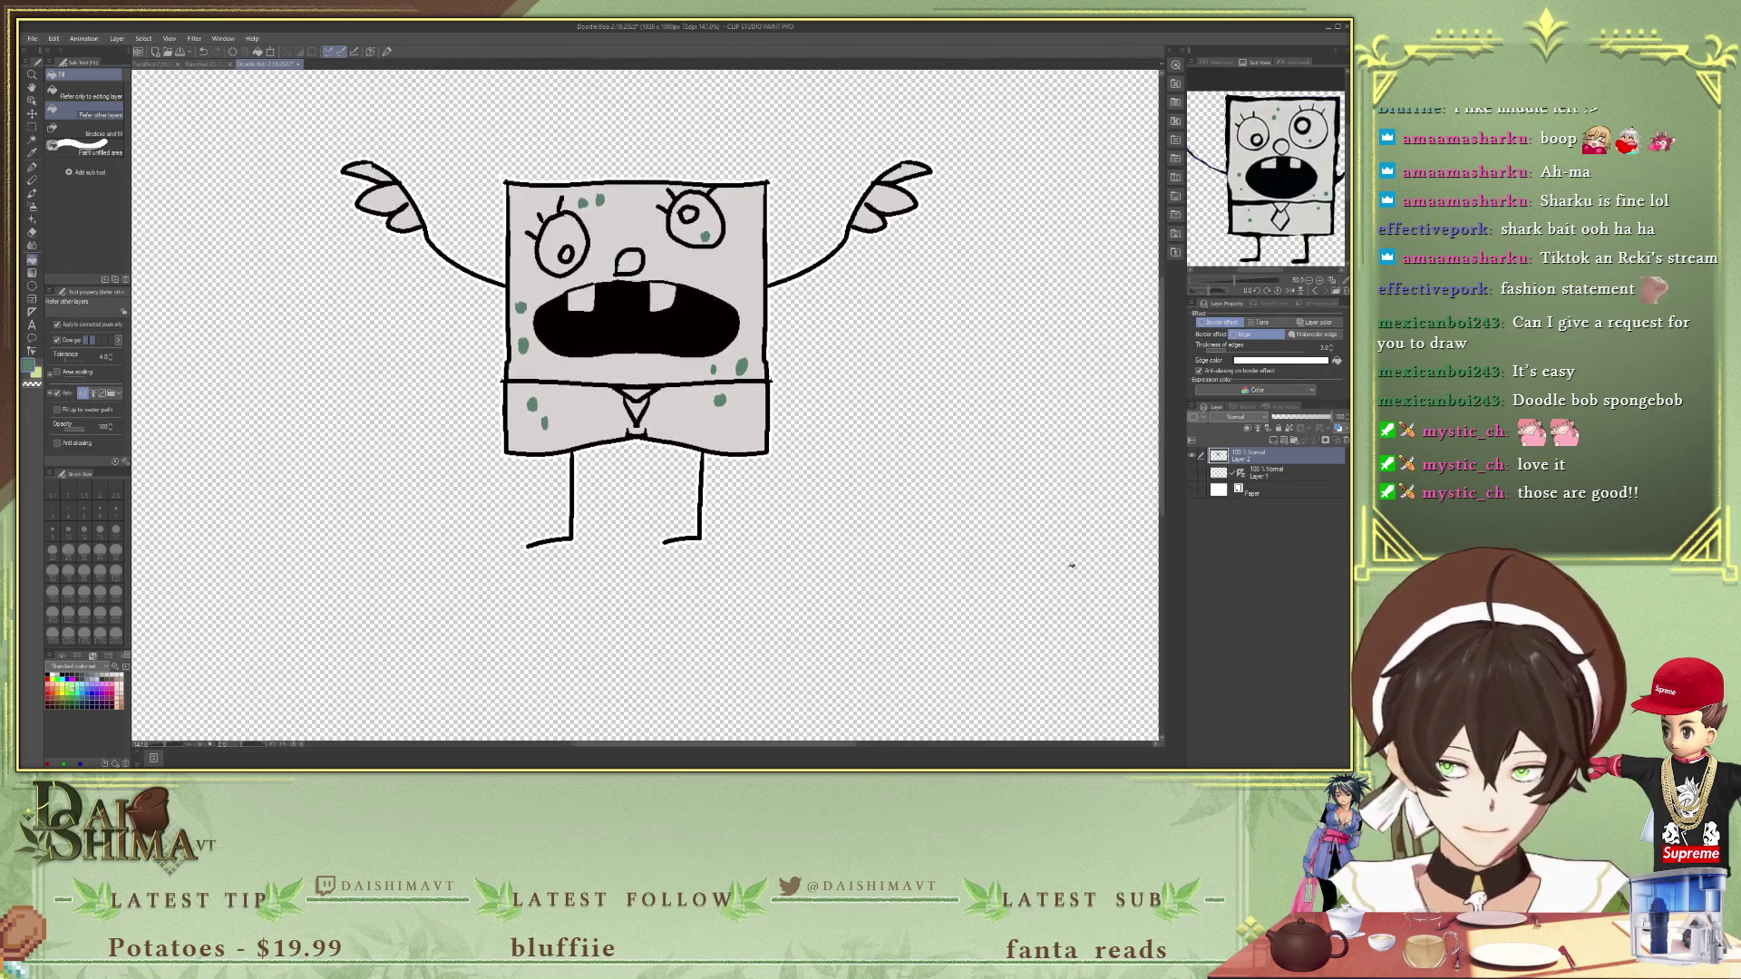
# - Create a new layer above the drawing with a black border effect and increase the pen's brush size
pyautogui.click(1273, 441)
pyautogui.click(1206, 319)
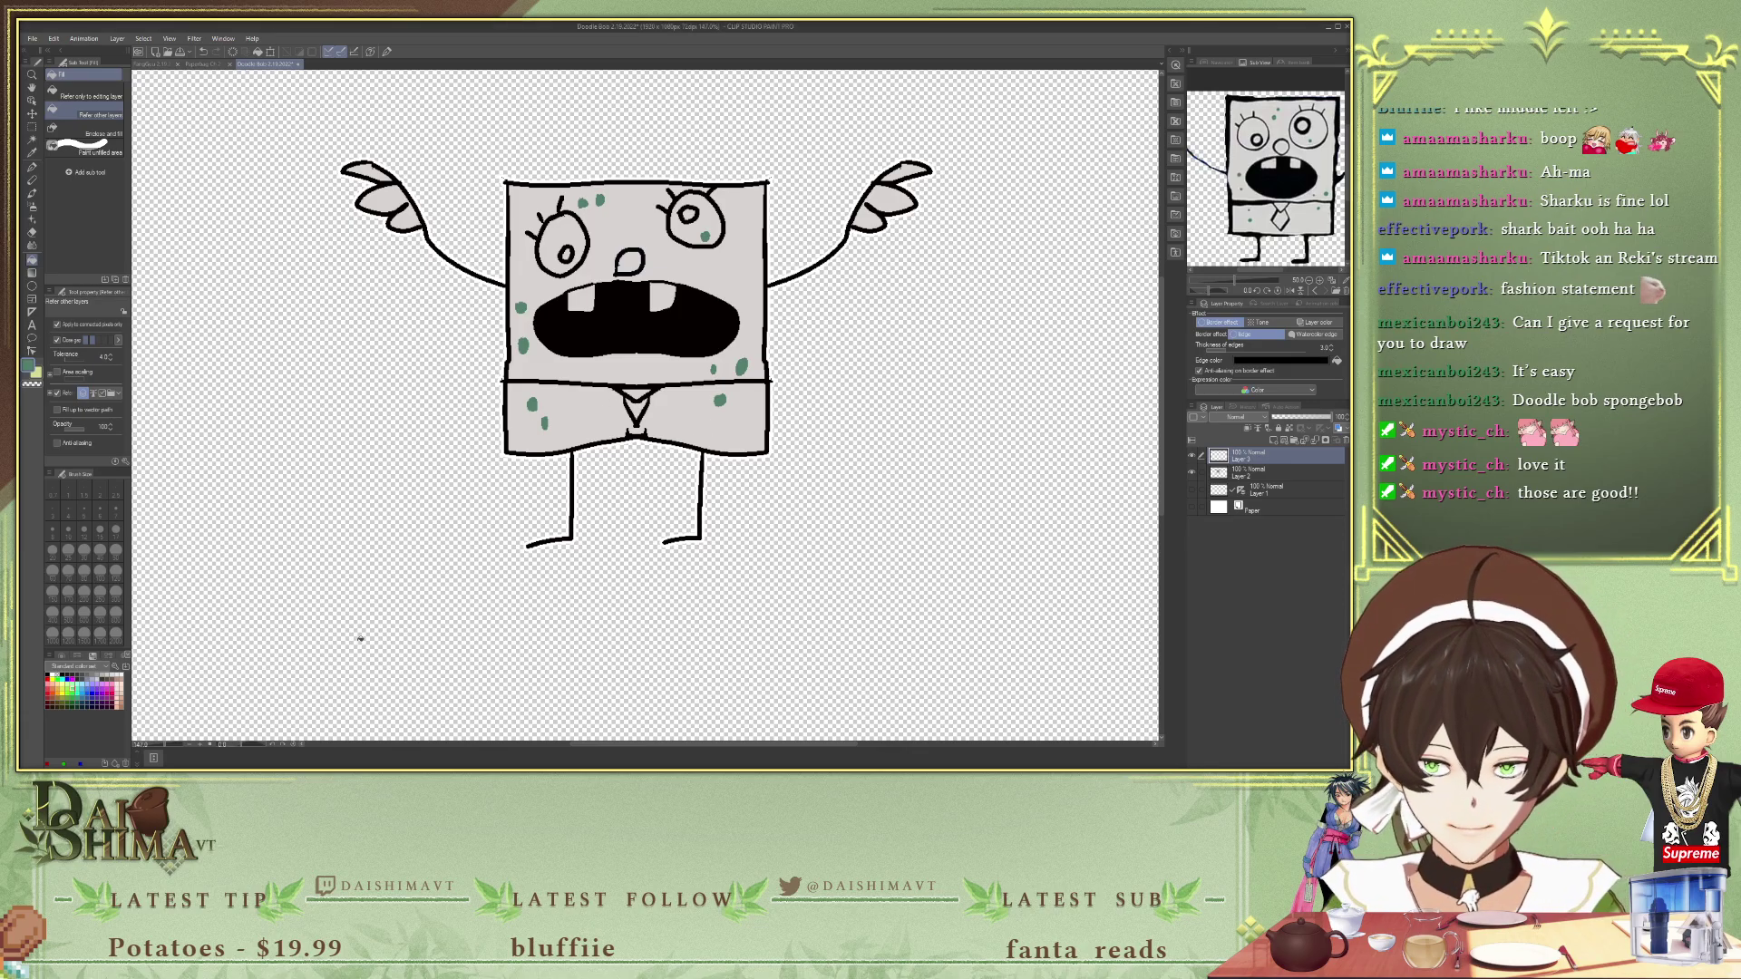
pyautogui.scroll(3, 416, 615)
pyautogui.press('p')
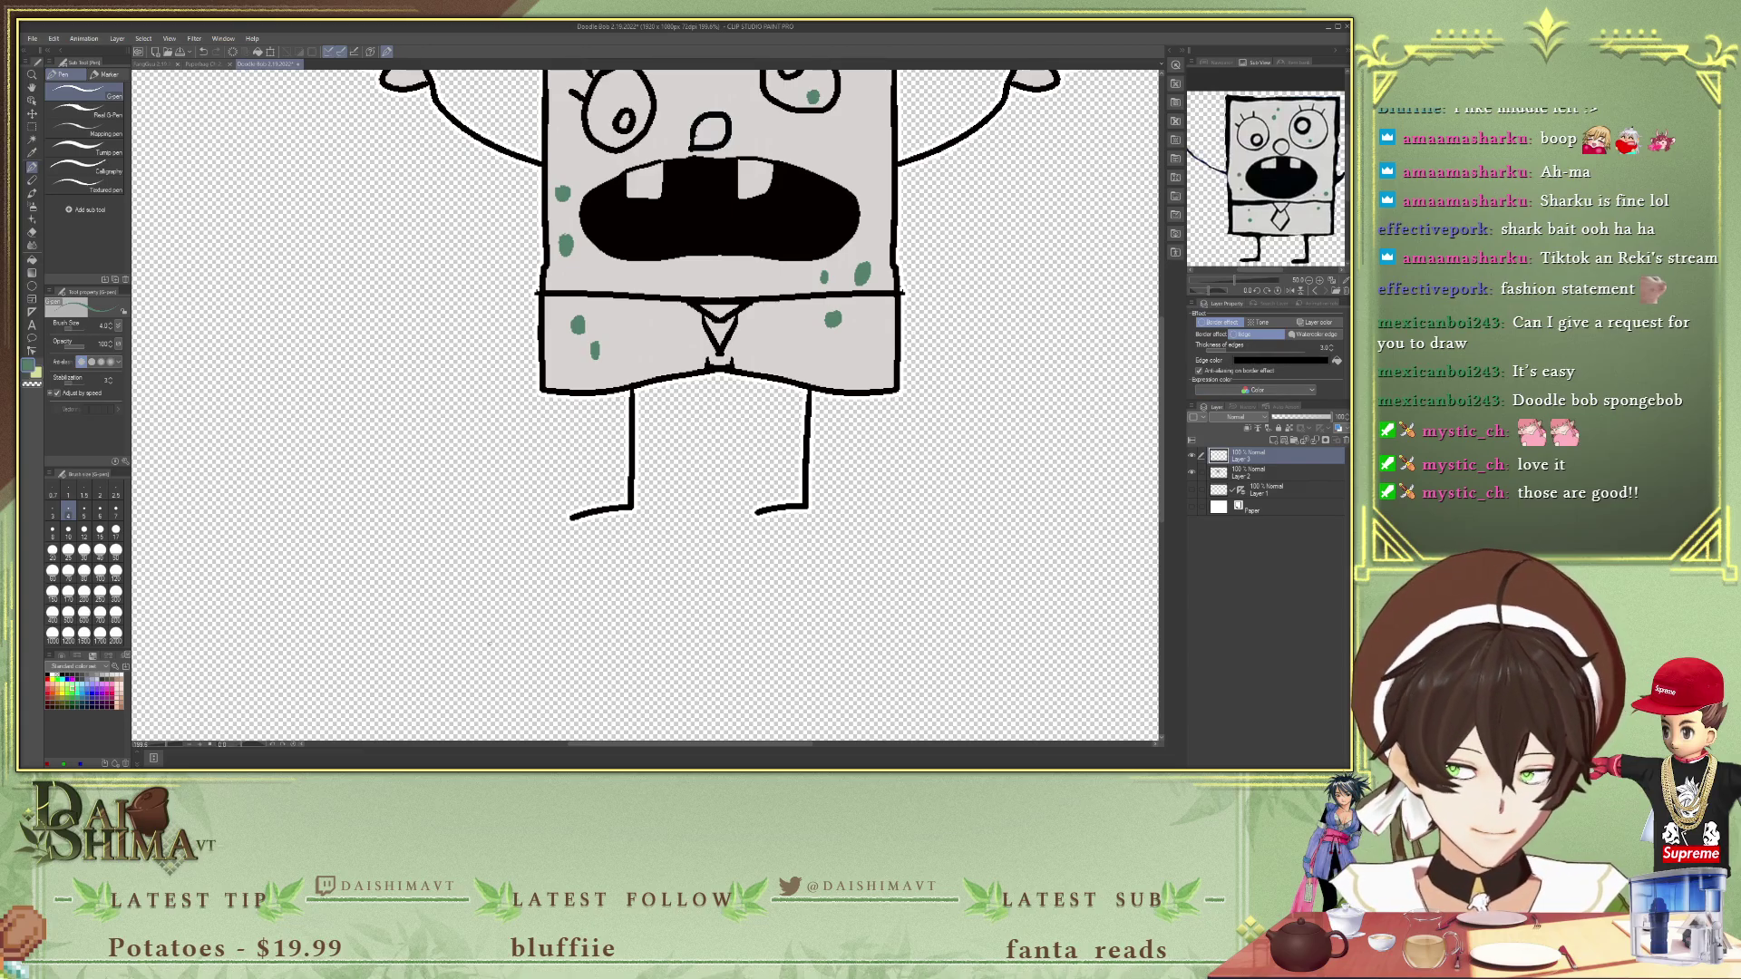
pyautogui.press(']')
pyautogui.press(']')
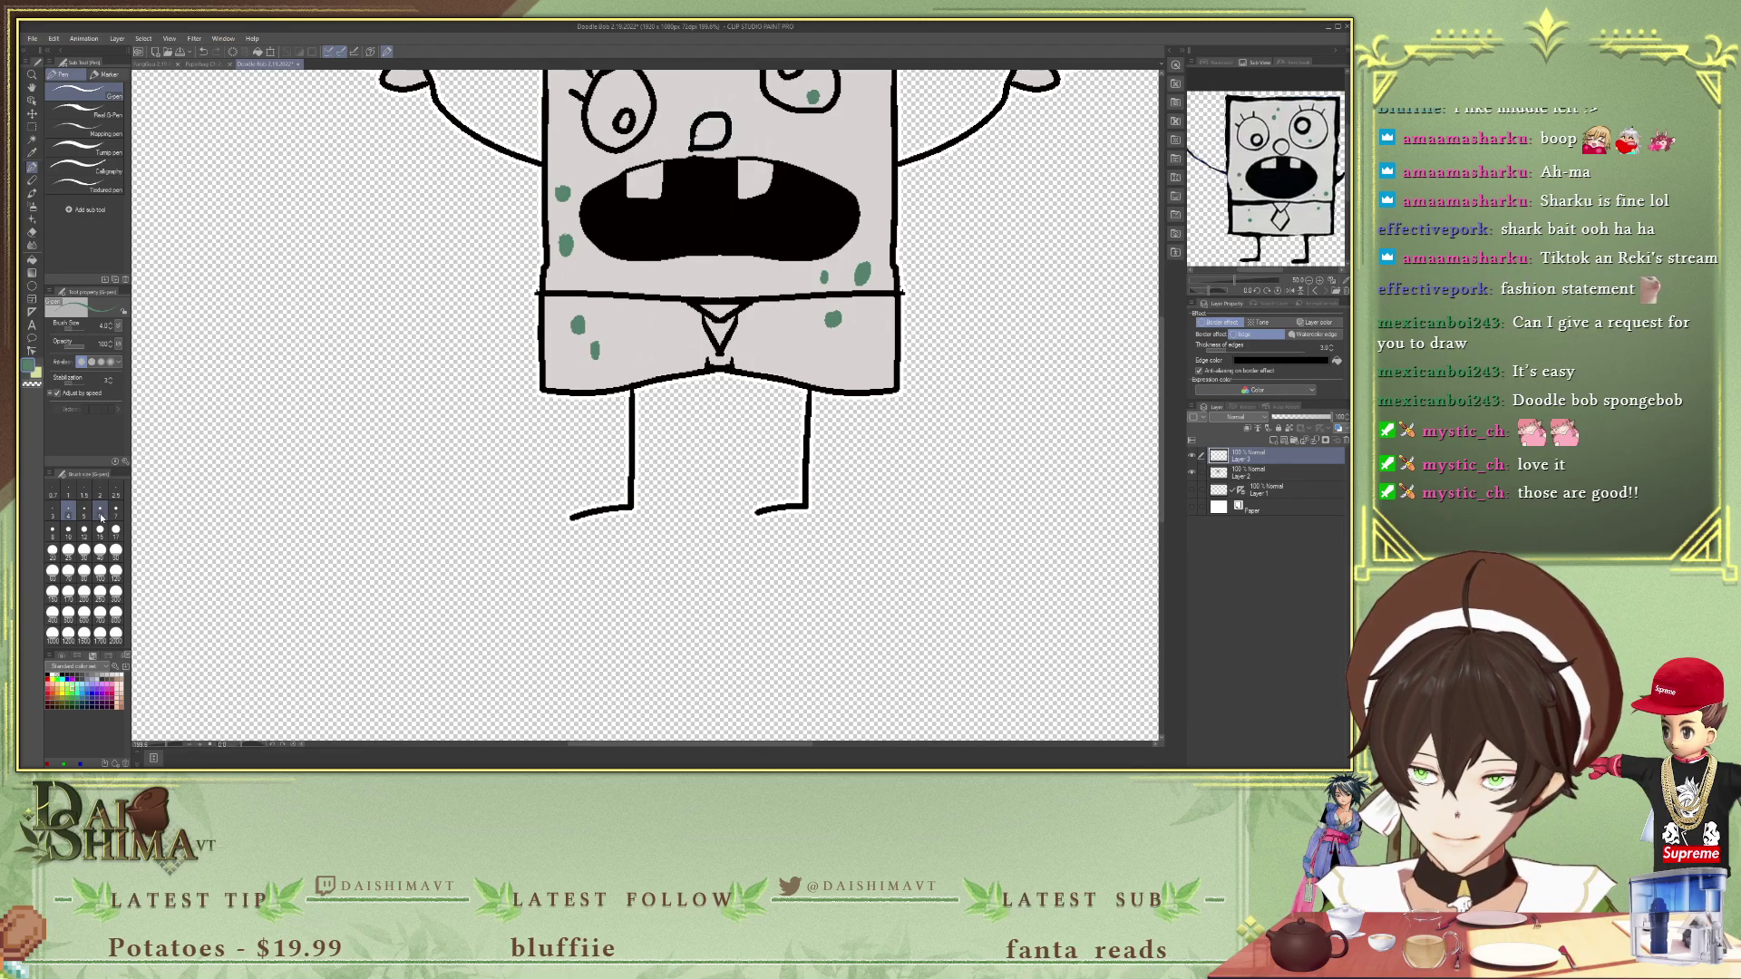
pyautogui.press('i')
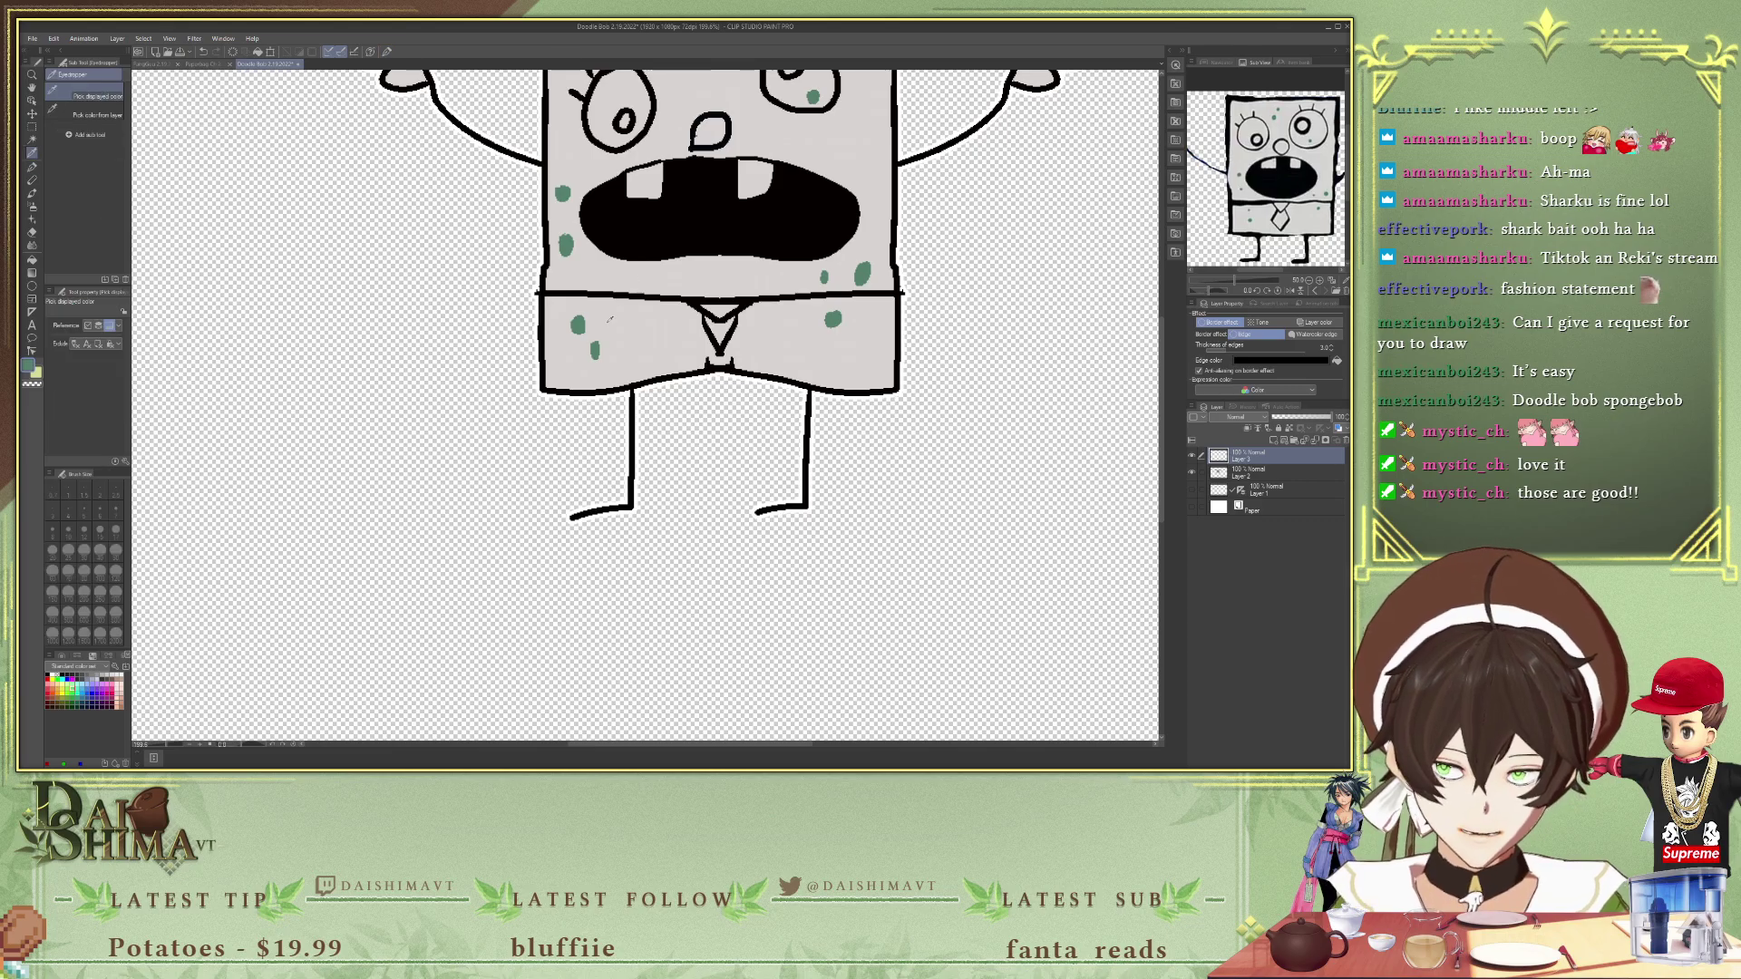
pyautogui.press('p')
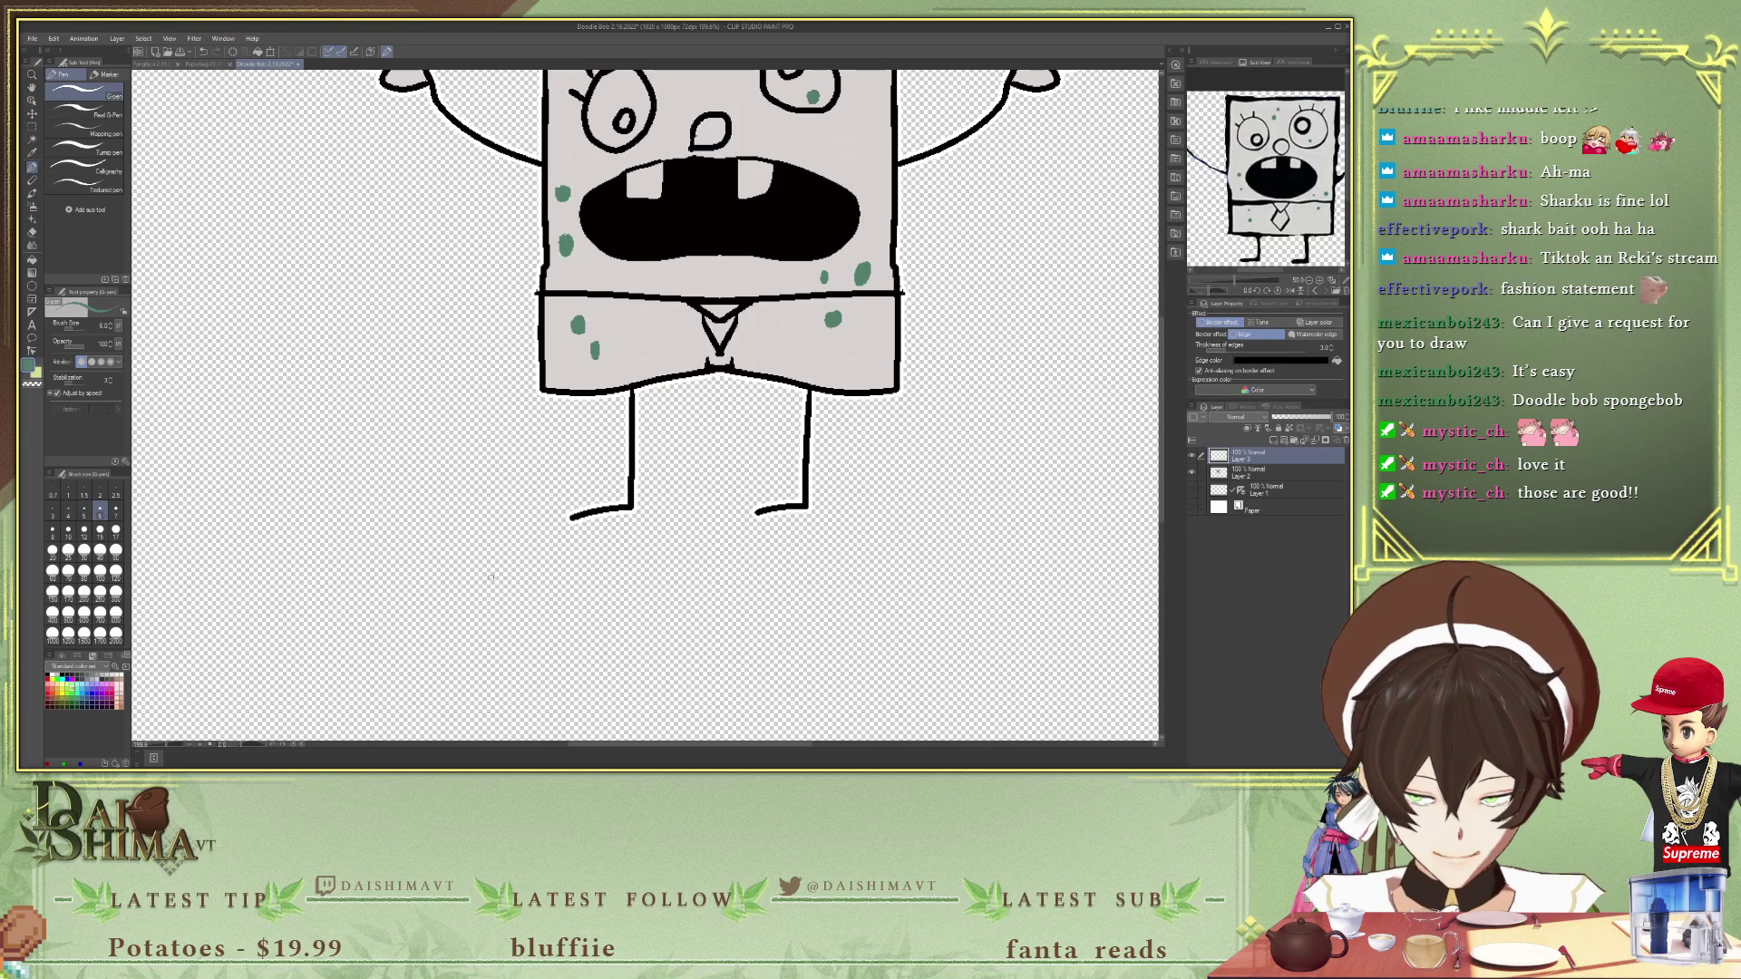
pyautogui.moveTo(428, 553)
pyautogui.mouseDown()
pyautogui.moveTo(442, 602)
pyautogui.moveTo(471, 578)
pyautogui.mouseUp()
pyautogui.hotkey('ctrl', 'z')
pyautogui.hotkey('ctrl', 'z')
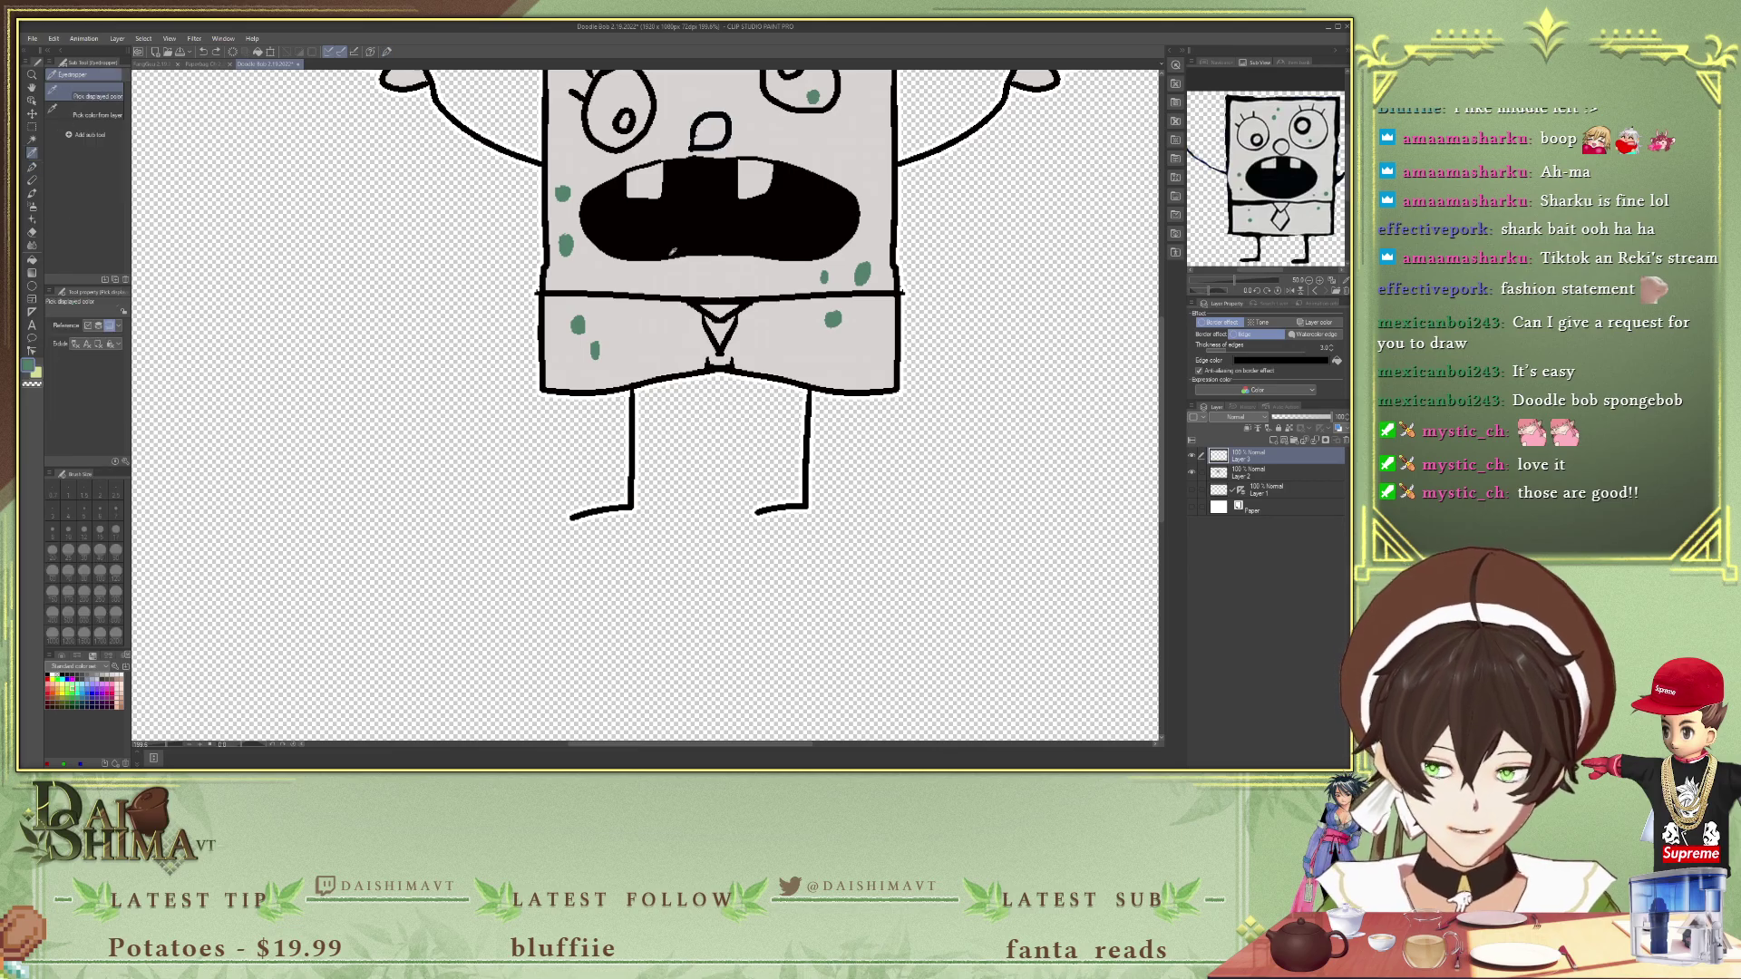
# - Handwrite the title "DoodleBob" in light grey beneath the figure's feet
pyautogui.press('x')
pyautogui.moveTo(464, 555)
pyautogui.mouseDown()
pyautogui.moveTo(470, 615)
pyautogui.moveTo(518, 585)
pyautogui.moveTo(590, 600)
pyautogui.moveTo(613, 580)
pyautogui.mouseUp()
pyautogui.moveTo(616, 581)
pyautogui.mouseDown()
pyautogui.moveTo(667, 590)
pyautogui.moveTo(671, 552)
pyautogui.moveTo(668, 592)
pyautogui.moveTo(716, 566)
pyautogui.moveTo(744, 586)
pyautogui.mouseUp()
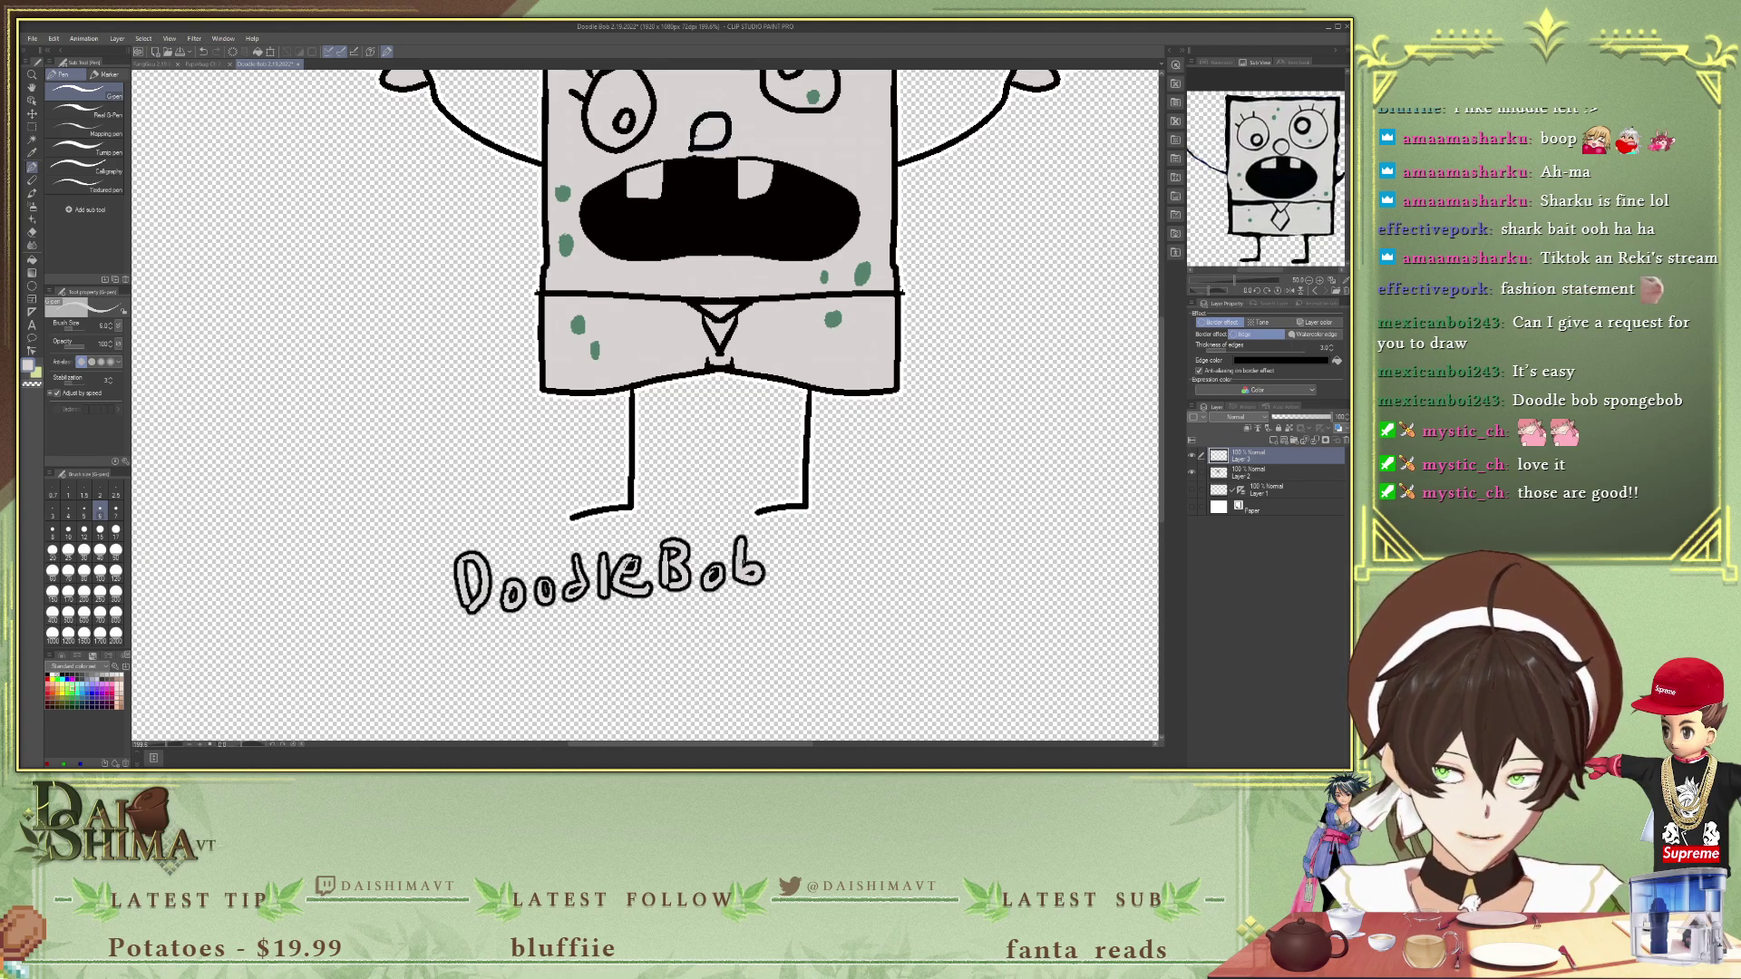
# - Pick bright green and handwrite the artist's handle and the date's opening 2 beneath the title, redoing some strokes
pyautogui.click(72, 687)
pyautogui.moveTo(445, 632)
pyautogui.mouseDown()
pyautogui.moveTo(444, 655)
pyautogui.moveTo(467, 658)
pyautogui.moveTo(450, 680)
pyautogui.moveTo(510, 682)
pyautogui.moveTo(502, 643)
pyautogui.mouseUp()
pyautogui.moveTo(547, 642); pyautogui.dragTo(521, 686)
pyautogui.moveTo(569, 628)
pyautogui.mouseDown()
pyautogui.moveTo(566, 666)
pyautogui.moveTo(593, 680)
pyautogui.mouseUp()
pyautogui.moveTo(607, 646); pyautogui.dragTo(633, 679)
pyautogui.moveTo(633, 679)
pyautogui.mouseDown()
pyautogui.moveTo(682, 686)
pyautogui.moveTo(667, 676)
pyautogui.moveTo(689, 680)
pyautogui.moveTo(725, 634)
pyautogui.moveTo(751, 679)
pyautogui.mouseUp()
pyautogui.hotkey('ctrl', 'z')
pyautogui.moveTo(724, 629)
pyautogui.mouseDown()
pyautogui.moveTo(791, 620)
pyautogui.moveTo(740, 636)
pyautogui.moveTo(739, 676)
pyautogui.moveTo(769, 620)
pyautogui.moveTo(823, 676)
pyautogui.mouseUp()
pyautogui.hotkey('ctrl', 'z')
pyautogui.hotkey('ctrl', 'z')
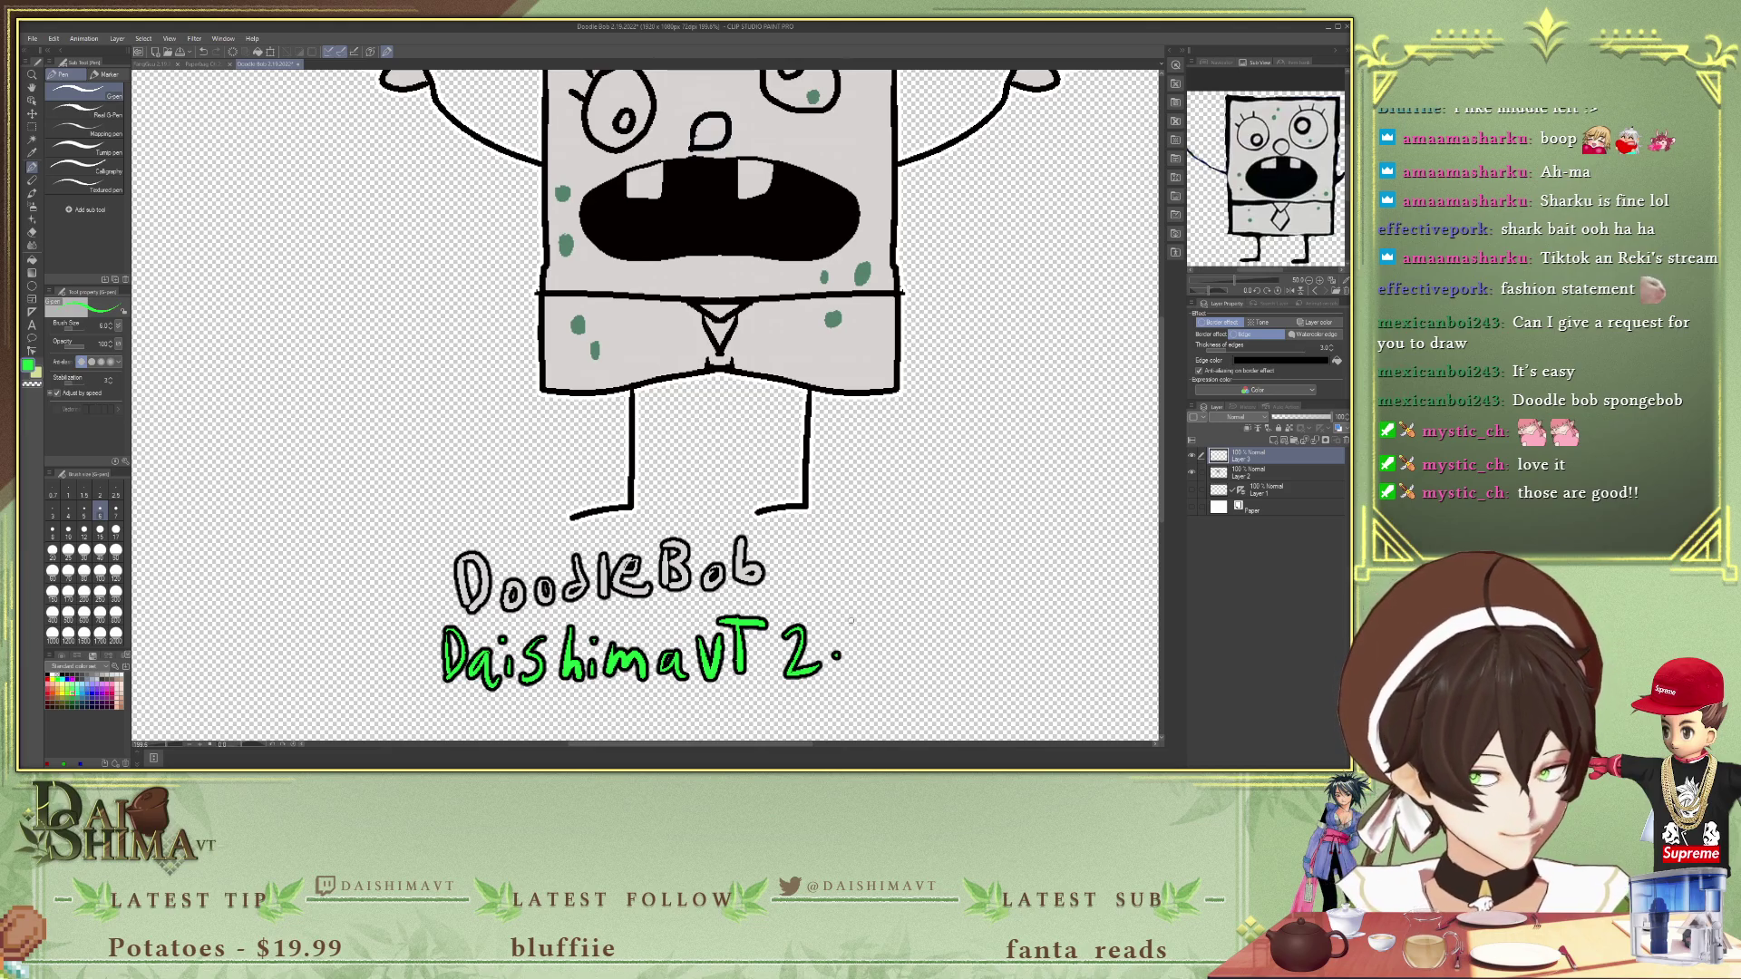
# - Complete the handwritten date after the artist's handle with slashes and the year 2022
pyautogui.moveTo(854, 620)
pyautogui.mouseDown()
pyautogui.moveTo(831, 690)
pyautogui.moveTo(892, 662)
pyautogui.mouseUp()
pyautogui.moveTo(886, 626); pyautogui.dragTo(881, 691)
pyautogui.moveTo(930, 608)
pyautogui.mouseDown()
pyautogui.moveTo(901, 698)
pyautogui.moveTo(963, 671)
pyautogui.mouseUp()
pyautogui.moveTo(972, 630)
pyautogui.mouseDown()
pyautogui.moveTo(998, 664)
pyautogui.moveTo(978, 637)
pyautogui.moveTo(1048, 667)
pyautogui.mouseUp()
pyautogui.hotkey('ctrl', 'z')
pyautogui.hotkey('ctrl', '-')
pyautogui.hotkey('ctrl', '-')
pyautogui.hotkey('ctrl', '-')
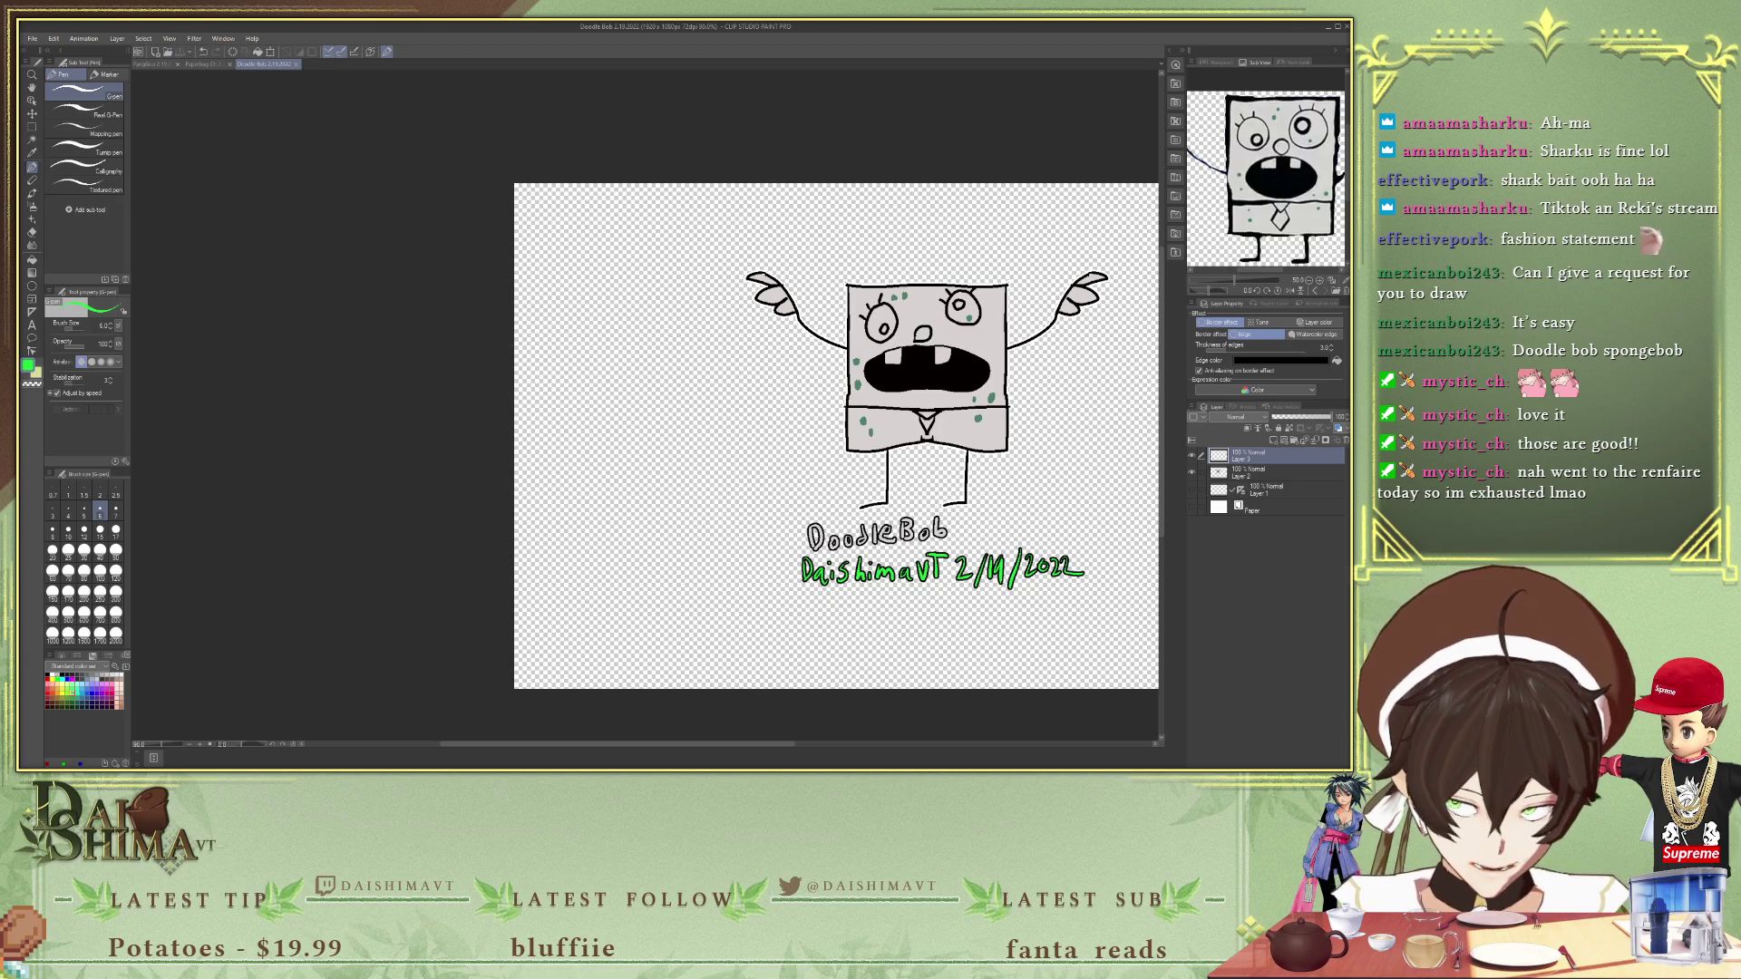
pyautogui.moveTo(772, 745)
pyautogui.mouseDown()
pyautogui.moveTo(879, 746)
pyautogui.moveTo(860, 747)
pyautogui.mouseUp()
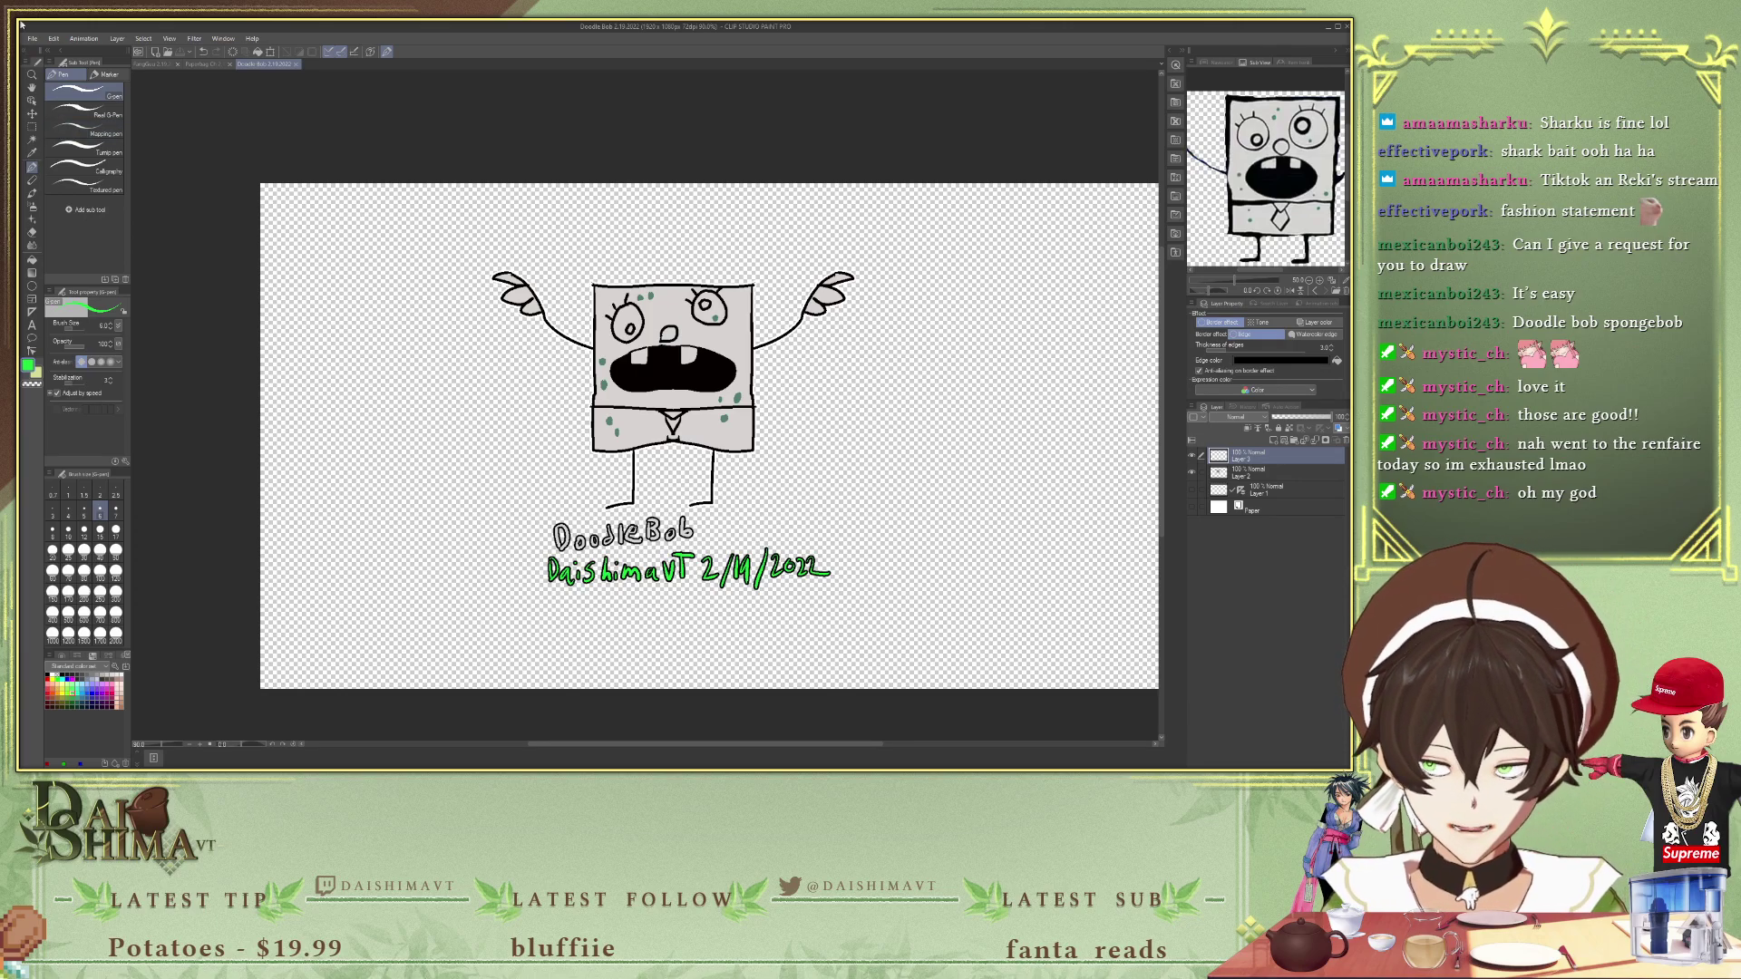
pyautogui.click(33, 127)
pyautogui.moveTo(422, 228)
pyautogui.mouseDown()
pyautogui.moveTo(972, 620)
pyautogui.moveTo(957, 621)
pyautogui.mouseUp()
pyautogui.click(948, 458)
pyautogui.press('alt')
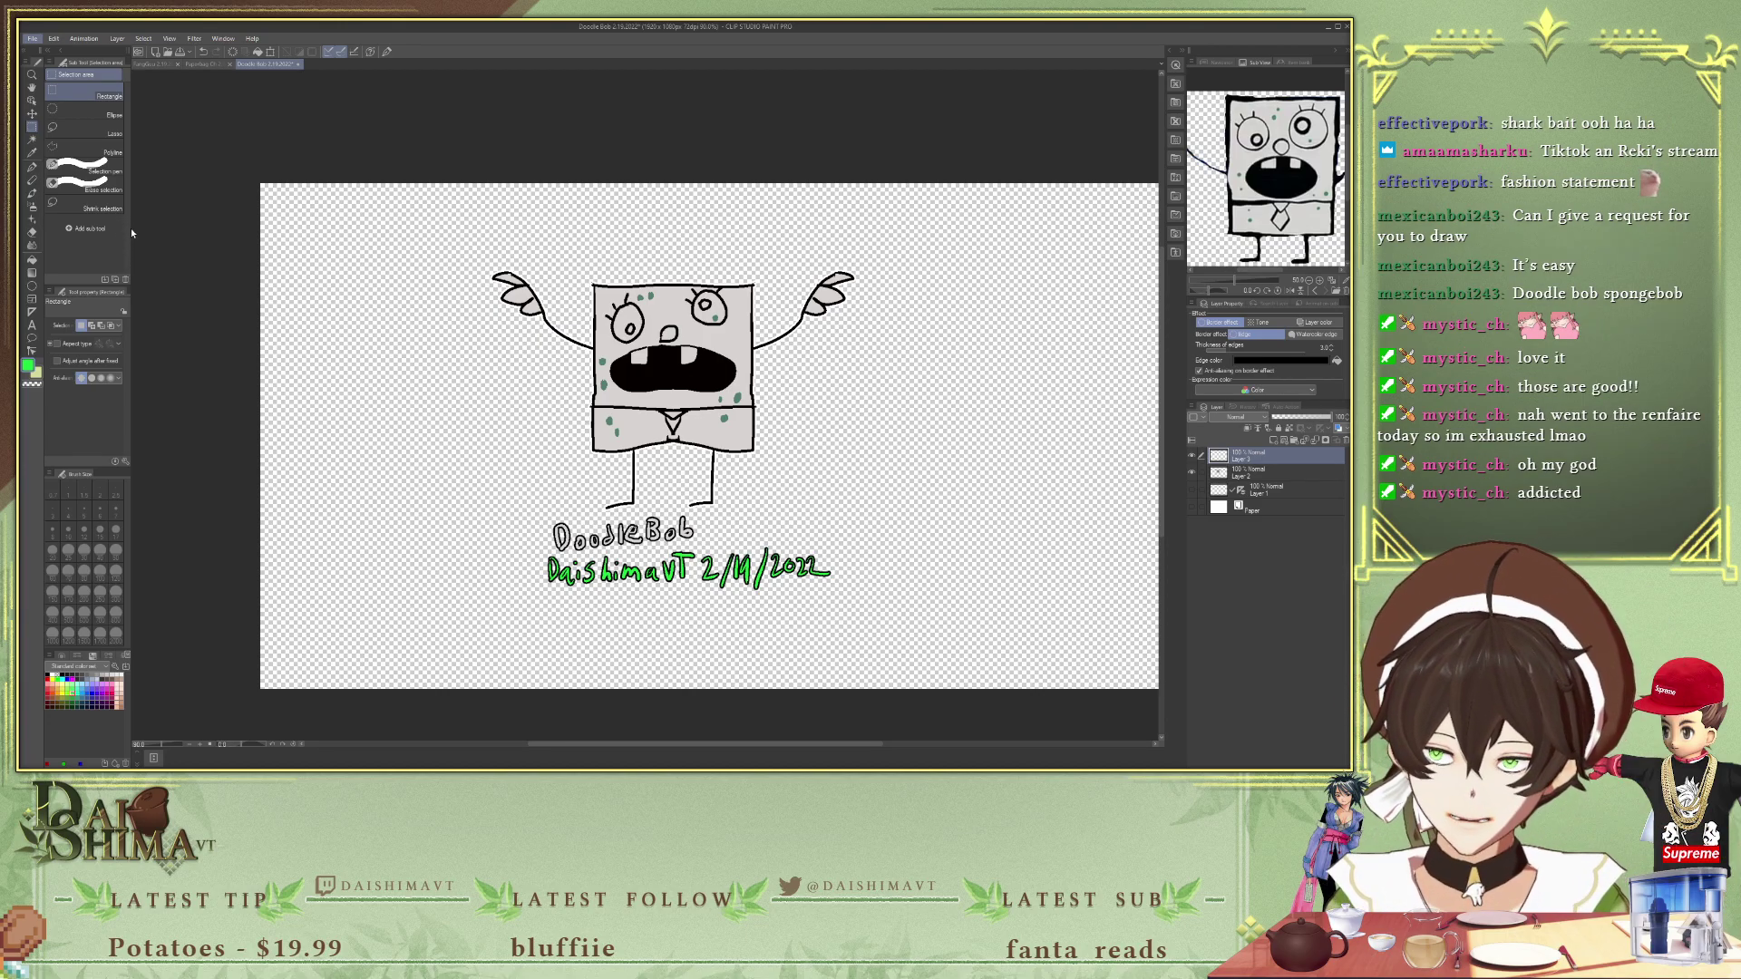
# - Crop the canvas closely around the figure, title and signature, trim the excess width, clear the selection and save the drawing
pyautogui.press('alt')
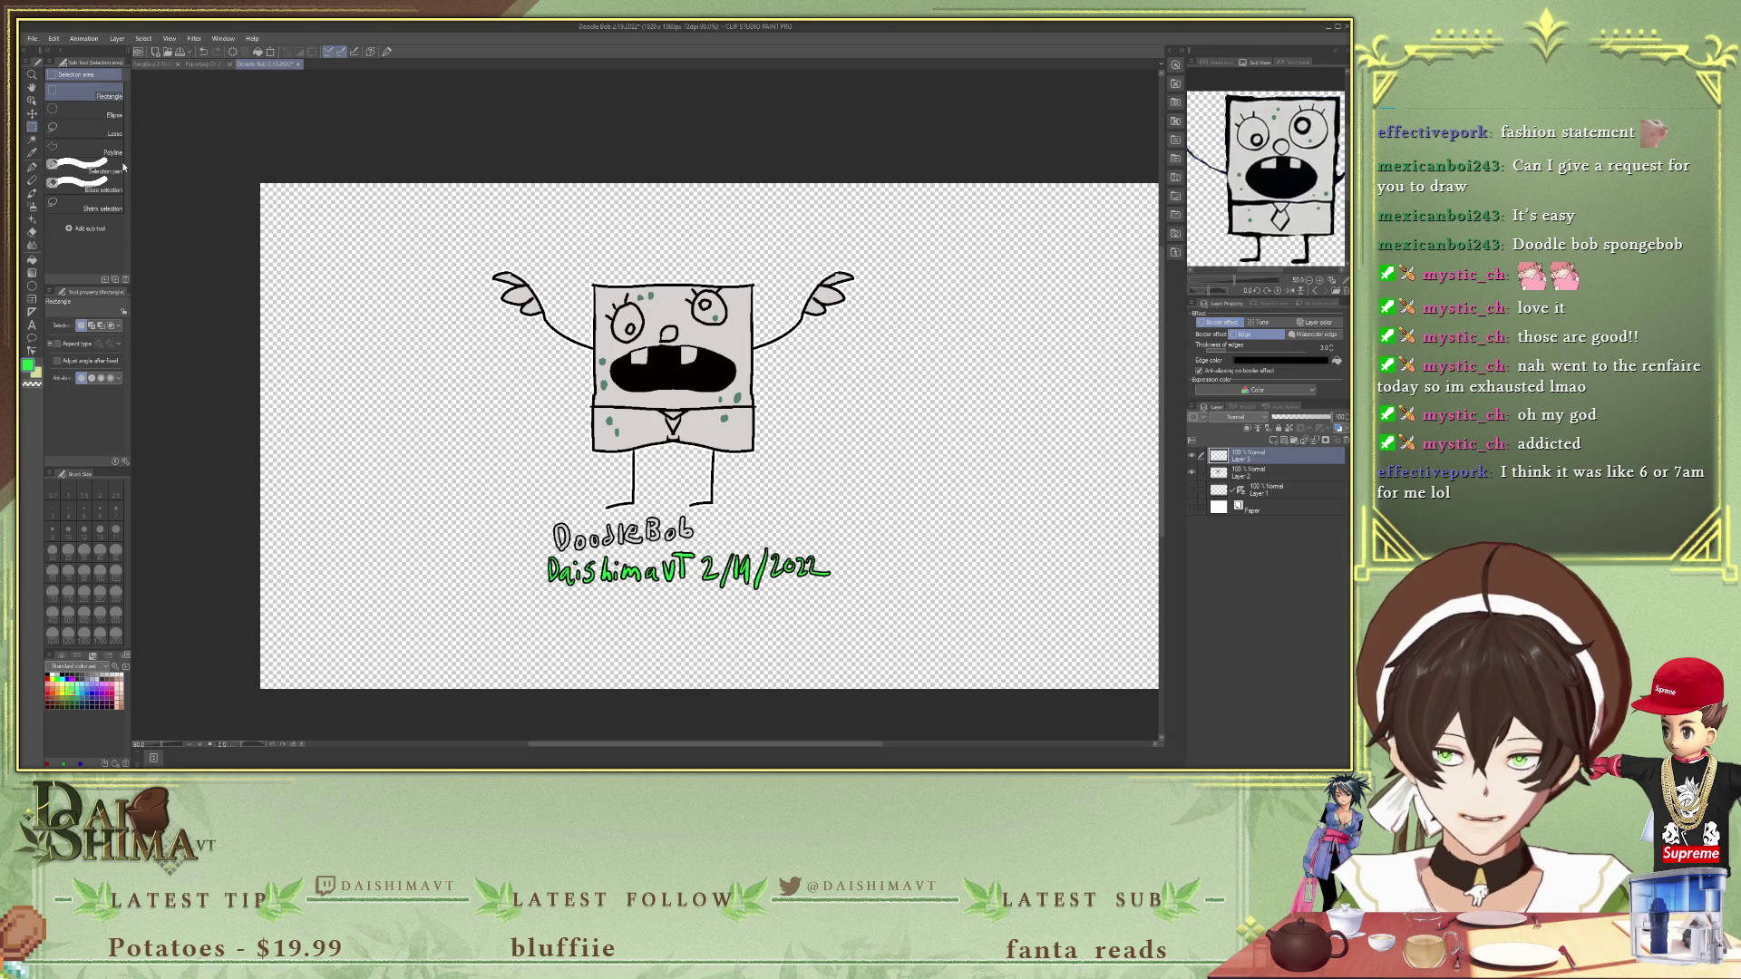
pyautogui.moveTo(459, 240)
pyautogui.mouseDown()
pyautogui.moveTo(927, 593)
pyautogui.moveTo(933, 648)
pyautogui.moveTo(913, 614)
pyautogui.mouseUp()
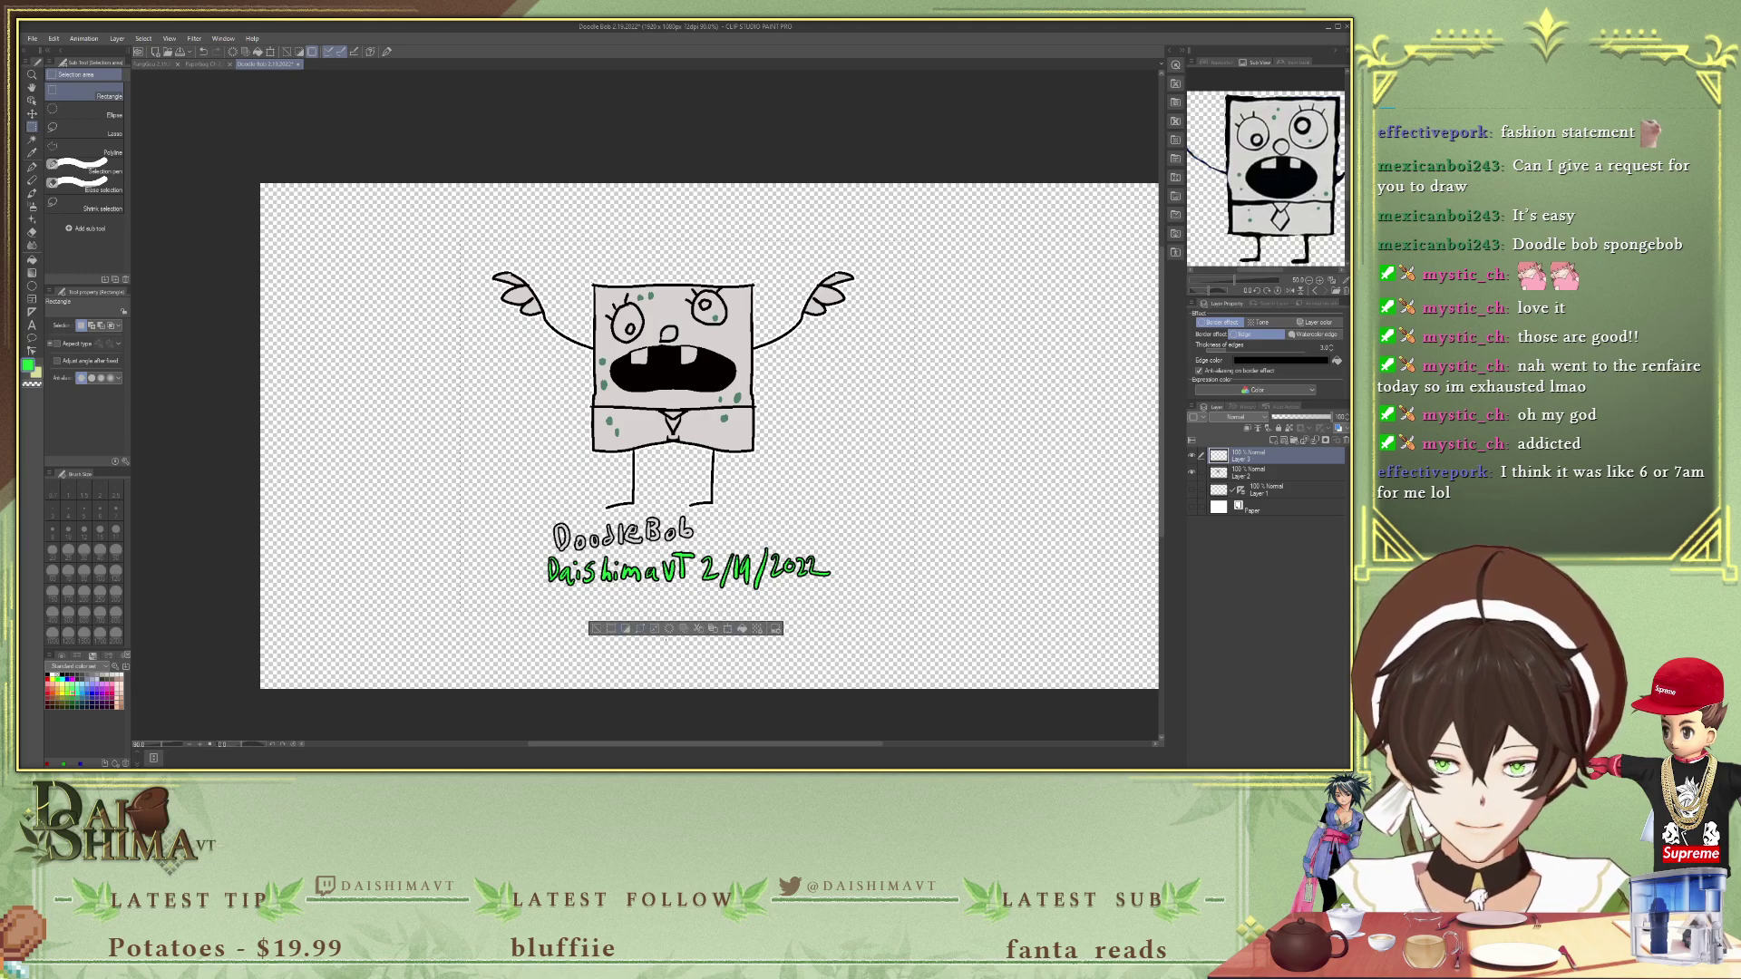
pyautogui.click(610, 630)
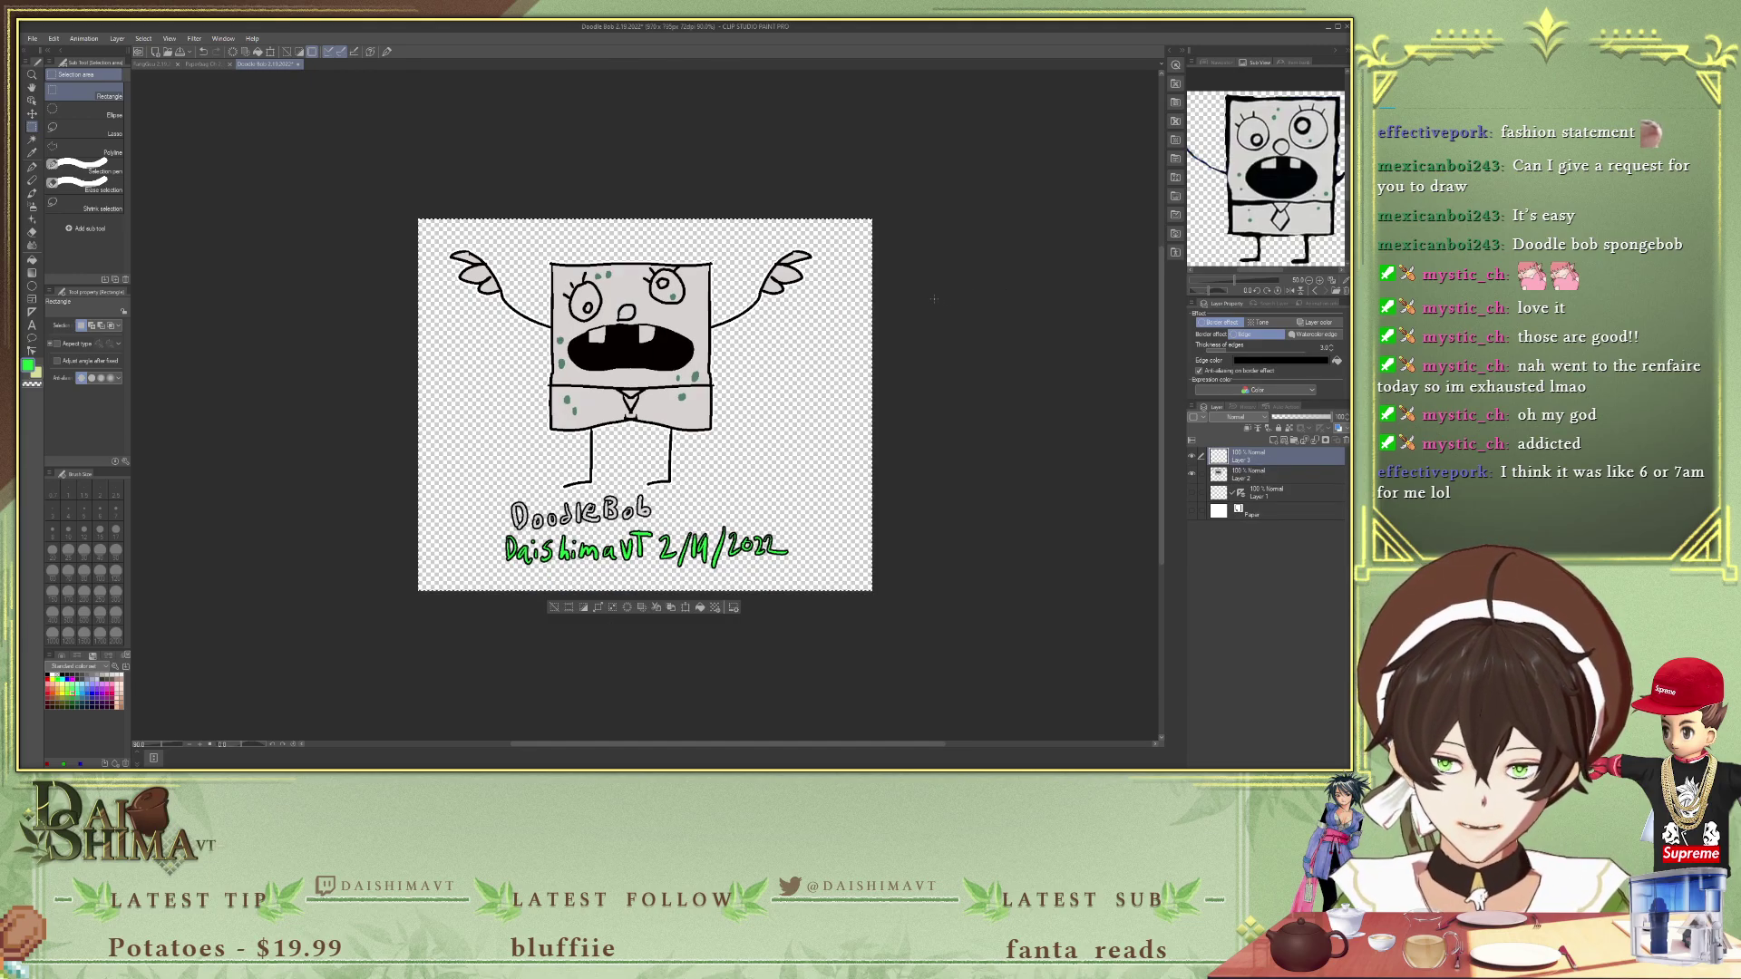
pyautogui.moveTo(426, 205); pyautogui.dragTo(821, 598)
pyautogui.click(545, 607)
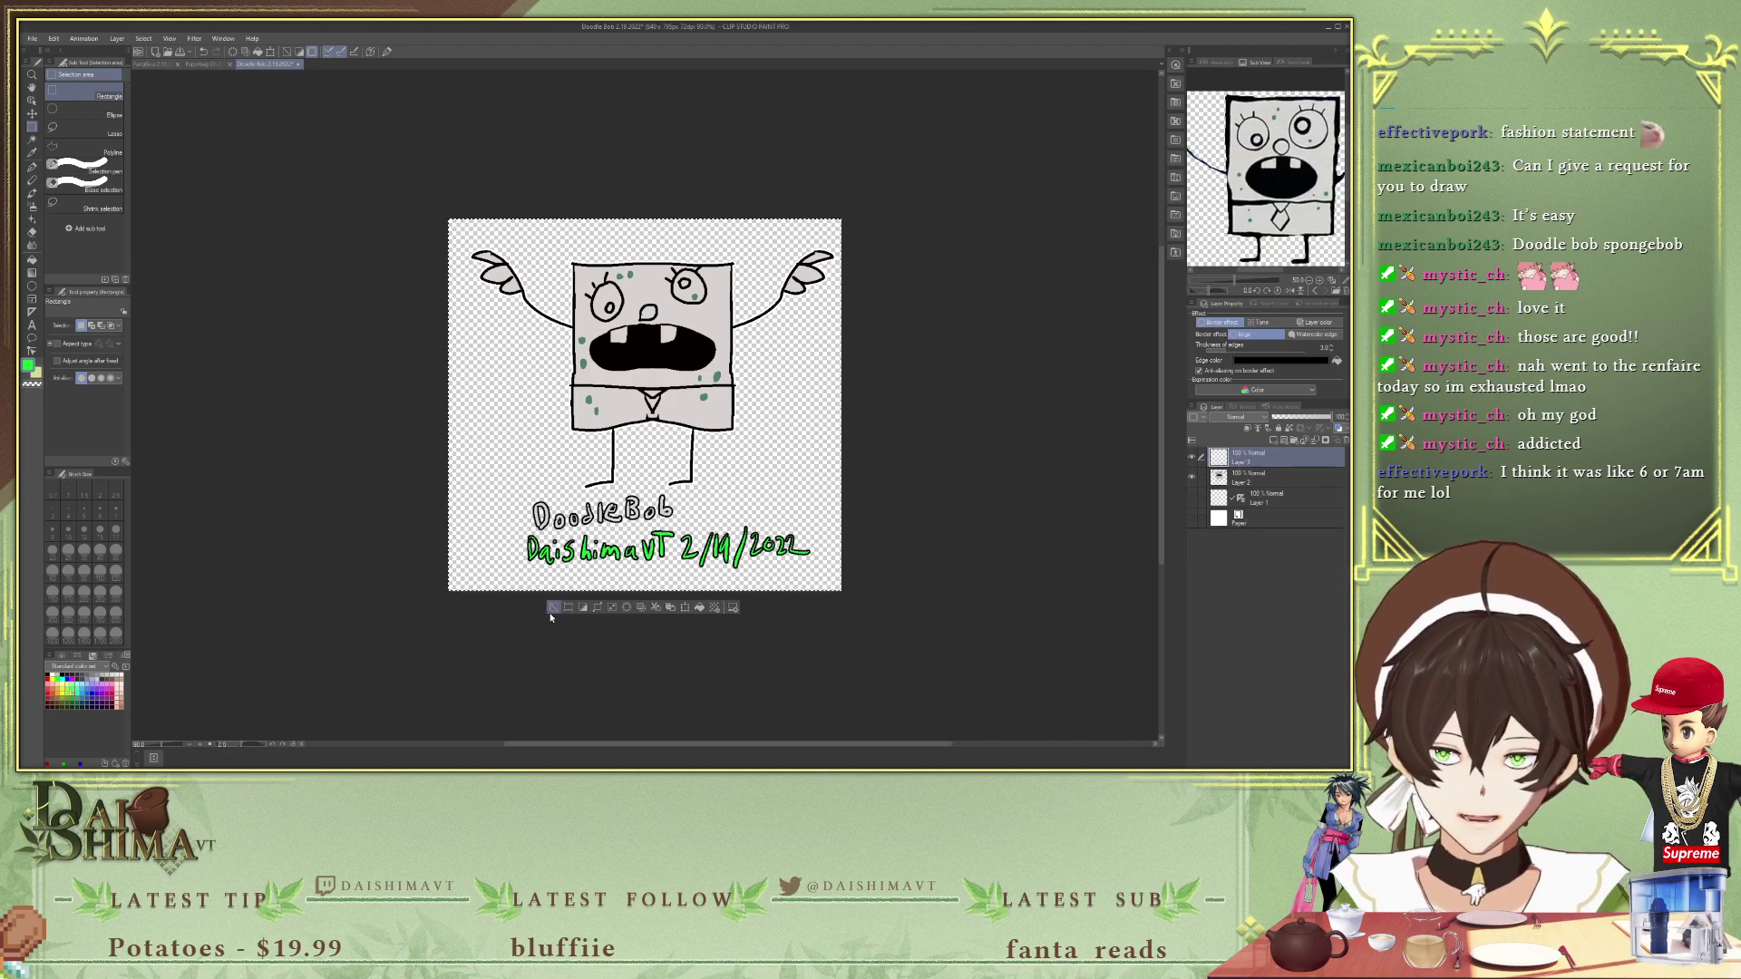
pyautogui.click(565, 145)
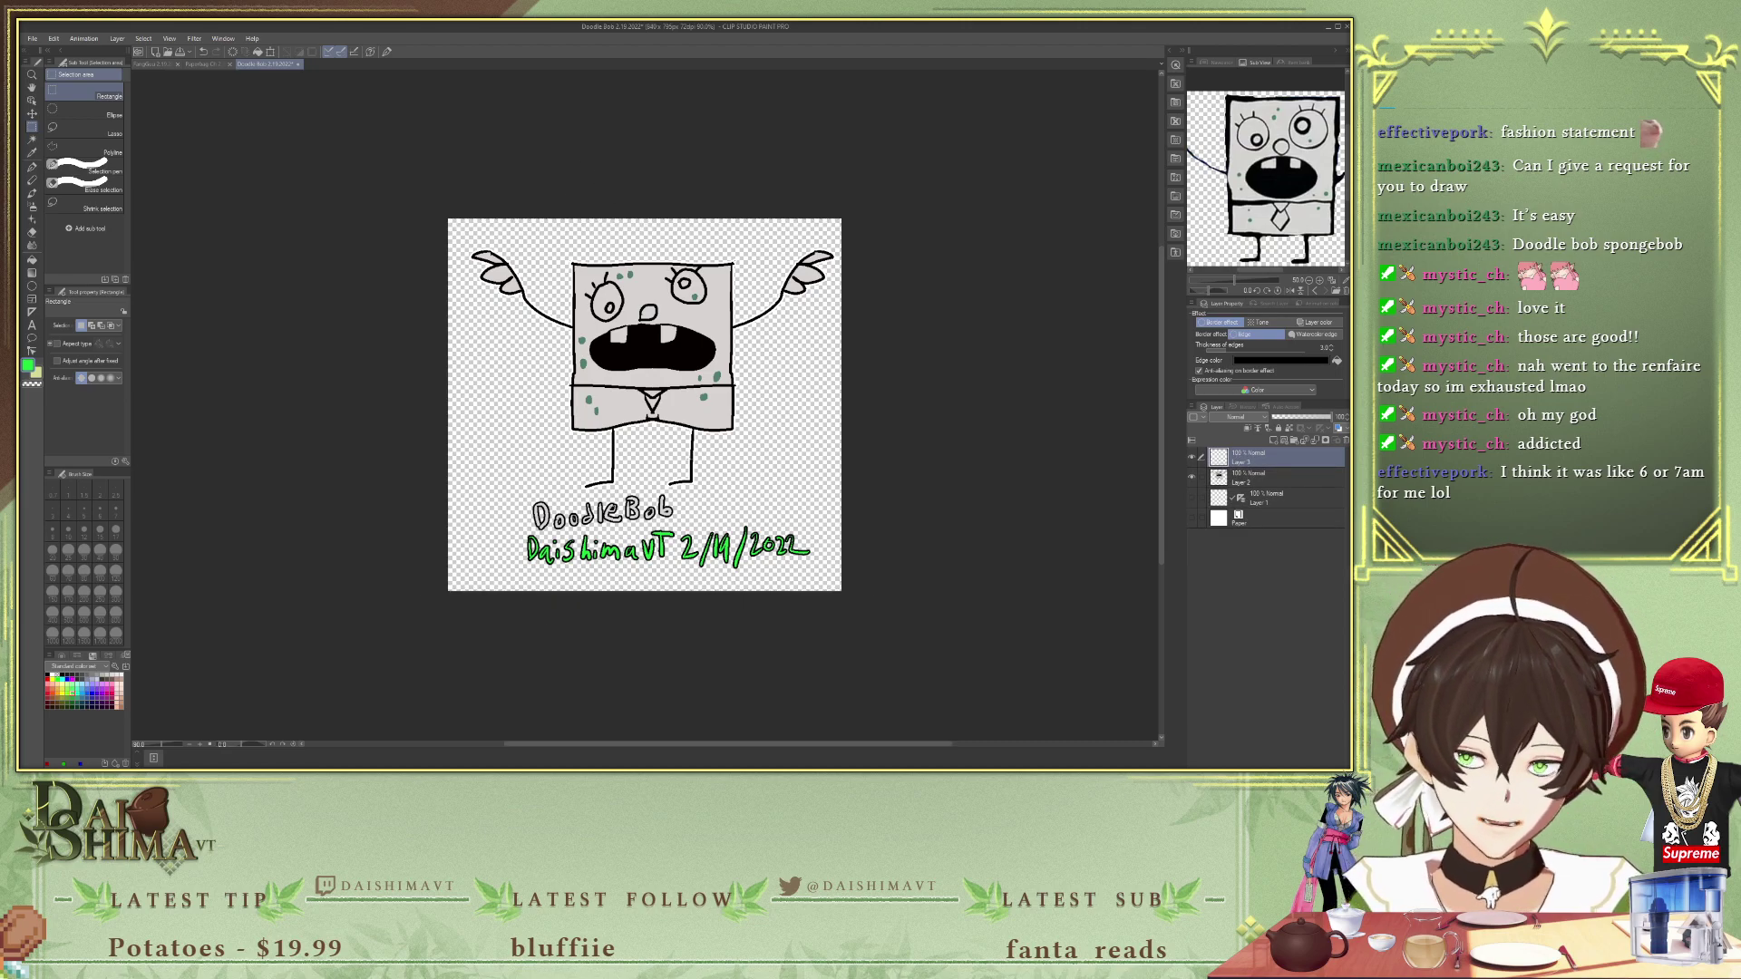
pyautogui.hotkey('ctrl', 's')
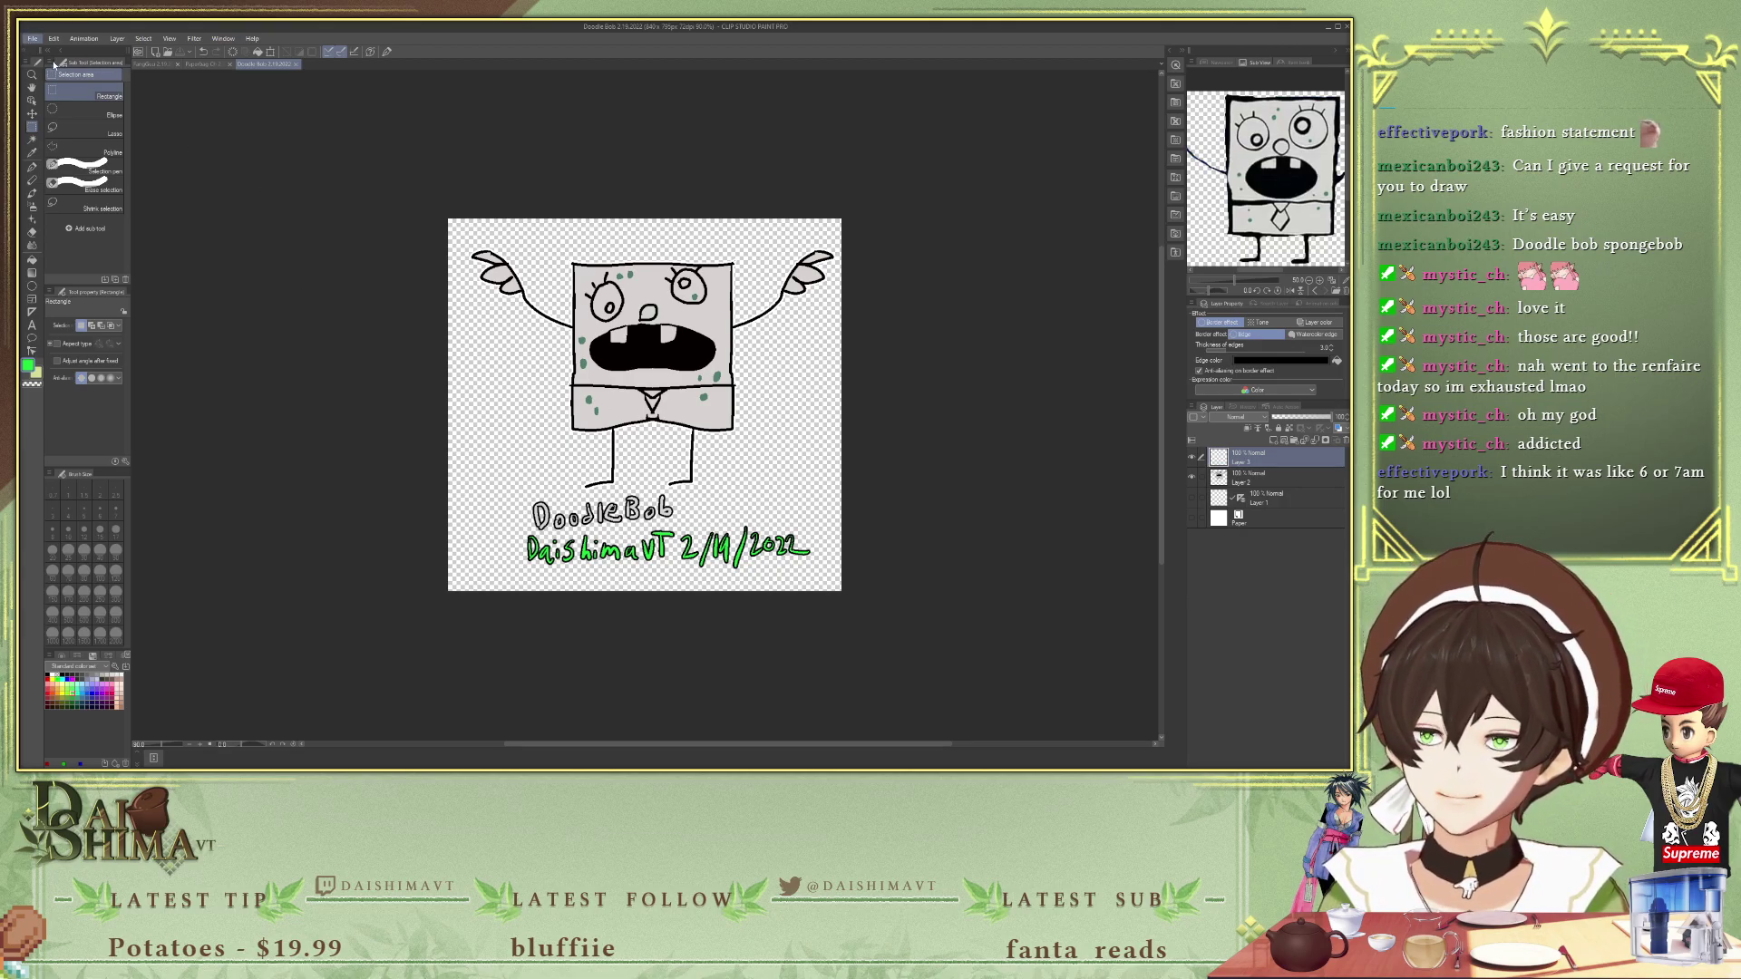
pyautogui.press('Return')
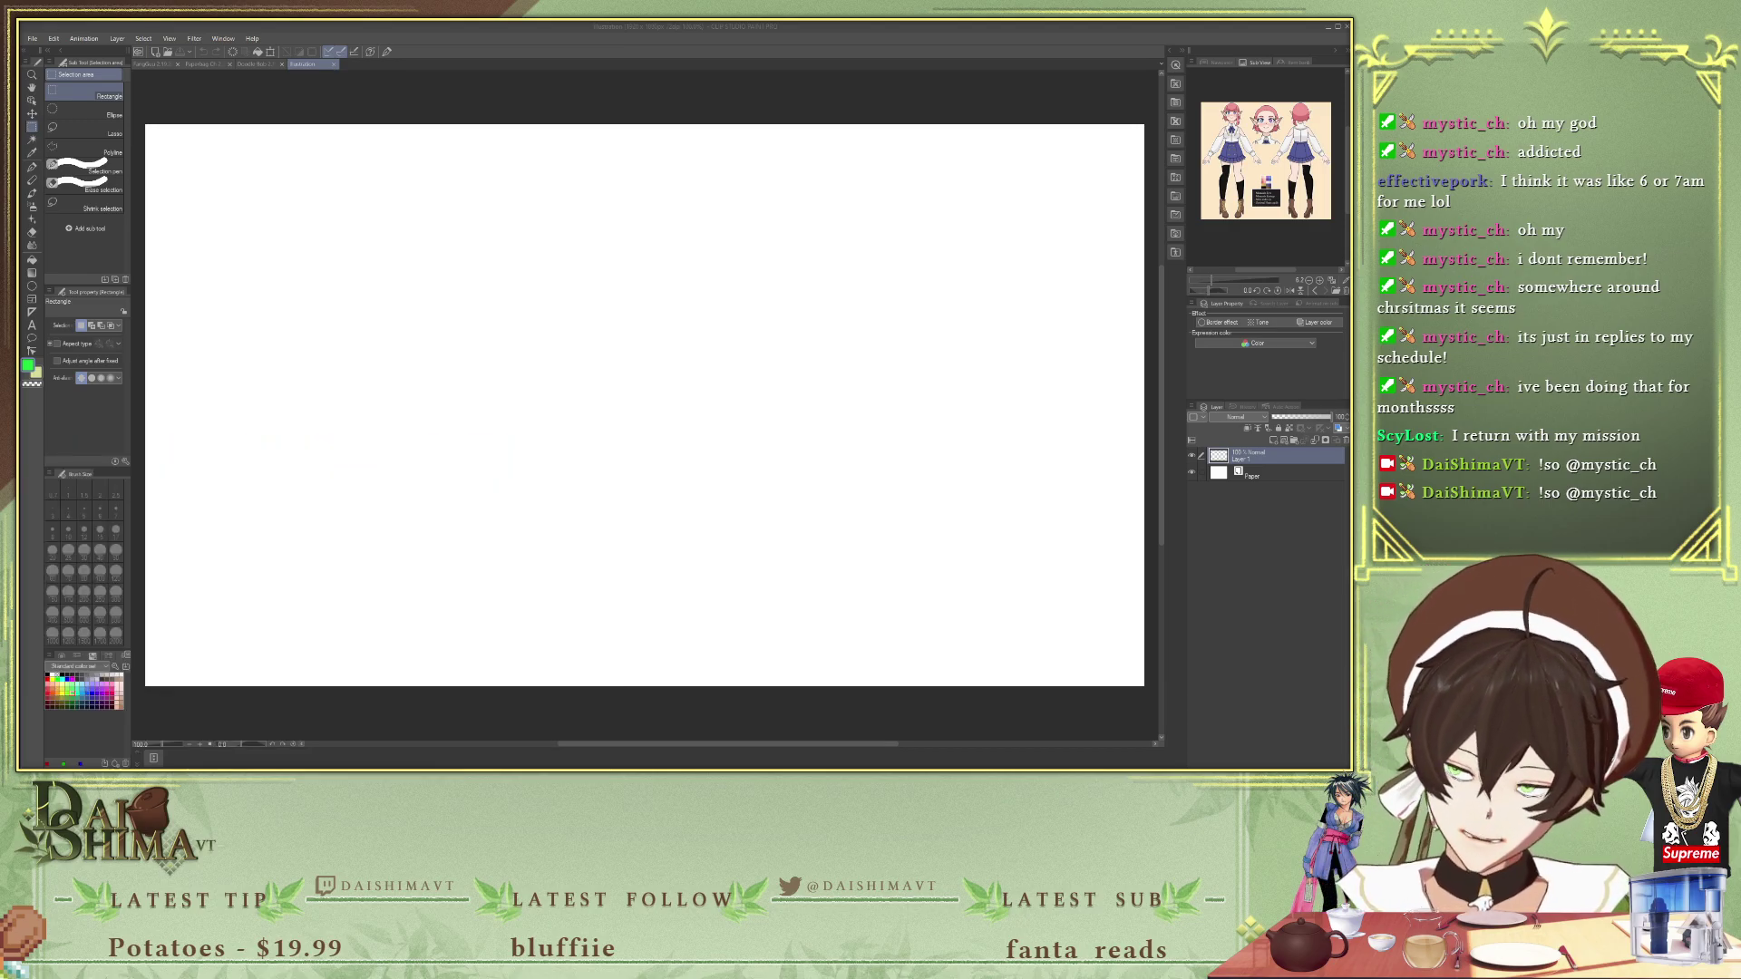
# - Sample the pale skin colour from the face of the pink-haired elf girl in the reference image
pyautogui.click(908, 84)
pyautogui.scroll(4, 1265, 173)
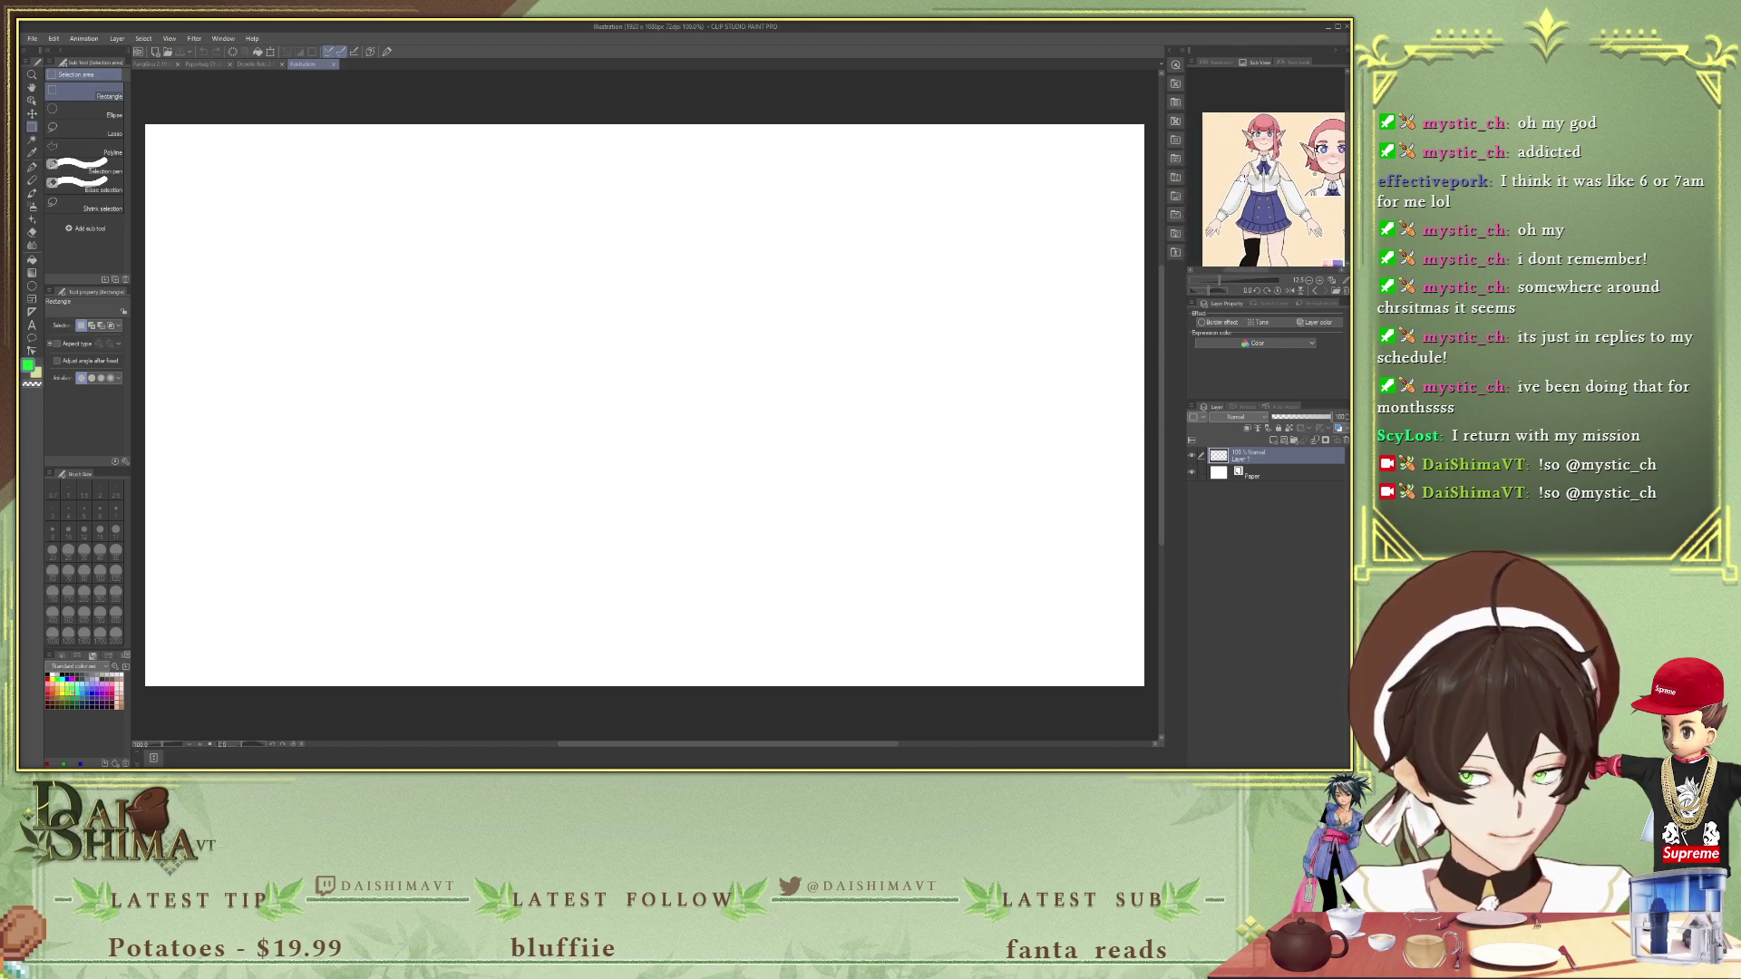
pyautogui.hotkey('alt', 'Tab')
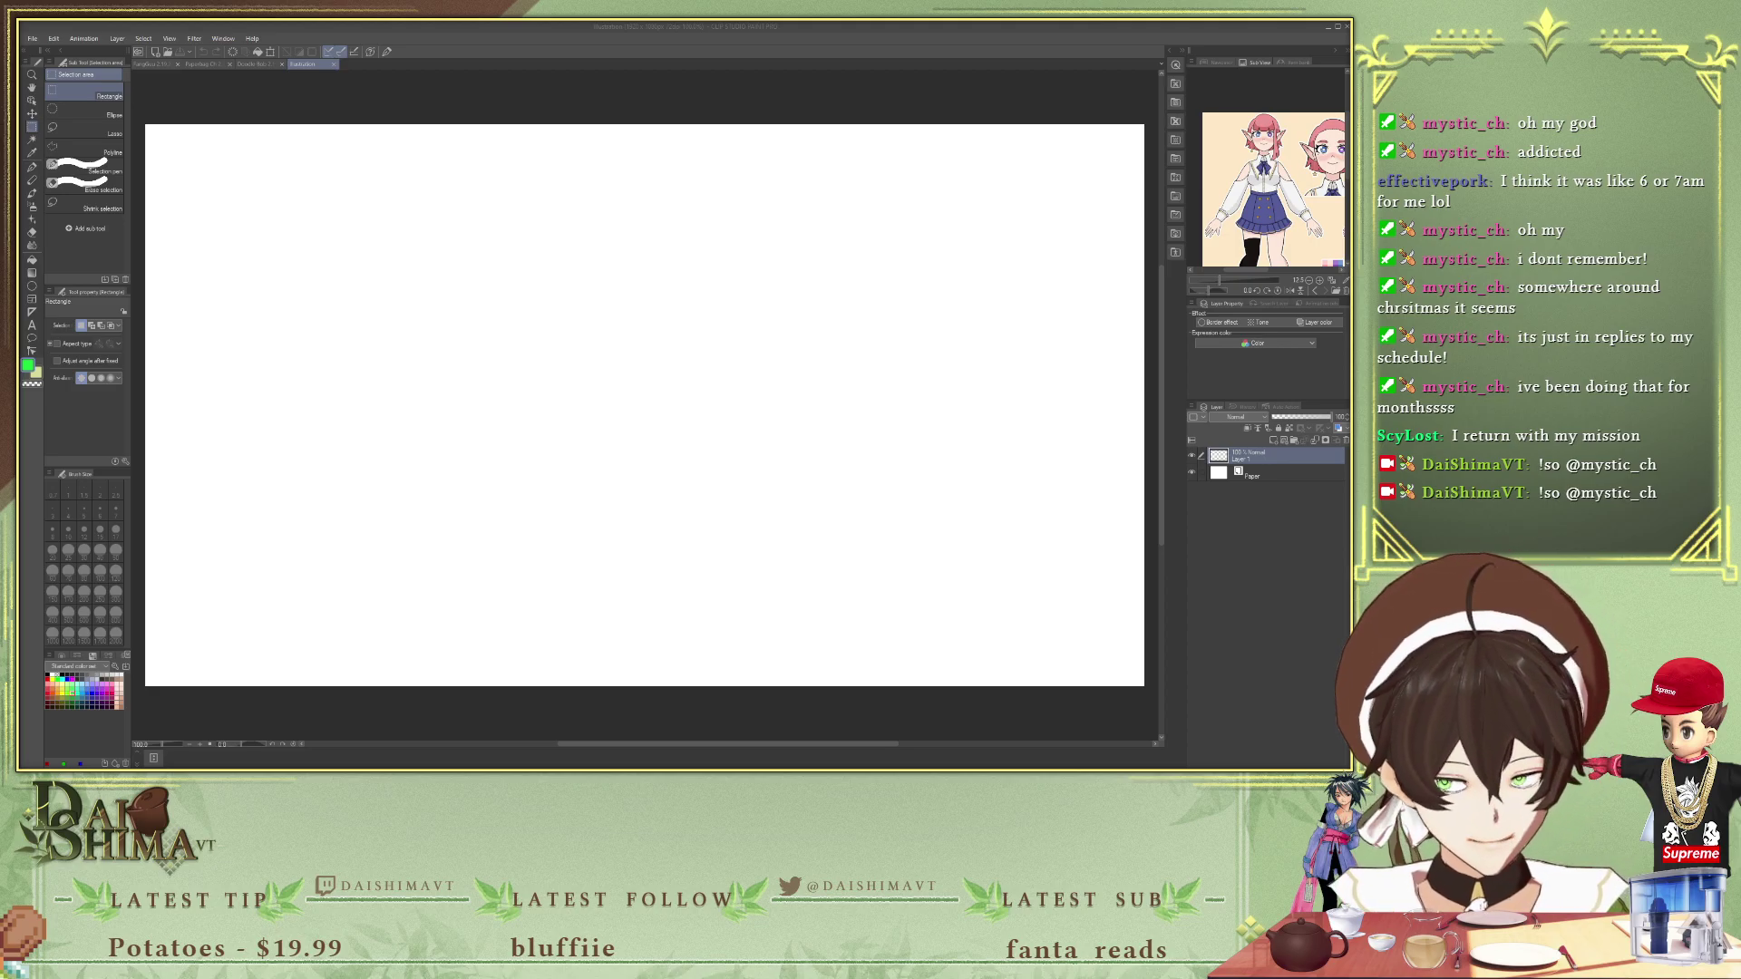
pyautogui.moveTo(1275, 227); pyautogui.dragTo(1245, 207)
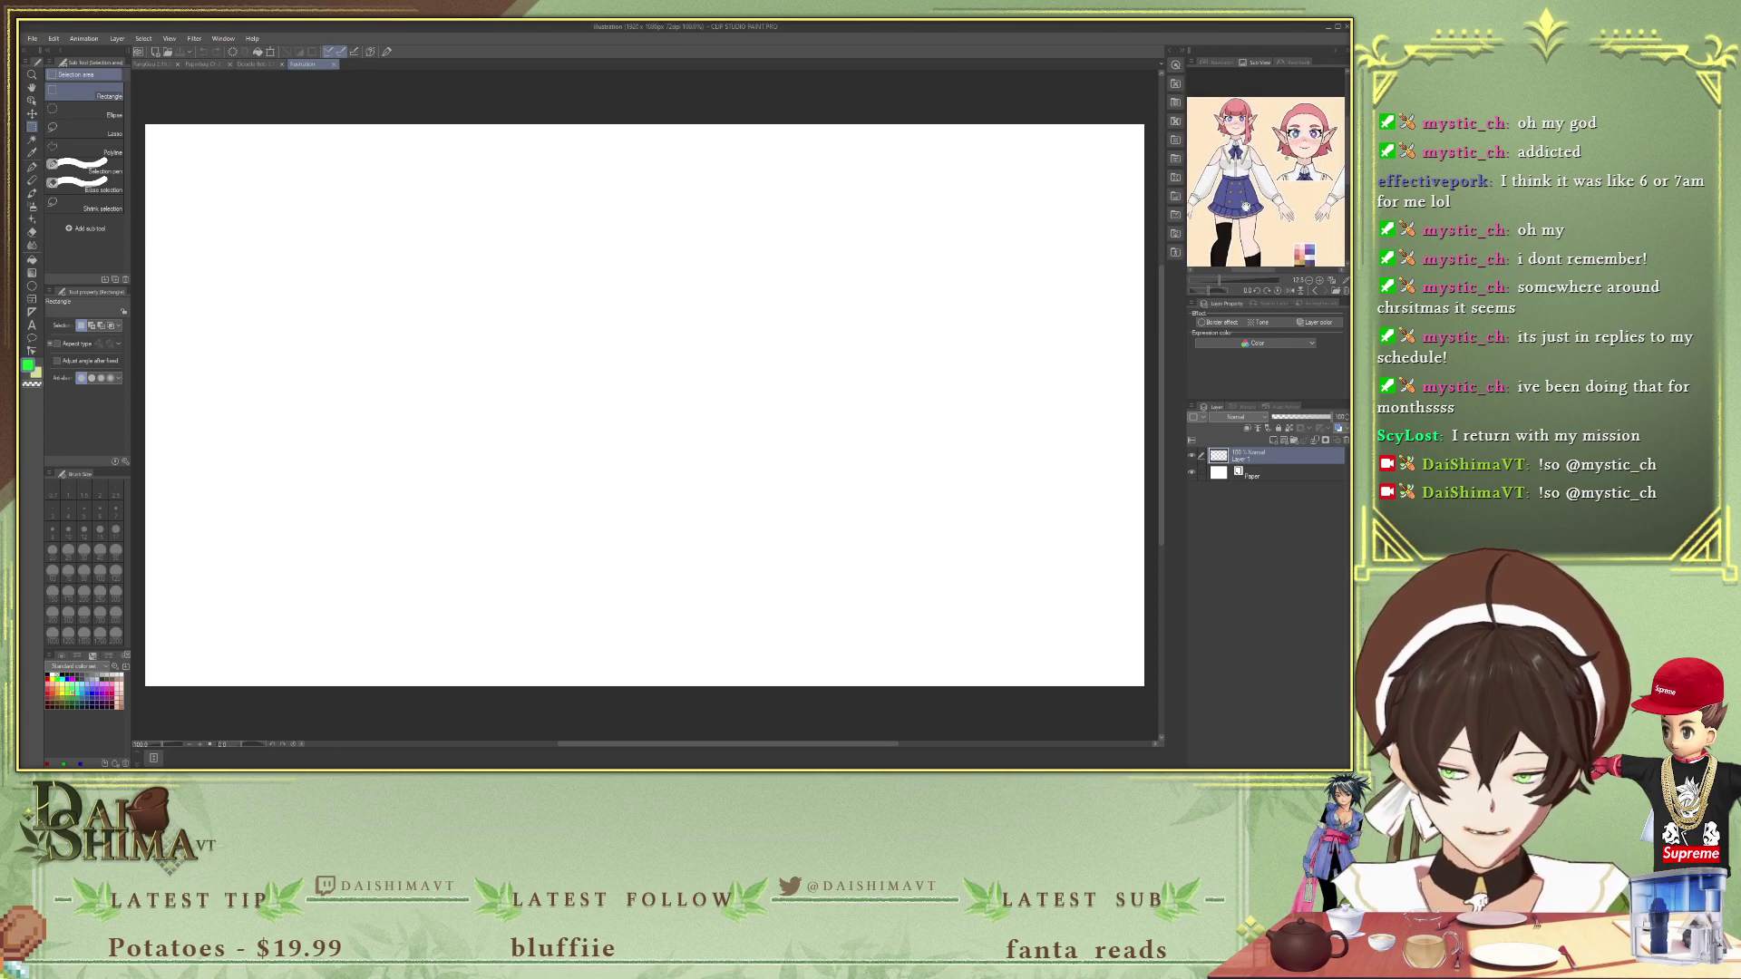
pyautogui.scroll(2, 1247, 205)
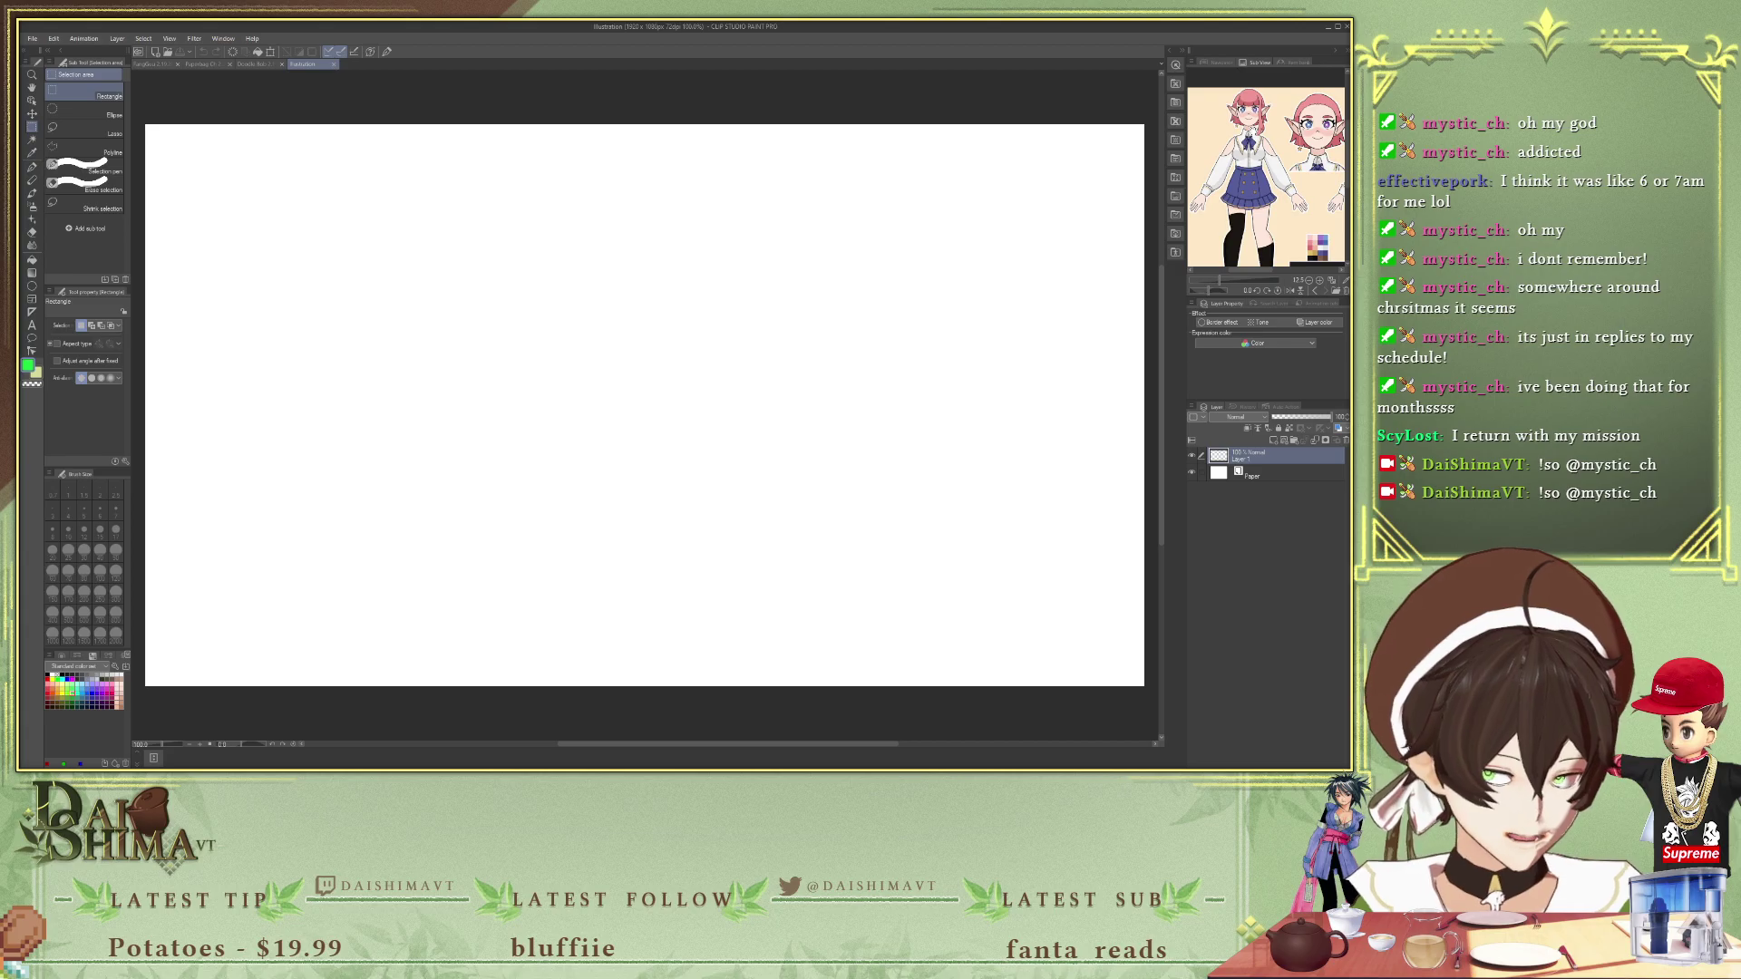
pyautogui.scroll(2, 1264, 131)
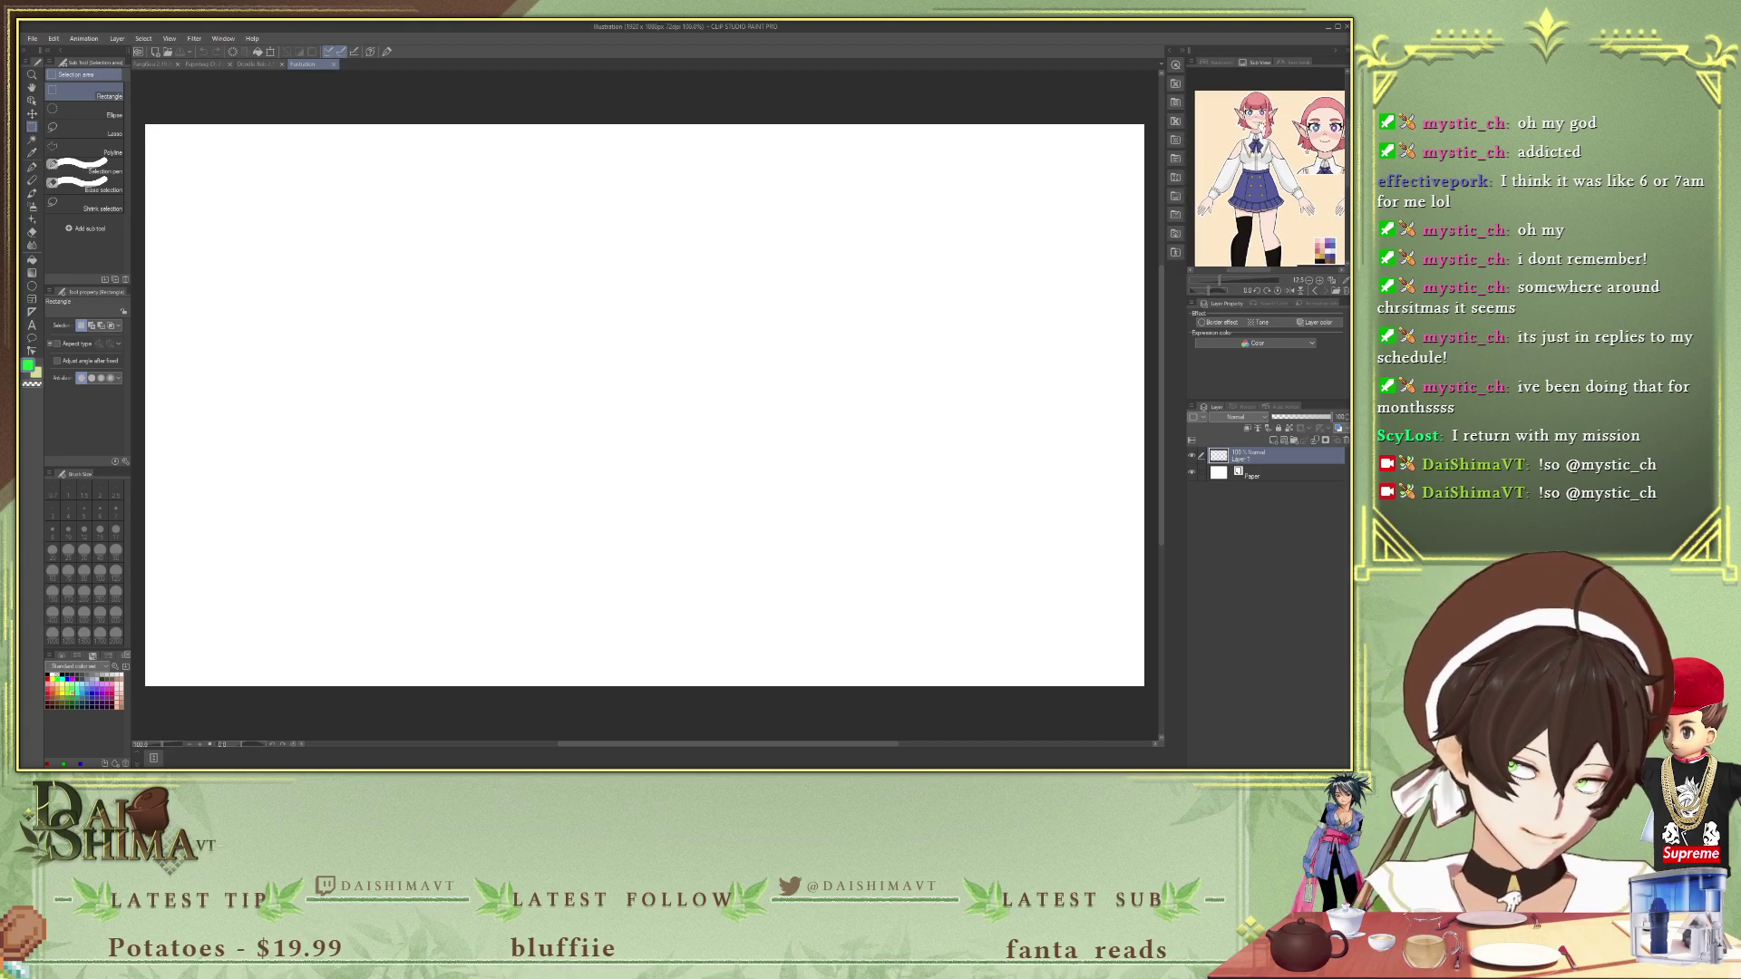
pyautogui.click(1259, 128)
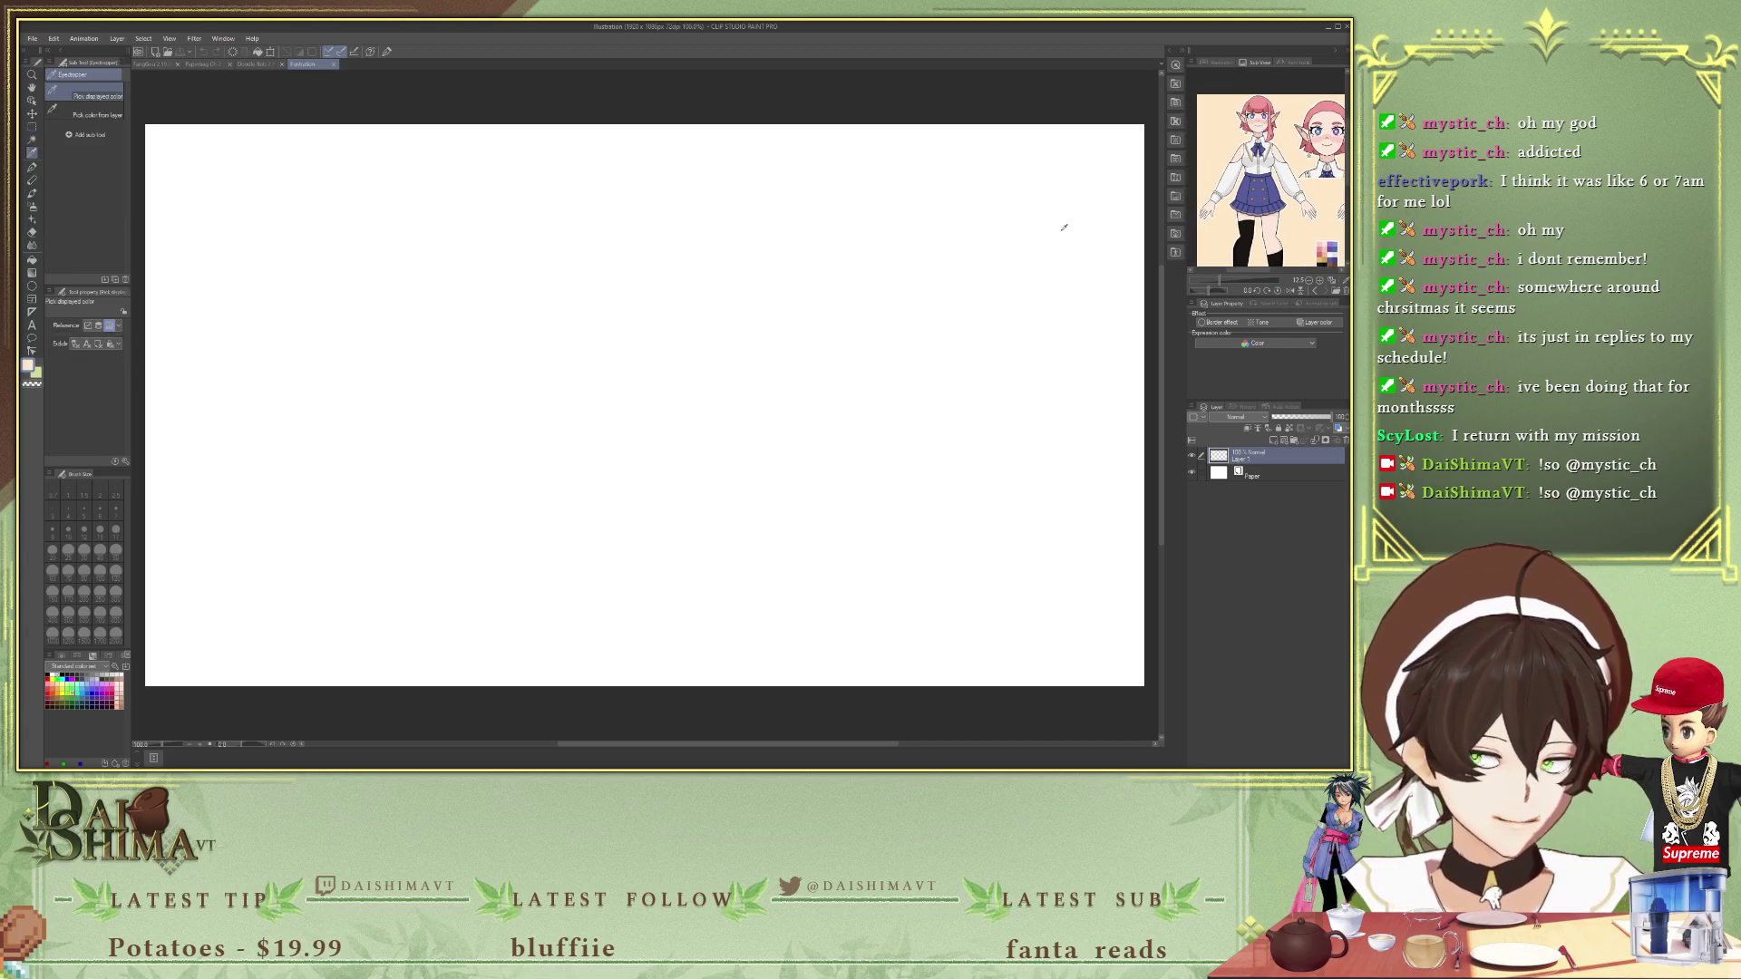
# - Place a vertical symmetry ruler slightly left of the blank canvas's centre, spanning its full height
pyautogui.scroll(1, 1269, 127)
pyautogui.press('p')
pyautogui.moveTo(1235, 100); pyautogui.dragTo(1254, 169)
pyautogui.scroll(1, 1255, 172)
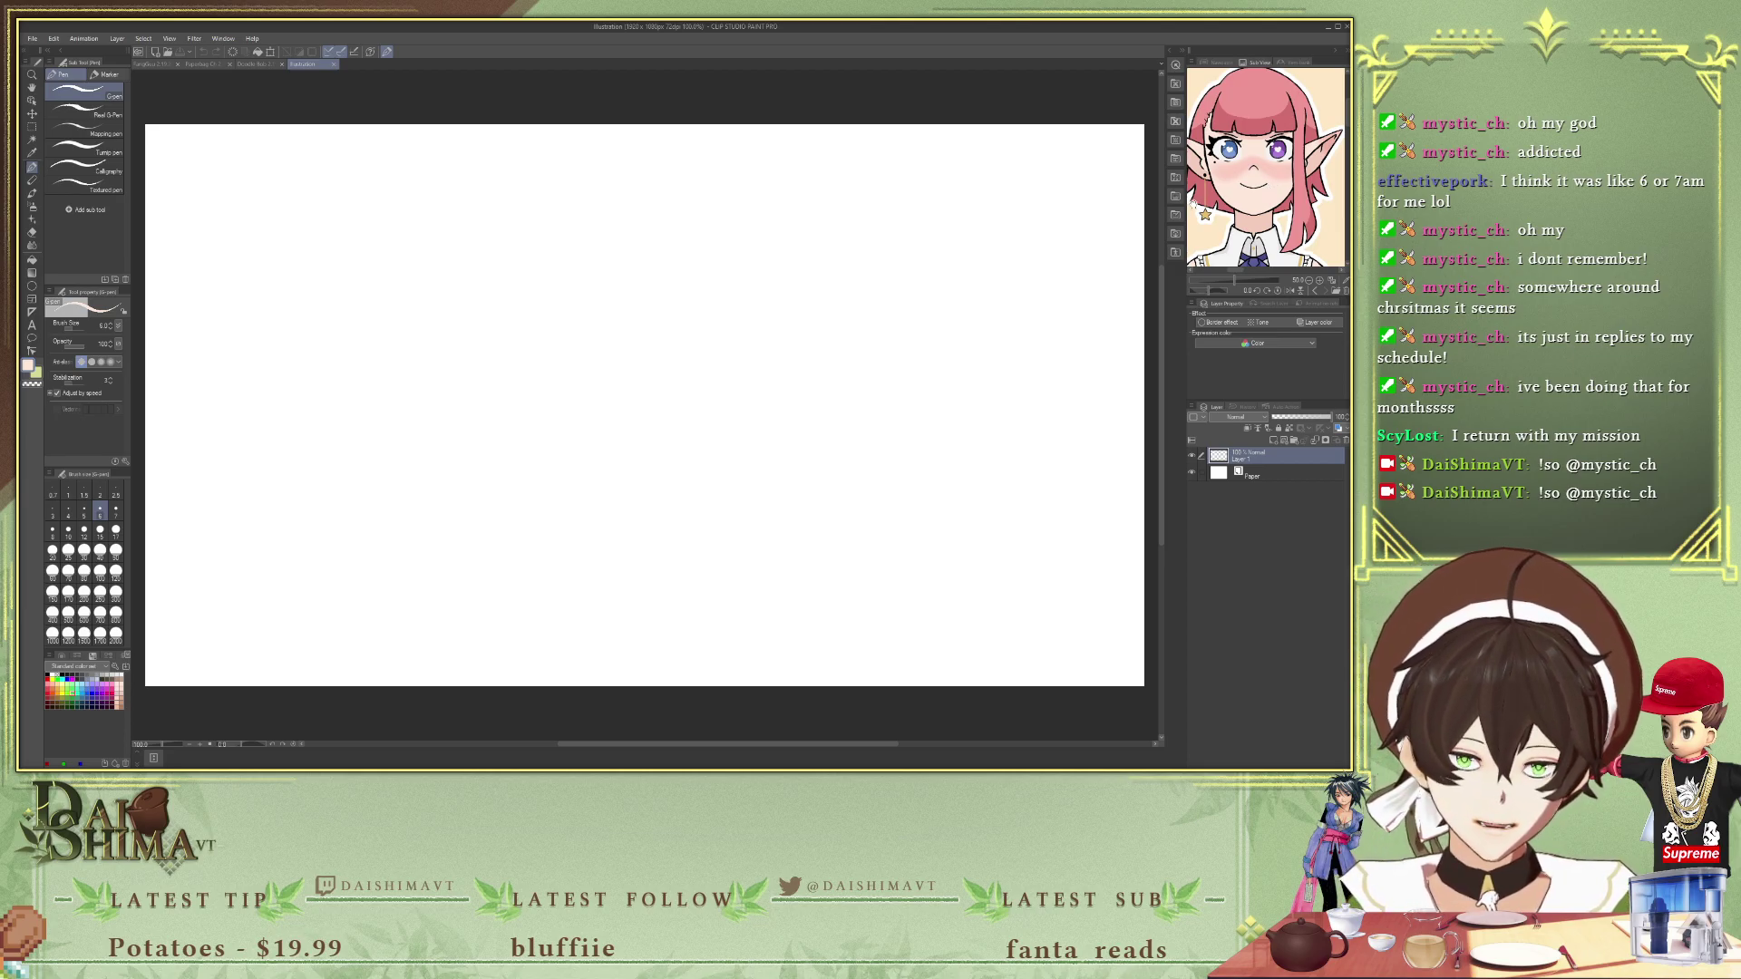
pyautogui.scroll(-2, 1256, 183)
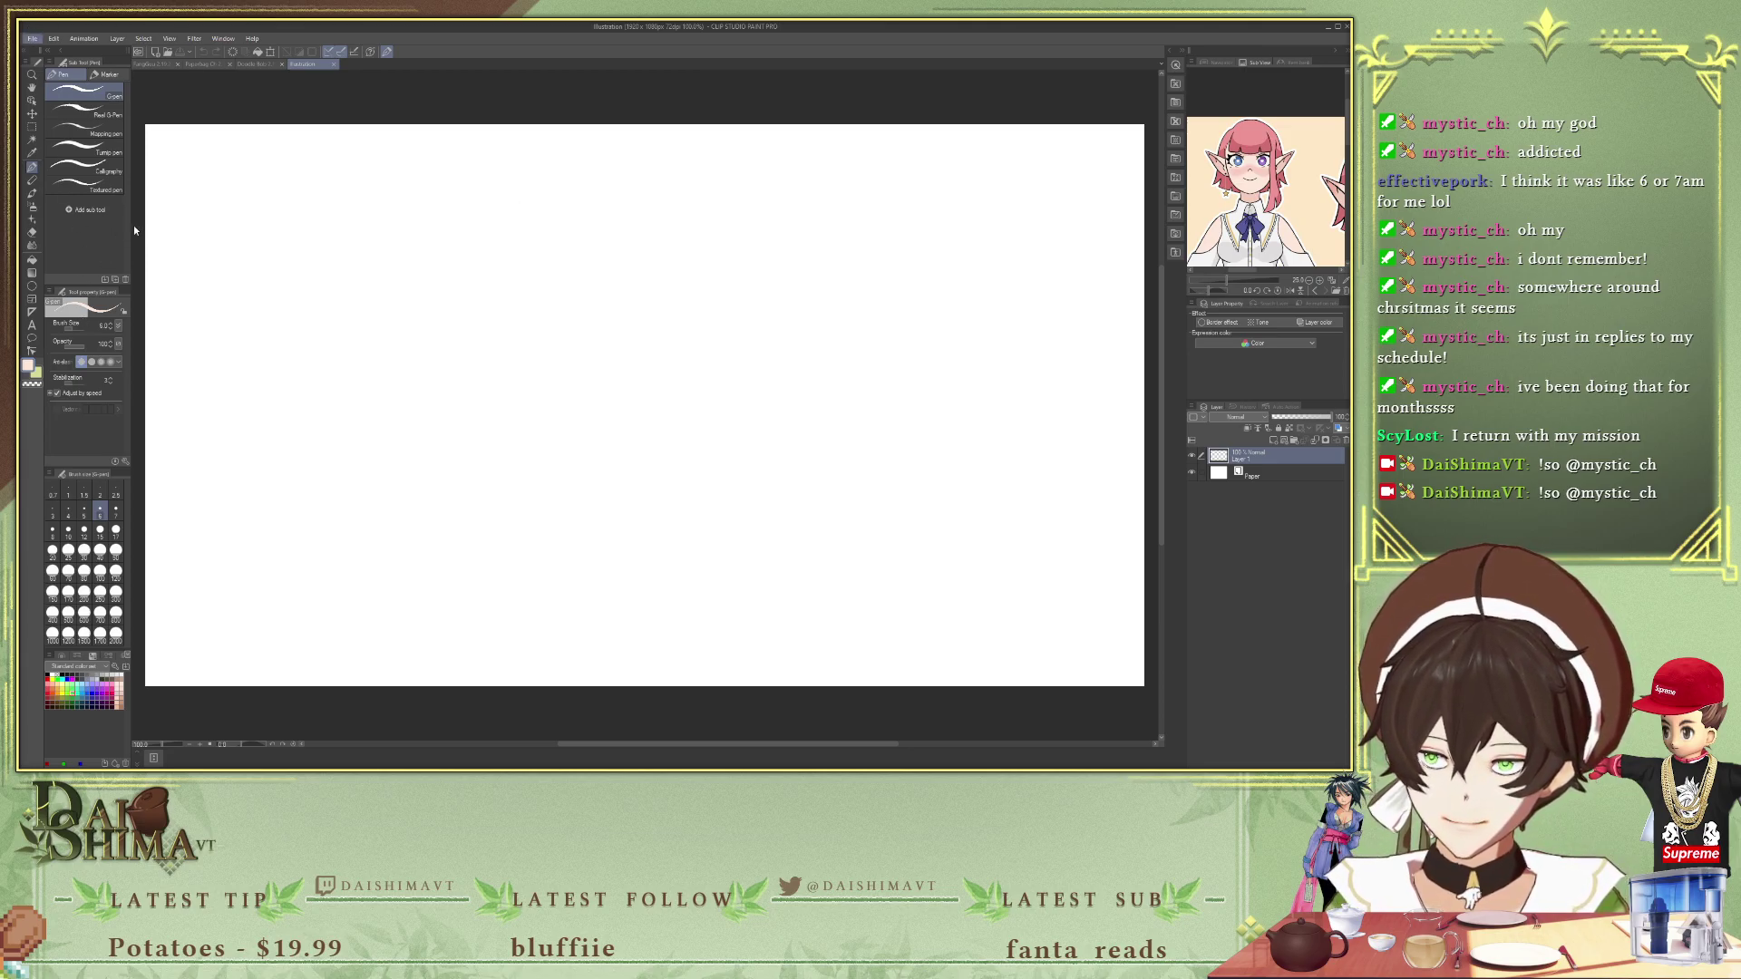
pyautogui.click(216, 234)
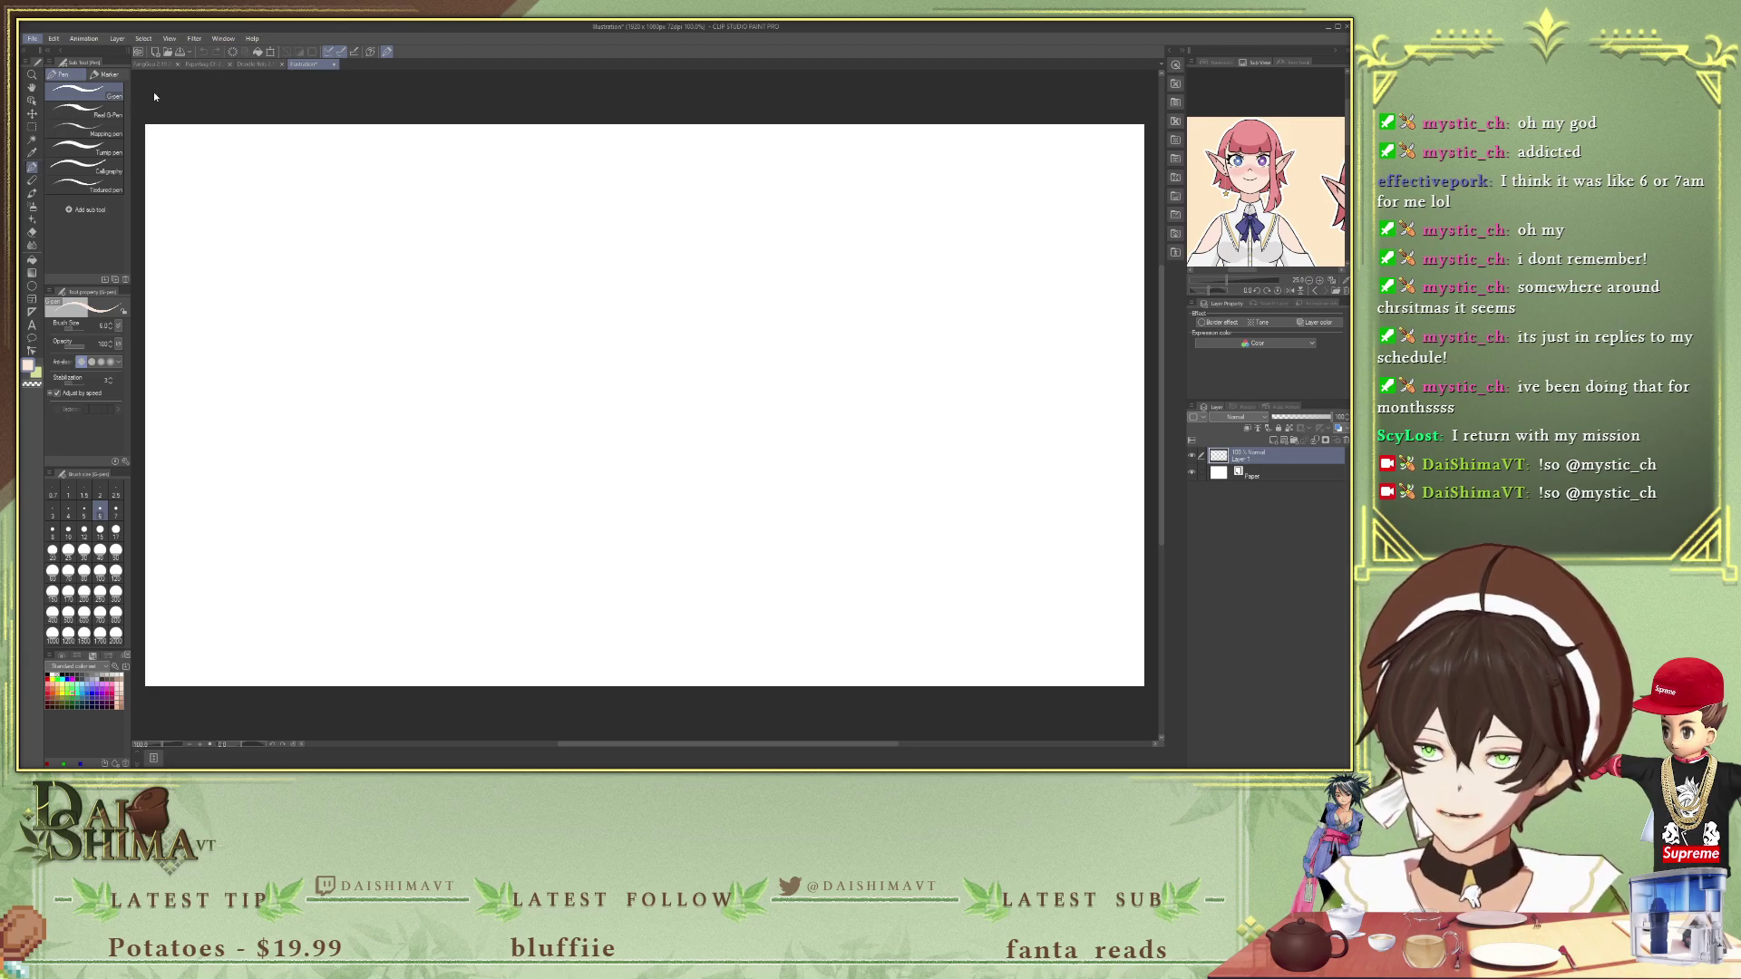
pyautogui.click(32, 312)
pyautogui.moveTo(619, 129); pyautogui.dragTo(617, 138)
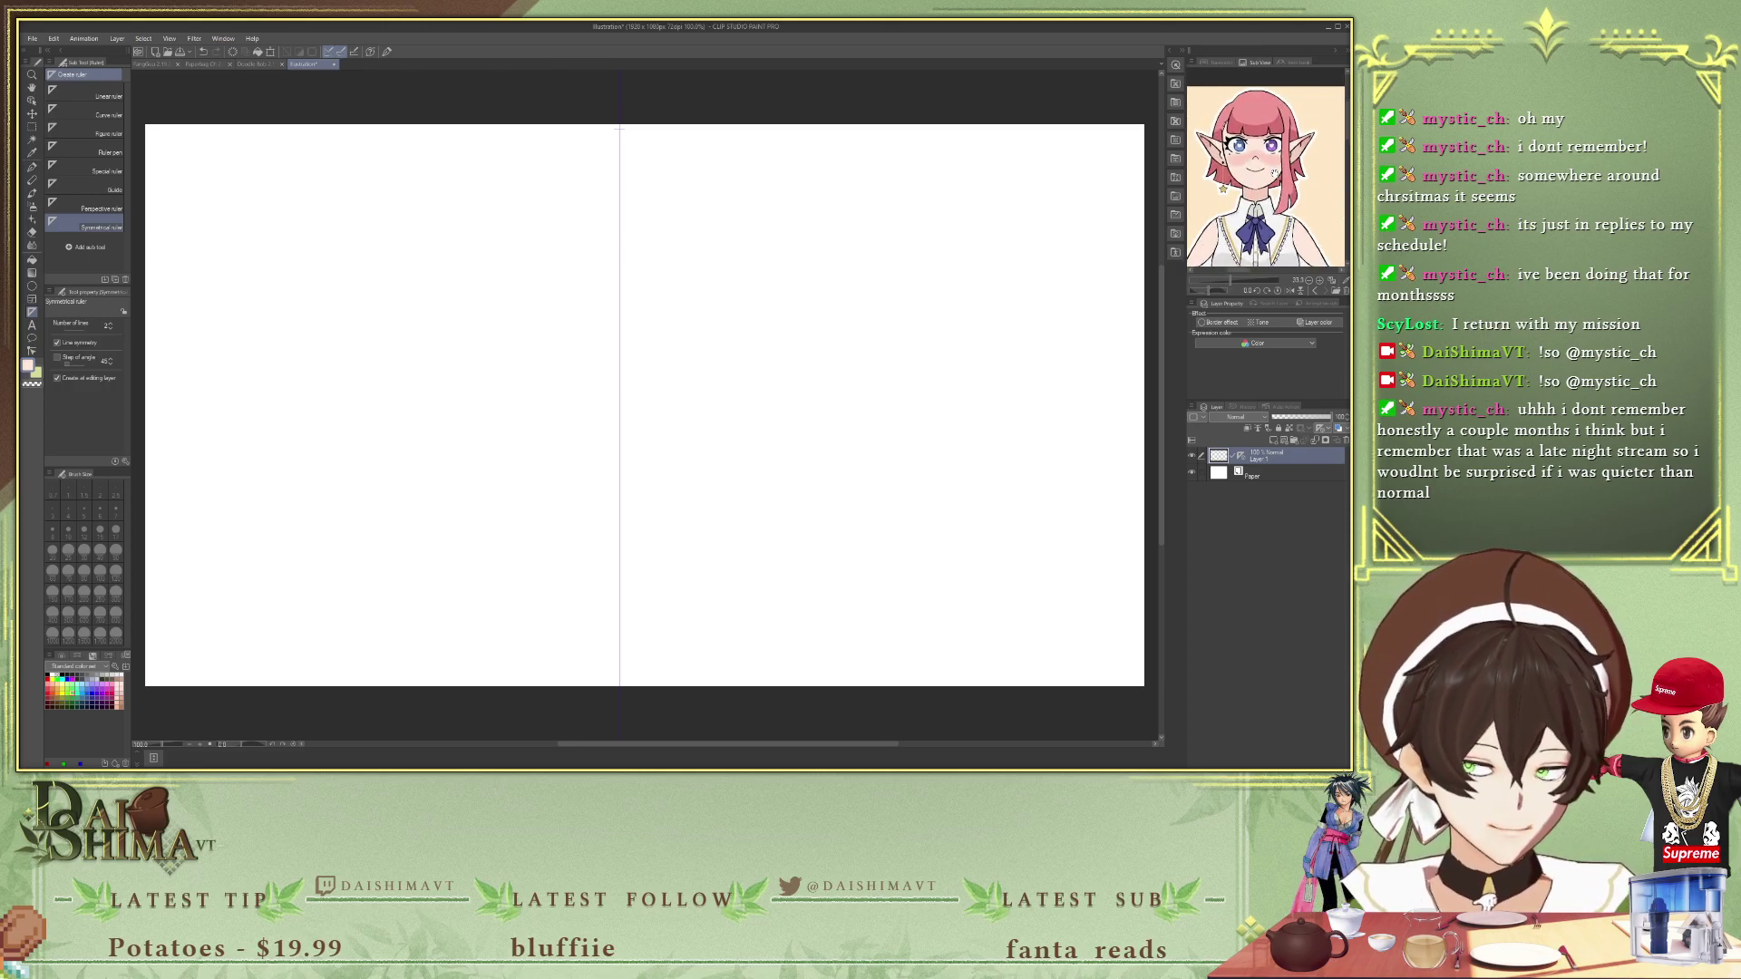
# - Add a new layer and draw the face as a mirrored oval on the symmetry line, filled with the pale skin colour
pyautogui.press('i')
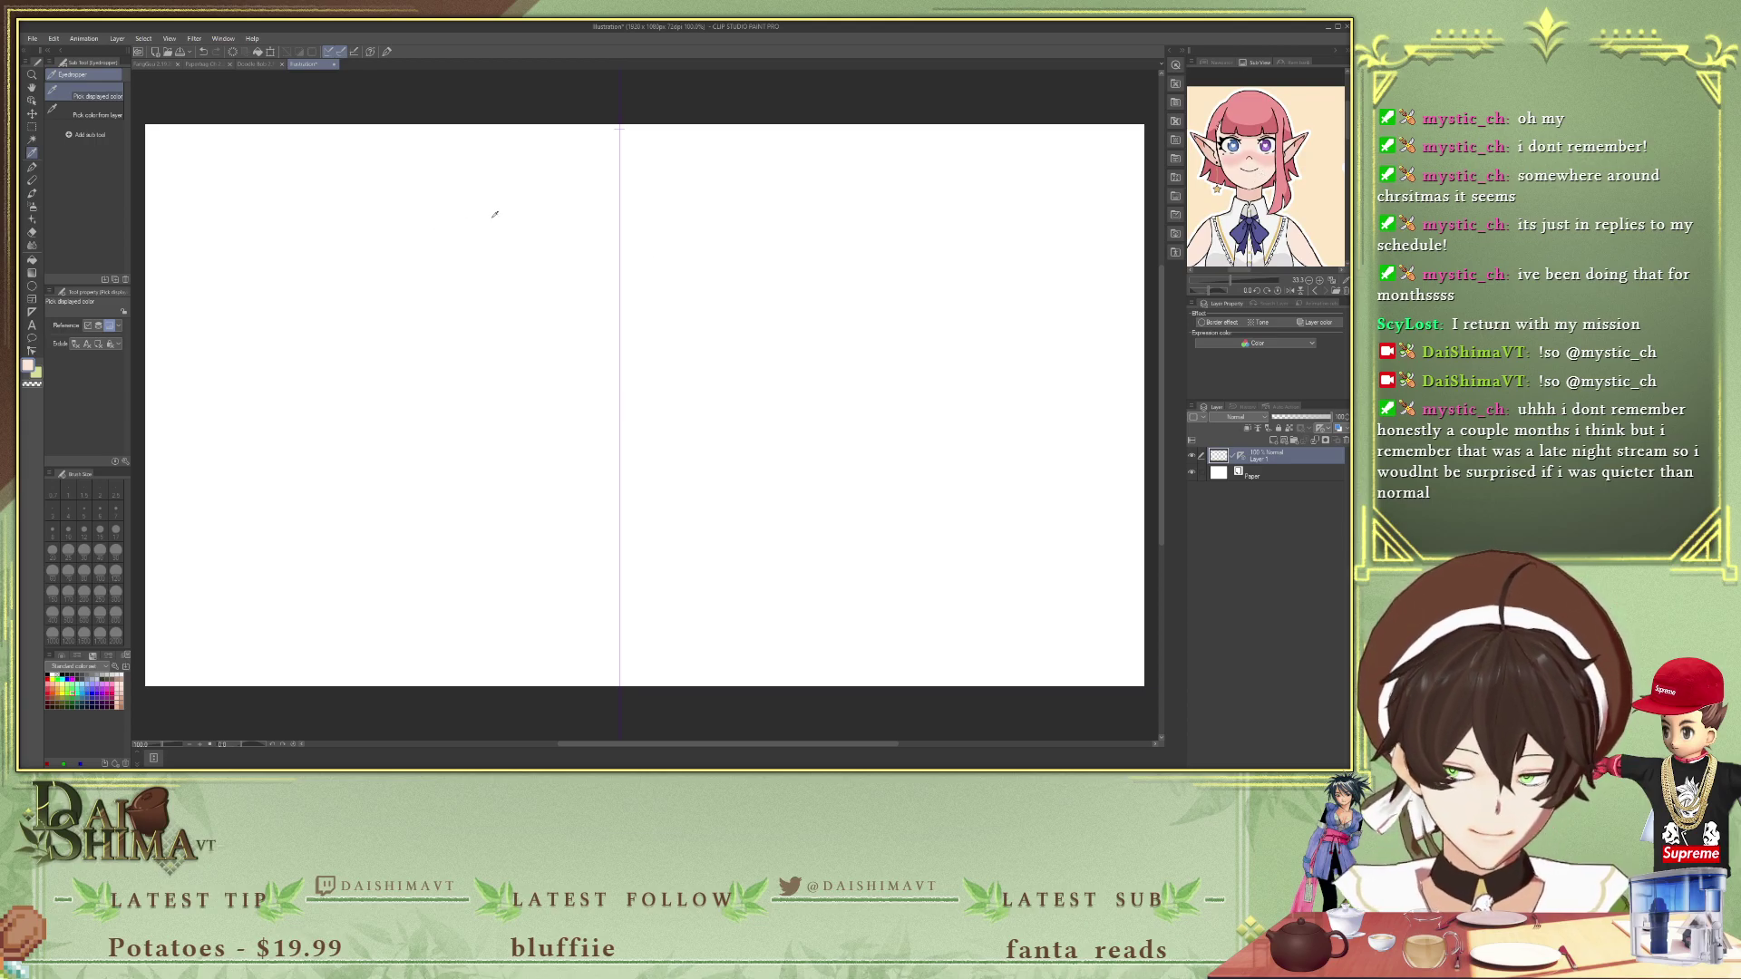
pyautogui.press('p')
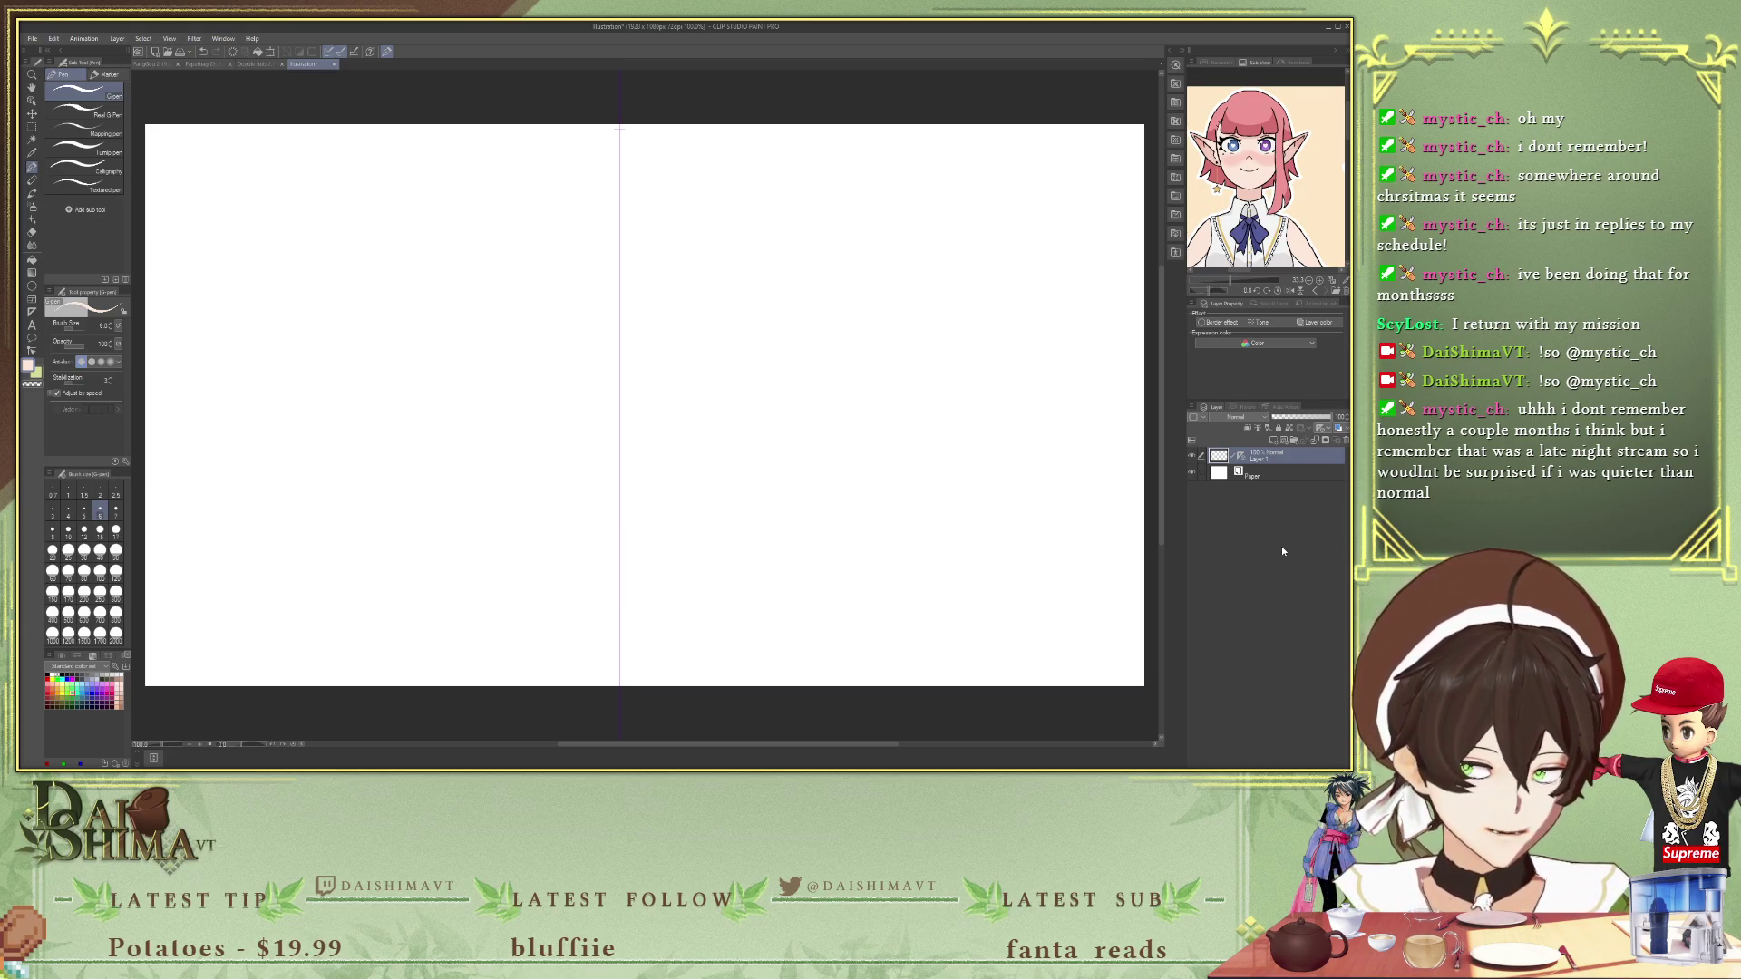
pyautogui.click(1274, 440)
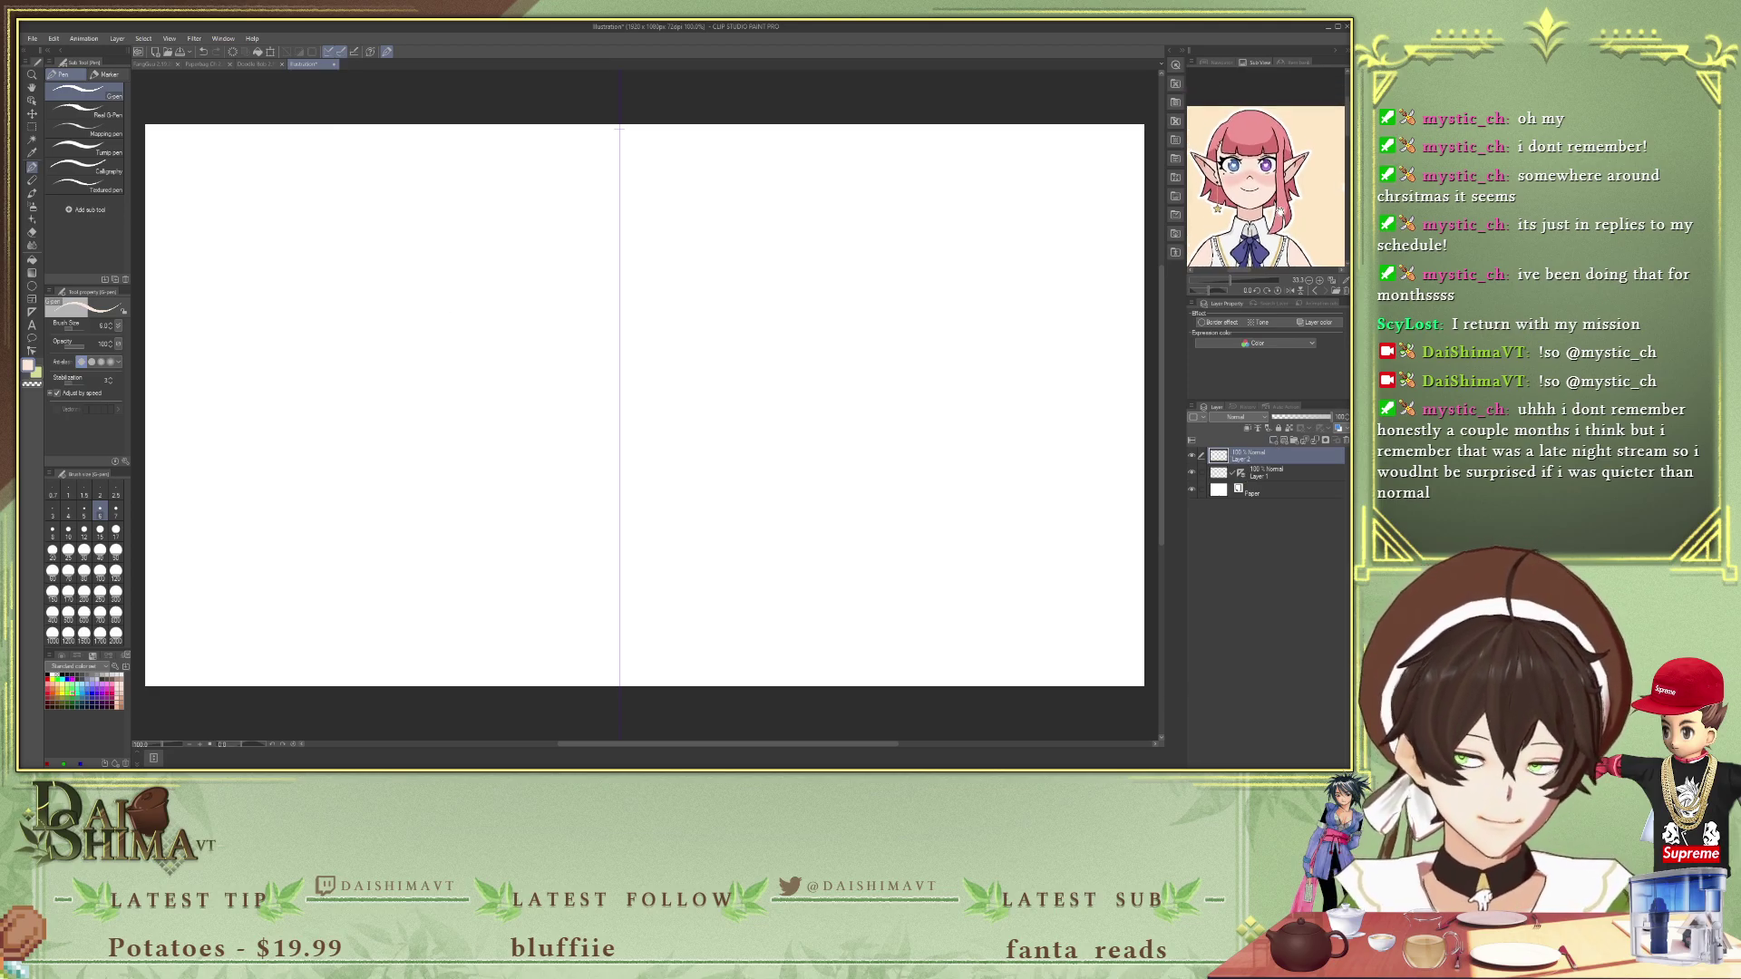
pyautogui.press('i')
pyautogui.scroll(-3, 1266, 186)
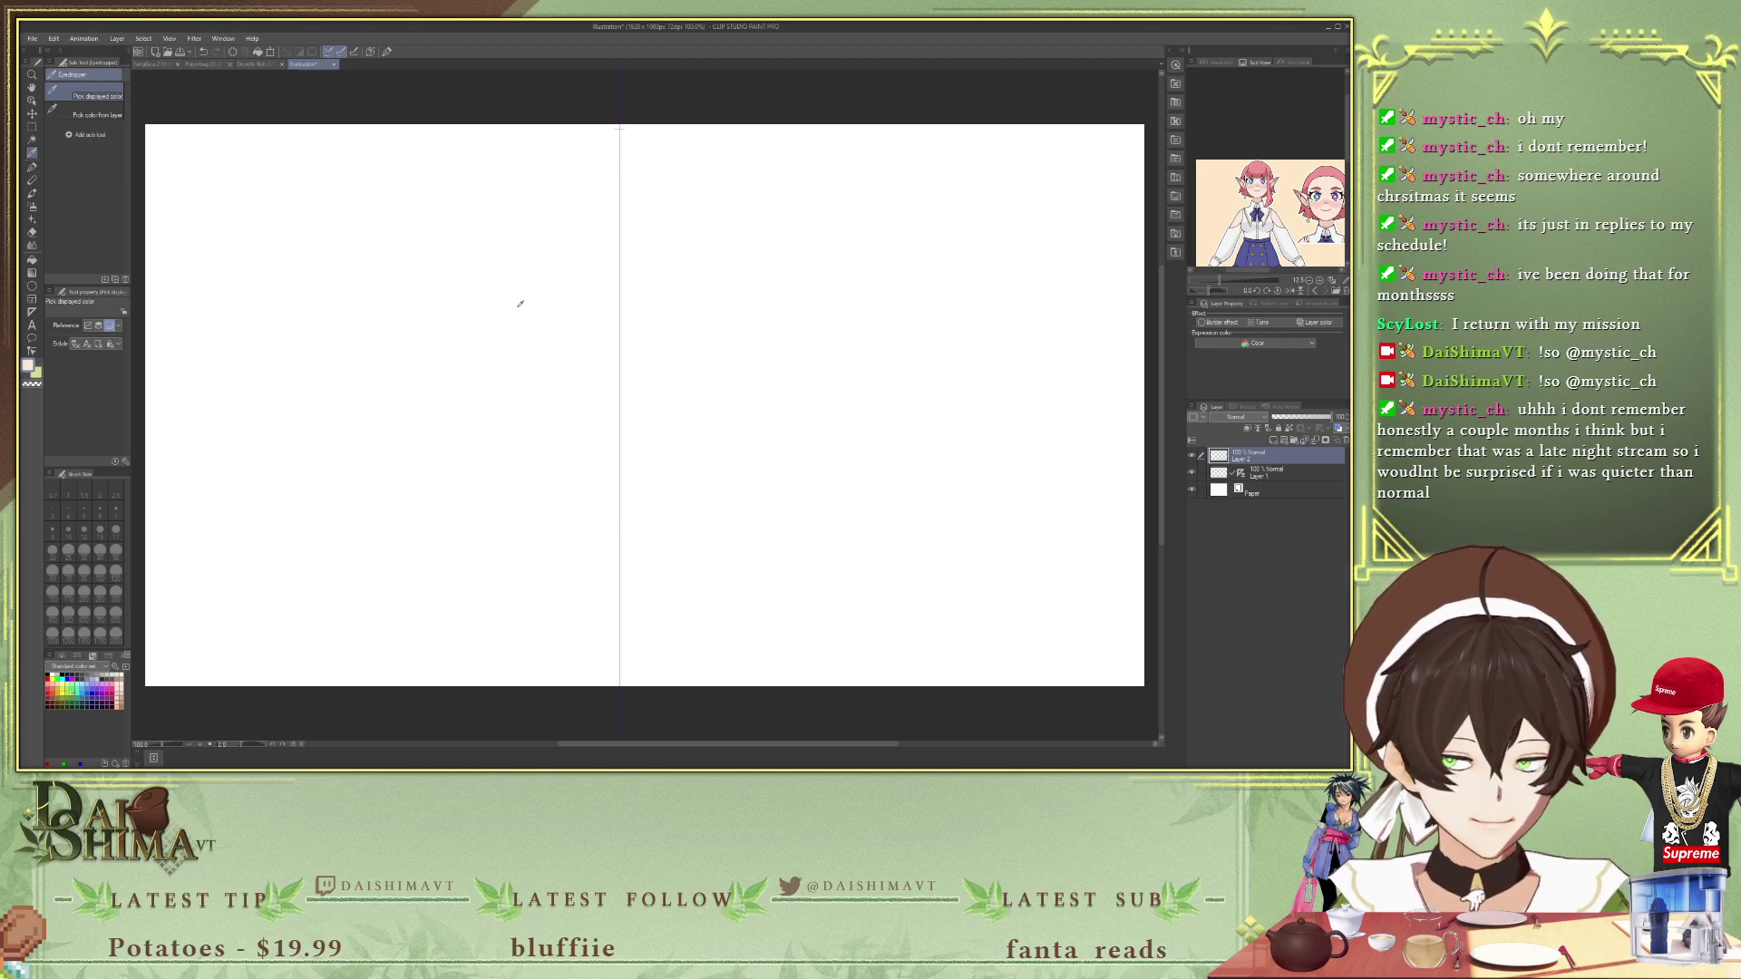
pyautogui.press('p')
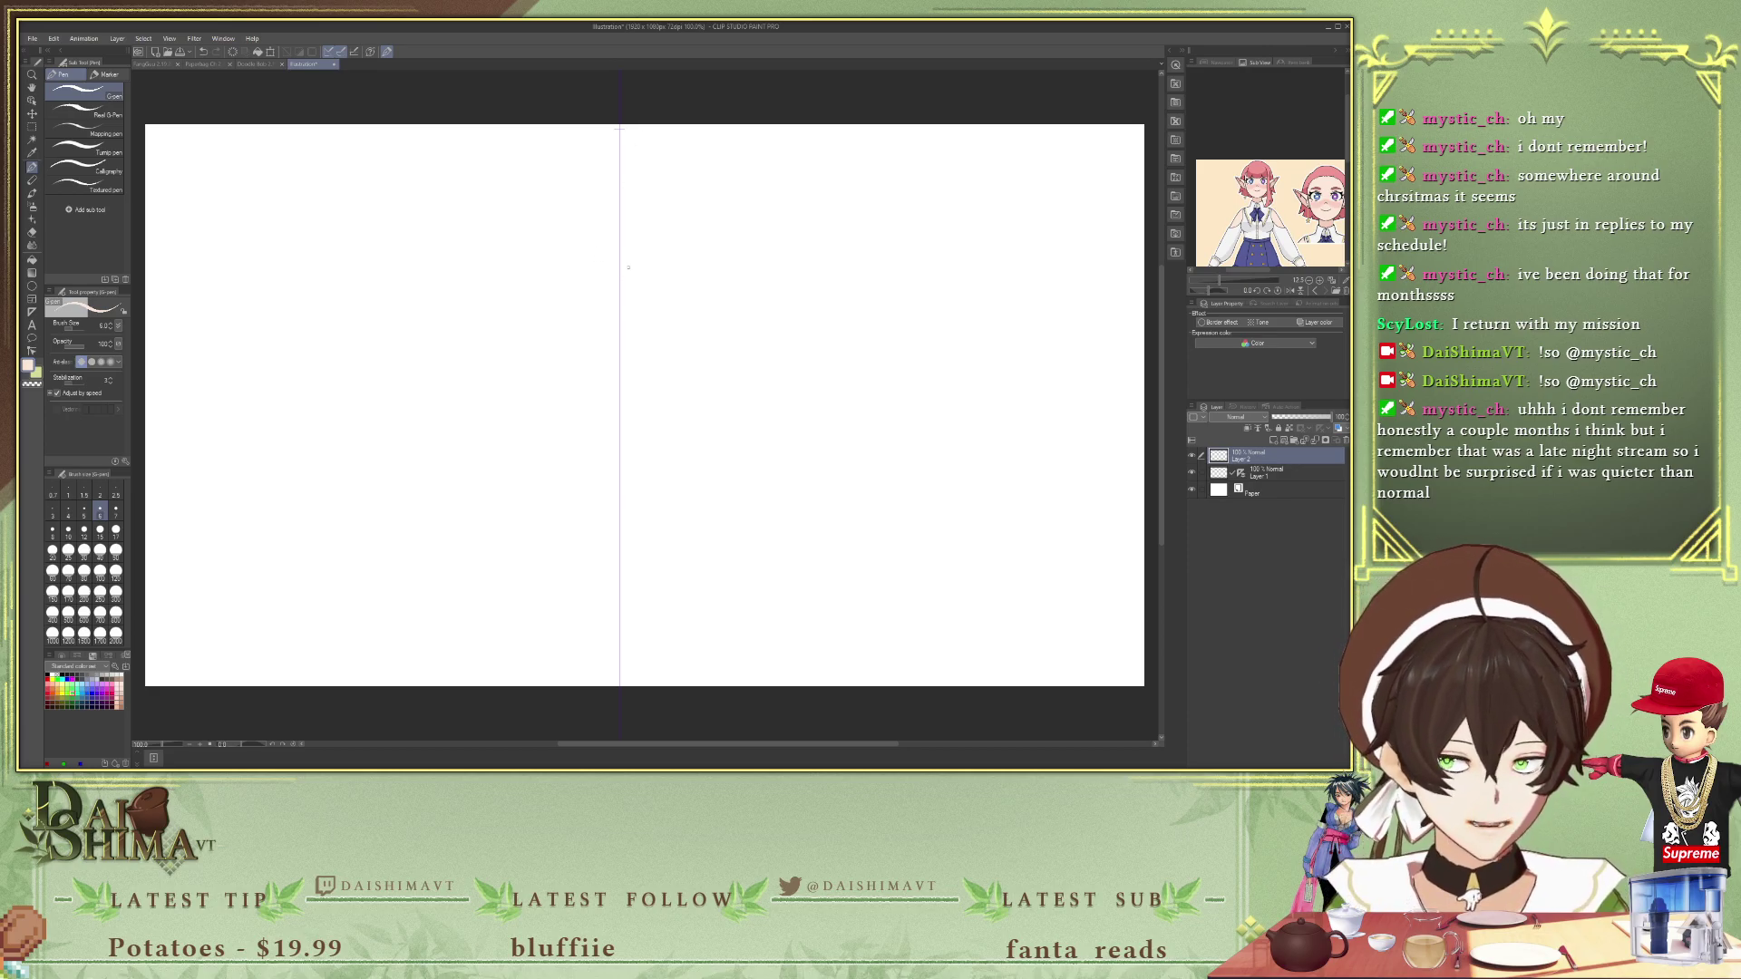
pyautogui.moveTo(610, 206)
pyautogui.mouseDown()
pyautogui.moveTo(574, 234)
pyautogui.moveTo(578, 320)
pyautogui.mouseUp()
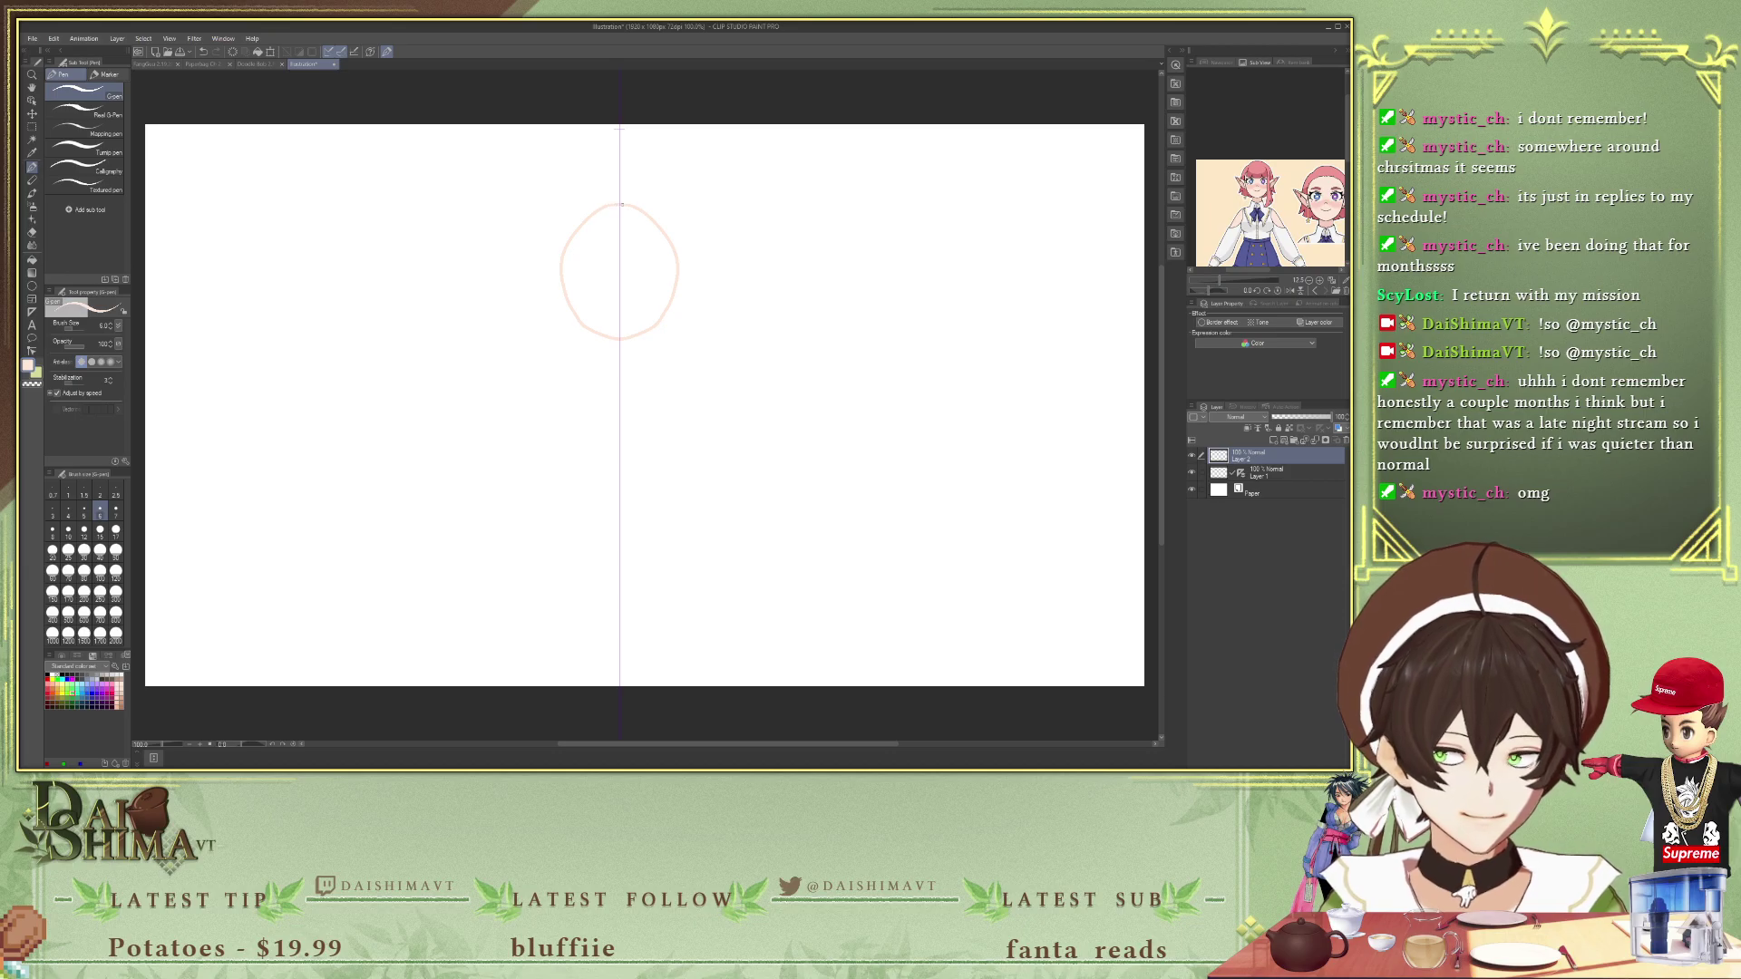
pyautogui.press('g')
pyautogui.click(590, 264)
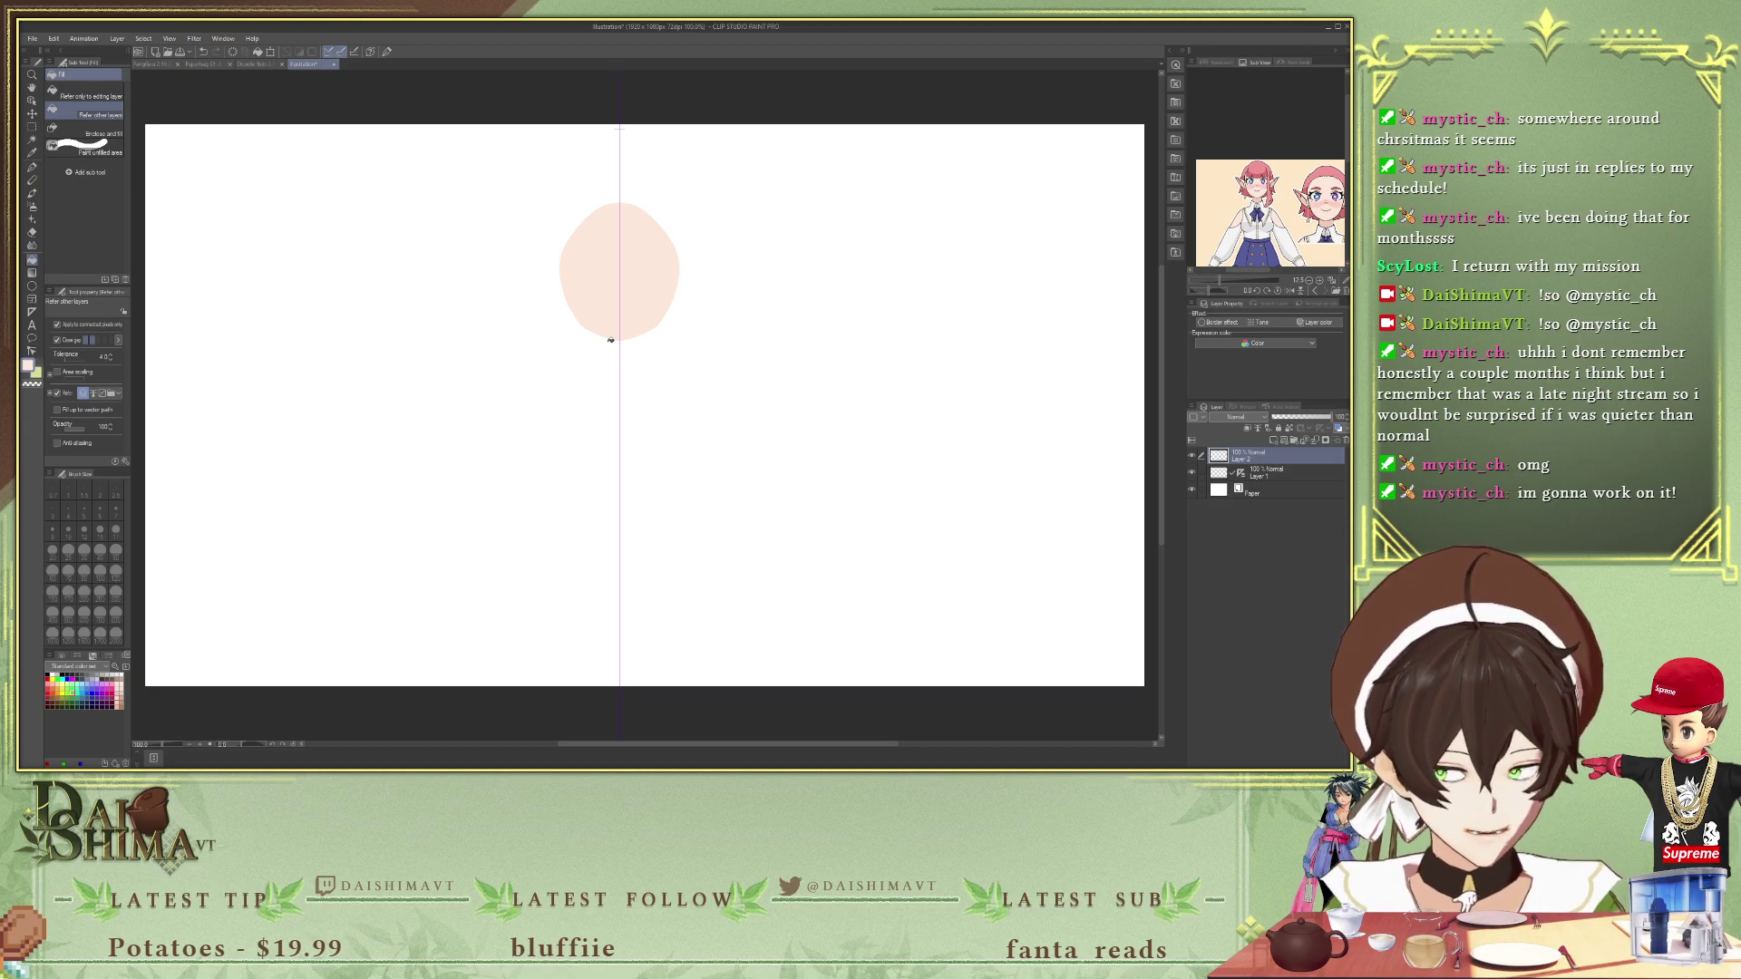
# - Sample the pink hair colour from the reference and add a new layer above the face
pyautogui.scroll(3, 1209, 186)
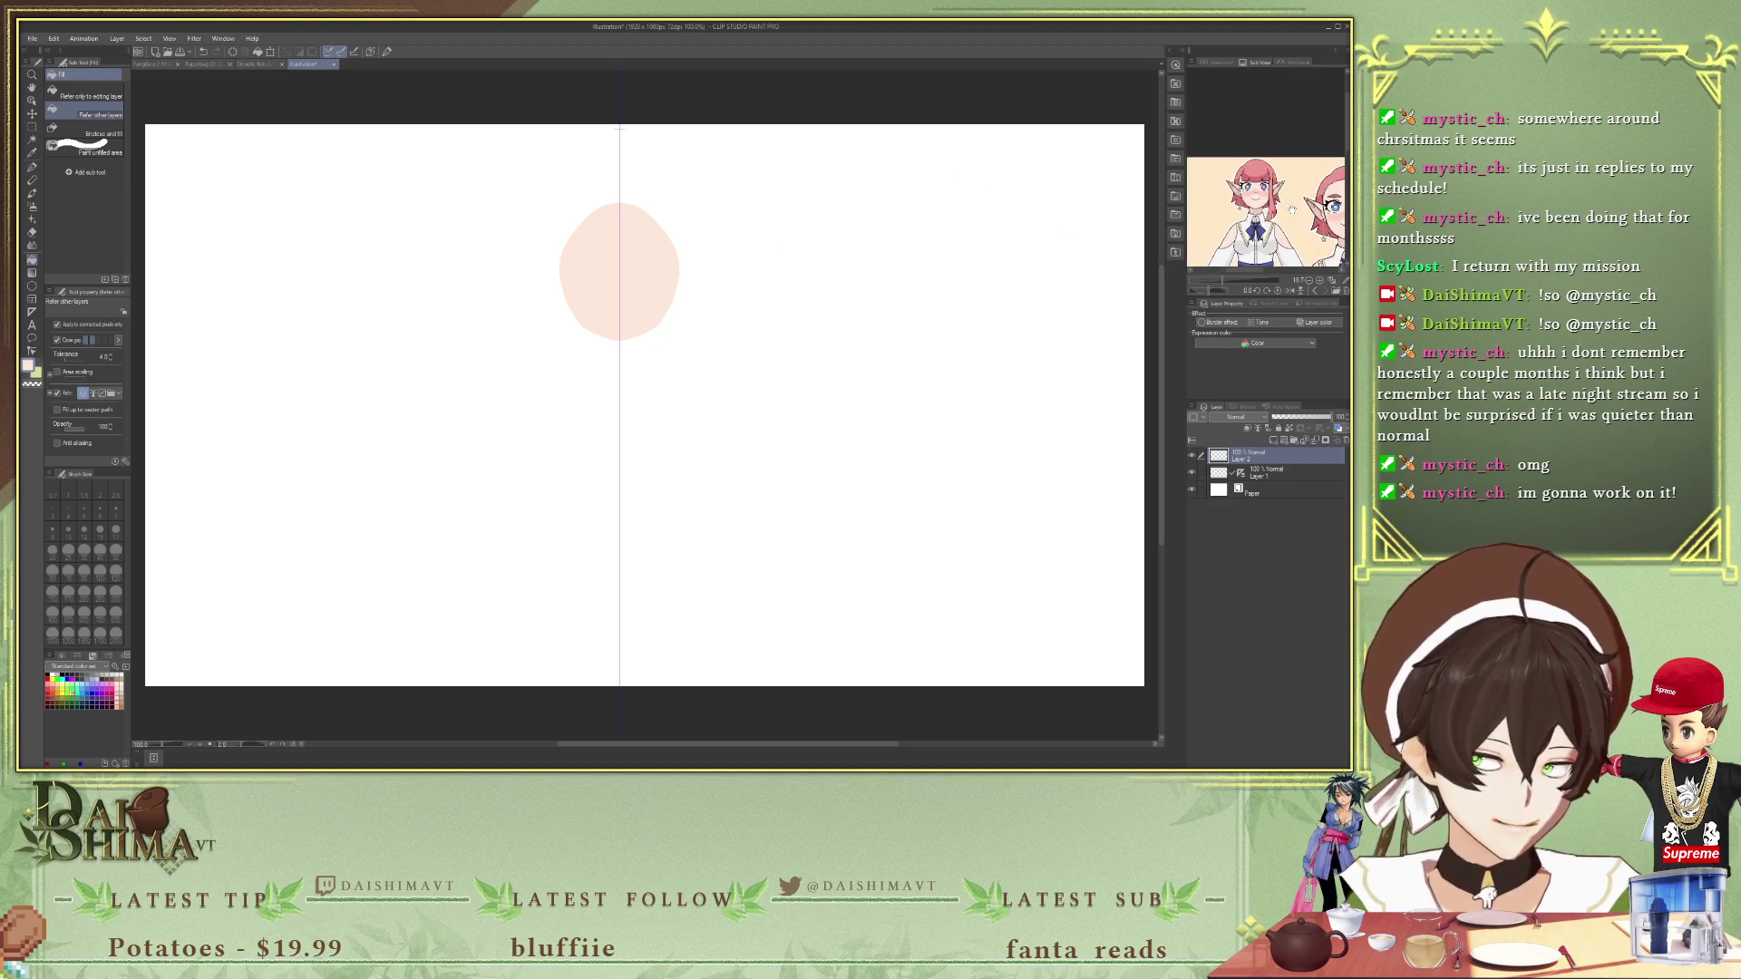
pyautogui.moveTo(1309, 223); pyautogui.dragTo(1282, 175)
pyautogui.scroll(1, 1279, 172)
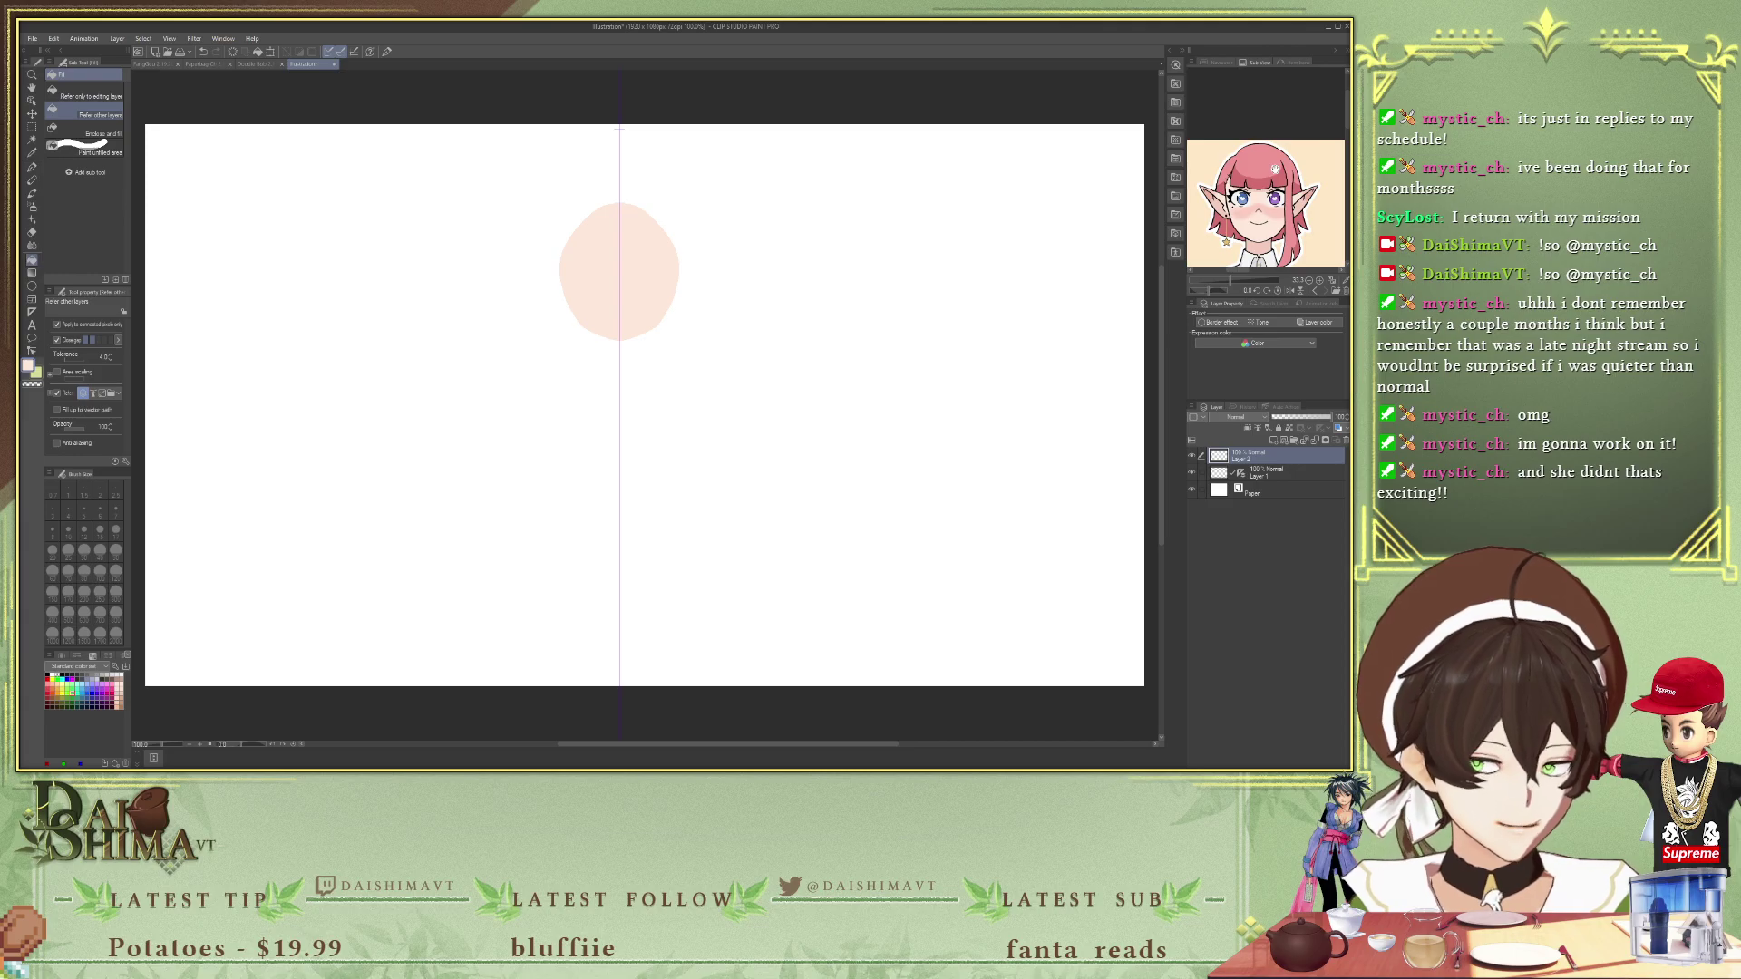
pyautogui.moveTo(1274, 169); pyautogui.dragTo(1271, 145)
pyautogui.keyDown('alt'); pyautogui.click(1270, 132); pyautogui.keyUp('alt')
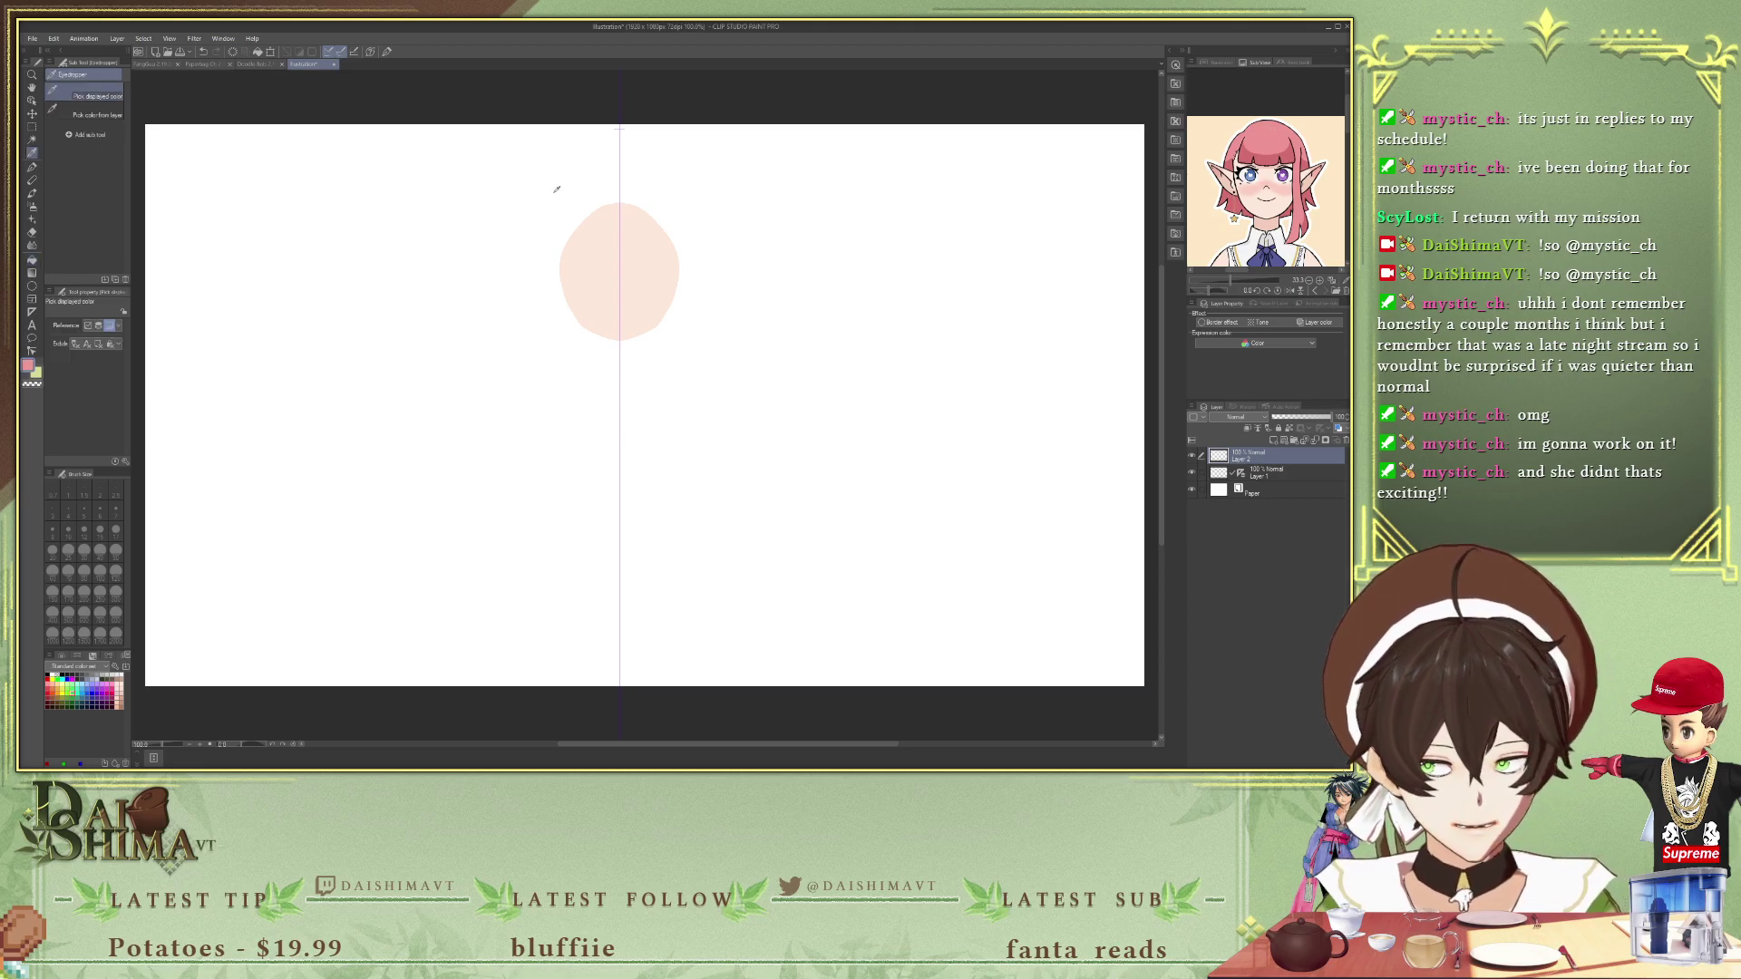
pyautogui.scroll(1, 544, 192)
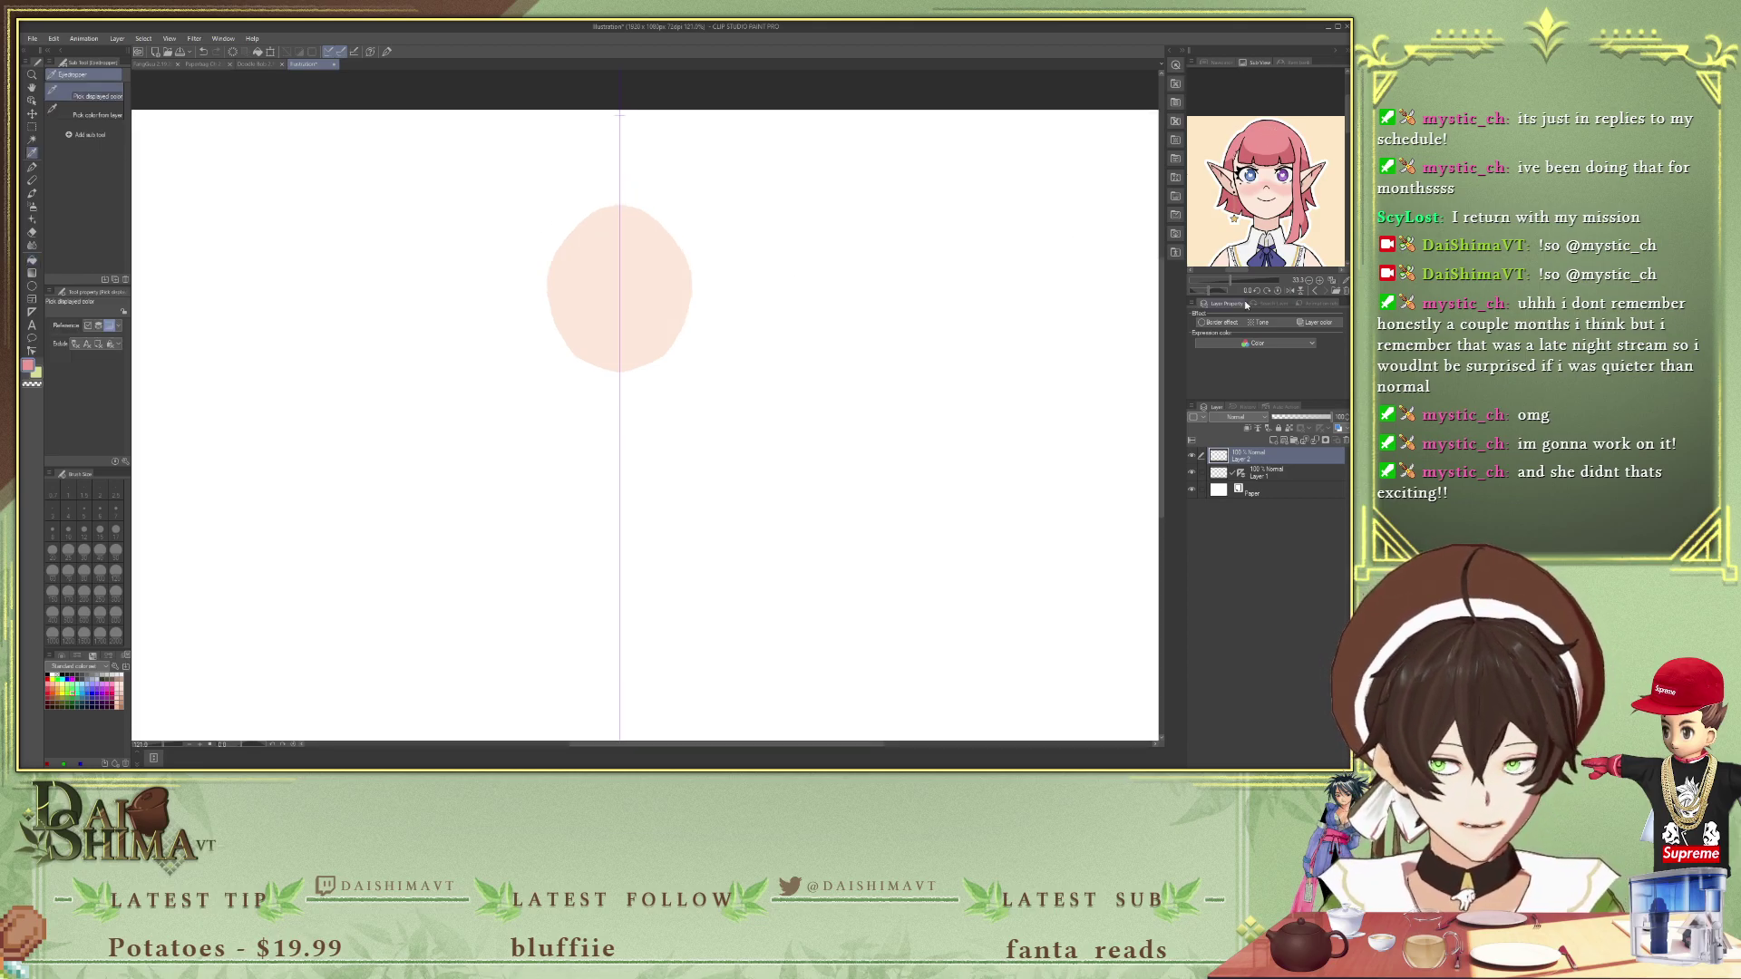
pyautogui.click(1272, 439)
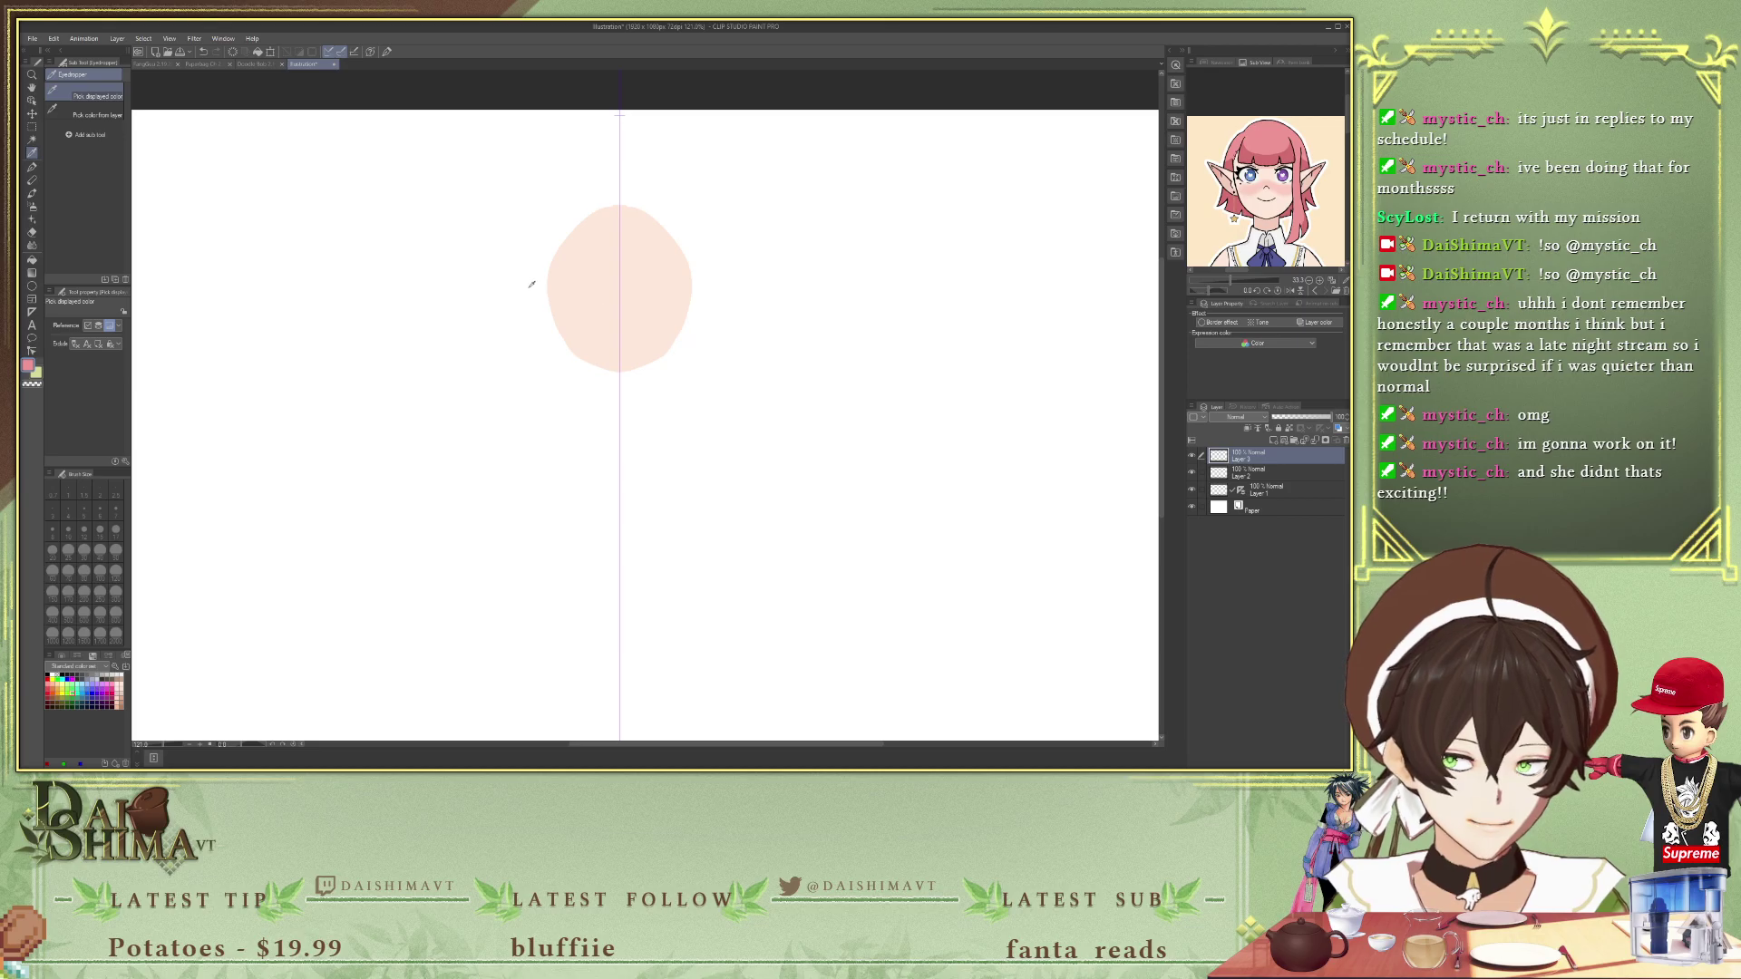
# - Outline the mirrored pink hair around the face with the pen: fringe, inner sides, jagged lower edge and rounded crown
pyautogui.press('p')
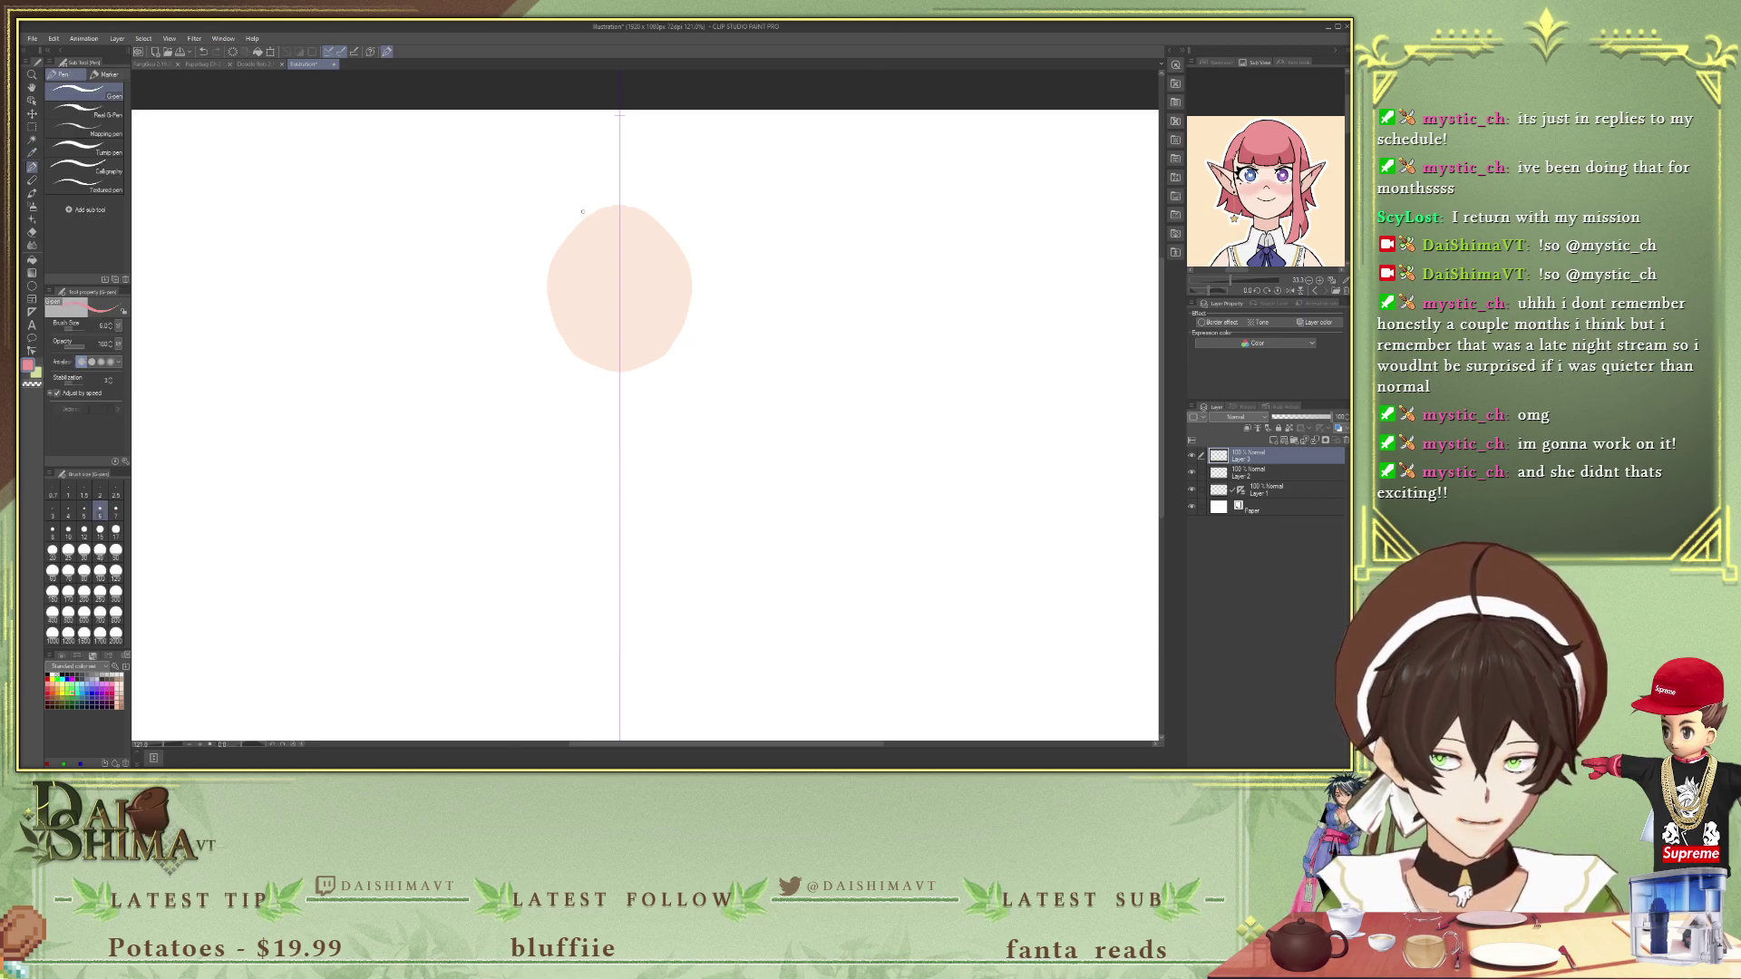
pyautogui.moveTo(587, 217); pyautogui.dragTo(620, 256)
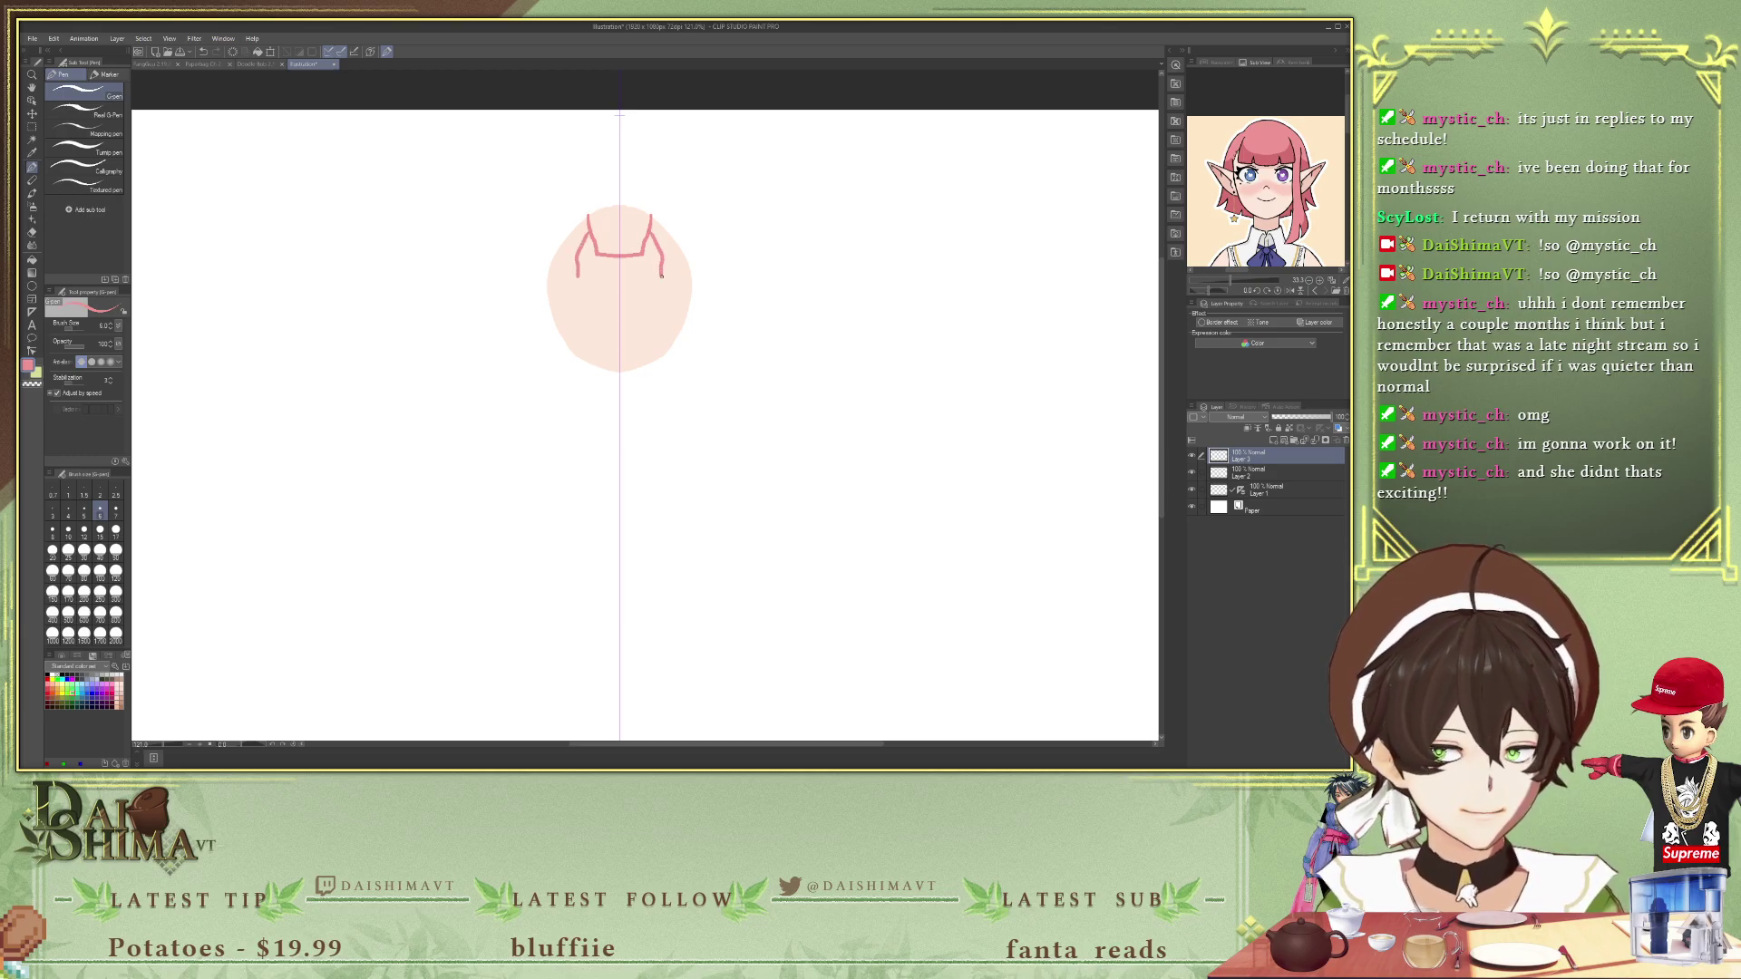
pyautogui.hotkey('ctrl', 'z')
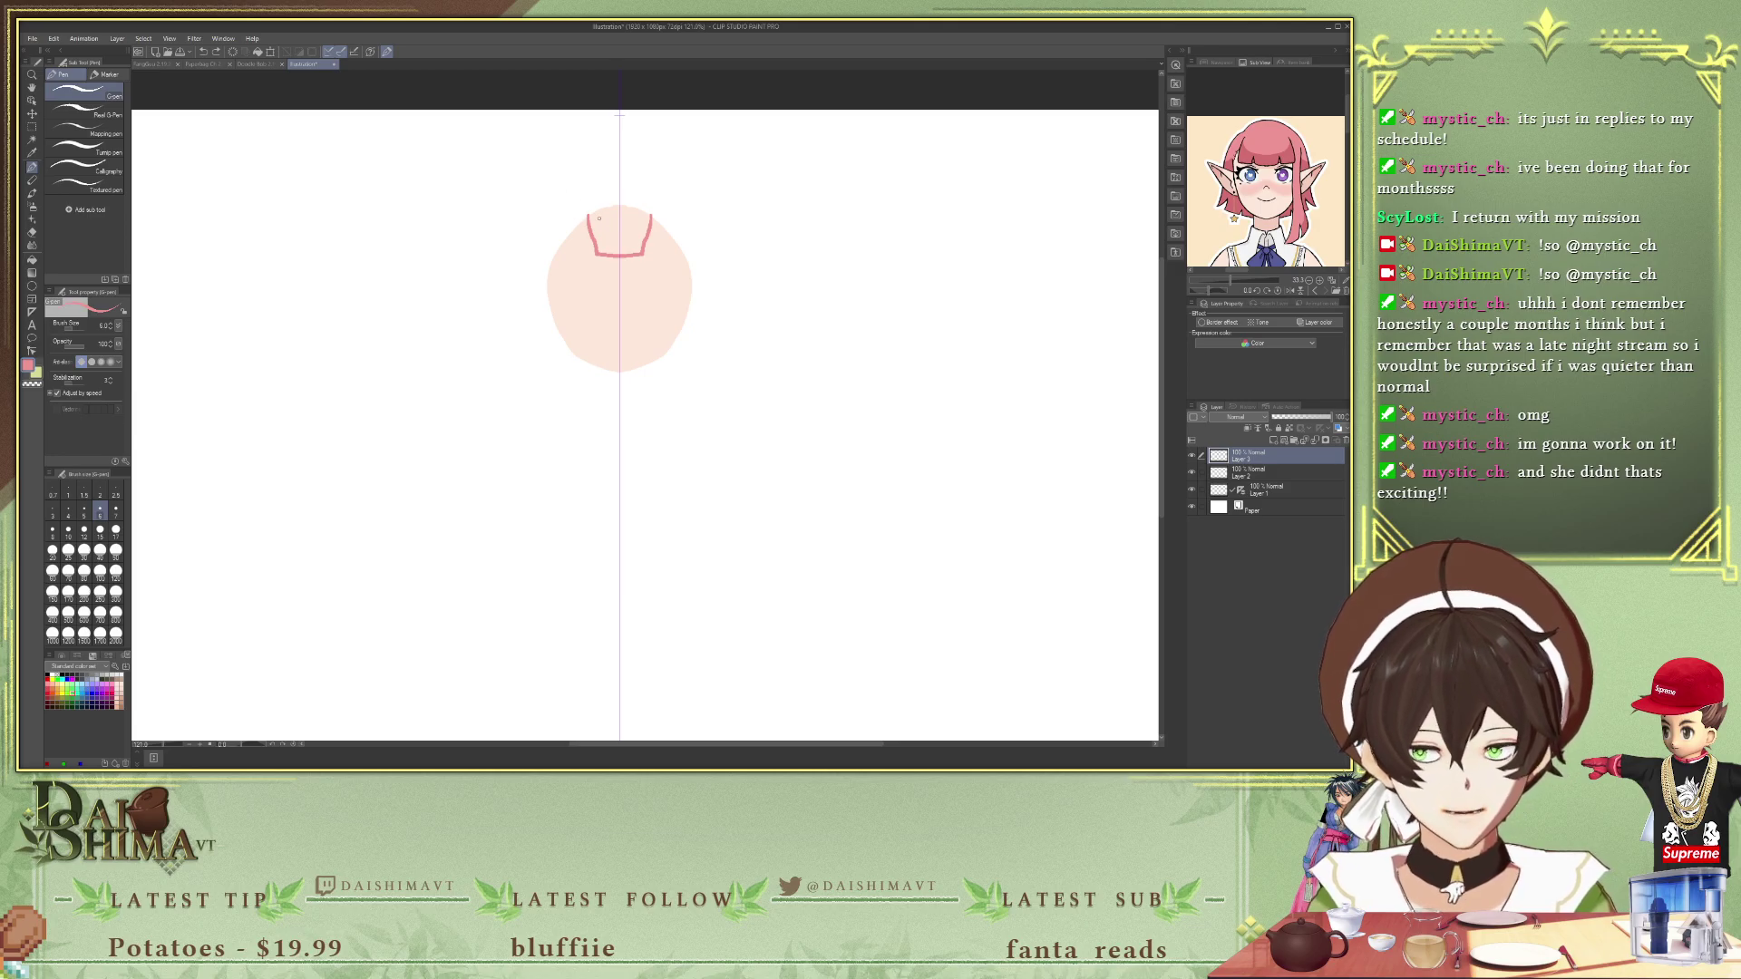
pyautogui.moveTo(590, 235); pyautogui.dragTo(553, 349)
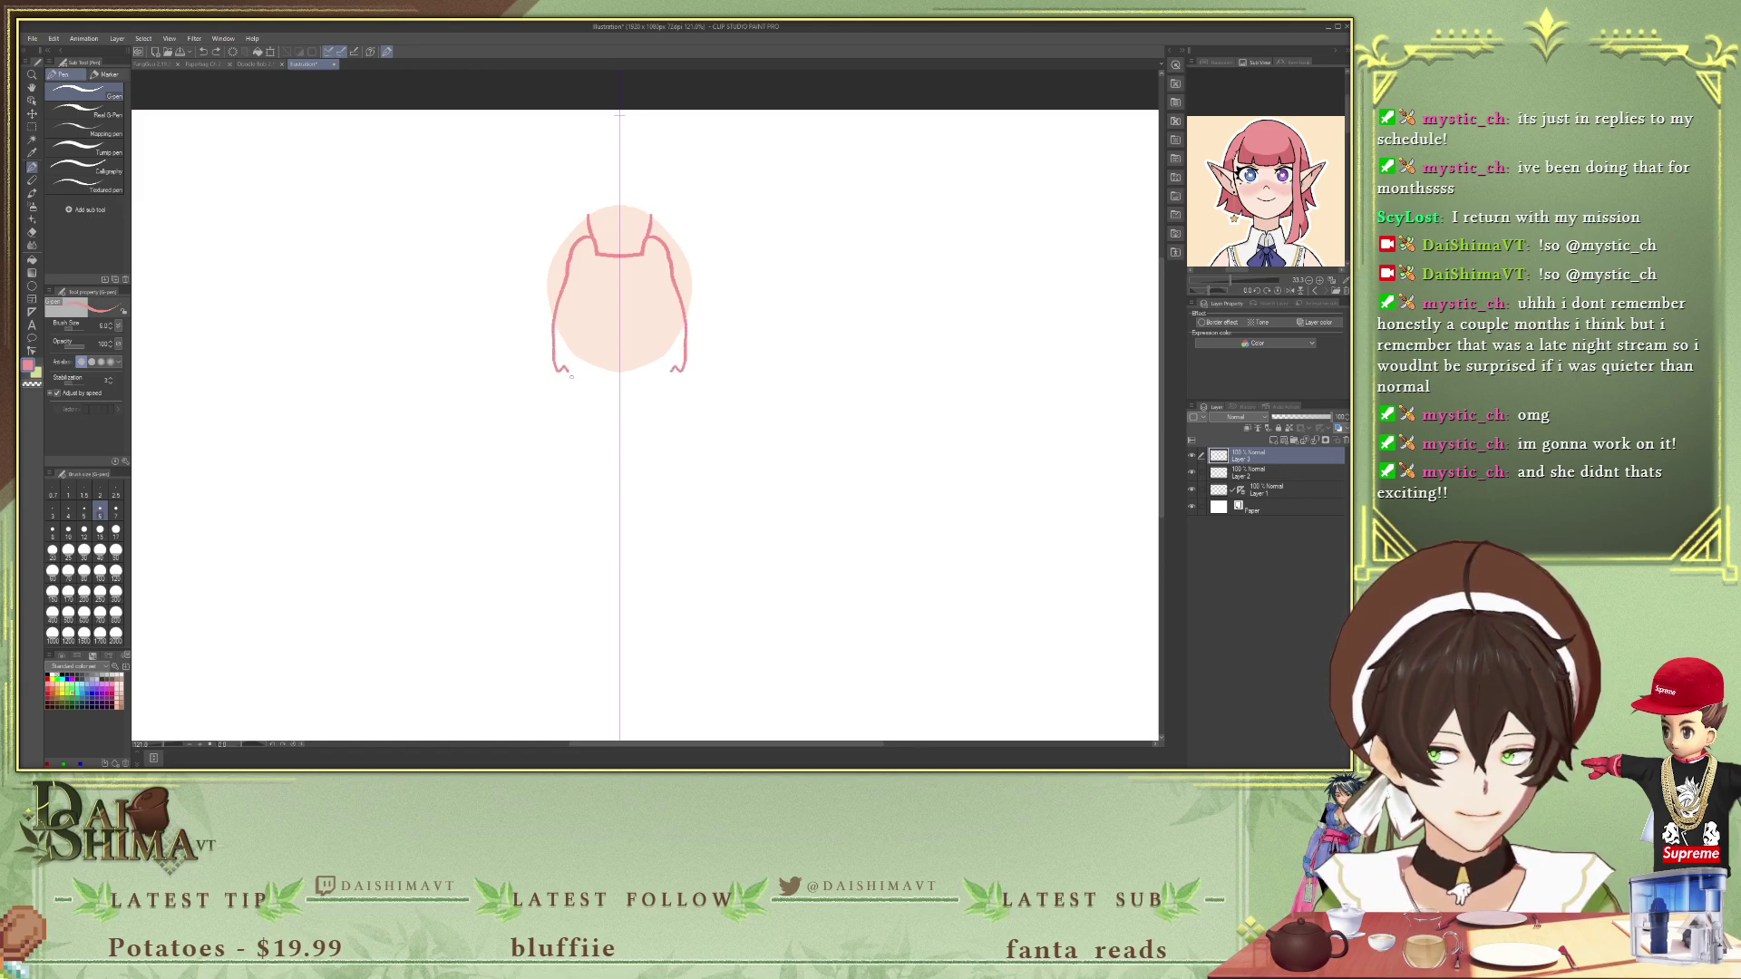
pyautogui.moveTo(582, 372); pyautogui.dragTo(591, 385)
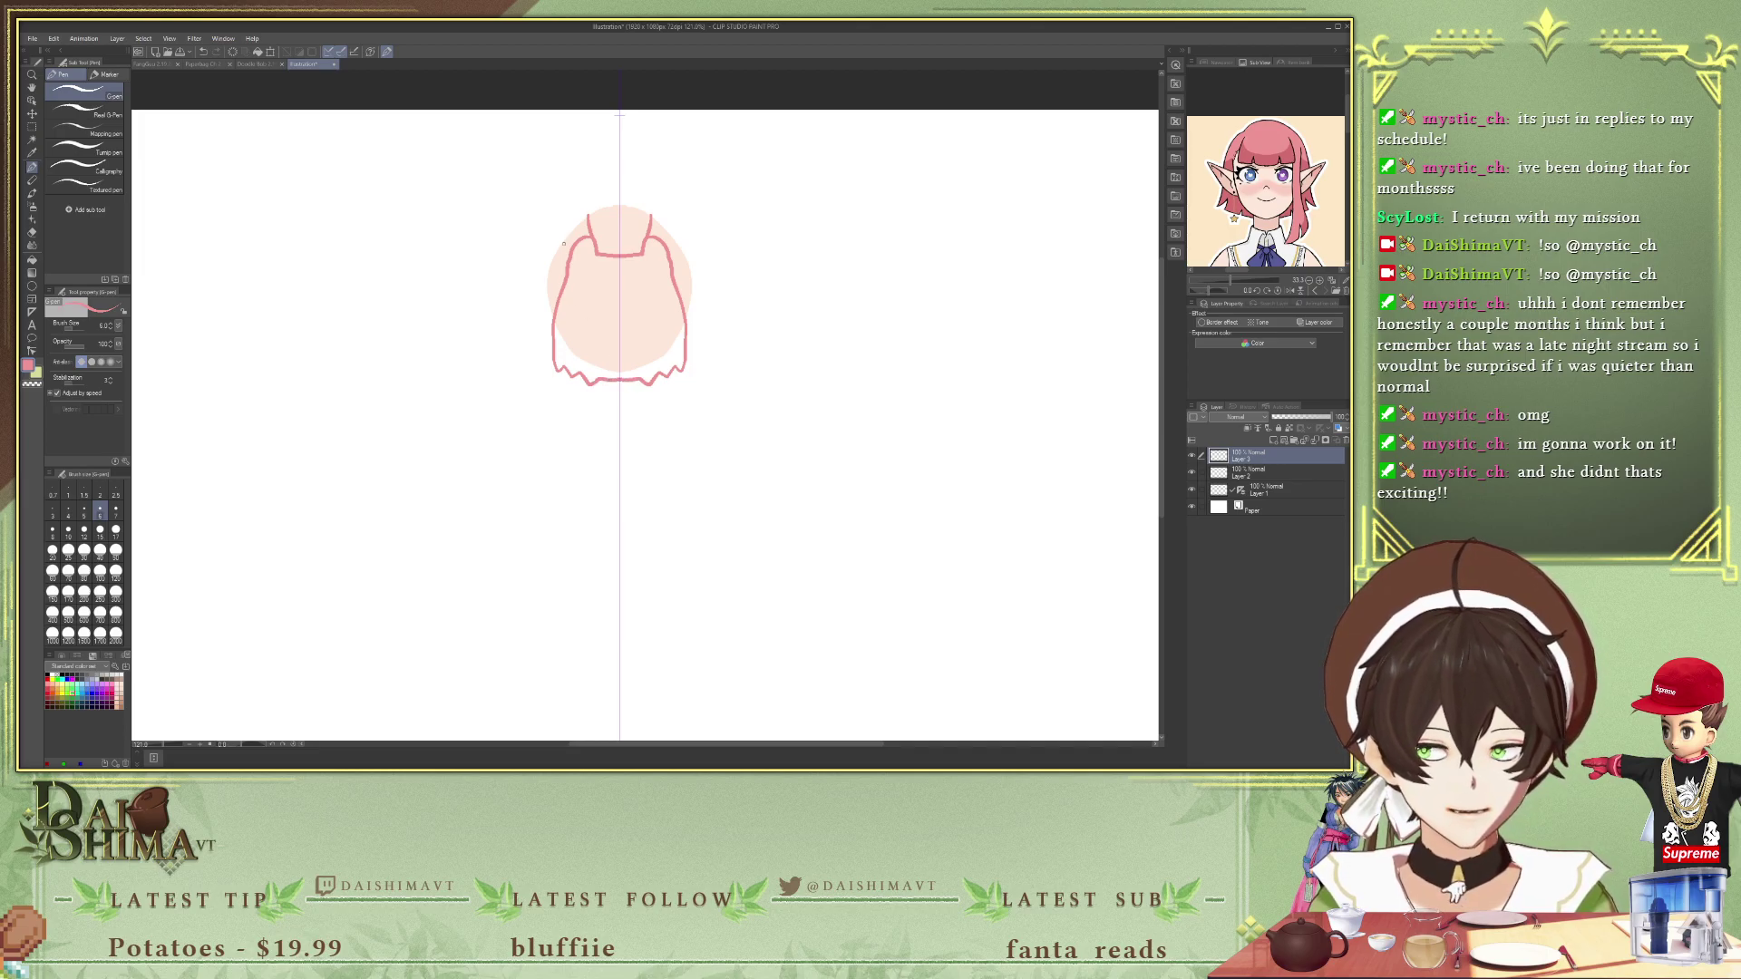
pyautogui.moveTo(588, 215); pyautogui.dragTo(537, 282)
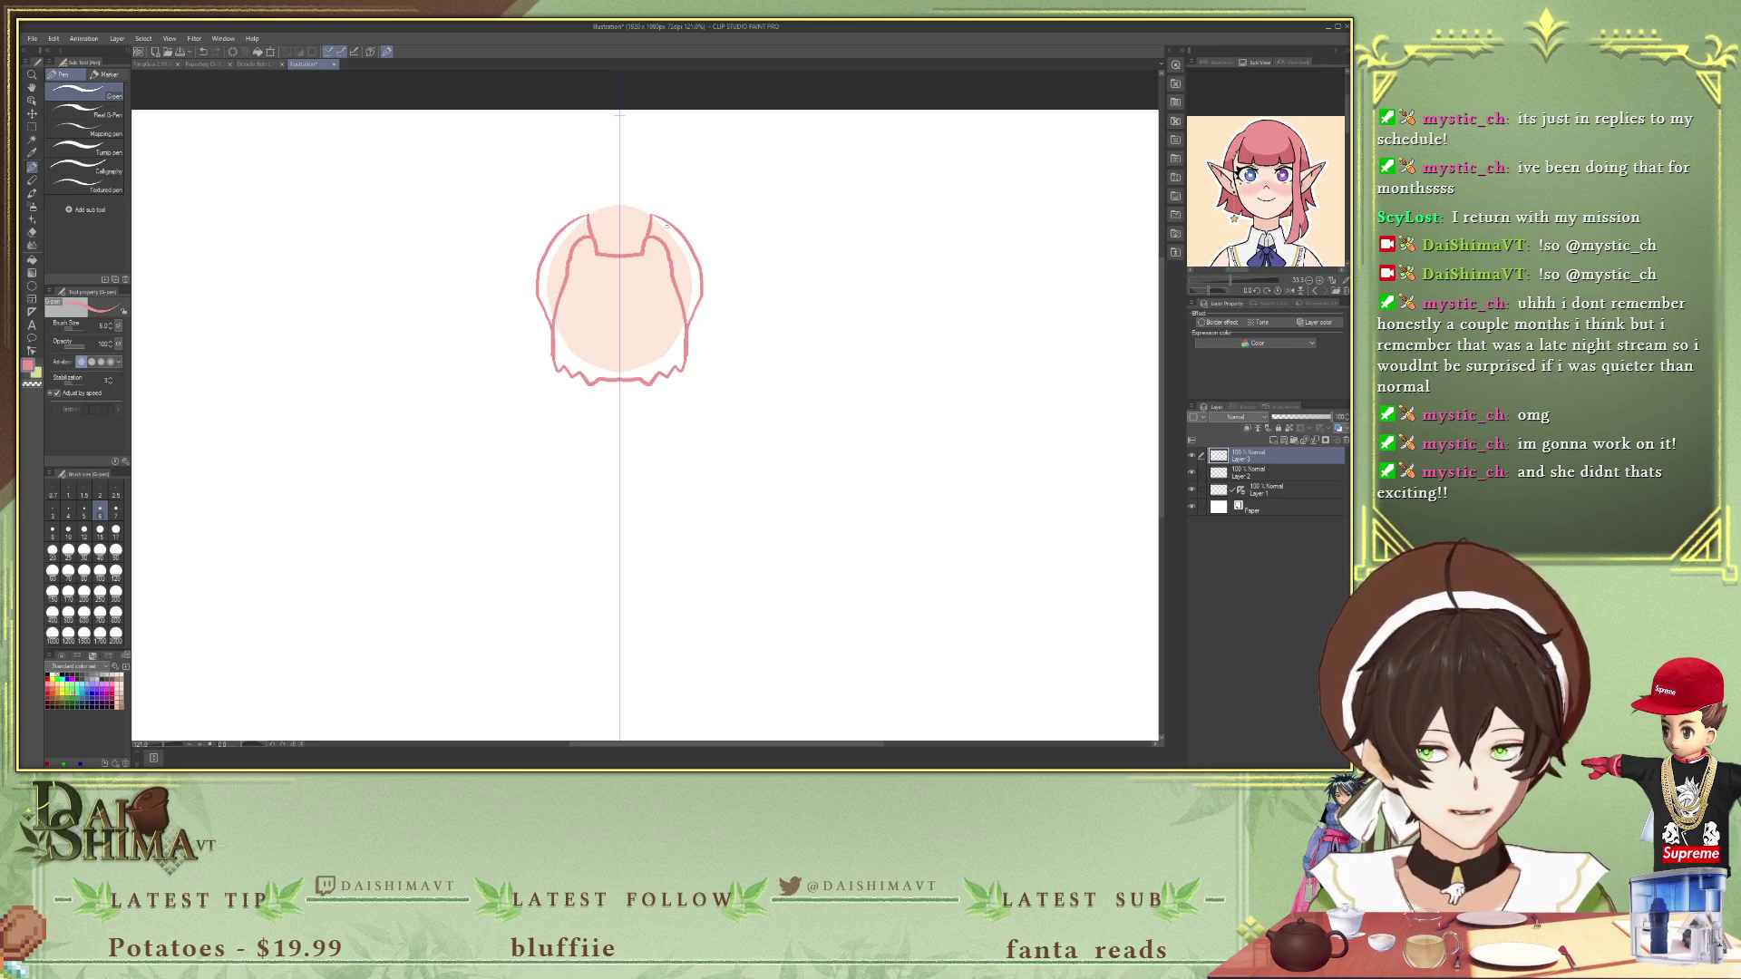
pyautogui.moveTo(663, 219)
pyautogui.mouseDown()
pyautogui.moveTo(633, 197)
pyautogui.moveTo(595, 203)
pyautogui.moveTo(542, 250)
pyautogui.moveTo(536, 285)
pyautogui.mouseUp()
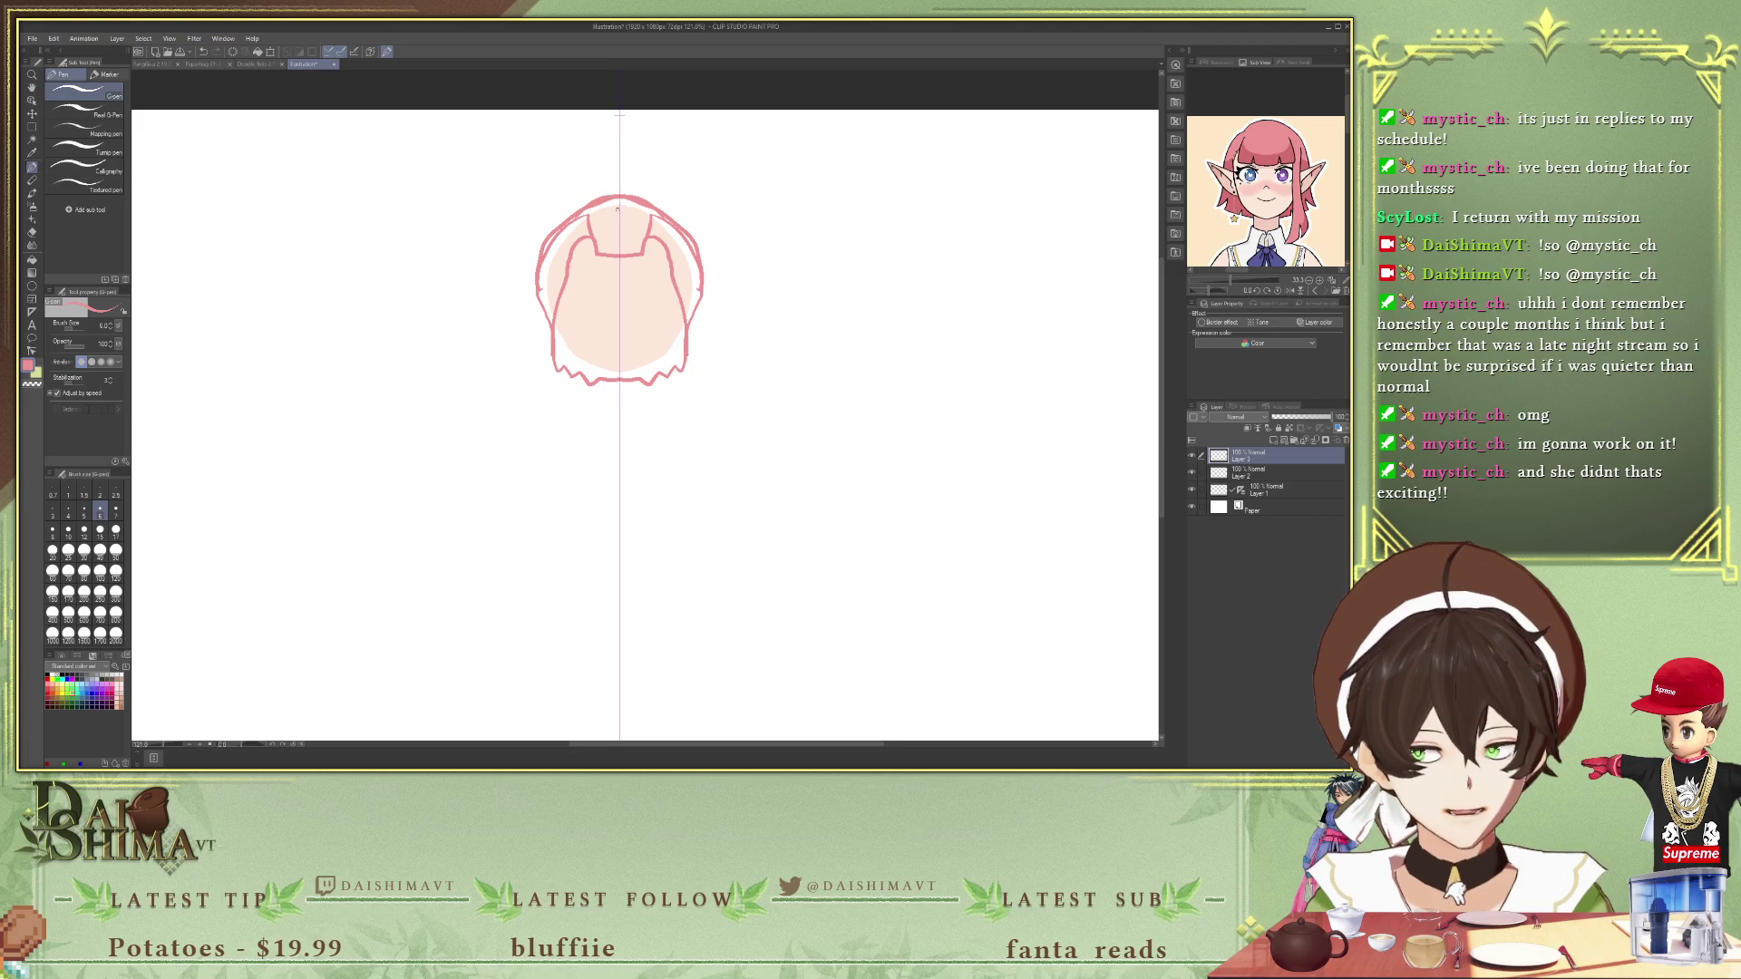
# - Fill the hair outline with pink, including the crown, sides, small gaps and the jagged lower edge
pyautogui.press('g')
pyautogui.click(620, 229)
pyautogui.click(619, 206)
pyautogui.click(572, 242)
pyautogui.click(555, 247)
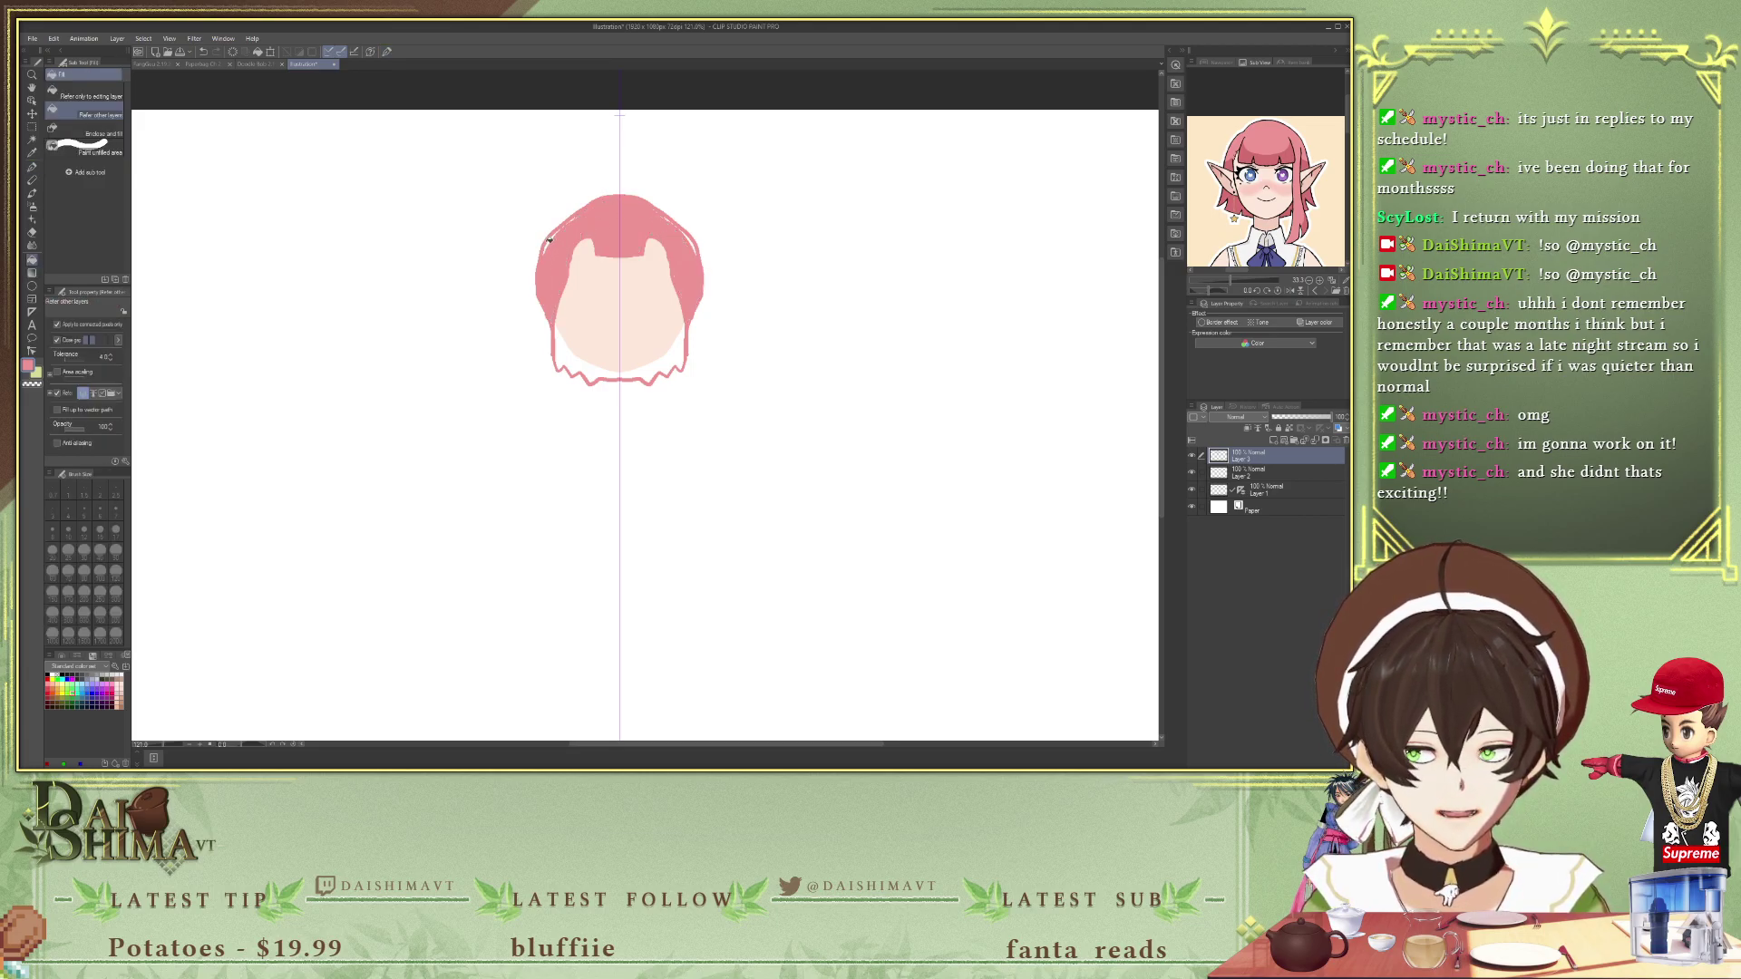
pyautogui.click(552, 238)
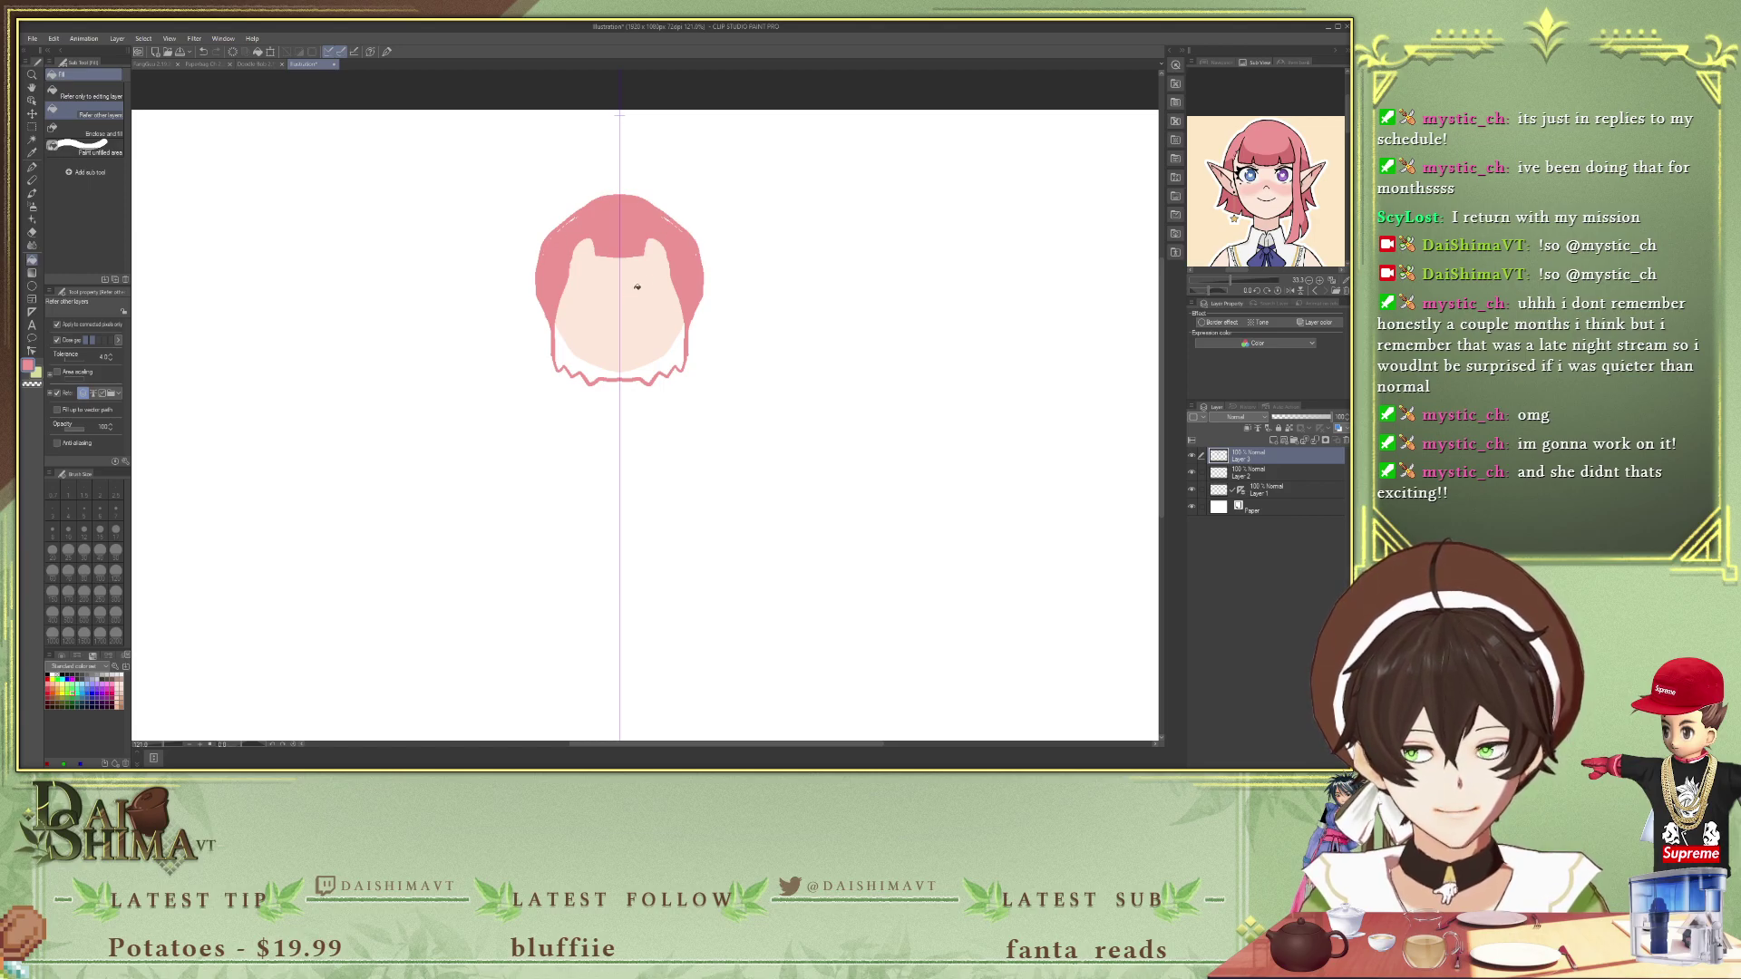
pyautogui.click(568, 358)
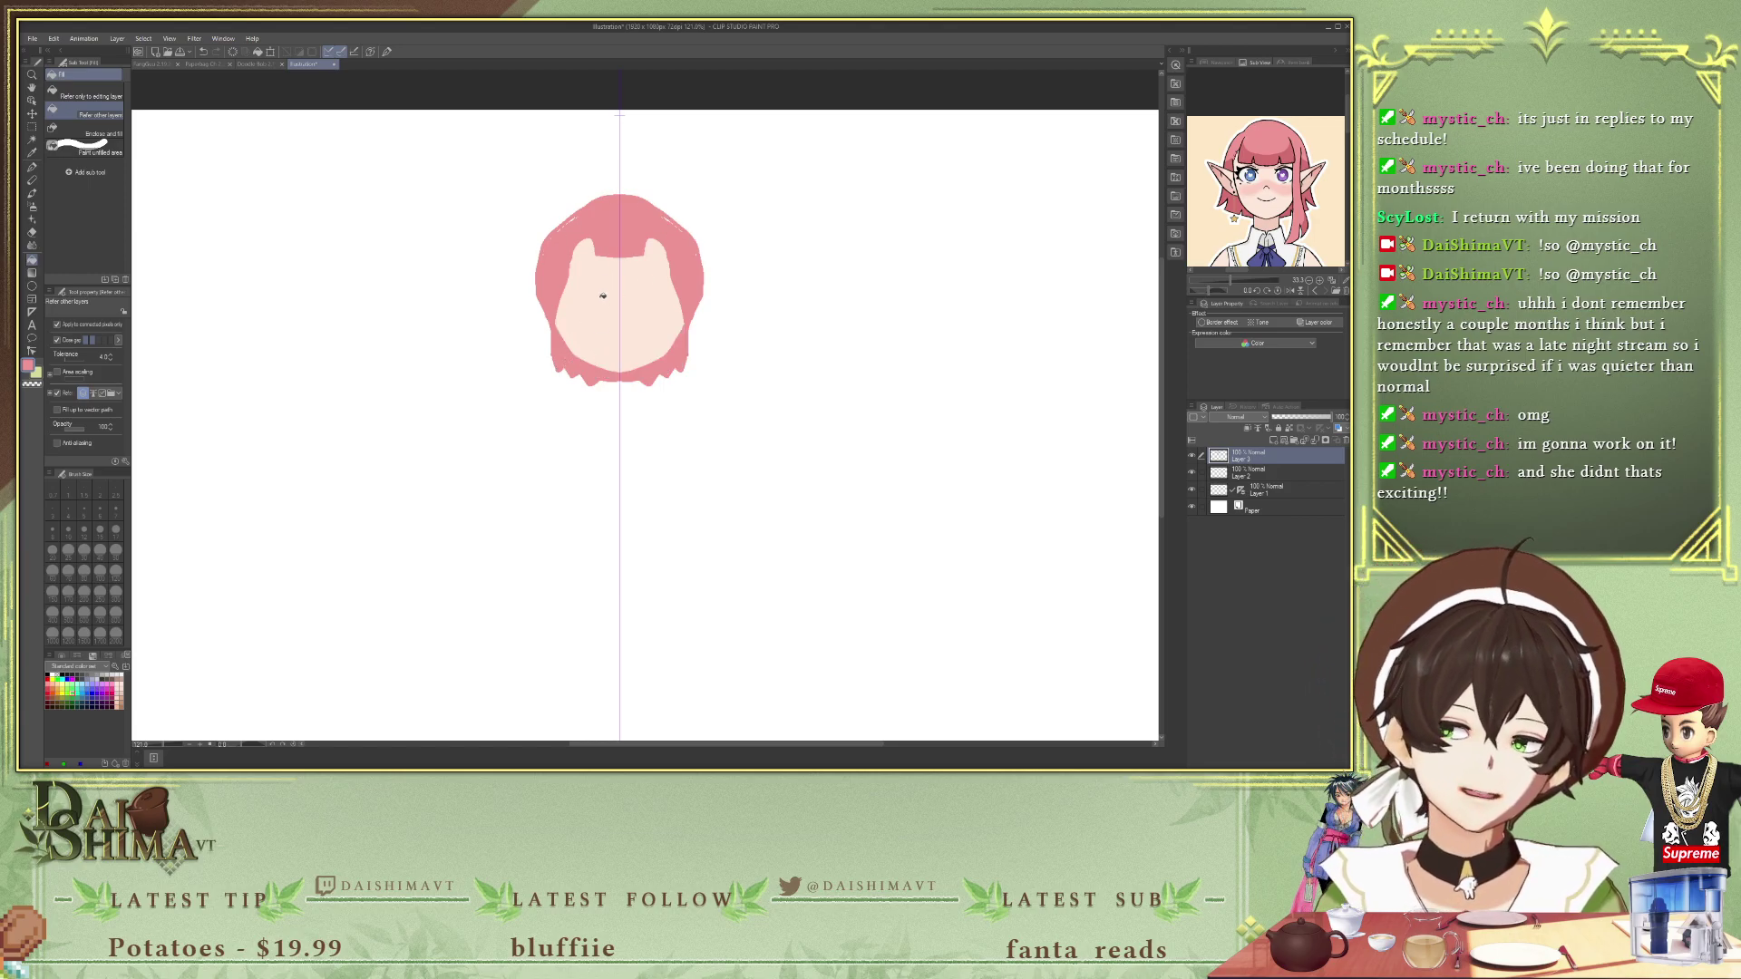
# - Add mirrored pointed side locks hanging from both sides of the hair and fill them with pink
pyautogui.press('p')
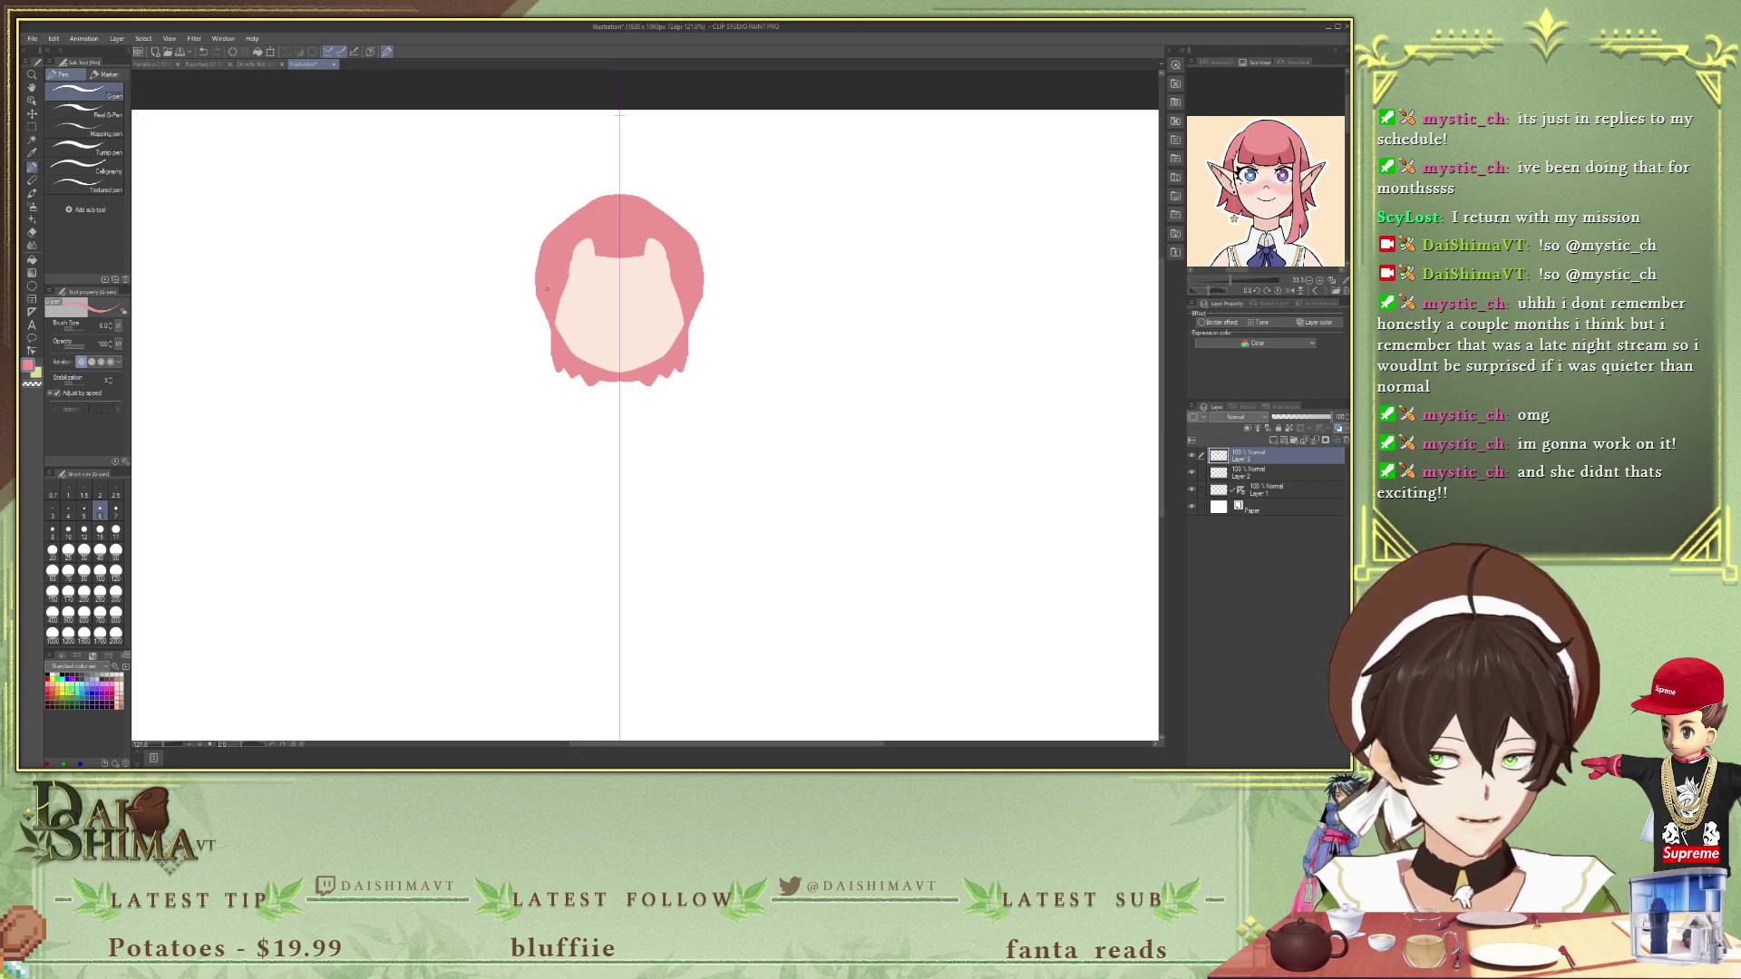
pyautogui.moveTo(536, 295); pyautogui.dragTo(533, 356)
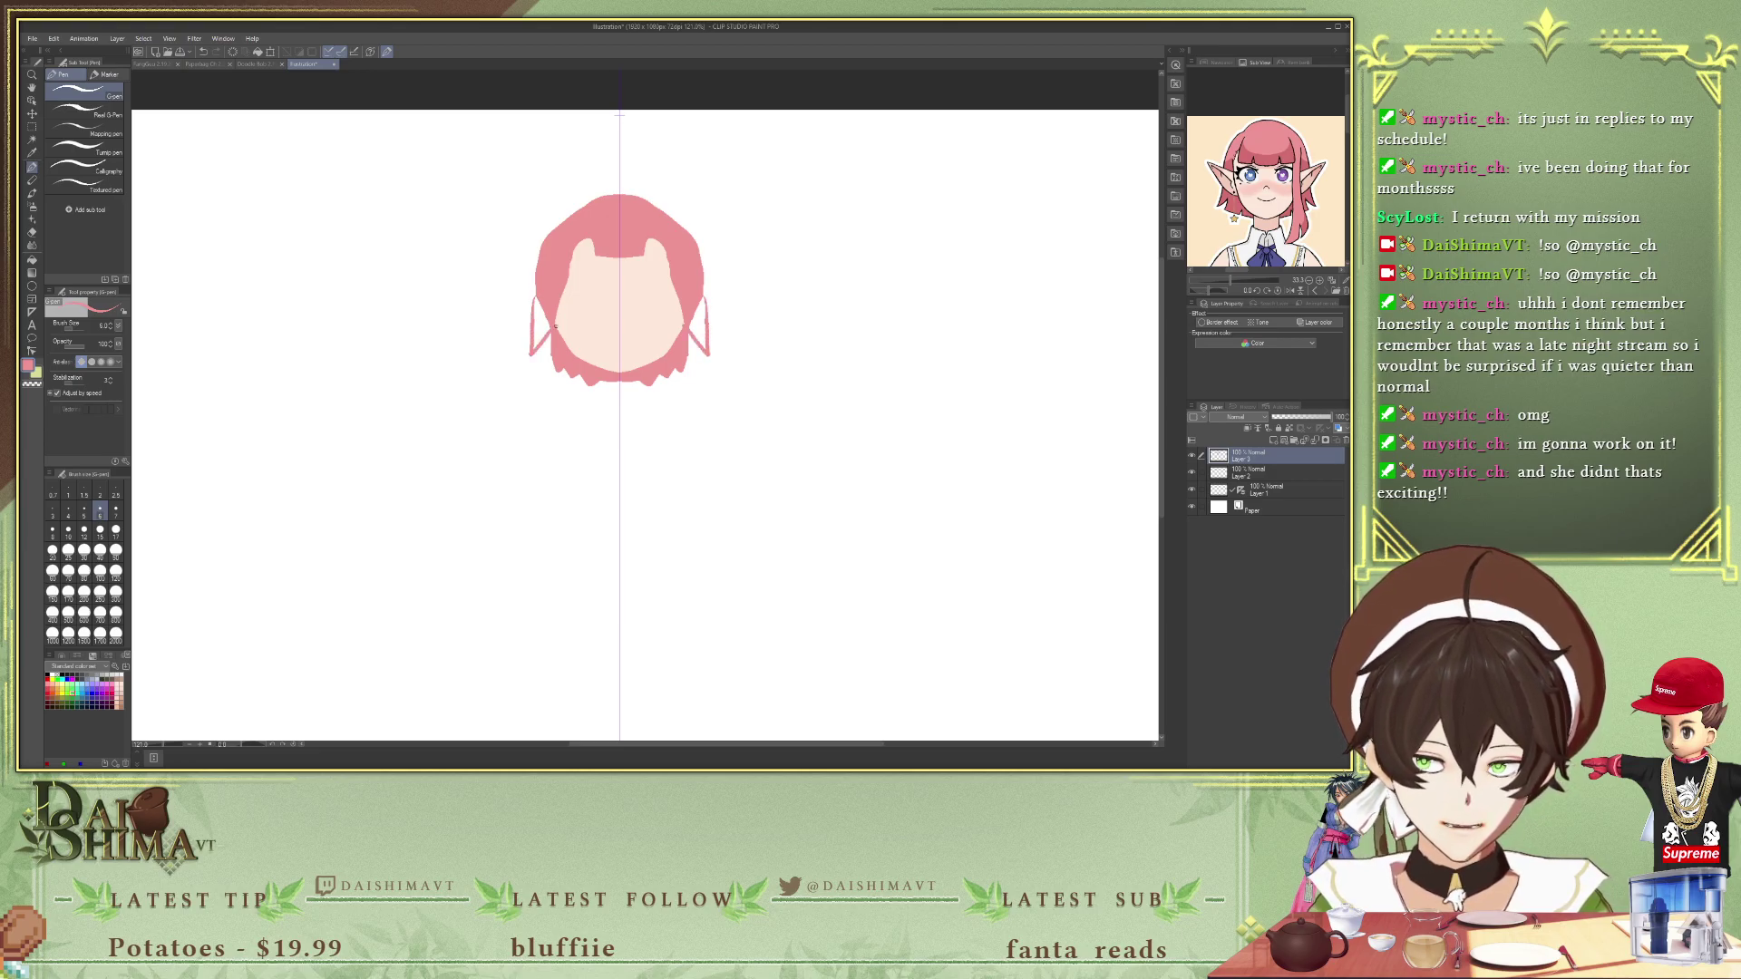
pyautogui.hotkey('ctrl', 'z')
pyautogui.hotkey('ctrl', 'z')
pyautogui.moveTo(534, 296); pyautogui.dragTo(537, 349)
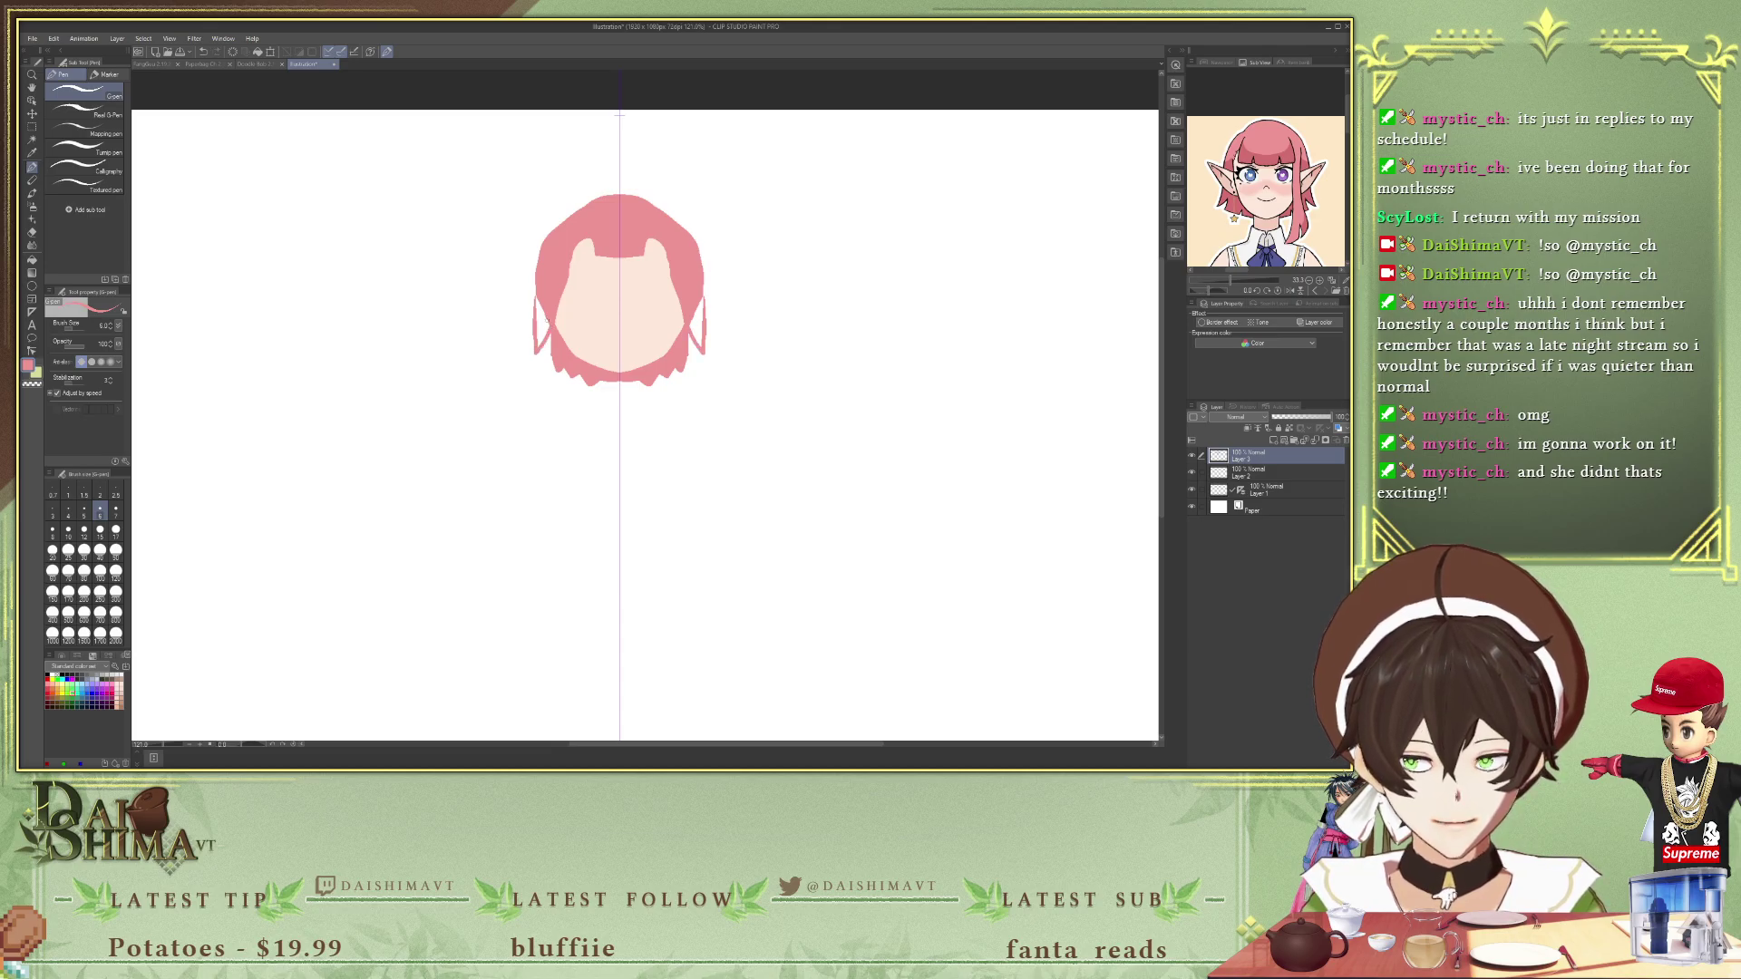
pyautogui.press('g')
pyautogui.click(555, 313)
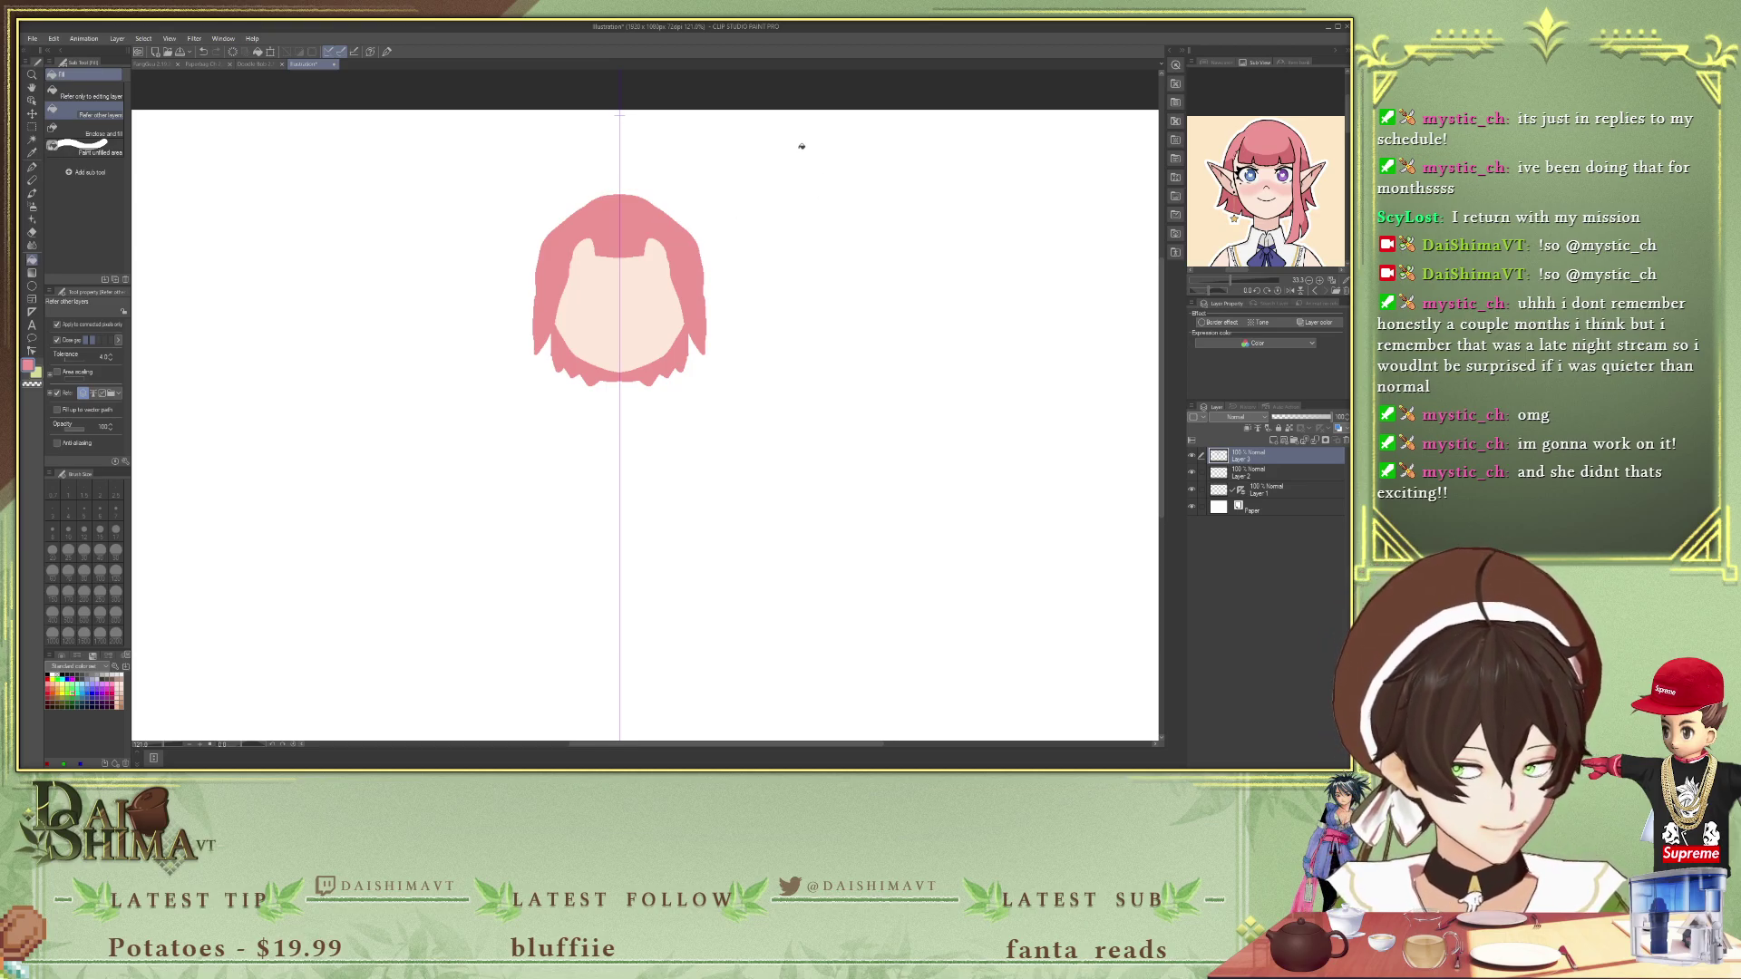
# - Hide the symmetry ruler layer and outline one long asymmetric lock from the fringe's right end down past the chin
pyautogui.click(1192, 491)
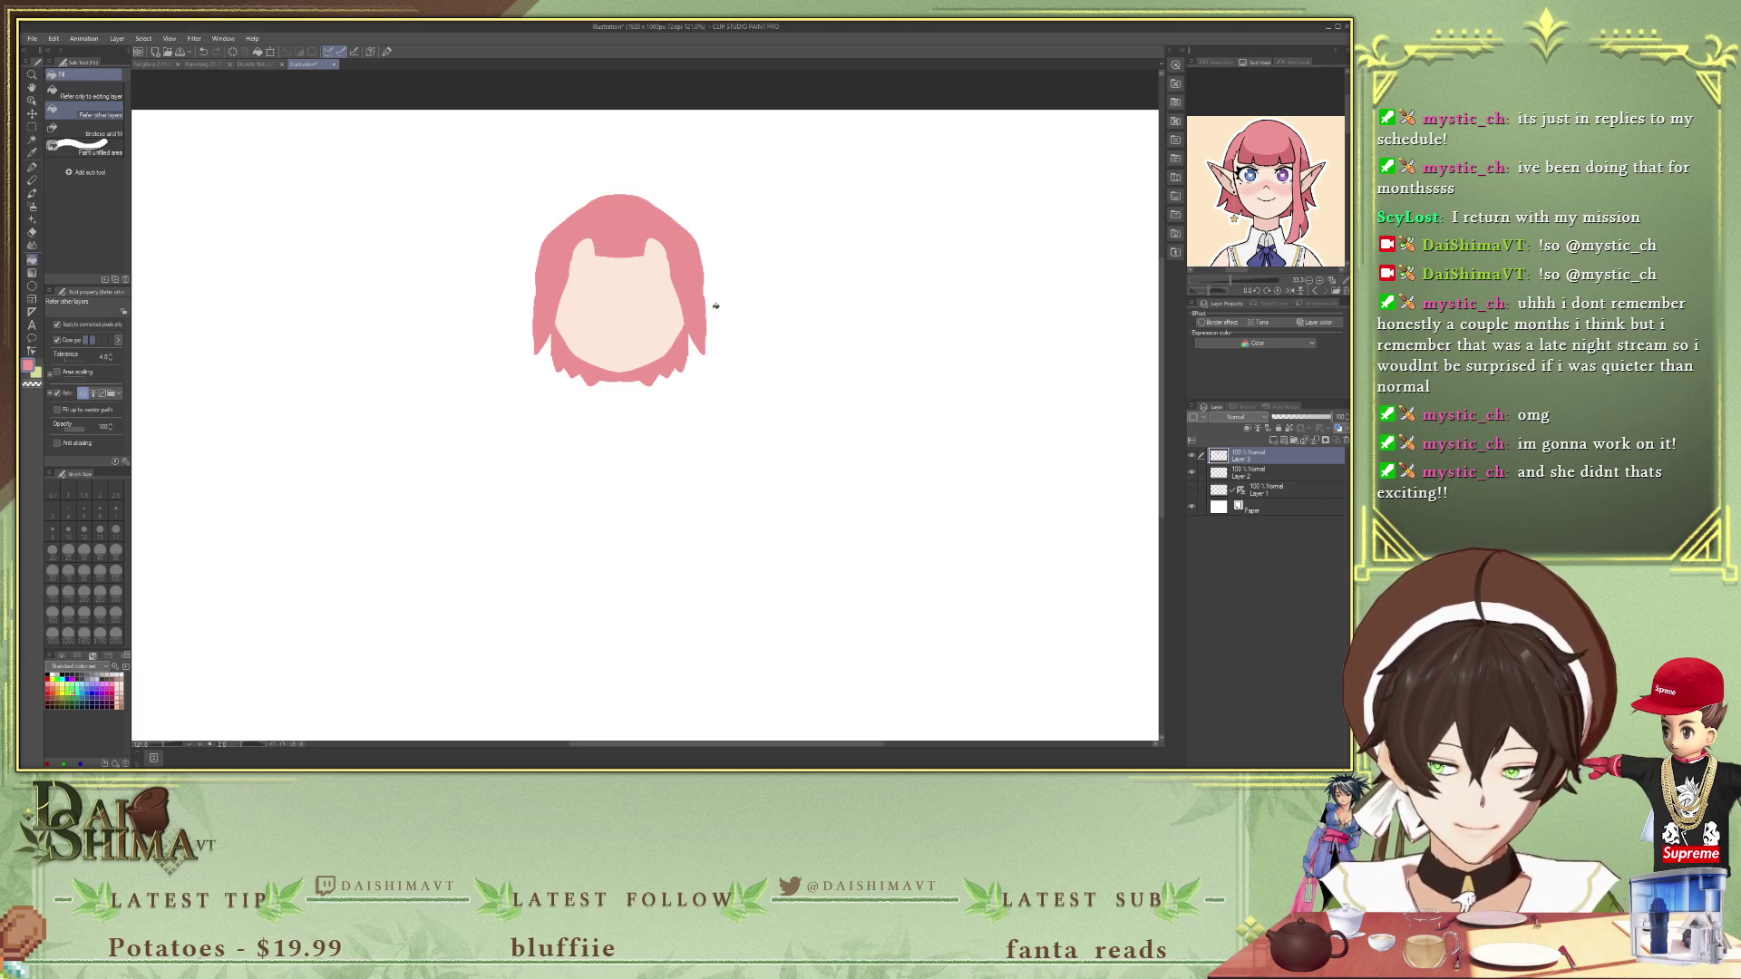
pyautogui.press('p')
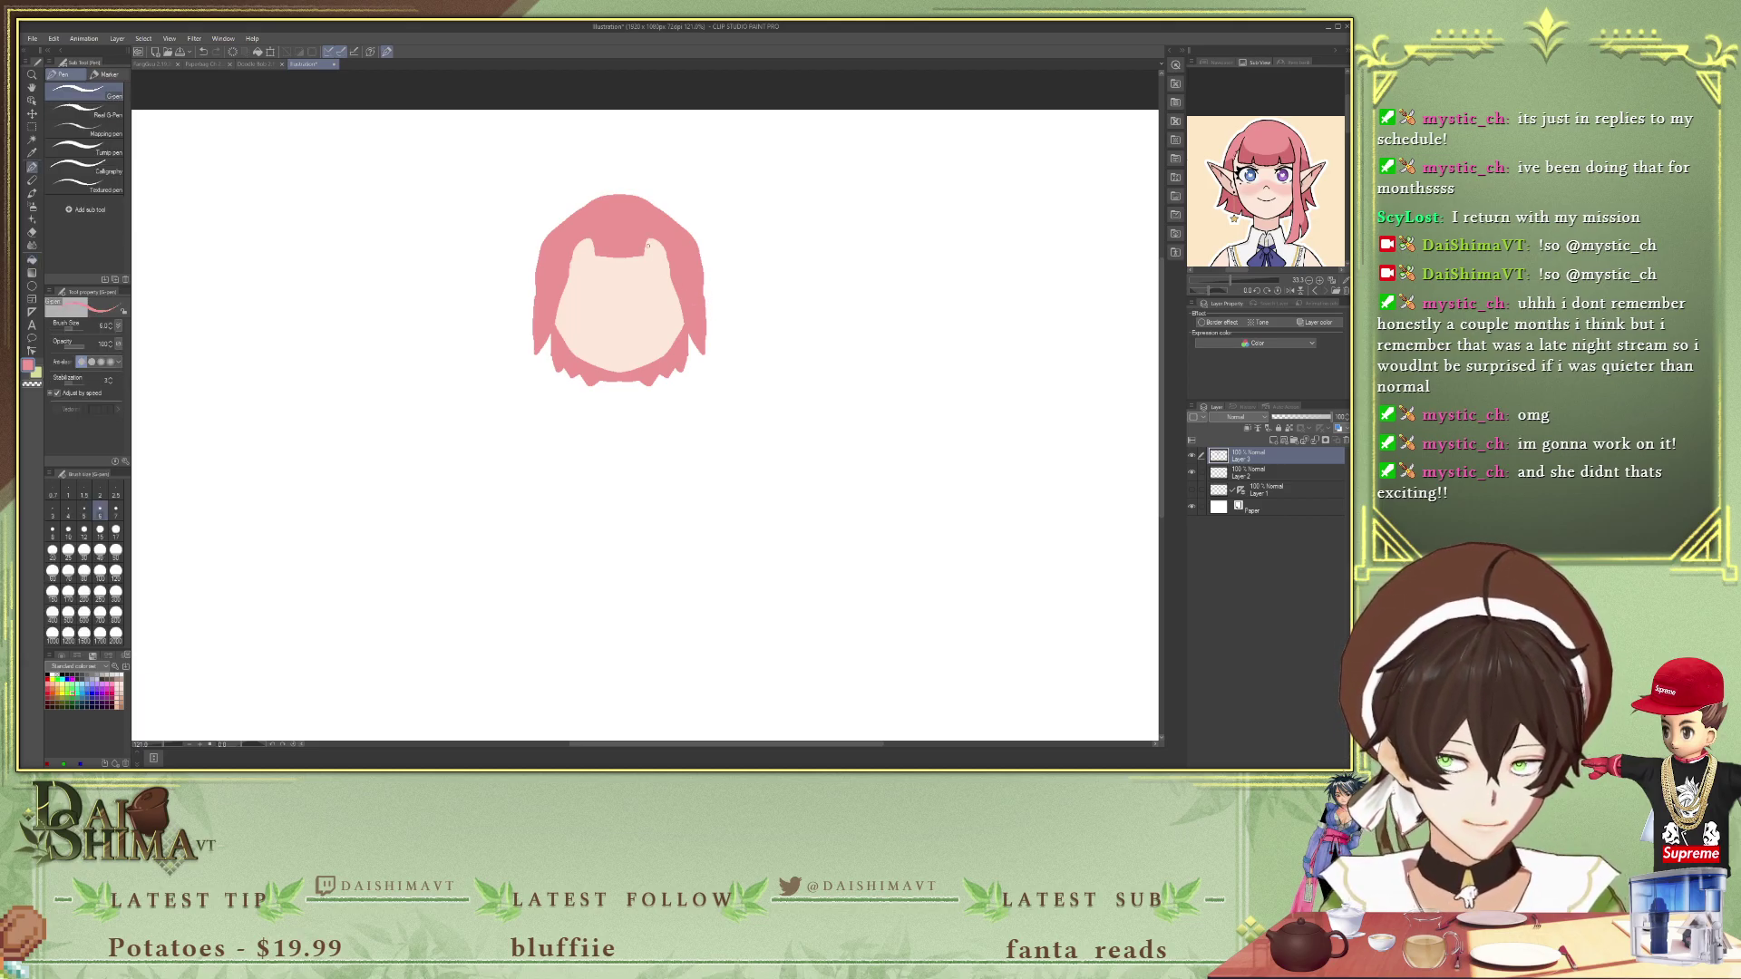
pyautogui.moveTo(640, 262); pyautogui.dragTo(657, 422)
pyautogui.hotkey('ctrl', 'z')
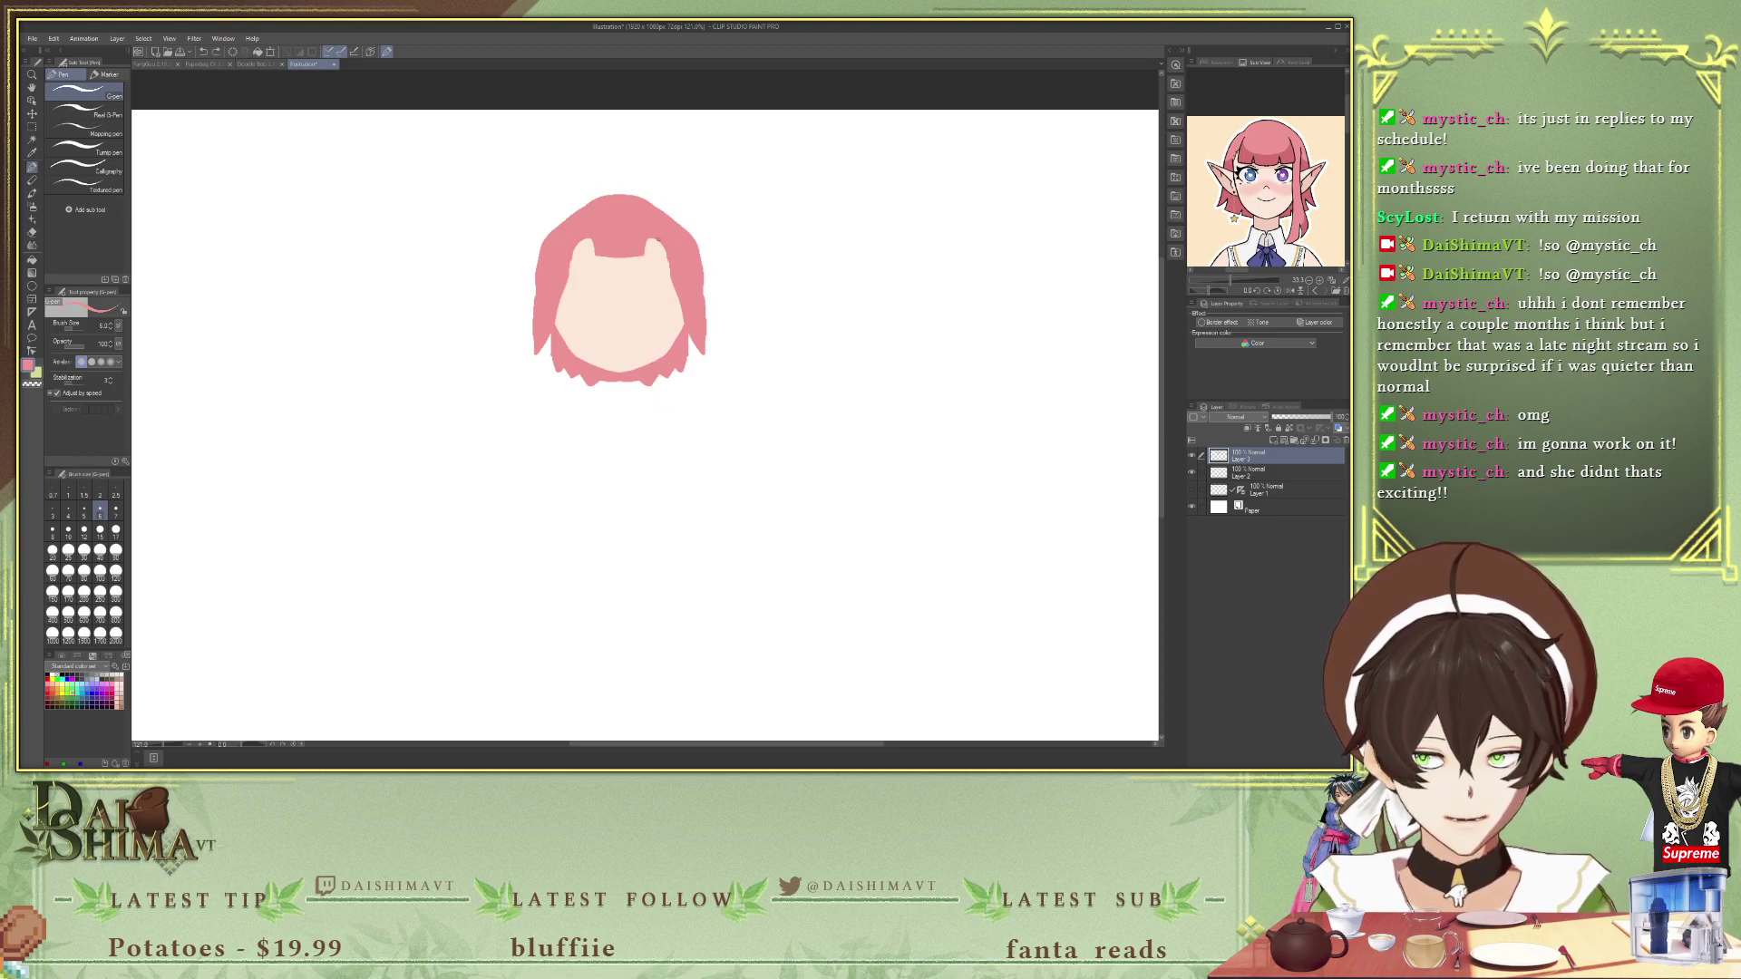
pyautogui.moveTo(650, 240)
pyautogui.mouseDown()
pyautogui.moveTo(668, 402)
pyautogui.moveTo(713, 412)
pyautogui.moveTo(663, 278)
pyautogui.moveTo(684, 420)
pyautogui.mouseUp()
pyautogui.hotkey('ctrl', 'z')
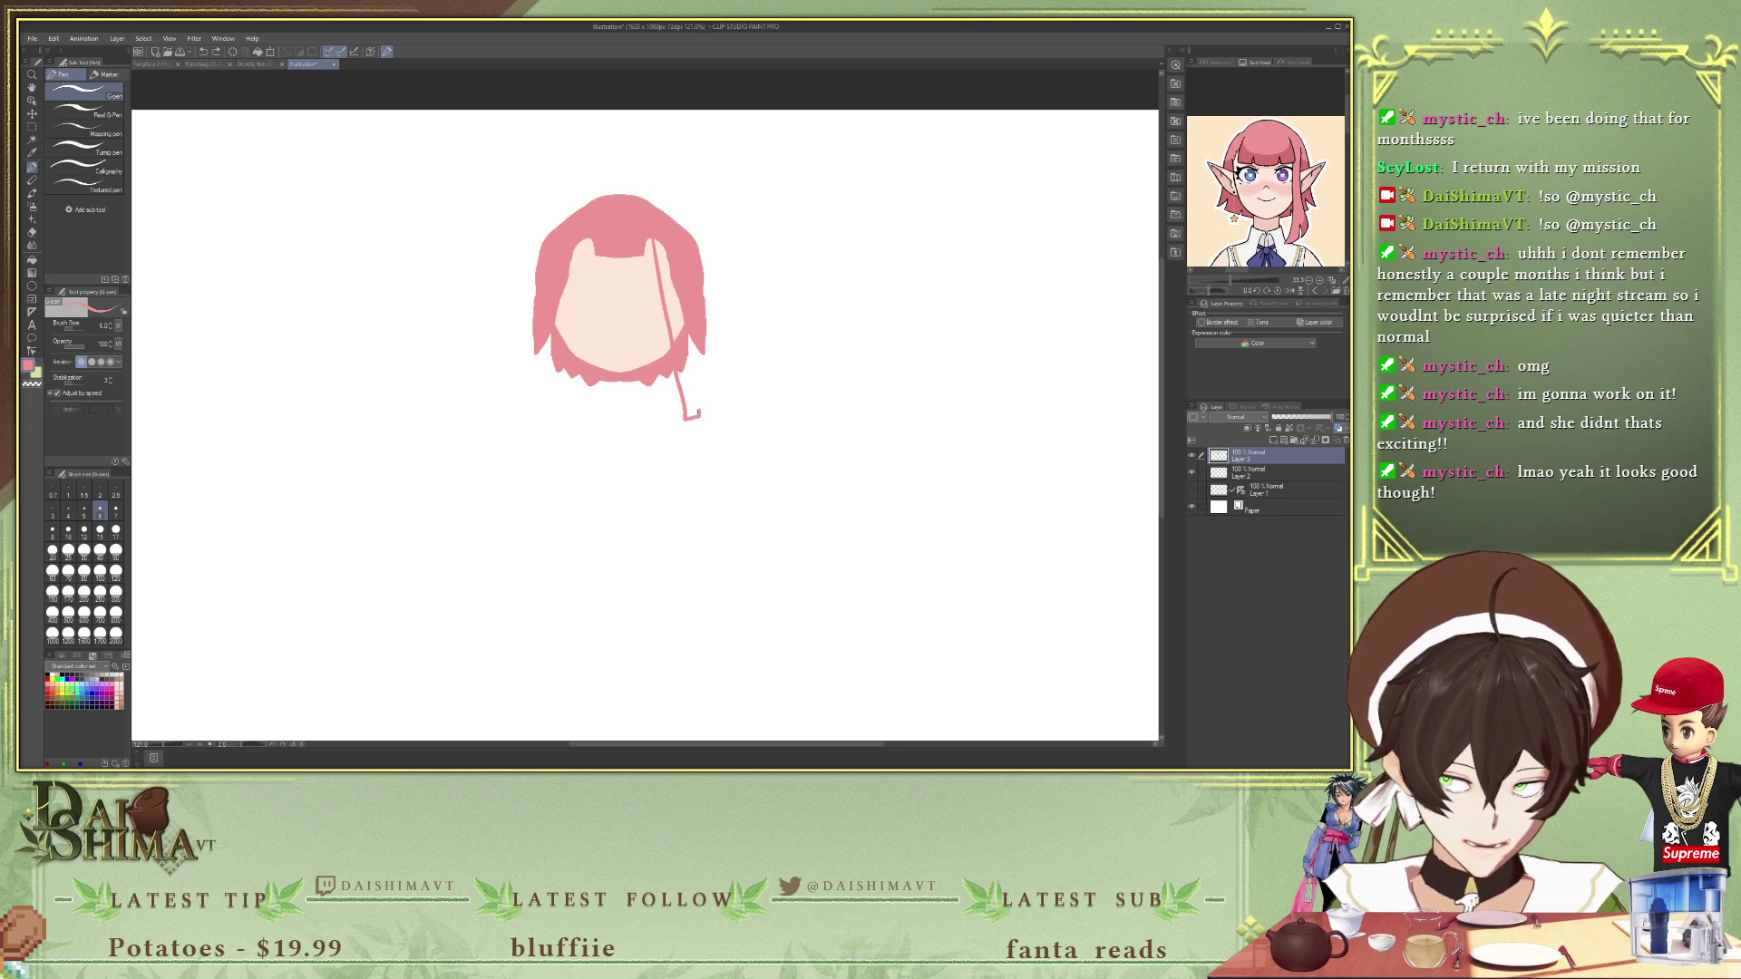
pyautogui.moveTo(703, 388); pyautogui.dragTo(687, 358)
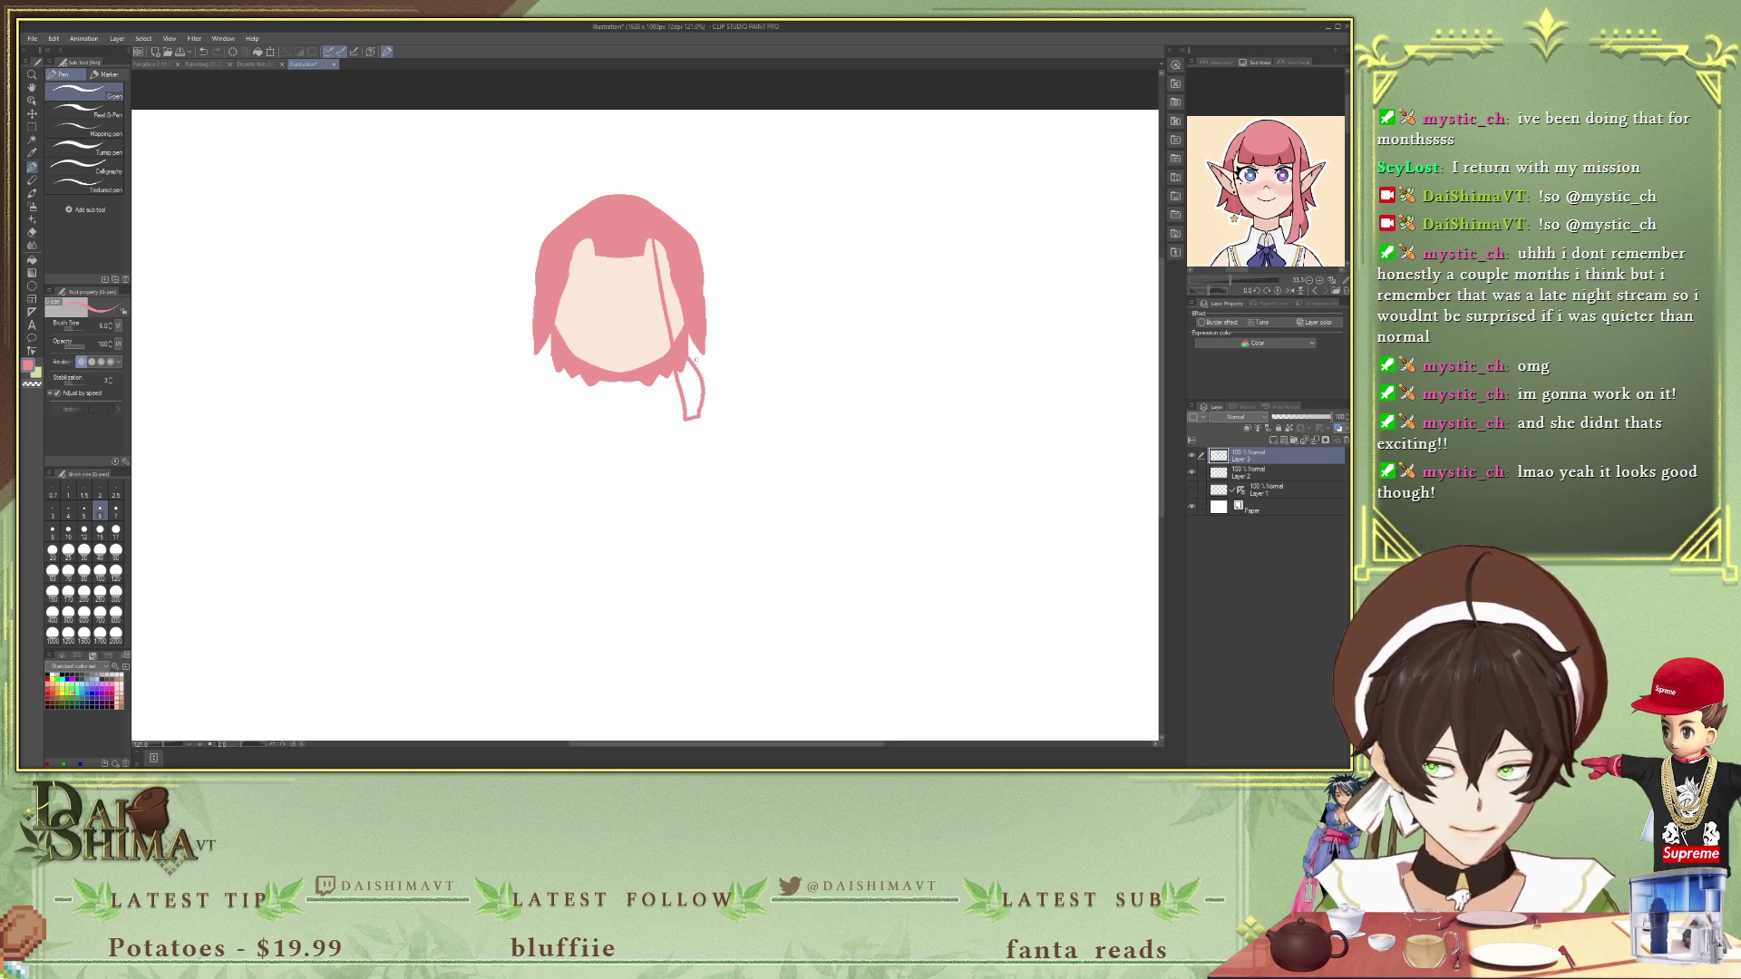
pyautogui.moveTo(687, 355); pyautogui.dragTo(668, 262)
# - Fill the upper and lower parts of the long right-hand lock with pink
pyautogui.press('g')
pyautogui.click(665, 273)
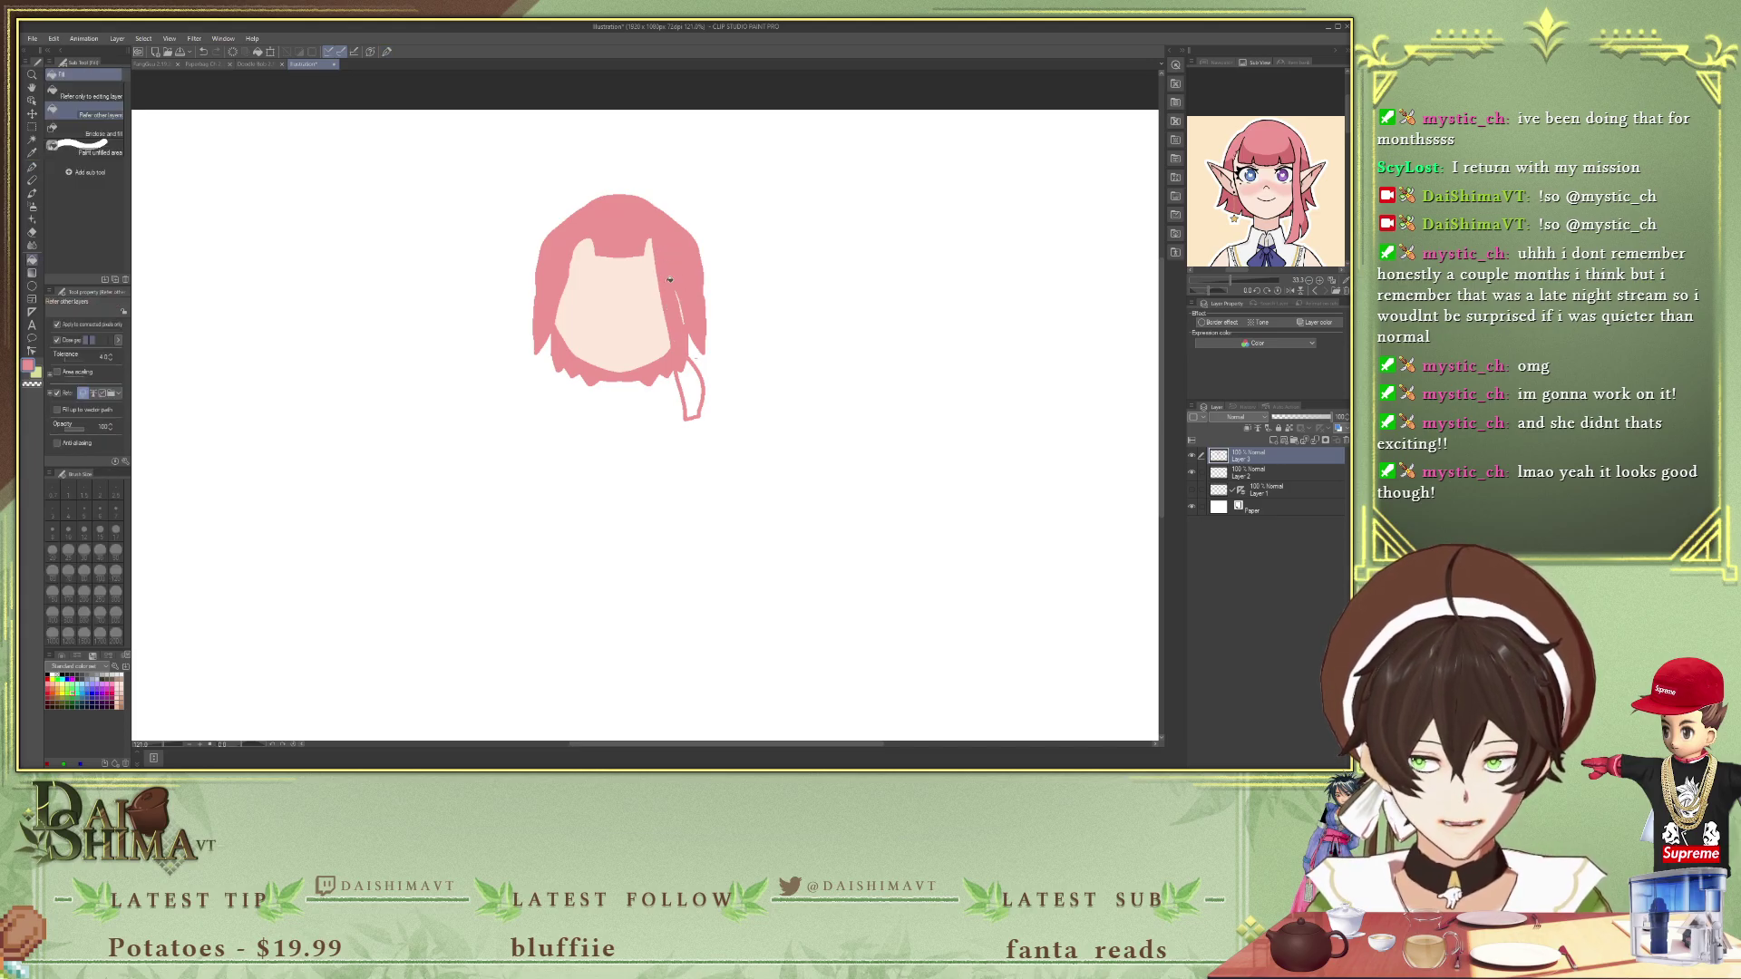
pyautogui.click(692, 375)
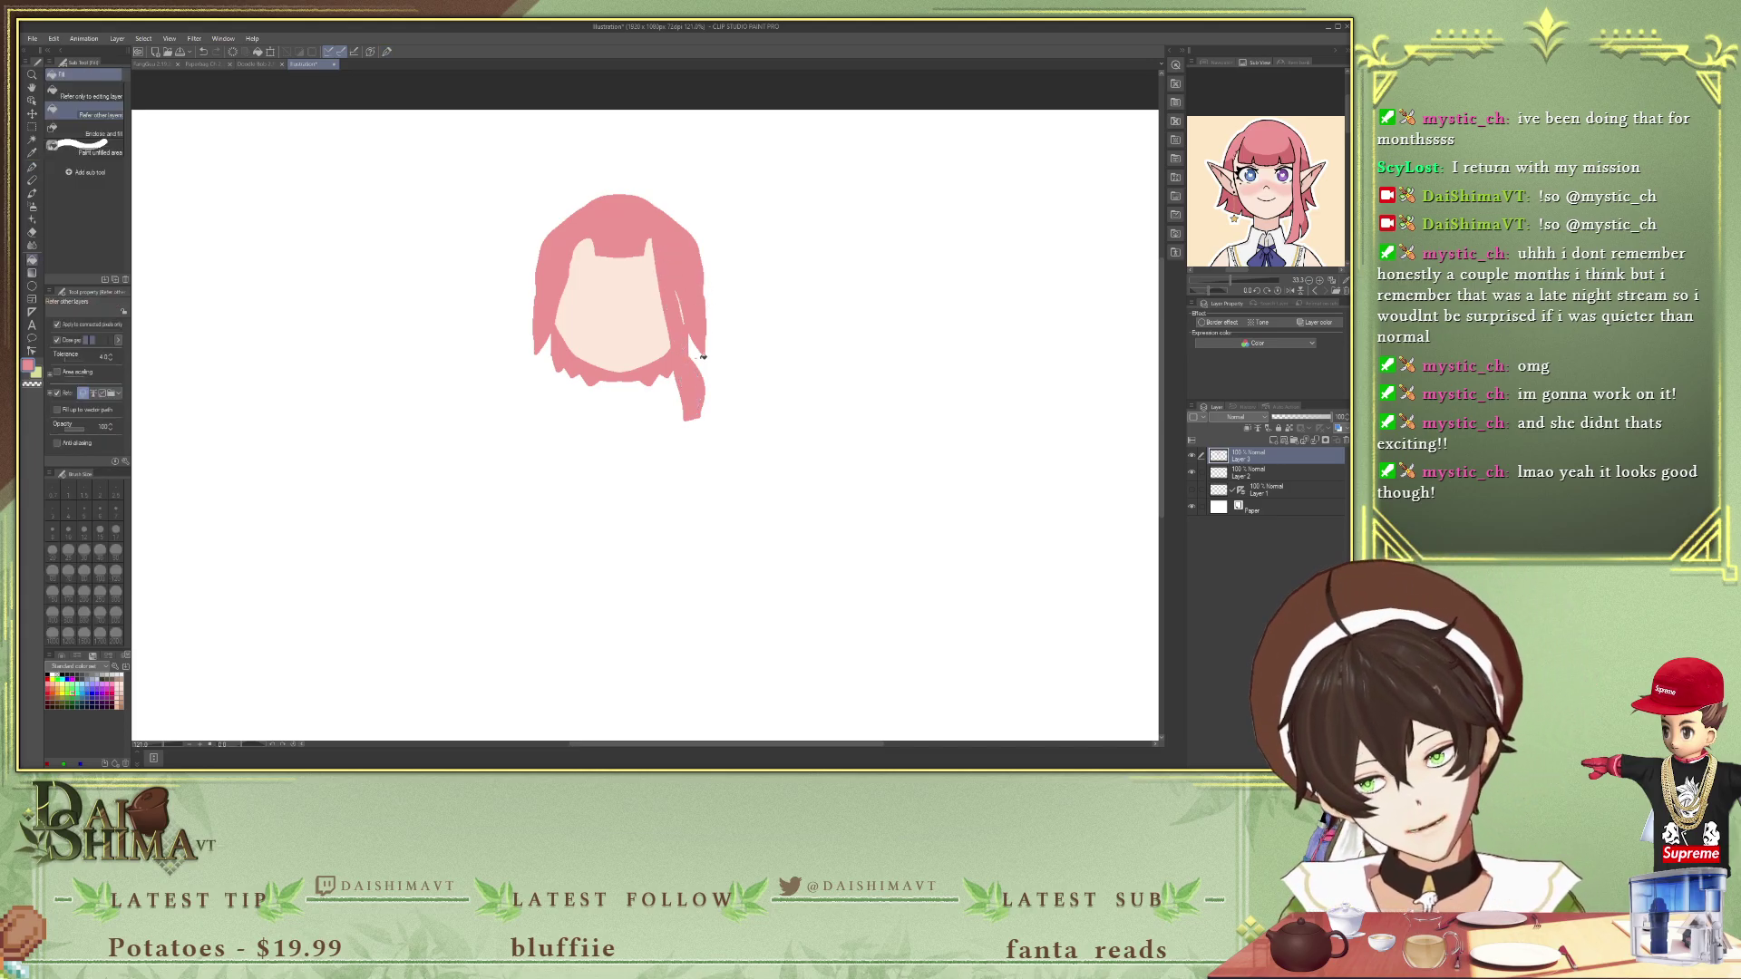
# - Cover the thin gap inside the right-hand hair with pink and smooth the edge between the long lock and the side lock
pyautogui.scroll(6, 674, 288)
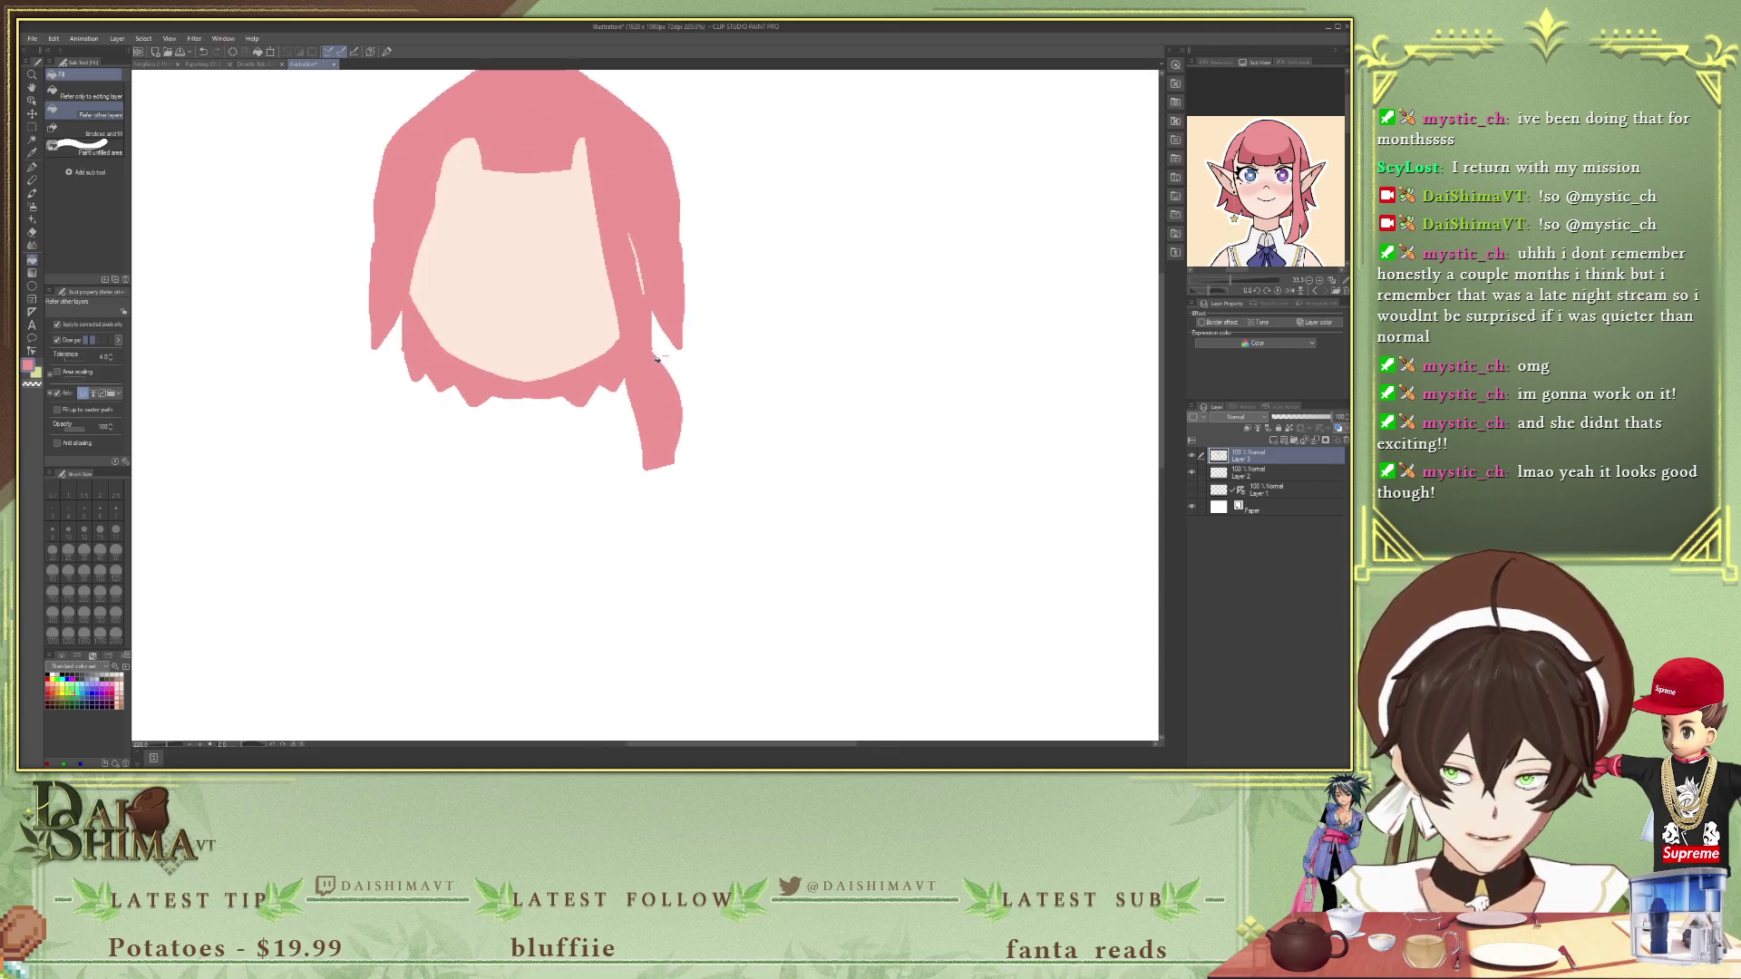
pyautogui.press('e')
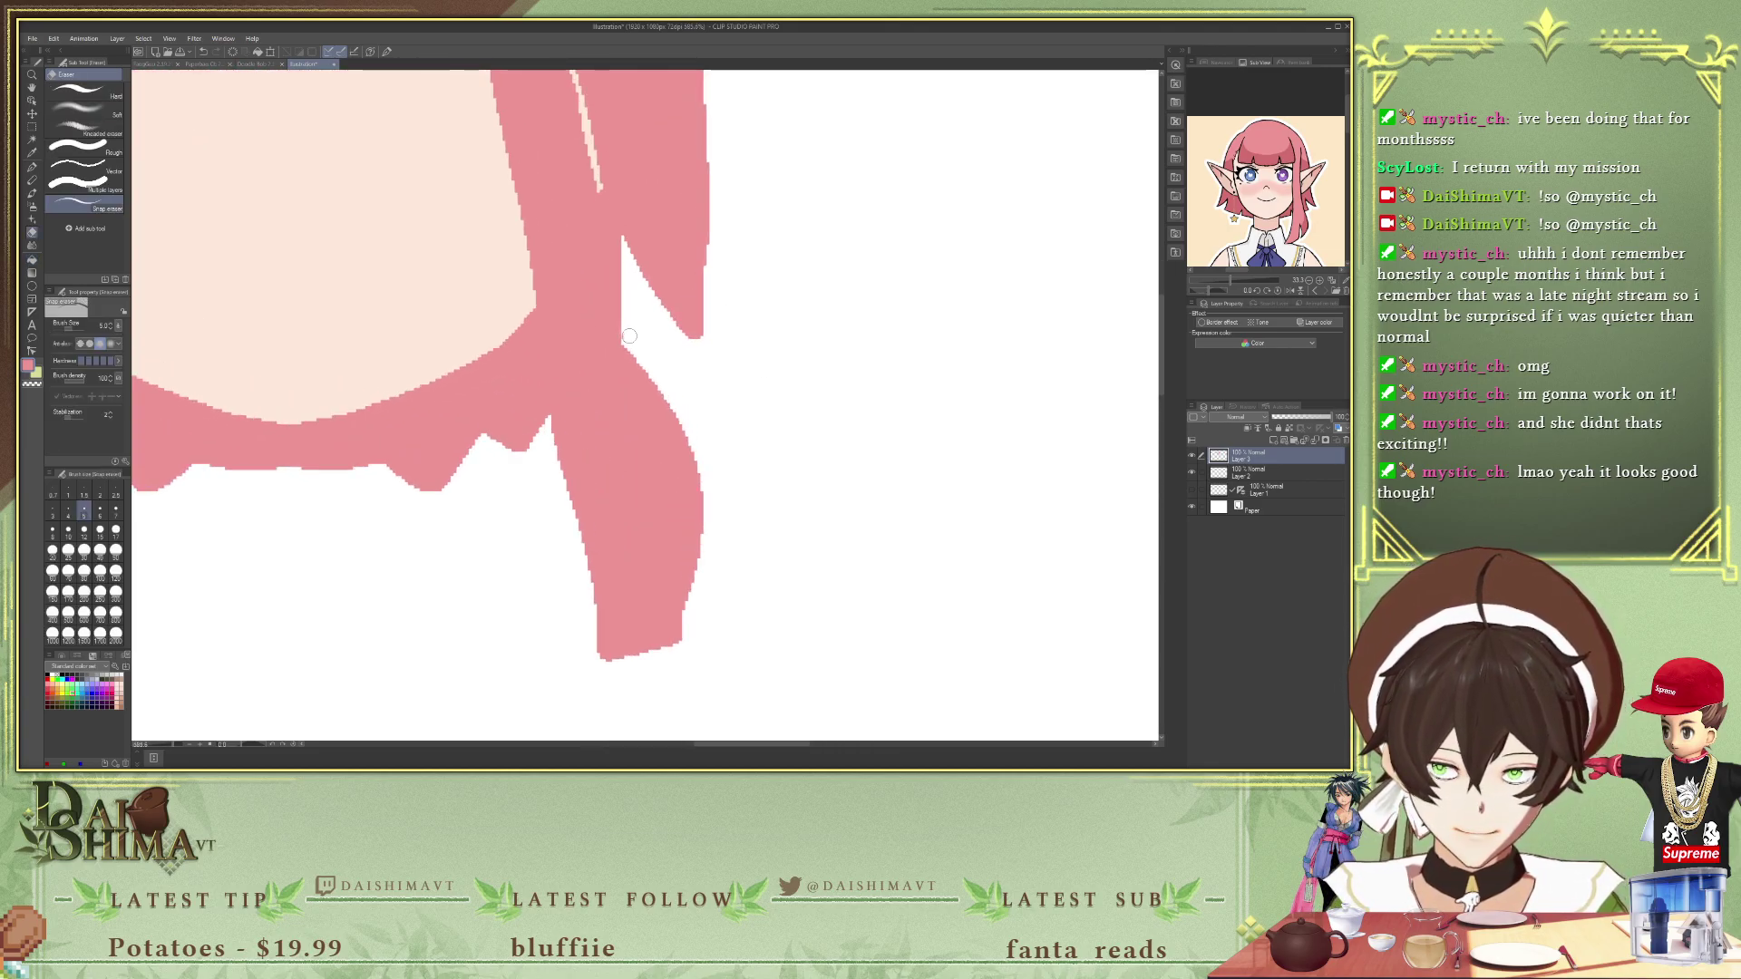
pyautogui.scroll(-1, 640, 310)
pyautogui.scroll(-2, 640, 309)
pyautogui.scroll(3, 725, 362)
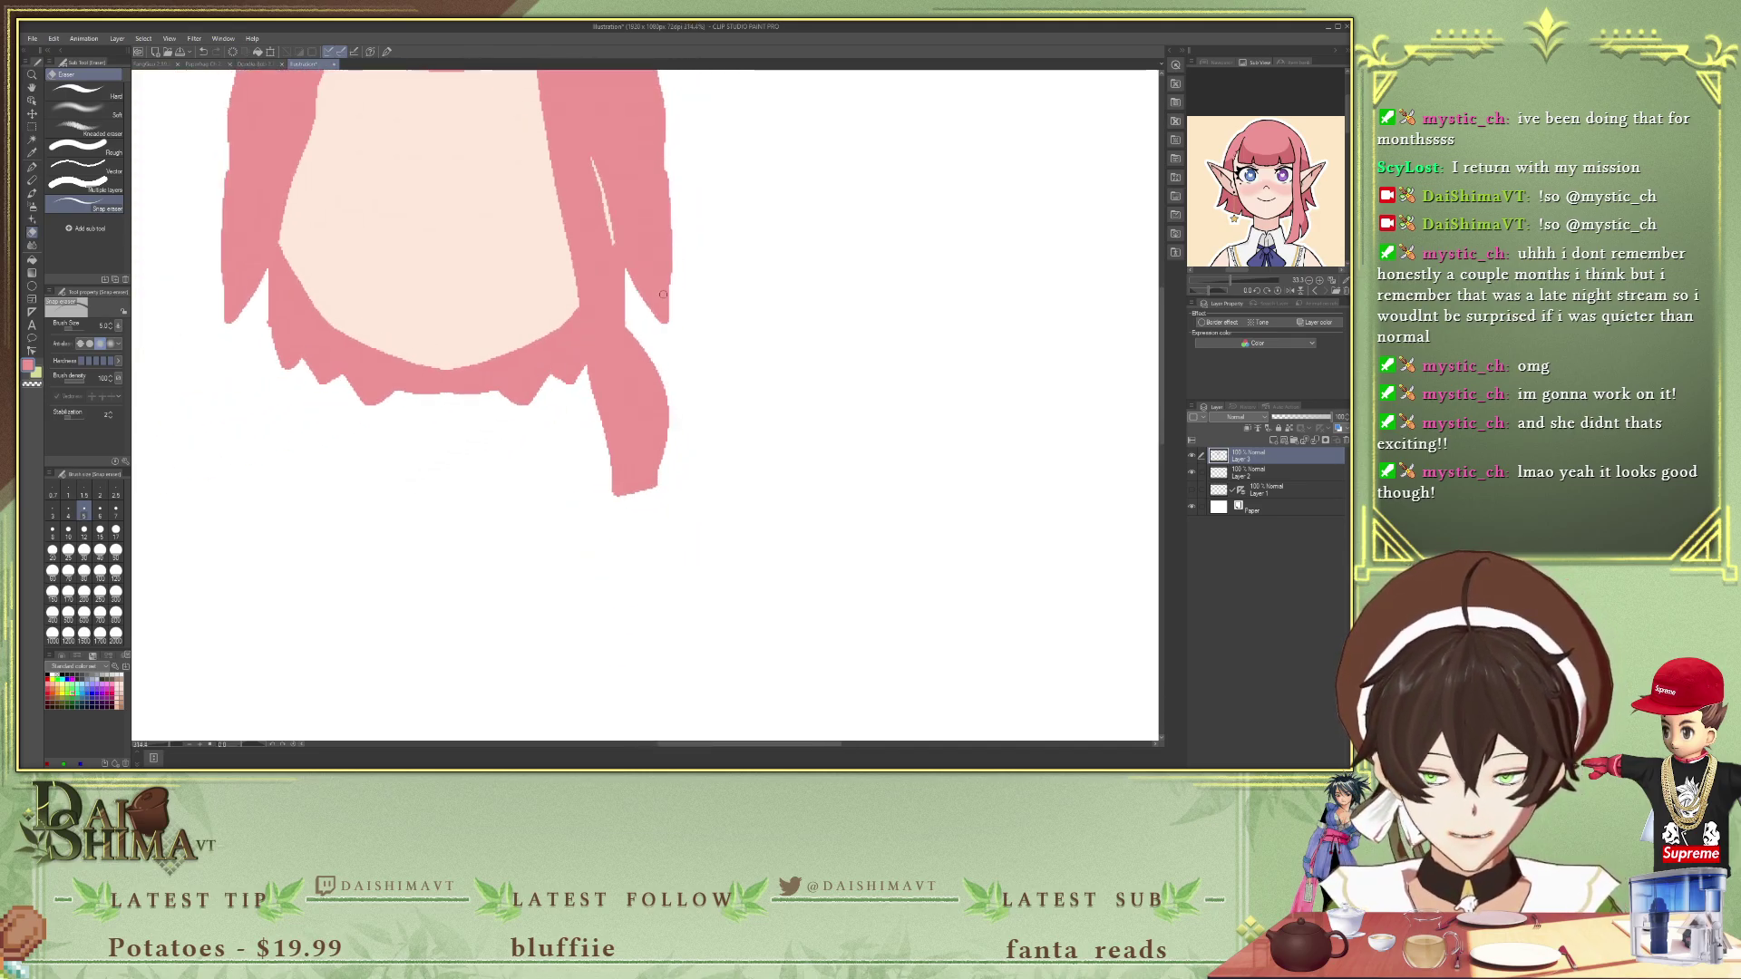
pyautogui.press('p')
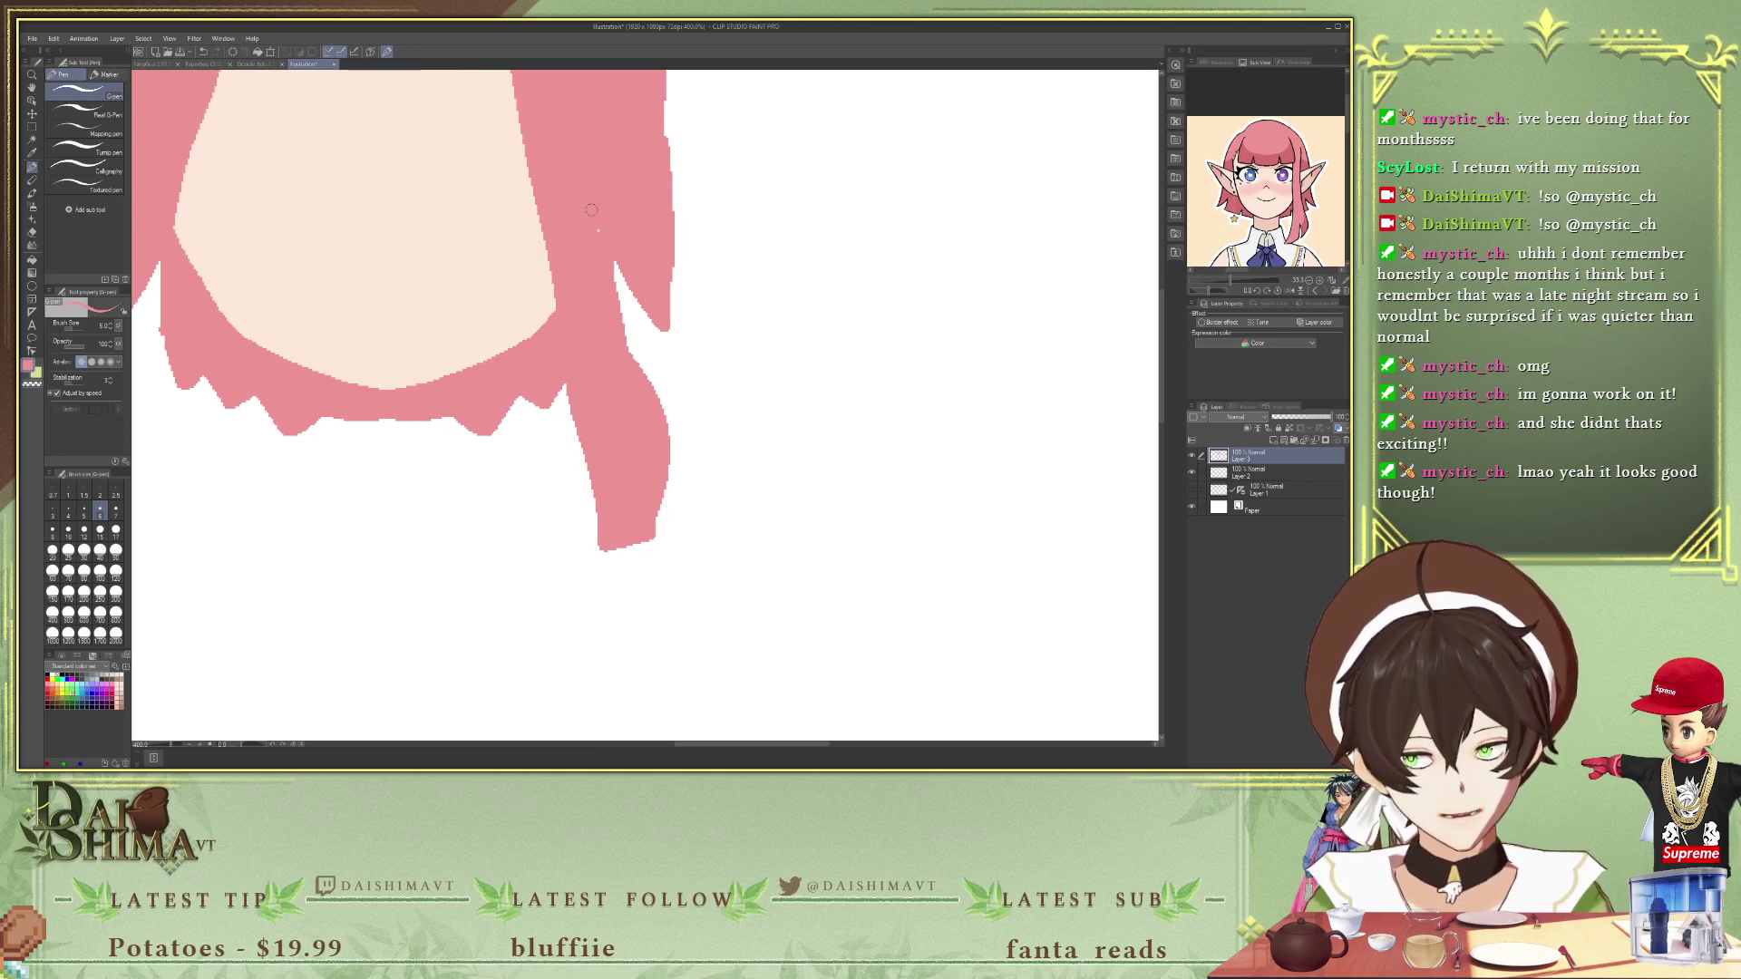
pyautogui.scroll(-5, 600, 194)
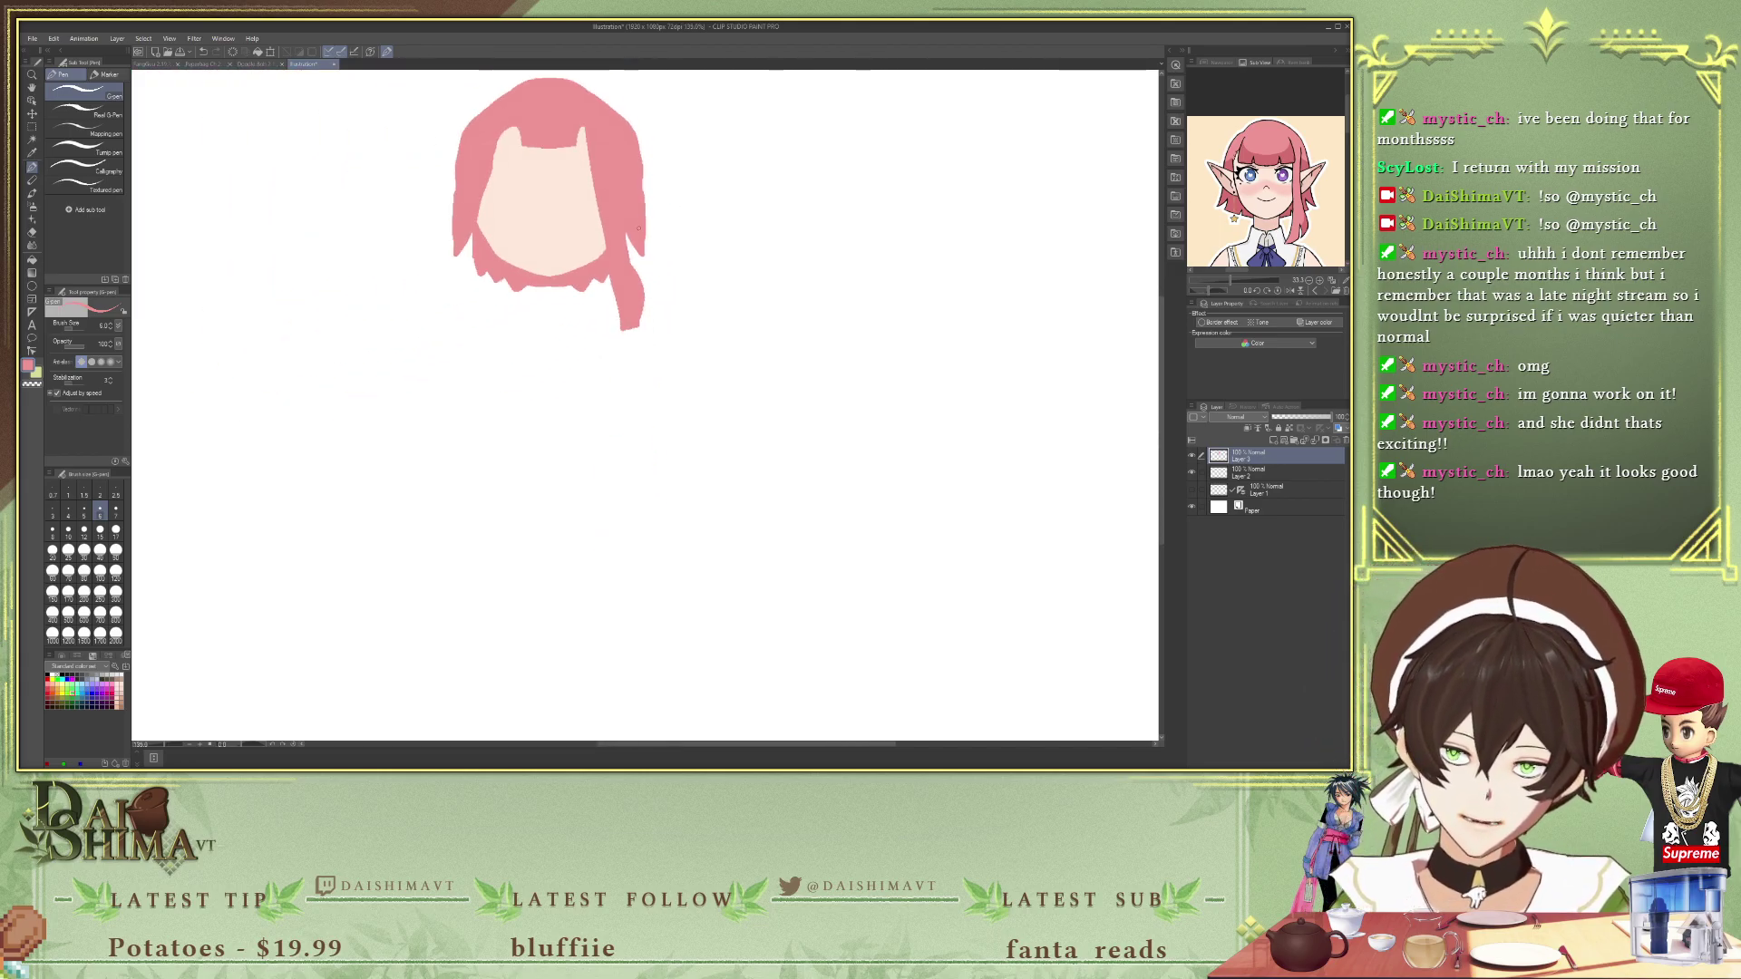
# - Extend the blunt end of the long lock into a tapered tip curving inward
pyautogui.scroll(4, 333, 204)
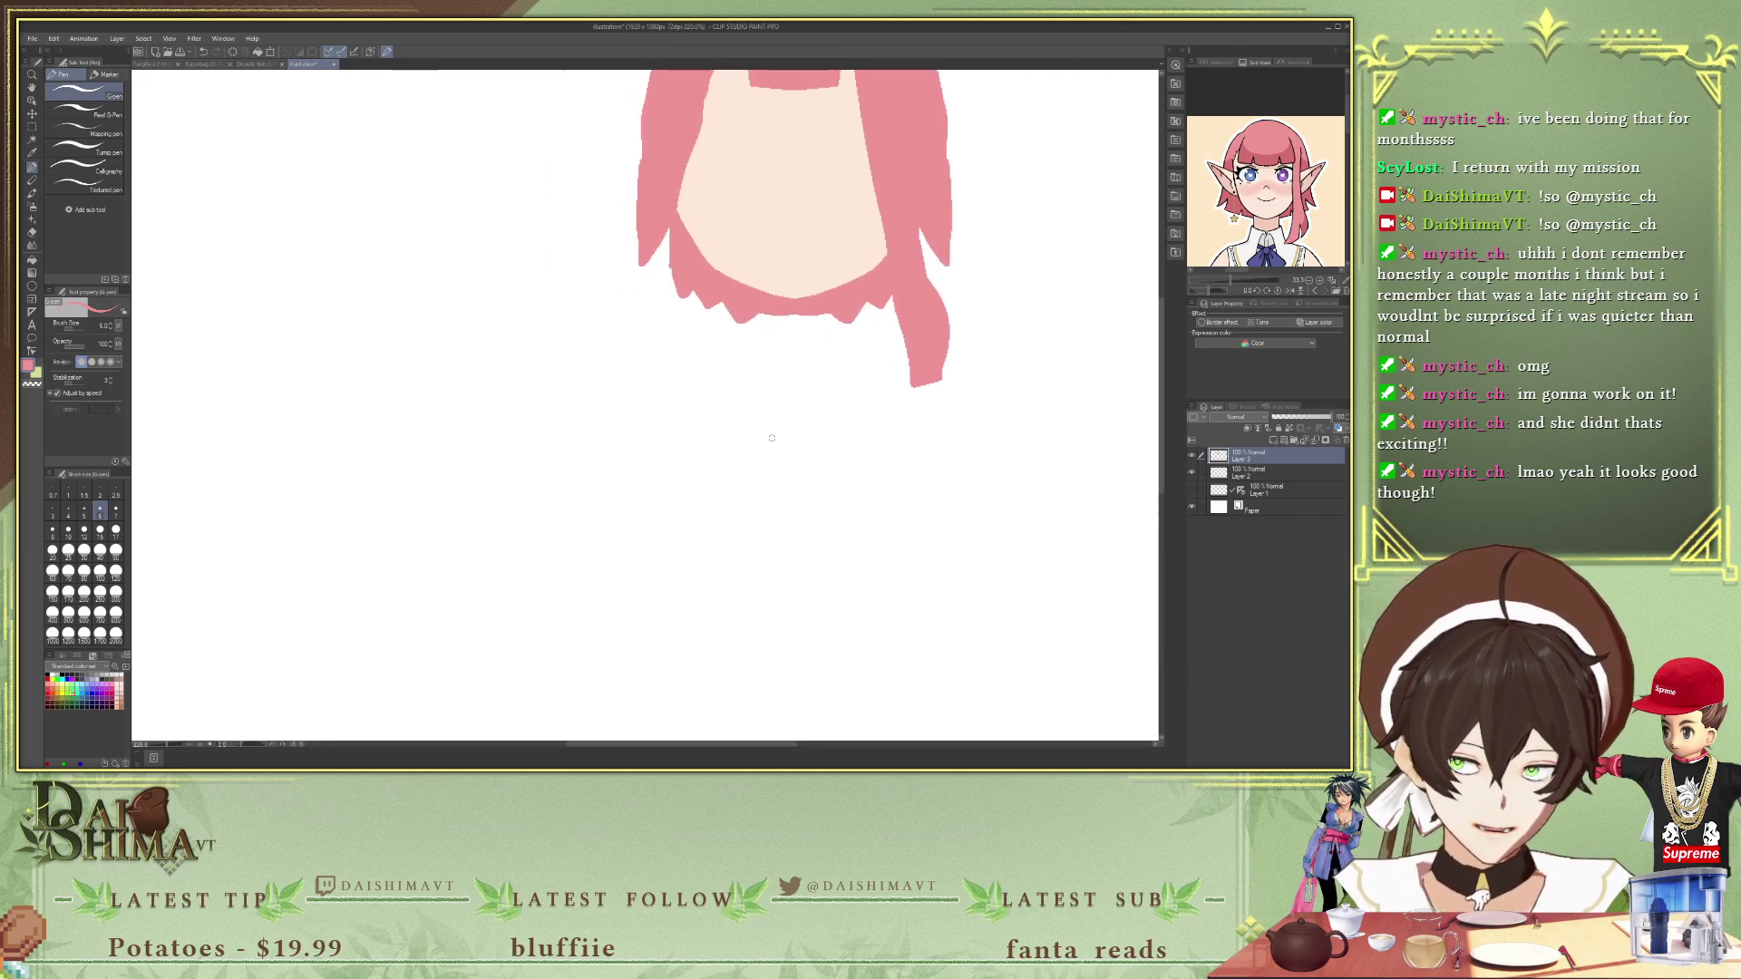
pyautogui.moveTo(911, 382); pyautogui.dragTo(904, 393)
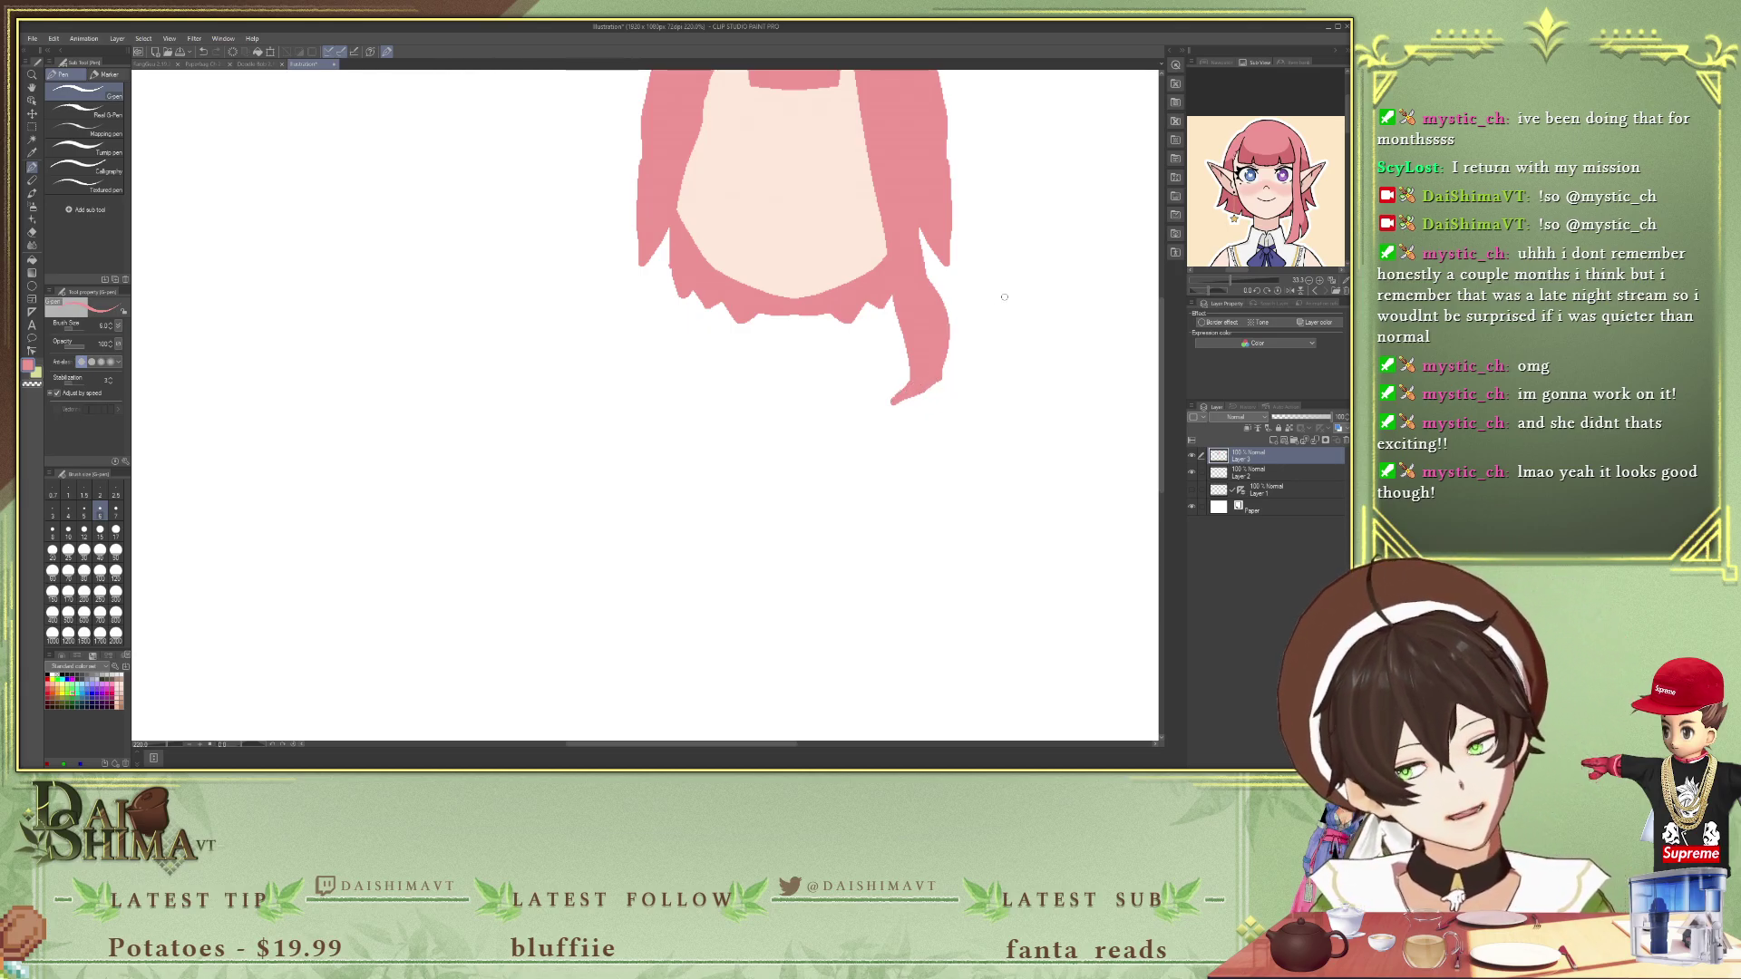
pyautogui.scroll(-2, 998, 322)
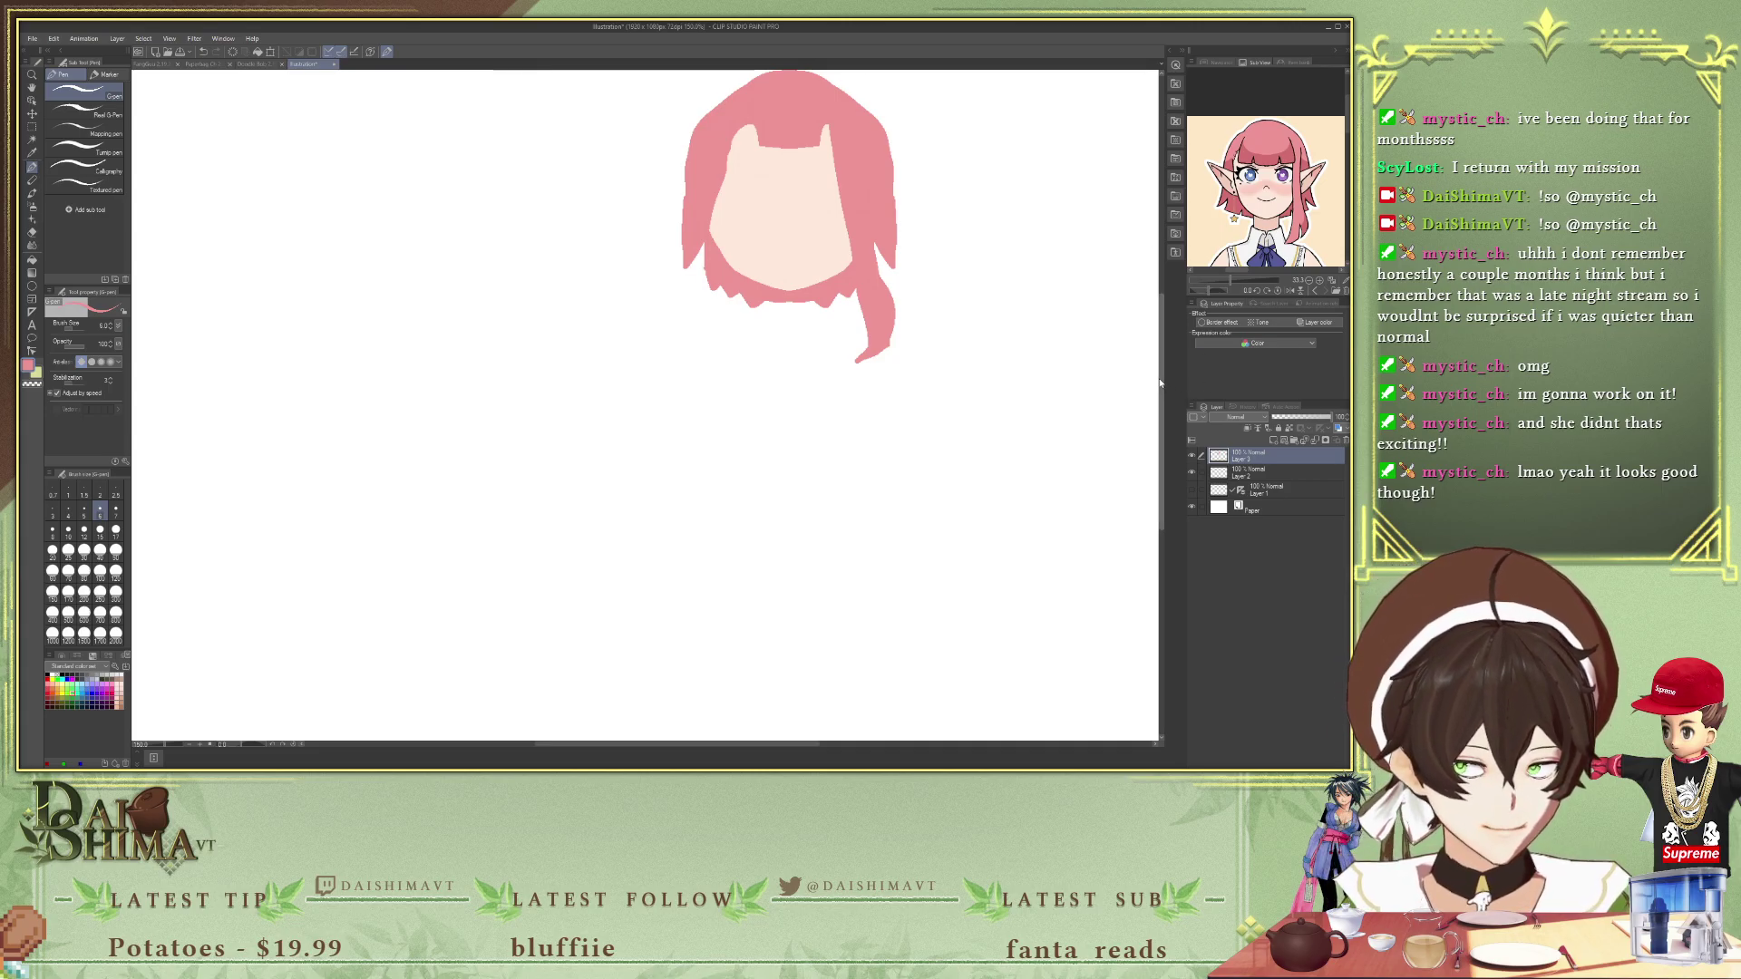
# - Cover the skin notch at the fringe's right end with pink and add small jagged strand tips
pyautogui.moveTo(1163, 389); pyautogui.dragTo(1164, 292)
pyautogui.scroll(1, 973, 293)
pyautogui.scroll(3, 973, 293)
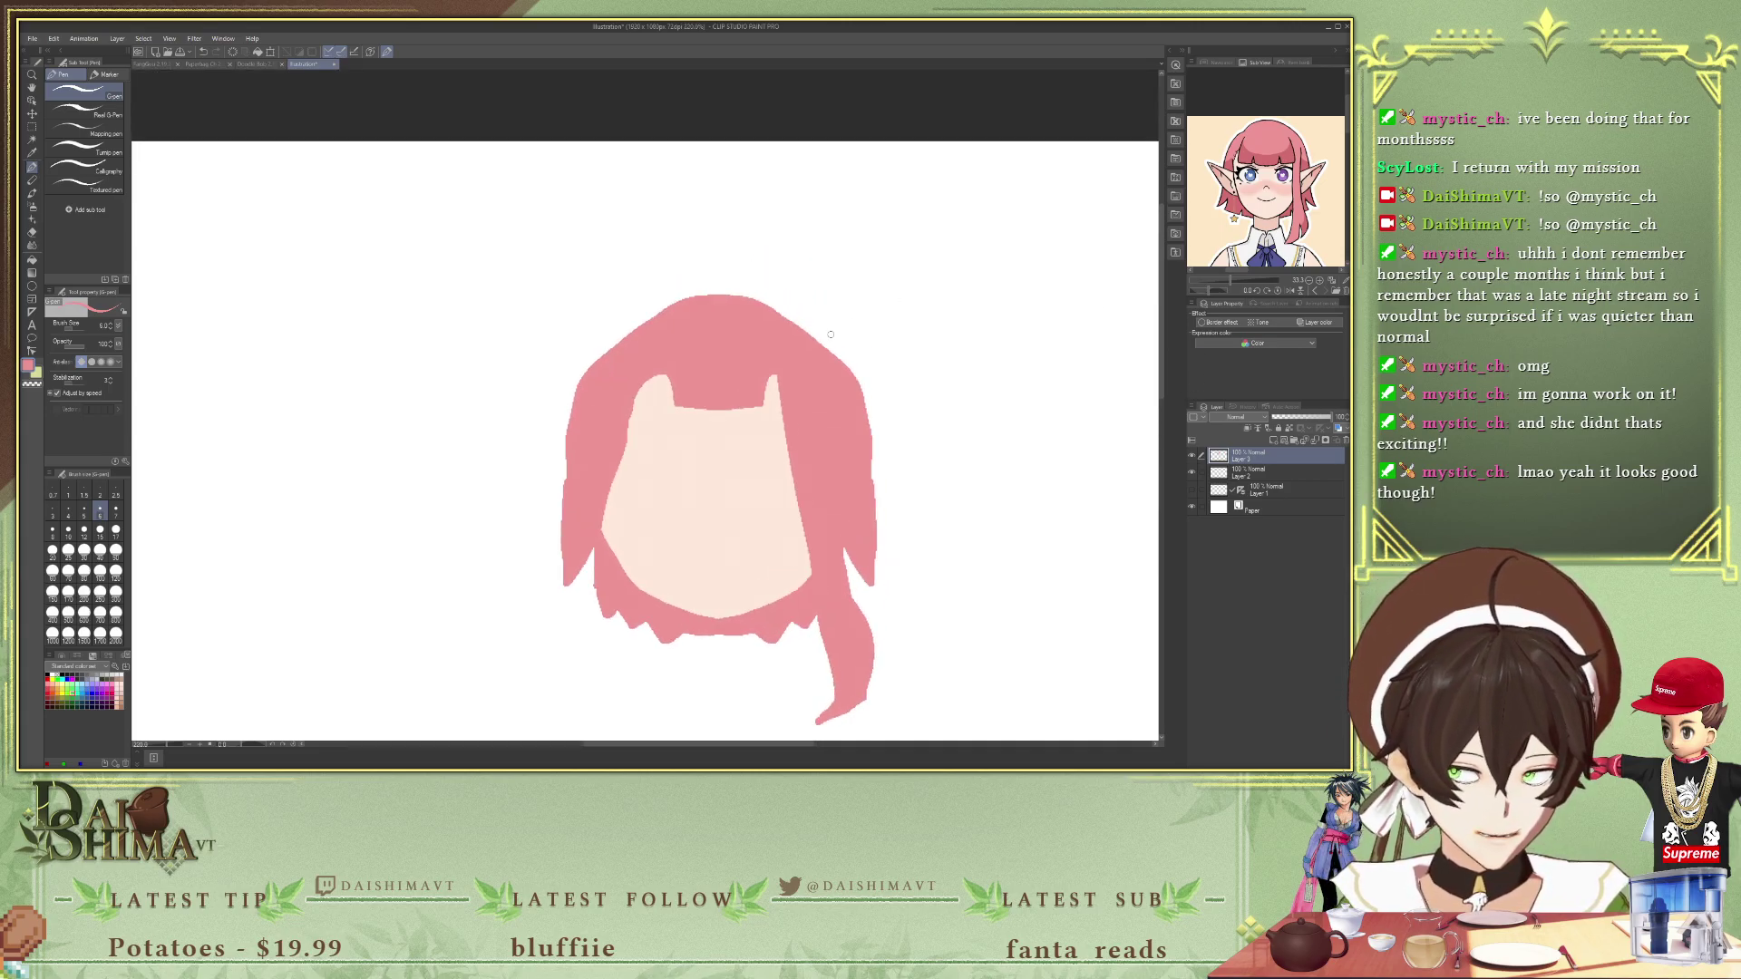
pyautogui.scroll(2, 767, 349)
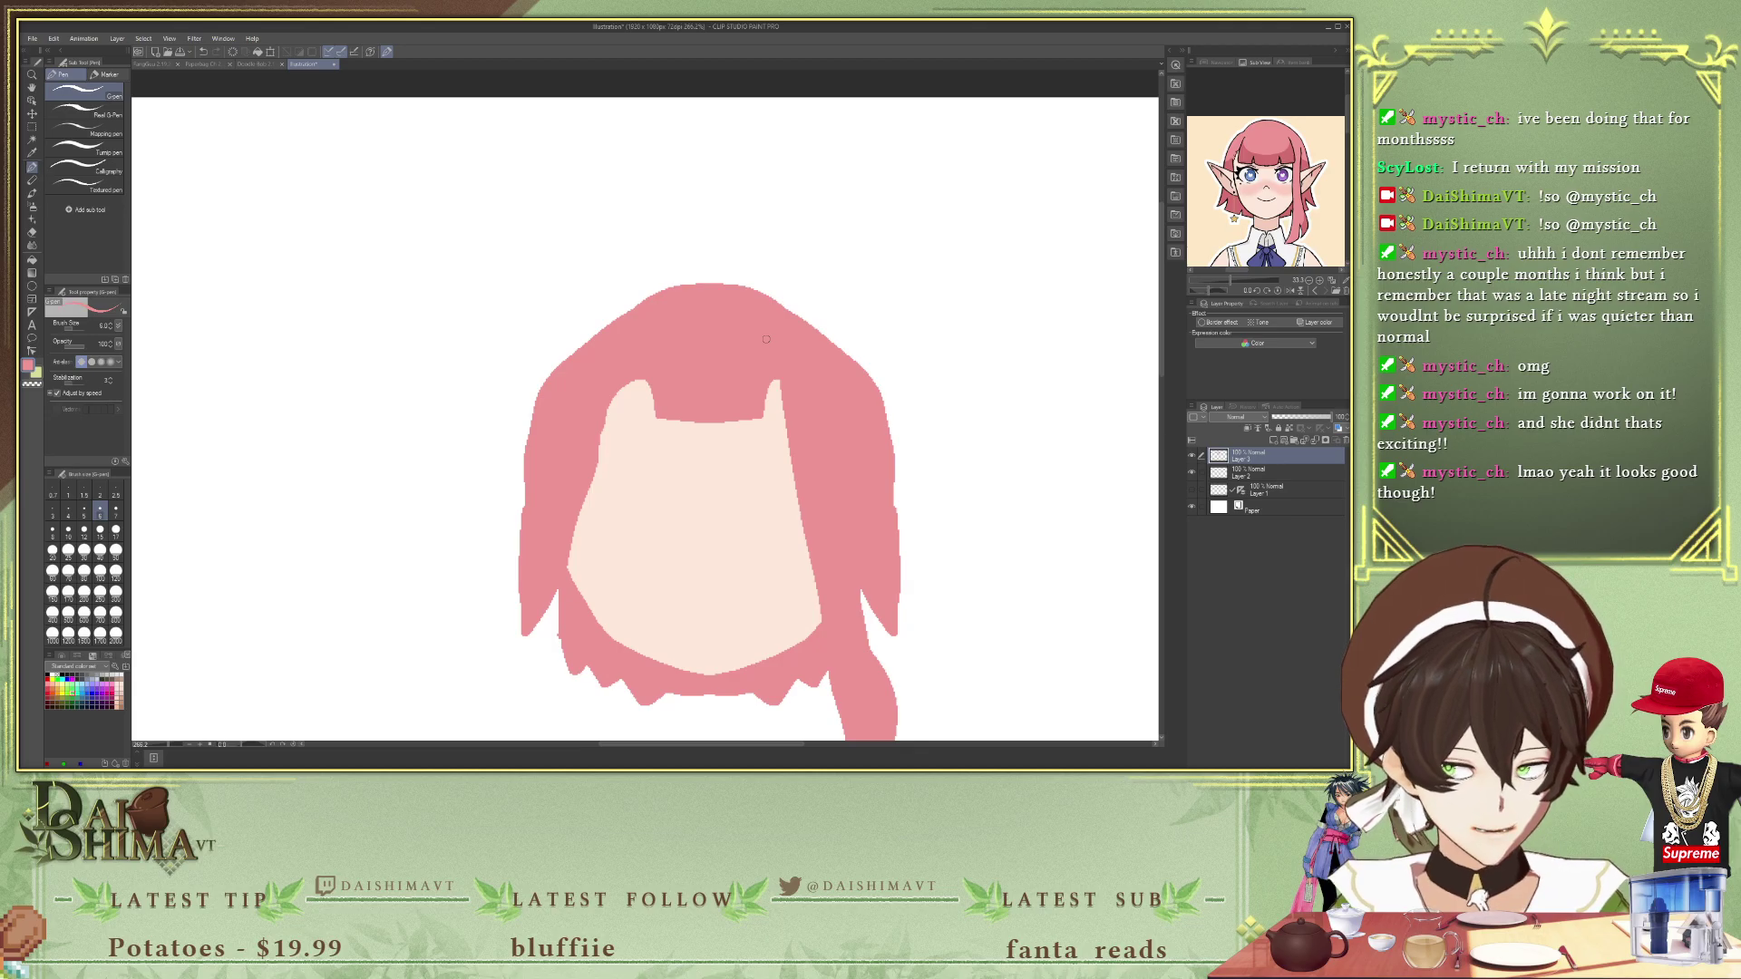
pyautogui.press('p')
pyautogui.press('p')
pyautogui.moveTo(772, 381)
pyautogui.mouseDown()
pyautogui.moveTo(760, 425)
pyautogui.moveTo(777, 425)
pyautogui.mouseUp()
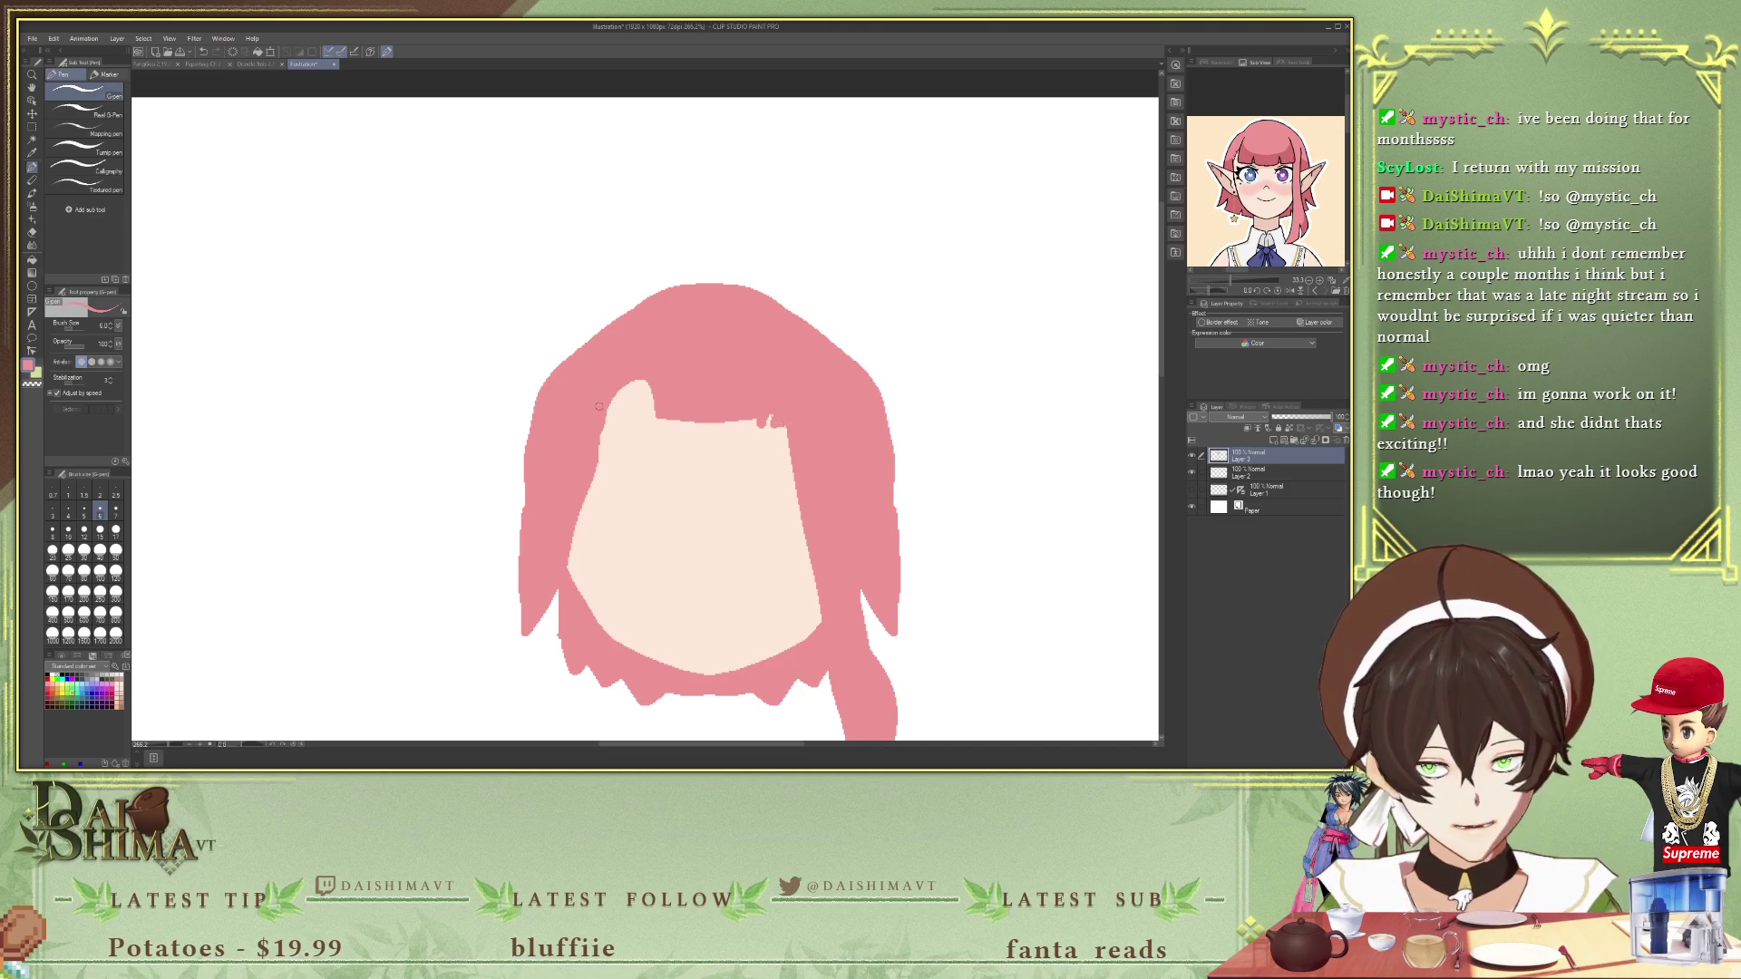
# - Cover the skin notch at the fringe's left end with pink and shape the edge into small jagged strand tips
pyautogui.moveTo(644, 380)
pyautogui.mouseDown()
pyautogui.moveTo(605, 428)
pyautogui.moveTo(614, 405)
pyautogui.mouseUp()
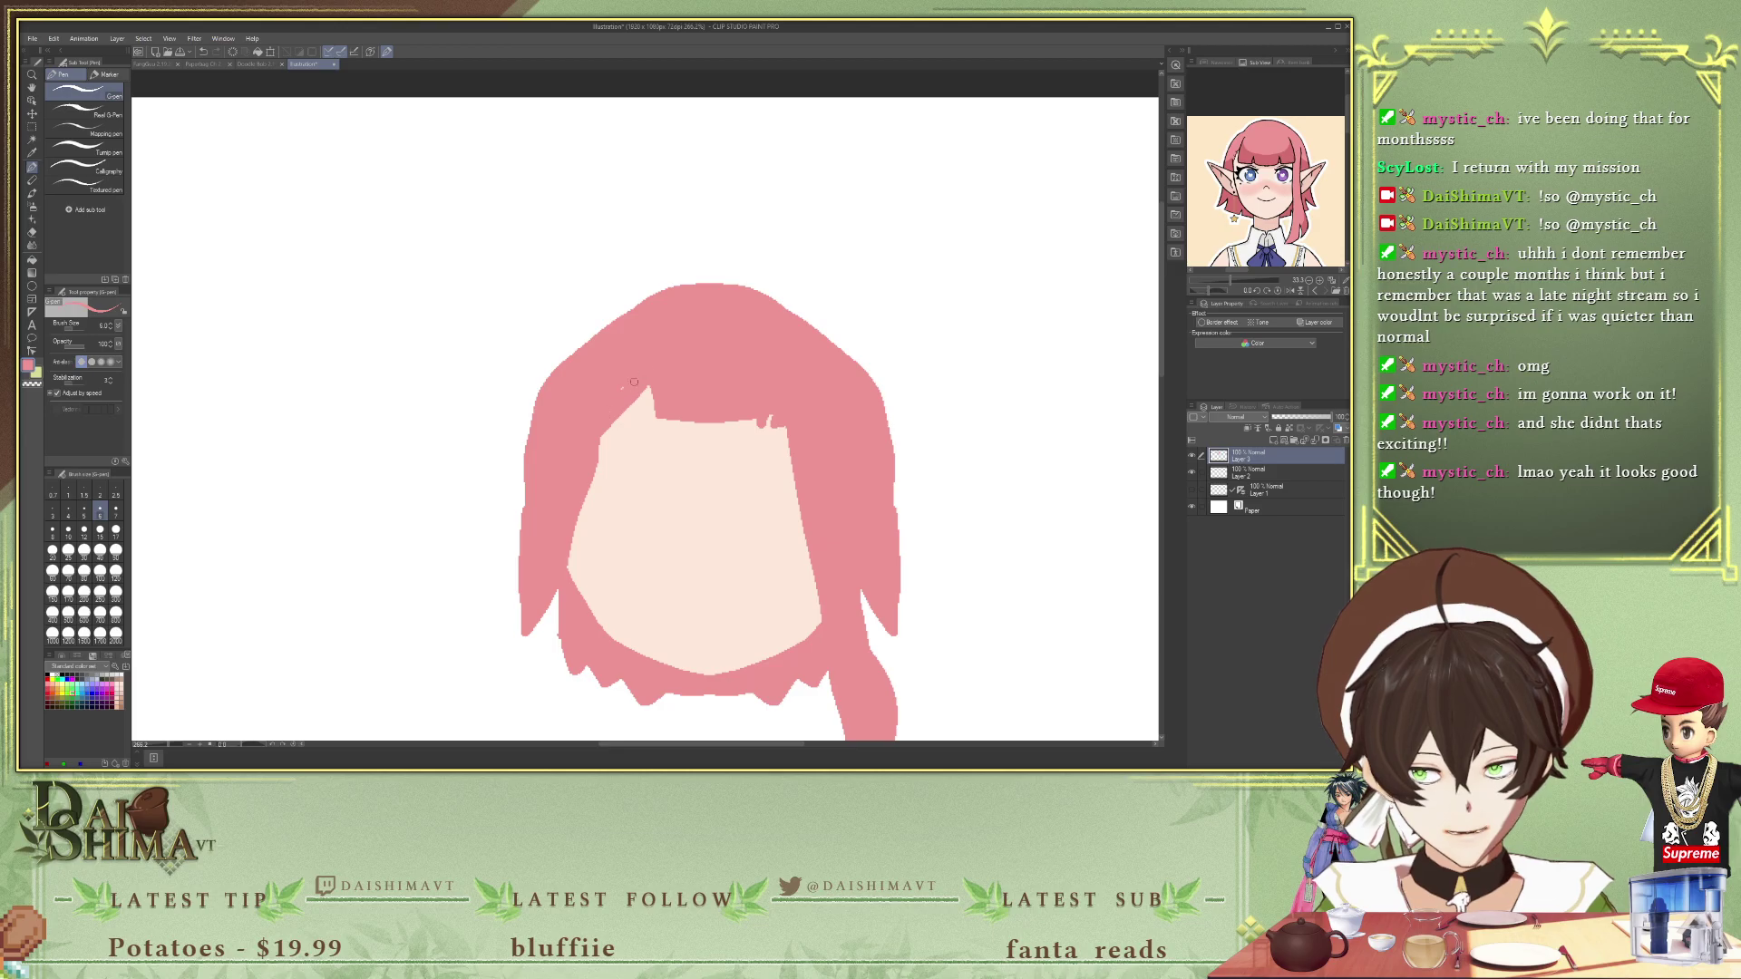
pyautogui.hotkey('ctrl', 'z')
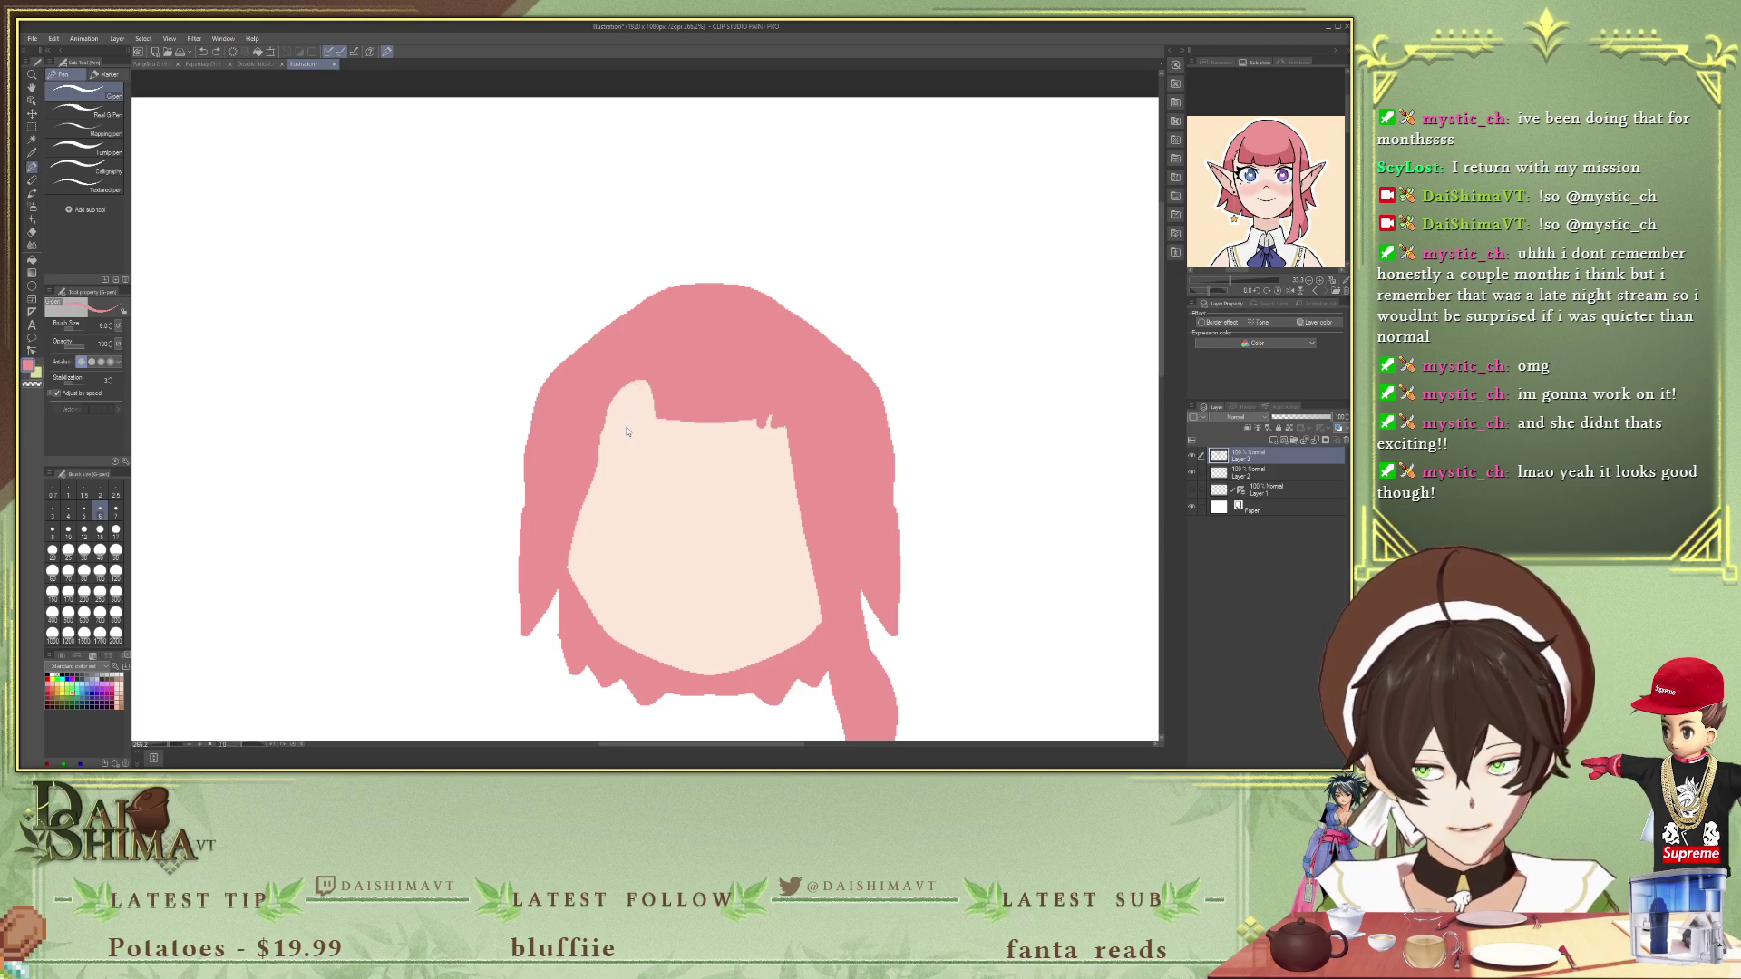
pyautogui.moveTo(612, 428)
pyautogui.mouseDown()
pyautogui.moveTo(644, 375)
pyautogui.moveTo(608, 438)
pyautogui.moveTo(645, 396)
pyautogui.moveTo(628, 409)
pyautogui.moveTo(620, 393)
pyautogui.moveTo(645, 412)
pyautogui.moveTo(626, 376)
pyautogui.mouseUp()
pyautogui.hotkey('ctrl', 'z')
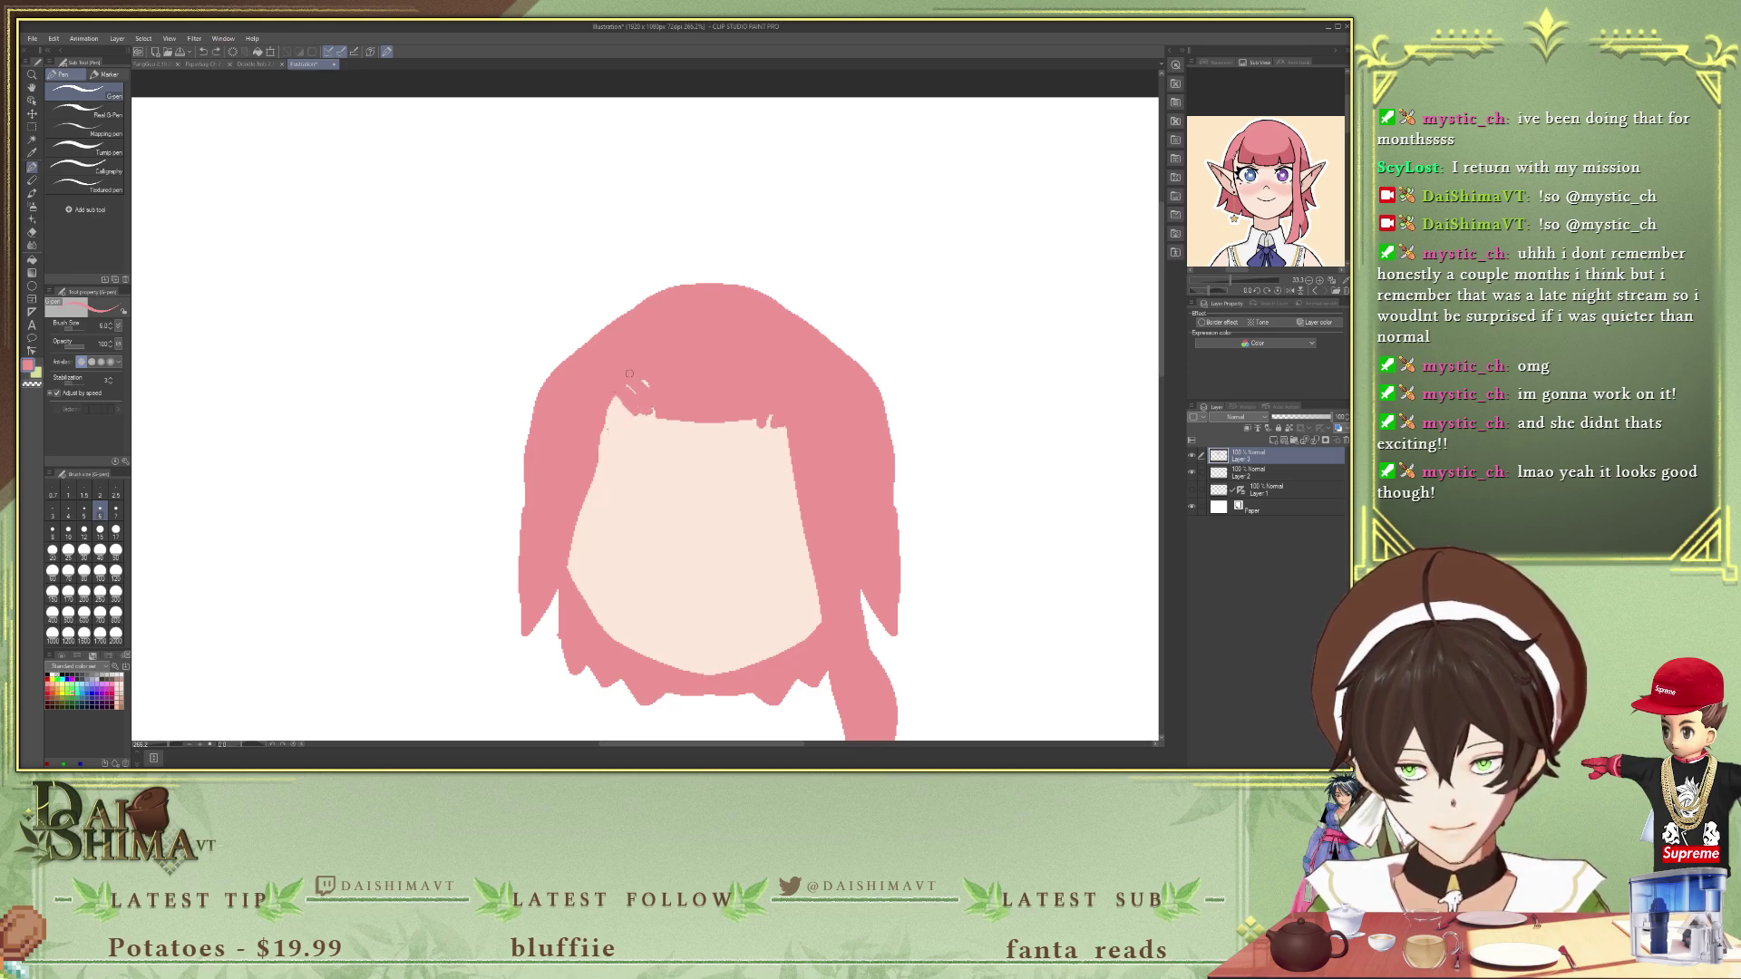
pyautogui.moveTo(642, 415); pyautogui.dragTo(618, 397)
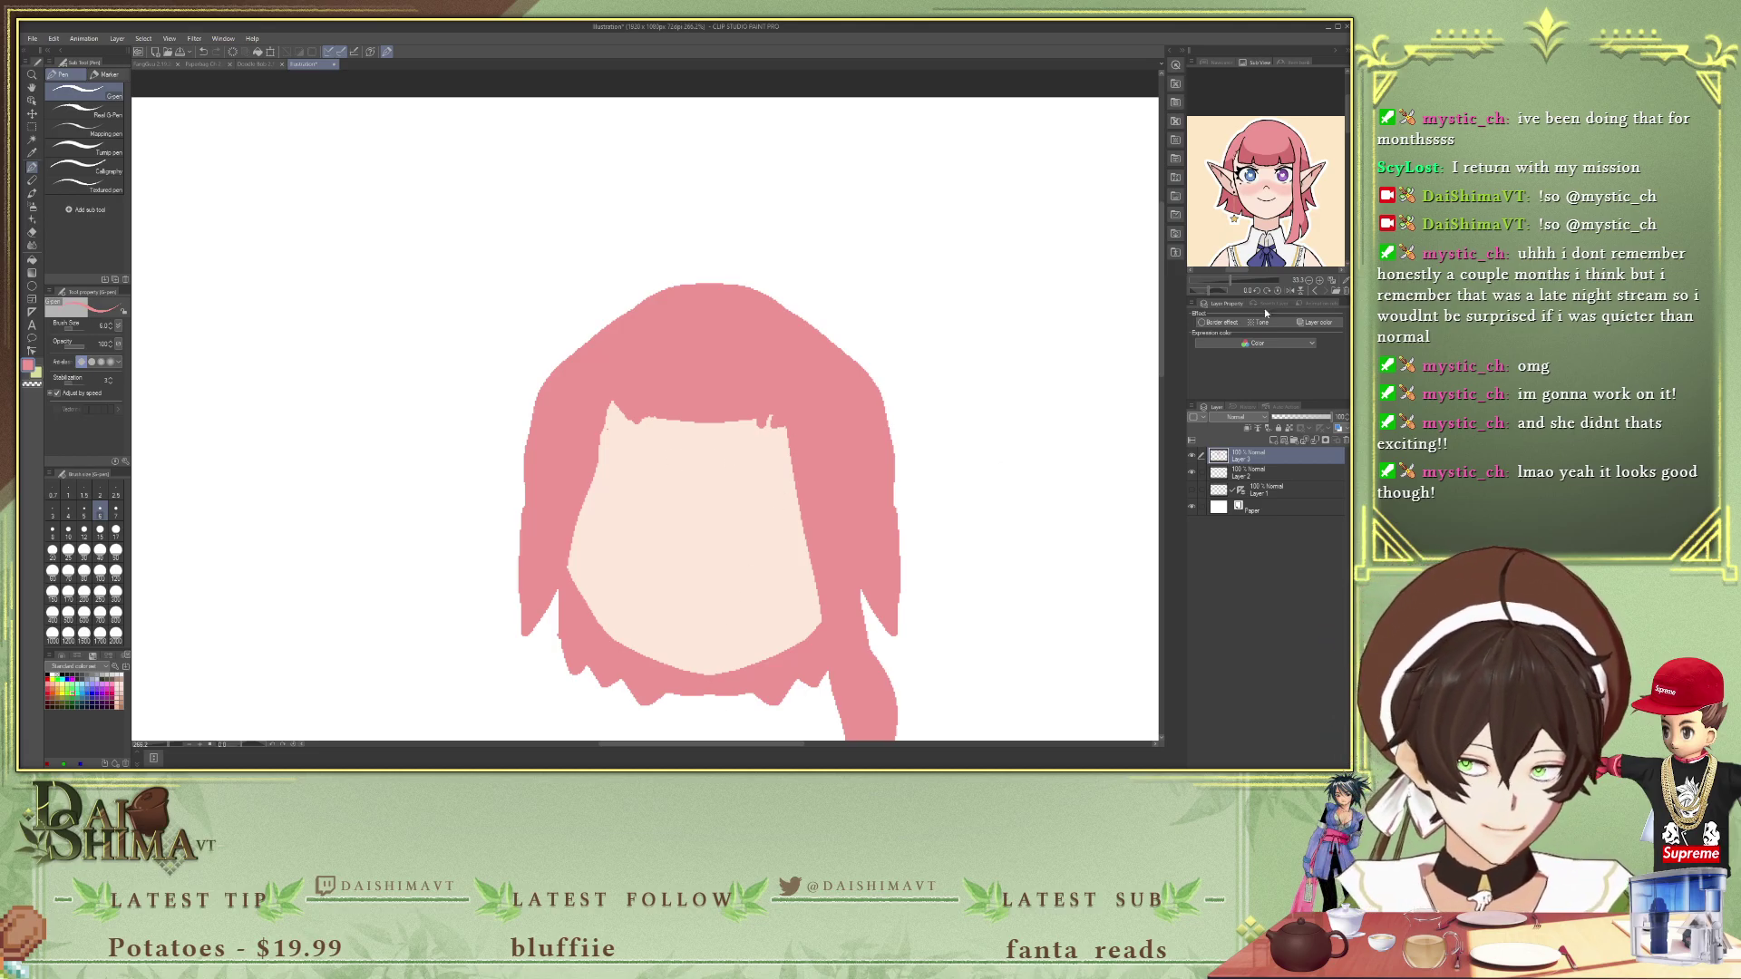
# - Pick the pale skin tone from the reference and place a new layer for the ears above the hair layer
pyautogui.scroll(-2, 1263, 191)
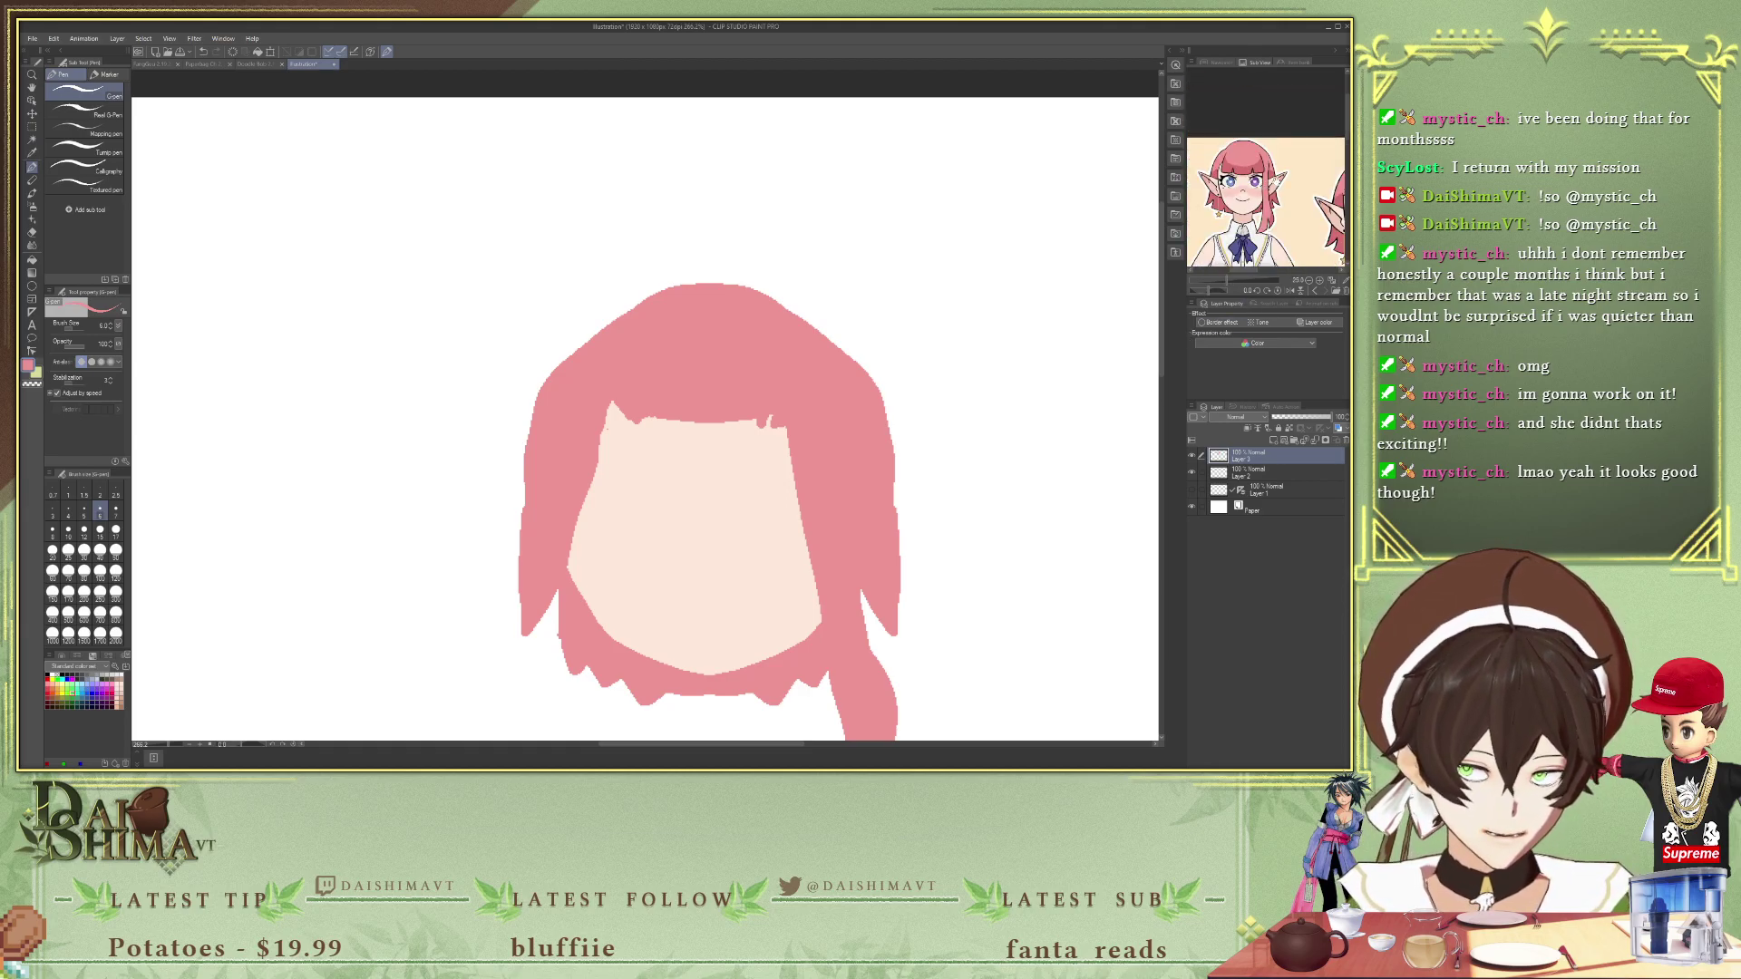
pyautogui.press('i')
pyautogui.click(1249, 207)
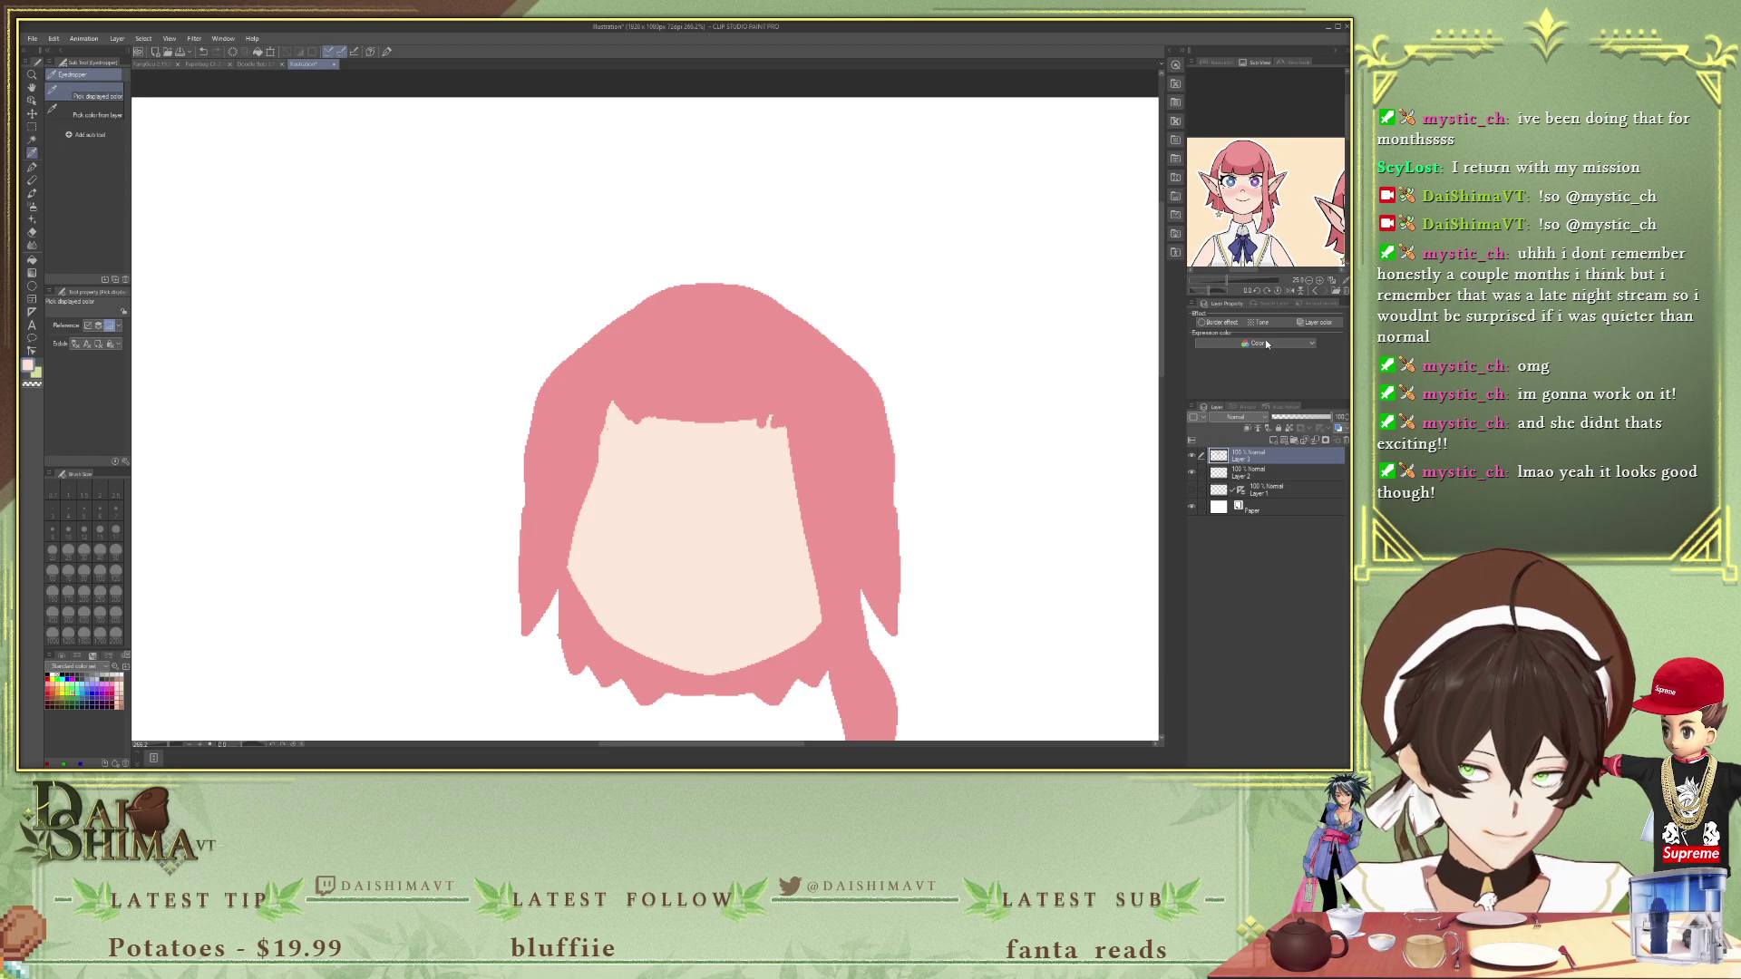
pyautogui.click(1259, 472)
pyautogui.press('p')
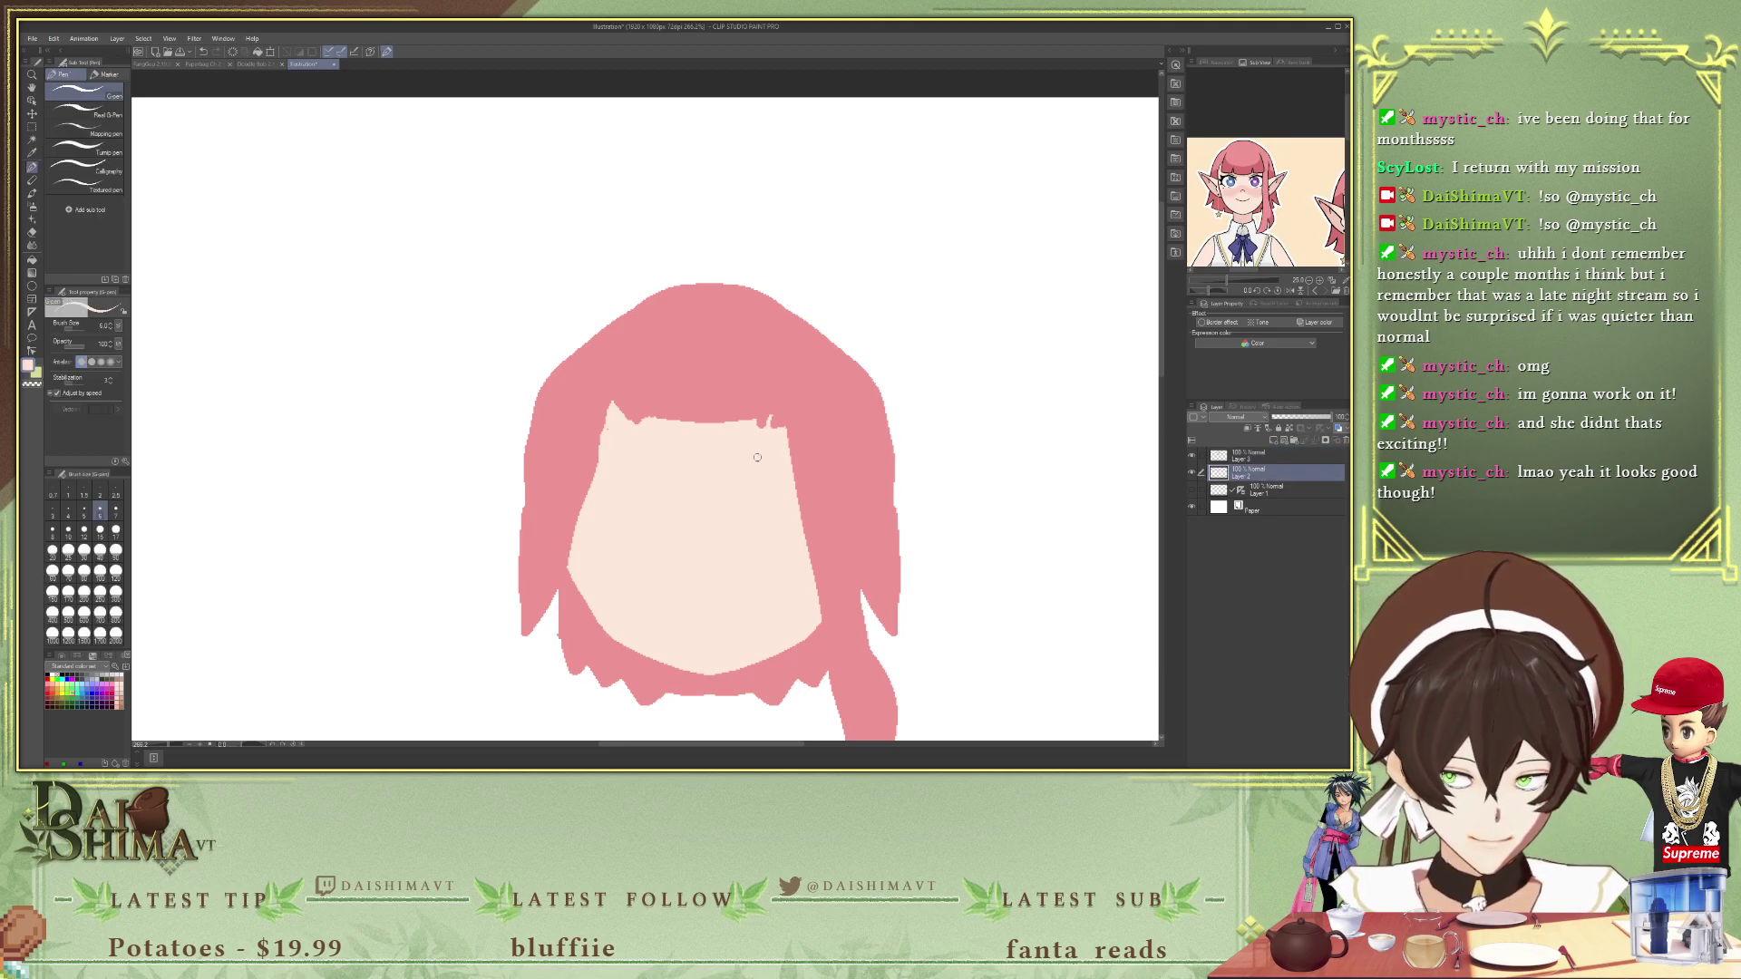
pyautogui.moveTo(887, 419)
pyautogui.mouseDown()
pyautogui.moveTo(906, 435)
pyautogui.moveTo(898, 513)
pyautogui.mouseUp()
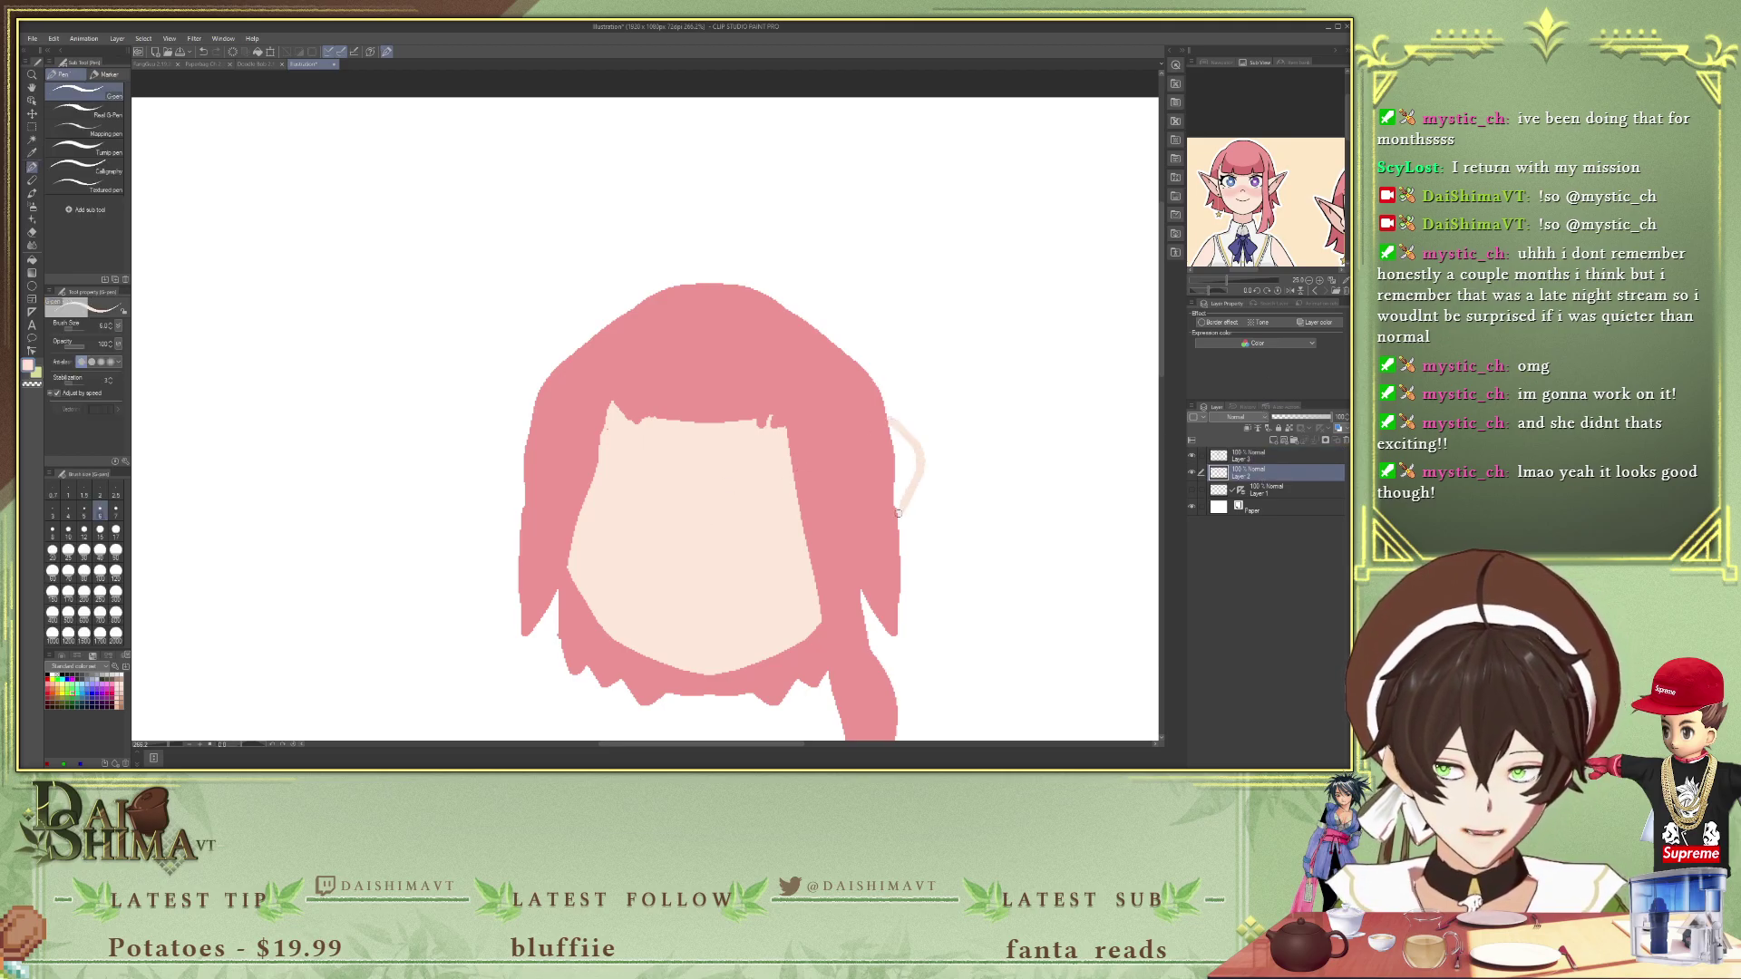
pyautogui.hotkey('ctrl', 'z')
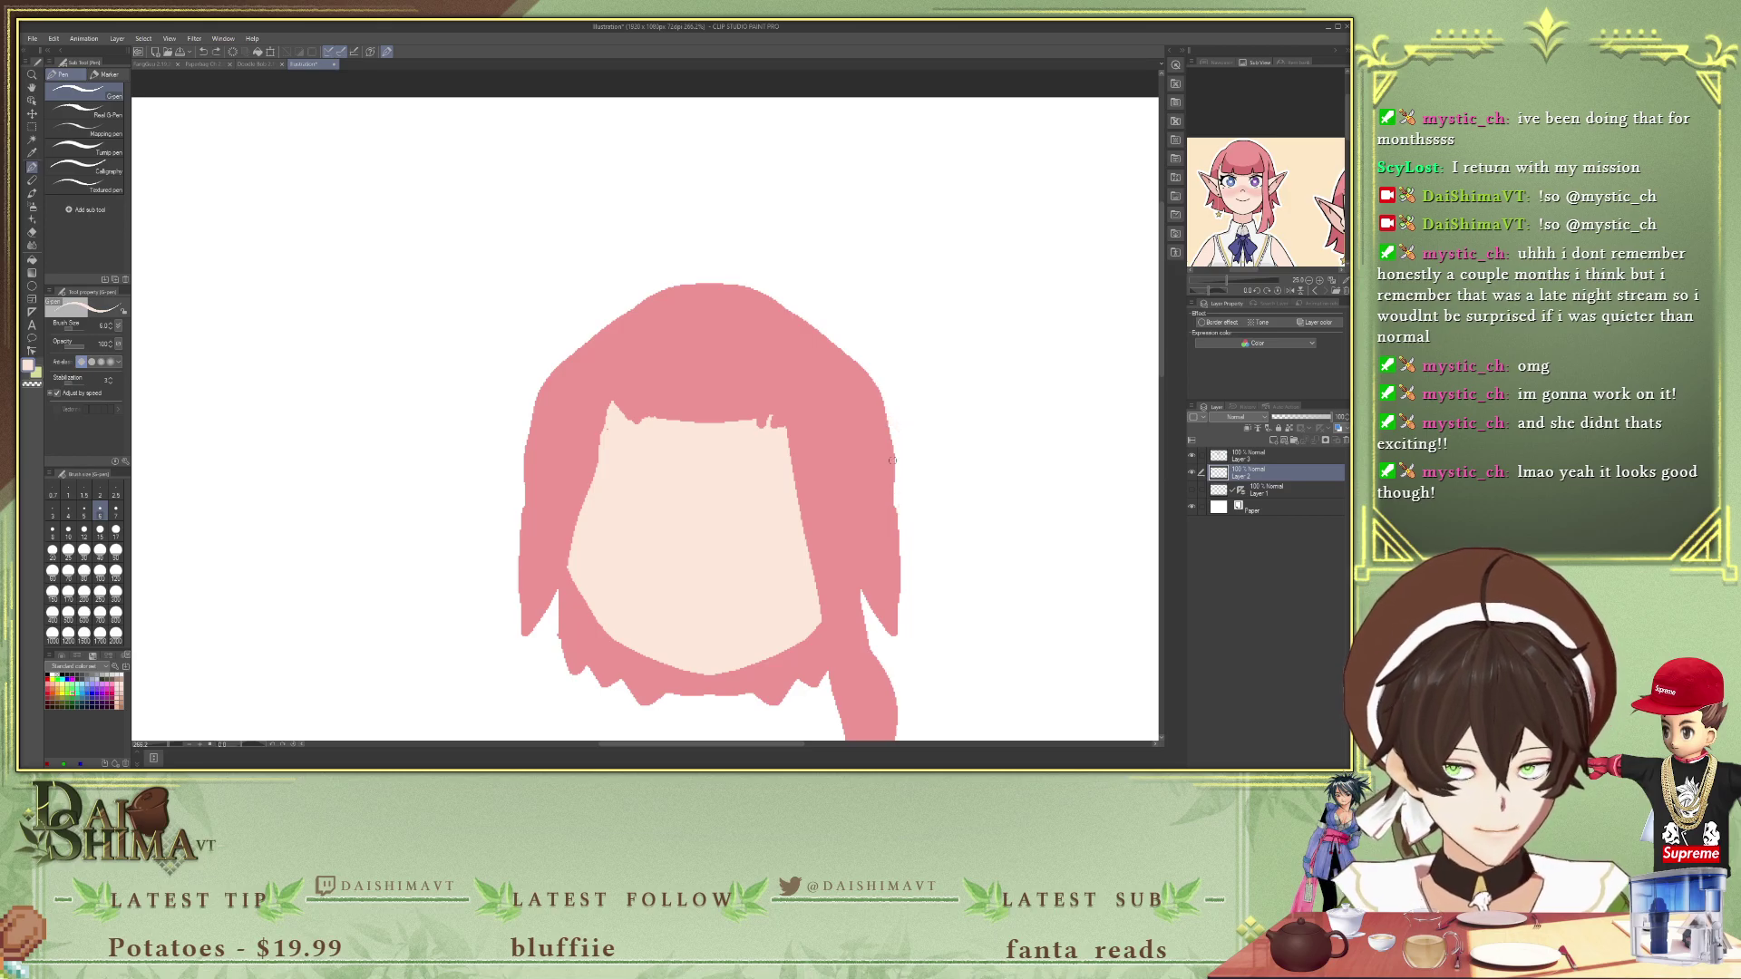
pyautogui.click(1275, 440)
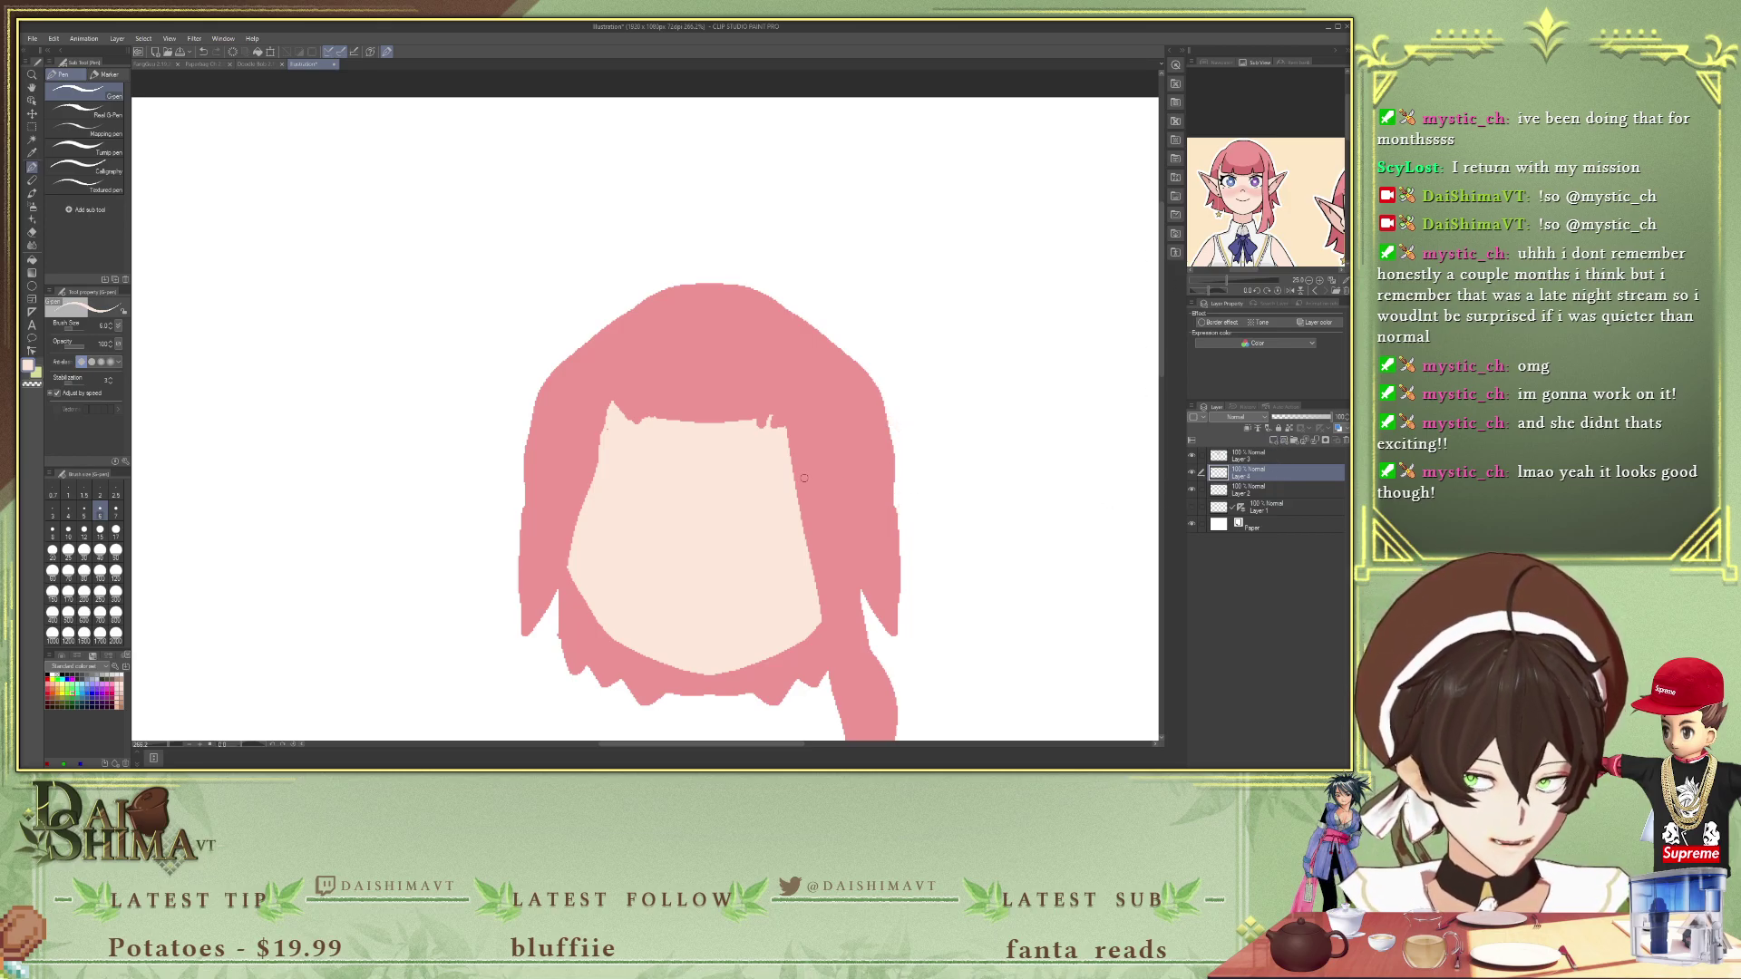
pyautogui.click(1247, 457)
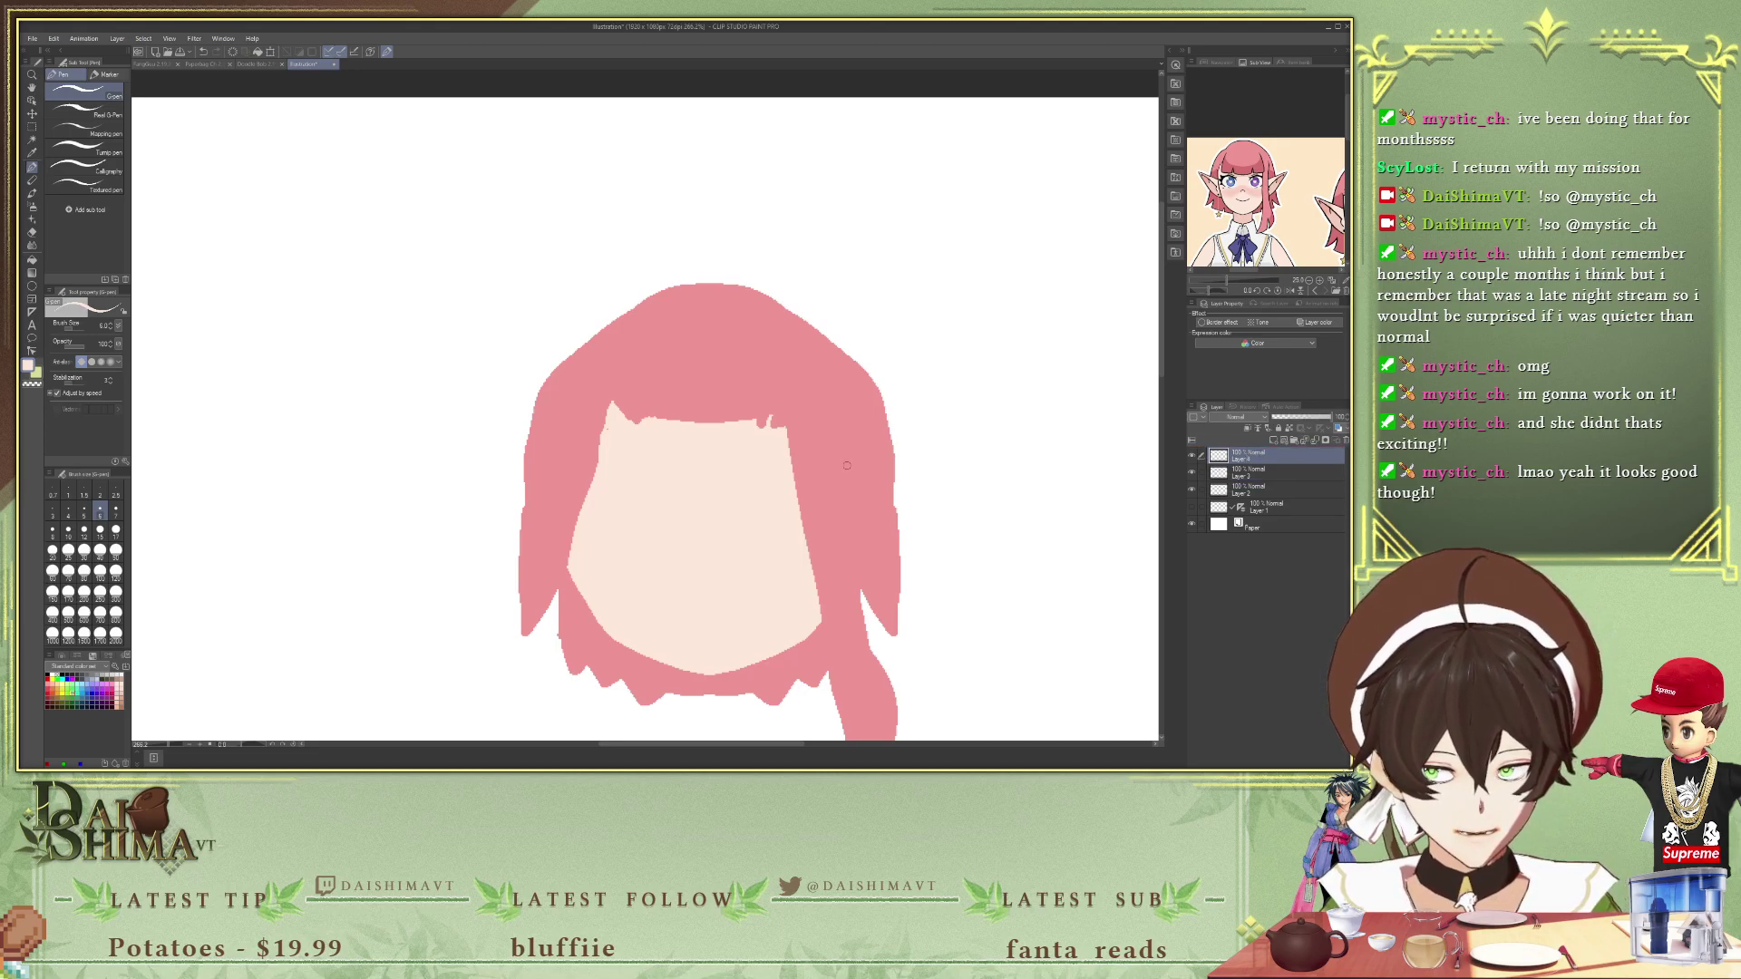
# - Undo the one-sided ear stroke and show the symmetry ruler layer so strokes mirror across the face
pyautogui.moveTo(830, 464); pyautogui.dragTo(888, 414)
pyautogui.hotkey('ctrl', 'z')
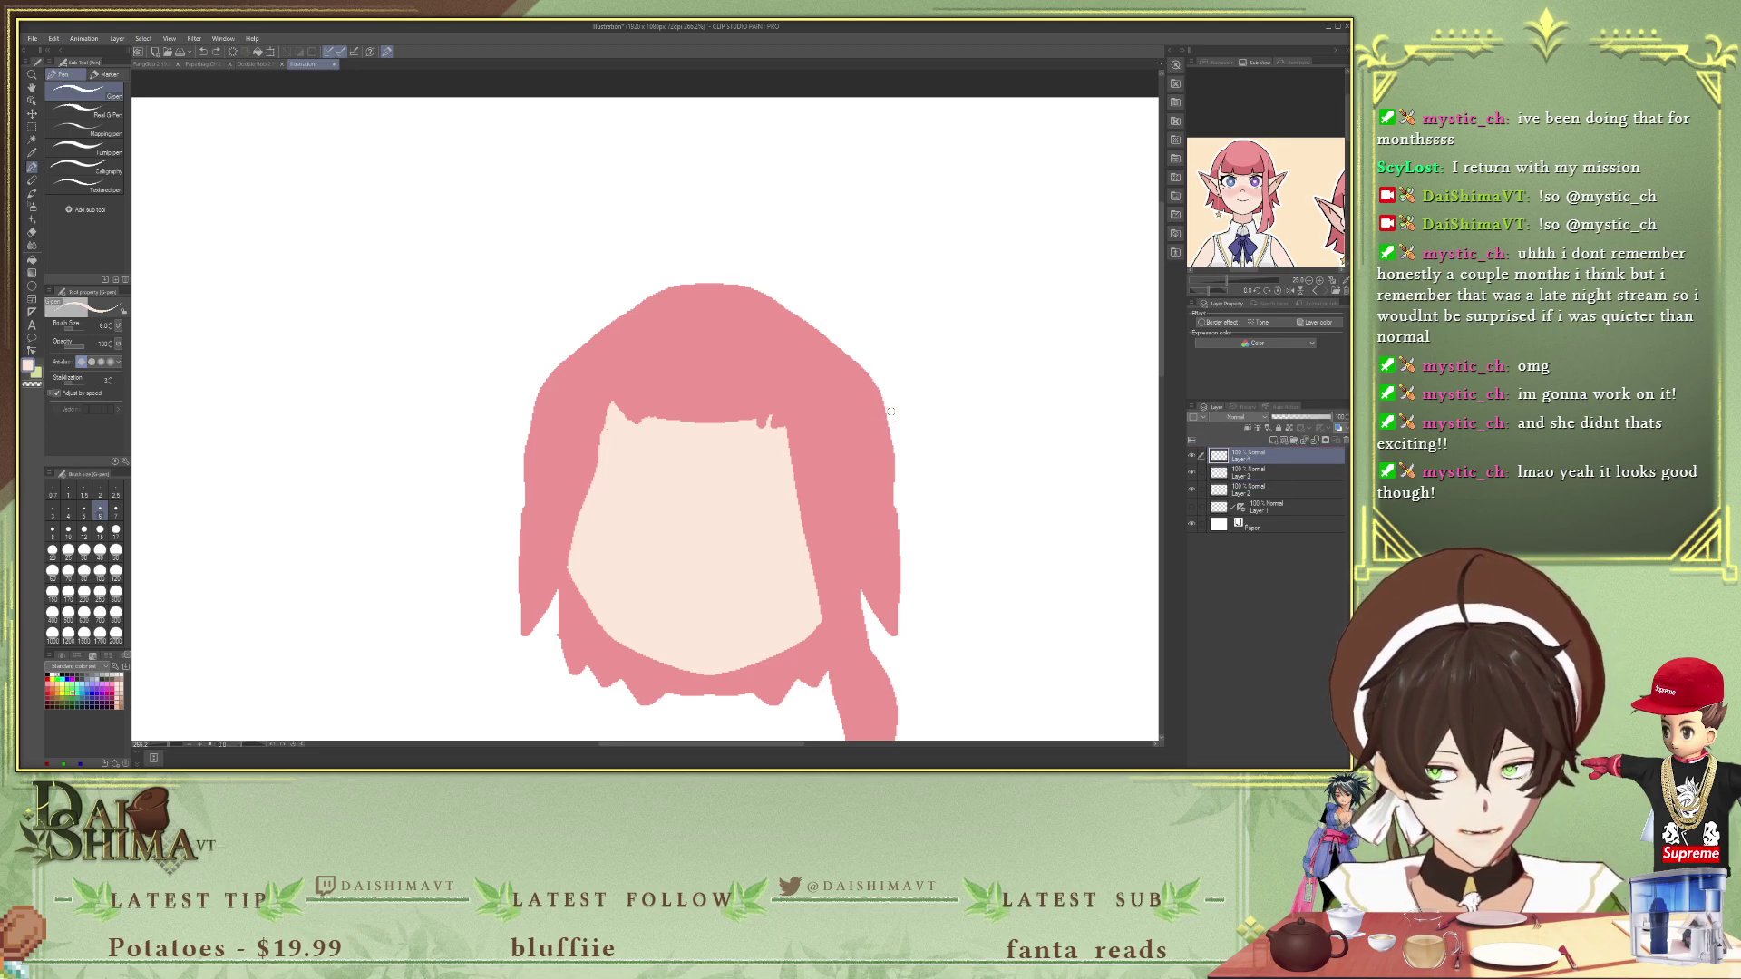
pyautogui.click(1192, 508)
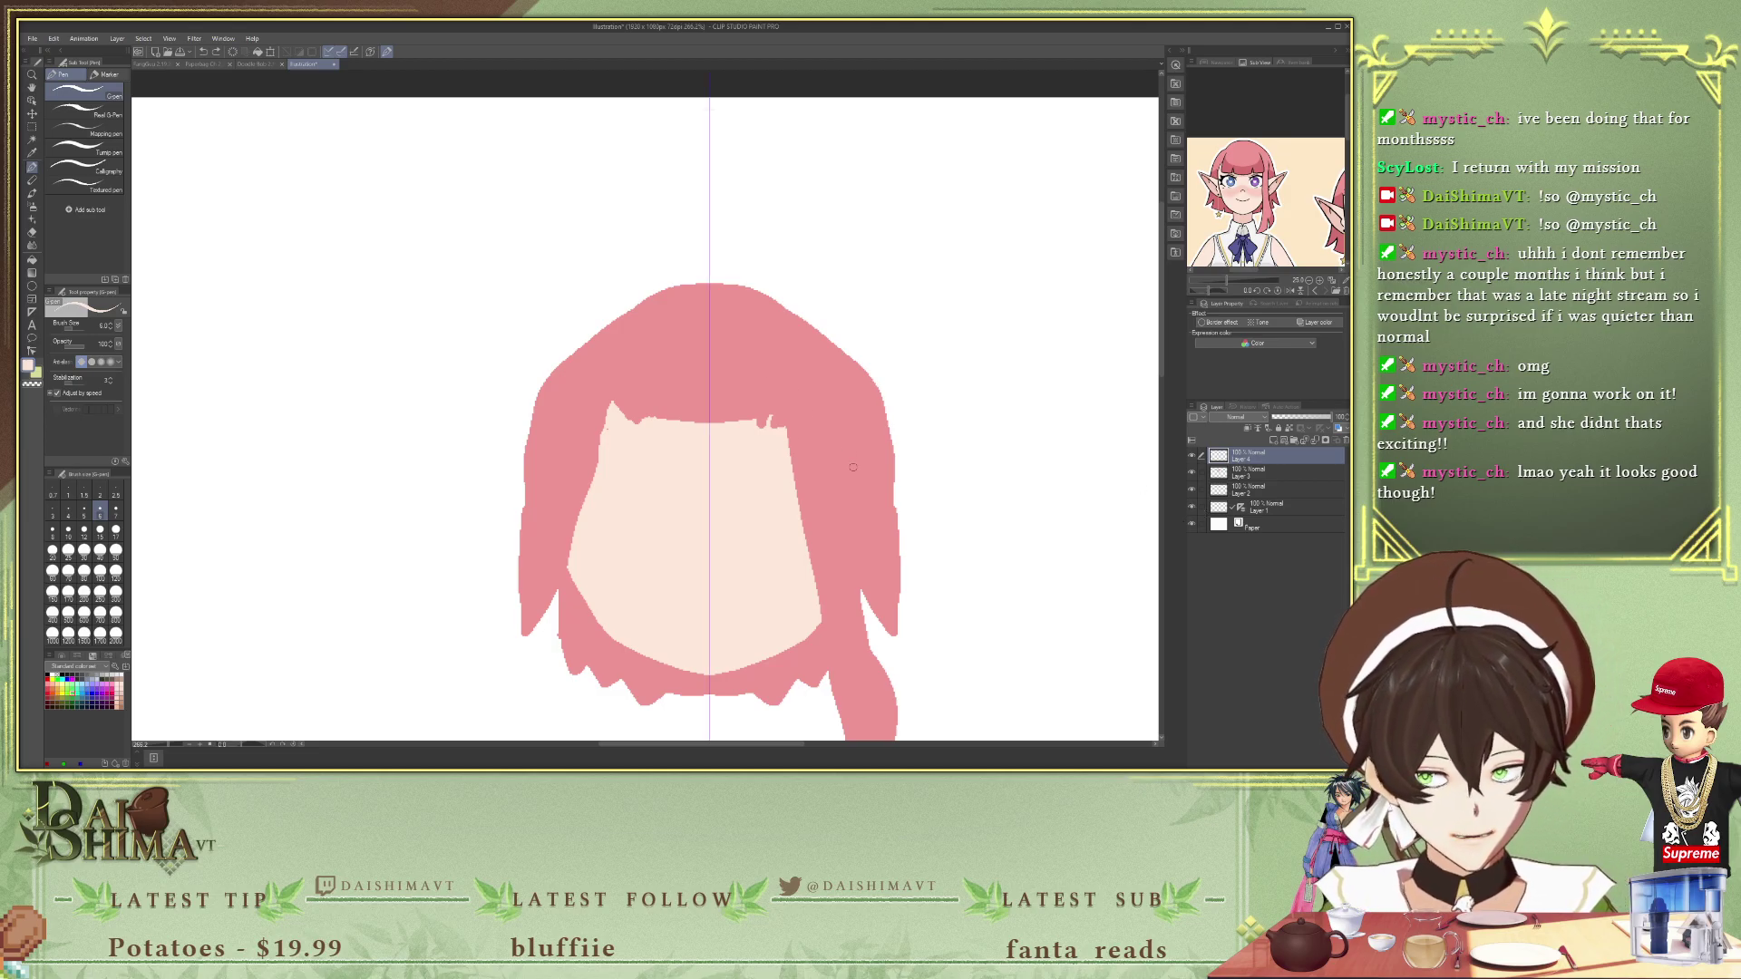
pyautogui.moveTo(836, 466)
pyautogui.mouseDown()
pyautogui.moveTo(880, 418)
pyautogui.moveTo(912, 418)
pyautogui.moveTo(863, 517)
pyautogui.moveTo(837, 475)
pyautogui.moveTo(858, 511)
pyautogui.mouseUp()
pyautogui.press('g')
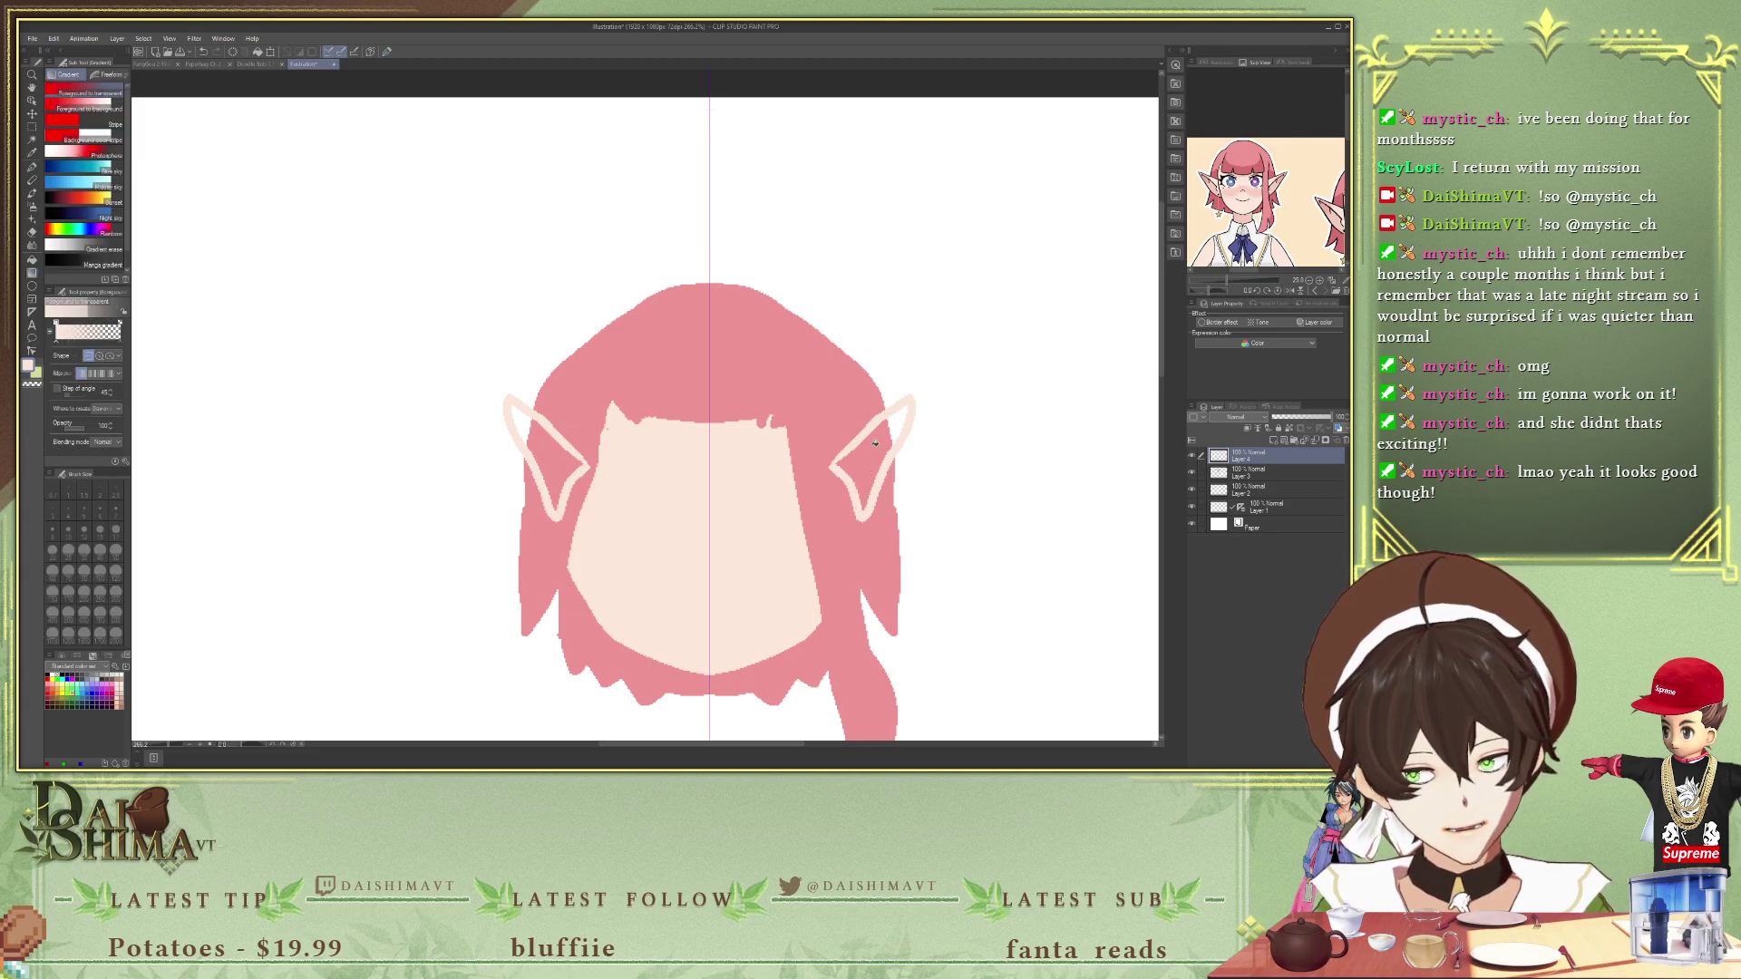
pyautogui.click(877, 454)
pyautogui.hotkey('ctrl', 'z')
pyautogui.hotkey('ctrl', 'z')
pyautogui.hotkey('ctrl', 'z')
pyautogui.hotkey('ctrl', 'z')
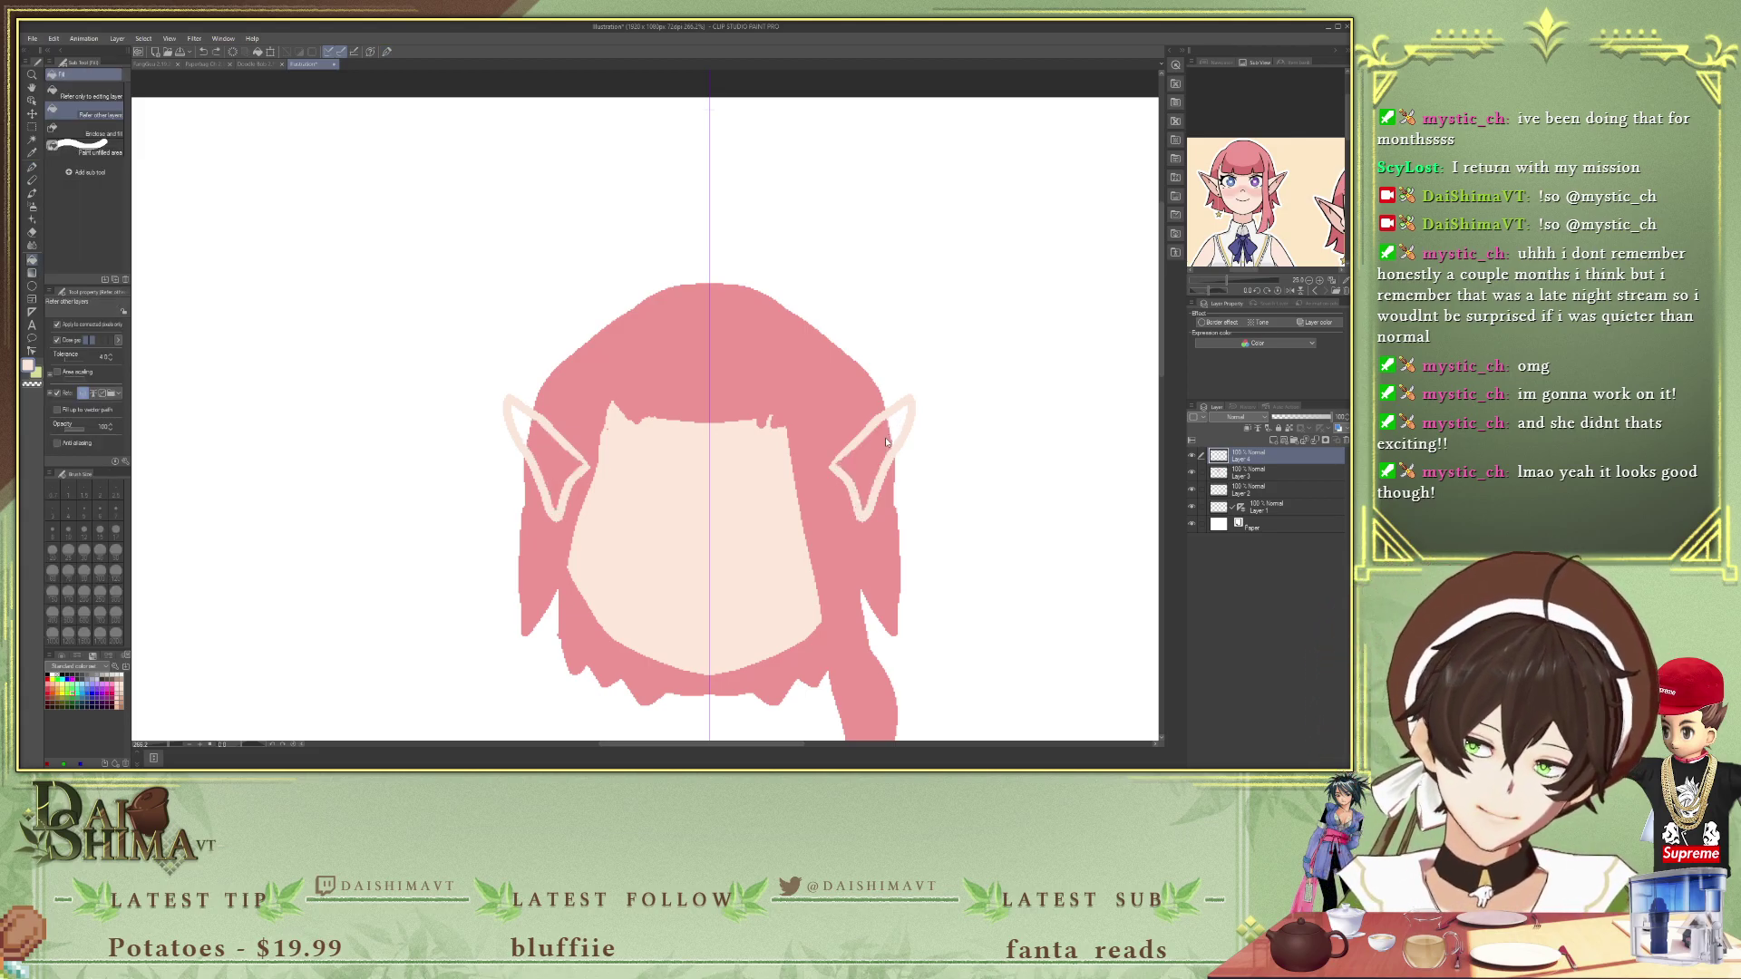
# - Draw mirrored pointed elf ears over the side hair, angled outward, and fill them with the skin tone
pyautogui.press('p')
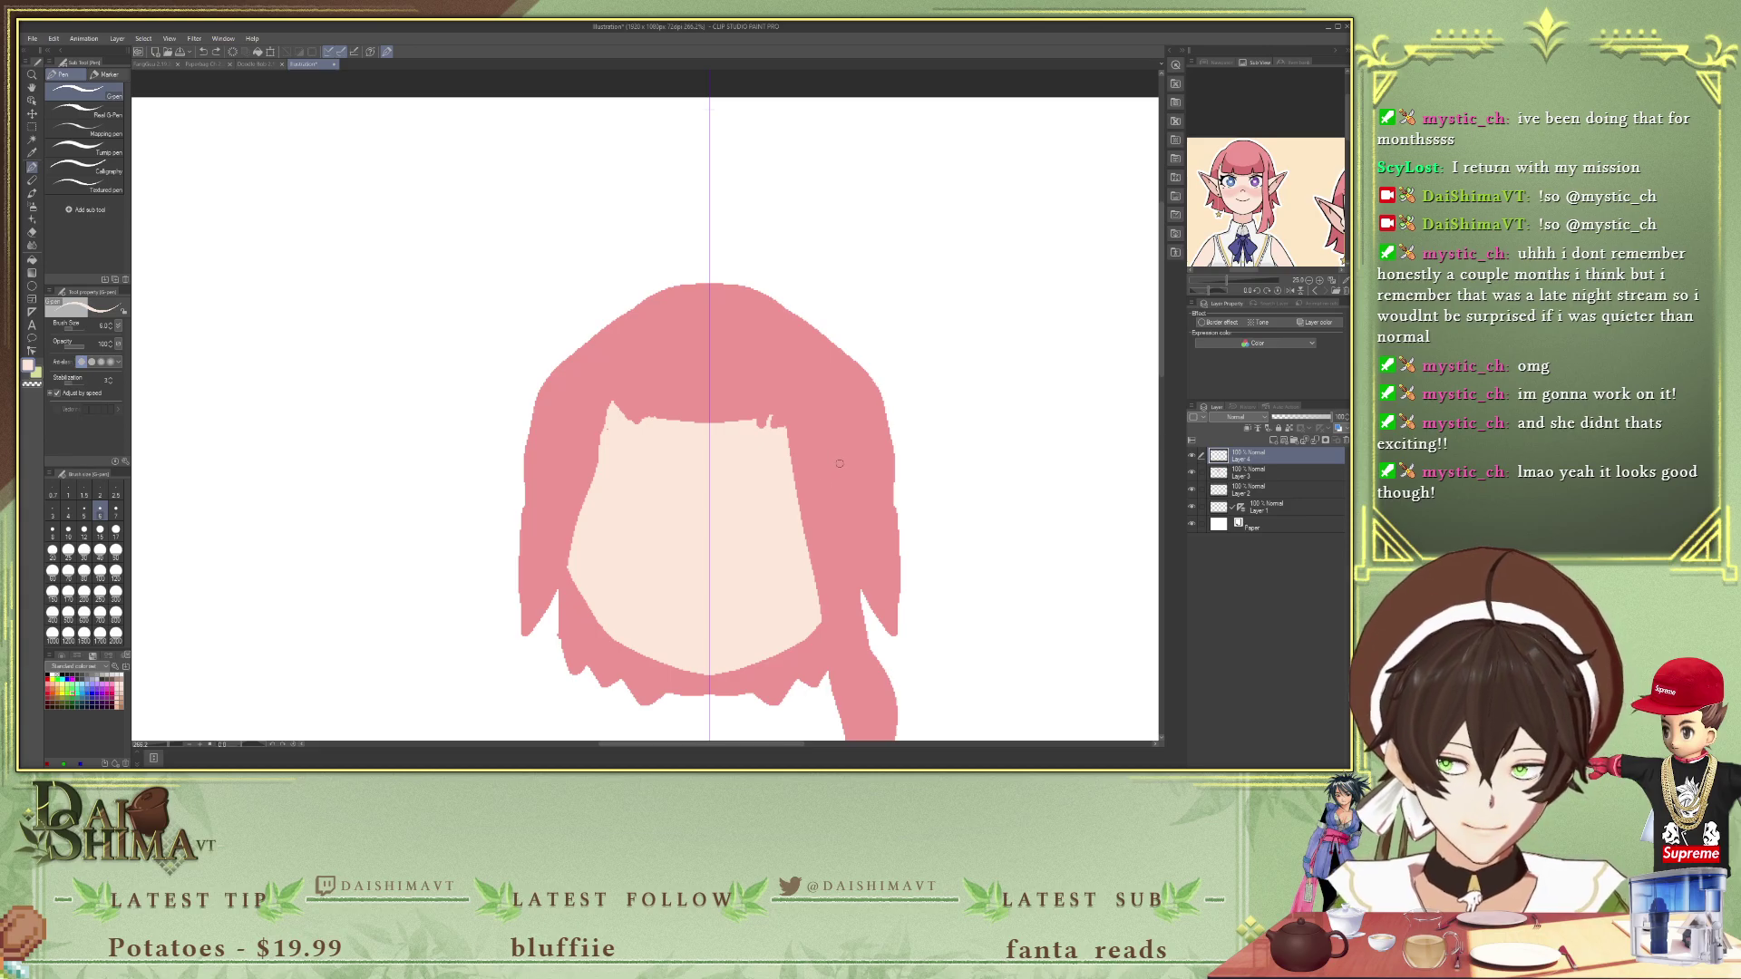
pyautogui.moveTo(843, 474)
pyautogui.mouseDown()
pyautogui.moveTo(938, 428)
pyautogui.moveTo(878, 518)
pyautogui.moveTo(842, 472)
pyautogui.mouseUp()
pyautogui.press('g')
pyautogui.click(868, 481)
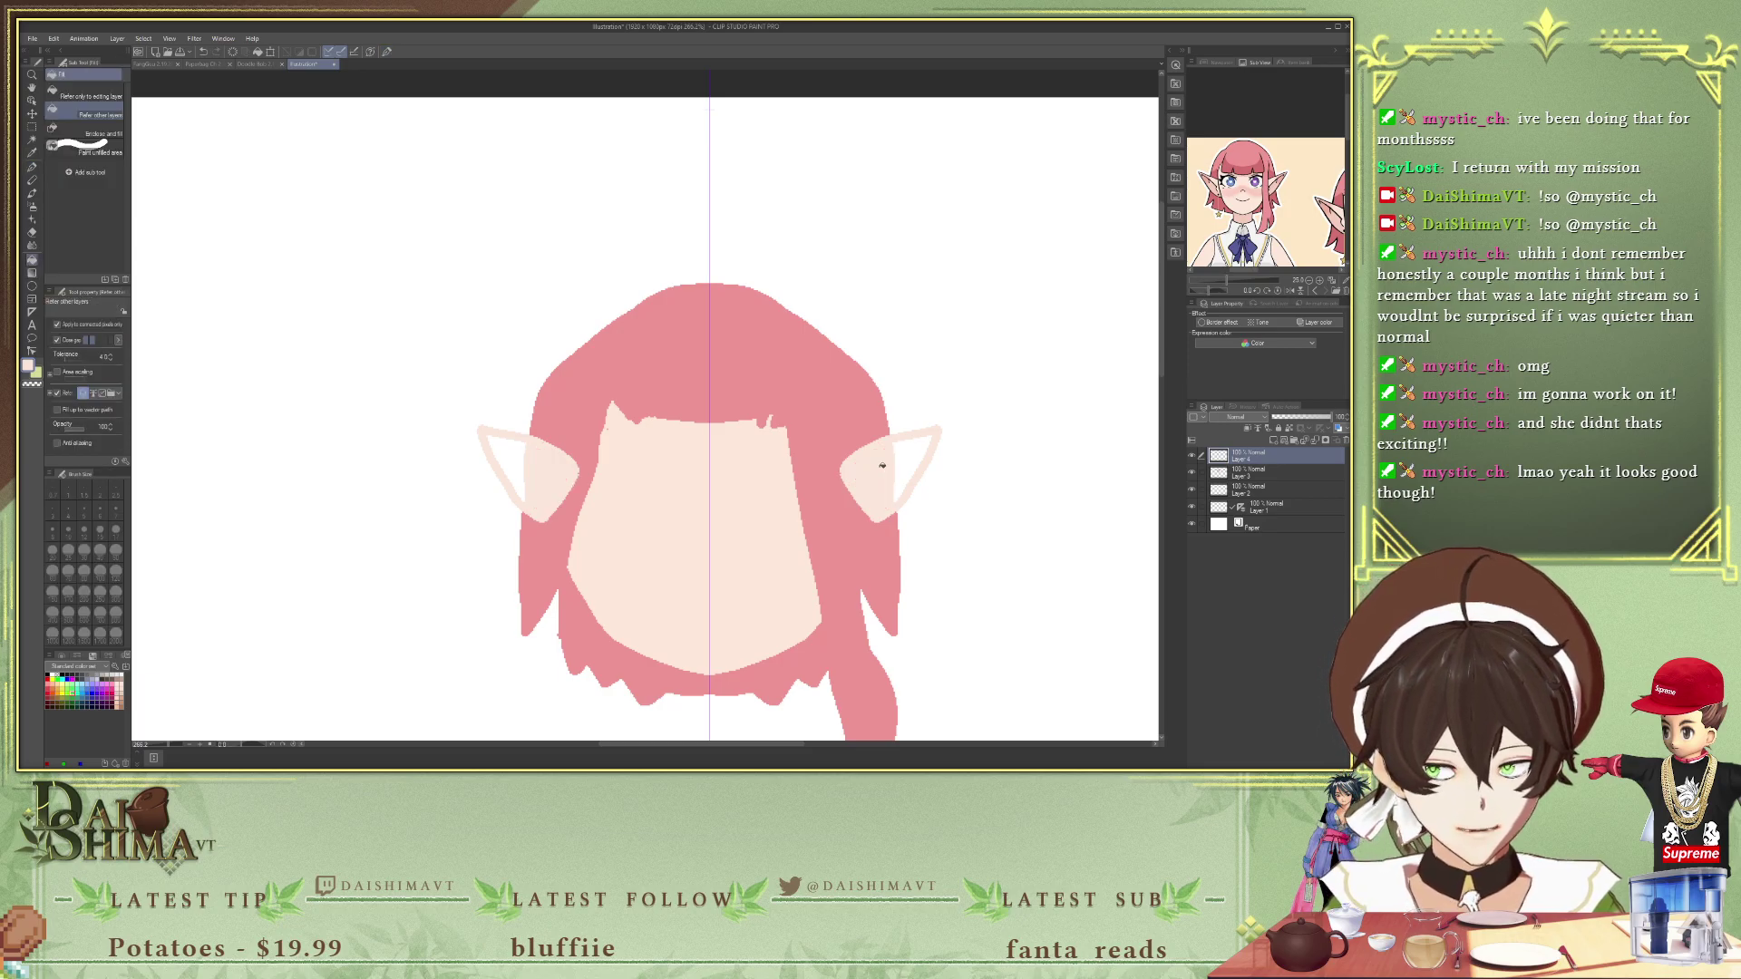
pyautogui.click(911, 458)
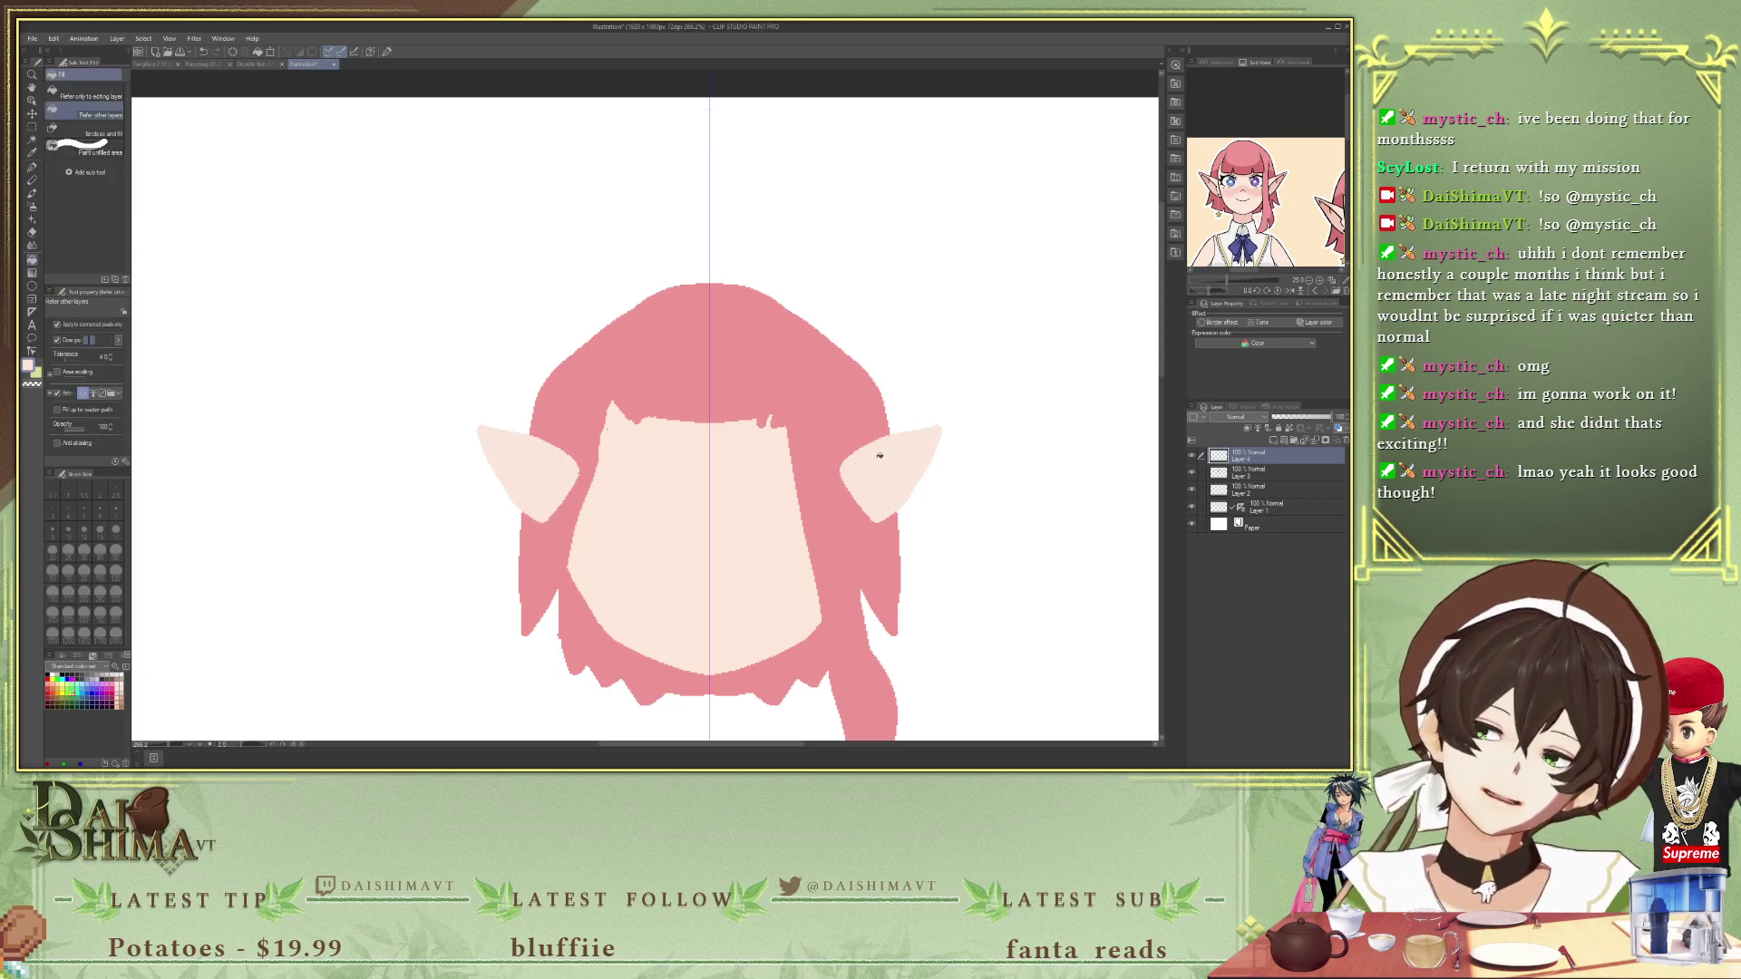
# - Add a new layer above the ears and pick the eye's white from the enlarged reference
pyautogui.scroll(-5, 879, 455)
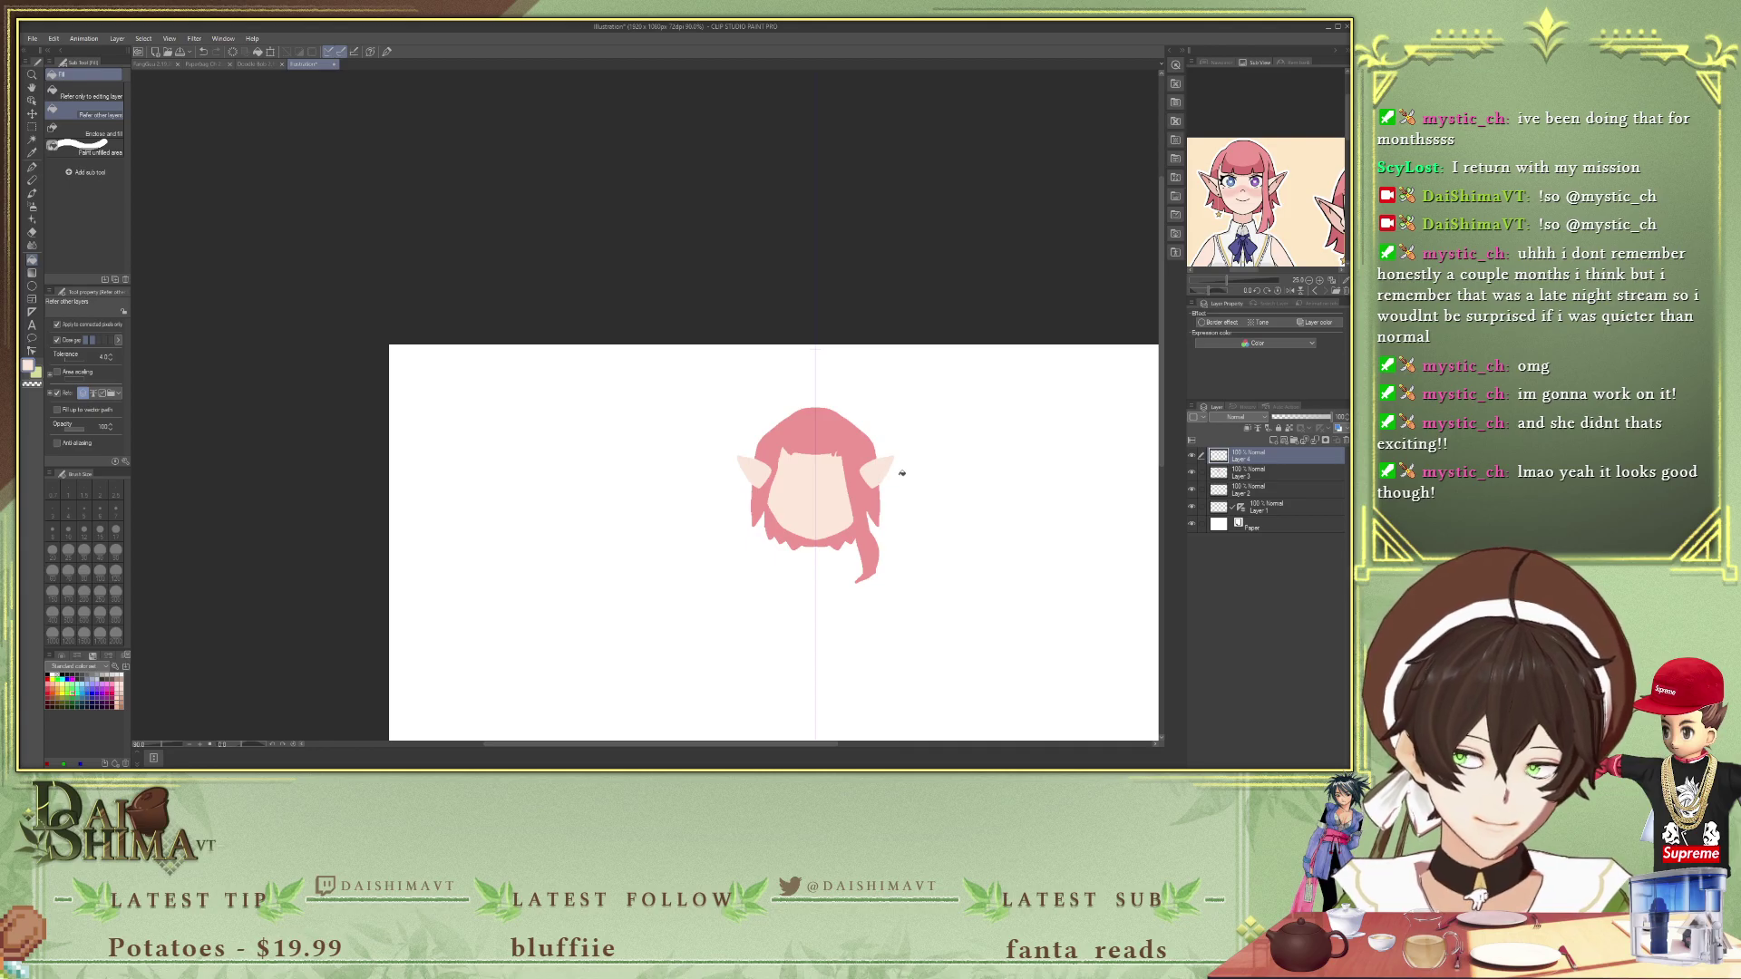
pyautogui.scroll(6, 909, 469)
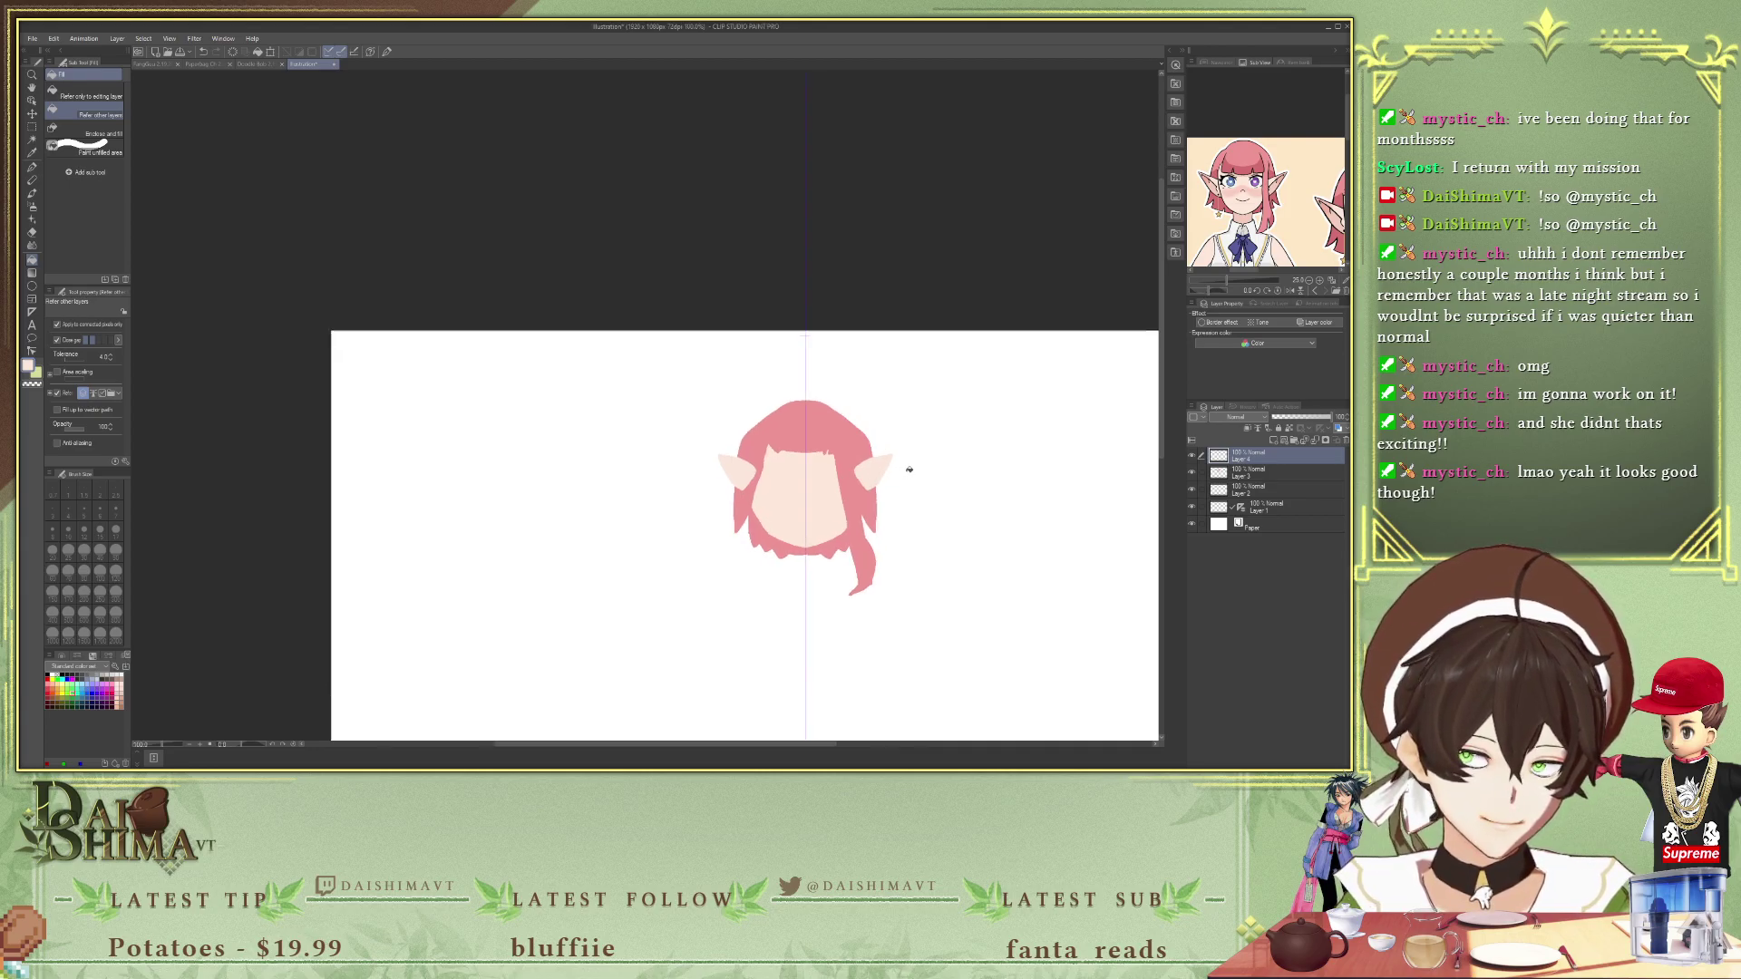
pyautogui.scroll(1, 717, 439)
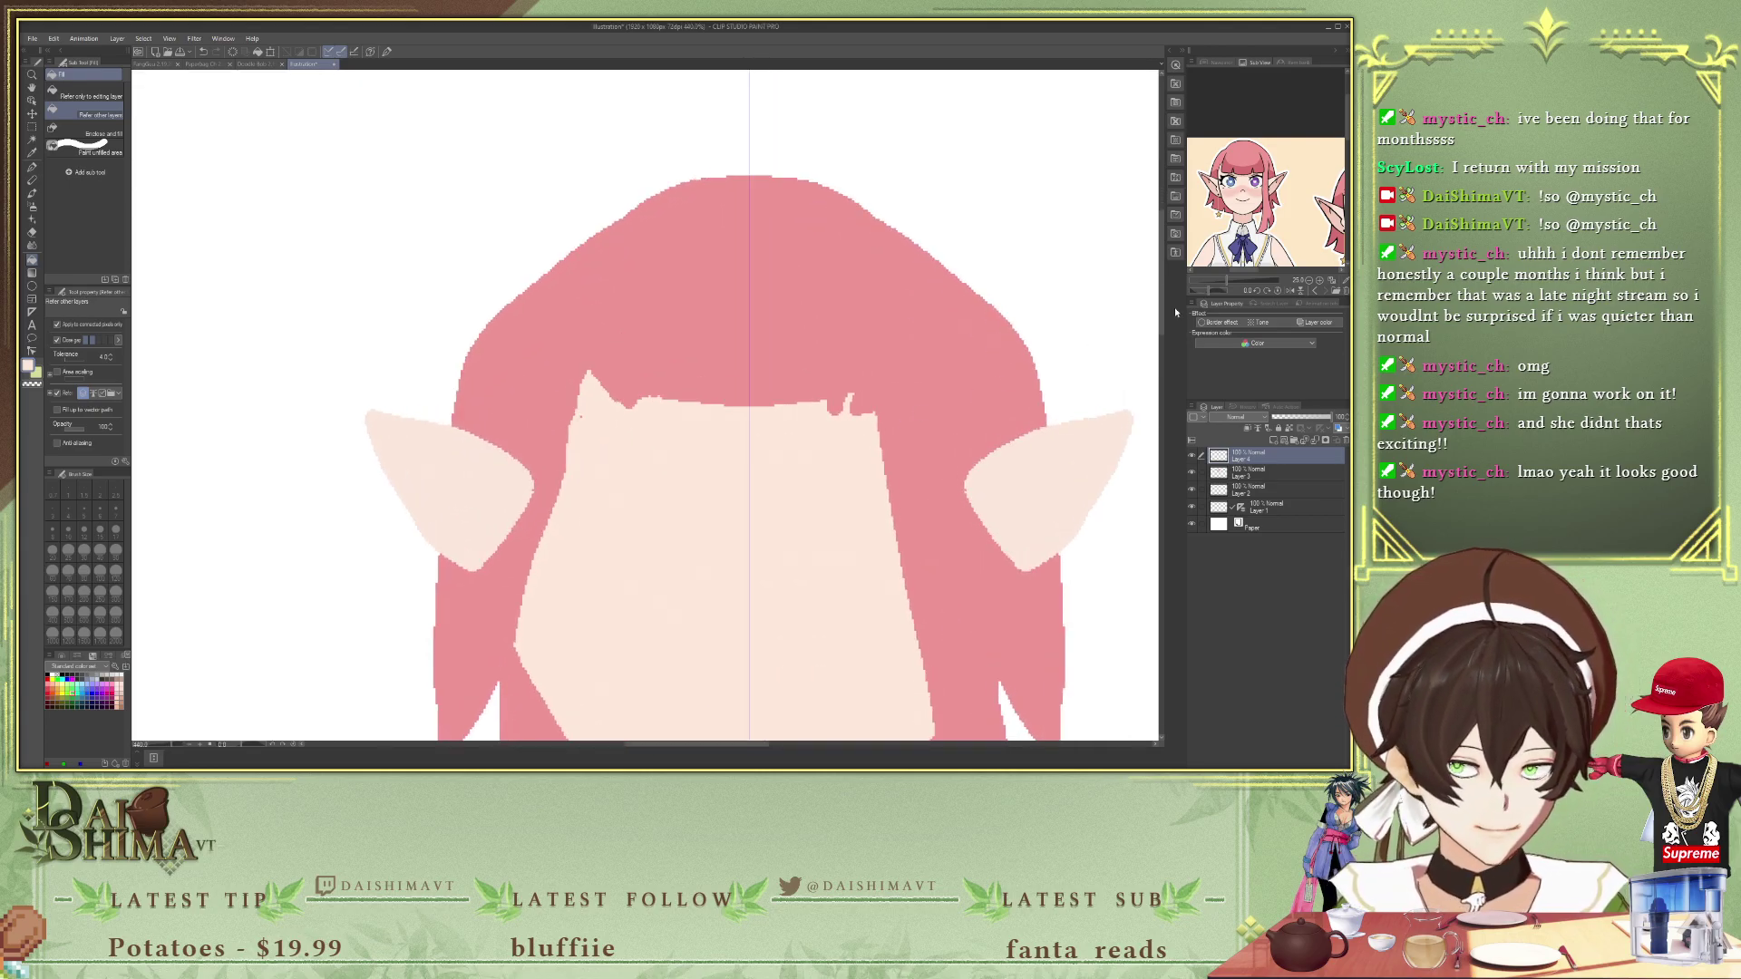
pyautogui.scroll(2, 1225, 210)
pyautogui.scroll(3, 1247, 192)
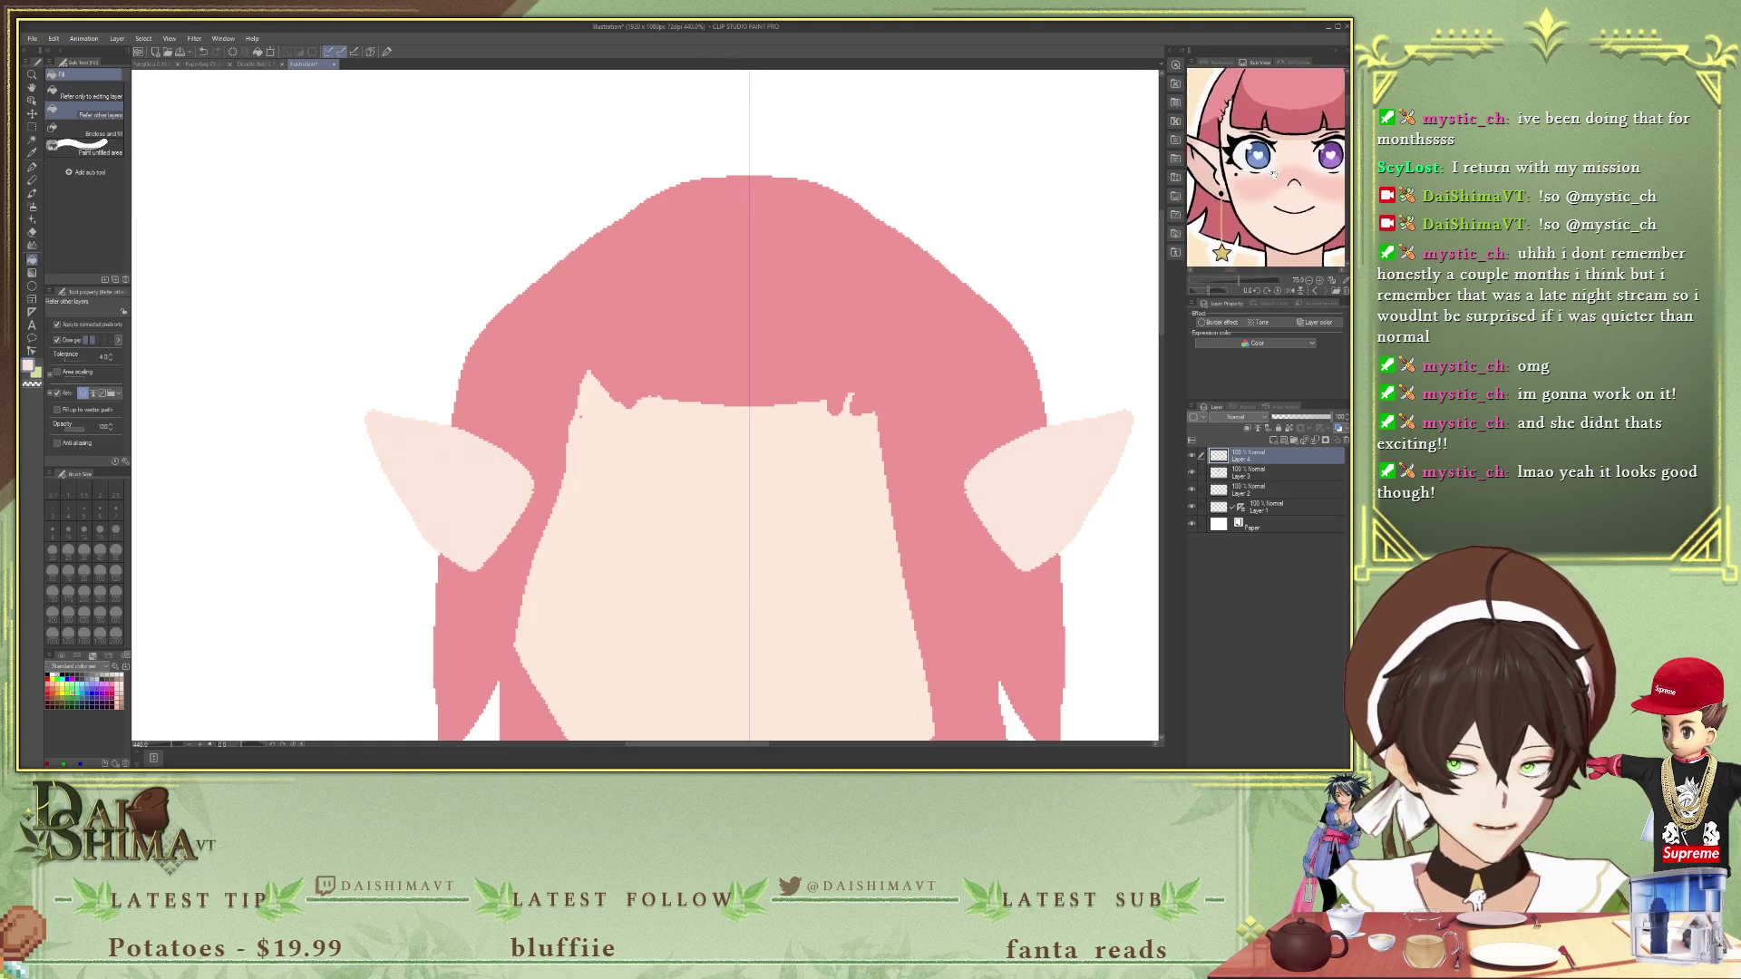
pyautogui.scroll(4, 1249, 193)
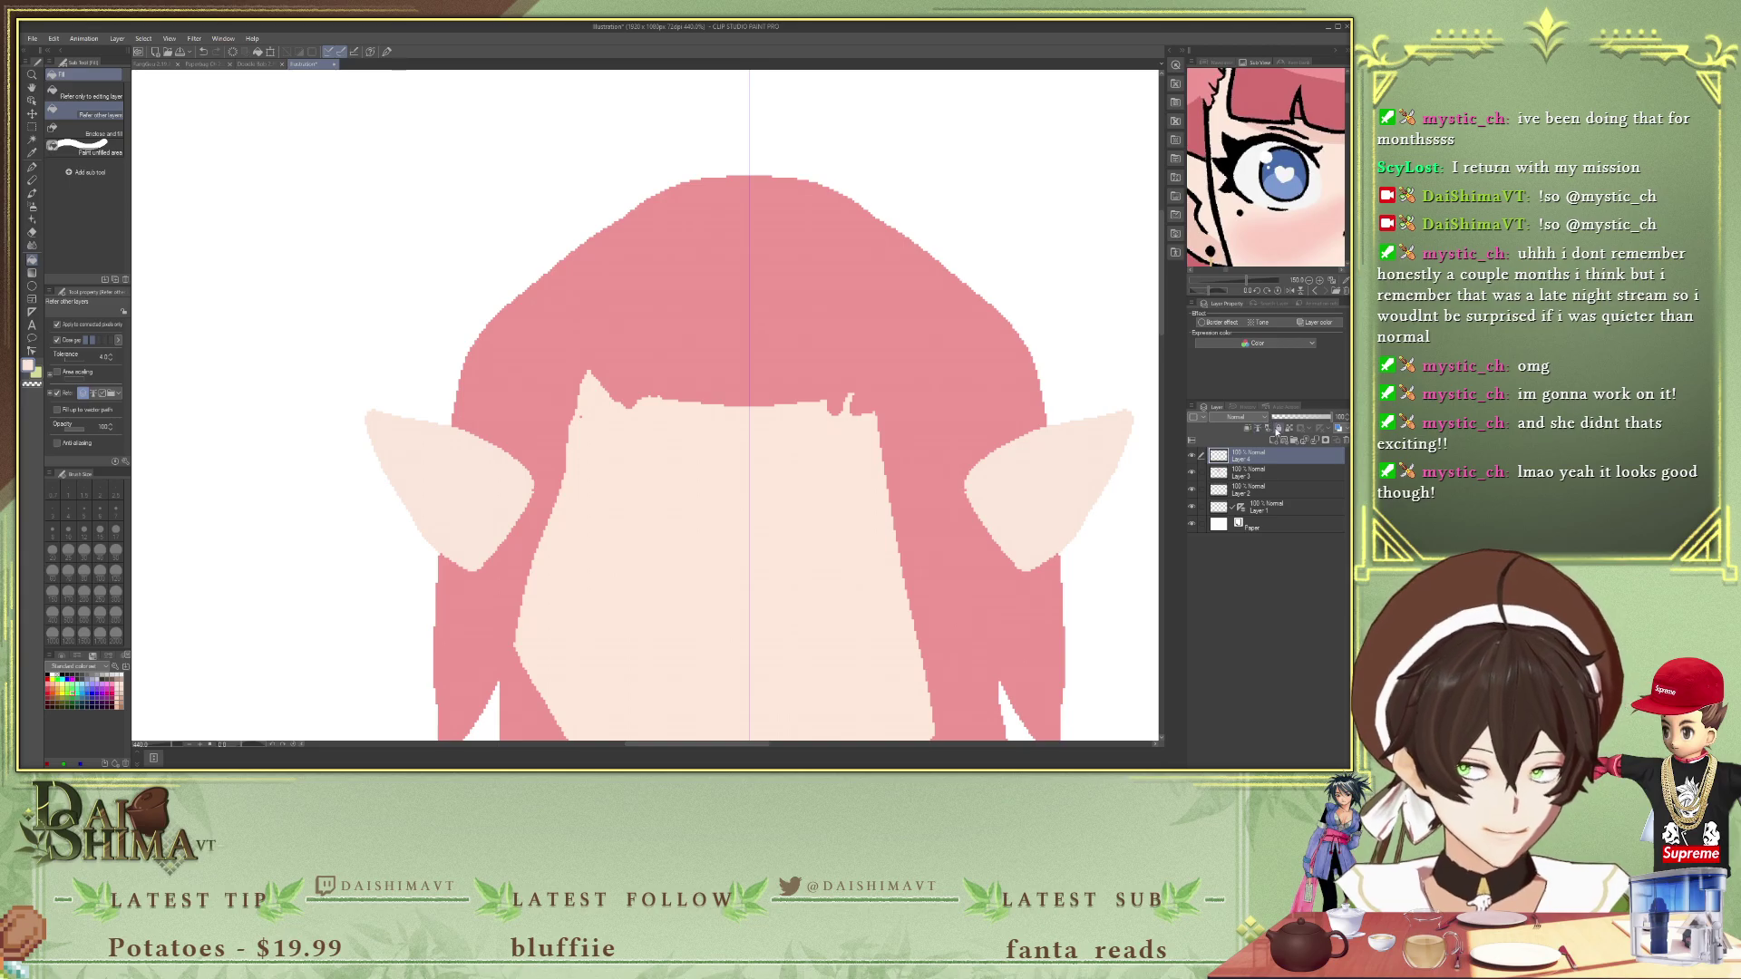
pyautogui.click(1277, 438)
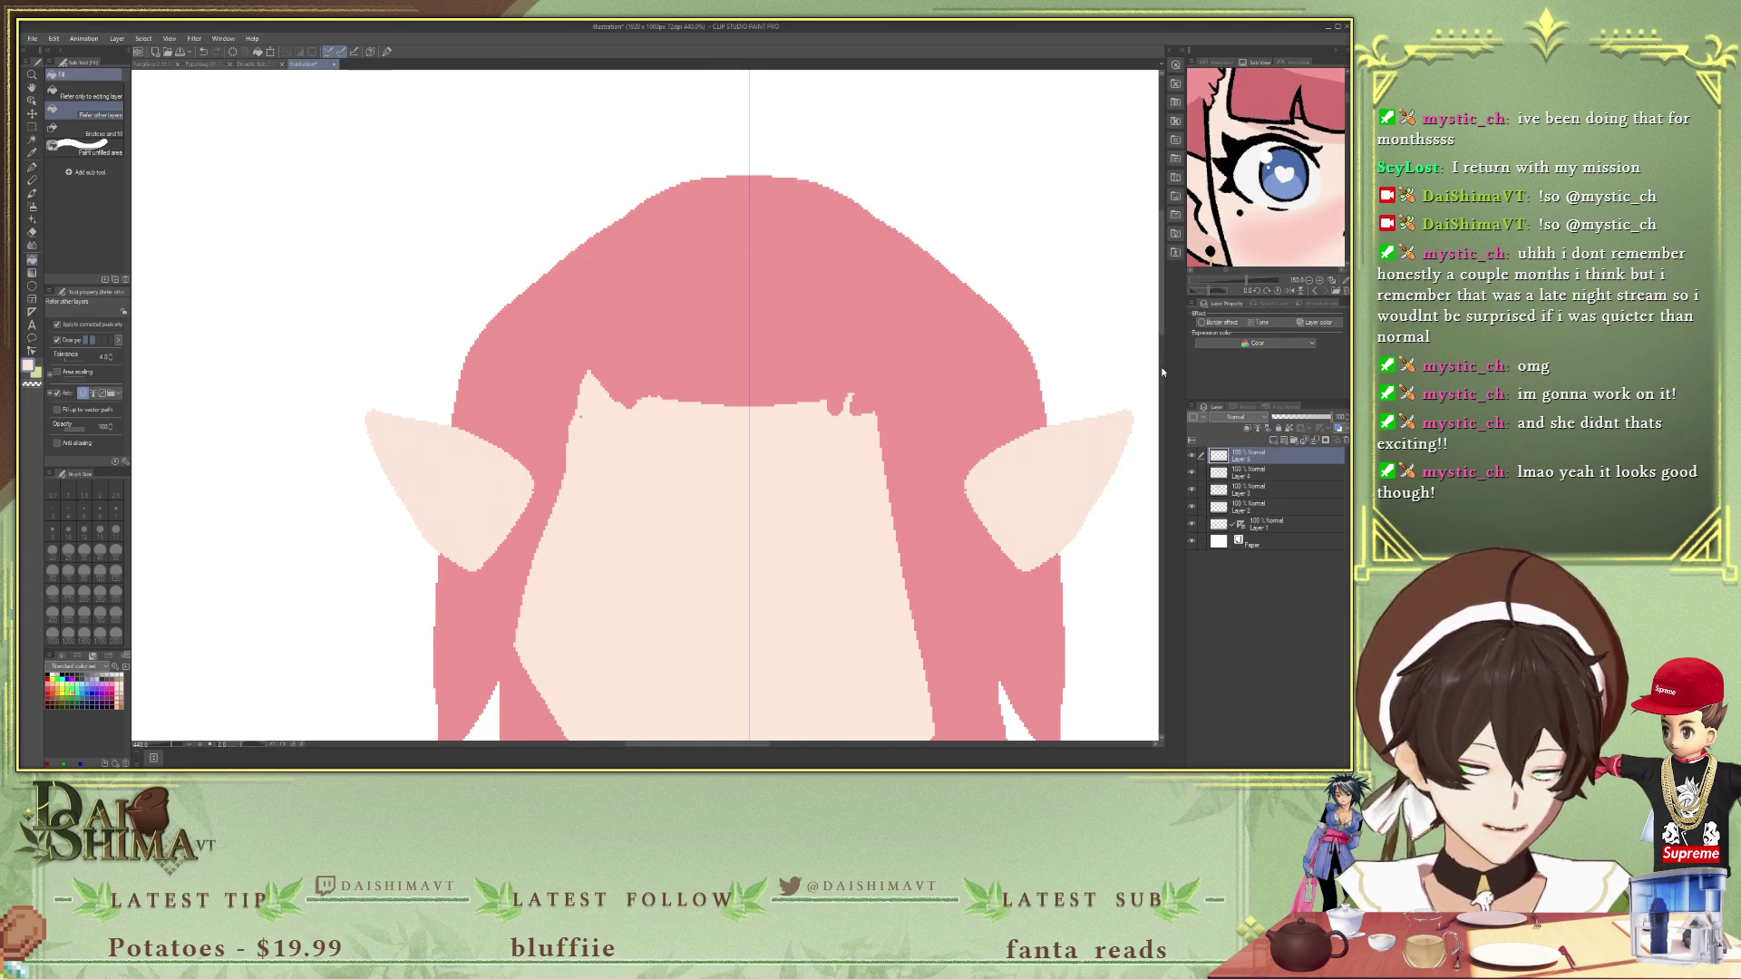
pyautogui.press('i')
pyautogui.scroll(3, 580, 480)
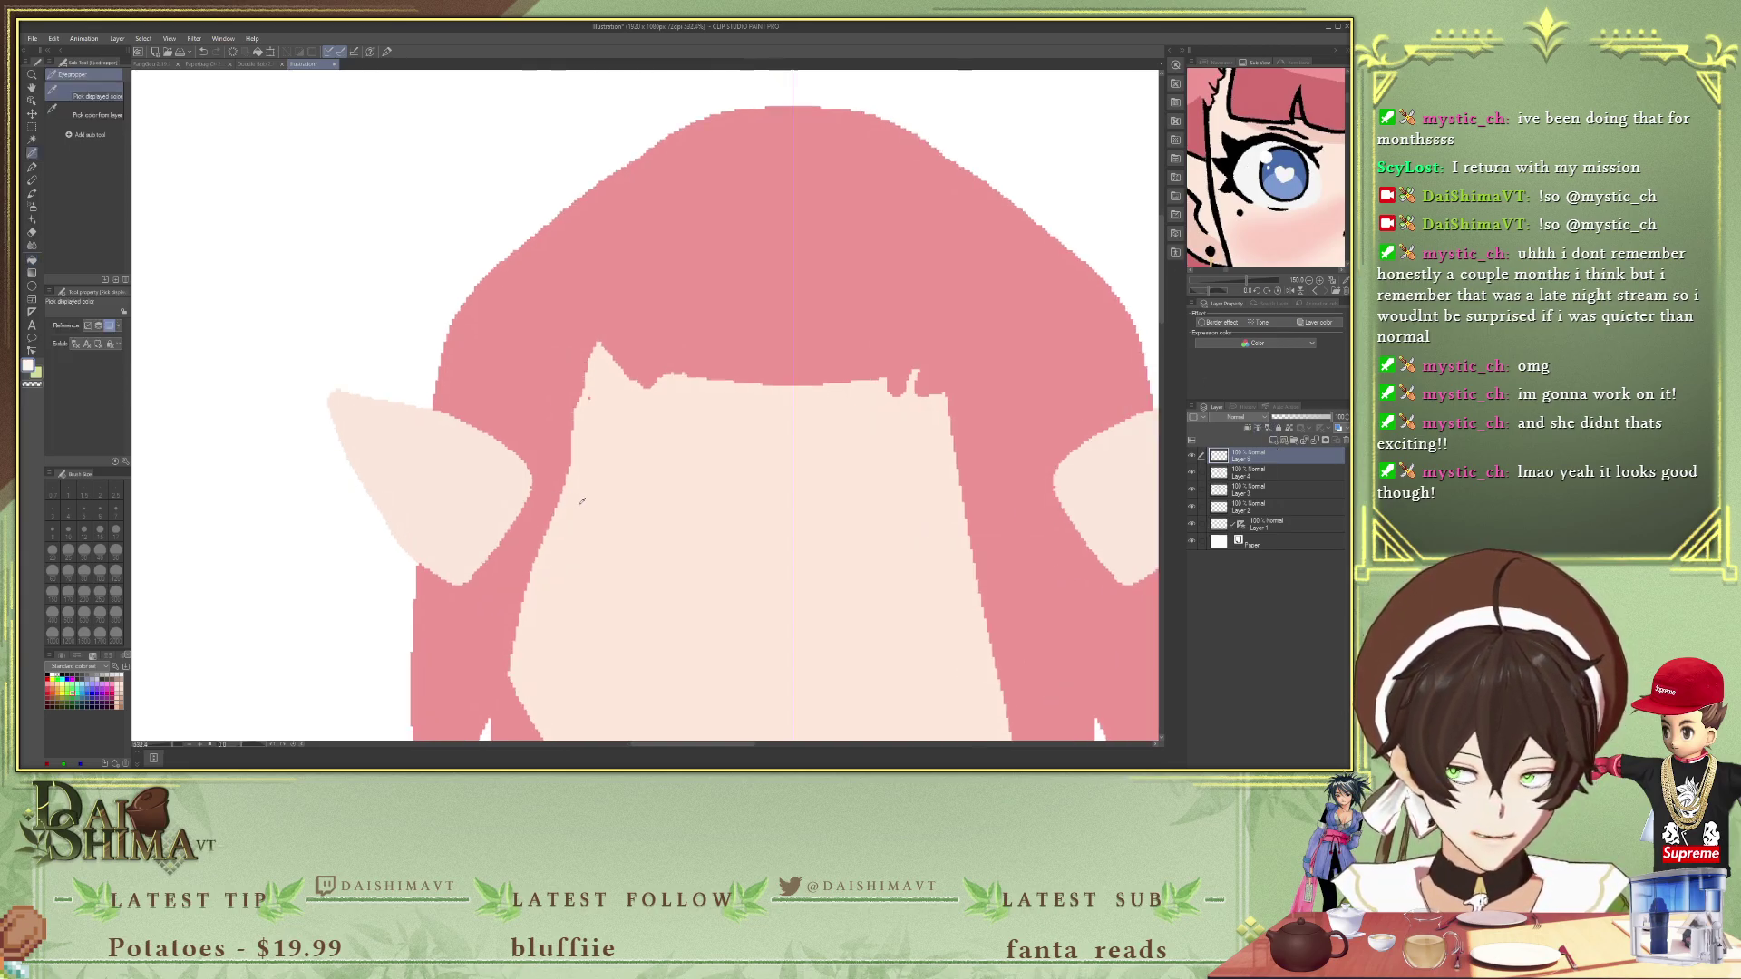
# - Undo the trial eye stroke and move the new eye layer below the hair layer, just above the face layer
pyautogui.press('p')
pyautogui.moveTo(579, 473)
pyautogui.mouseDown()
pyautogui.moveTo(705, 489)
pyautogui.moveTo(682, 548)
pyautogui.moveTo(669, 543)
pyautogui.mouseUp()
pyautogui.hotkey('ctrl', 'z')
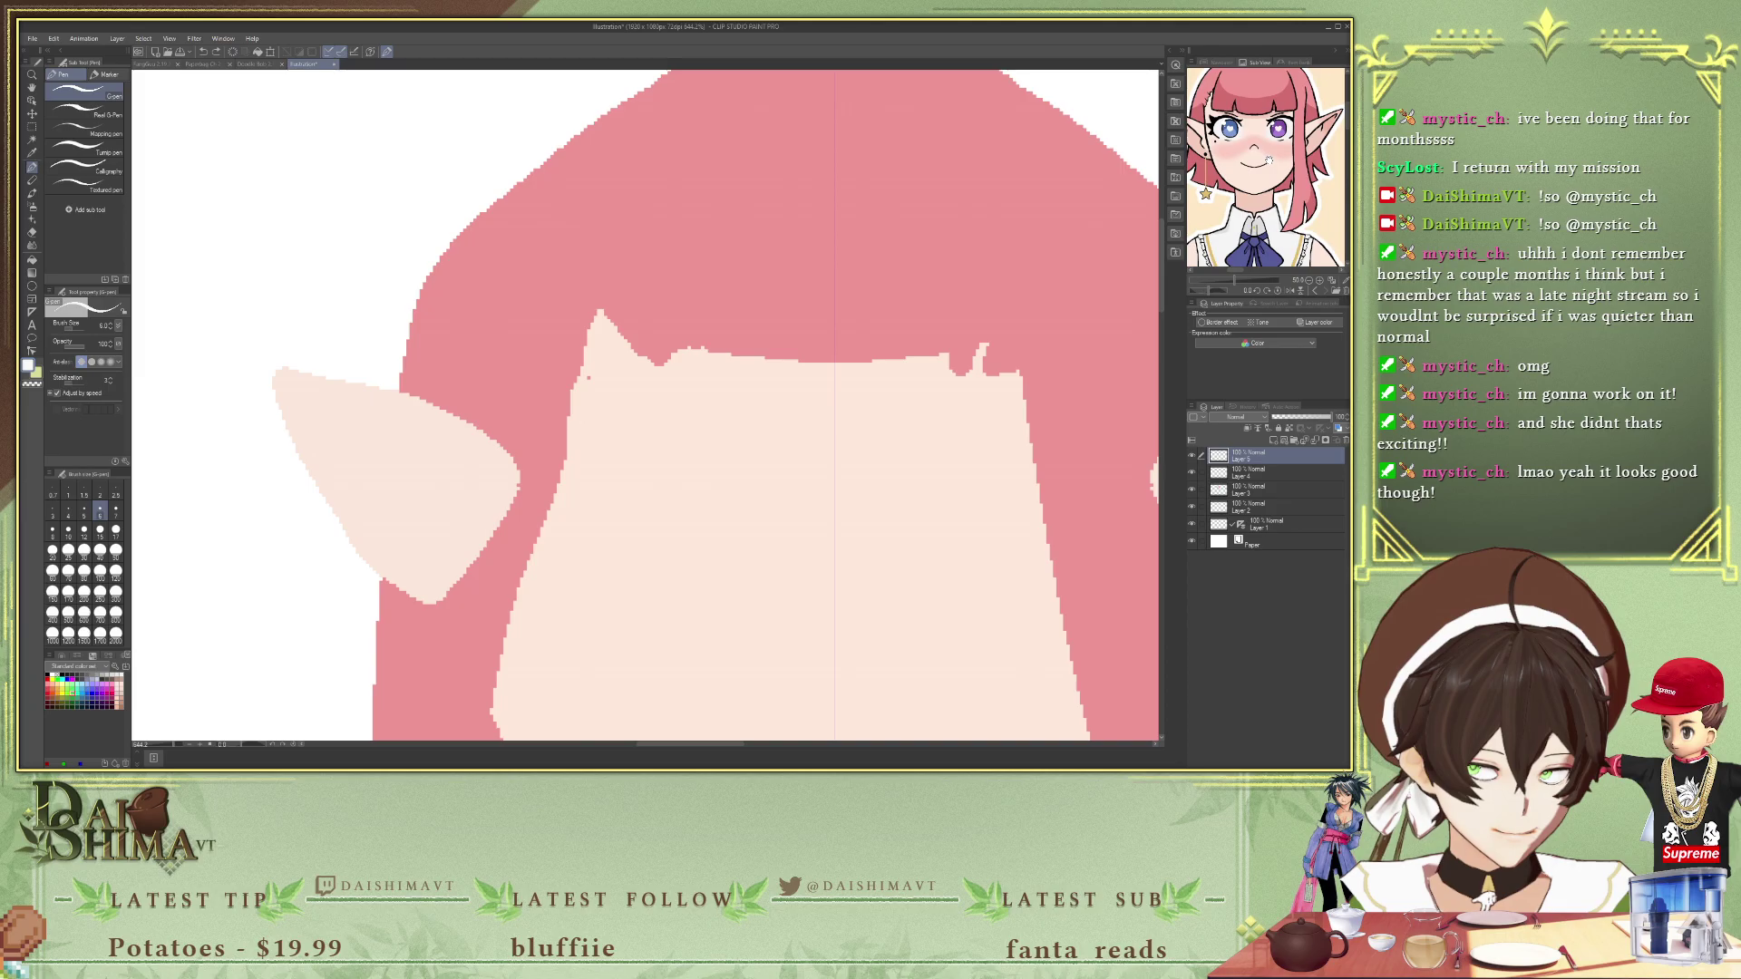
pyautogui.scroll(-4, 1052, 449)
pyautogui.scroll(-1, 1052, 449)
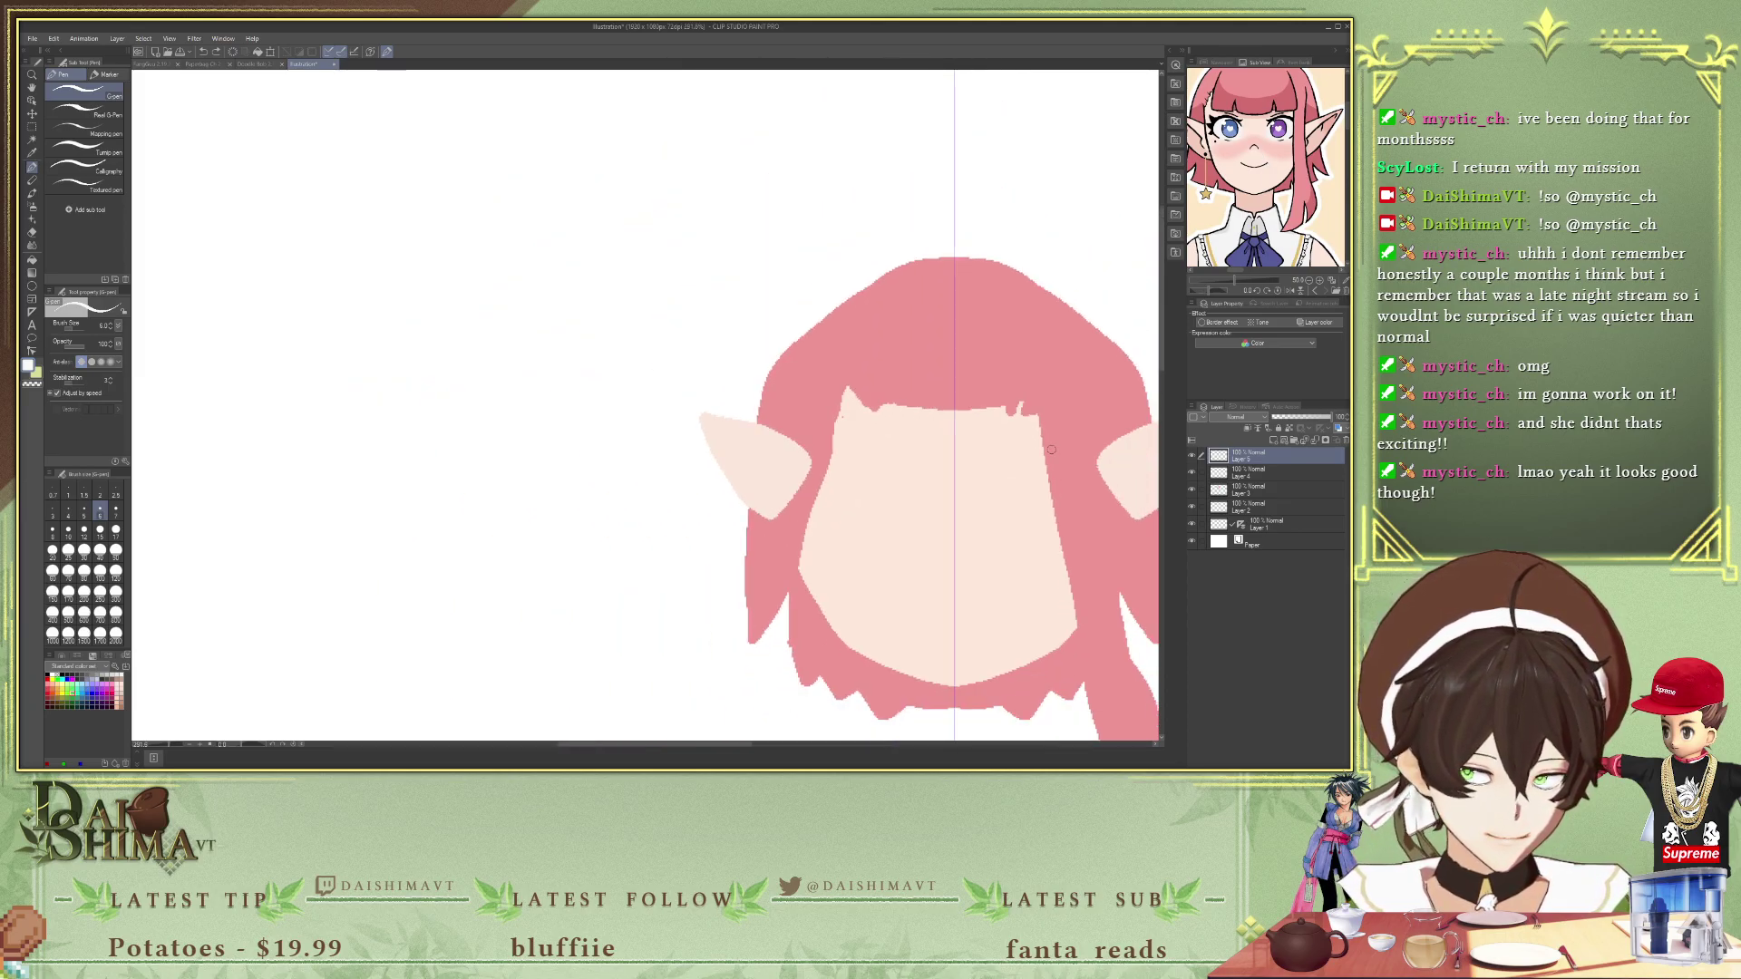
pyautogui.moveTo(1265, 482); pyautogui.dragTo(1264, 498)
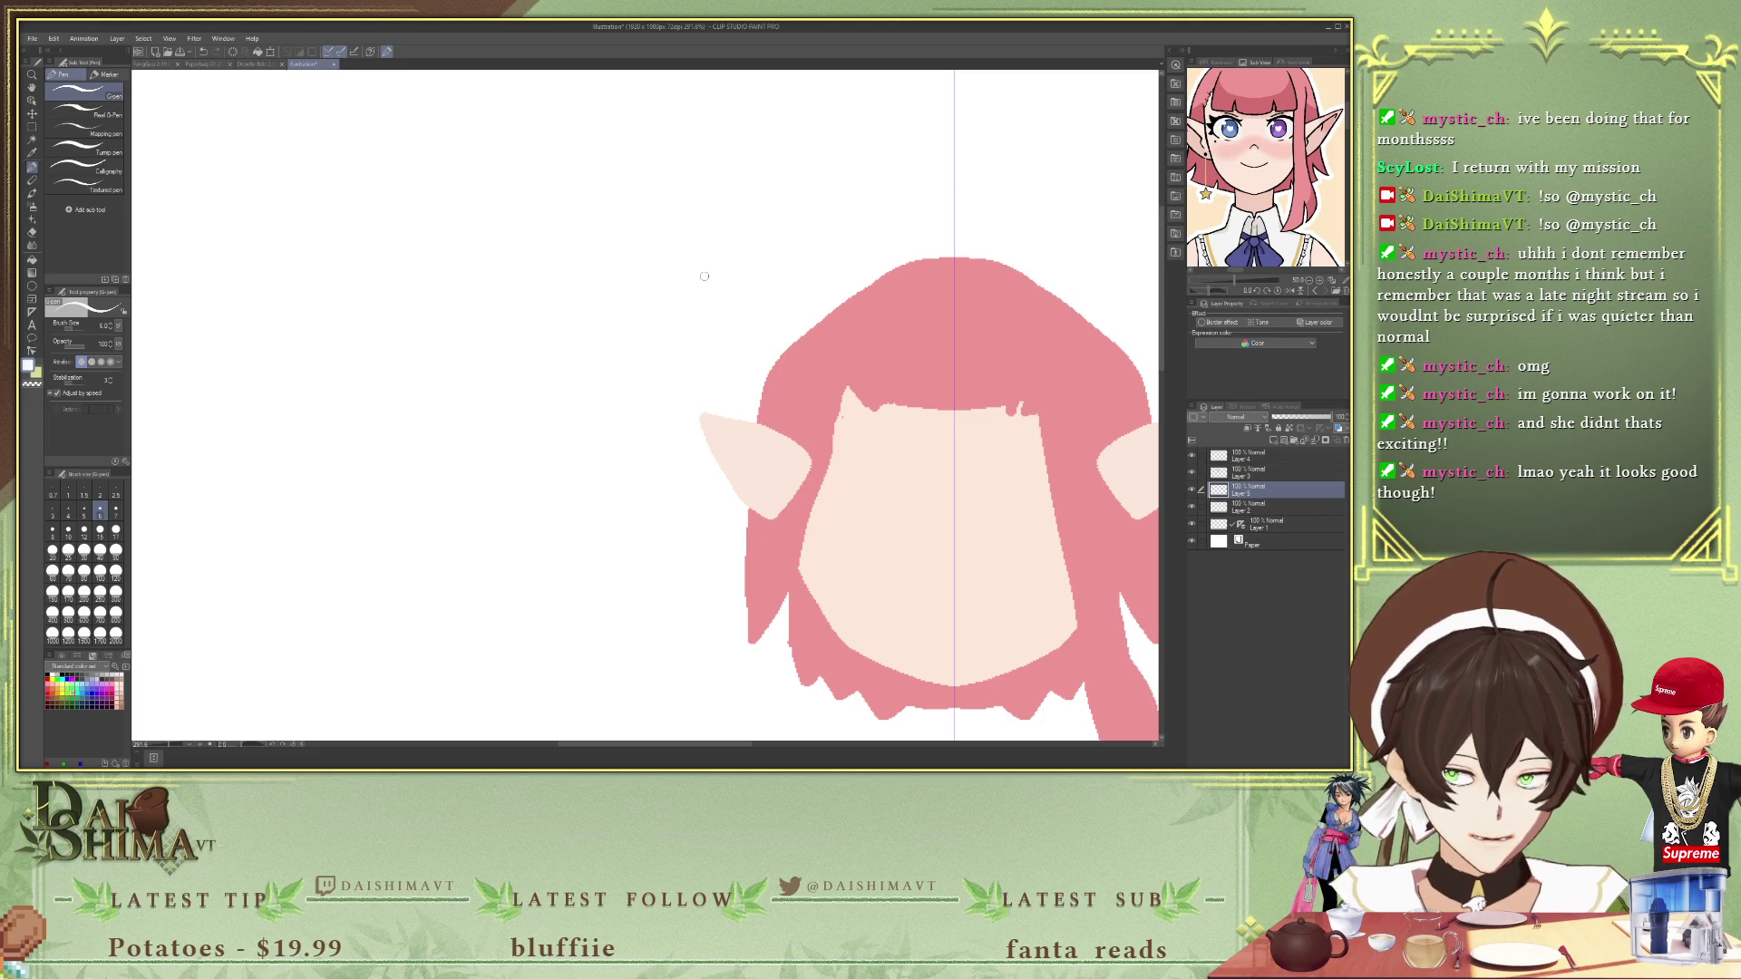
# - Outline mirrored, slightly slanted oval eyes in white on the upper half of the face
pyautogui.moveTo(857, 458)
pyautogui.mouseDown()
pyautogui.moveTo(911, 451)
pyautogui.moveTo(848, 500)
pyautogui.moveTo(887, 437)
pyautogui.moveTo(868, 494)
pyautogui.moveTo(853, 477)
pyautogui.moveTo(882, 452)
pyautogui.moveTo(867, 507)
pyautogui.moveTo(836, 473)
pyautogui.moveTo(856, 451)
pyautogui.mouseUp()
pyautogui.hotkey('ctrl', 'z')
pyautogui.hotkey('ctrl', 'z')
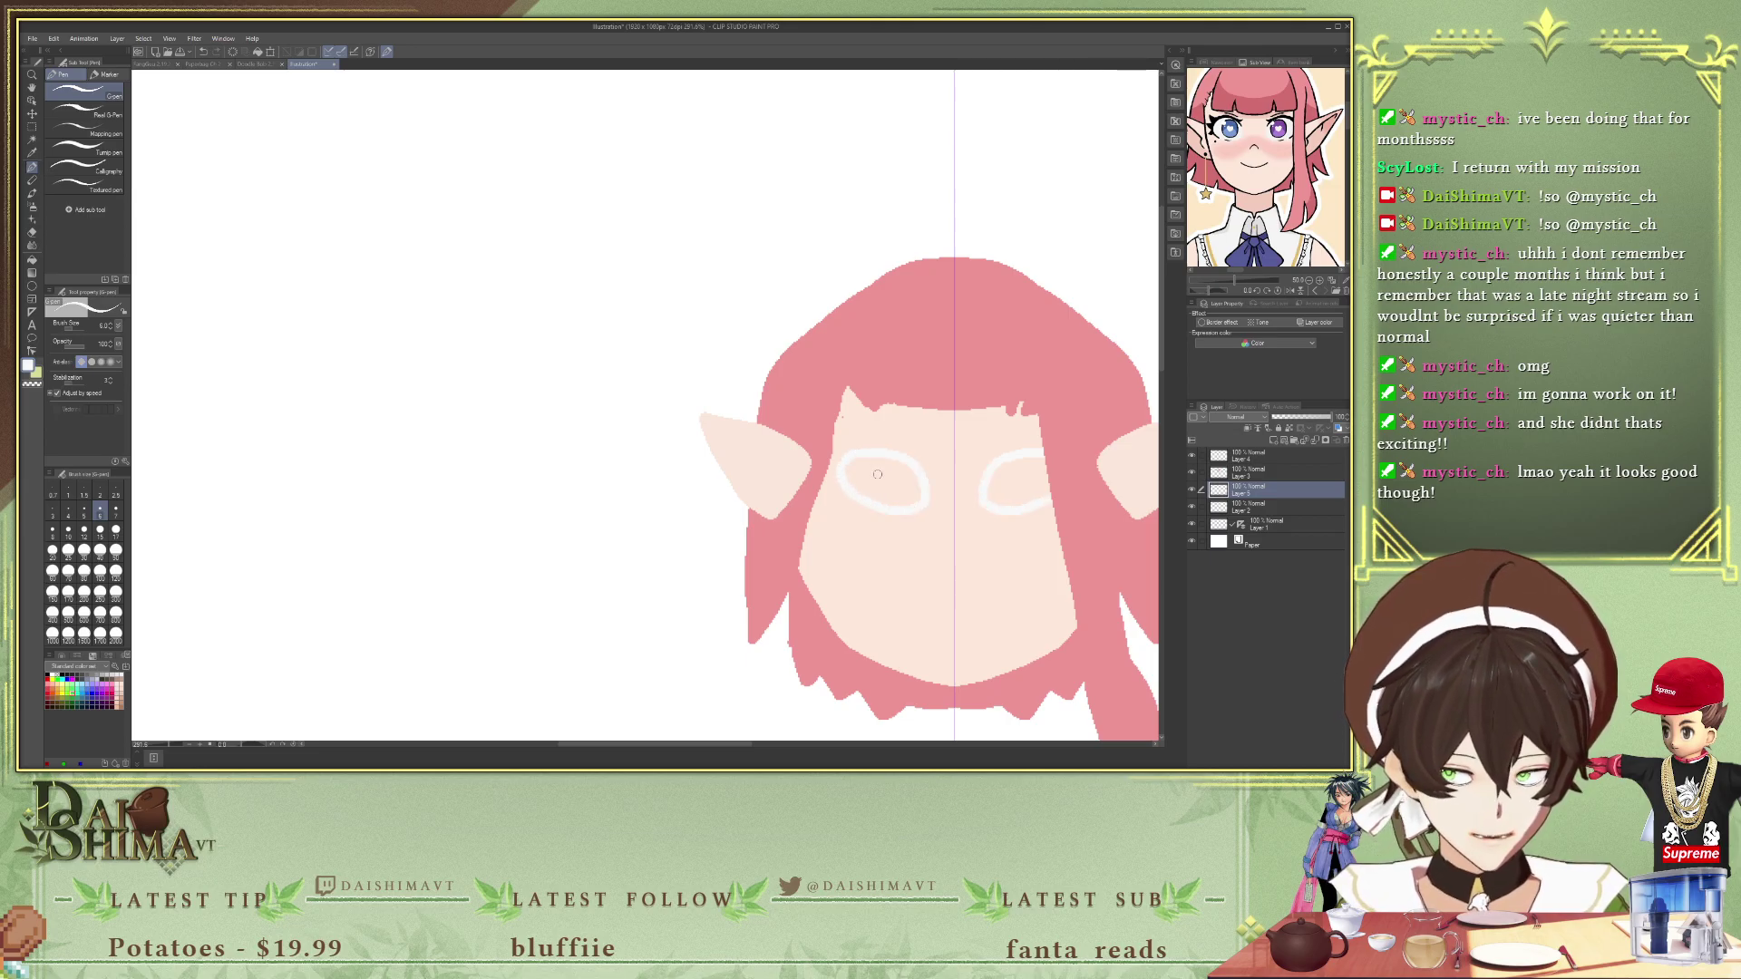
# - Fill the insides of both eye outlines with white, and sample black from the reference portrait's eye linework
pyautogui.press('g')
pyautogui.click(892, 481)
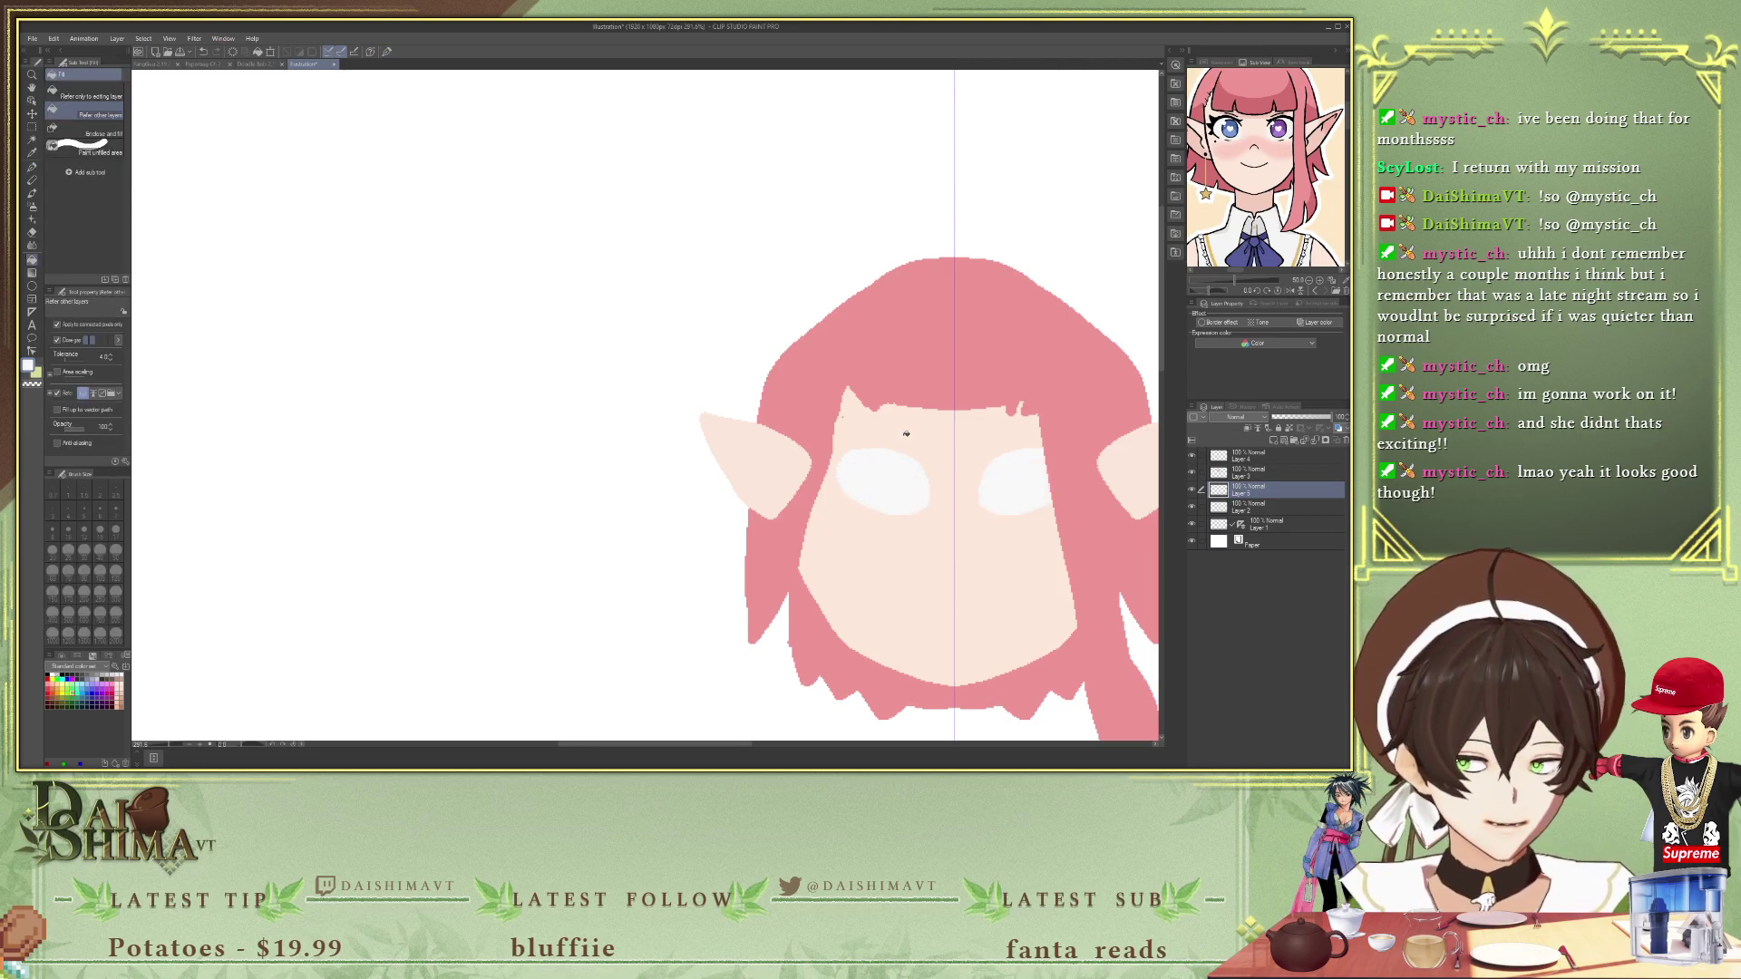
pyautogui.scroll(-2, 892, 453)
pyautogui.scroll(2, 1251, 127)
pyautogui.scroll(4, 1251, 127)
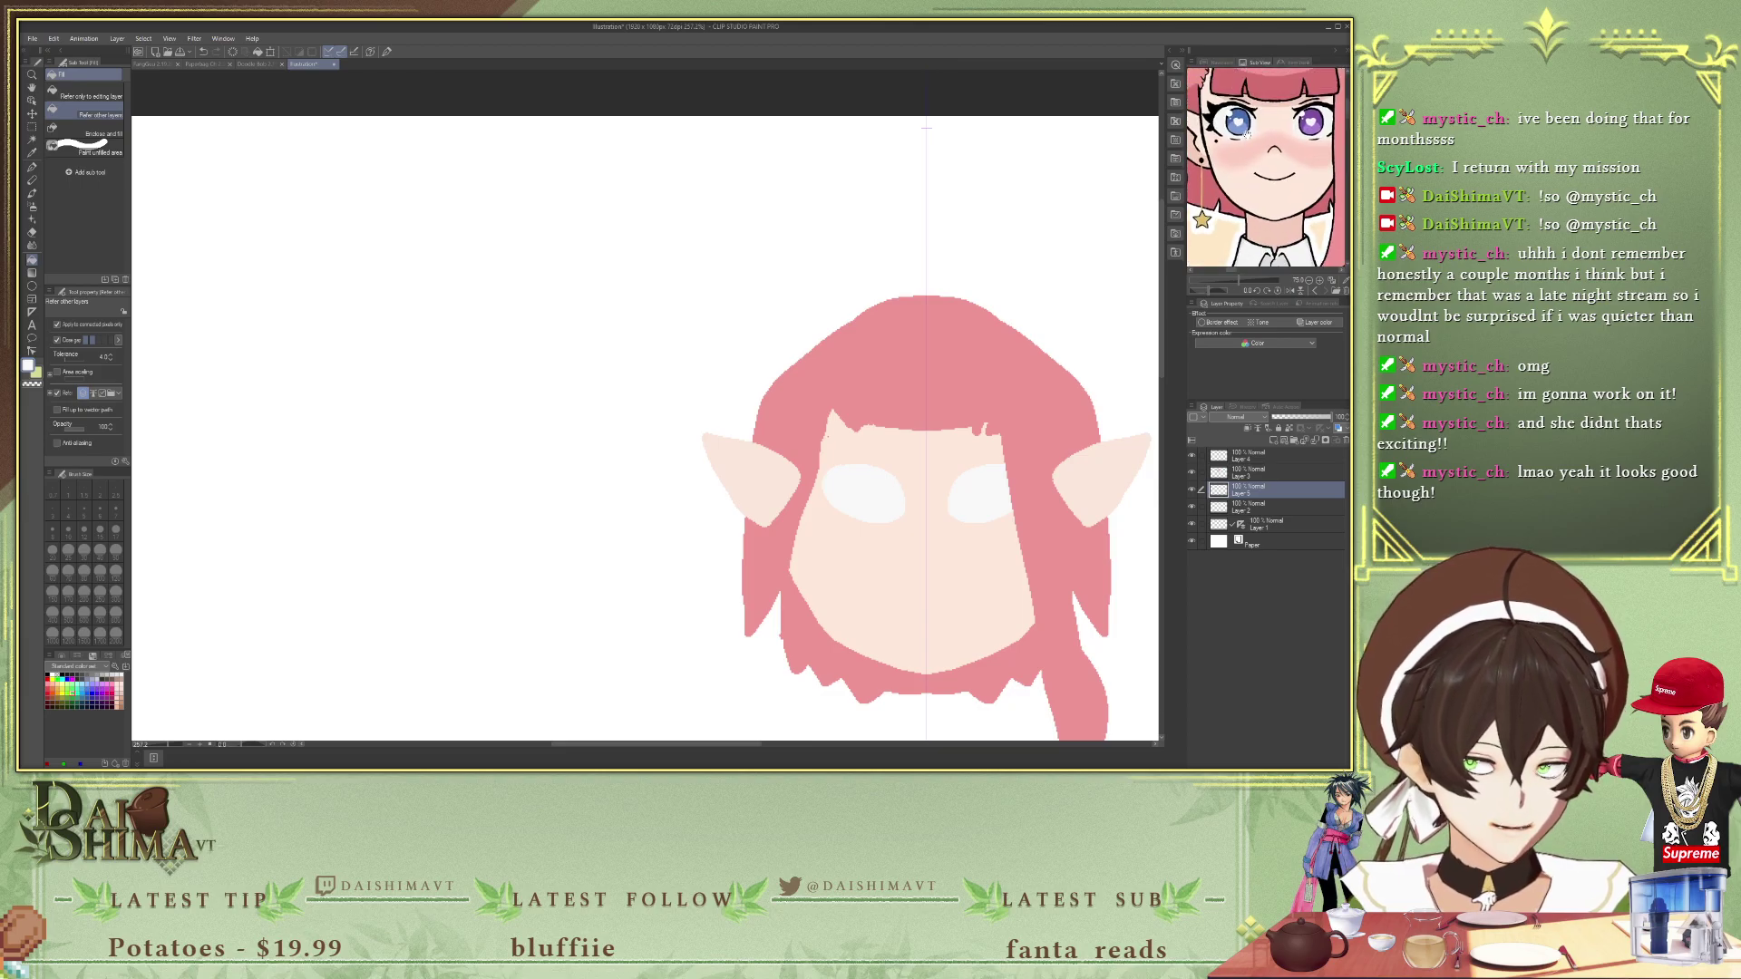
pyautogui.press('i')
pyautogui.click(1221, 127)
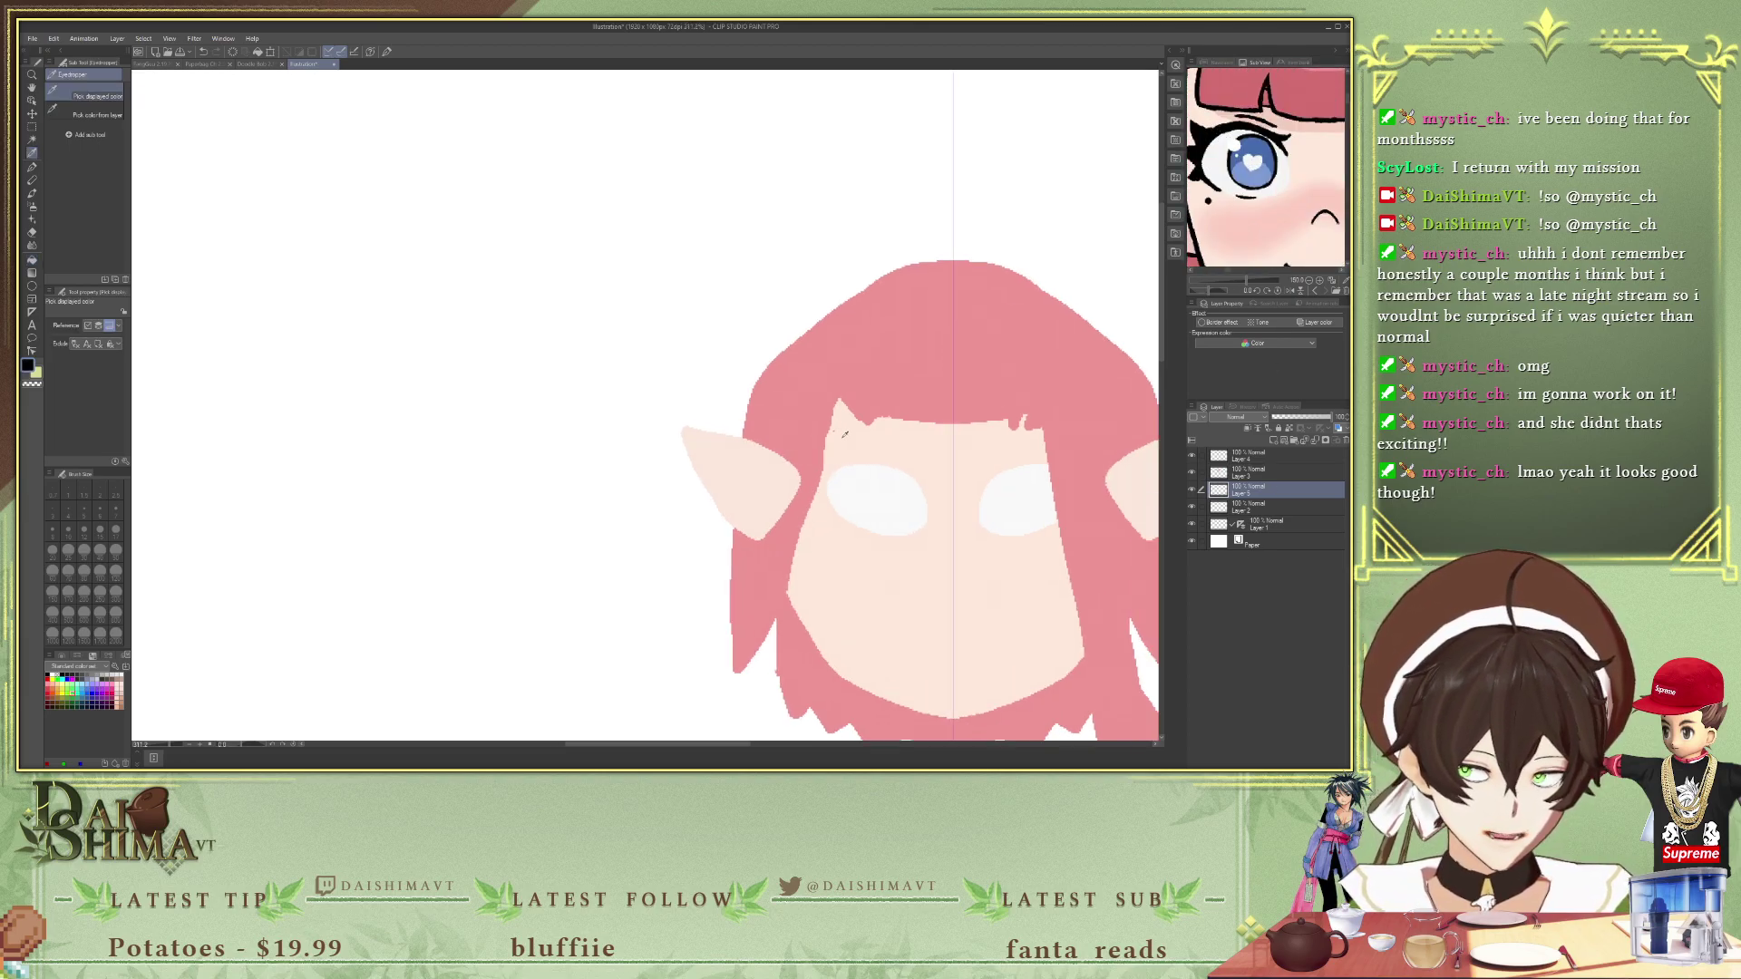
pyautogui.scroll(3, 880, 456)
pyautogui.press('p')
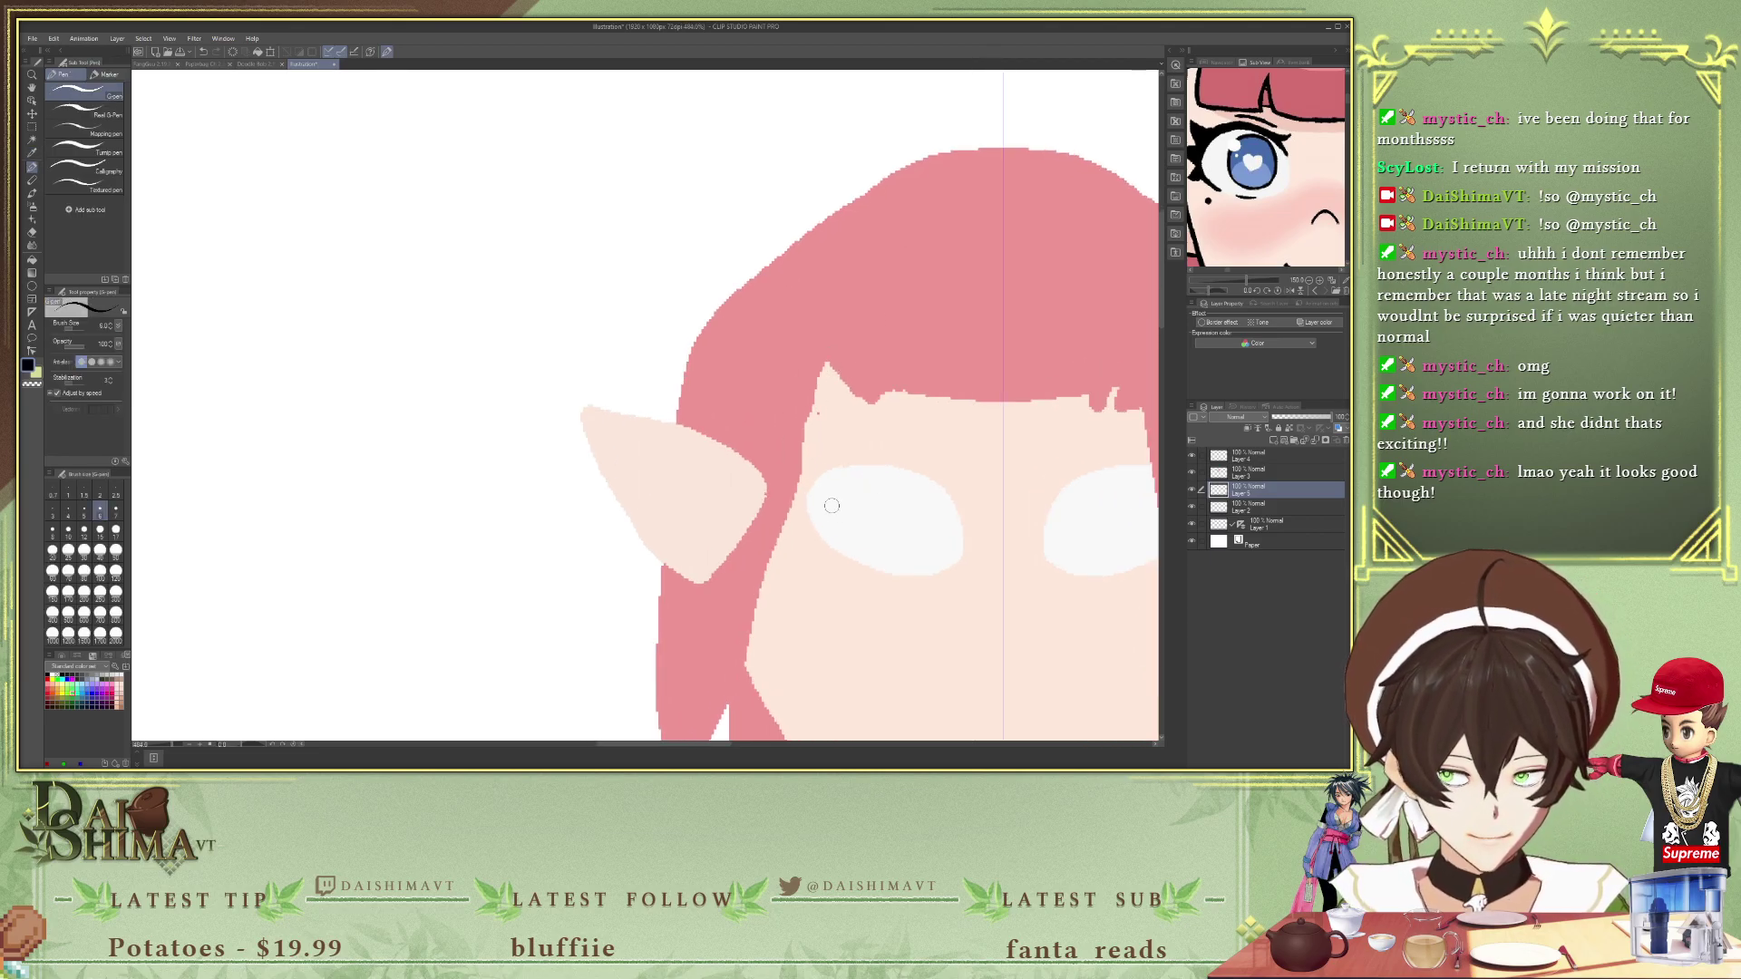
pyautogui.moveTo(825, 530)
pyautogui.mouseDown()
pyautogui.moveTo(806, 516)
pyautogui.moveTo(820, 467)
pyautogui.moveTo(961, 476)
pyautogui.moveTo(943, 501)
pyautogui.moveTo(957, 494)
pyautogui.mouseUp()
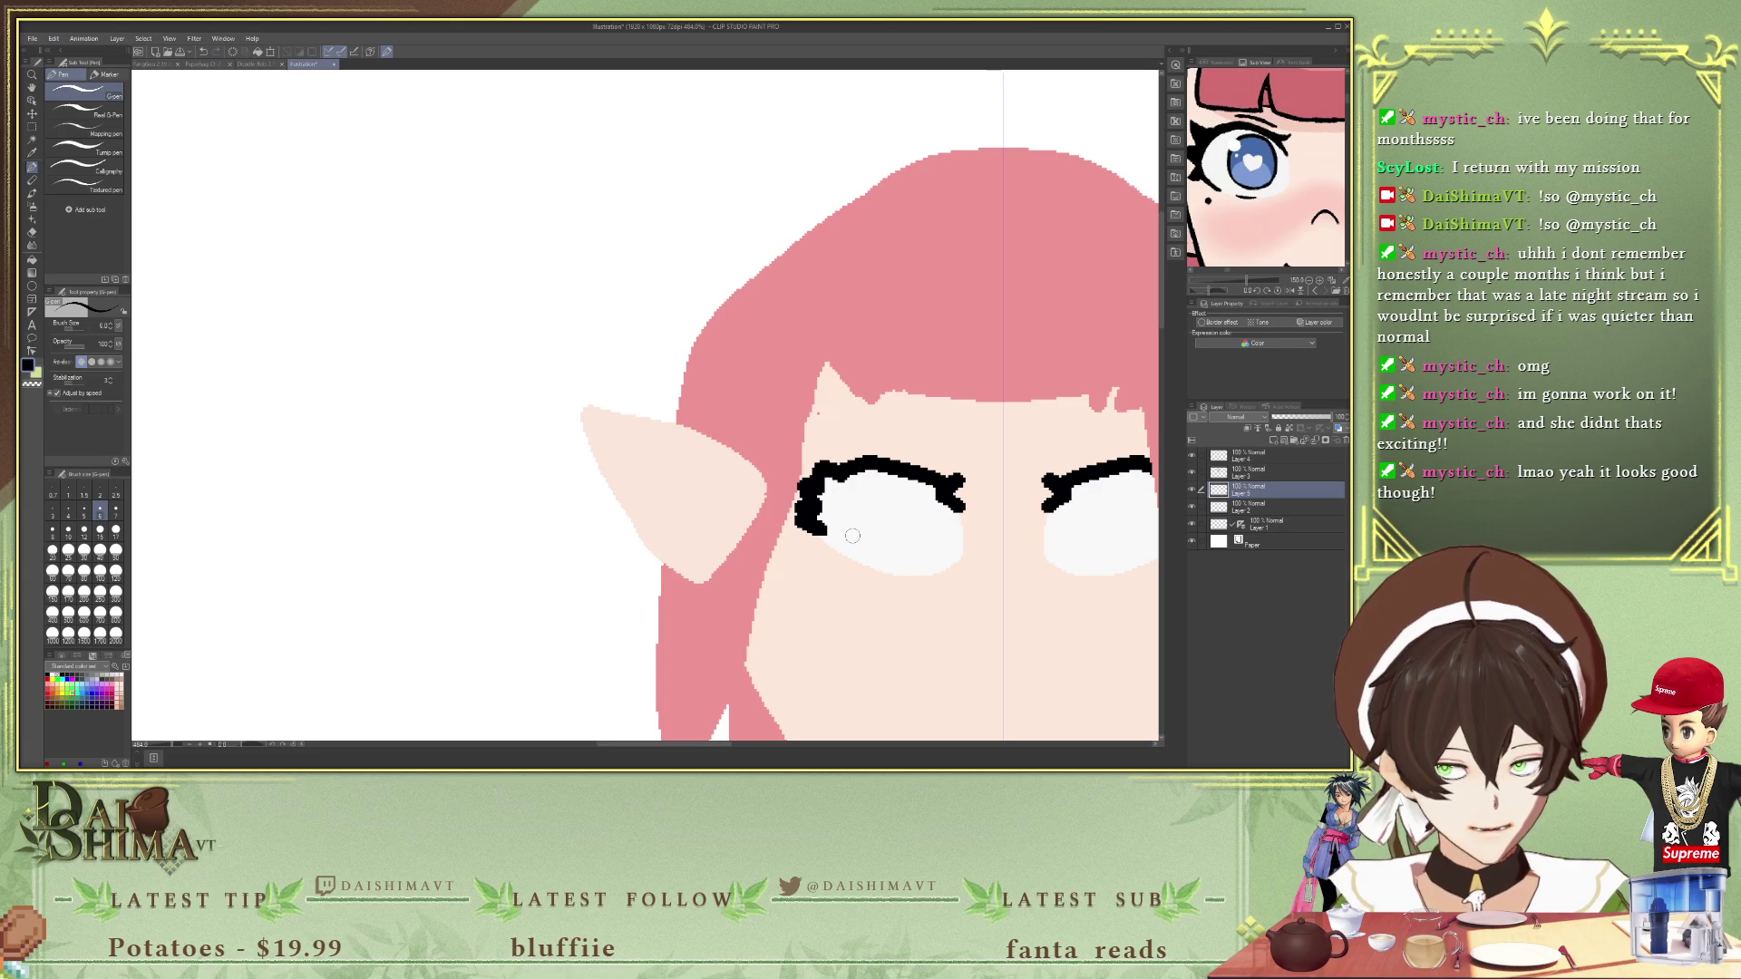
pyautogui.moveTo(877, 571); pyautogui.dragTo(932, 573)
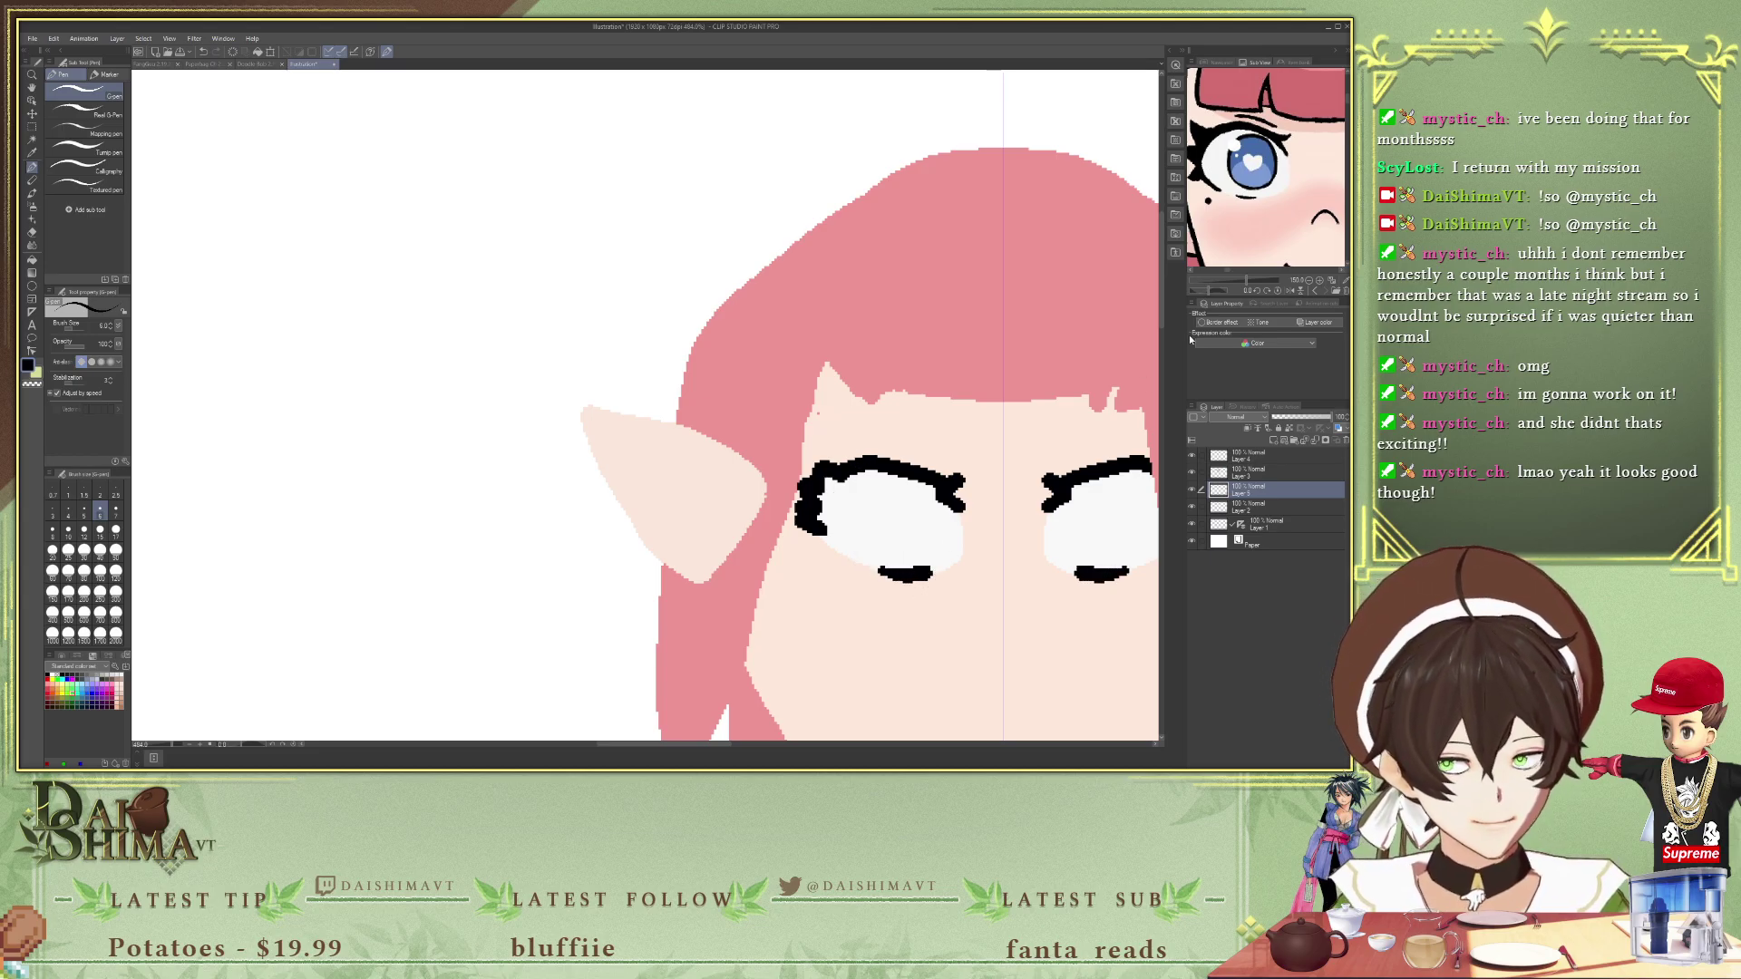
pyautogui.scroll(-3, 1276, 164)
pyautogui.moveTo(1277, 164); pyautogui.dragTo(1240, 177)
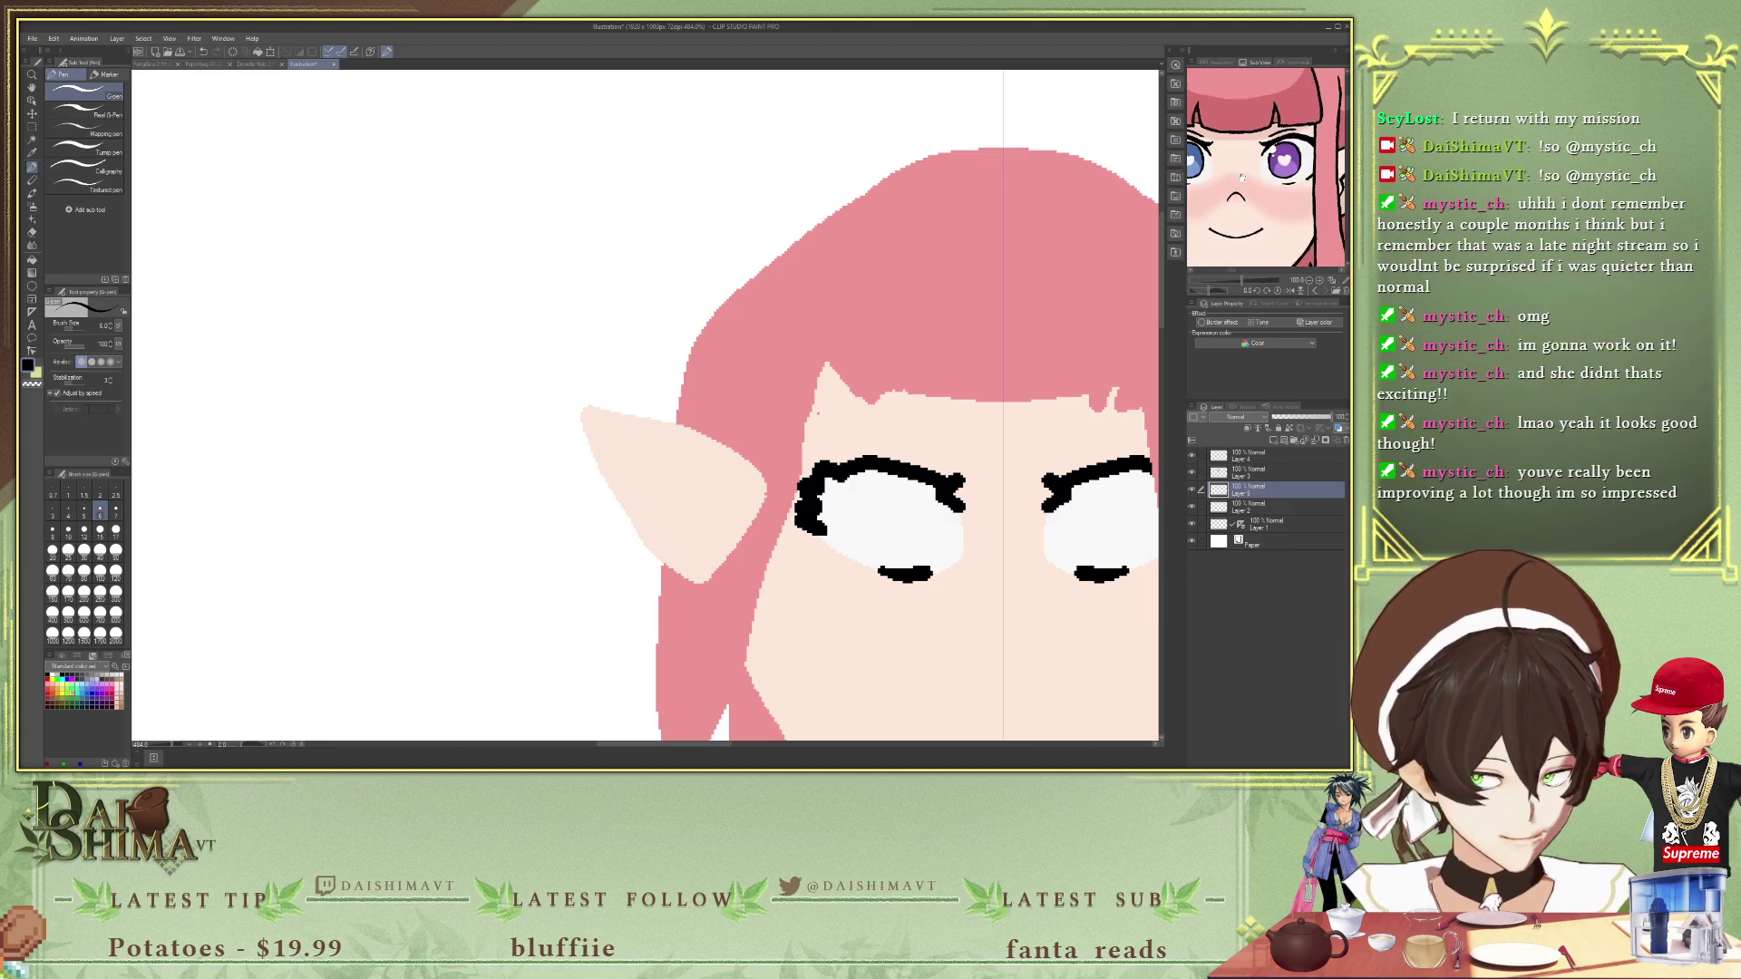
pyautogui.scroll(-2, 1240, 160)
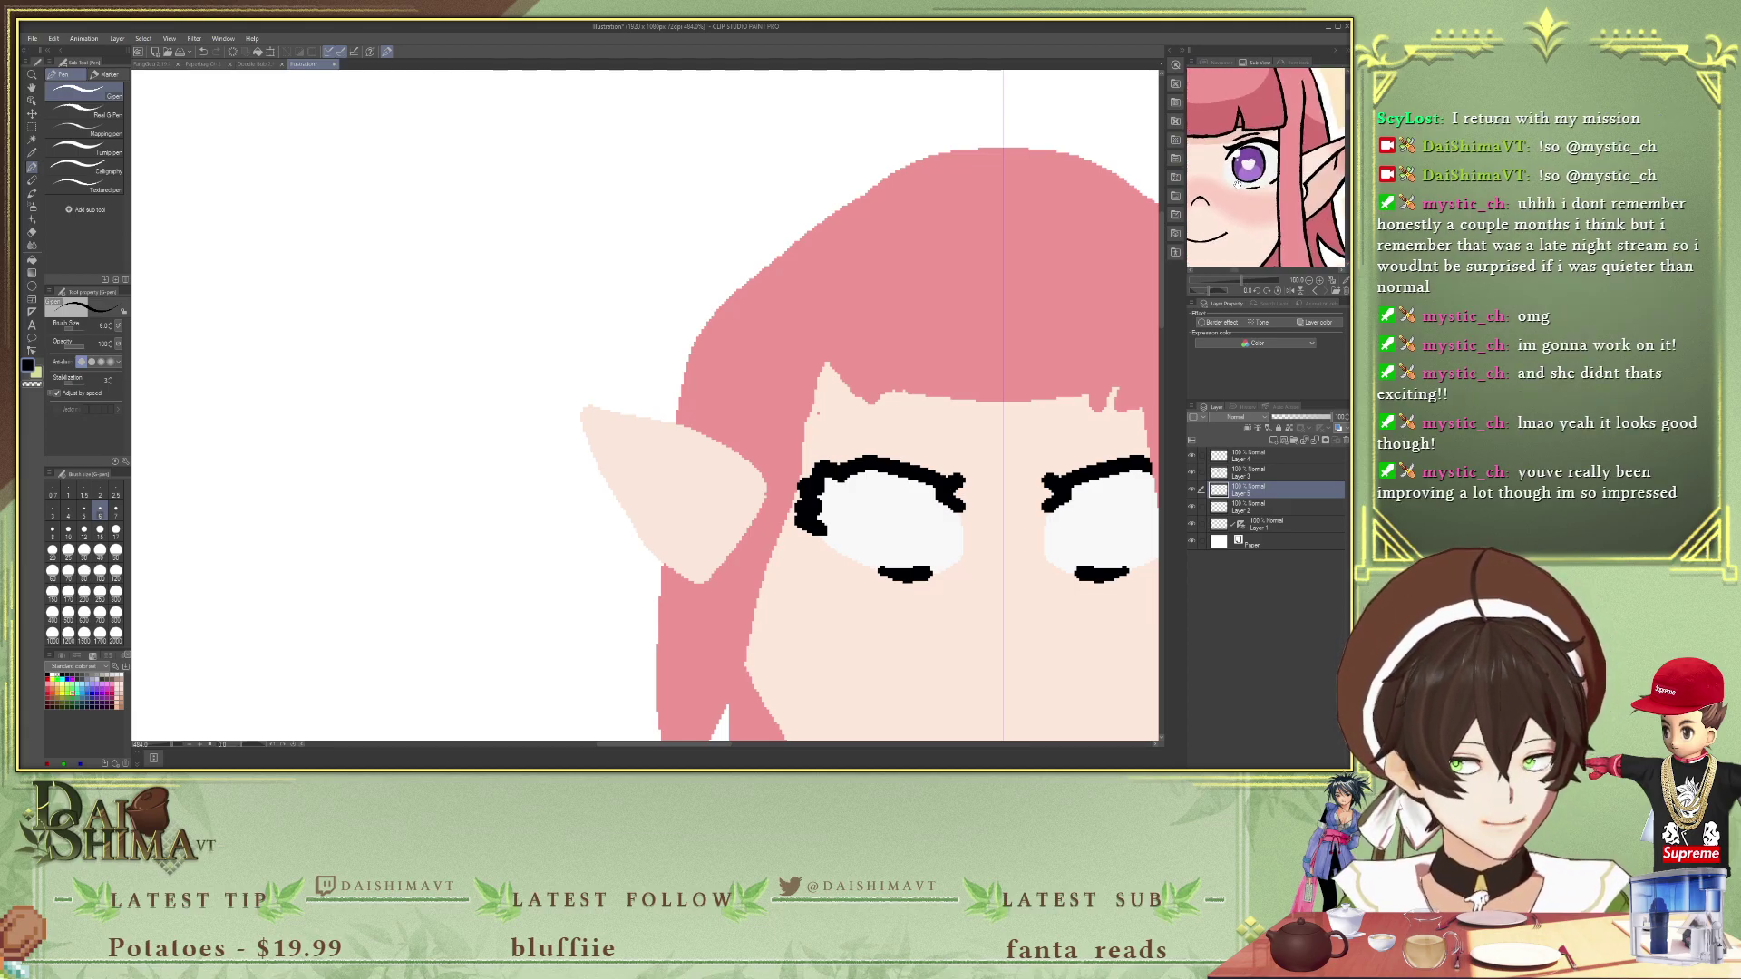
pyautogui.scroll(-2, 986, 400)
pyautogui.scroll(-5, 987, 400)
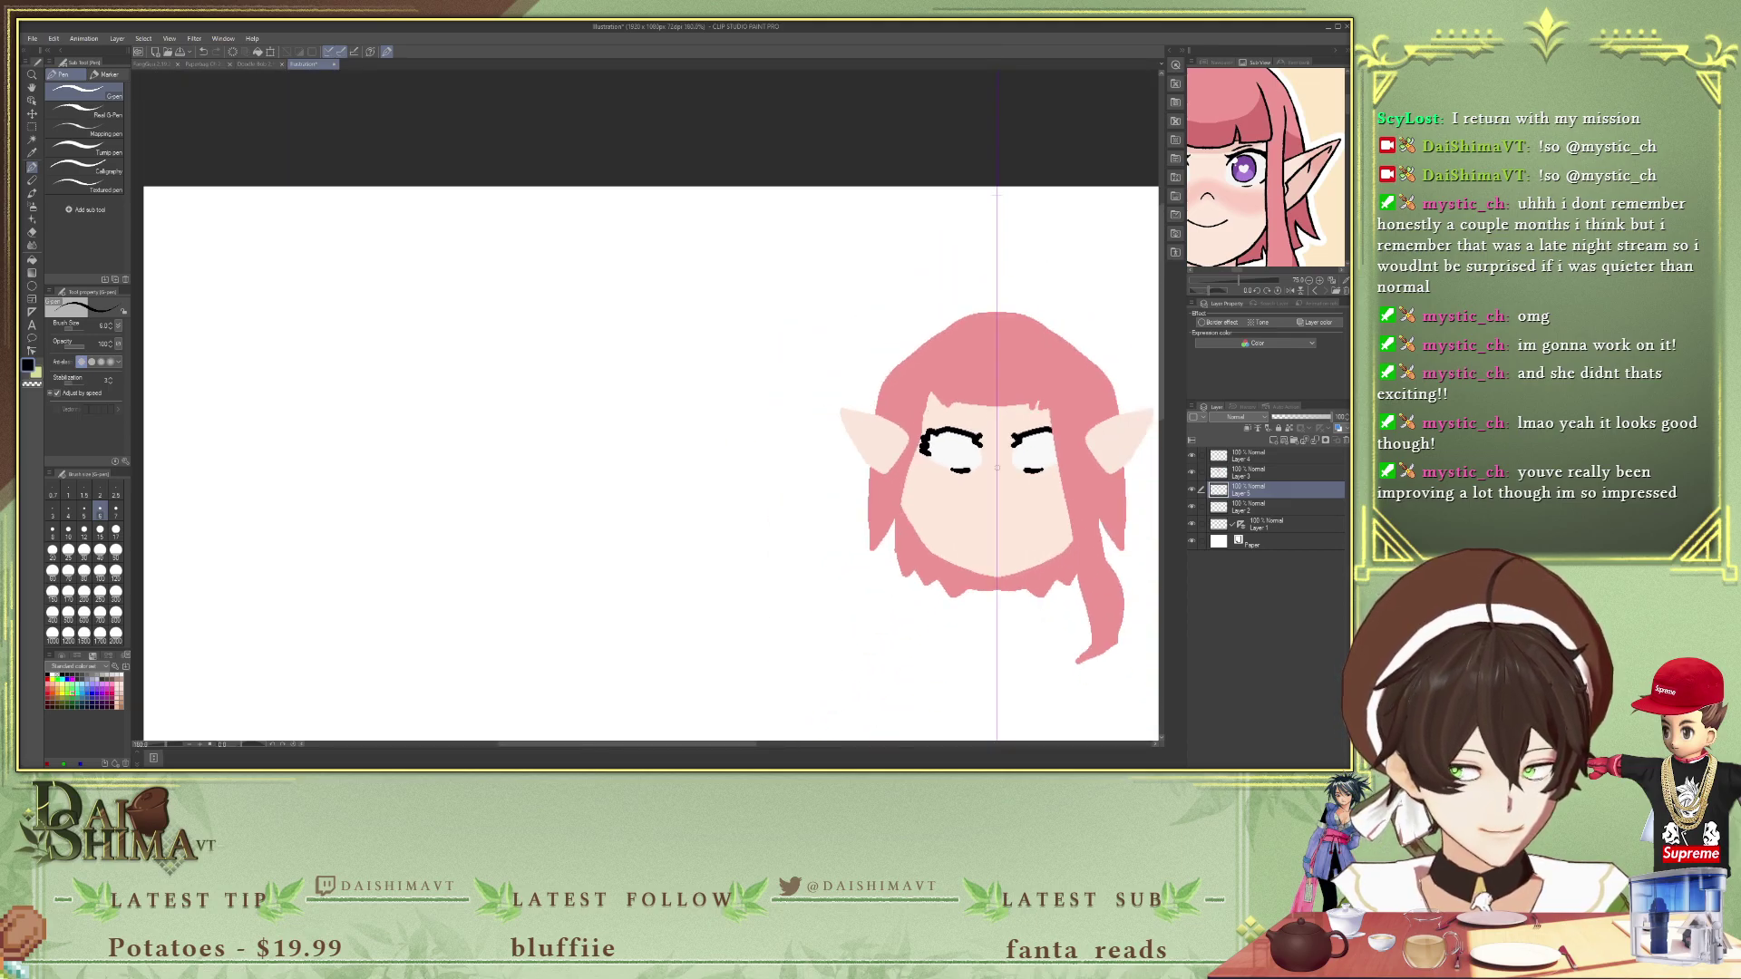
pyautogui.scroll(4, 1016, 470)
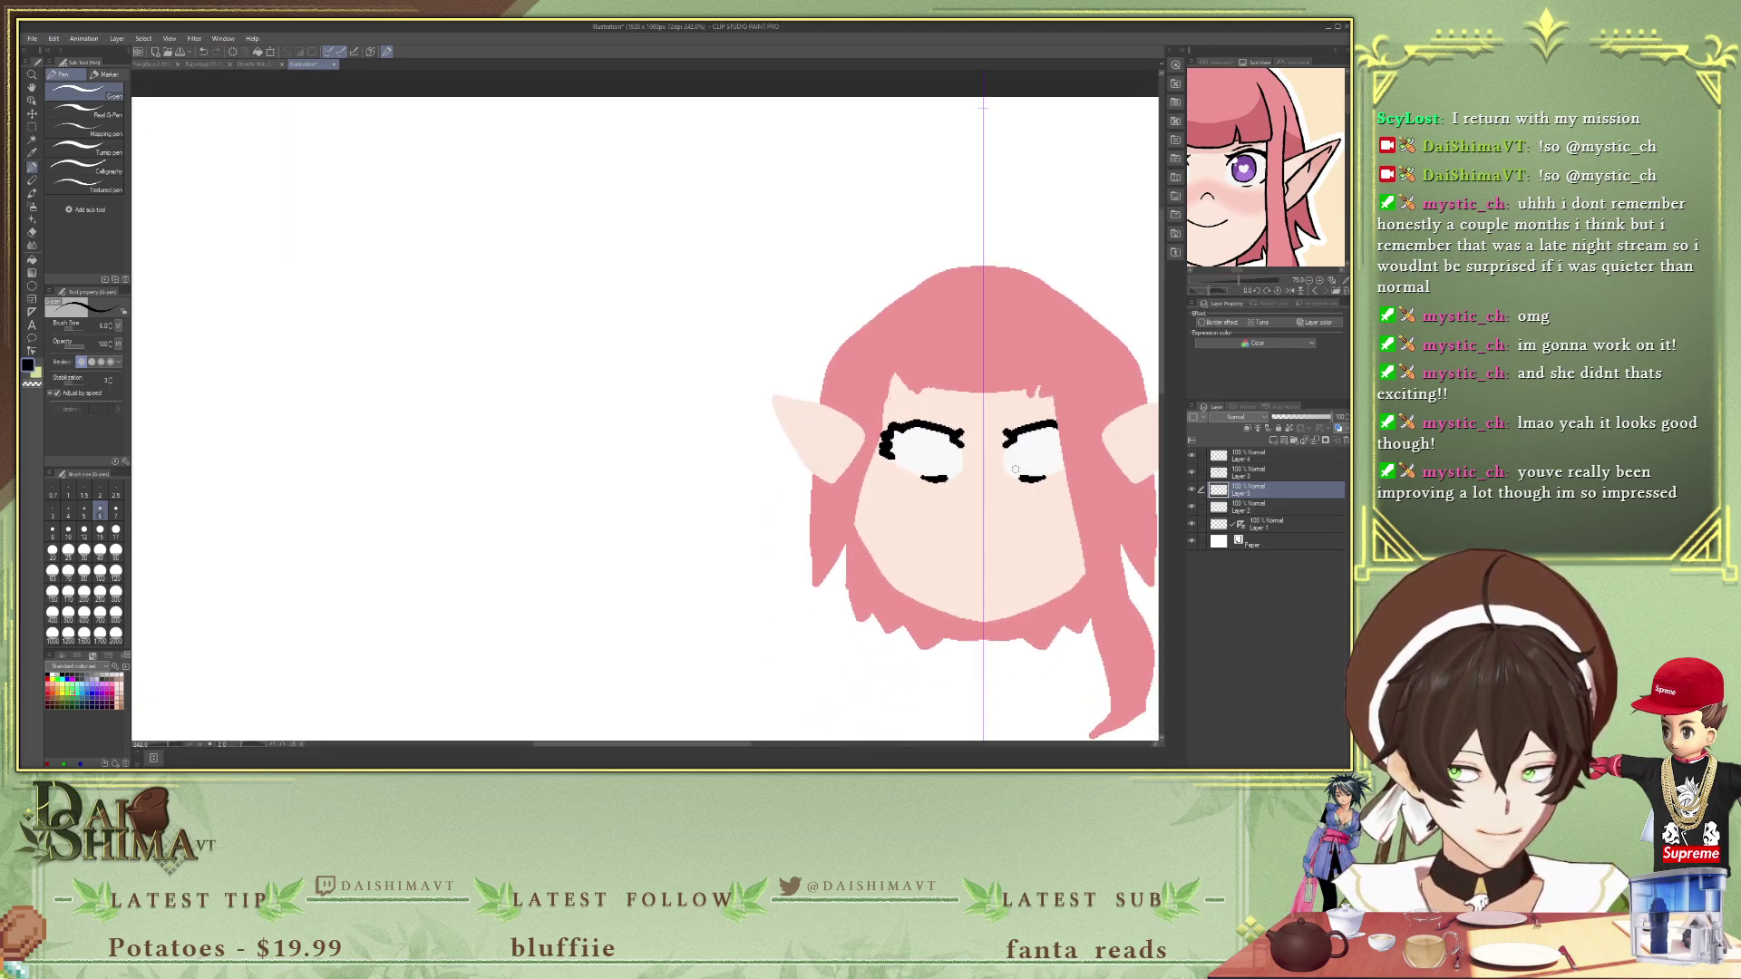
pyautogui.hotkey('ctrl', 'z')
pyautogui.hotkey('ctrl', 'z')
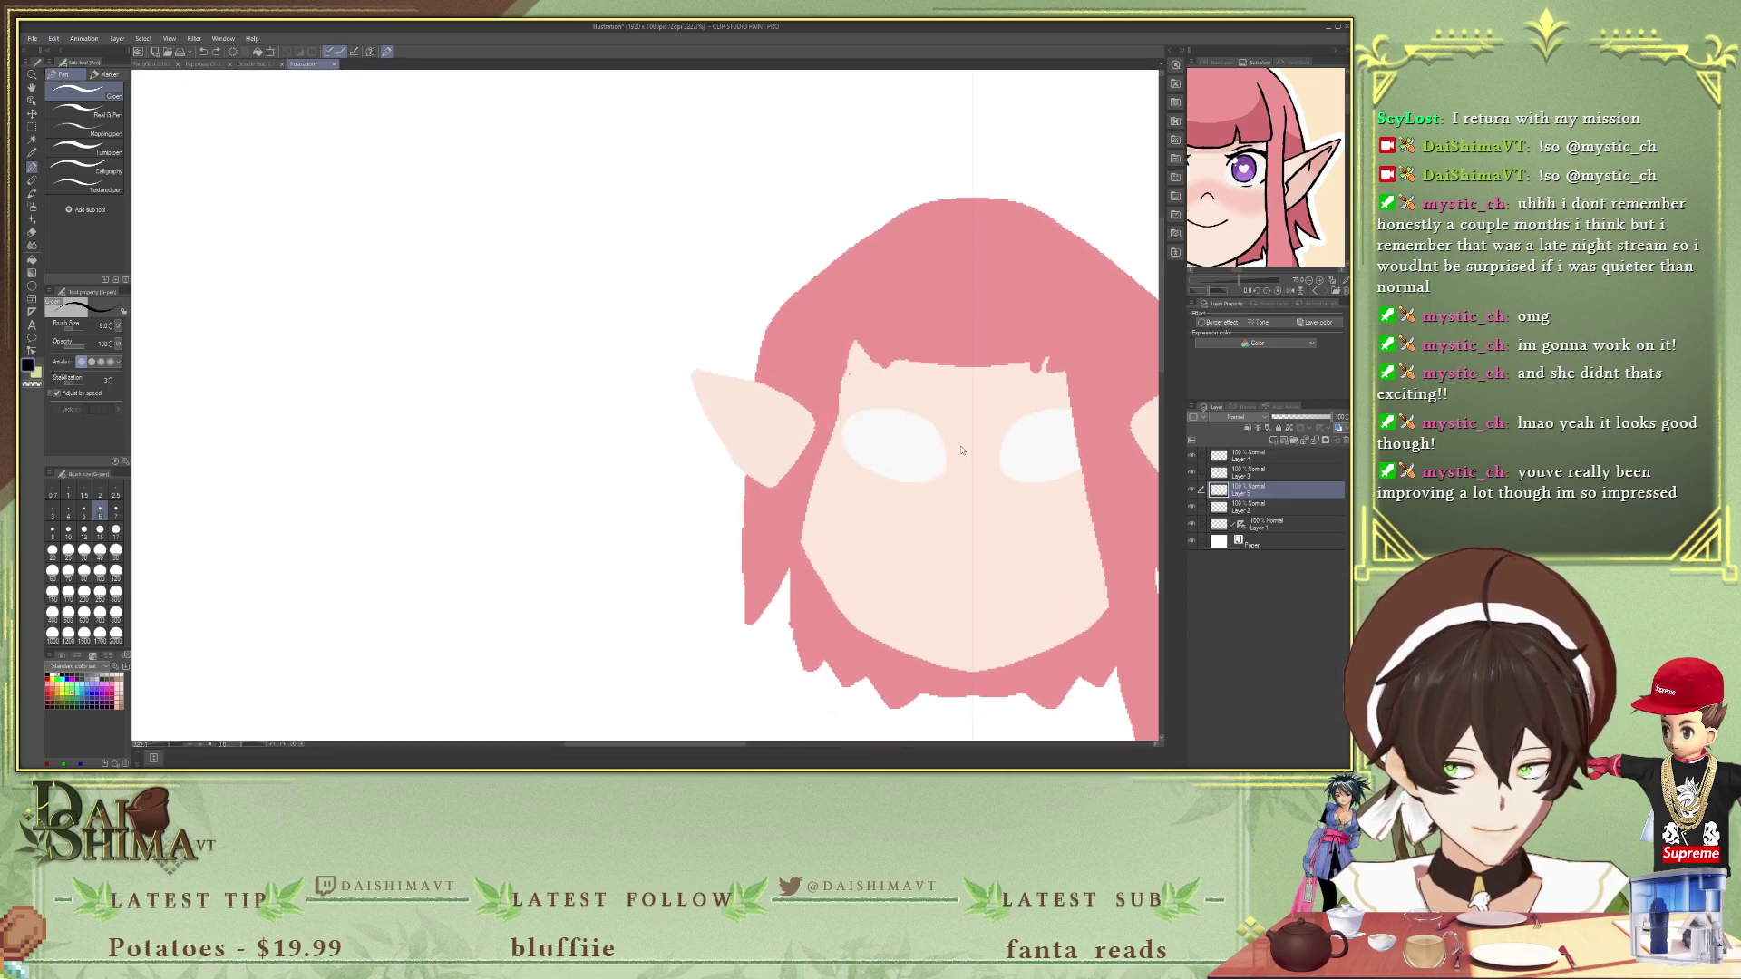
# - Draw mirrored black upper lash lines with a smaller brush, from the outer corners to the inner corners of both eyes
pyautogui.click(71, 513)
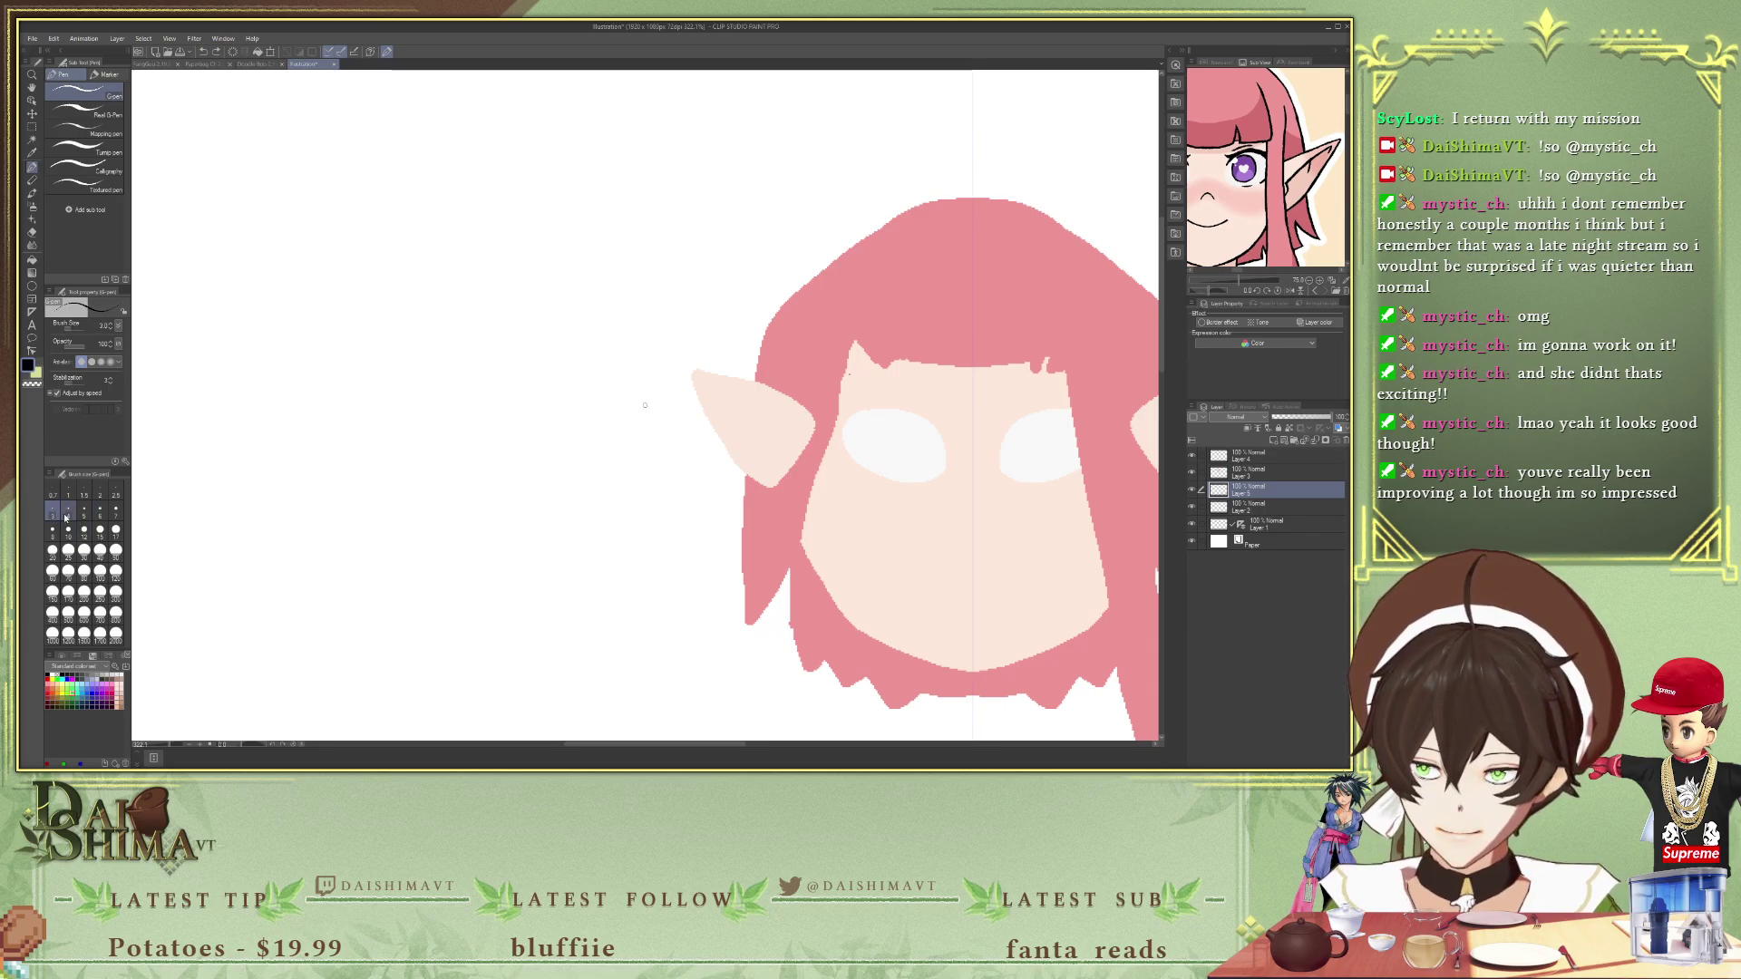
pyautogui.scroll(2, 932, 494)
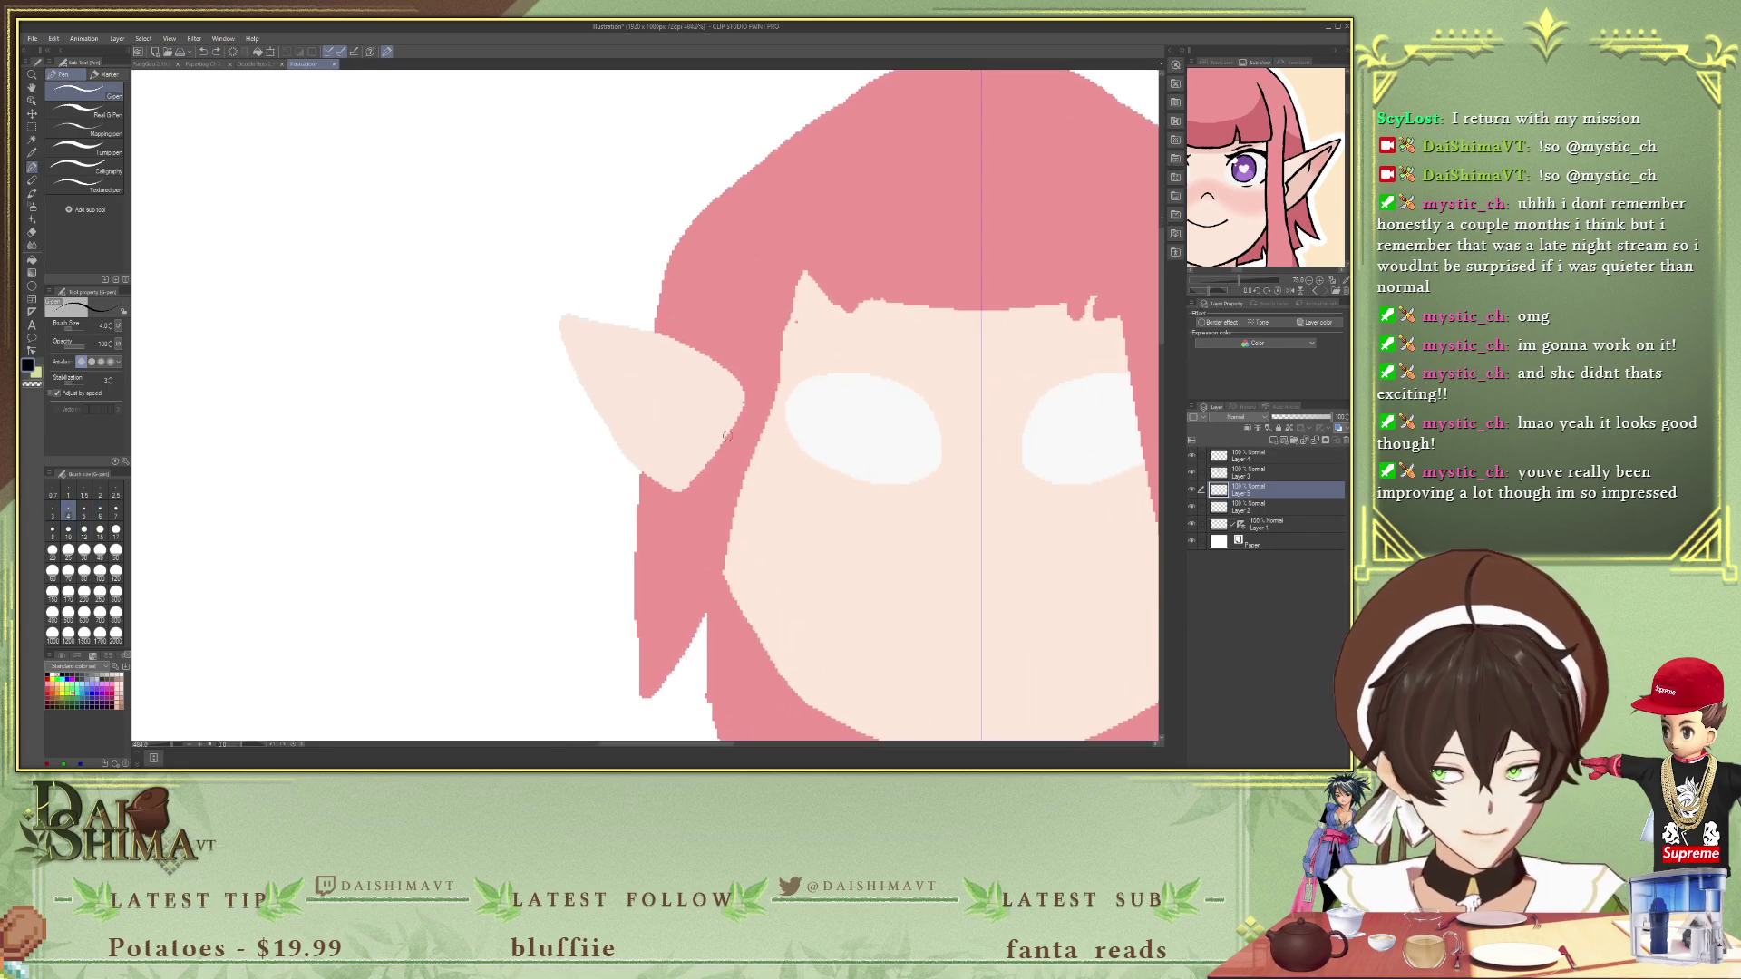
pyautogui.moveTo(798, 442)
pyautogui.mouseDown()
pyautogui.moveTo(787, 397)
pyautogui.moveTo(808, 372)
pyautogui.moveTo(943, 379)
pyautogui.moveTo(934, 399)
pyautogui.mouseUp()
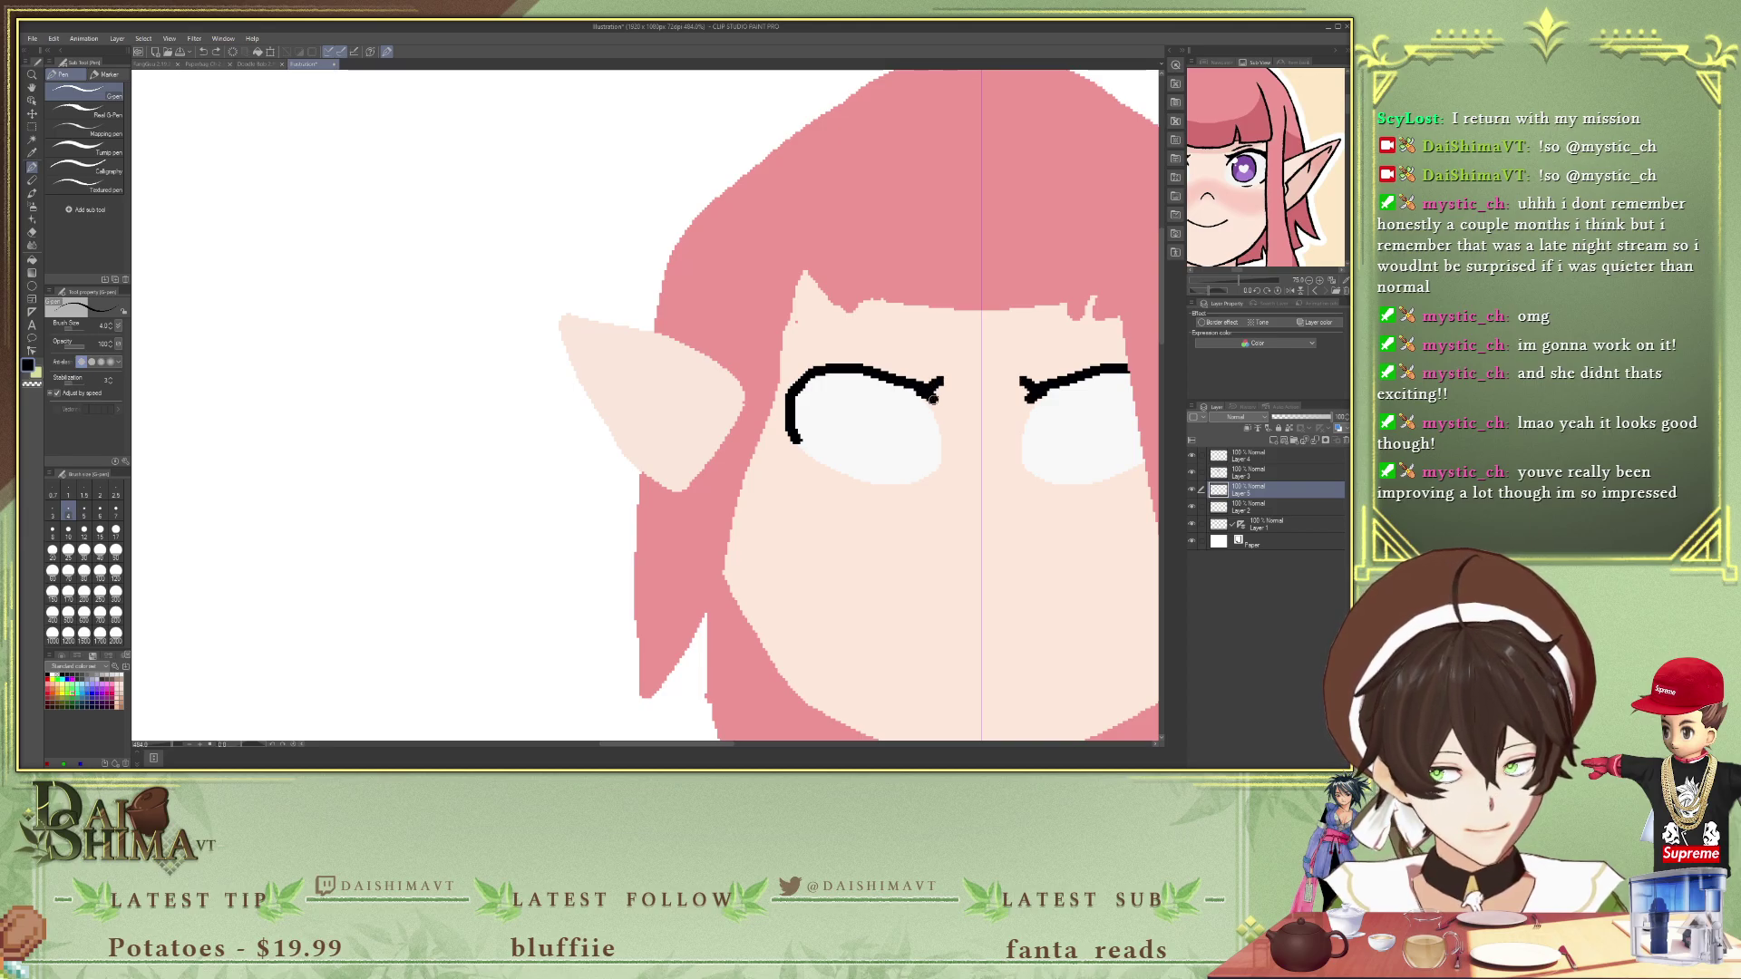
# - Add thick black pointed lashes at the outer corner of the left eye, following the reference portrait
pyautogui.moveTo(785, 410); pyautogui.dragTo(782, 387)
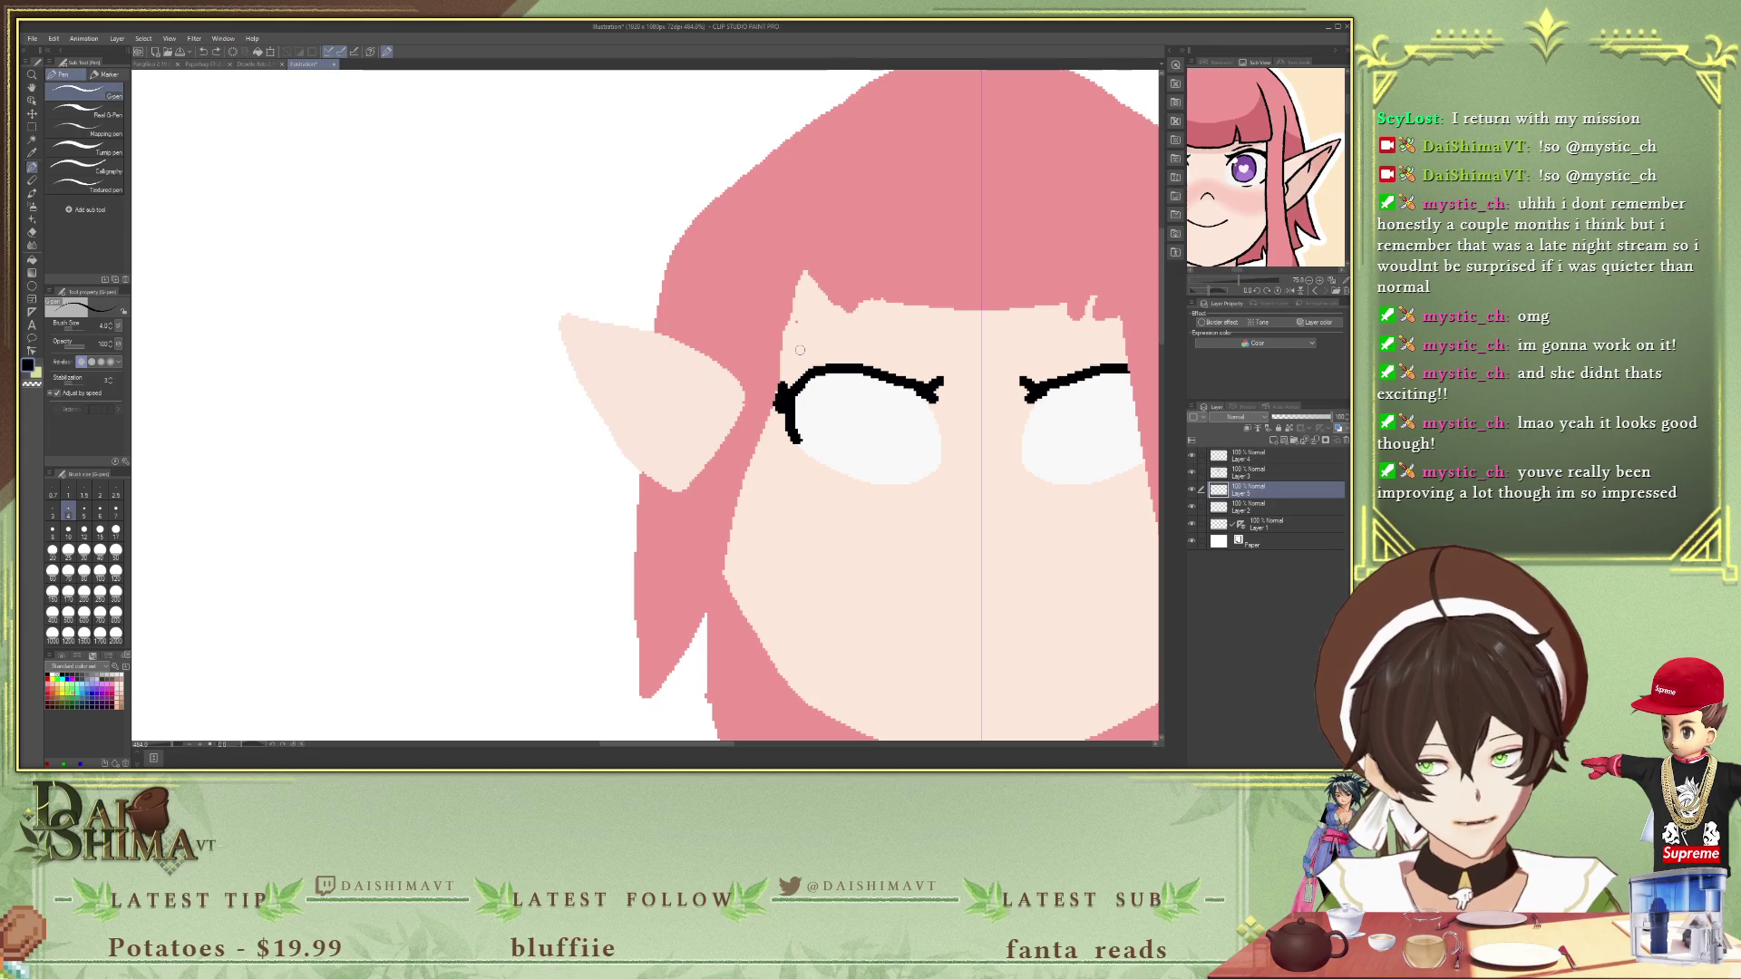
pyautogui.click(1278, 290)
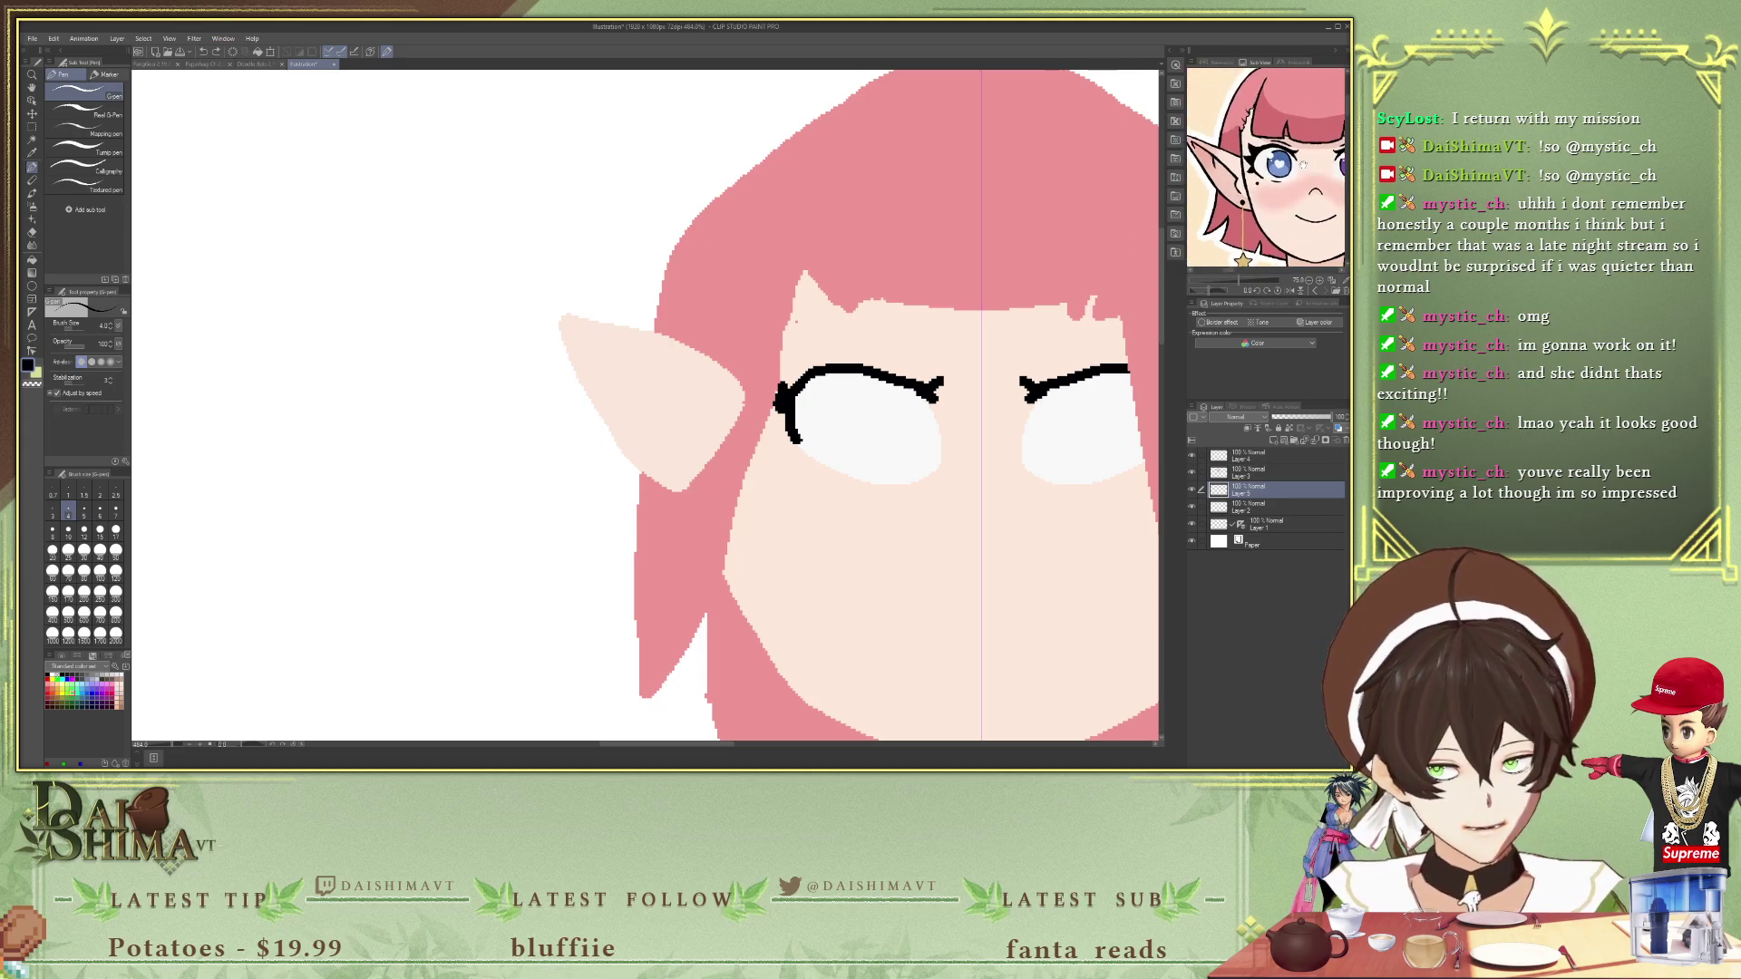
pyautogui.hotkey('ctrl', 'z')
pyautogui.hotkey('ctrl', 'z')
pyautogui.moveTo(797, 381)
pyautogui.mouseDown()
pyautogui.moveTo(799, 351)
pyautogui.moveTo(817, 374)
pyautogui.moveTo(781, 381)
pyautogui.moveTo(785, 426)
pyautogui.moveTo(799, 379)
pyautogui.mouseUp()
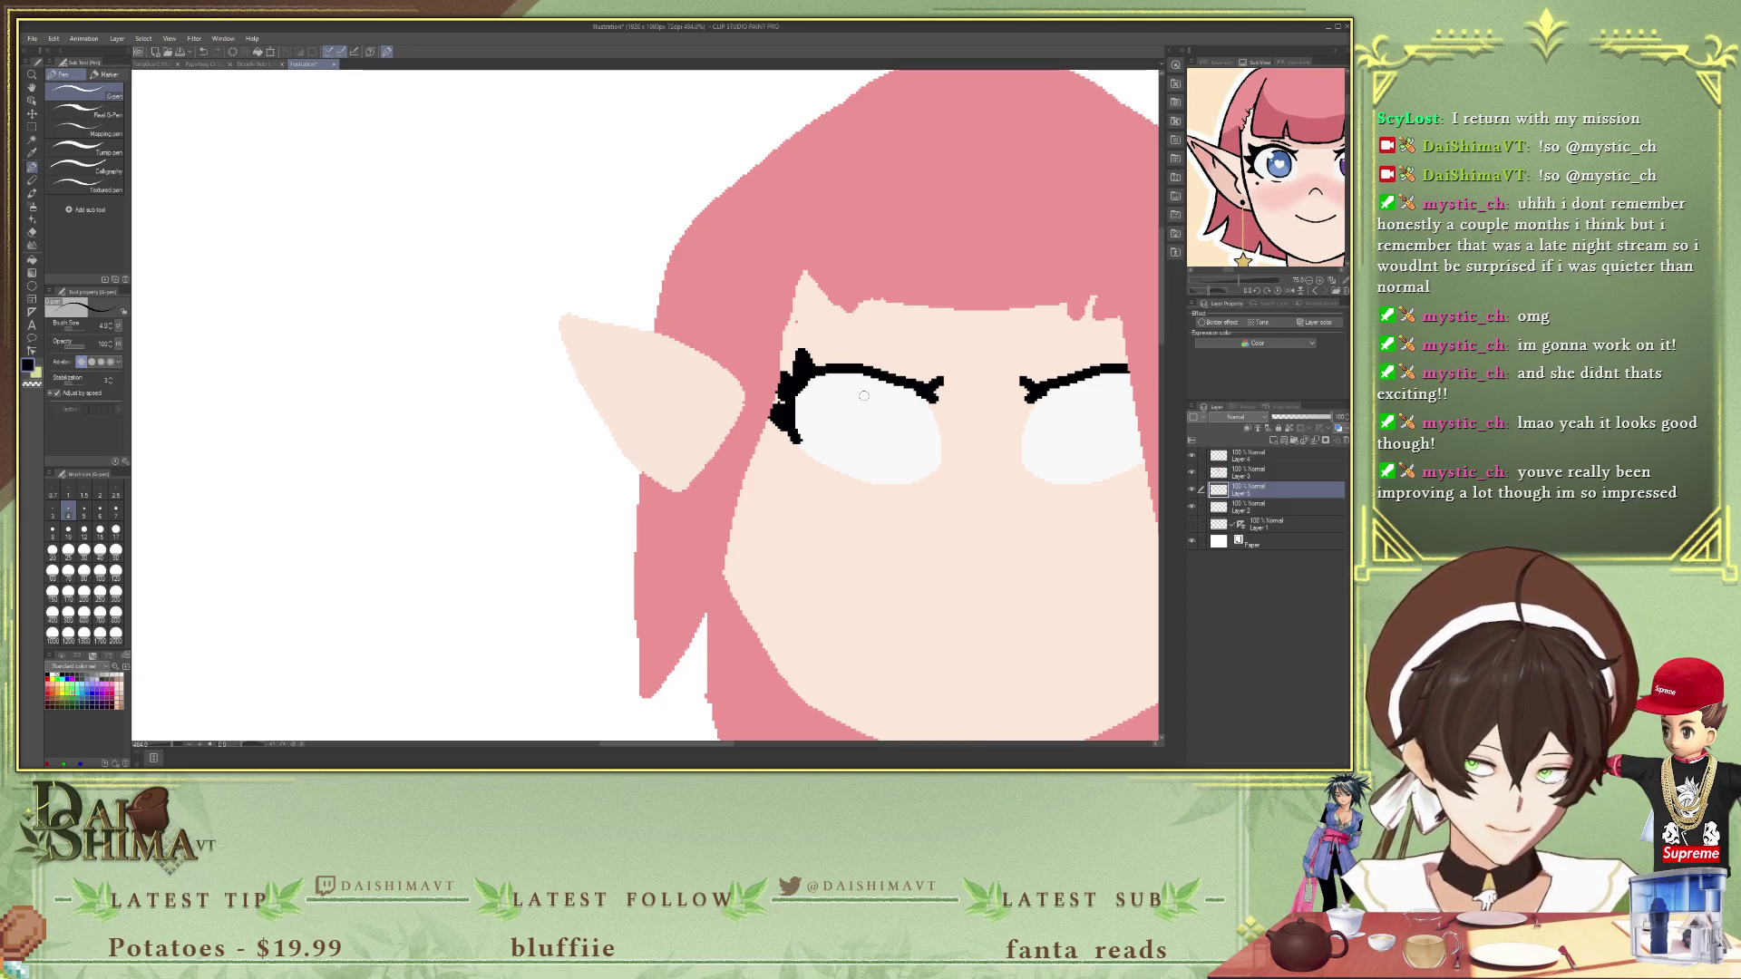
# - Draw a black oval iris outline inside each eye, just beneath the upper lash line
pyautogui.moveTo(863, 384)
pyautogui.mouseDown()
pyautogui.moveTo(827, 431)
pyautogui.moveTo(854, 471)
pyautogui.moveTo(887, 459)
pyautogui.moveTo(868, 393)
pyautogui.mouseUp()
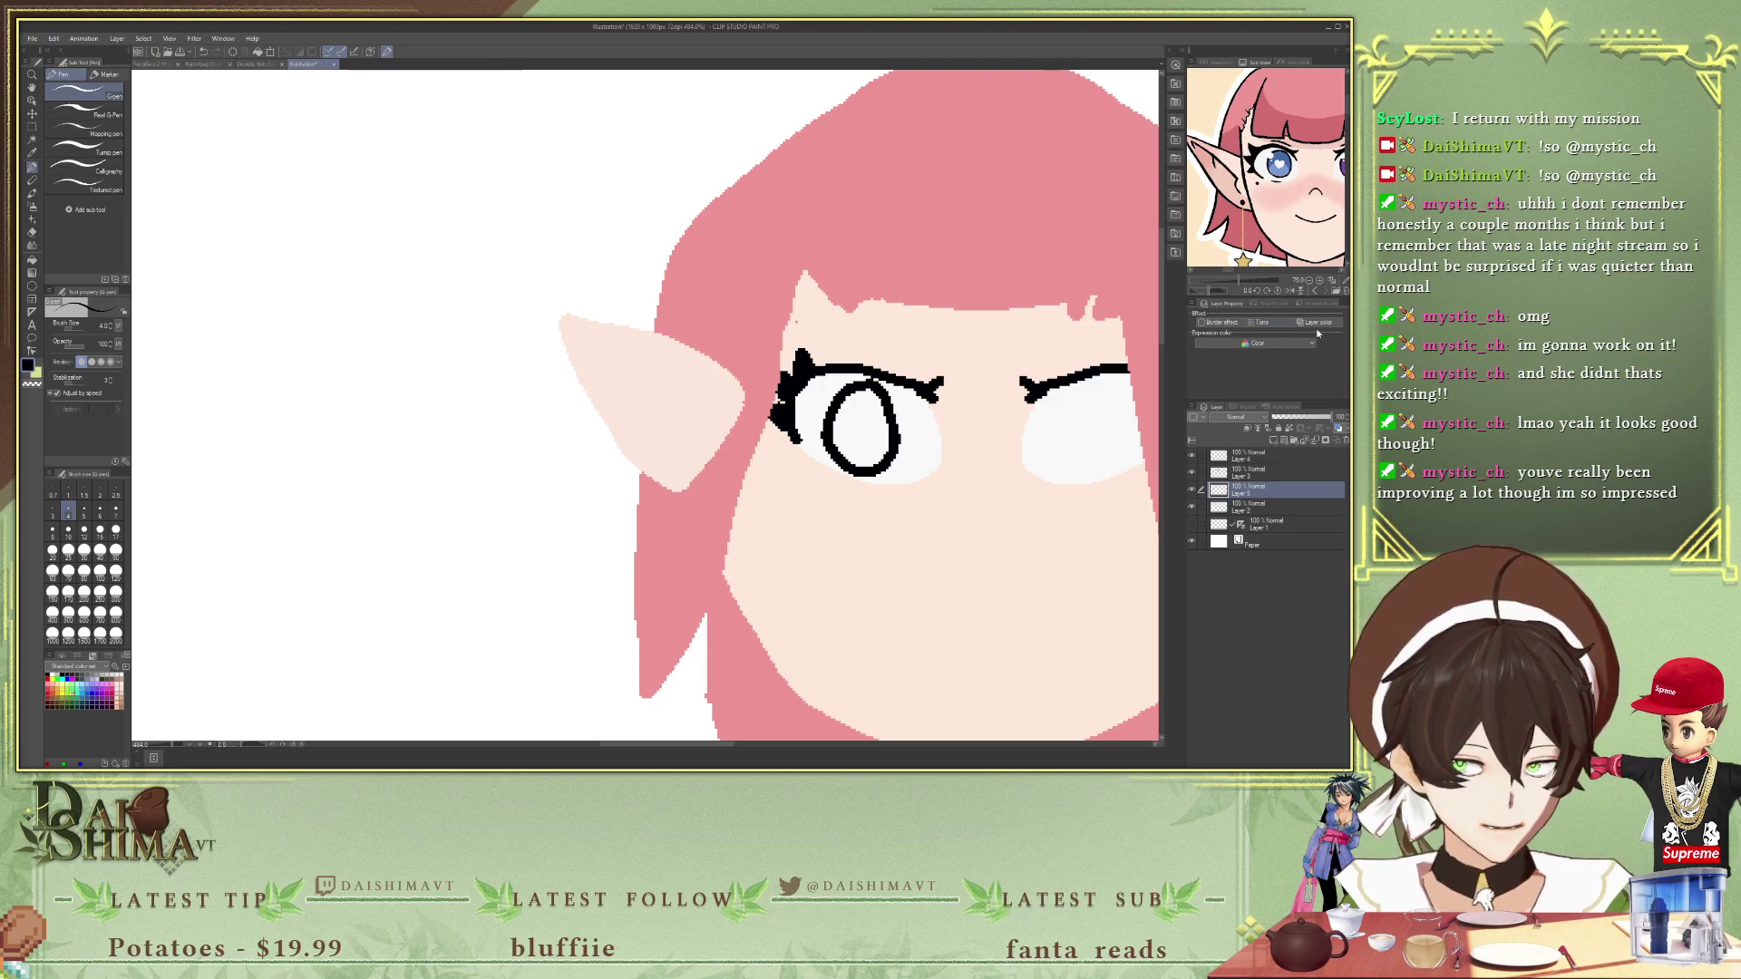
pyautogui.moveTo(640, 741); pyautogui.dragTo(686, 751)
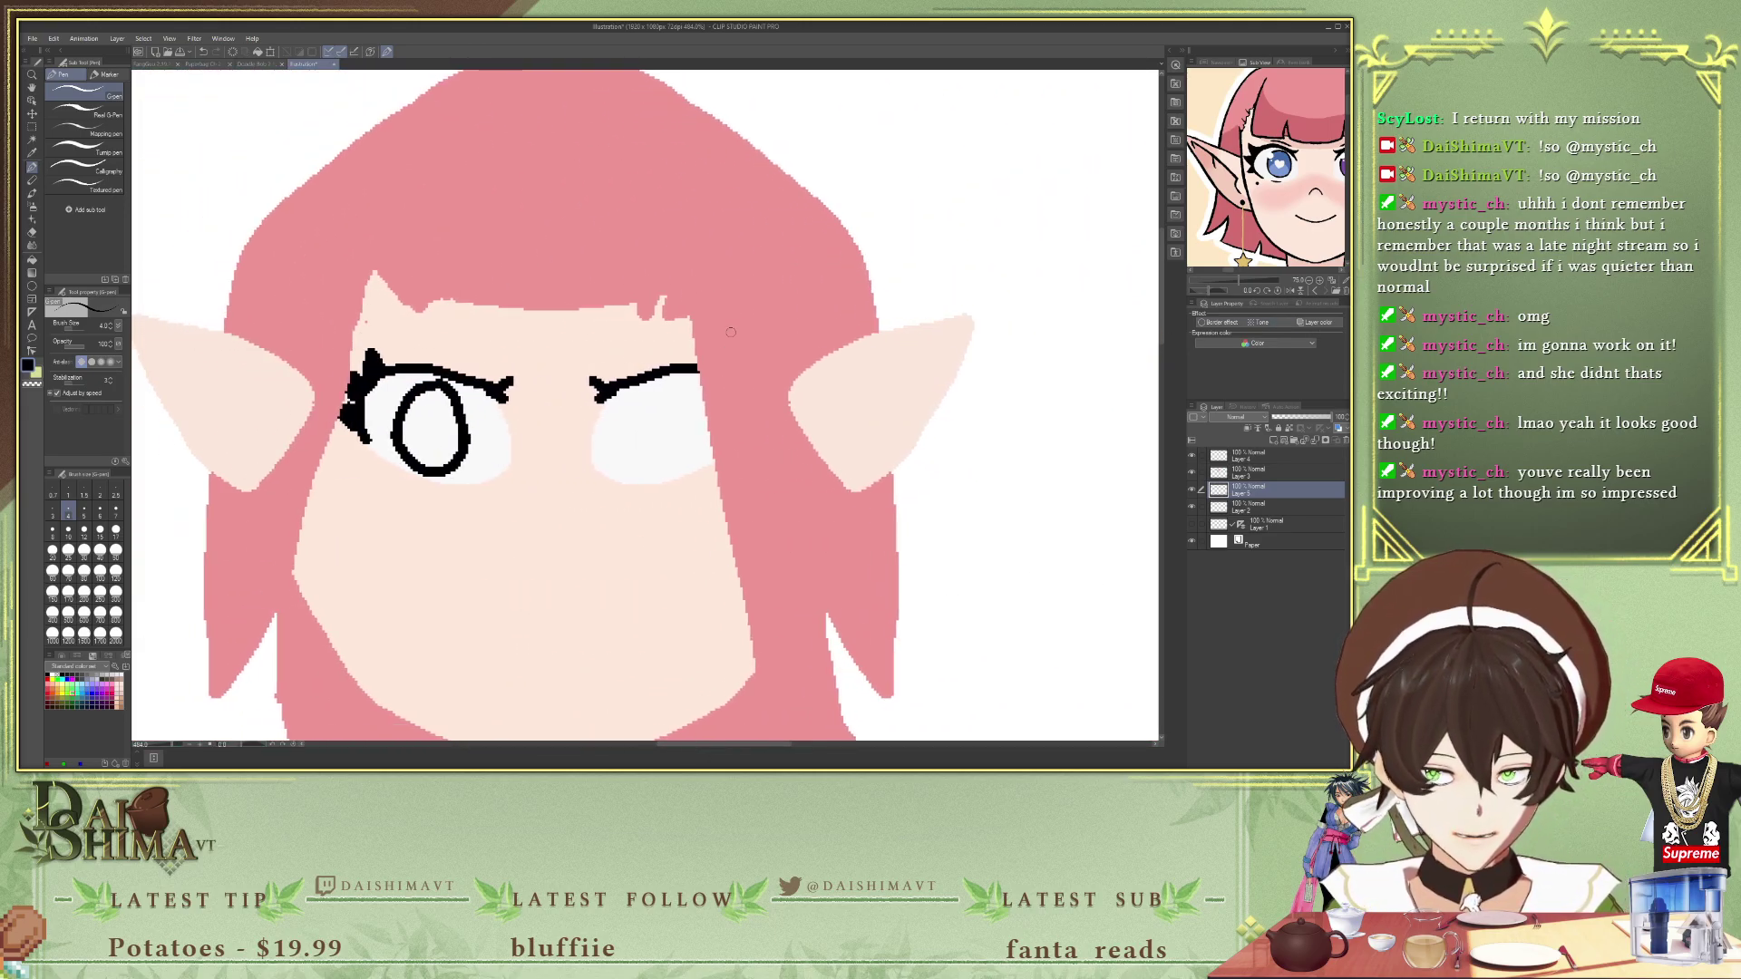
pyautogui.moveTo(653, 393)
pyautogui.mouseDown()
pyautogui.moveTo(651, 465)
pyautogui.moveTo(689, 447)
pyautogui.moveTo(700, 415)
pyautogui.moveTo(666, 384)
pyautogui.mouseUp()
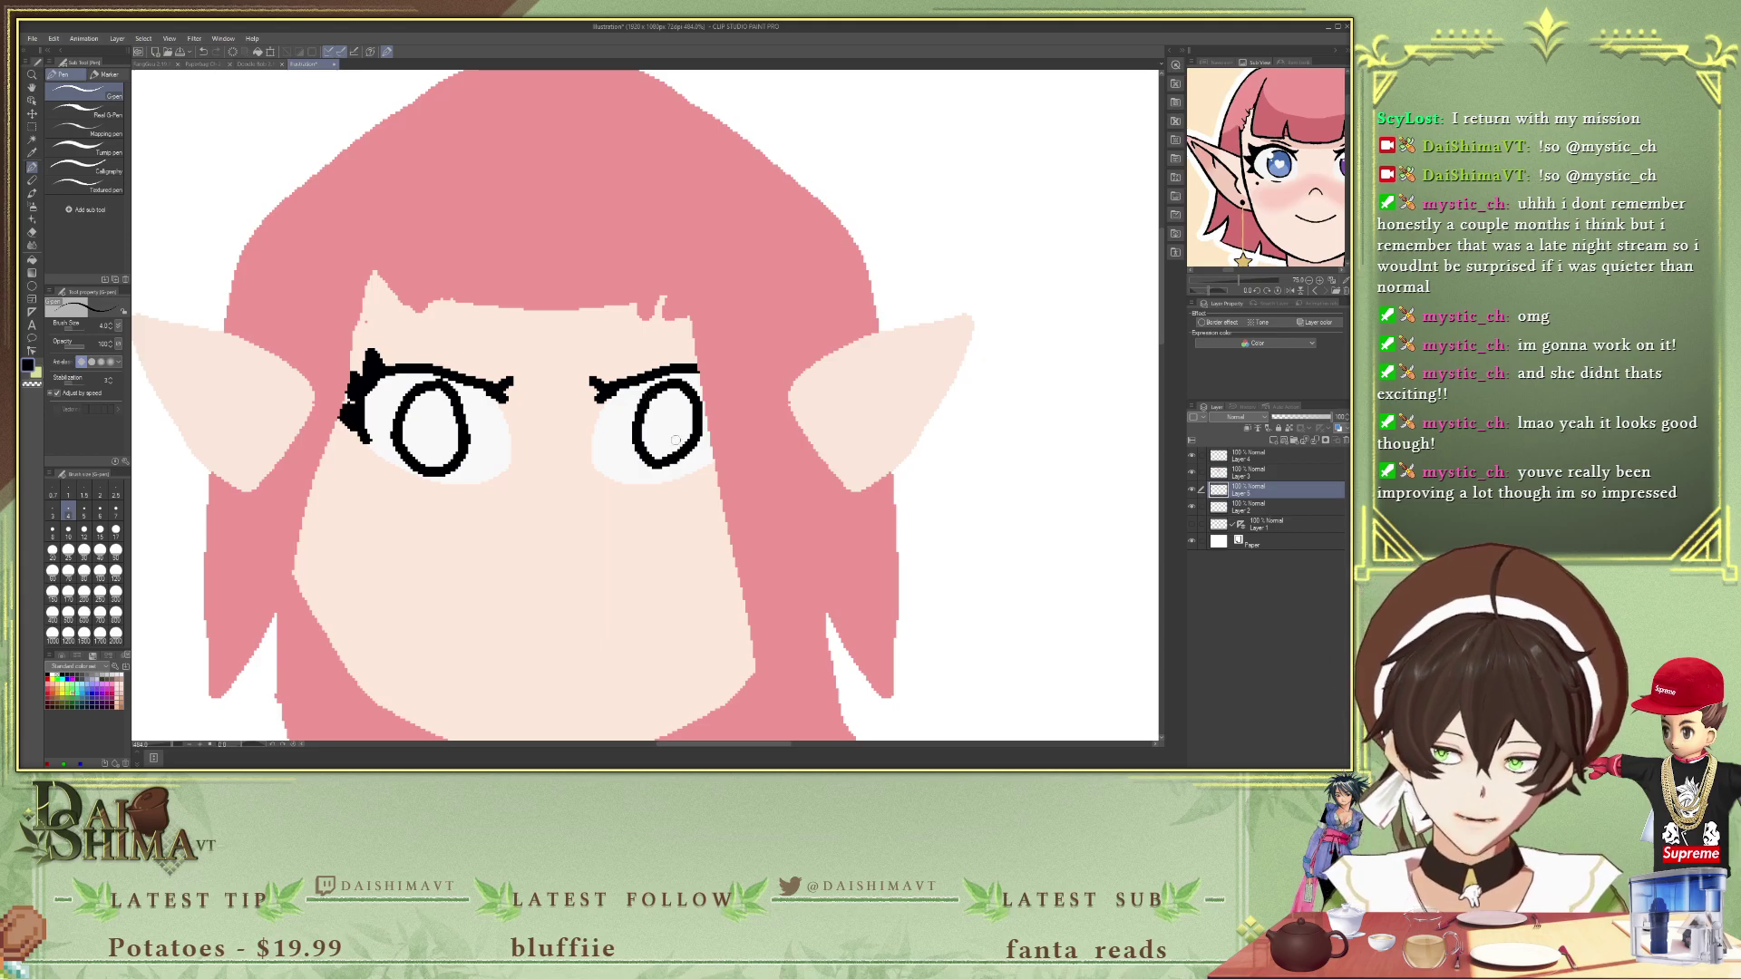
# - Sample the dark blue of the reference portrait's iris and fill the left iris with it
pyautogui.press('i')
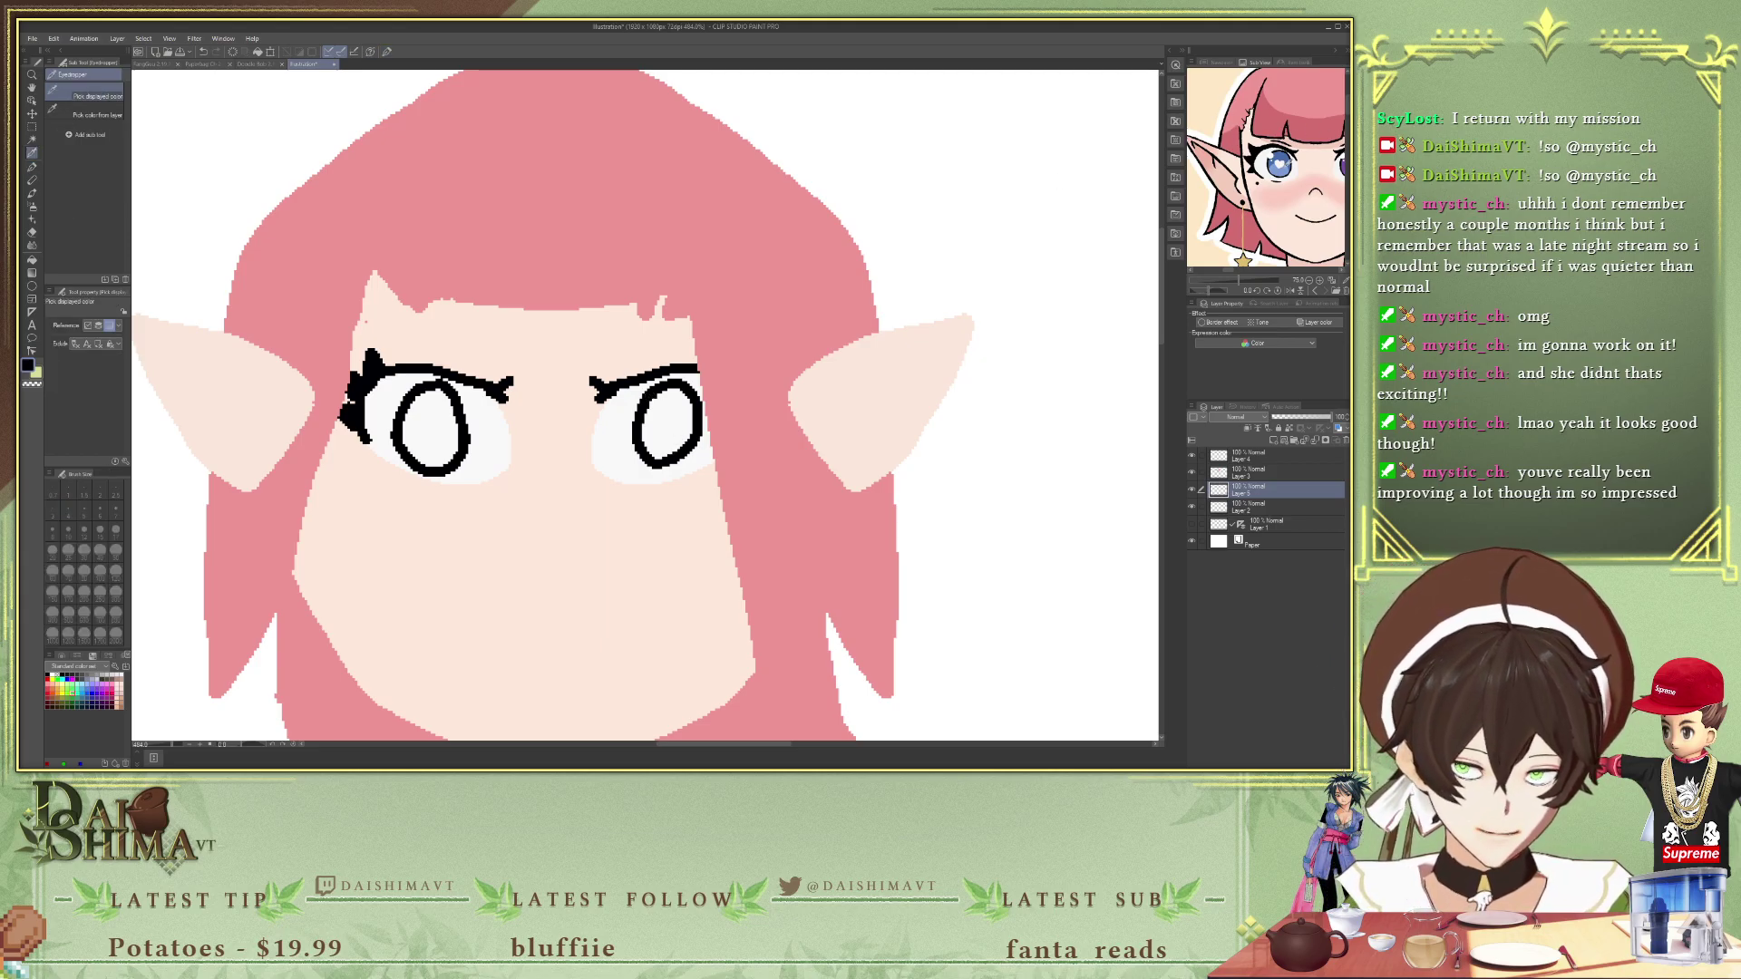
pyautogui.scroll(4, 1285, 166)
pyautogui.click(1288, 124)
pyautogui.press('g')
pyautogui.click(431, 424)
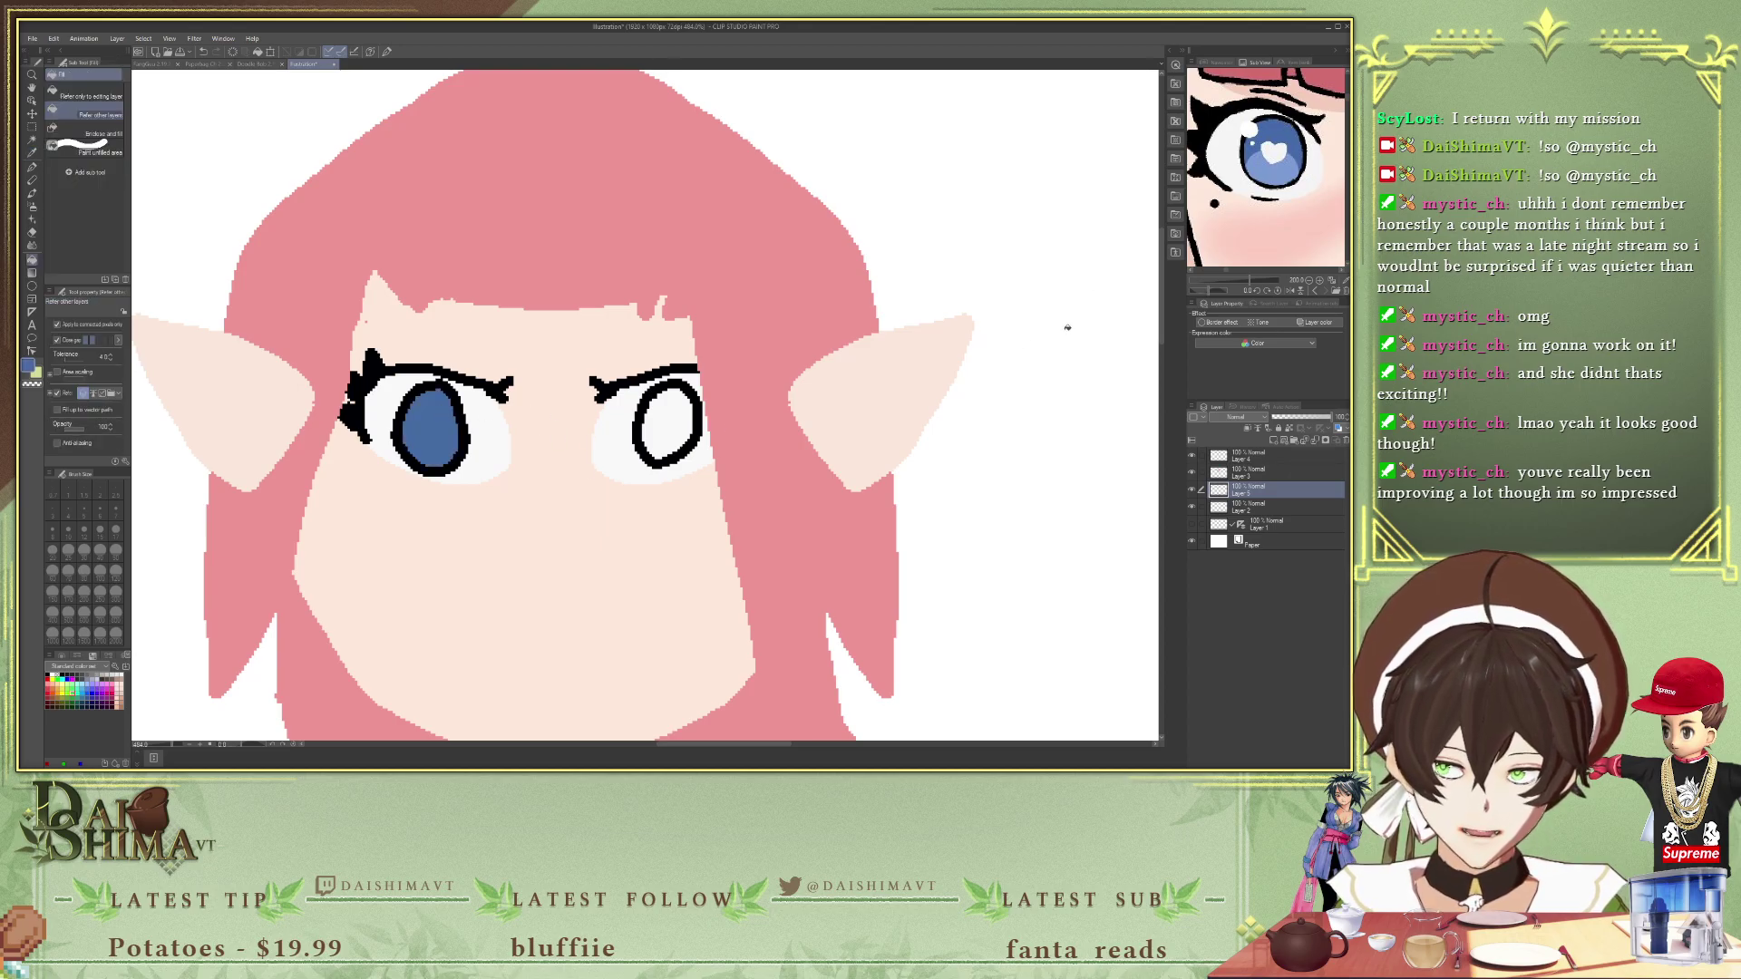
# - Sample the dark purple of the reference portrait's other iris and fill the right iris with it
pyautogui.hscroll(5, 887, 721)
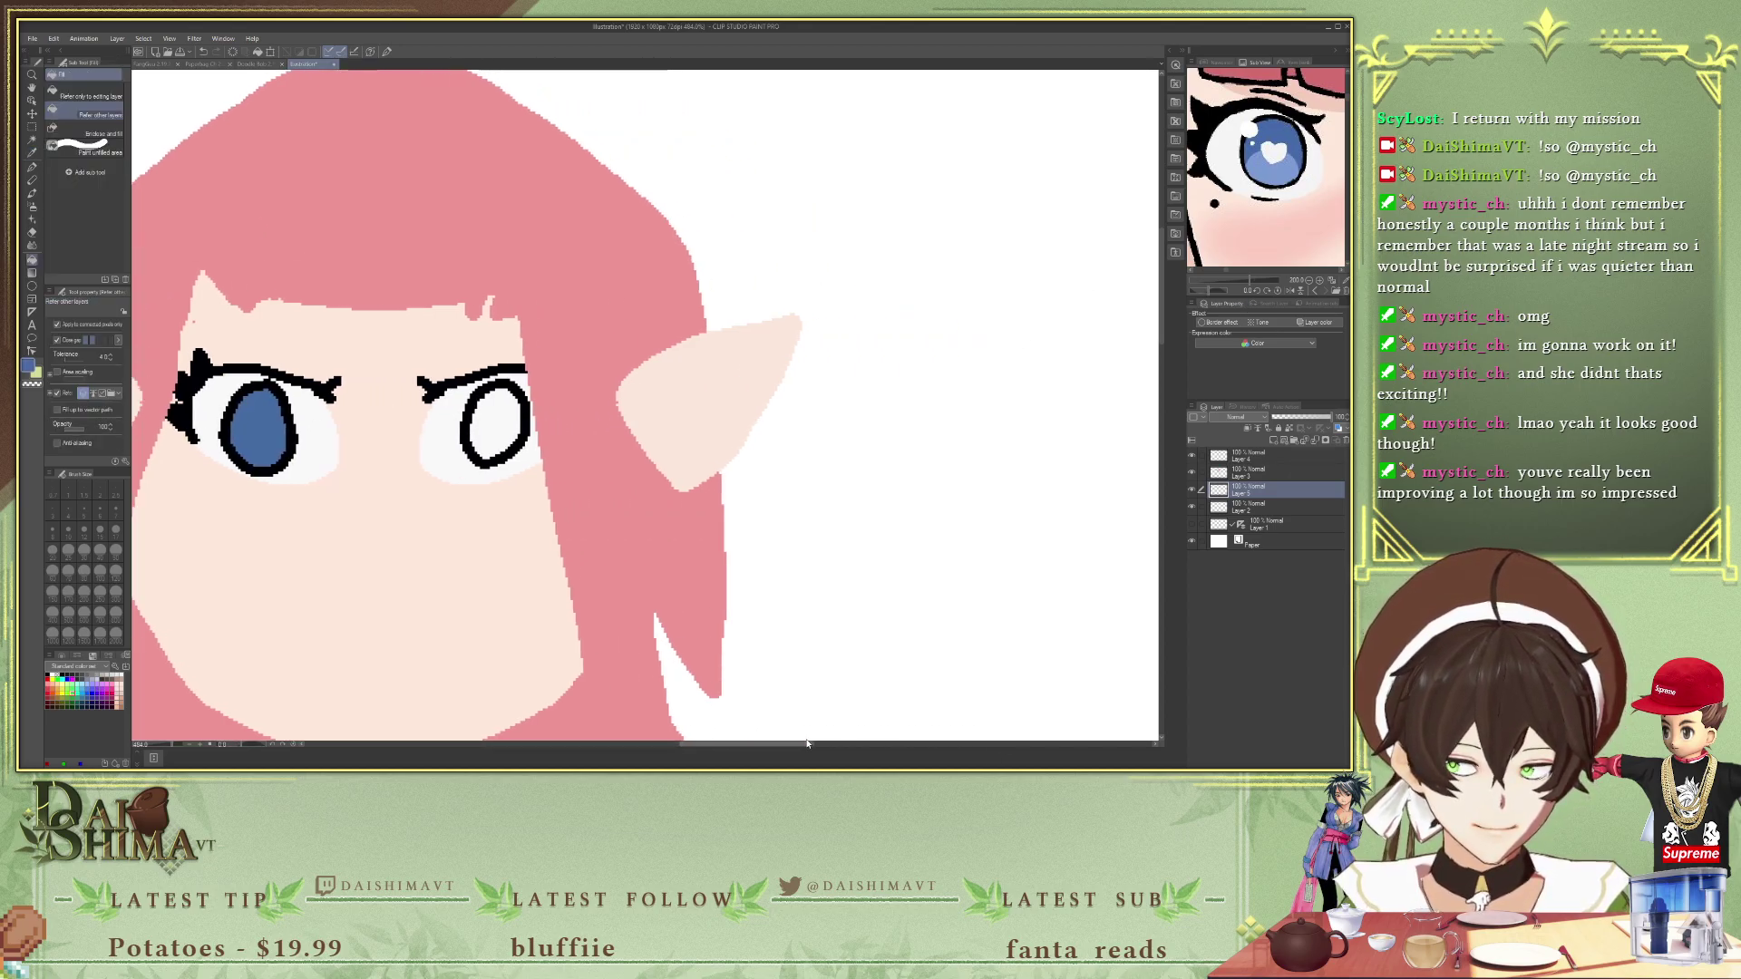
pyautogui.moveTo(1231, 270); pyautogui.dragTo(1235, 272)
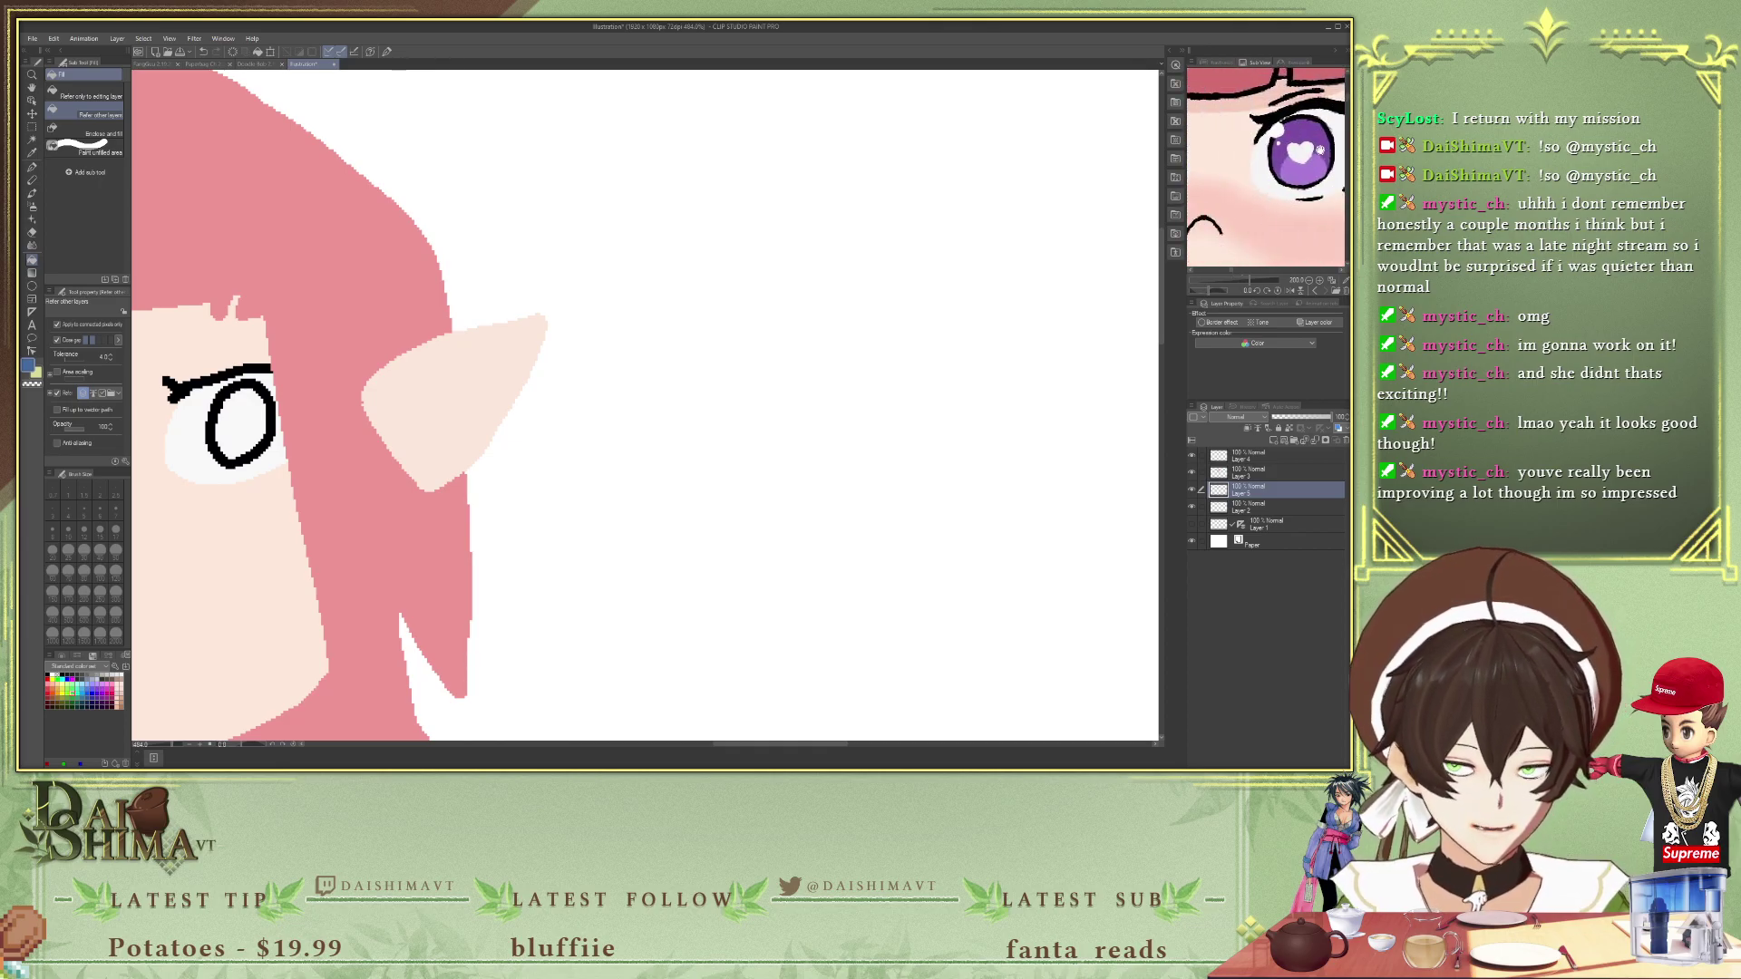
pyautogui.press('i')
pyautogui.press('g')
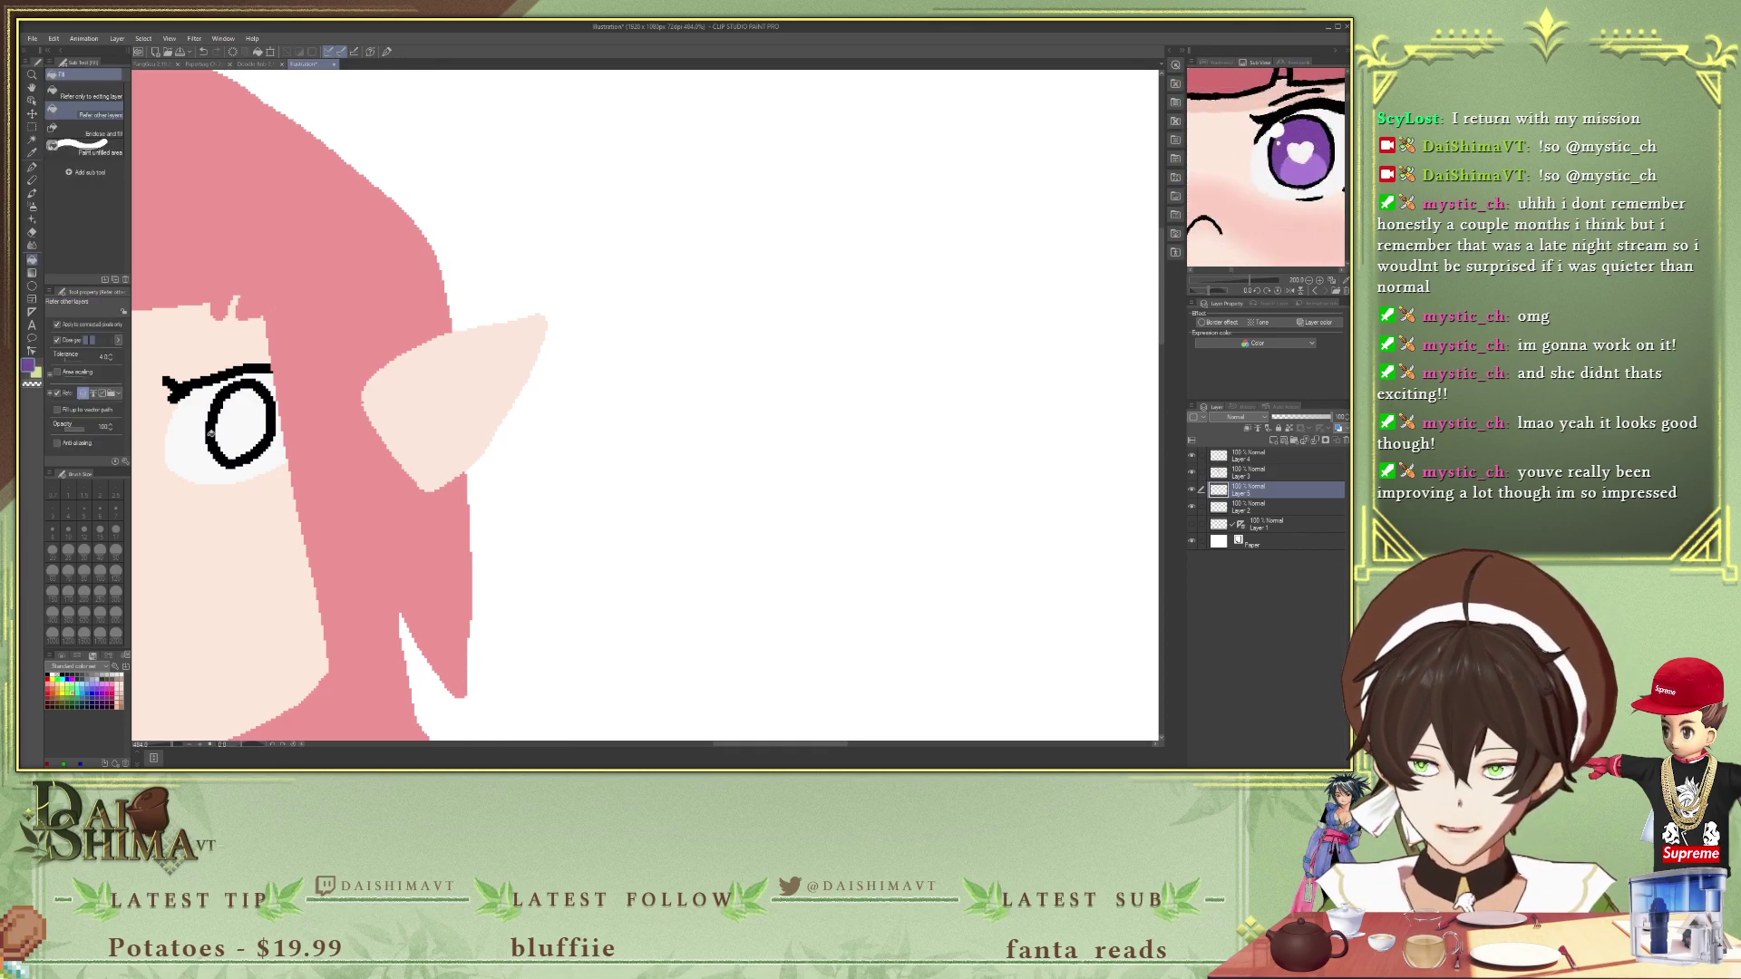
pyautogui.click(243, 423)
# - Shade the lower half of the purple iris with the lighter purple sampled from the reference portrait
pyautogui.moveTo(747, 748); pyautogui.dragTo(663, 748)
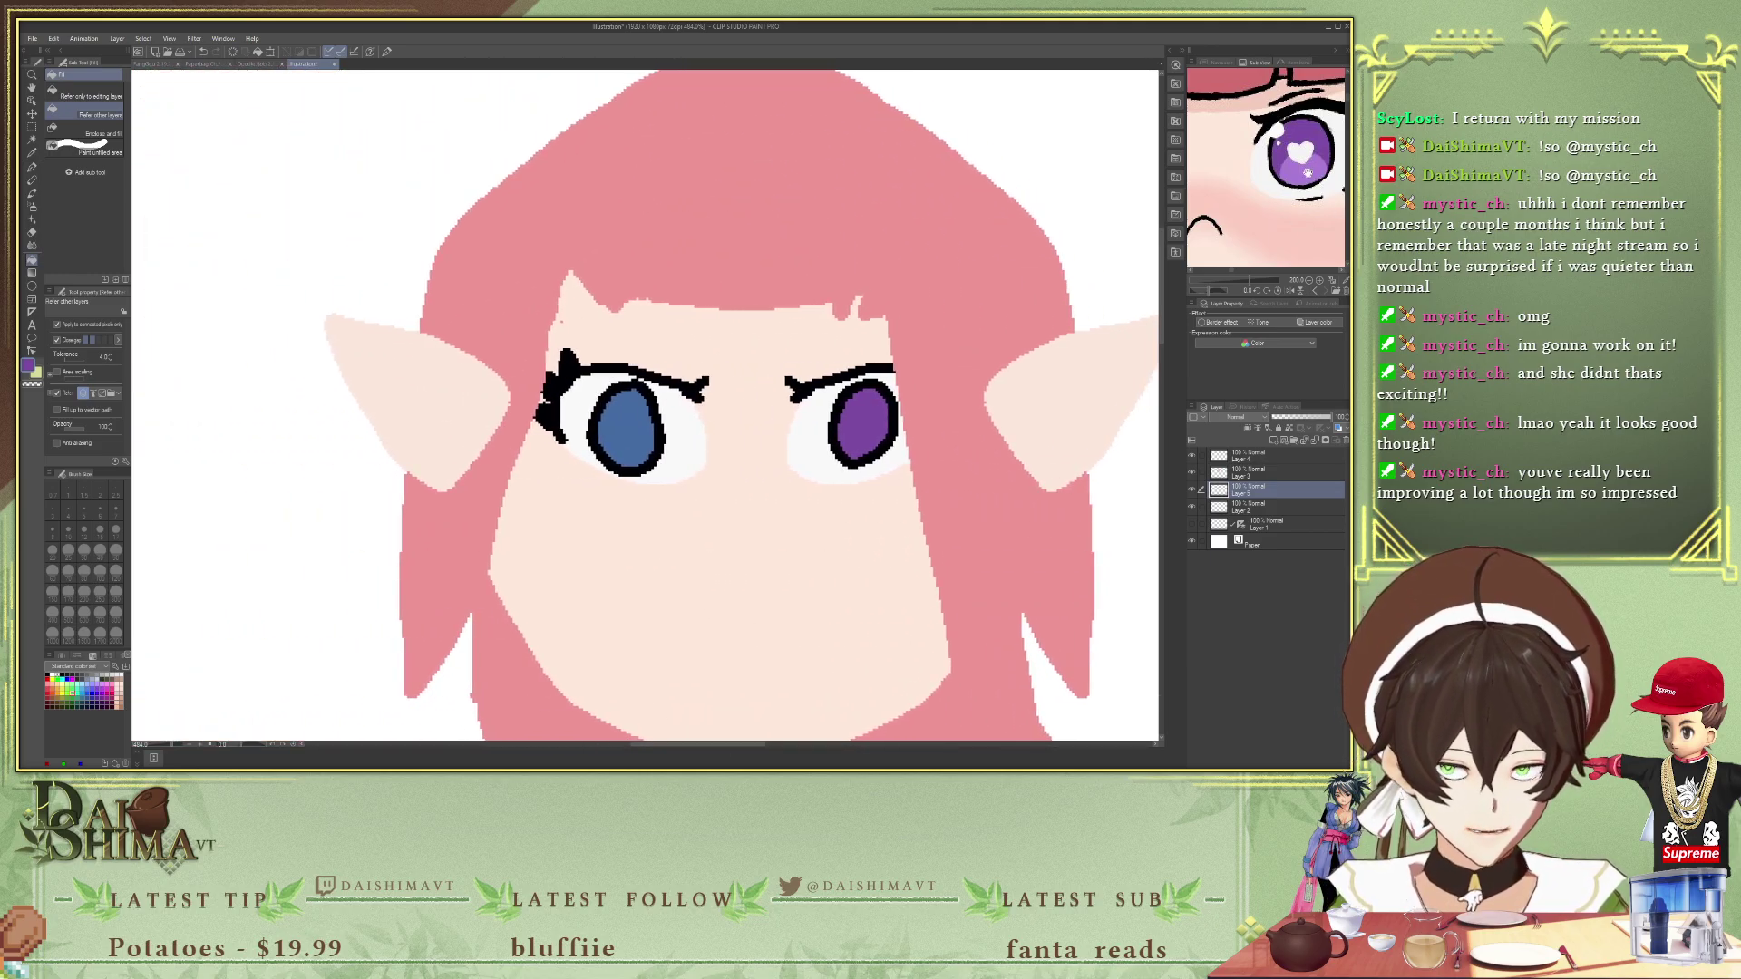
pyautogui.press('i')
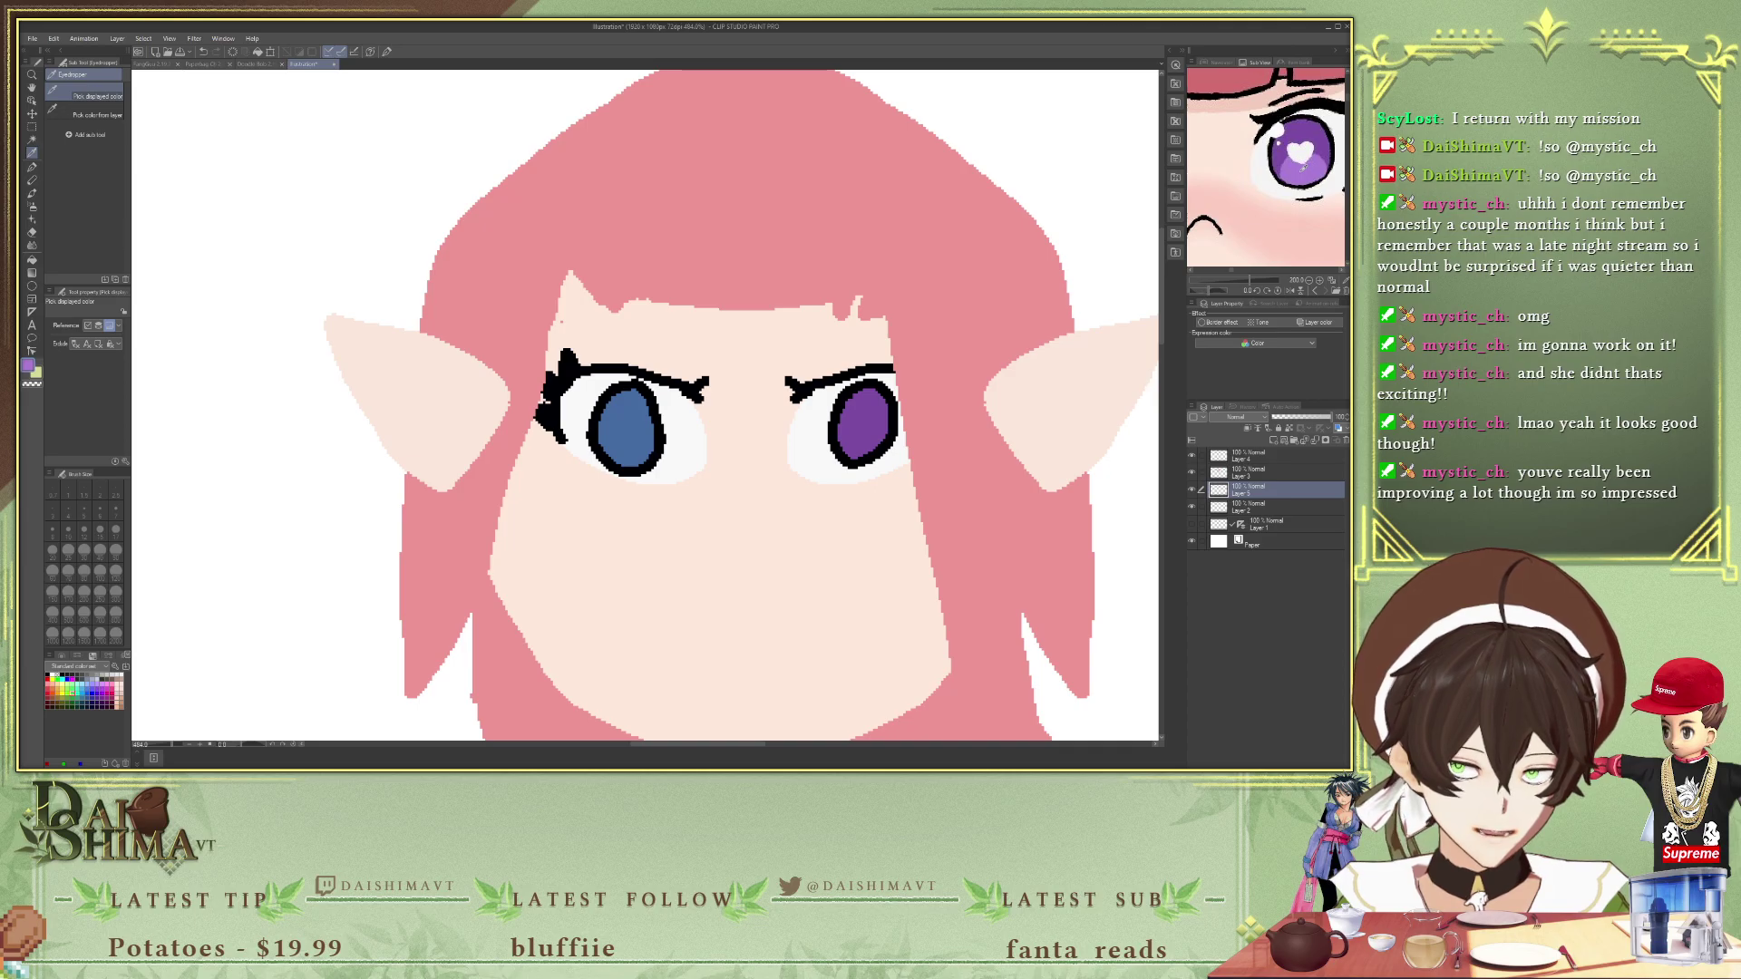
pyautogui.scroll(2, 759, 385)
pyautogui.press('p')
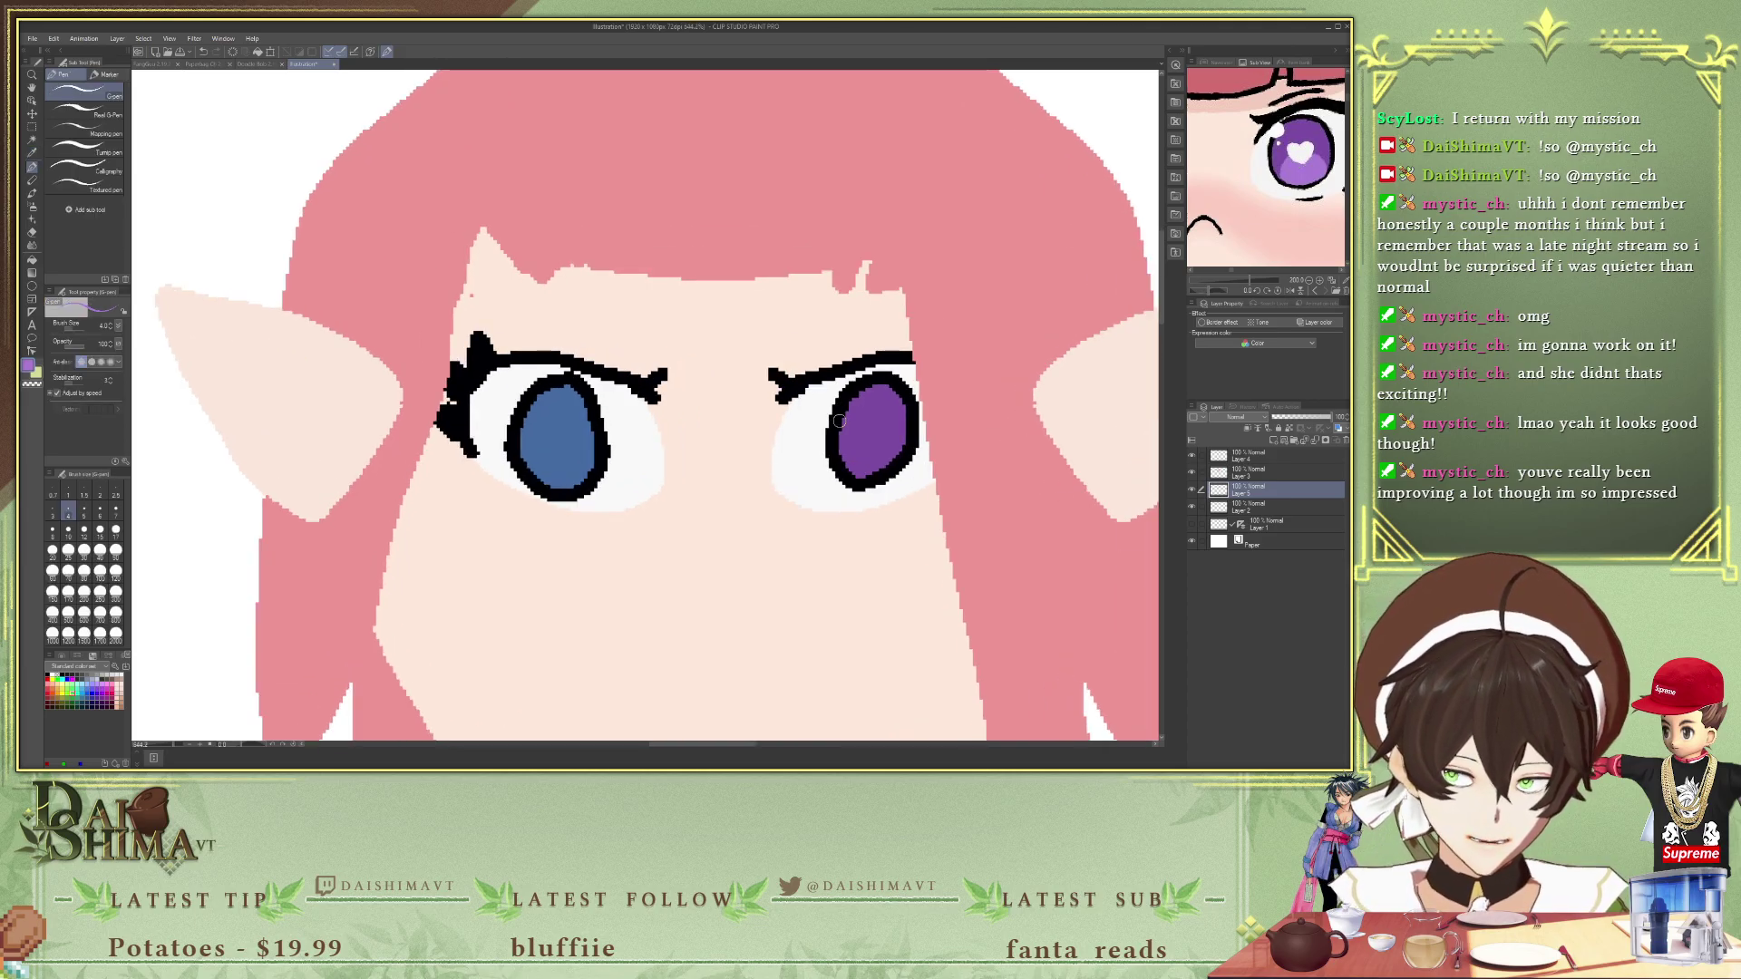
pyautogui.moveTo(841, 442); pyautogui.dragTo(900, 444)
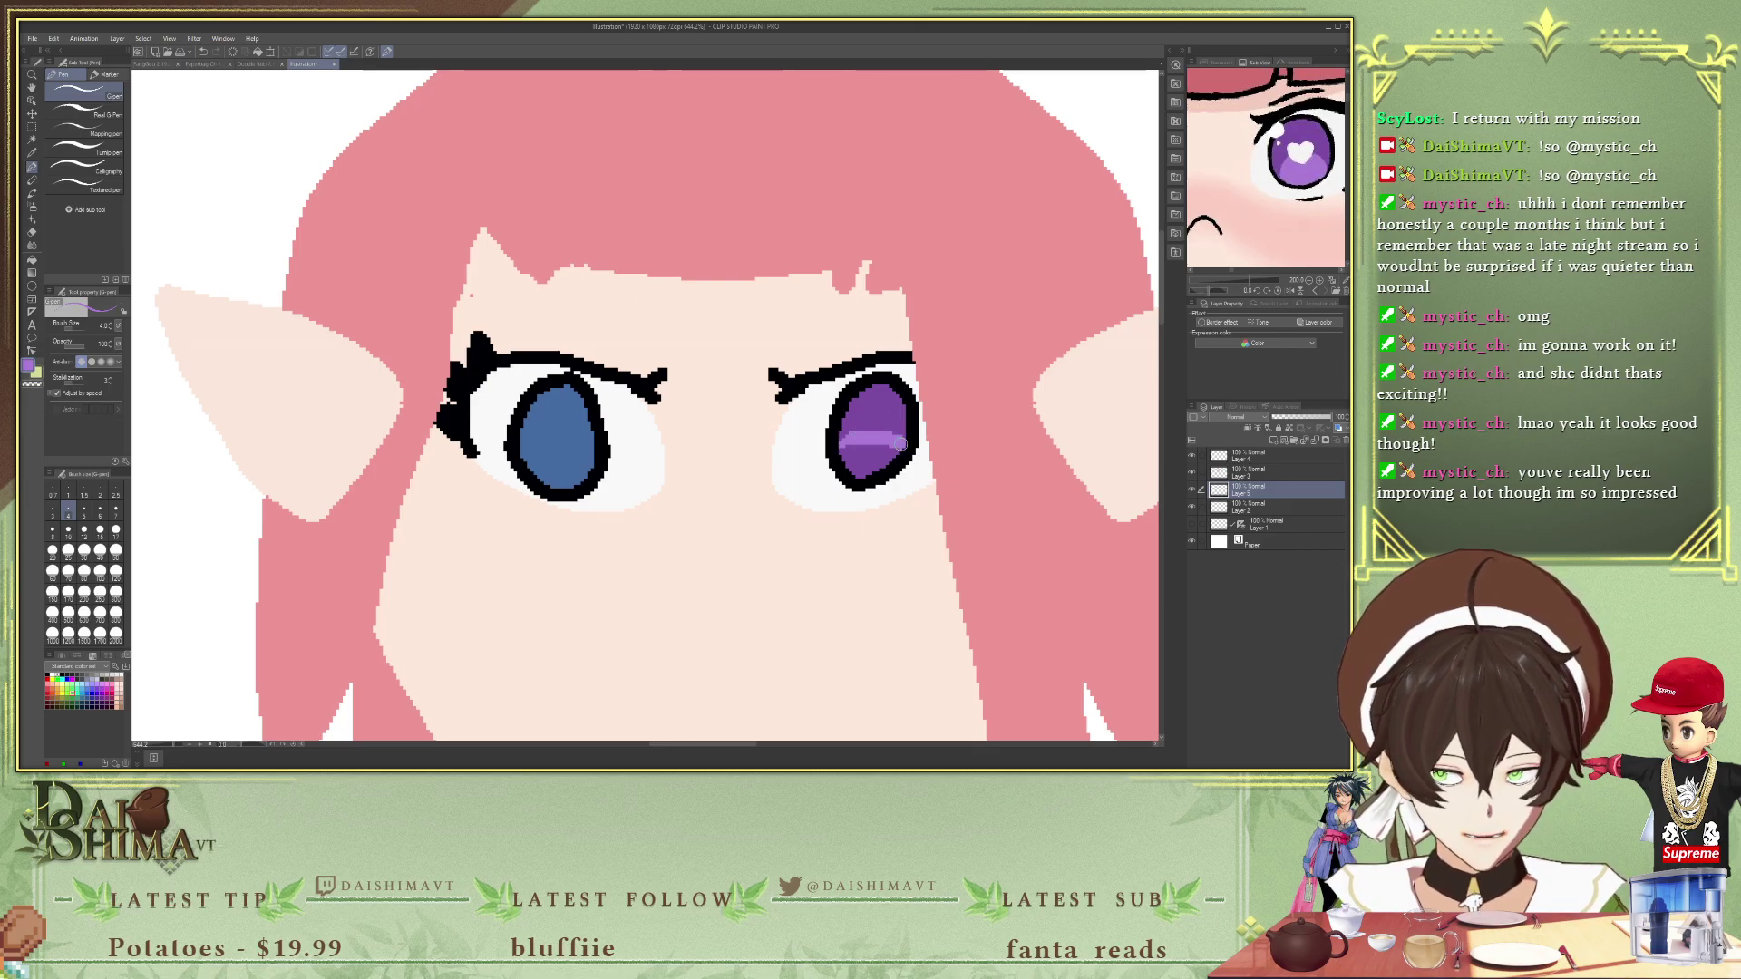
pyautogui.press('g')
pyautogui.click(870, 463)
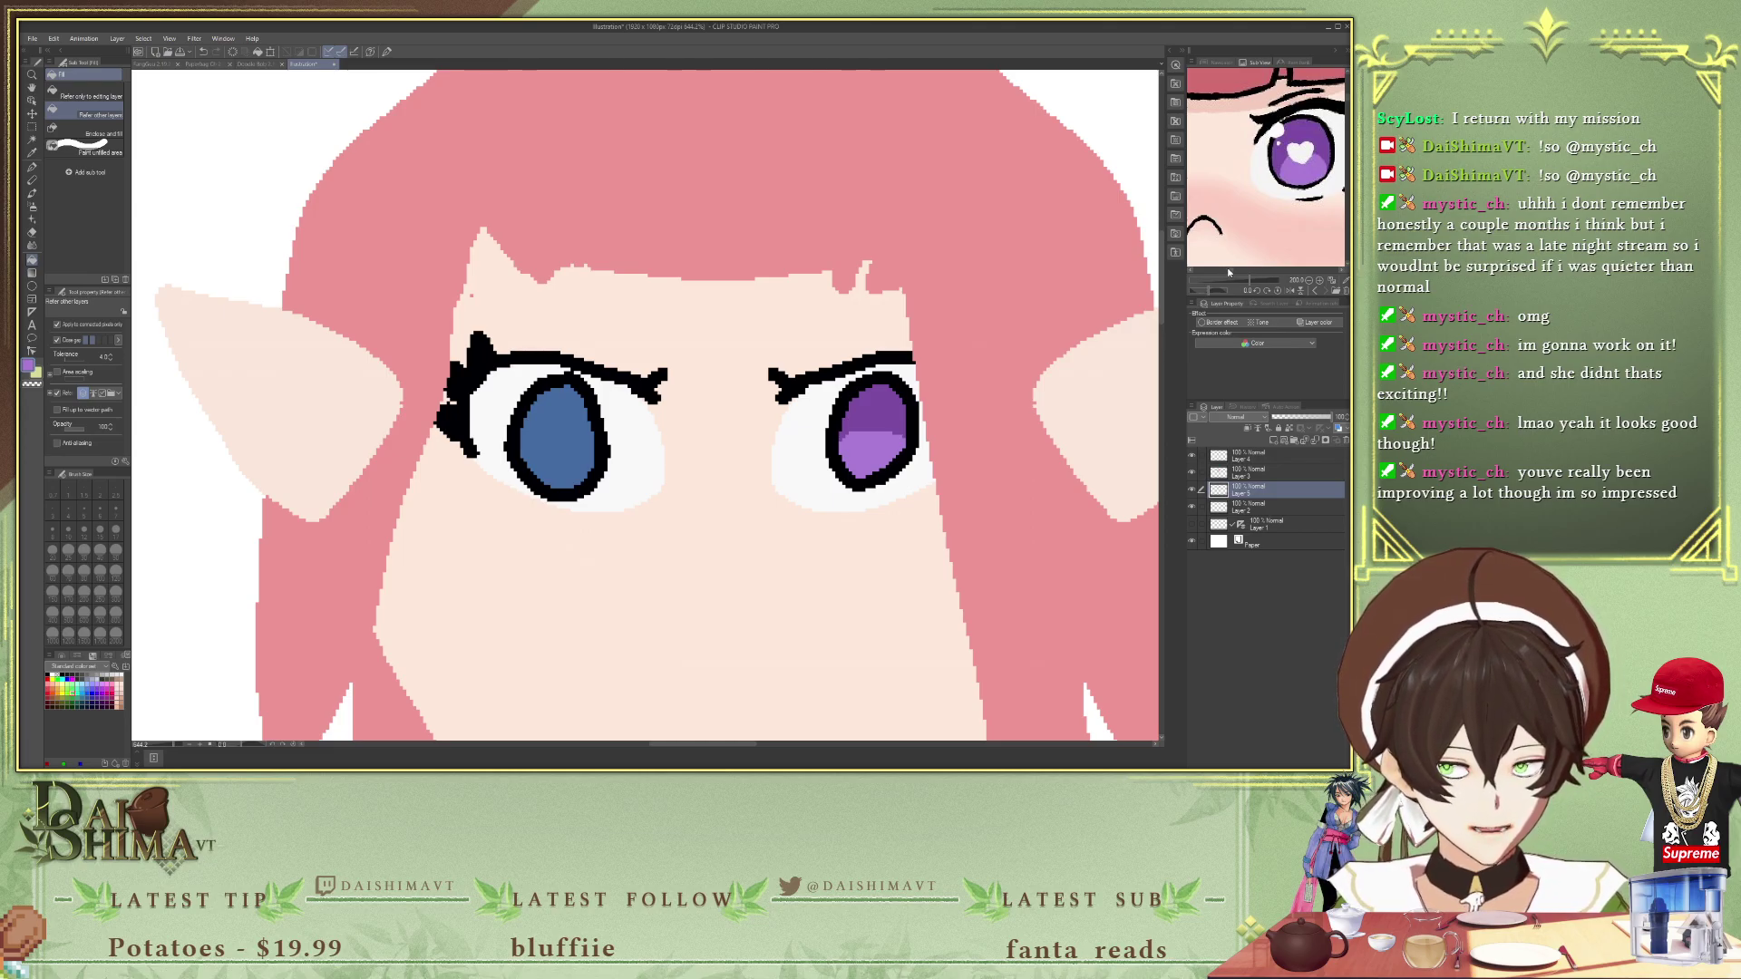
# - Shade the lower part of the blue iris with the lighter blue sampled from the reference portrait
pyautogui.moveTo(1229, 267); pyautogui.dragTo(1230, 255)
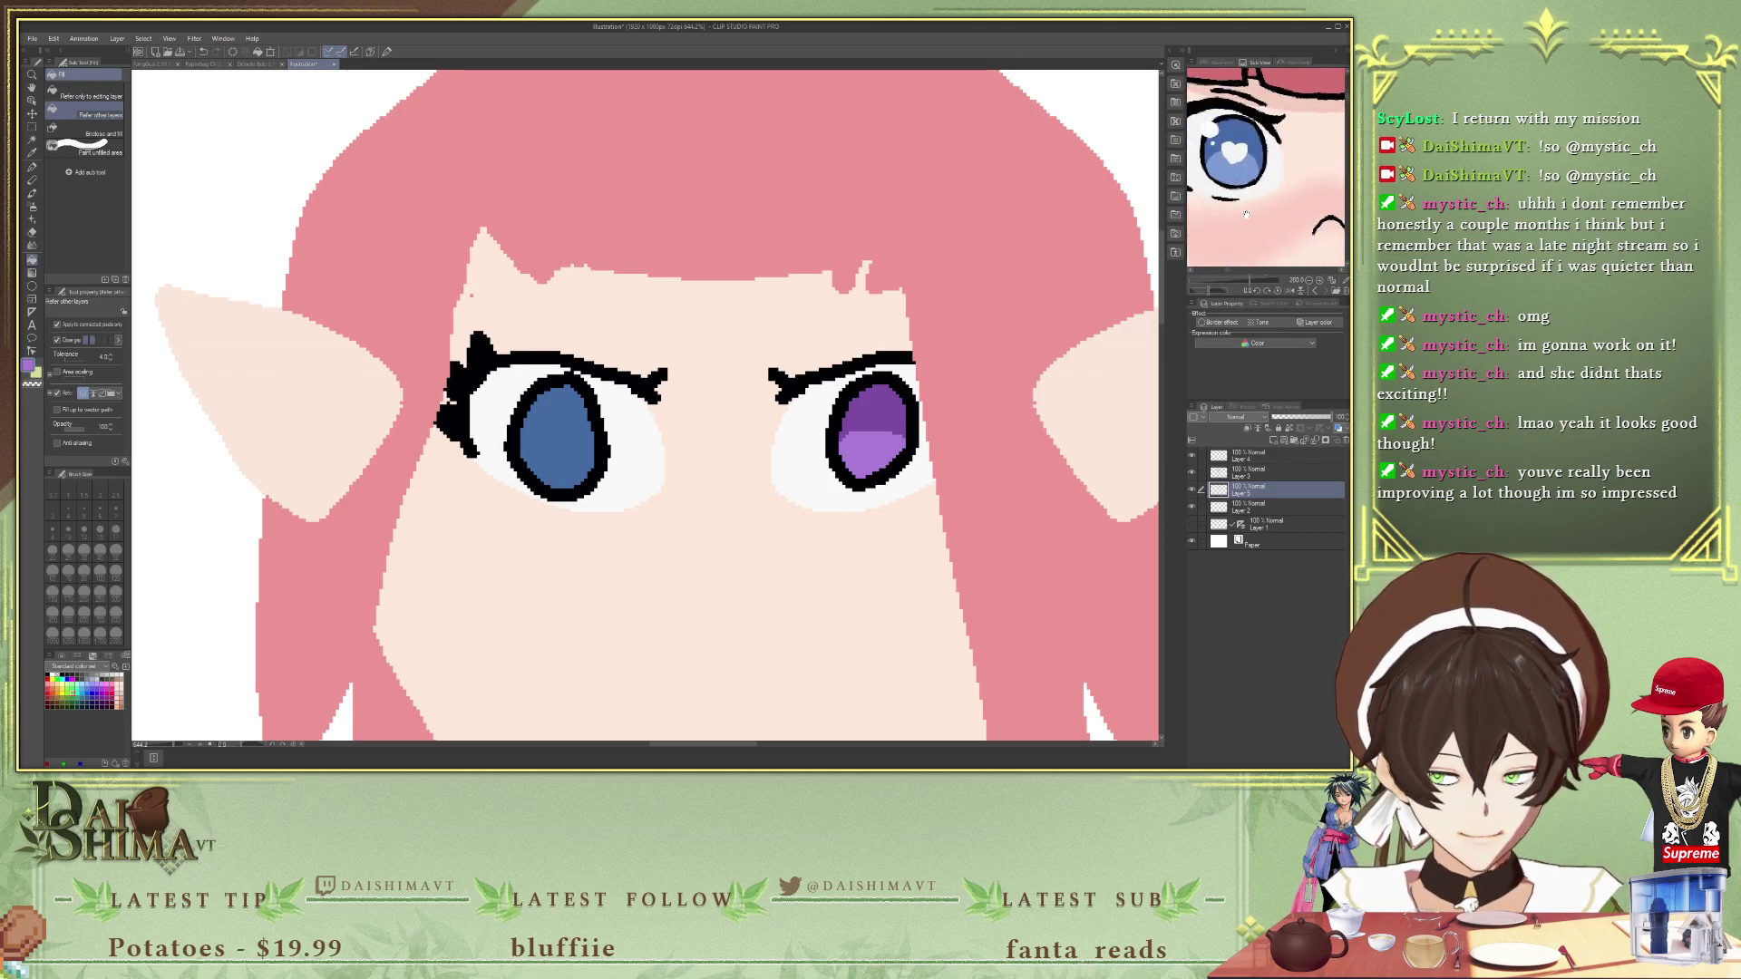
pyautogui.press('i')
pyautogui.press('p')
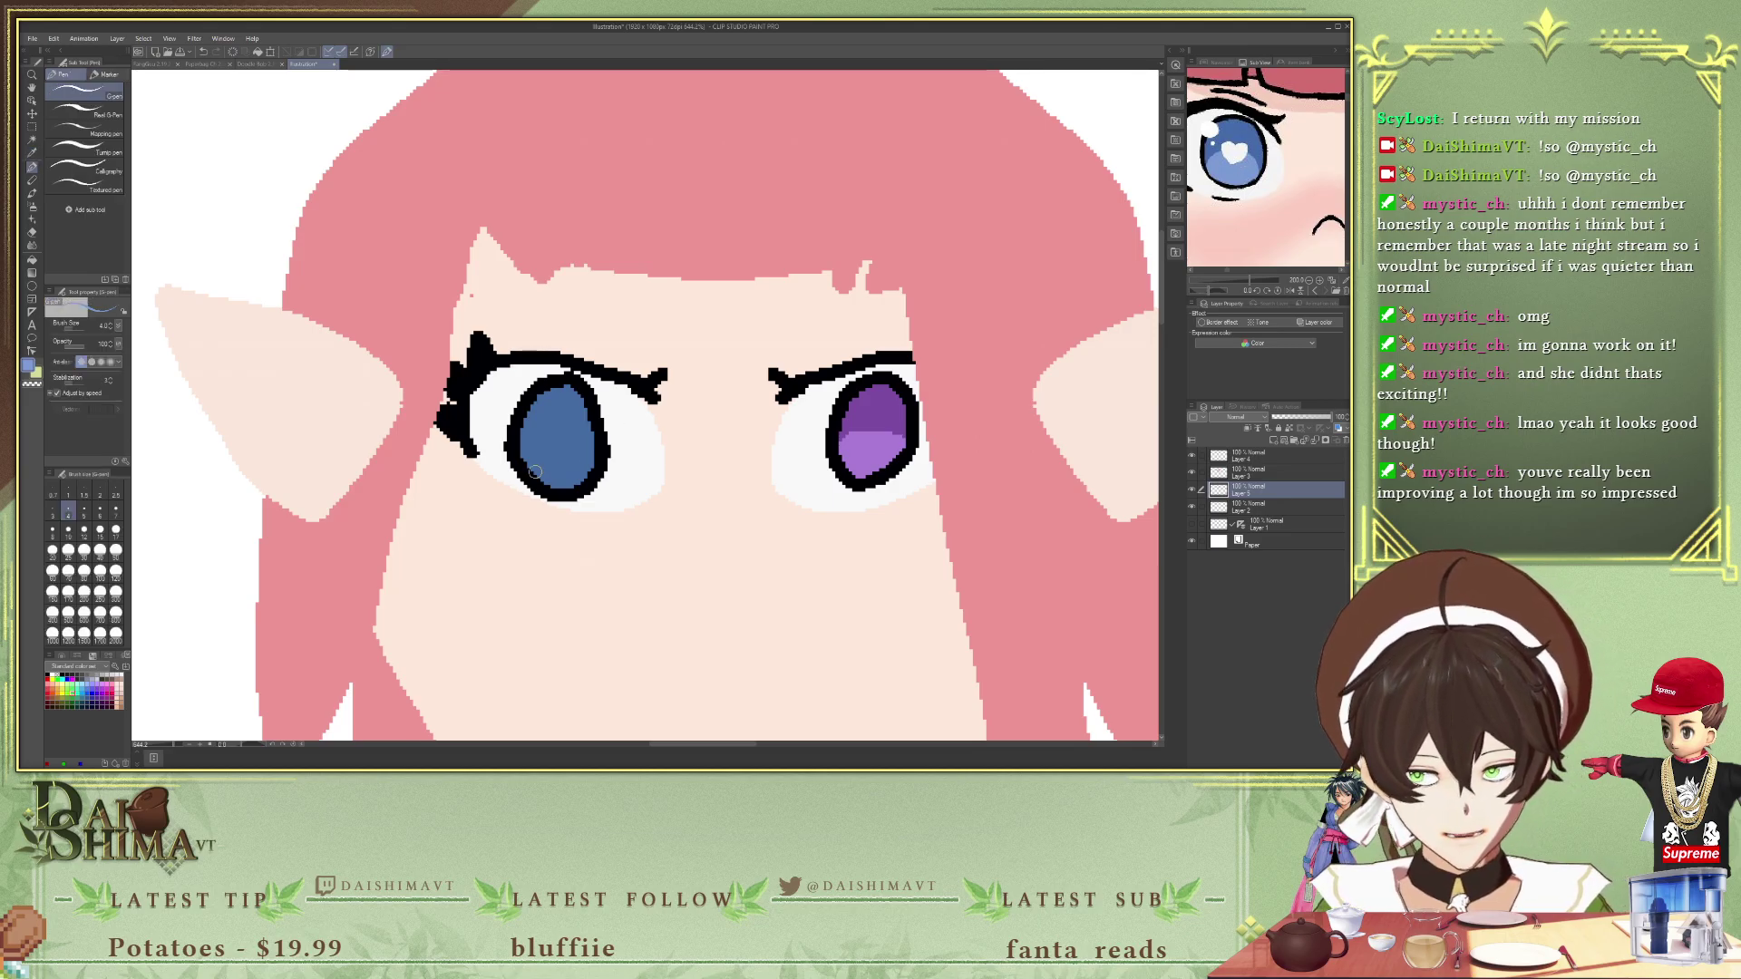
pyautogui.moveTo(524, 453); pyautogui.dragTo(573, 451)
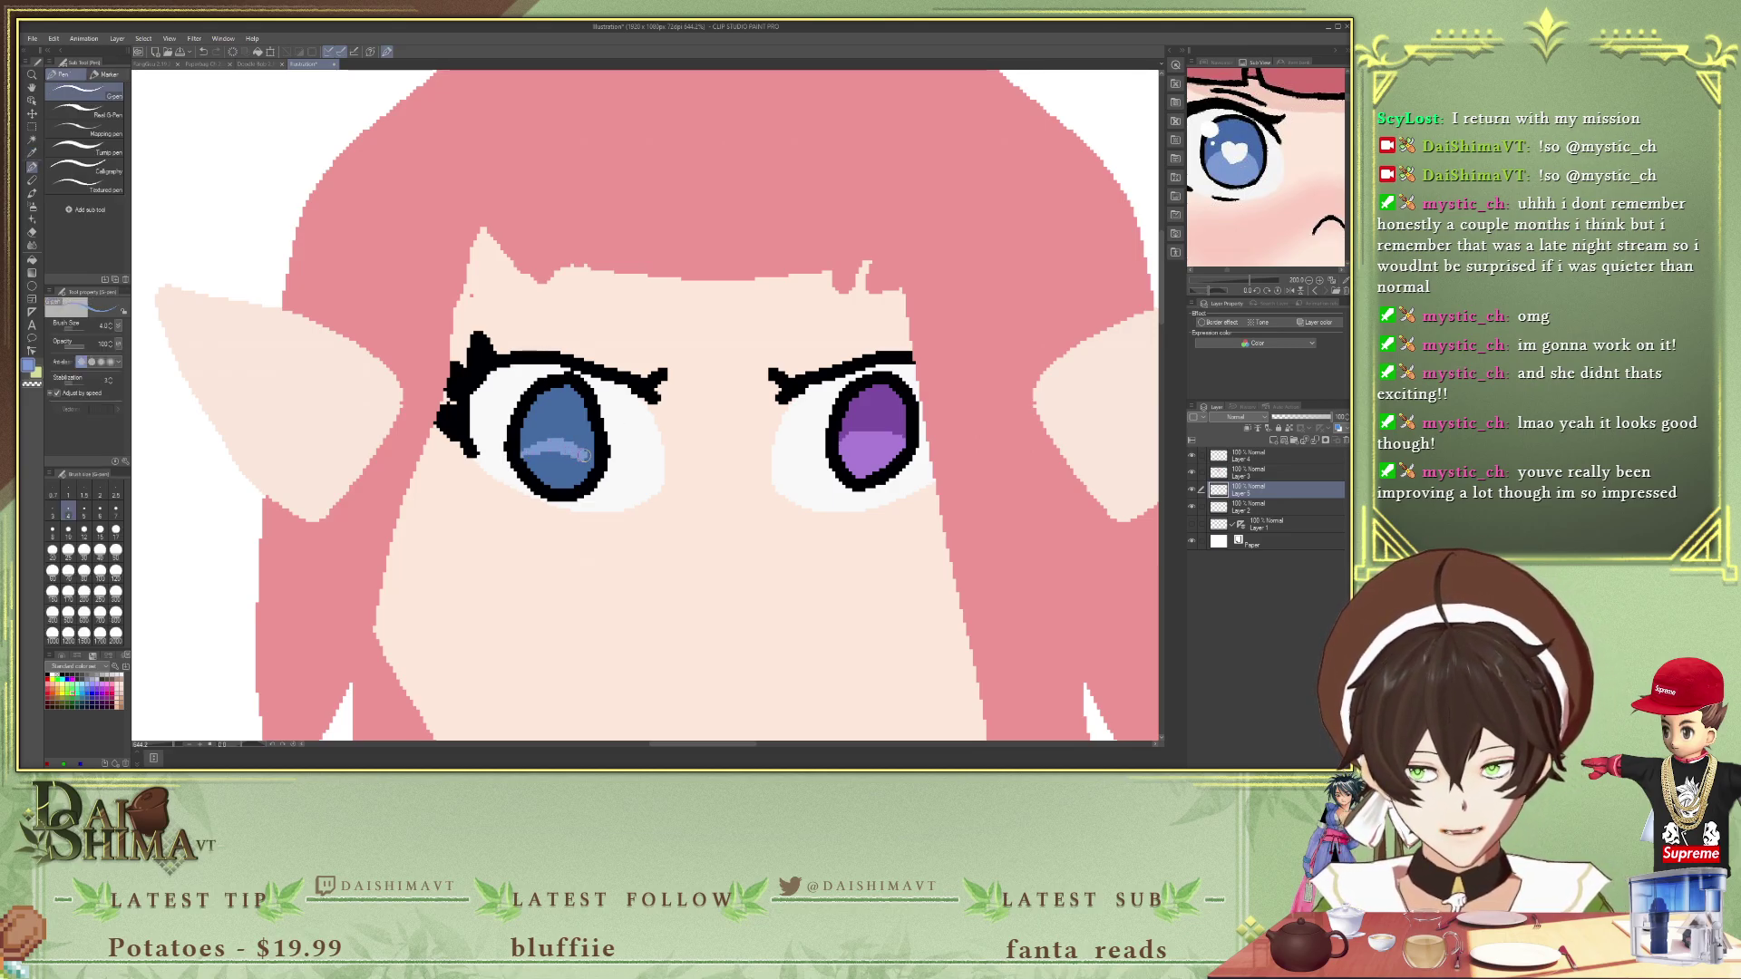
pyautogui.press('g')
pyautogui.click(571, 467)
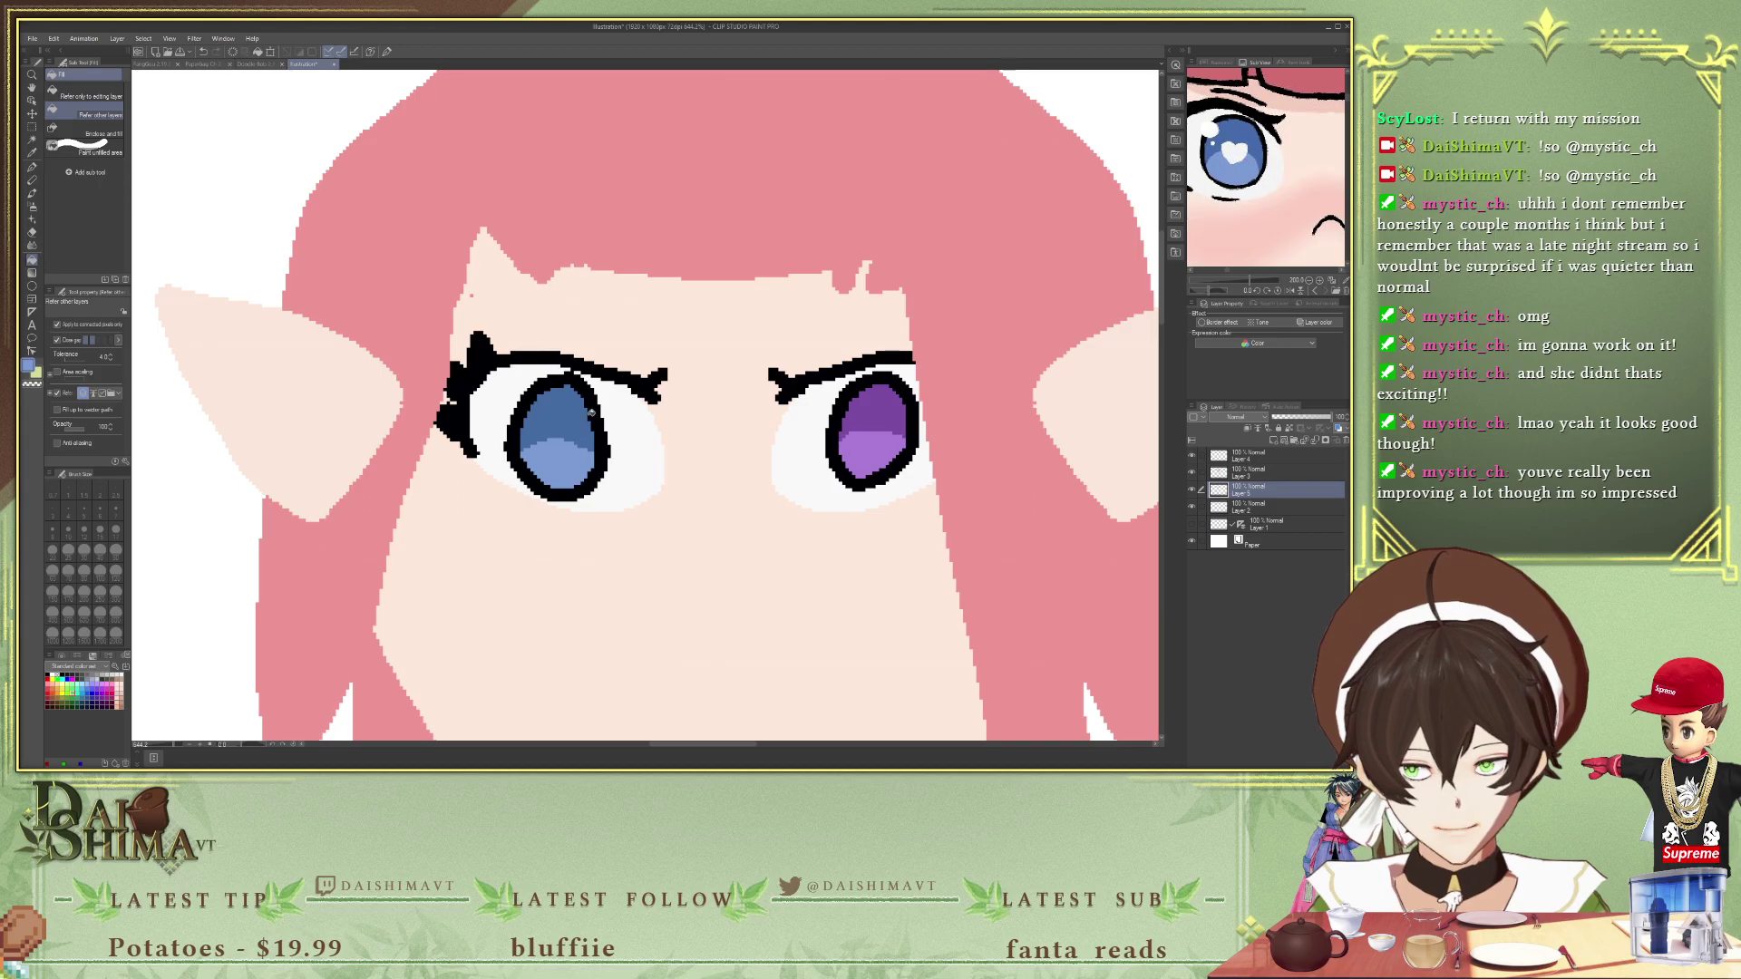
pyautogui.press('i')
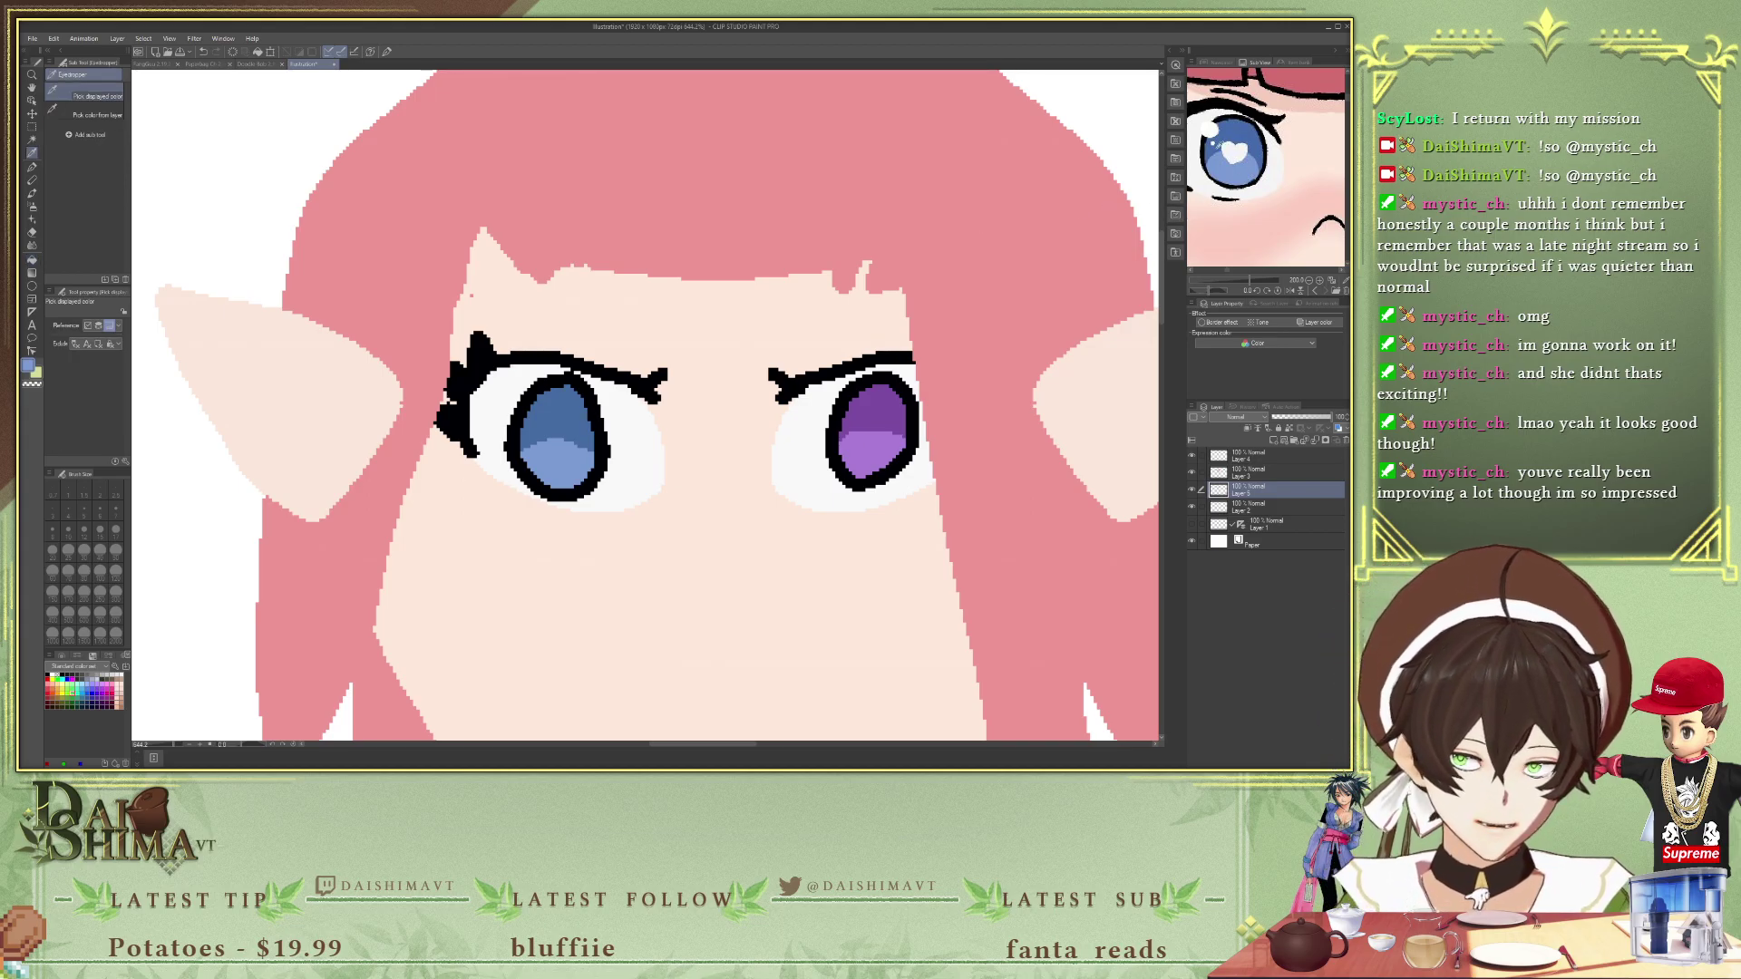
# - Ready the pen with a small brush size for detailing the blue iris
pyautogui.scroll(3, 525, 391)
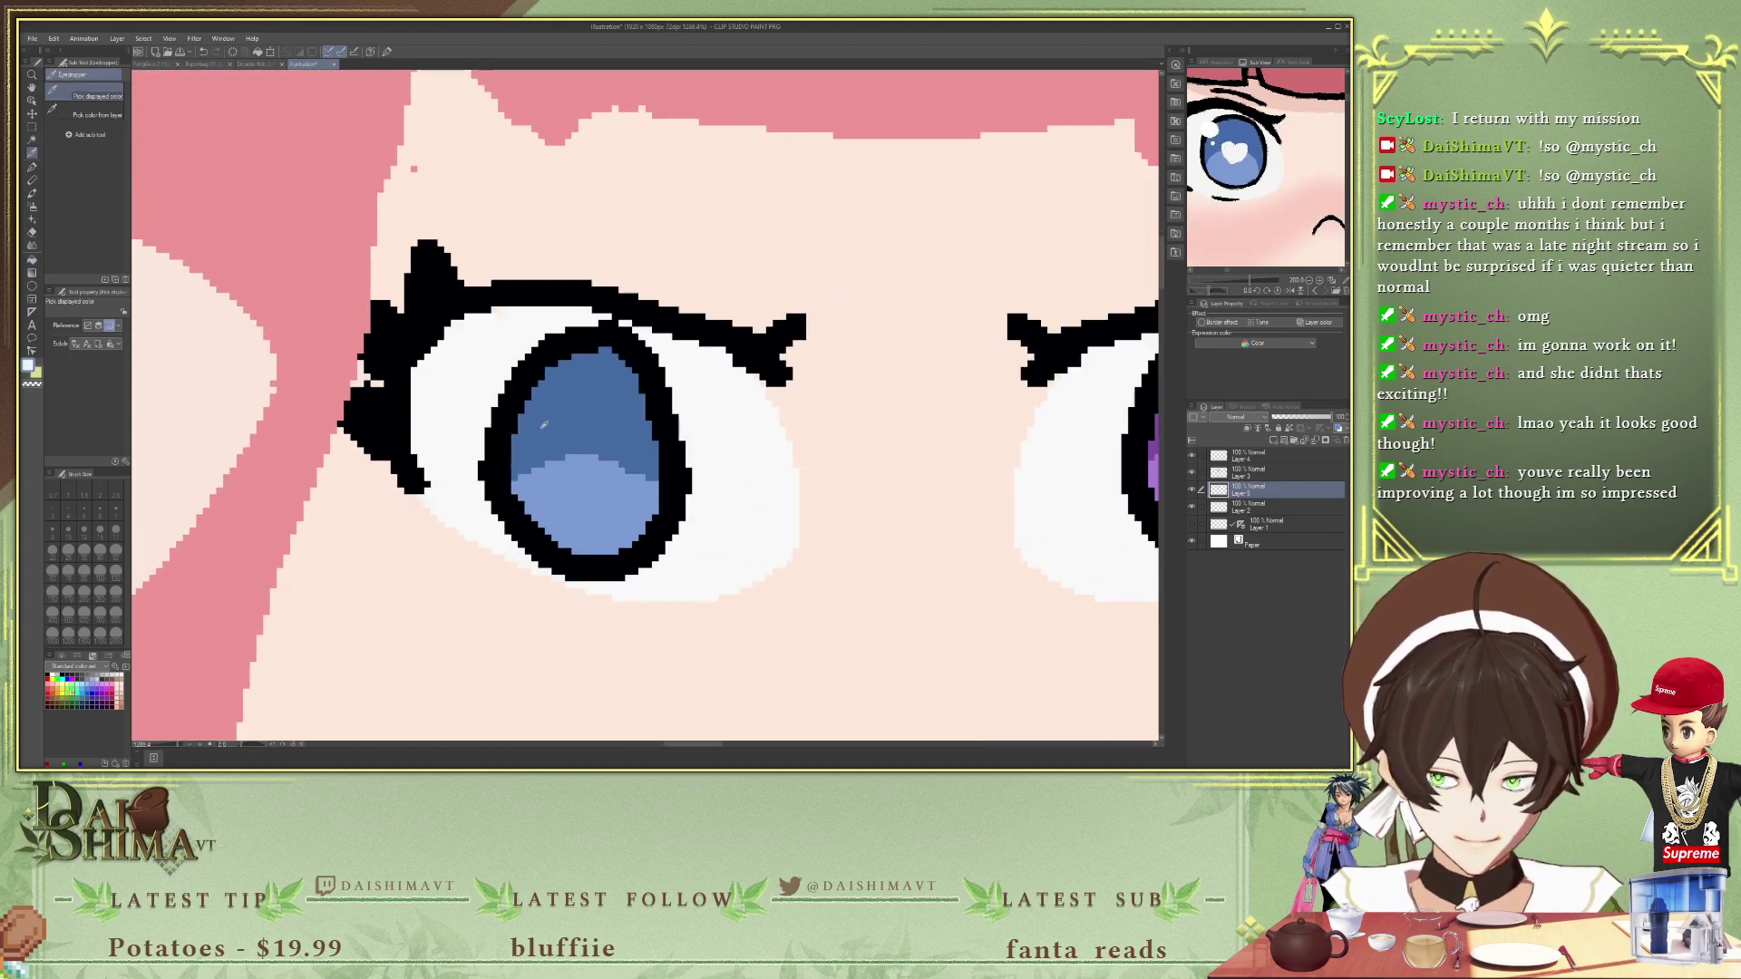
pyautogui.press('p')
pyautogui.scroll(1, 607, 440)
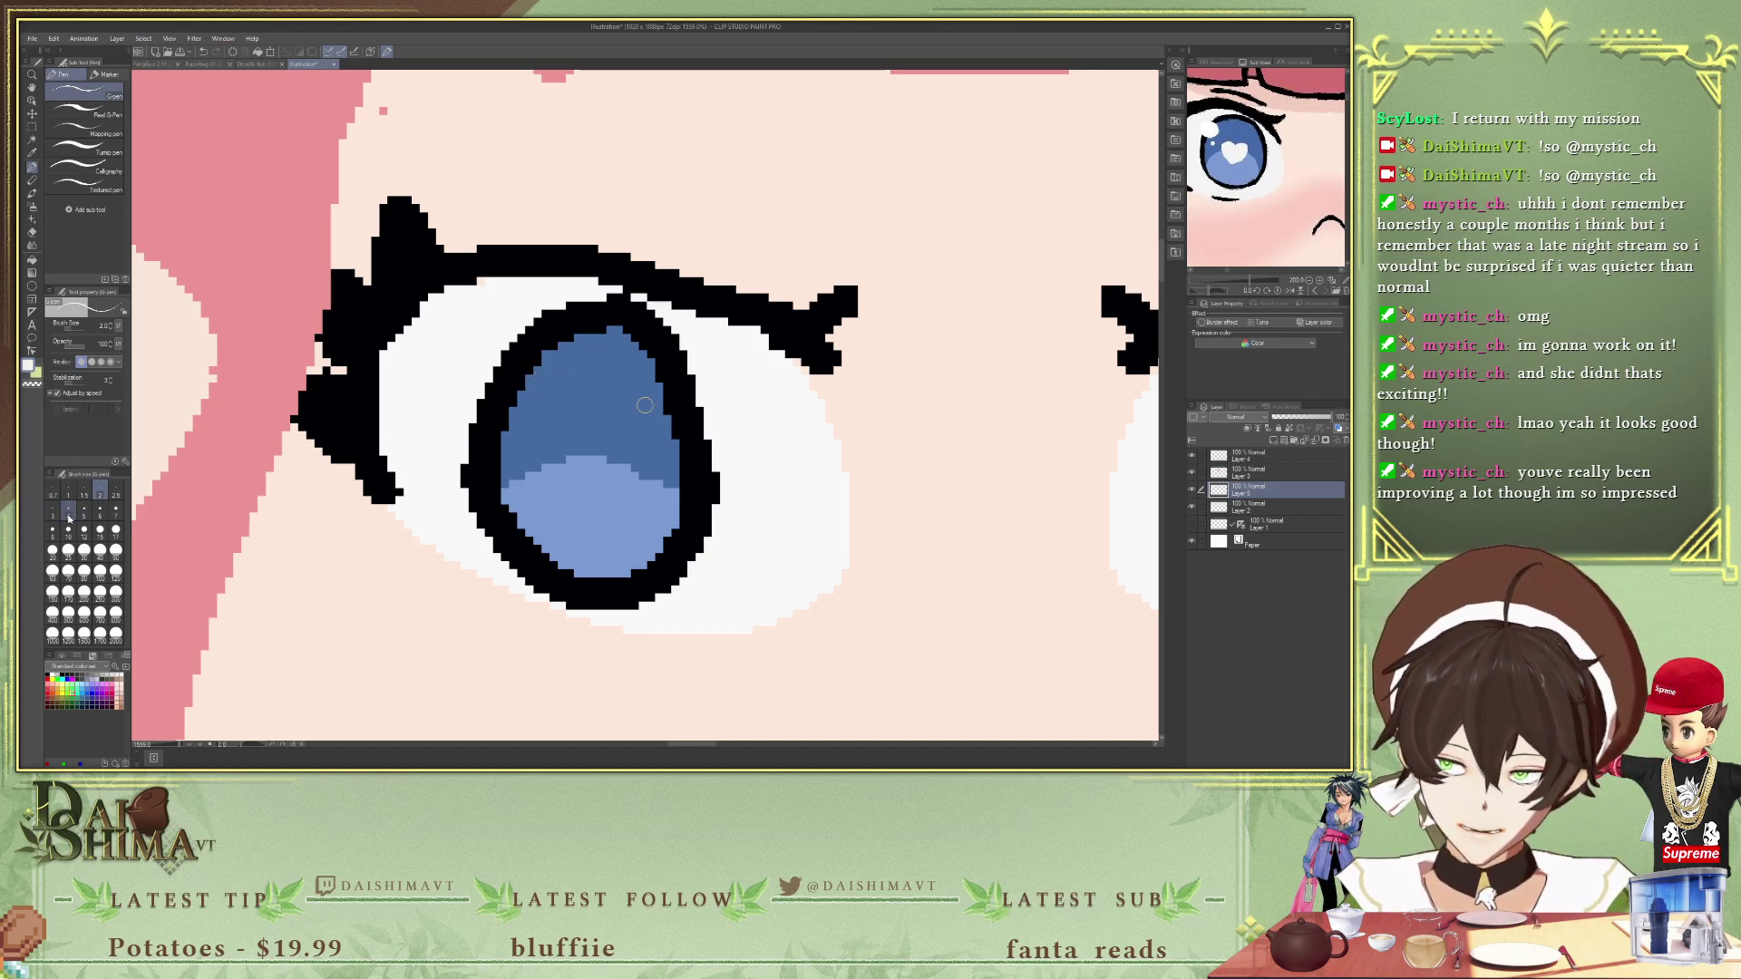
pyautogui.click(99, 494)
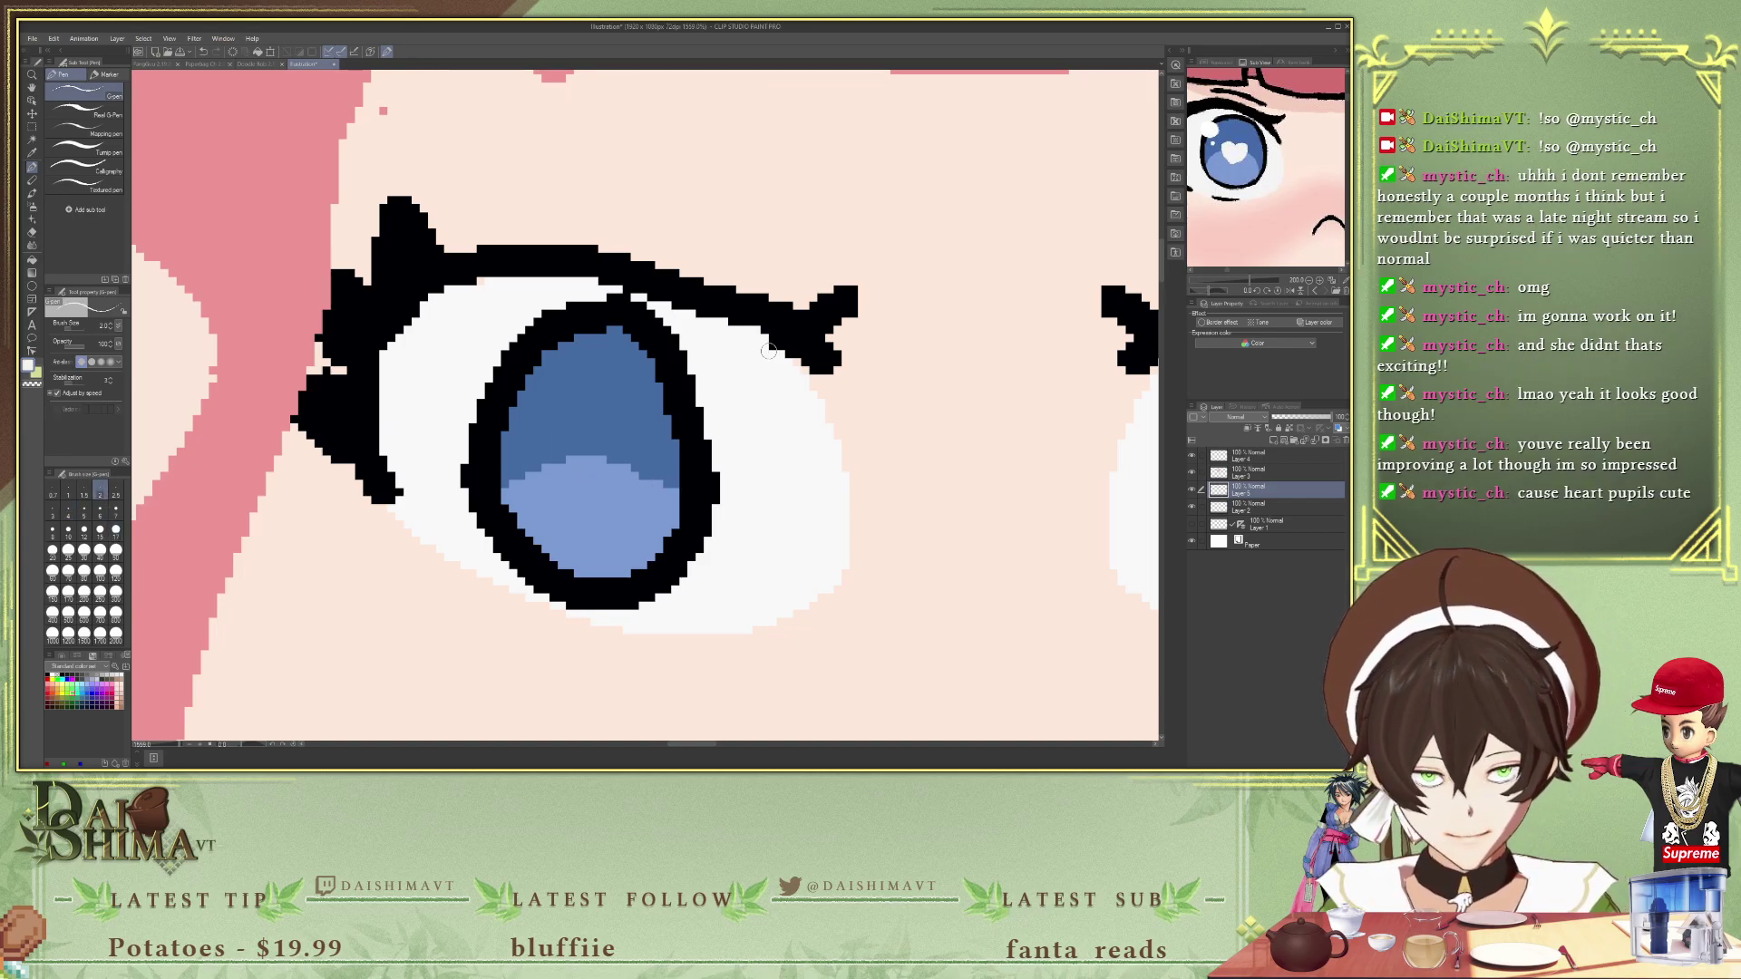
pyautogui.moveTo(542, 417)
pyautogui.mouseDown()
pyautogui.moveTo(576, 466)
pyautogui.moveTo(612, 473)
pyautogui.moveTo(640, 445)
pyautogui.moveTo(566, 399)
pyautogui.moveTo(589, 475)
pyautogui.moveTo(617, 421)
pyautogui.moveTo(611, 400)
pyautogui.moveTo(594, 429)
pyautogui.moveTo(572, 397)
pyautogui.moveTo(588, 478)
pyautogui.moveTo(621, 411)
pyautogui.moveTo(549, 408)
pyautogui.mouseUp()
pyautogui.hotkey('ctrl', 'z')
pyautogui.hotkey('ctrl', 'z')
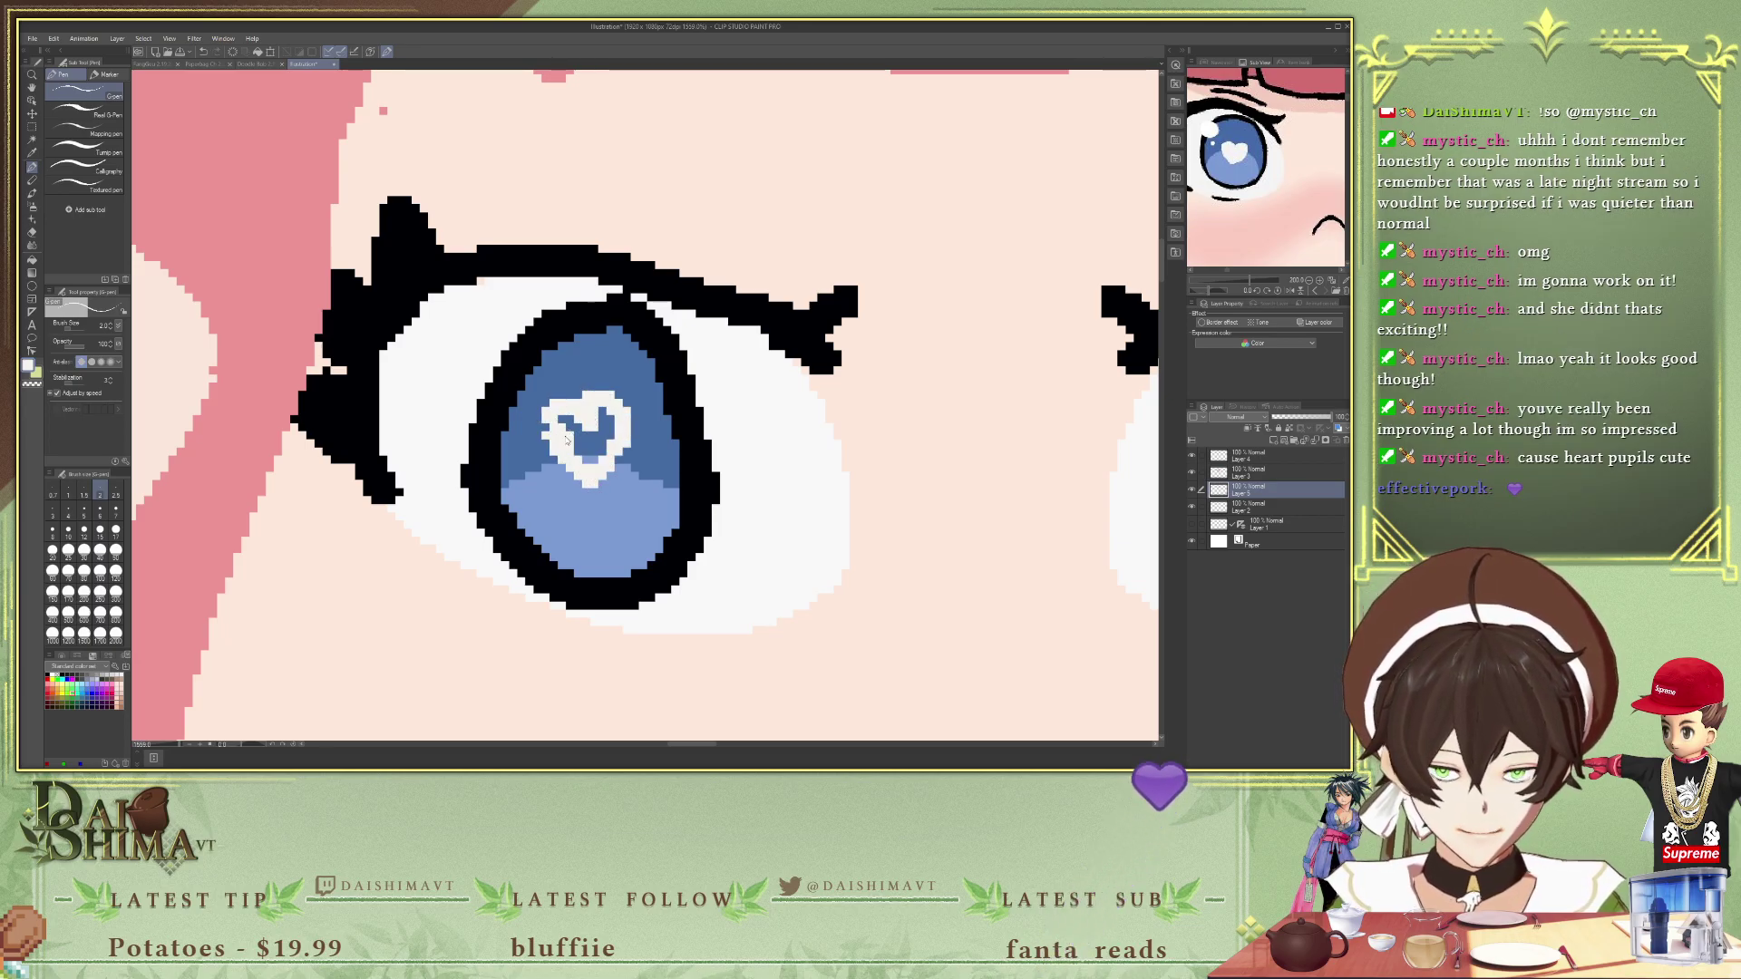
pyautogui.hotkey('ctrl', 'z')
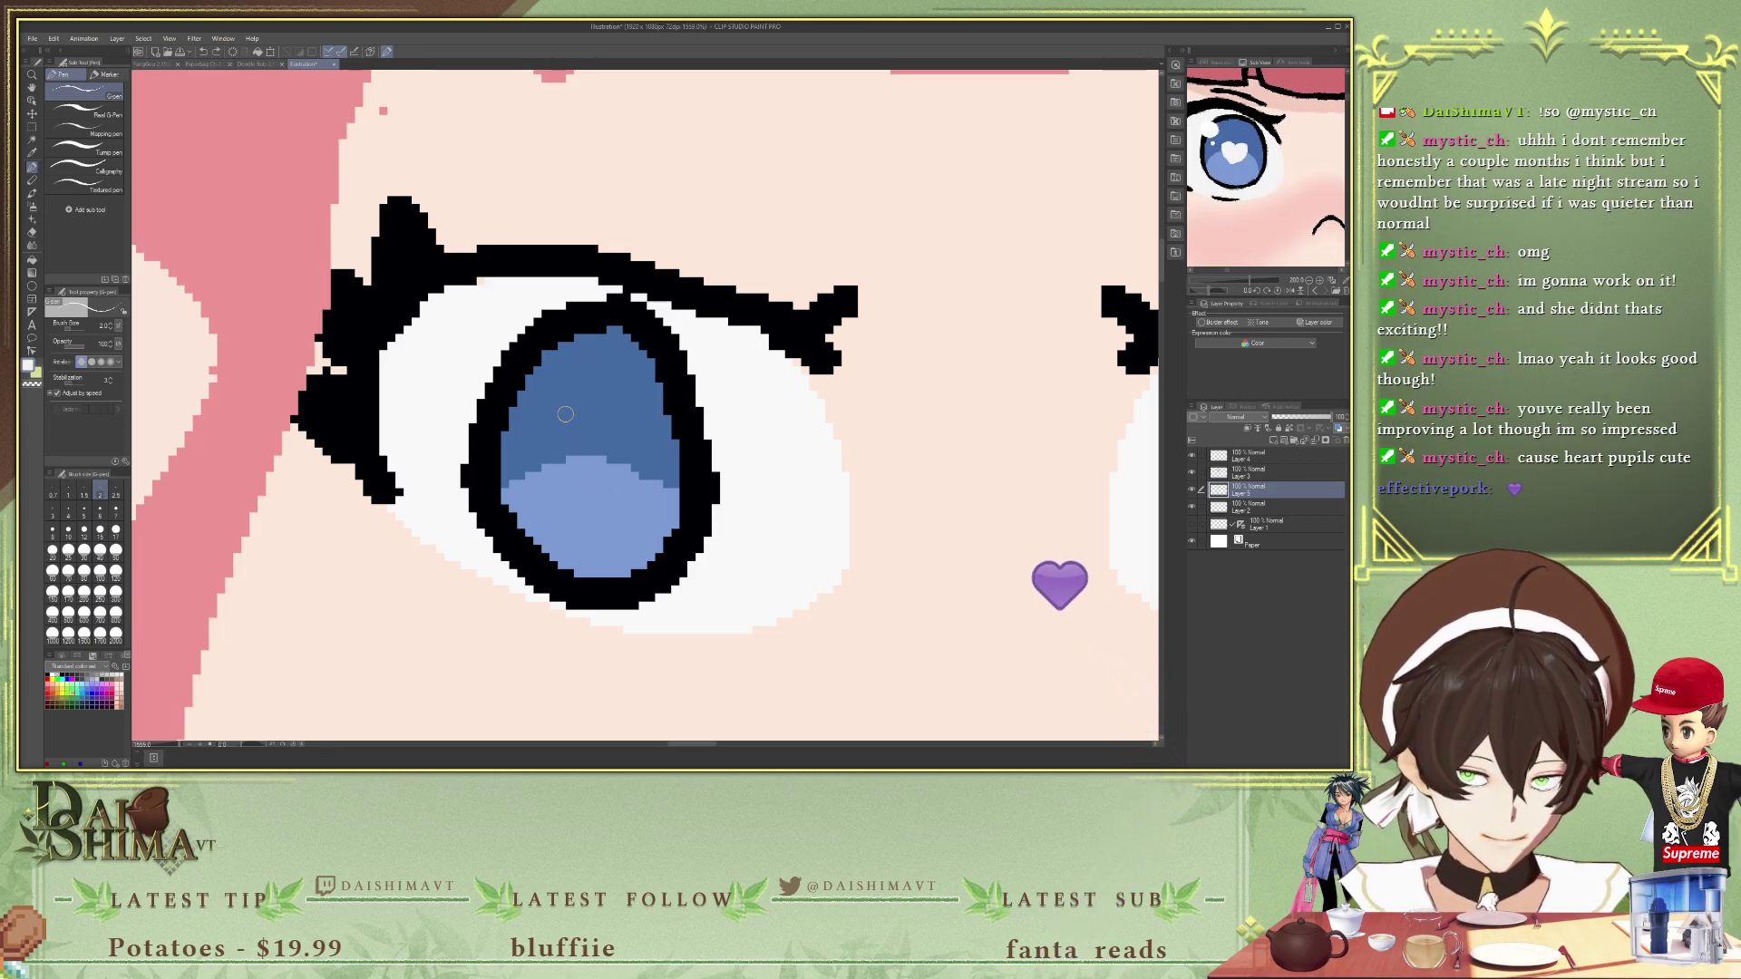
pyautogui.moveTo(544, 408); pyautogui.dragTo(524, 481)
pyautogui.hotkey('ctrl', 'z')
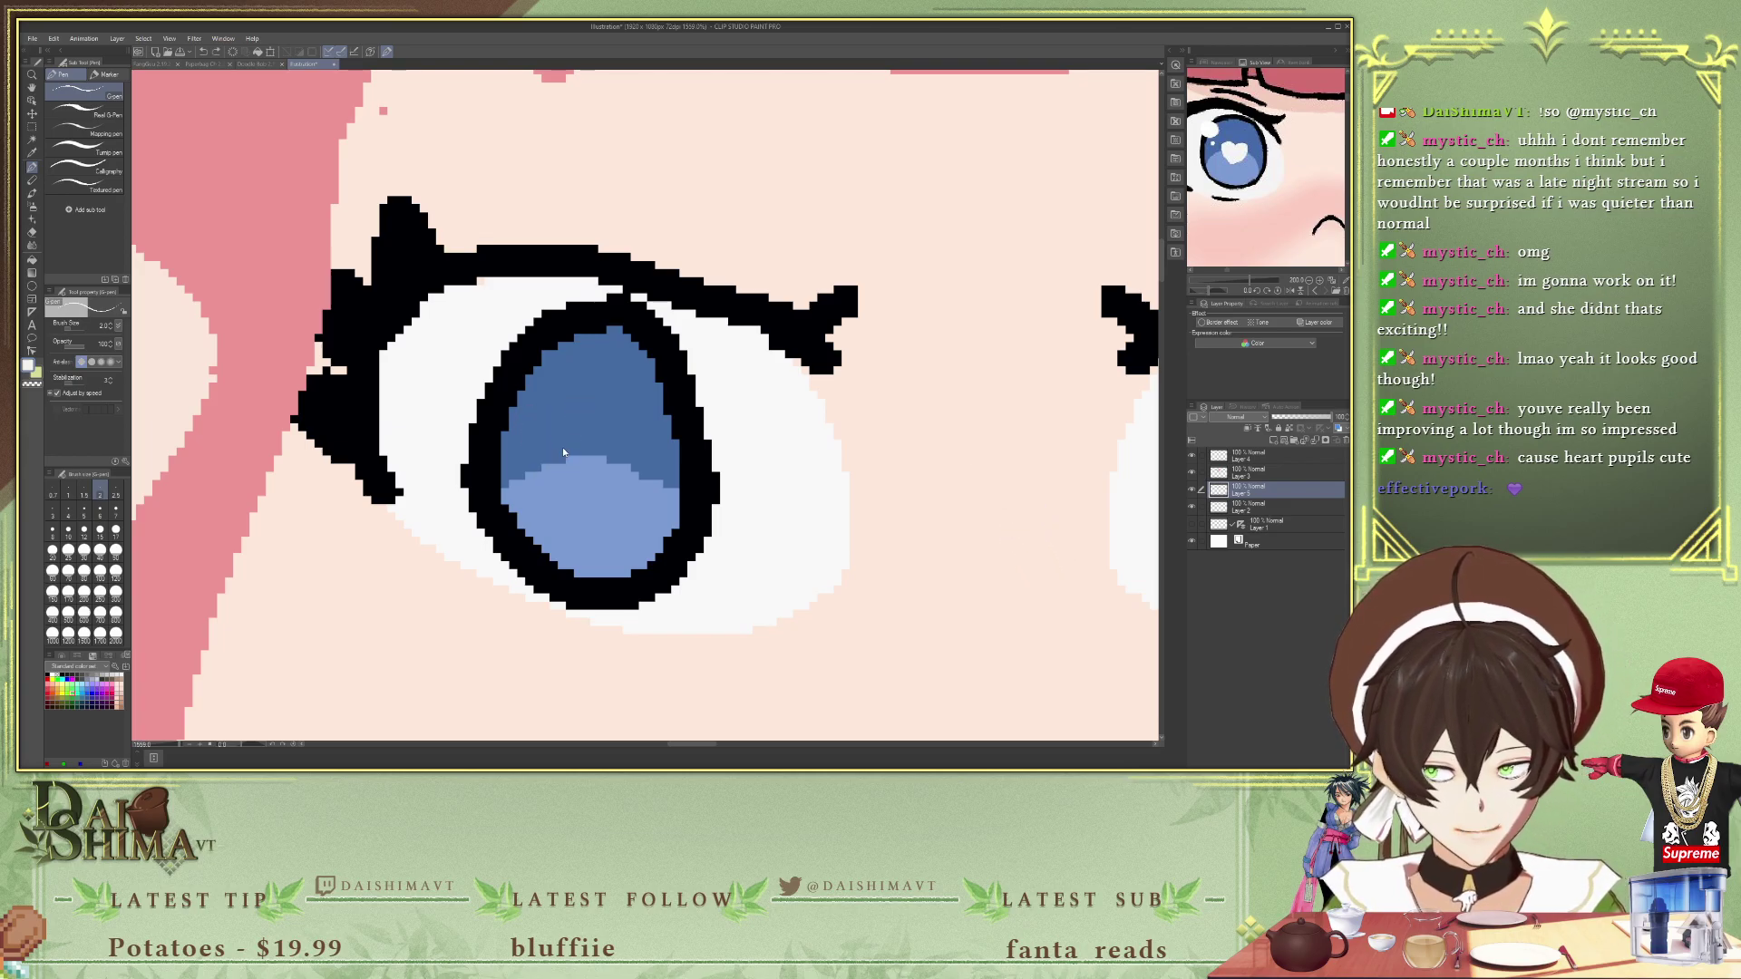
# - Draw a white heart outline in the middle of the blue iris and fill it solid
pyautogui.moveTo(543, 418)
pyautogui.mouseDown()
pyautogui.moveTo(577, 490)
pyautogui.moveTo(621, 434)
pyautogui.moveTo(600, 388)
pyautogui.moveTo(589, 423)
pyautogui.moveTo(567, 388)
pyautogui.moveTo(546, 414)
pyautogui.moveTo(577, 449)
pyautogui.mouseUp()
pyautogui.press('g')
pyautogui.click(575, 418)
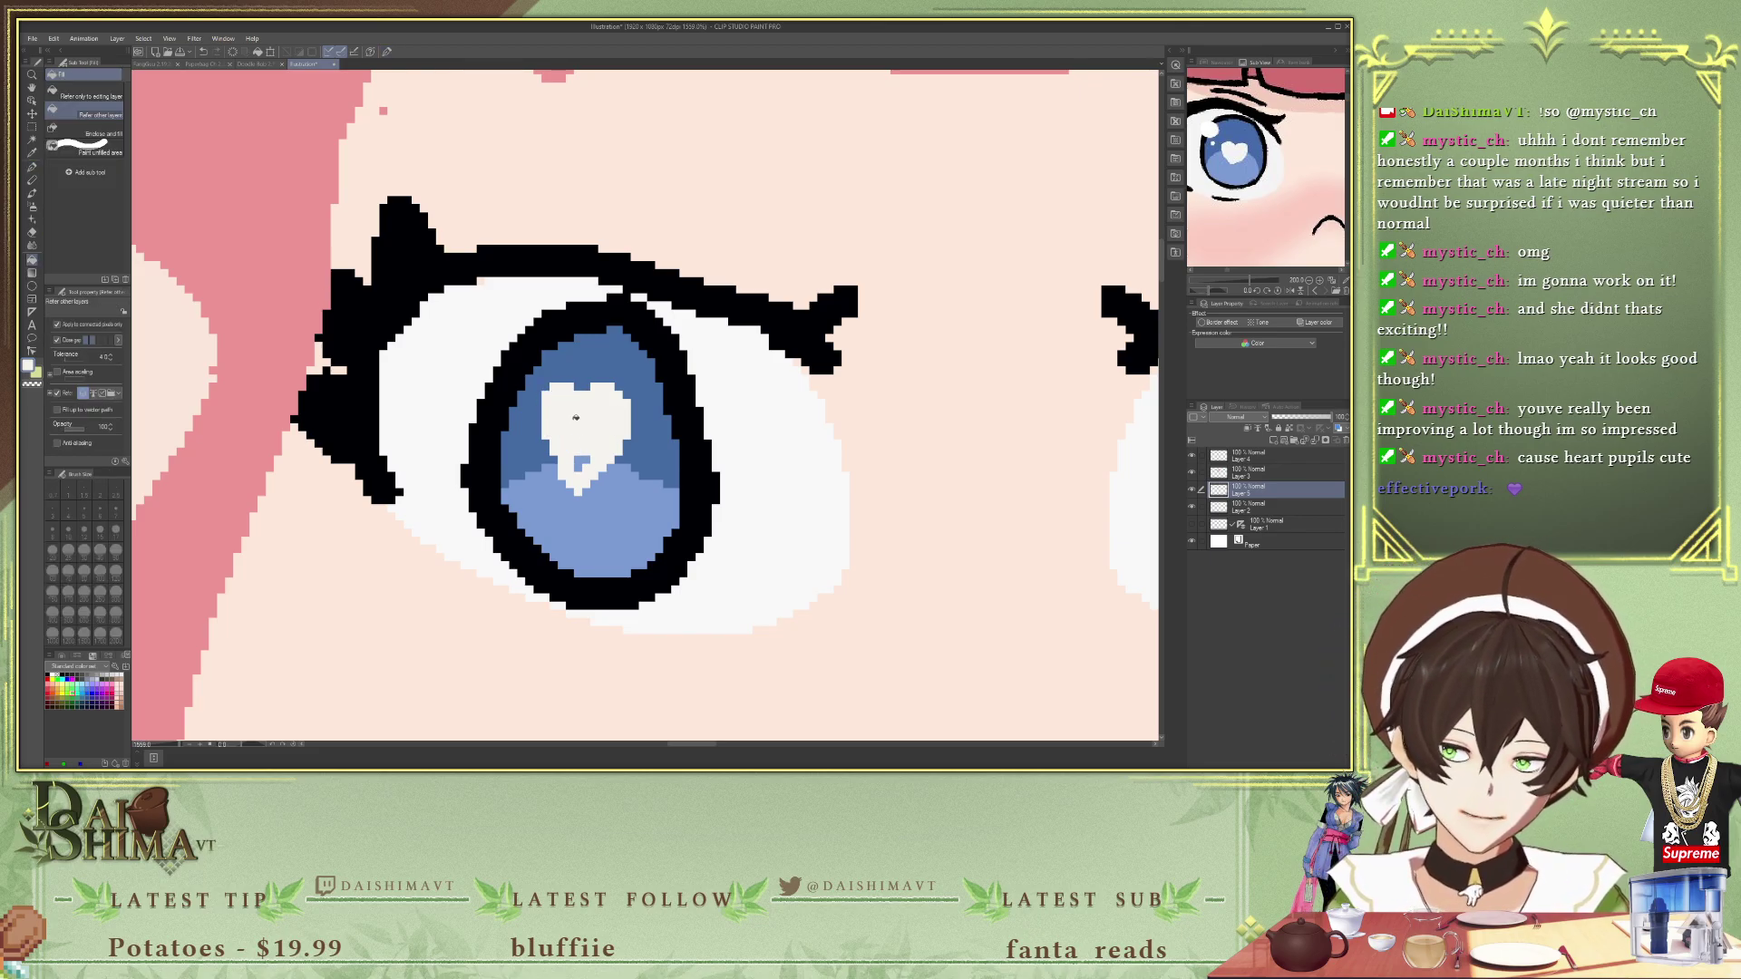
pyautogui.press('p')
pyautogui.moveTo(585, 472); pyautogui.dragTo(582, 453)
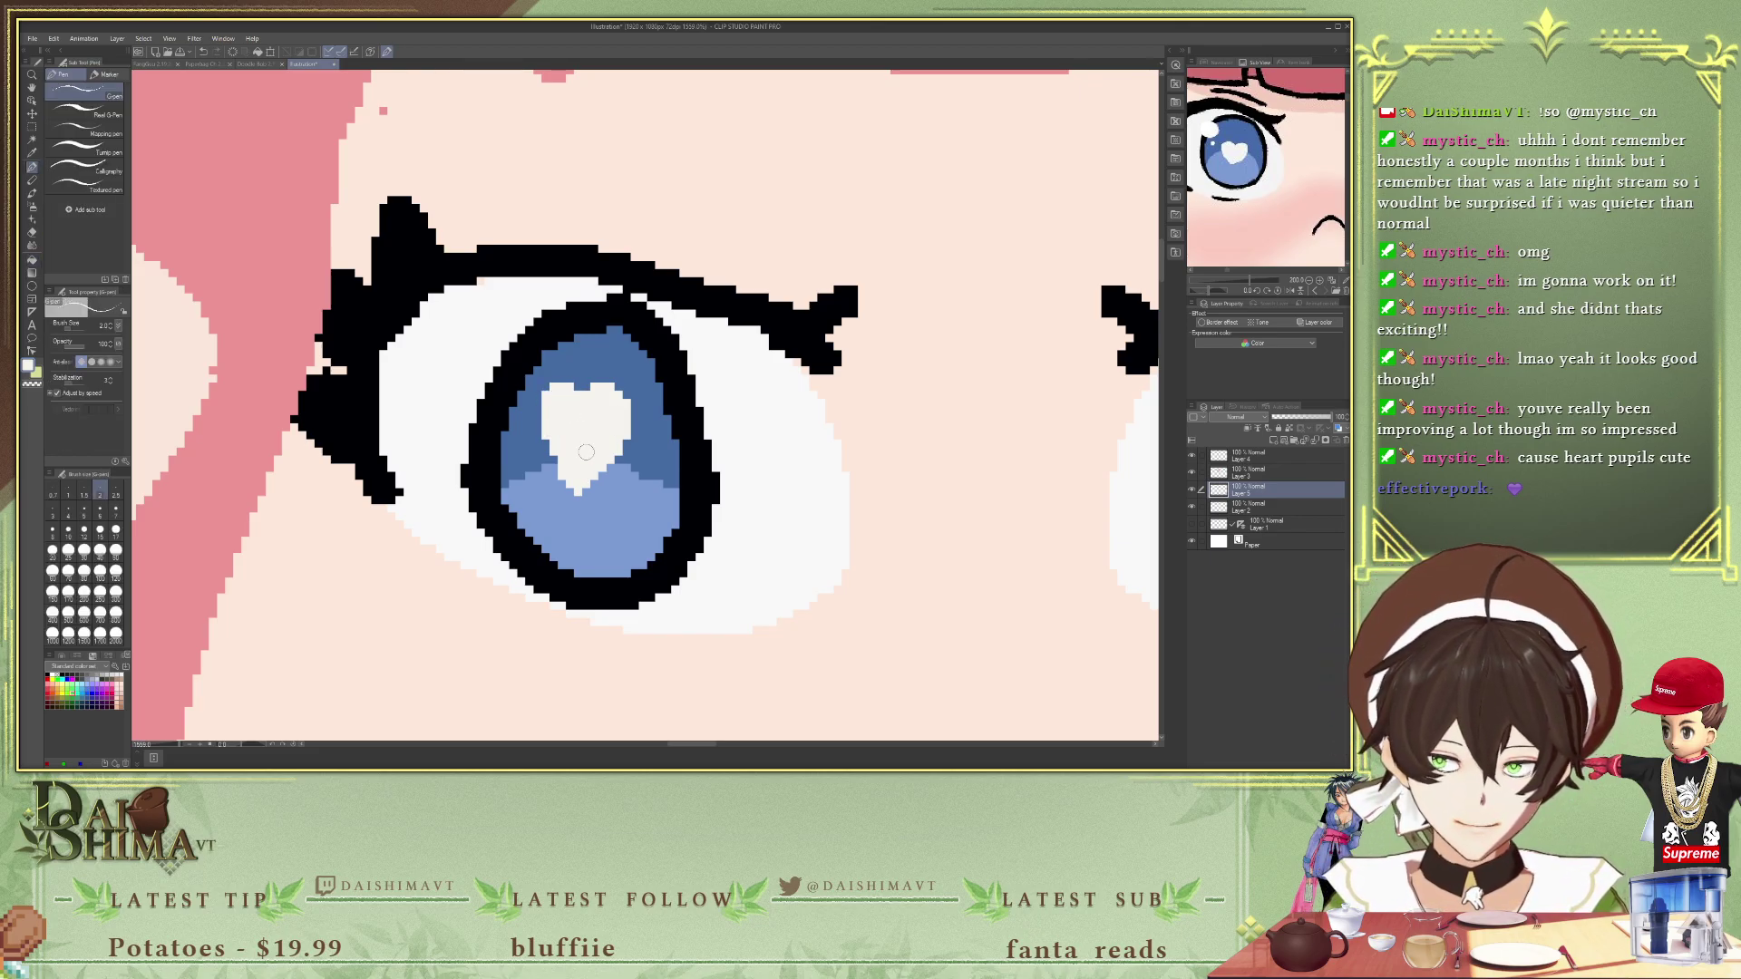
# - Draw a solid white heart in the middle of the purple iris to match the blue eye
pyautogui.scroll(-4, 871, 384)
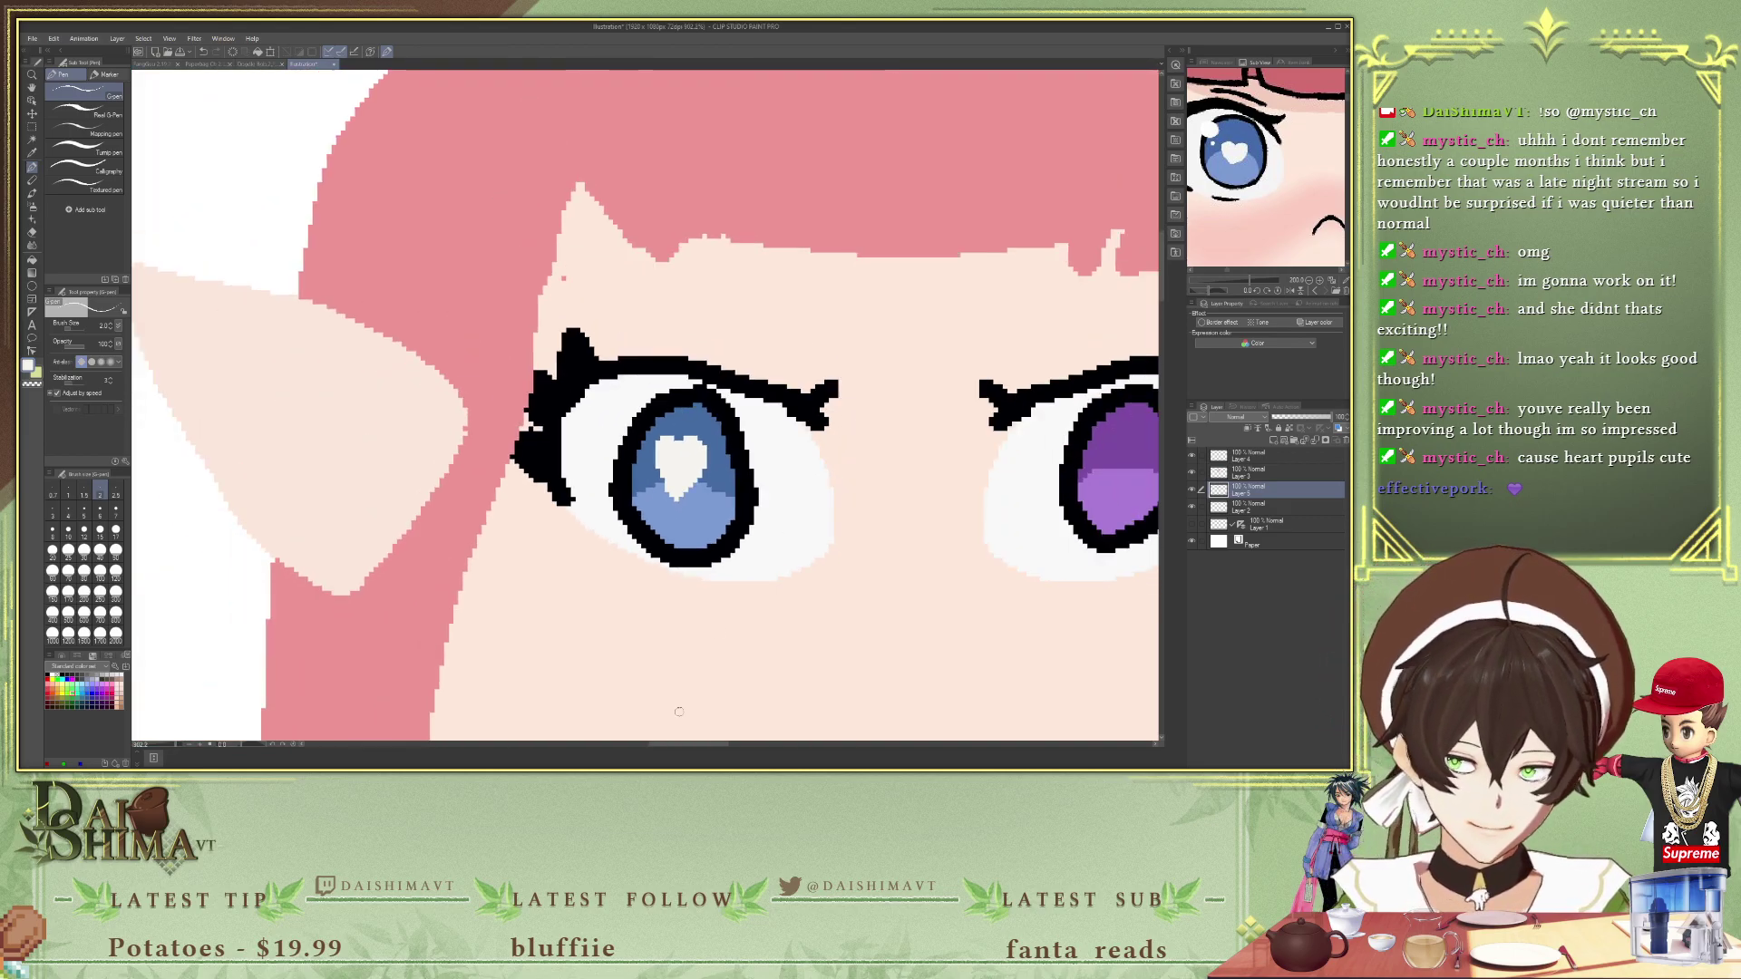
pyautogui.hscroll(1, 707, 741)
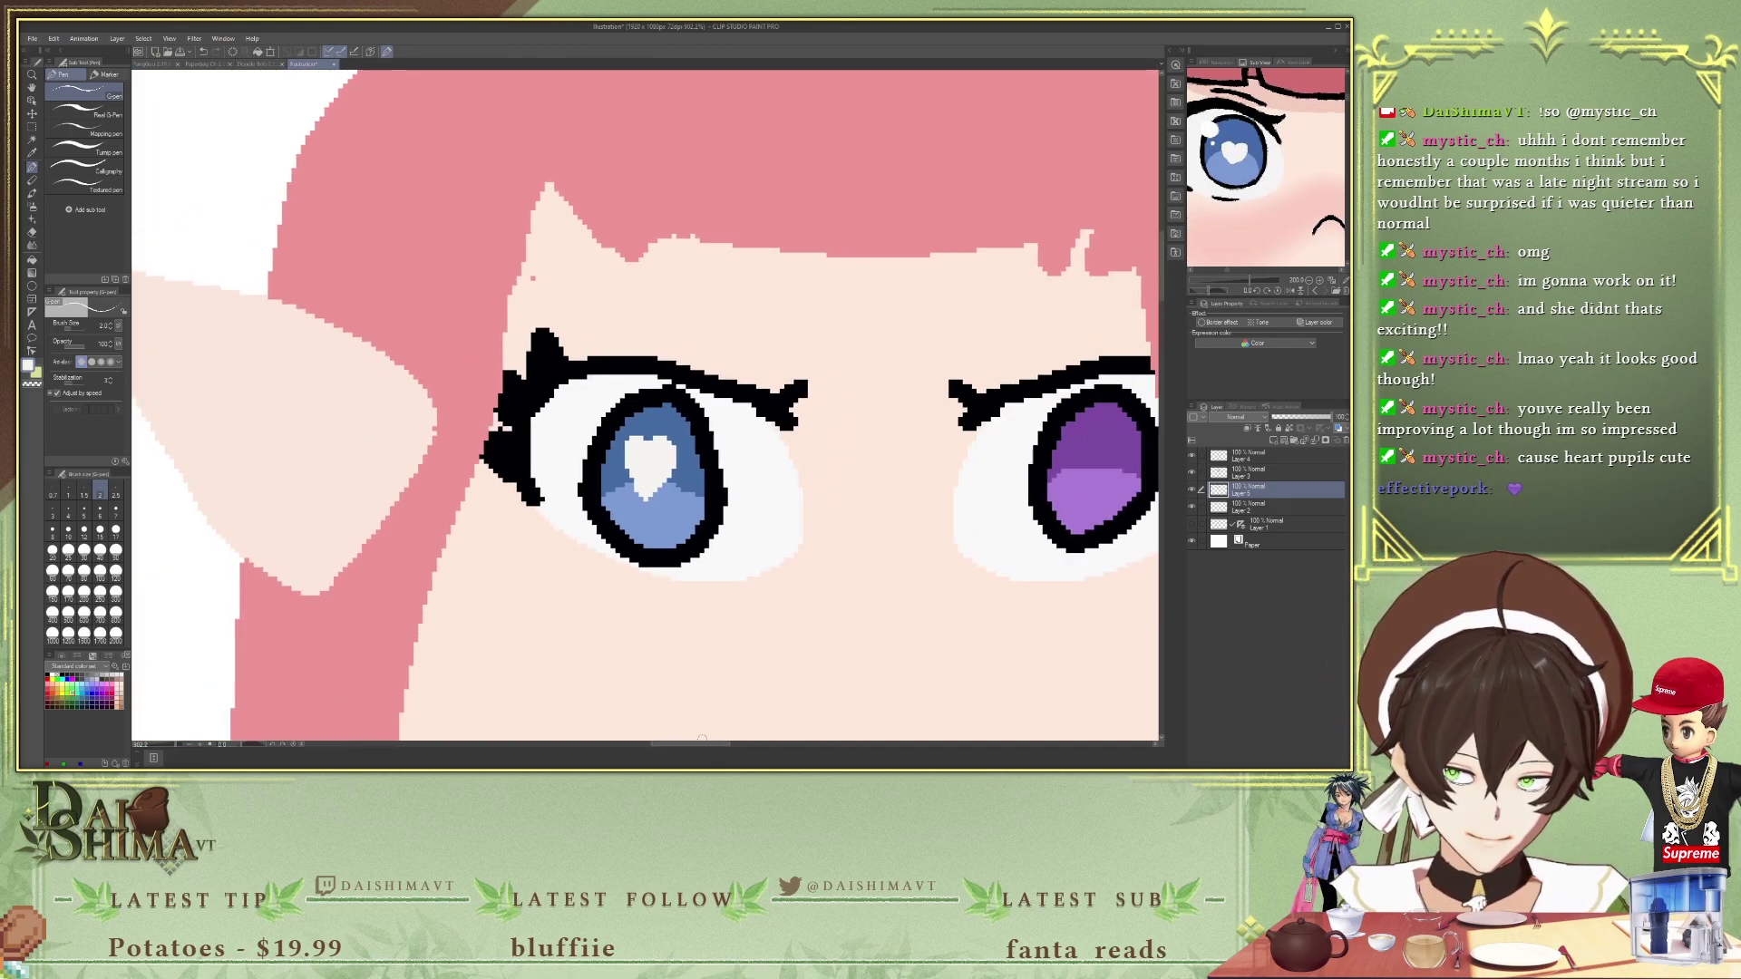
pyautogui.scroll(-4, 716, 747)
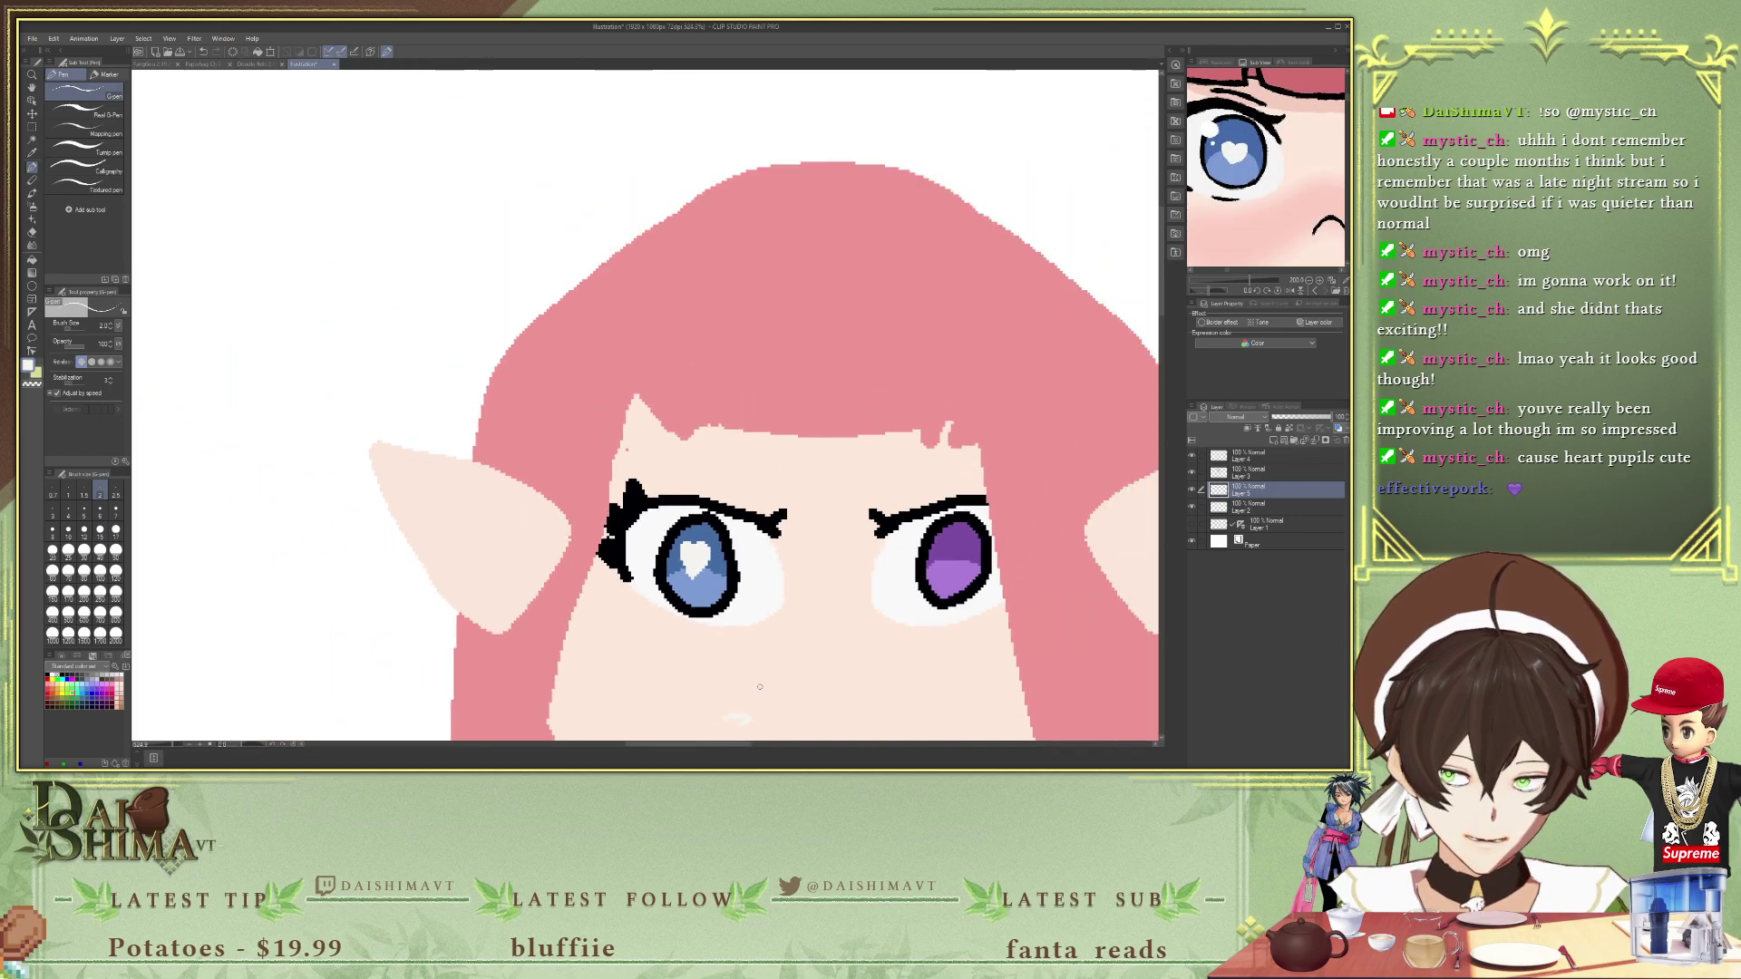
pyautogui.hscroll(6, 715, 744)
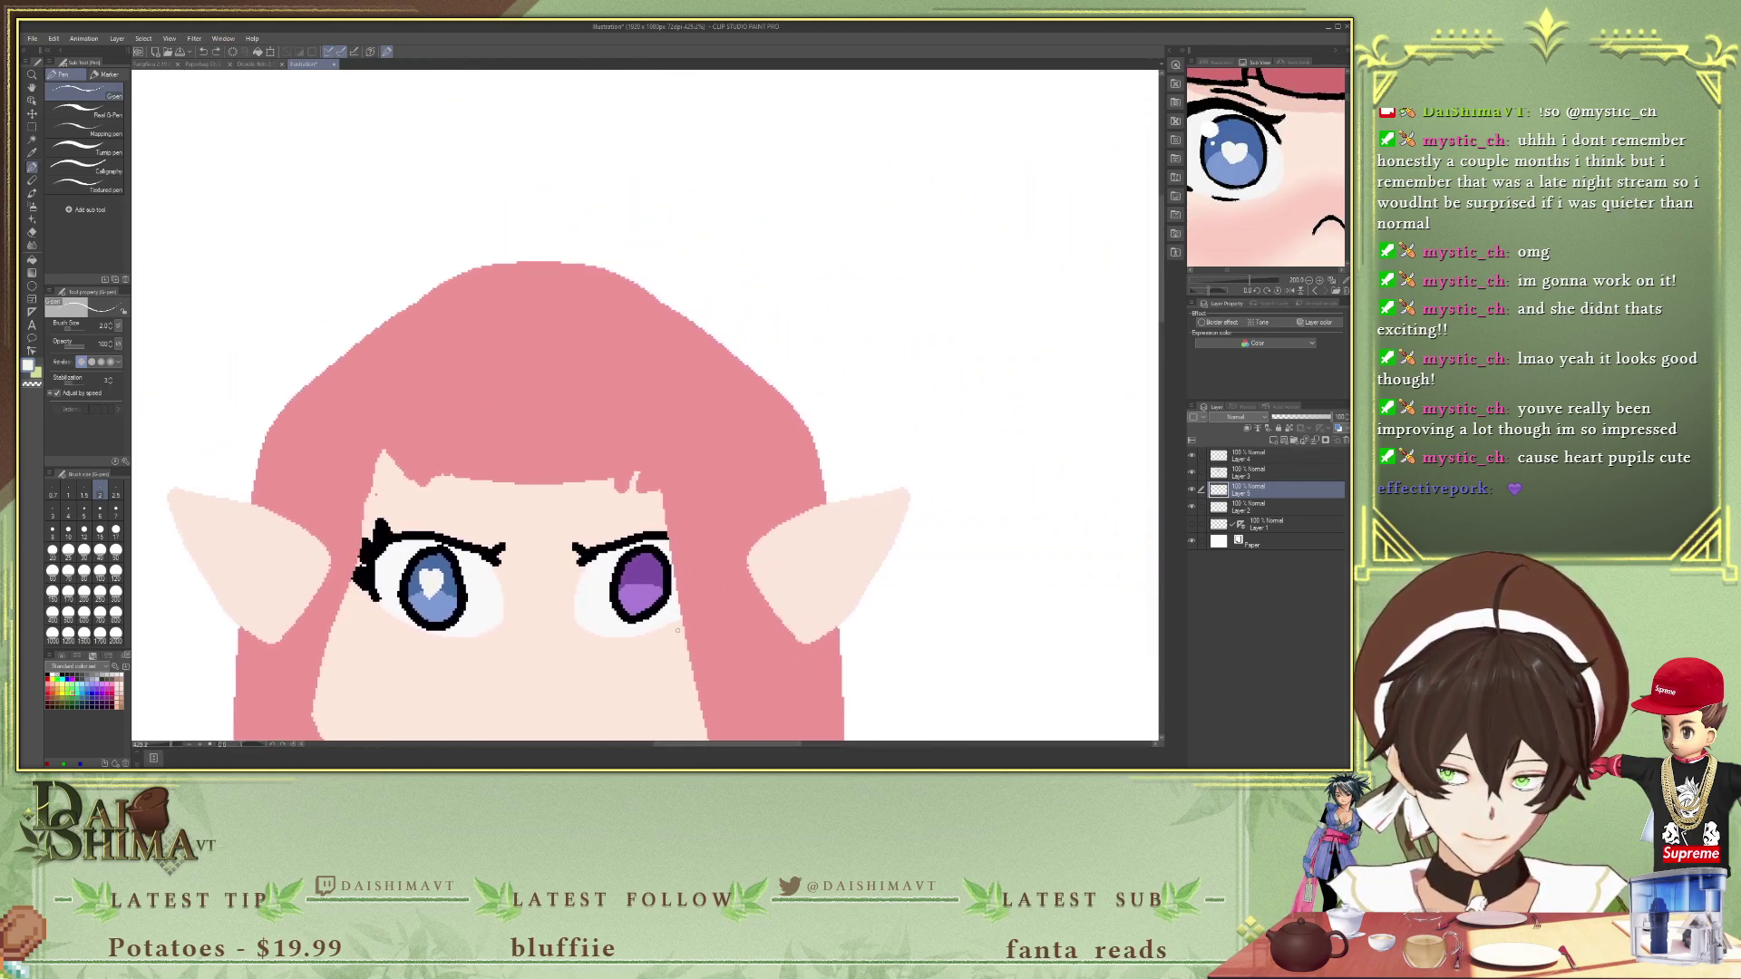
pyautogui.scroll(4, 622, 571)
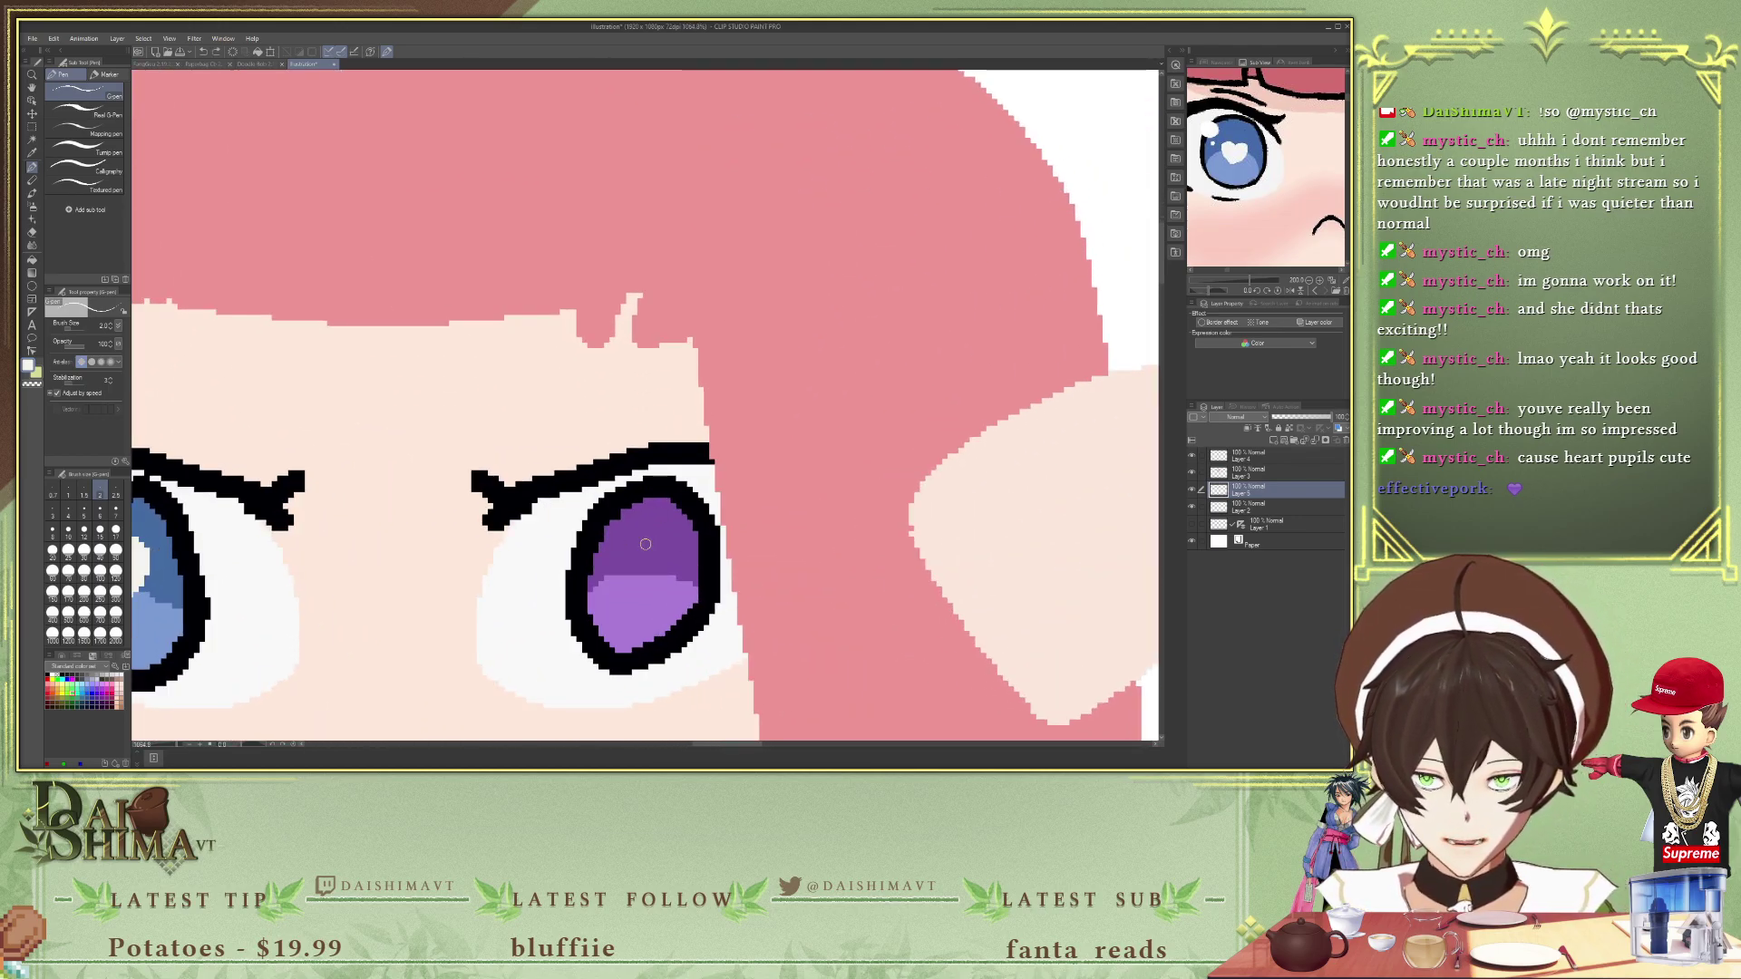
pyautogui.moveTo(627, 552)
pyautogui.mouseDown()
pyautogui.moveTo(637, 598)
pyautogui.moveTo(663, 541)
pyautogui.moveTo(651, 555)
pyautogui.moveTo(639, 541)
pyautogui.moveTo(643, 600)
pyautogui.moveTo(672, 574)
pyautogui.moveTo(669, 546)
pyautogui.moveTo(651, 567)
pyautogui.moveTo(639, 544)
pyautogui.moveTo(627, 562)
pyautogui.moveTo(645, 573)
pyautogui.moveTo(633, 548)
pyautogui.moveTo(656, 586)
pyautogui.moveTo(663, 551)
pyautogui.mouseUp()
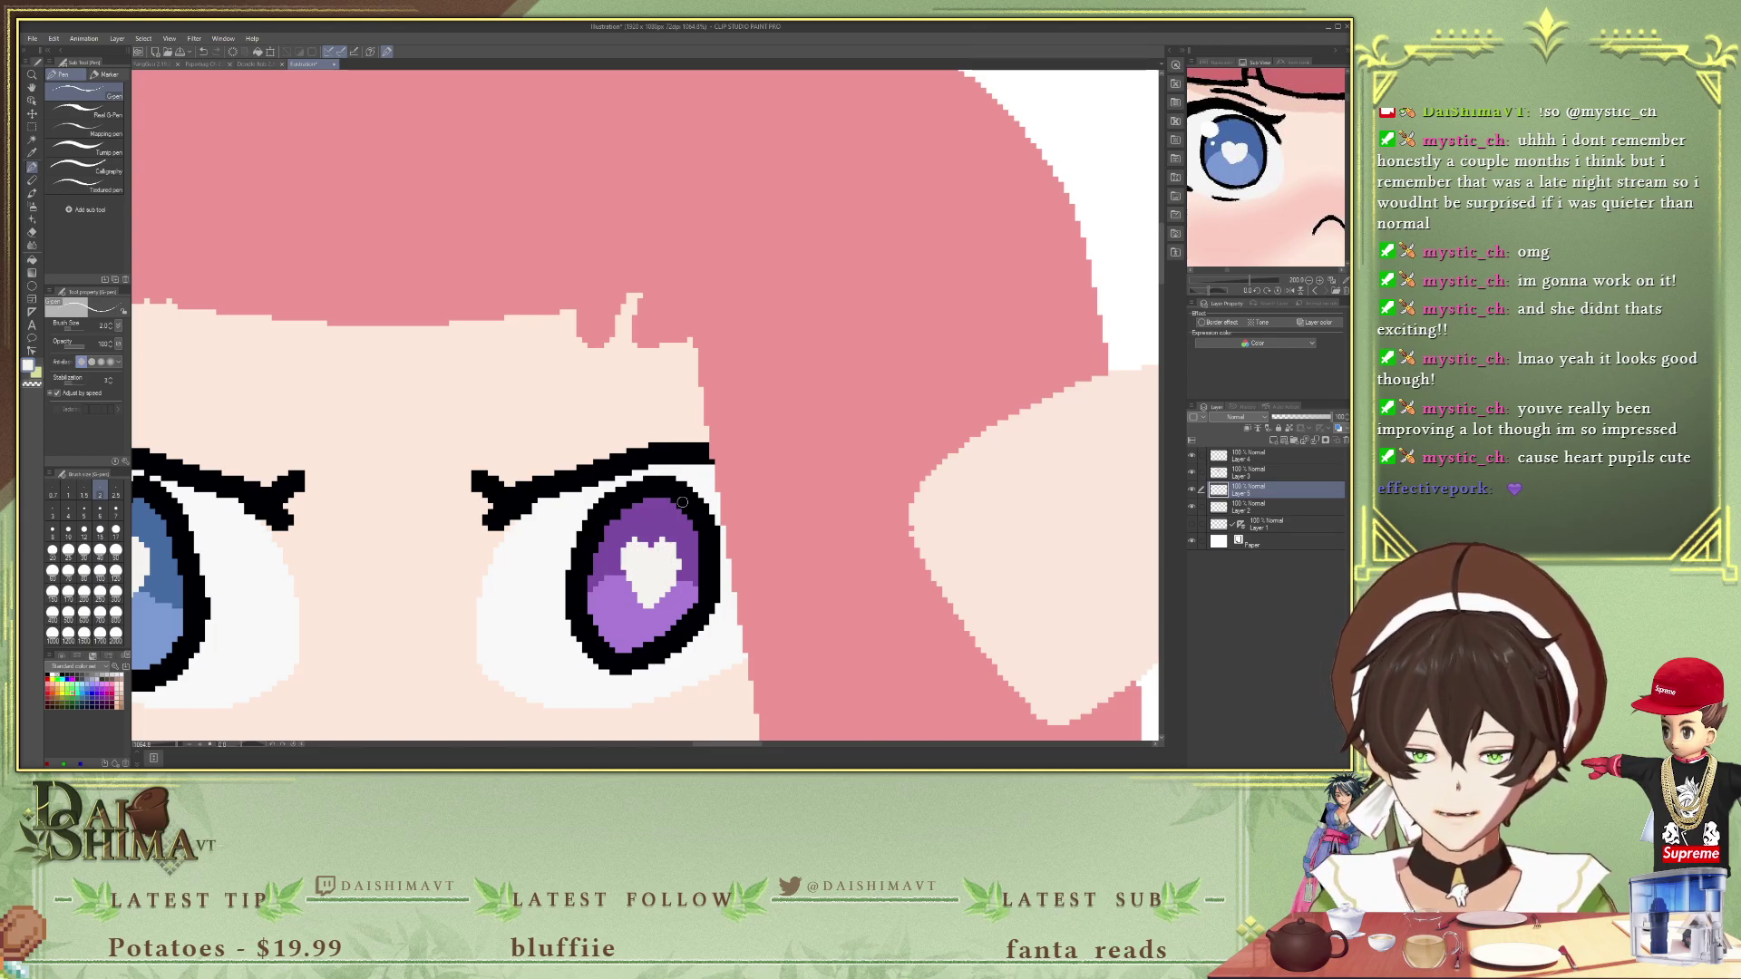
# - Sample black from the reference portrait's nose line and ready the pen over the lower half of the face
pyautogui.scroll(-3, 633, 493)
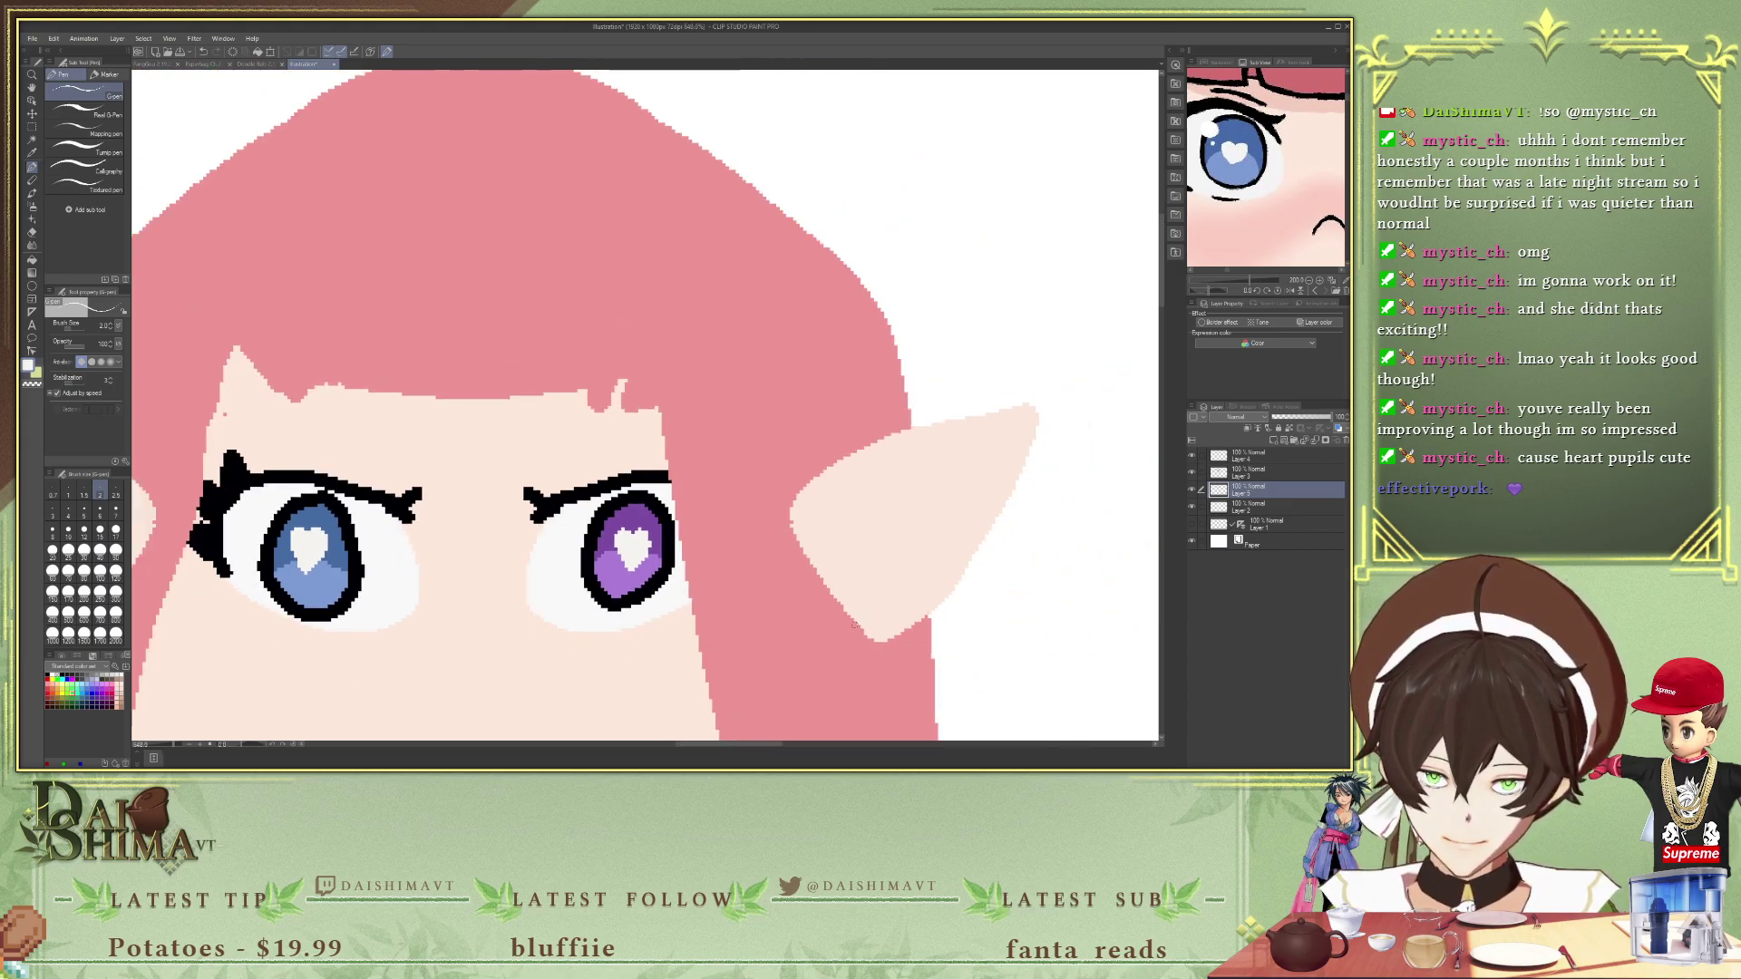
pyautogui.moveTo(712, 745)
pyautogui.mouseDown()
pyautogui.moveTo(655, 743)
pyautogui.moveTo(704, 743)
pyautogui.mouseUp()
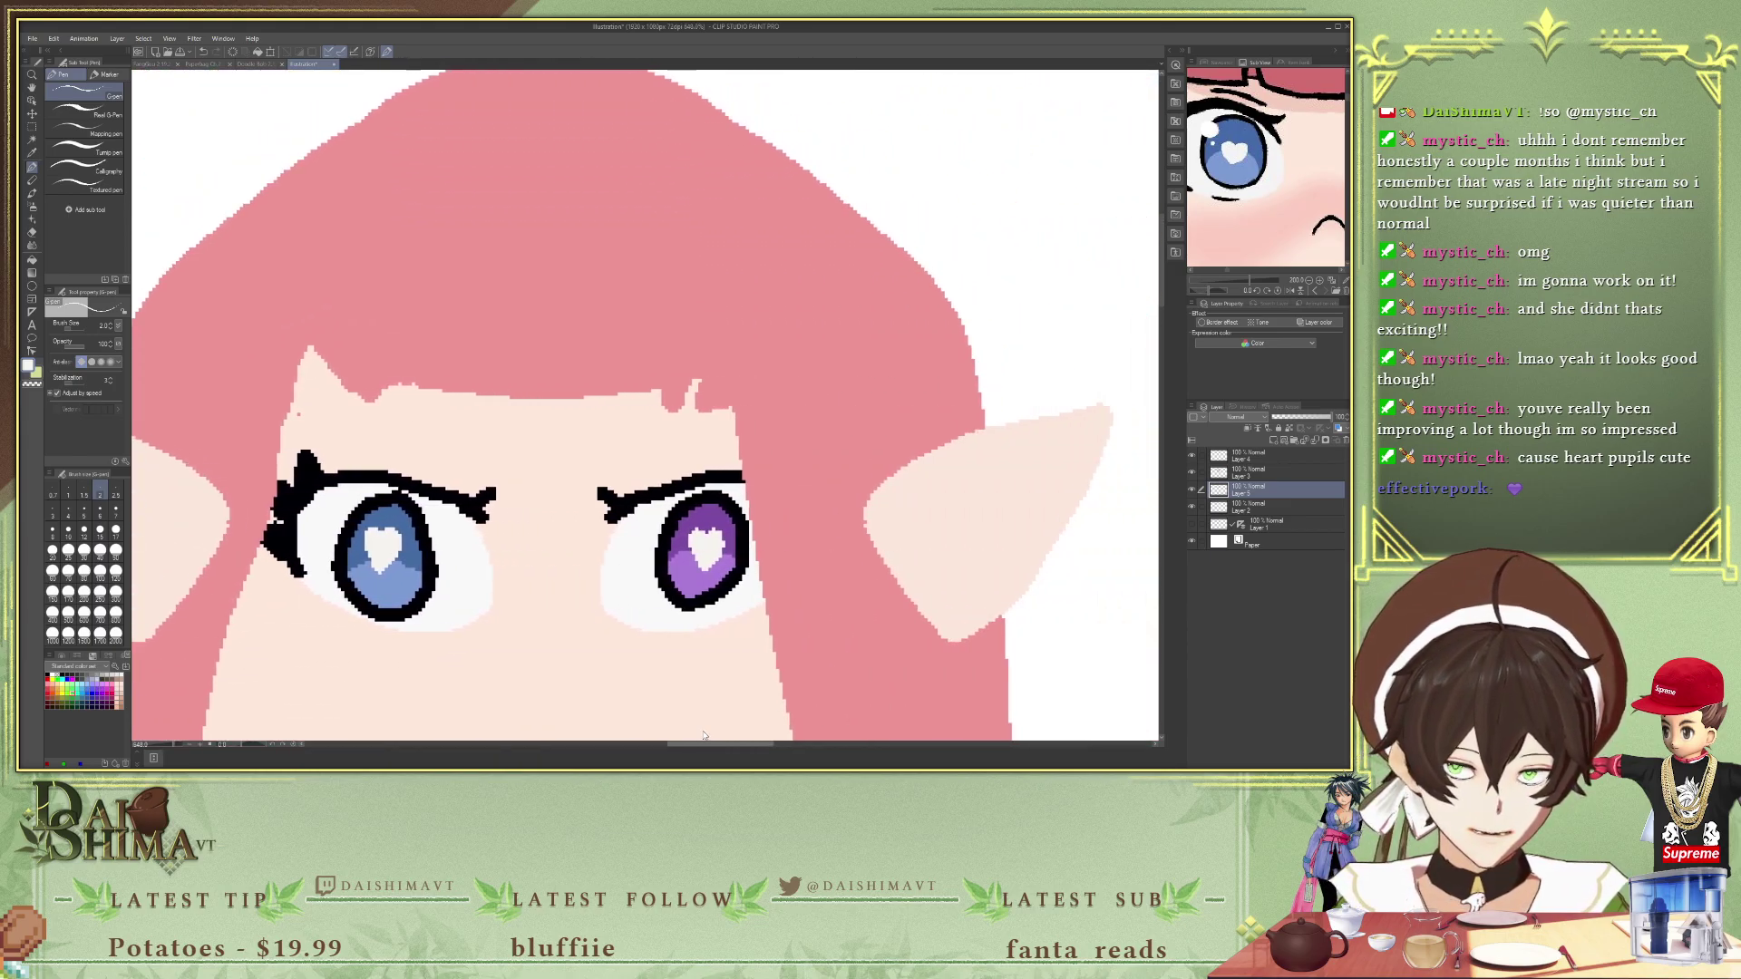
pyautogui.scroll(-5, 1235, 240)
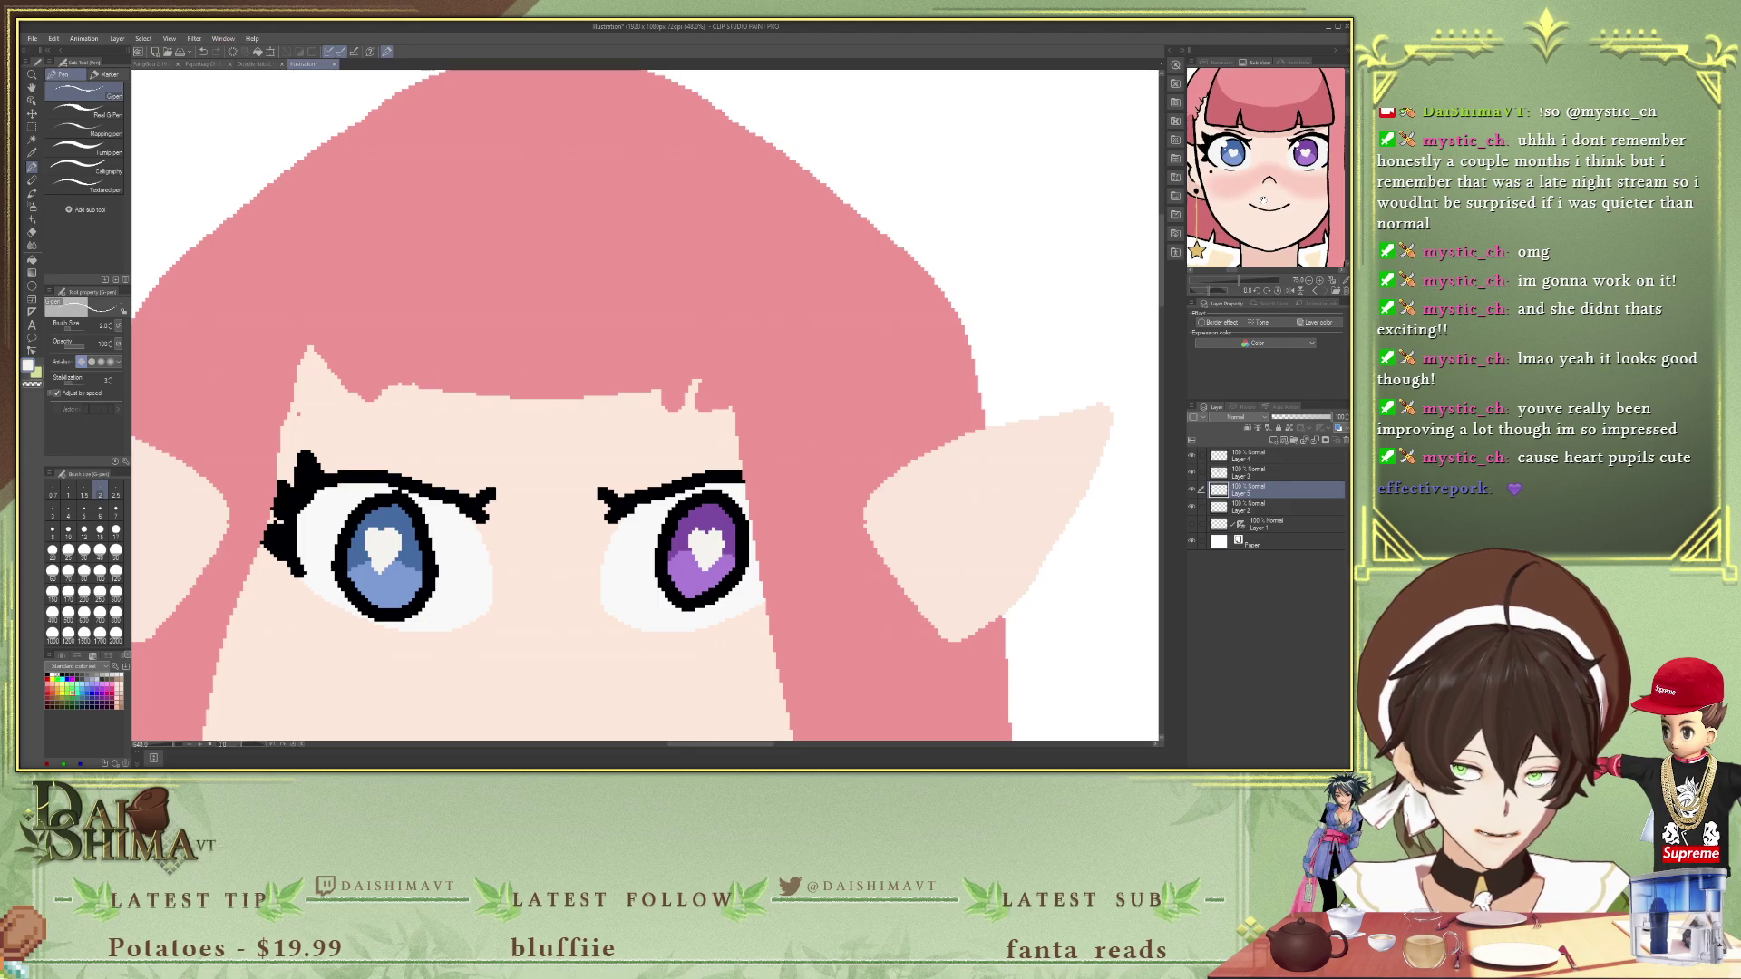
pyautogui.click(1279, 175)
pyautogui.scroll(5, 1273, 174)
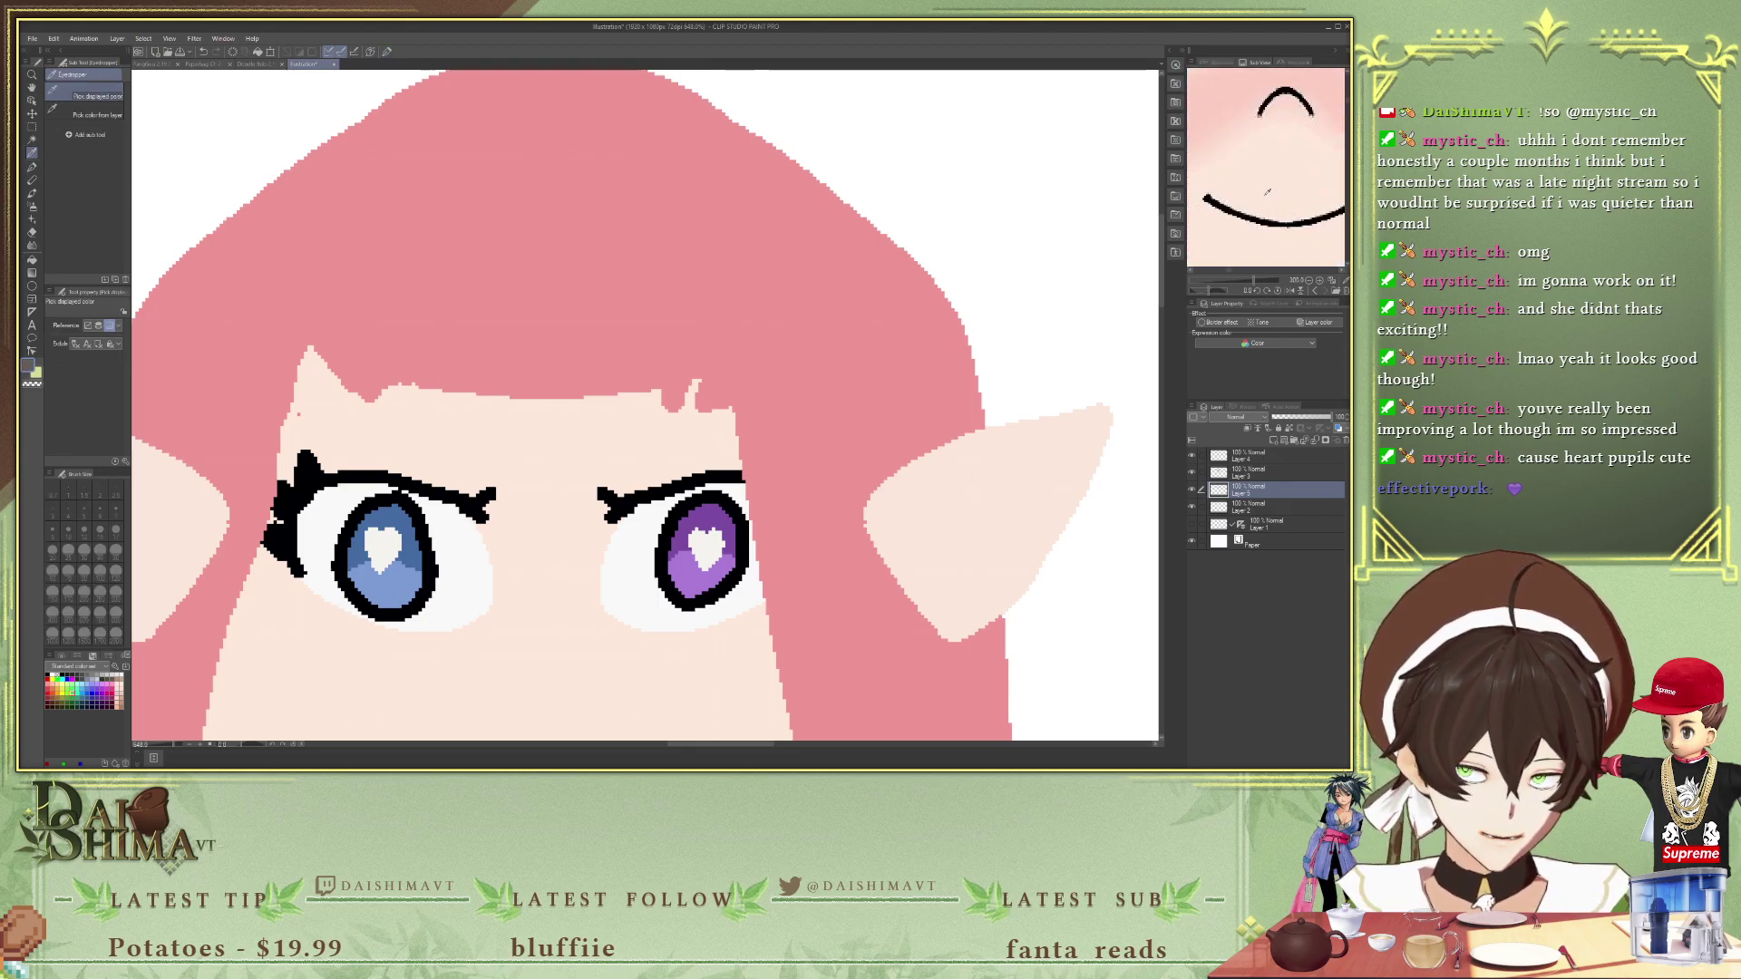
pyautogui.click(1284, 121)
pyautogui.scroll(-3, 537, 520)
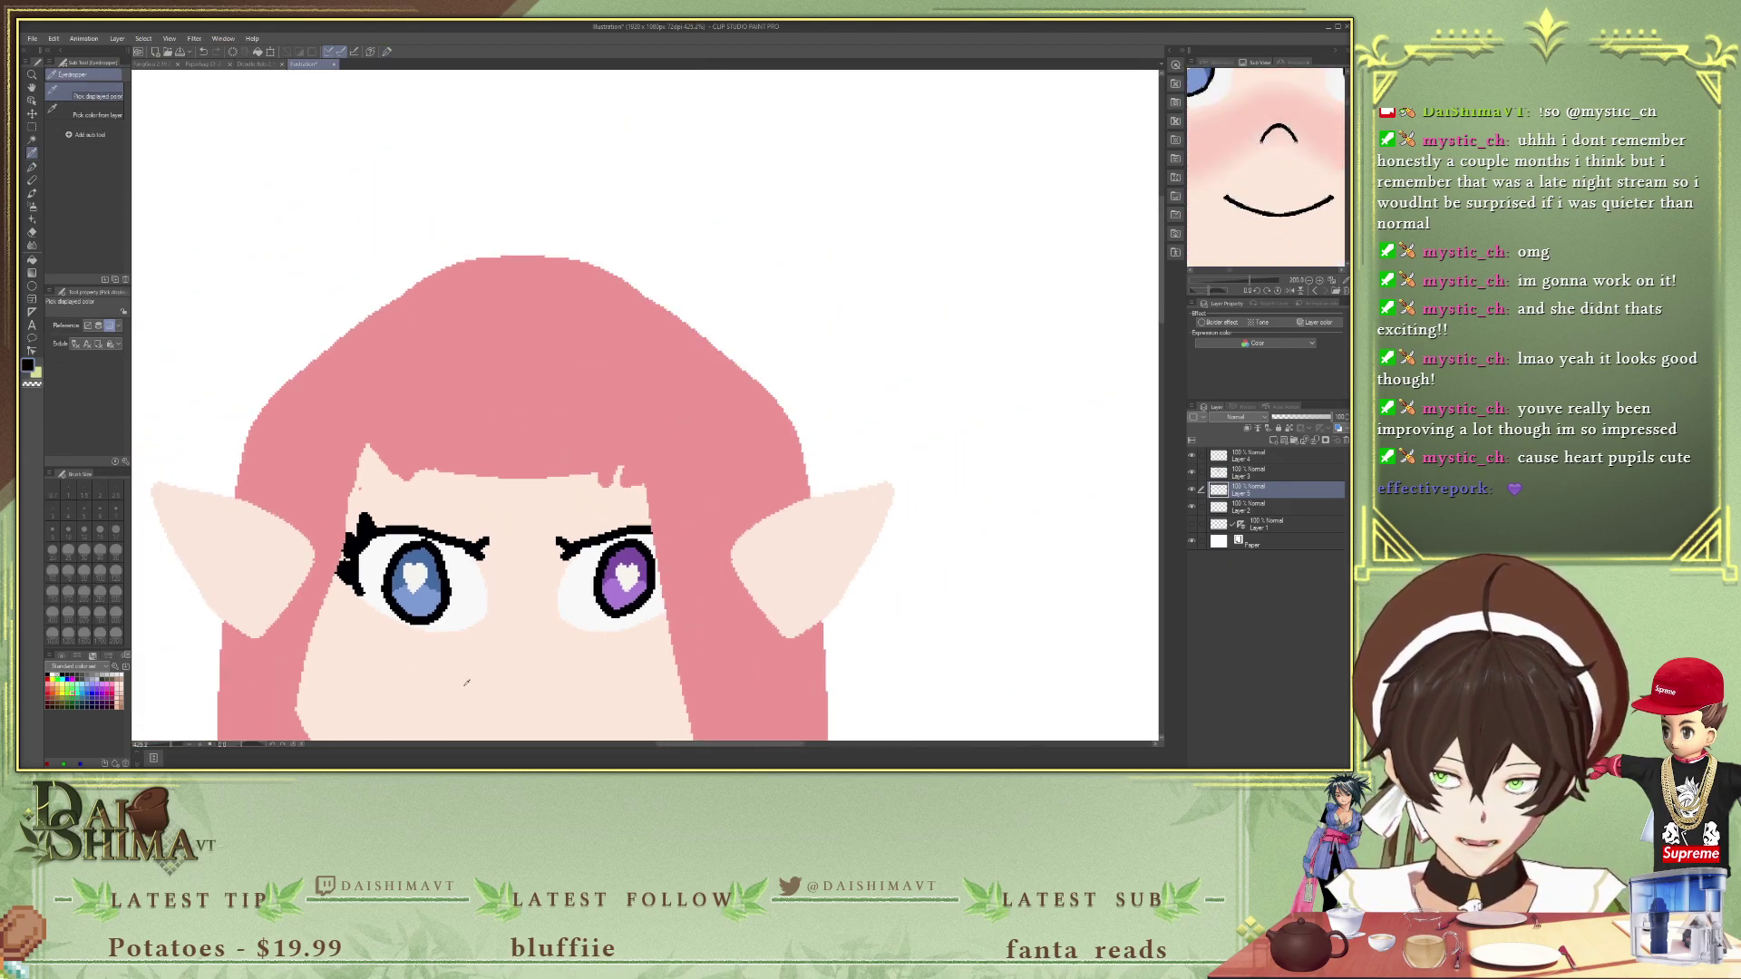
pyautogui.moveTo(1159, 280); pyautogui.dragTo(1159, 318)
pyautogui.scroll(2, 495, 422)
pyautogui.press('p')
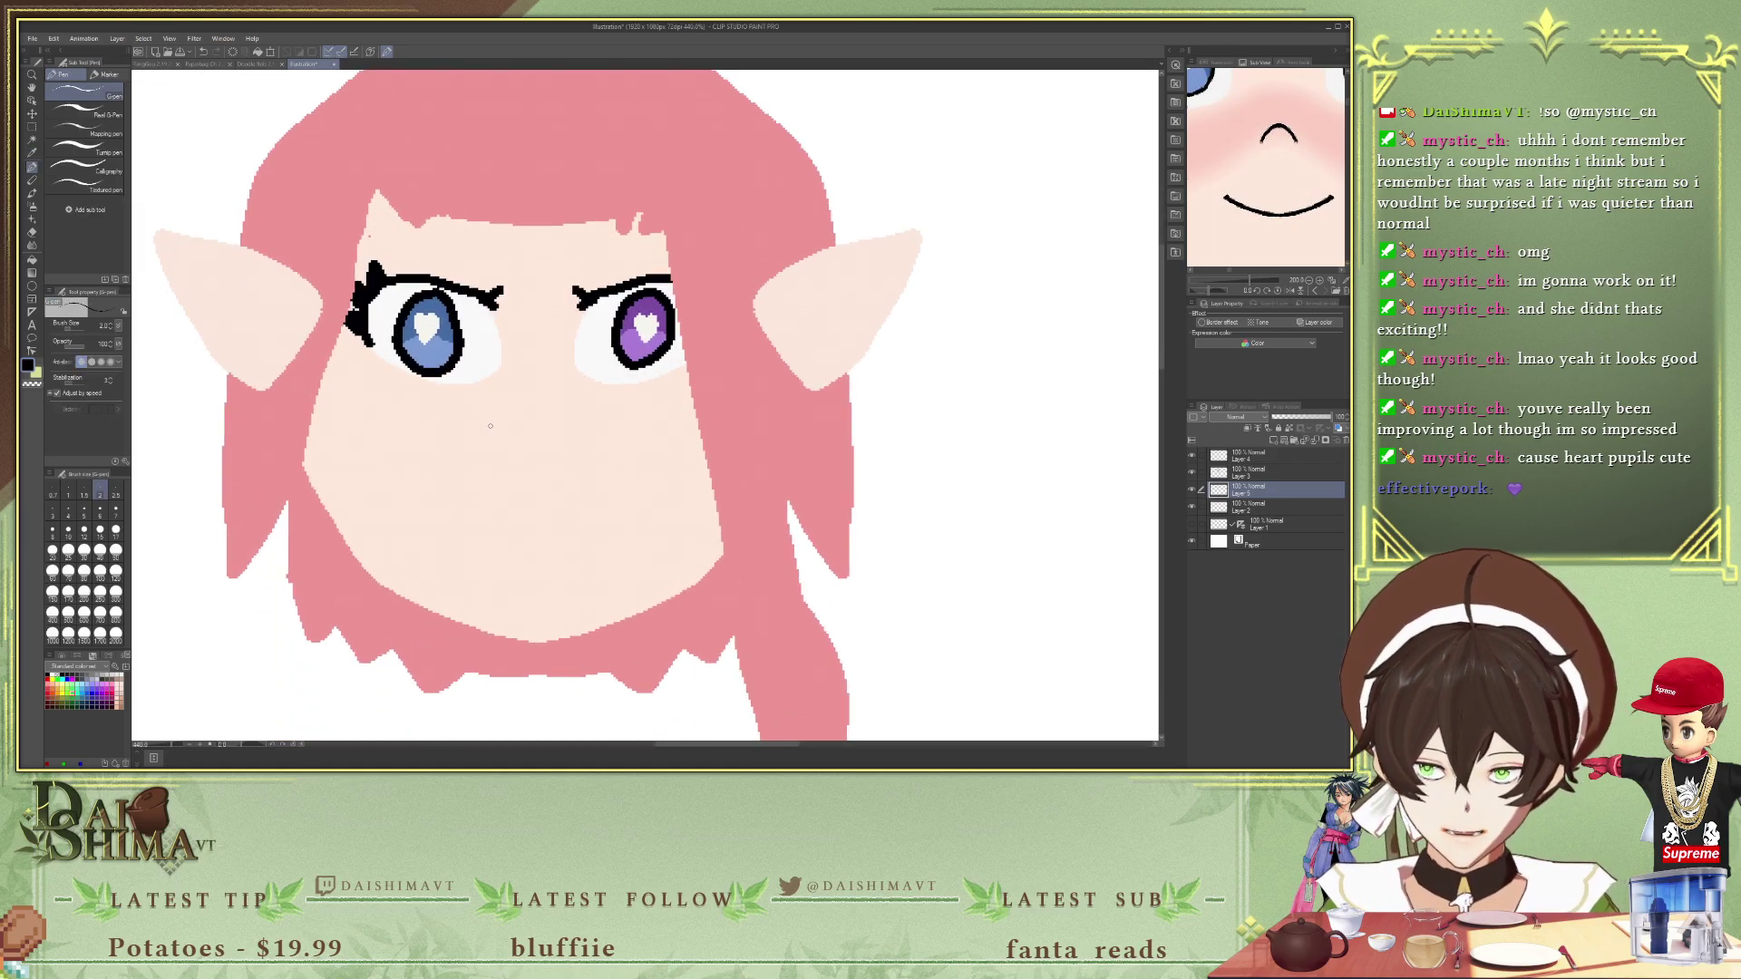
pyautogui.moveTo(513, 393)
pyautogui.mouseDown()
pyautogui.moveTo(564, 388)
pyautogui.moveTo(550, 411)
pyautogui.moveTo(565, 413)
pyautogui.mouseUp()
pyautogui.hotkey('ctrl', 'z')
pyautogui.hotkey('ctrl', 'z')
pyautogui.hotkey('ctrl', 'z')
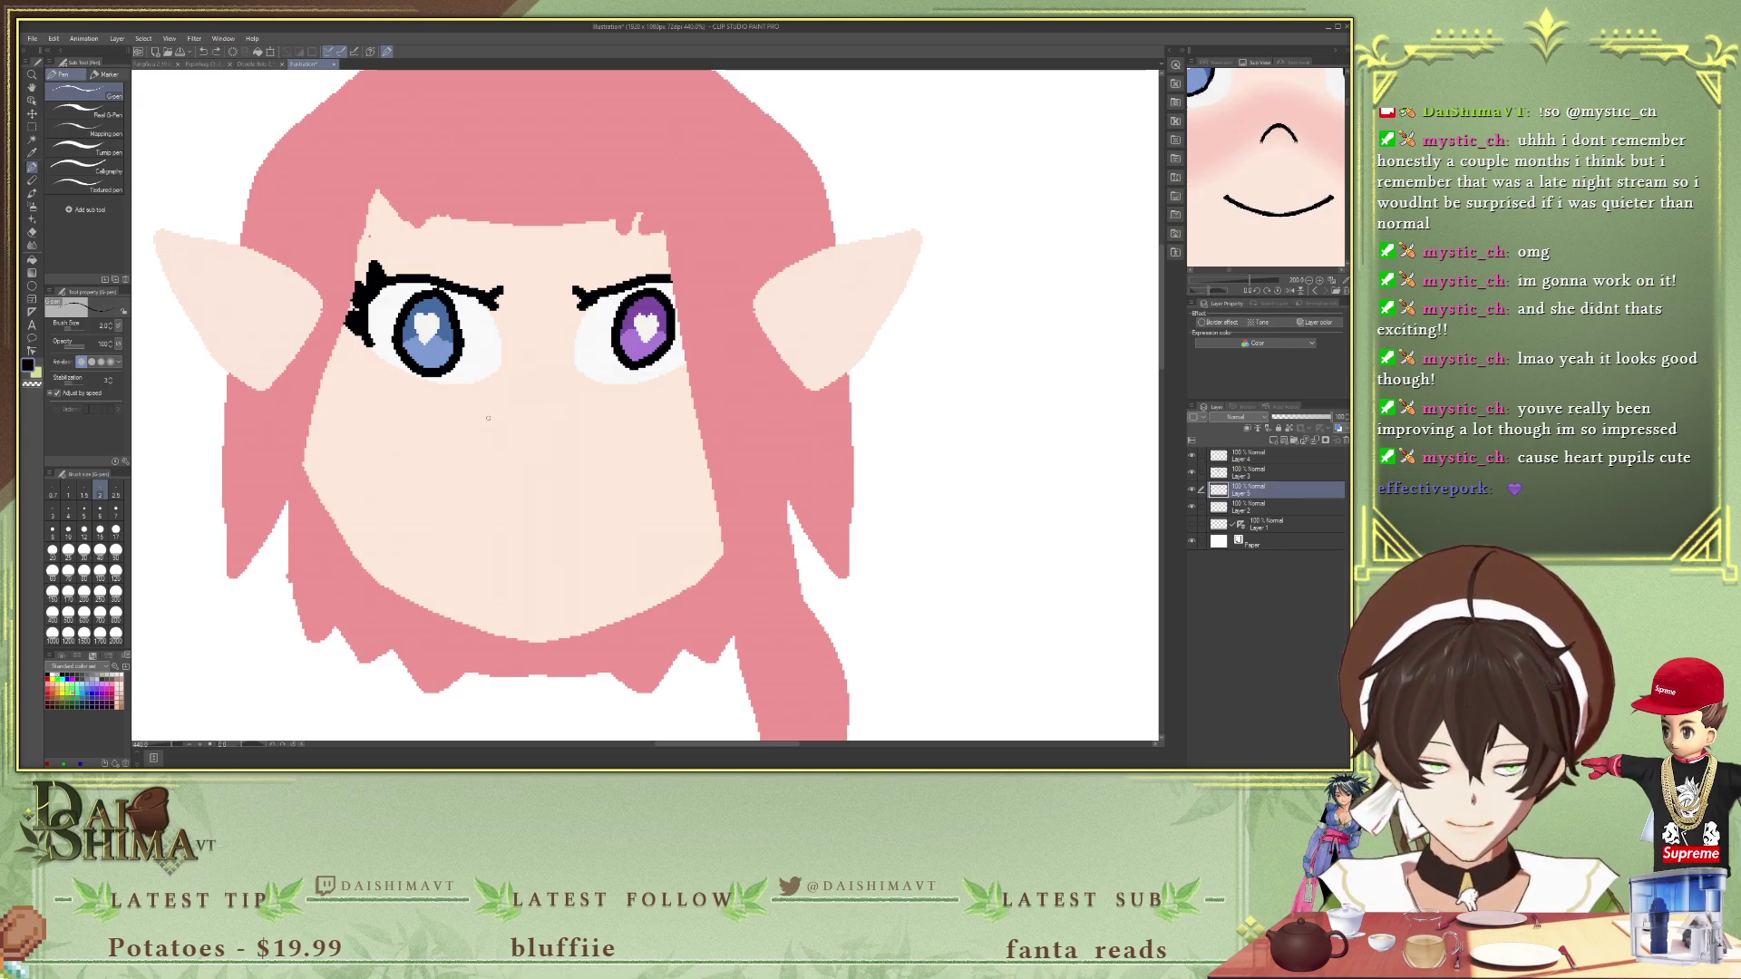
pyautogui.moveTo(520, 481)
pyautogui.mouseDown()
pyautogui.moveTo(505, 514)
pyautogui.moveTo(518, 478)
pyautogui.moveTo(609, 473)
pyautogui.mouseUp()
pyautogui.hotkey('ctrl', 'z')
pyautogui.hotkey('ctrl', 'z')
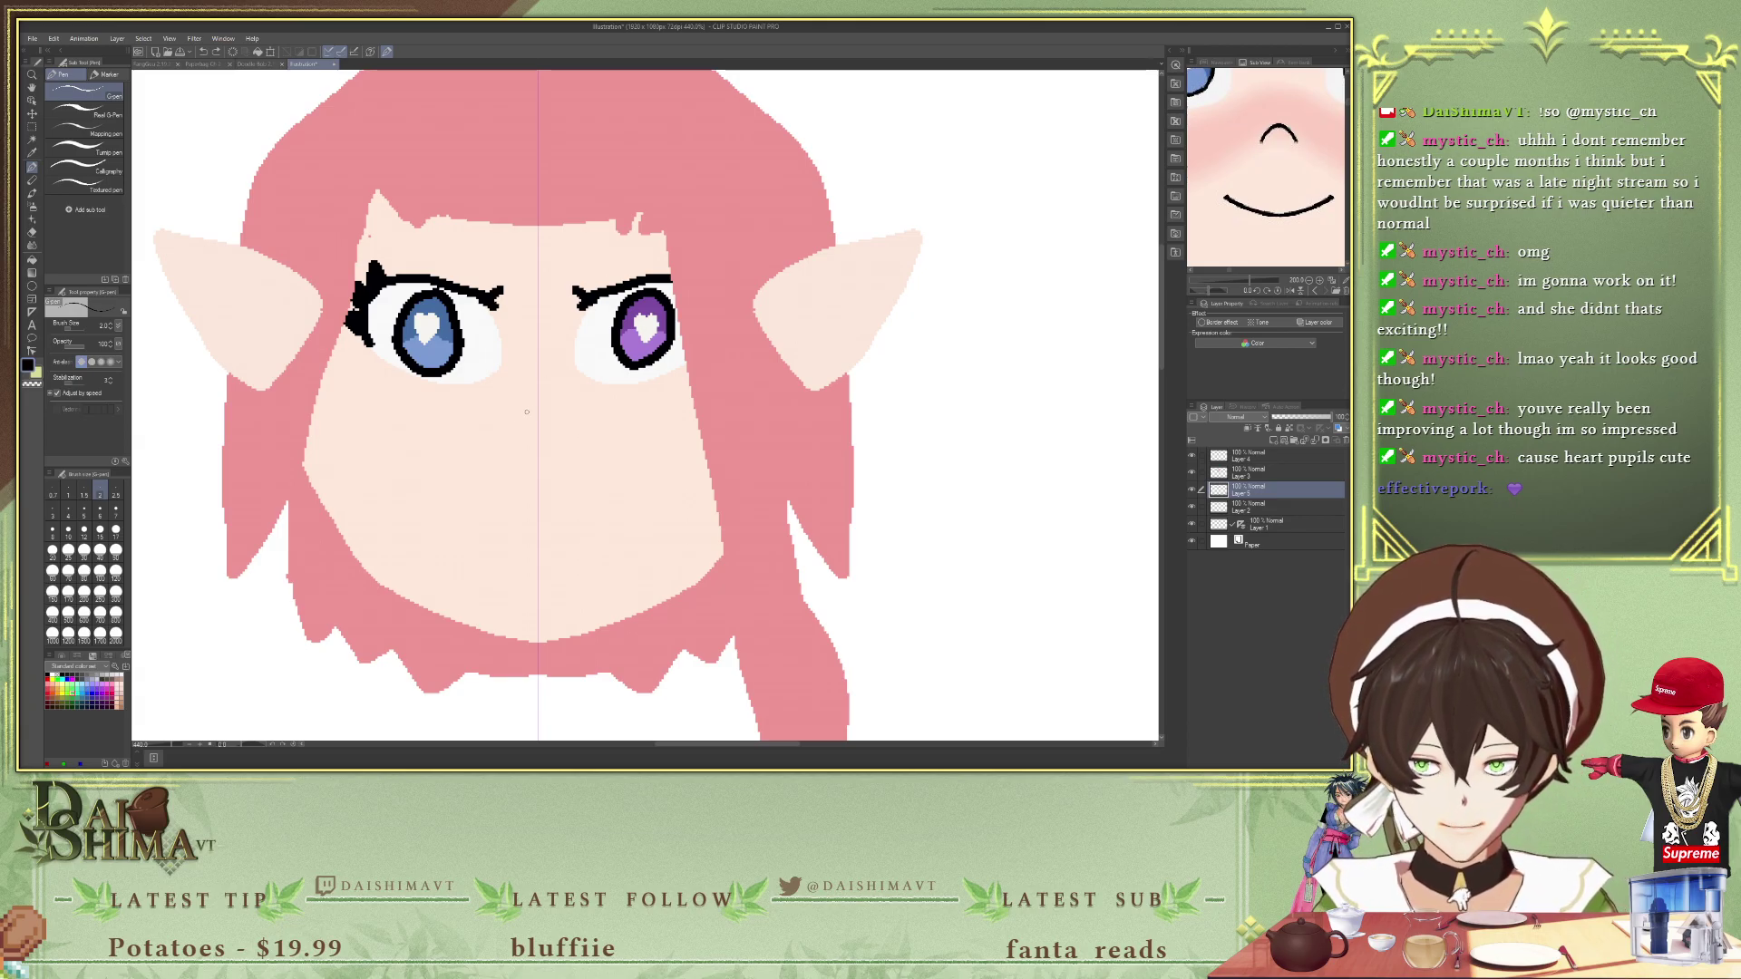
# - Draw a symmetrical black arch and bottom curve about the face's centre line, and join them into a tall open-mouth outline
pyautogui.moveTo(532, 403); pyautogui.dragTo(507, 421)
pyautogui.hotkey('ctrl', 'z')
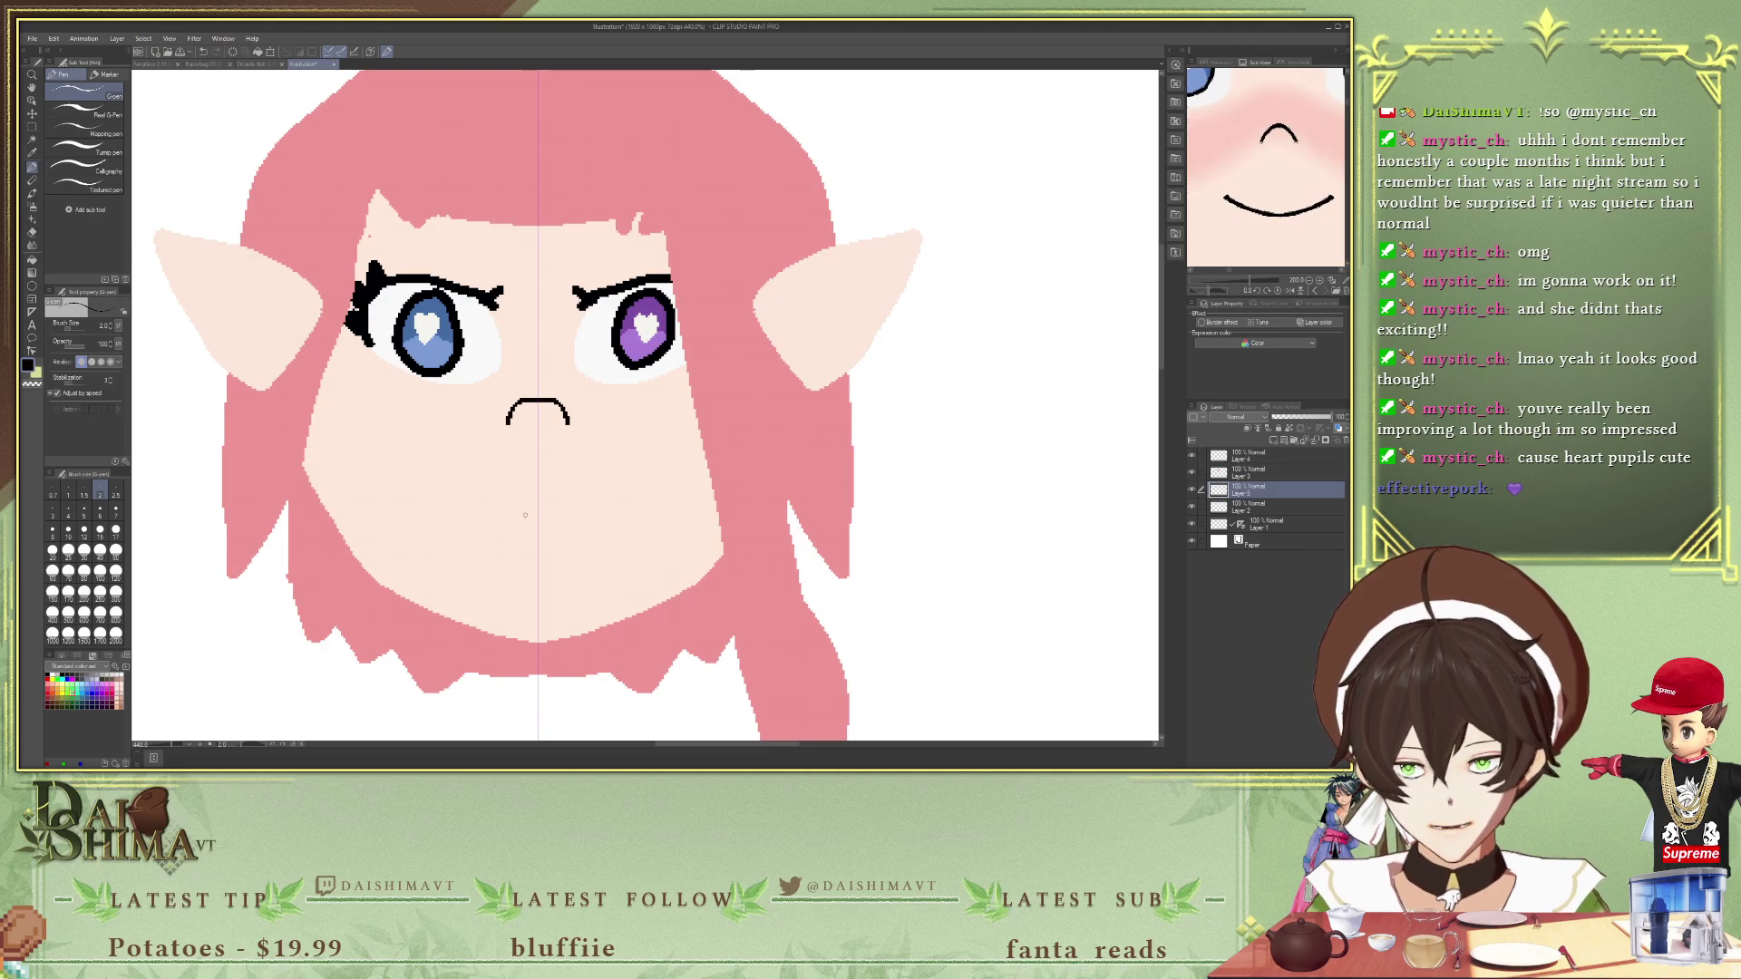
pyautogui.moveTo(535, 546); pyautogui.dragTo(476, 499)
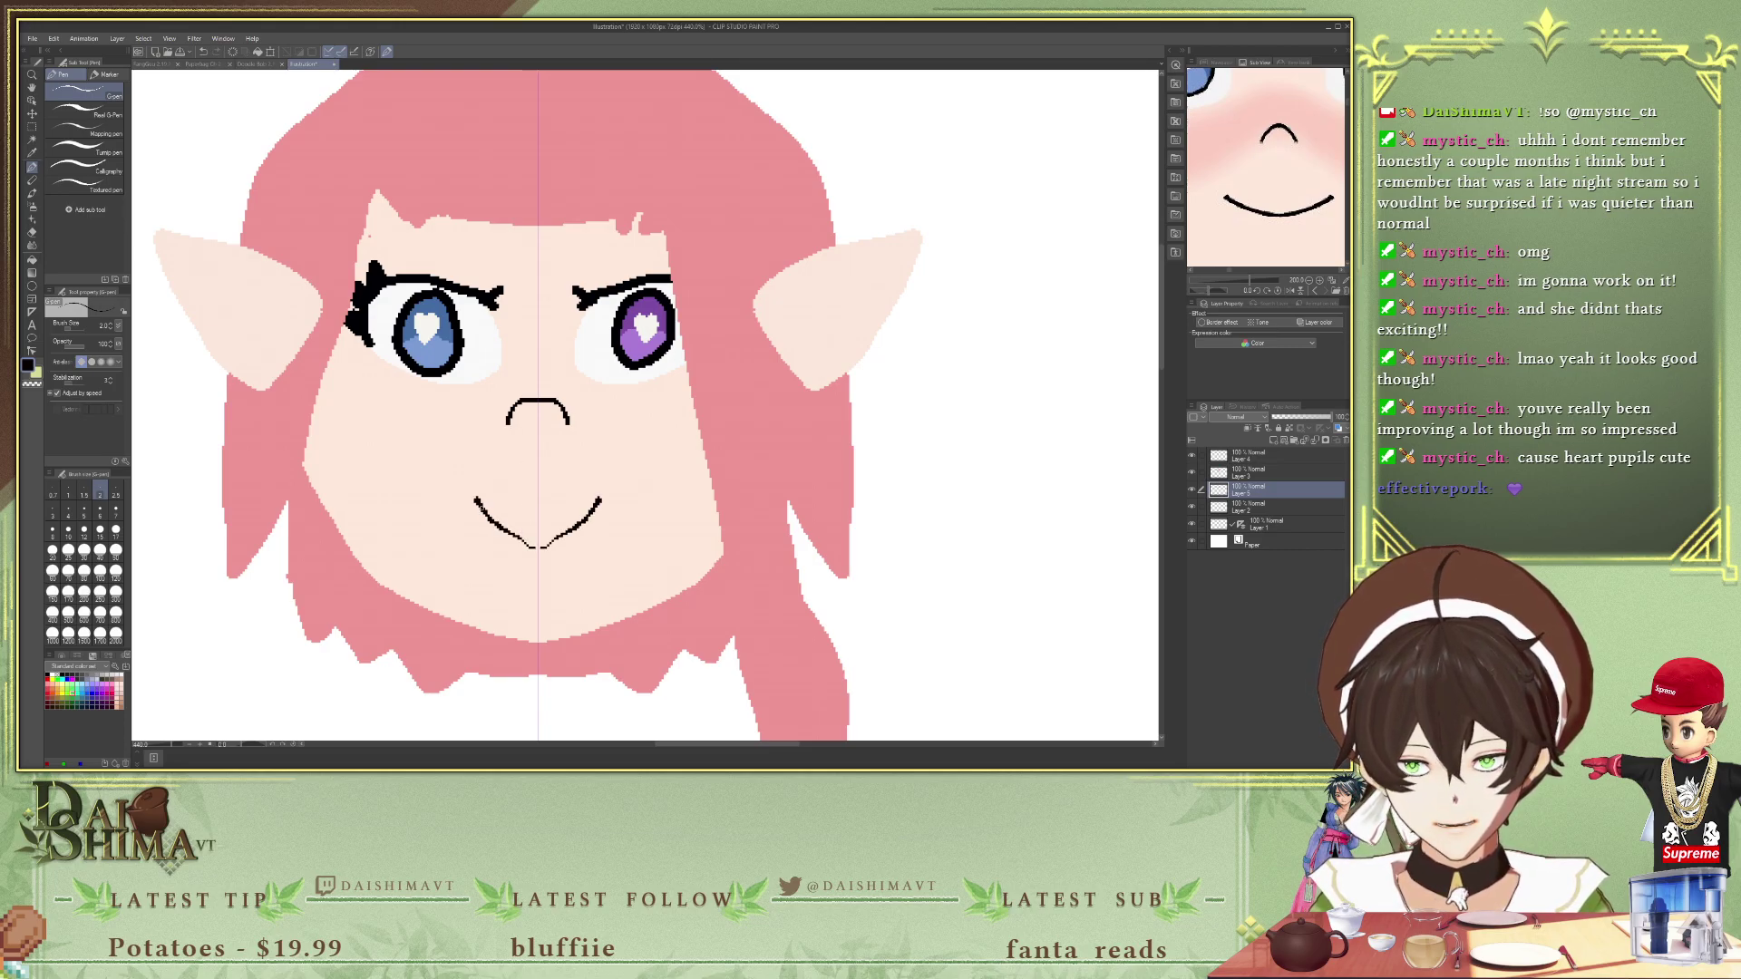
pyautogui.hotkey('ctrl', 'z')
pyautogui.moveTo(520, 545); pyautogui.dragTo(498, 517)
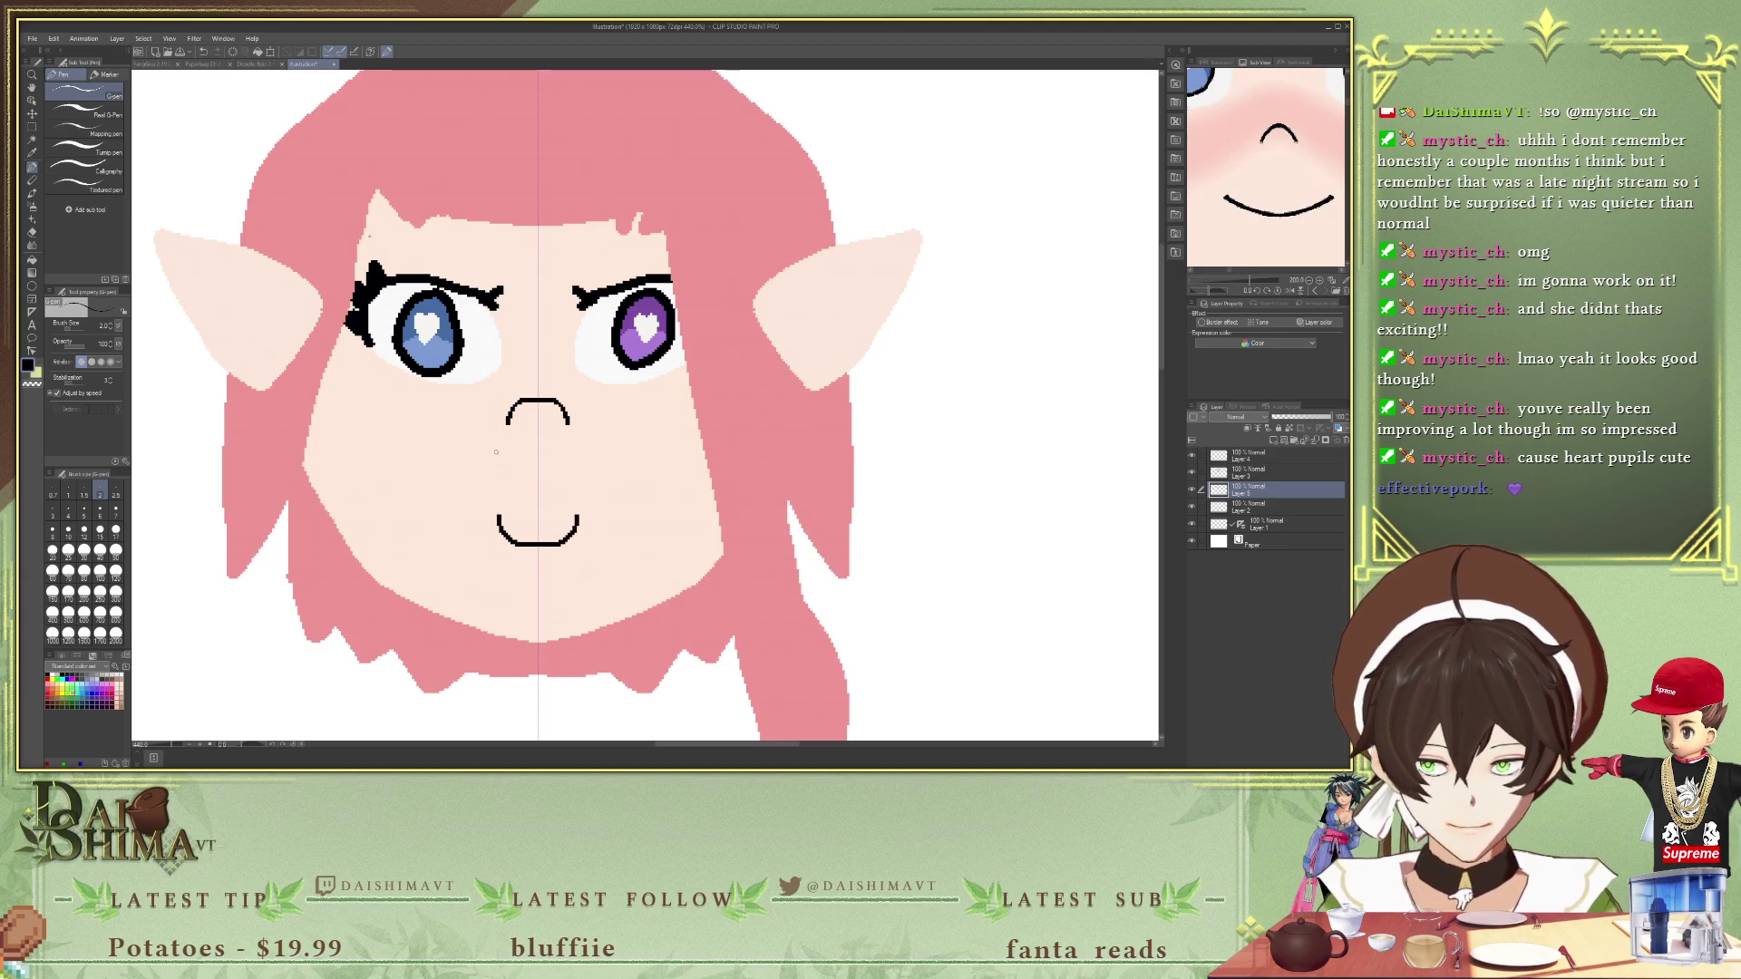
pyautogui.moveTo(507, 423); pyautogui.dragTo(491, 504)
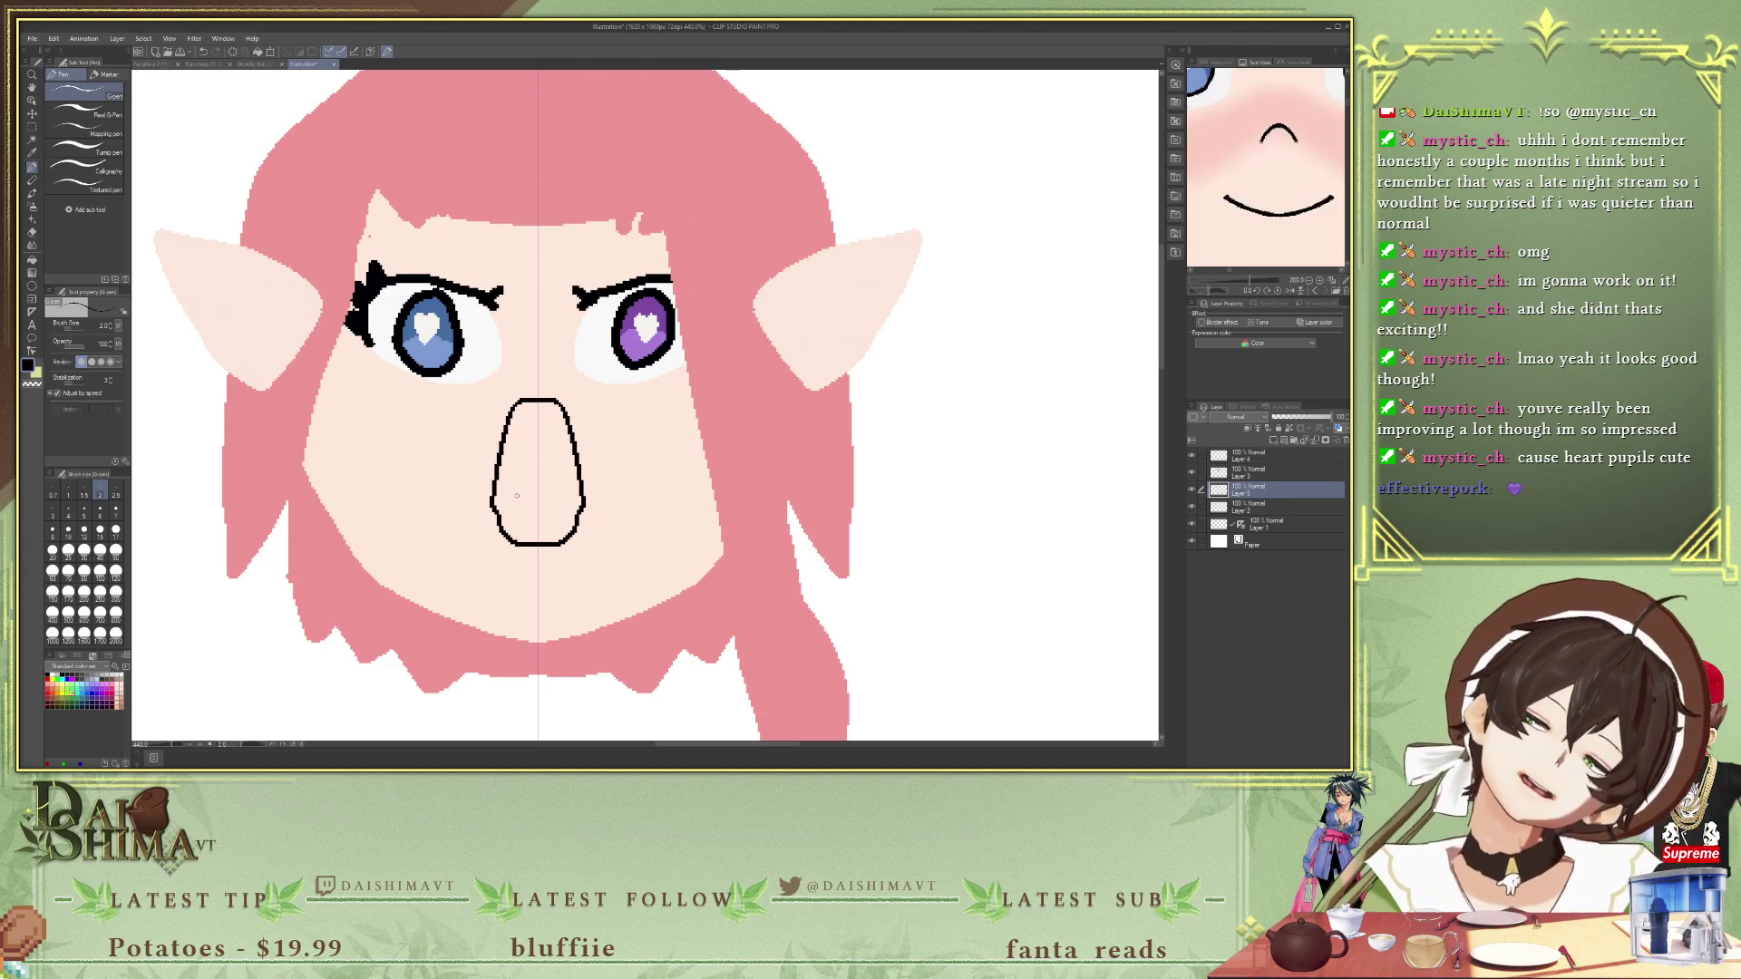
# - Fill the inside of the open mouth with bright pinkish red from the colour palette
pyautogui.press('g')
pyautogui.click(512, 471)
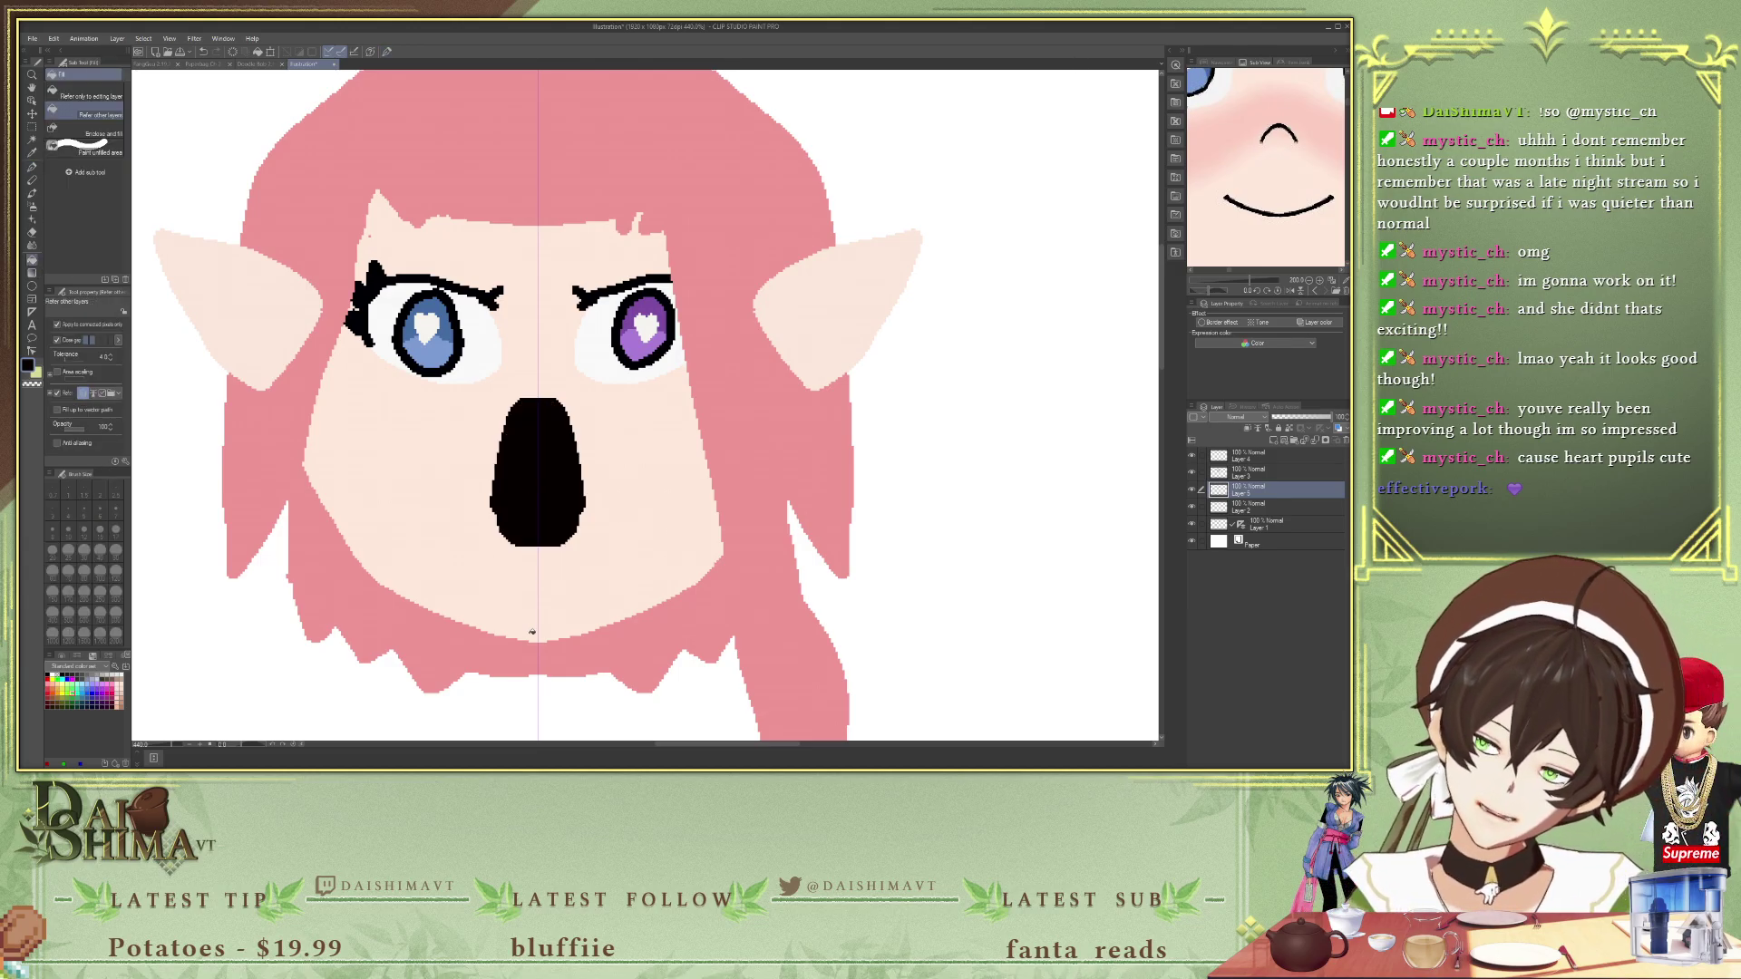
pyautogui.hotkey('ctrl', 'z')
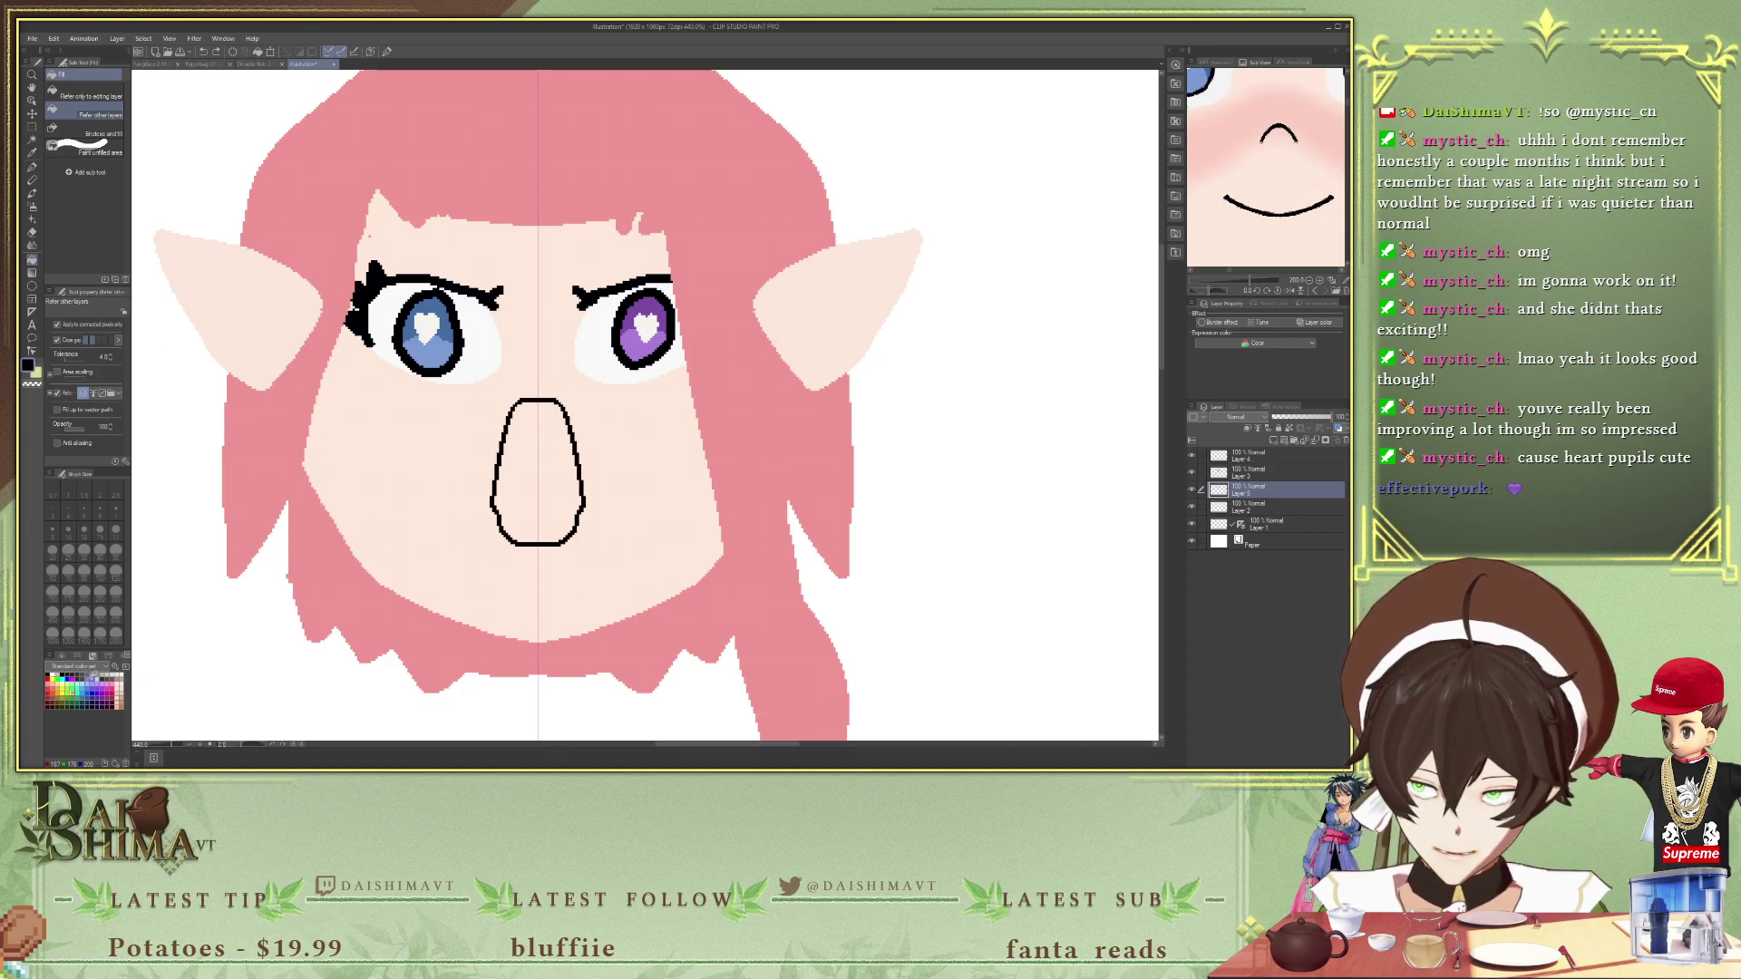
pyautogui.click(73, 680)
pyautogui.click(113, 691)
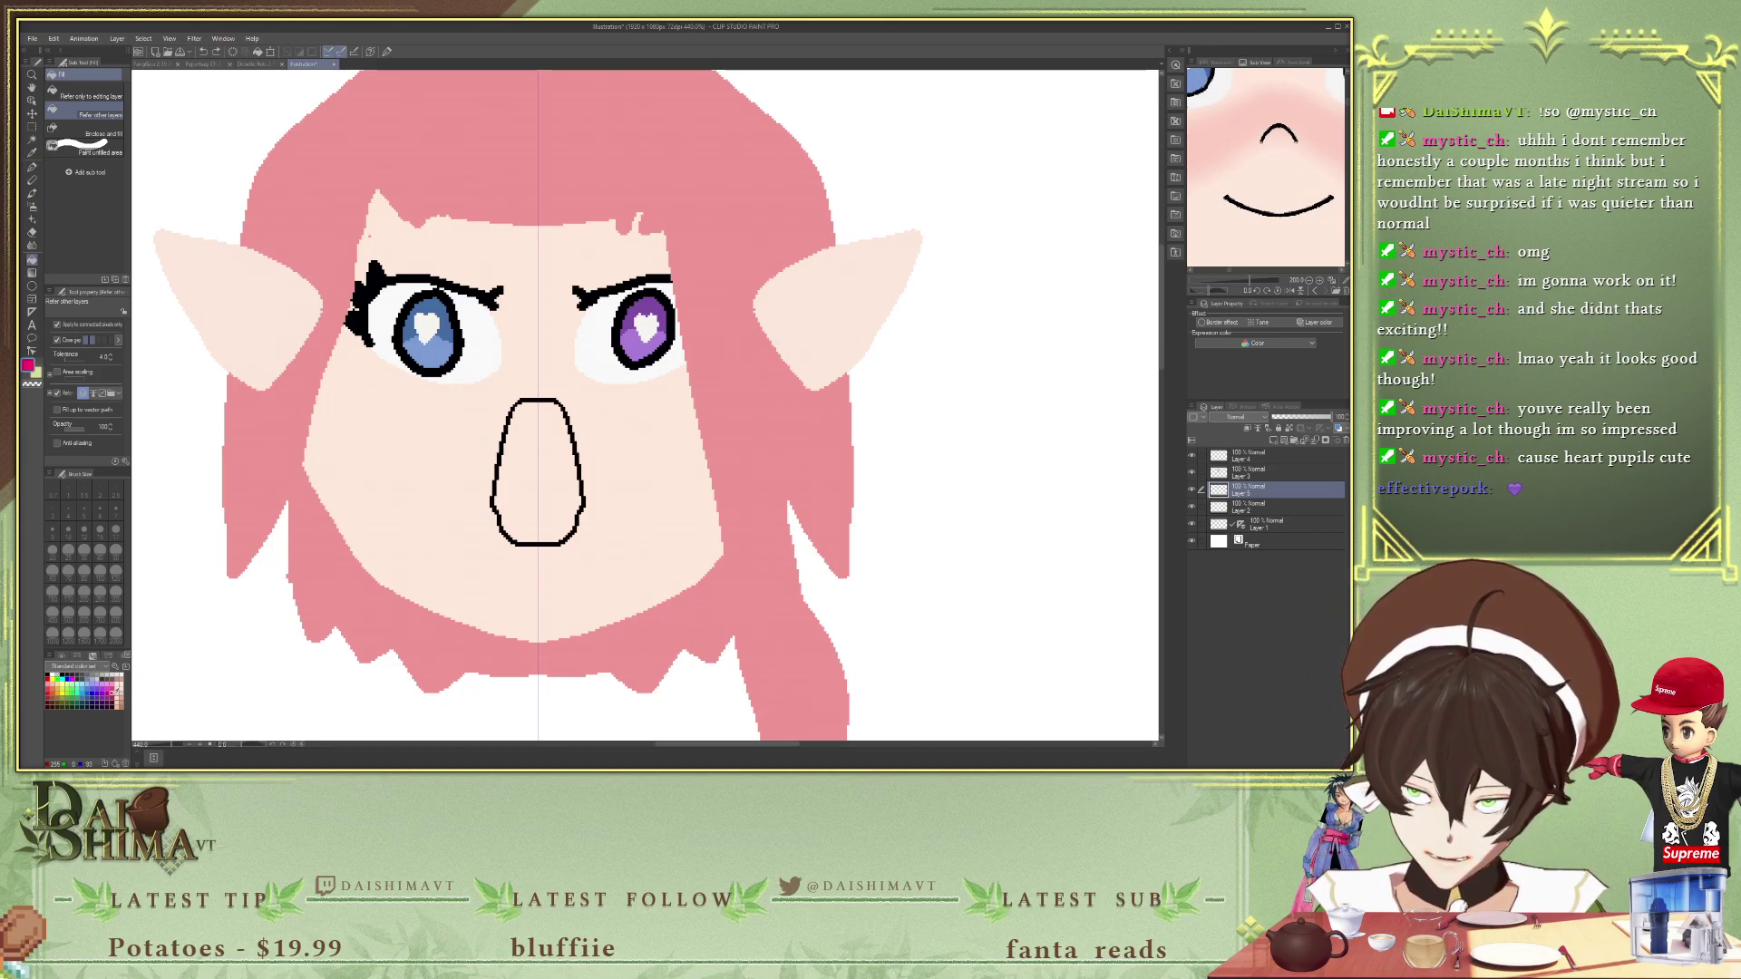
pyautogui.click(516, 475)
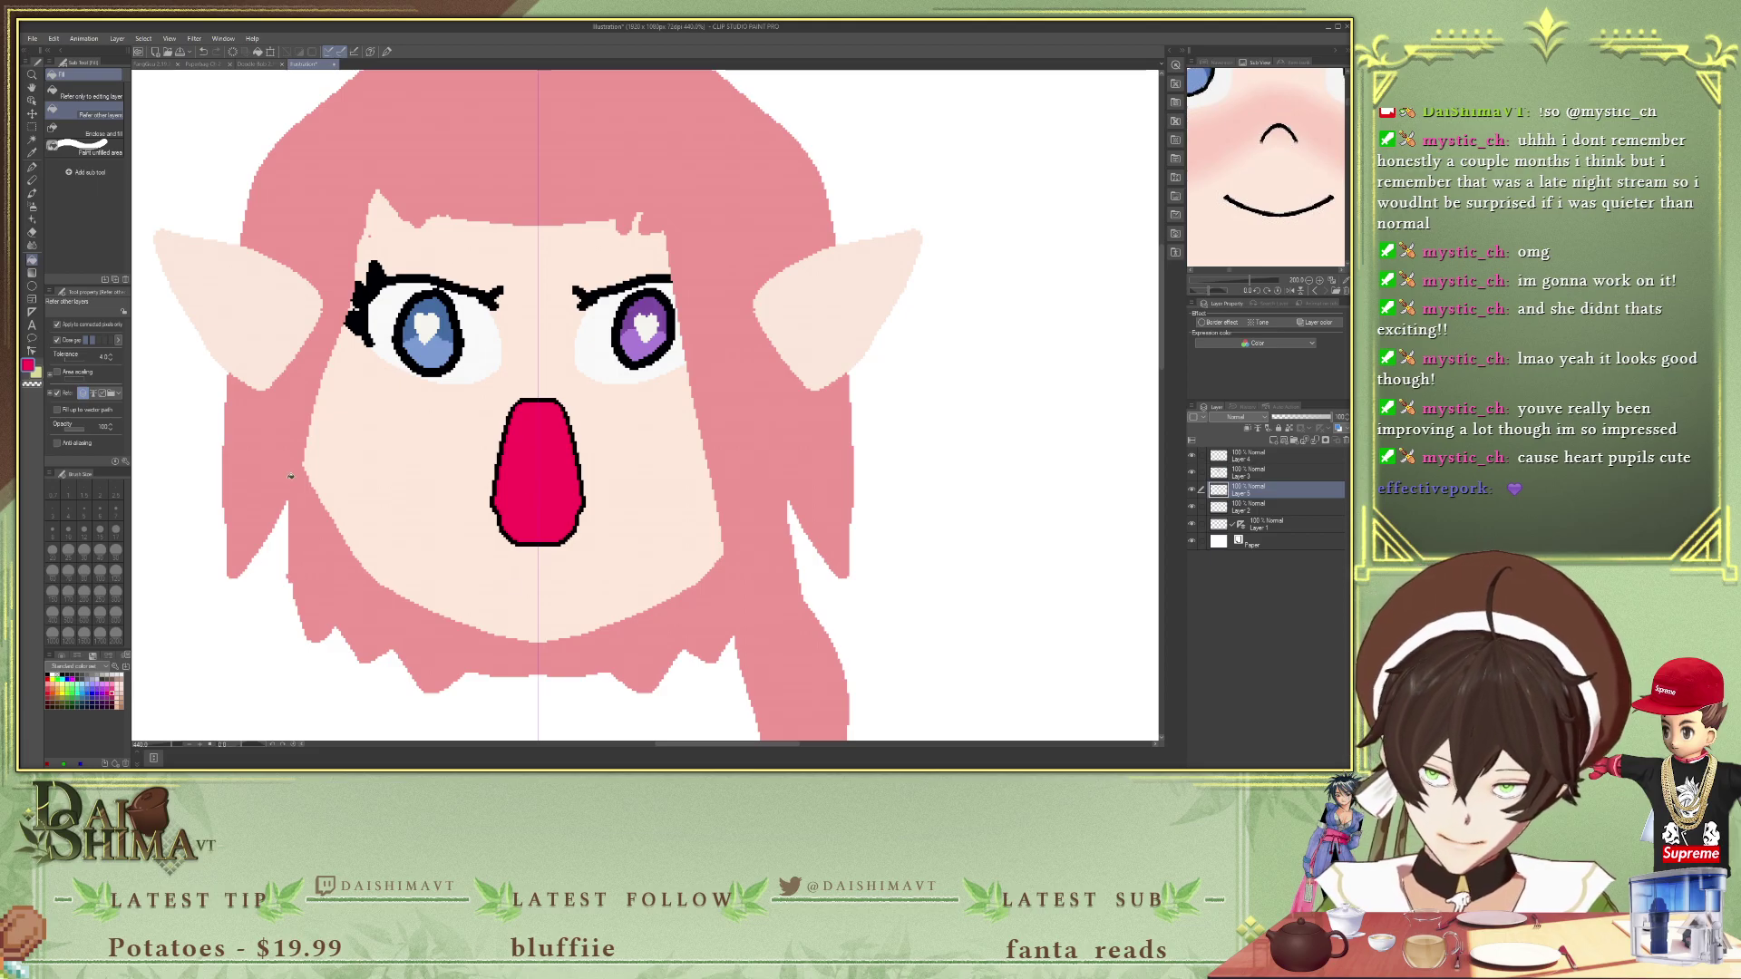
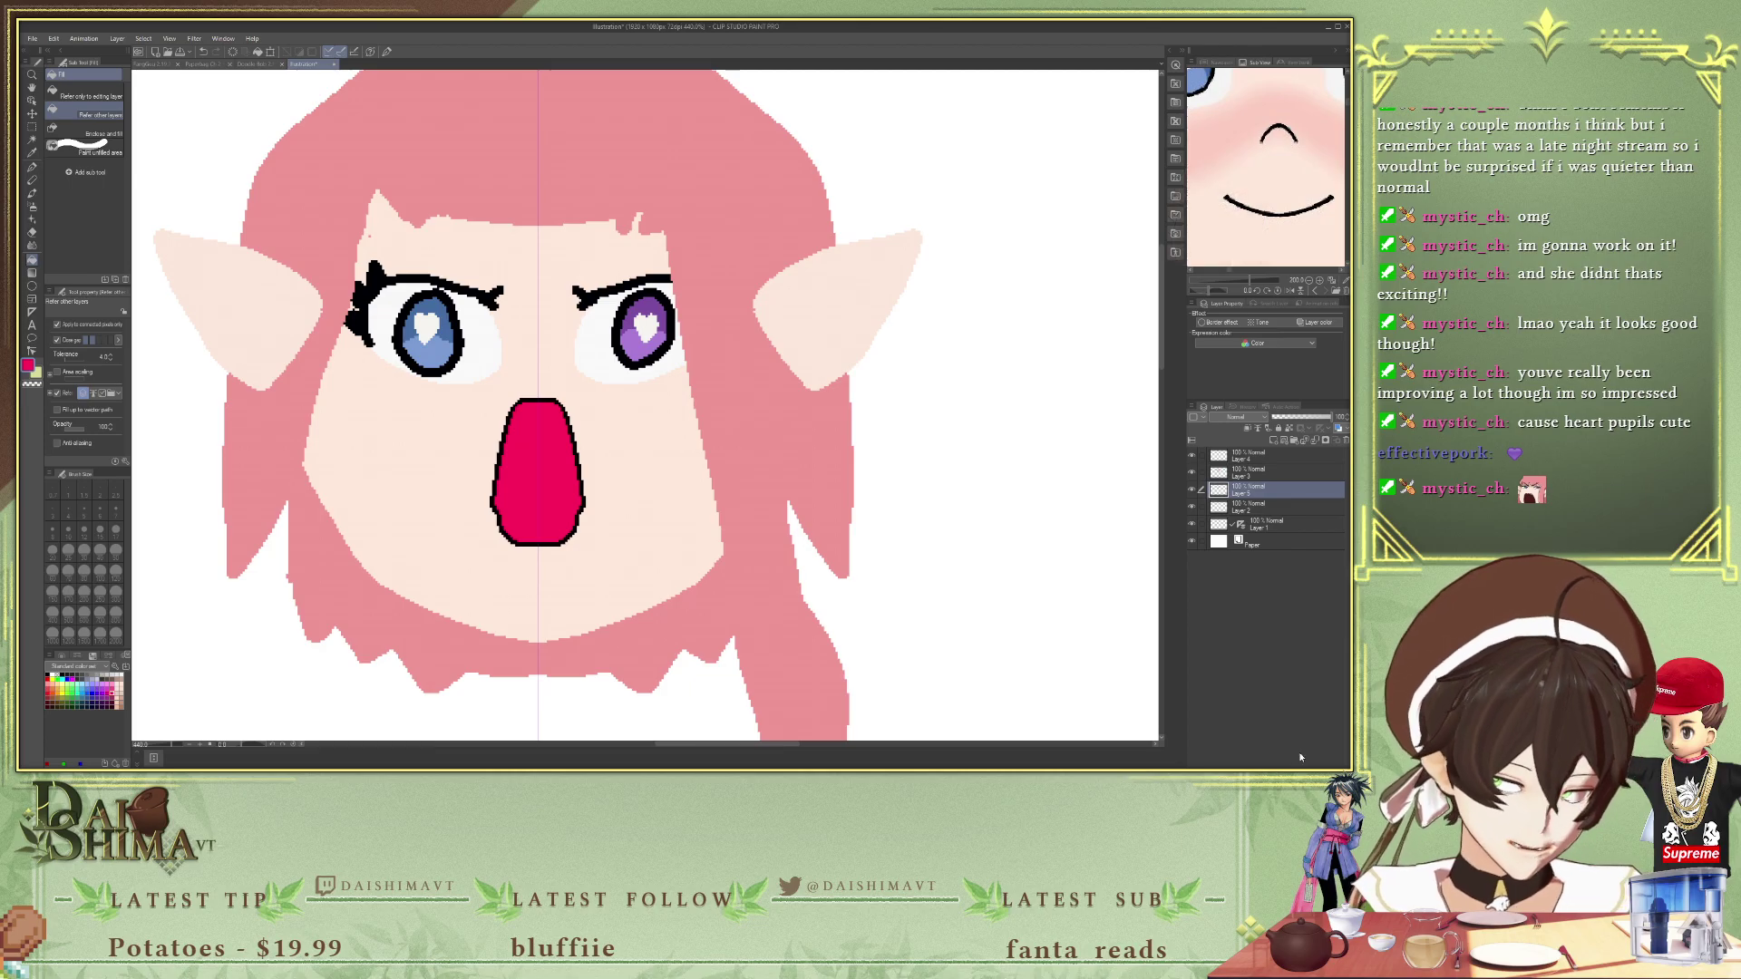
# - Paint a small white fang in the upper-right corner inside the open mouth
pyautogui.click(54, 676)
pyautogui.scroll(3, 606, 410)
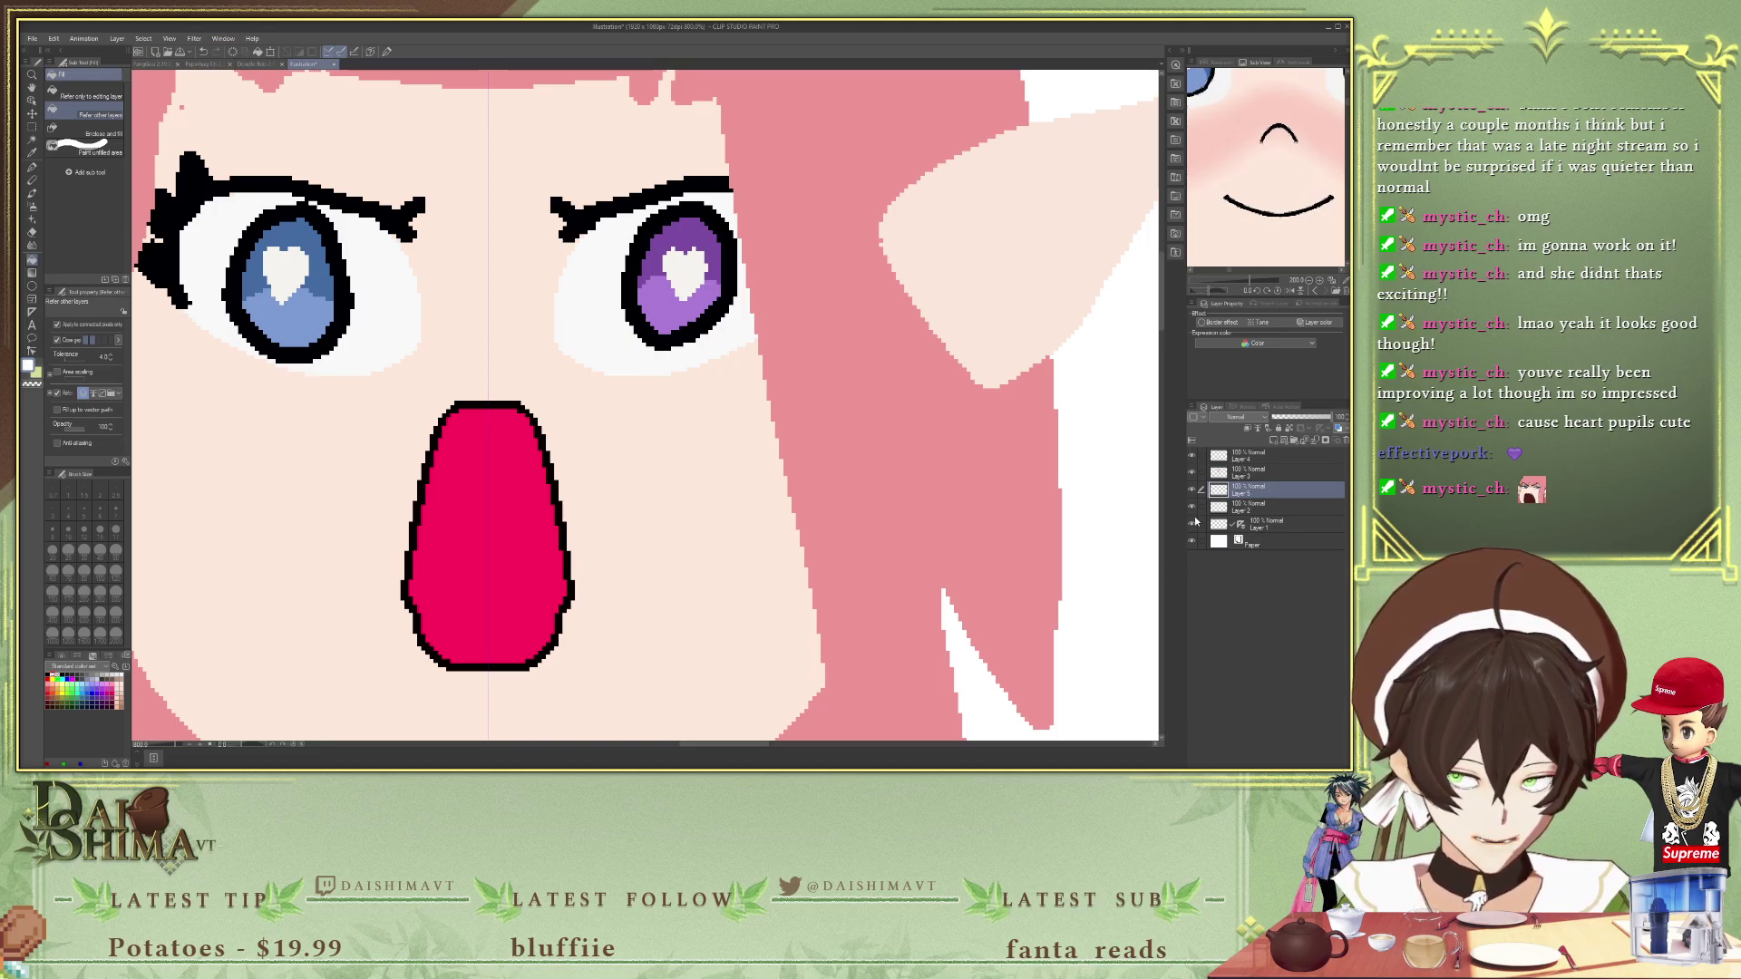
pyautogui.scroll(2, 472, 475)
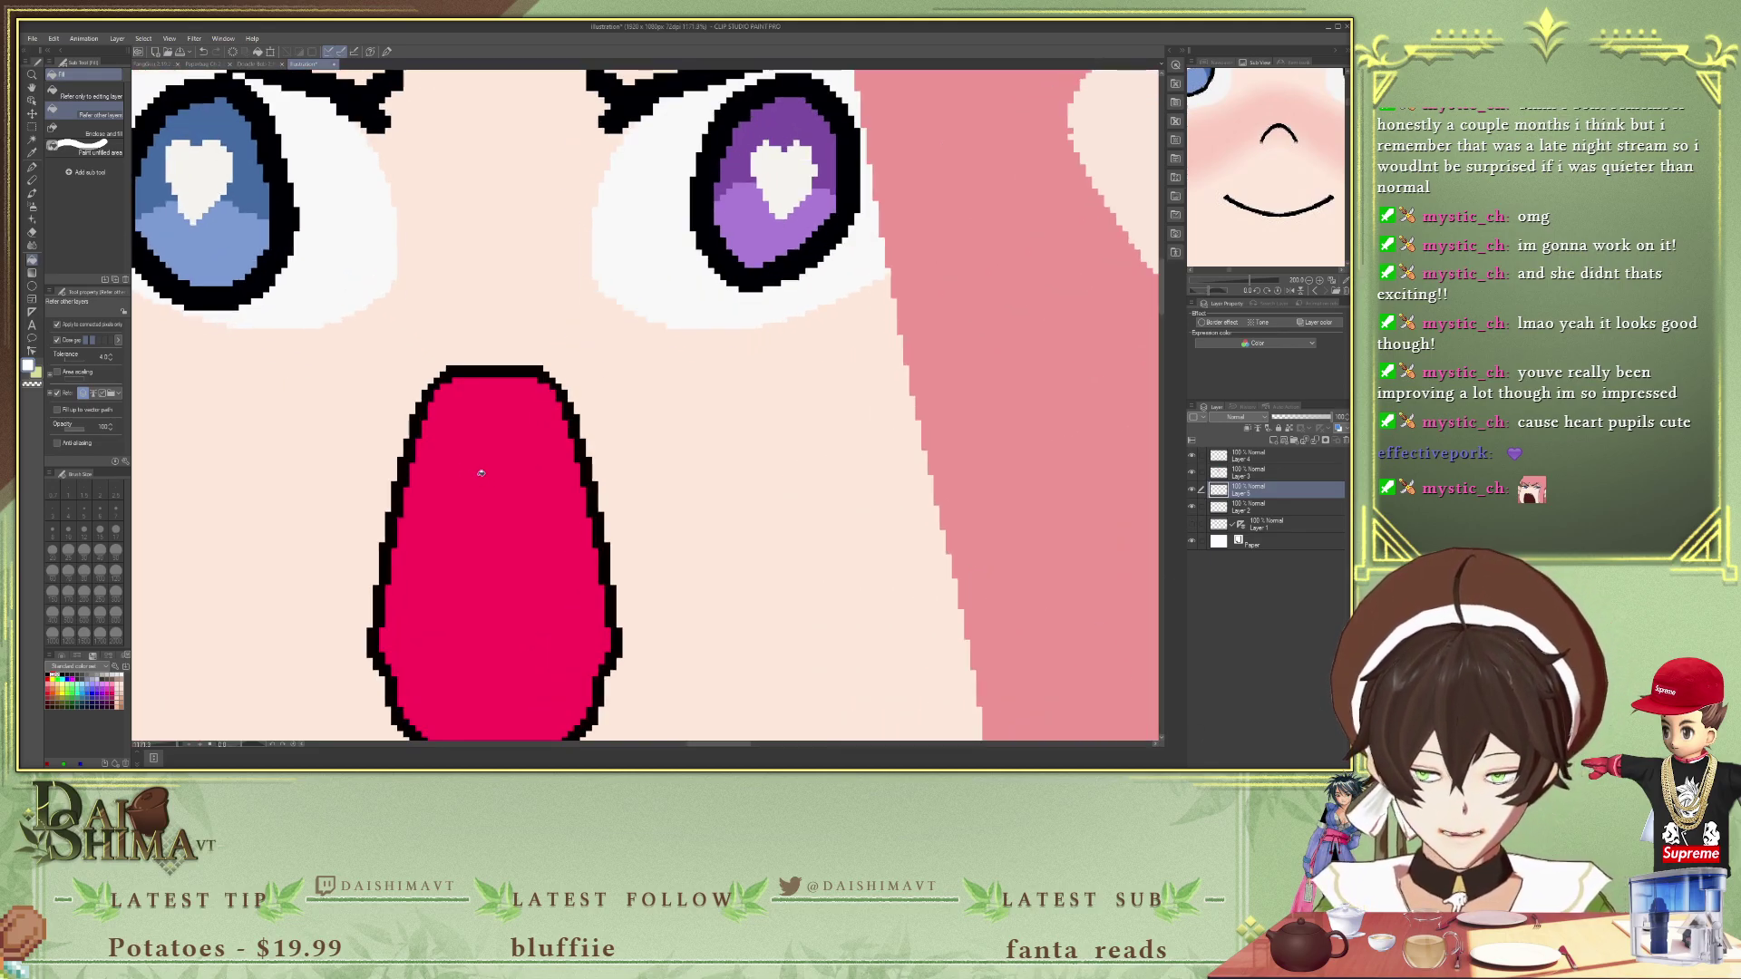
pyautogui.press('p')
pyautogui.moveTo(532, 383)
pyautogui.mouseDown()
pyautogui.moveTo(533, 419)
pyautogui.moveTo(547, 392)
pyautogui.moveTo(540, 404)
pyautogui.mouseUp()
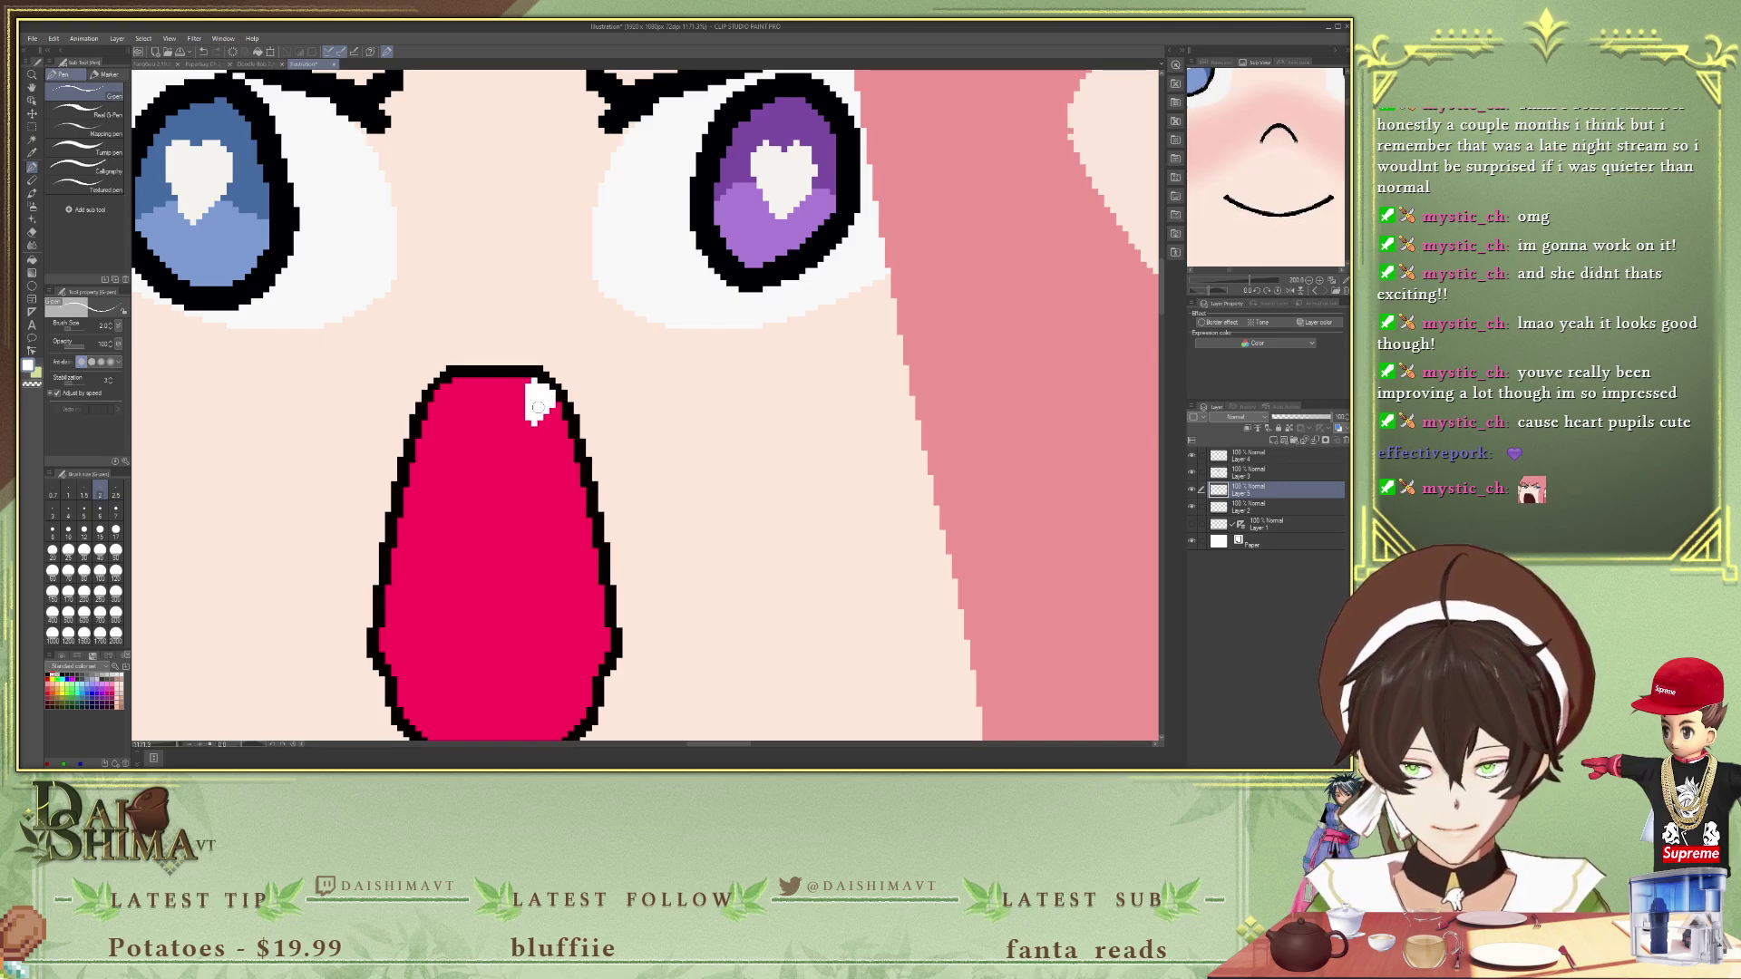
pyautogui.hotkey('ctrl', '-')
pyautogui.hotkey('ctrl', '-')
pyautogui.hotkey('ctrl', '-')
pyautogui.hotkey('ctrl', '-')
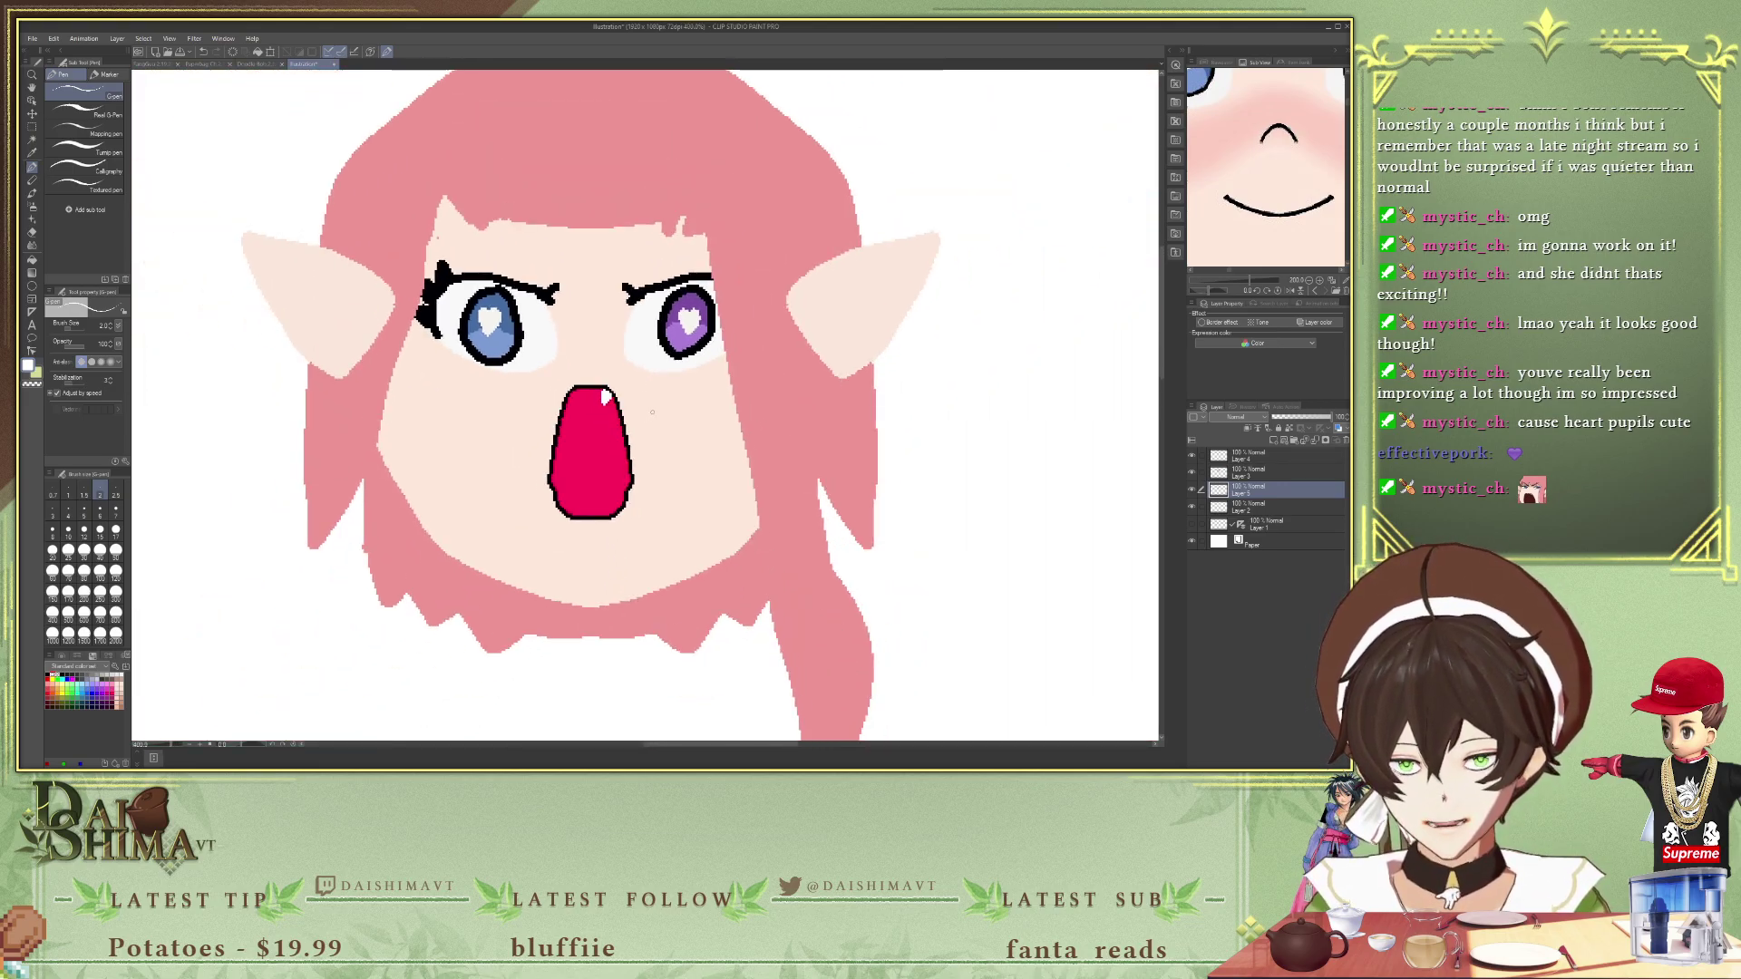
pyautogui.hotkey('ctrl', '+')
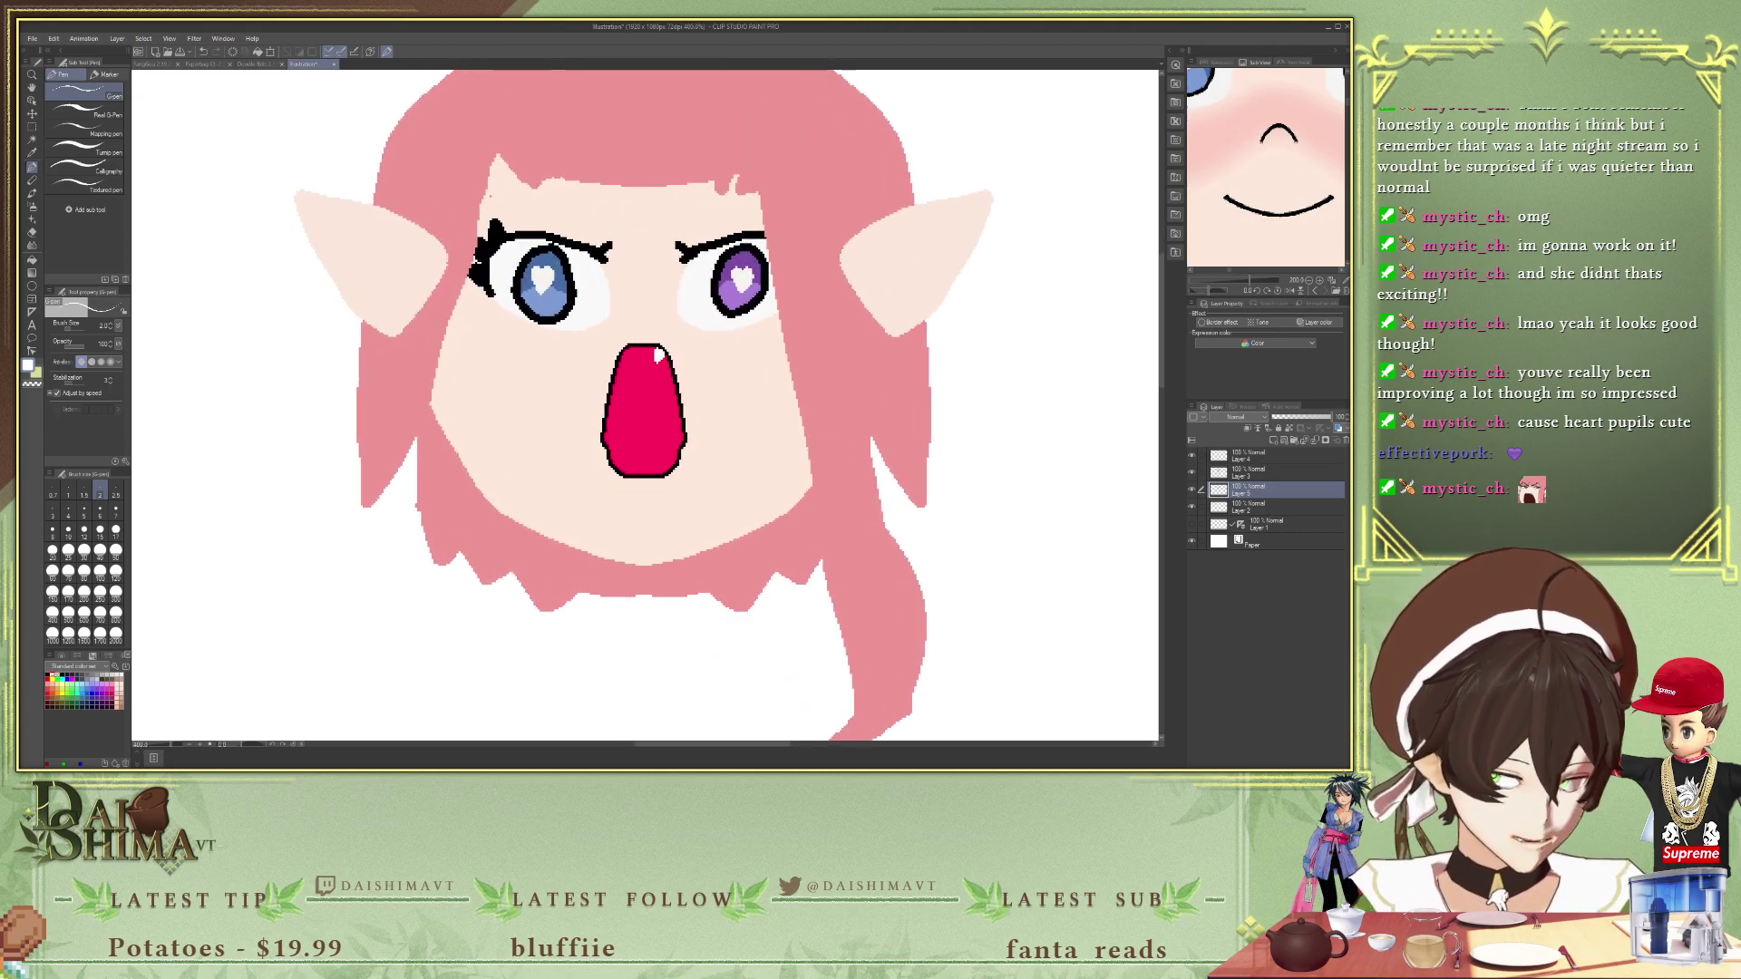
pyautogui.hotkey('ctrl', '+')
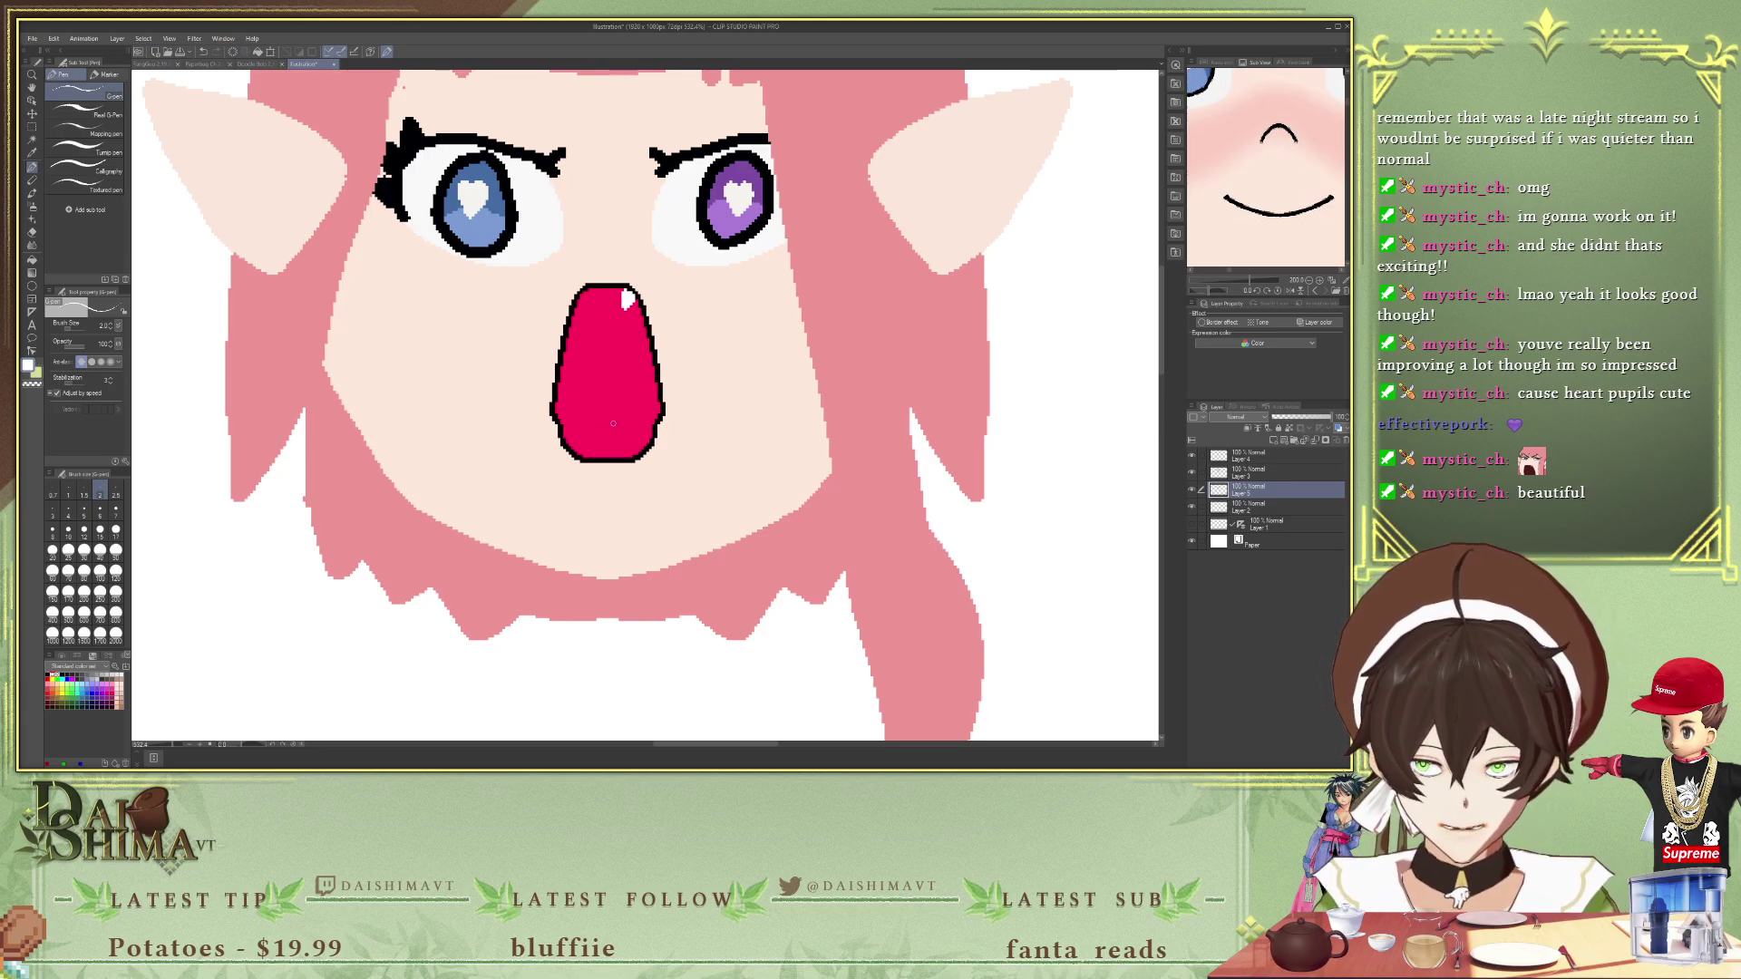
pyautogui.click(61, 690)
pyautogui.moveTo(566, 410); pyautogui.dragTo(640, 376)
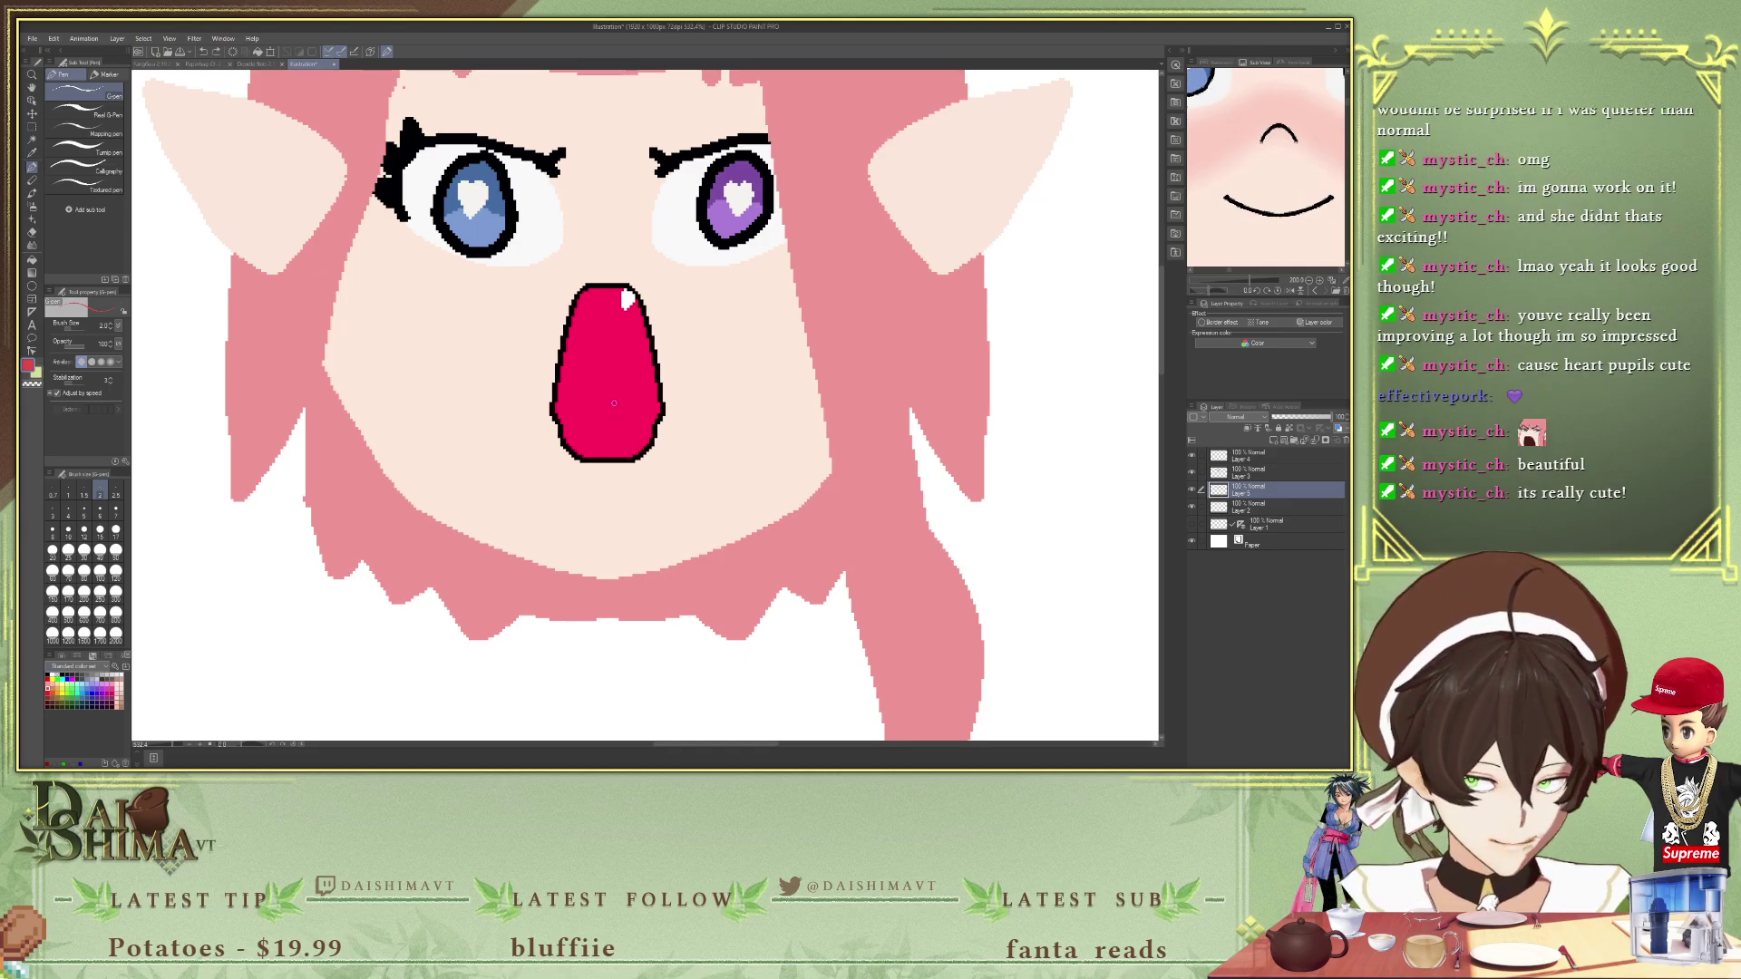
# - Make the layer holding the stray pink pixel active and erase that pixel from the forehead above the blue eye's lashes
pyautogui.hotkey('ctrl', 'alt', '0')
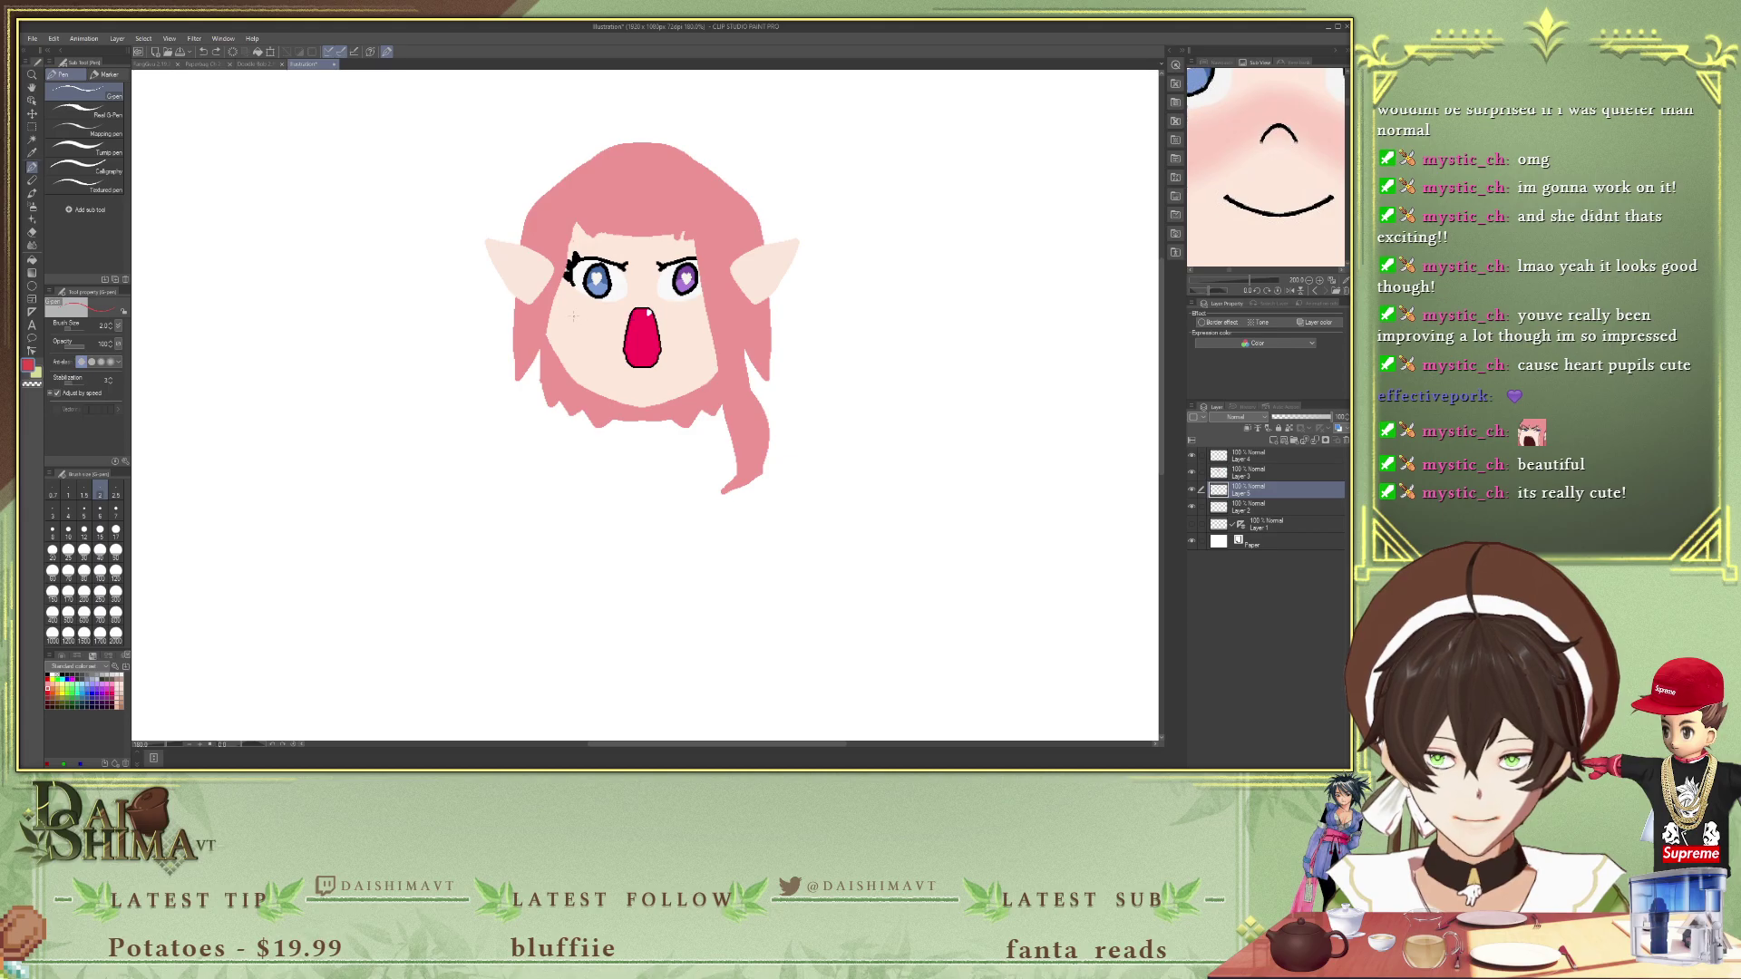
pyautogui.scroll(4, 575, 315)
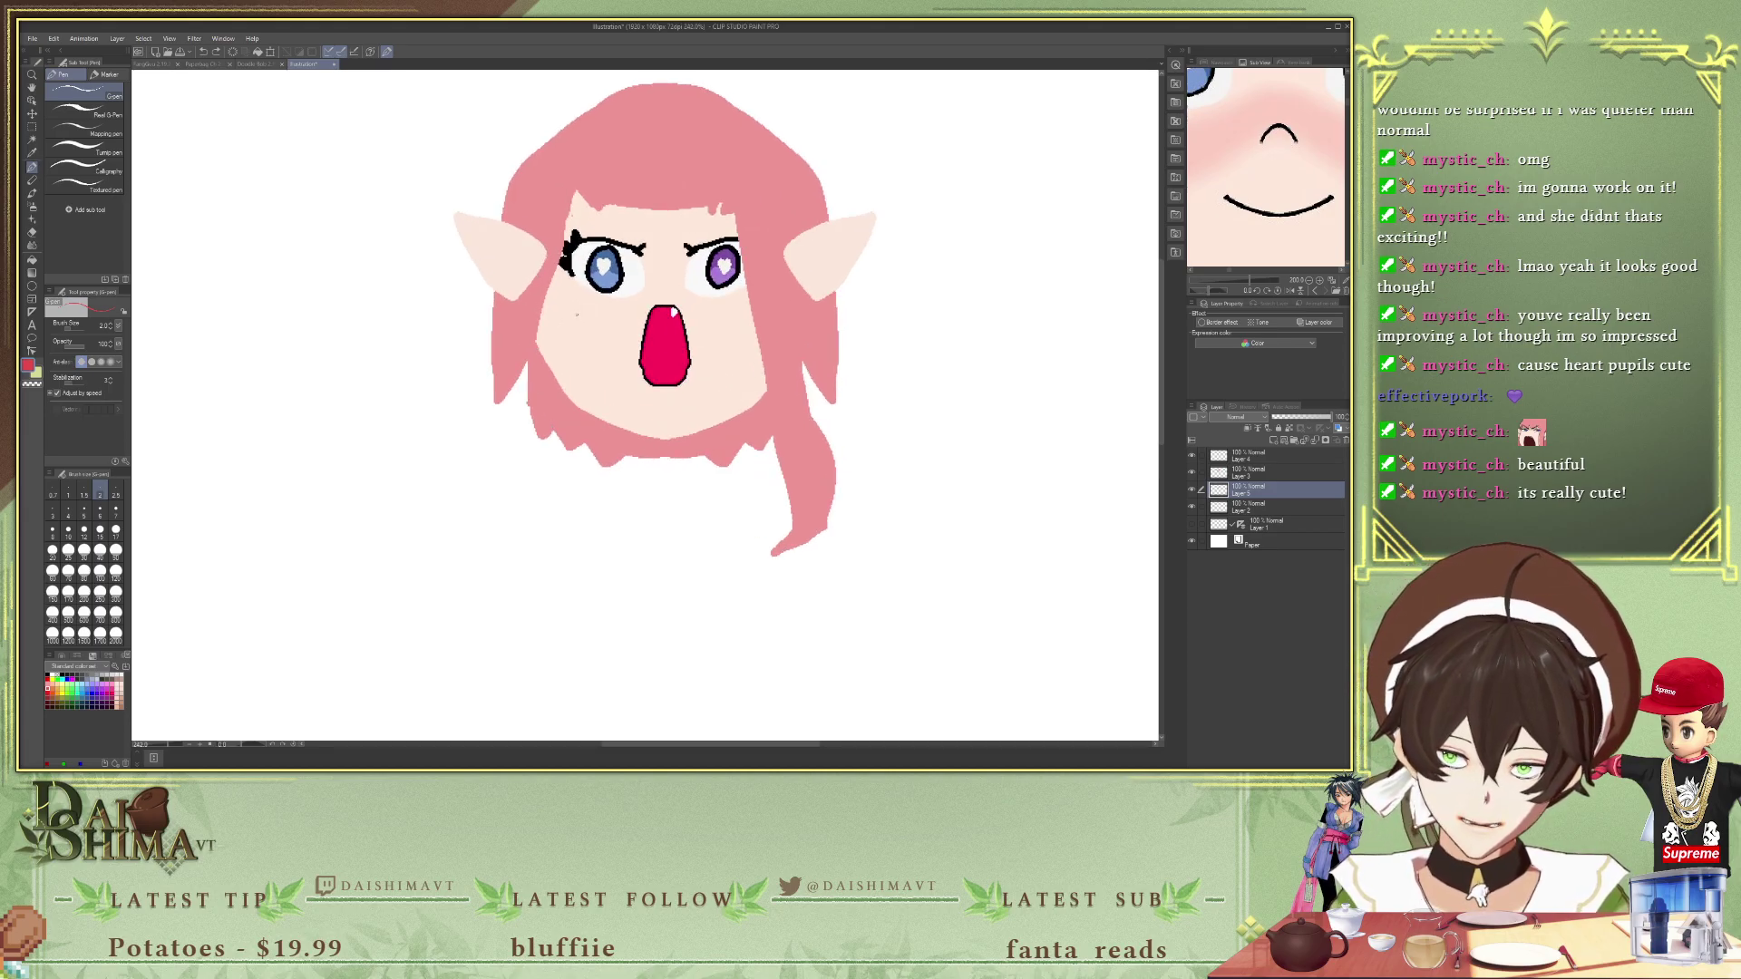
pyautogui.scroll(1, 700, 324)
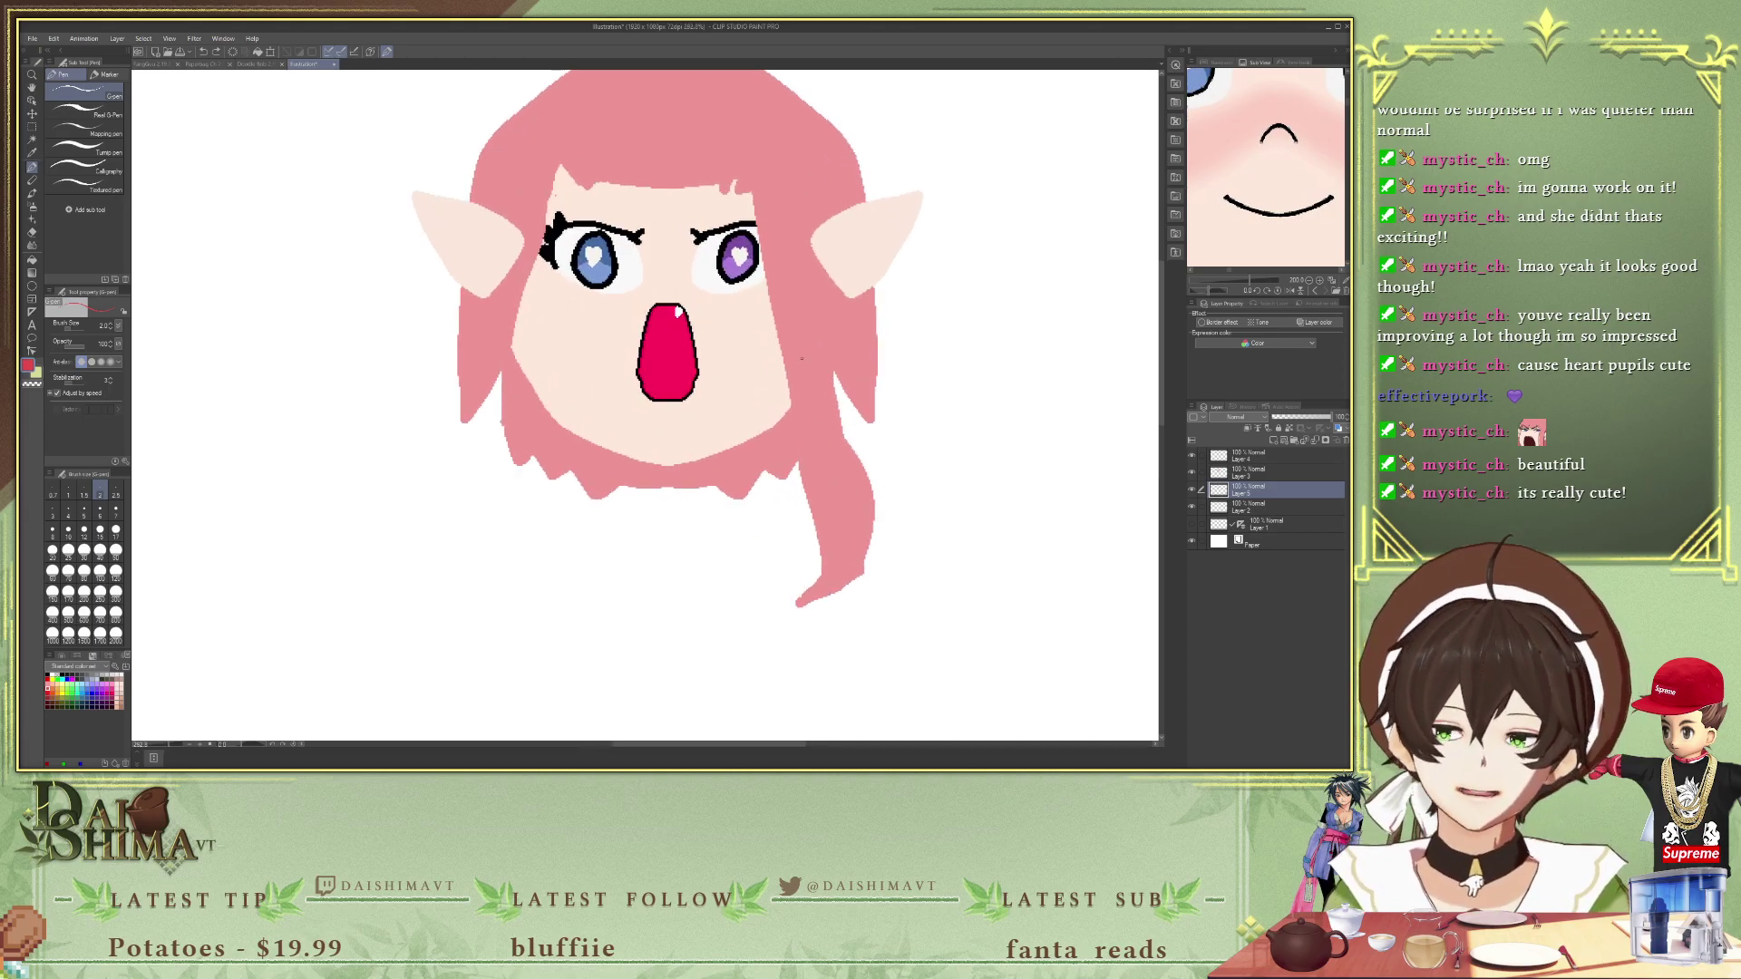
pyautogui.scroll(-1, 745, 369)
pyautogui.scroll(4, 679, 255)
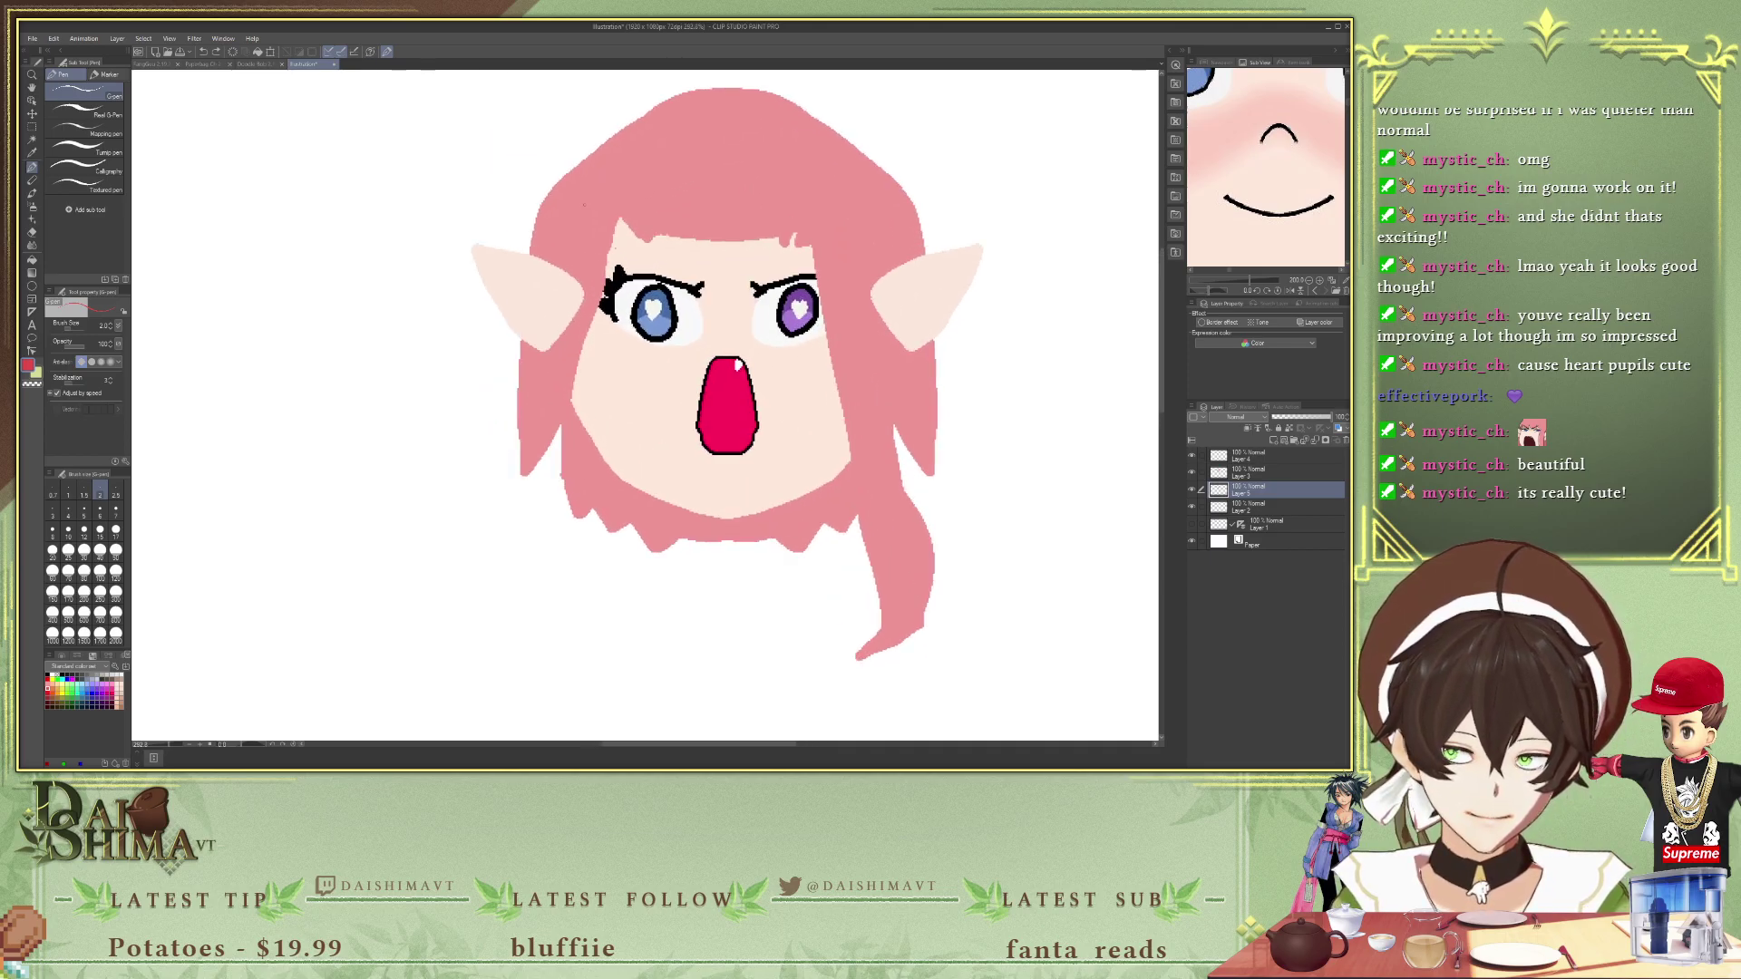
pyautogui.scroll(5, 678, 255)
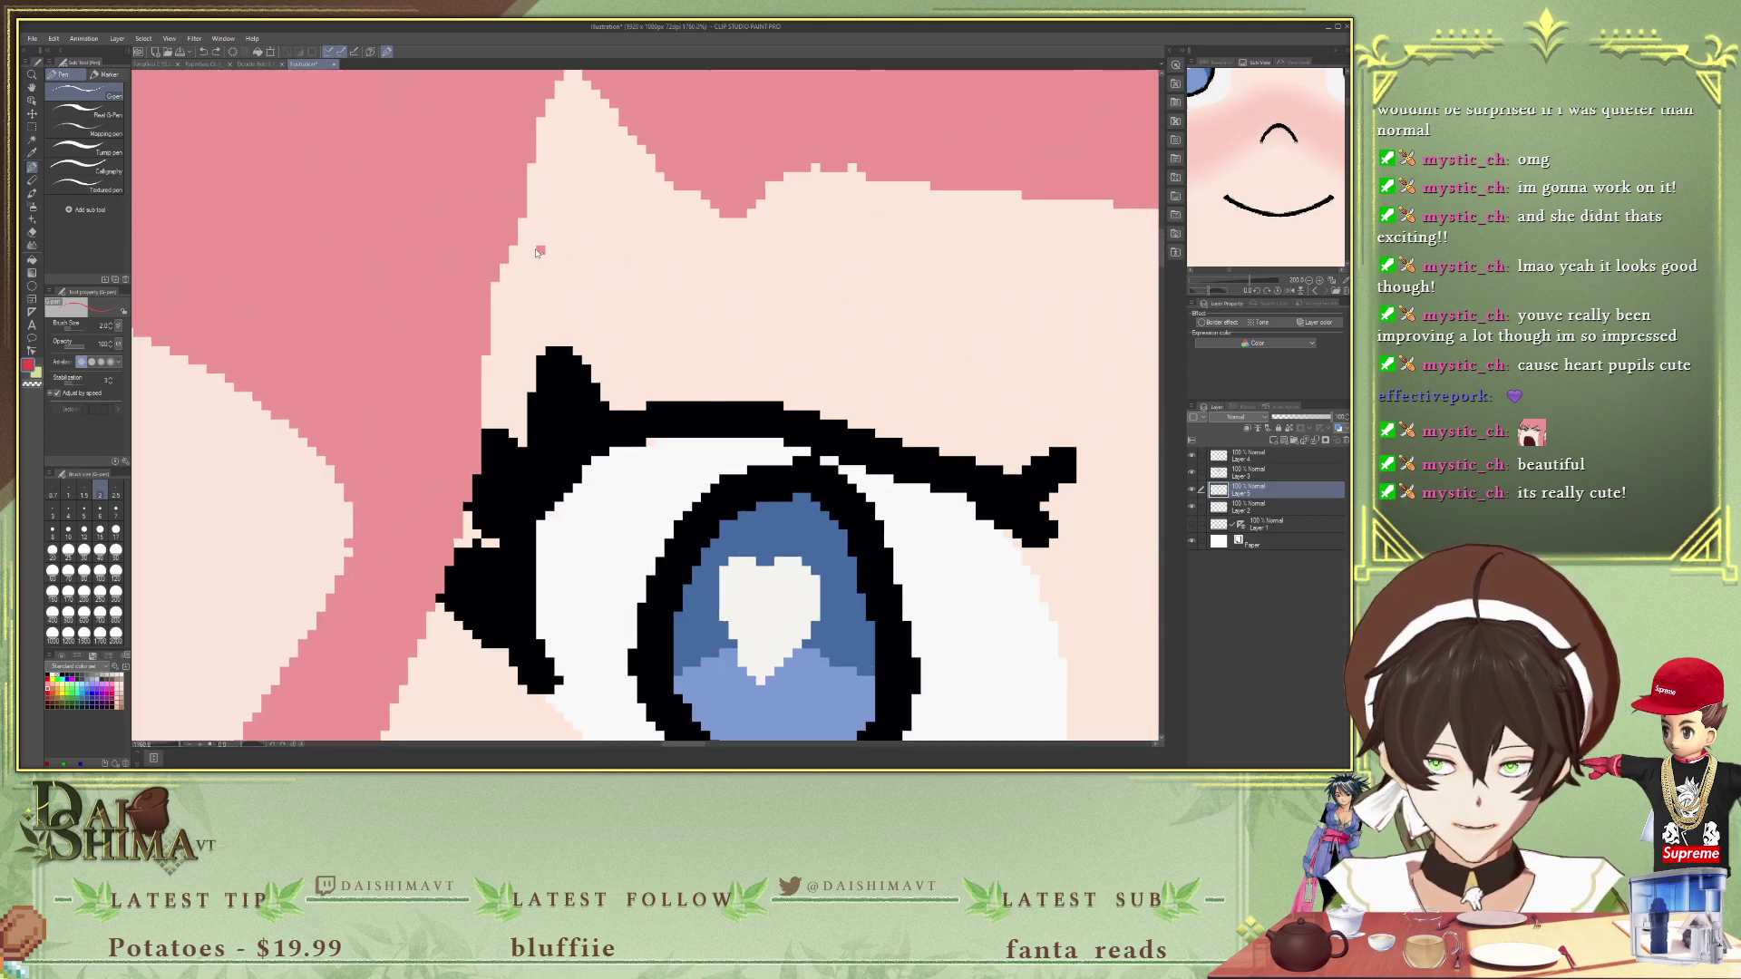
pyautogui.hotkey('alt', ']')
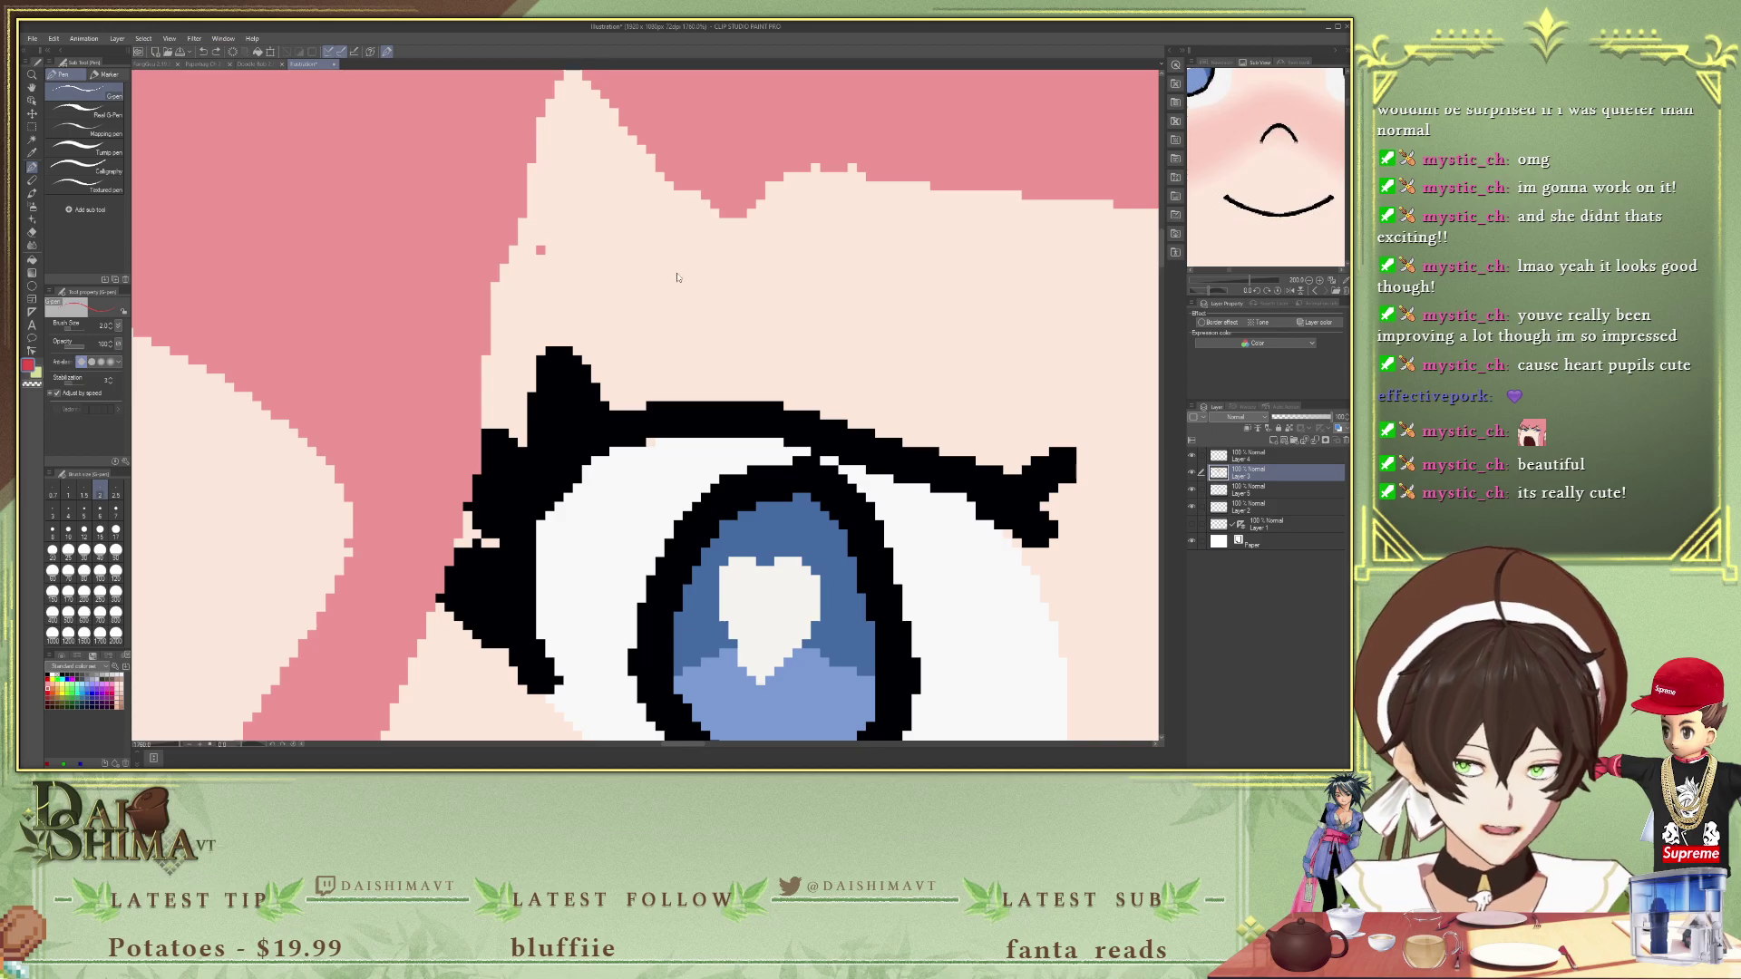
pyautogui.hotkey('alt', '[')
pyautogui.hotkey('alt', '[')
pyautogui.hotkey('alt', ']')
pyautogui.hotkey('alt', '[')
pyautogui.hotkey('alt', ']')
pyautogui.hotkey('alt', ']')
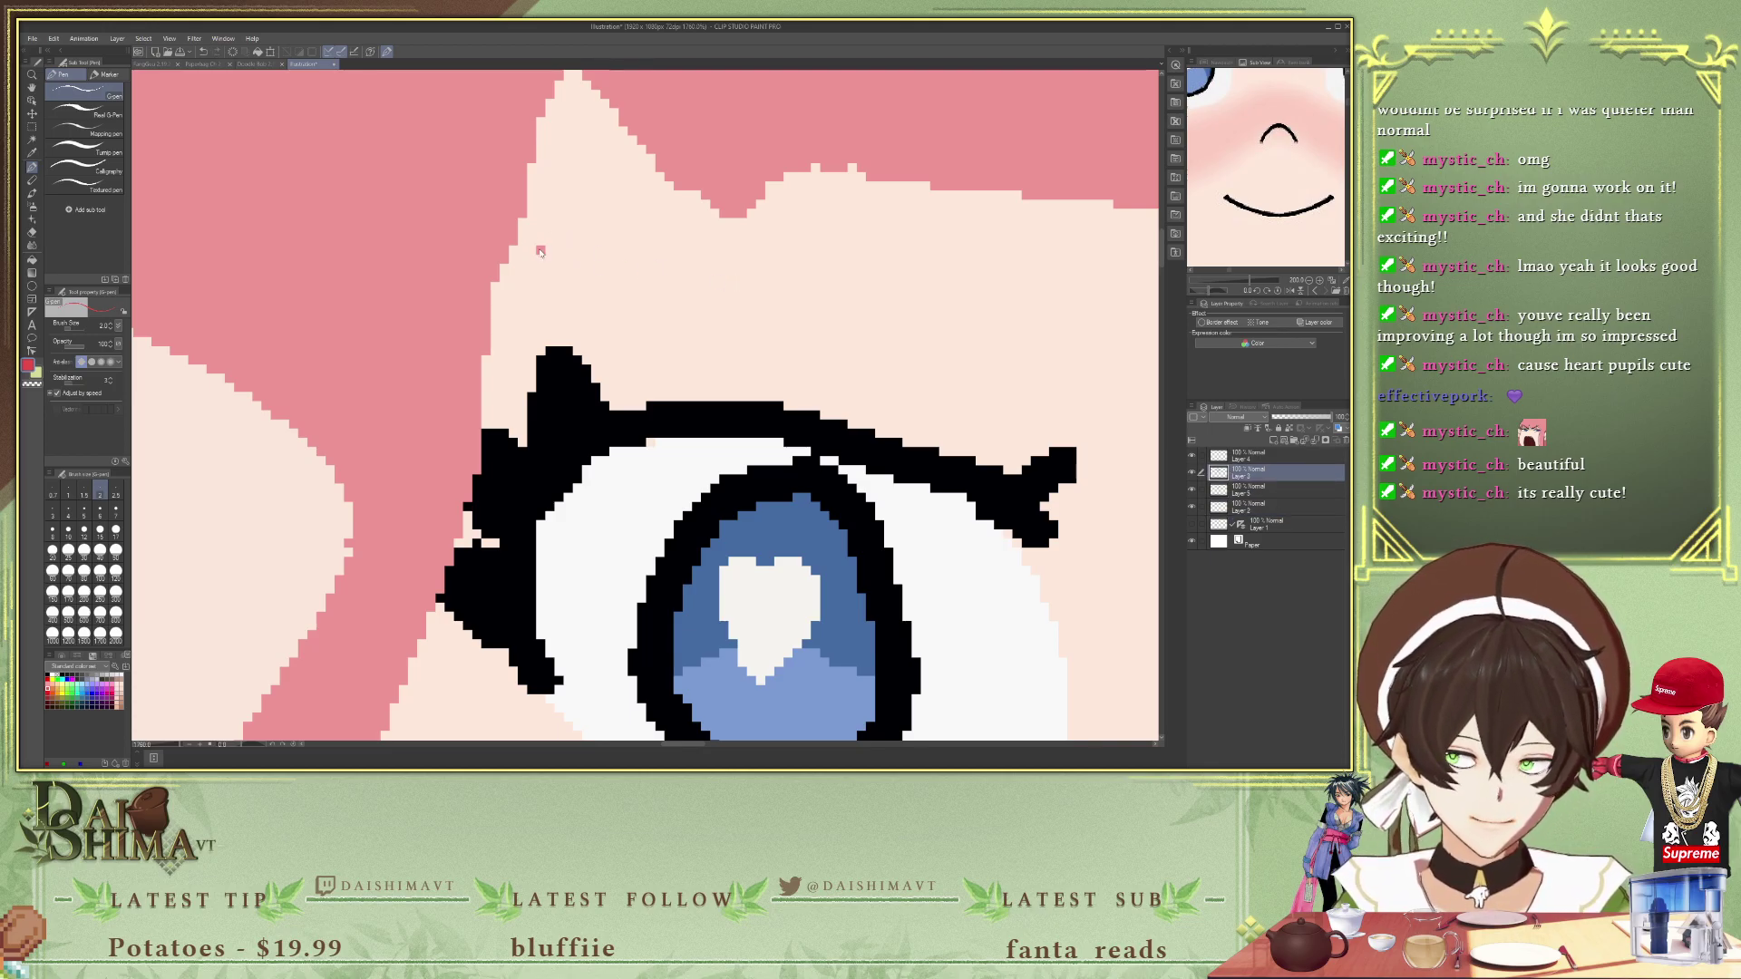
pyautogui.hotkey('alt', '[')
pyautogui.hotkey('alt', '[')
pyautogui.hotkey('alt', ']')
pyautogui.hotkey('alt', ']')
pyautogui.hotkey('alt', '[')
pyautogui.hotkey('alt', '[')
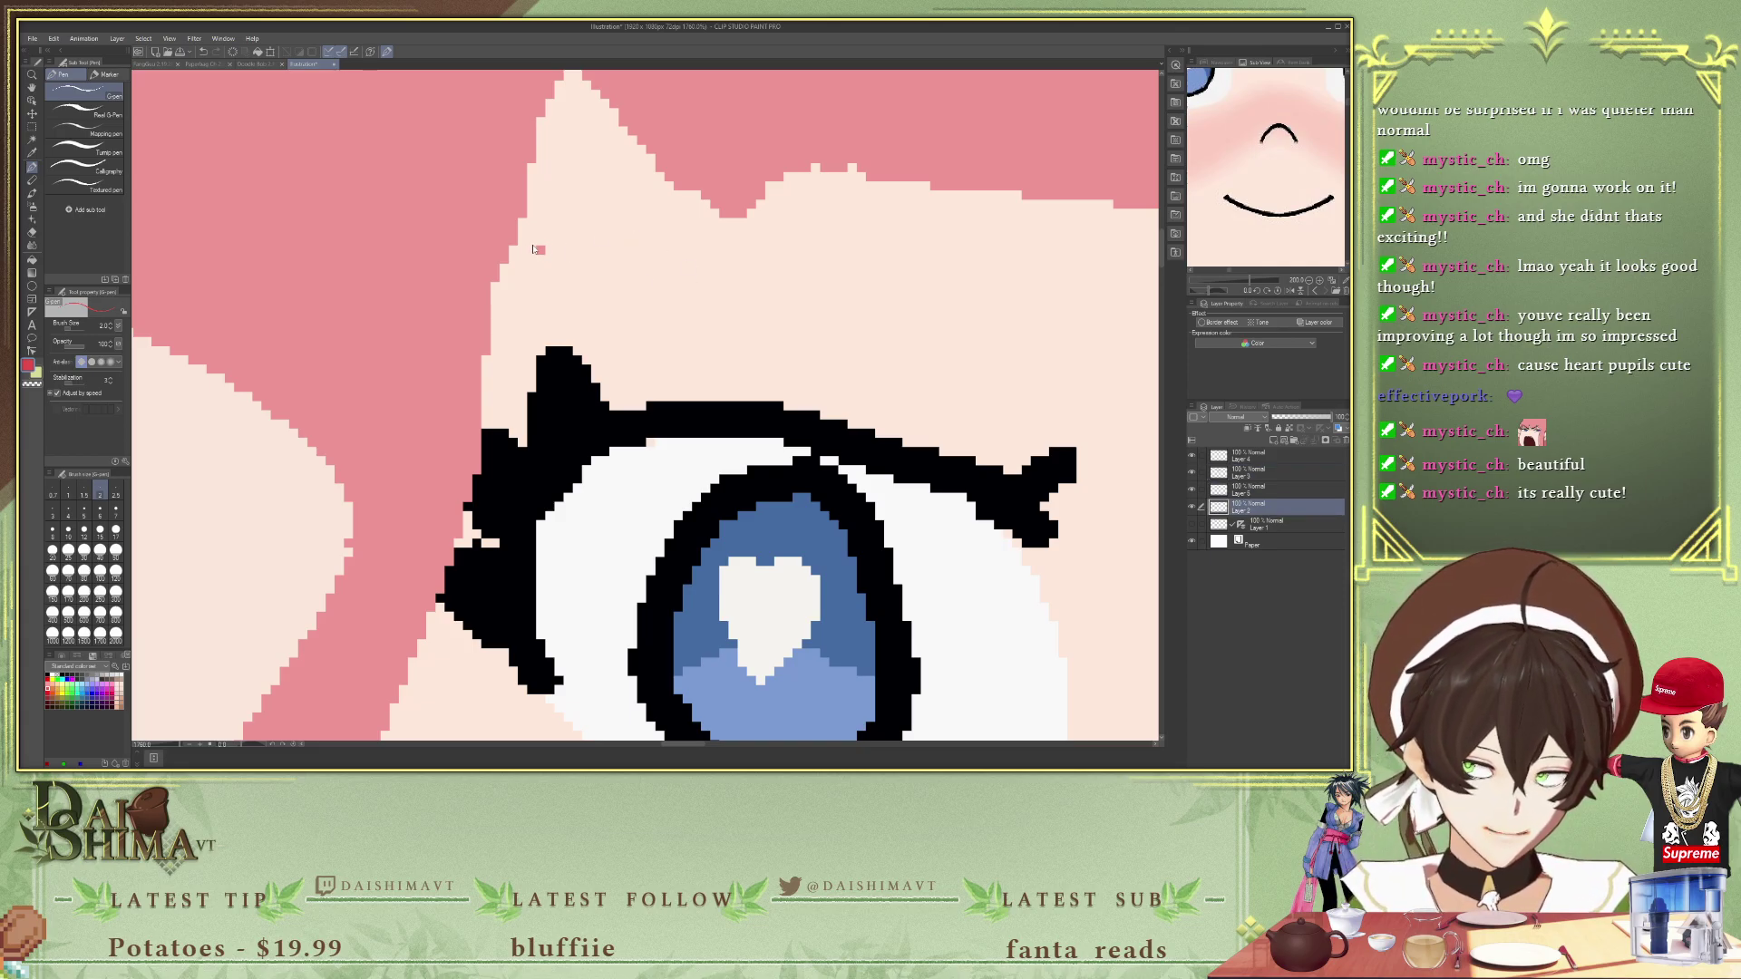
pyautogui.hotkey('alt', ']')
pyautogui.hotkey('alt', ']')
pyautogui.hotkey('alt', '[')
pyautogui.hotkey('alt', '[')
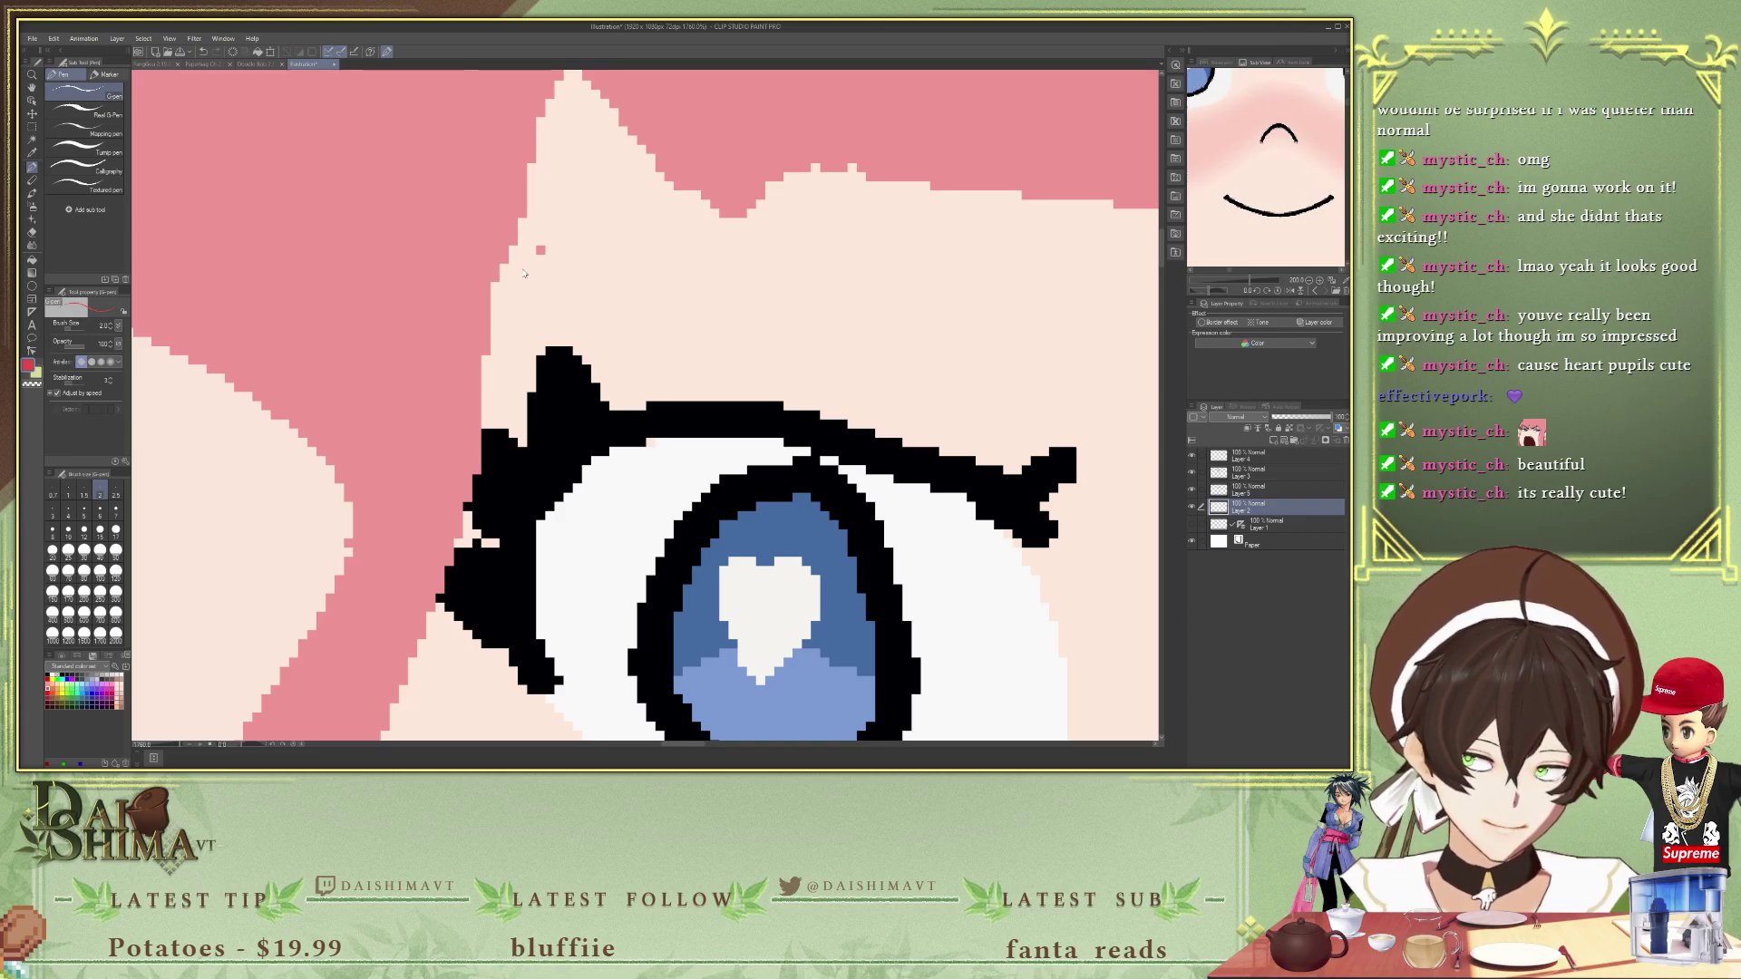
pyautogui.hotkey('alt', ']')
pyautogui.hotkey('alt', ']')
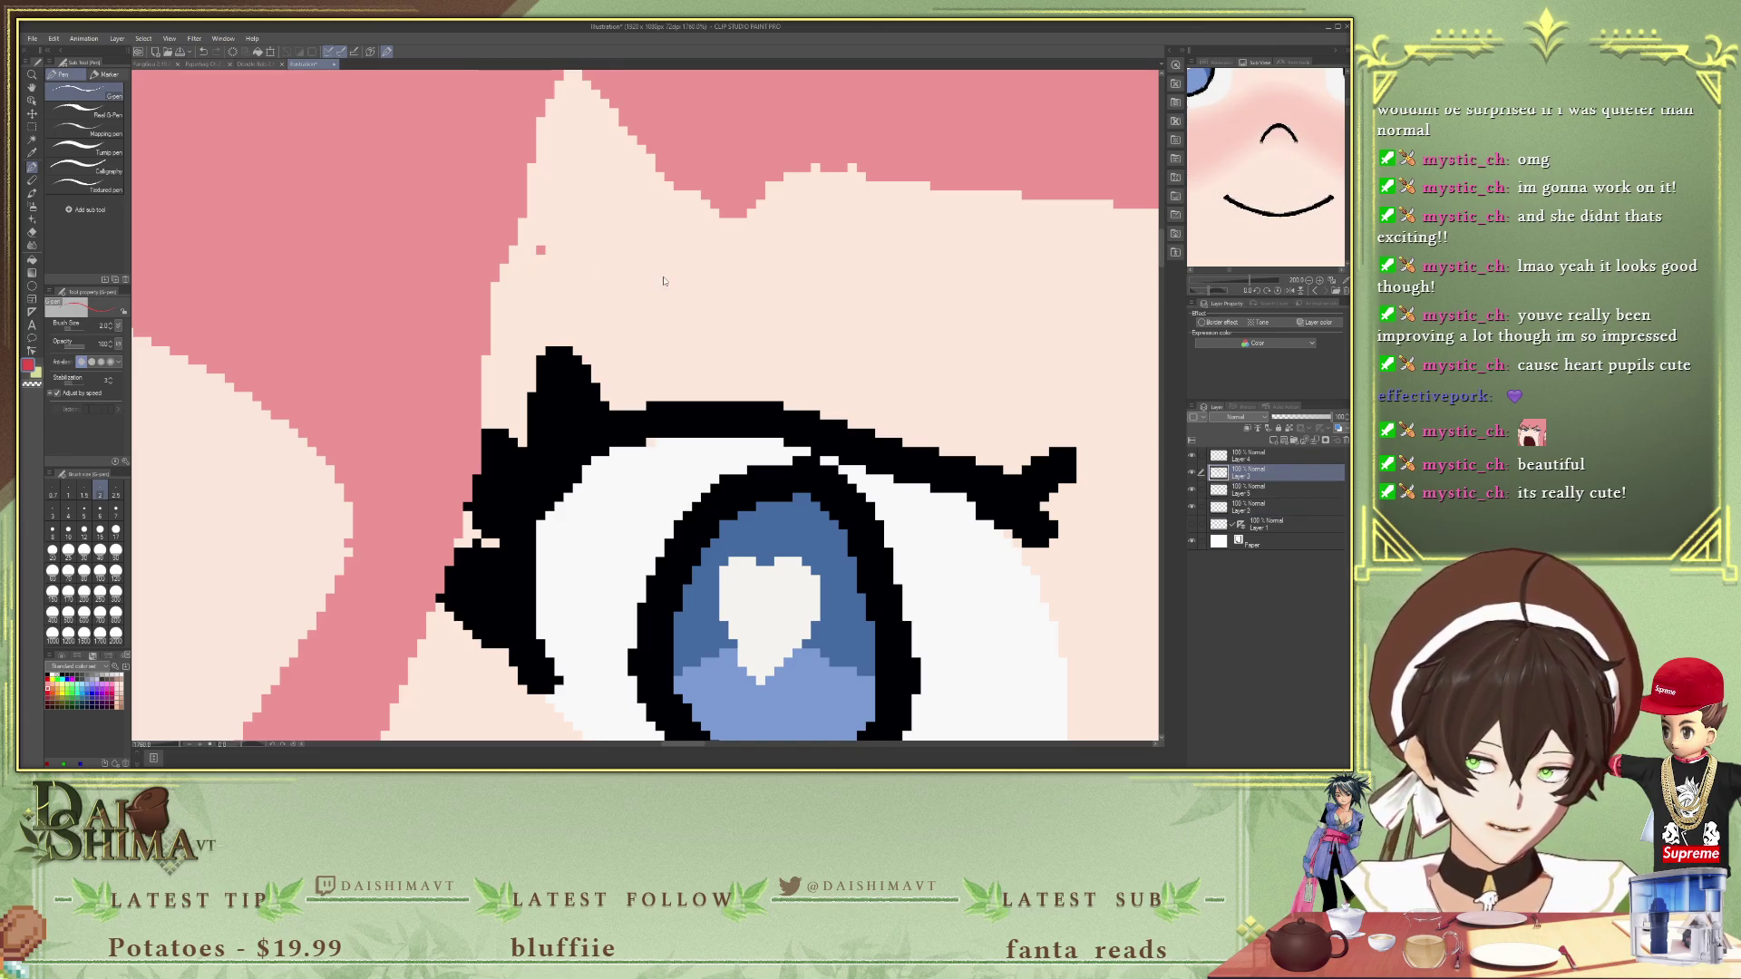
pyautogui.hotkey('alt', '[')
pyautogui.click(1259, 467)
pyautogui.press('e')
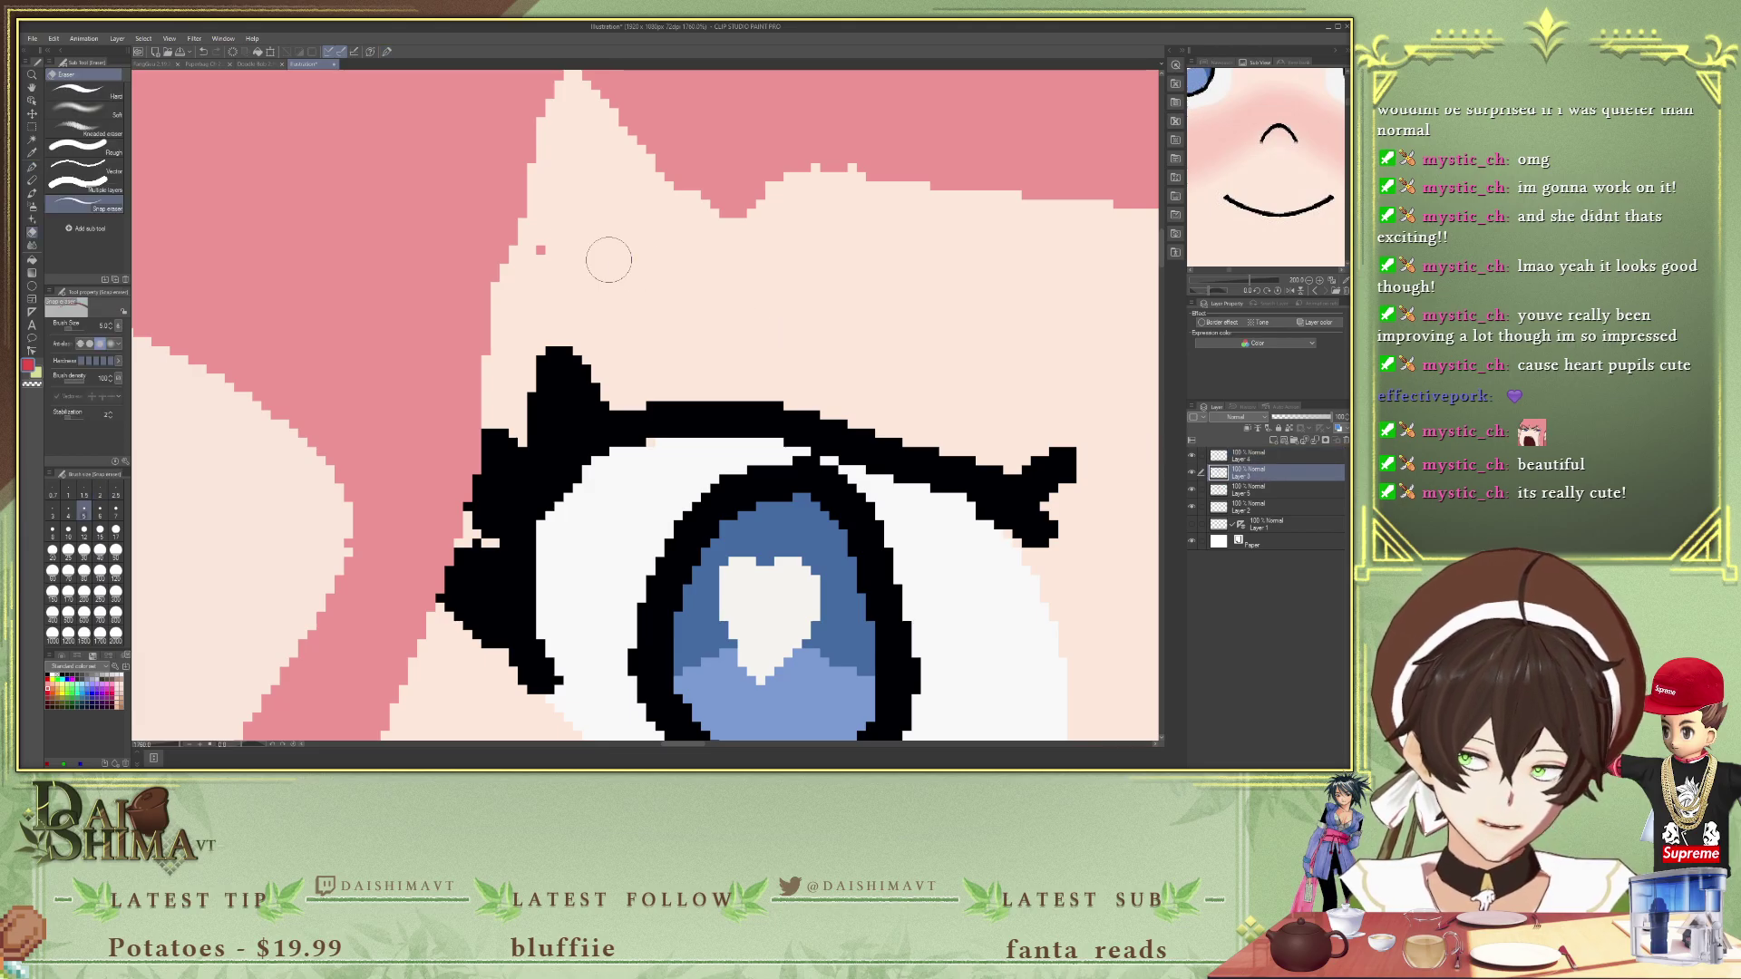
pyautogui.moveTo(574, 245)
pyautogui.mouseDown()
pyautogui.moveTo(559, 237)
pyautogui.moveTo(544, 268)
pyautogui.moveTo(556, 284)
pyautogui.mouseUp()
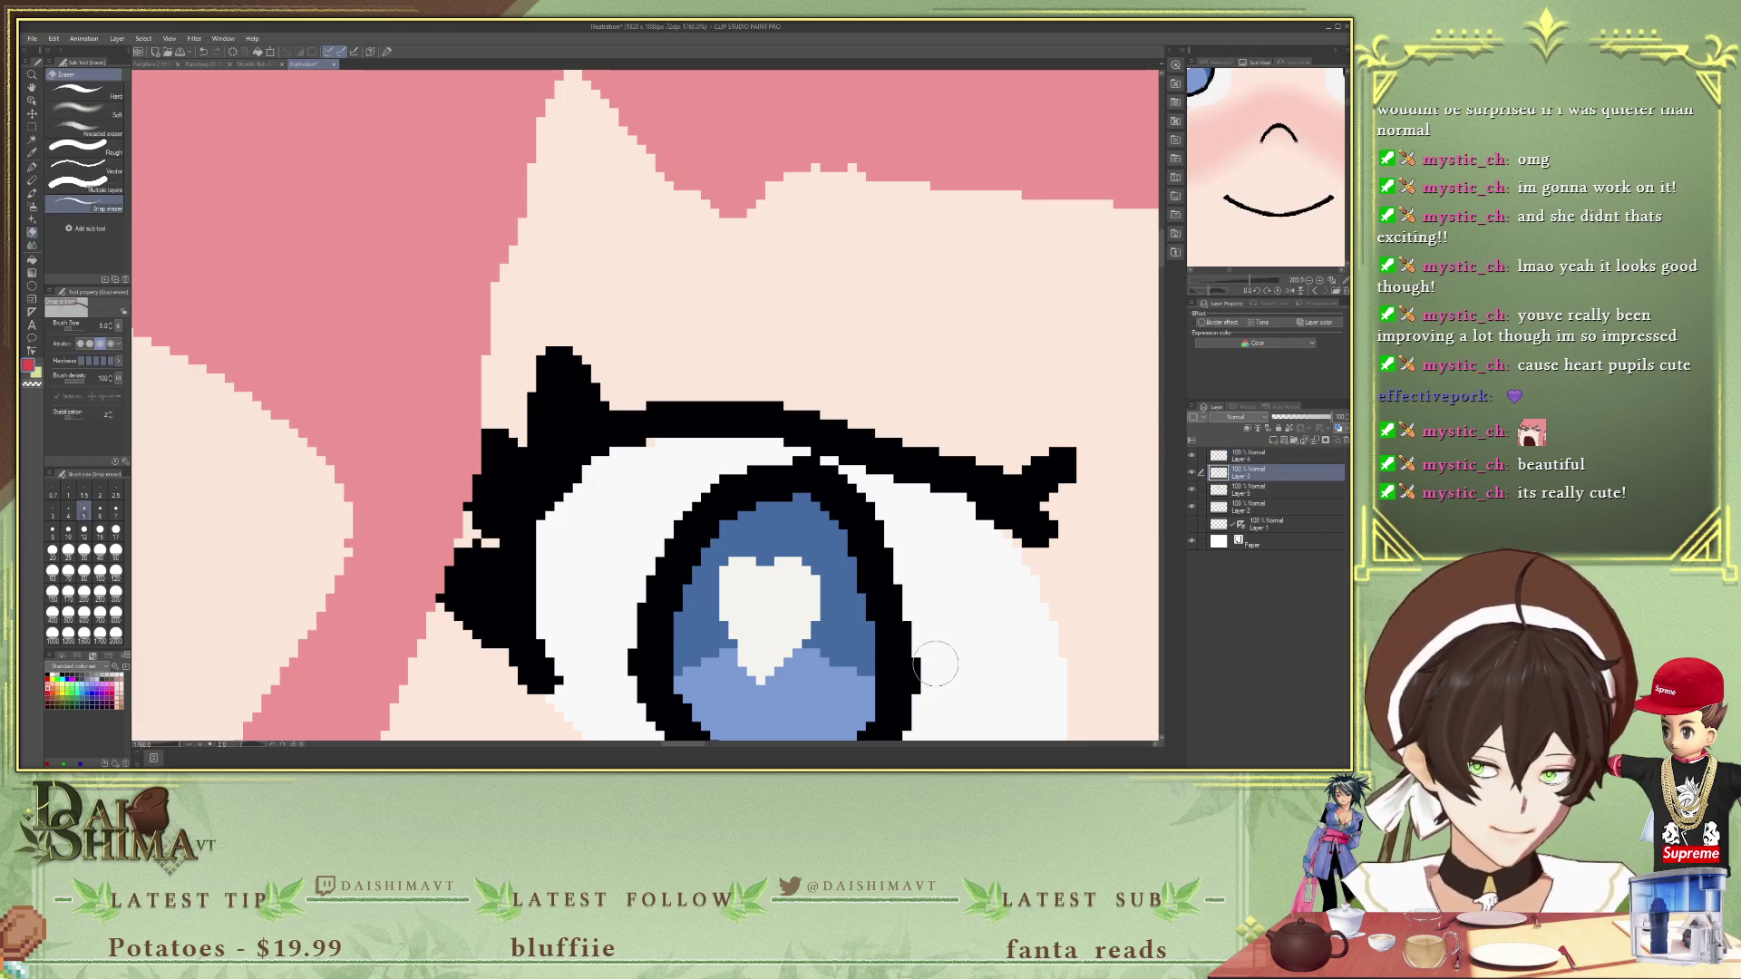
pyautogui.scroll(-5, 1026, 562)
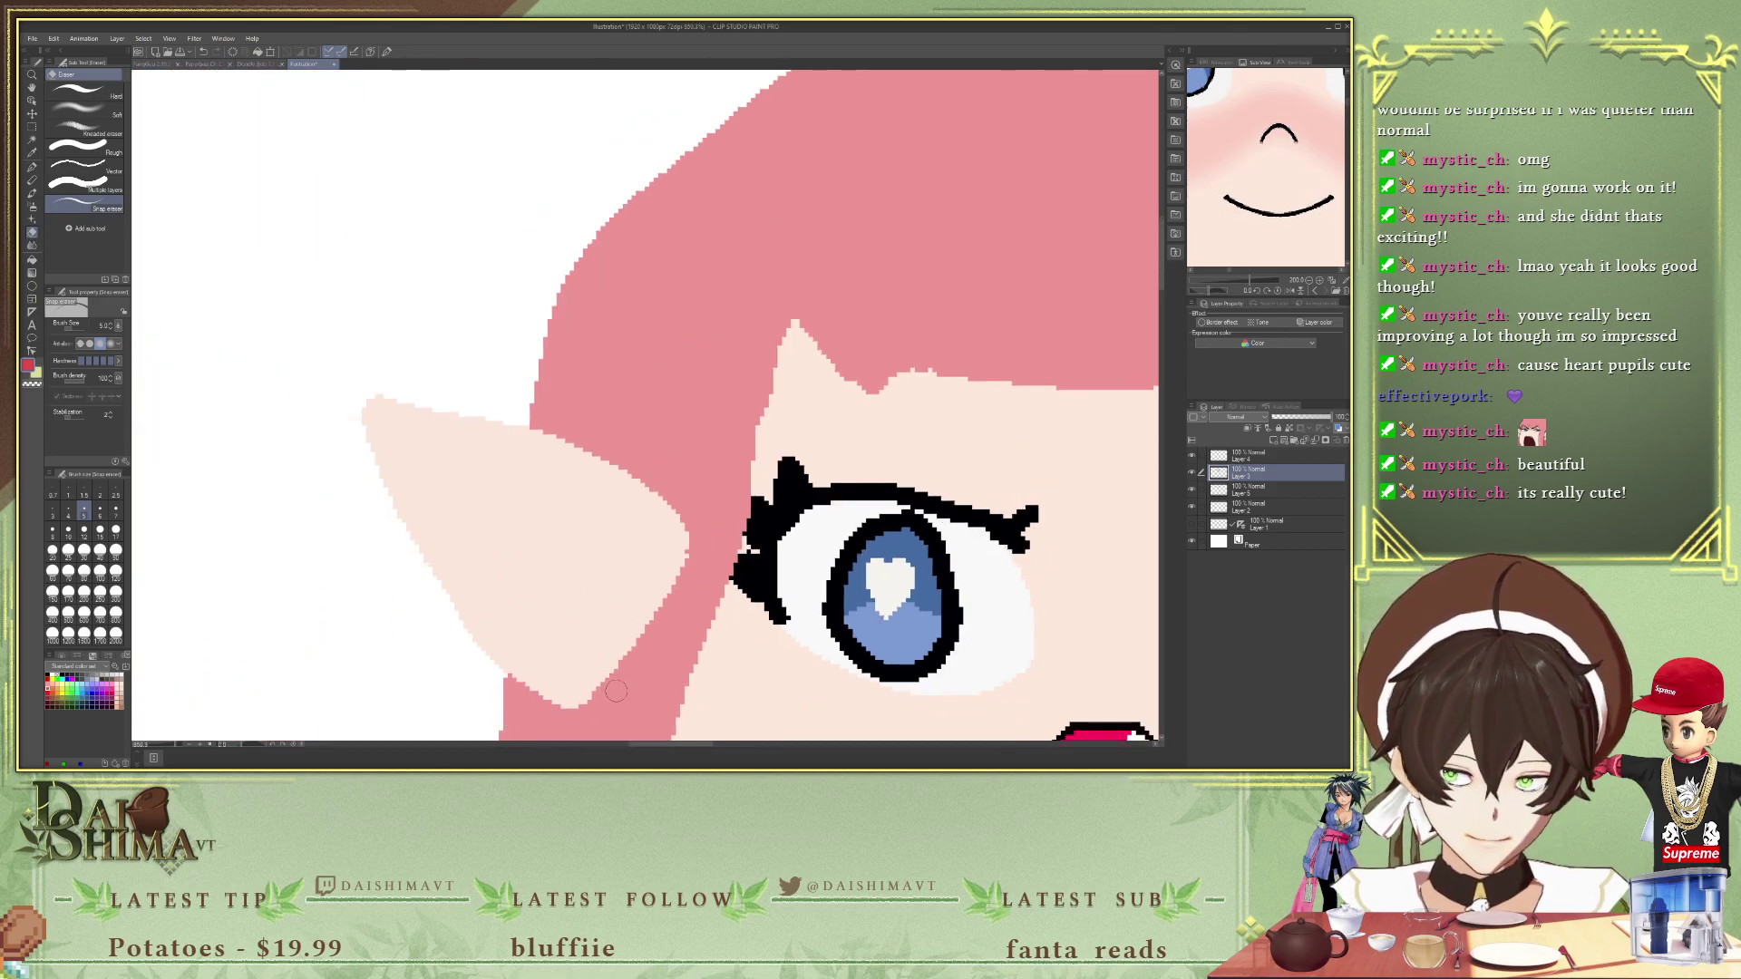
pyautogui.scroll(2, 683, 747)
pyautogui.moveTo(740, 747)
pyautogui.mouseDown()
pyautogui.moveTo(787, 747)
pyautogui.moveTo(746, 747)
pyautogui.mouseUp()
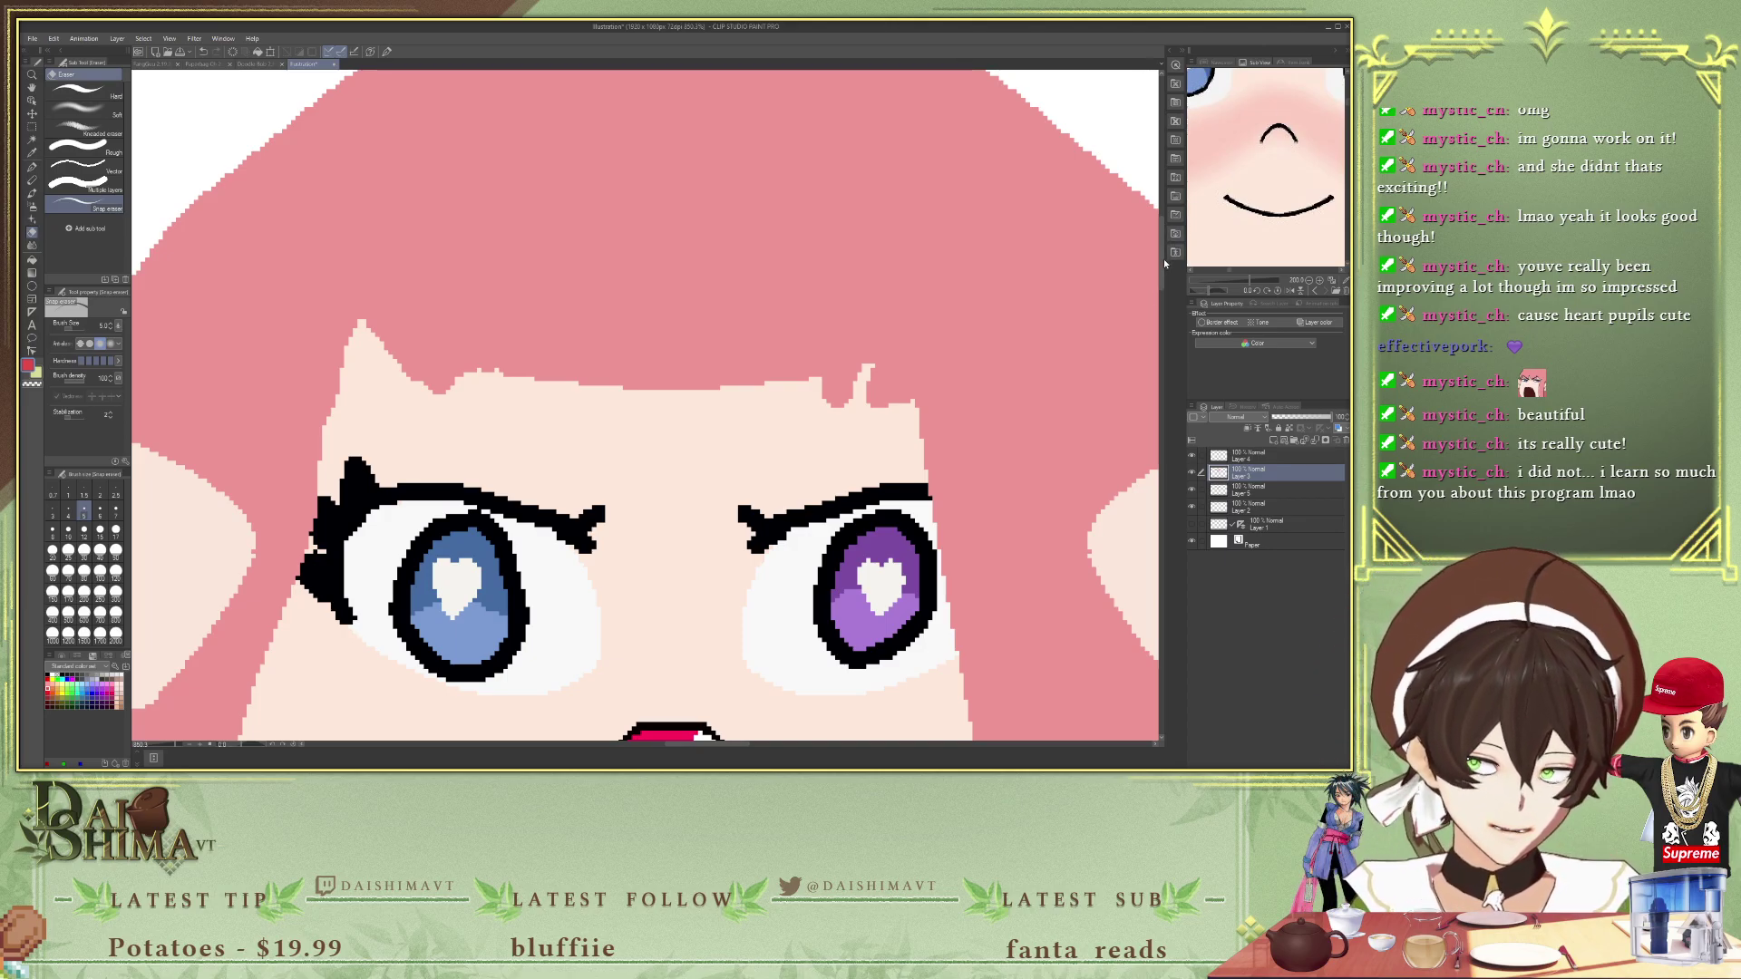
pyautogui.scroll(-10, 821, 286)
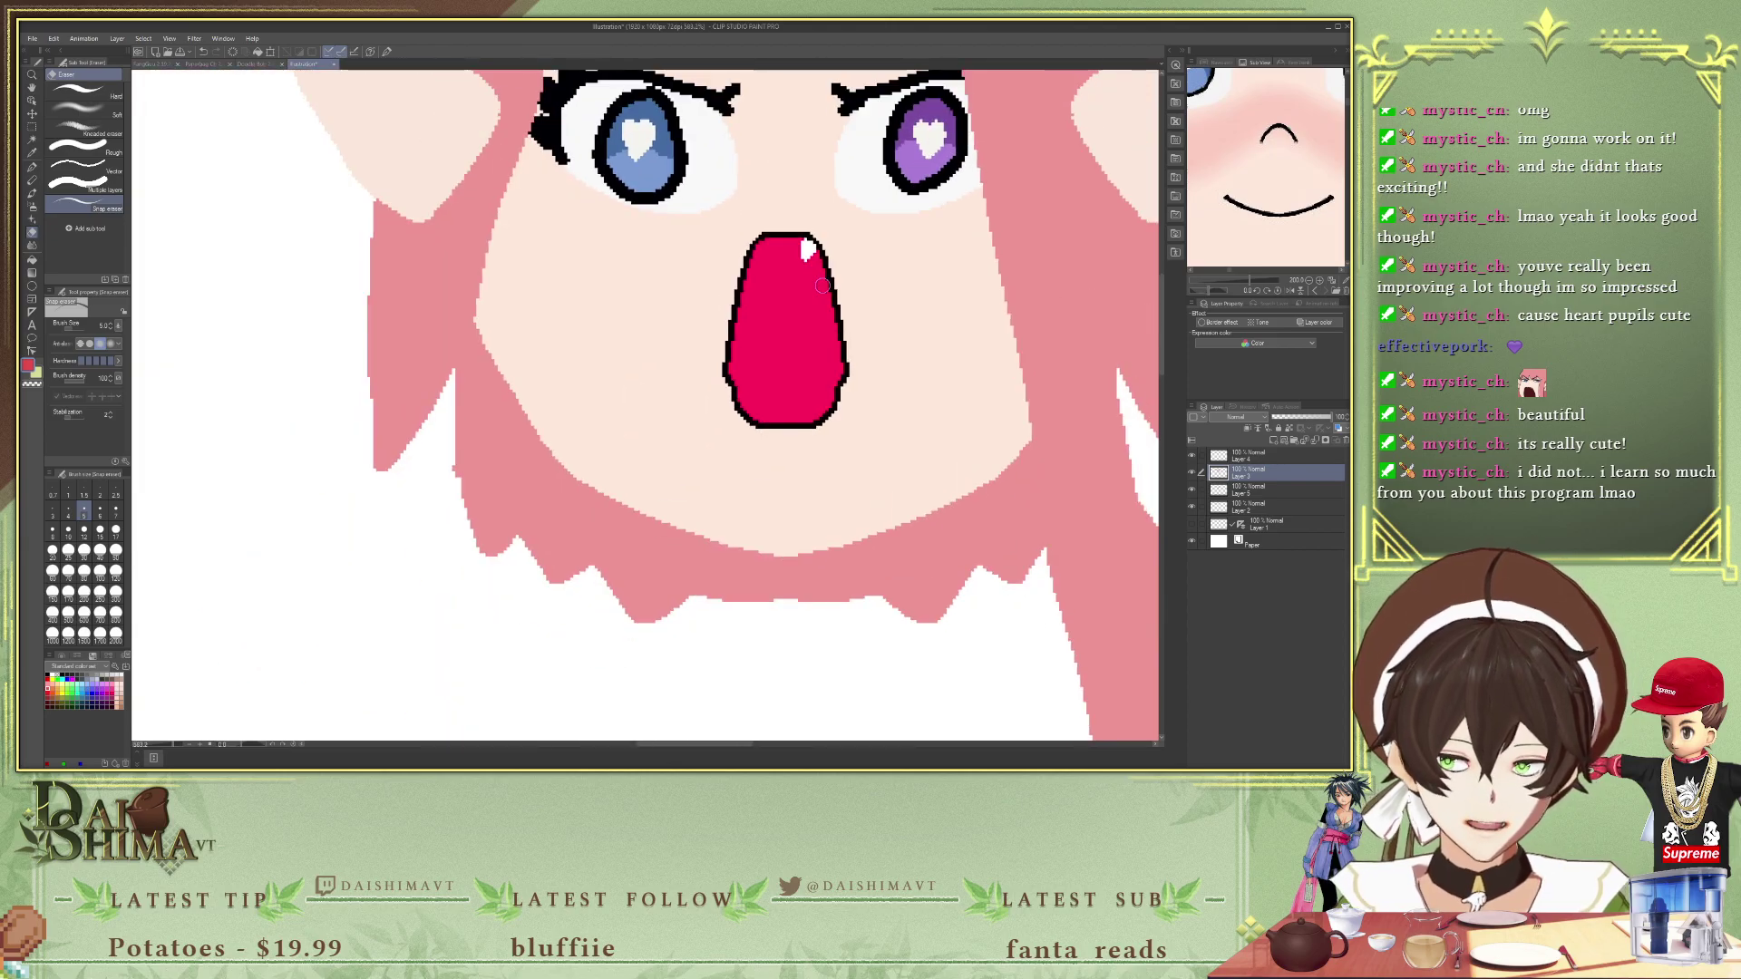
pyautogui.scroll(-5, 821, 286)
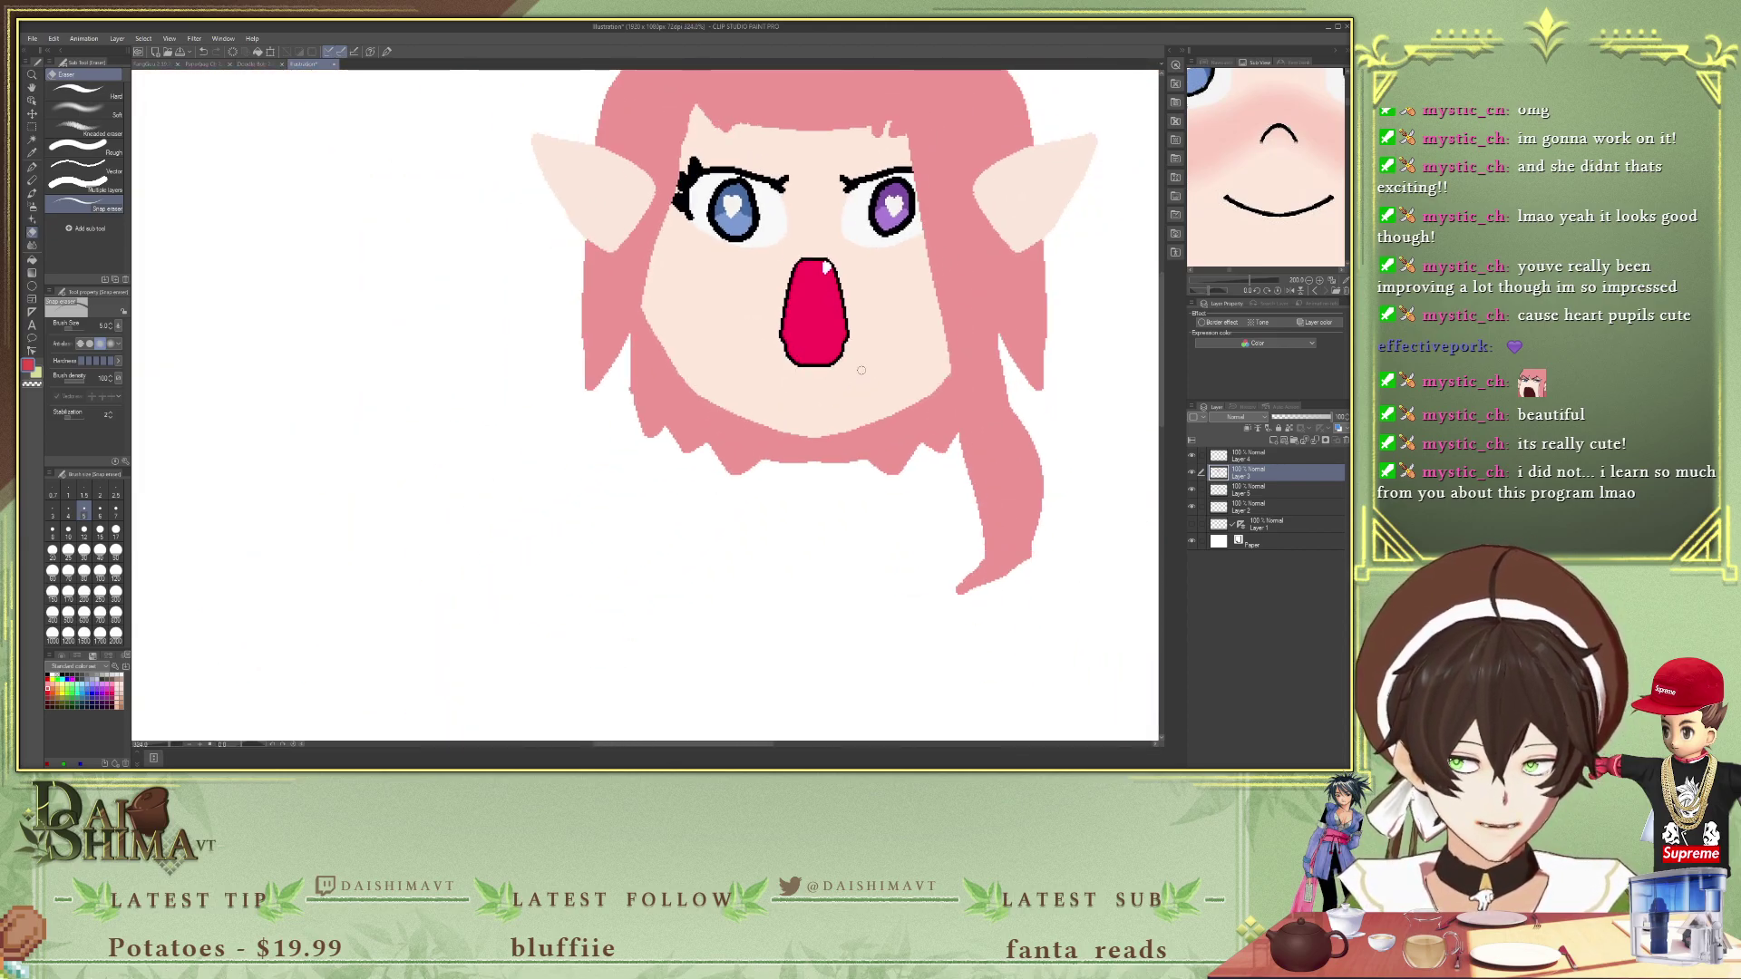
pyautogui.scroll(-1, 862, 372)
pyautogui.scroll(3, 862, 372)
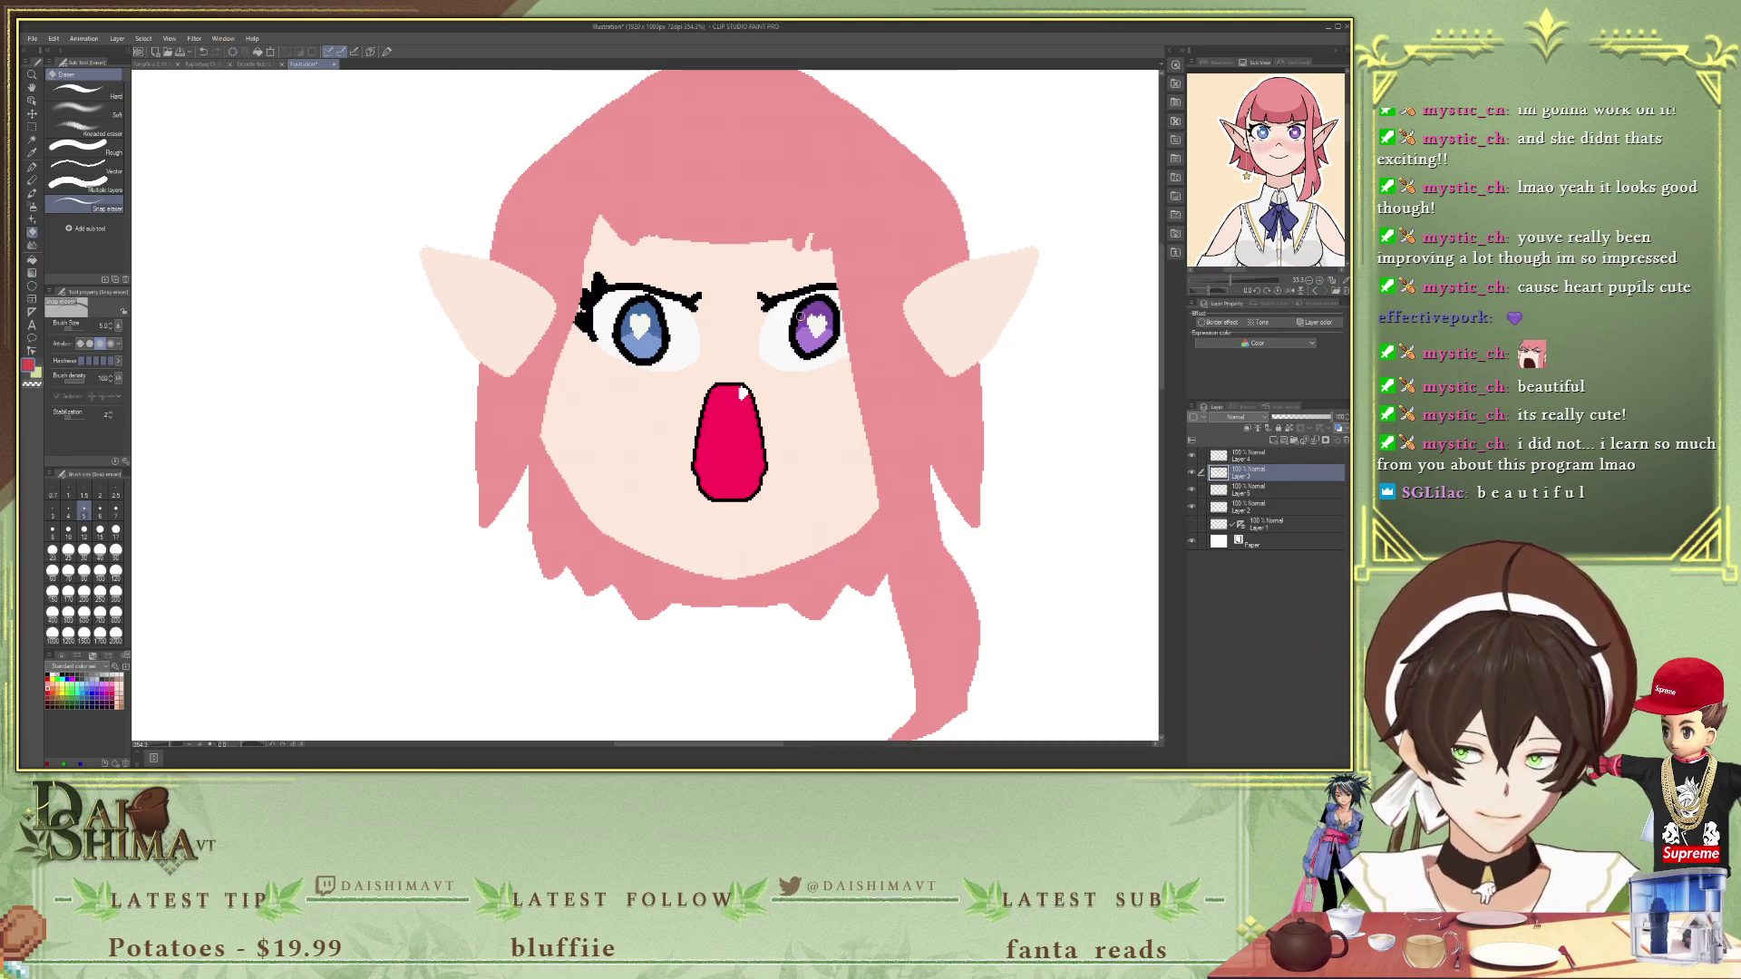
# - Find the star earring in the reference illustration, sample black from its ear stud, and ready the pen
pyautogui.moveTo(1256, 207)
pyautogui.mouseDown()
pyautogui.moveTo(1251, 189)
pyautogui.moveTo(1262, 214)
pyautogui.moveTo(1268, 198)
pyautogui.mouseUp()
pyautogui.scroll(-1, 1251, 189)
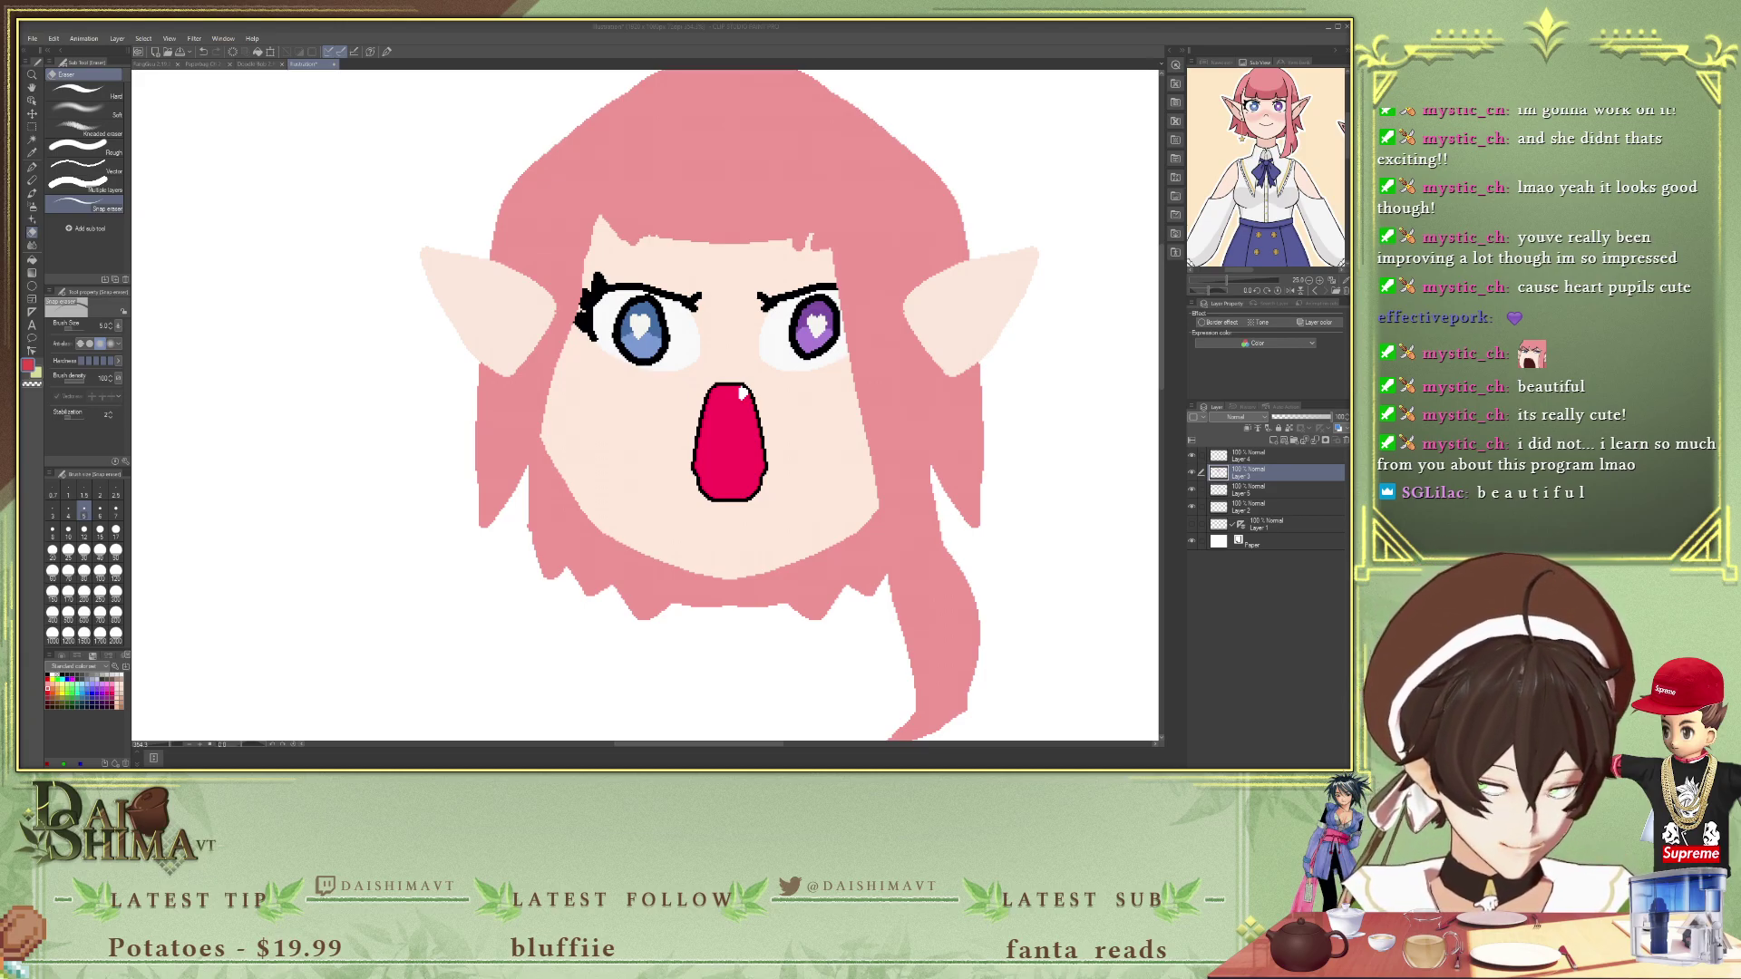
pyautogui.scroll(-3, 1254, 213)
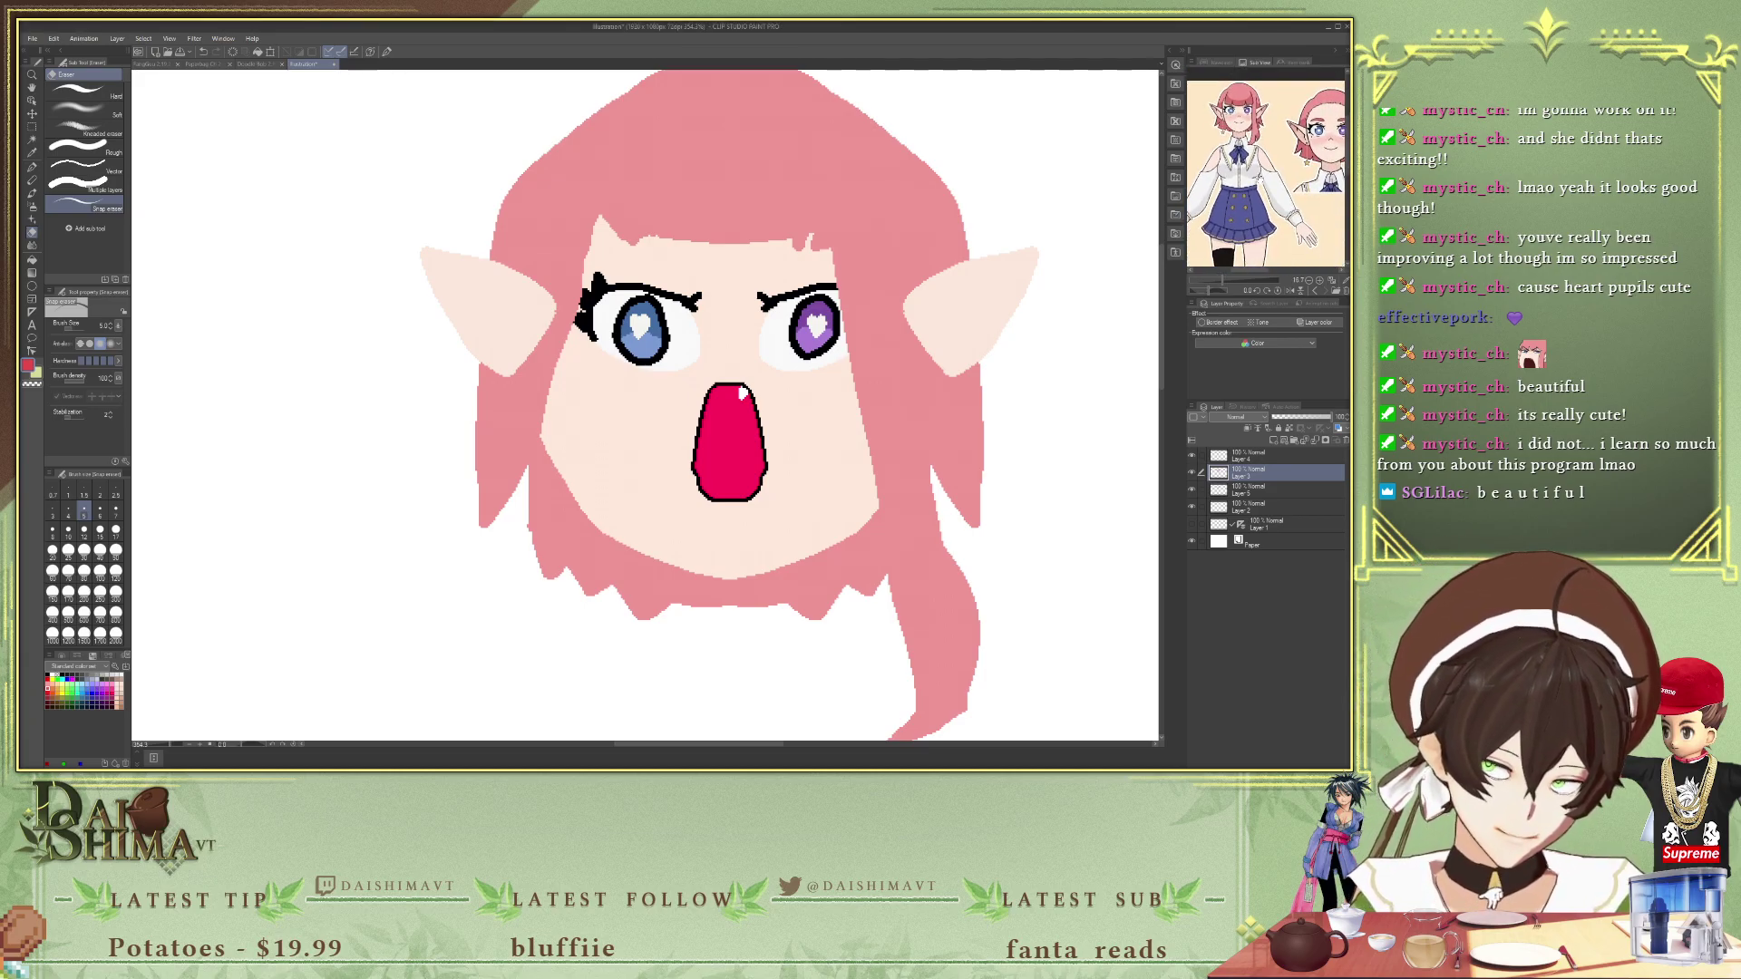
pyautogui.scroll(5, 1254, 127)
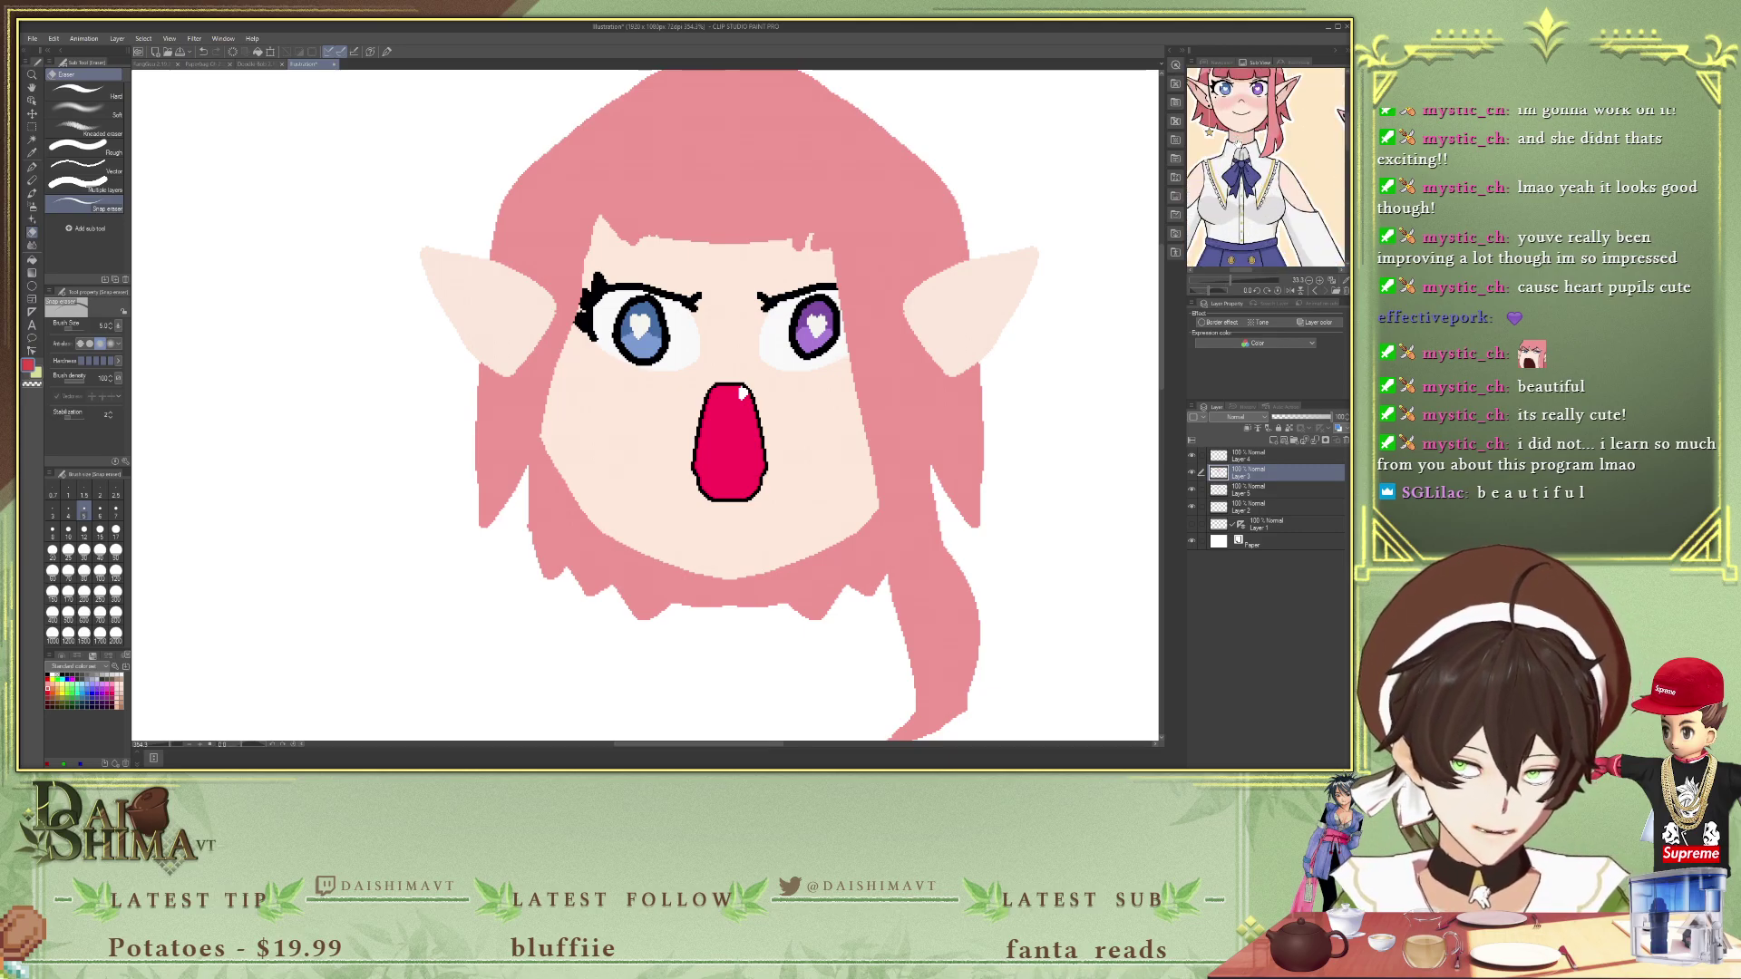
pyautogui.scroll(3, 1254, 127)
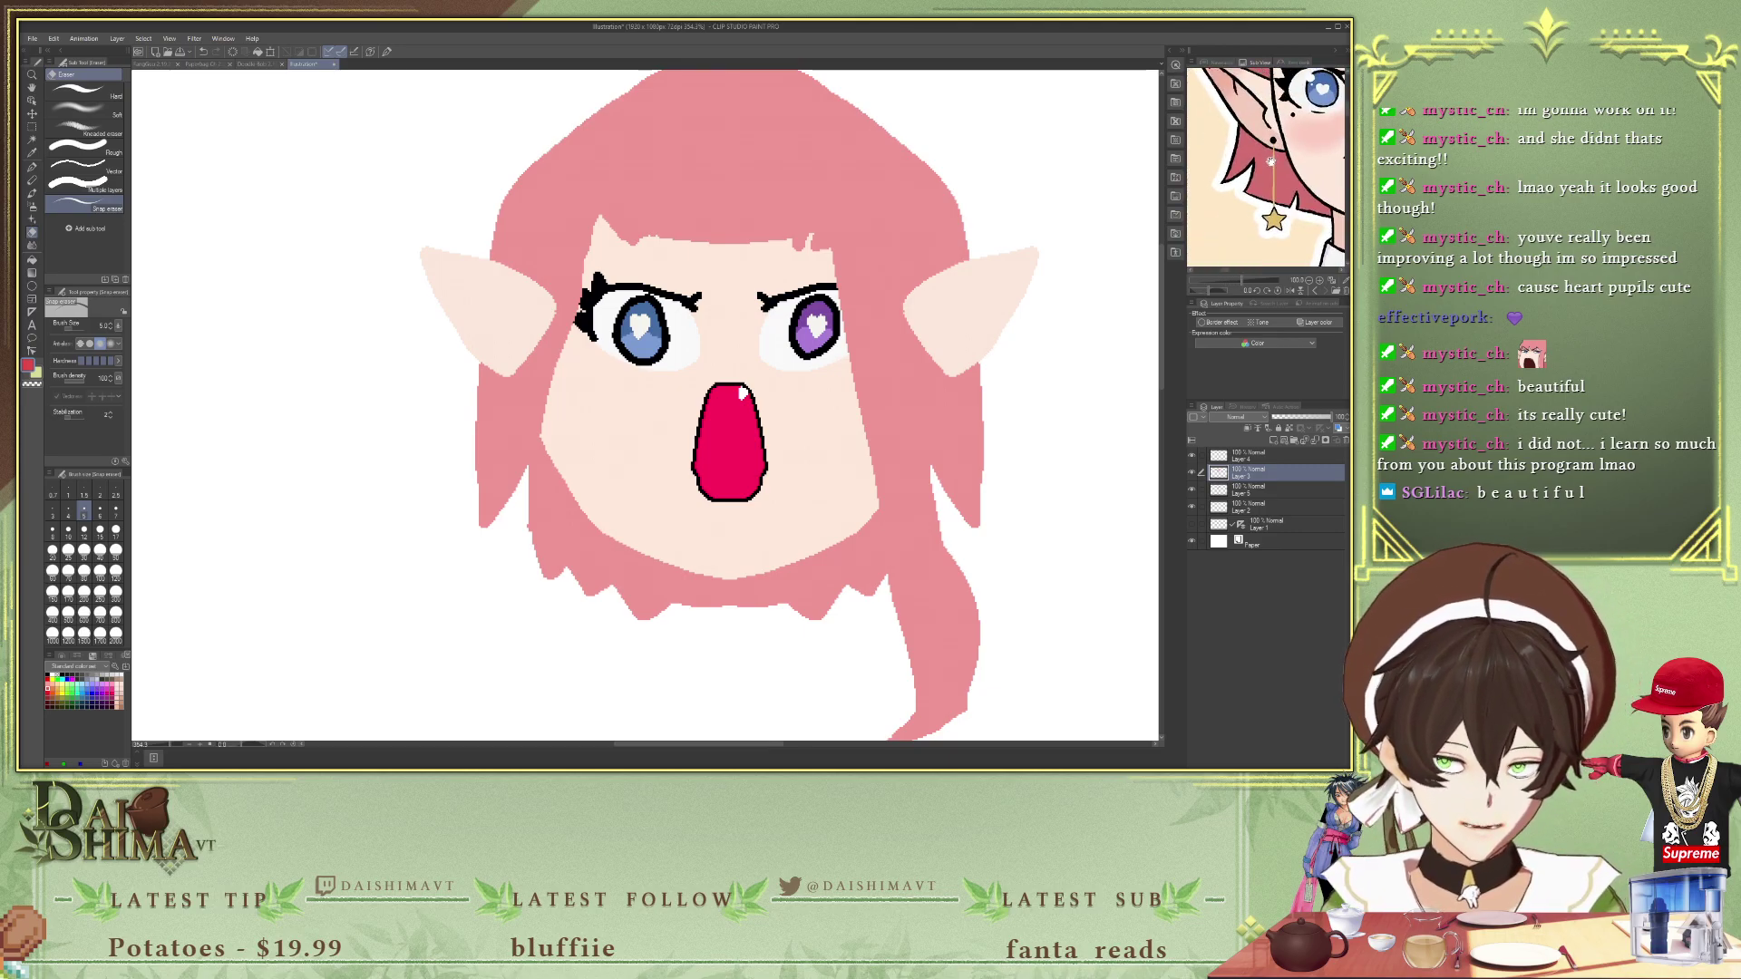
pyautogui.click(1261, 134)
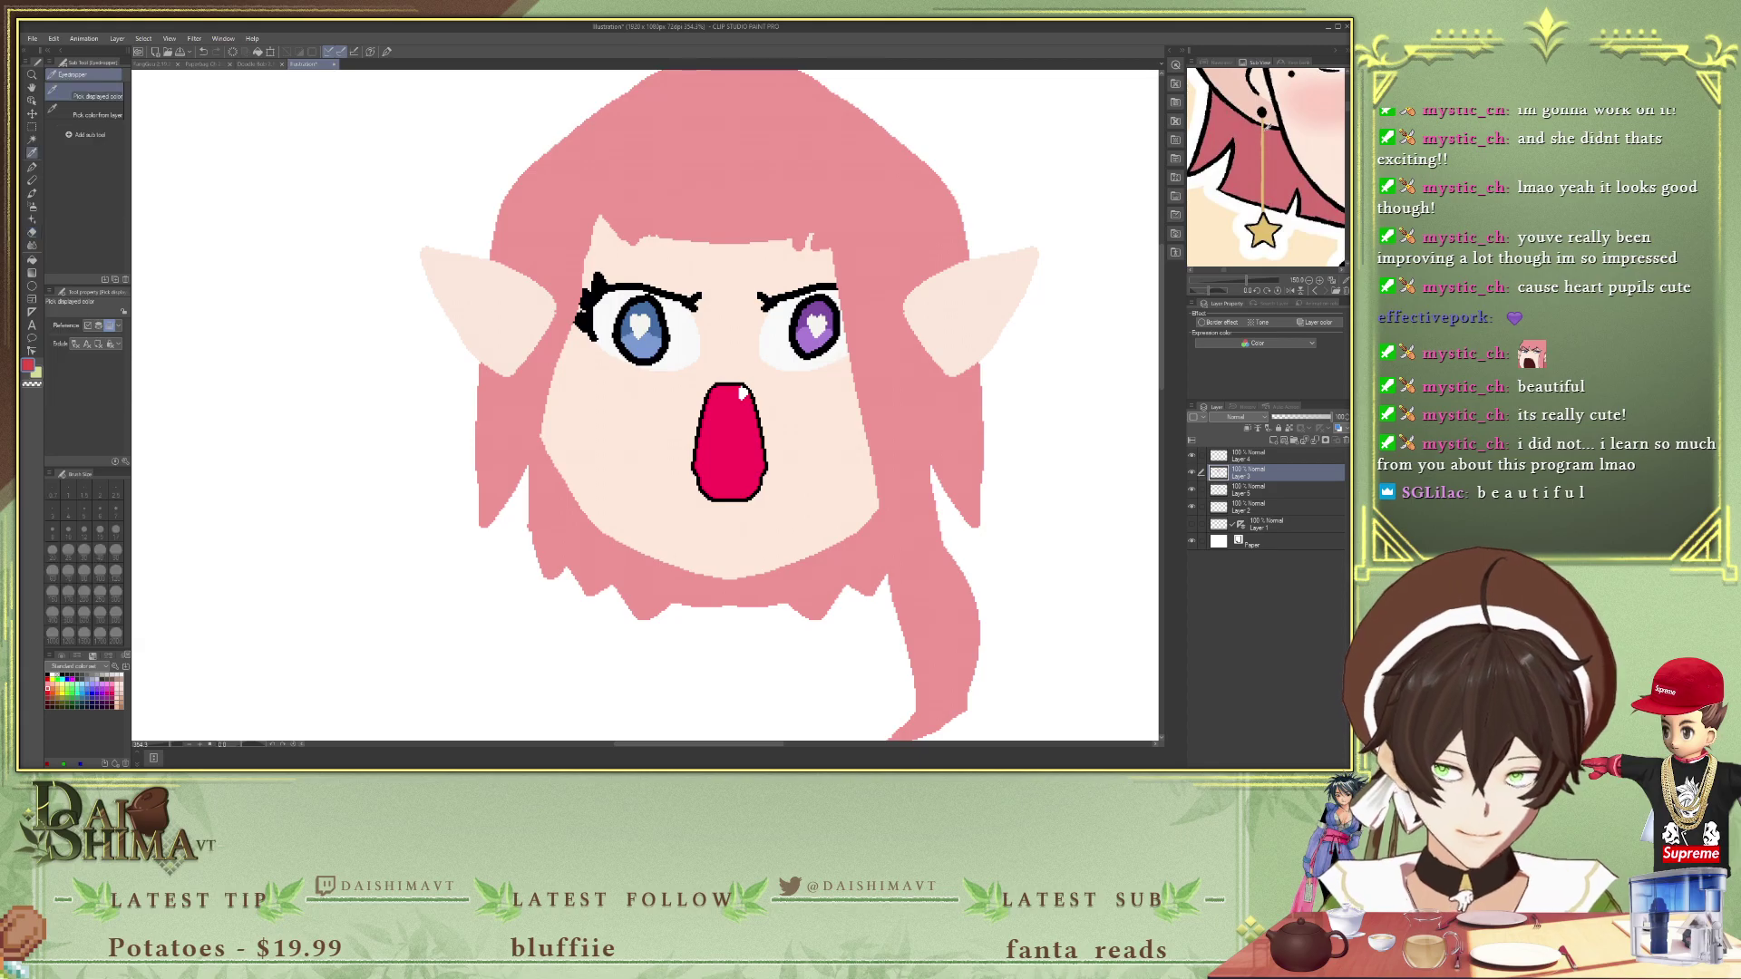
pyautogui.click(1262, 115)
pyautogui.scroll(1, 486, 355)
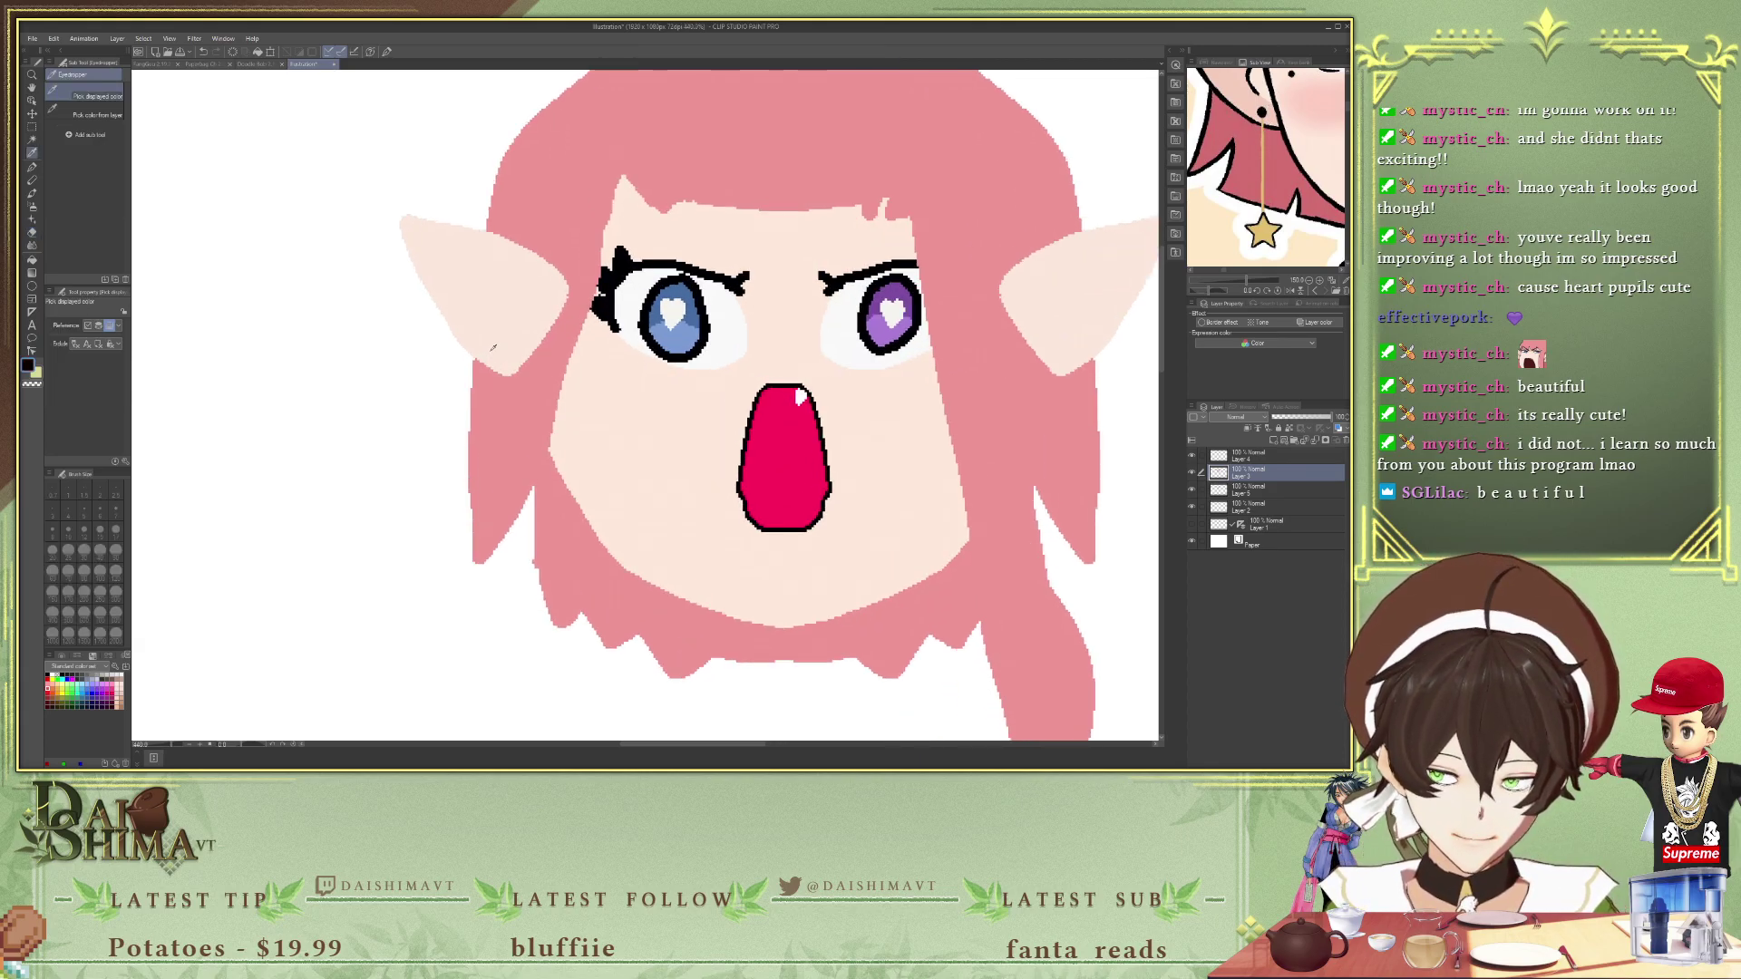
pyautogui.press('p')
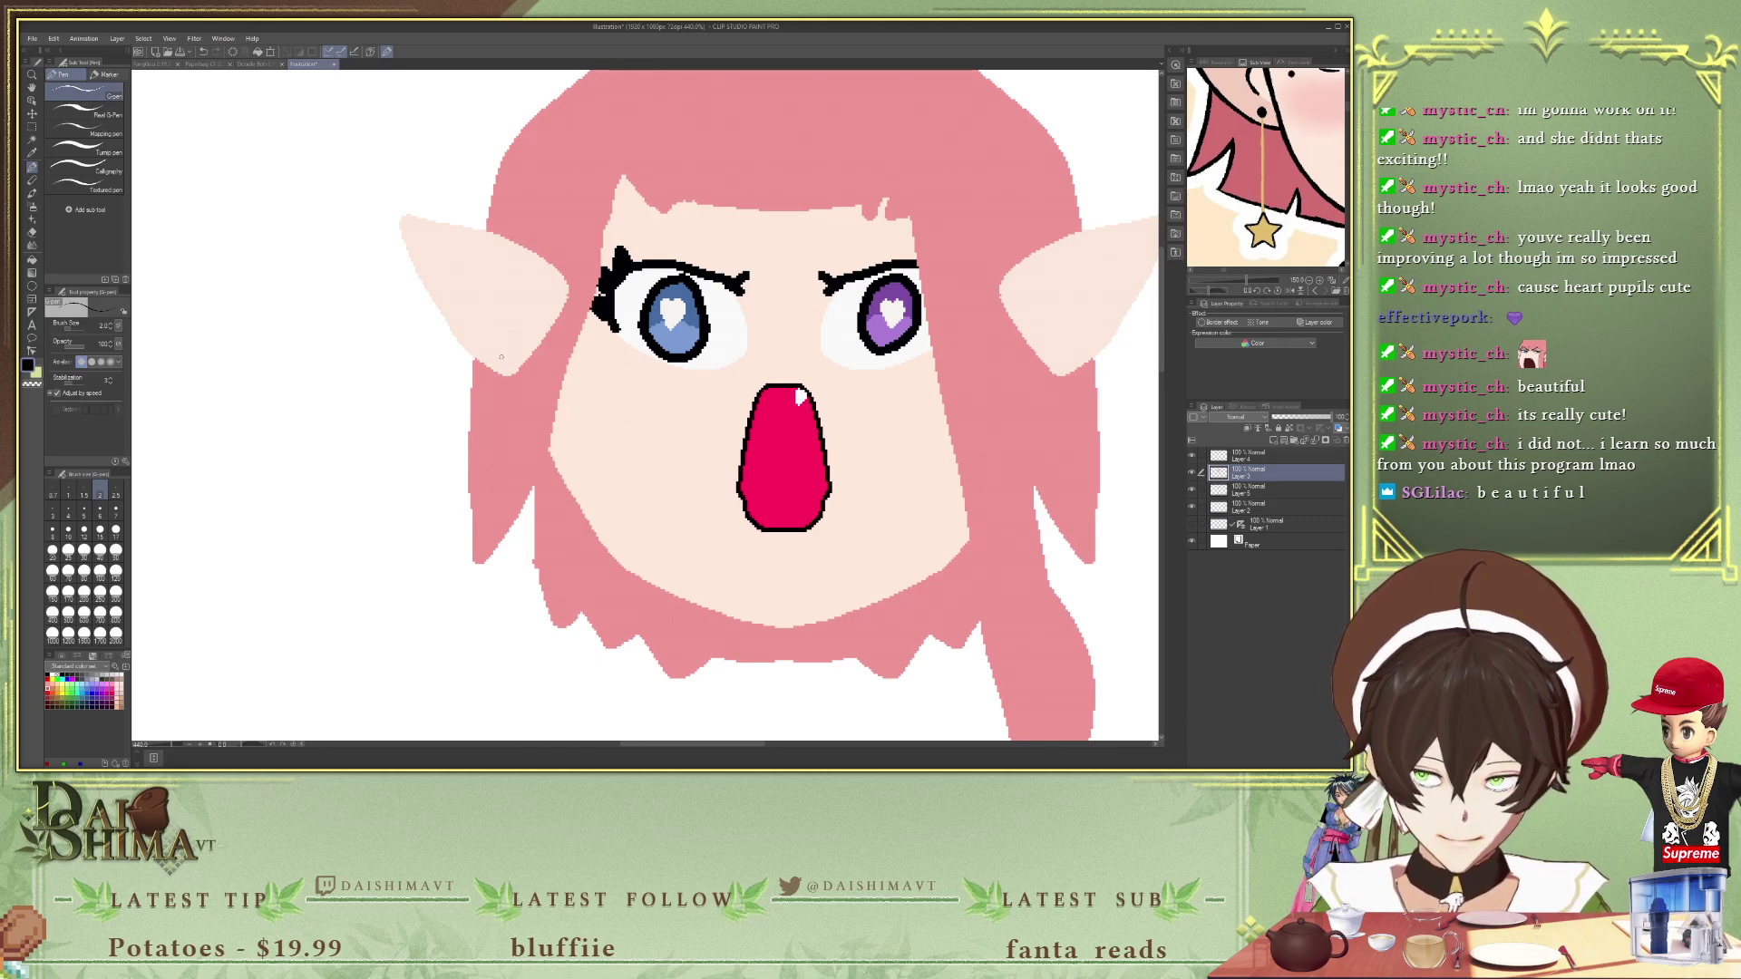
# - Add a new layer above all the others and draw a small solid black stud on the lobe of the ear beside the blue eye
pyautogui.click(1254, 458)
pyautogui.click(1273, 440)
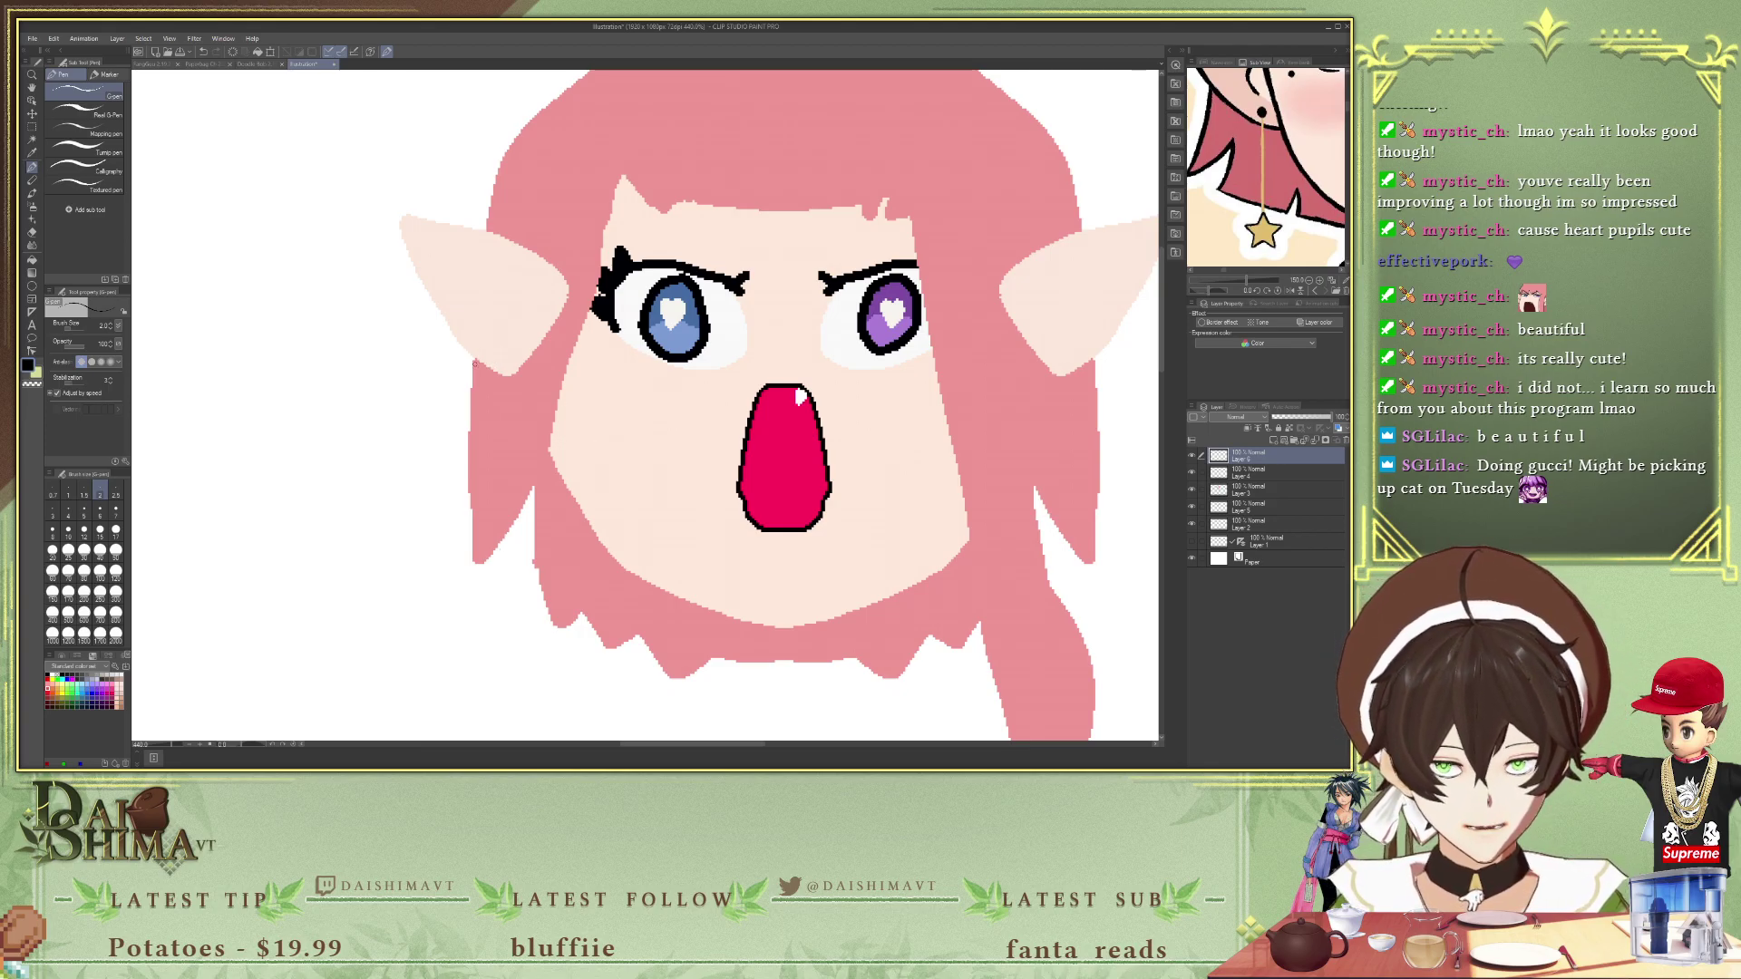
pyautogui.click(497, 357)
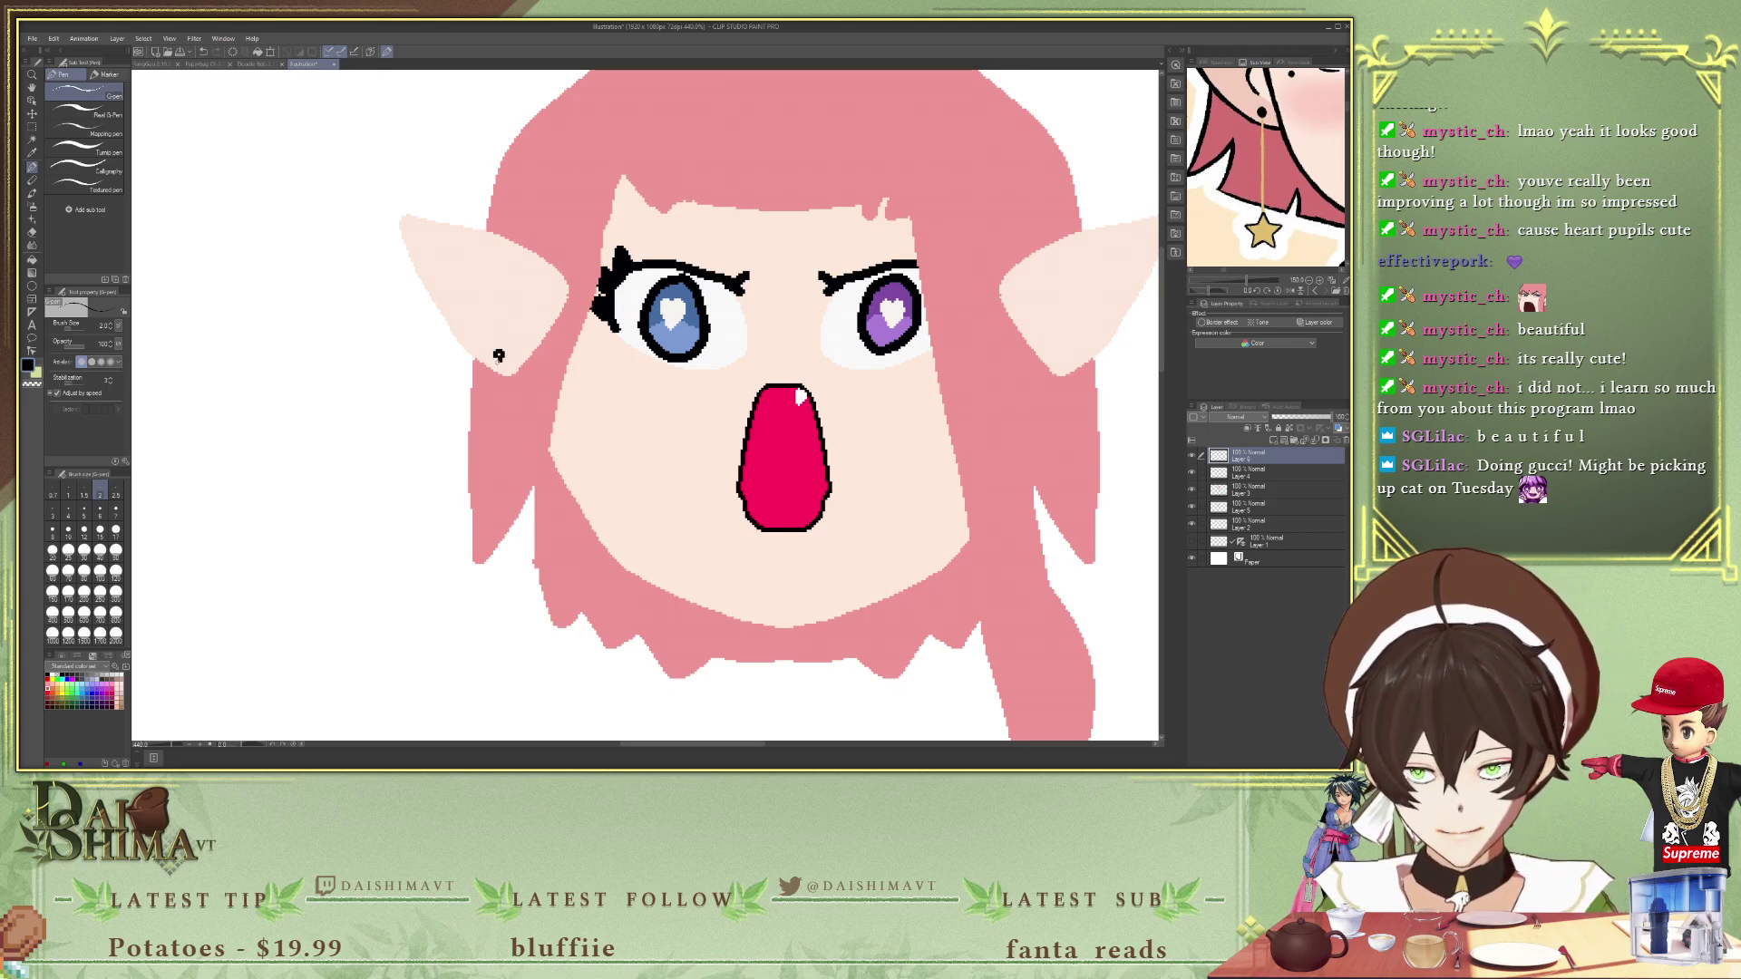
pyautogui.click(497, 357)
pyautogui.click(495, 358)
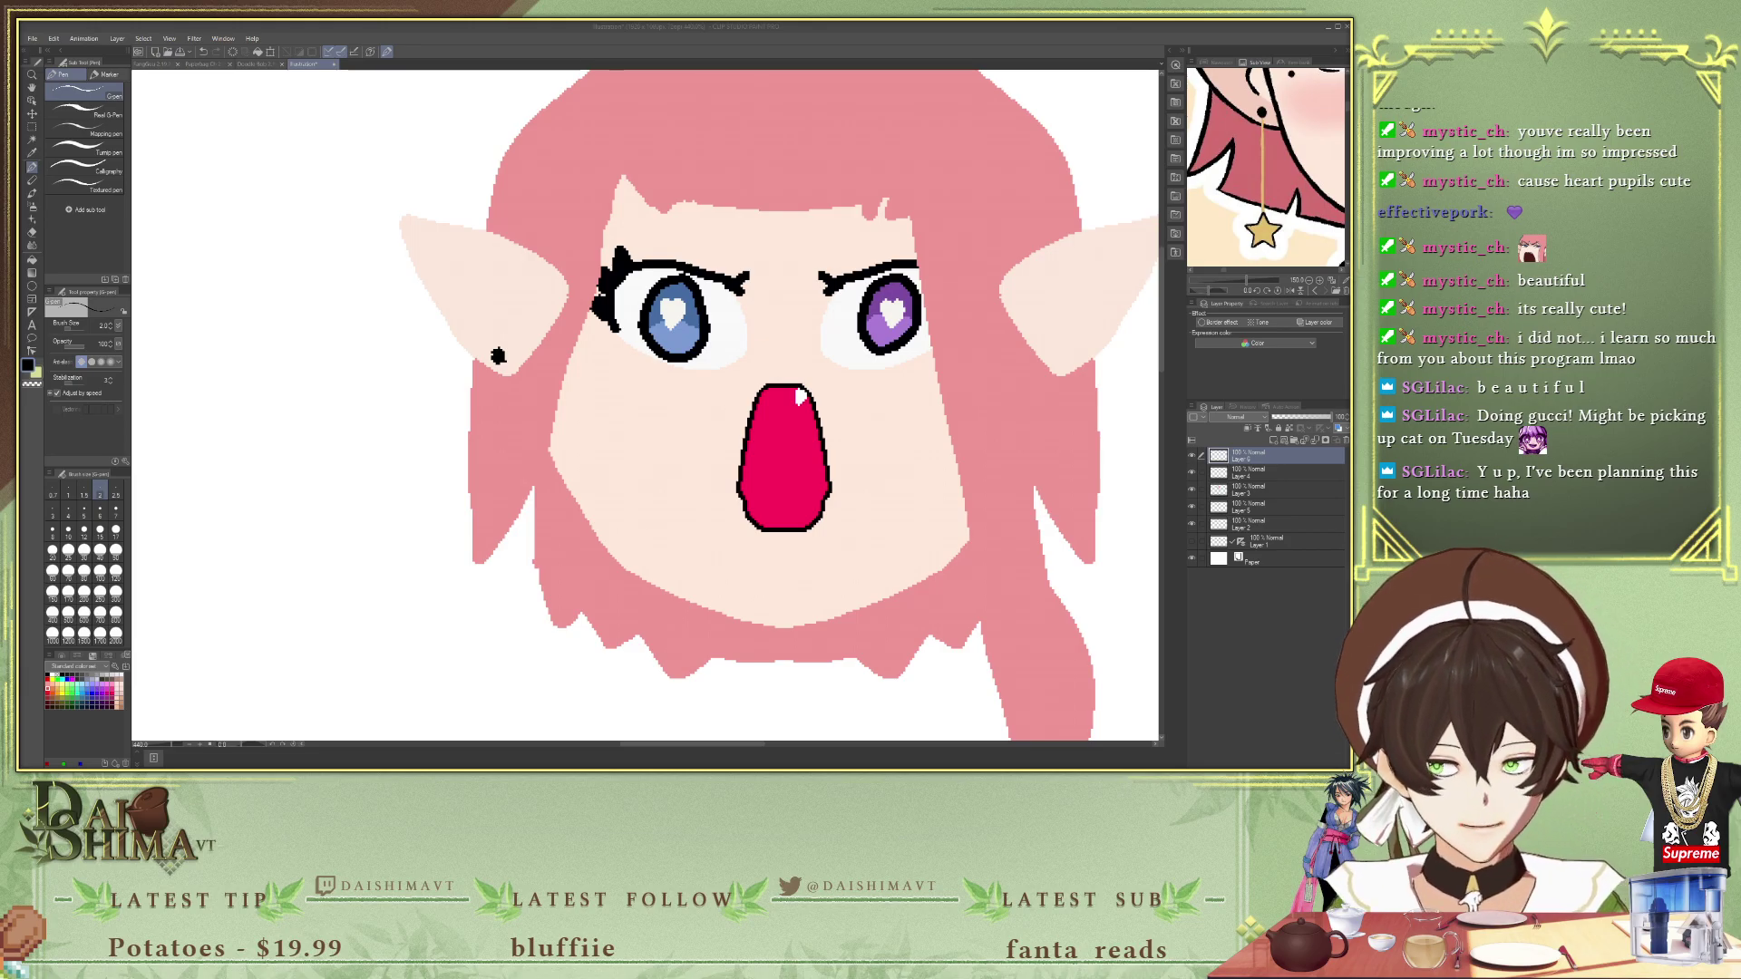
# - Sample the golden orange of the reference earring's chain and draw a long, thin vertical chain hanging from the black ear stud
pyautogui.scroll(1, 412, 384)
pyautogui.scroll(3, 1266, 147)
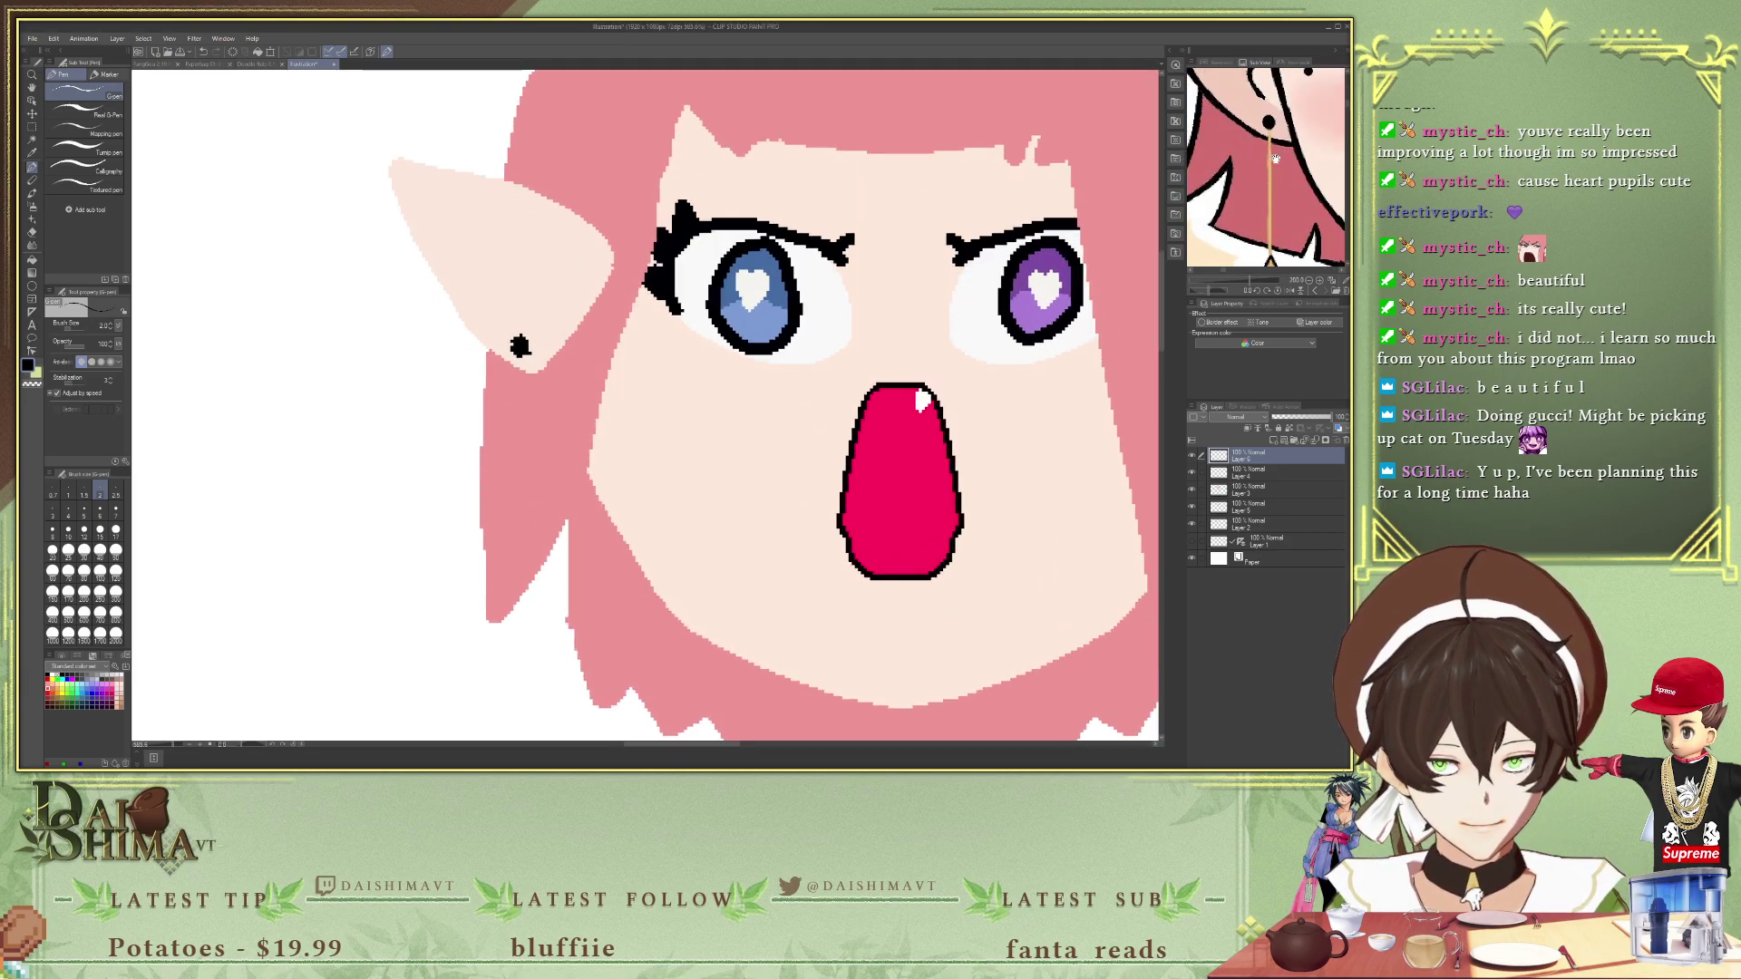
pyautogui.press('i')
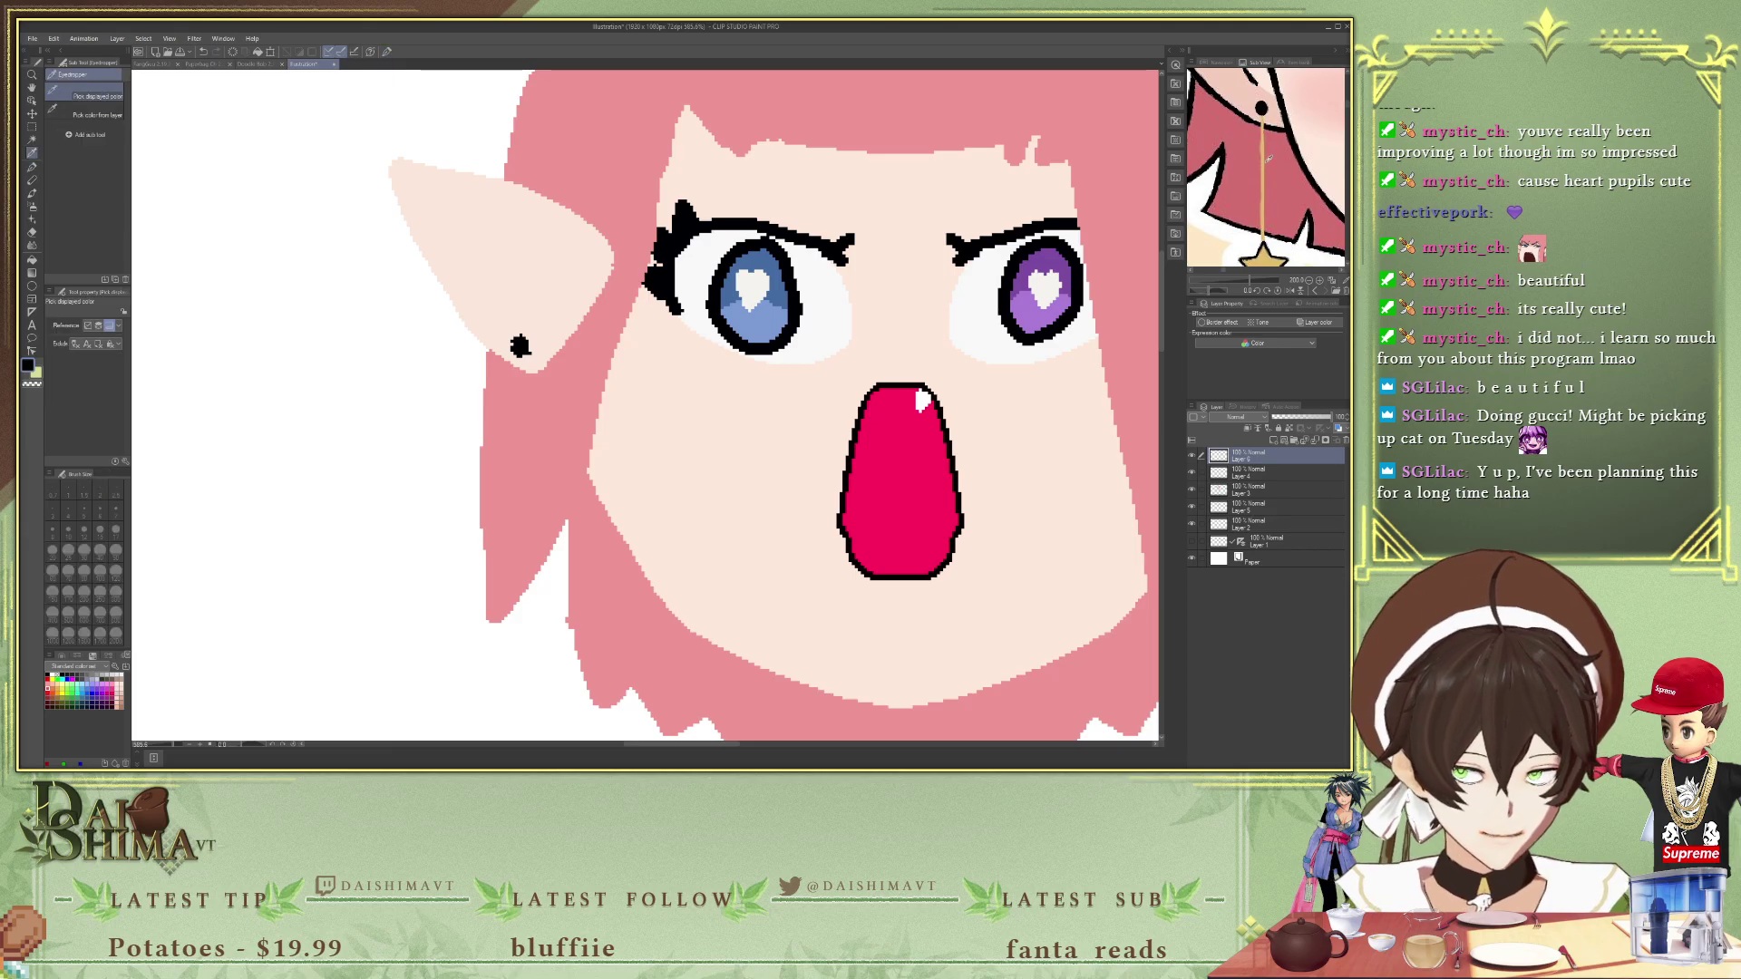
pyautogui.click(1263, 160)
pyautogui.click(677, 374)
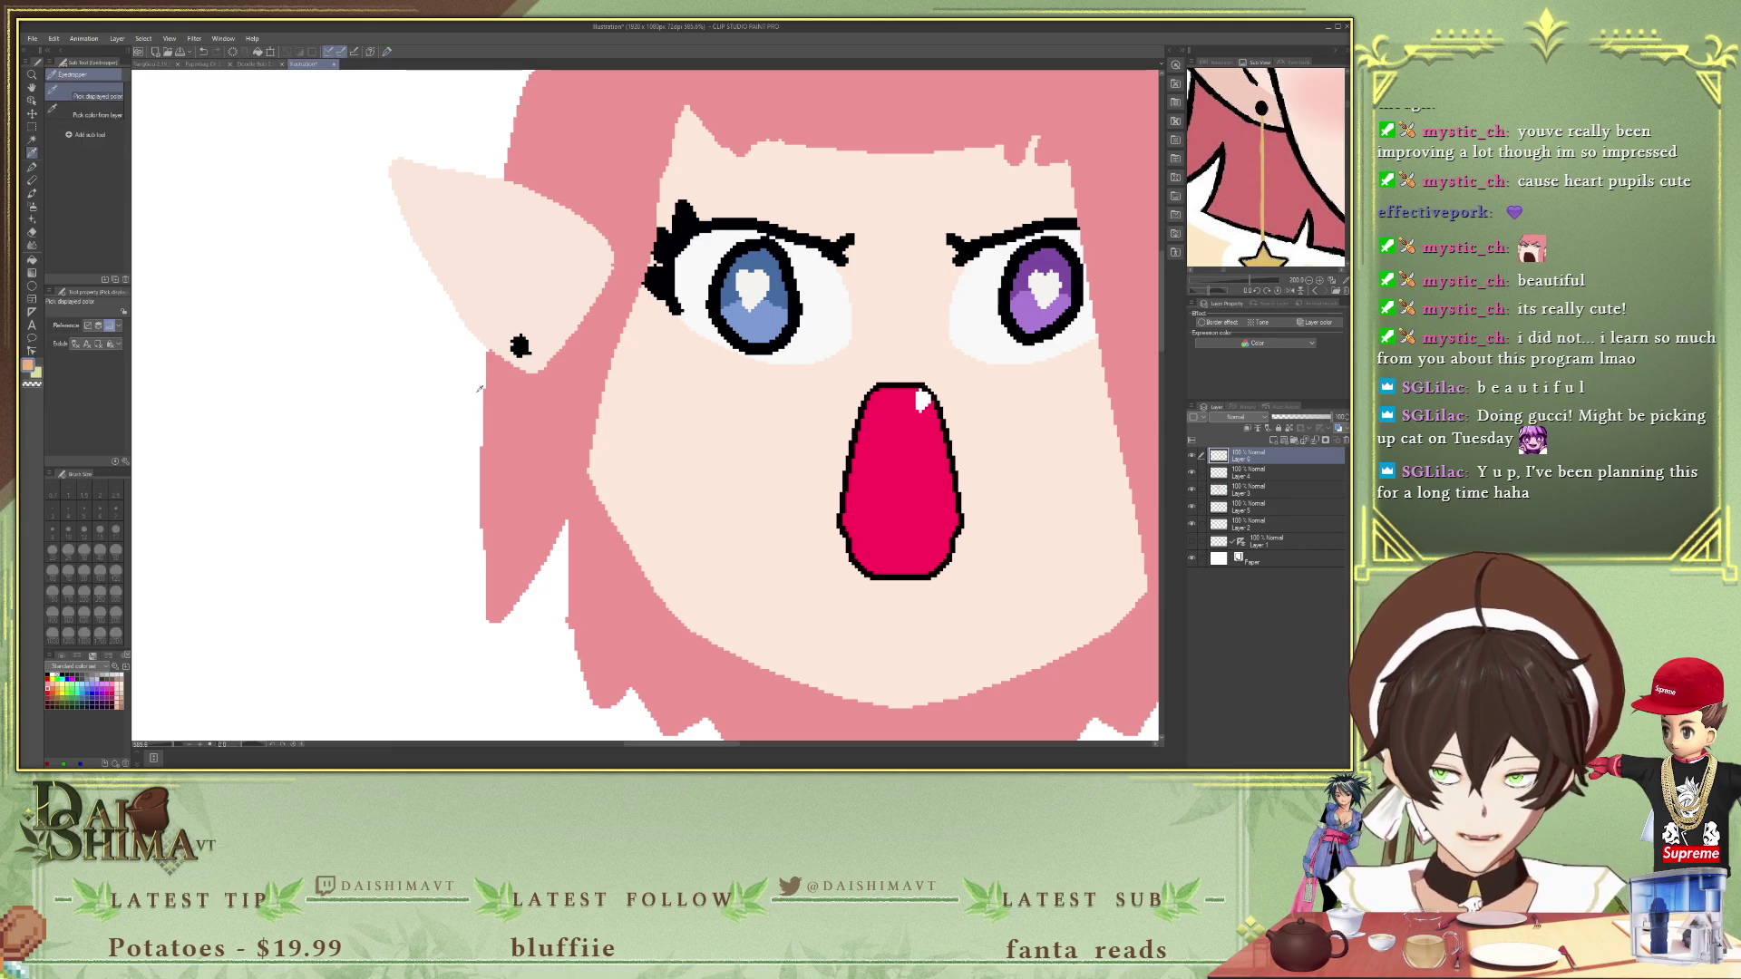
pyautogui.press('p')
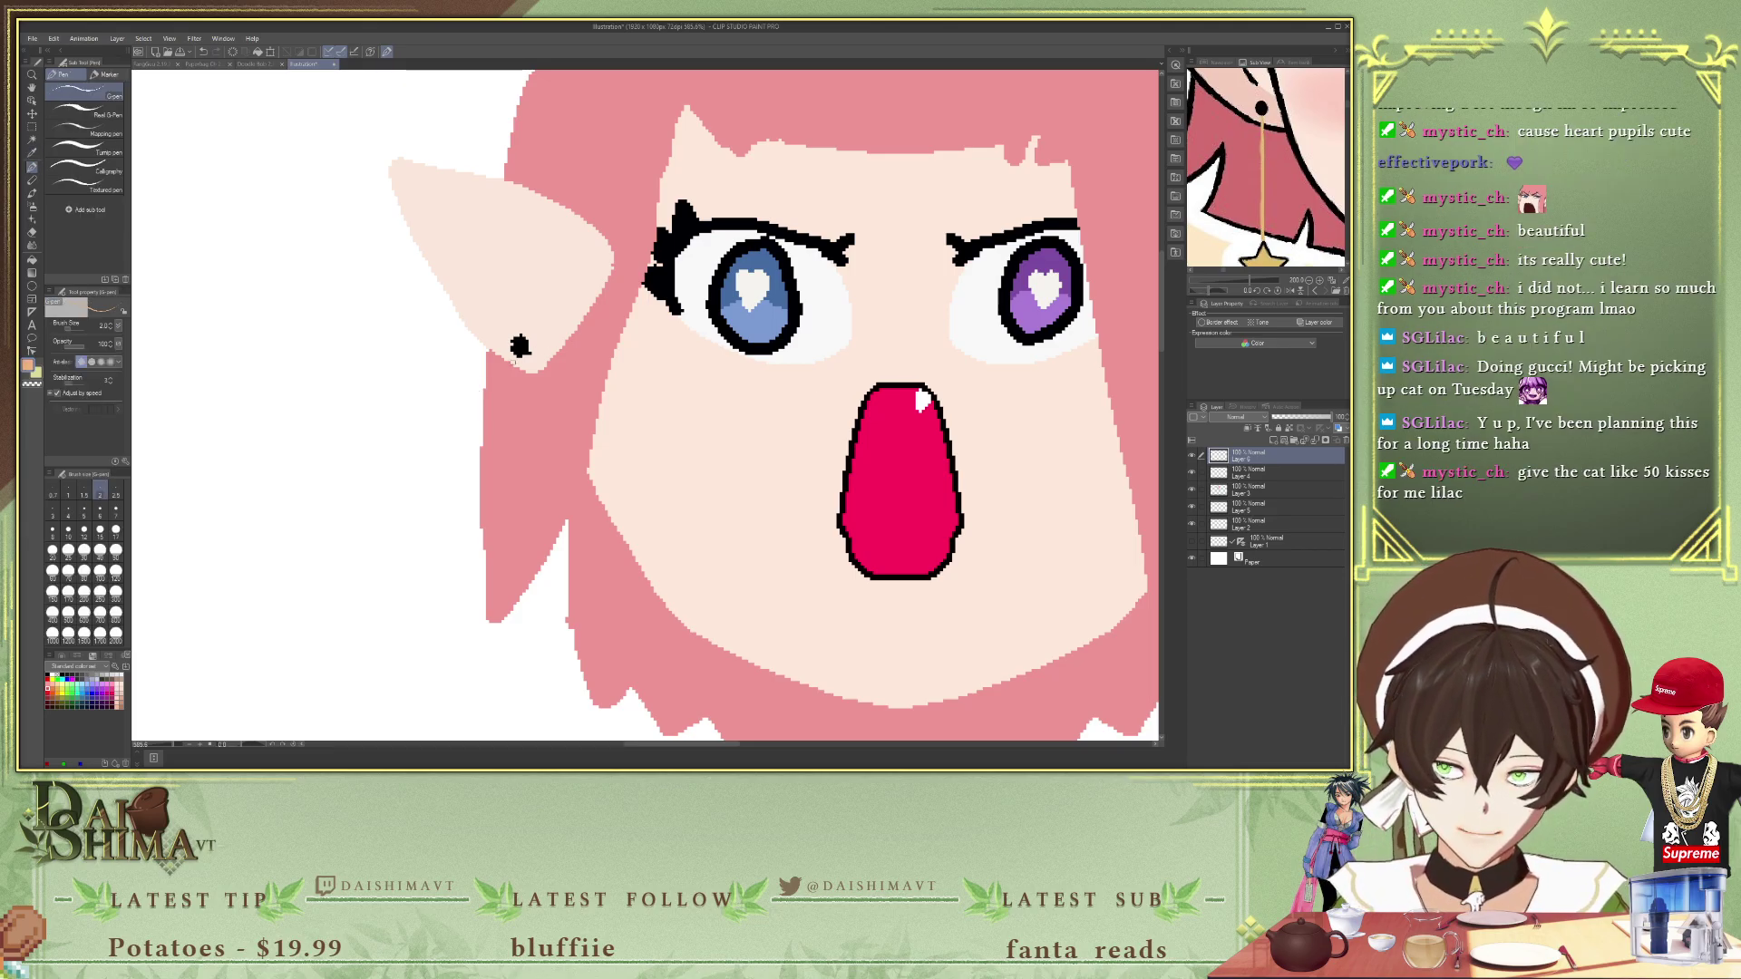
pyautogui.moveTo(517, 346); pyautogui.dragTo(522, 678)
pyautogui.moveTo(520, 345); pyautogui.dragTo(522, 678)
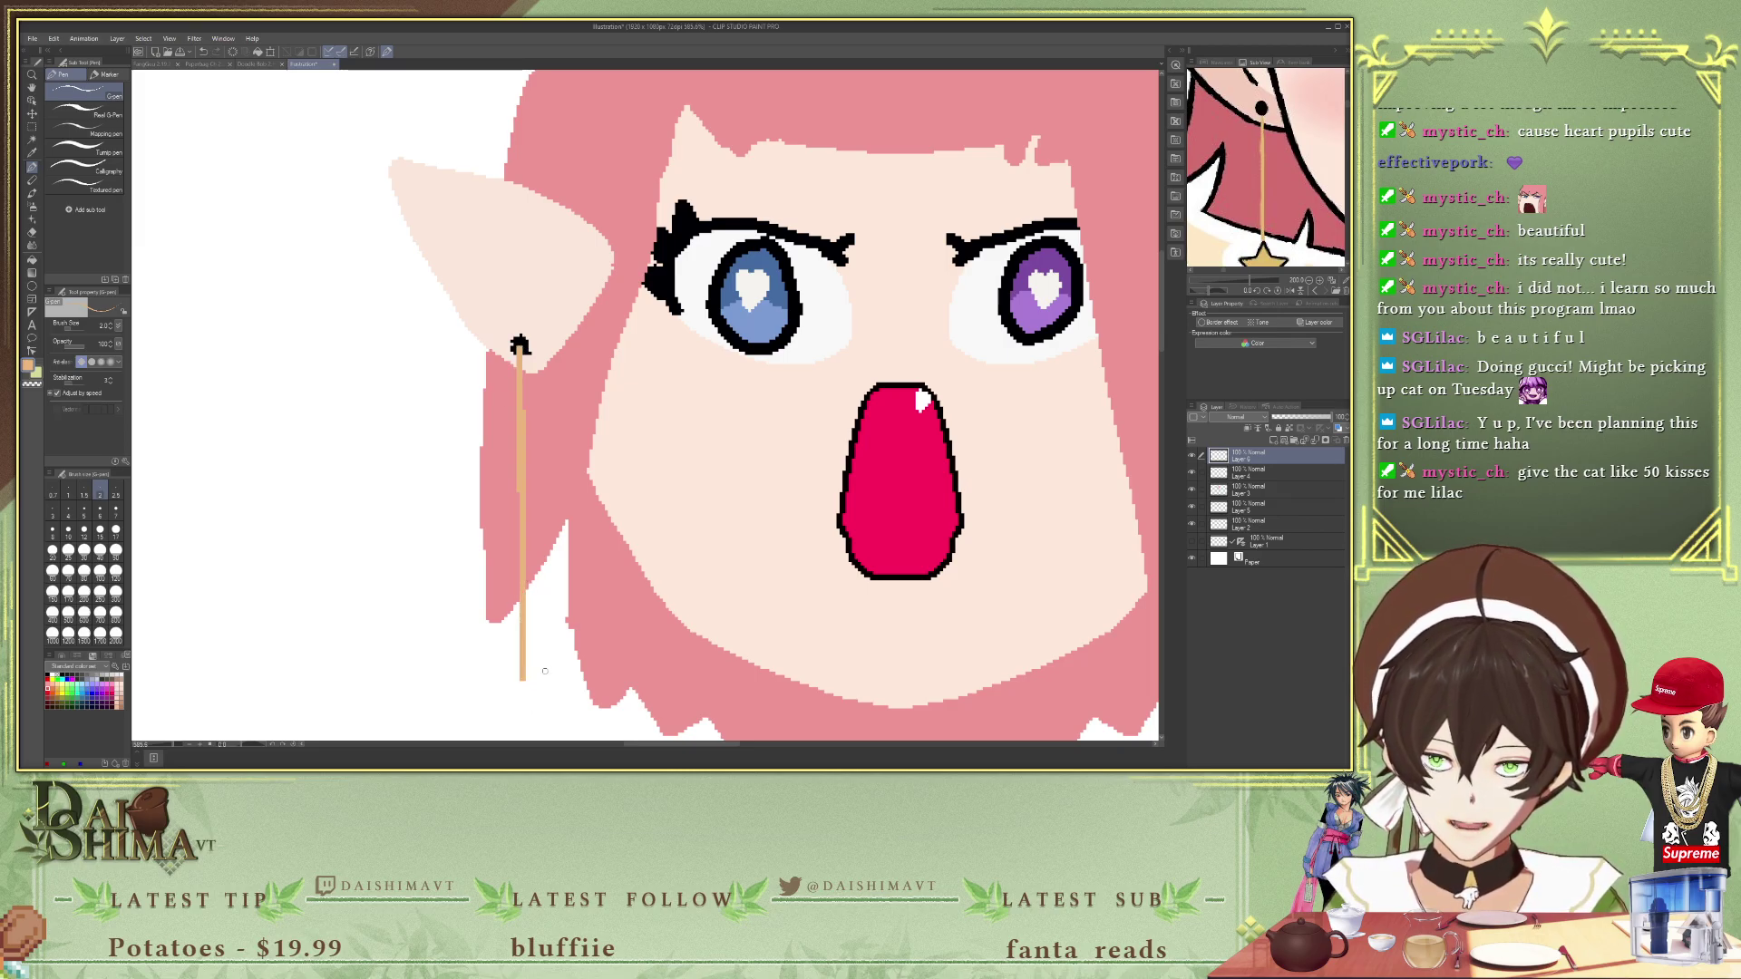
# - Outline a small five-pointed star at the lower end of the earring chain, redrawing the first attempt, and fill it with golden orange
pyautogui.scroll(-3, 1287, 241)
pyautogui.scroll(5, 1264, 168)
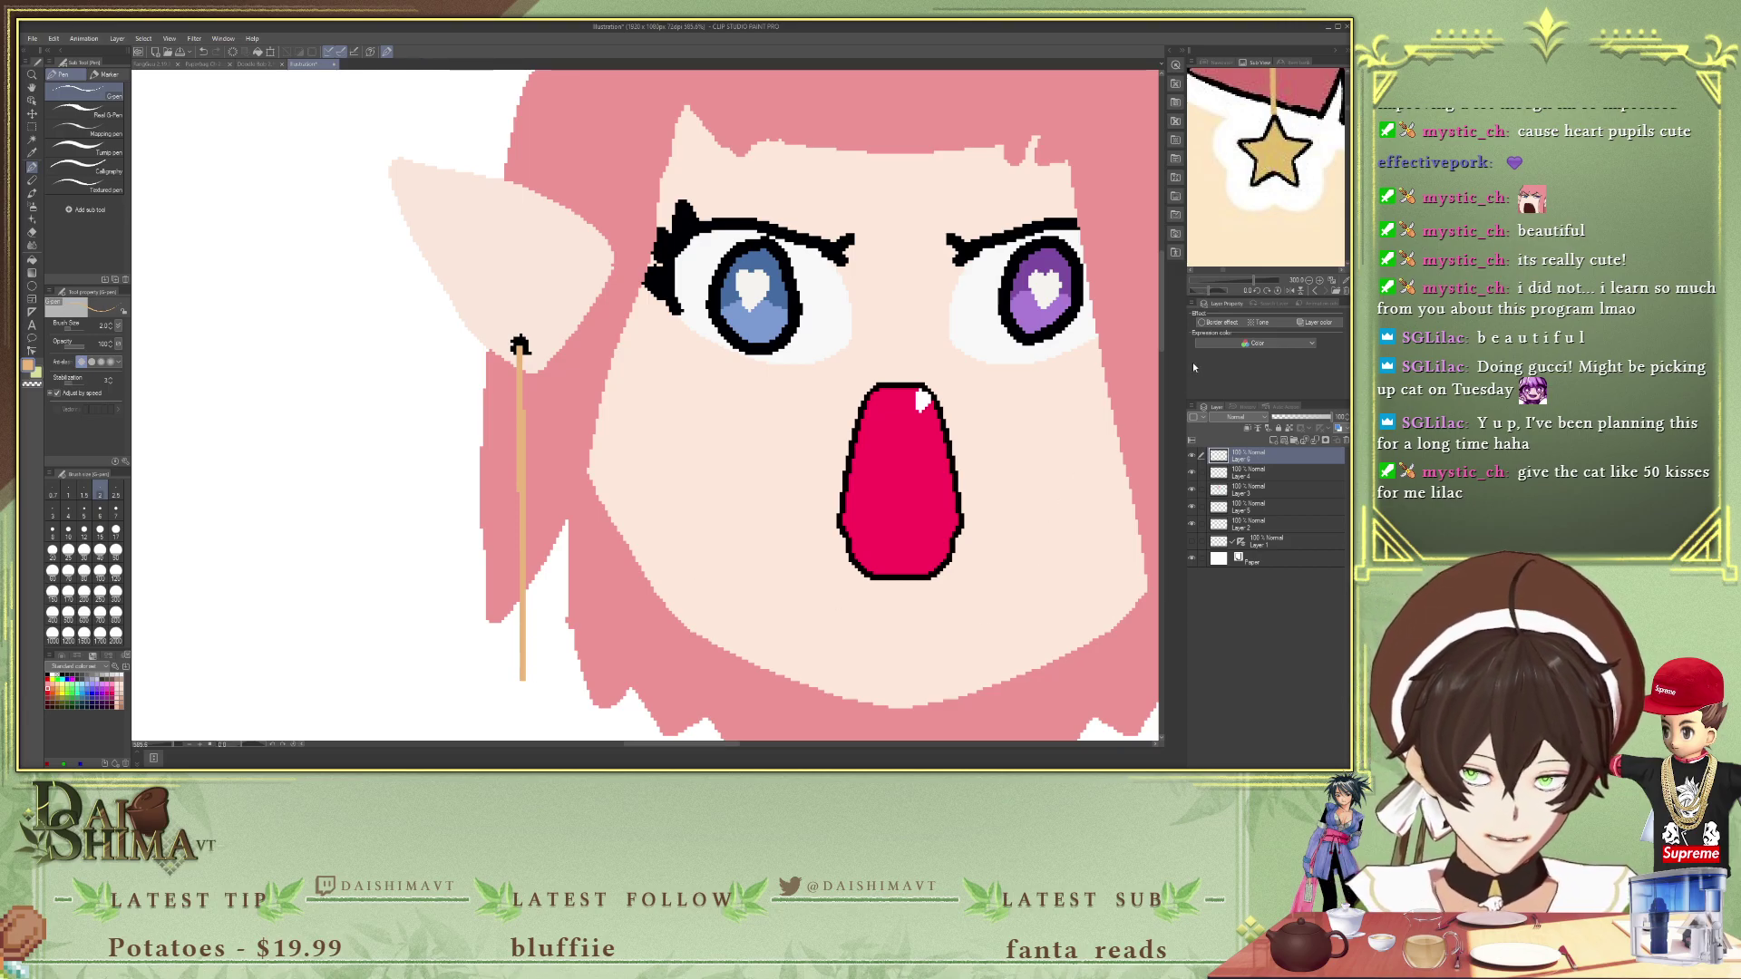
pyautogui.scroll(-3, 1161, 334)
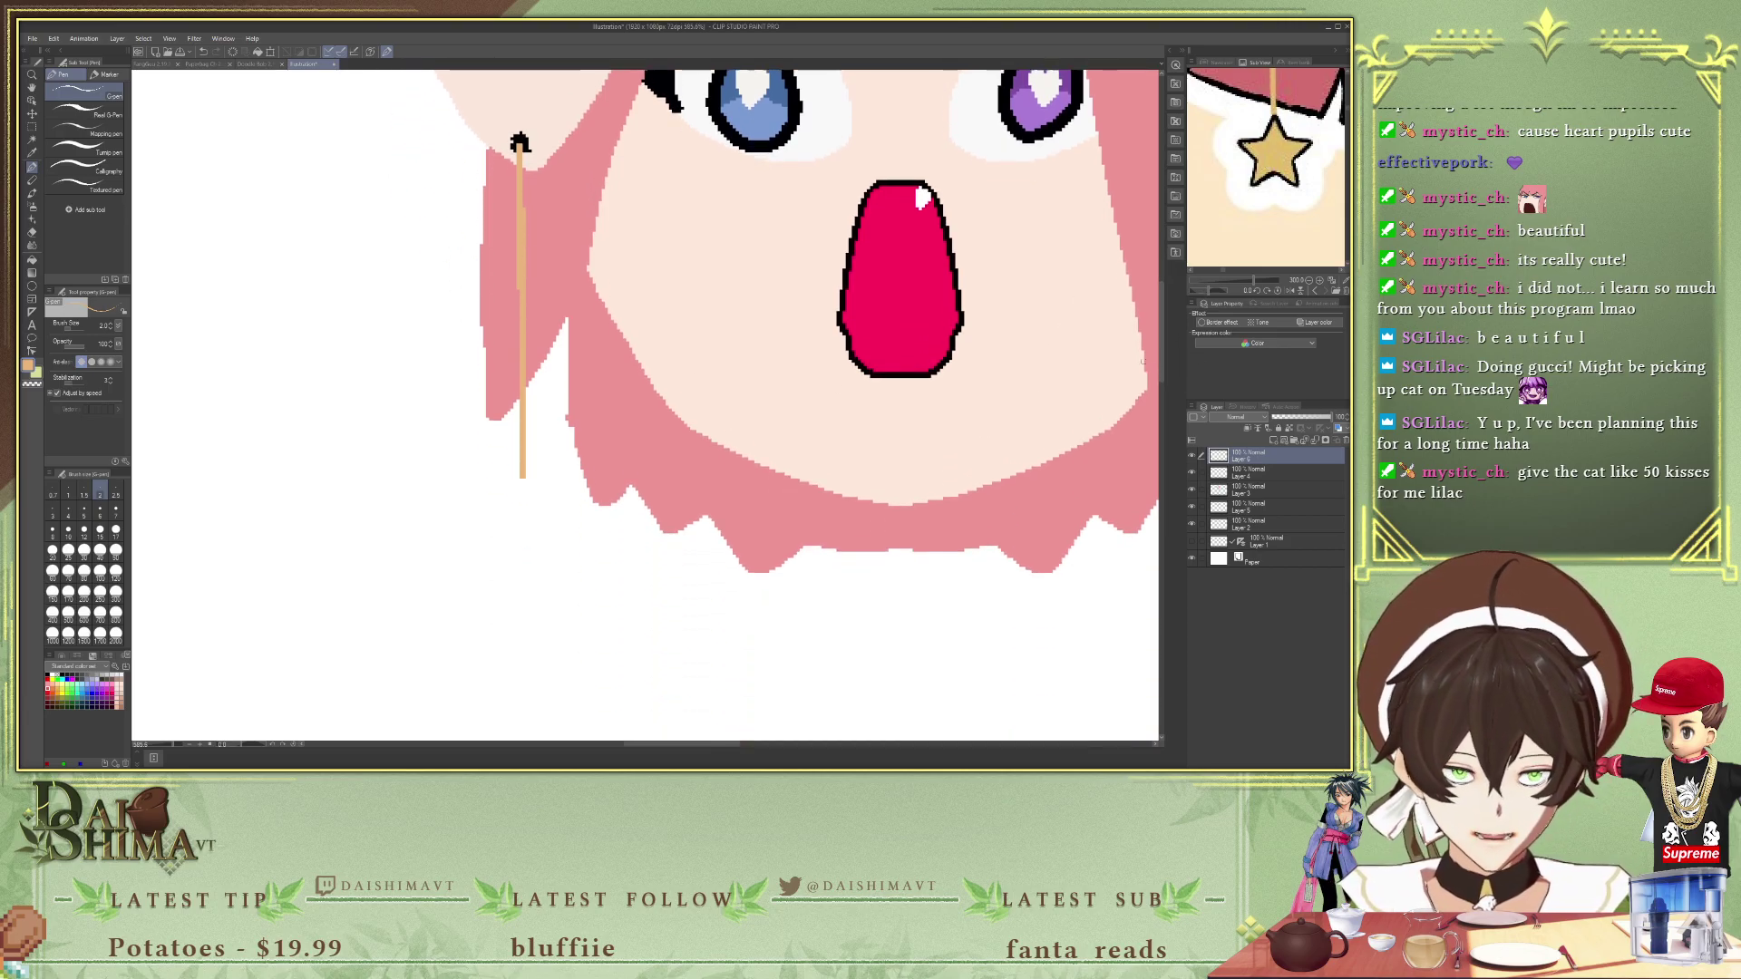
pyautogui.moveTo(523, 476)
pyautogui.mouseDown()
pyautogui.moveTo(478, 493)
pyautogui.moveTo(501, 513)
pyautogui.moveTo(489, 531)
pyautogui.moveTo(508, 513)
pyautogui.moveTo(536, 530)
pyautogui.moveTo(528, 500)
pyautogui.moveTo(546, 499)
pyautogui.moveTo(525, 481)
pyautogui.mouseUp()
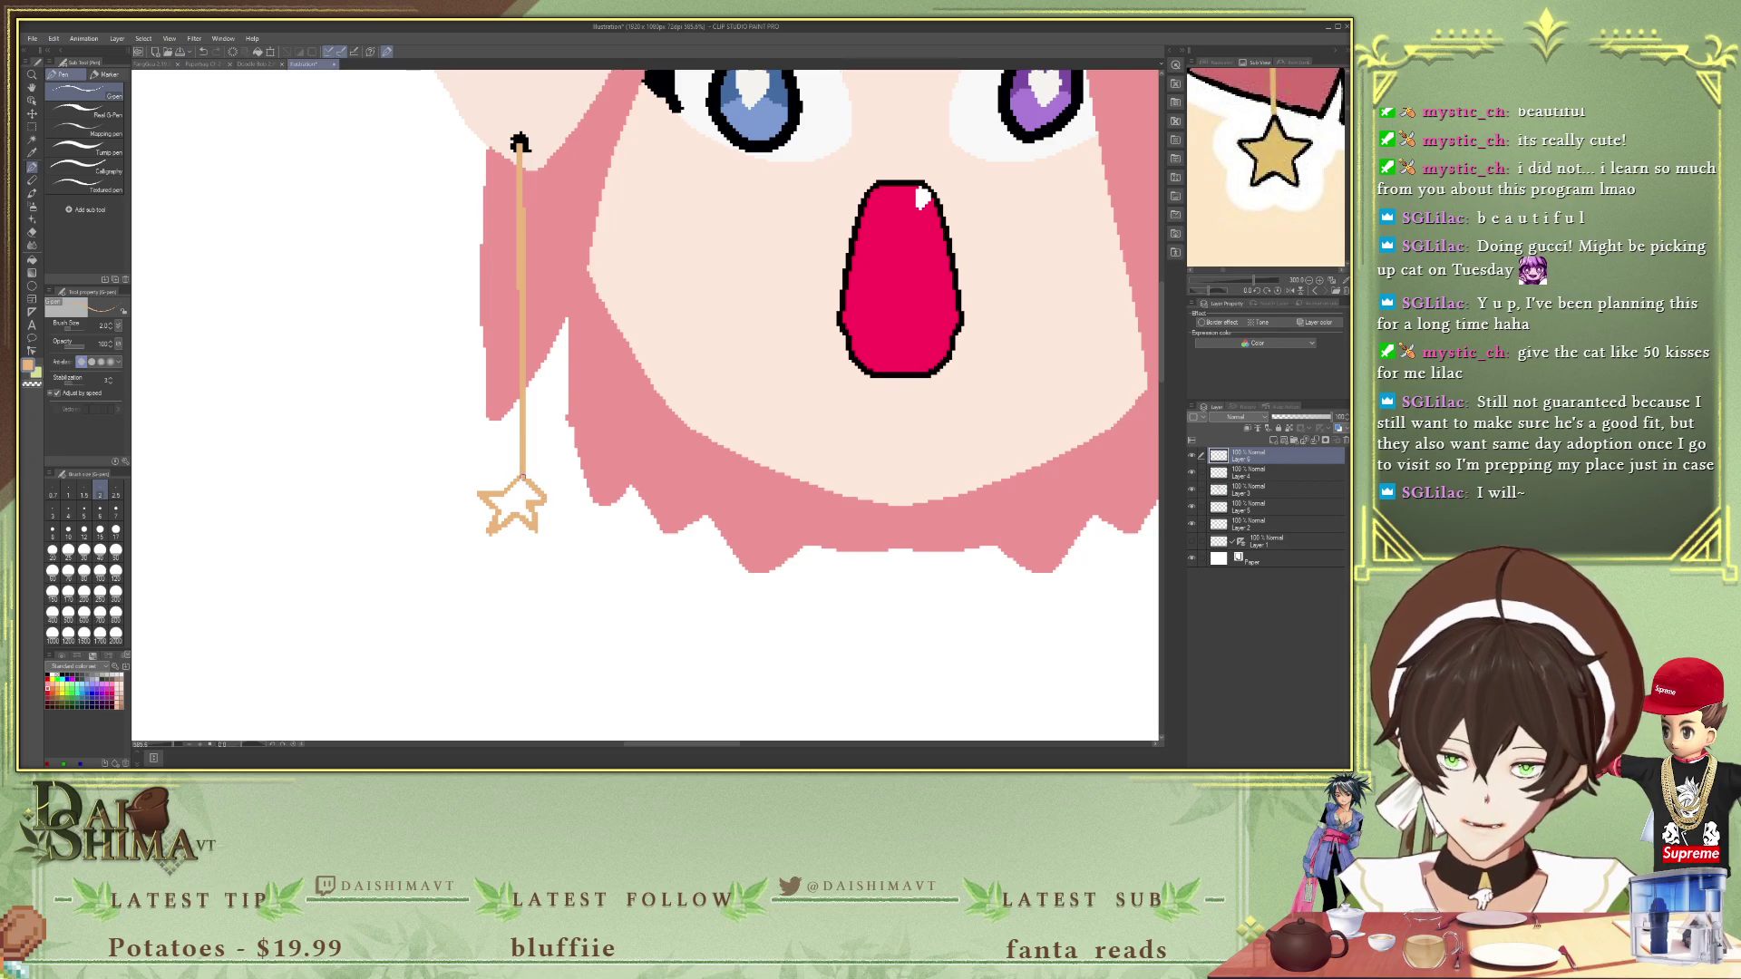
pyautogui.hotkey('ctrl', 'z')
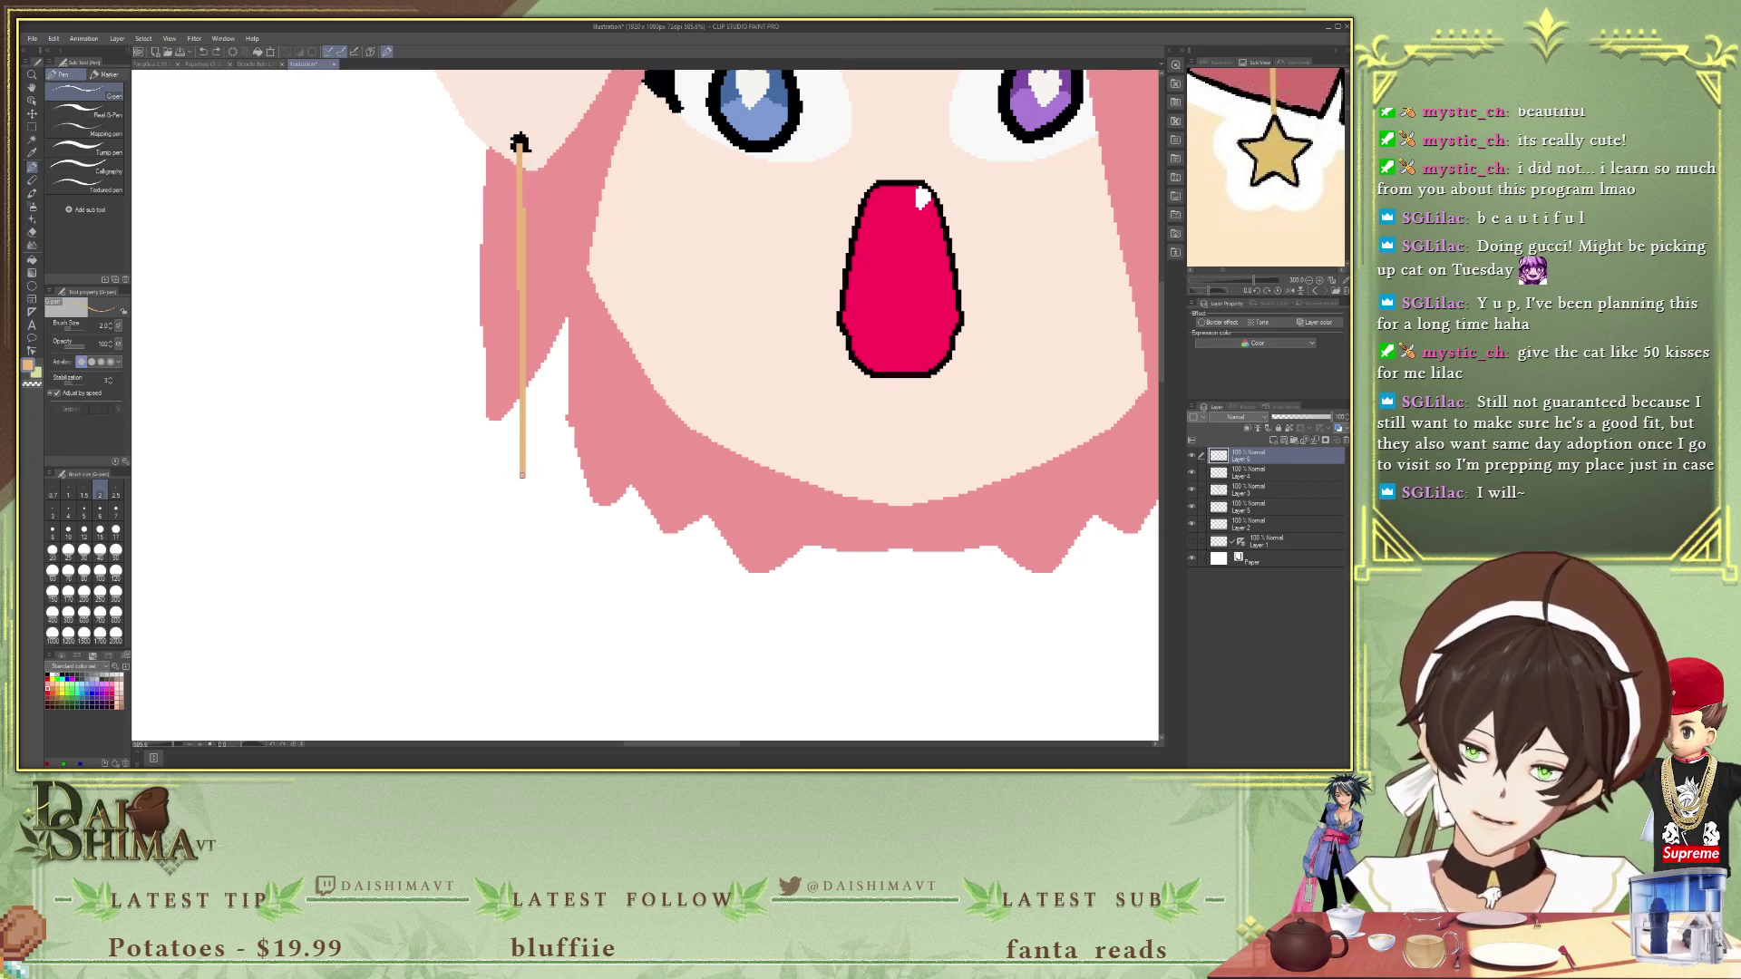
pyautogui.moveTo(516, 481)
pyautogui.mouseDown()
pyautogui.moveTo(478, 497)
pyautogui.moveTo(497, 551)
pyautogui.moveTo(521, 524)
pyautogui.moveTo(547, 545)
pyautogui.moveTo(537, 520)
pyautogui.moveTo(563, 516)
pyautogui.moveTo(526, 477)
pyautogui.mouseUp()
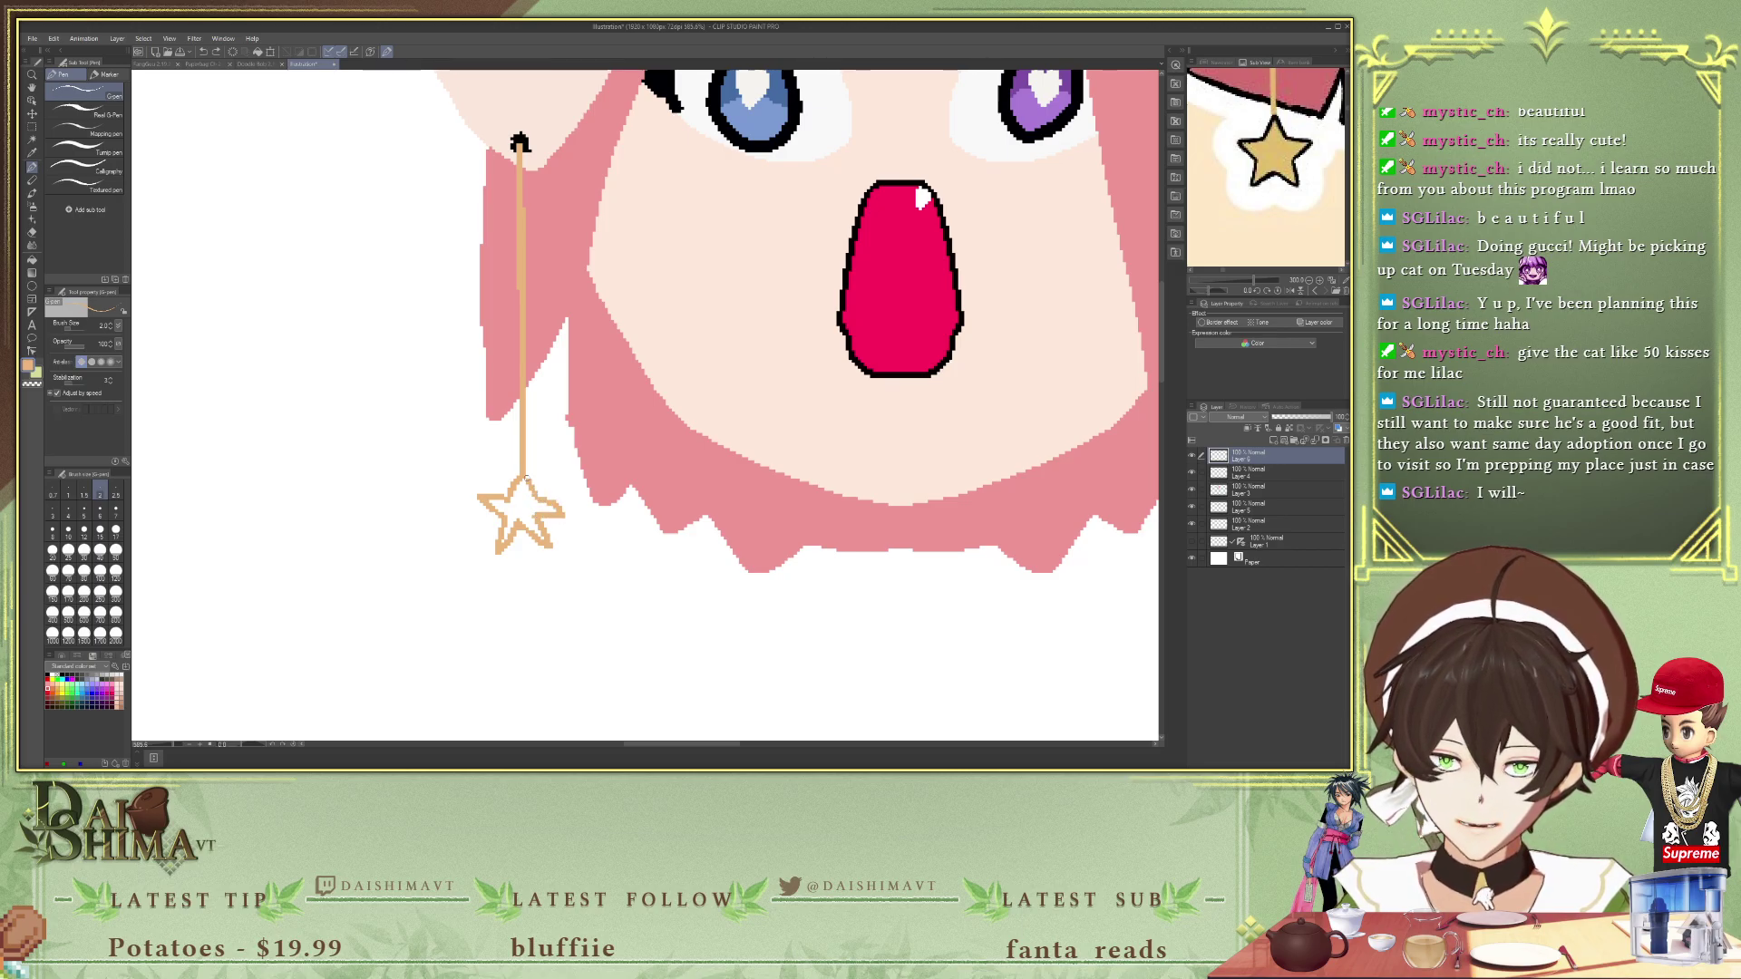
pyautogui.press('g')
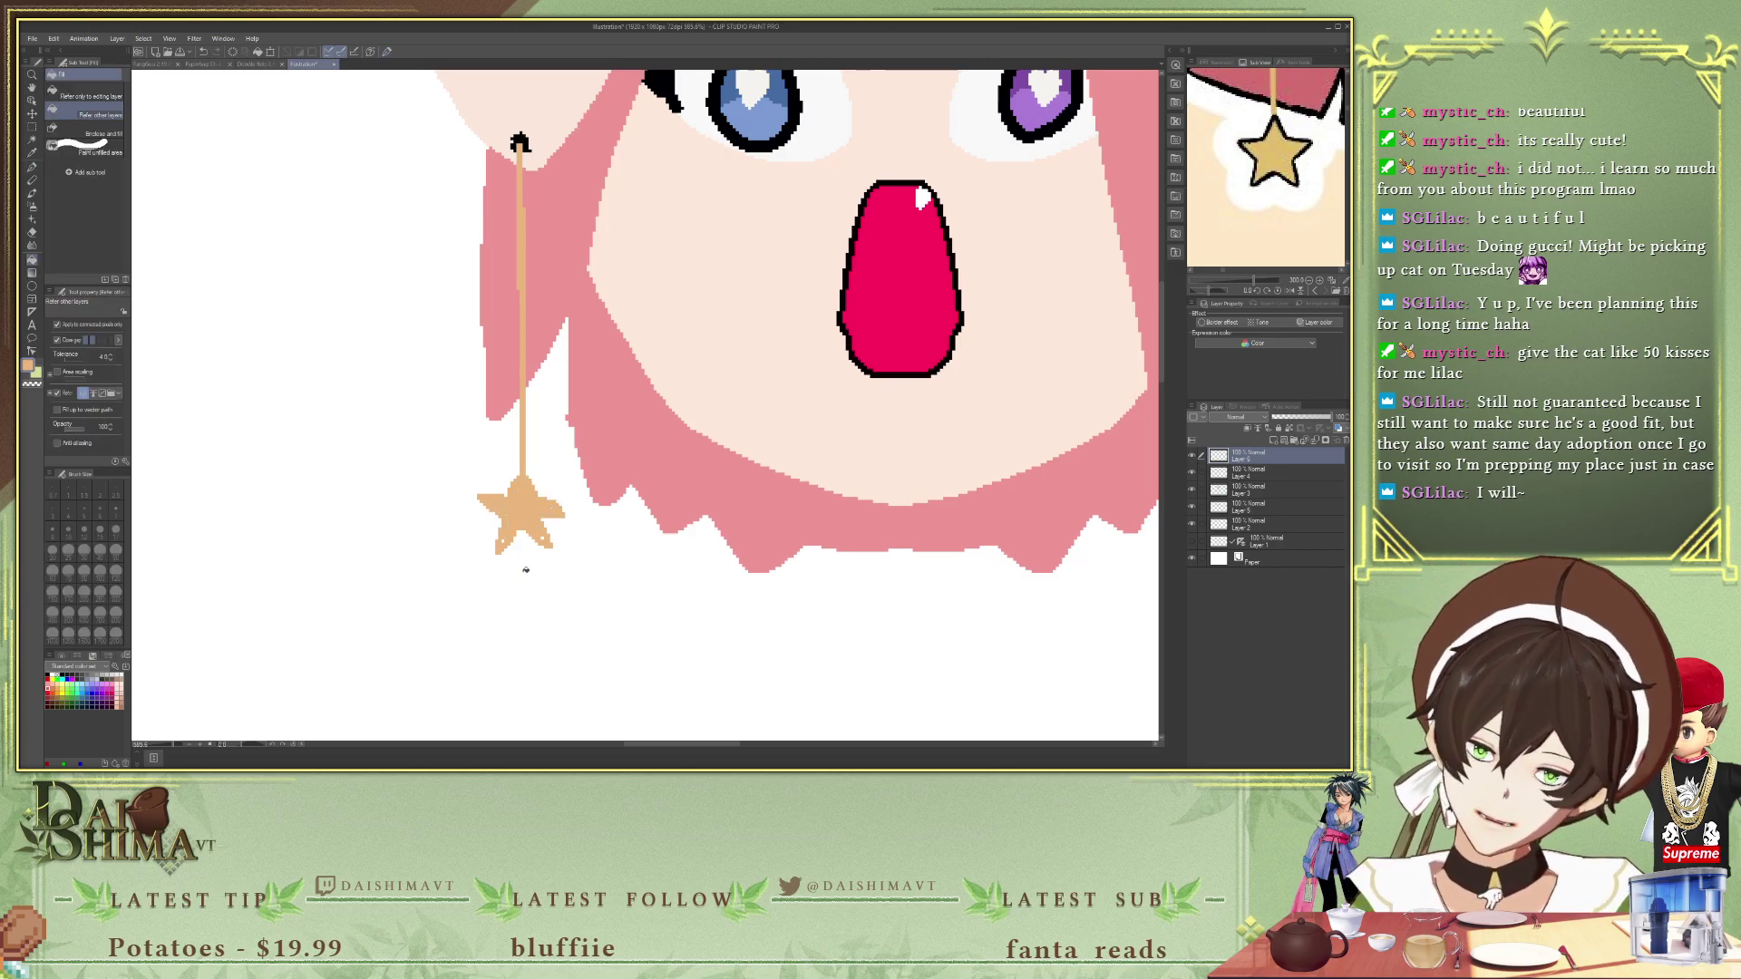
pyautogui.press('p')
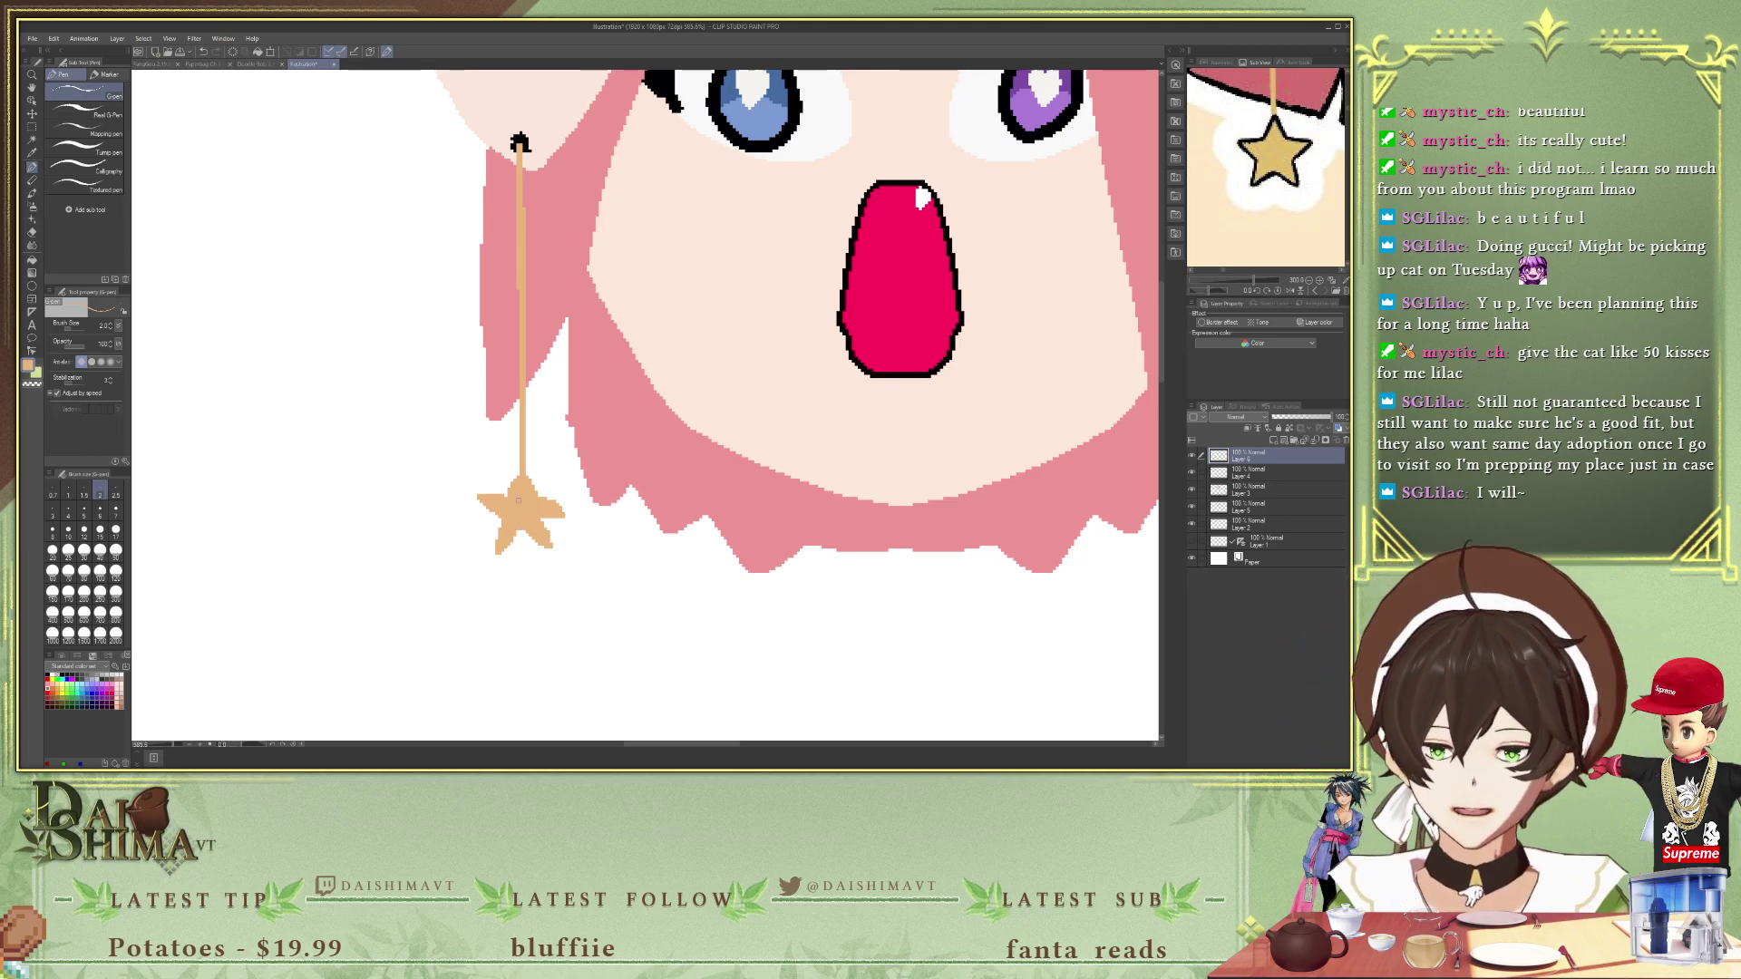
# - Sample the skin colour from the chin area of the face and add a new layer above all the others
pyautogui.scroll(-6, 518, 499)
pyautogui.scroll(1, 595, 496)
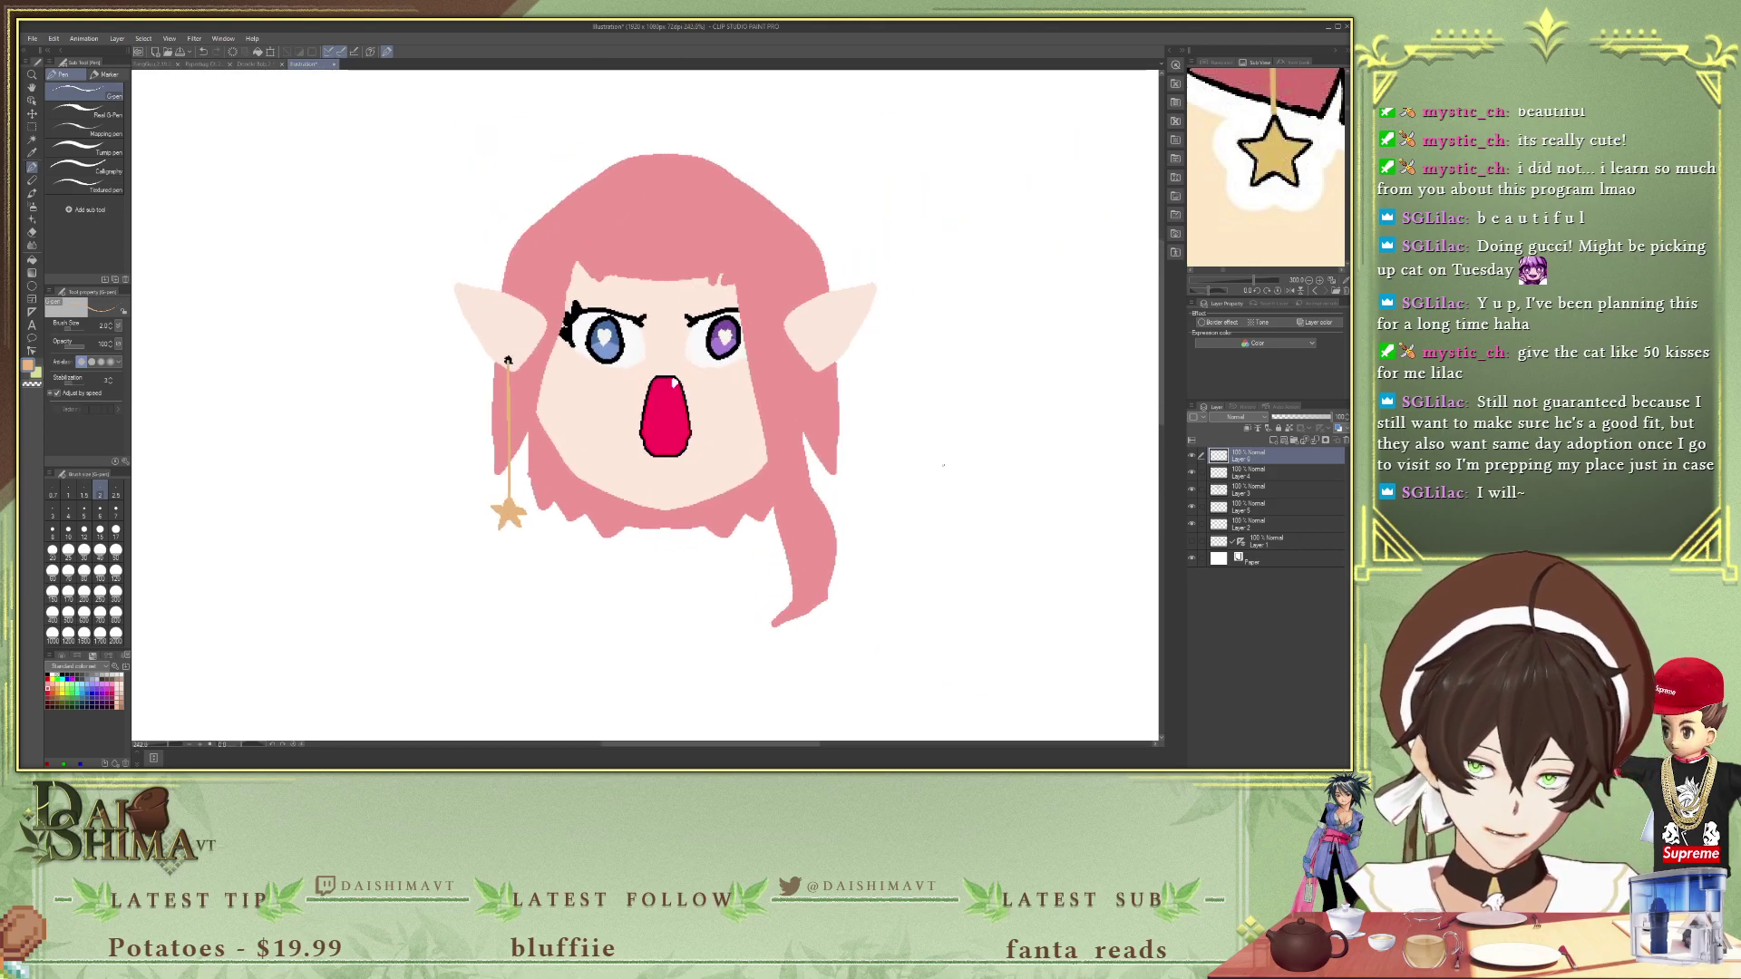
pyautogui.scroll(-10, 1266, 168)
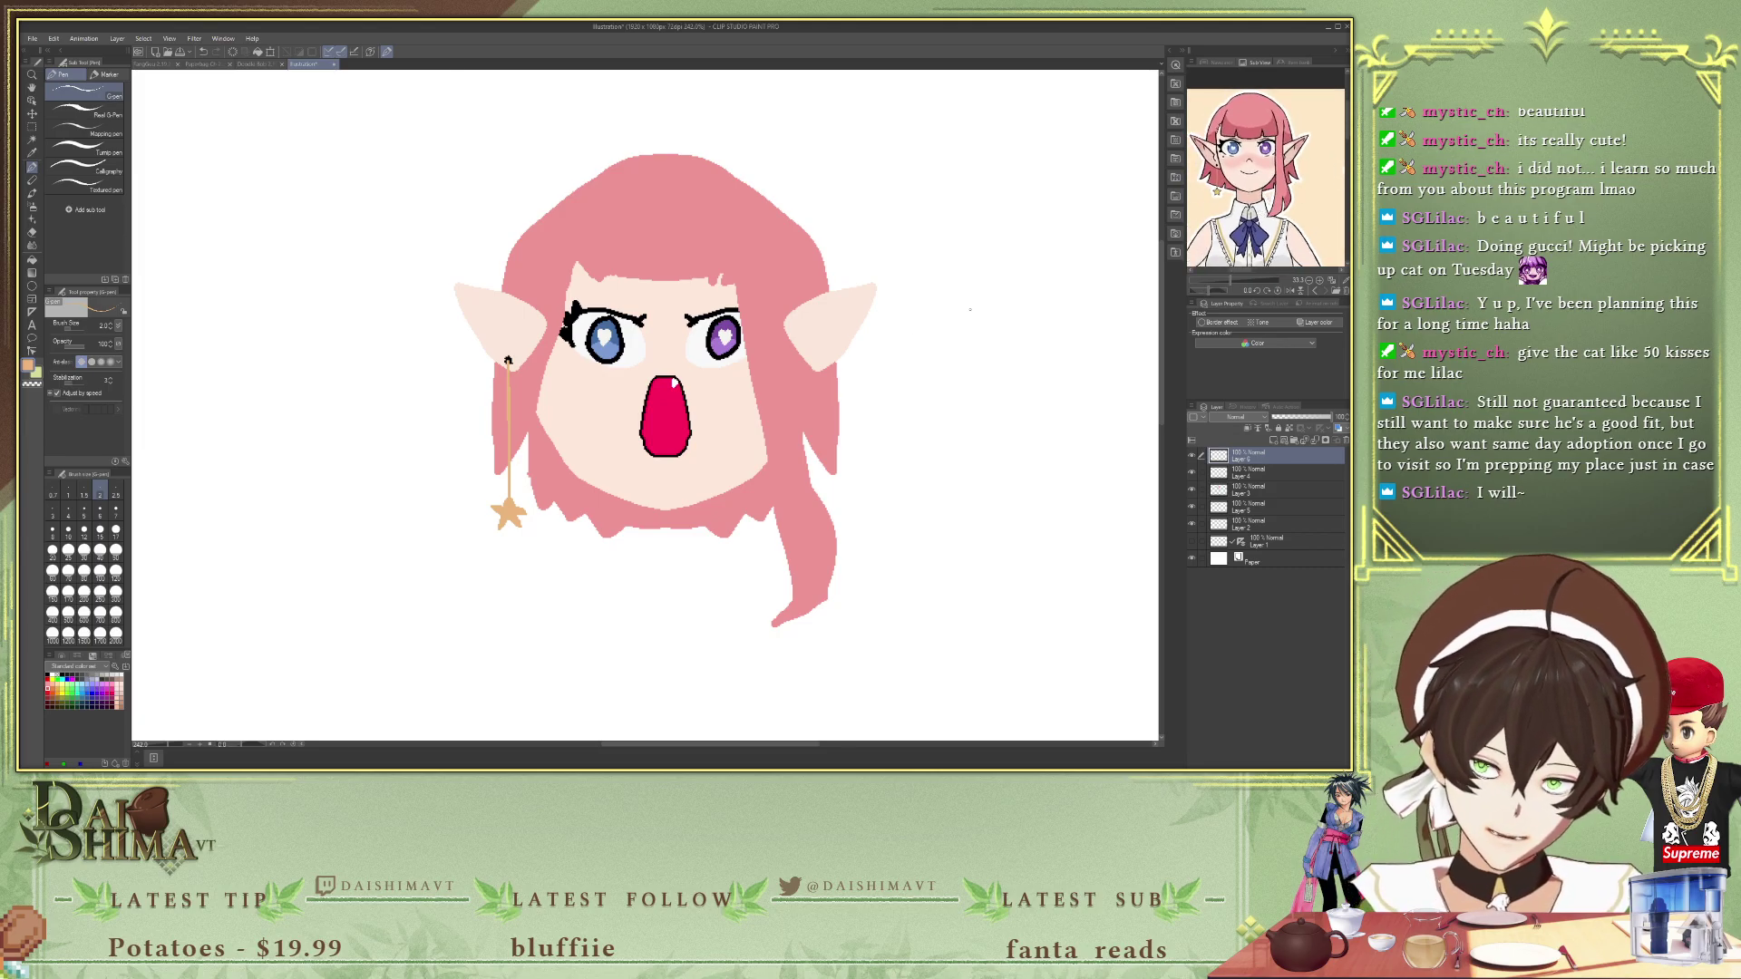
pyautogui.moveTo(1265, 181); pyautogui.dragTo(1286, 123)
pyautogui.scroll(2, 626, 469)
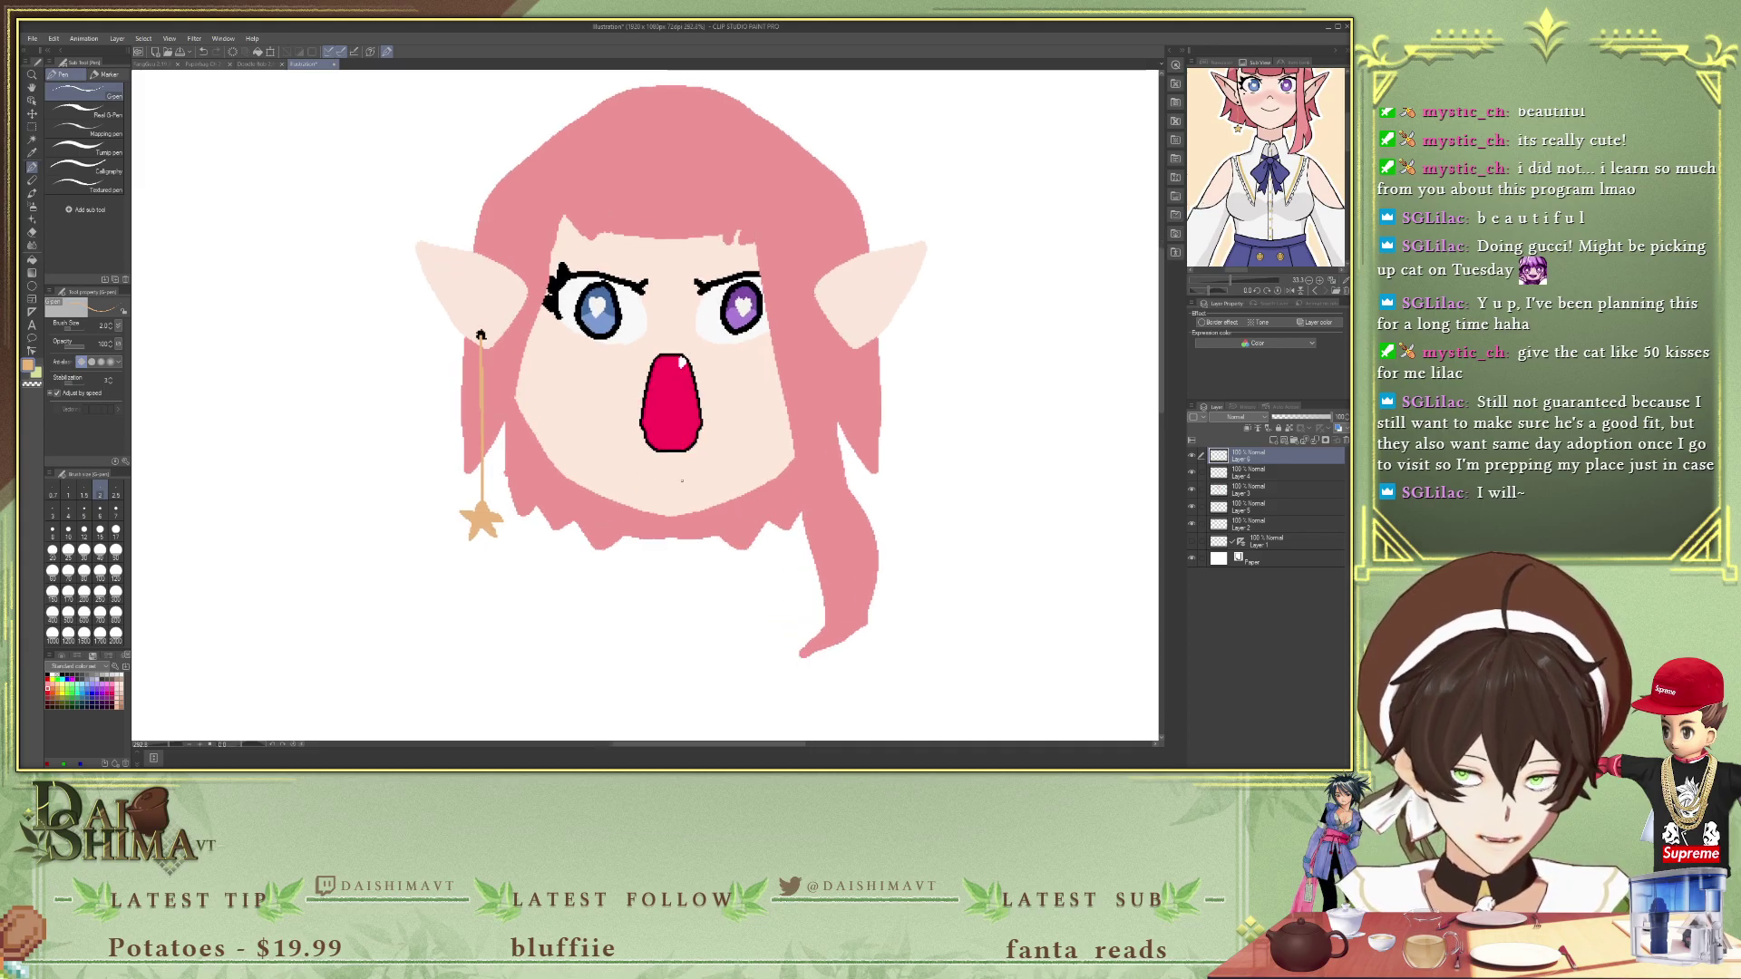
pyautogui.scroll(2, 686, 485)
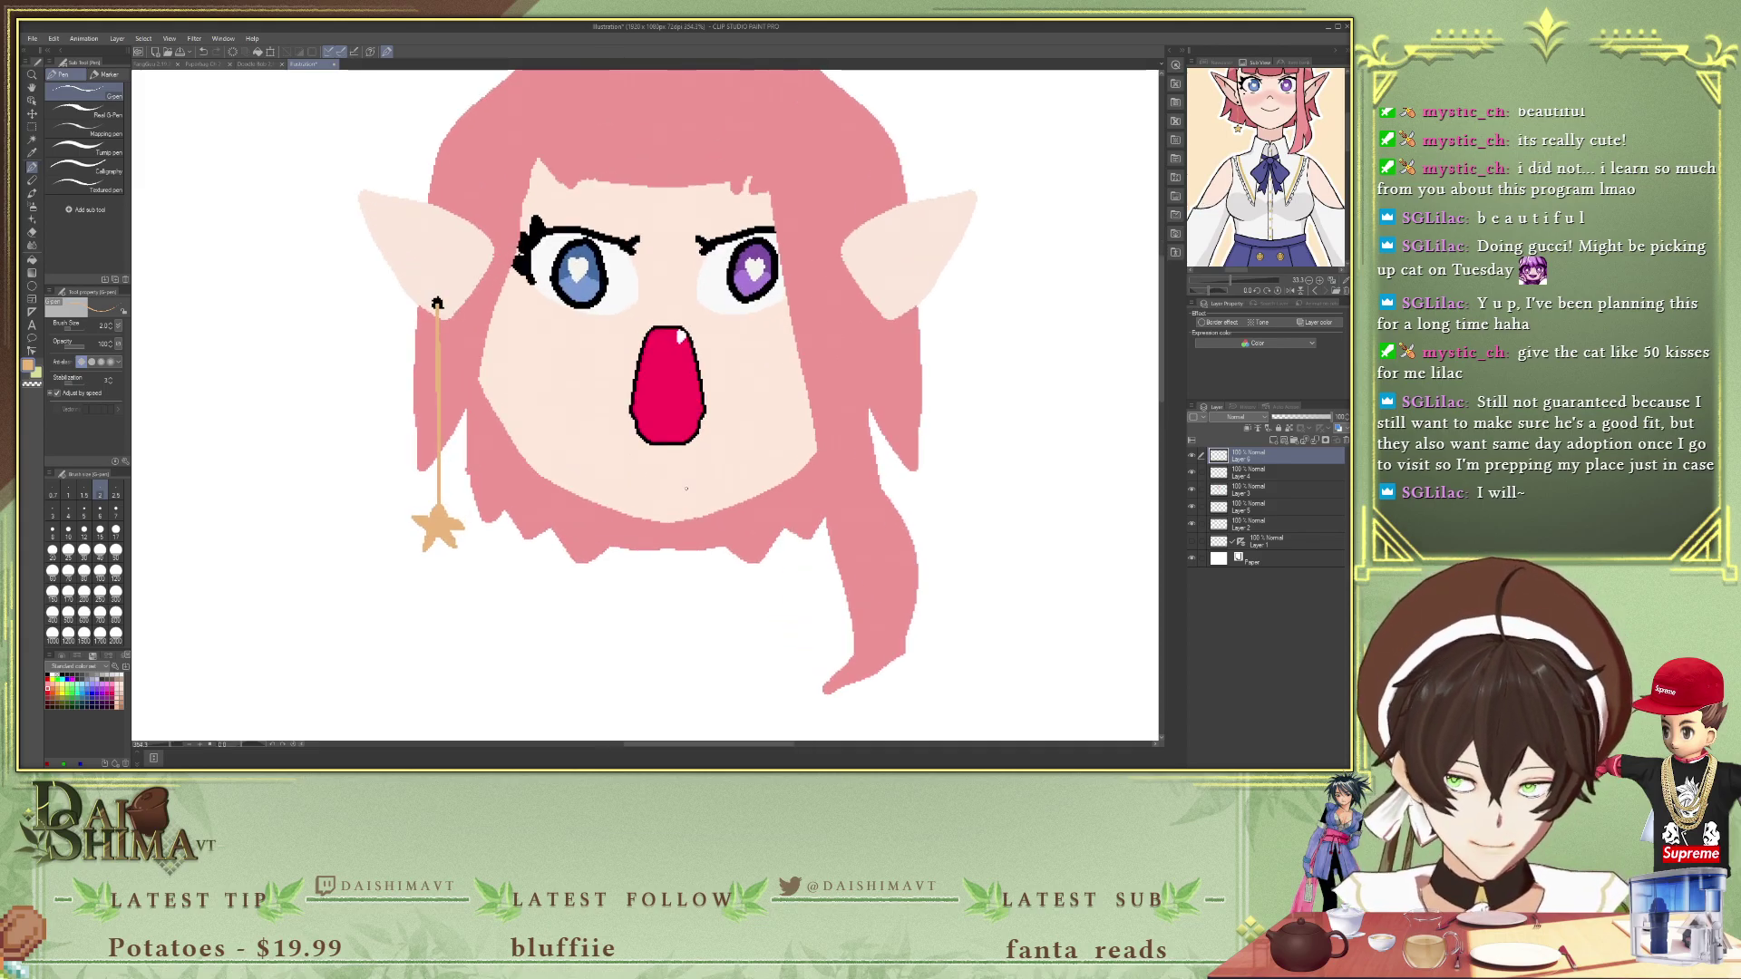
pyautogui.press('i')
pyautogui.click(675, 494)
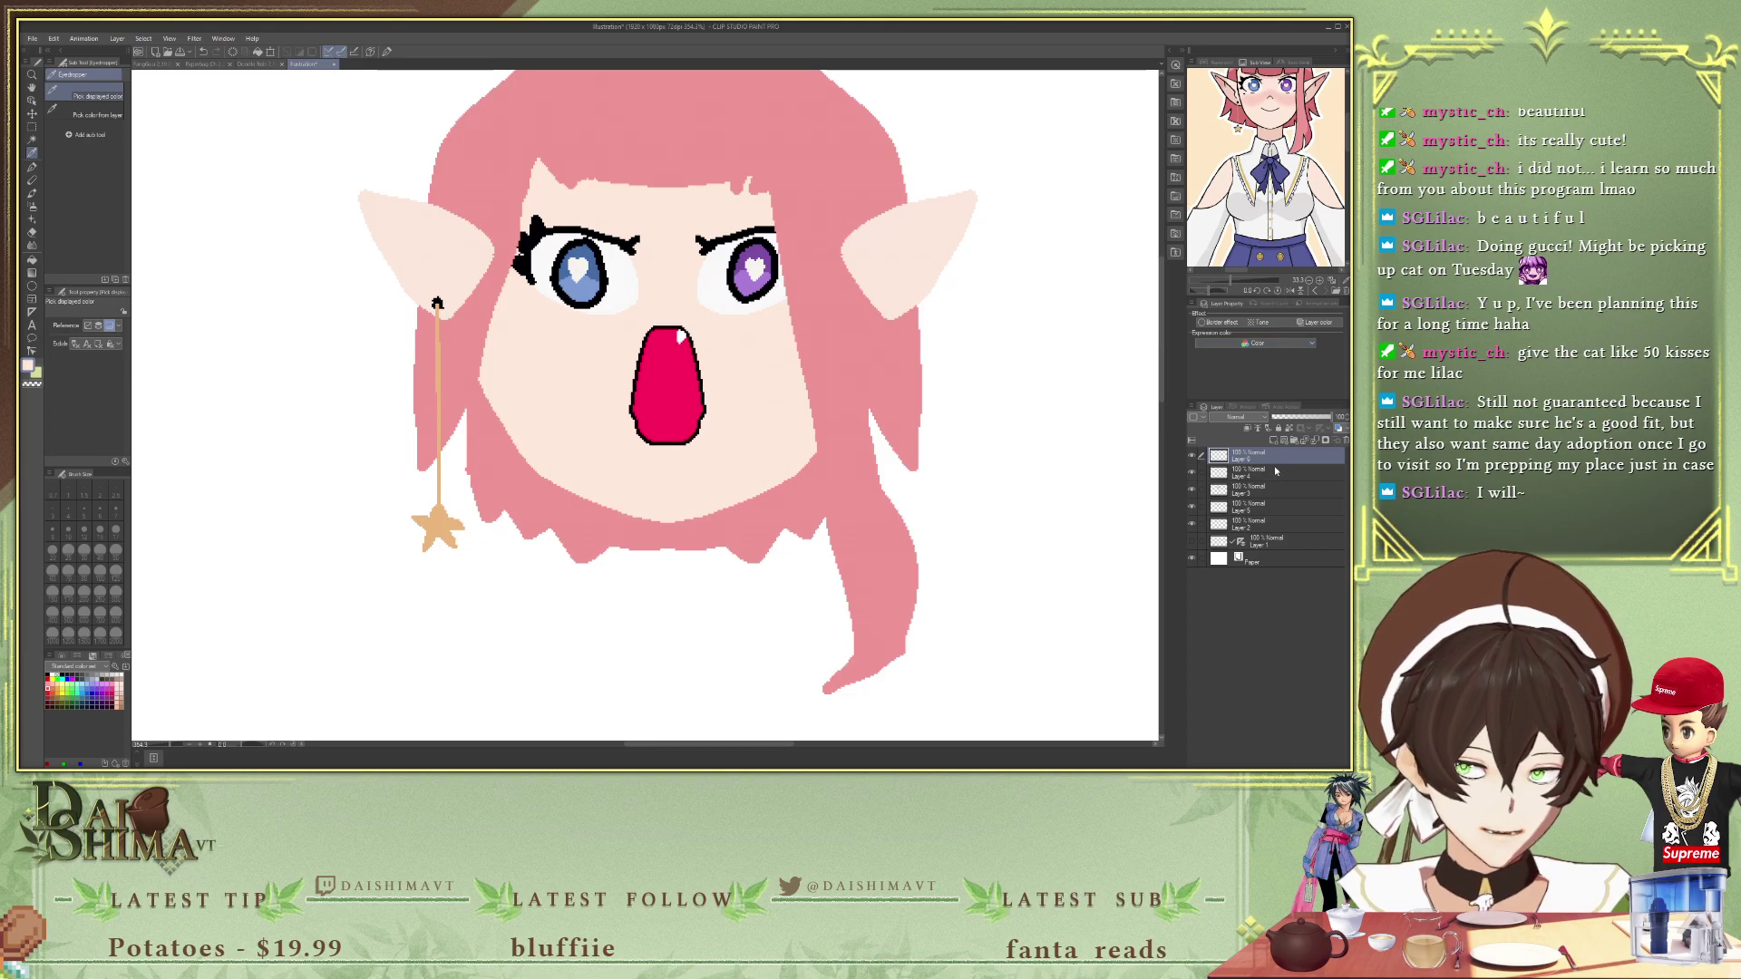
pyautogui.hotkey('ctrl', 'shift', 'n')
pyautogui.scroll(1, 648, 499)
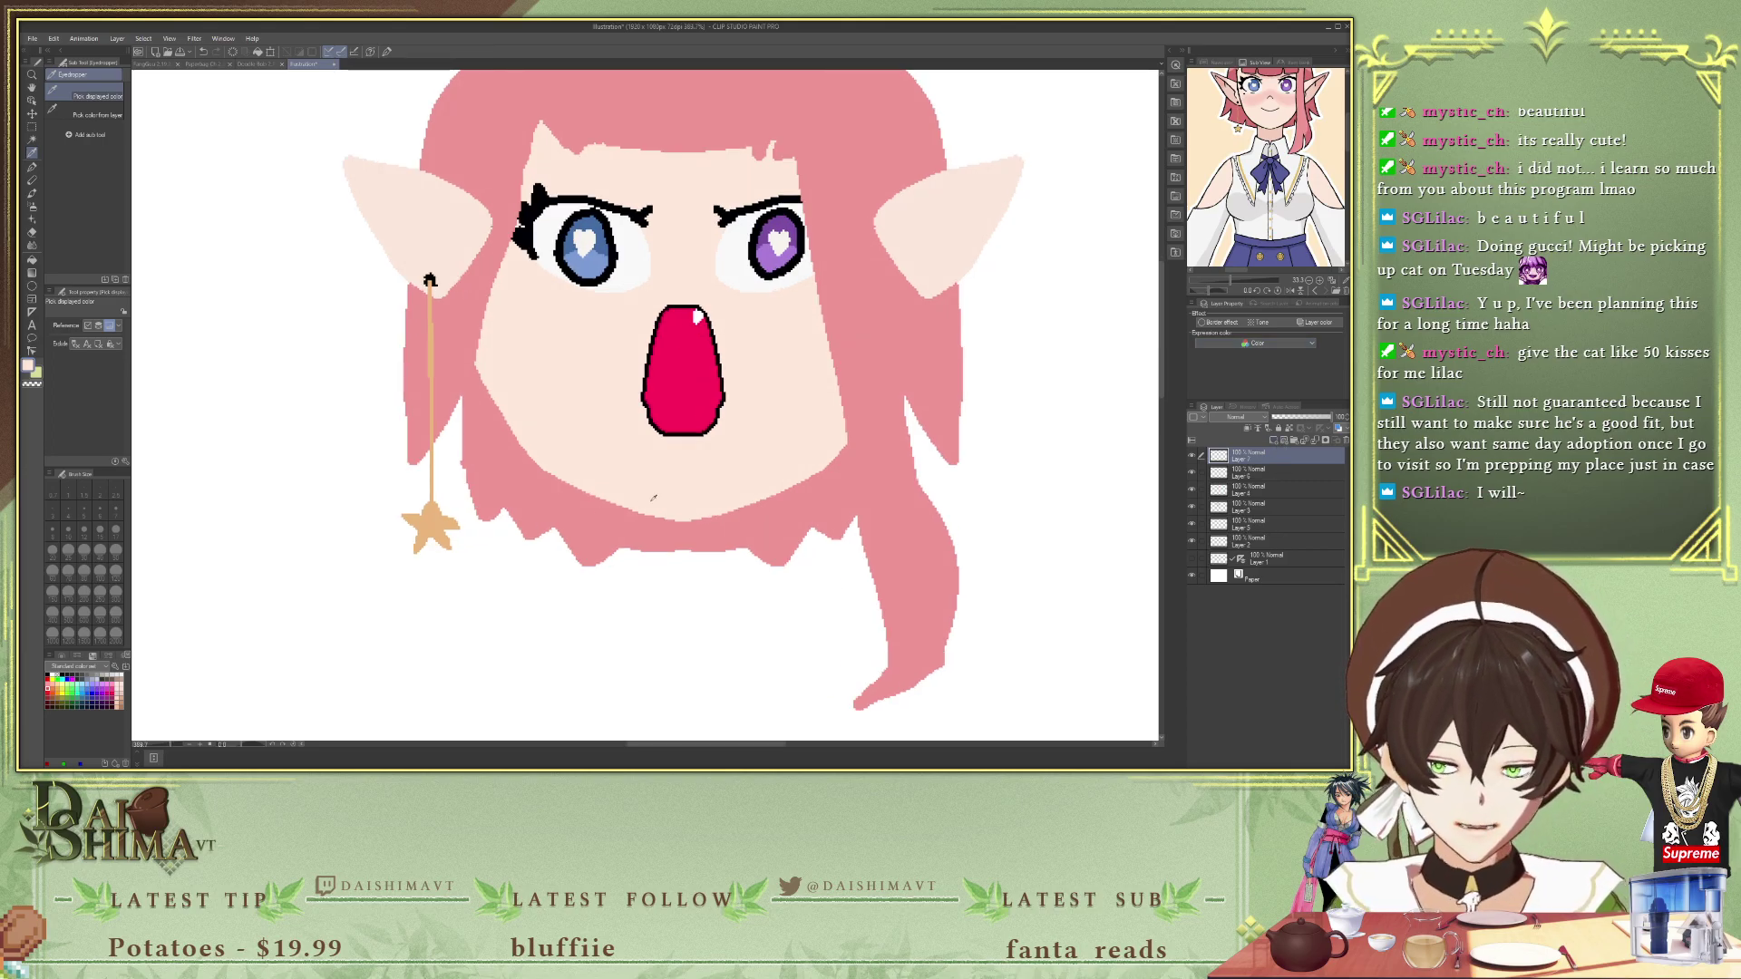
# - Outline a short, straight-sided neck below the chin, mirrored about the face's centre line, and fill it with the skin colour
pyautogui.press('p')
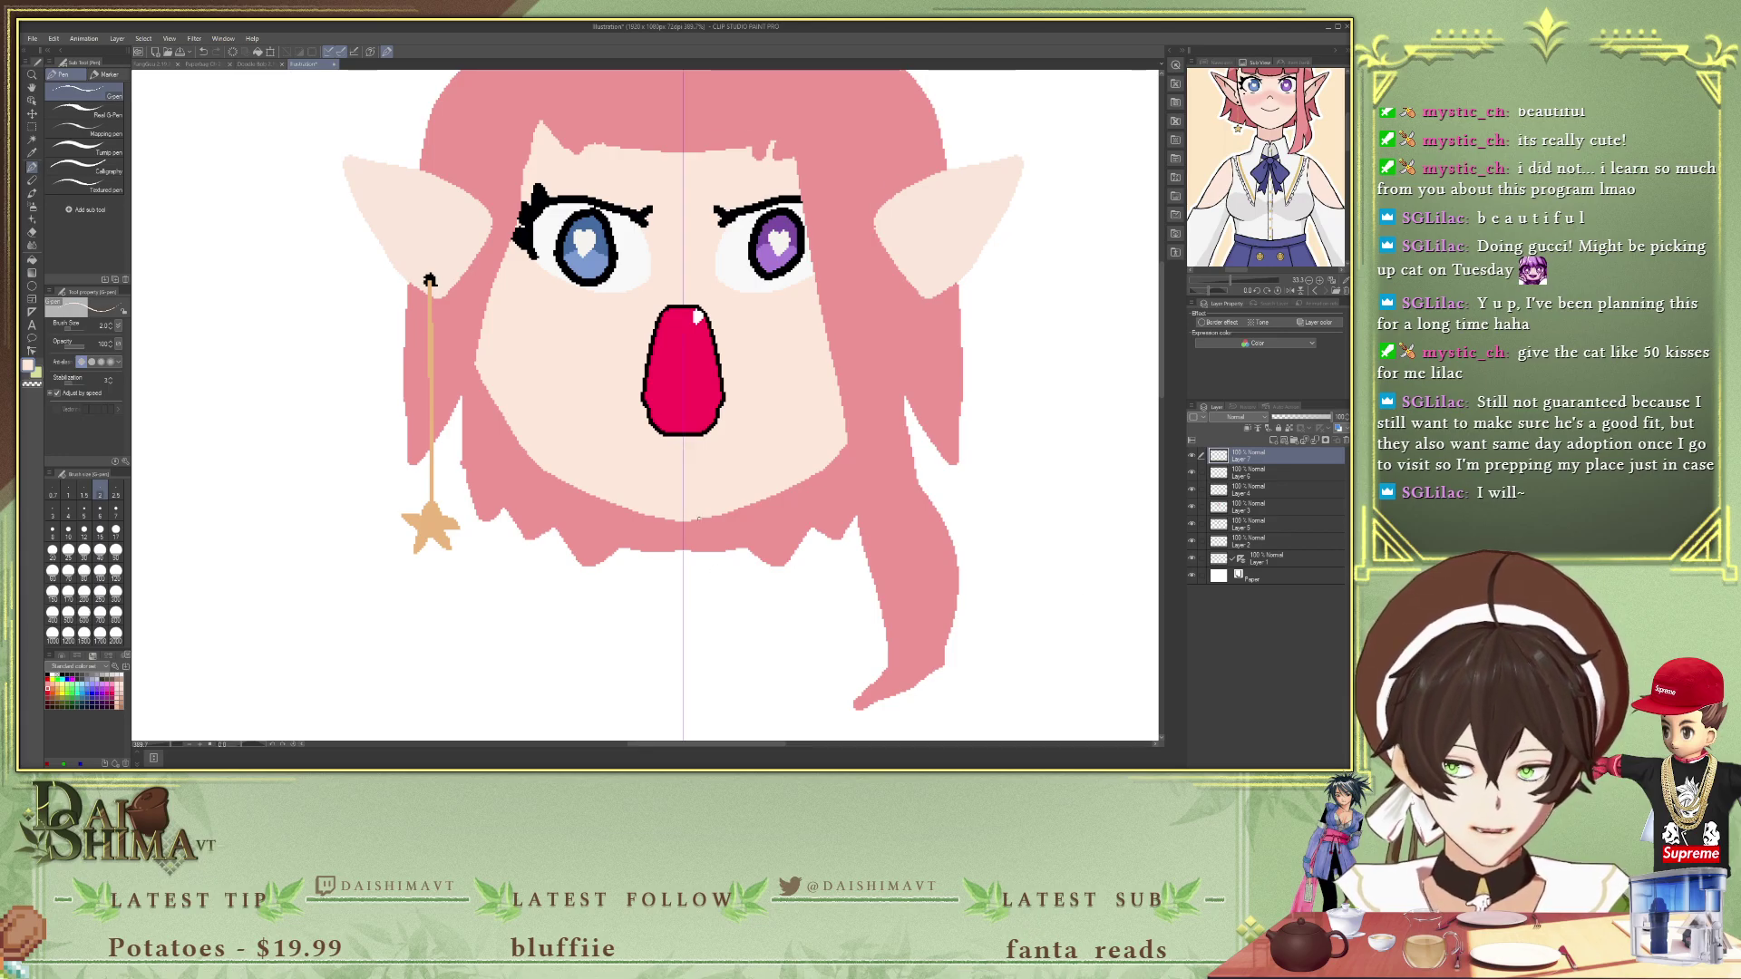
pyautogui.moveTo(623, 506)
pyautogui.mouseDown()
pyautogui.moveTo(624, 579)
pyautogui.moveTo(677, 578)
pyautogui.mouseUp()
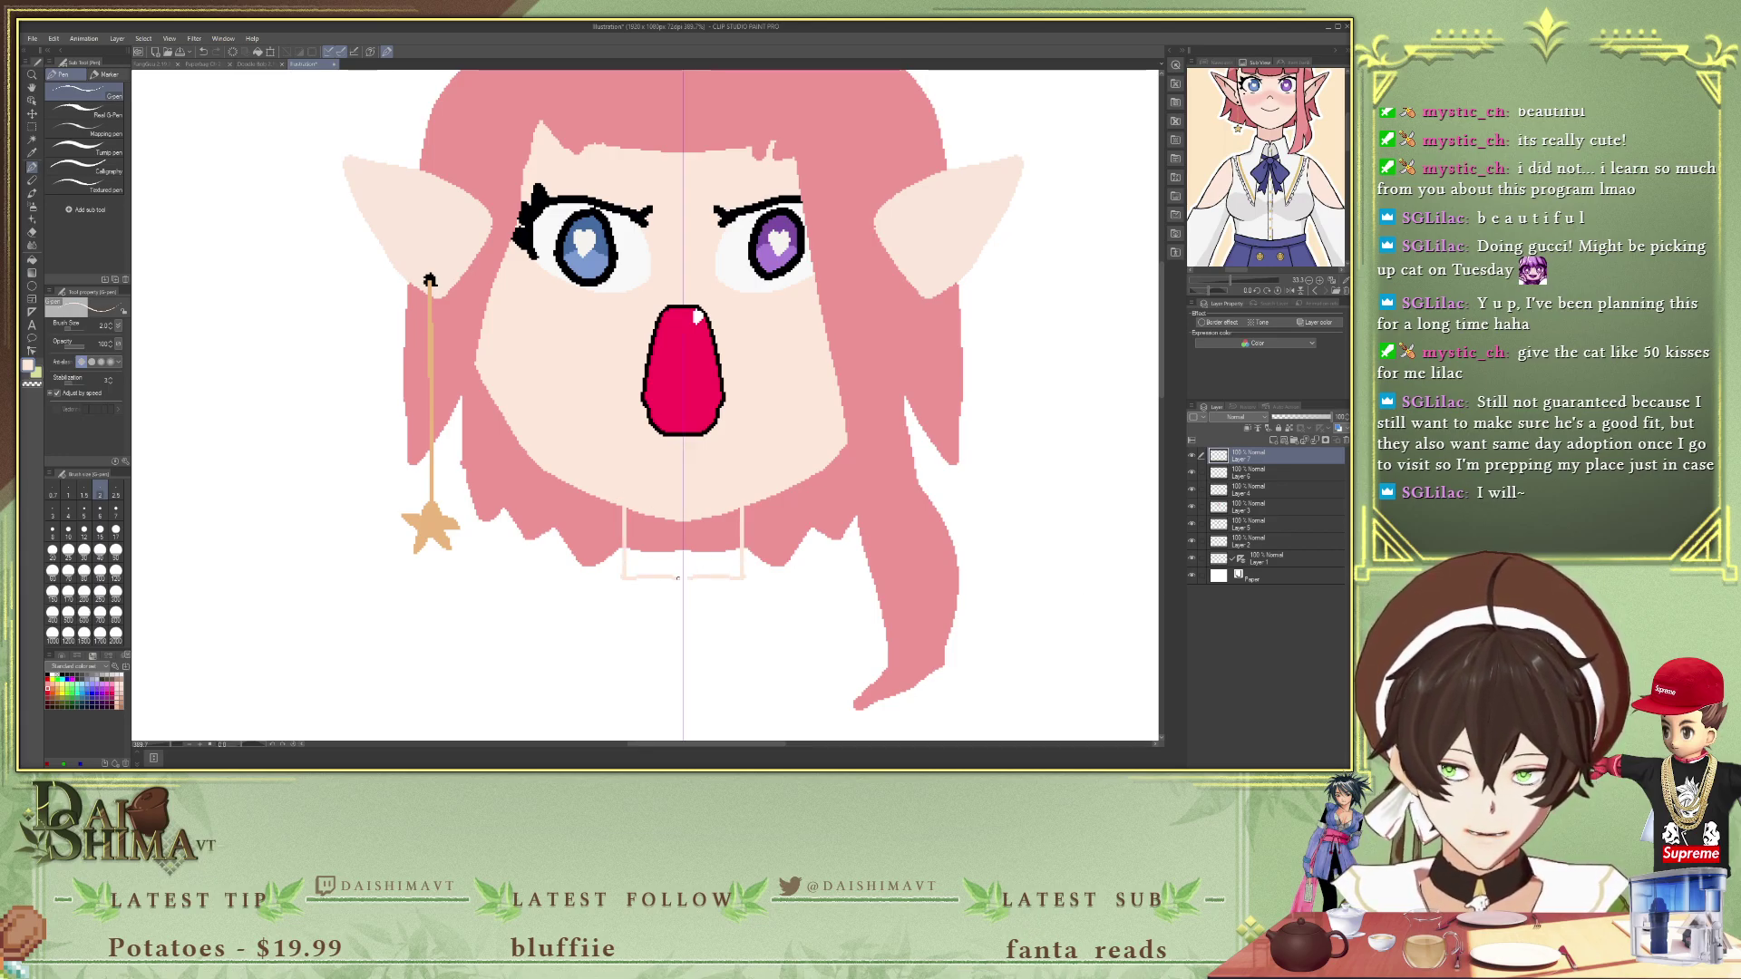
pyautogui.press('g')
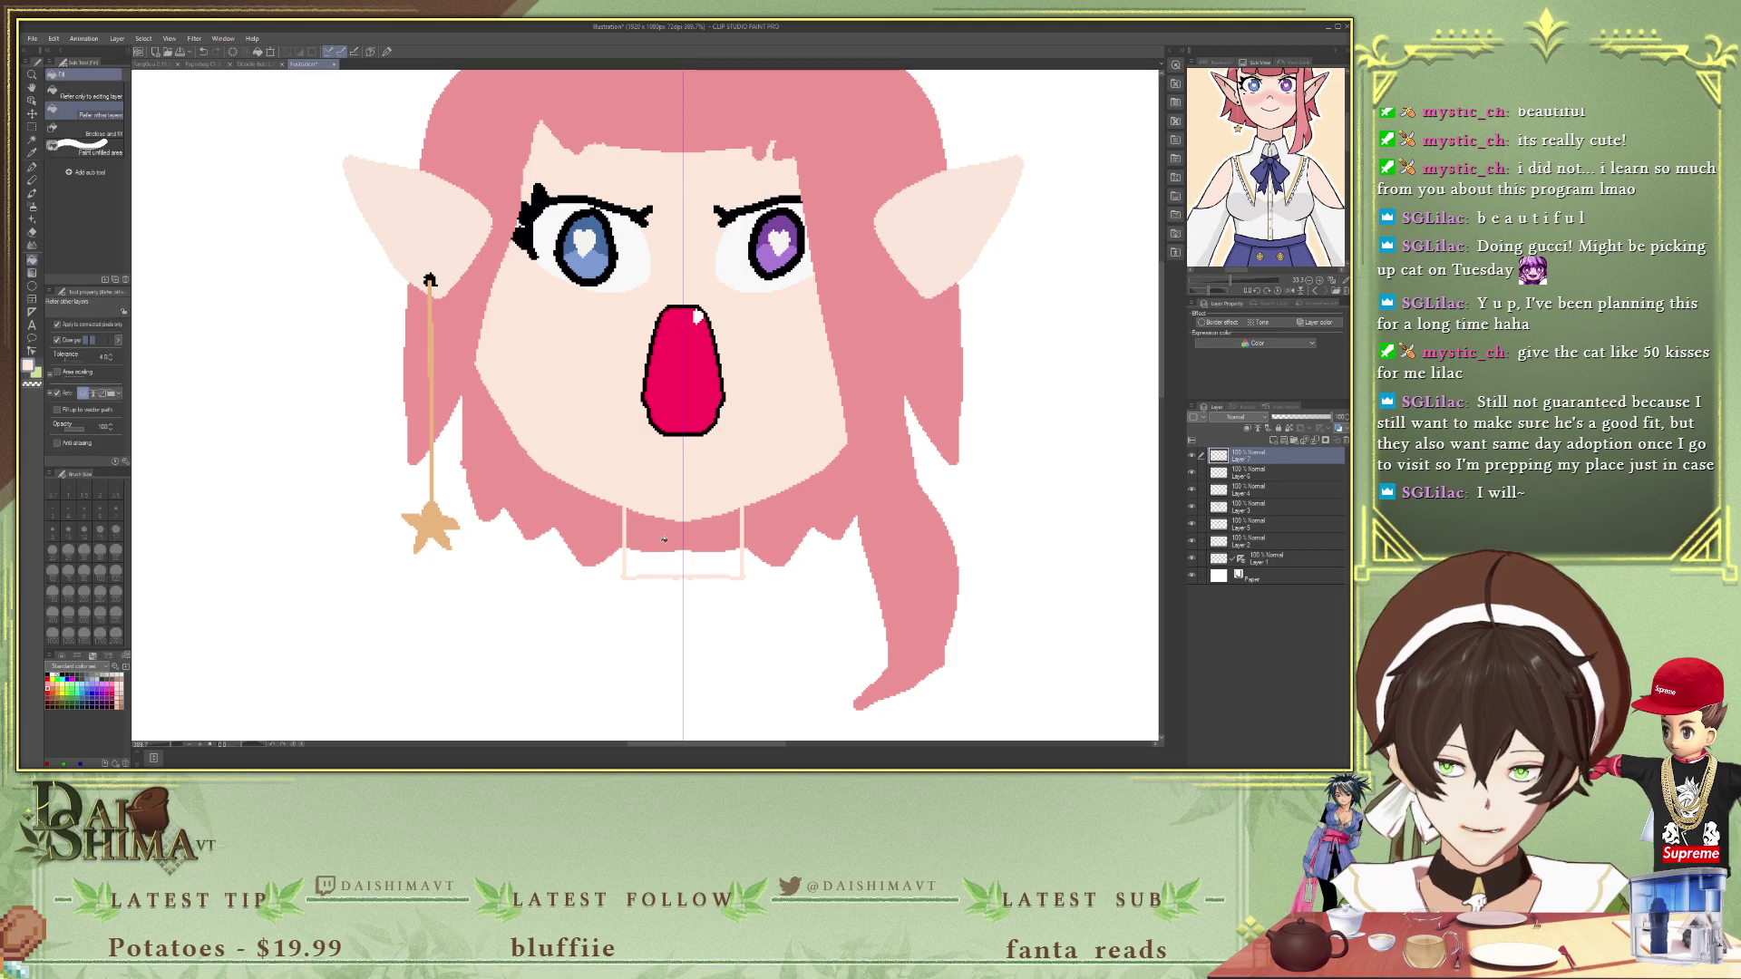
pyautogui.click(671, 535)
pyautogui.click(660, 562)
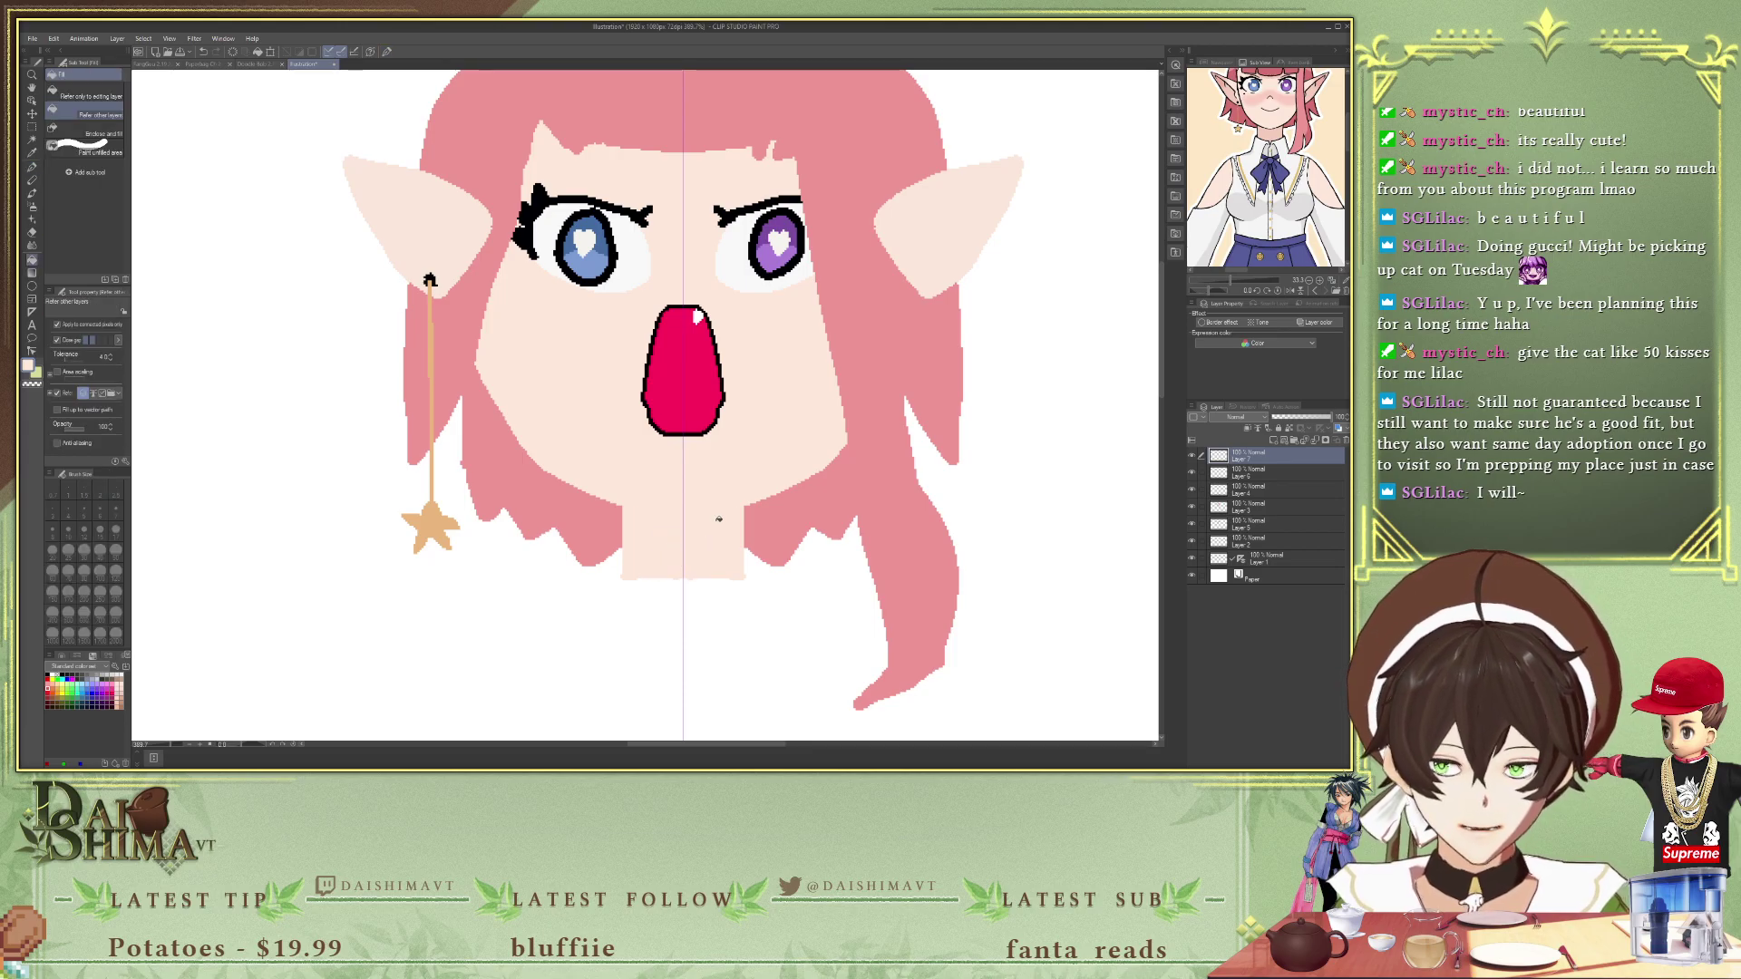
pyautogui.scroll(-2, 1248, 220)
pyautogui.scroll(-3, 1248, 220)
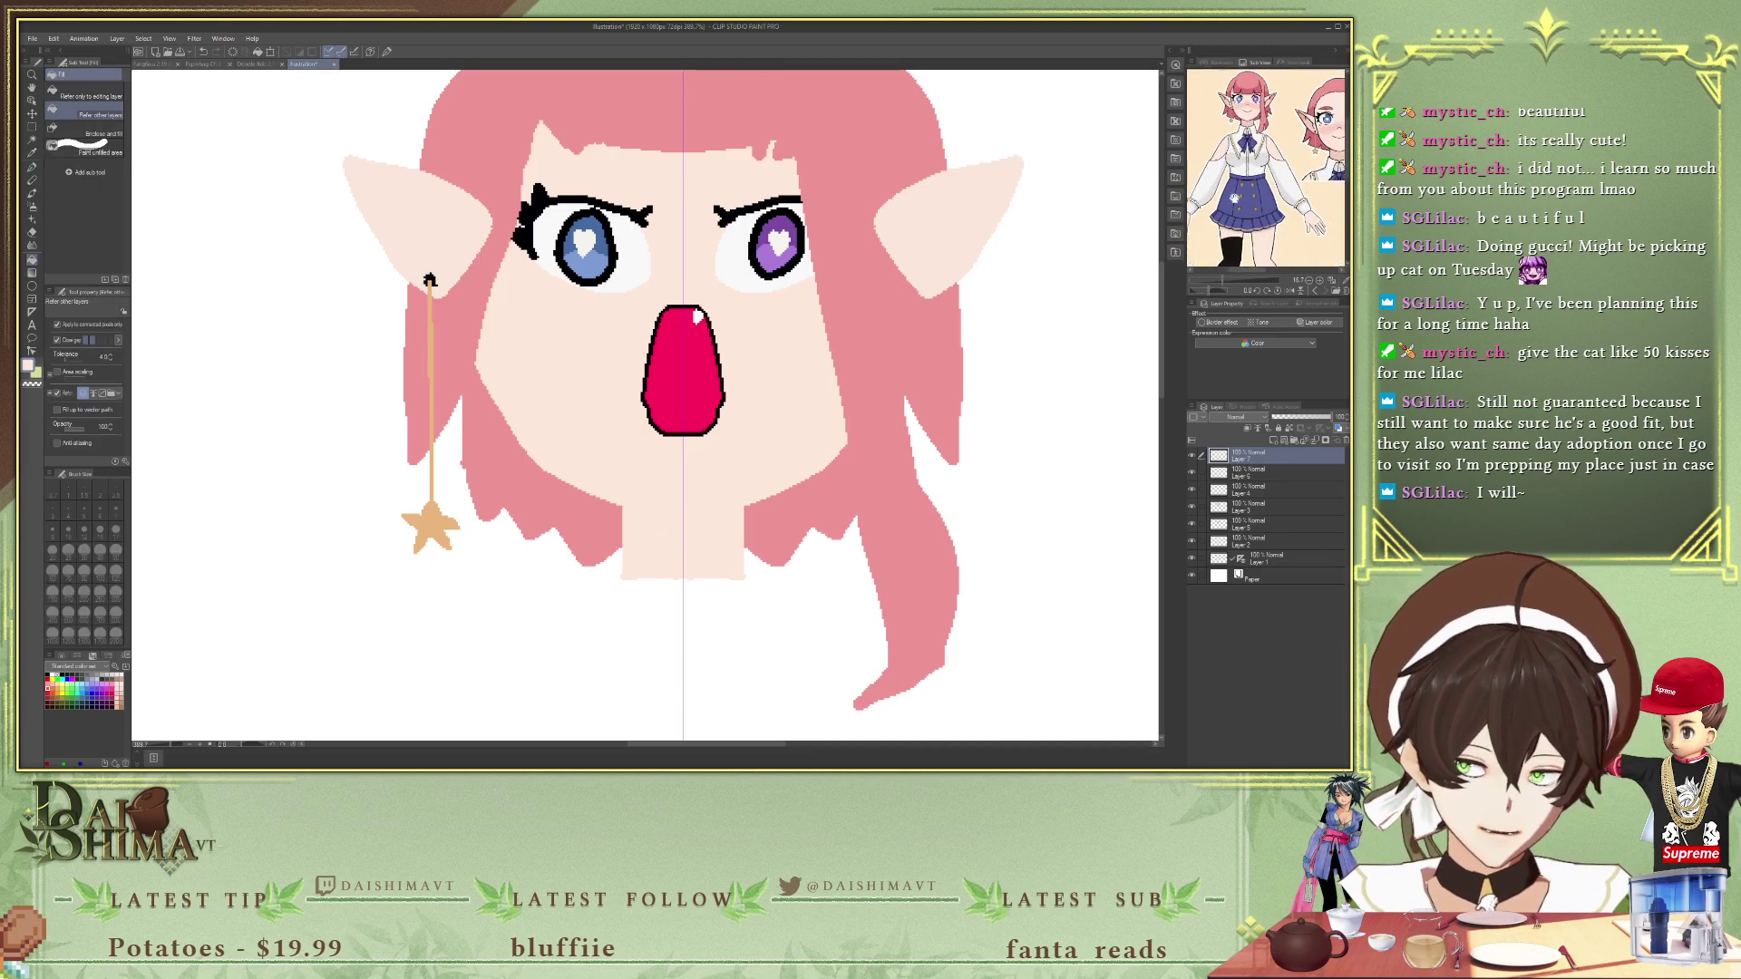
pyautogui.scroll(-1, 879, 501)
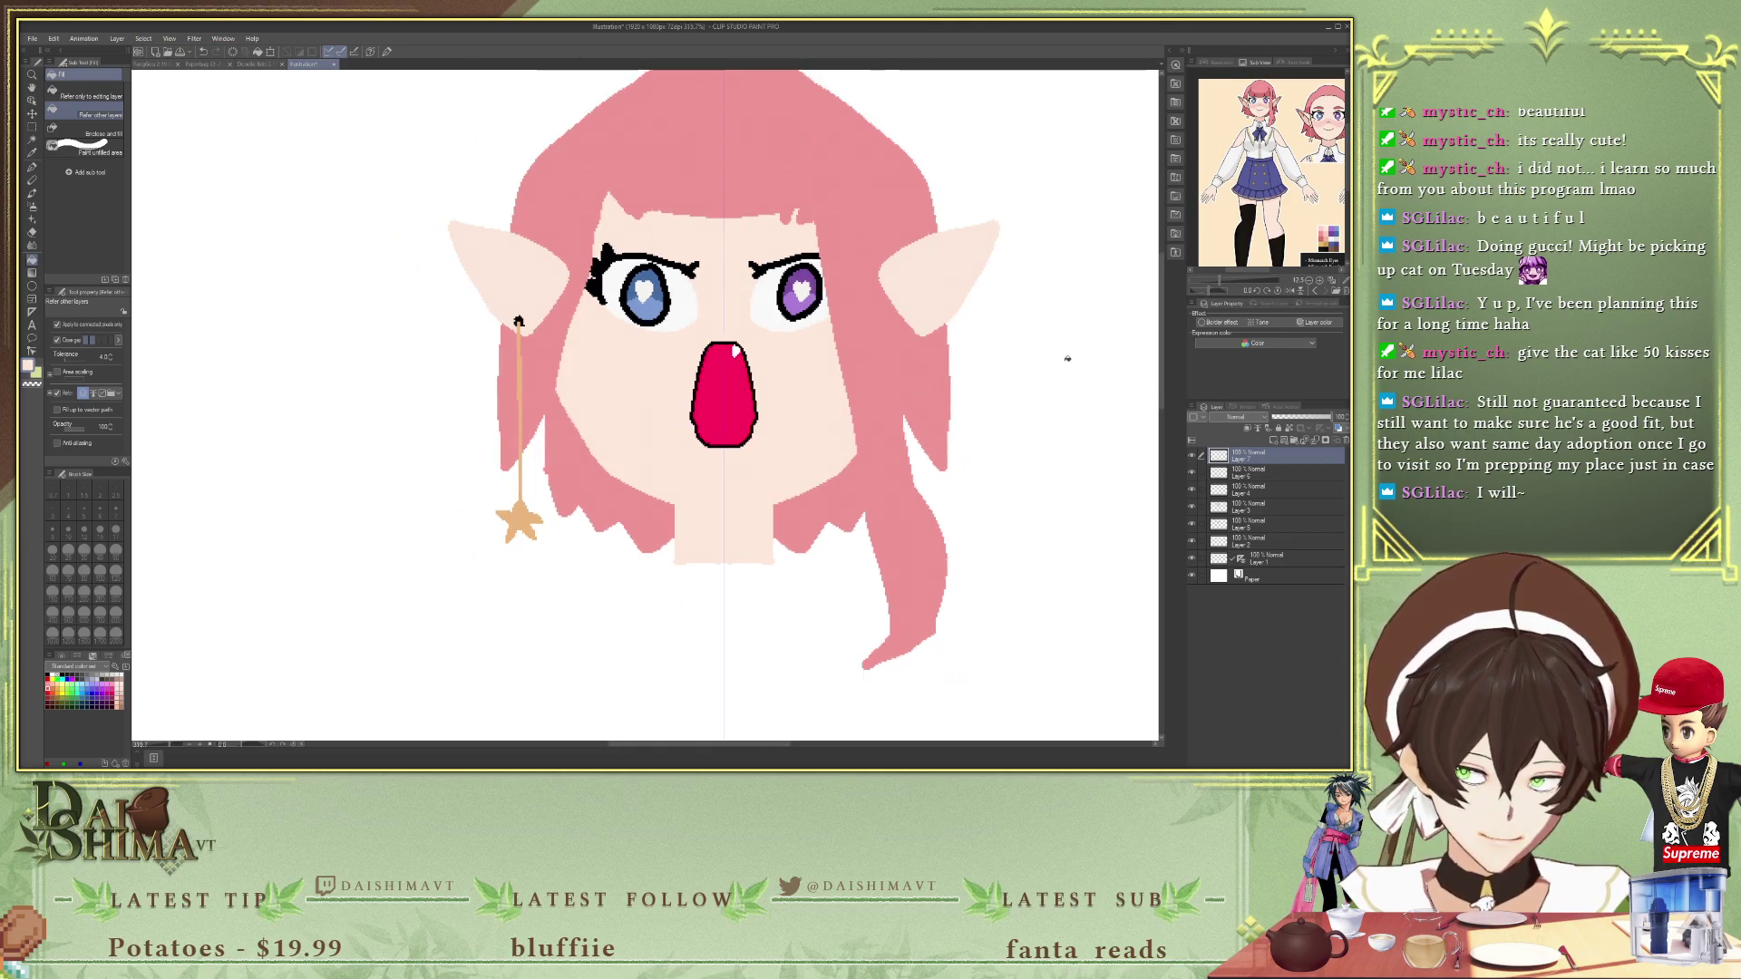
pyautogui.click(1157, 354)
pyautogui.hotkey('ctrl', 'z')
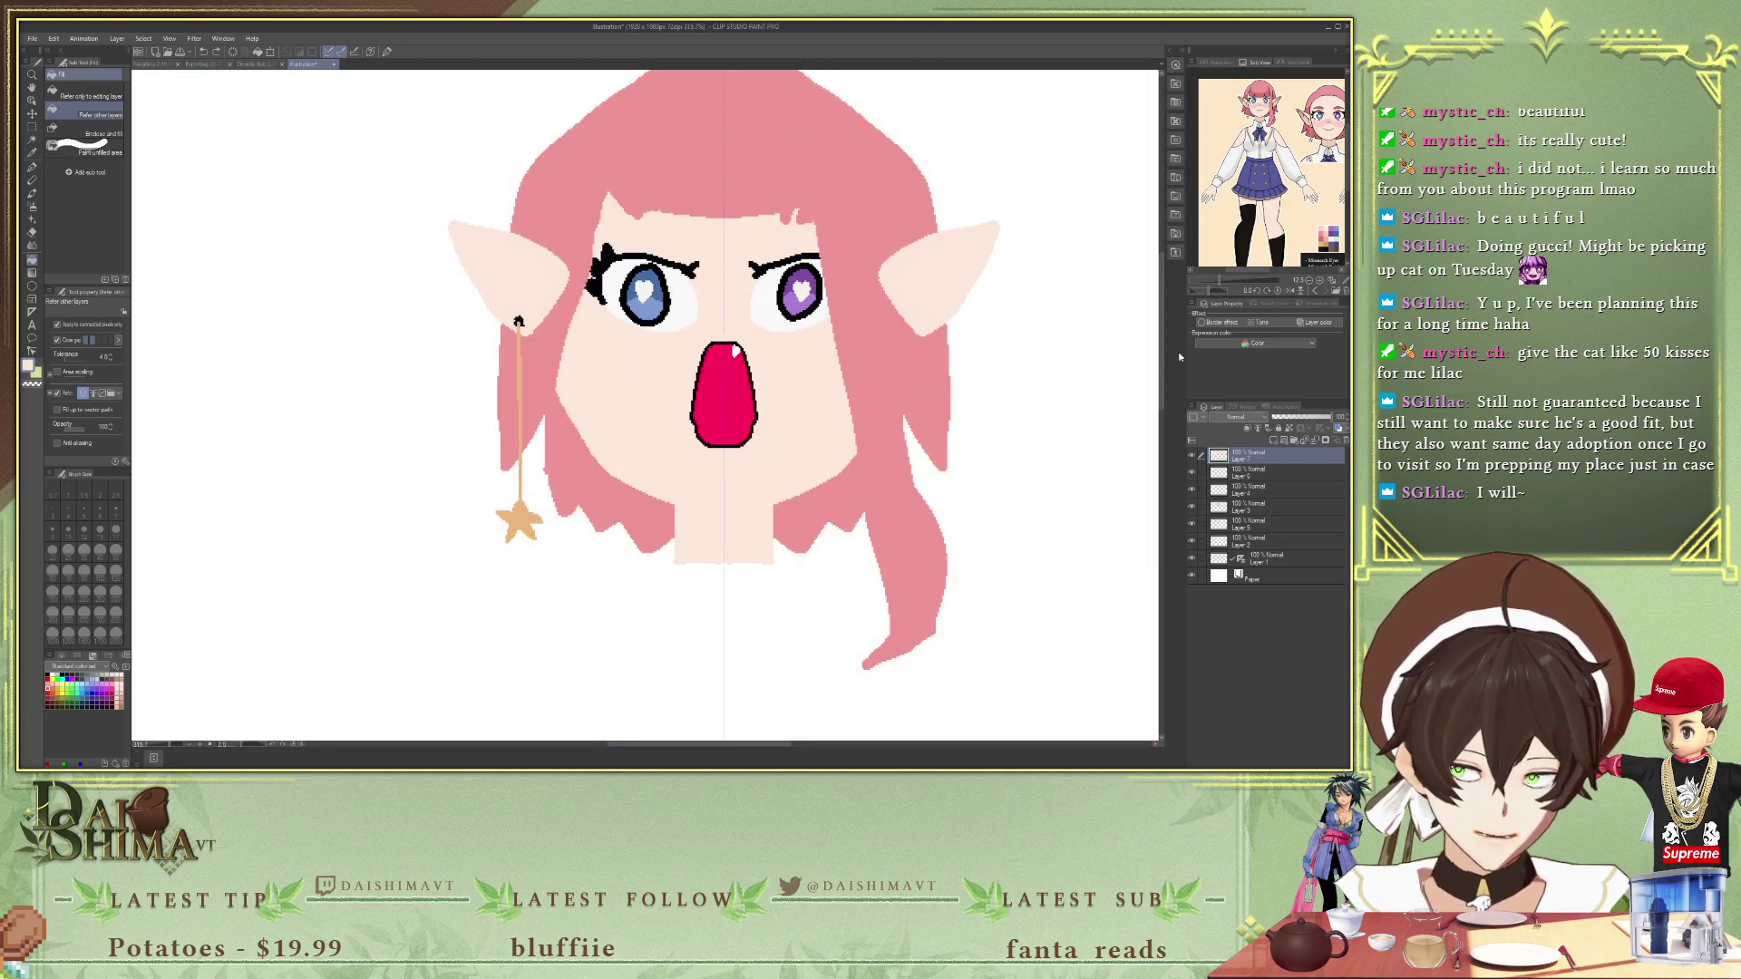
pyautogui.scroll(-2, 1097, 404)
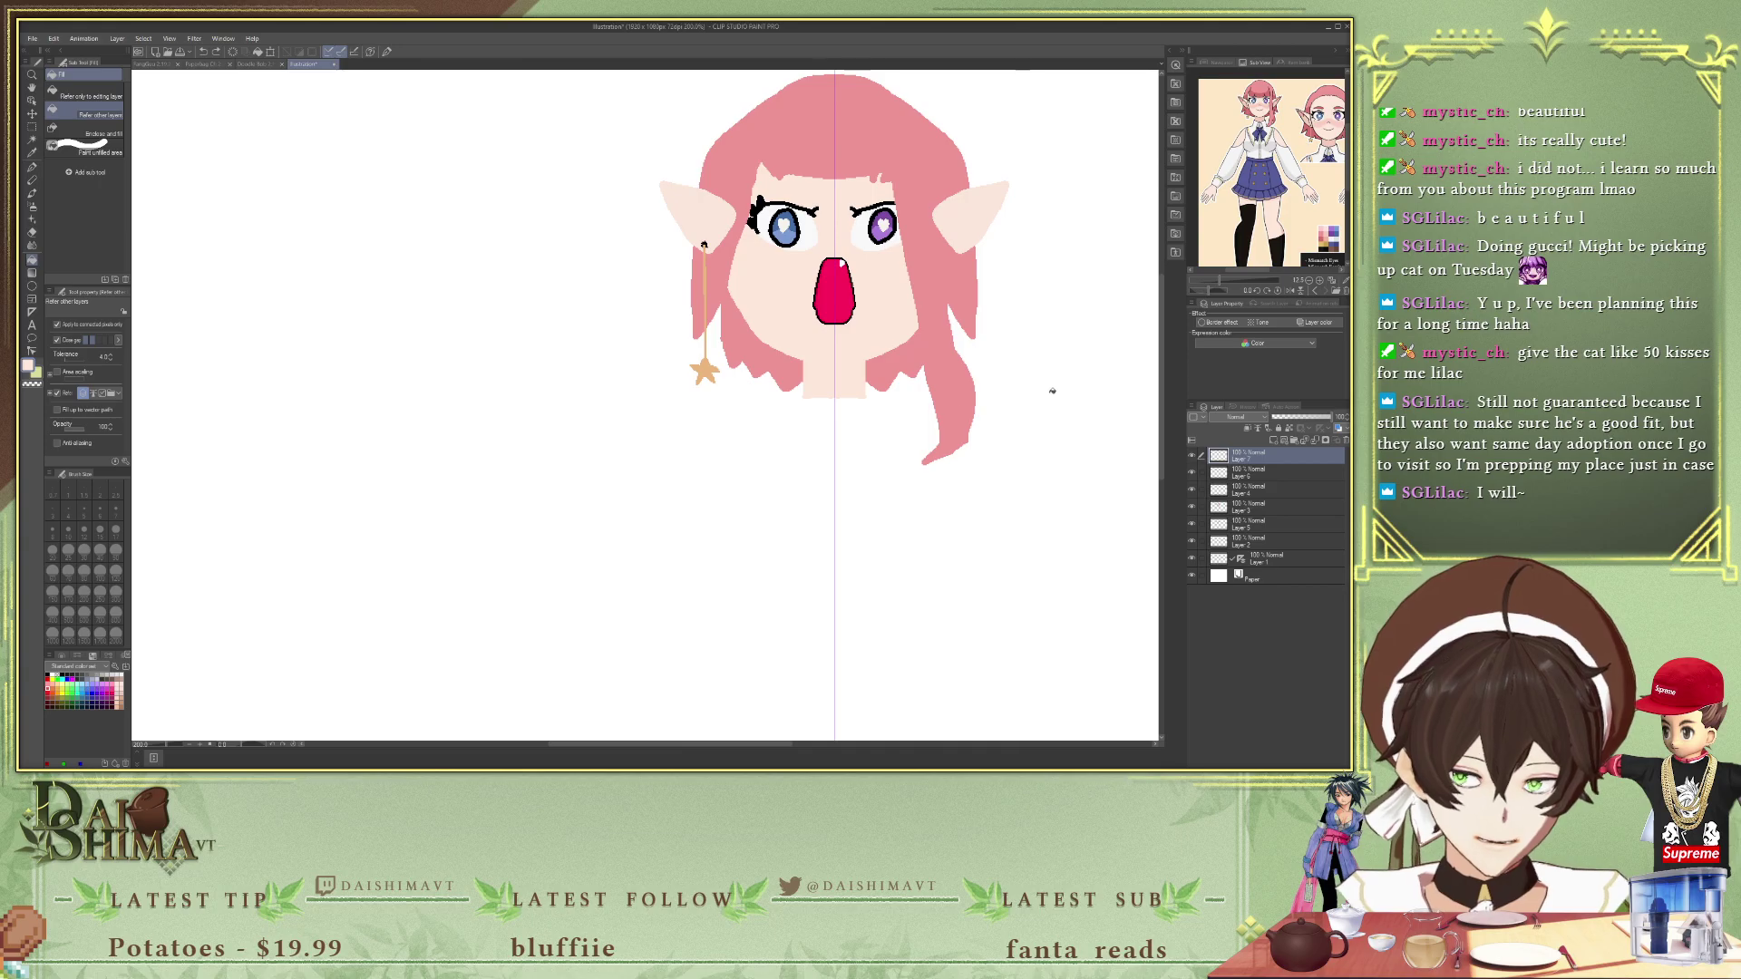
pyautogui.press('p')
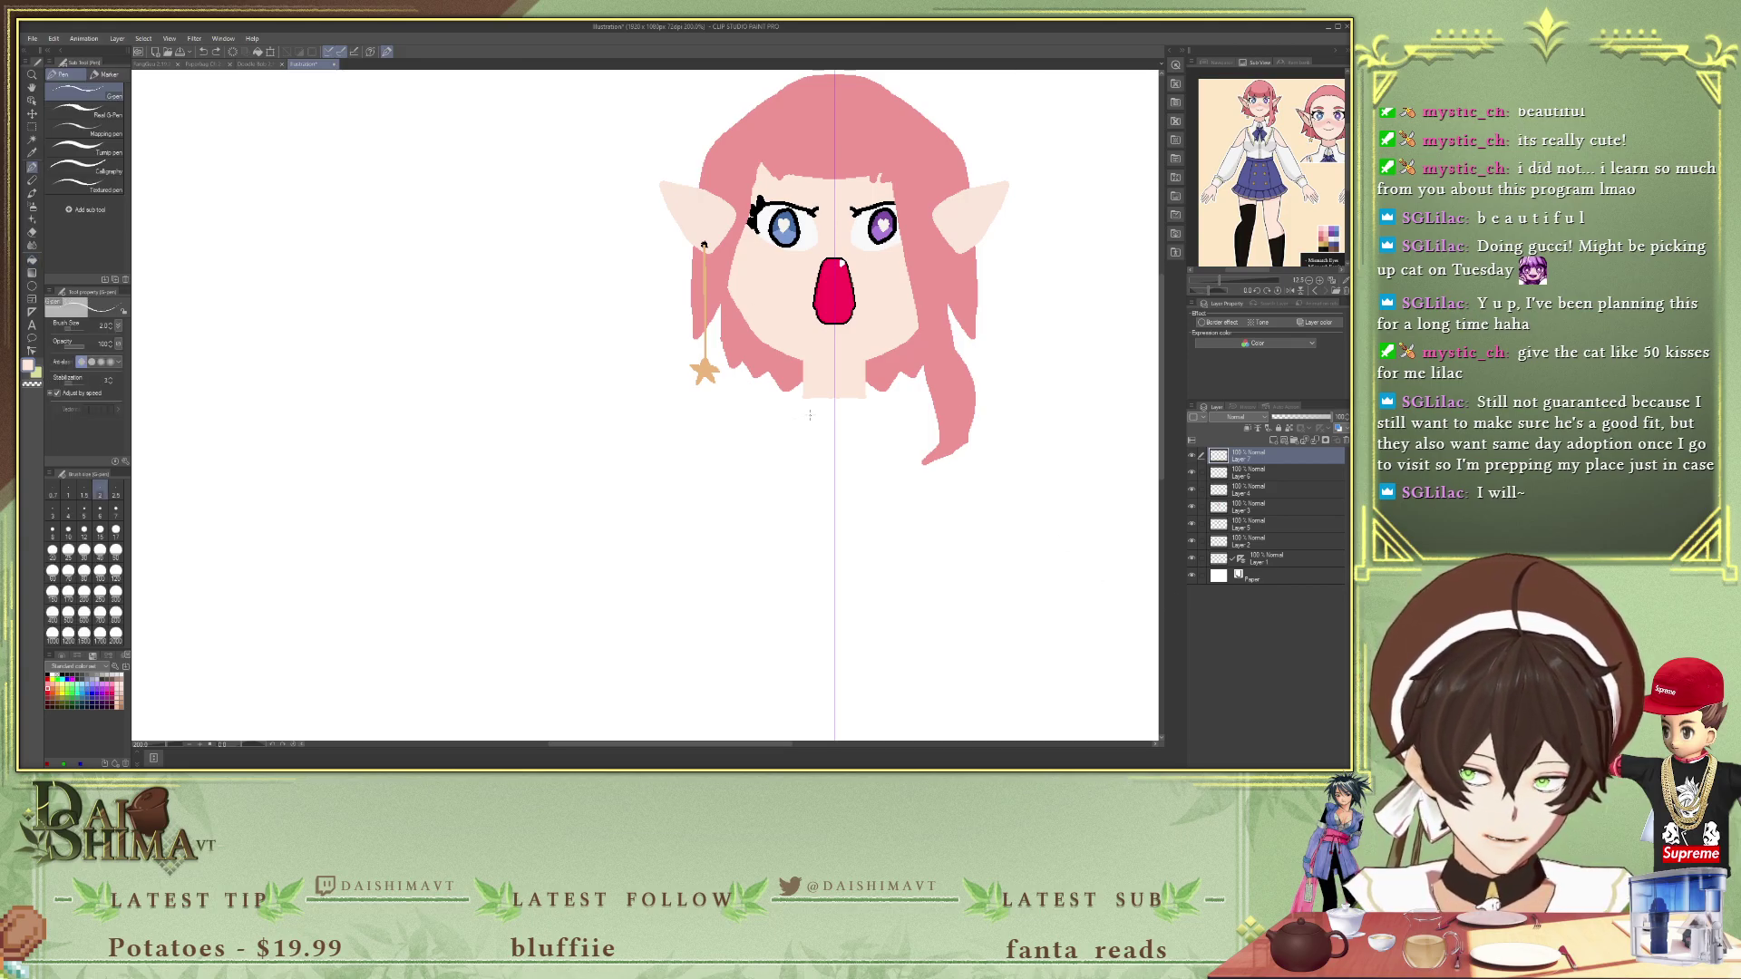
pyautogui.press('p')
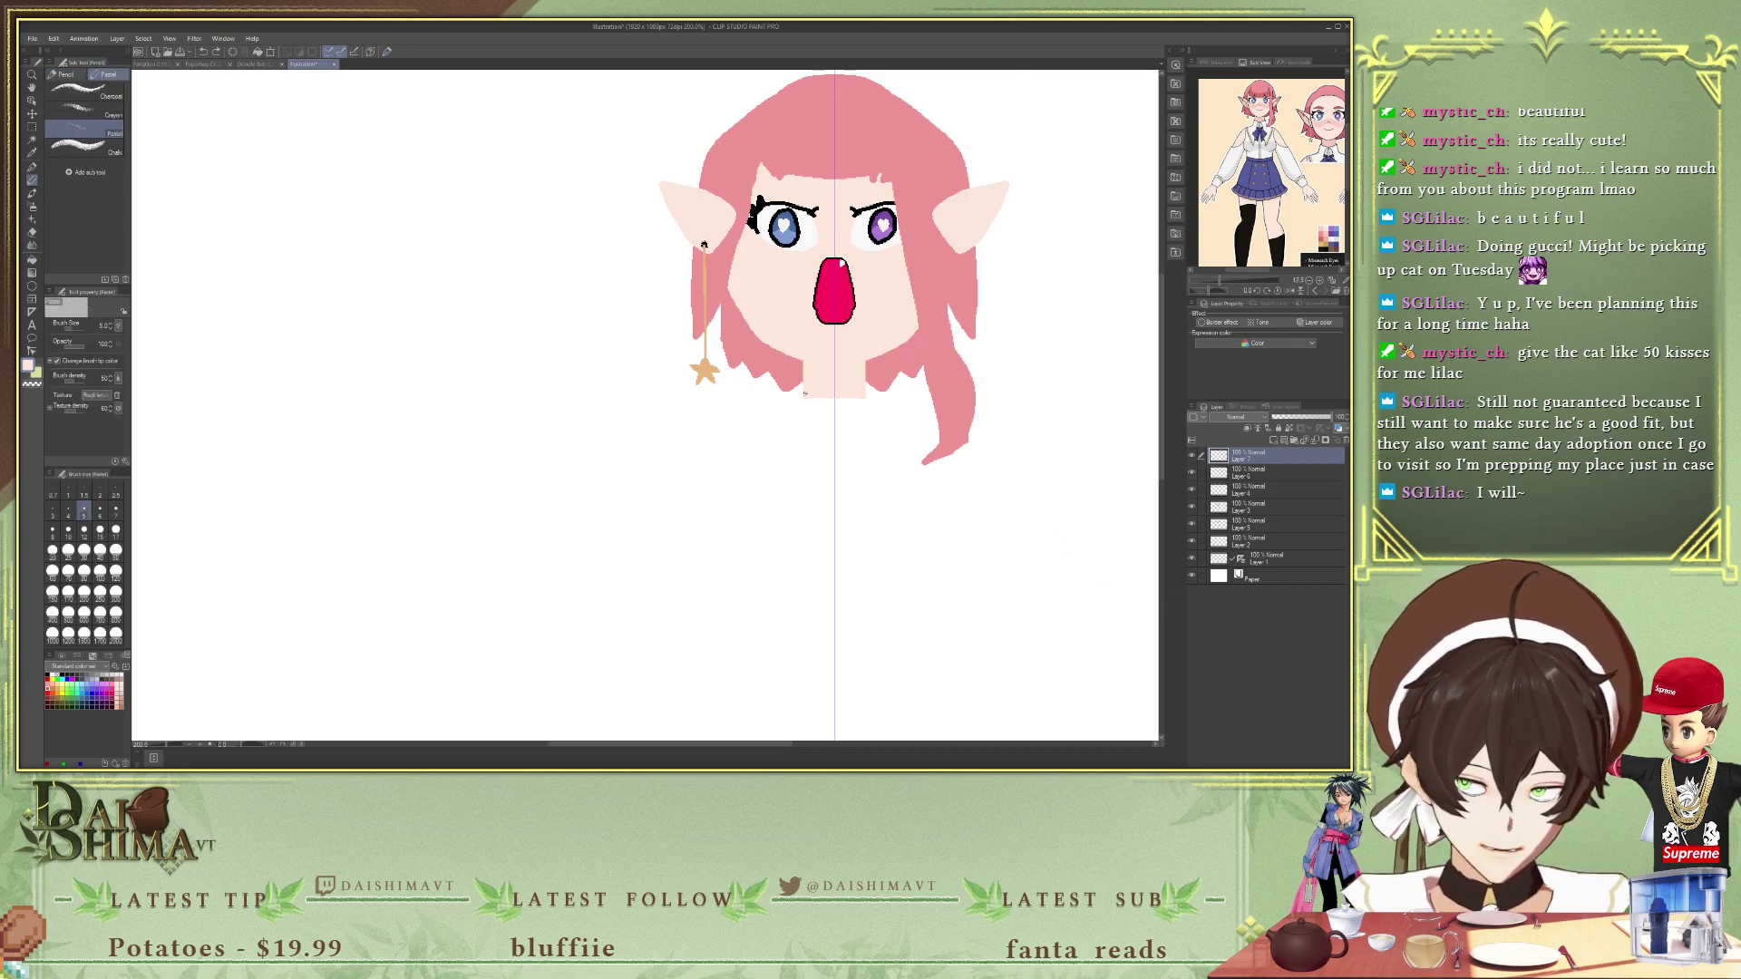
pyautogui.press('p')
pyautogui.moveTo(803, 395)
pyautogui.mouseDown()
pyautogui.moveTo(732, 425)
pyautogui.moveTo(686, 495)
pyautogui.mouseUp()
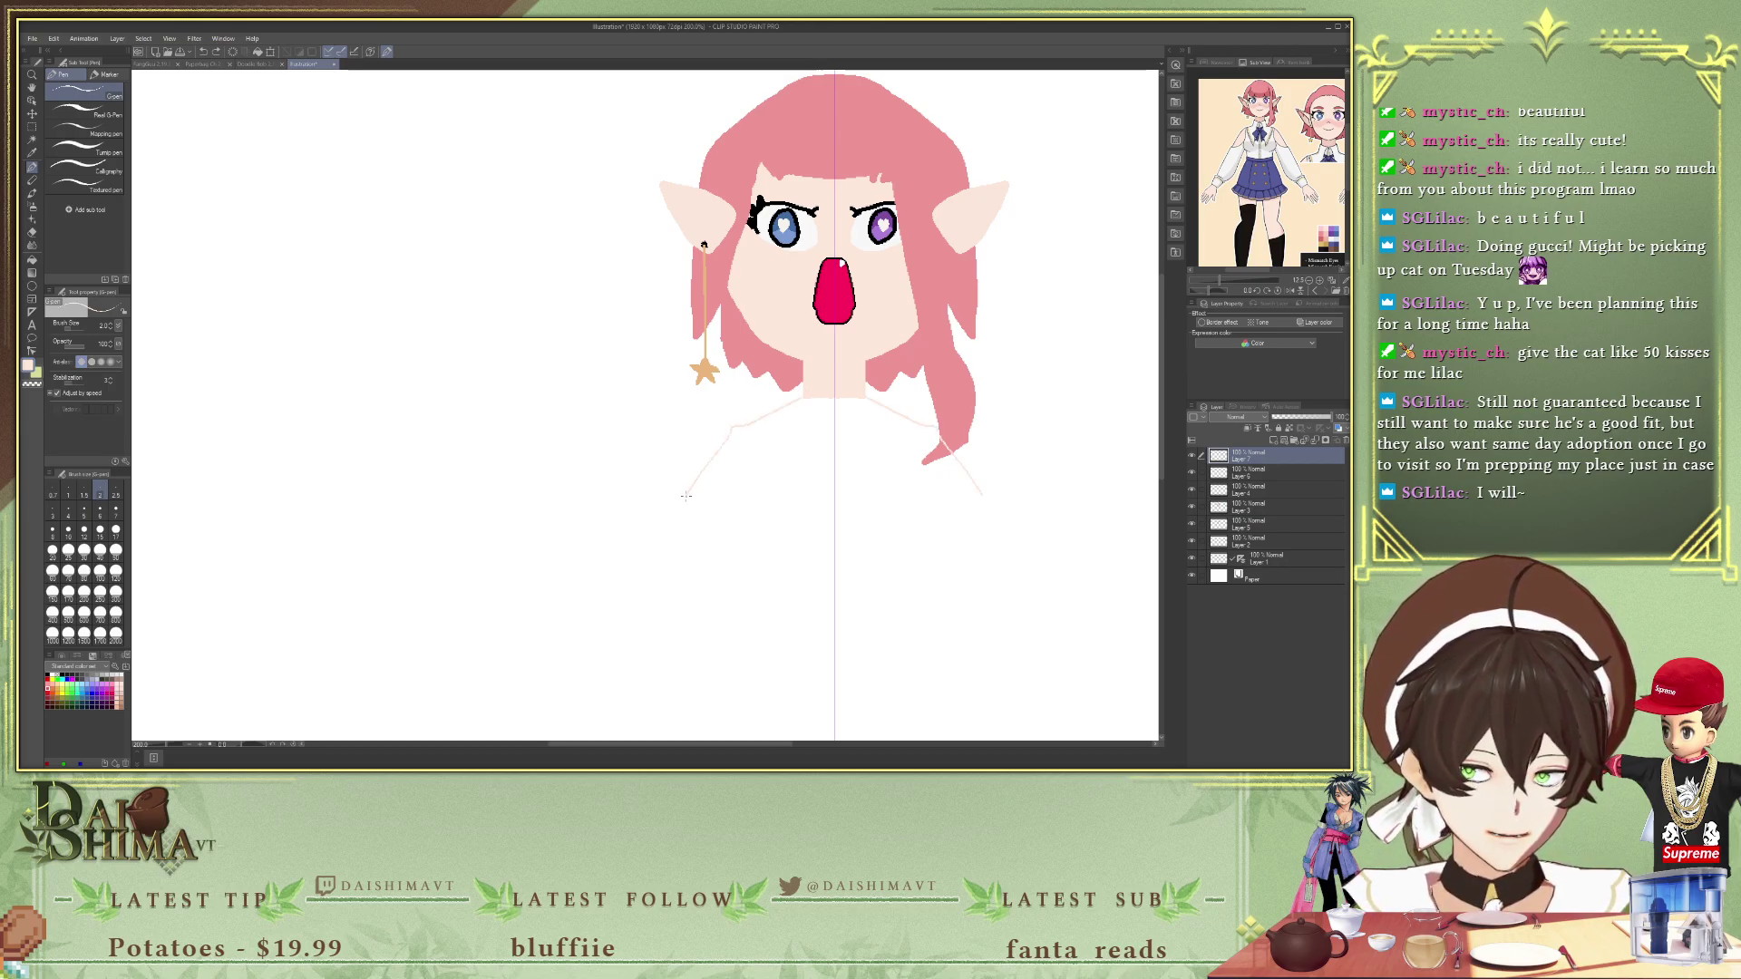
pyautogui.press('Delete')
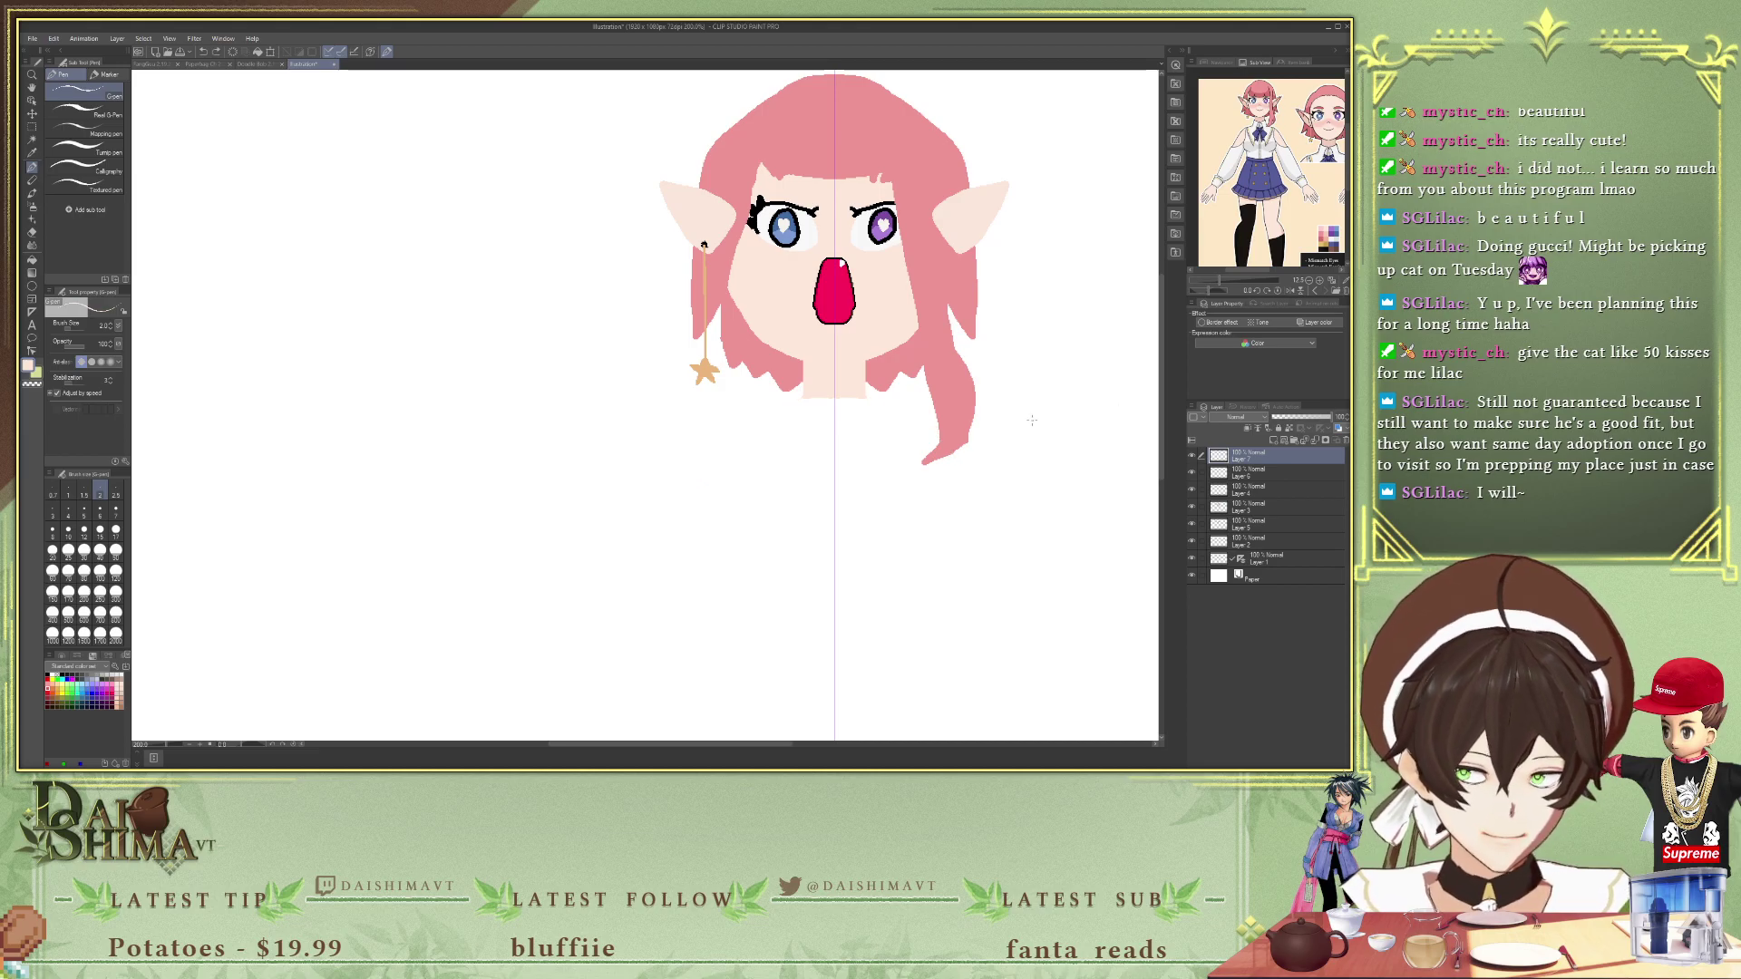
# - Add a new layer for the body and move it down the stack, below the four uppermost layers
pyautogui.click(1273, 441)
pyautogui.moveTo(1250, 457); pyautogui.dragTo(1255, 516)
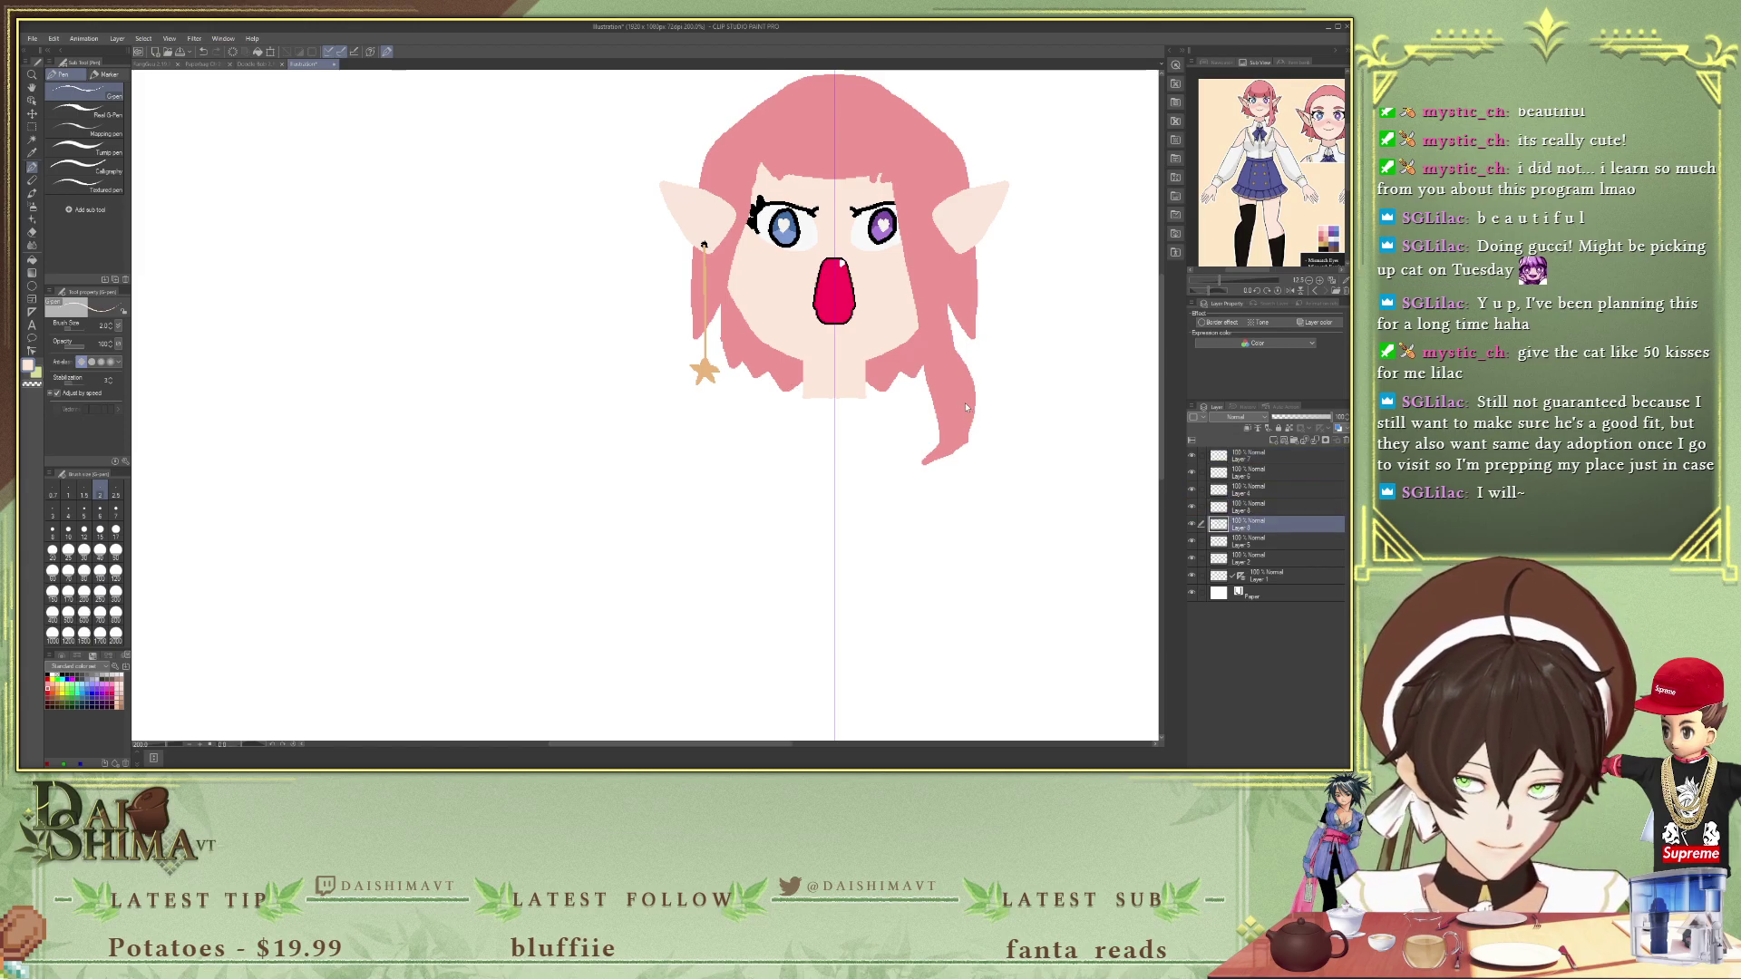
pyautogui.moveTo(1258, 510); pyautogui.dragTo(1260, 539)
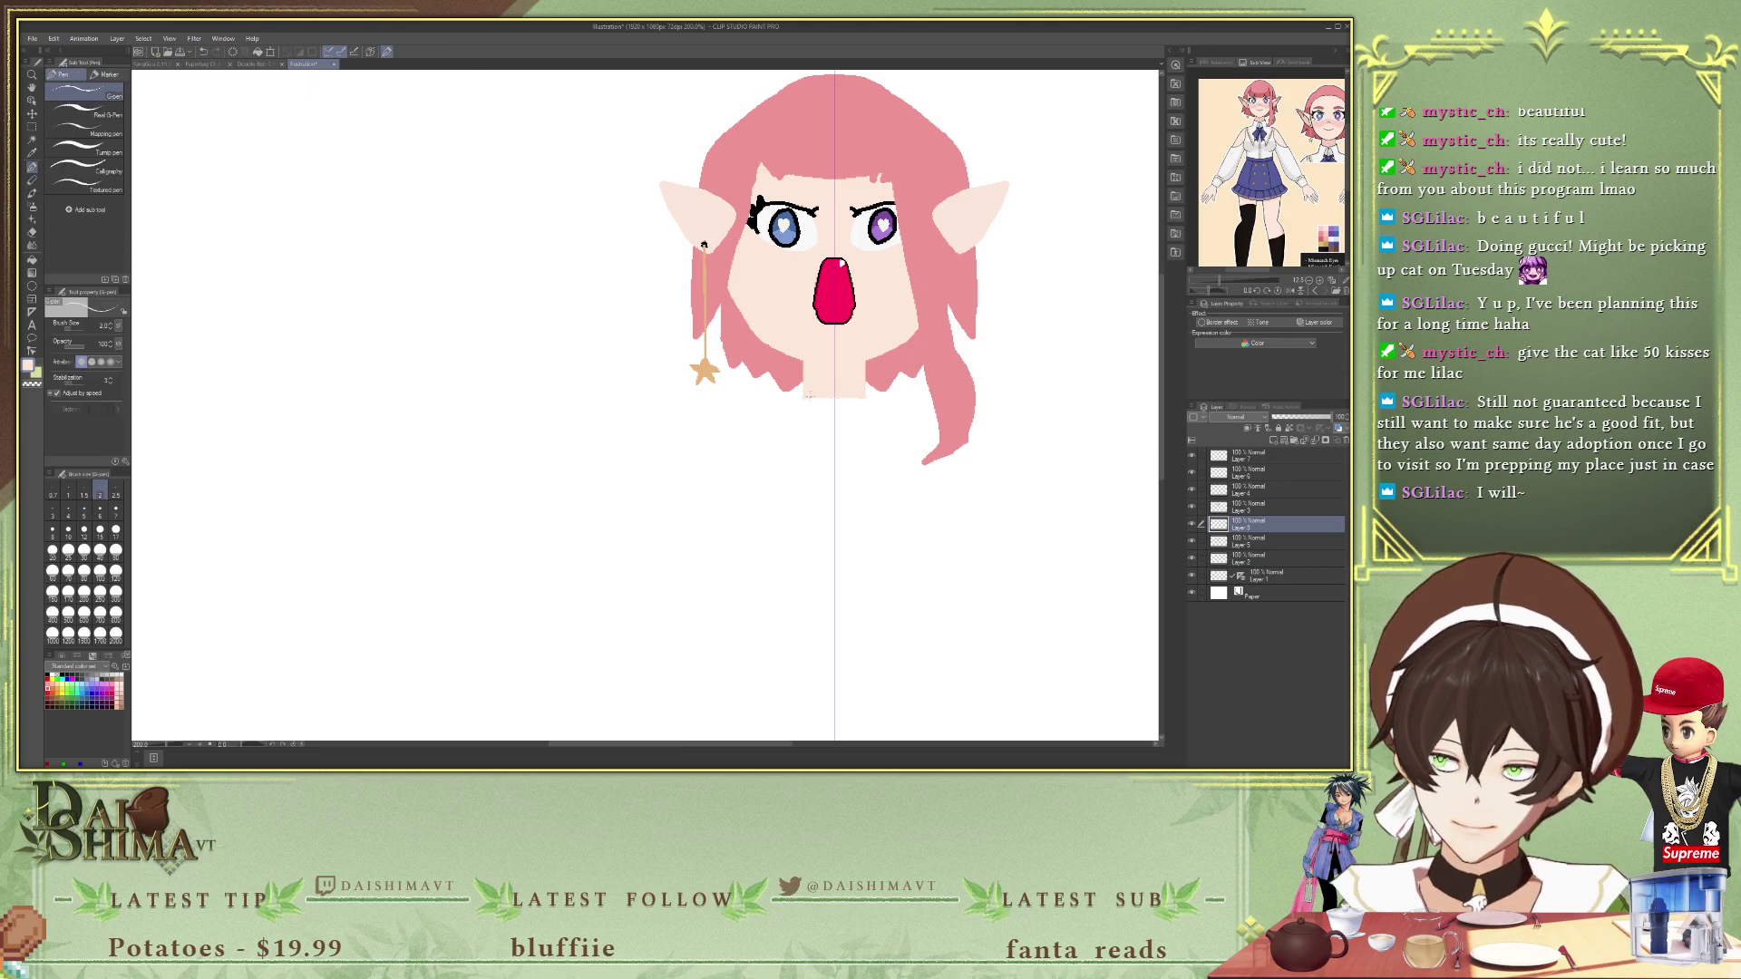
# - Outline mirrored shoulders, spread upper arms and a torso ending in a flat lower edge, and fill the body with the skin colour
pyautogui.moveTo(808, 400)
pyautogui.mouseDown()
pyautogui.moveTo(717, 441)
pyautogui.moveTo(668, 551)
pyautogui.mouseUp()
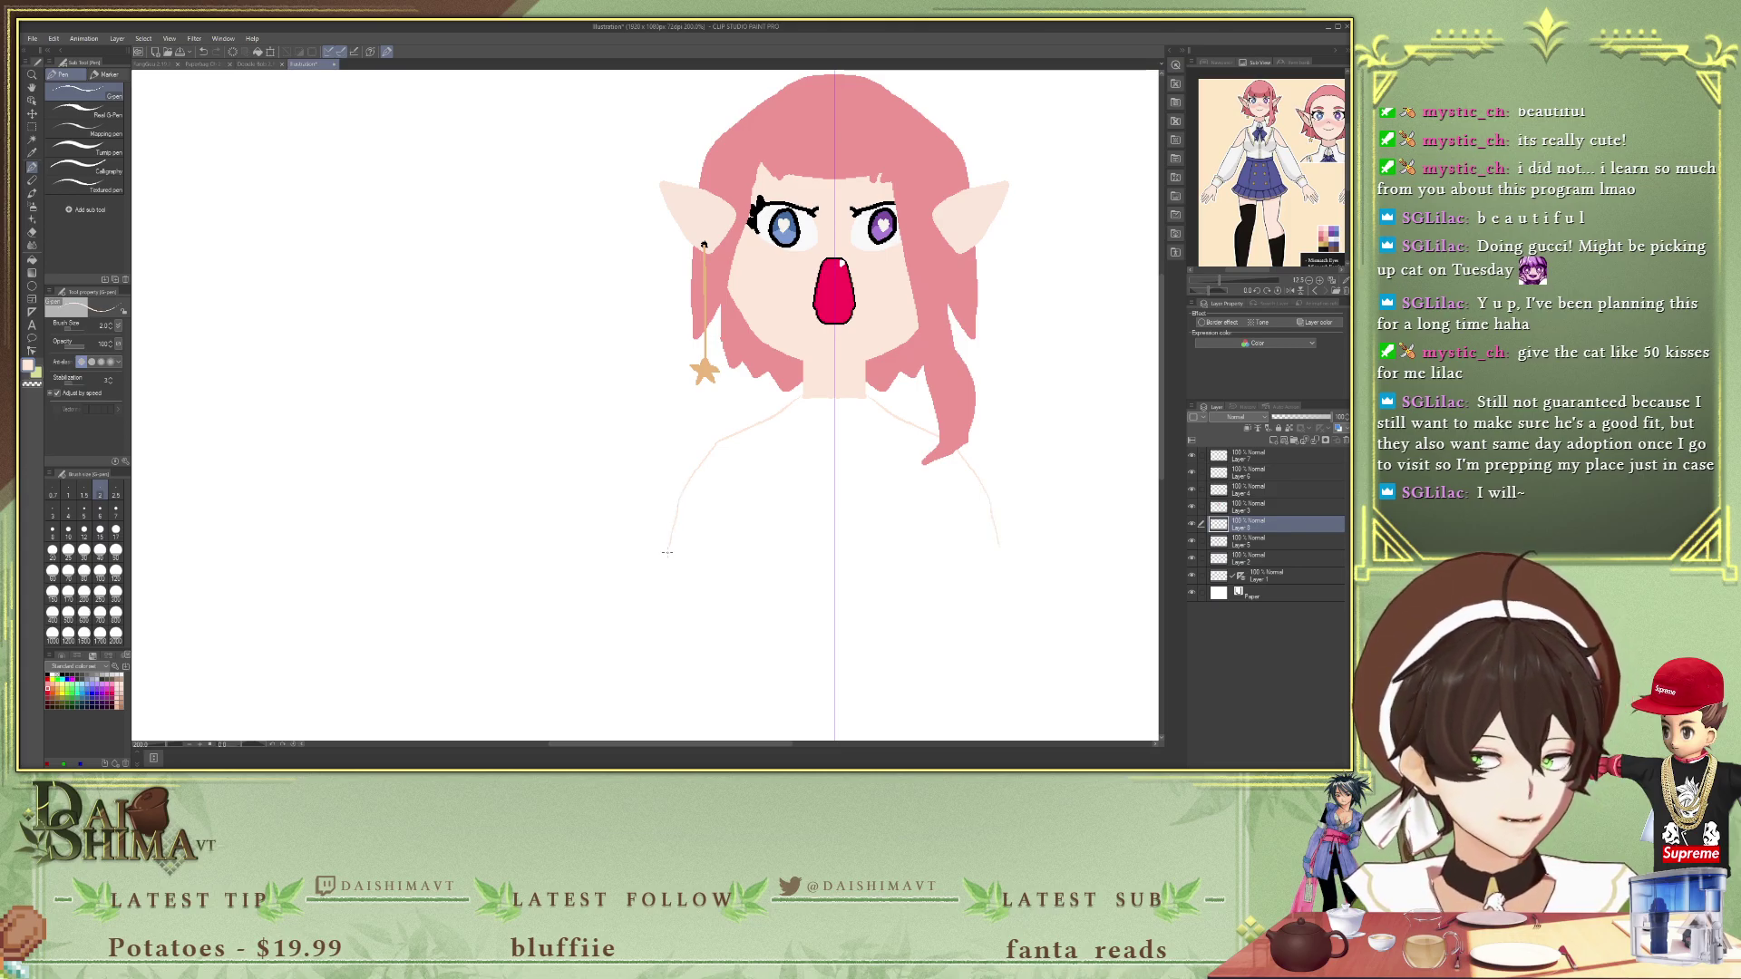
pyautogui.moveTo(632, 622); pyautogui.dragTo(694, 625)
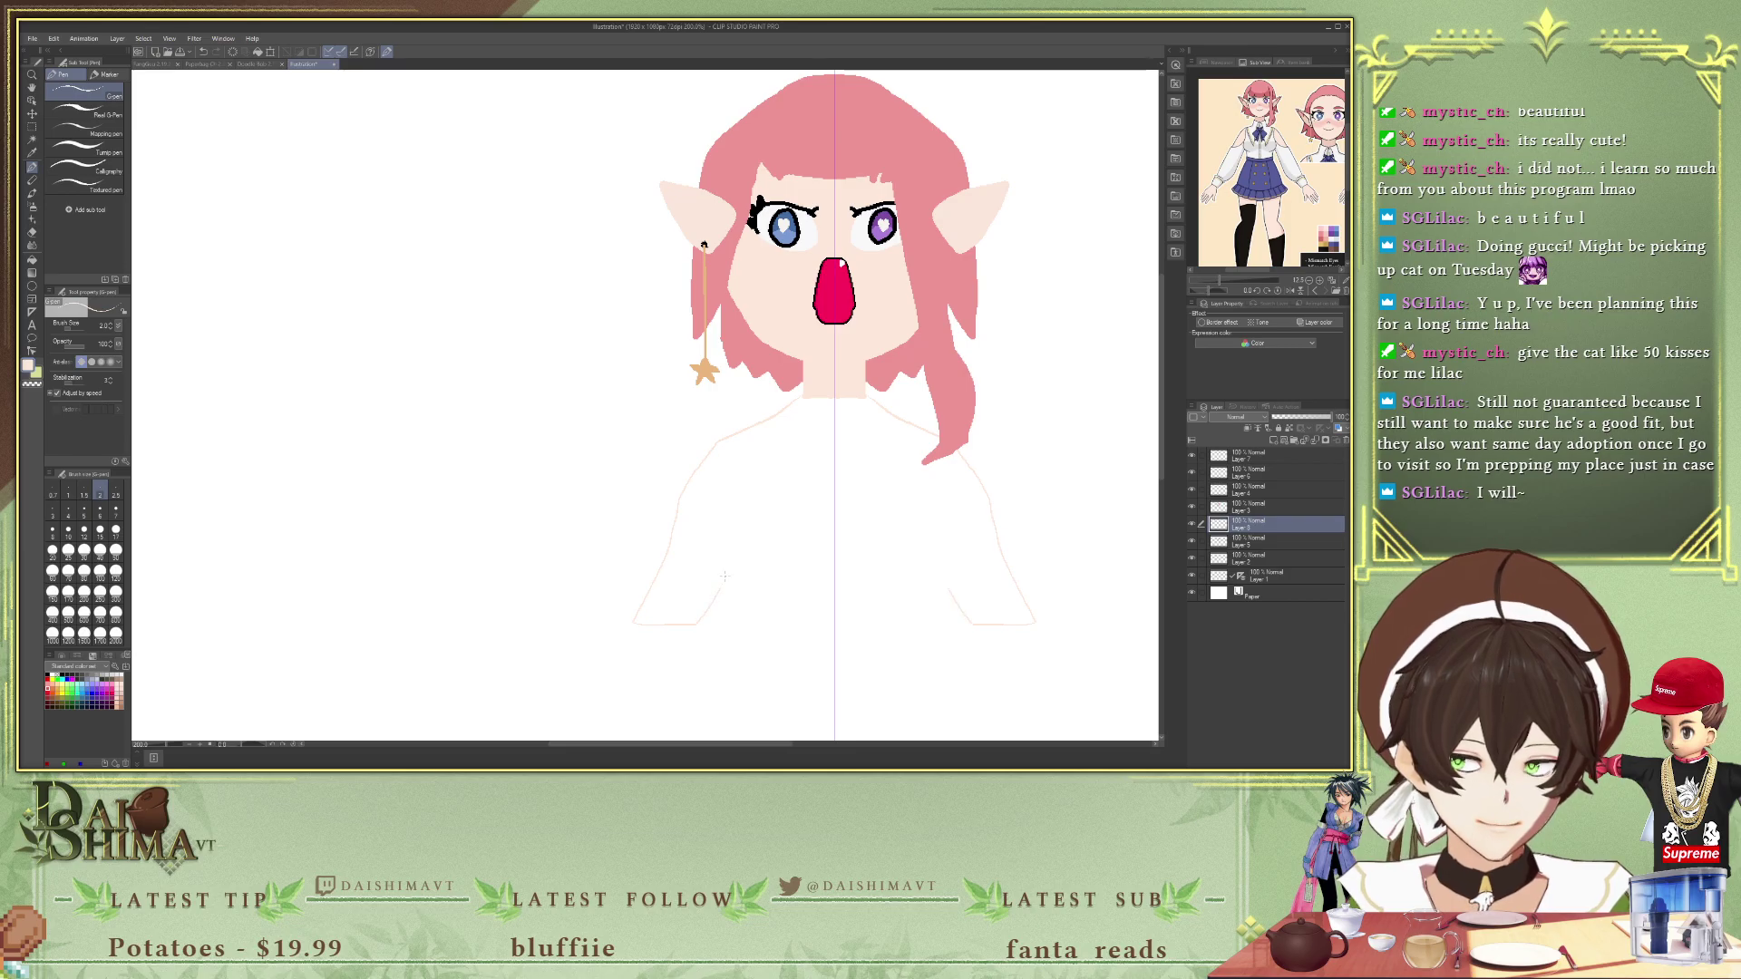
pyautogui.moveTo(749, 525); pyautogui.dragTo(762, 503)
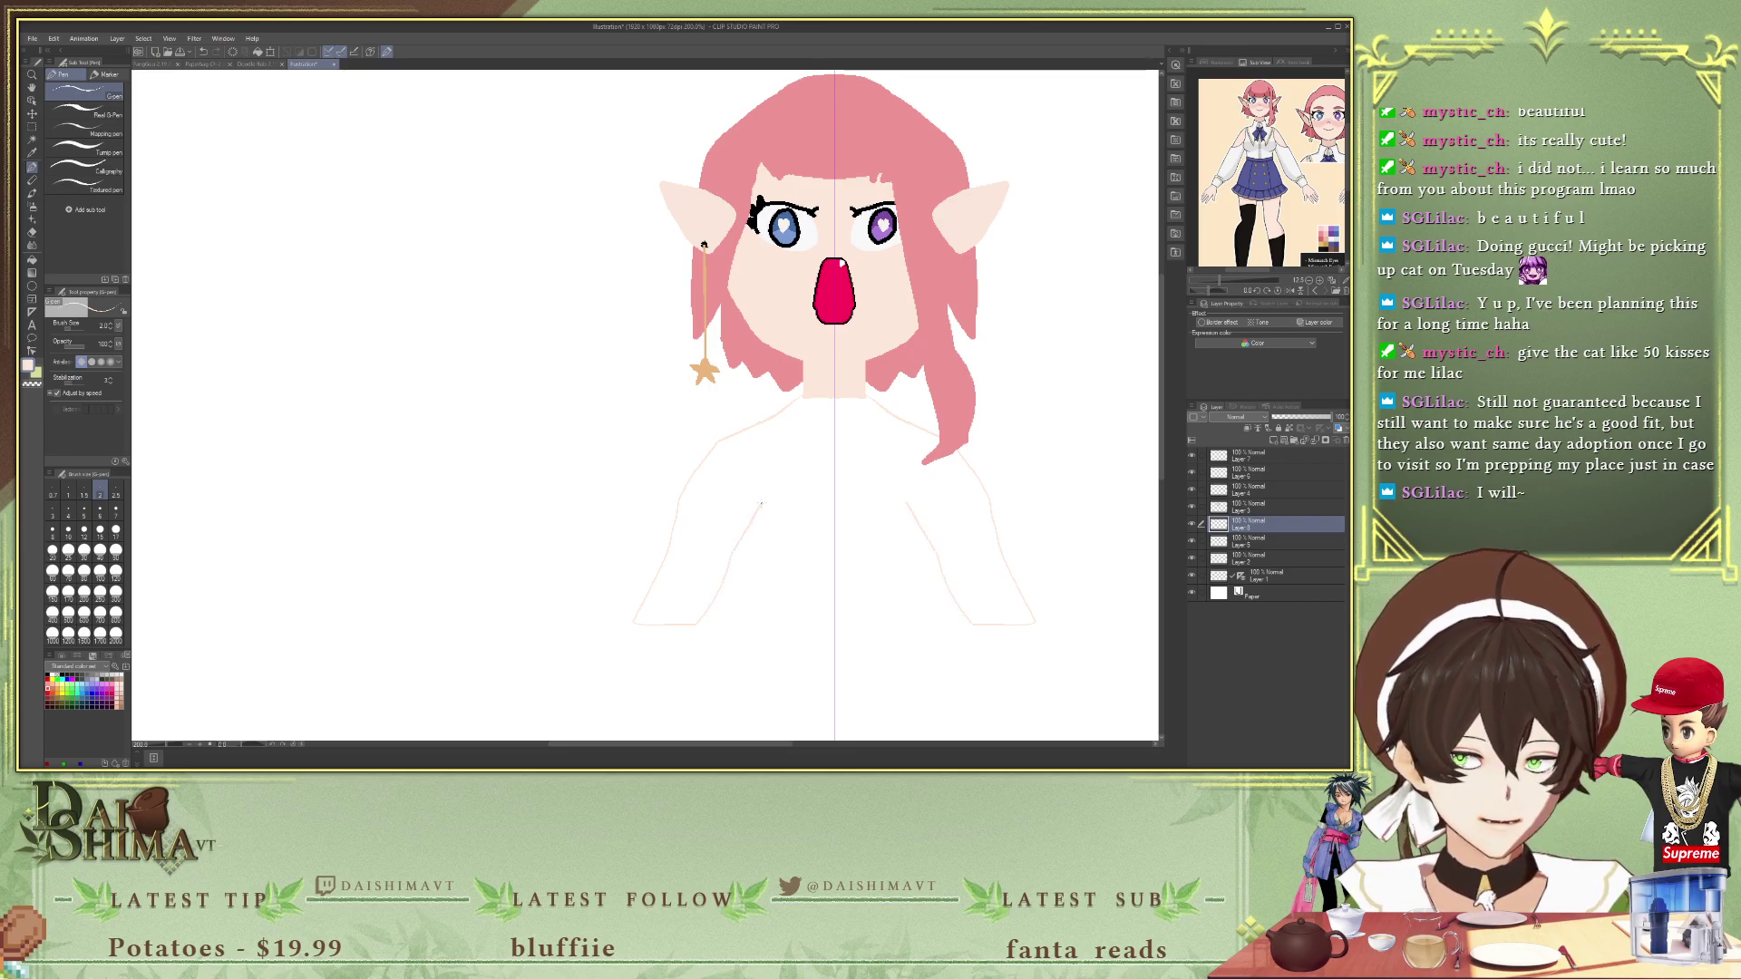
pyautogui.moveTo(749, 548)
pyautogui.mouseDown()
pyautogui.moveTo(750, 625)
pyautogui.moveTo(833, 626)
pyautogui.mouseUp()
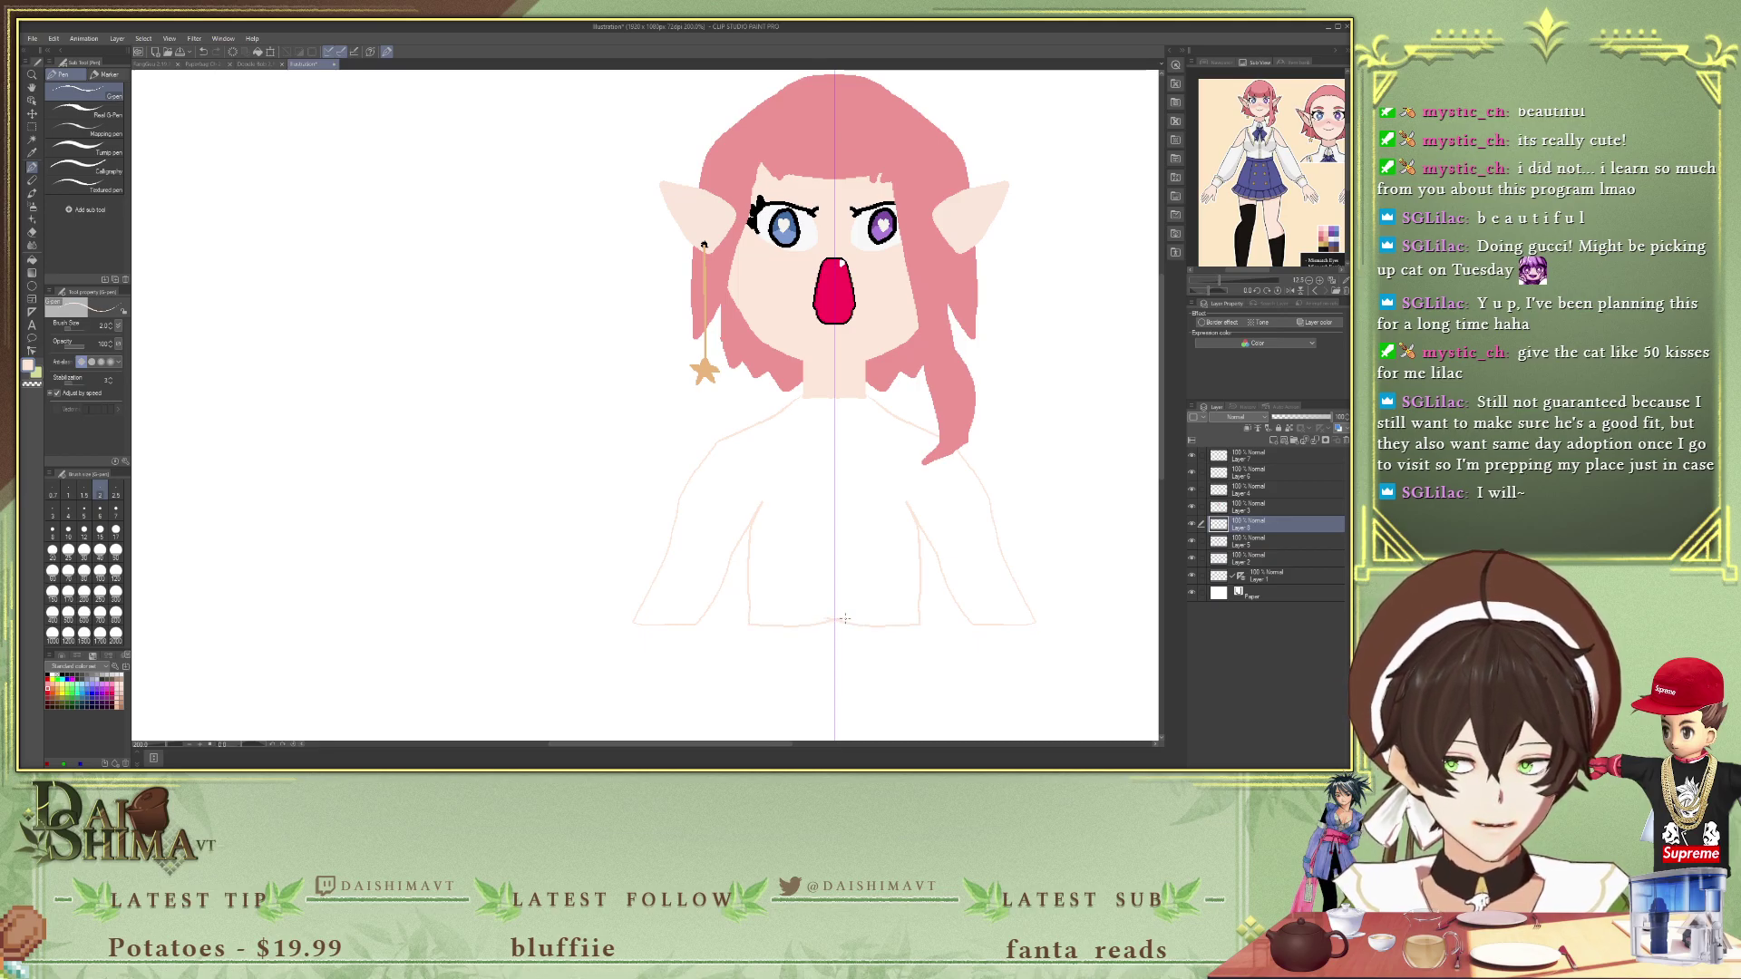
pyautogui.press('g')
pyautogui.click(803, 481)
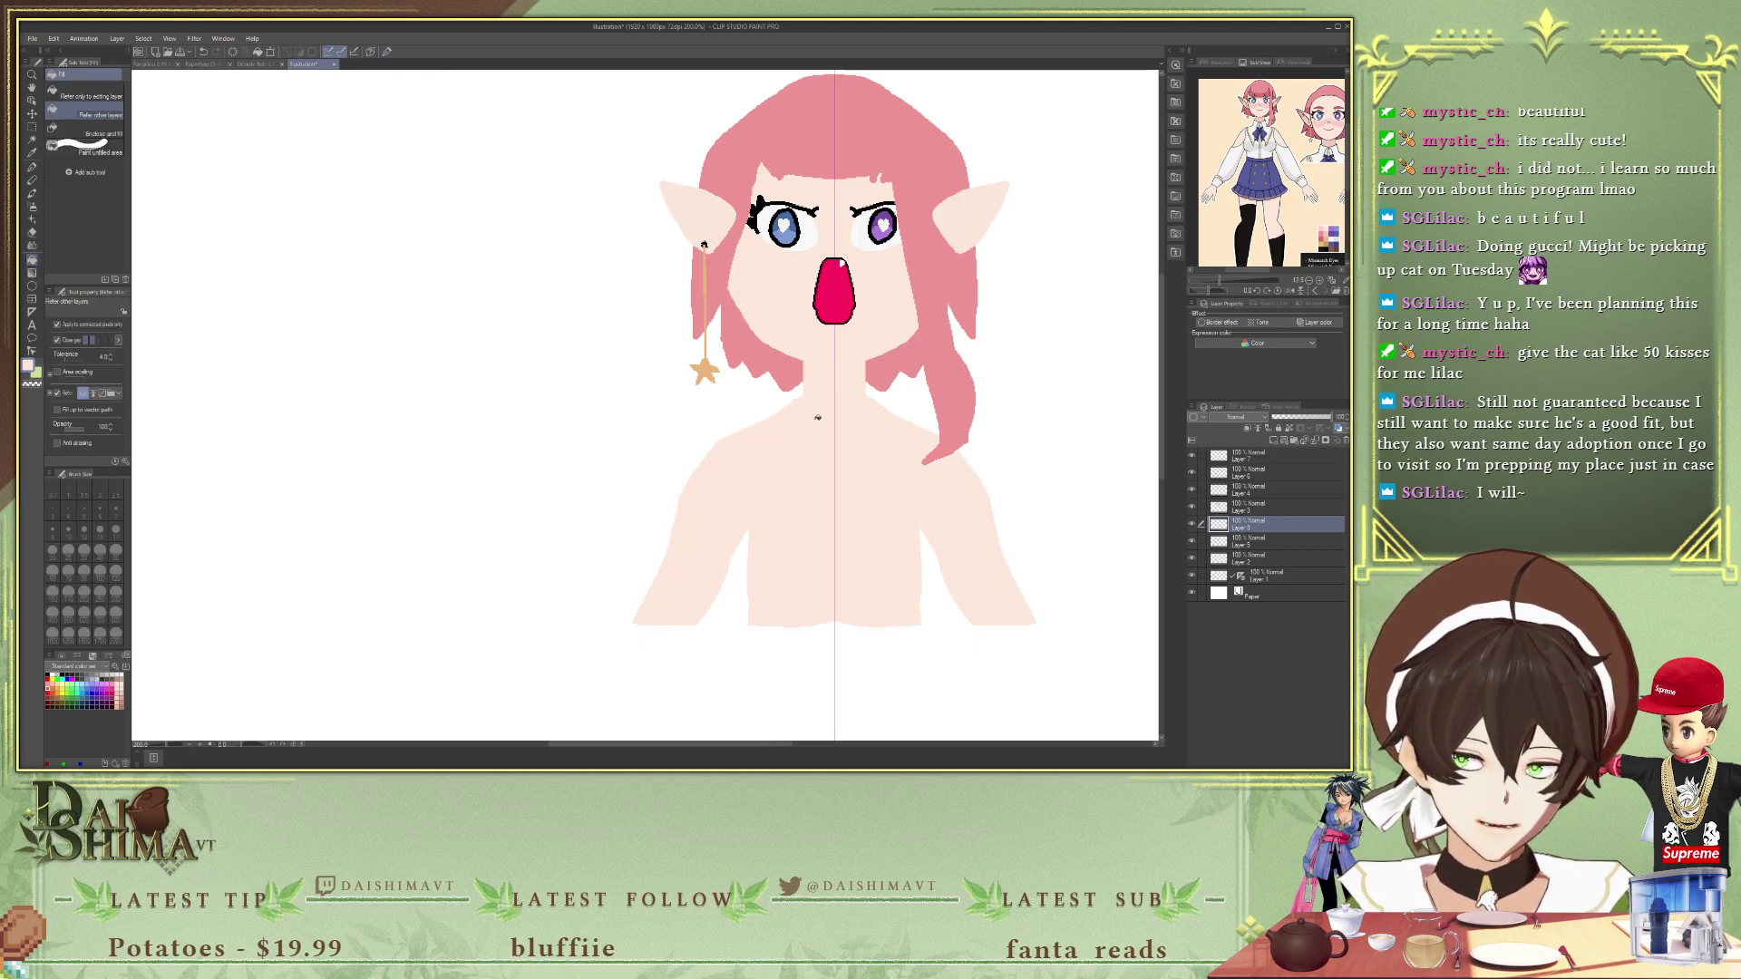
# - Find the blouse in the reference illustration and sample its white colour
pyautogui.scroll(2, 835, 454)
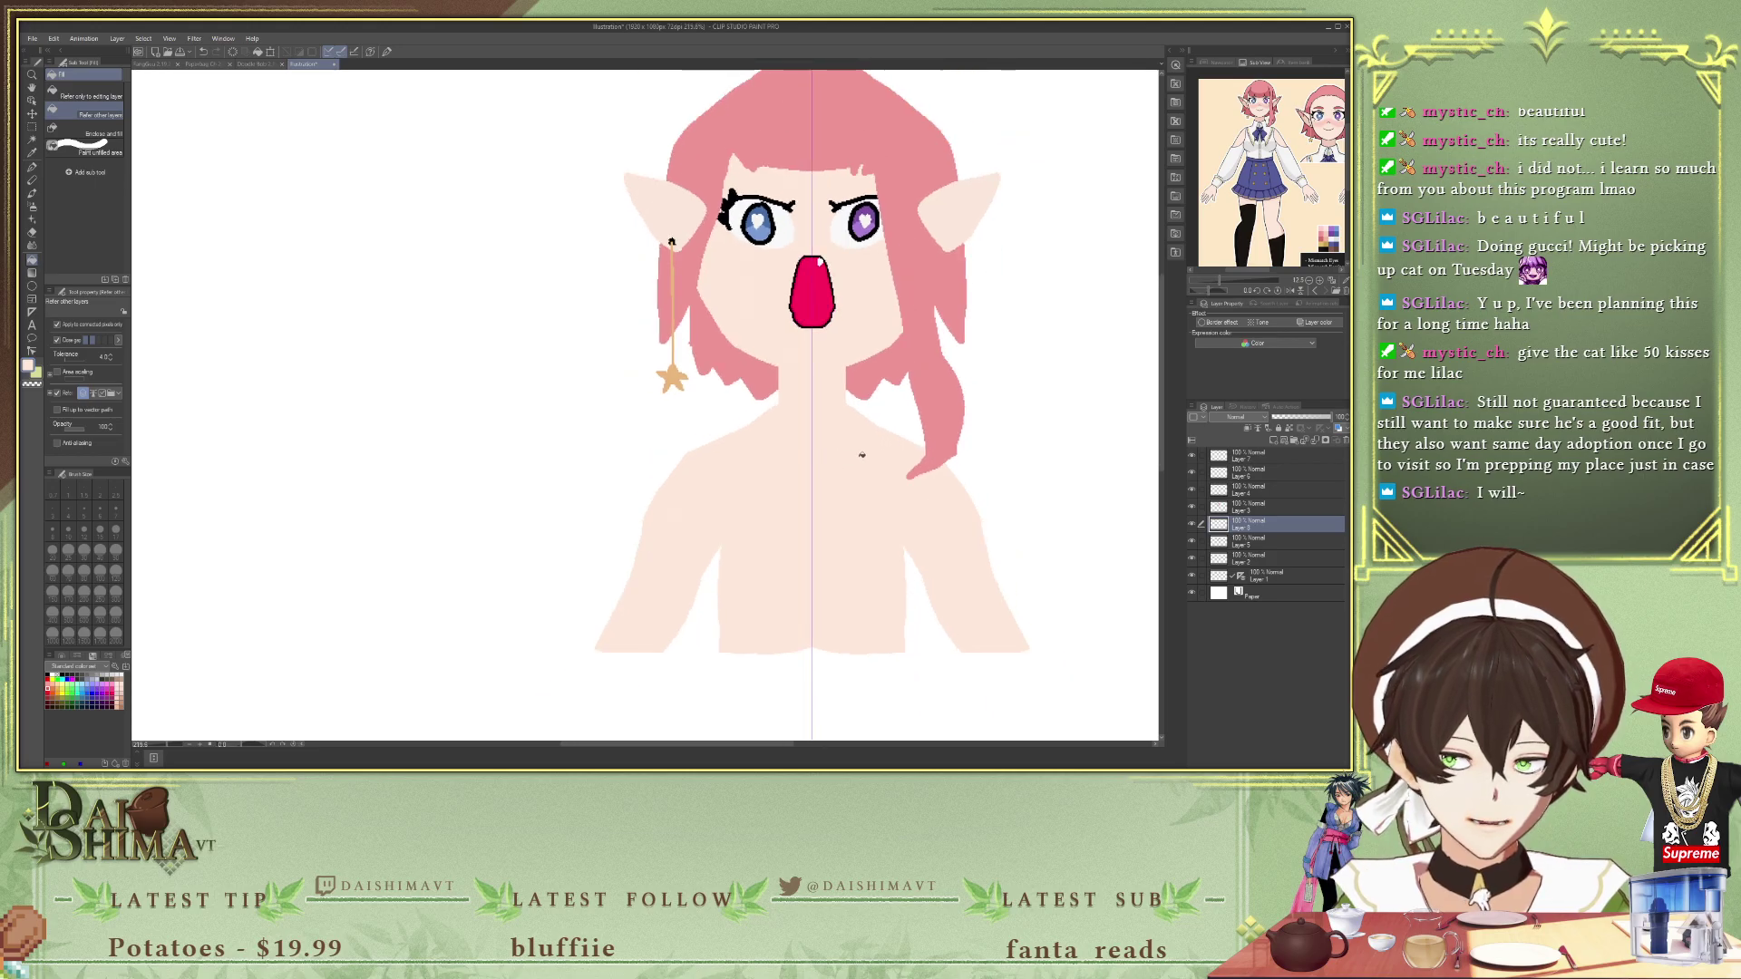
pyautogui.scroll(2, 1033, 390)
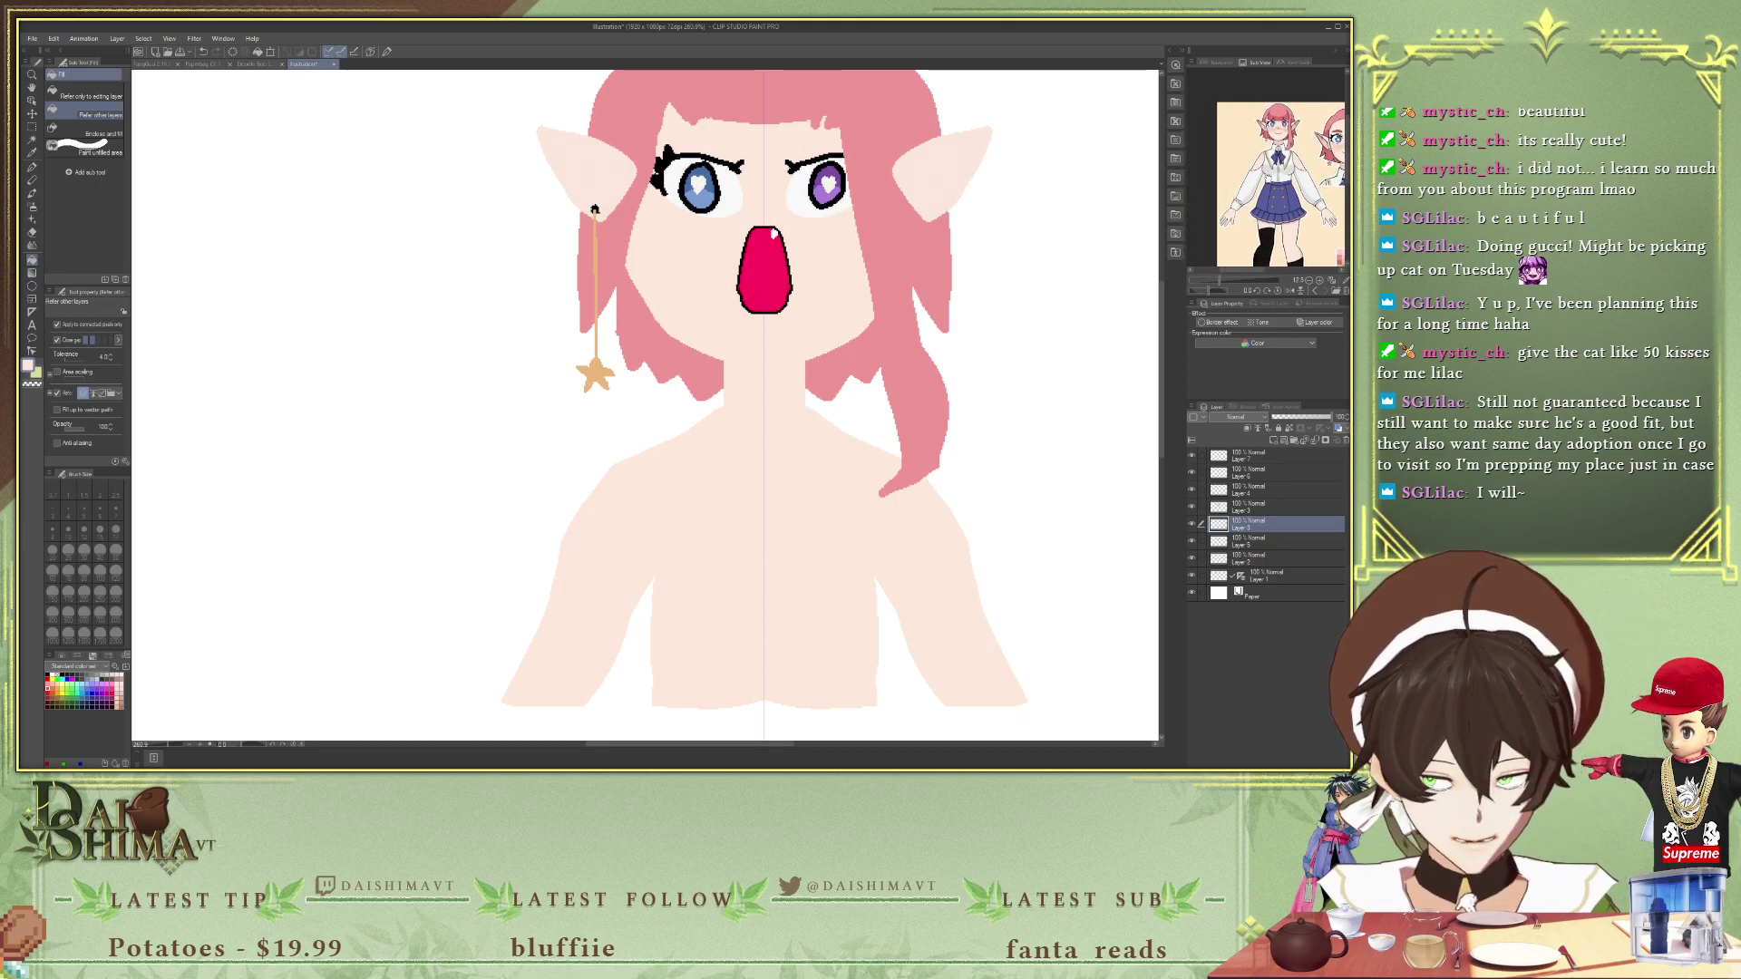
pyautogui.press('i')
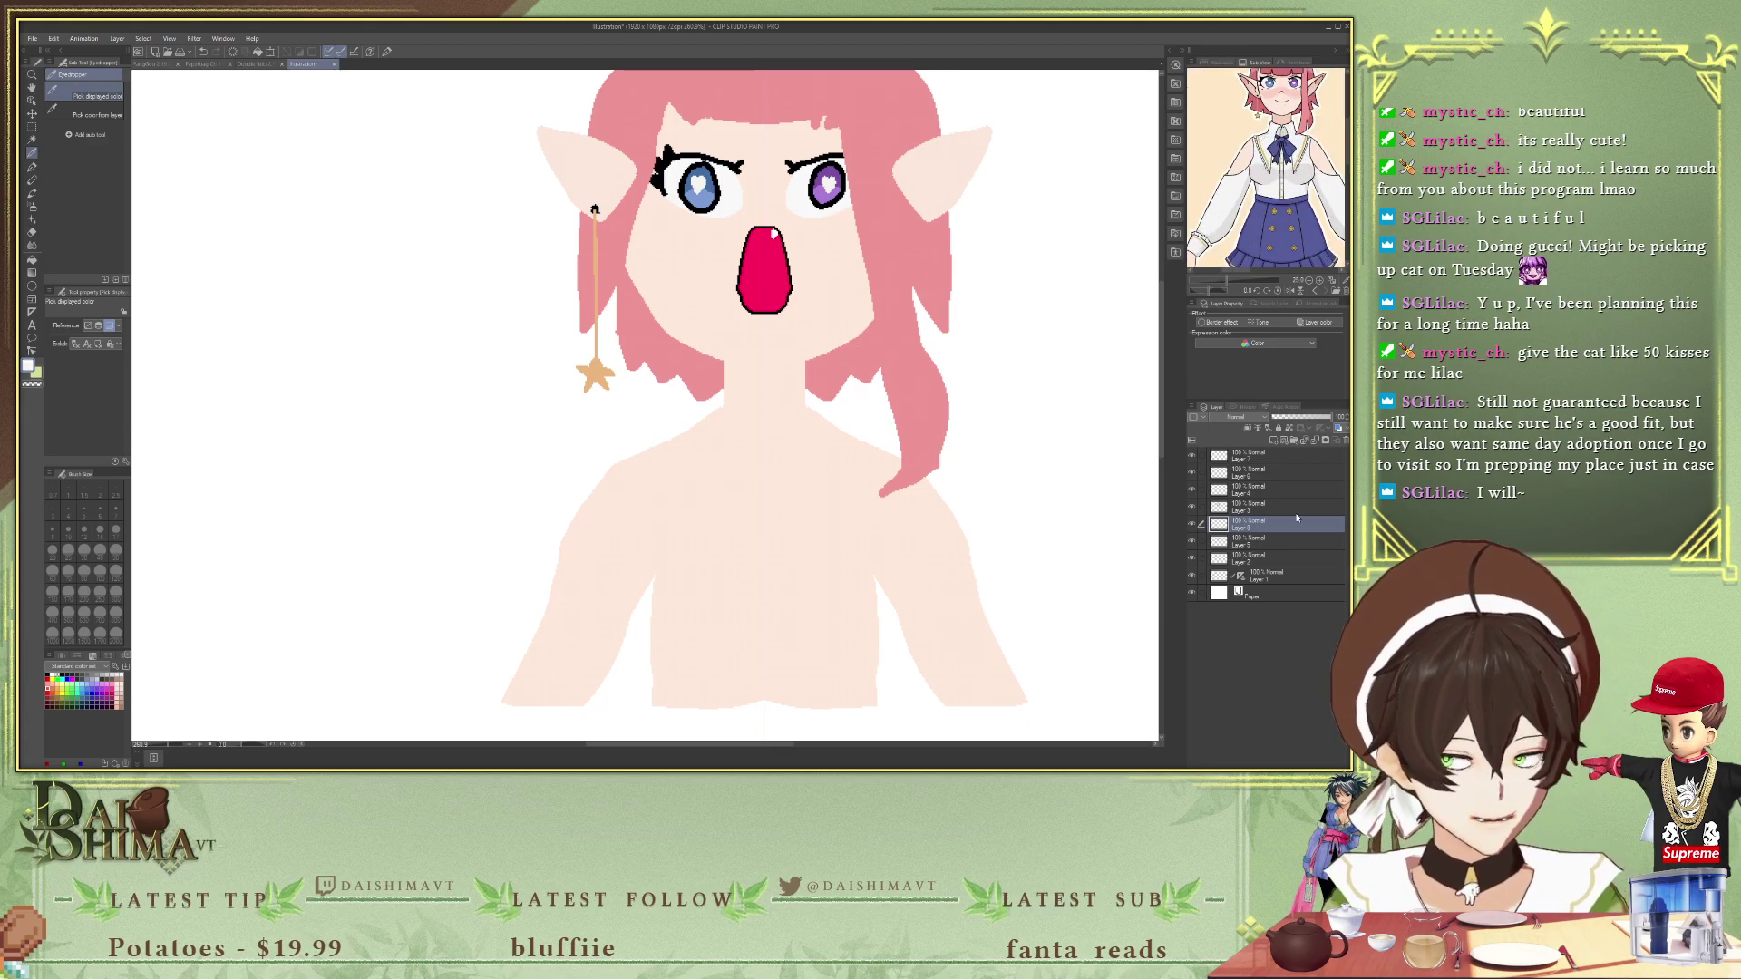
# - Add a new layer above all others and draw the blouse's collar line across the neck and its hem across the lower torso
pyautogui.press('p')
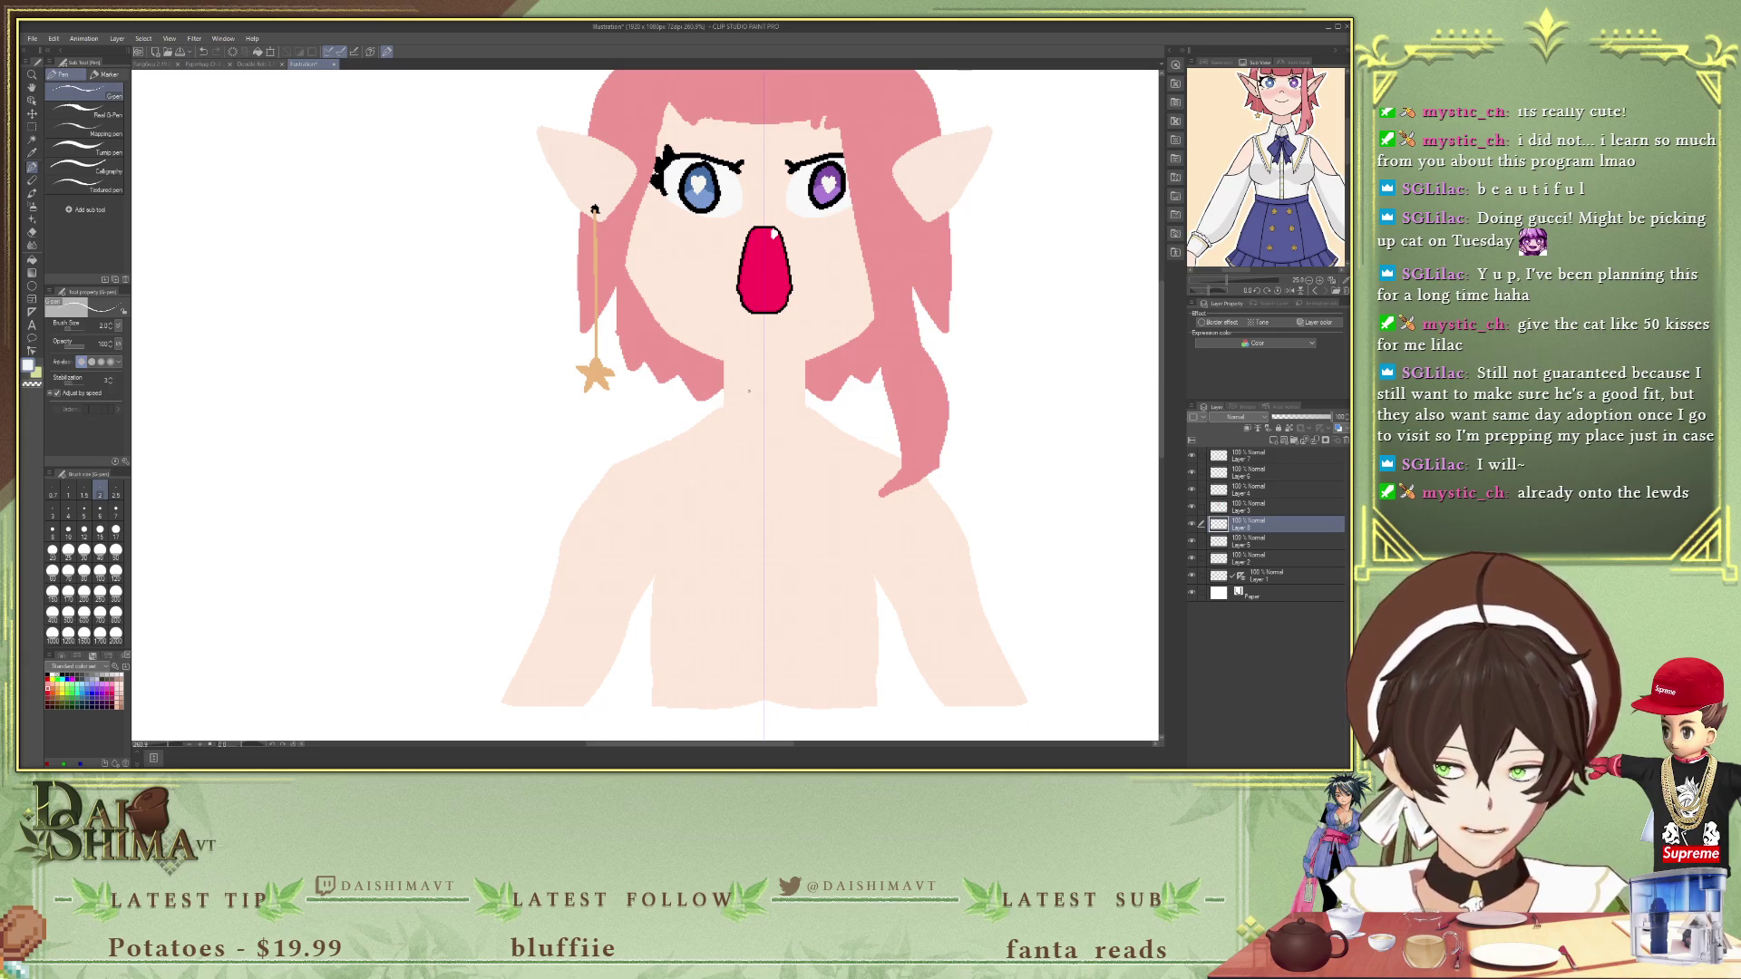
pyautogui.click(1274, 457)
pyautogui.click(1275, 441)
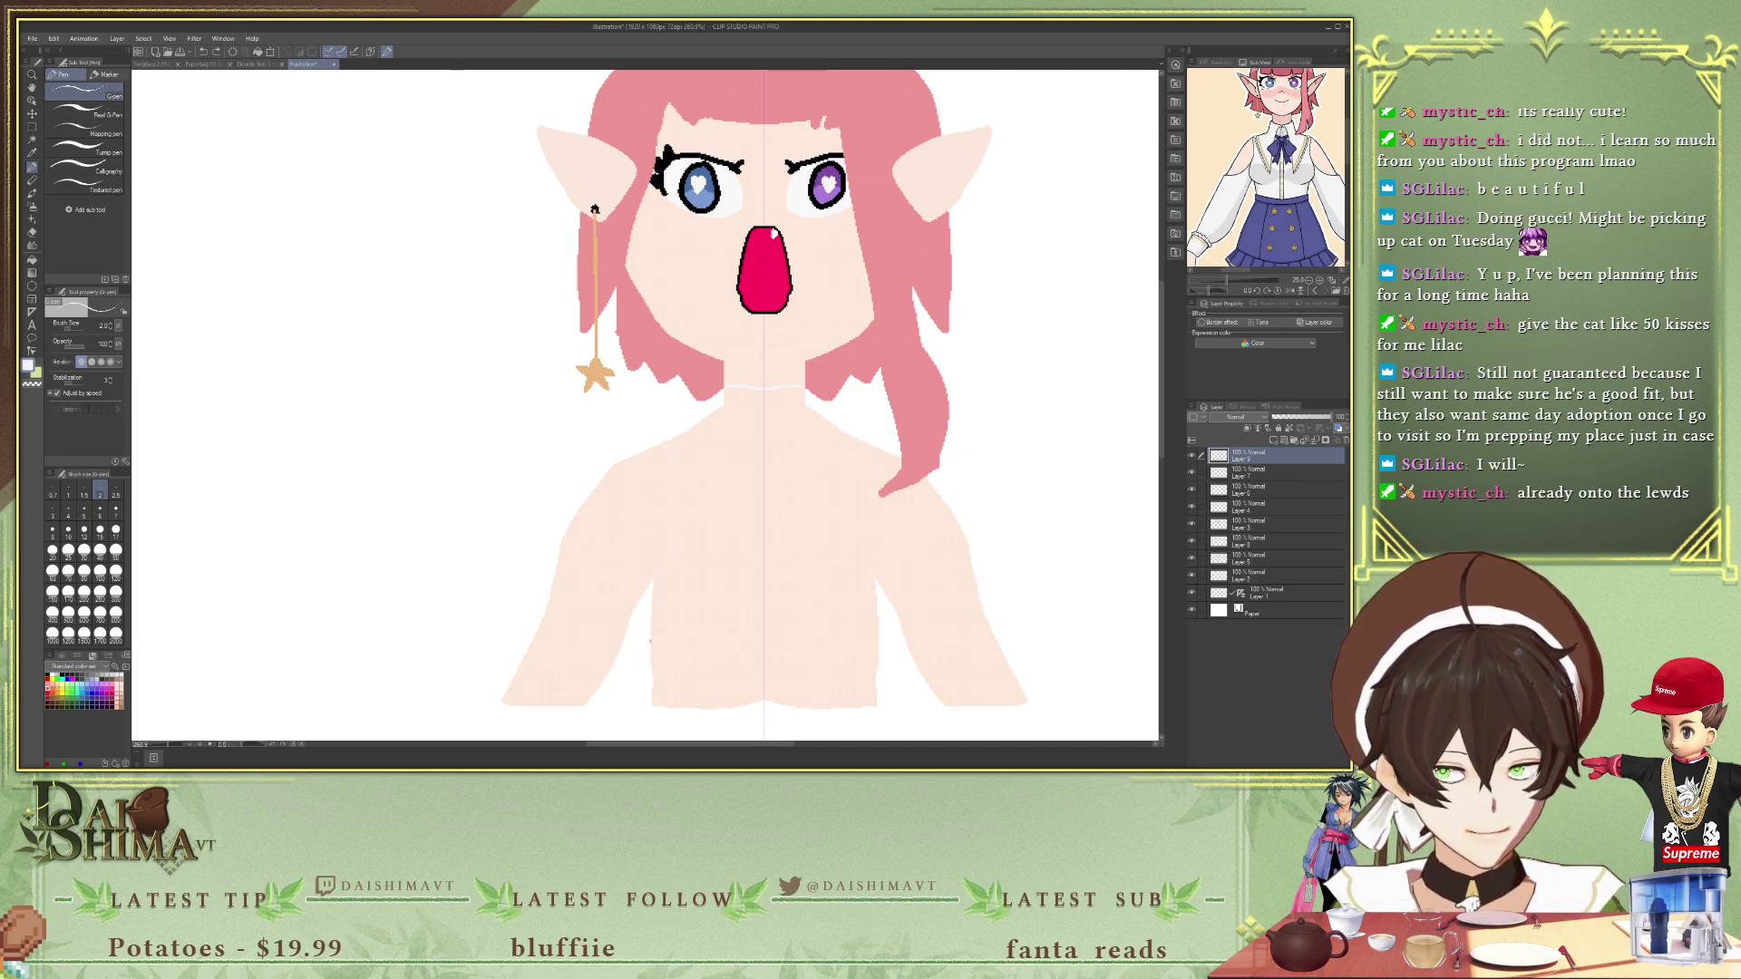
pyautogui.moveTo(653, 643); pyautogui.dragTo(875, 644)
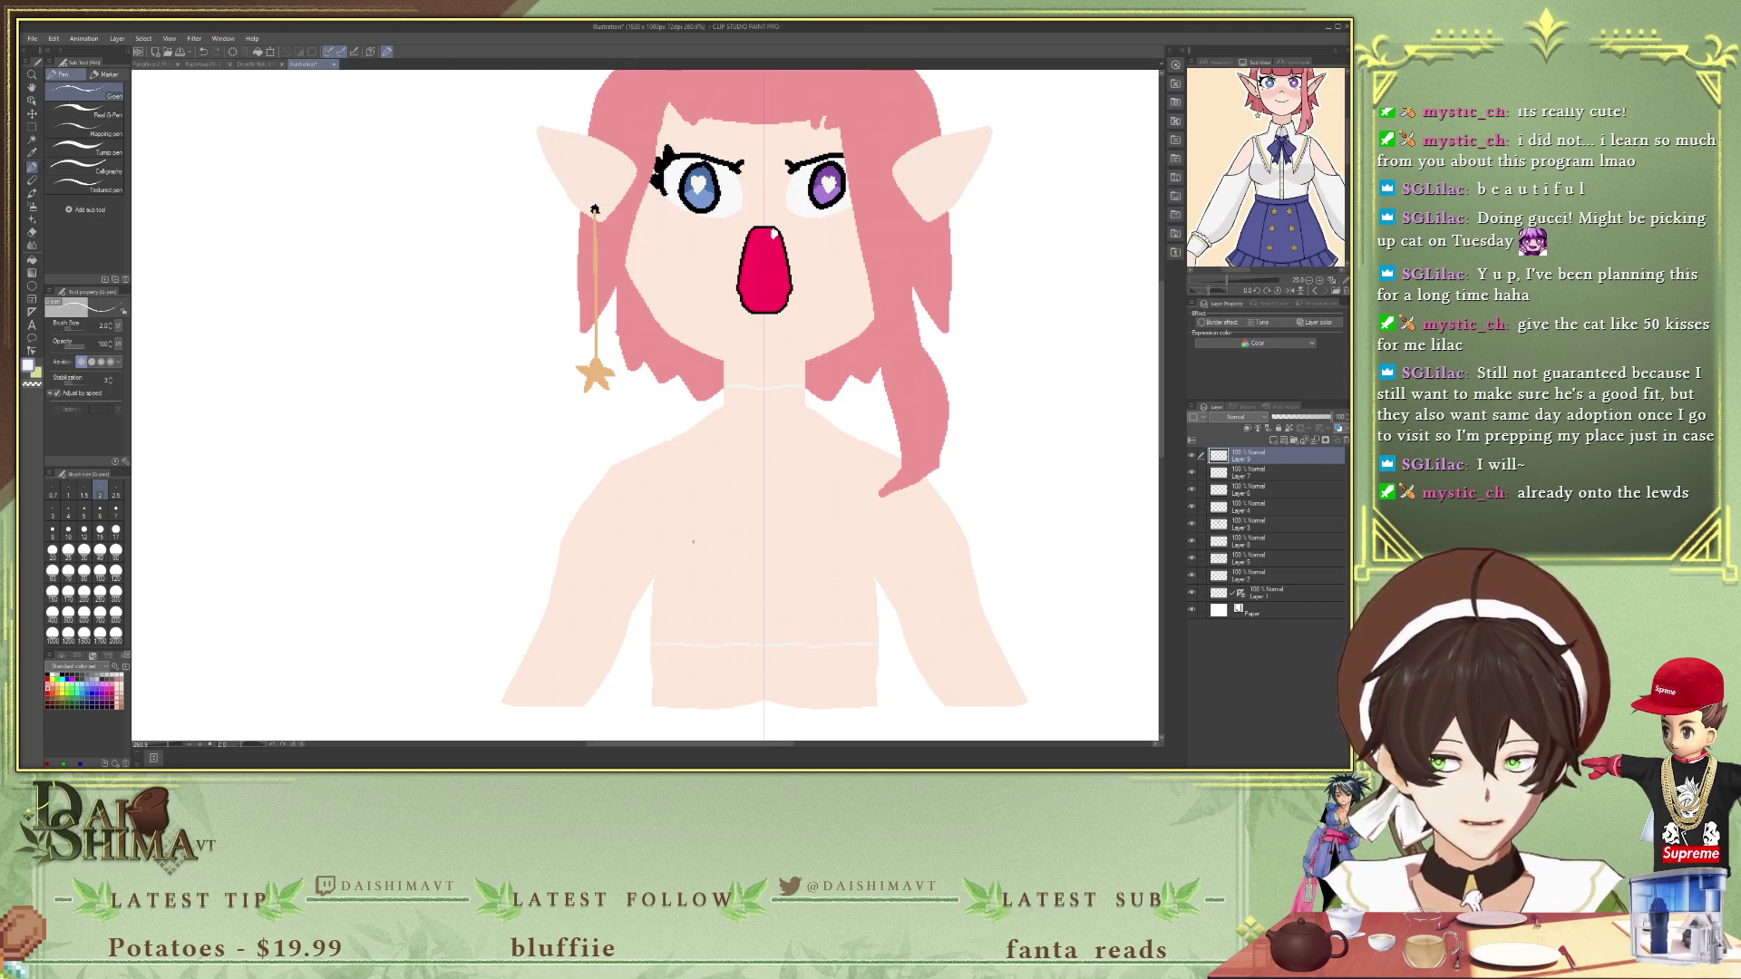
# - Outline the blouse's mirrored armhole edges up to the shoulders and fill the blouse with the sampled white
pyautogui.press('g')
pyautogui.click(708, 479)
pyautogui.hotkey('ctrl', 'z')
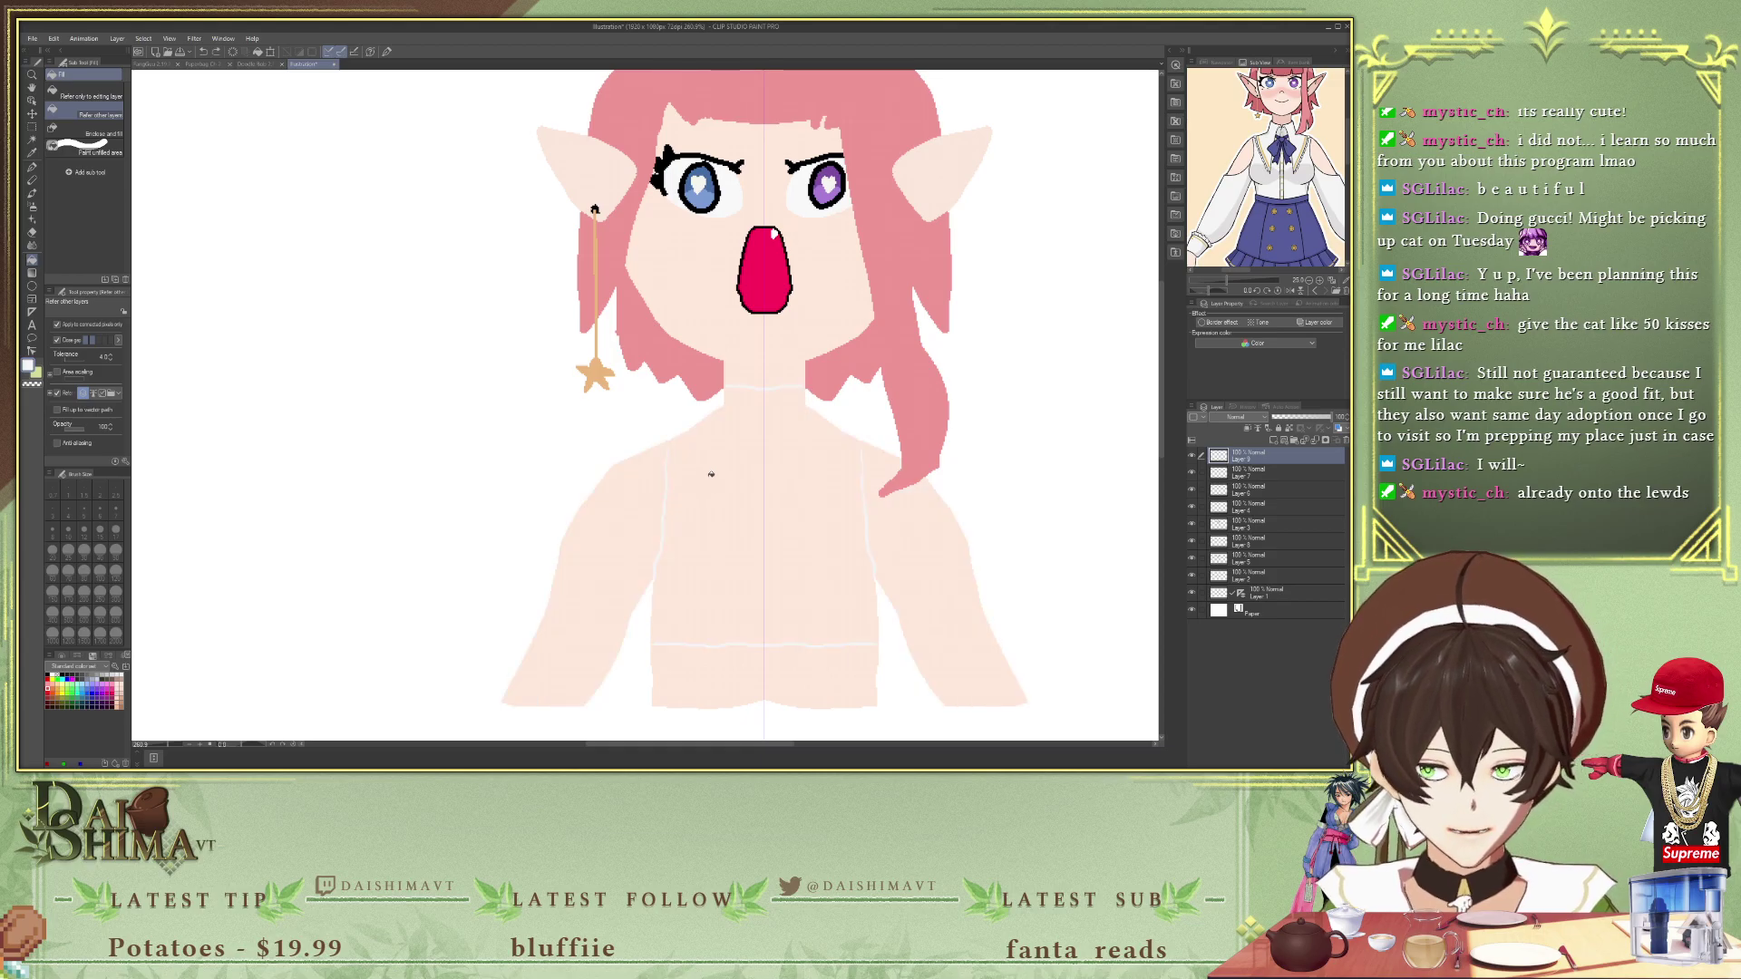
pyautogui.scroll(5, 711, 474)
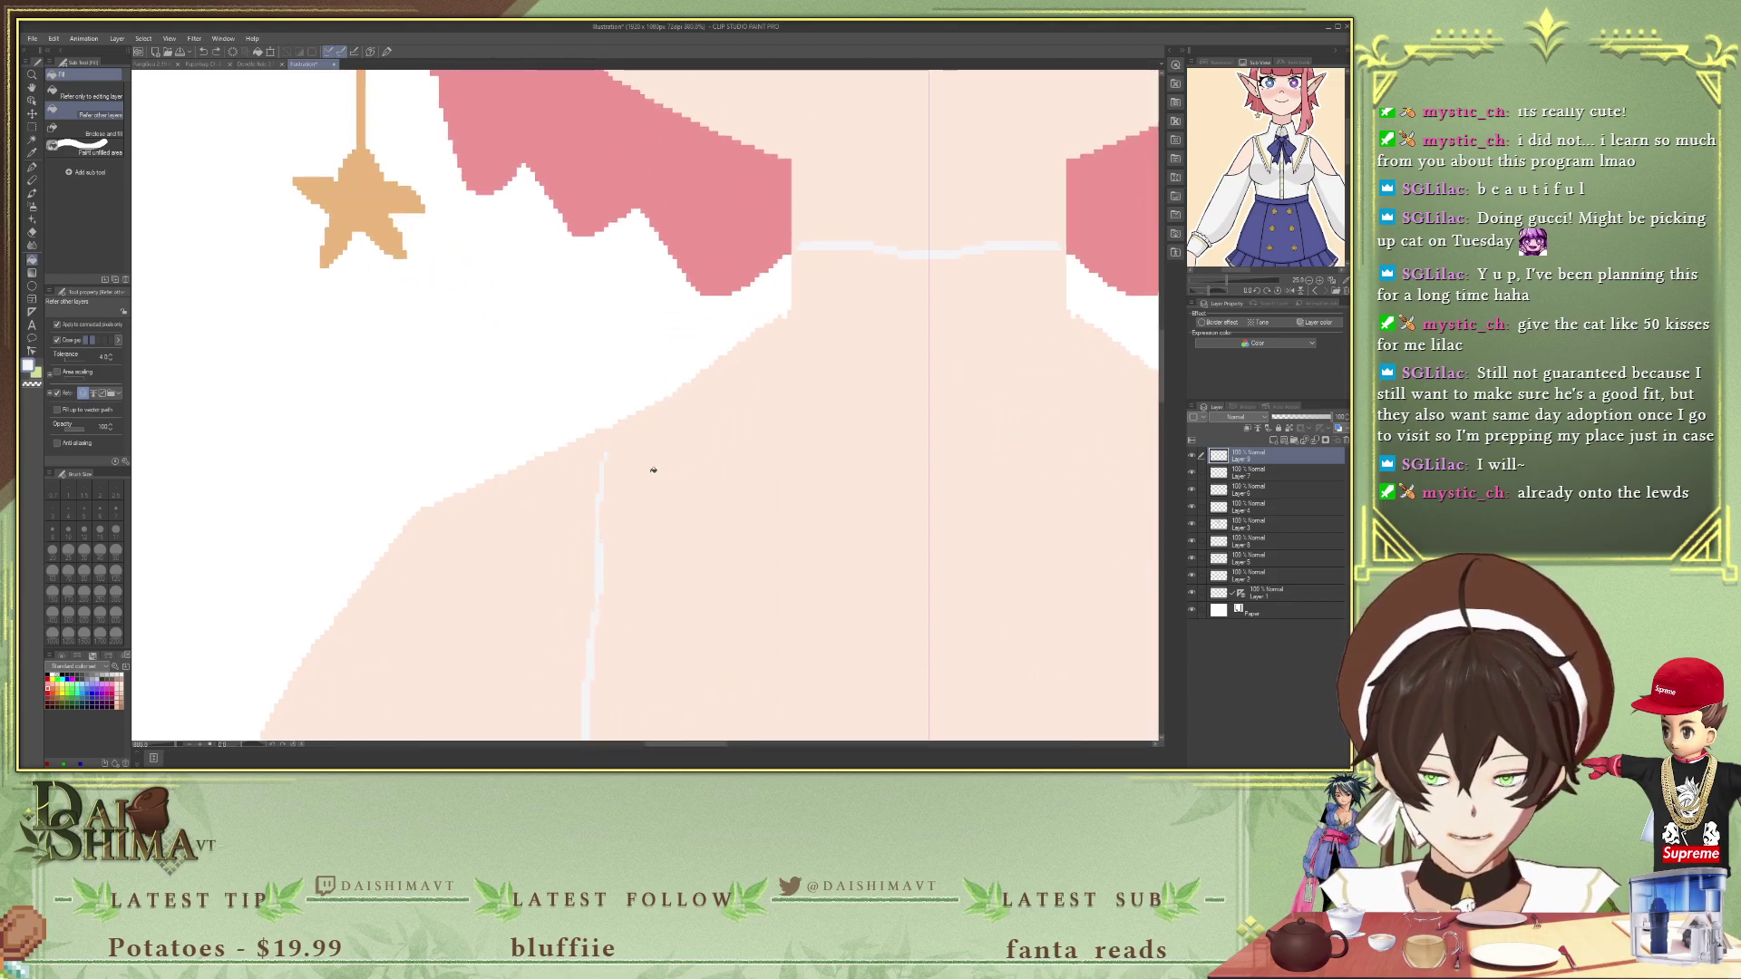
pyautogui.press('p')
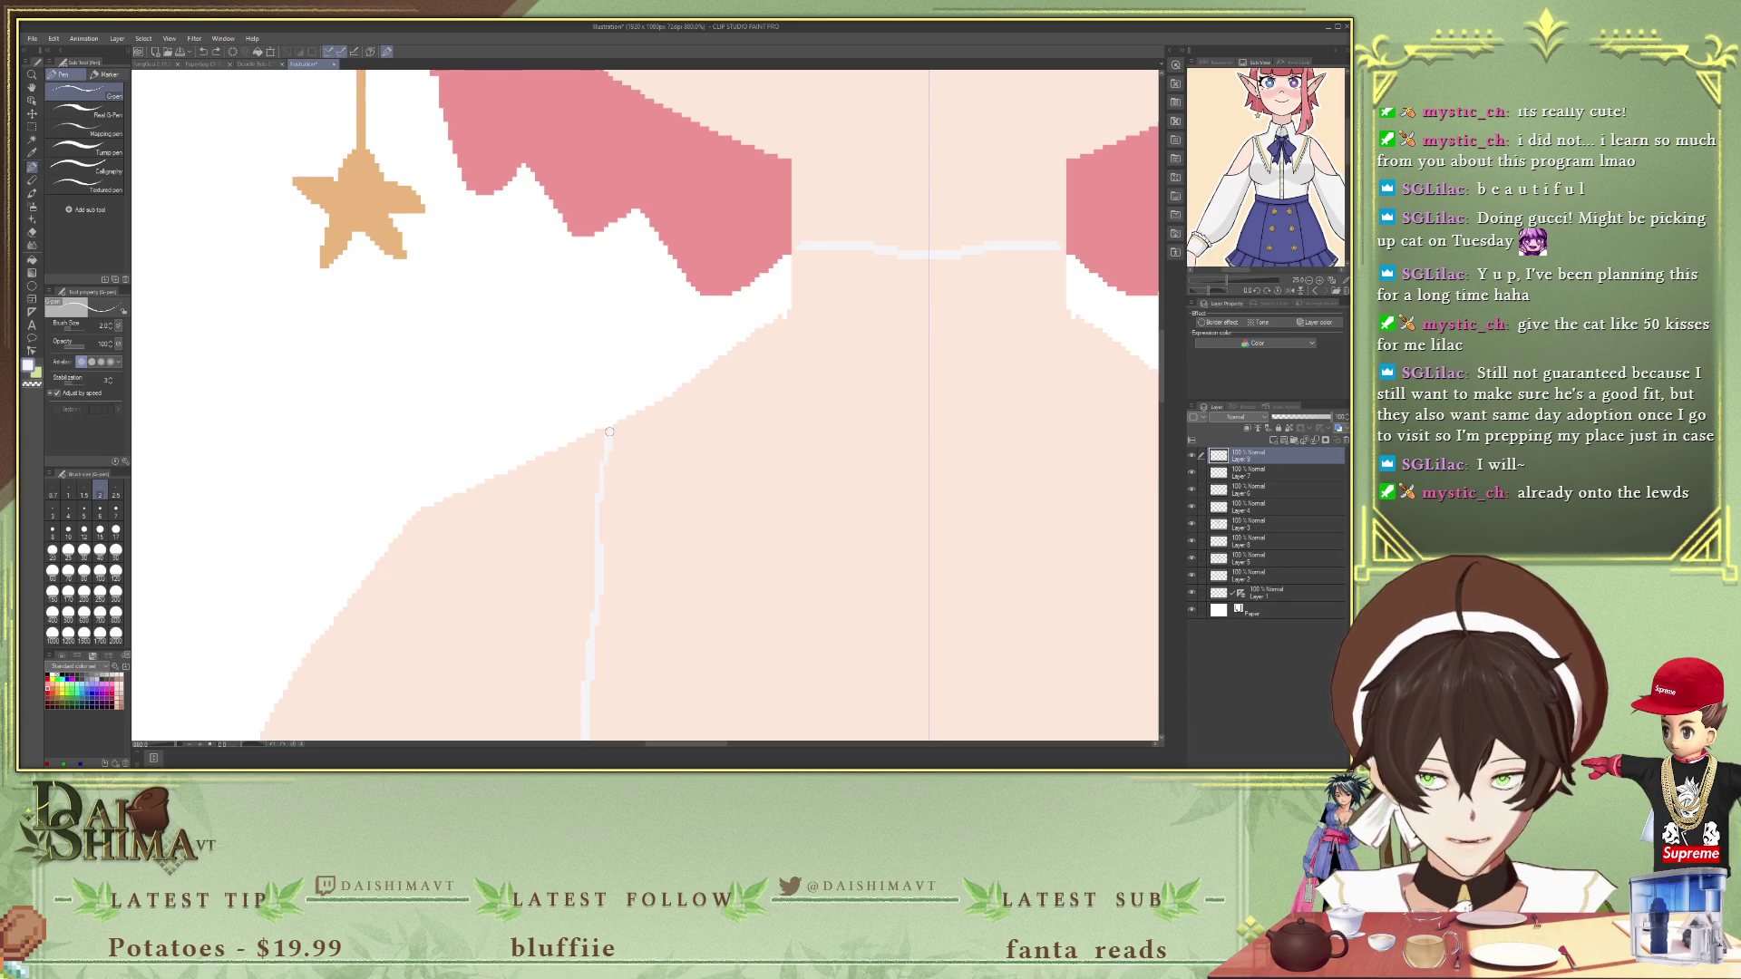
pyautogui.press('g')
pyautogui.press('g')
pyautogui.click(661, 454)
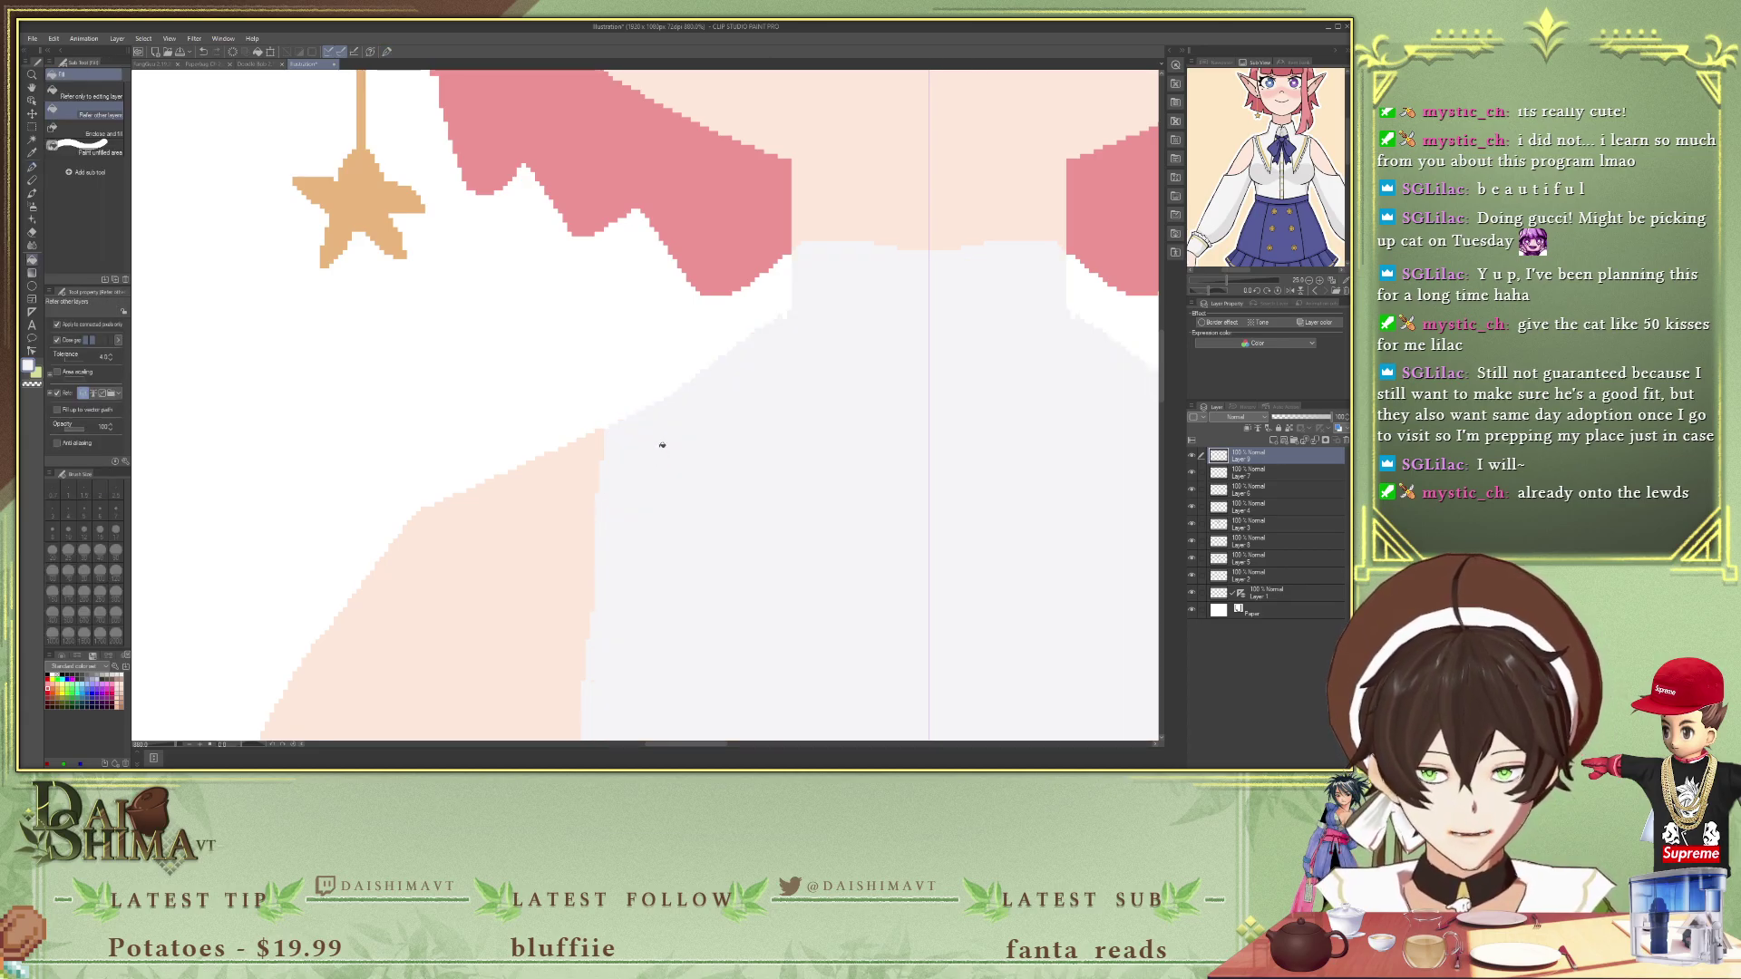
# - Draw mirrored slanted sleeve edges across the upper arms and fill the detached sleeves below them with the blouse white
pyautogui.scroll(-8, 862, 444)
pyautogui.scroll(5, 938, 572)
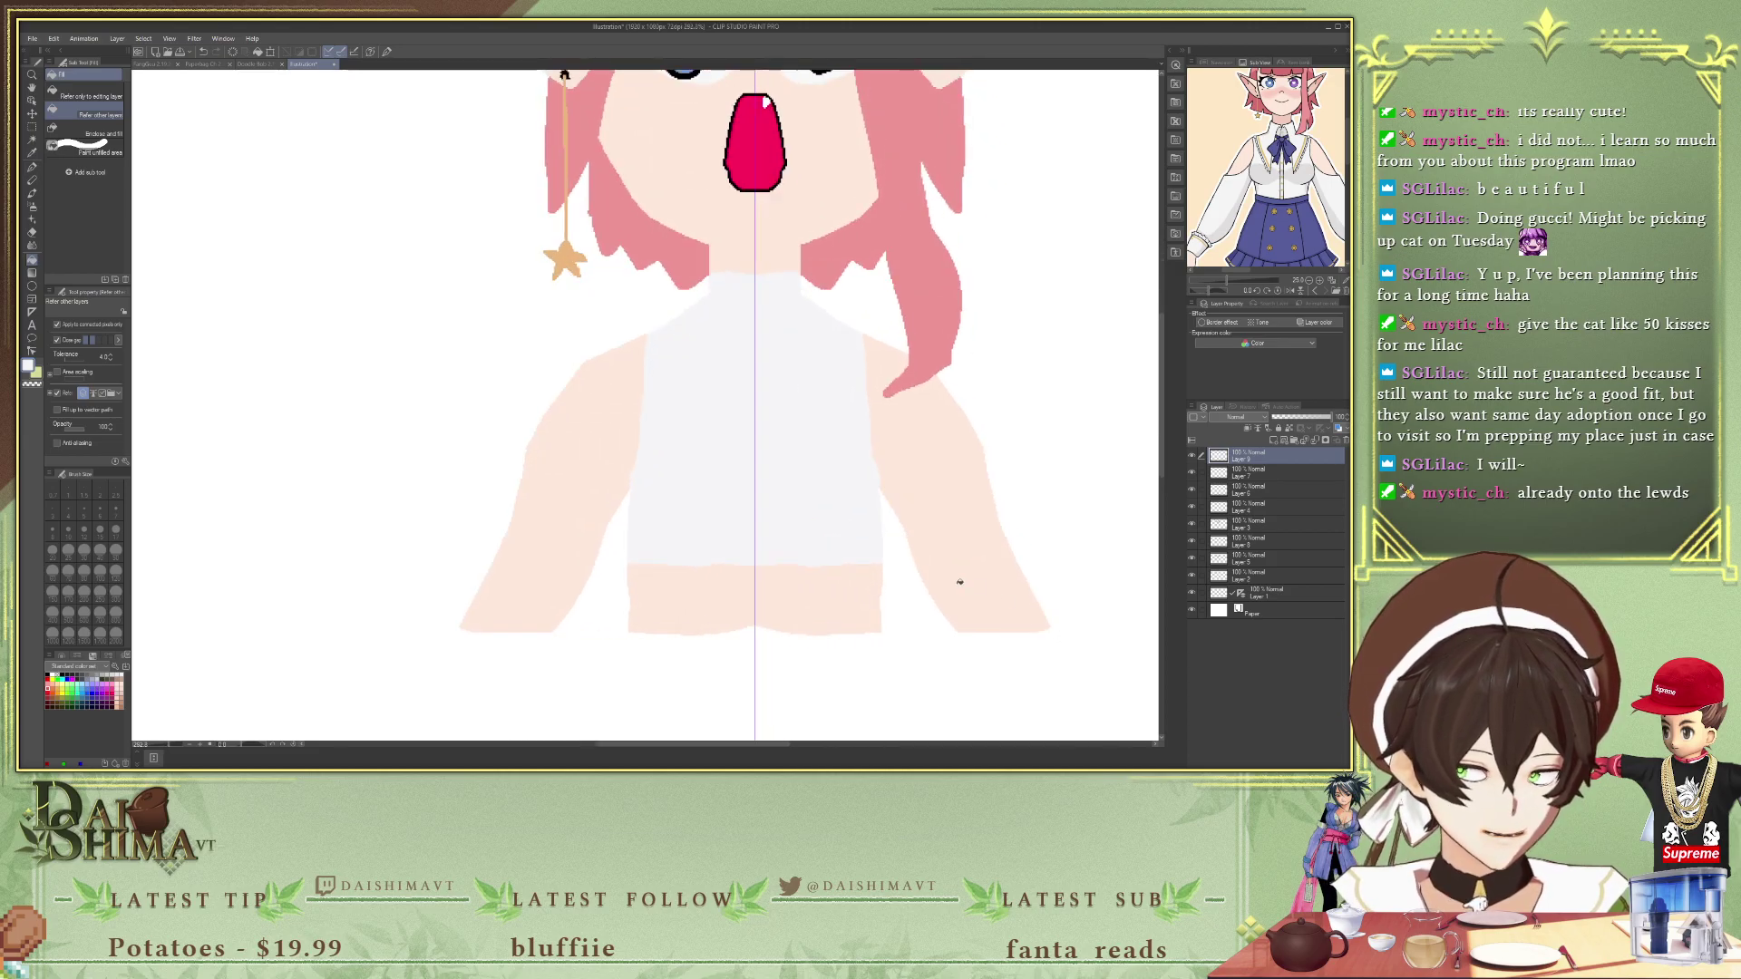
pyautogui.scroll(-1, 907, 566)
pyautogui.scroll(1, 871, 554)
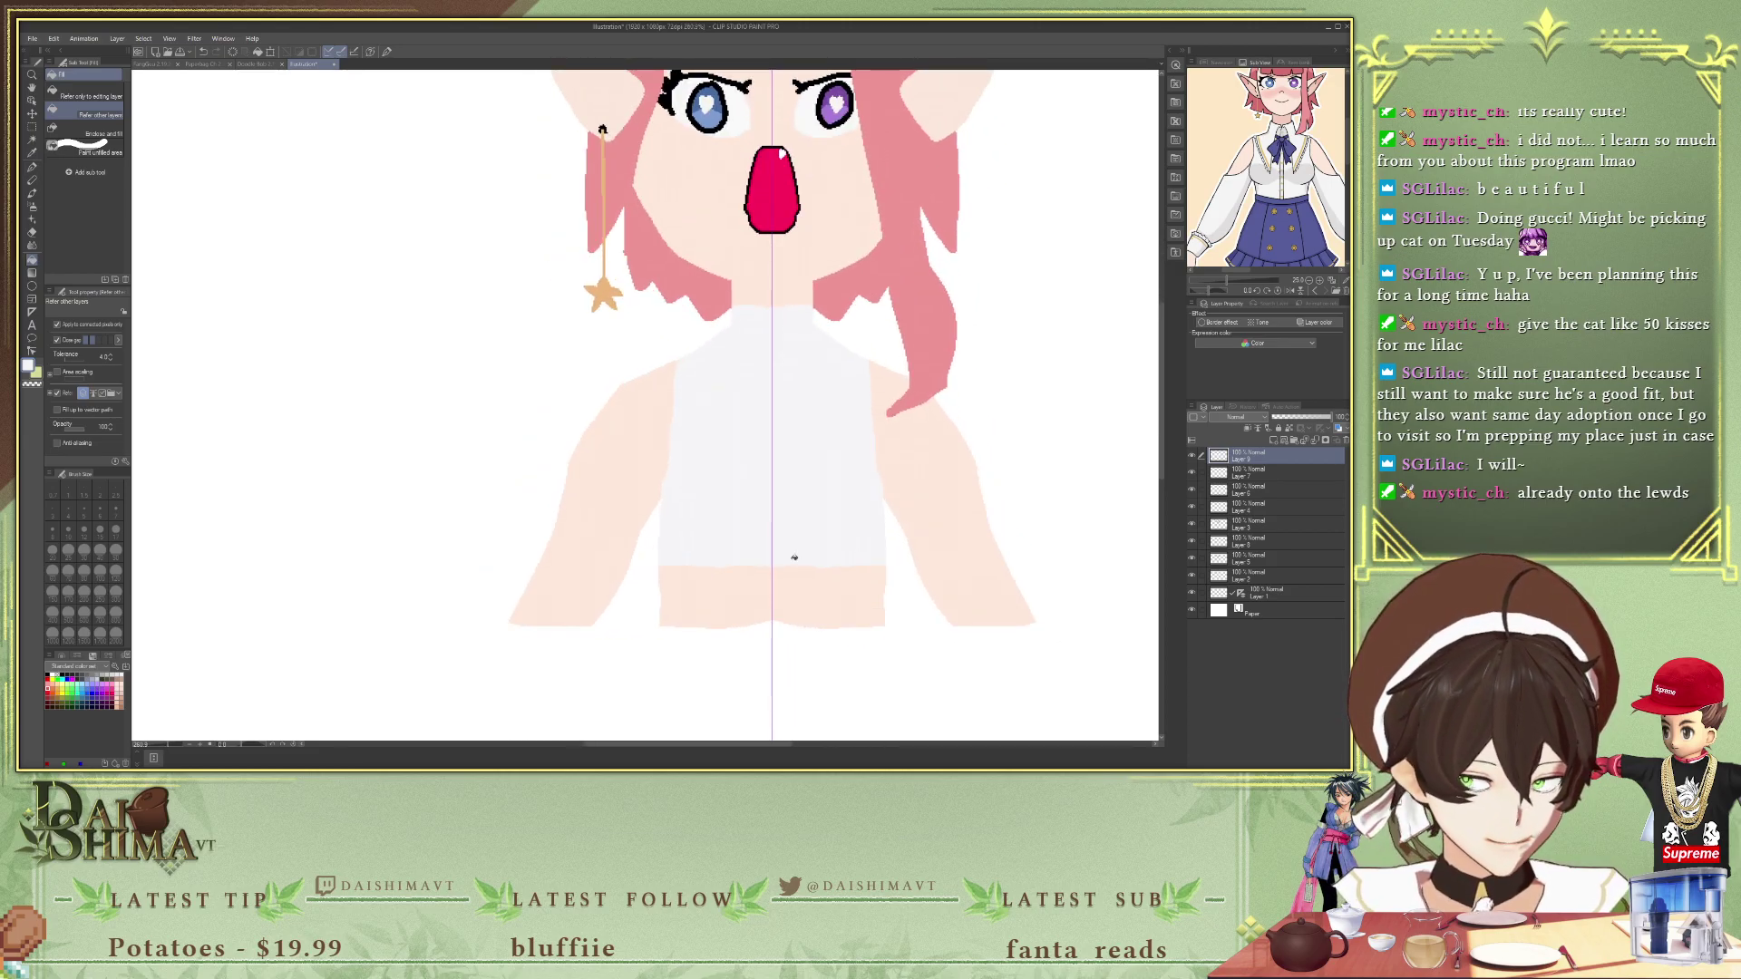
pyautogui.moveTo(782, 745)
pyautogui.mouseDown()
pyautogui.moveTo(833, 745)
pyautogui.moveTo(807, 746)
pyautogui.mouseUp()
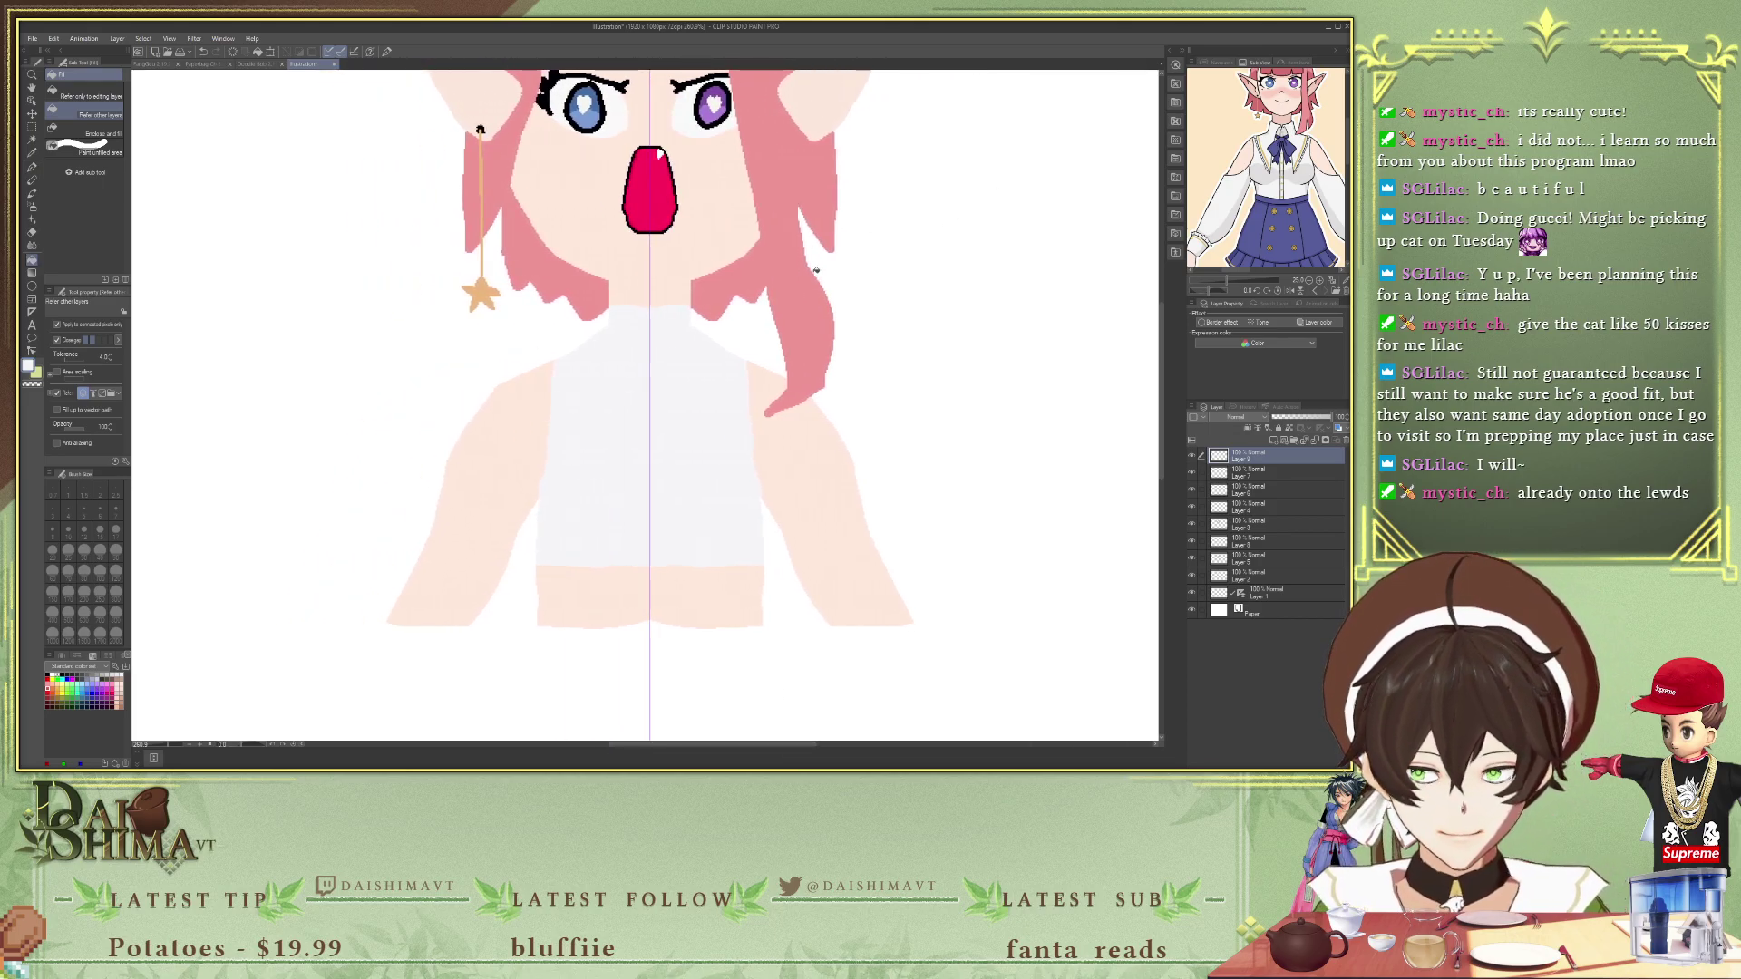
pyautogui.press('p')
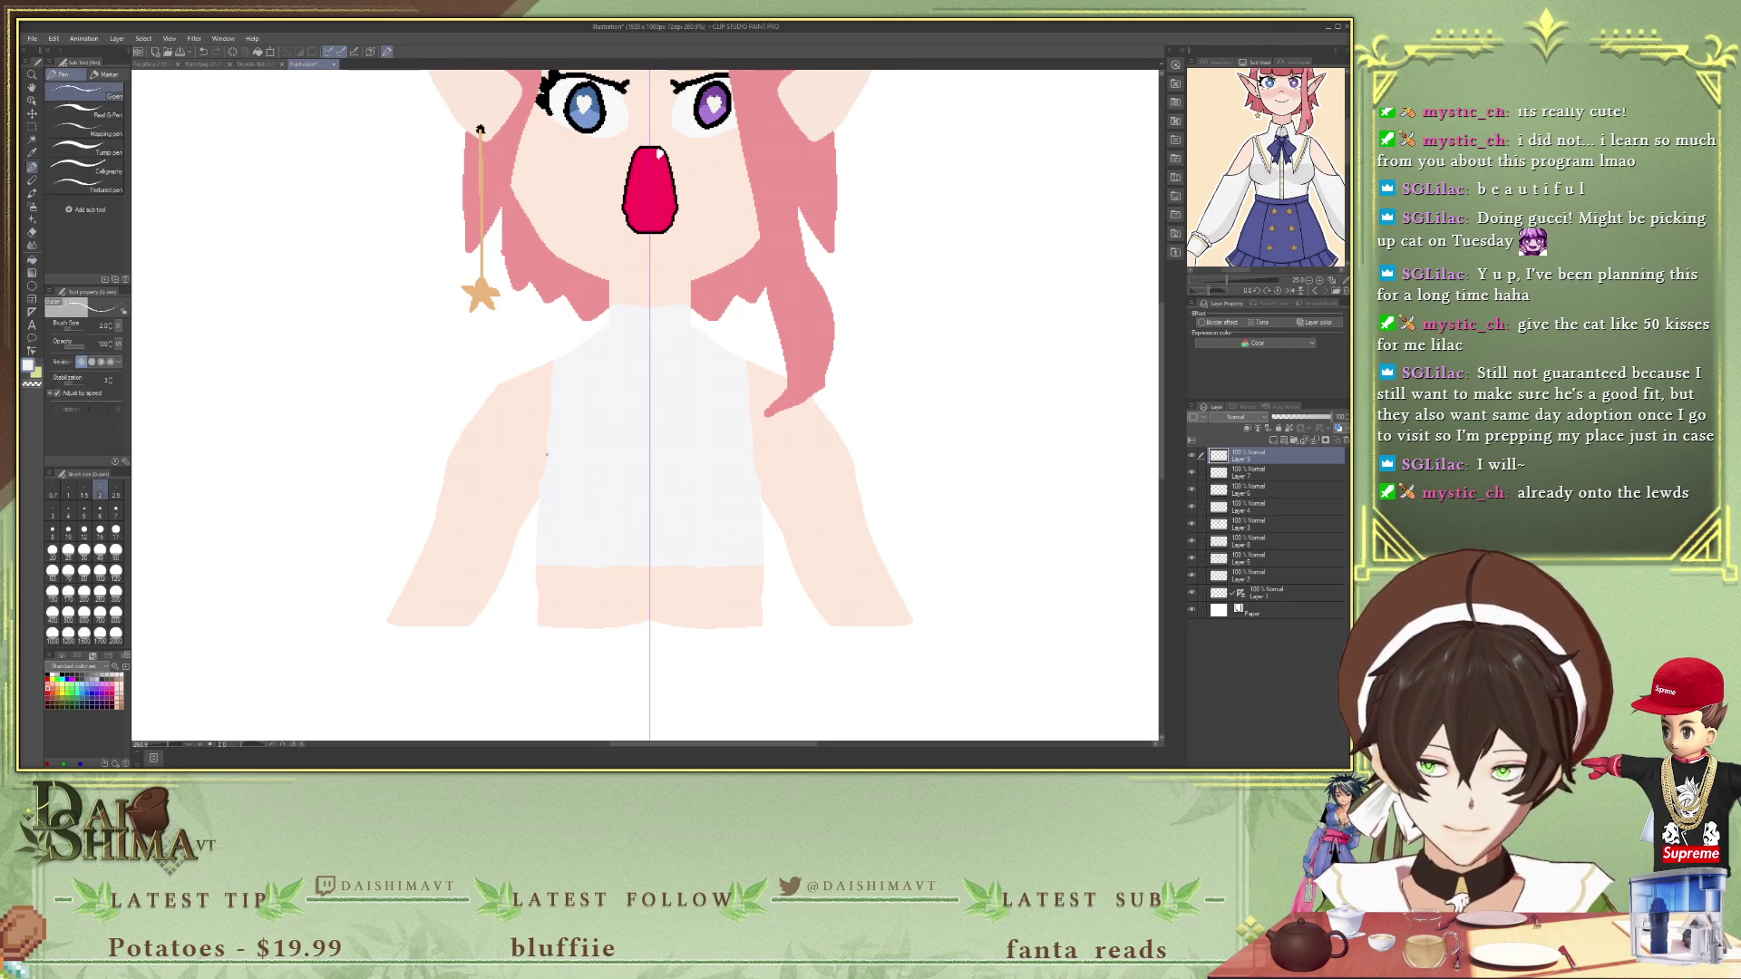
pyautogui.moveTo(536, 458); pyautogui.dragTo(437, 507)
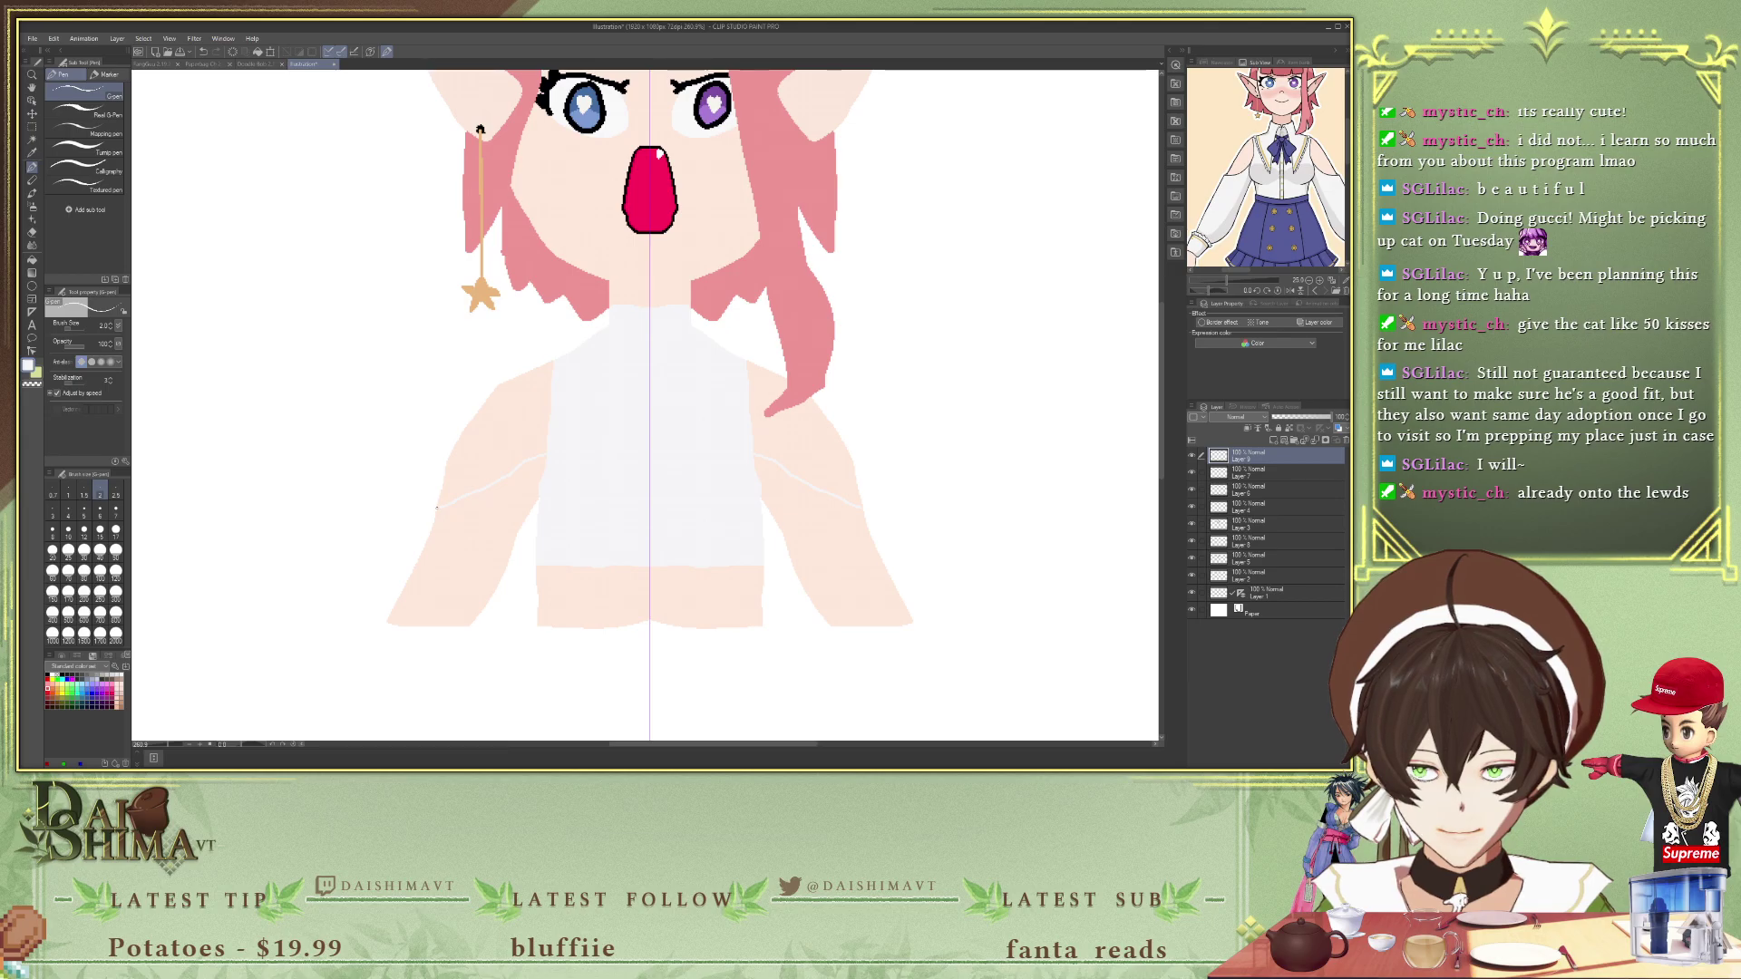
pyautogui.press('g')
pyautogui.click(488, 512)
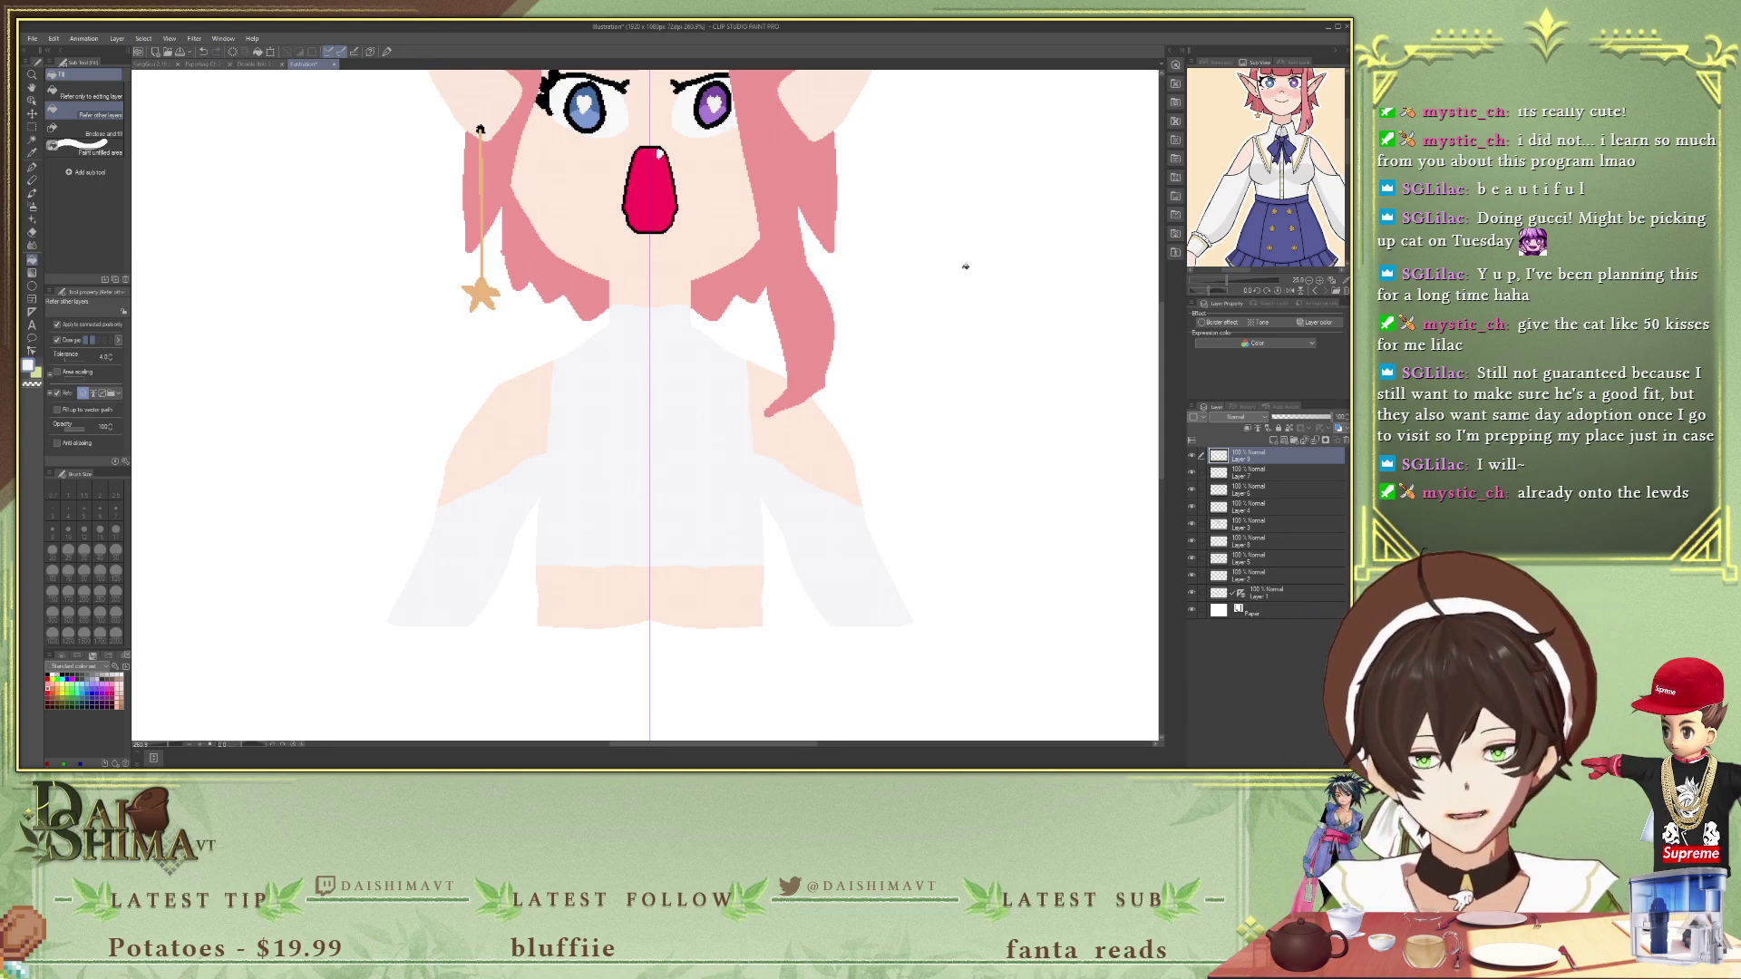
# - Examine the blouse collar, bow and skirt in the reference illustration
pyautogui.scroll(2, 1289, 195)
pyautogui.scroll(-3, 1289, 193)
pyautogui.scroll(2, 1267, 217)
pyautogui.scroll(-4, 1269, 172)
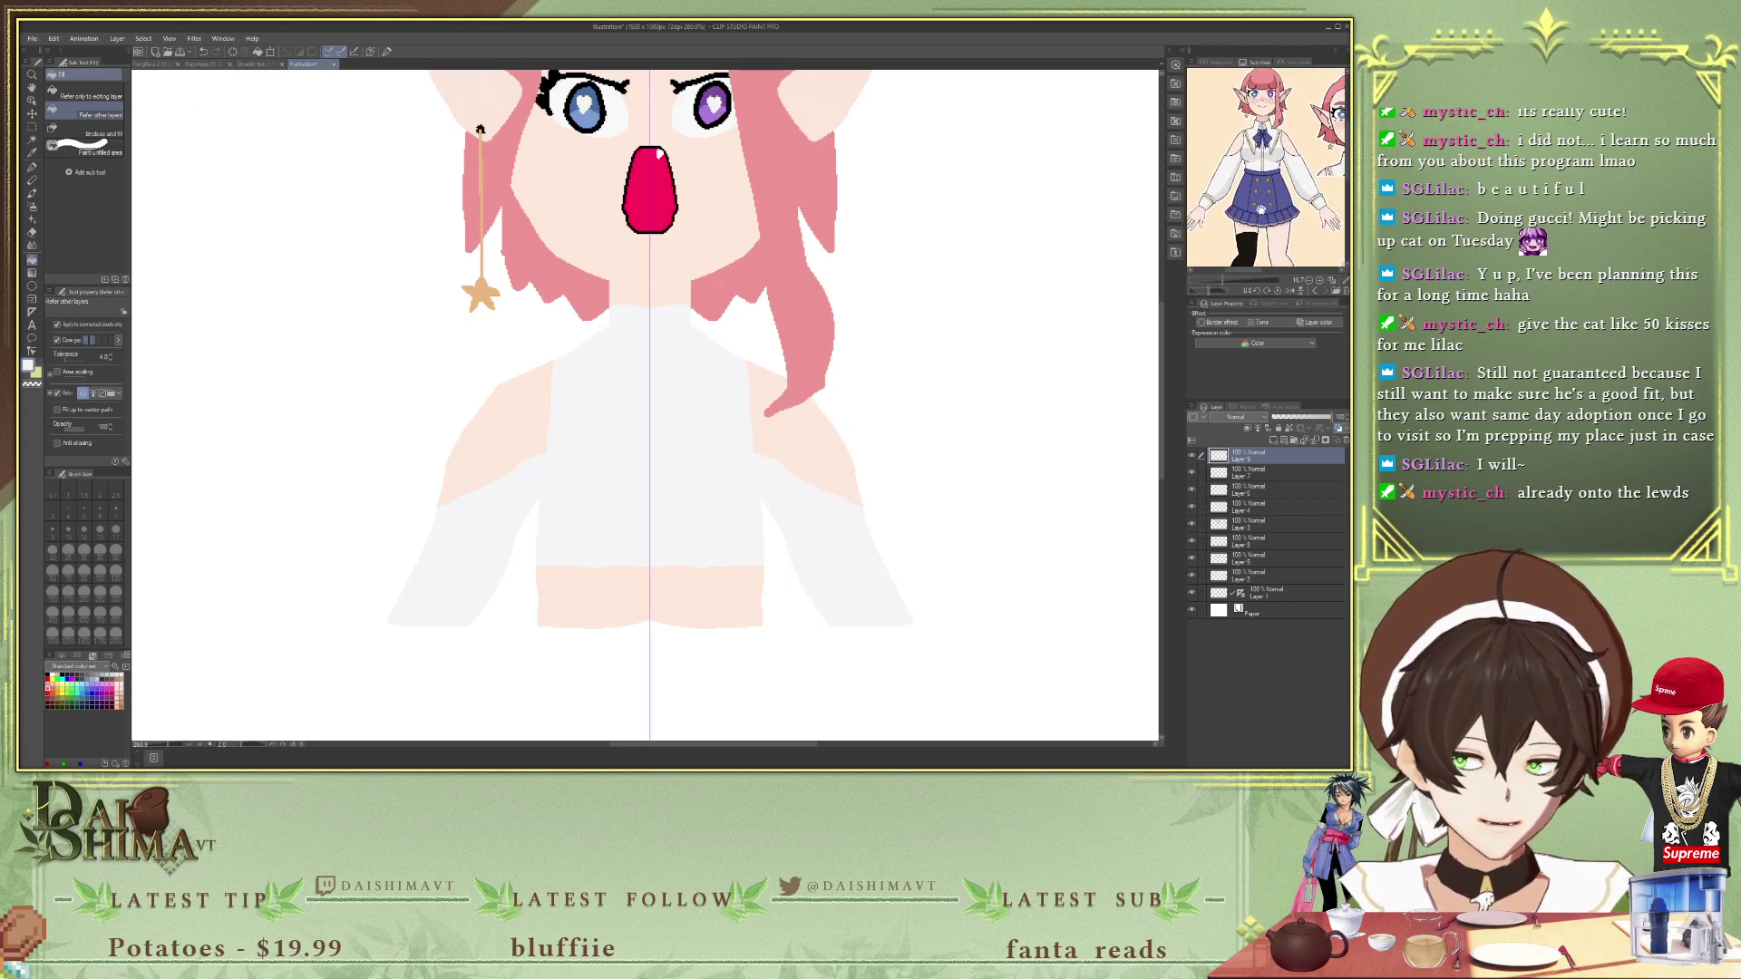
pyautogui.scroll(5, 1263, 195)
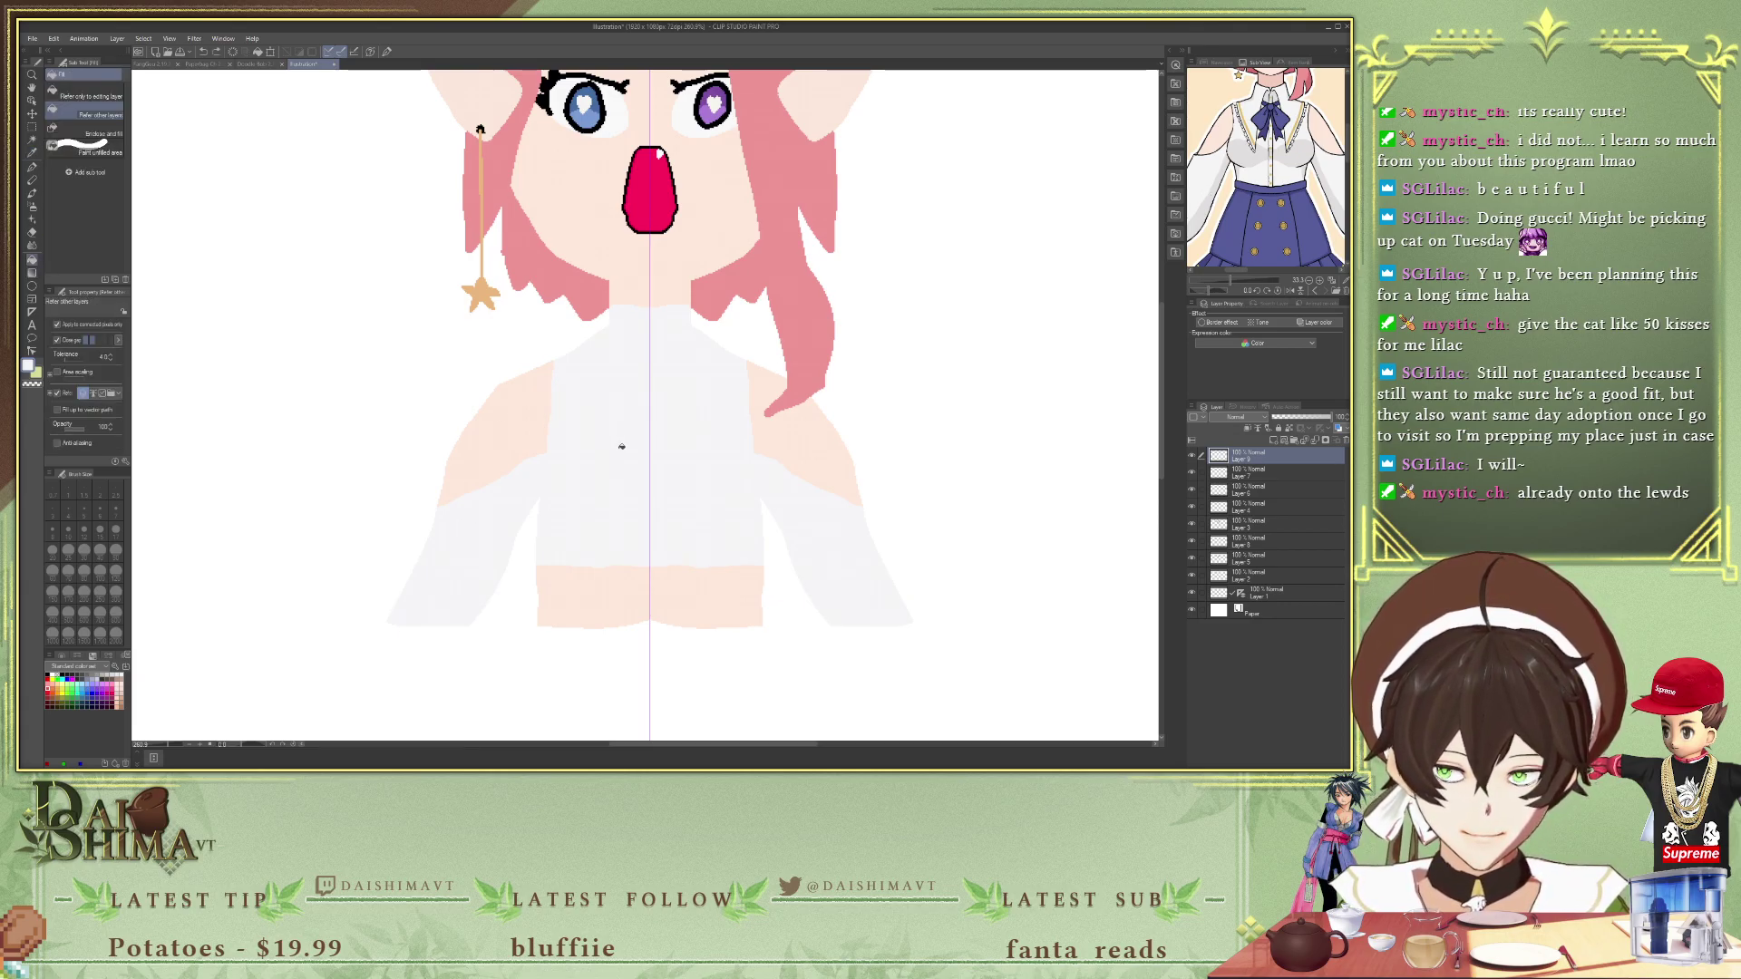
pyautogui.moveTo(1281, 163); pyautogui.dragTo(1220, 193)
pyautogui.scroll(1, 1277, 209)
pyautogui.scroll(1, 1224, 158)
pyautogui.scroll(1, 650, 358)
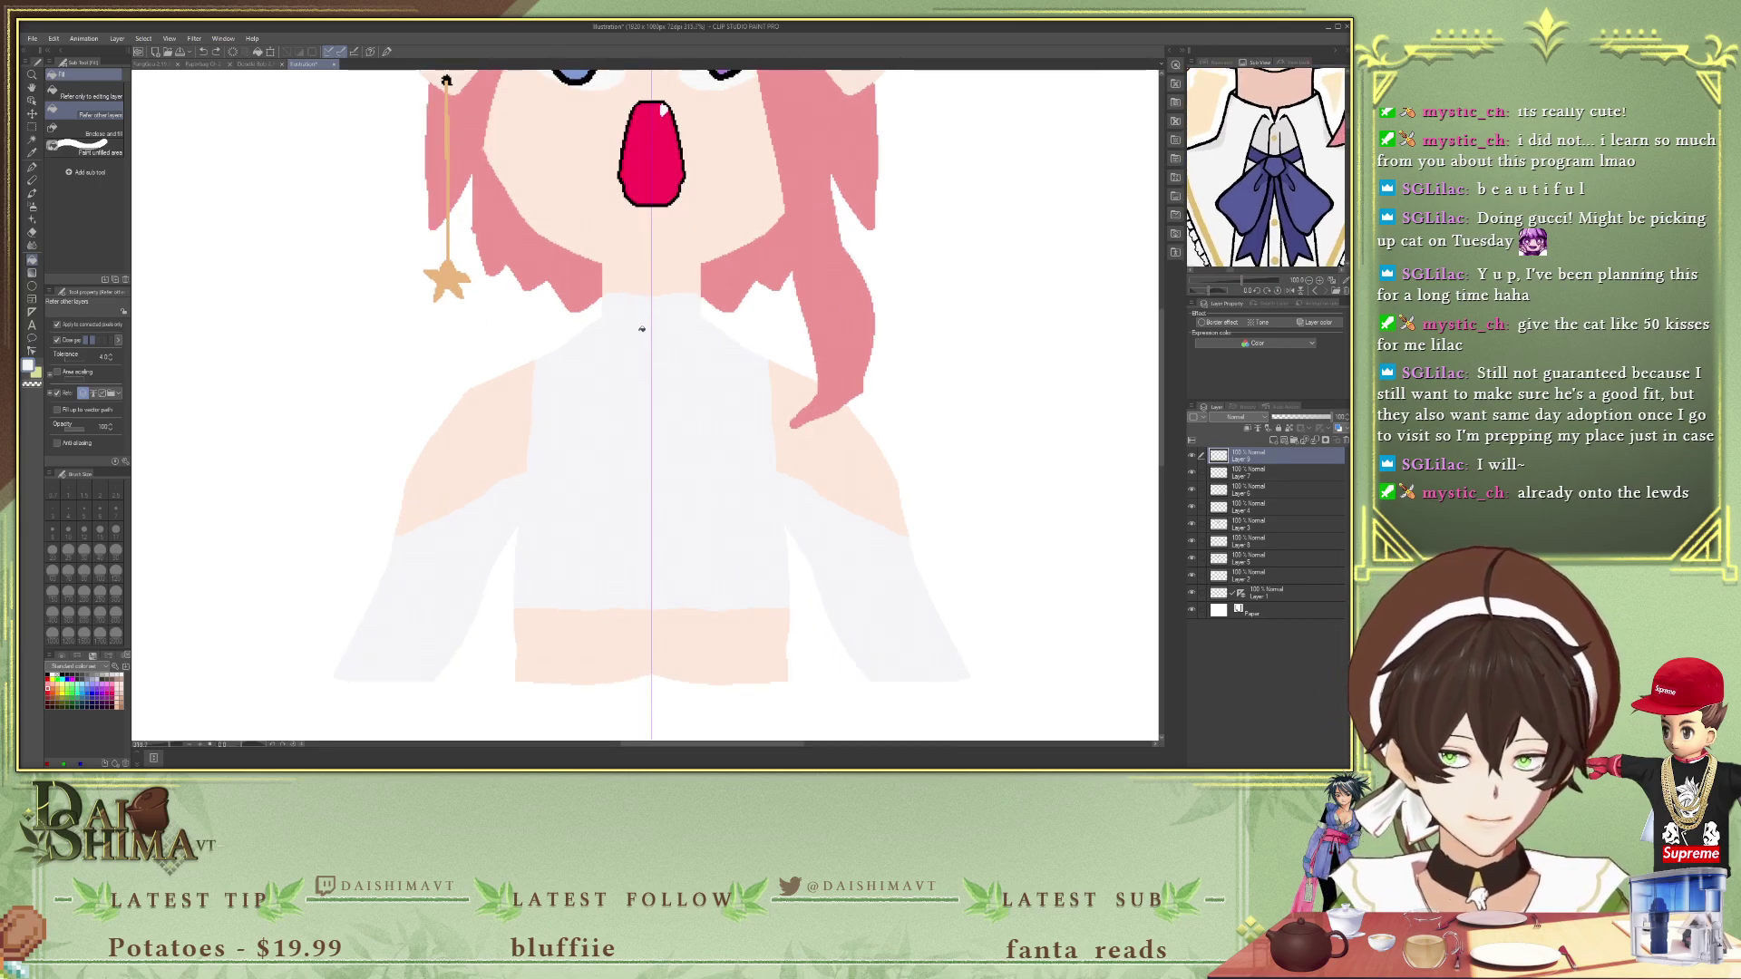
pyautogui.scroll(-2, 641, 329)
pyautogui.moveTo(1269, 192); pyautogui.dragTo(1271, 207)
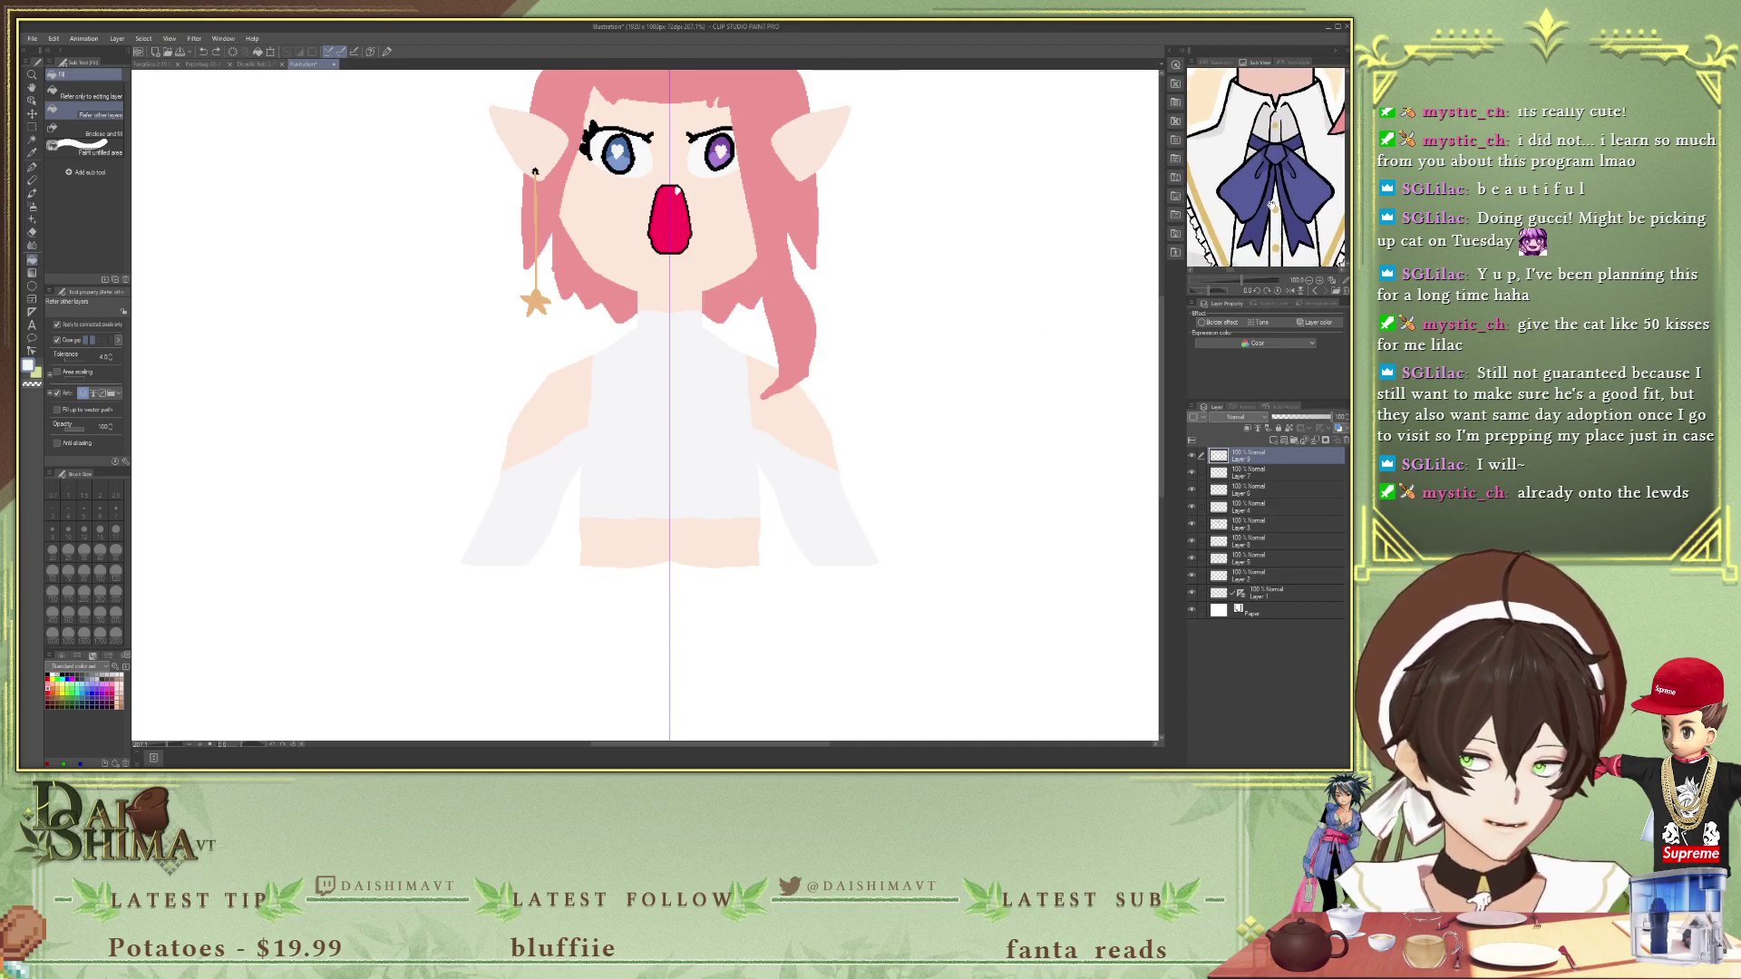
pyautogui.scroll(-3, 1271, 208)
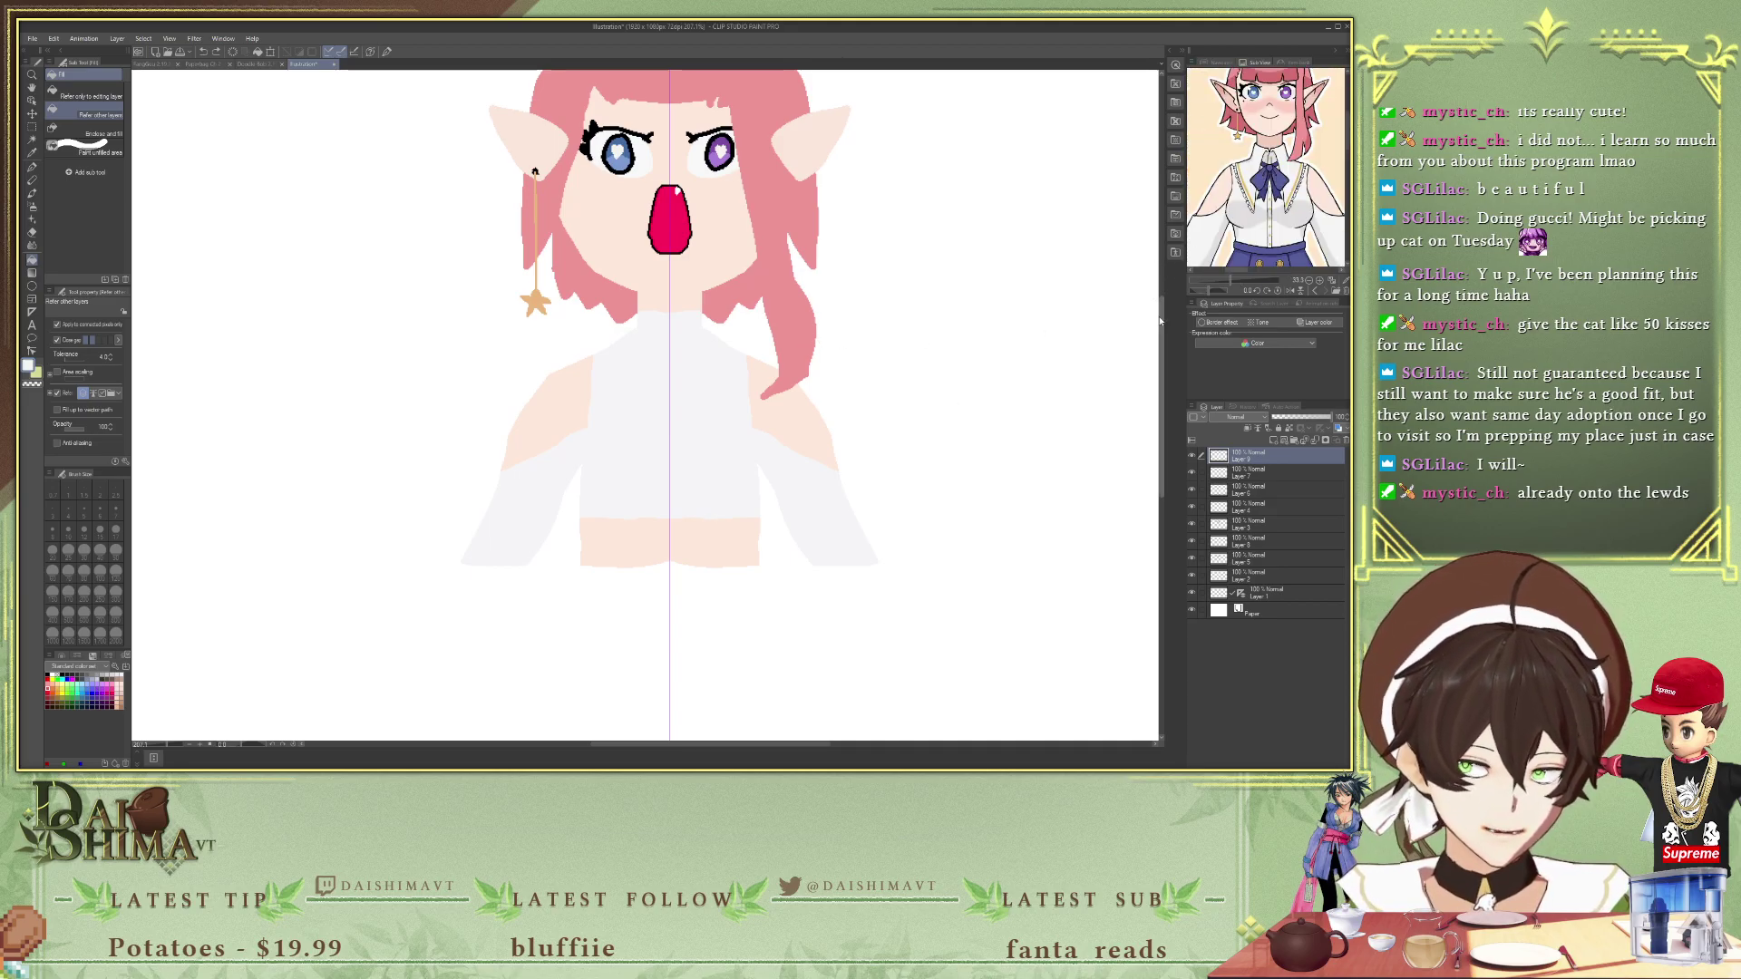
pyautogui.scroll(-2, 1154, 295)
pyautogui.scroll(-1, 1270, 181)
pyautogui.scroll(1, 1269, 168)
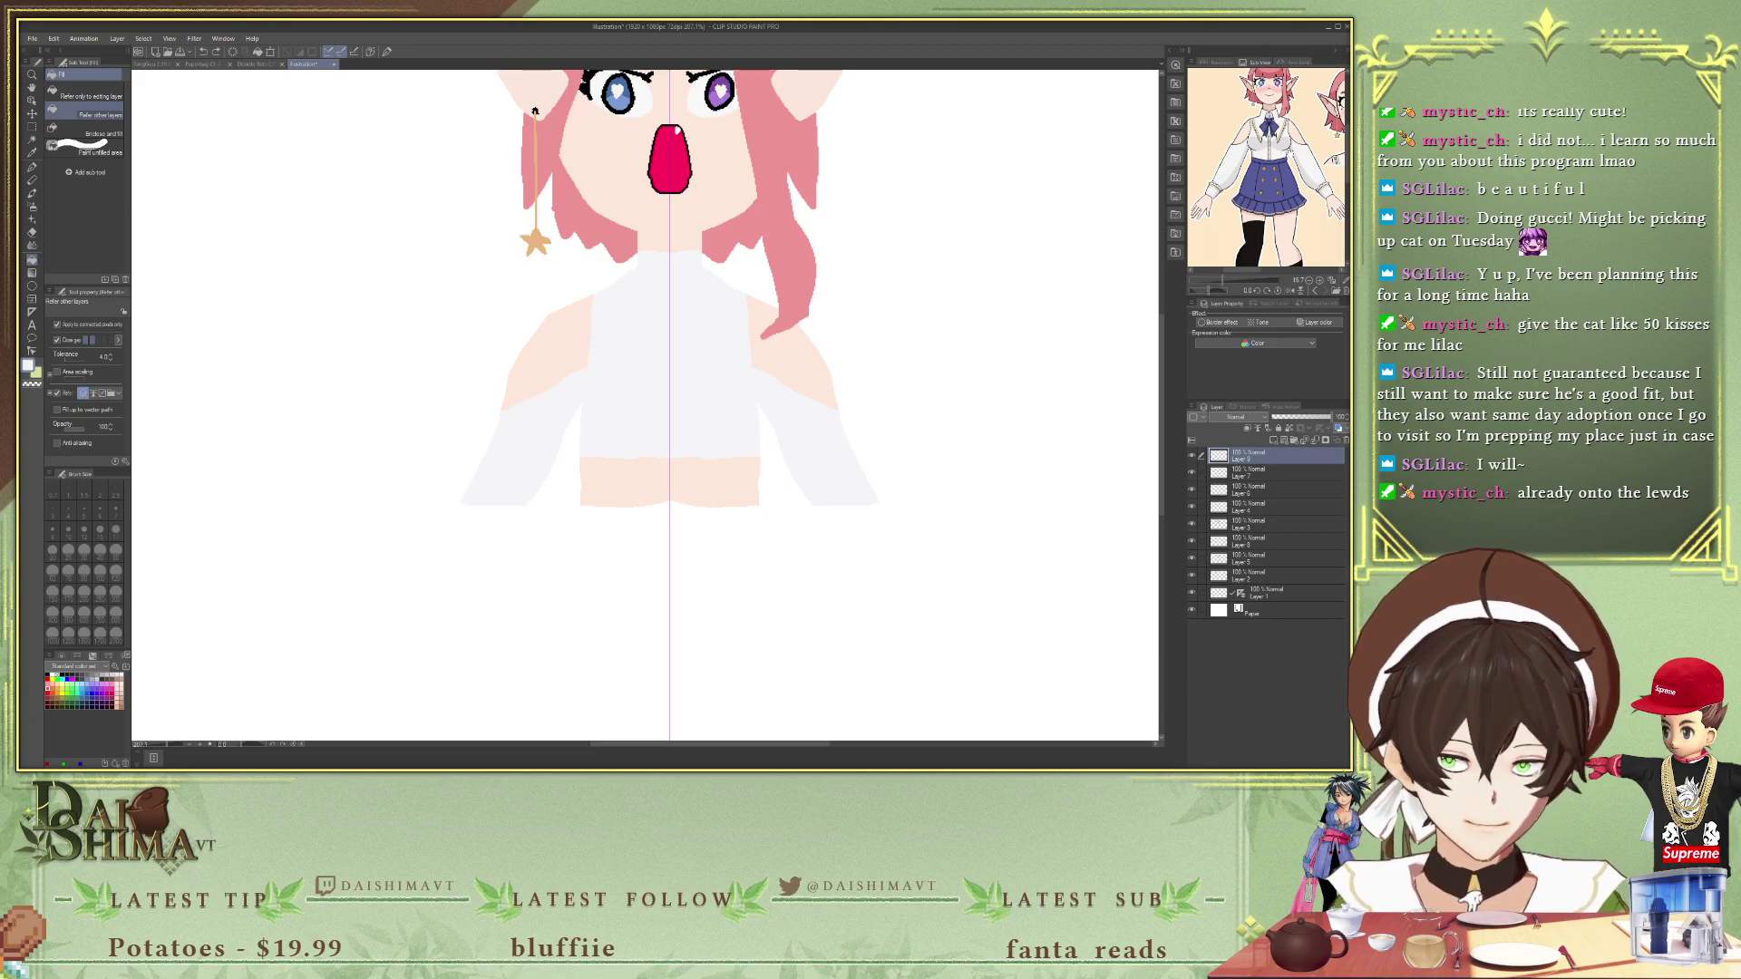
pyautogui.scroll(1, 1287, 159)
# - Sample the skirt's blue from the reference illustration and fill the bare strip of torso below the blouse
pyautogui.press('o')
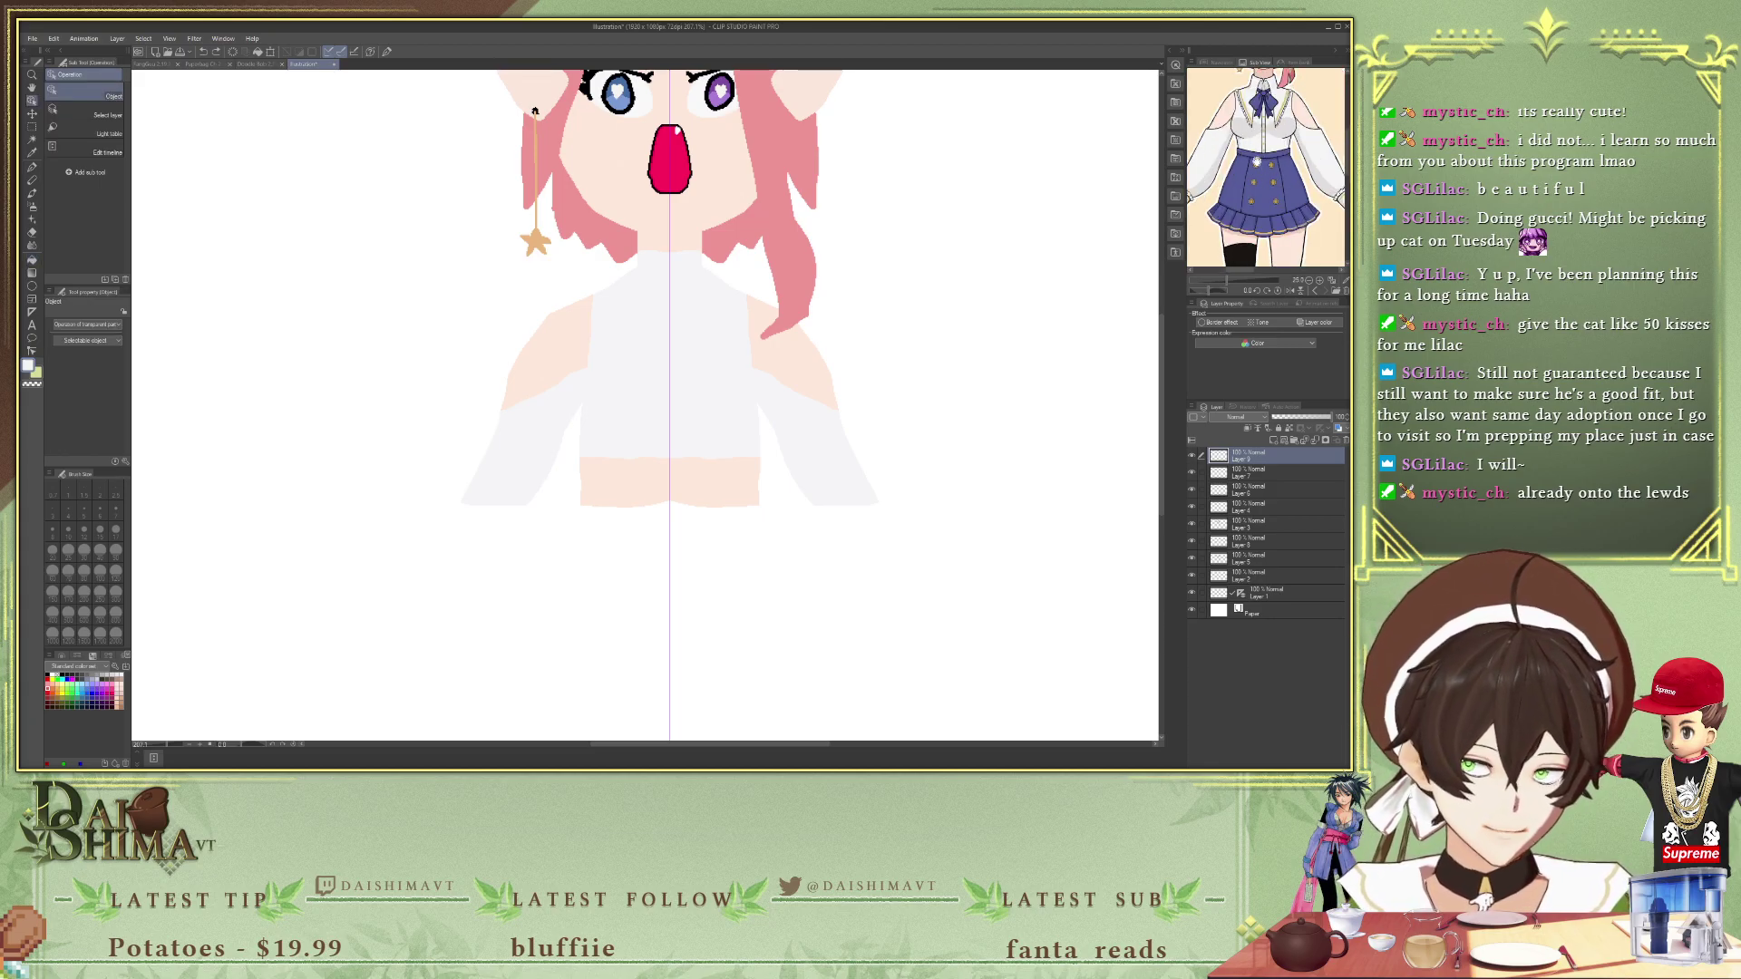
pyautogui.press('i')
pyautogui.scroll(1, 648, 471)
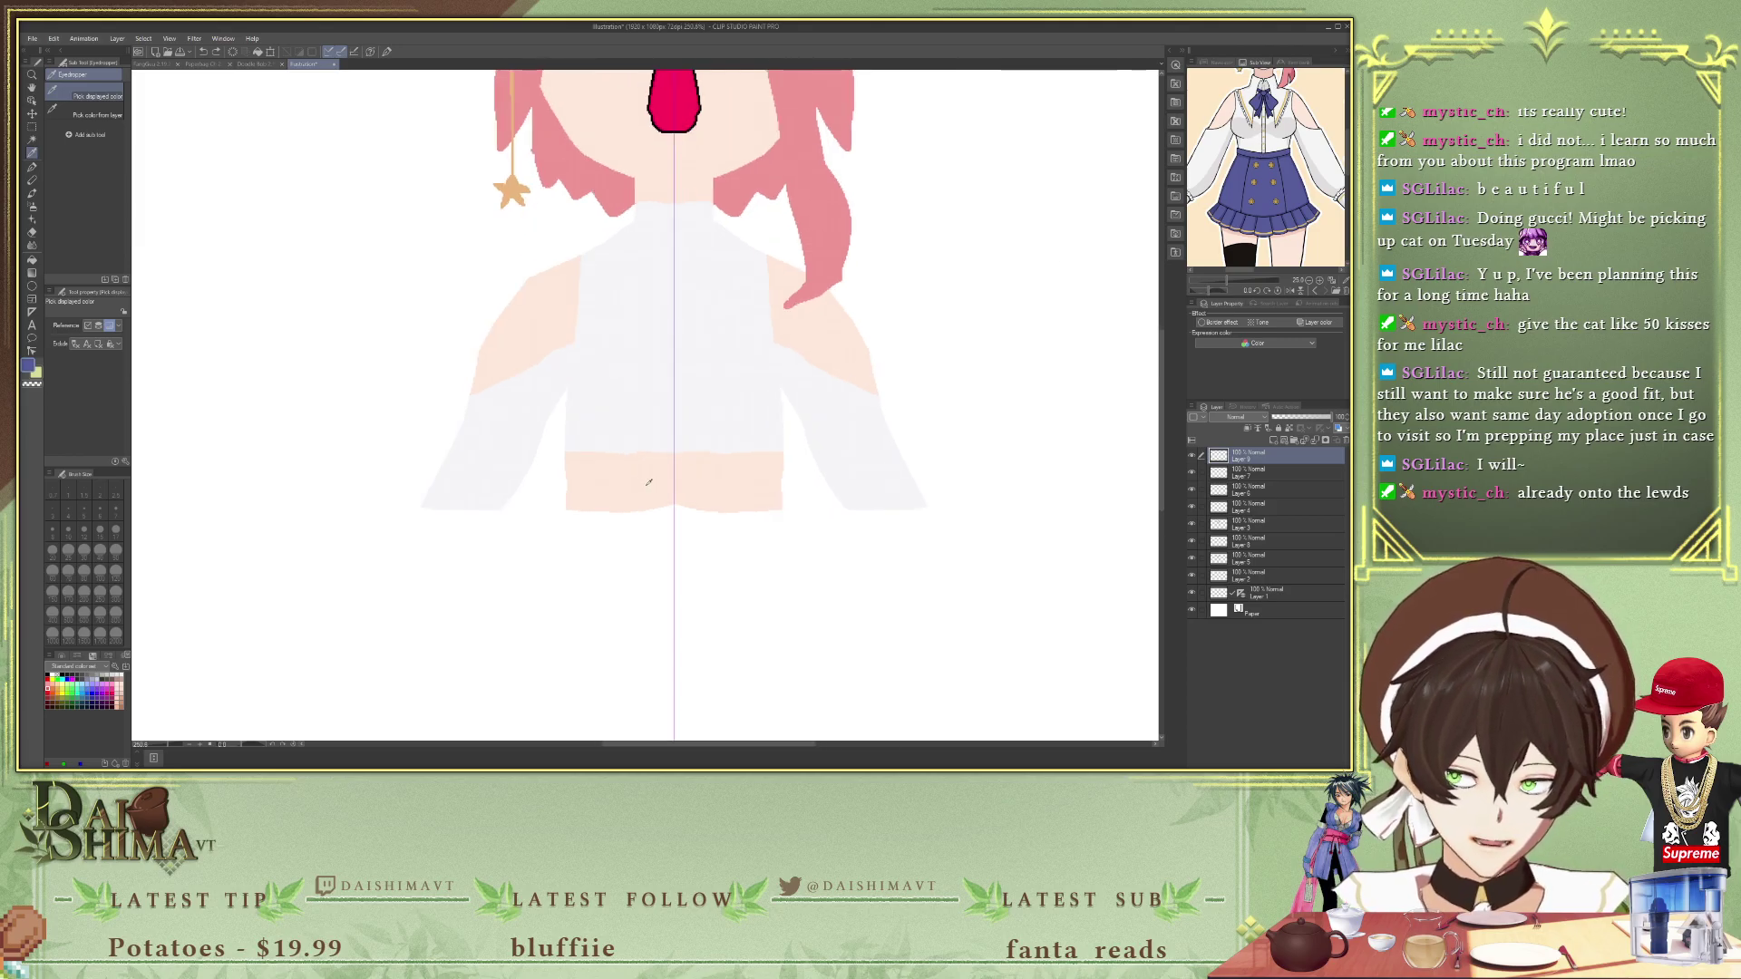
pyautogui.press('p')
pyautogui.press('g')
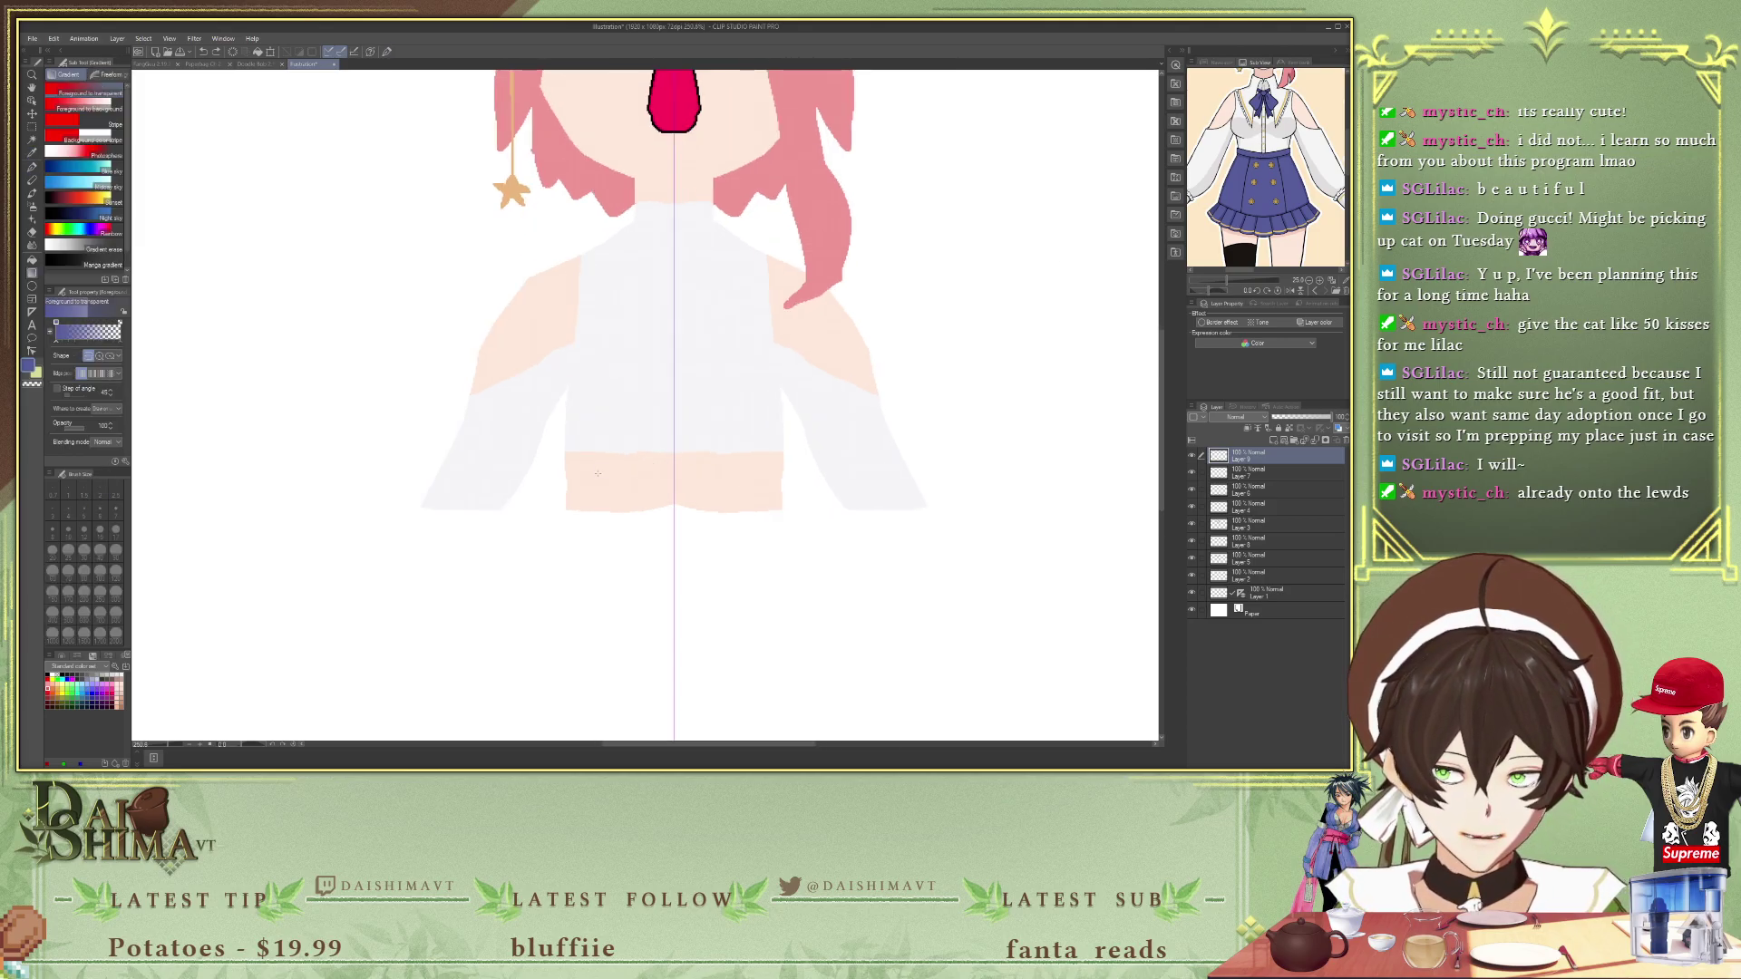
pyautogui.click(613, 475)
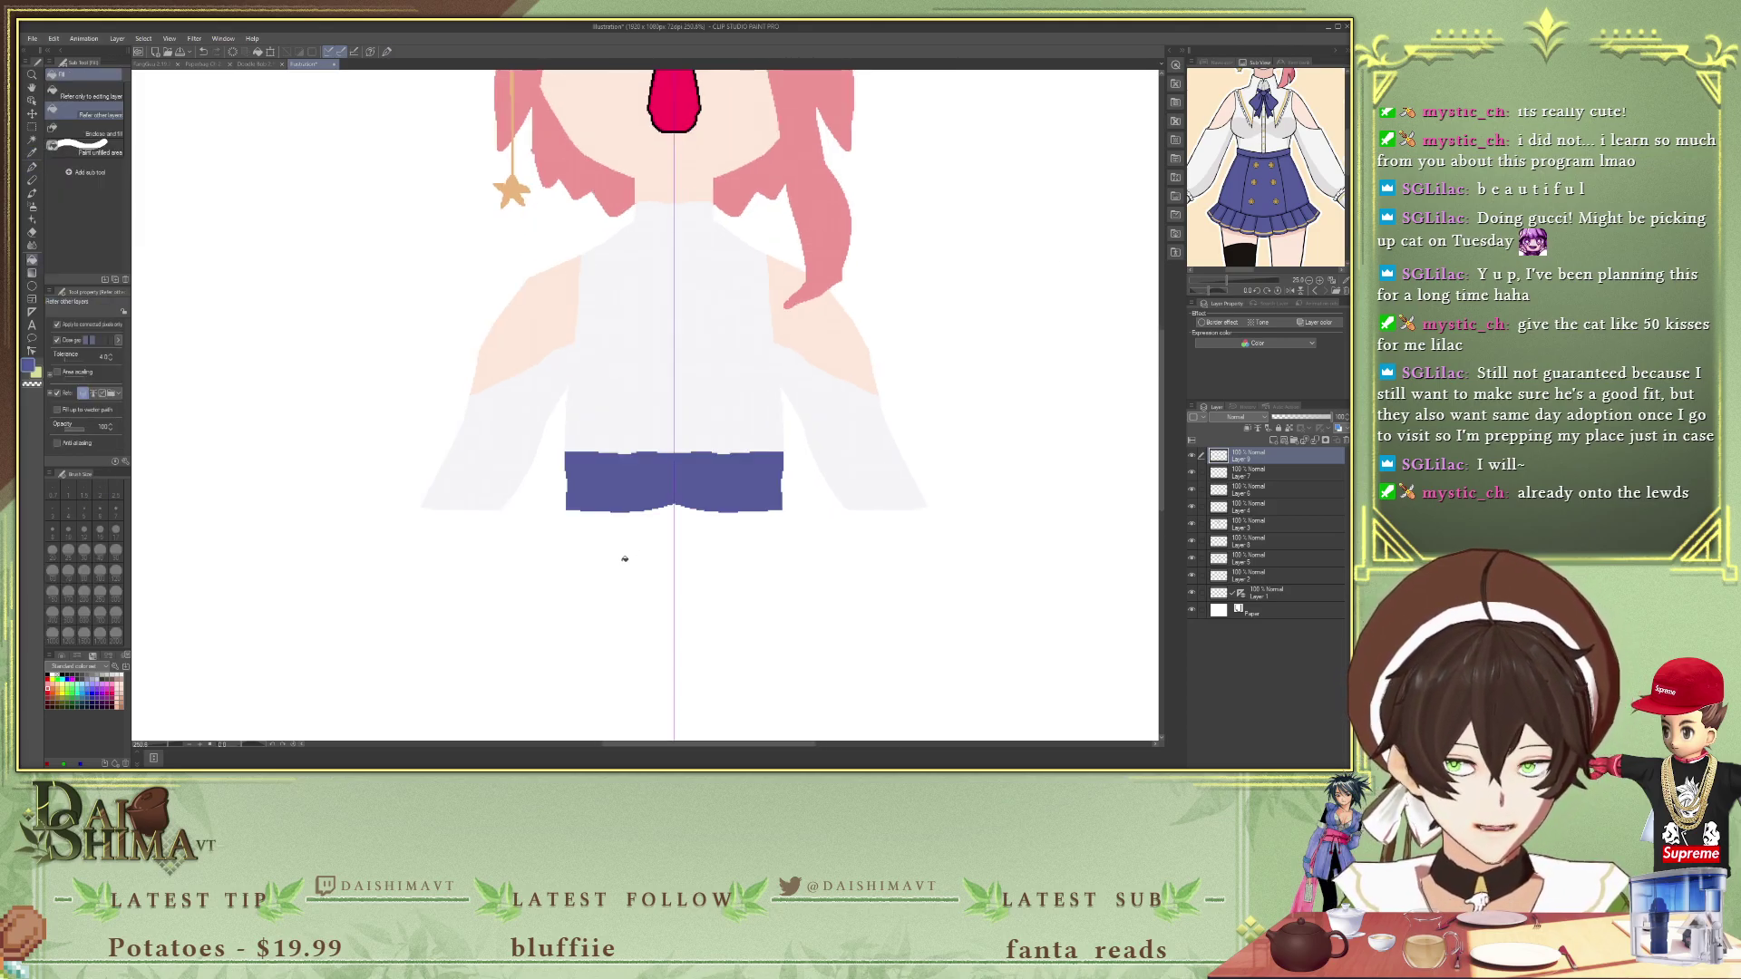
# - Outline a mirrored flared skirt extending below the waistband and fill it with the same blue
pyautogui.press('p')
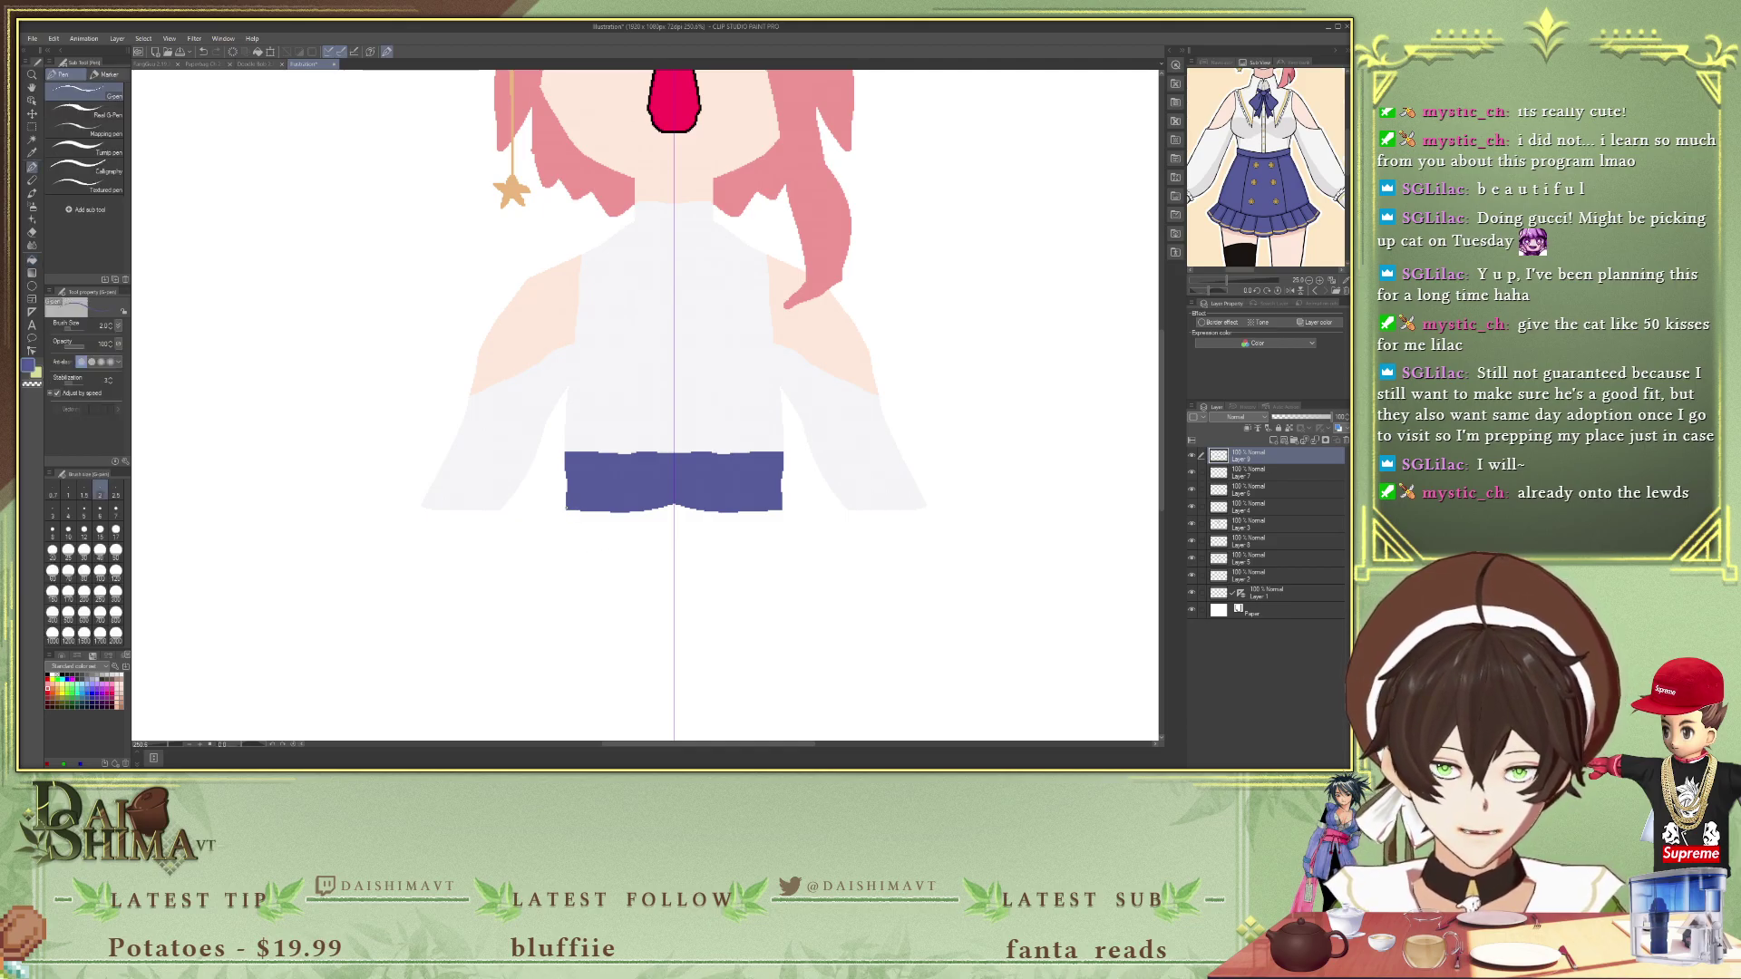
pyautogui.moveTo(565, 513)
pyautogui.mouseDown()
pyautogui.moveTo(515, 614)
pyautogui.moveTo(673, 604)
pyautogui.mouseUp()
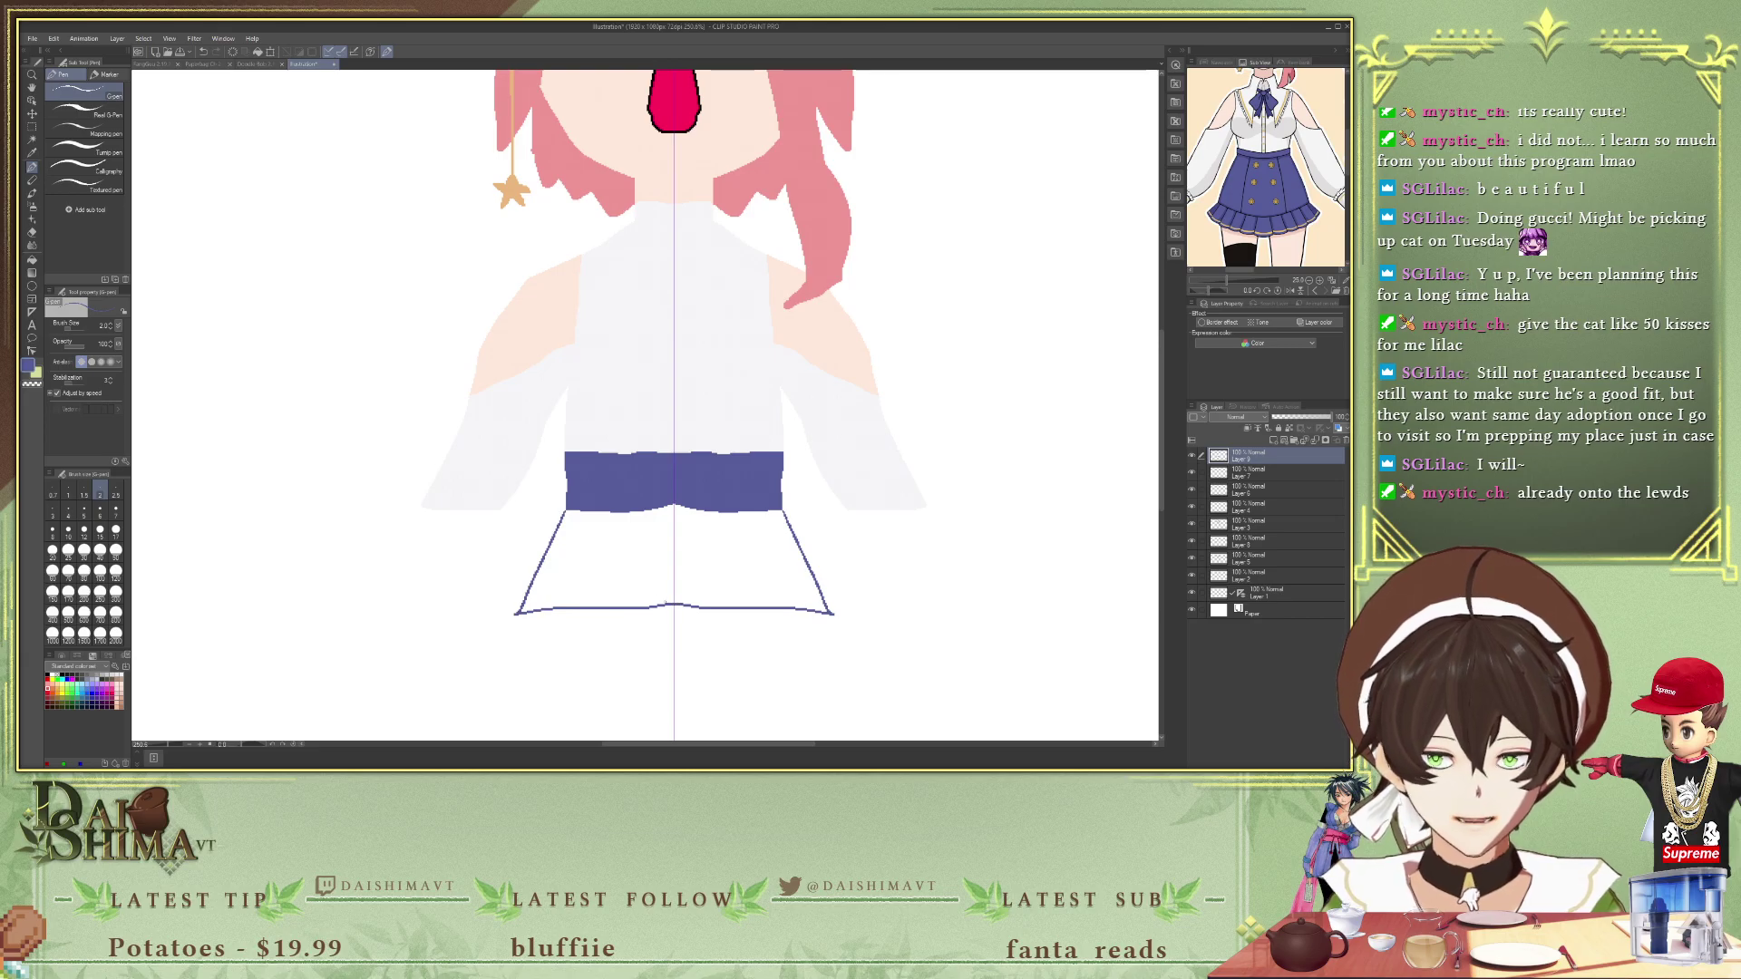
pyautogui.press('g')
pyautogui.click(638, 540)
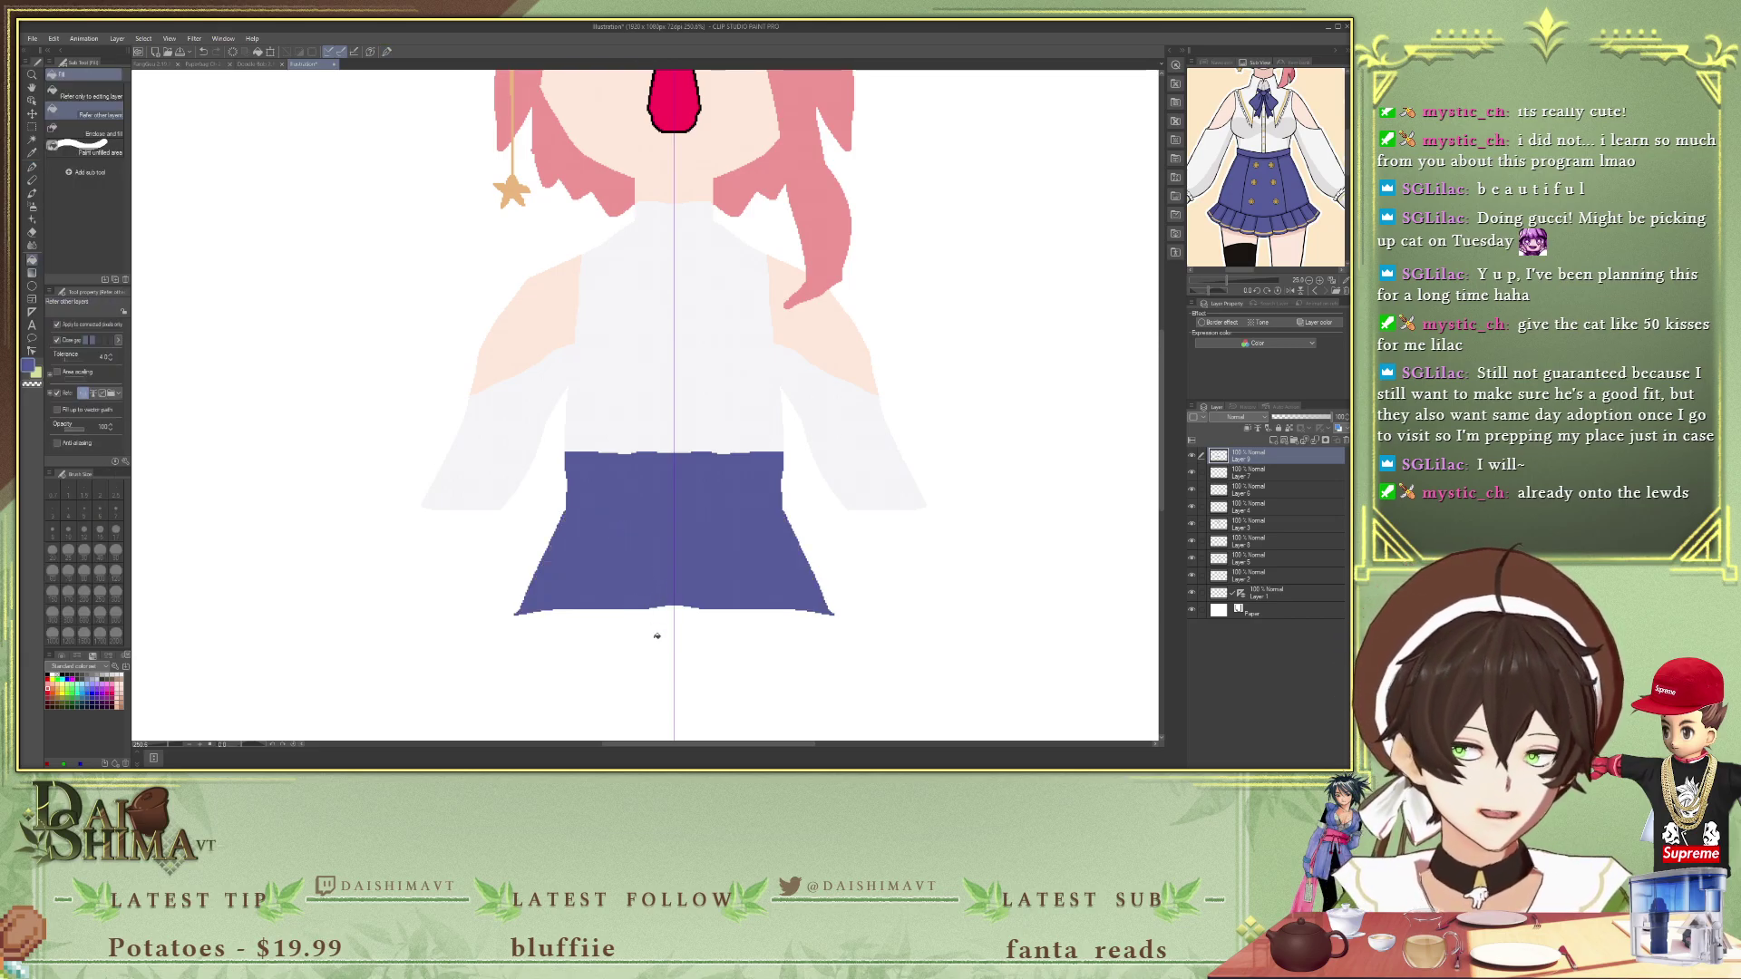
pyautogui.press('p')
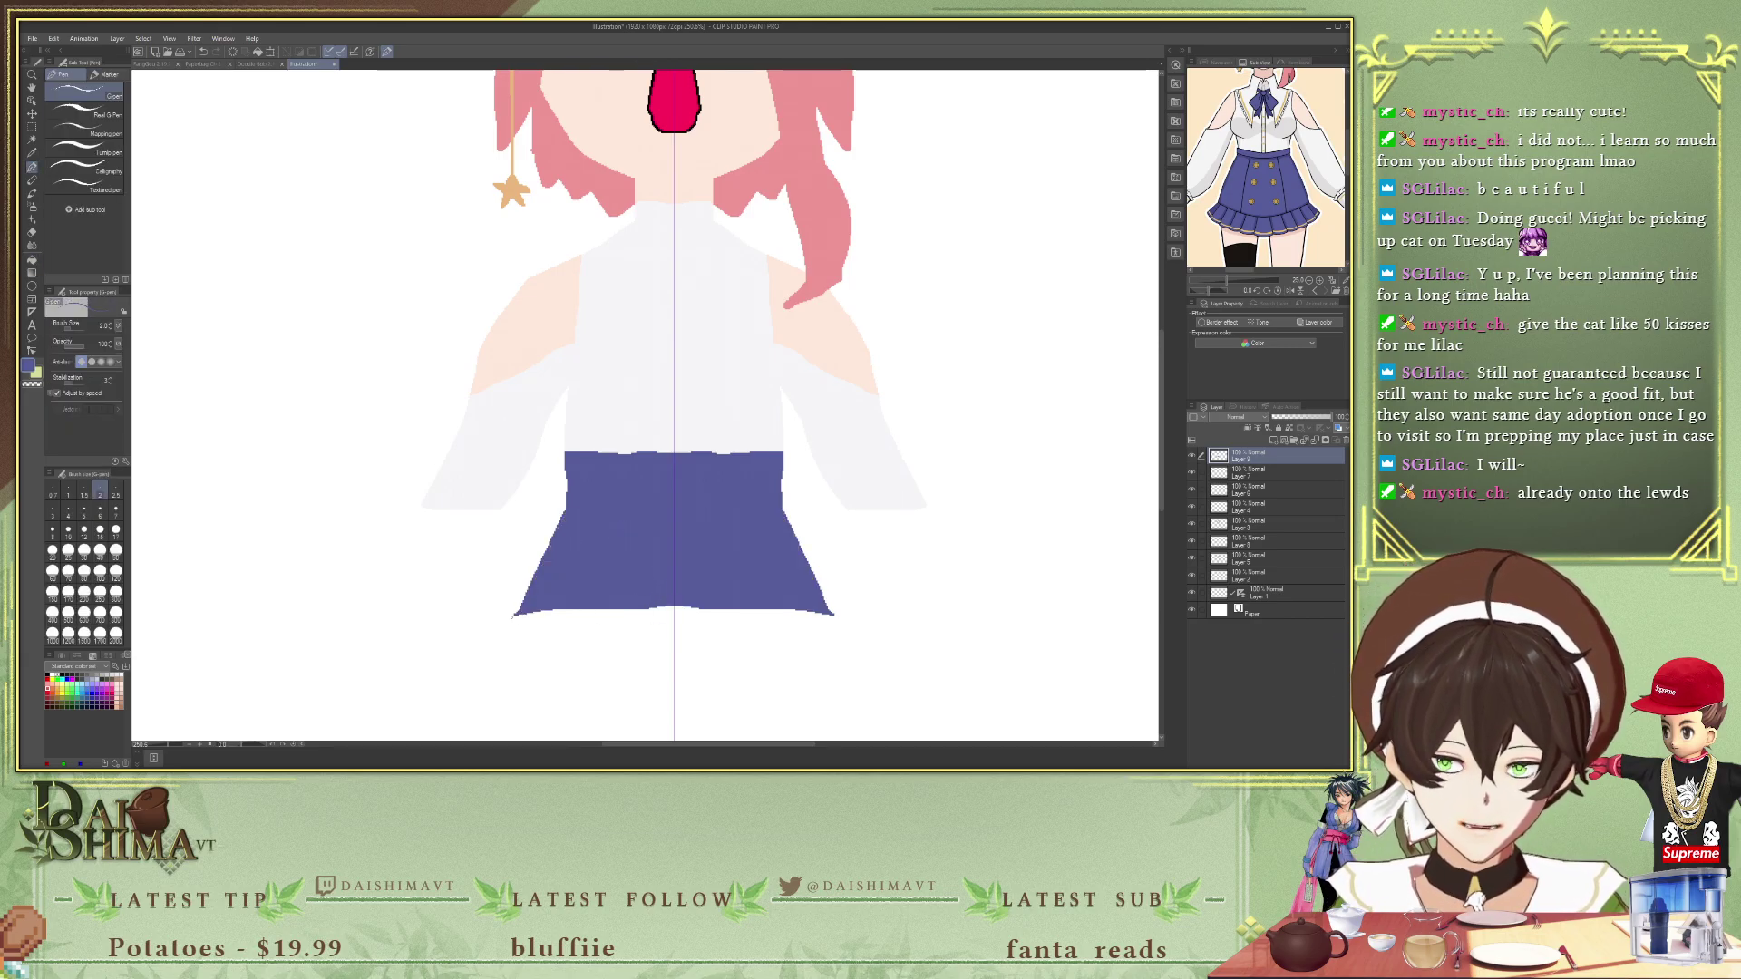
pyautogui.moveTo(514, 616)
pyautogui.mouseDown()
pyautogui.moveTo(566, 624)
pyautogui.moveTo(527, 621)
pyautogui.moveTo(538, 610)
pyautogui.moveTo(512, 641)
pyautogui.moveTo(543, 604)
pyautogui.moveTo(535, 630)
pyautogui.moveTo(564, 606)
pyautogui.moveTo(617, 609)
pyautogui.mouseUp()
pyautogui.hotkey('ctrl', 'z')
pyautogui.hotkey('ctrl', 'z')
pyautogui.hotkey('ctrl', 'z')
pyautogui.hotkey('ctrl', 'z')
pyautogui.press('Delete')
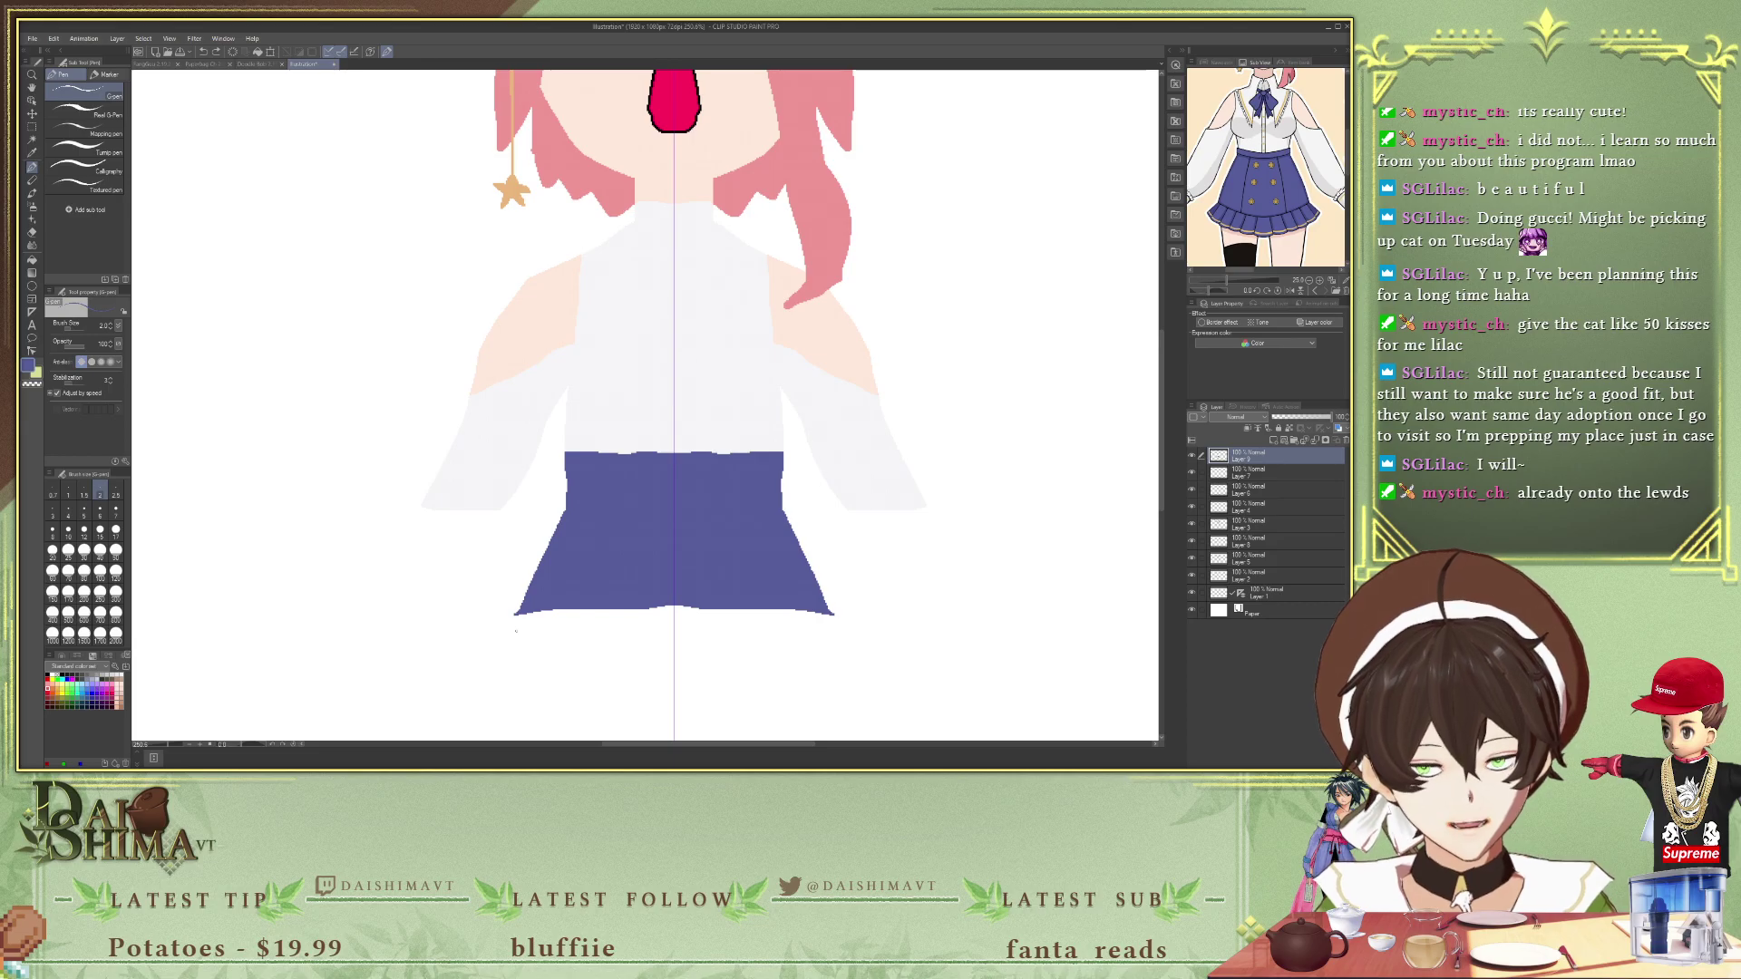
# - Draw a mirrored row of scalloped ruffles along the skirt's hem and fill them with the skirt blue
pyautogui.moveTo(510, 617)
pyautogui.mouseDown()
pyautogui.moveTo(528, 635)
pyautogui.moveTo(539, 612)
pyautogui.moveTo(546, 640)
pyautogui.moveTo(580, 609)
pyautogui.moveTo(591, 633)
pyautogui.moveTo(602, 608)
pyautogui.moveTo(610, 629)
pyautogui.moveTo(624, 609)
pyautogui.moveTo(674, 613)
pyautogui.mouseUp()
pyautogui.press('g')
pyautogui.click(675, 614)
pyautogui.click(653, 616)
pyautogui.moveTo(633, 615); pyautogui.dragTo(523, 619)
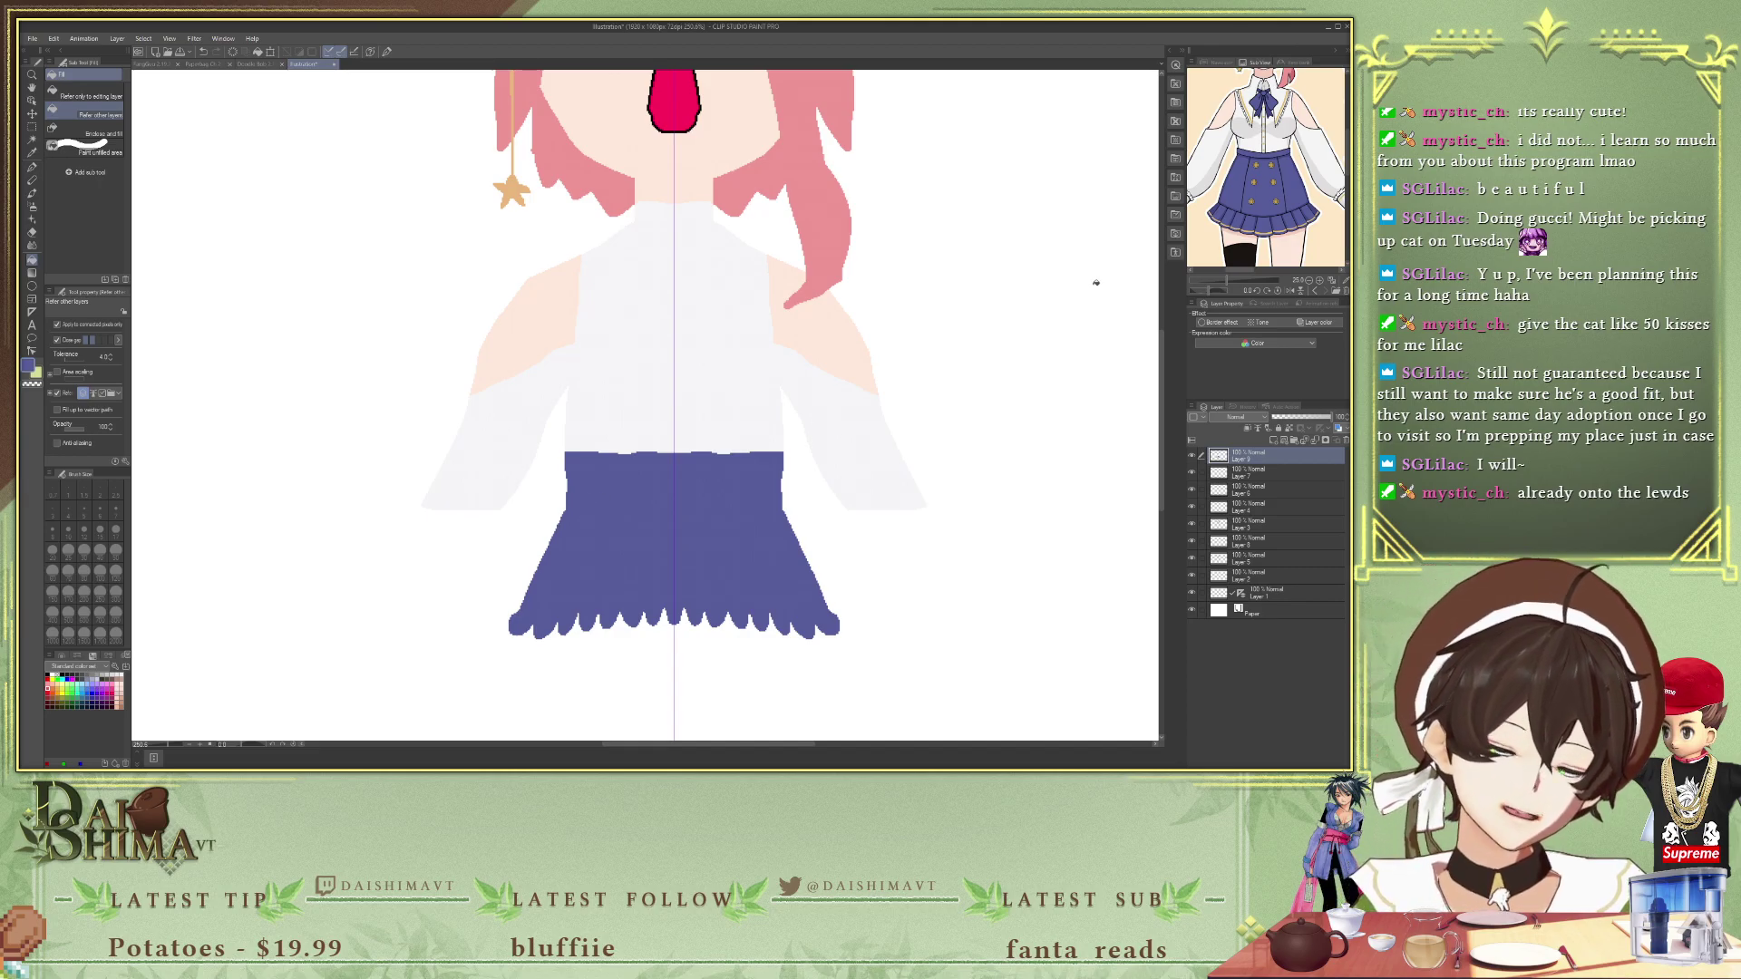
# - Sample the gold colour of the skirt buttons from the reference illustration
pyautogui.press('i')
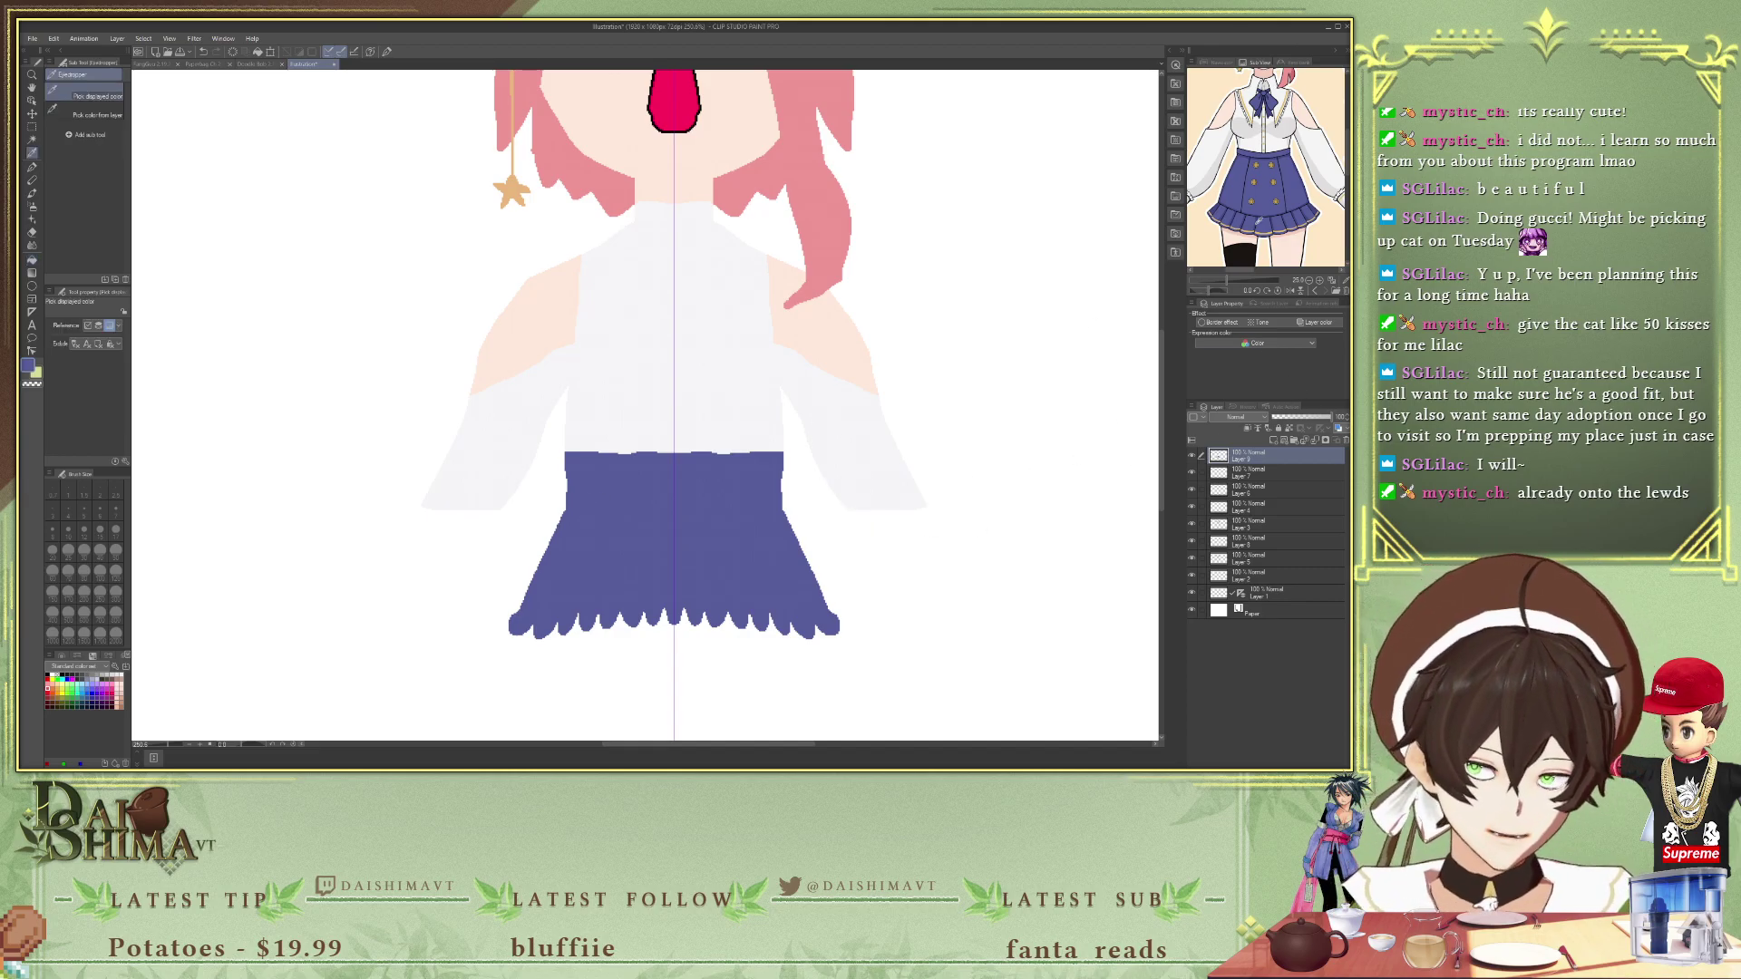
pyautogui.click(1253, 178)
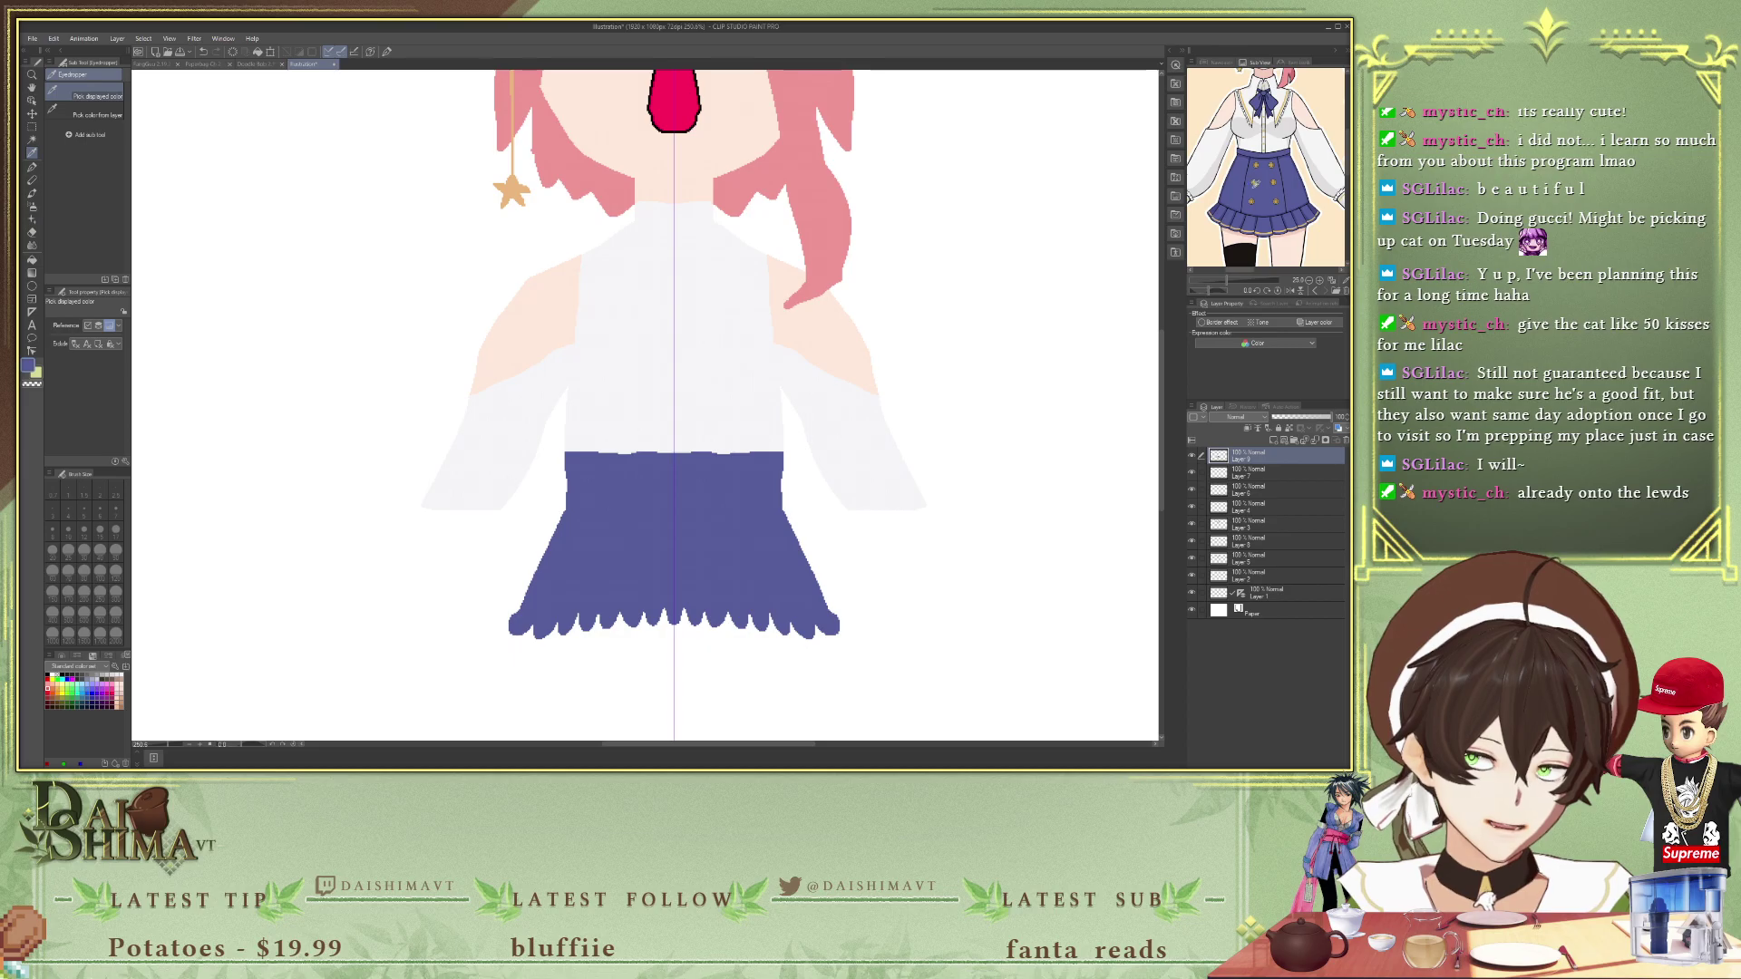
pyautogui.scroll(3, 626, 497)
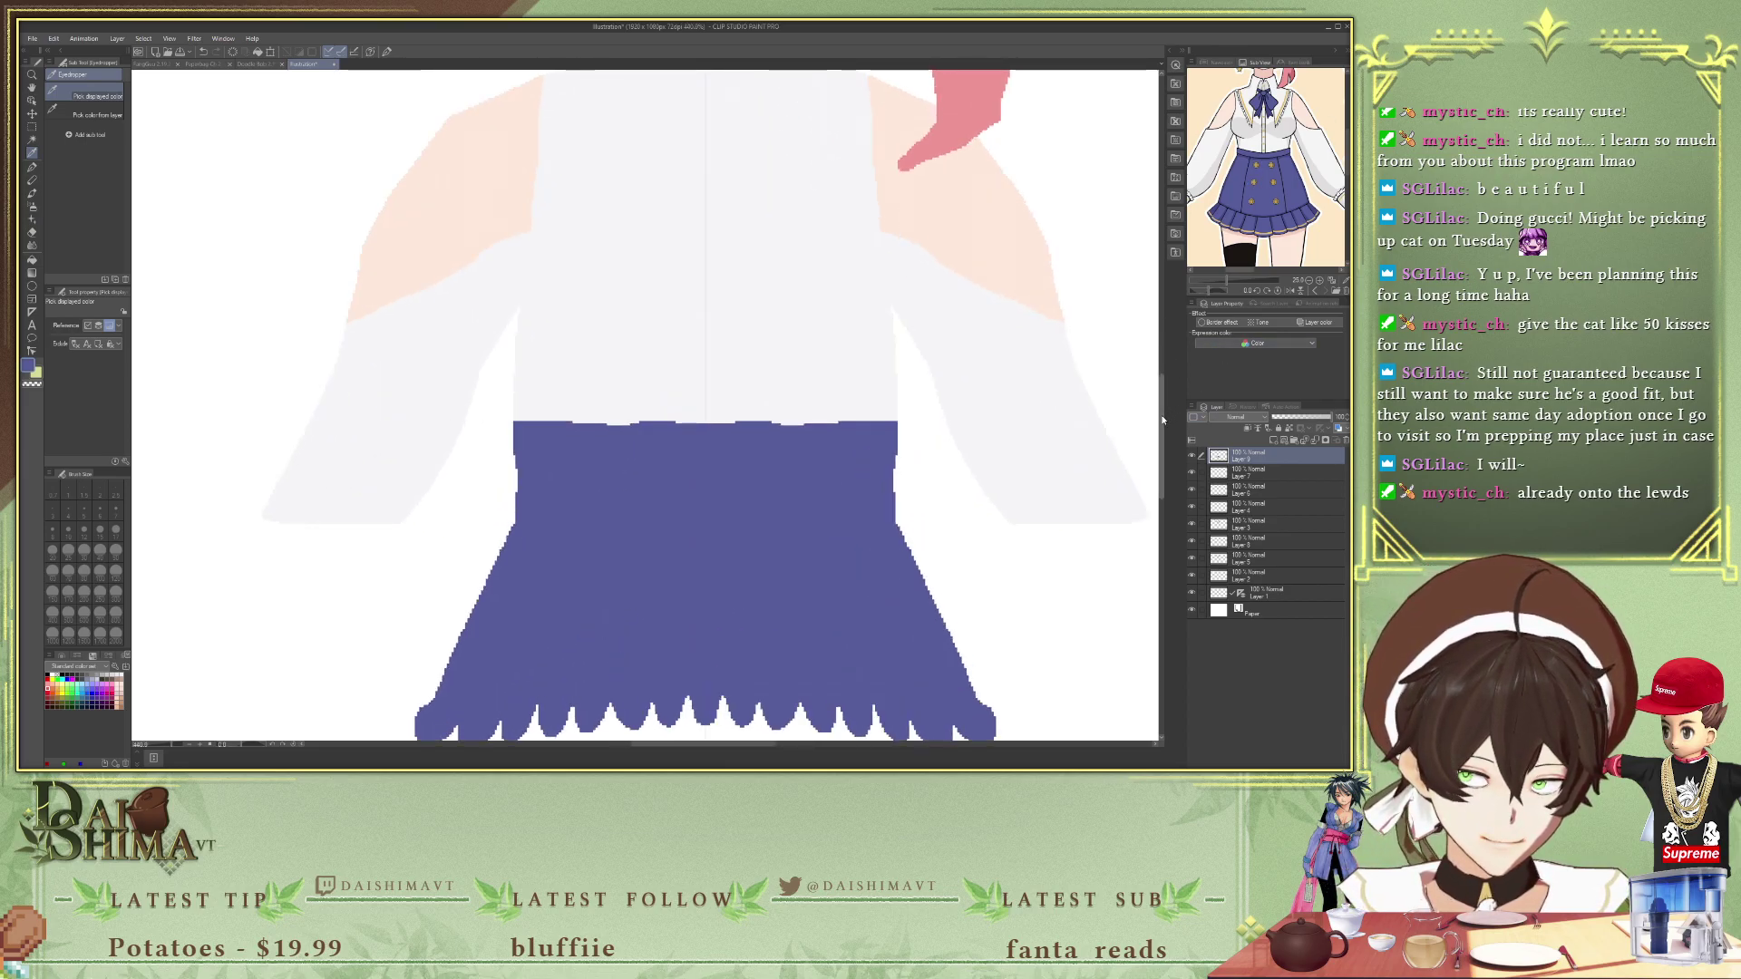
pyautogui.scroll(-4, 1164, 410)
pyautogui.scroll(1, 469, 449)
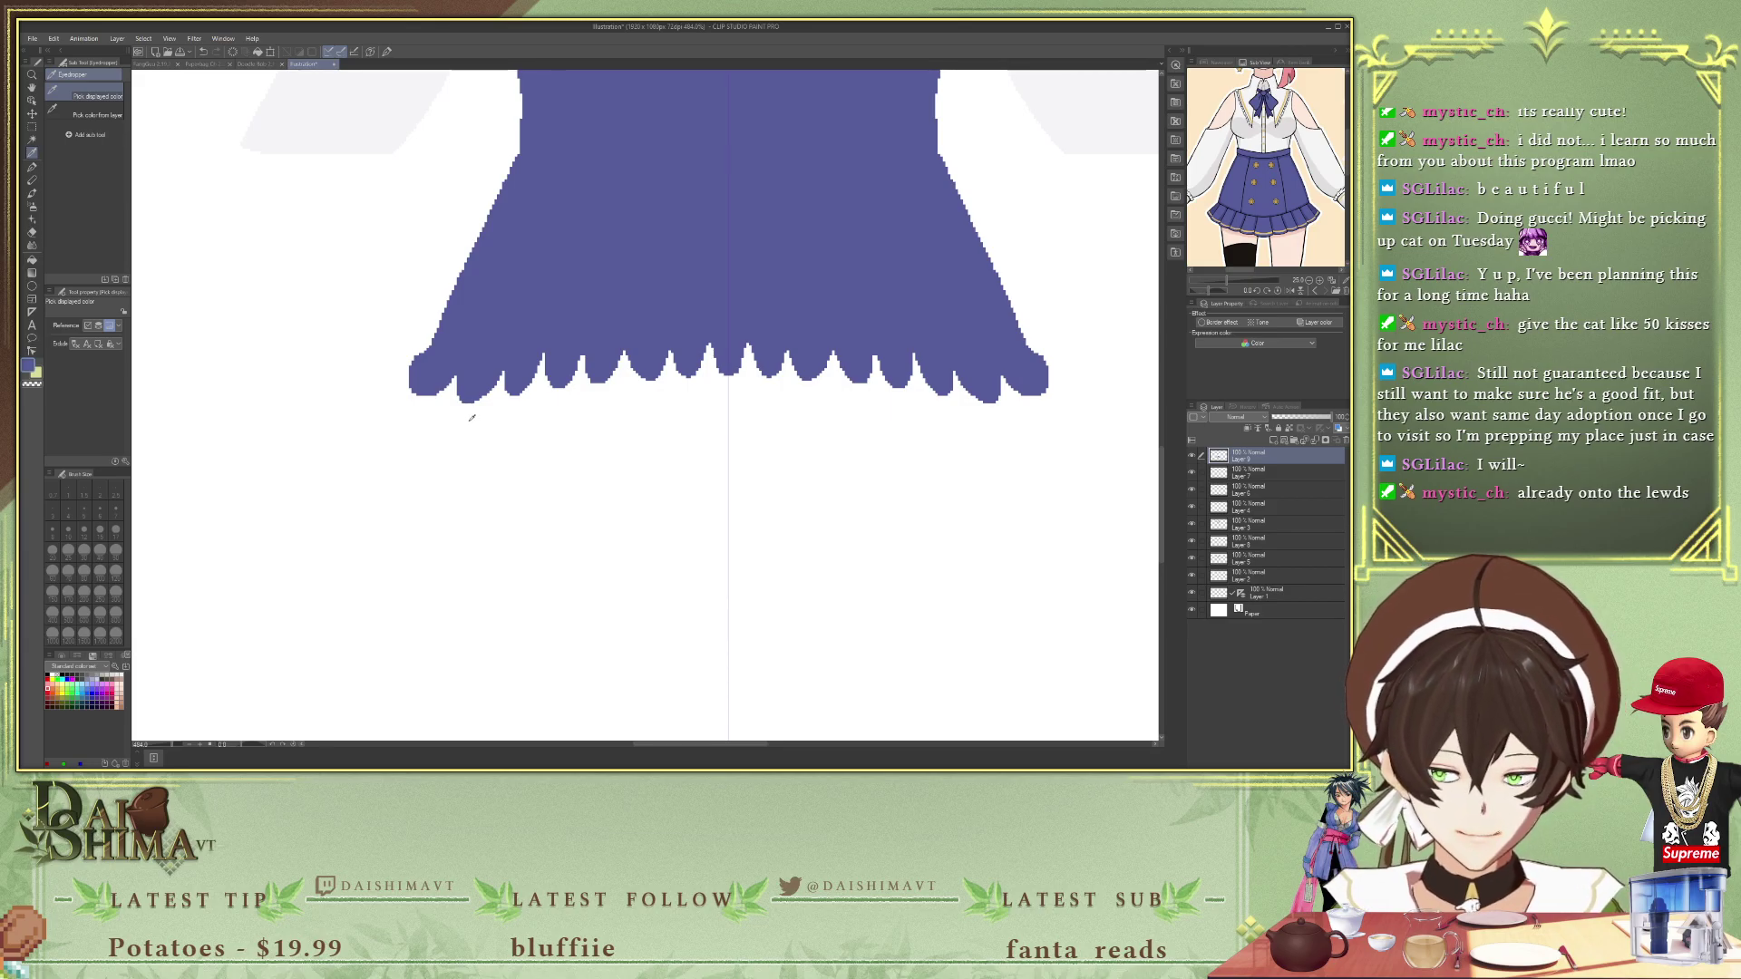
pyautogui.press('p')
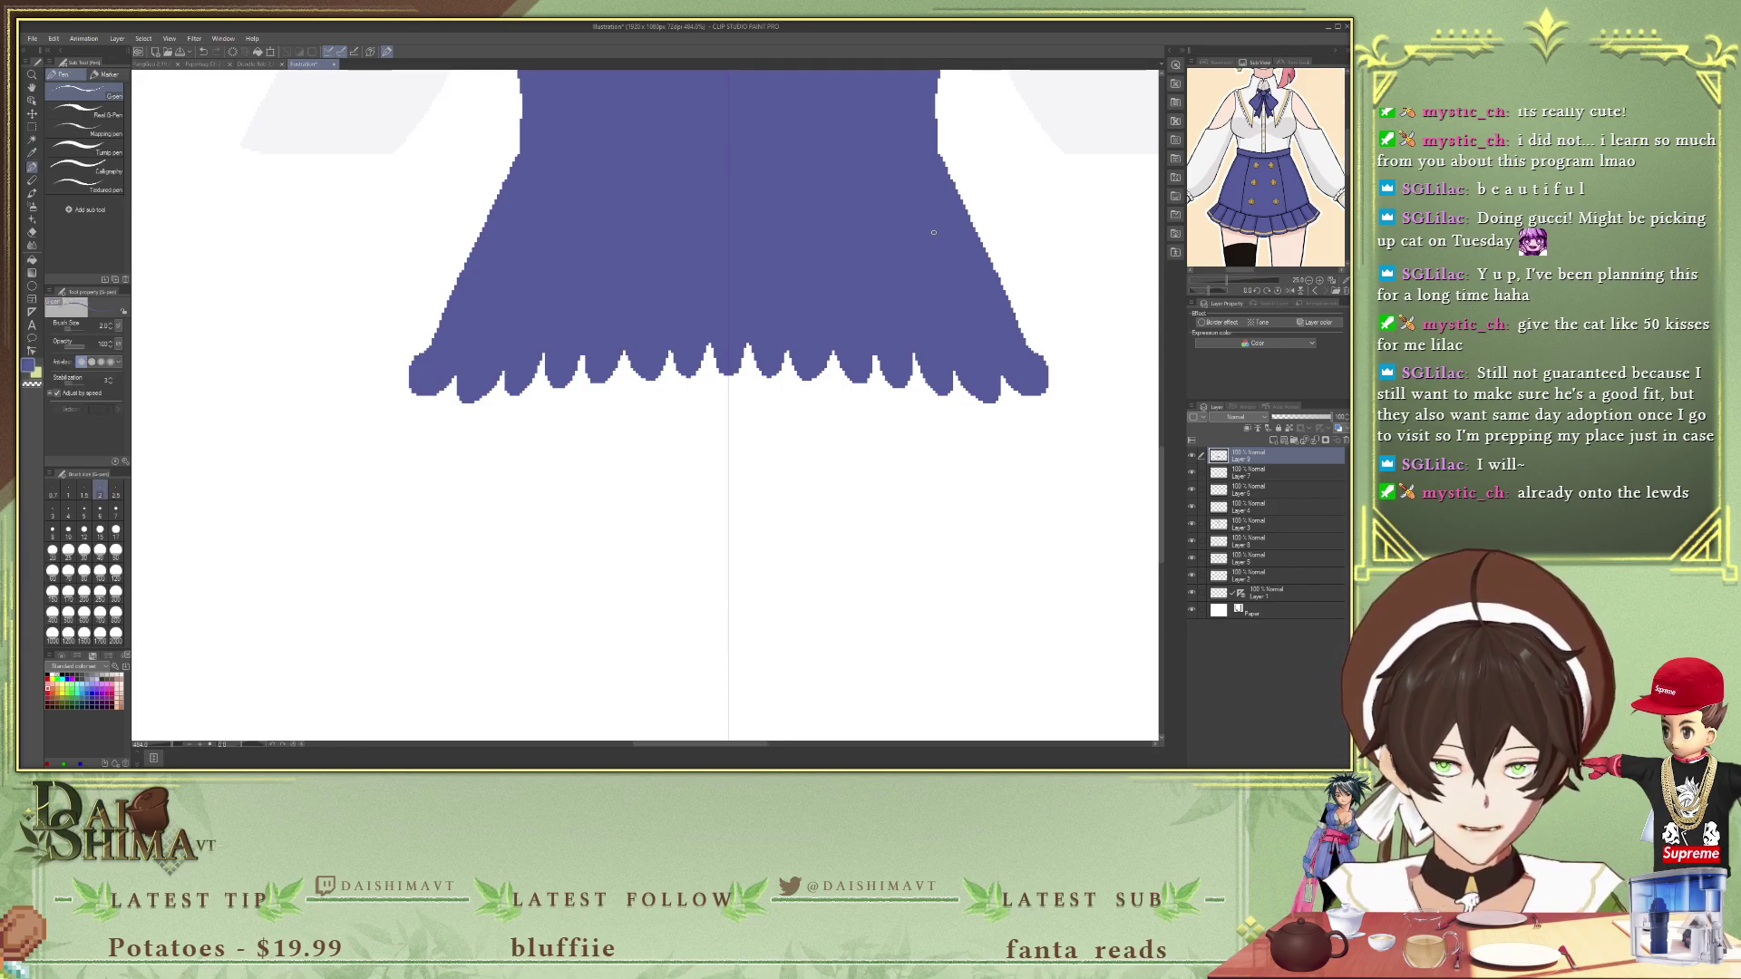
pyautogui.press('i')
pyautogui.click(1275, 184)
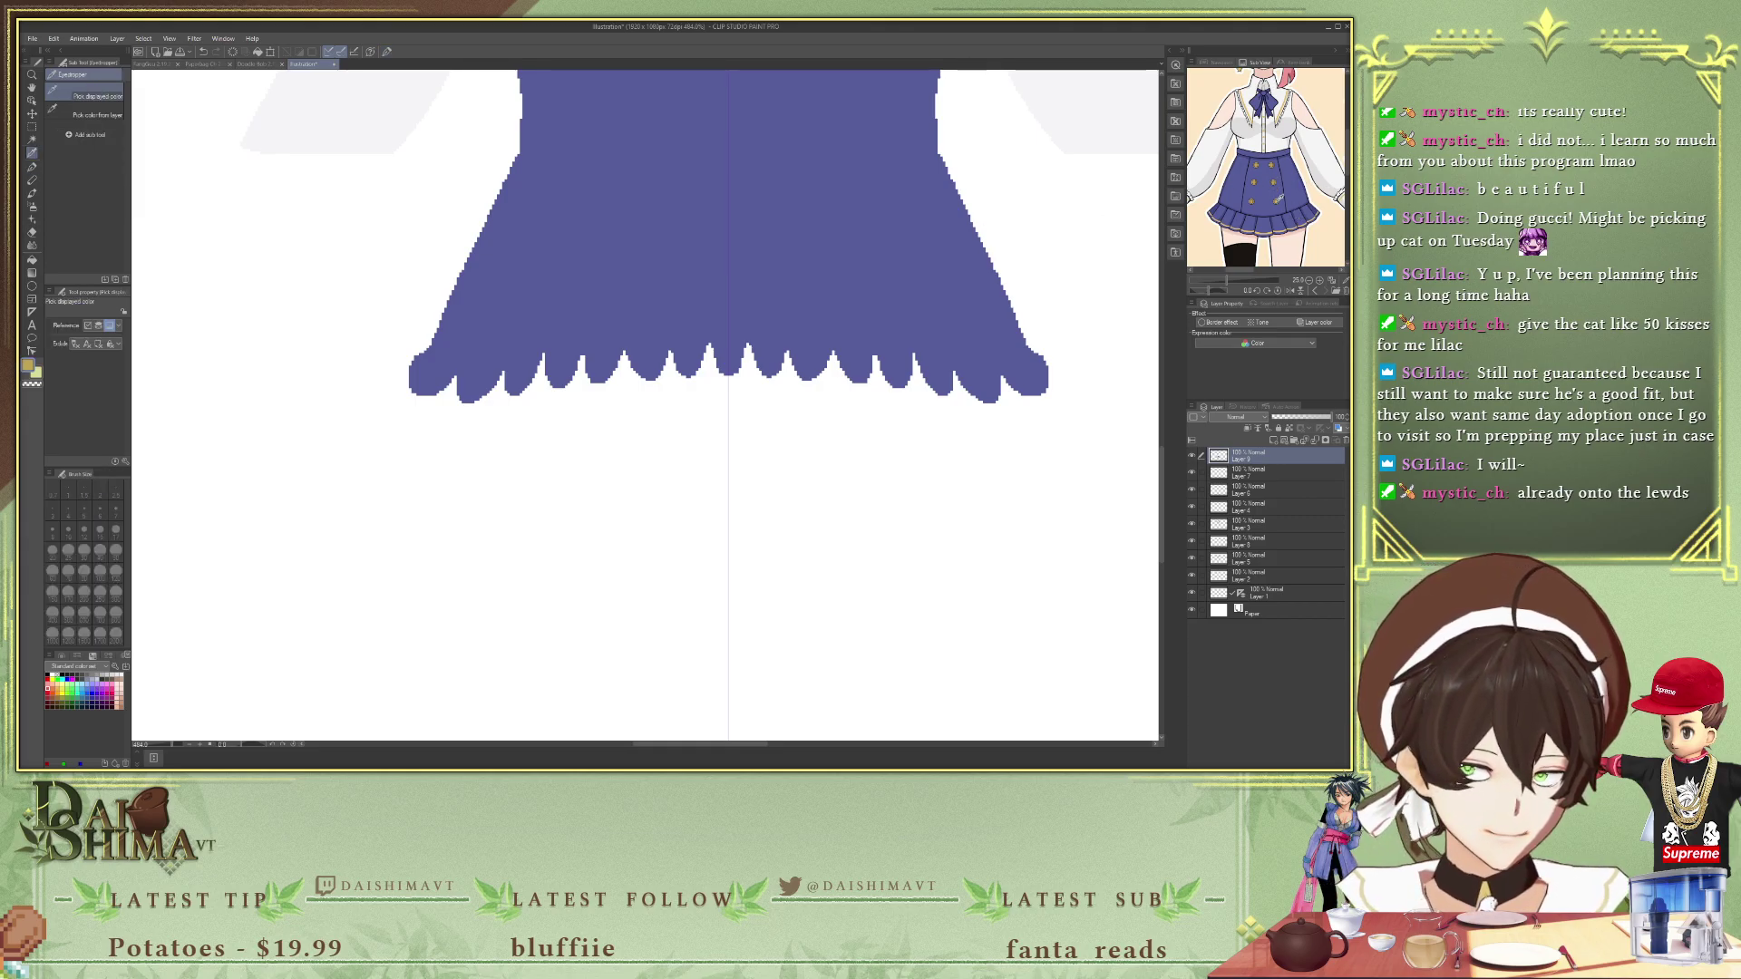
# - Draw a mirrored gold trim line across the scalloped ruffles along the skirt's hem
pyautogui.press('p')
pyautogui.moveTo(412, 364); pyautogui.dragTo(492, 381)
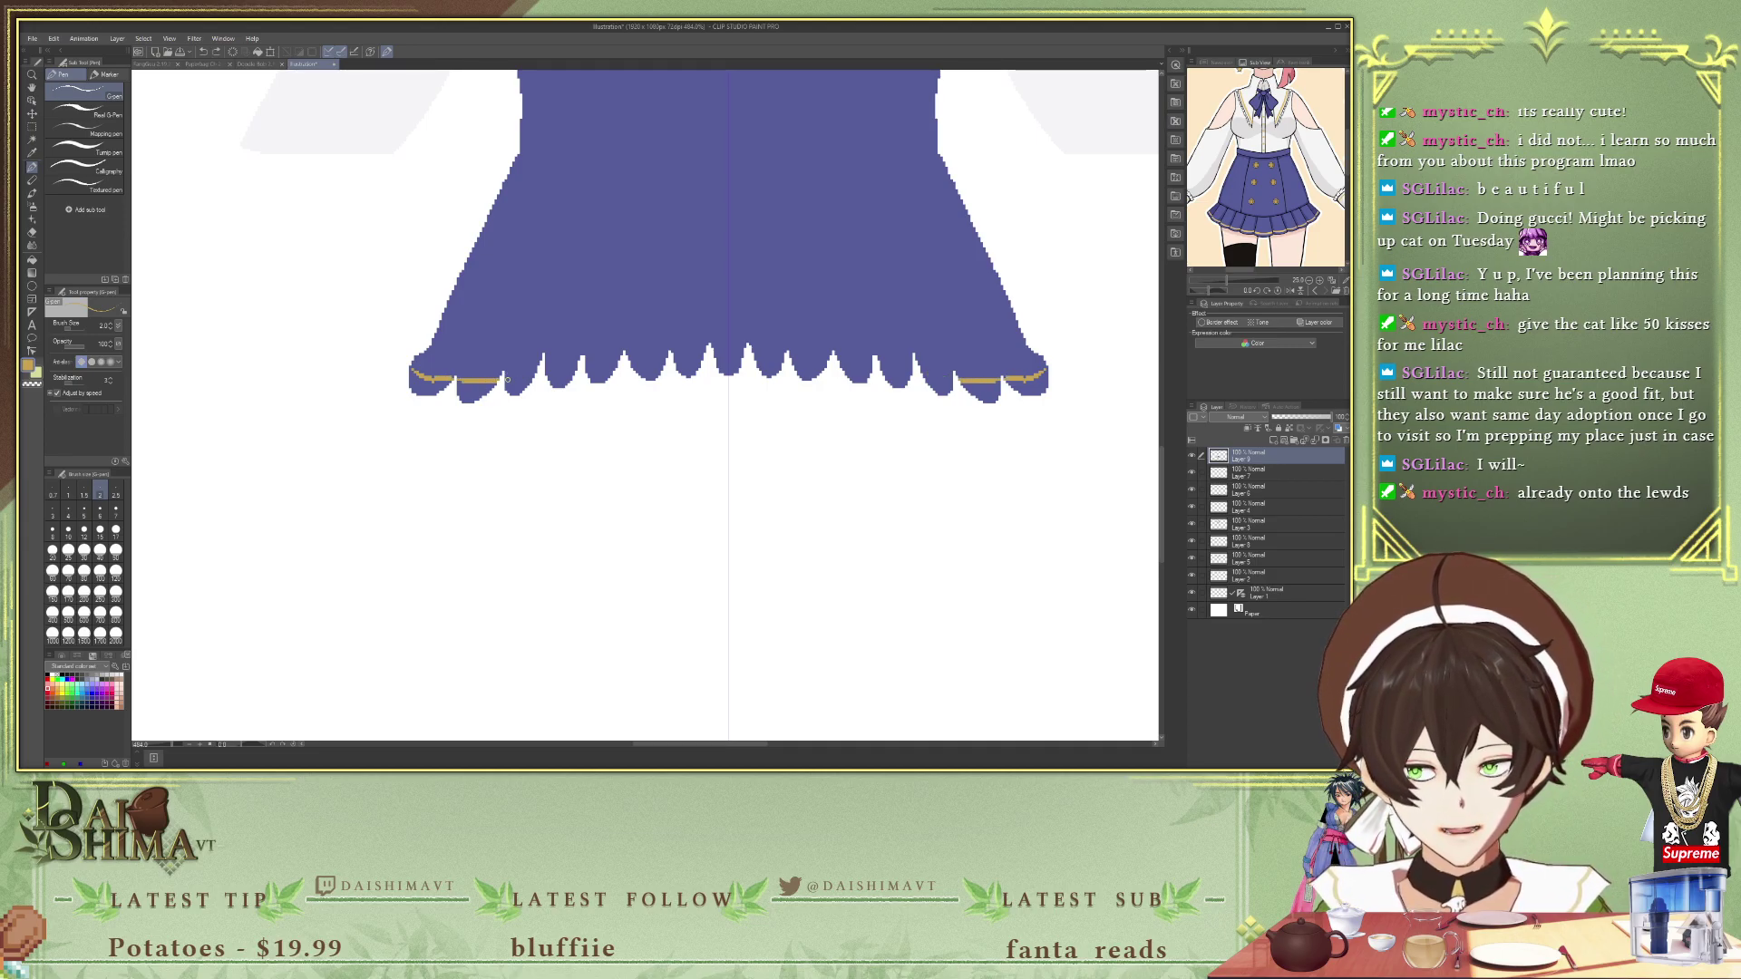
pyautogui.hotkey('ctrl', 'z')
pyautogui.hotkey('ctrl', 'z')
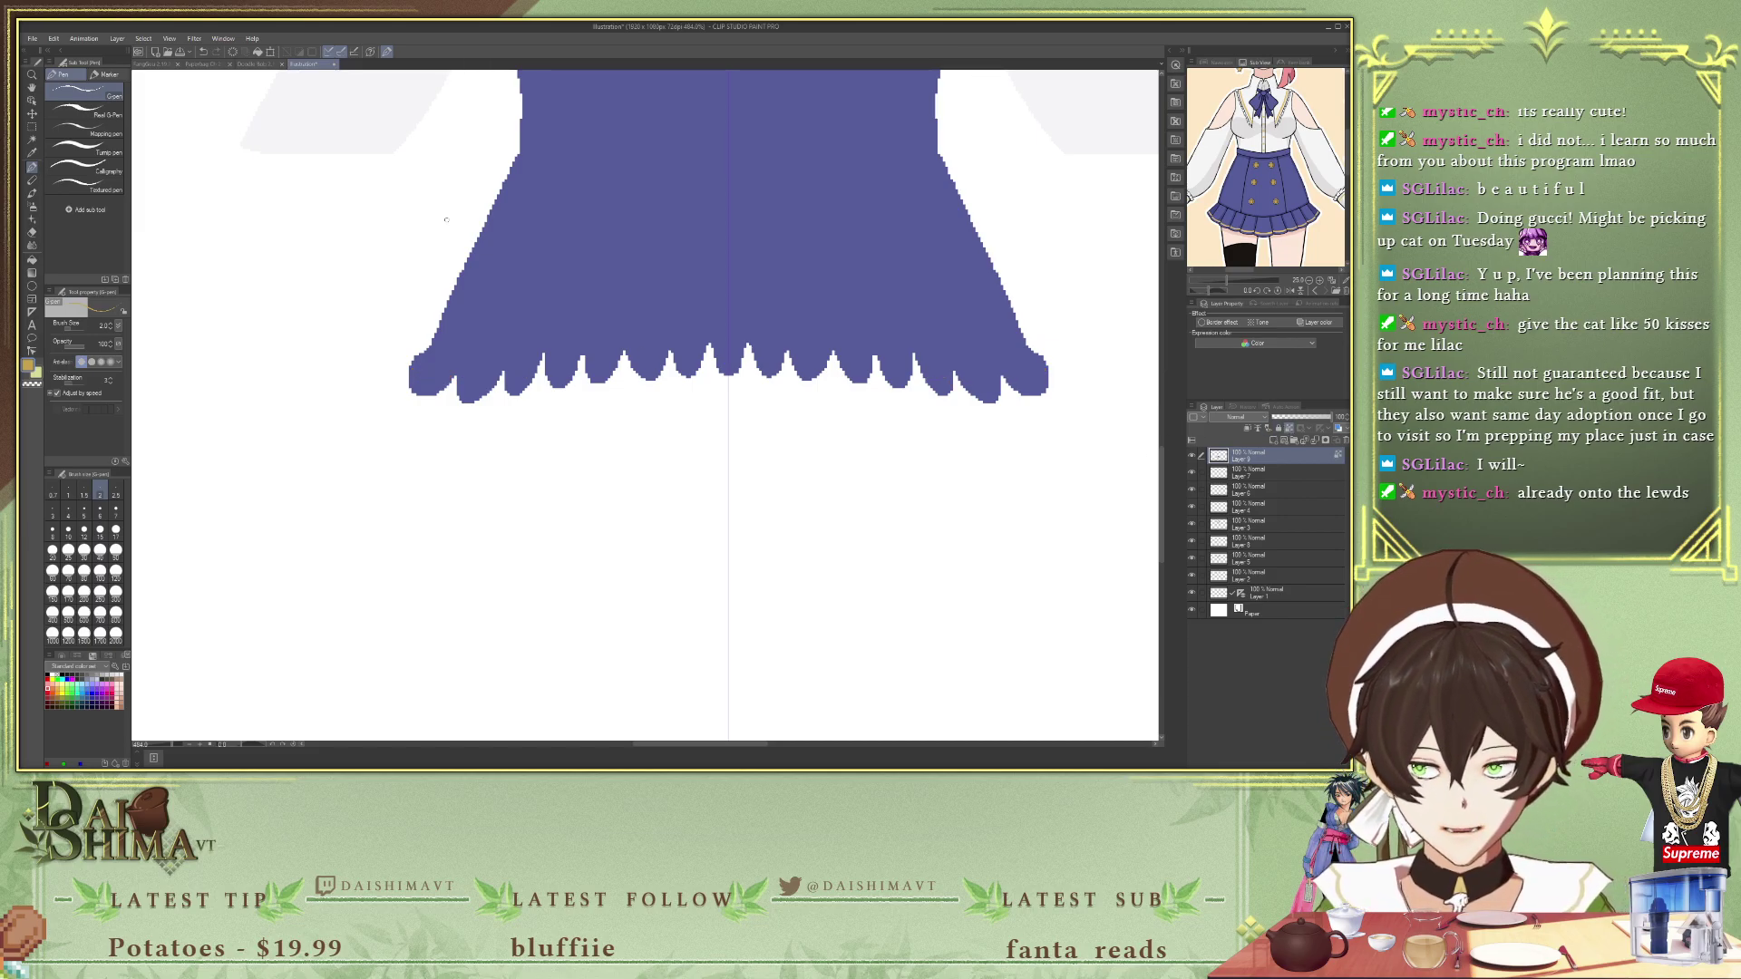
pyautogui.moveTo(411, 369); pyautogui.dragTo(728, 357)
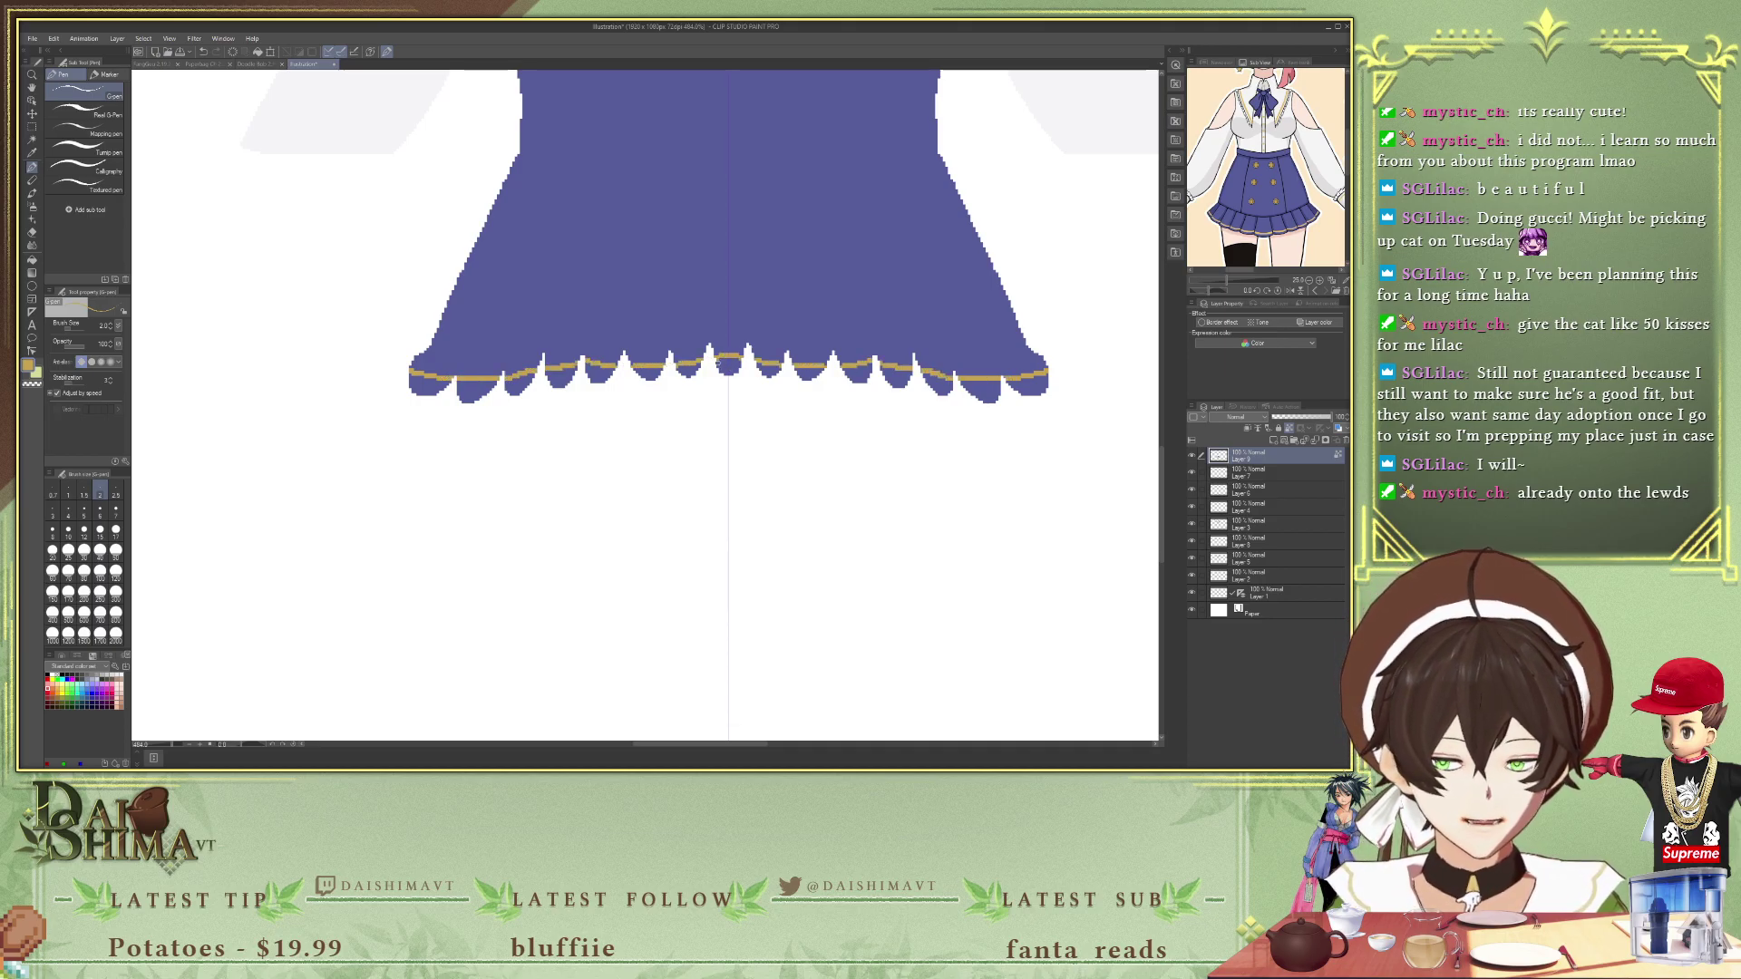
pyautogui.scroll(-3, 677, 270)
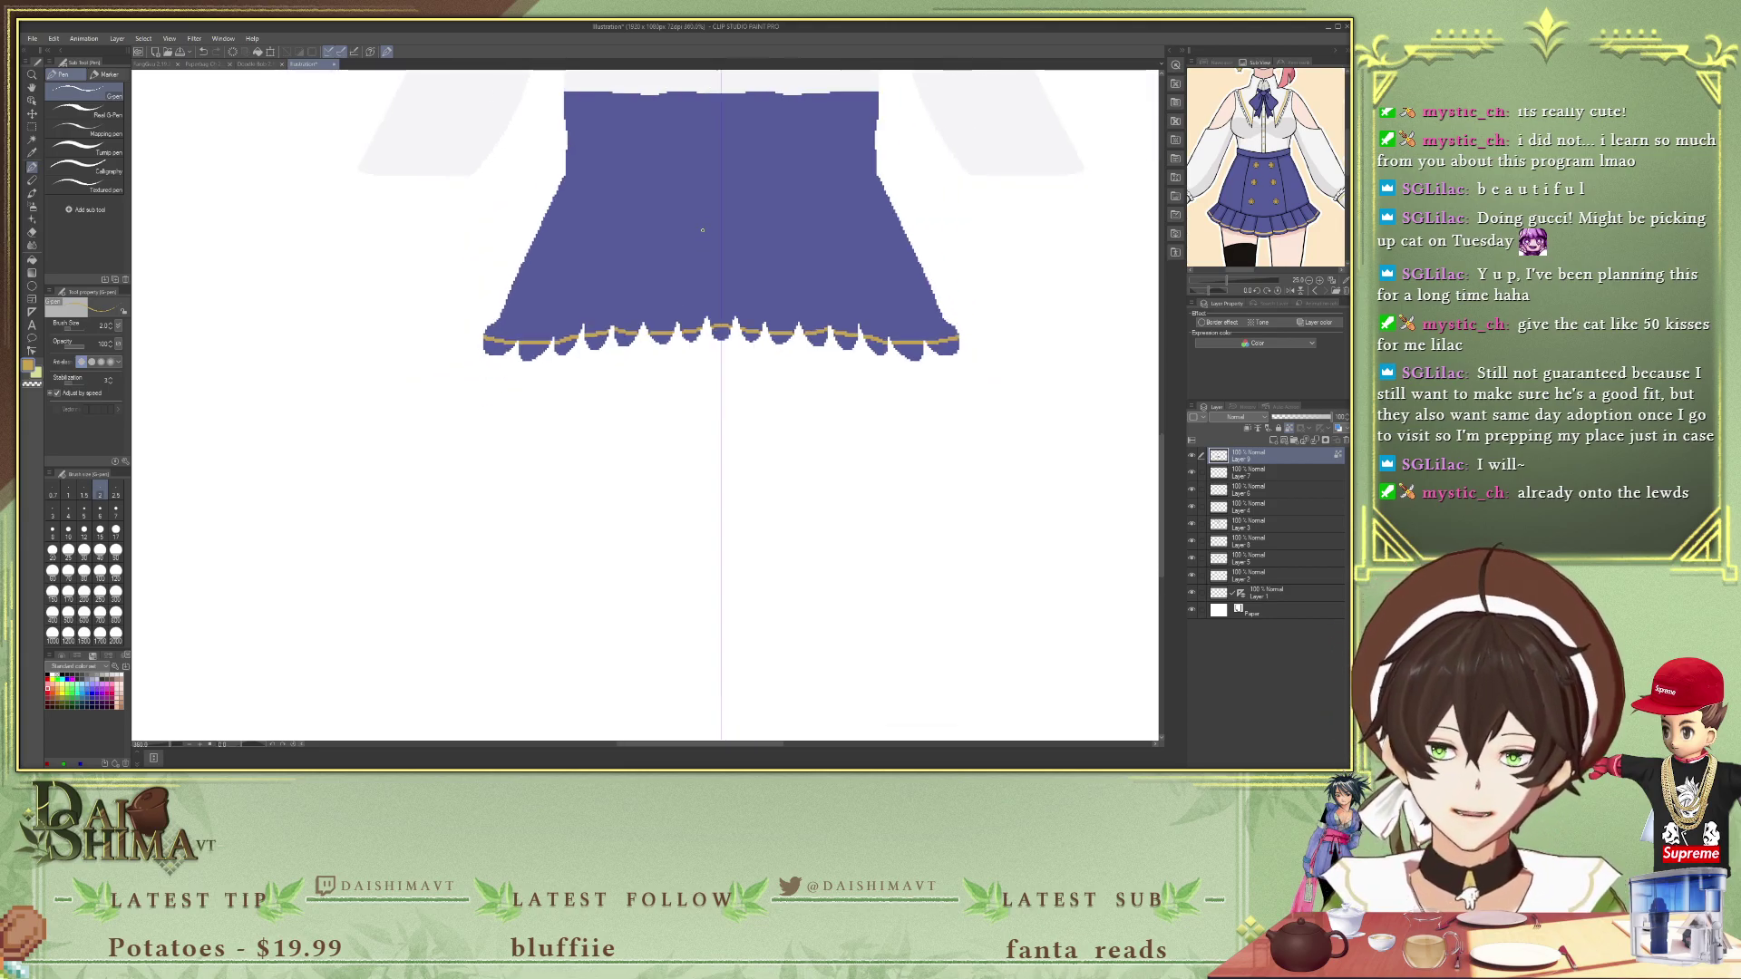
# - Outline three mirrored pairs of round buttons down the skirt's front and fill them with gold
pyautogui.scroll(3, 743, 331)
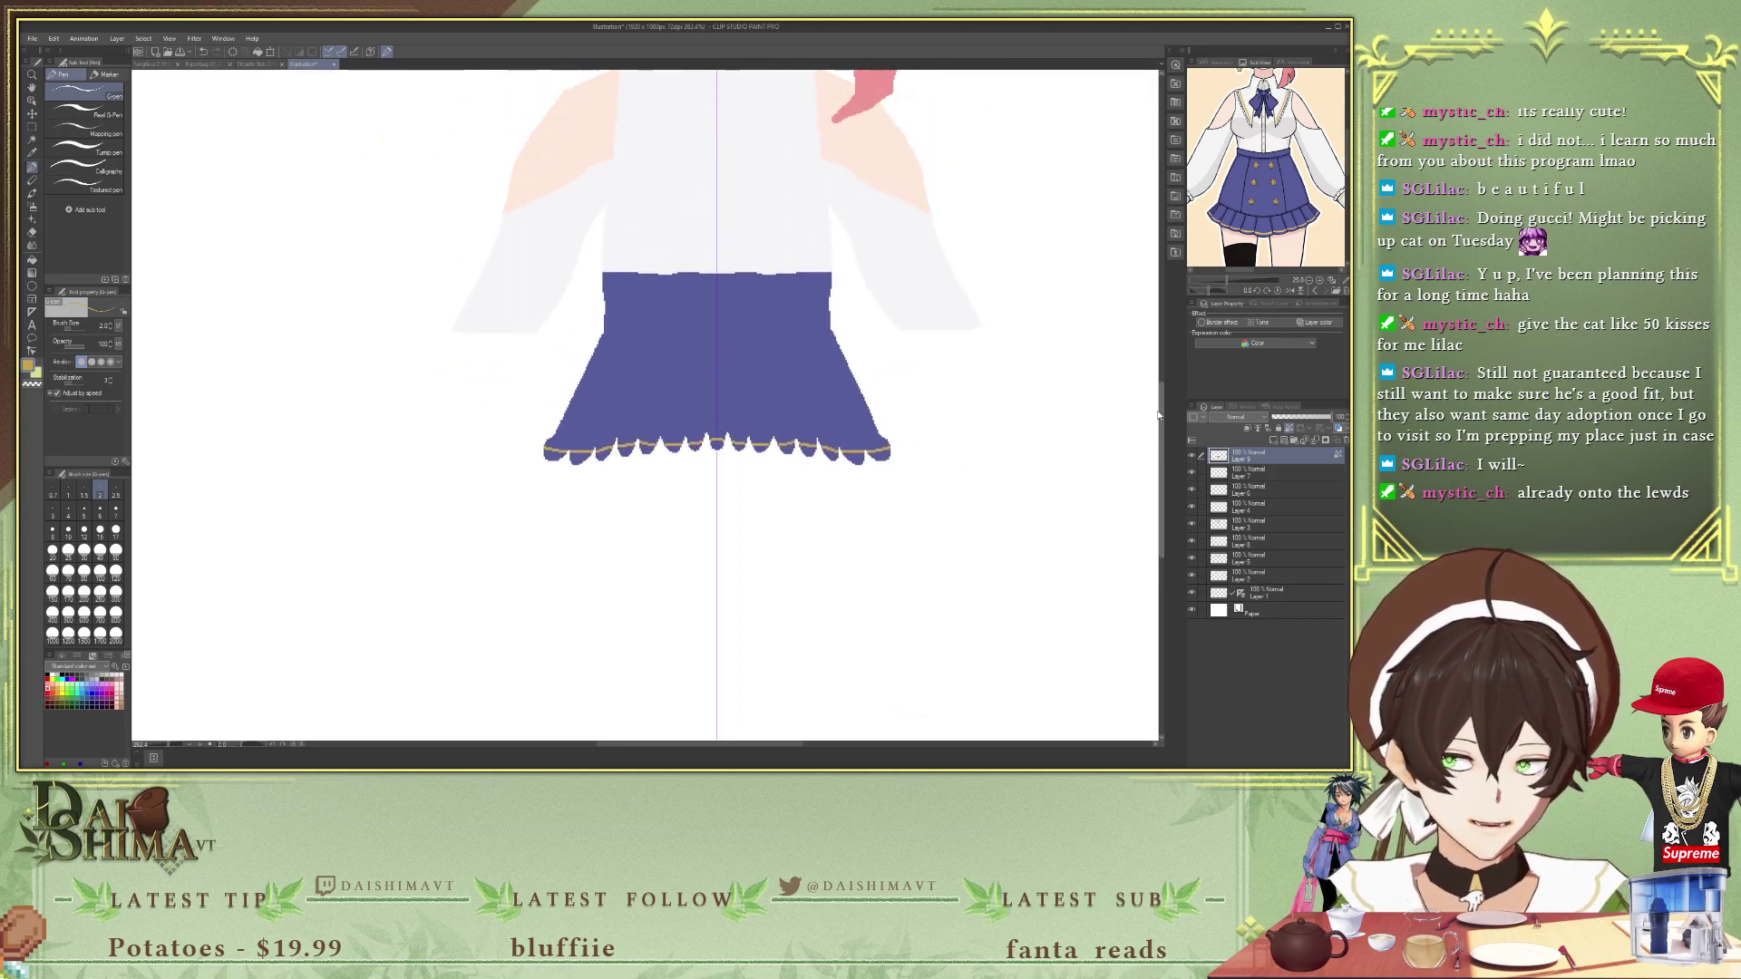
pyautogui.scroll(1, 743, 331)
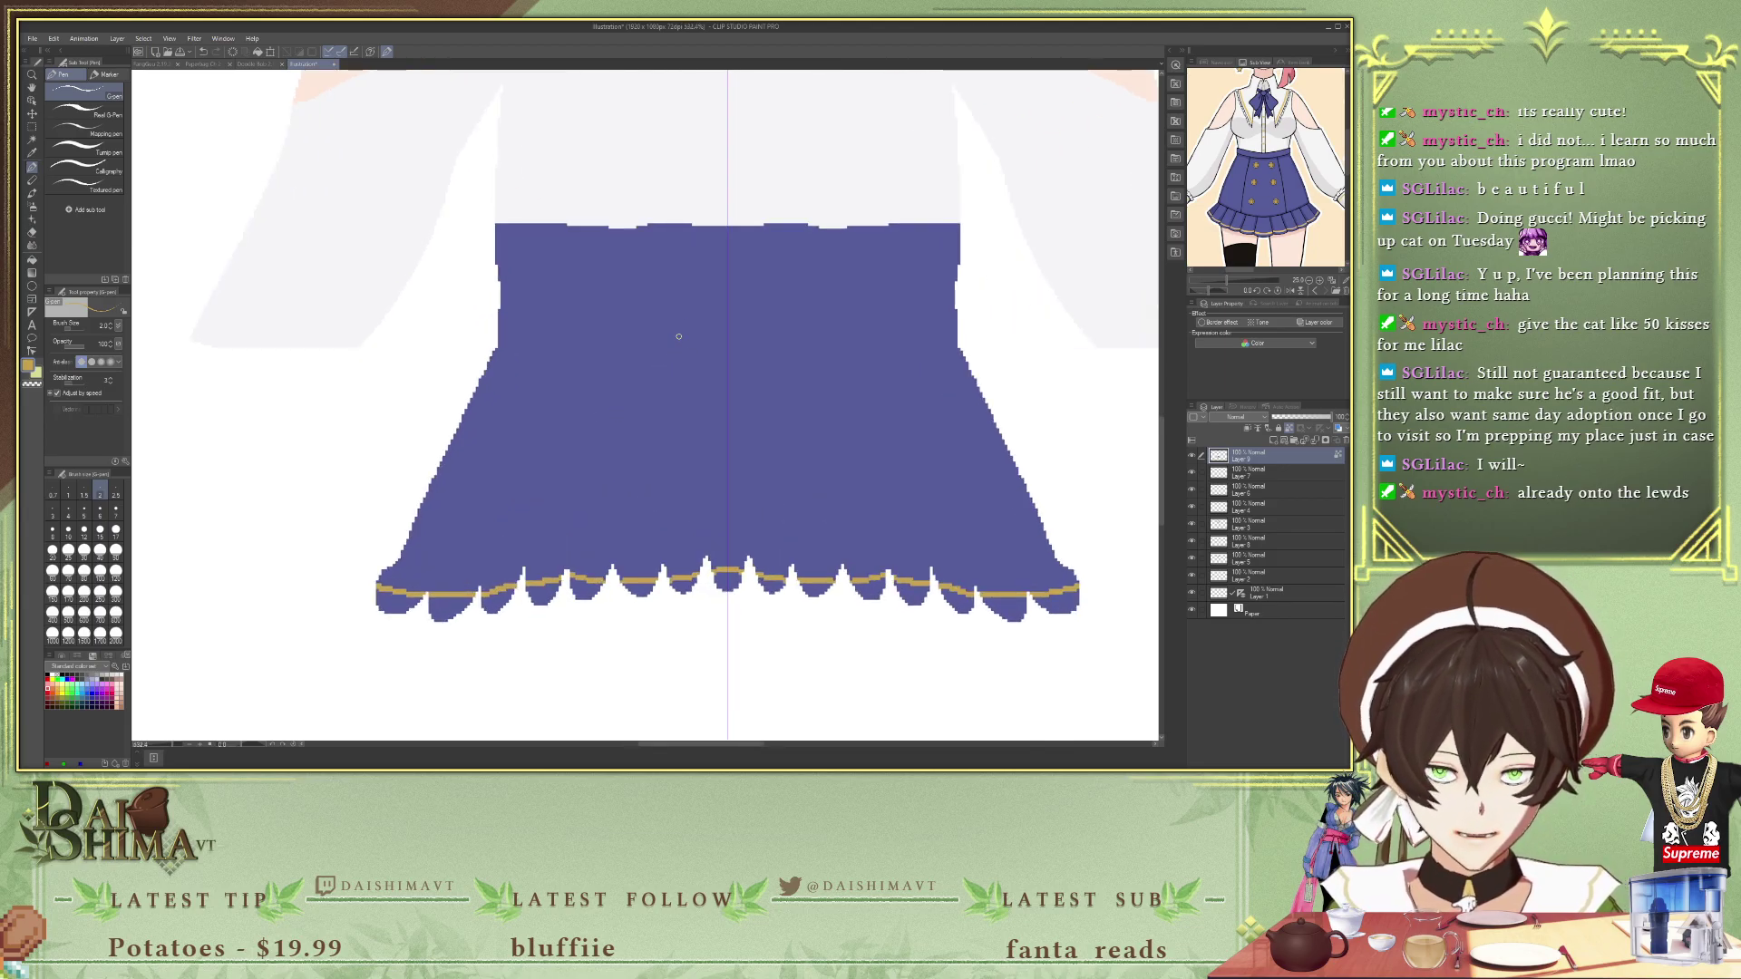
pyautogui.moveTo(691, 264)
pyautogui.mouseDown()
pyautogui.moveTo(698, 289)
pyautogui.moveTo(689, 271)
pyautogui.mouseUp()
pyautogui.hotkey('ctrl', 'z')
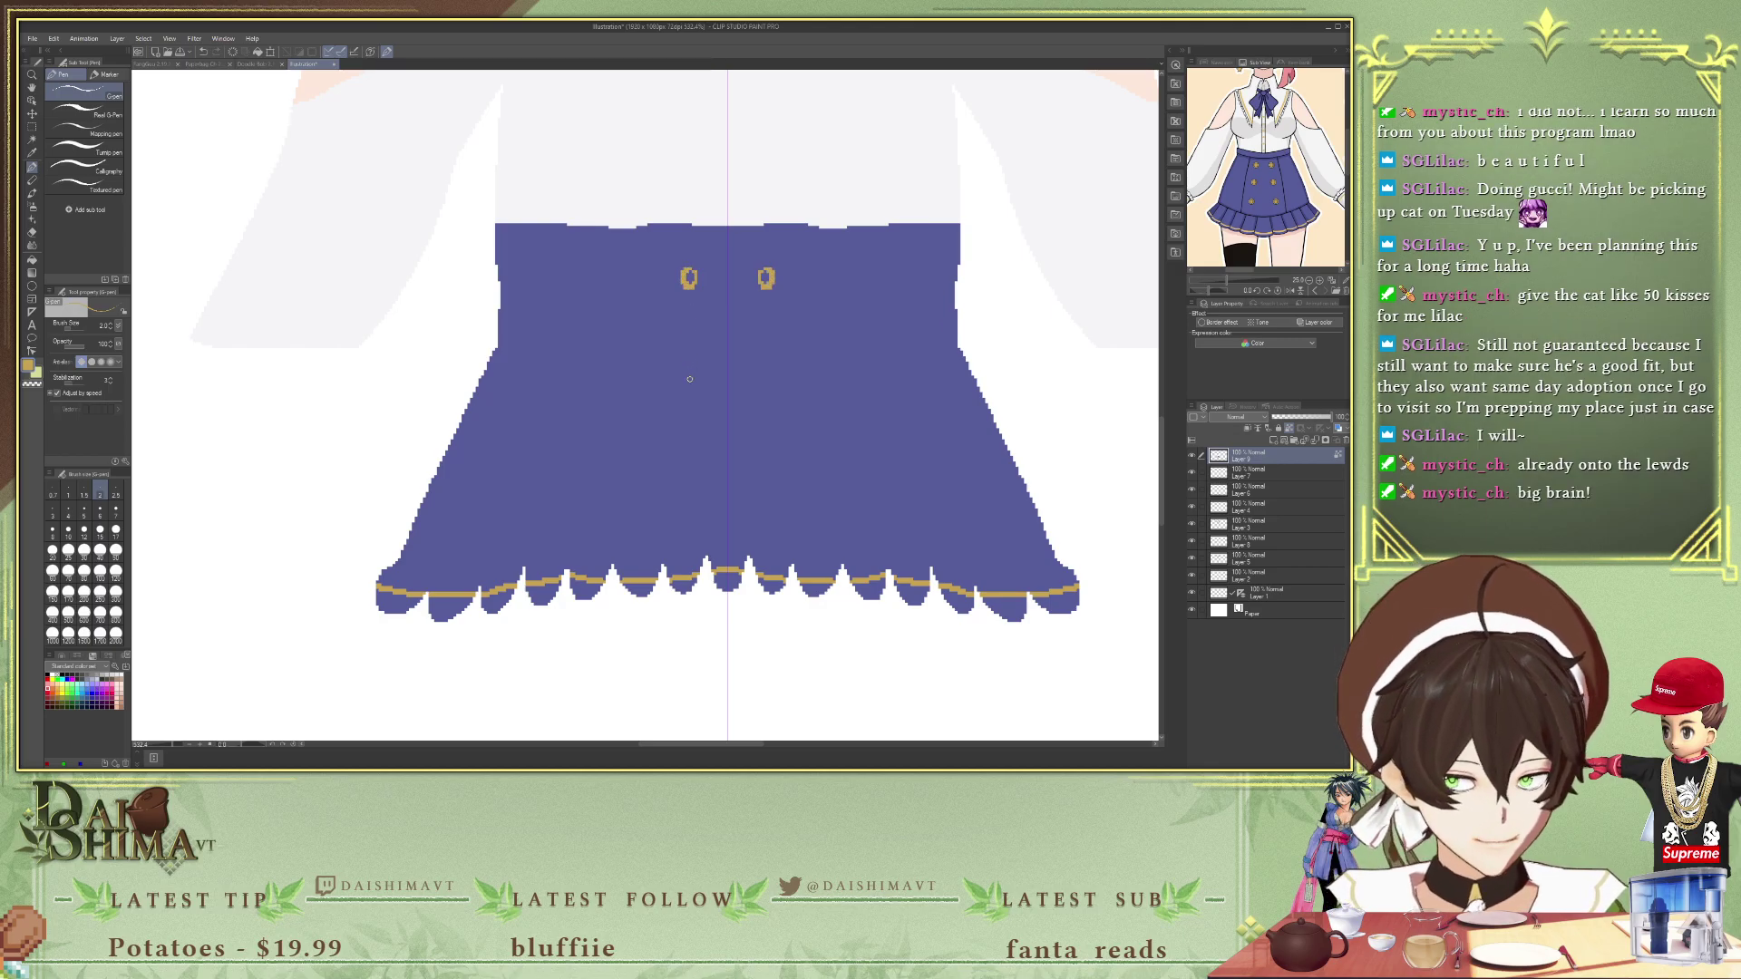
pyautogui.moveTo(682, 331); pyautogui.dragTo(685, 337)
pyautogui.moveTo(680, 405)
pyautogui.mouseDown()
pyautogui.moveTo(696, 408)
pyautogui.moveTo(682, 399)
pyautogui.mouseUp()
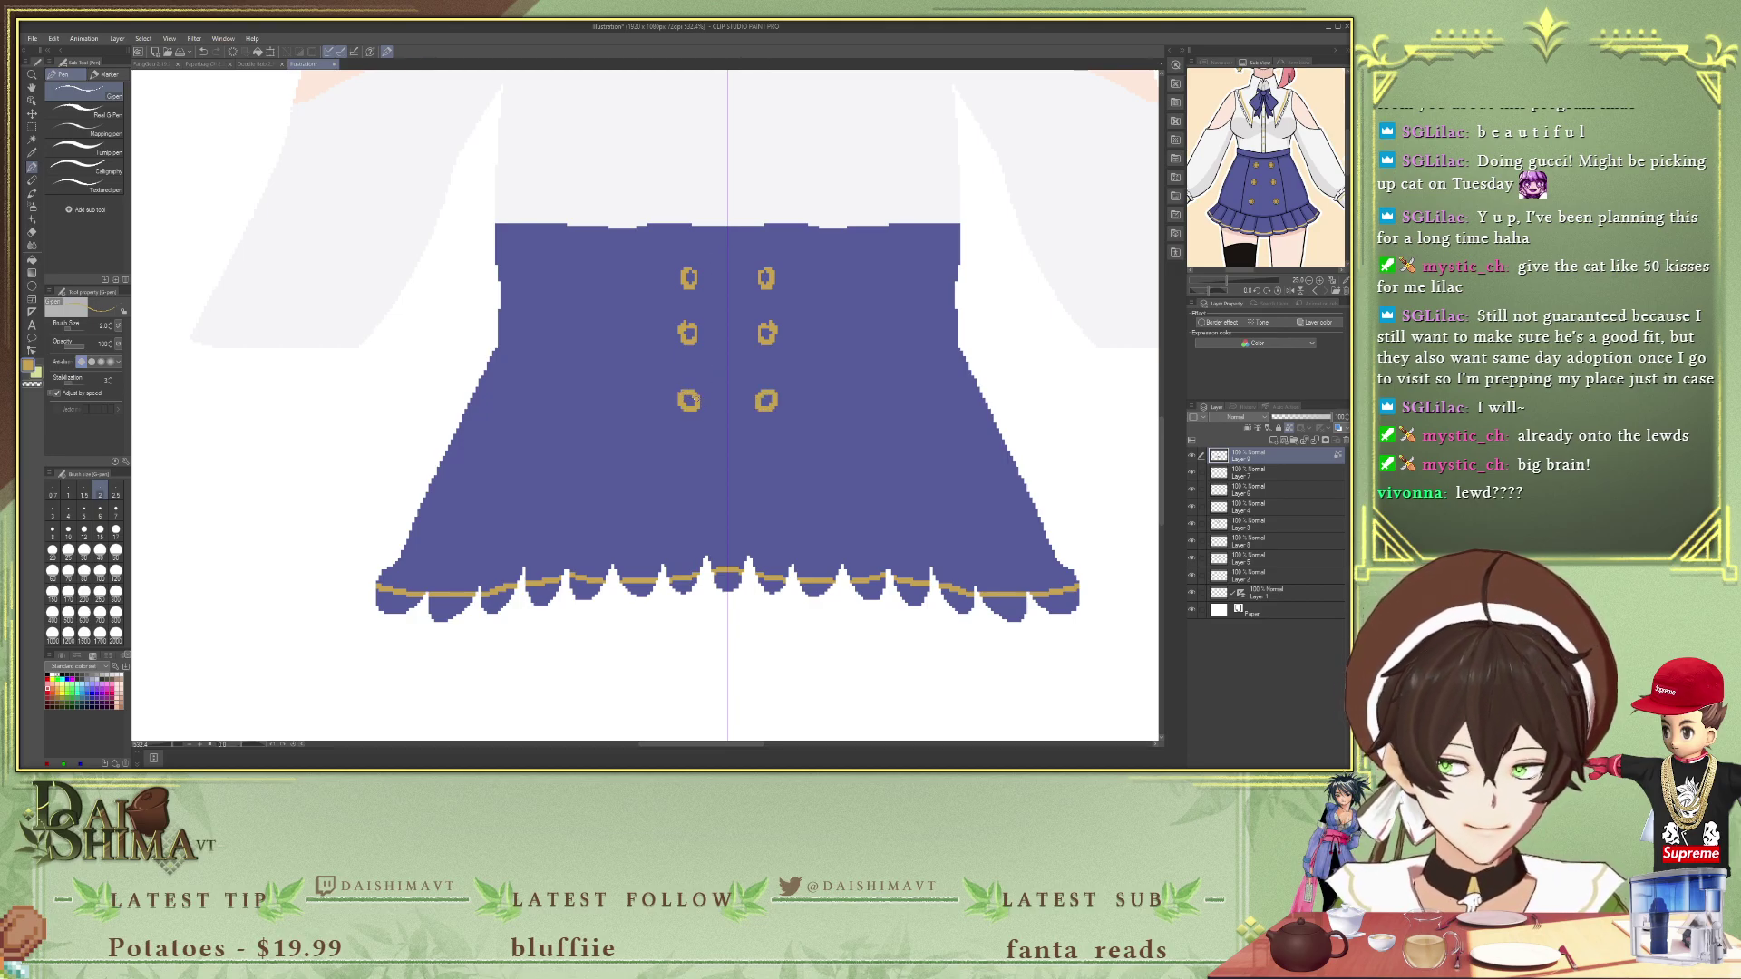
pyautogui.press('g')
pyautogui.click(689, 400)
pyautogui.click(688, 332)
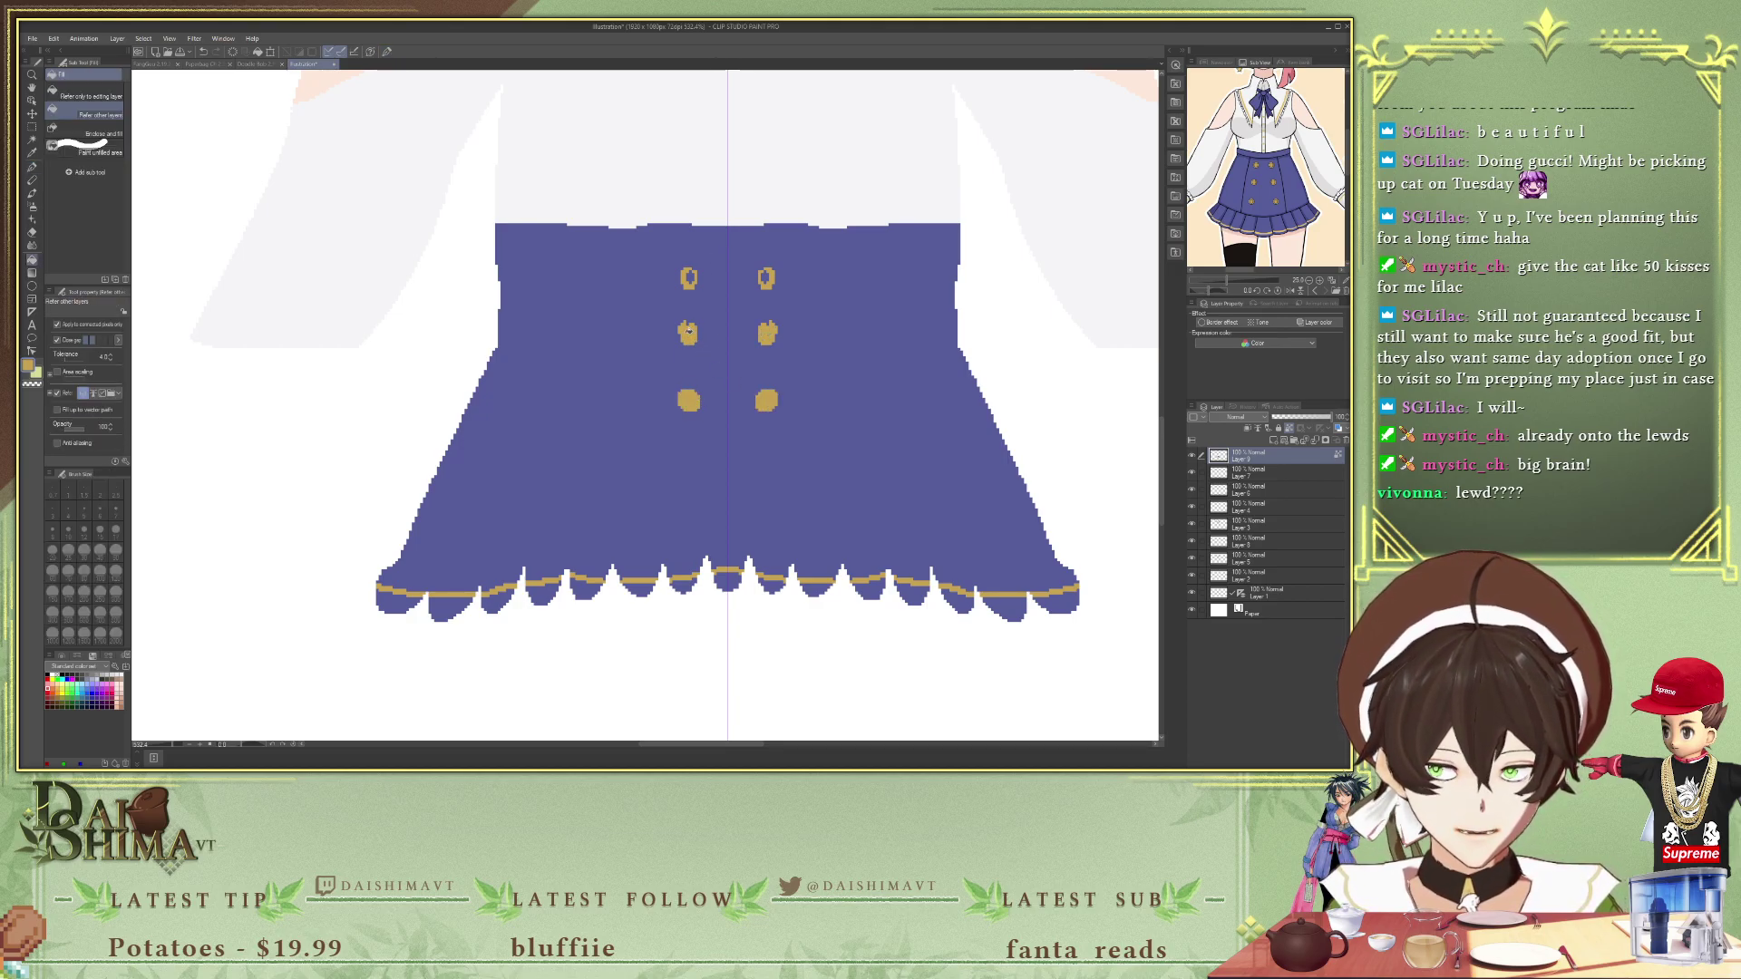
pyautogui.click(689, 279)
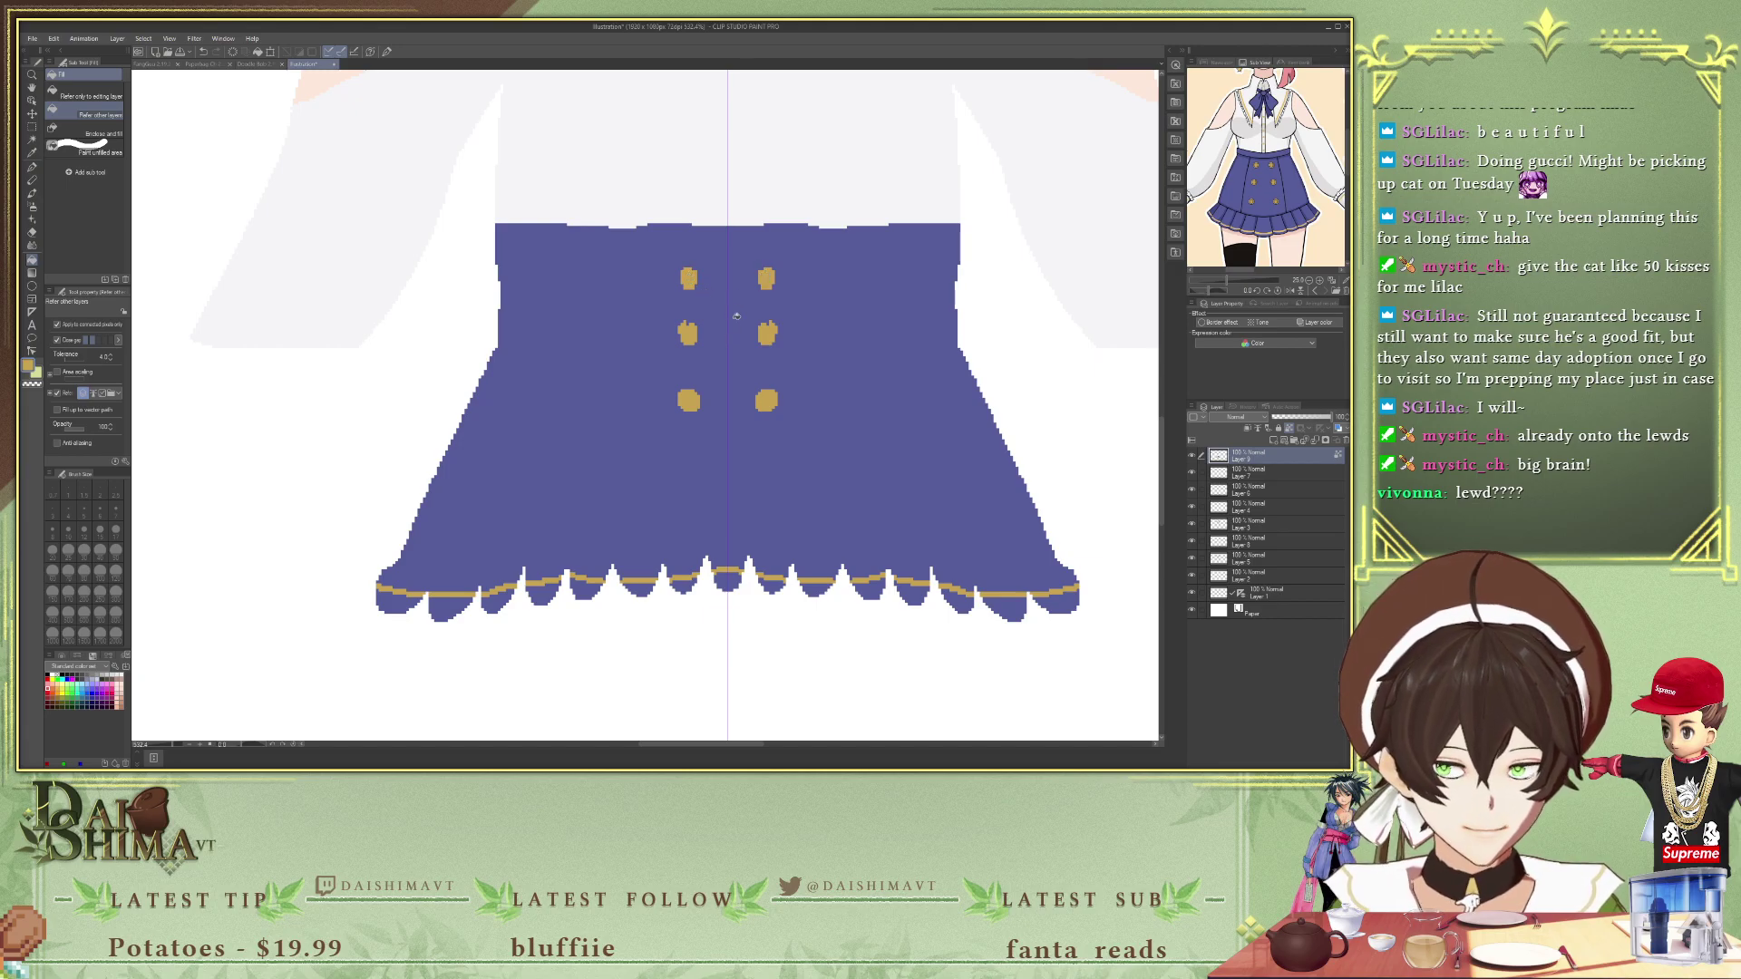
# - Sample the skin tone of the legs from the reference illustration
pyautogui.scroll(-2, 736, 316)
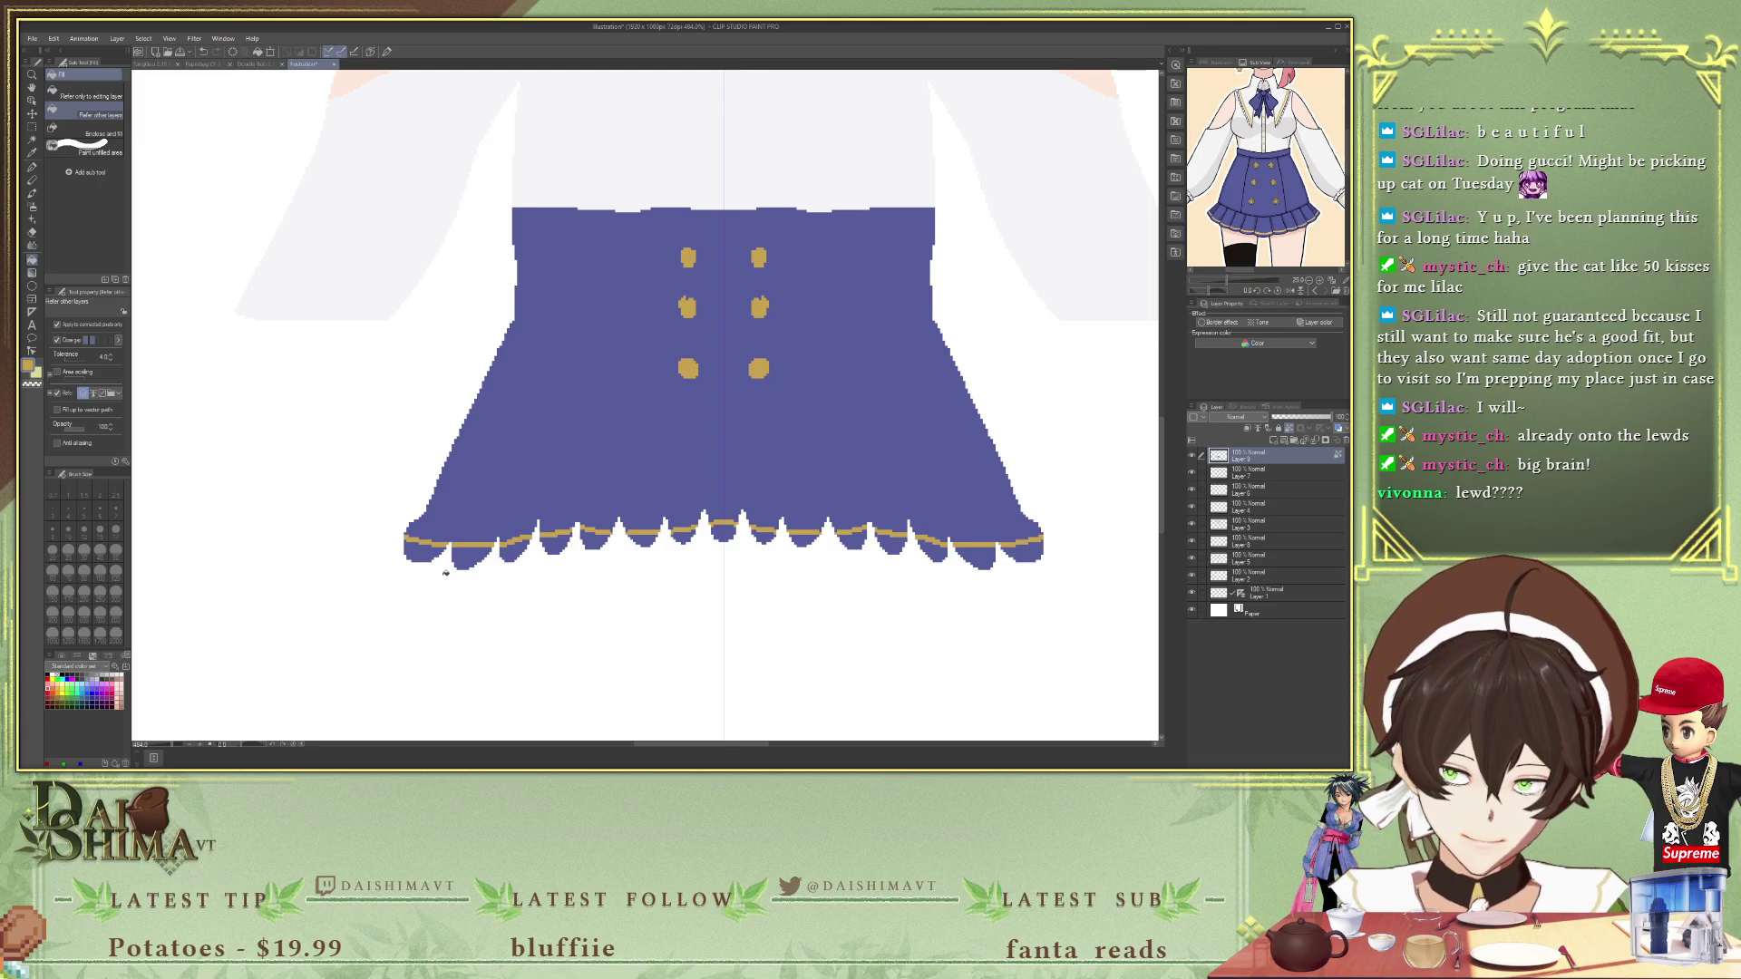
pyautogui.press('i')
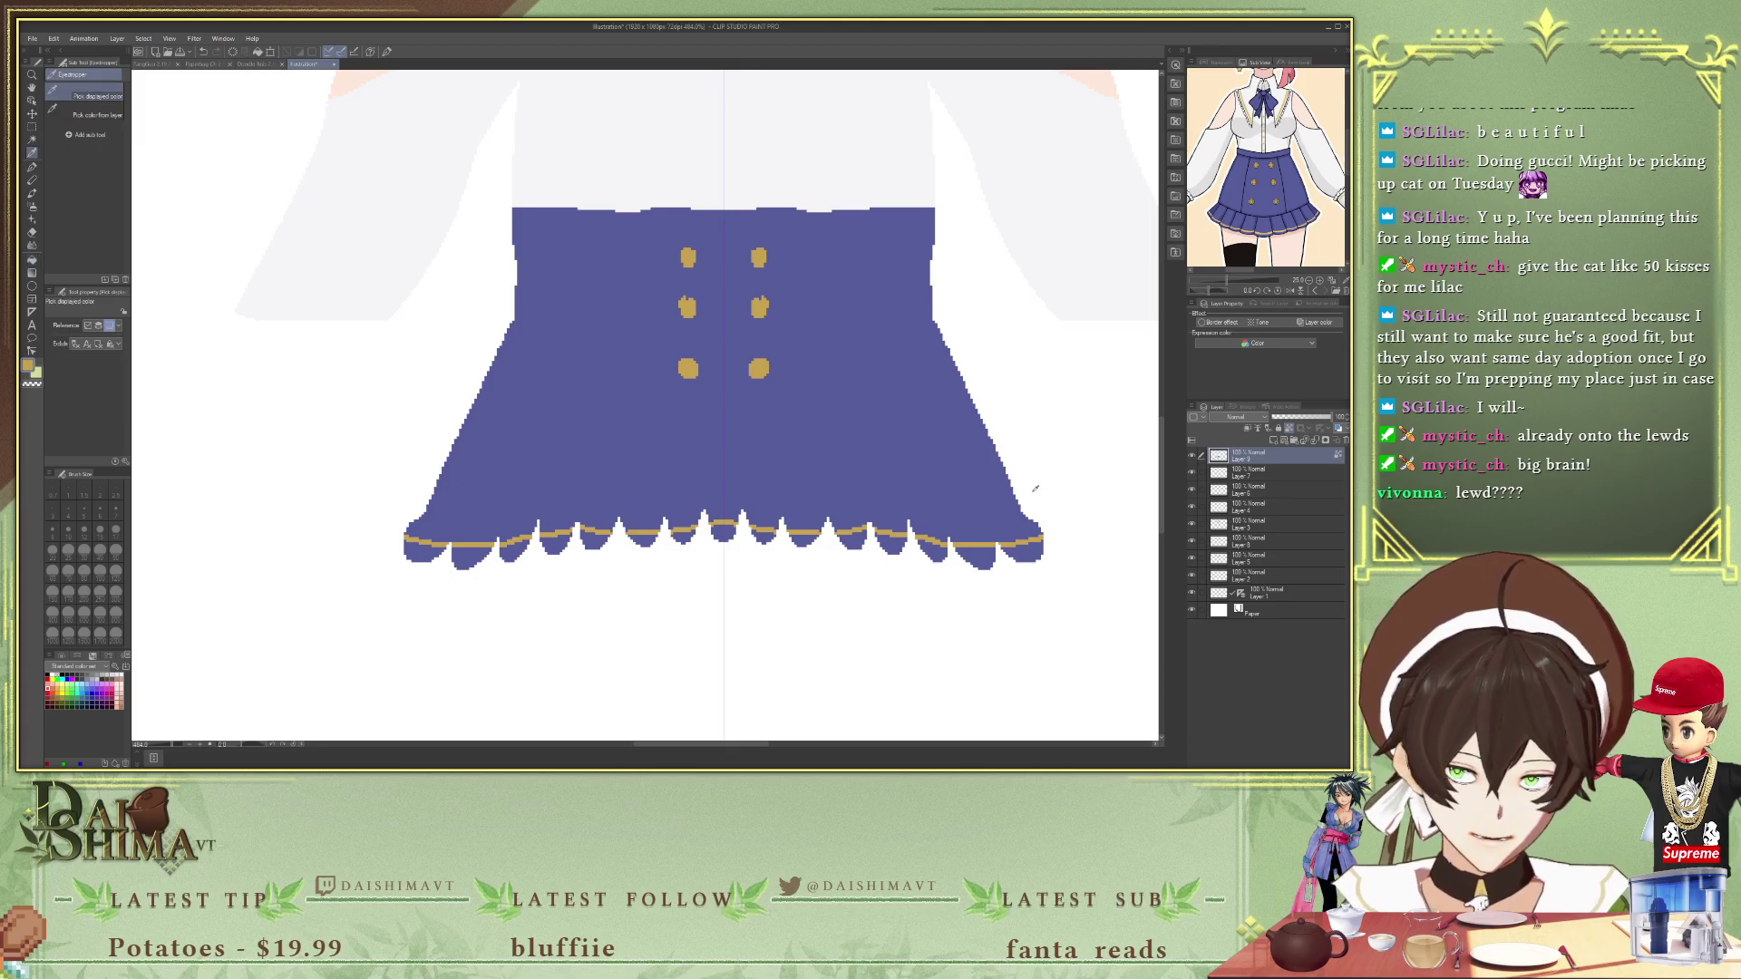
pyautogui.scroll(-5, 1347, 169)
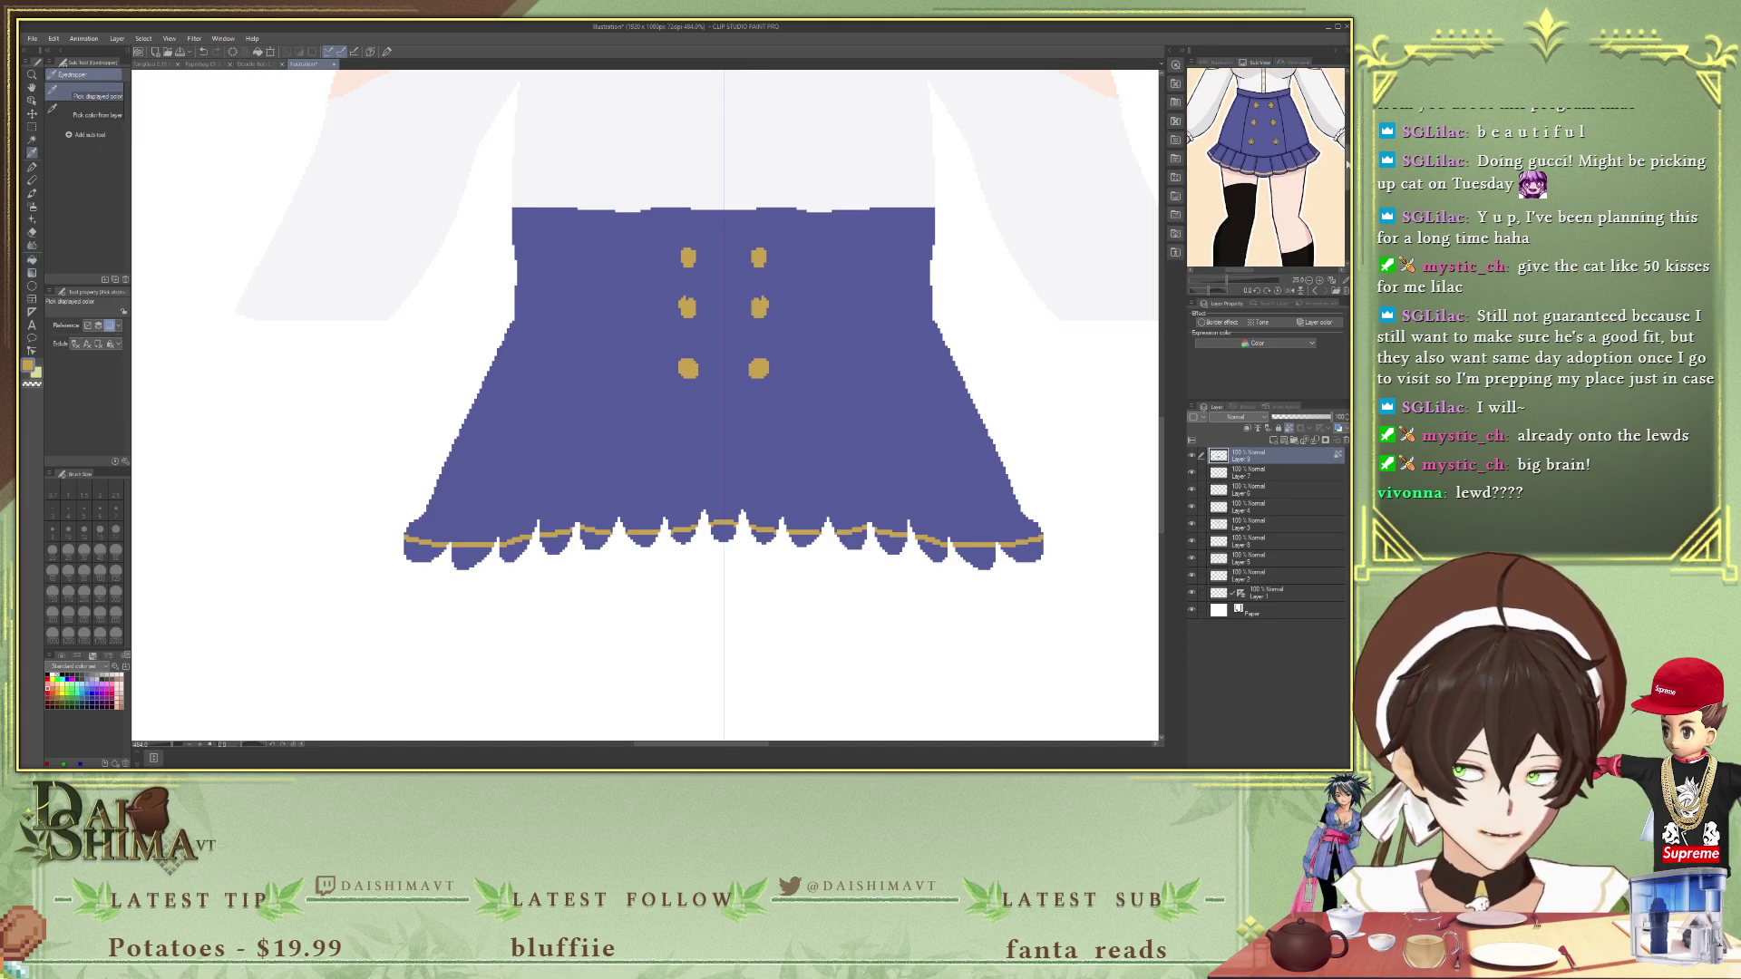
pyautogui.scroll(-2, 1342, 168)
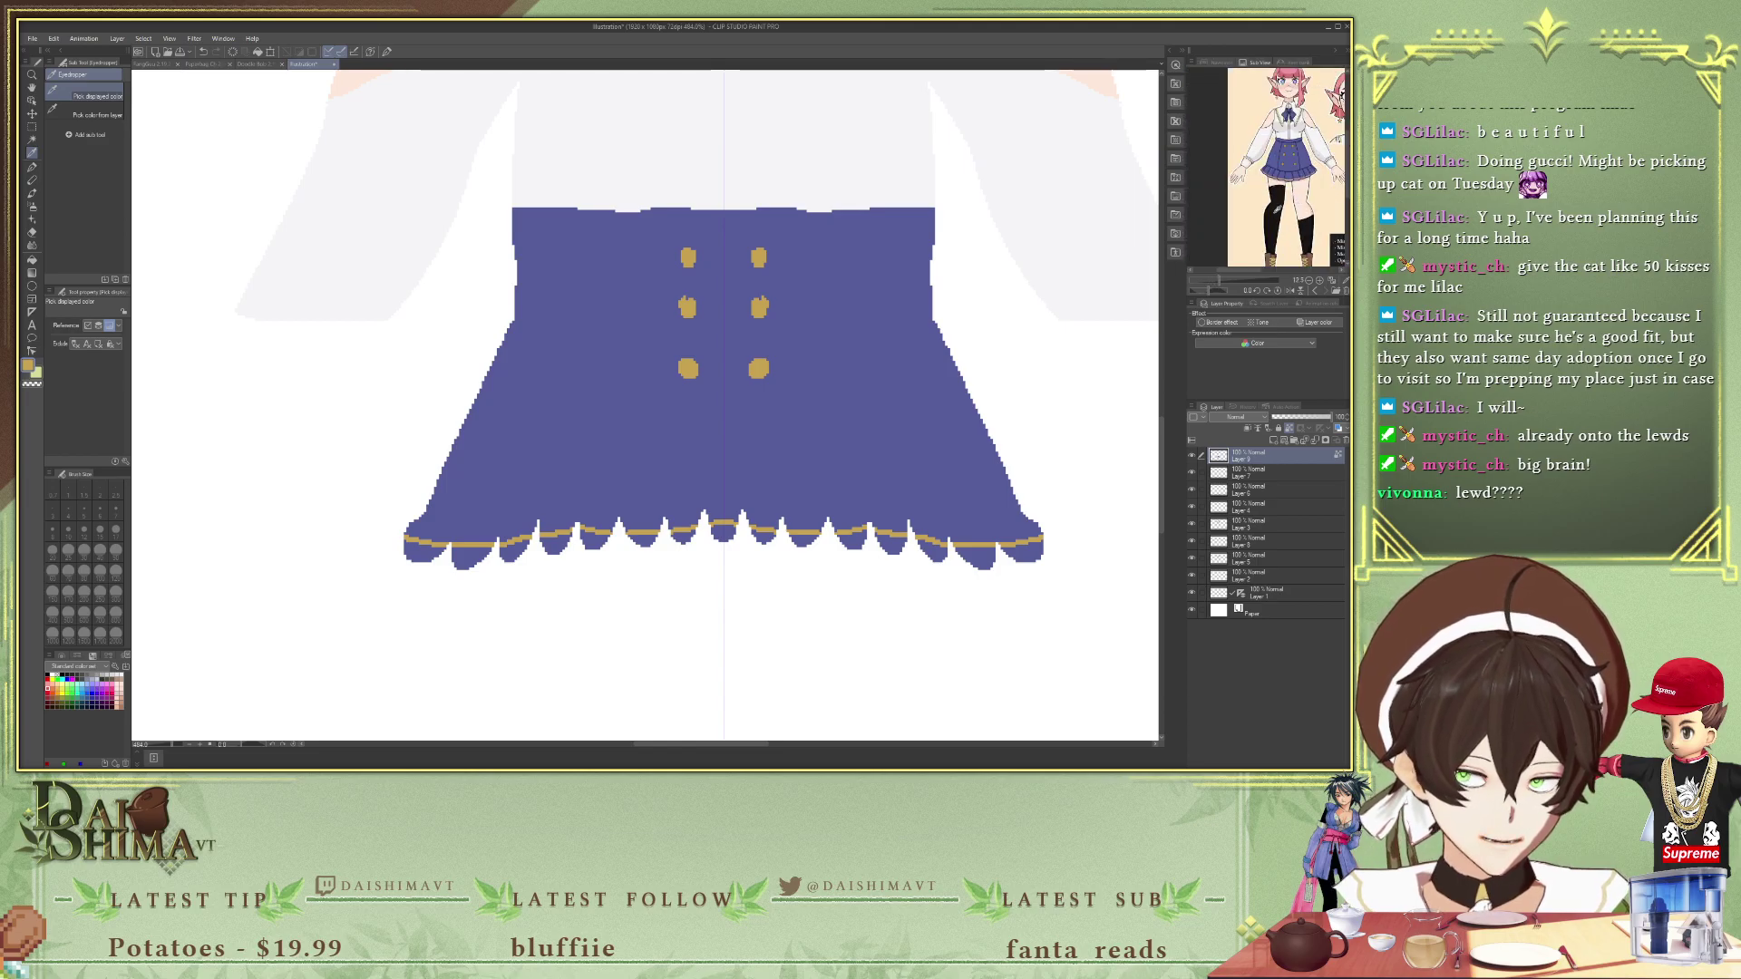
pyautogui.click(1275, 196)
pyautogui.scroll(-6, 870, 612)
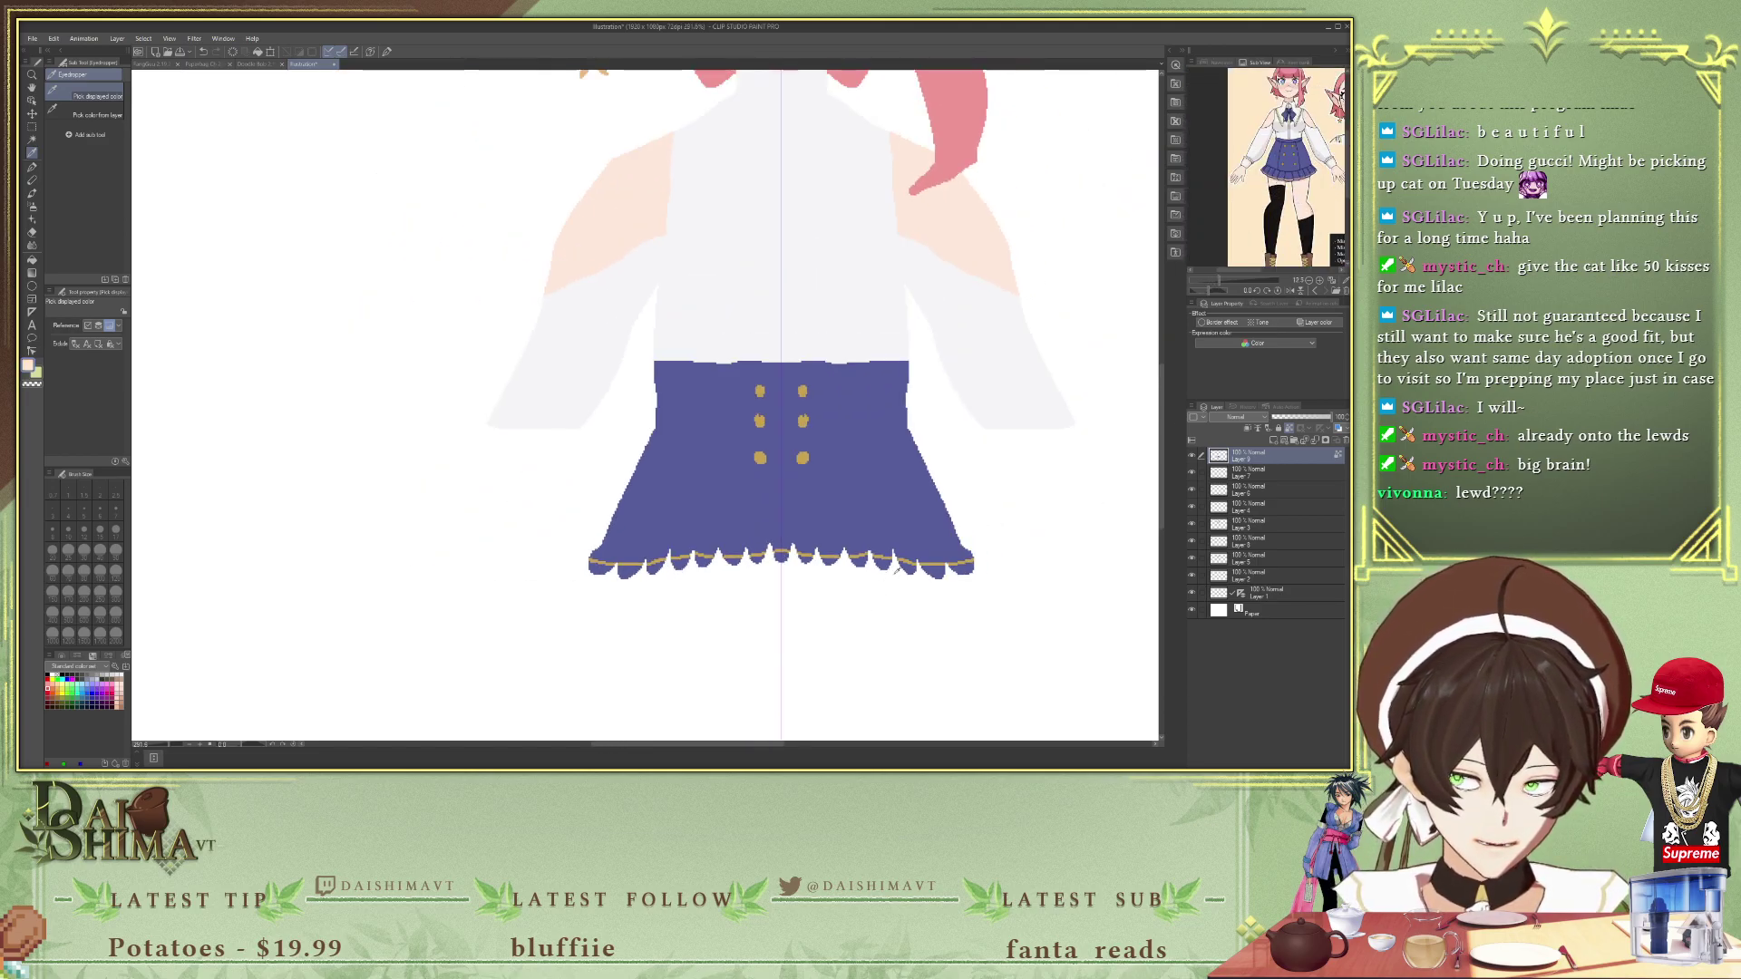
# - Add a new layer and move it directly below the skirt's layer
pyautogui.moveTo(765, 746); pyautogui.dragTo(827, 745)
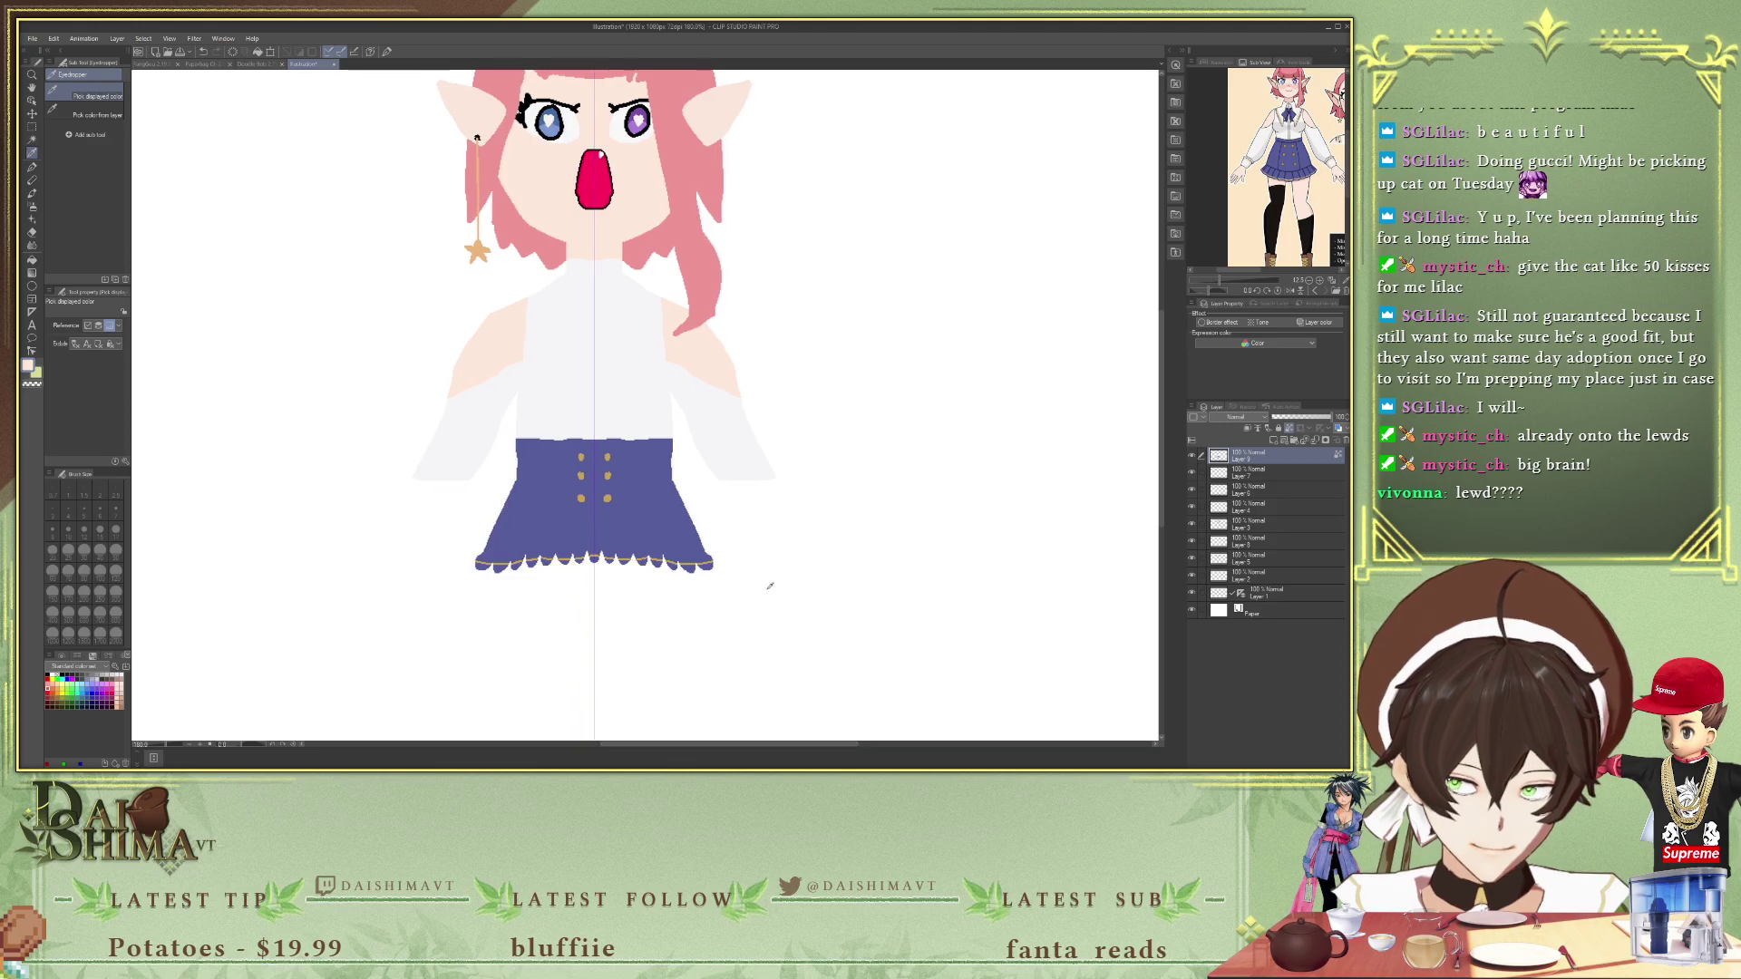
pyautogui.moveTo(1157, 379); pyautogui.dragTo(1156, 415)
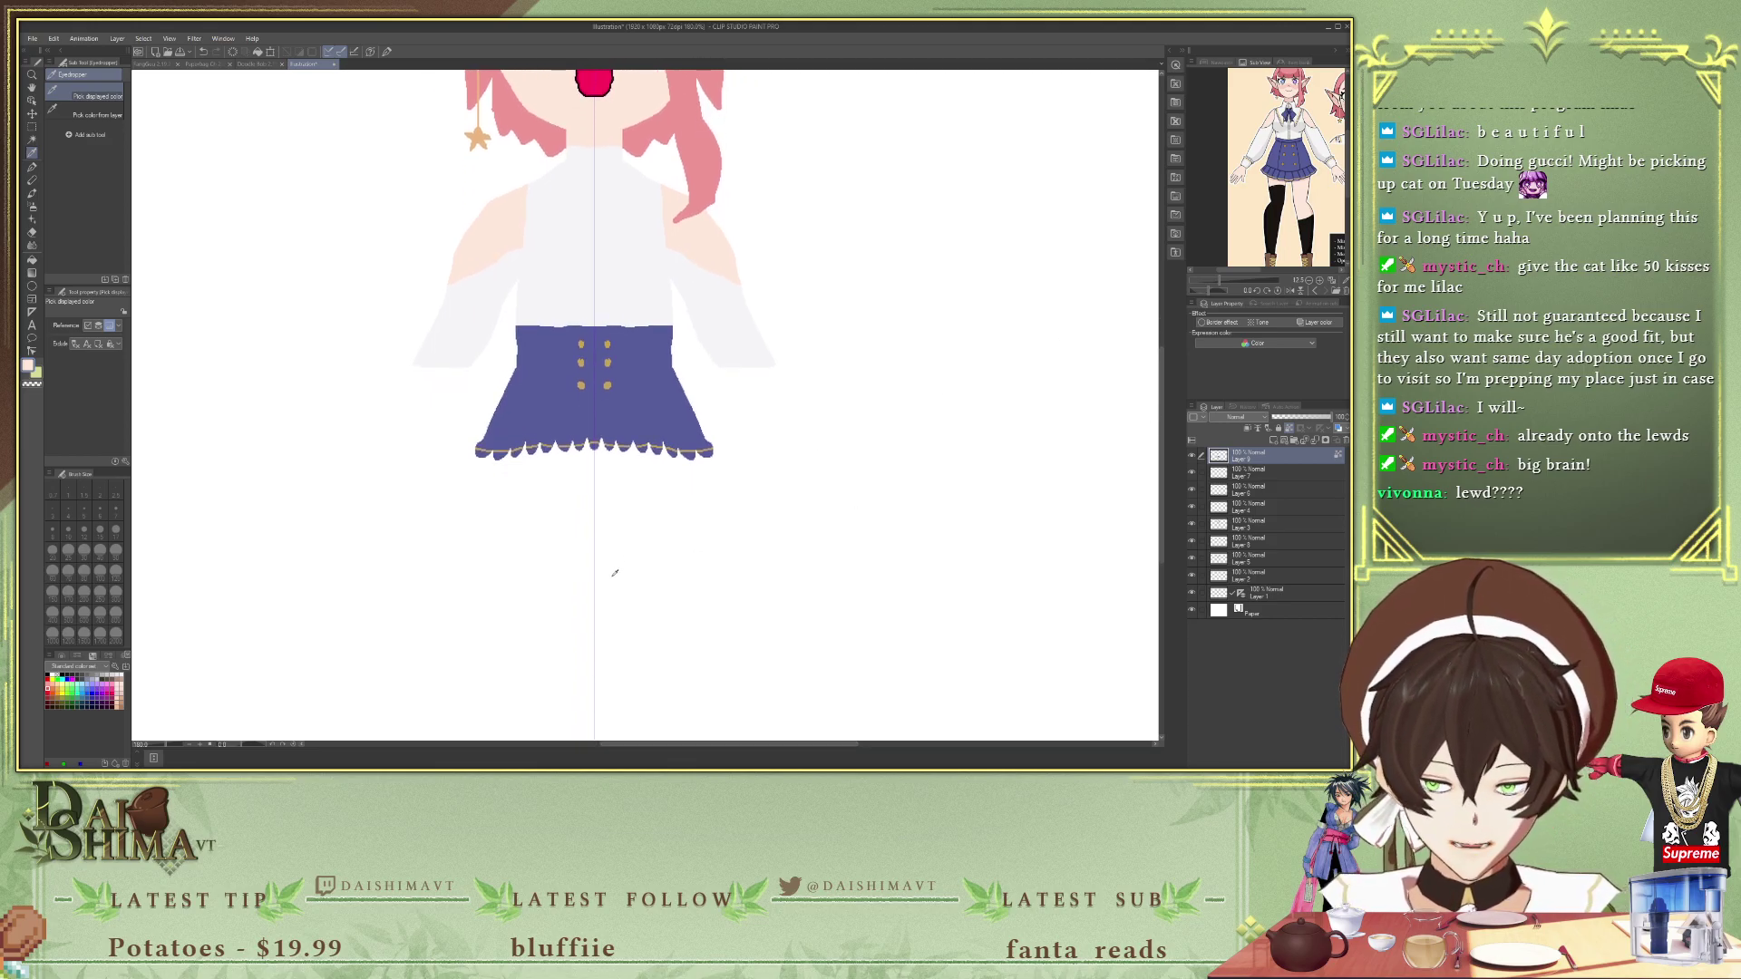
pyautogui.press('p')
pyautogui.press('p')
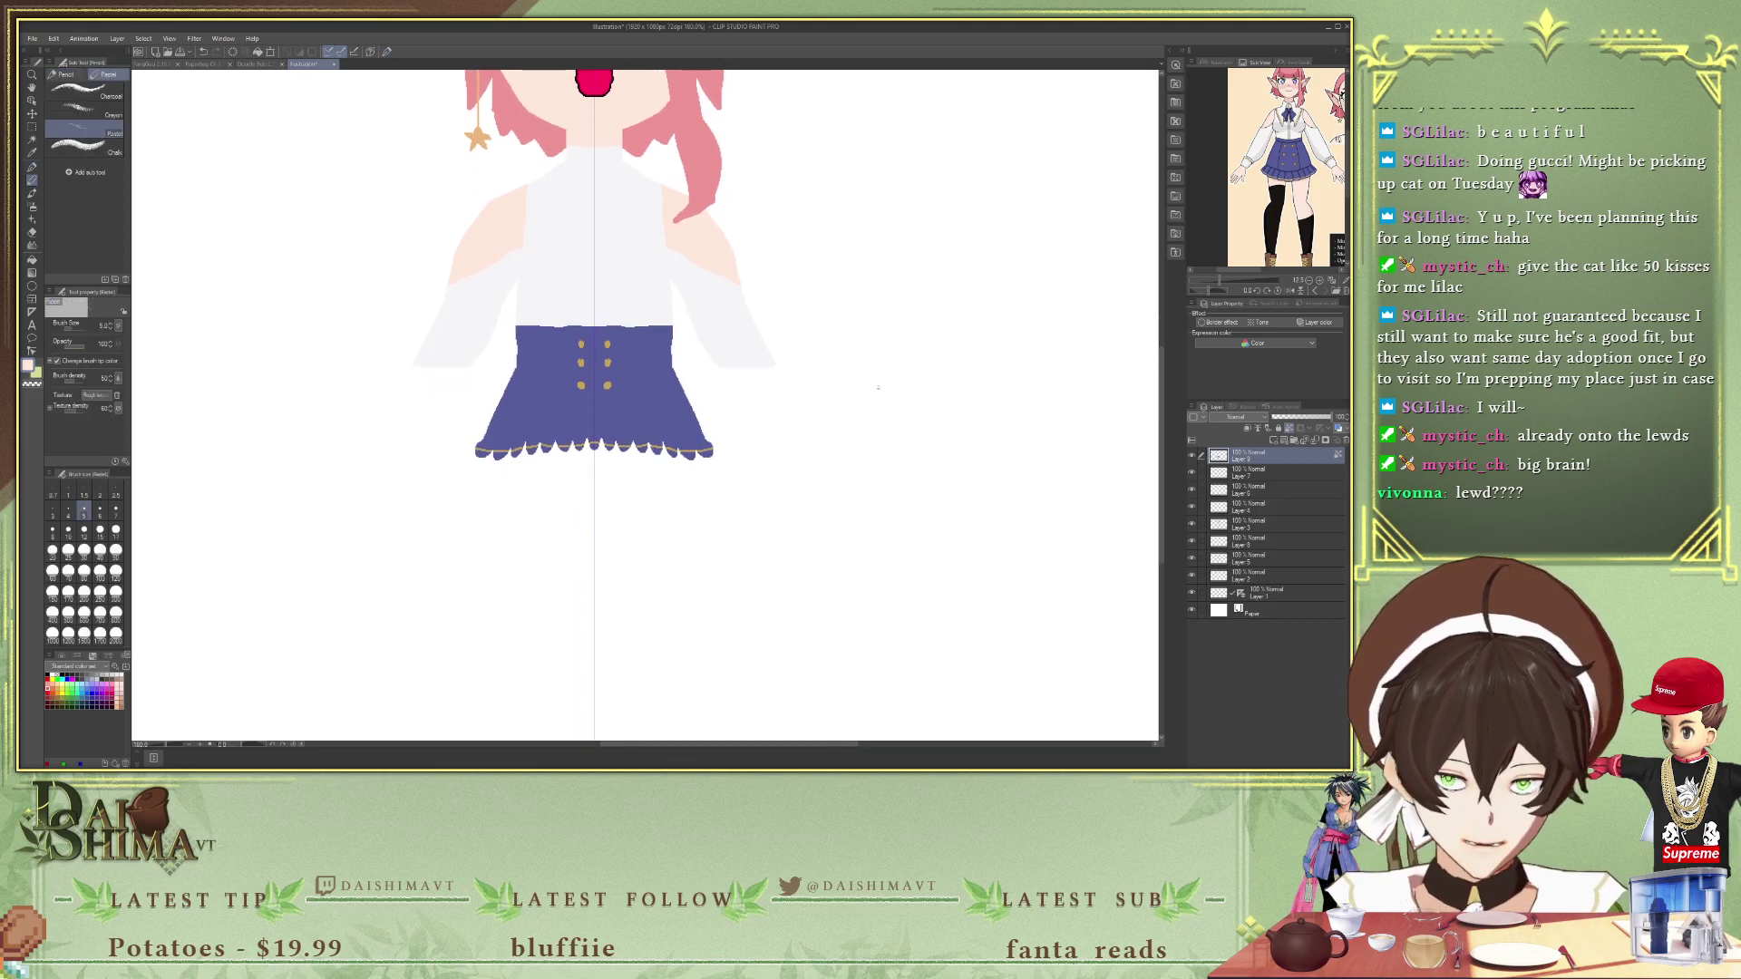
pyautogui.click(1273, 440)
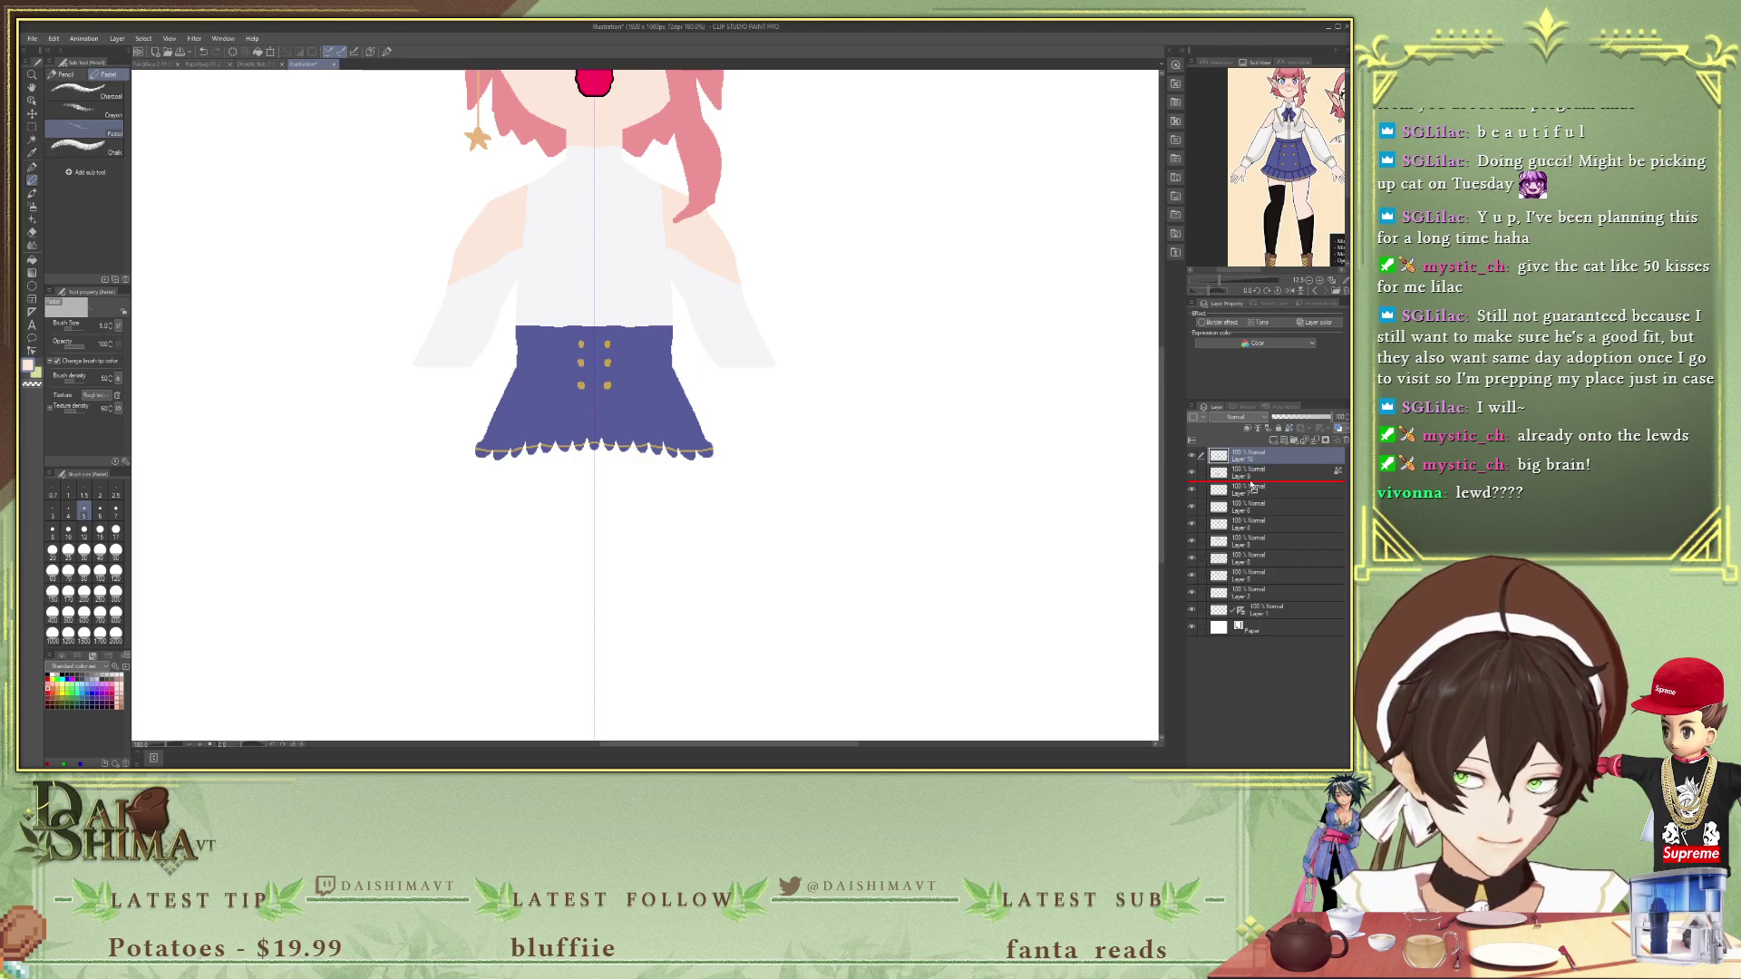
pyautogui.moveTo(1251, 456); pyautogui.dragTo(1233, 480)
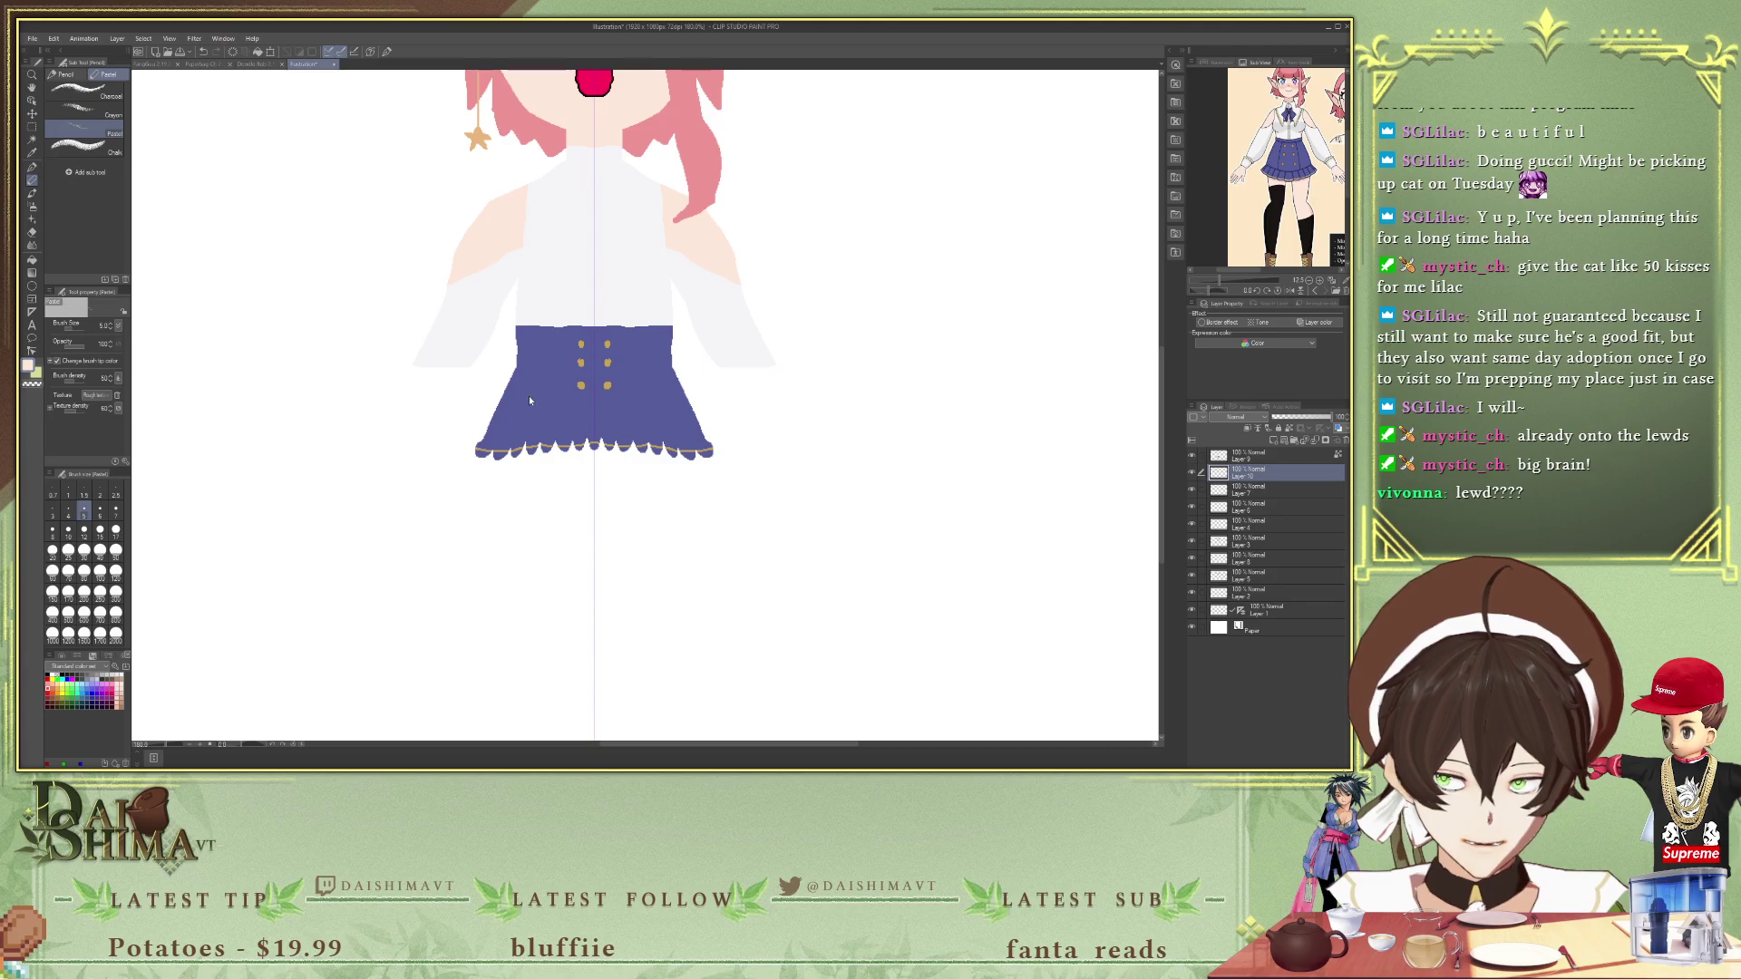
pyautogui.hotkey('alt', ']')
pyautogui.hotkey('alt', '[')
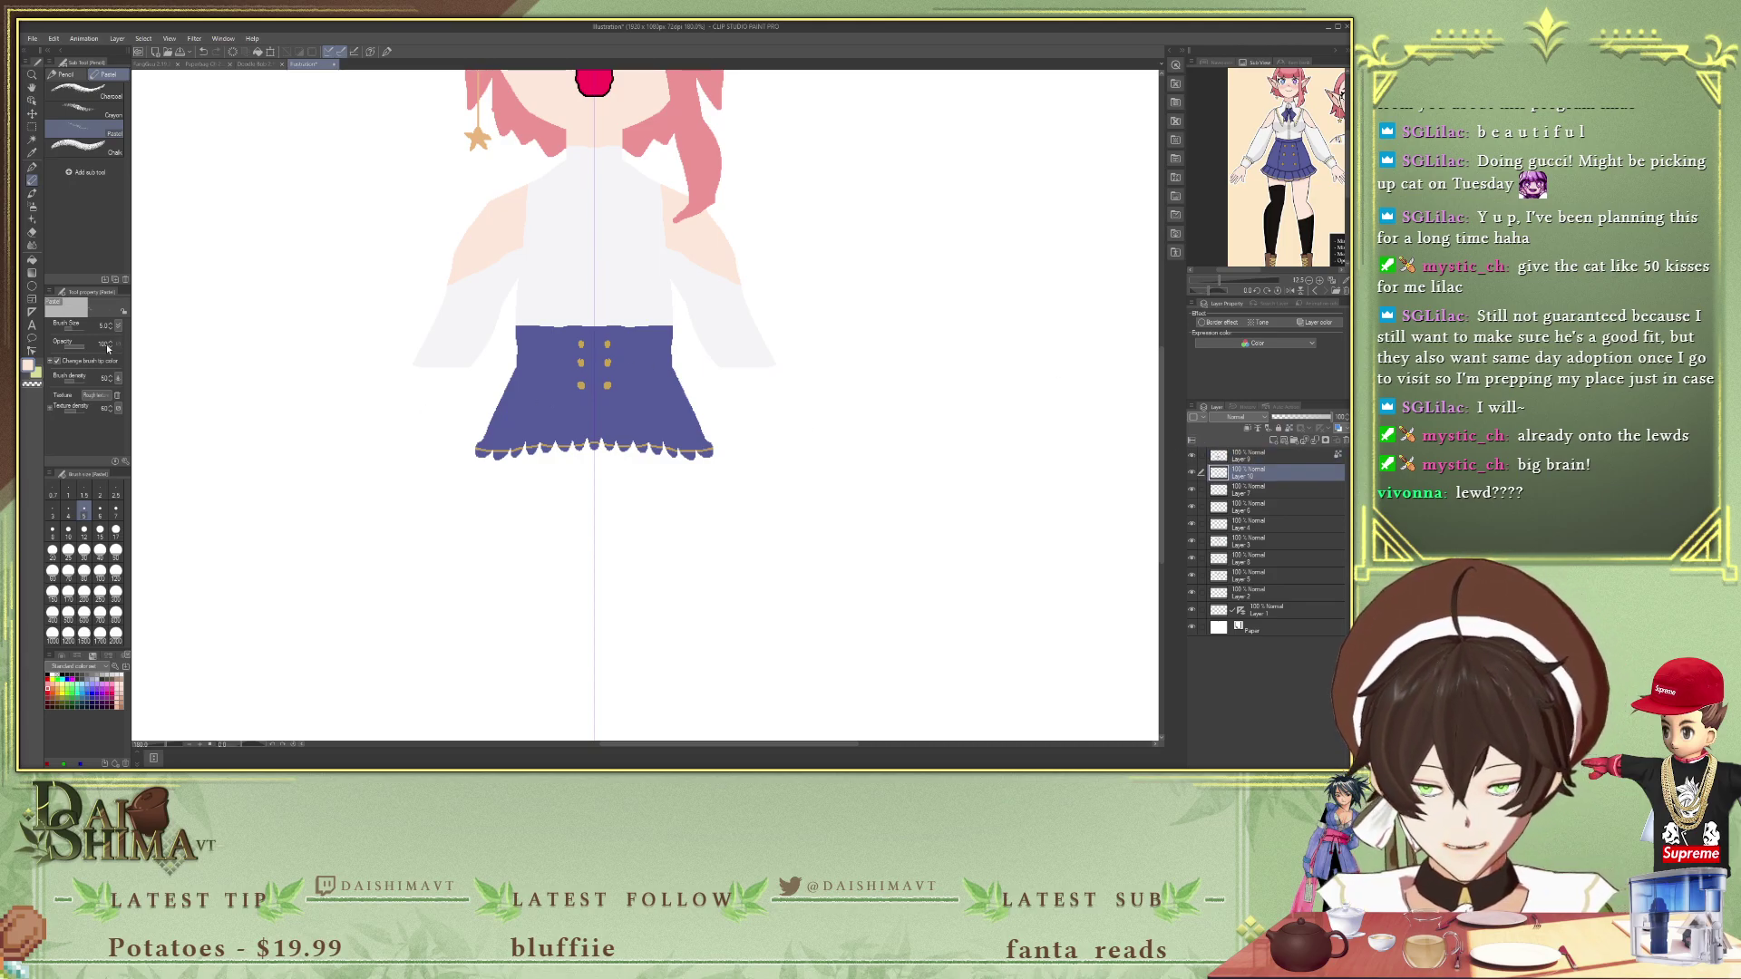
pyautogui.scroll(1, 272, 426)
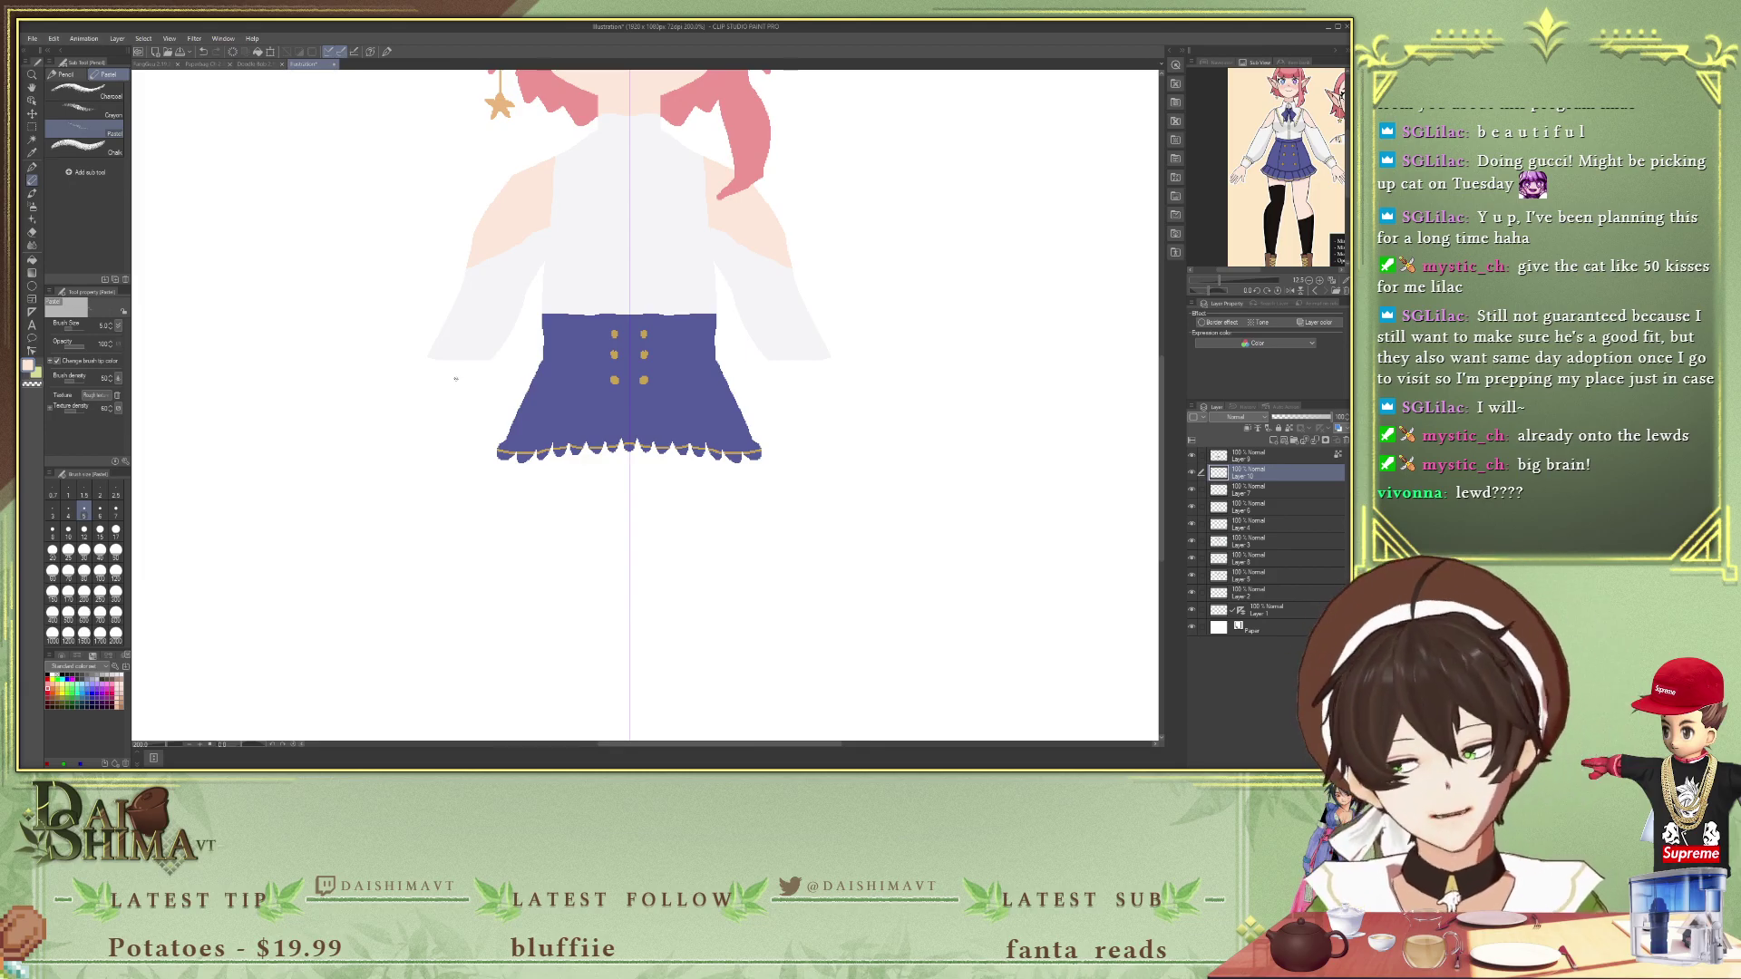
pyautogui.scroll(1, 456, 378)
pyautogui.press('p')
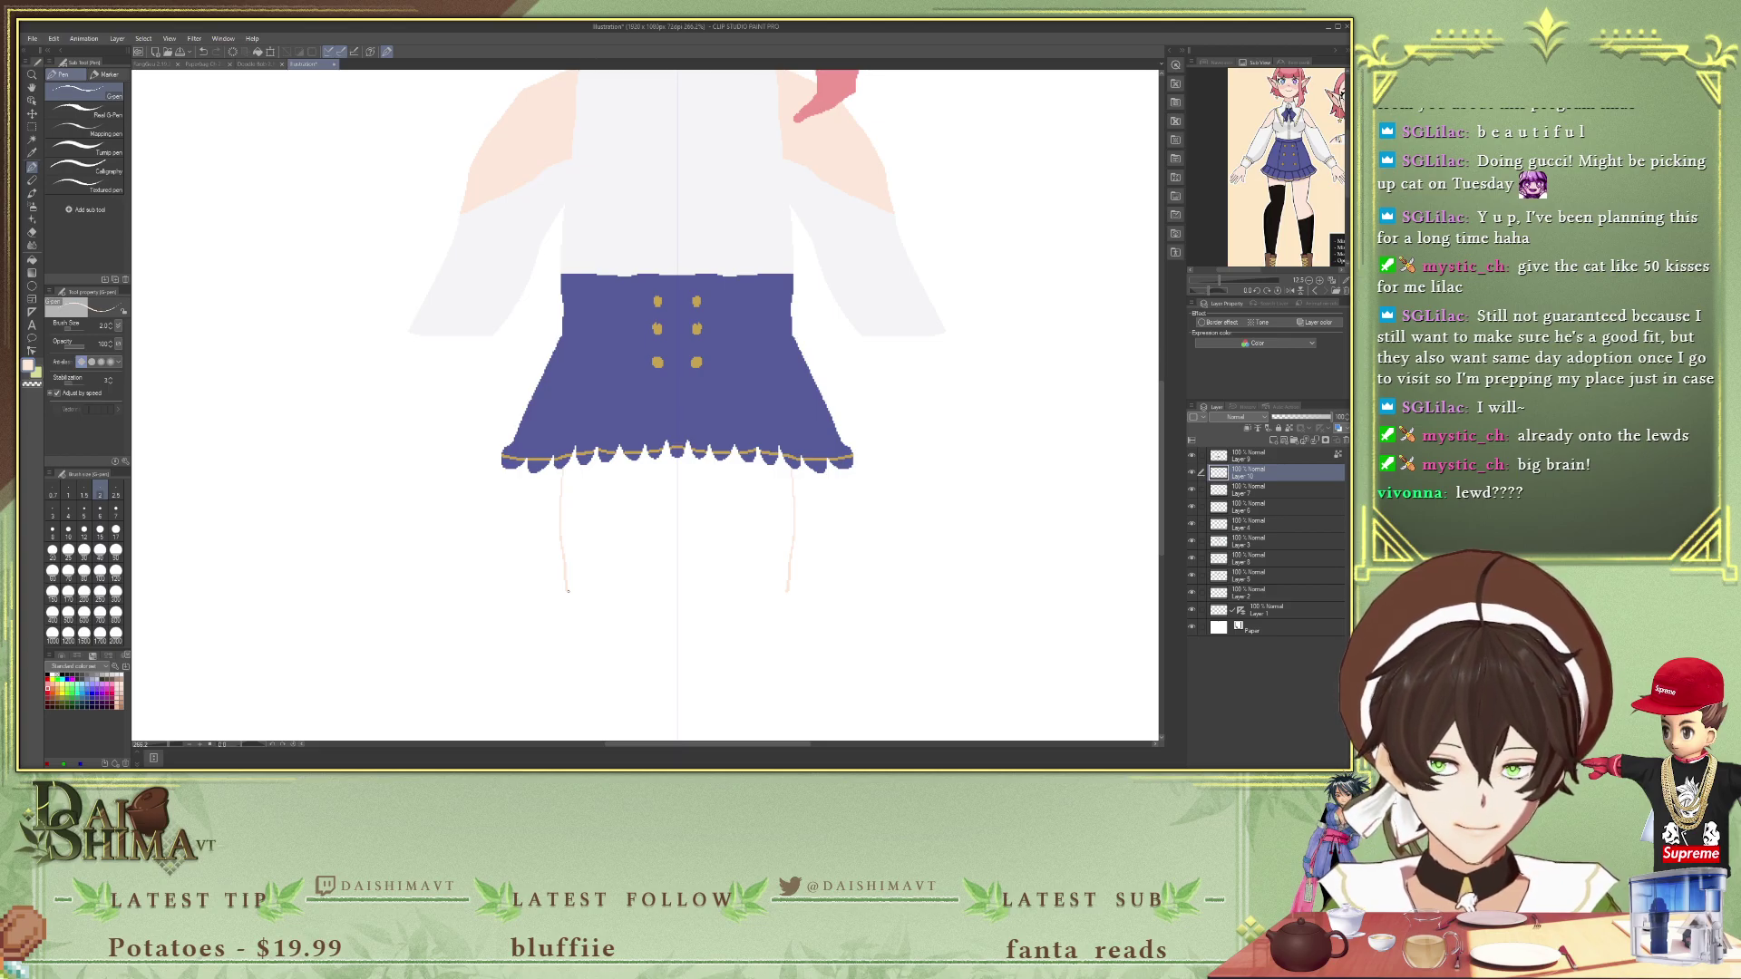
pyautogui.moveTo(787, 590); pyautogui.dragTo(751, 634)
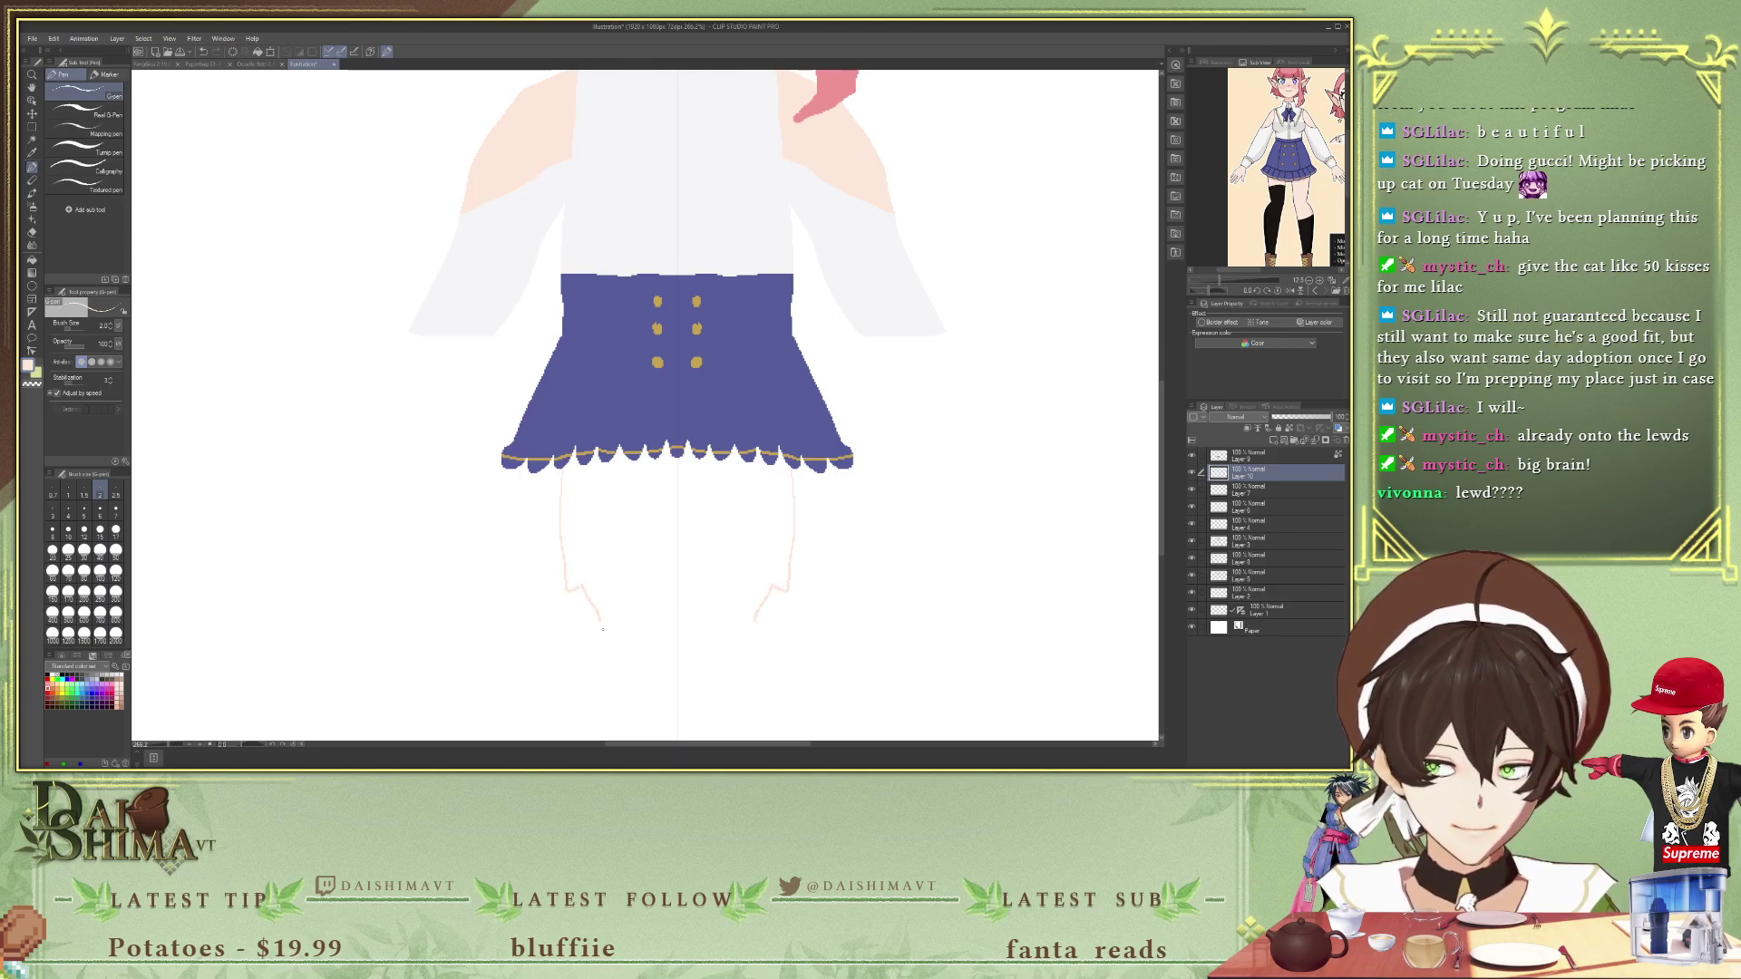
pyautogui.moveTo(567, 589); pyautogui.dragTo(603, 635)
pyautogui.hotkey('ctrl', 'z')
pyautogui.hotkey('ctrl', 'z')
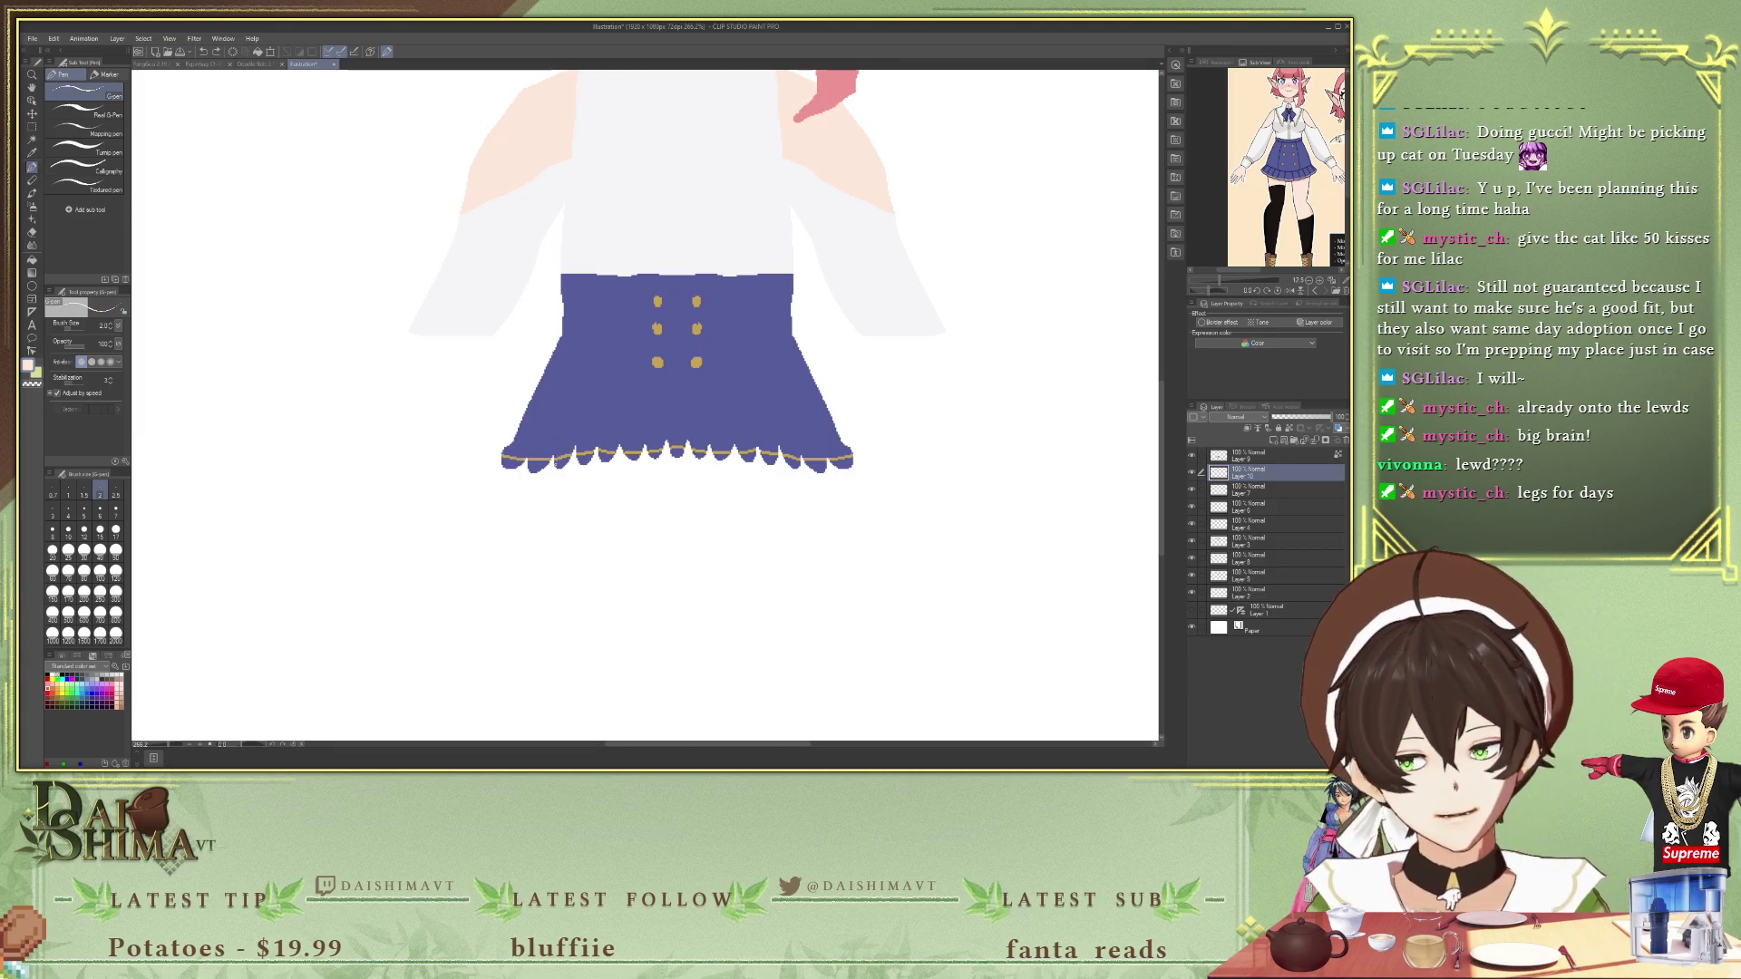
pyautogui.moveTo(568, 470); pyautogui.dragTo(575, 646)
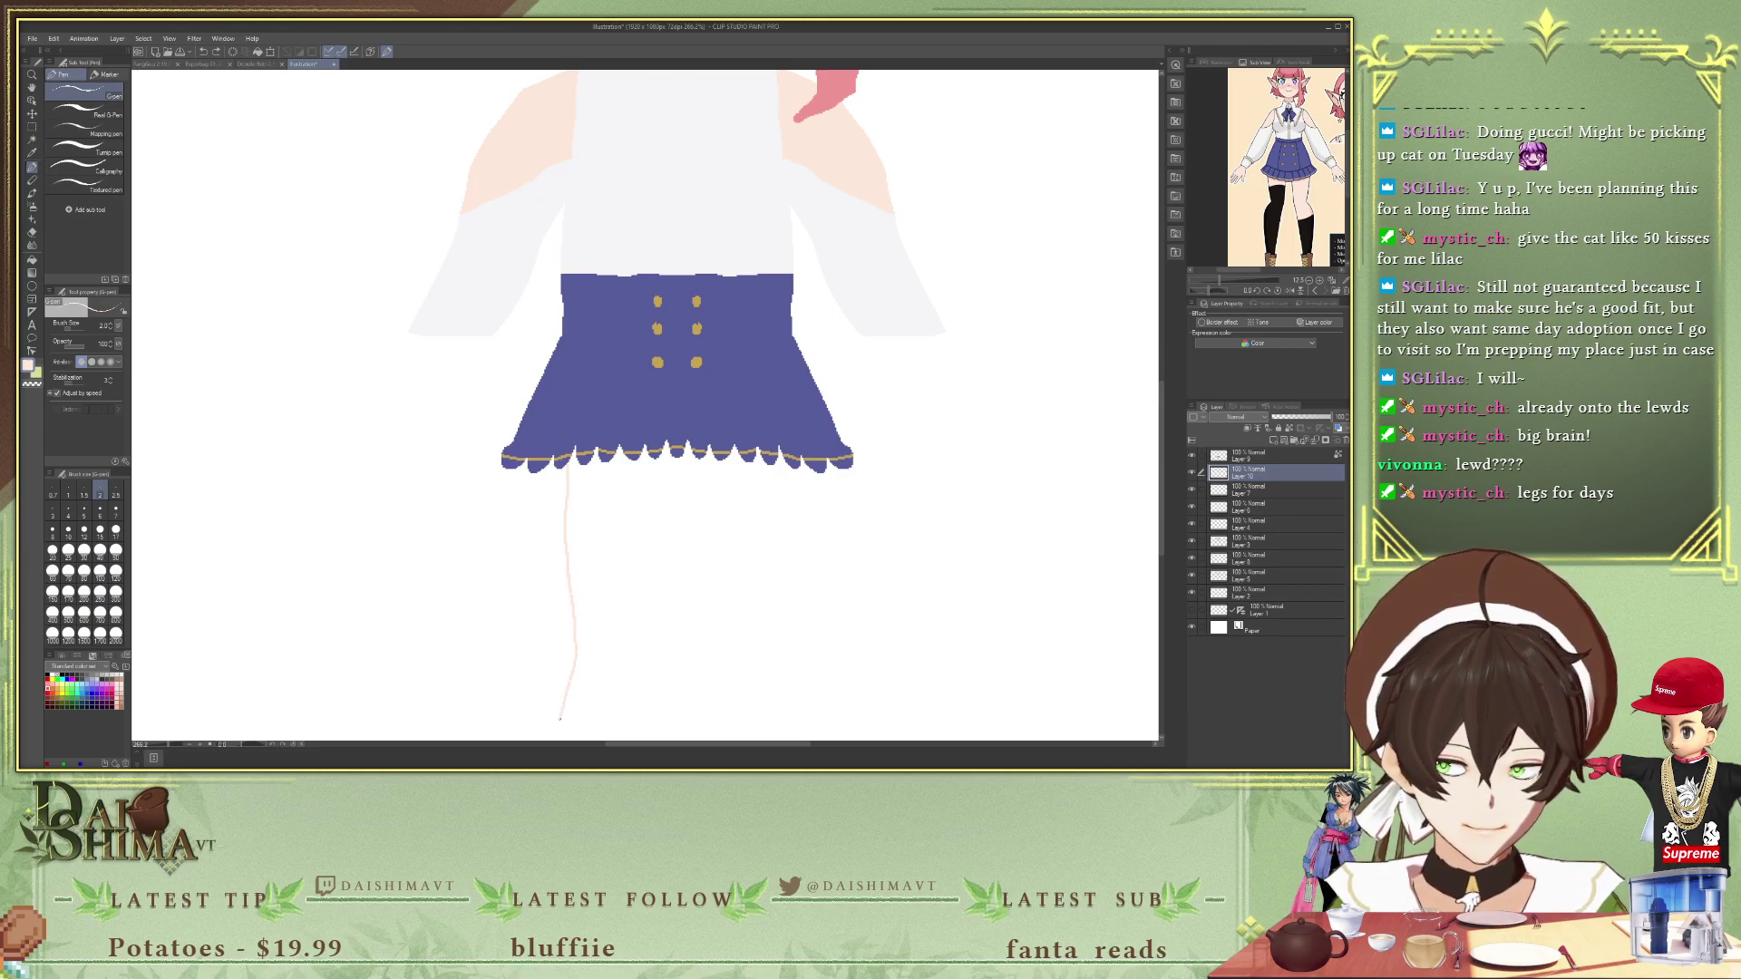
pyautogui.moveTo(588, 728); pyautogui.dragTo(621, 506)
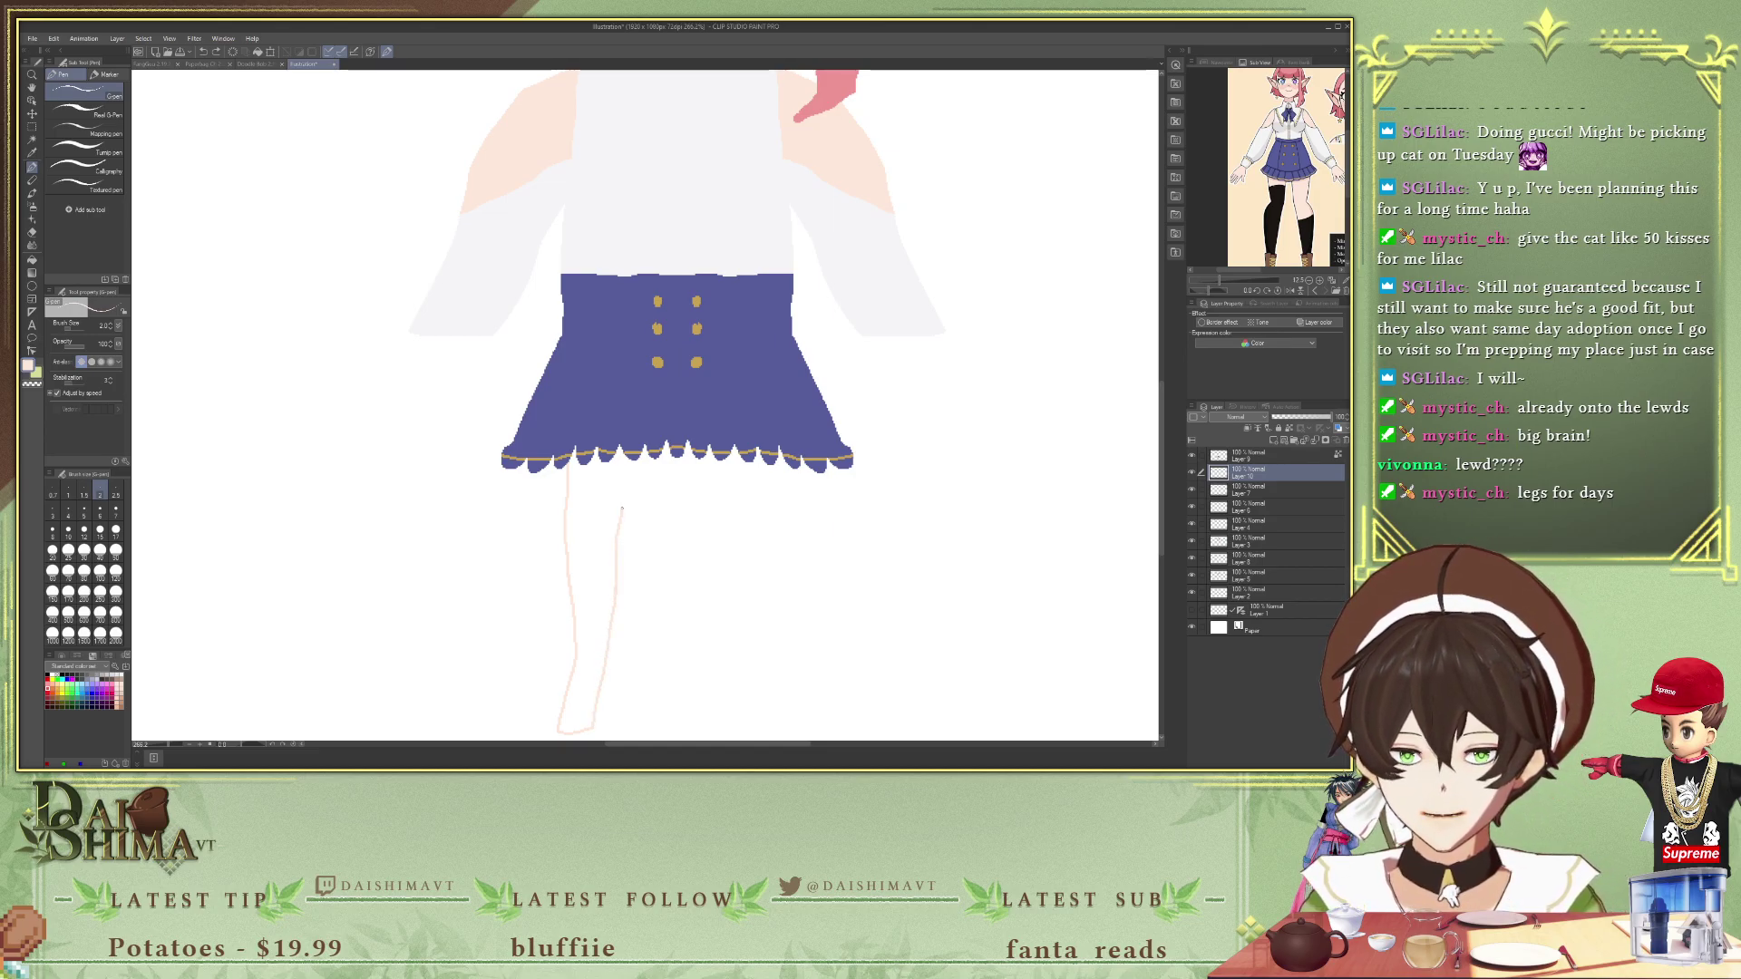
pyautogui.scroll(-1, 737, 498)
pyautogui.scroll(-4, 736, 497)
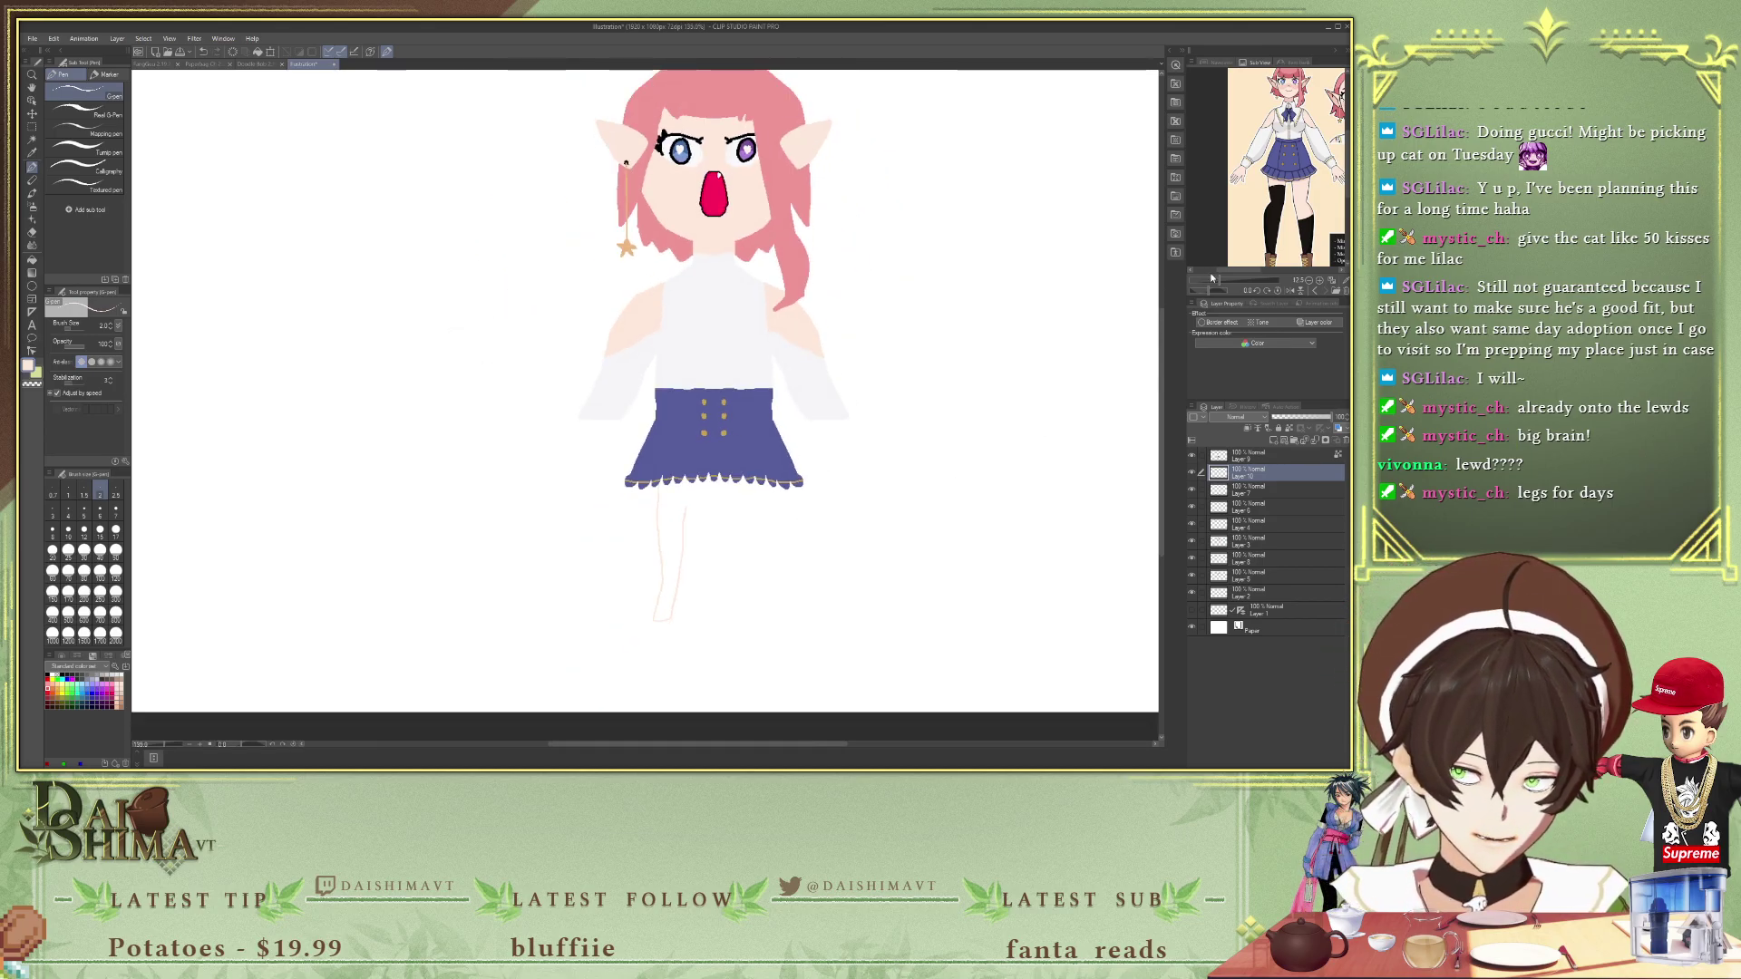
pyautogui.moveTo(1161, 340); pyautogui.dragTo(1161, 408)
pyautogui.scroll(1, 680, 471)
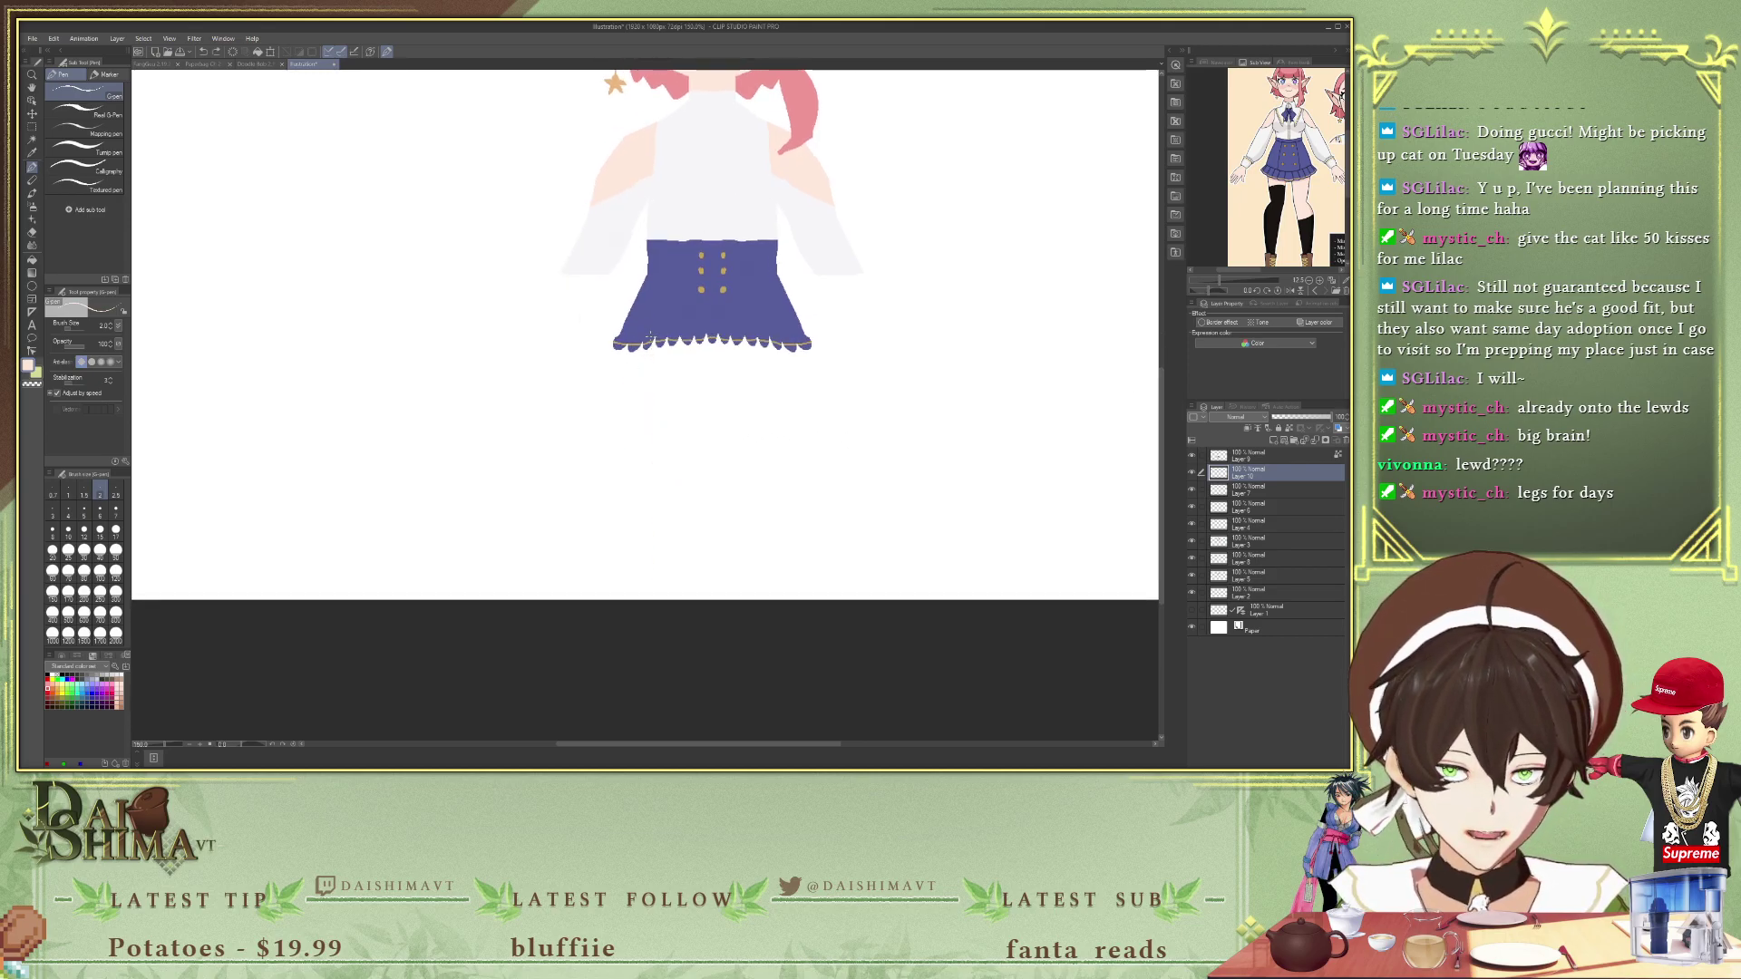
pyautogui.moveTo(646, 354); pyautogui.dragTo(650, 440)
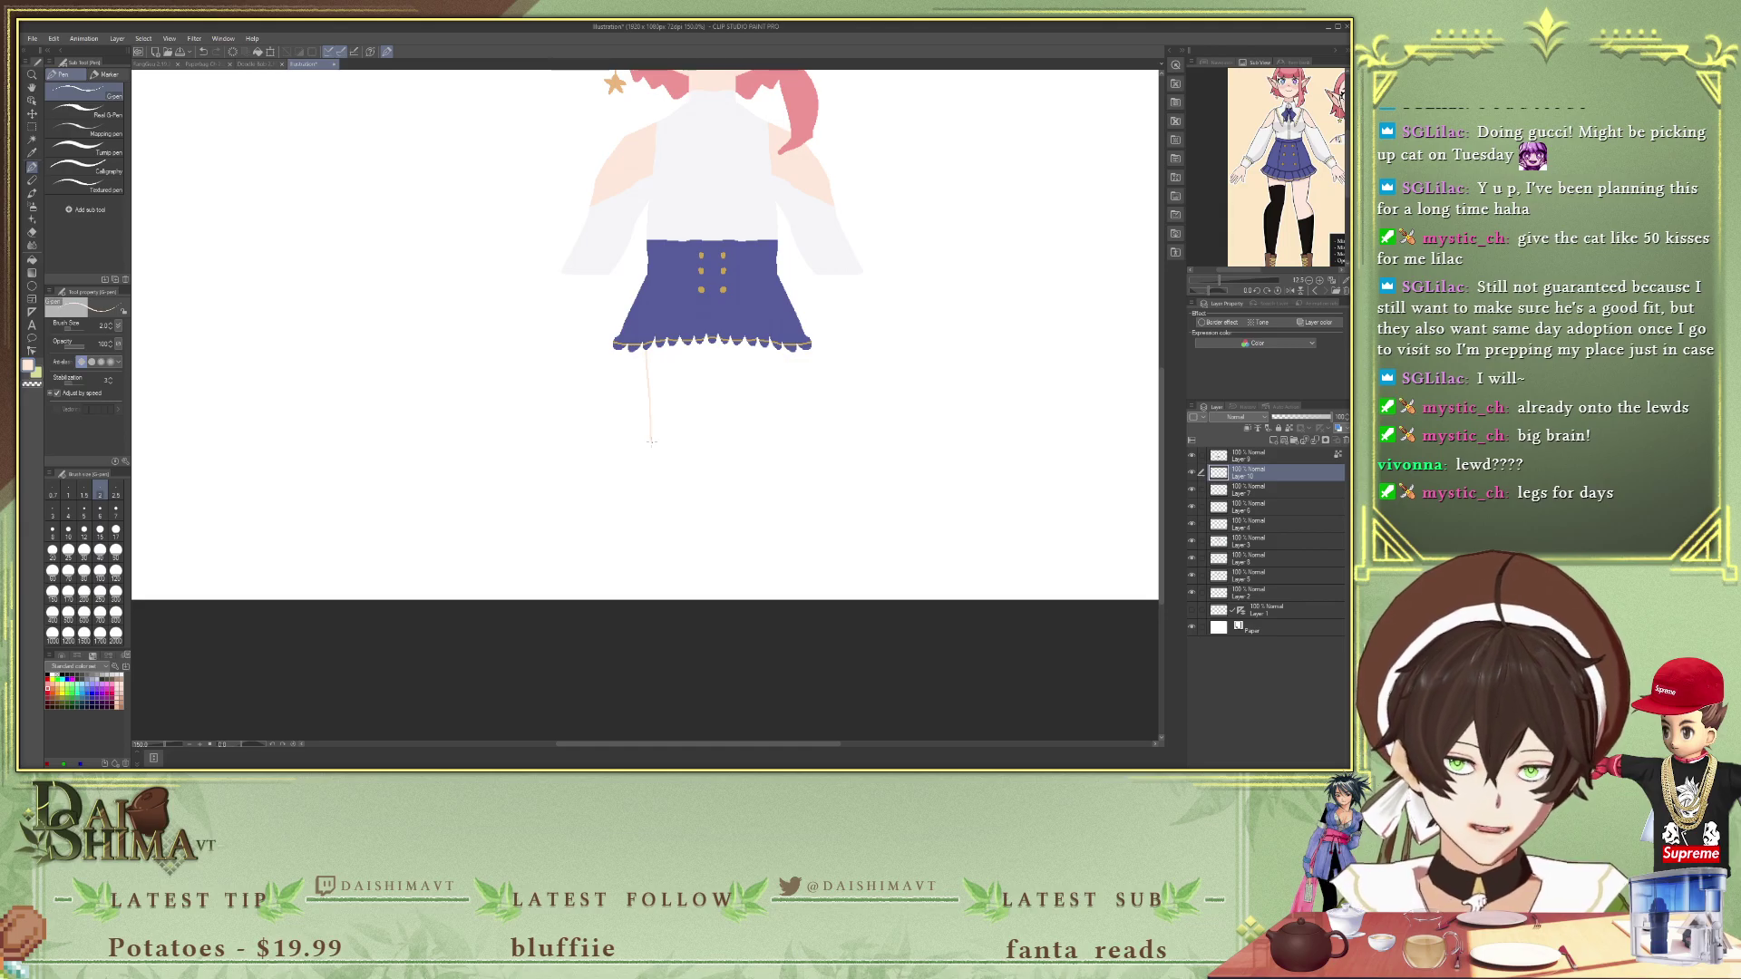
pyautogui.hotkey('ctrl', 'z')
pyautogui.moveTo(641, 444); pyautogui.dragTo(639, 514)
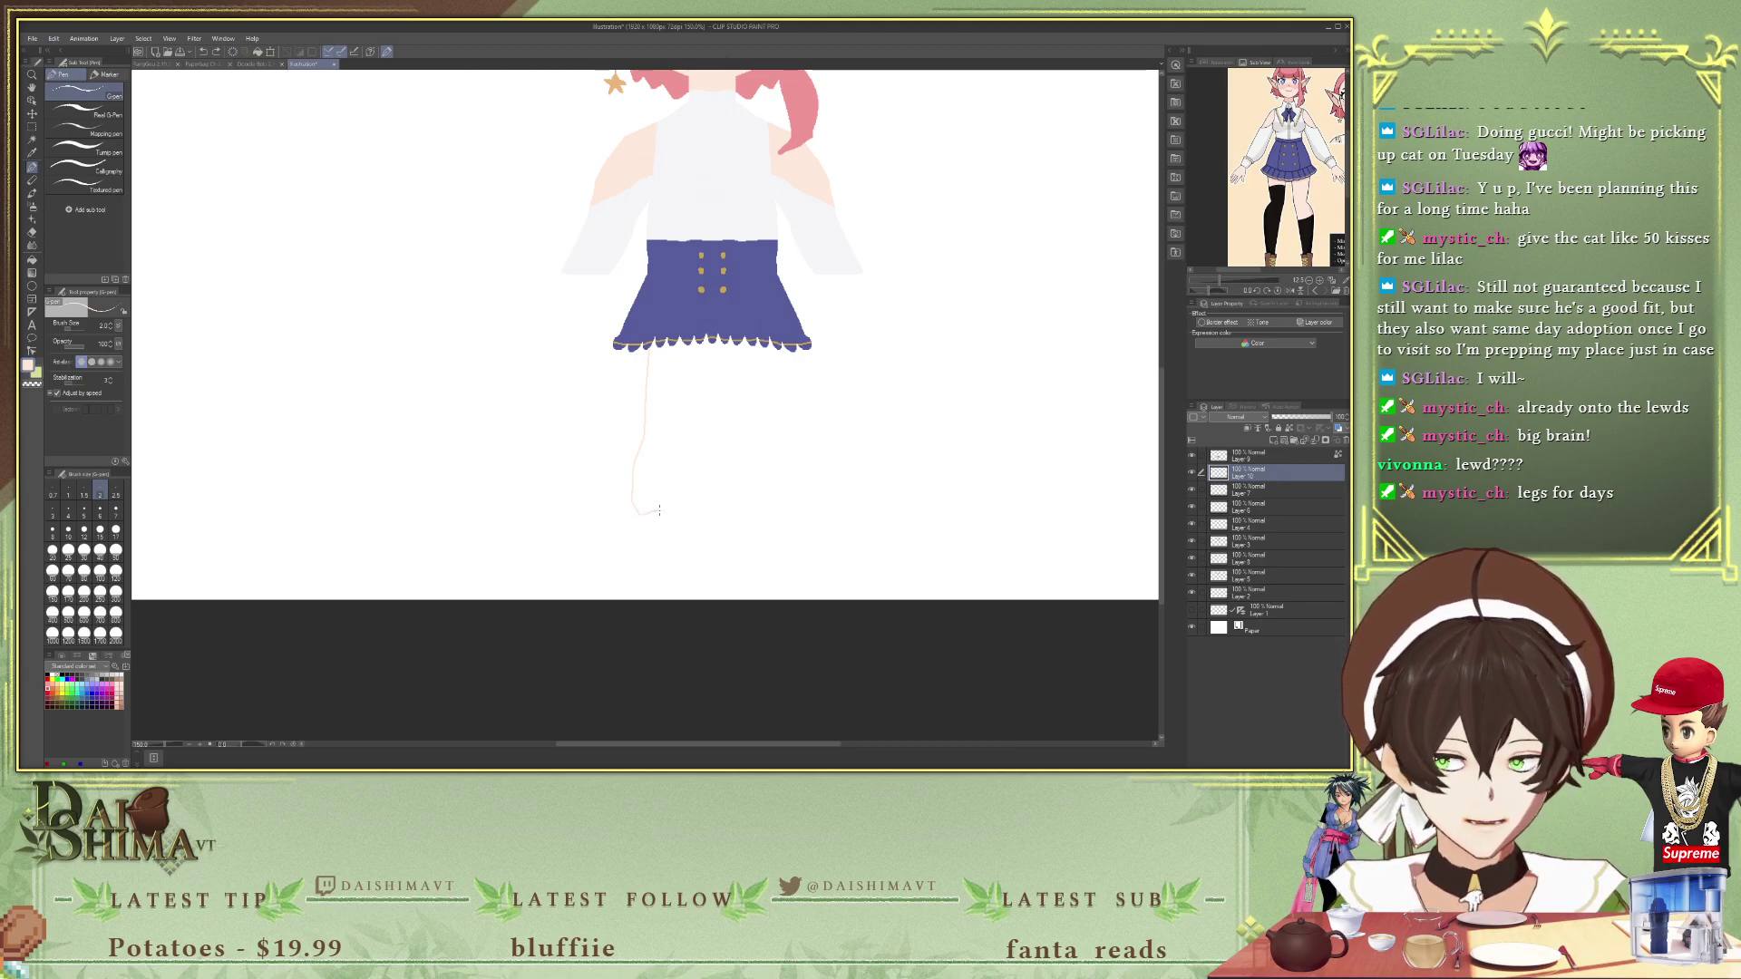
pyautogui.moveTo(674, 489); pyautogui.dragTo(683, 355)
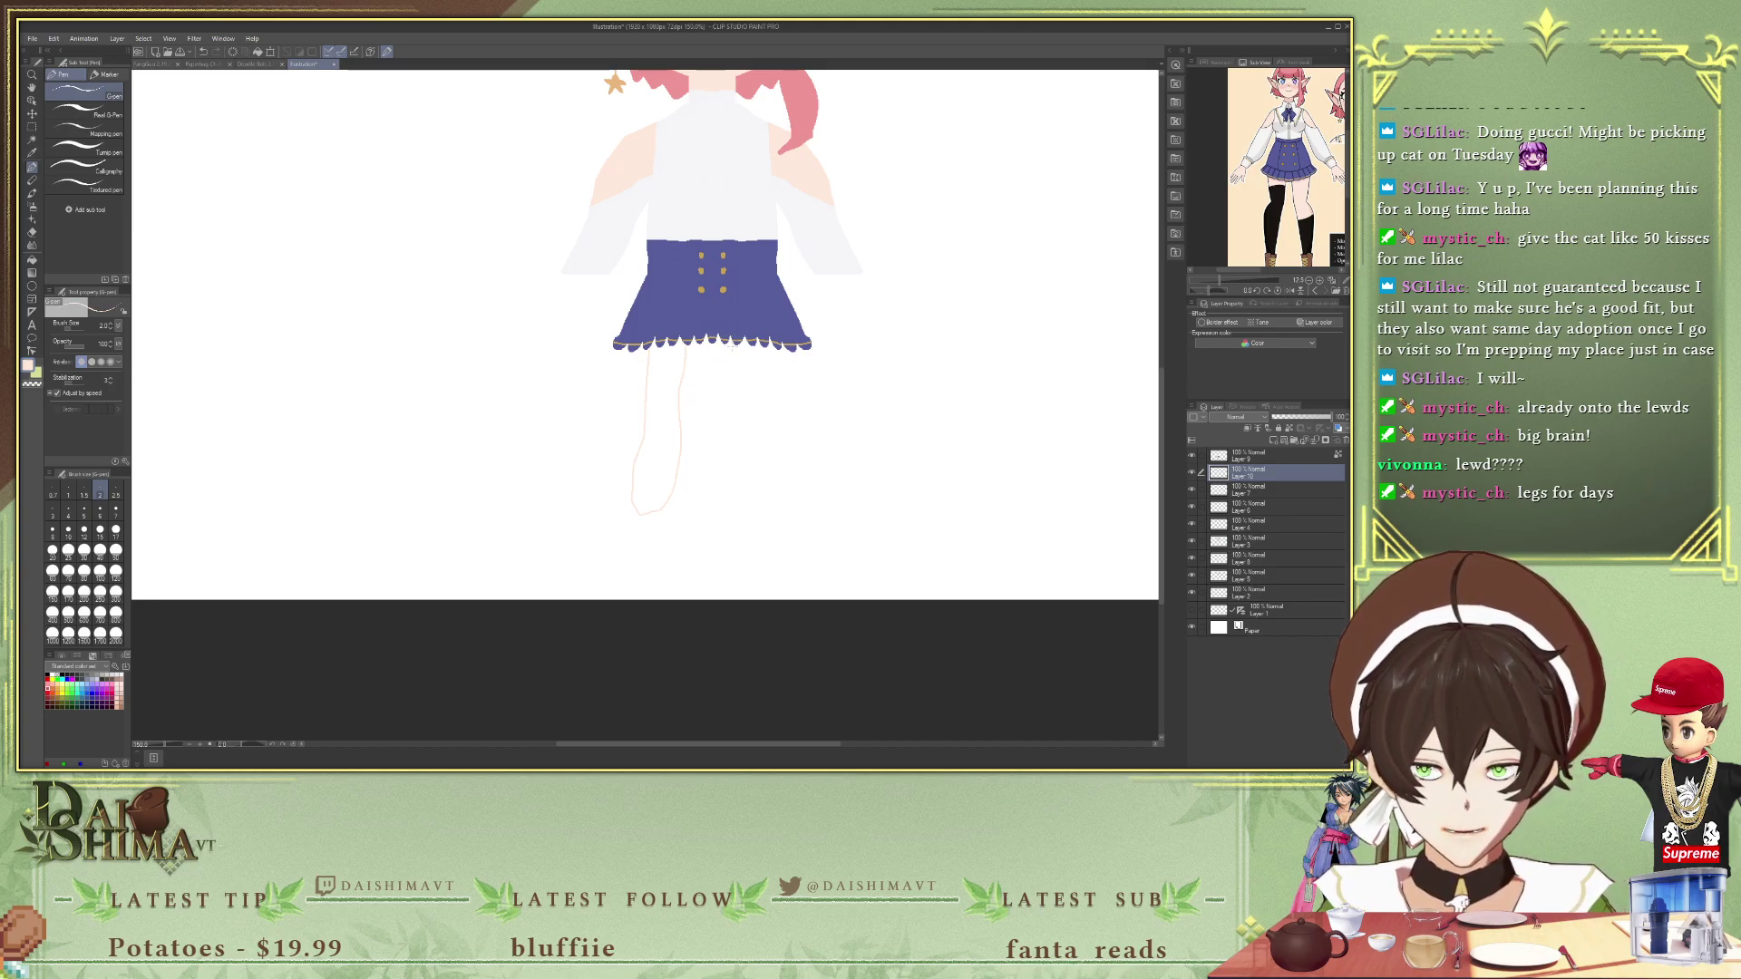
pyautogui.hotkey('ctrl', 'z')
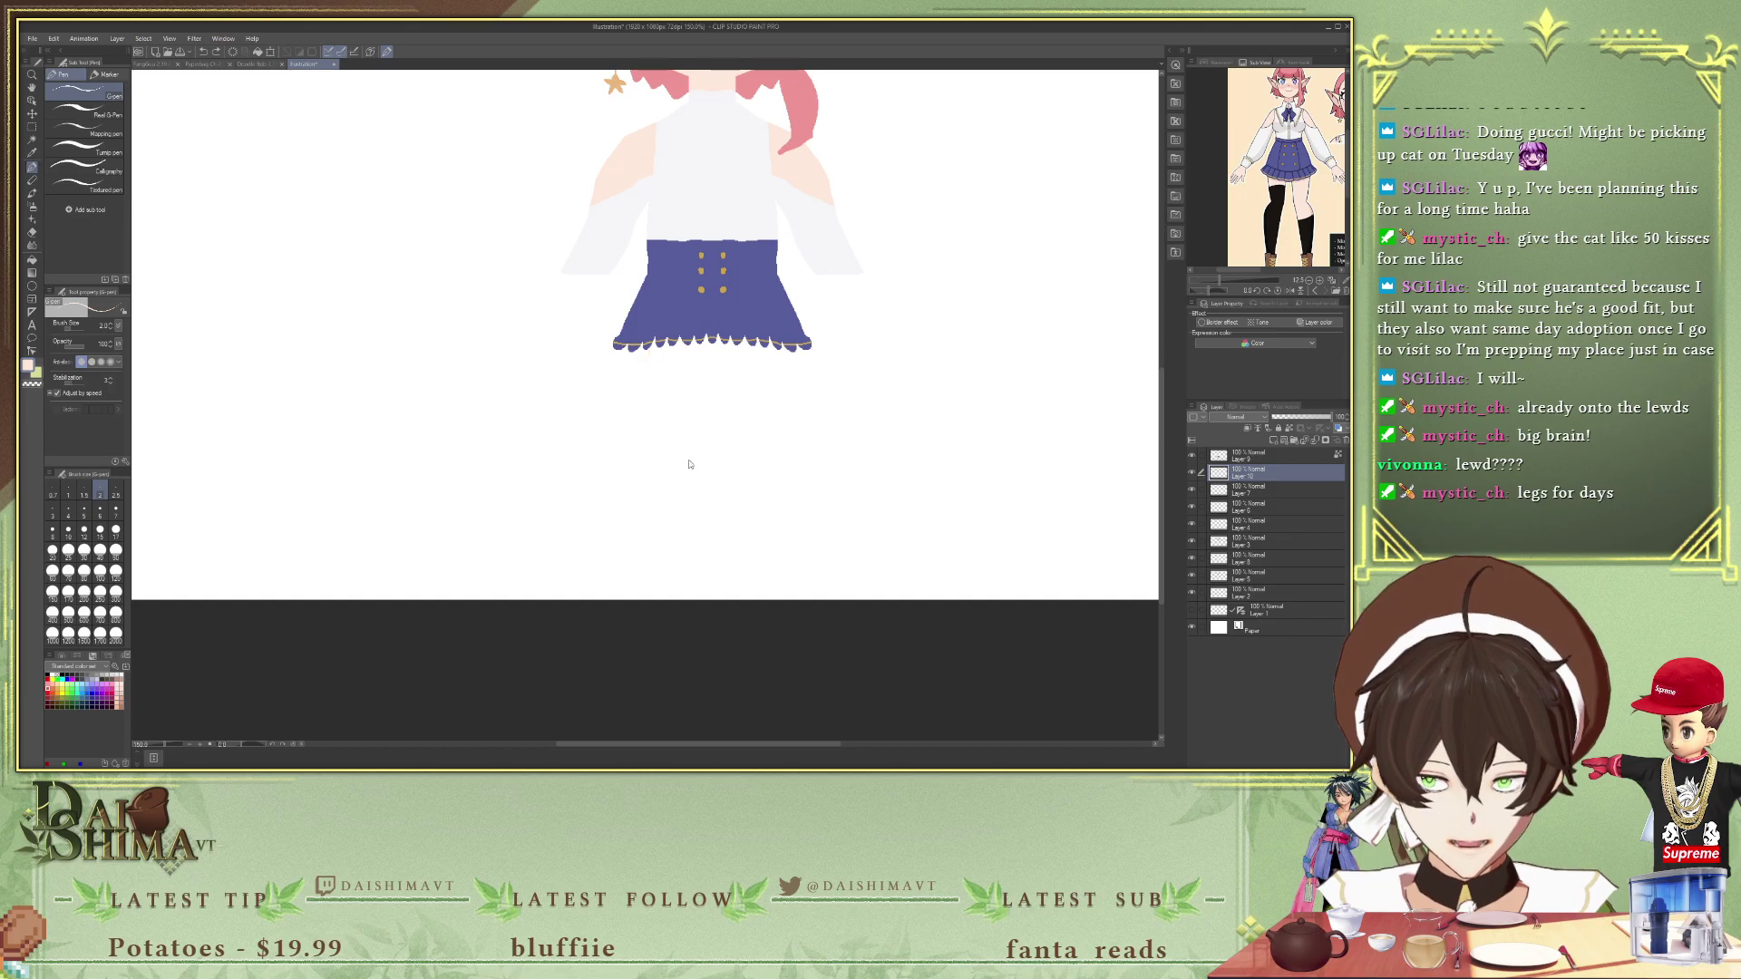
# - Outline a mirrored pair of legs with outward-pointing feet below the skirt's hem in the sampled skin tone
pyautogui.hotkey('ctrl', 'z')
pyautogui.hotkey('ctrl', 'y')
pyautogui.moveTo(650, 440); pyautogui.dragTo(638, 497)
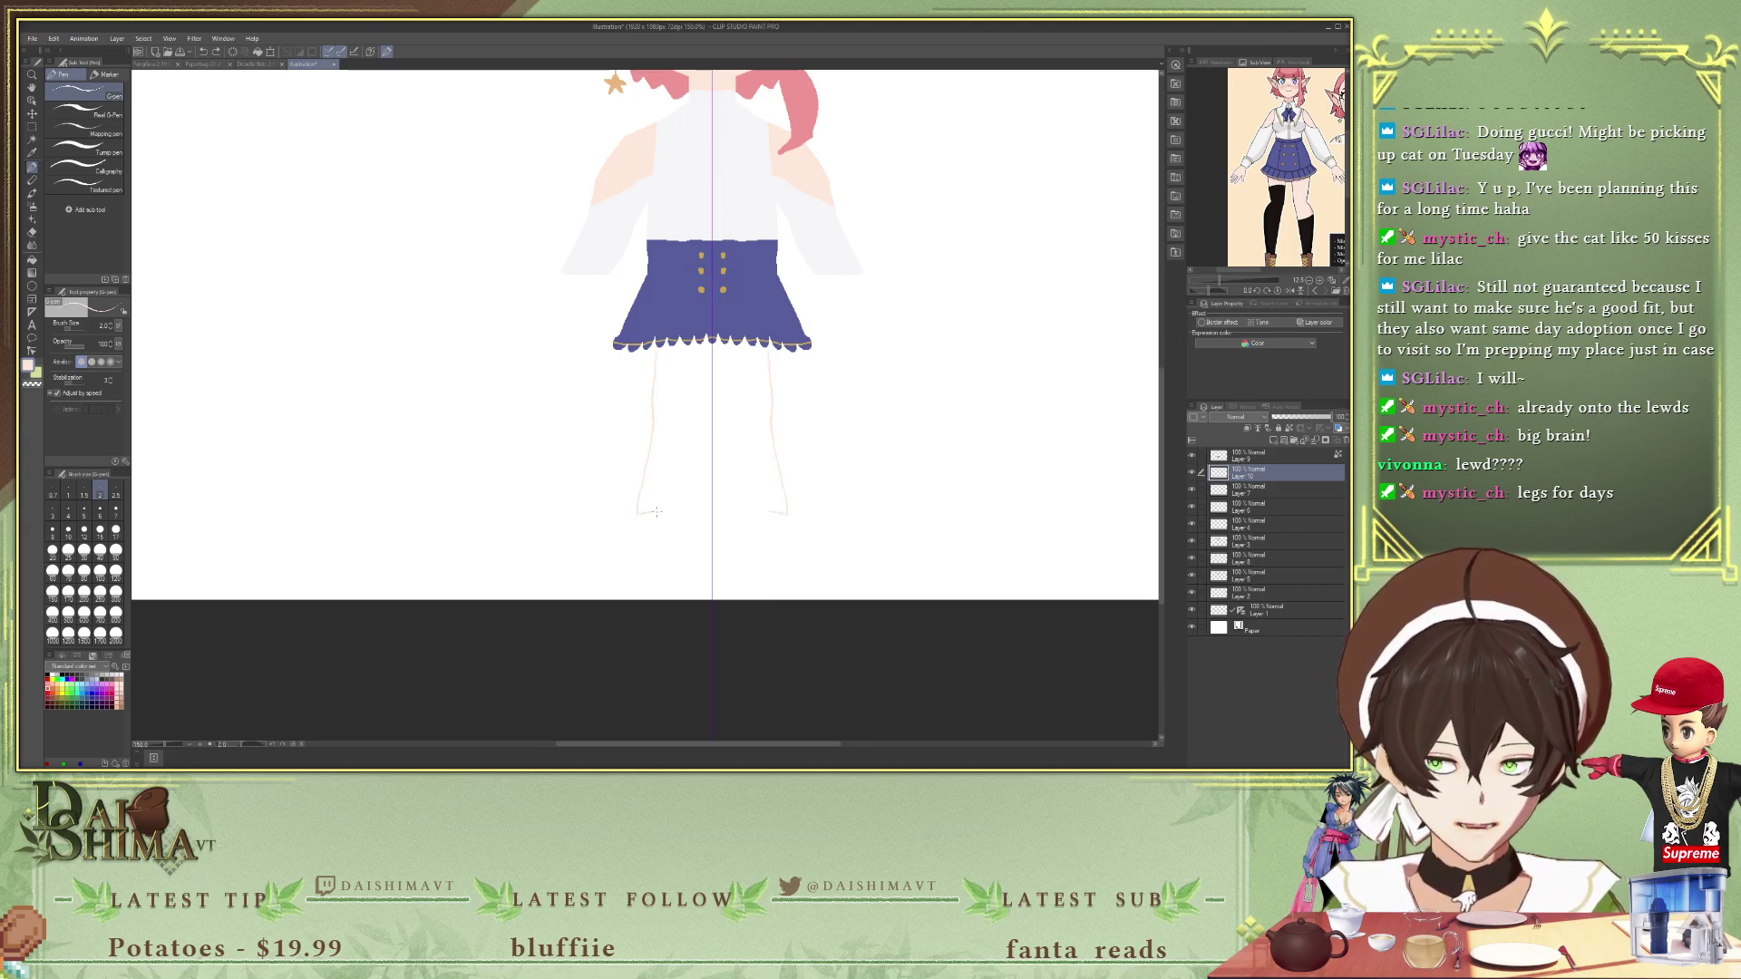
pyautogui.moveTo(695, 353); pyautogui.dragTo(689, 419)
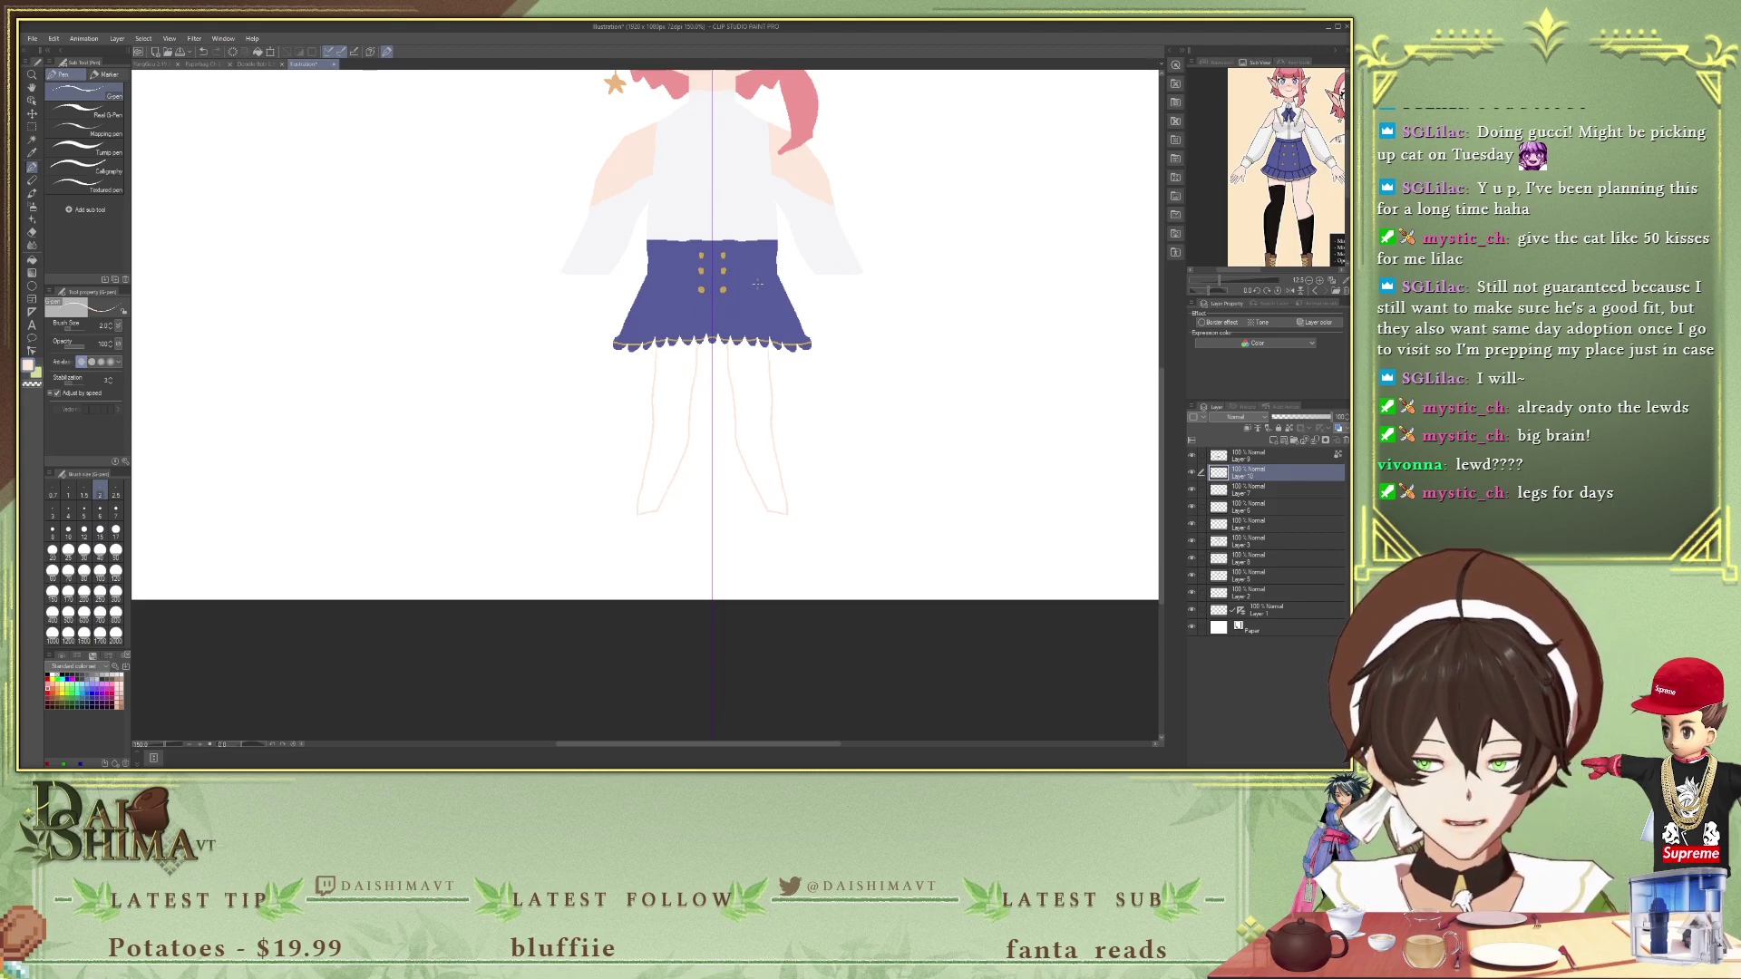
# - Fill the outlined legs with the sampled skin tone and hide the symmetry ruler's layer at the bottom of the layer stack
pyautogui.press('g')
pyautogui.press('g')
pyautogui.click(747, 397)
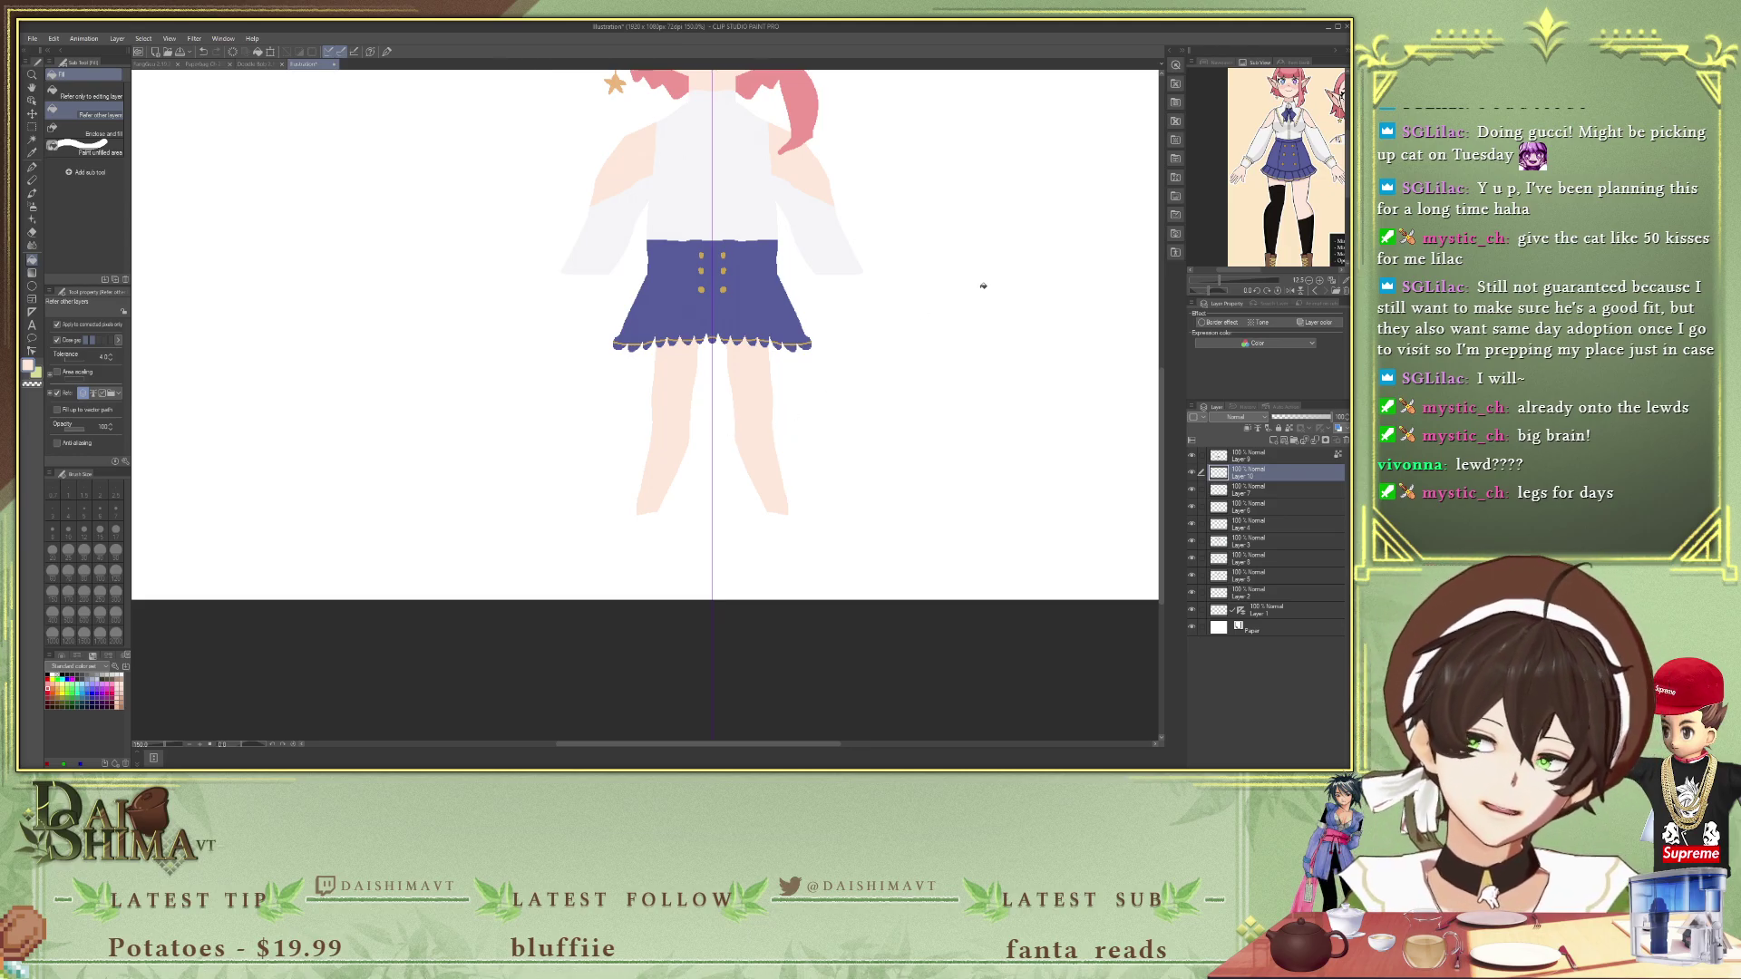
pyautogui.press('p')
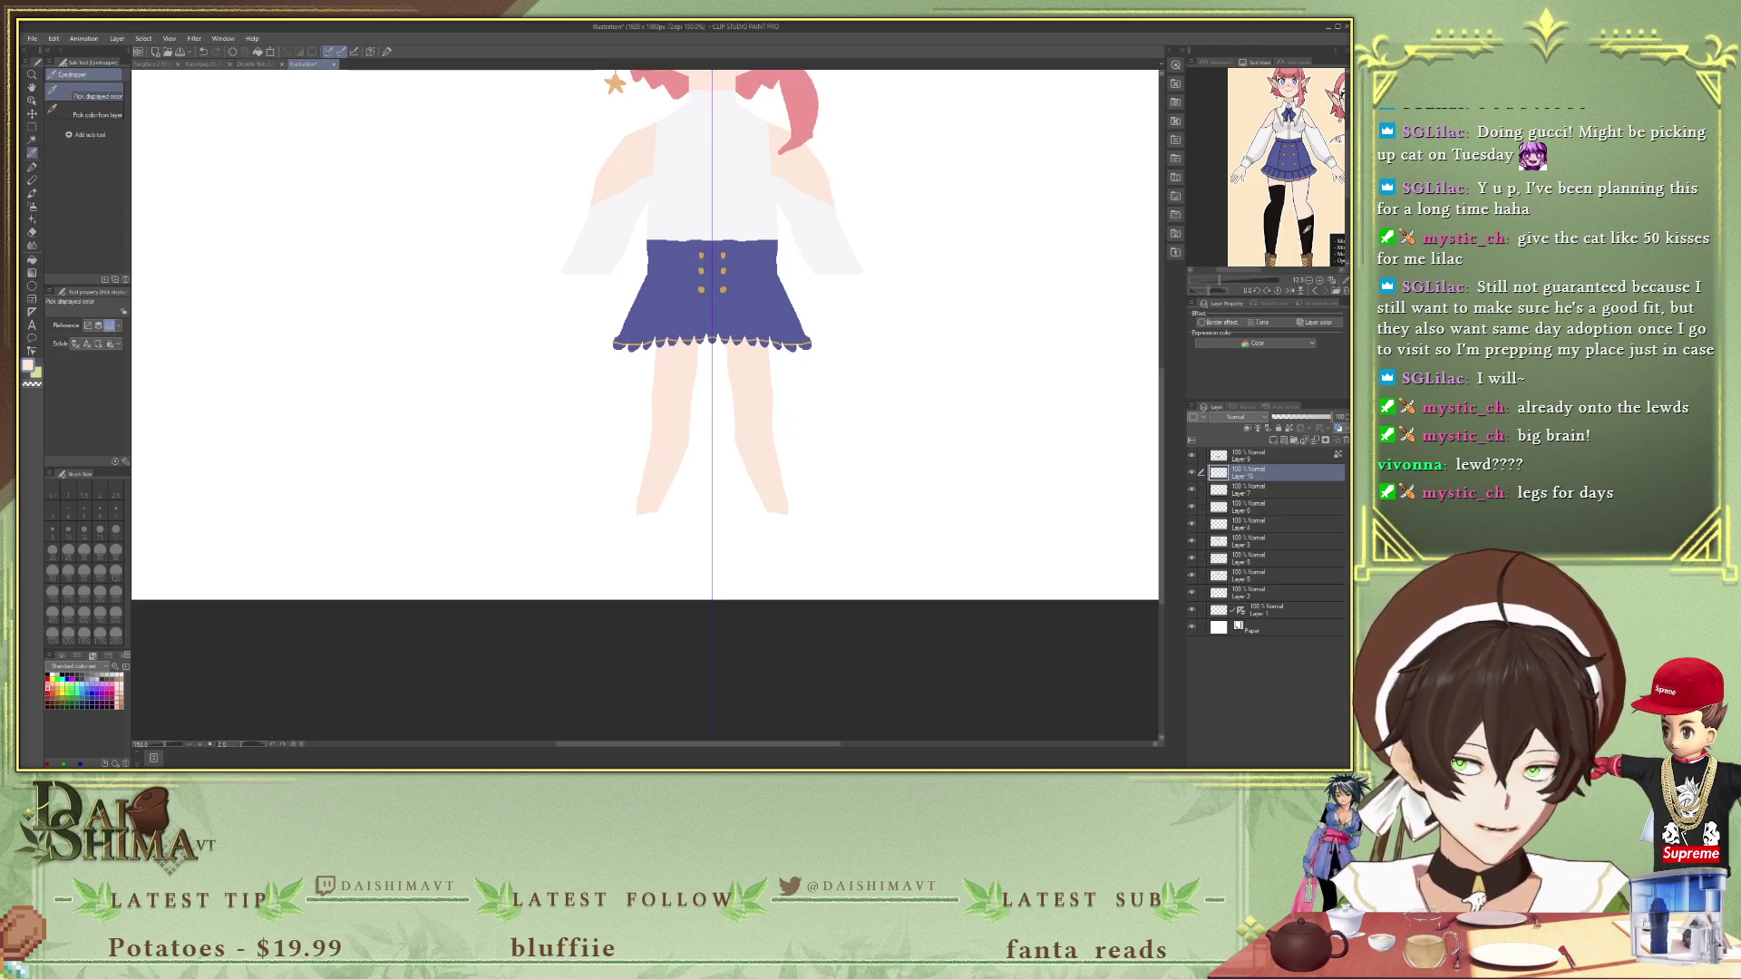
pyautogui.click(1191, 609)
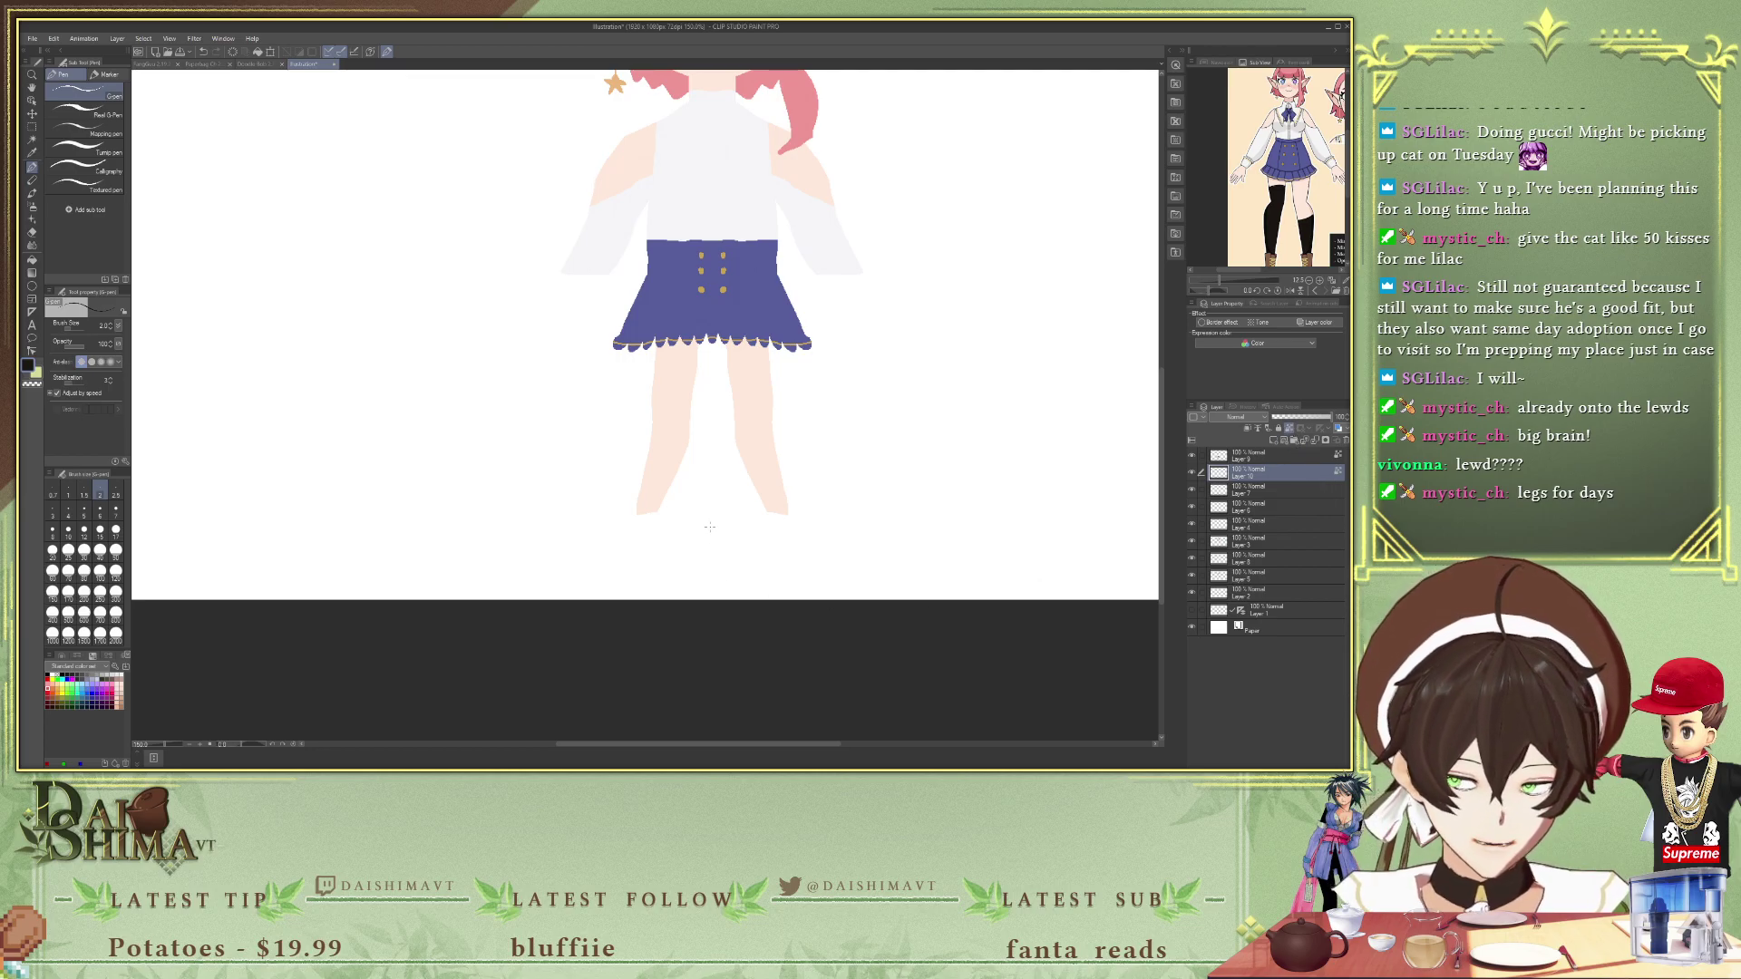
# - Draw a black cuff line below the knee of the leg under the loose side ponytail and fill the lower leg black as a short sock
pyautogui.press('p')
pyautogui.press('p')
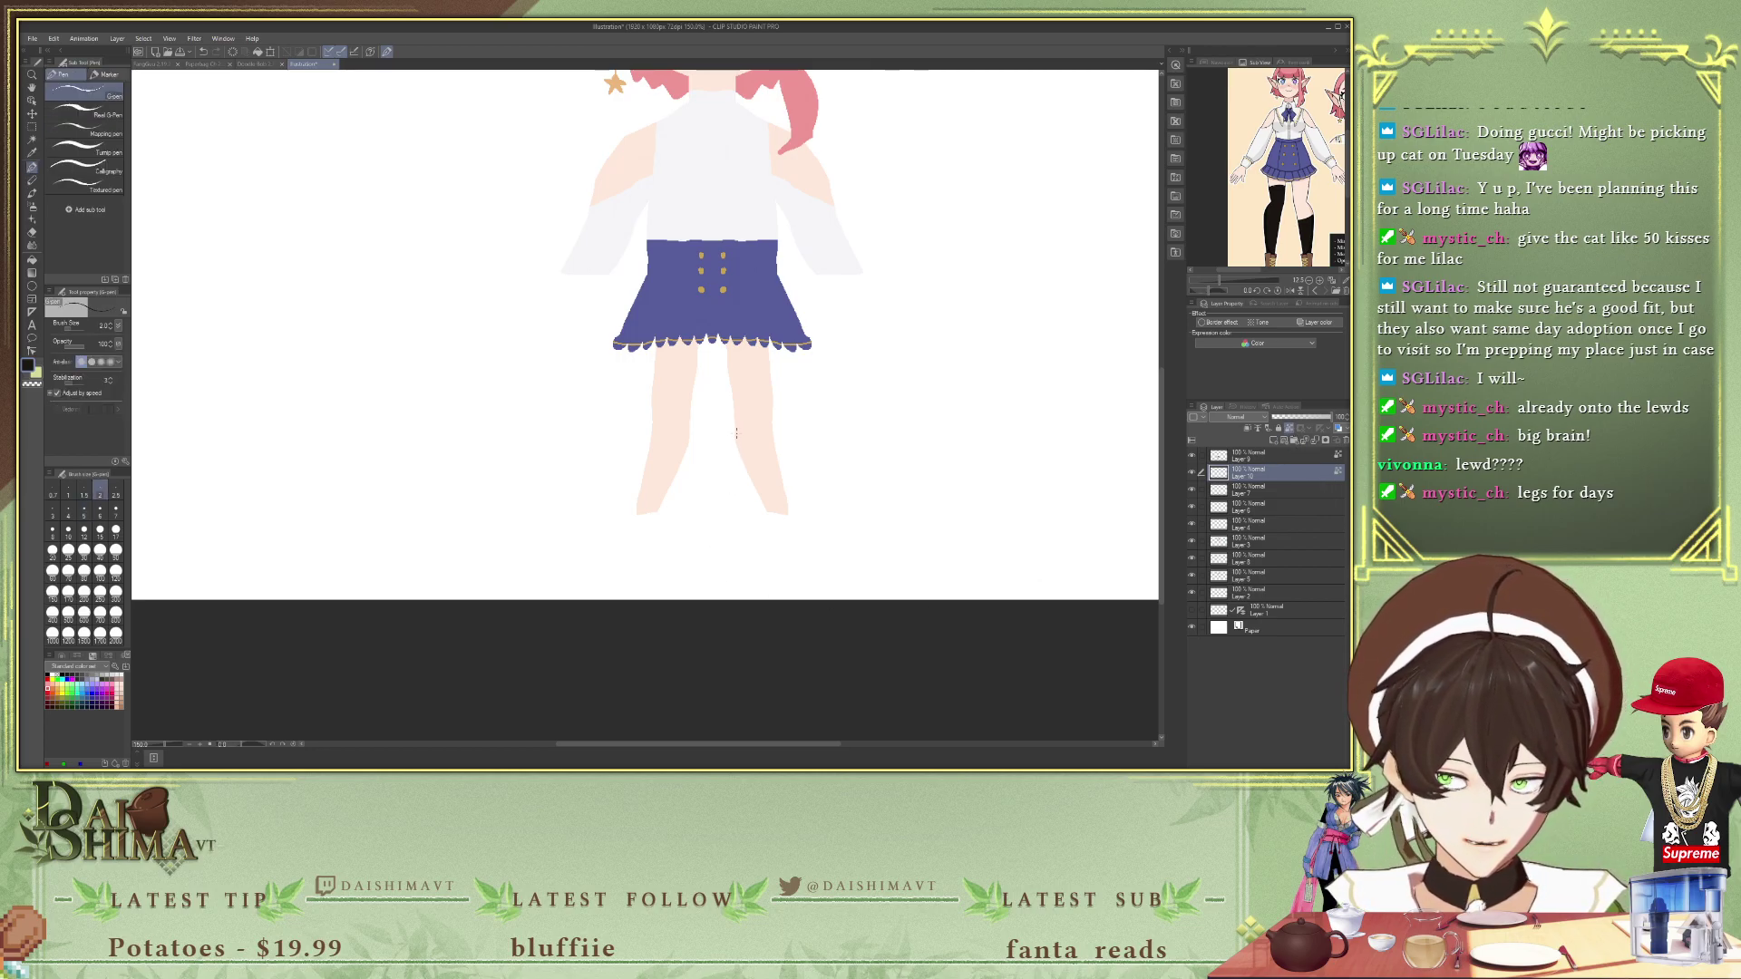
pyautogui.moveTo(734, 437); pyautogui.dragTo(771, 430)
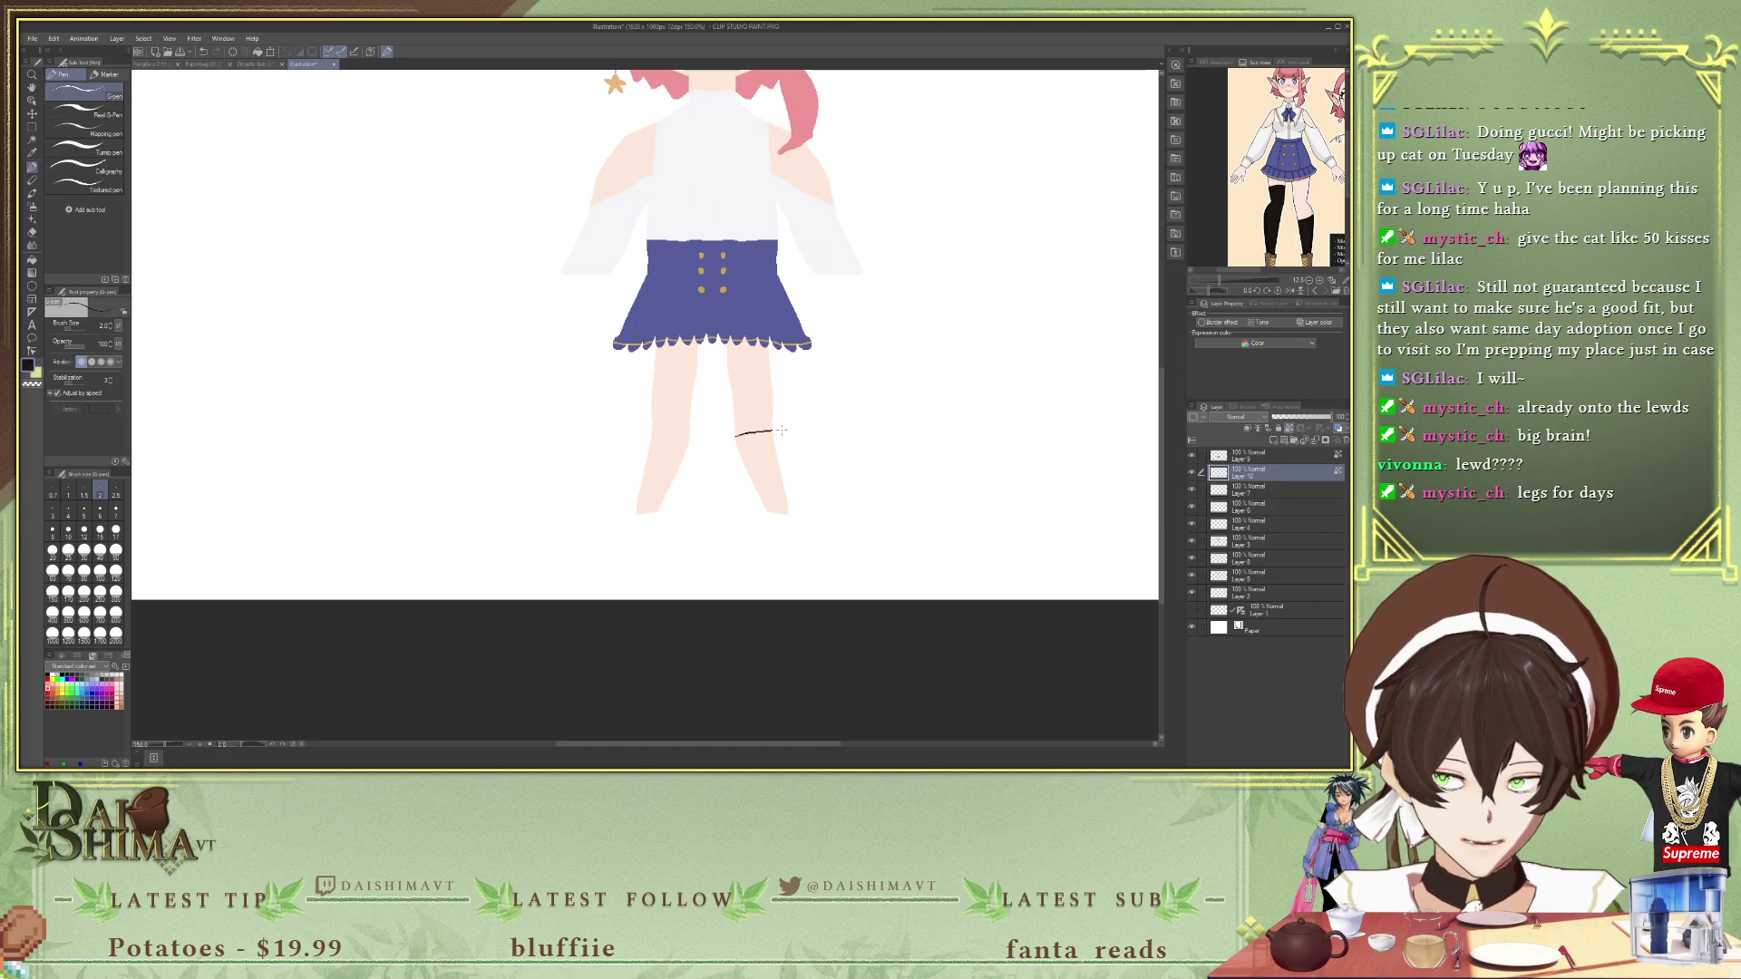
pyautogui.press('g')
pyautogui.click(762, 453)
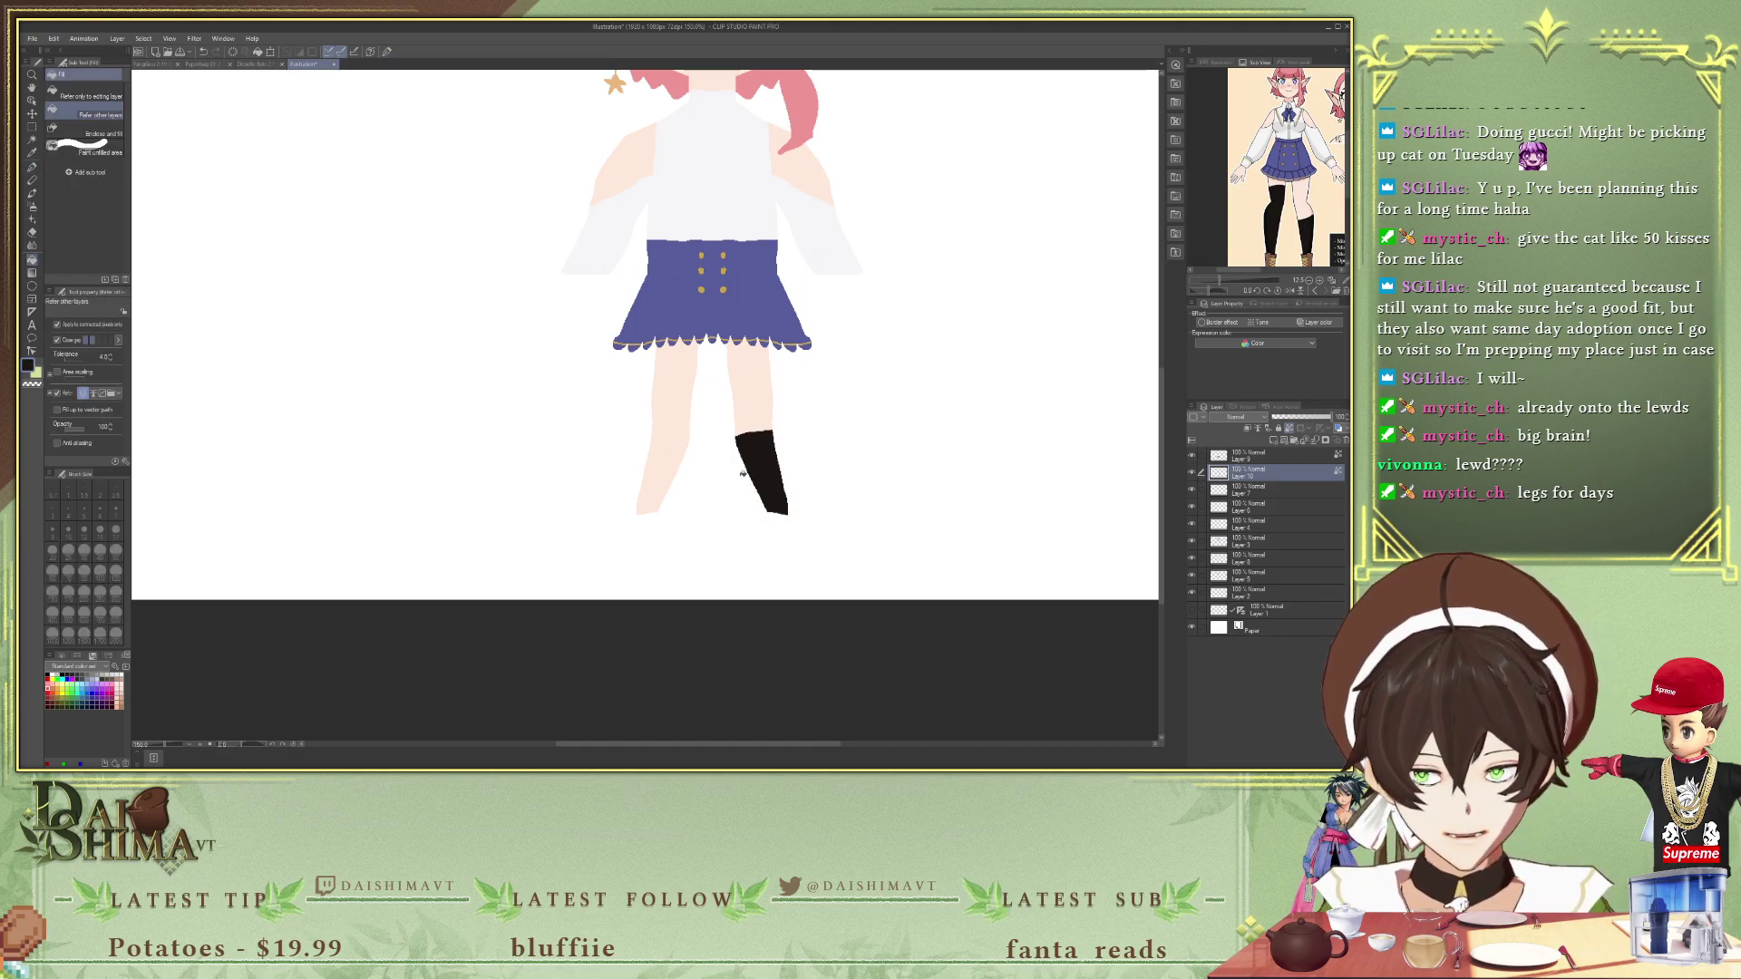
# - Draw a black cuff line across the other leg's upper thigh and fill everything below it black as a thigh-high stocking
pyautogui.press('p')
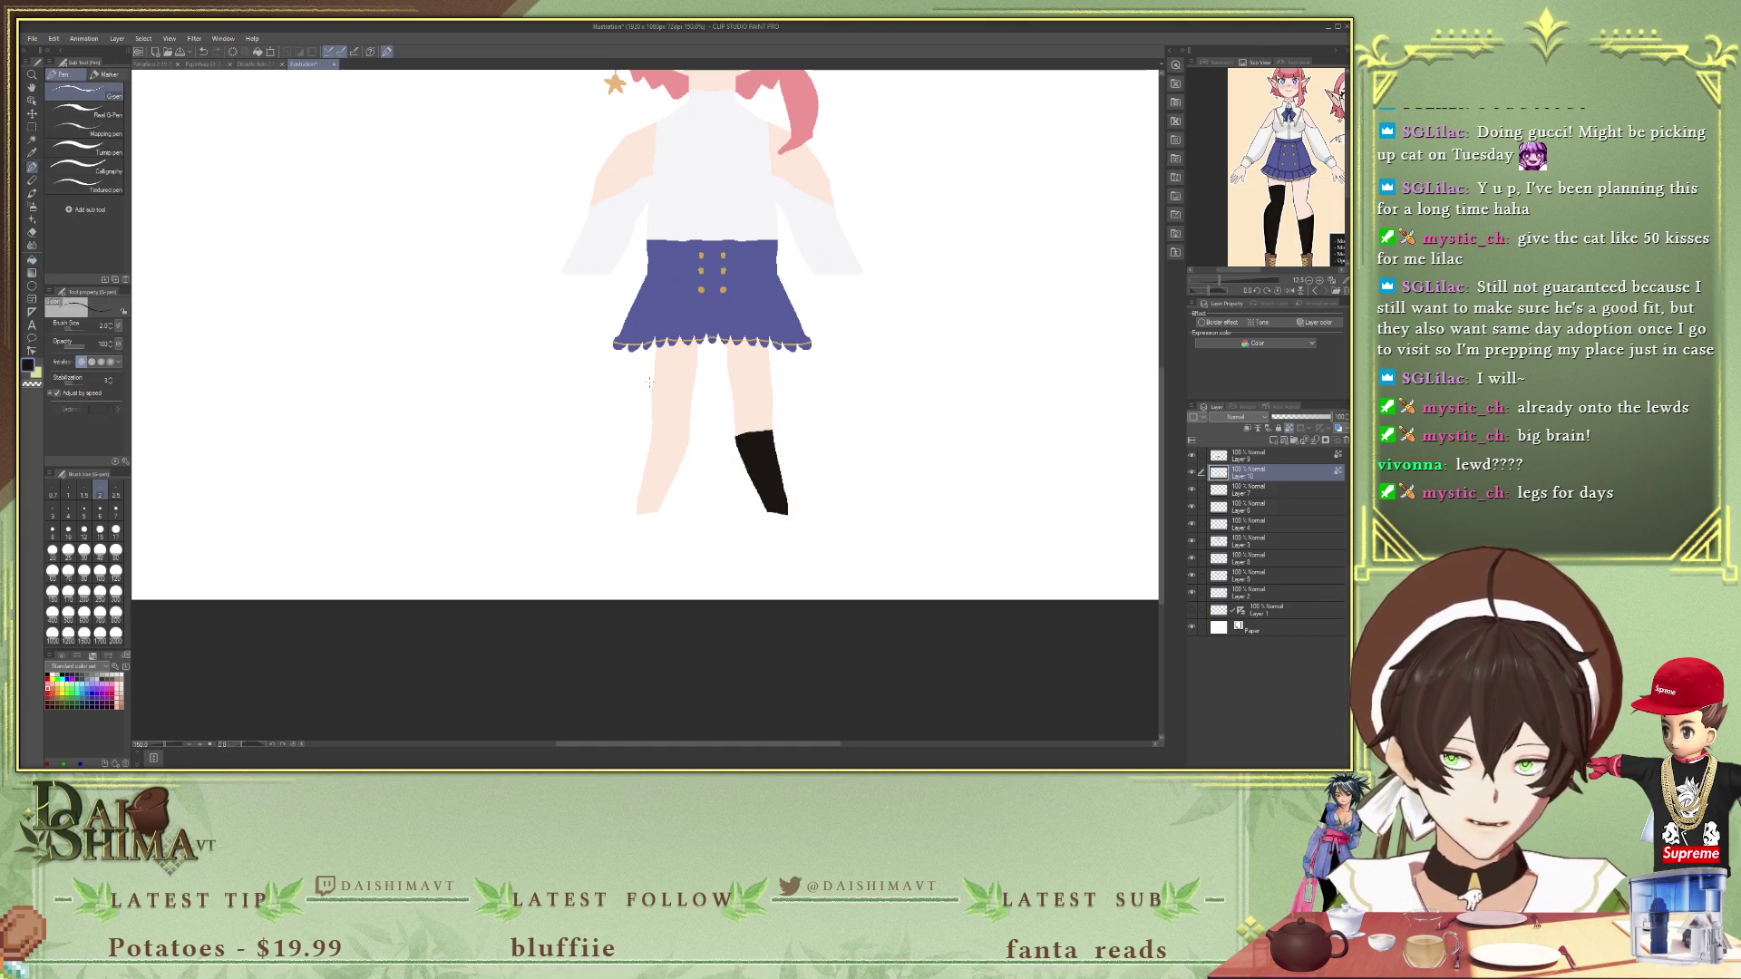
pyautogui.moveTo(658, 358); pyautogui.dragTo(697, 353)
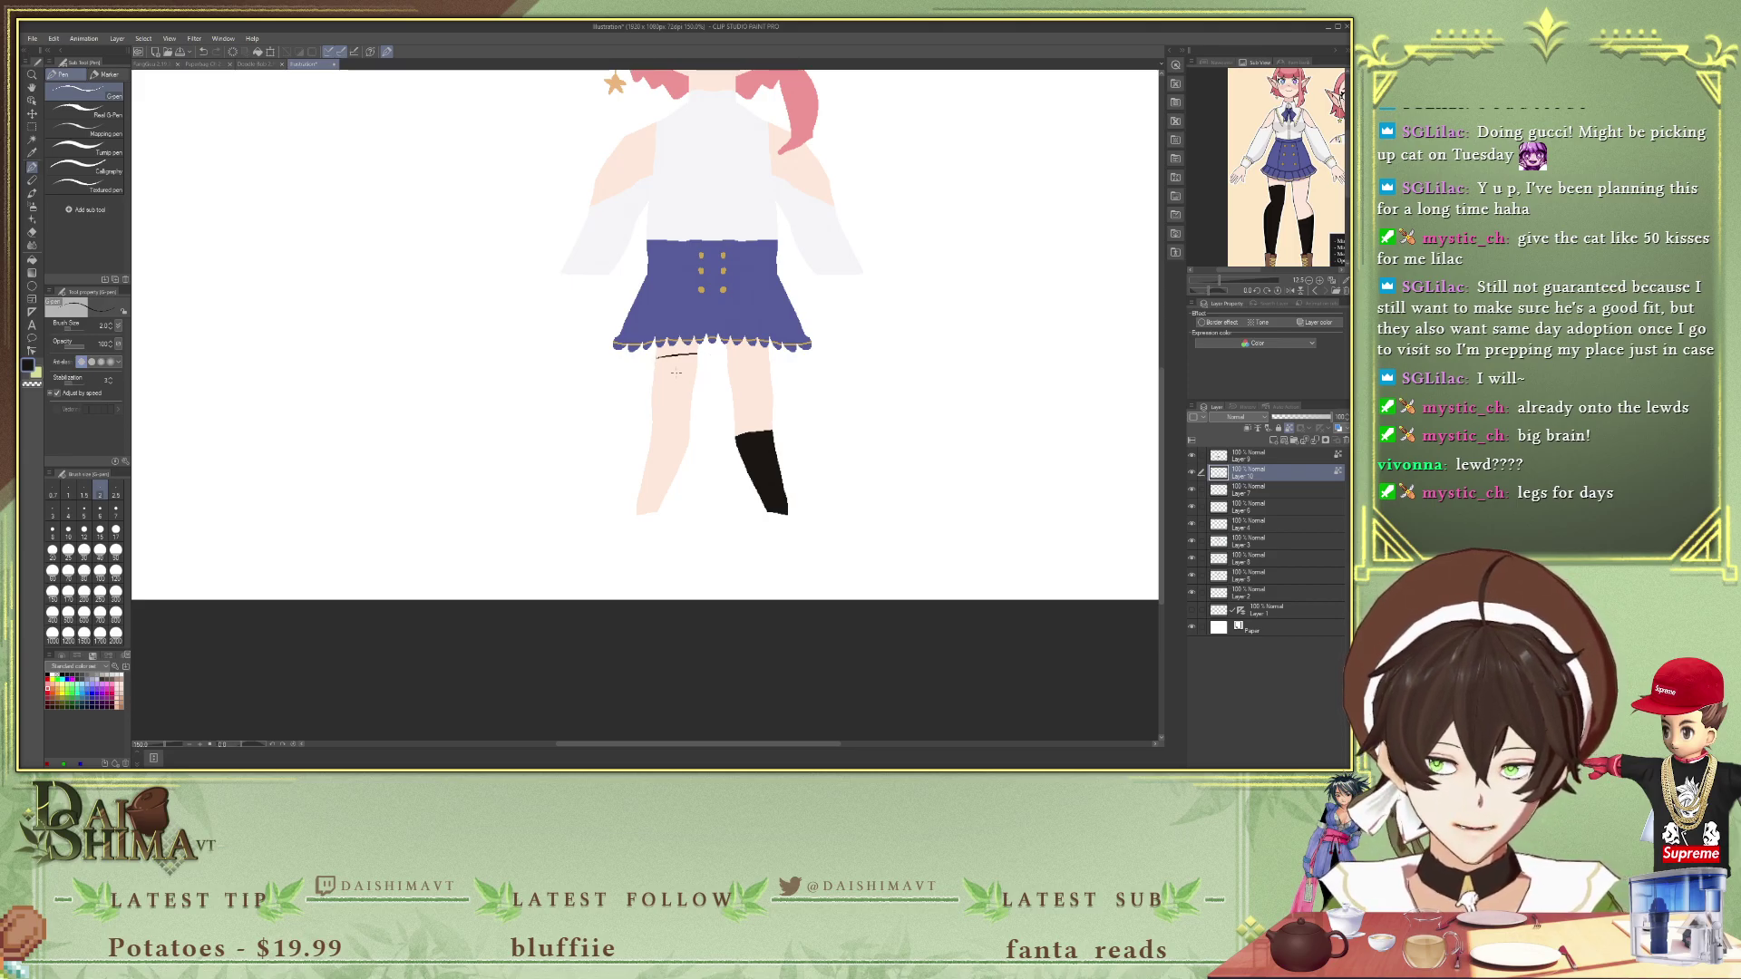
pyautogui.press('g')
pyautogui.click(689, 399)
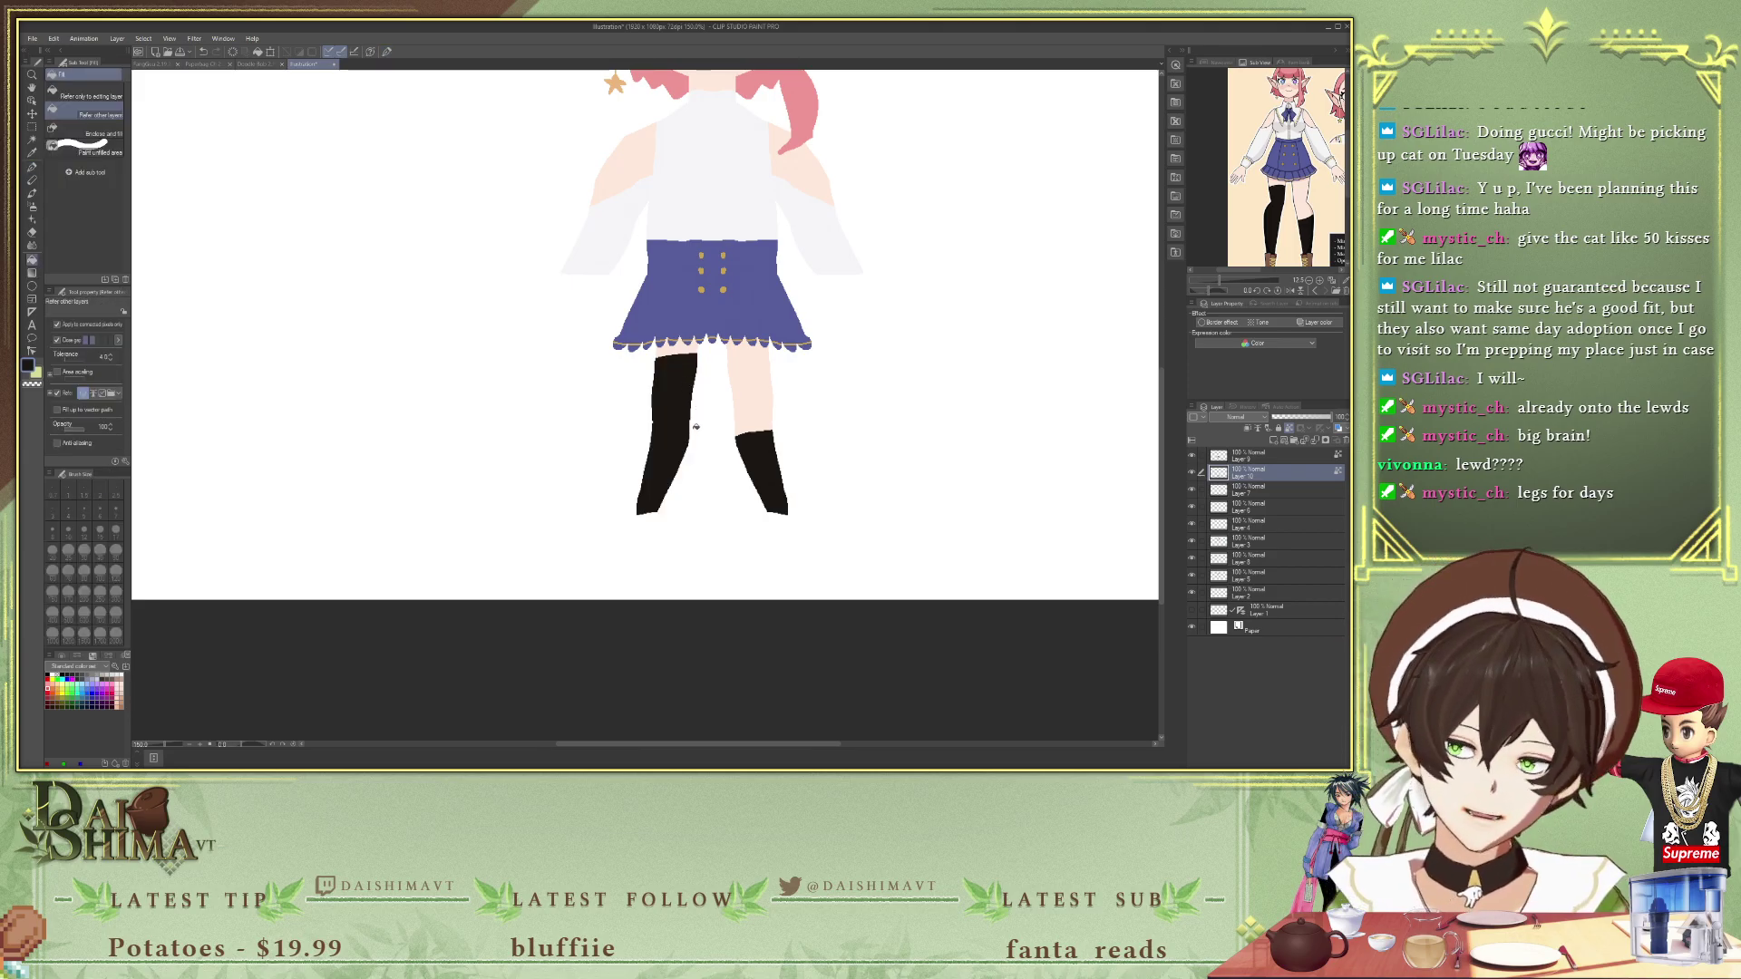
# - Sample the brown of the boots from the reference illustration
pyautogui.moveTo(1274, 254); pyautogui.dragTo(1278, 191)
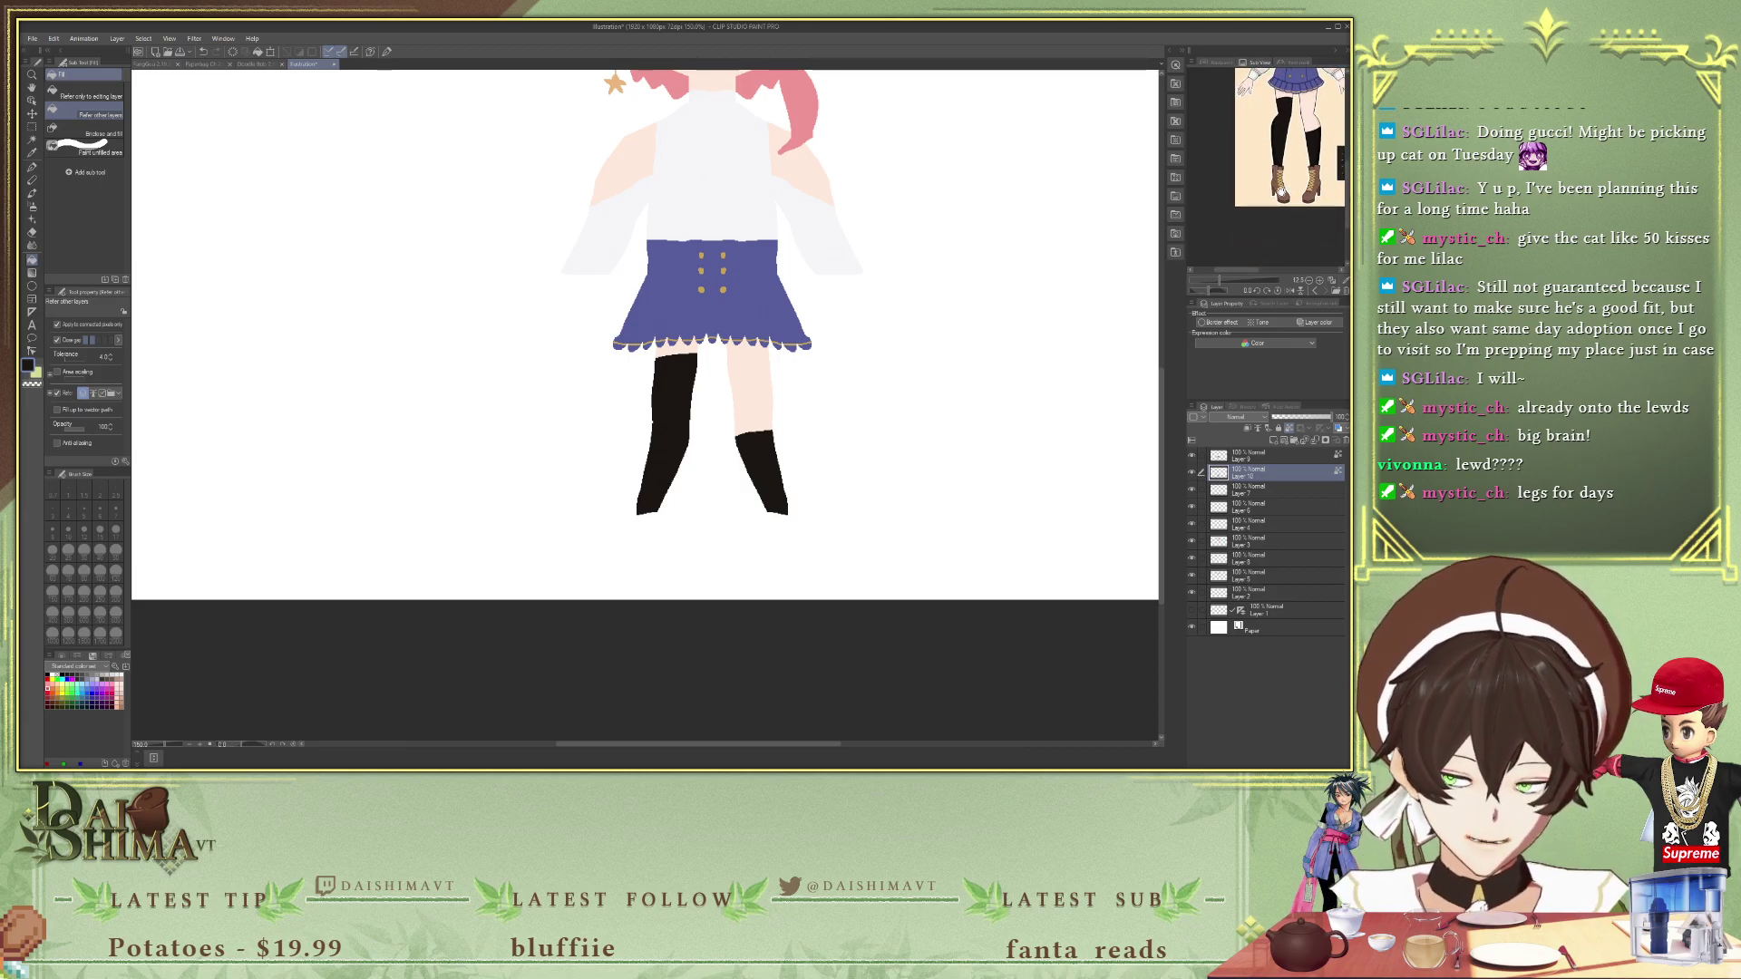
pyautogui.press('i')
pyautogui.scroll(2, 1280, 181)
pyautogui.click(1274, 186)
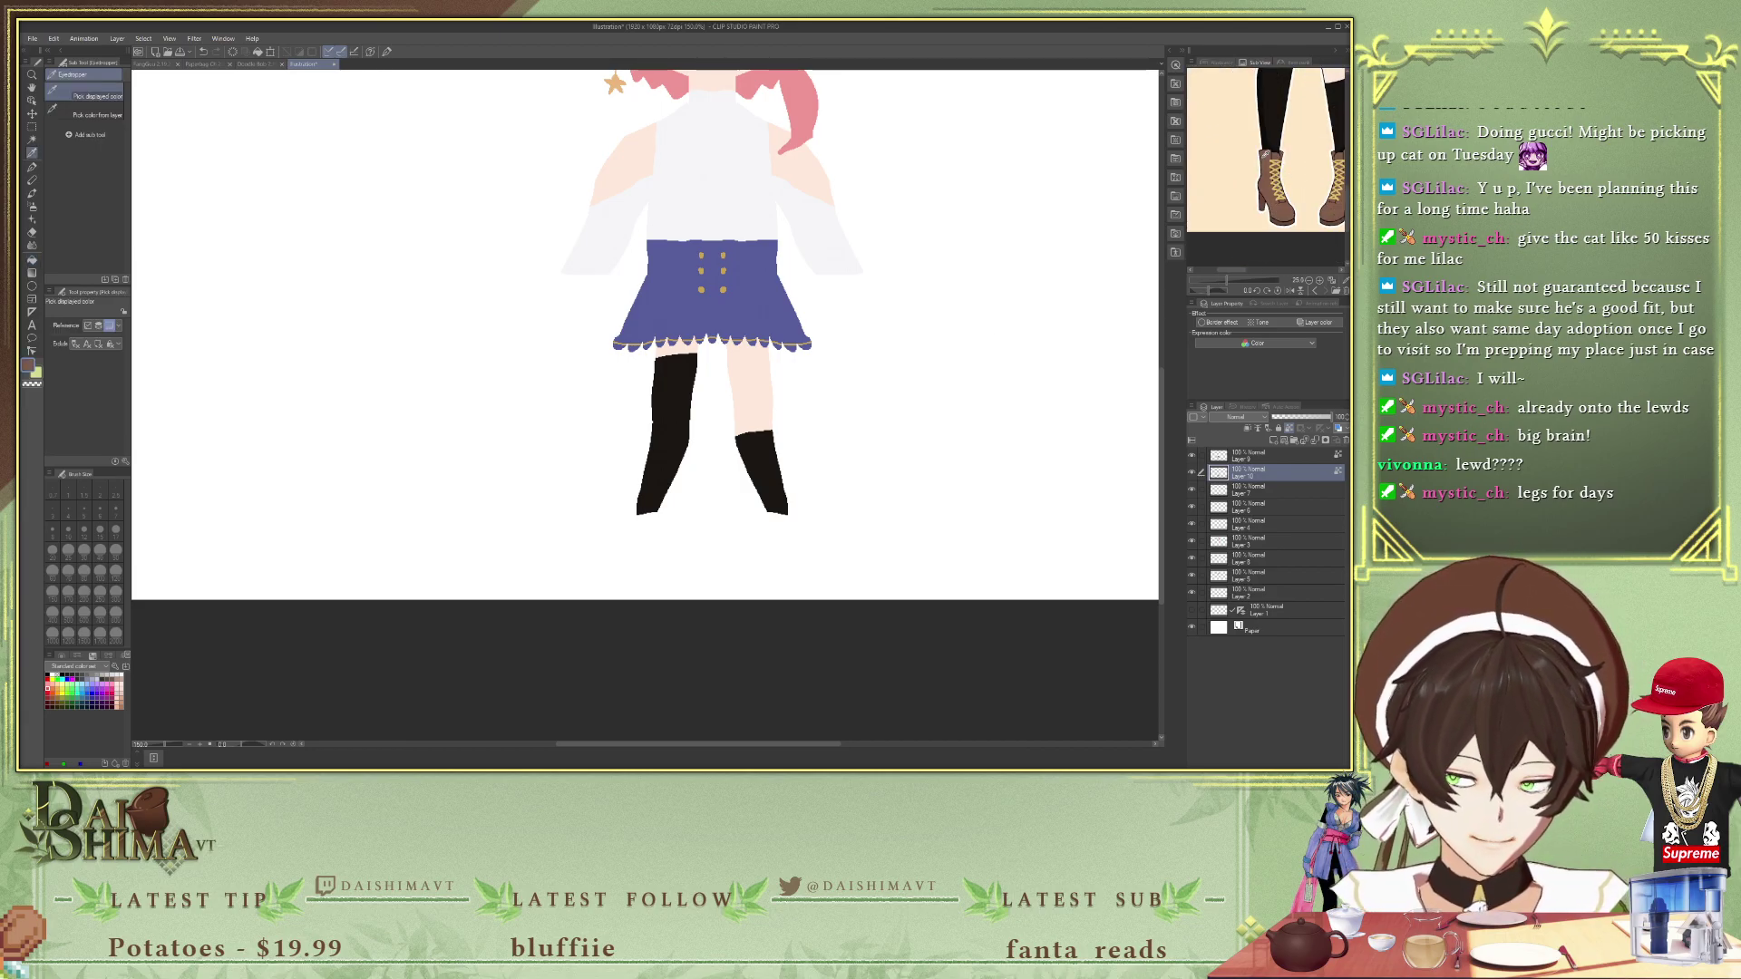
pyautogui.press('p')
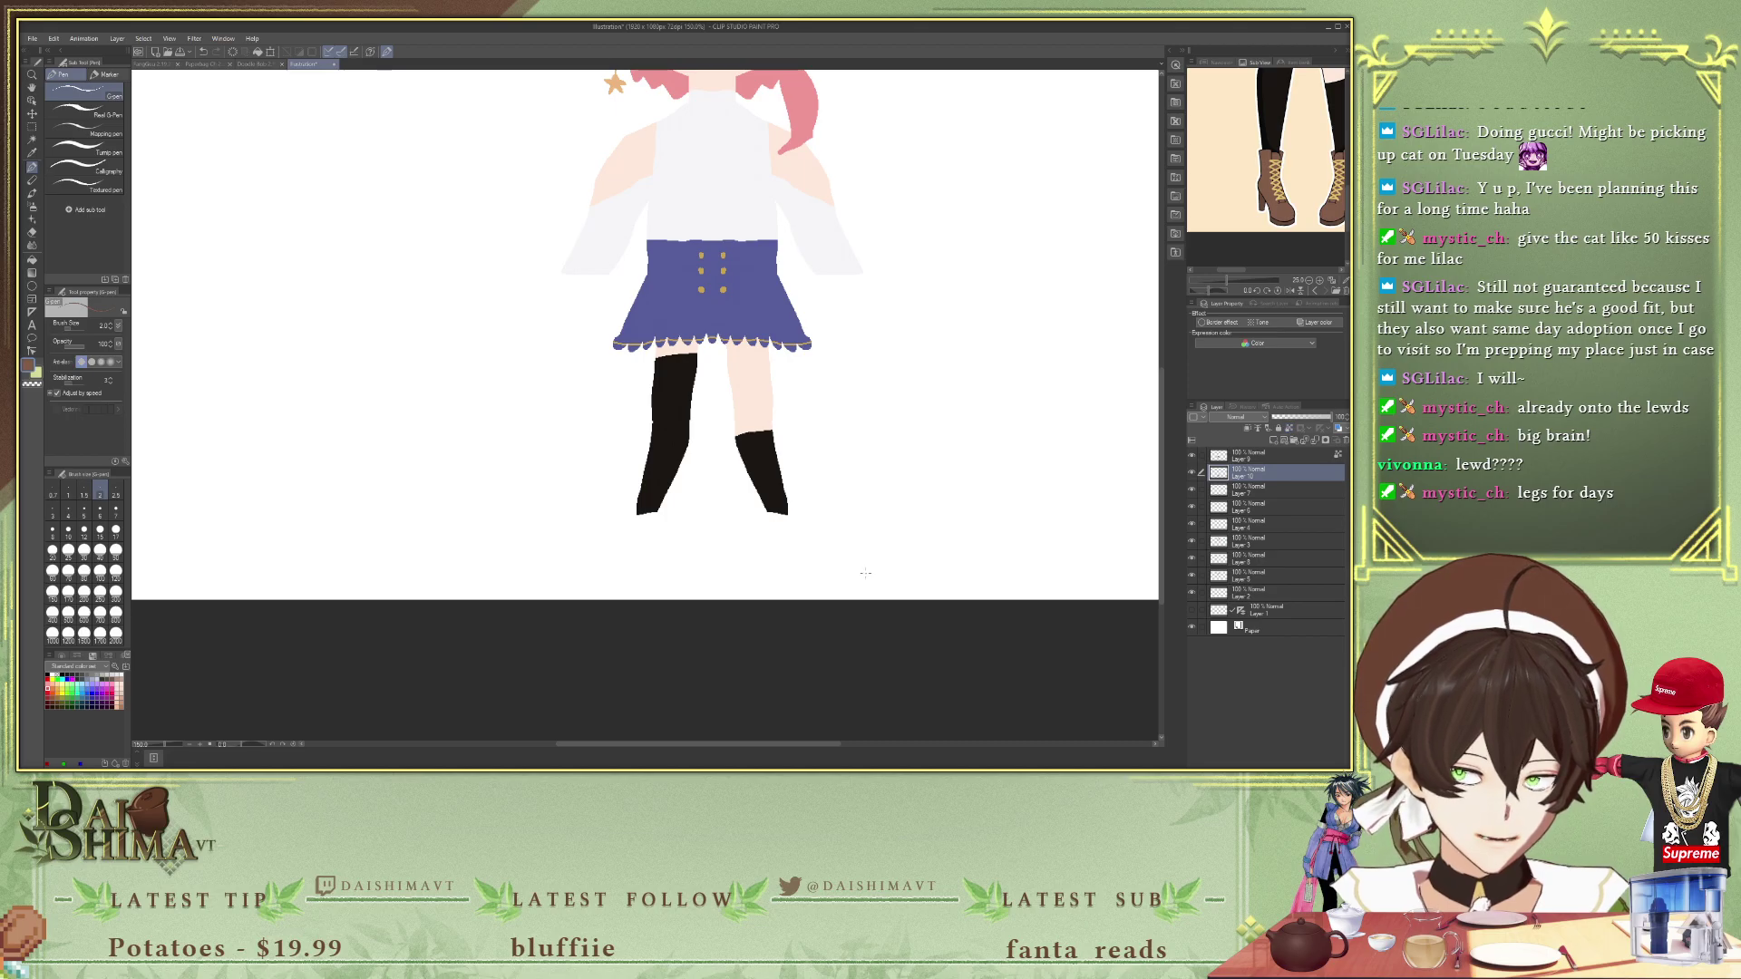
pyautogui.press('p')
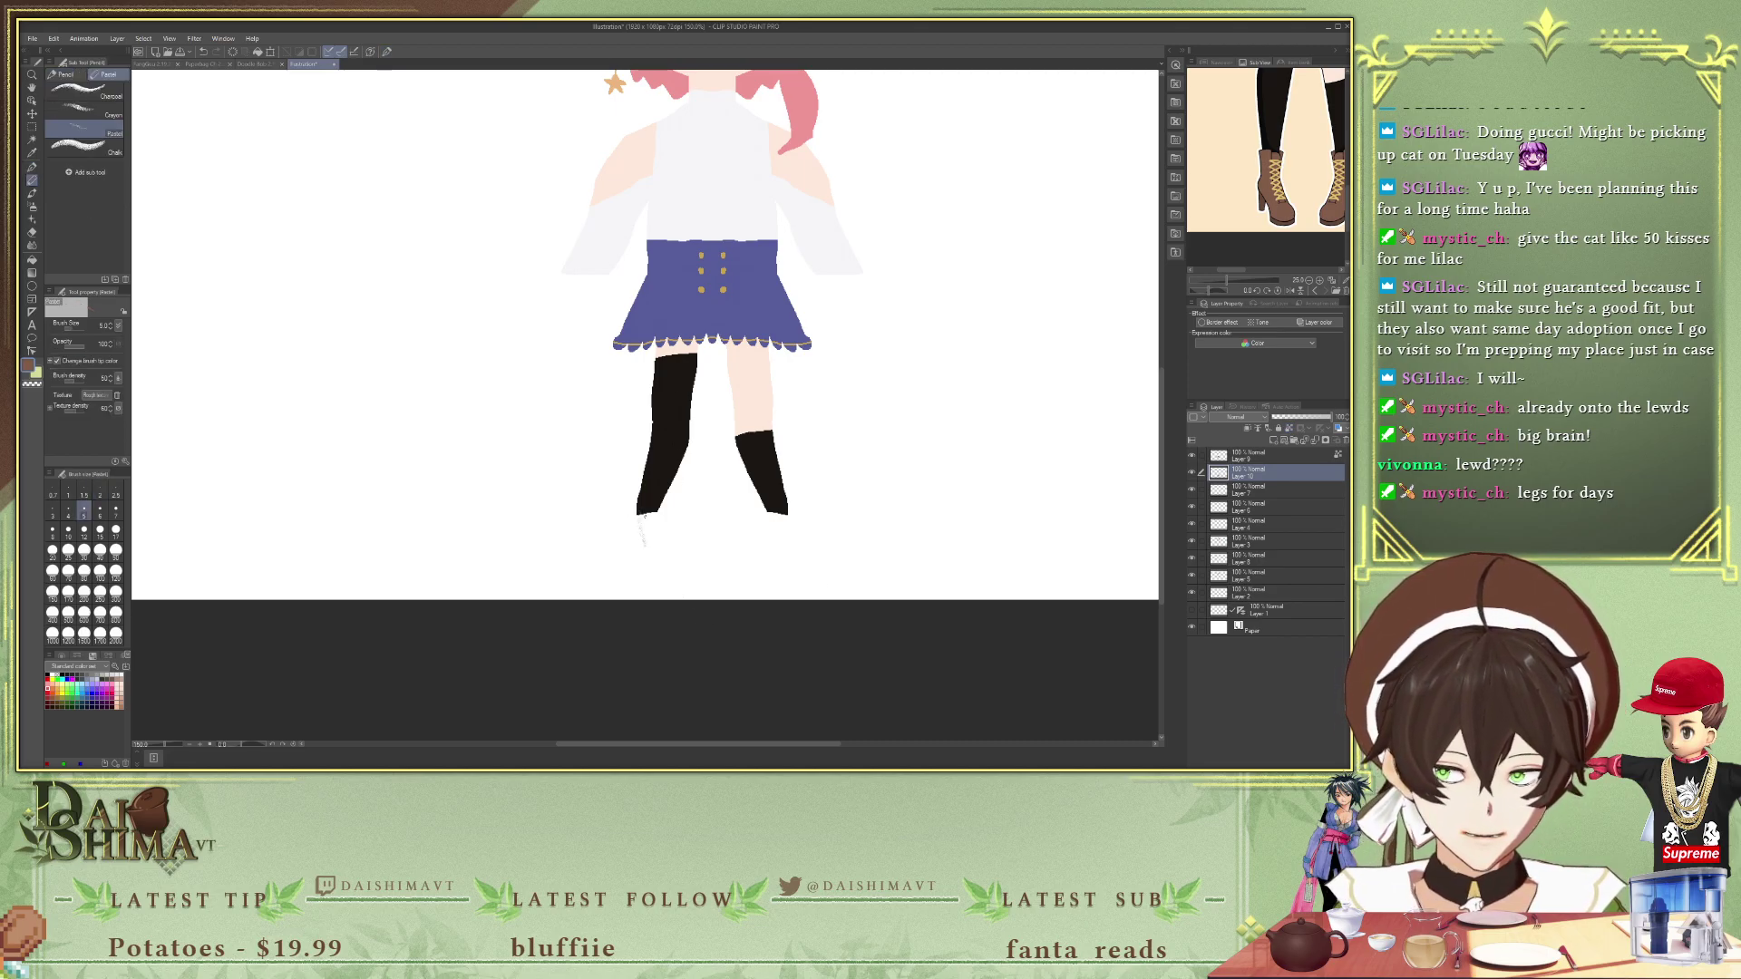
pyautogui.press('p')
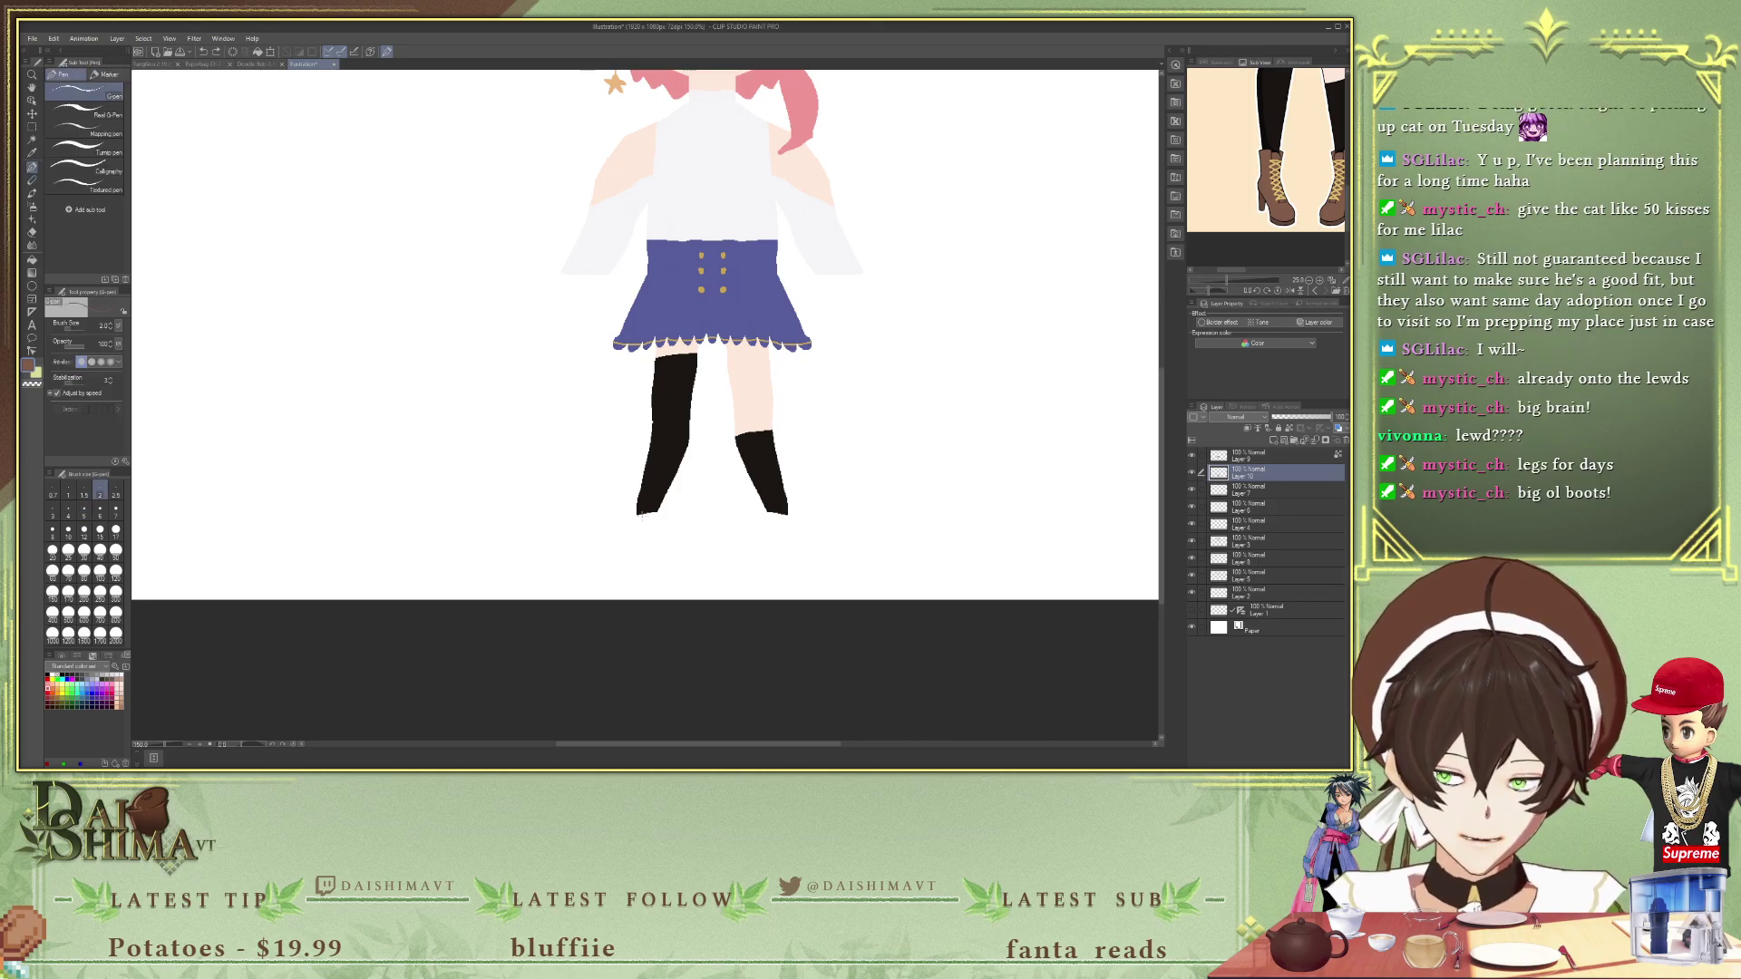
pyautogui.press('p')
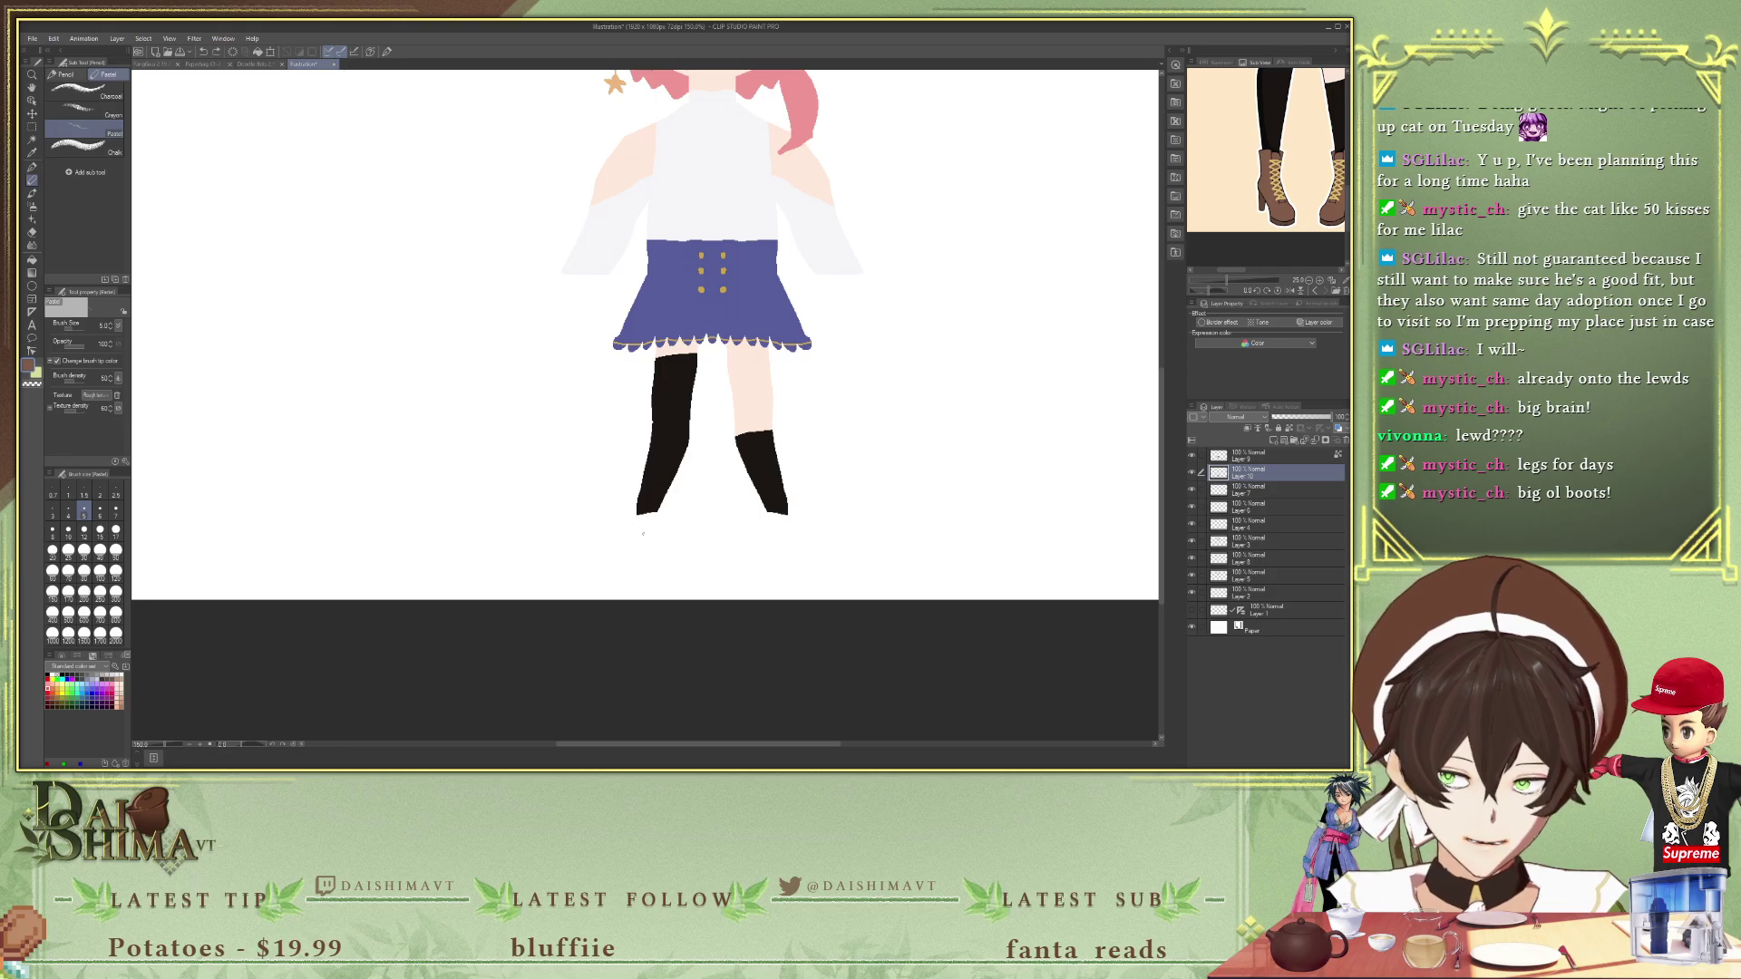
pyautogui.press('p')
pyautogui.moveTo(638, 517)
pyautogui.mouseDown()
pyautogui.moveTo(668, 574)
pyautogui.moveTo(679, 558)
pyautogui.moveTo(666, 490)
pyautogui.moveTo(632, 551)
pyautogui.mouseUp()
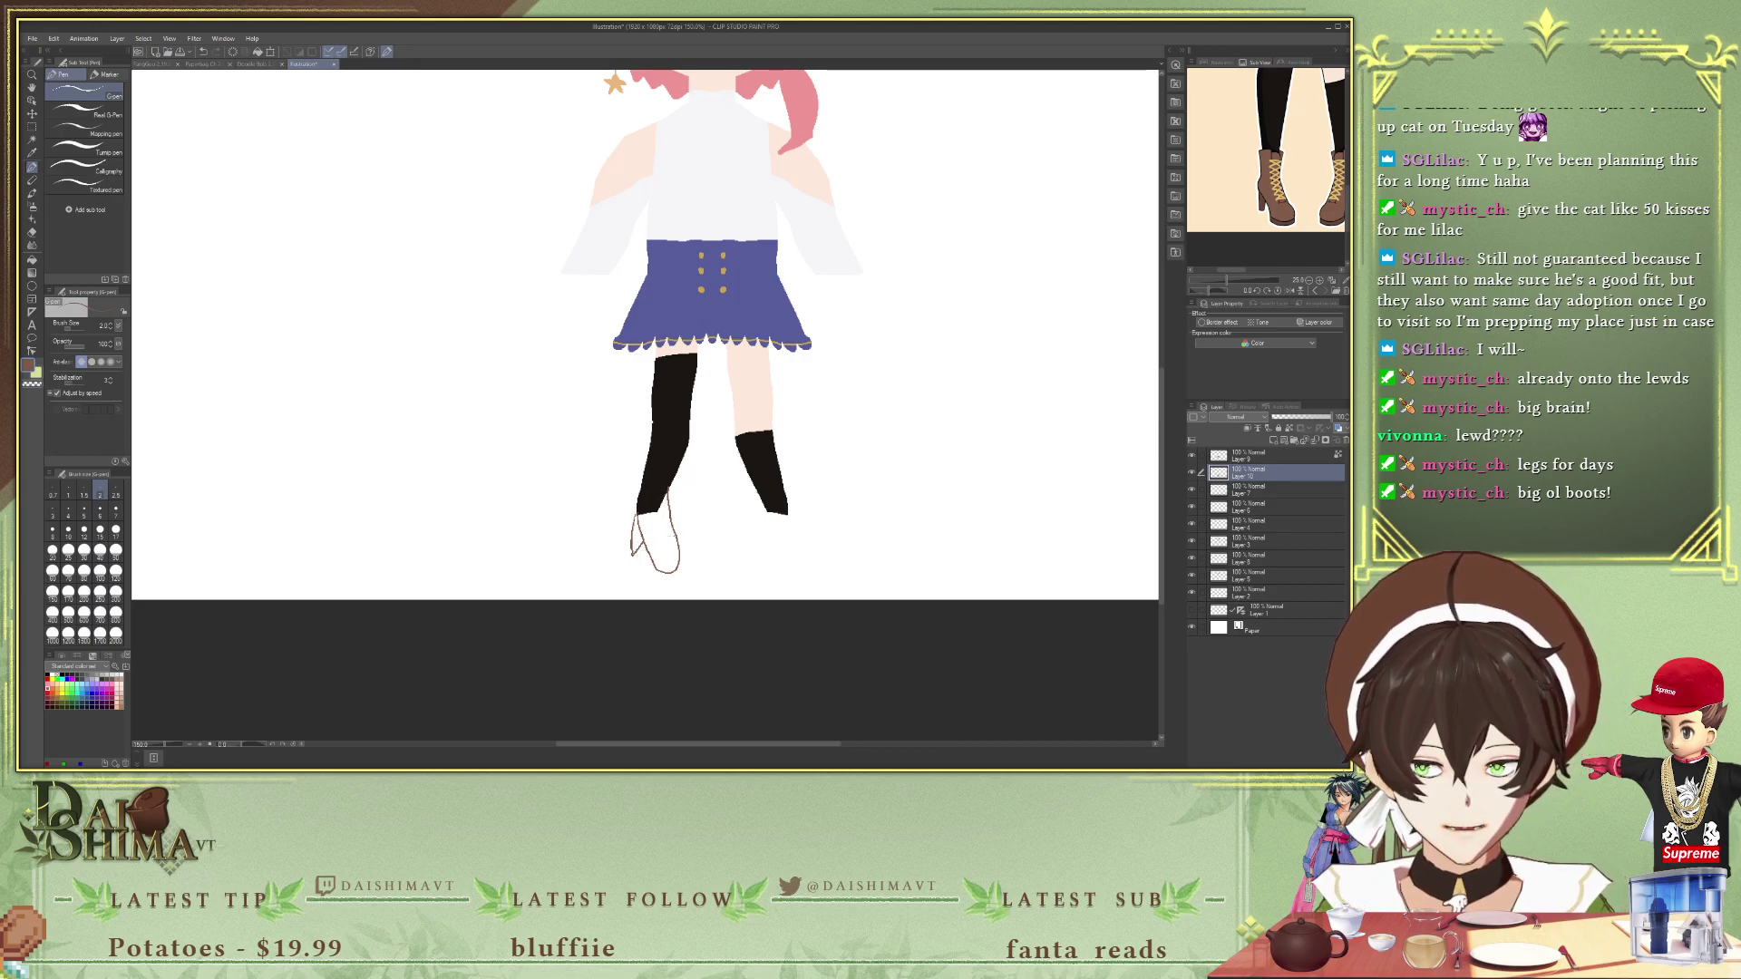
pyautogui.press('g')
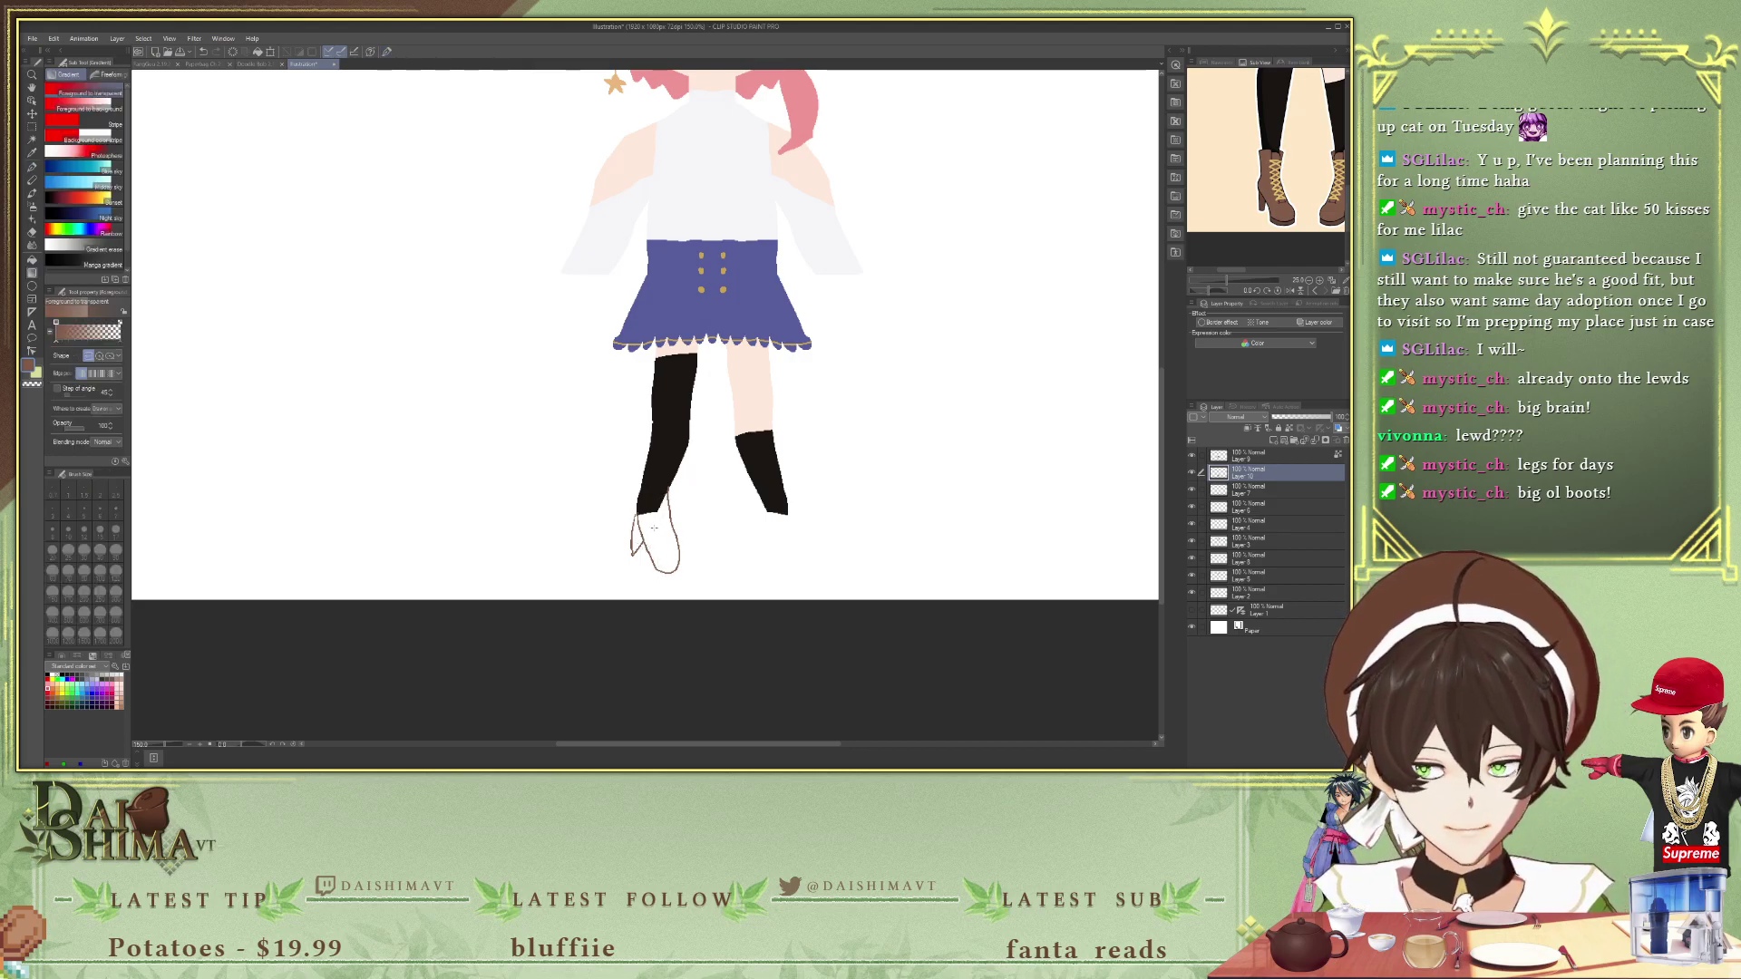
pyautogui.click(658, 544)
pyautogui.click(638, 535)
pyautogui.hotkey('ctrl', 'z')
pyautogui.hotkey('ctrl', 'z')
pyautogui.hotkey('ctrl', 'z')
pyautogui.hotkey('ctrl', 'z')
pyautogui.press('p')
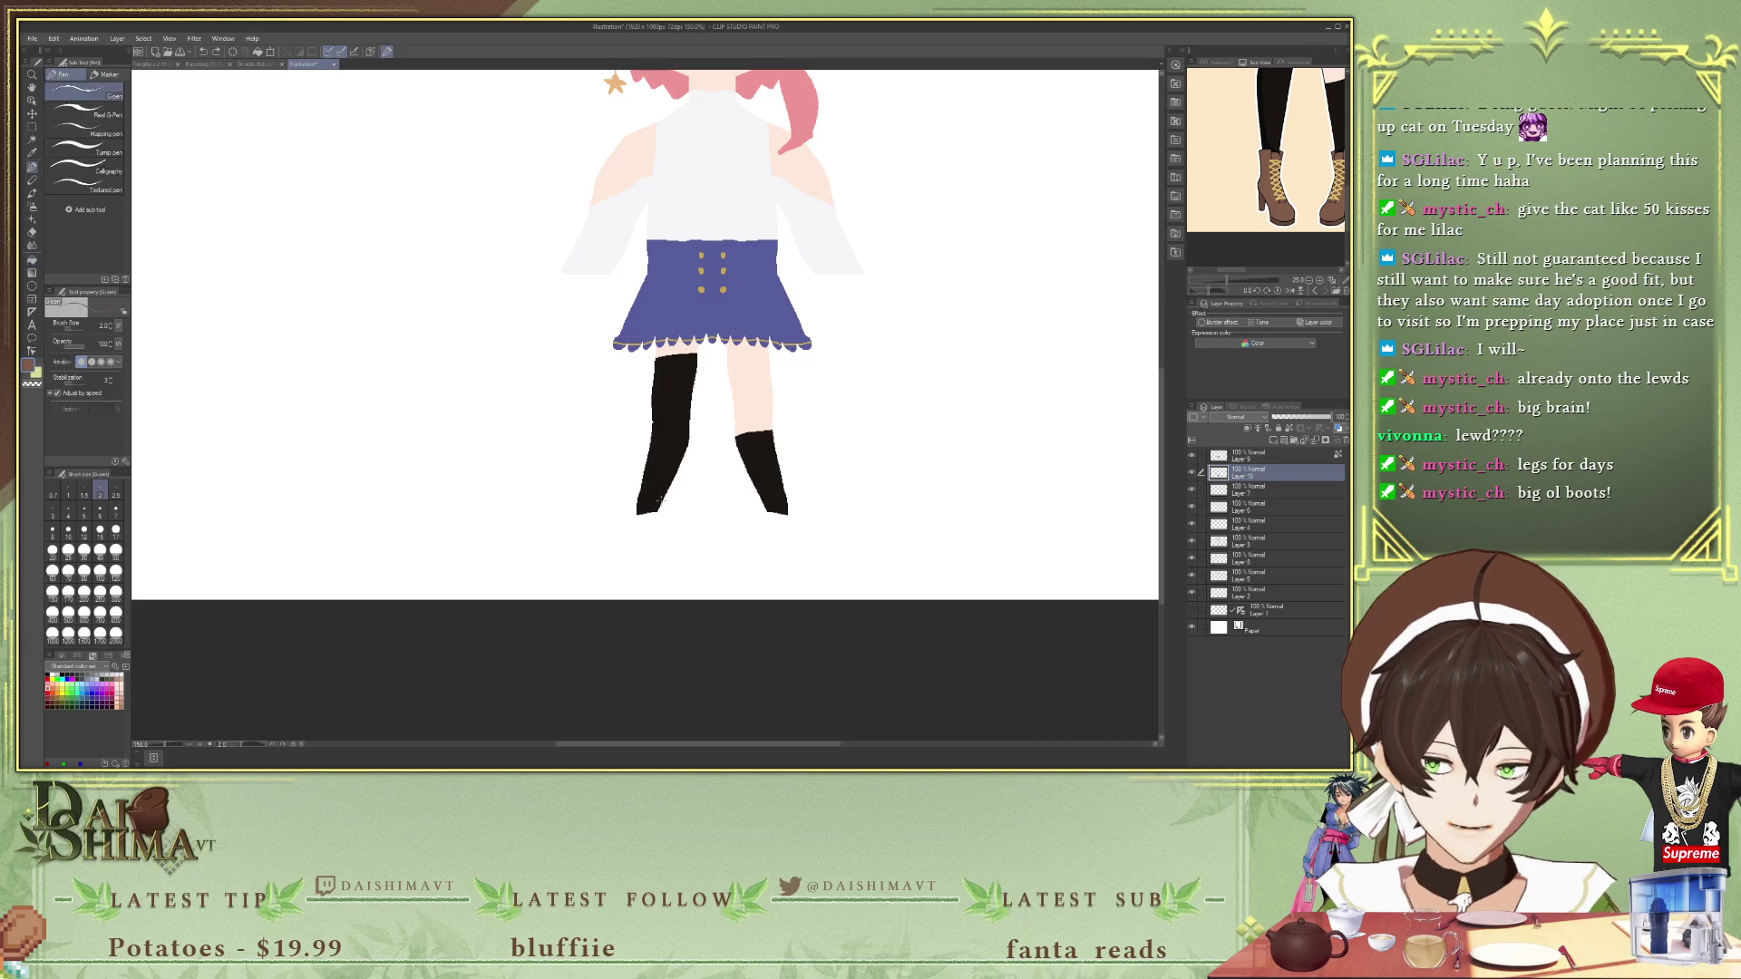
pyautogui.press('p')
pyautogui.press('p')
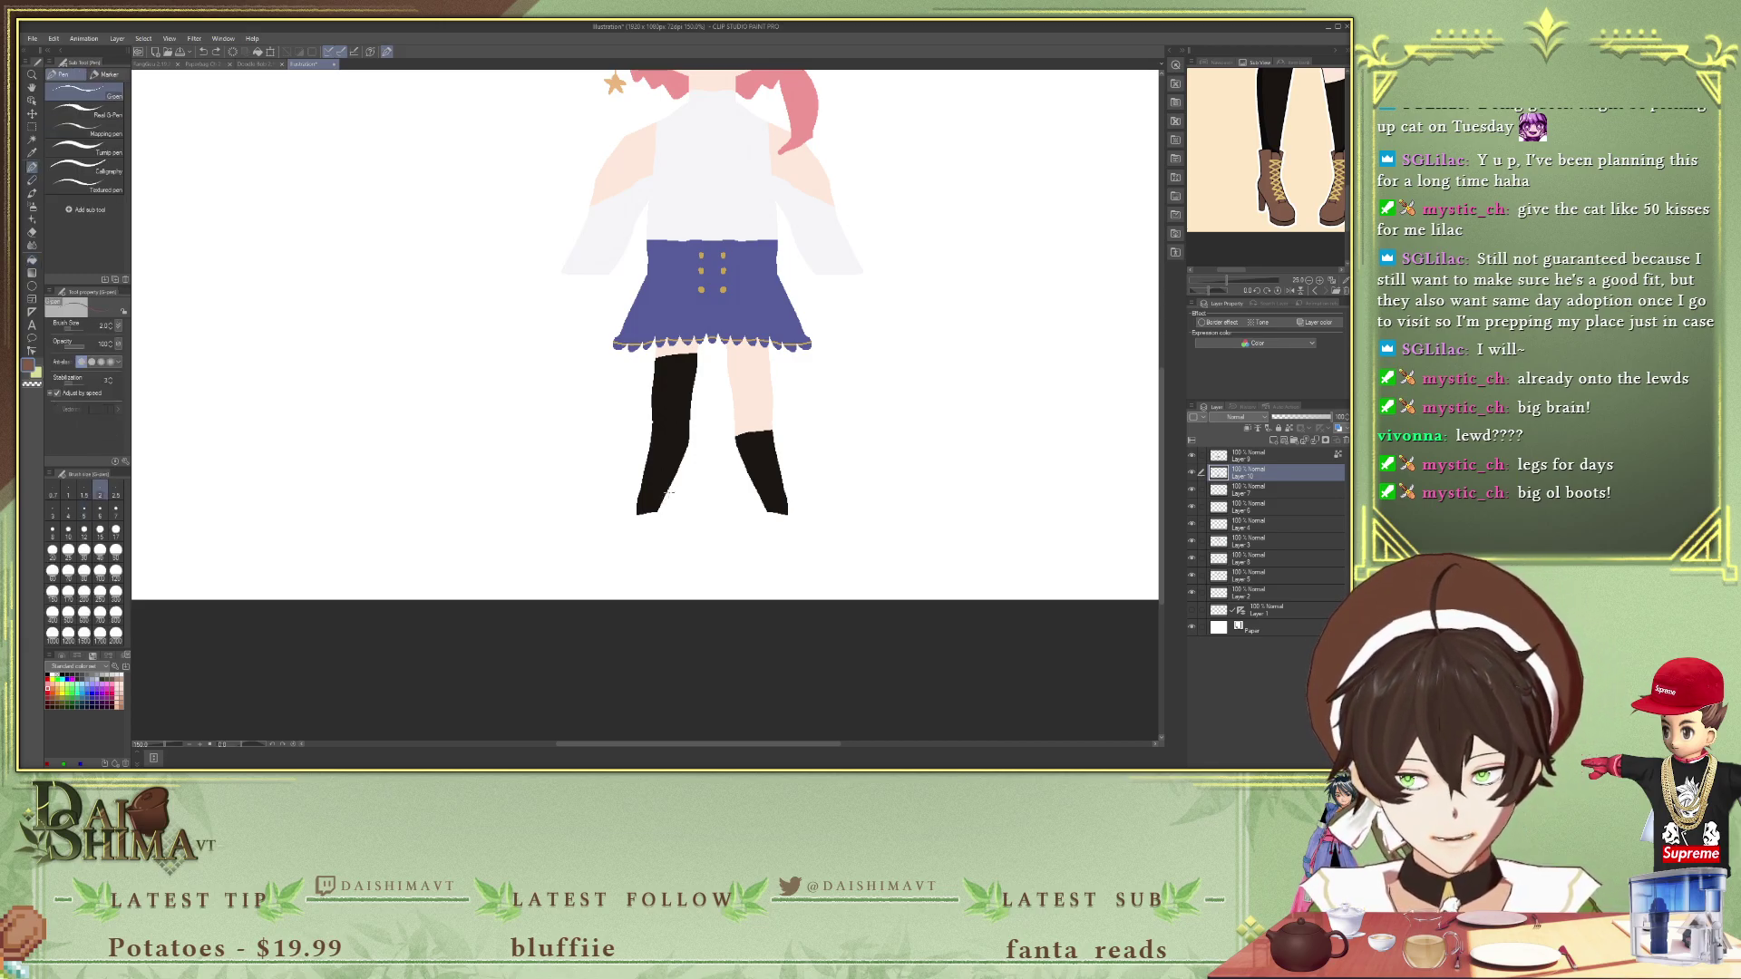
pyautogui.moveTo(666, 486); pyautogui.dragTo(668, 525)
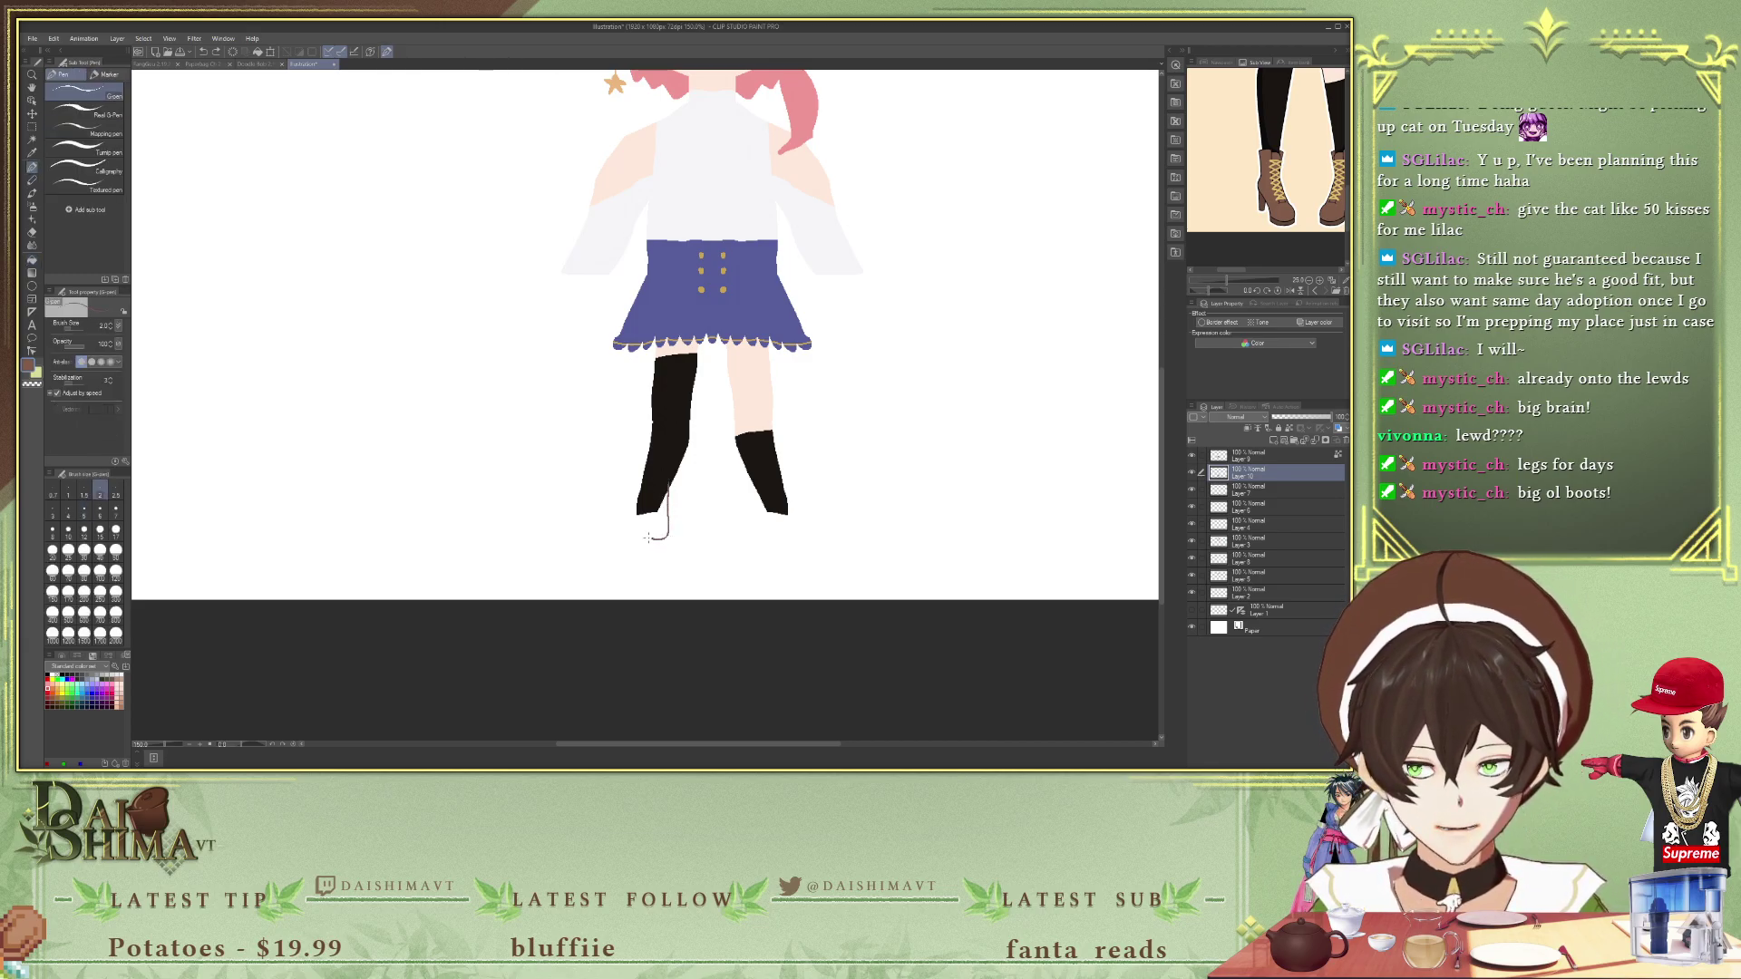
pyautogui.hotkey('ctrl', 'z')
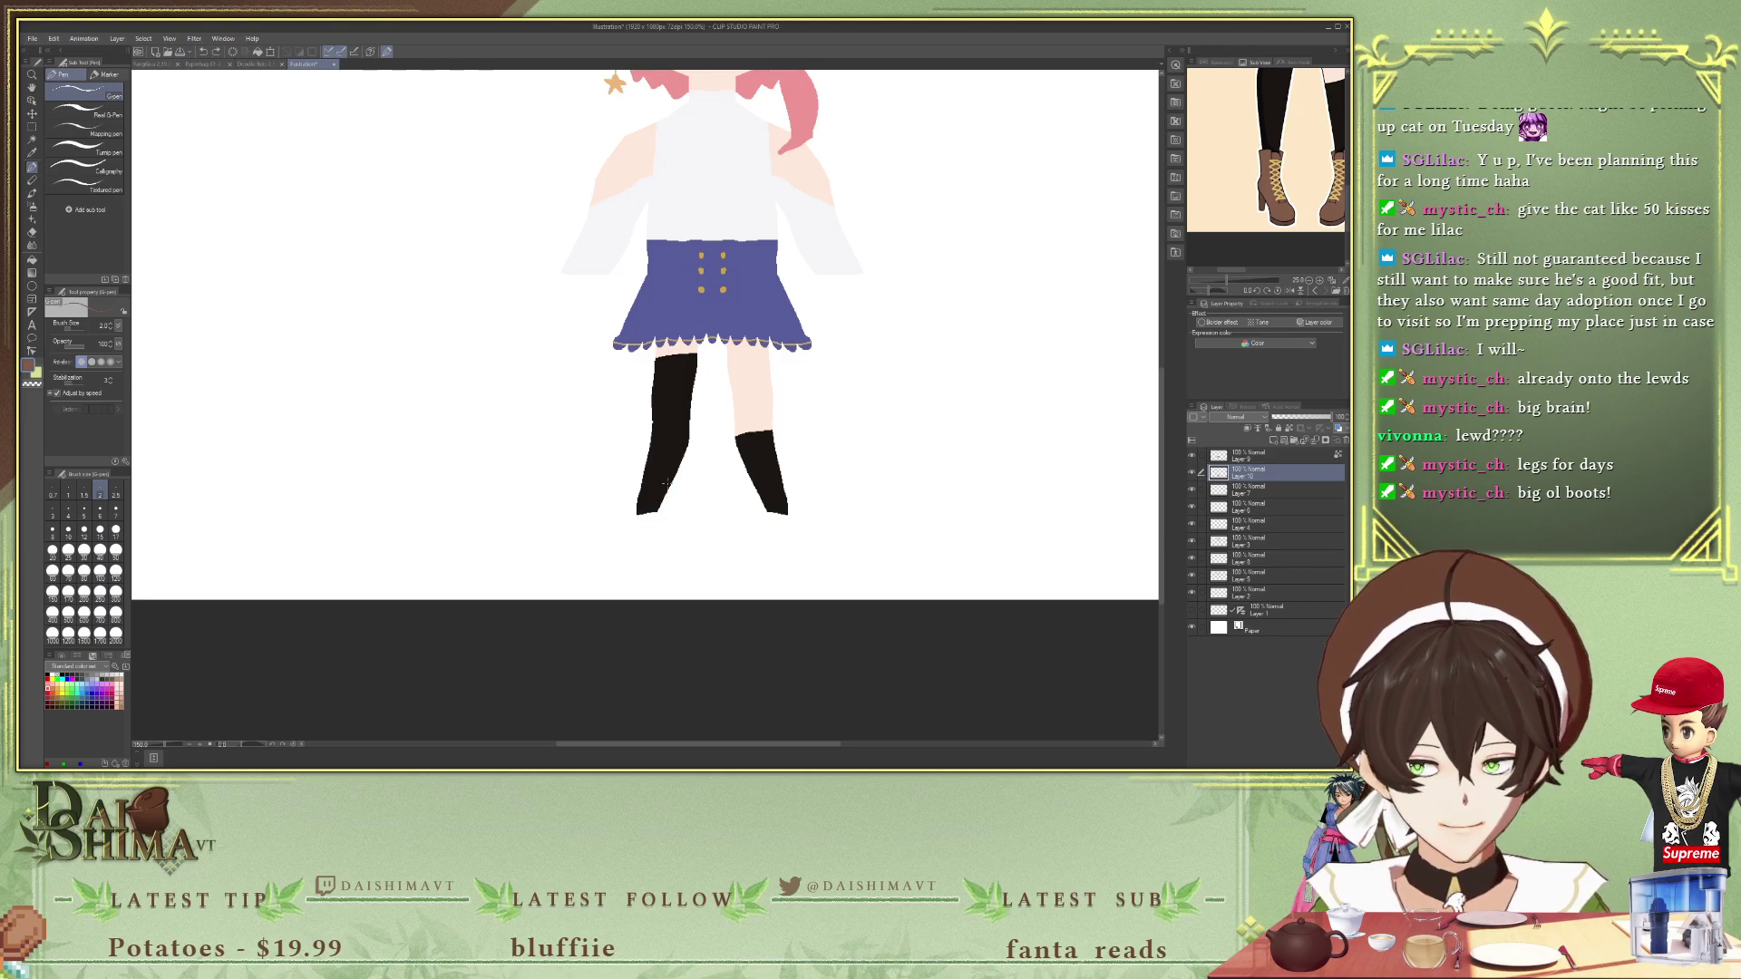
pyautogui.moveTo(657, 519); pyautogui.dragTo(658, 547)
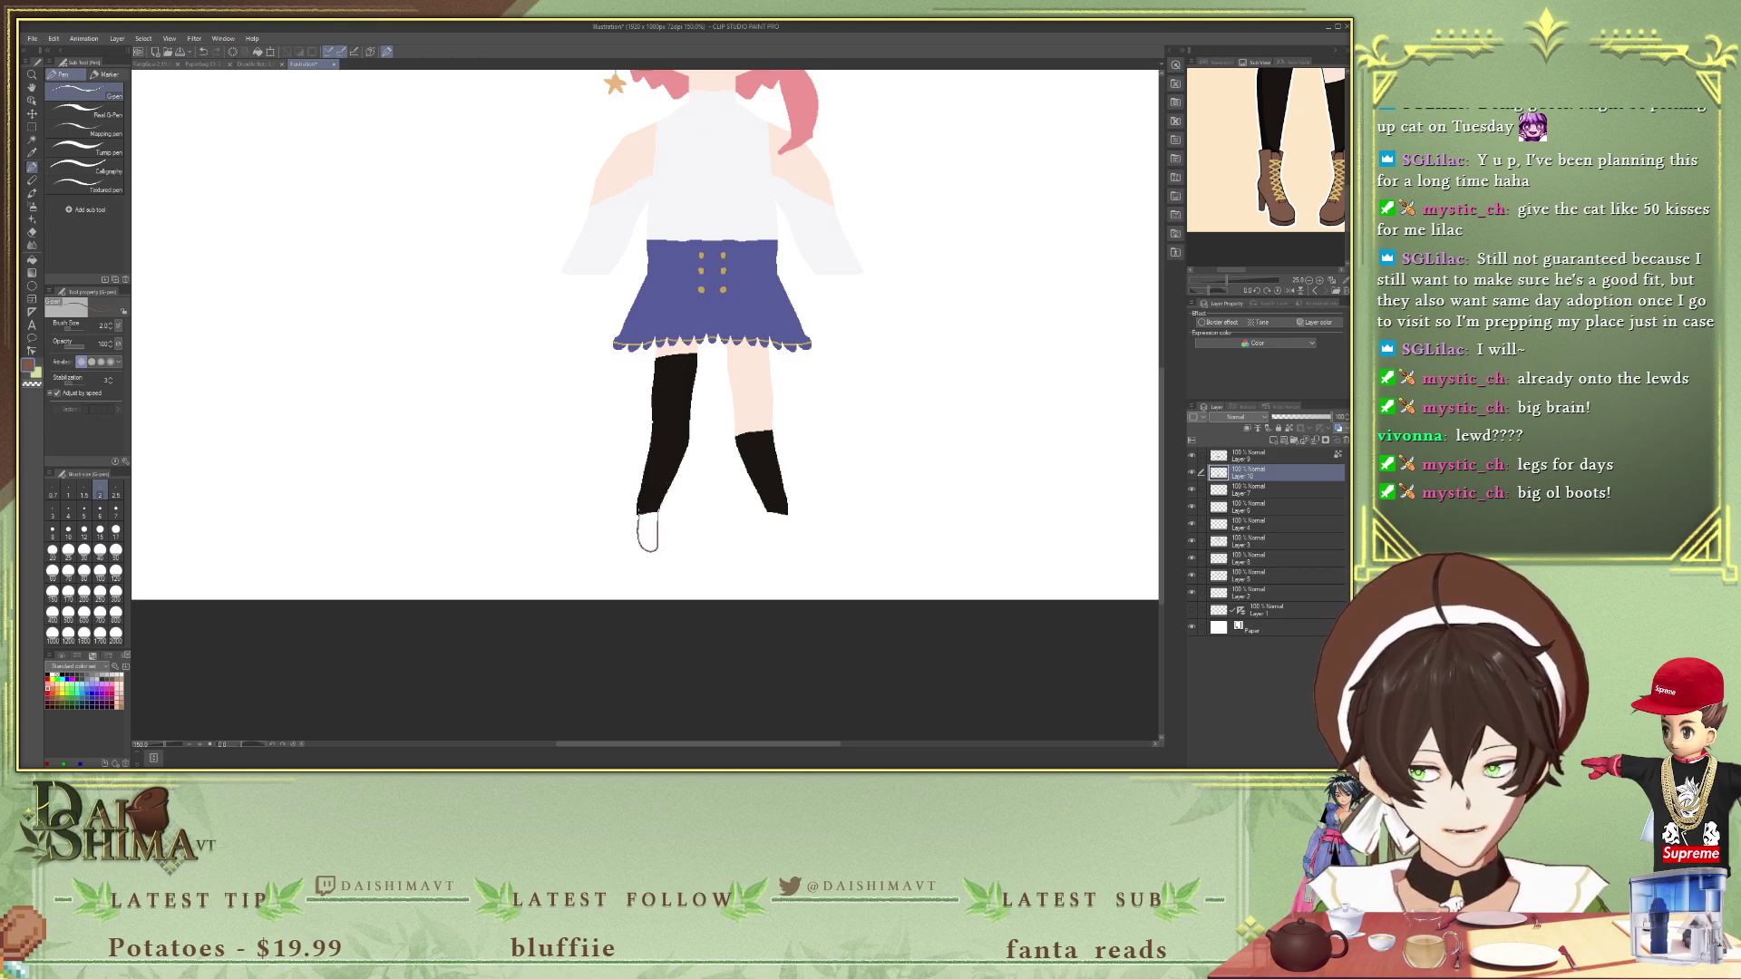
pyautogui.hotkey('ctrl', 'z')
# - Outline a rounded boot with a heel on the inner side below the thigh-high stocking and fill it with the sampled brown
pyautogui.moveTo(635, 540)
pyautogui.mouseDown()
pyautogui.moveTo(657, 555)
pyautogui.moveTo(666, 512)
pyautogui.mouseUp()
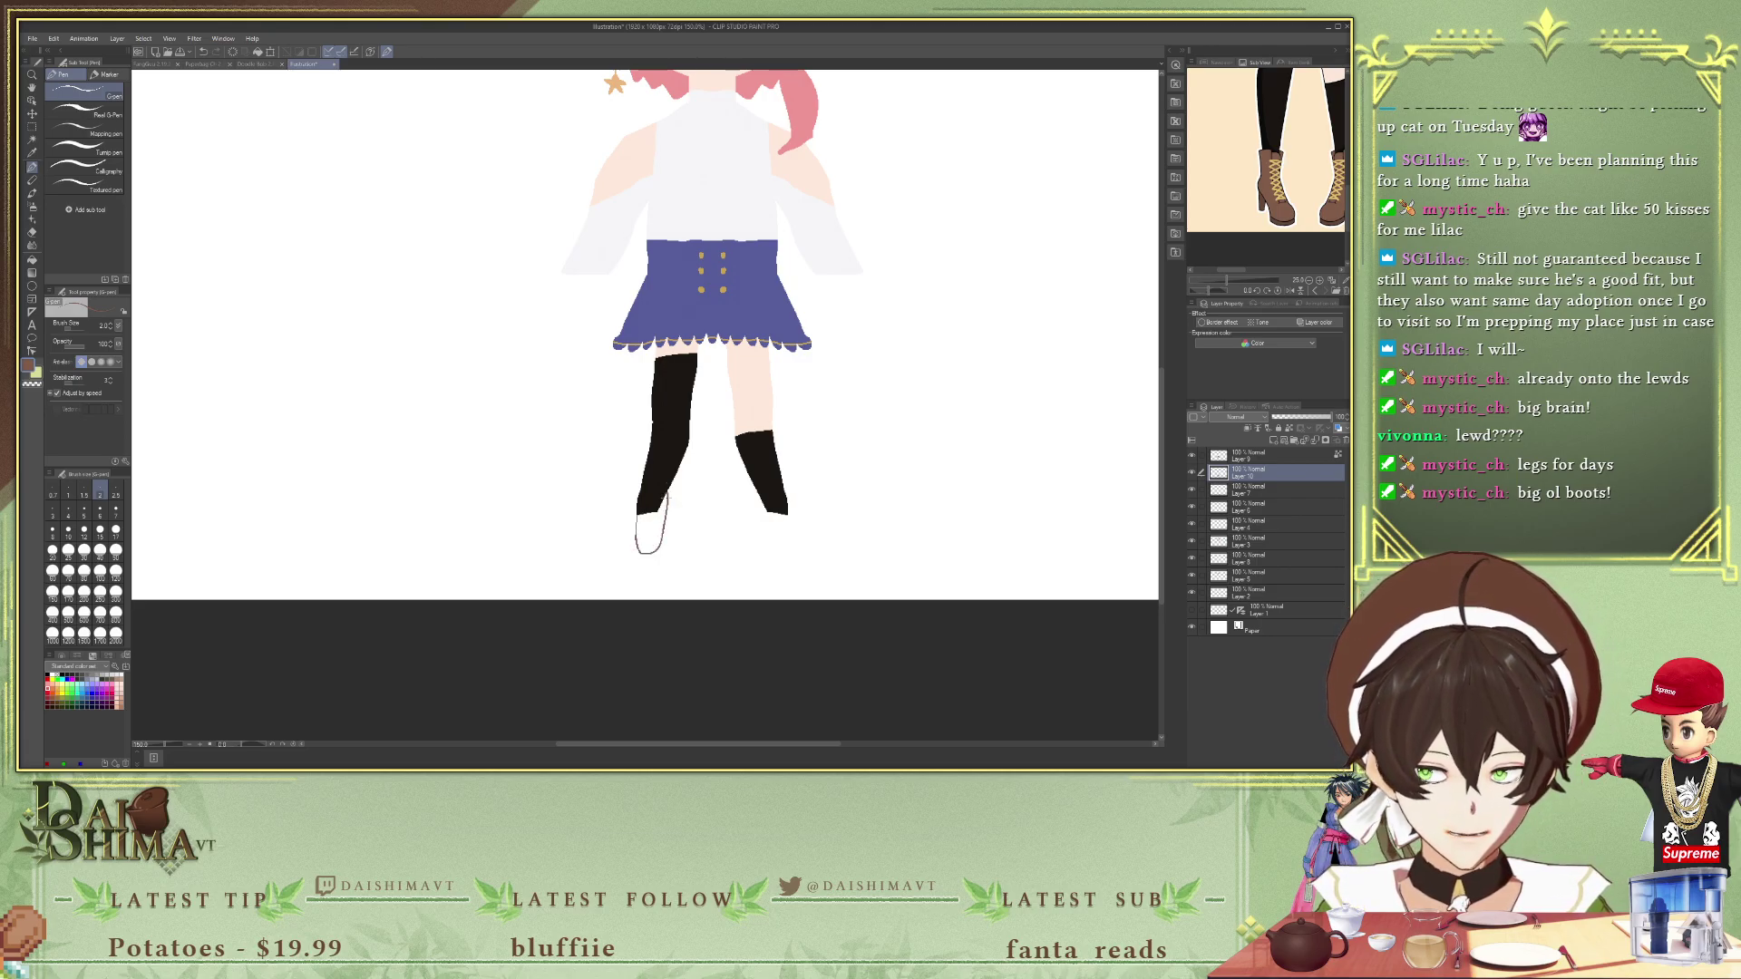
pyautogui.moveTo(668, 511); pyautogui.dragTo(671, 525)
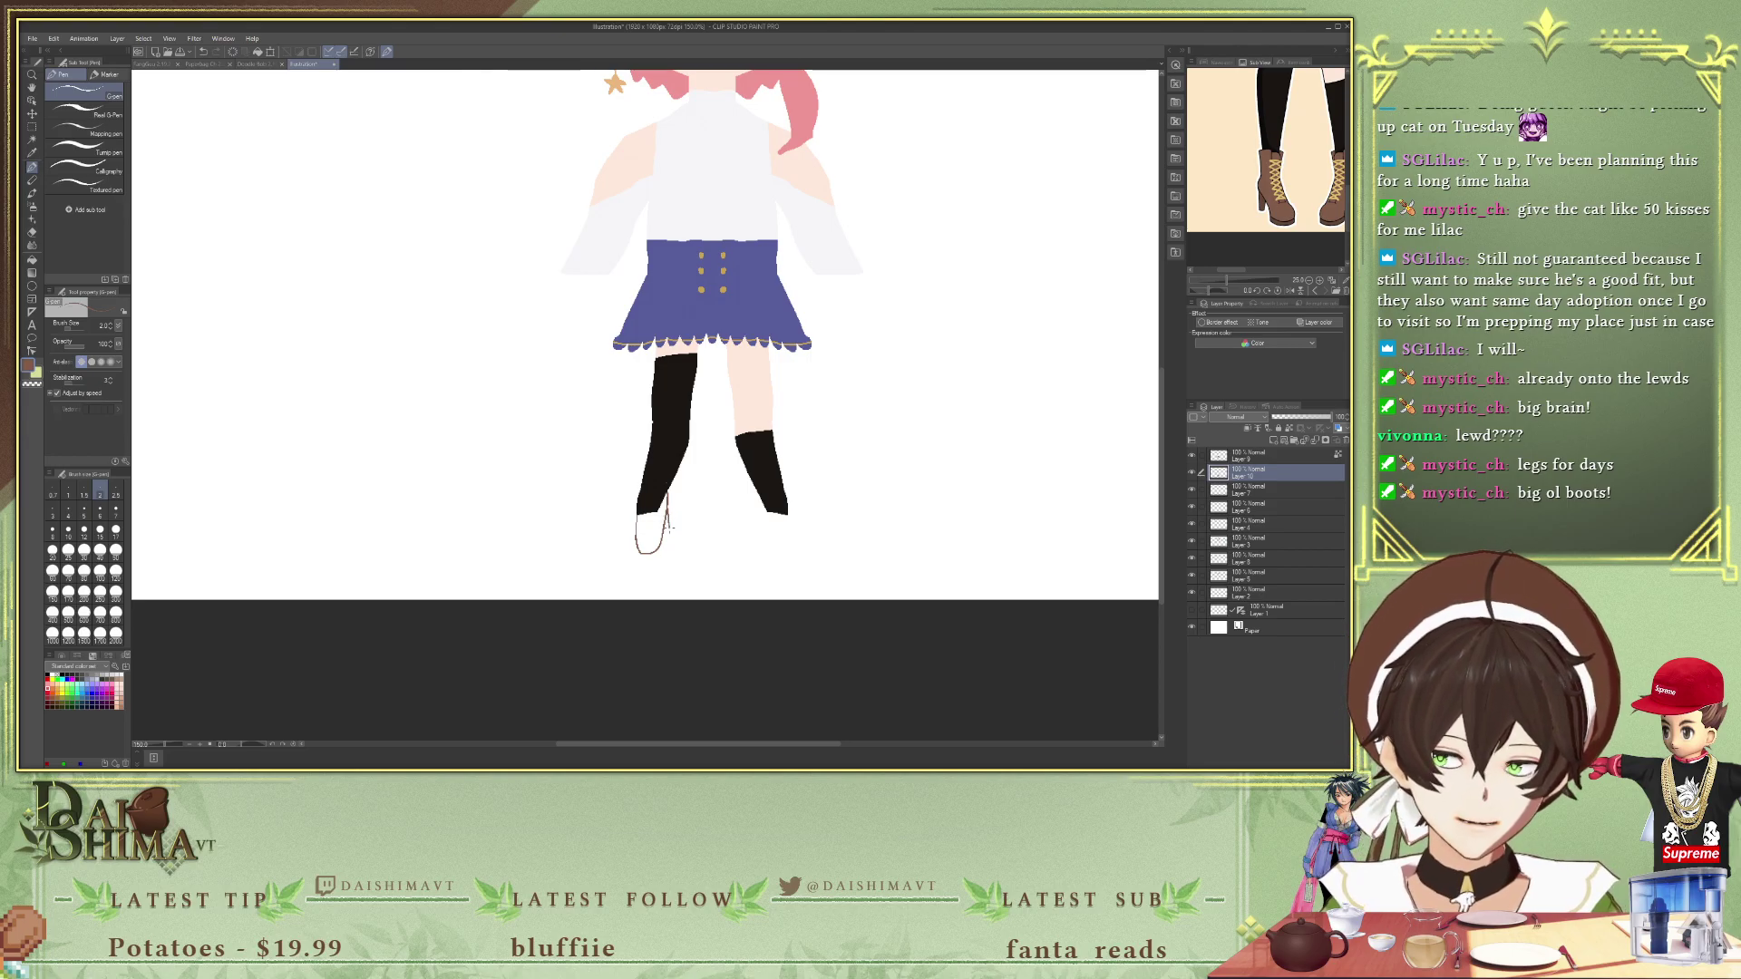
pyautogui.press('g')
pyautogui.click(654, 535)
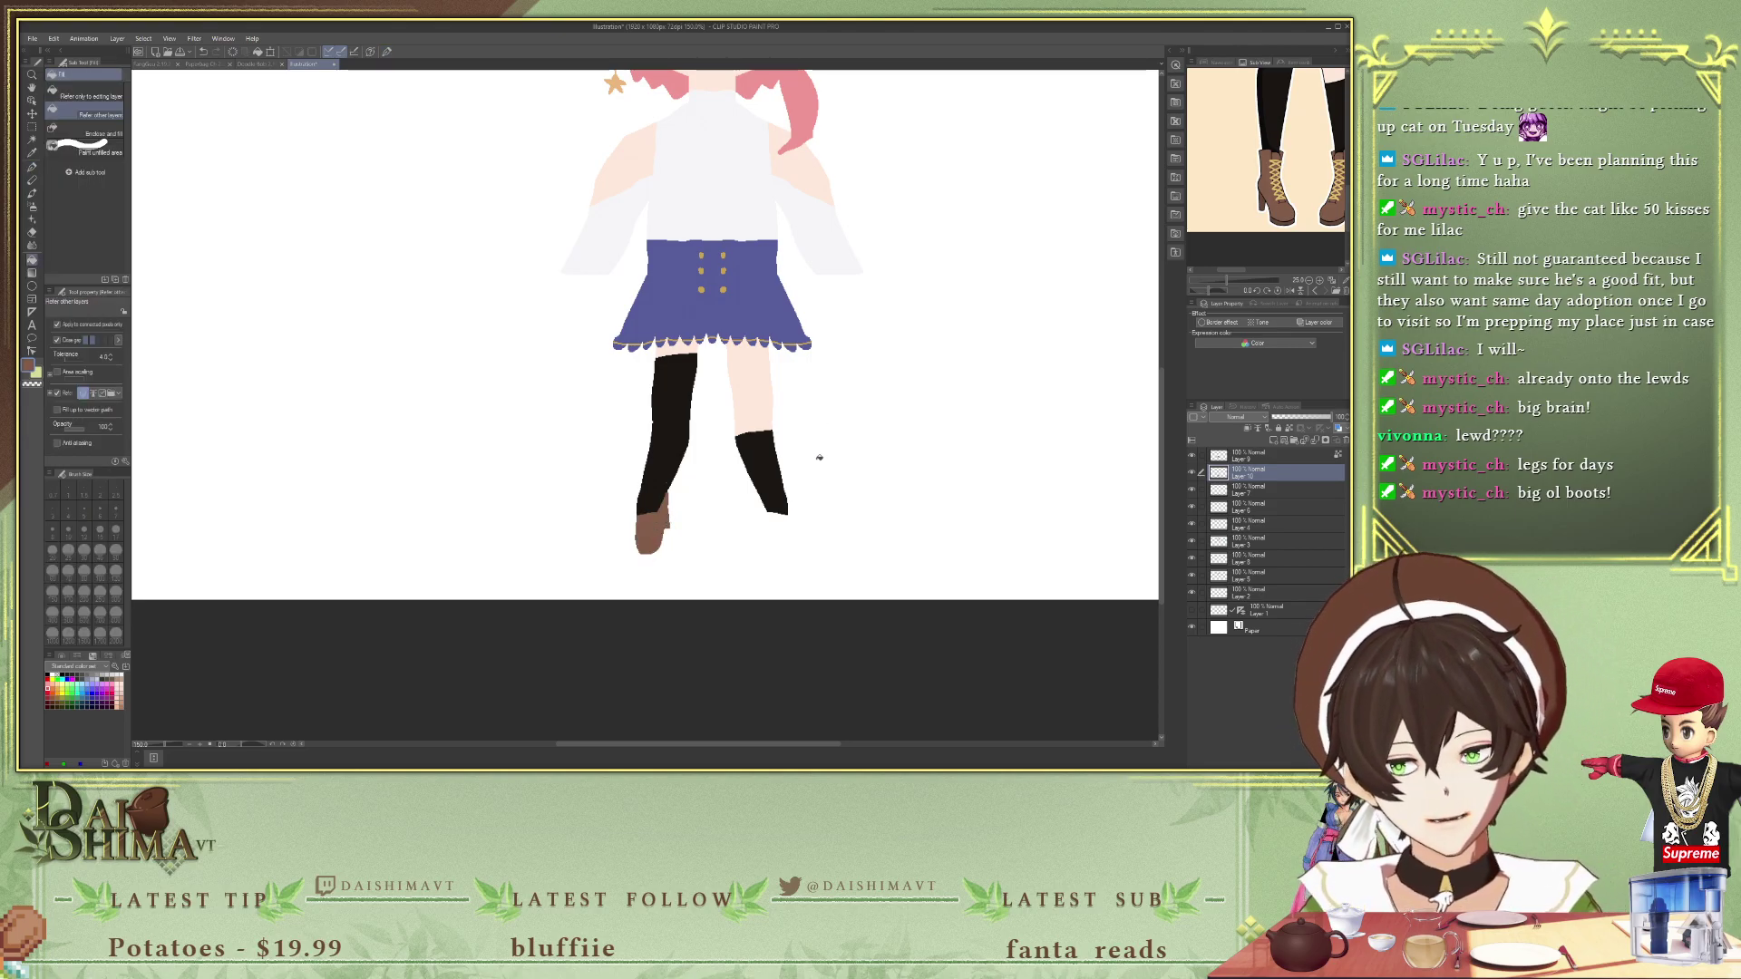
# - Outline a matching heeled boot below the short sock and fill it brown, undoing the fill that spills over the background
pyautogui.press('p')
pyautogui.press('p')
pyautogui.press('p')
pyautogui.press('p')
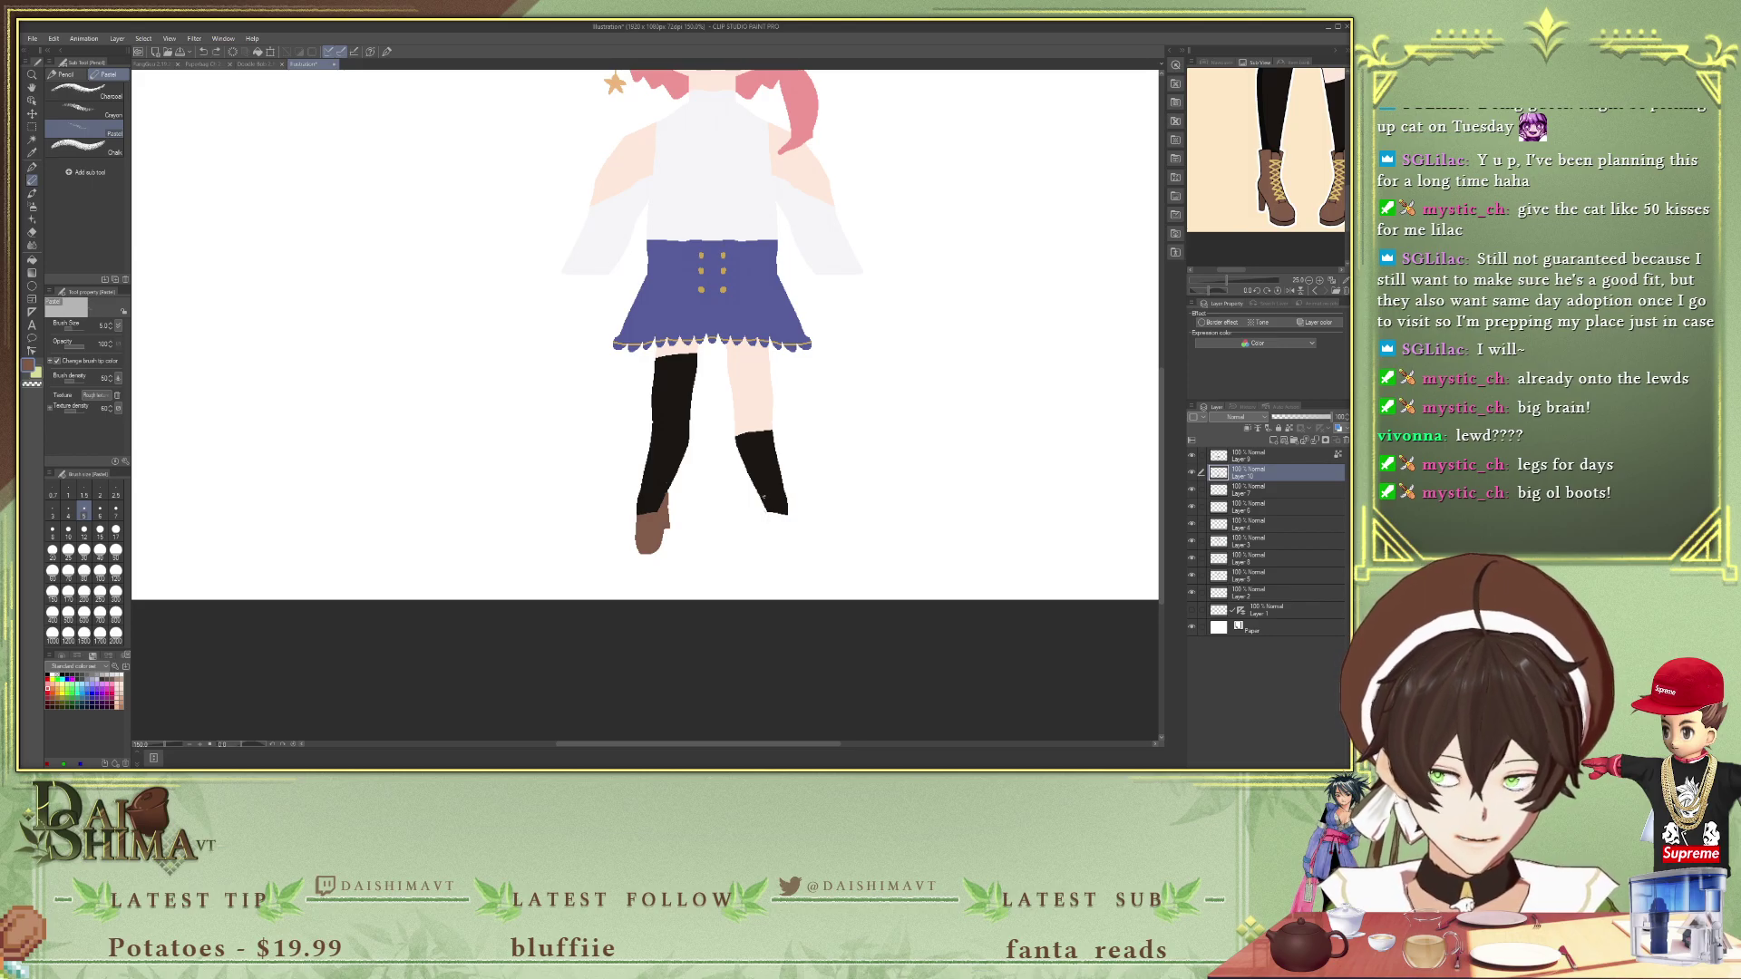
pyautogui.press('p')
pyautogui.press('p')
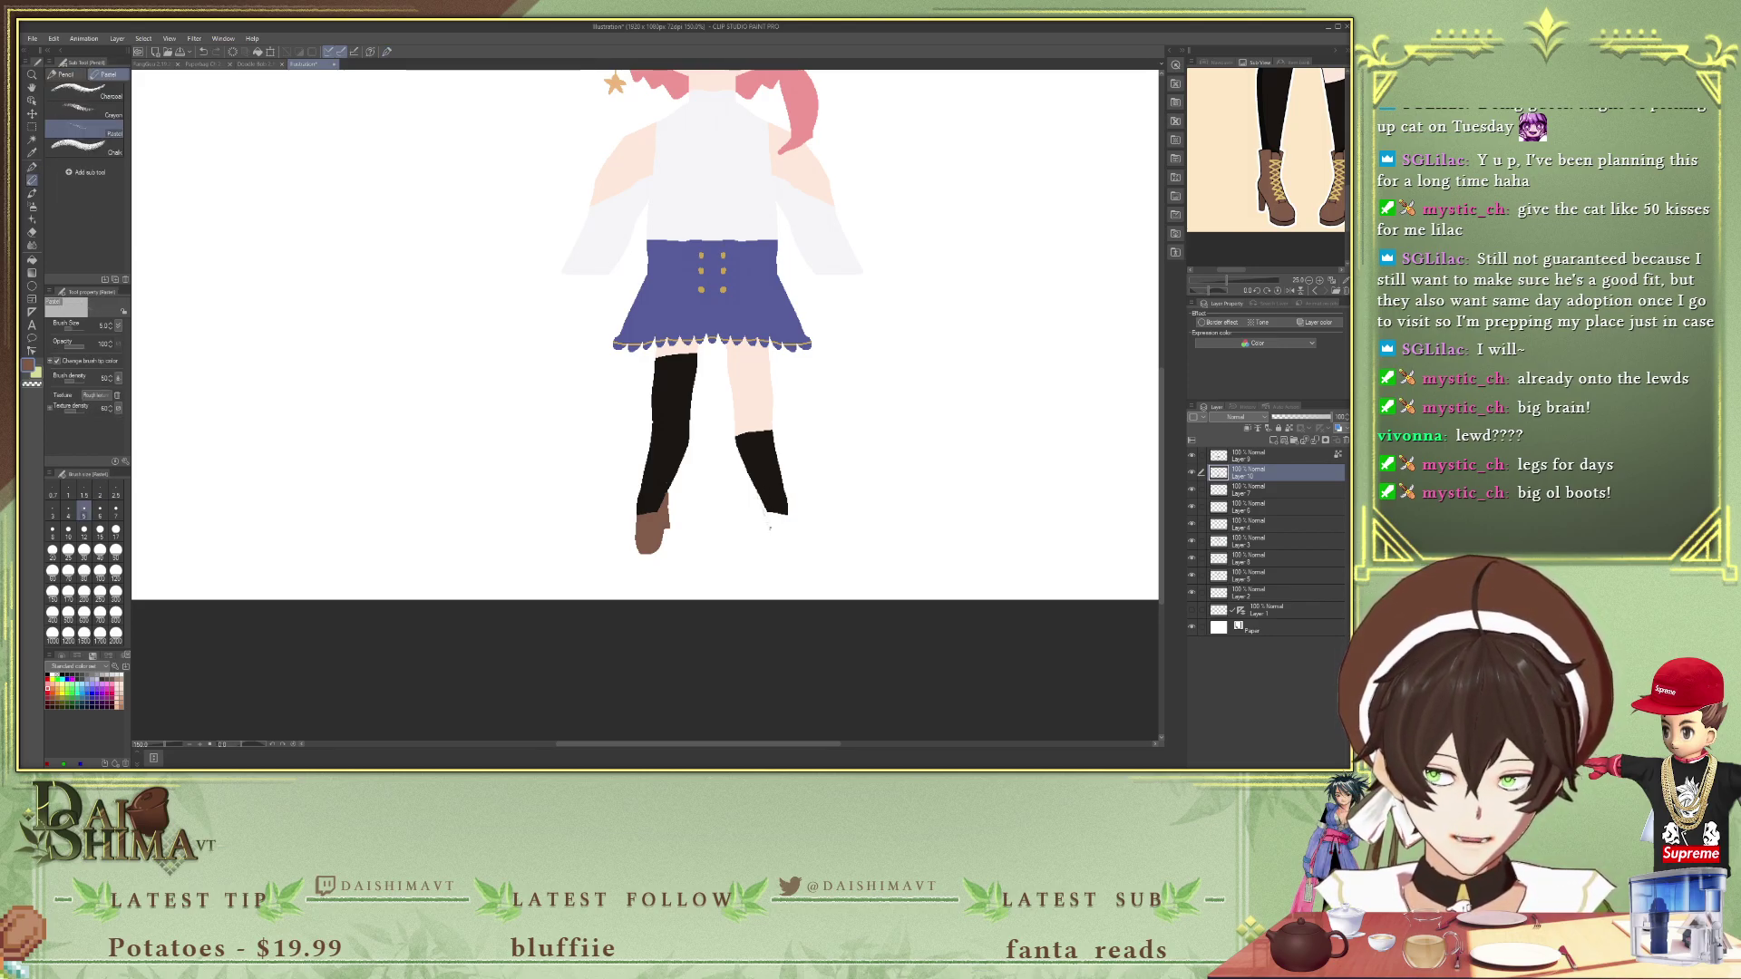
pyautogui.press('p')
pyautogui.press('p')
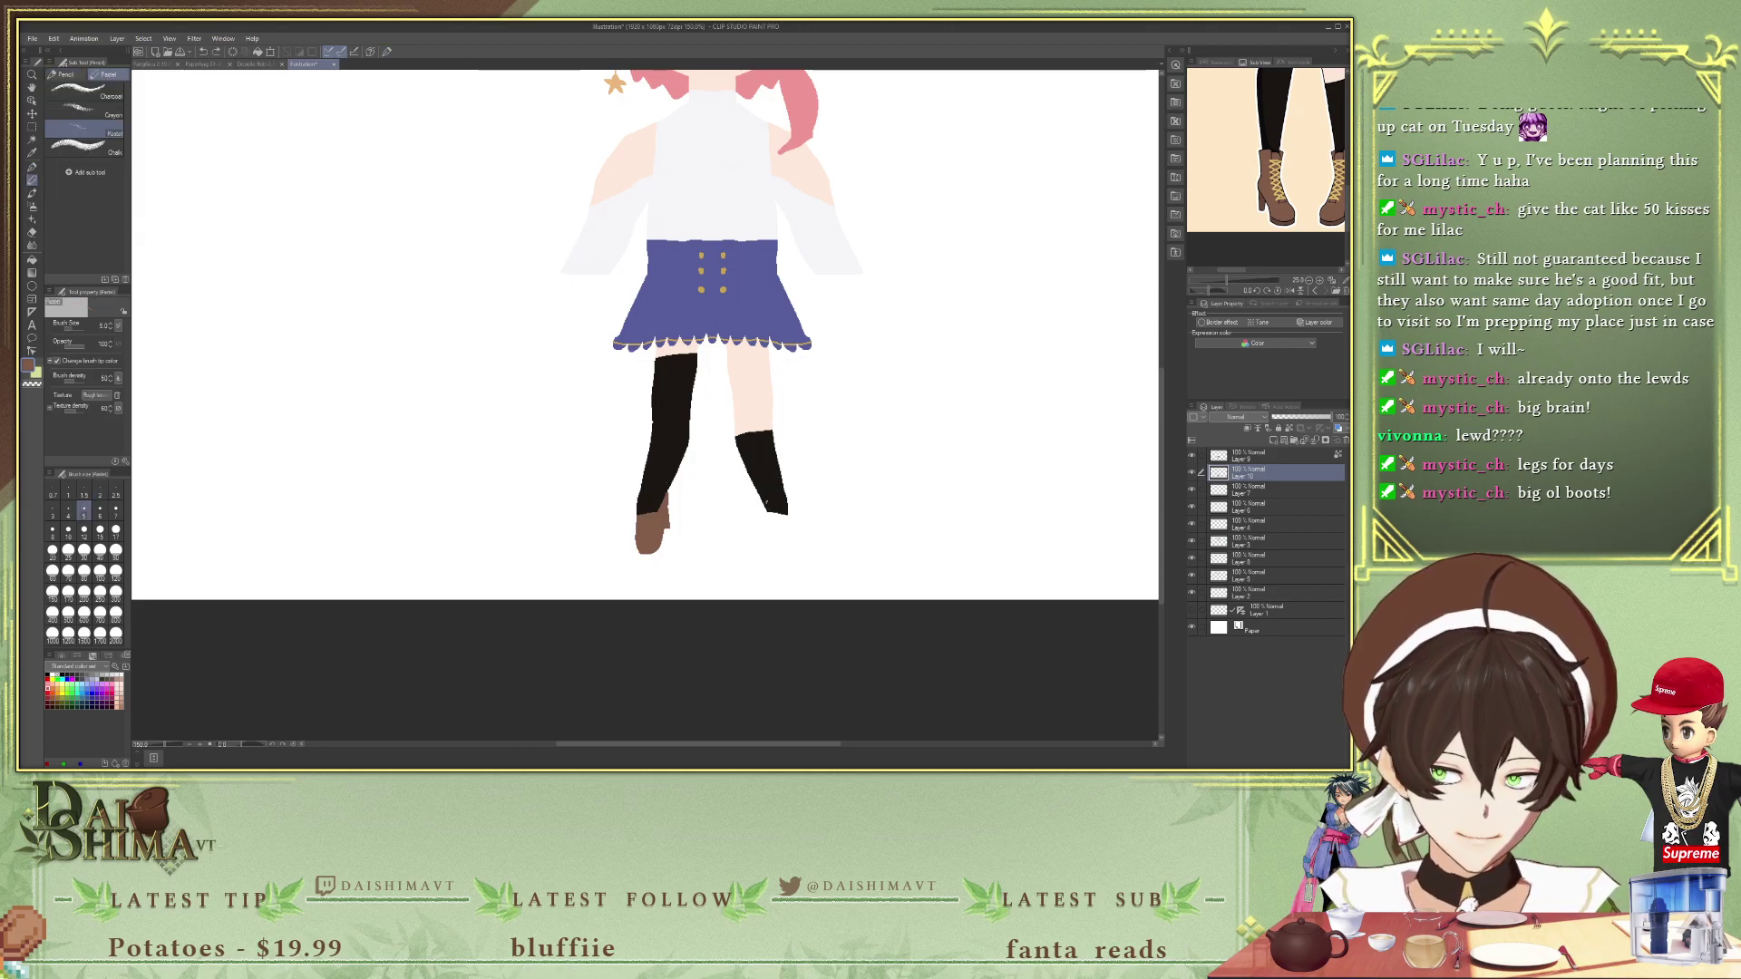
pyautogui.press('p')
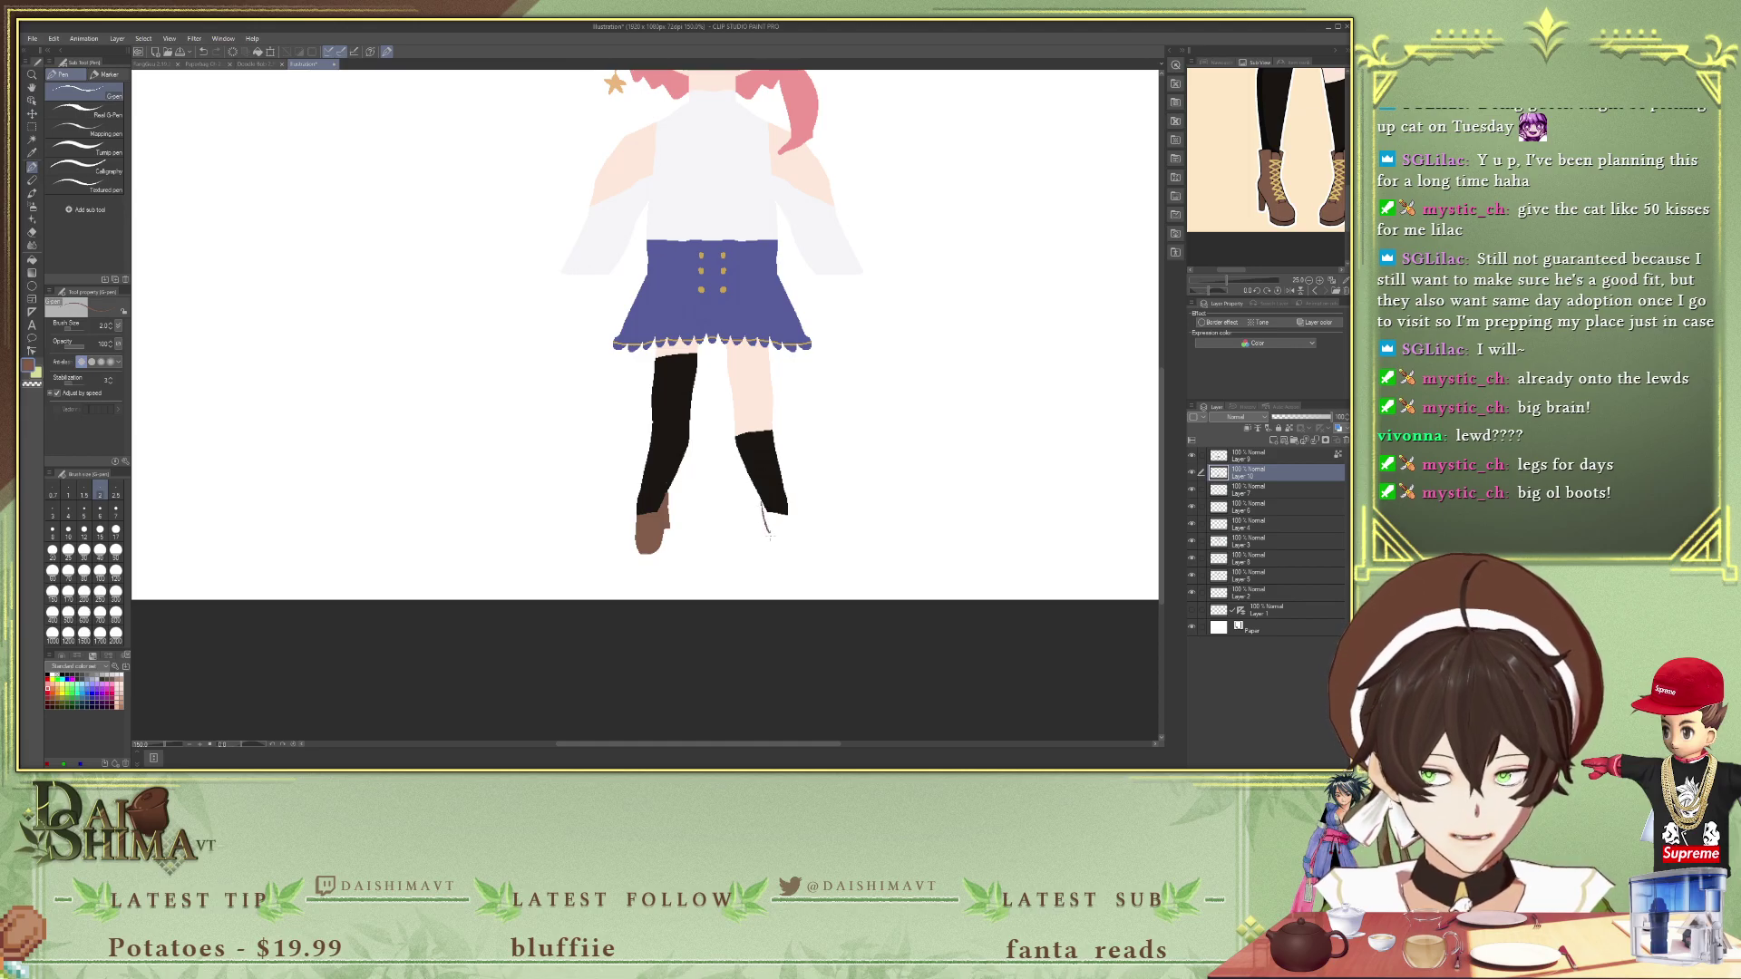
pyautogui.moveTo(781, 544); pyautogui.dragTo(789, 519)
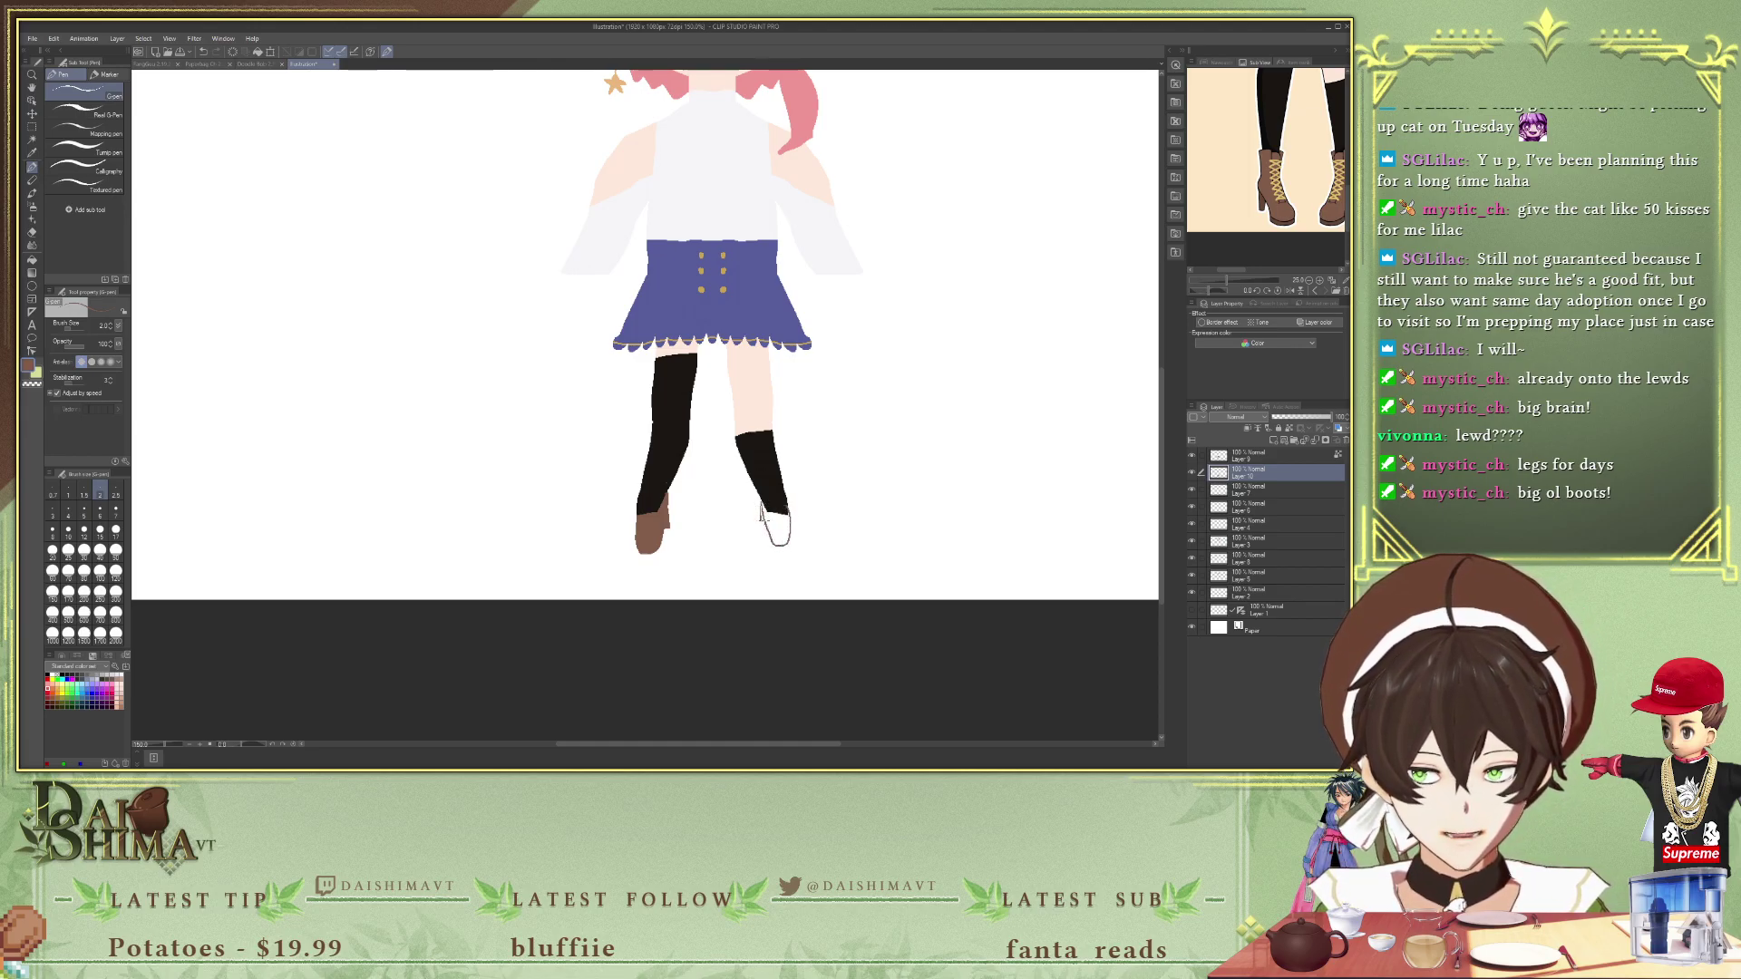
pyautogui.press('g')
pyautogui.click(780, 524)
pyautogui.click(762, 512)
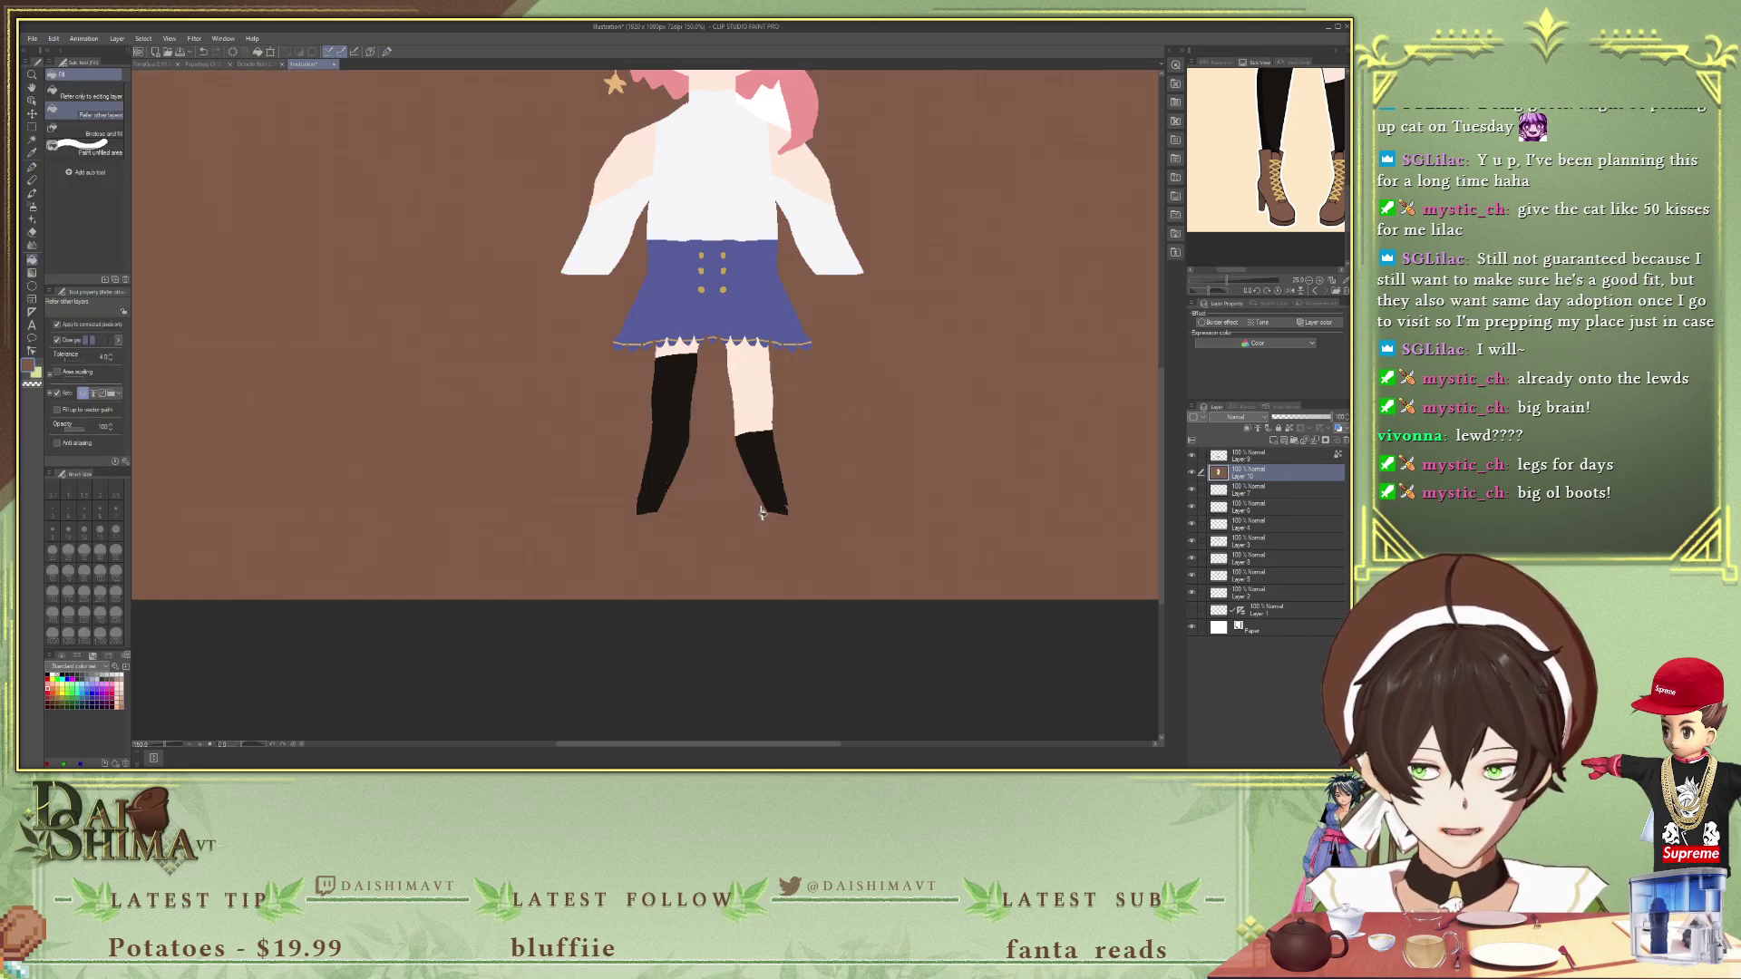
pyautogui.hotkey('ctrl', 'z')
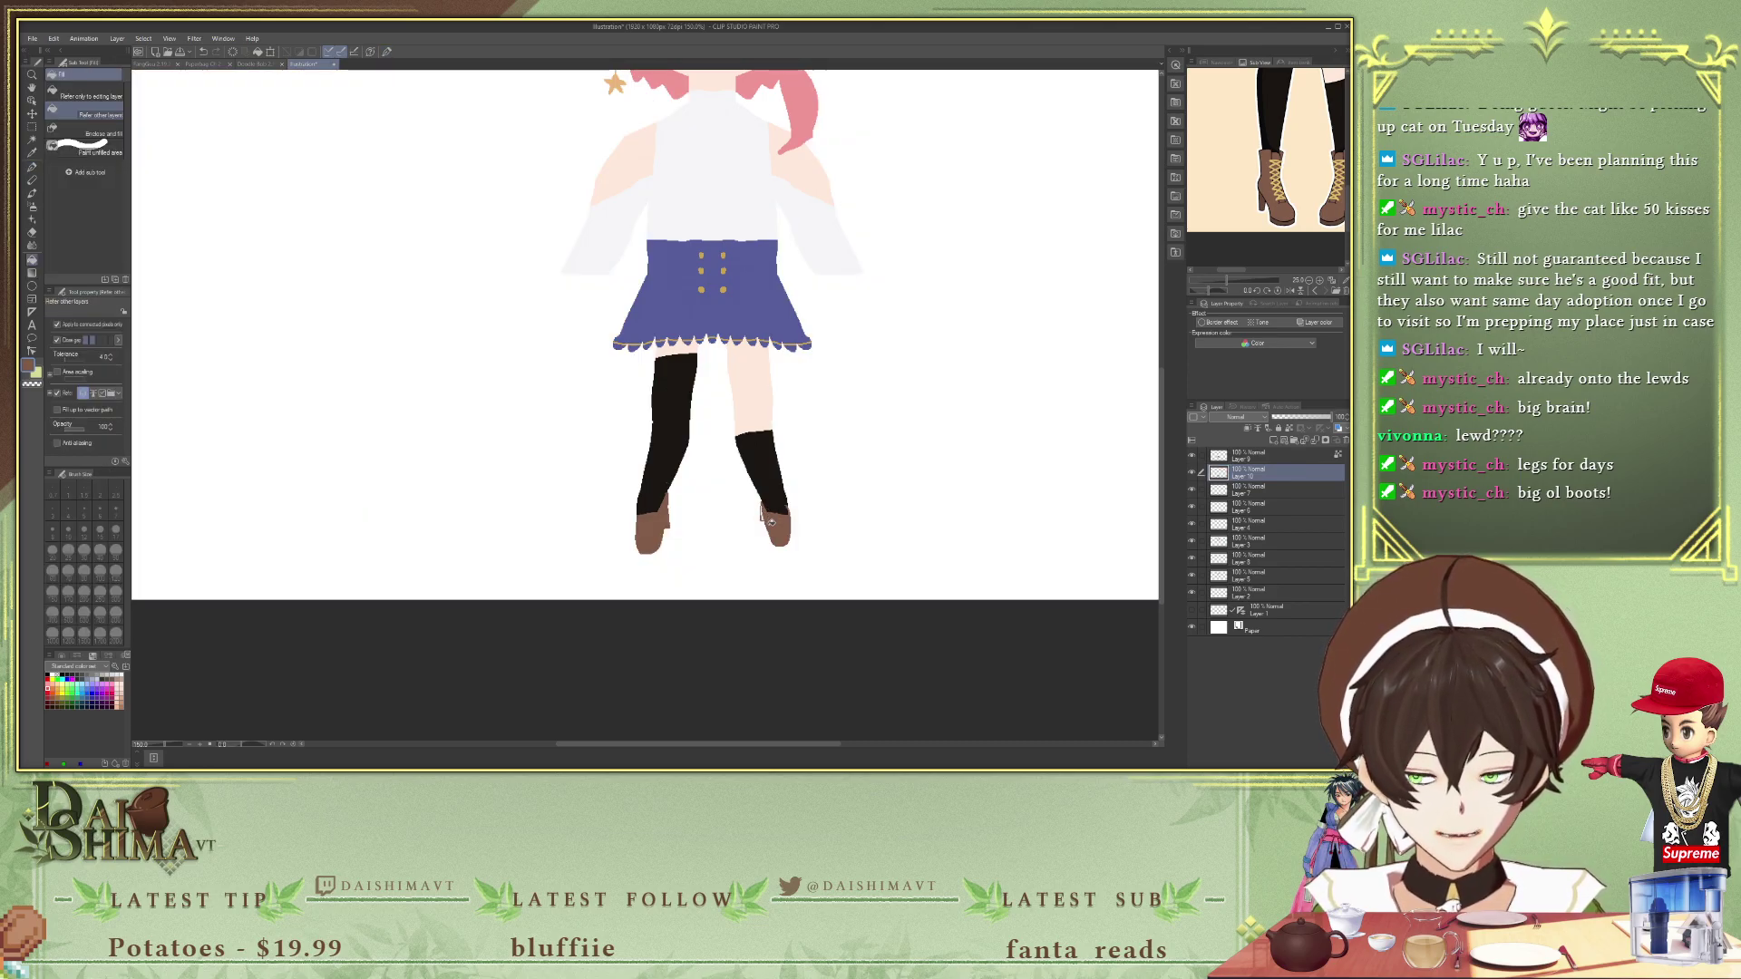
pyautogui.press('p')
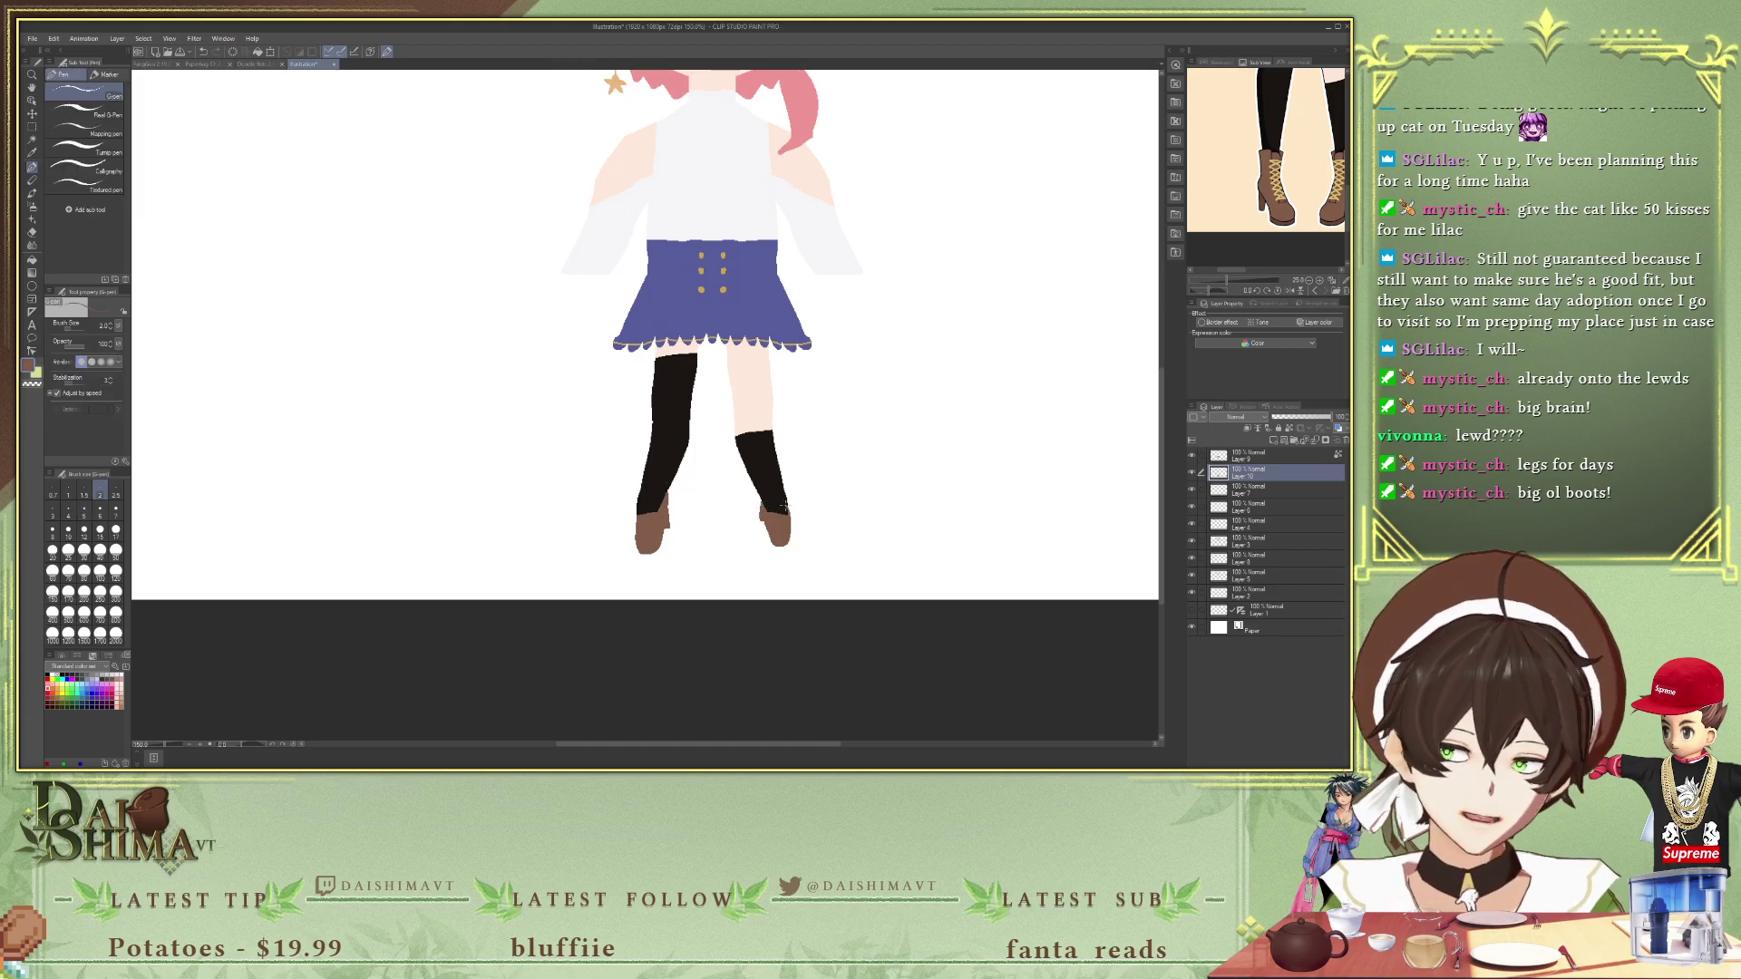
pyautogui.scroll(-2, 832, 285)
pyautogui.scroll(-2, 832, 285)
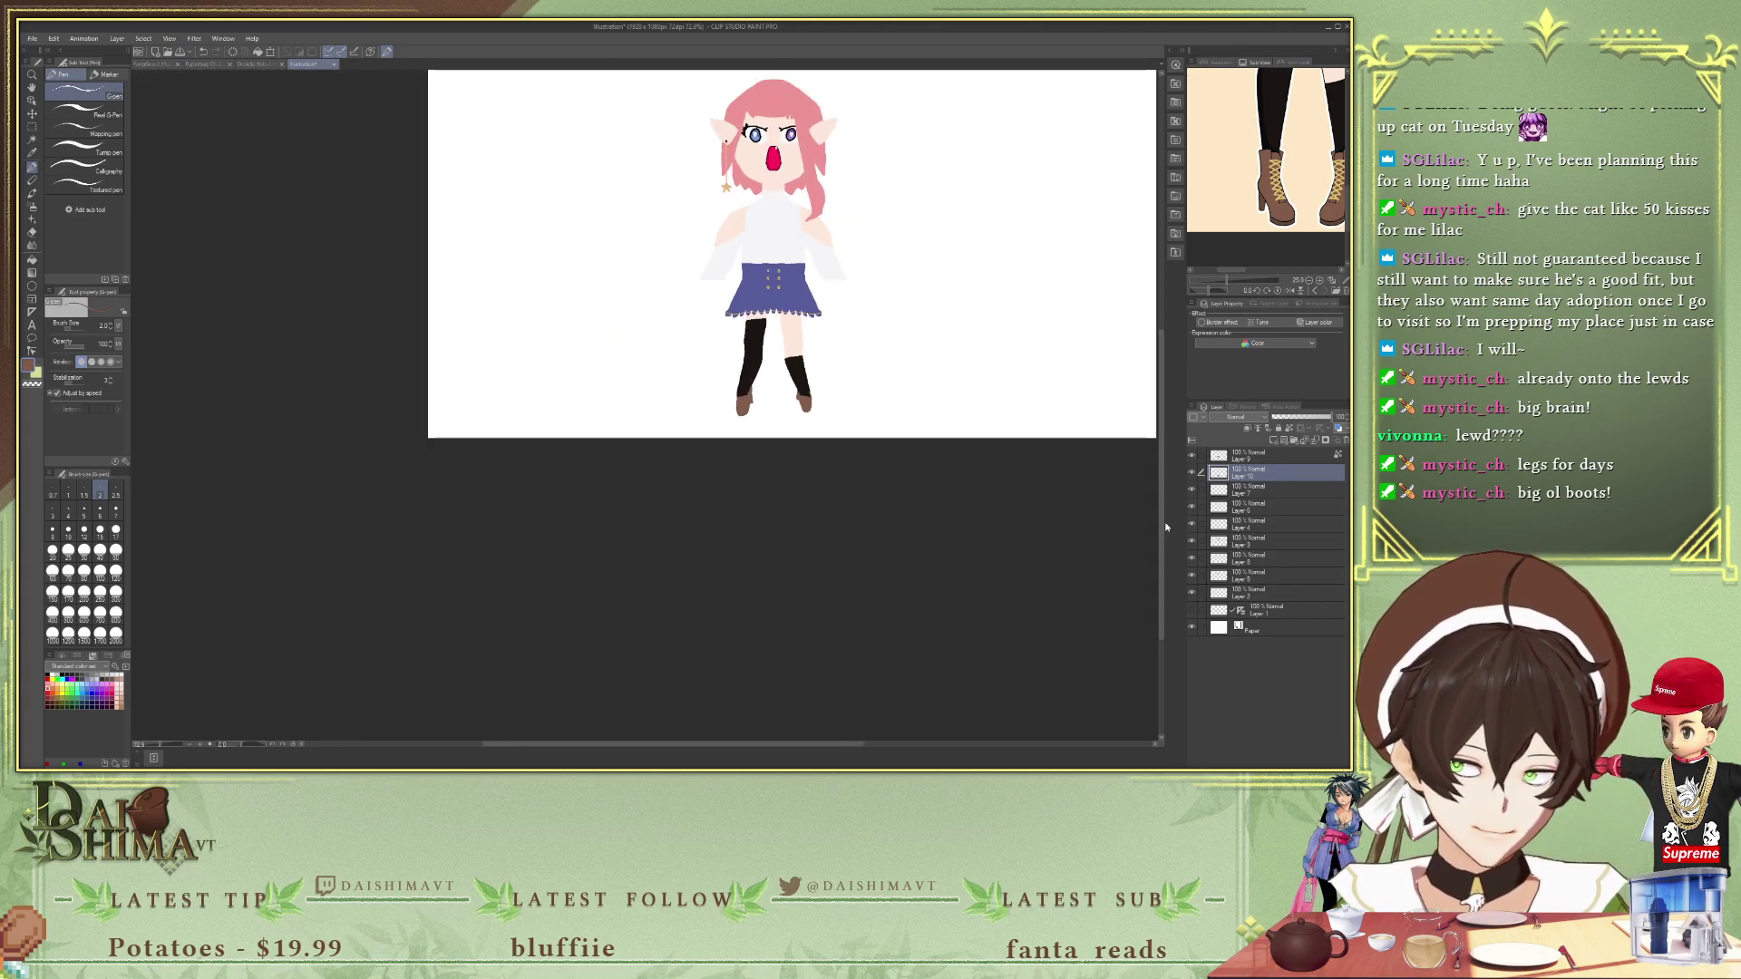
pyautogui.moveTo(1163, 529); pyautogui.dragTo(1163, 480)
pyautogui.scroll(1, 898, 392)
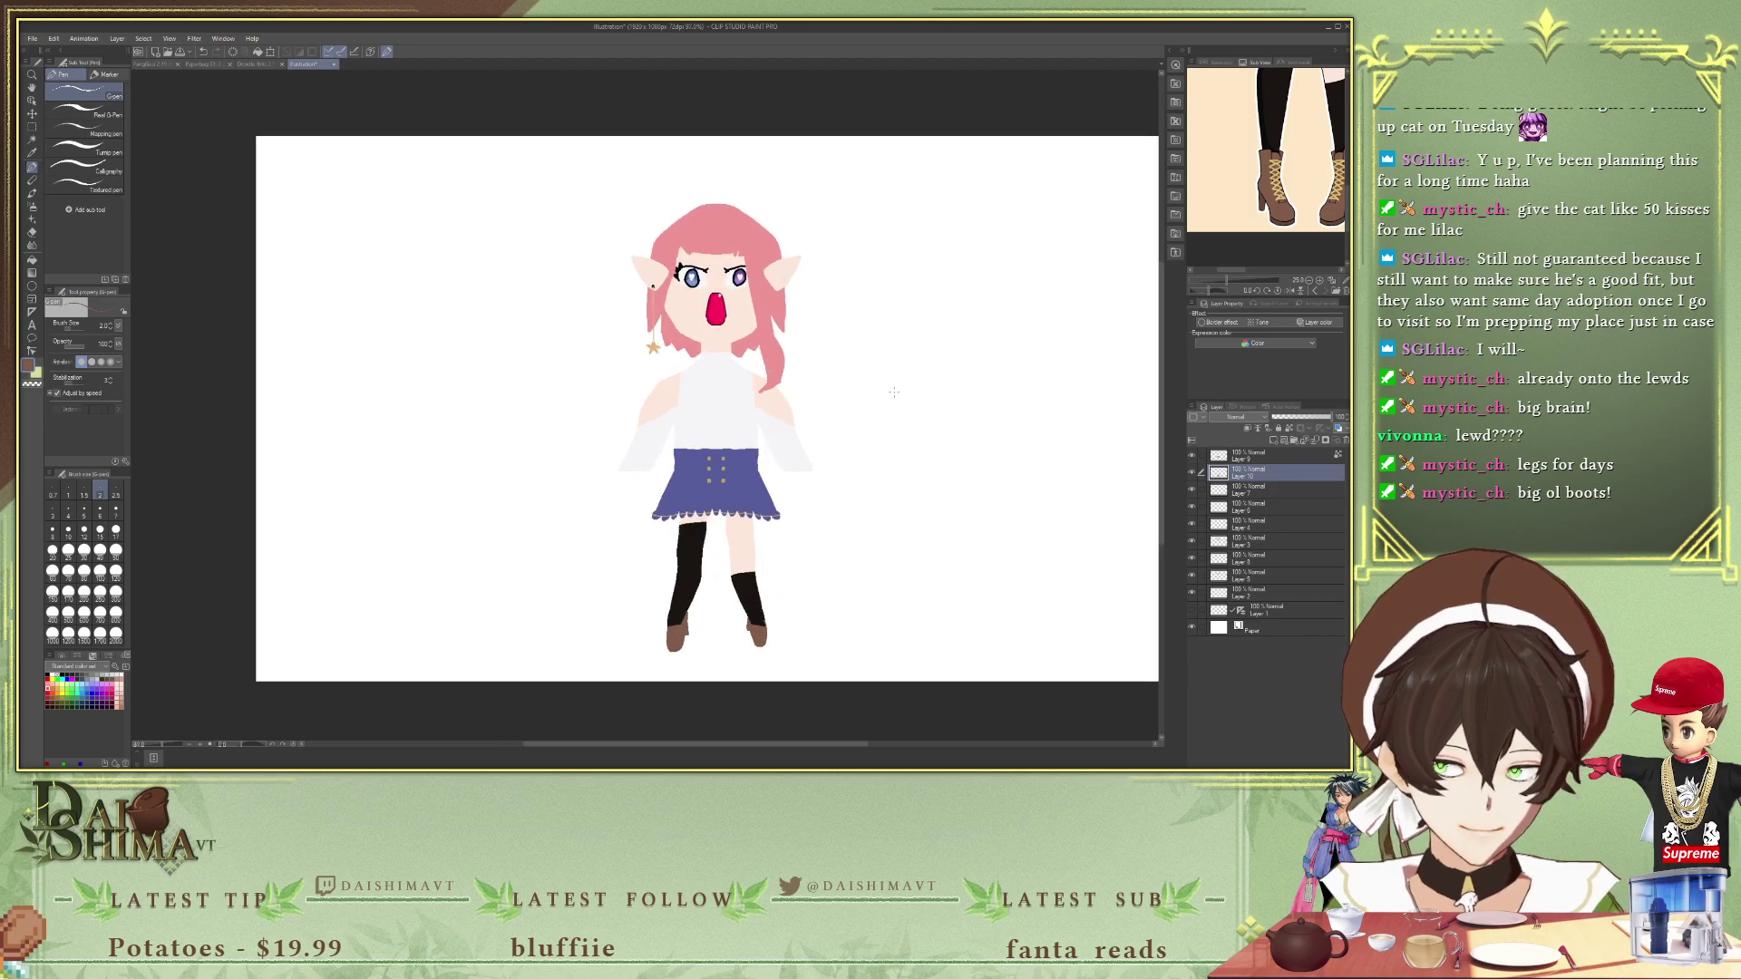
# - Sample the white of the blouse from the reference illustration
pyautogui.scroll(2, 897, 392)
pyautogui.scroll(1, 746, 382)
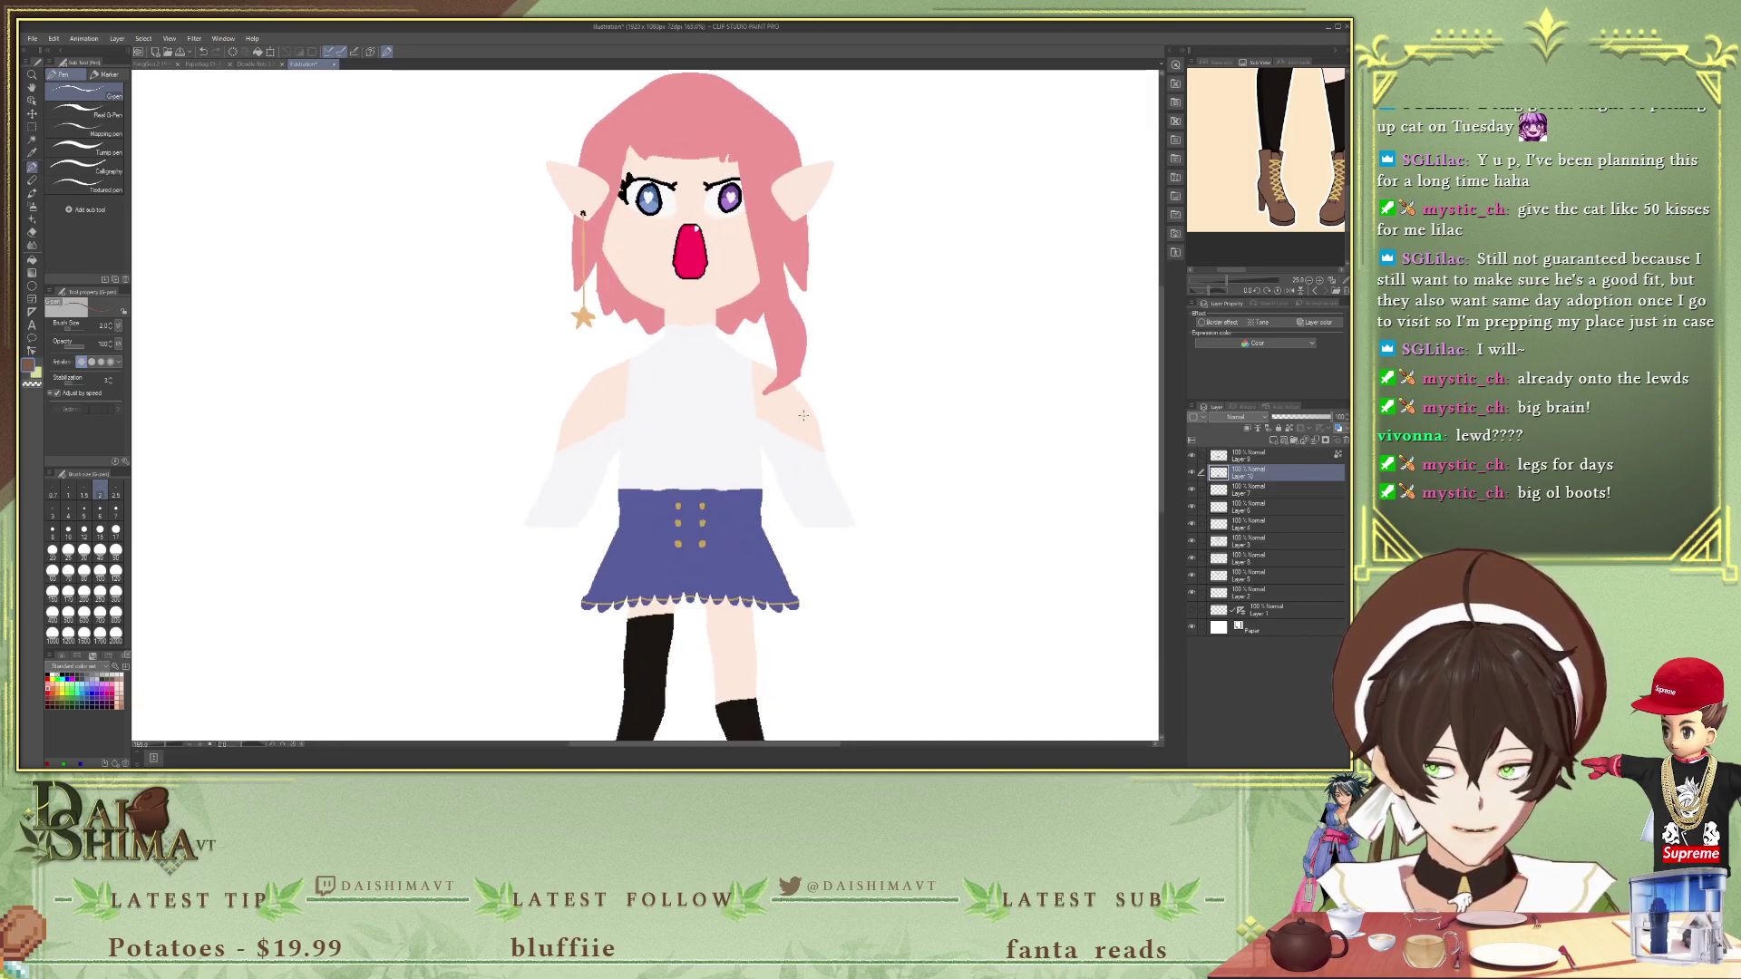
pyautogui.scroll(3, 1254, 186)
pyautogui.moveTo(1249, 180); pyautogui.dragTo(1222, 190)
pyautogui.press('i')
pyautogui.click(1116, 613)
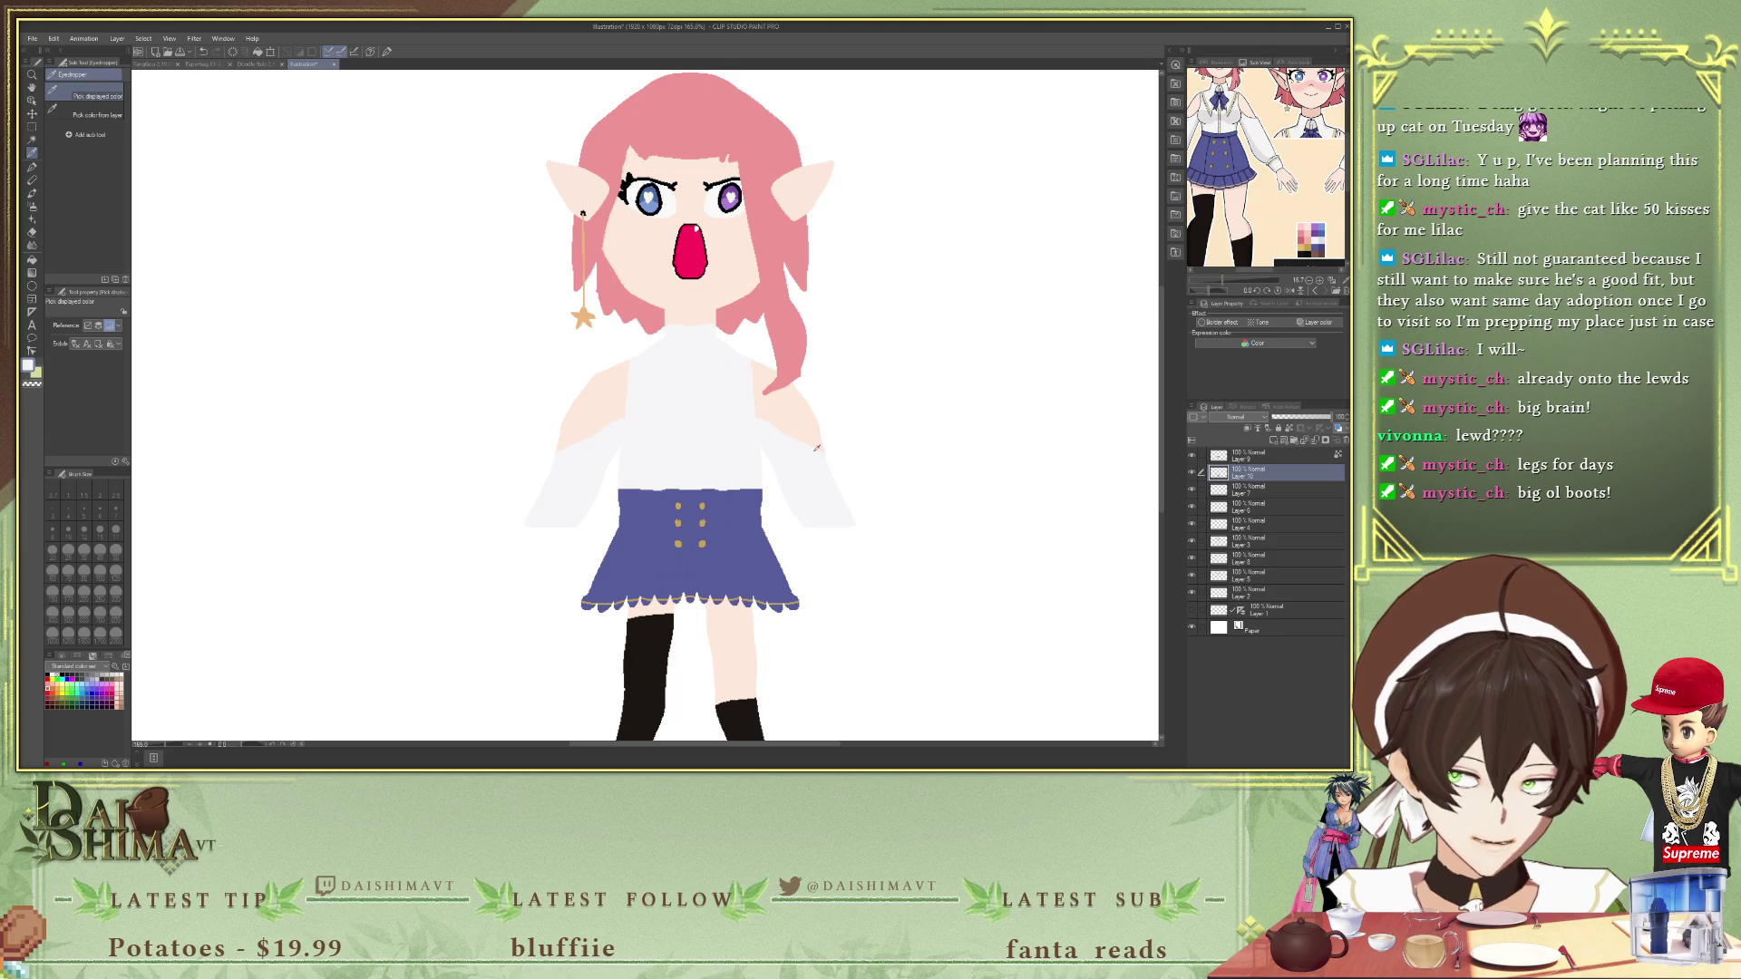
pyautogui.press('p')
pyautogui.hotkey('alt', ']')
pyautogui.hotkey('alt', '[')
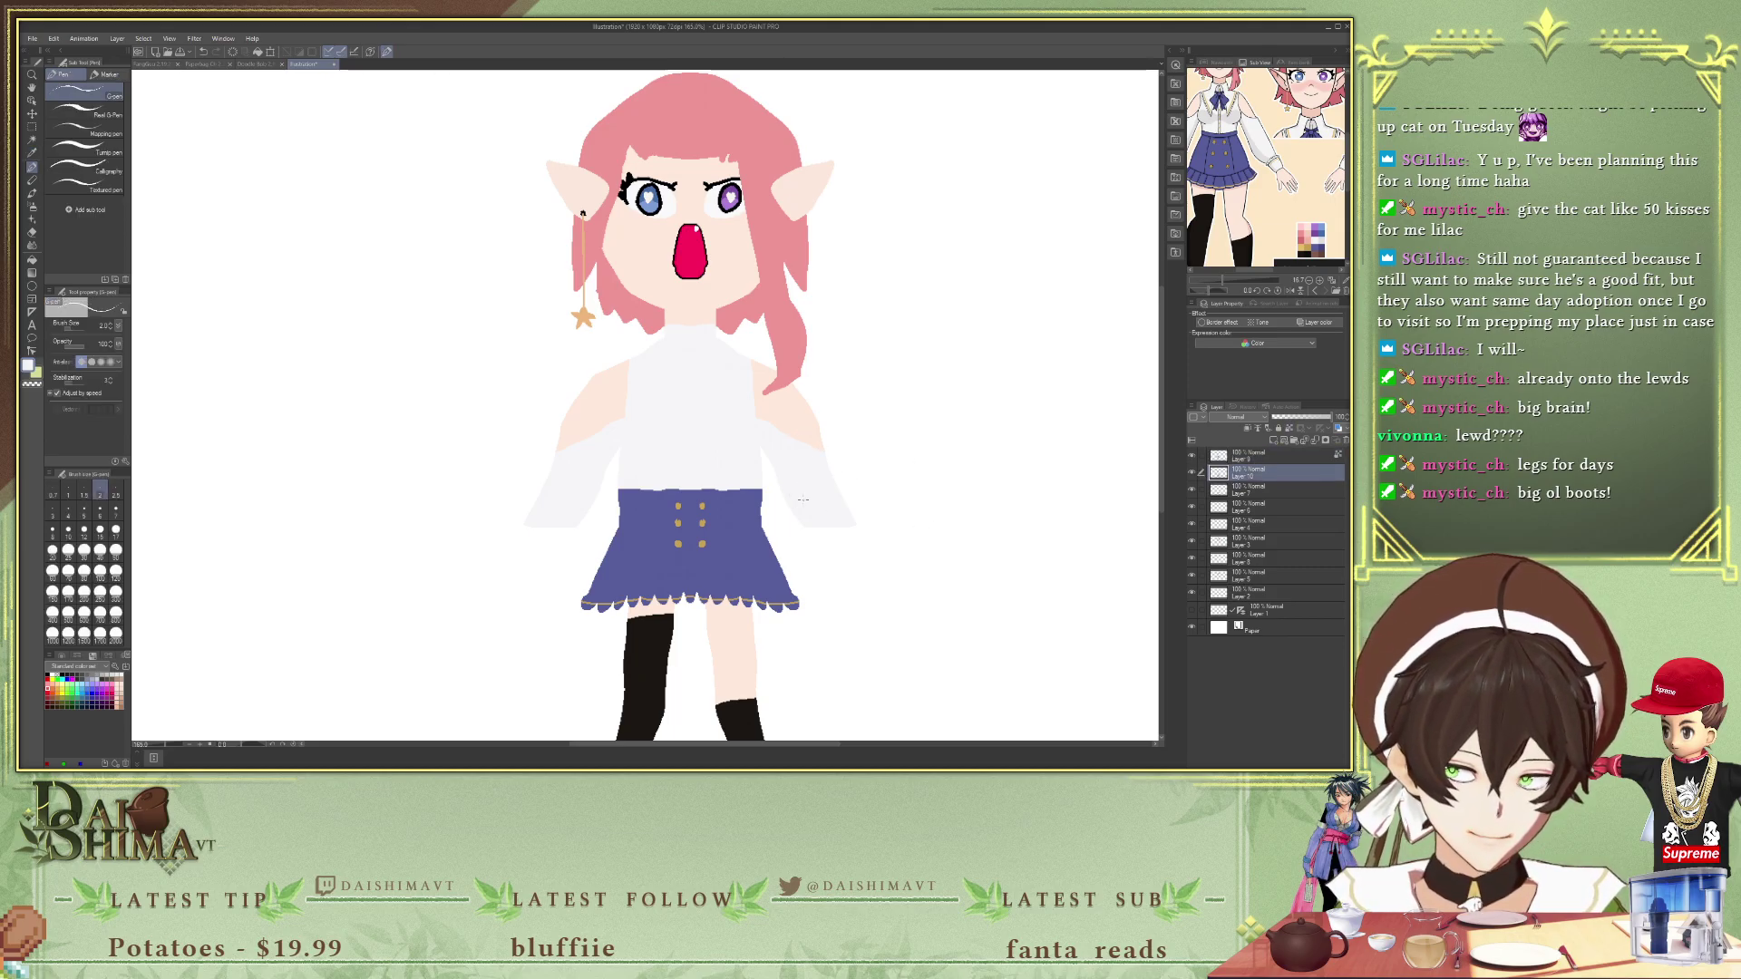
pyautogui.hotkey('alt', ']')
pyautogui.moveTo(782, 493); pyautogui.dragTo(365, 376)
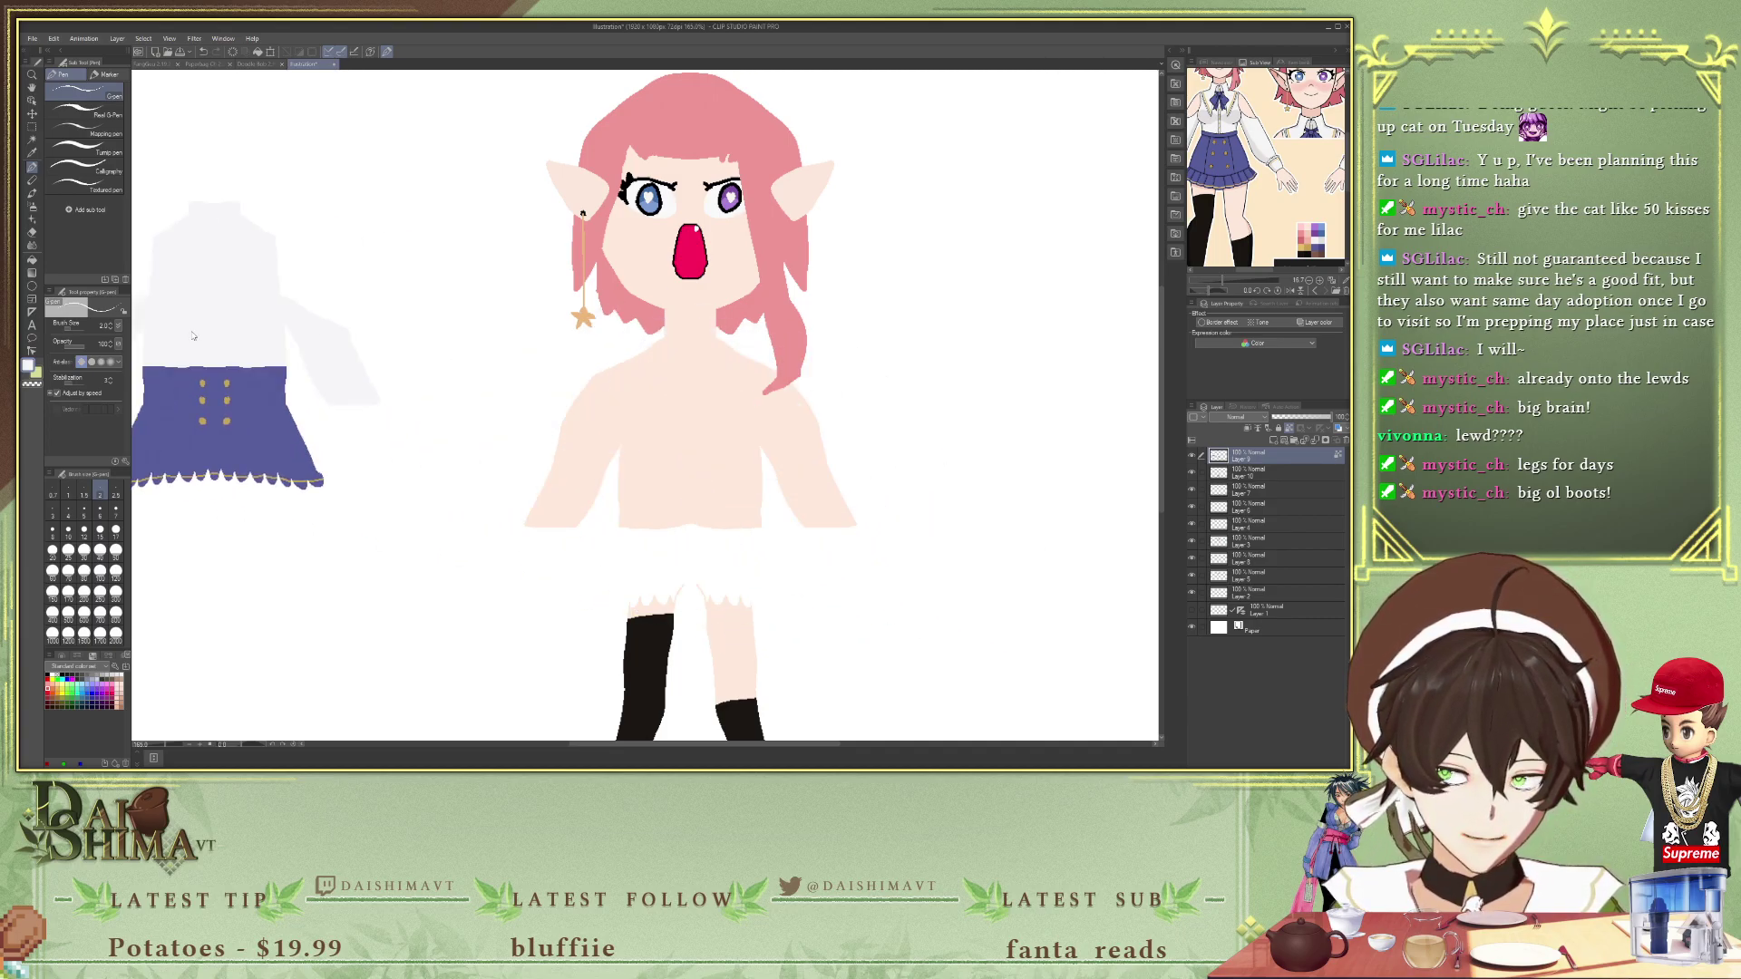
pyautogui.hotkey('alt', '[')
pyautogui.hotkey('ctrl', 'z')
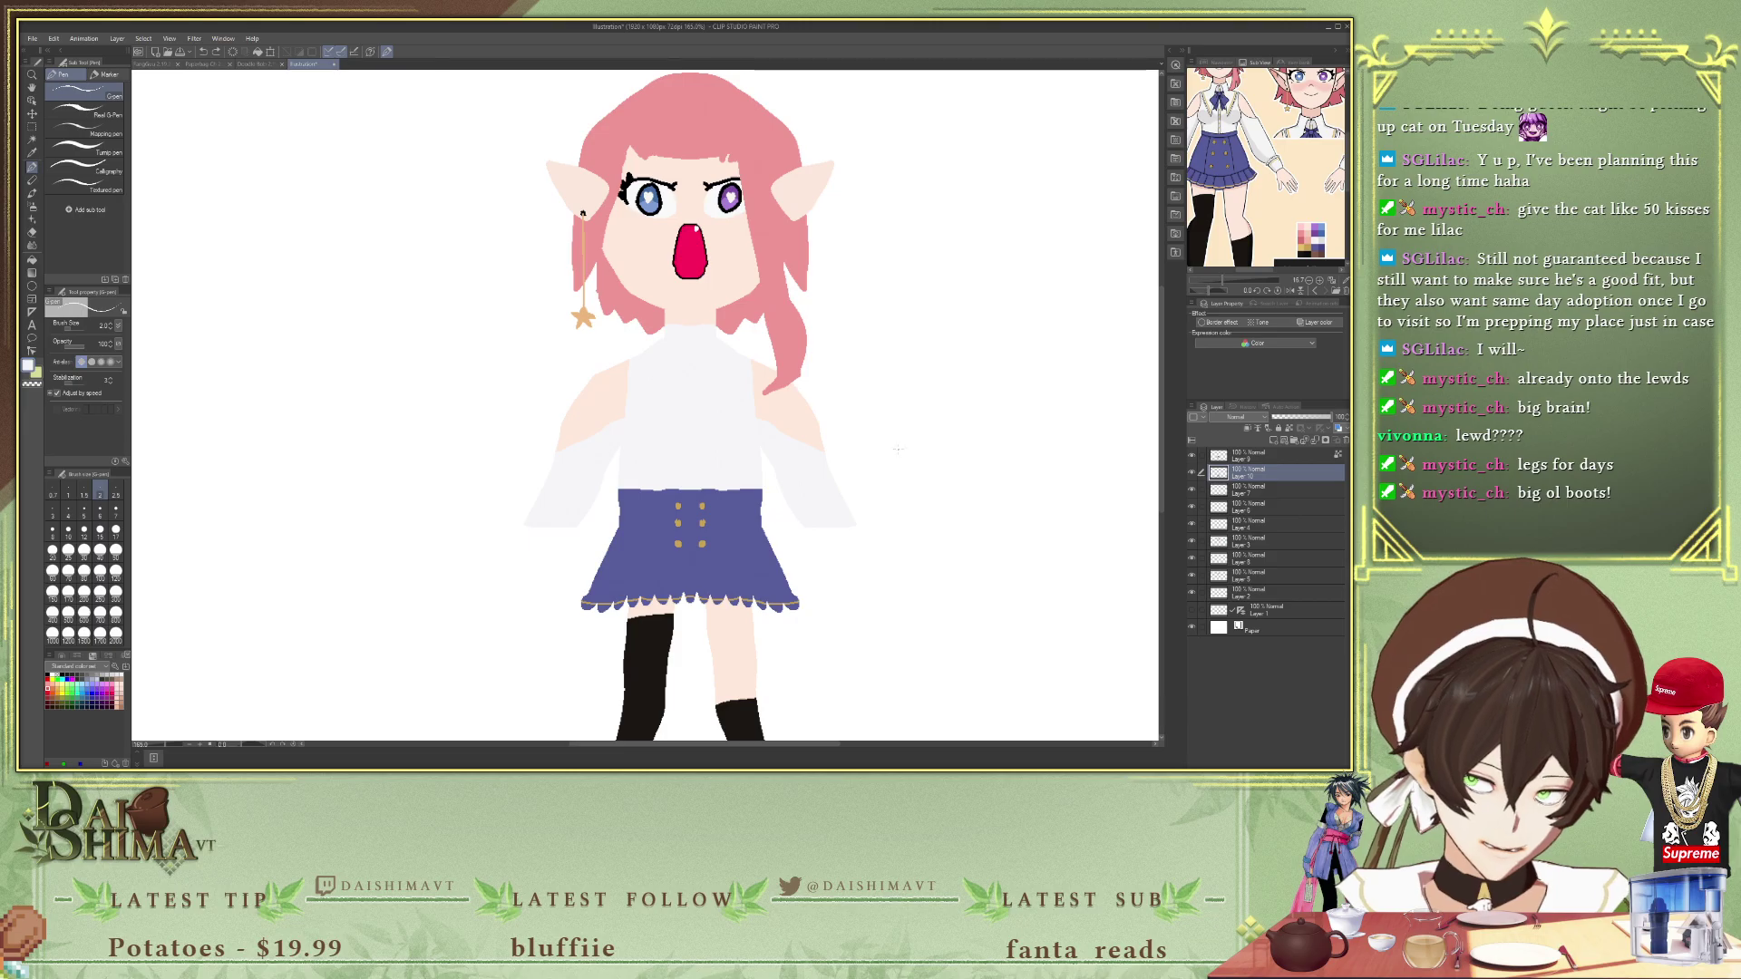
pyautogui.hotkey('alt', ']')
pyautogui.hotkey('alt', '[')
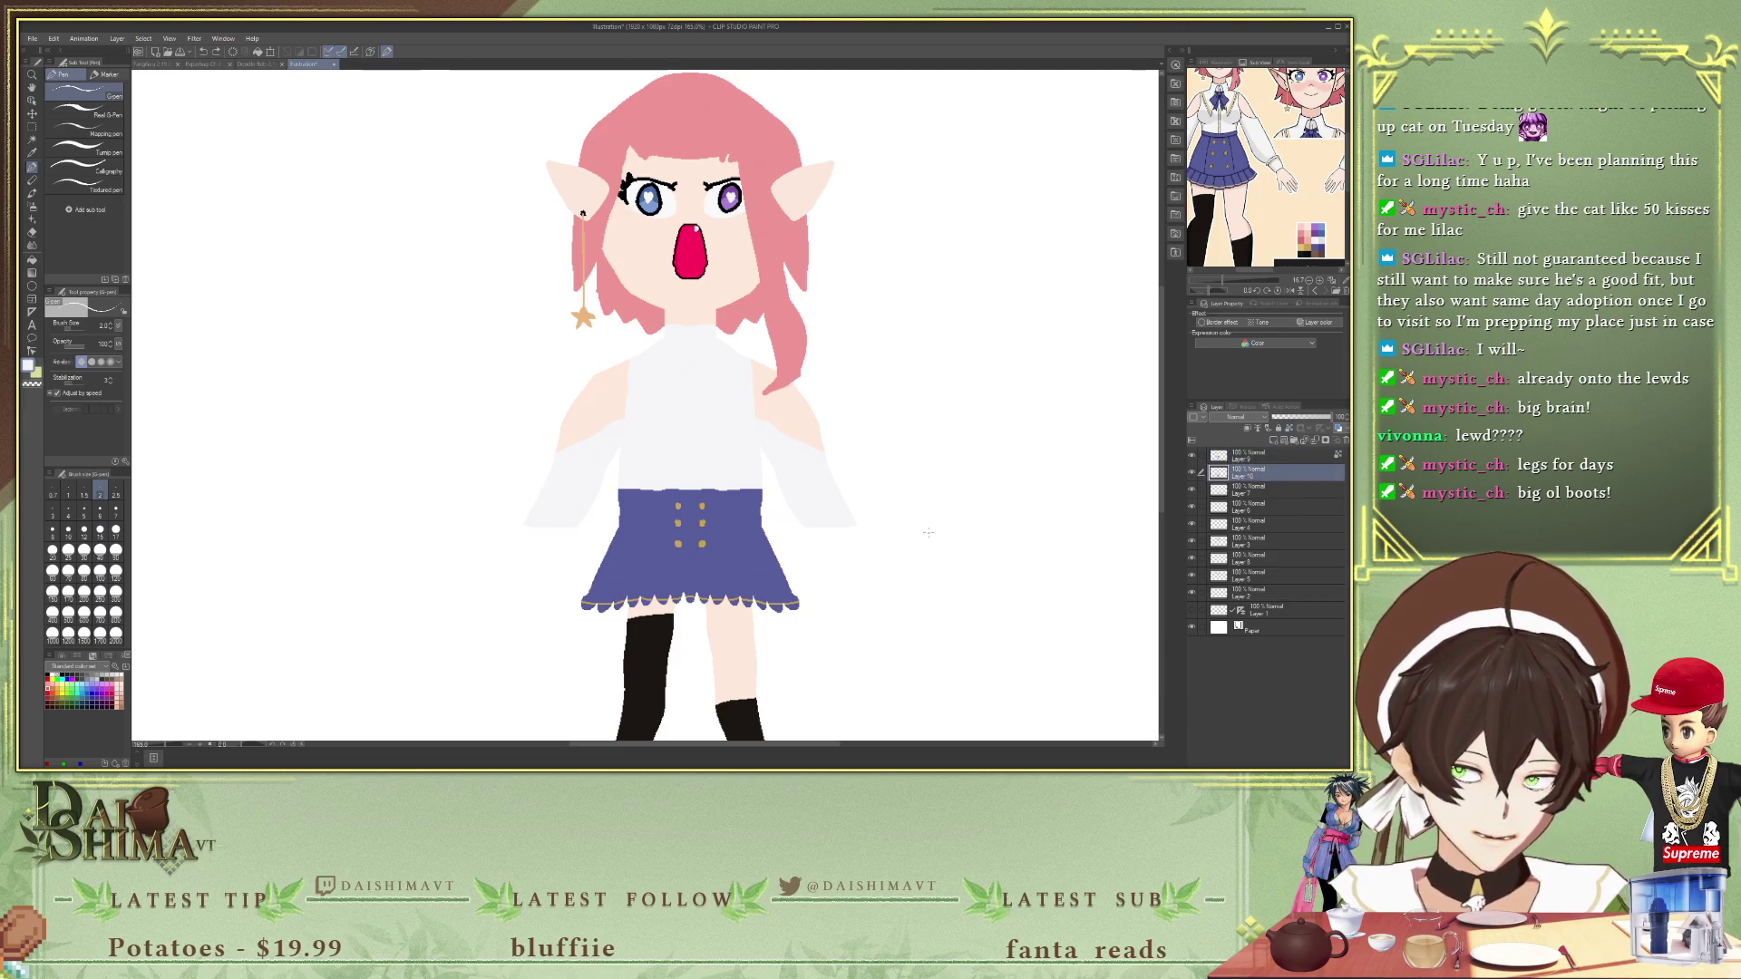
# - On the topmost layer, outline rounded puffed ends extending both blouse sleeves to the wrists and fill them with the blouse white
pyautogui.hotkey('alt', ']')
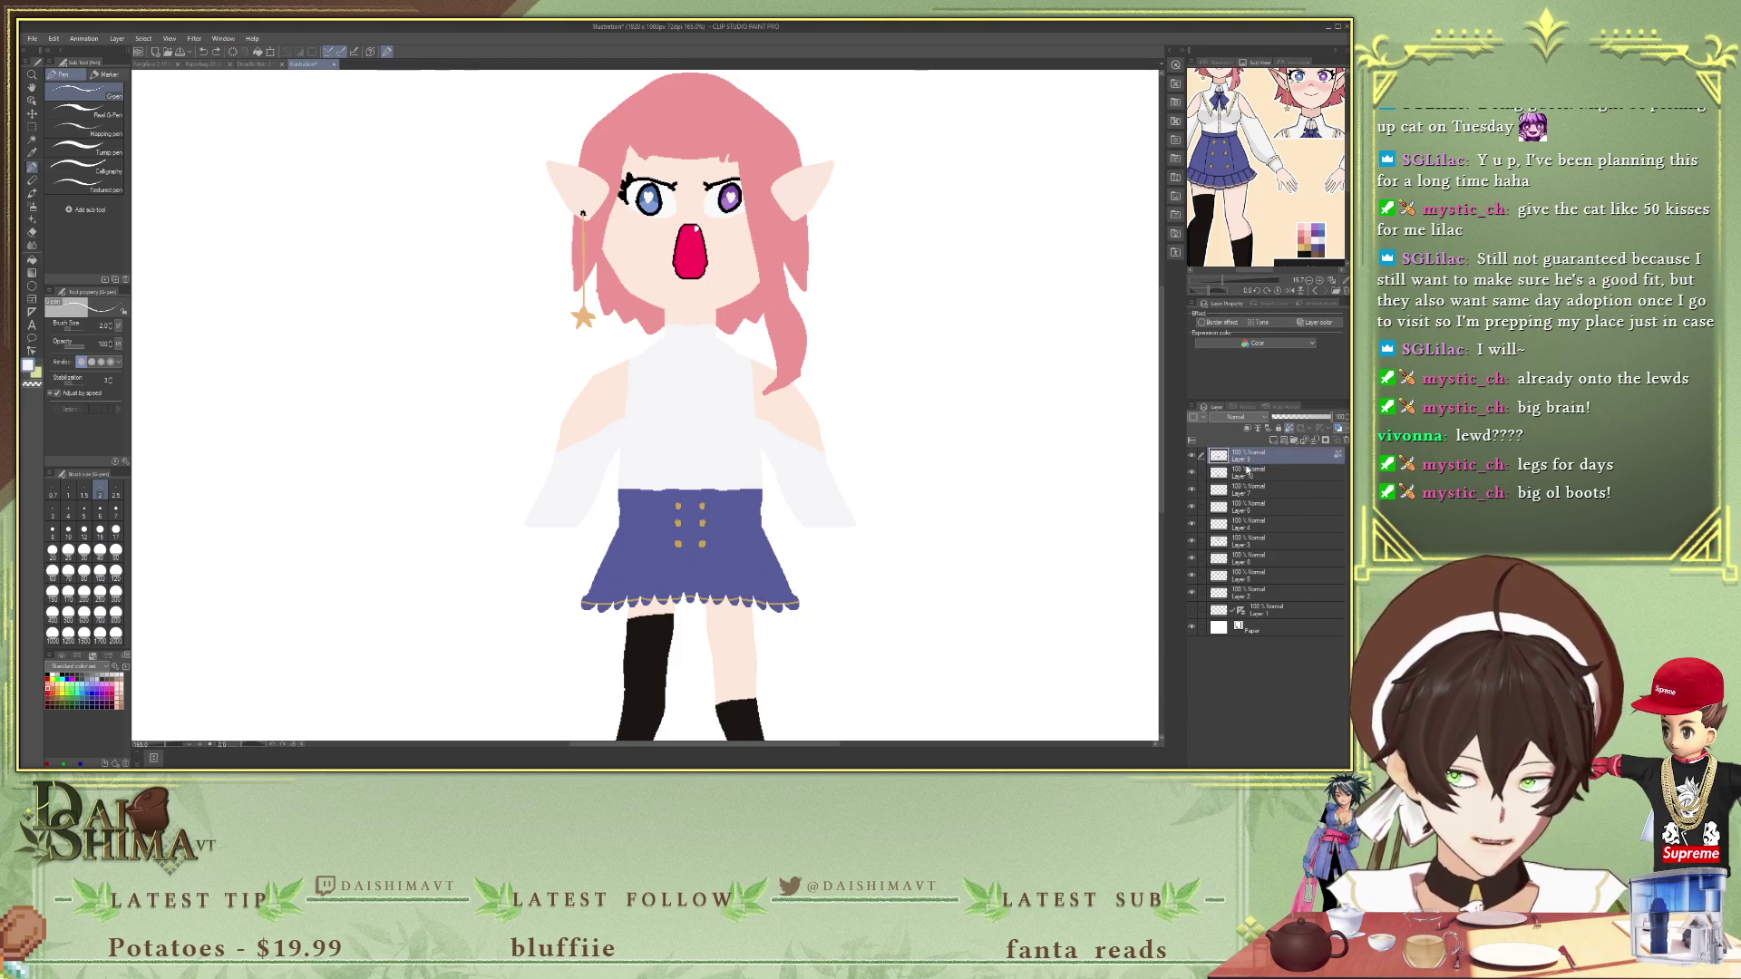
pyautogui.scroll(2, 800, 473)
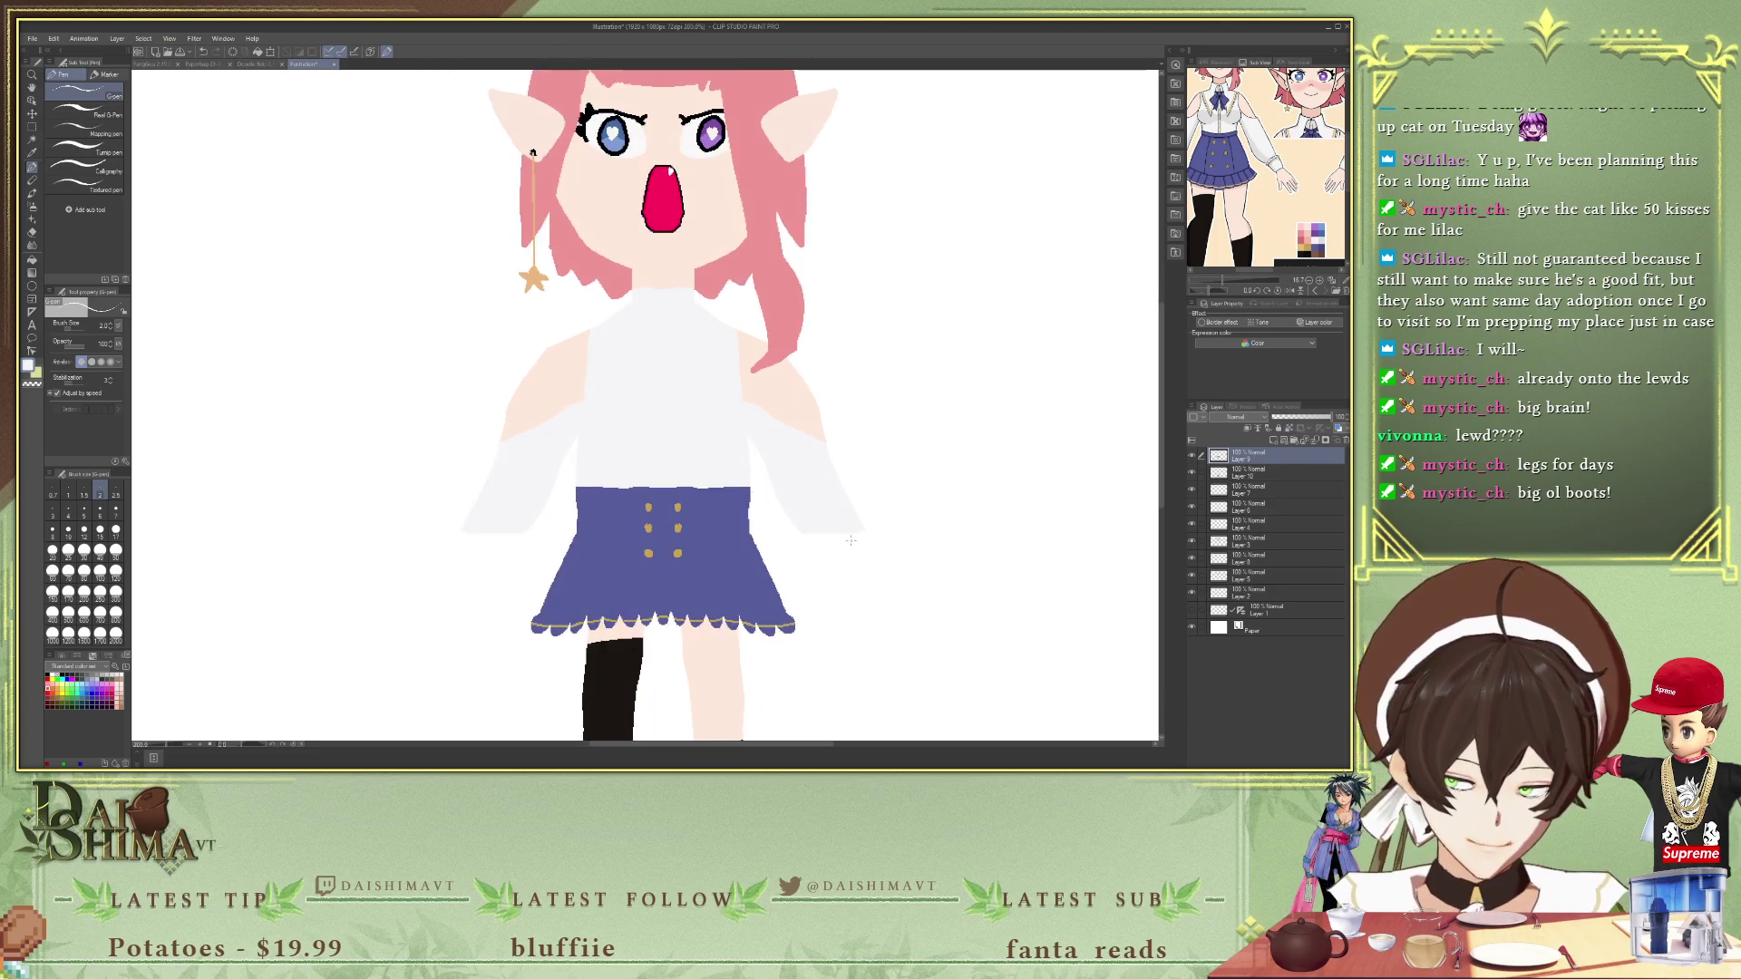
pyautogui.press('i')
pyautogui.press('p')
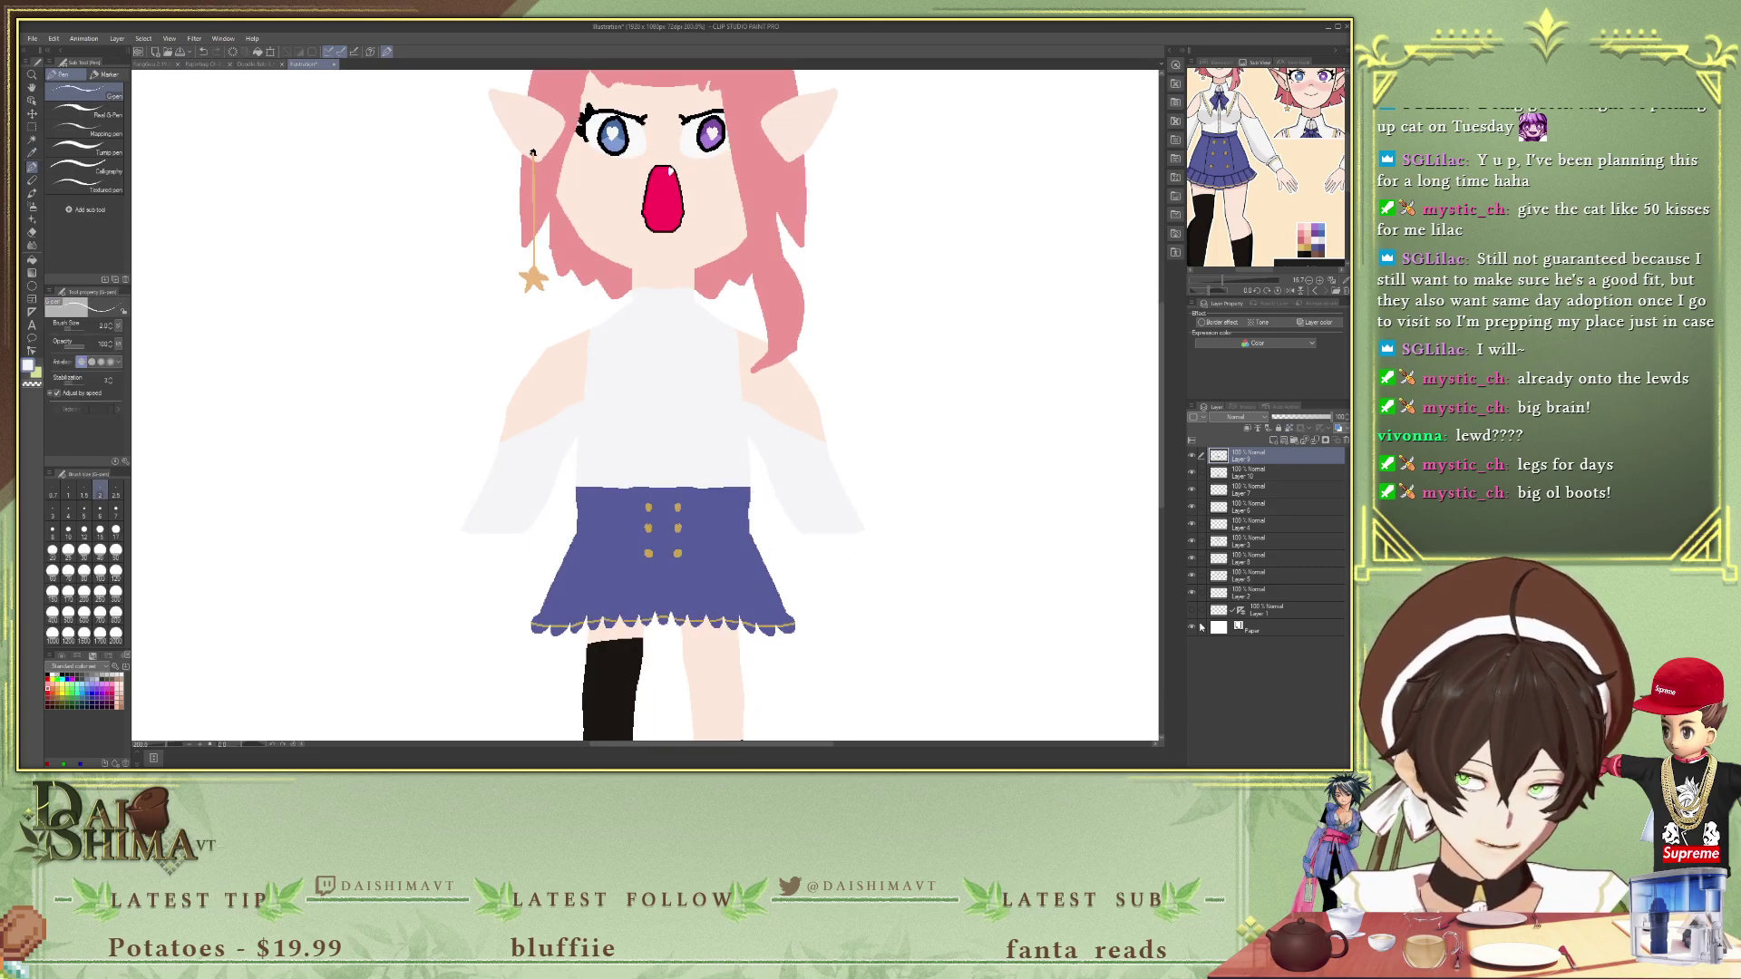
pyautogui.scroll(1, 916, 601)
pyautogui.press('[')
pyautogui.press('p')
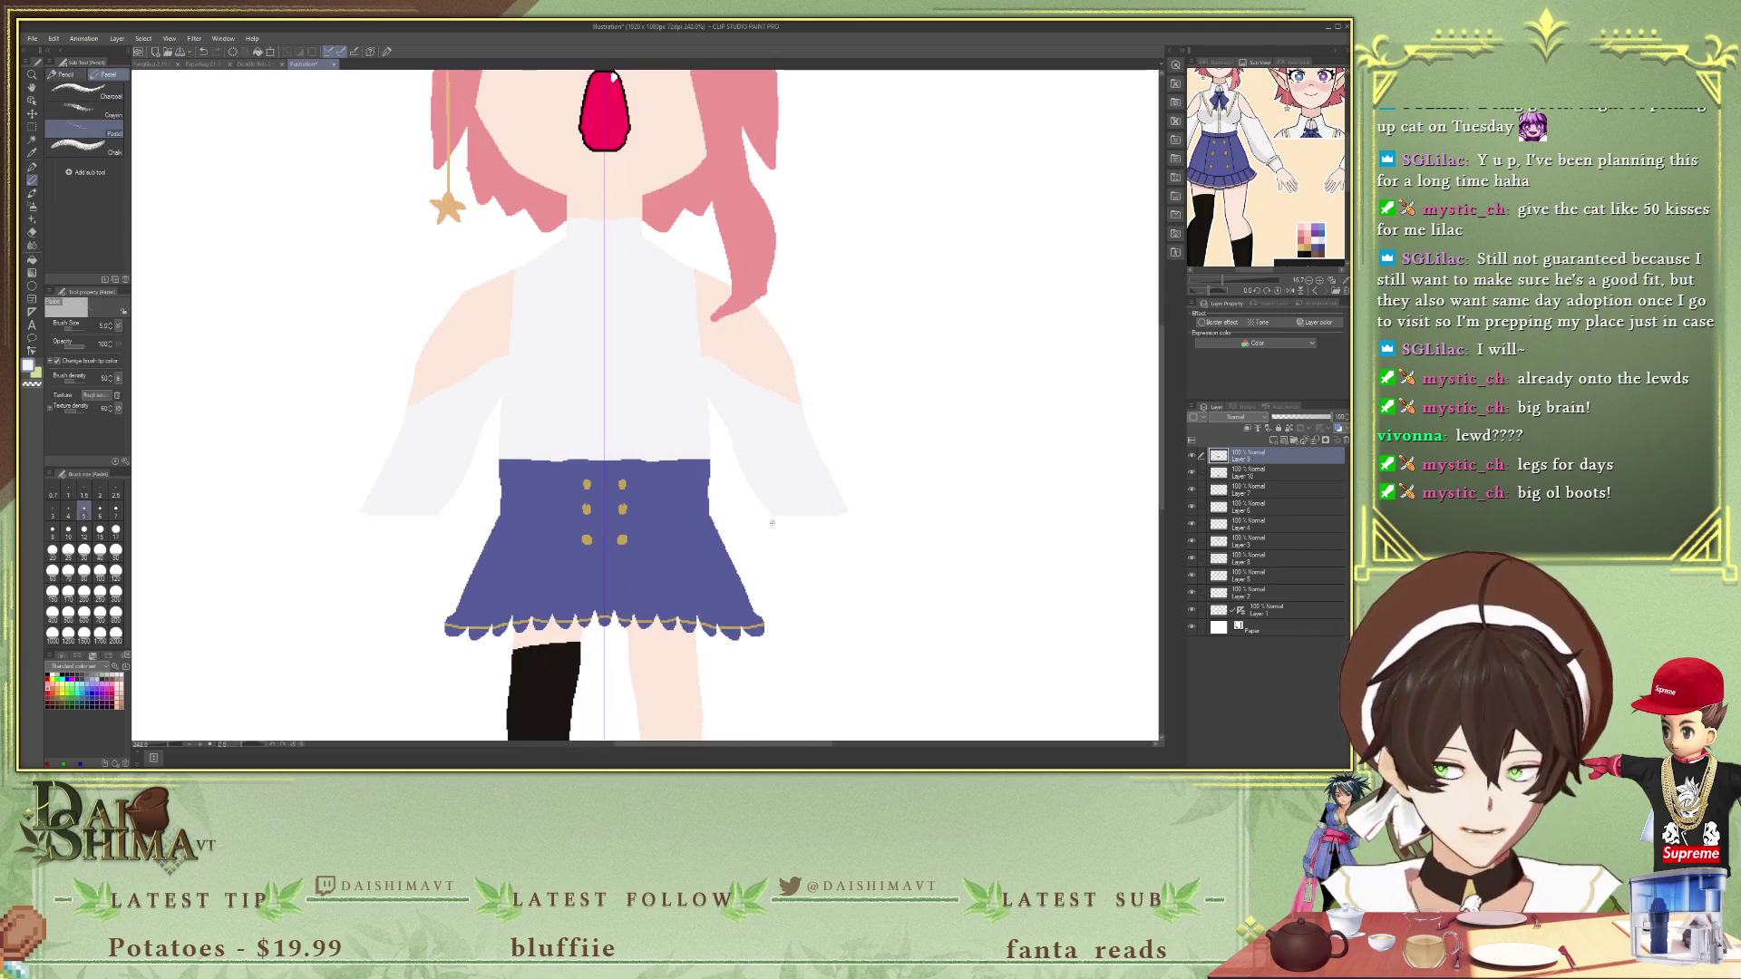
pyautogui.press('p')
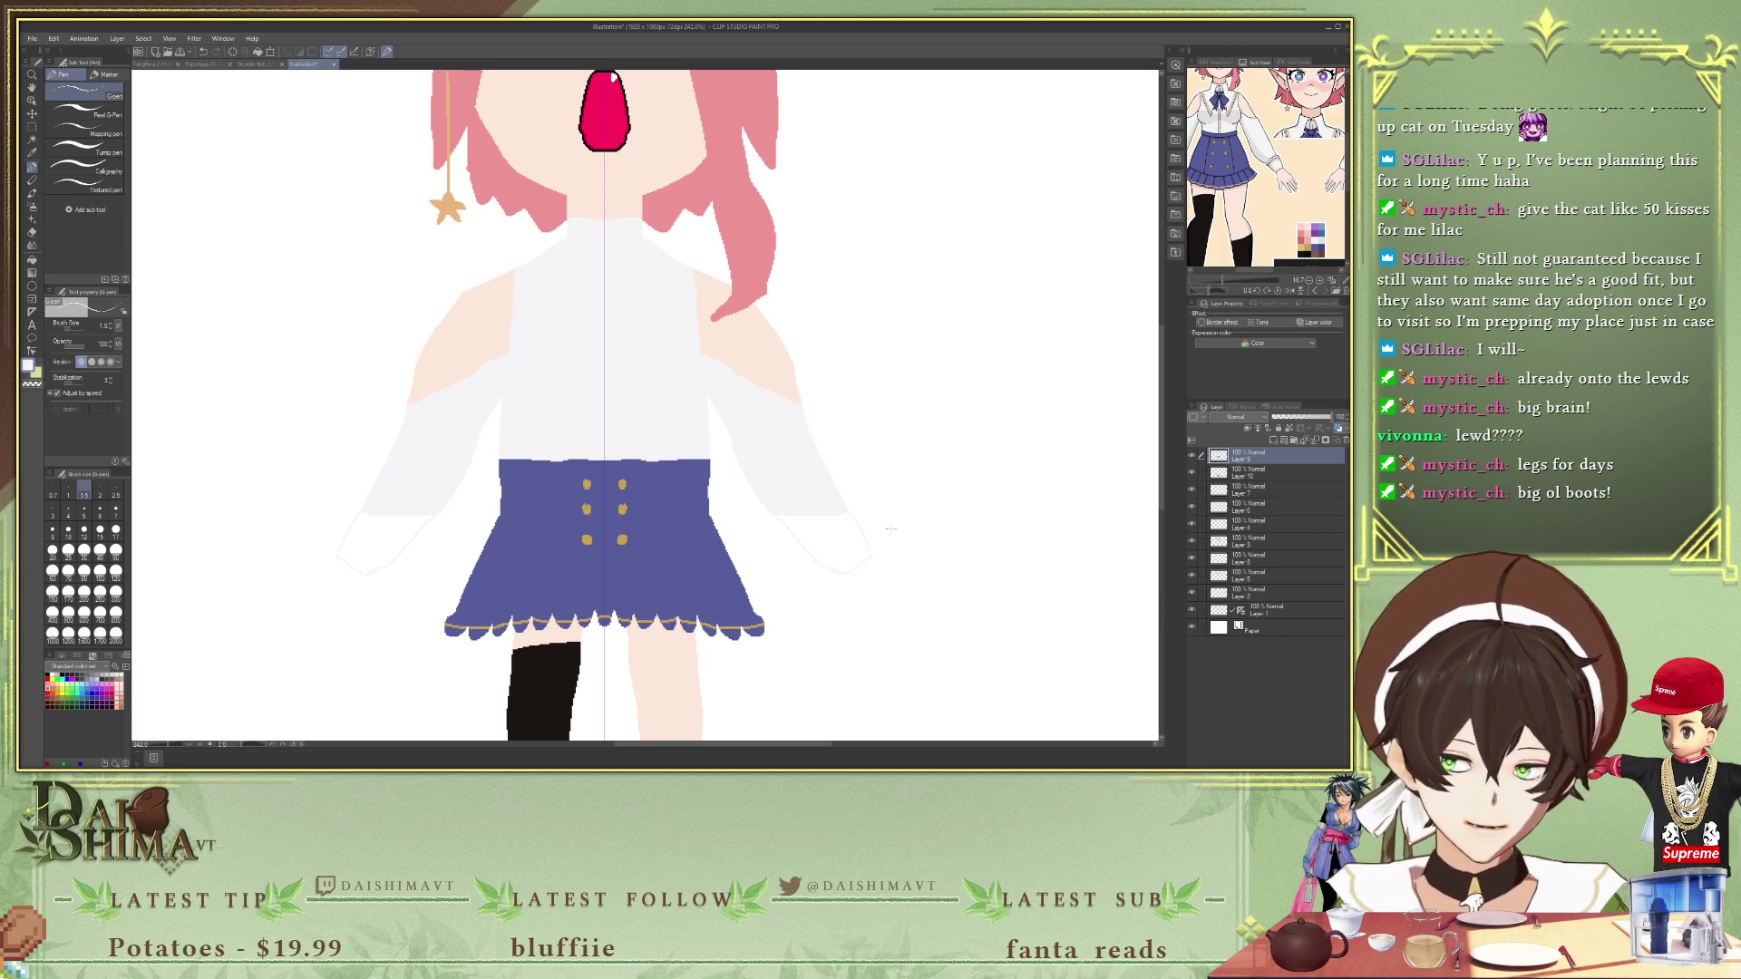
pyautogui.press('g')
pyautogui.click(833, 529)
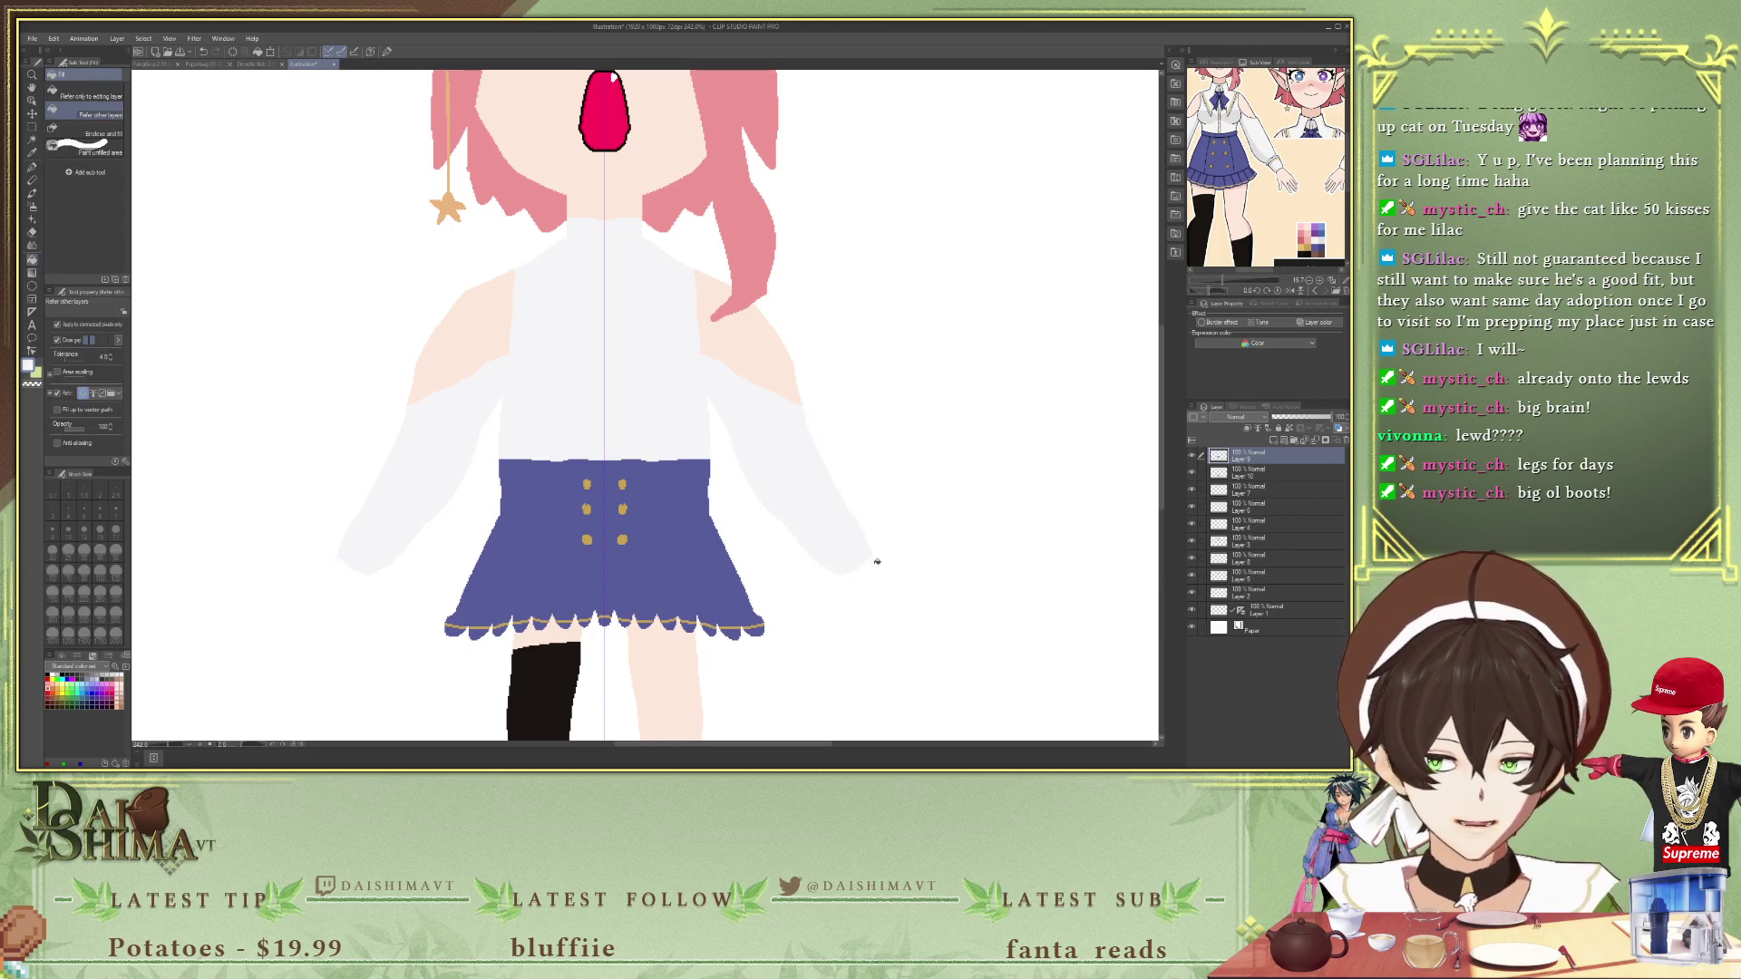
# - Sample the skin tone and try a first outline of spread-finger hands below the sleeve ends
pyautogui.press('i')
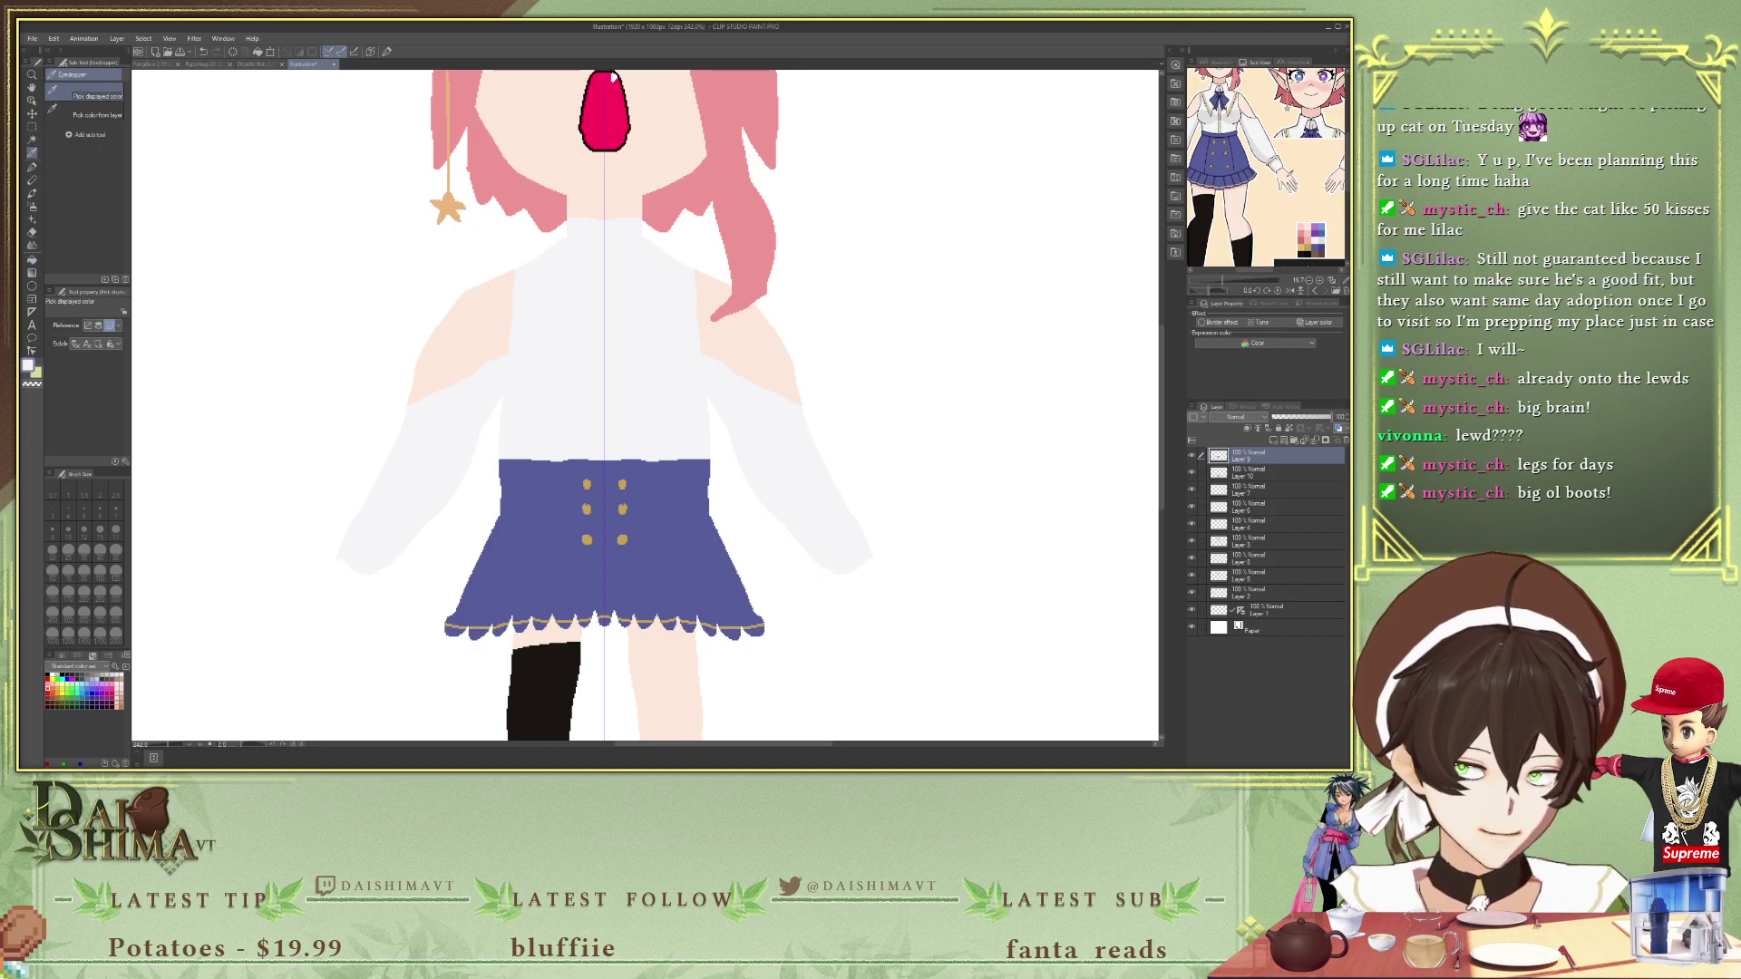
pyautogui.press('p')
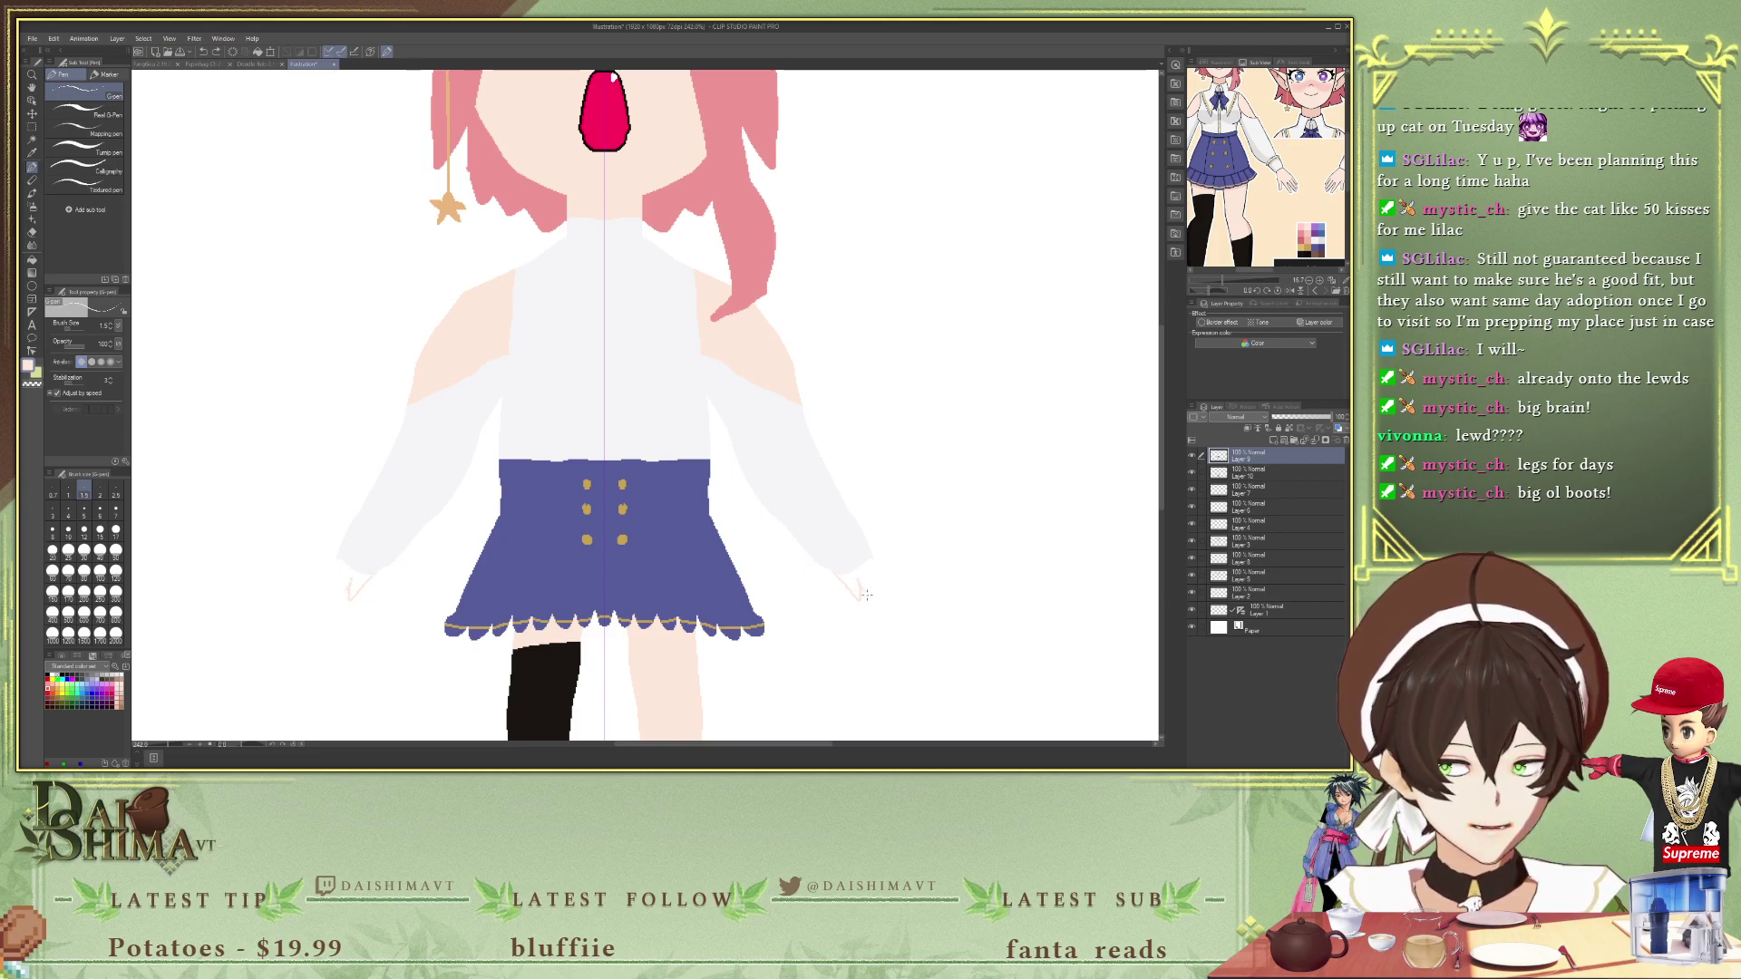
pyautogui.moveTo(882, 593); pyautogui.dragTo(870, 564)
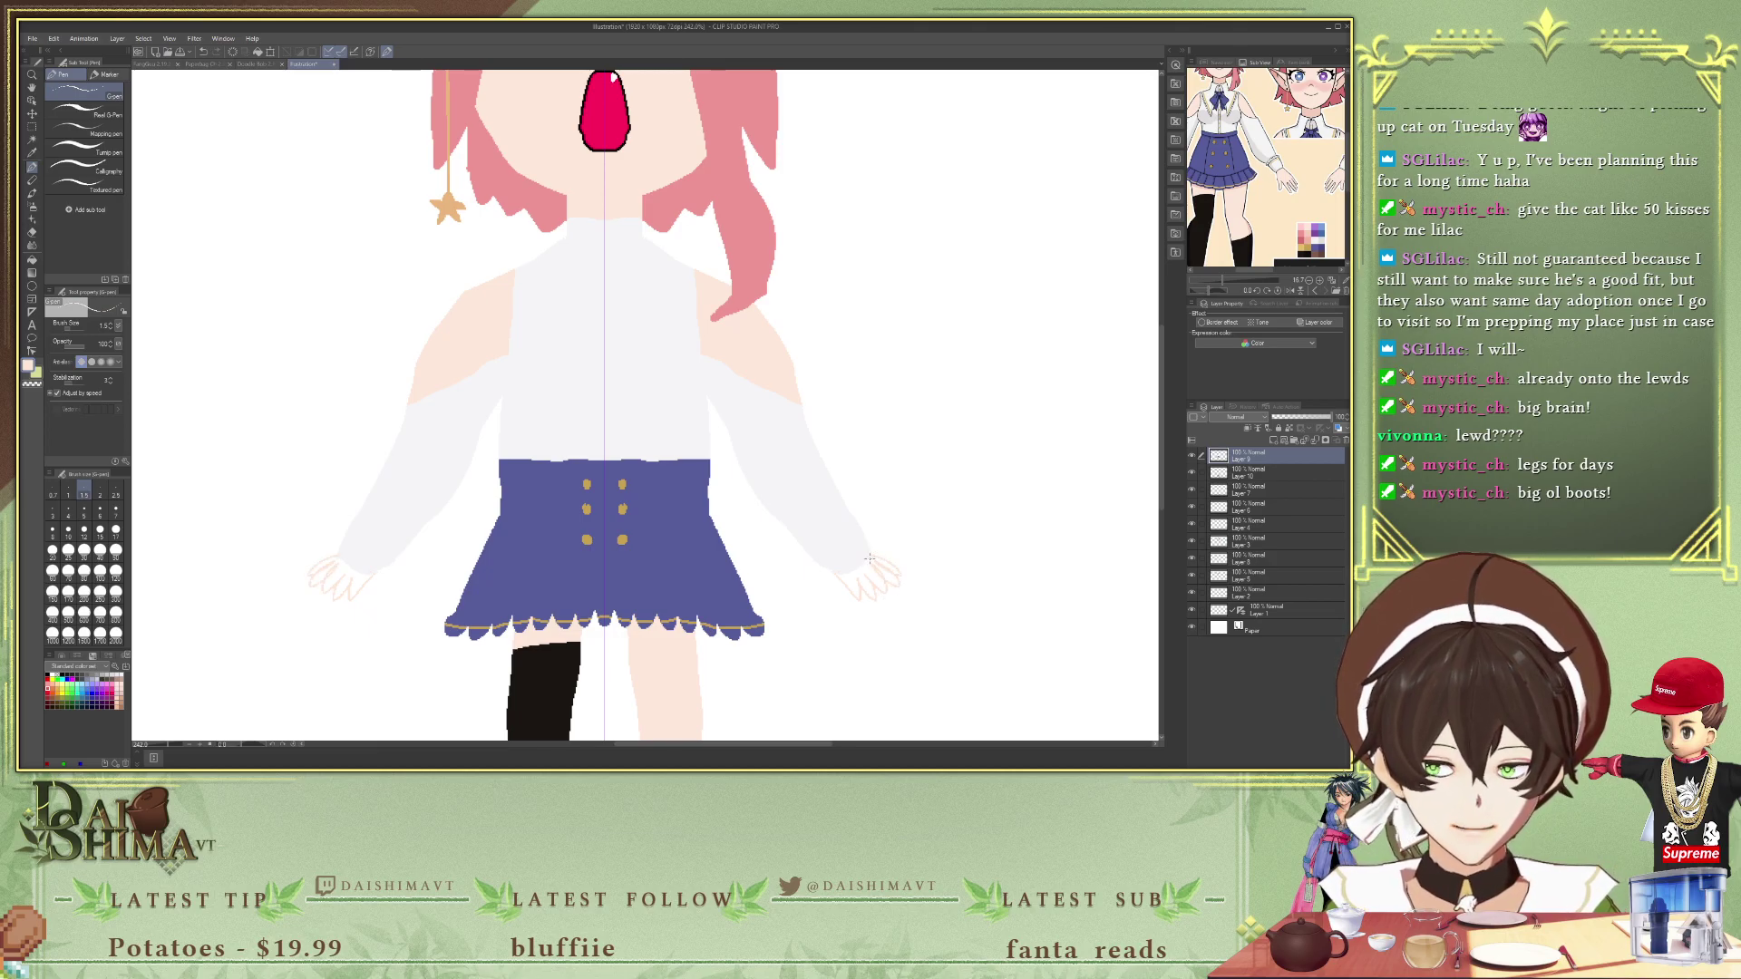
pyautogui.hotkey('ctrl', 'z')
pyautogui.scroll(3, 866, 566)
pyautogui.scroll(3, 863, 577)
pyautogui.moveTo(803, 550); pyautogui.dragTo(813, 603)
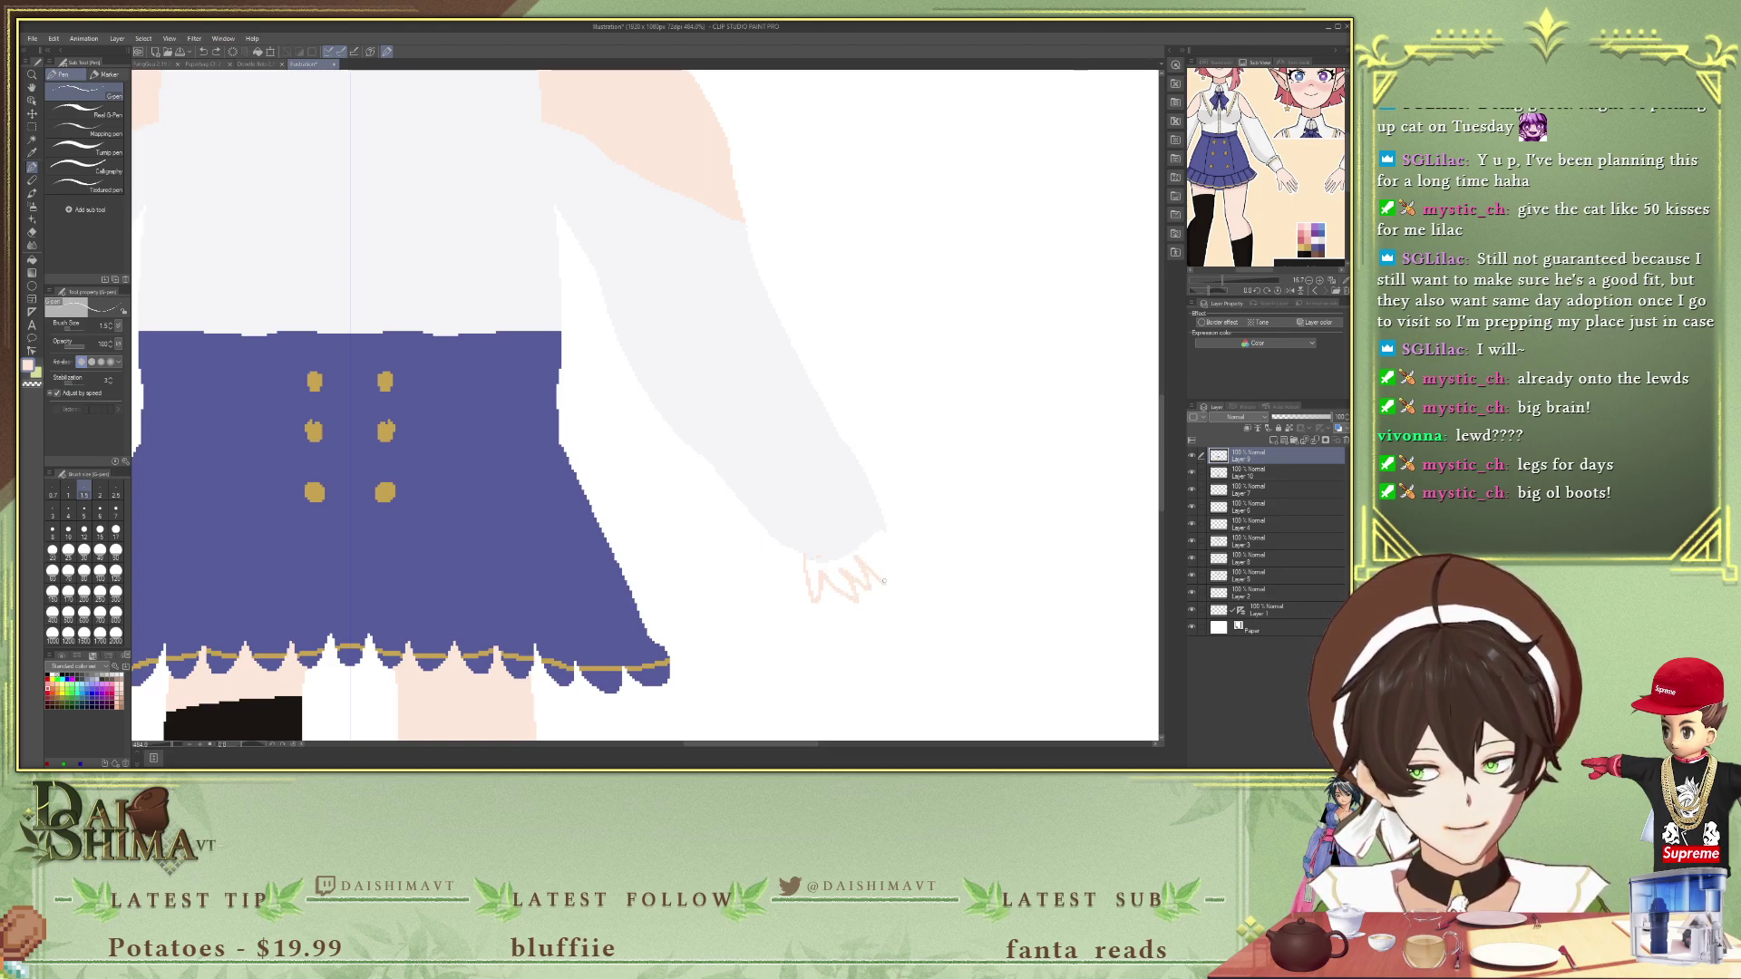
pyautogui.press('Delete')
pyautogui.moveTo(806, 563); pyautogui.dragTo(821, 616)
pyautogui.hotkey('ctrl', 'z')
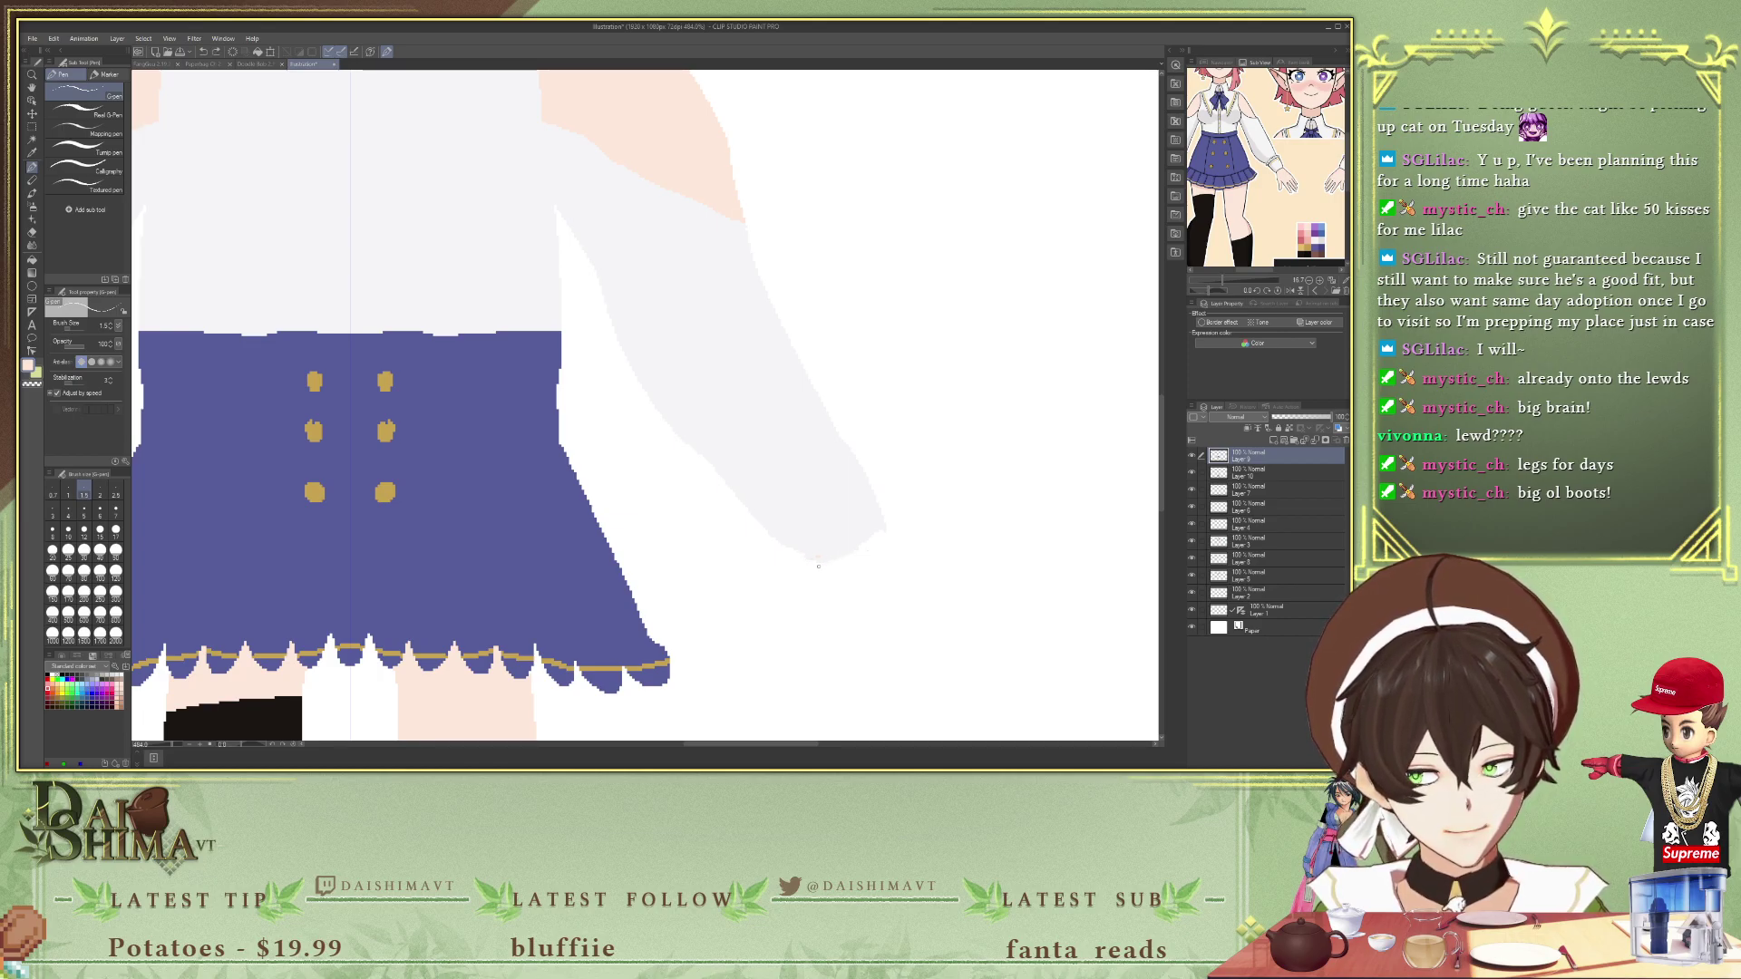
pyautogui.moveTo(807, 558); pyautogui.dragTo(809, 616)
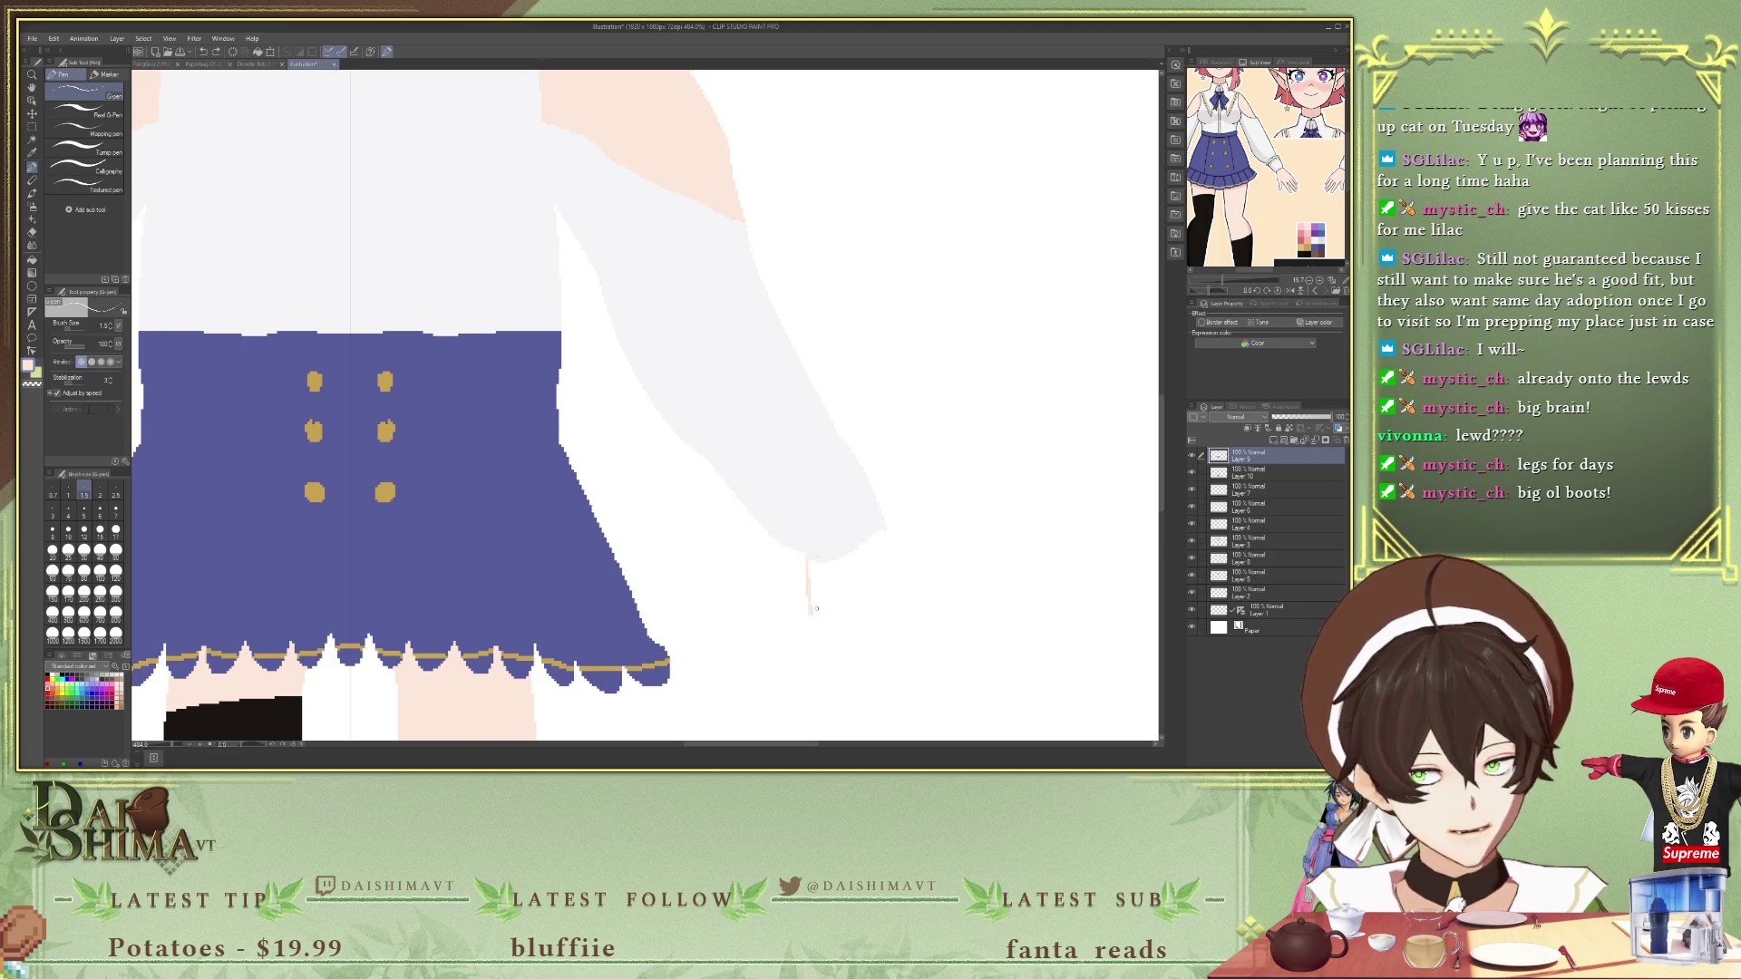
pyautogui.hotkey('ctrl', 'z')
# - Outline small hands with spread fingers at the ends of both sleeves and fill them with the skin tone
pyautogui.moveTo(807, 559)
pyautogui.mouseDown()
pyautogui.moveTo(827, 603)
pyautogui.moveTo(814, 623)
pyautogui.moveTo(829, 589)
pyautogui.moveTo(863, 630)
pyautogui.moveTo(849, 587)
pyautogui.moveTo(887, 622)
pyautogui.moveTo(869, 568)
pyautogui.moveTo(903, 607)
pyautogui.moveTo(888, 569)
pyautogui.moveTo(930, 579)
pyautogui.moveTo(882, 529)
pyautogui.mouseUp()
pyautogui.hotkey('ctrl', 'z')
pyautogui.press('g')
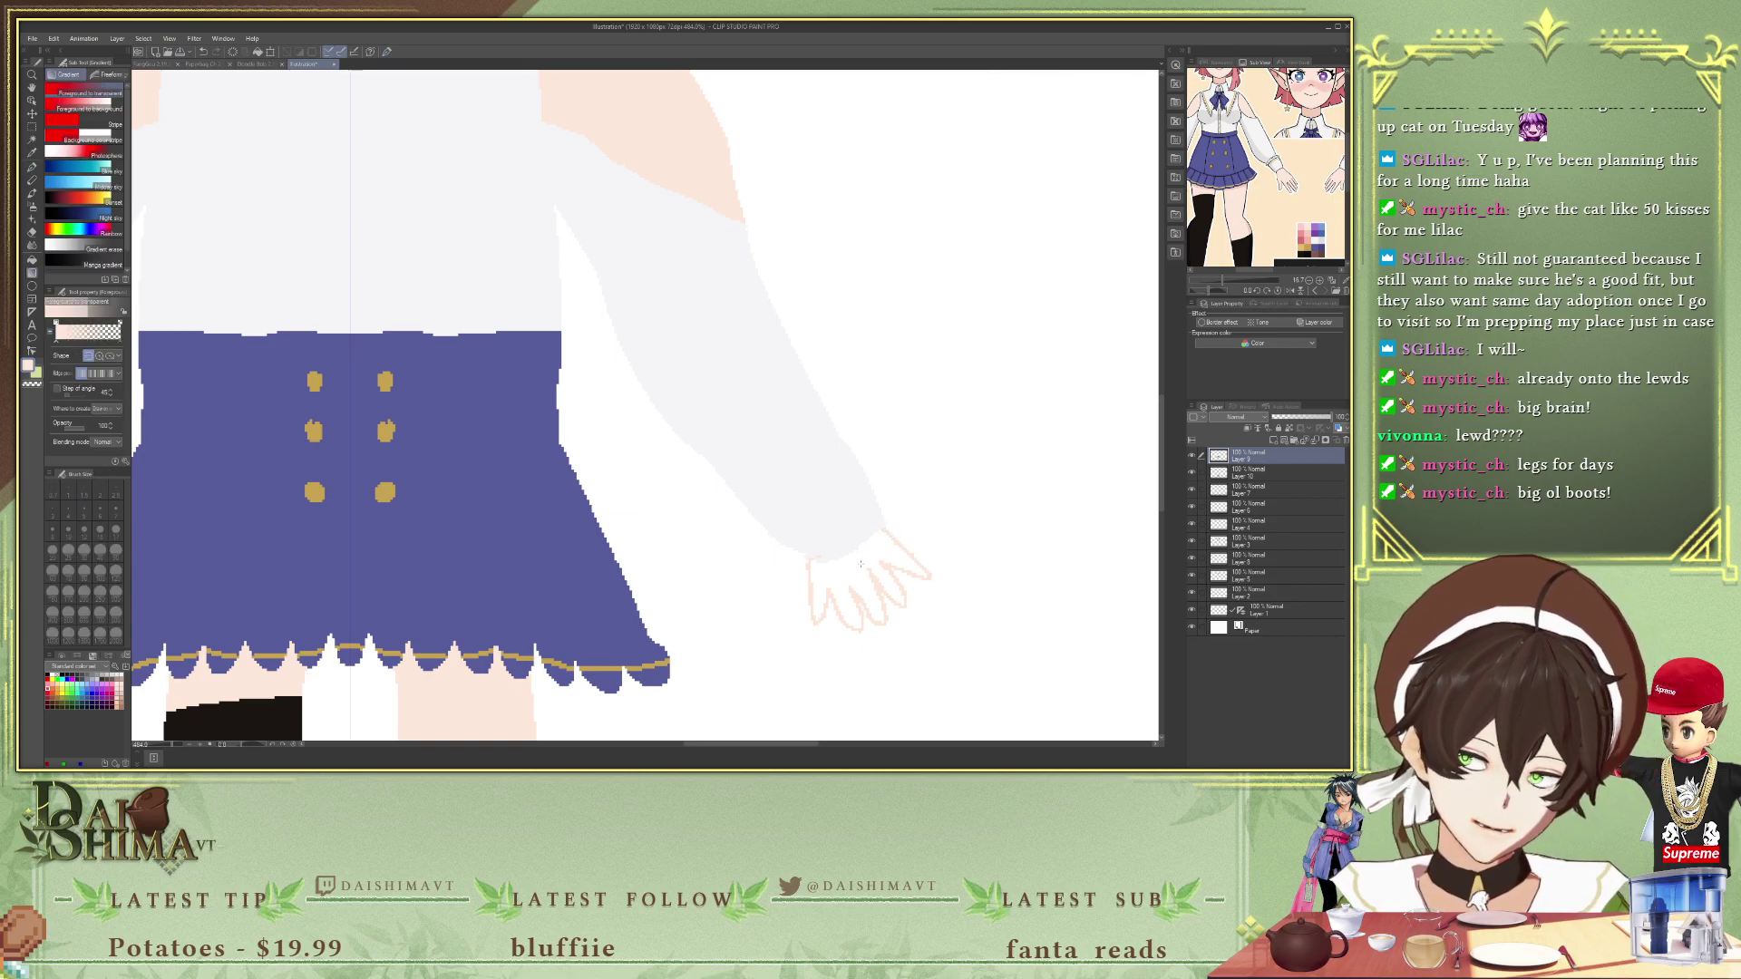
pyautogui.click(848, 563)
pyautogui.scroll(-5, 859, 510)
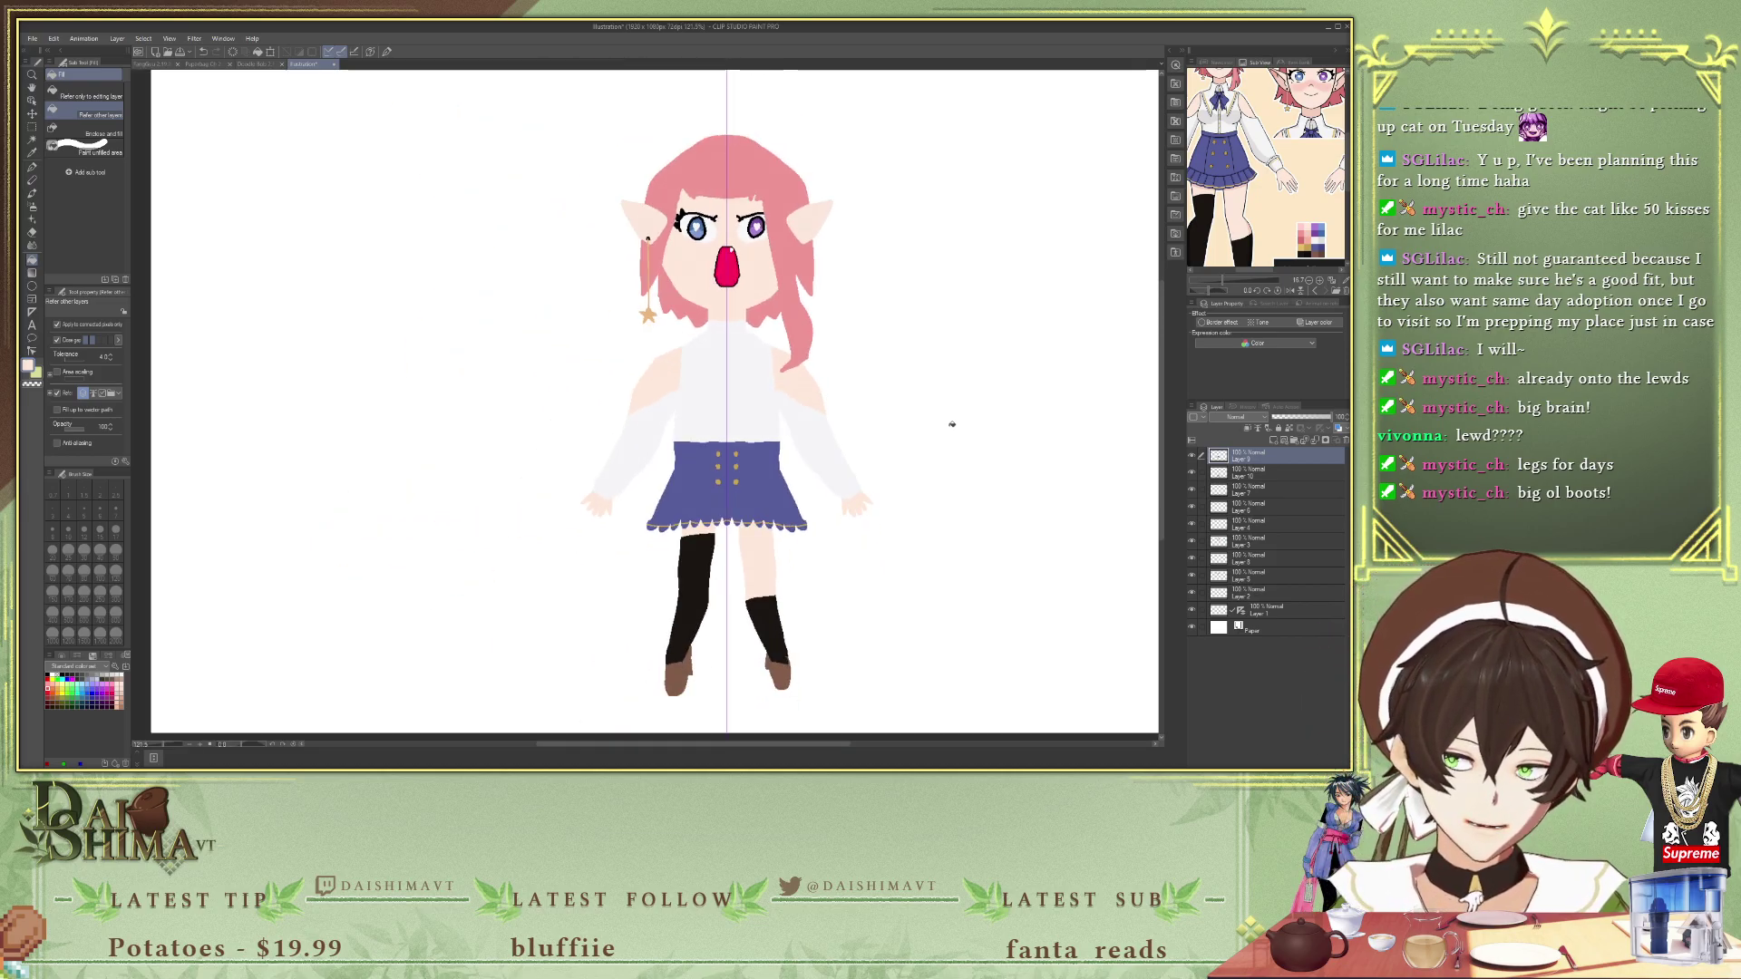
pyautogui.scroll(-1, 929, 416)
# - Sample the gold of the cuff trim from the reference and draw a curved gold line across each sleeve above the wrist
pyautogui.scroll(8, 1212, 186)
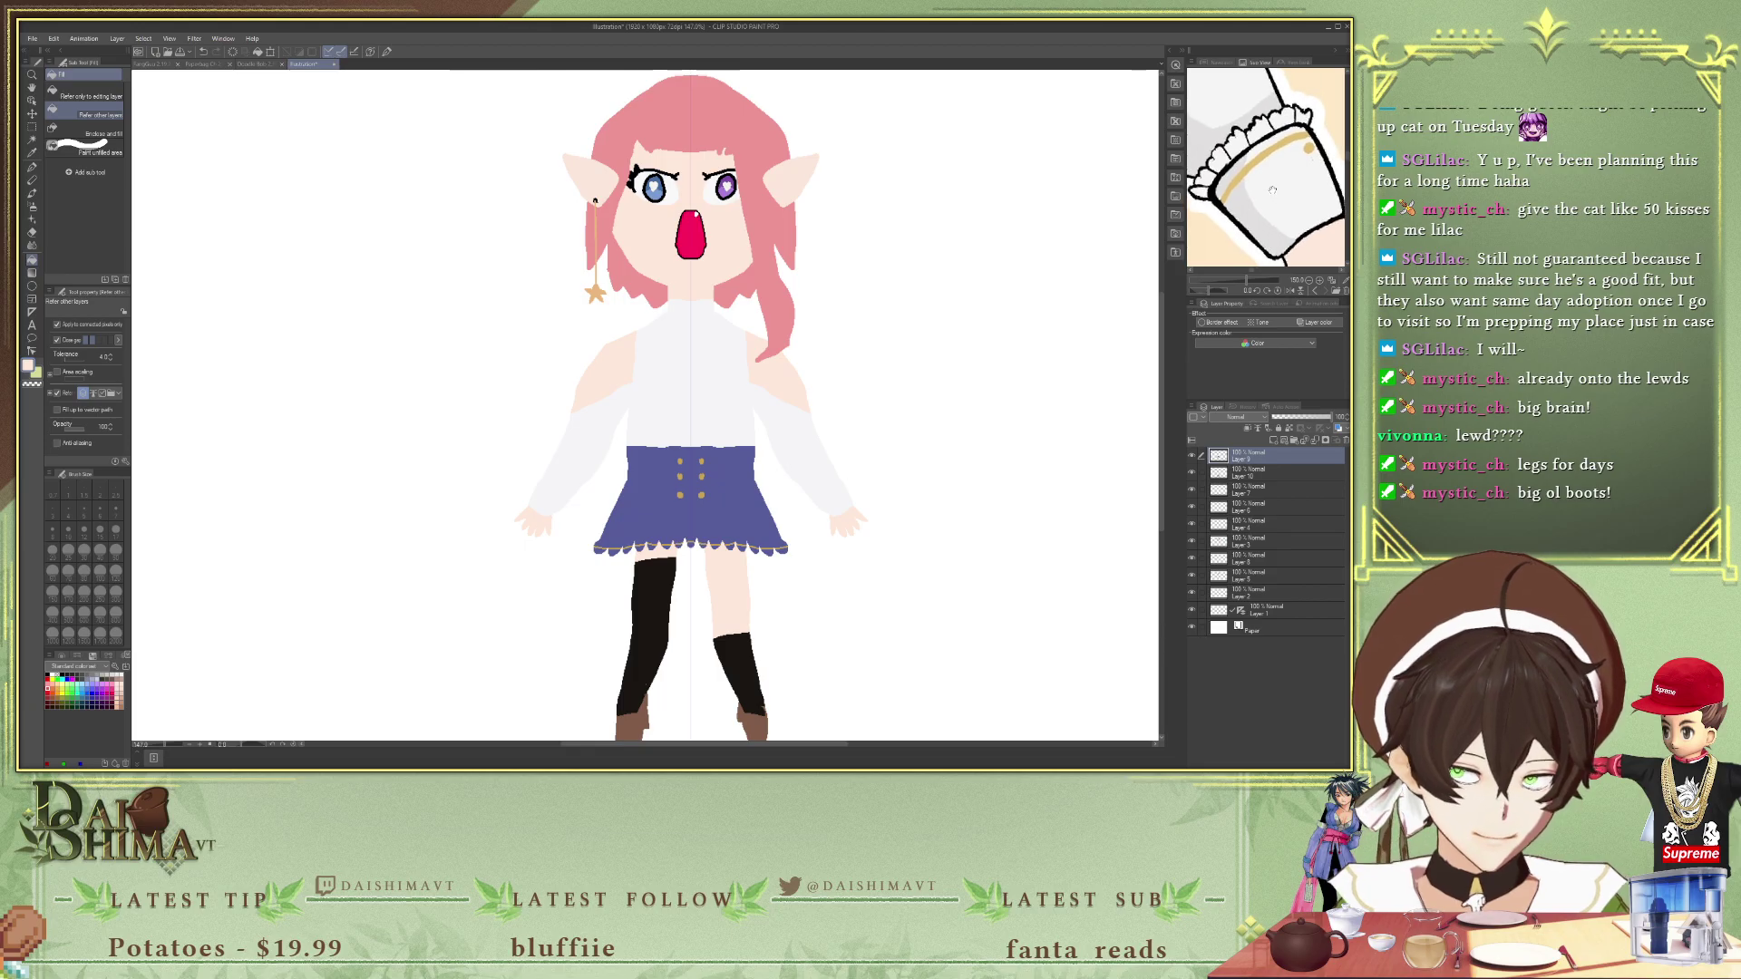
pyautogui.press('i')
pyautogui.click(1260, 157)
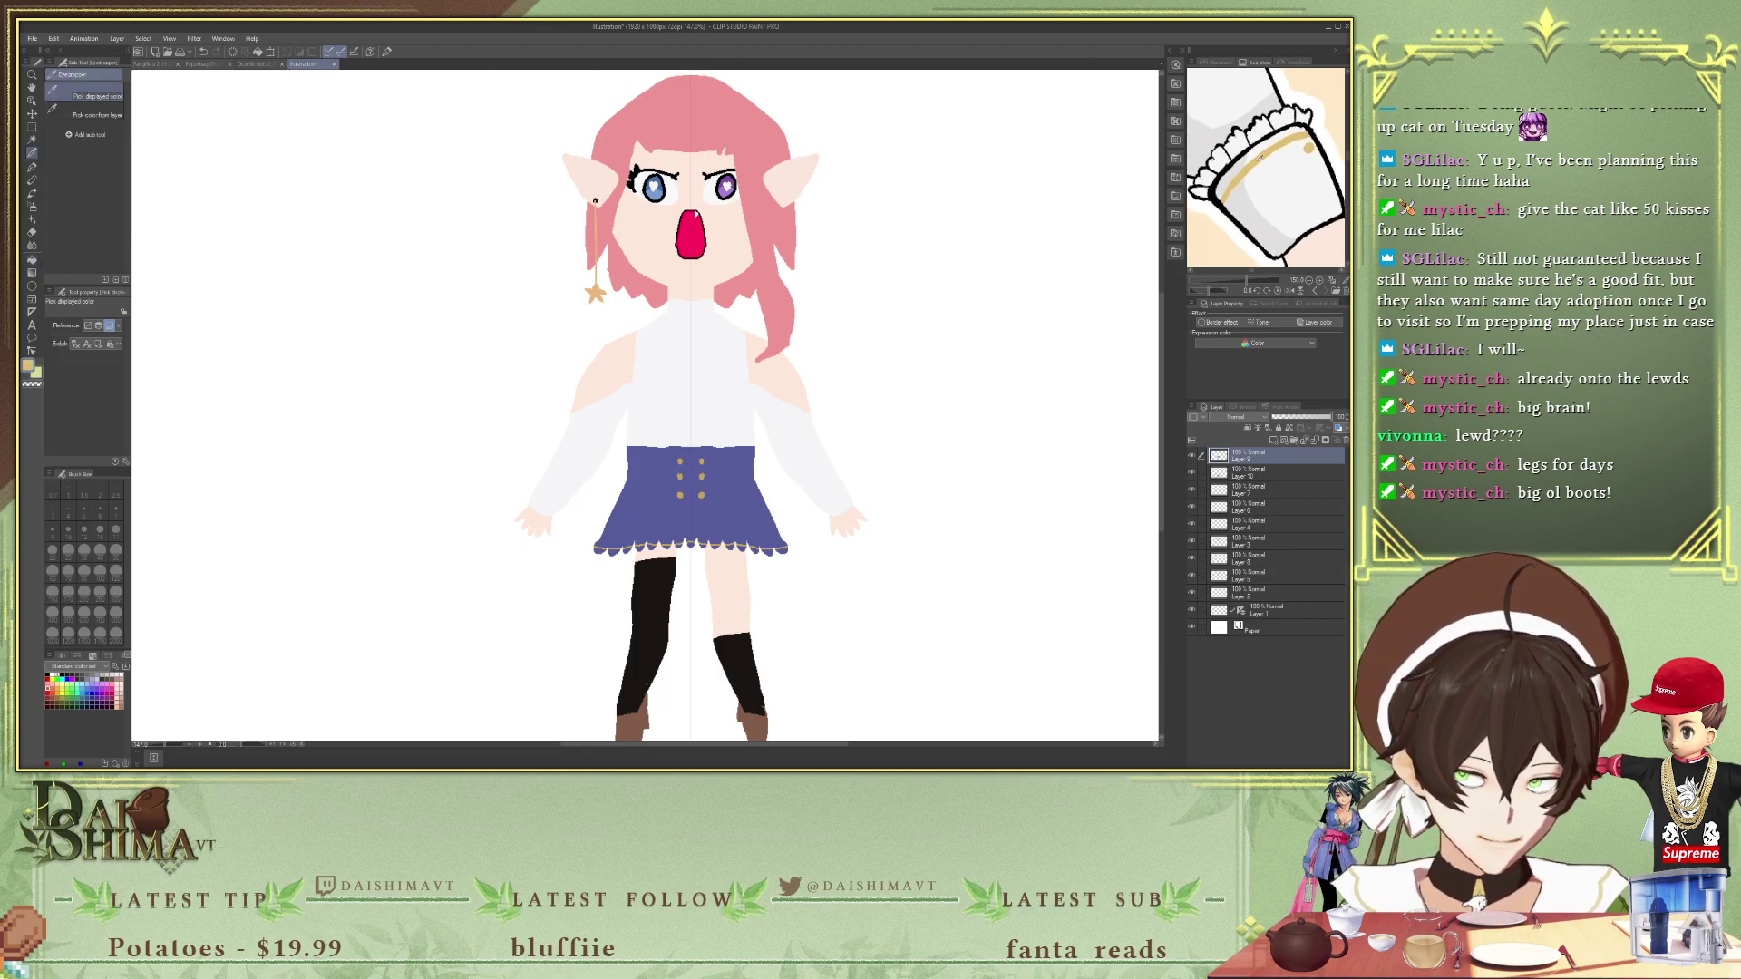
pyautogui.scroll(3, 955, 600)
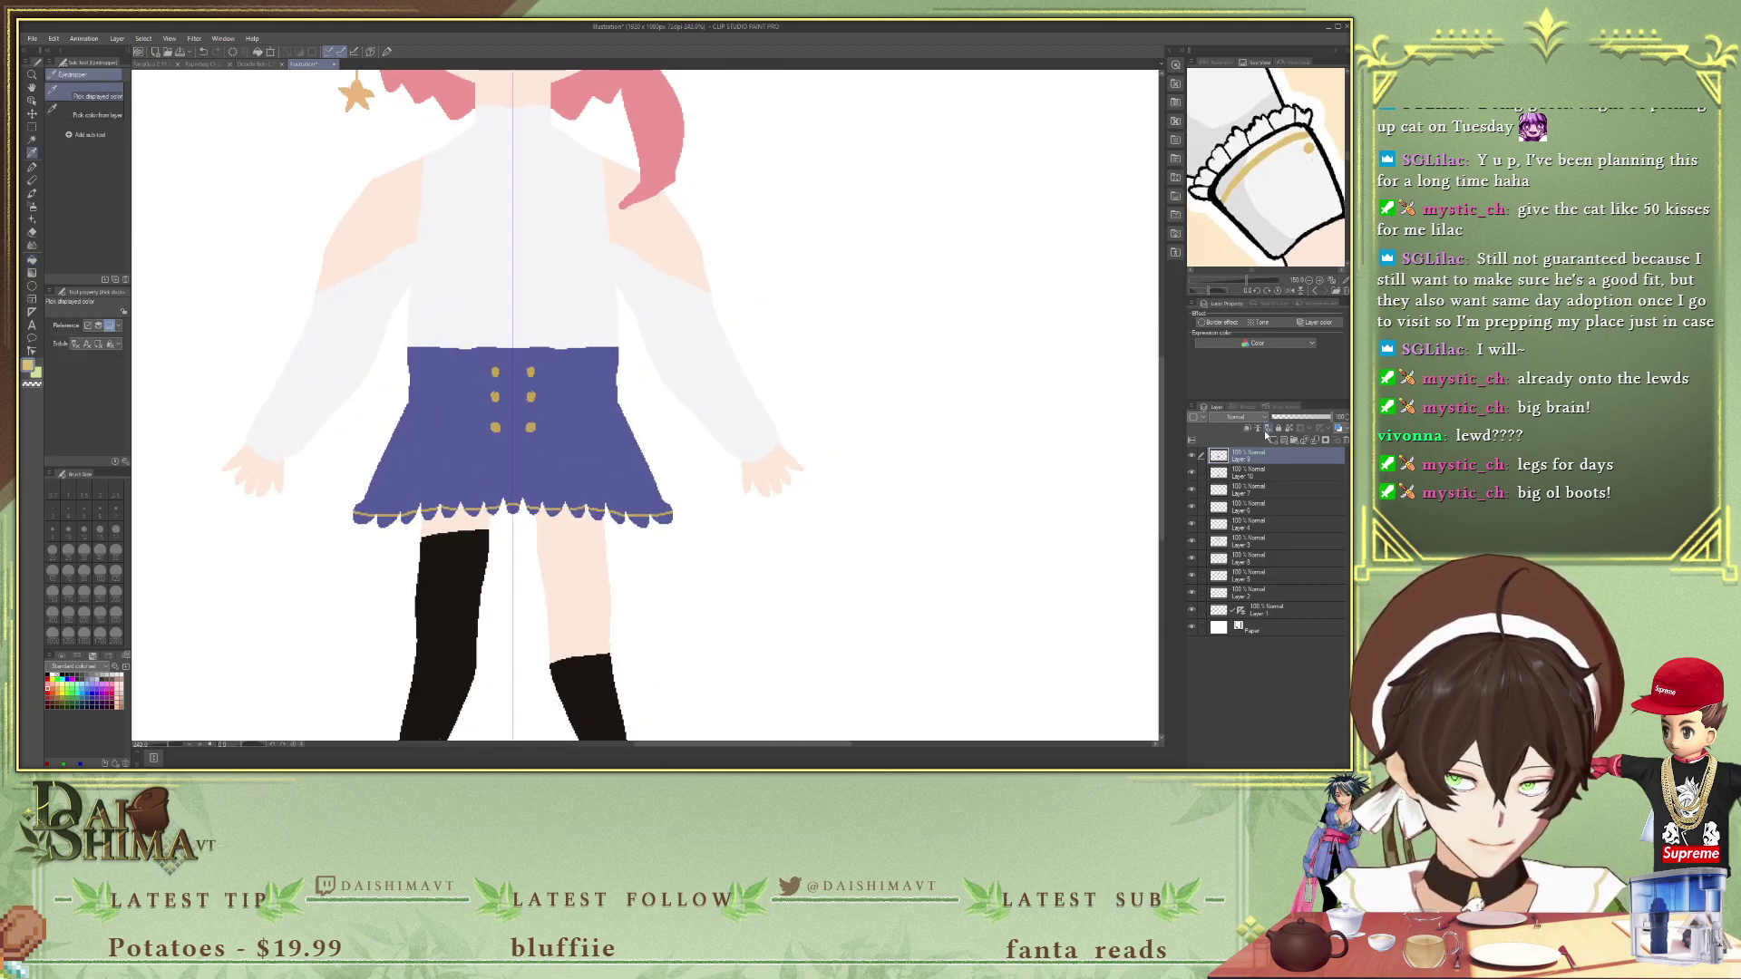
pyautogui.scroll(4, 765, 432)
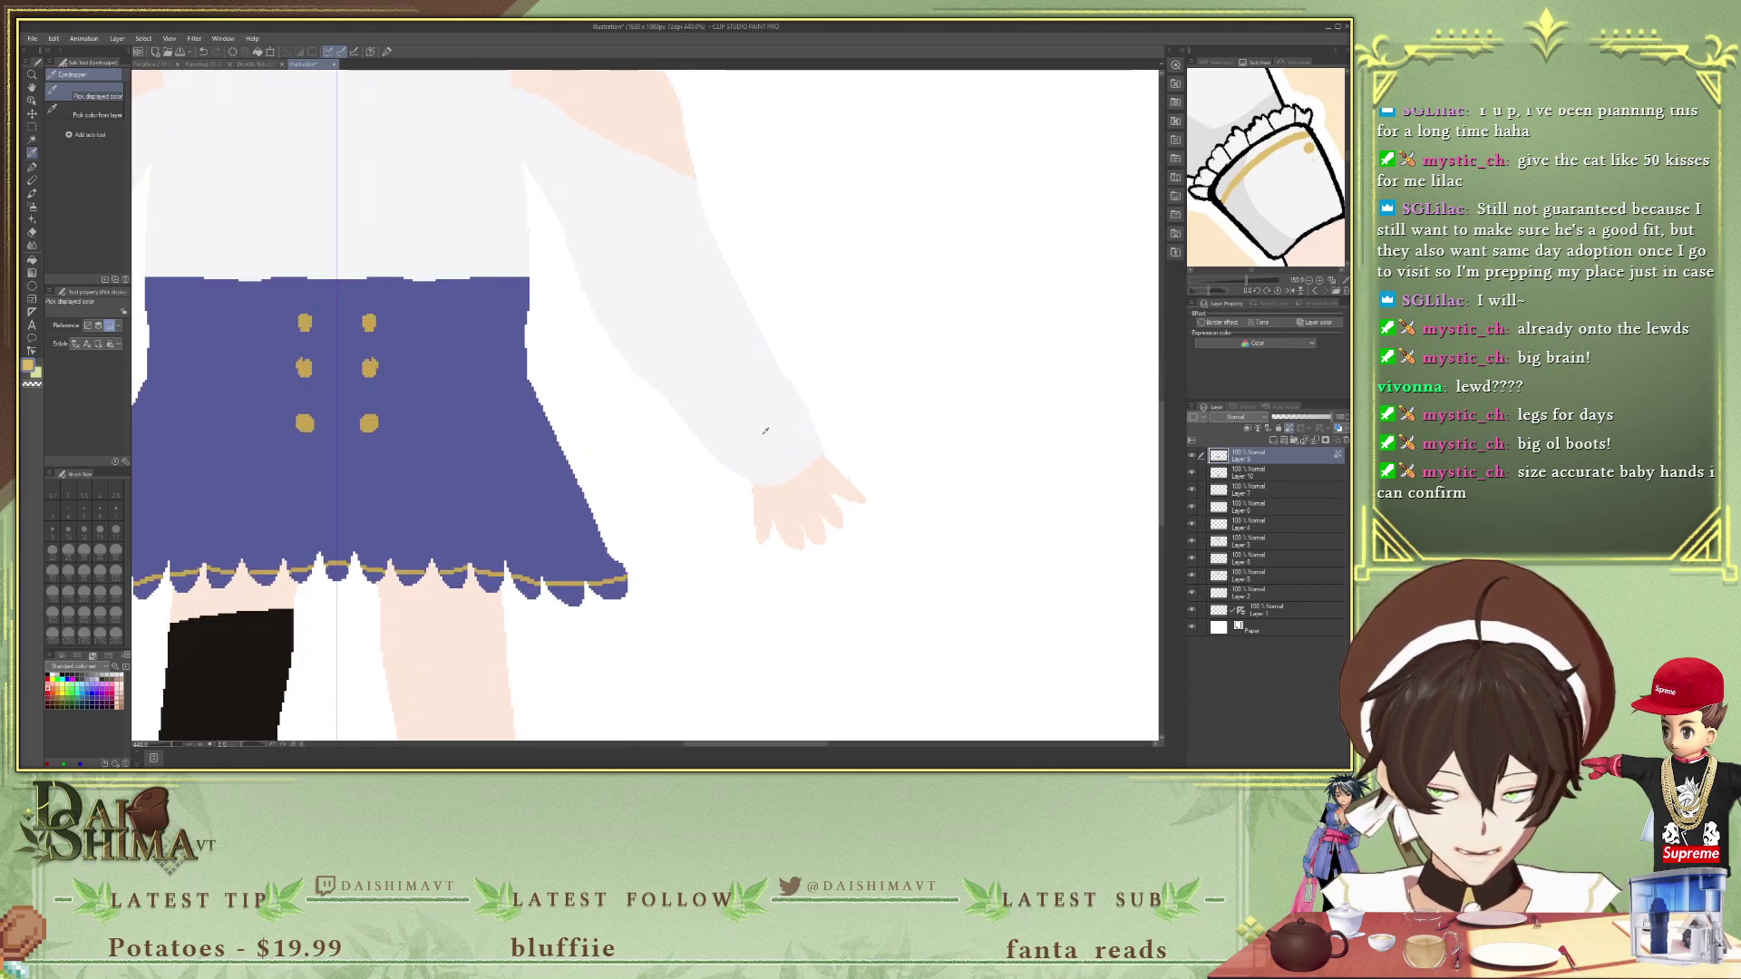
pyautogui.press('p')
pyautogui.moveTo(731, 470); pyautogui.dragTo(809, 415)
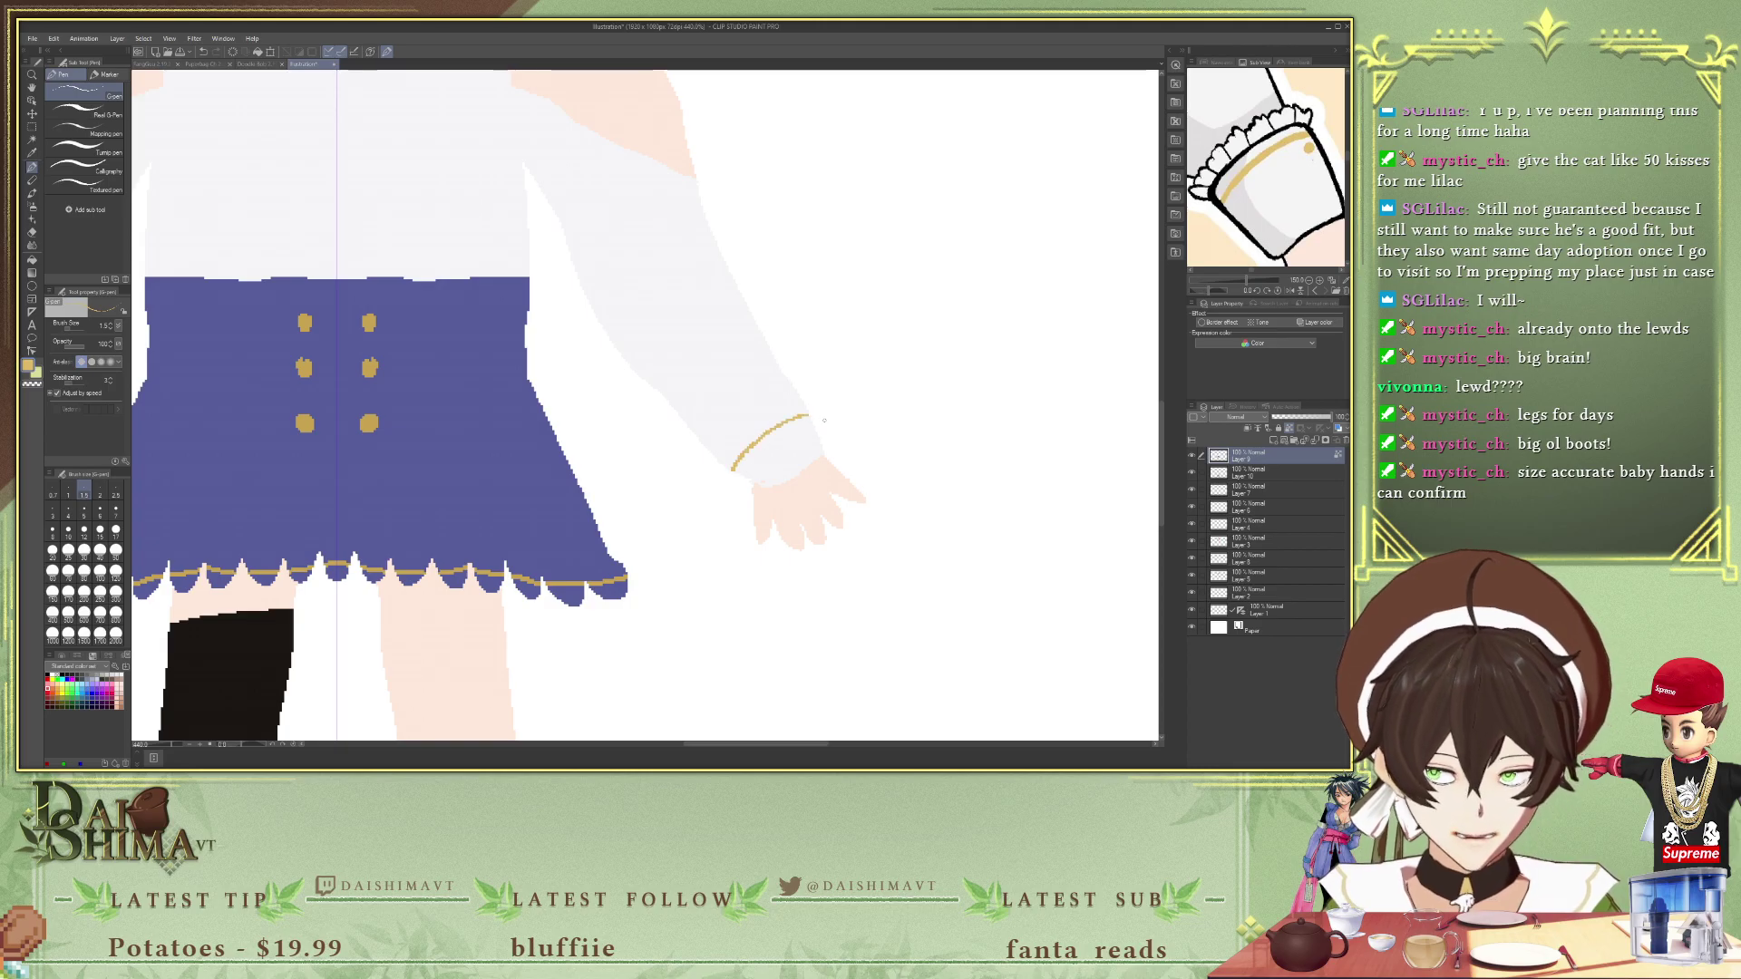
# - Add a small gold button dot just below the gold trim line on each cuff, near its outer edge
pyautogui.scroll(-5, 824, 422)
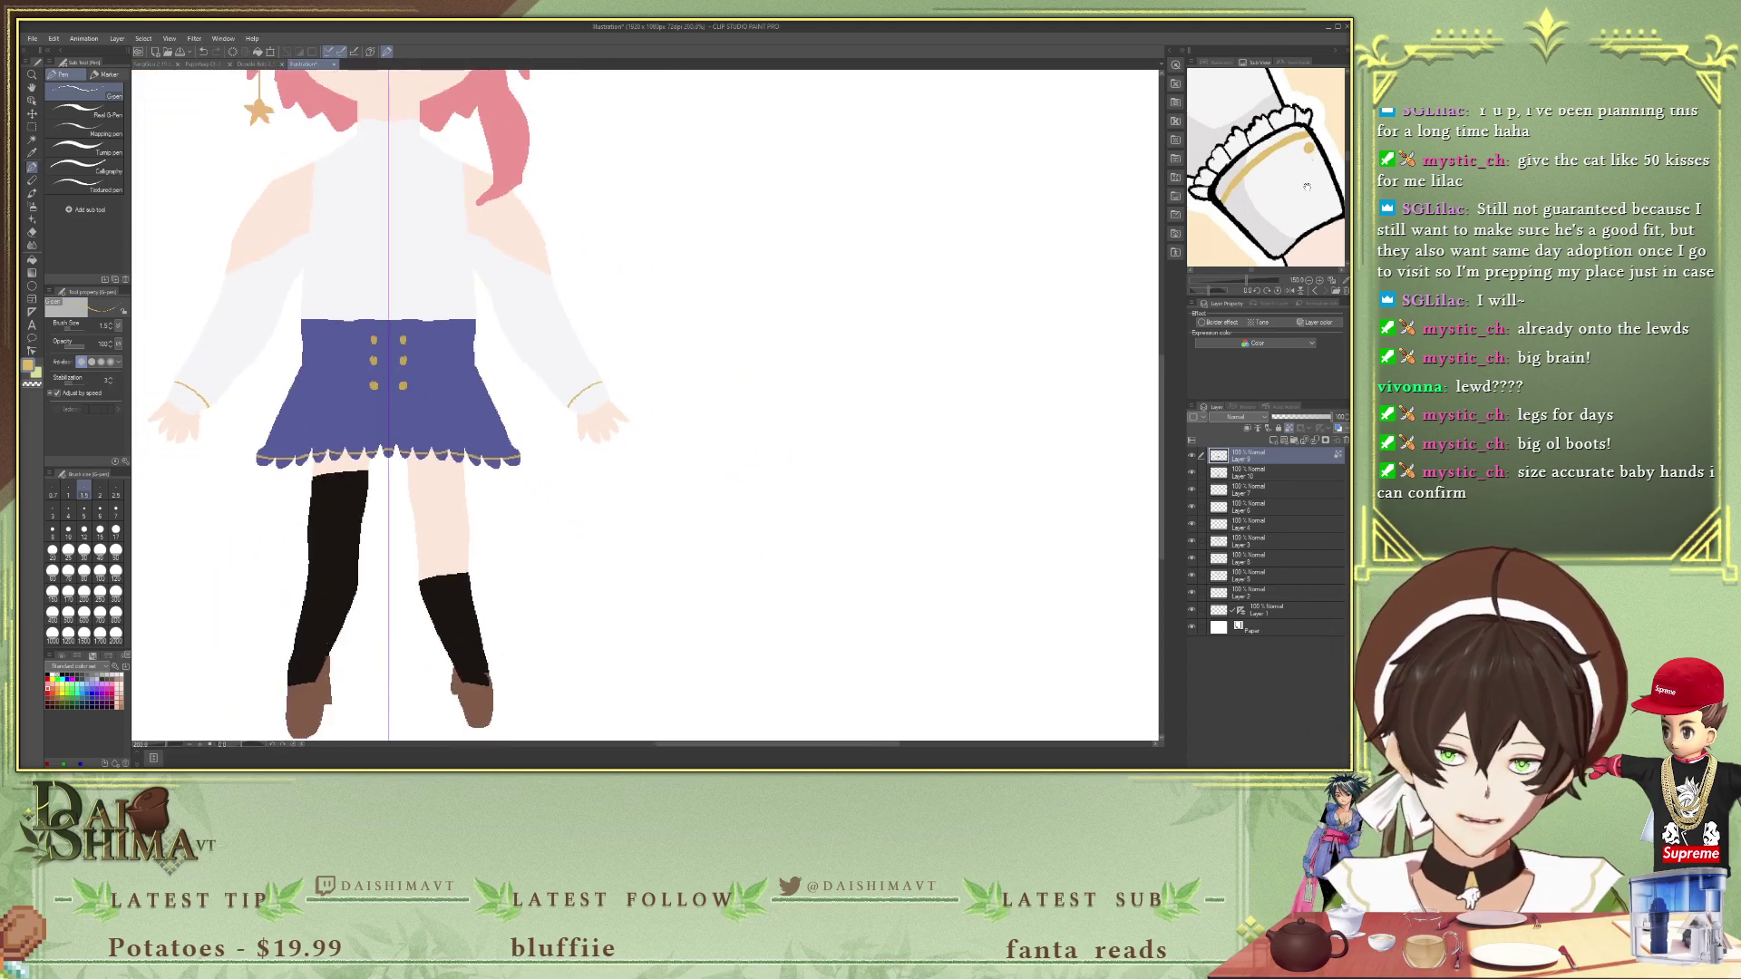
pyautogui.scroll(3, 591, 369)
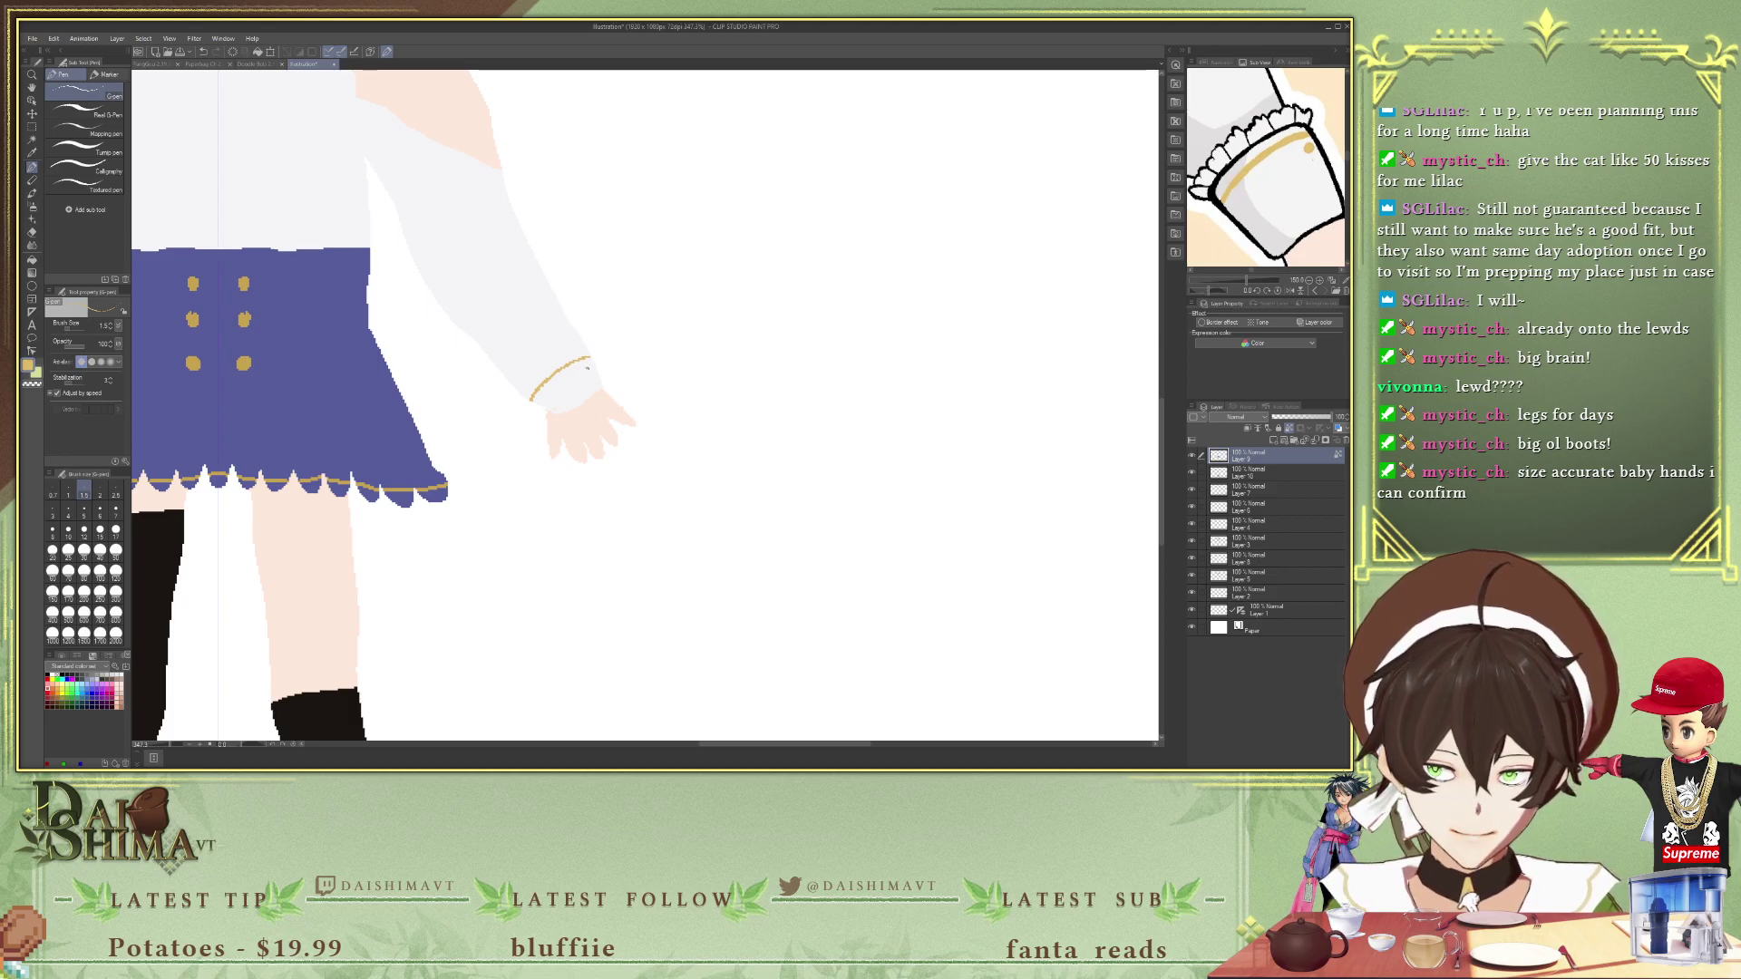
pyautogui.scroll(4, 645, 423)
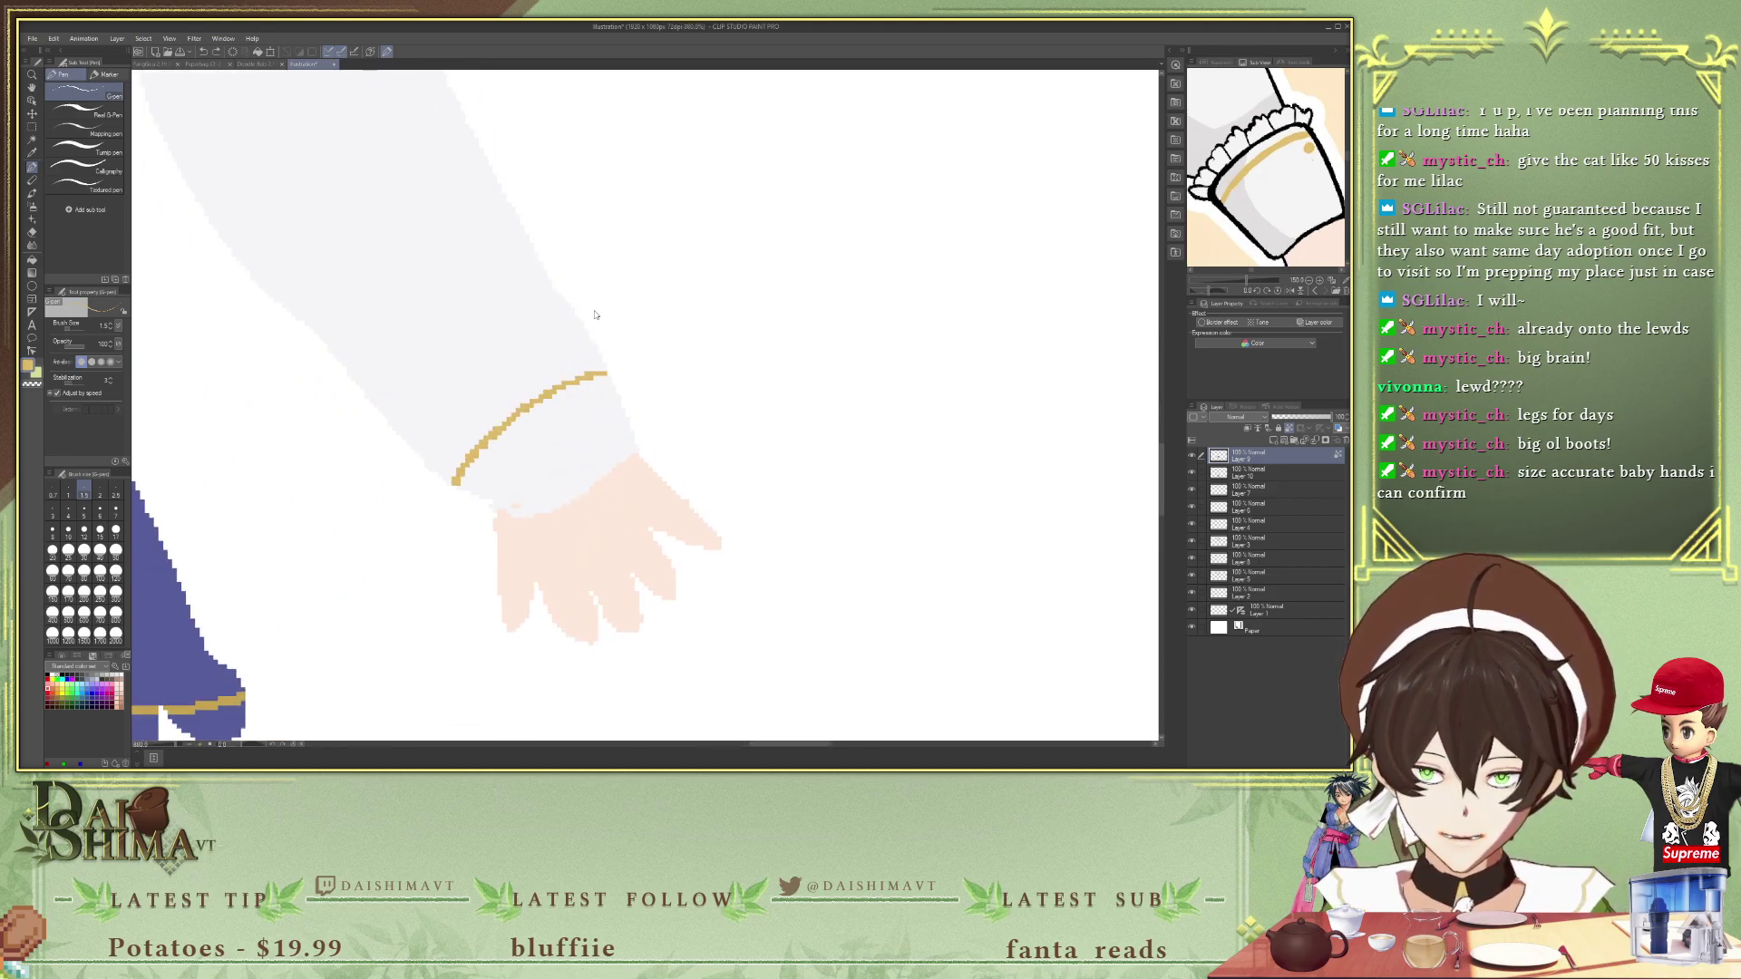
pyautogui.moveTo(588, 398); pyautogui.dragTo(595, 400)
pyautogui.scroll(-4, 656, 371)
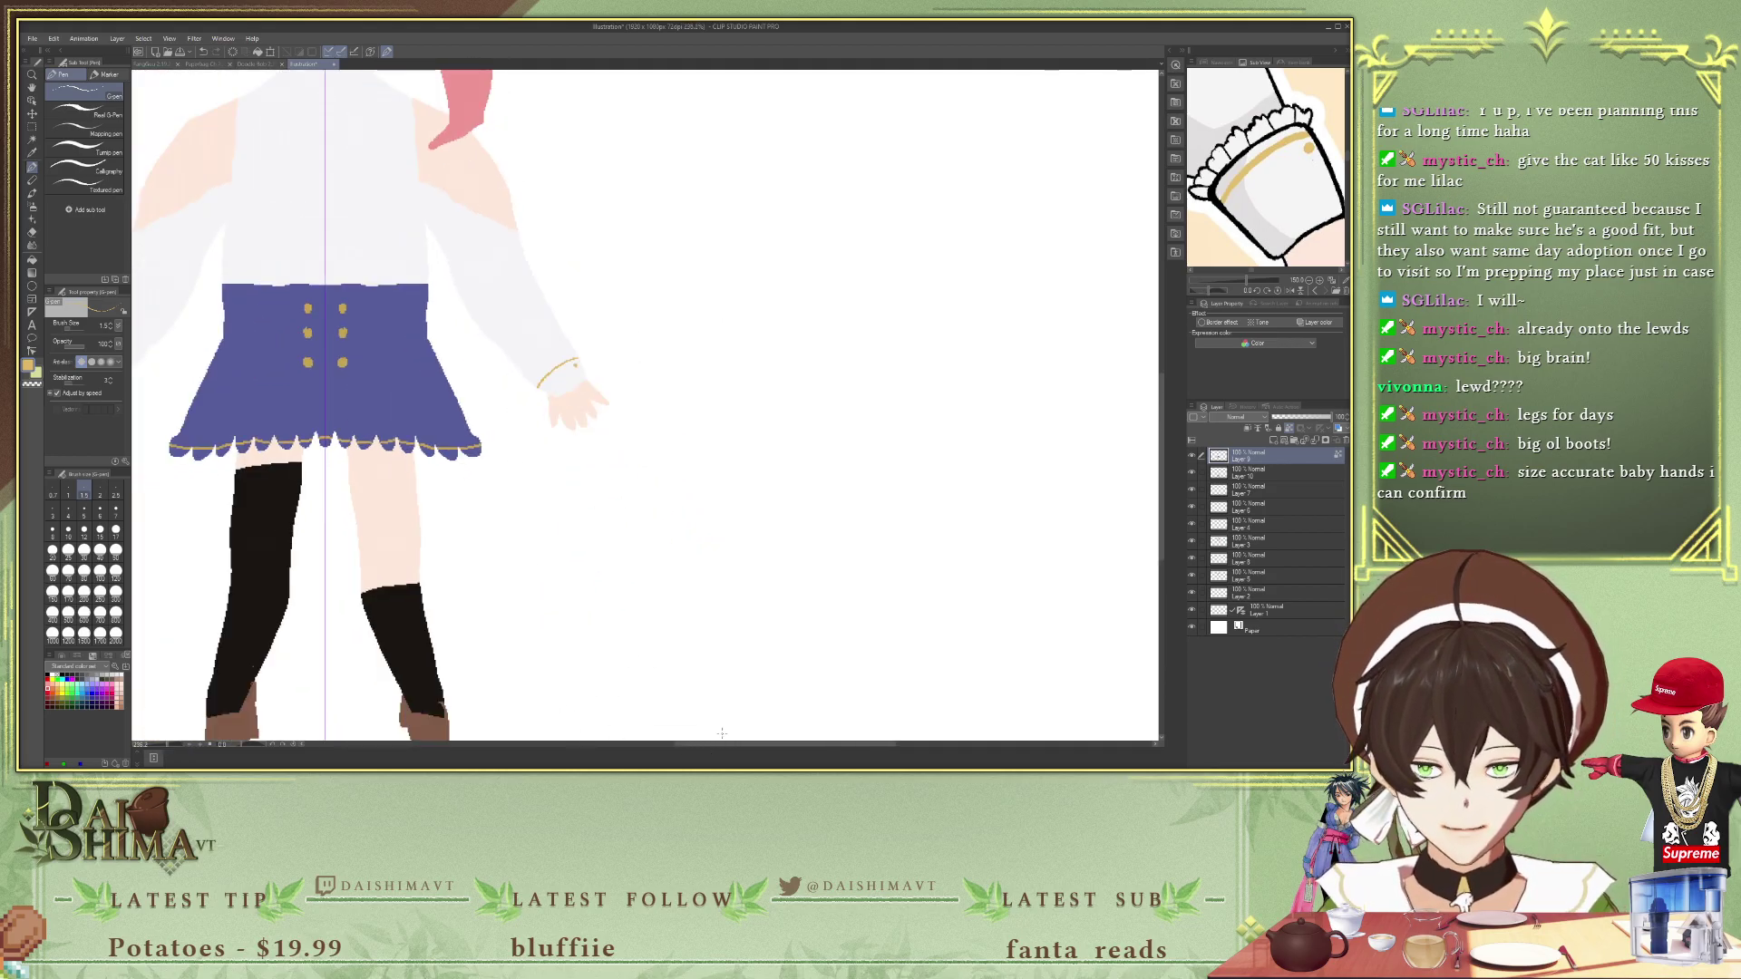
# - Examine the blouse front in the reference, including its collar, bow and button row, against the drawn torso
pyautogui.moveTo(784, 745); pyautogui.dragTo(700, 745)
pyautogui.scroll(-5, 1266, 168)
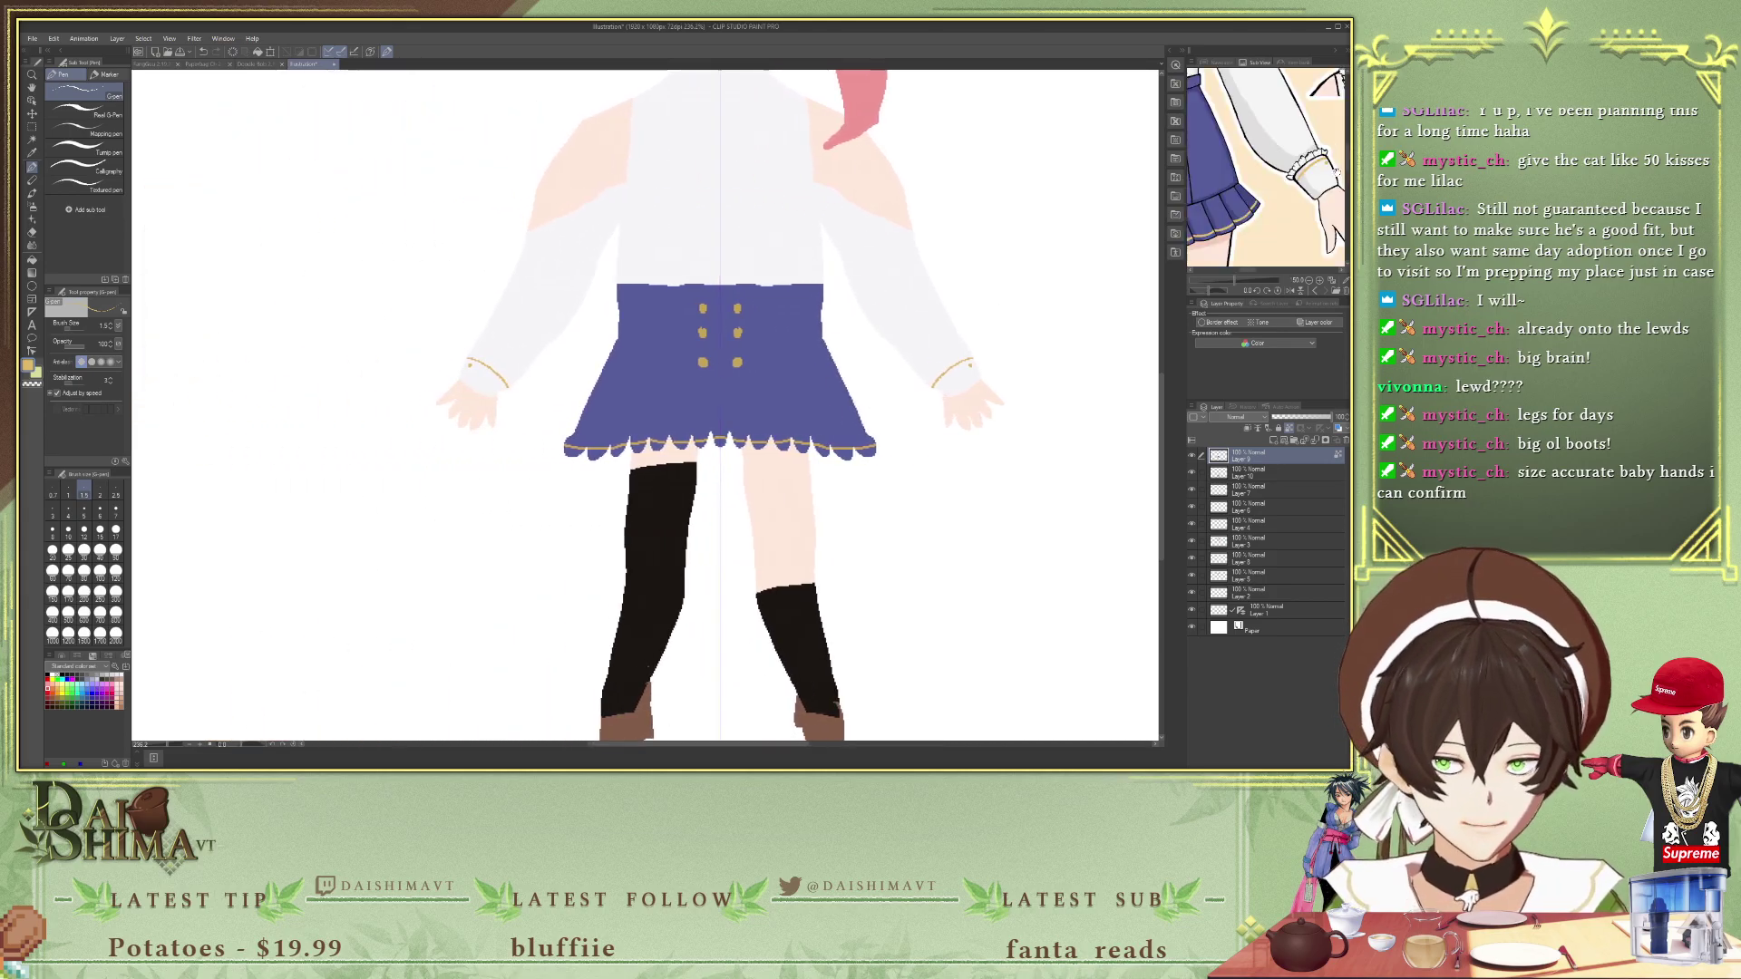
pyautogui.scroll(4, 1269, 205)
pyautogui.moveTo(1283, 214); pyautogui.dragTo(1218, 68)
pyautogui.scroll(5, 1275, 196)
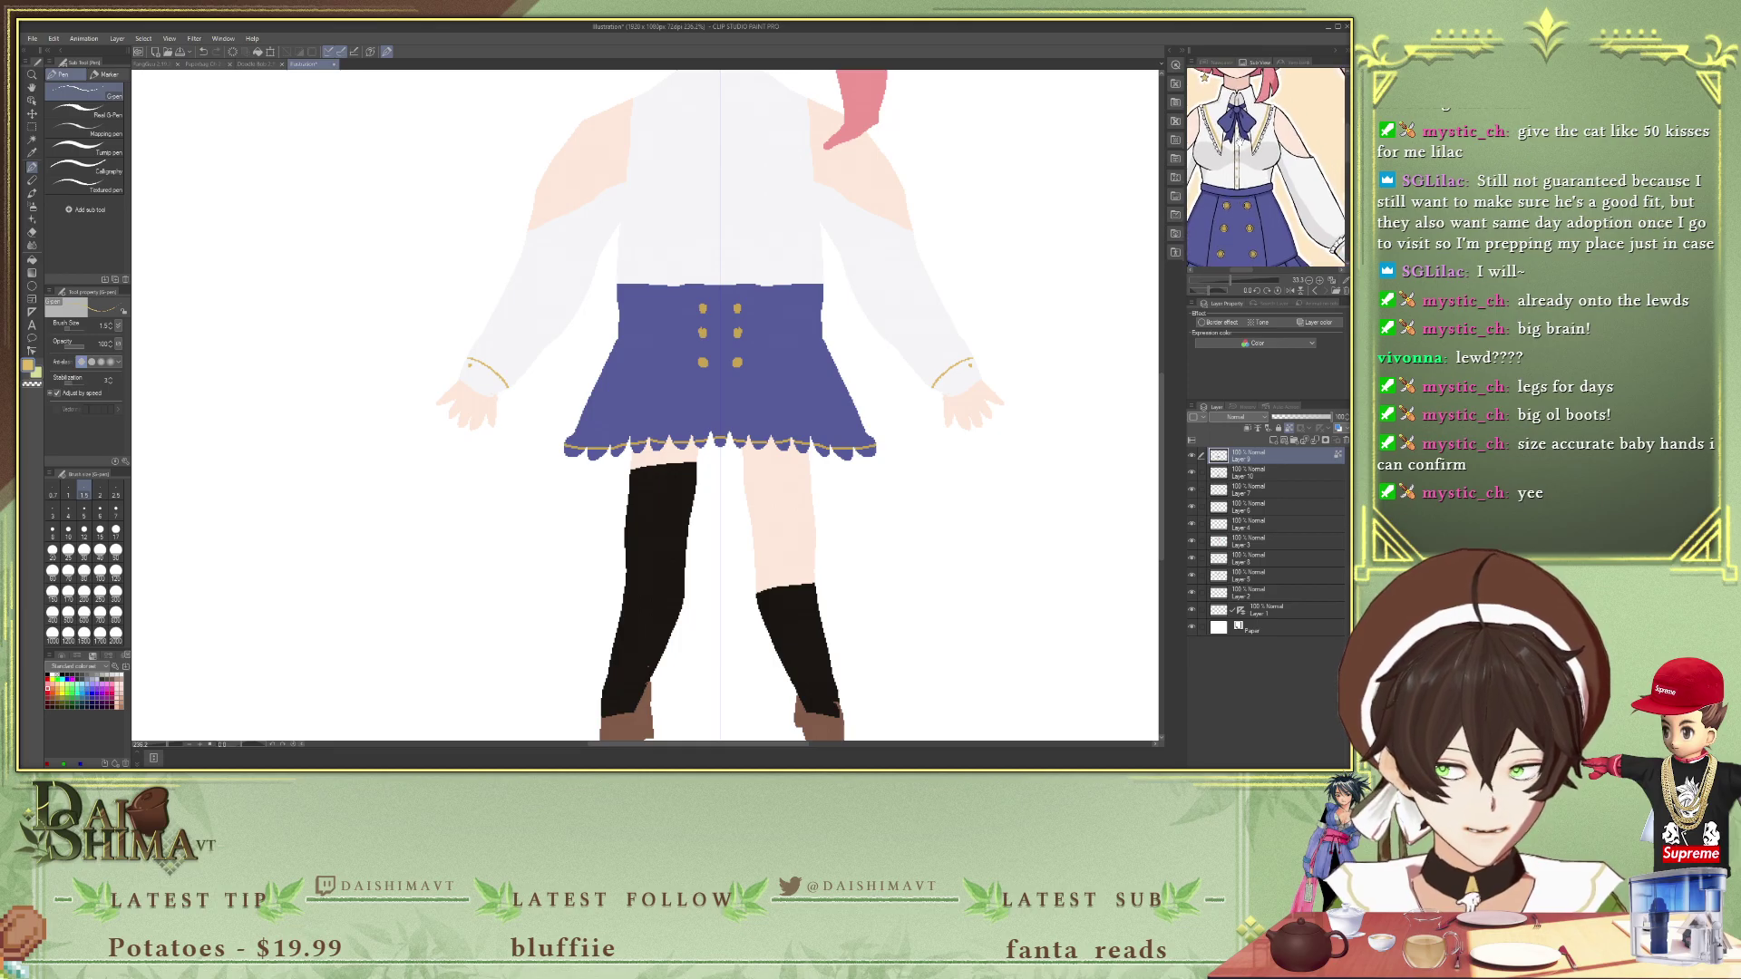
pyautogui.moveTo(1274, 196); pyautogui.dragTo(1273, 149)
pyautogui.scroll(2, 735, 241)
pyautogui.scroll(6, 734, 241)
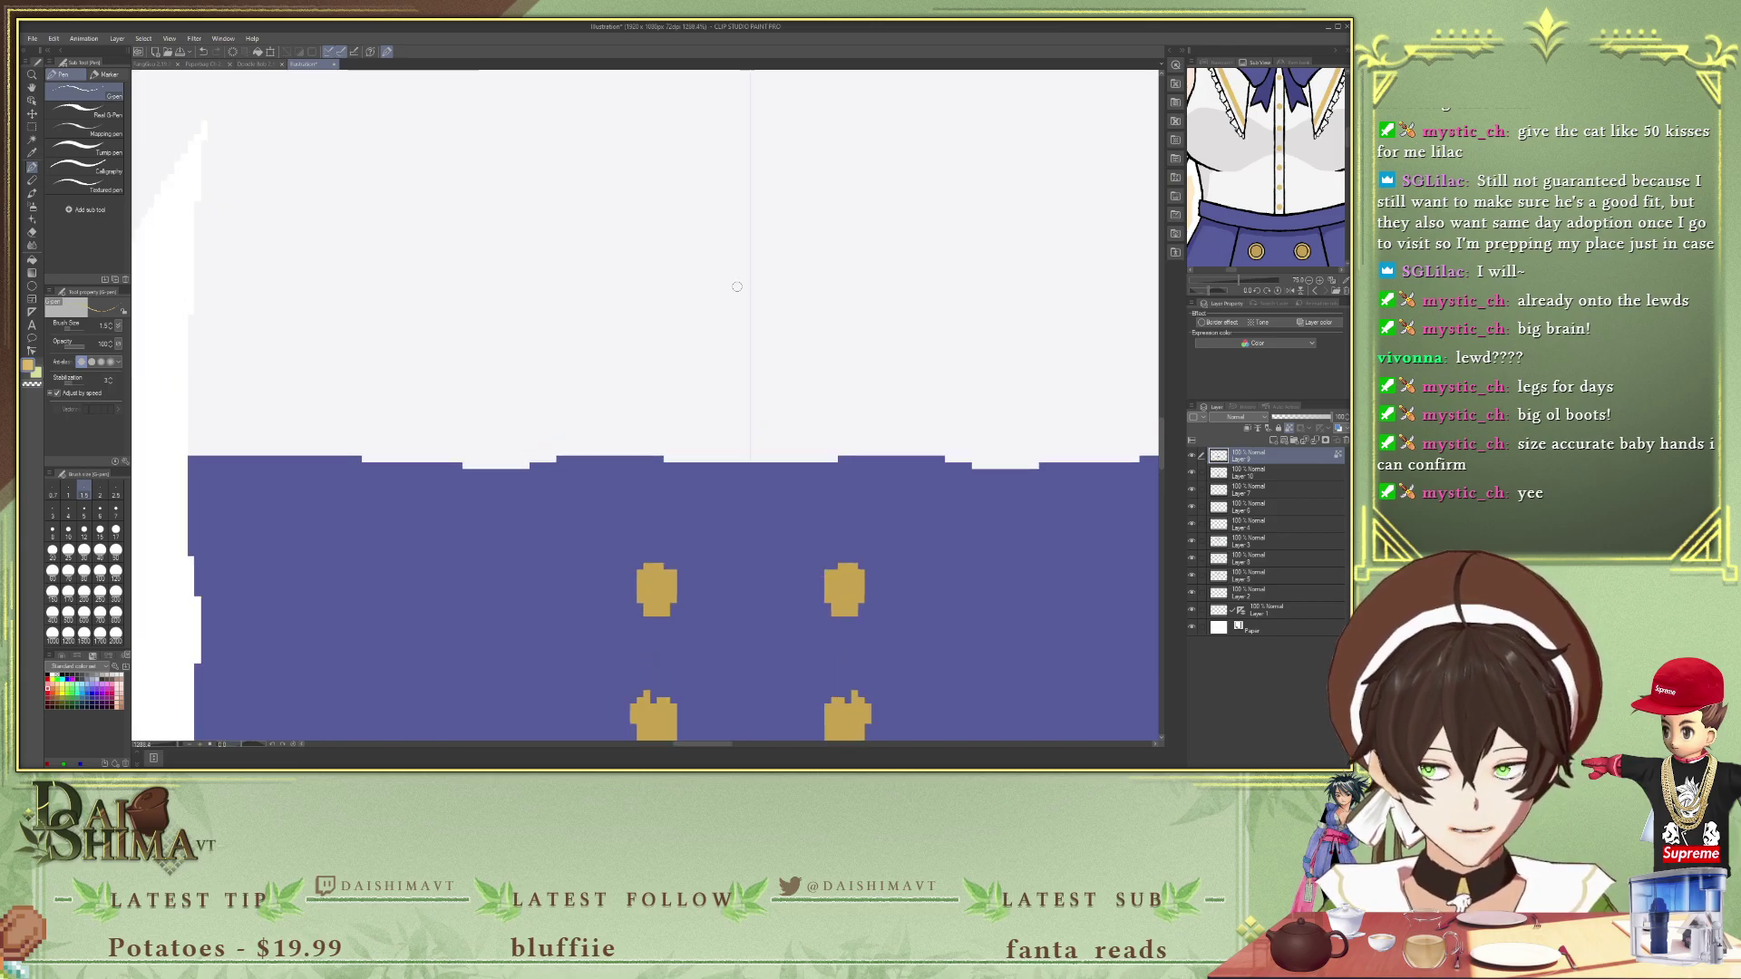
pyautogui.scroll(-7, 737, 286)
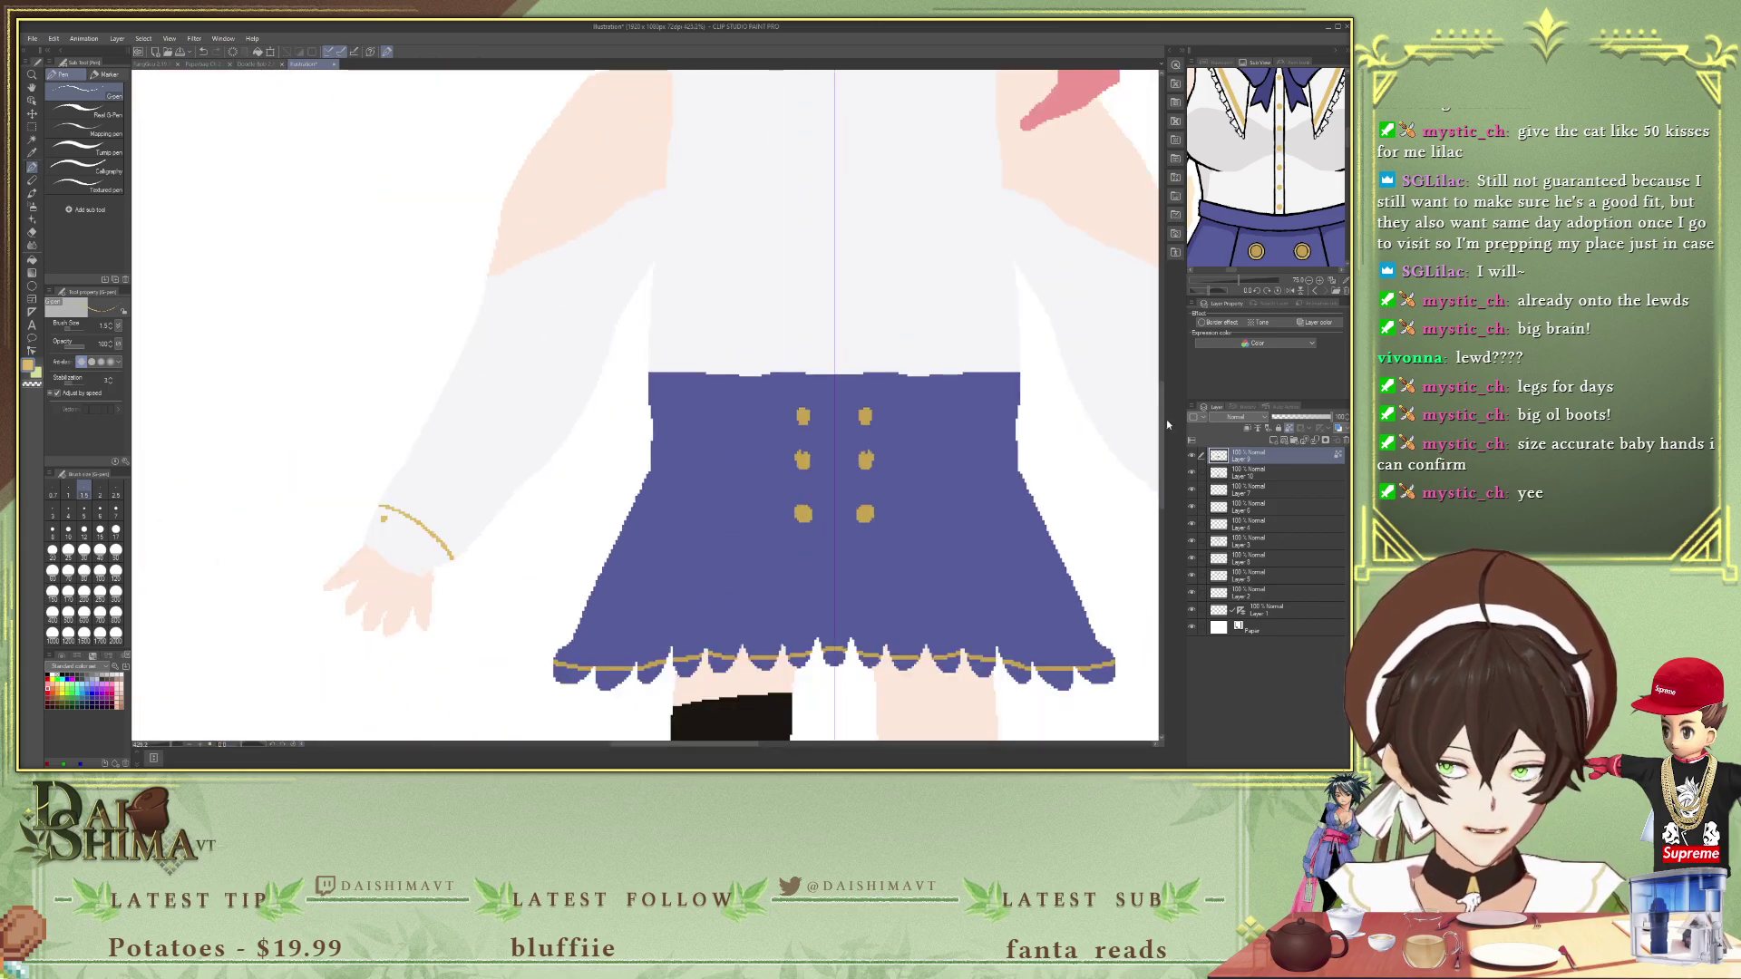
pyautogui.scroll(1, 1166, 414)
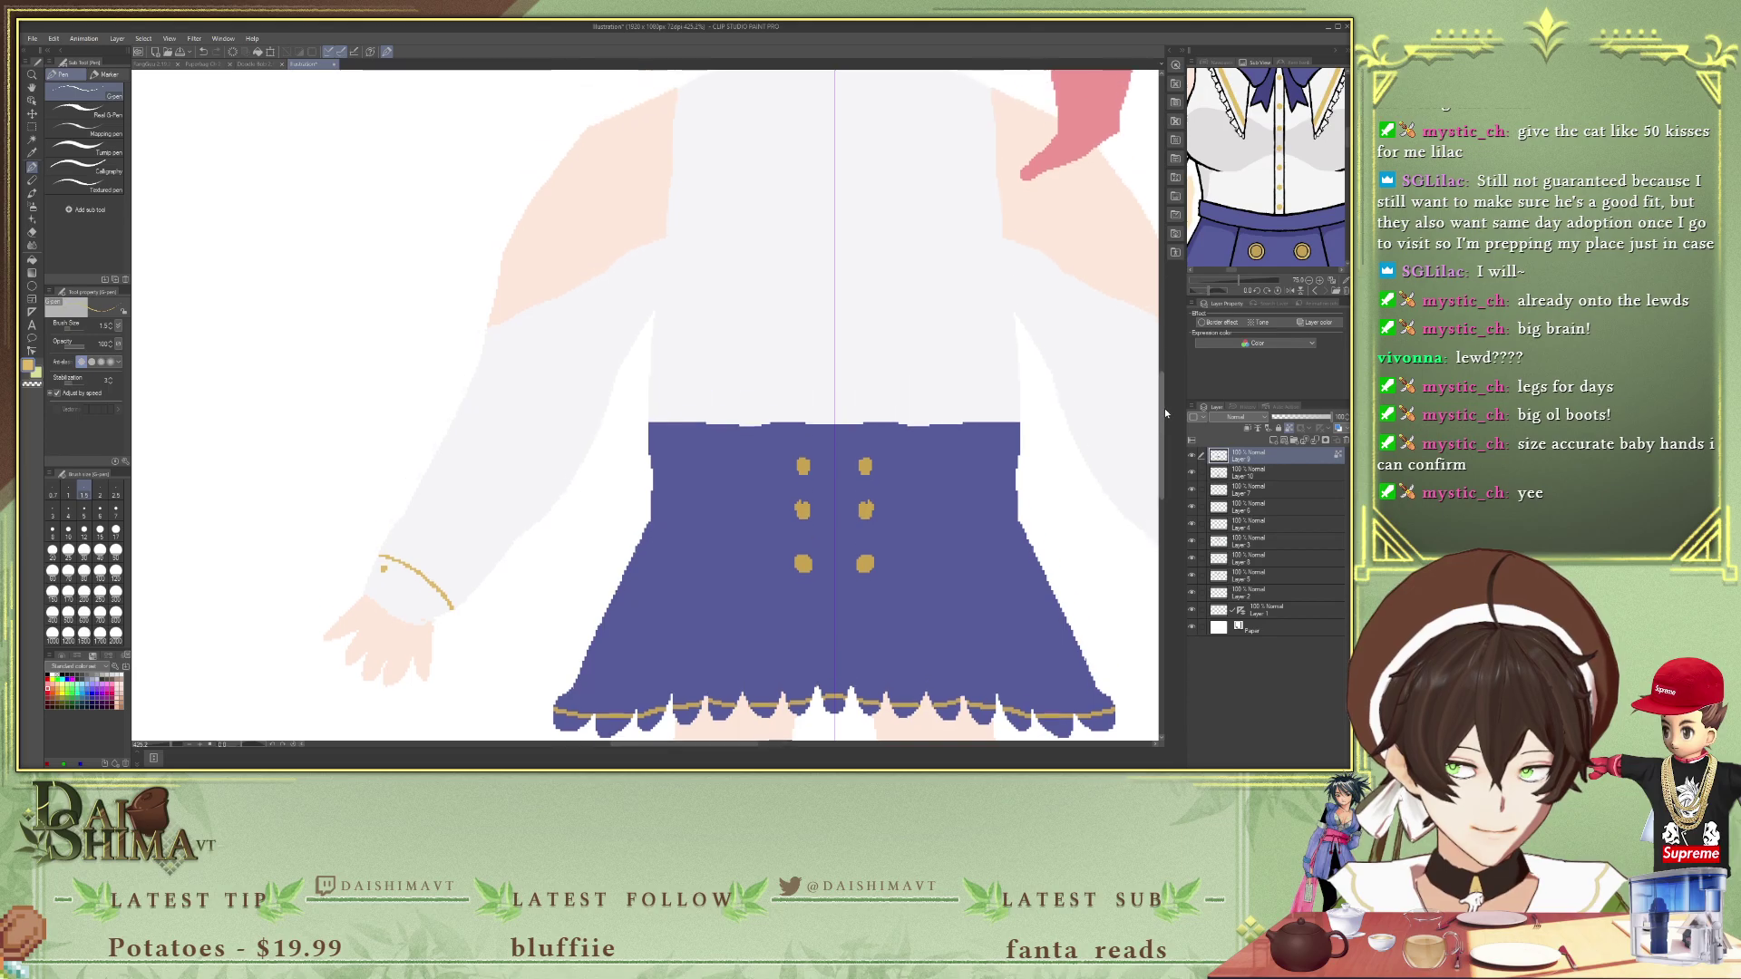
pyautogui.scroll(5, 1165, 413)
pyautogui.scroll(2, 712, 511)
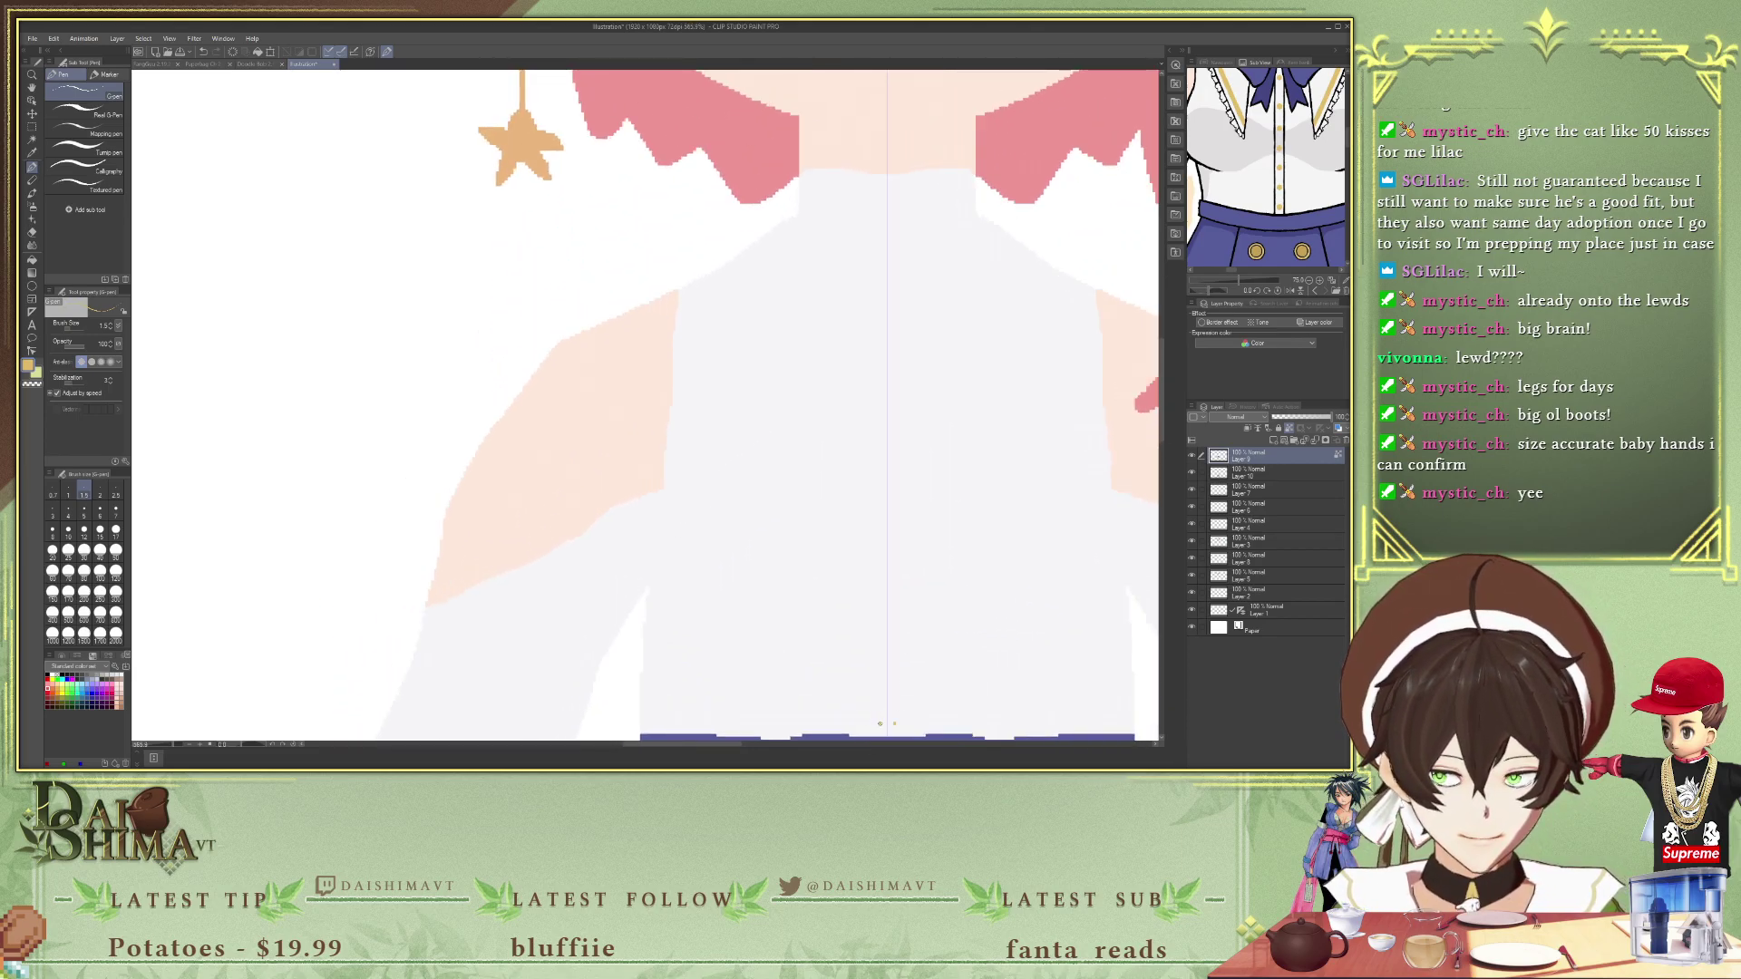
pyautogui.click(1191, 613)
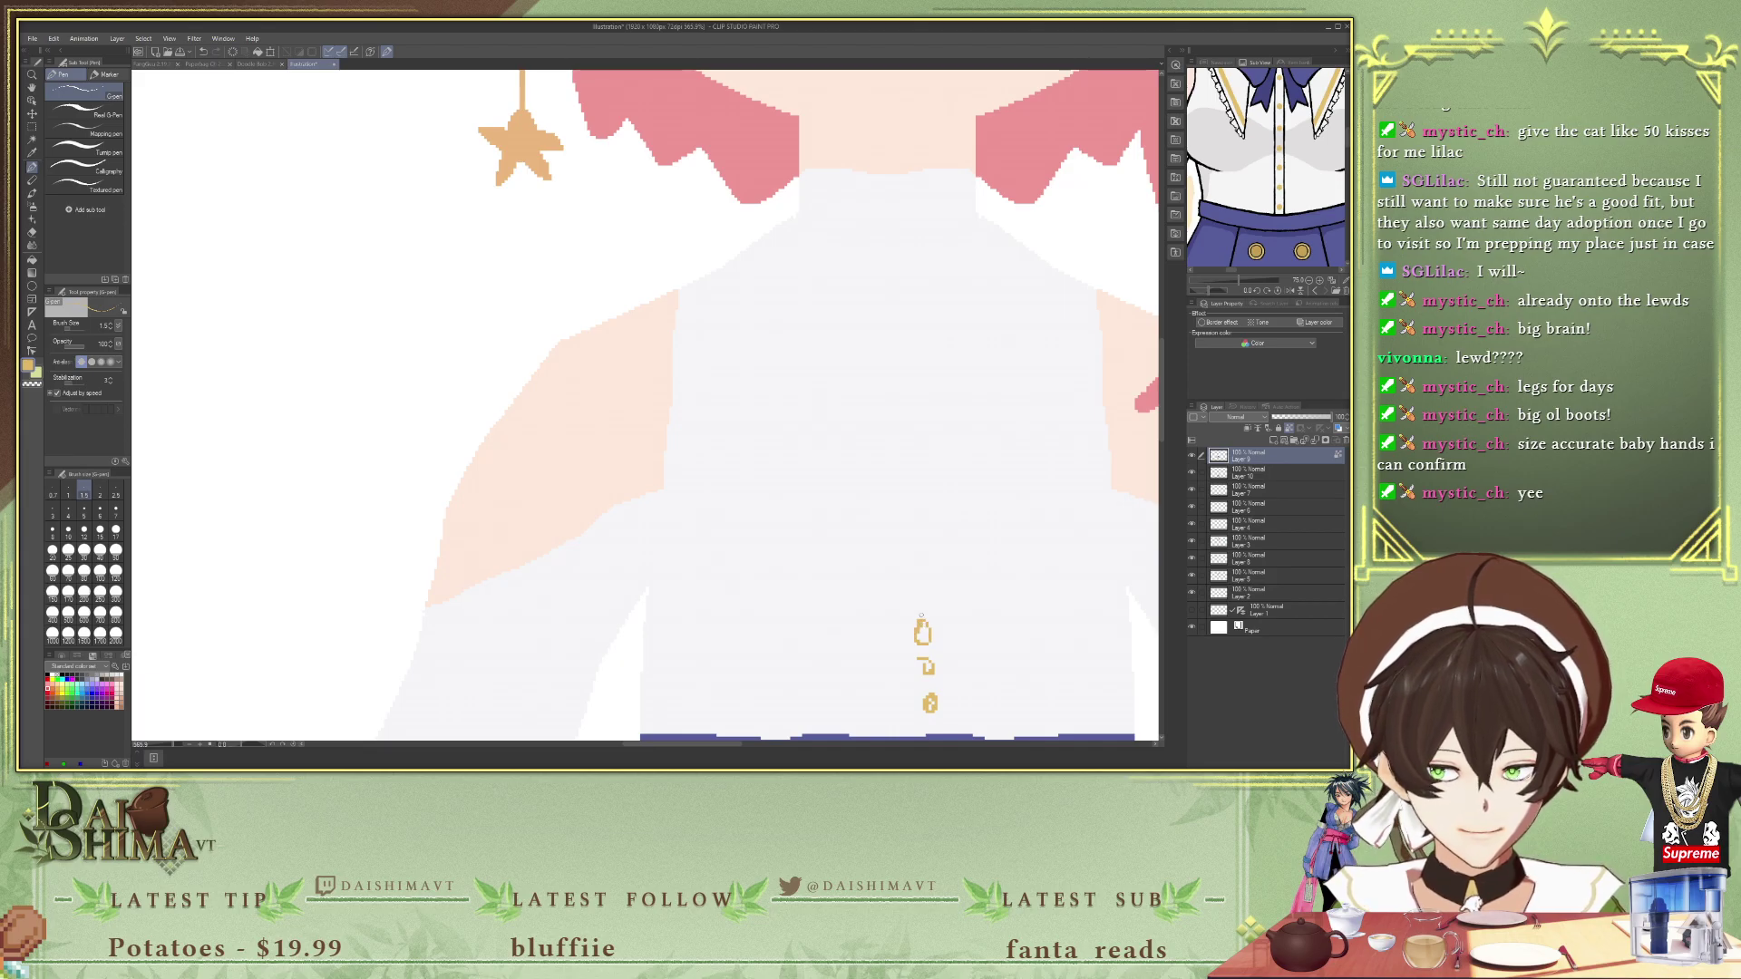
pyautogui.hotkey('ctrl', 'z')
pyautogui.hotkey('ctrl', 'z')
pyautogui.hotkey('ctrl', 'z')
pyautogui.click(1192, 611)
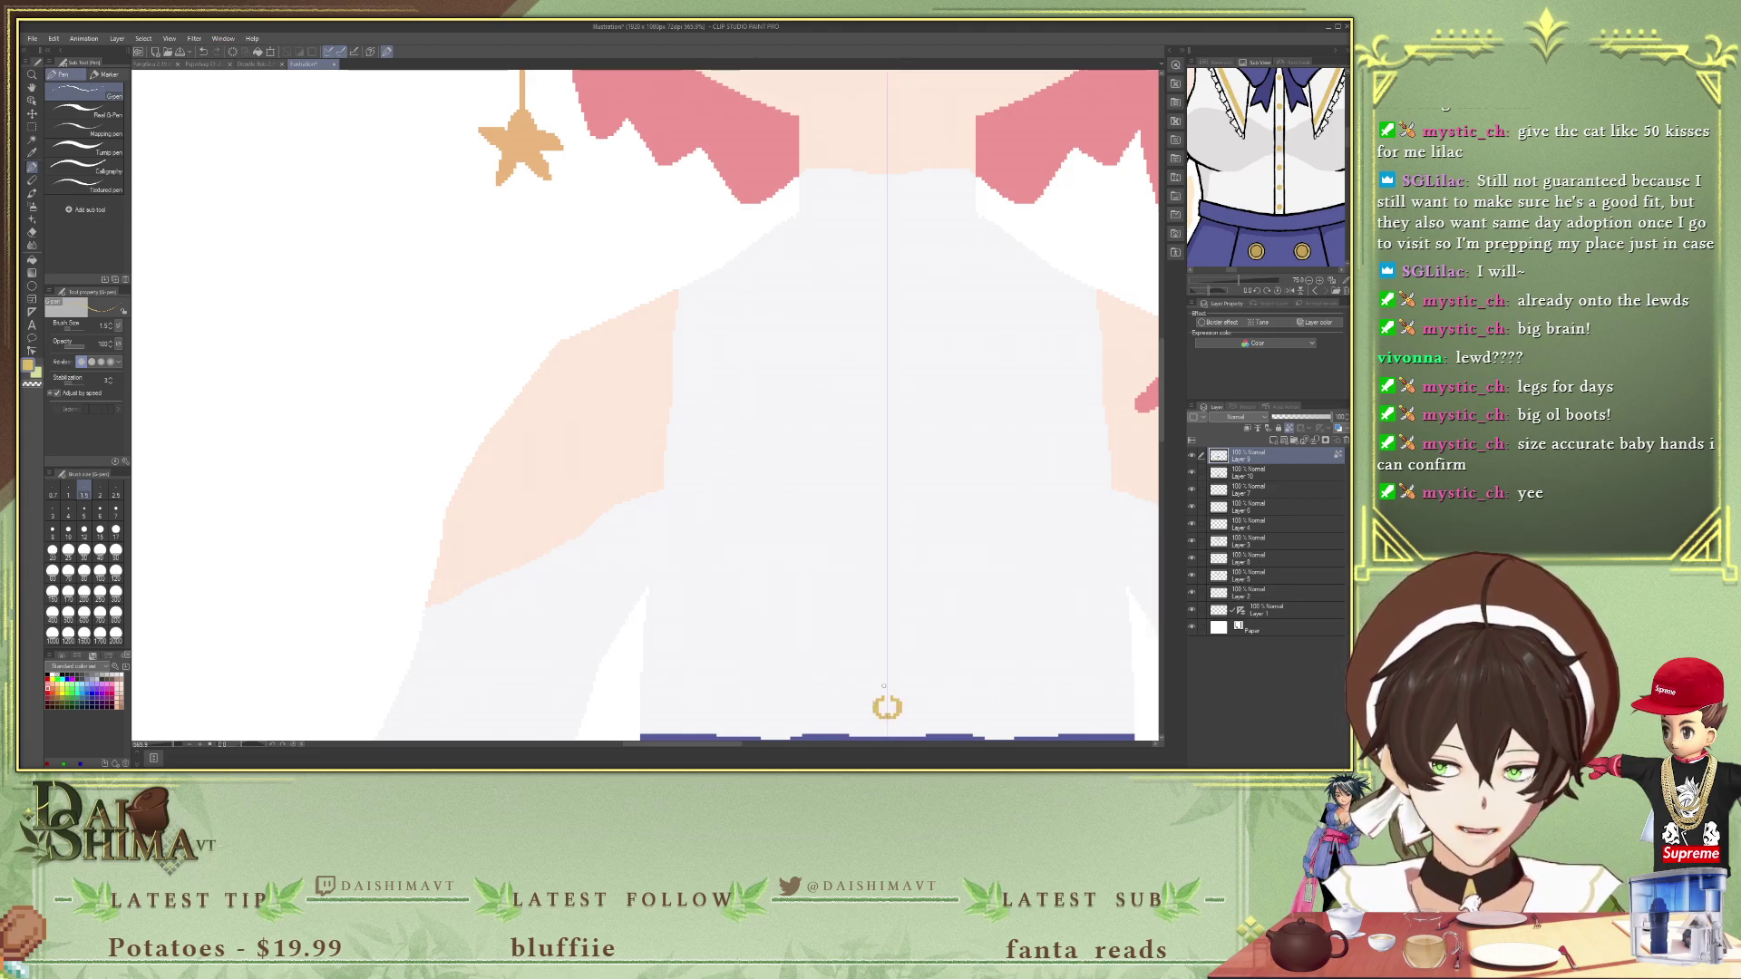
# - Outline a column of eight small round gold buttons along the blouse's centre line, from the waistband up to mid-chest
pyautogui.moveTo(887, 649); pyautogui.dragTo(883, 669)
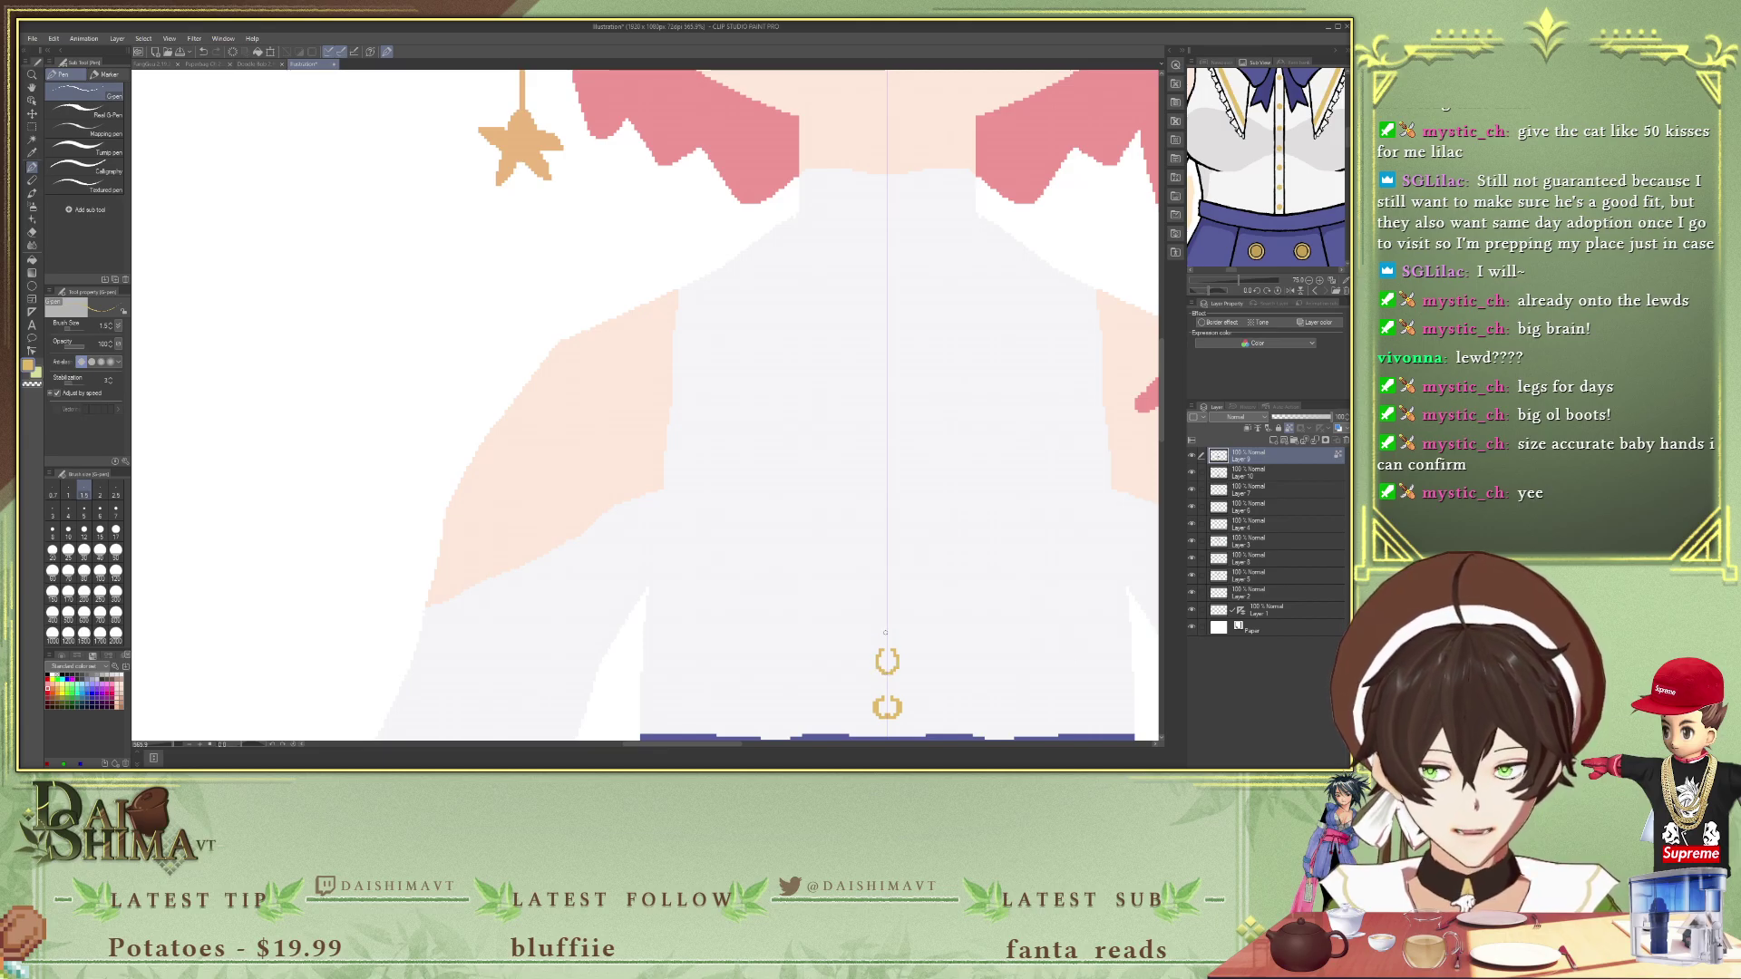
pyautogui.moveTo(887, 603); pyautogui.dragTo(884, 628)
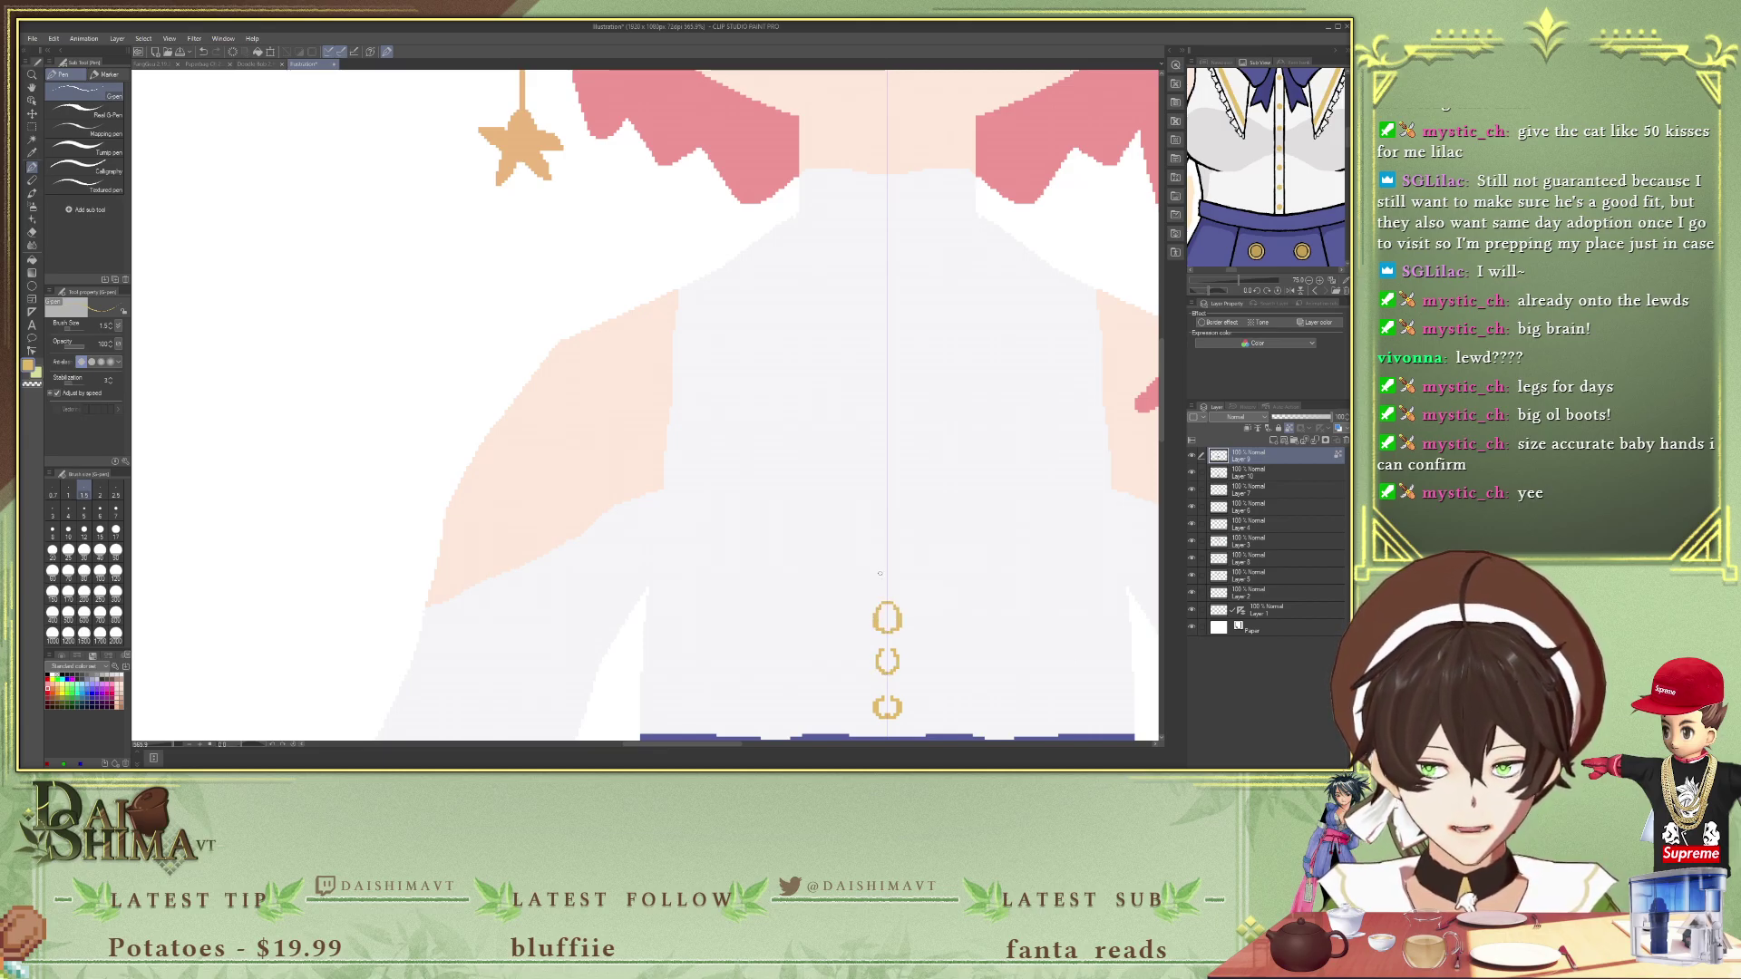
pyautogui.moveTo(887, 570); pyautogui.dragTo(887, 587)
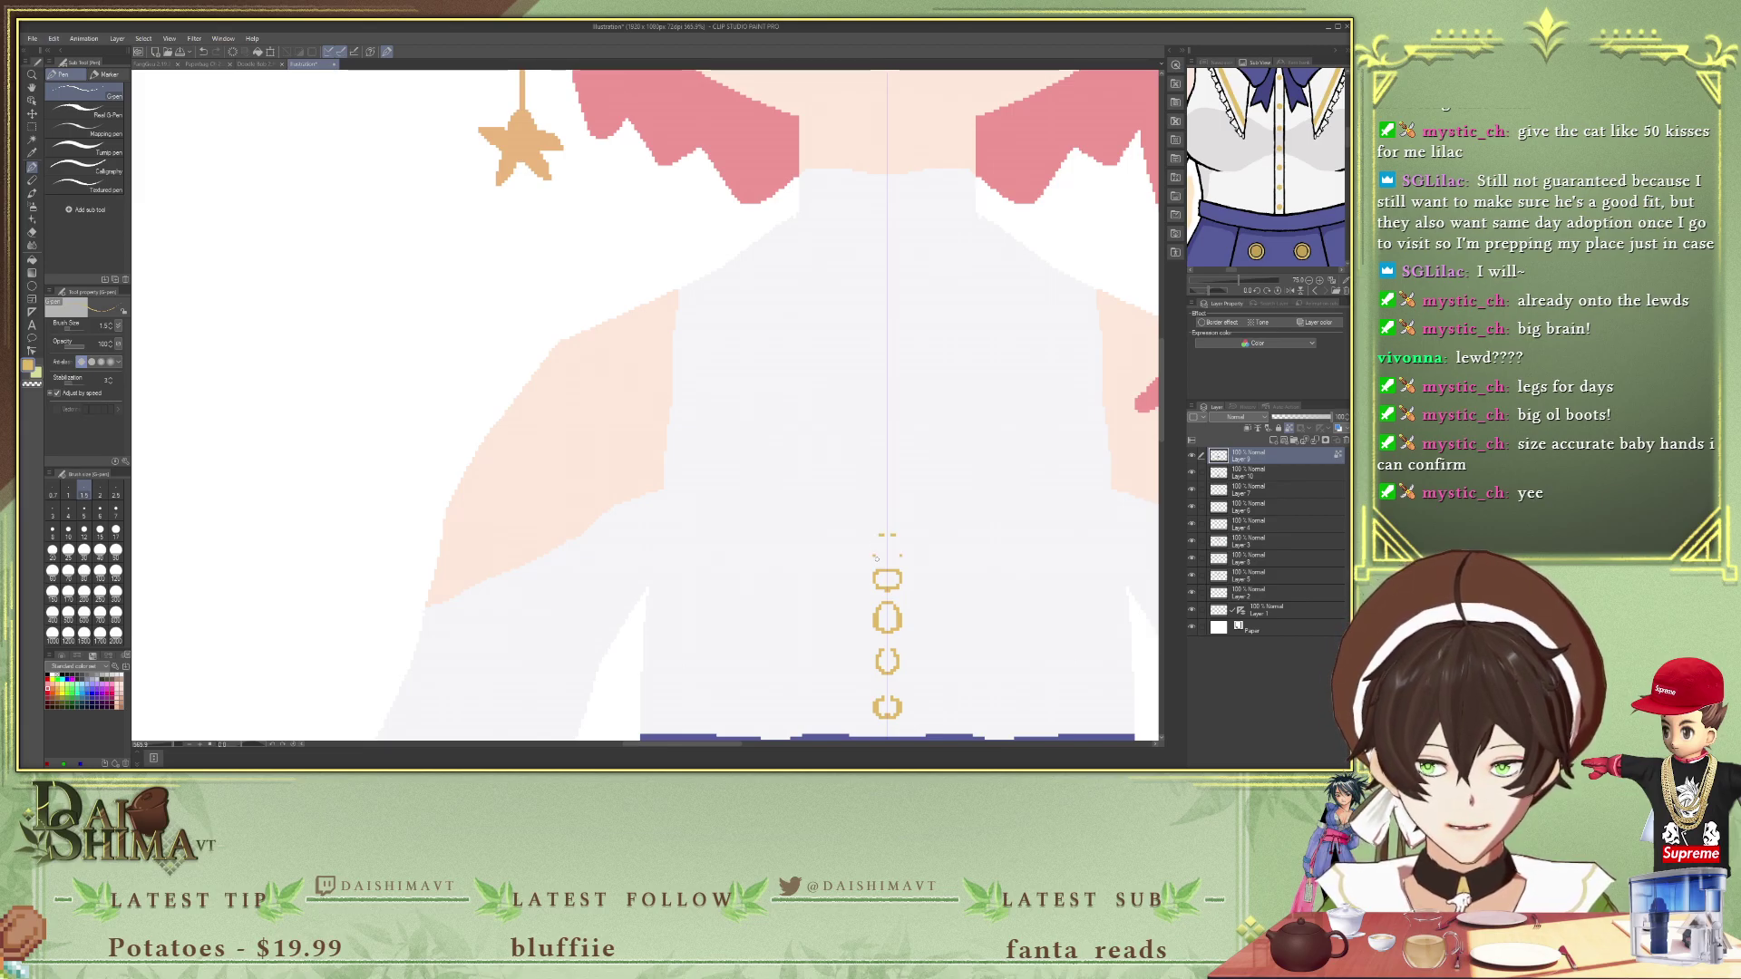
pyautogui.moveTo(894, 533)
pyautogui.mouseDown()
pyautogui.moveTo(904, 546)
pyautogui.moveTo(871, 548)
pyautogui.moveTo(876, 501)
pyautogui.moveTo(898, 510)
pyautogui.mouseUp()
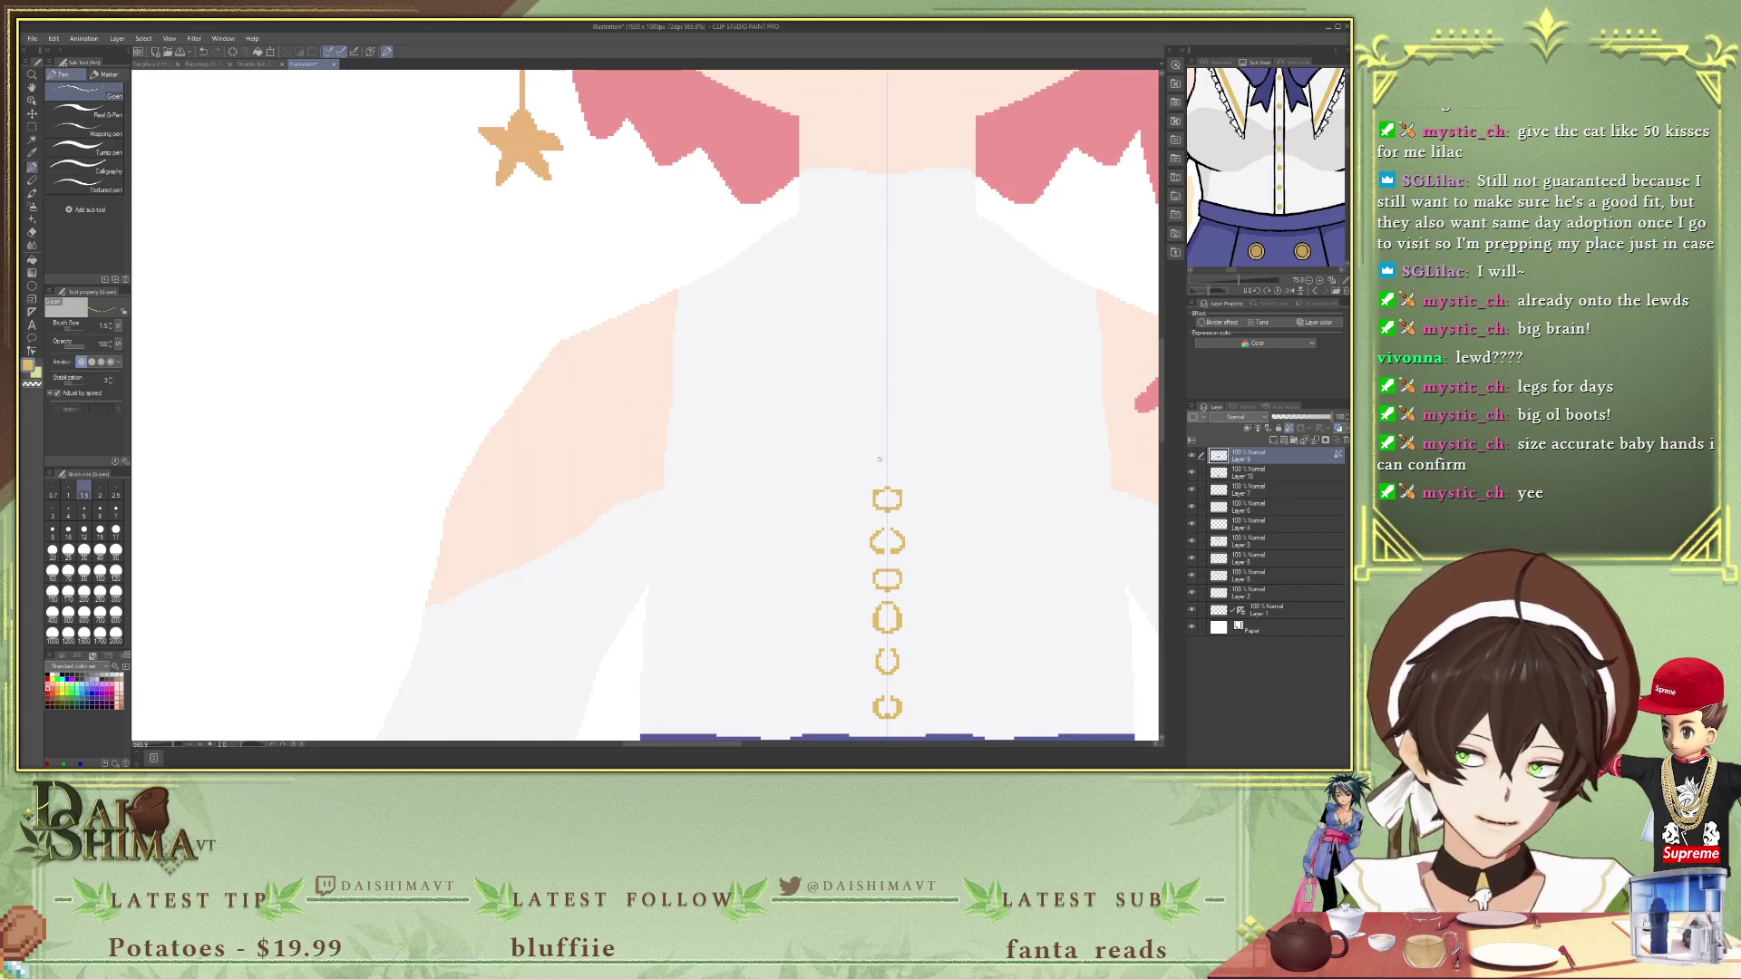
pyautogui.moveTo(880, 452); pyautogui.dragTo(897, 468)
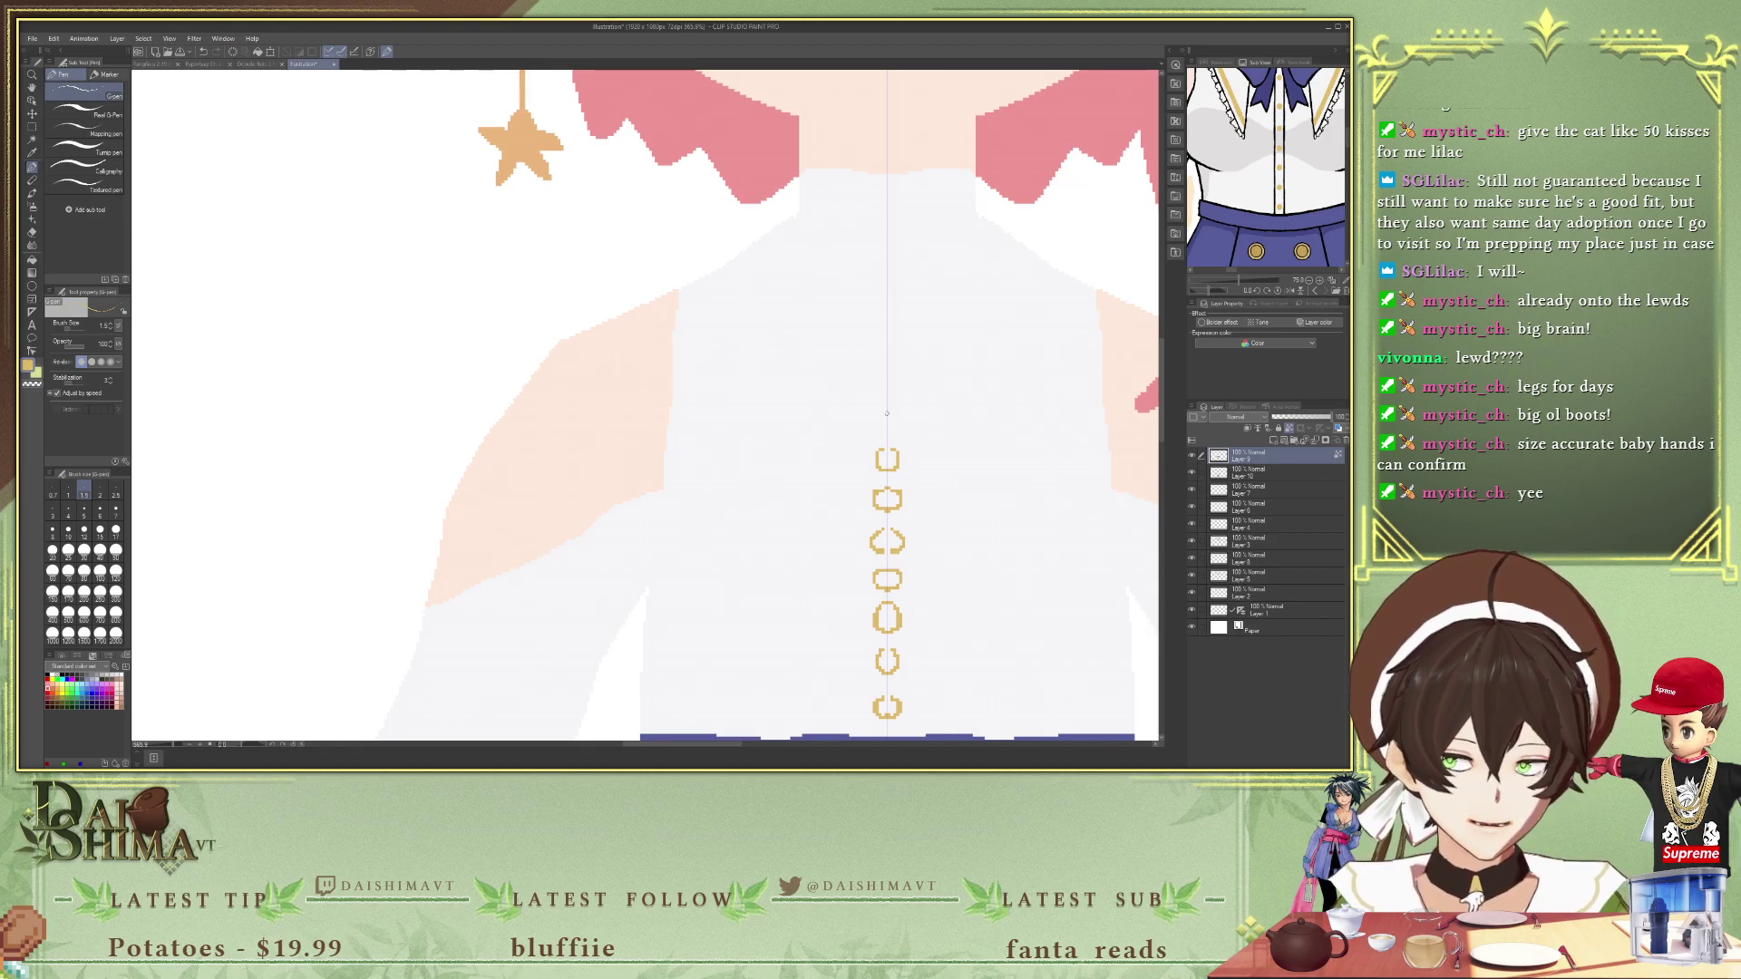
pyautogui.moveTo(877, 415); pyautogui.dragTo(876, 435)
pyautogui.moveTo(896, 414); pyautogui.dragTo(897, 434)
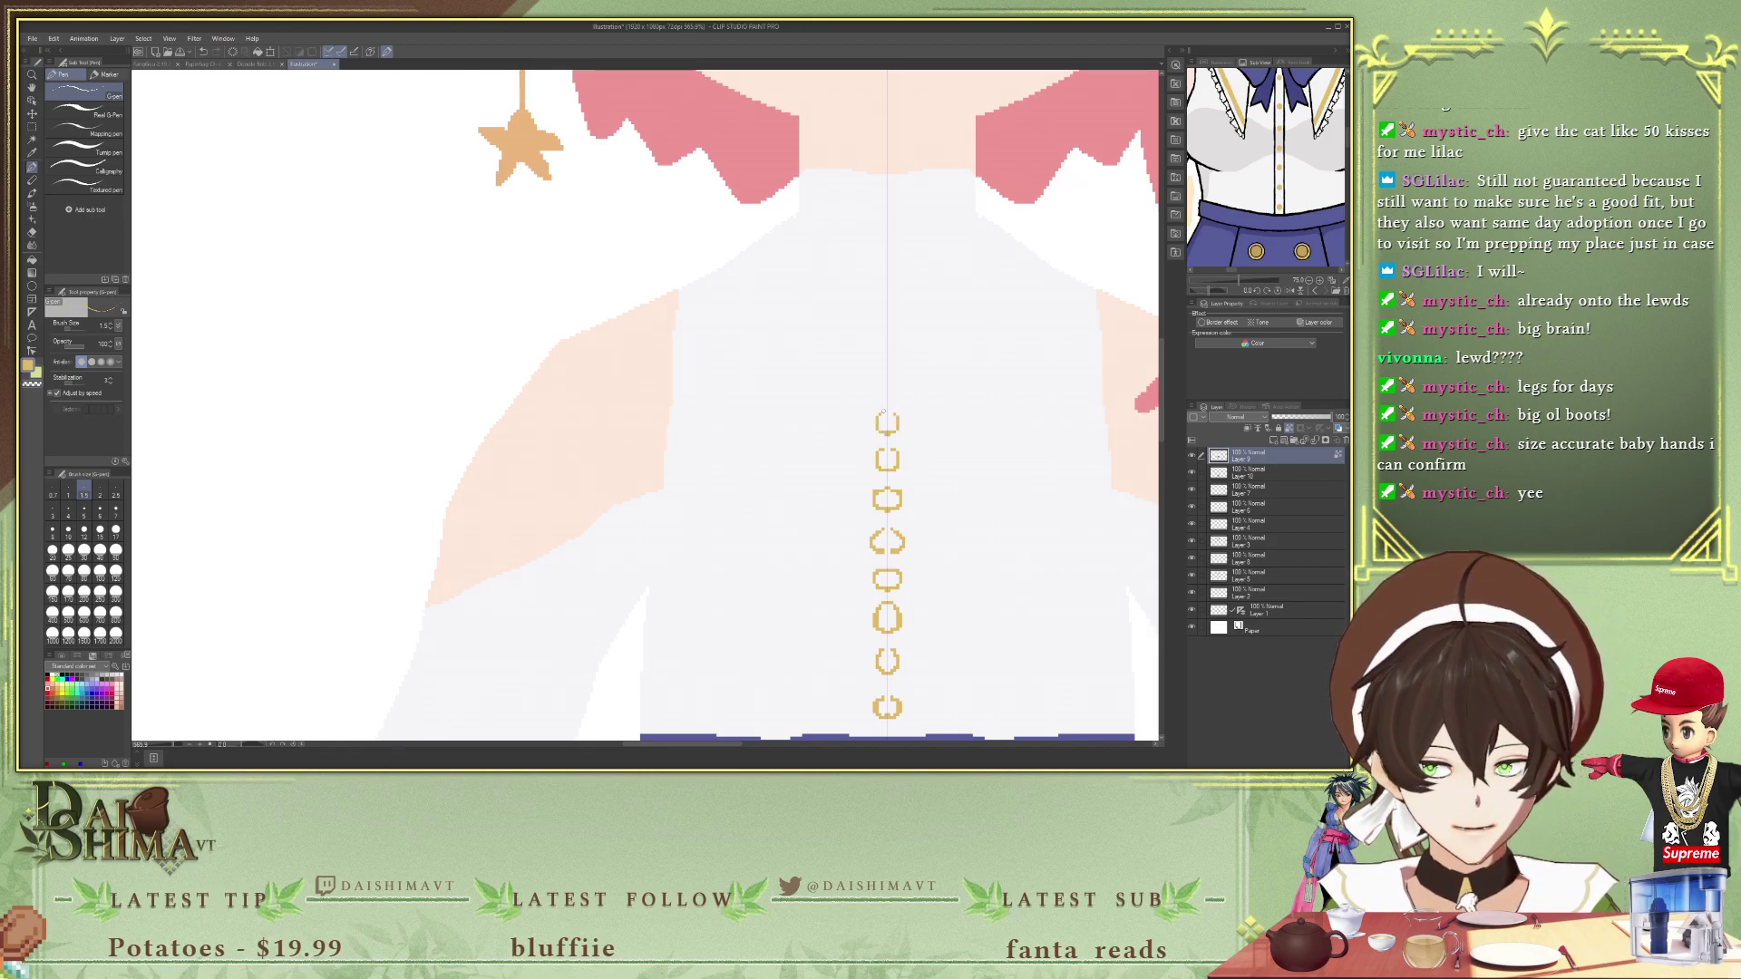
# - Fill the eight outlined buttons down the blouse's centre line with gold
pyautogui.scroll(-6, 893, 410)
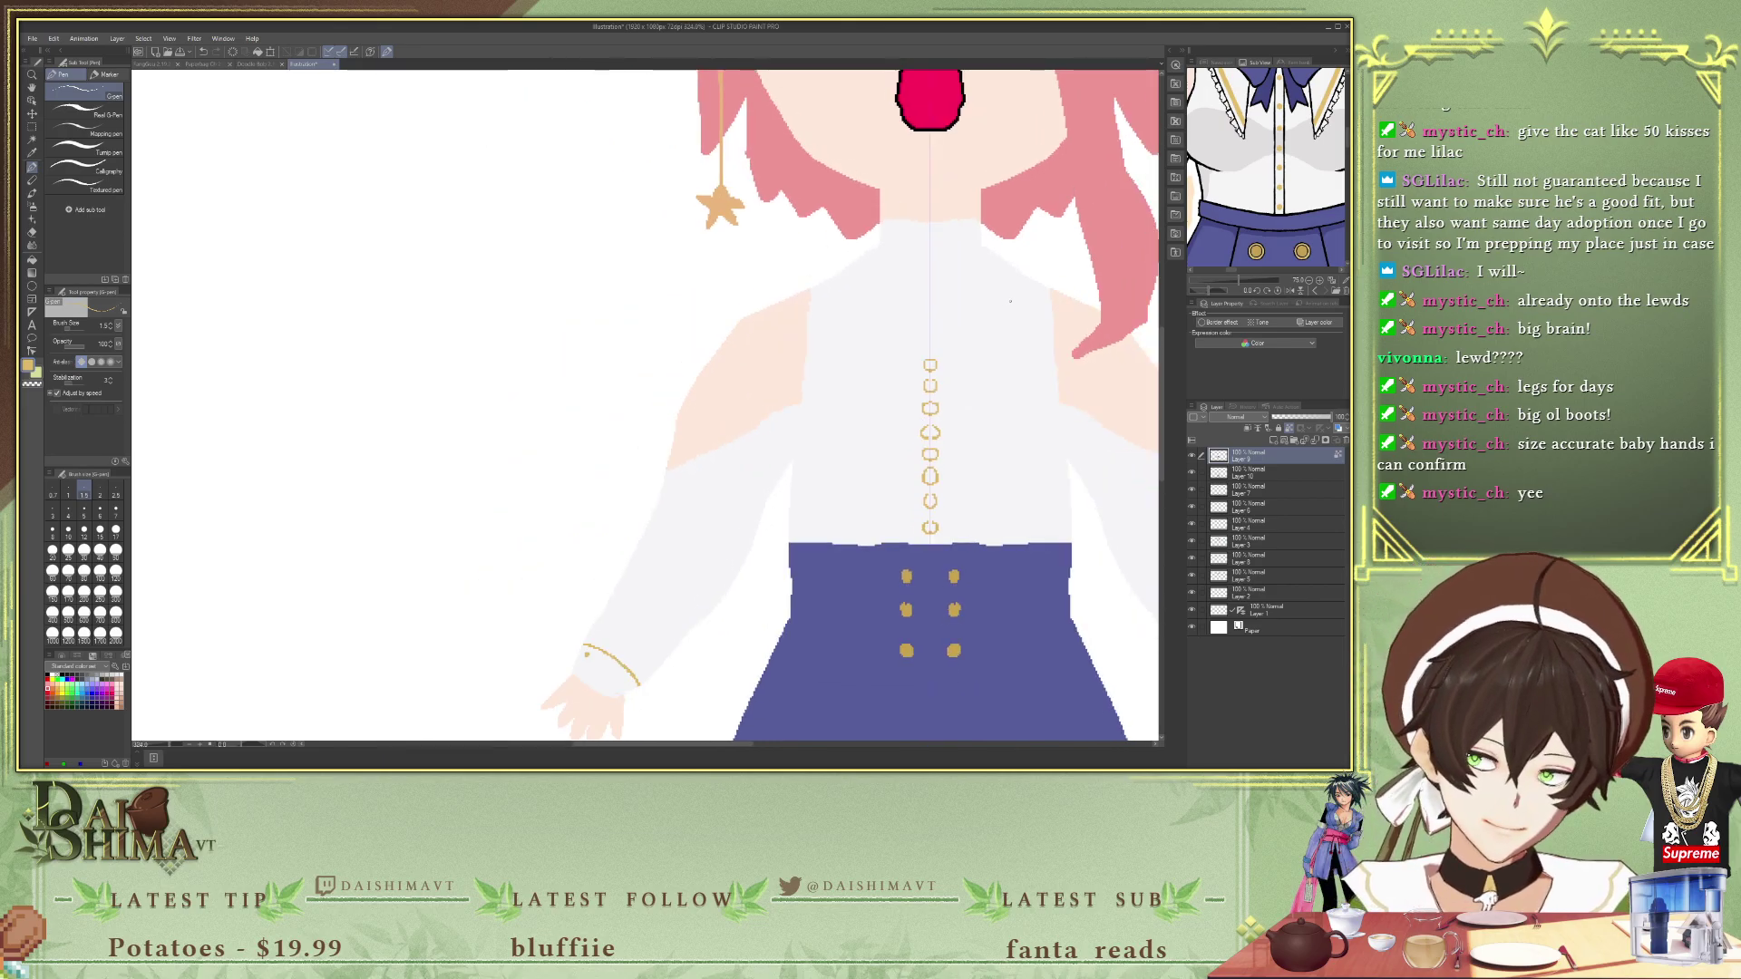
pyautogui.scroll(6, 974, 347)
pyautogui.press('g')
pyautogui.click(937, 365)
pyautogui.click(940, 390)
pyautogui.click(940, 418)
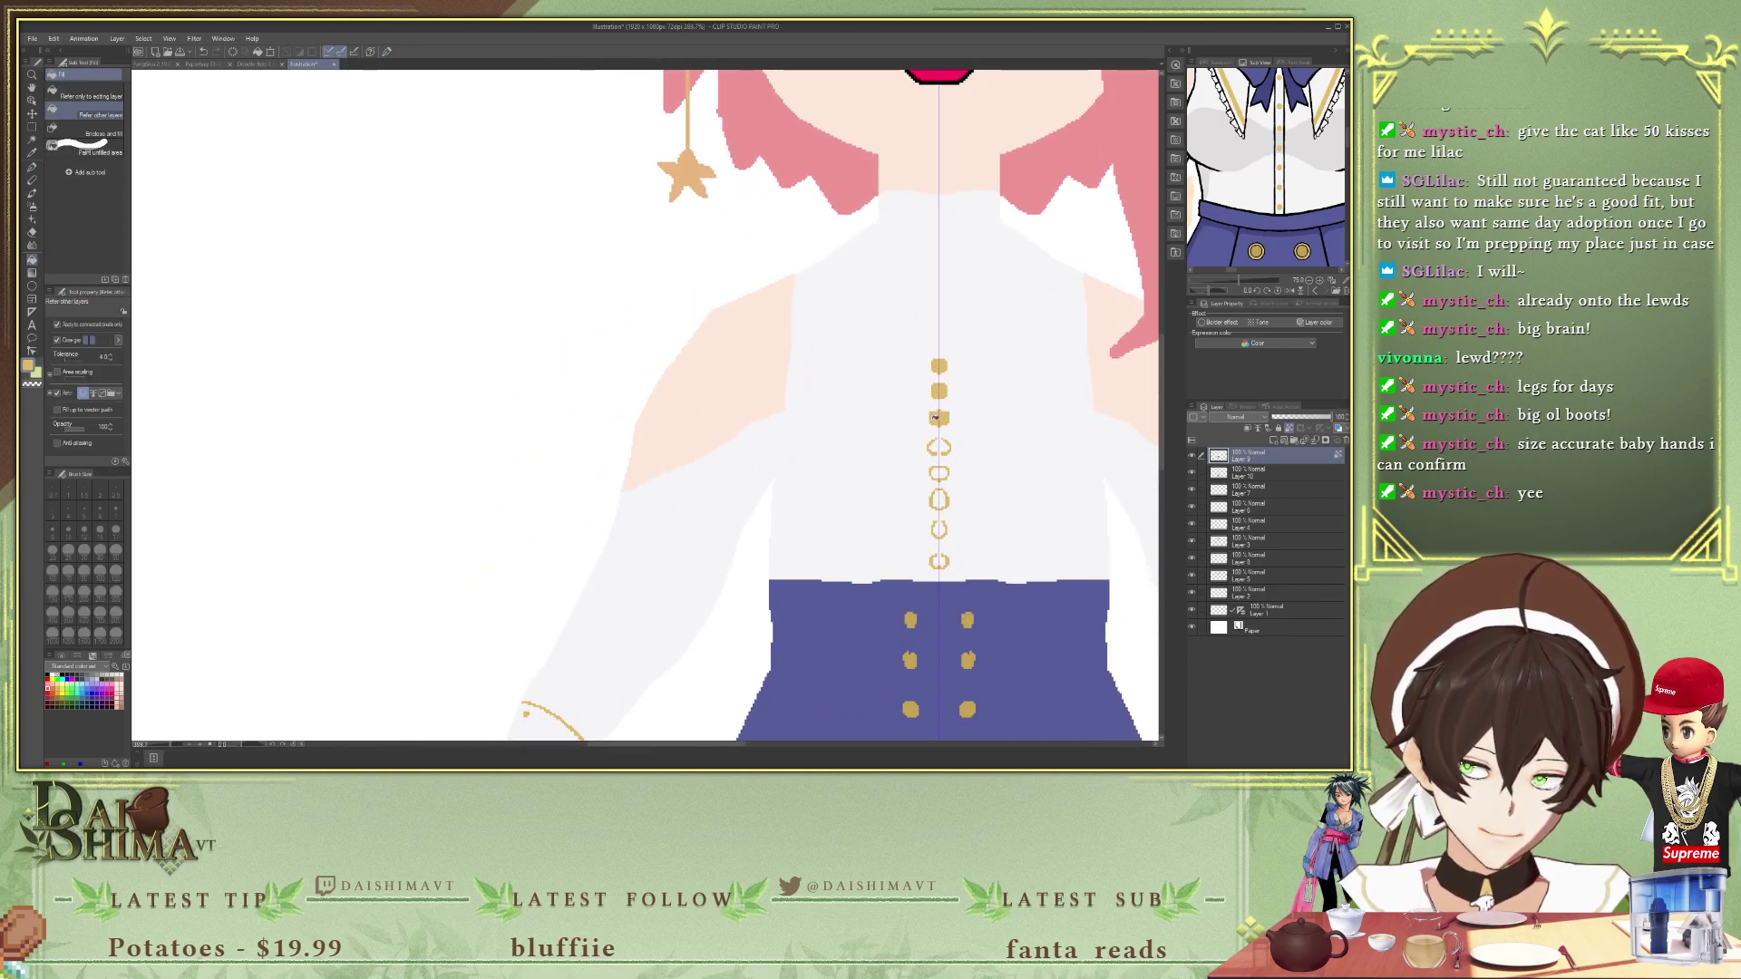
pyautogui.click(939, 447)
pyautogui.click(939, 474)
pyautogui.click(939, 500)
pyautogui.click(940, 528)
pyautogui.click(940, 560)
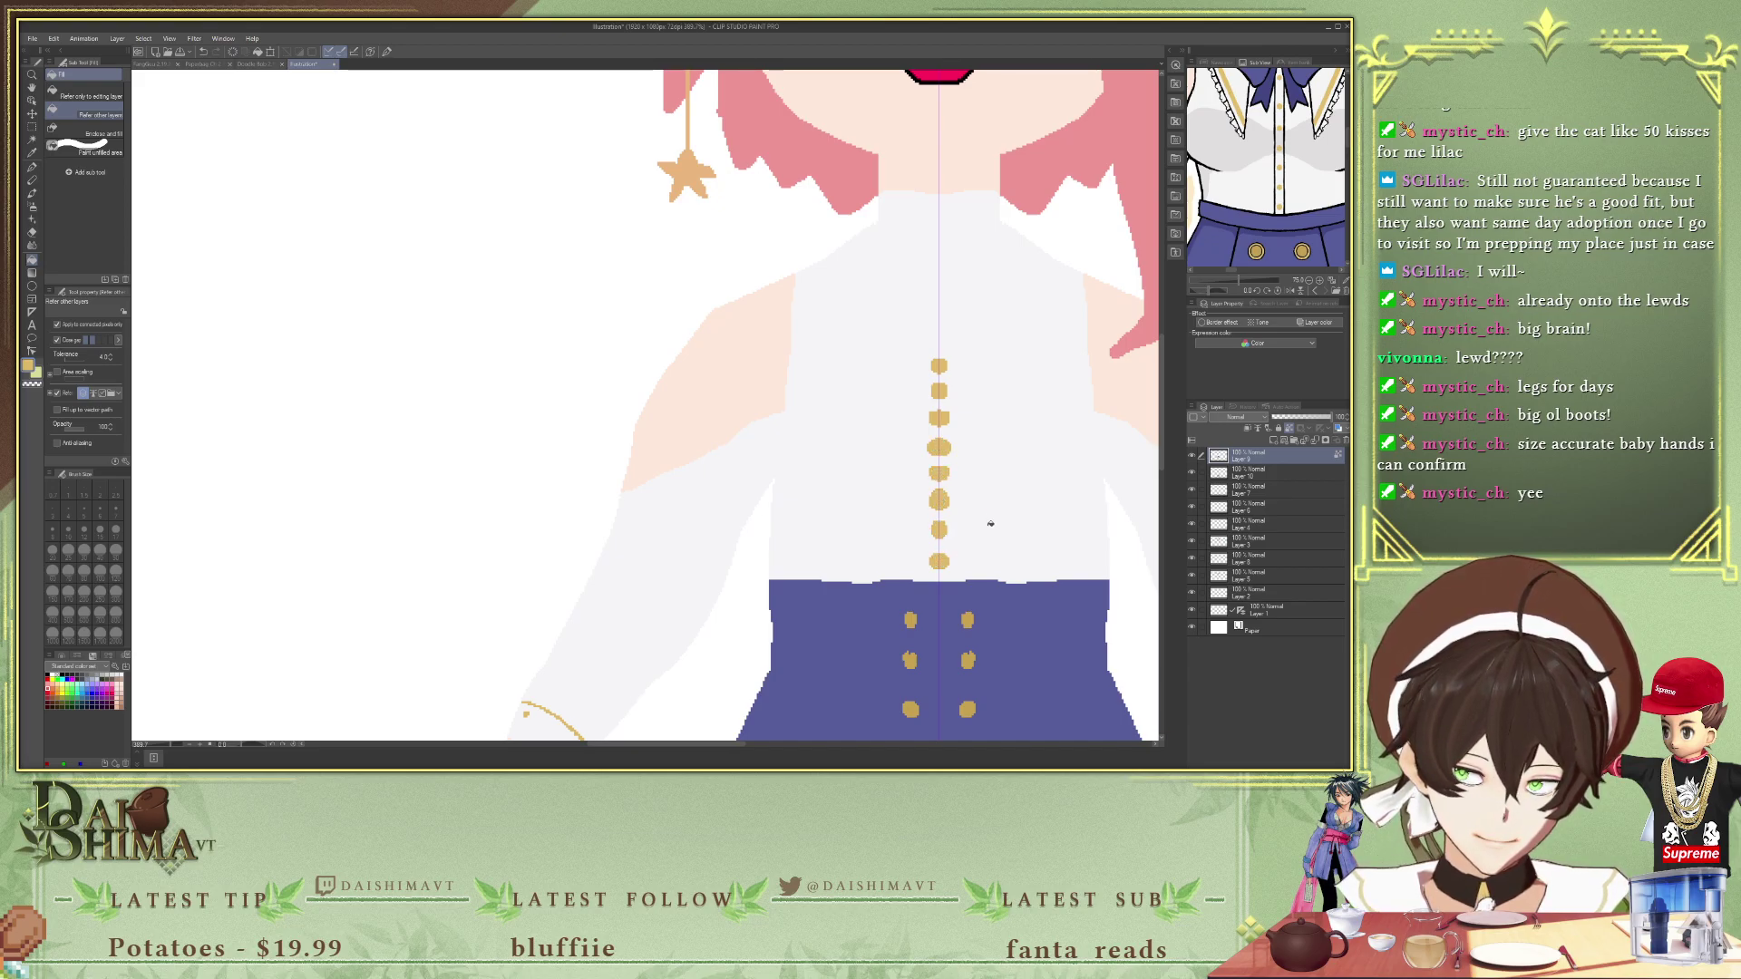
# - Continue the button column with five more gold outlines from mid-chest up to the blouse's collar
pyautogui.scroll(-2, 983, 431)
pyautogui.scroll(-5, 960, 307)
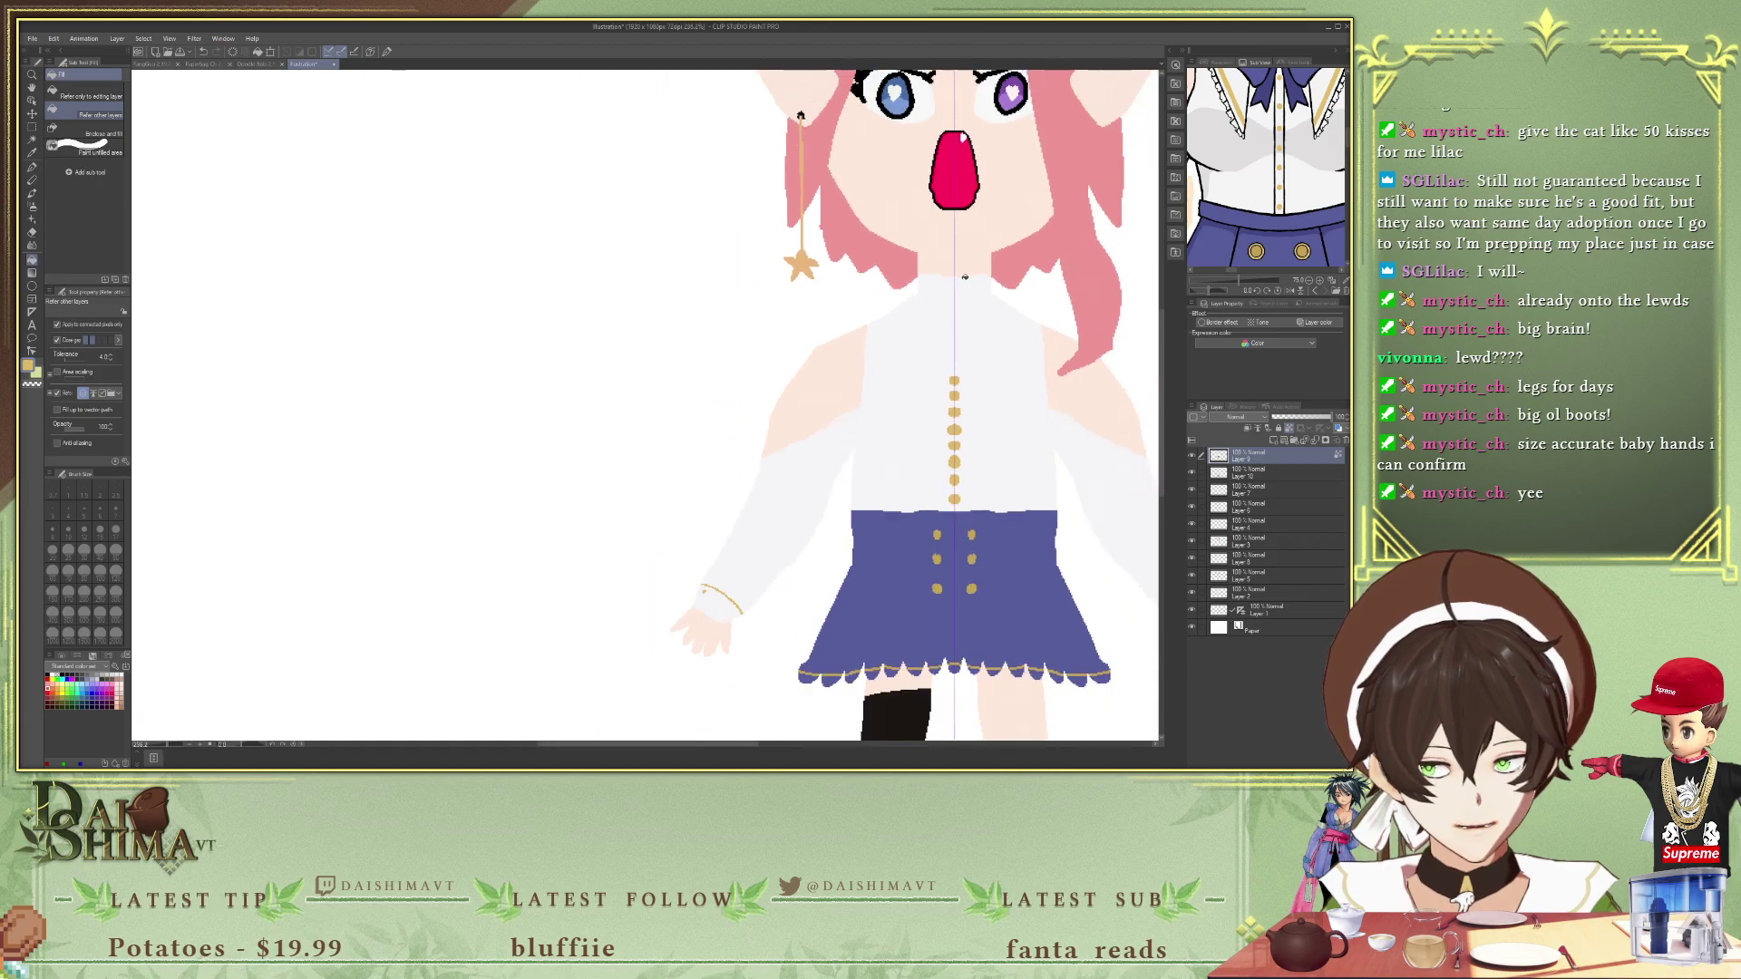
pyautogui.scroll(2, 1008, 258)
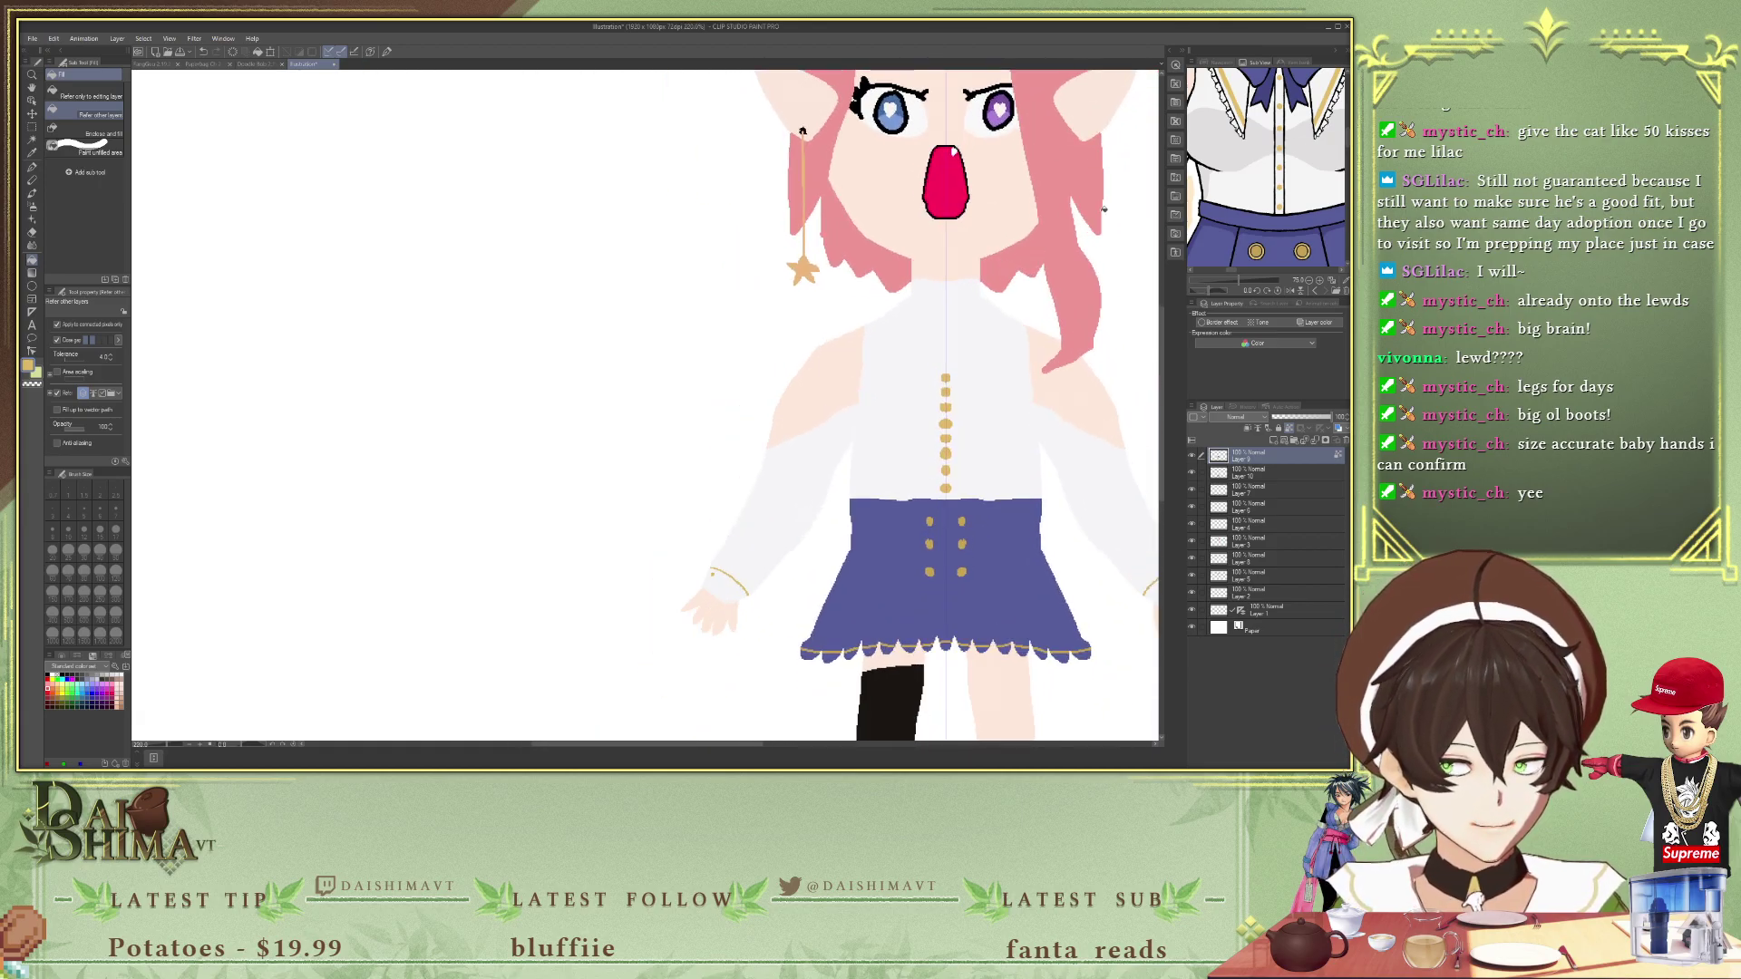
pyautogui.scroll(2, 1288, 238)
pyautogui.scroll(-2, 1287, 239)
pyautogui.scroll(2, 1283, 245)
pyautogui.scroll(4, 943, 326)
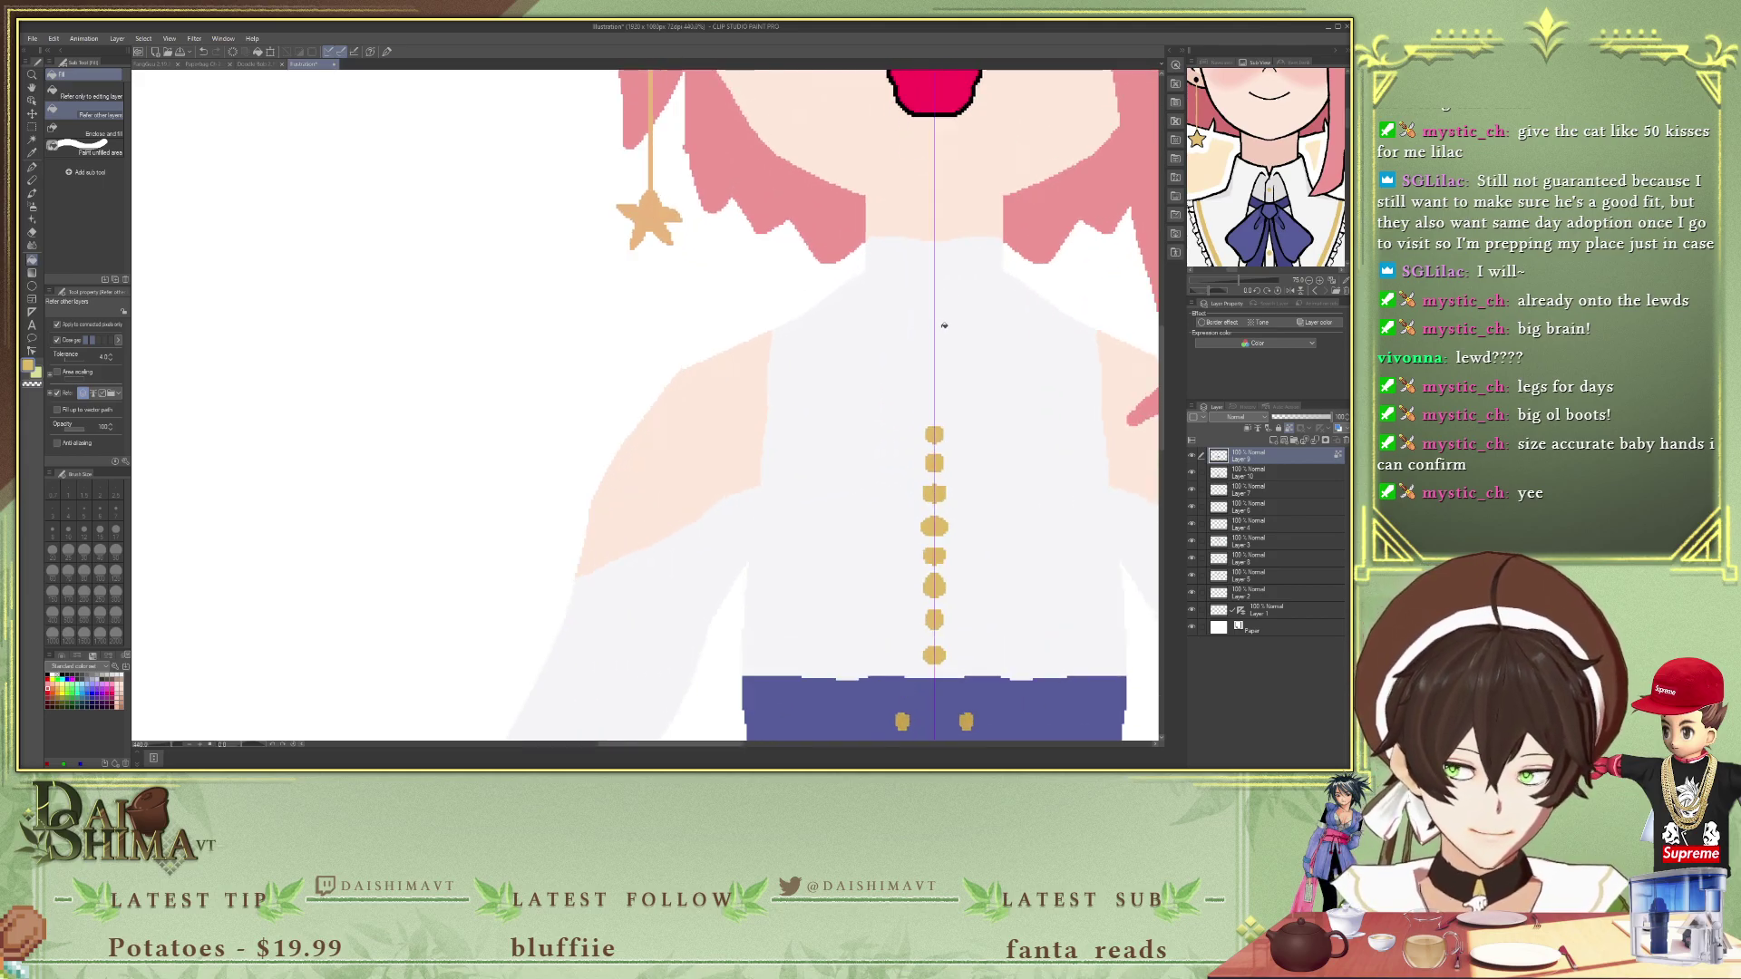
pyautogui.press('p')
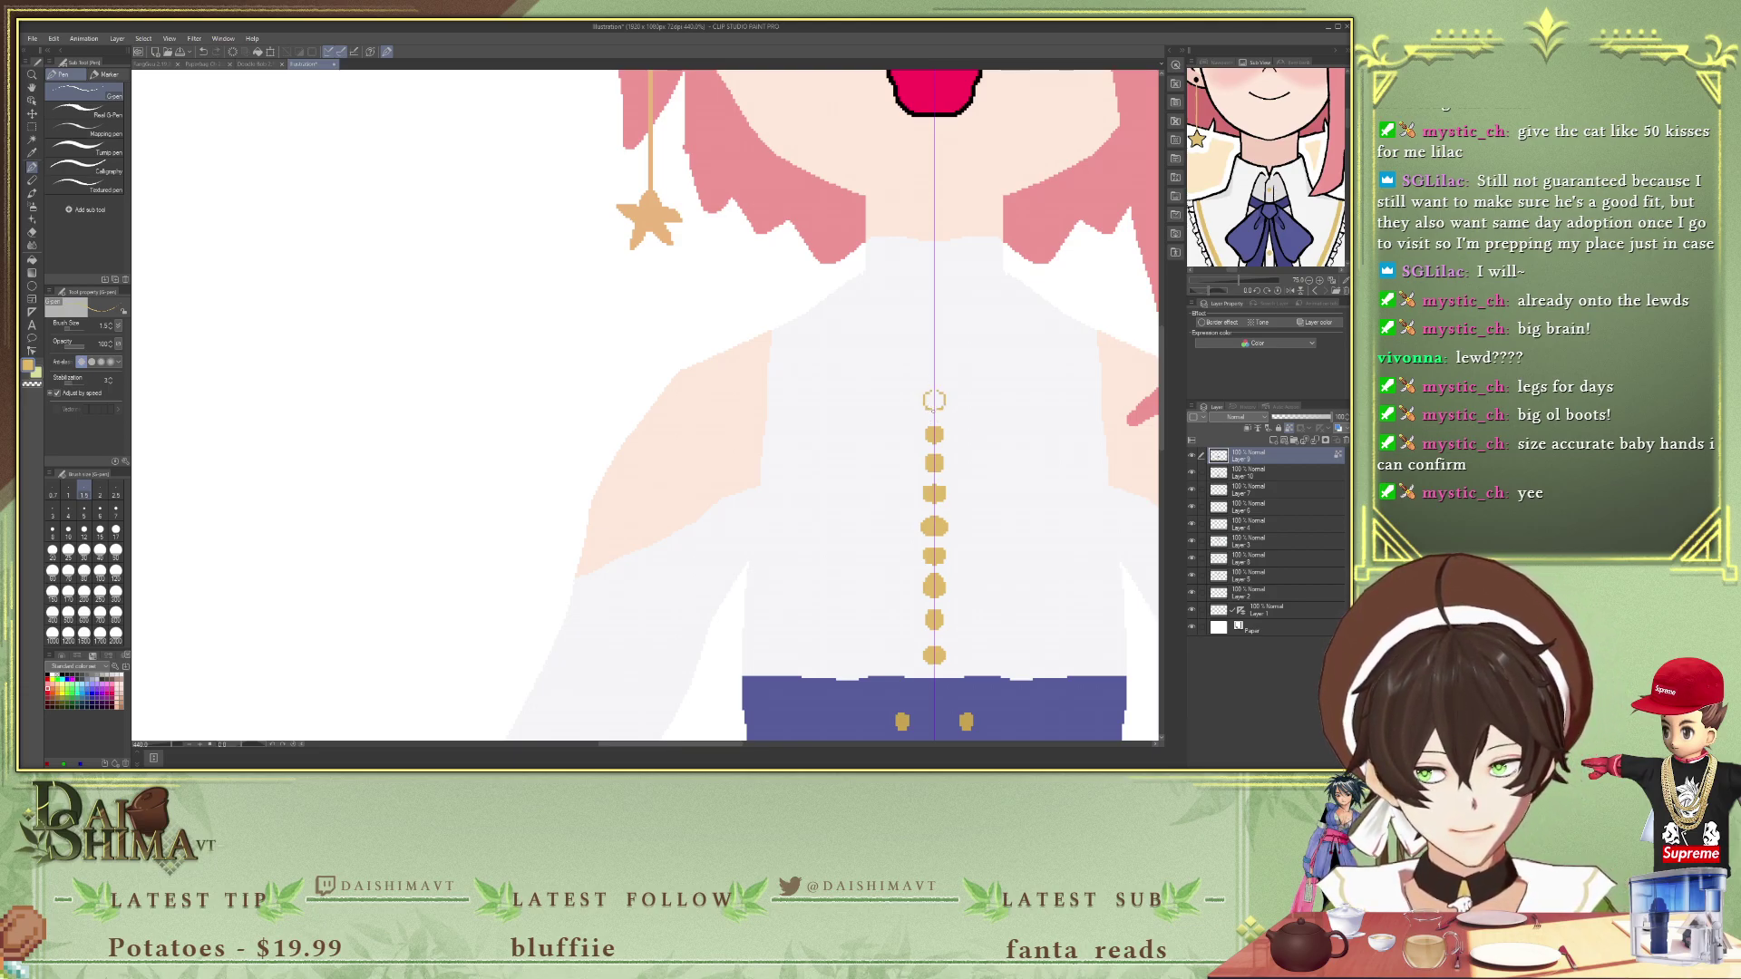
pyautogui.moveTo(927, 367)
pyautogui.mouseDown()
pyautogui.moveTo(942, 366)
pyautogui.moveTo(919, 355)
pyautogui.moveTo(928, 314)
pyautogui.mouseUp()
pyautogui.hotkey('ctrl', 'z')
pyautogui.moveTo(945, 272); pyautogui.dragTo(923, 277)
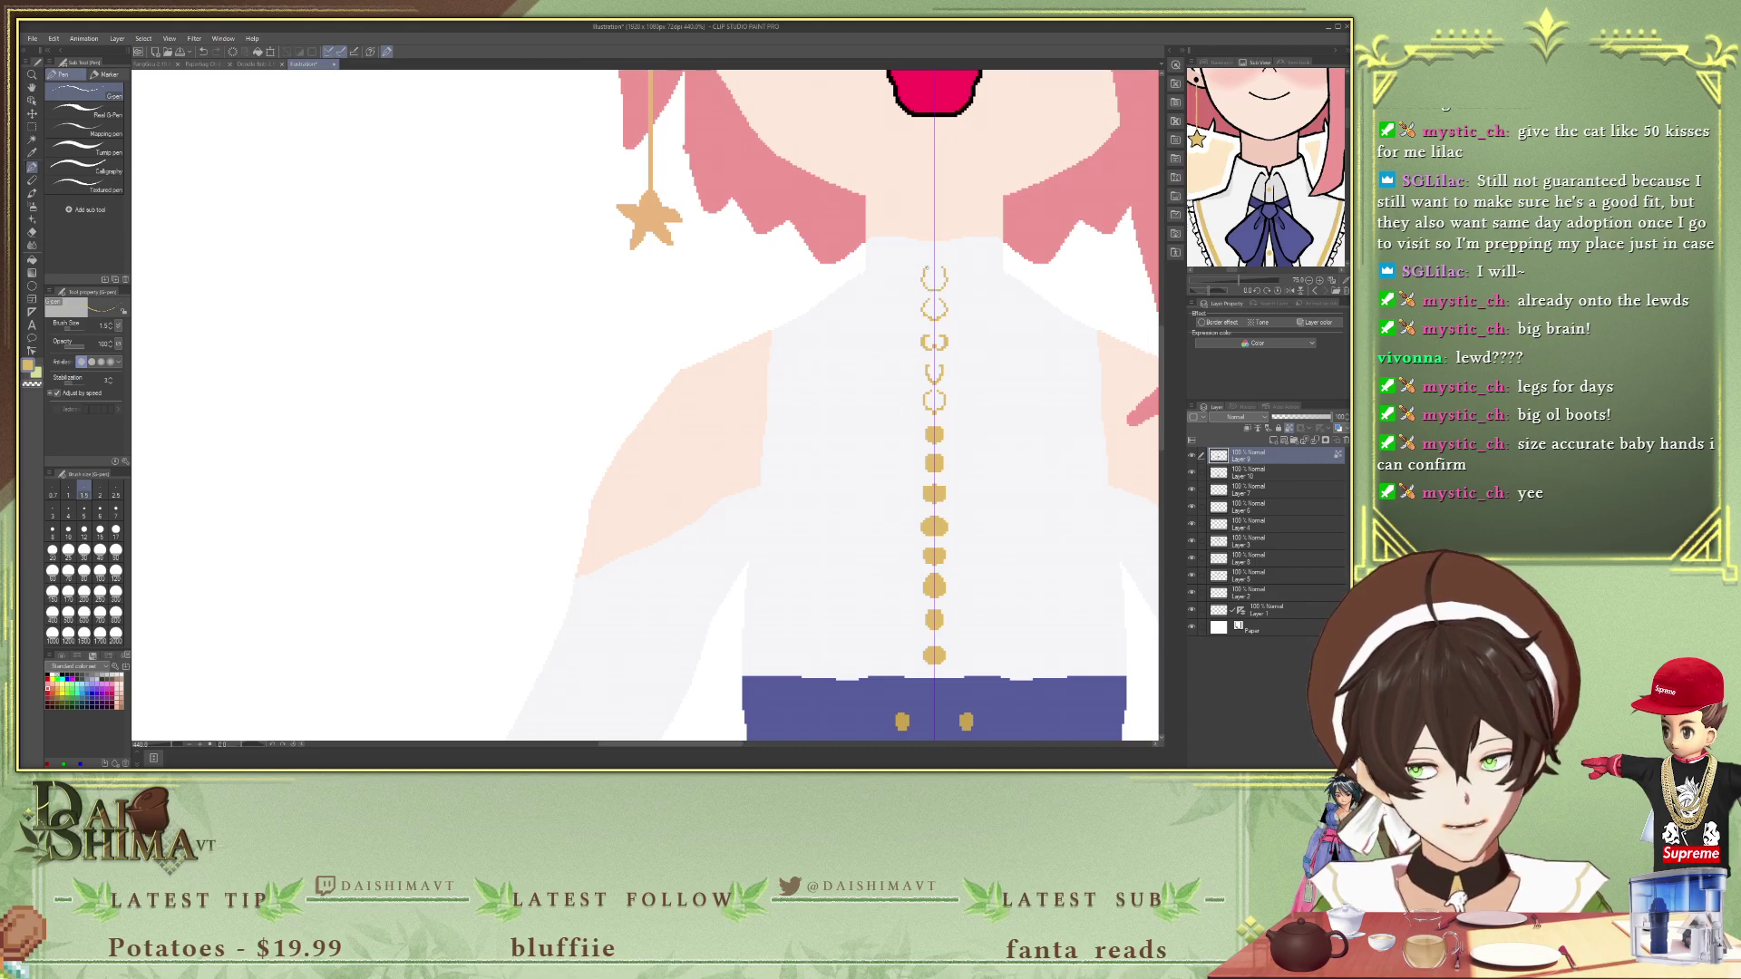
# - Fill the topmost button at the collar with gold and undo the fill that spills over the blouse
pyautogui.press('g')
pyautogui.click(934, 278)
pyautogui.click(935, 328)
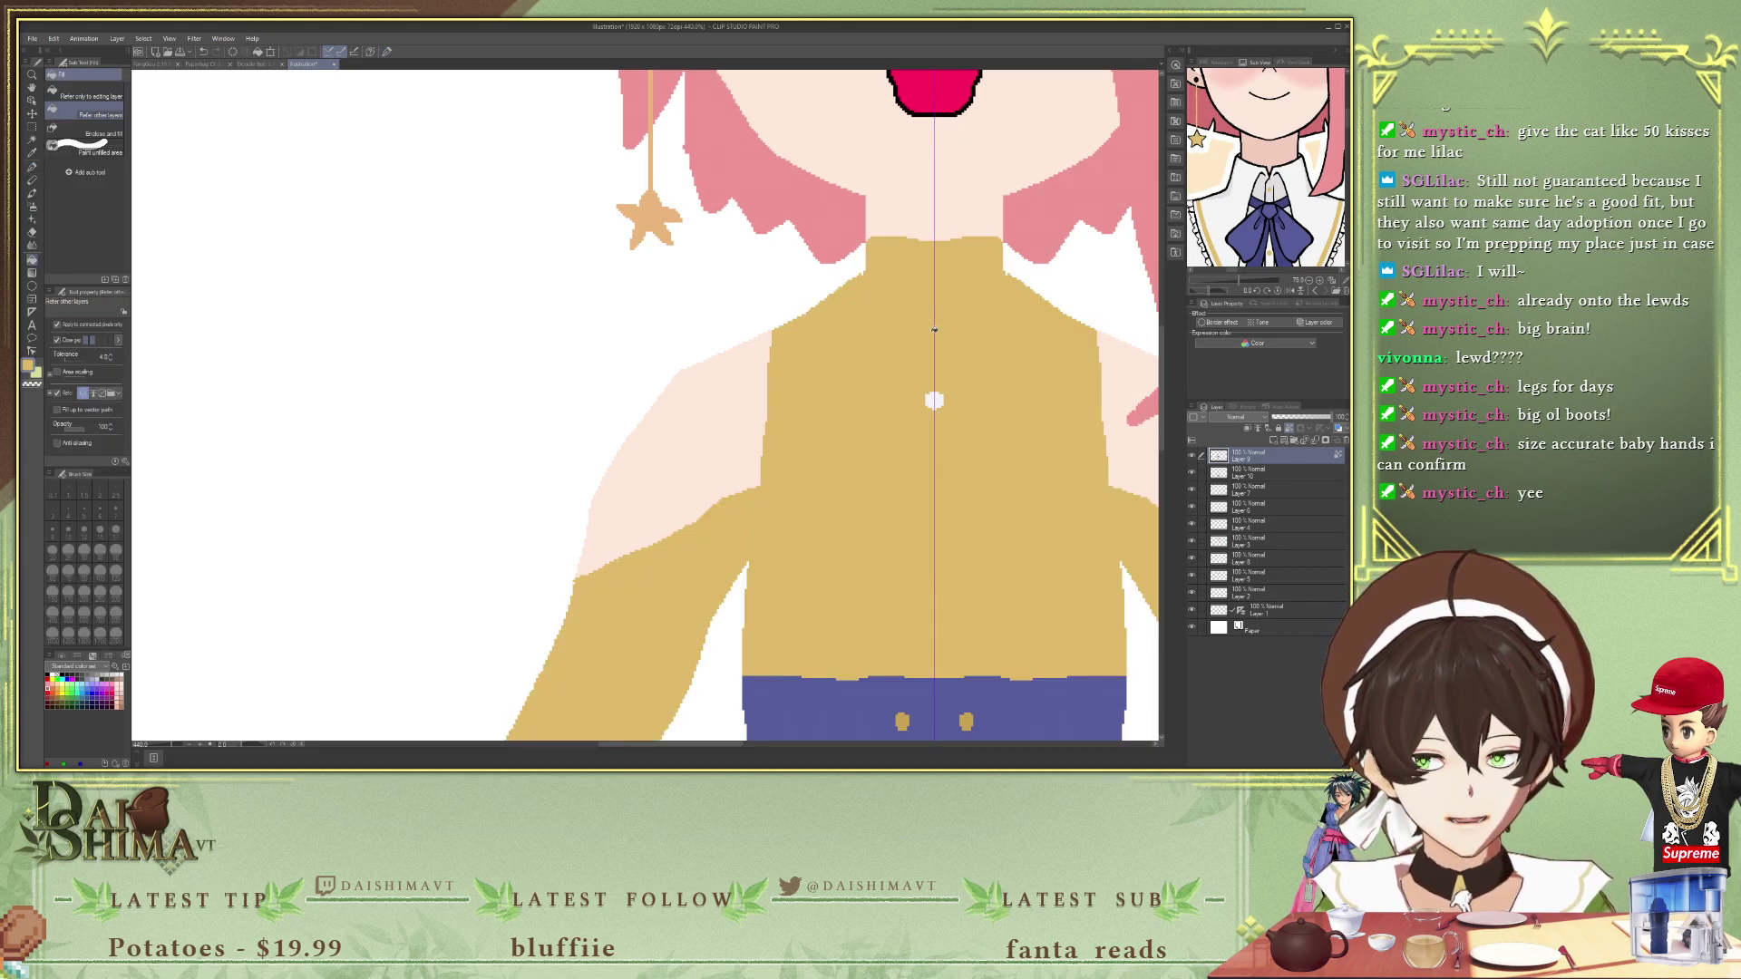
pyautogui.hotkey('ctrl', 'z')
pyautogui.hotkey('ctrl', 'y')
pyautogui.hotkey('ctrl', 'z')
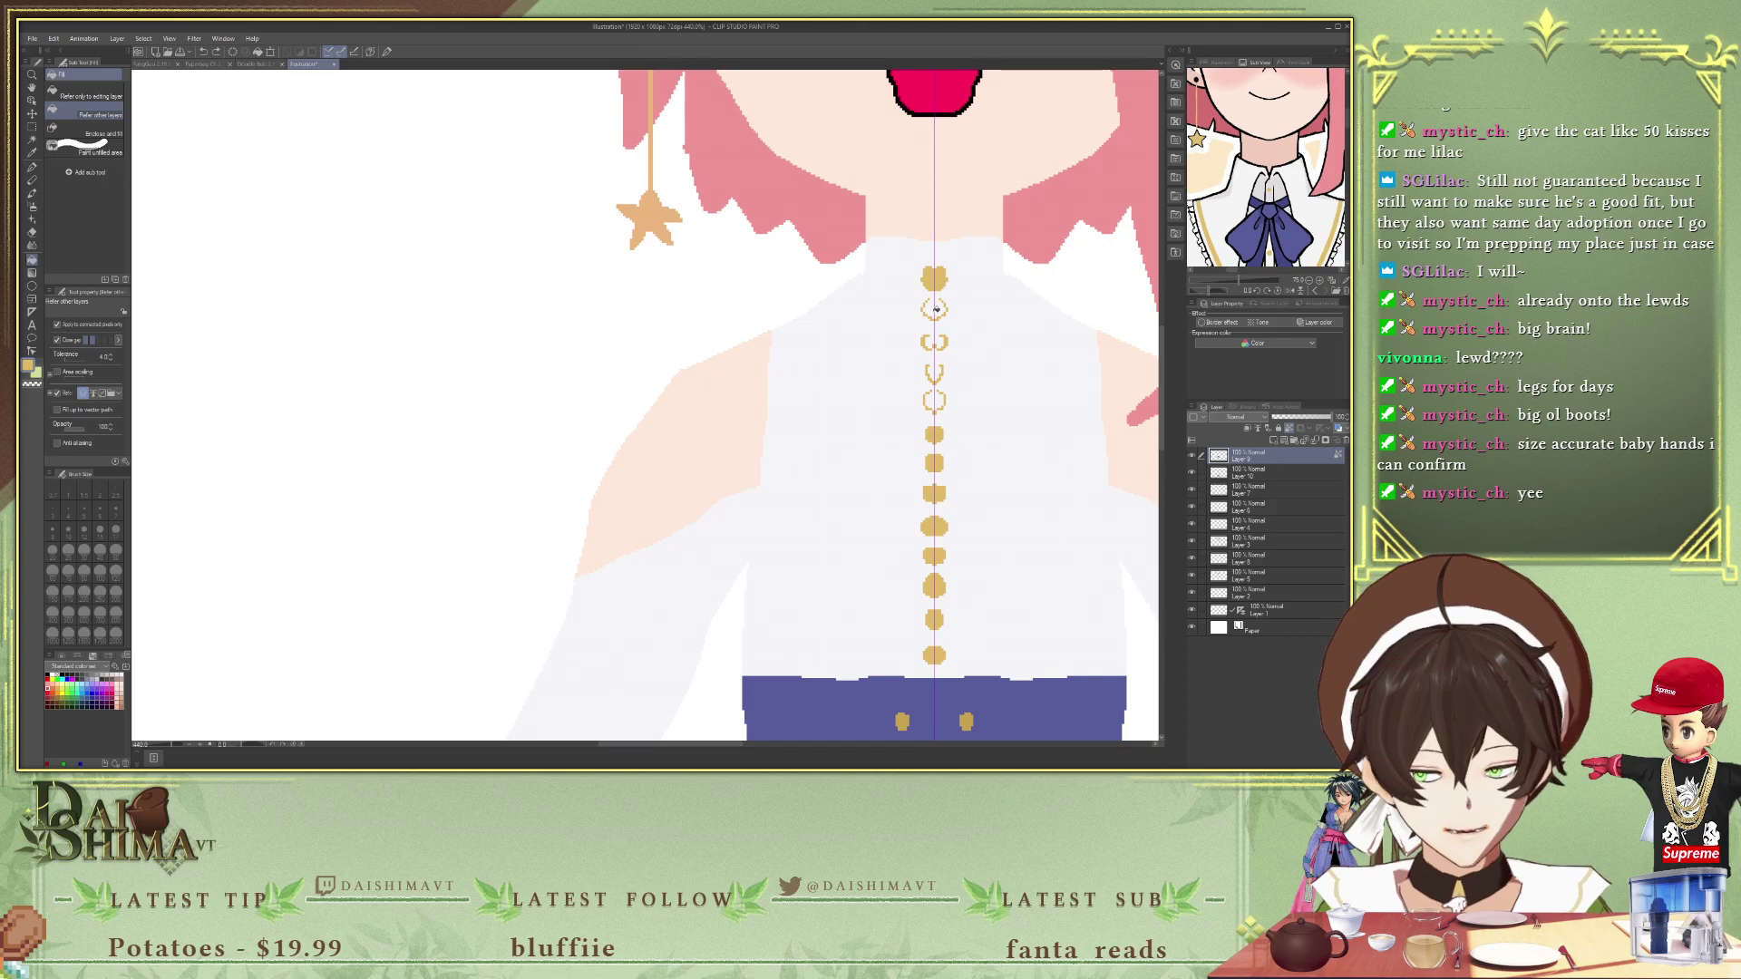
# - Close the outline of the second button from the top, fill it with gold, and undo the stray fill on the third
pyautogui.press('p')
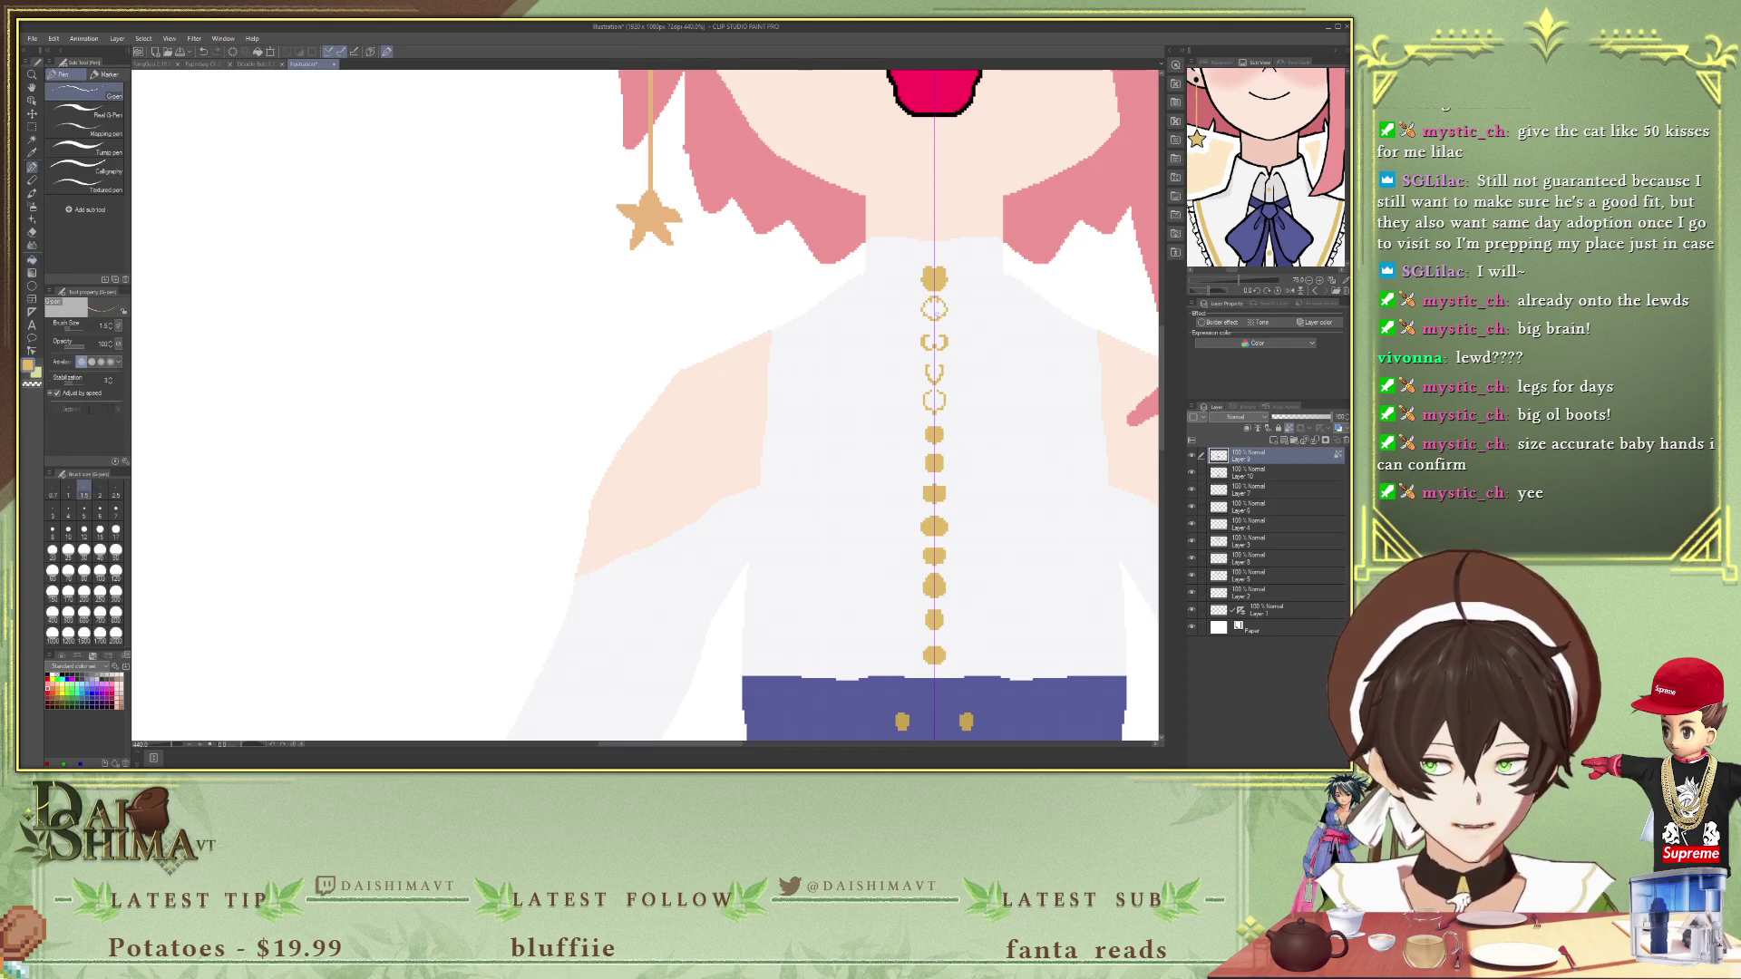
pyautogui.press('g')
pyautogui.click(934, 309)
pyautogui.click(931, 341)
pyautogui.hotkey('ctrl', 'z')
# - Close the gaps in the remaining three button outlines and fill them with gold
pyautogui.press('p')
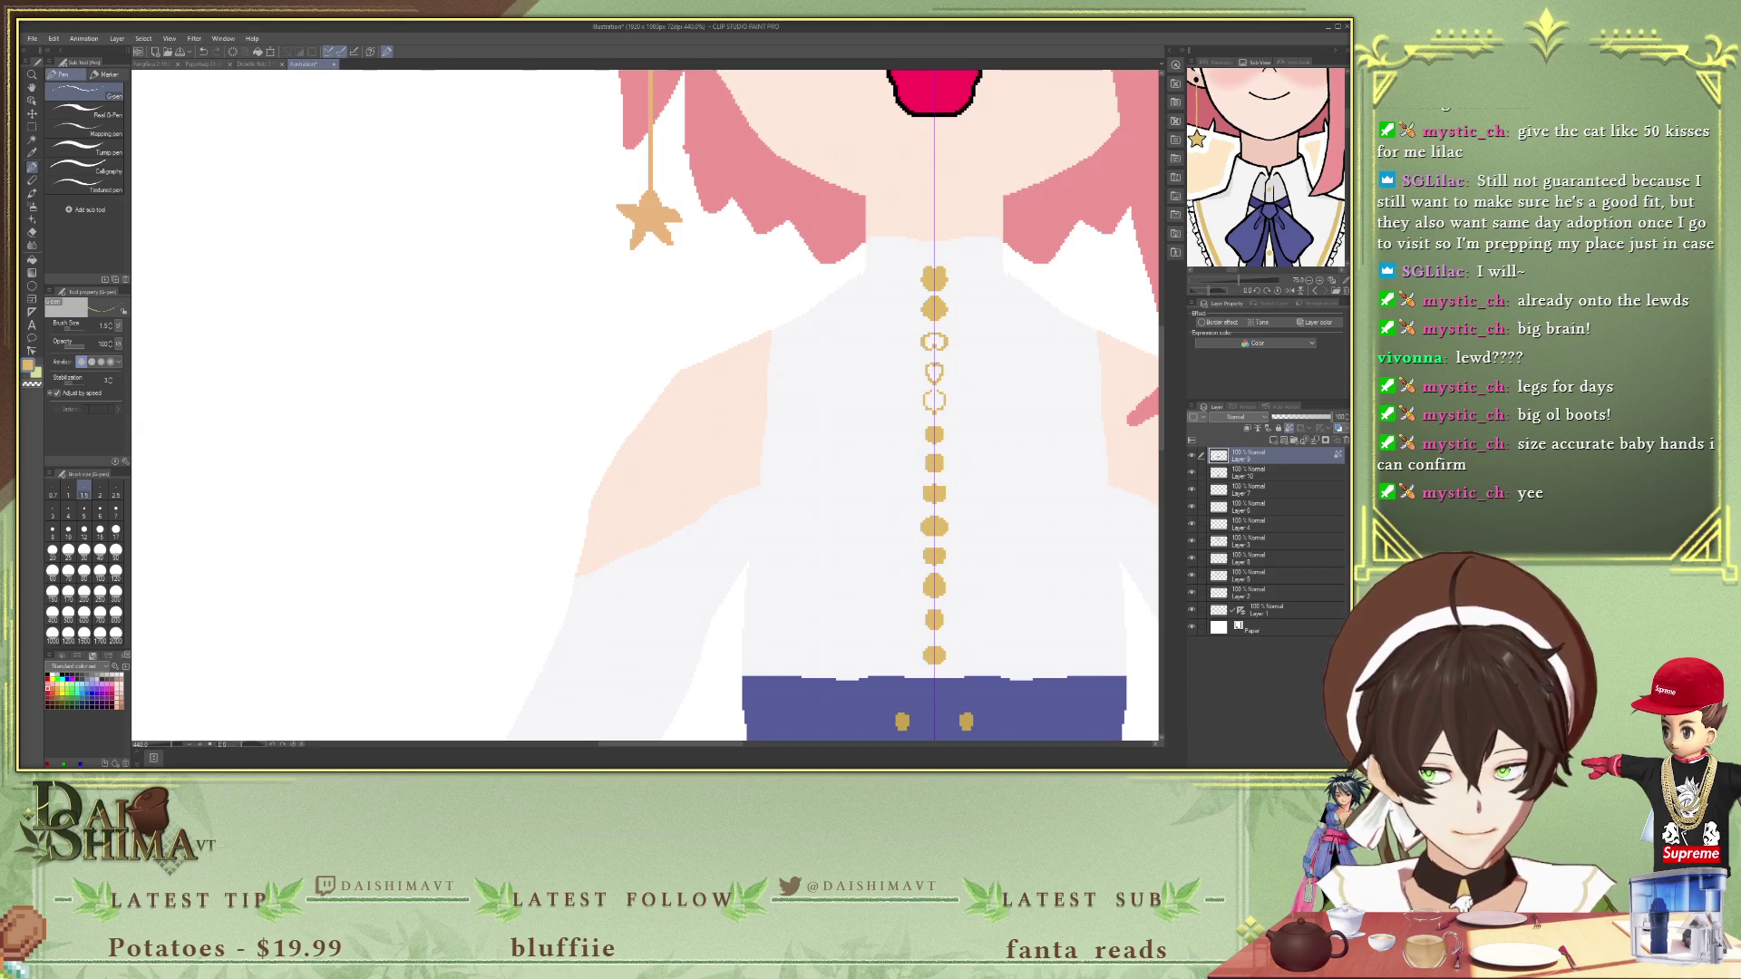
pyautogui.press('g')
pyautogui.click(933, 400)
pyautogui.click(933, 373)
pyautogui.click(935, 342)
# - Examine the collar and bow in the reference against the drawn figure's blouse
pyautogui.scroll(-5, 937, 344)
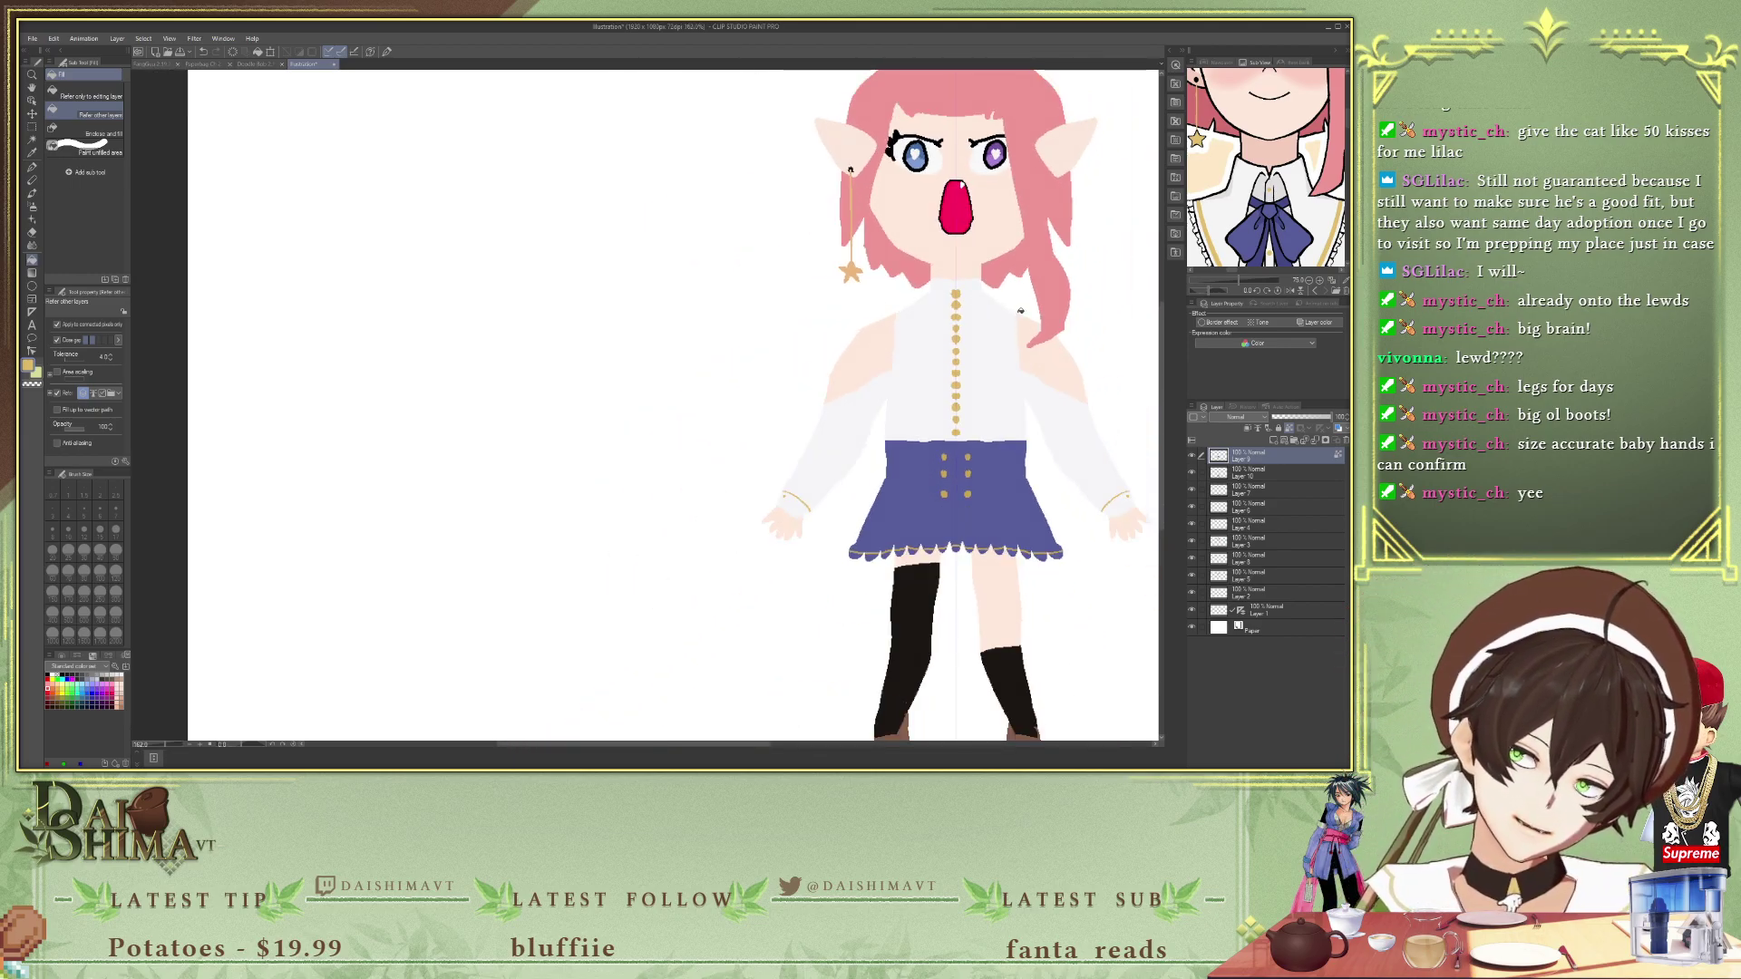
pyautogui.scroll(-1, 1038, 286)
pyautogui.scroll(-4, 1260, 145)
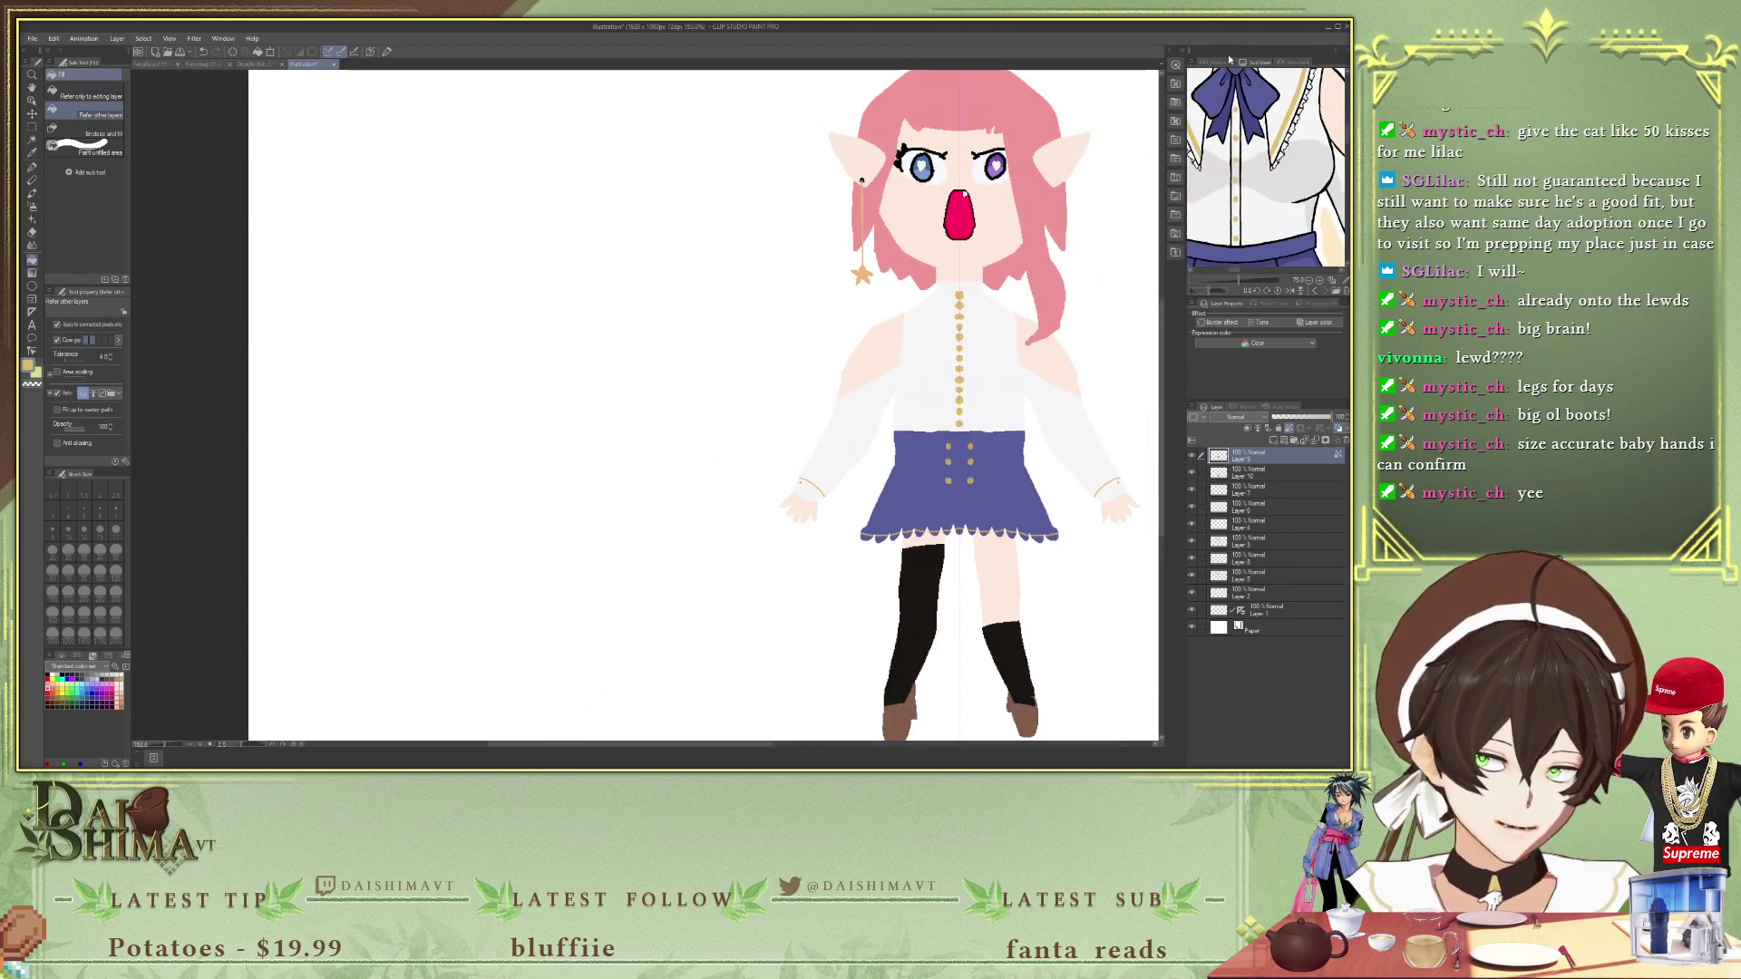
pyautogui.moveTo(1269, 182); pyautogui.dragTo(1233, 238)
pyautogui.scroll(-5, 1235, 190)
pyautogui.scroll(1, 1235, 190)
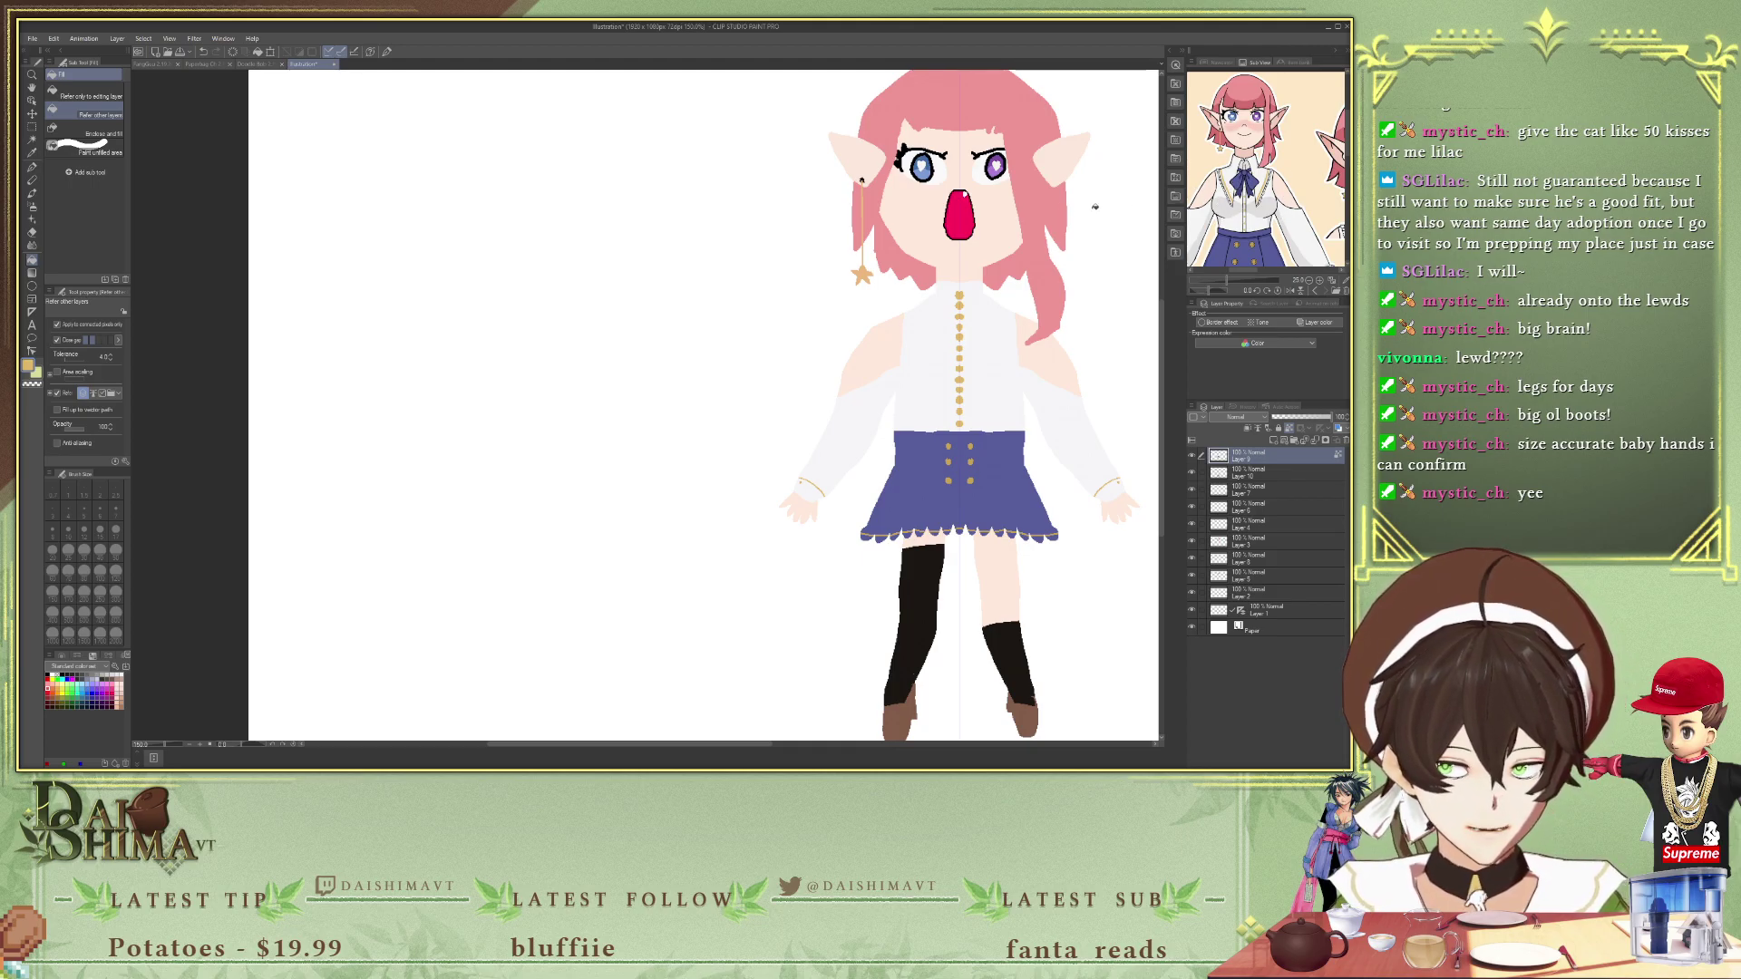
pyautogui.scroll(5, 1240, 145)
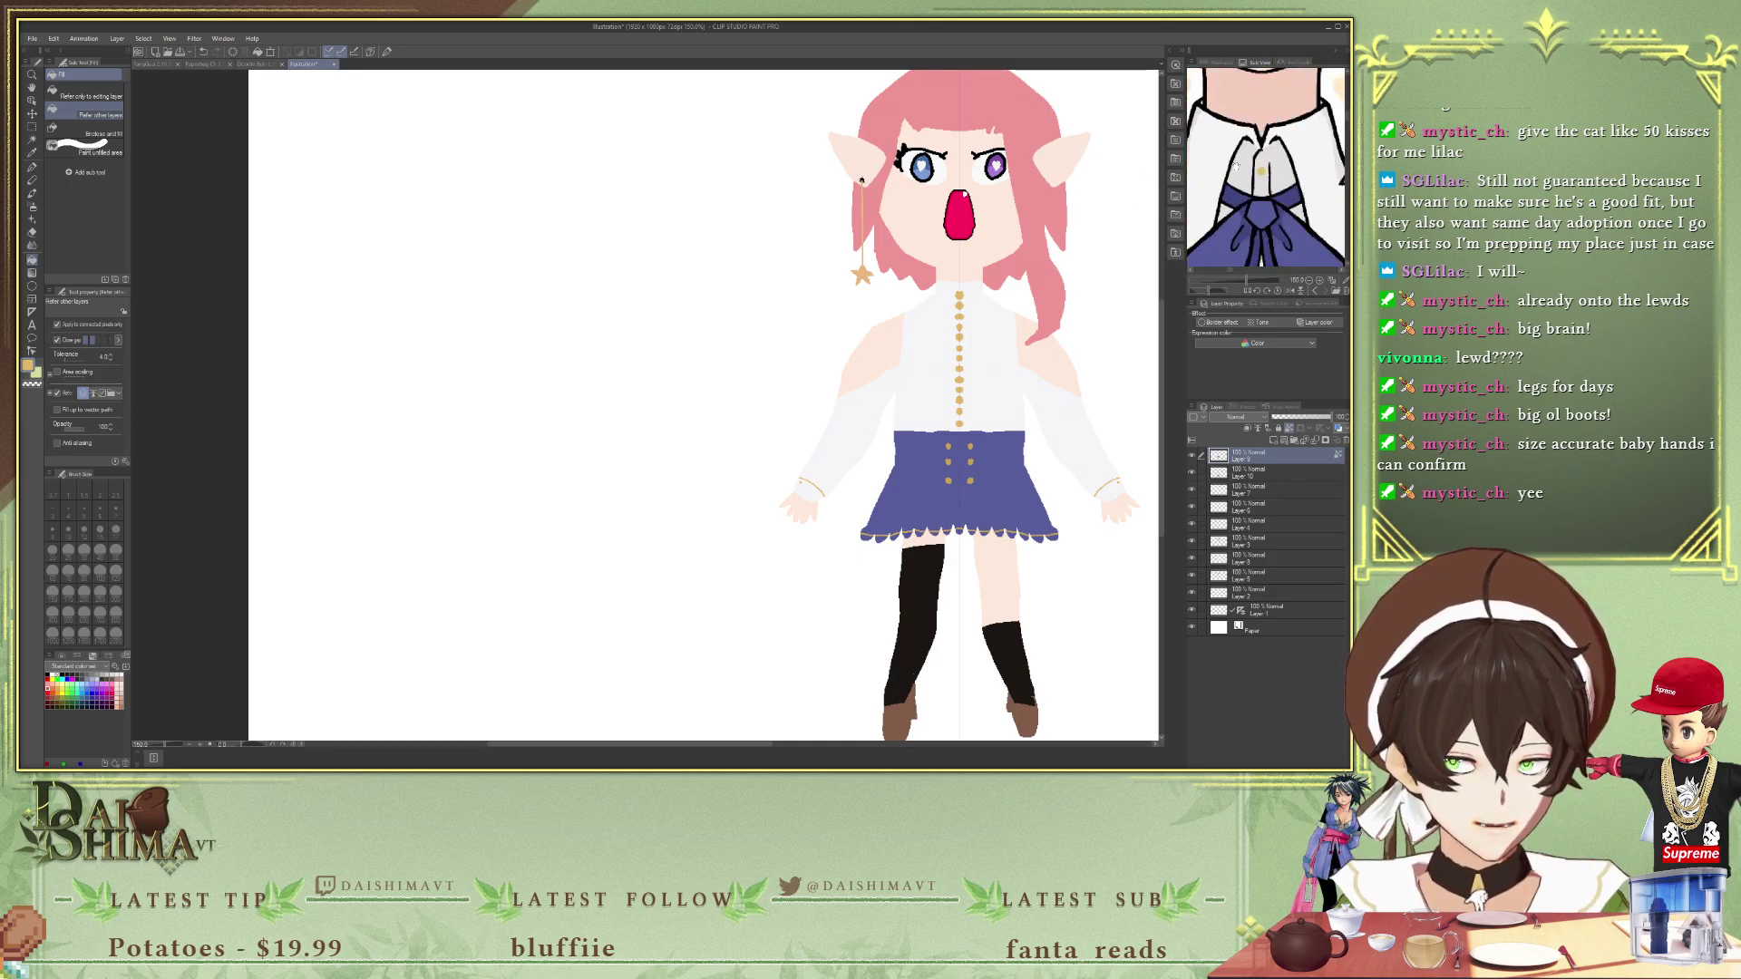
pyautogui.moveTo(1240, 145); pyautogui.dragTo(1256, 167)
pyautogui.scroll(-2, 1256, 168)
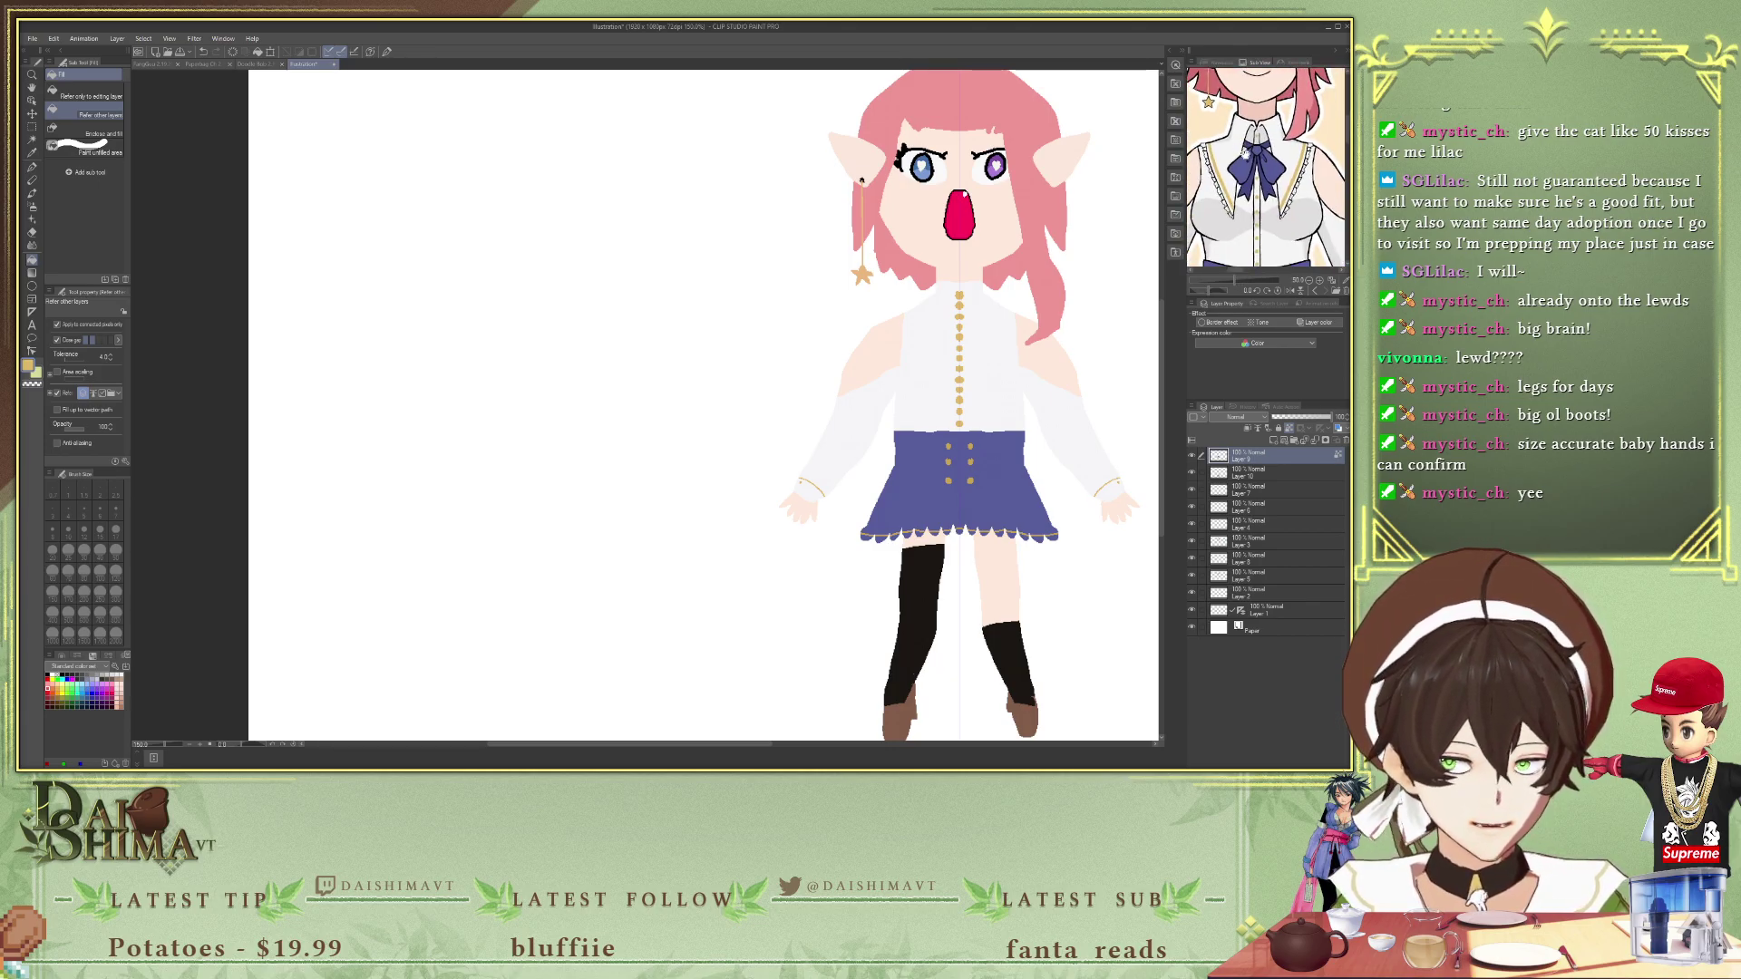
# - Add a new layer above the button layer for the collar bow
pyautogui.click(1273, 441)
pyautogui.scroll(1, 923, 228)
pyautogui.scroll(2, 923, 228)
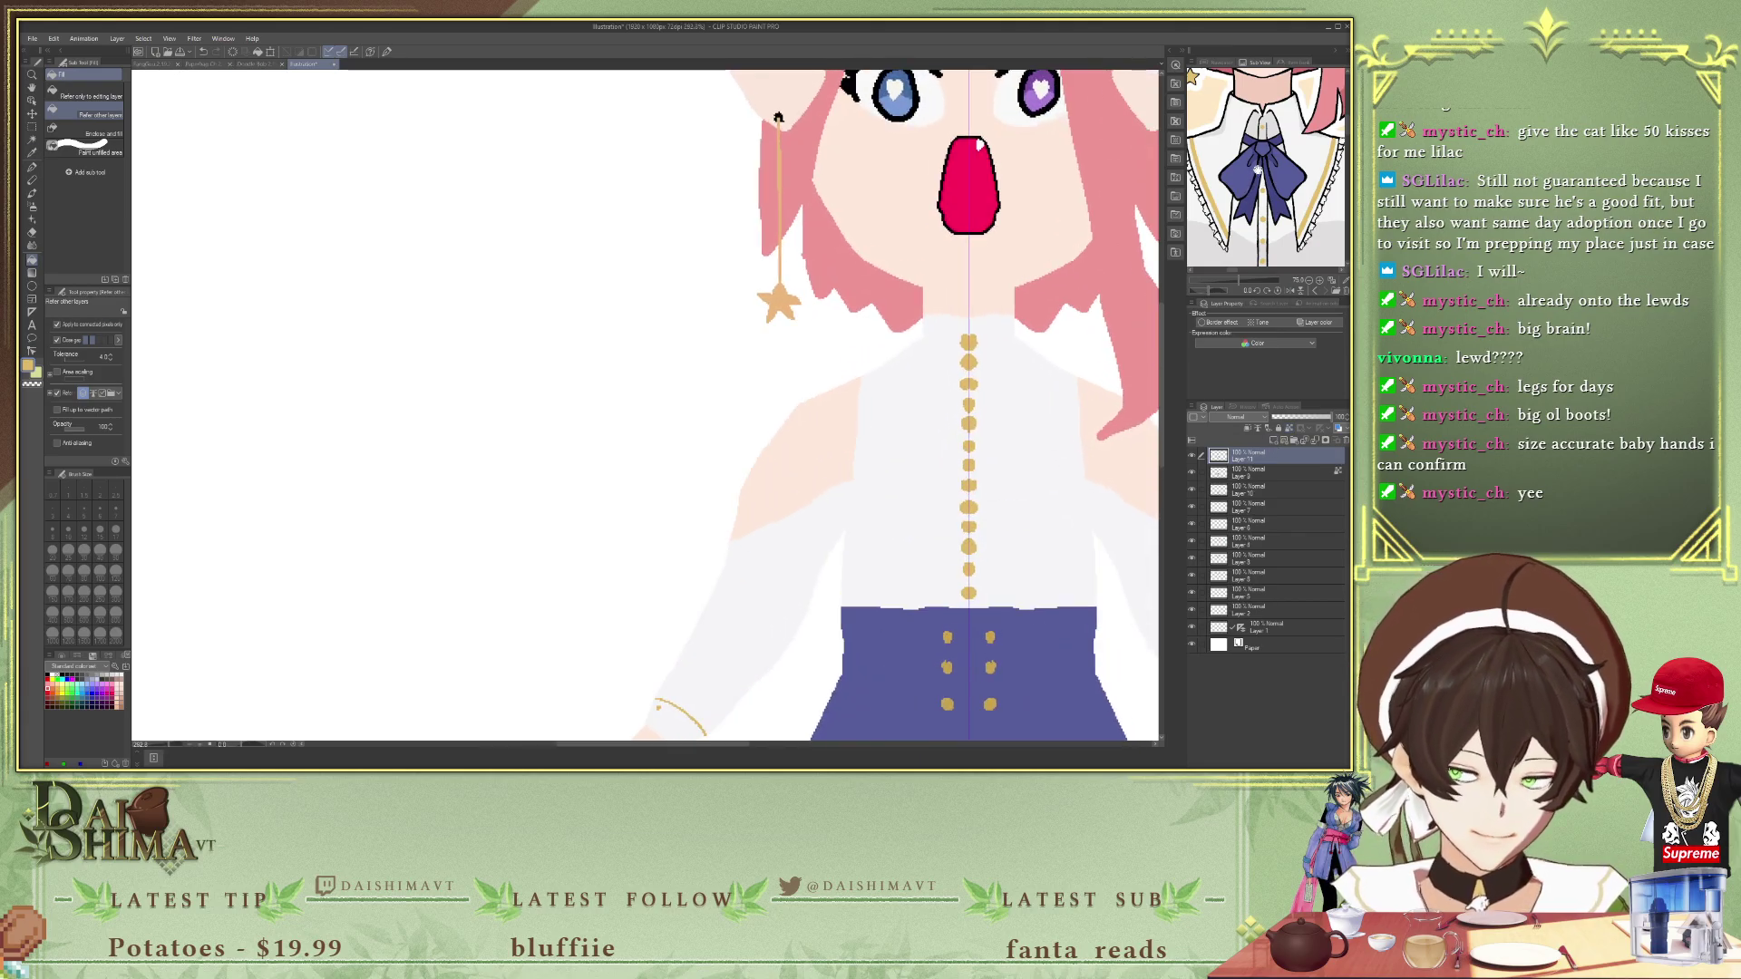
pyautogui.press('i')
pyautogui.click(1254, 151)
pyautogui.scroll(1, 915, 308)
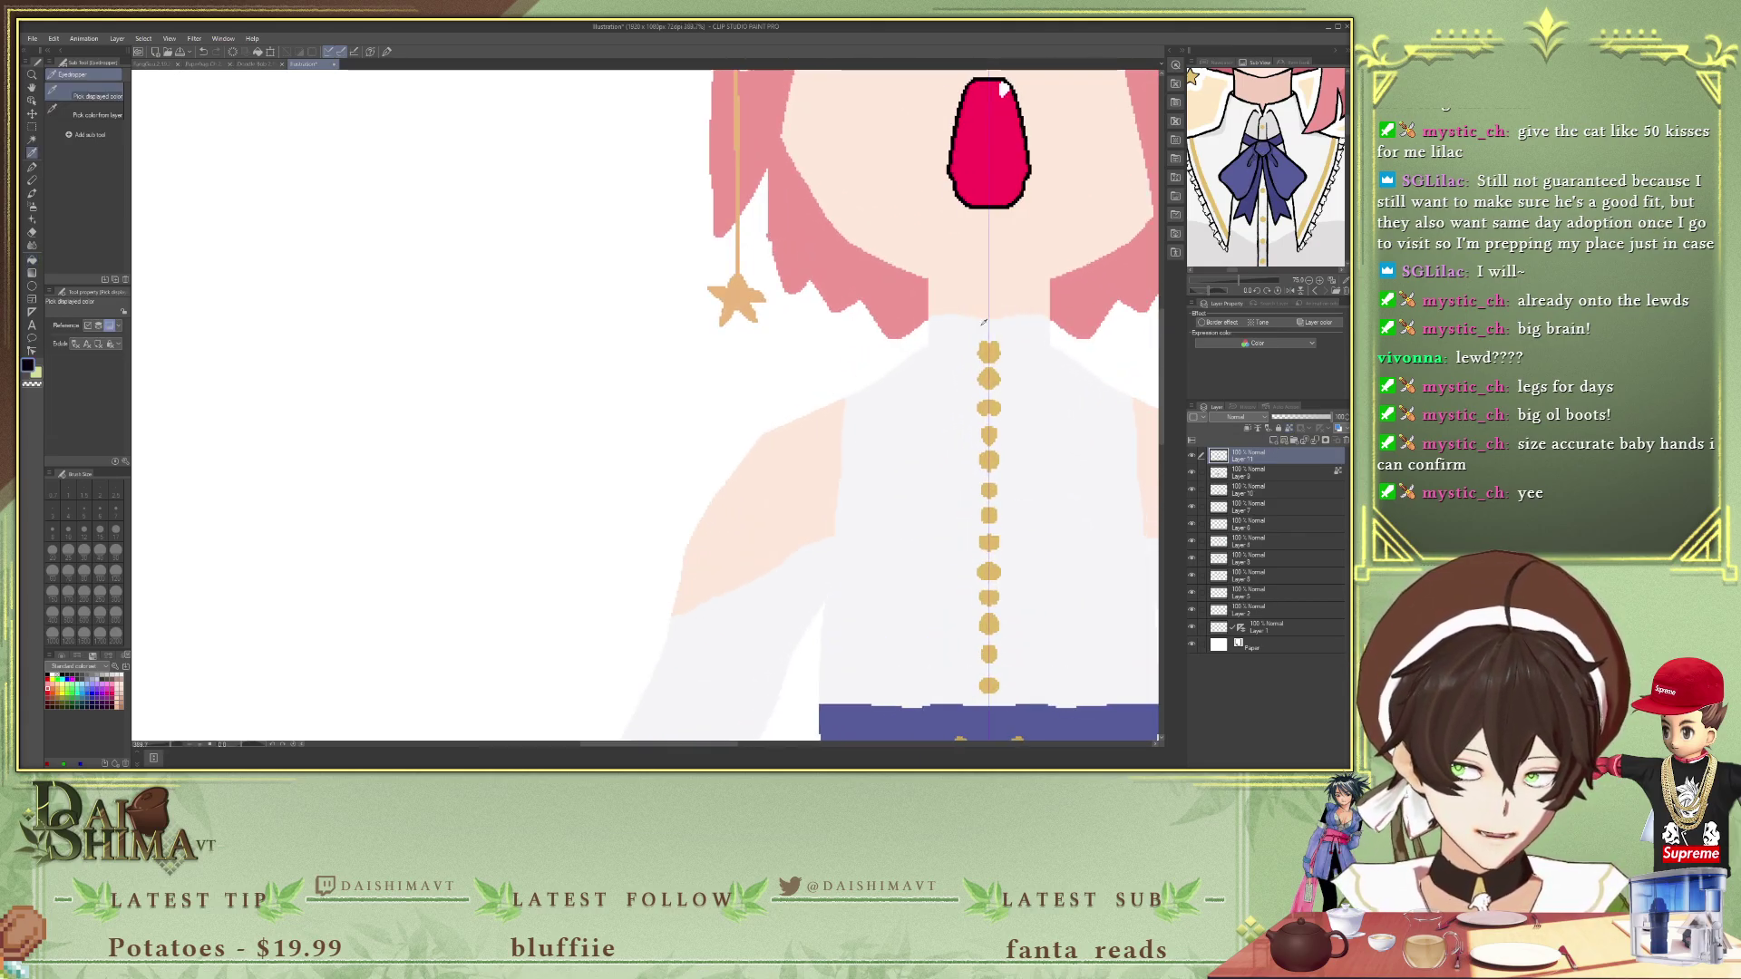
pyautogui.press('p')
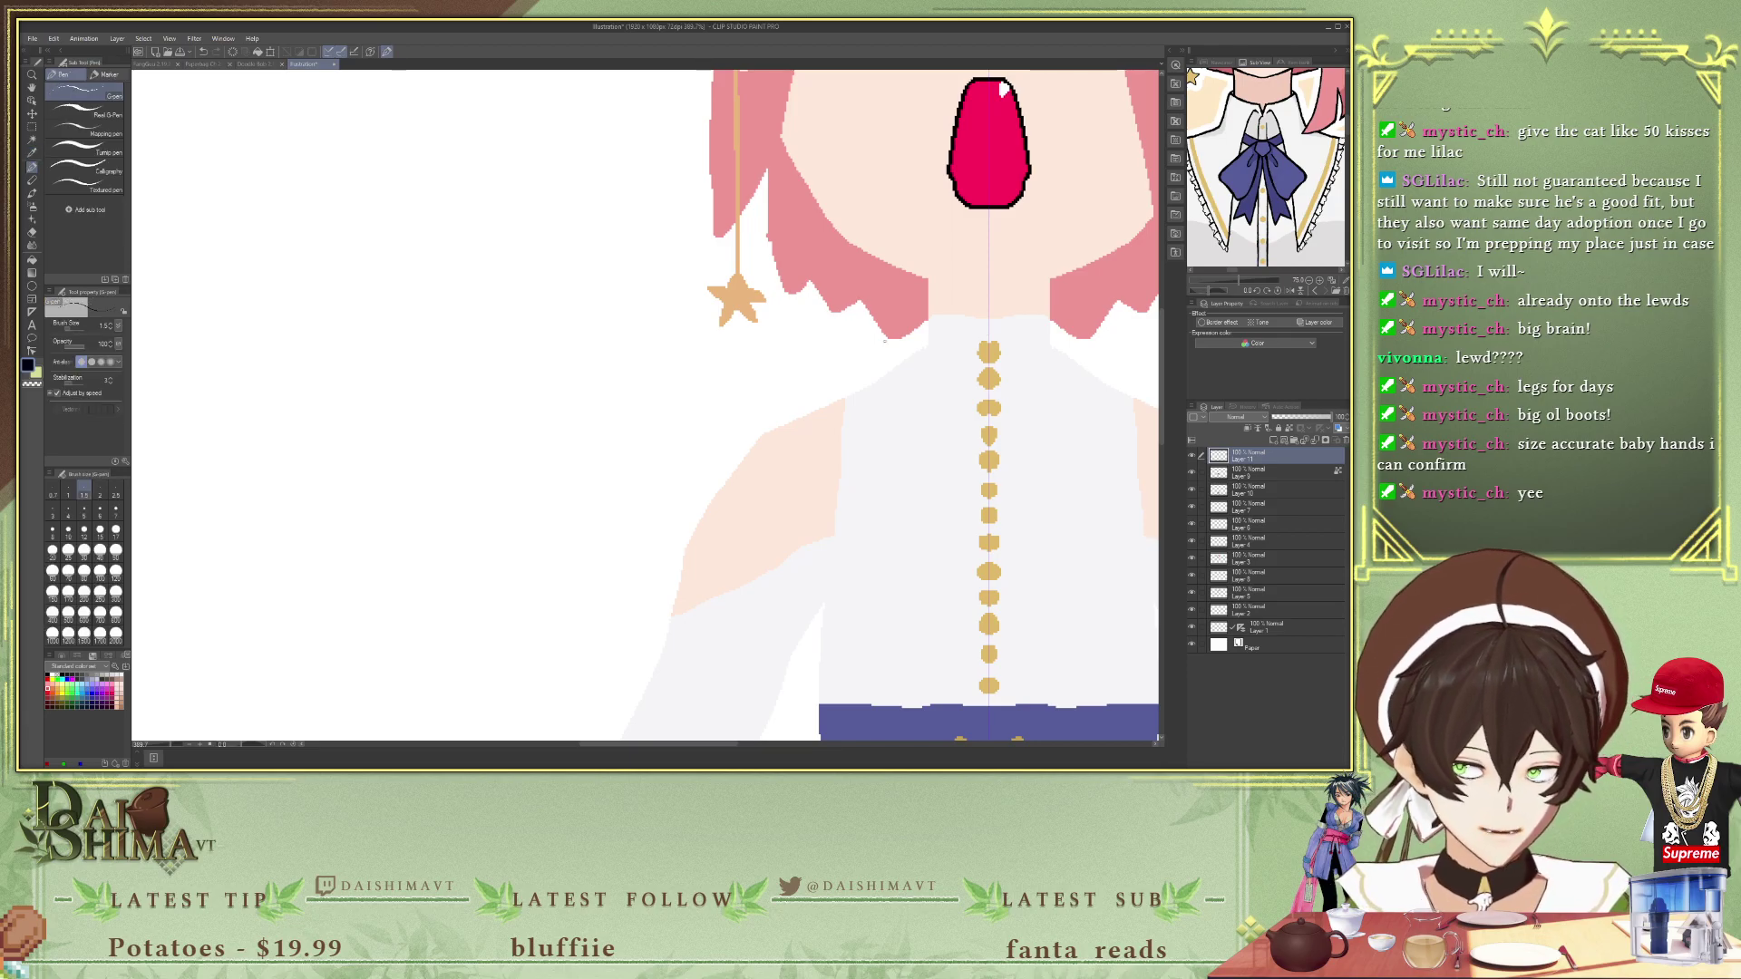
pyautogui.moveTo(933, 342); pyautogui.dragTo(988, 346)
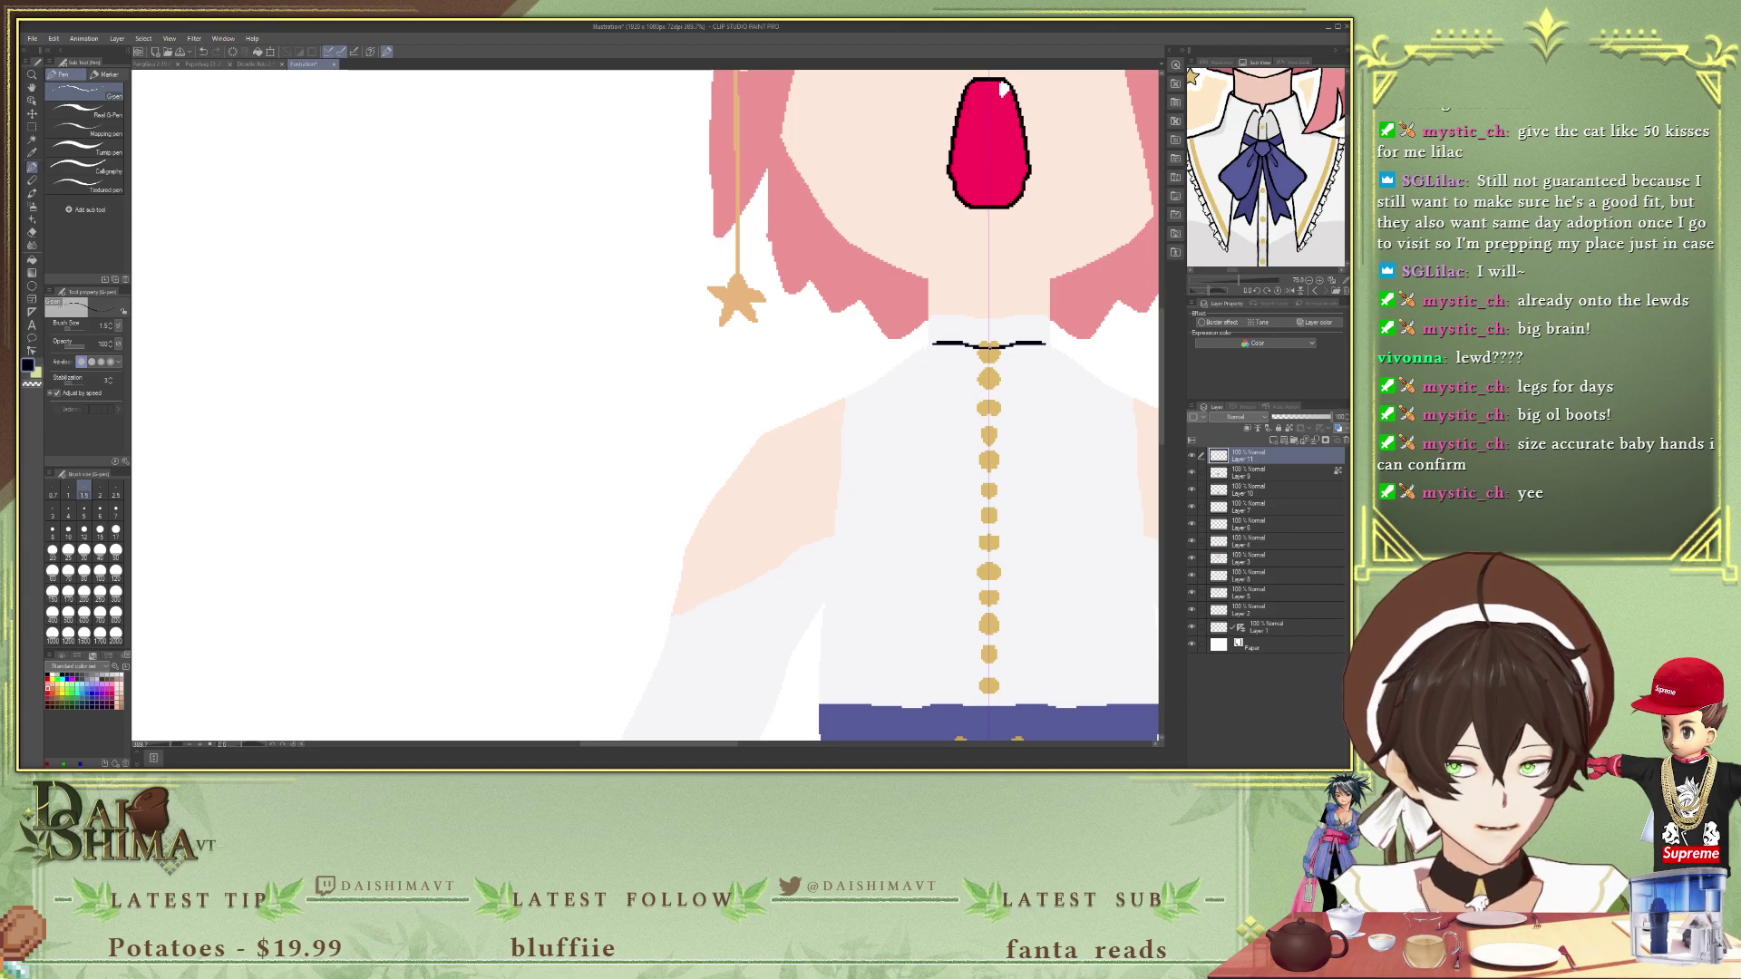
pyautogui.hotkey('ctrl', 'z')
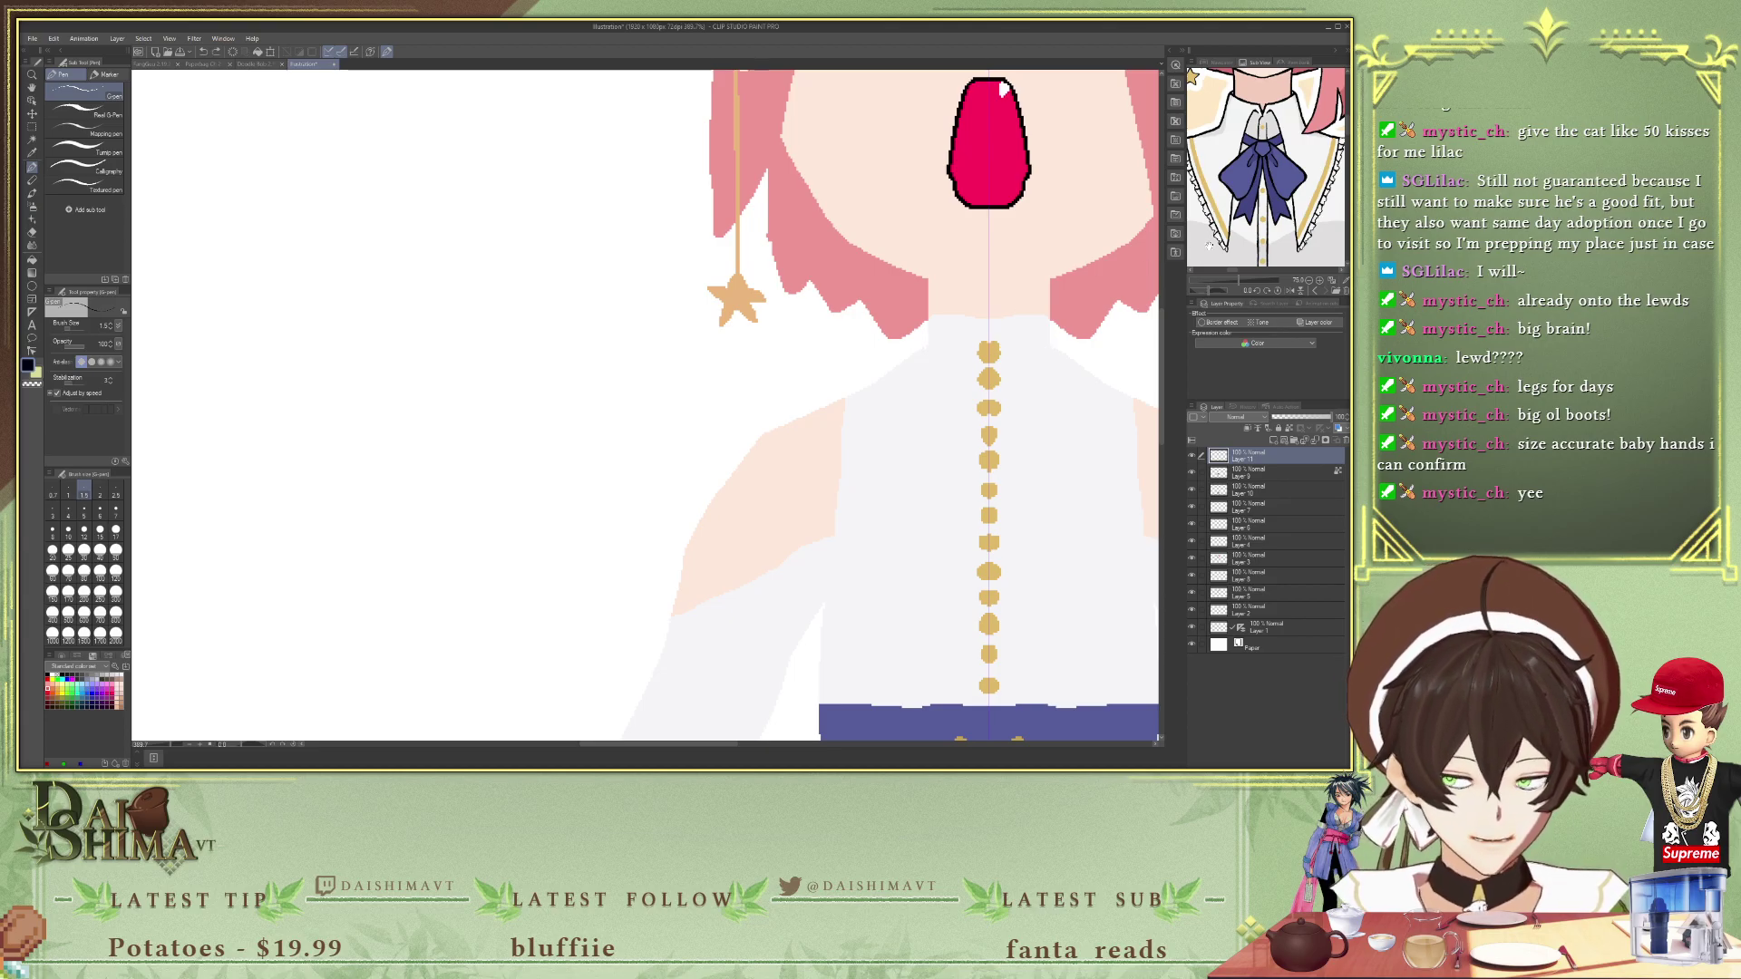
# - Sample the bow's blue from the reference and outline a symmetrical ribbon bow with drooping loops and tails at the collar
pyautogui.click(1242, 175)
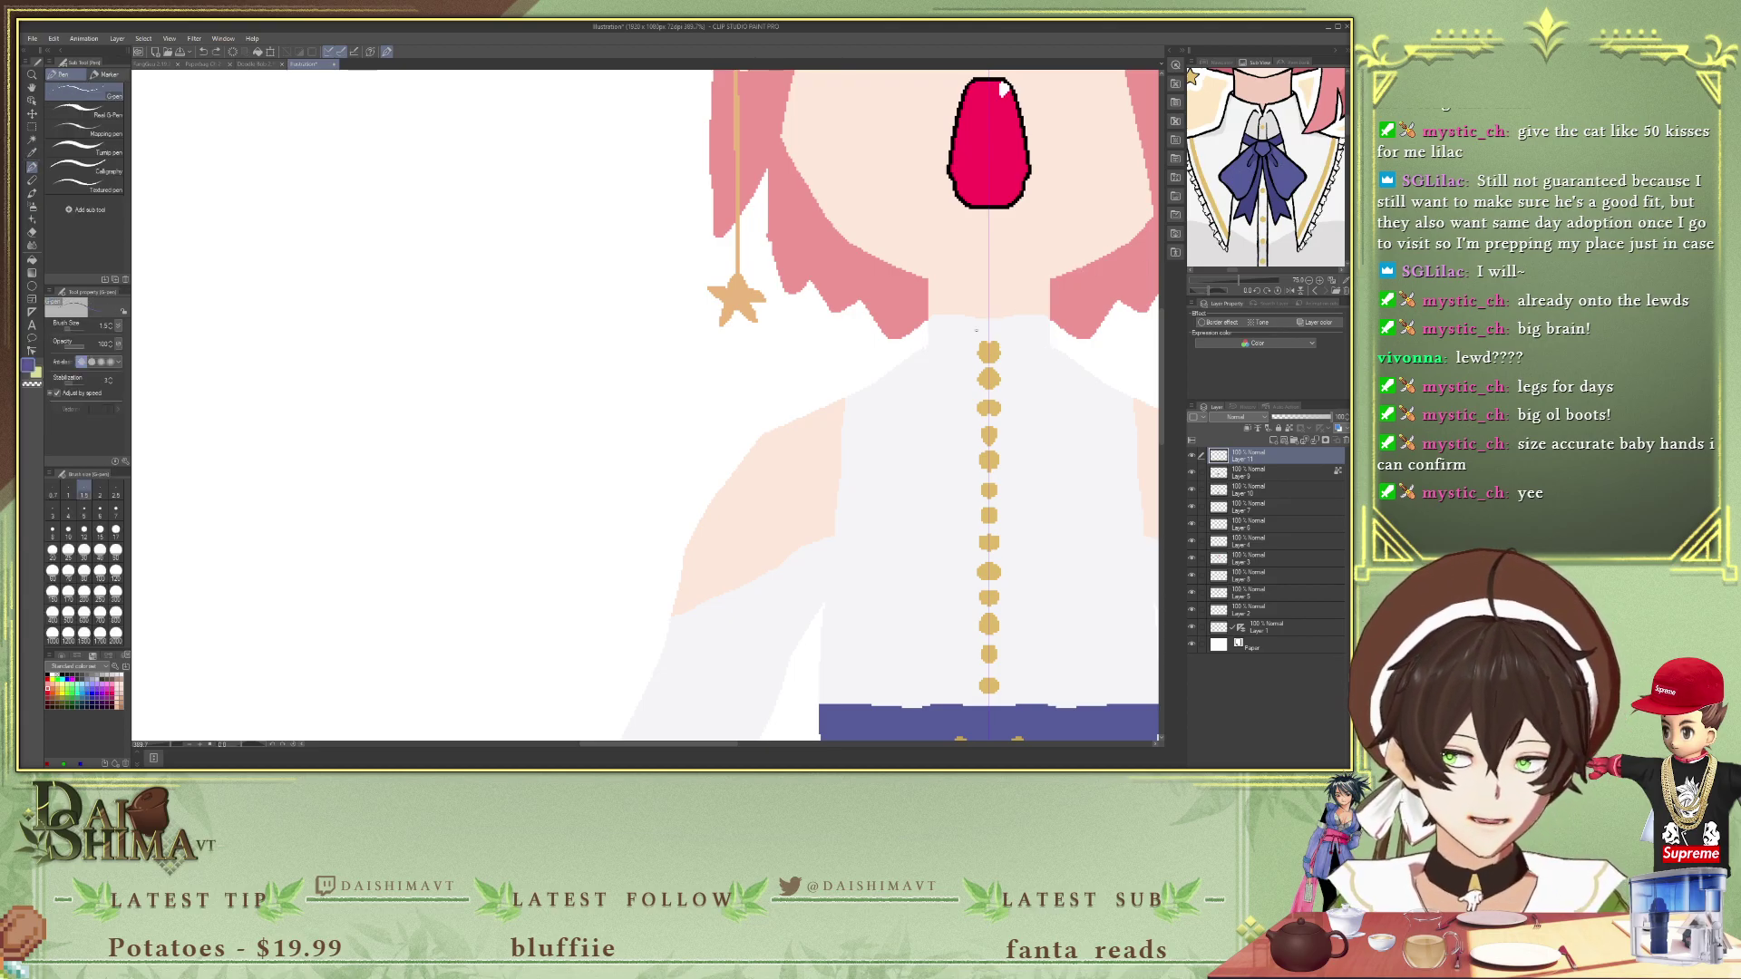
pyautogui.moveTo(931, 341); pyautogui.dragTo(1048, 341)
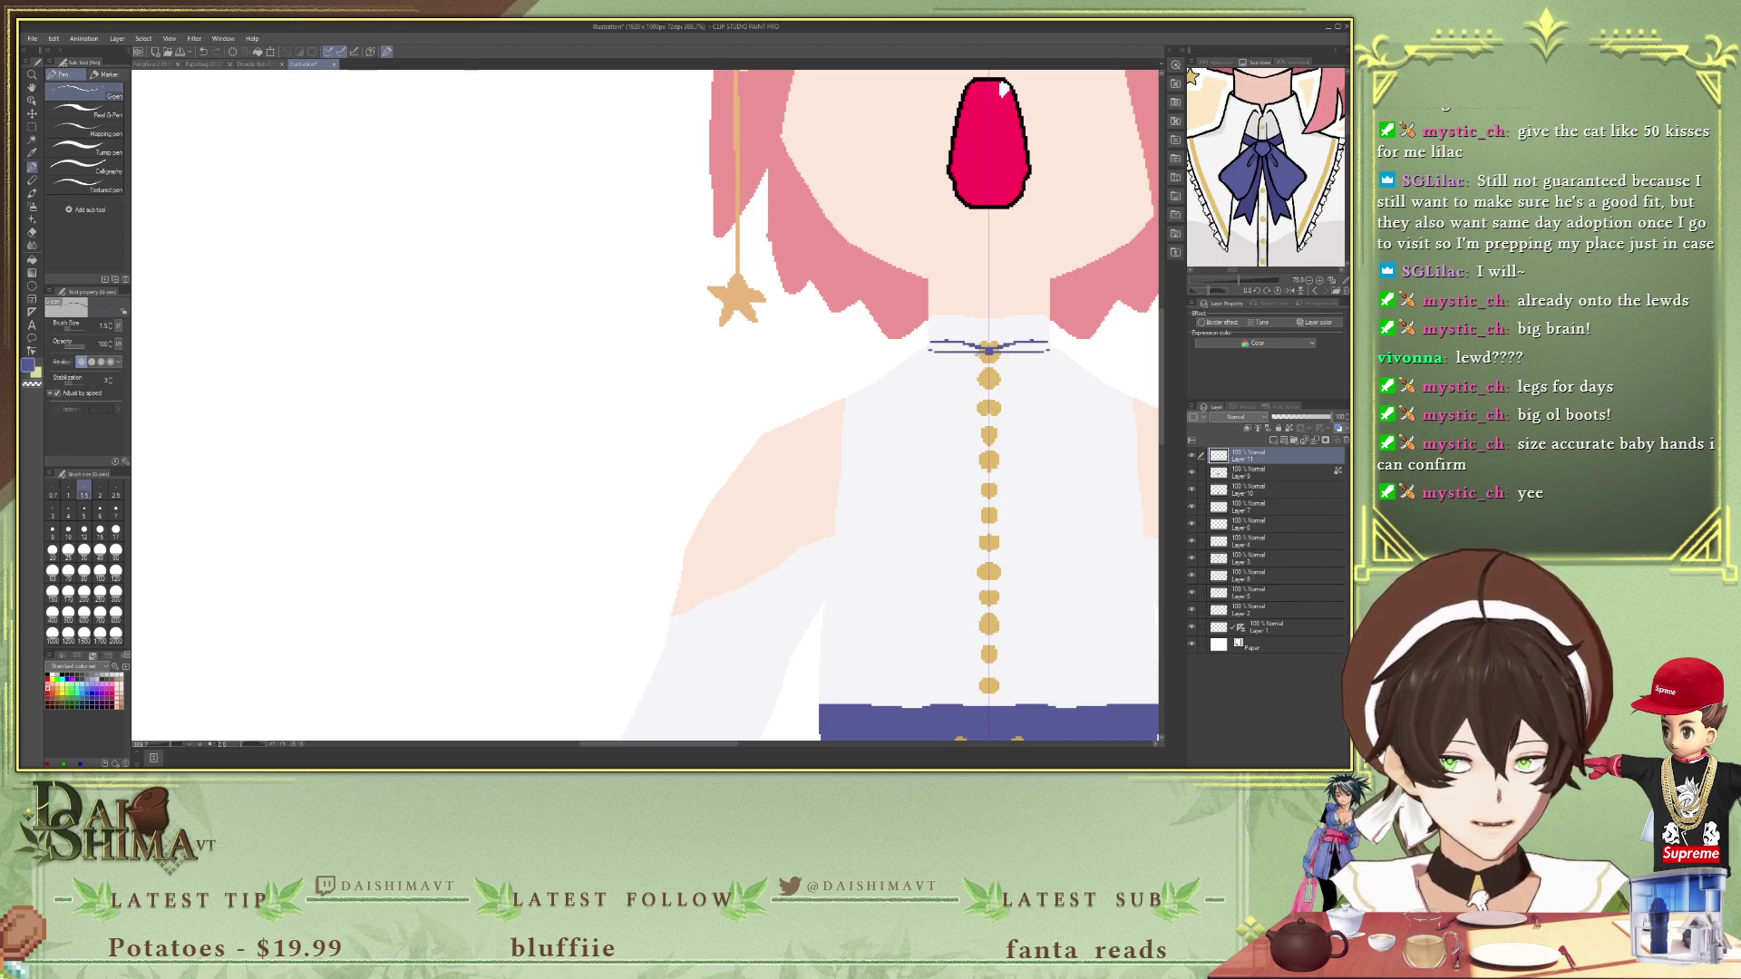
pyautogui.moveTo(957, 372)
pyautogui.mouseDown()
pyautogui.moveTo(924, 412)
pyautogui.moveTo(961, 404)
pyautogui.moveTo(982, 360)
pyautogui.moveTo(927, 405)
pyautogui.moveTo(945, 362)
pyautogui.mouseUp()
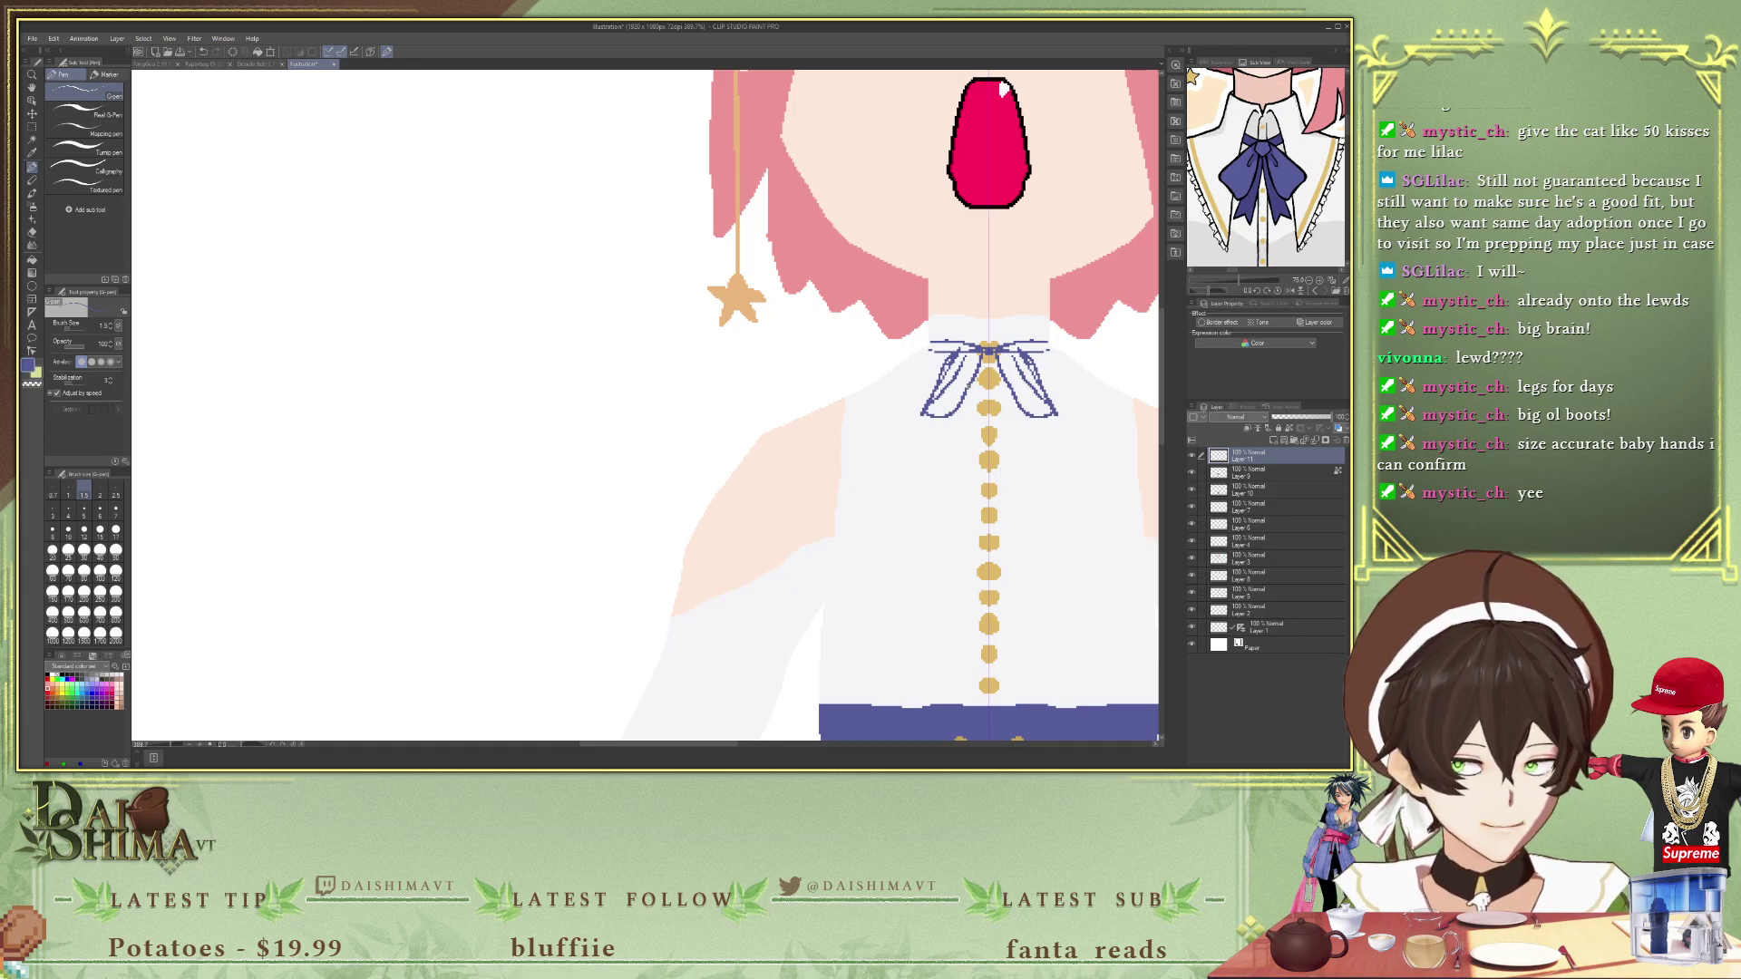
pyautogui.moveTo(962, 429); pyautogui.dragTo(953, 414)
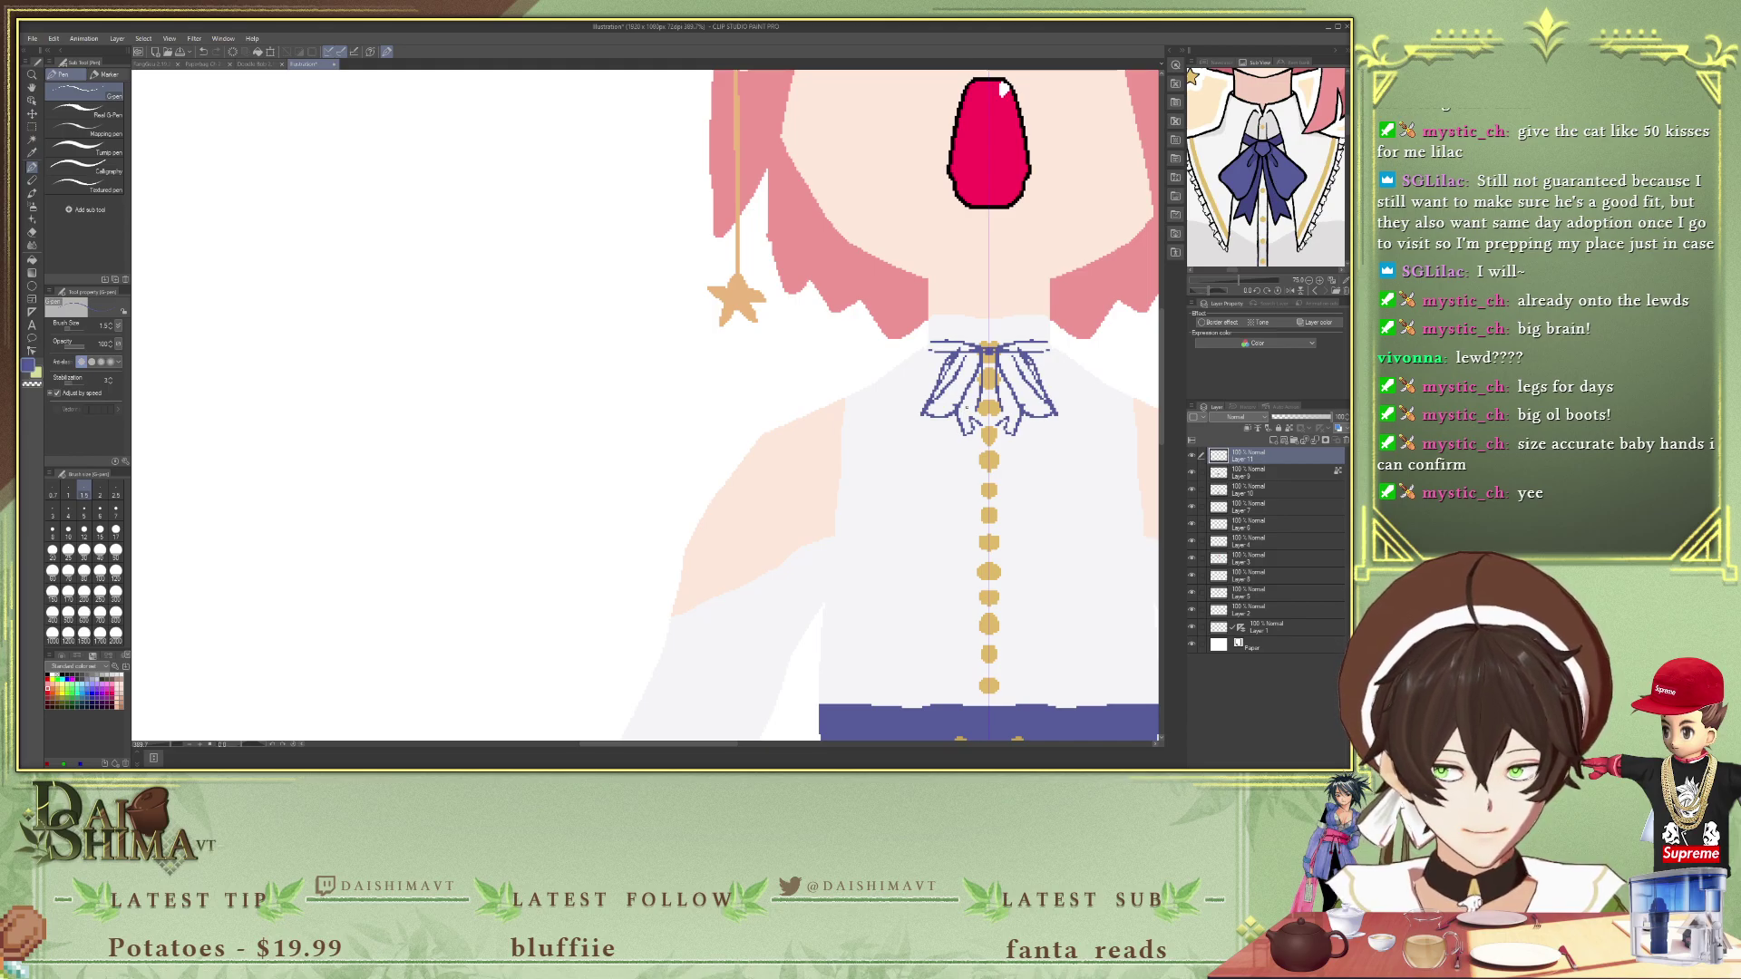
# - Fill the collar bow's band, loops and tails with the sampled blue
pyautogui.press('g')
pyautogui.click(969, 408)
pyautogui.click(948, 389)
pyautogui.click(960, 372)
pyautogui.click(1024, 348)
pyautogui.click(1010, 354)
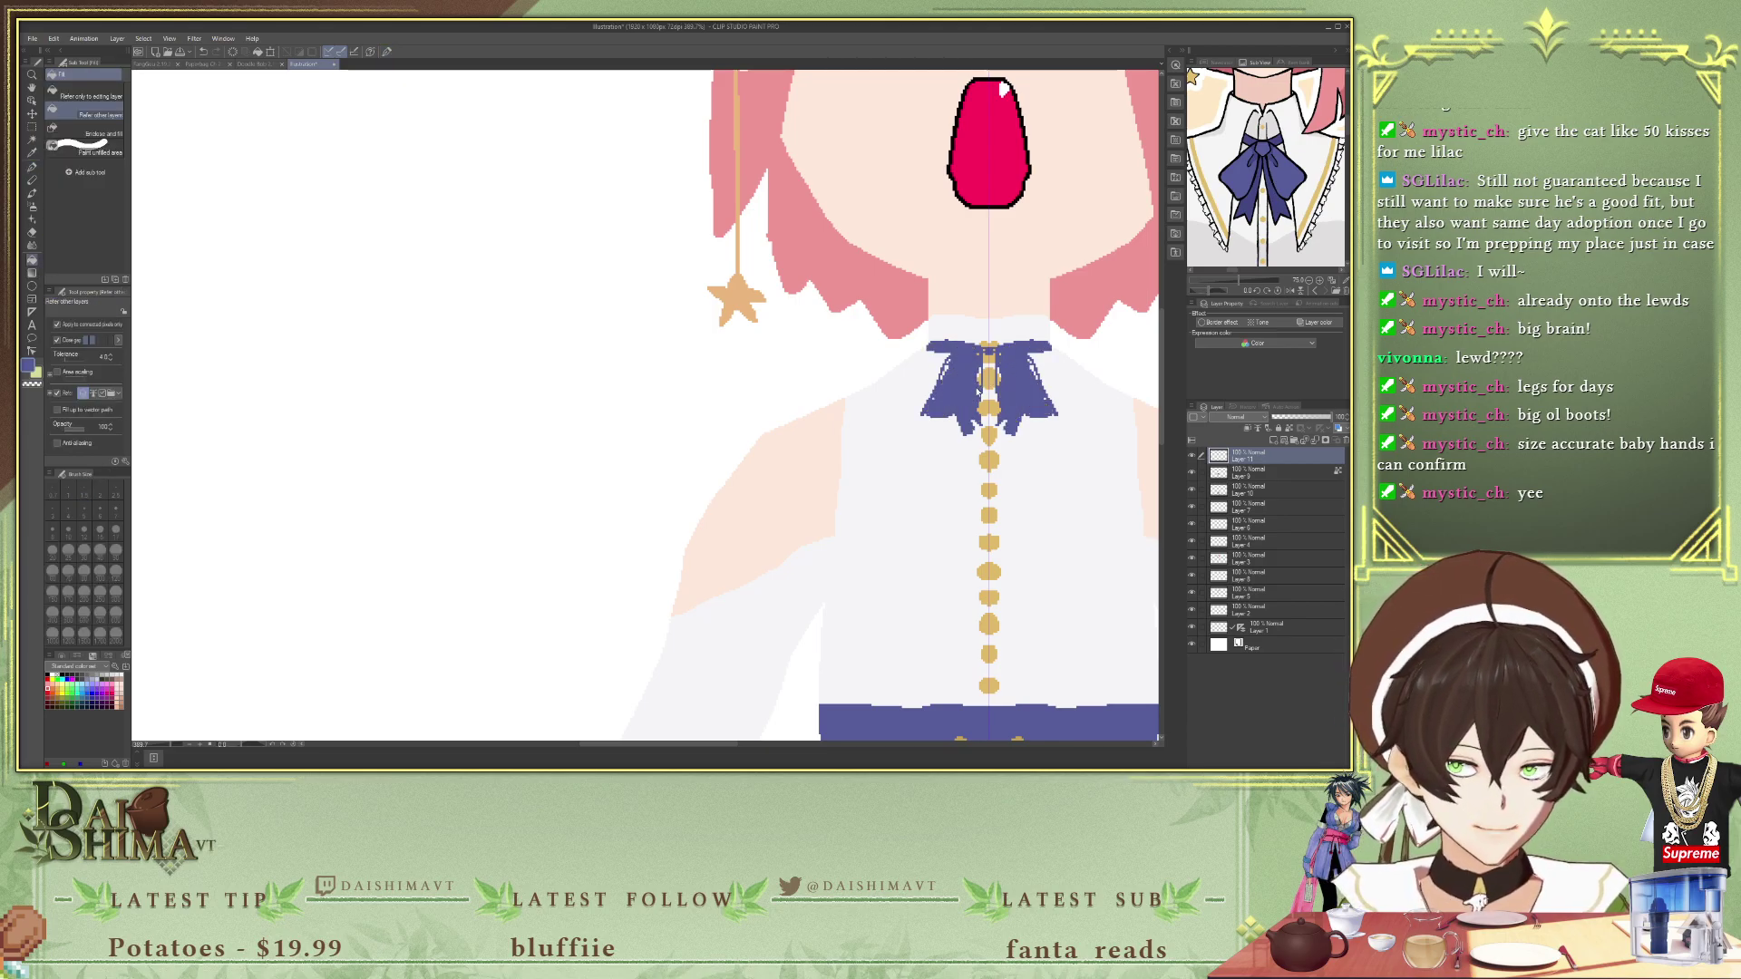
# - Undo the collar bow's fills and its inner tail outlines, keeping the band lines and outer drooping loops
pyautogui.hotkey('ctrl', 'z')
pyautogui.hotkey('ctrl', 'z')
pyautogui.hotkey('ctrl', 'z')
pyautogui.hotkey('ctrl', 'z')
pyautogui.hotkey('ctrl', 'z')
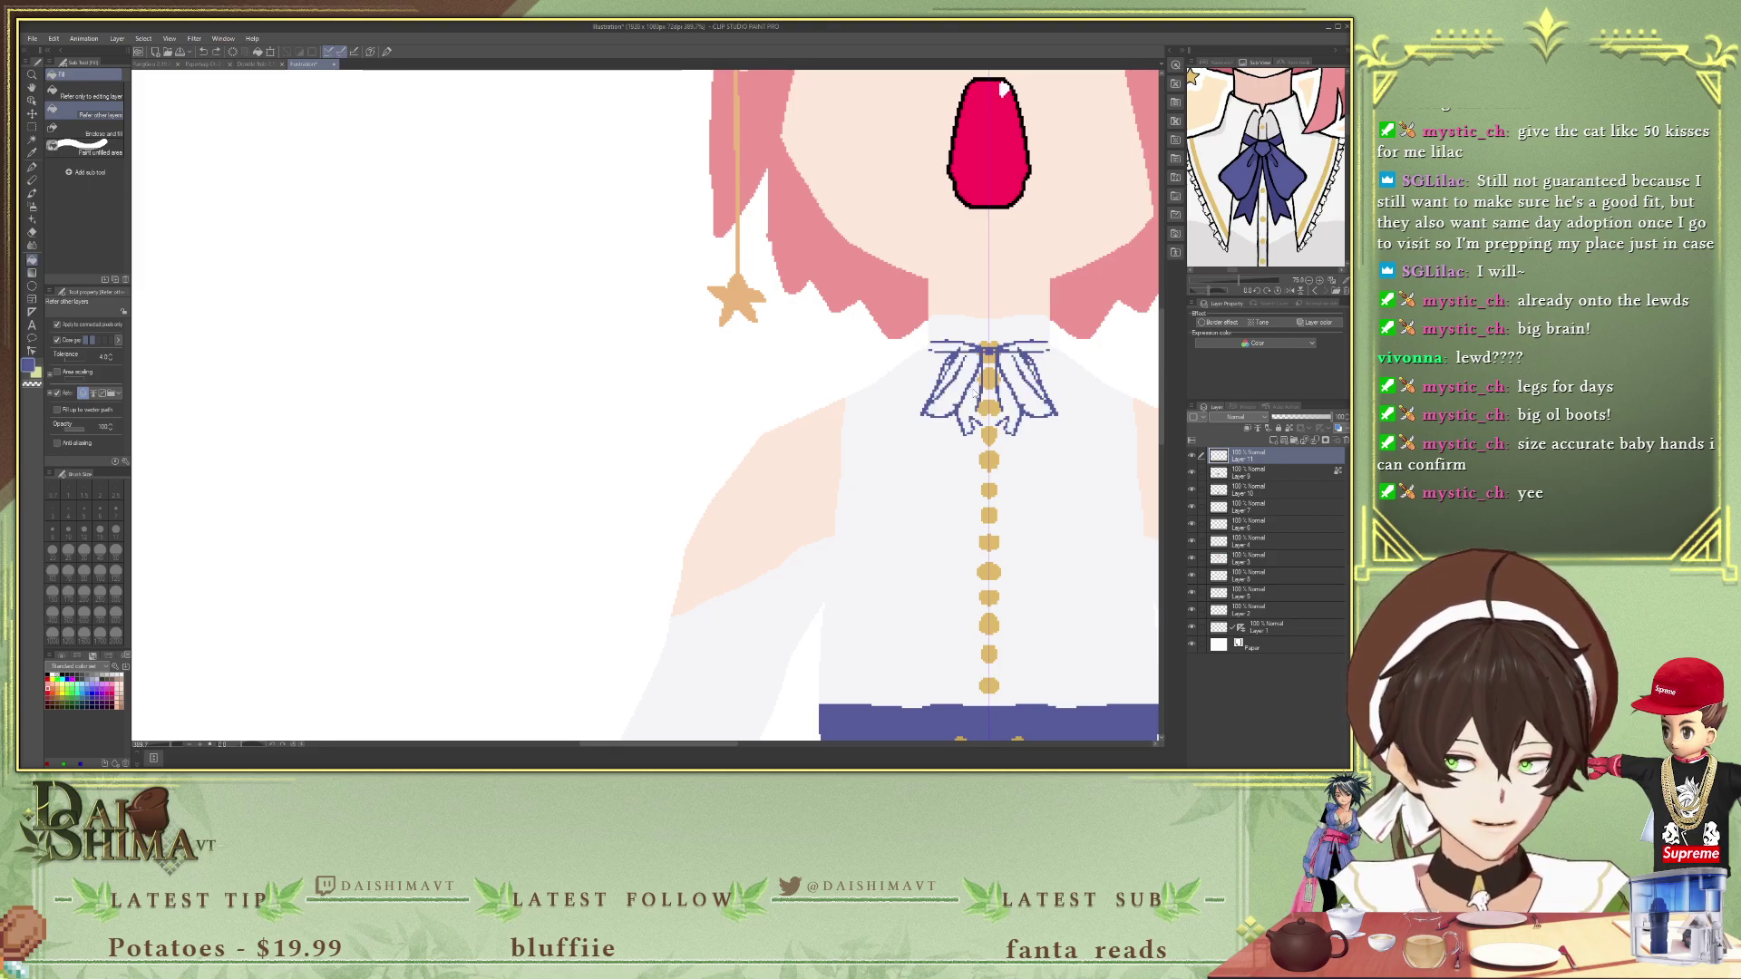
pyautogui.hotkey('ctrl', 'z')
pyautogui.hotkey('ctrl', 'z')
pyautogui.hotkey('ctrl', 'z')
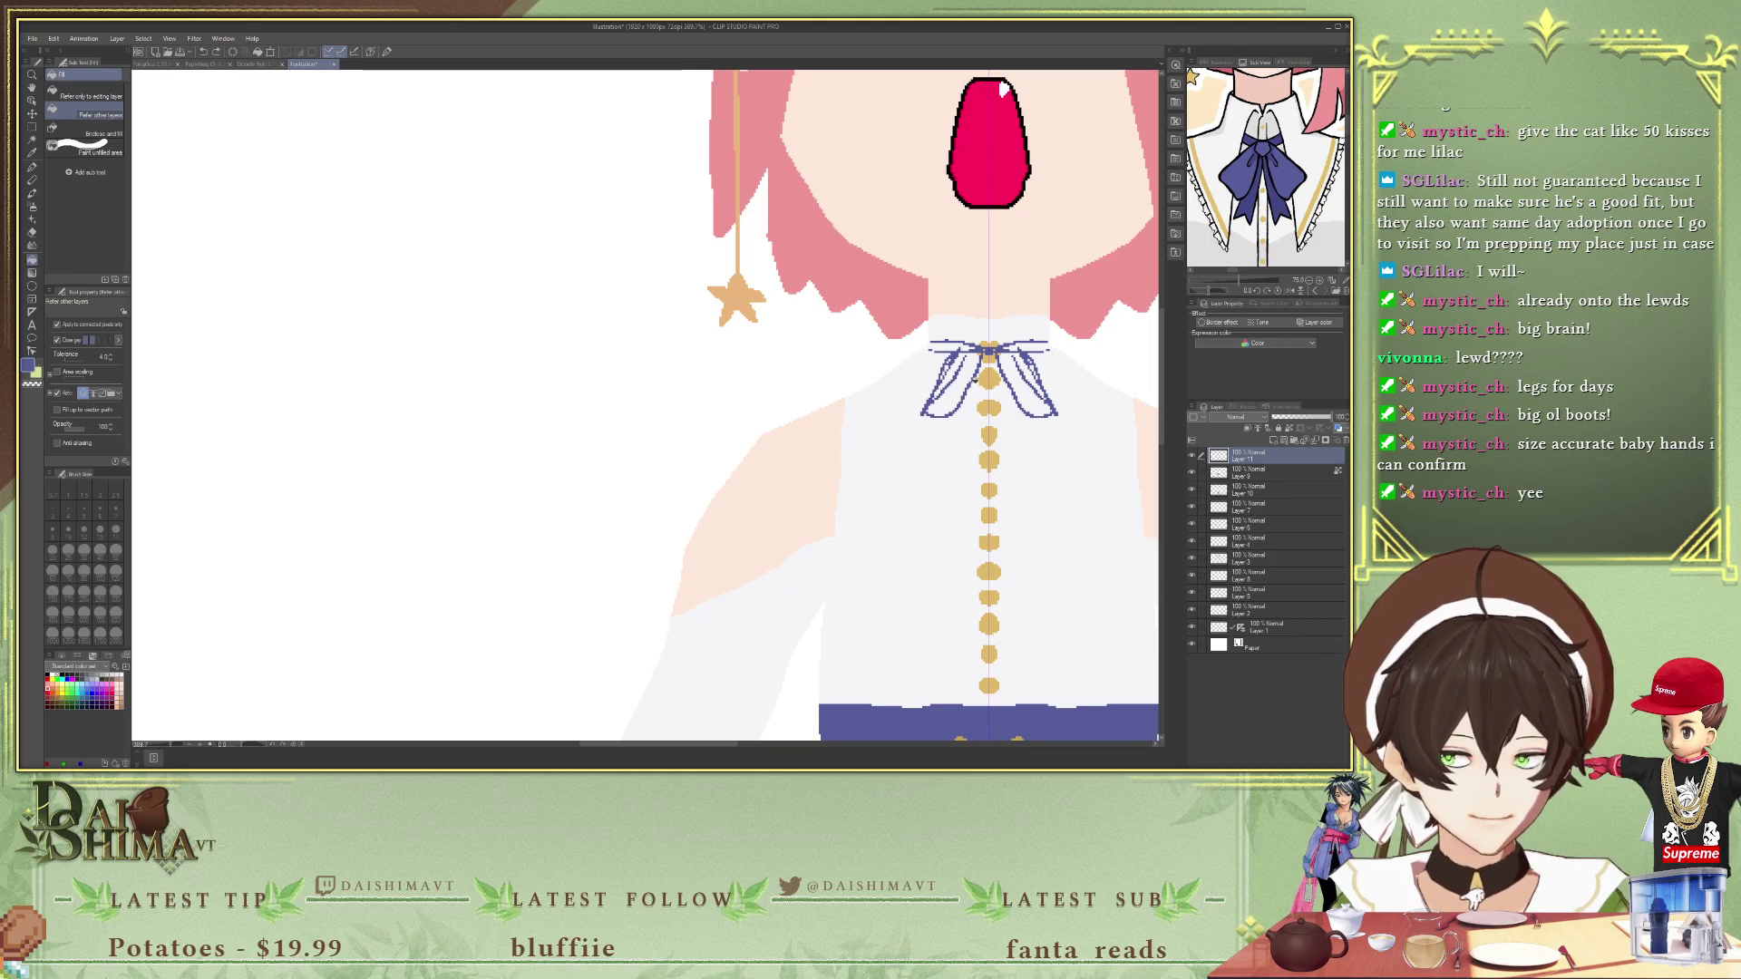
# - Fill the collar bow's outer loops and band with blue, closing the remaining gaps with pen strokes
pyautogui.click(972, 376)
pyautogui.press('p')
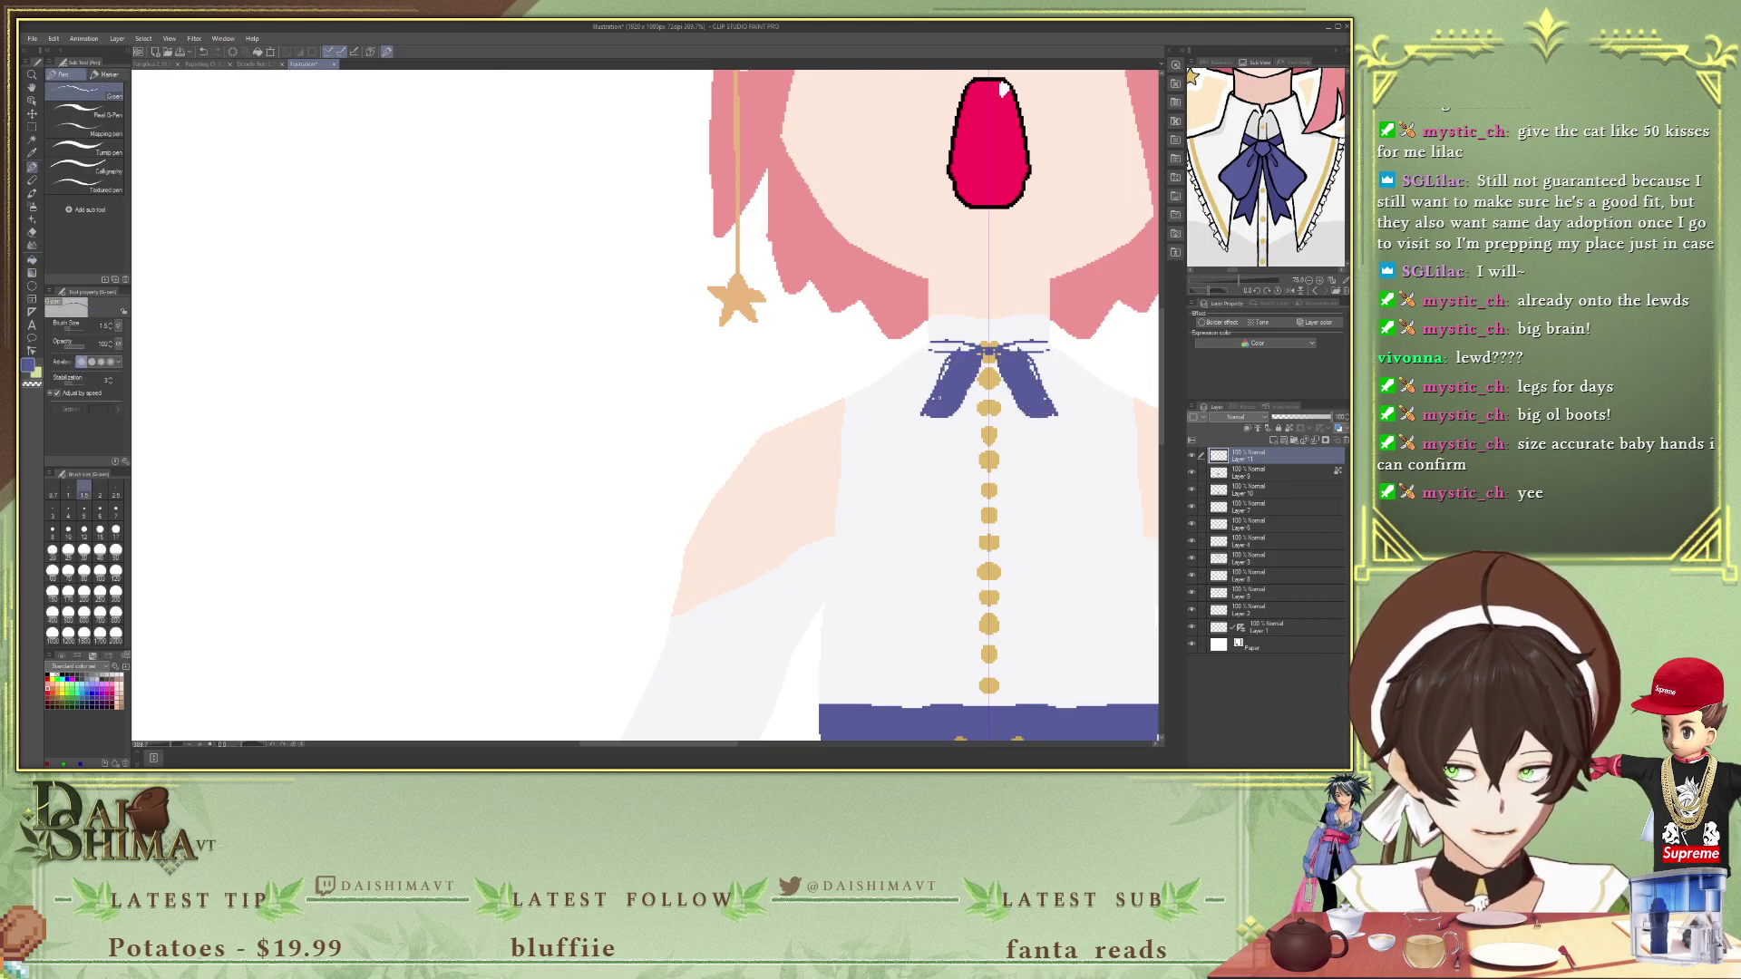
pyautogui.moveTo(948, 365); pyautogui.dragTo(936, 389)
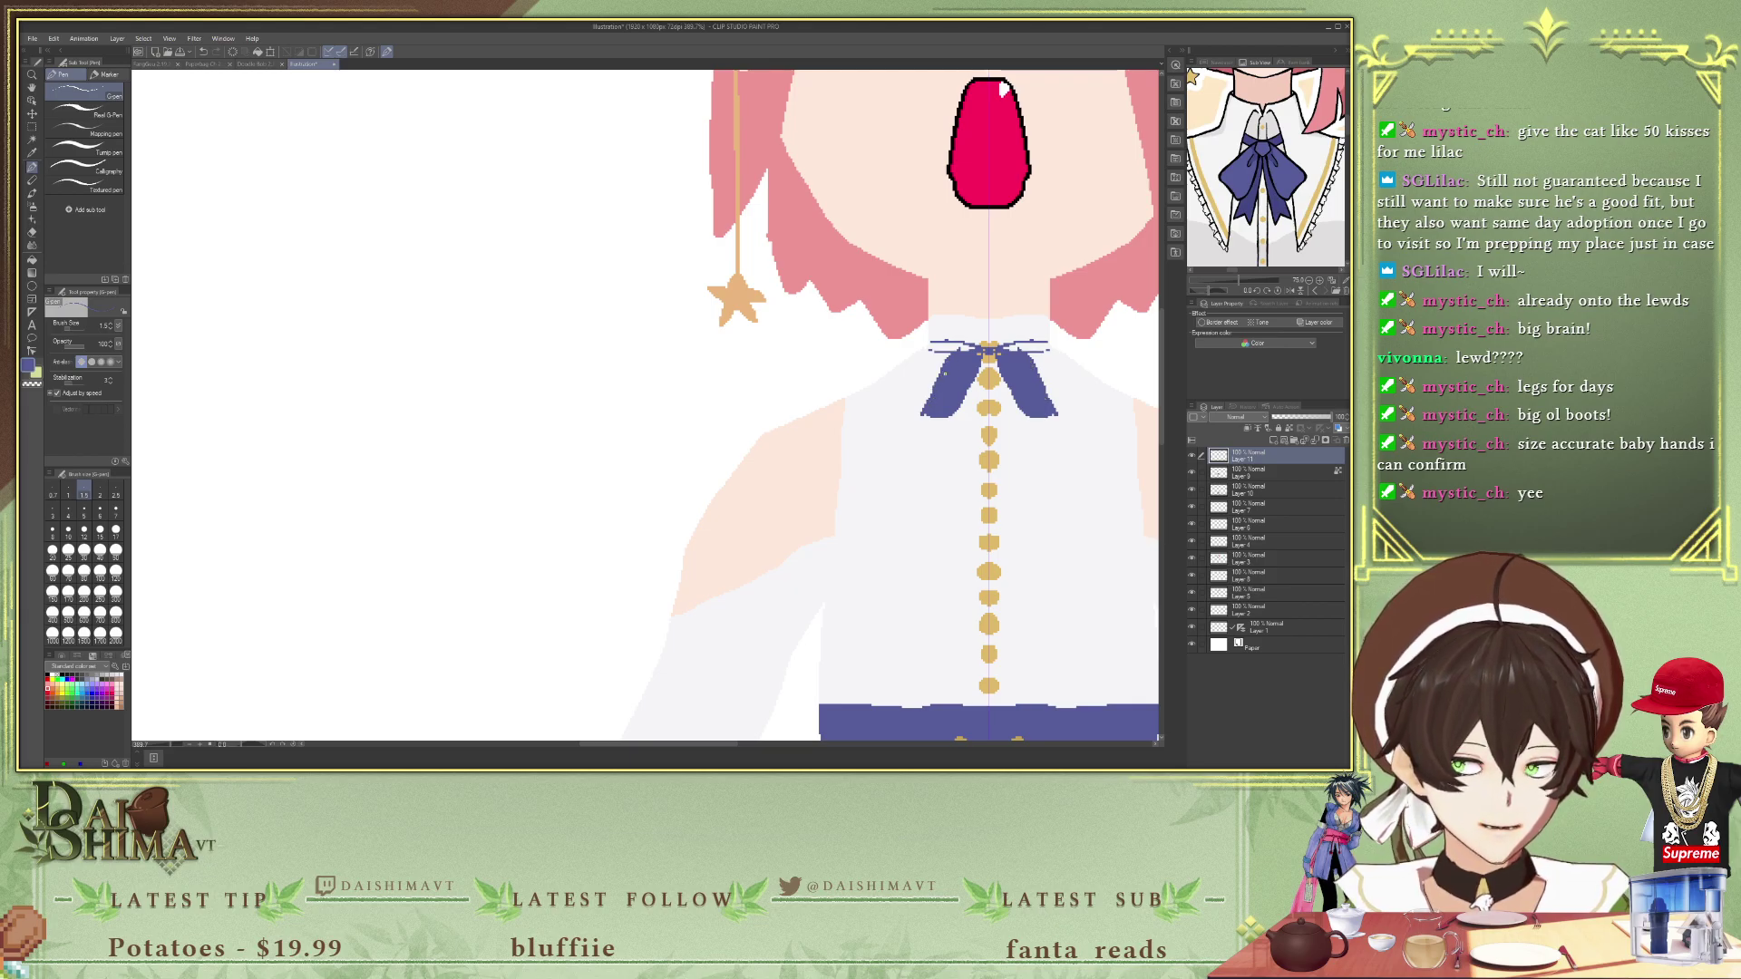
pyautogui.press('g')
pyautogui.click(1020, 350)
pyautogui.press('p')
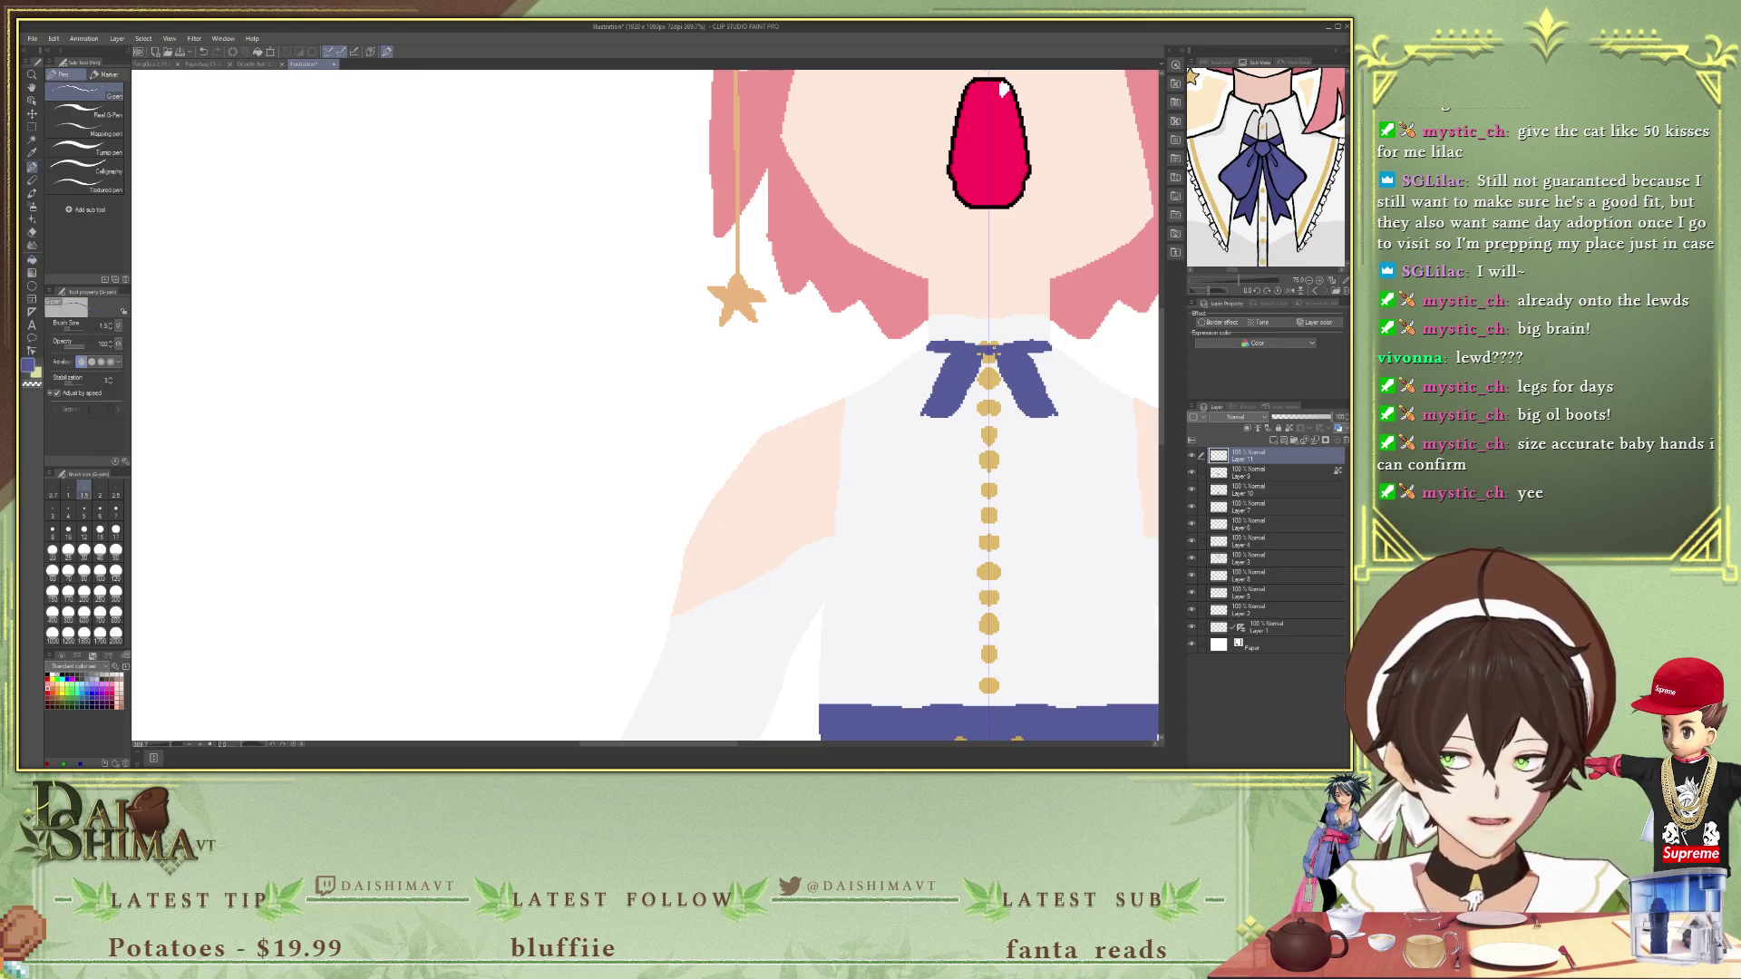
pyautogui.moveTo(945, 350)
pyautogui.mouseDown()
pyautogui.moveTo(923, 353)
pyautogui.moveTo(999, 343)
pyautogui.mouseUp()
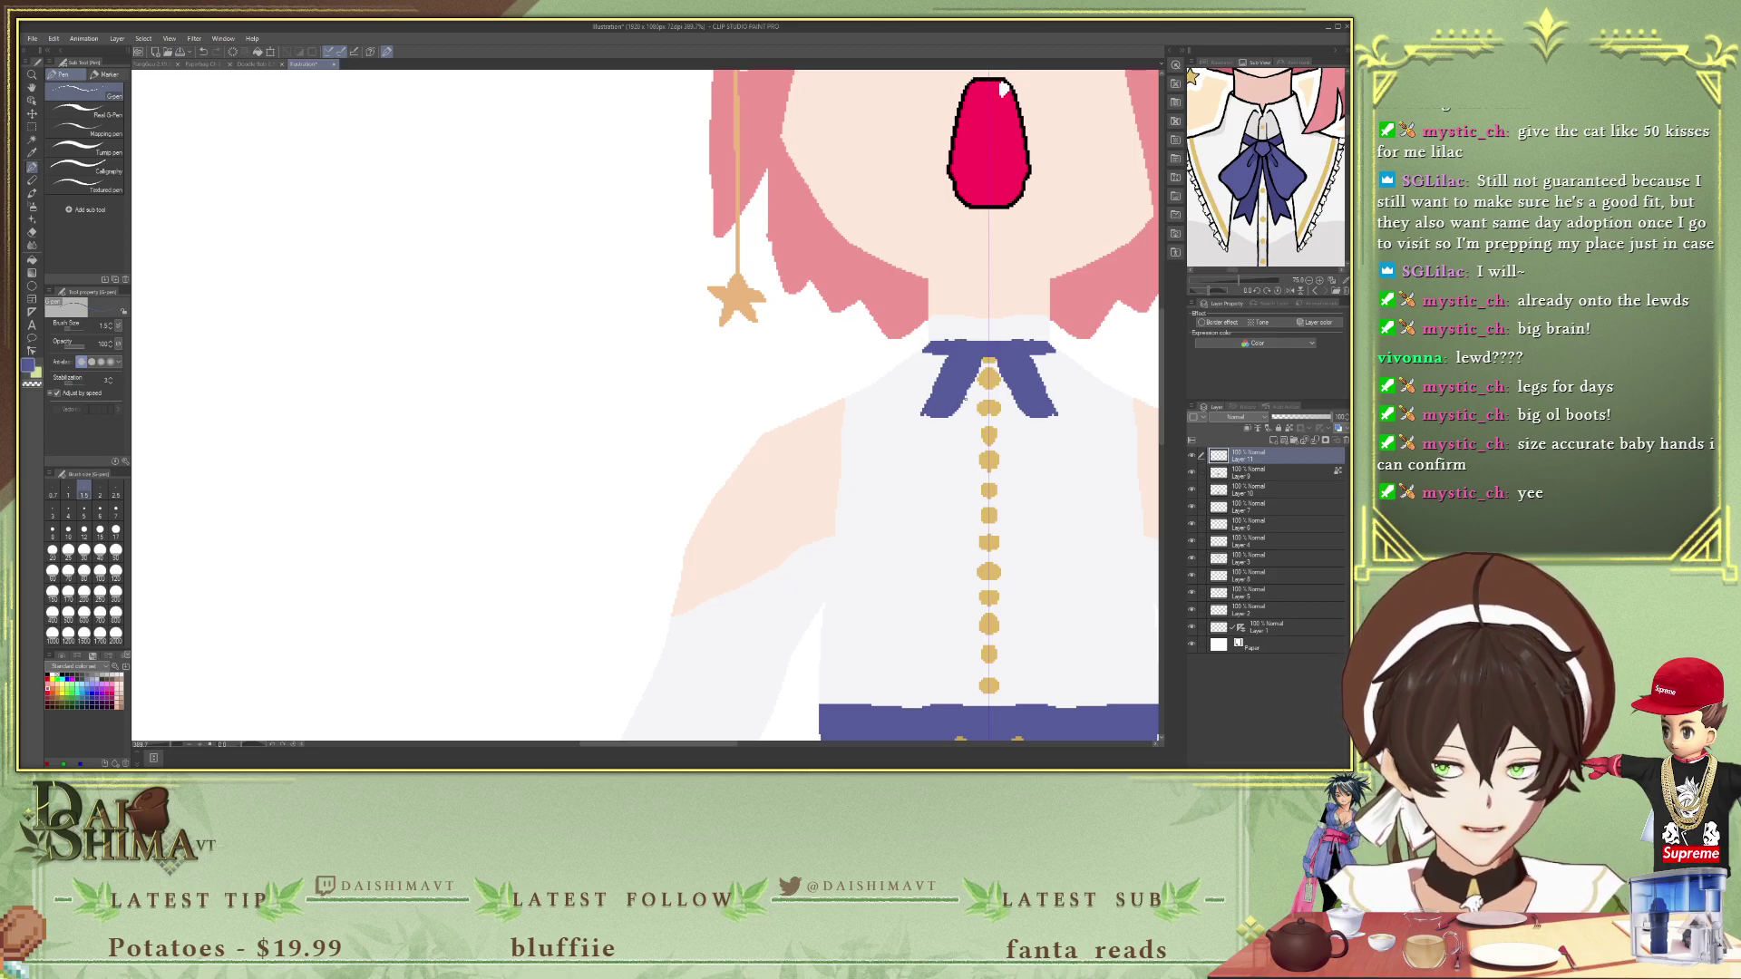
# - Draw short jagged inner tails between the collar bow's loops and fill them with the same blue
pyautogui.moveTo(980, 369); pyautogui.dragTo(971, 405)
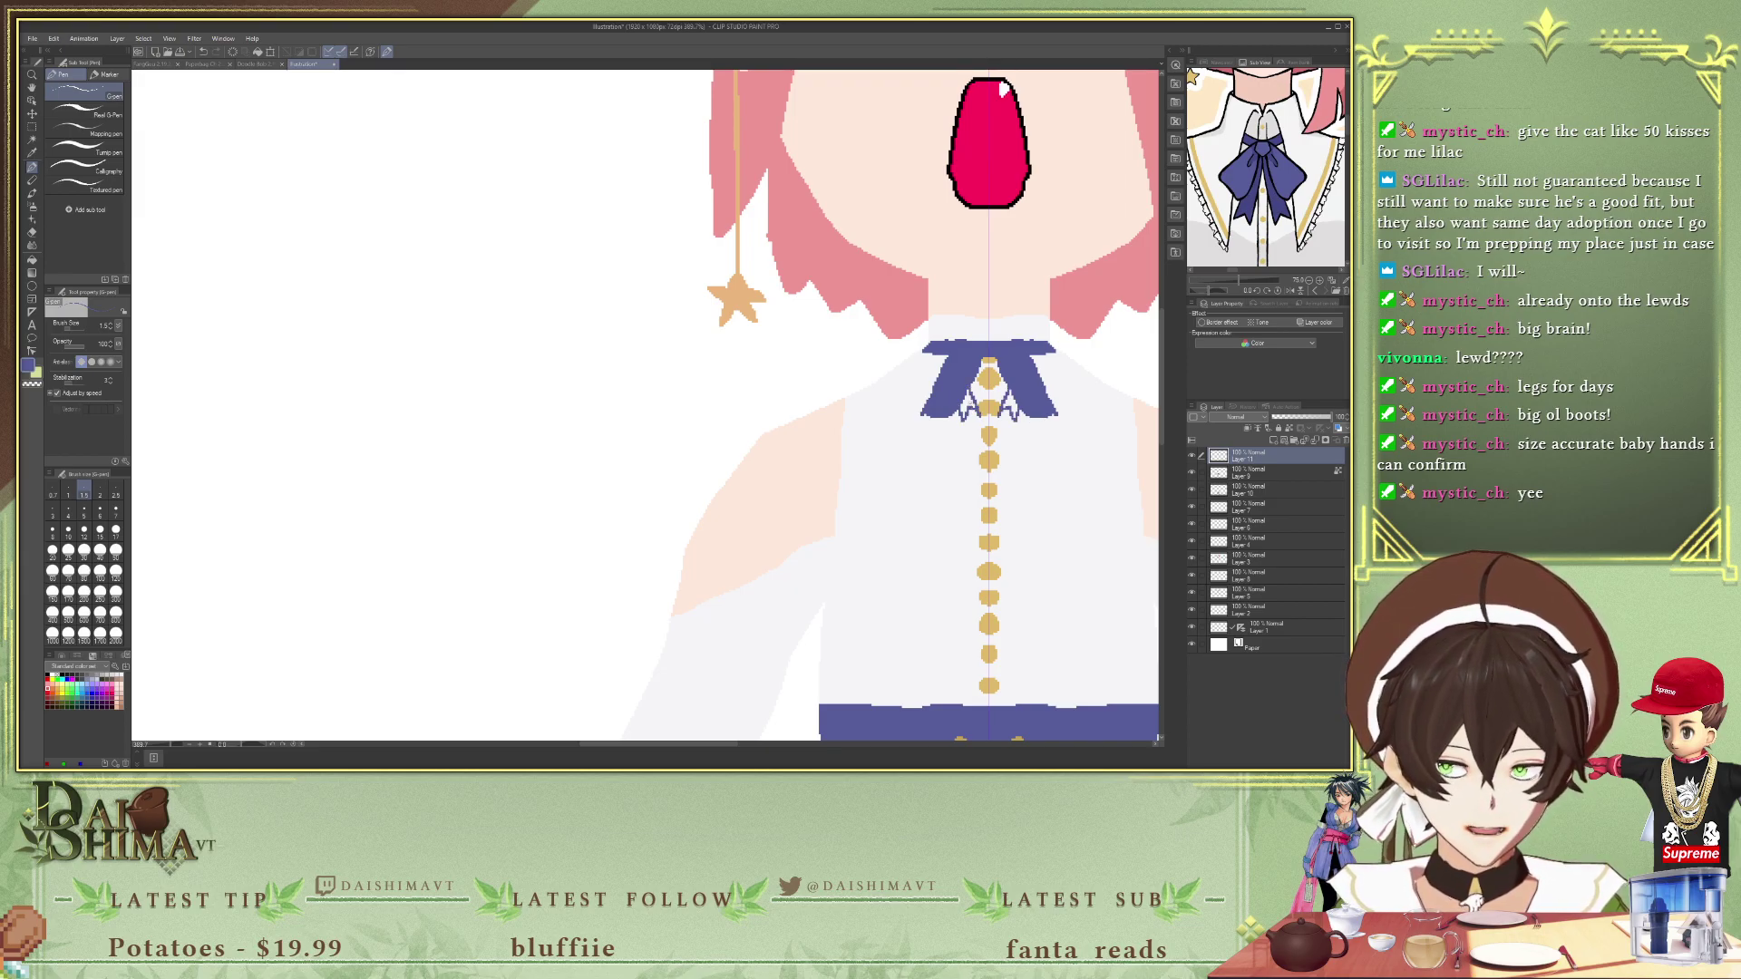
pyautogui.press('g')
pyautogui.click(986, 378)
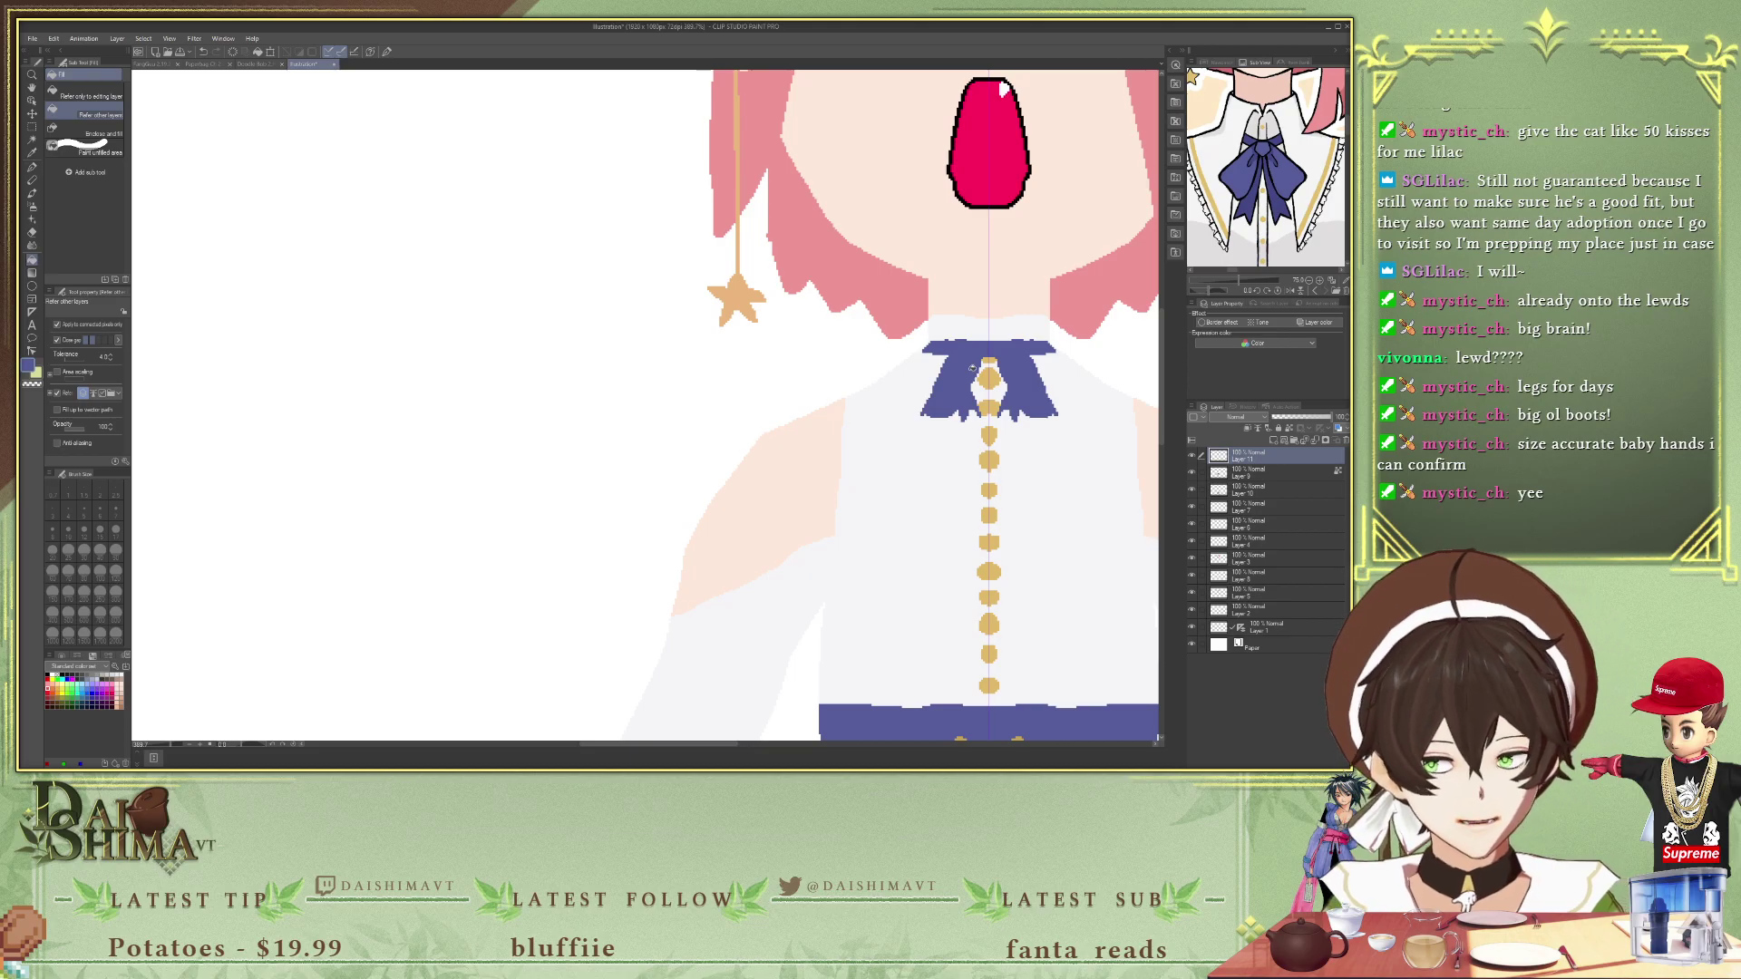
pyautogui.scroll(-5, 973, 308)
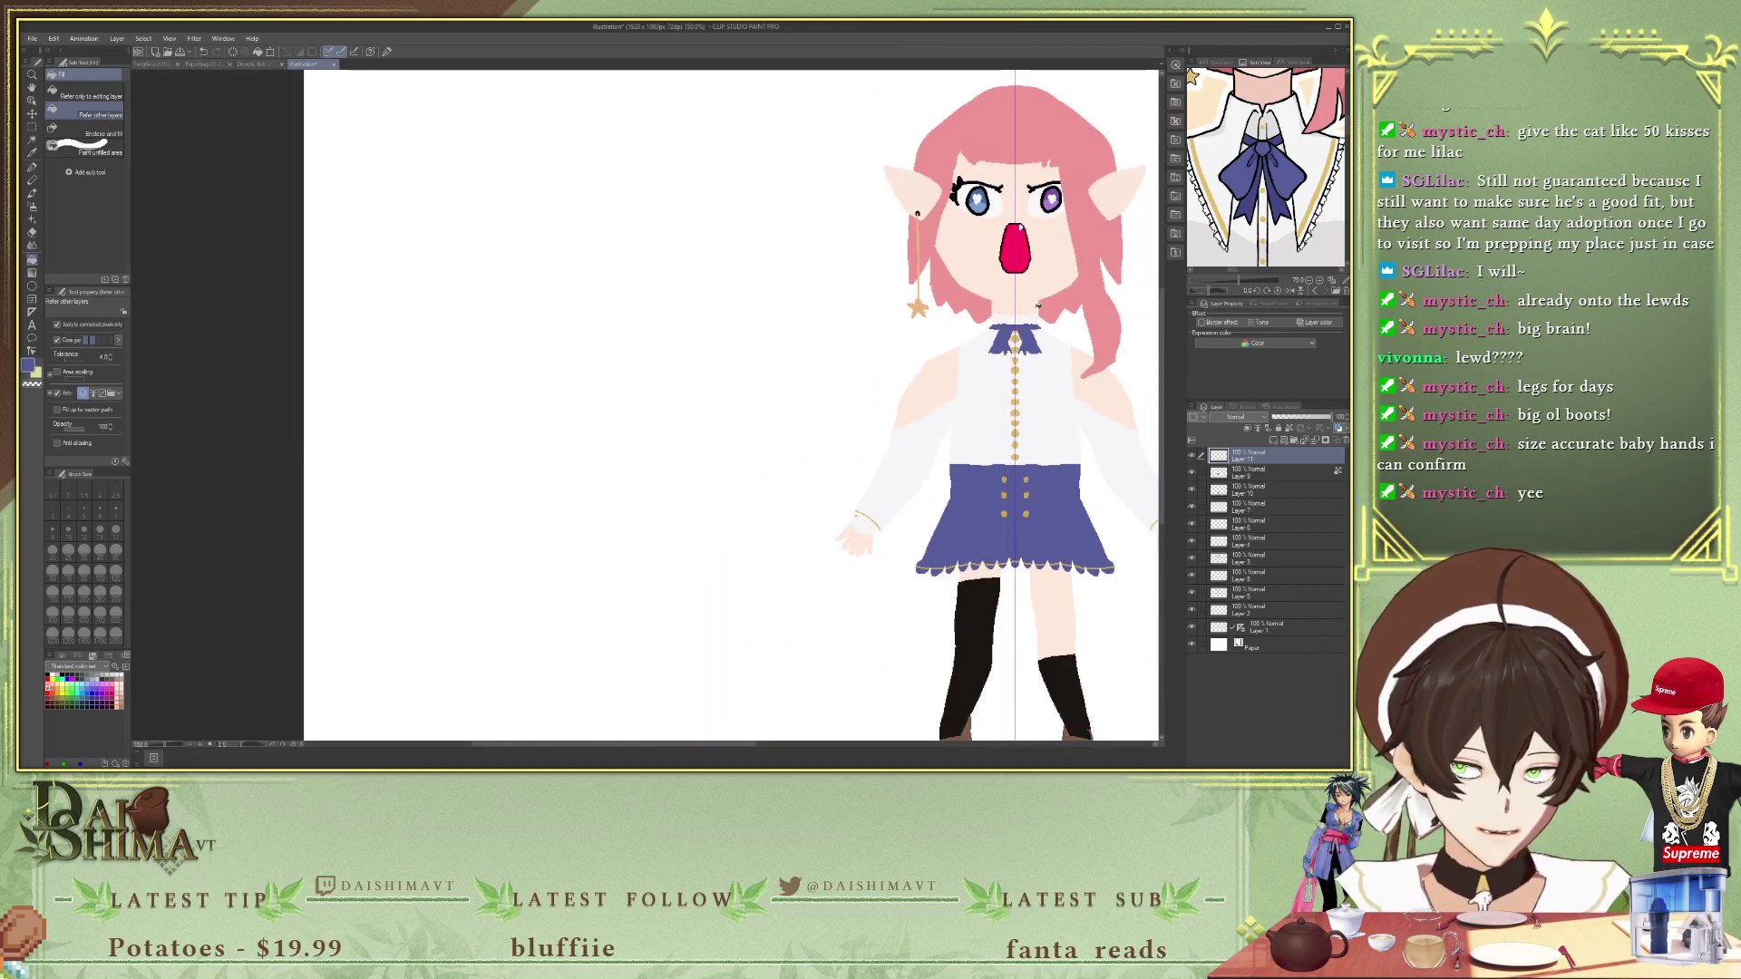
pyautogui.scroll(5, 1038, 307)
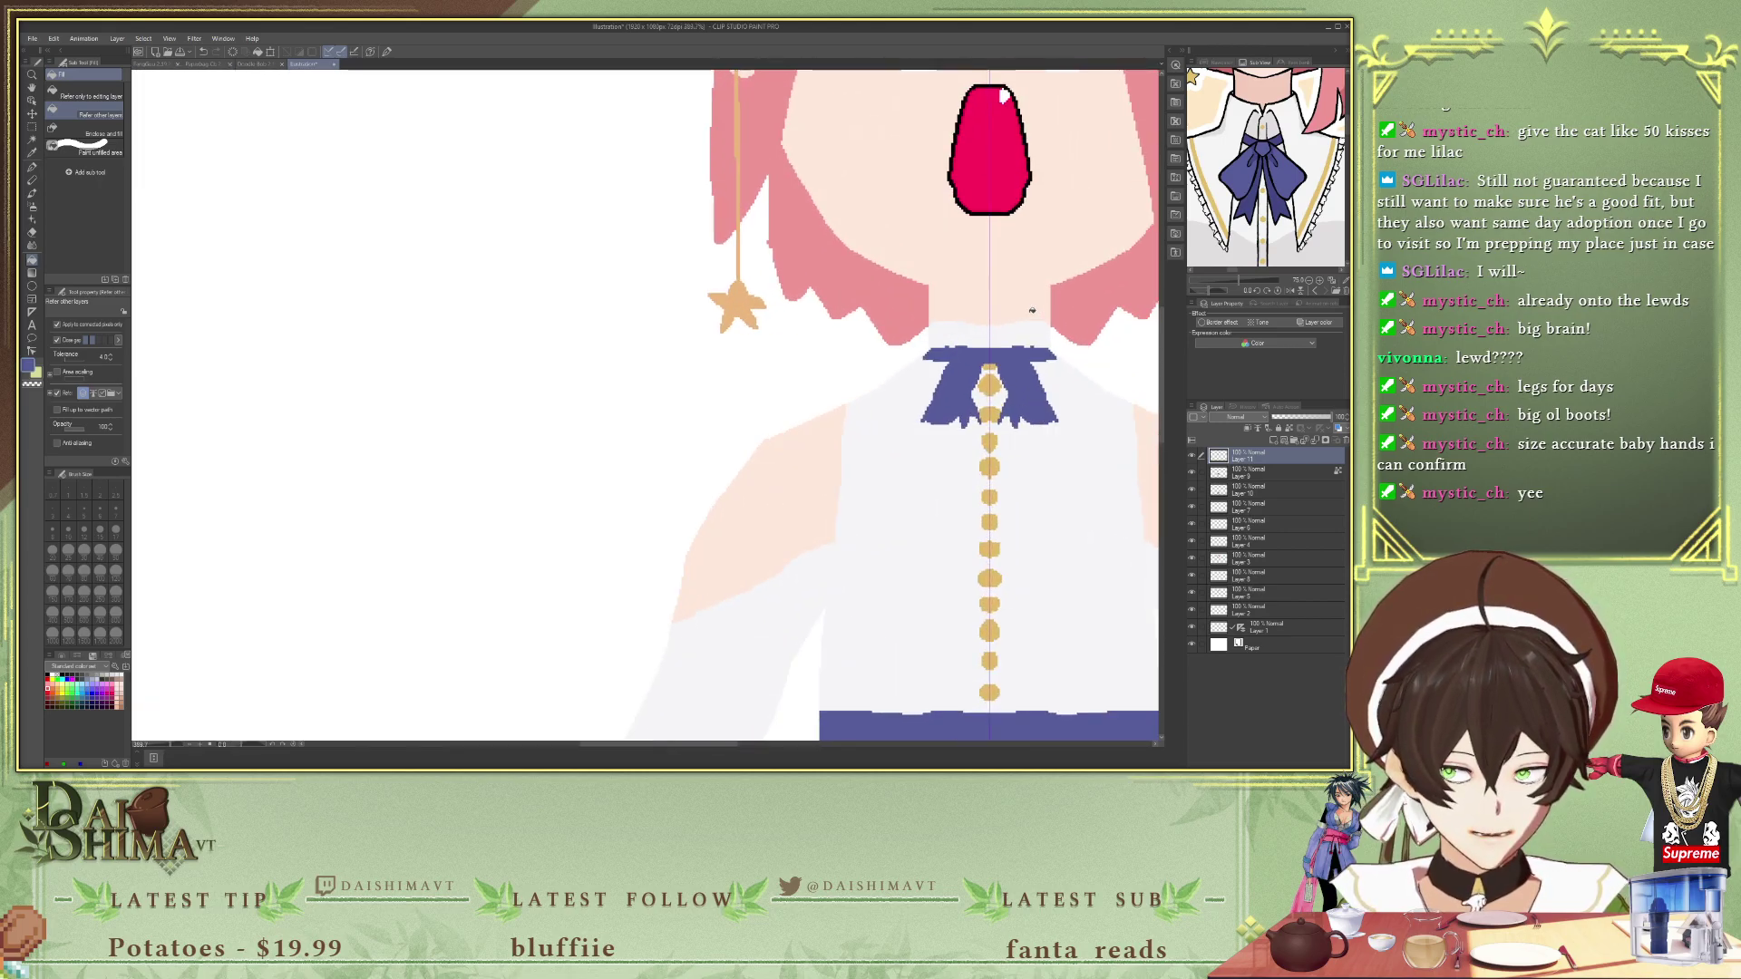
pyautogui.scroll(-4, 1032, 311)
pyautogui.scroll(2, 808, 715)
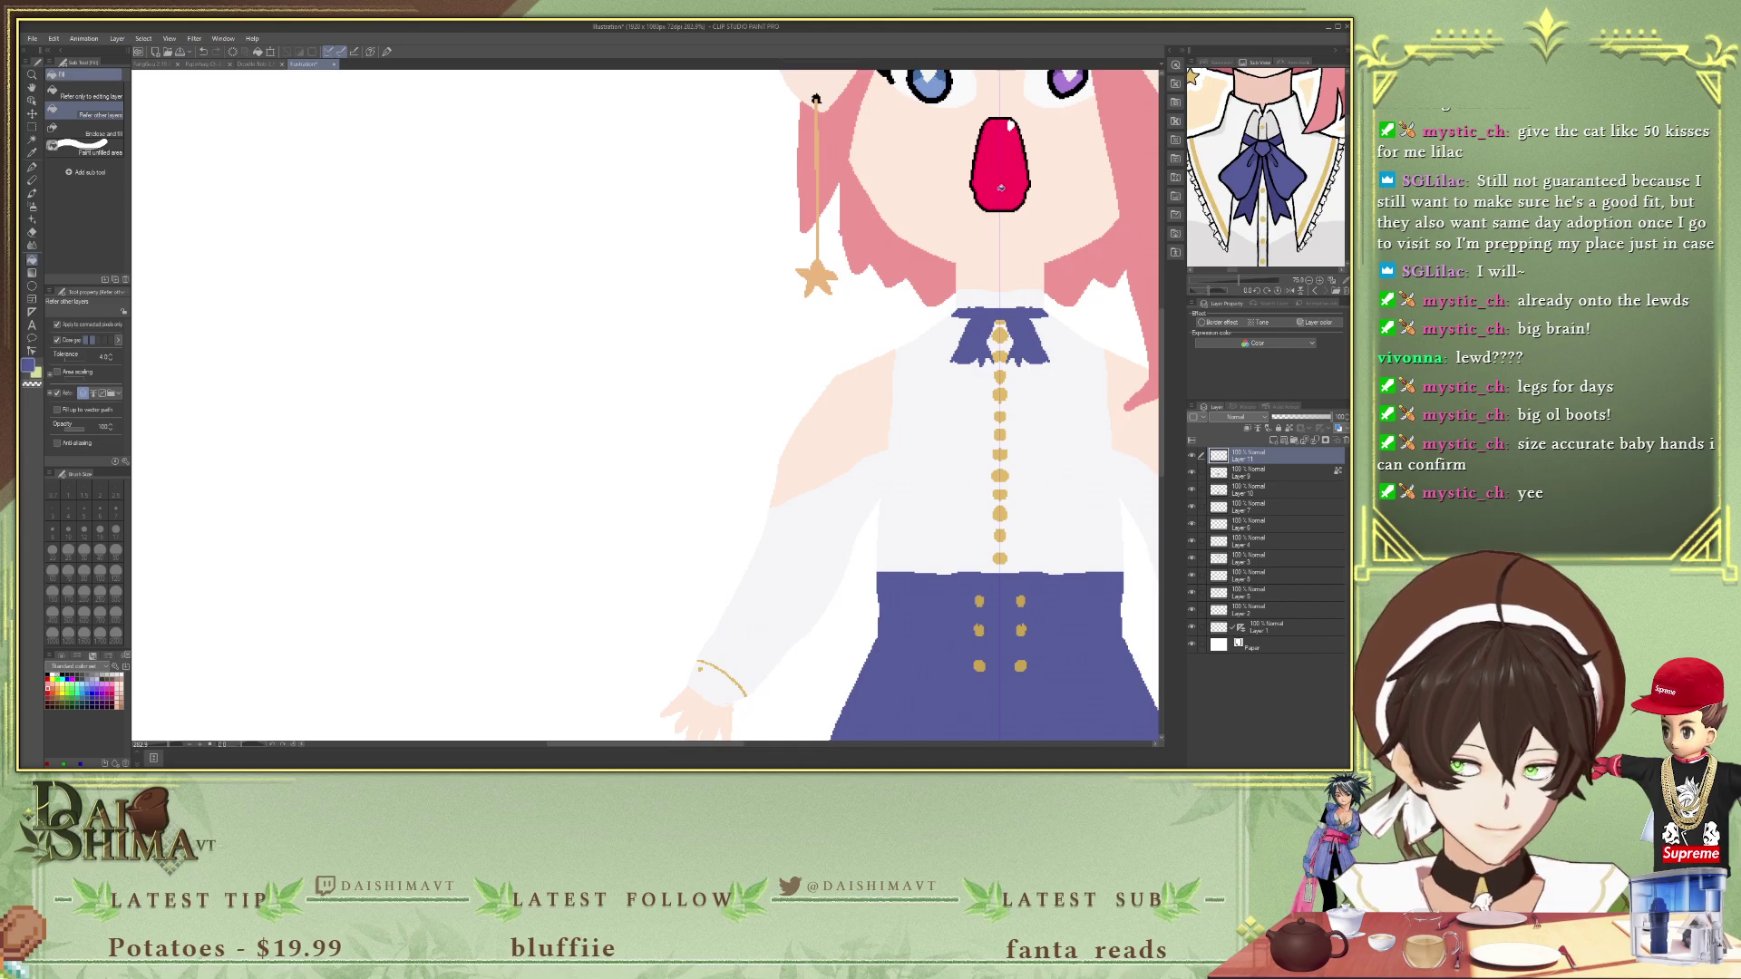
# - Sample the gold of the blouse trim from the reference and make the button layer active for drawing
pyautogui.moveTo(742, 744); pyautogui.dragTo(803, 743)
pyautogui.hotkey('ctrl', '+')
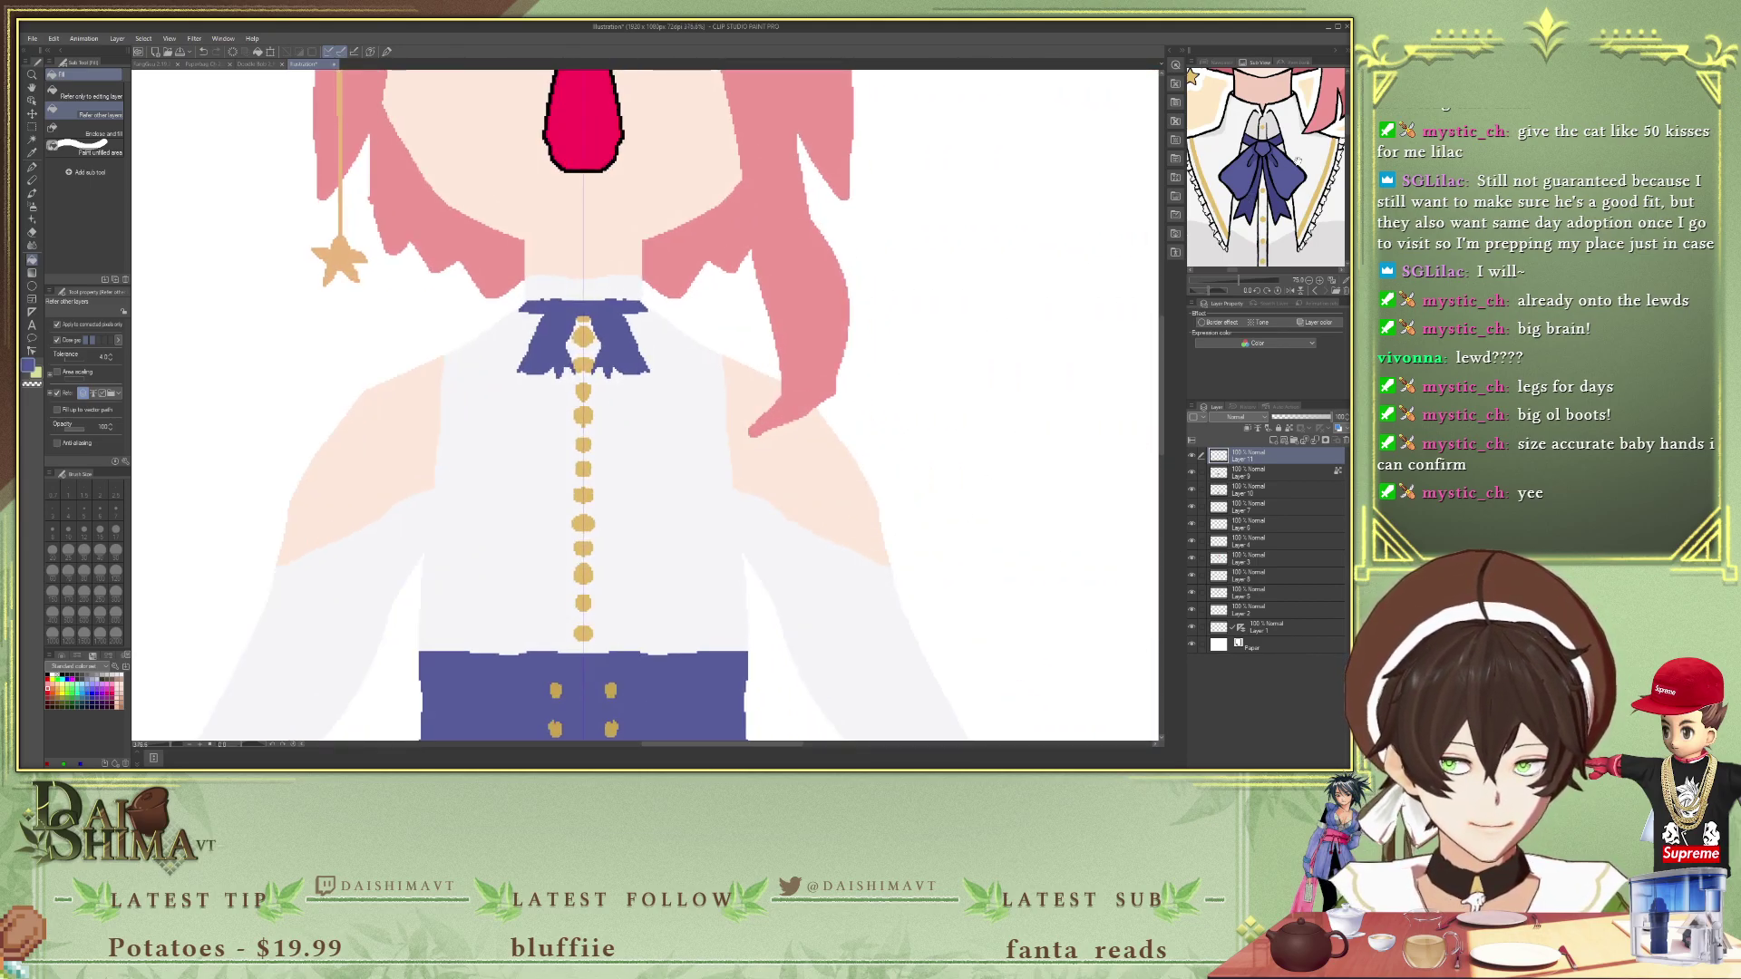
pyautogui.scroll(2, 1283, 195)
pyautogui.scroll(2, 1282, 195)
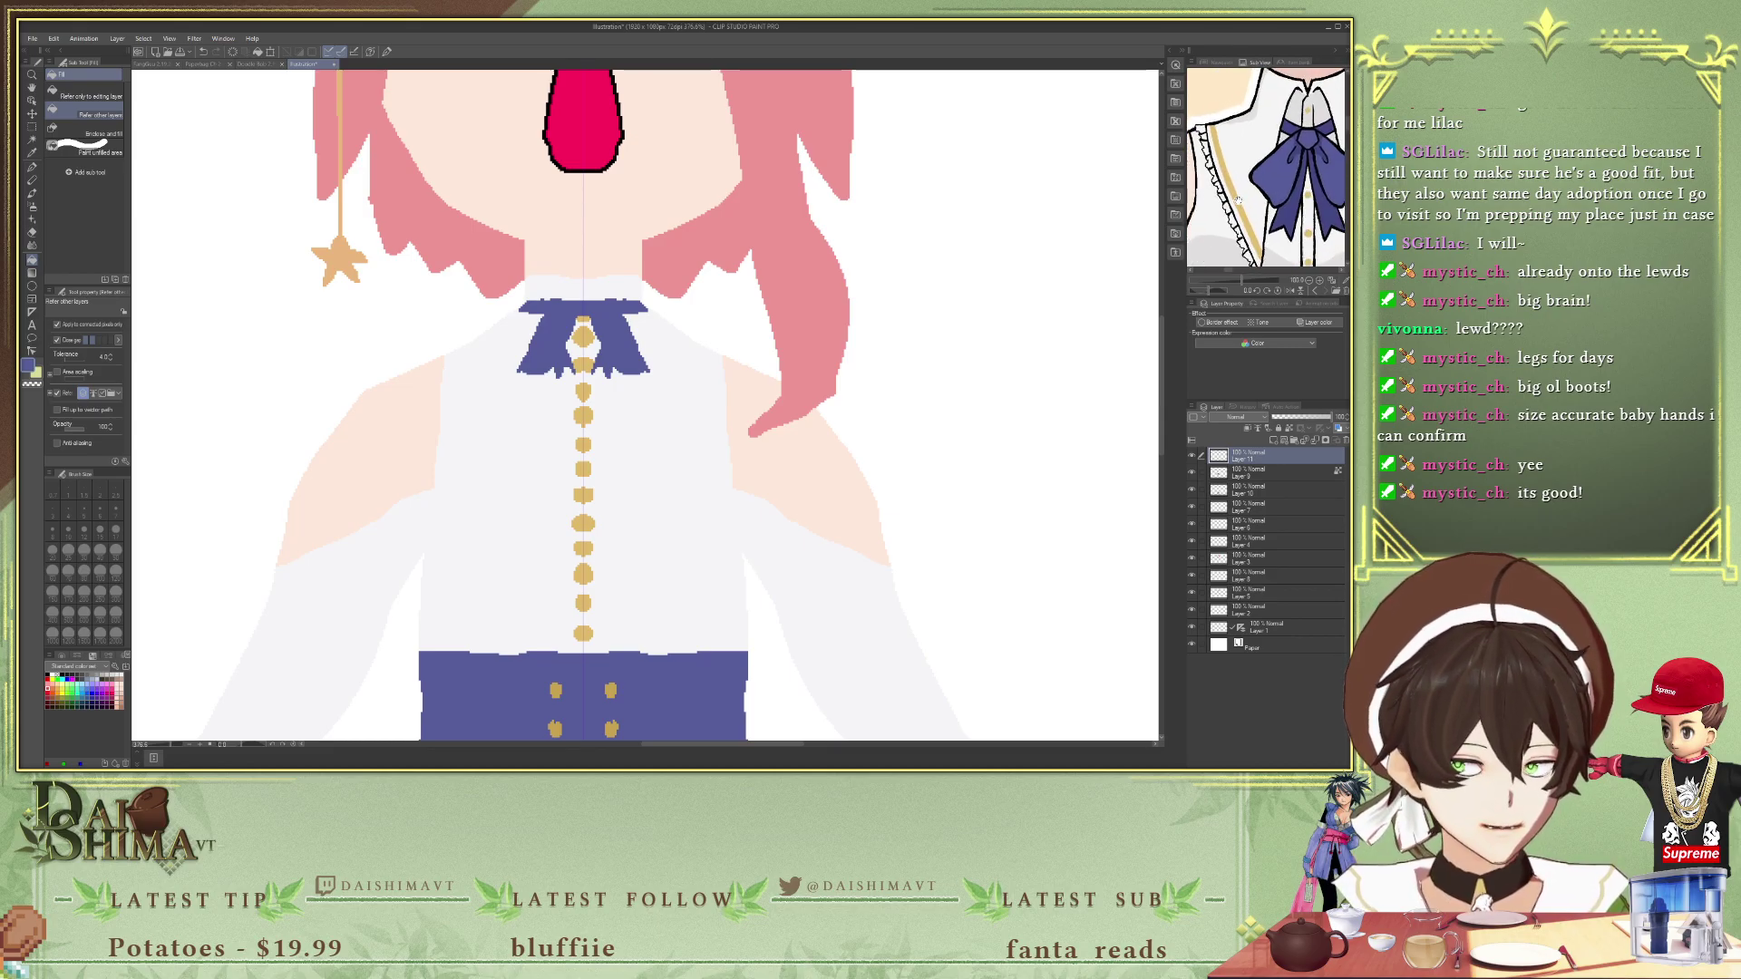
pyautogui.press('i')
pyautogui.click(1249, 210)
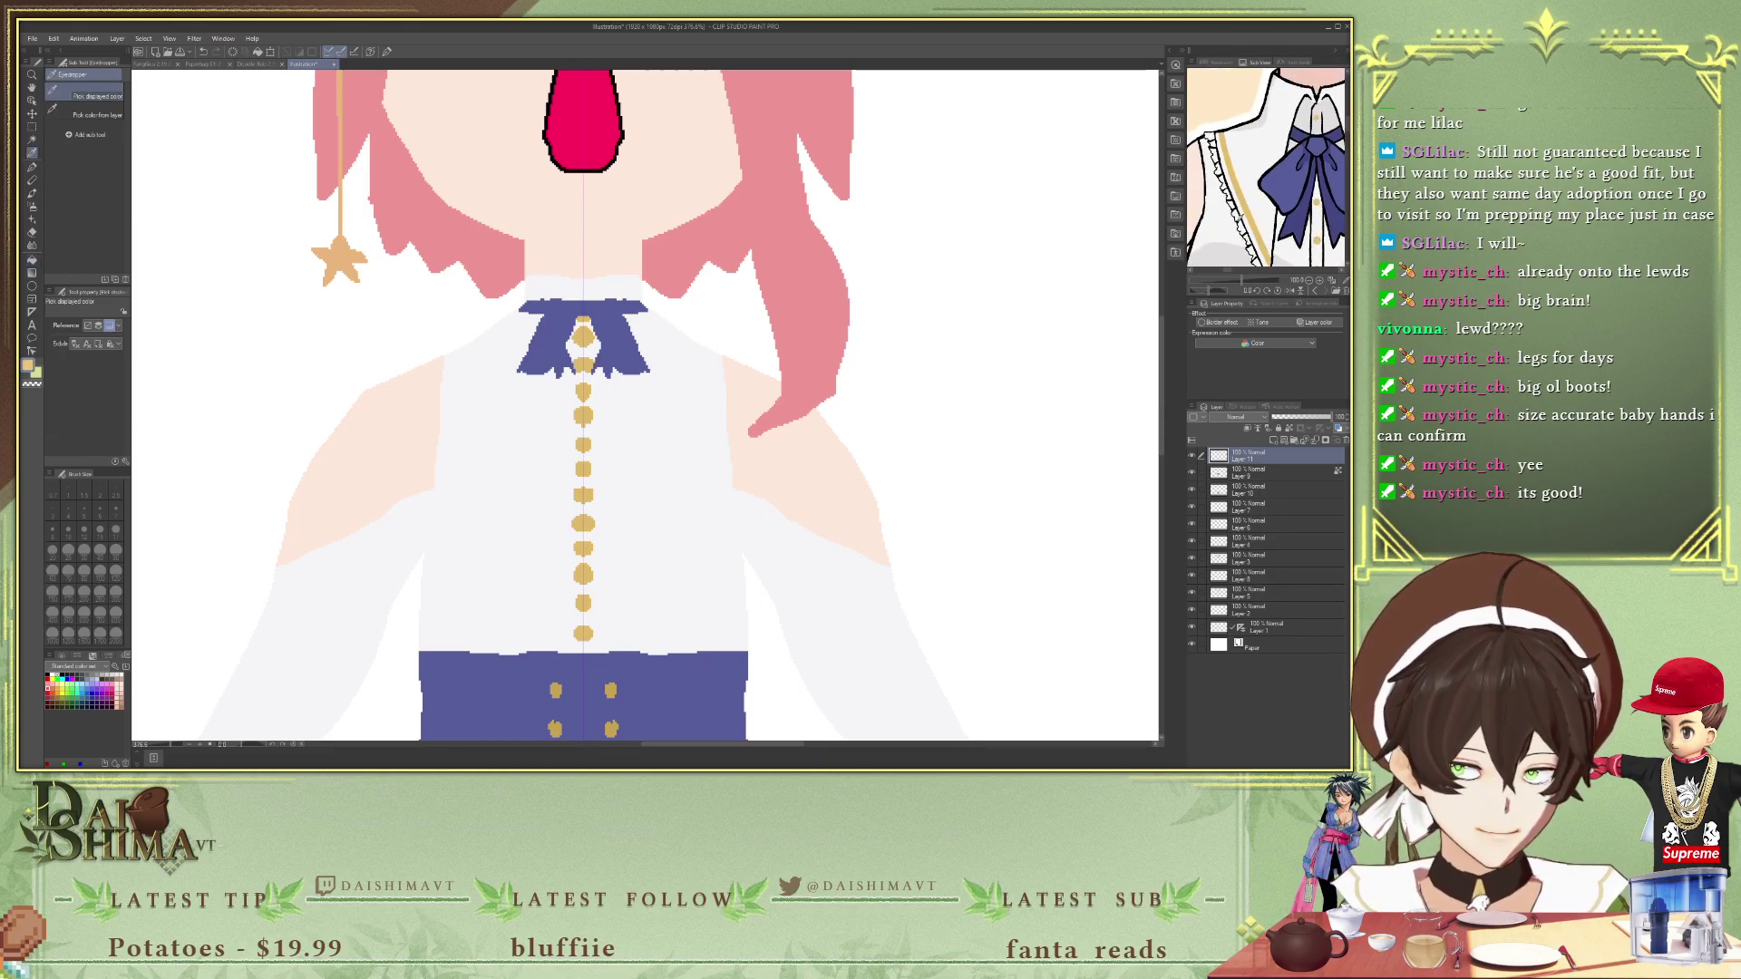
pyautogui.press('p')
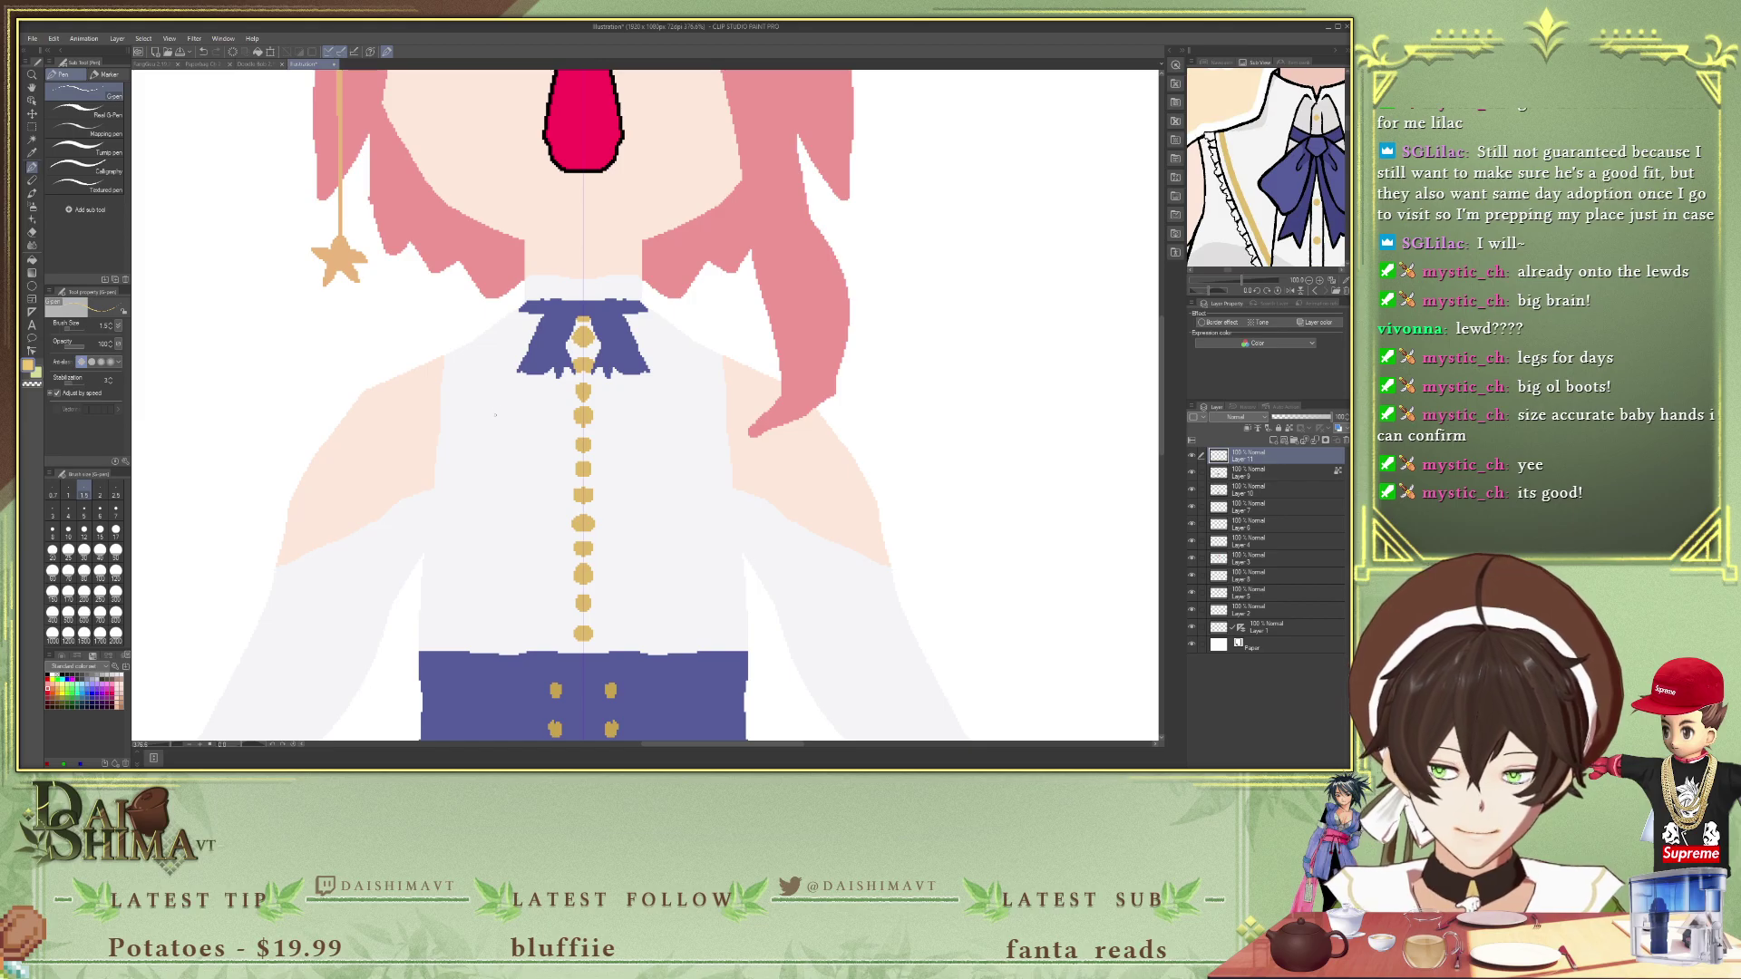
pyautogui.click(1267, 474)
pyautogui.scroll(1, 525, 399)
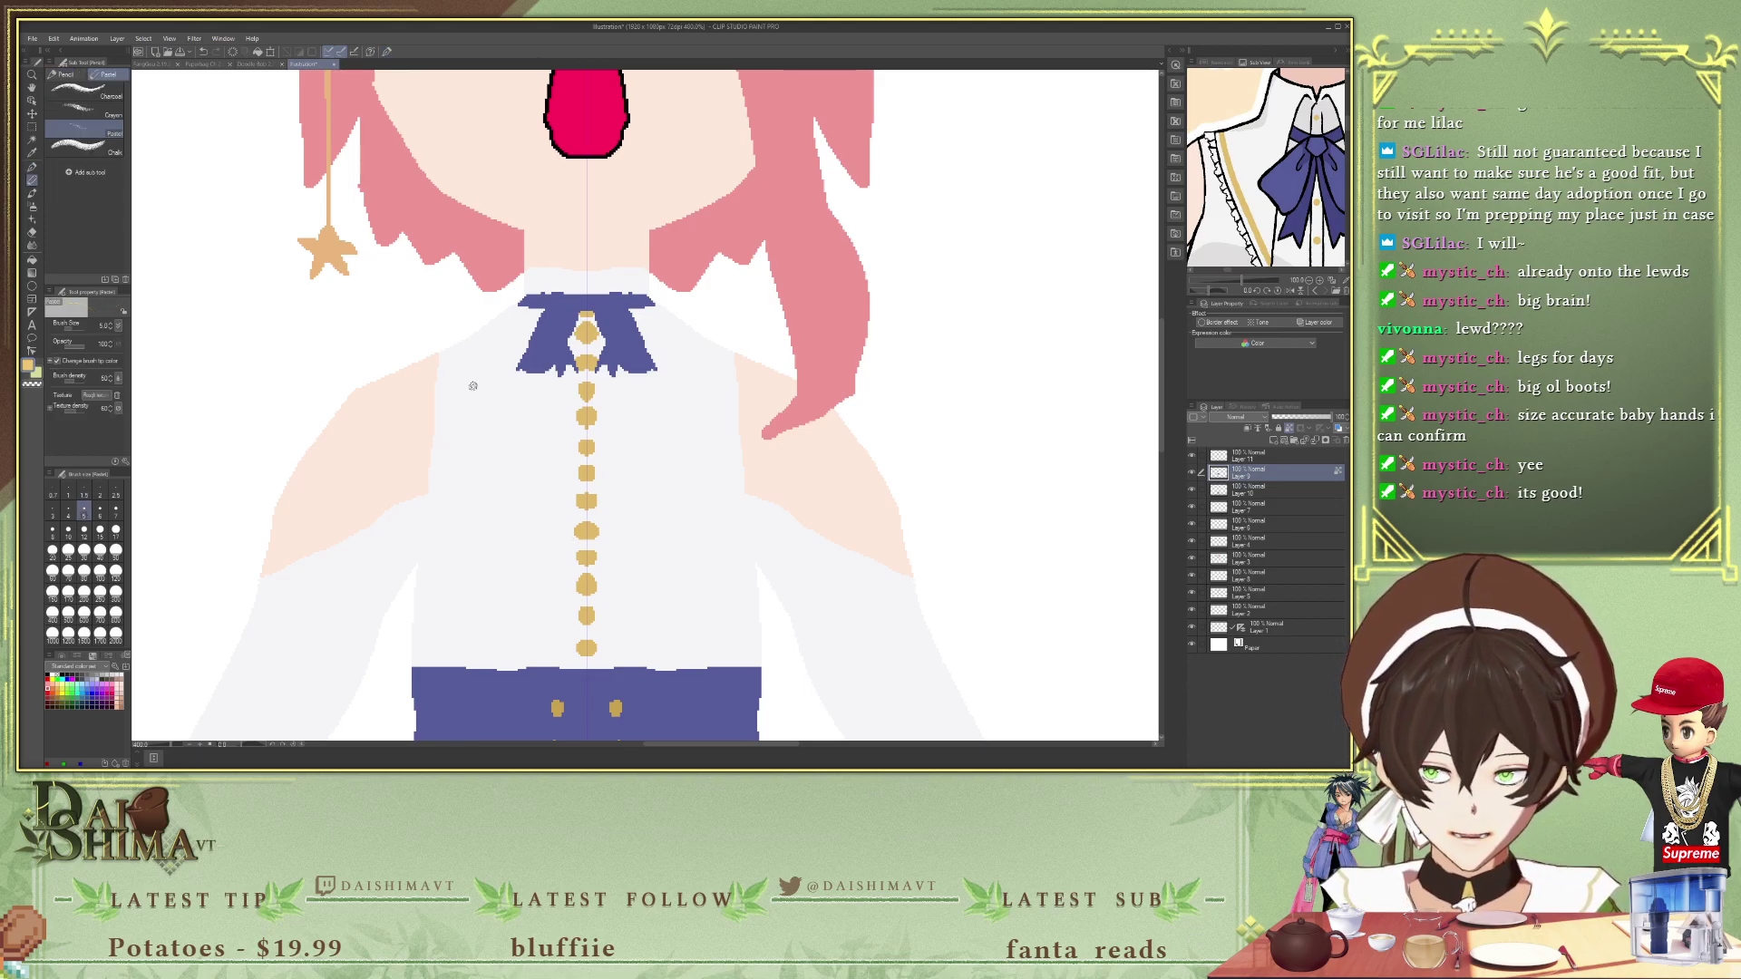
# - Try thin, mirrored gold trim lines slanting from the shoulders towards the buttons on the blouse
pyautogui.moveTo(456, 345); pyautogui.dragTo(508, 432)
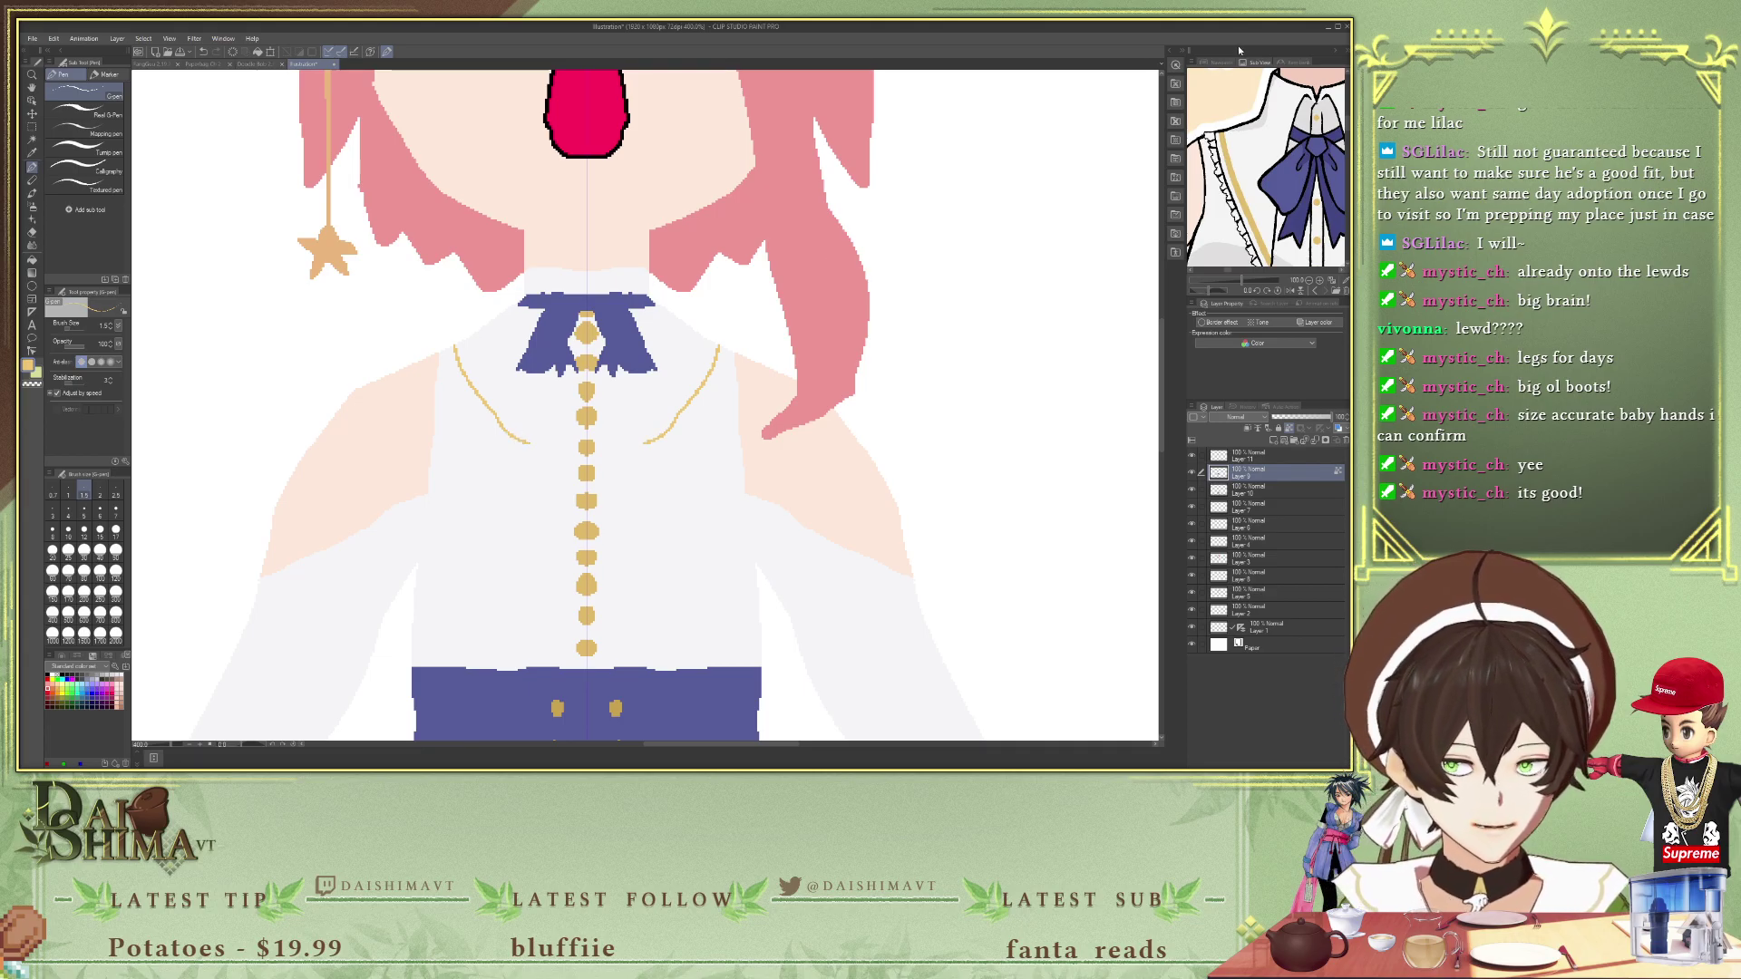
pyautogui.scroll(-3, 1233, 195)
pyautogui.hotkey('ctrl', 'z')
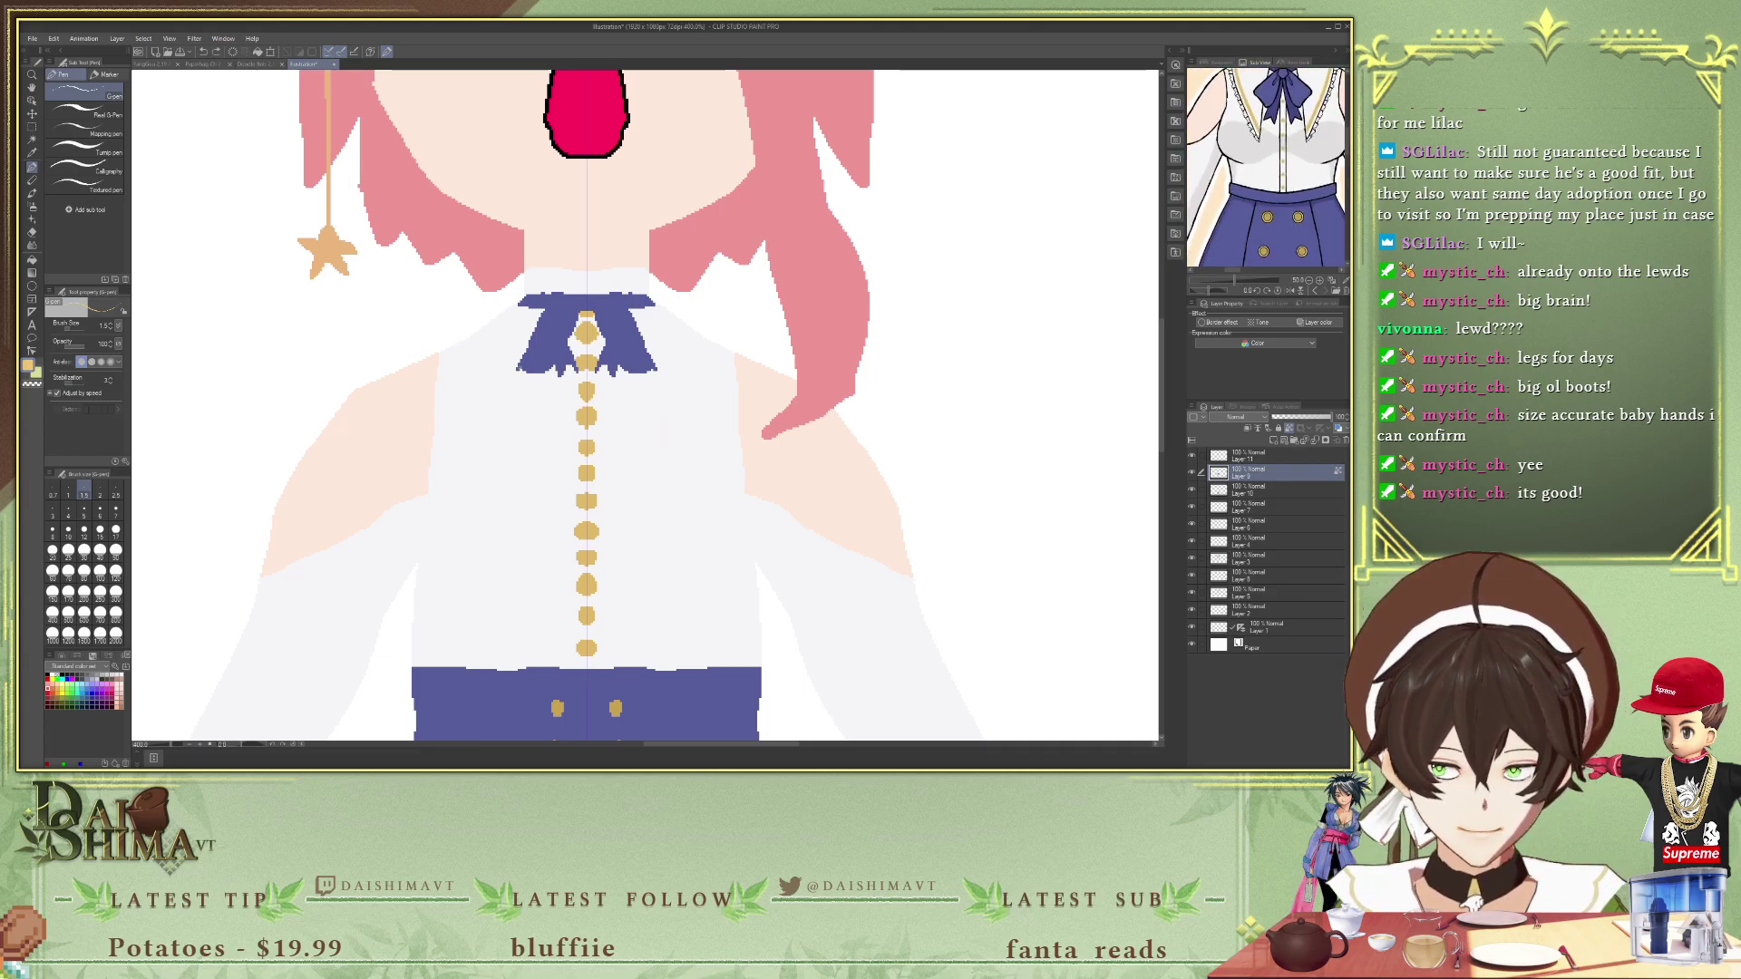
pyautogui.moveTo(455, 345); pyautogui.dragTo(546, 488)
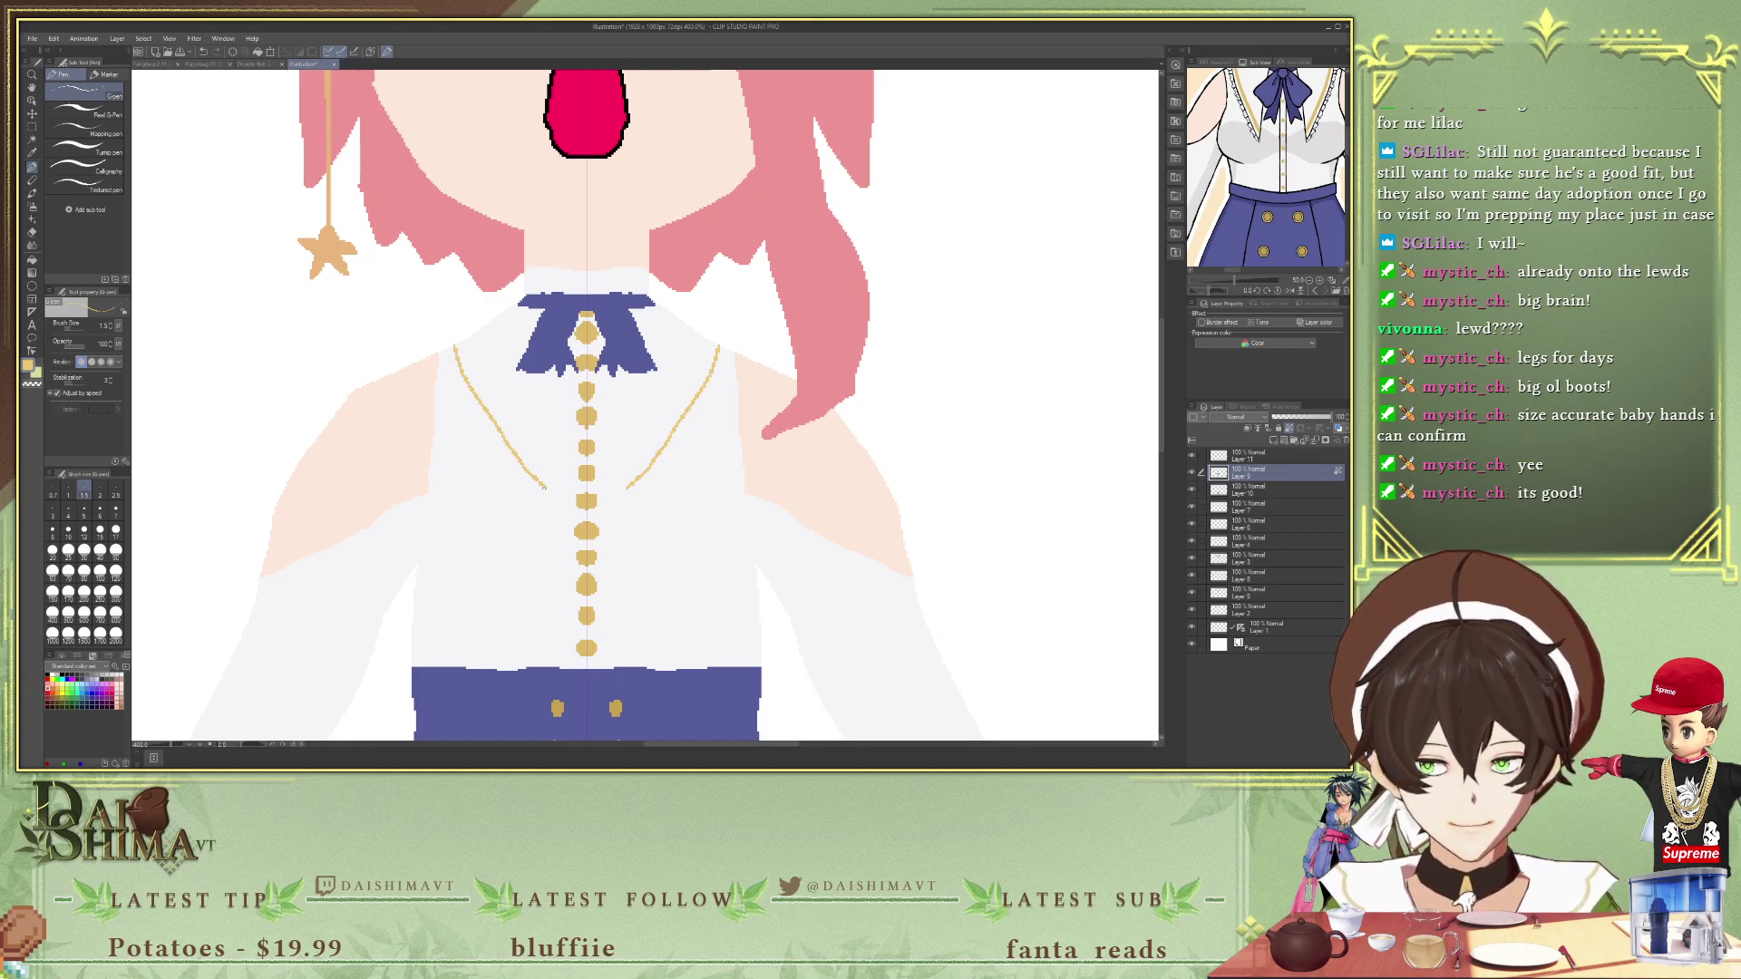
pyautogui.scroll(-4, 581, 451)
pyautogui.scroll(-1, 581, 451)
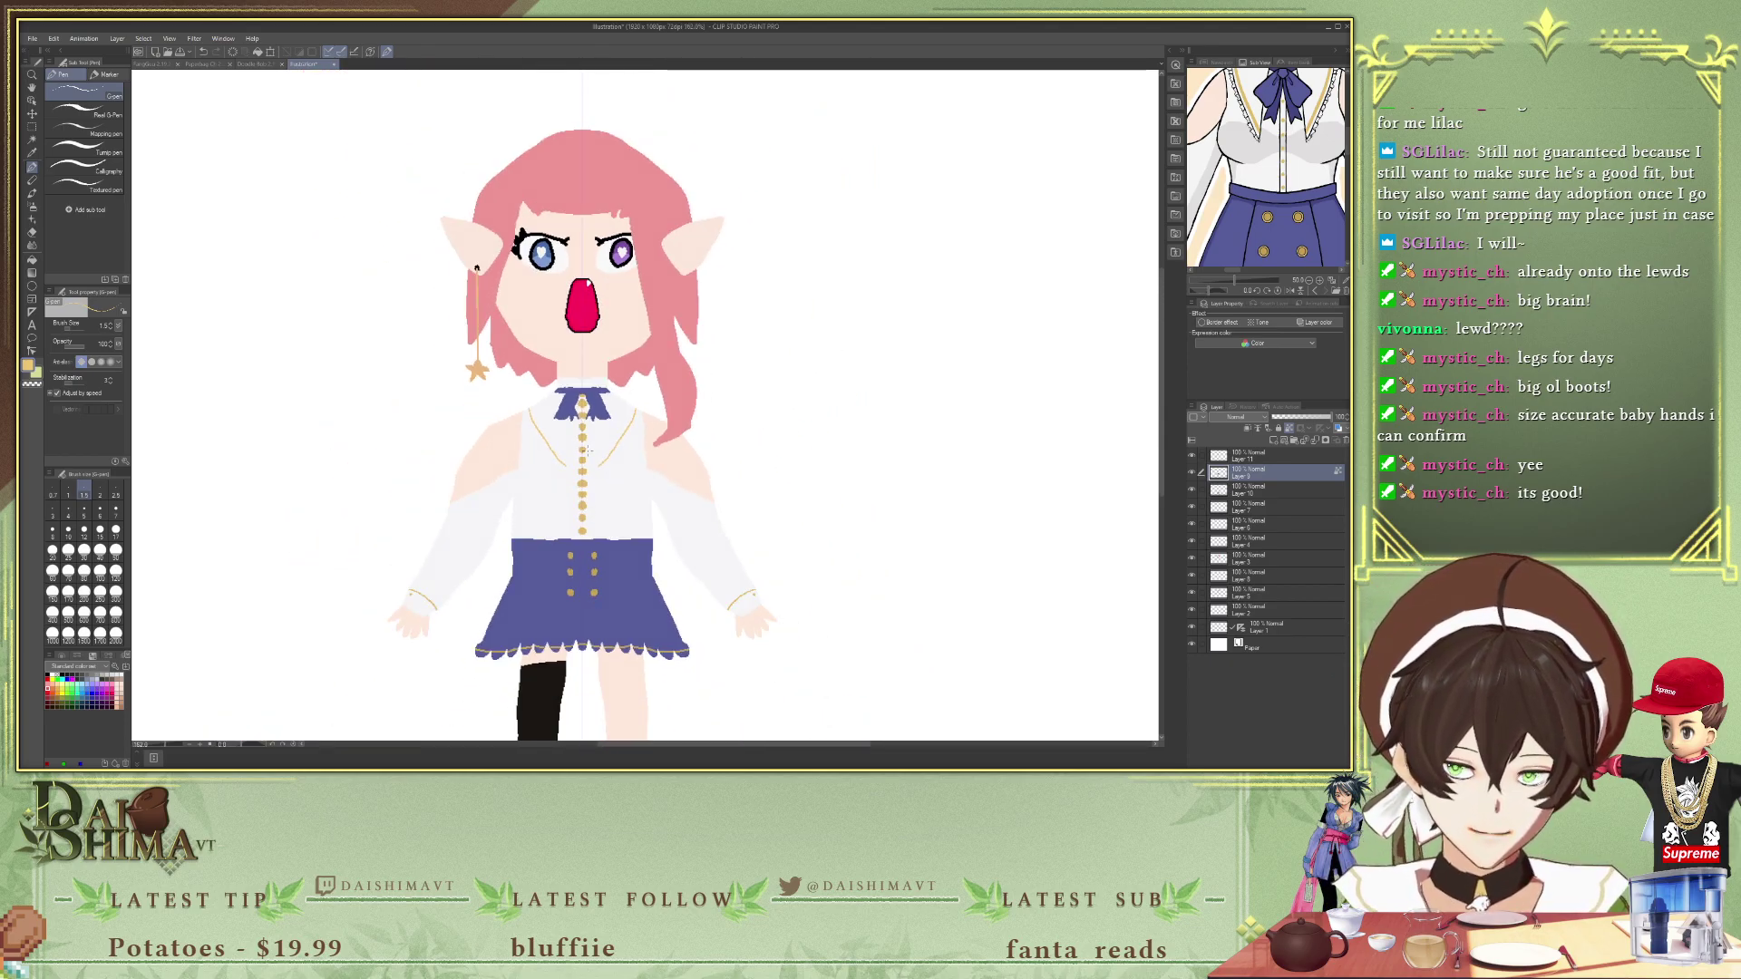
pyautogui.scroll(5, 587, 451)
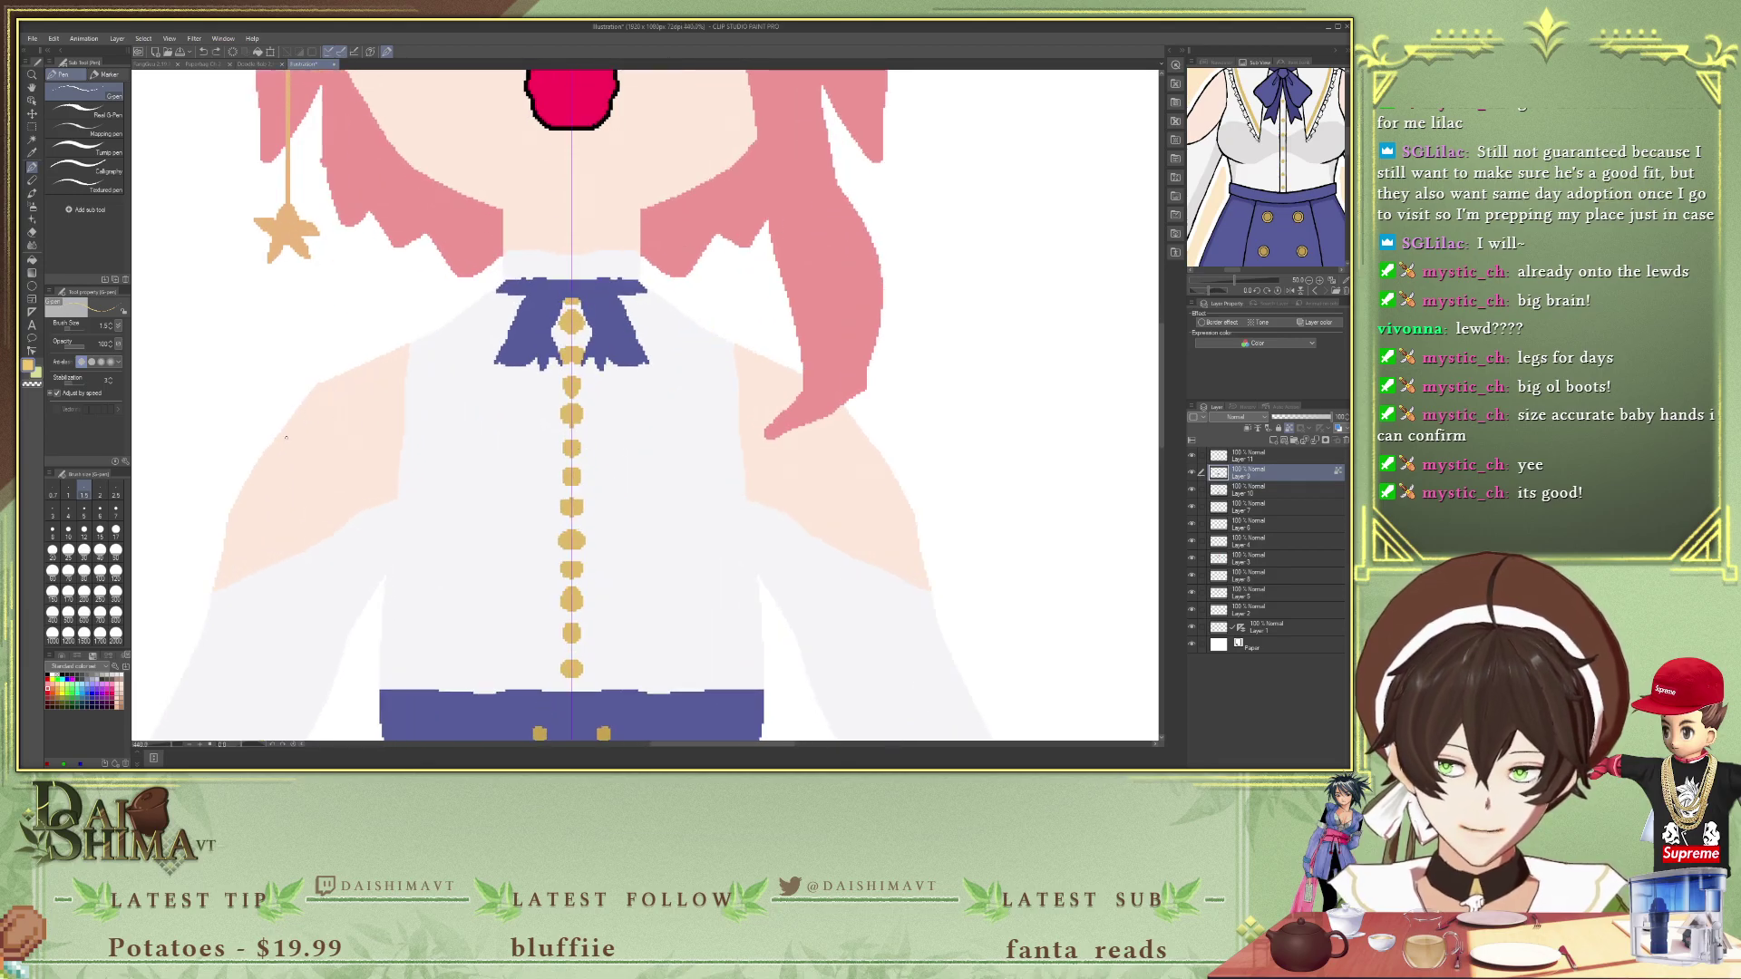
# - Try thick mirrored gold trim lines on the blouse with a larger pen size, and undo them
pyautogui.click(98, 513)
pyautogui.scroll(-2, 463, 390)
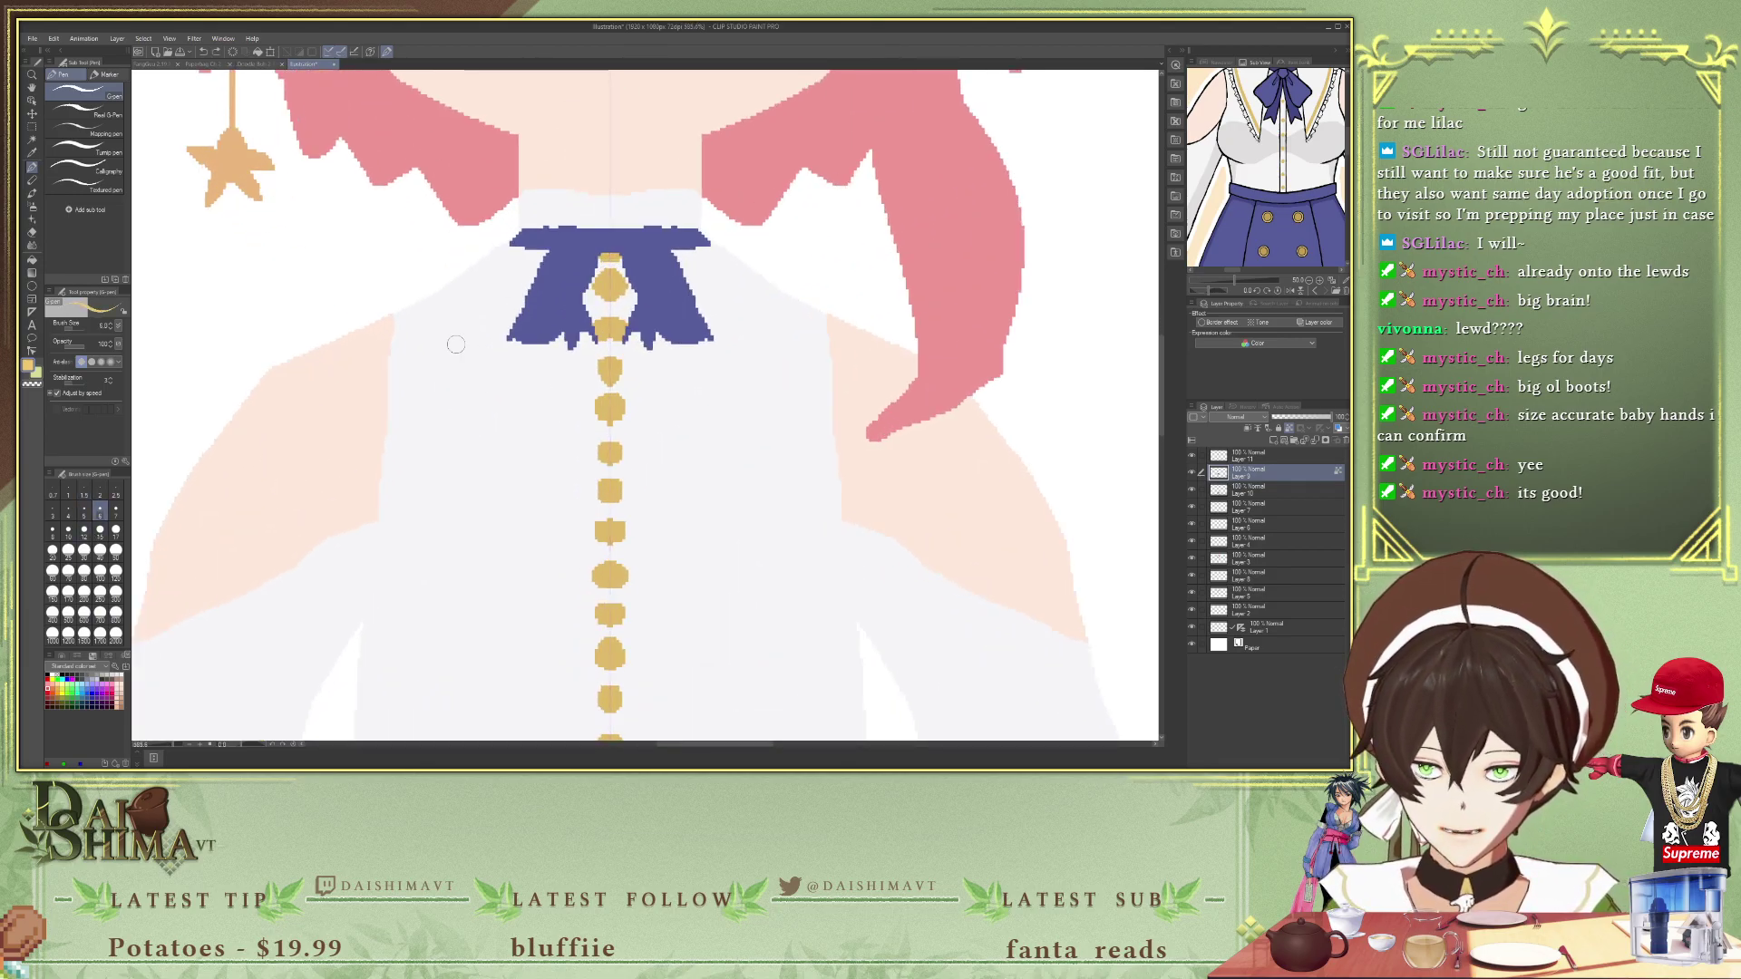
pyautogui.moveTo(400, 313); pyautogui.dragTo(526, 492)
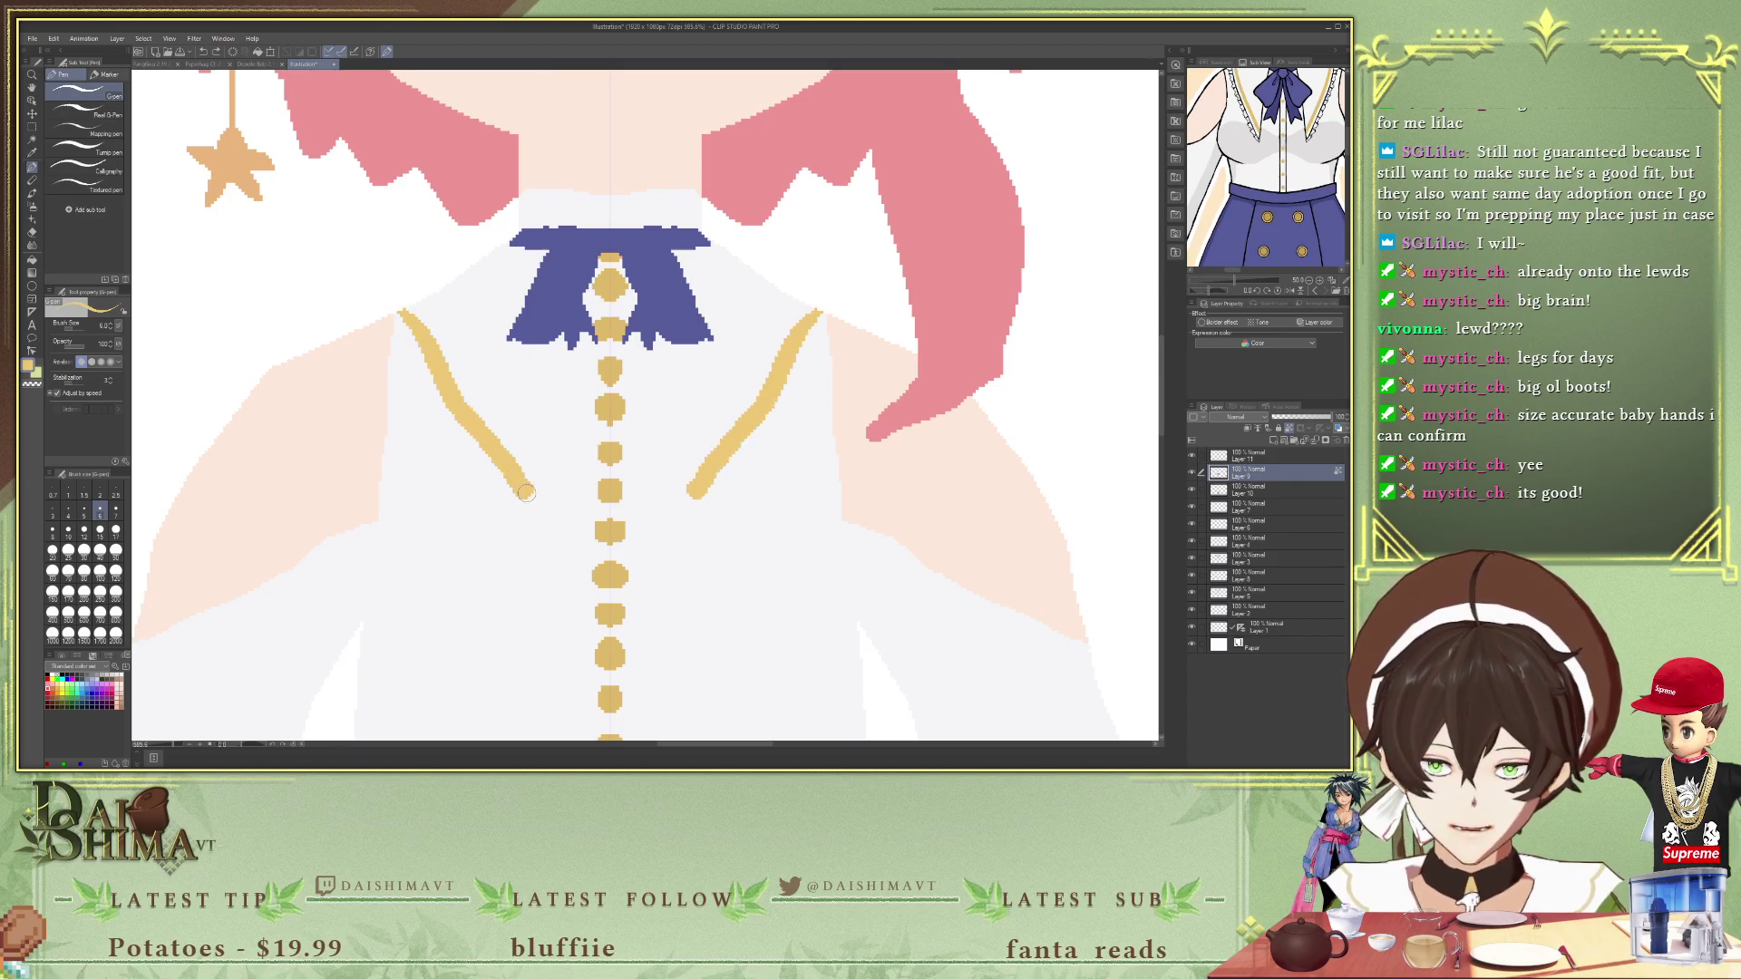
pyautogui.hotkey('ctrl', 'z')
pyautogui.hotkey('ctrl', 'z')
# - Draw mirrored gold trim lines from the shoulders towards the buttons on the blouse with a medium pen size
pyautogui.click(80, 513)
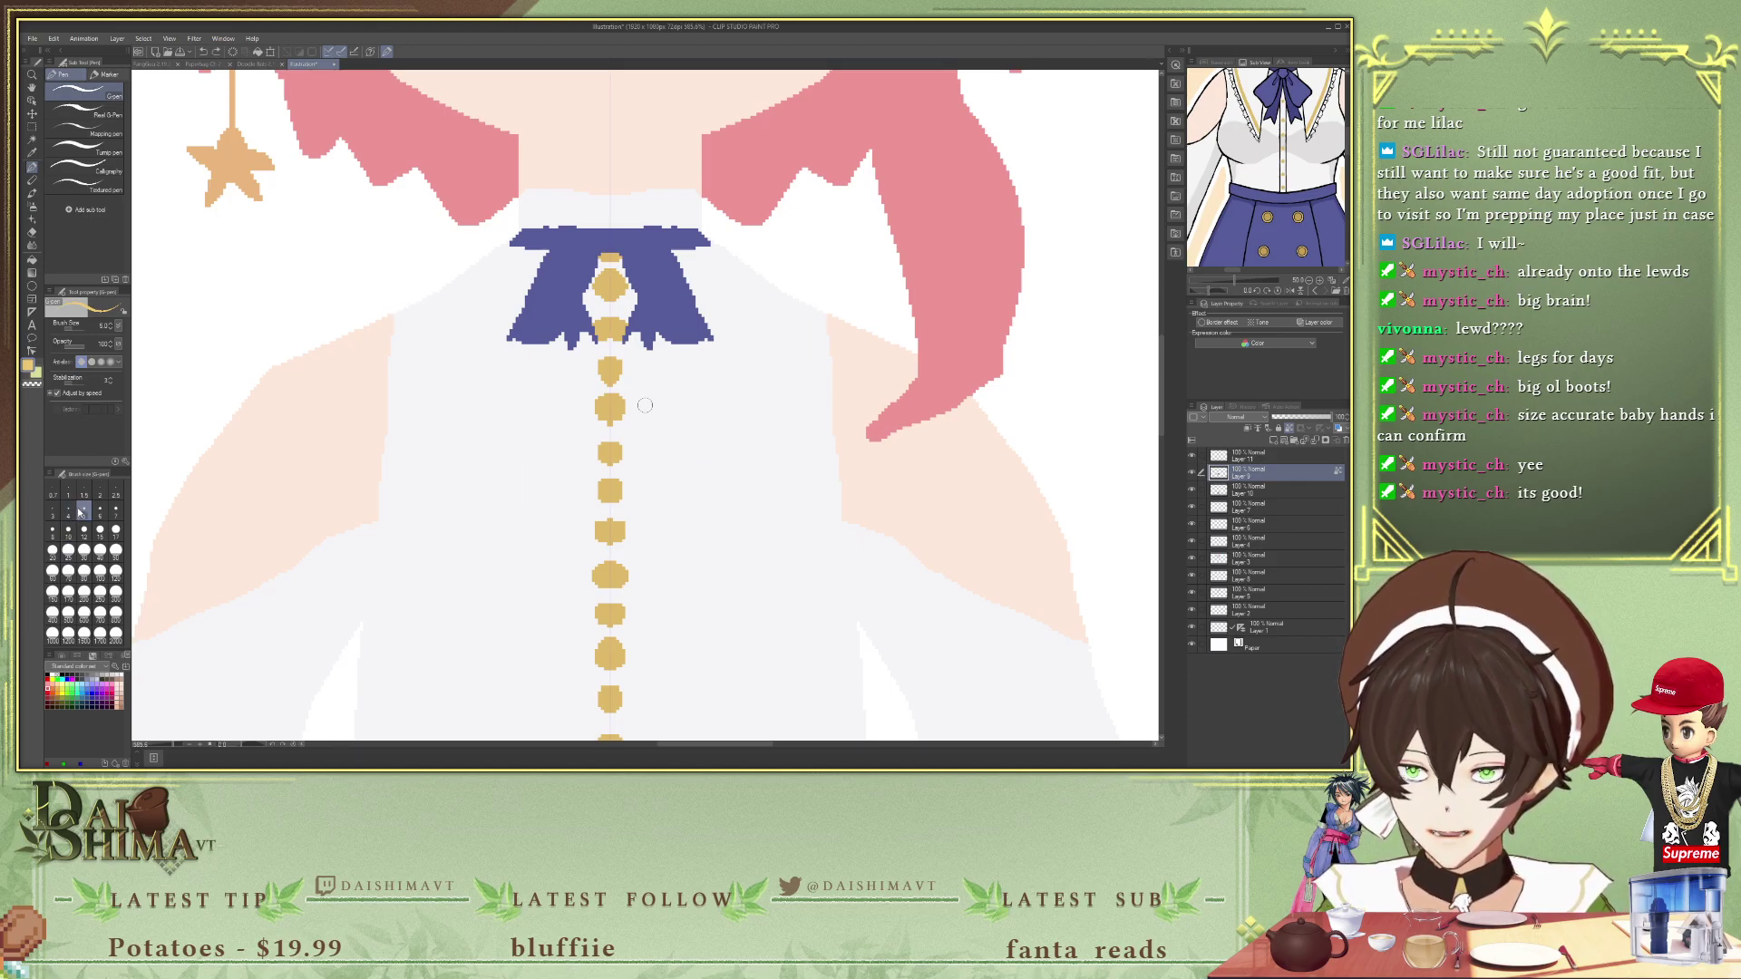
pyautogui.moveTo(405, 310)
pyautogui.mouseDown()
pyautogui.moveTo(488, 453)
pyautogui.moveTo(543, 502)
pyautogui.mouseUp()
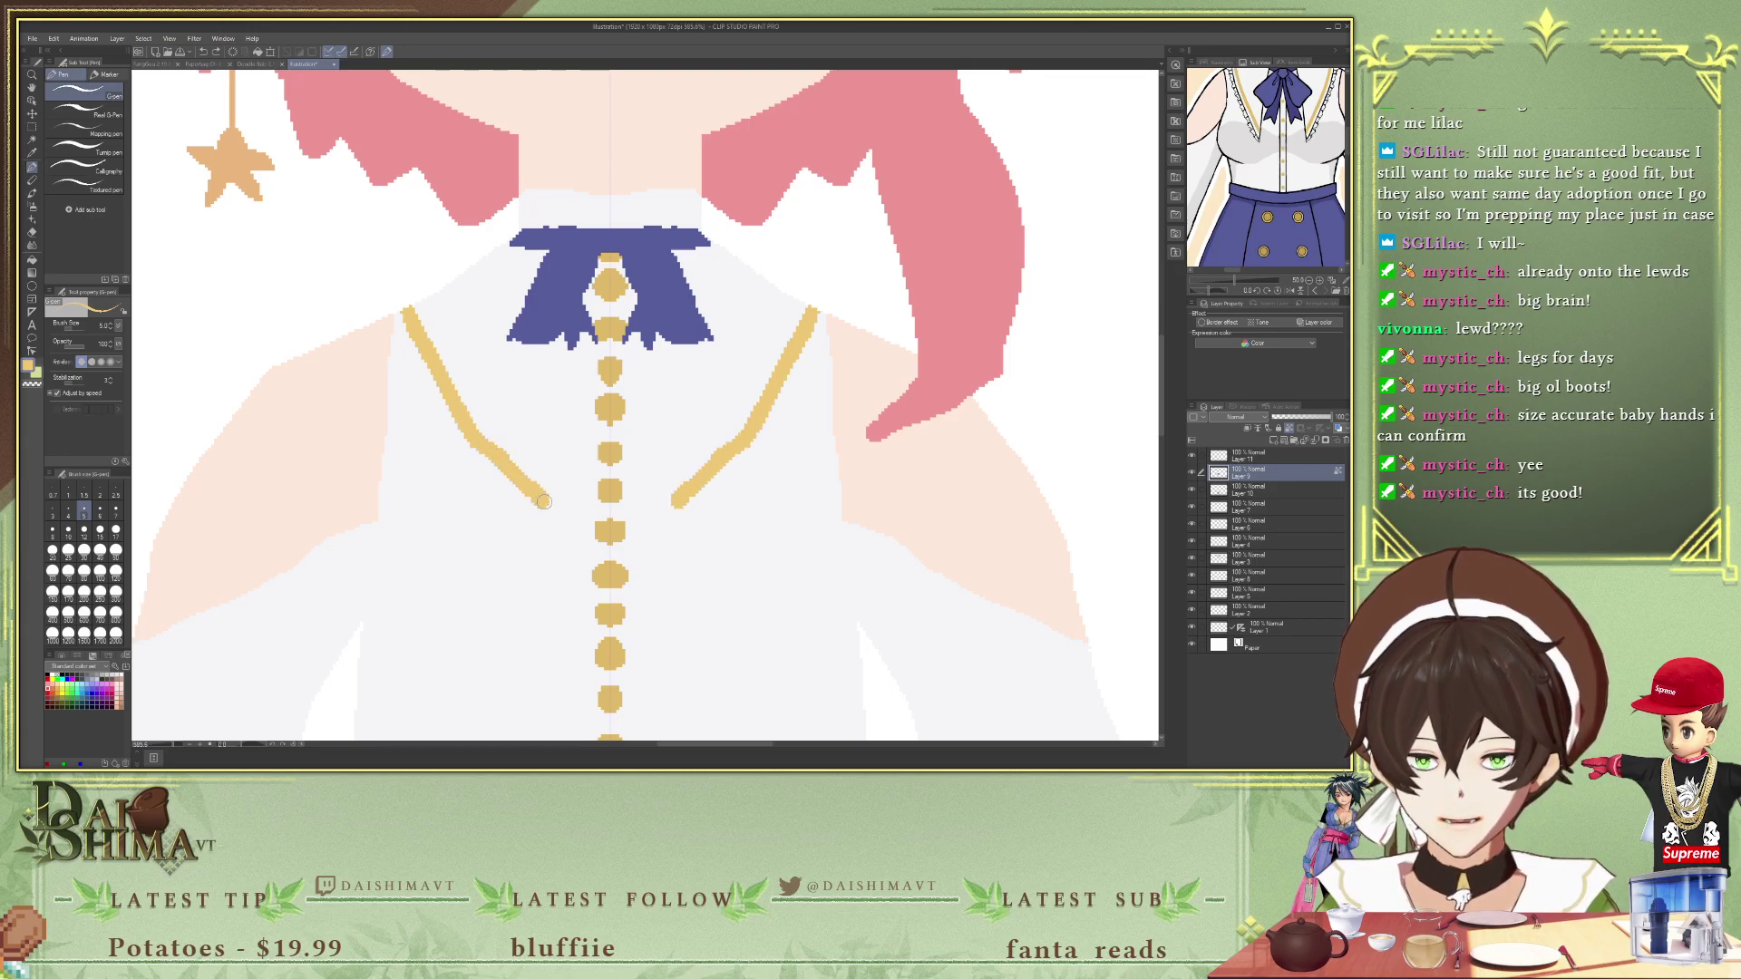
pyautogui.scroll(-5, 611, 451)
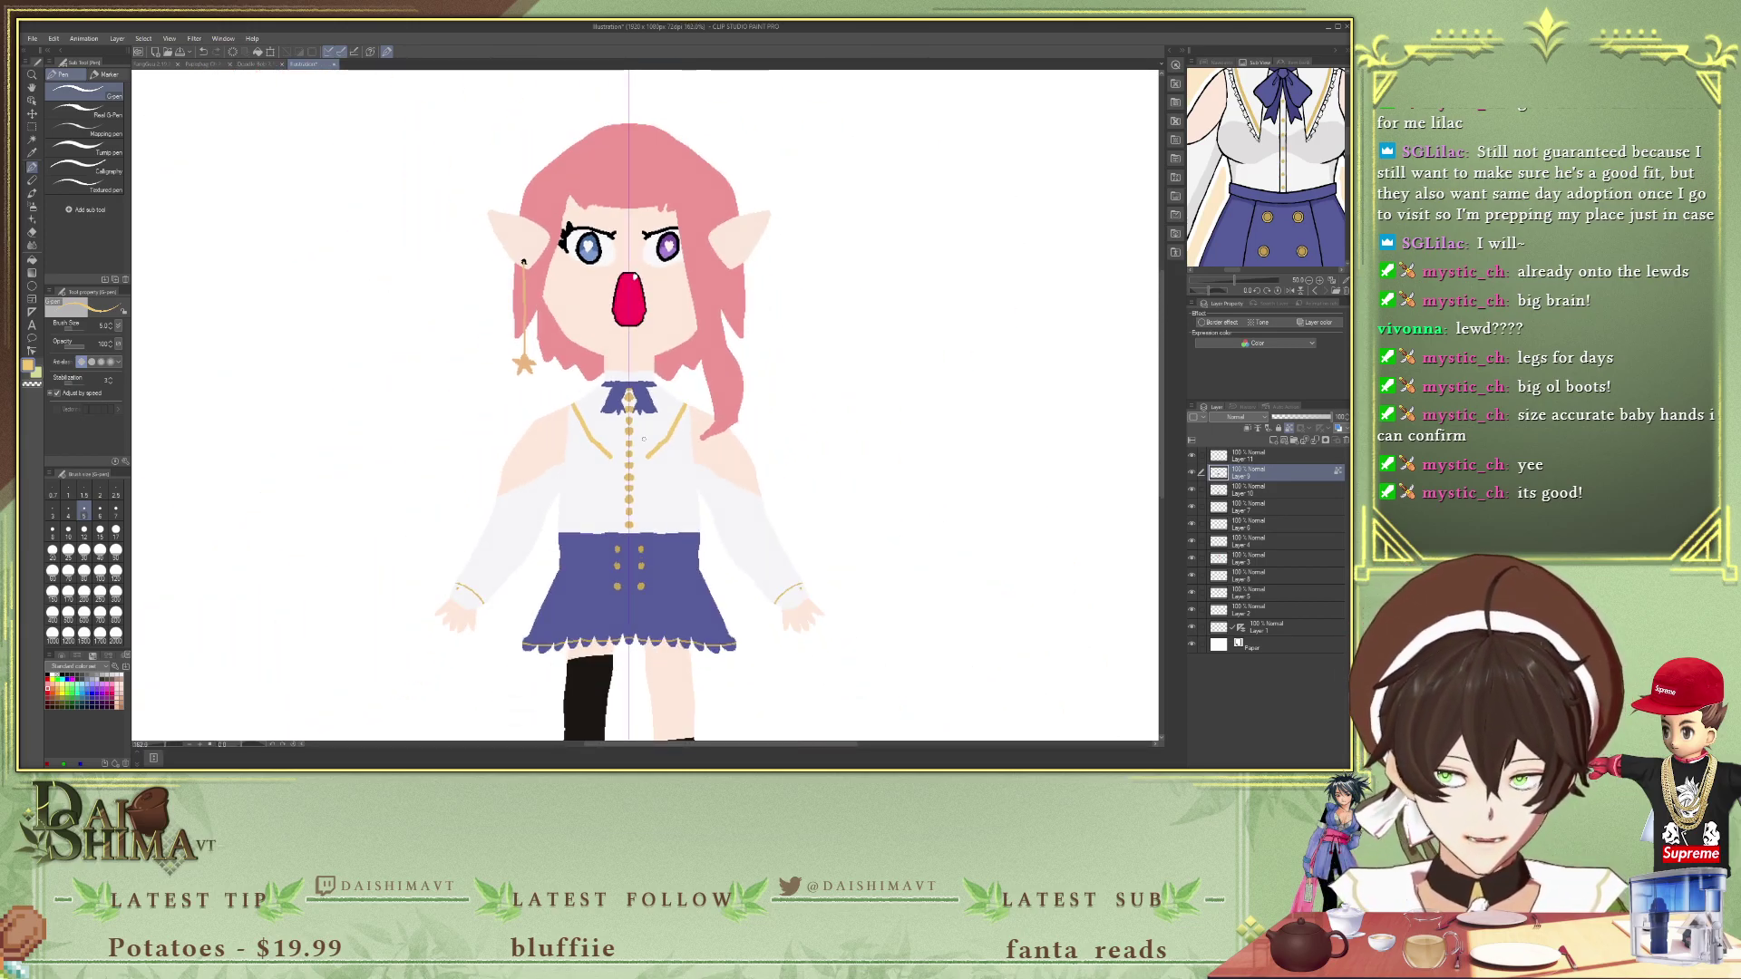
pyautogui.scroll(-1, 646, 440)
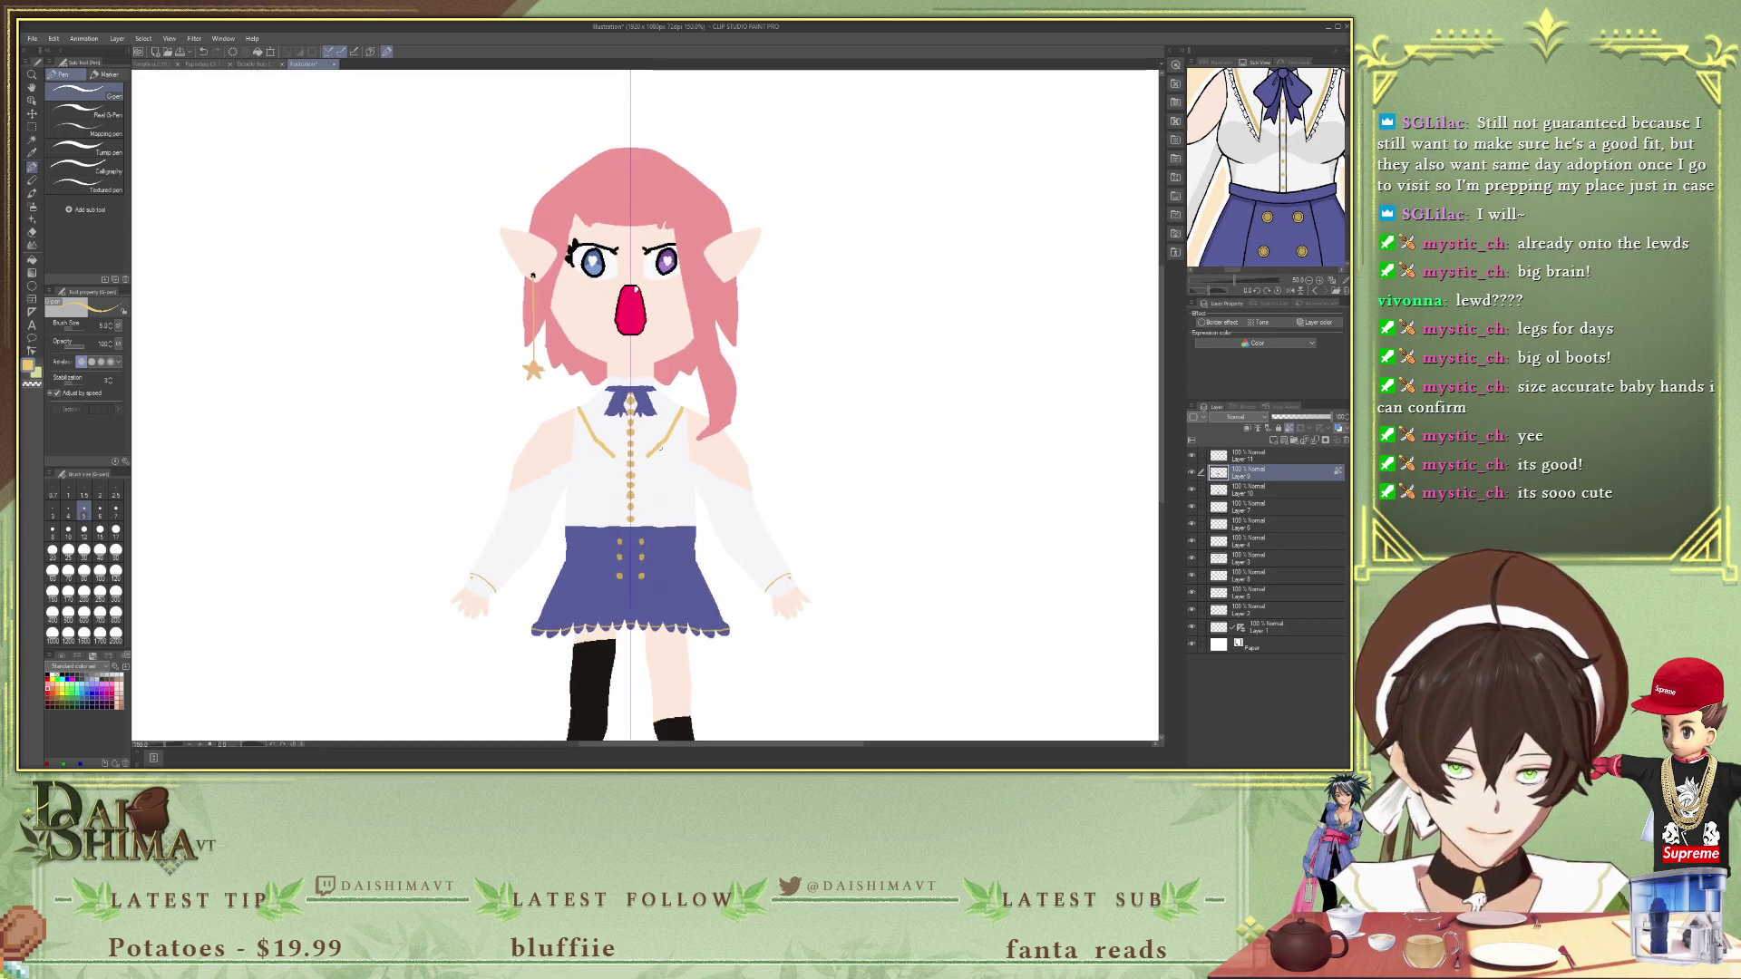
pyautogui.scroll(-4, 662, 451)
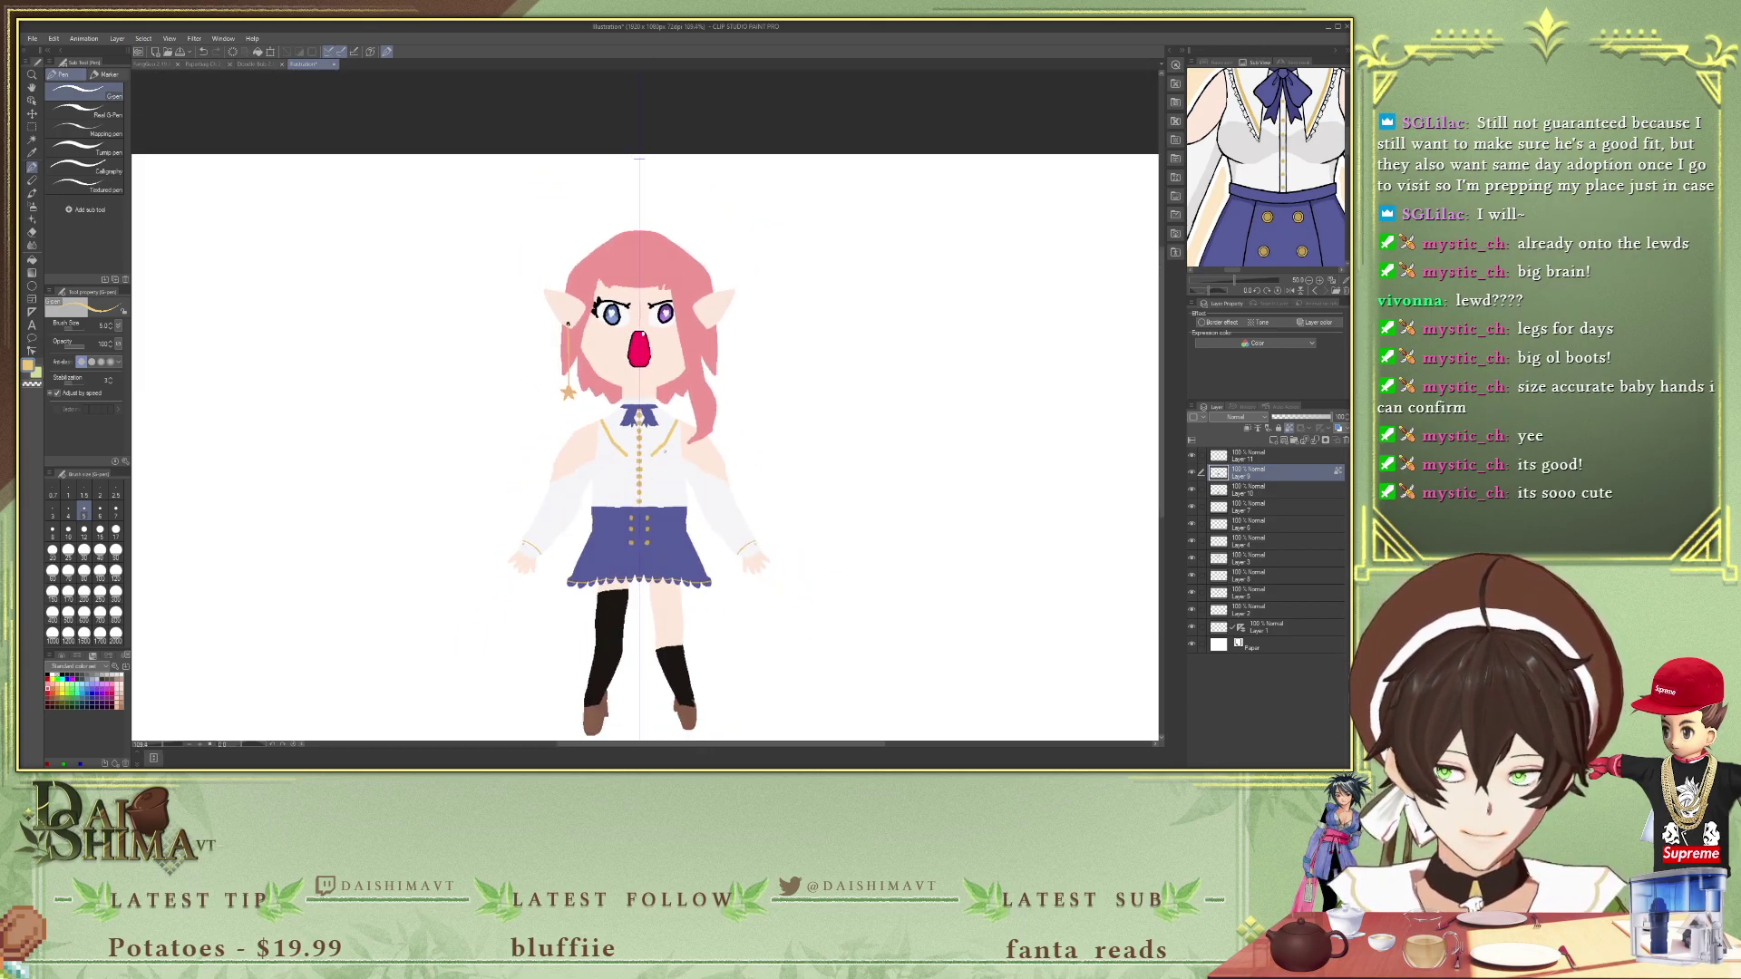
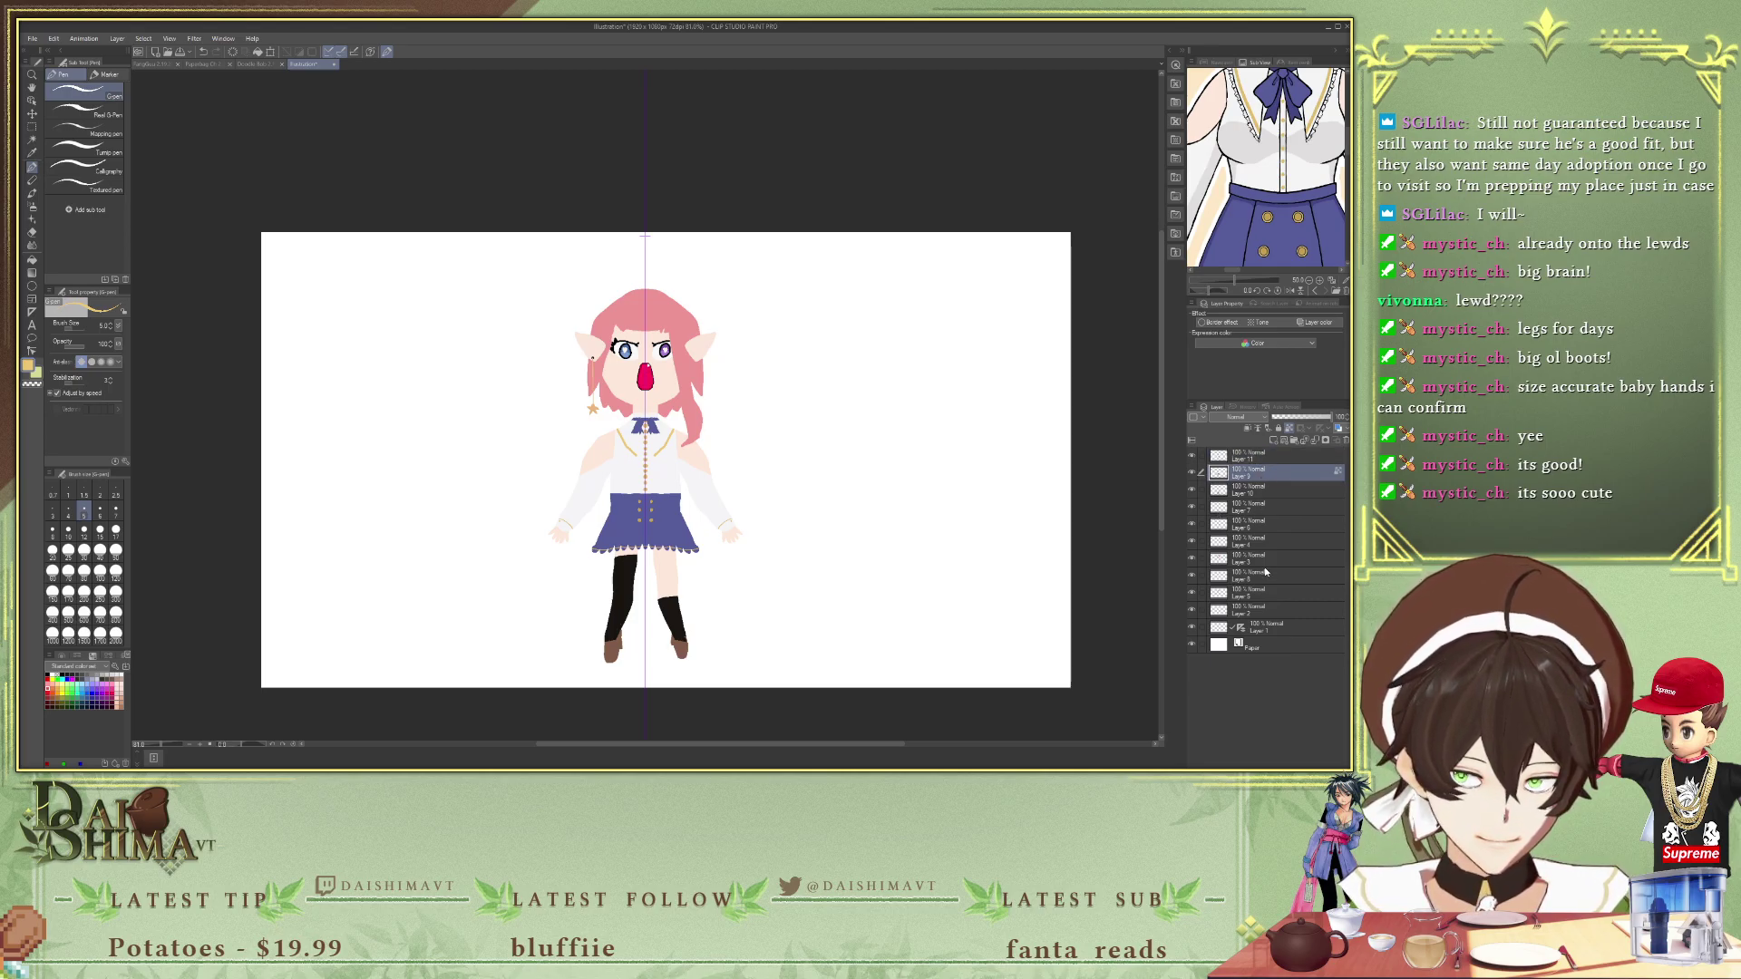
# - Create a layer folder above the bow layer and move all the figure's coloured layers into it
pyautogui.click(1271, 455)
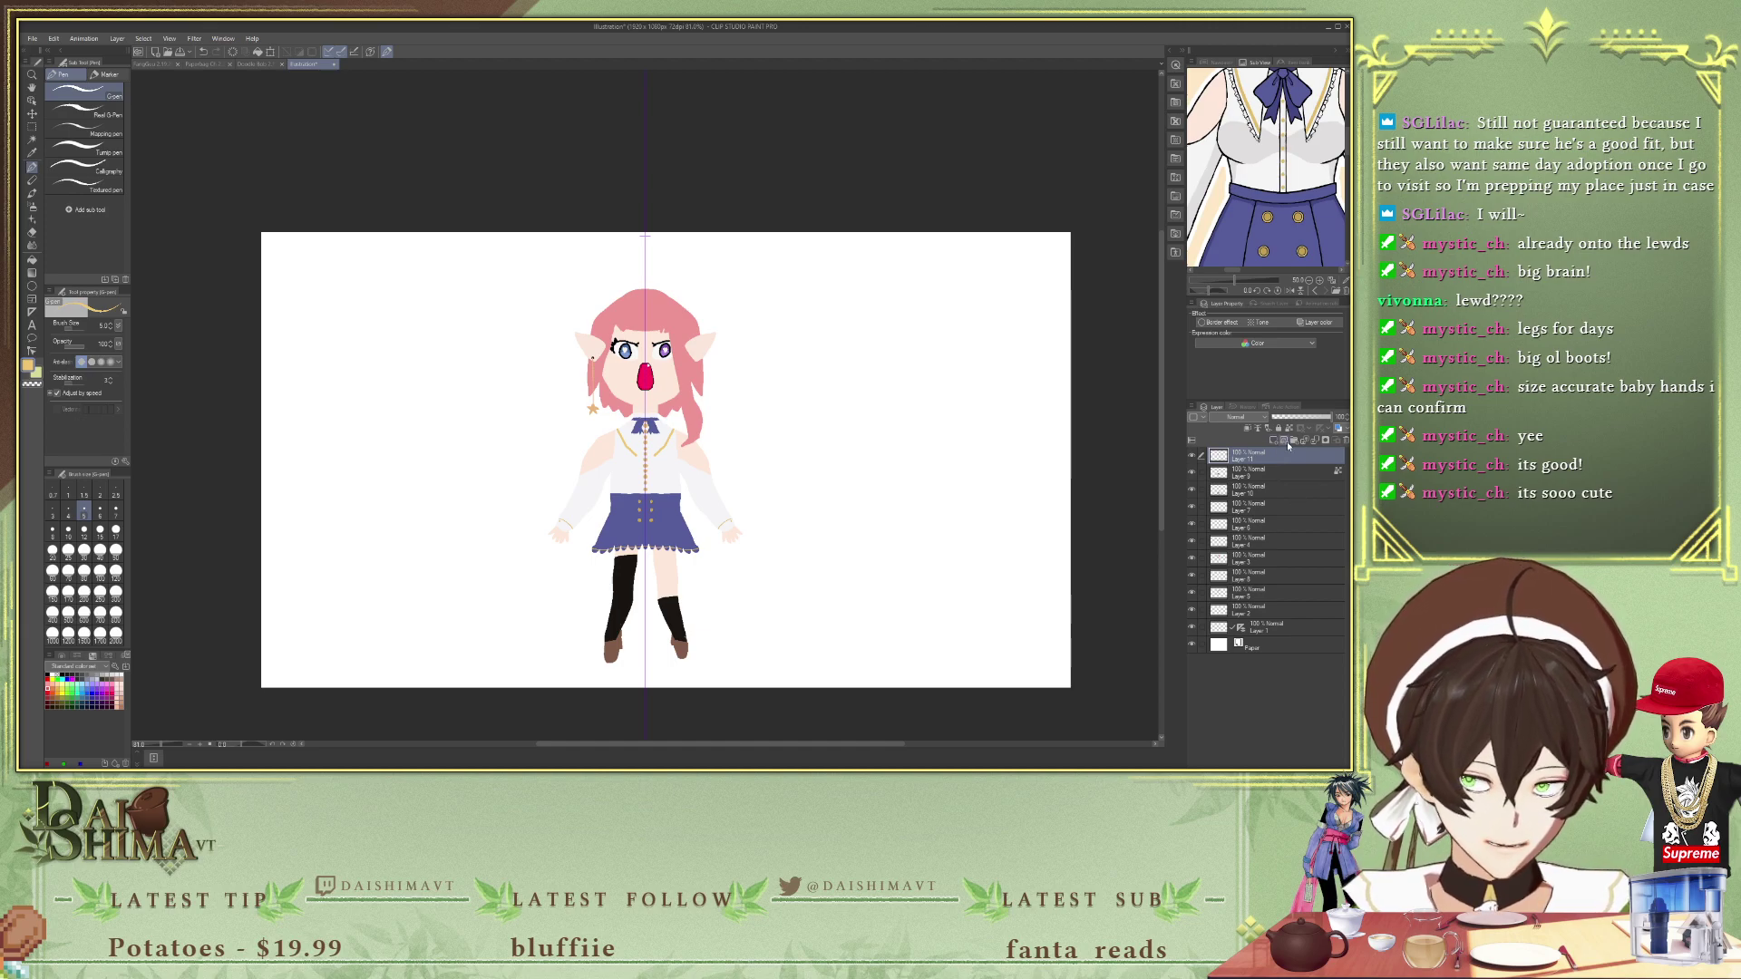
pyautogui.click(1280, 495)
pyautogui.click(1287, 456)
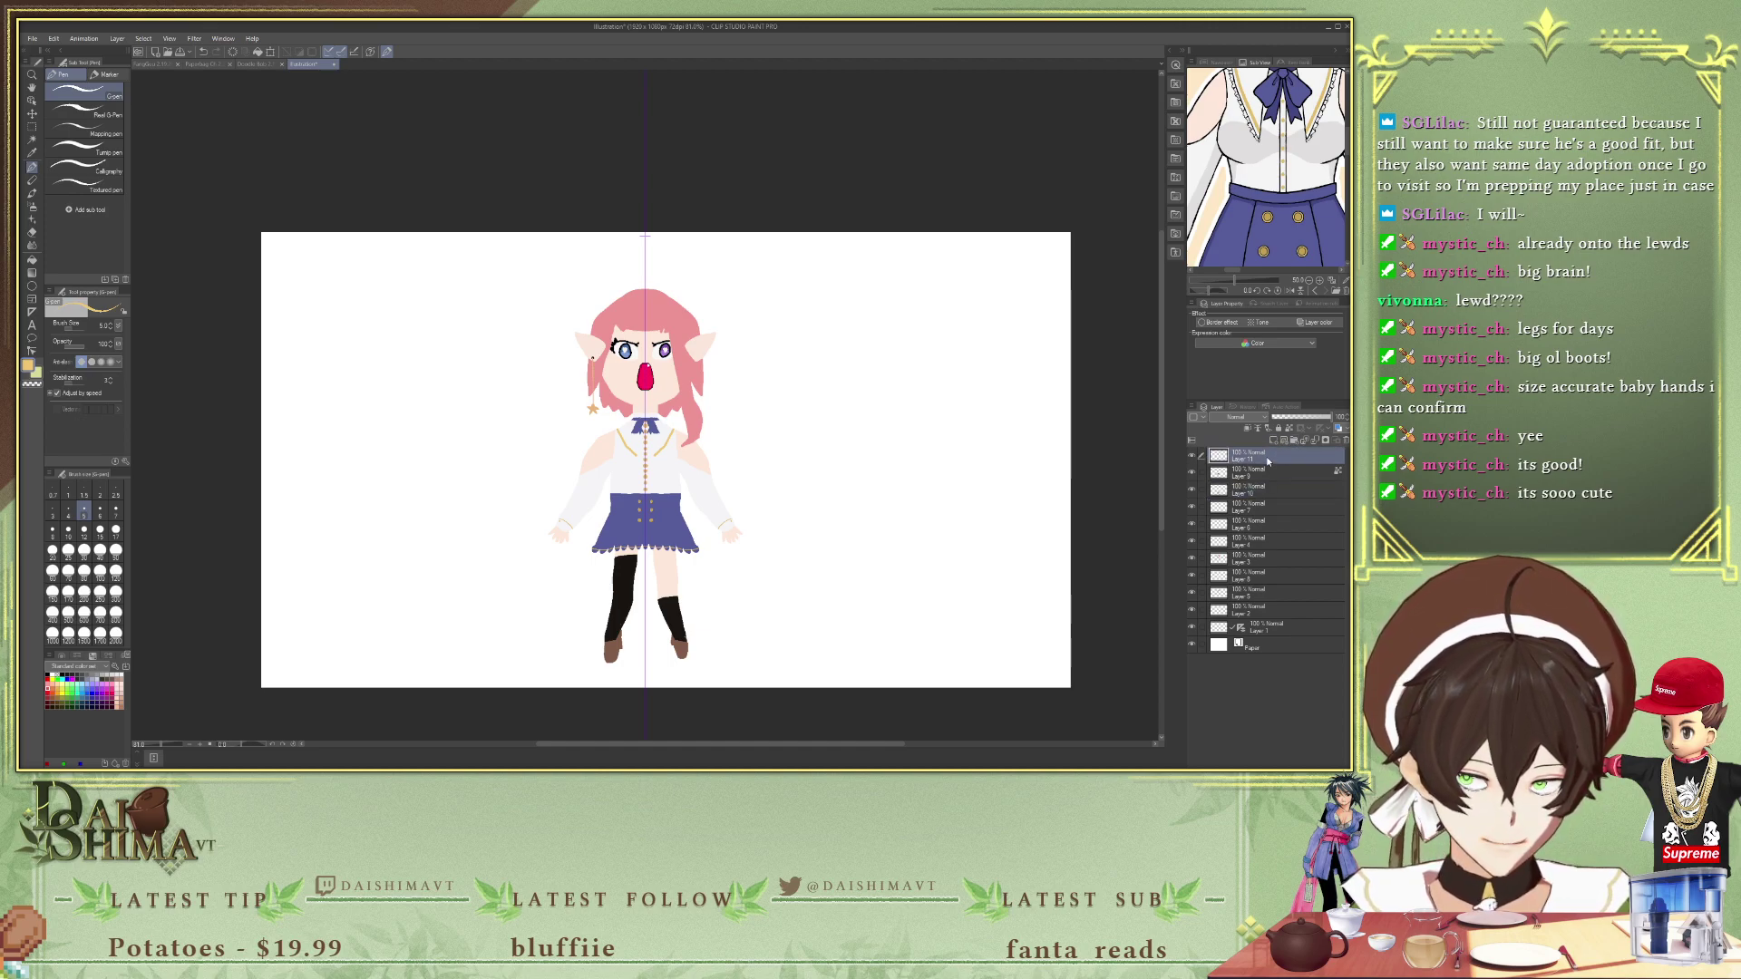
pyautogui.click(1294, 442)
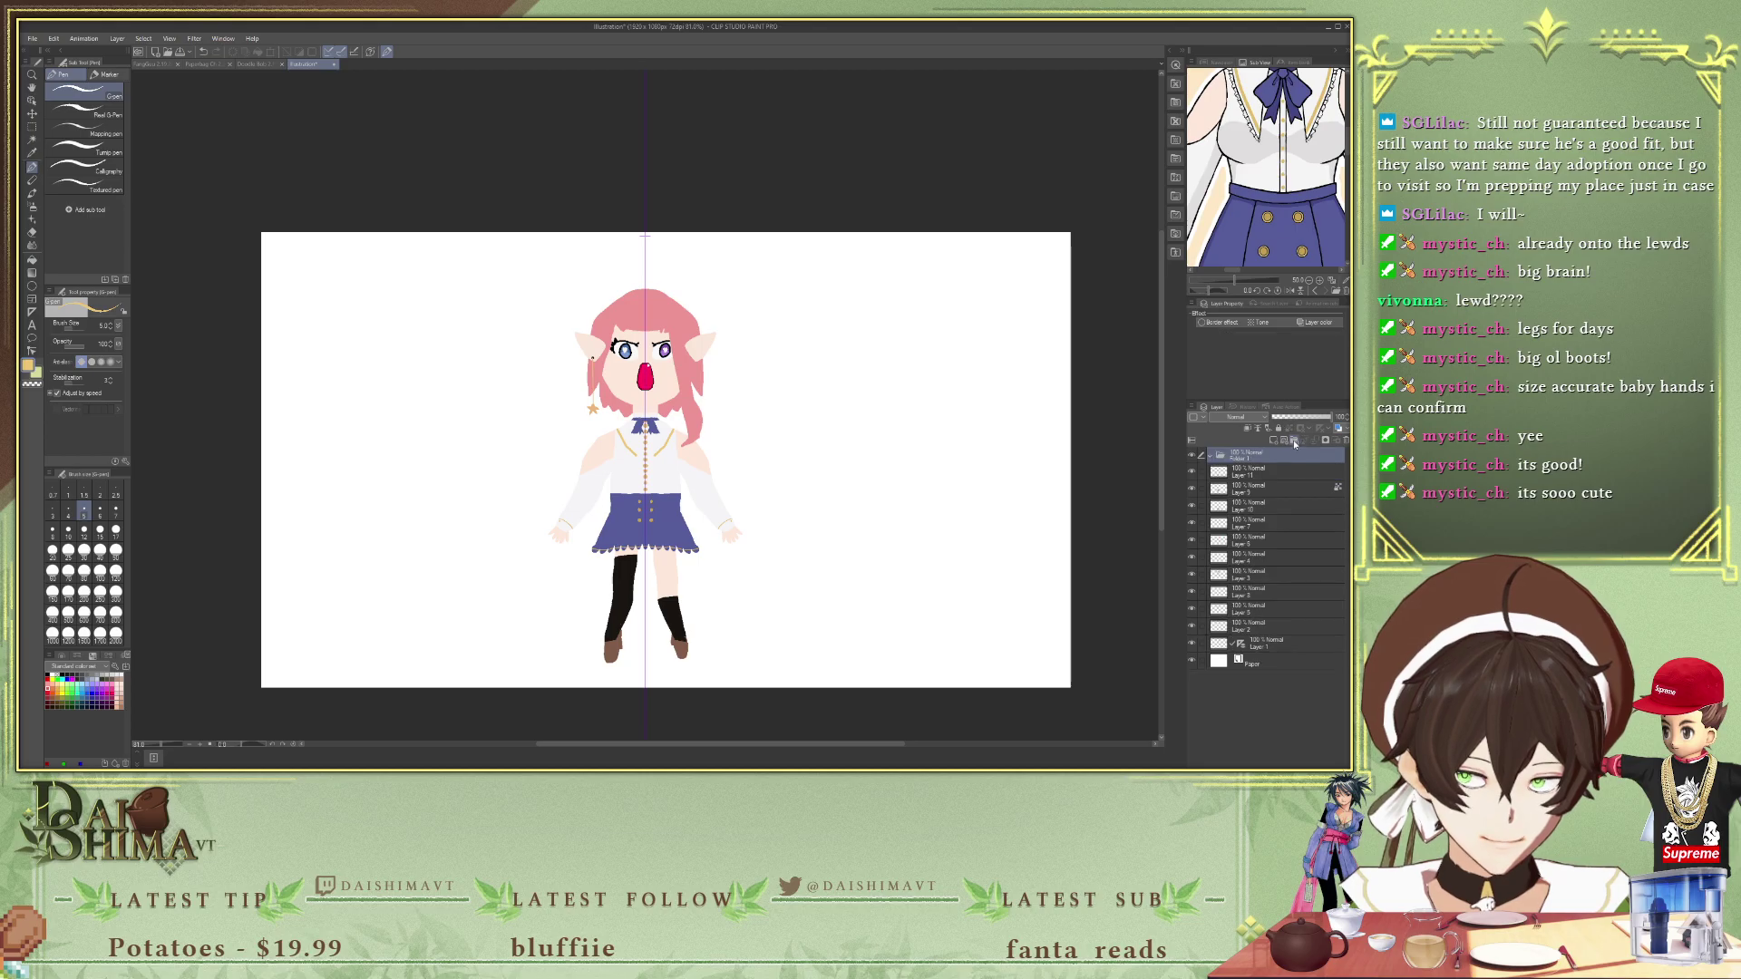
pyautogui.keyDown('shift'); pyautogui.click(1266, 627); pyautogui.keyUp('shift')
pyautogui.moveTo(1266, 627); pyautogui.dragTo(1253, 456)
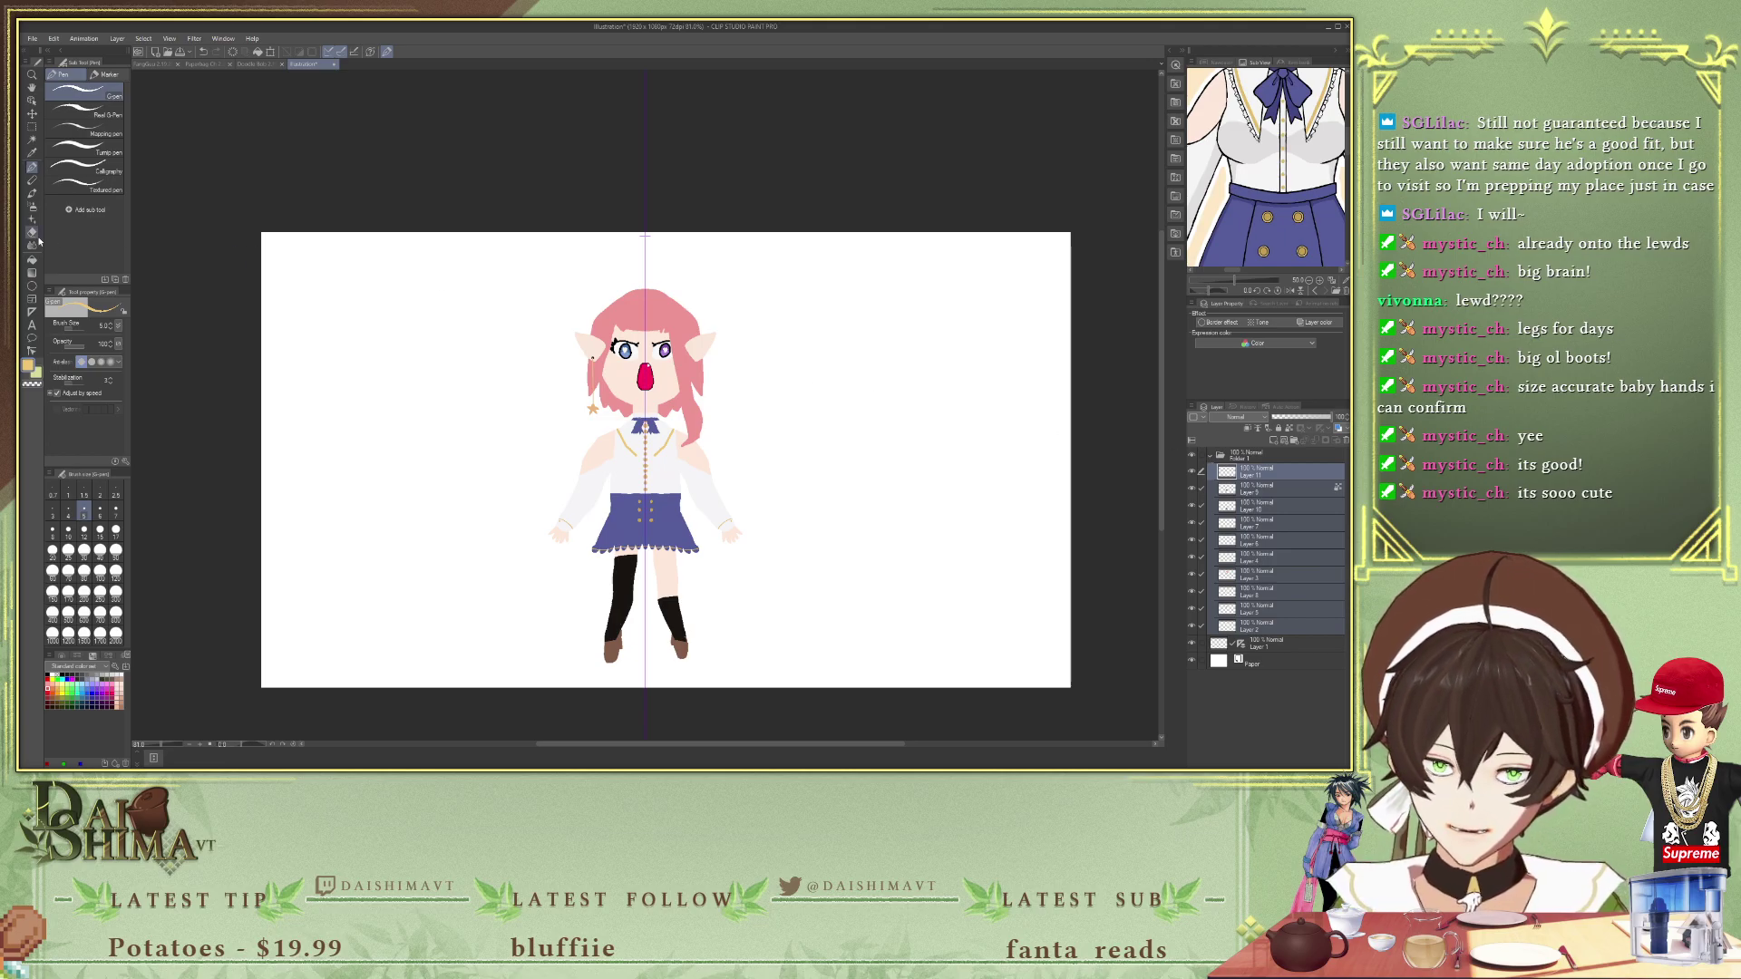
# - Move the whole figure slightly up on the canvas, deselect it, and hide the symmetry ruler layer
pyautogui.click(32, 127)
pyautogui.moveTo(372, 223); pyautogui.dragTo(919, 675)
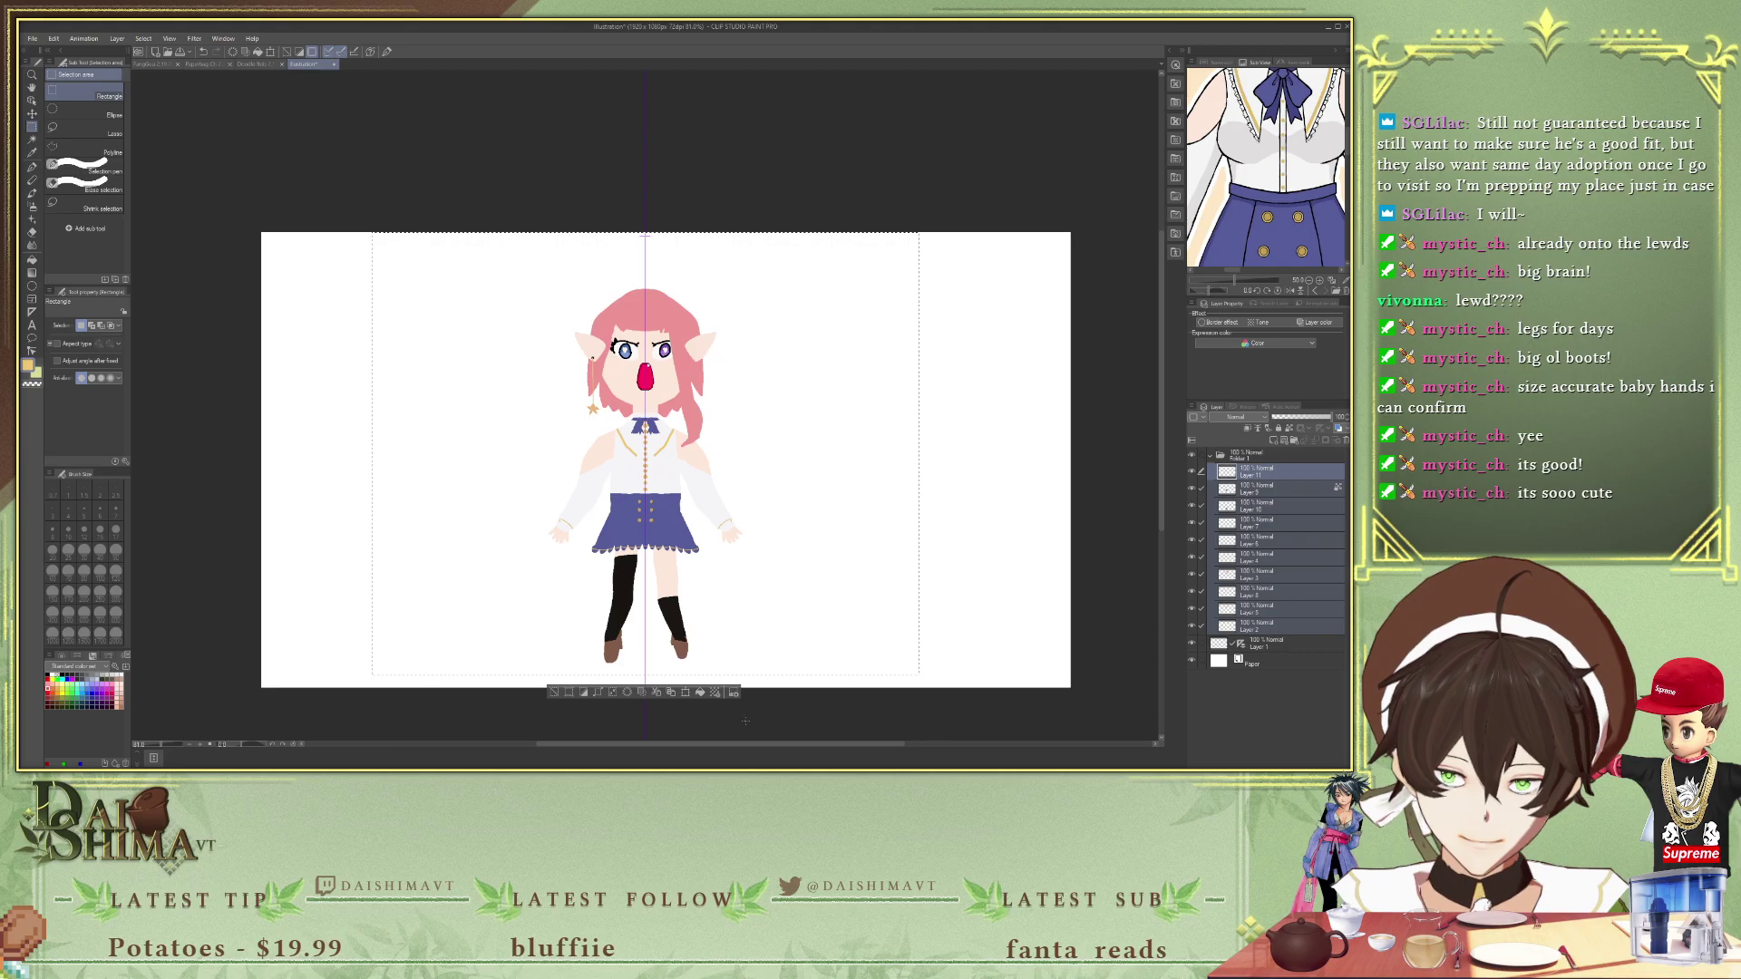
pyautogui.click(687, 694)
pyautogui.moveTo(680, 497)
pyautogui.mouseDown()
pyautogui.moveTo(680, 428)
pyautogui.moveTo(680, 466)
pyautogui.mouseUp()
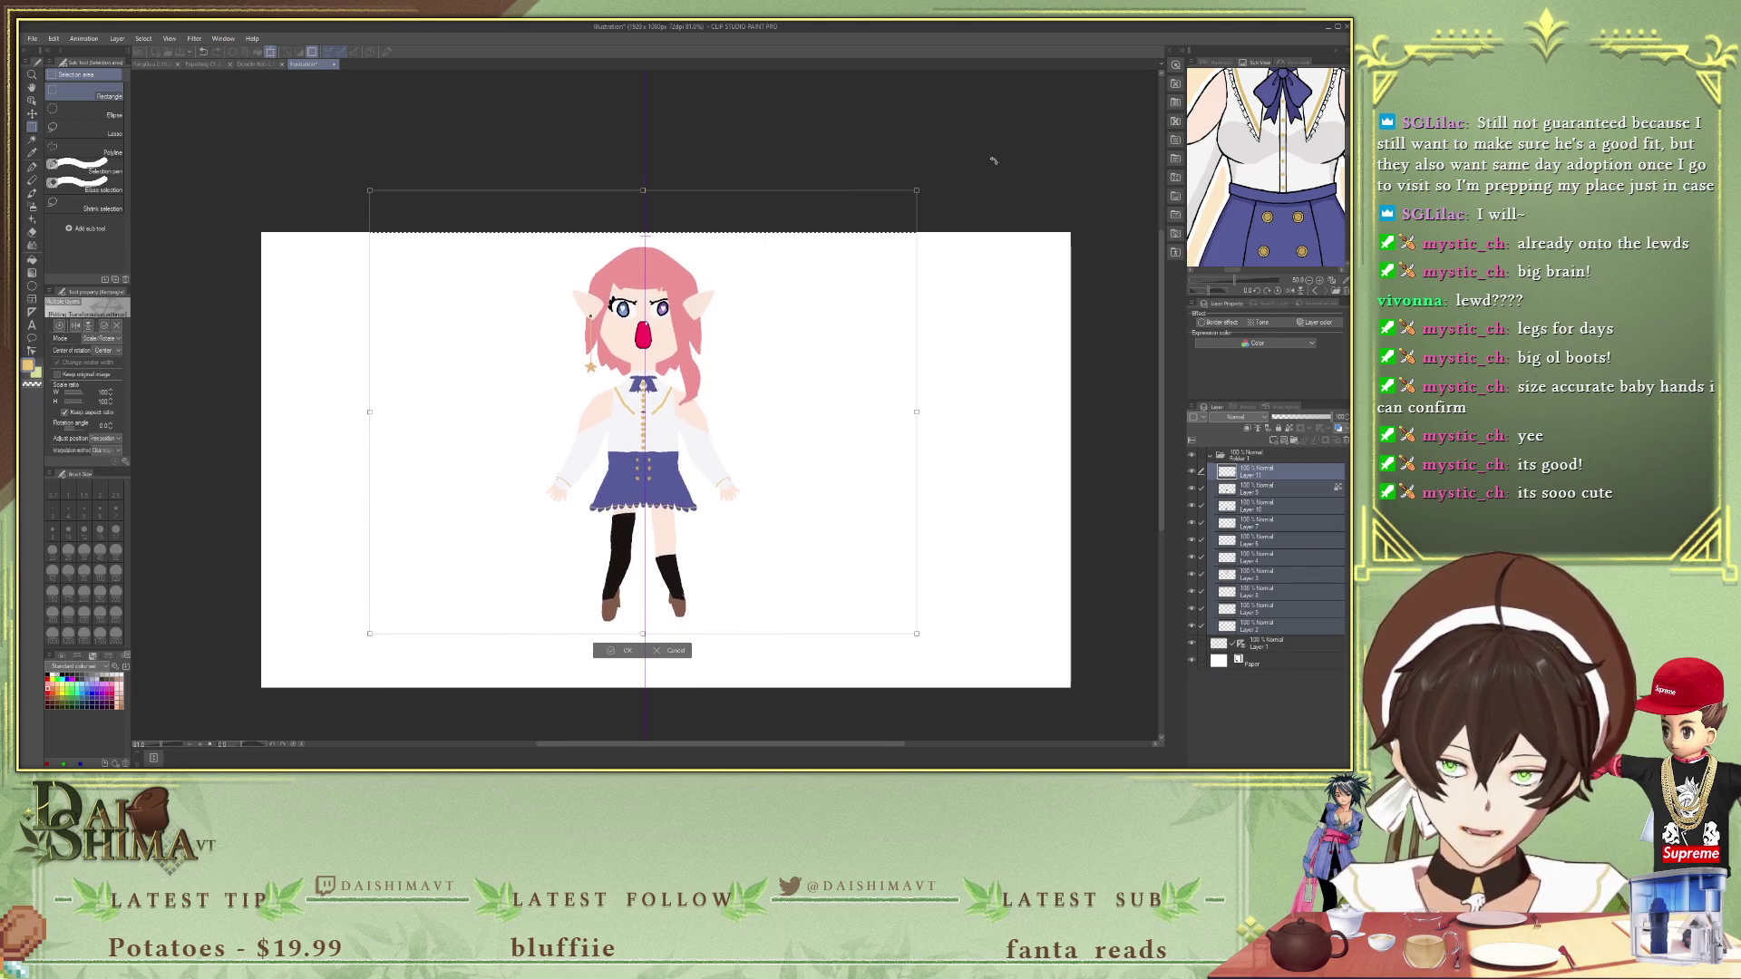
pyautogui.click(618, 651)
pyautogui.hotkey('ctrl', 'd')
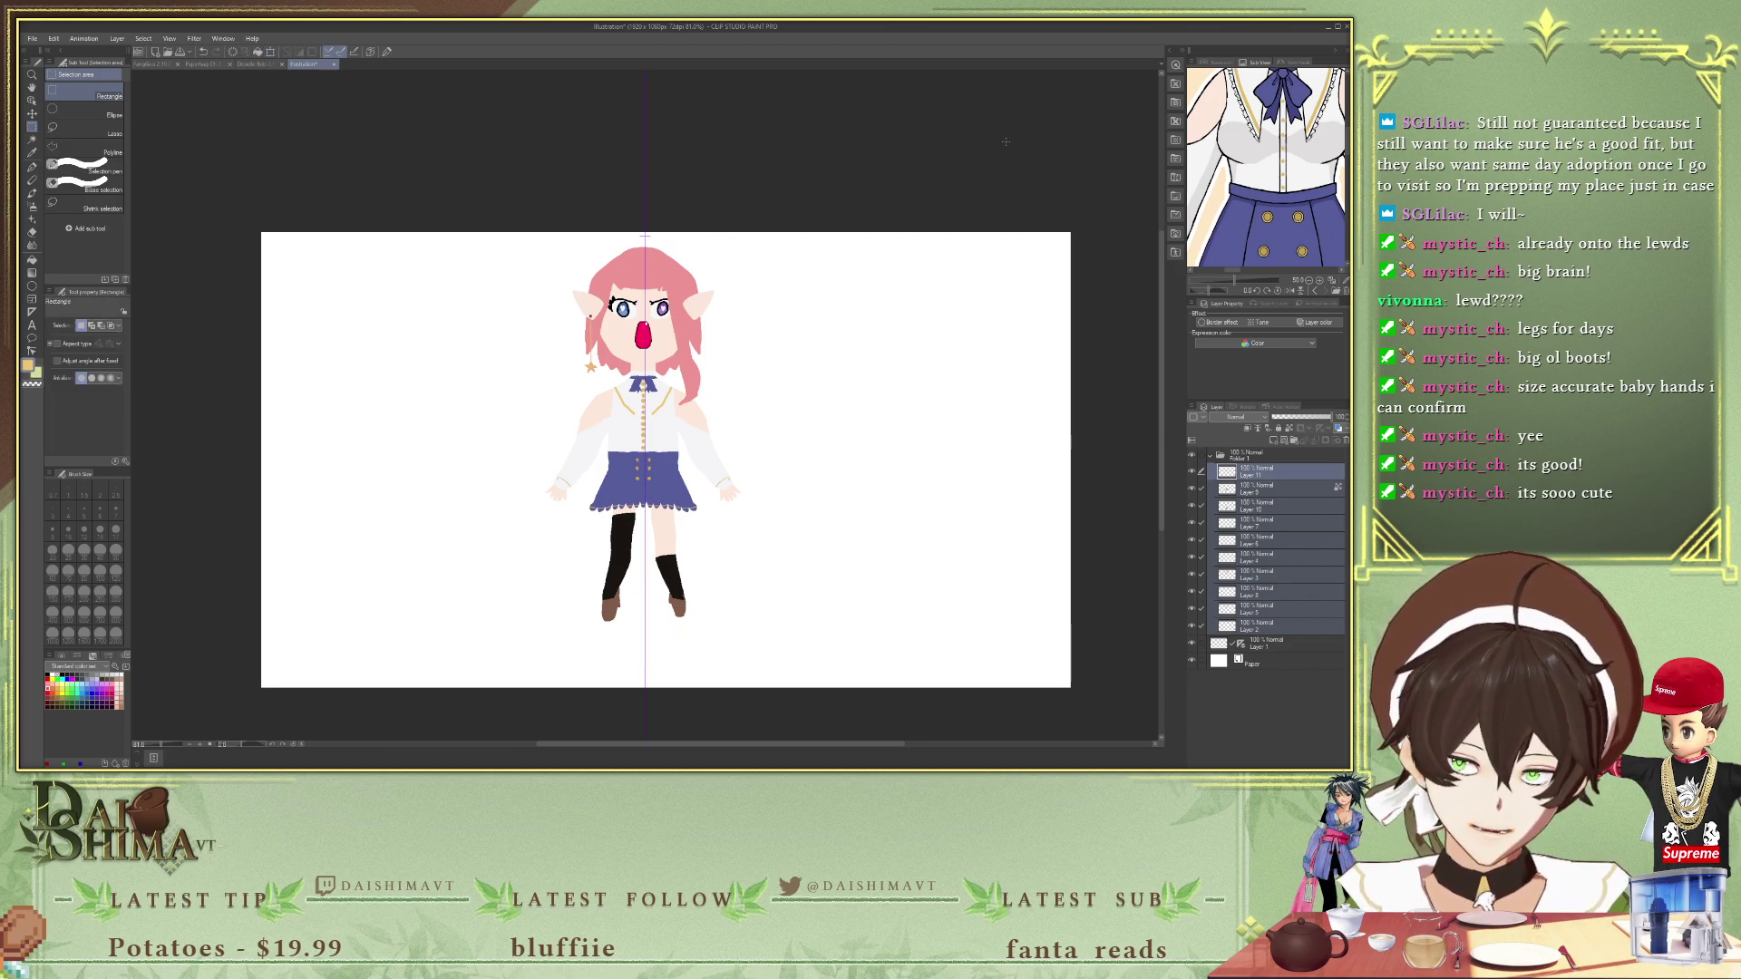
pyautogui.click(1192, 645)
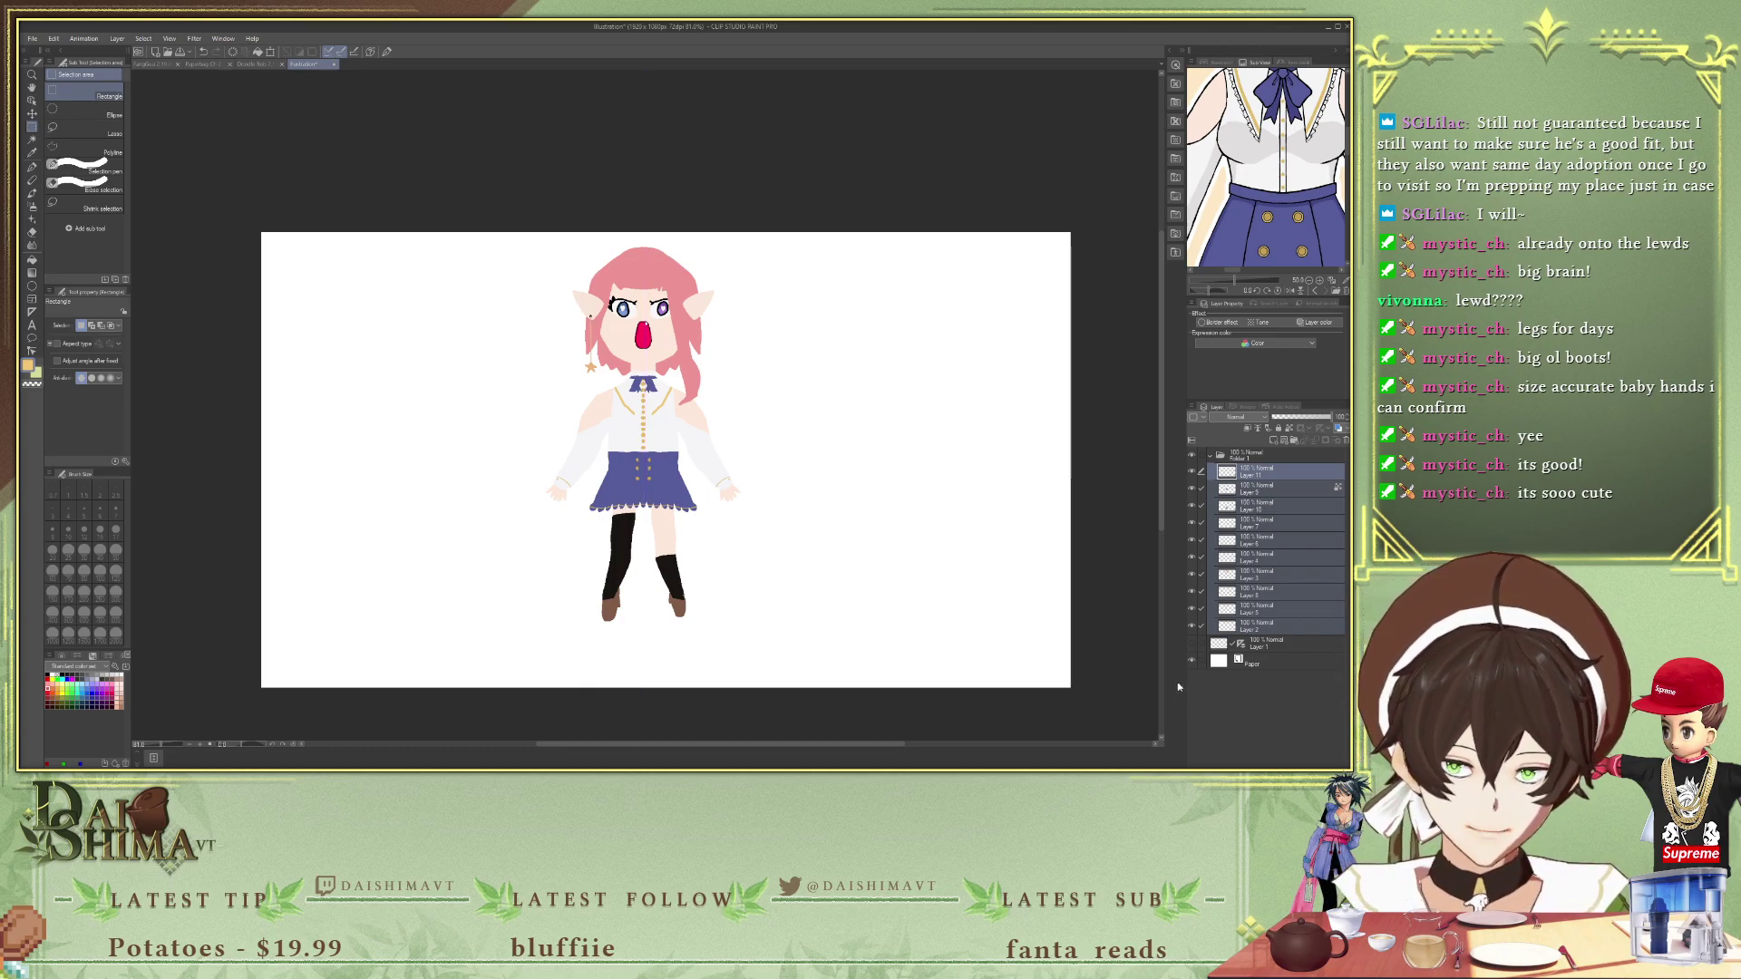
# - Apply a white border effect to the figure's folder and hide the paper layer to make the background transparent
pyautogui.click(1215, 457)
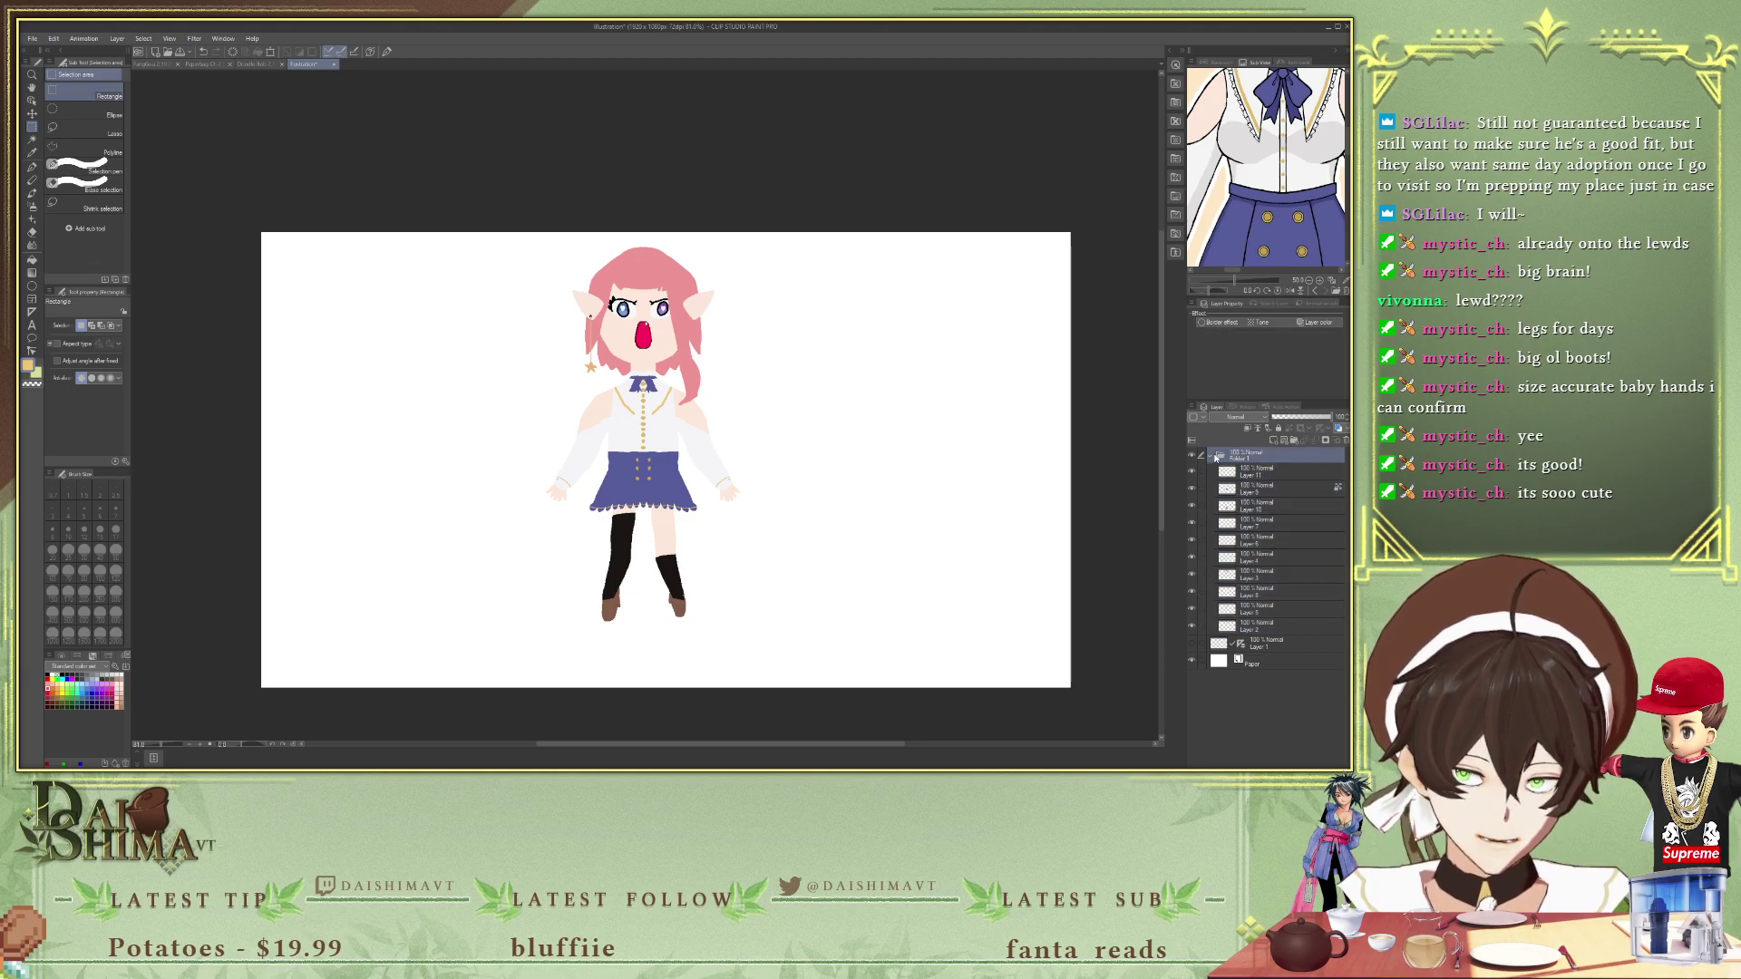
pyautogui.click(1218, 322)
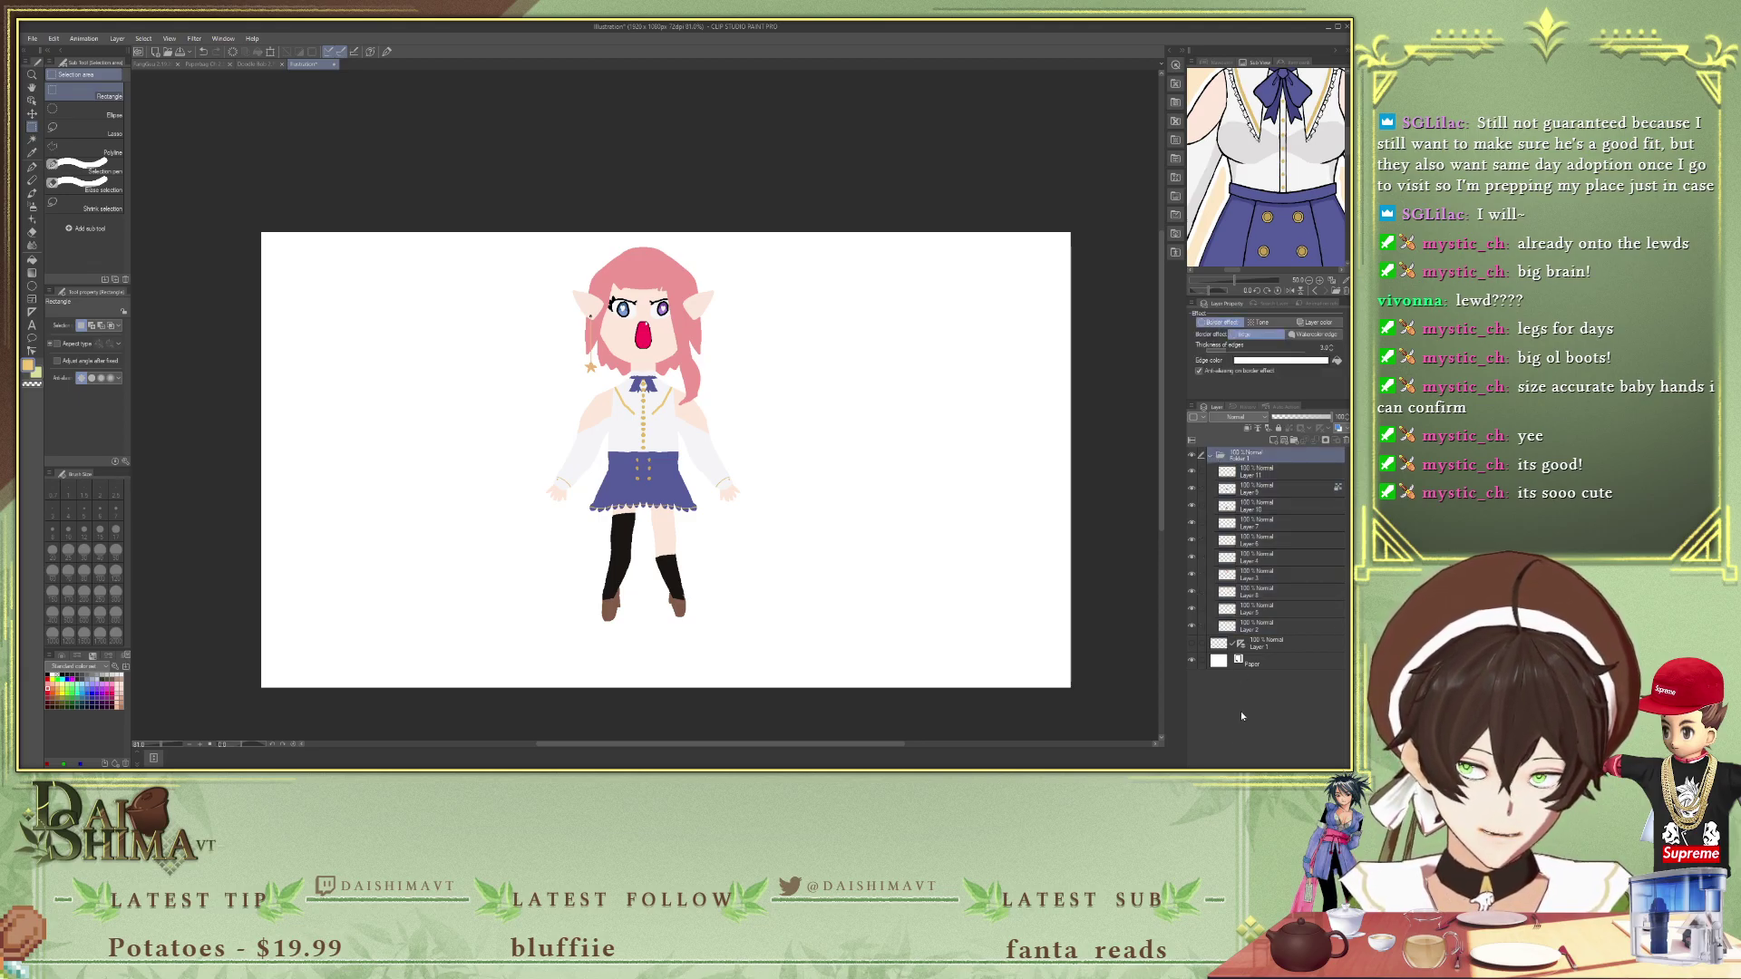
pyautogui.click(1191, 662)
pyautogui.scroll(2, 737, 510)
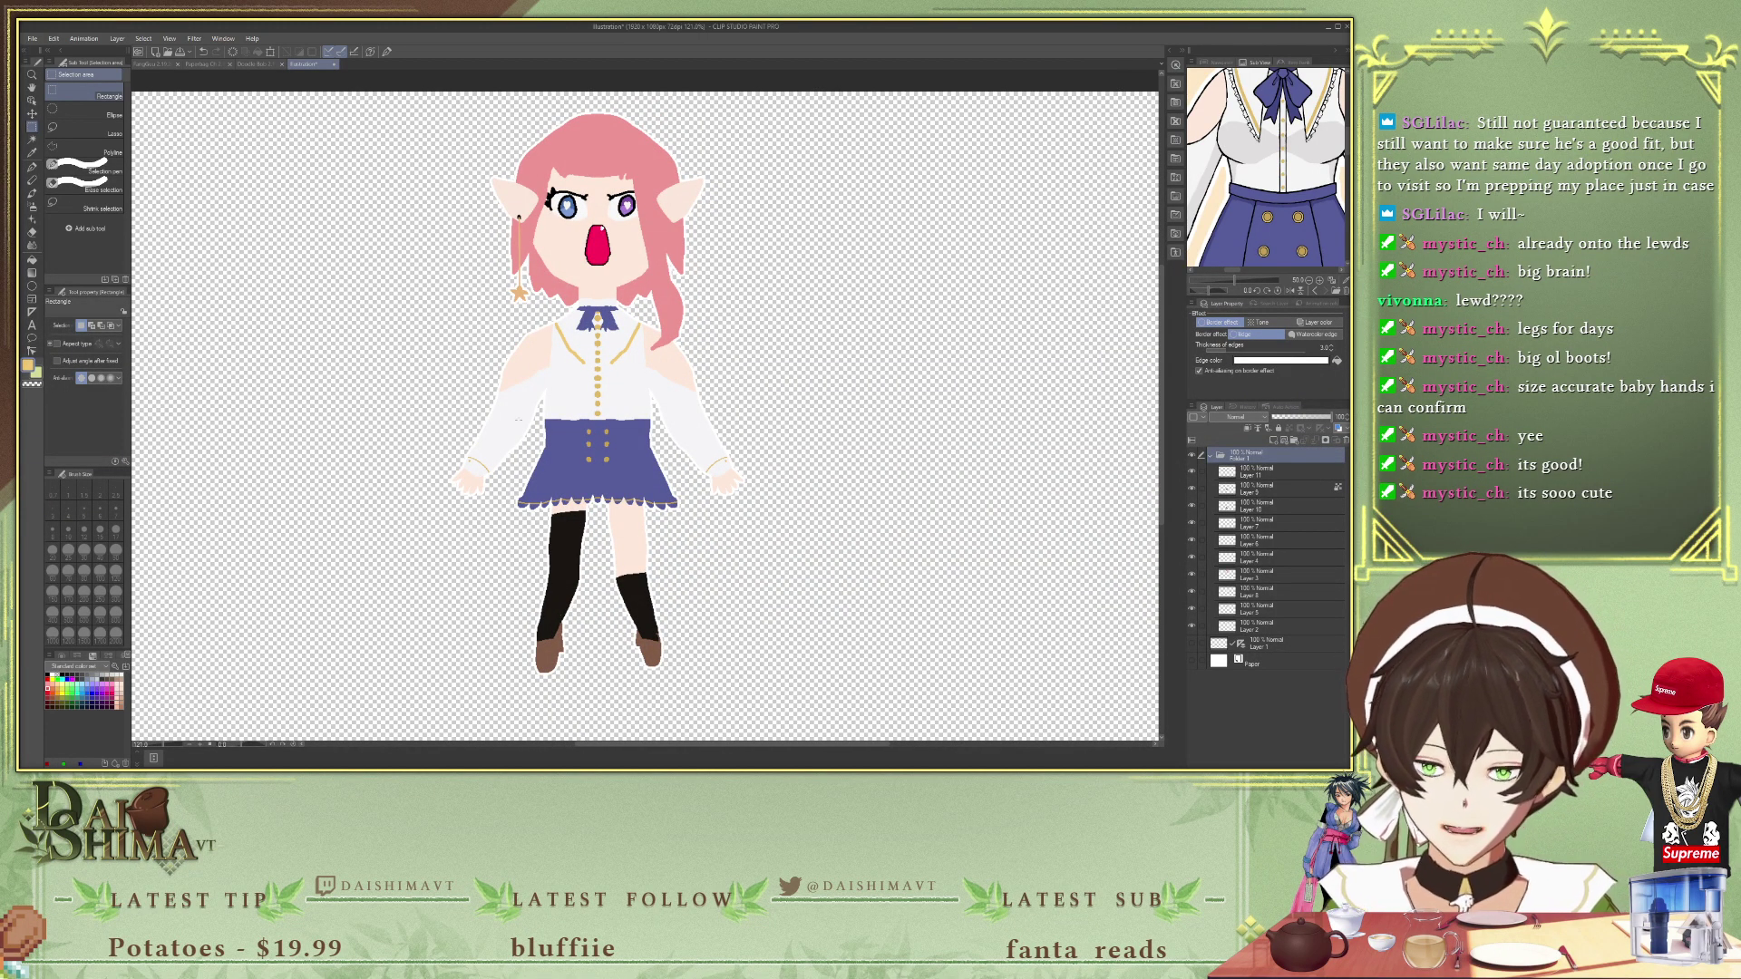
pyautogui.scroll(-3, 447, 306)
pyautogui.scroll(2, 449, 576)
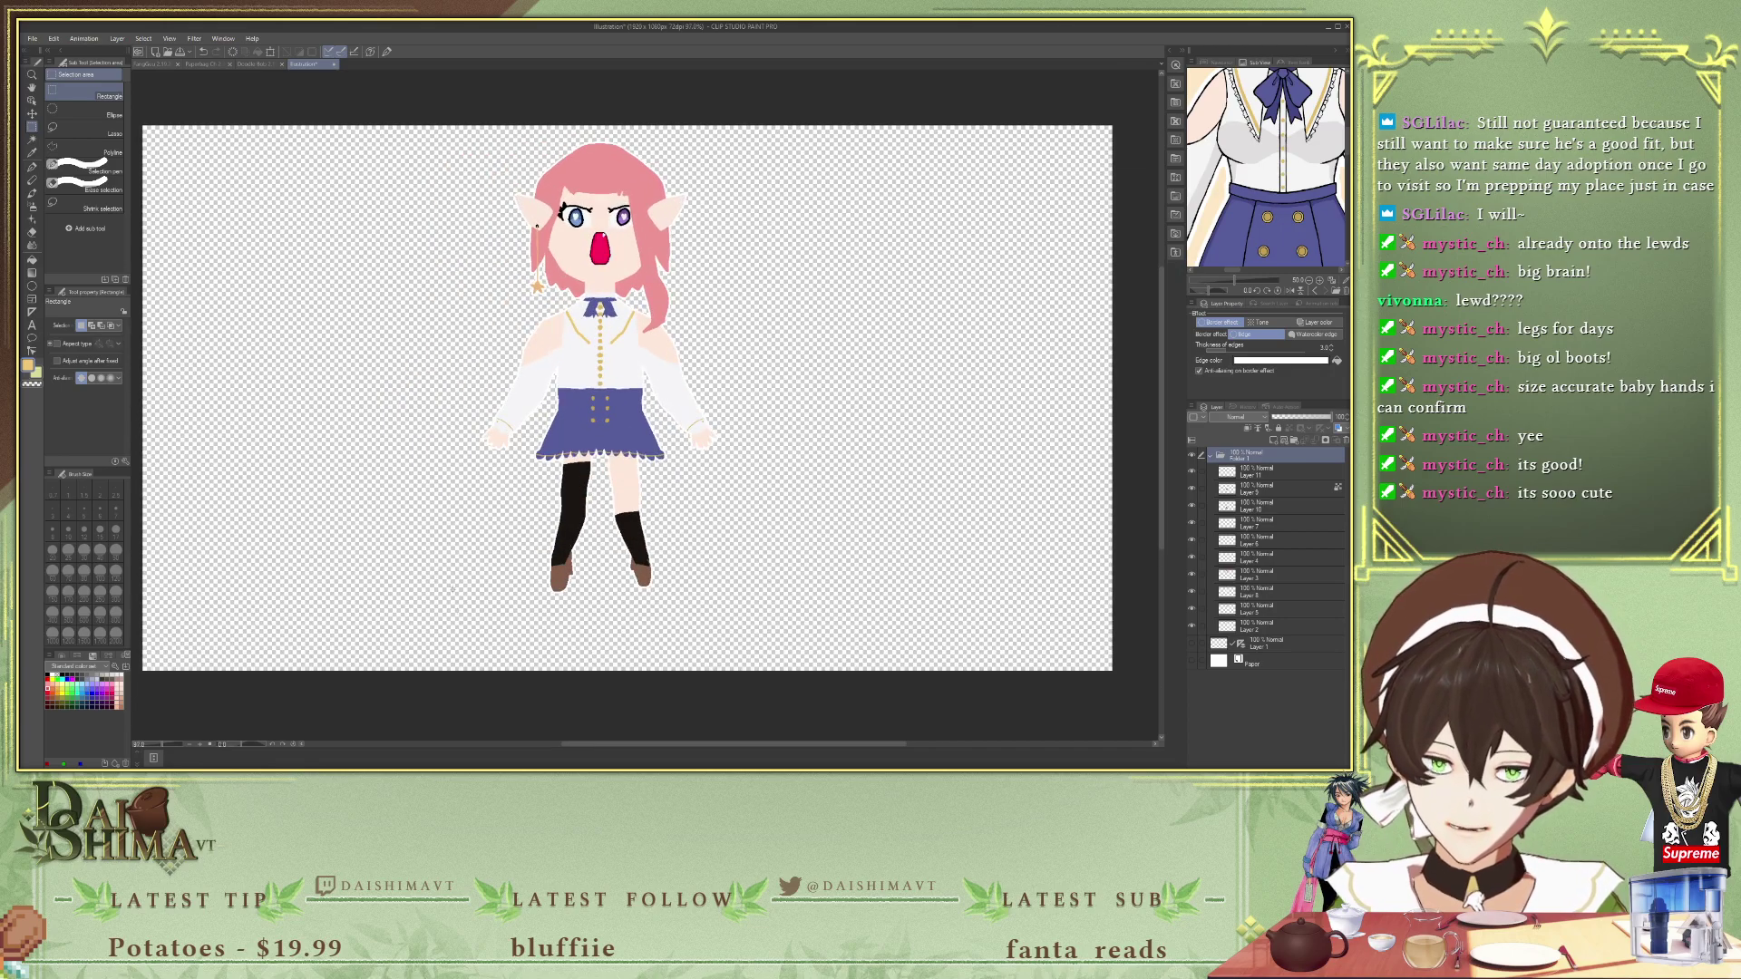
pyautogui.scroll(2, 519, 651)
# - Add a new layer above the figure's folder and pen the first letter of the featured channel's name beneath her feet in the hair's pink
pyautogui.press('i')
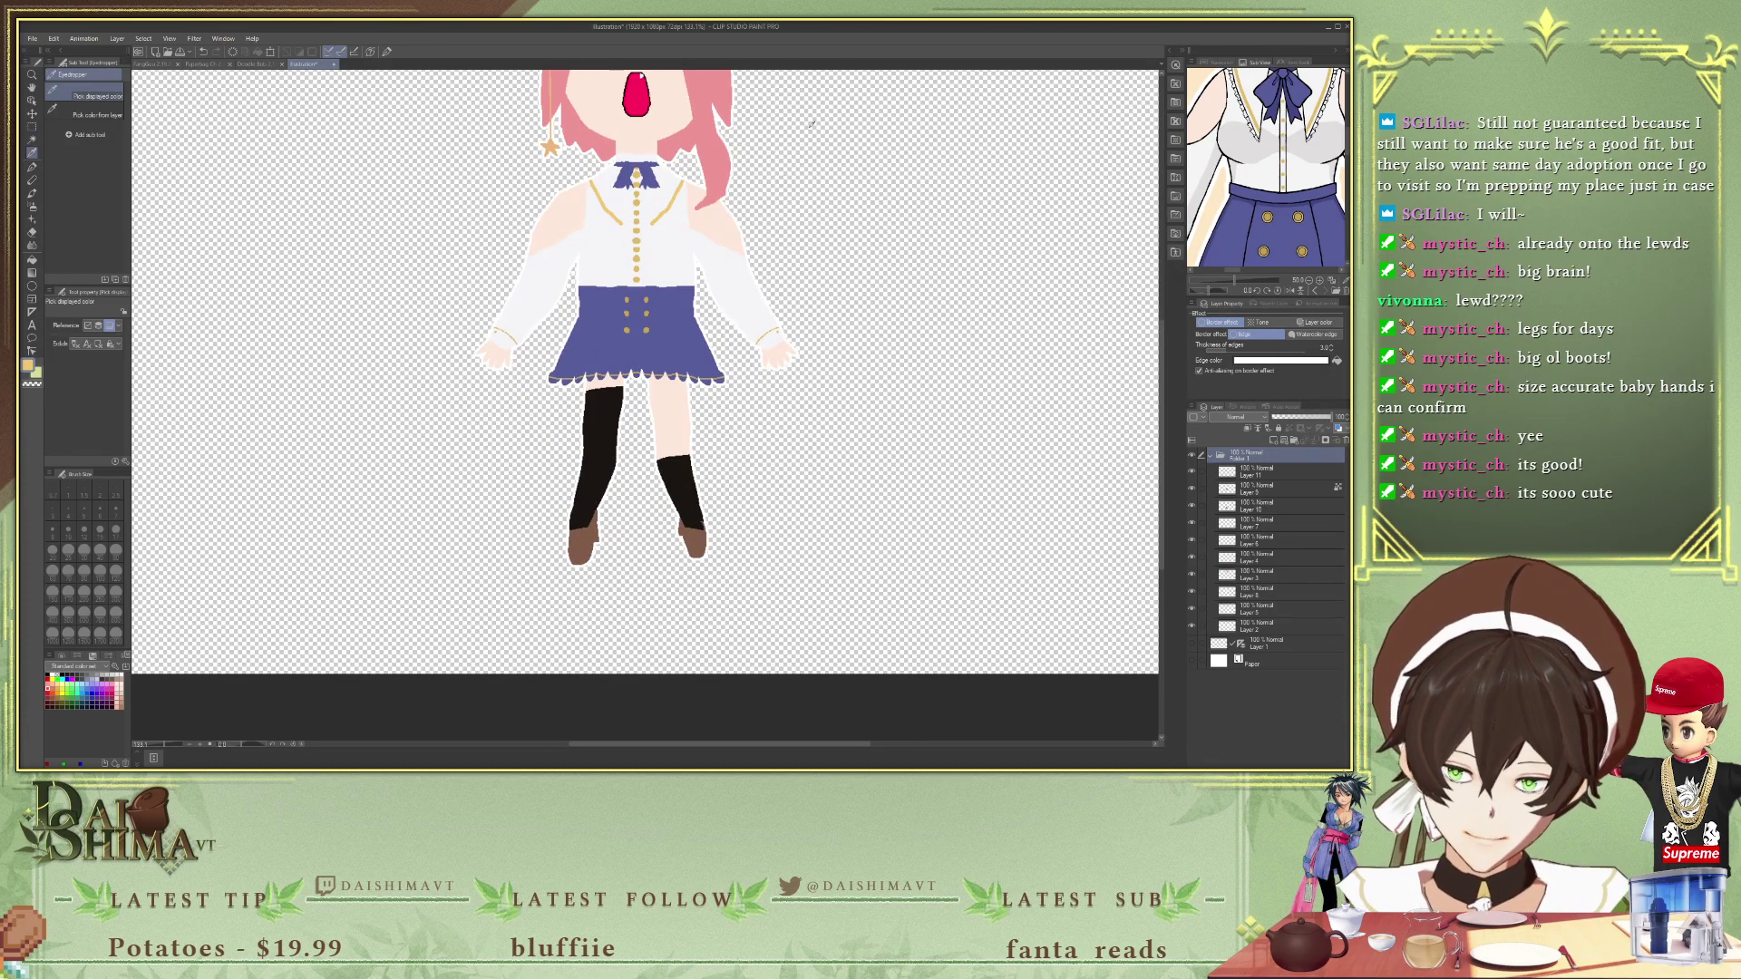
pyautogui.click(722, 155)
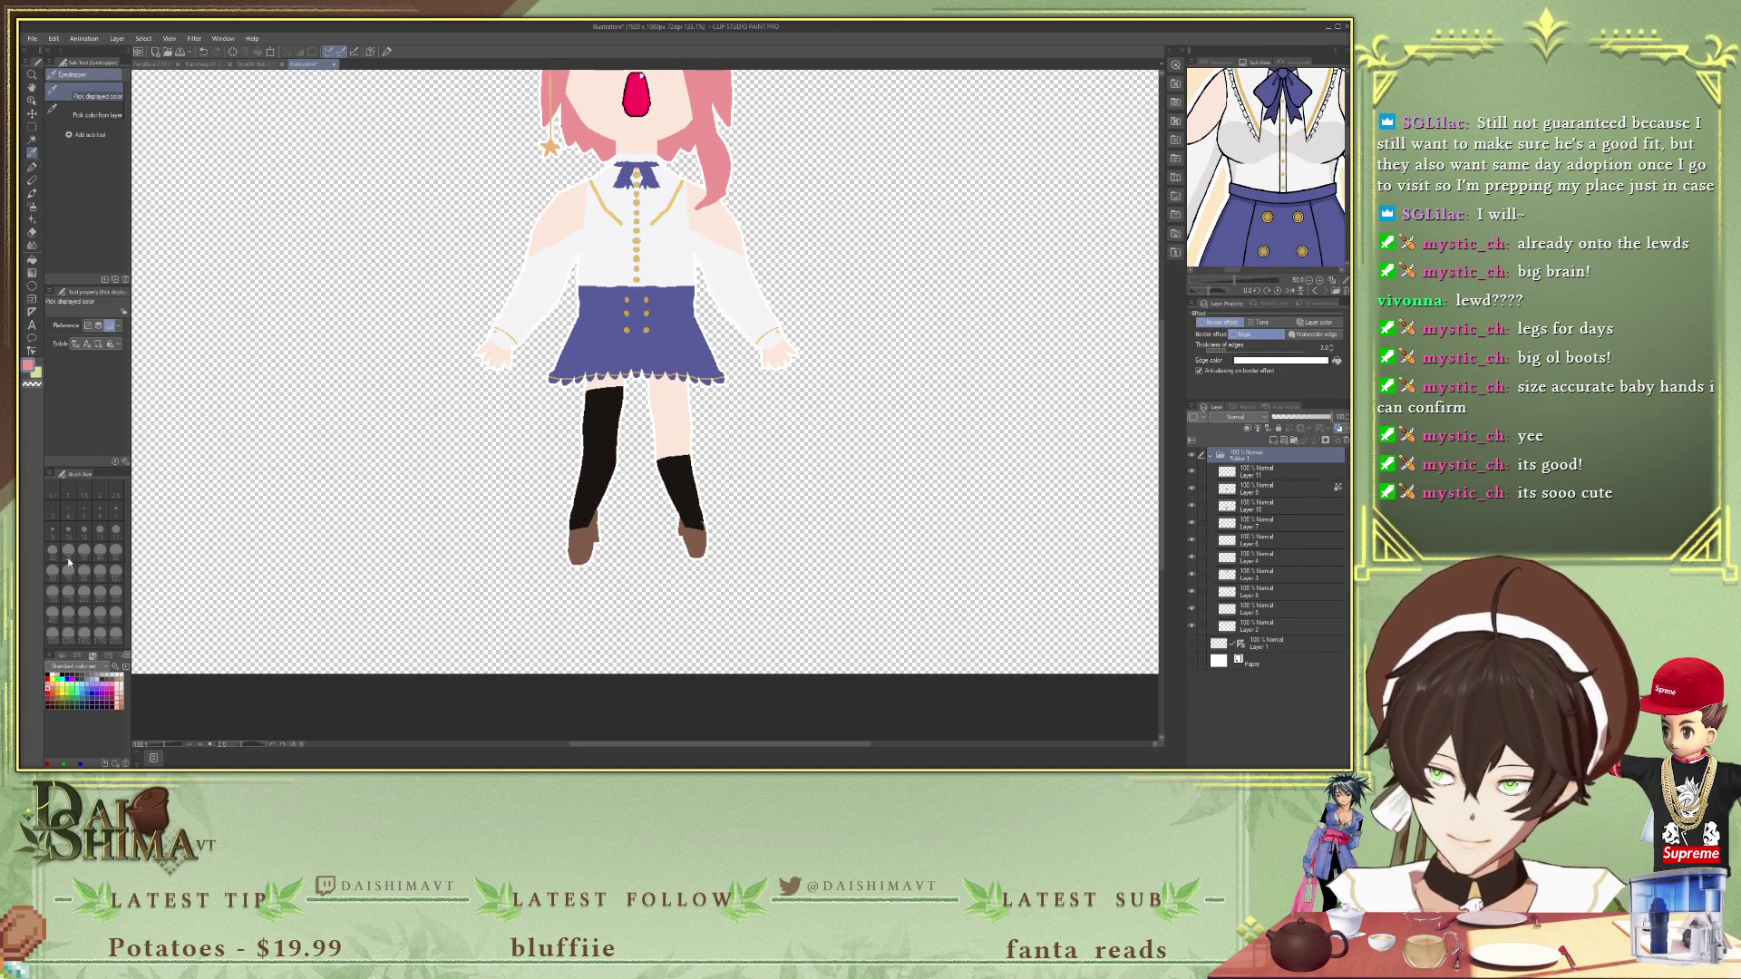
pyautogui.click(1213, 457)
pyautogui.click(1279, 442)
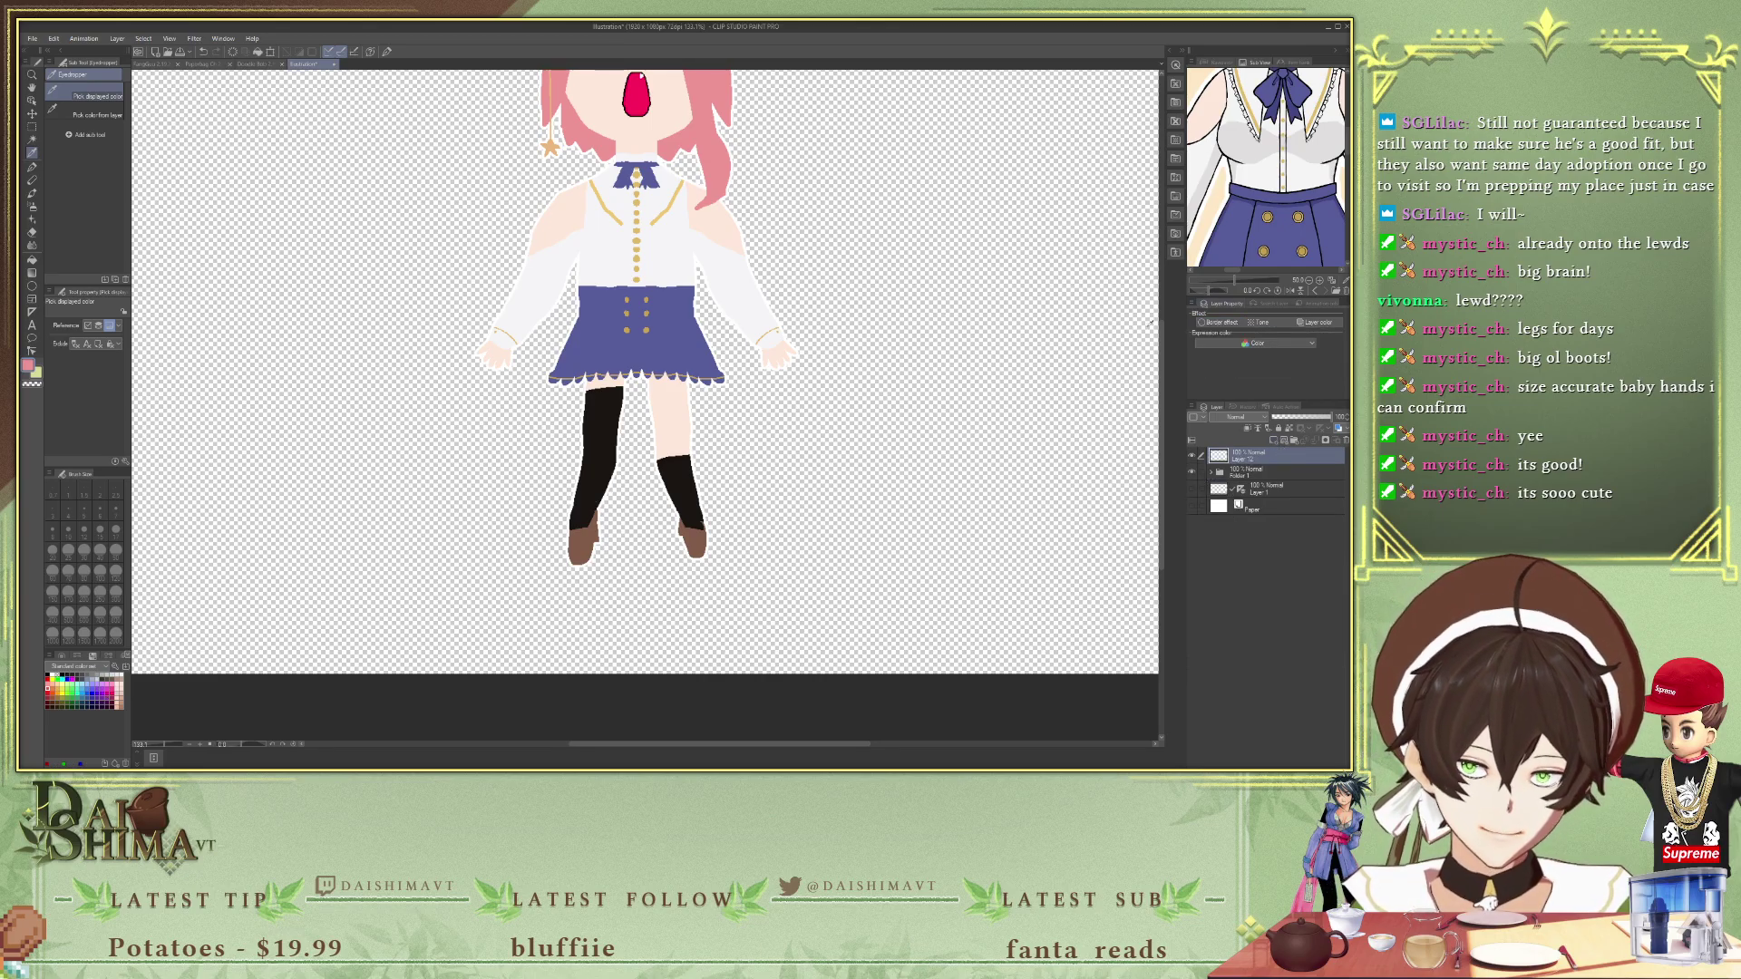
pyautogui.scroll(1, 595, 622)
pyautogui.press('p')
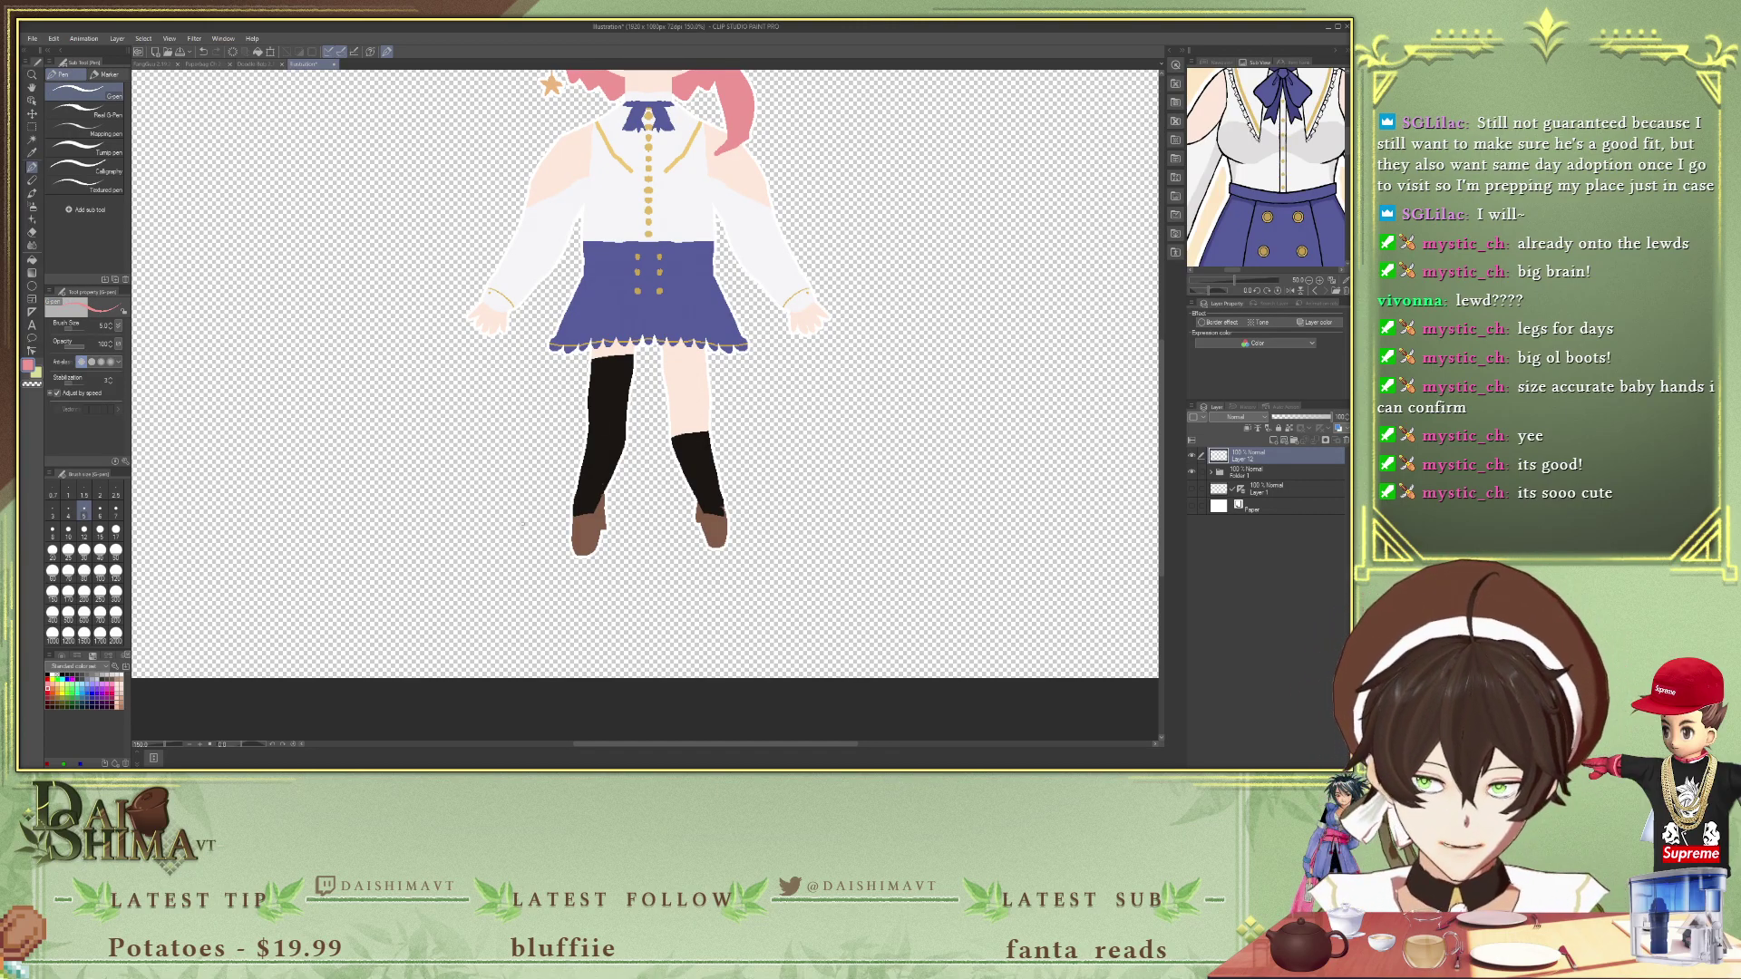
pyautogui.moveTo(535, 573); pyautogui.dragTo(578, 602)
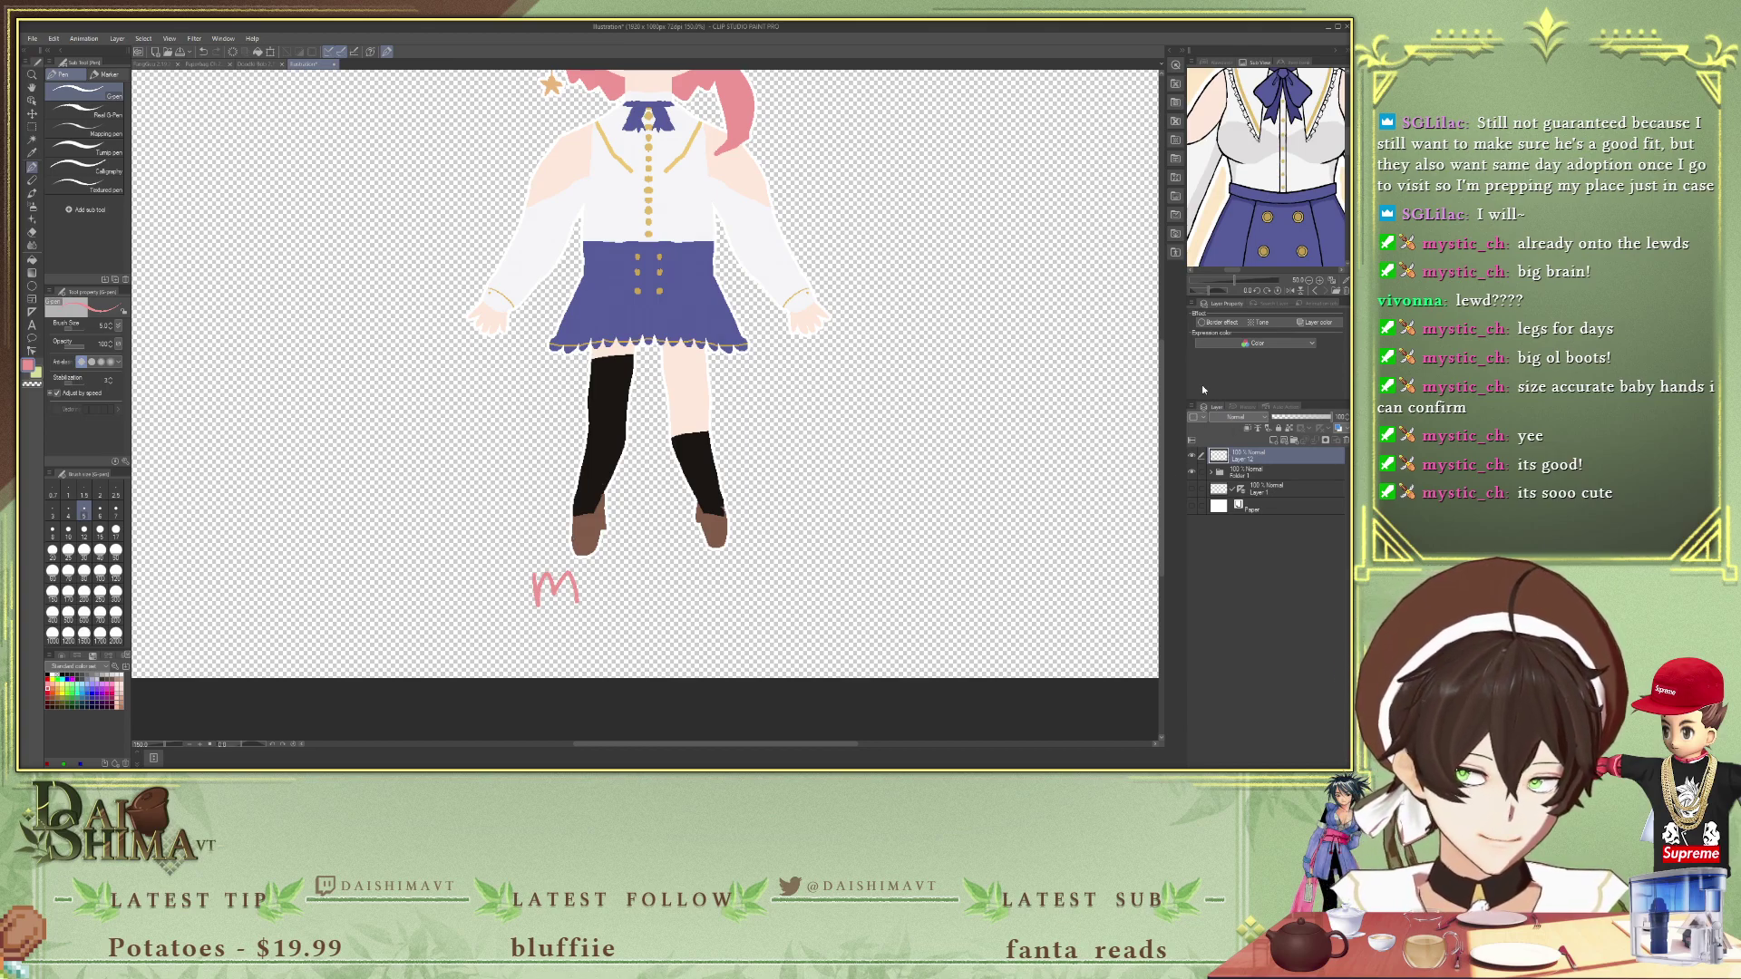
# - Give the lettering layer a black border effect and finish writing the featured channel's name in pink
pyautogui.click(1219, 322)
pyautogui.click(1285, 362)
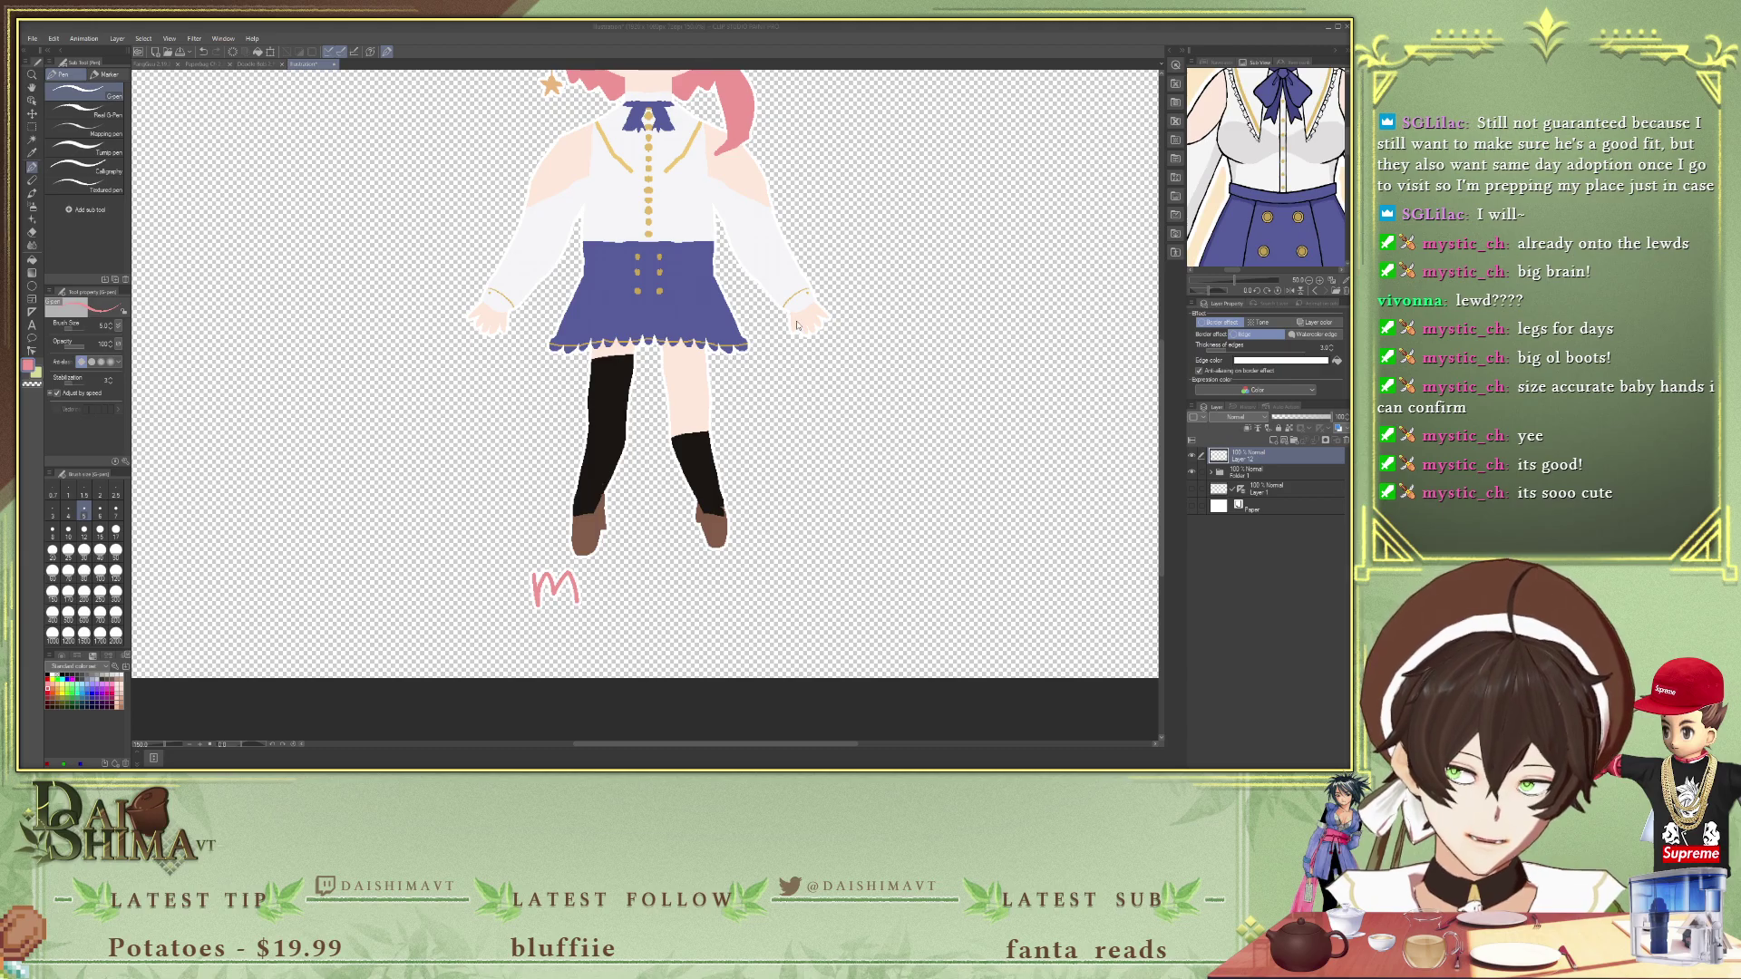
pyautogui.click(760, 487)
pyautogui.moveTo(606, 571)
pyautogui.mouseDown()
pyautogui.moveTo(591, 617)
pyautogui.moveTo(595, 599)
pyautogui.mouseUp()
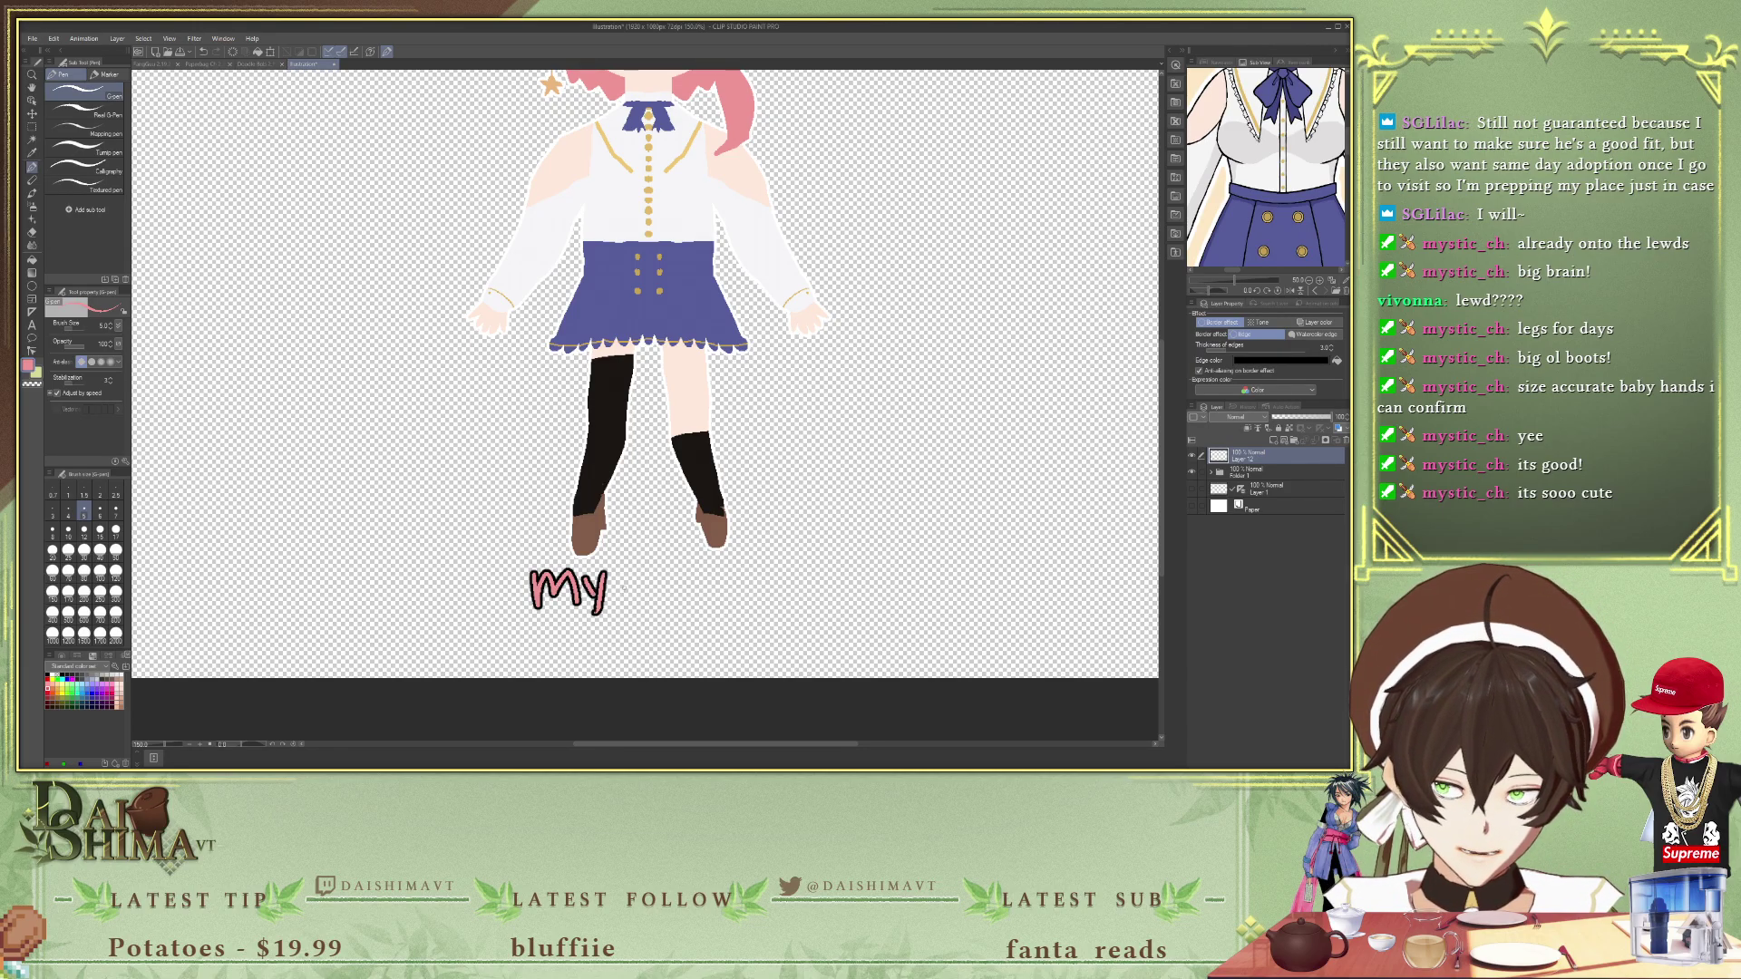
pyautogui.moveTo(629, 580)
pyautogui.mouseDown()
pyautogui.moveTo(610, 610)
pyautogui.moveTo(655, 610)
pyautogui.moveTo(663, 588)
pyautogui.moveTo(670, 609)
pyautogui.moveTo(685, 593)
pyautogui.moveTo(714, 606)
pyautogui.mouseUp()
pyautogui.click(667, 573)
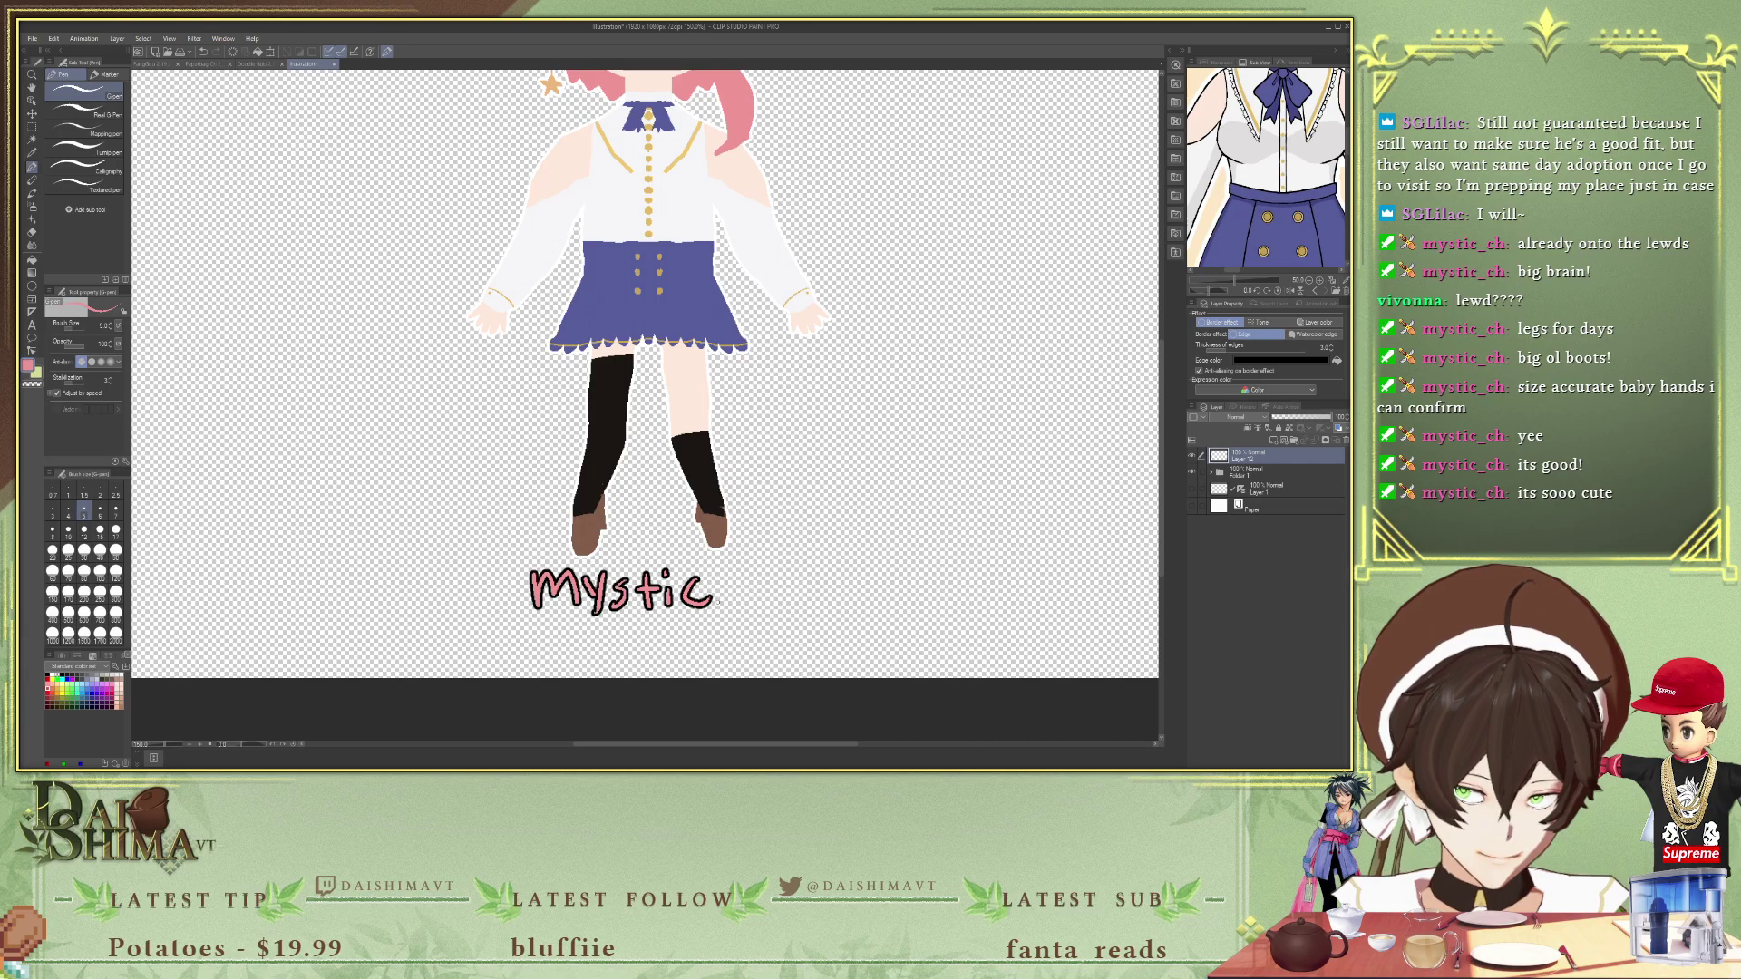
pyautogui.moveTo(725, 600); pyautogui.dragTo(806, 603)
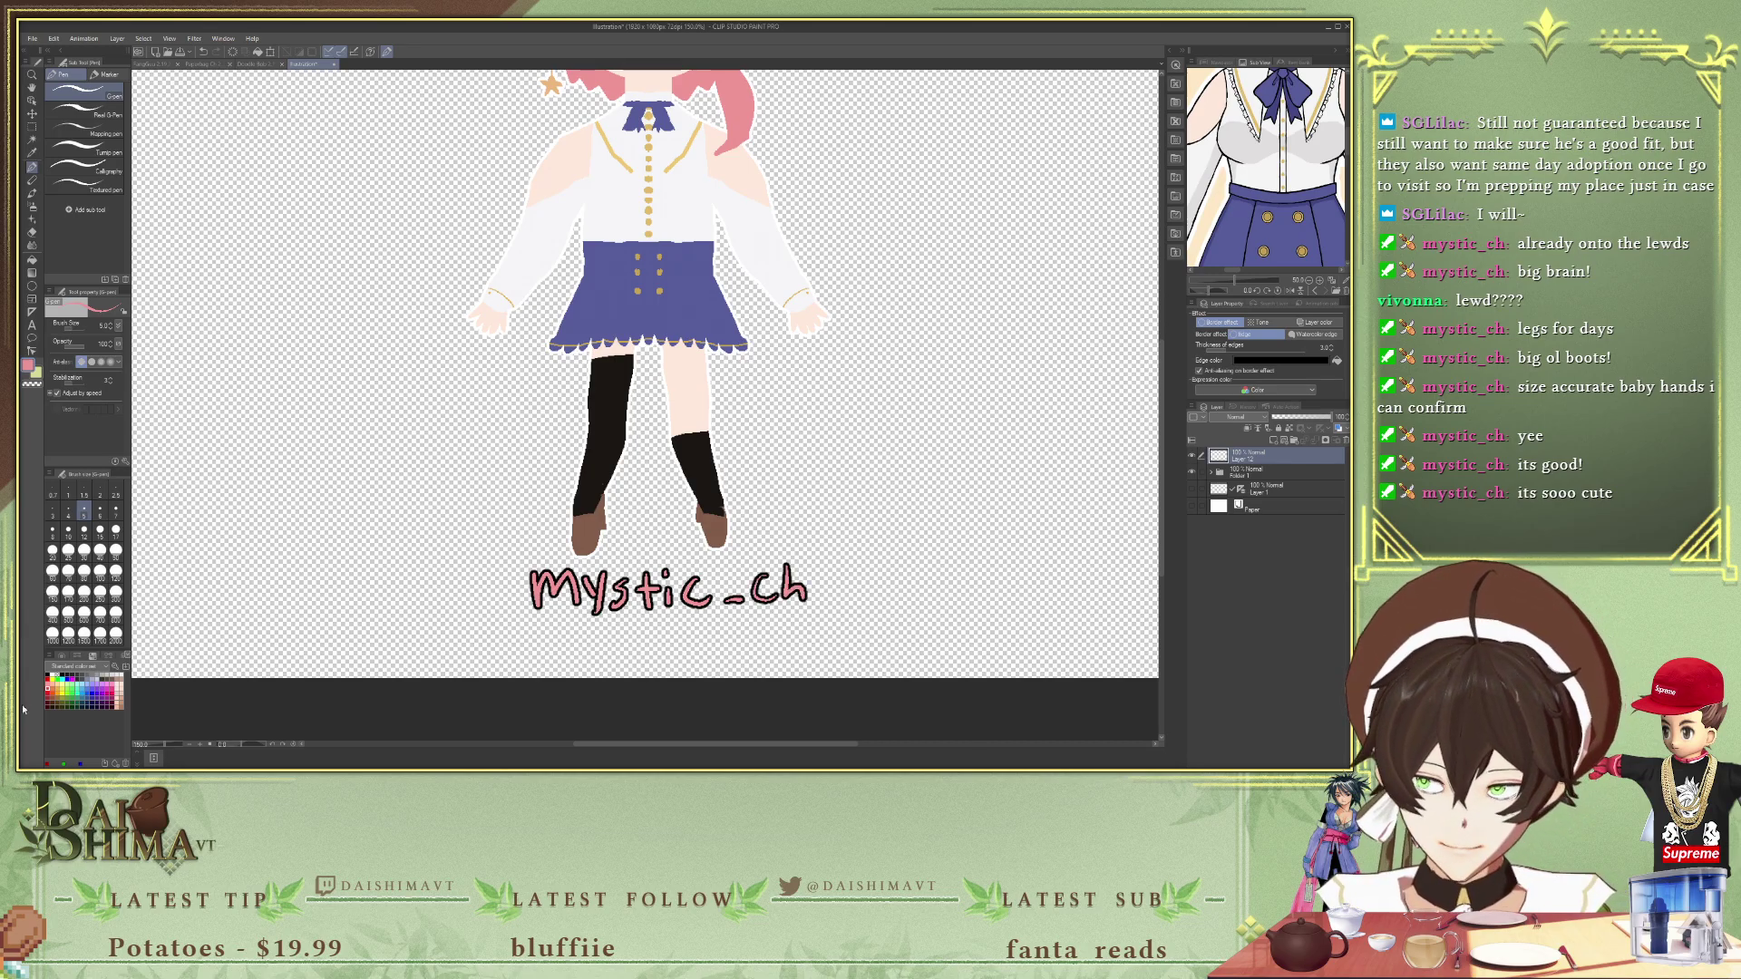
pyautogui.click(69, 686)
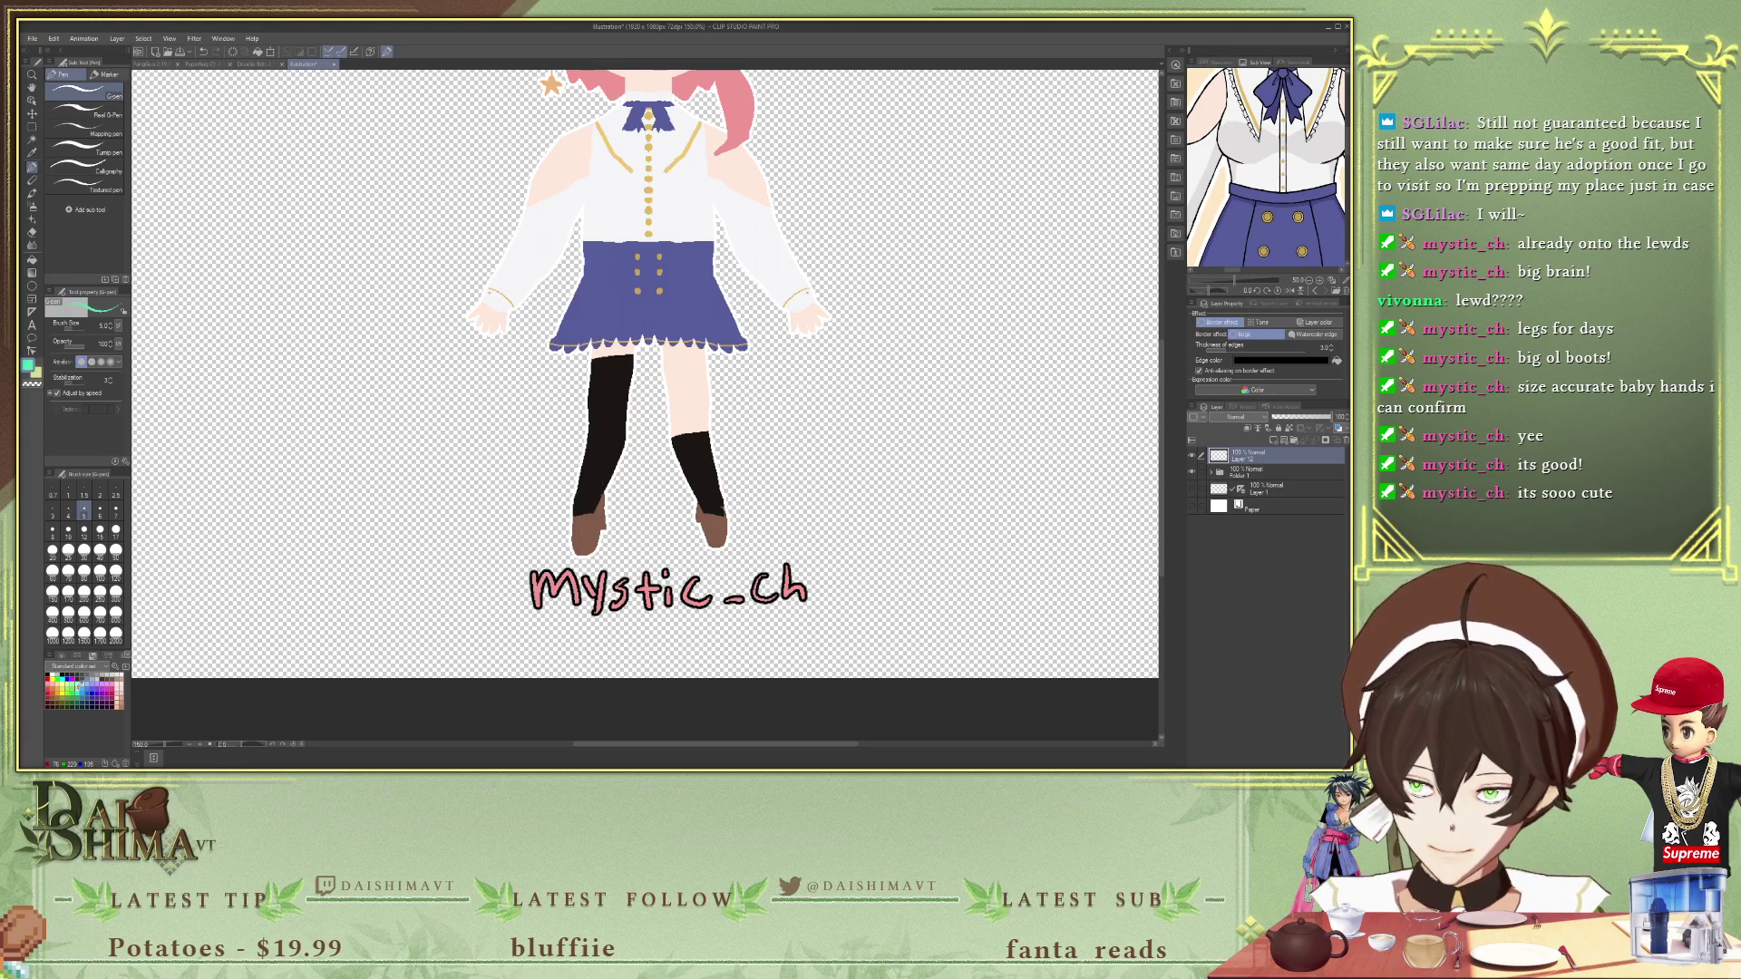
pyautogui.moveTo(494, 620)
pyautogui.mouseDown()
pyautogui.moveTo(496, 645)
pyautogui.moveTo(503, 620)
pyautogui.mouseUp()
pyautogui.hotkey('ctrl', 'z')
pyautogui.hotkey('ctrl', 'z')
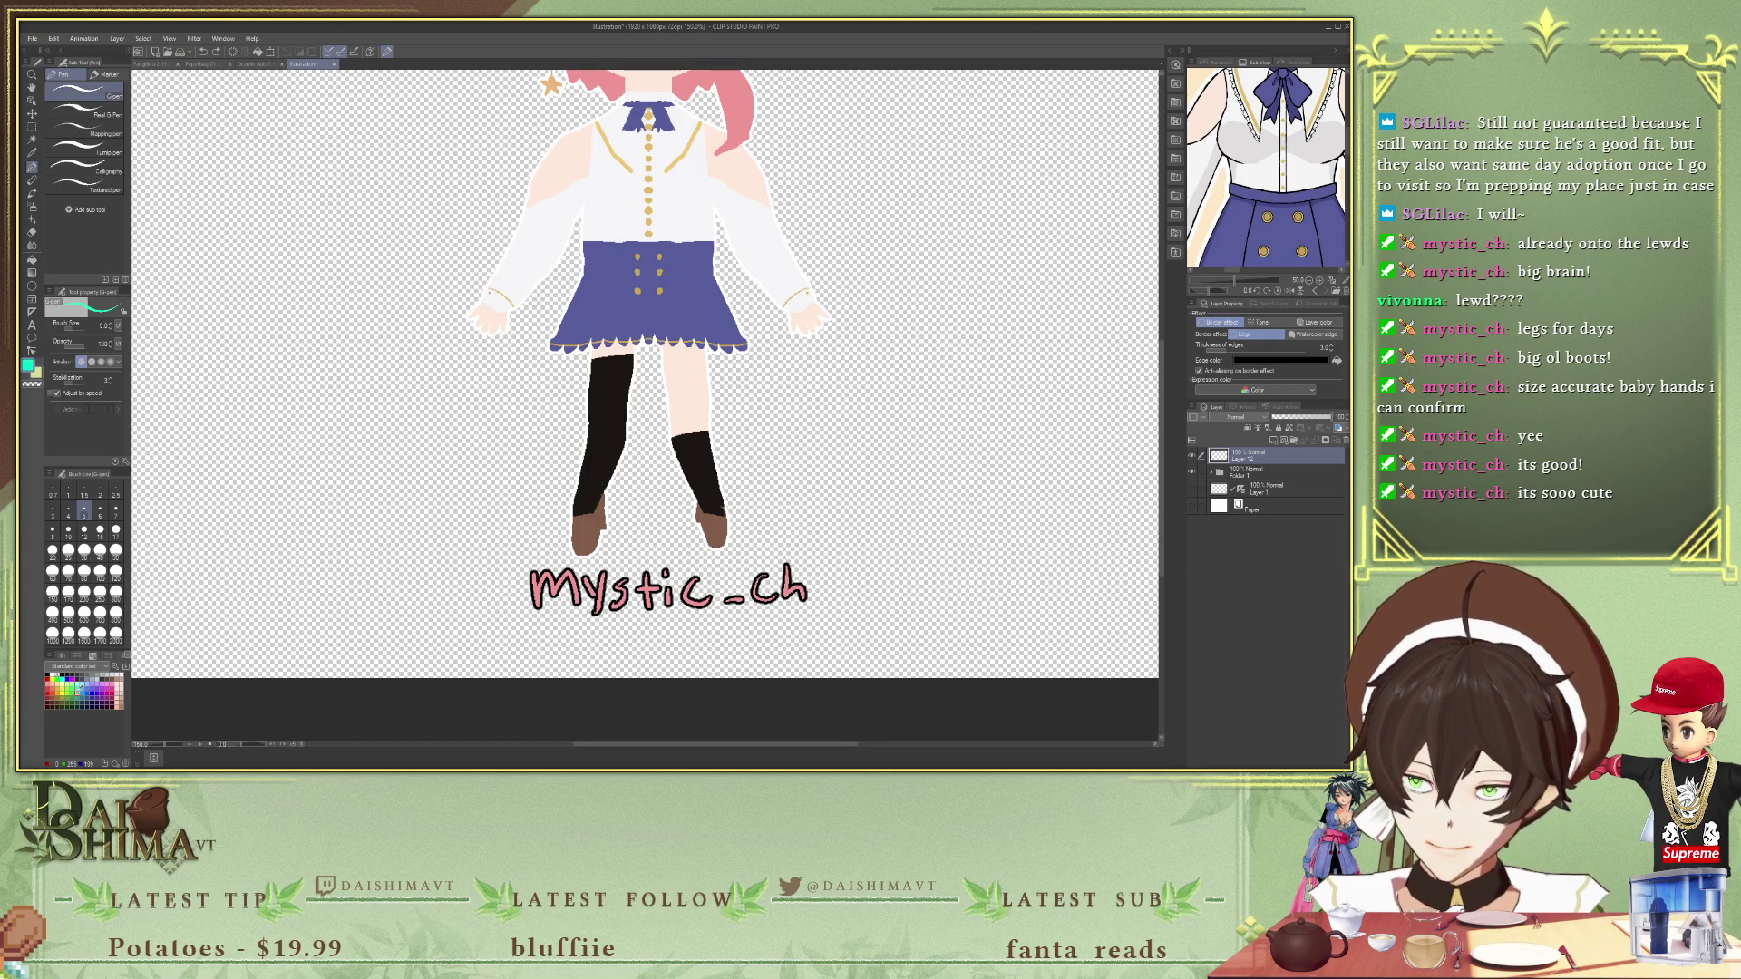
# - Sign the drawing in green beneath the pink lettering with the artist's channel name and the date 2/19/2022
pyautogui.click(73, 688)
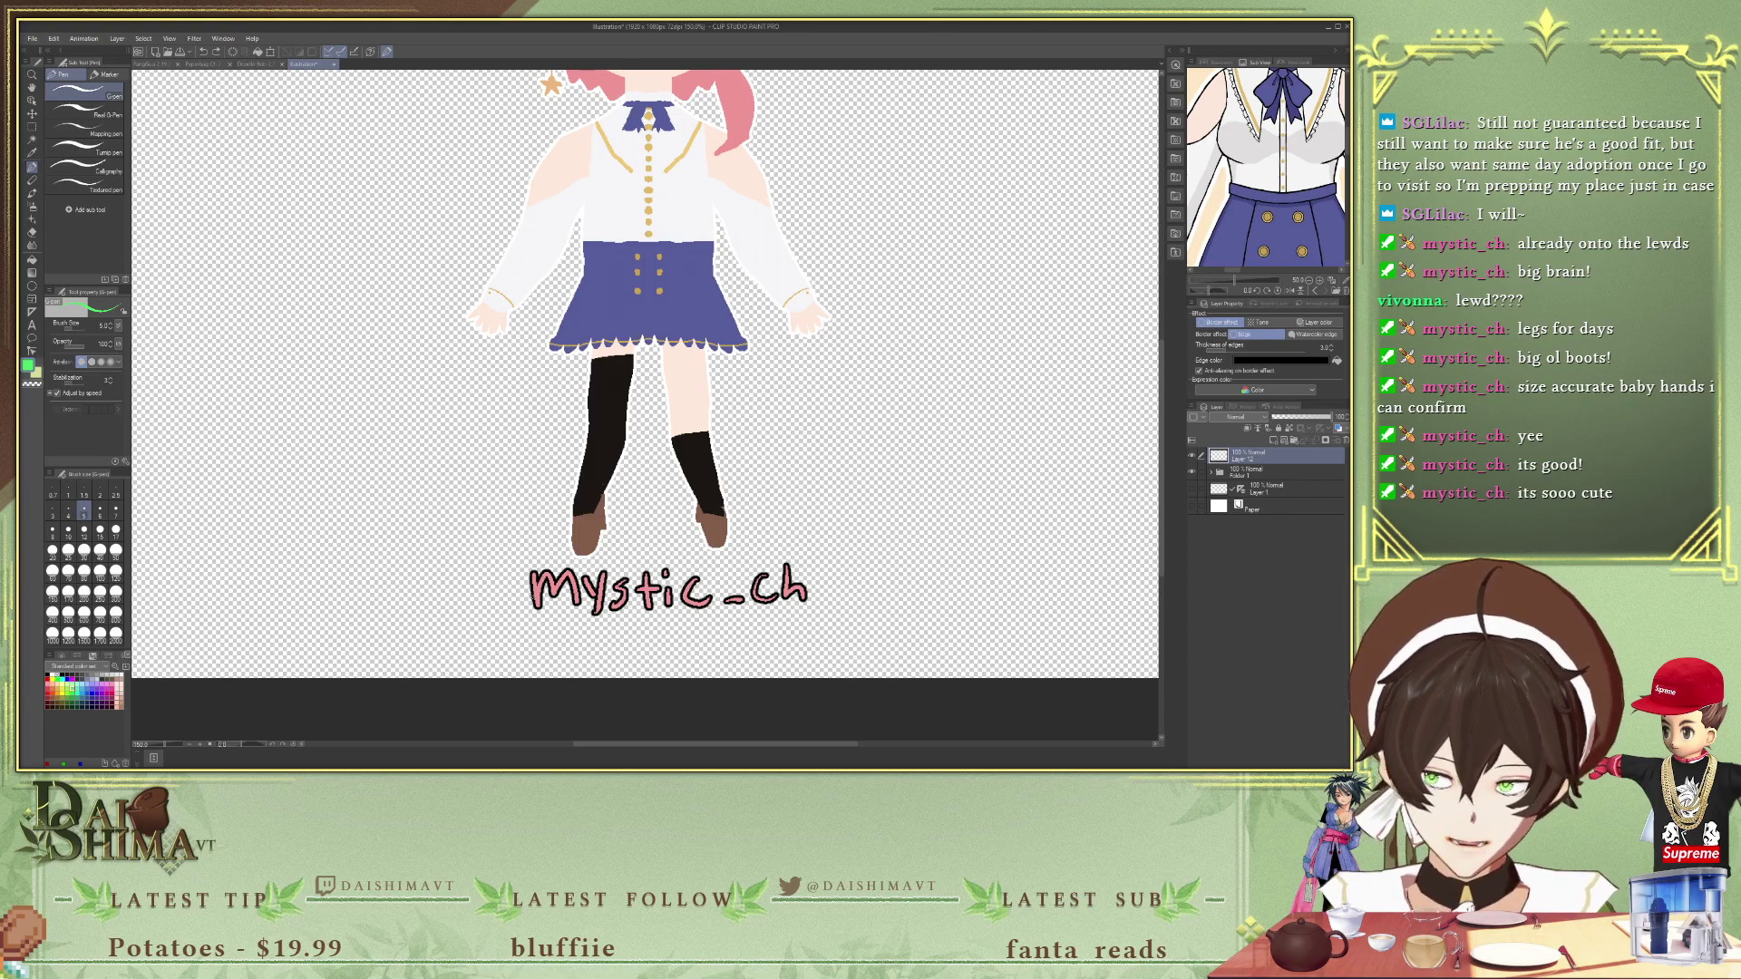
pyautogui.moveTo(510, 624)
pyautogui.mouseDown()
pyautogui.moveTo(508, 653)
pyautogui.moveTo(546, 631)
pyautogui.moveTo(554, 651)
pyautogui.moveTo(594, 653)
pyautogui.mouseUp()
pyautogui.moveTo(597, 640)
pyautogui.mouseDown()
pyautogui.moveTo(621, 653)
pyautogui.moveTo(649, 632)
pyautogui.moveTo(693, 662)
pyautogui.moveTo(724, 630)
pyautogui.moveTo(738, 660)
pyautogui.moveTo(758, 623)
pyautogui.moveTo(783, 628)
pyautogui.moveTo(791, 655)
pyautogui.mouseUp()
pyautogui.click(623, 622)
pyautogui.moveTo(808, 613)
pyautogui.mouseDown()
pyautogui.moveTo(792, 672)
pyautogui.moveTo(825, 614)
pyautogui.moveTo(823, 653)
pyautogui.mouseUp()
pyautogui.moveTo(854, 605)
pyautogui.mouseDown()
pyautogui.moveTo(842, 654)
pyautogui.moveTo(858, 665)
pyautogui.mouseUp()
pyautogui.moveTo(888, 612)
pyautogui.mouseDown()
pyautogui.moveTo(871, 657)
pyautogui.moveTo(903, 602)
pyautogui.moveTo(915, 645)
pyautogui.mouseUp()
pyautogui.moveTo(923, 612); pyautogui.dragTo(949, 640)
pyautogui.moveTo(962, 602)
pyautogui.mouseDown()
pyautogui.moveTo(932, 606)
pyautogui.moveTo(948, 640)
pyautogui.moveTo(970, 641)
pyautogui.mouseUp()
pyautogui.hotkey('ctrl', 'z')
pyautogui.hotkey('ctrl', 'z')
pyautogui.moveTo(976, 599); pyautogui.dragTo(1007, 629)
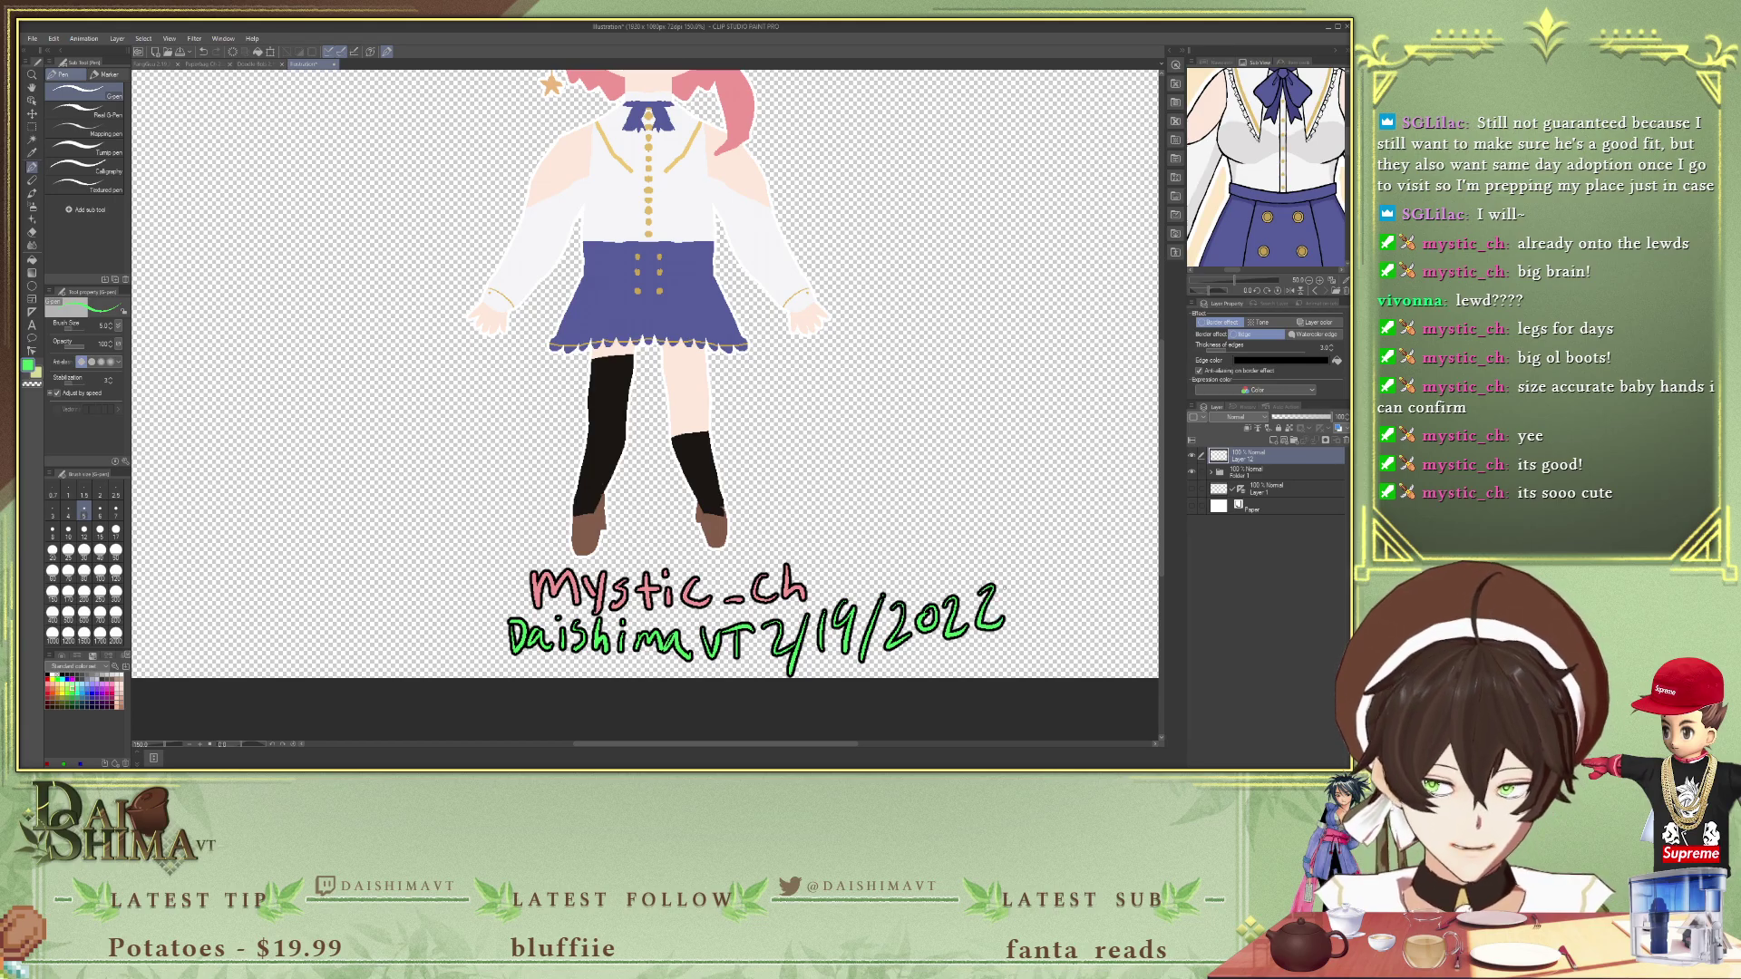
# - Save the drawing under the featured channel's name with the date 2.19.2022
pyautogui.hotkey('ctrl', '-')
pyautogui.hotkey('ctrl', '-')
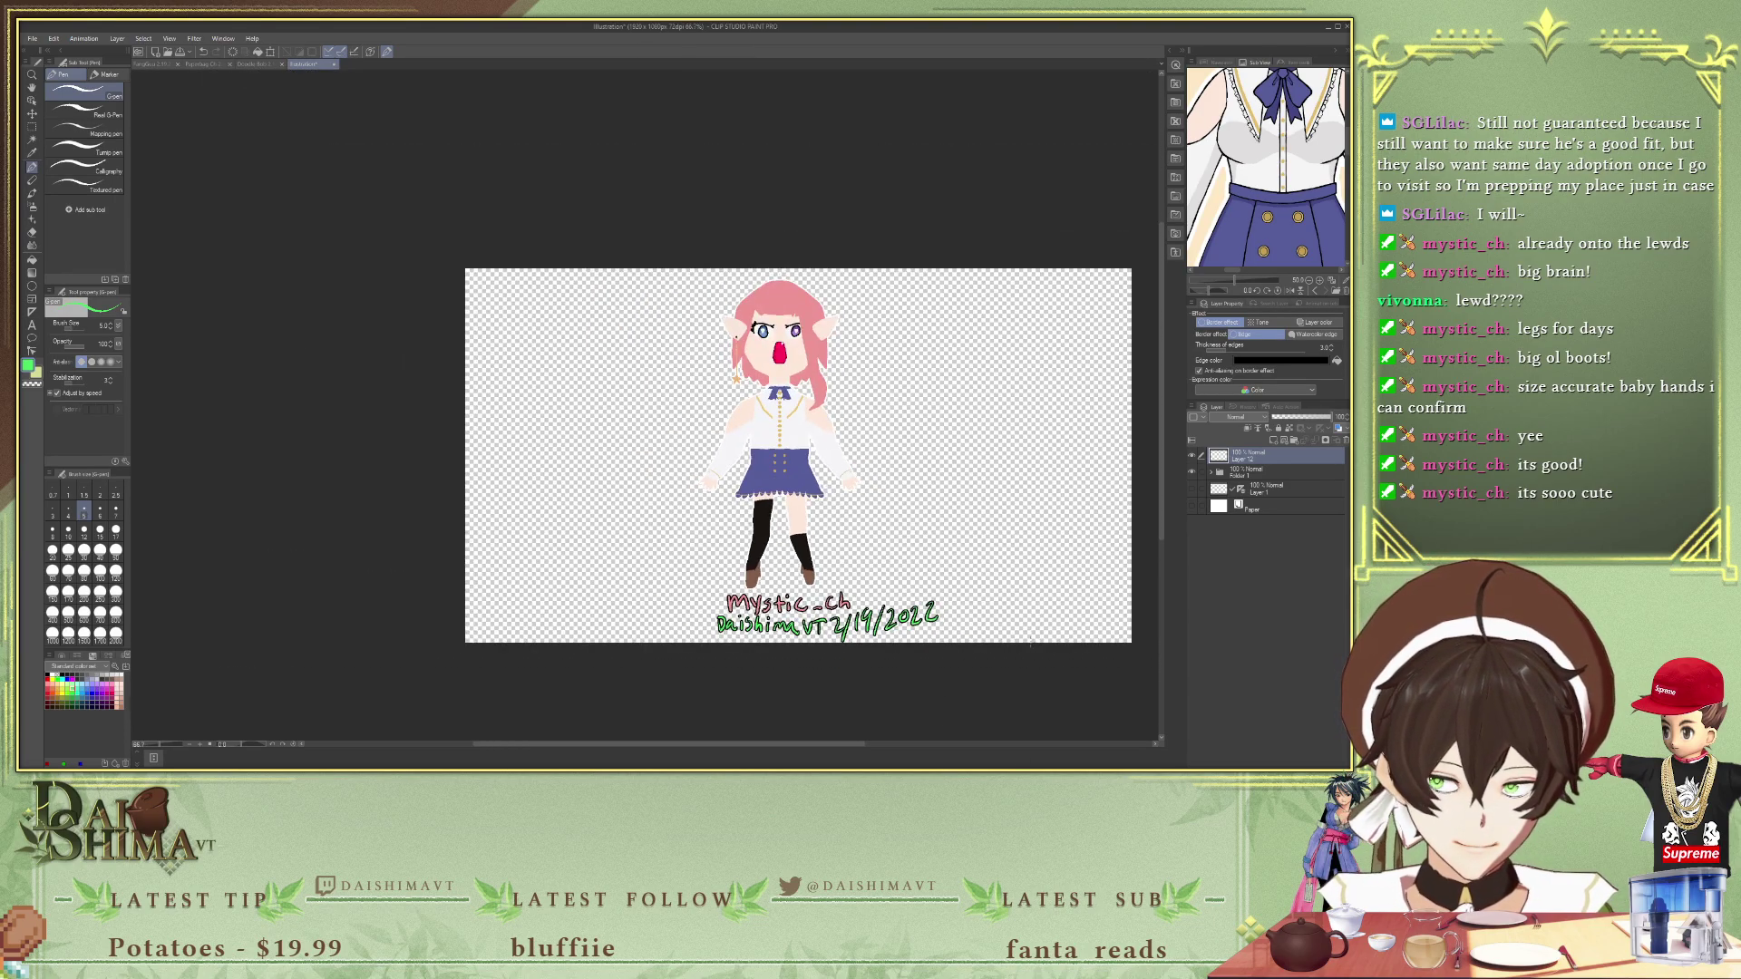
pyautogui.hscroll(3, 846, 744)
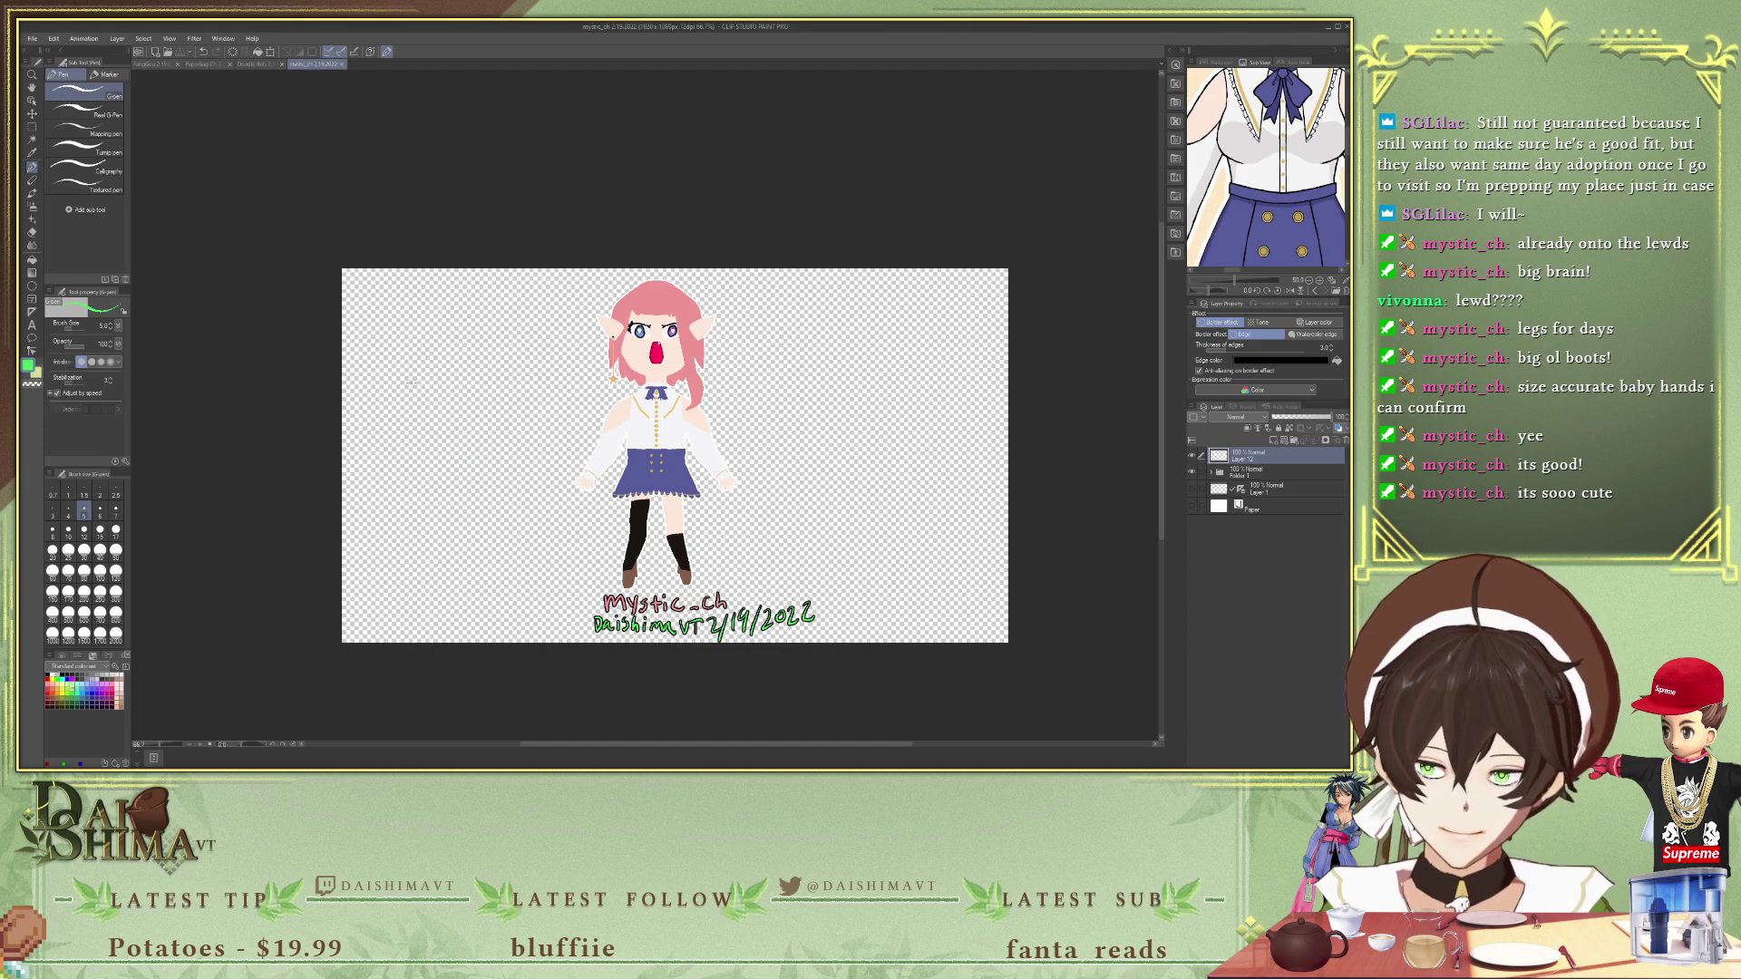
pyautogui.click(31, 128)
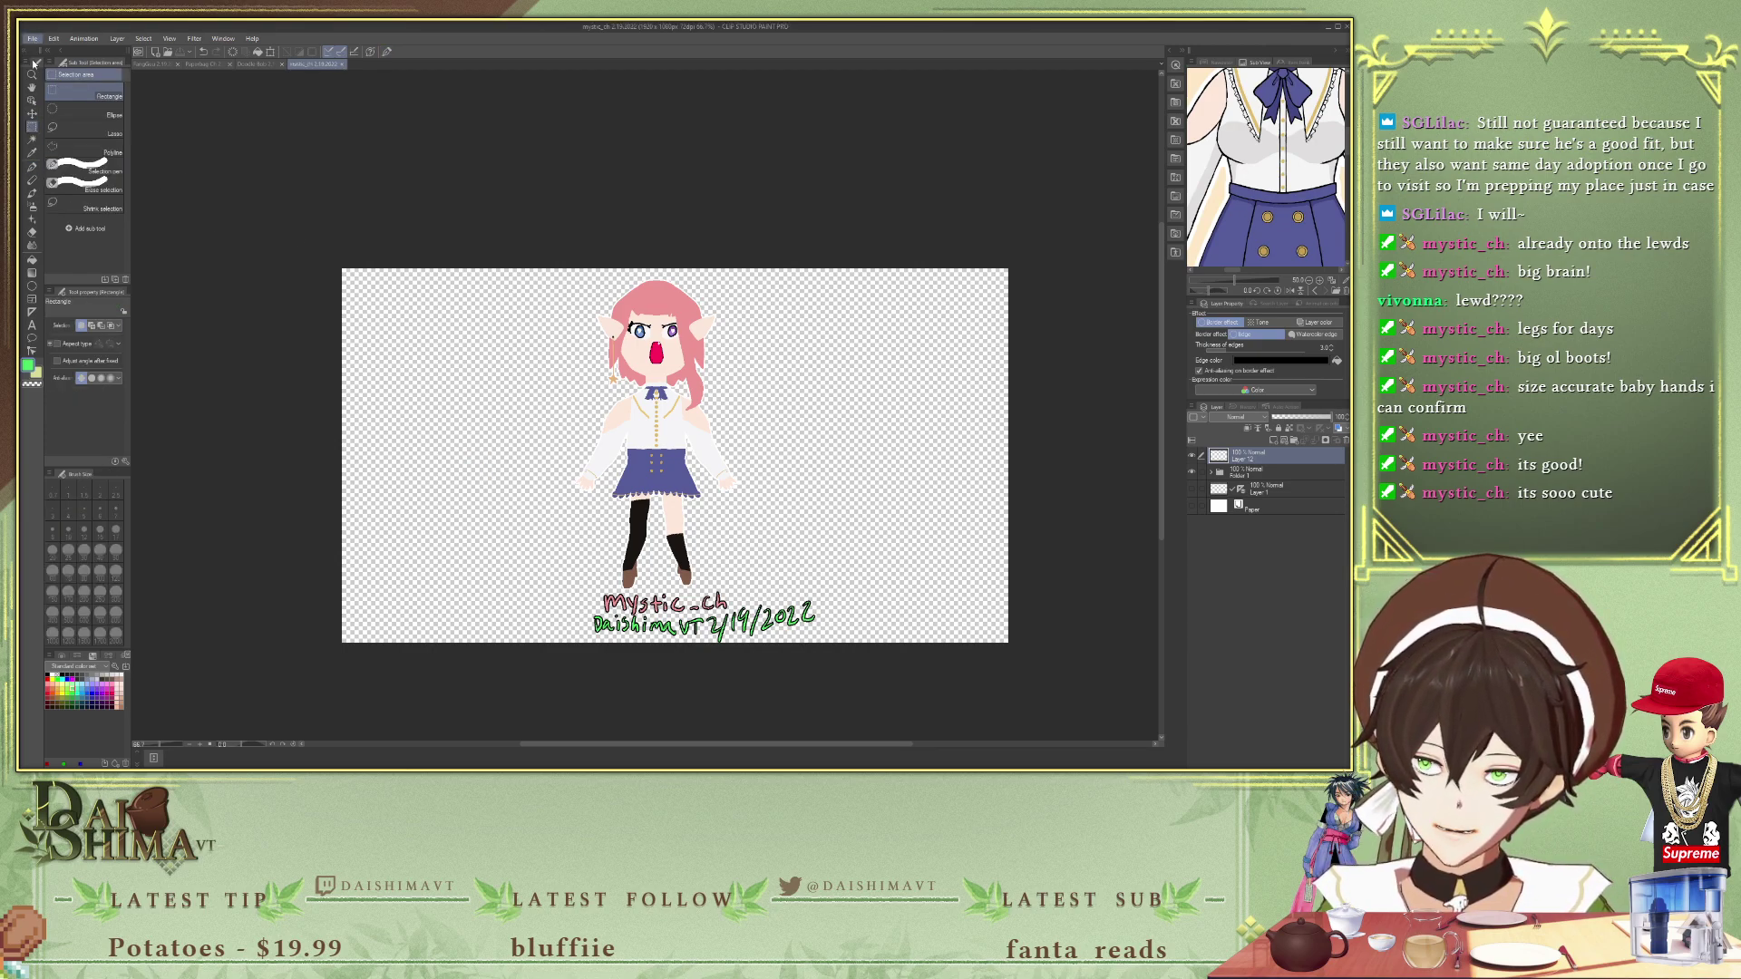
pyautogui.click(214, 239)
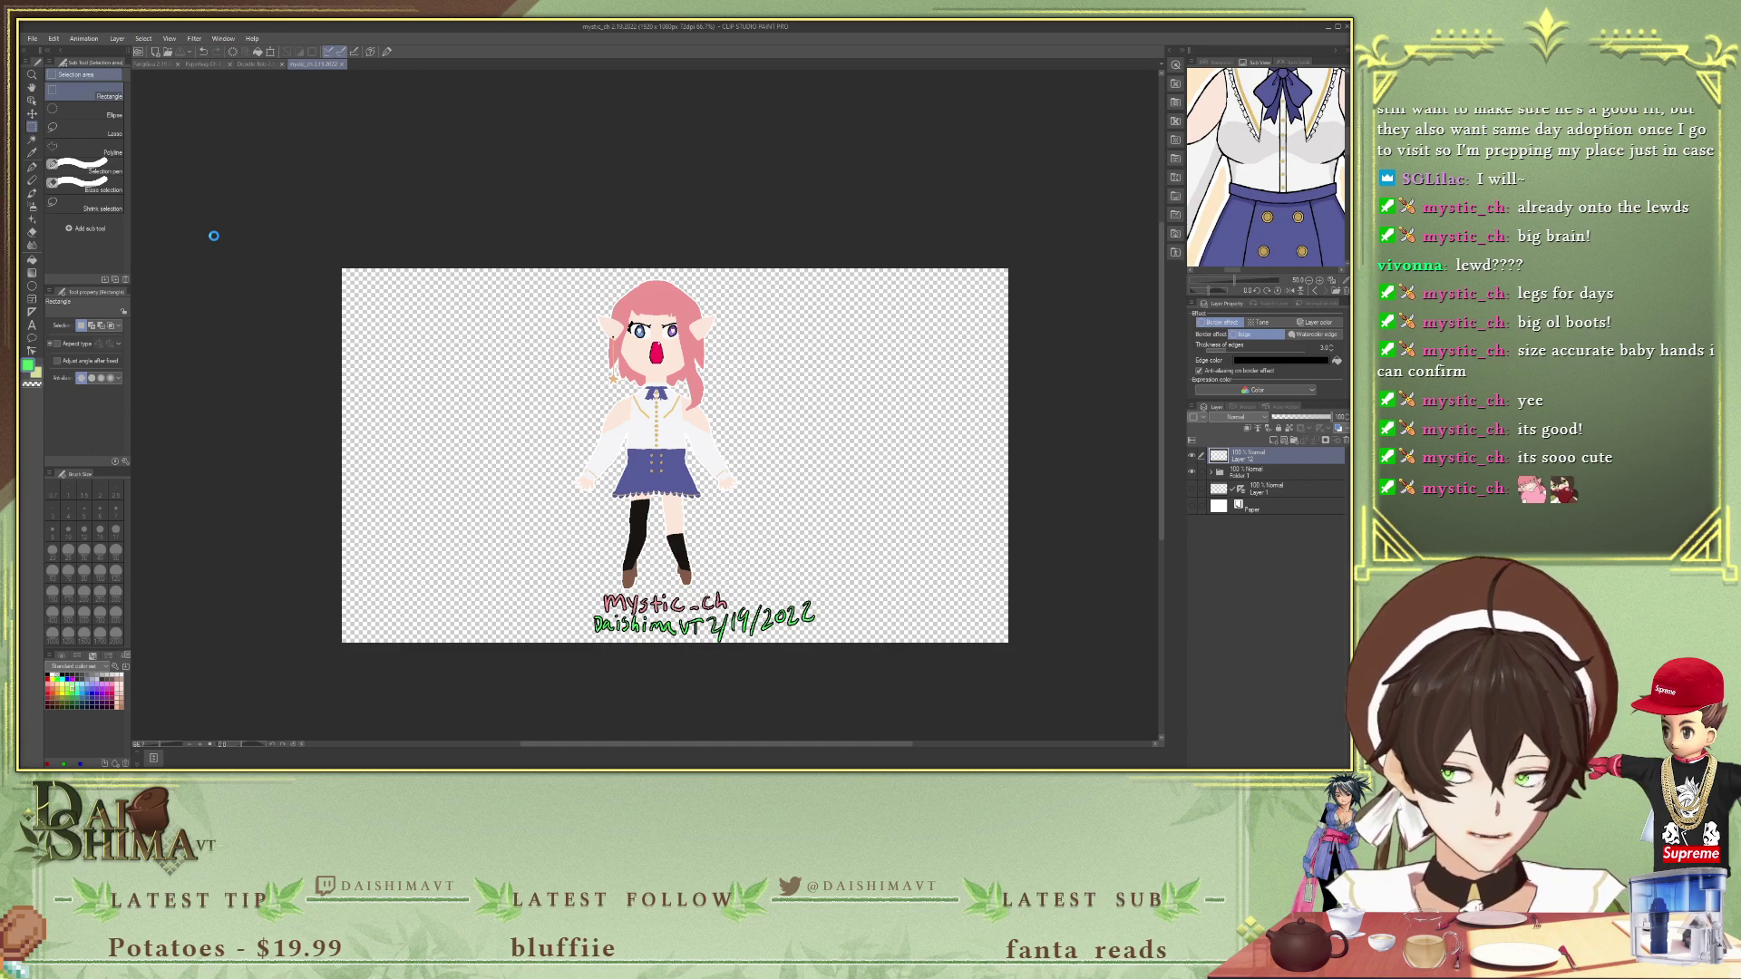
pyautogui.click(265, 242)
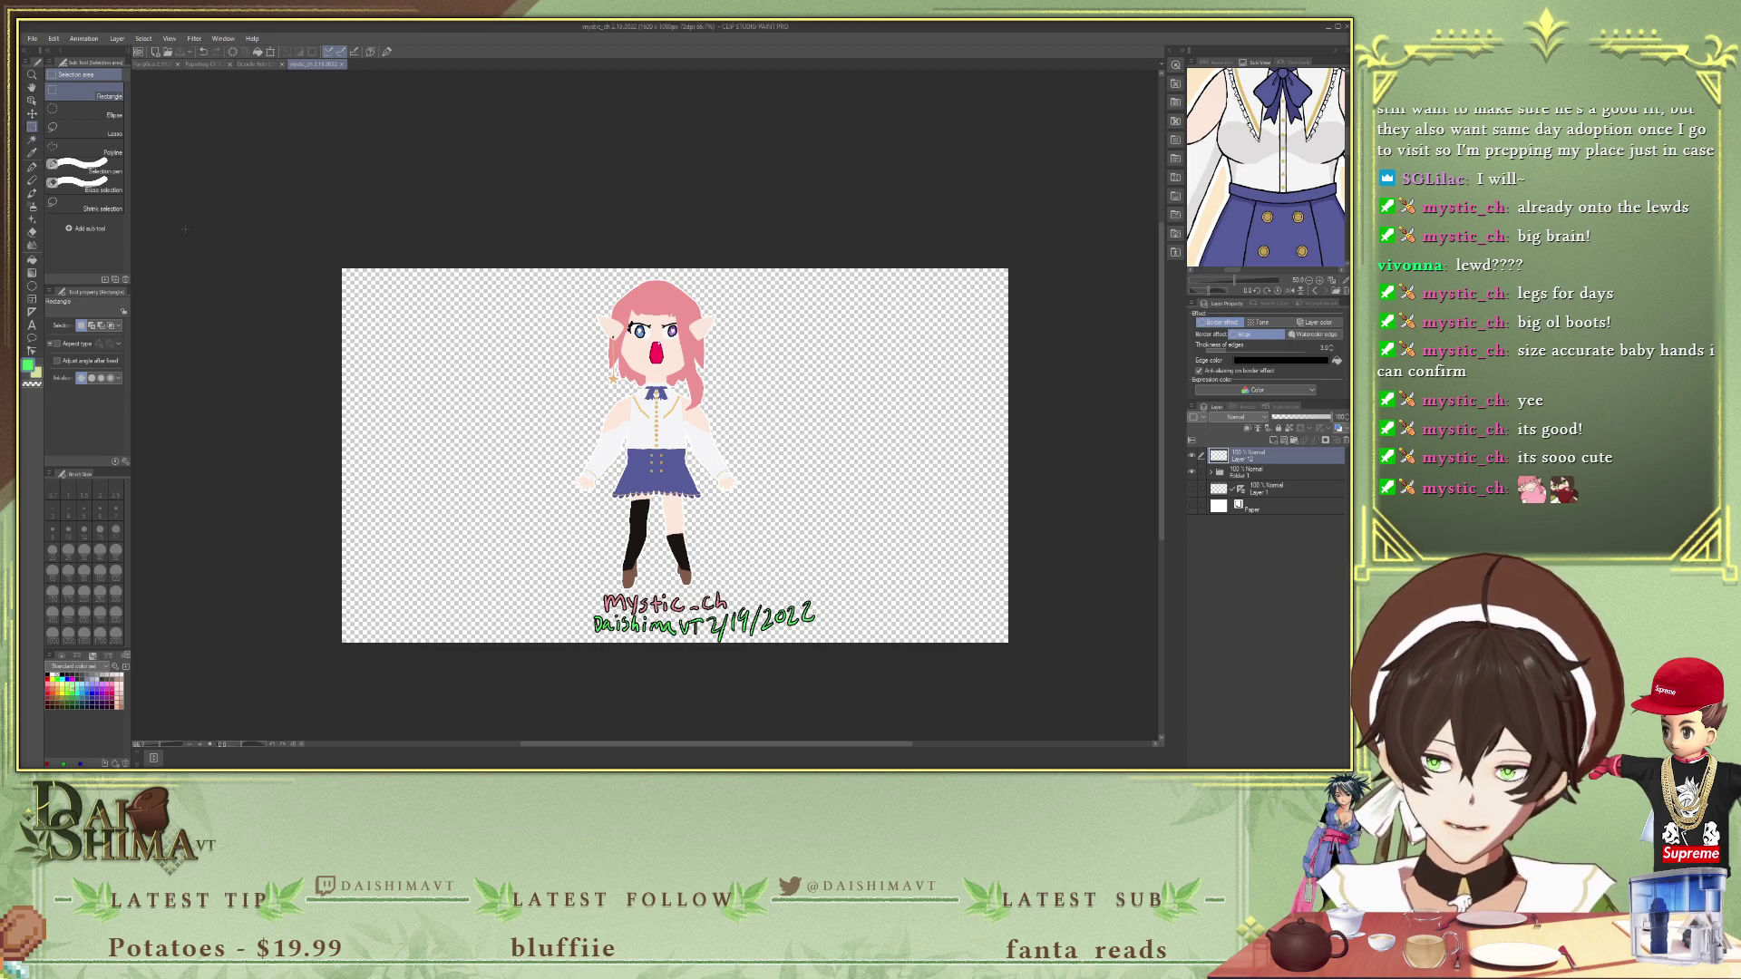
# - Crop the canvas closely around the figure and the lettering beneath her, and clear the selection
pyautogui.moveTo(519, 283); pyautogui.dragTo(820, 659)
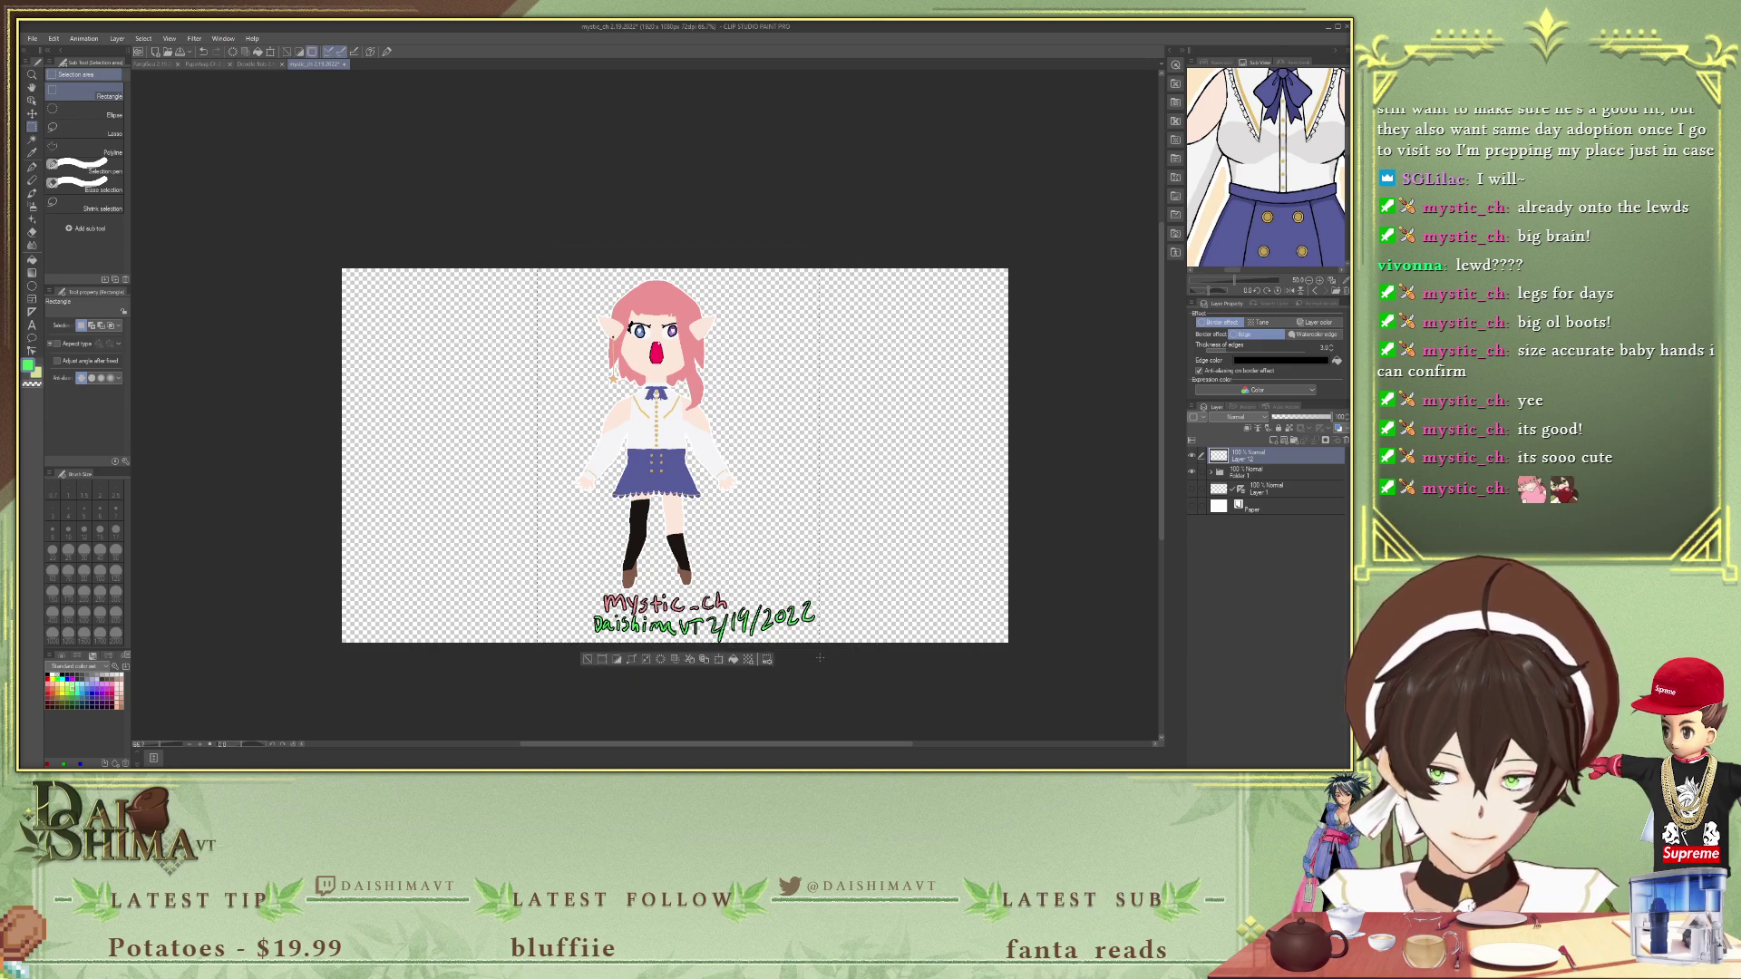
pyautogui.click(602, 659)
pyautogui.hotkey('ctrl', 'd')
pyautogui.scroll(2, 503, 420)
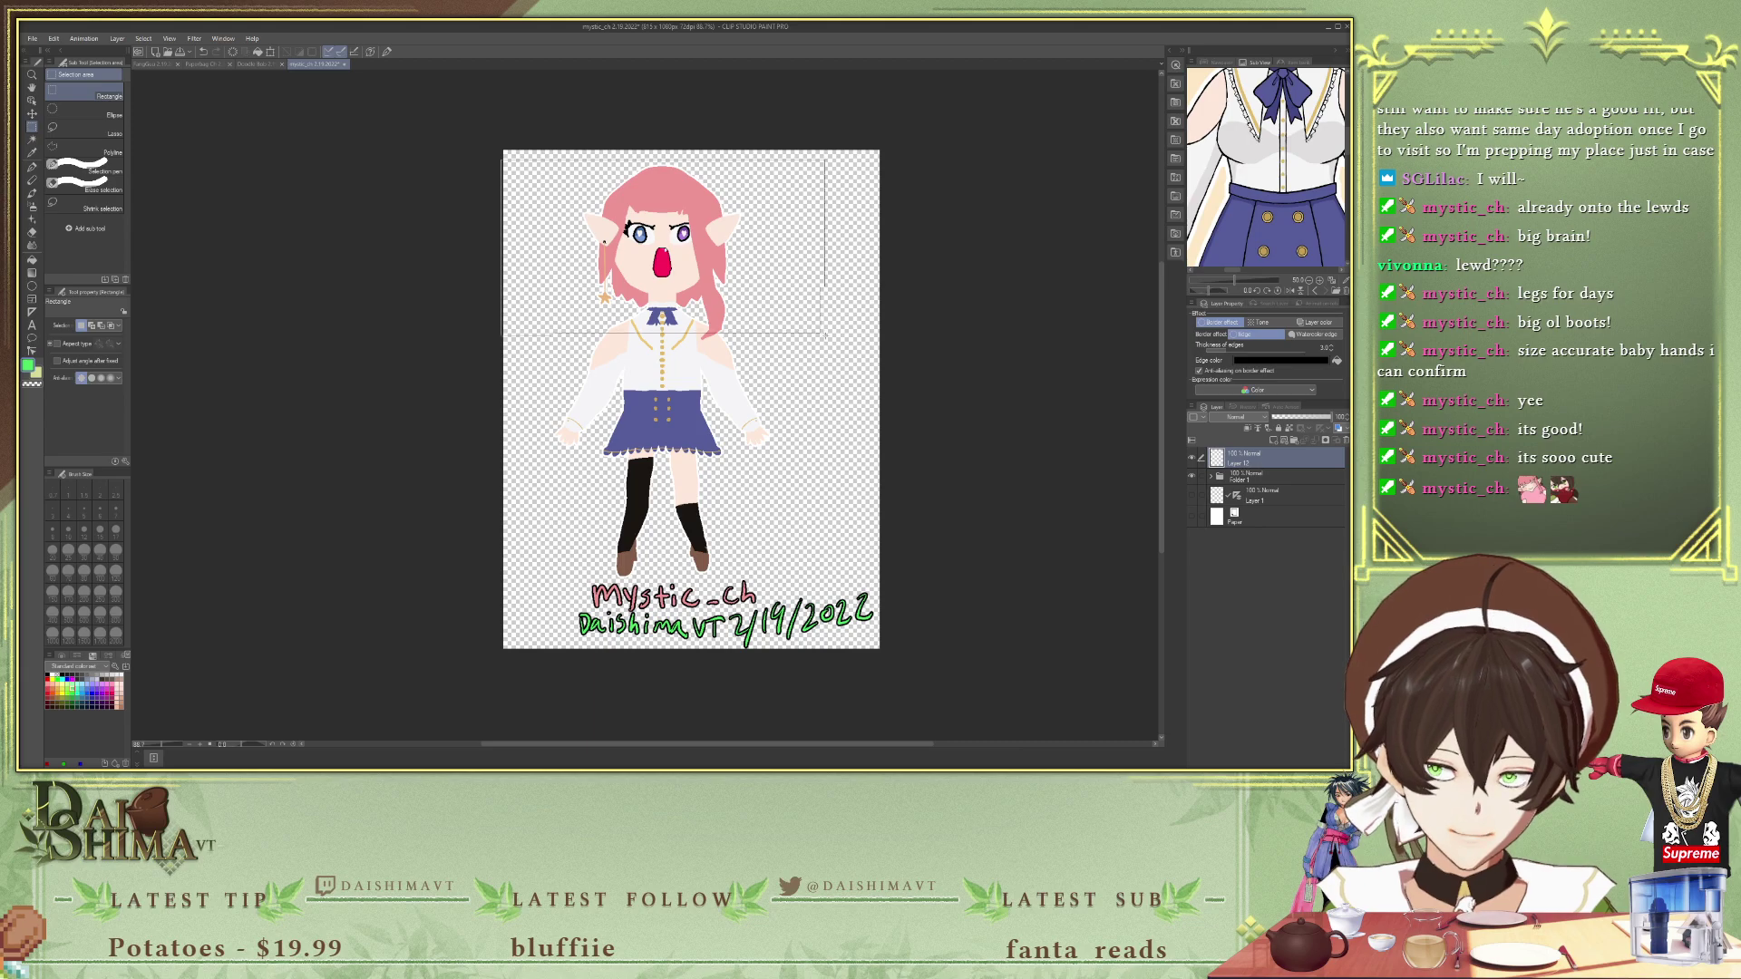
pyautogui.scroll(-2, 767, 605)
pyautogui.hotkey('ctrl', 'a')
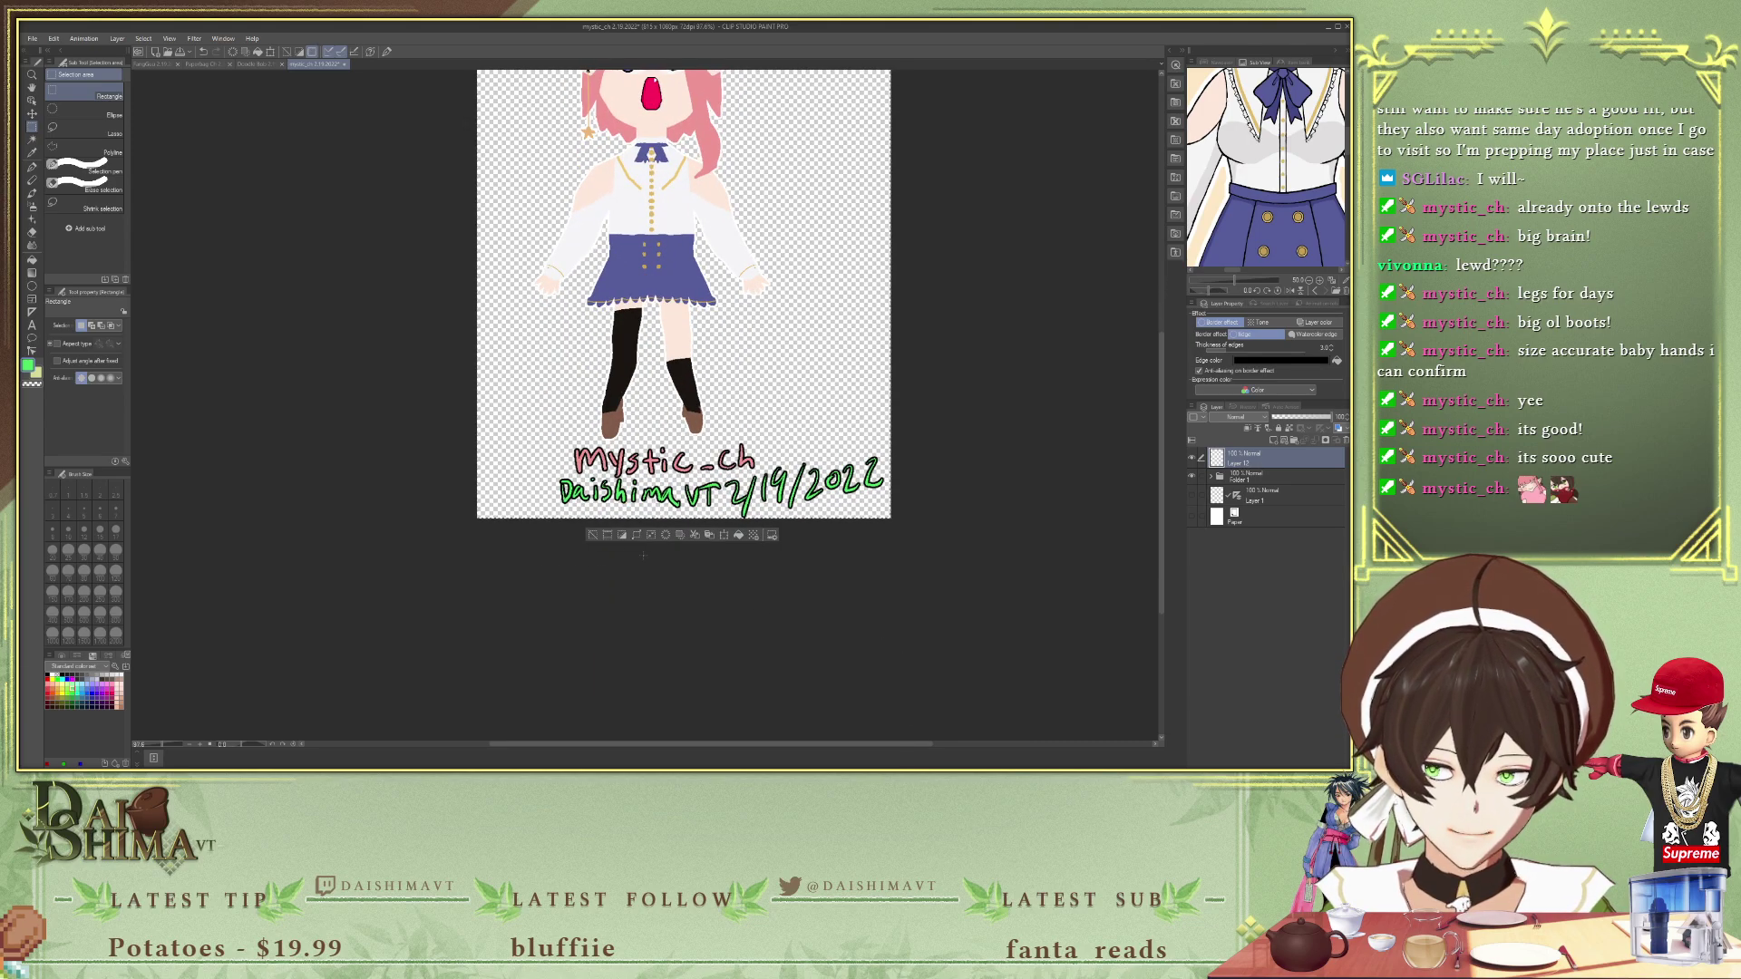
pyautogui.scroll(-2, 626, 562)
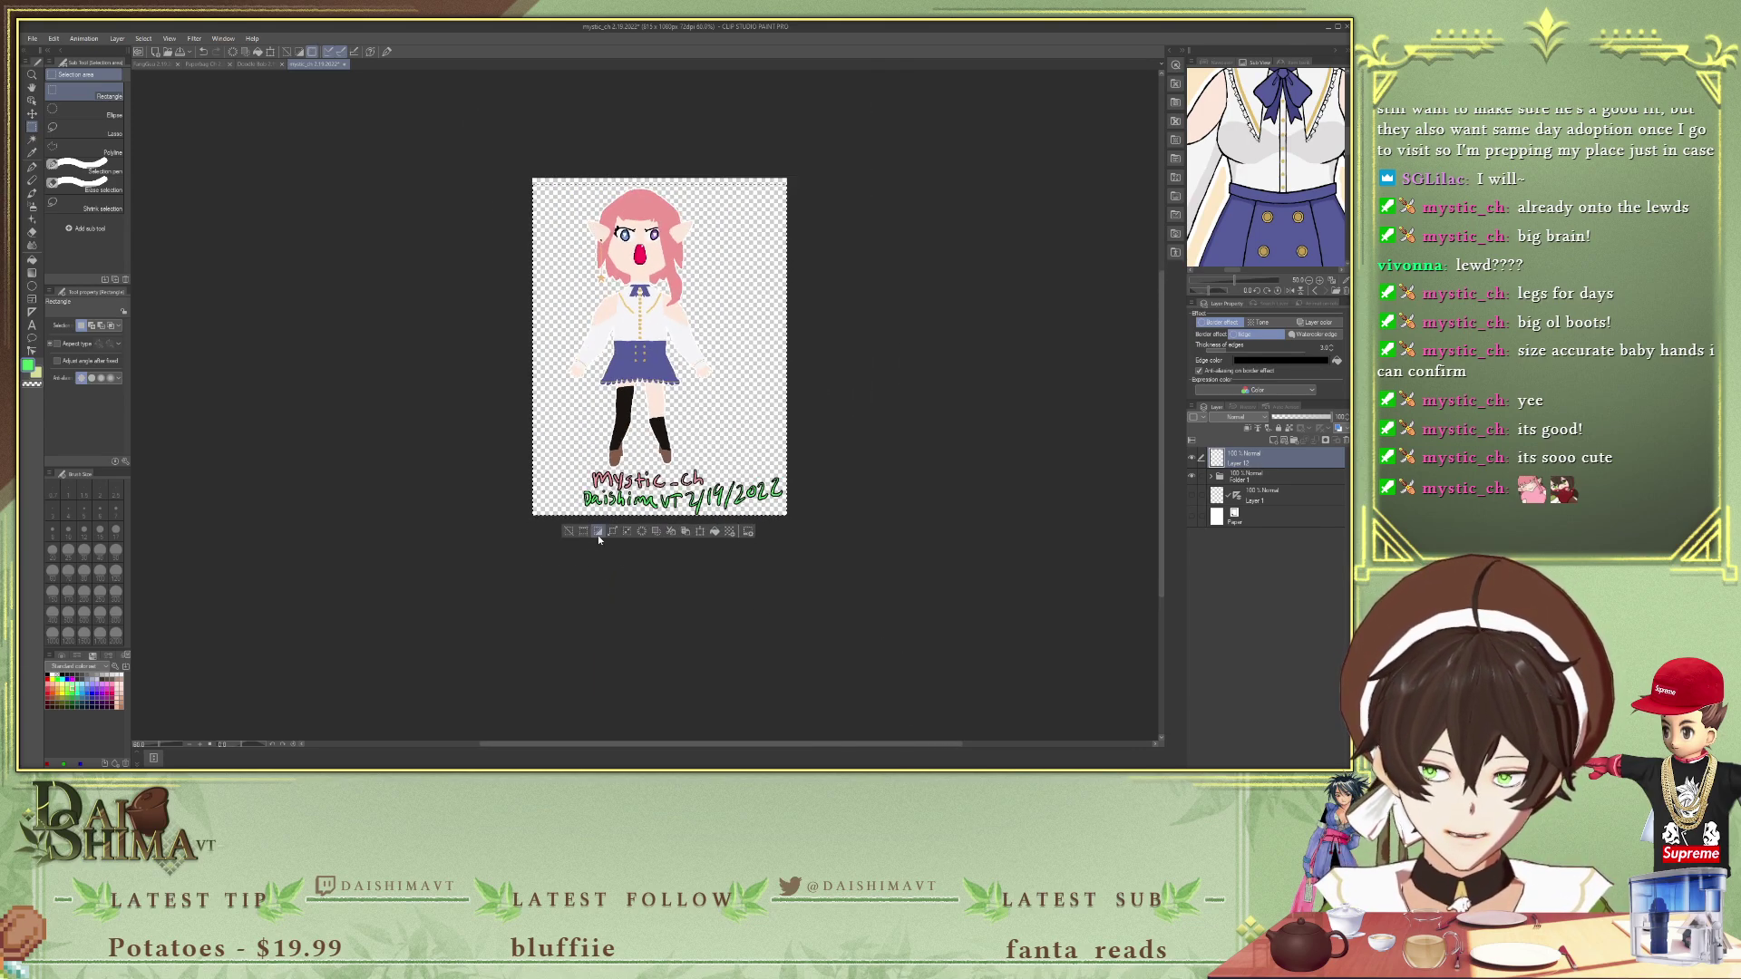
pyautogui.moveTo(599, 535); pyautogui.dragTo(584, 597)
pyautogui.hotkey('ctrl', 'd')
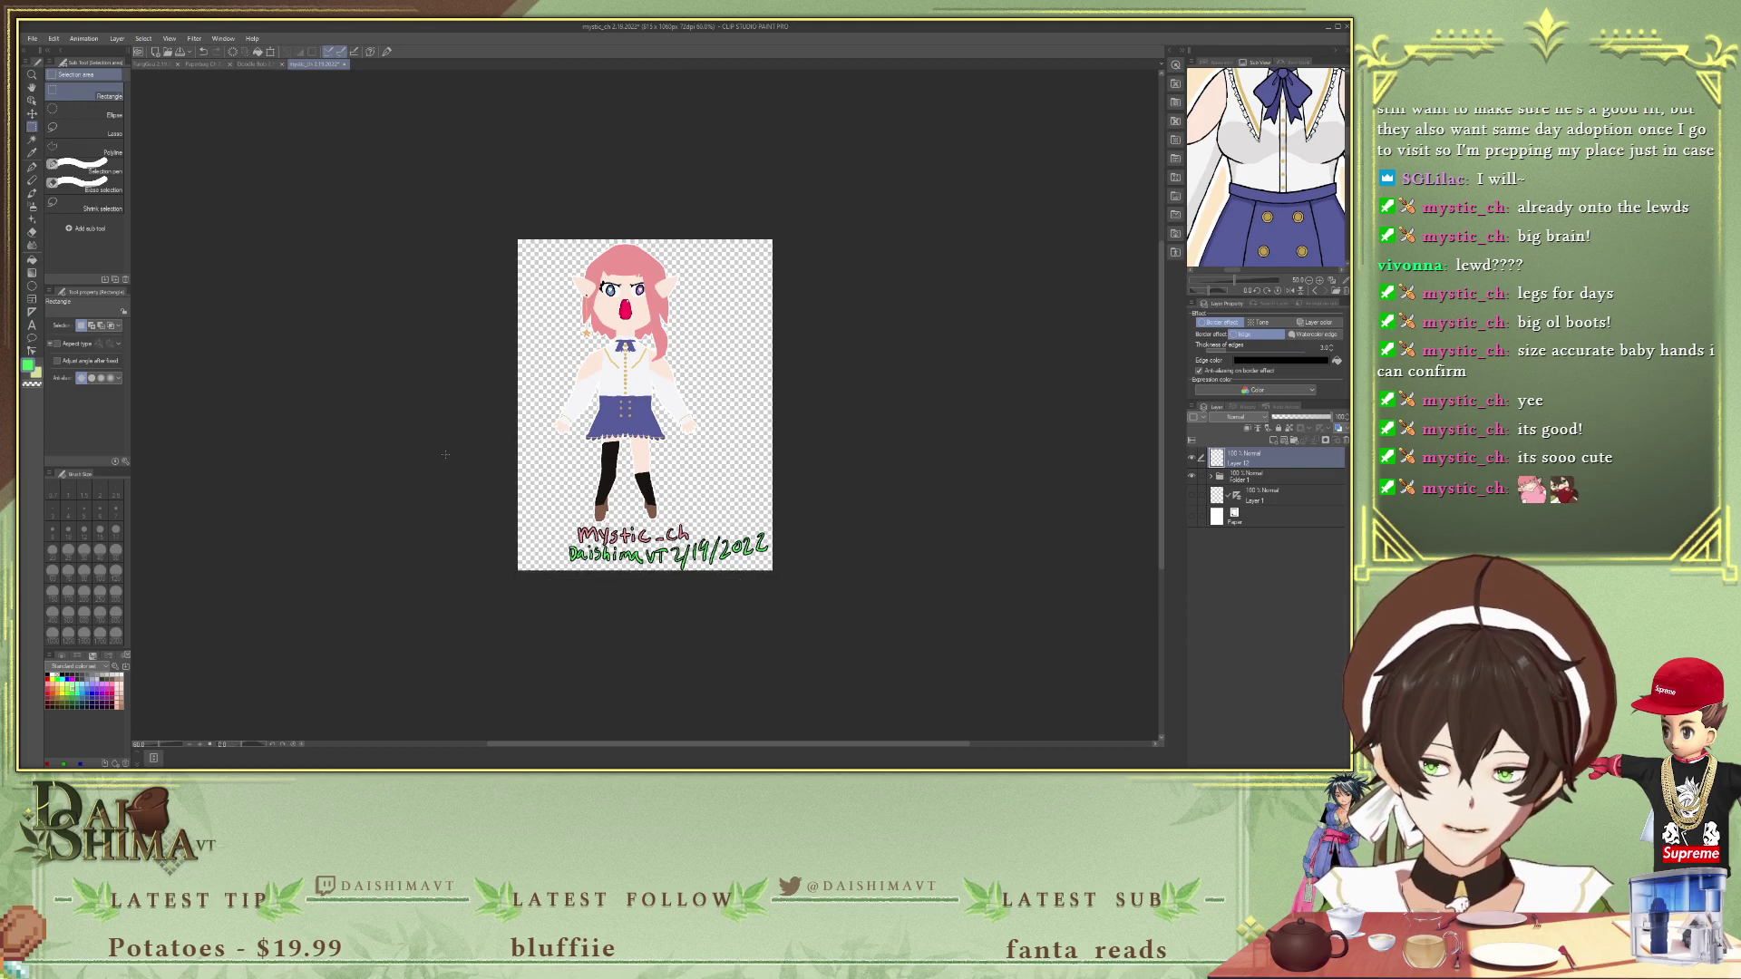
pyautogui.scroll(1, 442, 454)
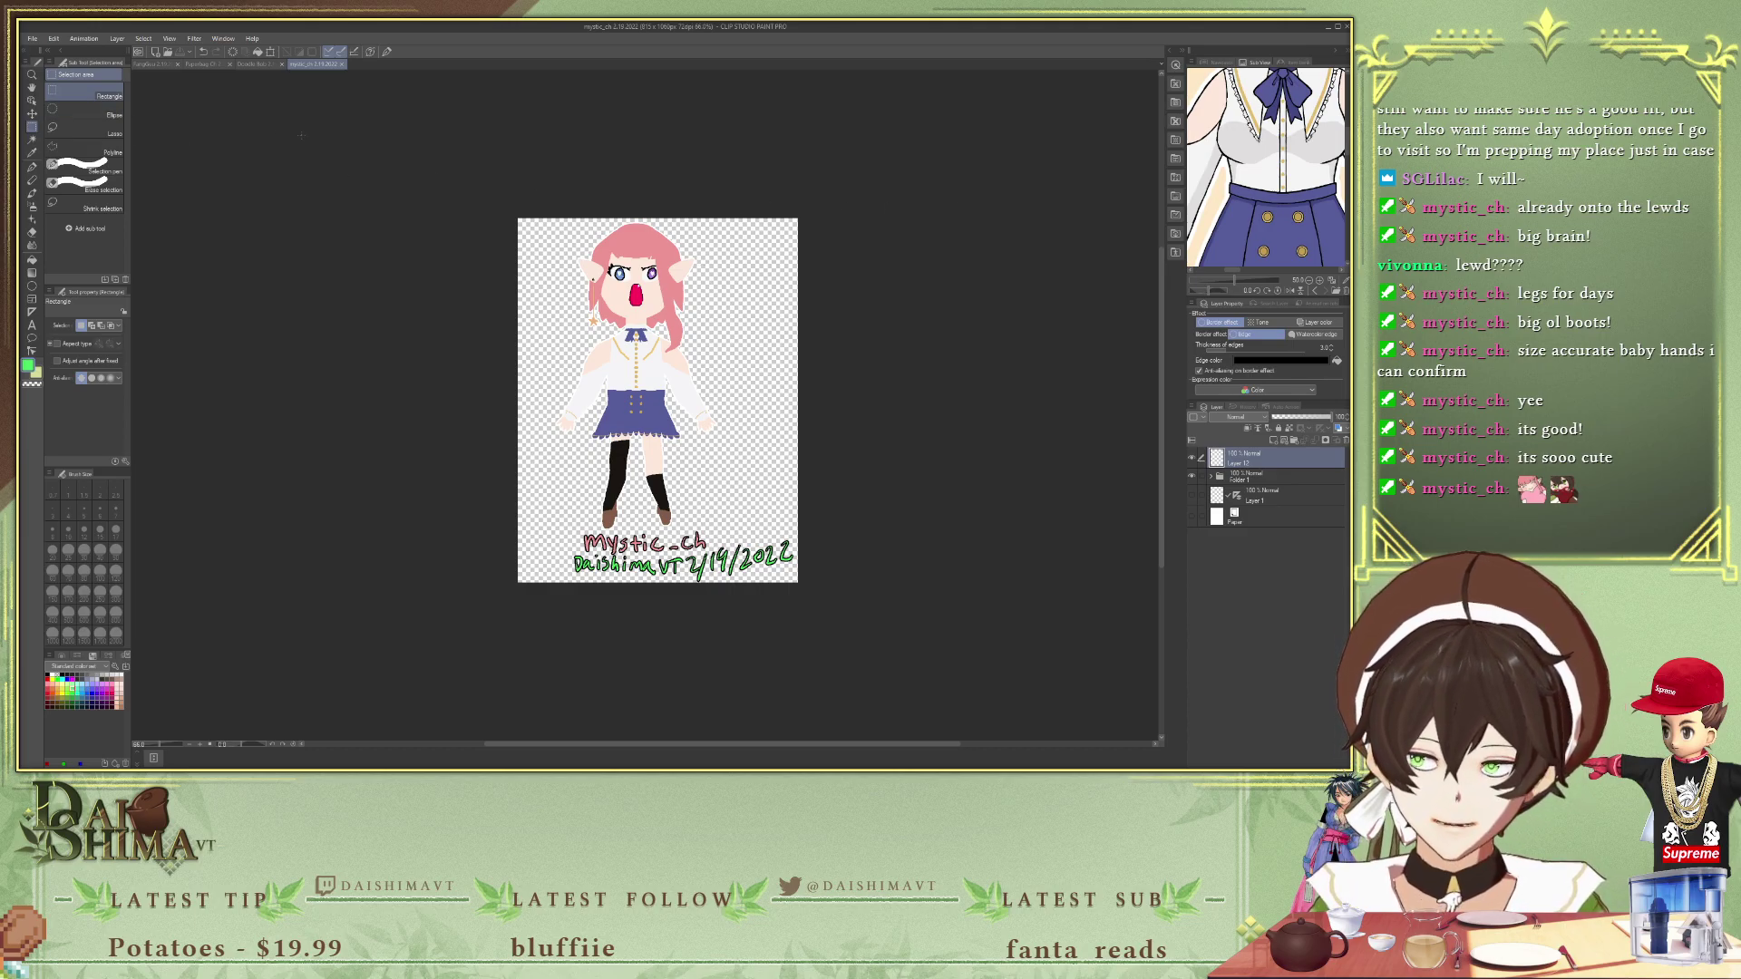
# - Go through the other finished drawings, the orange-haired girl, the paper-bag character and DoodleBob, and return to the pink-haired elf
pyautogui.click(138, 66)
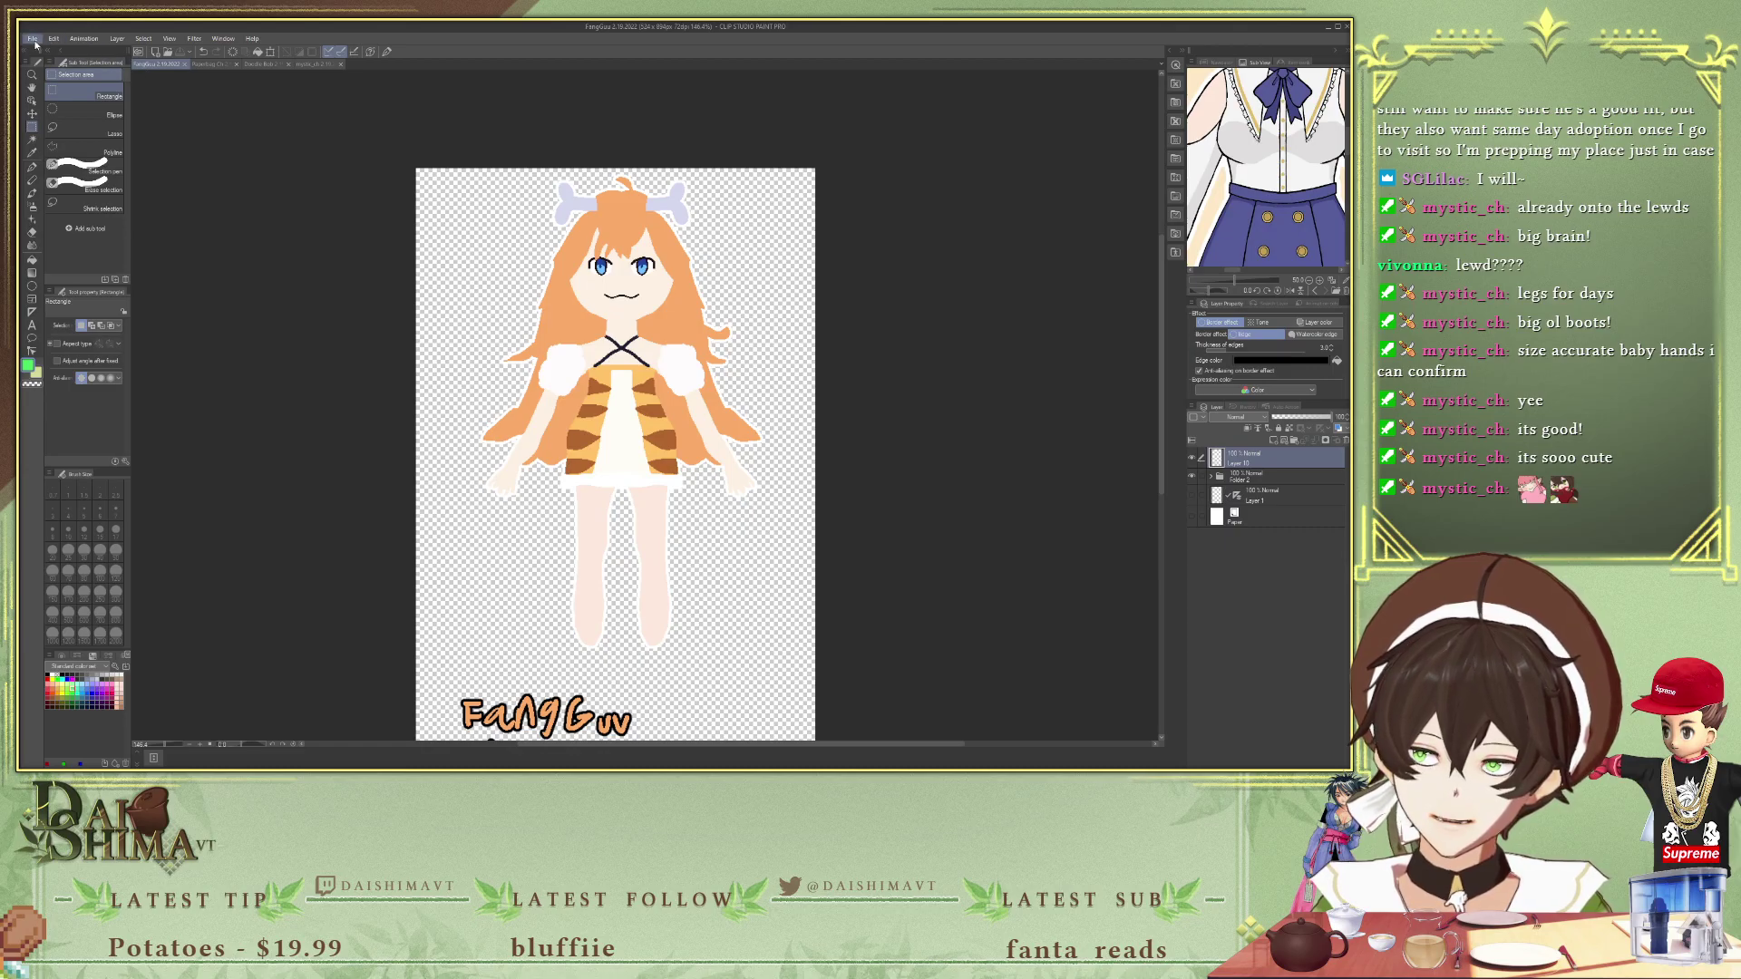
pyautogui.click(241, 205)
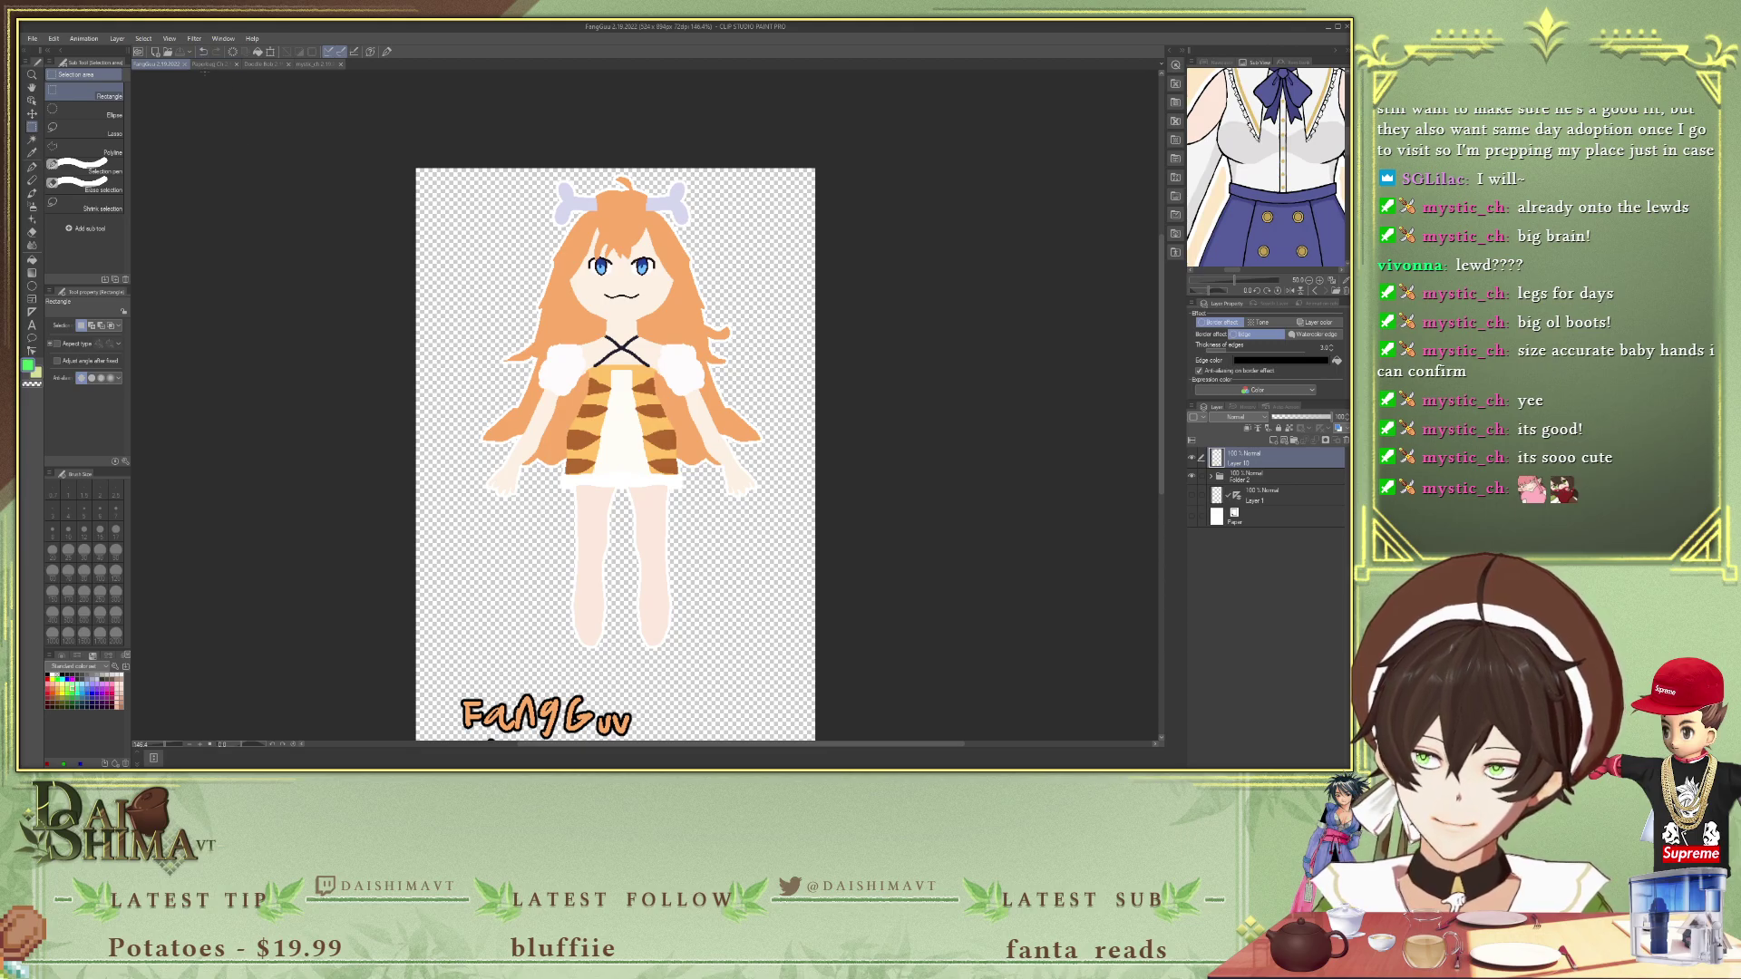
pyautogui.click(213, 63)
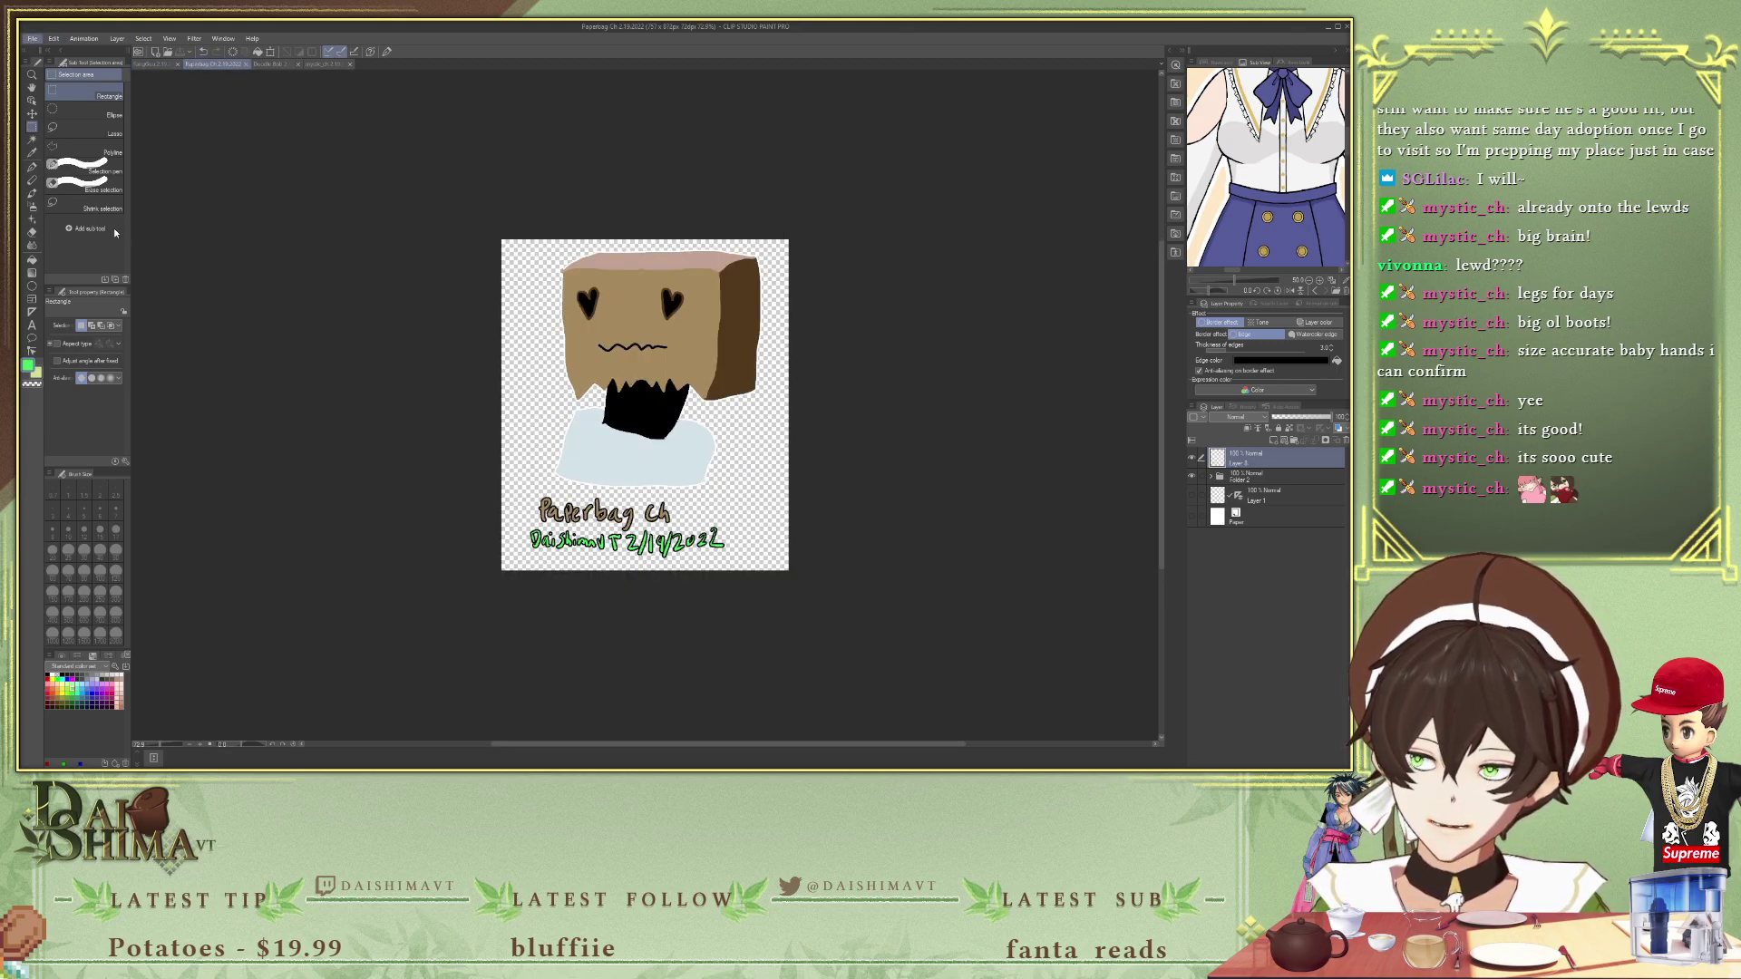
pyautogui.click(237, 204)
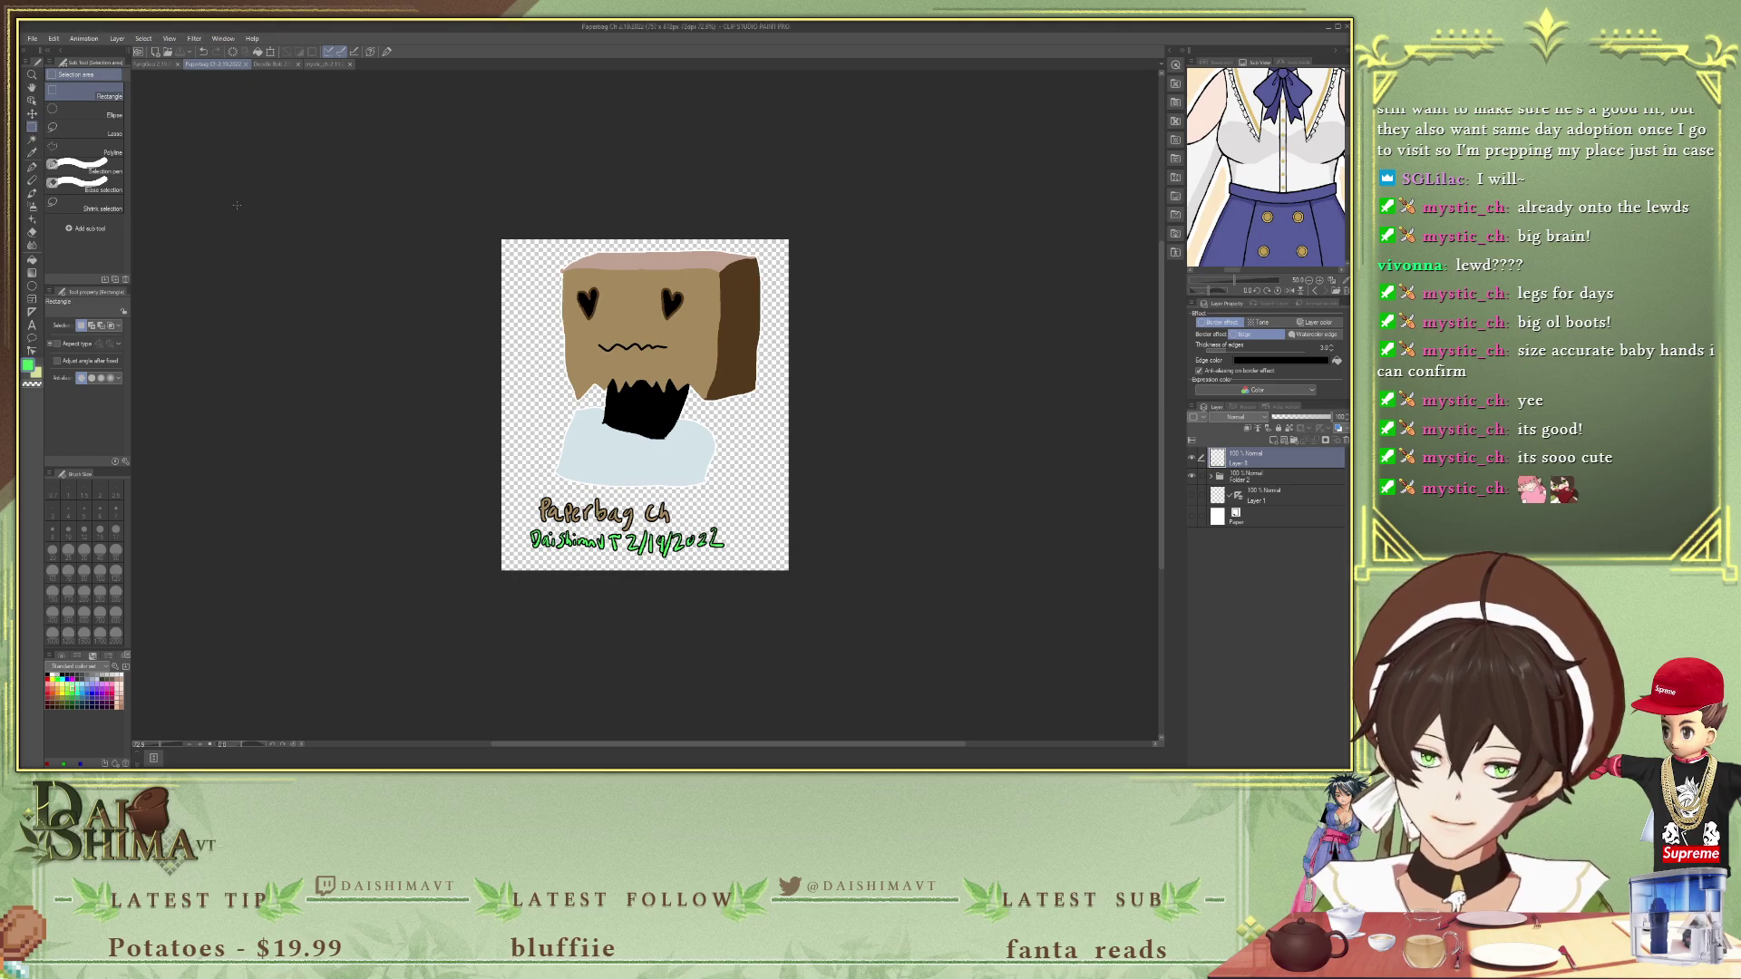
pyautogui.click(271, 65)
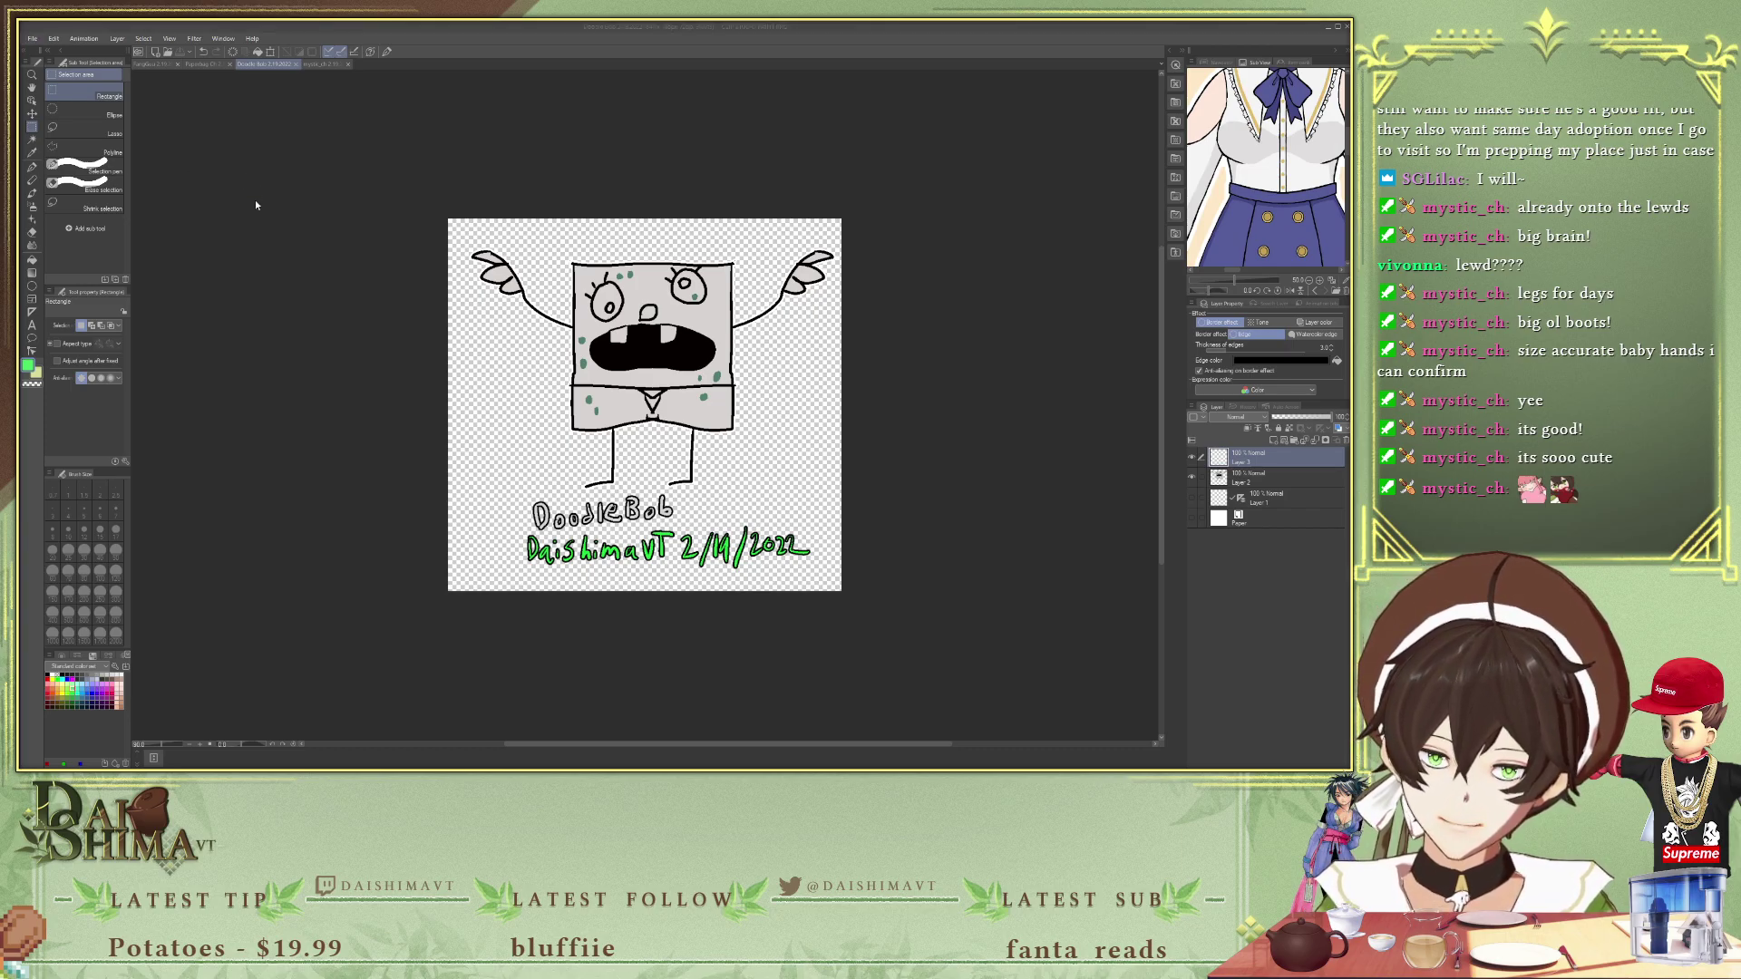
pyautogui.click(313, 64)
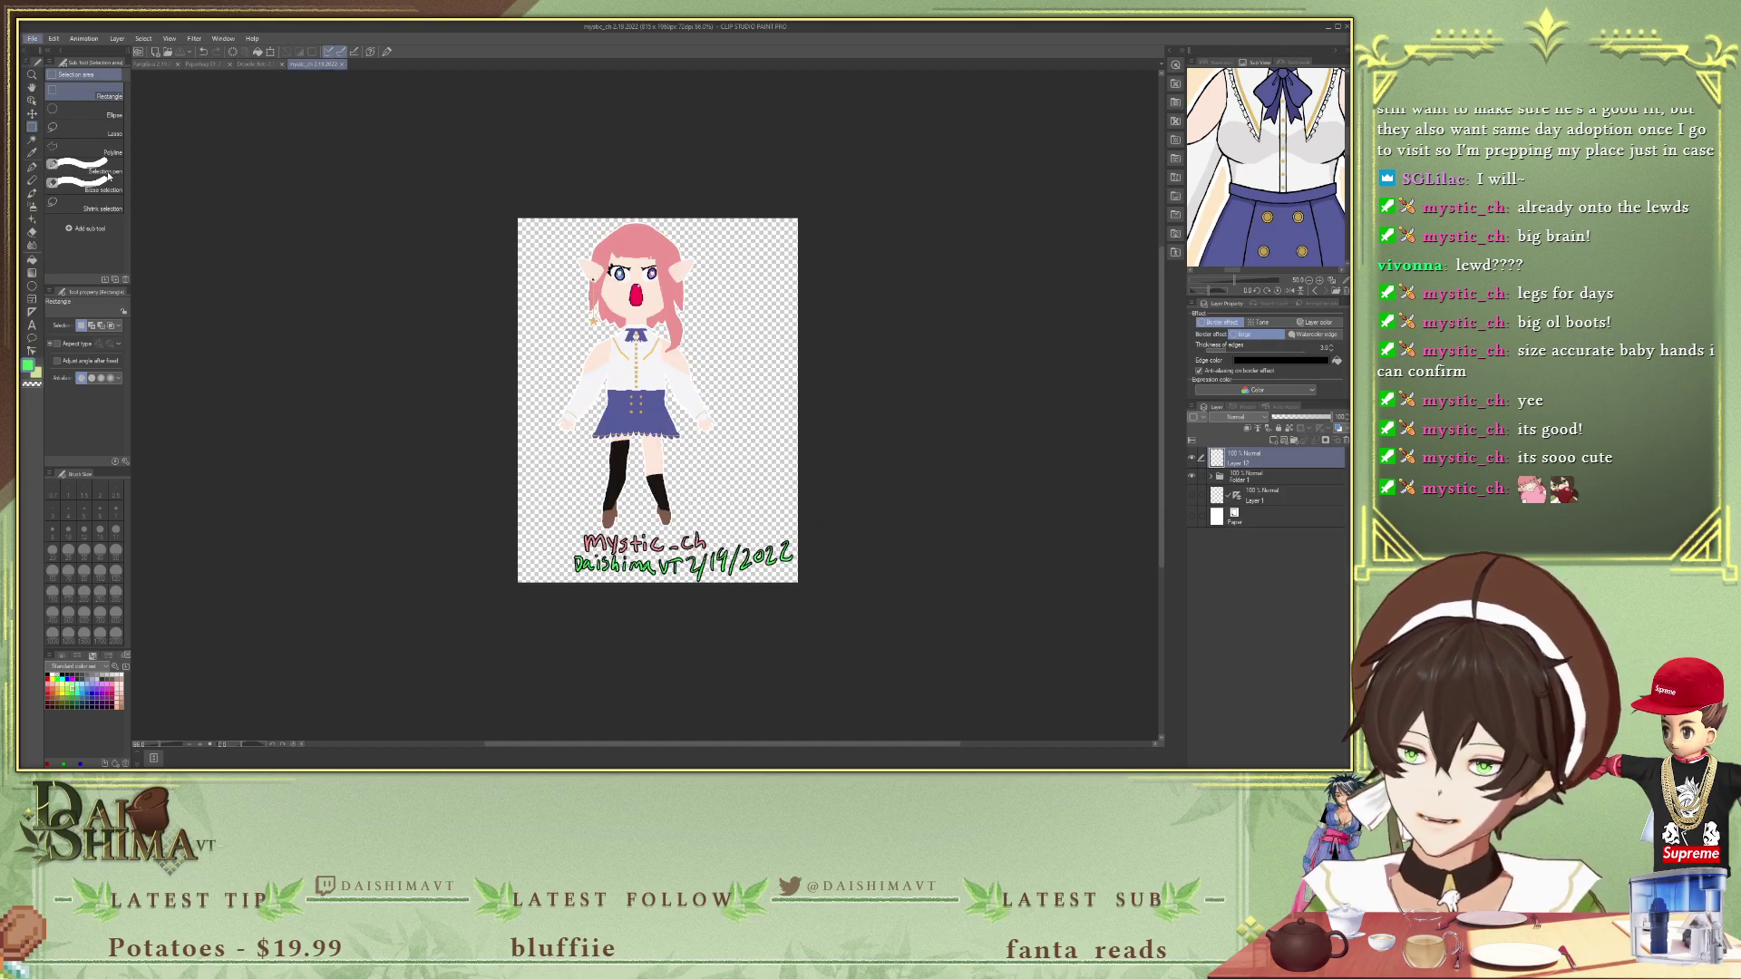
pyautogui.hotkey('alt', 'Tab')
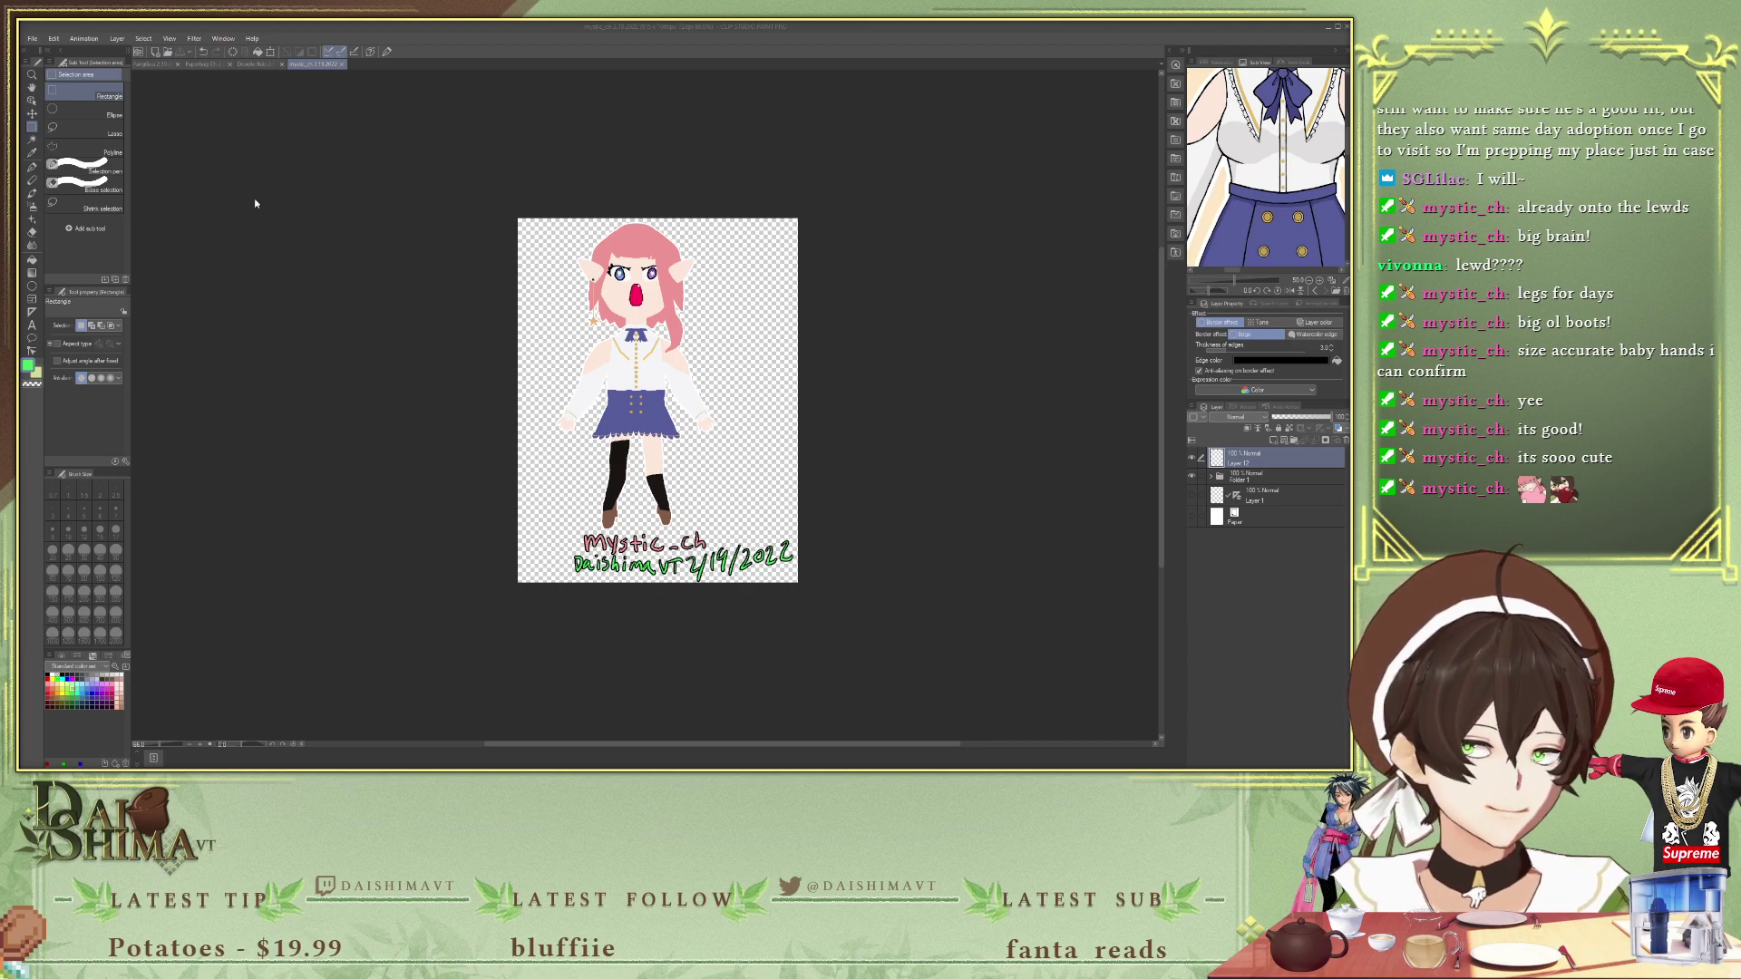
pyautogui.hotkey('alt', 'Tab')
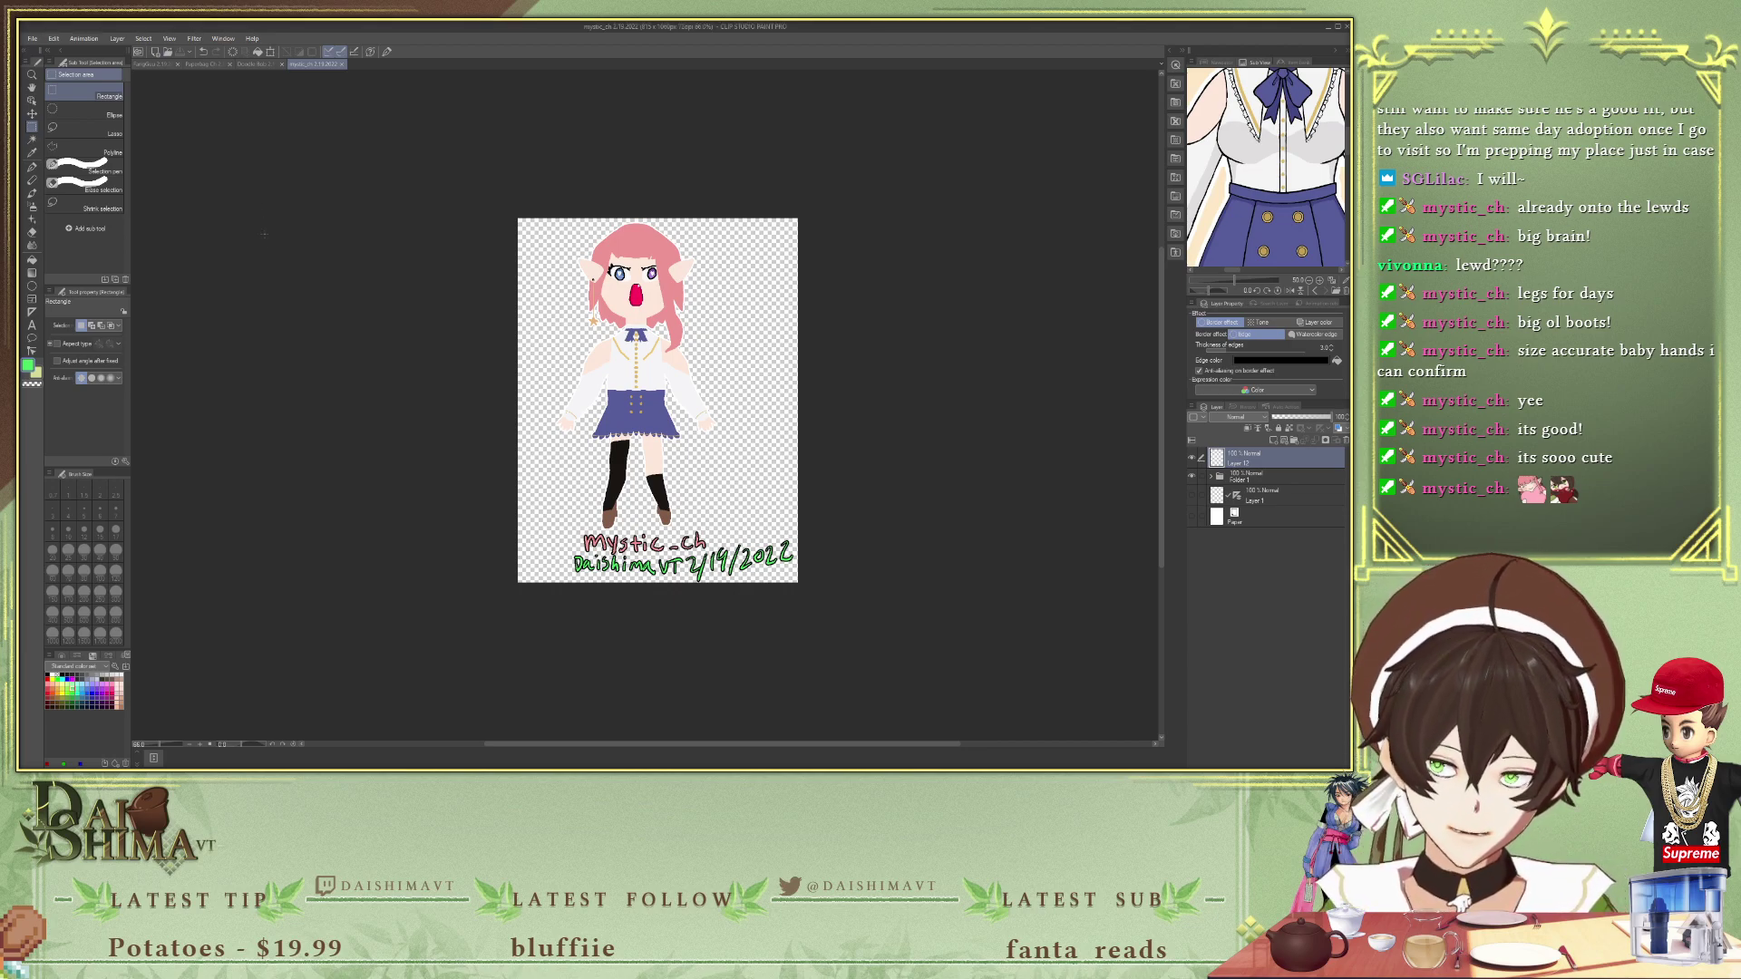
pyautogui.scroll(-1, 478, 258)
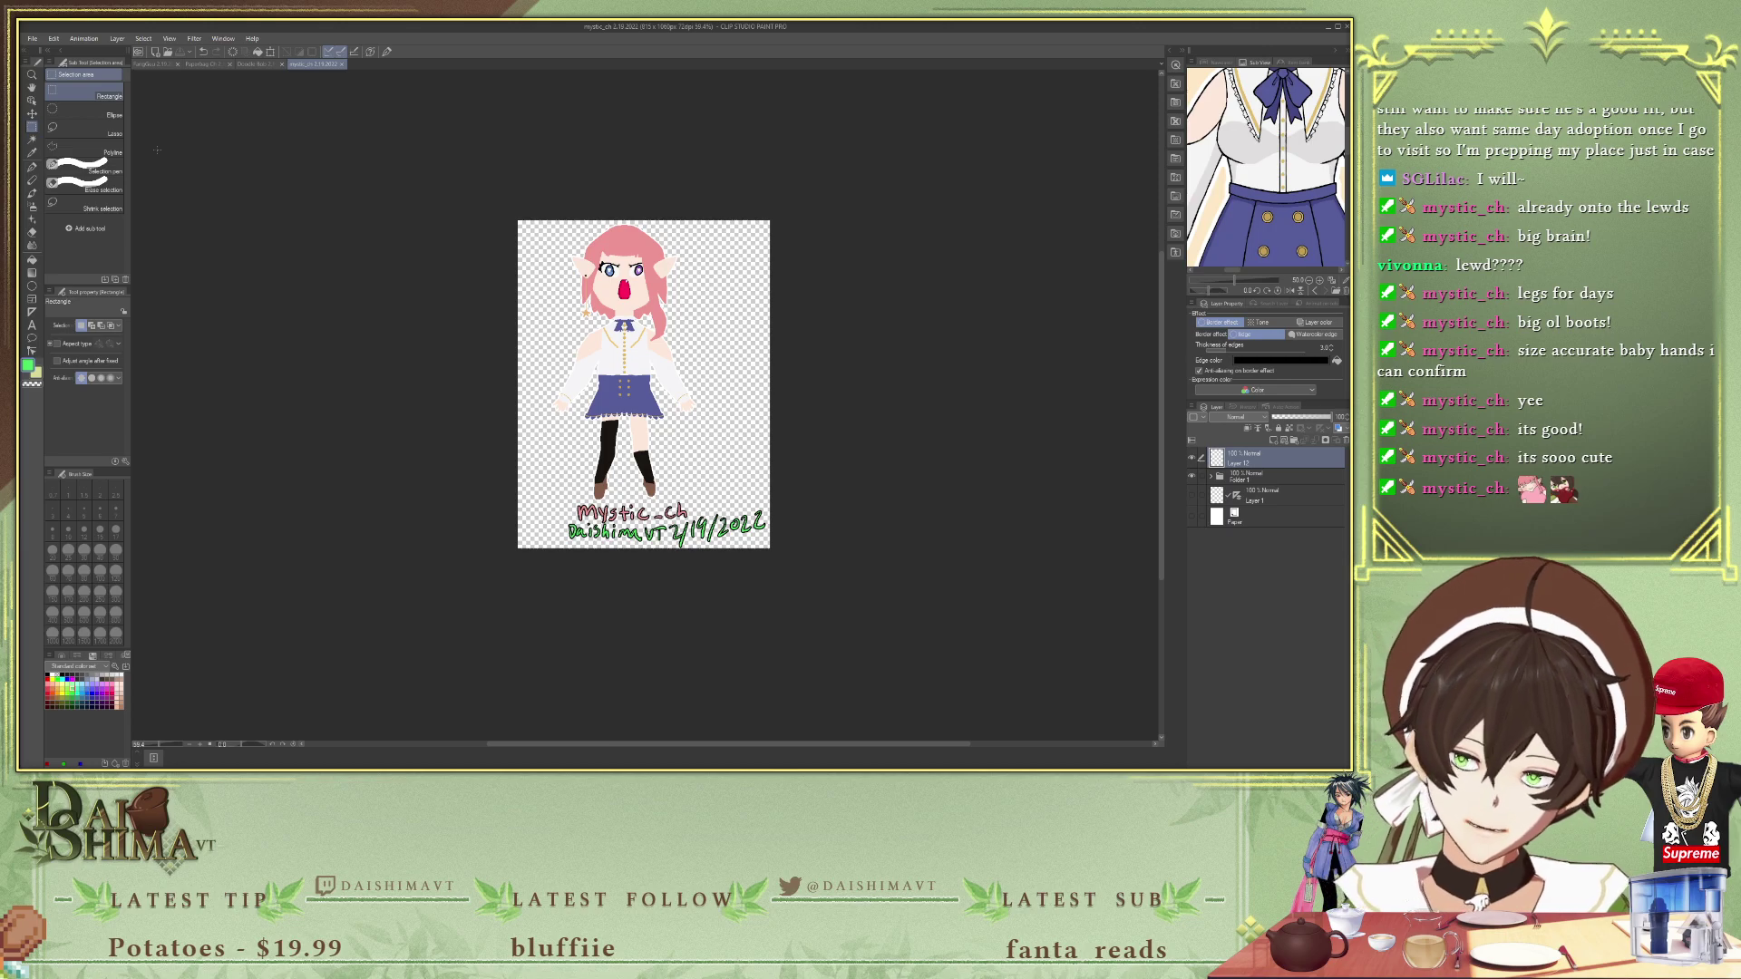